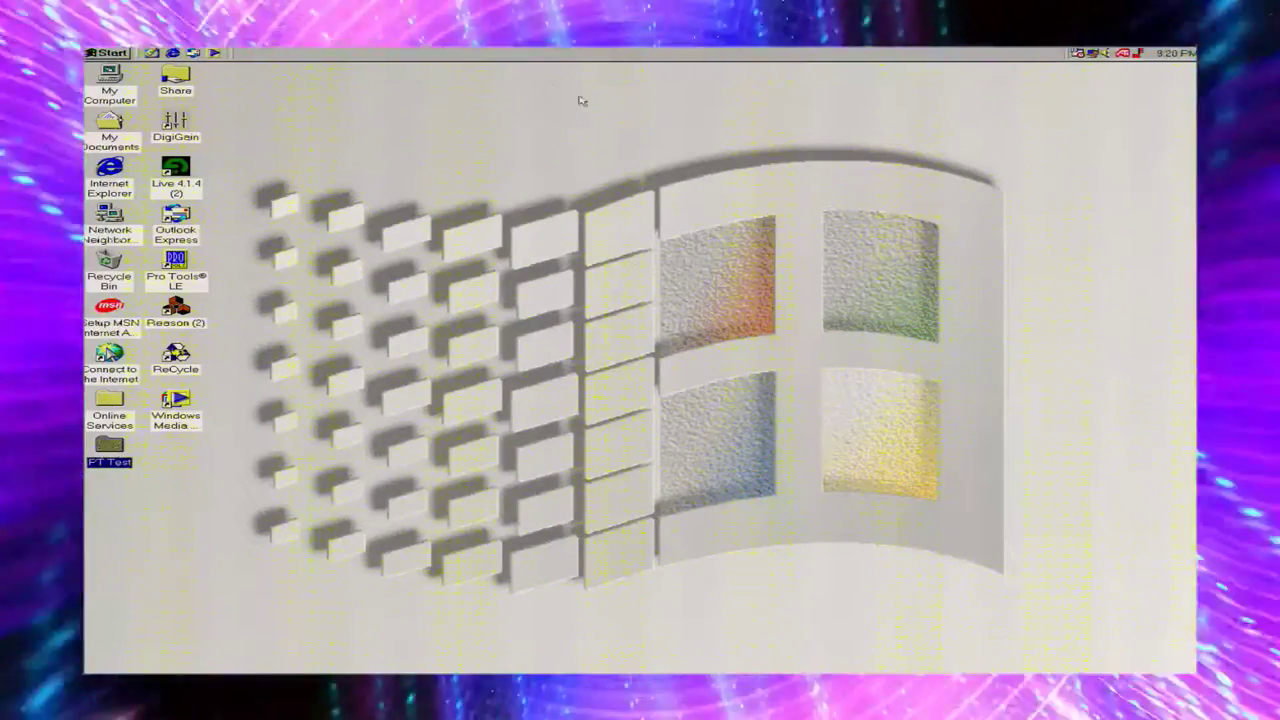
Review the computer's system properties, including the general information, hardware device list and performance status.
{"action": "right_click", "coordinate": [113, 88]}
{"action": "left_click", "coordinate": [200, 195]}
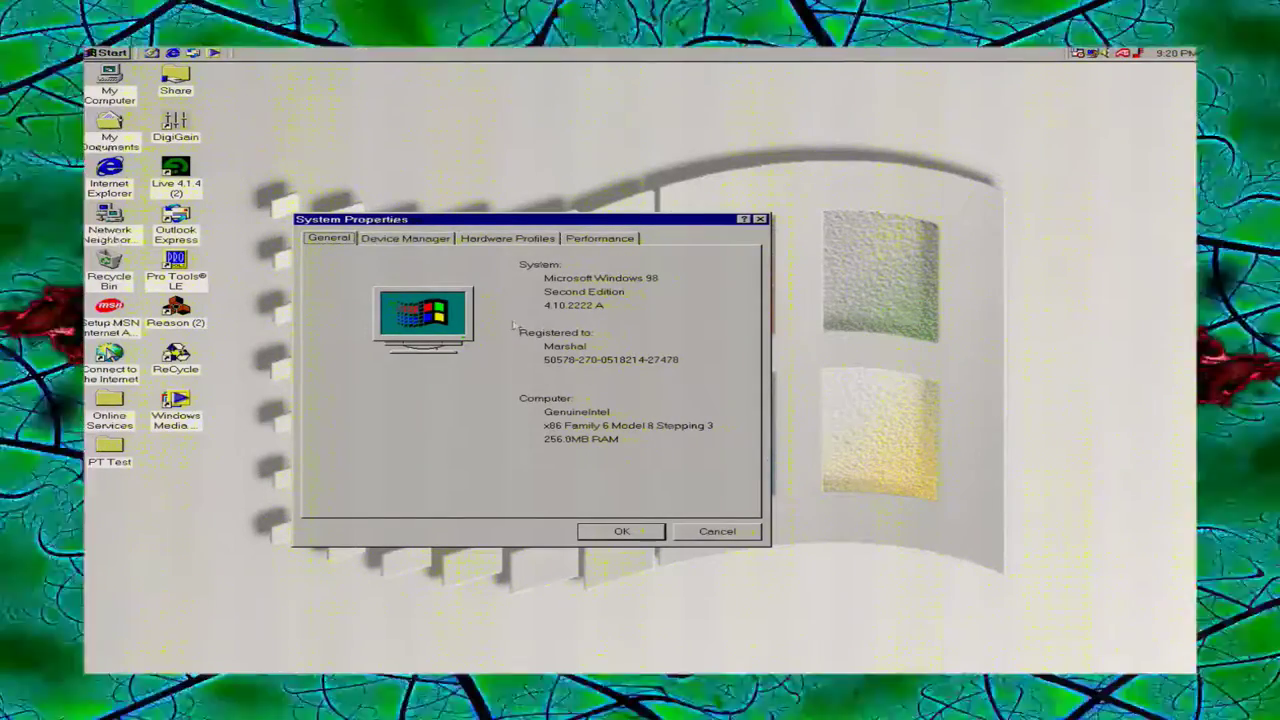
{"action": "left_click", "coordinate": [396, 237]}
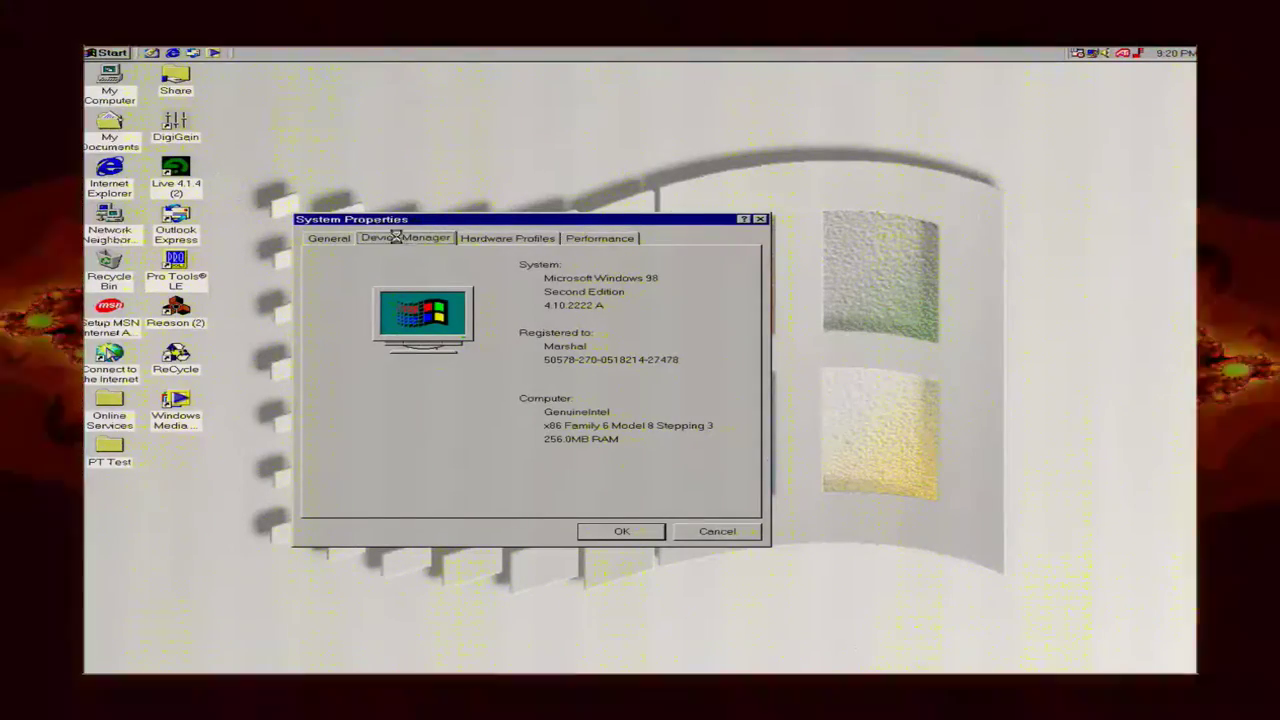
{"action": "right_click", "coordinate": [633, 443]}
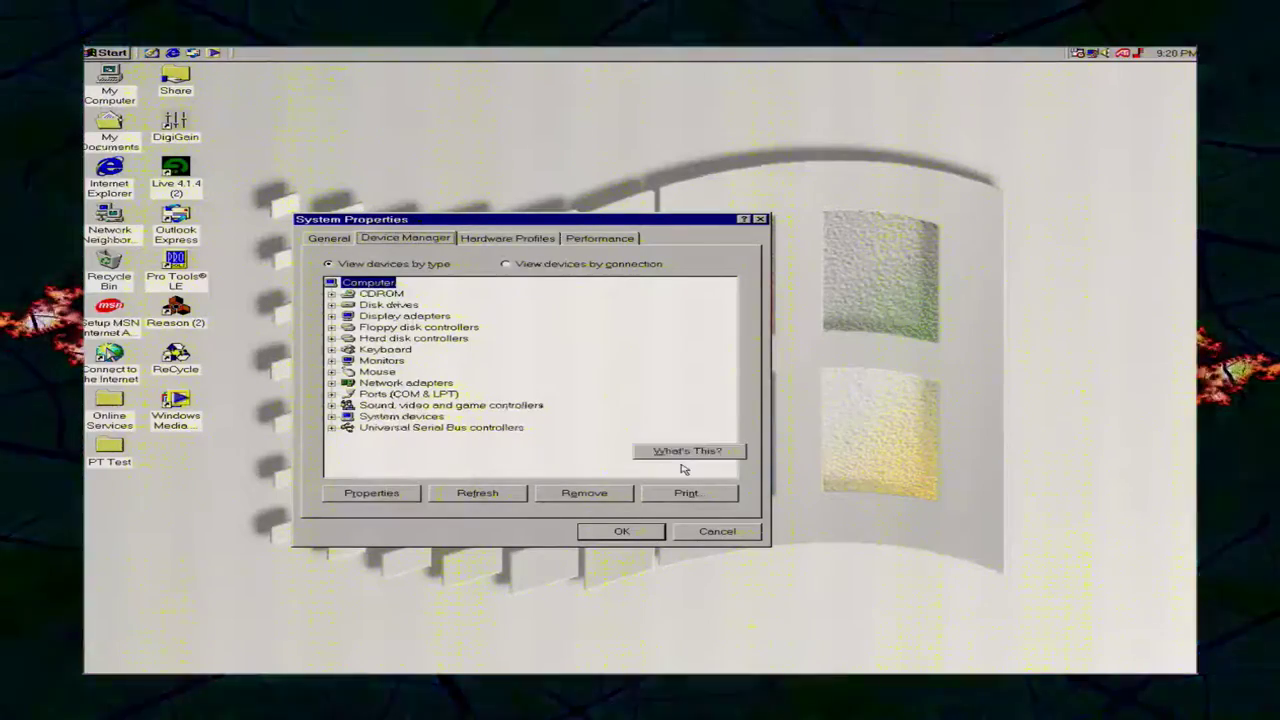
{"action": "left_click", "coordinate": [541, 449]}
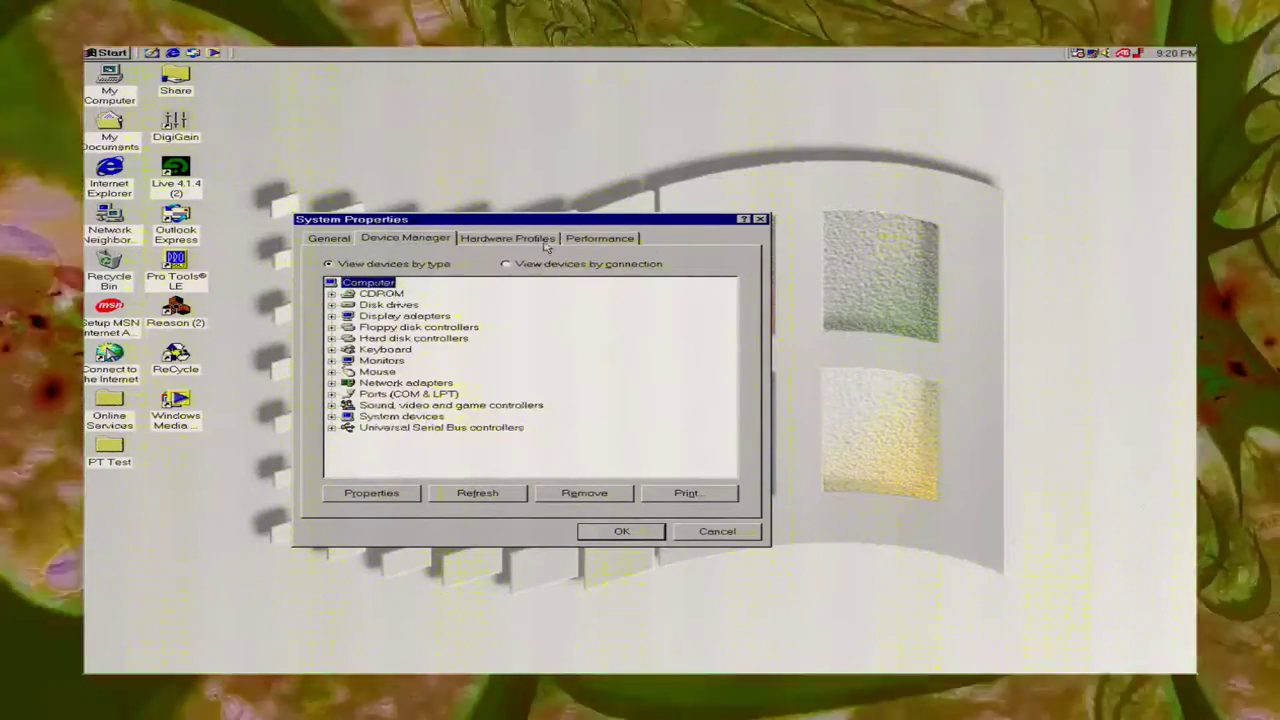
{"action": "left_click", "coordinate": [545, 241]}
{"action": "key", "text": "Left"}
{"action": "key", "text": "Left"}
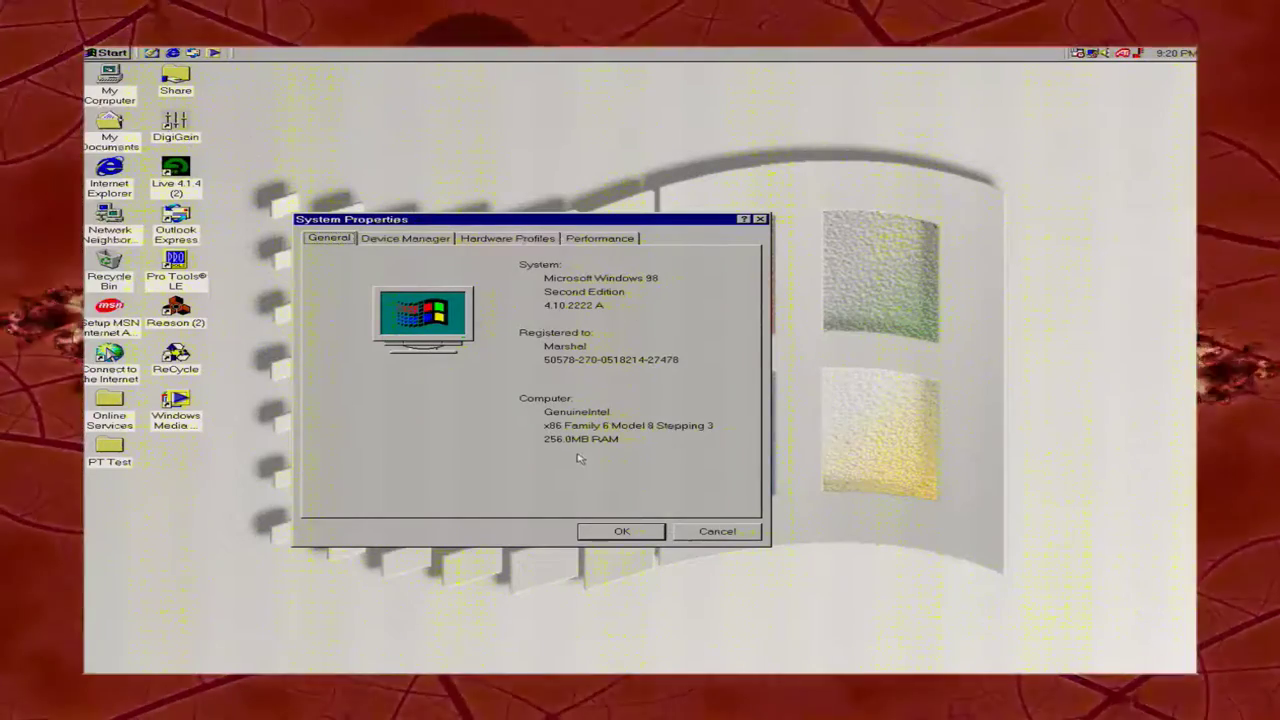
{"action": "left_click", "coordinate": [424, 239]}
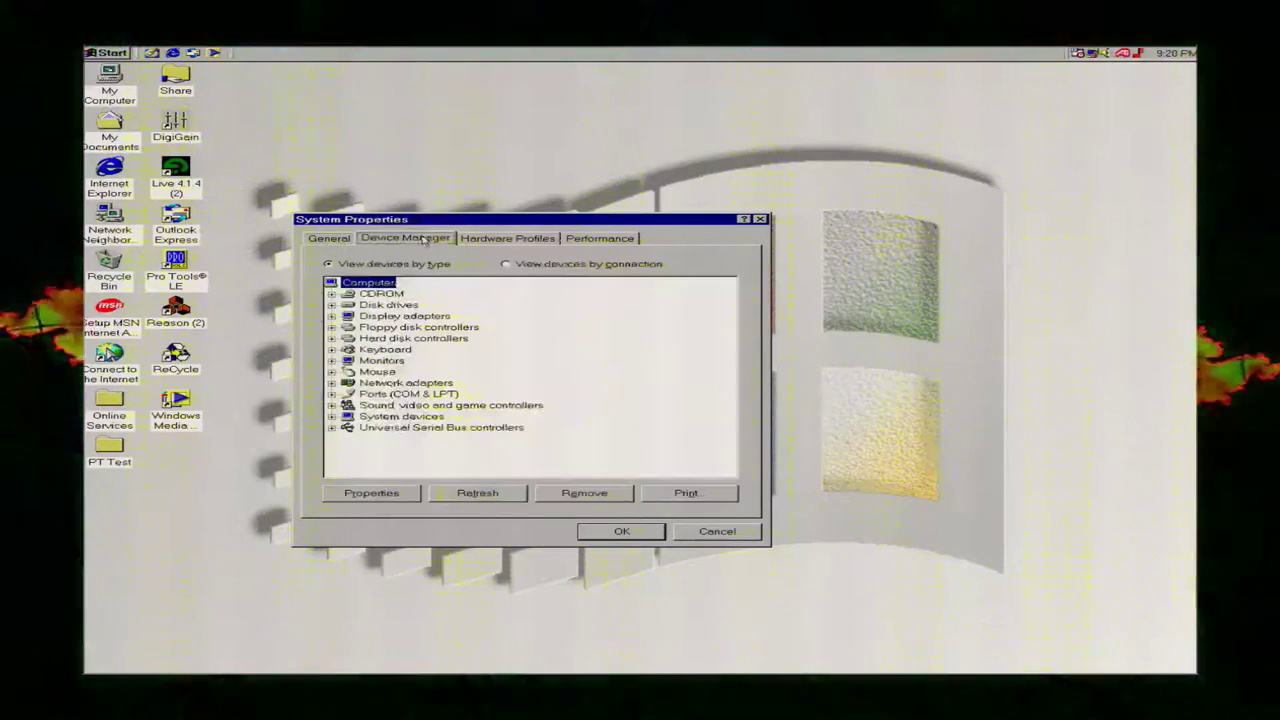
{"action": "left_click", "coordinate": [502, 241]}
{"action": "left_click", "coordinate": [620, 241]}
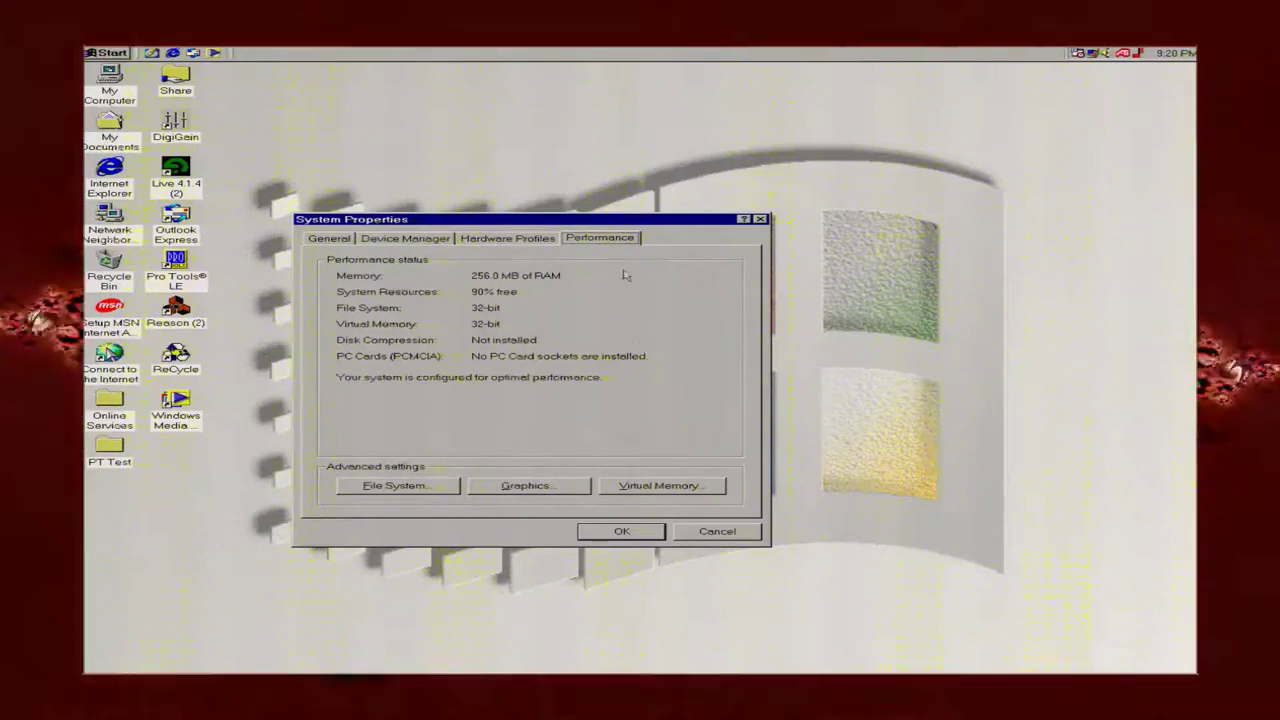
{"action": "left_click", "coordinate": [761, 220]}
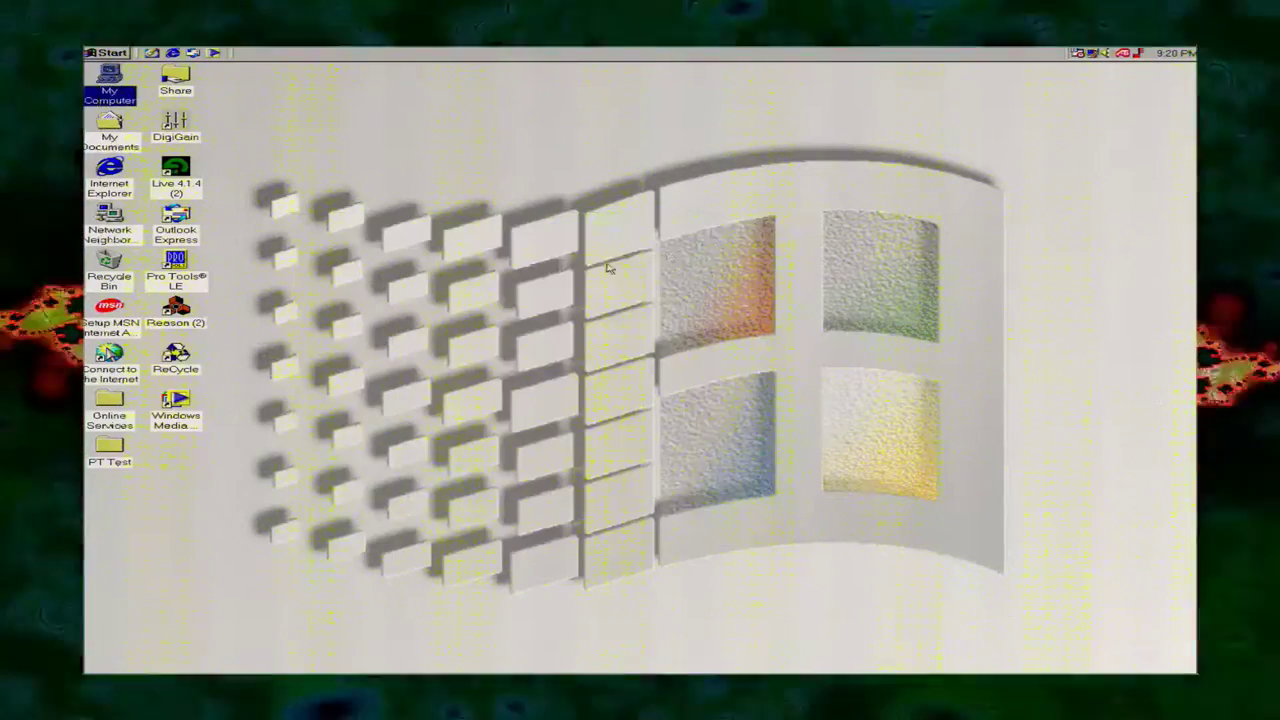
Restart the computer and log on to Microsoft Networking with the password left blank.
{"action": "left_click", "coordinate": [110, 52]}
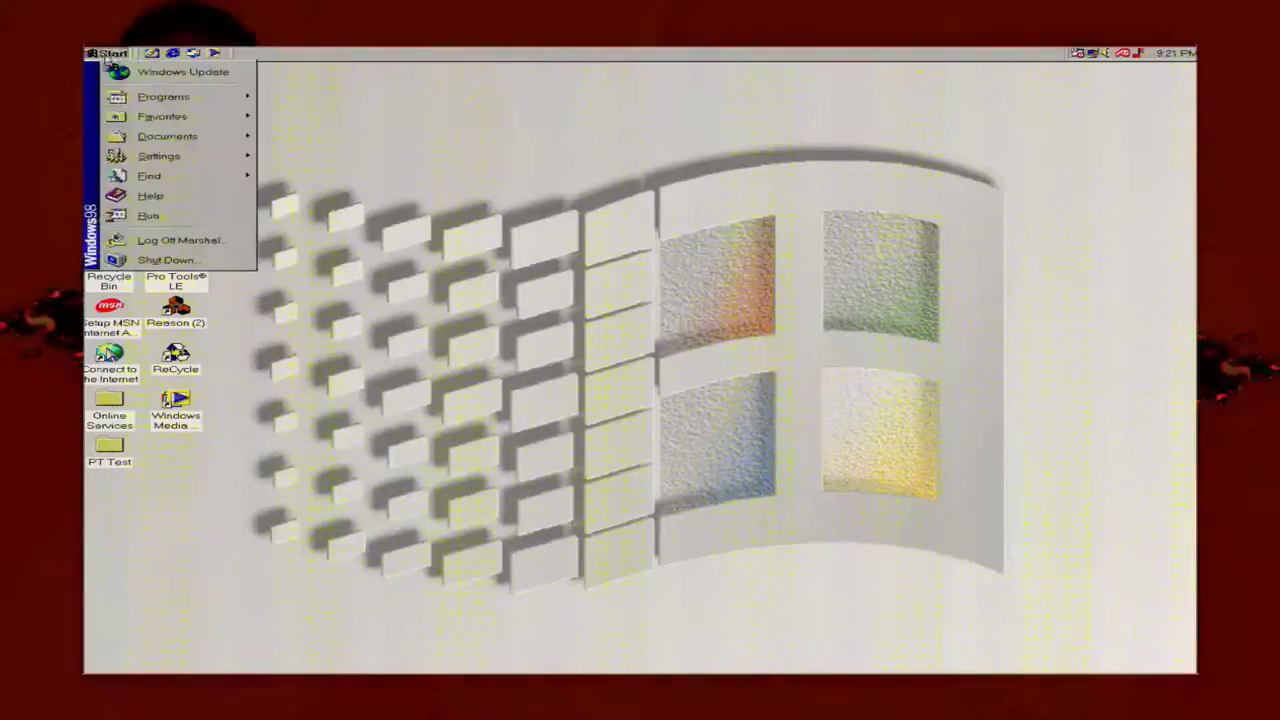
{"action": "left_click", "coordinate": [232, 265]}
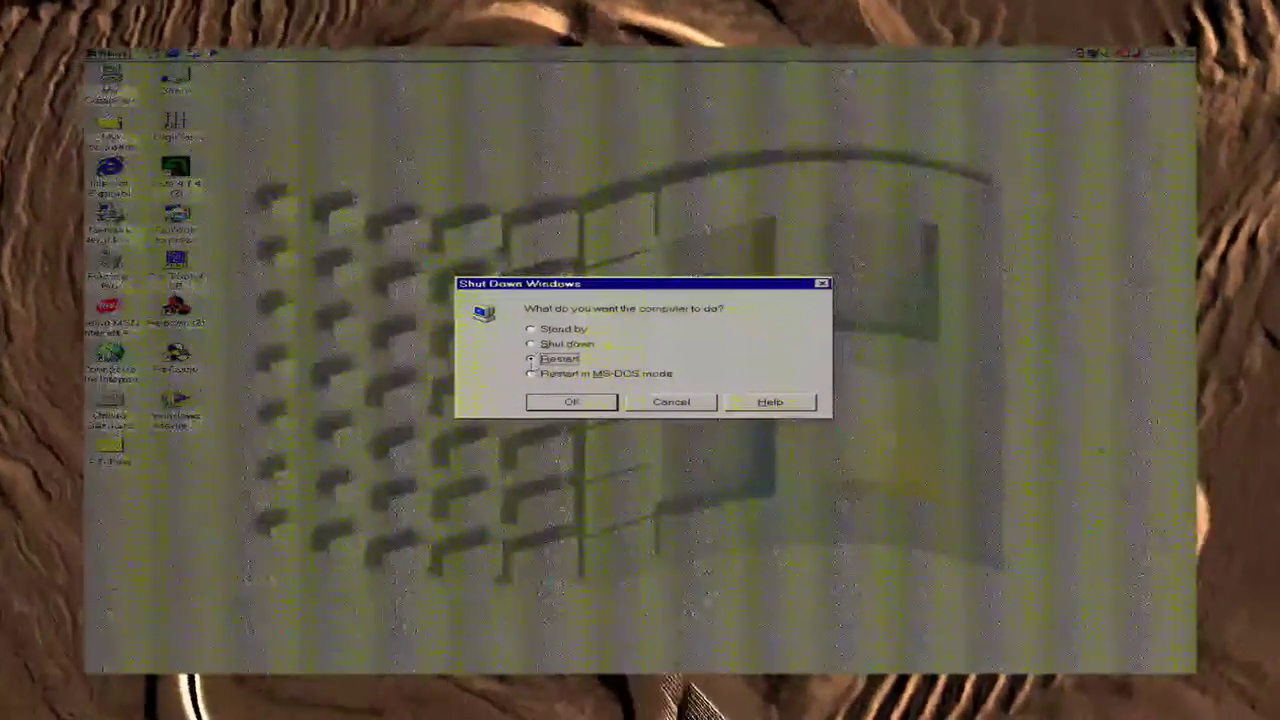
{"action": "left_click", "coordinate": [569, 405]}
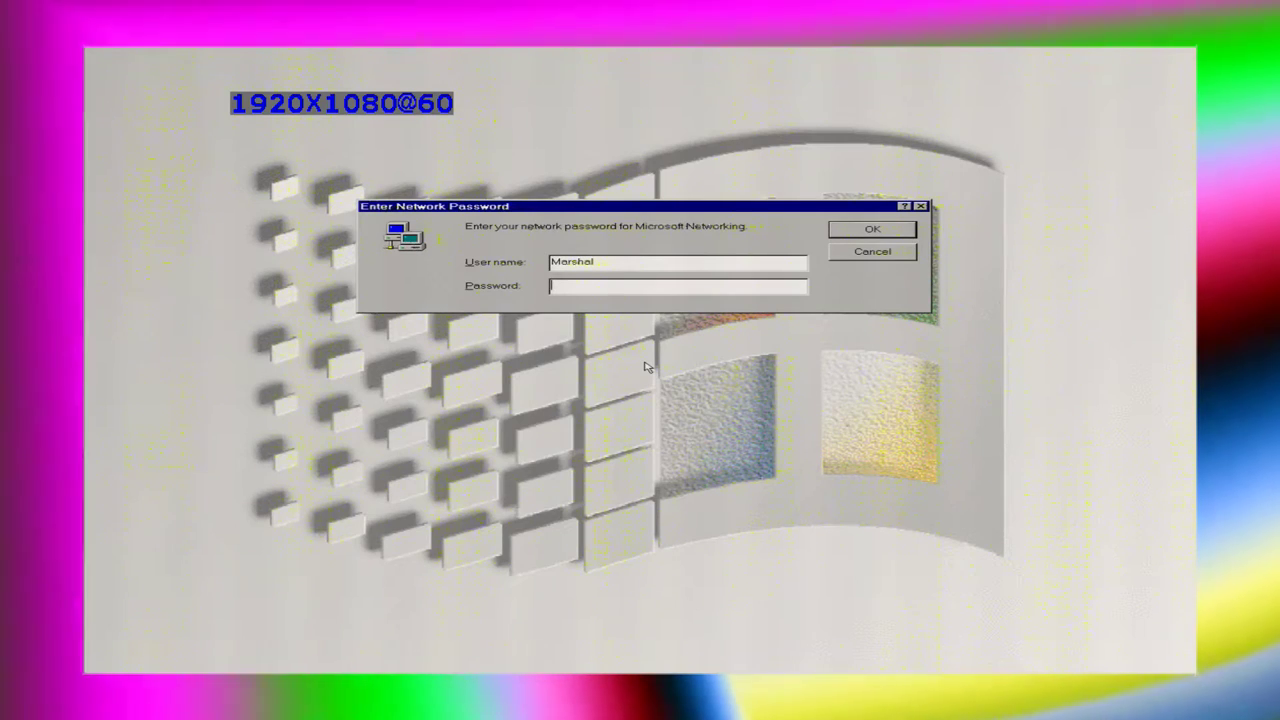
{"action": "key", "text": "Return"}
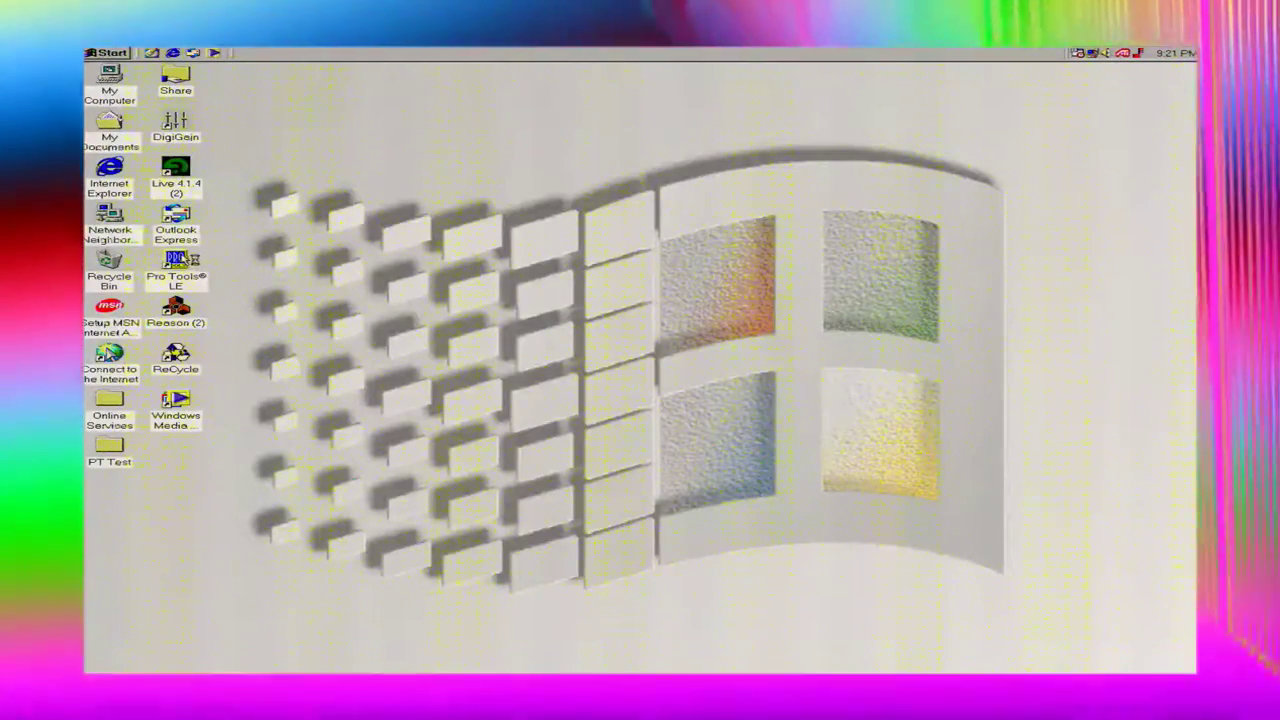
Launch Pro Tools LE and open the Test1 session from the PT Test folder on the desktop.
{"action": "left_click", "coordinate": [185, 262]}
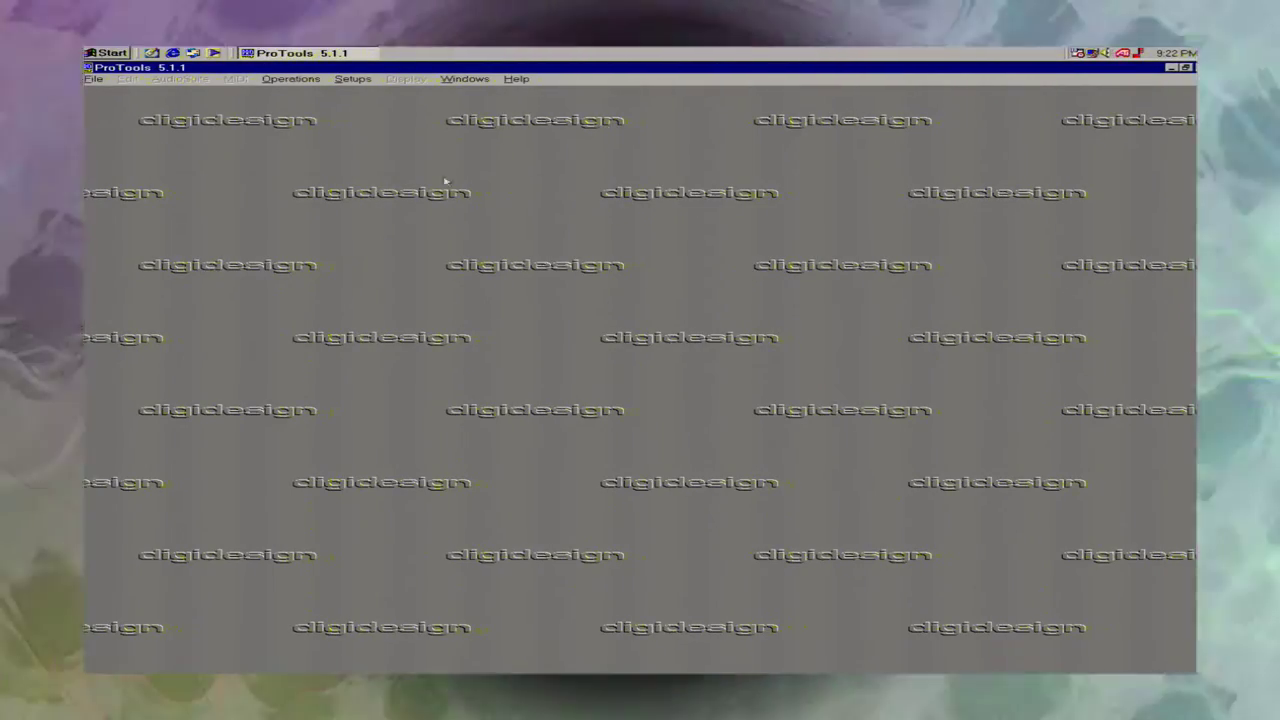
{"action": "left_click", "coordinate": [92, 79]}
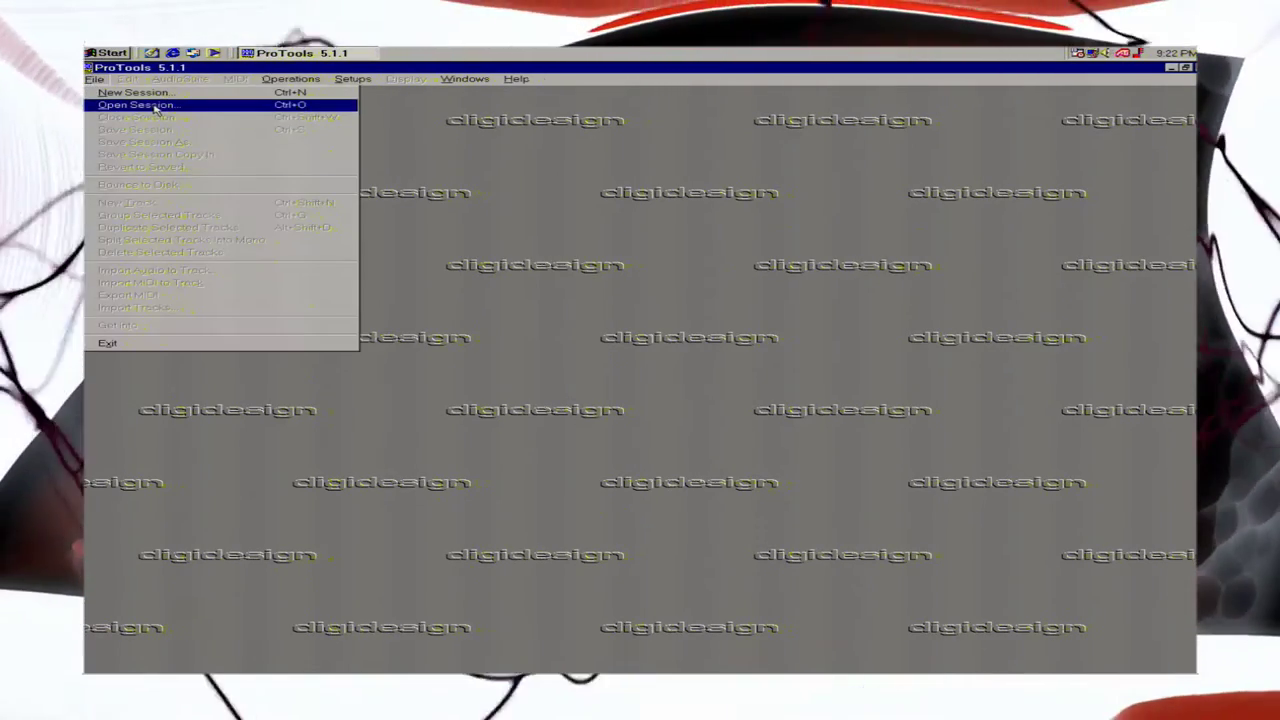
{"action": "left_click", "coordinate": [160, 117]}
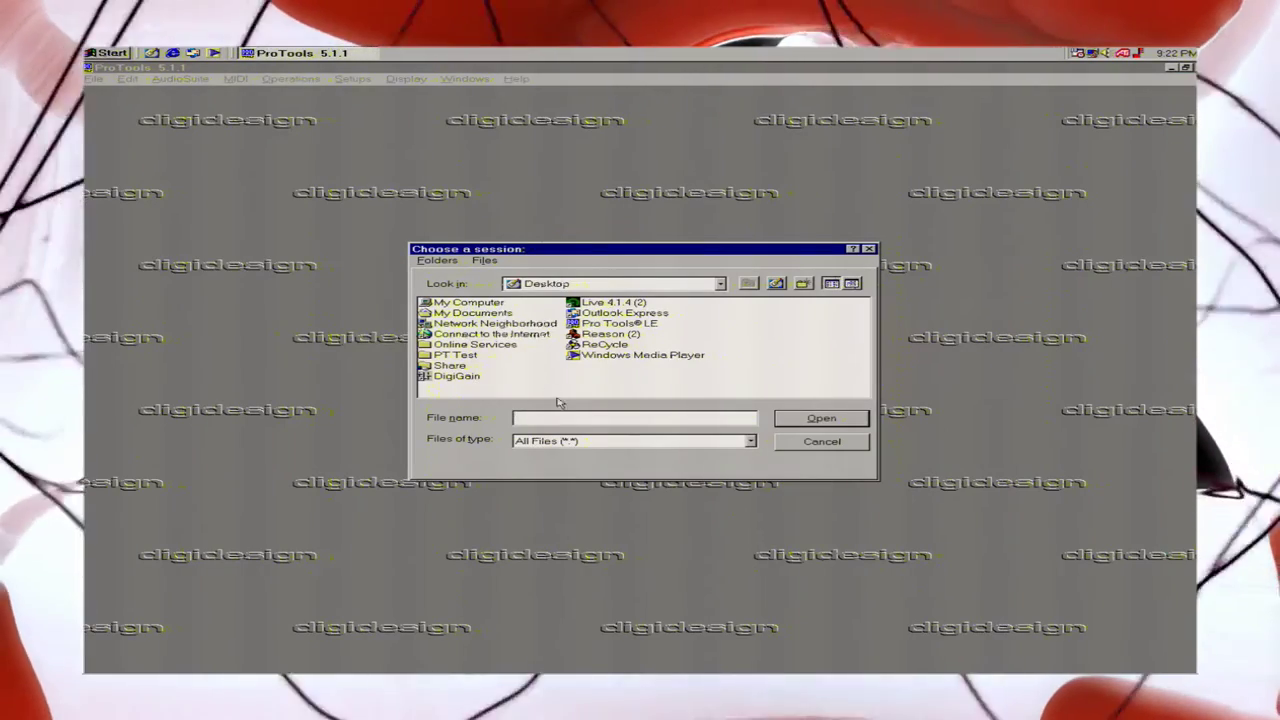
{"action": "double_click", "coordinate": [466, 358]}
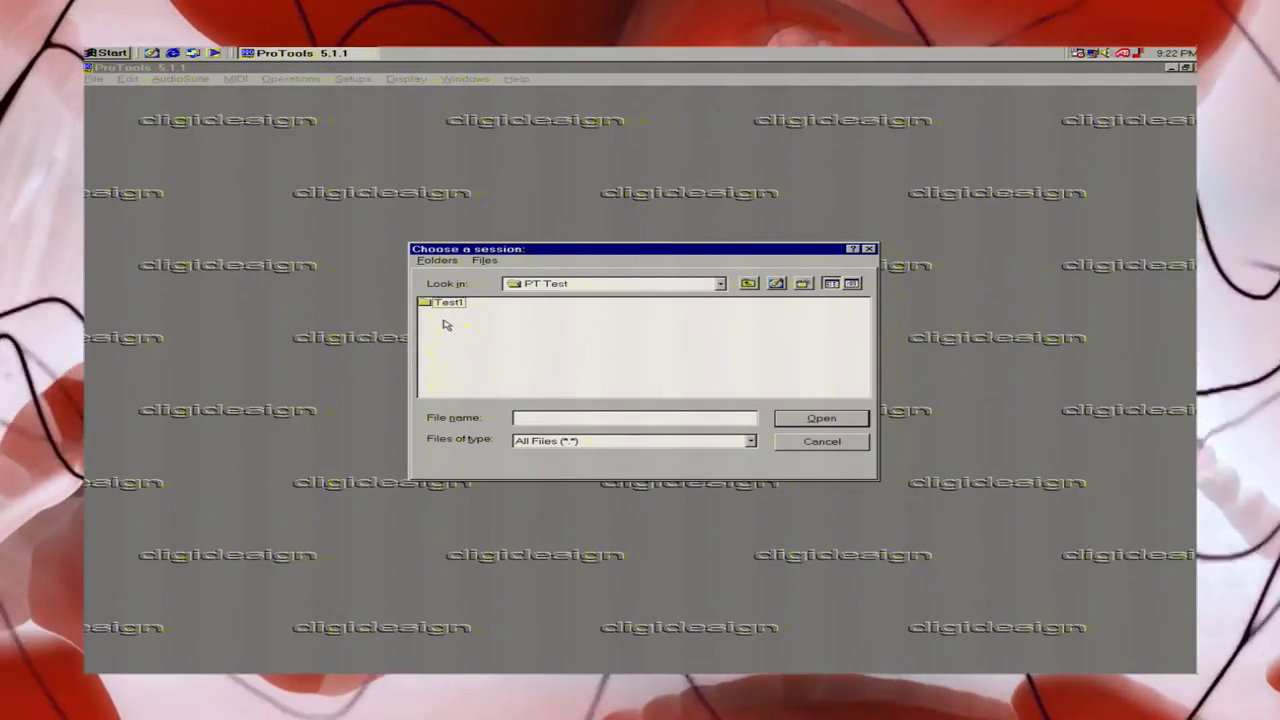
{"action": "double_click", "coordinate": [450, 304]}
{"action": "double_click", "coordinate": [450, 304]}
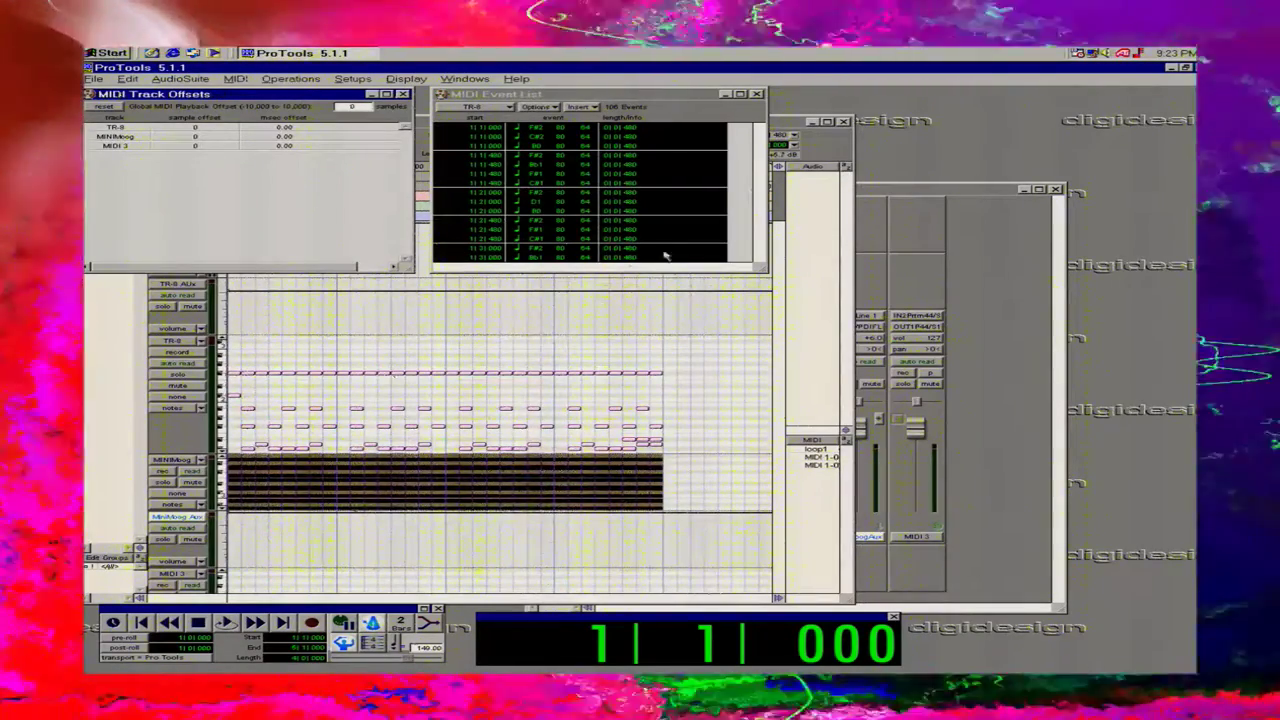
Try hiding and reshowing the MIDI 3, TR-8 AUx, MiniMogAx, TR-8 and MINIMoog tracks in the Mix window.
{"action": "left_click", "coordinate": [746, 346]}
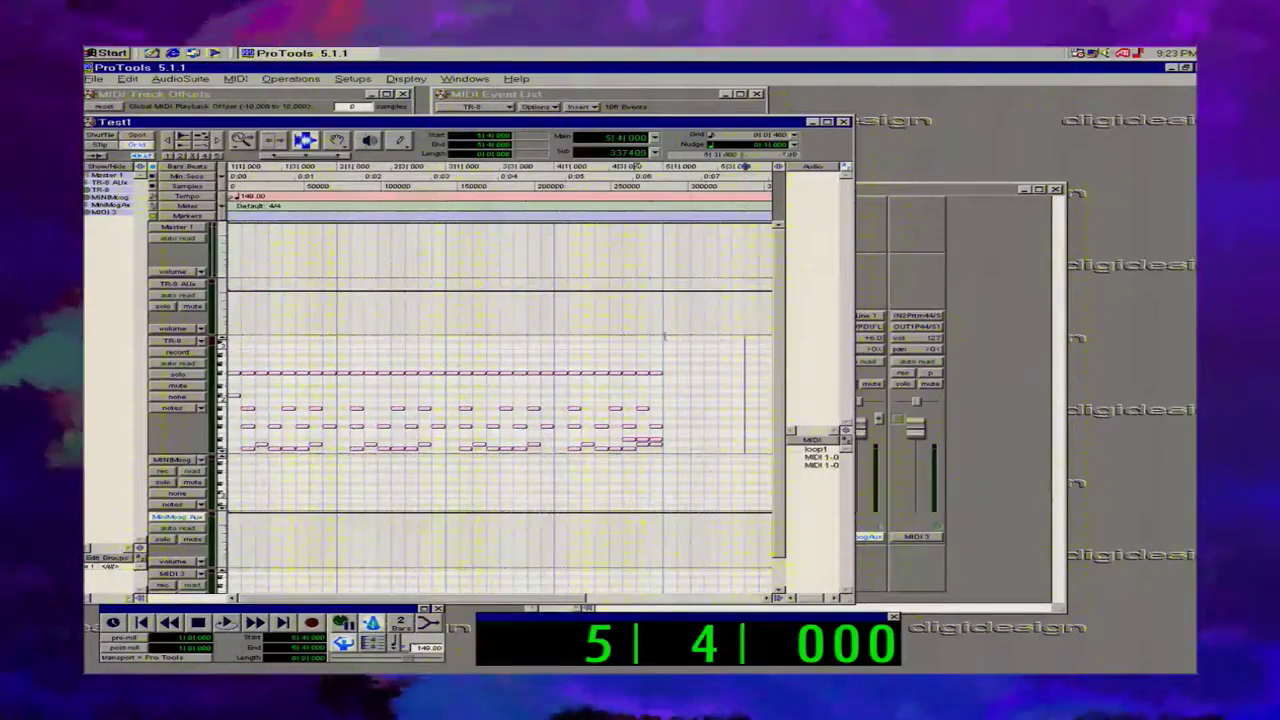
{"action": "left_click", "coordinate": [992, 462]}
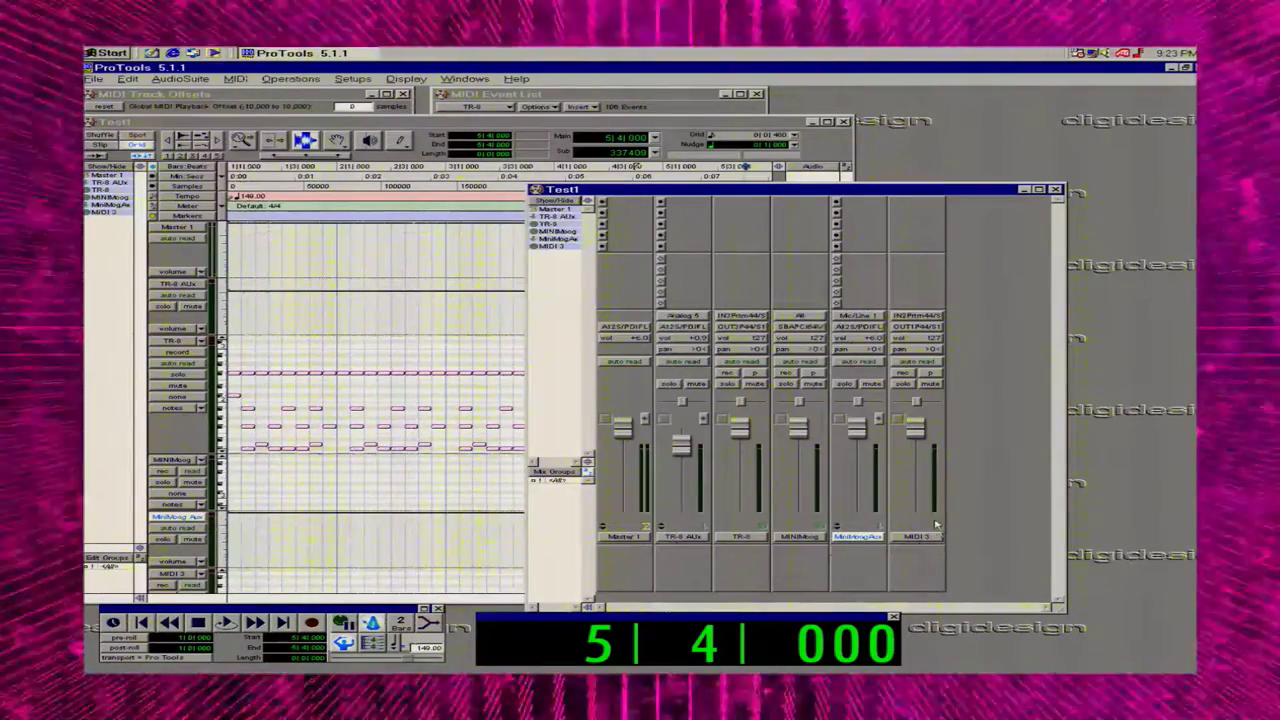
{"action": "left_click", "coordinate": [548, 247]}
{"action": "left_click", "coordinate": [549, 217]}
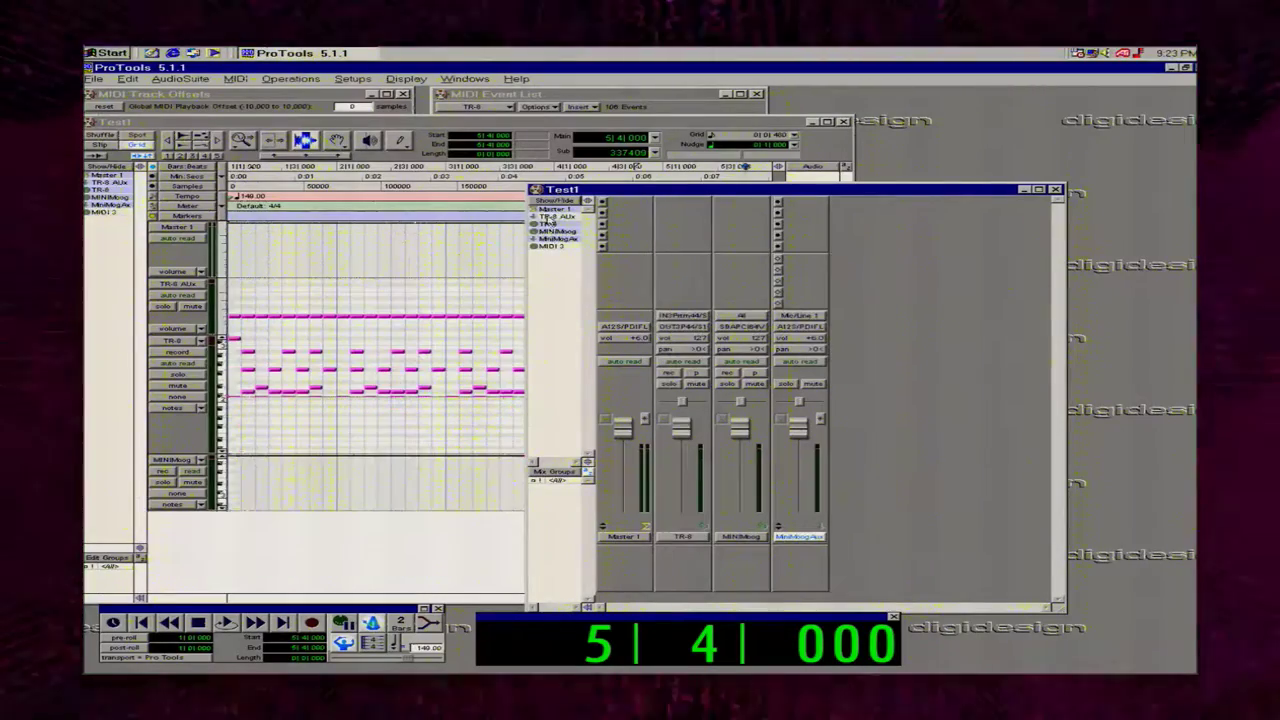
{"action": "left_click", "coordinate": [550, 238]}
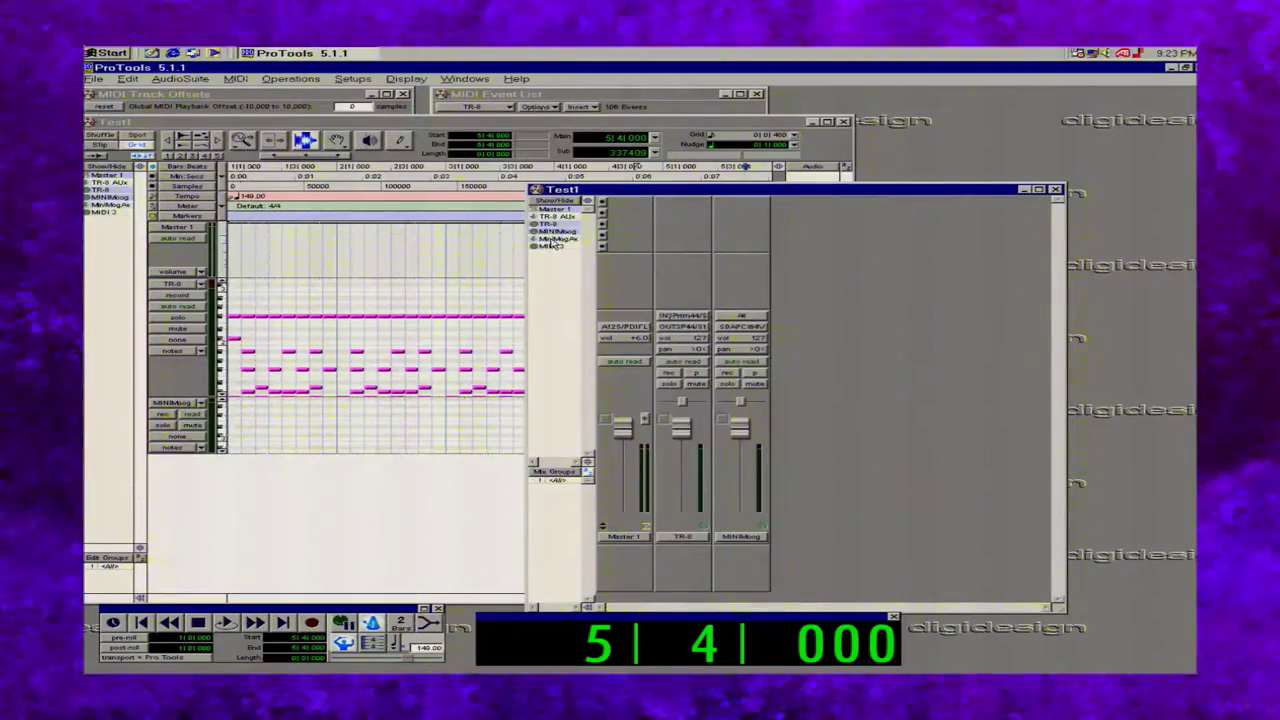
{"action": "left_click", "coordinate": [551, 238]}
{"action": "left_click", "coordinate": [549, 217]}
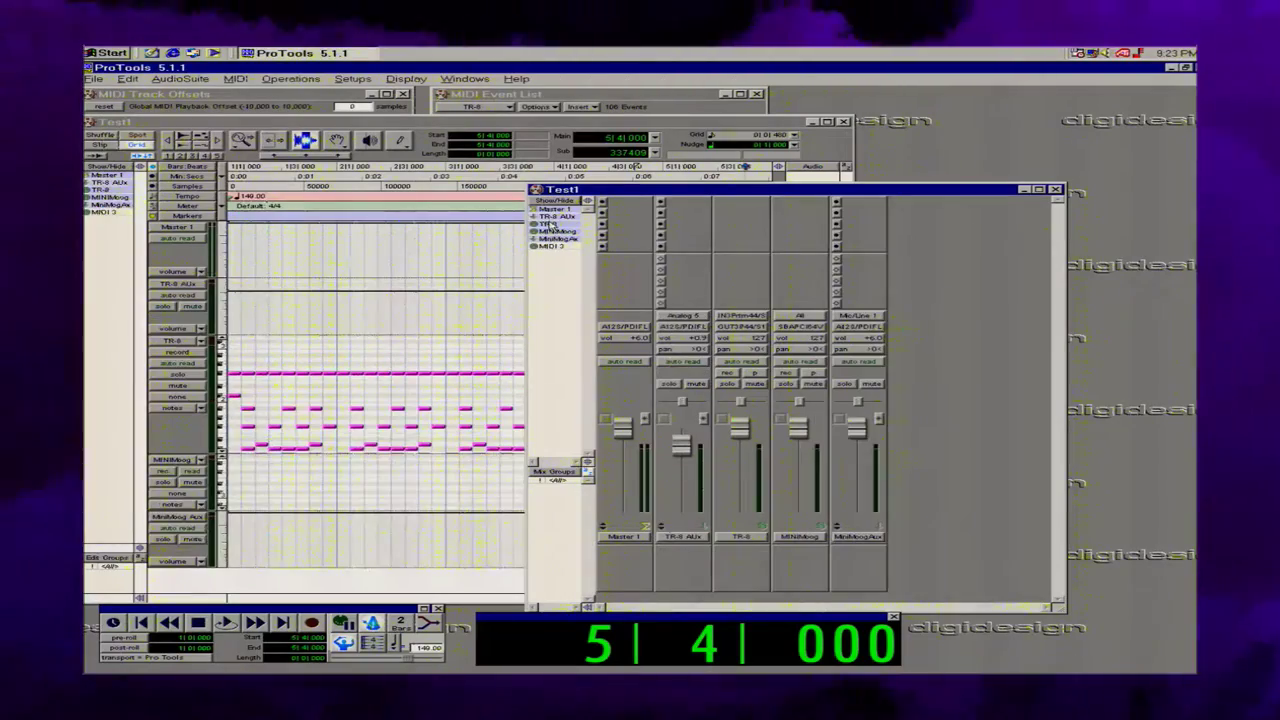
{"action": "left_click", "coordinate": [548, 224]}
{"action": "left_click", "coordinate": [548, 225]}
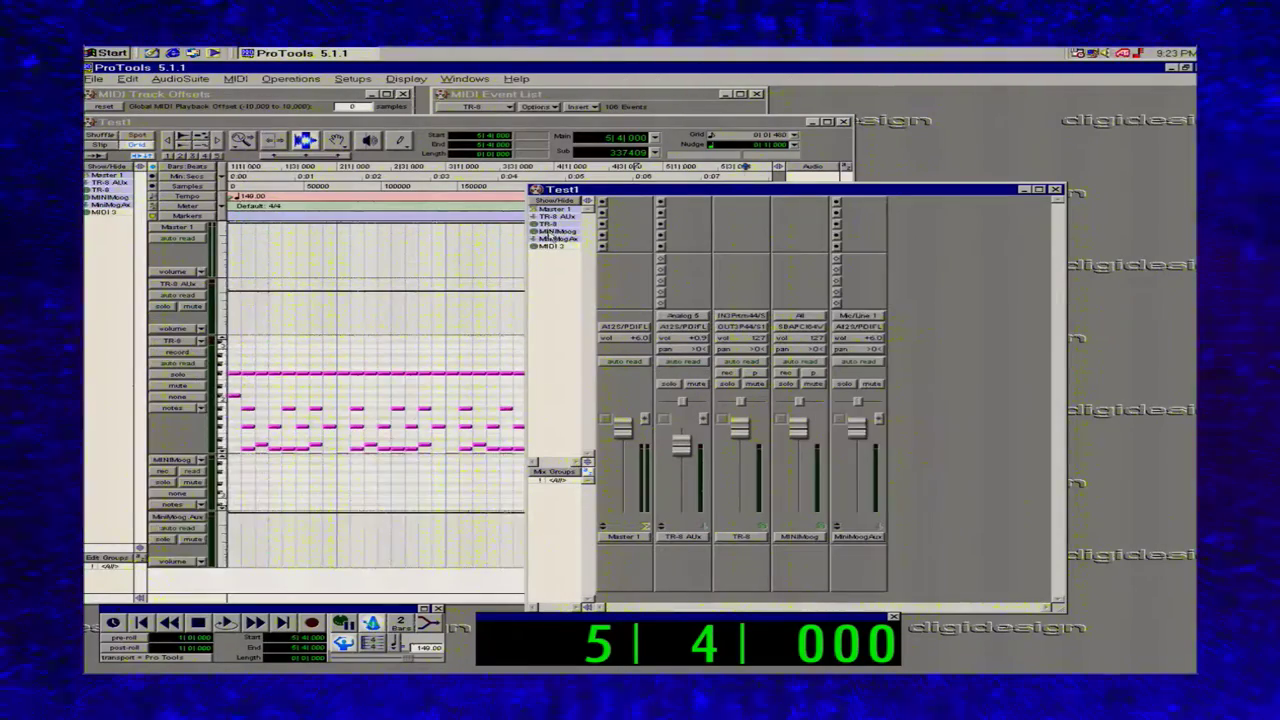
{"action": "left_click", "coordinate": [550, 232]}
{"action": "left_click", "coordinate": [550, 232]}
{"action": "left_click", "coordinate": [550, 247]}
{"action": "left_click", "coordinate": [550, 247]}
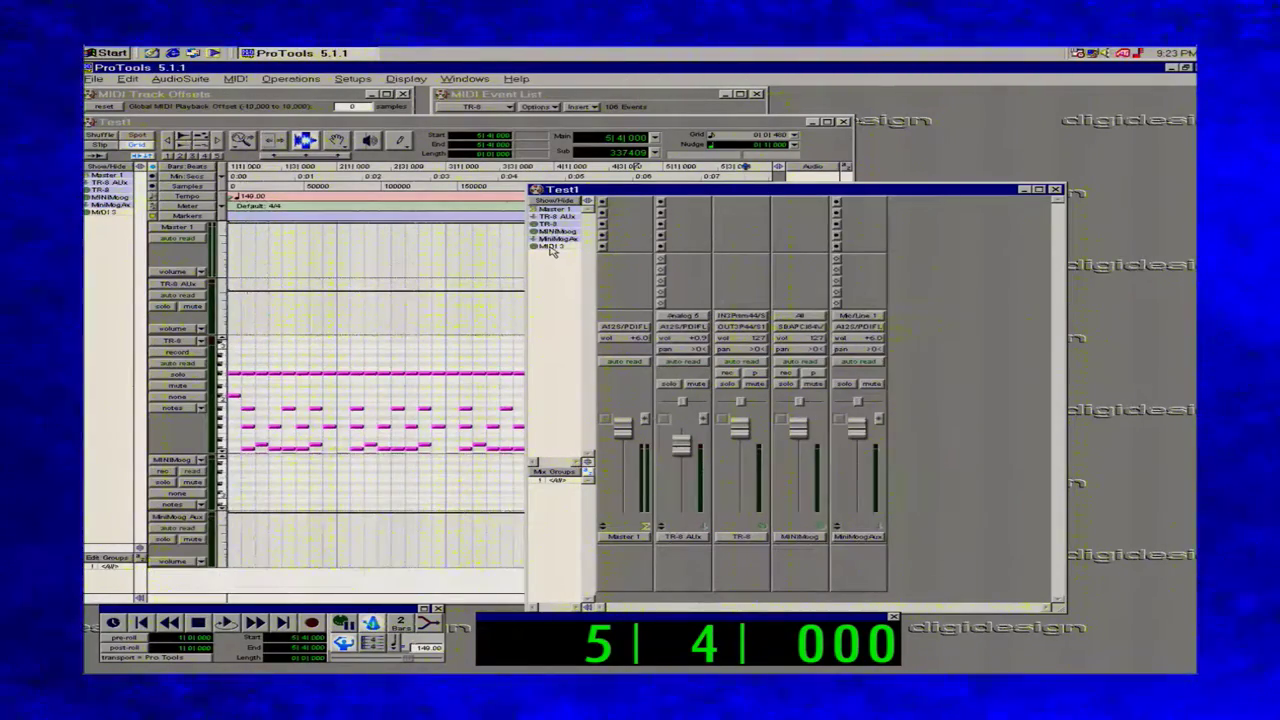
{"action": "left_click", "coordinate": [550, 247]}
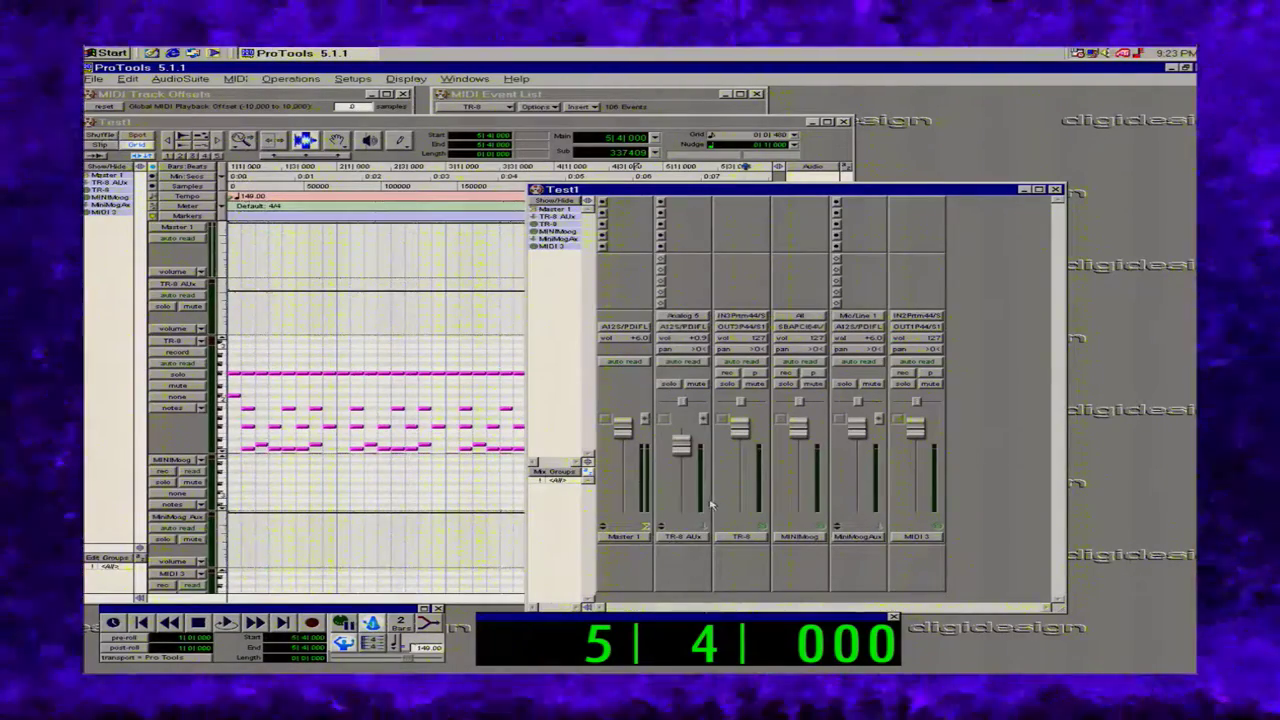
Select the TR-8 track's MIDI pattern from bar 1 to bar 5 and audition it with playback.
{"action": "left_click", "coordinate": [421, 461]}
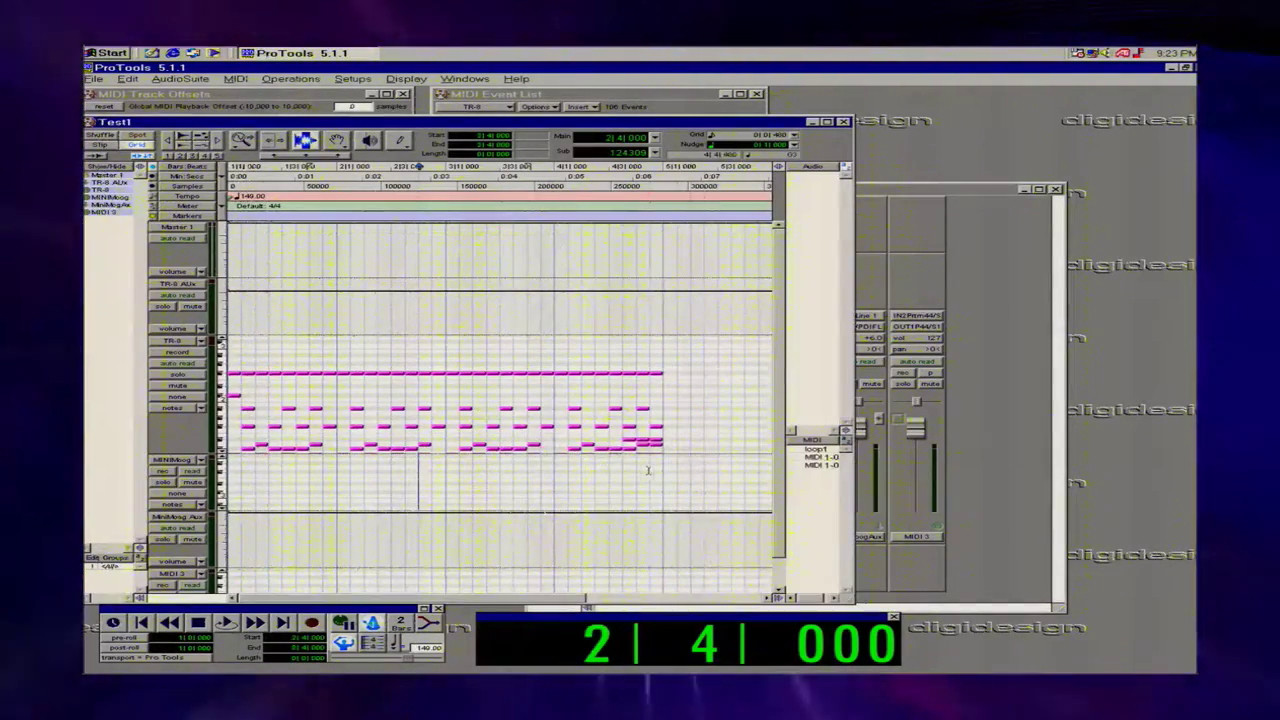
{"action": "left_click_drag", "start_coordinate": [662, 470], "coordinate": [230, 460]}
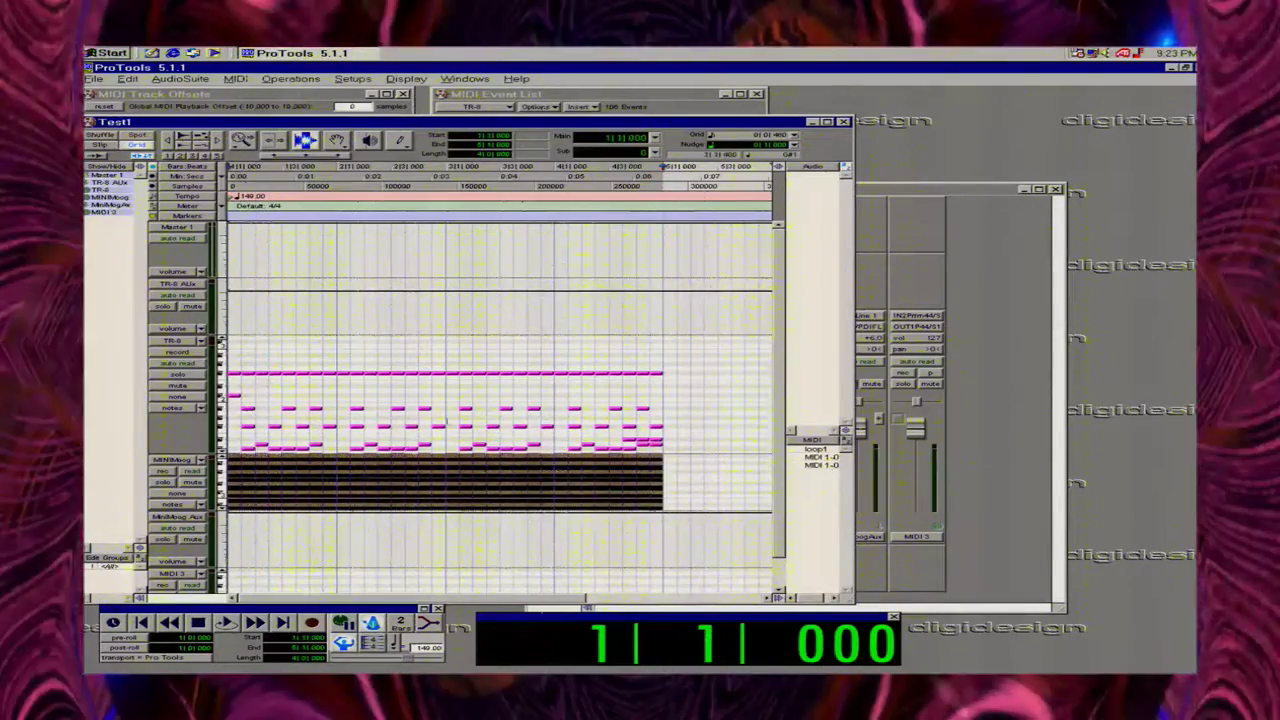
{"action": "left_click", "coordinate": [657, 422]}
{"action": "double_click", "coordinate": [657, 422]}
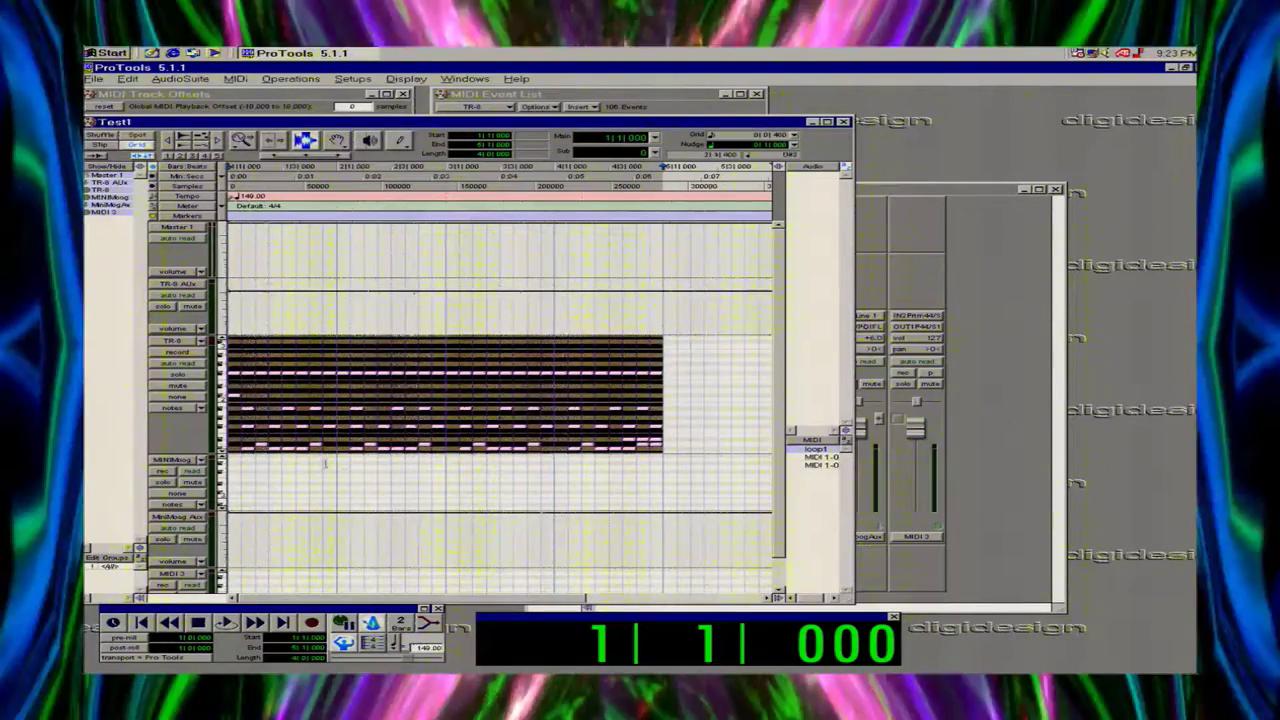
{"action": "left_click", "coordinate": [226, 623]}
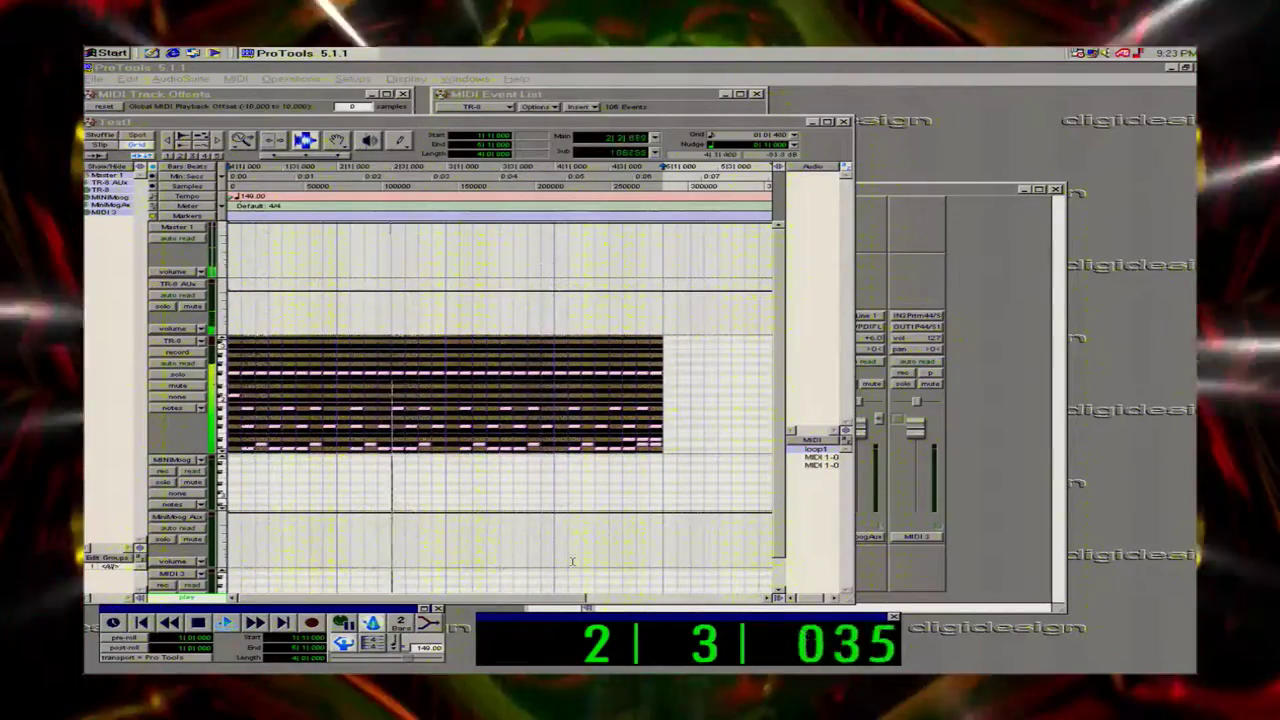
{"action": "key", "text": "space"}
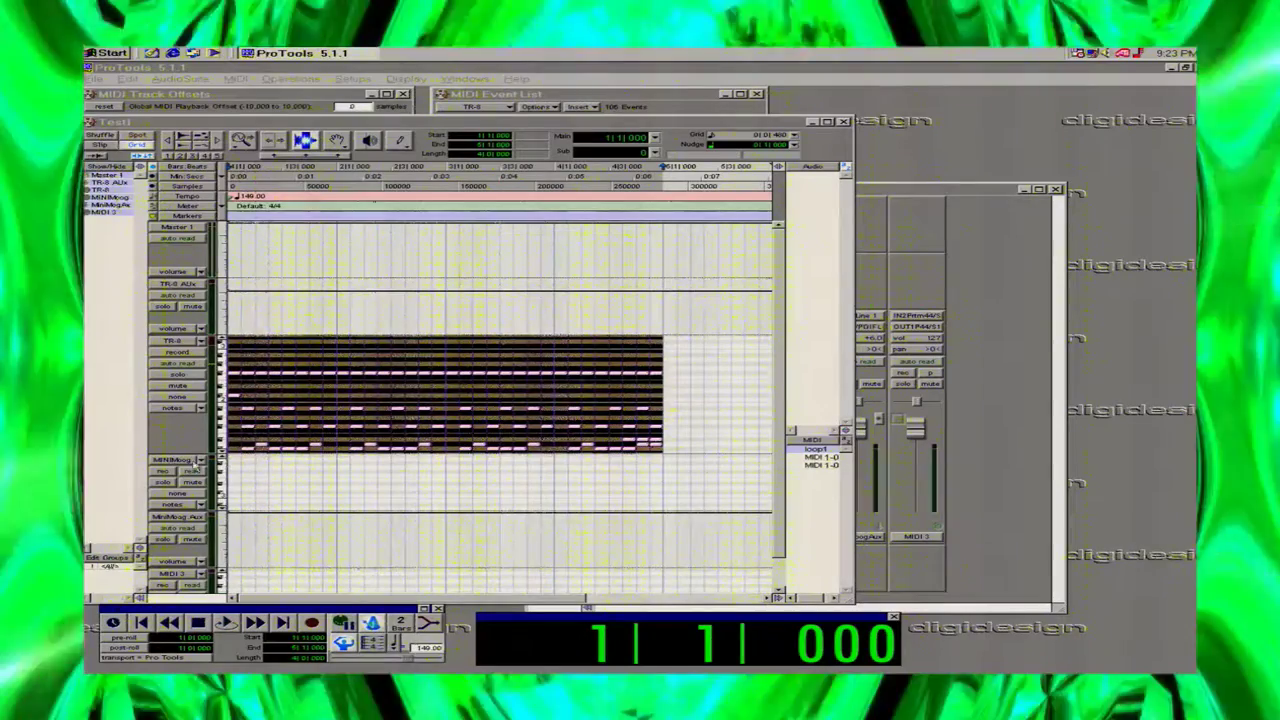
Set the MINIMoog track's MIDI input to IN2 - Portman 4x4/S and its output to OUT2 - Portman 4x4/S, channel-1.
{"action": "left_click", "coordinate": [968, 510]}
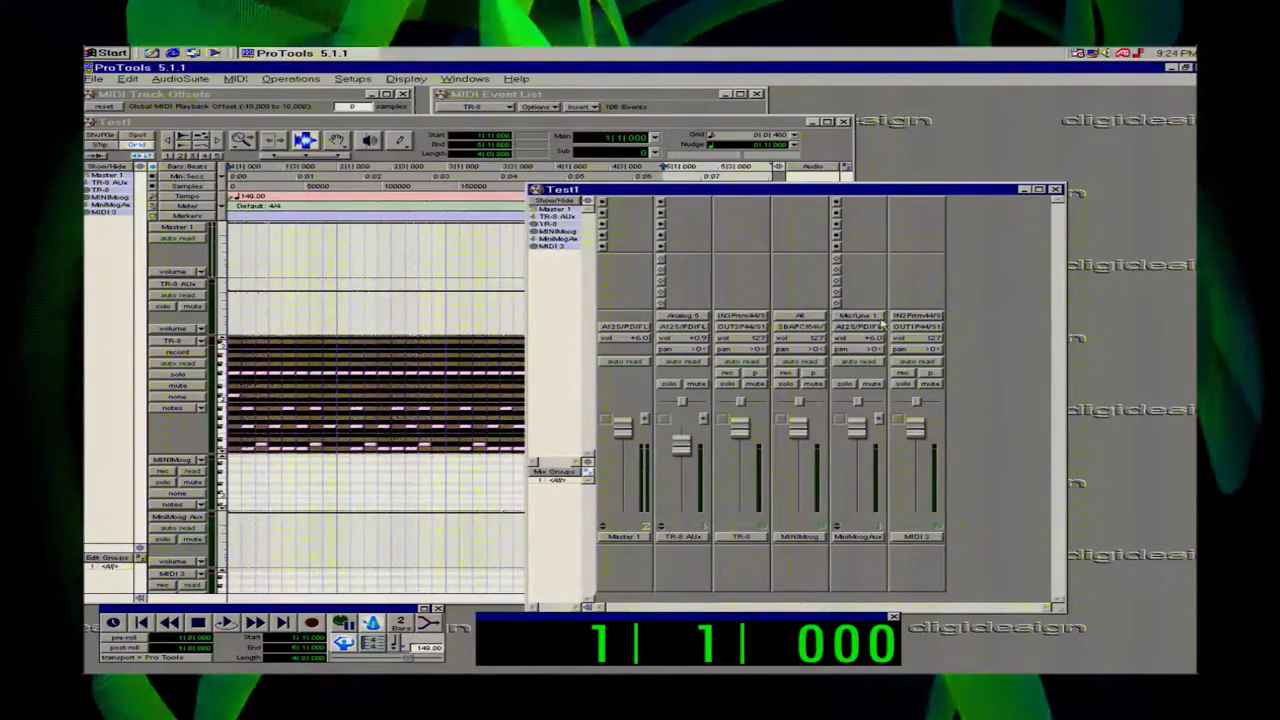
{"action": "left_click", "coordinate": [797, 318]}
{"action": "mouse_move", "coordinate": [862, 335]}
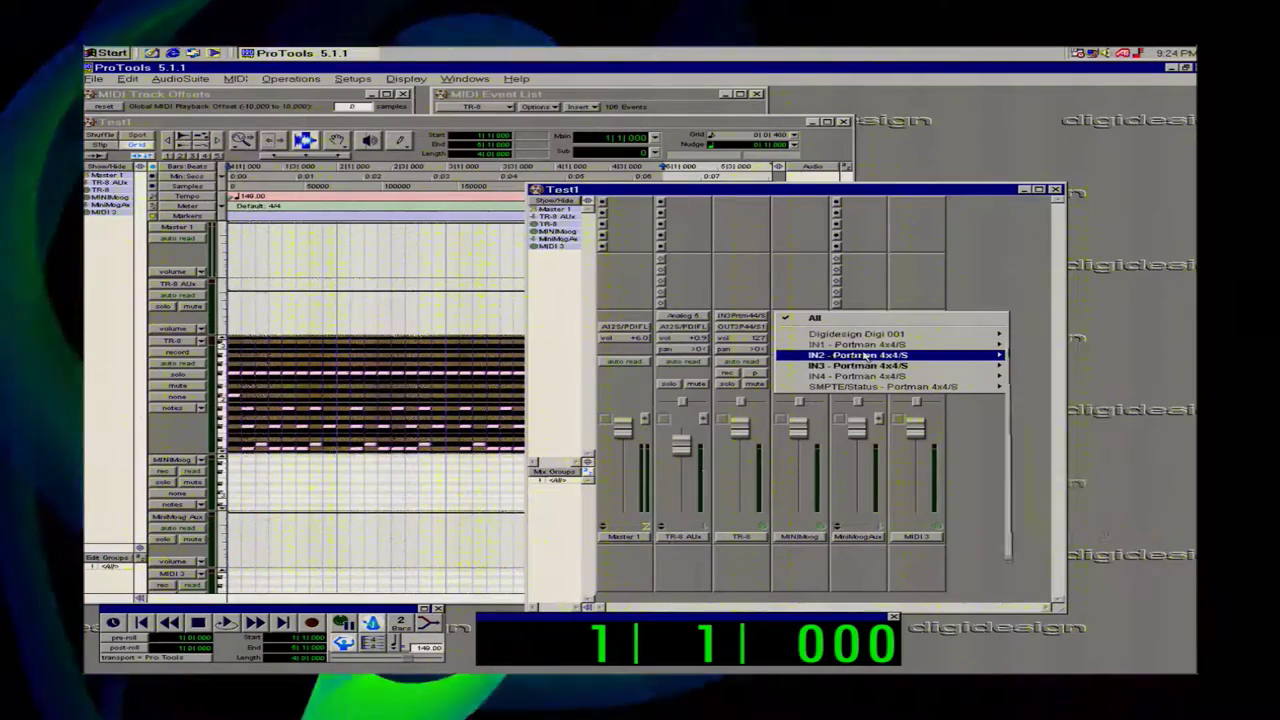
{"action": "left_click", "coordinate": [1027, 363]}
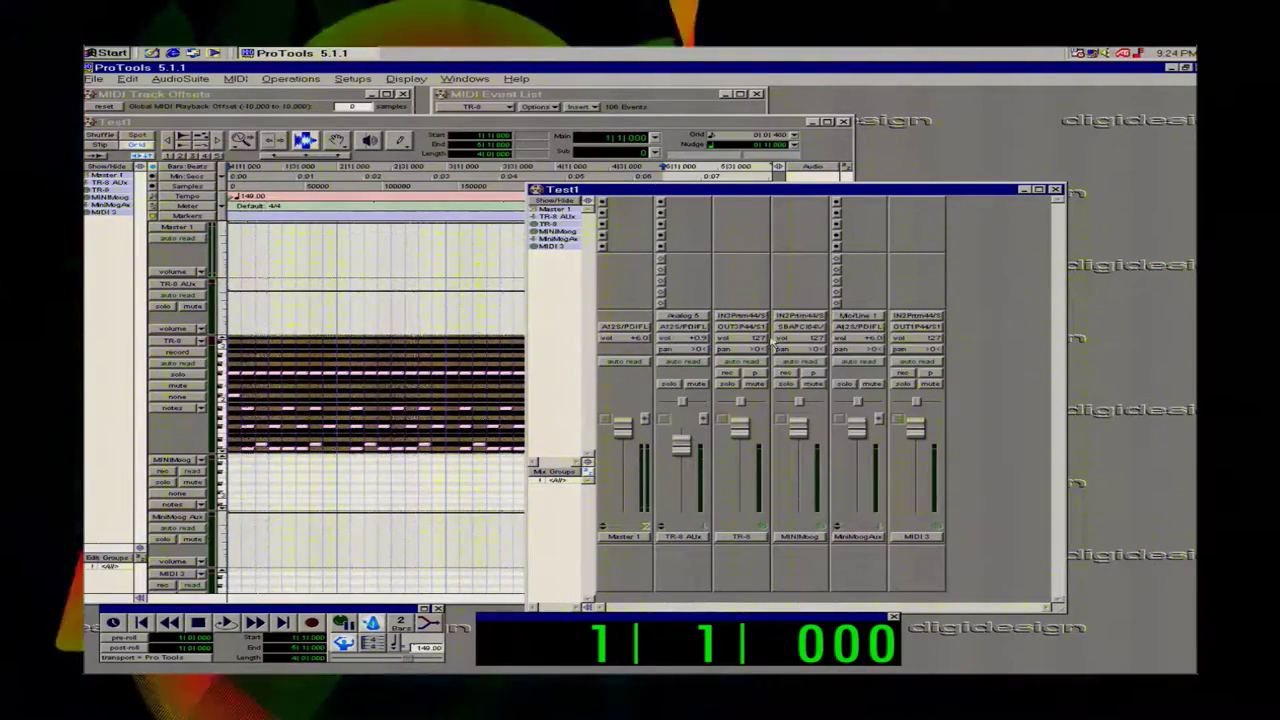
{"action": "left_click", "coordinate": [799, 326]}
{"action": "mouse_move", "coordinate": [930, 362]}
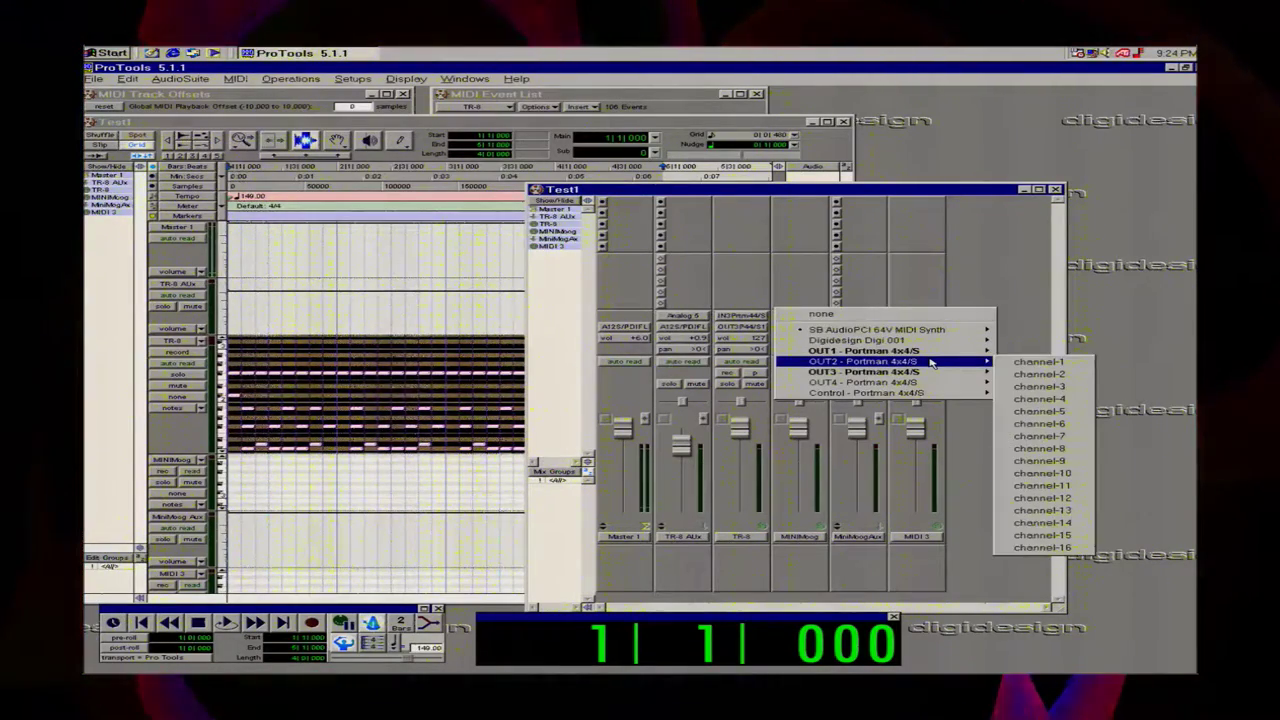
{"action": "left_click", "coordinate": [1086, 365]}
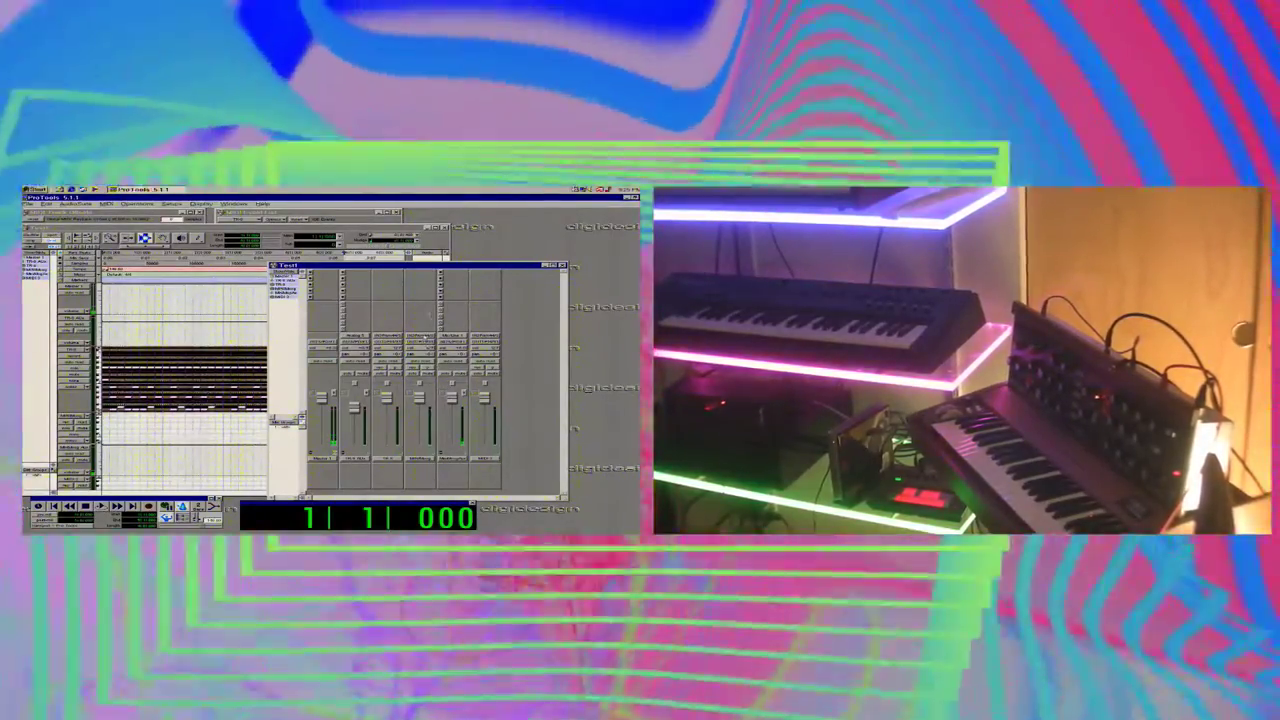
Review the MINIMoog track's Portman 4x4/S MIDI input choices and record-enable the track.
{"action": "left_click", "coordinate": [425, 337]}
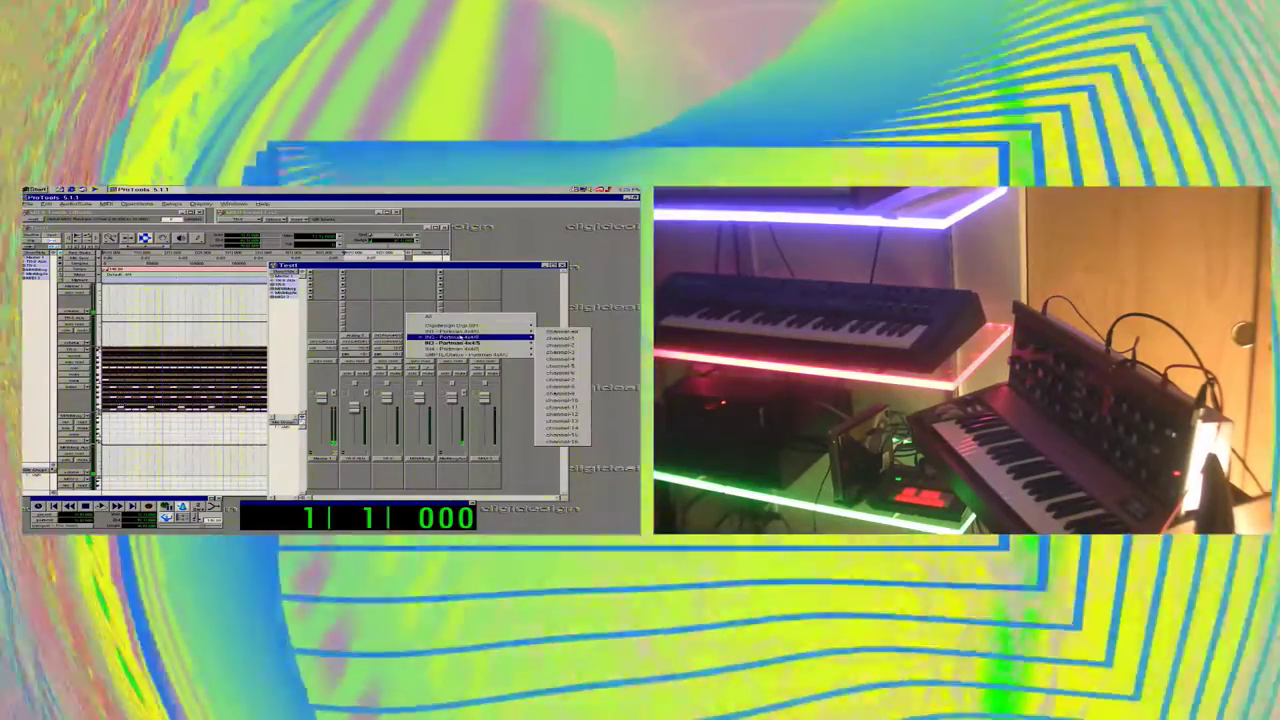
{"action": "mouse_move", "coordinate": [460, 338]}
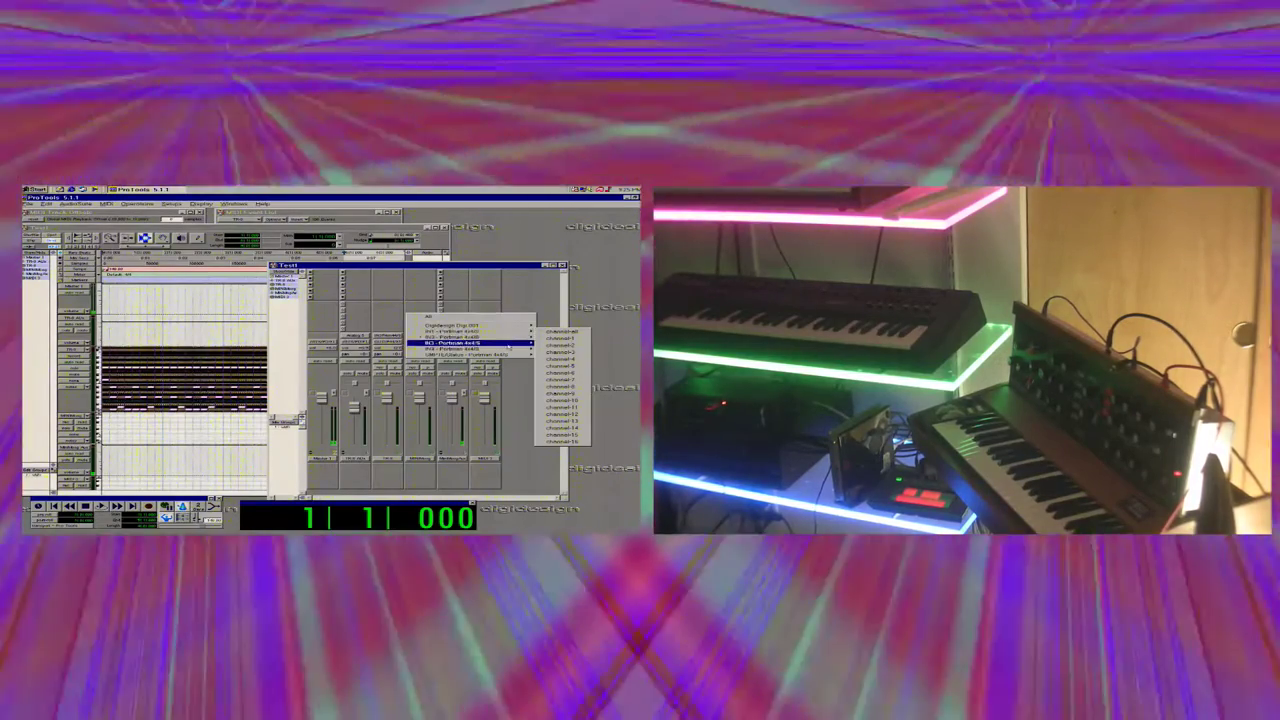
{"action": "left_click", "coordinate": [530, 288]}
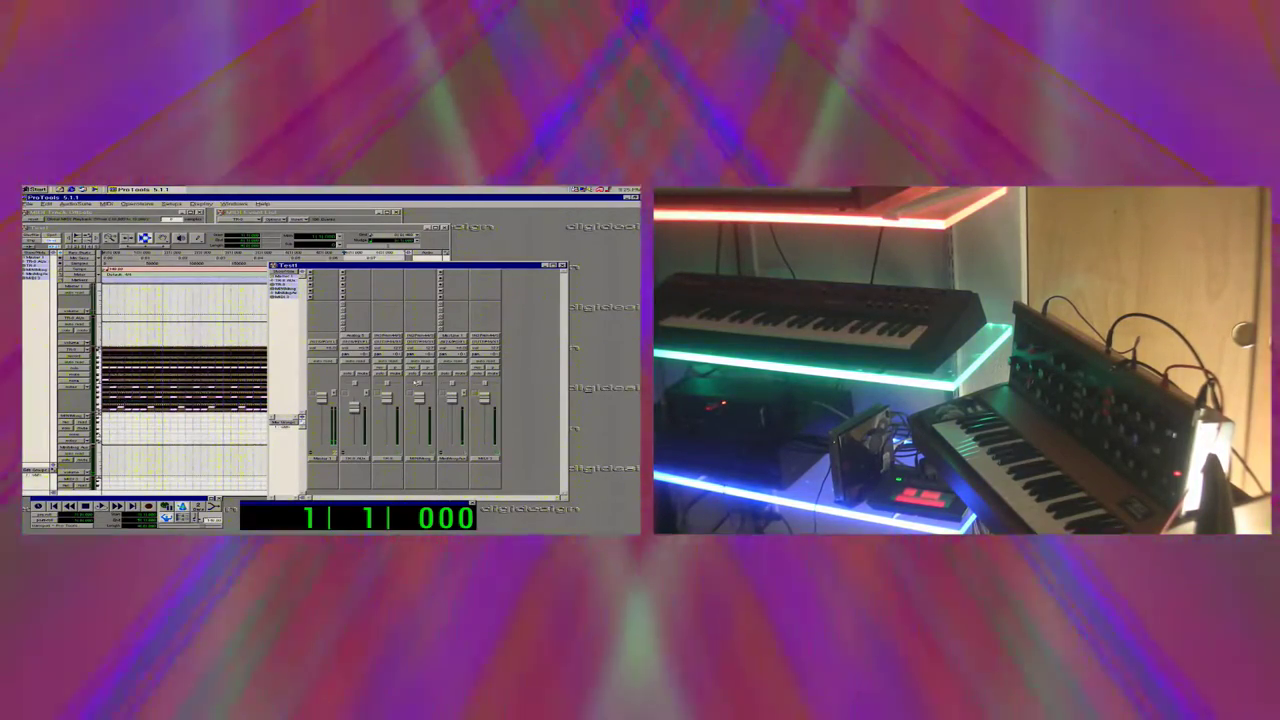
{"action": "left_click", "coordinate": [412, 368]}
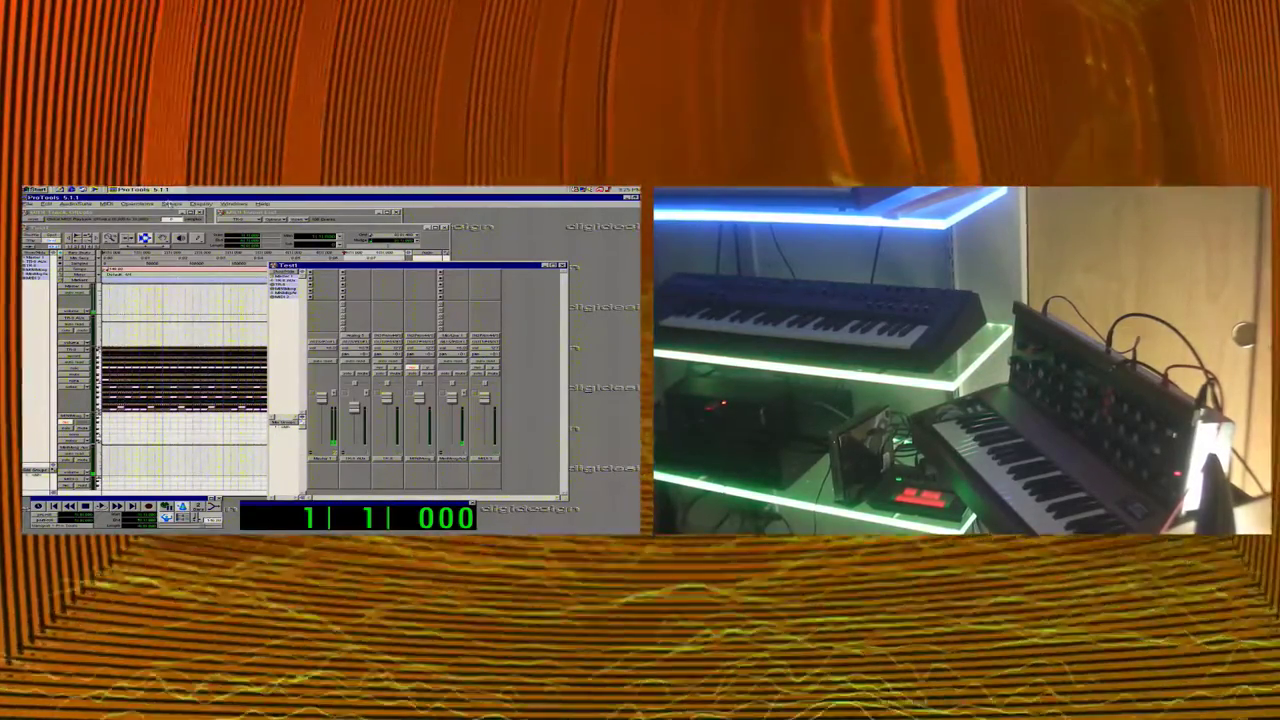
In the MIDI Beat Clock settings, toggle the Control - Portman 4x4/S port and apply the change.
{"action": "left_click", "coordinate": [170, 205]}
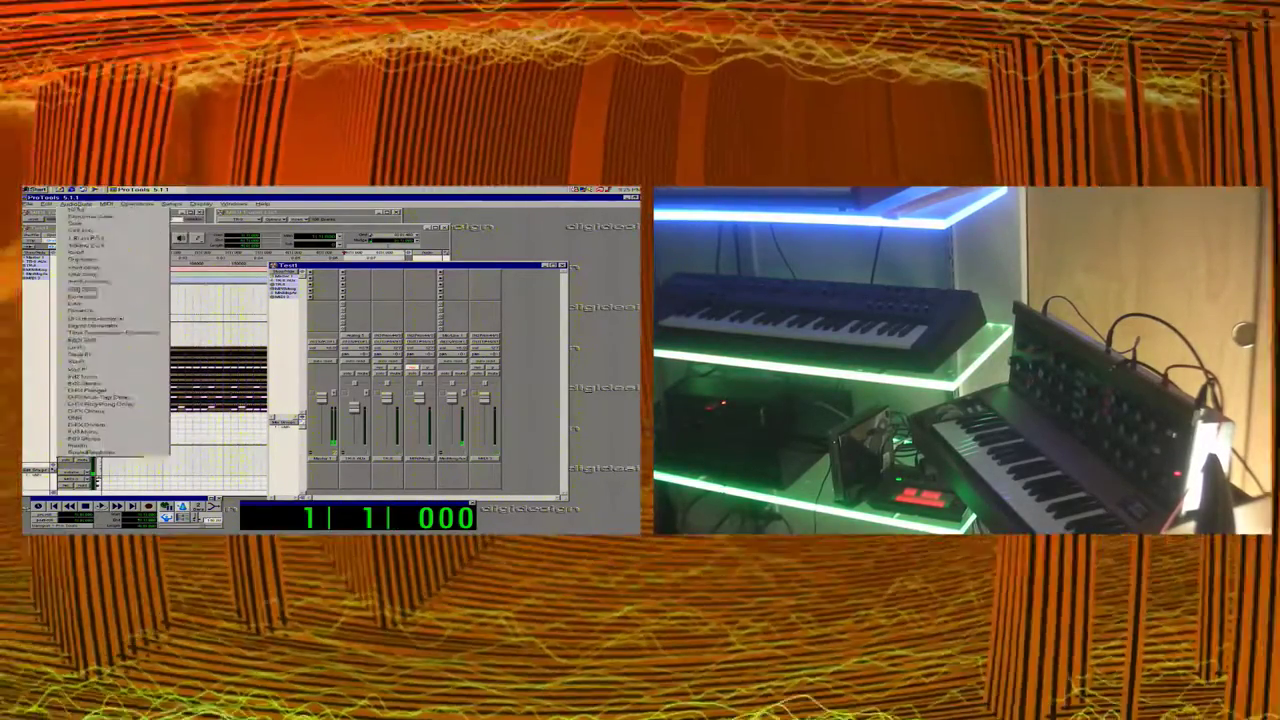
{"action": "mouse_move", "coordinate": [107, 205]}
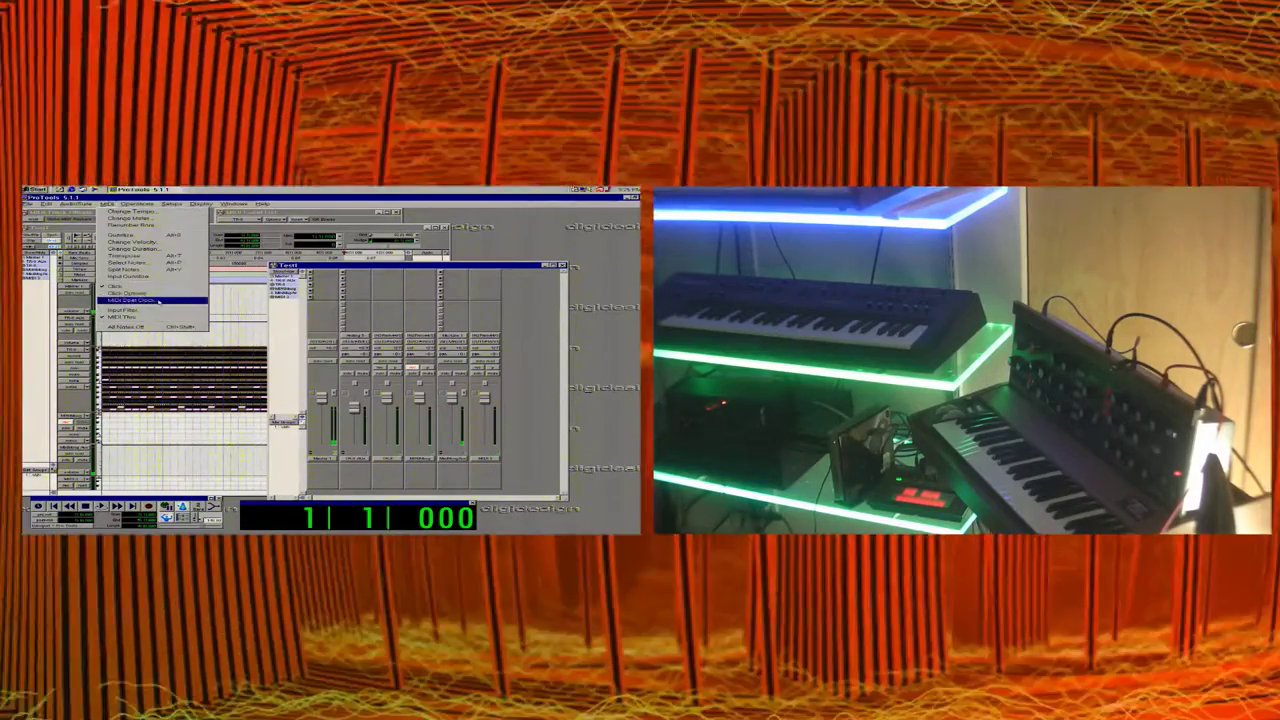
{"action": "left_click", "coordinate": [202, 302]}
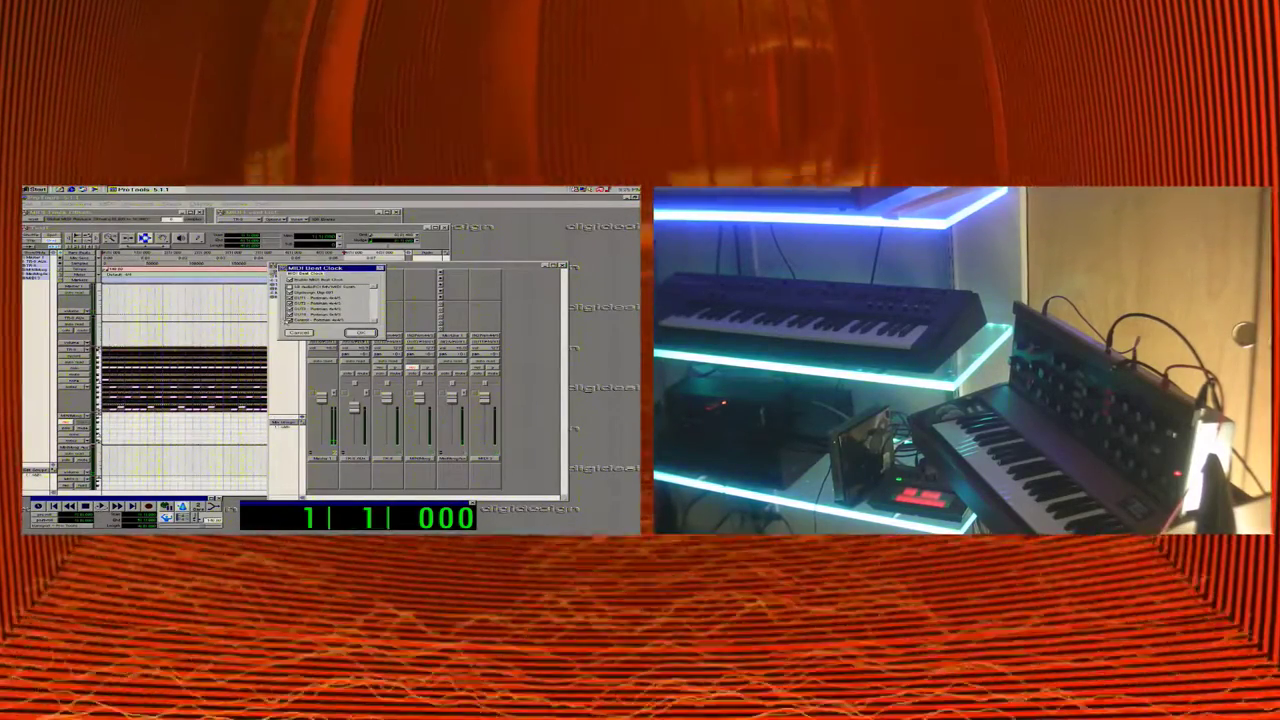
{"action": "left_click", "coordinate": [289, 320]}
{"action": "left_click", "coordinate": [362, 333]}
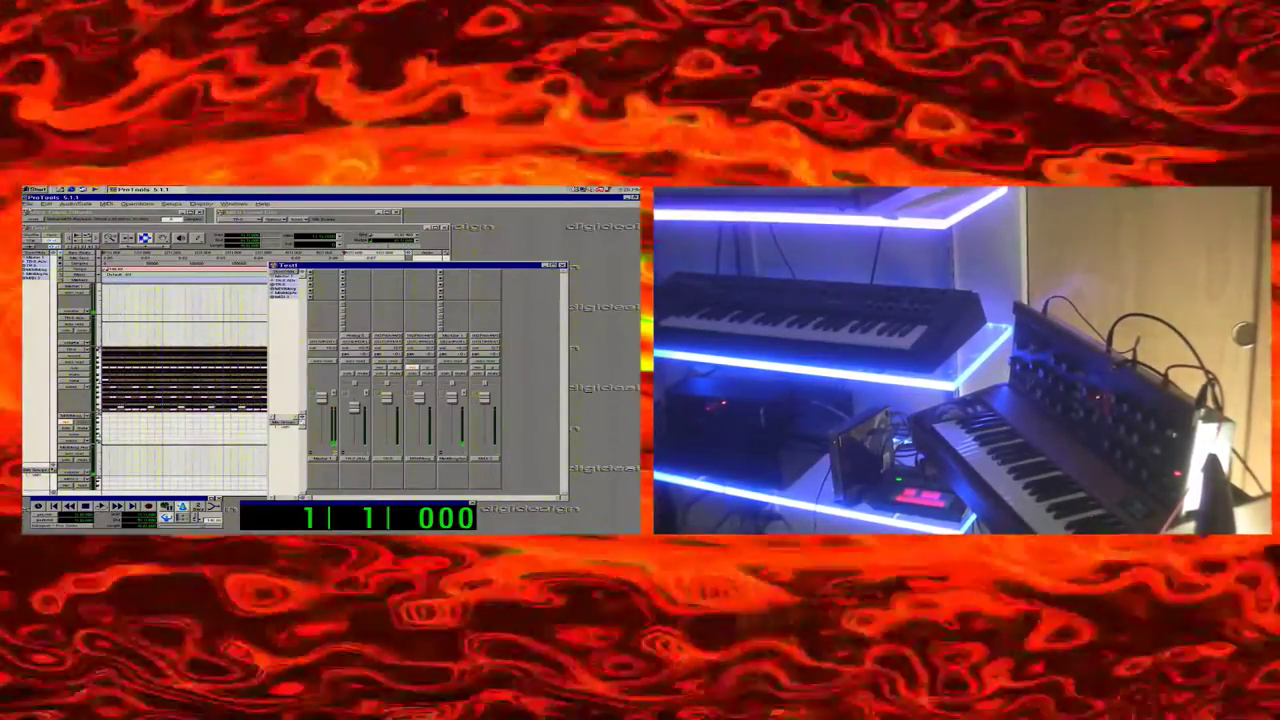
Save the Test1 session and exit Pro Tools.
{"action": "left_click", "coordinate": [45, 203]}
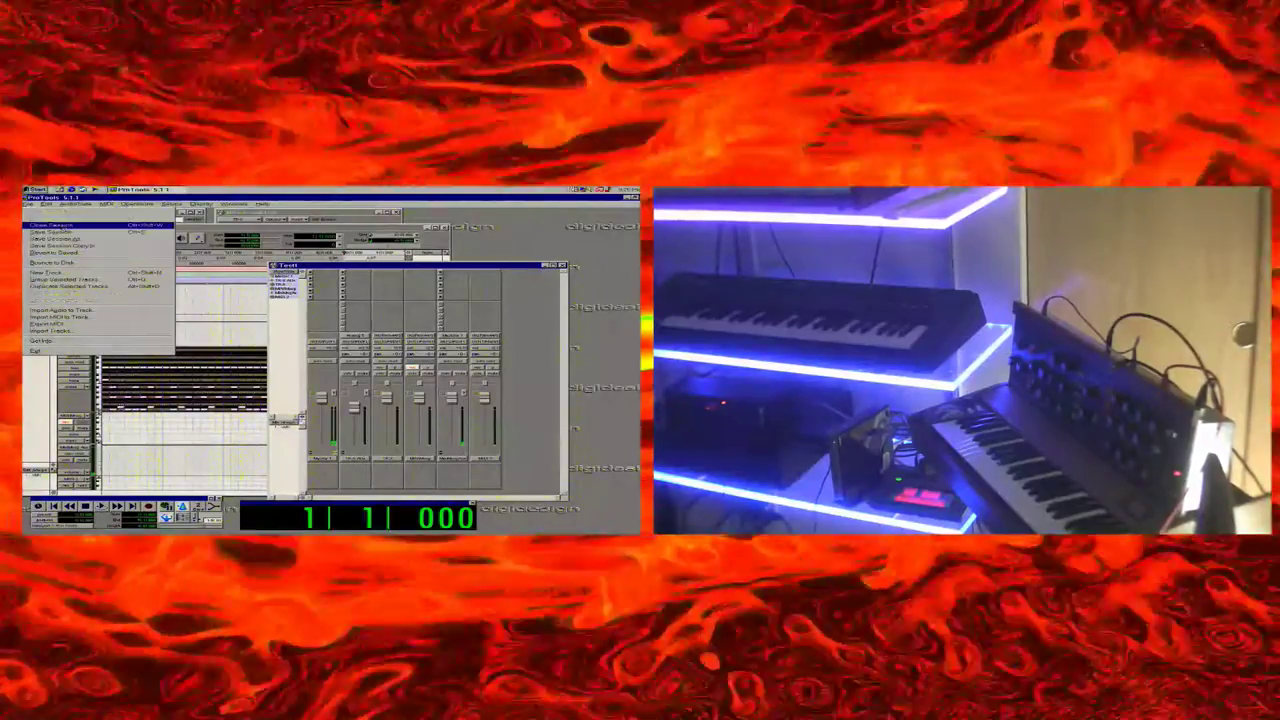
{"action": "left_click", "coordinate": [64, 232]}
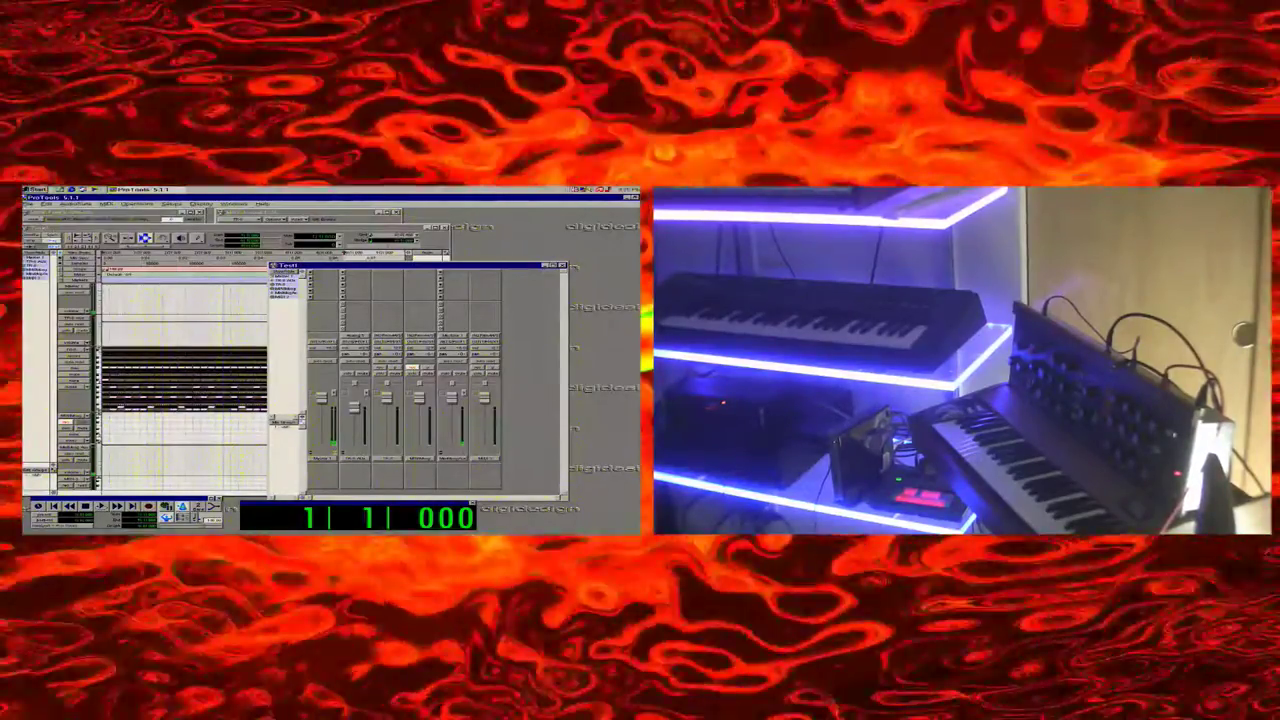
{"action": "left_click", "coordinate": [45, 203]}
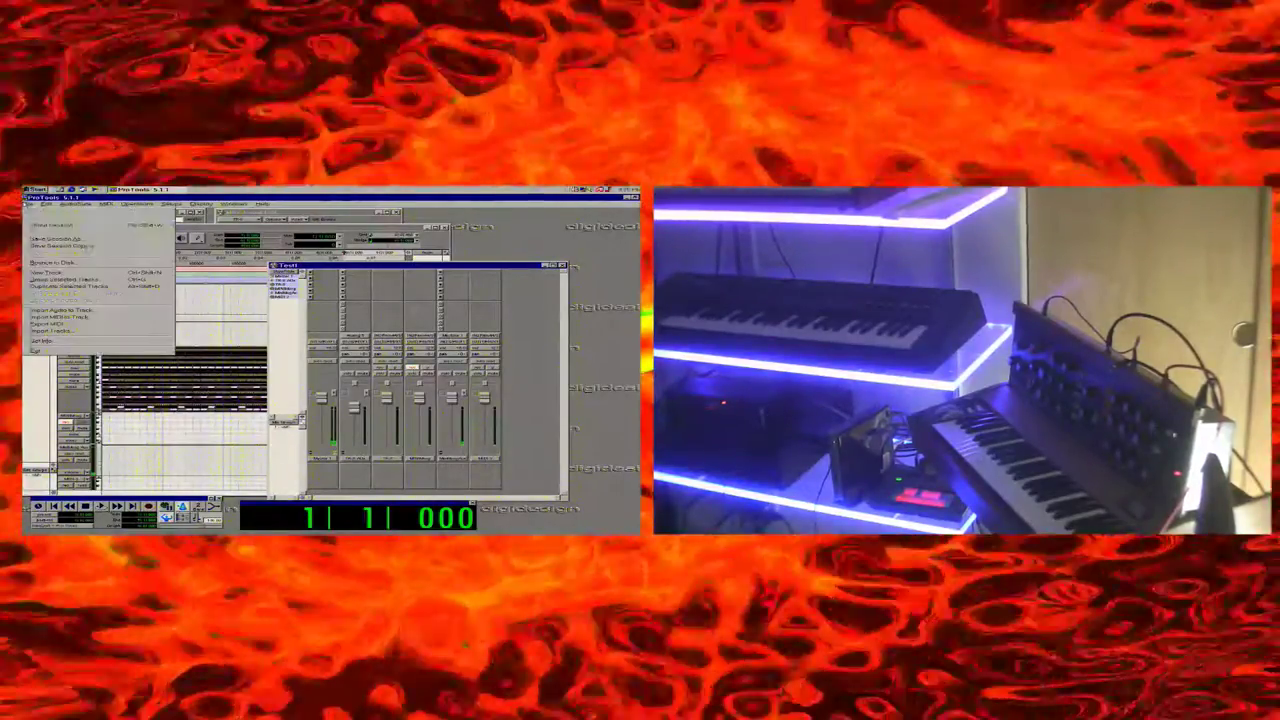
{"action": "left_click", "coordinate": [90, 231]}
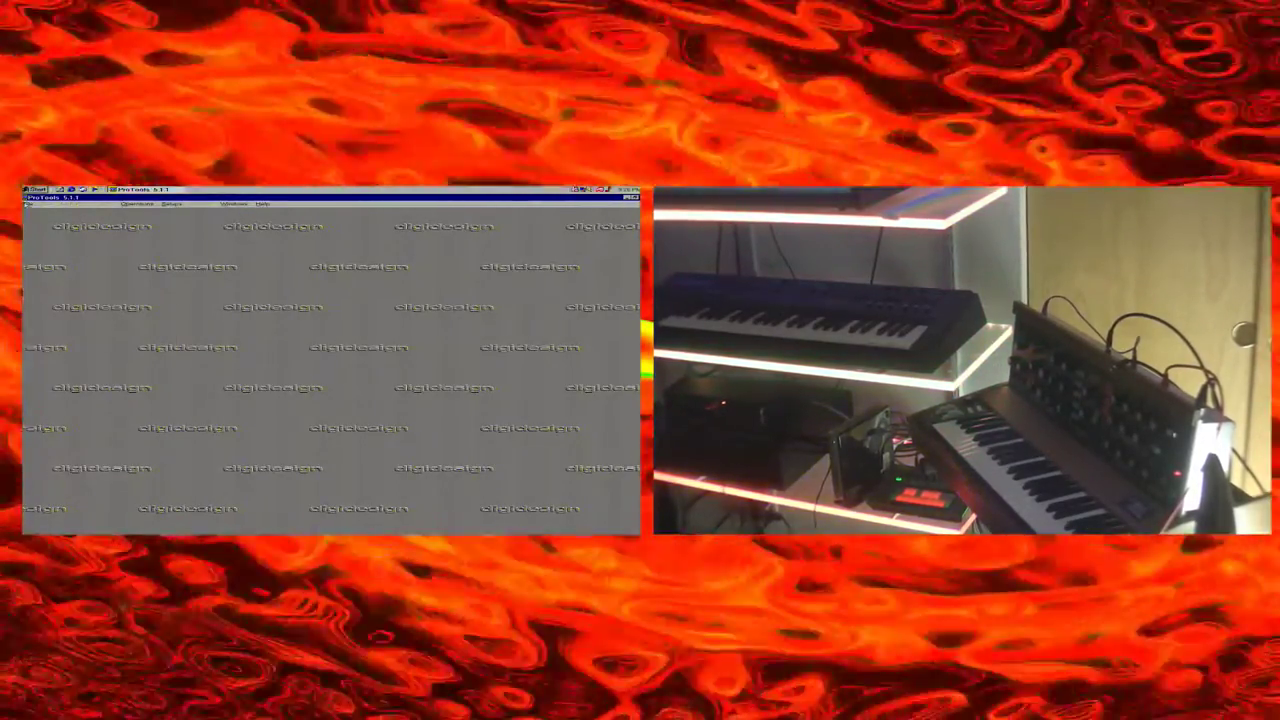
{"action": "left_click", "coordinate": [28, 204]}
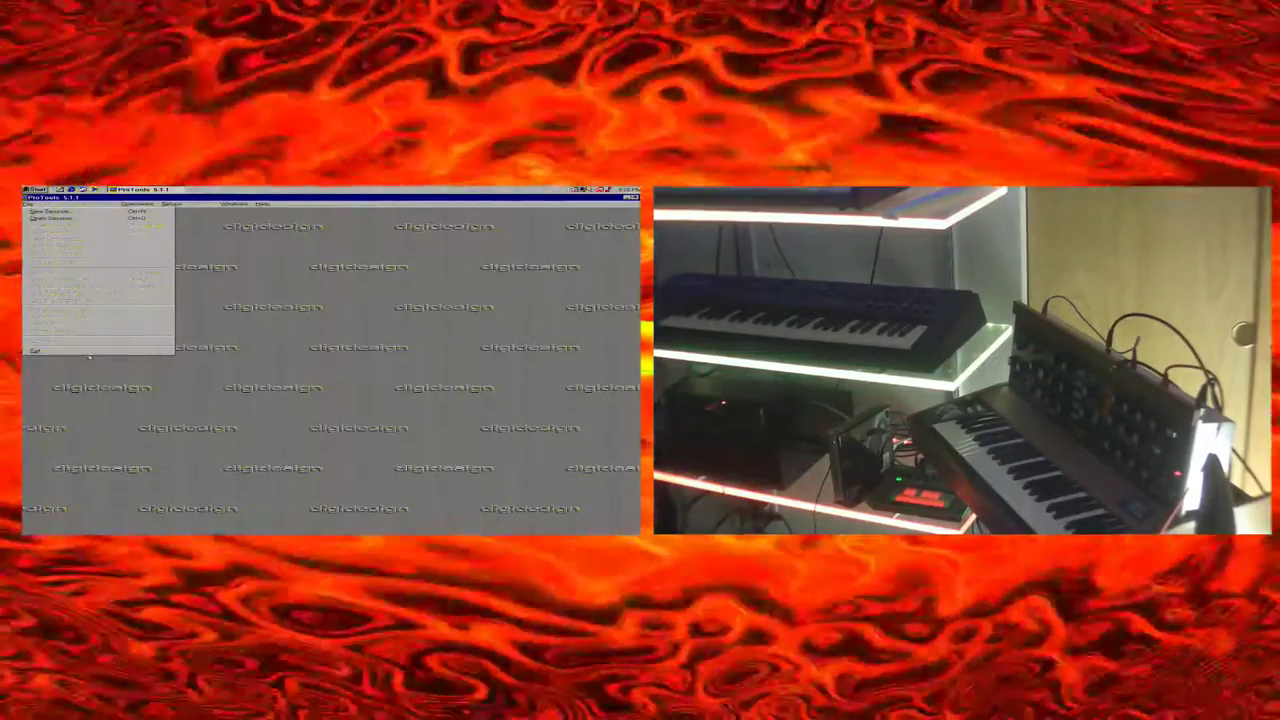
{"action": "left_click", "coordinate": [88, 351]}
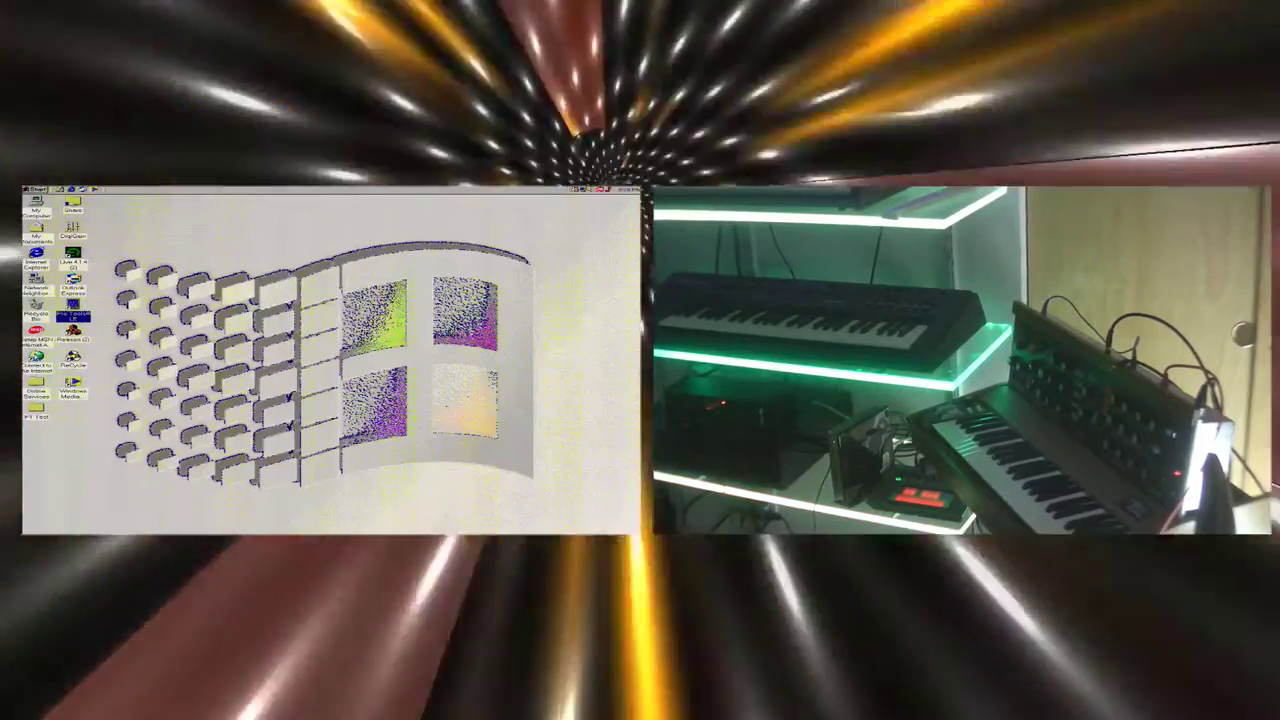
Restart Windows and log back in at the network password prompt.
{"action": "left_click", "coordinate": [35, 190]}
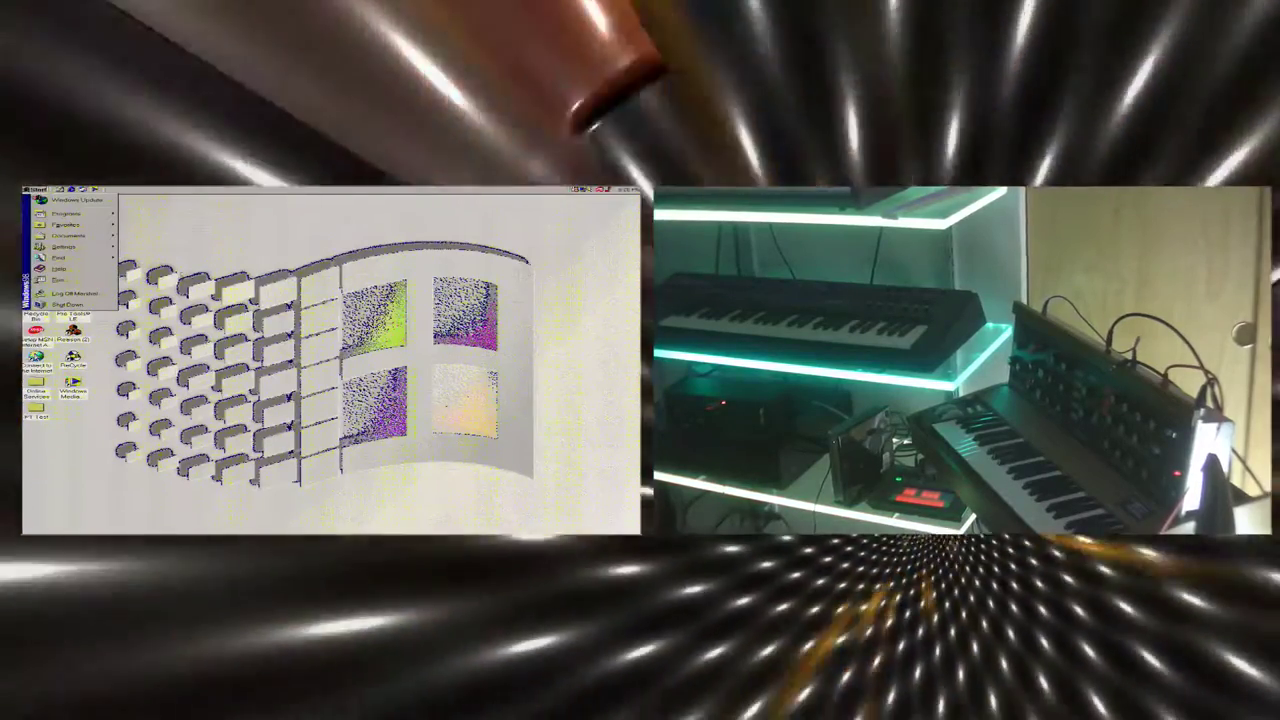
{"action": "left_click", "coordinate": [36, 190]}
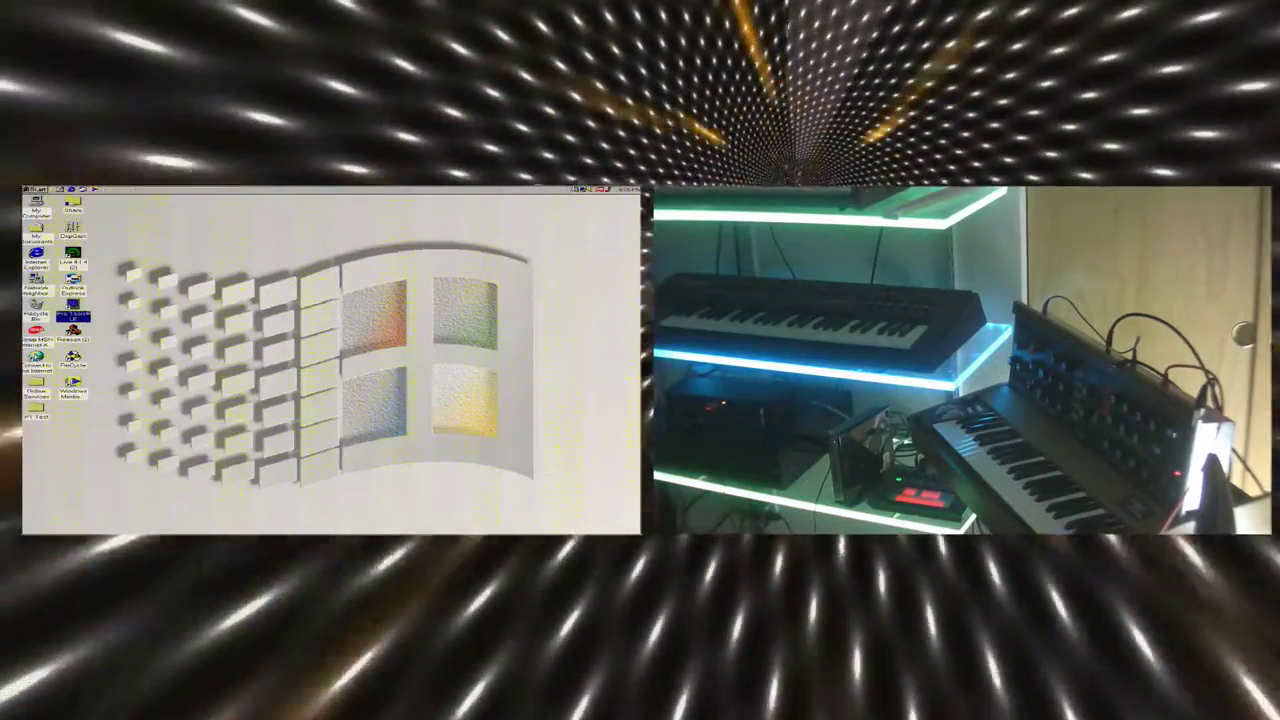
{"action": "left_click", "coordinate": [35, 190]}
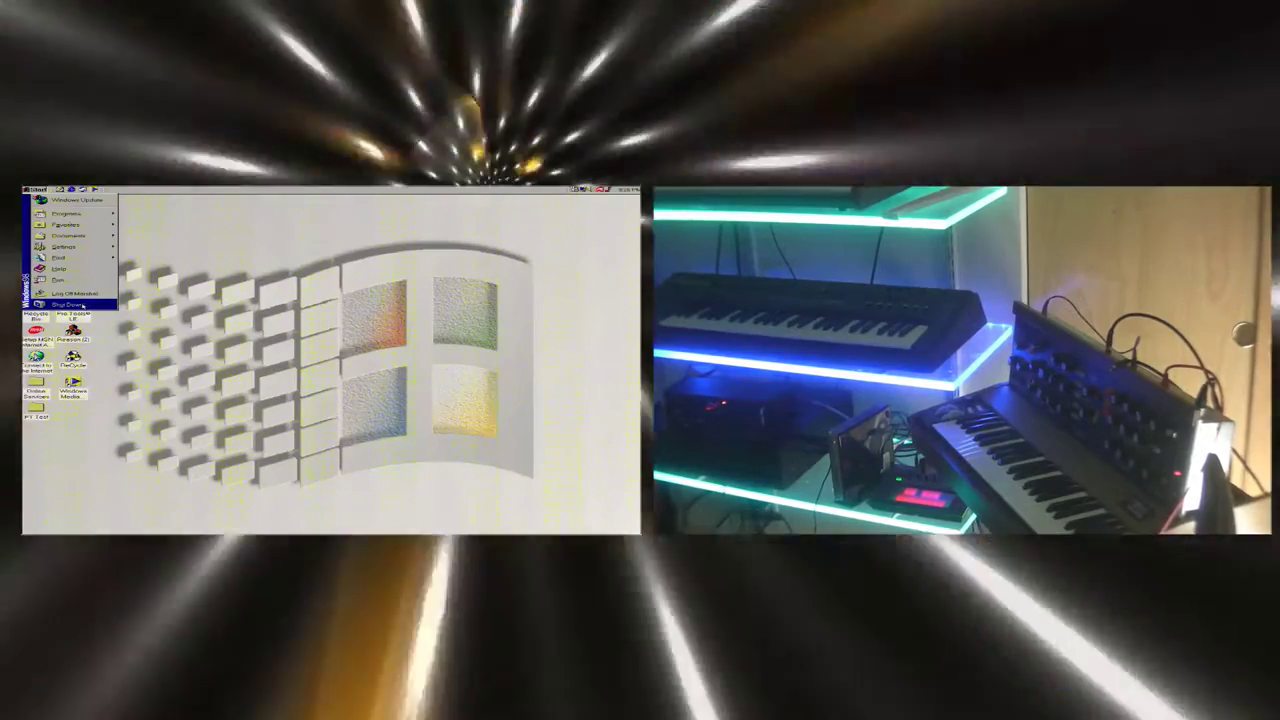
{"action": "left_click", "coordinate": [70, 304]}
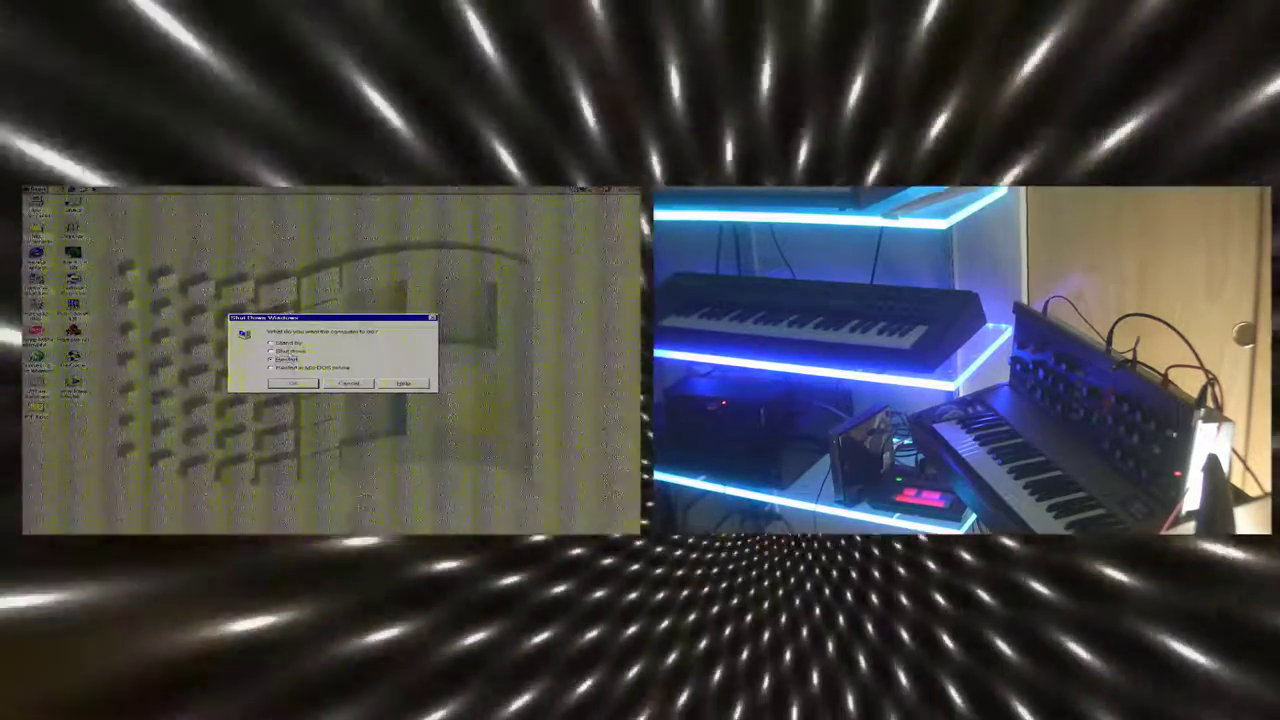
{"action": "left_click", "coordinate": [289, 352]}
{"action": "left_click", "coordinate": [289, 383]}
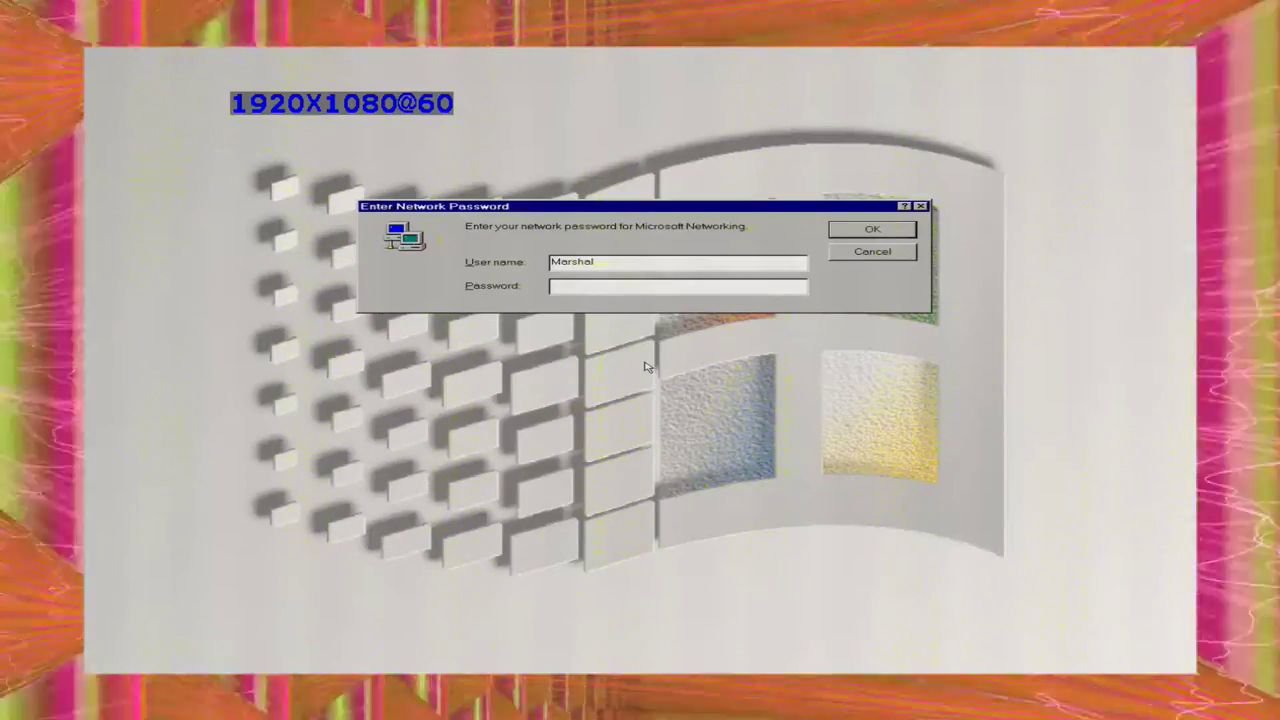
{"action": "key", "text": "Return"}
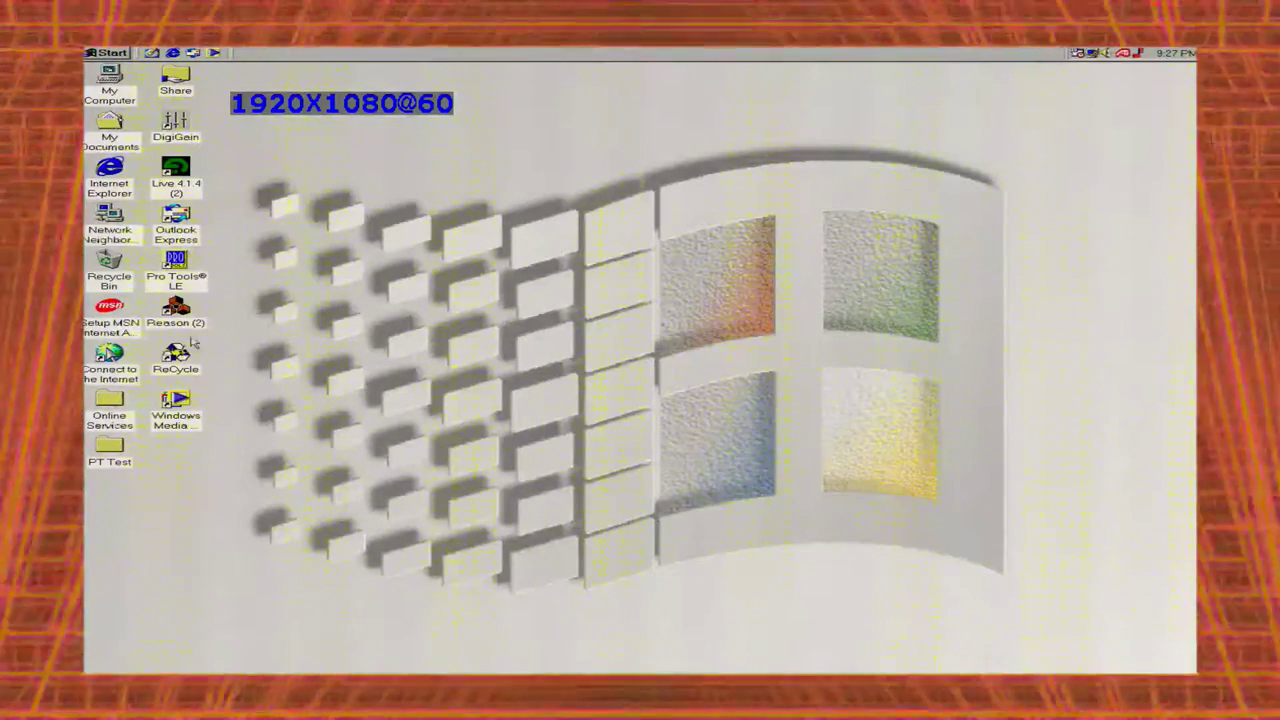
Launch Pro Tools LE and reopen the Test1 session from the Test1 folder inside PT Test.
{"action": "double_click", "coordinate": [175, 266]}
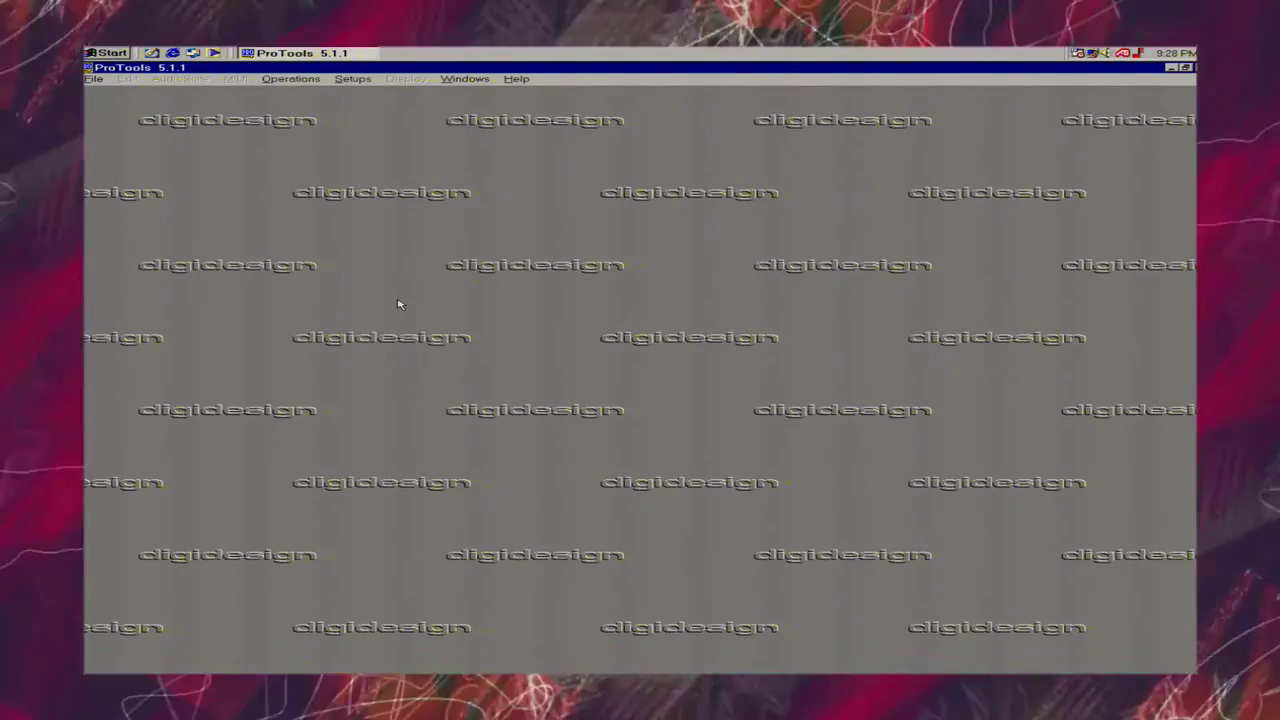
{"action": "left_click", "coordinate": [95, 79]}
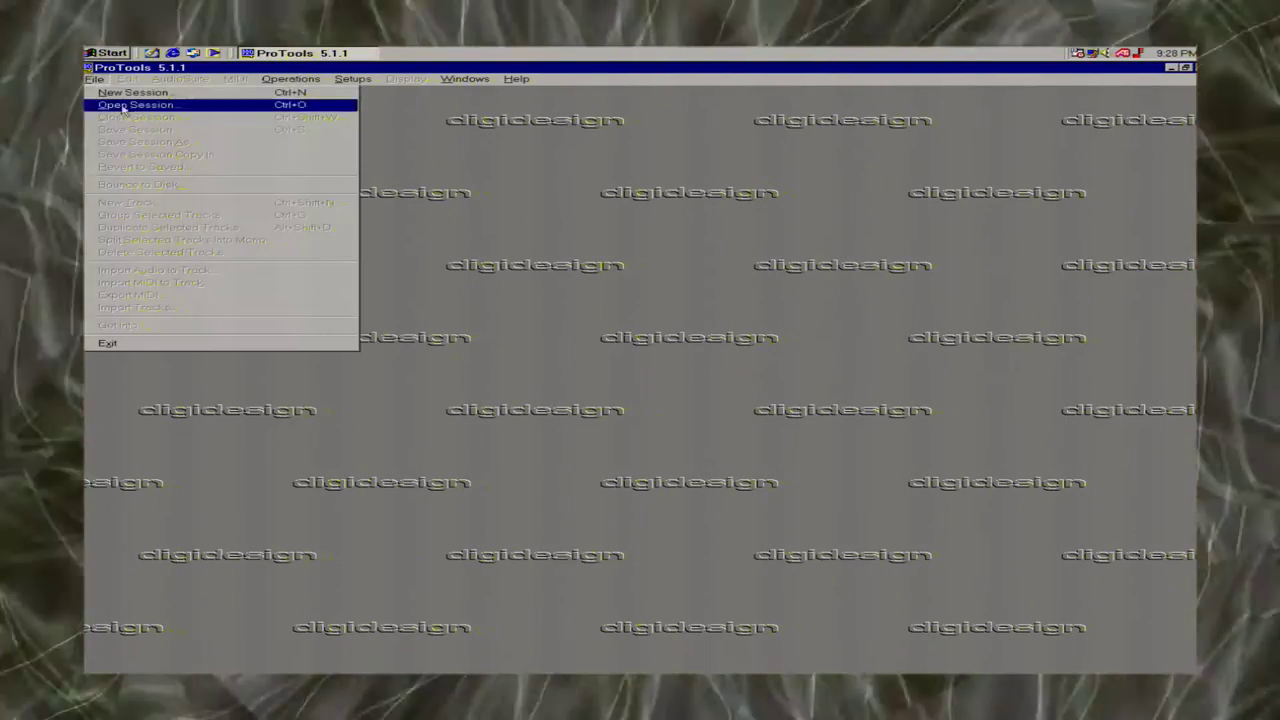
{"action": "left_click", "coordinate": [140, 108]}
{"action": "double_click", "coordinate": [461, 360]}
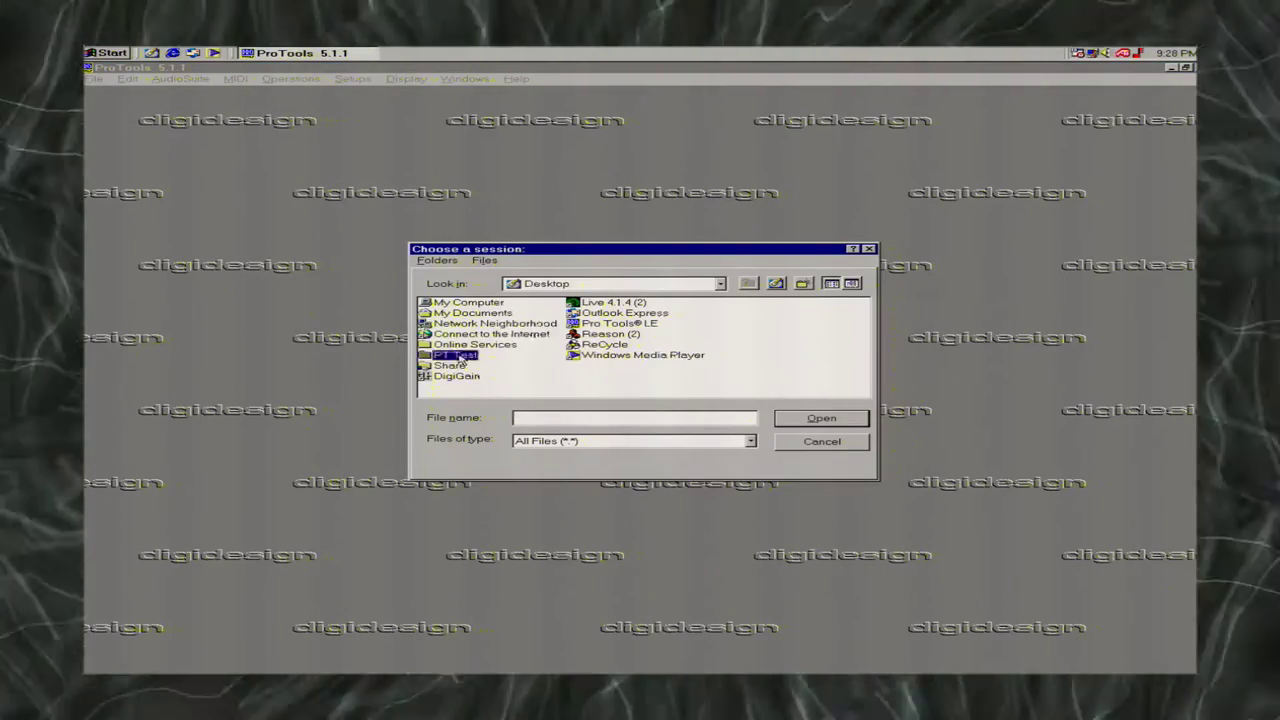
{"action": "double_click", "coordinate": [452, 305]}
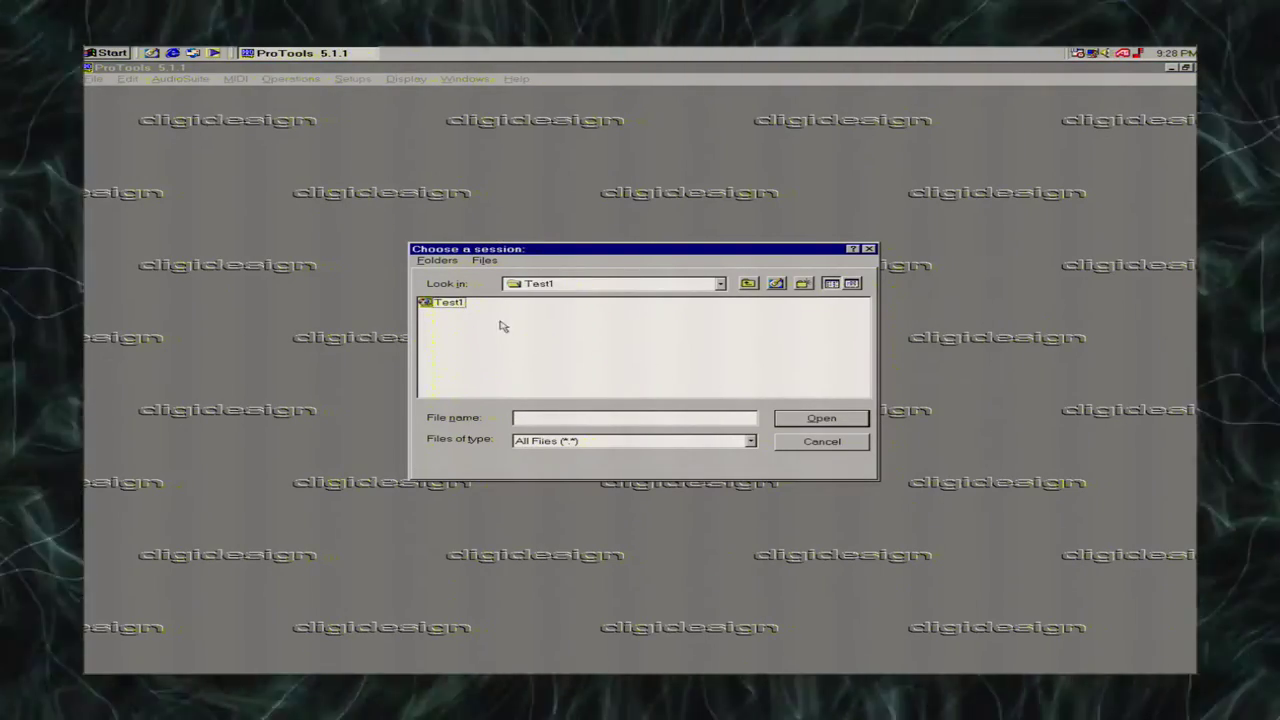
{"action": "double_click", "coordinate": [452, 305]}
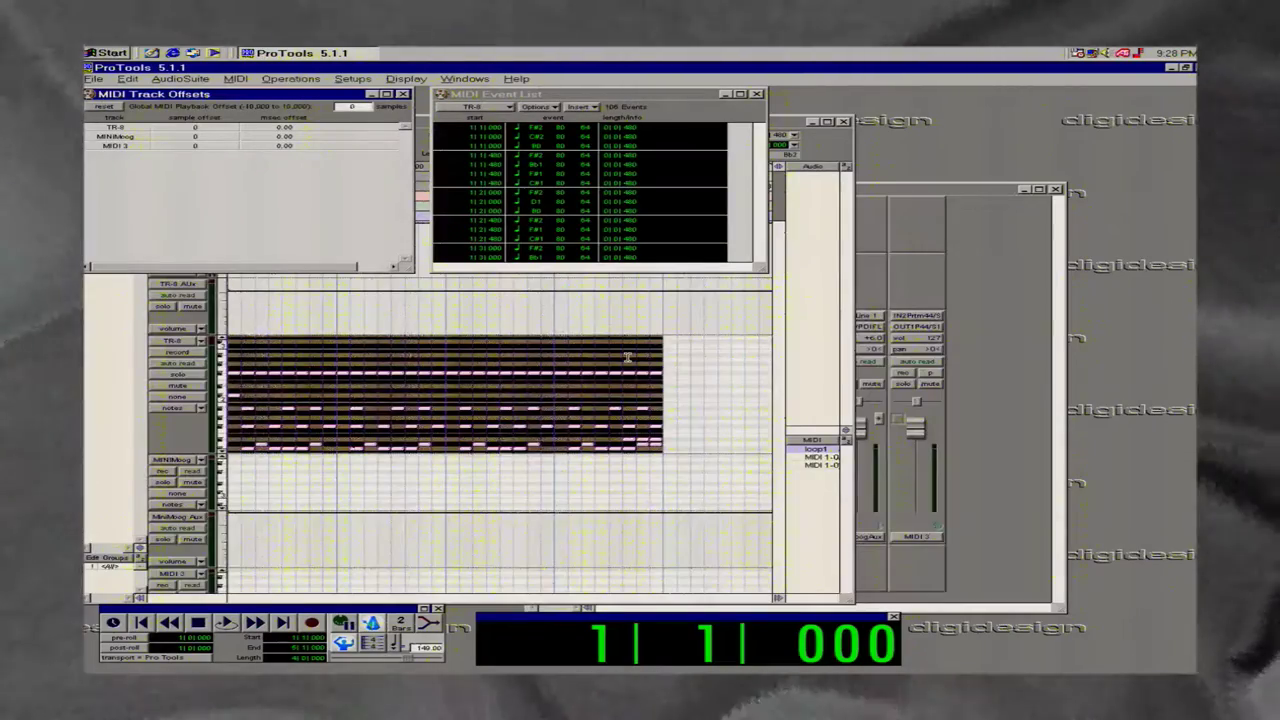
Select the TR-8 track's MIDI pattern from bar 5 back to bar 1 and bring the Mix window forward.
{"action": "left_click", "coordinate": [673, 434]}
{"action": "left_click_drag", "start_coordinate": [663, 434], "coordinate": [245, 430]}
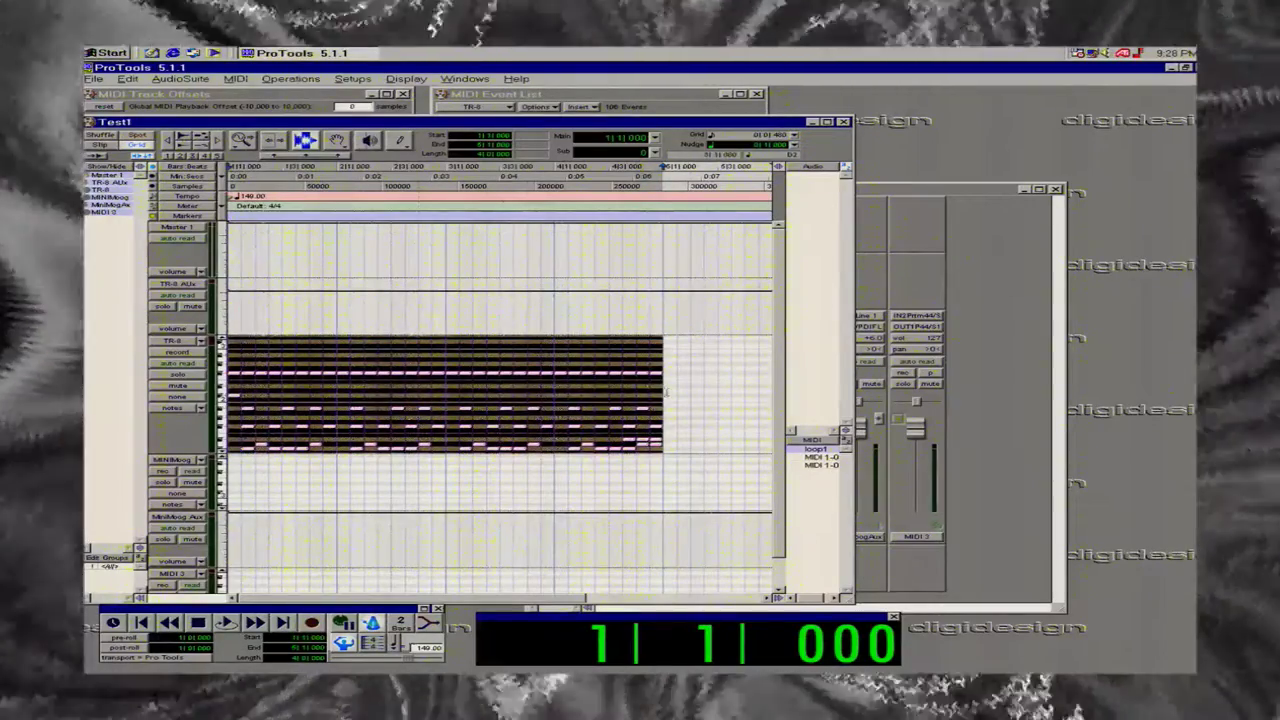
{"action": "left_click", "coordinate": [1022, 412]}
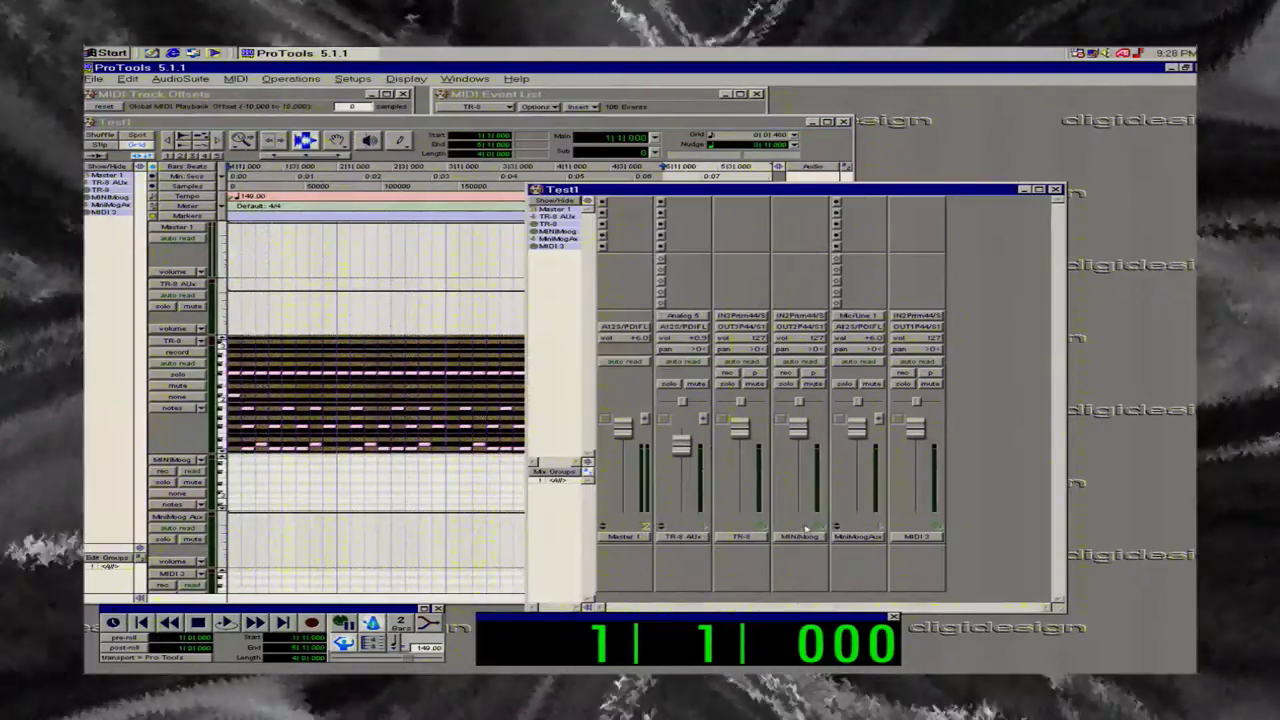
Rename the MINIMoog track by appending MIDI to its name.
{"action": "left_click", "coordinate": [806, 538]}
{"action": "double_click", "coordinate": [806, 538]}
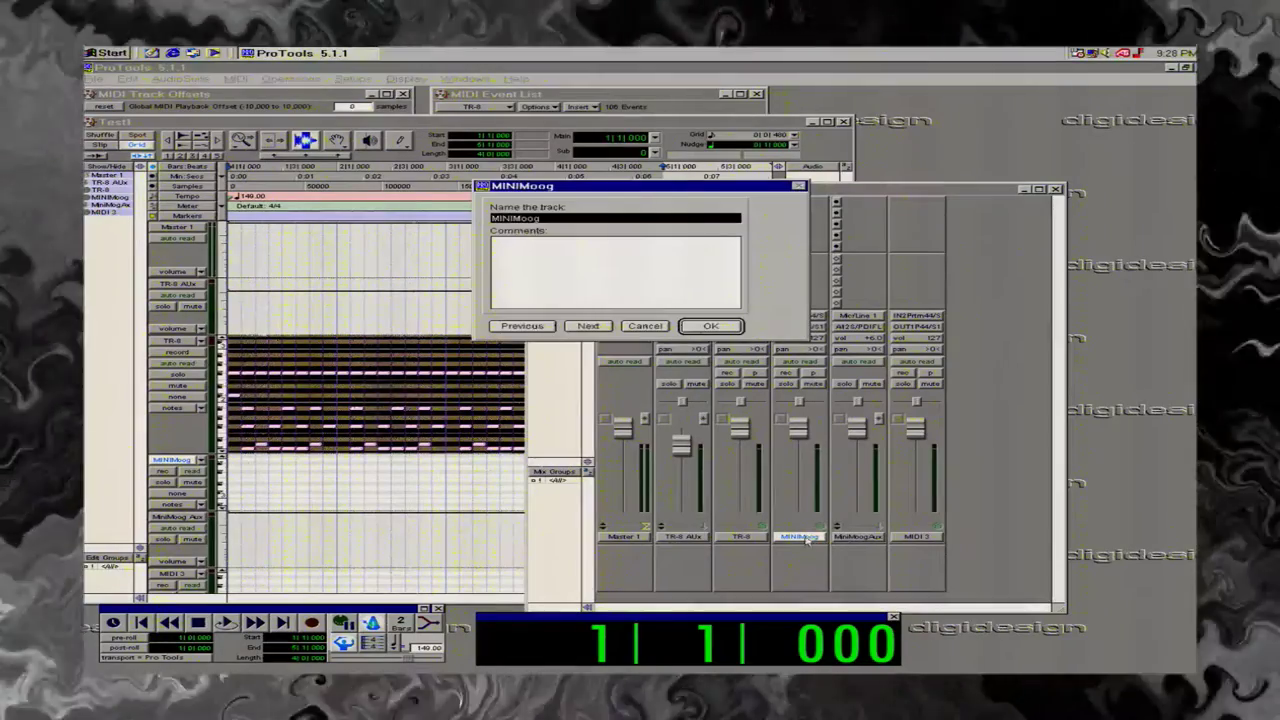
{"action": "left_click", "coordinate": [565, 218]}
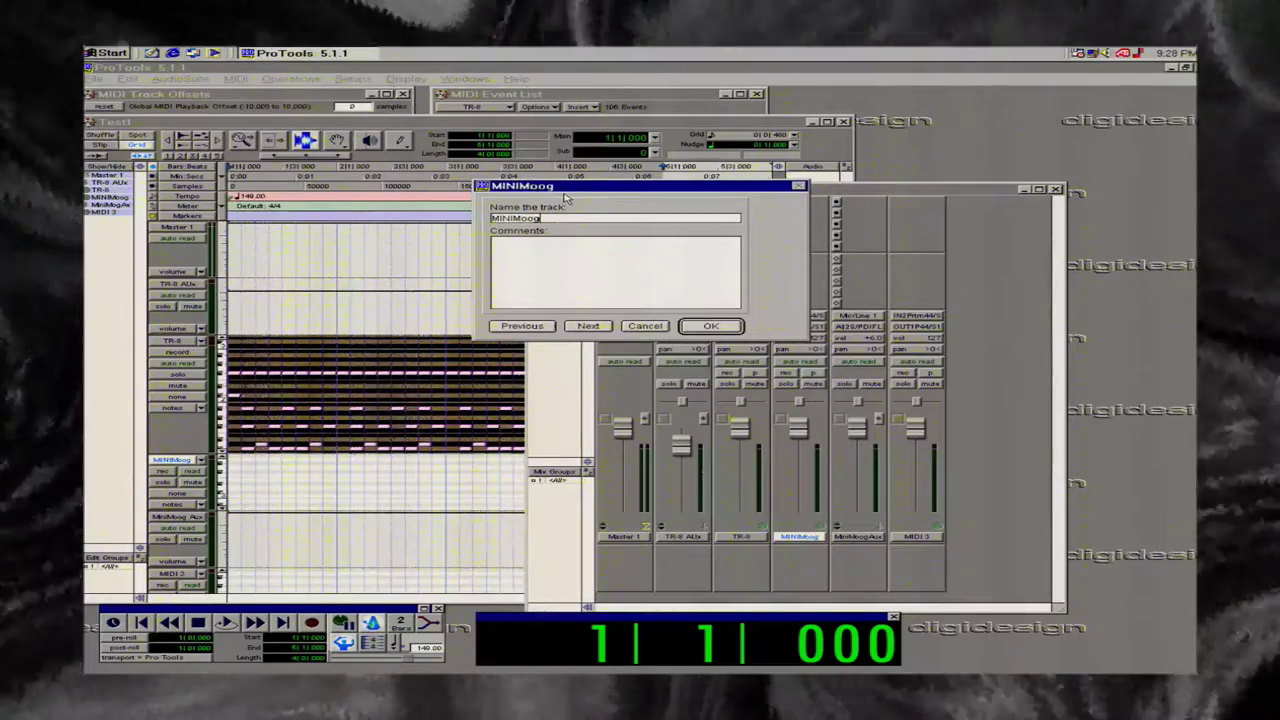
{"action": "type", "text": "MIDI"}
{"action": "key", "text": "Return"}
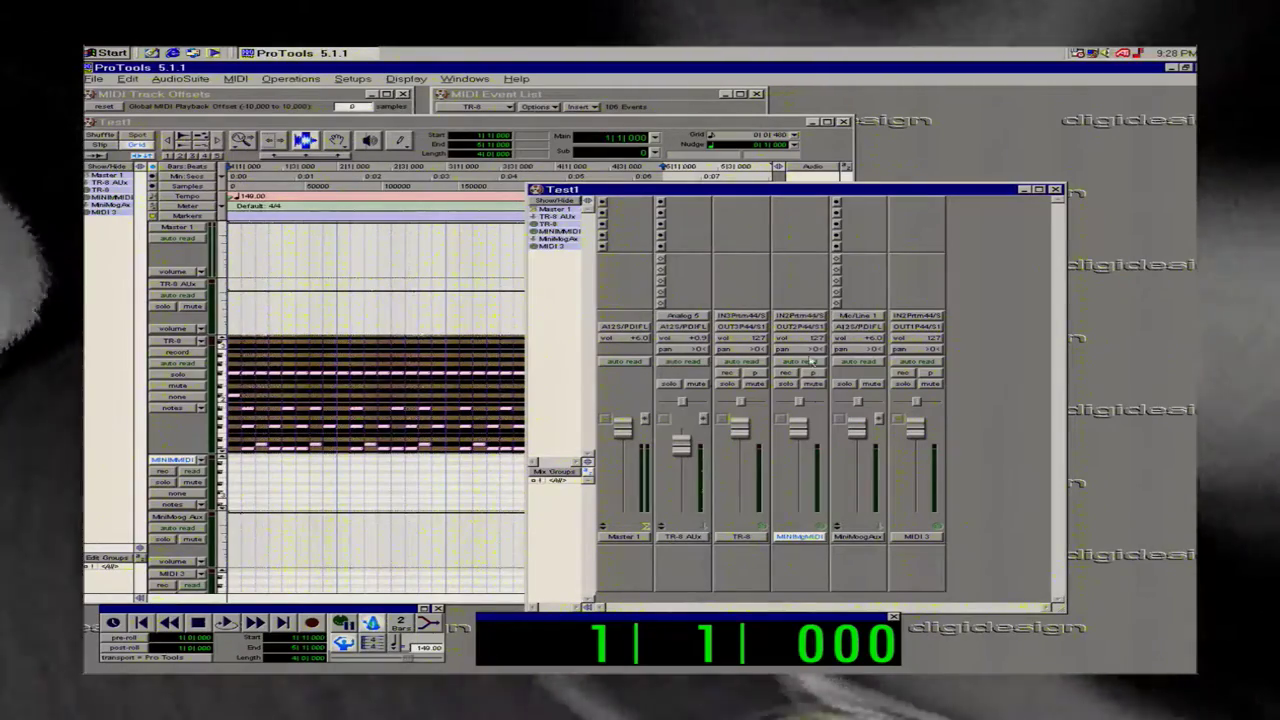
Examine the Portman 4x4/S input and output port choices of the renamed MINIMoog MIDI track.
{"action": "left_click", "coordinate": [797, 322]}
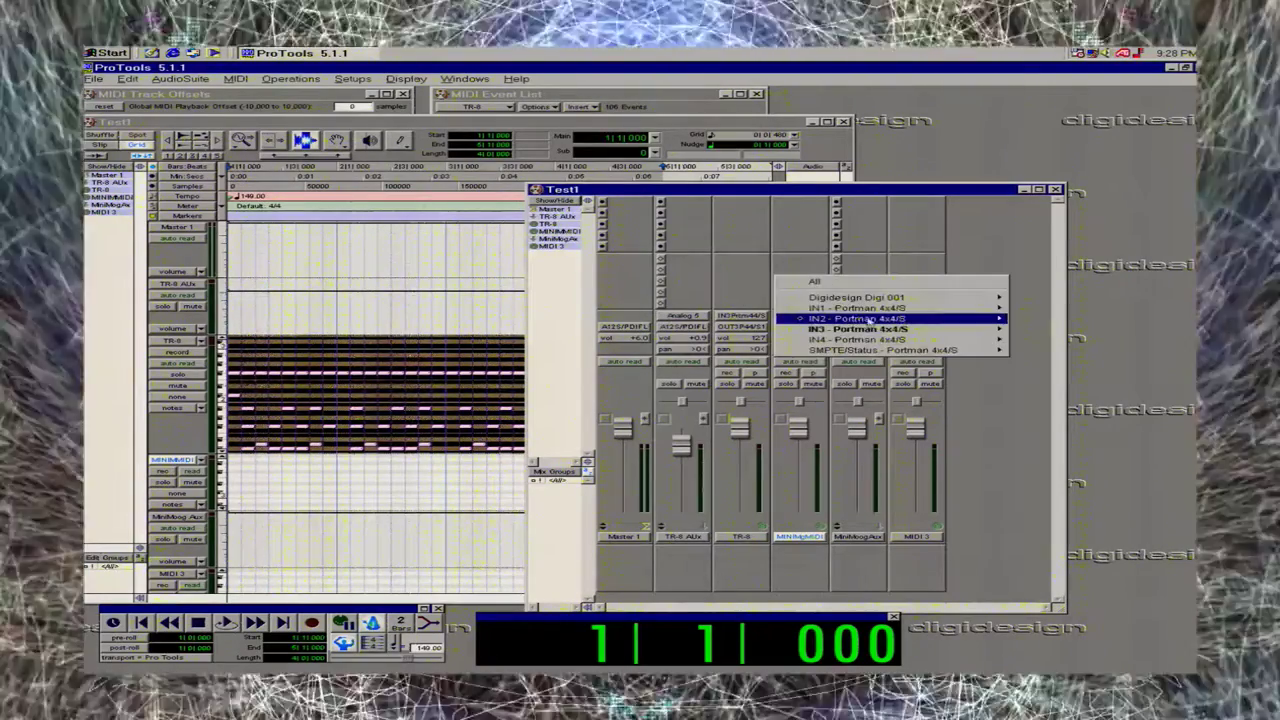
{"action": "mouse_move", "coordinate": [878, 322]}
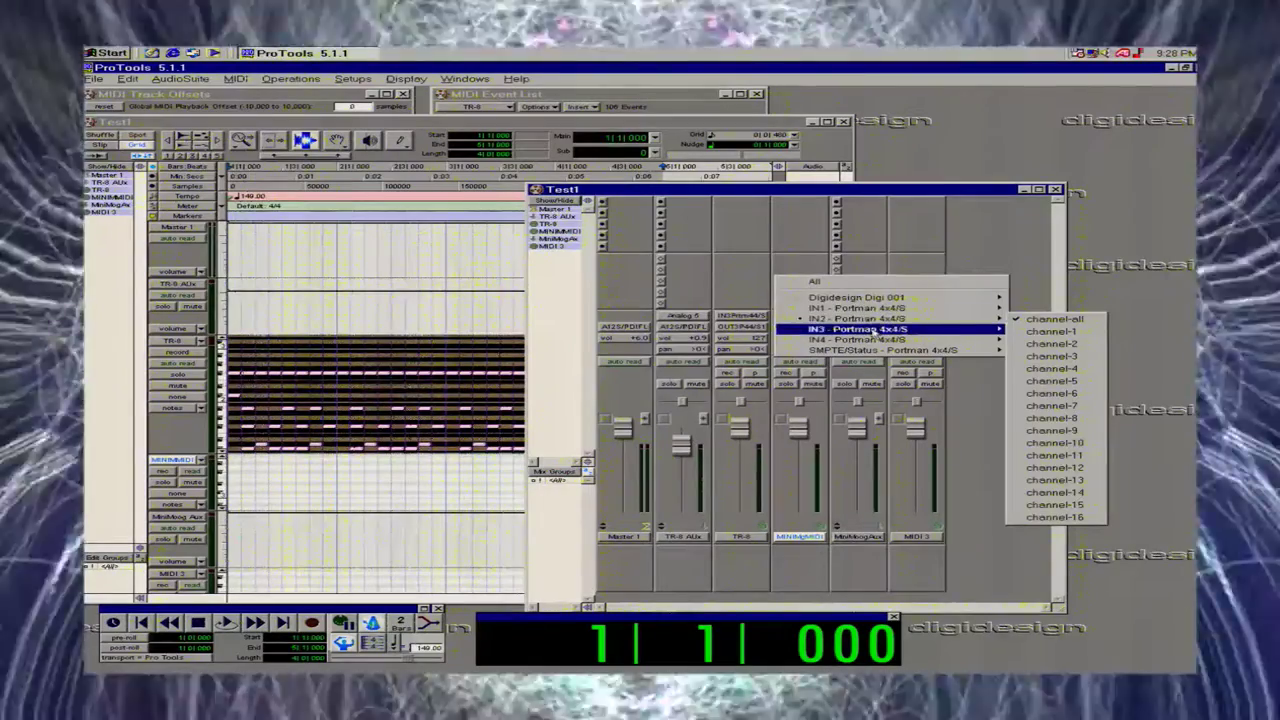
{"action": "left_click", "coordinate": [788, 241]}
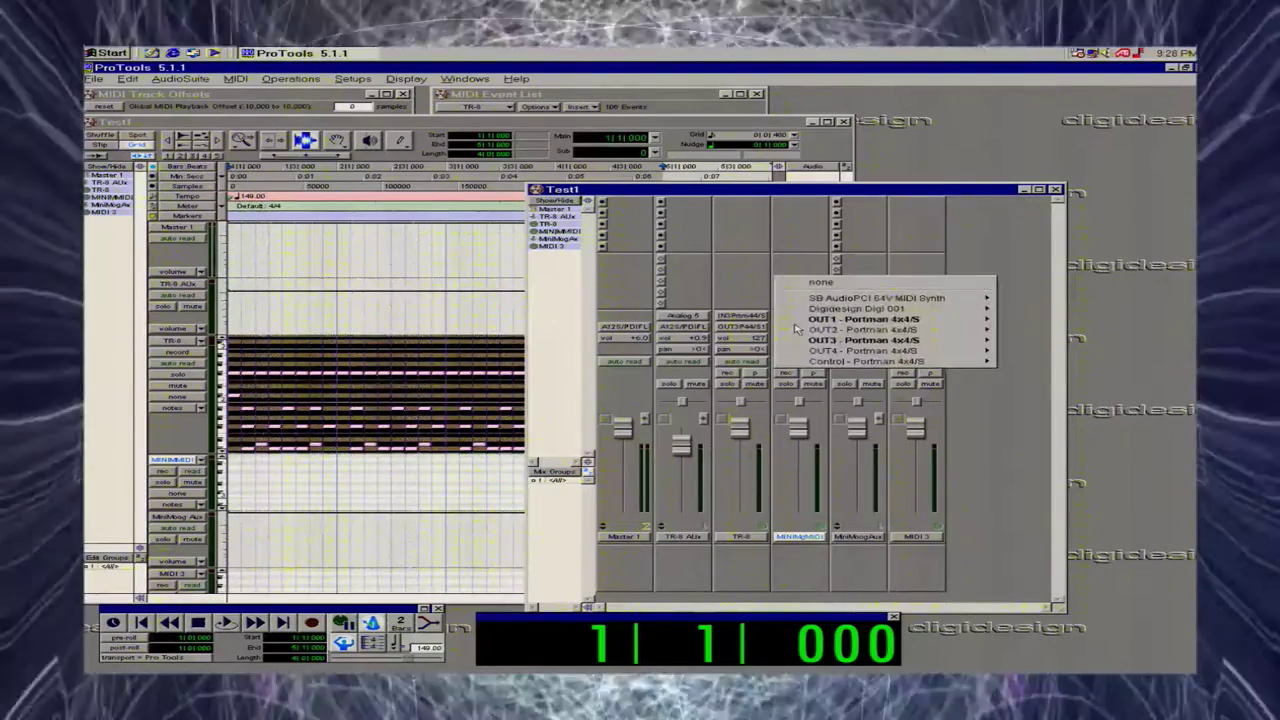
{"action": "left_click", "coordinate": [799, 328]}
{"action": "mouse_move", "coordinate": [878, 322]}
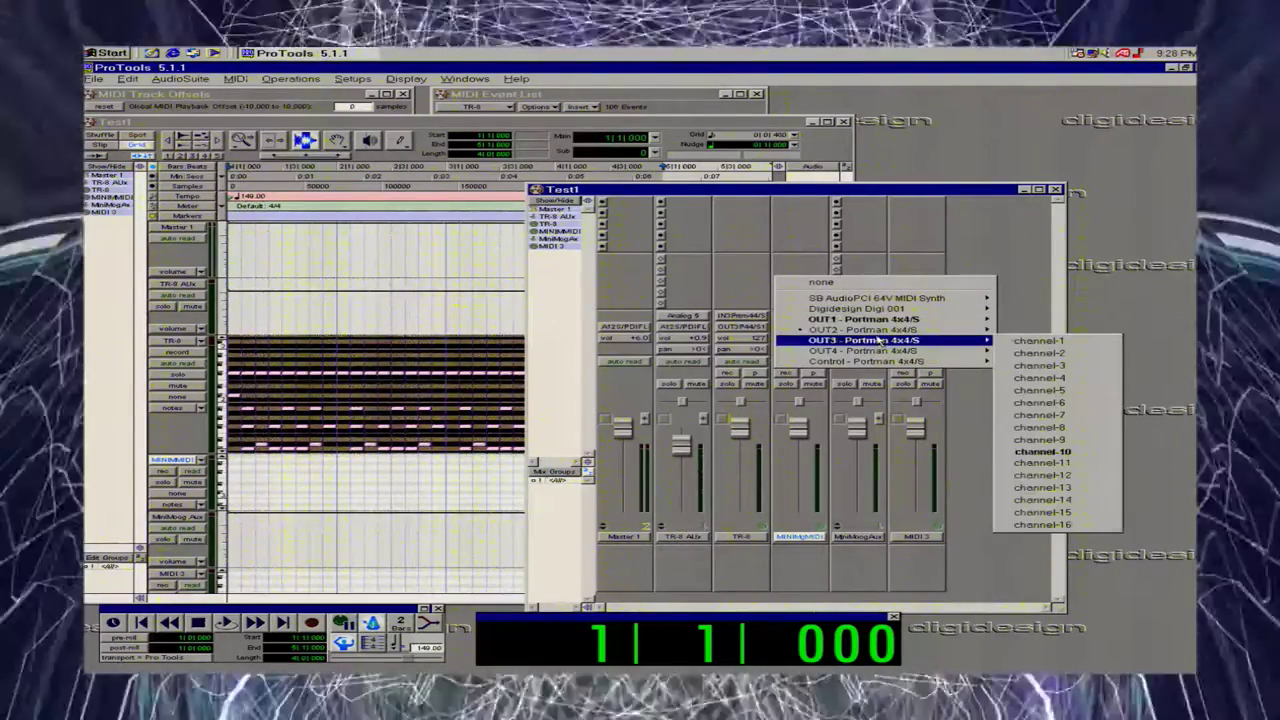
{"action": "left_click", "coordinate": [1033, 284]}
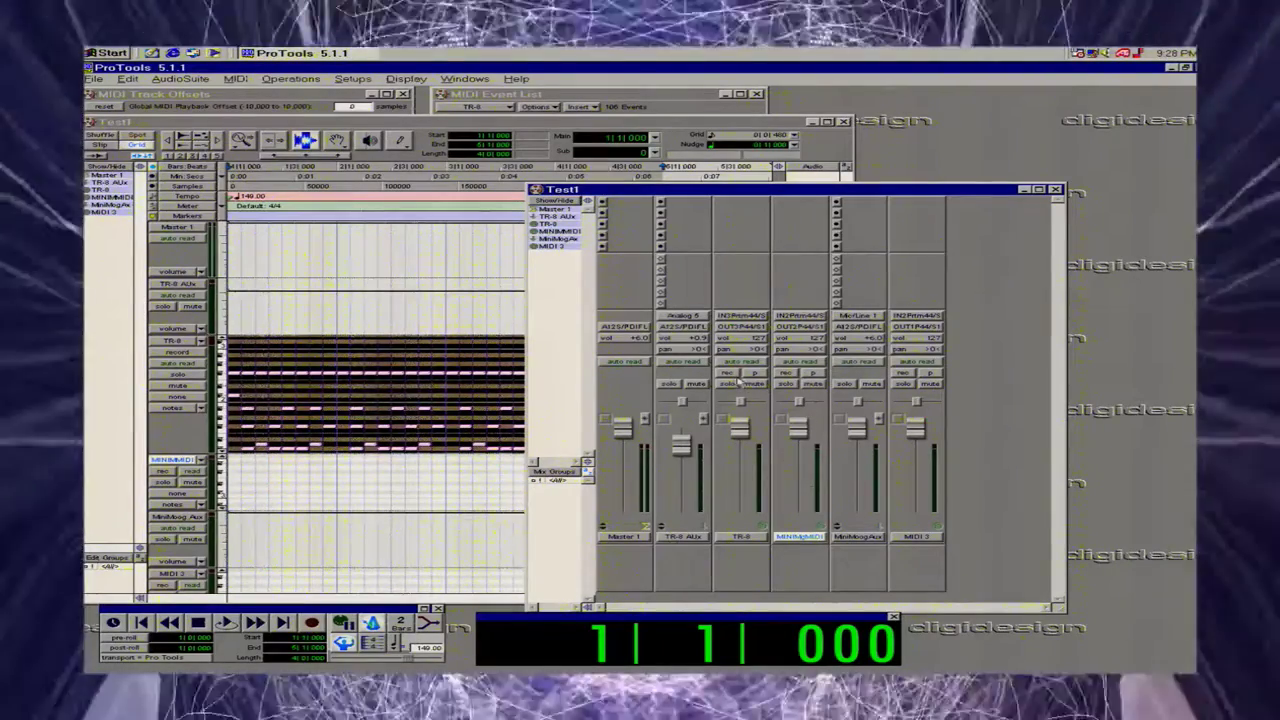
Record-arm the MINIMoog MIDI track to monitor its synthesizer, and disarm it again.
{"action": "left_click", "coordinate": [787, 373]}
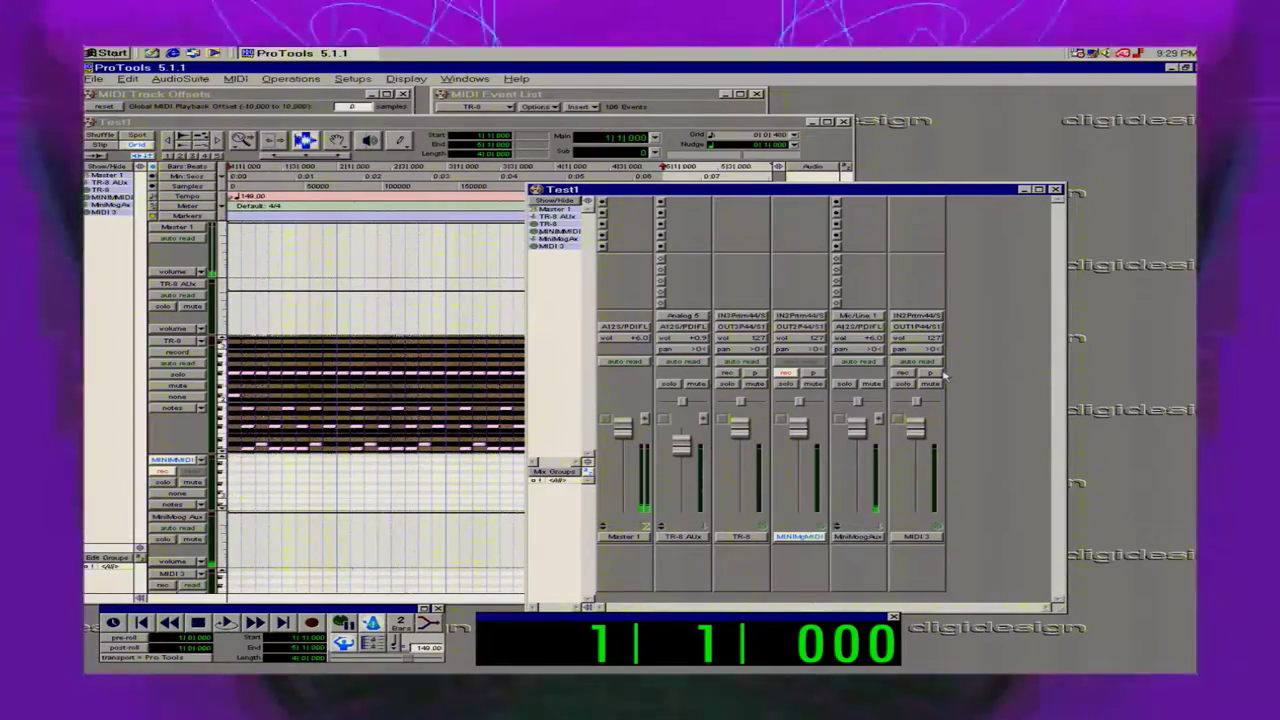
{"action": "left_click", "coordinate": [786, 373]}
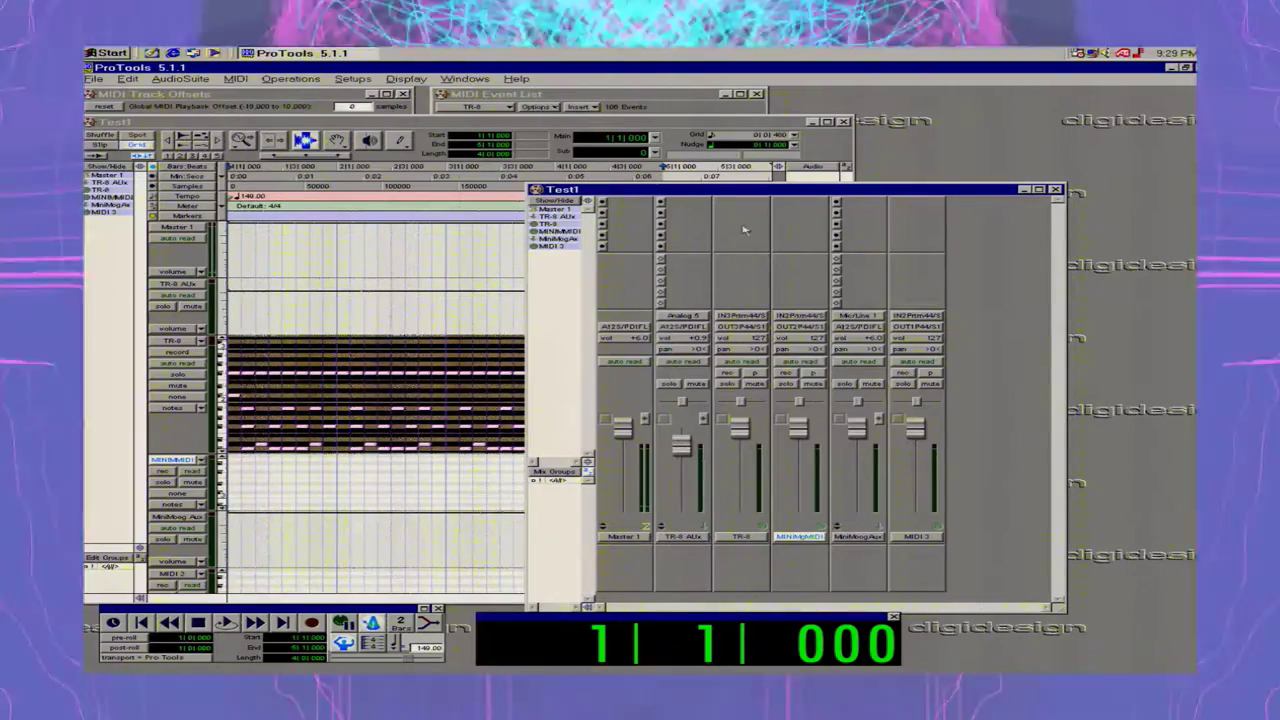
Rename the MIDI 3 track as DM12-MIDI.
{"action": "left_click", "coordinate": [686, 537]}
{"action": "left_click", "coordinate": [736, 538]}
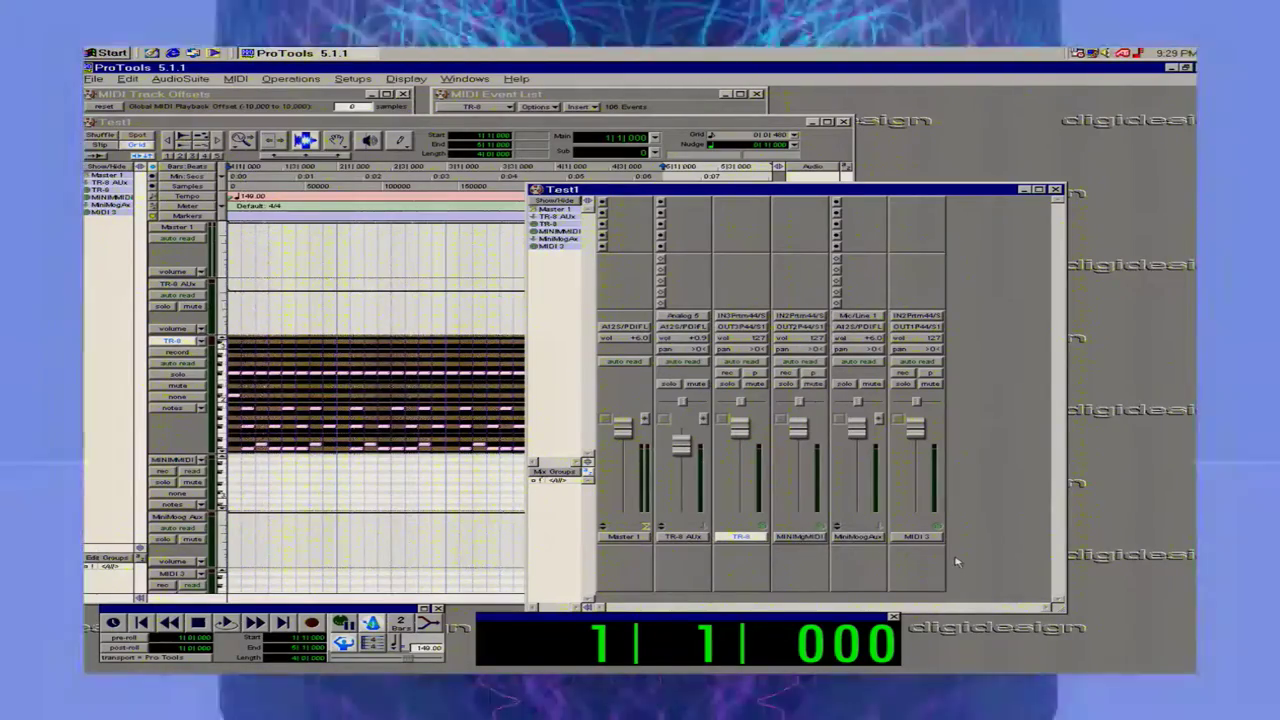
{"action": "left_click", "coordinate": [870, 538]}
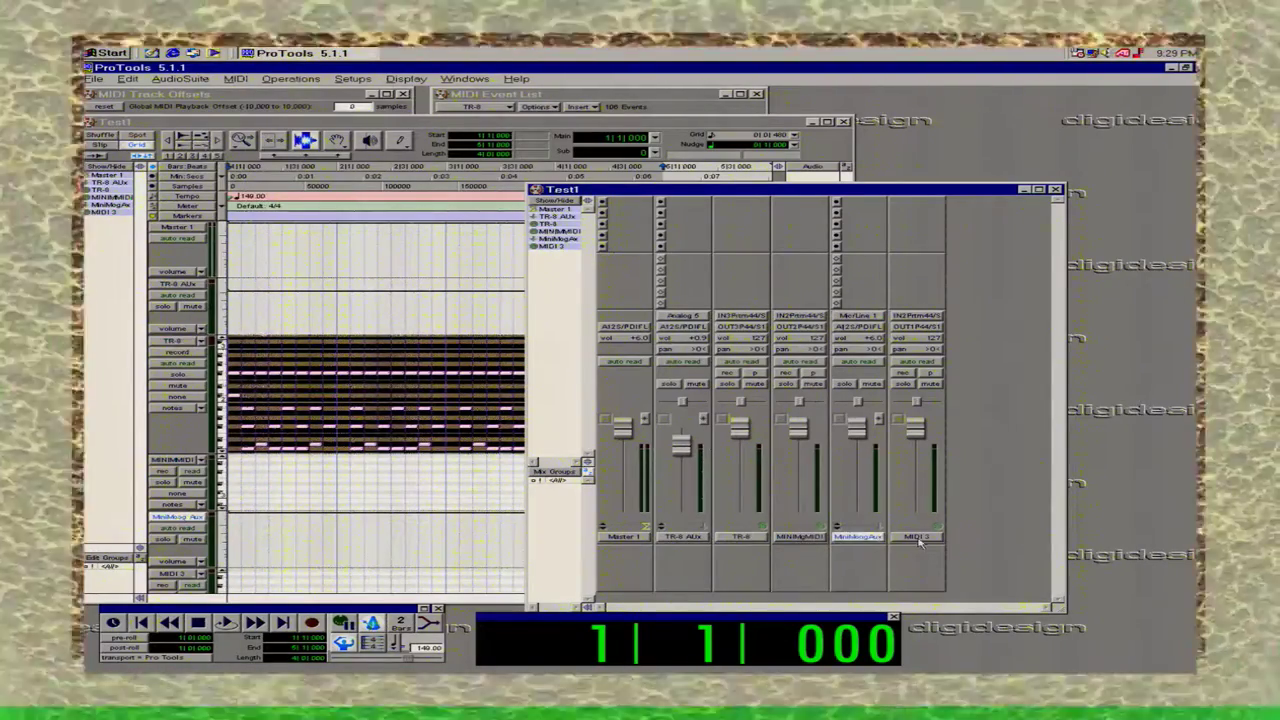
{"action": "left_click", "coordinate": [920, 539]}
{"action": "double_click", "coordinate": [920, 539]}
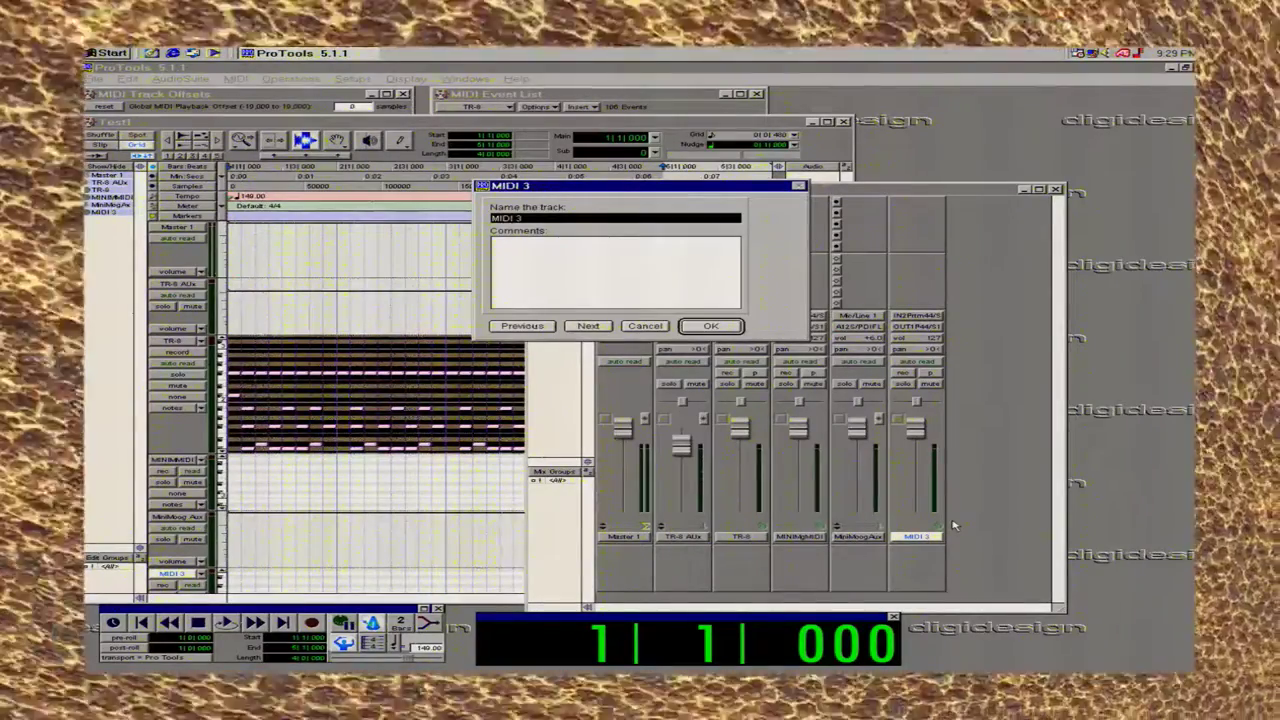
{"action": "key", "text": "Return"}
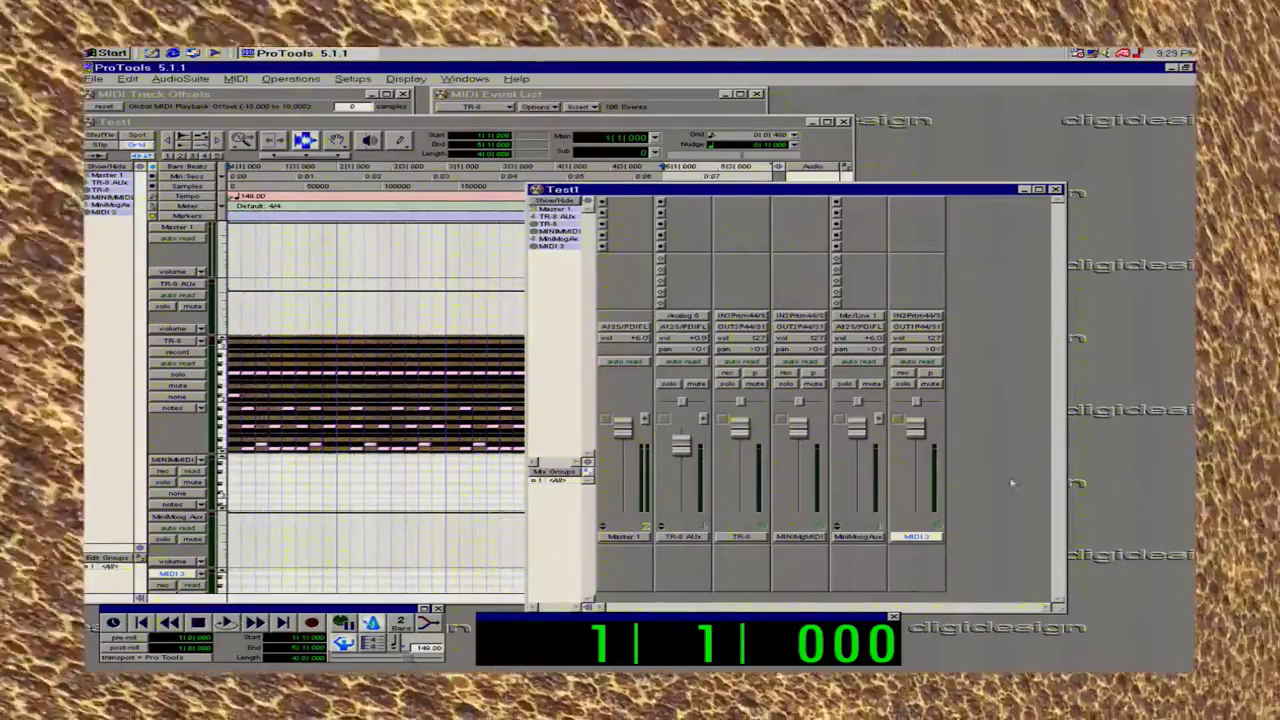
{"action": "double_click", "coordinate": [910, 538]}
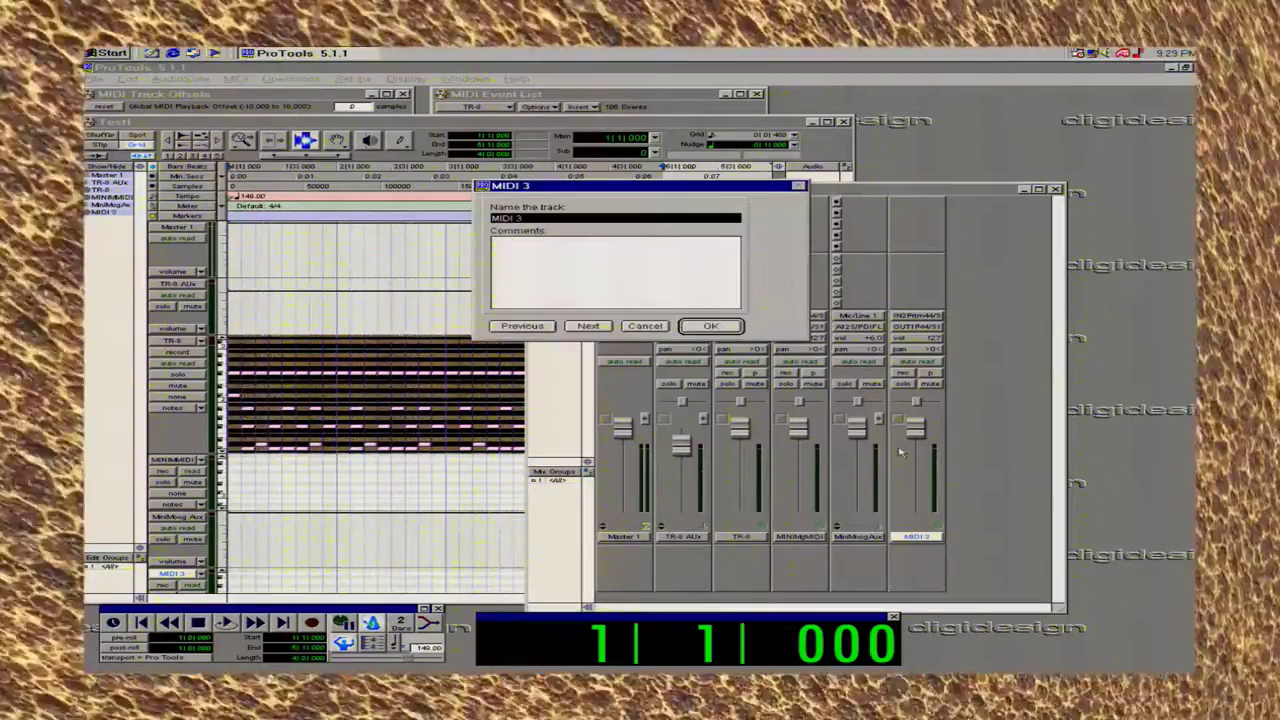
{"action": "type", "text": "DM12"}
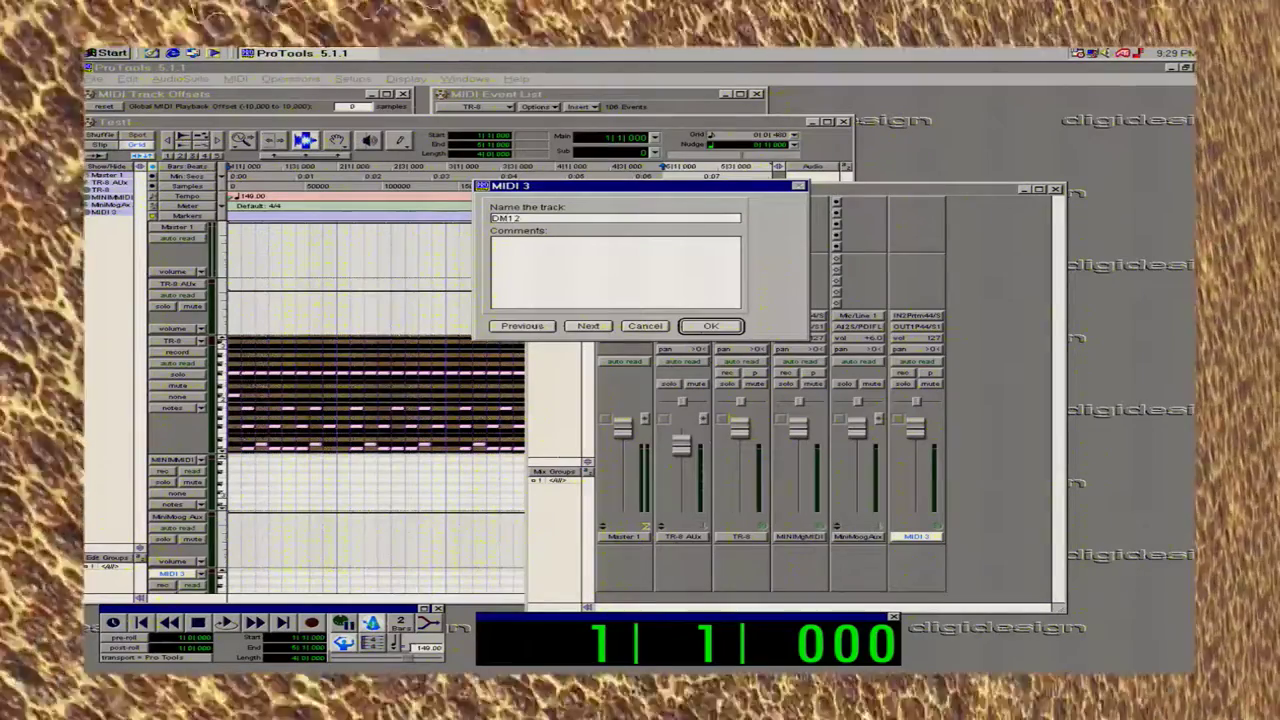
{"action": "type", "text": "-MIDI"}
{"action": "key", "text": "Return"}
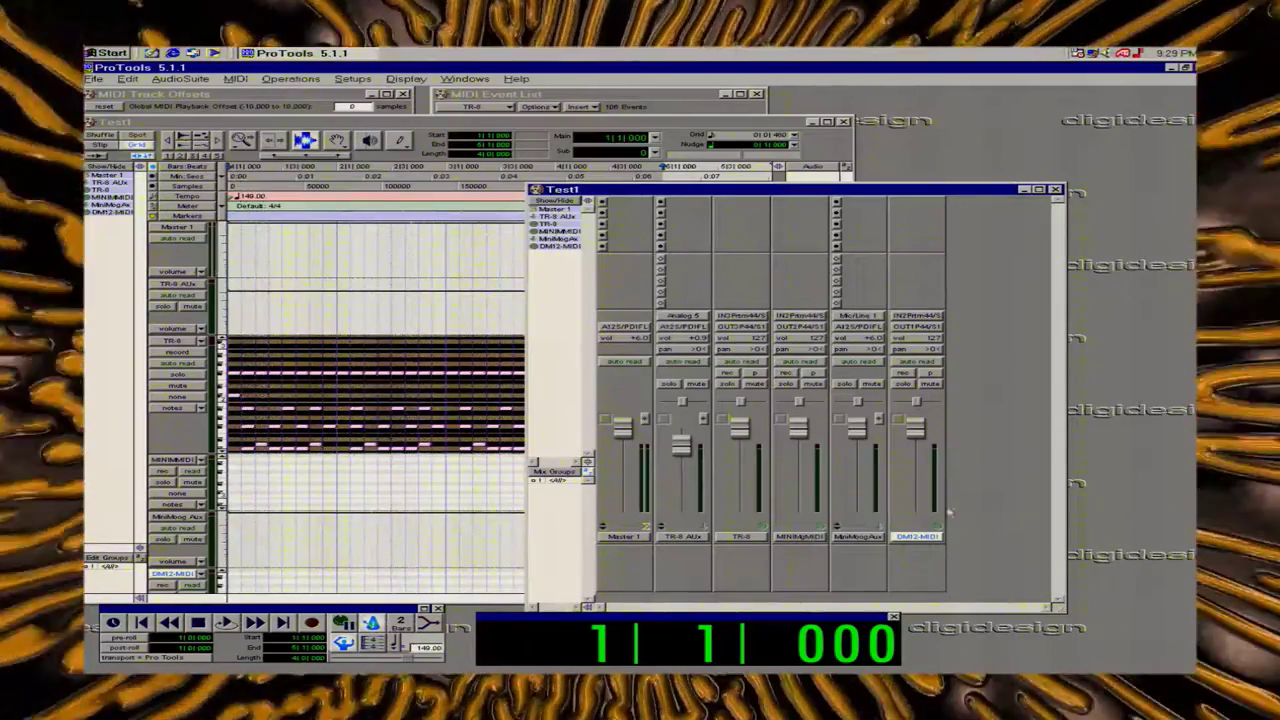
{"action": "left_click", "coordinate": [913, 561]}
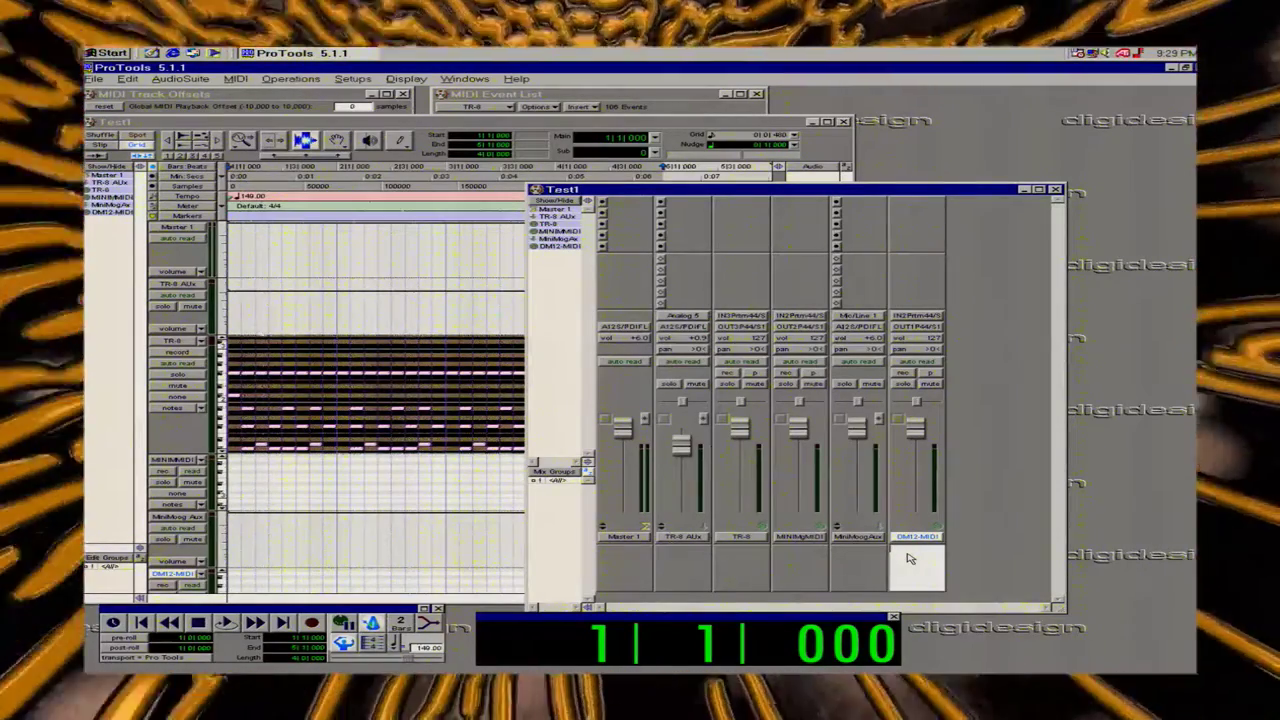
{"action": "left_click", "coordinate": [850, 562]}
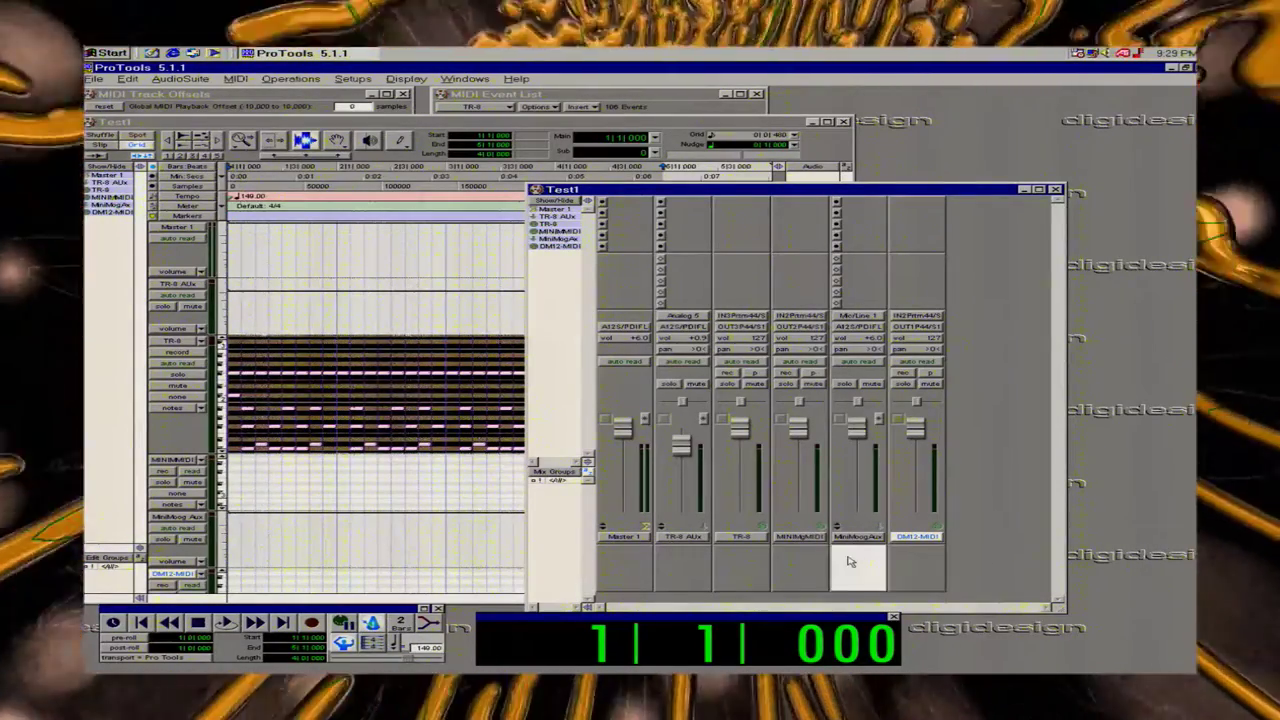
{"action": "left_click", "coordinate": [903, 564]}
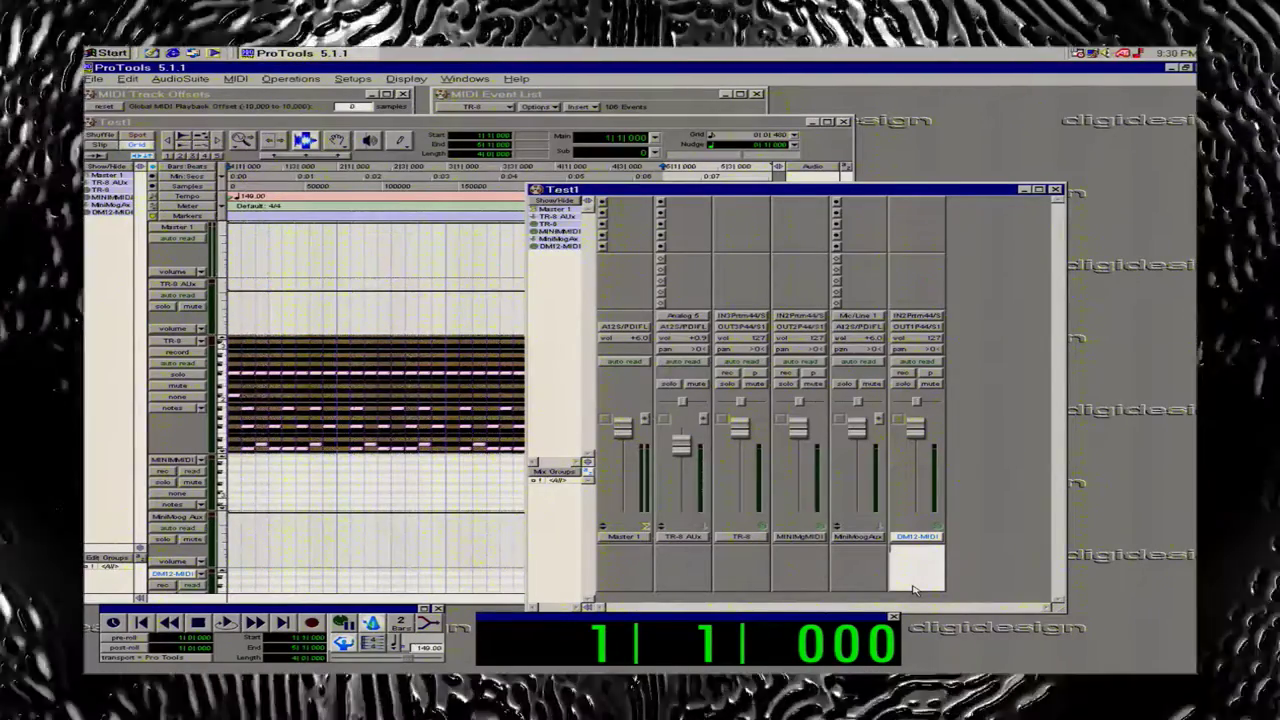
{"action": "left_click", "coordinate": [868, 568]}
{"action": "left_click", "coordinate": [789, 570]}
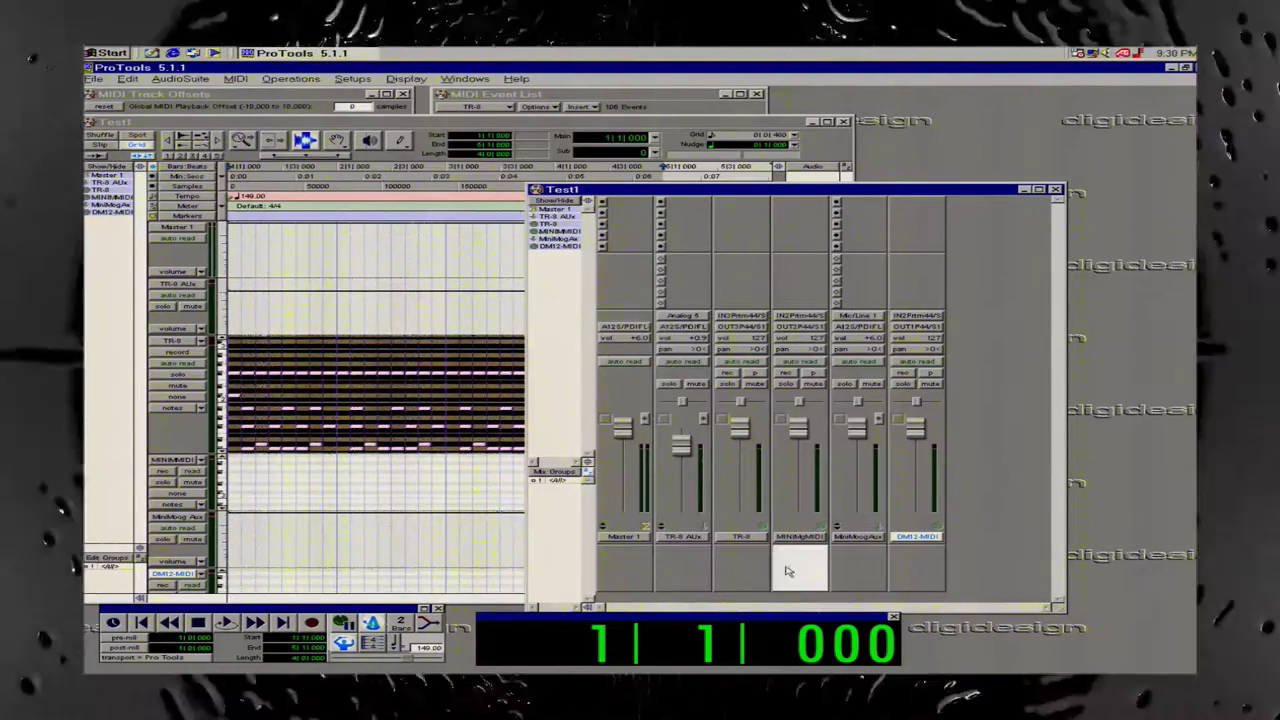
{"action": "left_click", "coordinate": [738, 569]}
{"action": "left_click", "coordinate": [626, 568]}
{"action": "left_click", "coordinate": [942, 566]}
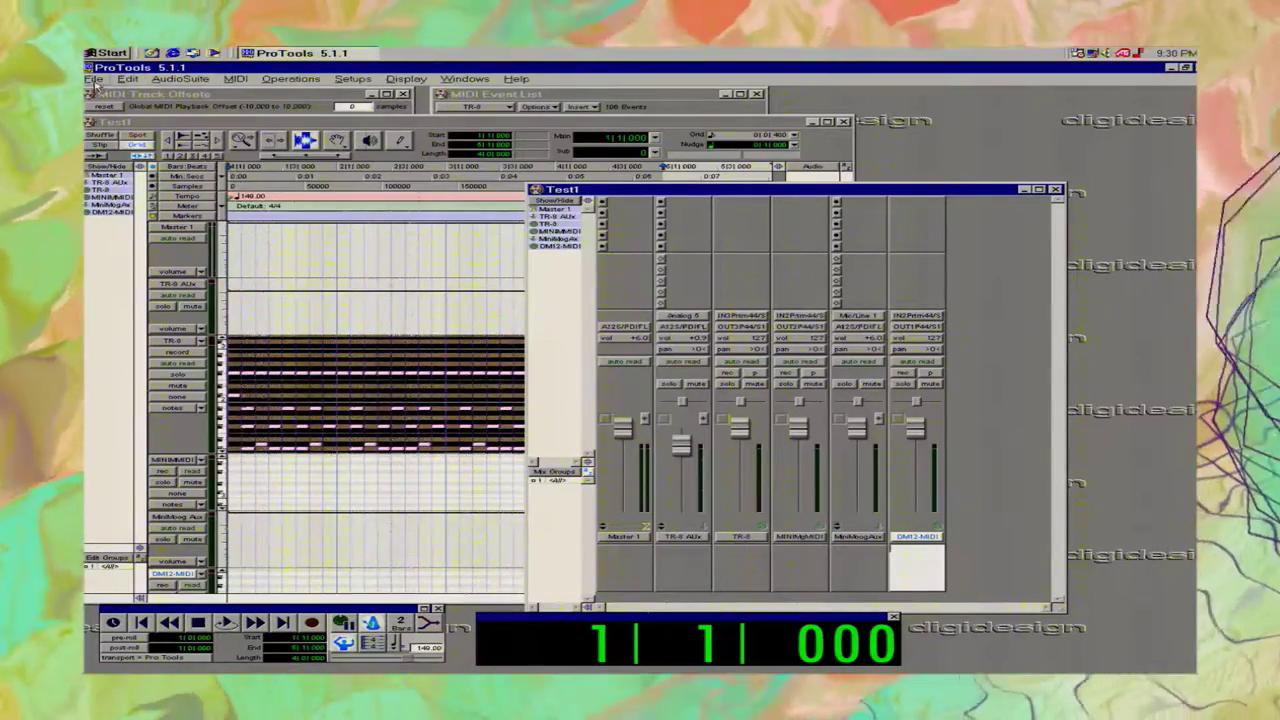
Create one new stereo Aux Input track.
{"action": "left_click", "coordinate": [97, 80]}
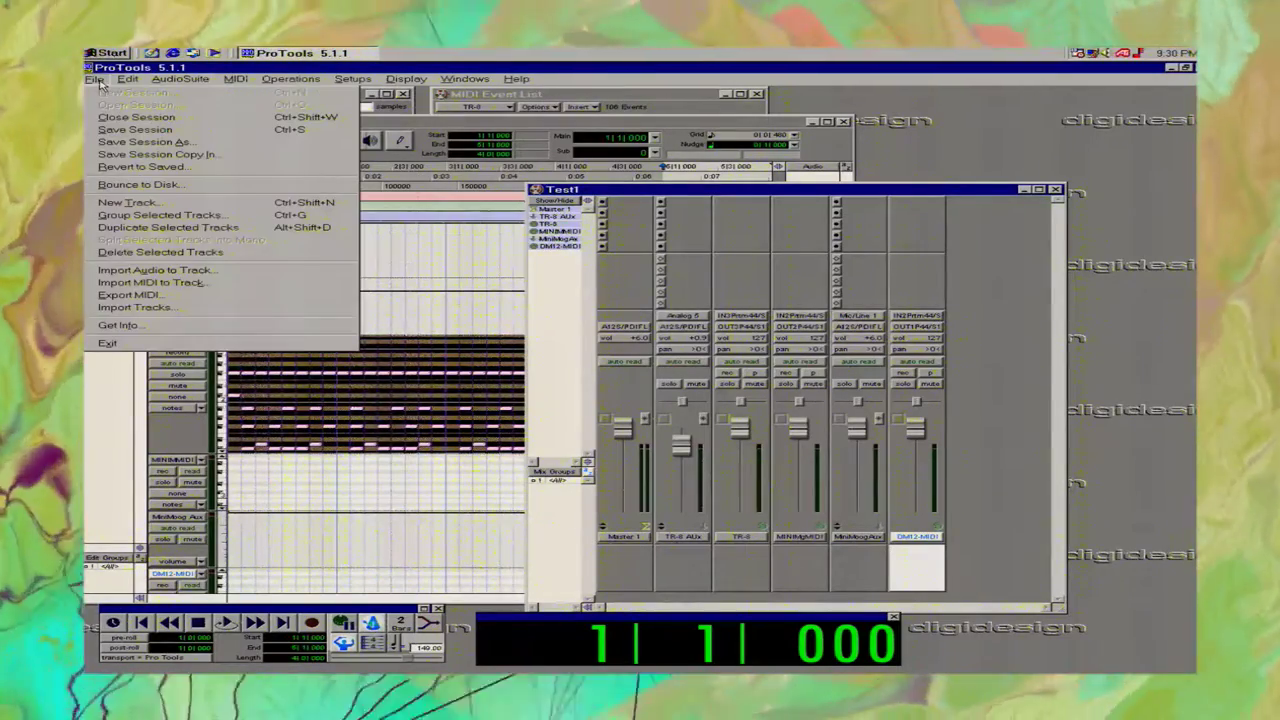
{"action": "left_click", "coordinate": [127, 202]}
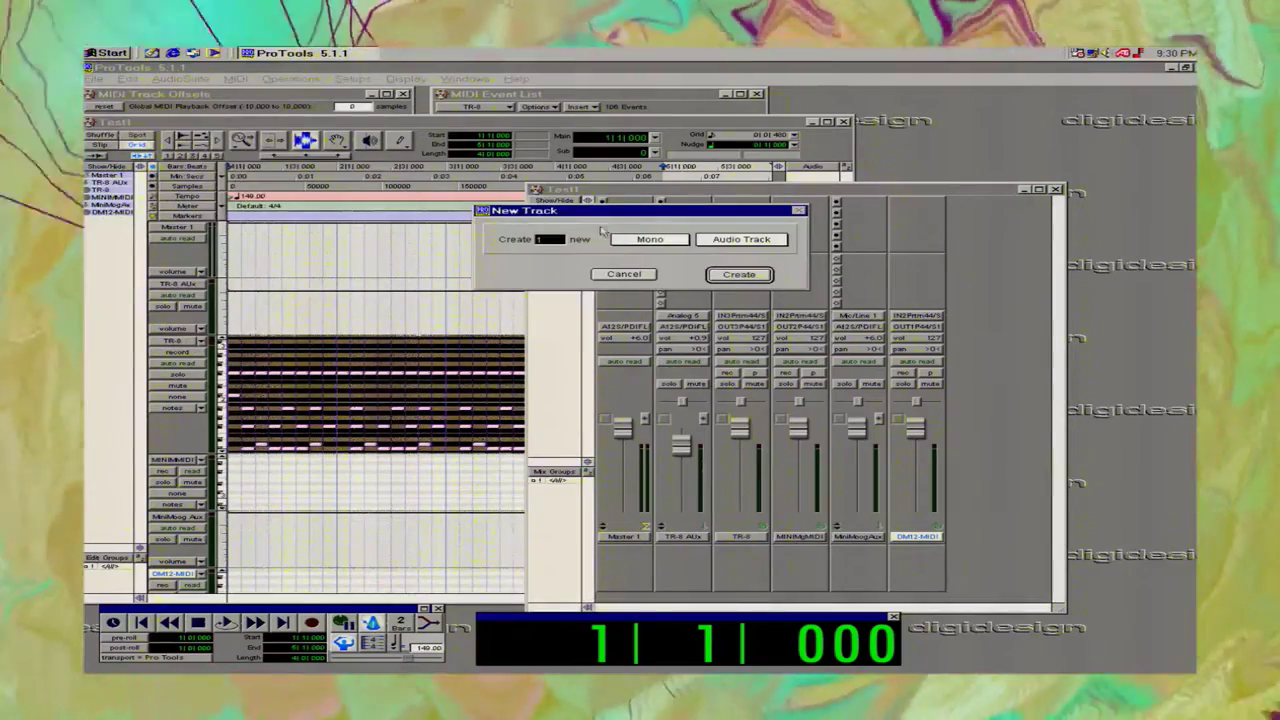
{"action": "left_click", "coordinate": [645, 244]}
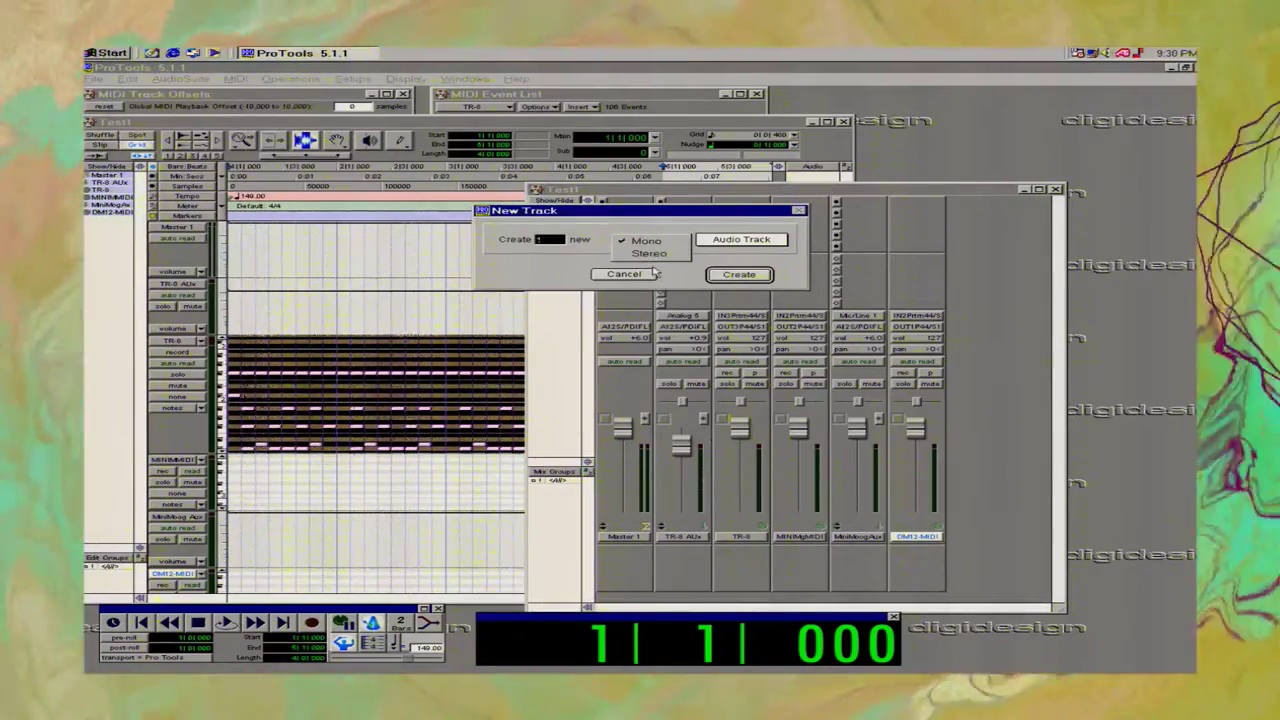
{"action": "left_click", "coordinate": [652, 258]}
{"action": "left_click", "coordinate": [740, 240]}
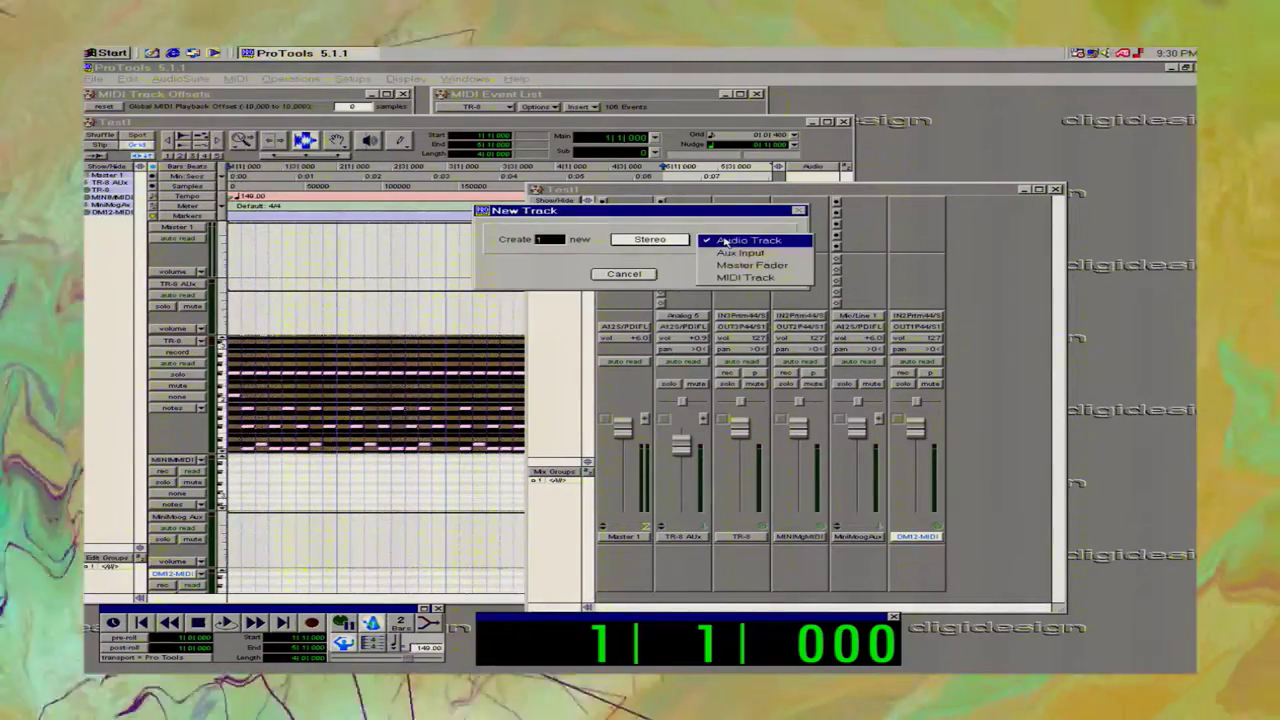
{"action": "left_click", "coordinate": [732, 252]}
{"action": "left_click", "coordinate": [738, 275]}
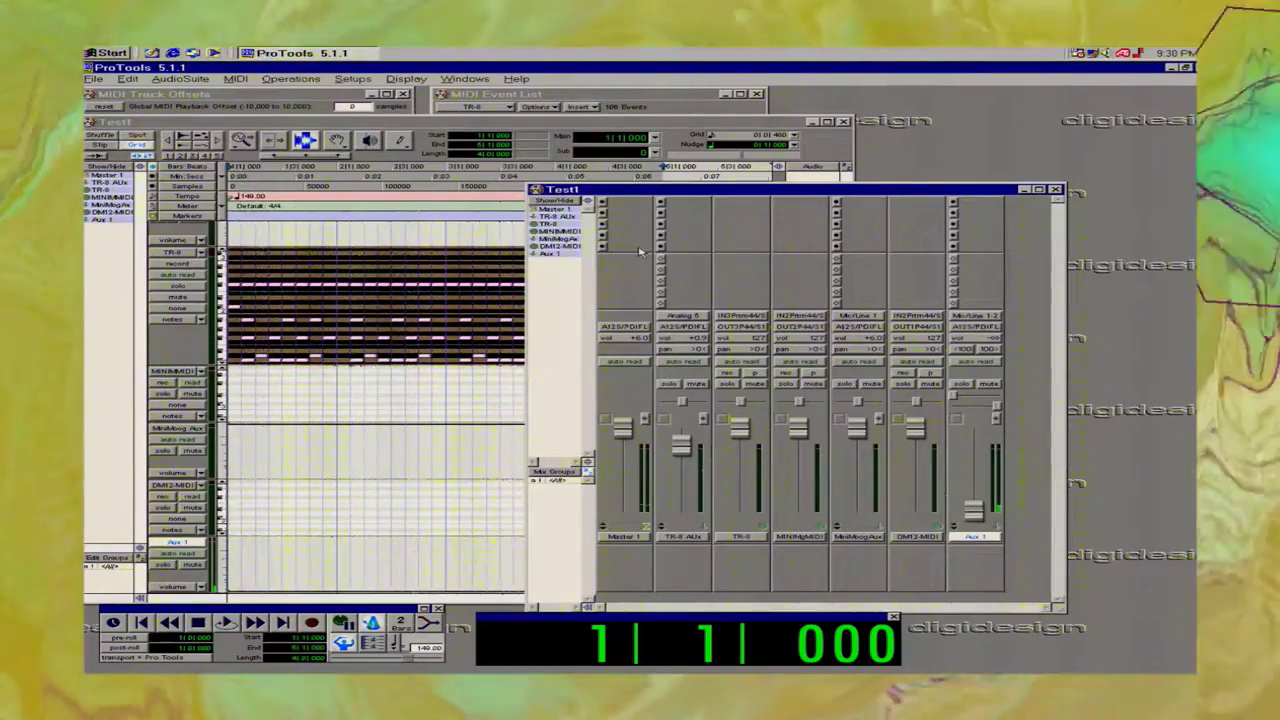
Set the Aux 1 track's input to Analog 3-4 and check its interface and bus output choices.
{"action": "left_click", "coordinate": [990, 326]}
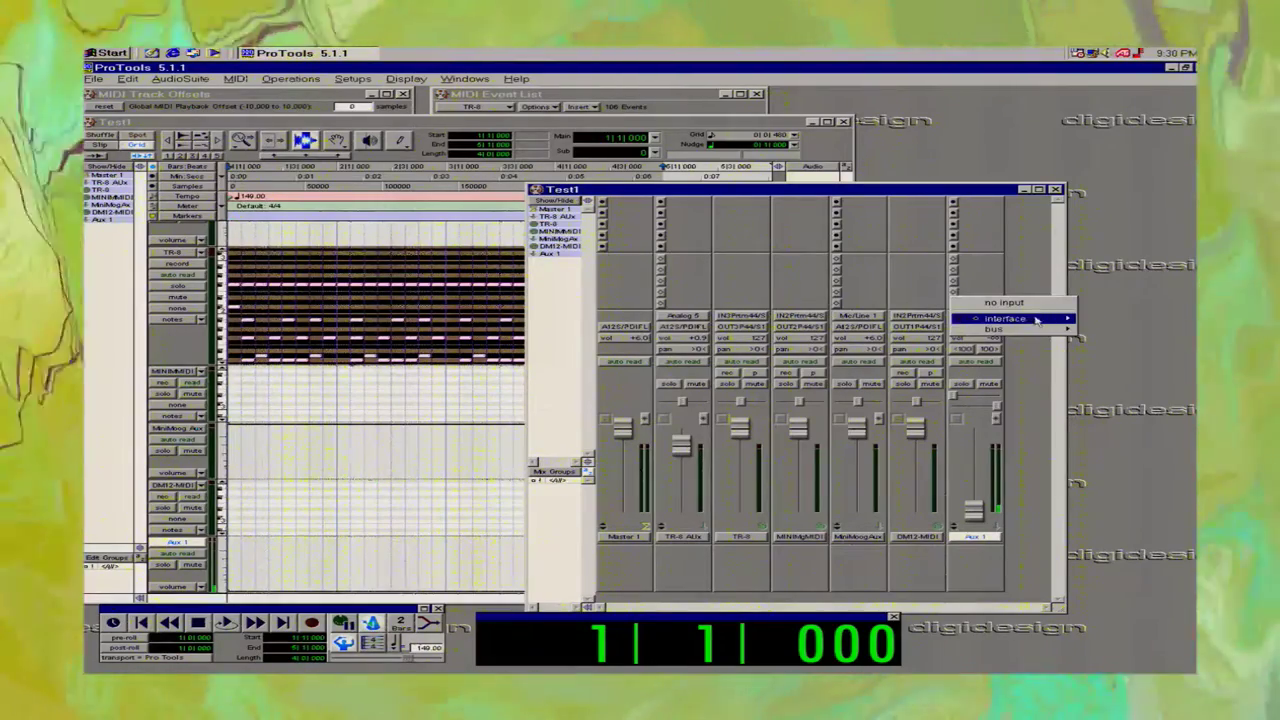
{"action": "mouse_move", "coordinate": [1032, 320]}
{"action": "left_click", "coordinate": [903, 329]}
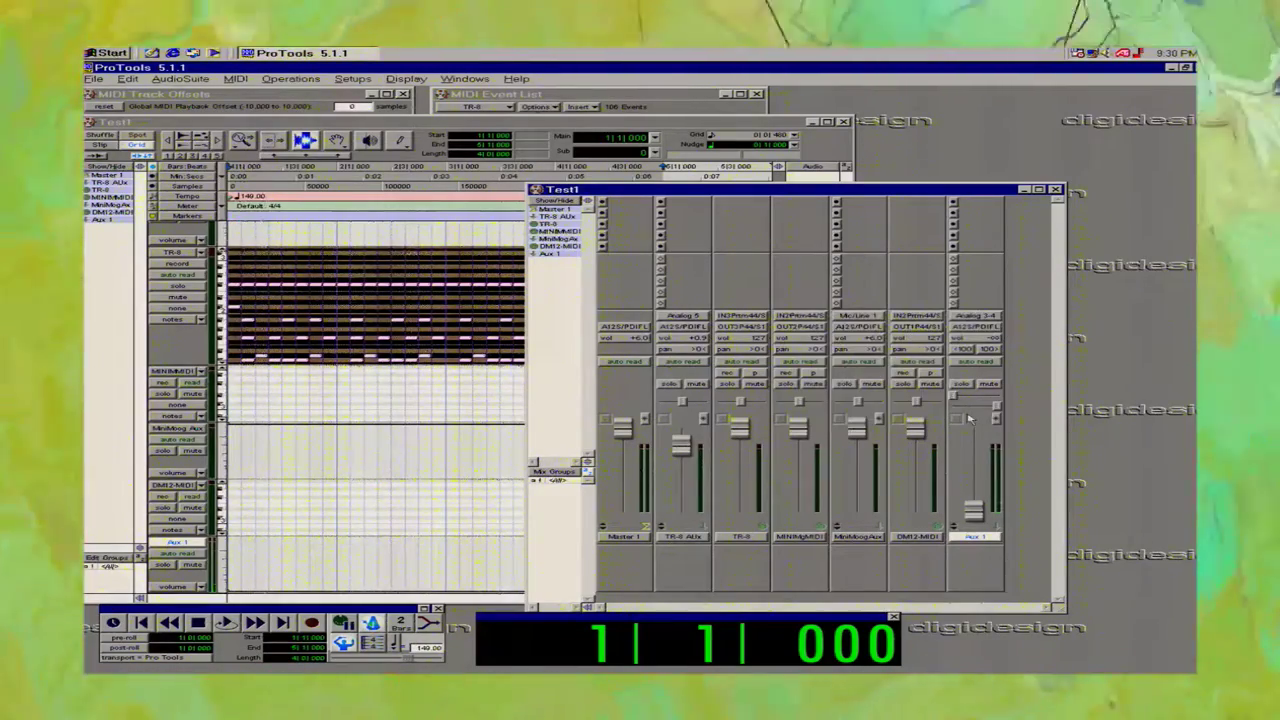
{"action": "left_click", "coordinate": [975, 328]}
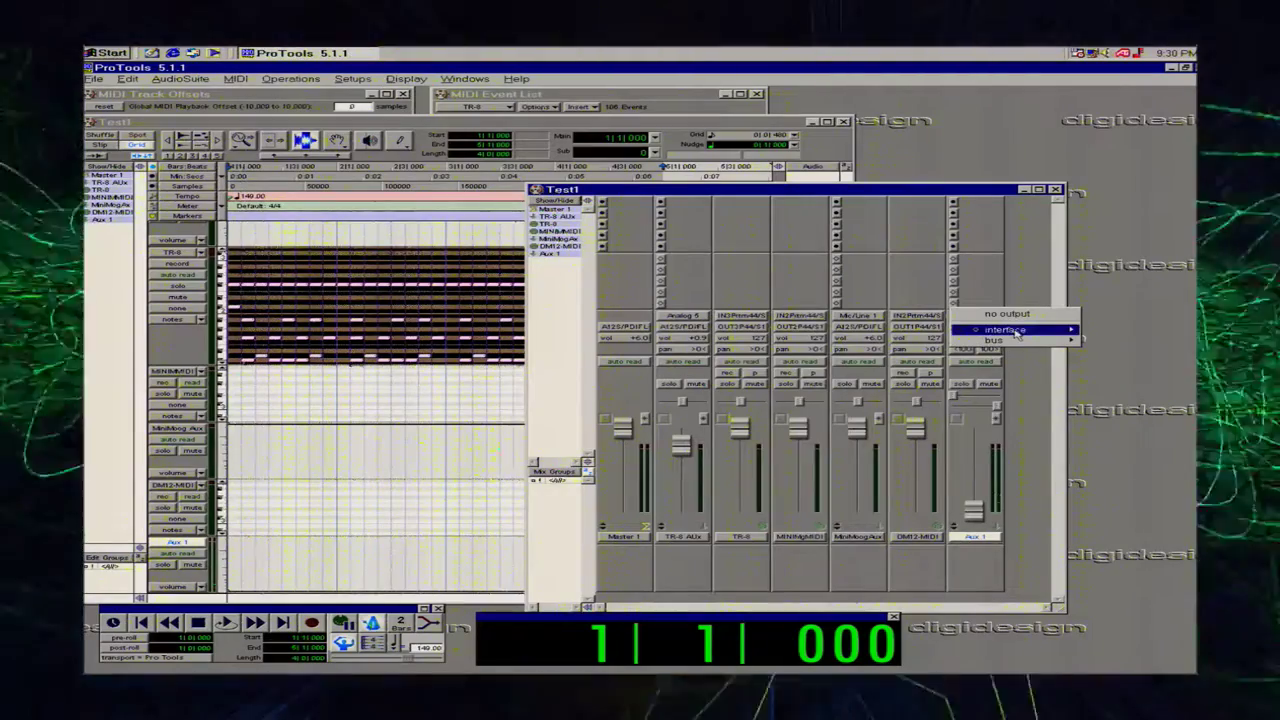
{"action": "left_click", "coordinate": [1049, 278]}
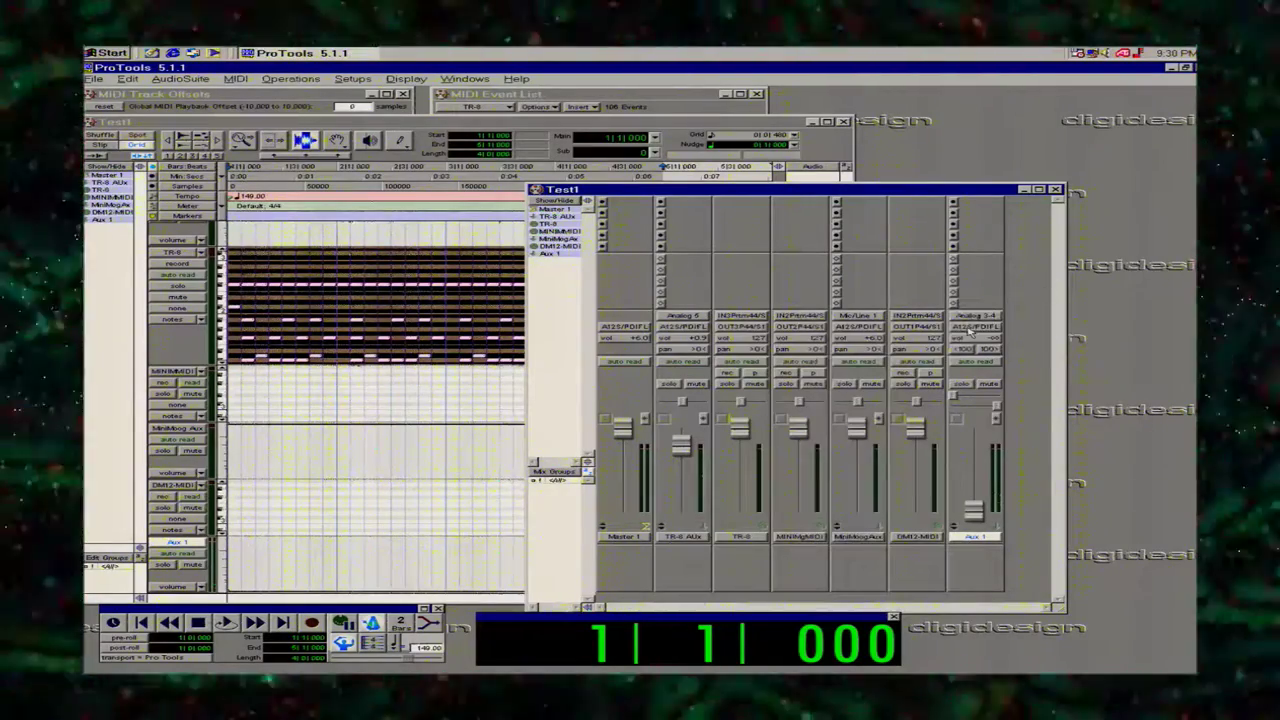
{"action": "left_click", "coordinate": [970, 328]}
{"action": "mouse_move", "coordinate": [1000, 340]}
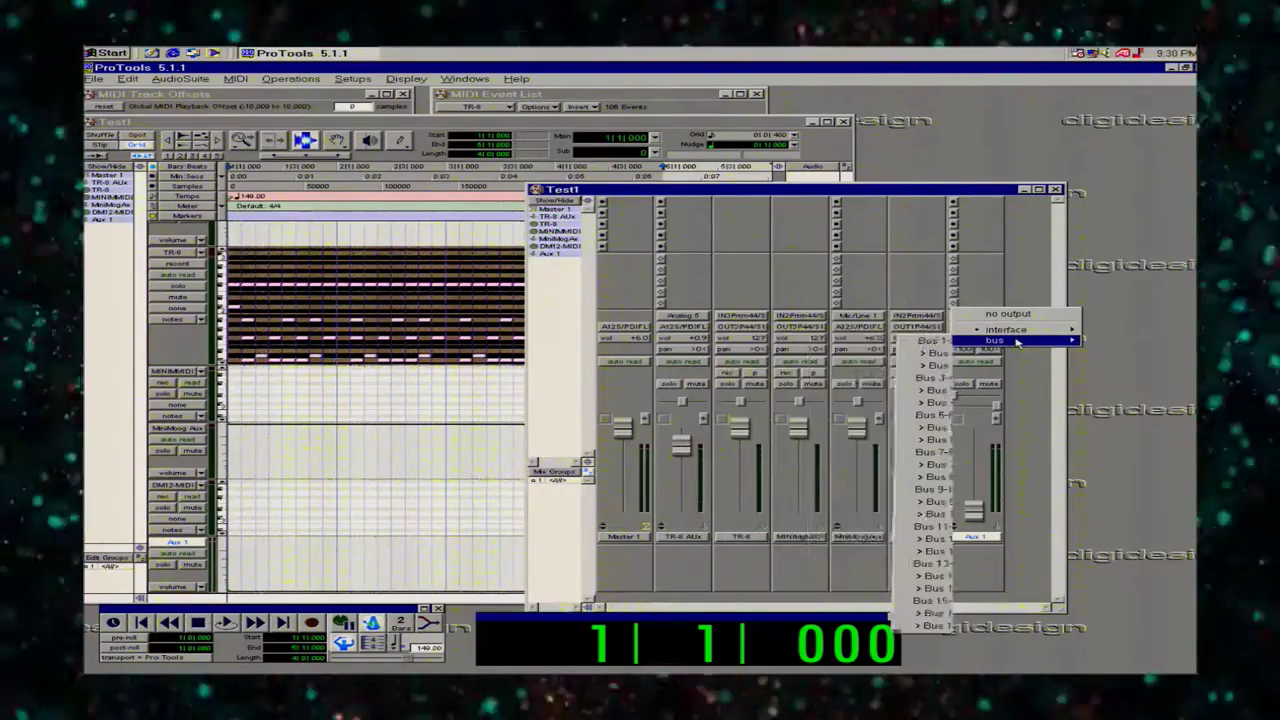
{"action": "left_click", "coordinate": [1058, 274]}
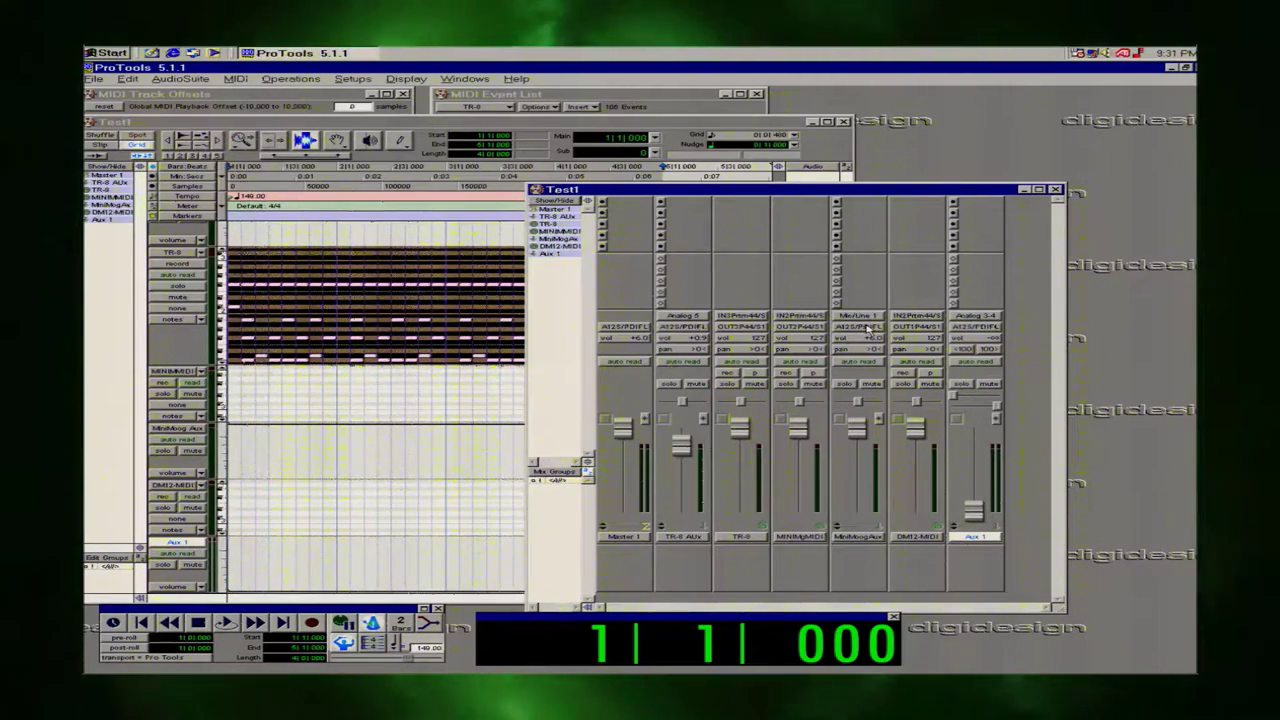
Raise the Aux 1 track's volume to about -1.9 and lower the TR-8 MIDI track's volume fader slightly.
{"action": "left_click_drag", "start_coordinate": [994, 512], "coordinate": [993, 457]}
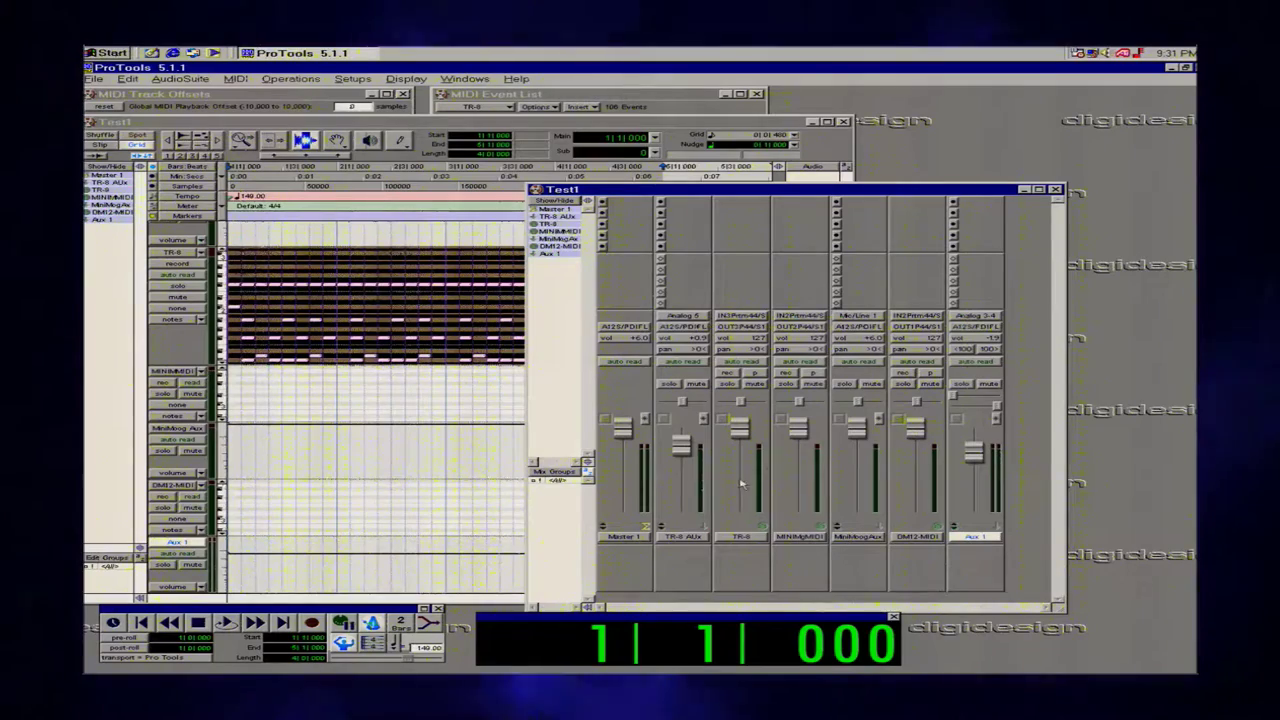
{"action": "mouse_move", "coordinate": [740, 428]}
{"action": "left_mouse_down"}
{"action": "mouse_move", "coordinate": [743, 458]}
{"action": "mouse_move", "coordinate": [744, 444]}
{"action": "left_mouse_up"}
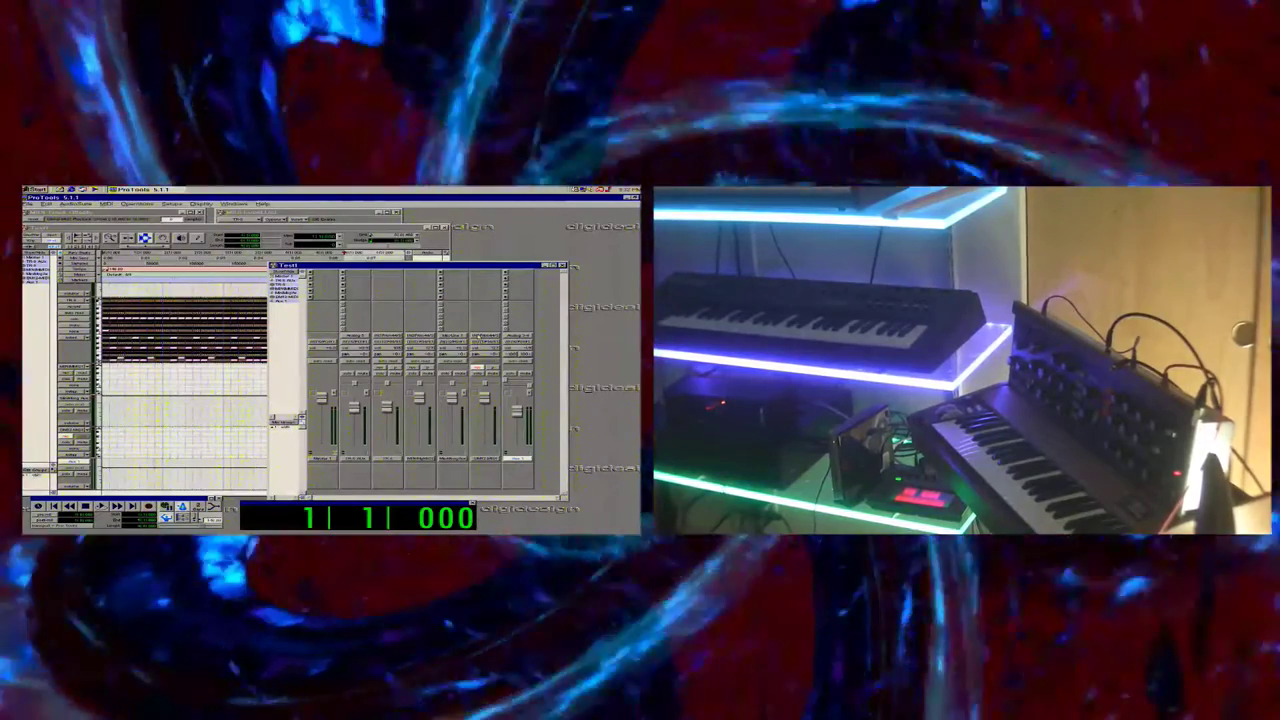
Route the DM12-MIDI track's input to IN4 and its output to channel 1 of OUT4 on the Portman 4x4/S.
{"action": "left_click", "coordinate": [478, 338]}
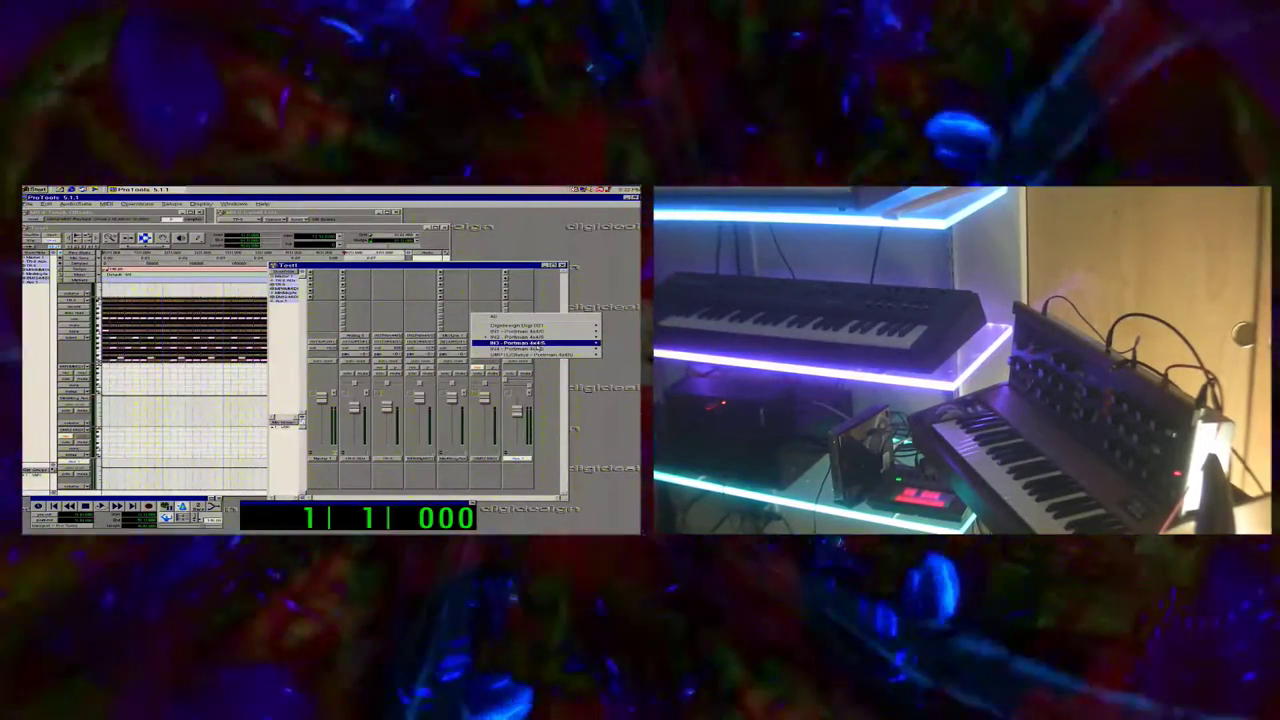
{"action": "mouse_move", "coordinate": [536, 349]}
{"action": "left_click", "coordinate": [461, 350]}
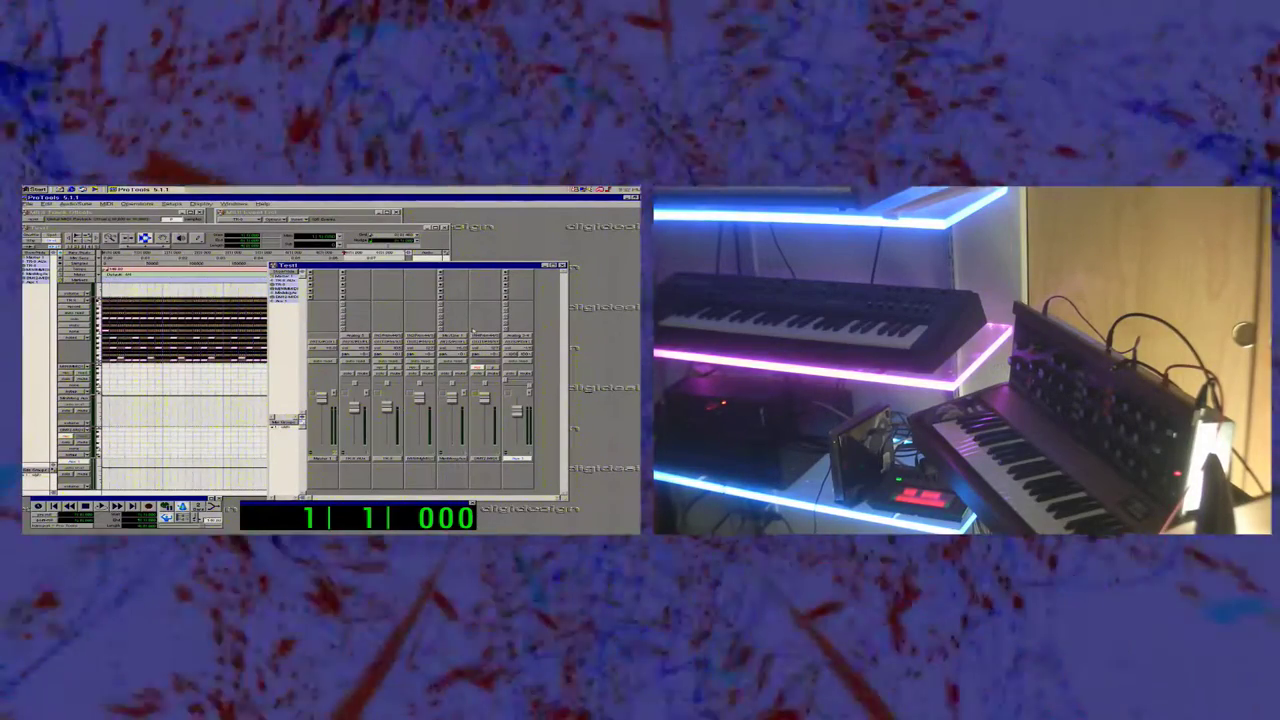
{"action": "left_click", "coordinate": [481, 343]}
{"action": "mouse_move", "coordinate": [530, 361]}
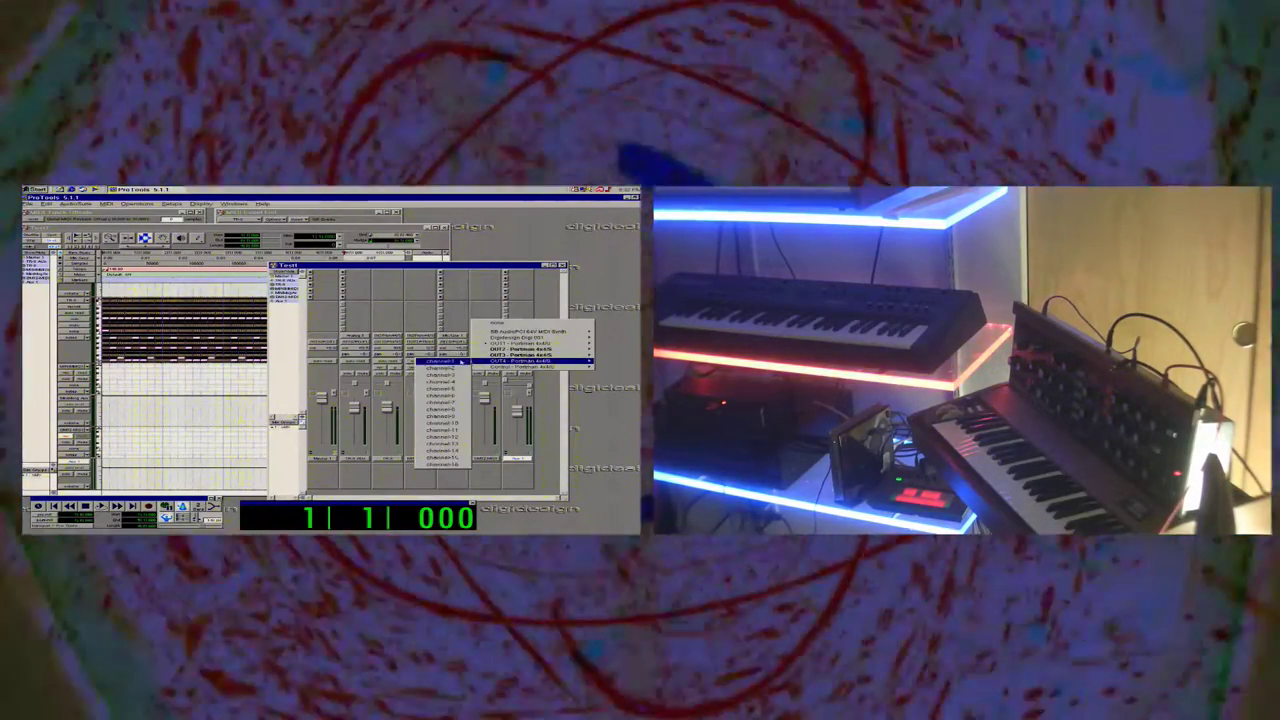
{"action": "left_click", "coordinate": [442, 361]}
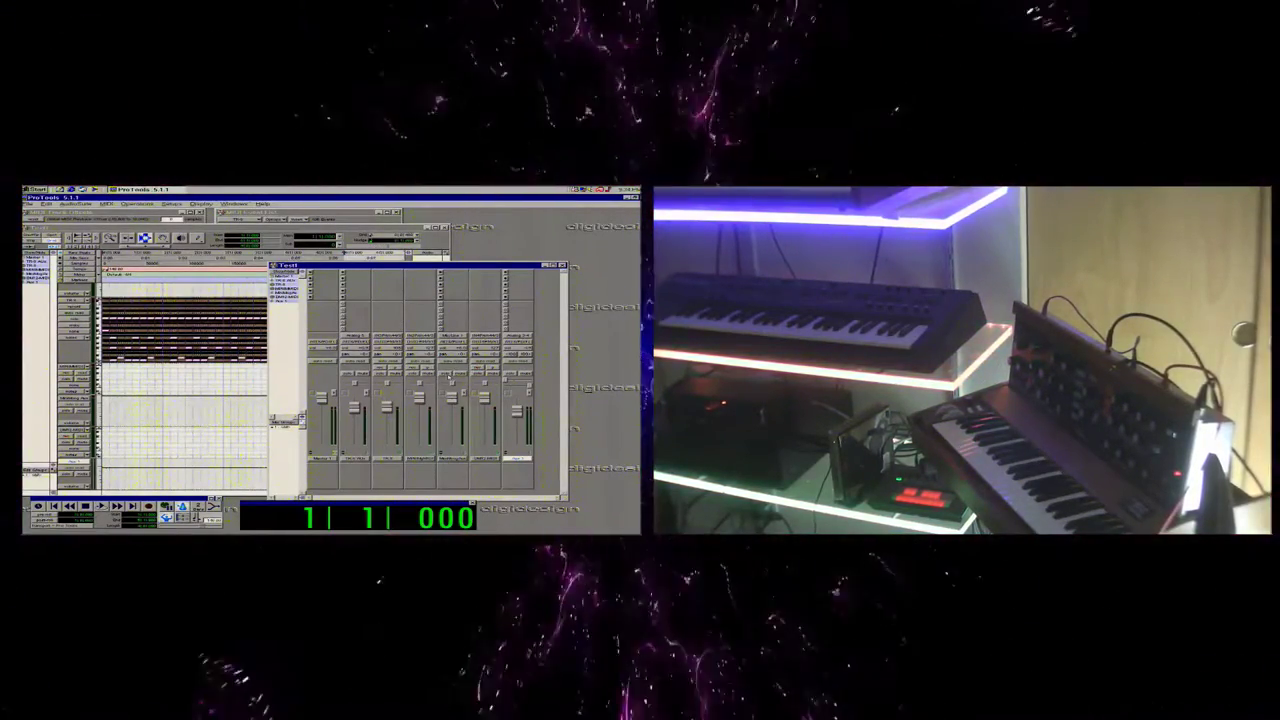
Record-arm the MINIMoog MIDI track and save the session.
{"action": "left_click", "coordinate": [413, 369]}
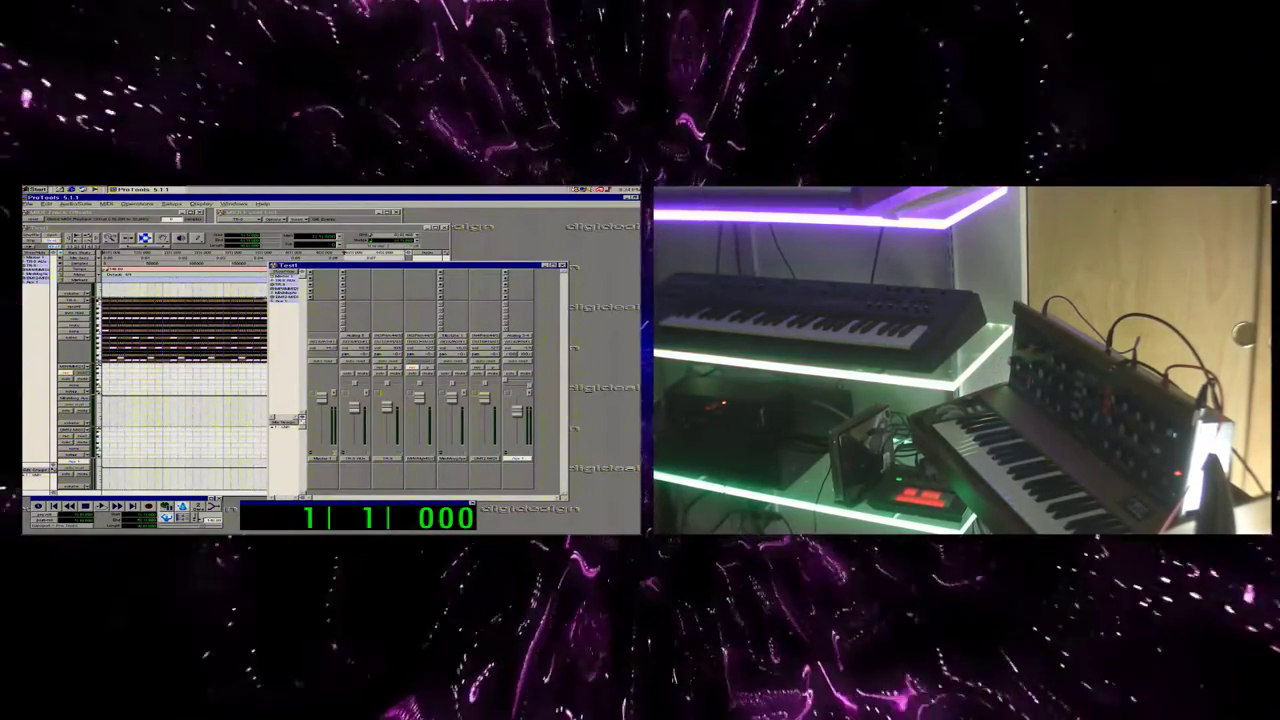
{"action": "key", "text": "ctrl+s"}
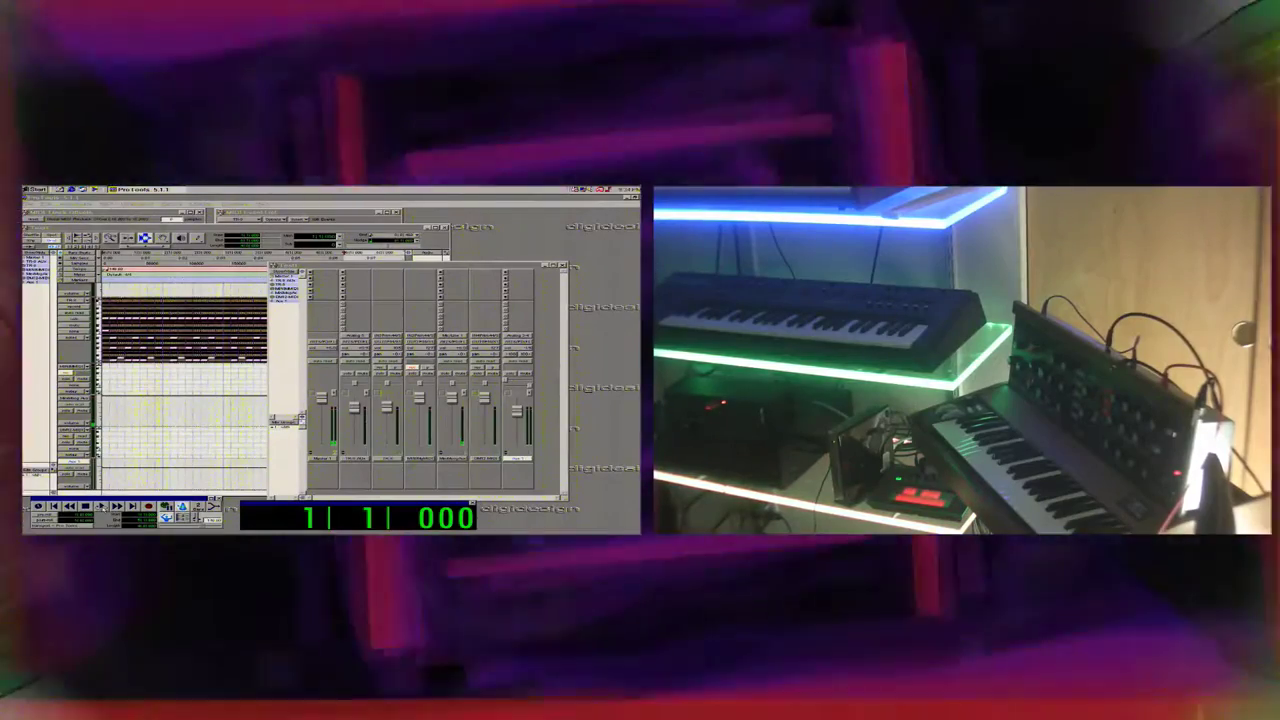
Start playback and move the Mix window aside to uncover the whole TR-8 pattern in the Edit window.
{"action": "left_click", "coordinate": [102, 507]}
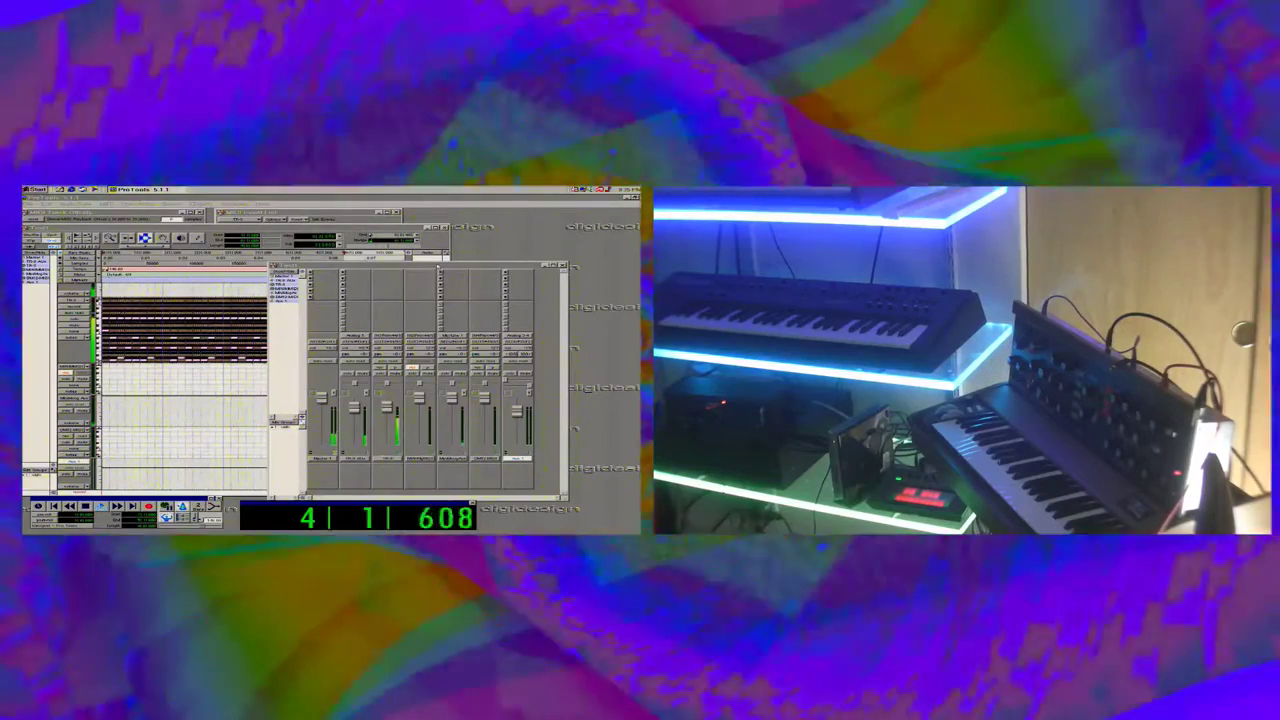
{"action": "left_click_drag", "start_coordinate": [475, 267], "coordinate": [590, 270]}
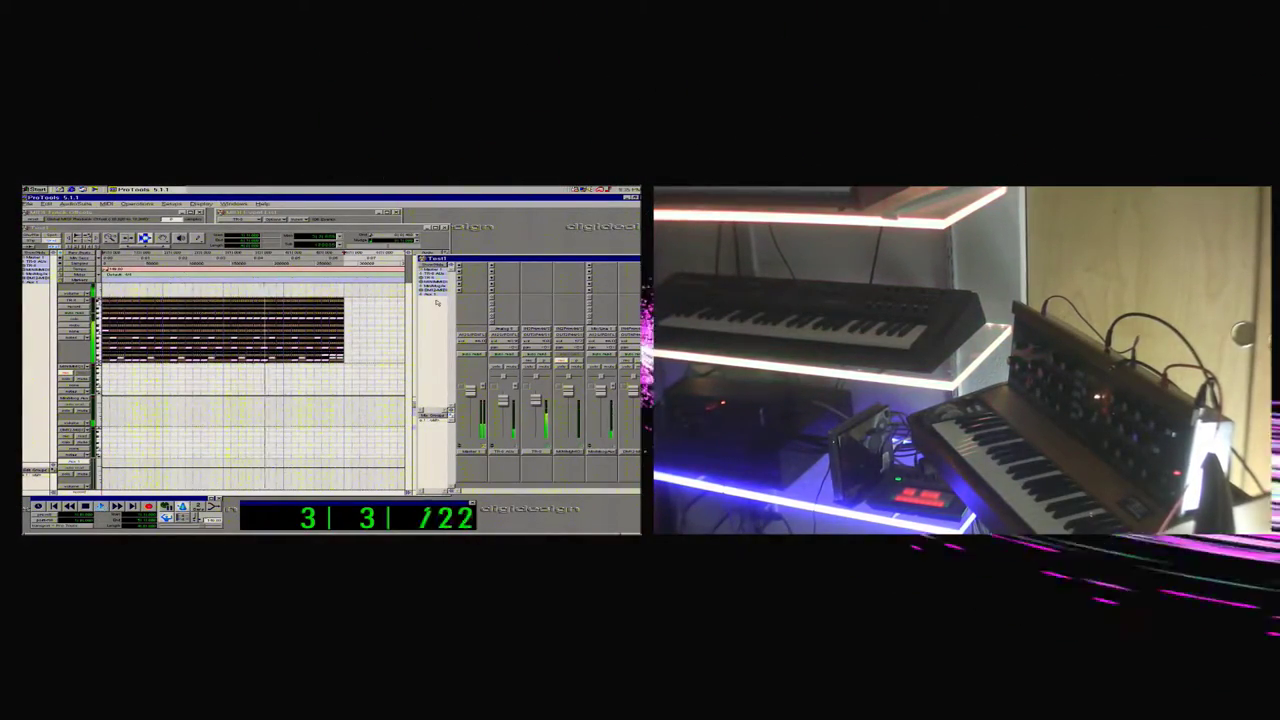
Stop playback and set the MINIMoog MIDI track's height to extreme in the Edit window.
{"action": "key", "text": "space"}
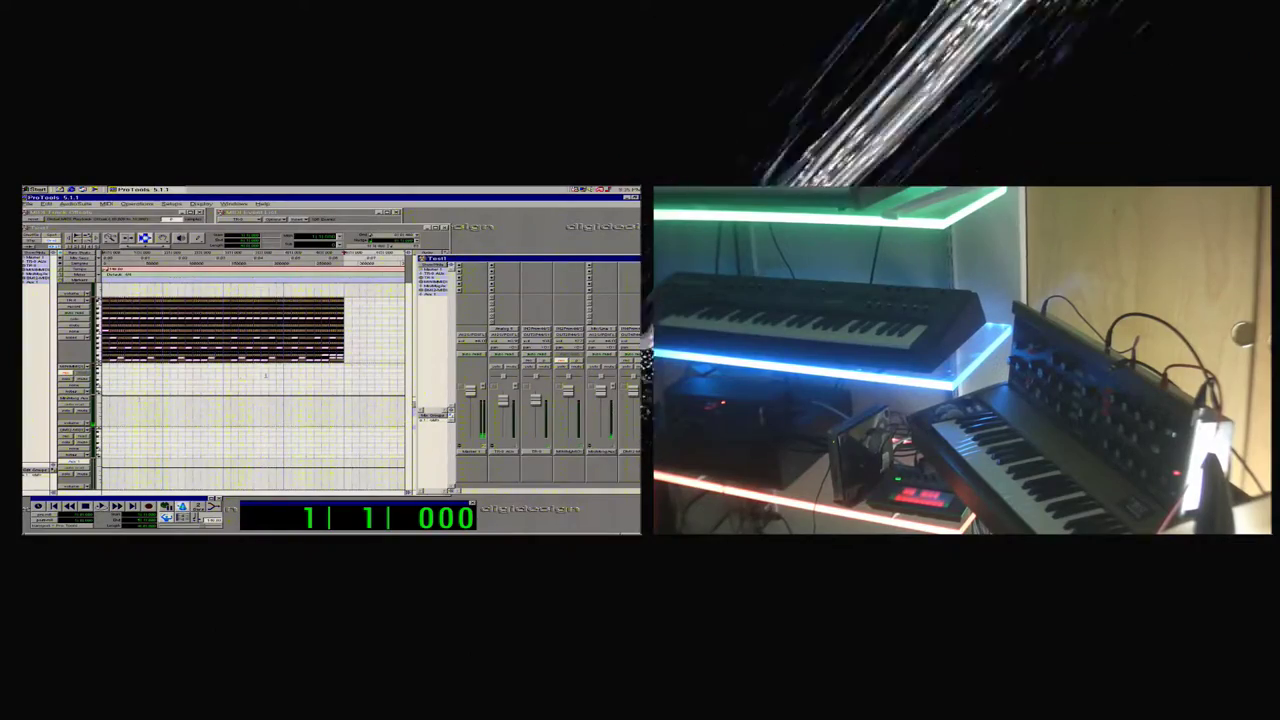
{"action": "left_click", "coordinate": [98, 373]}
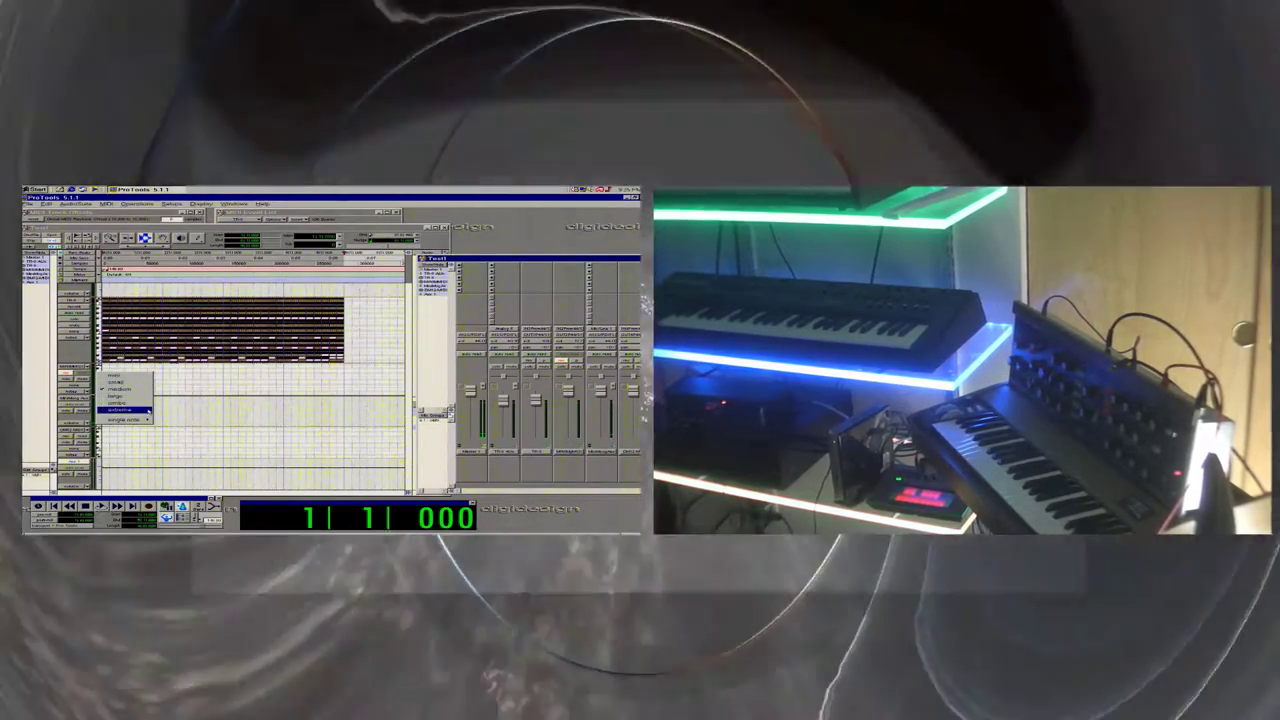
{"action": "left_click", "coordinate": [143, 410]}
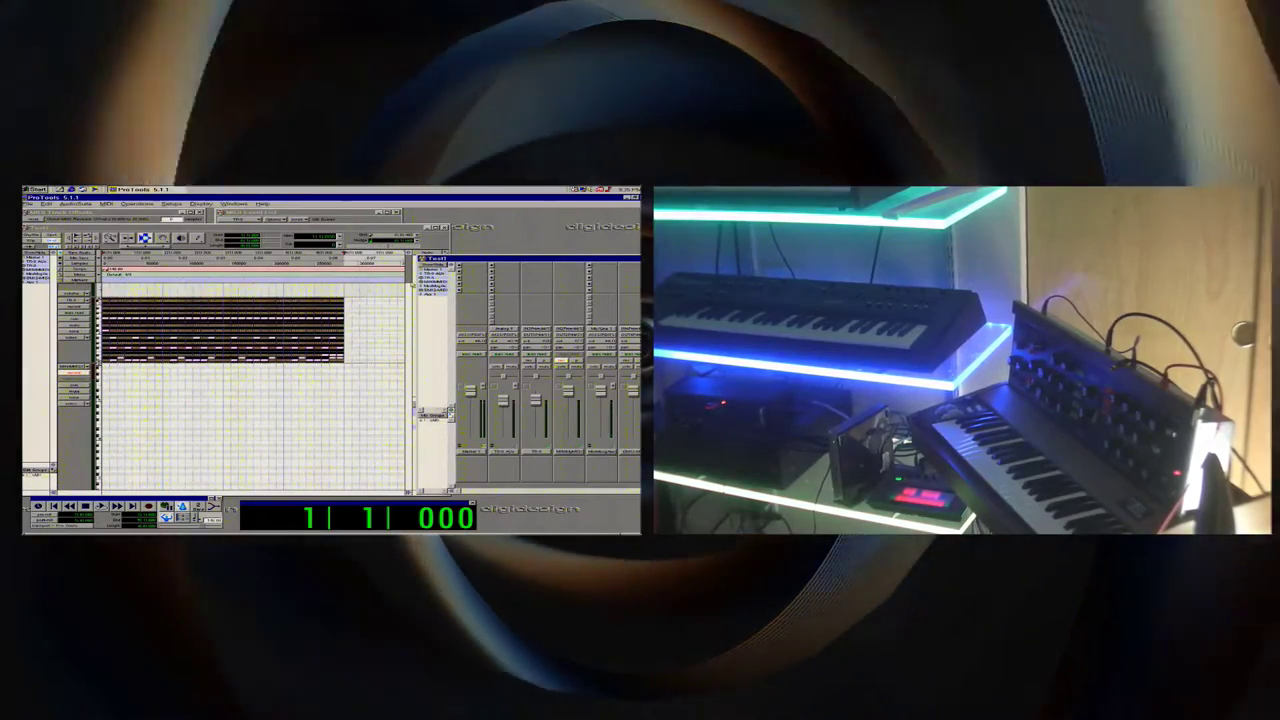
{"action": "left_click", "coordinate": [409, 330]}
{"action": "left_click_drag", "start_coordinate": [410, 337], "coordinate": [410, 363]}
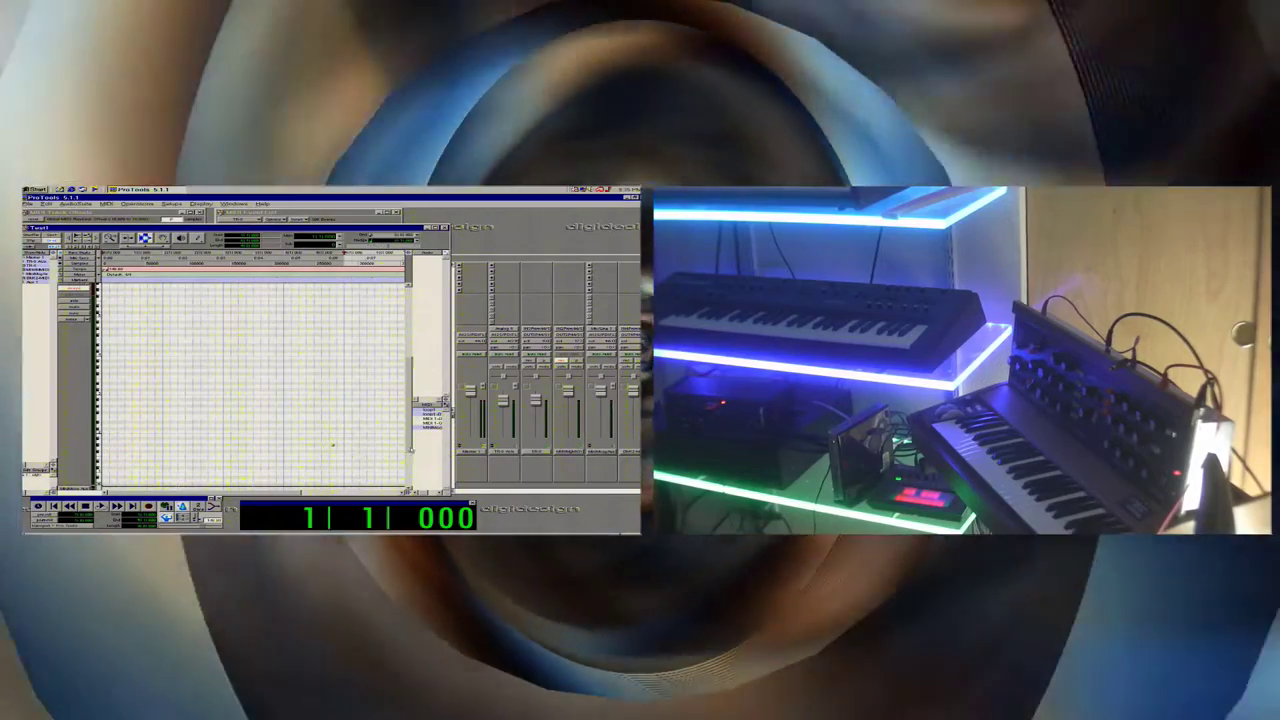
Widen the Edit window to nearly the full screen width and place the edit cursor in the empty MINIMoog track.
{"action": "left_click_drag", "start_coordinate": [408, 441], "coordinate": [588, 446]}
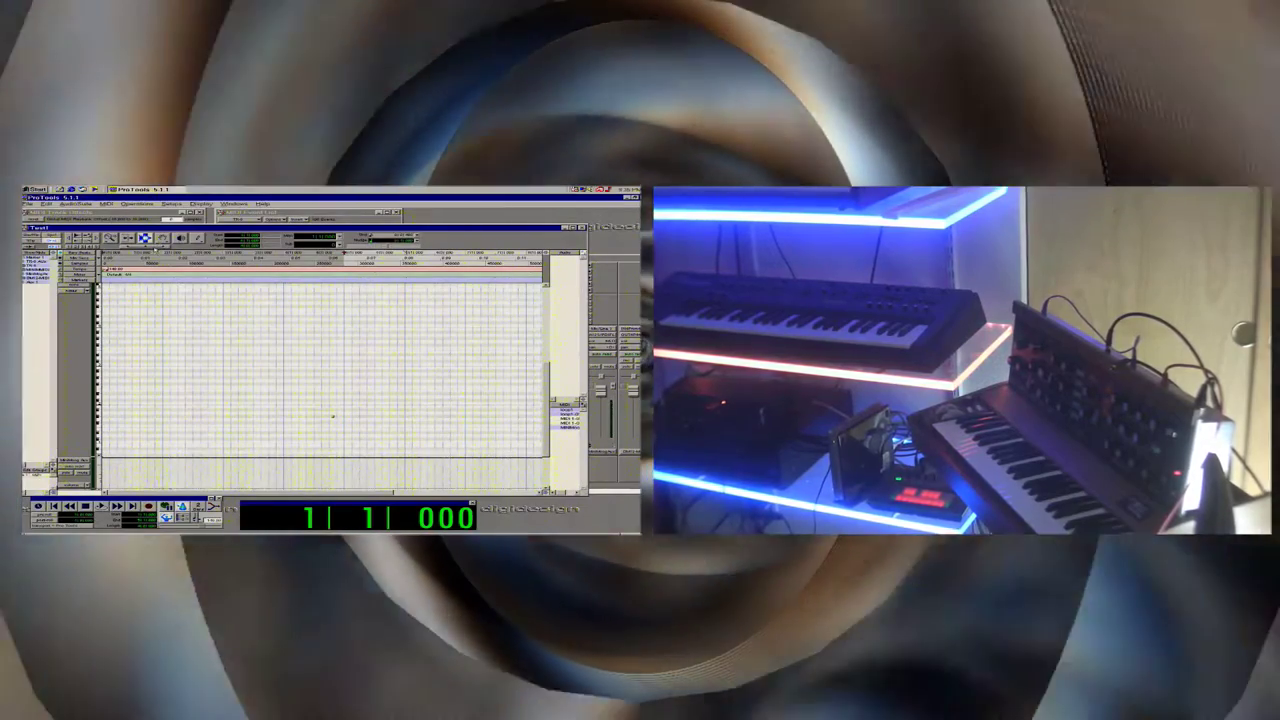
{"action": "left_click", "coordinate": [145, 246]}
{"action": "left_click_drag", "start_coordinate": [368, 423], "coordinate": [313, 424]}
{"action": "left_click", "coordinate": [359, 423]}
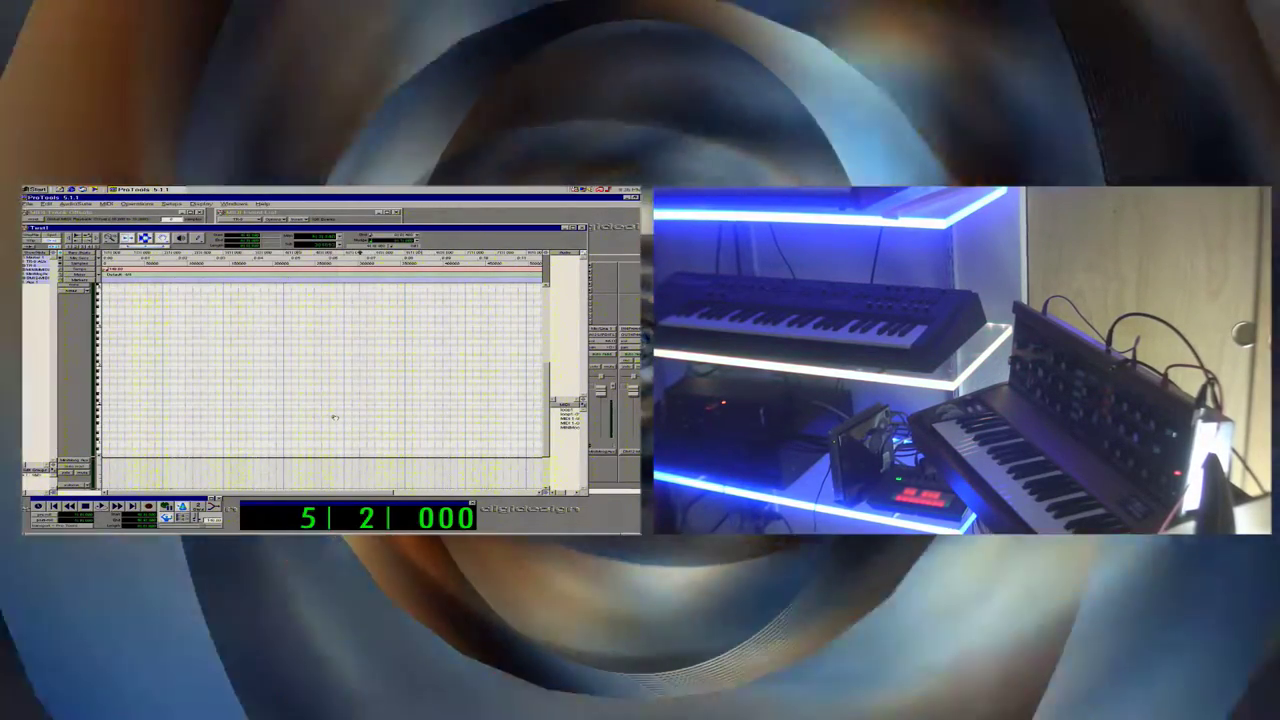
{"action": "left_click", "coordinate": [333, 417]}
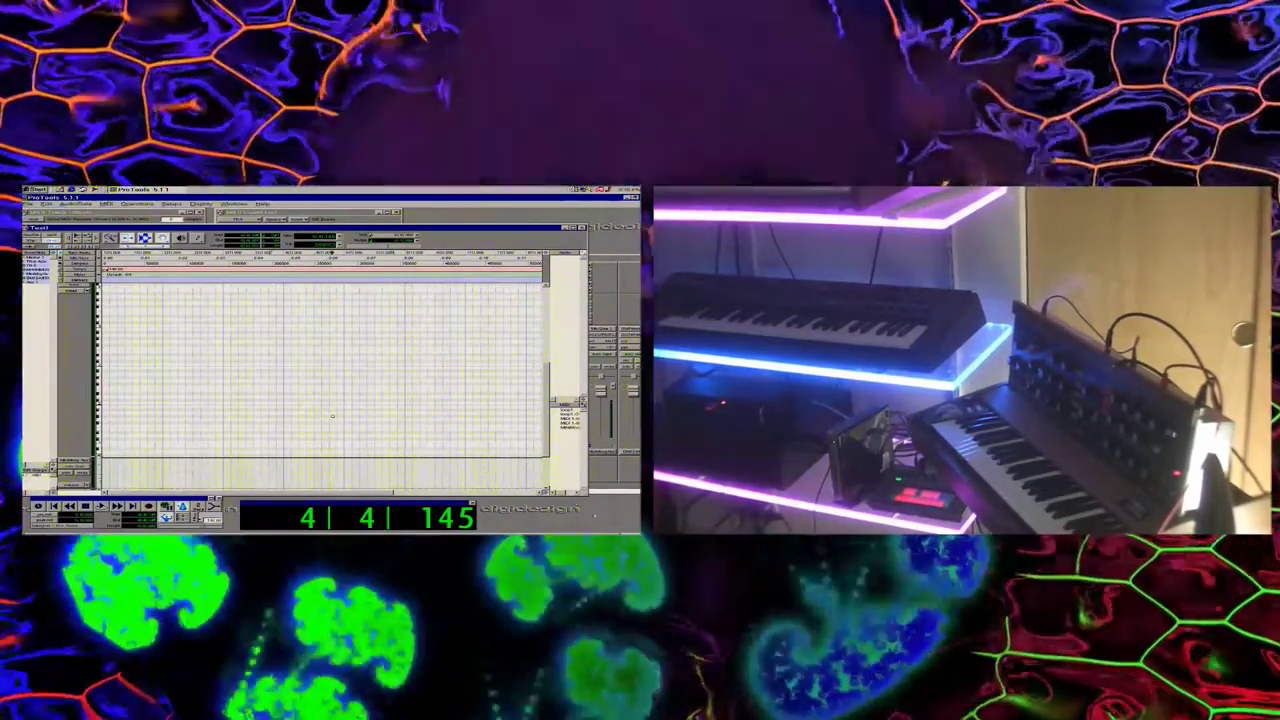
{"action": "scroll", "coordinate": [332, 416], "scroll_direction": "up", "scroll_amount": 5}
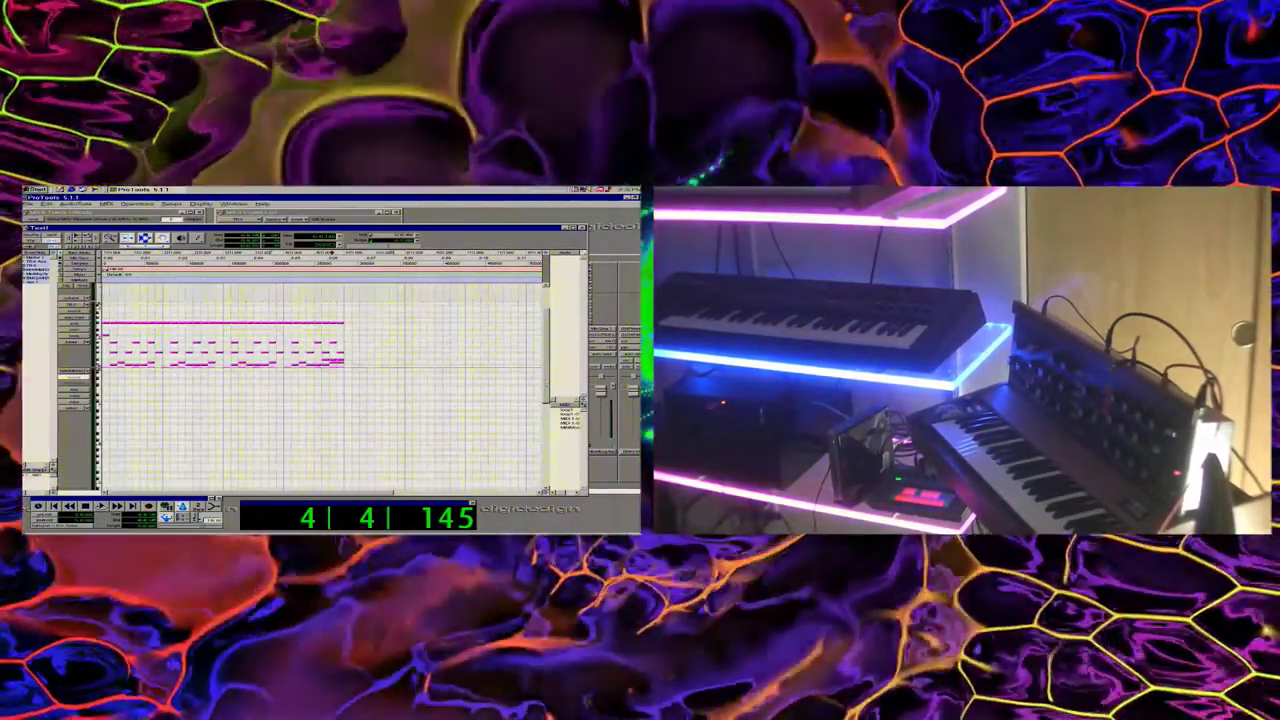
{"action": "scroll", "coordinate": [332, 430], "scroll_direction": "down", "scroll_amount": 5}
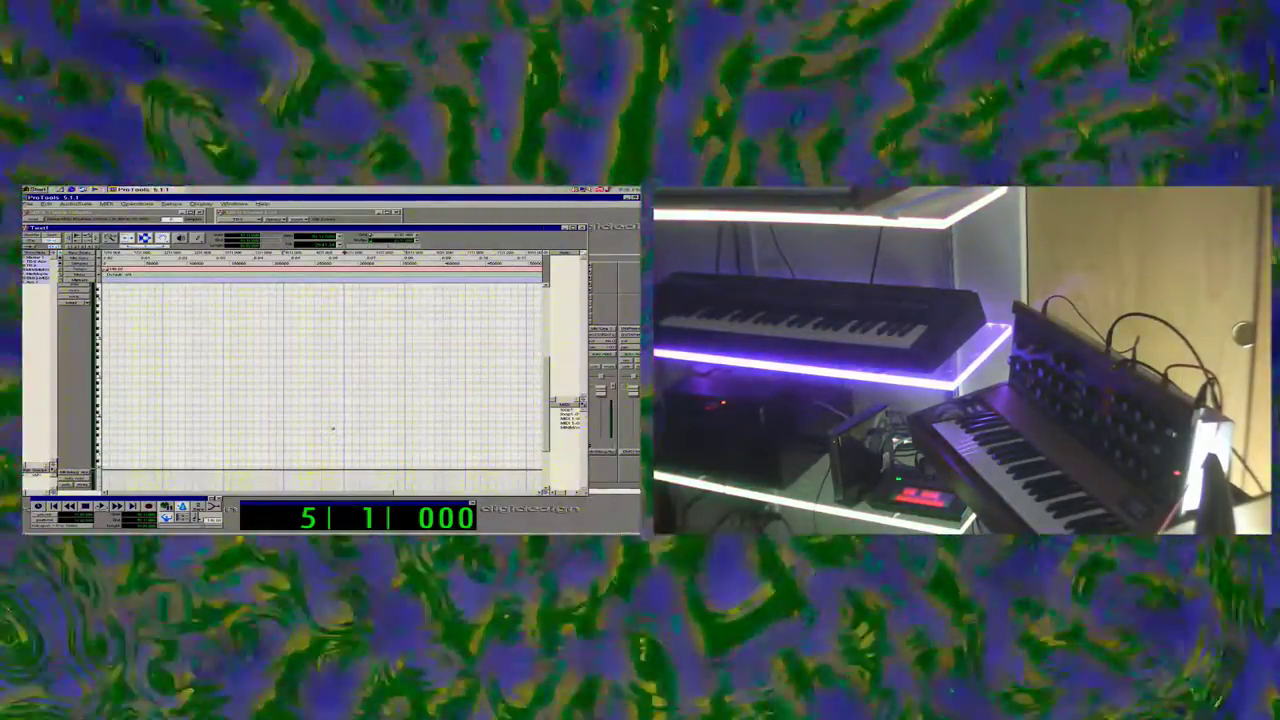
{"action": "left_click_drag", "start_coordinate": [587, 495], "coordinate": [626, 497]}
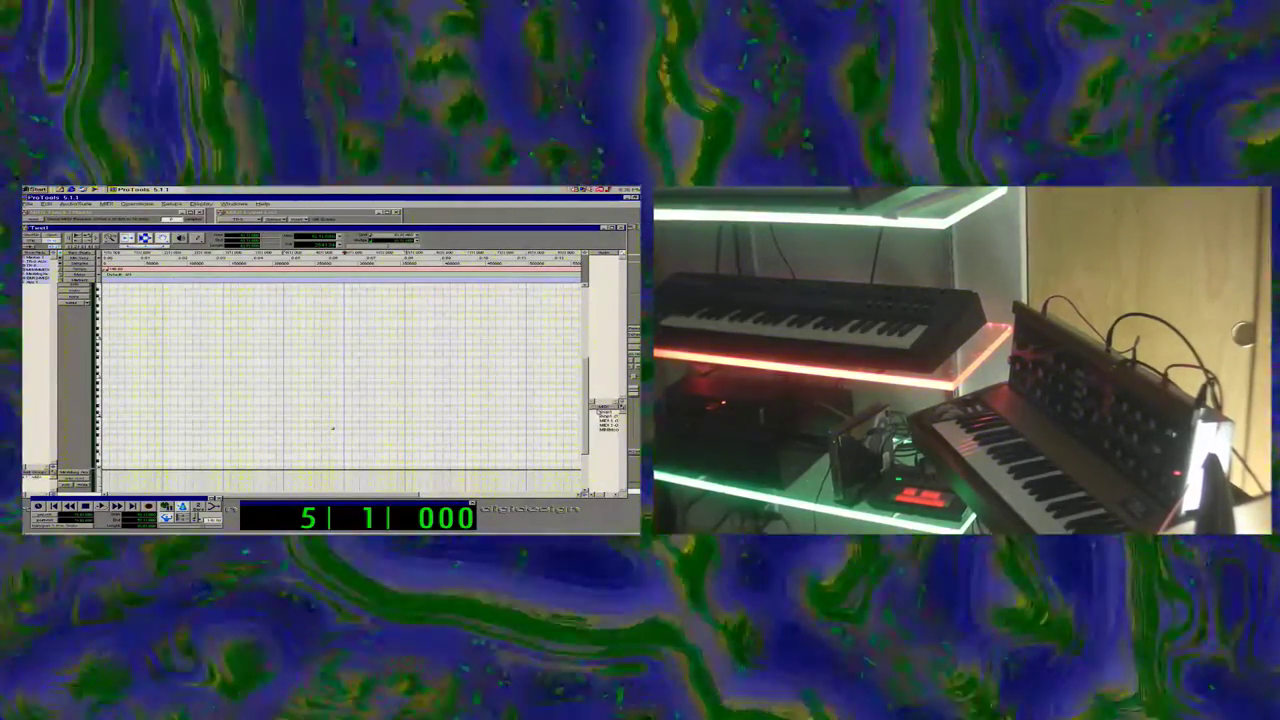
Try to place a region from the MIDI regions list at the start of the MINIMoog track.
{"action": "double_click", "coordinate": [598, 411]}
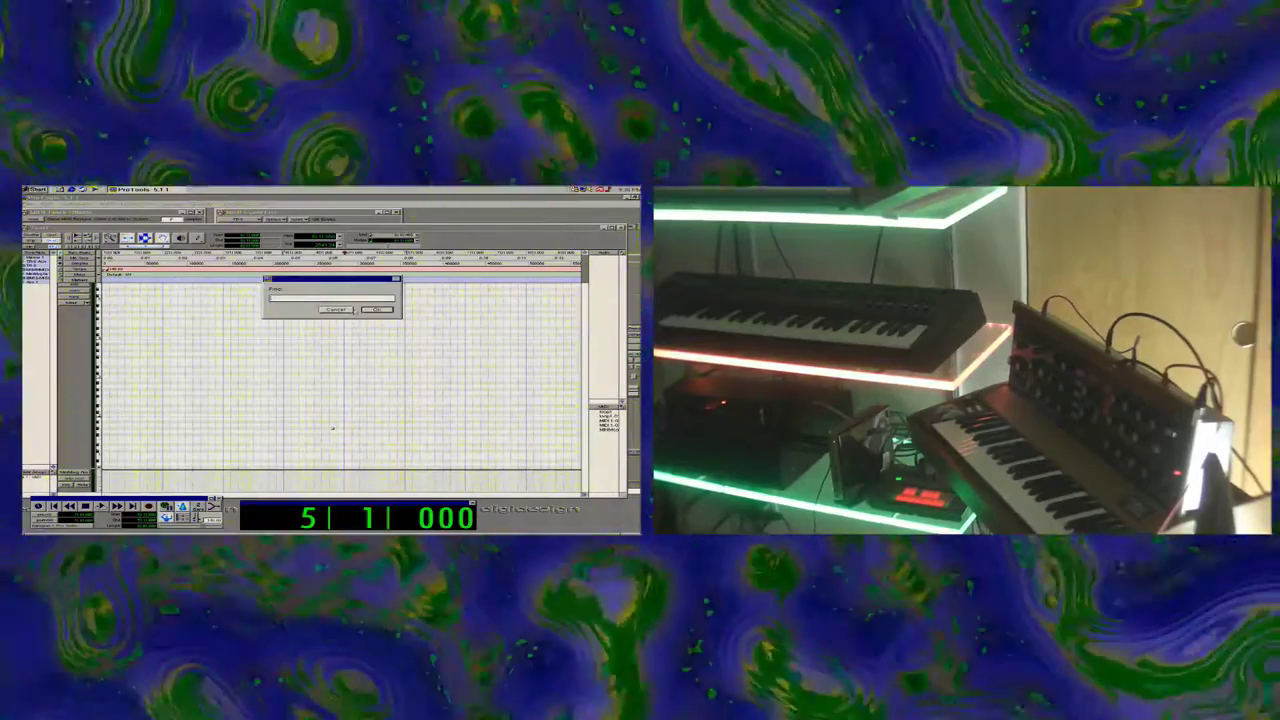
{"action": "left_click", "coordinate": [336, 309]}
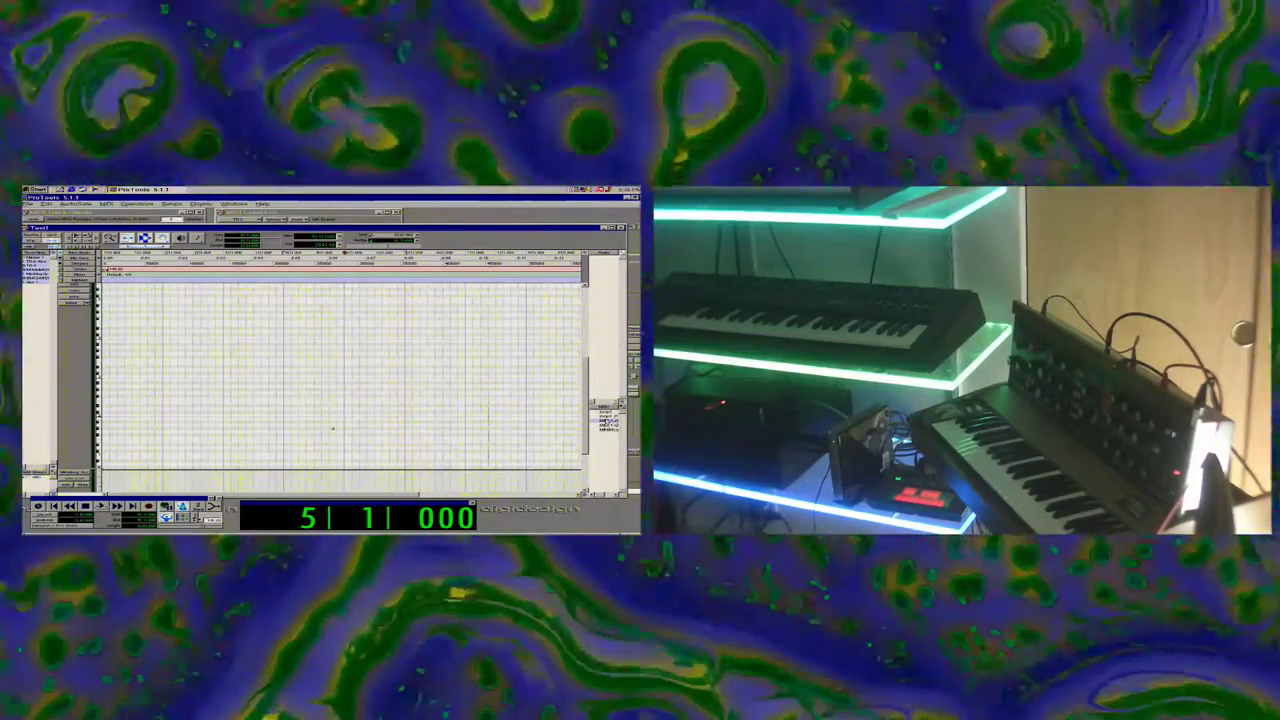
{"action": "left_click_drag", "start_coordinate": [606, 421], "coordinate": [104, 374]}
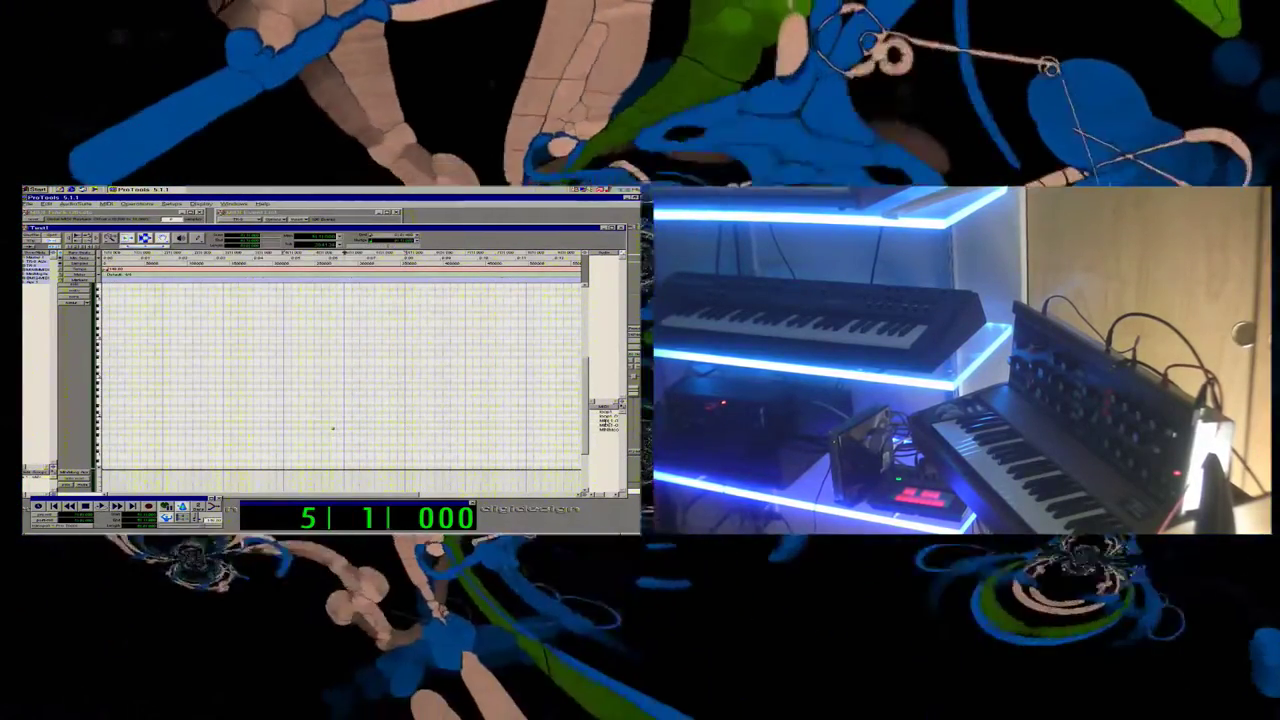
{"action": "double_click", "coordinate": [607, 417]}
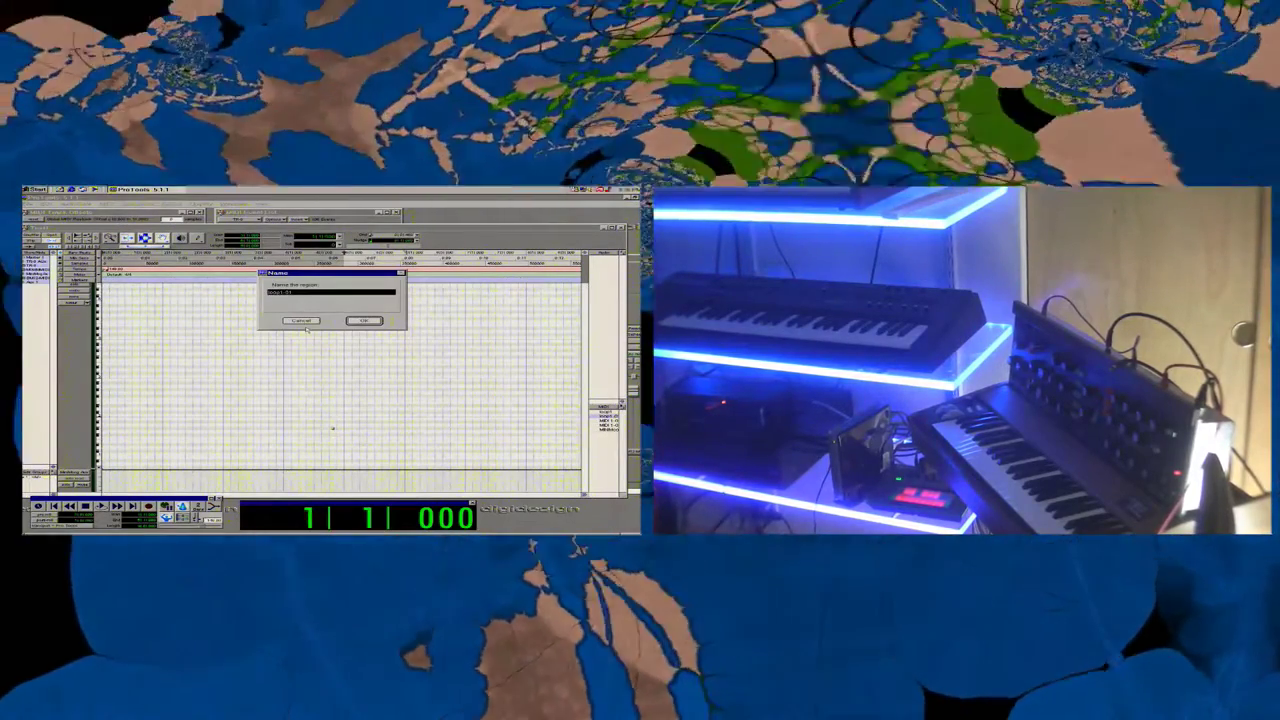
{"action": "key", "text": "Return"}
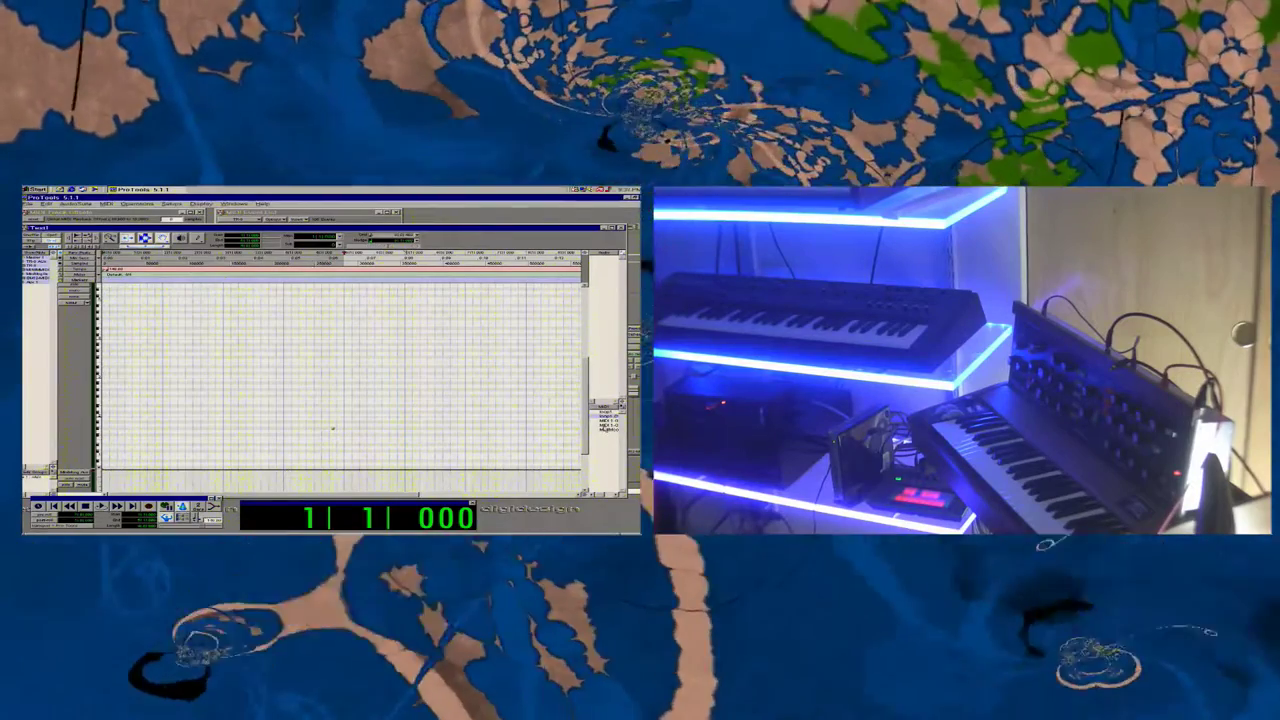
{"action": "left_click_drag", "start_coordinate": [607, 430], "coordinate": [106, 390]}
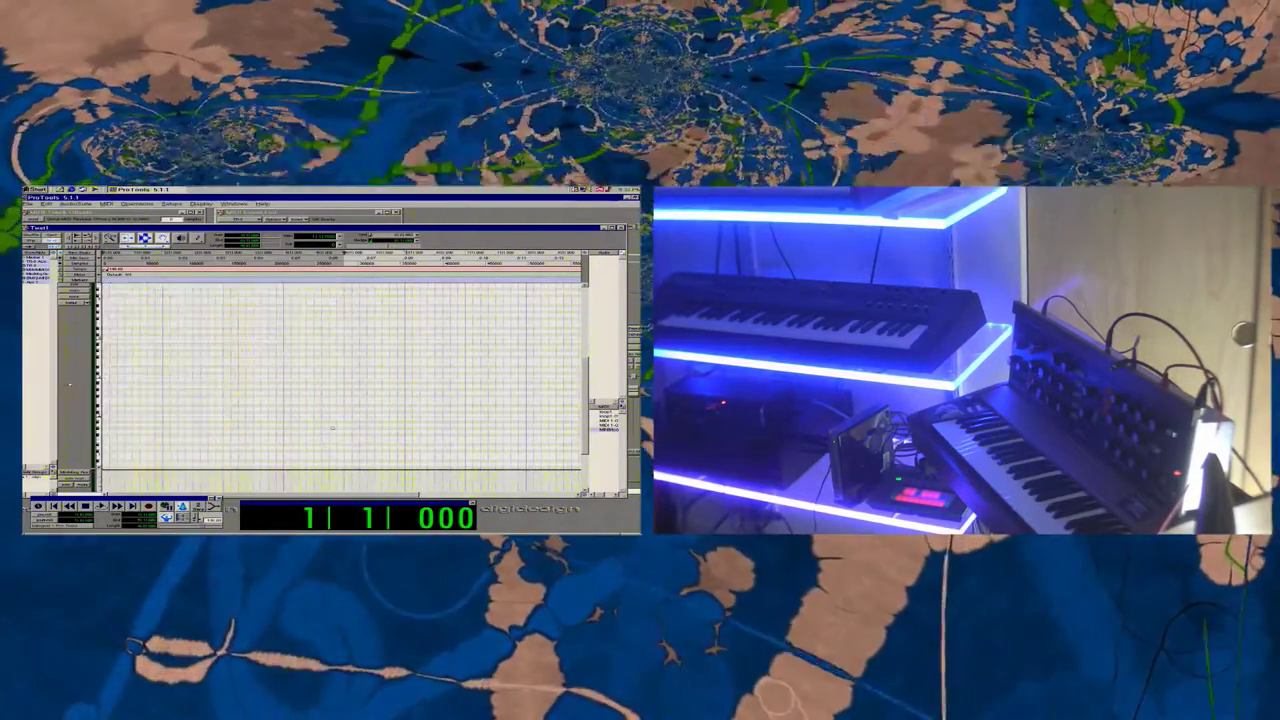
{"action": "left_click", "coordinate": [336, 418]}
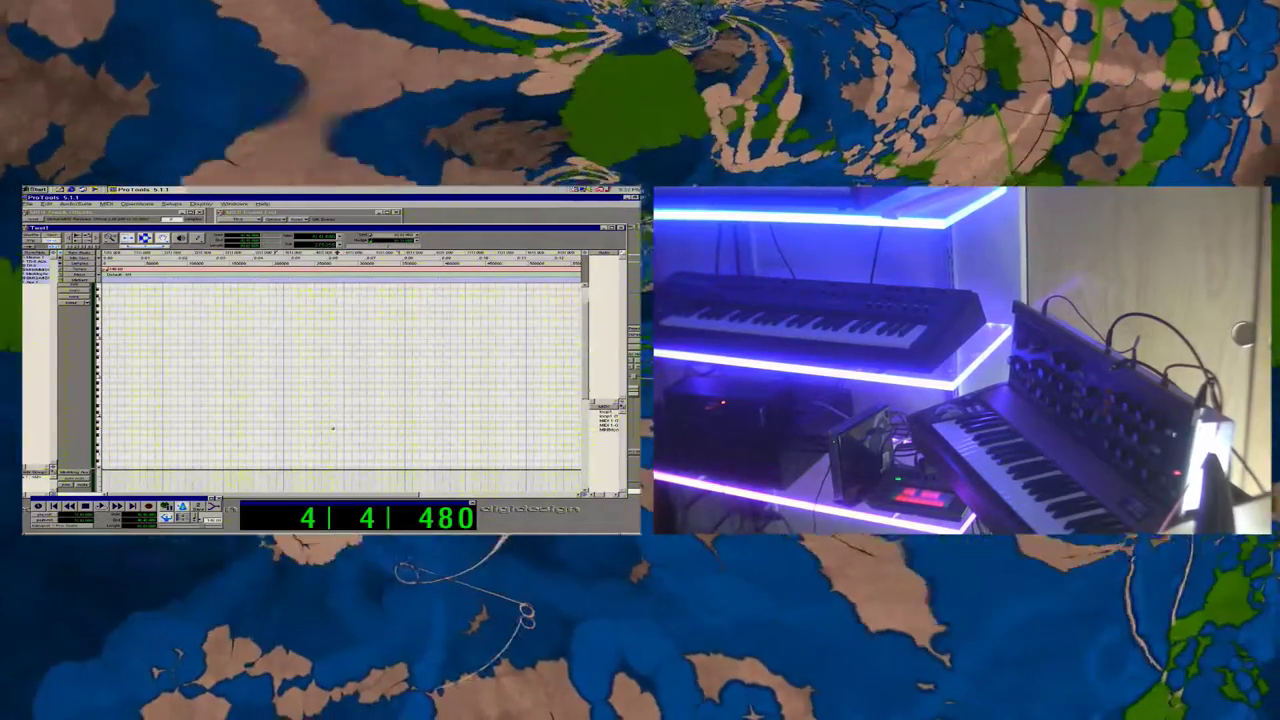
Select the whole four-bar TR-8 MIDI pattern and duplicate it twice, end to end, from bar 5.
{"action": "left_click_drag", "start_coordinate": [585, 440], "coordinate": [585, 370]}
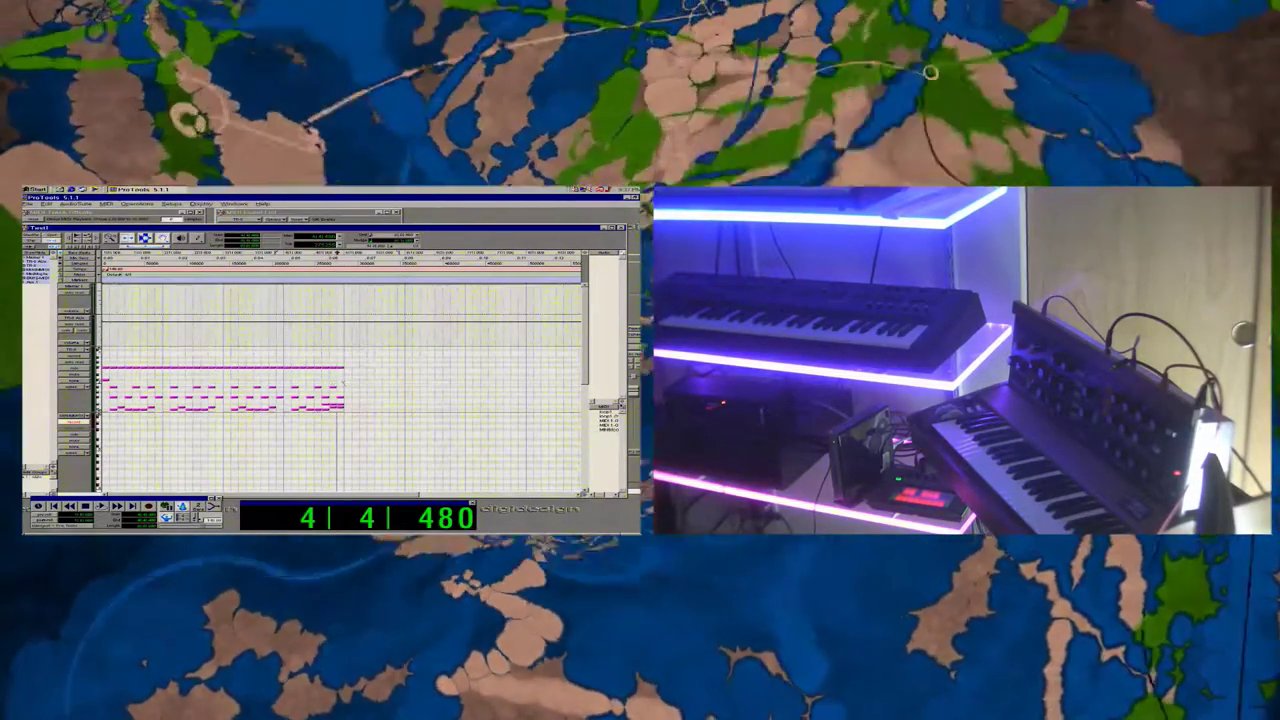
{"action": "left_click_drag", "start_coordinate": [343, 393], "coordinate": [45, 397]}
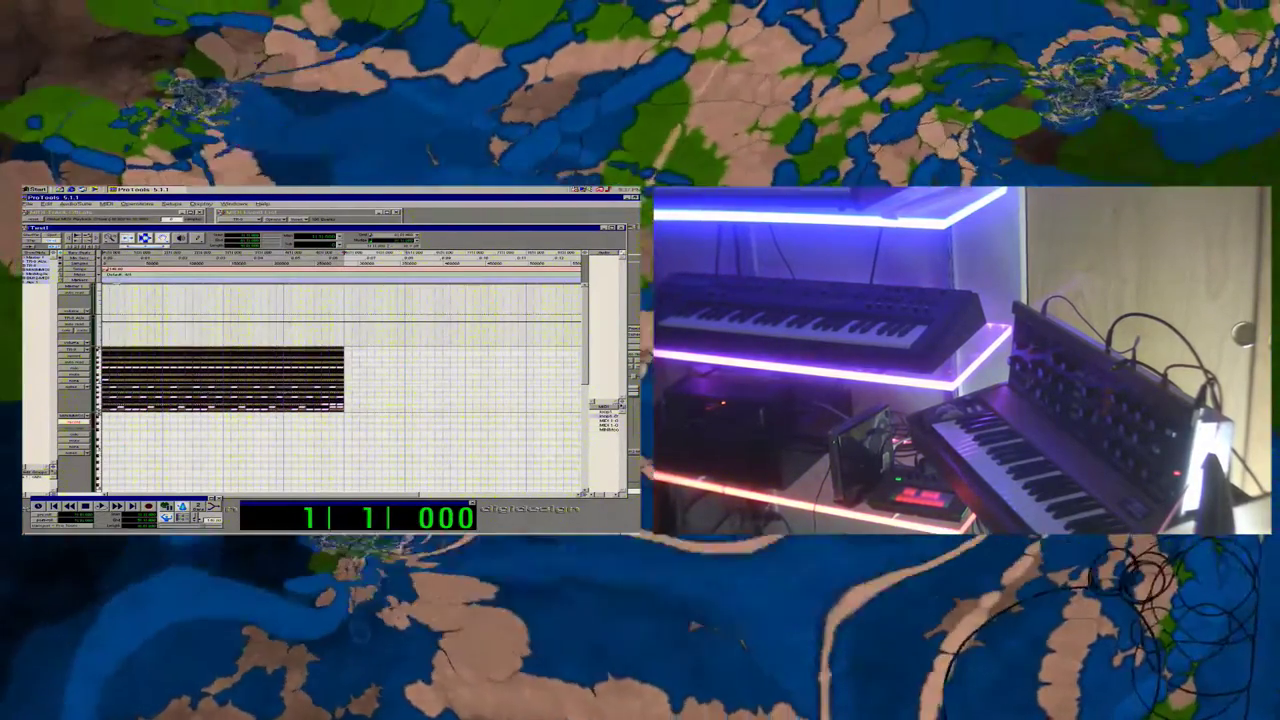
{"action": "key", "text": "ctrl+d"}
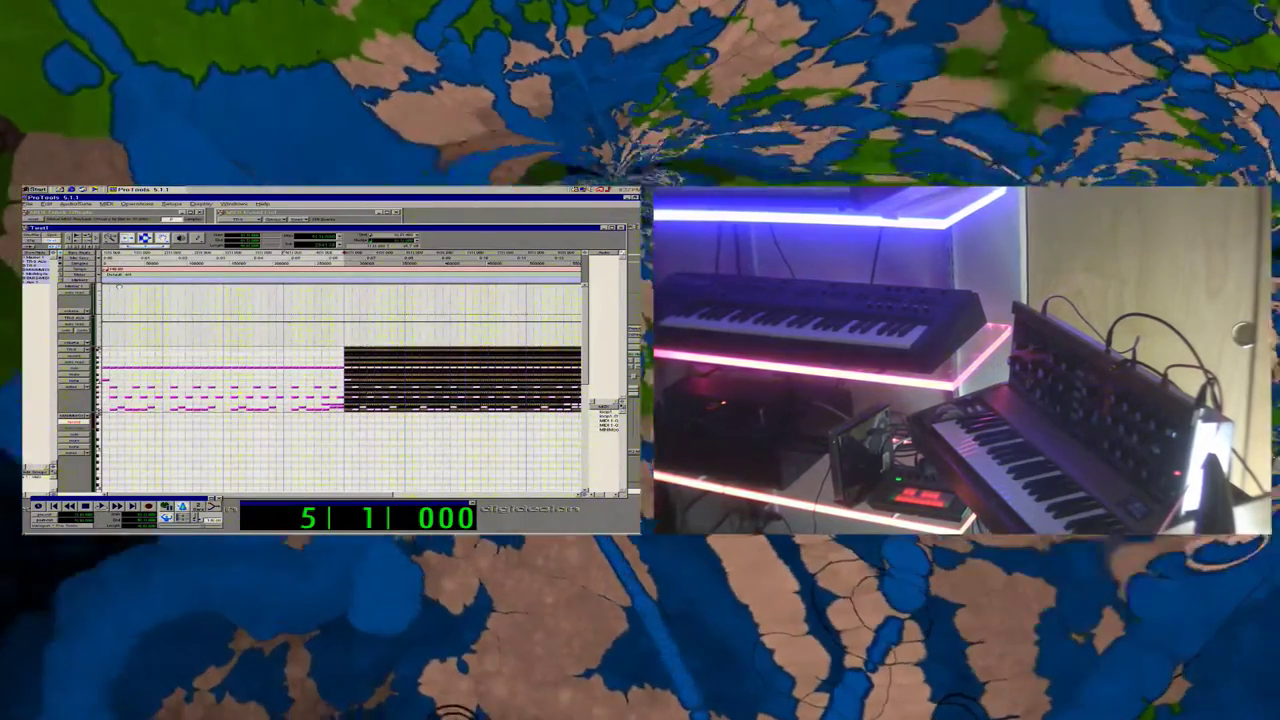
{"action": "key", "text": "ctrl+d"}
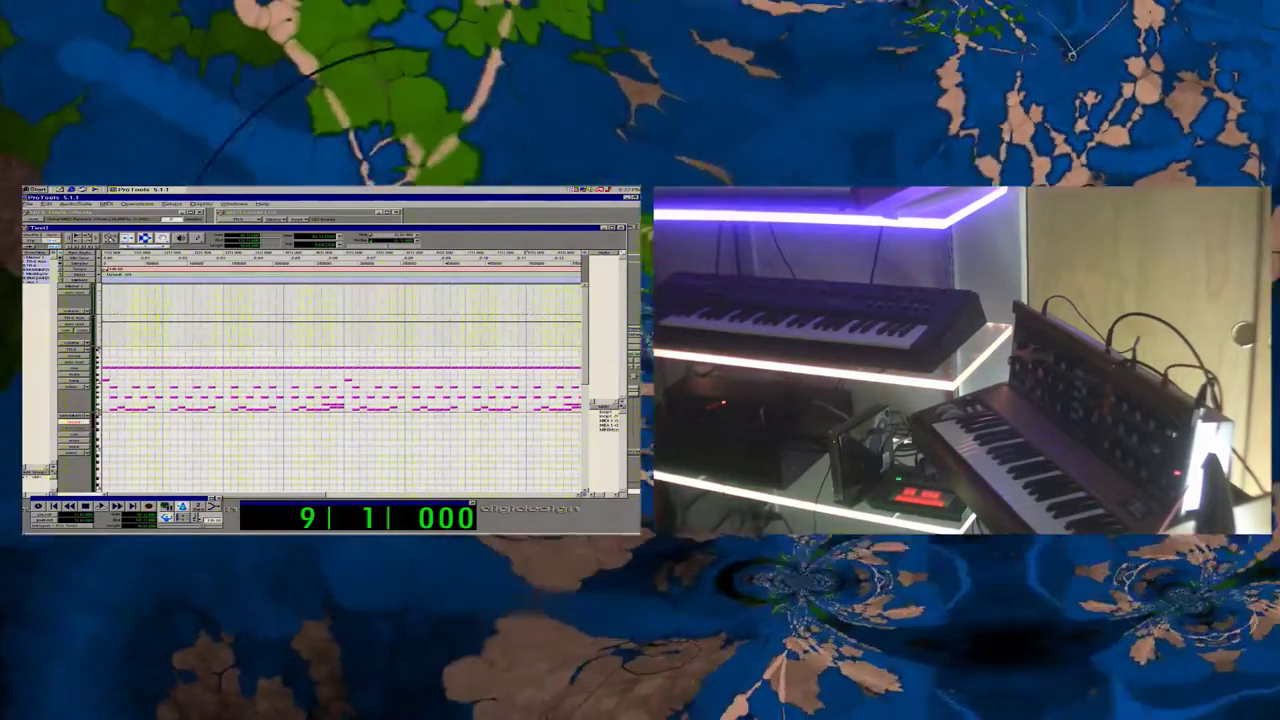
Zoom out the timeline and keep duplicating the TR-8 pattern until the last copy starts at bar 33.
{"action": "left_click", "coordinate": [111, 239]}
{"action": "double_click", "coordinate": [111, 239]}
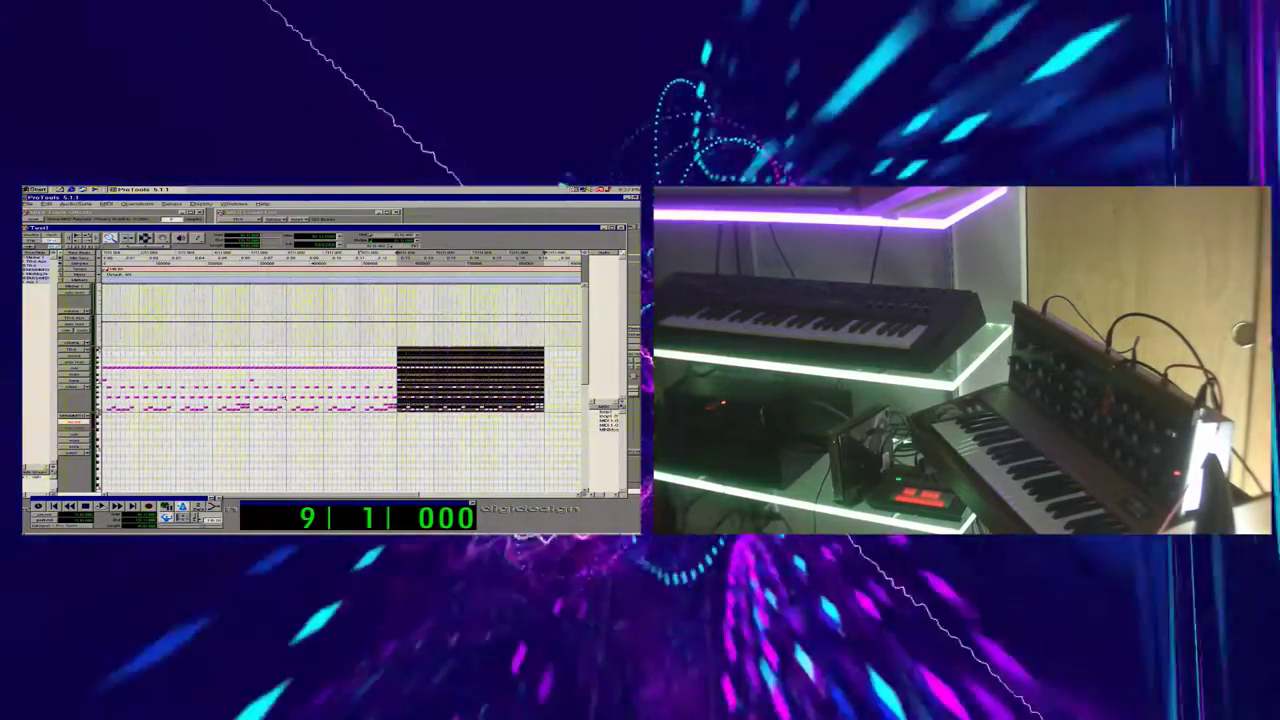
{"action": "key", "text": "ctrl+d"}
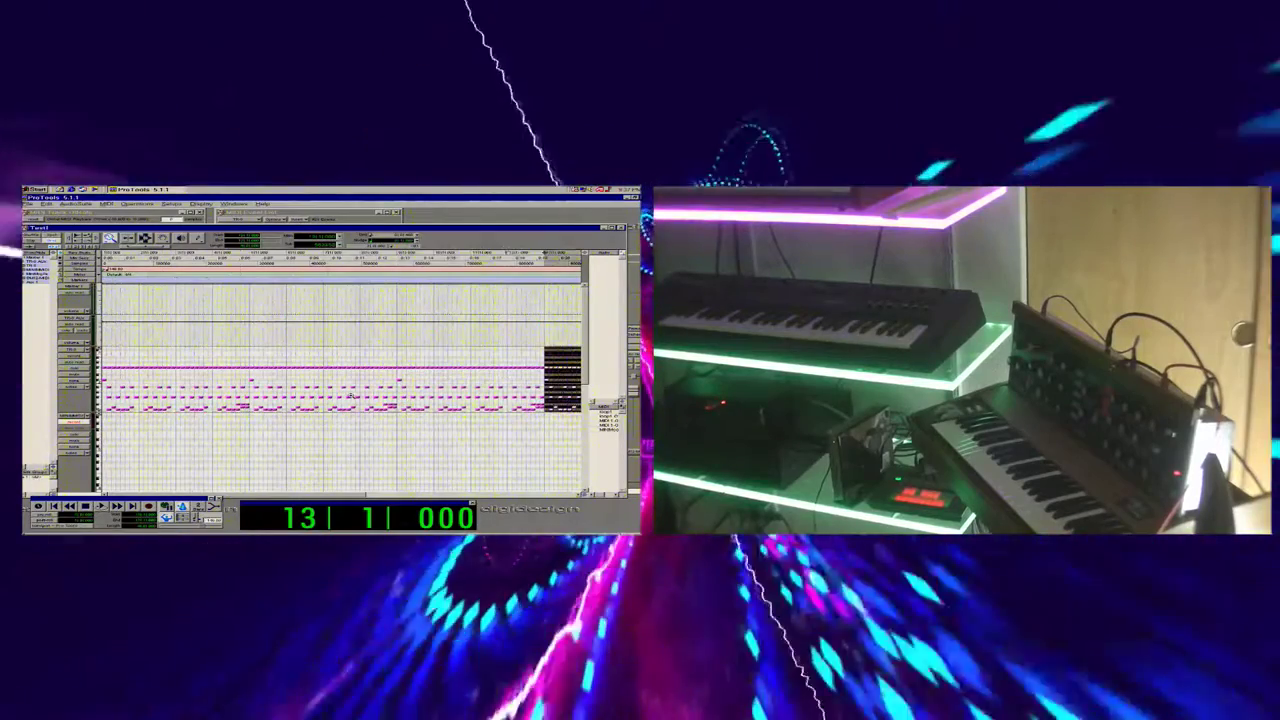
{"action": "key", "text": "ctrl+d"}
{"action": "key", "text": "ctrl+d"}
{"action": "key", "text": "ctrl+d"}
{"action": "key", "text": "ctrl+d"}
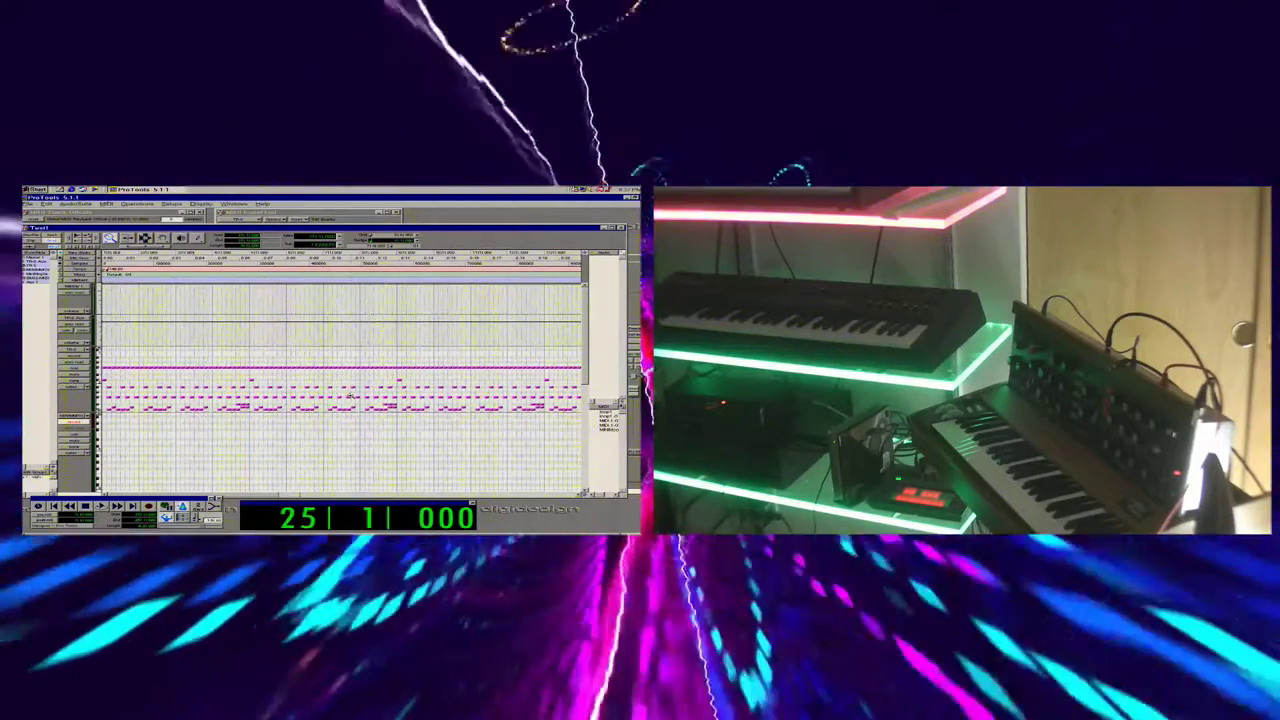
{"action": "key", "text": "ctrl+d"}
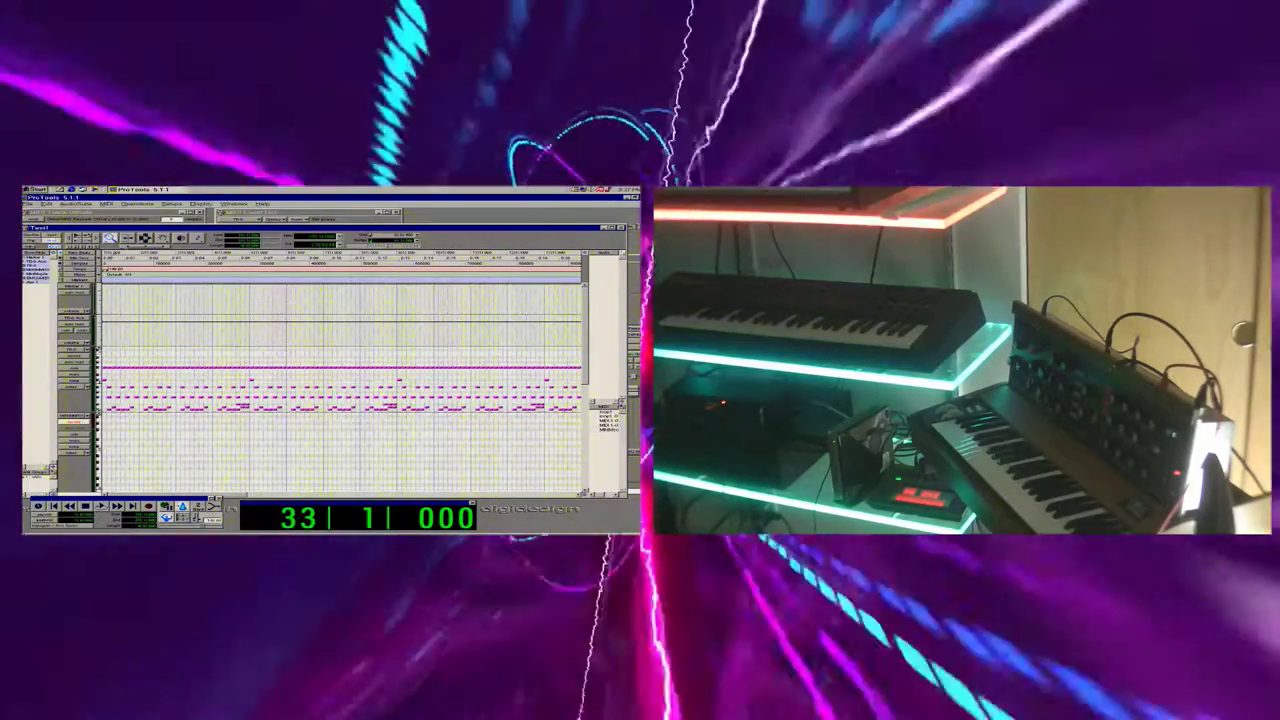
Extend the TR-8 pattern with more copies until the last one starts at bar 45, and select the entire TR-8 sequence.
{"action": "double_click", "coordinate": [110, 239]}
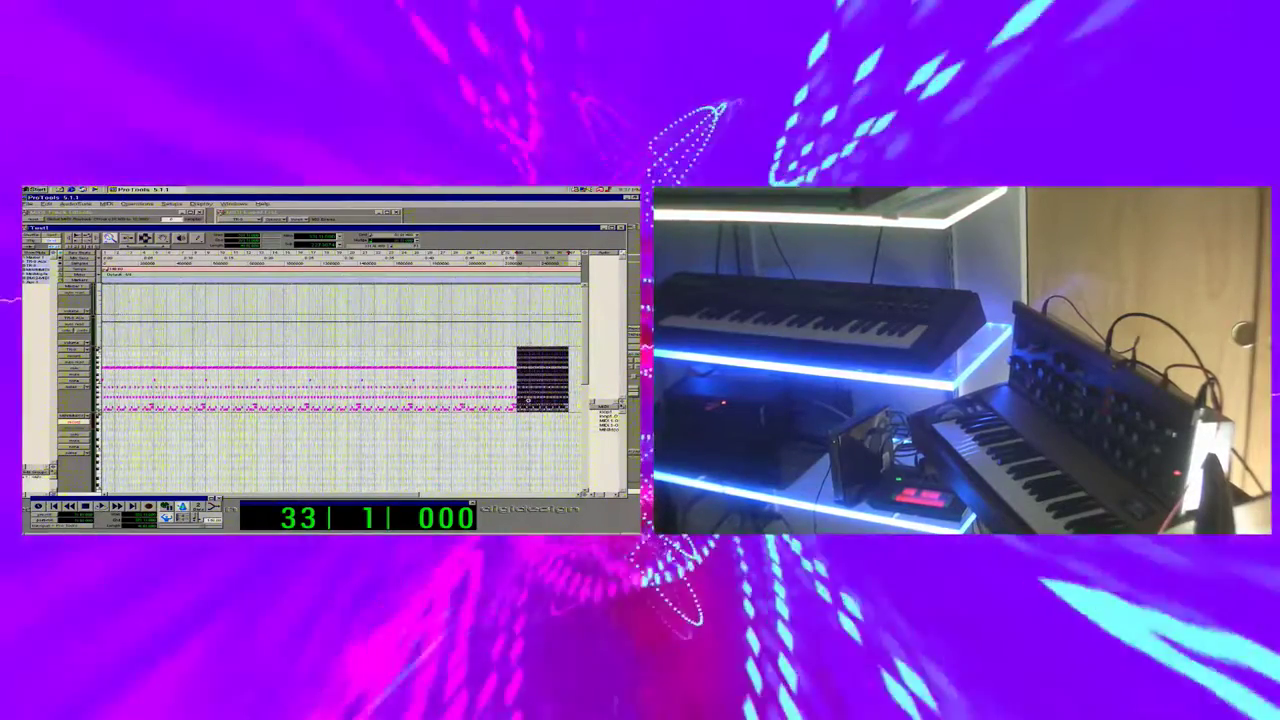
{"action": "key", "text": "ctrl+d"}
{"action": "key", "text": "ctrl+d"}
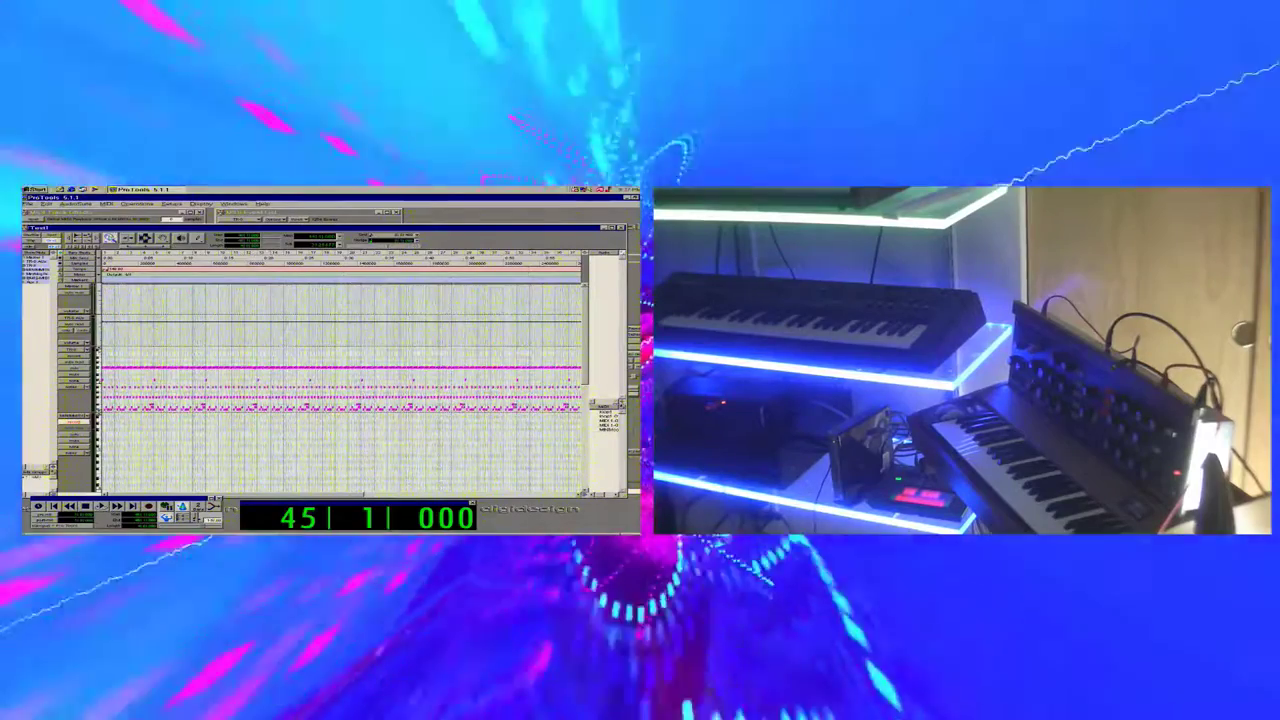
{"action": "double_click", "coordinate": [111, 238]}
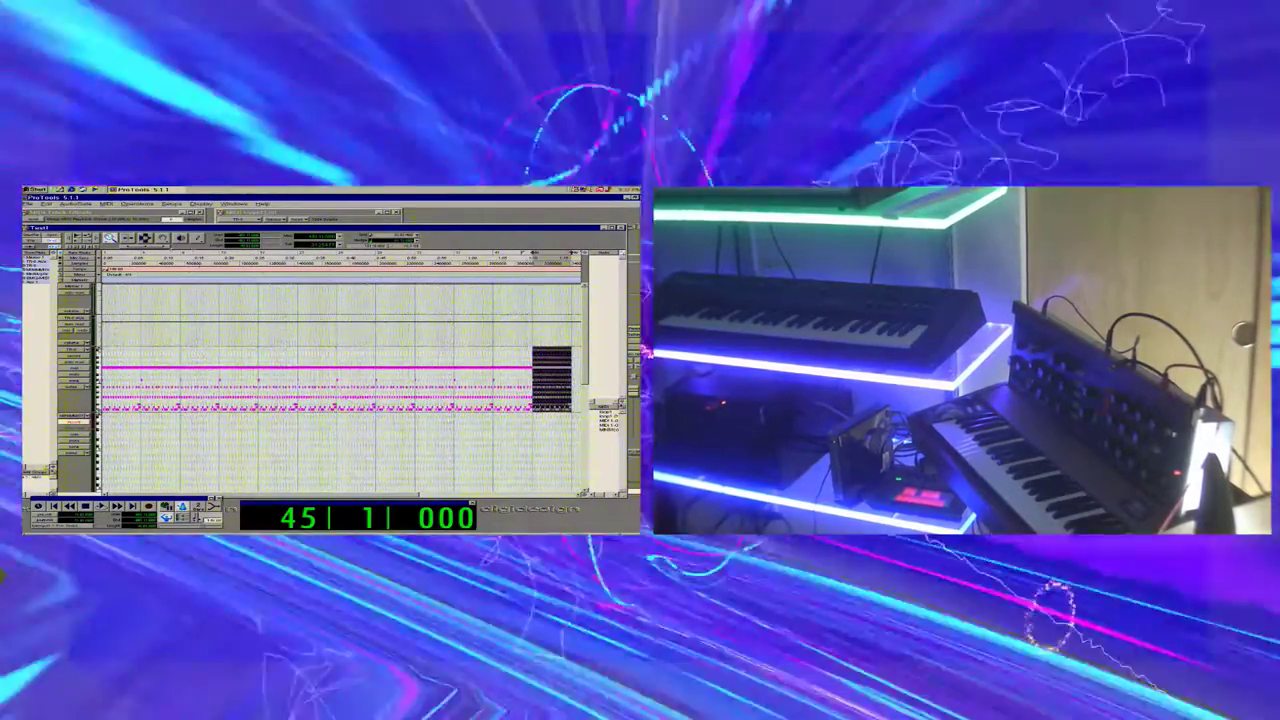
{"action": "left_click", "coordinate": [146, 239]}
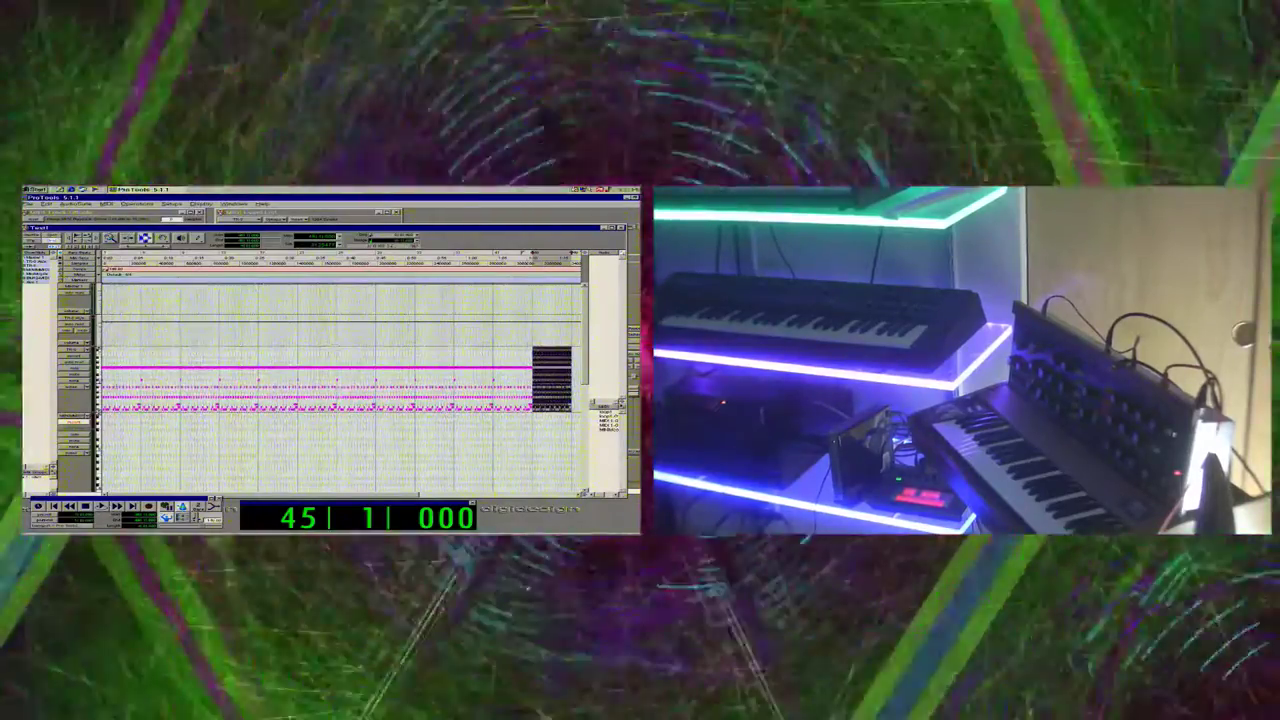
{"action": "key", "text": "ctrl+a"}
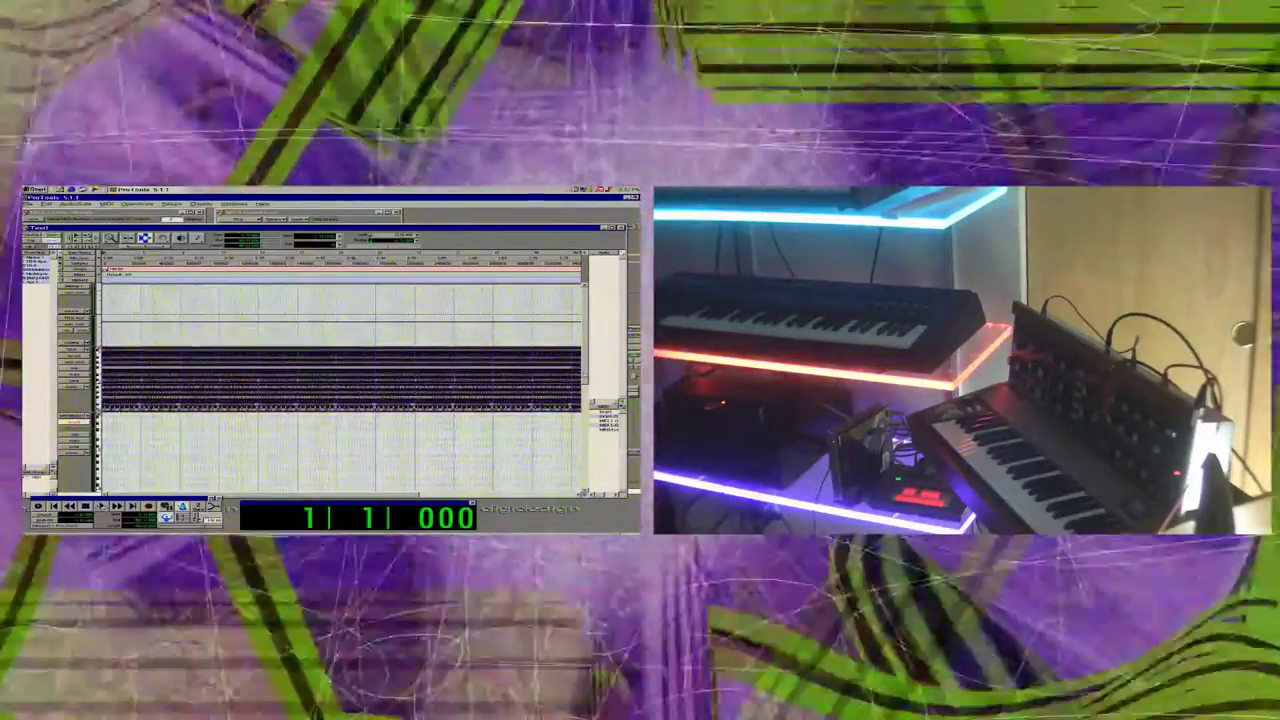
{"action": "left_click_drag", "start_coordinate": [585, 376], "coordinate": [585, 432]}
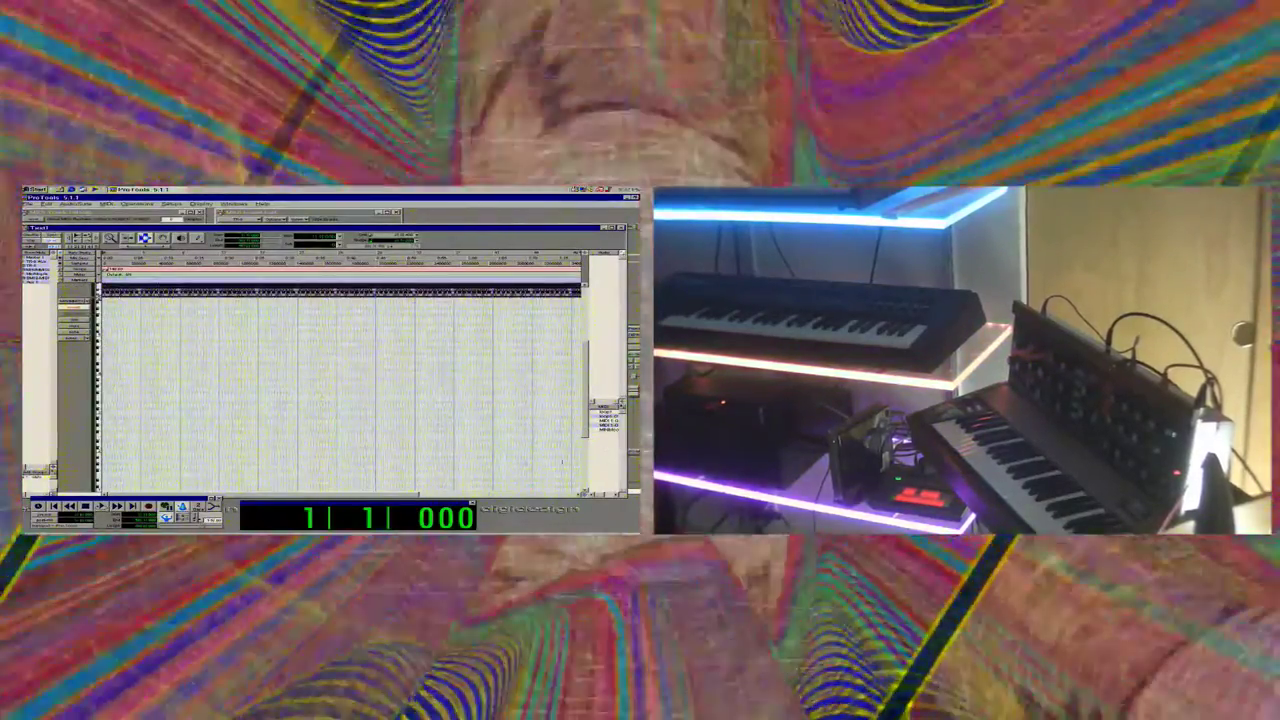
Open the mixer beside the timeline and rename the last aux track DM12-Aux.
{"action": "key", "text": "ctrl+="}
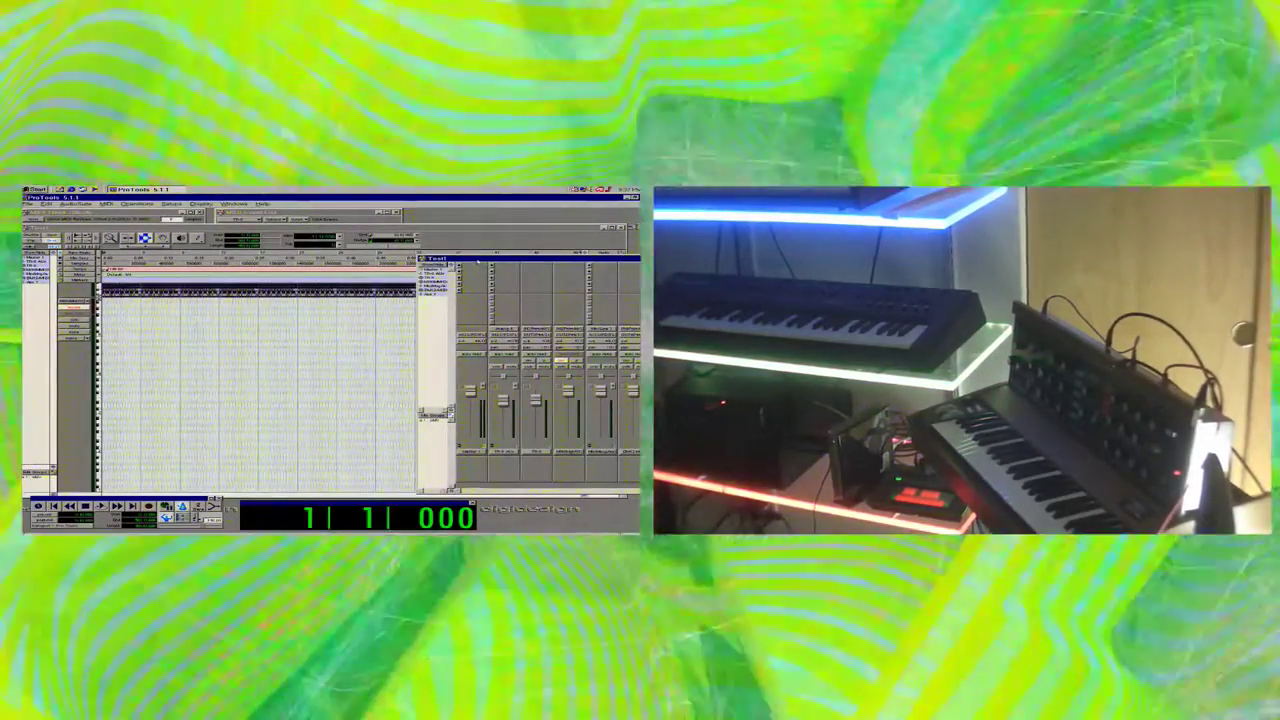
{"action": "left_click_drag", "start_coordinate": [478, 260], "coordinate": [415, 260]}
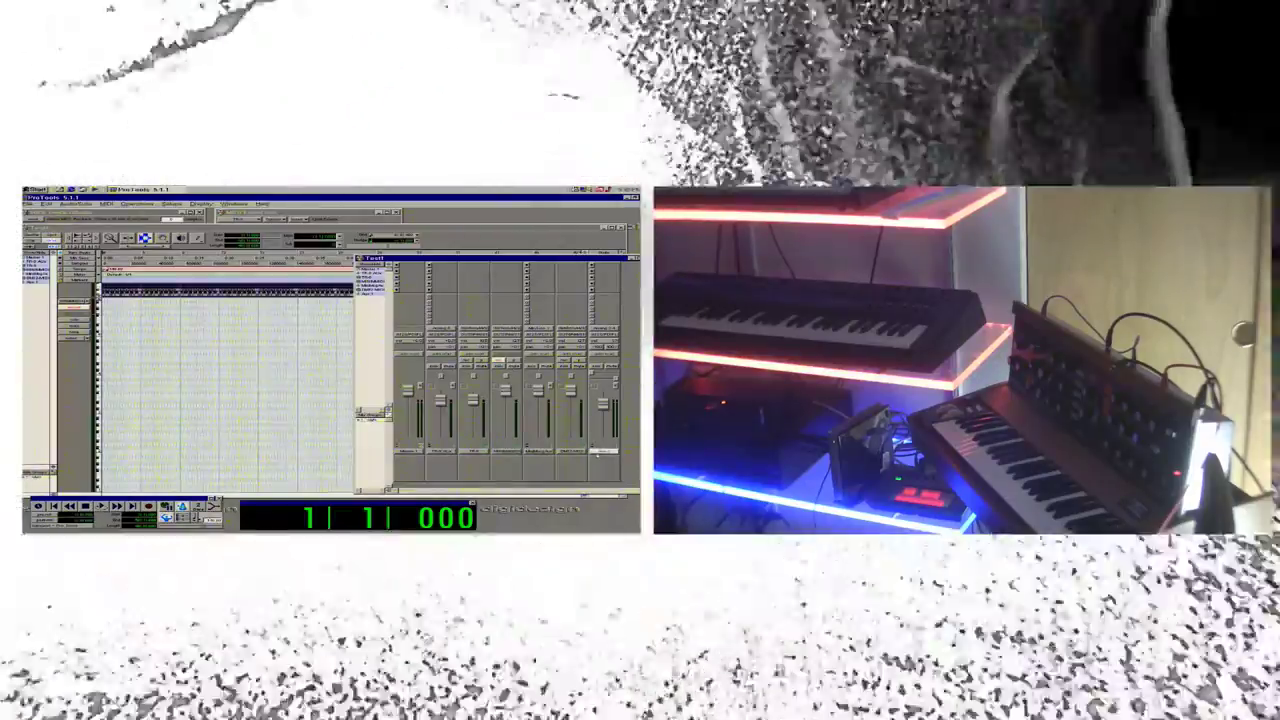
{"action": "double_click", "coordinate": [597, 453]}
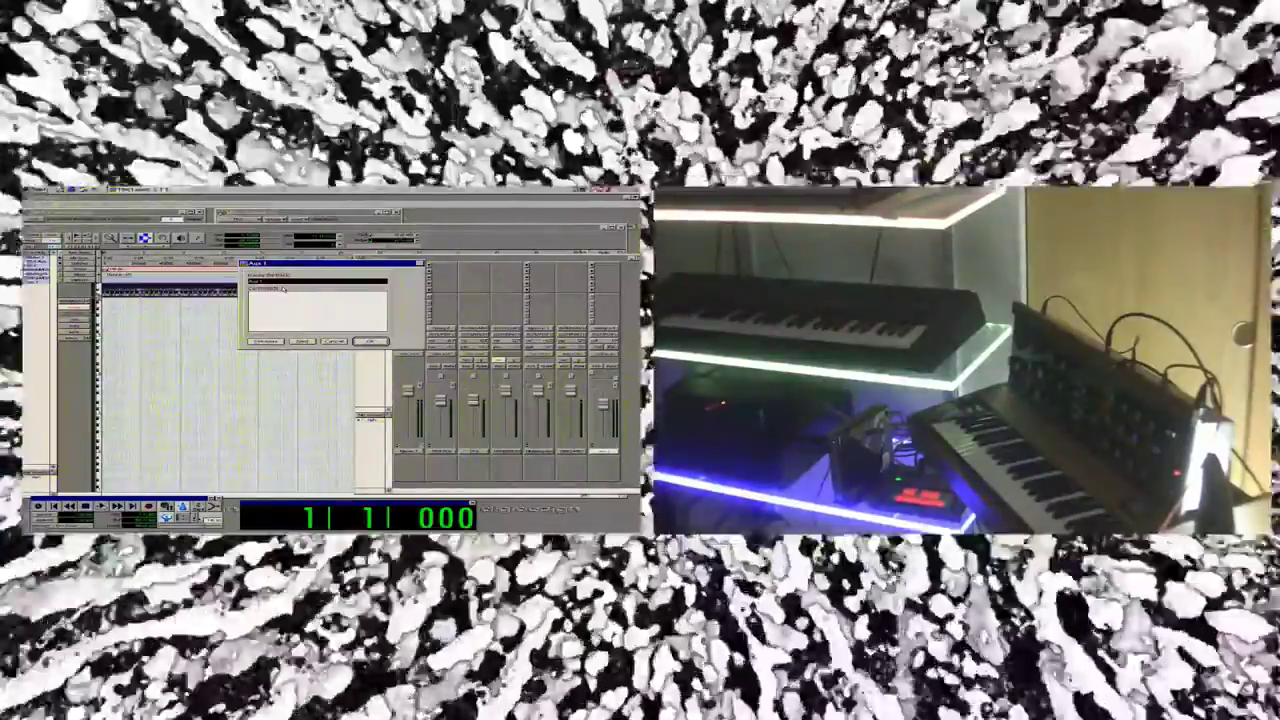
{"action": "type", "text": "Lex"}
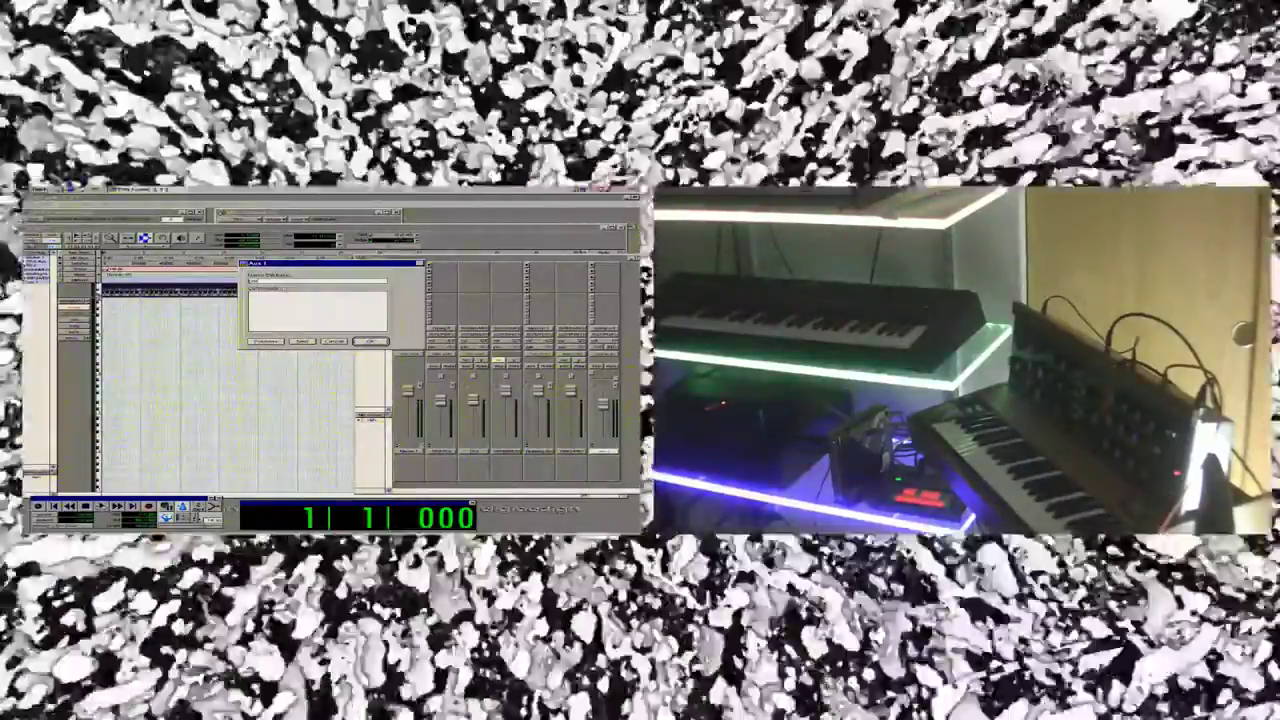
{"action": "key", "text": "Return"}
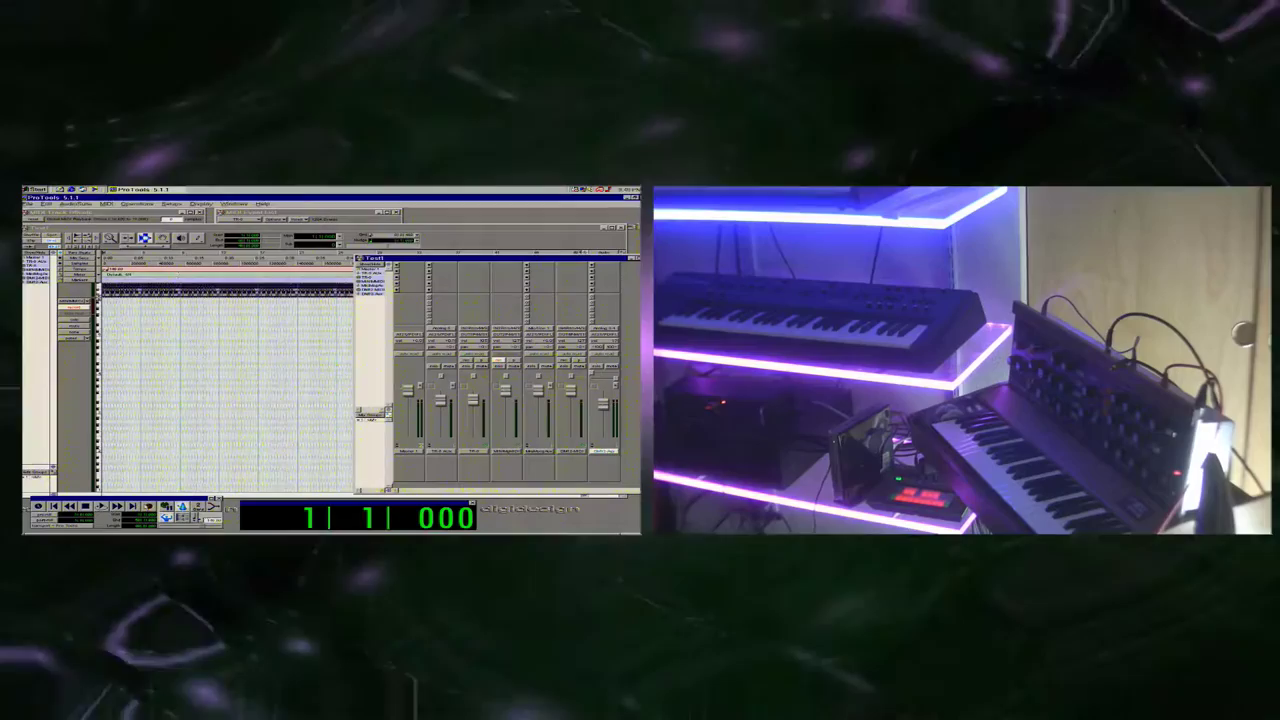
Record a MIDI performance on the MINIMoog MIDI track from bar 1 over the TR-8 sequence.
{"action": "left_click", "coordinate": [149, 507]}
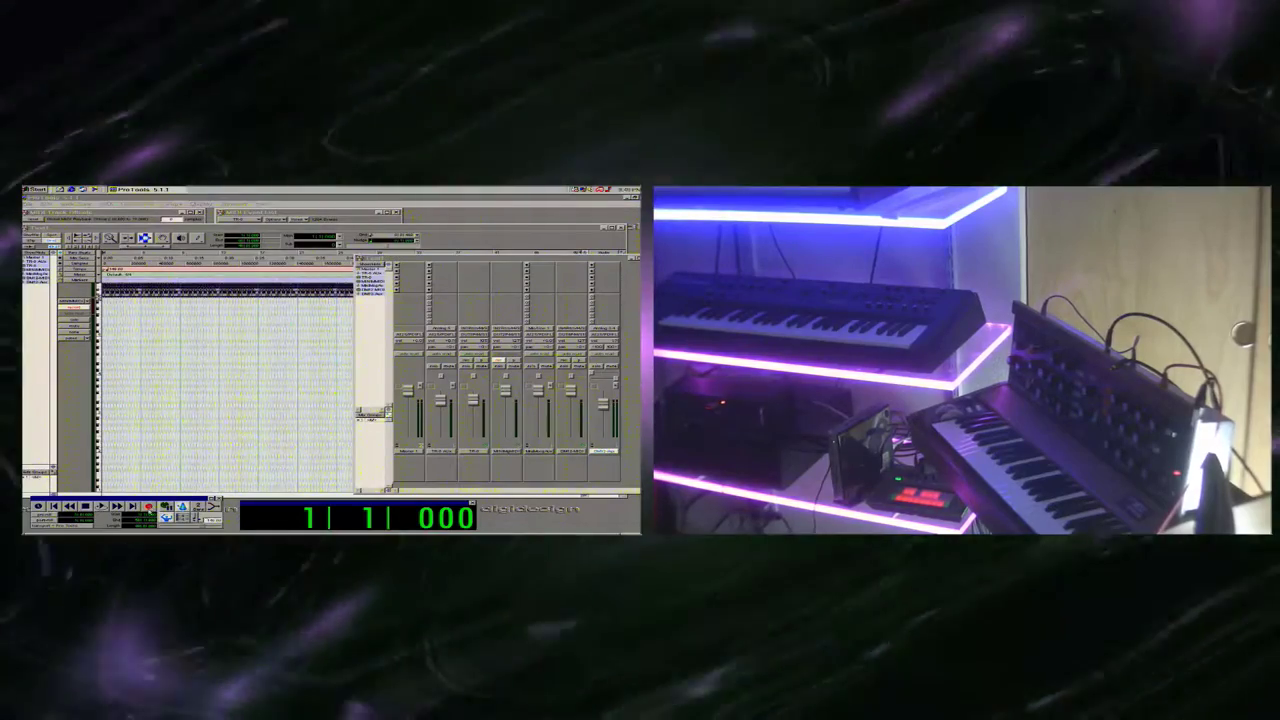
{"action": "left_click", "coordinate": [102, 507]}
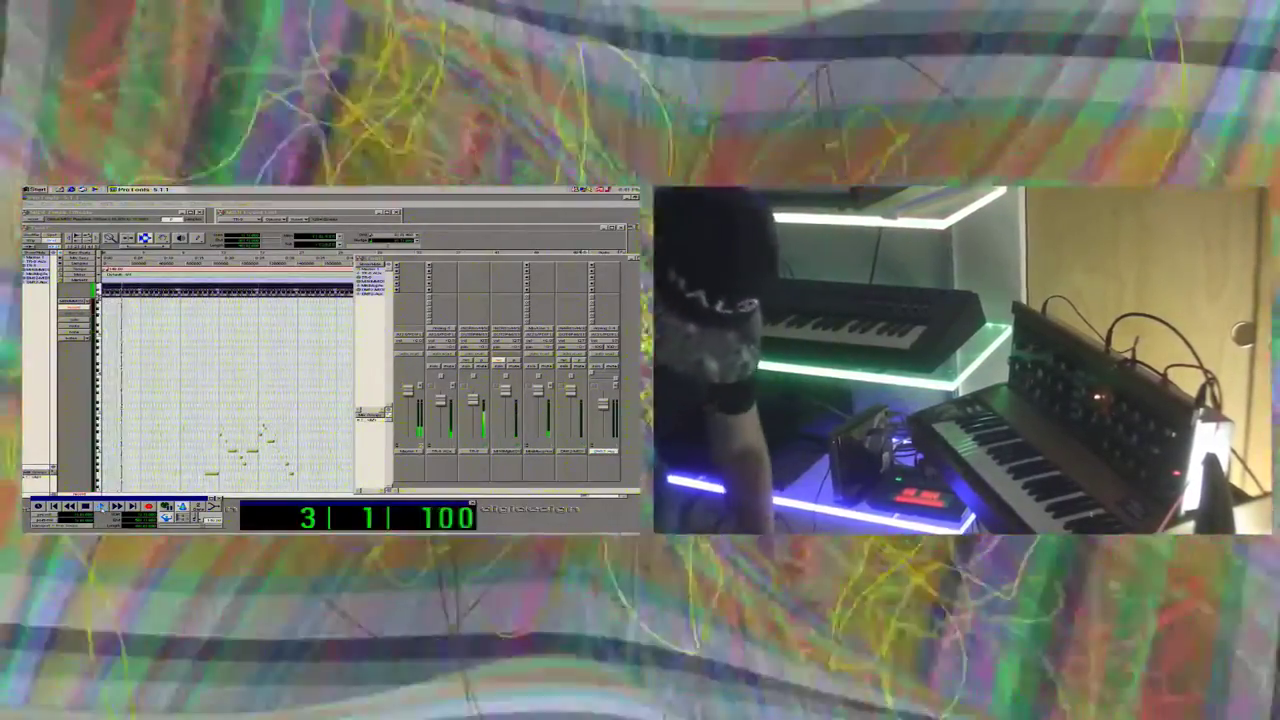
{"action": "key", "text": "space"}
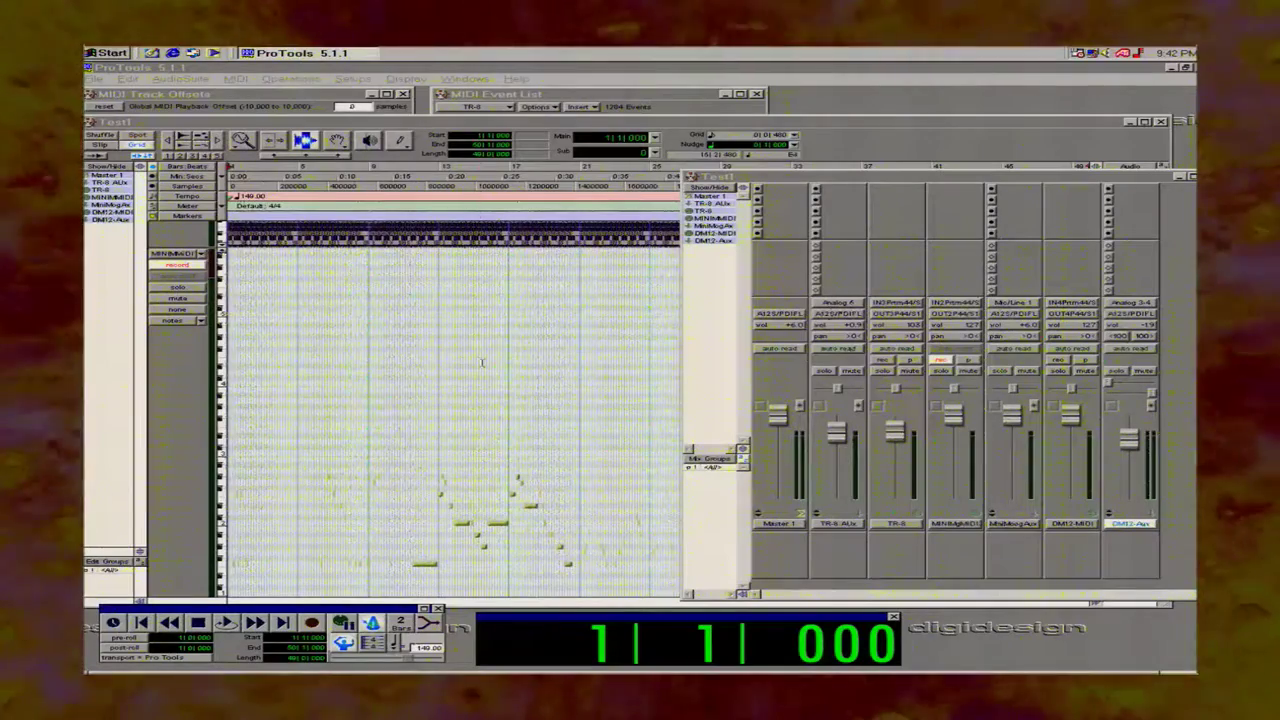
Play the session from bar 1 and examine the recorded MINIMoog notes up close between bars 19 and 44.
{"action": "left_click", "coordinate": [397, 485]}
{"action": "key", "text": "ctrl+a"}
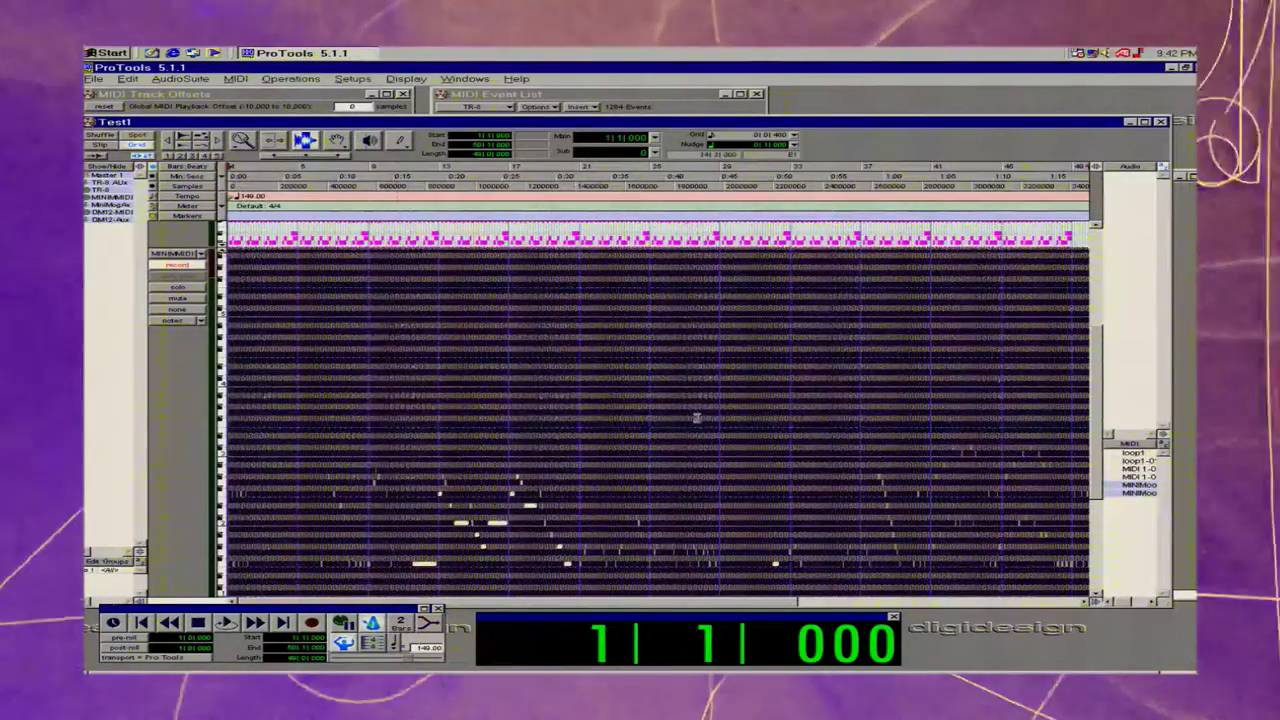
{"action": "key", "text": "space"}
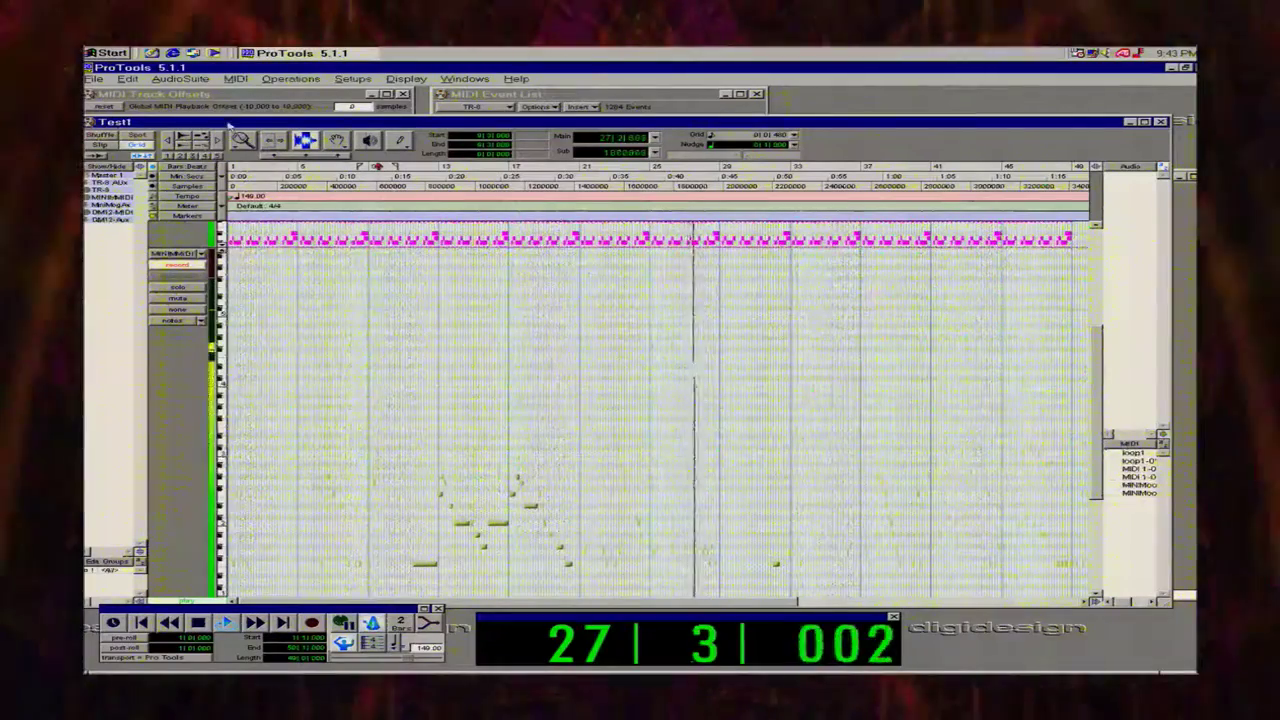
{"action": "left_click", "coordinate": [531, 447]}
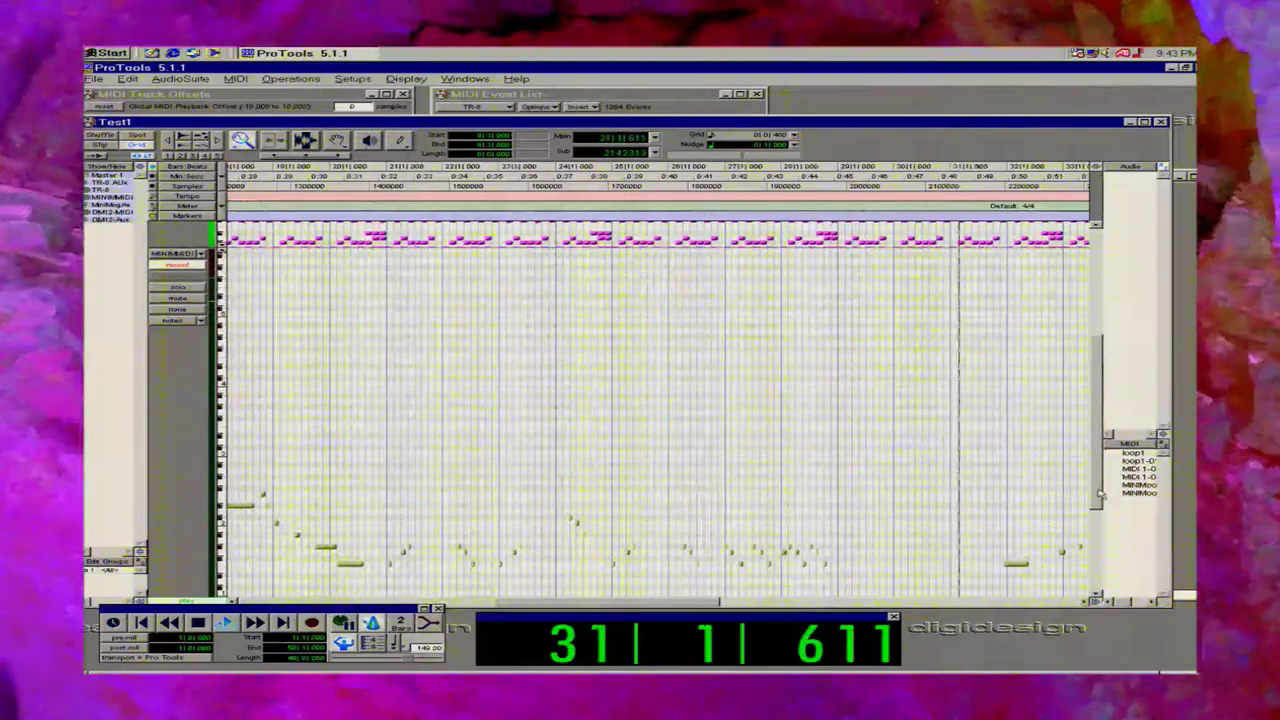
{"action": "left_click_drag", "start_coordinate": [1098, 481], "coordinate": [1098, 508]}
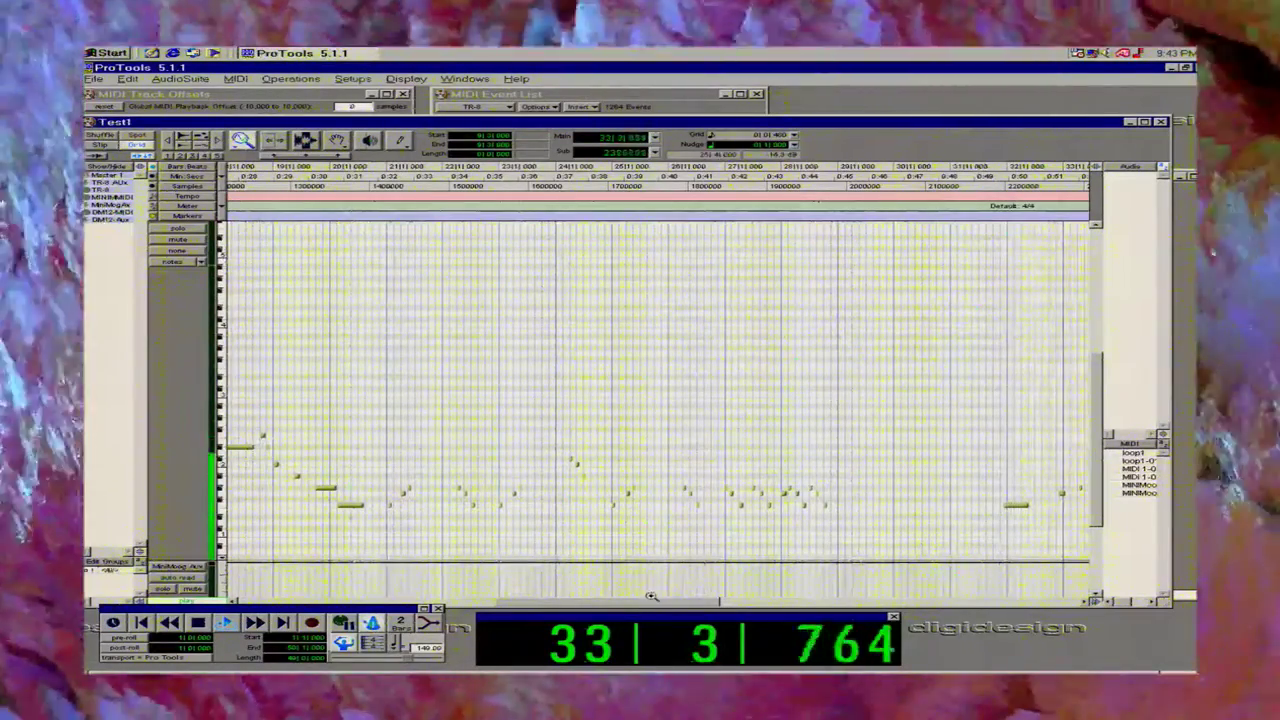
{"action": "left_click_drag", "start_coordinate": [656, 604], "coordinate": [826, 606]}
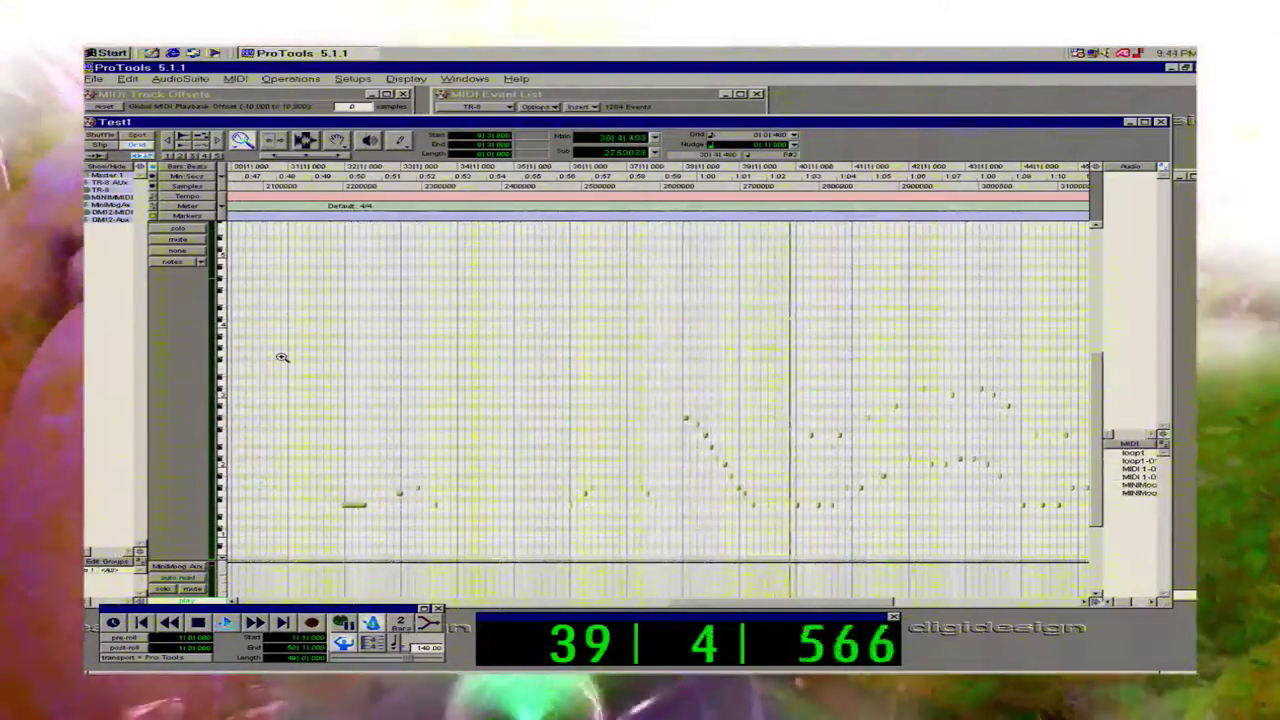
Display the MINIMoog MIDI track's mod wheel data and its note velocities during playback.
{"action": "left_click", "coordinate": [187, 264]}
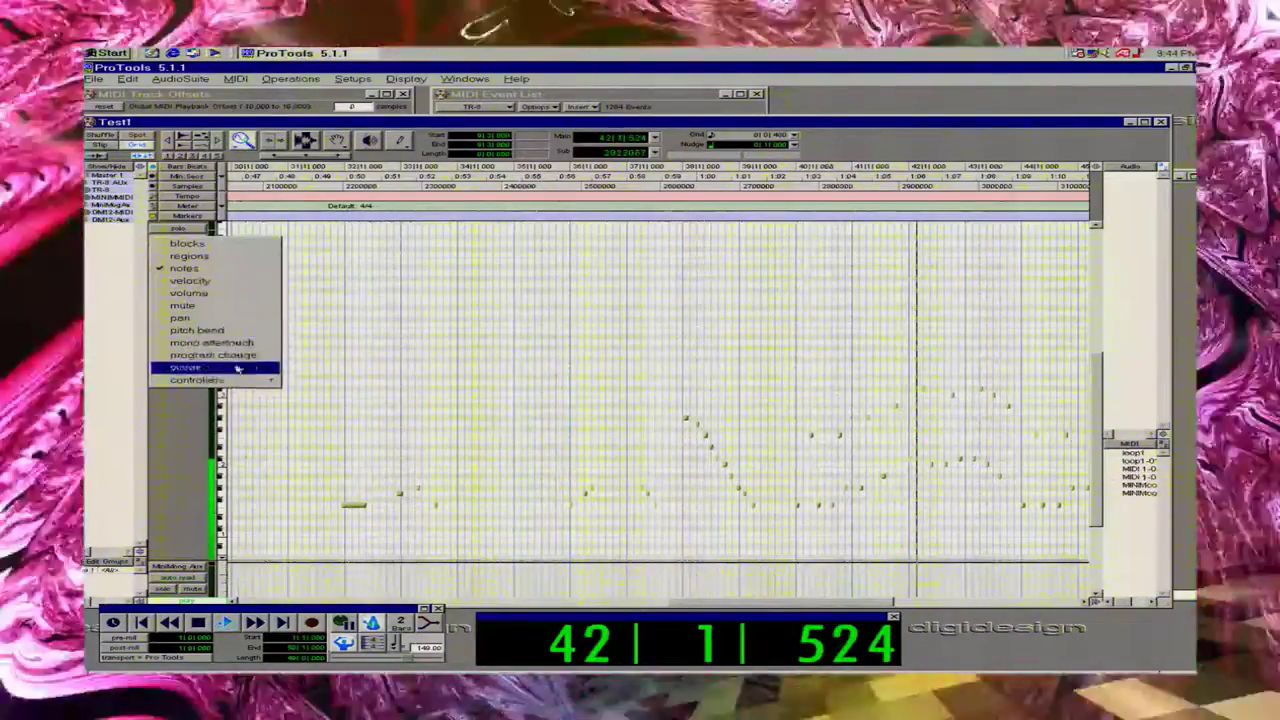
{"action": "mouse_move", "coordinate": [236, 386]}
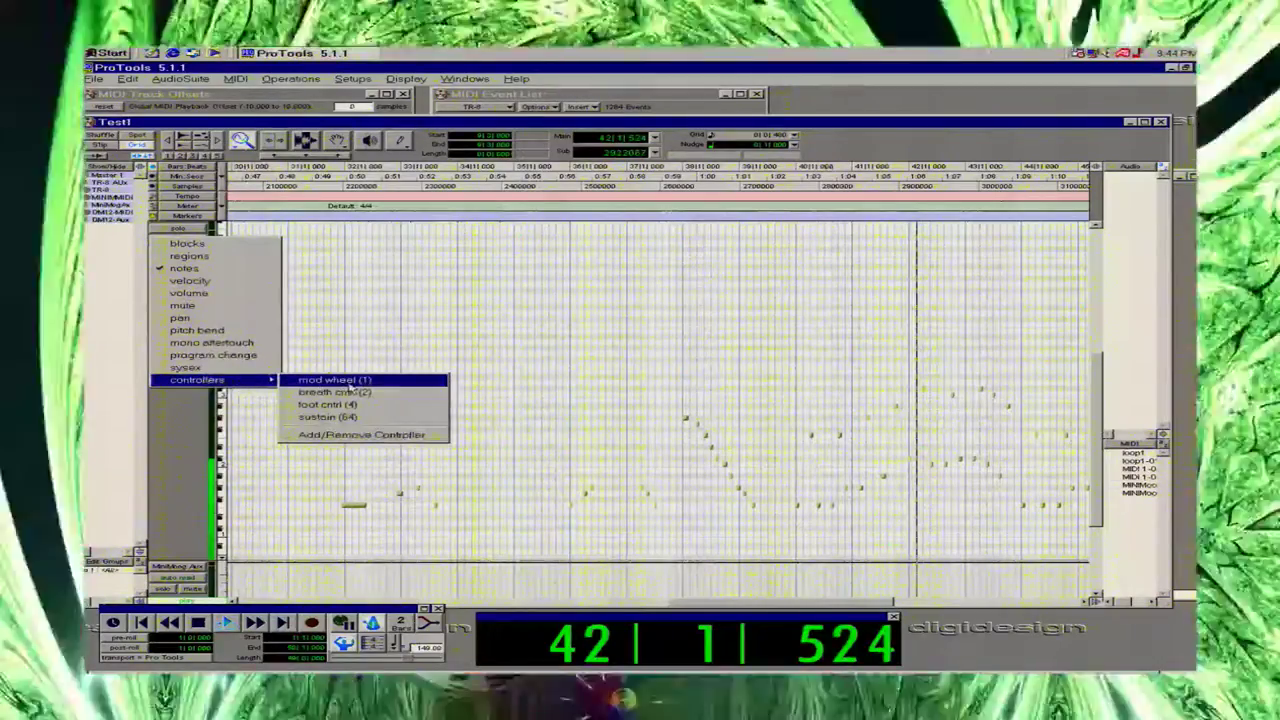
{"action": "left_click", "coordinate": [340, 380]}
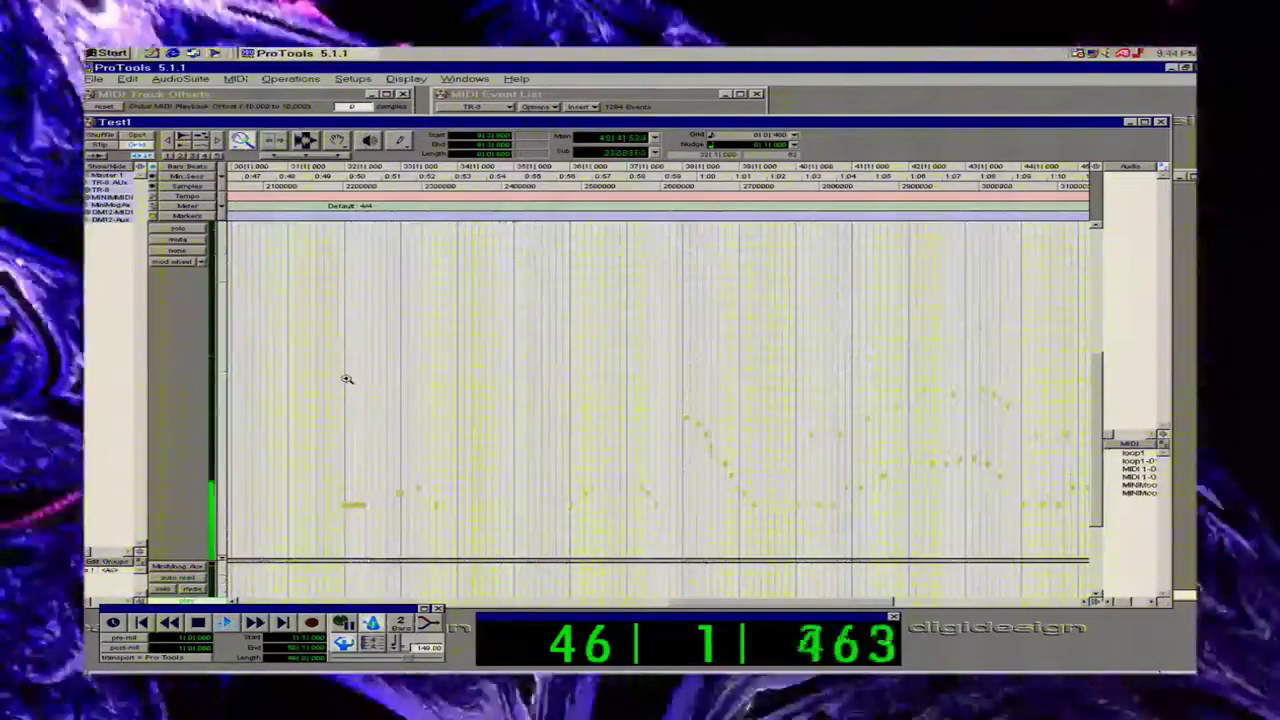
{"action": "left_click", "coordinate": [175, 261]}
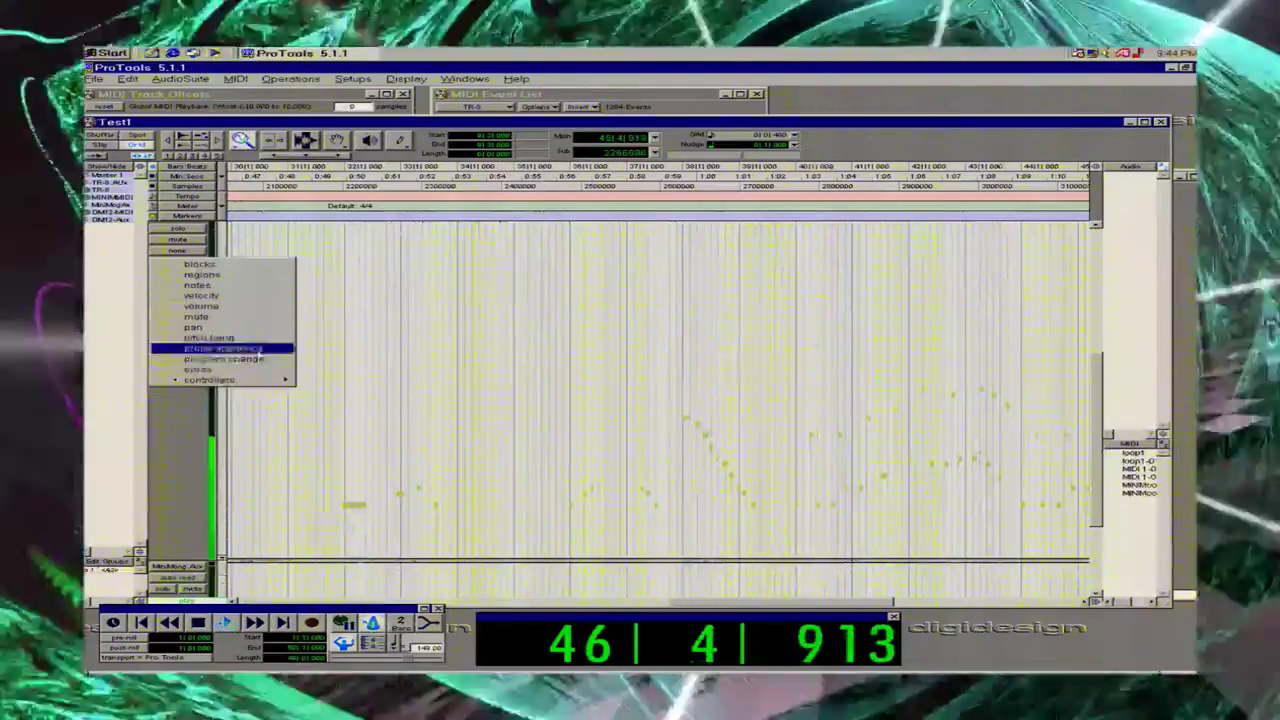
{"action": "mouse_move", "coordinate": [232, 380]}
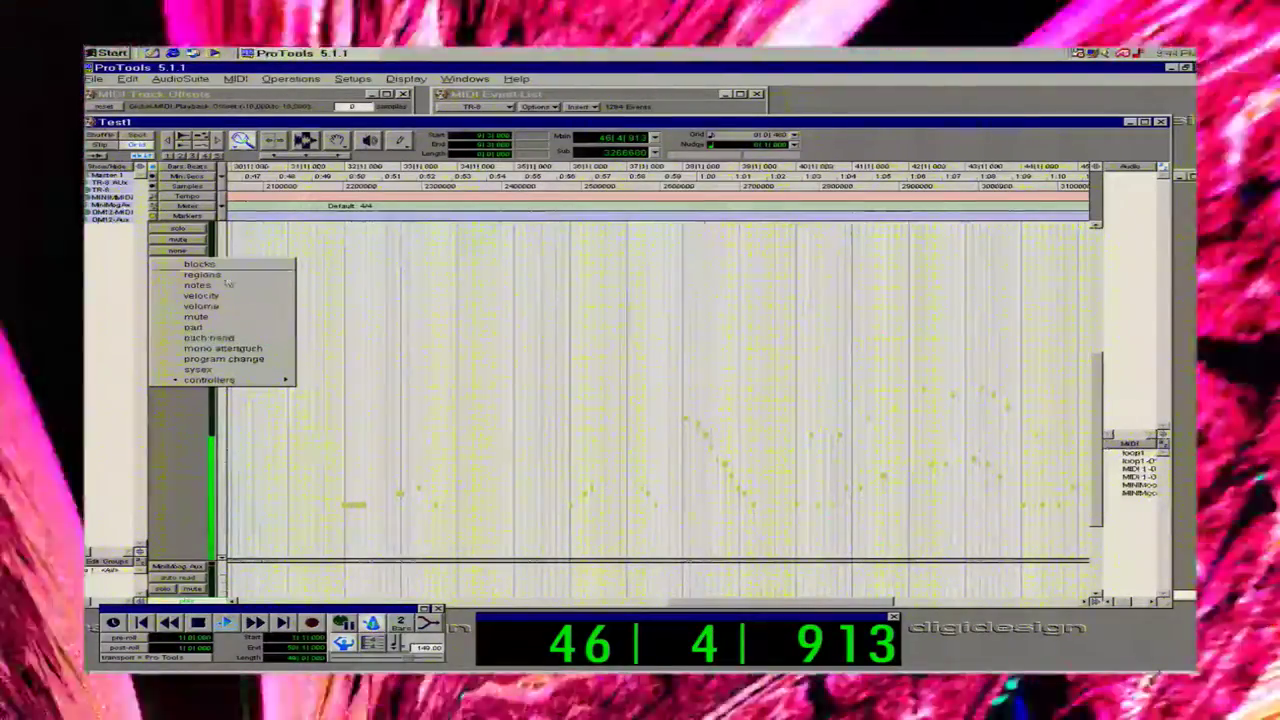
{"action": "left_click", "coordinate": [232, 296]}
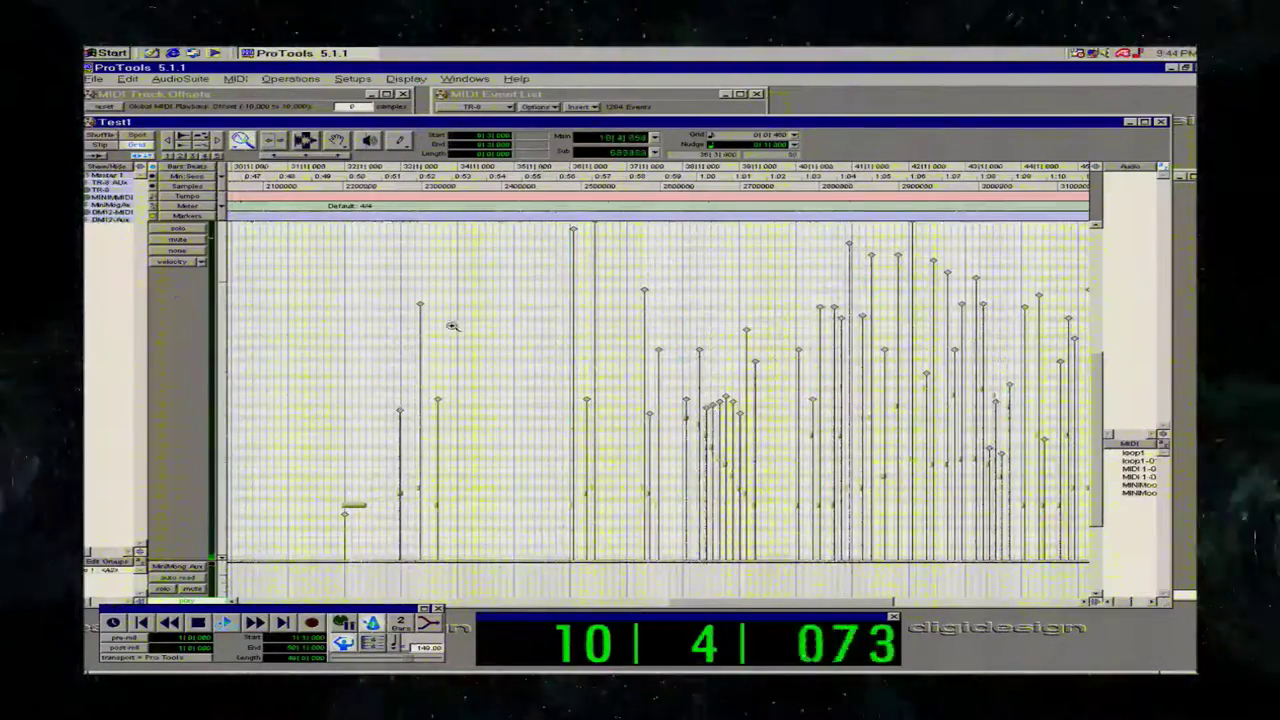
Switch the MINIMoog MIDI track's display to volume and on to regions.
{"action": "left_click", "coordinate": [186, 263]}
{"action": "left_click", "coordinate": [187, 266]}
{"action": "left_click", "coordinate": [187, 264]}
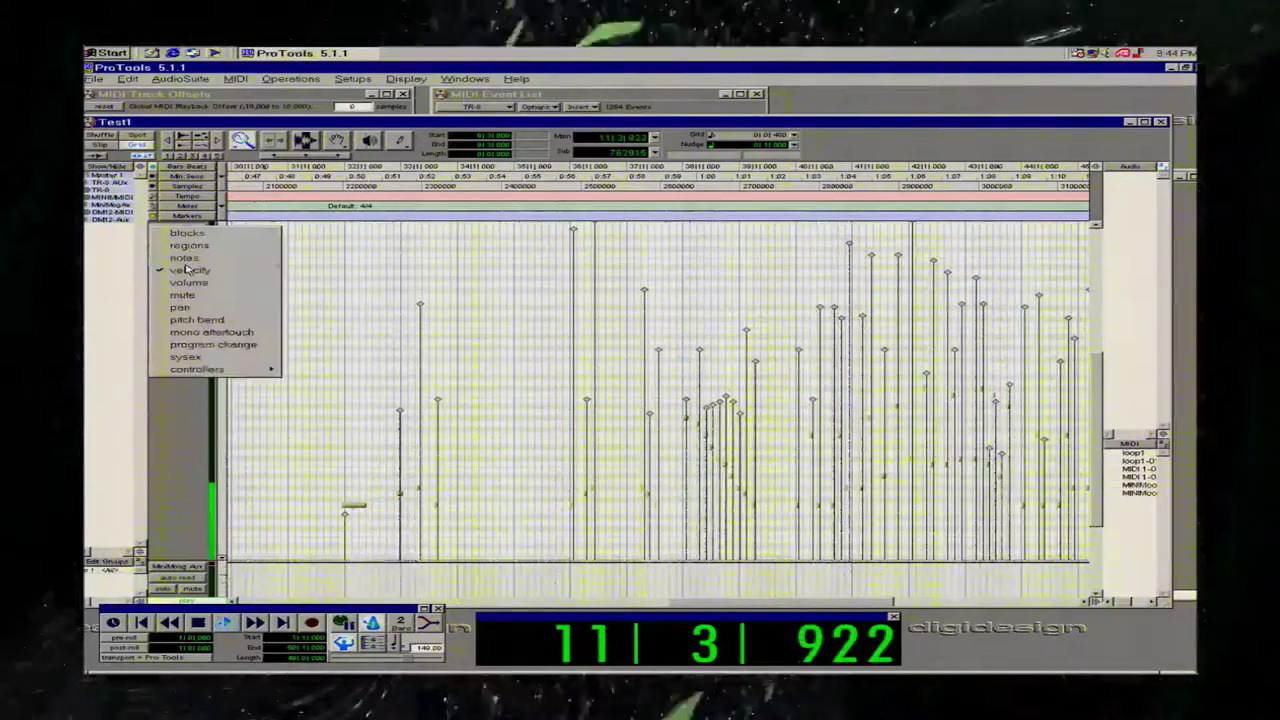
{"action": "left_click", "coordinate": [231, 284]}
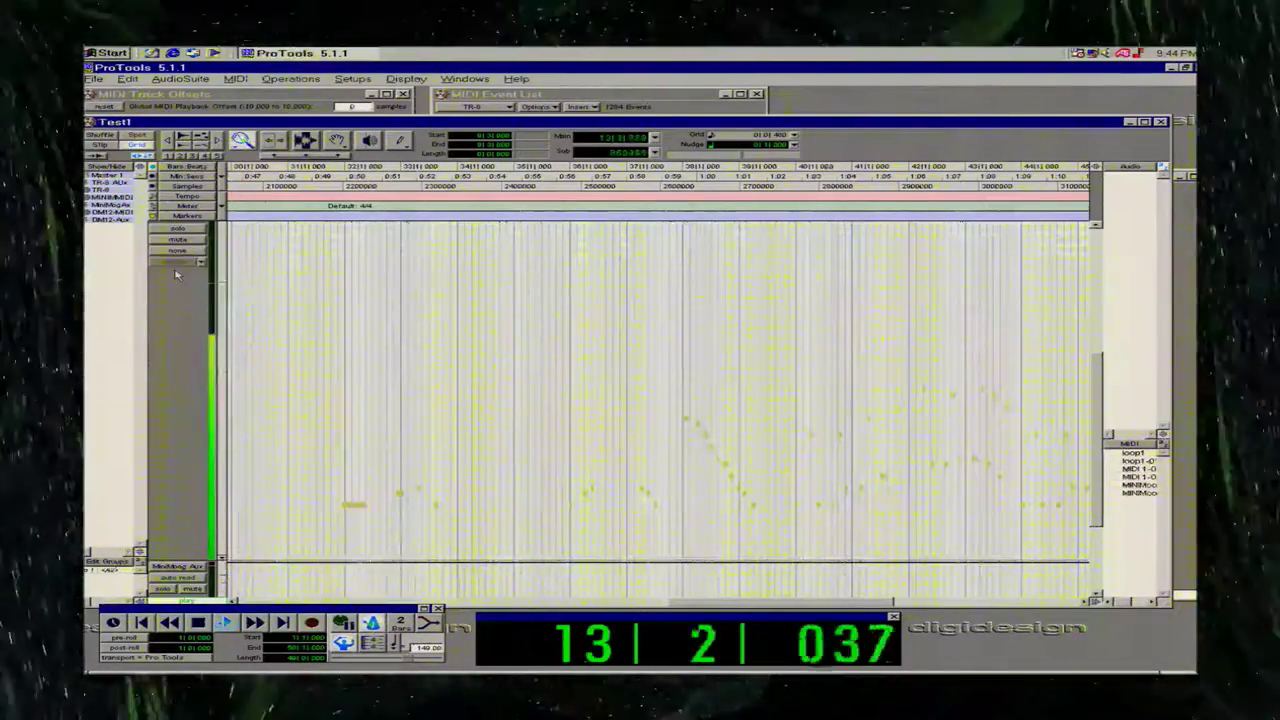
{"action": "left_click", "coordinate": [186, 263]}
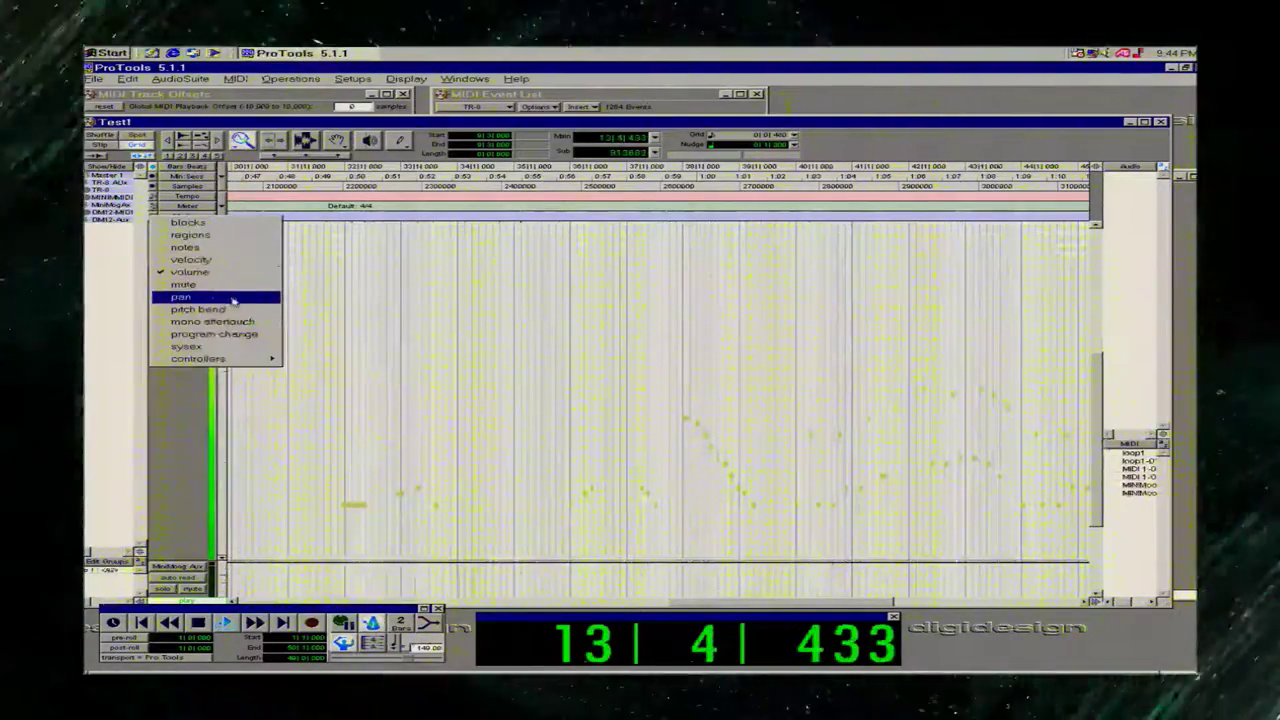
{"action": "left_click", "coordinate": [190, 234]}
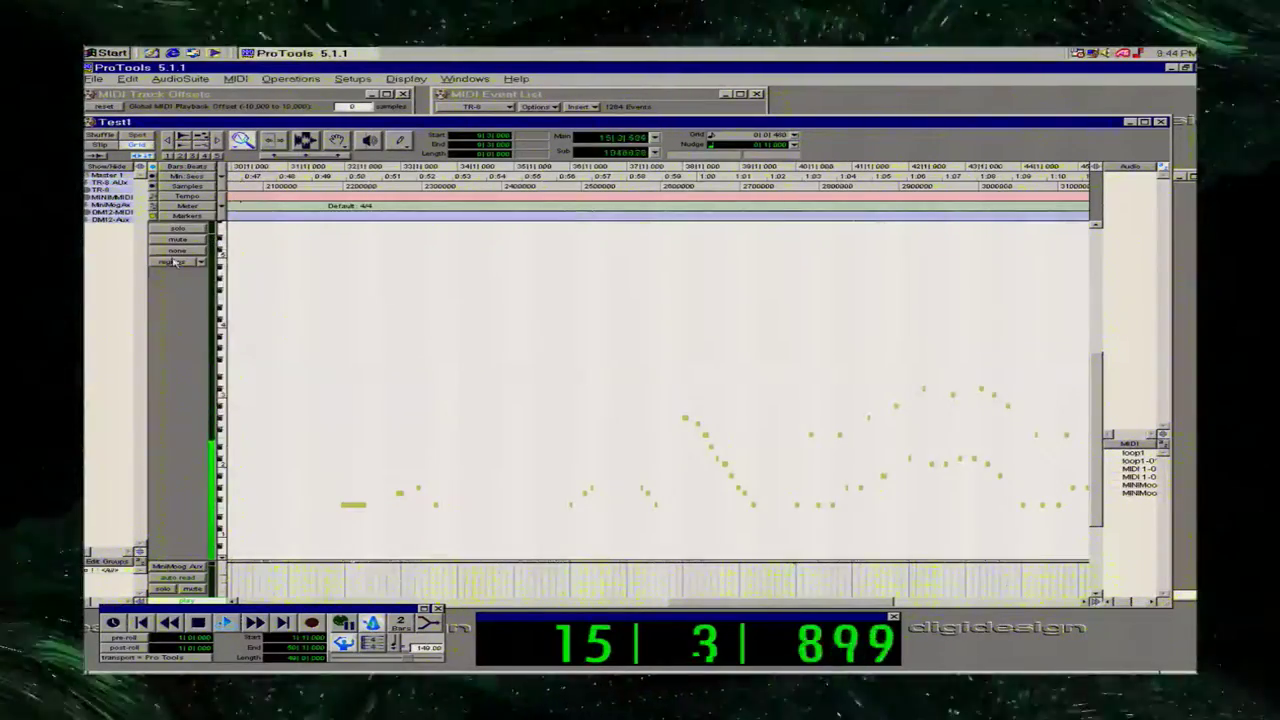
Show the MINIMoog MIDI track's program changes and inspect the list of automated MIDI controllers without changing it.
{"action": "left_click", "coordinate": [171, 264]}
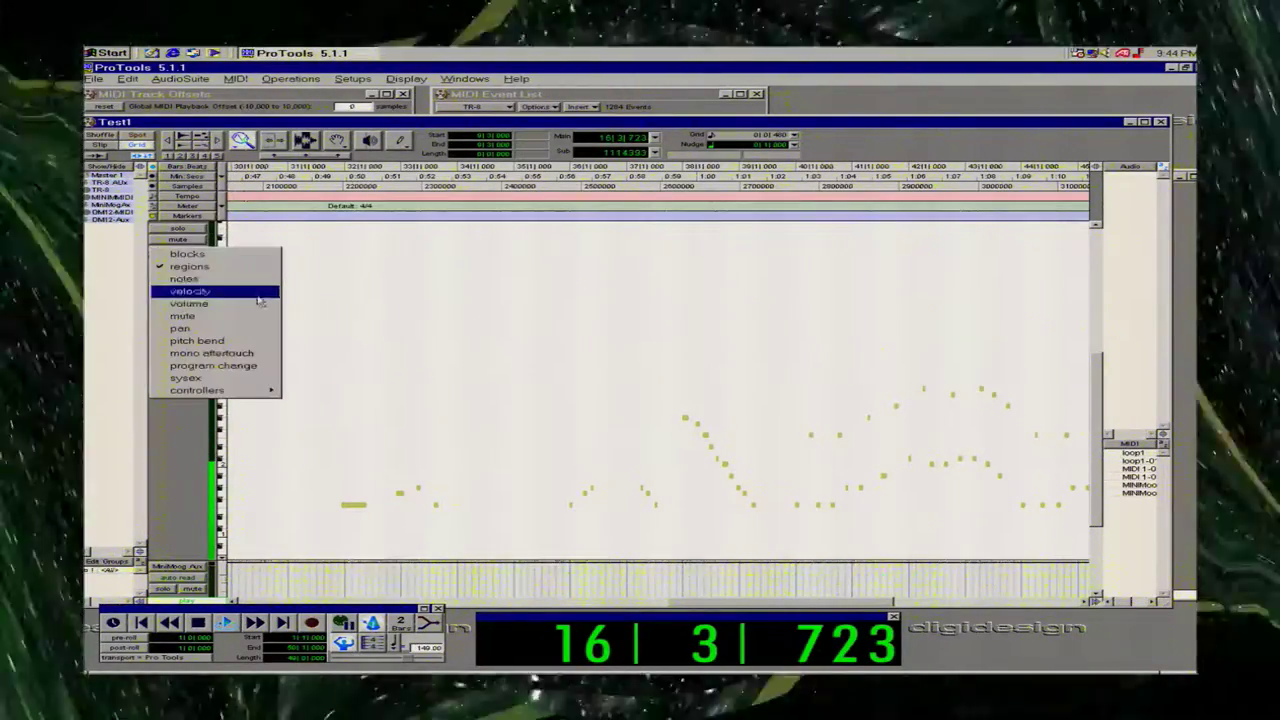
{"action": "left_click", "coordinate": [243, 365]}
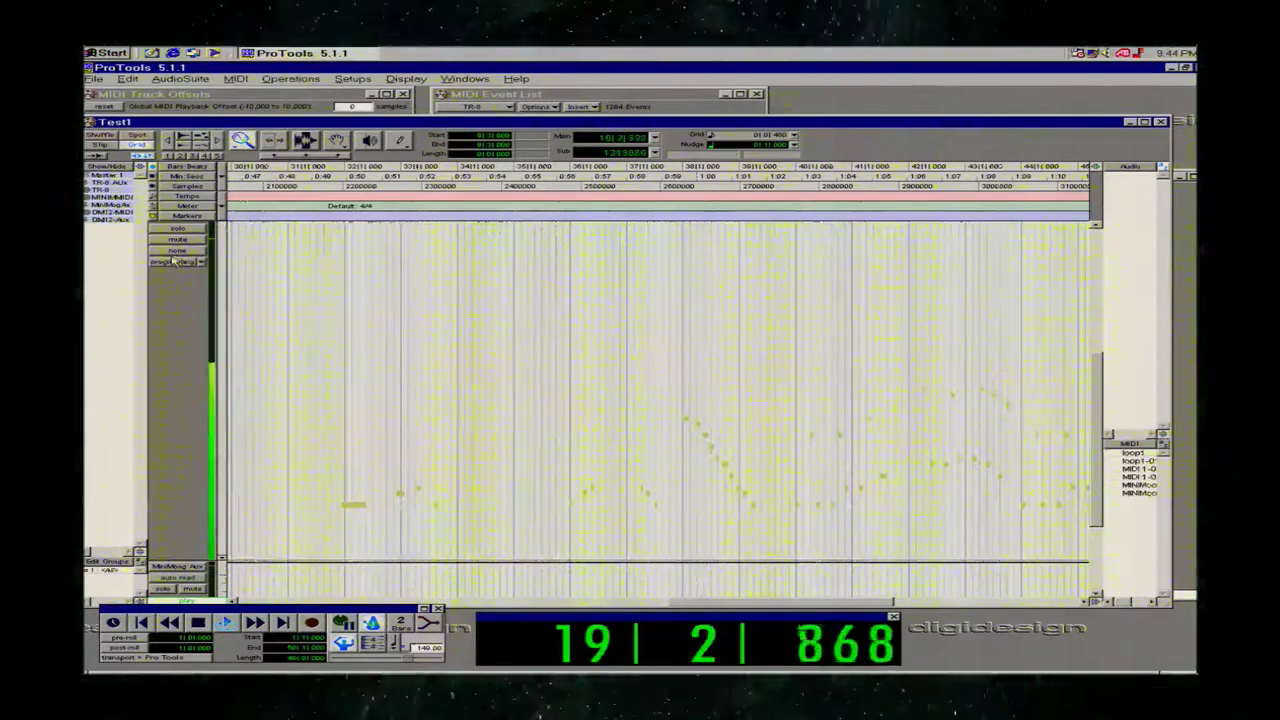
{"action": "left_click", "coordinate": [173, 261]}
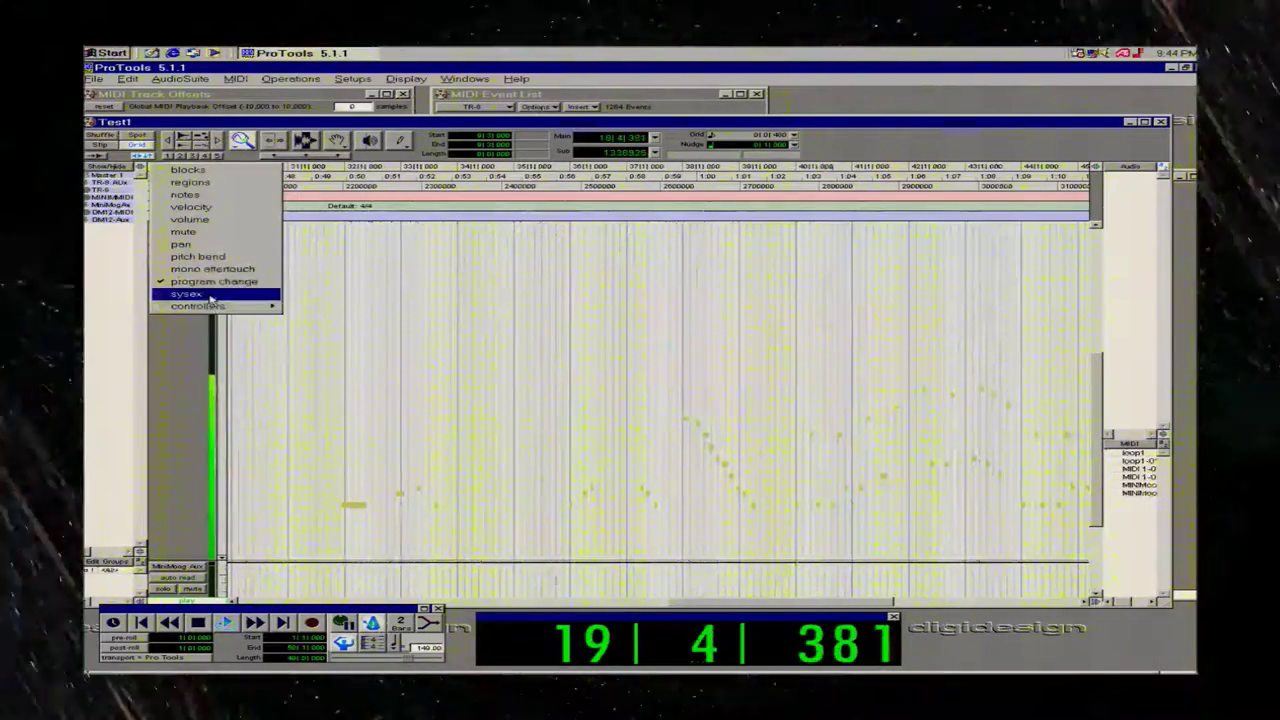
{"action": "mouse_move", "coordinate": [218, 306]}
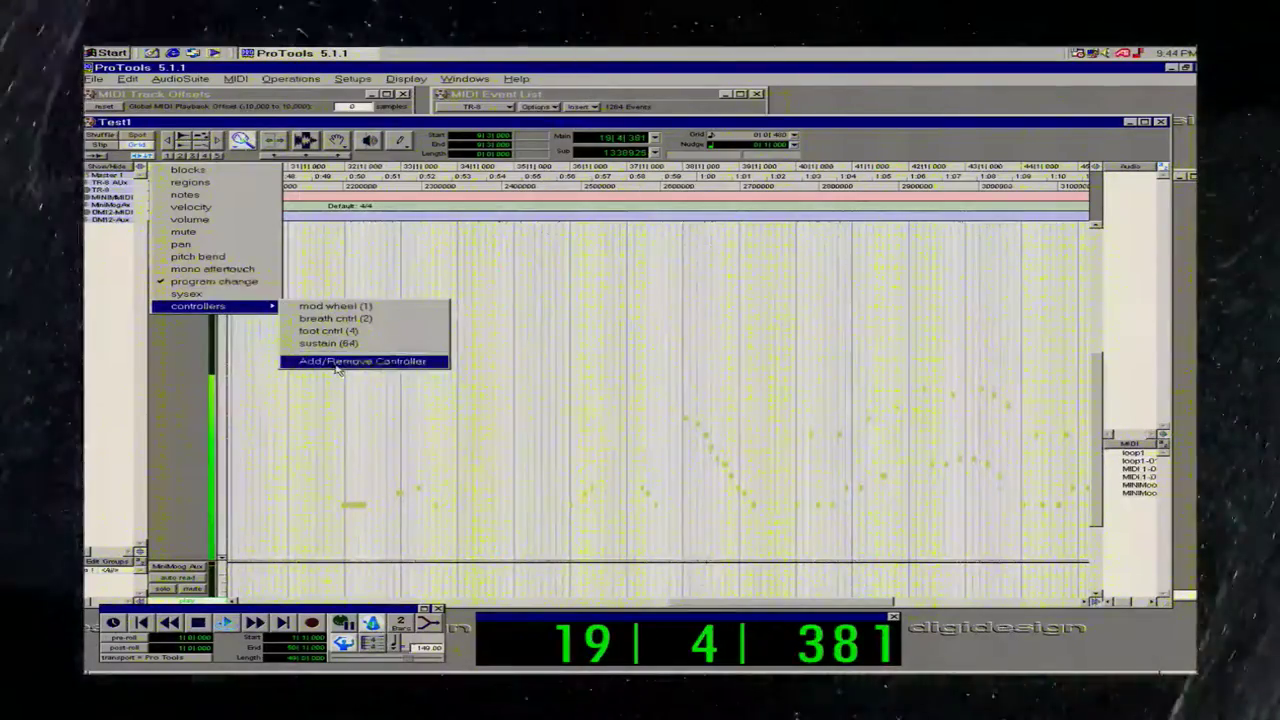
{"action": "left_click", "coordinate": [336, 362]}
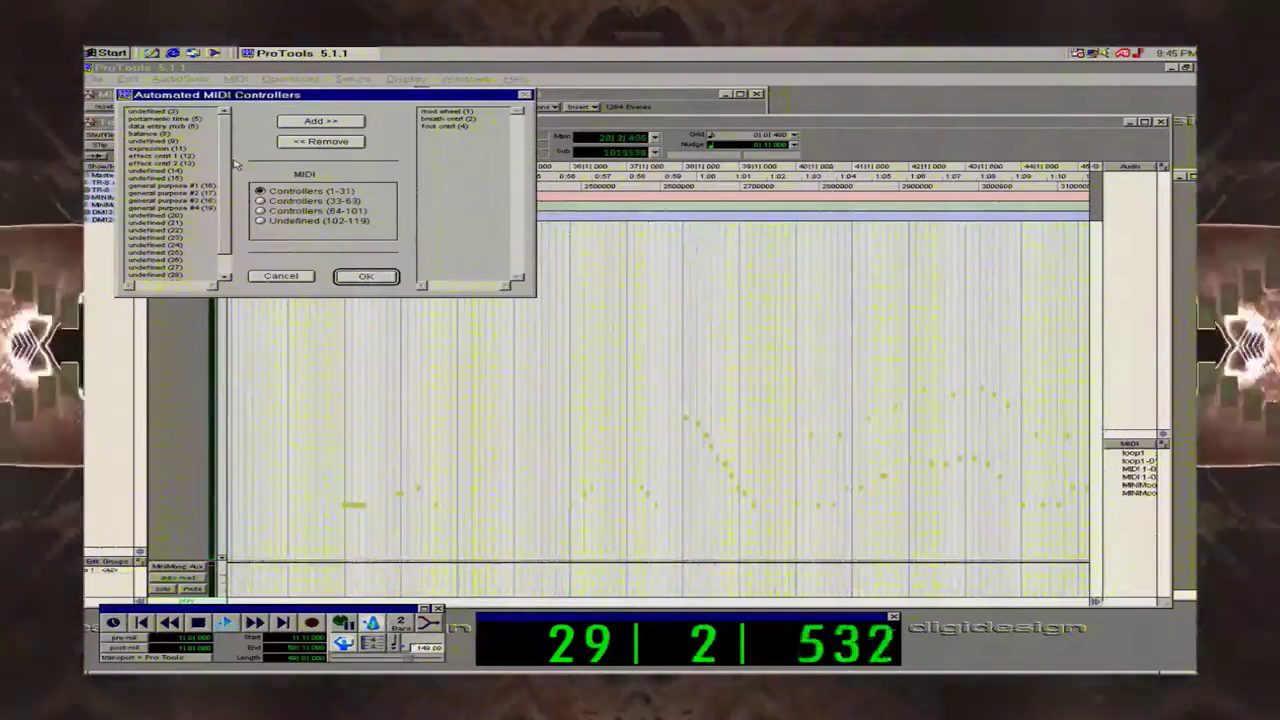
{"action": "left_click", "coordinate": [267, 279]}
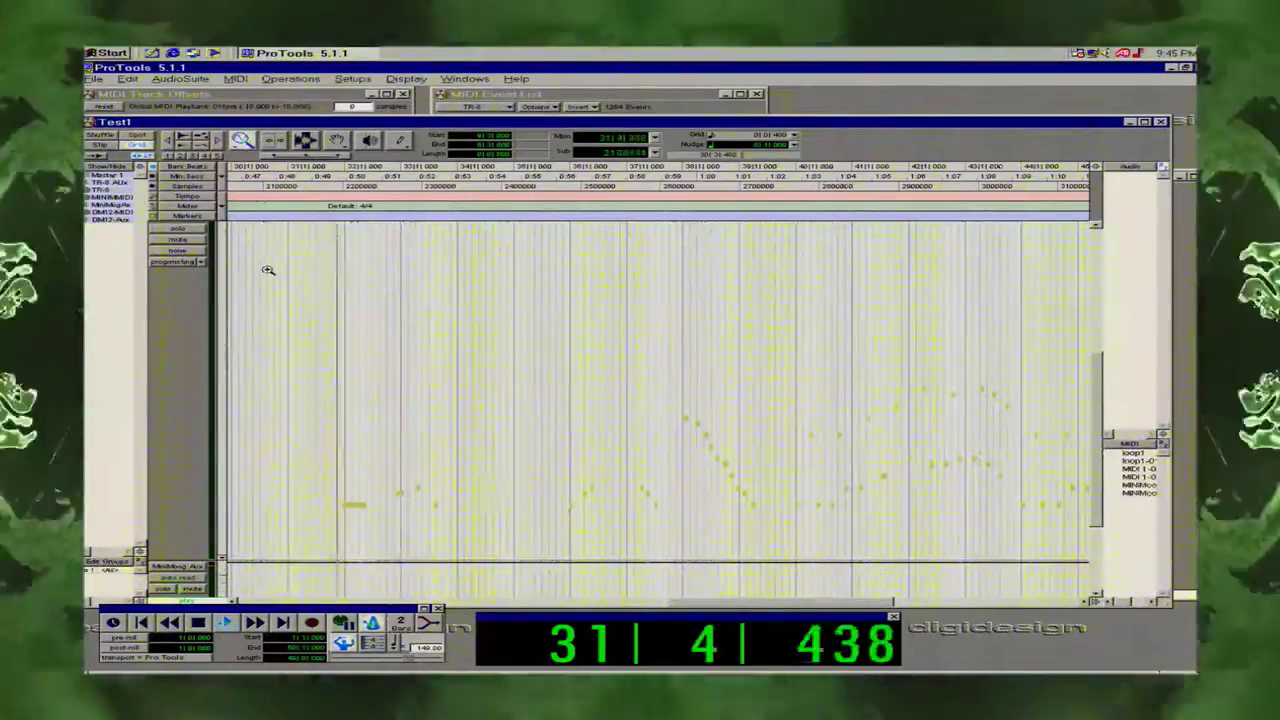
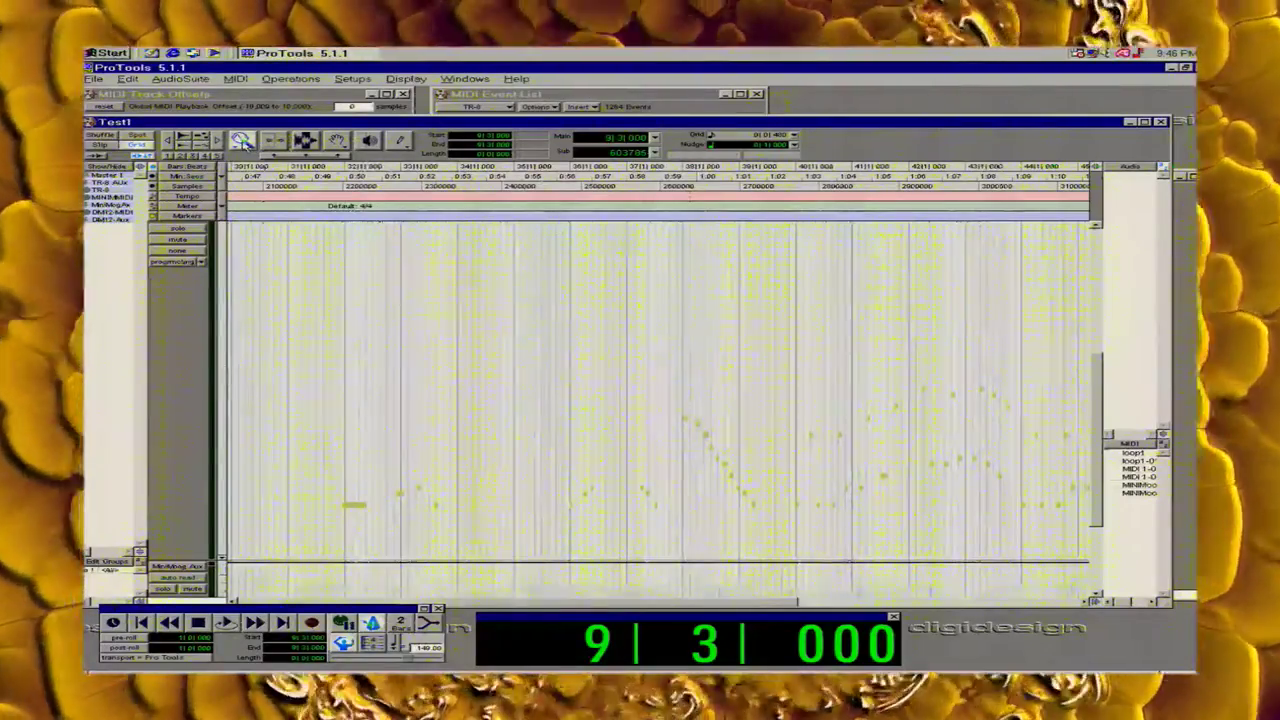
Examine the recorded MINIMoog notes around bars 8 to 10 and in the opening bars at close range.
{"action": "double_click", "coordinate": [243, 141]}
{"action": "left_click_drag", "start_coordinate": [378, 440], "coordinate": [632, 450]}
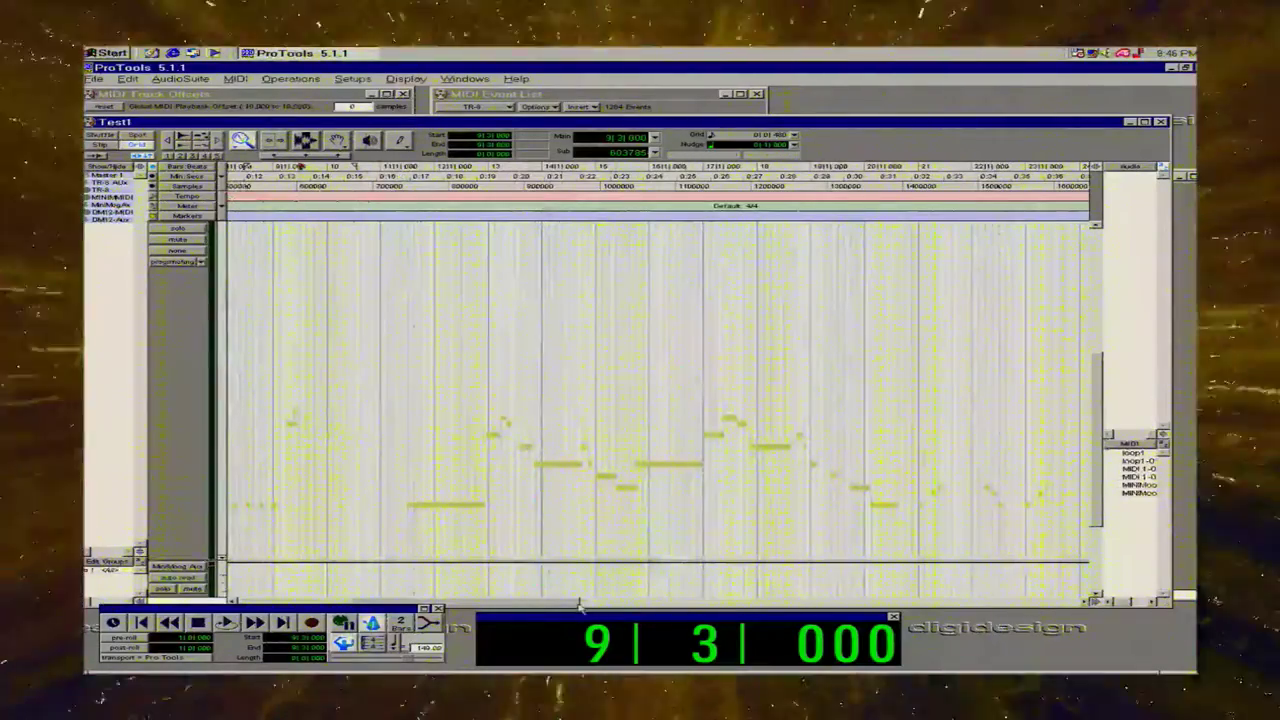
{"action": "left_click_drag", "start_coordinate": [578, 602], "coordinate": [523, 602]}
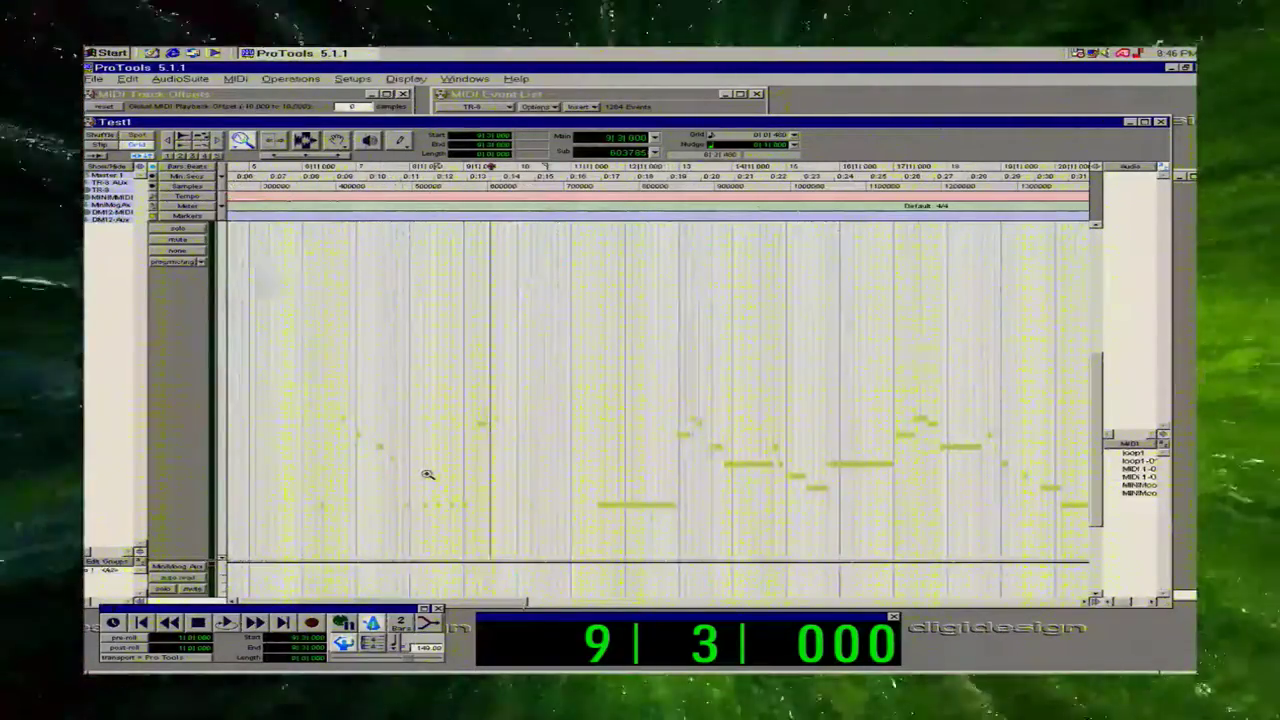
{"action": "left_click_drag", "start_coordinate": [443, 451], "coordinate": [474, 490]}
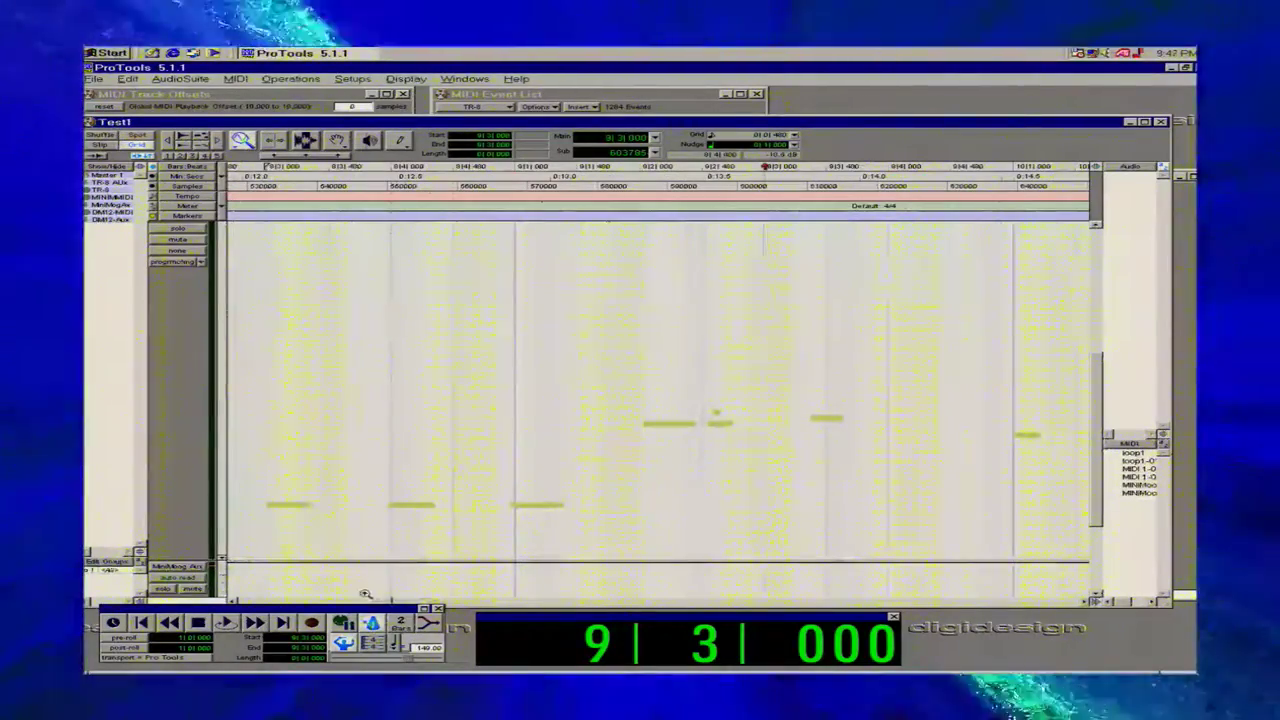
{"action": "left_click", "coordinate": [423, 446]}
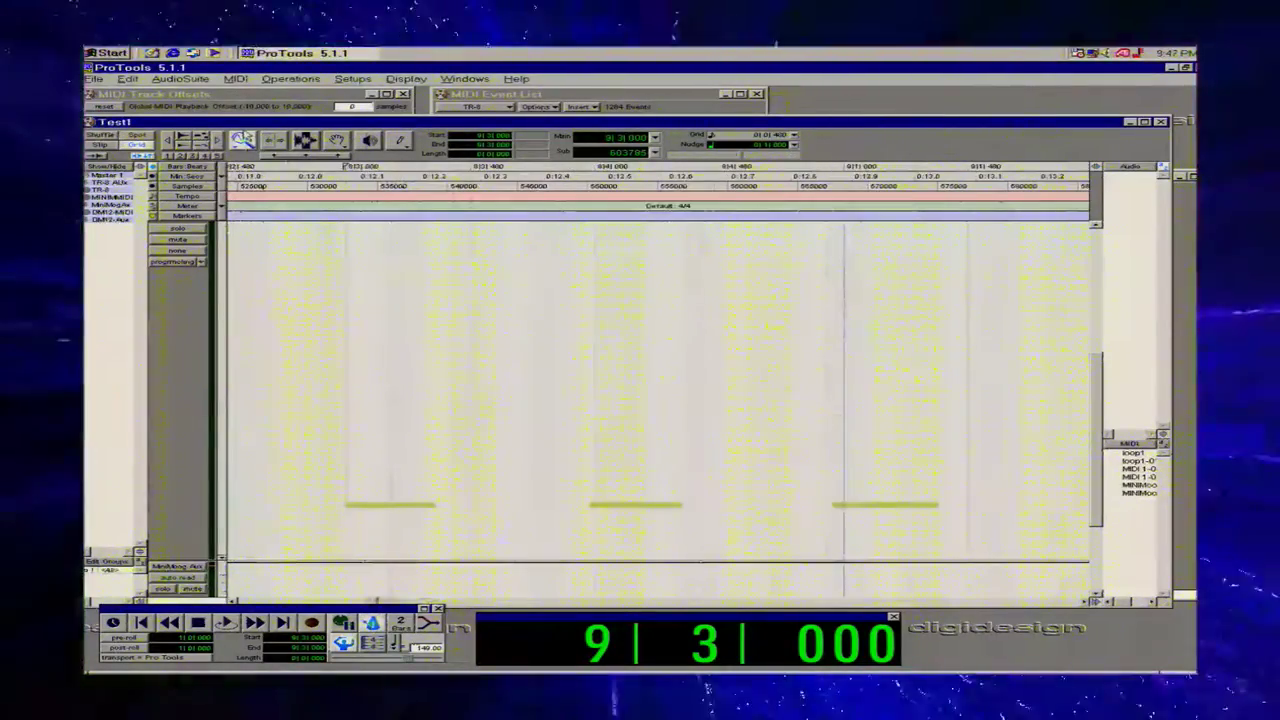
{"action": "double_click", "coordinate": [247, 137]}
{"action": "left_click_drag", "start_coordinate": [370, 446], "coordinate": [231, 530]}
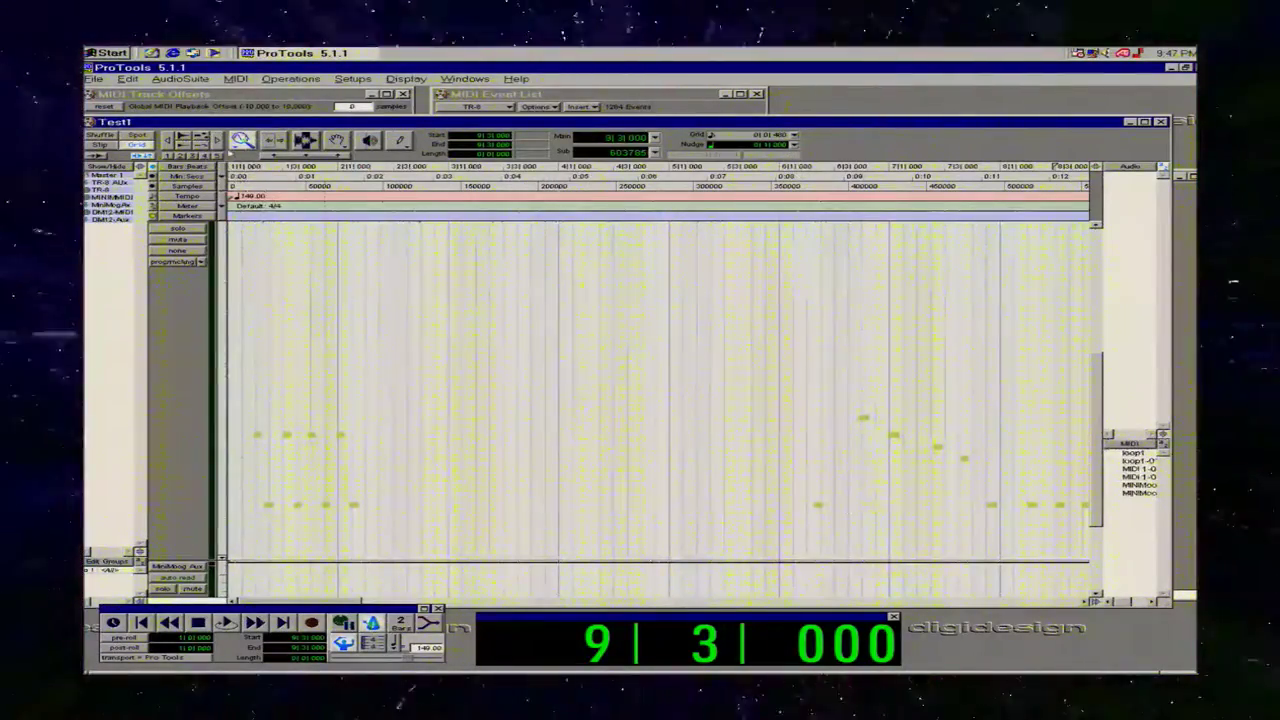
Set the playback position to bar 1 and play the session from the start, viewing the full range of MINIMoog notes.
{"action": "double_click", "coordinate": [239, 141]}
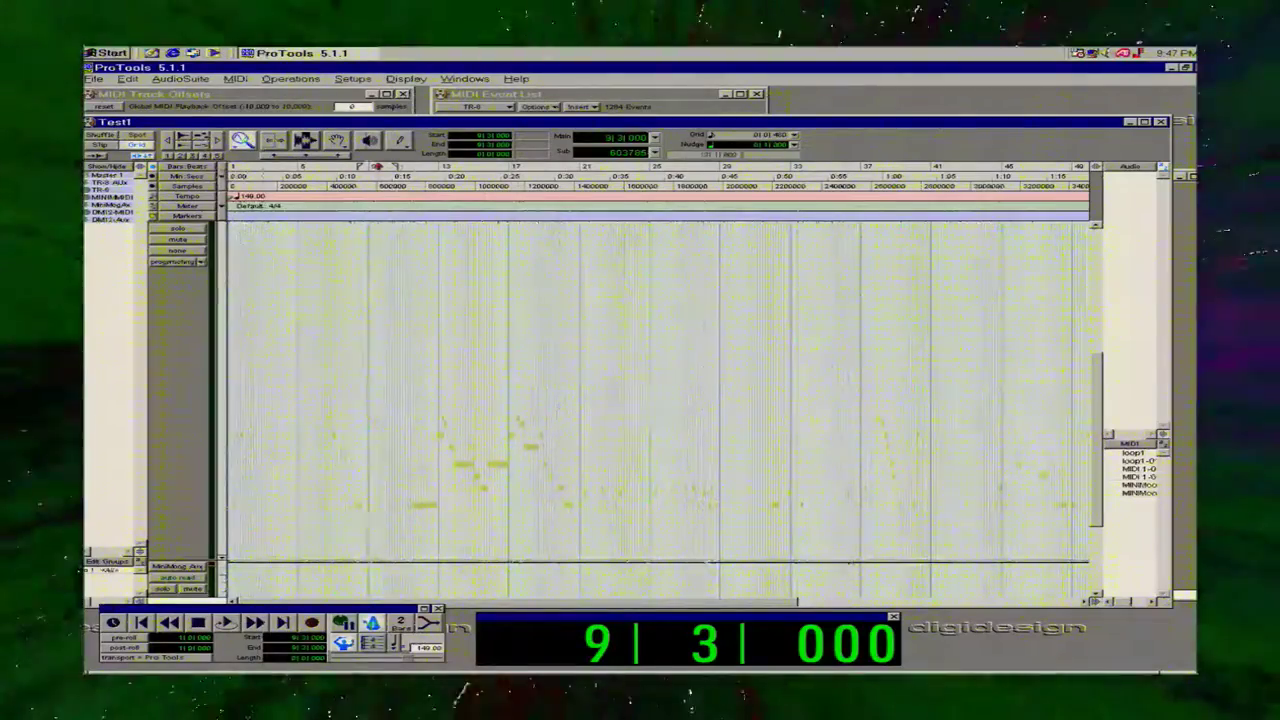
{"action": "left_click", "coordinate": [556, 654]}
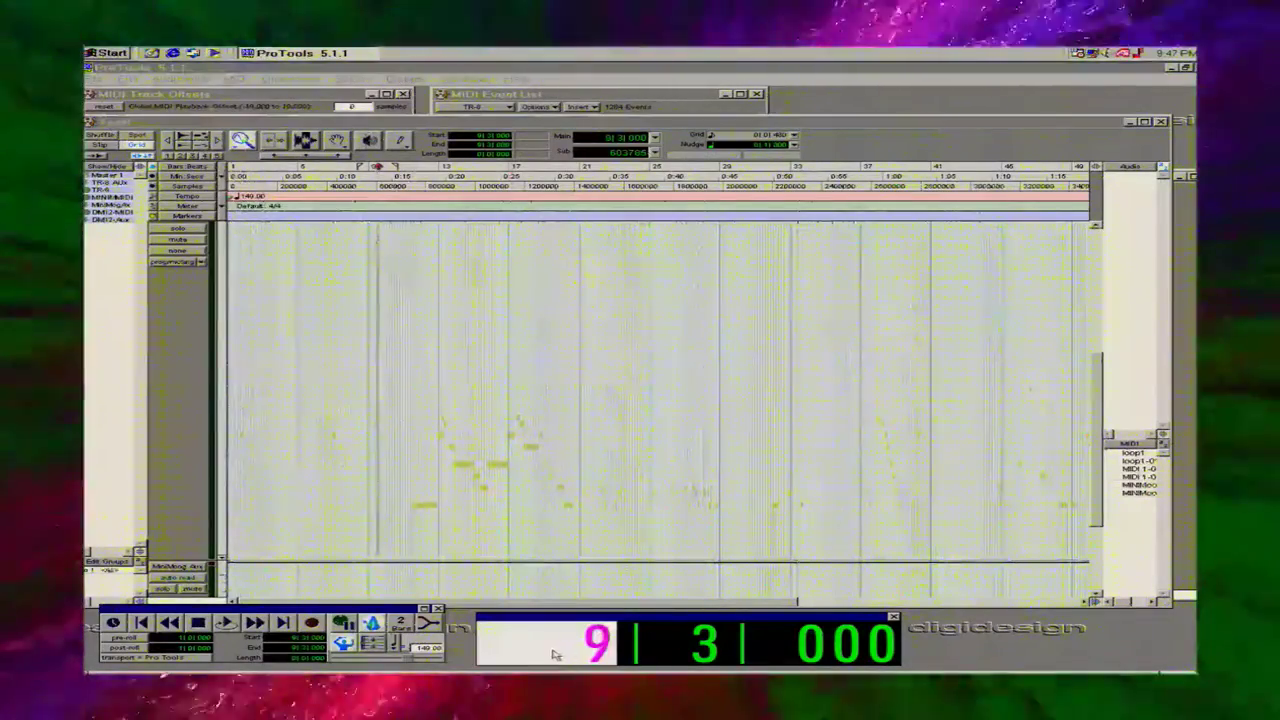
{"action": "type", "text": "1"}
{"action": "key", "text": "Return"}
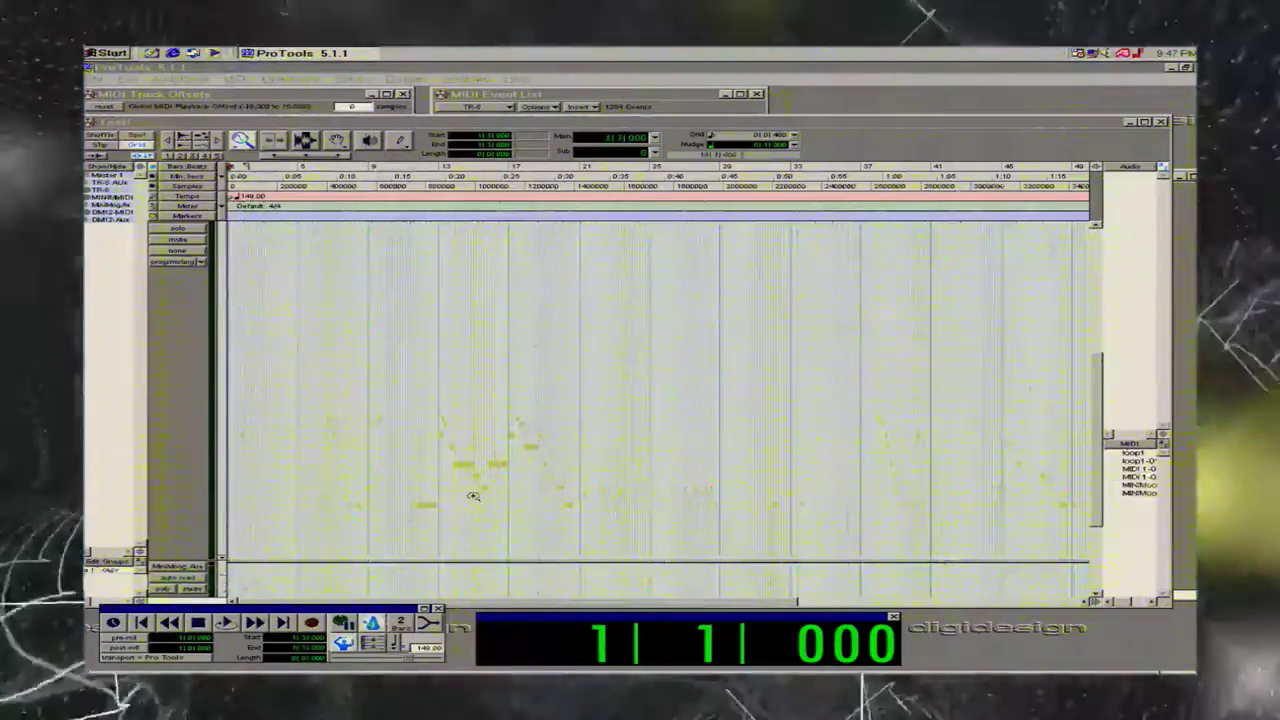
{"action": "left_click", "coordinate": [226, 623]}
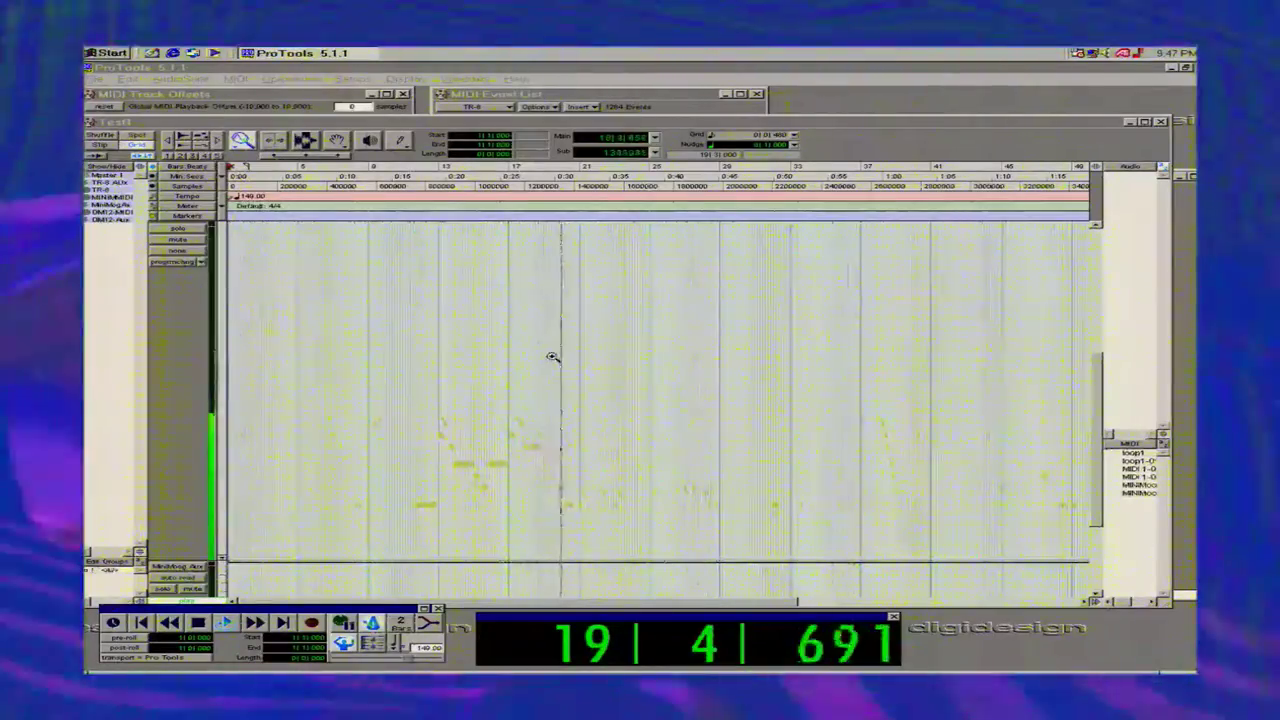
{"action": "key", "text": "space"}
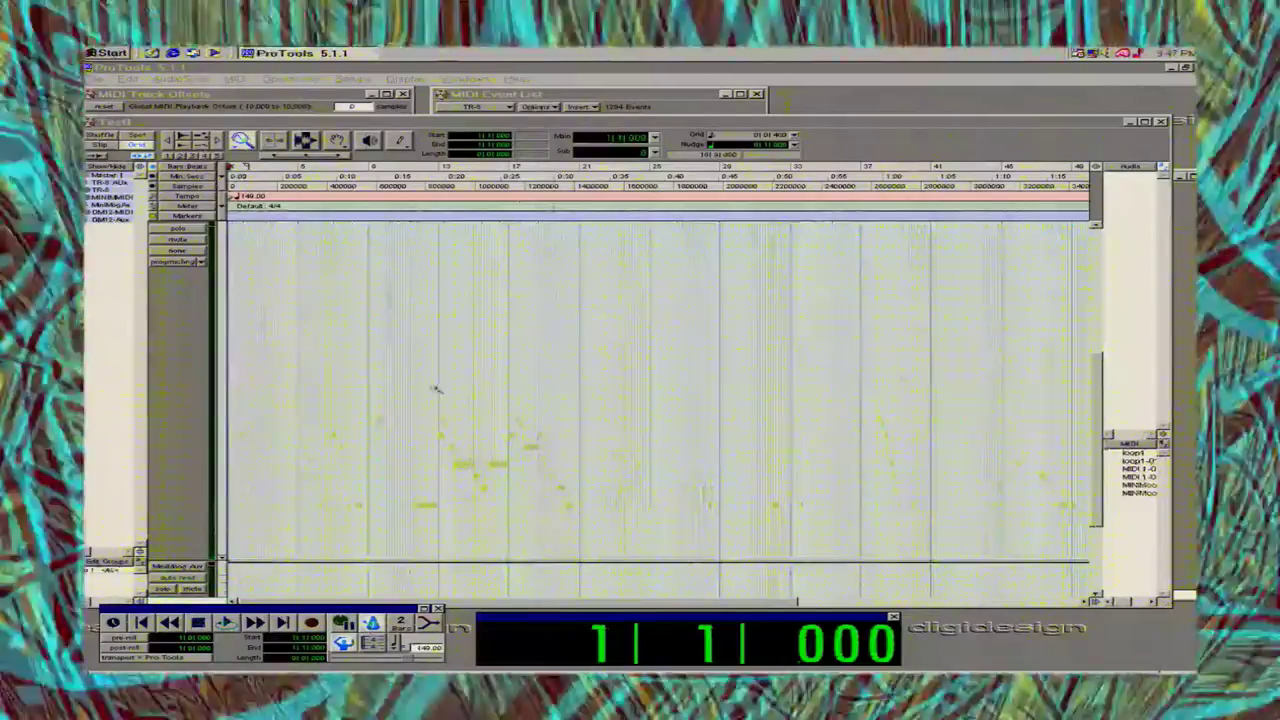
Switch the MINIMoog MIDI track's display to blocks and on to notes.
{"action": "left_click", "coordinate": [413, 320]}
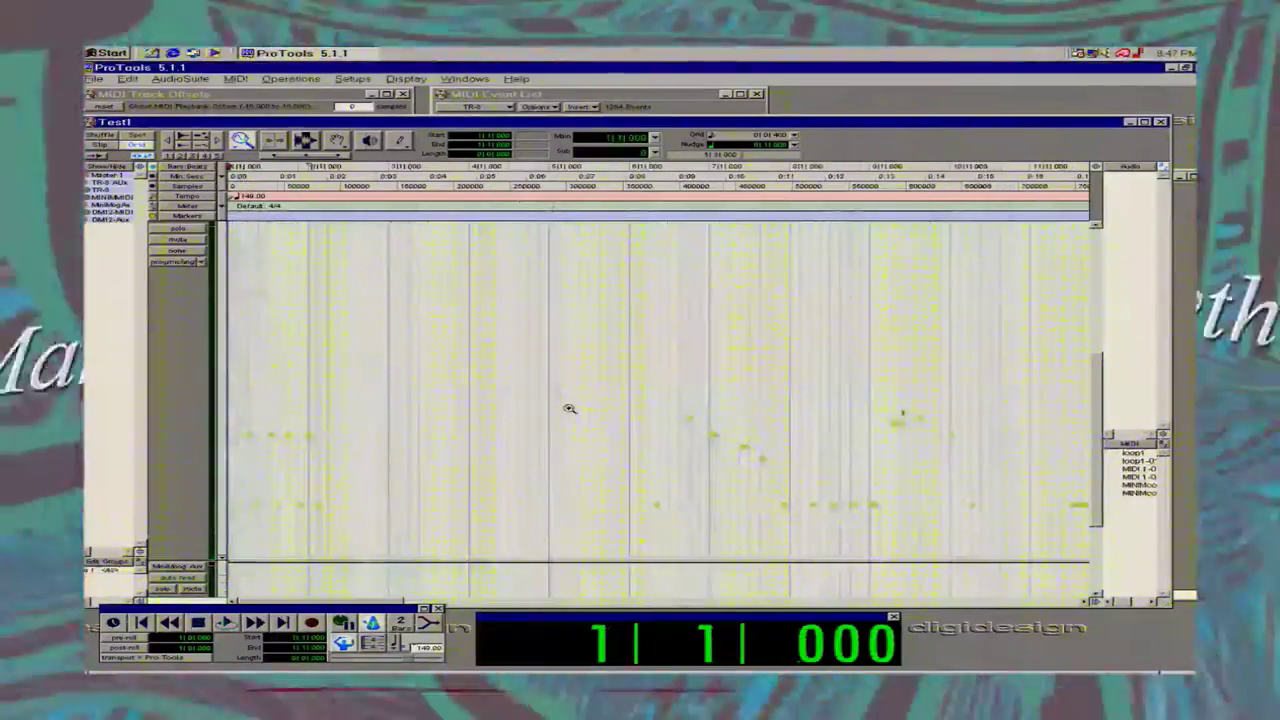
{"action": "double_click", "coordinate": [240, 138]}
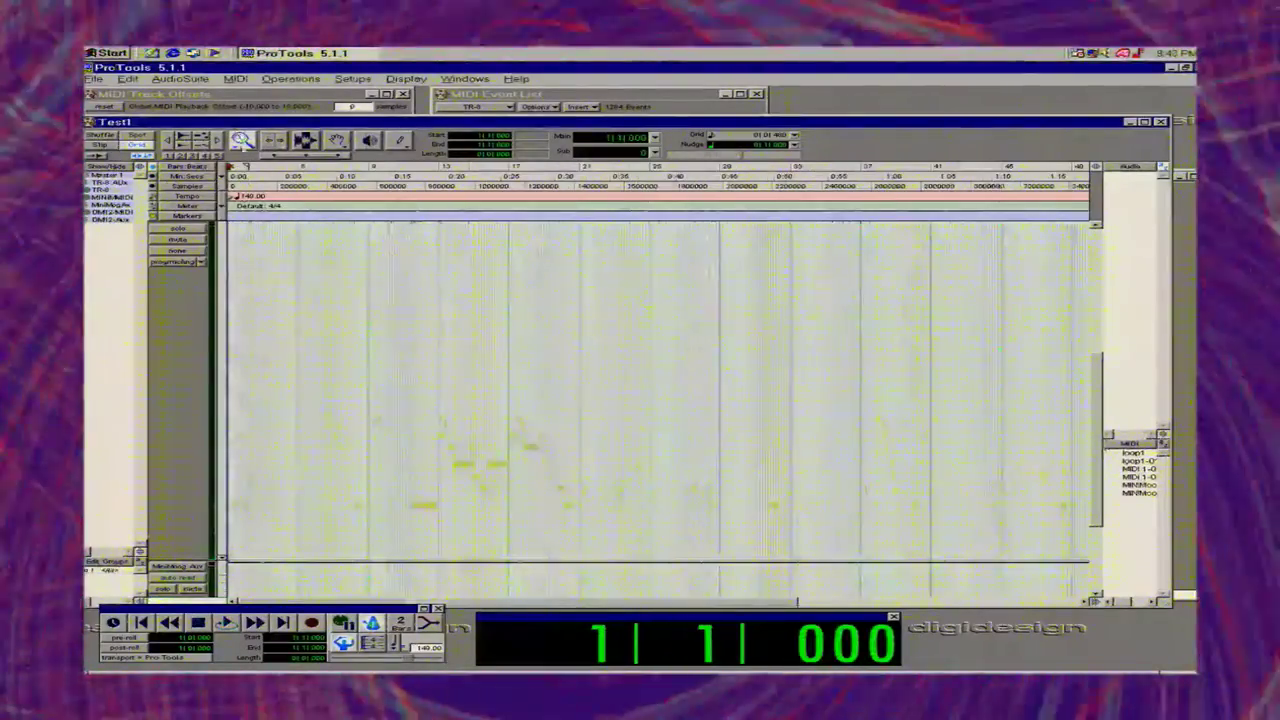
{"action": "left_click", "coordinate": [200, 259]}
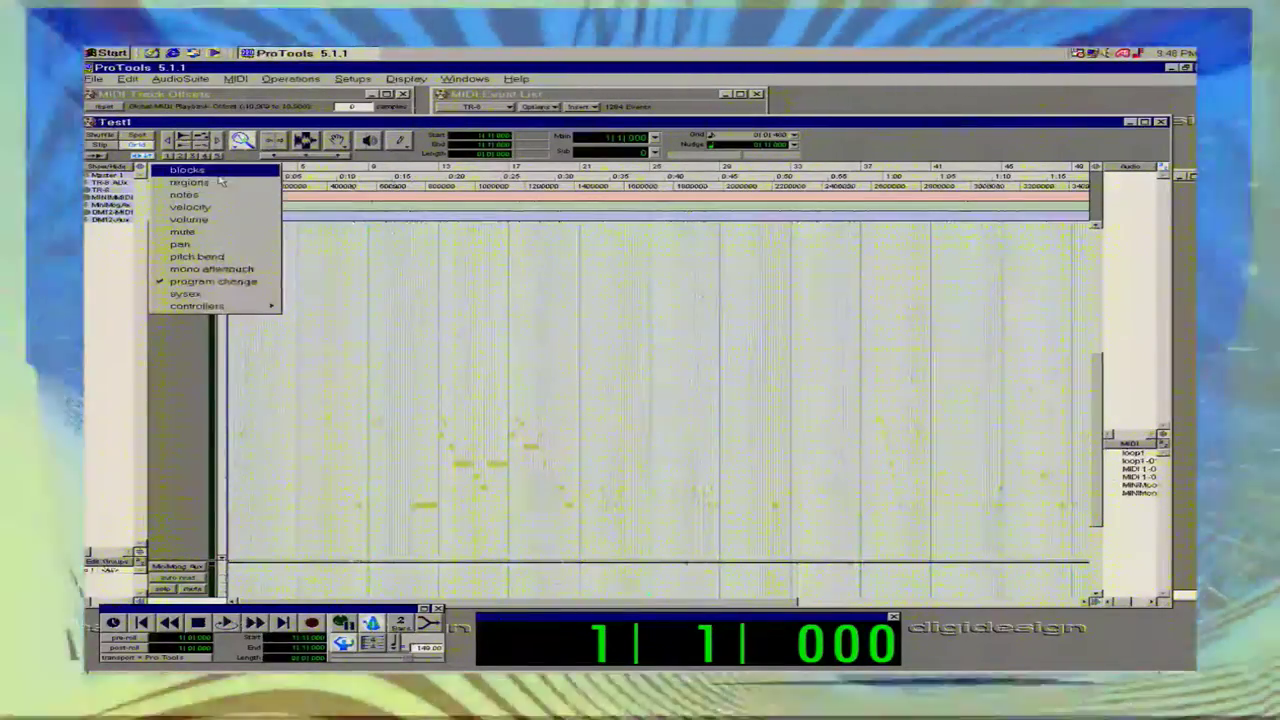
{"action": "left_click", "coordinate": [222, 170]}
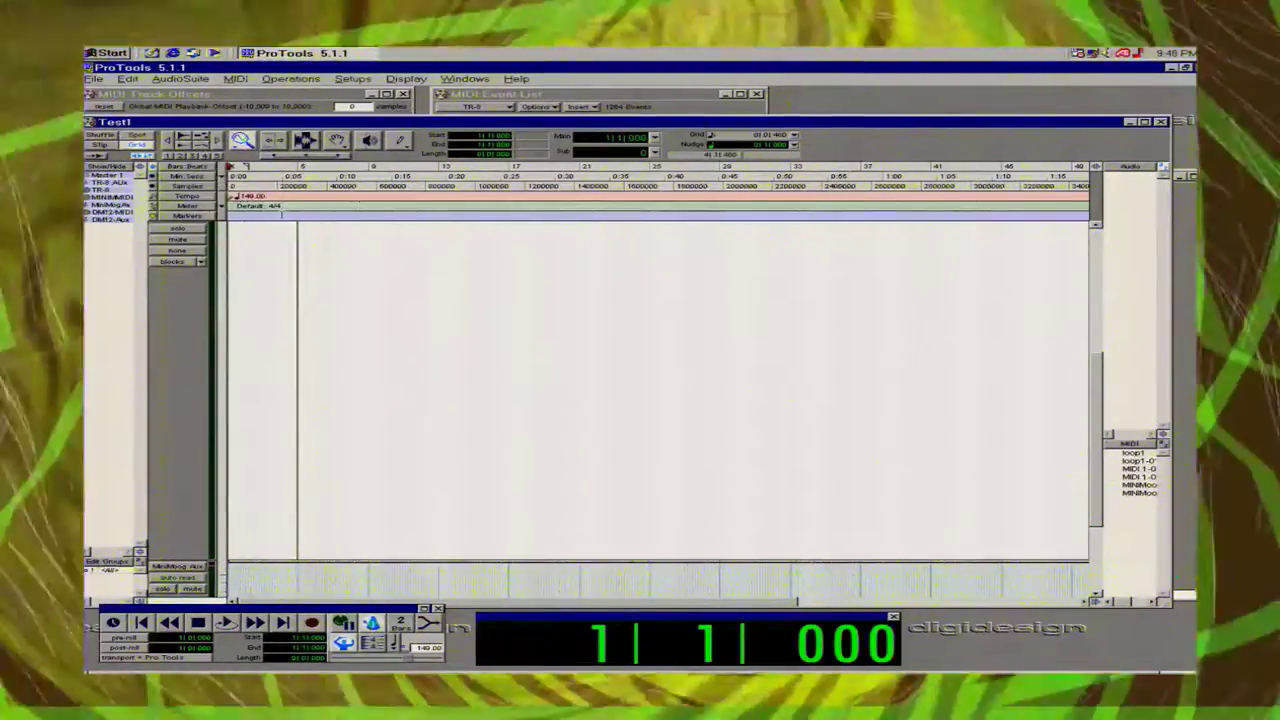
{"action": "left_click", "coordinate": [175, 262]}
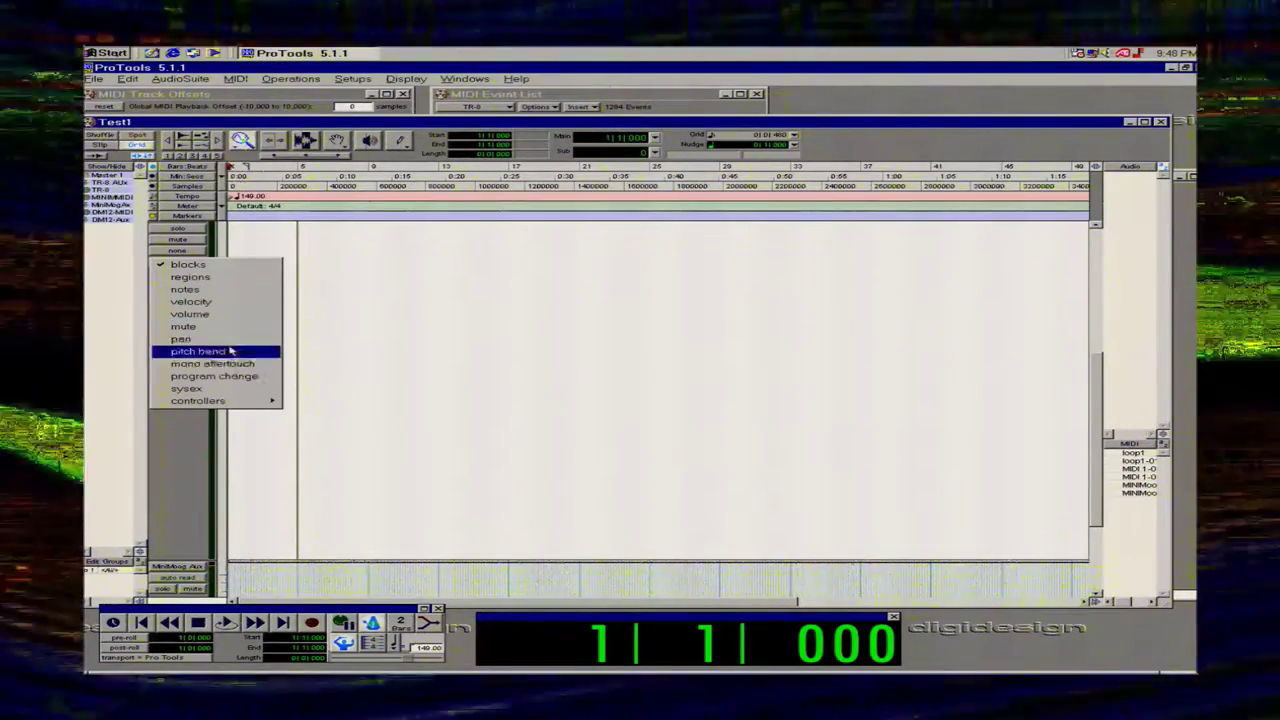
{"action": "left_click", "coordinate": [229, 290]}
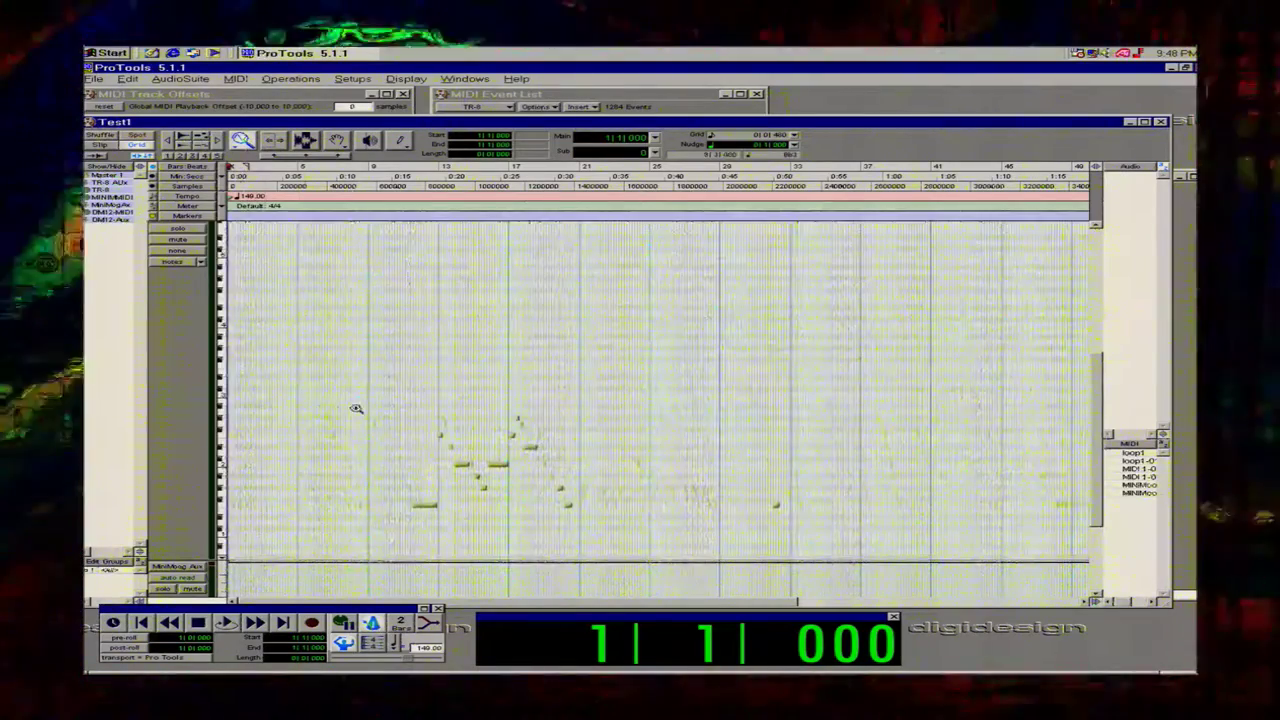
{"action": "left_click", "coordinate": [342, 371]}
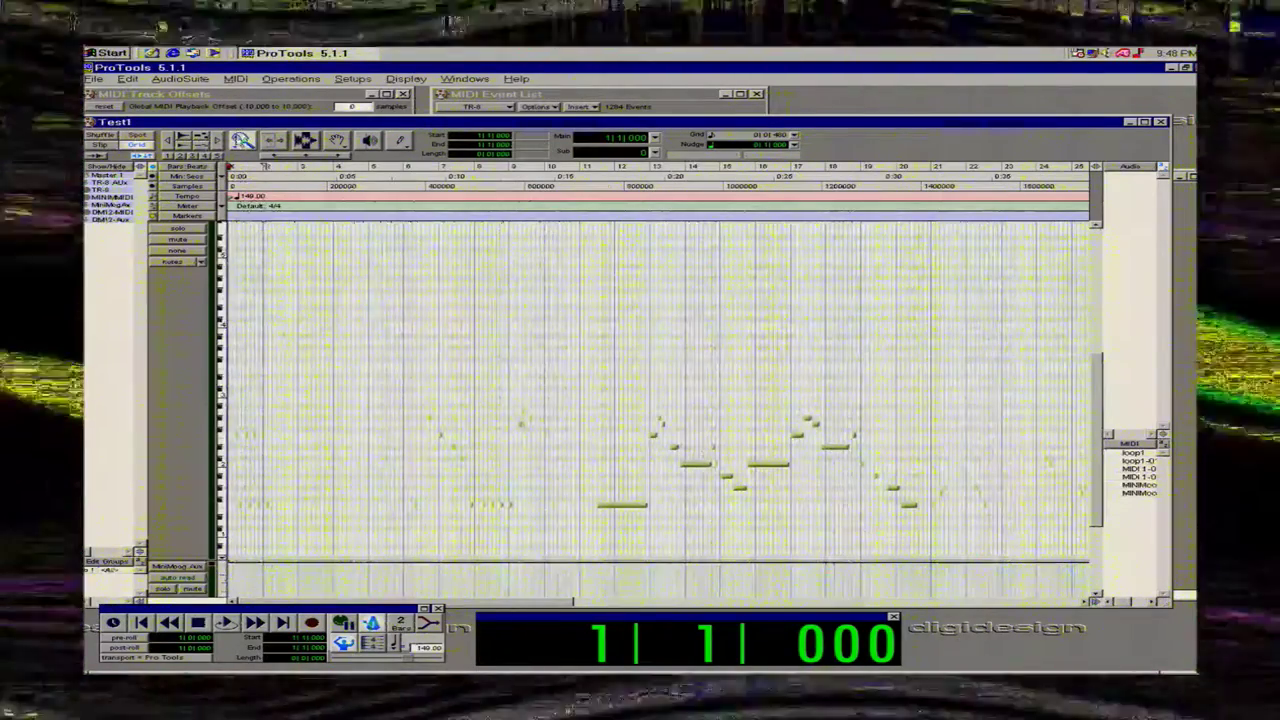
Select bars 1 to 8 of the MINIMoog MIDI track and delete the notes in that range.
{"action": "double_click", "coordinate": [242, 142]}
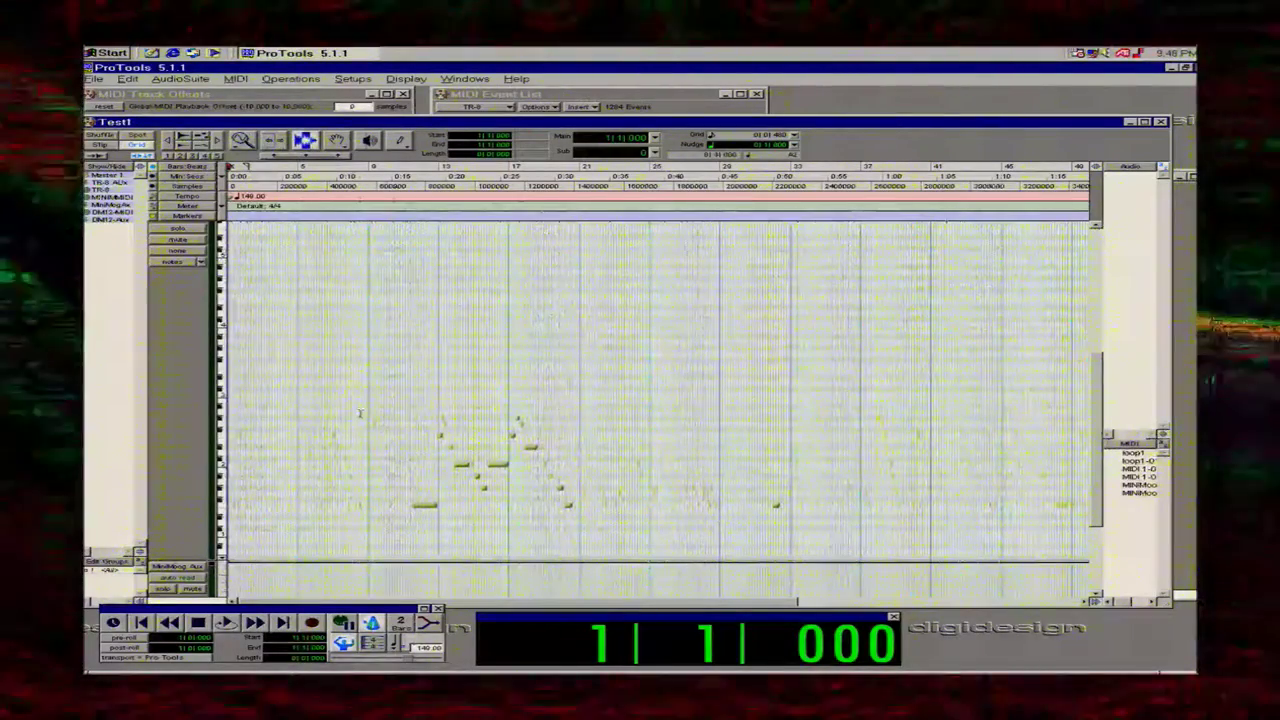
{"action": "left_click_drag", "start_coordinate": [366, 413], "coordinate": [109, 385]}
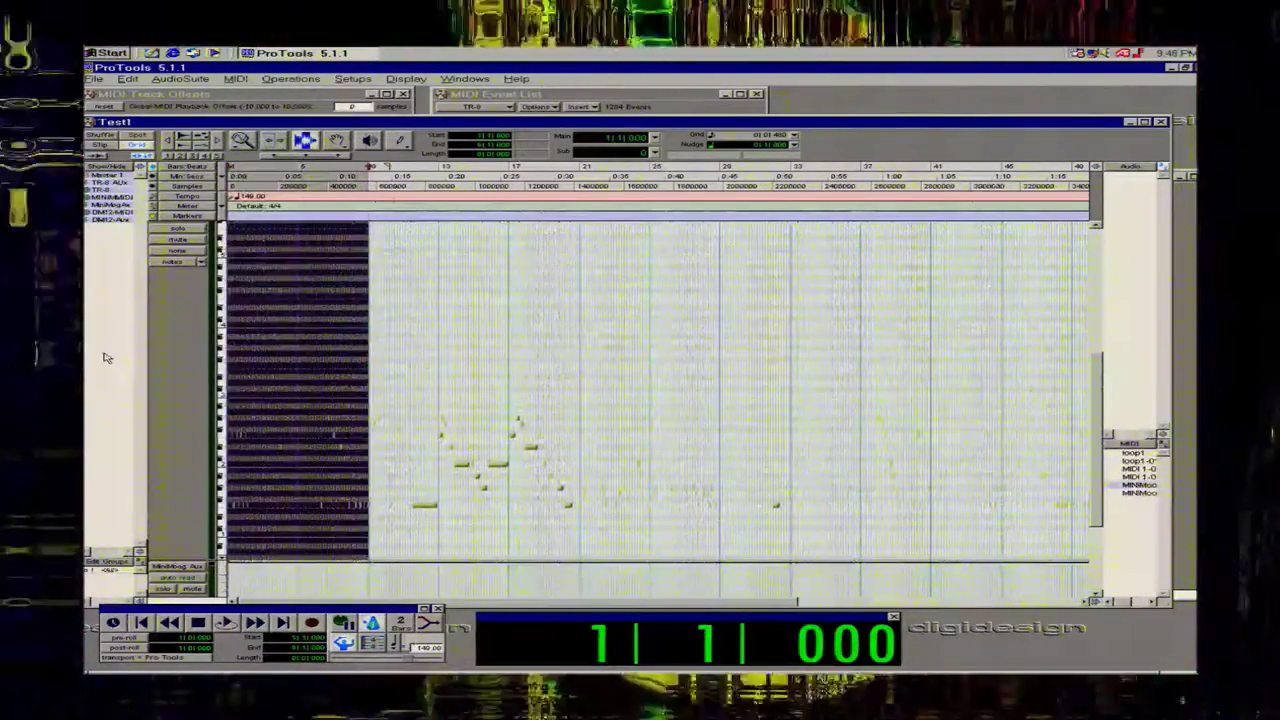
{"action": "key", "text": "Delete"}
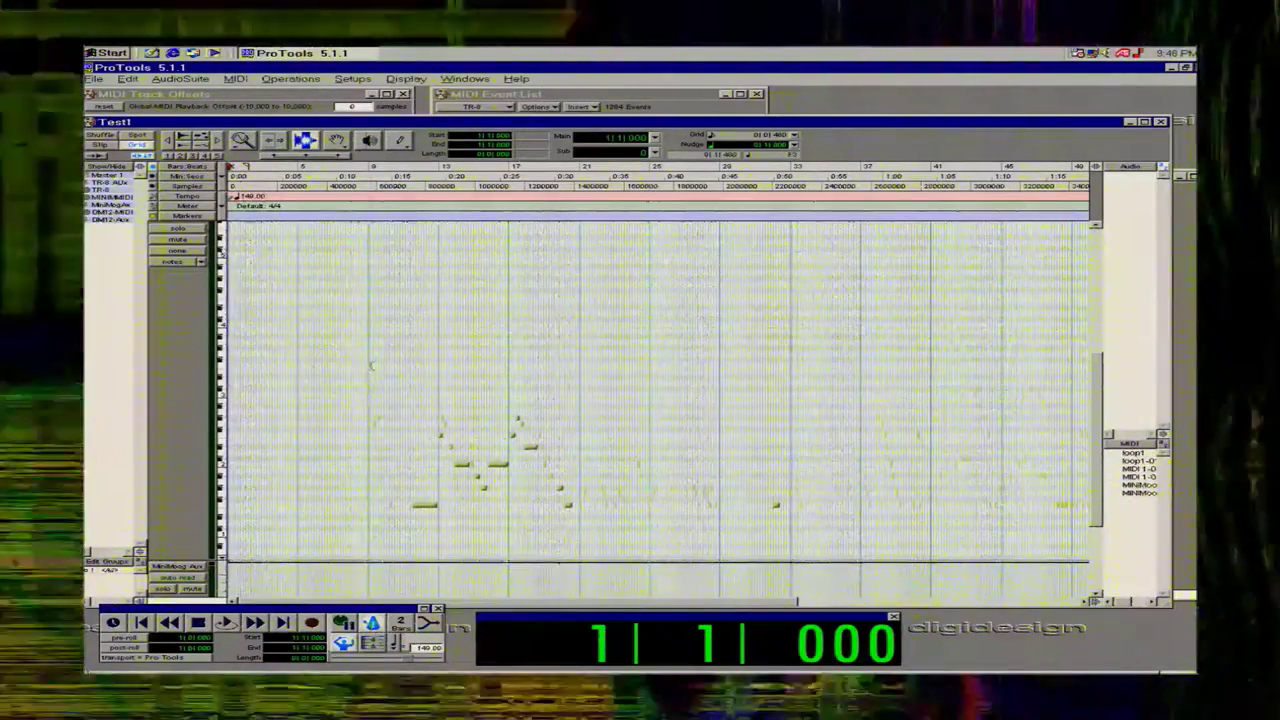
Select the MINIMoog notes from 9|1|000 to the end and move them back to begin in bar 1.
{"action": "left_click_drag", "start_coordinate": [371, 365], "coordinate": [768, 516]}
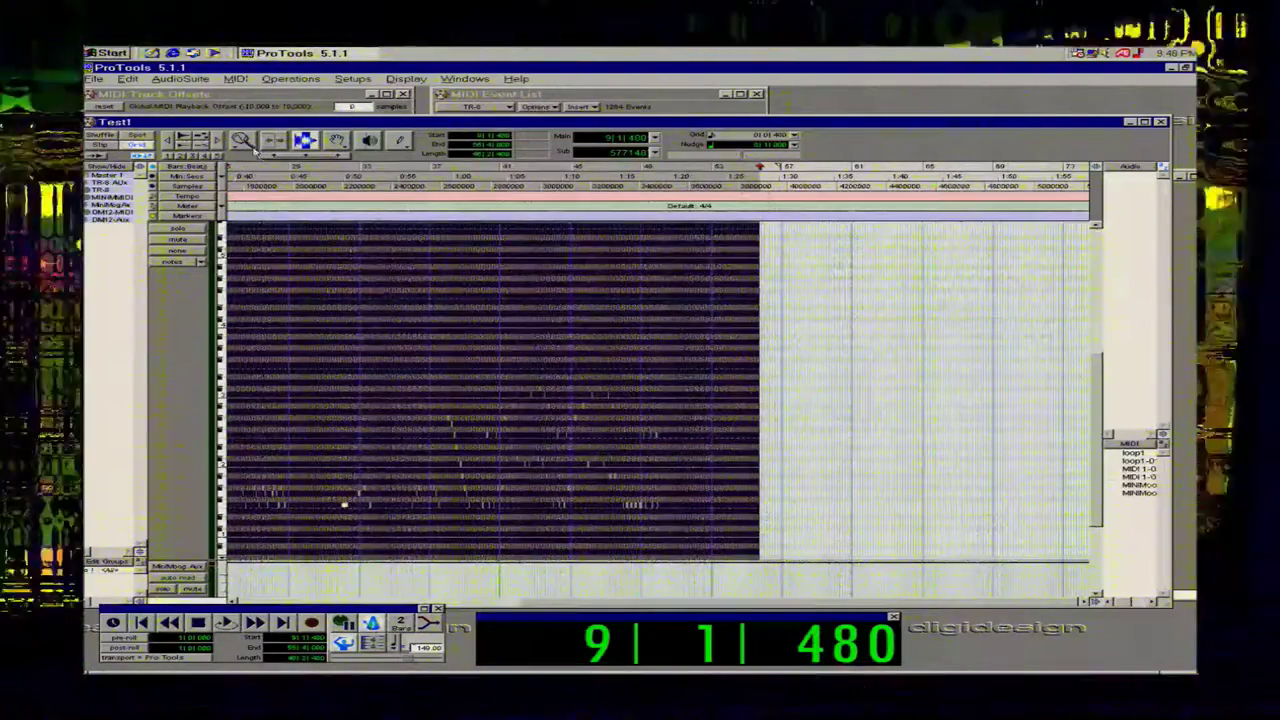
{"action": "double_click", "coordinate": [248, 145]}
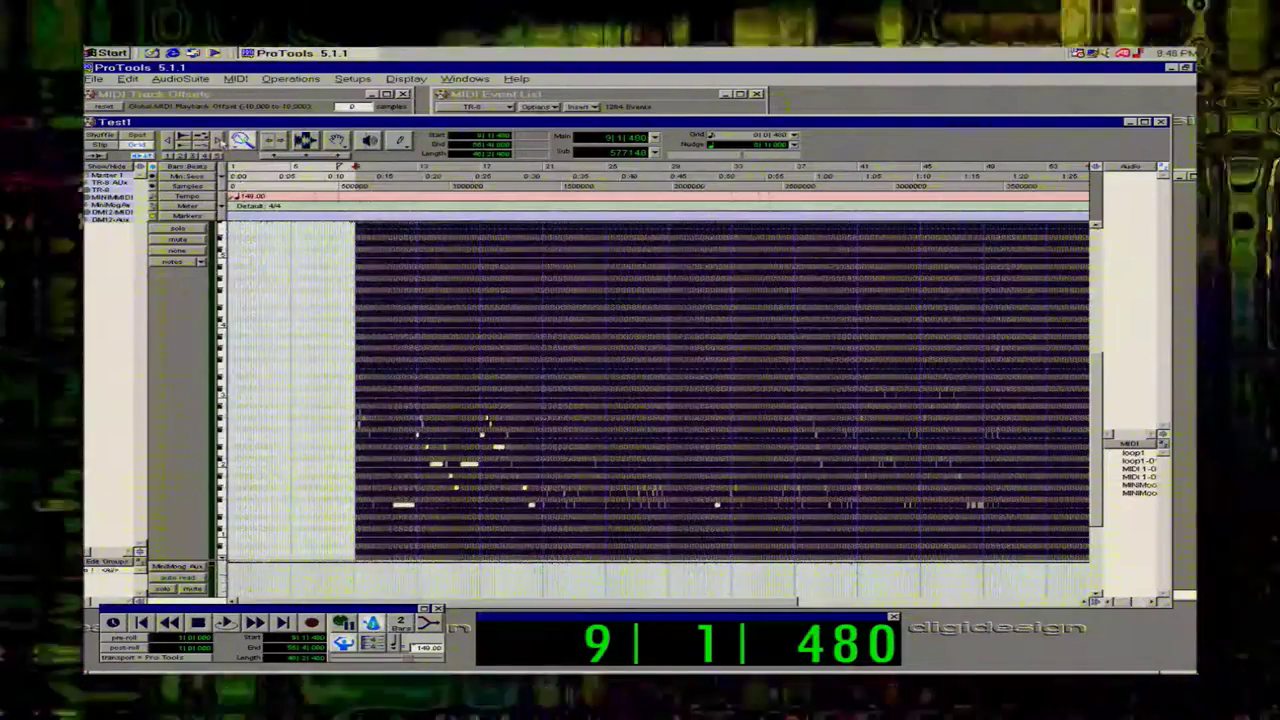
{"action": "left_click_drag", "start_coordinate": [329, 366], "coordinate": [458, 525]}
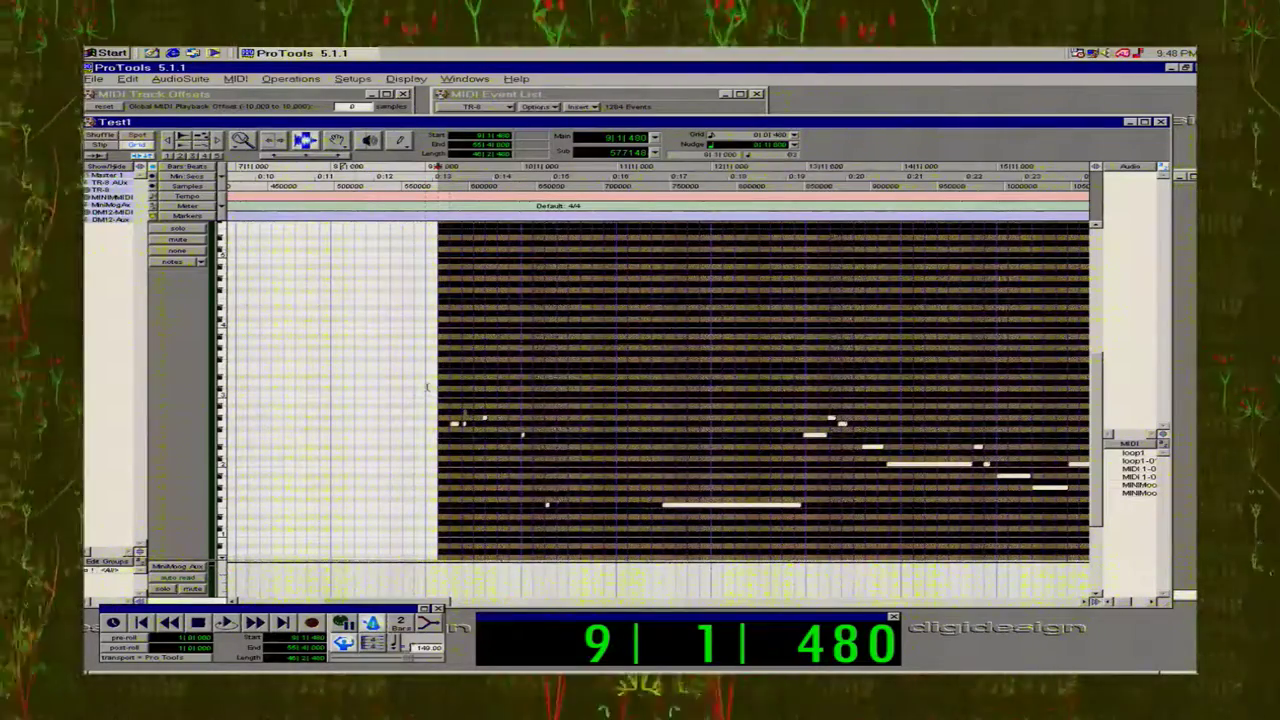
{"action": "left_click_drag", "start_coordinate": [430, 407], "coordinate": [428, 370]}
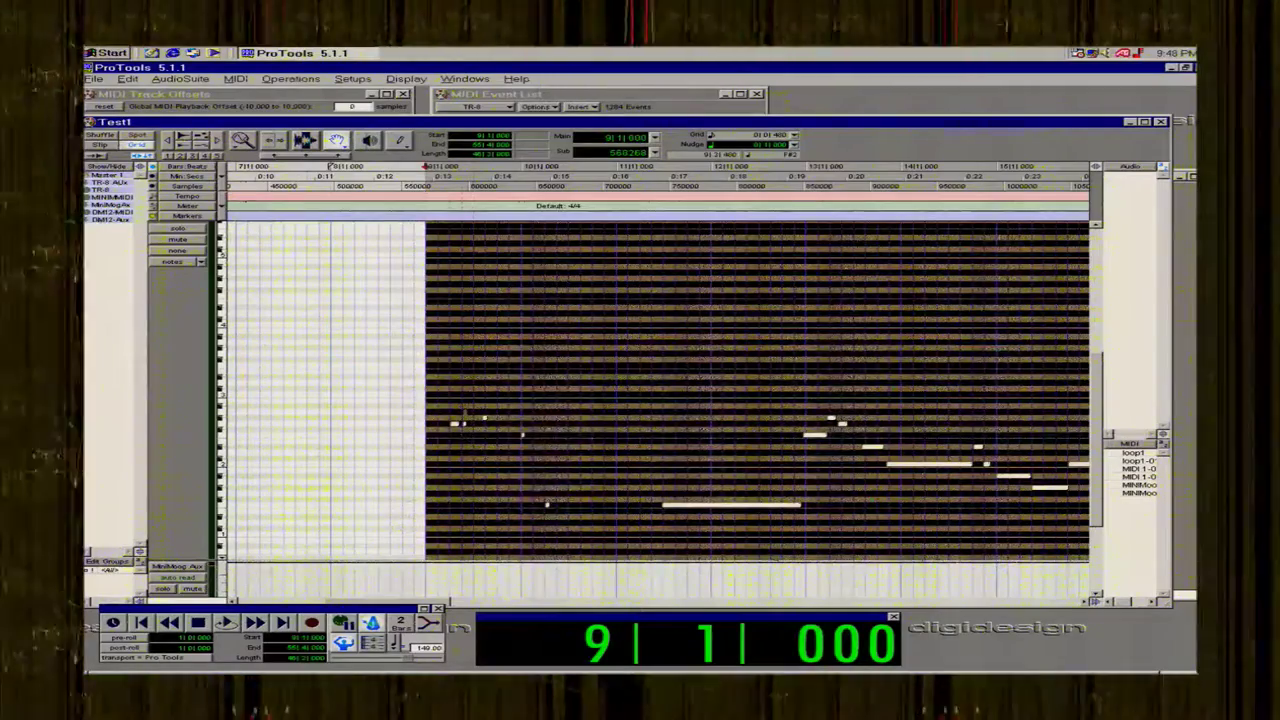
{"action": "left_click_drag", "start_coordinate": [458, 425], "coordinate": [233, 424]}
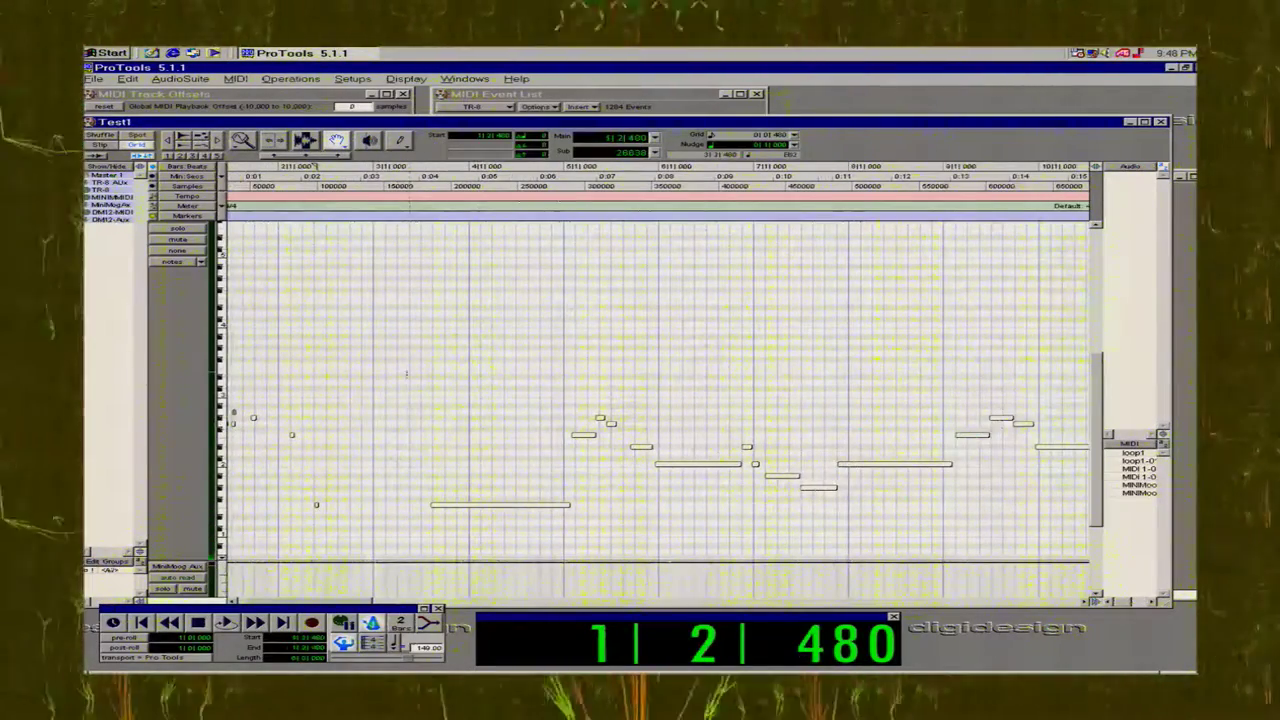
Shift all MINIMoog notes earlier so the first one starts at 1|1|000, and raise them by one semitone.
{"action": "double_click", "coordinate": [242, 140]}
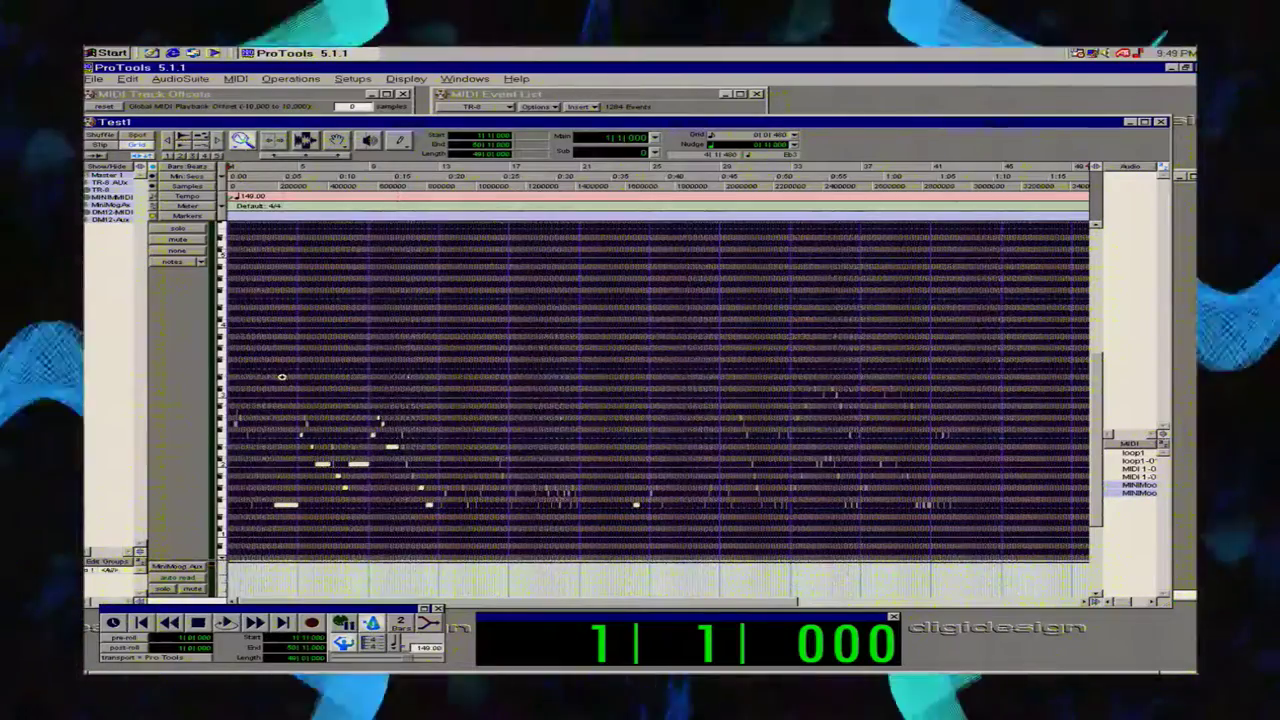
{"action": "left_click_drag", "start_coordinate": [281, 376], "coordinate": [134, 386]}
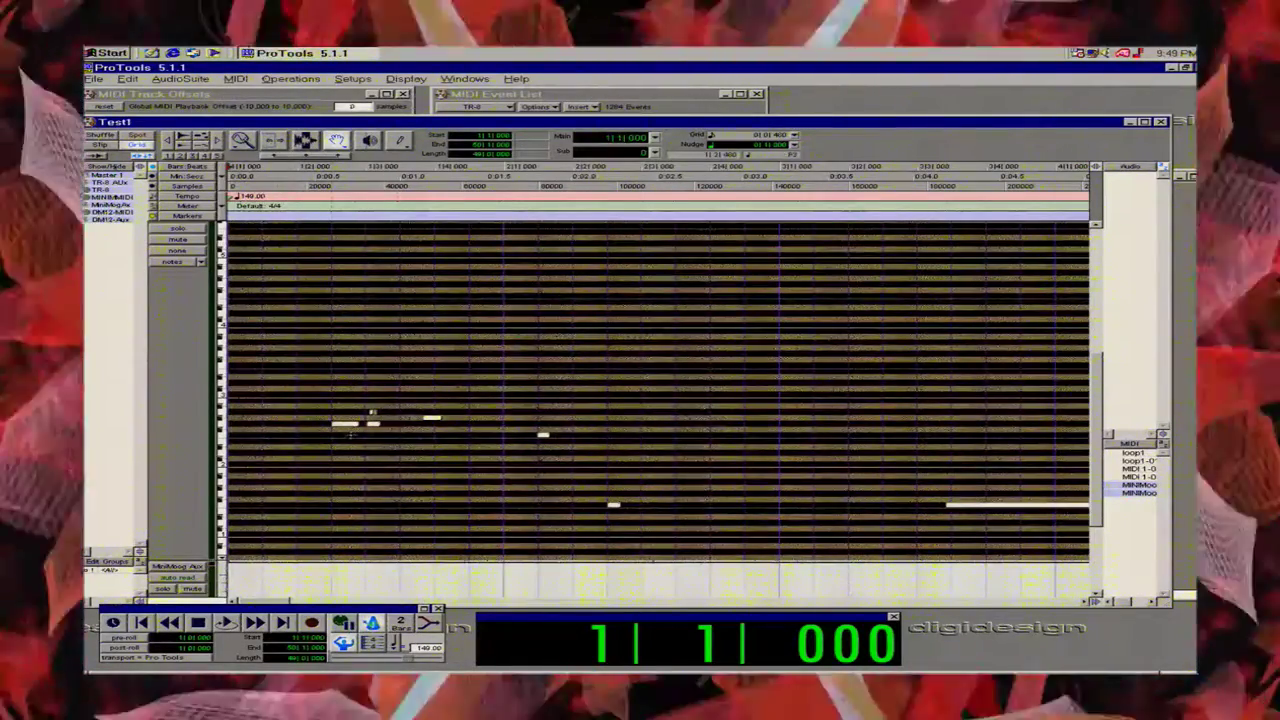
{"action": "left_click_drag", "start_coordinate": [350, 427], "coordinate": [251, 426]}
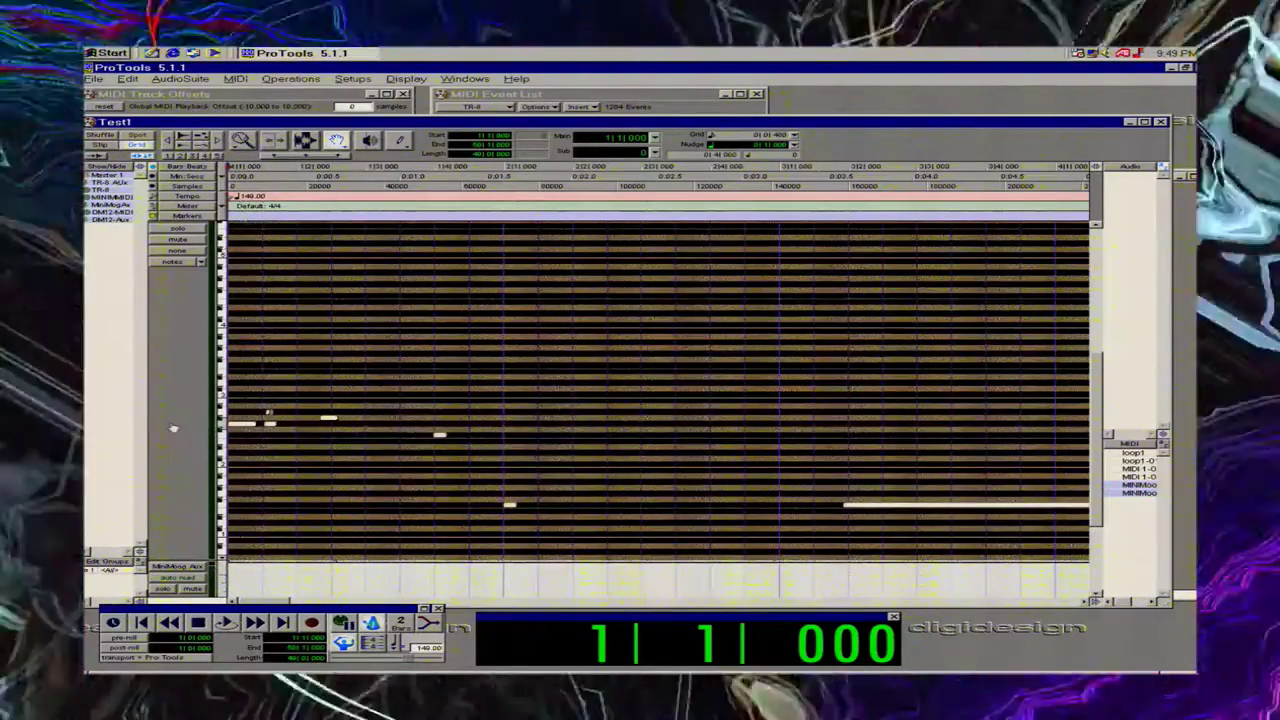
{"action": "mouse_move", "coordinate": [258, 426]}
{"action": "left_mouse_down"}
{"action": "mouse_move", "coordinate": [258, 410]}
{"action": "mouse_move", "coordinate": [260, 421]}
{"action": "left_mouse_up"}
Play the shifted MINIMoog notes from bar 1 and follow them at close range around bars 4 to 12.
{"action": "key", "text": "space"}
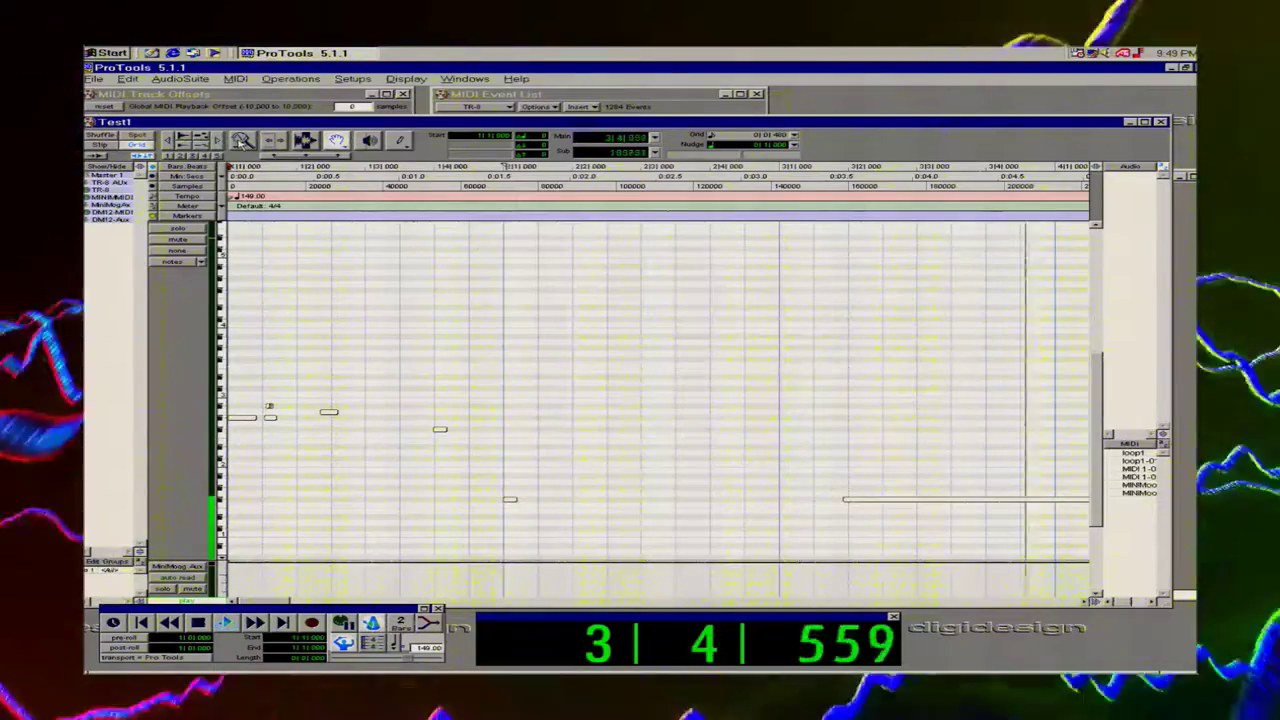
{"action": "double_click", "coordinate": [243, 141]}
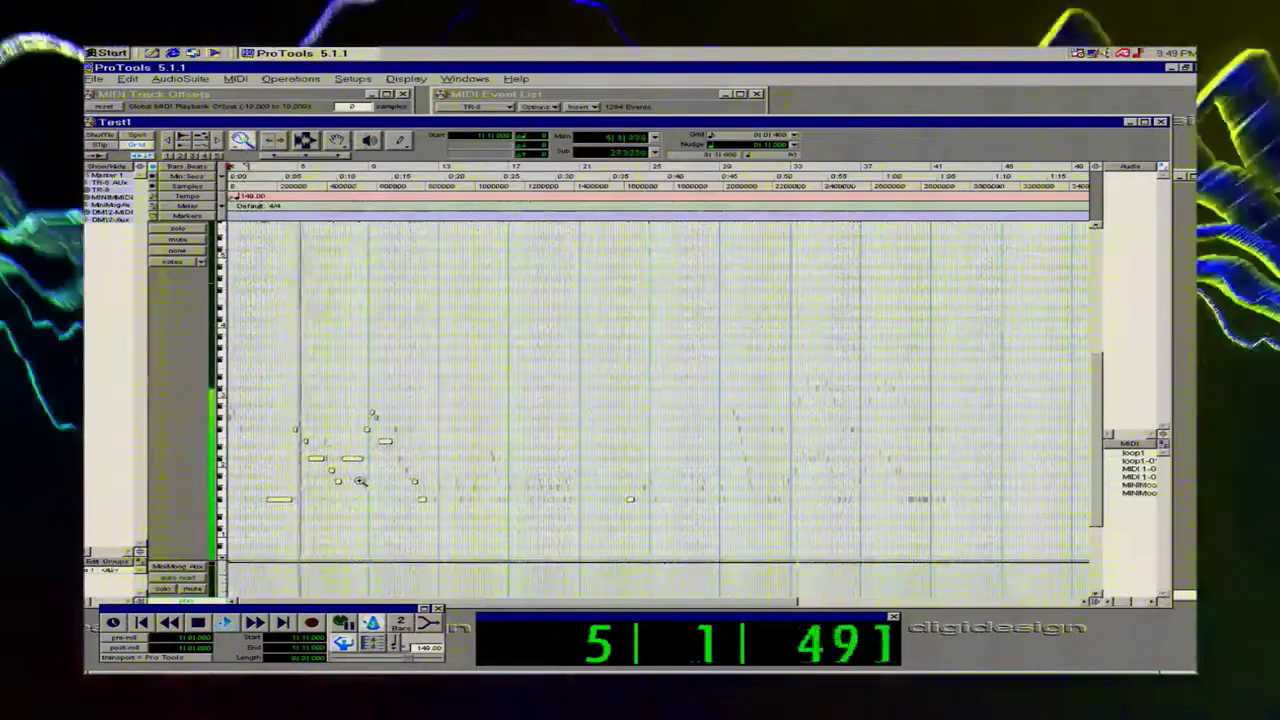
{"action": "left_click_drag", "start_coordinate": [443, 451], "coordinate": [277, 449]}
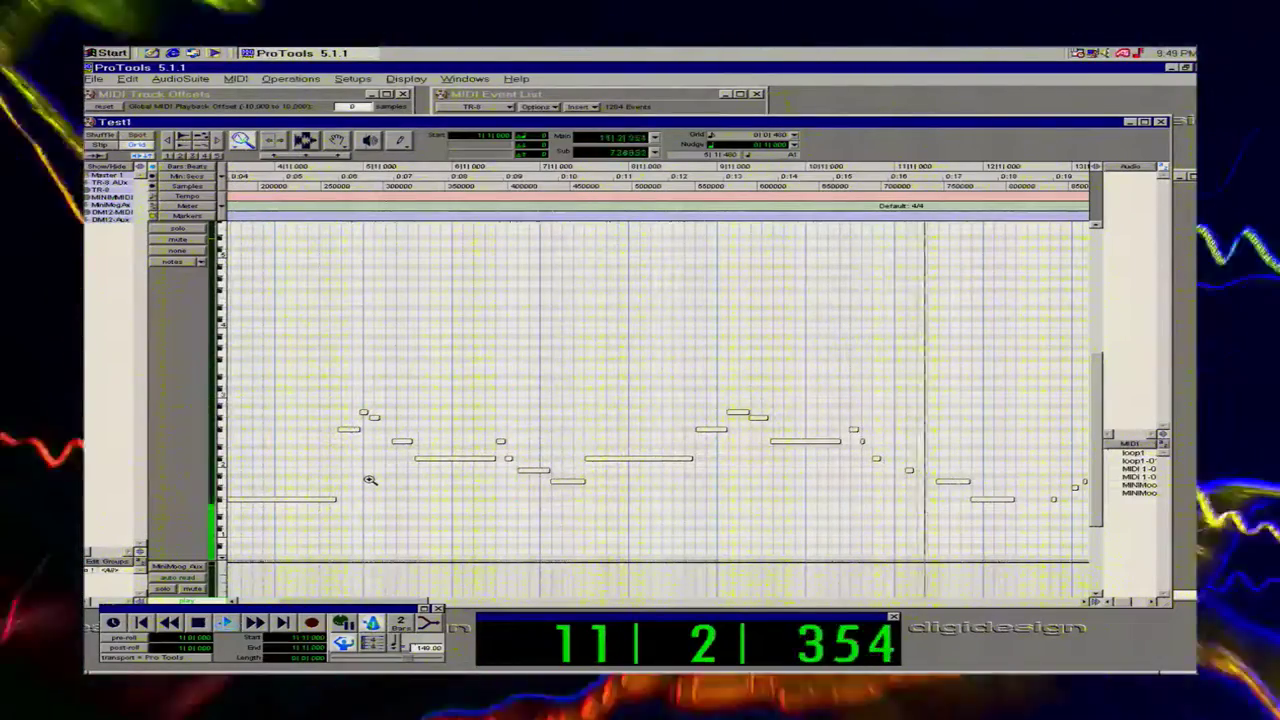
{"action": "key", "text": "space"}
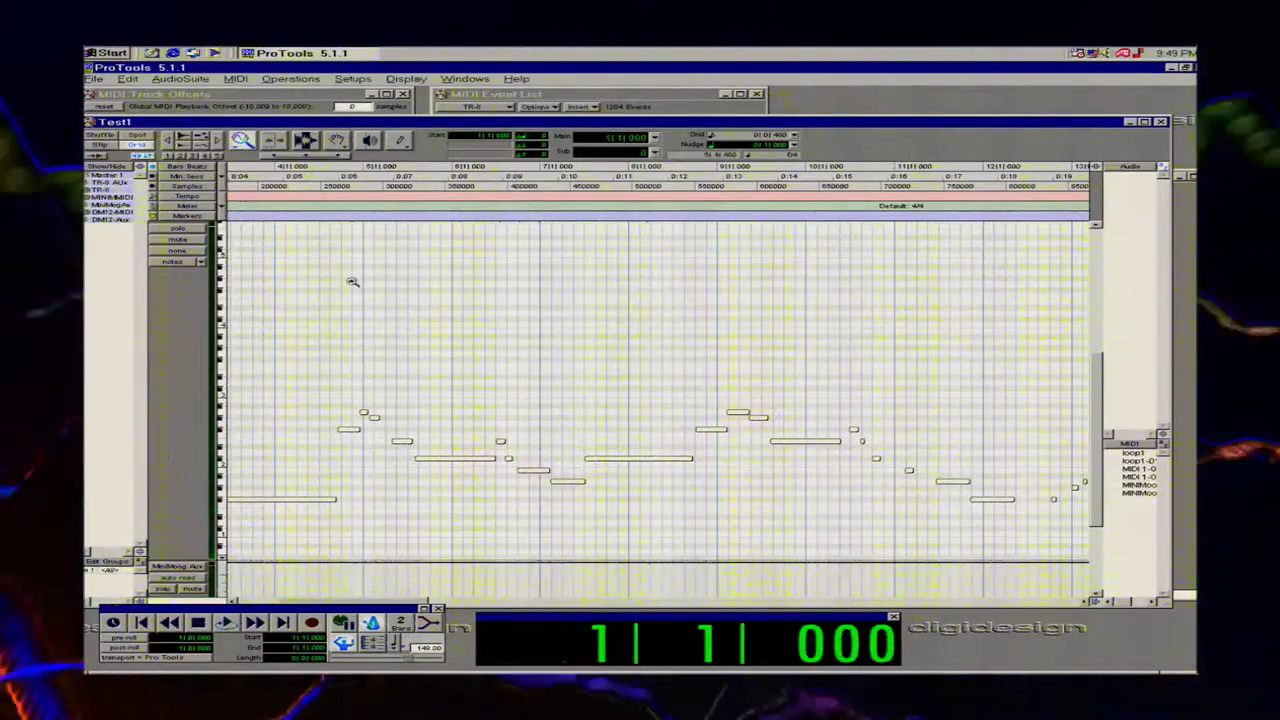
Undo the shifting of the MINIMoog notes to restore their original position from bar 9 onward.
{"action": "double_click", "coordinate": [243, 141]}
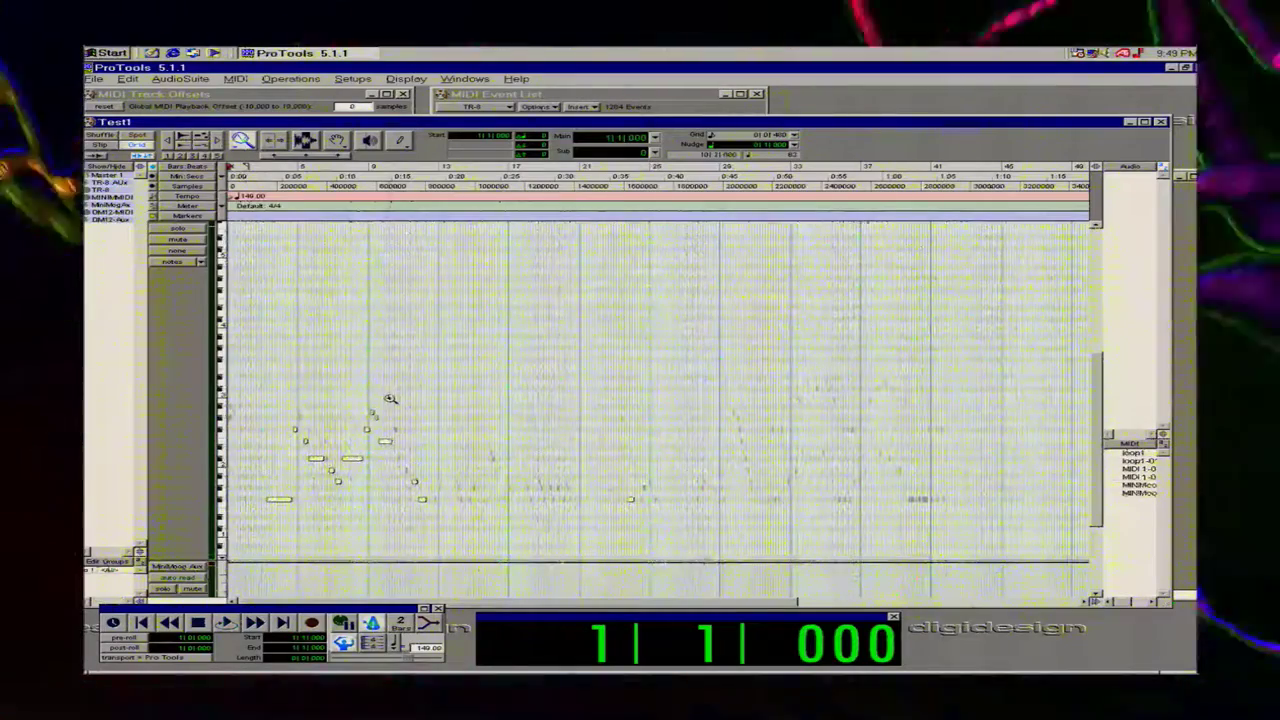
{"action": "key", "text": "ctrl+a"}
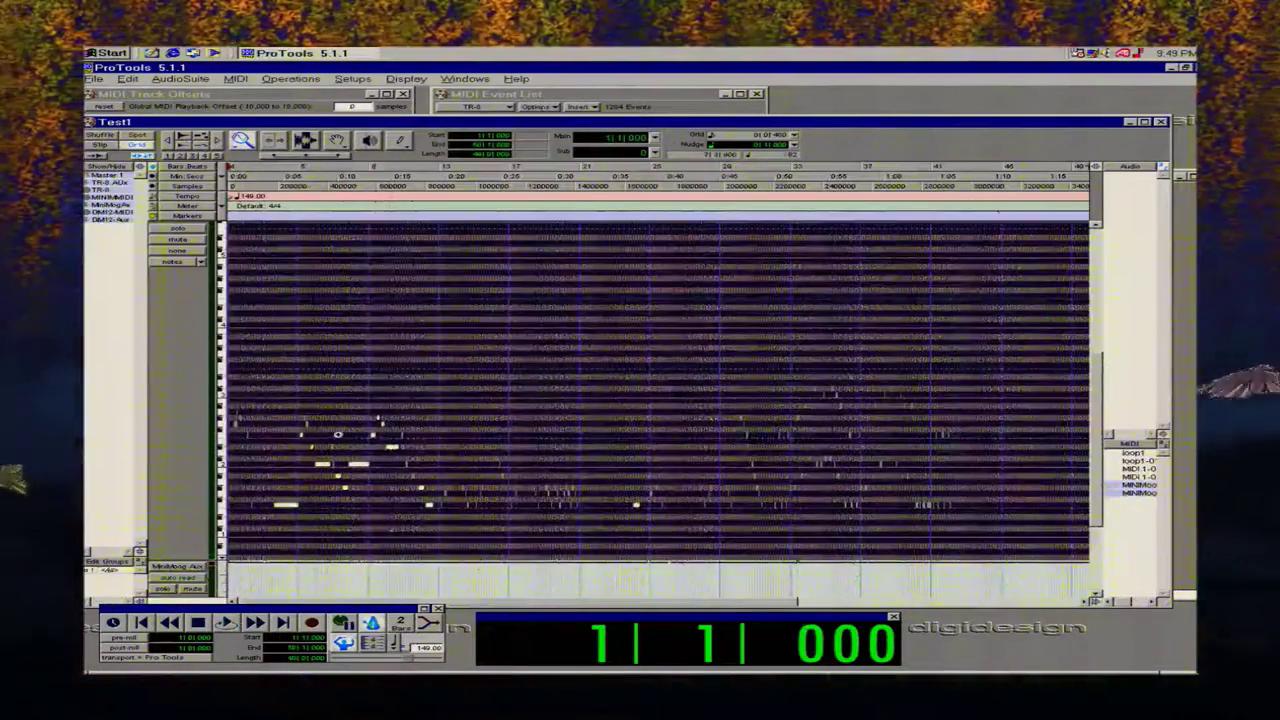
{"action": "key", "text": "ctrl+z"}
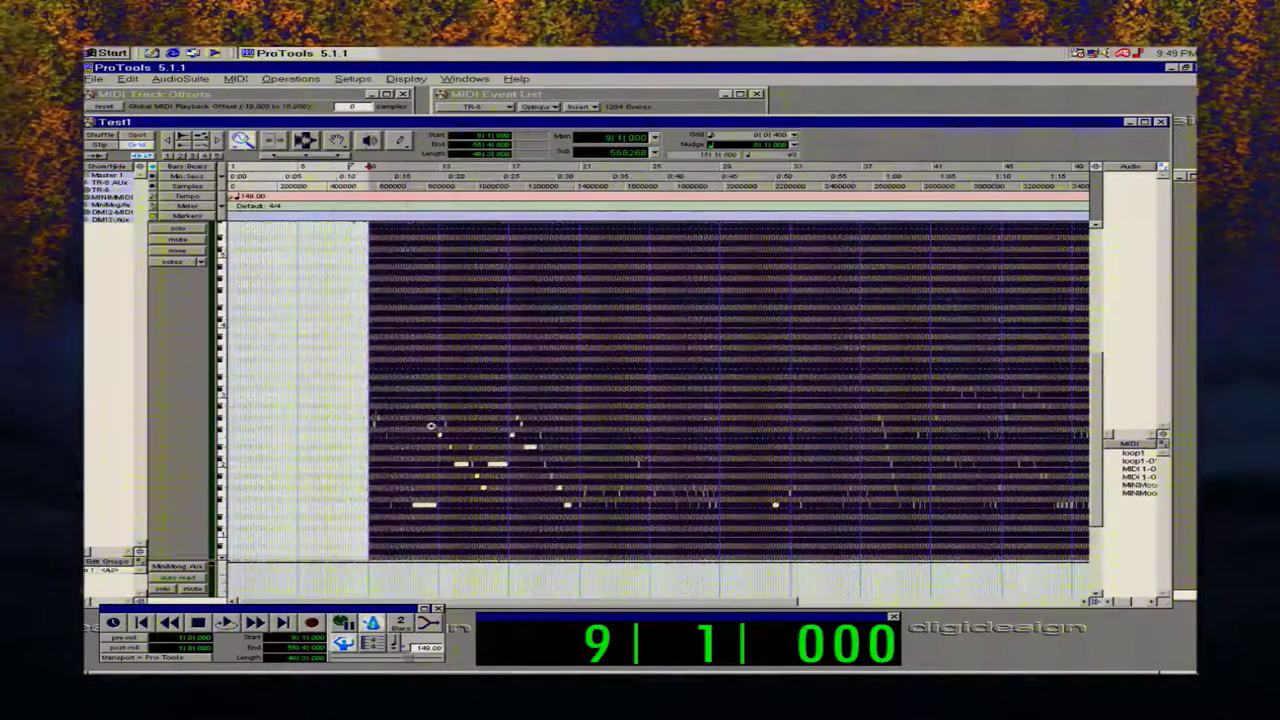
Play the session from just after bar 9 and listen through the recorded MINIMoog part.
{"action": "key", "text": "space"}
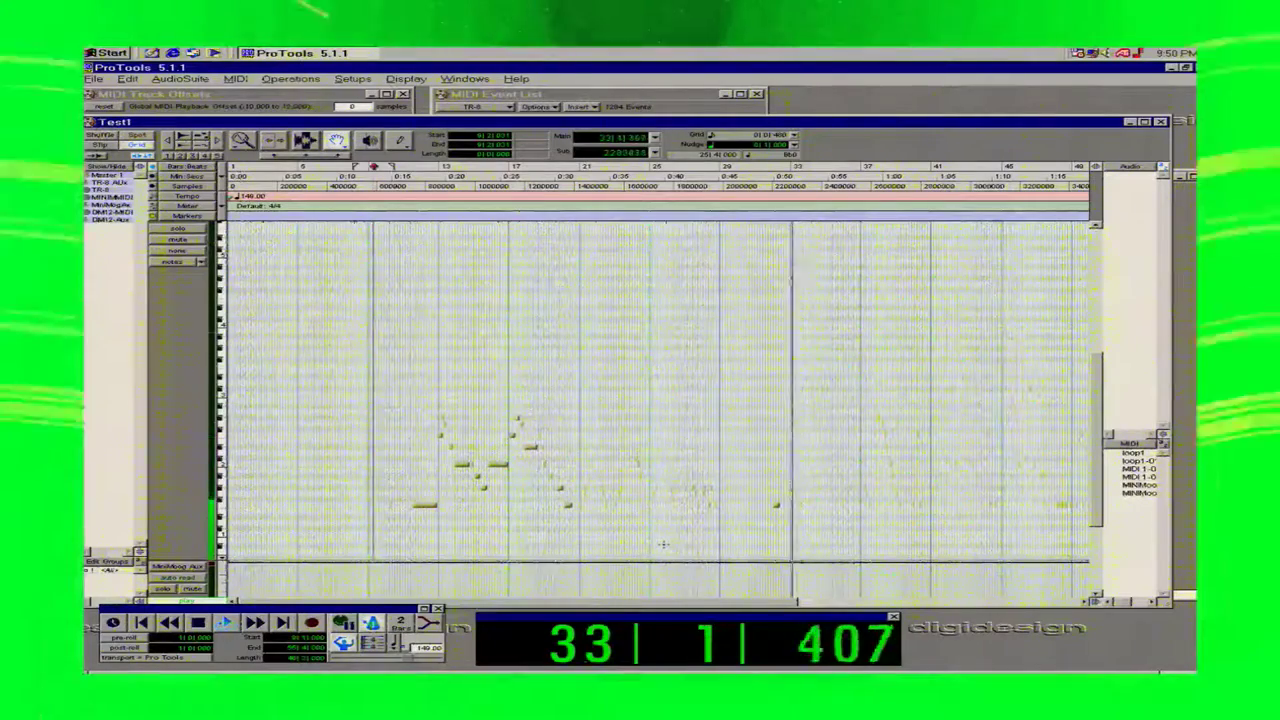
{"action": "key", "text": "space"}
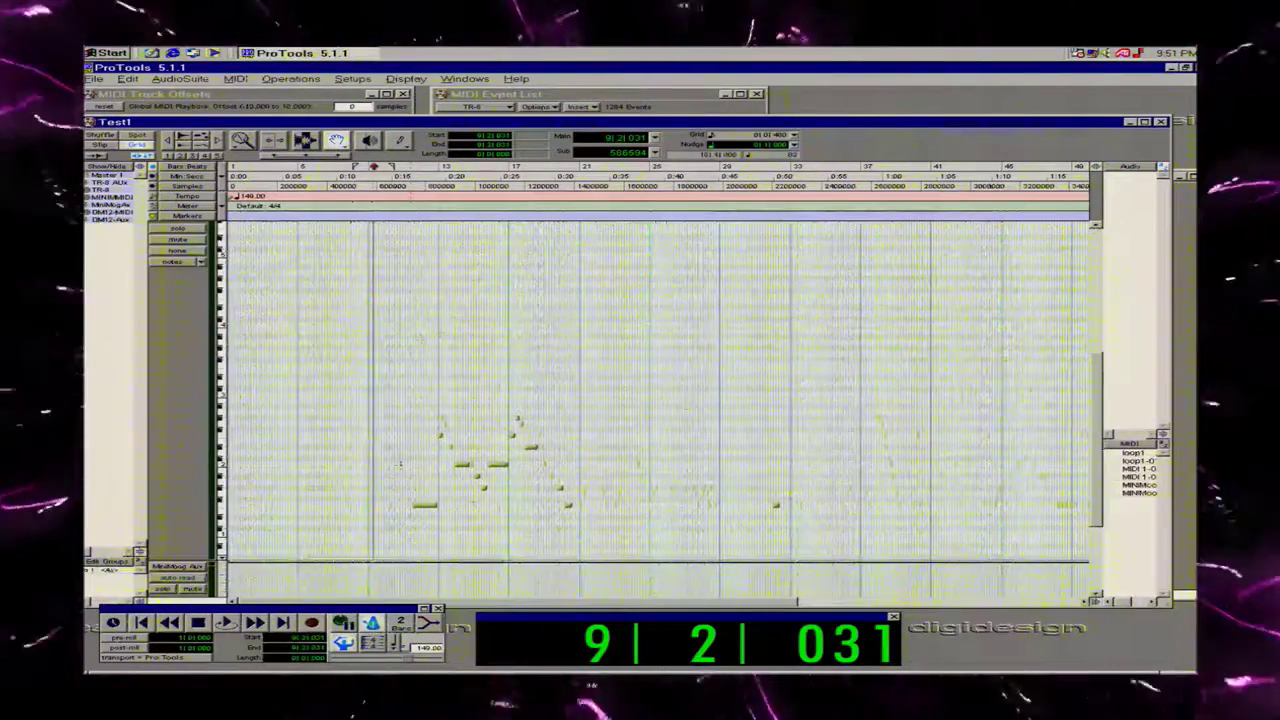
Delete the isolated long low note just before bar 13 on the MINIMoog track.
{"action": "left_click", "coordinate": [428, 506]}
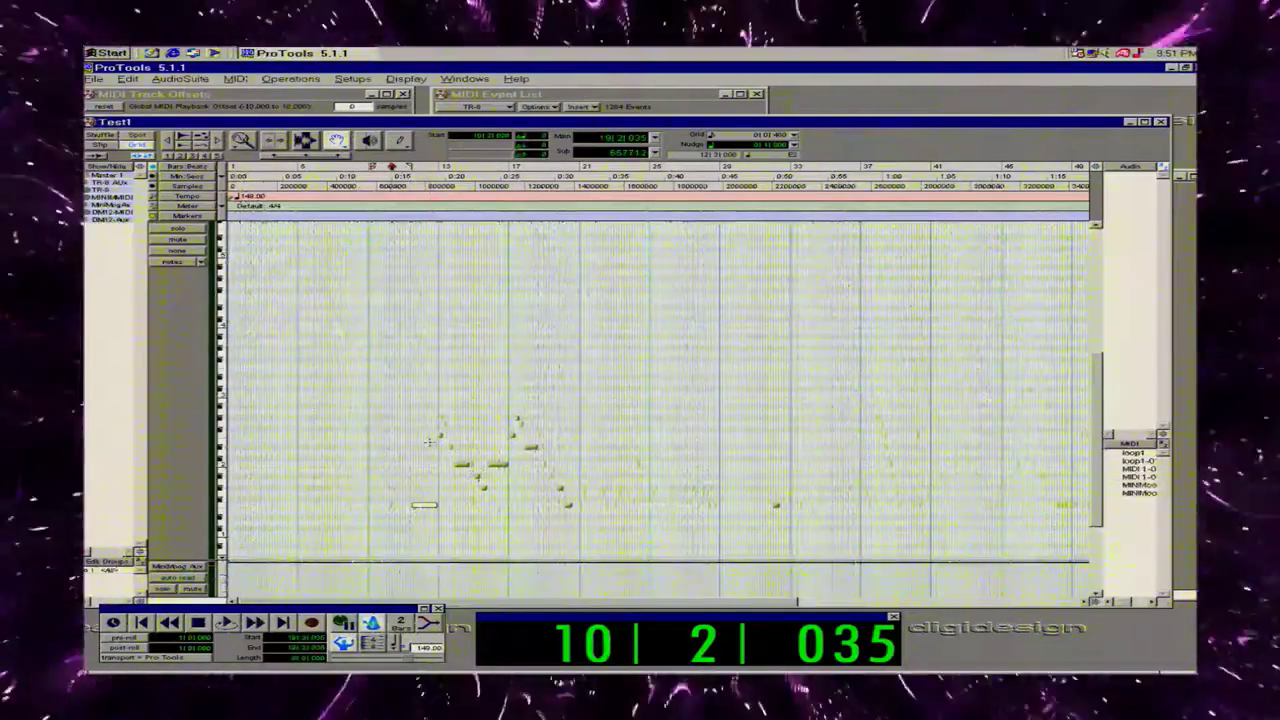
{"action": "key", "text": "Delete"}
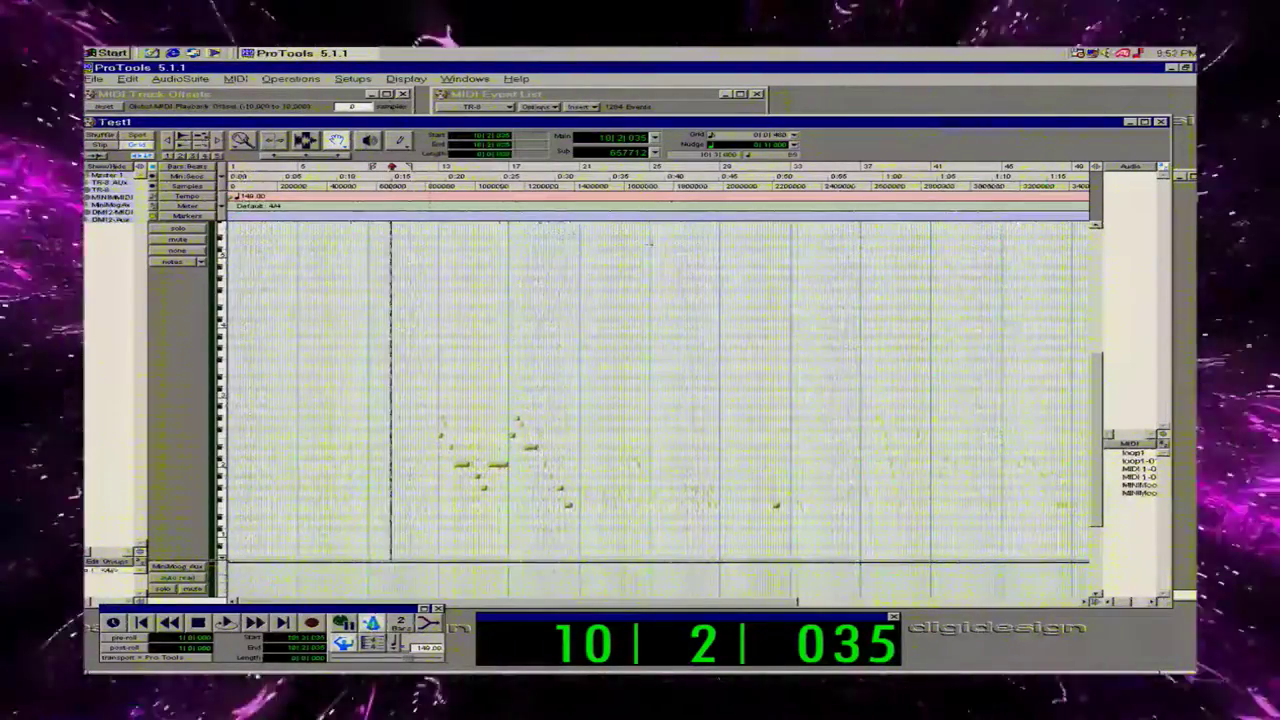
Select the MINIMoog part from 13|1|000 to 29|1|000, a span of 16 bars, with the Selector.
{"action": "left_click_drag", "start_coordinate": [438, 405], "coordinate": [722, 545]}
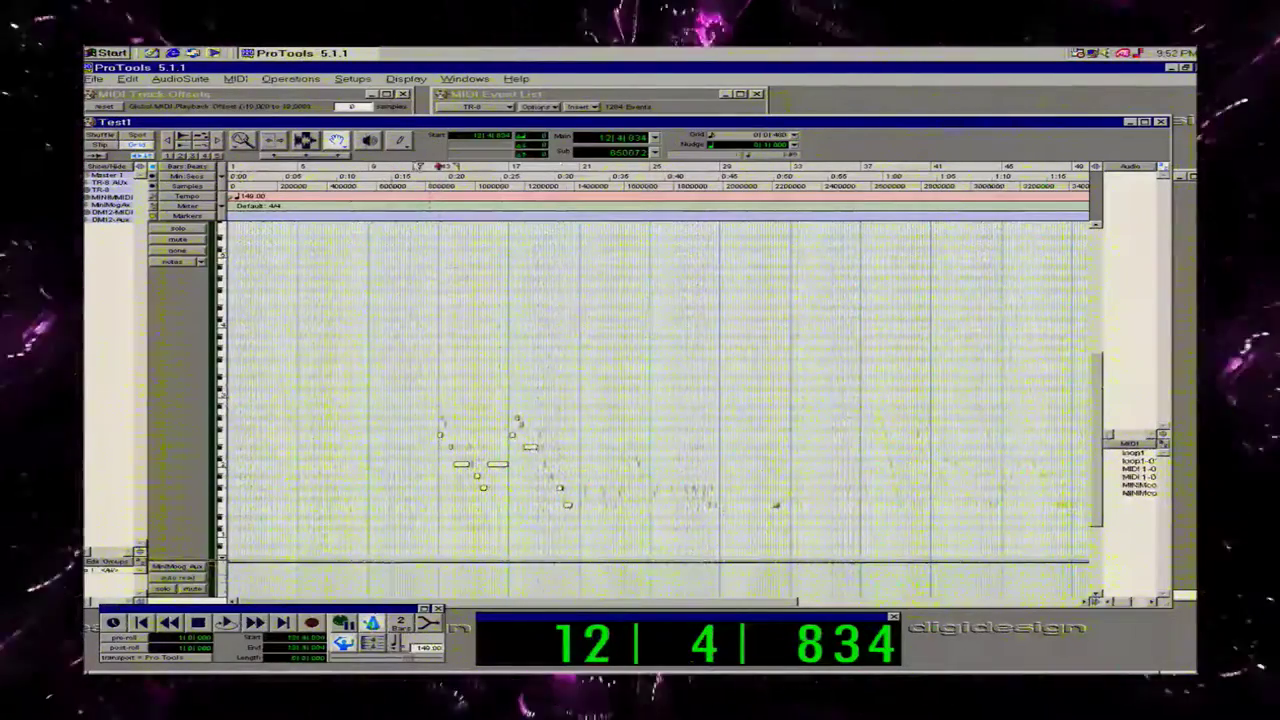
{"action": "left_click", "coordinate": [242, 140]}
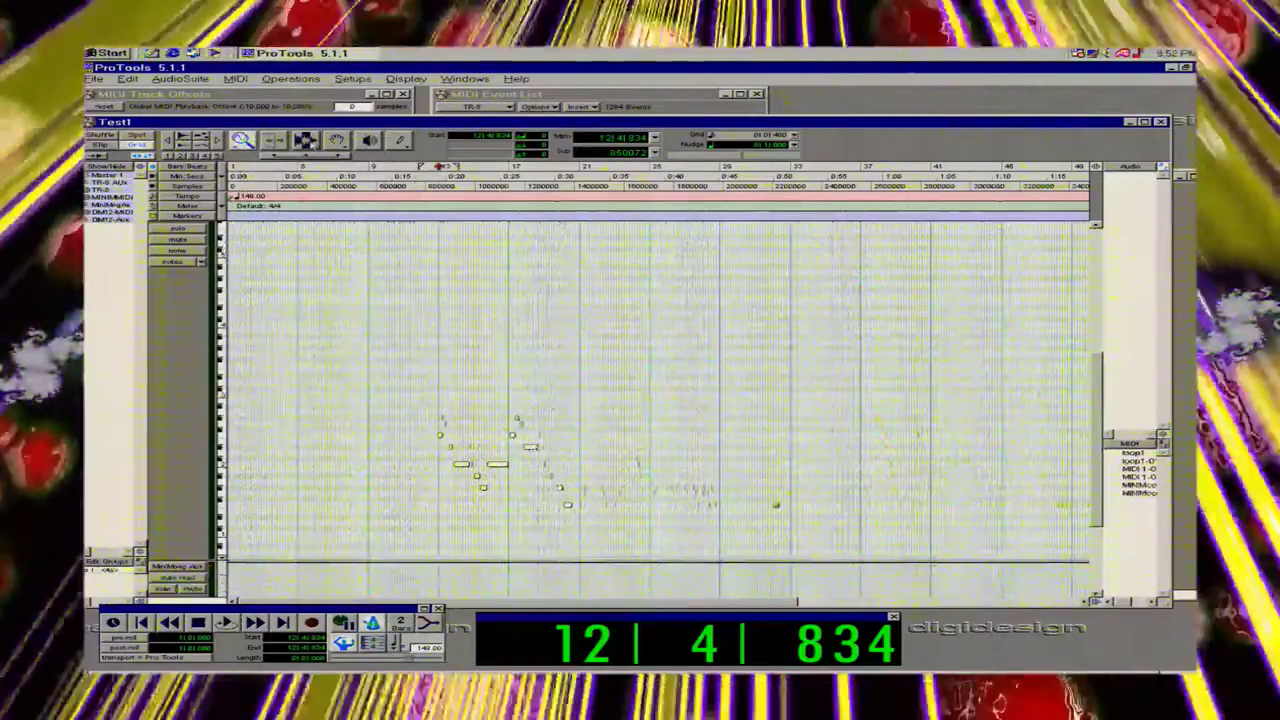
{"action": "left_click", "coordinate": [308, 142]}
{"action": "left_click", "coordinate": [450, 345]}
{"action": "left_click", "coordinate": [442, 365]}
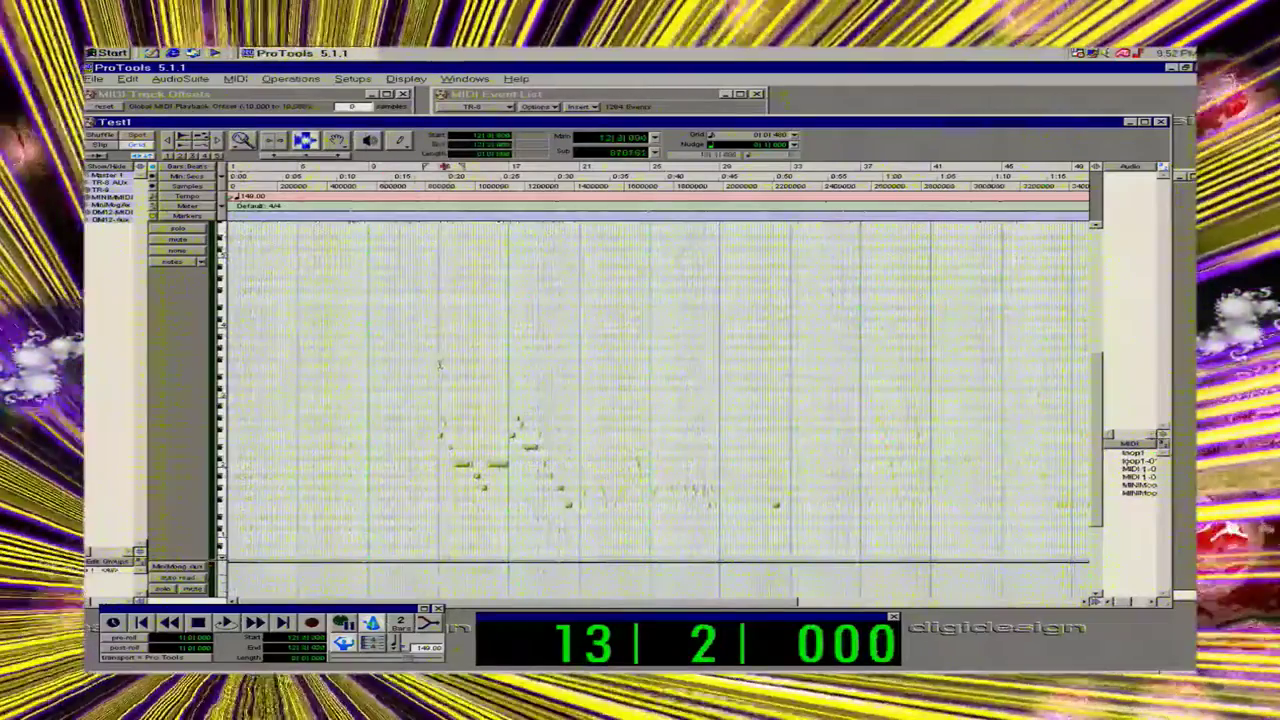
{"action": "left_click", "coordinate": [438, 362]}
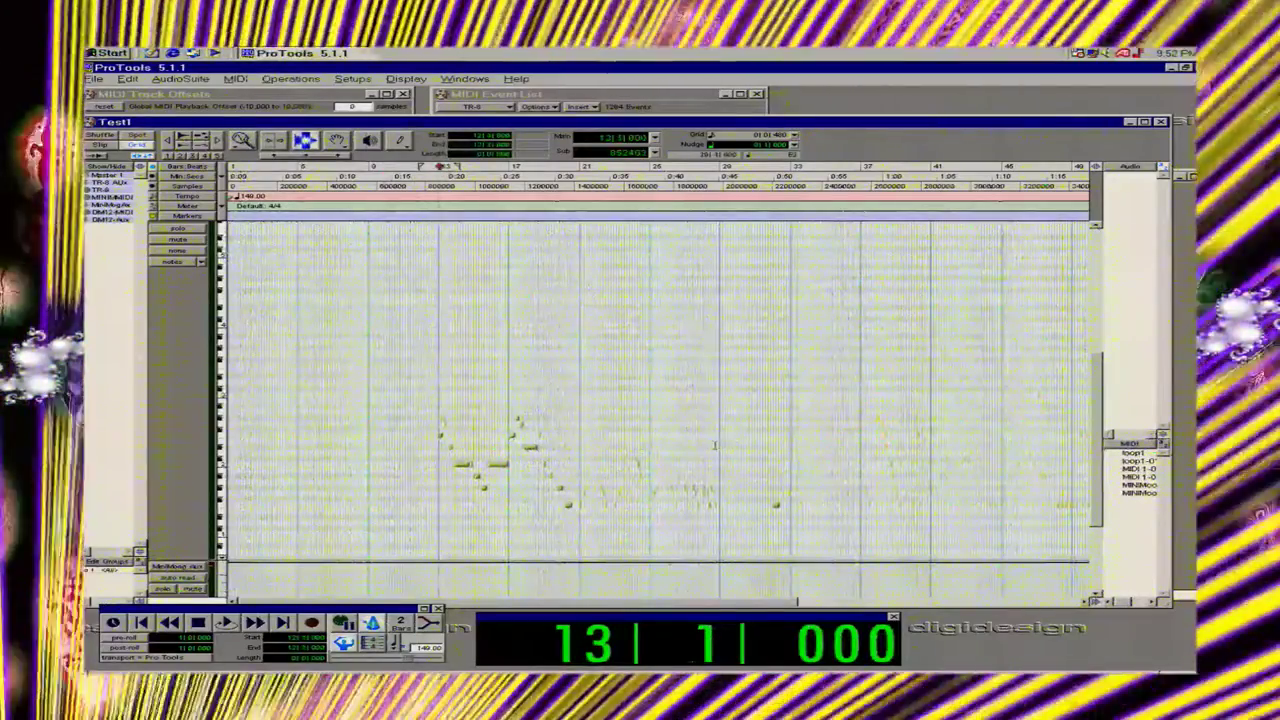
{"action": "left_click", "coordinate": [715, 446], "text": "shift"}
{"action": "key", "text": "ctrl+a"}
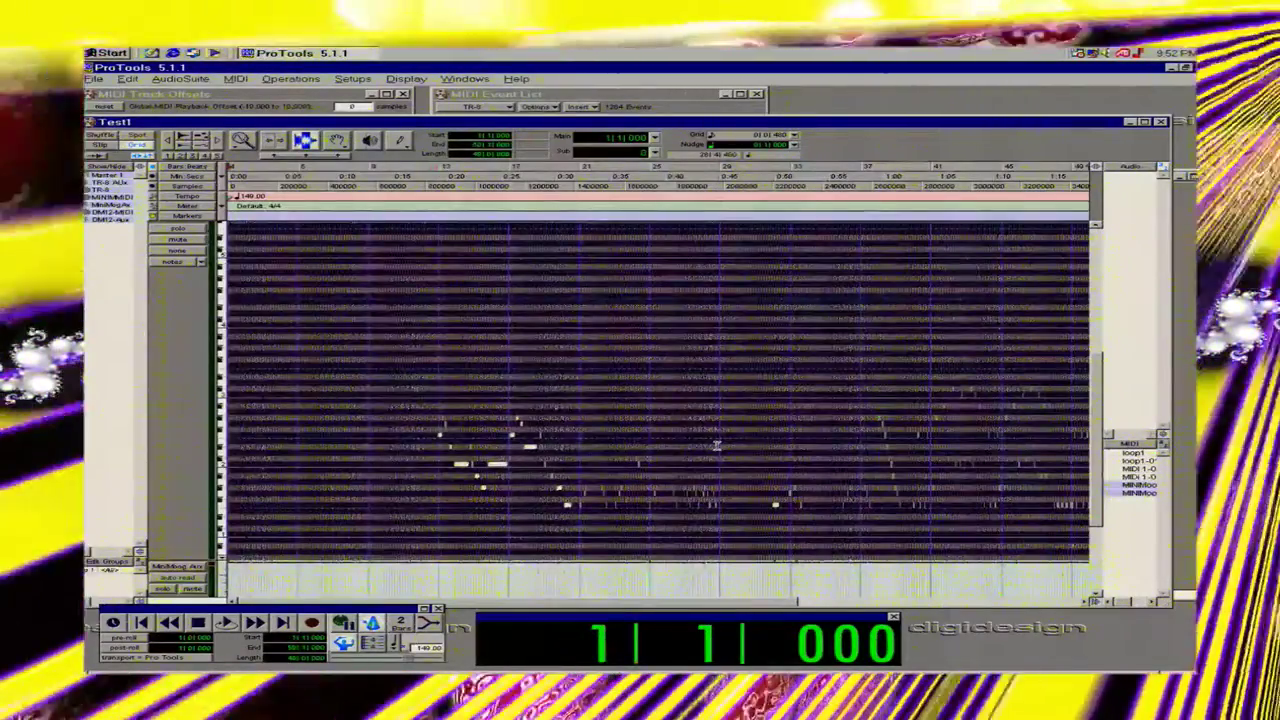
{"action": "left_click", "coordinate": [684, 460]}
{"action": "left_click_drag", "start_coordinate": [722, 470], "coordinate": [438, 465]}
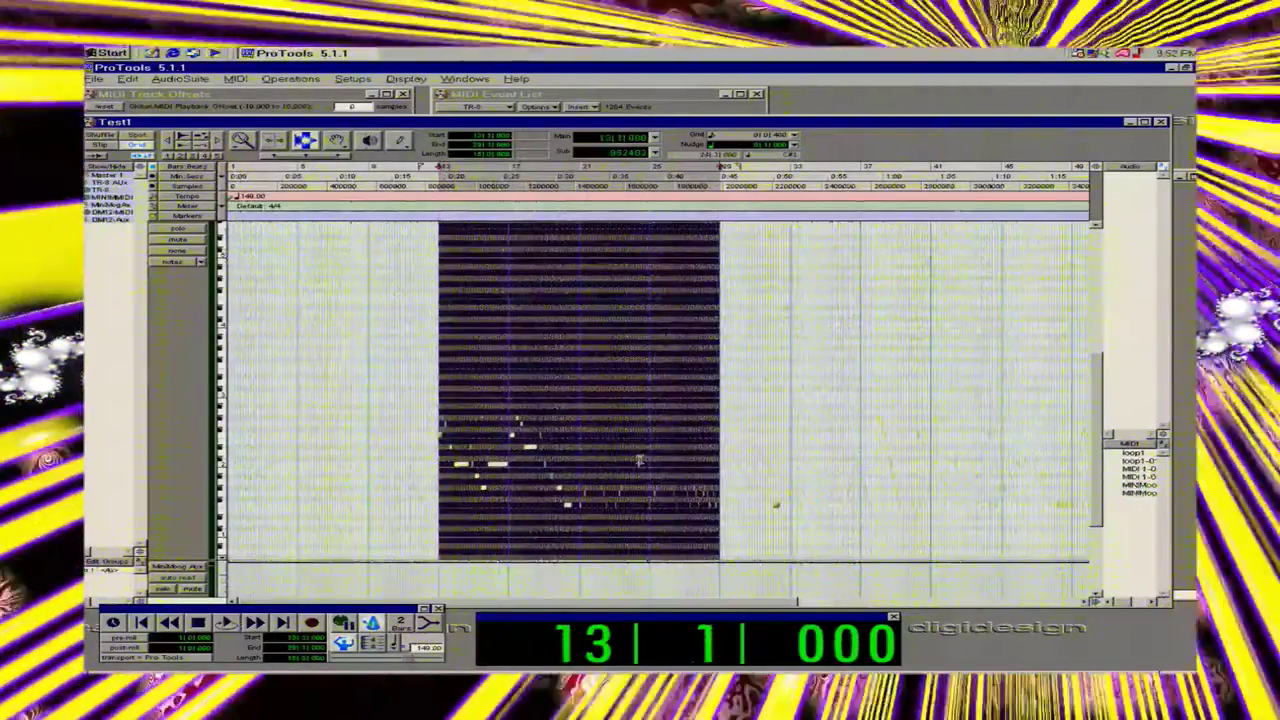
Capture the selected 16 bars as a new region named MiniMoog1, and clear the selection.
{"action": "key", "text": "ctrl+r"}
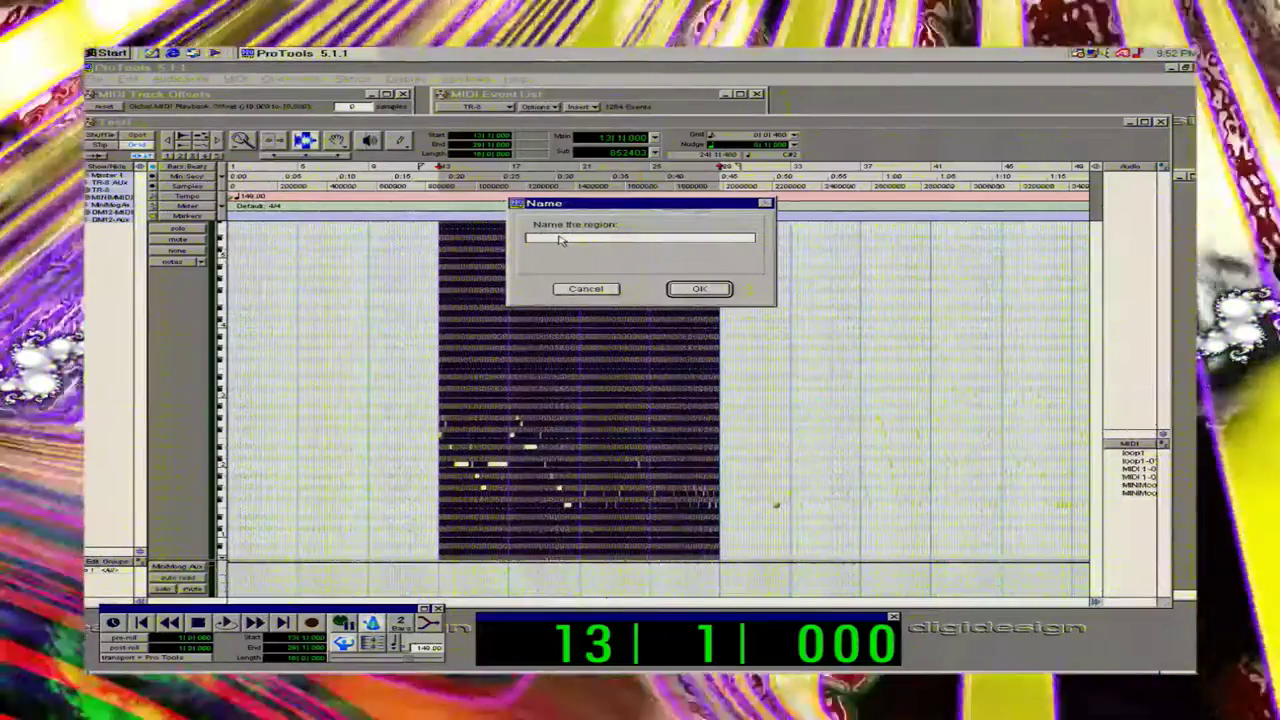
{"action": "type", "text": "MiniMoog1"}
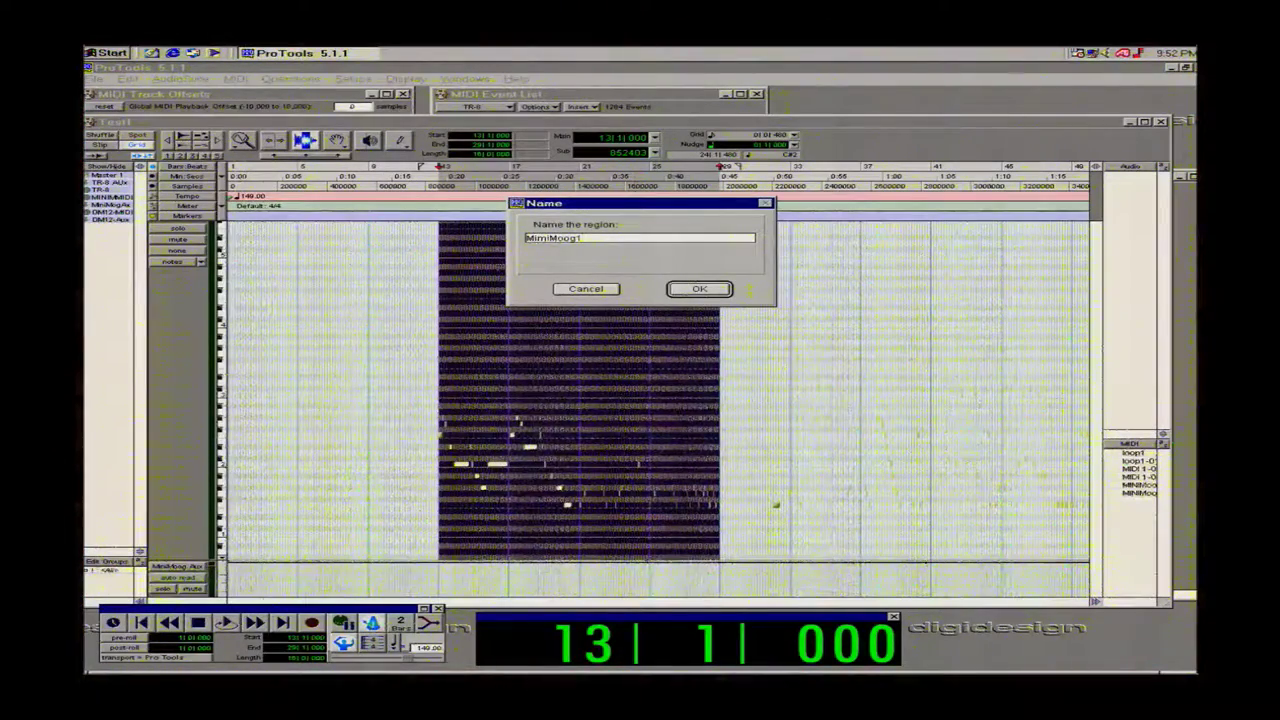
{"action": "left_click", "coordinate": [700, 289]}
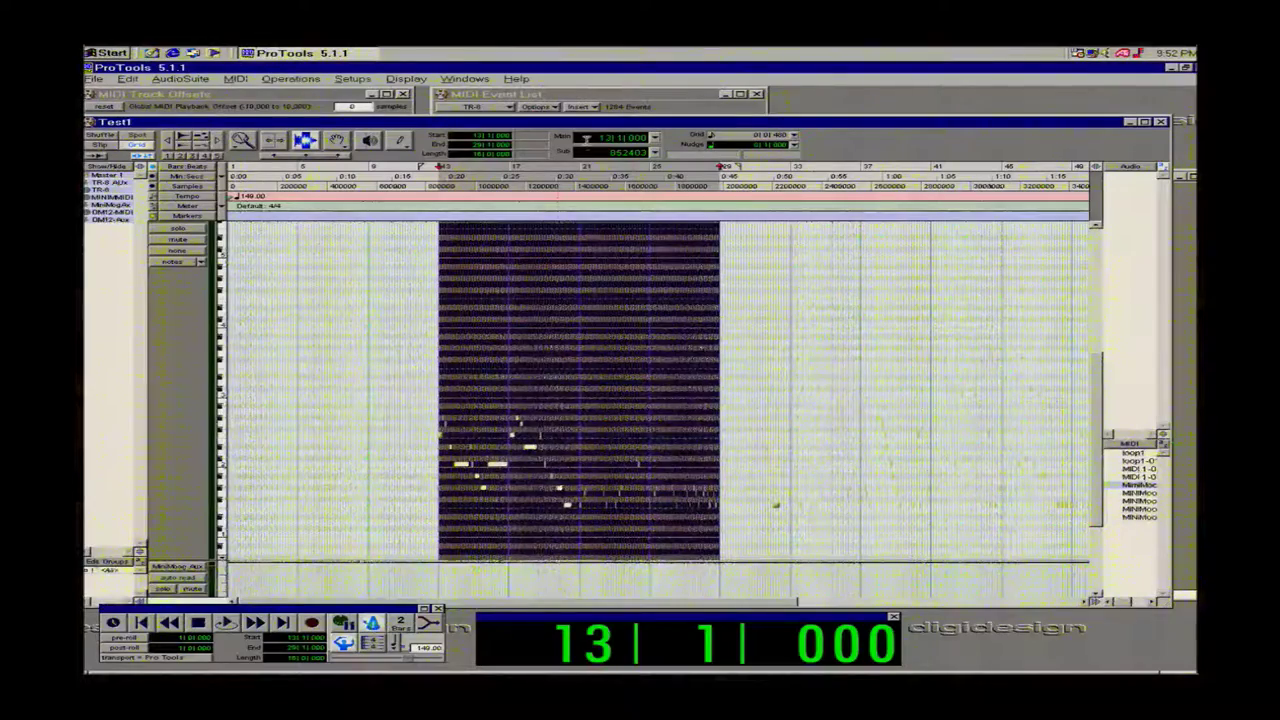
{"action": "left_click", "coordinate": [641, 458]}
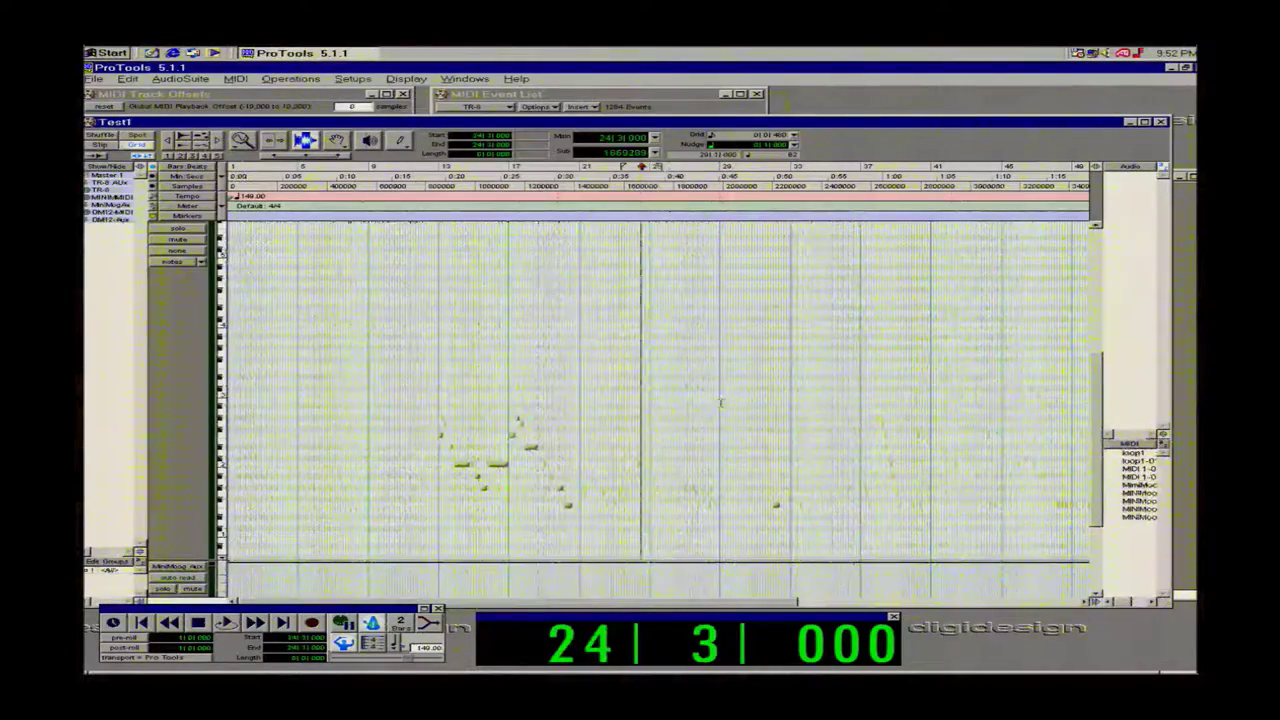
Show the MINIMoog track as regions and move the captured 16-bar region to start at 1|1|000.
{"action": "left_click", "coordinate": [172, 261]}
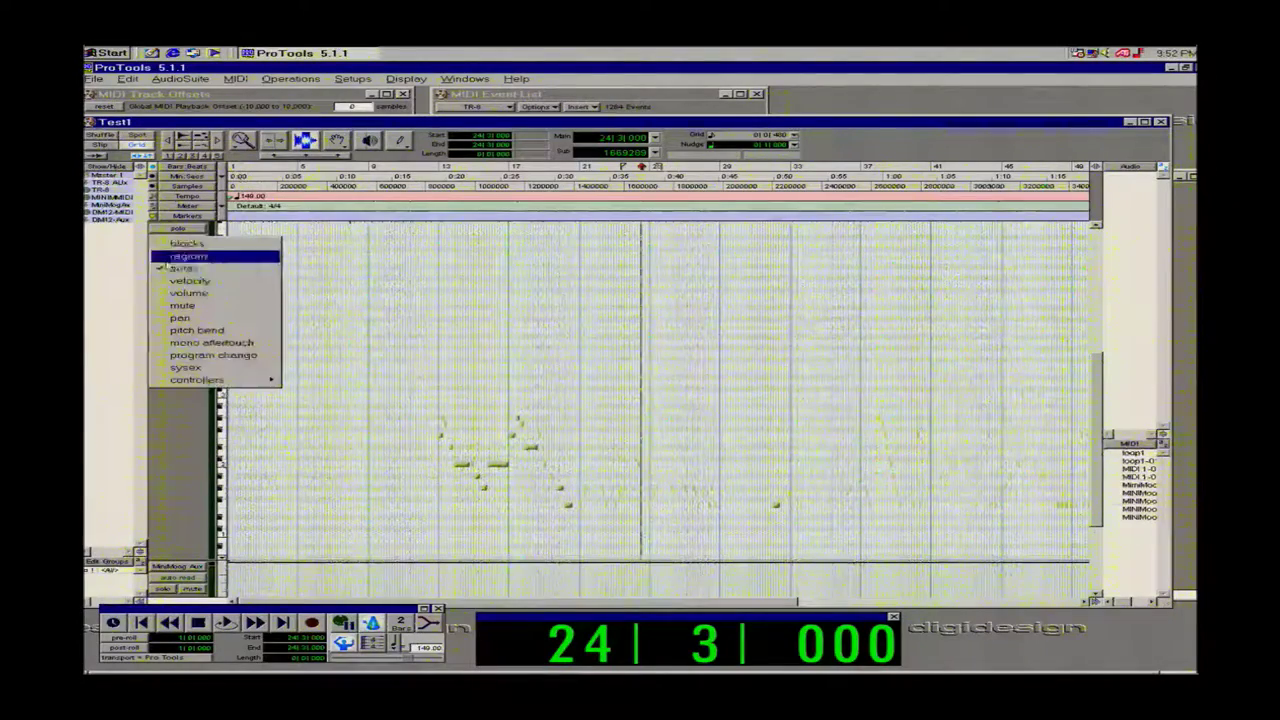
{"action": "left_click", "coordinate": [249, 262]}
{"action": "left_click", "coordinate": [532, 416]}
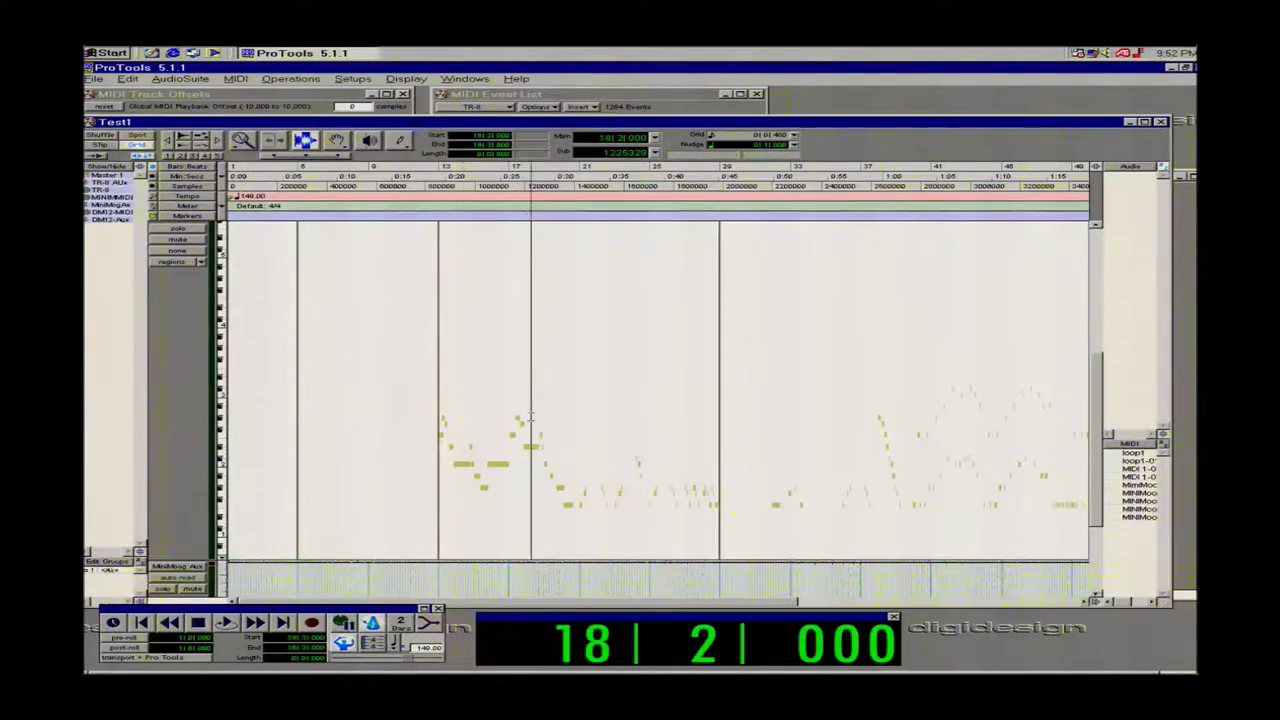
{"action": "double_click", "coordinate": [567, 413]}
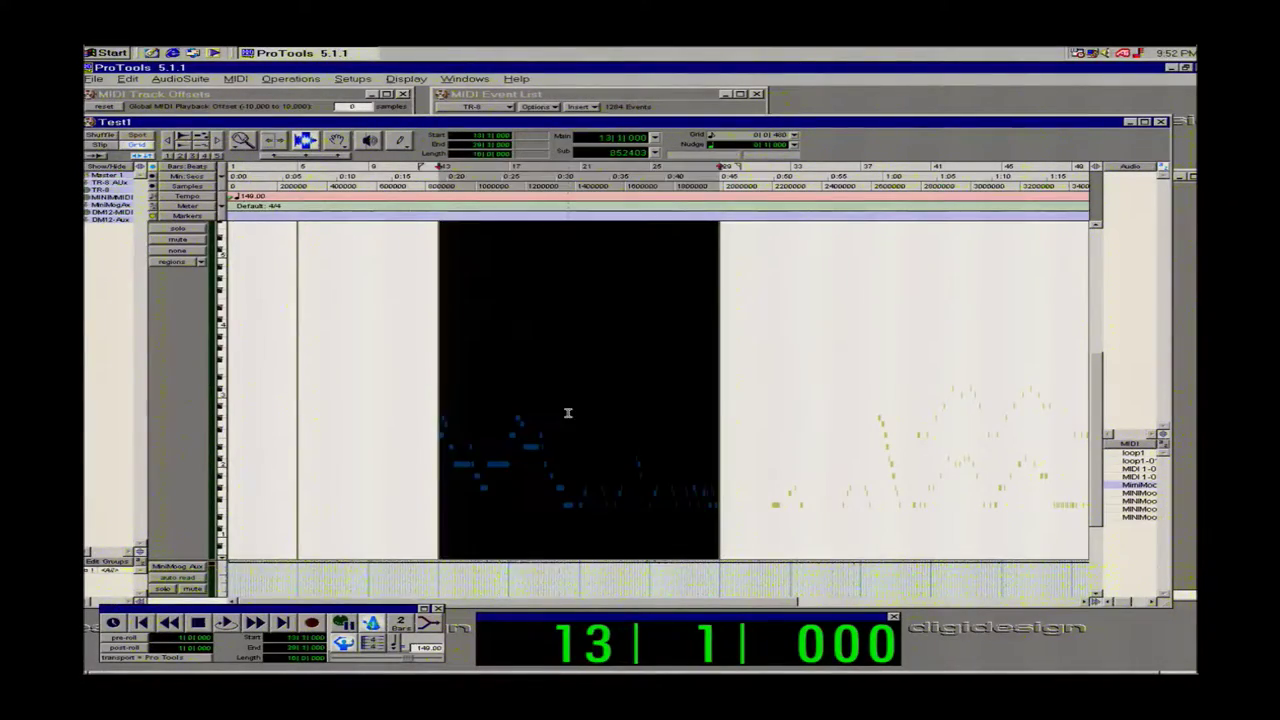
{"action": "left_click", "coordinate": [337, 141]}
{"action": "left_click_drag", "start_coordinate": [601, 362], "coordinate": [304, 364]}
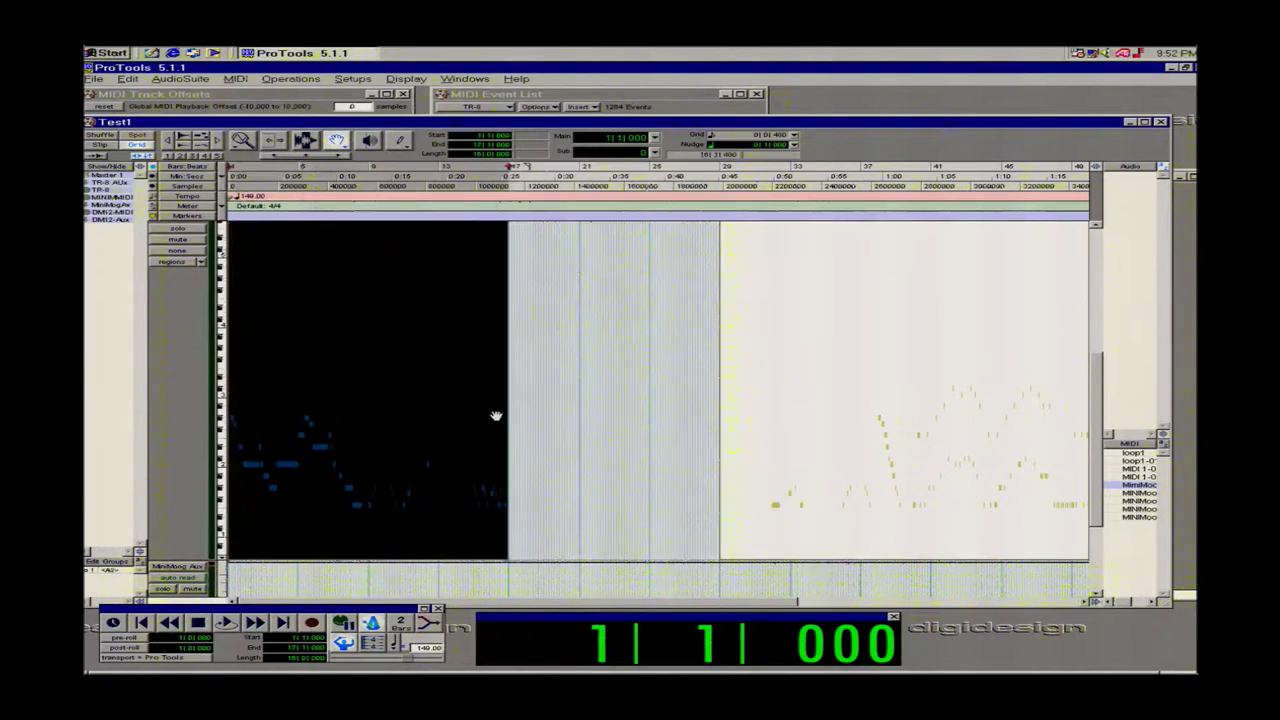
Select the moved region at bar 1, play the session from there and listen through the part.
{"action": "left_click", "coordinate": [556, 426]}
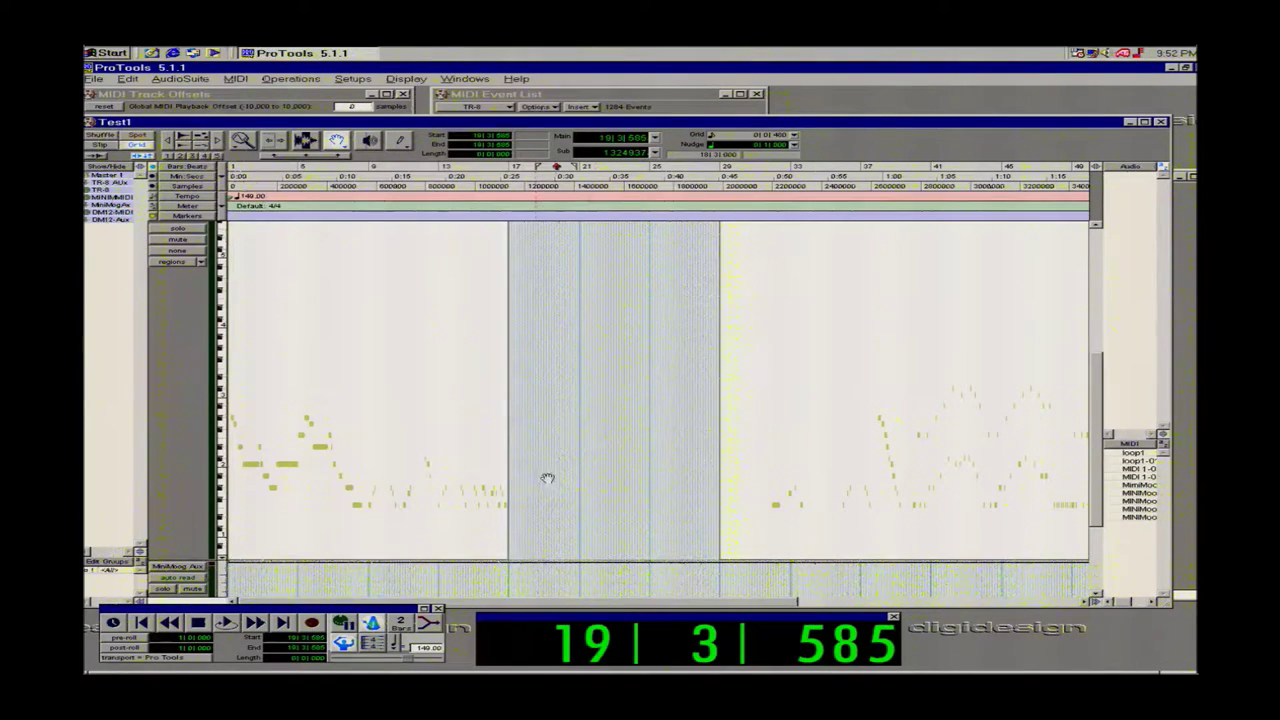
{"action": "left_click", "coordinate": [298, 347]}
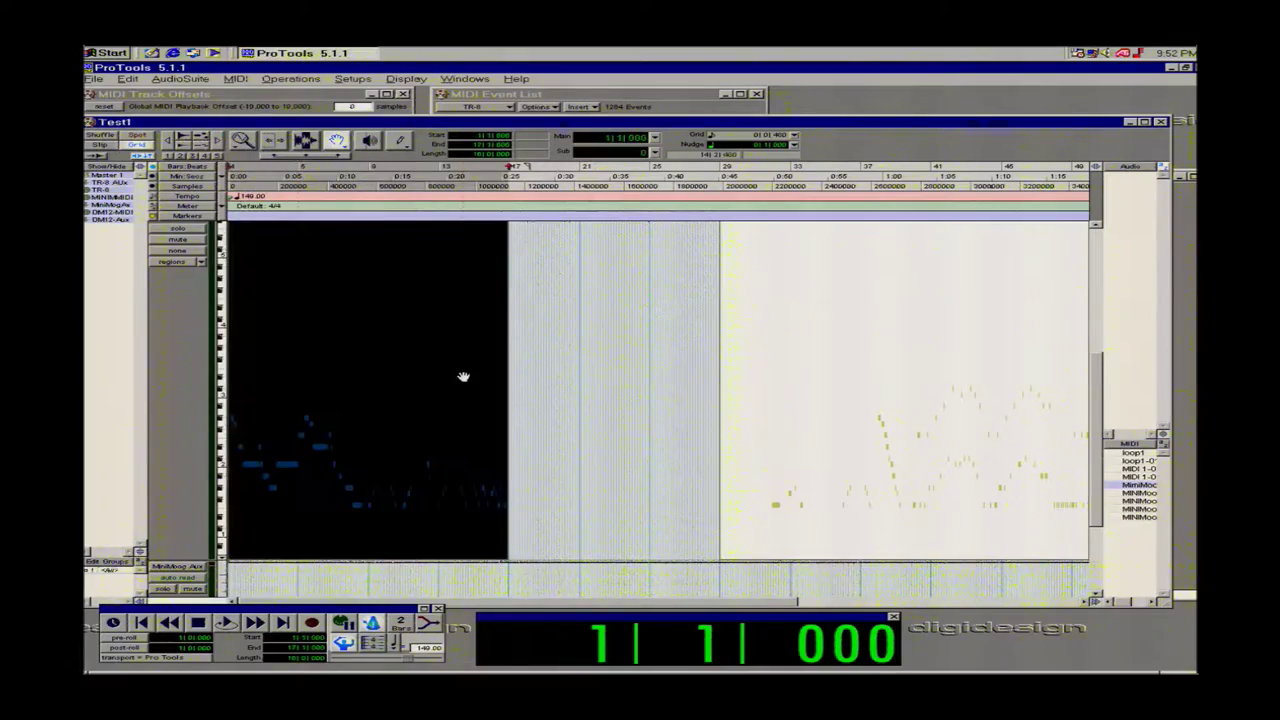
{"action": "key", "text": "space"}
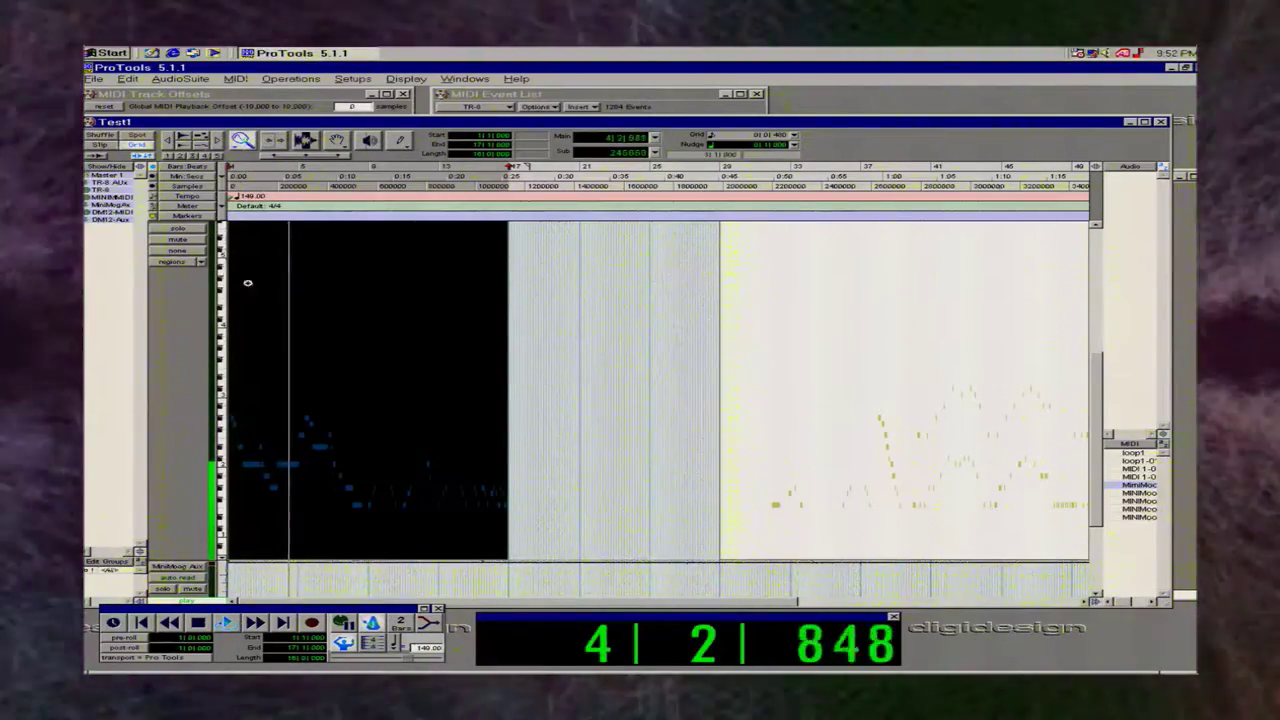
{"action": "key", "text": "space"}
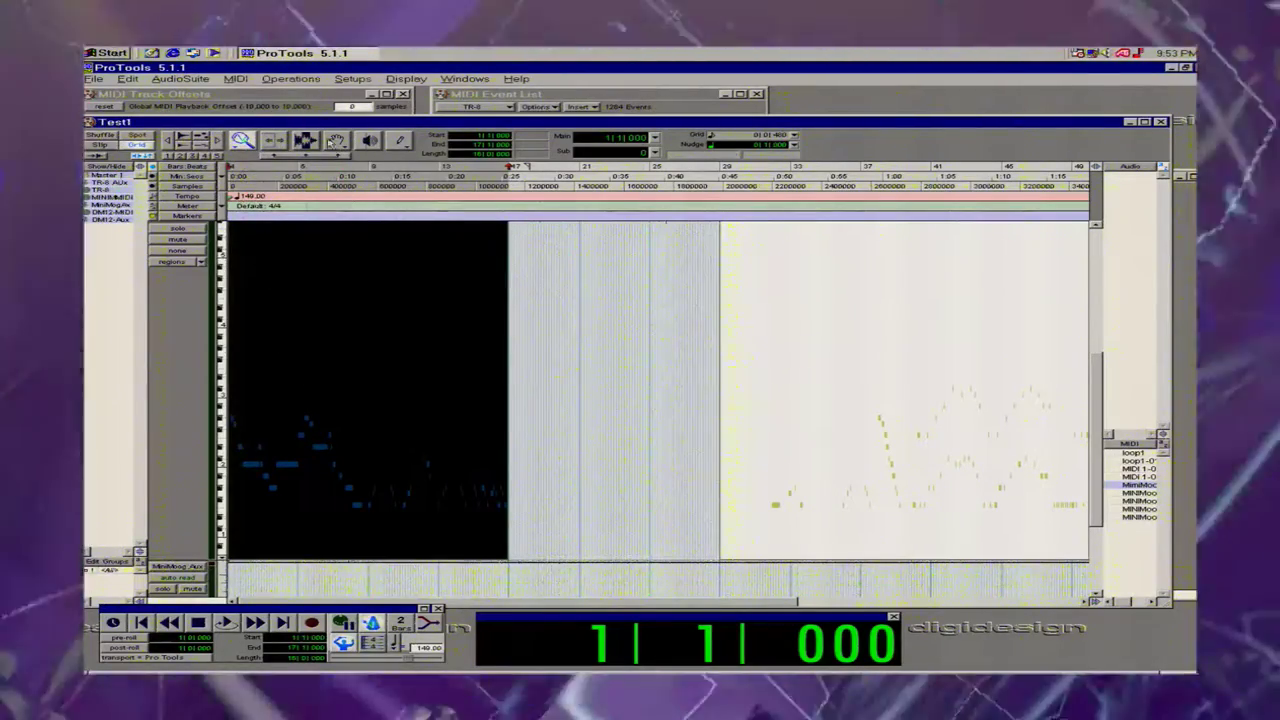
{"action": "left_click", "coordinate": [337, 140]}
{"action": "double_click", "coordinate": [343, 328]}
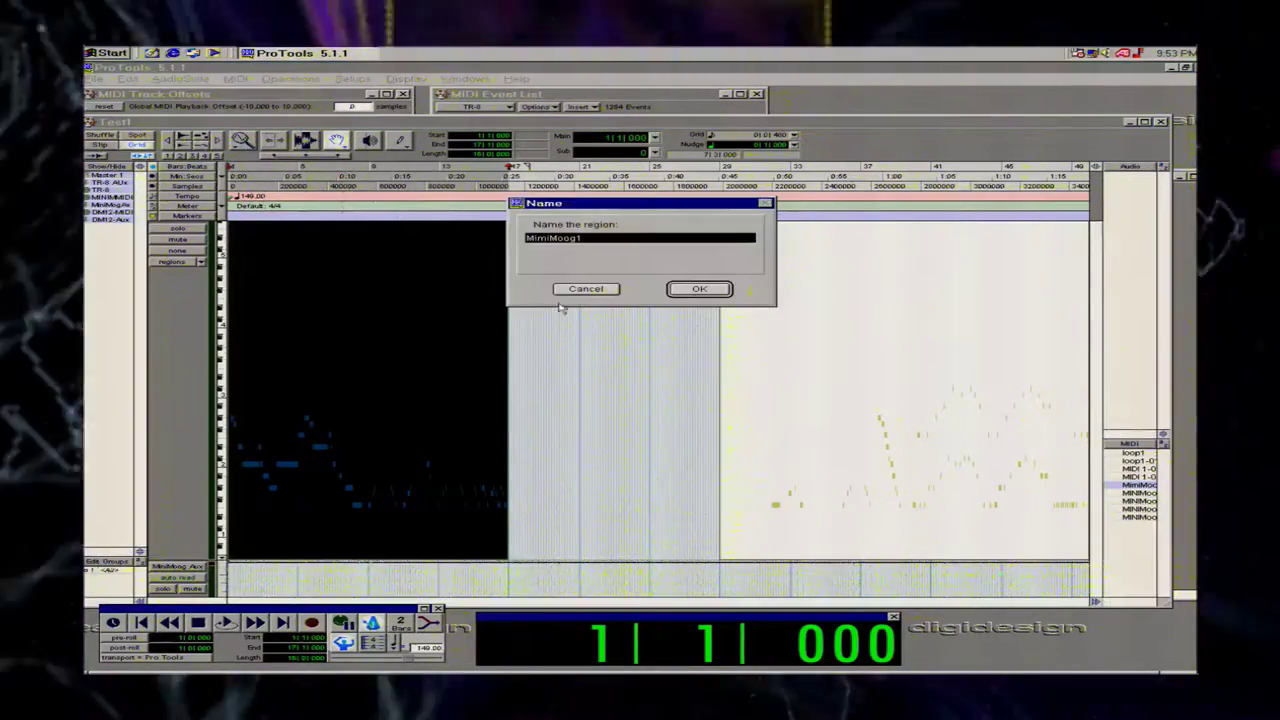
{"action": "left_click", "coordinate": [588, 290]}
{"action": "left_click", "coordinate": [518, 386]}
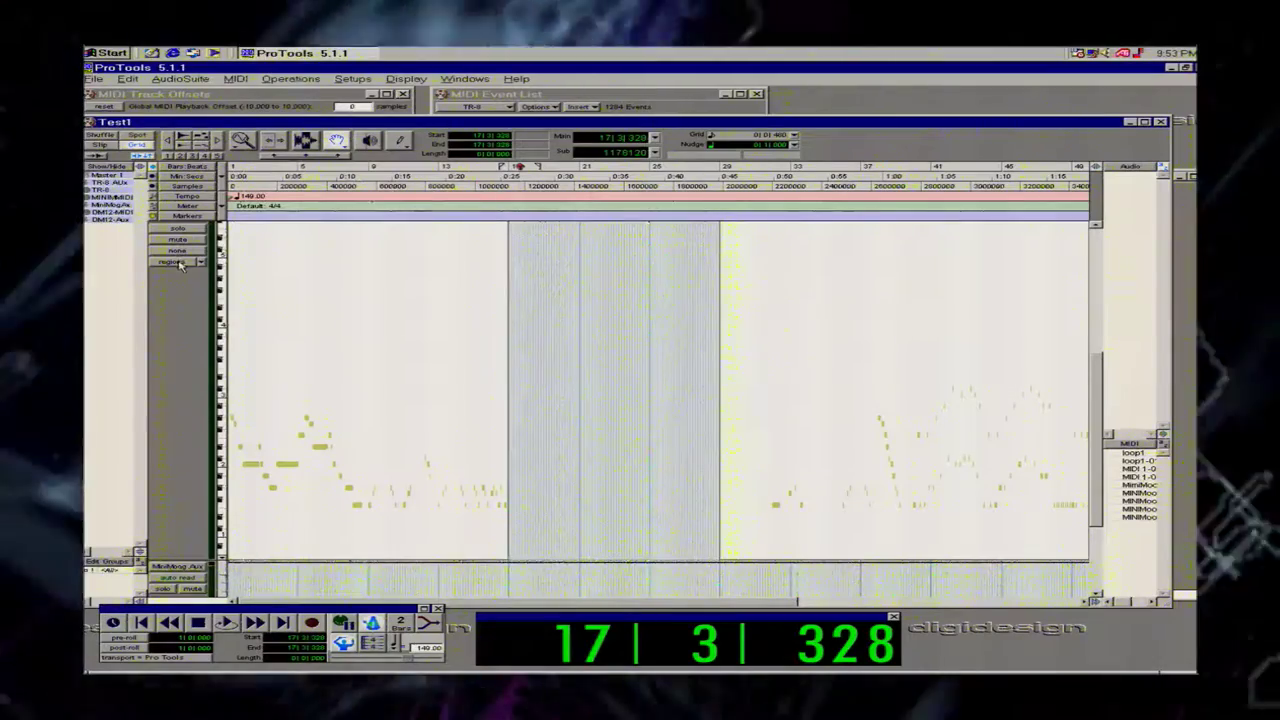
Return the MINIMoog track to notes view and examine its opening notes in bar 1 at close range.
{"action": "left_click", "coordinate": [181, 263]}
{"action": "left_click", "coordinate": [185, 279]}
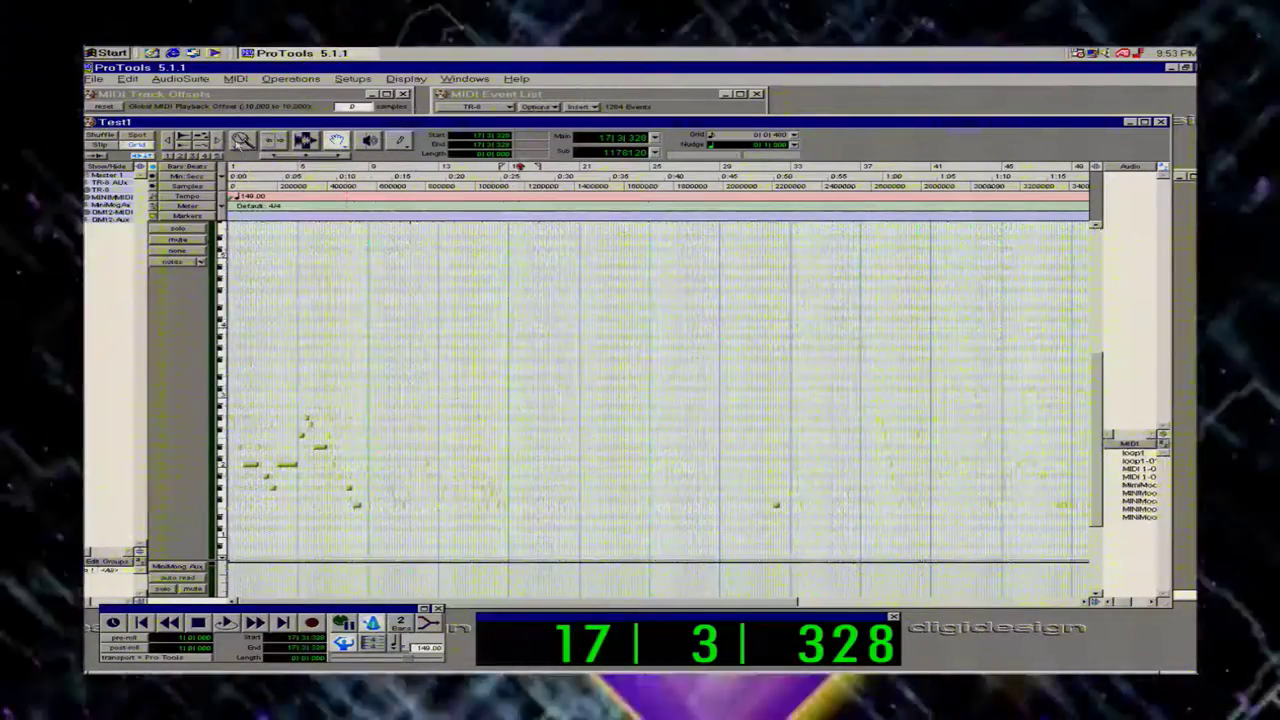
{"action": "left_click", "coordinate": [242, 142]}
{"action": "left_click_drag", "start_coordinate": [511, 458], "coordinate": [205, 445]}
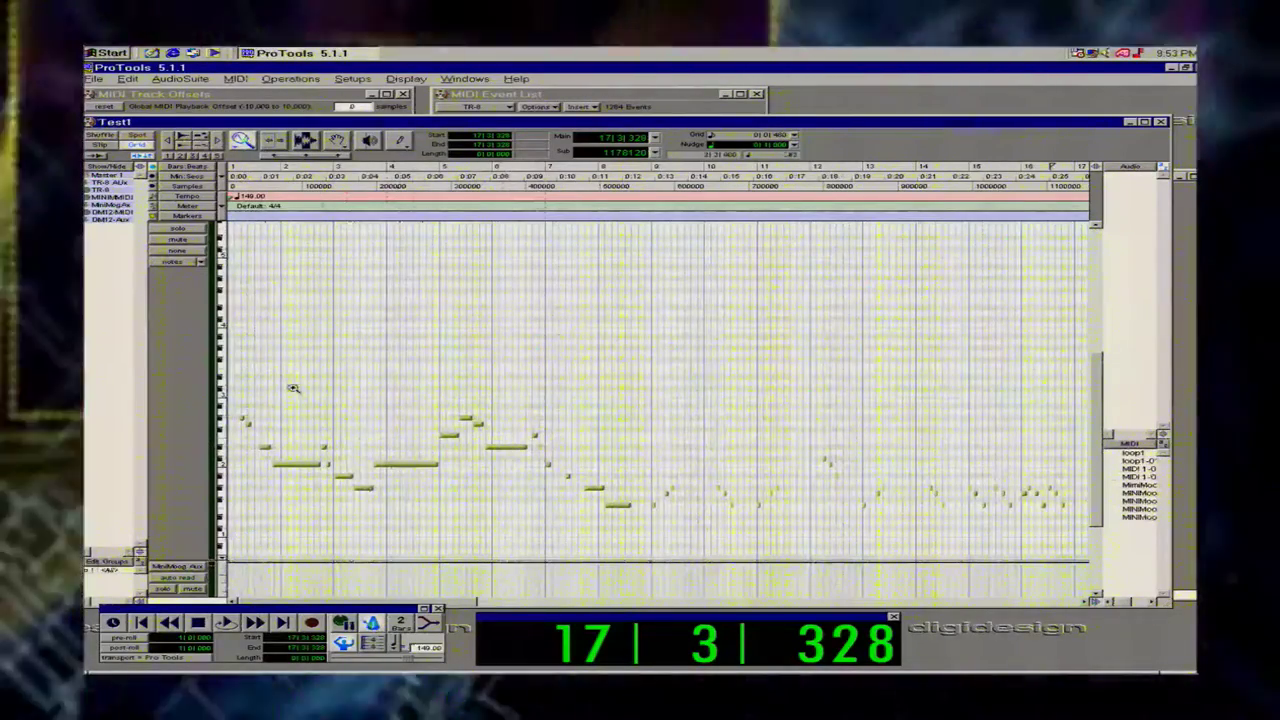
{"action": "left_click_drag", "start_coordinate": [390, 420], "coordinate": [240, 424]}
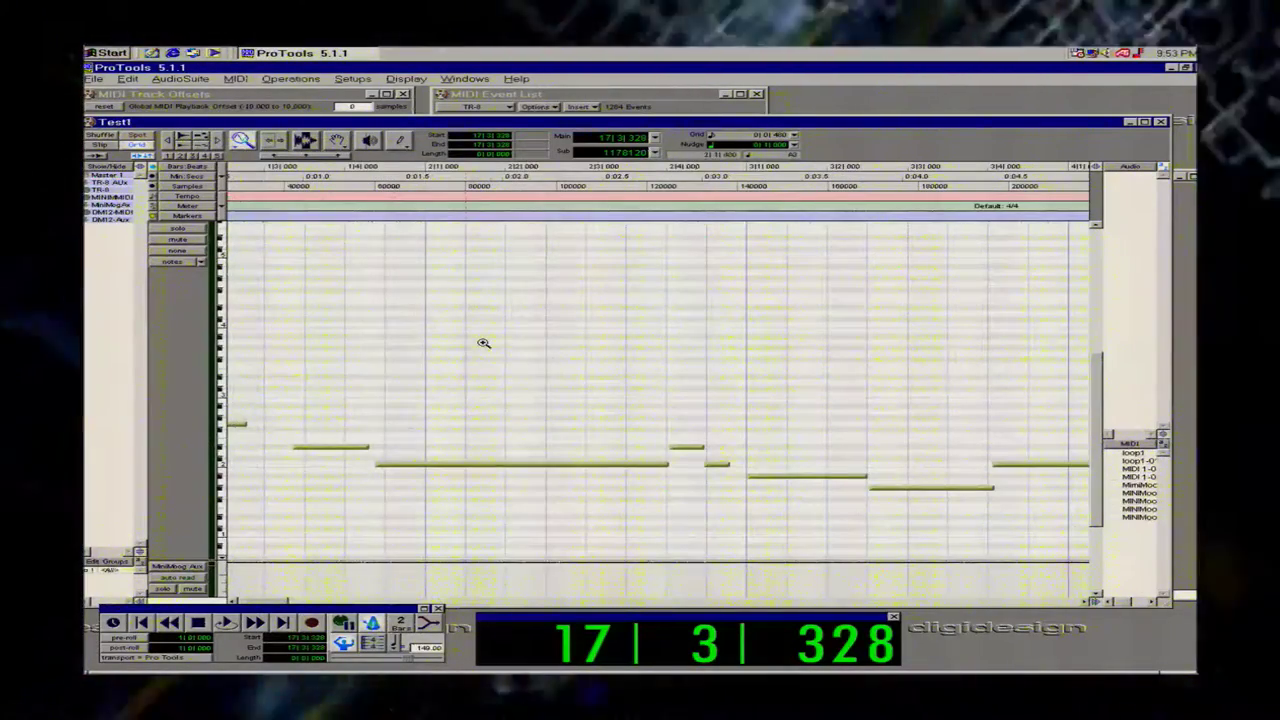
{"action": "double_click", "coordinate": [243, 140]}
{"action": "left_click_drag", "start_coordinate": [247, 373], "coordinate": [229, 377]}
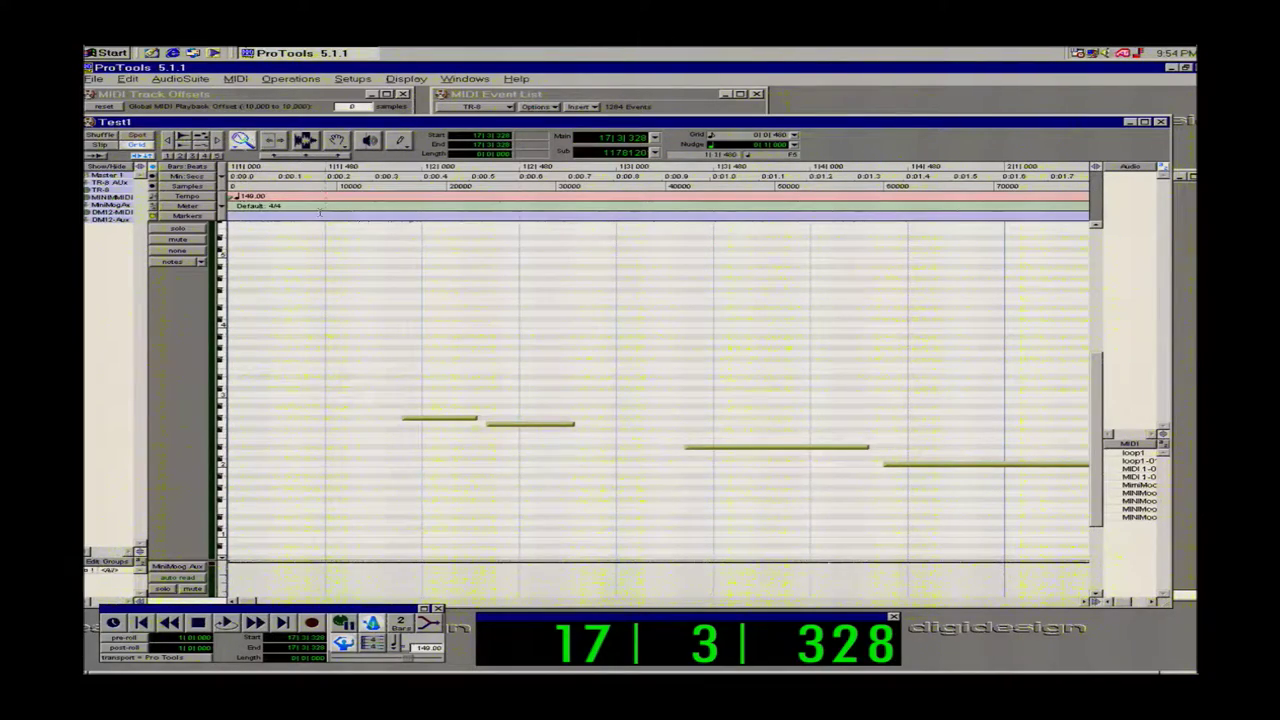
Draw a 0|0|480 long note at 1|1|000 with the Pencil, at the same pitch as the third existing note.
{"action": "left_click", "coordinate": [200, 141]}
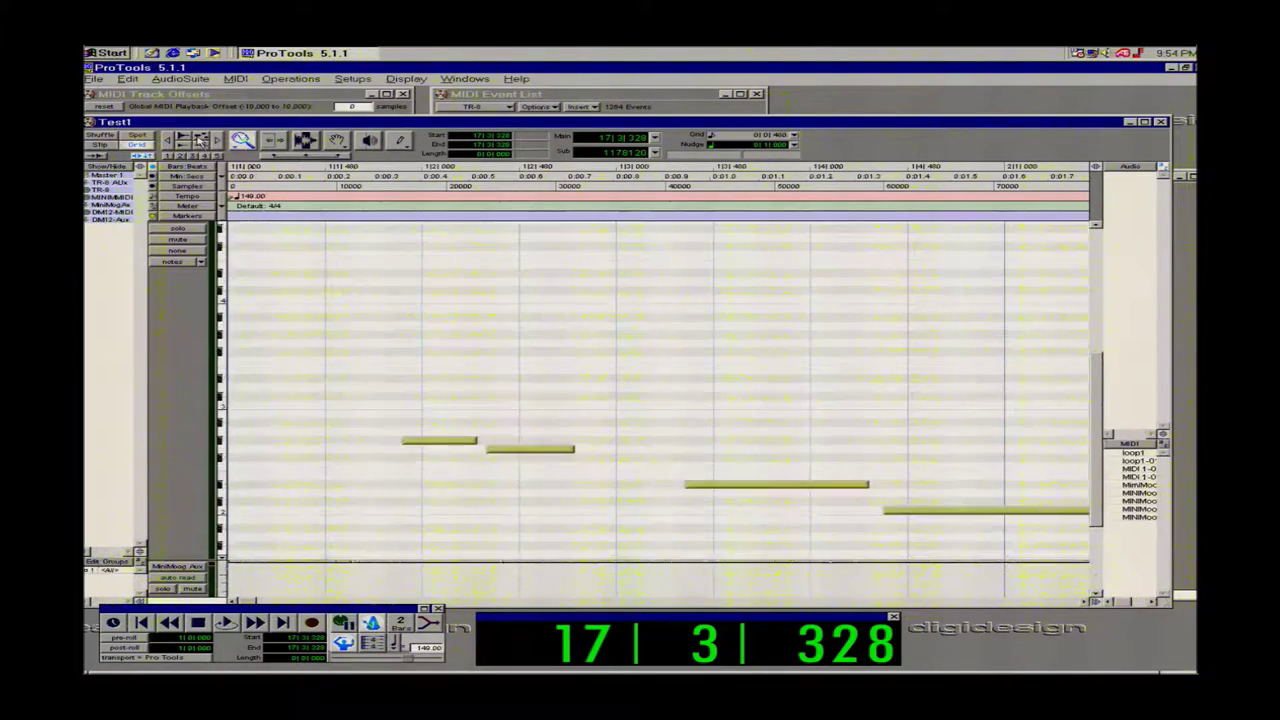
{"action": "left_click", "coordinate": [200, 141]}
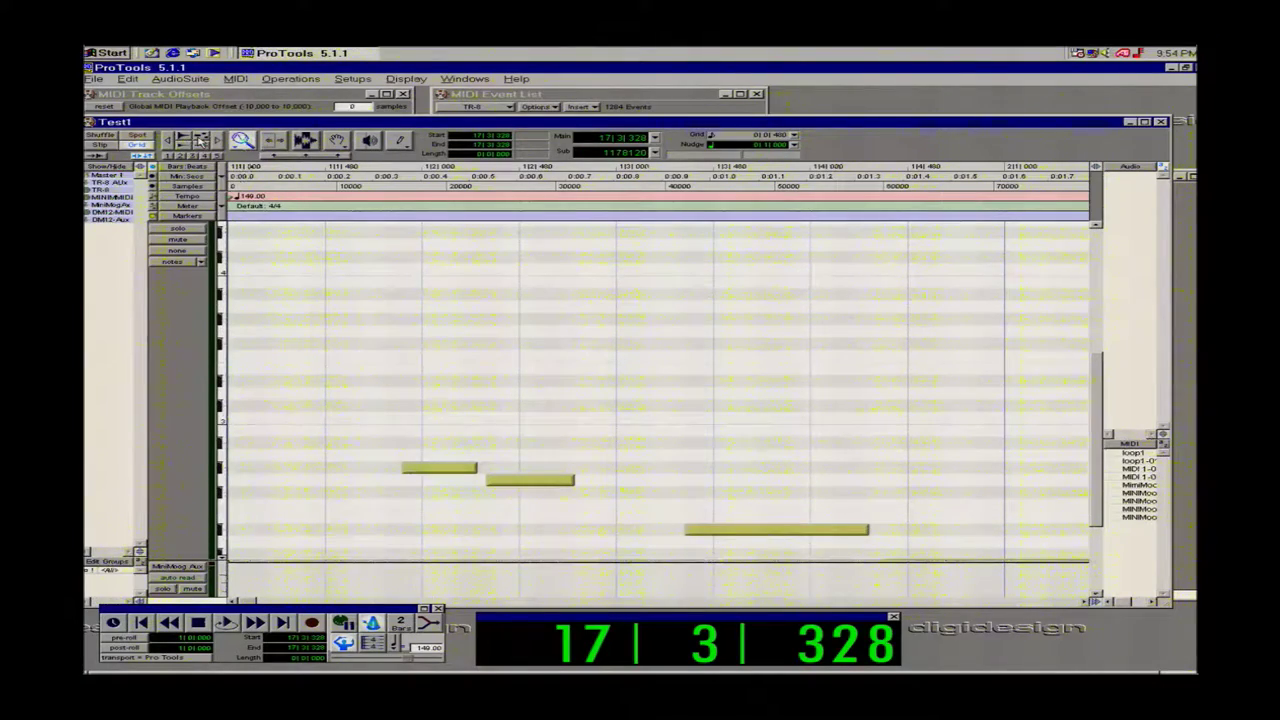
{"action": "left_click", "coordinate": [214, 142]}
{"action": "left_click", "coordinate": [214, 142]}
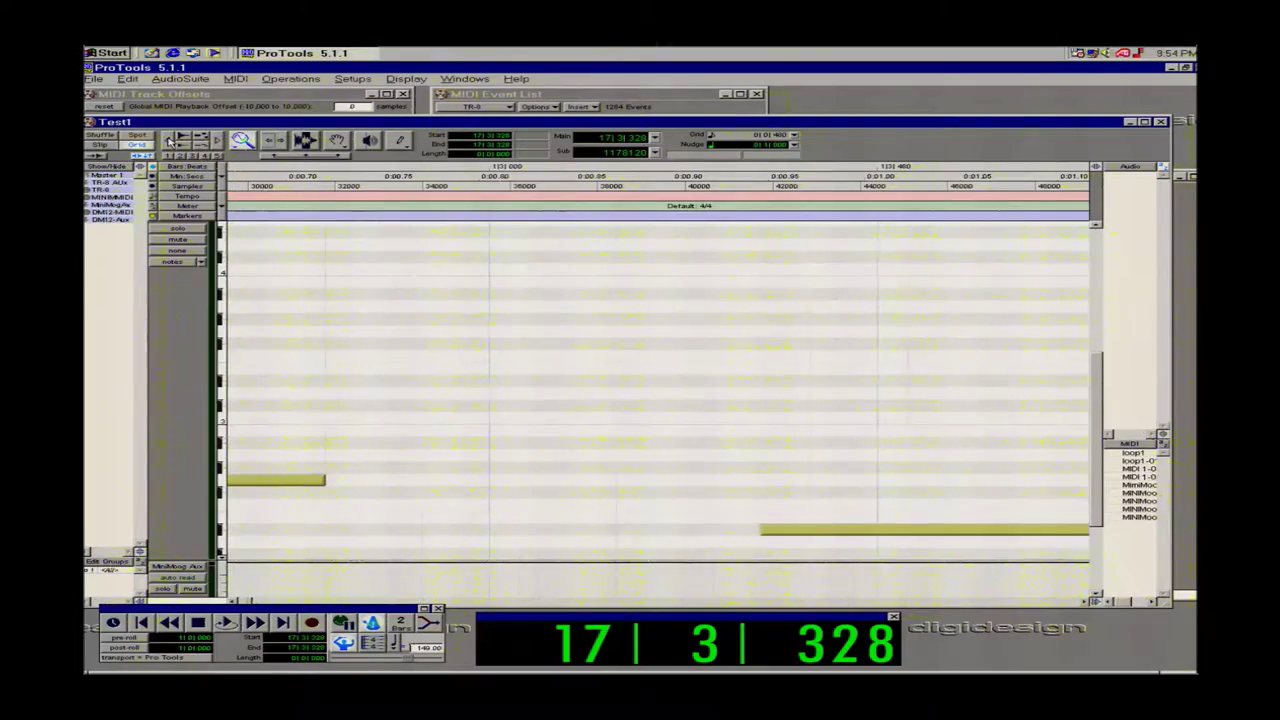
{"action": "left_click", "coordinate": [170, 141]}
{"action": "left_click", "coordinate": [170, 141]}
{"action": "left_click", "coordinate": [170, 141]}
{"action": "left_click", "coordinate": [170, 141]}
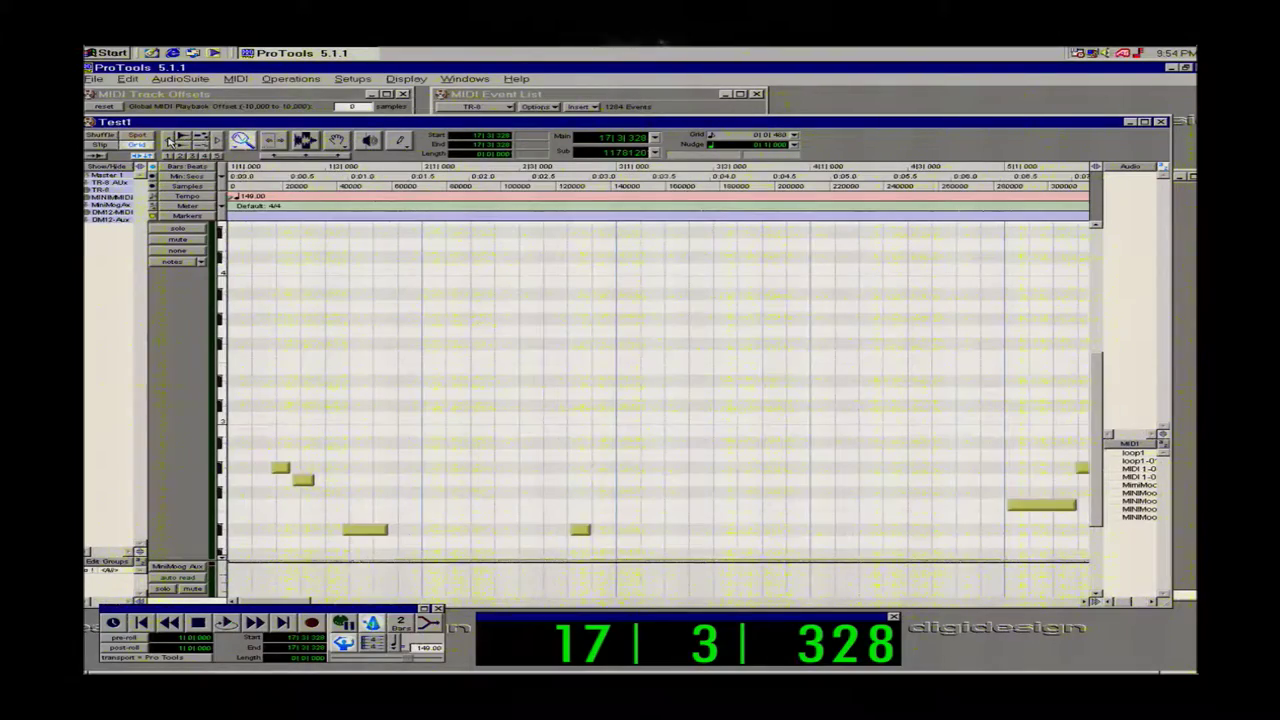
{"action": "left_click", "coordinate": [170, 141]}
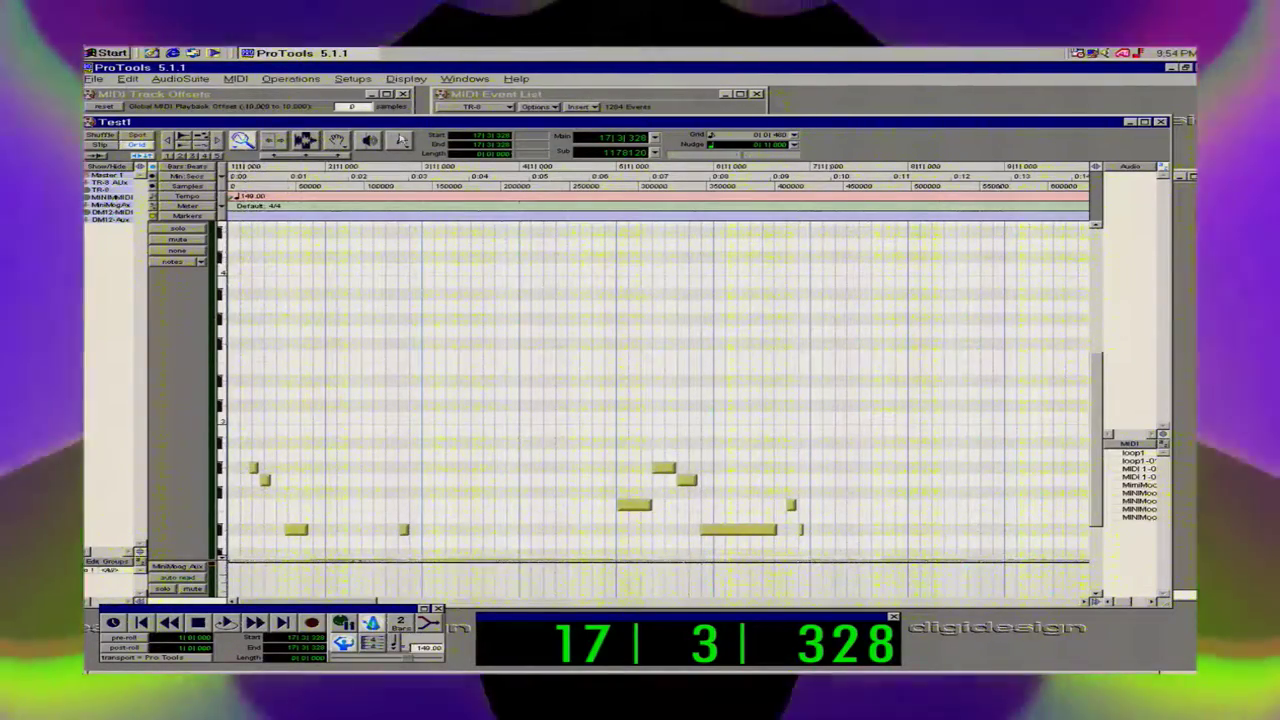
{"action": "left_click", "coordinate": [400, 140]}
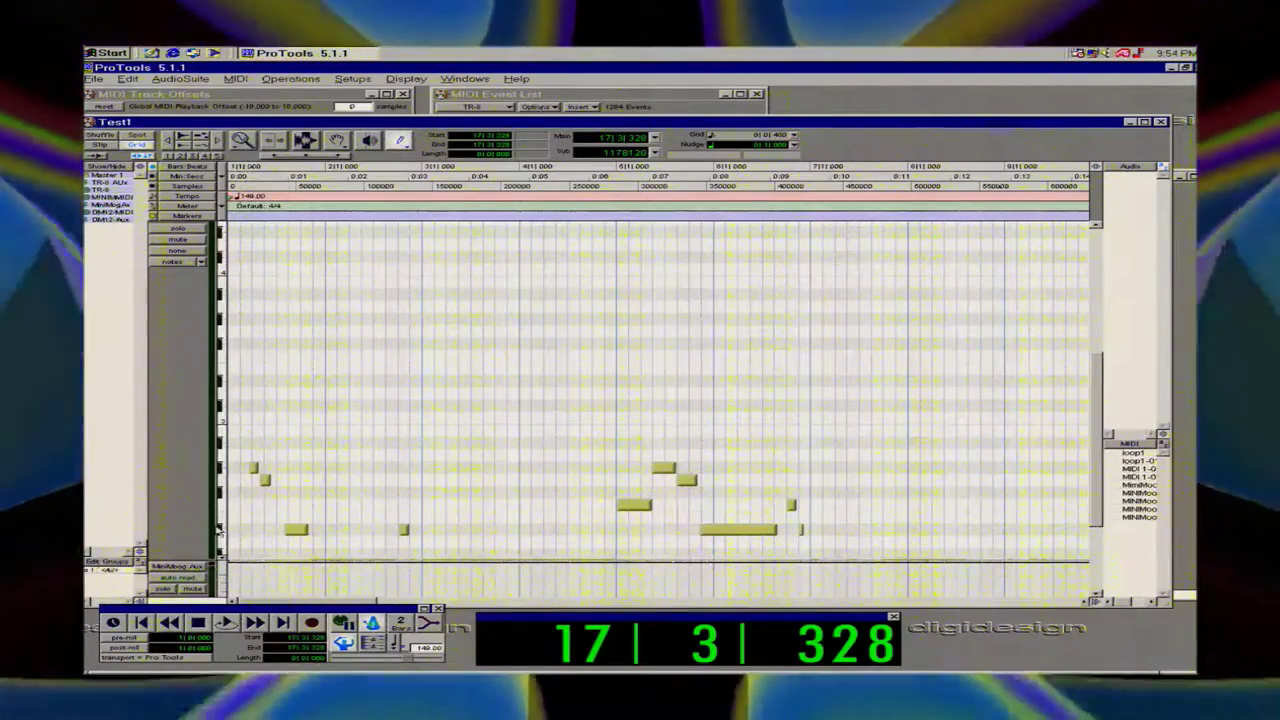
{"action": "left_click", "coordinate": [233, 527]}
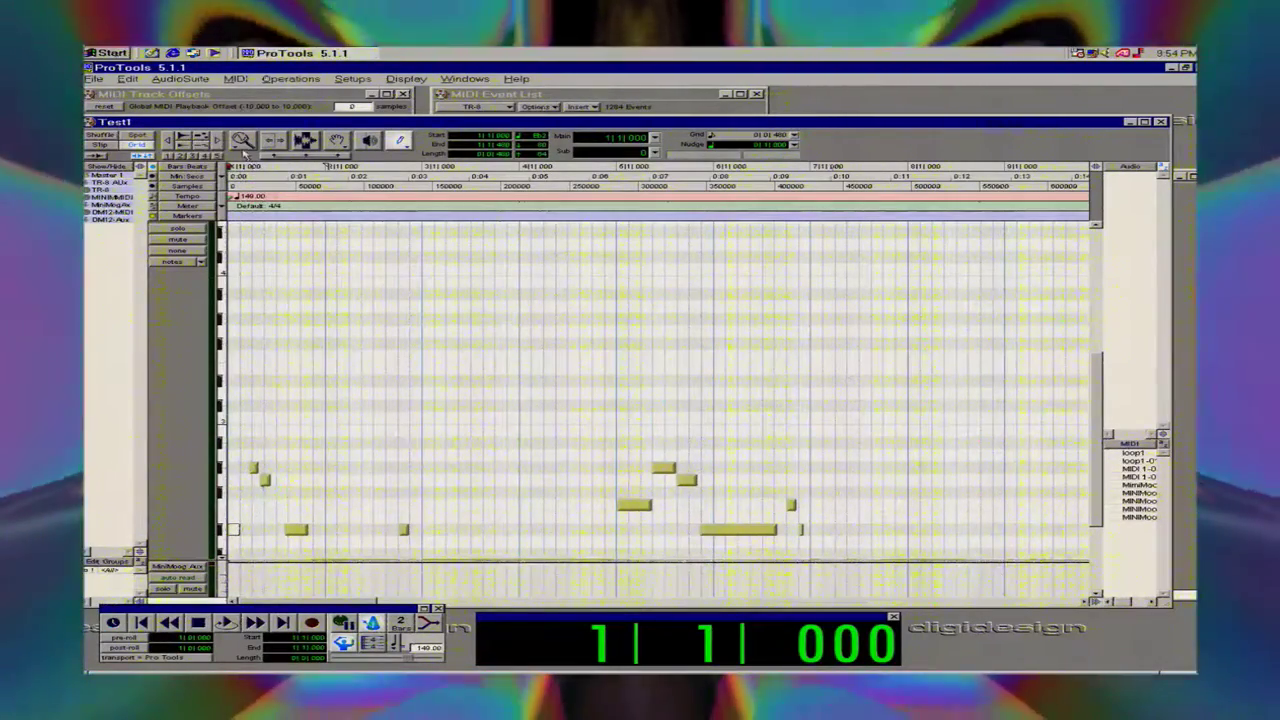
Set the grid to 1/8 note and move the second and third notes of bar 1 to 1|2|000 and 1|2|480.
{"action": "left_click", "coordinate": [243, 144]}
{"action": "left_click_drag", "start_coordinate": [355, 465], "coordinate": [131, 494]}
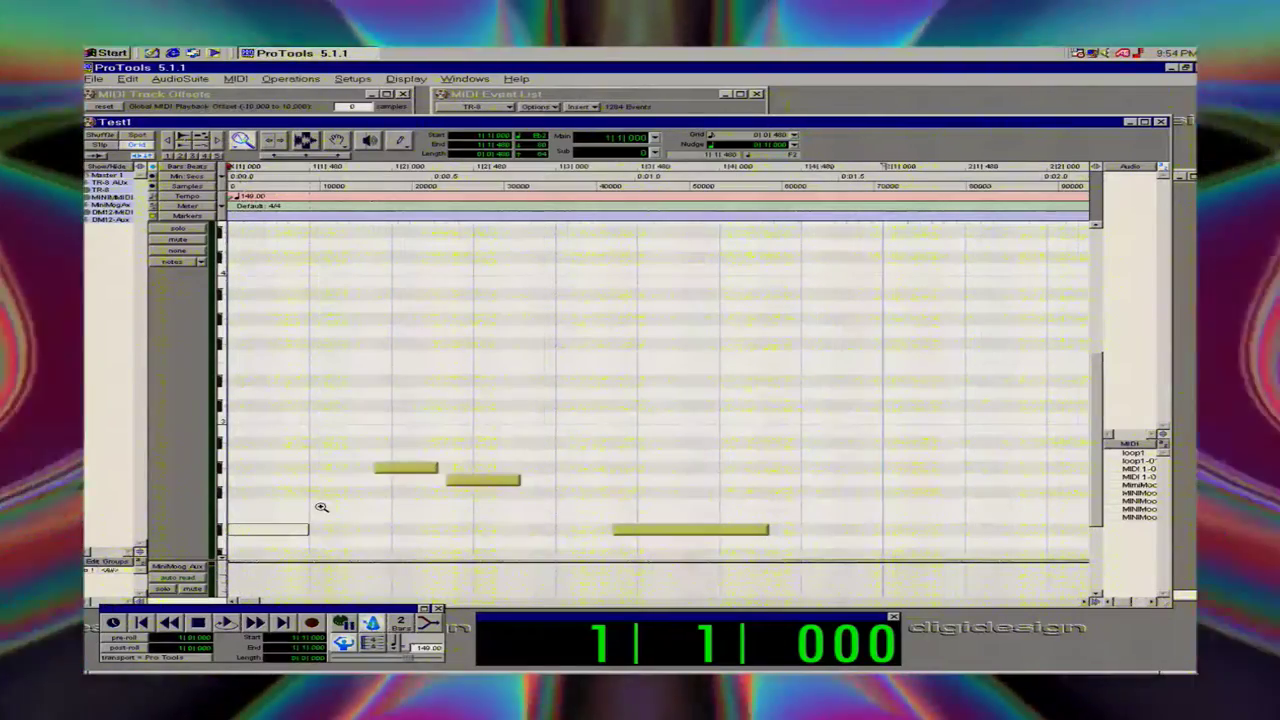
{"action": "left_click", "coordinate": [338, 139]}
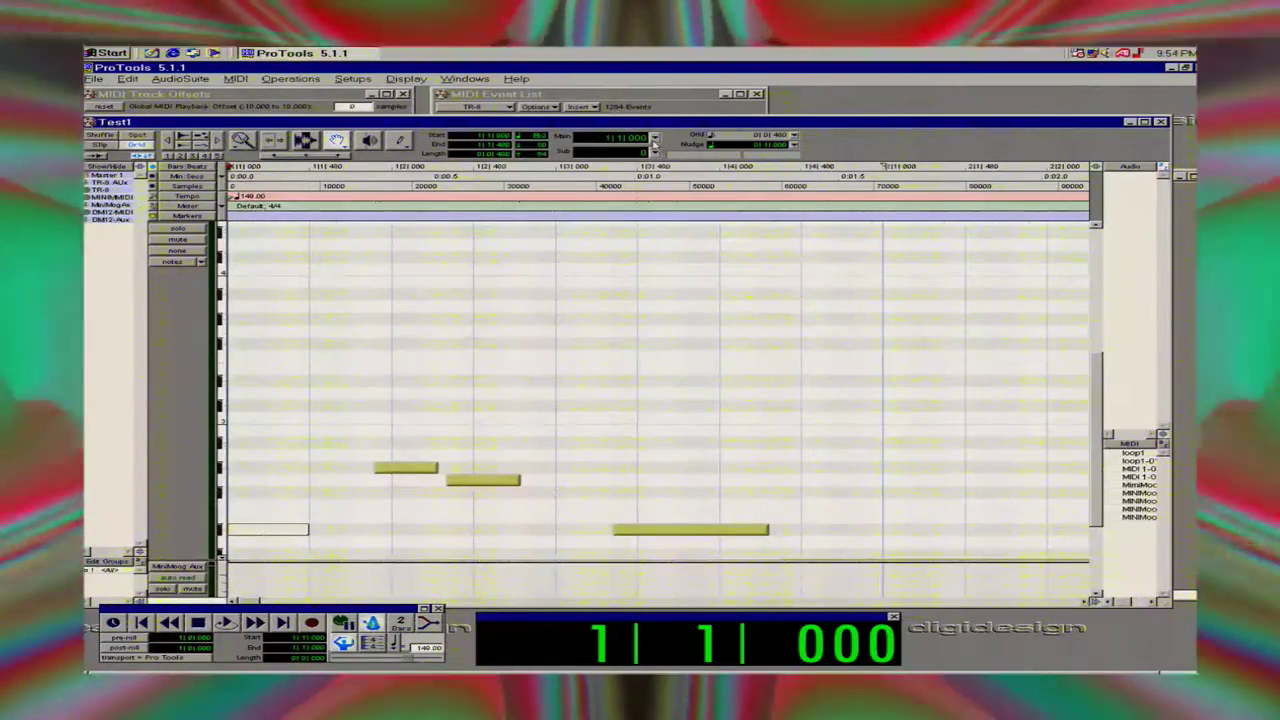
{"action": "left_click", "coordinate": [785, 143]}
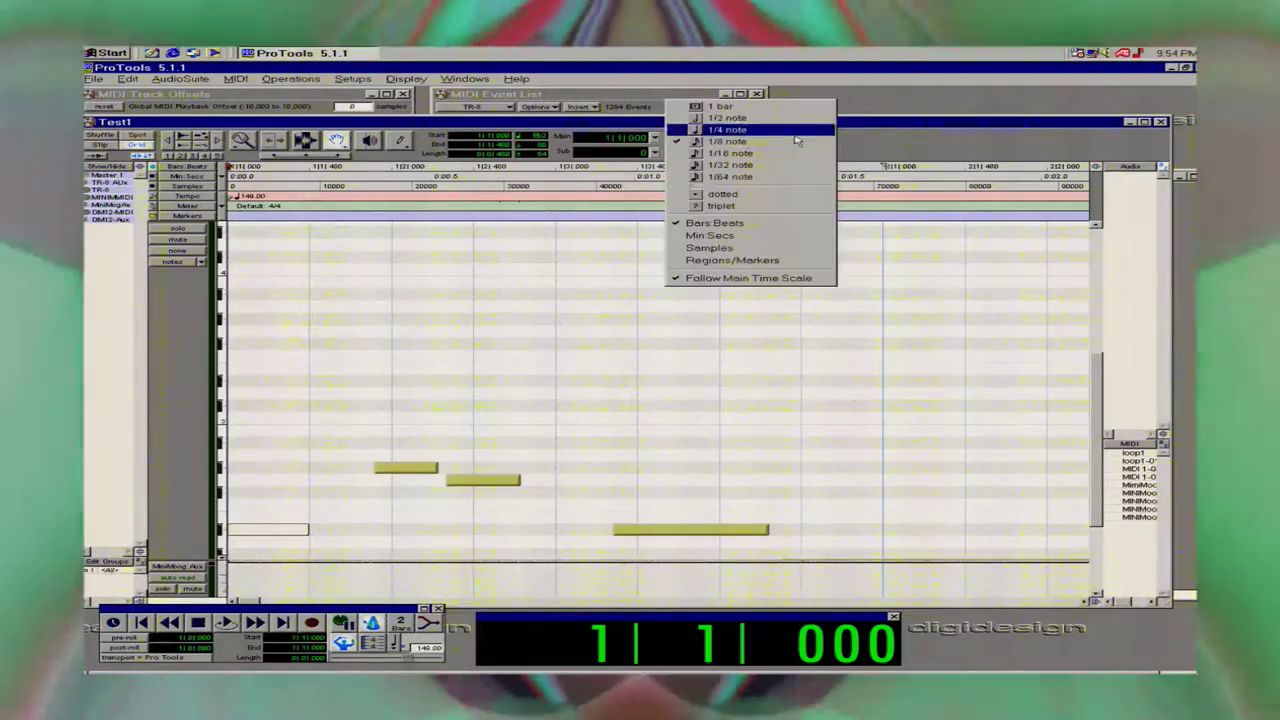
{"action": "left_click", "coordinate": [777, 152]}
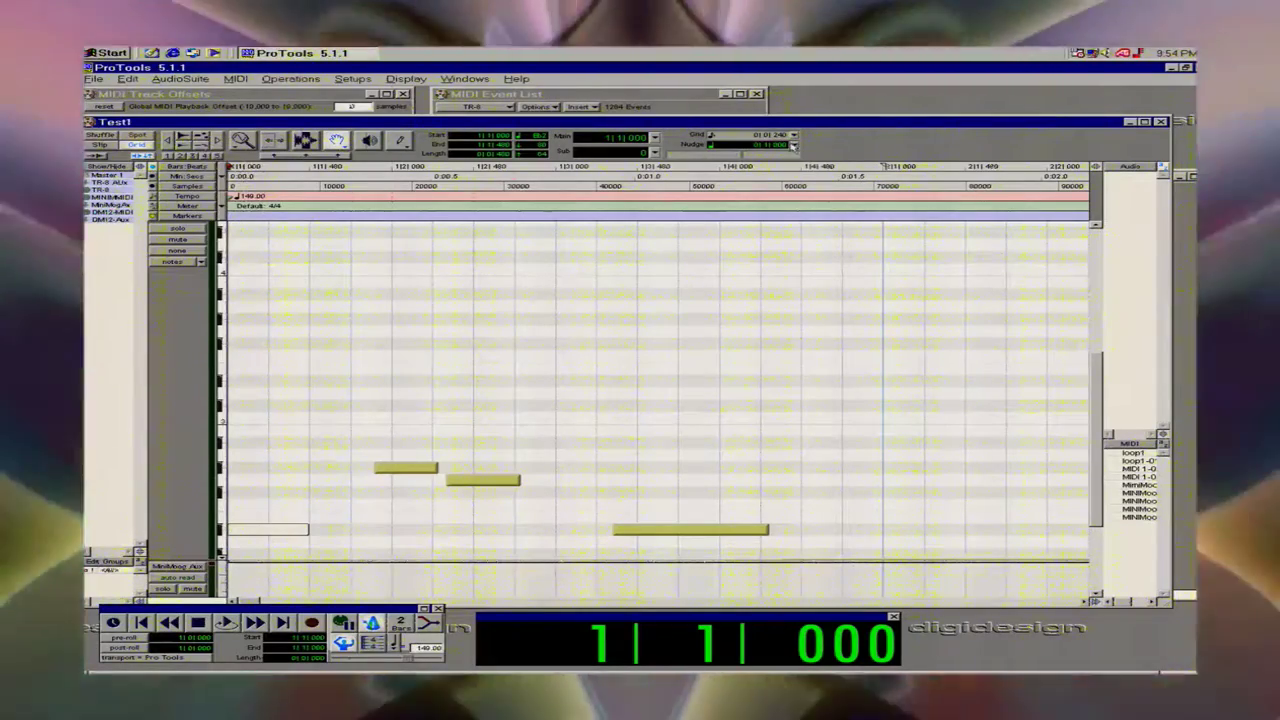
{"action": "left_click", "coordinate": [793, 134]}
{"action": "left_click", "coordinate": [771, 131]}
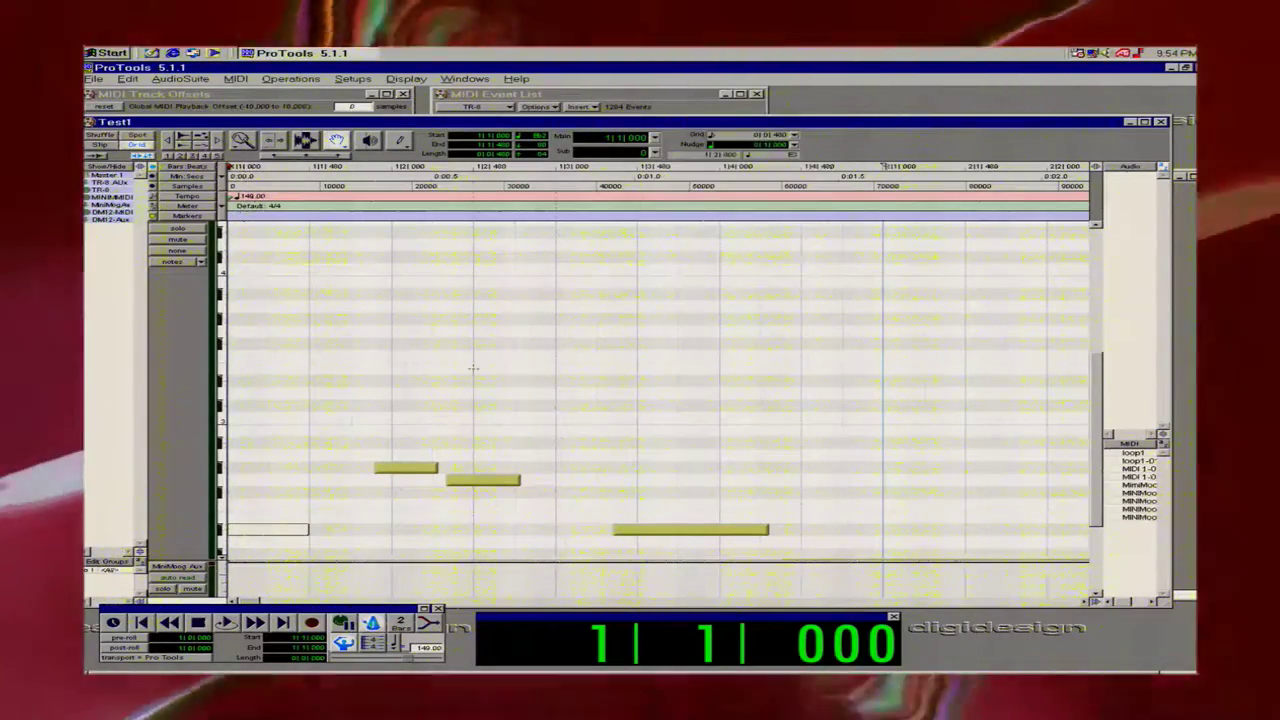
{"action": "left_click_drag", "start_coordinate": [394, 472], "coordinate": [510, 486]}
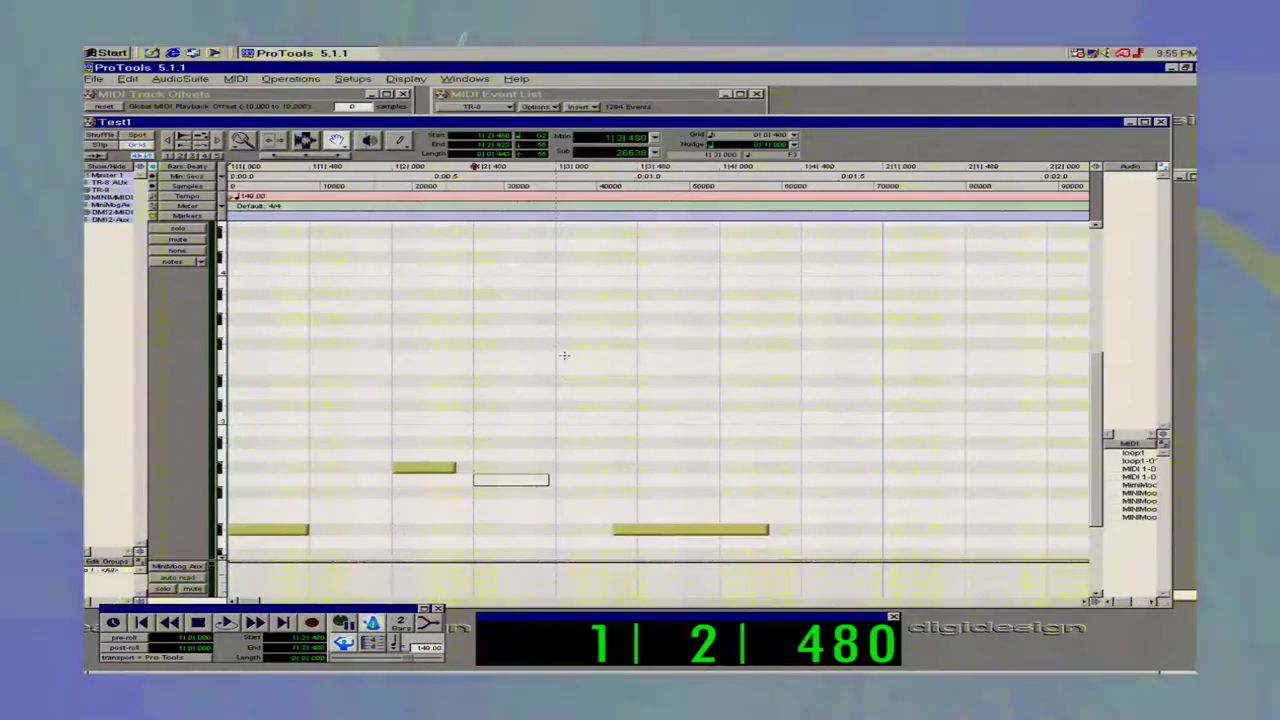
{"action": "key", "text": "KP_Enter"}
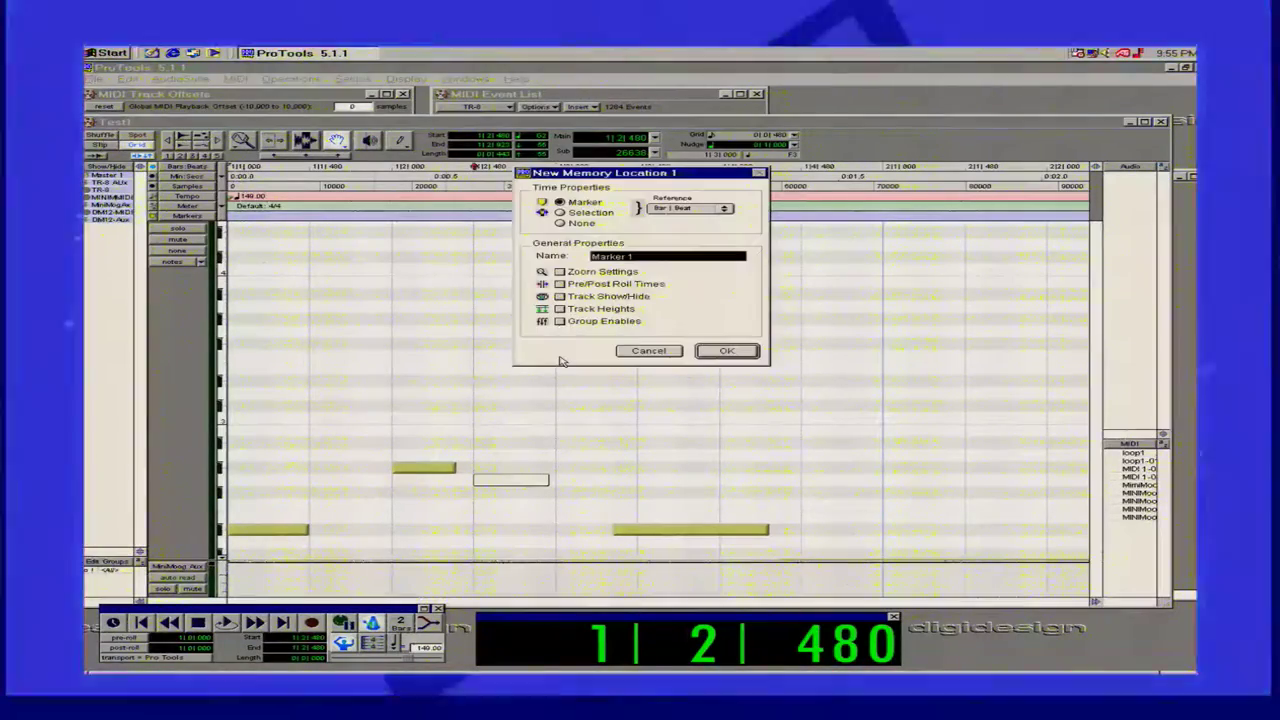
{"action": "key", "text": "BackSpace"}
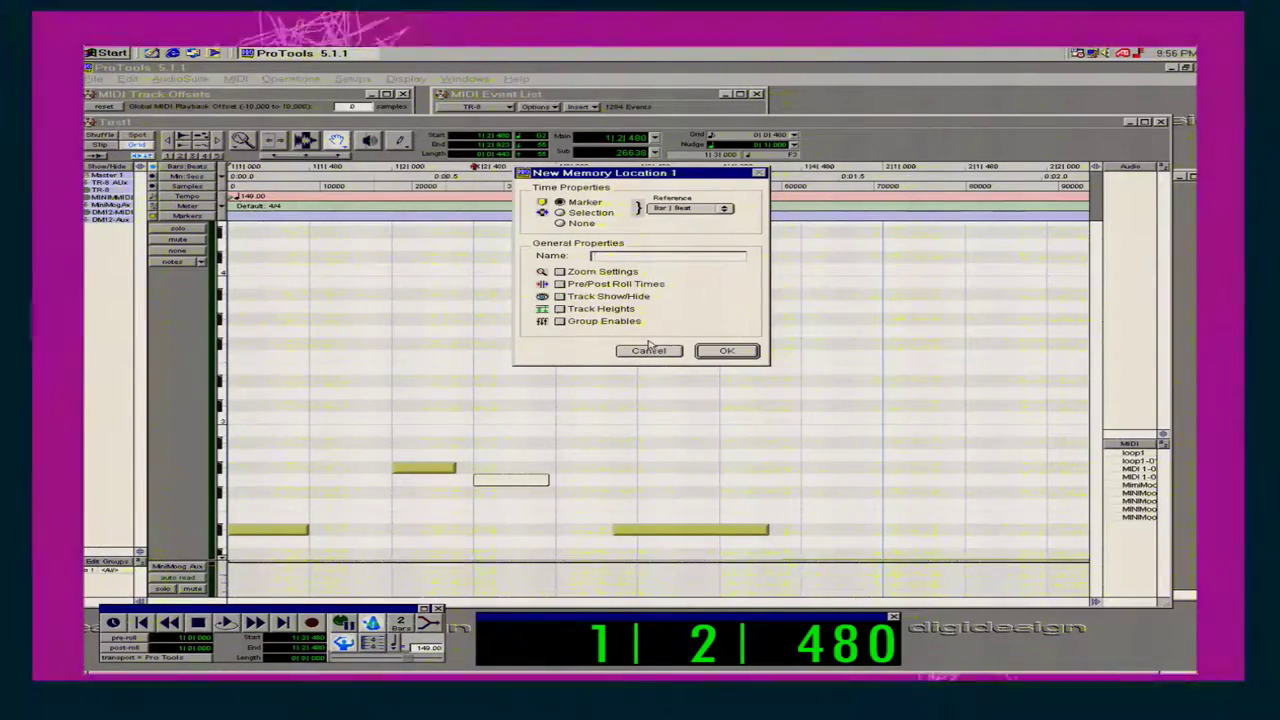
{"action": "left_click", "coordinate": [650, 349]}
{"action": "key", "text": "space"}
{"action": "key", "text": "space"}
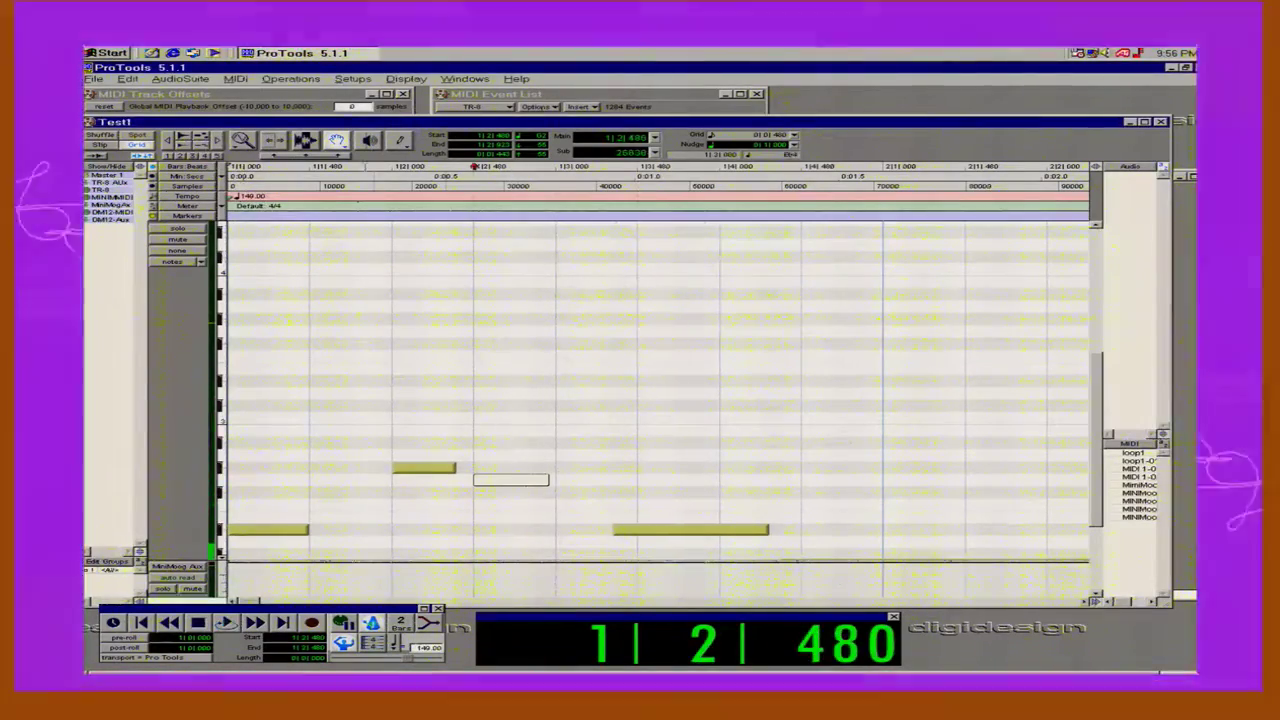
{"action": "left_click", "coordinate": [618, 638]}
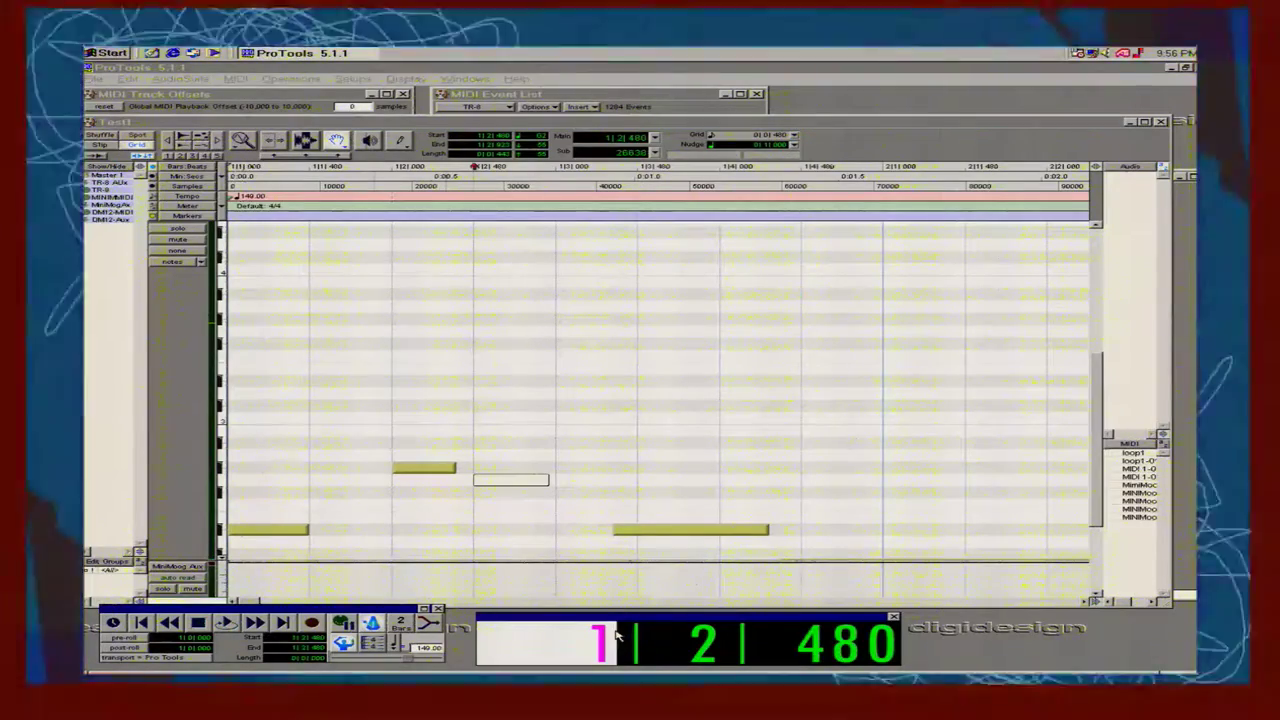
{"action": "key", "text": "space"}
{"action": "key", "text": "space"}
{"action": "key", "text": "space"}
{"action": "key", "text": "KP_Enter"}
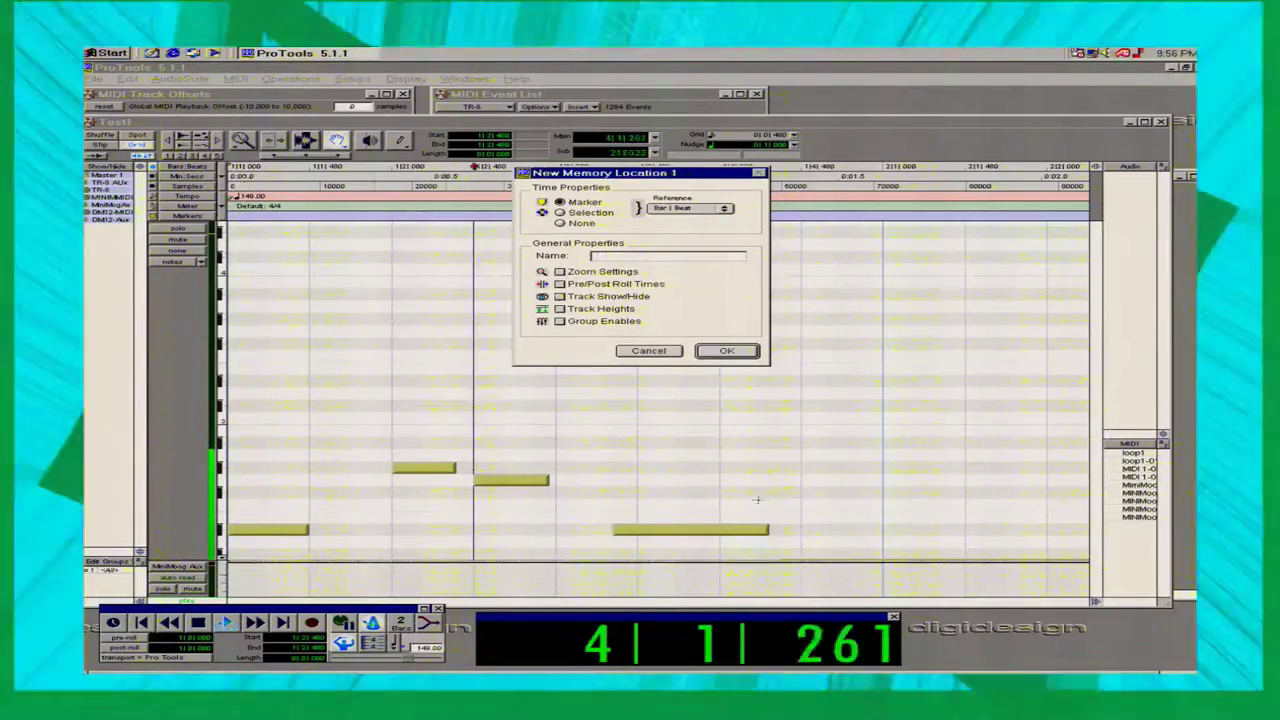
{"action": "left_click", "coordinate": [648, 350]}
{"action": "key", "text": "space"}
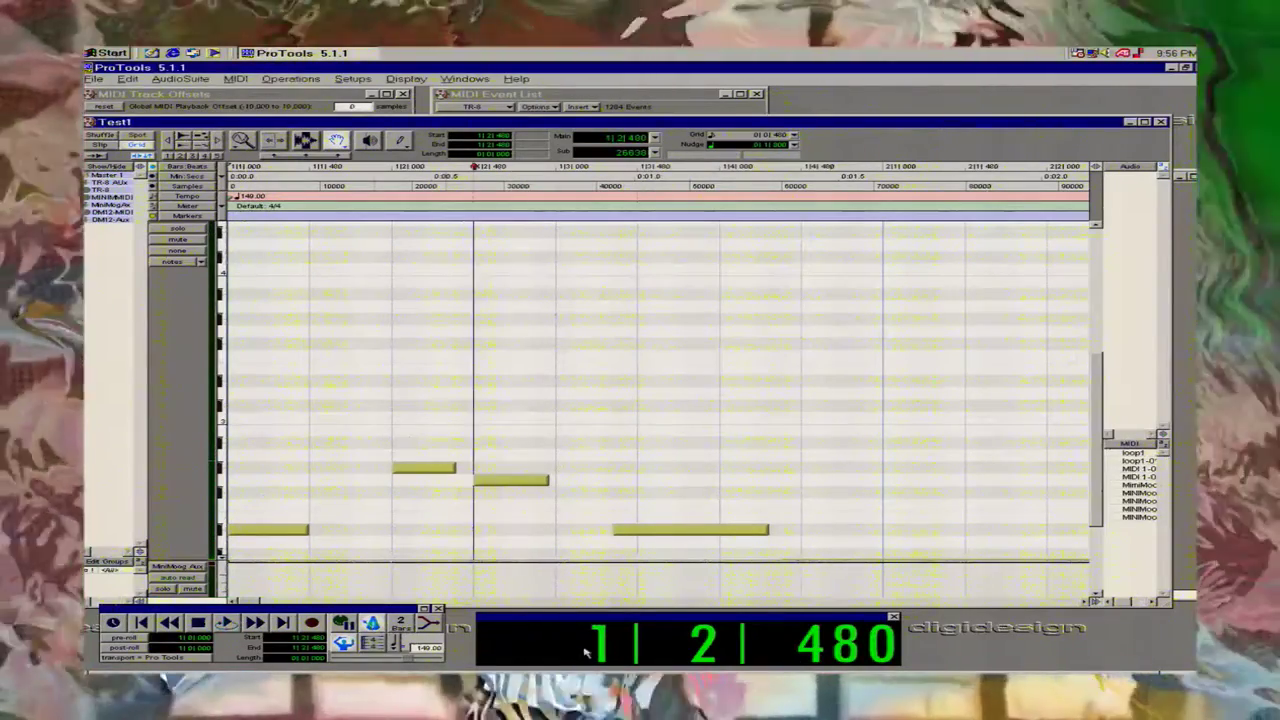
Return the playback position to 1|1|000 and play the edited opening notes of the MINIMoog part.
{"action": "left_click", "coordinate": [582, 647]}
{"action": "type", "text": "1"}
{"action": "key", "text": "Return"}
{"action": "key", "text": "space"}
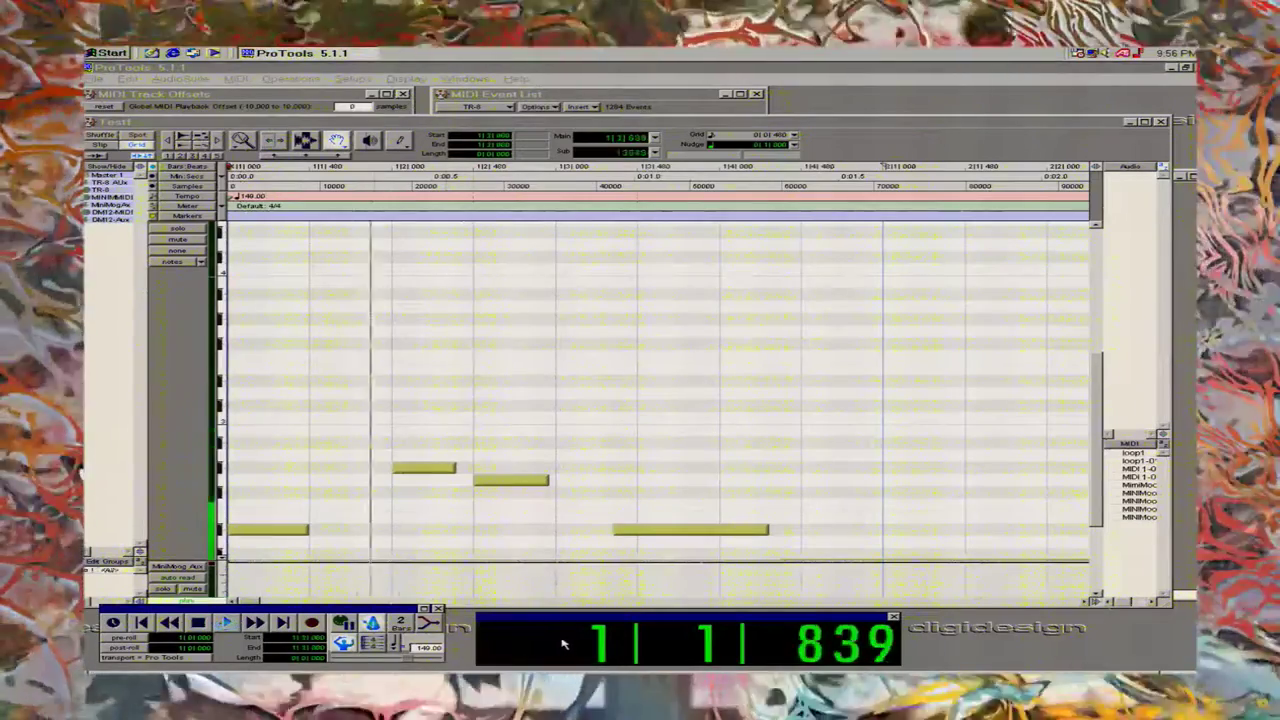
{"action": "key", "text": "space"}
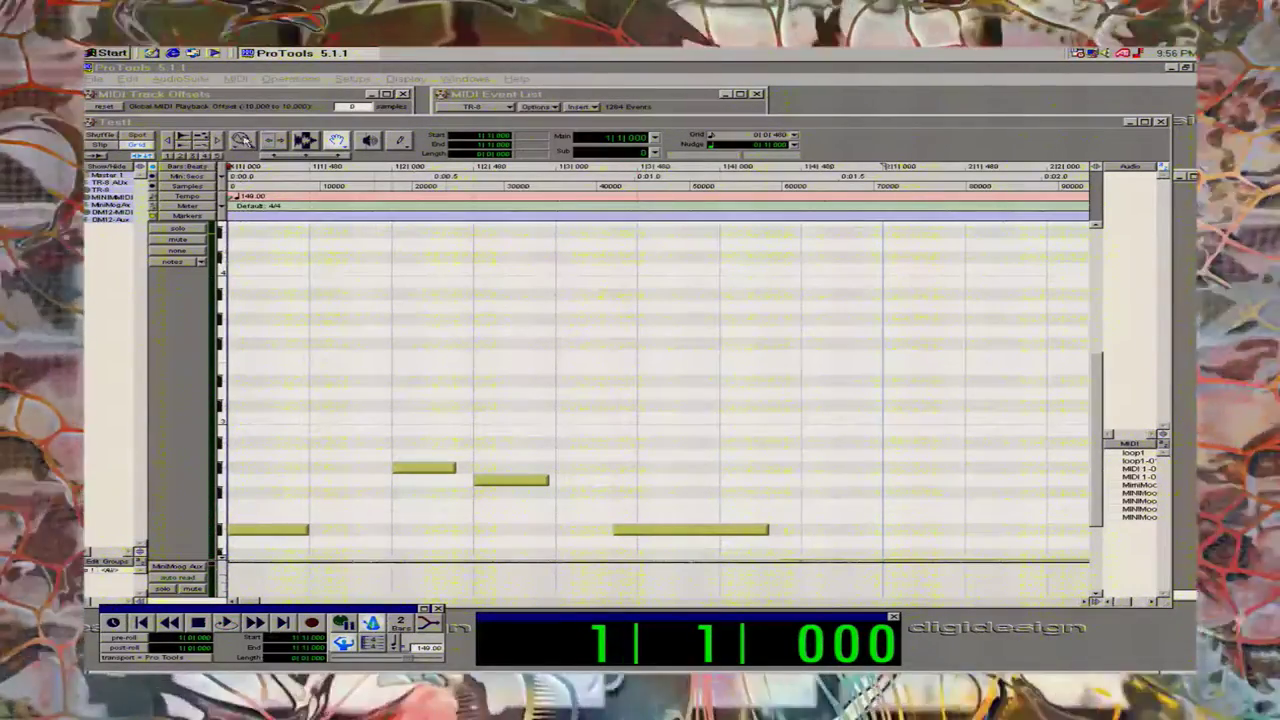
Examine the MINIMoog notes across the whole session and at closer range from bar 5 onward.
{"action": "double_click", "coordinate": [245, 141]}
{"action": "left_click_drag", "start_coordinate": [551, 508], "coordinate": [309, 505]}
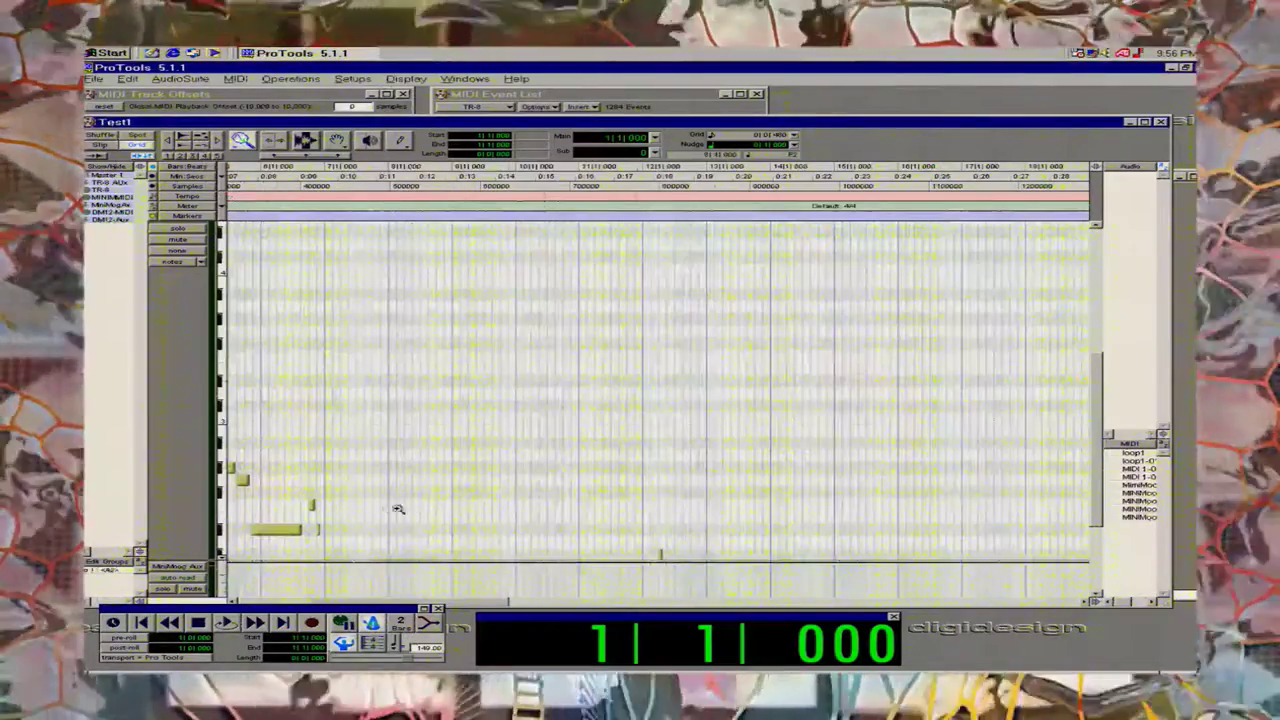
{"action": "double_click", "coordinate": [239, 144]}
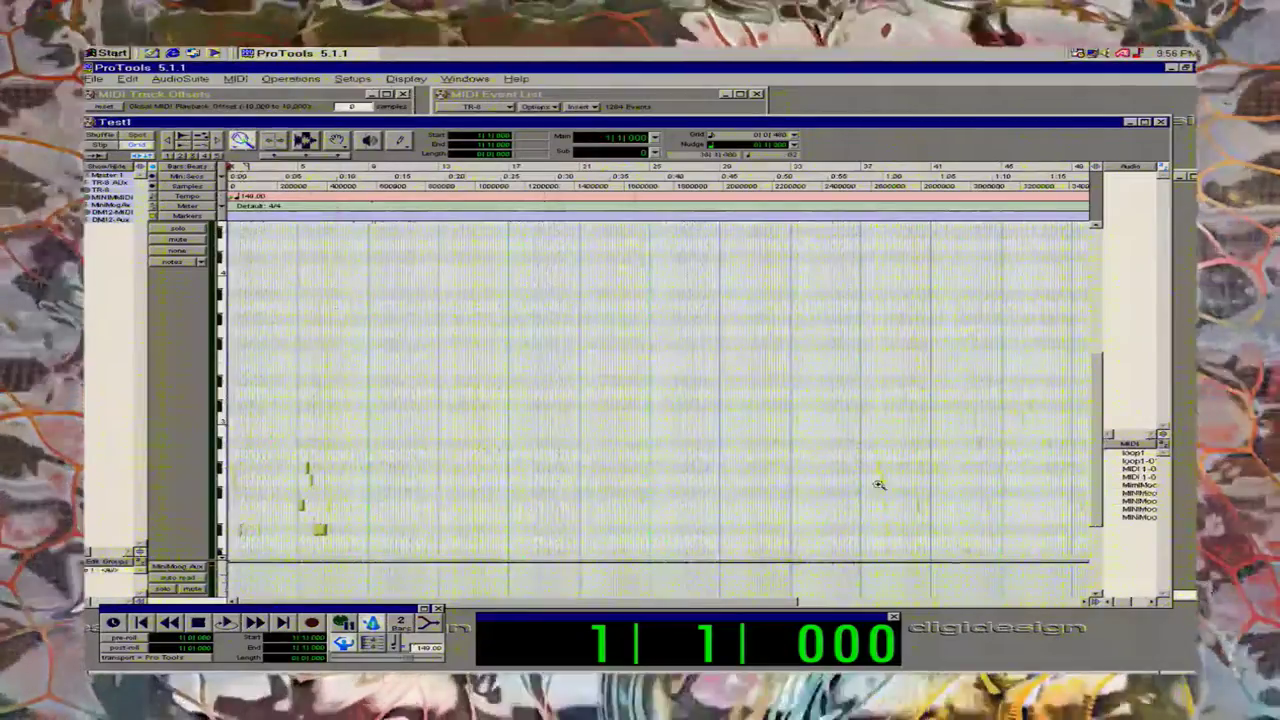
{"action": "left_click_drag", "start_coordinate": [1097, 493], "coordinate": [1094, 526]}
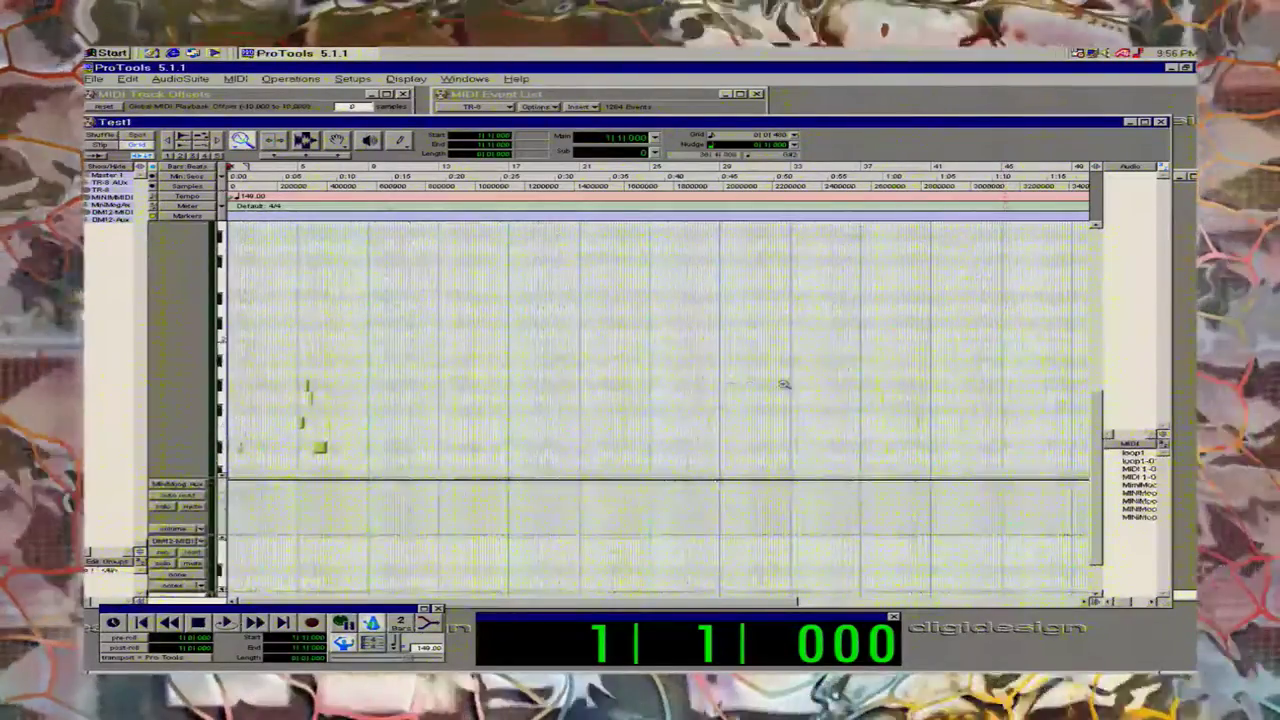
{"action": "left_click_drag", "start_coordinate": [529, 347], "coordinate": [366, 358]}
{"action": "left_click_drag", "start_coordinate": [227, 593], "coordinate": [288, 498]}
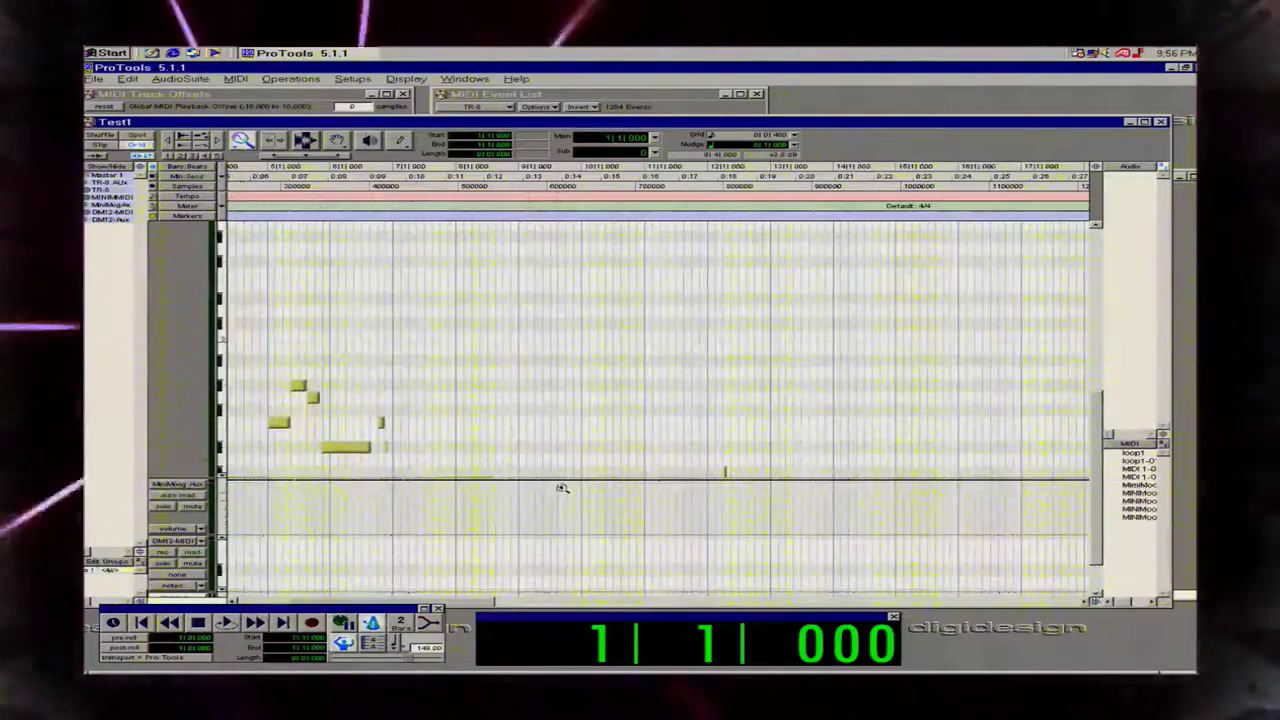
{"action": "left_click_drag", "start_coordinate": [563, 489], "coordinate": [571, 477]}
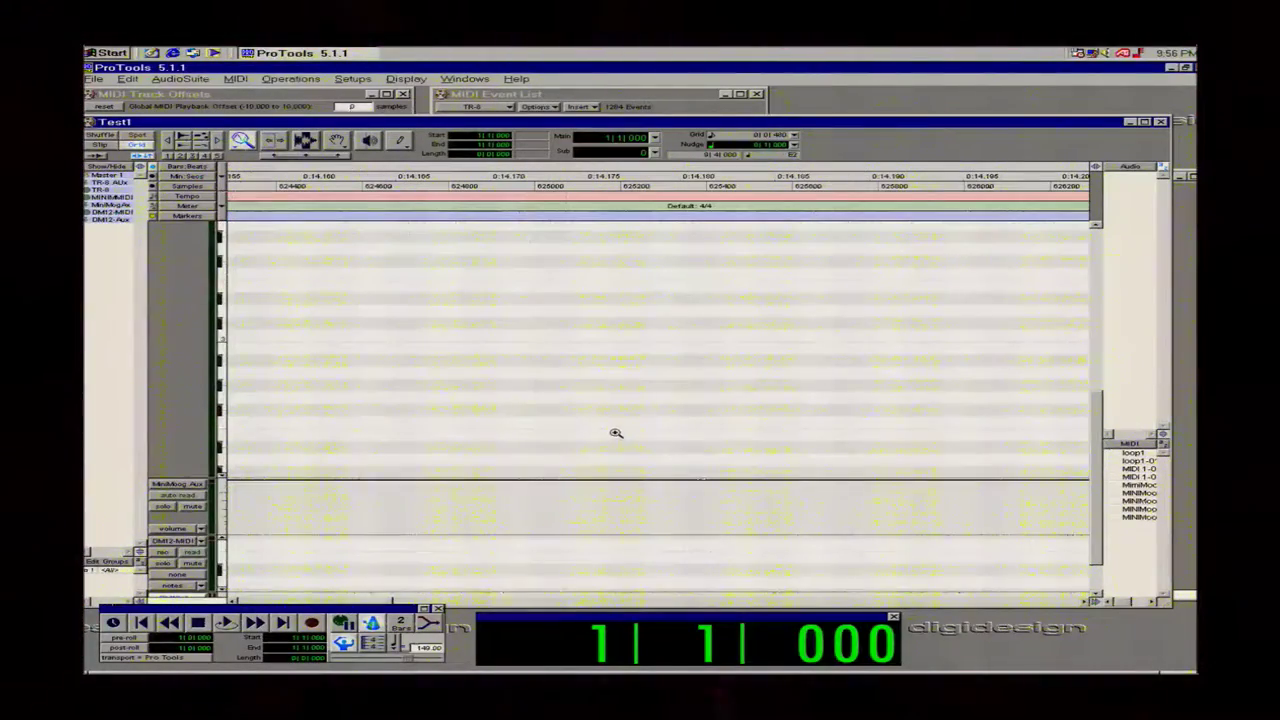
{"action": "double_click", "coordinate": [242, 141]}
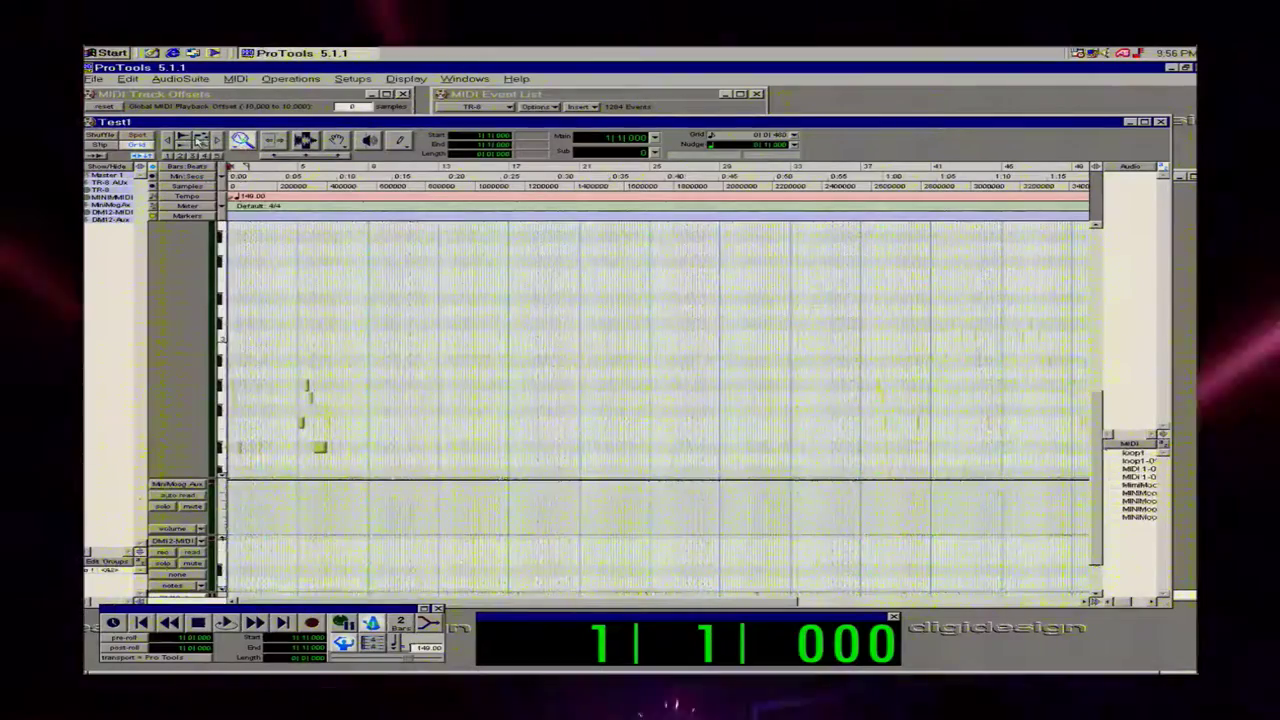
Adjust the timeline magnification until bars 1 to 12 of the MINIMoog notes fill the view, keeping Grid mode active.
{"action": "left_click", "coordinate": [215, 142]}
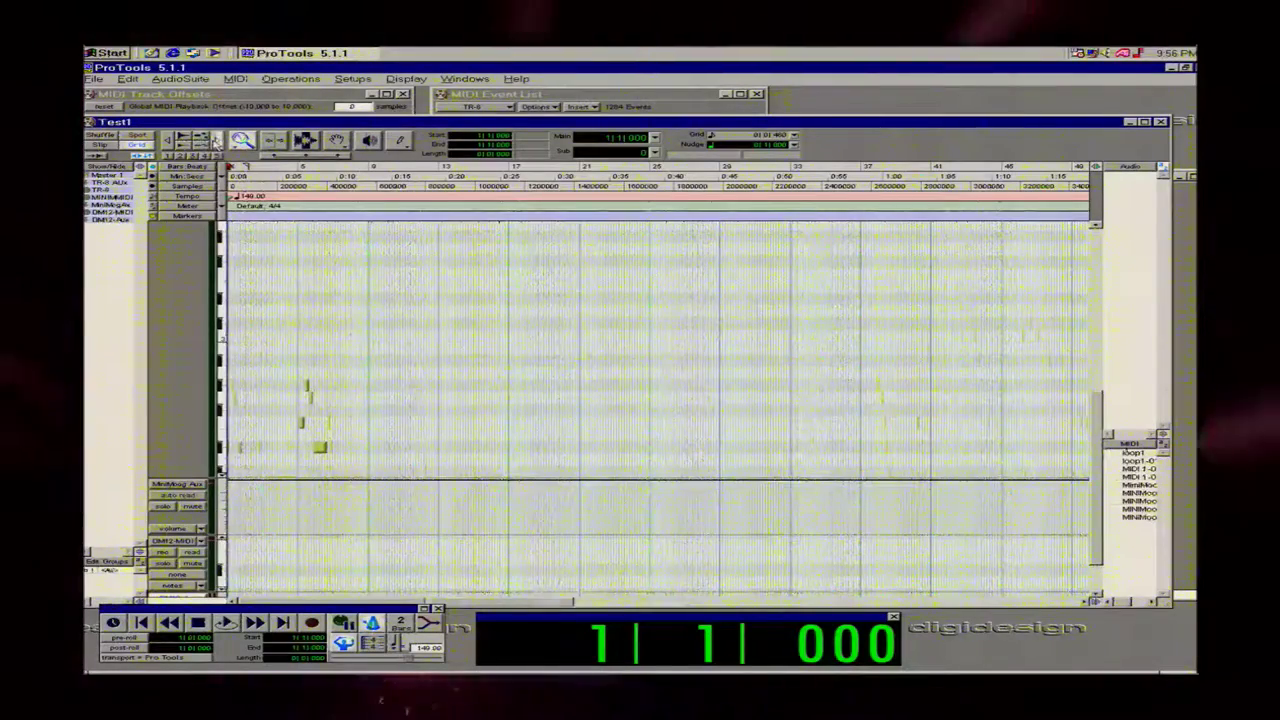
{"action": "left_click", "coordinate": [215, 142]}
{"action": "left_click", "coordinate": [152, 138]}
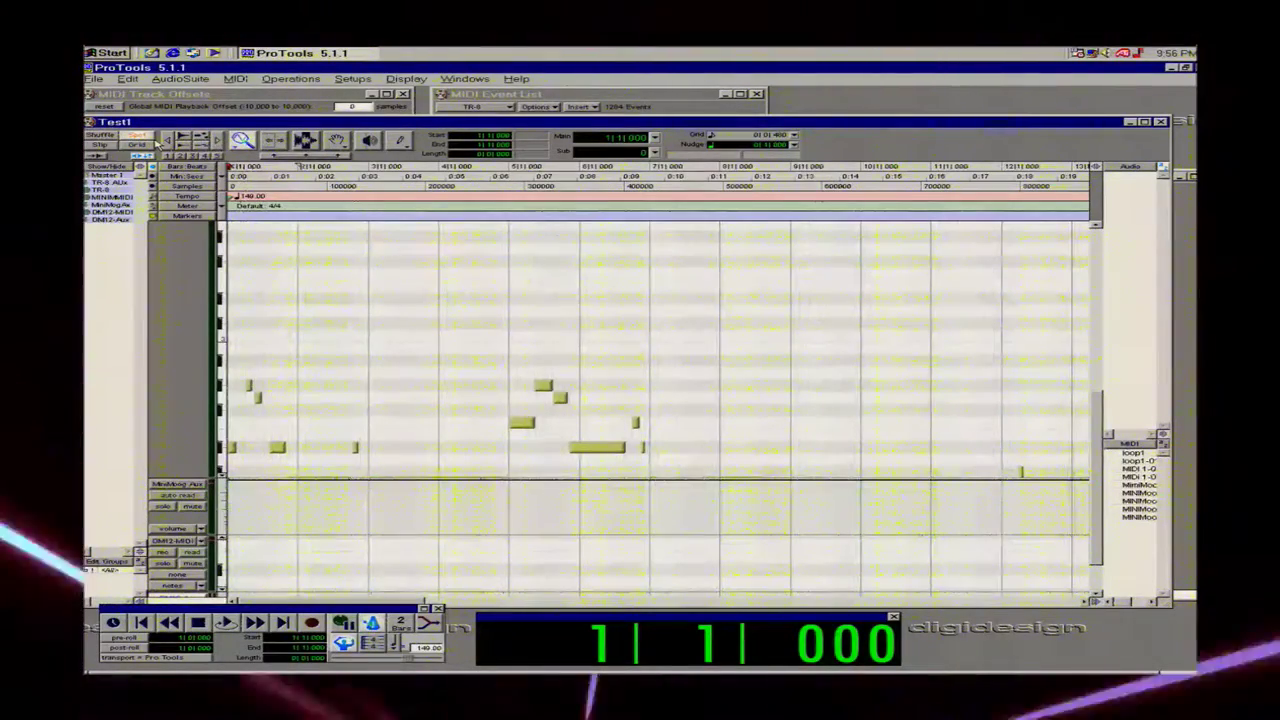
{"action": "left_click", "coordinate": [138, 145]}
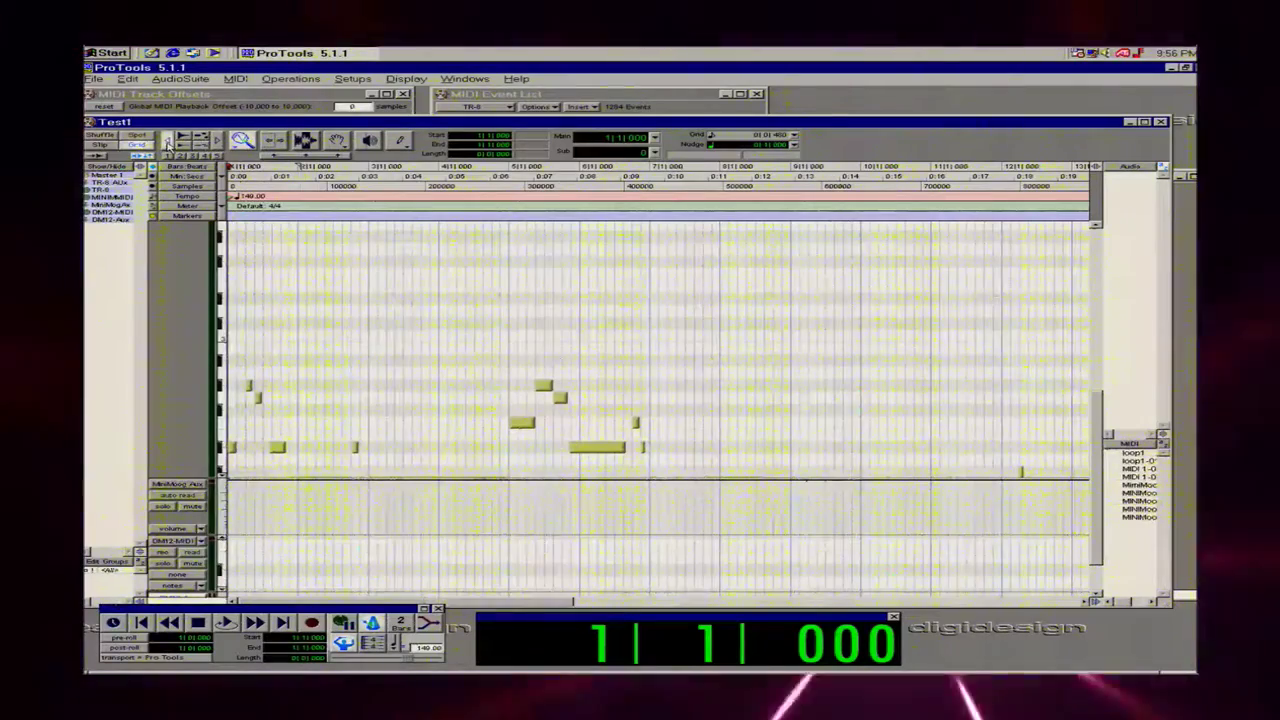
{"action": "left_click", "coordinate": [170, 145]}
{"action": "left_click", "coordinate": [168, 140]}
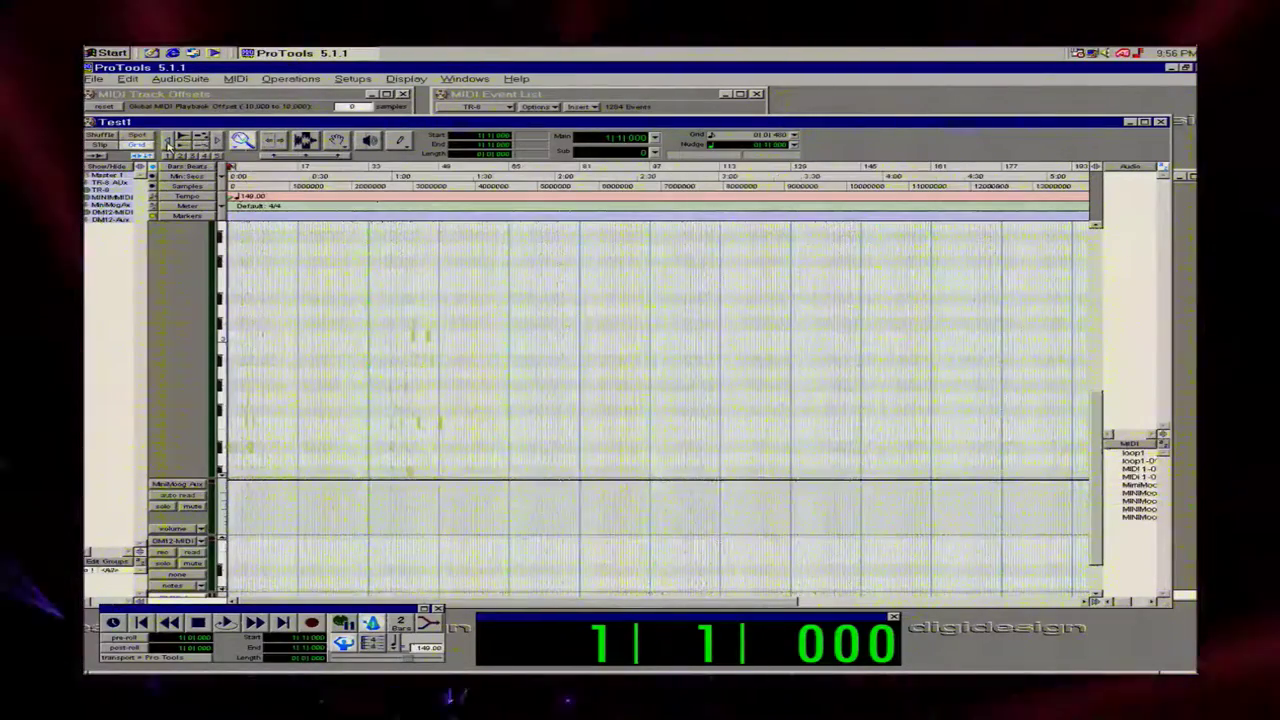
{"action": "left_click", "coordinate": [218, 144]}
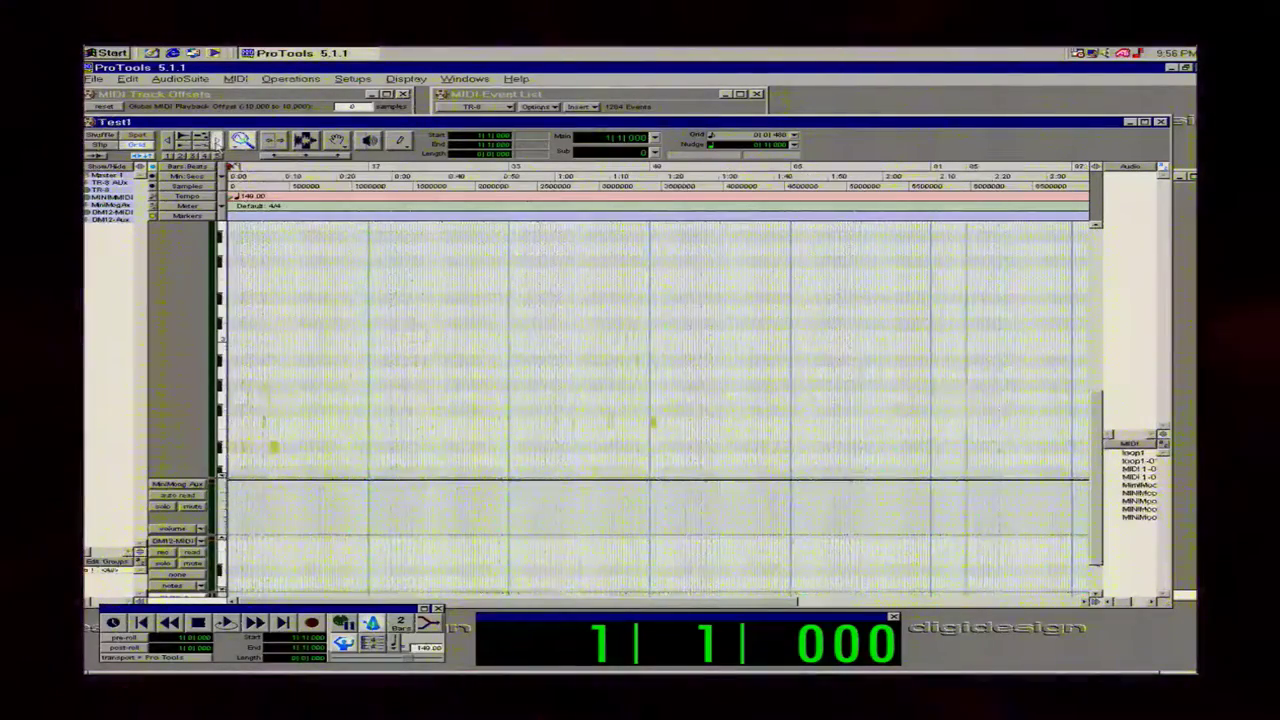
{"action": "left_click", "coordinate": [218, 144]}
{"action": "left_click", "coordinate": [218, 144]}
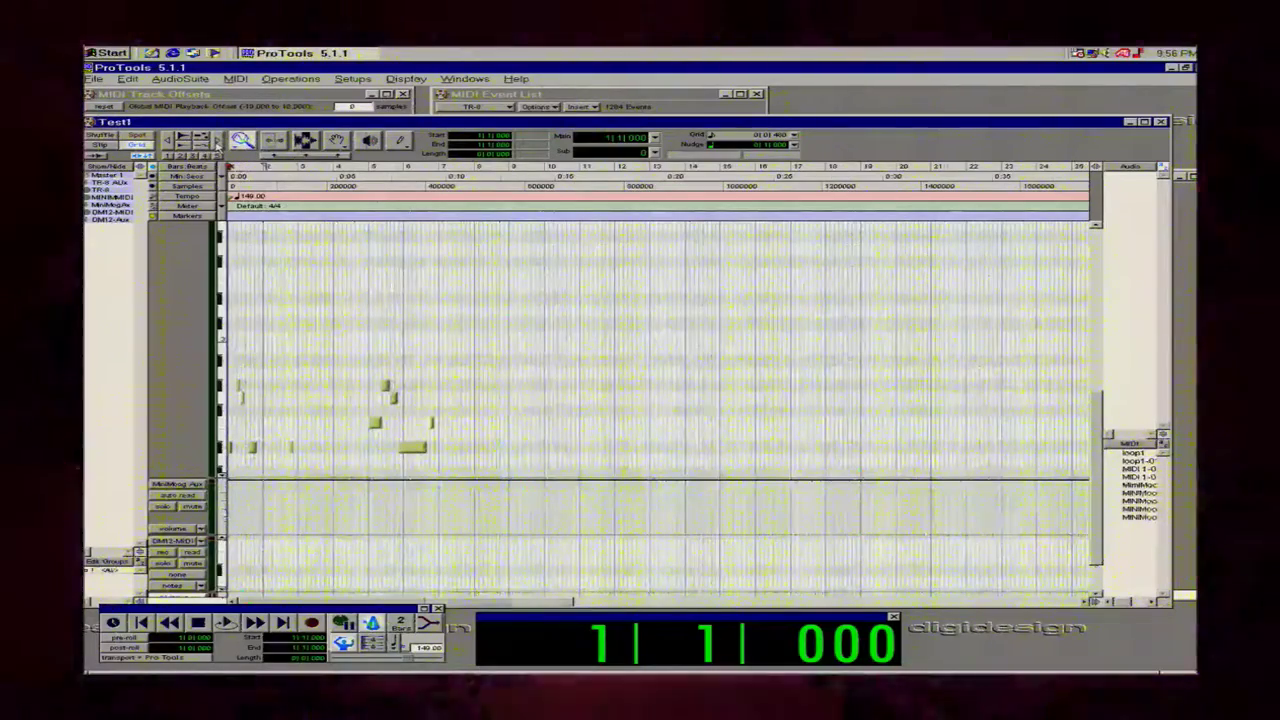
{"action": "left_click", "coordinate": [218, 144]}
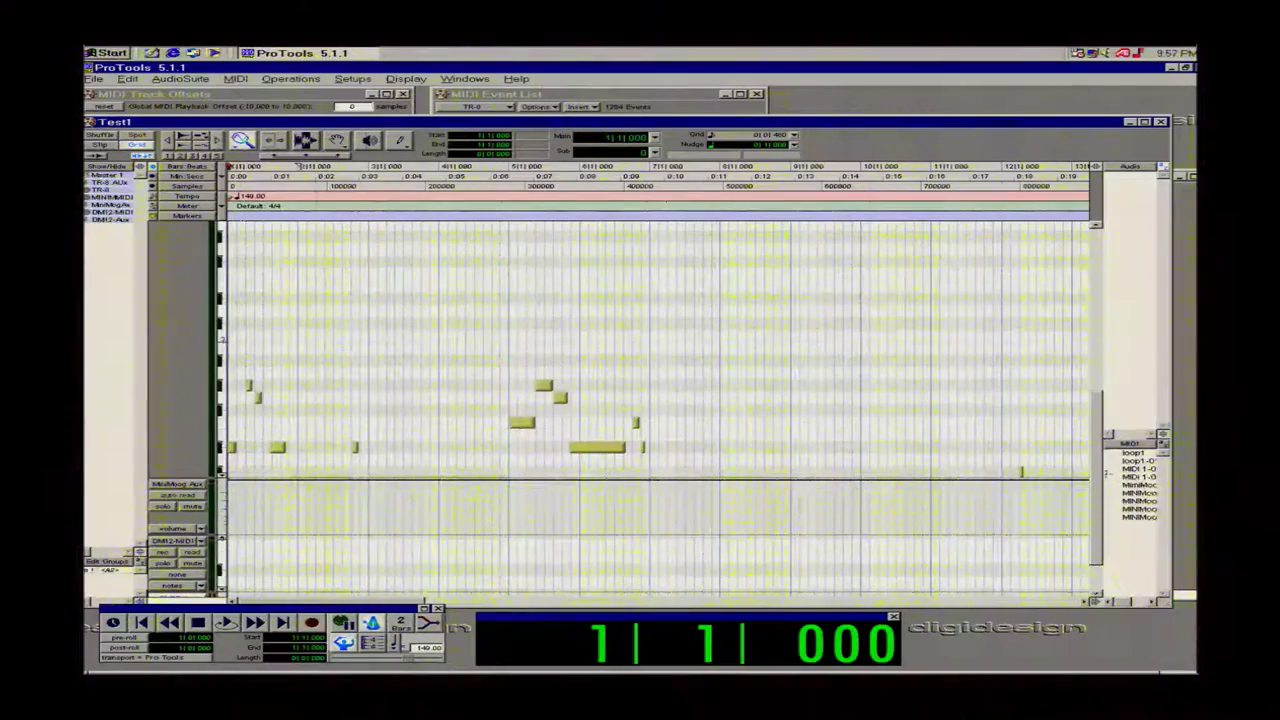
Look through the MINIMoog note lane and along the timeline past bar 12, and return to bar 1.
{"action": "left_click_drag", "start_coordinate": [1100, 476], "coordinate": [1104, 415]}
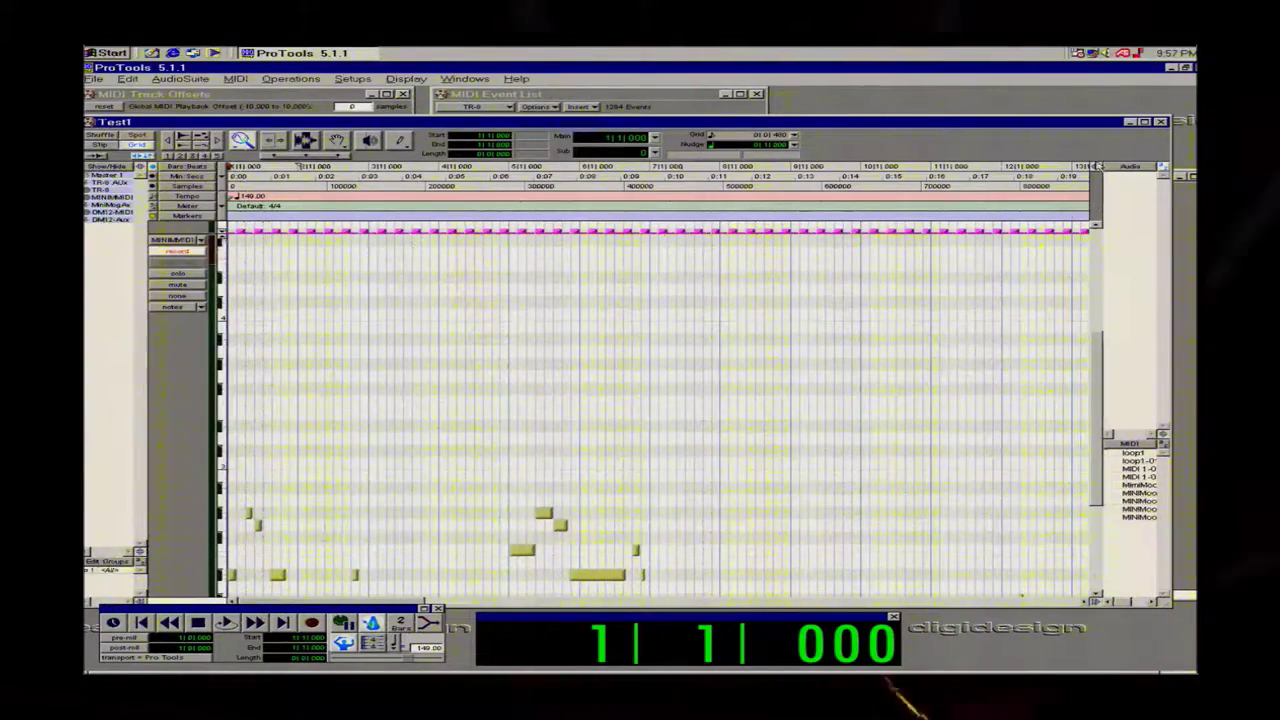
{"action": "left_click", "coordinate": [1096, 596]}
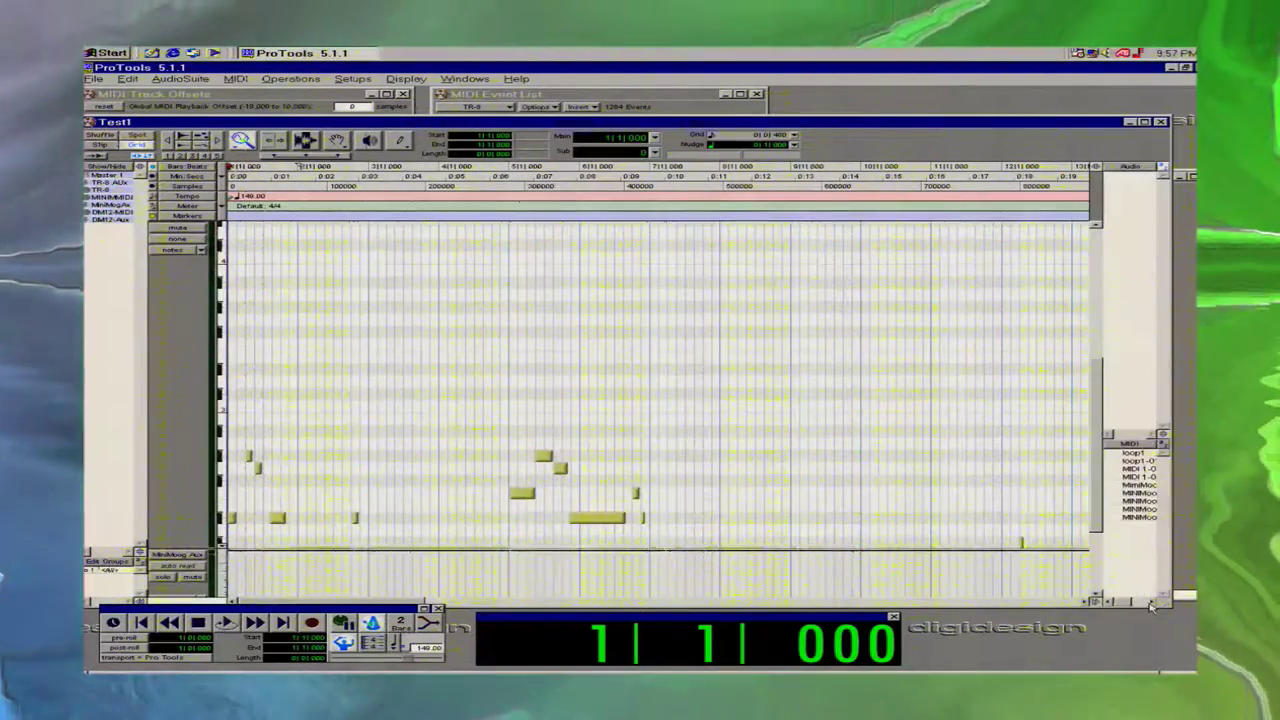
{"action": "left_click", "coordinate": [1082, 602]}
{"action": "left_click", "coordinate": [1082, 602]}
{"action": "left_click", "coordinate": [1082, 602]}
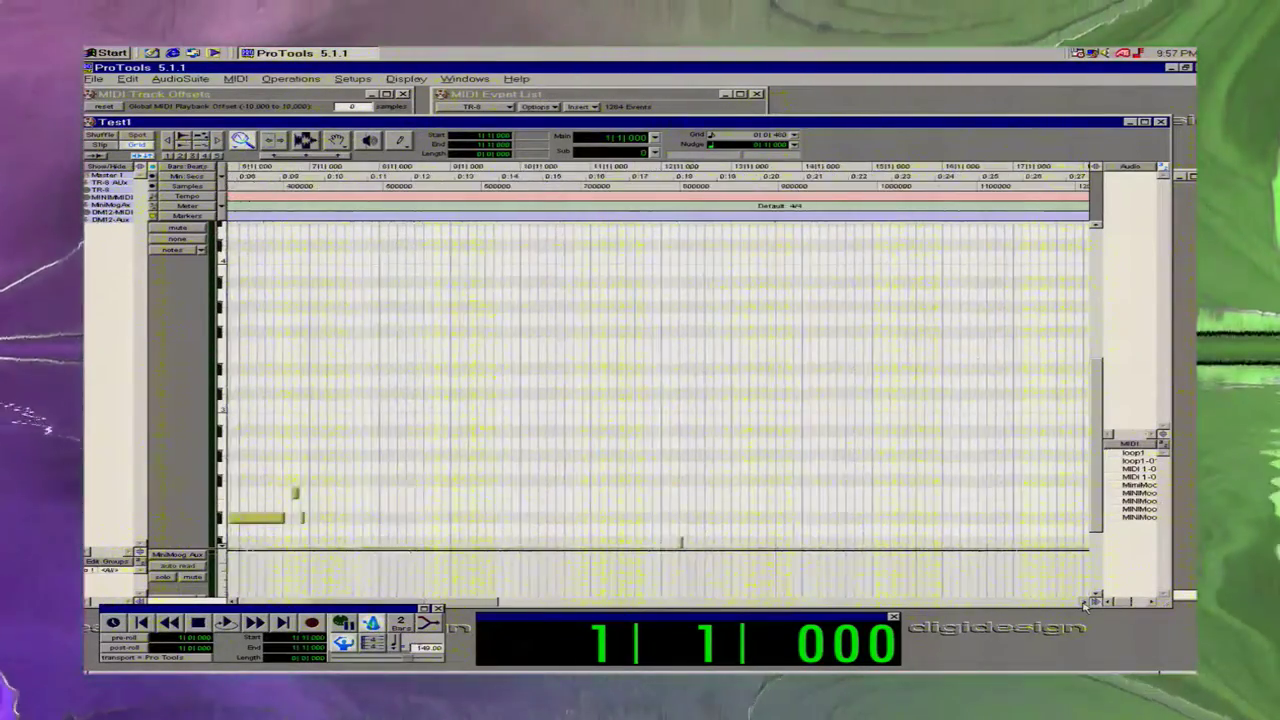
{"action": "left_click", "coordinate": [1082, 602]}
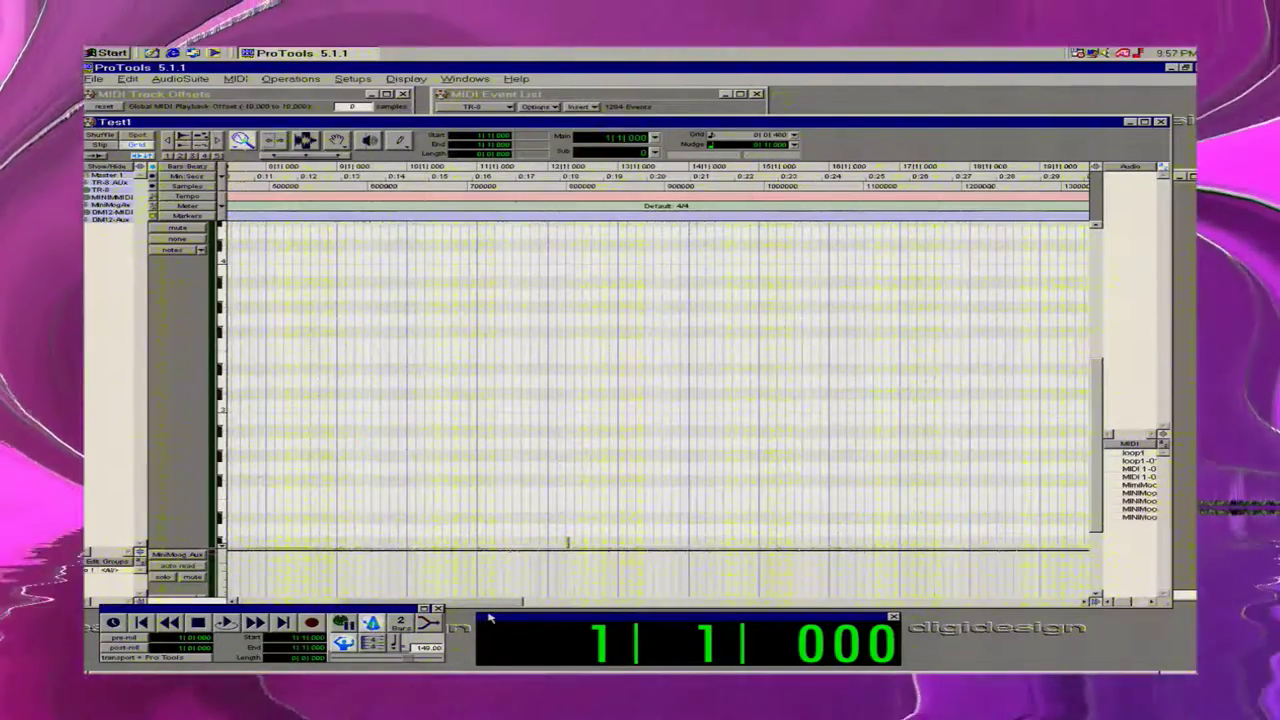
{"action": "left_click_drag", "start_coordinate": [479, 604], "coordinate": [300, 602]}
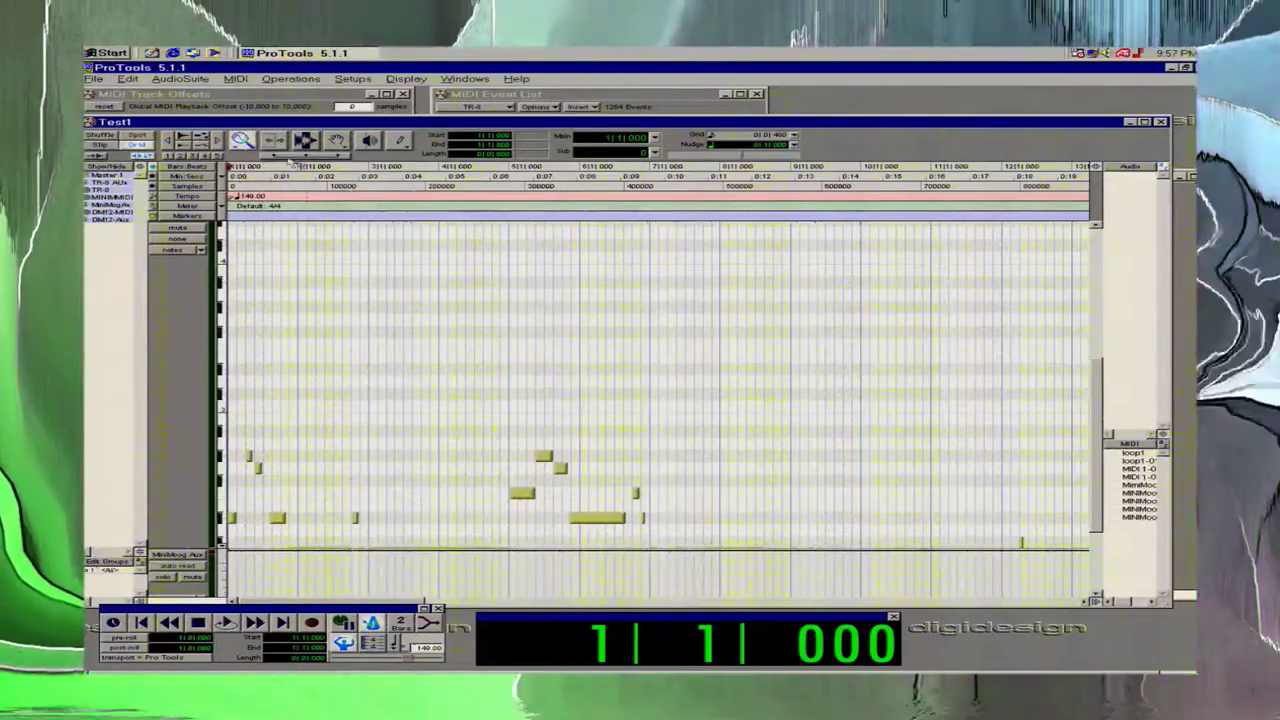
Open the MIDI Event List to read the MINIMoog MIDI track's events, and return to the Test1 edit window.
{"action": "left_click", "coordinate": [236, 78]}
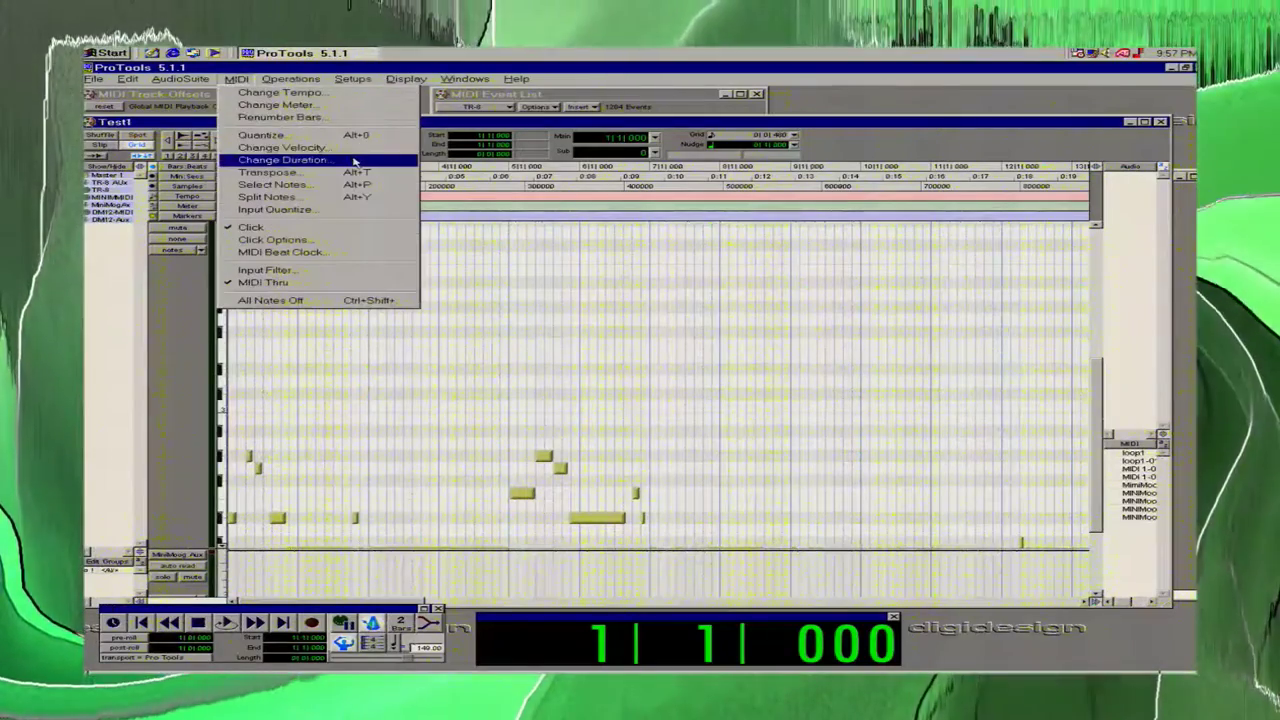
{"action": "mouse_move", "coordinate": [152, 86]}
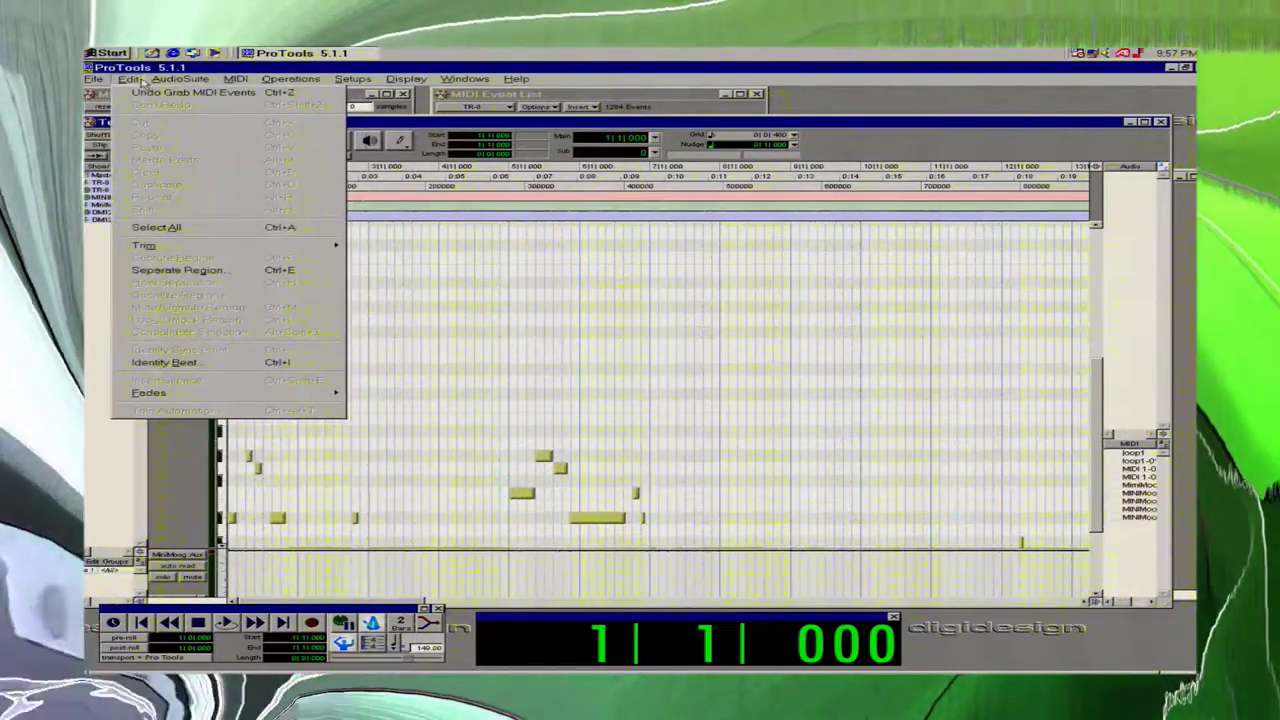
{"action": "mouse_move", "coordinate": [467, 78]}
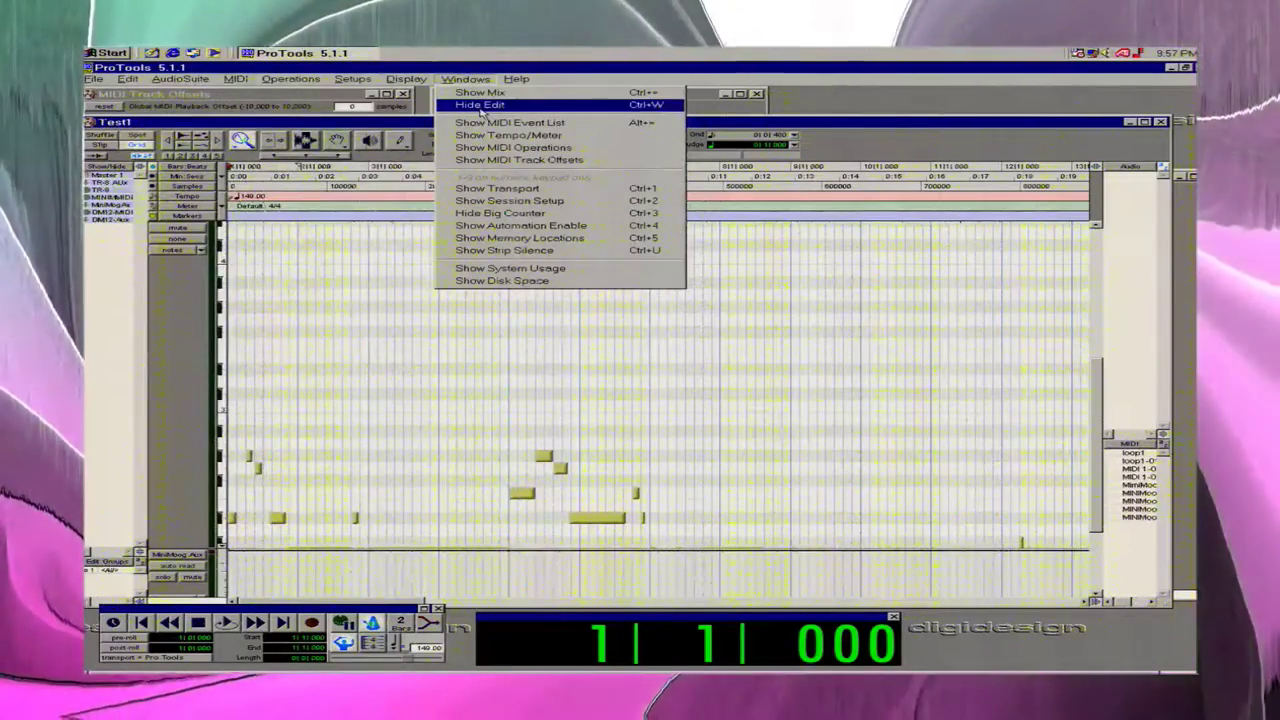
{"action": "left_click", "coordinate": [541, 124]}
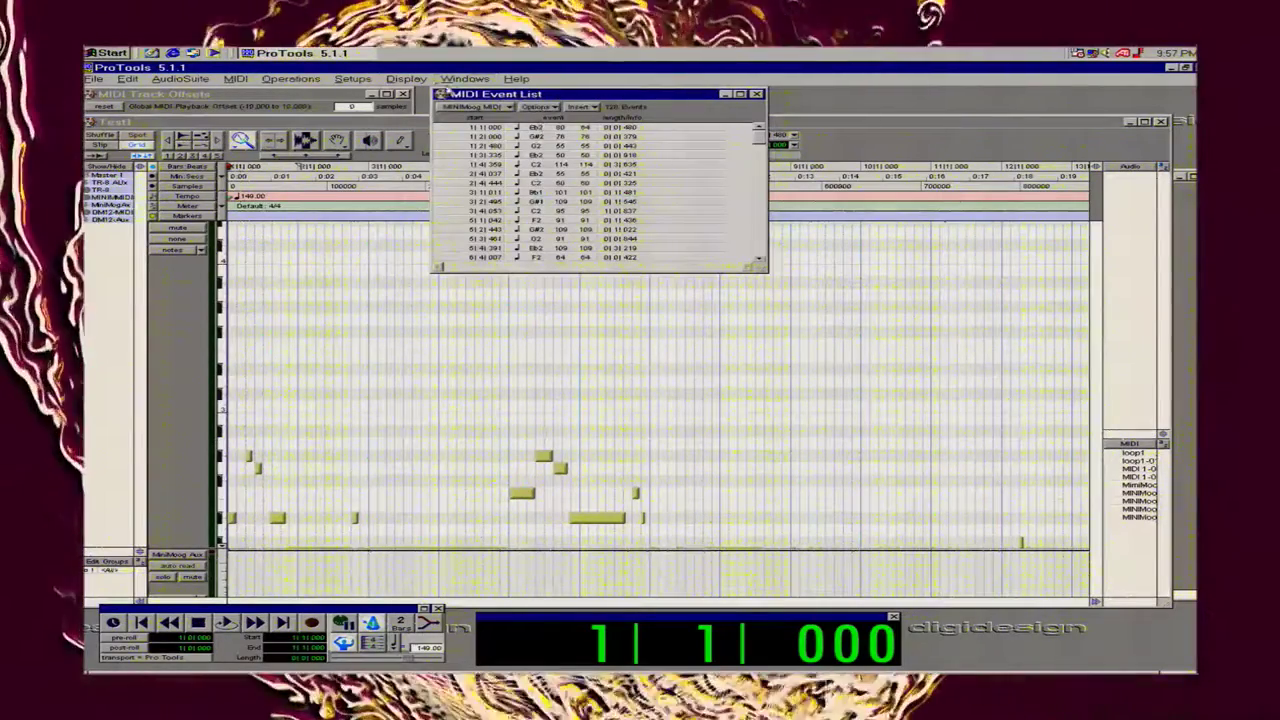
{"action": "left_click", "coordinate": [466, 80]}
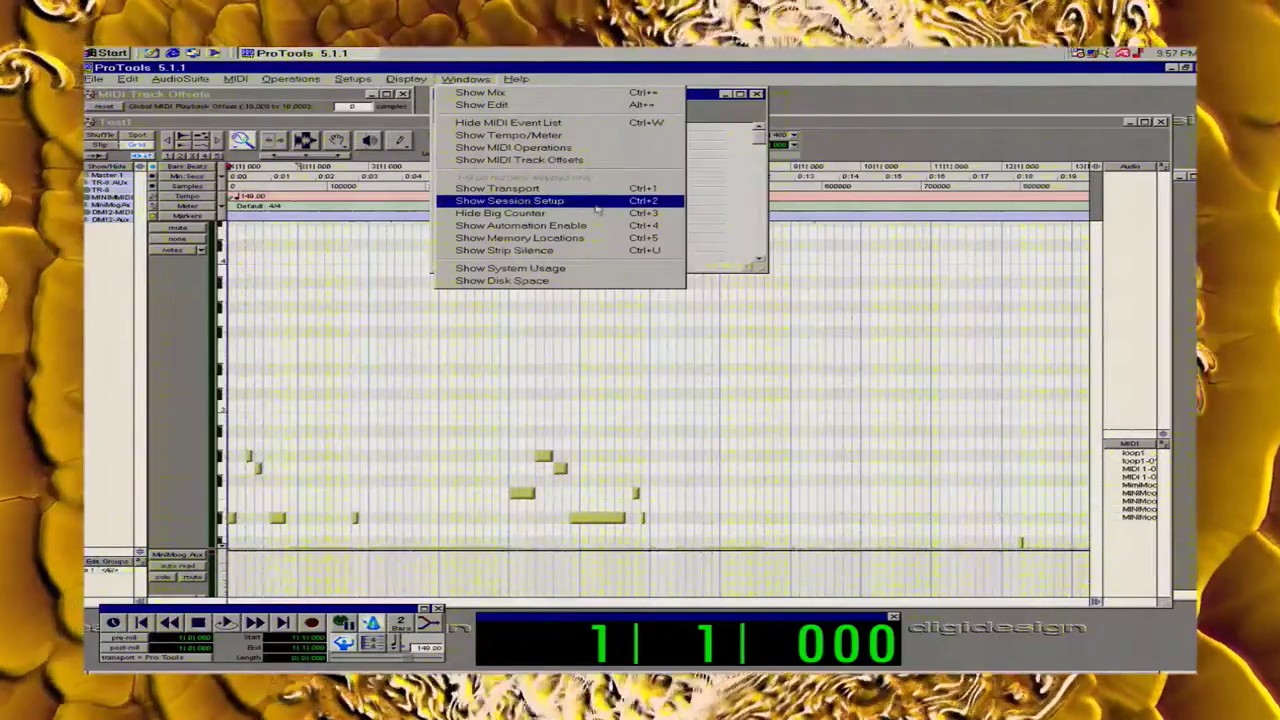
{"action": "left_click", "coordinate": [371, 420]}
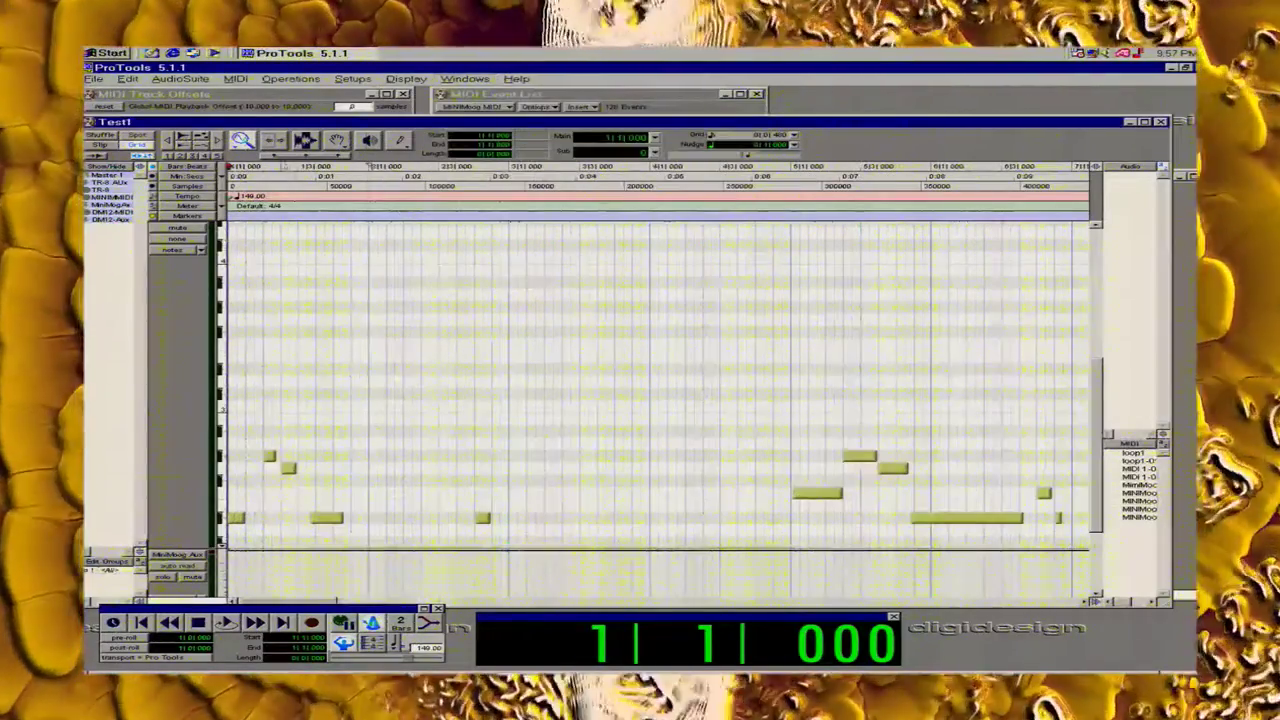
Examine the MINIMoog notes over the full session length and at closer range around bars 3 to 11.
{"action": "double_click", "coordinate": [237, 145]}
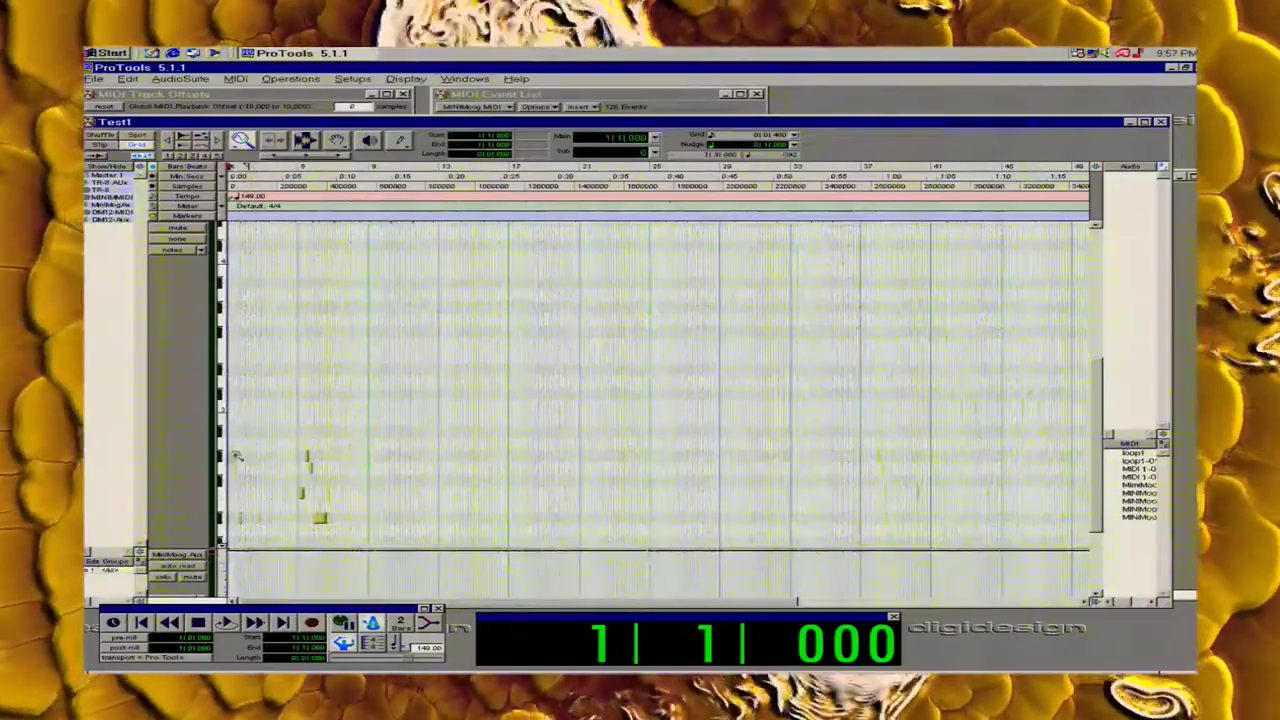
{"action": "mouse_move", "coordinate": [254, 504]}
{"action": "left_mouse_down"}
{"action": "mouse_move", "coordinate": [261, 573]}
{"action": "mouse_move", "coordinate": [333, 395]}
{"action": "mouse_move", "coordinate": [297, 466]}
{"action": "mouse_move", "coordinate": [314, 320]}
{"action": "mouse_move", "coordinate": [403, 411]}
{"action": "mouse_move", "coordinate": [414, 405]}
{"action": "left_mouse_up"}
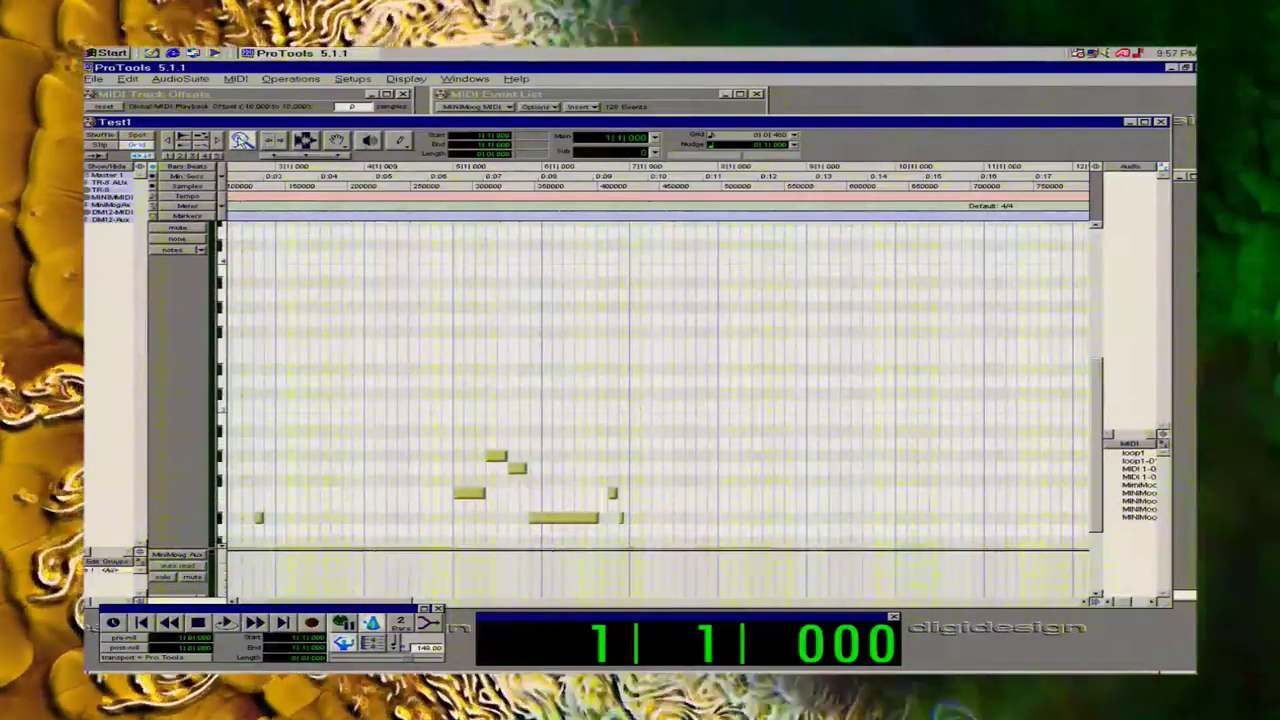
{"action": "double_click", "coordinate": [241, 141]}
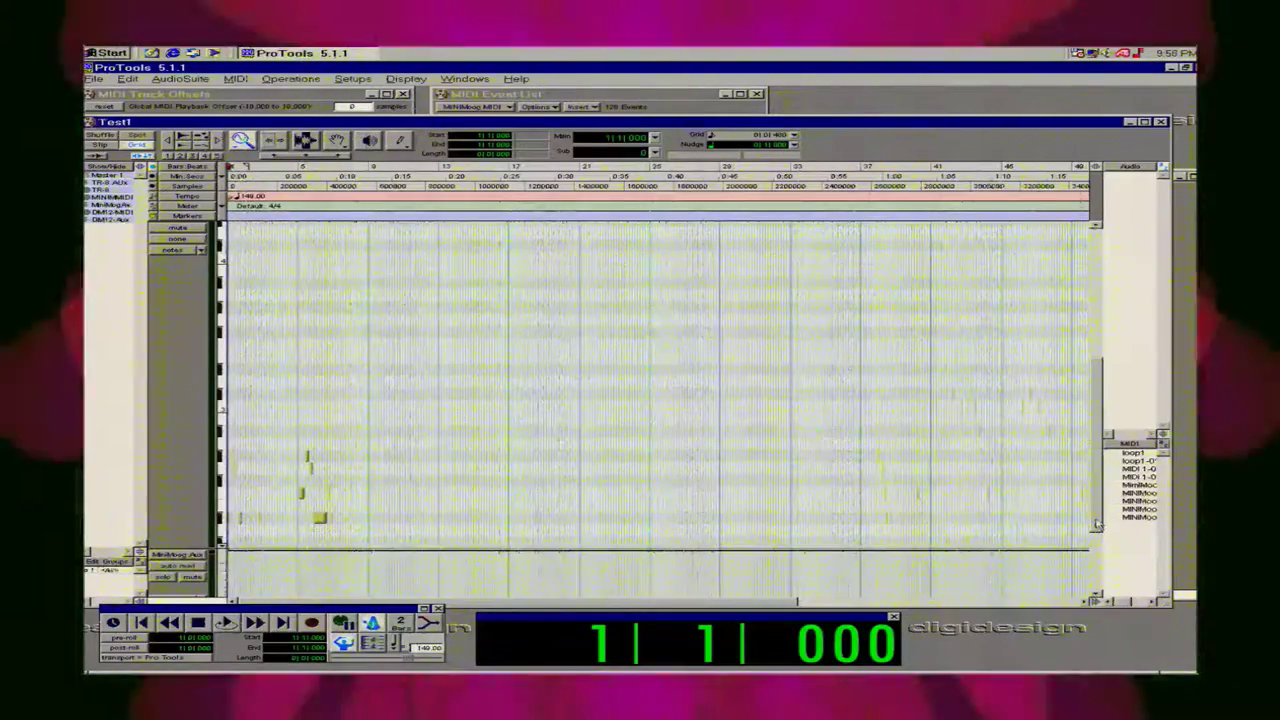
{"action": "left_click_drag", "start_coordinate": [1096, 523], "coordinate": [1096, 481]}
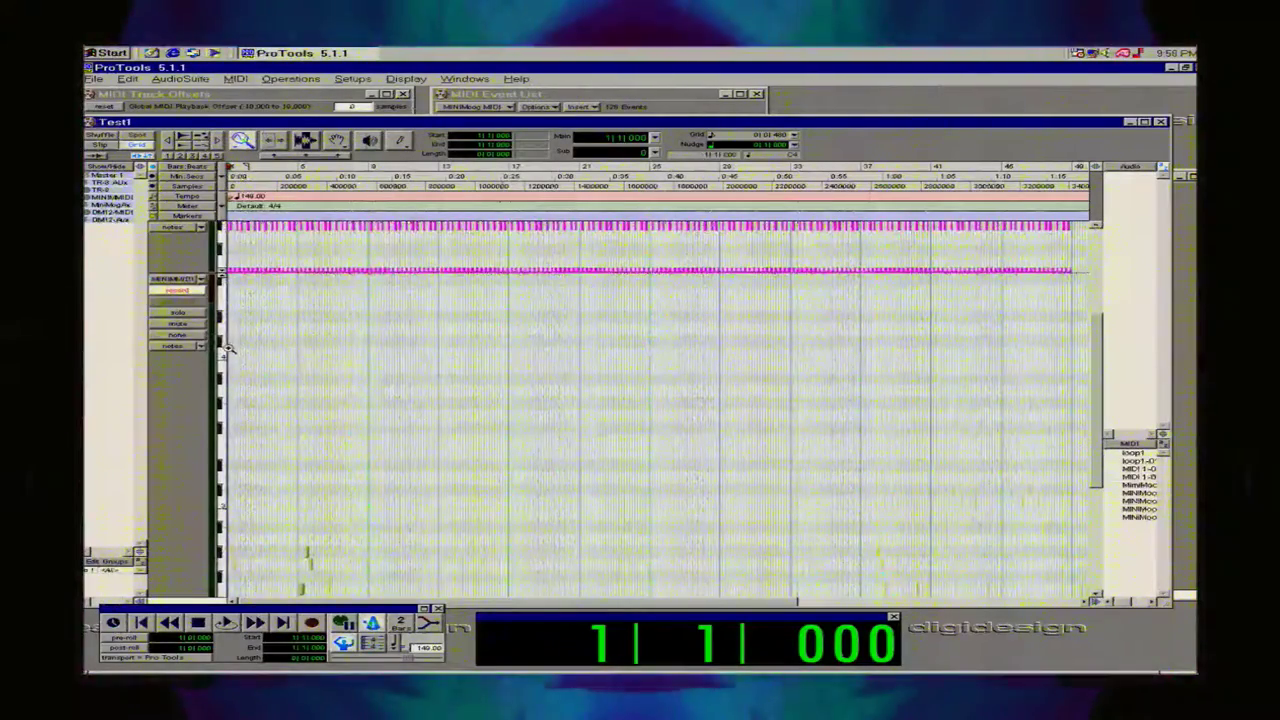
Look through the MINIMoog MIDI track's height and display options, keeping the extreme height and the notes view.
{"action": "left_click", "coordinate": [222, 298]}
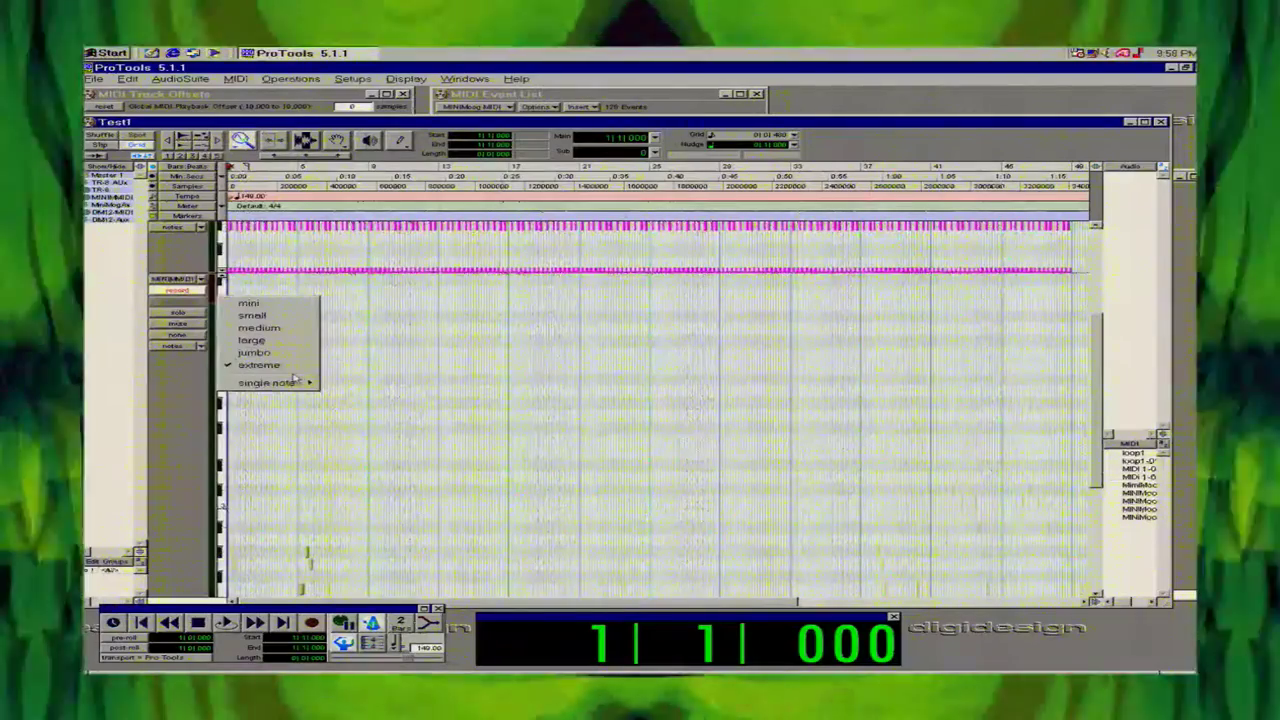
{"action": "mouse_move", "coordinate": [312, 385]}
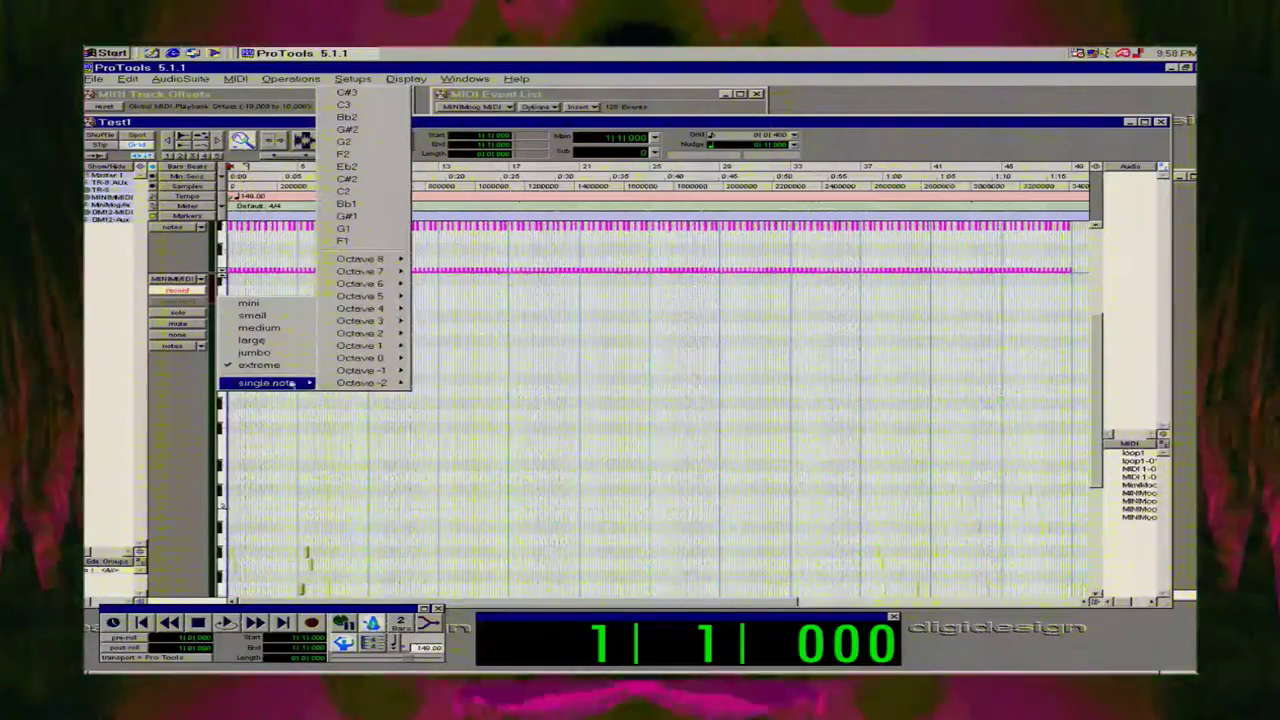
{"action": "left_click", "coordinate": [262, 366]}
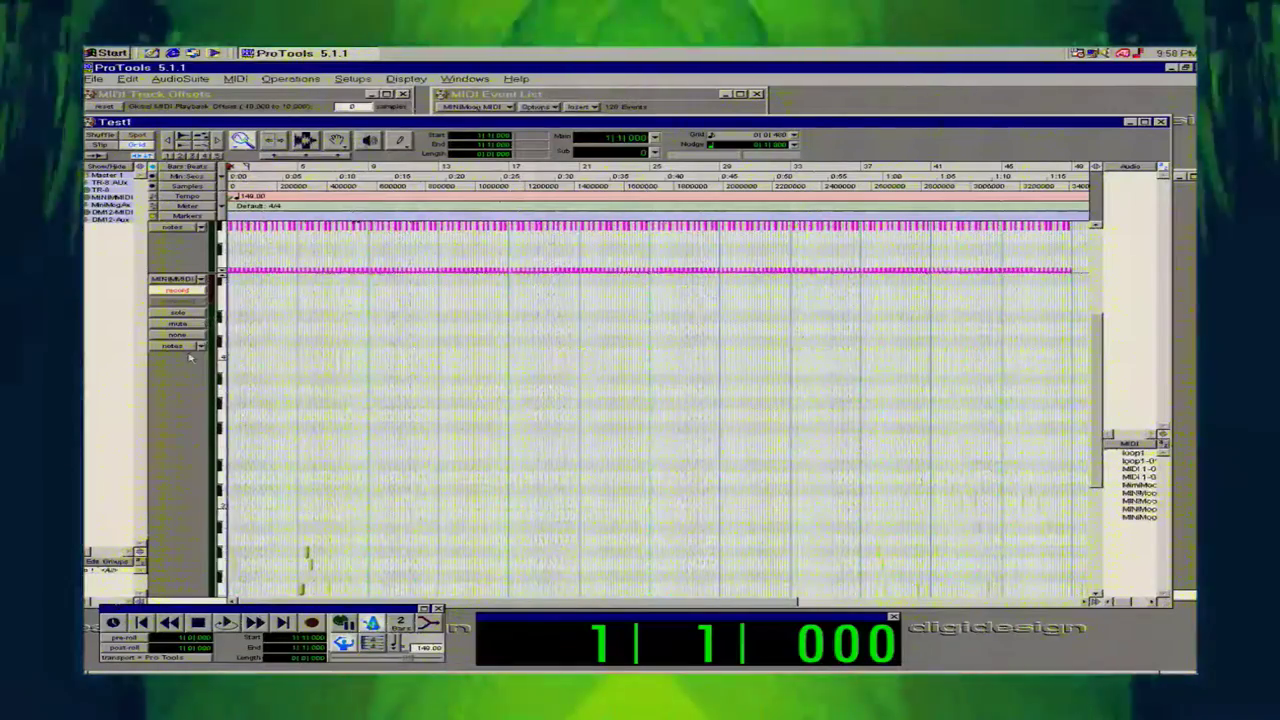
{"action": "left_click", "coordinate": [180, 346]}
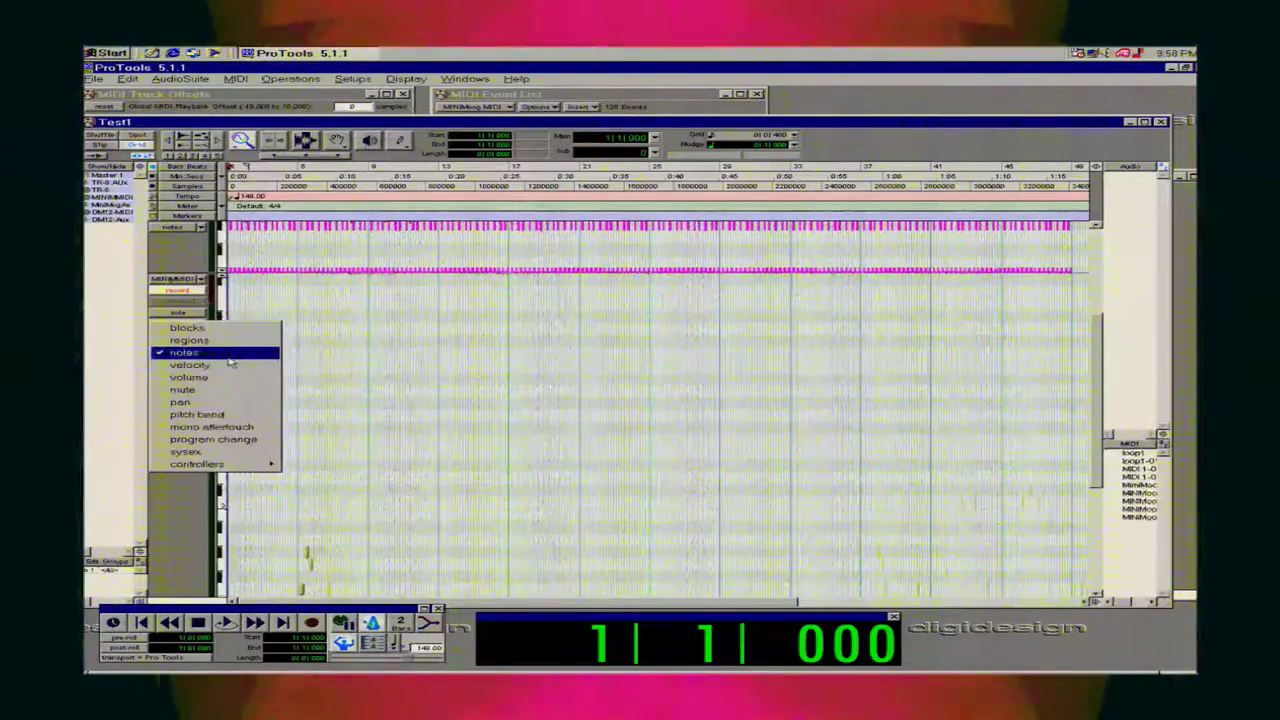
{"action": "left_click", "coordinate": [198, 355]}
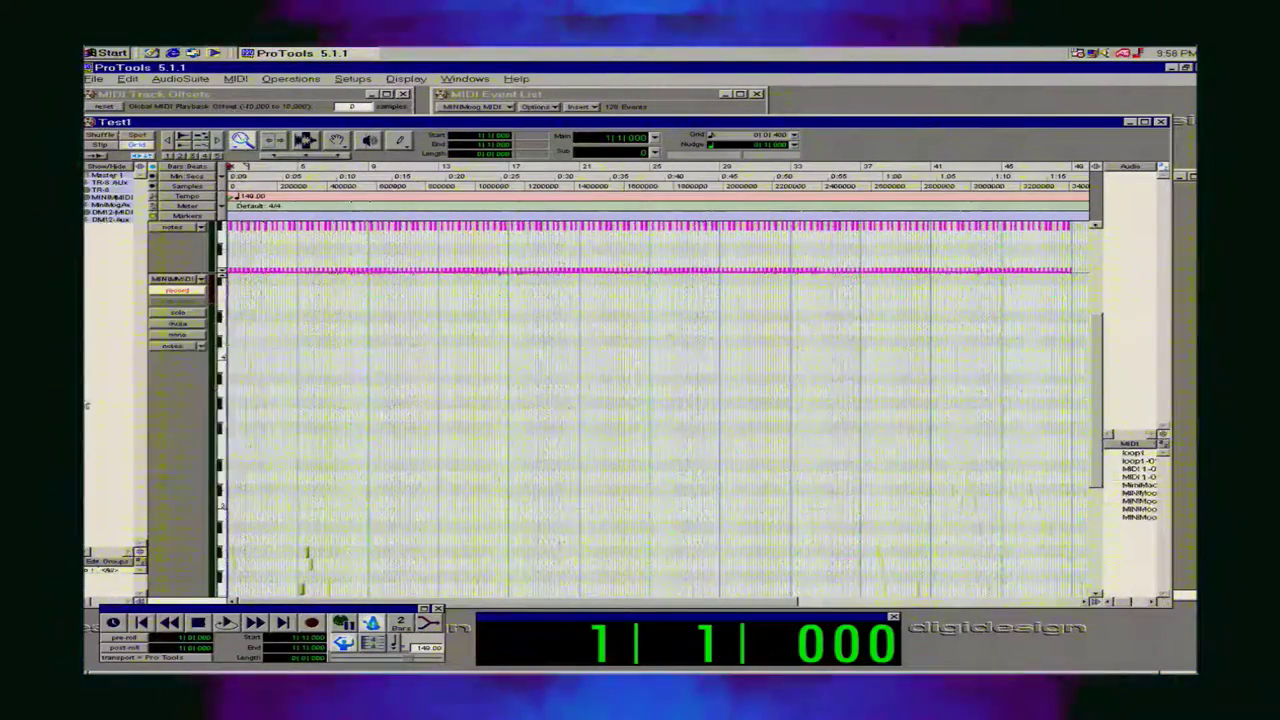
Try a smaller height for the MINIMoog MIDI track and restore it to extreme.
{"action": "left_click", "coordinate": [208, 354]}
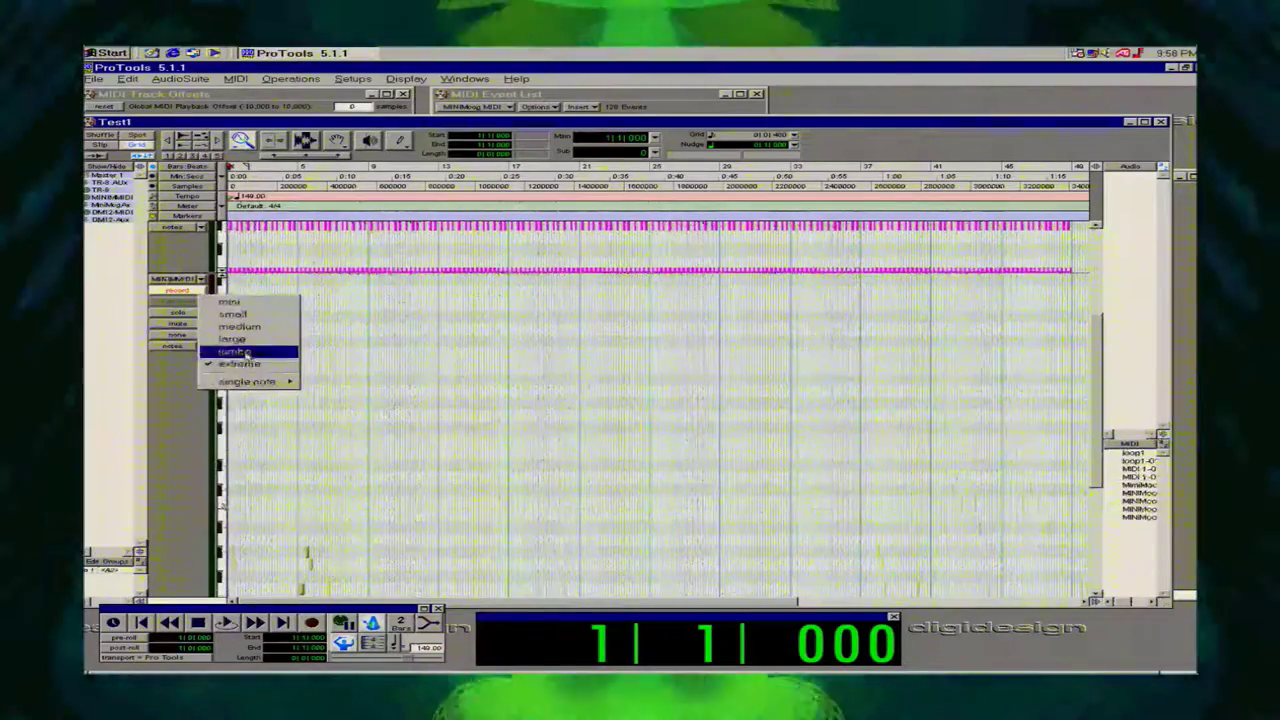
{"action": "left_click", "coordinate": [228, 363]}
{"action": "left_click", "coordinate": [206, 356]}
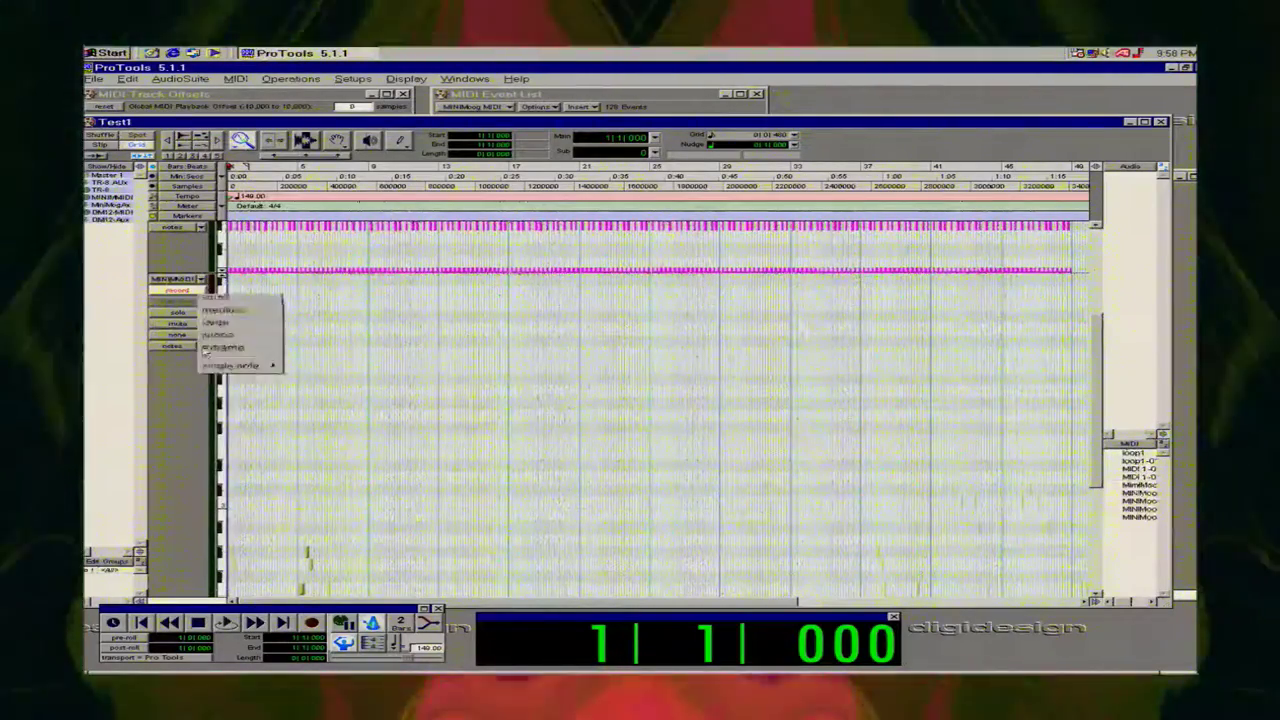
{"action": "left_click", "coordinate": [235, 346]}
{"action": "left_click", "coordinate": [206, 345]}
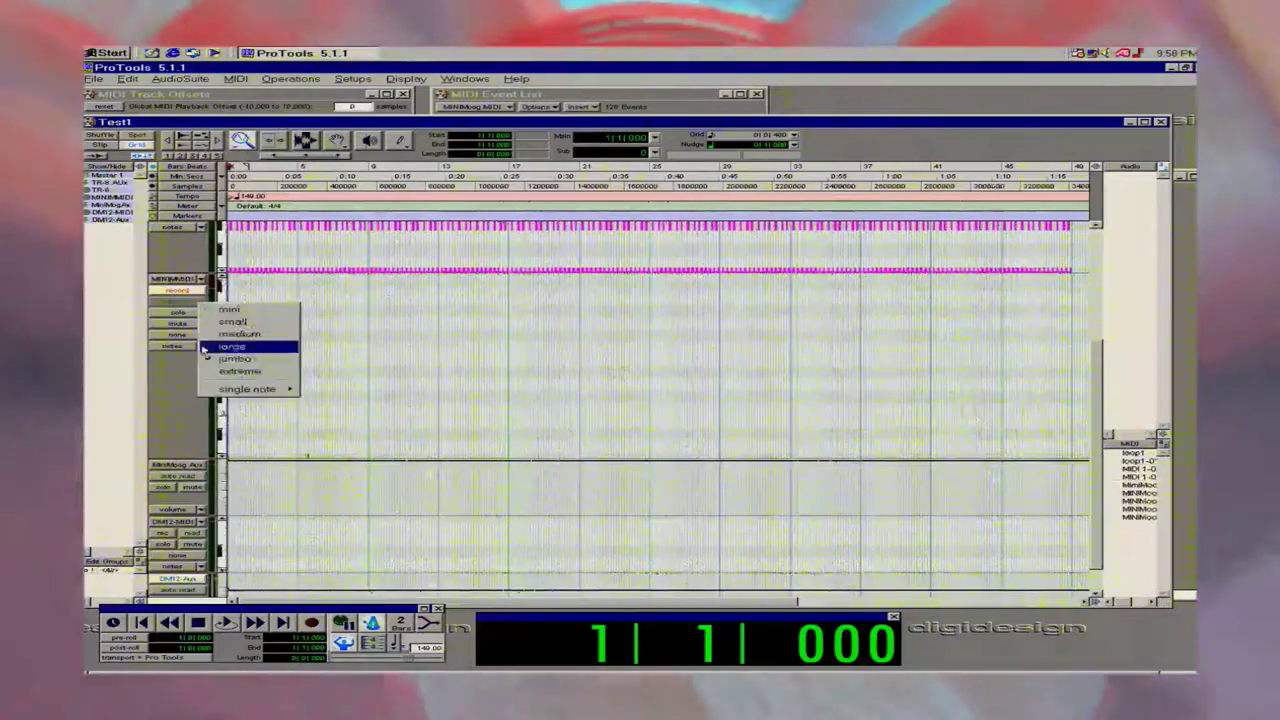
{"action": "left_click", "coordinate": [245, 369]}
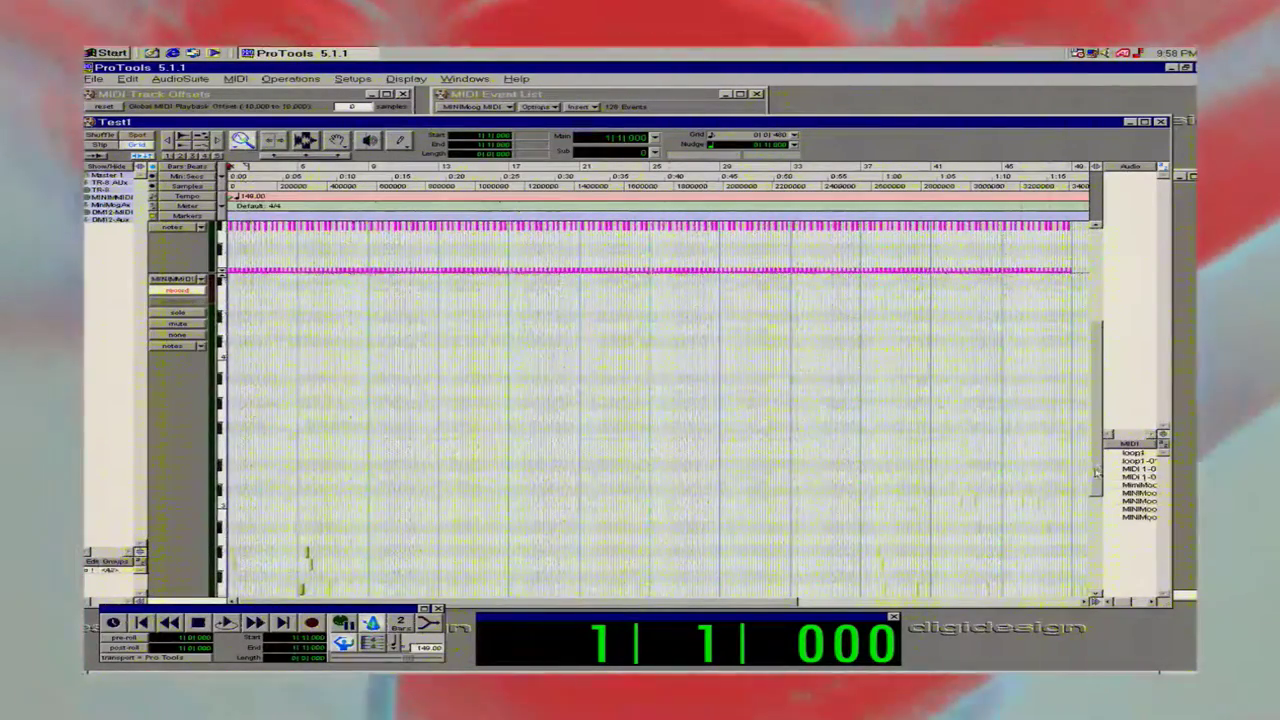
Shift the MINIMoog MIDI track's displayed pitch range down to its lower notes and fit the lane in the edit view.
{"action": "left_click_drag", "start_coordinate": [1097, 472], "coordinate": [1097, 562]}
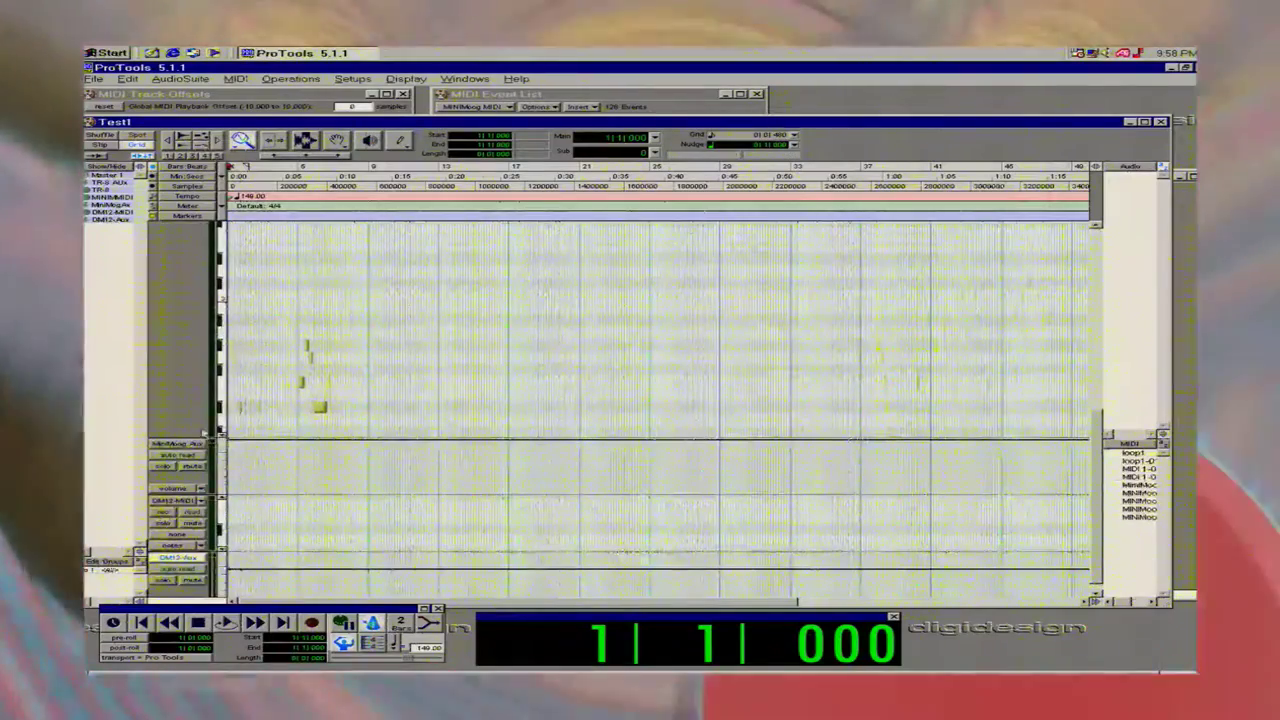
{"action": "left_click", "coordinate": [222, 436]}
{"action": "left_click", "coordinate": [222, 436]}
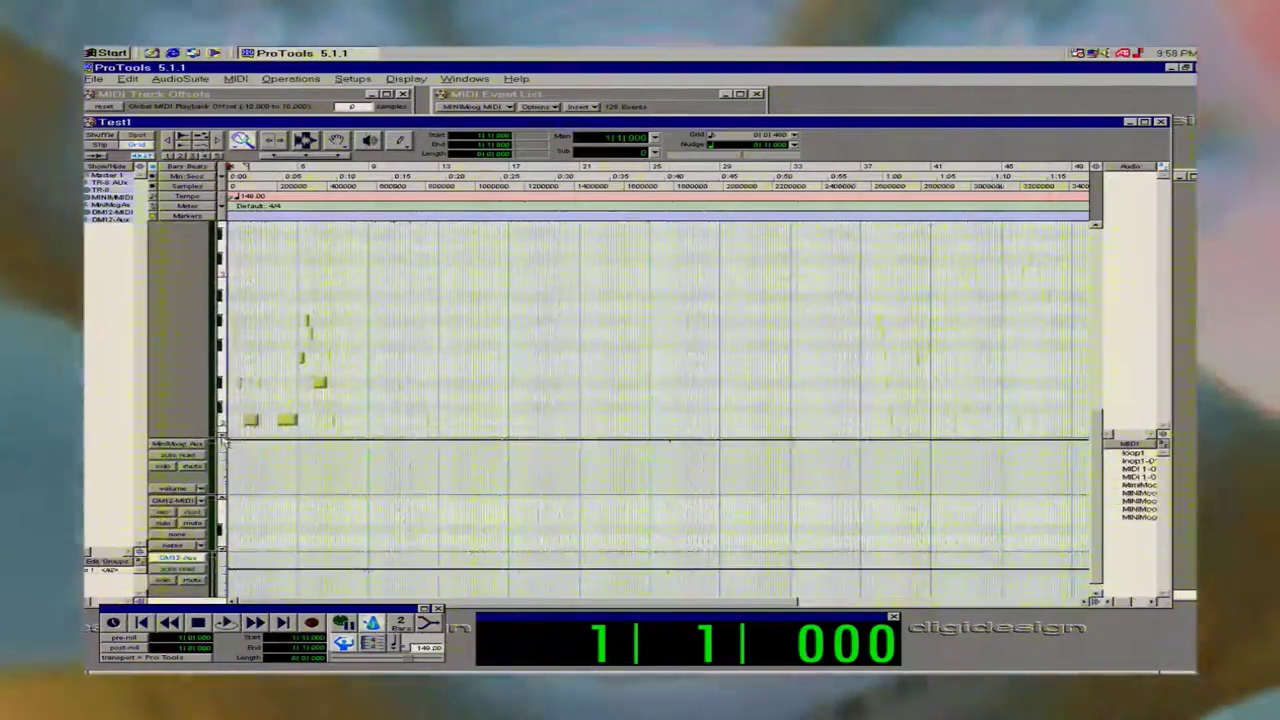
{"action": "left_click", "coordinate": [222, 436]}
{"action": "left_click", "coordinate": [222, 436]}
{"action": "left_click", "coordinate": [222, 436]}
{"action": "left_click", "coordinate": [222, 436]}
{"action": "left_click", "coordinate": [222, 436]}
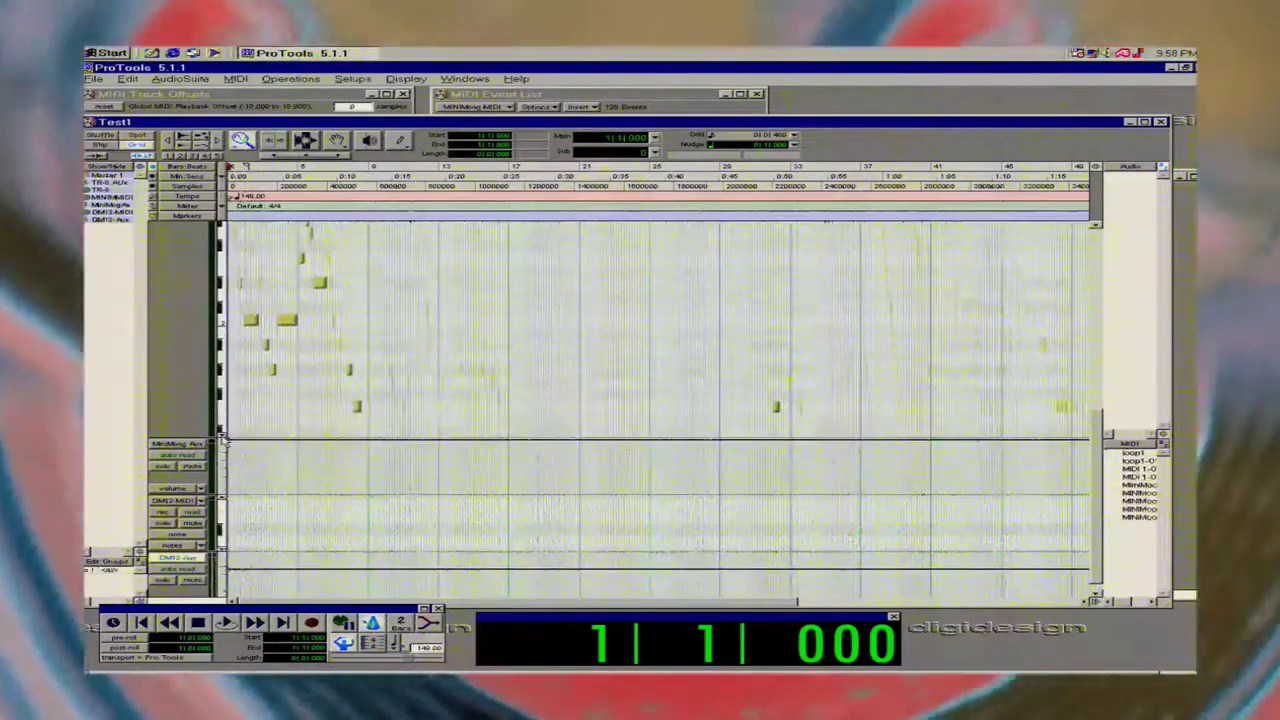
{"action": "left_click", "coordinate": [222, 436]}
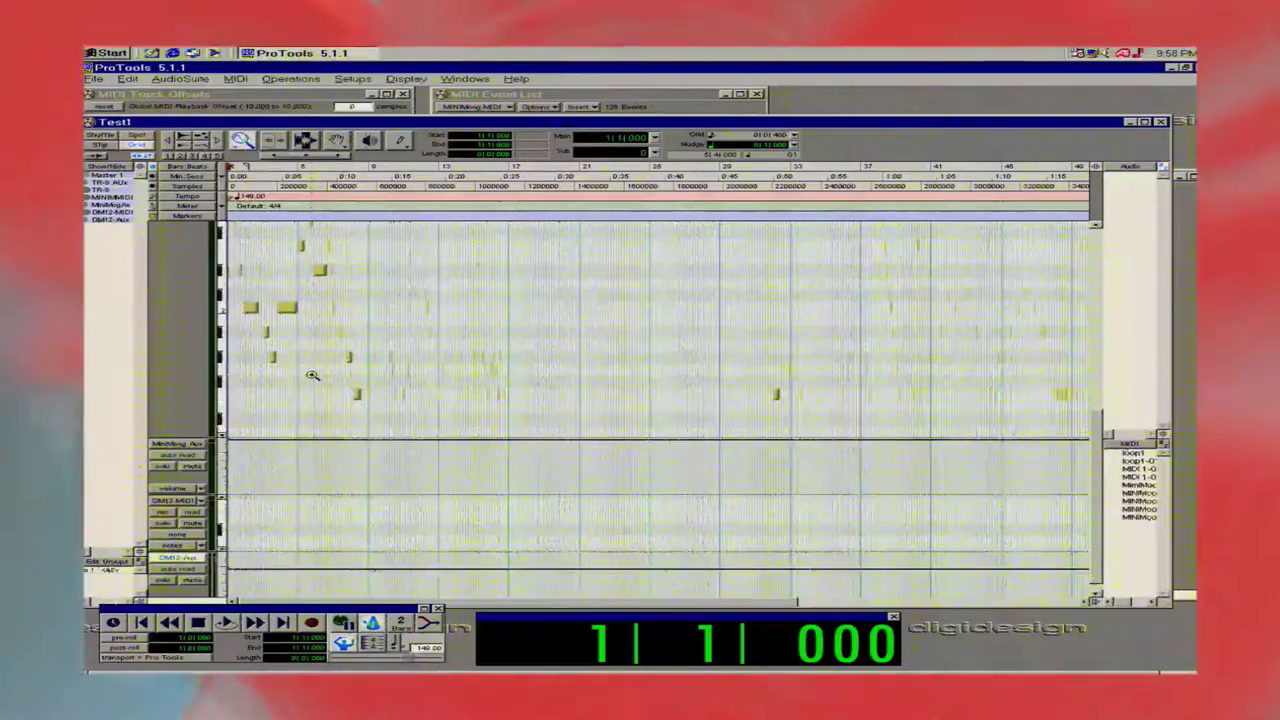
{"action": "left_click", "coordinate": [222, 436]}
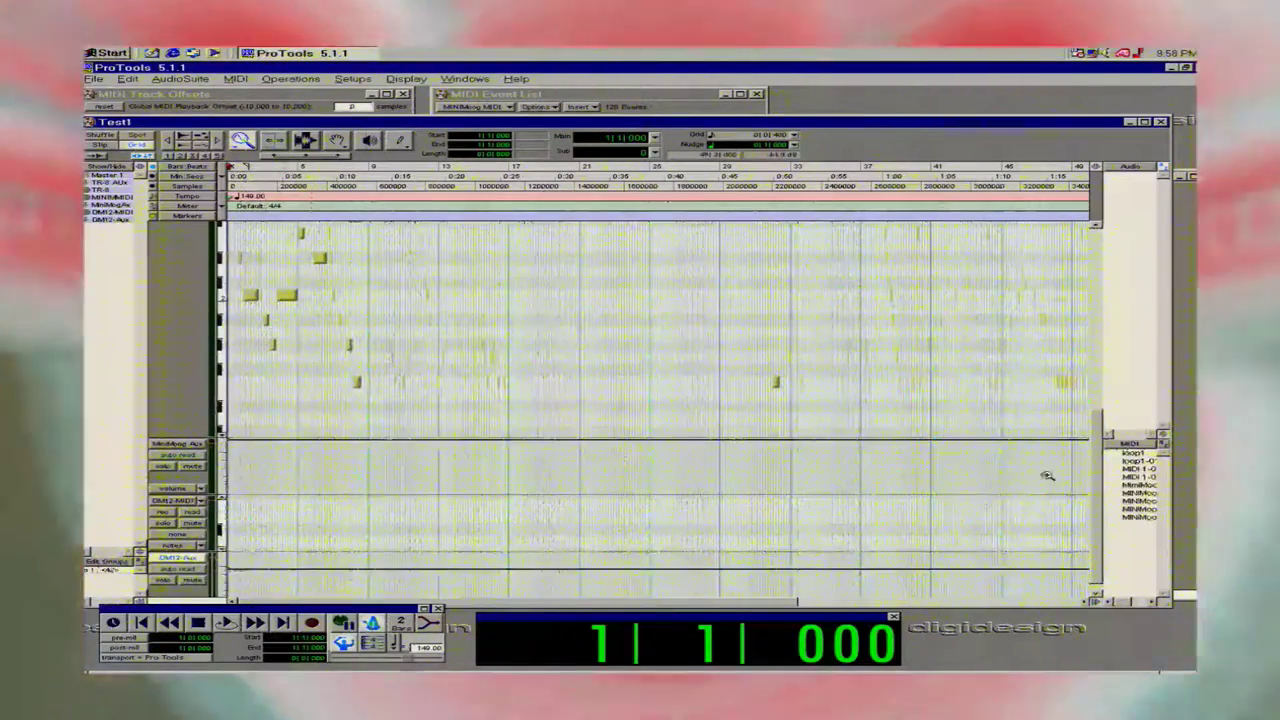
{"action": "left_click_drag", "start_coordinate": [1098, 489], "coordinate": [1103, 420]}
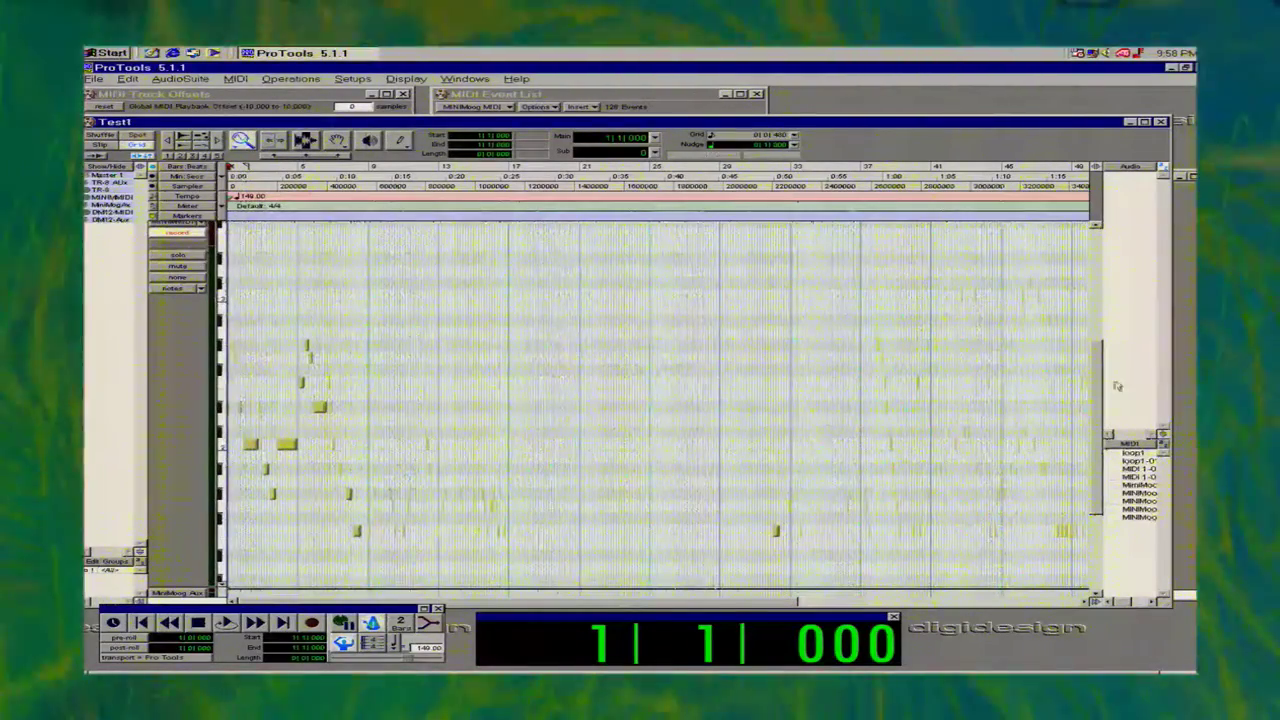
{"action": "left_click", "coordinate": [1097, 228]}
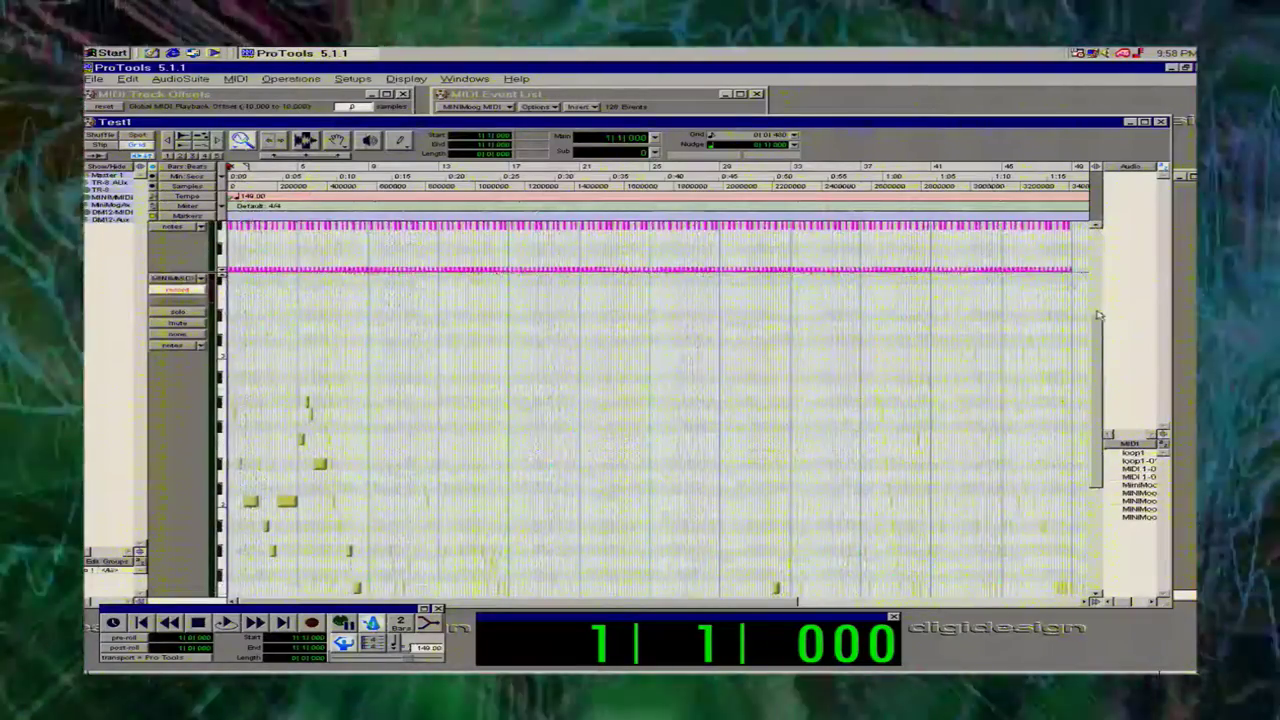
{"action": "left_click_drag", "start_coordinate": [1101, 357], "coordinate": [1101, 373]}
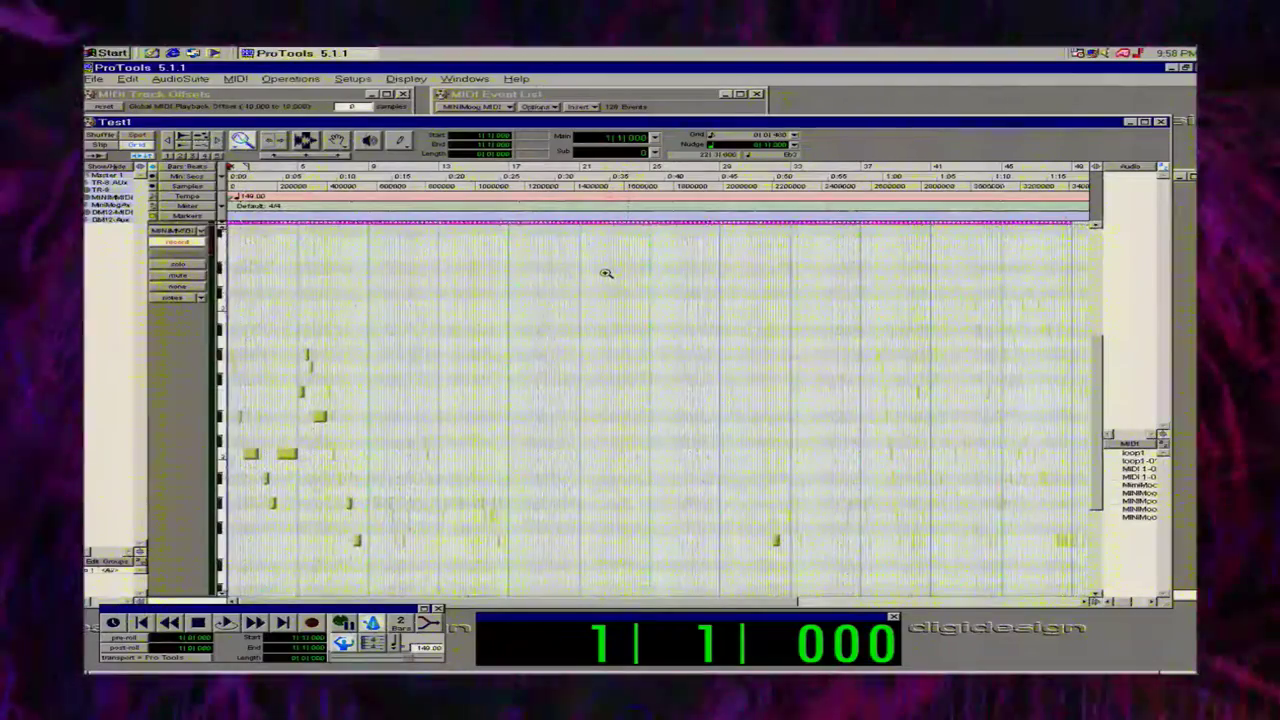
Move four MINIMoog notes in bars 1 and 2 onto the grid, the last three to 1|4|480, 2|4|000 and 2|4|480.
{"action": "left_click", "coordinate": [228, 436]}
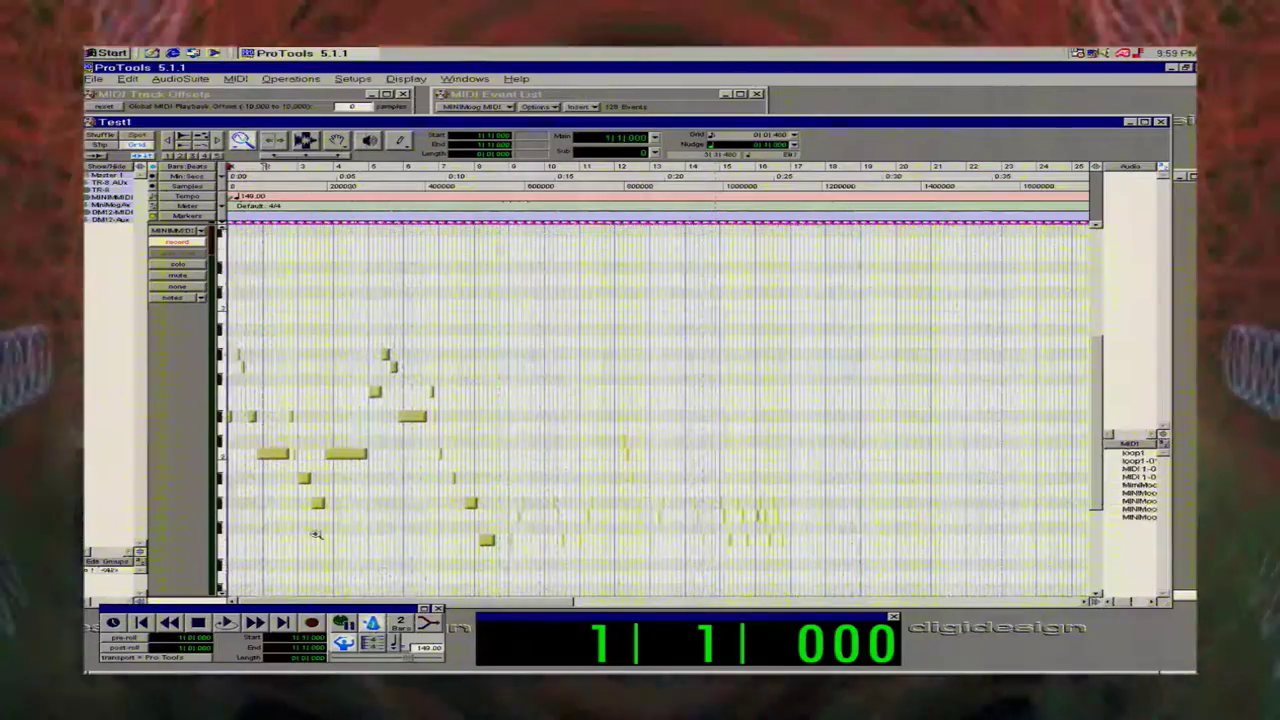
{"action": "left_click", "coordinate": [425, 470]}
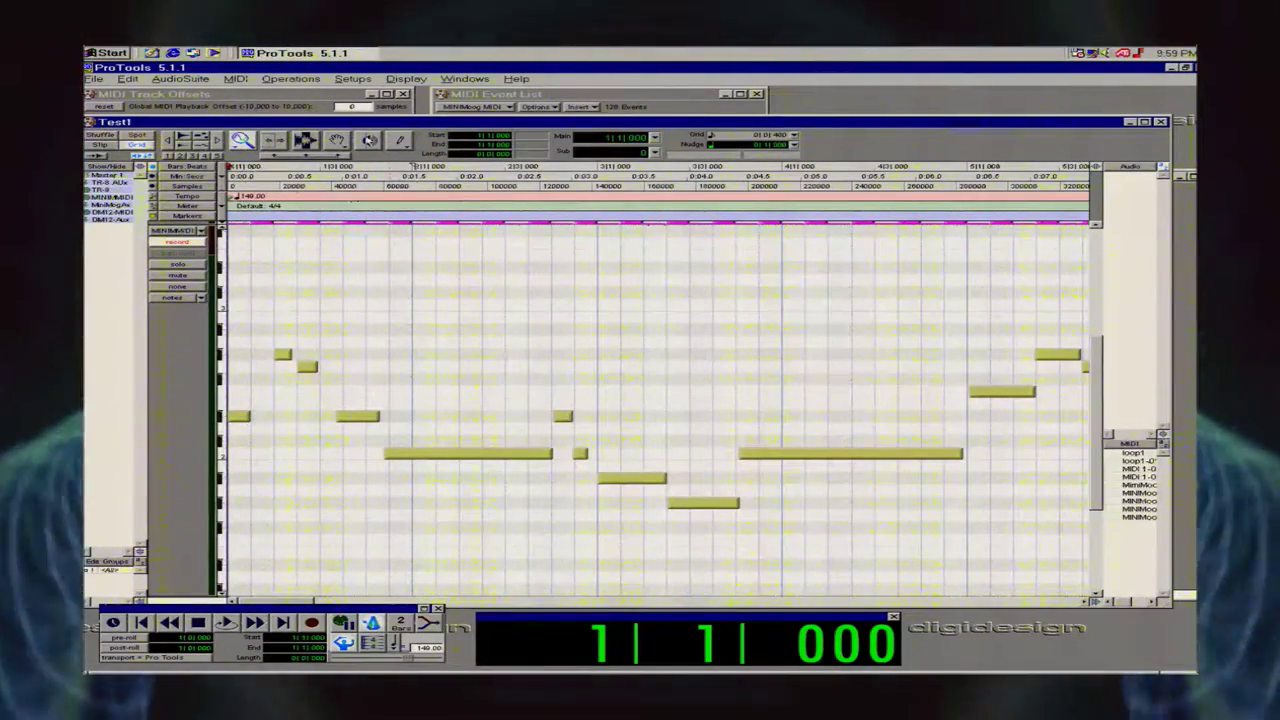
{"action": "left_click_drag", "start_coordinate": [365, 419], "coordinate": [373, 421]}
{"action": "left_click_drag", "start_coordinate": [438, 461], "coordinate": [444, 460]}
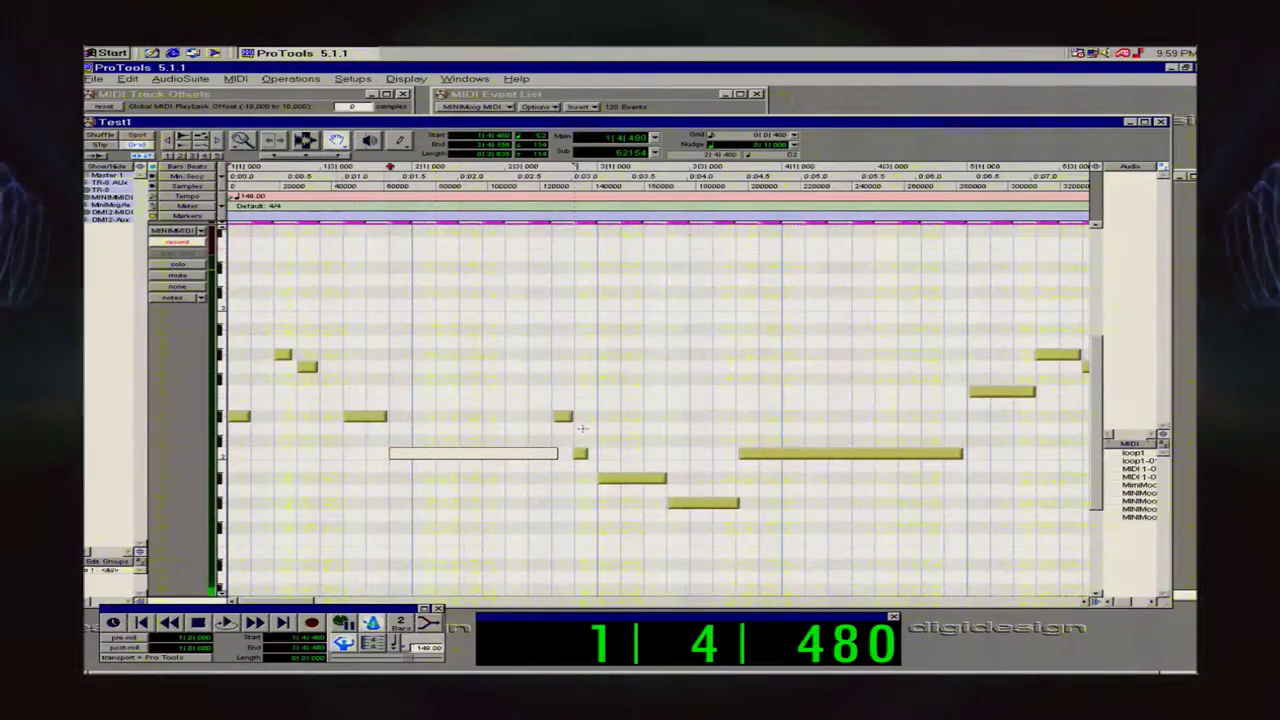
{"action": "left_click_drag", "start_coordinate": [565, 417], "coordinate": [561, 417]}
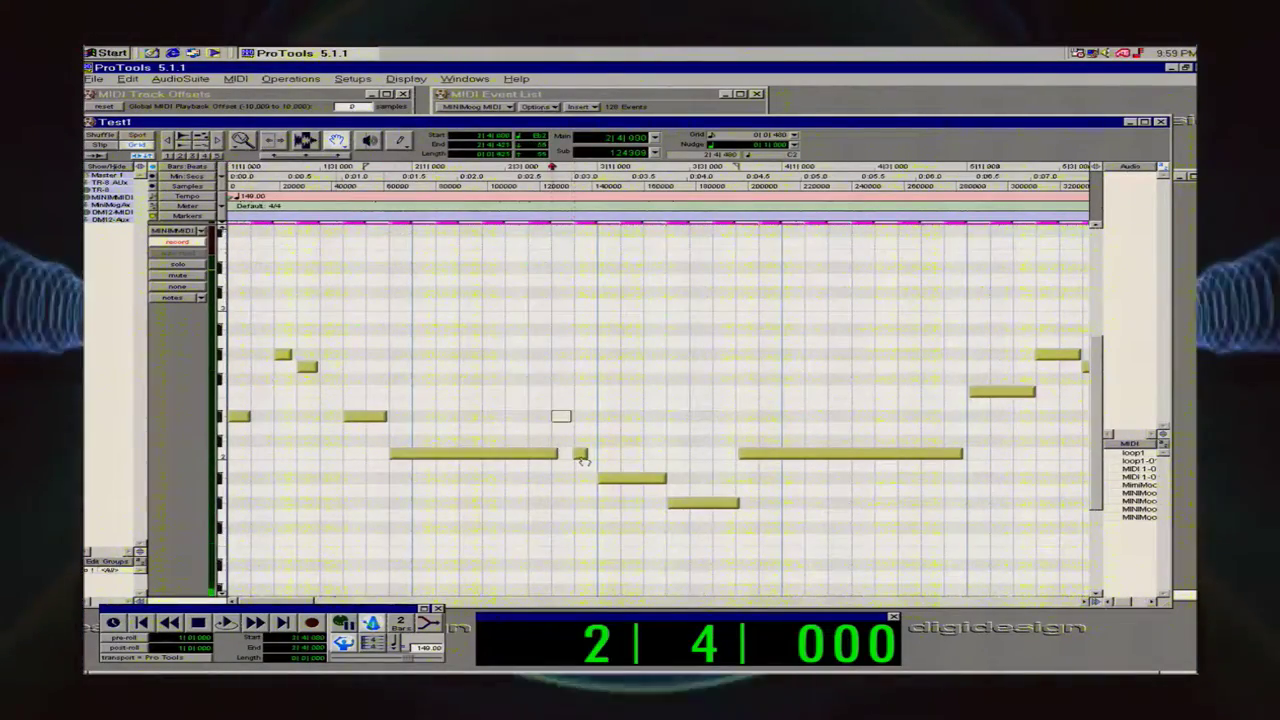
{"action": "left_click", "coordinate": [581, 455]}
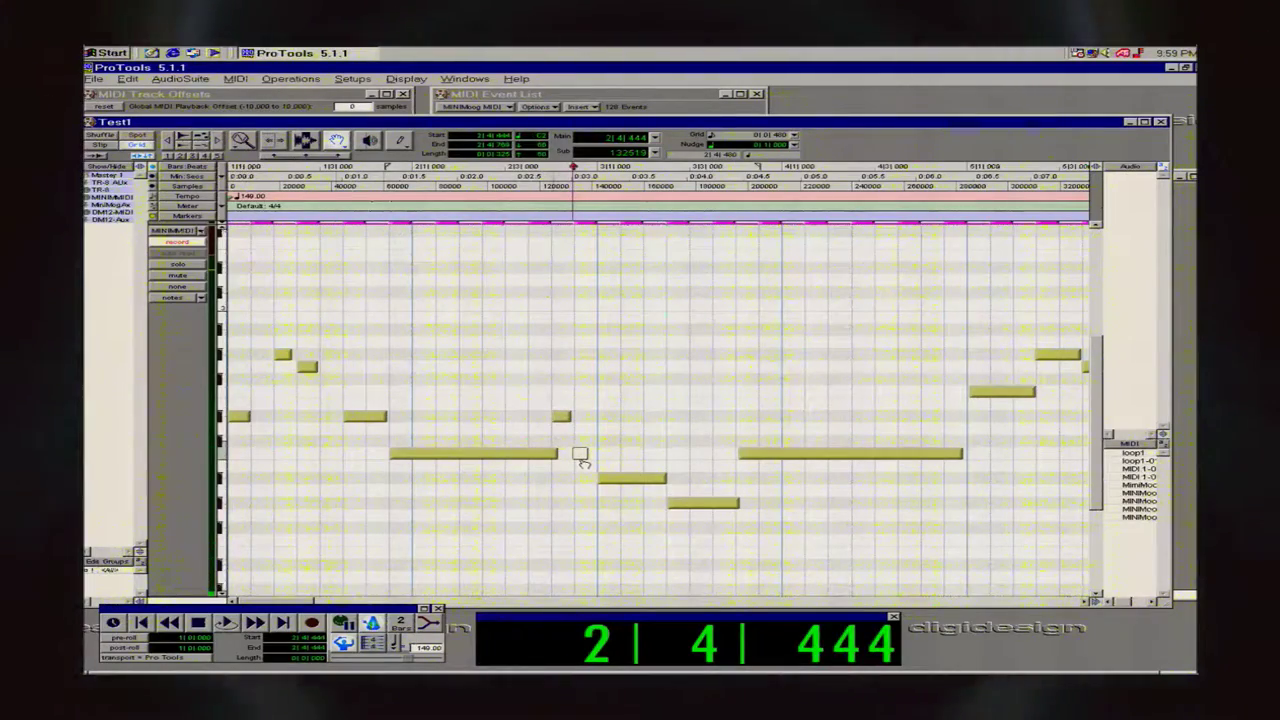
{"action": "left_click_drag", "start_coordinate": [583, 459], "coordinate": [584, 459]}
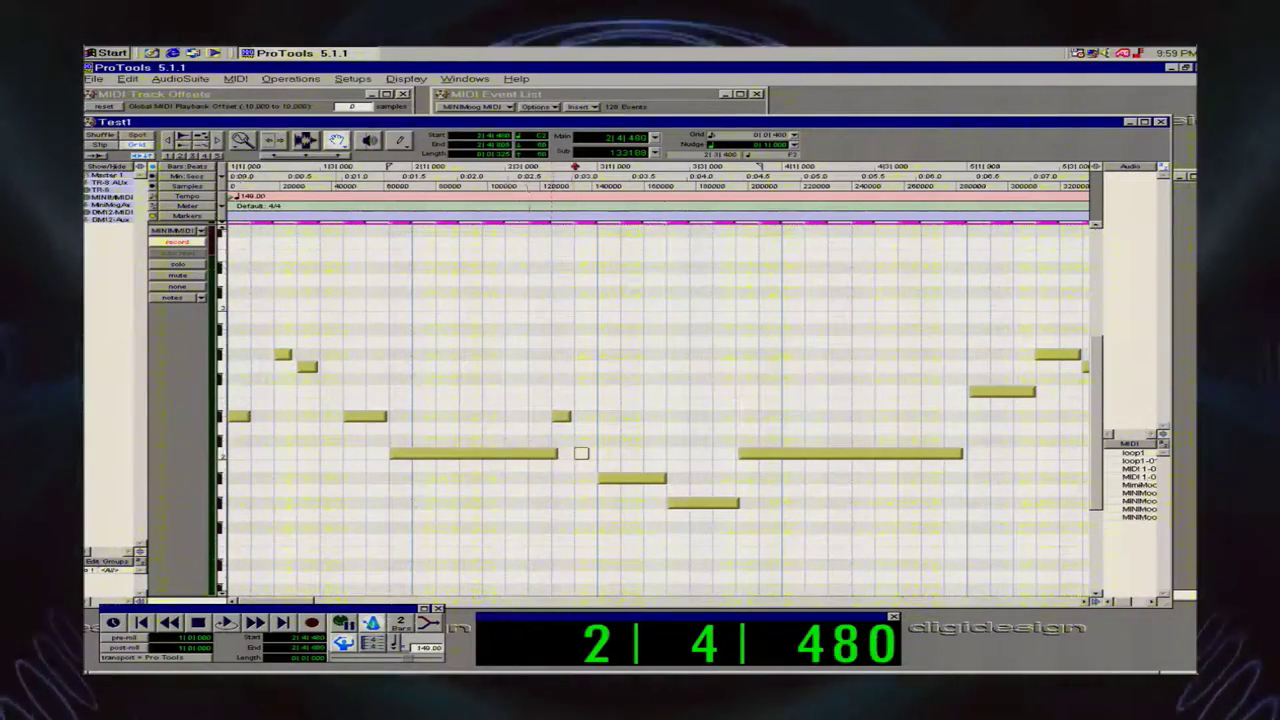
Activate the Smart Tool for editing the MINIMoog notes.
{"action": "left_click", "coordinate": [400, 141]}
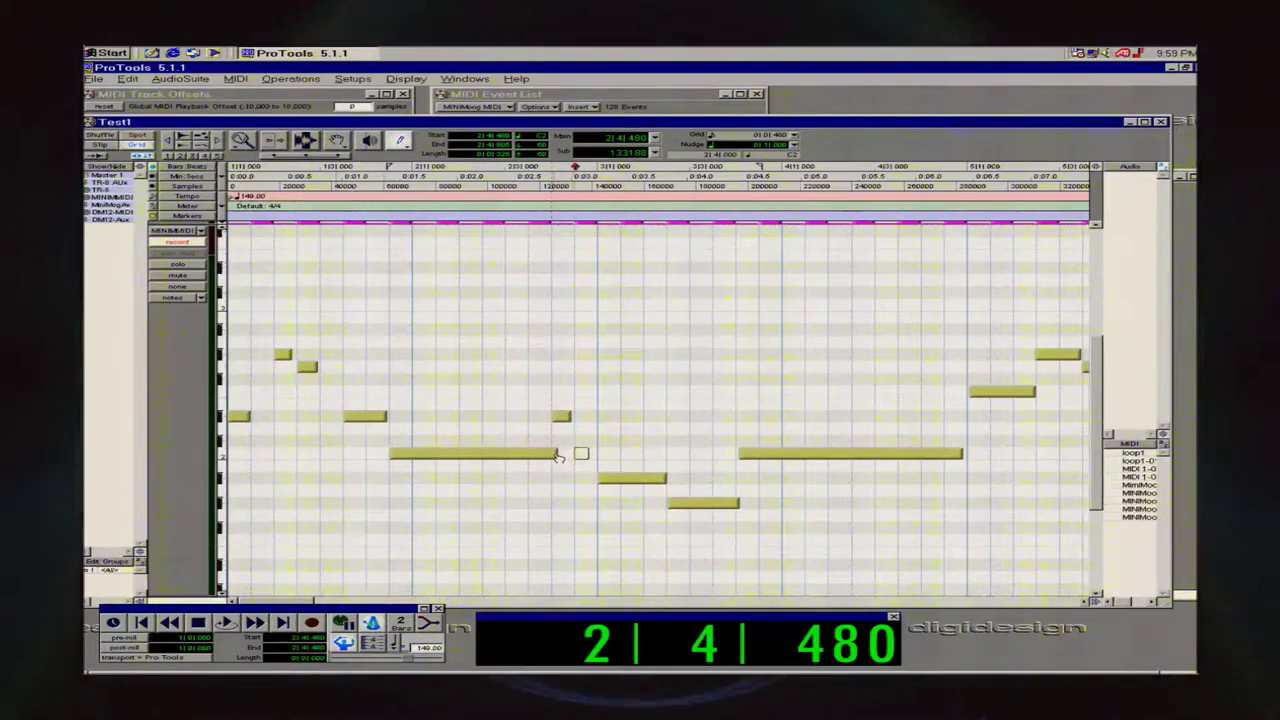
{"action": "left_click", "coordinate": [305, 155]}
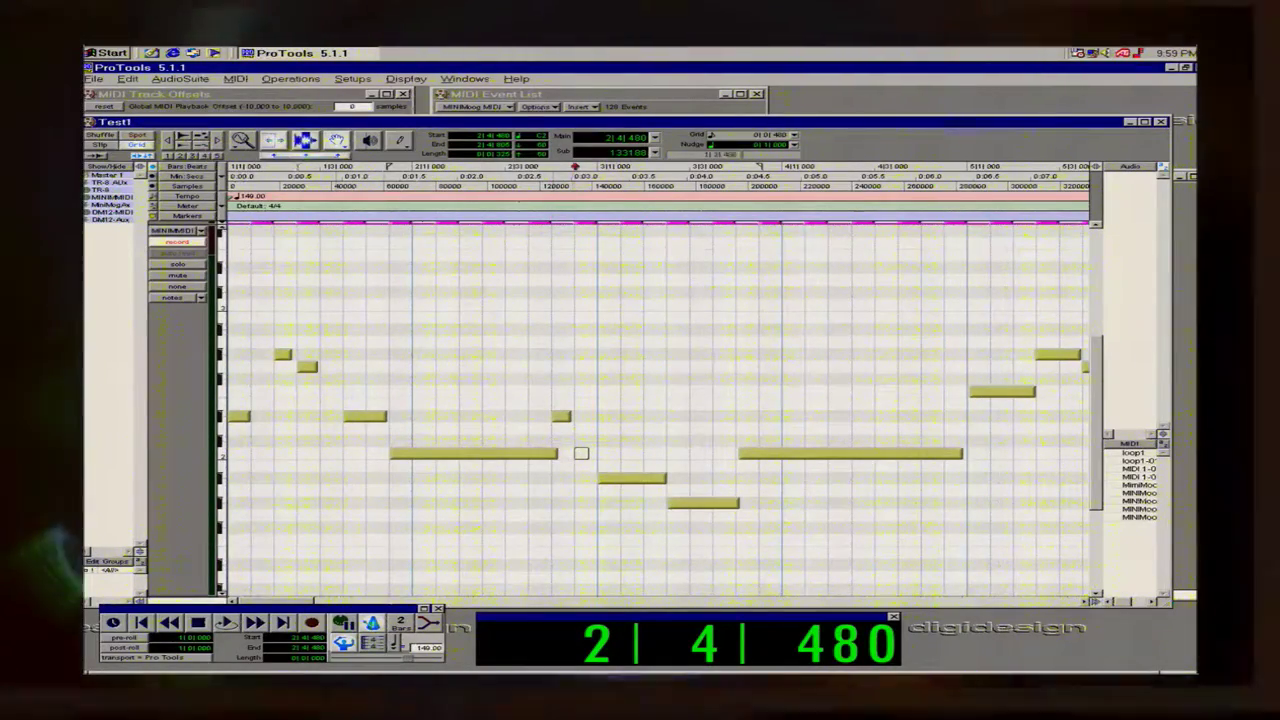
Align four MINIMoog notes in bars 1 to 4 to the grid, including ends at 2|4|000, 3|1|000 and 5|1|000.
{"action": "left_click_drag", "start_coordinate": [555, 453], "coordinate": [550, 453]}
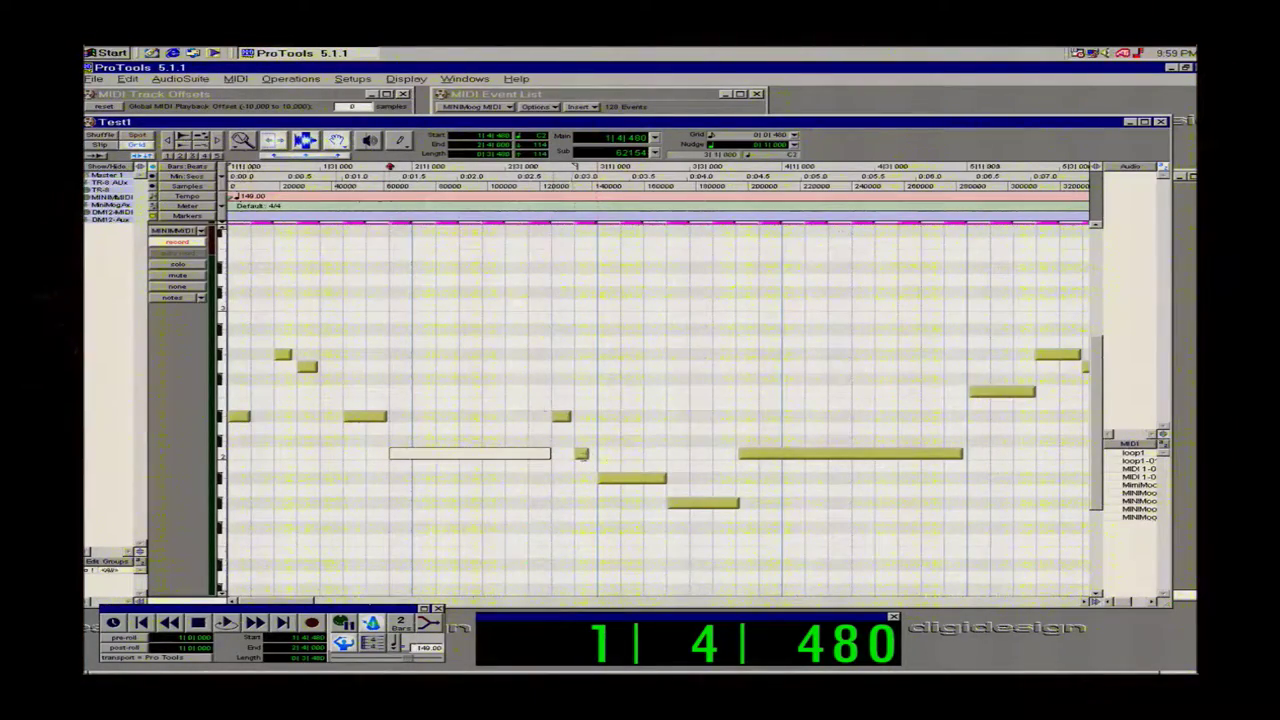
{"action": "left_click", "coordinate": [584, 454]}
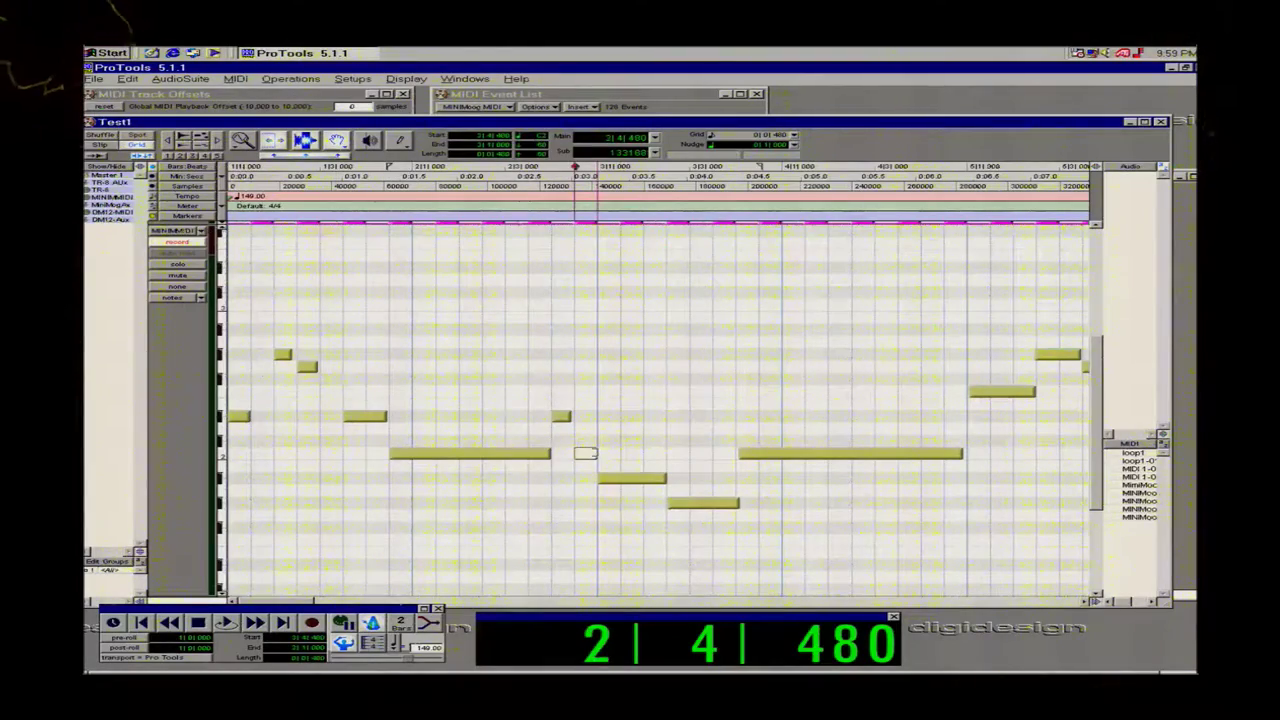
{"action": "left_click", "coordinate": [678, 504]}
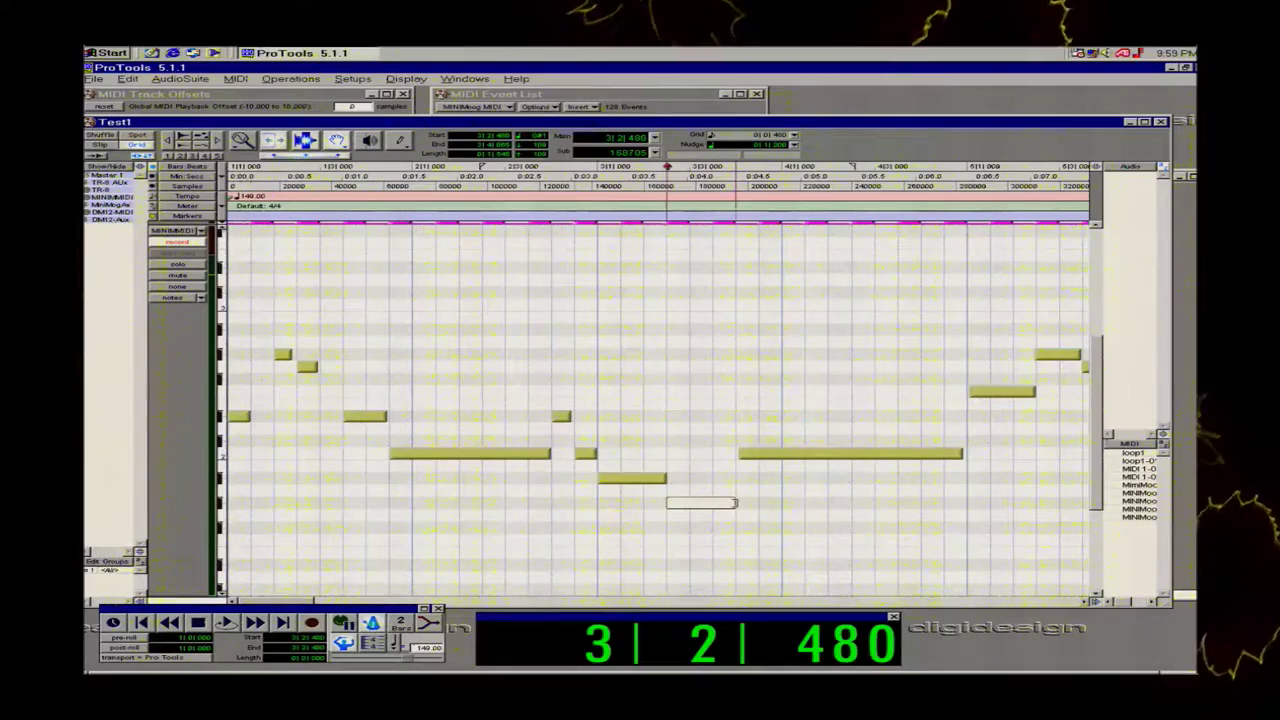
{"action": "left_click", "coordinate": [741, 453]}
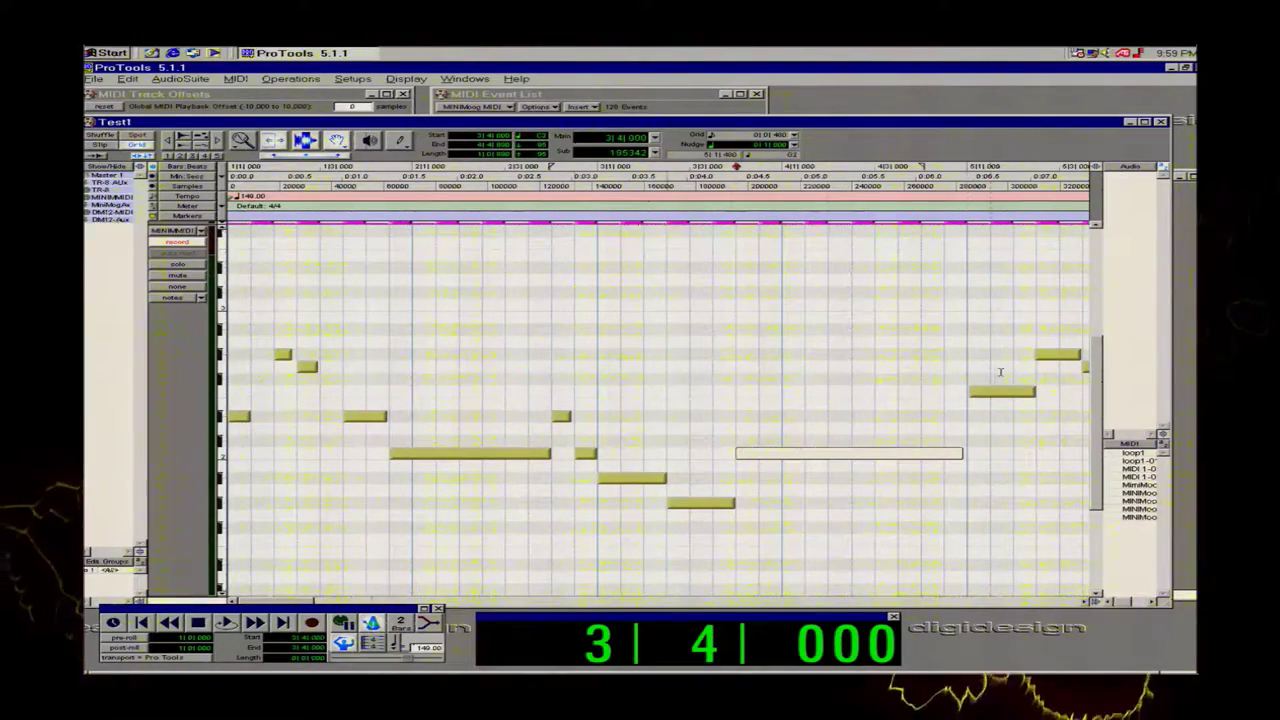
{"action": "left_click_drag", "start_coordinate": [961, 453], "coordinate": [966, 453]}
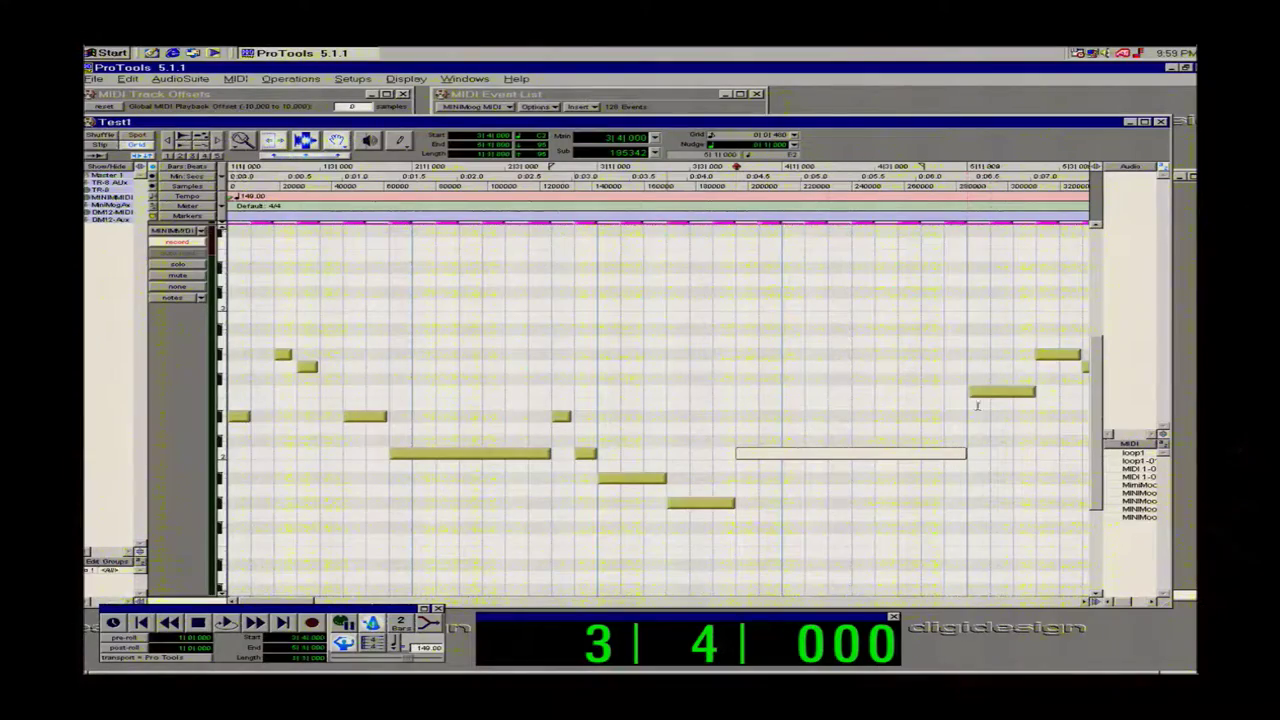
Move the three MINIMoog notes in bar 5 onto the grid at 5|1|000, 5|2|480 and 5|3|480.
{"action": "left_click", "coordinate": [980, 390]}
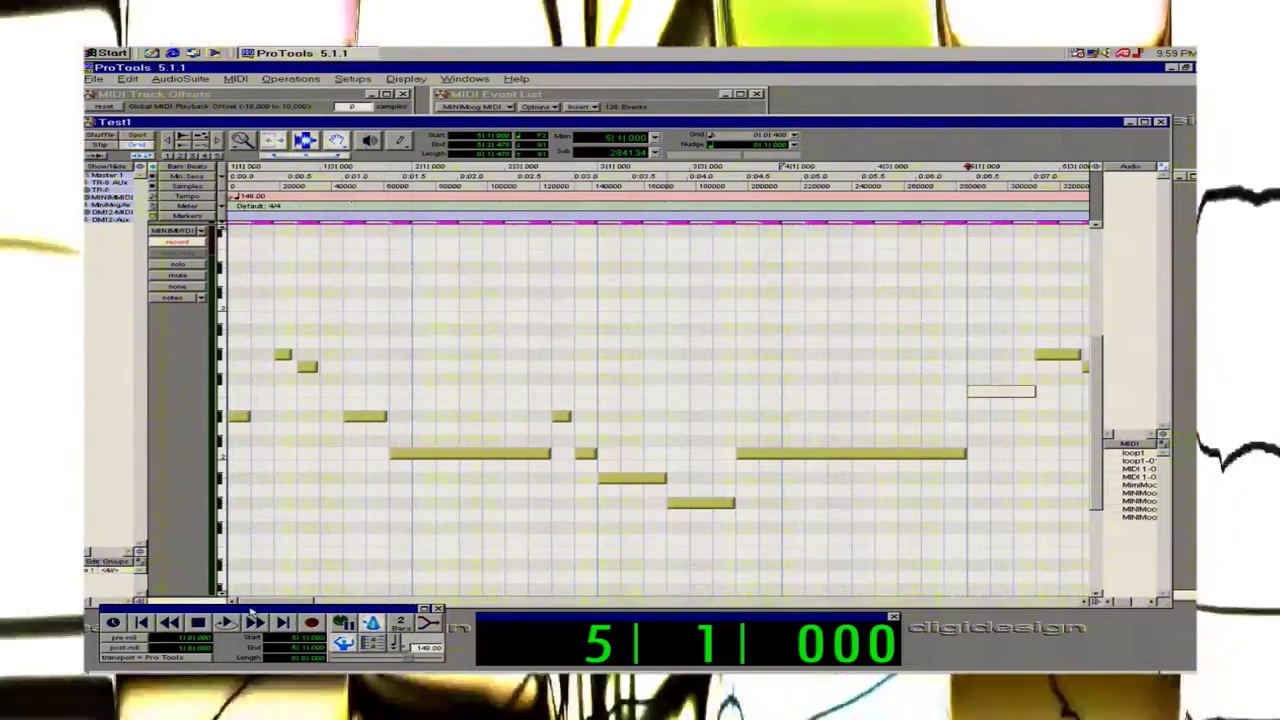
{"action": "left_click_drag", "start_coordinate": [297, 603], "coordinate": [299, 603]}
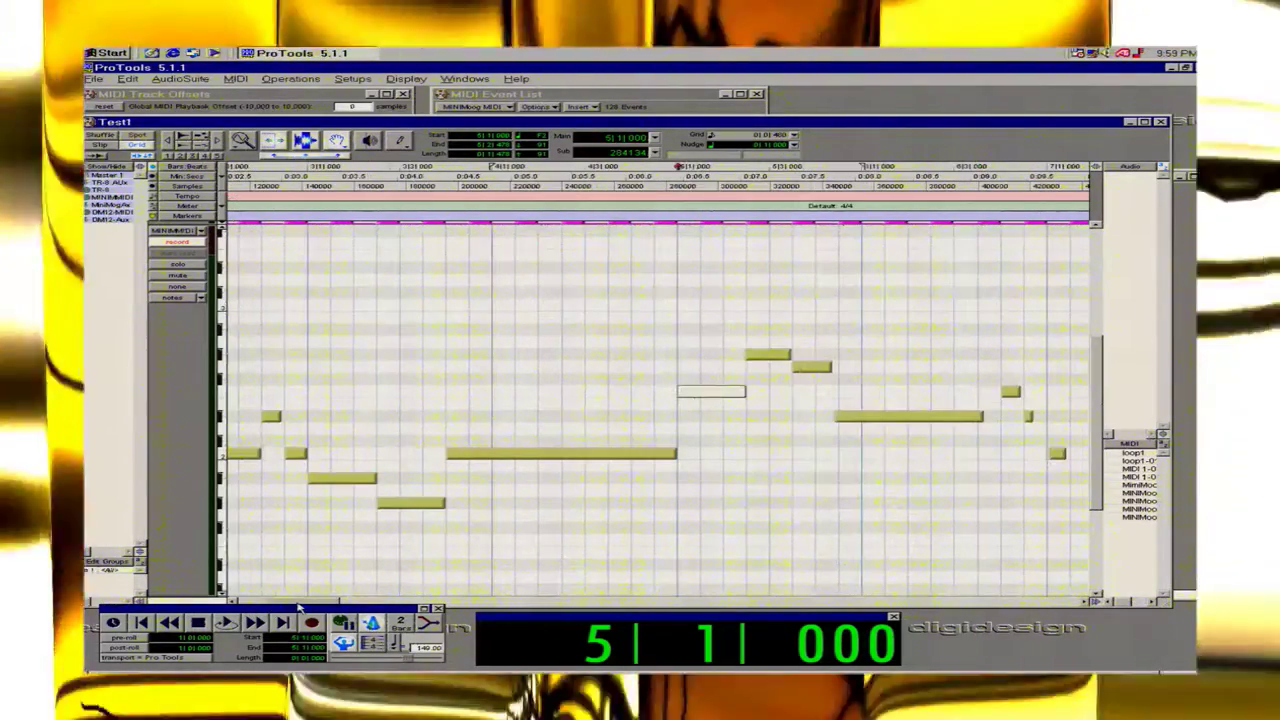
{"action": "left_click", "coordinate": [778, 358]}
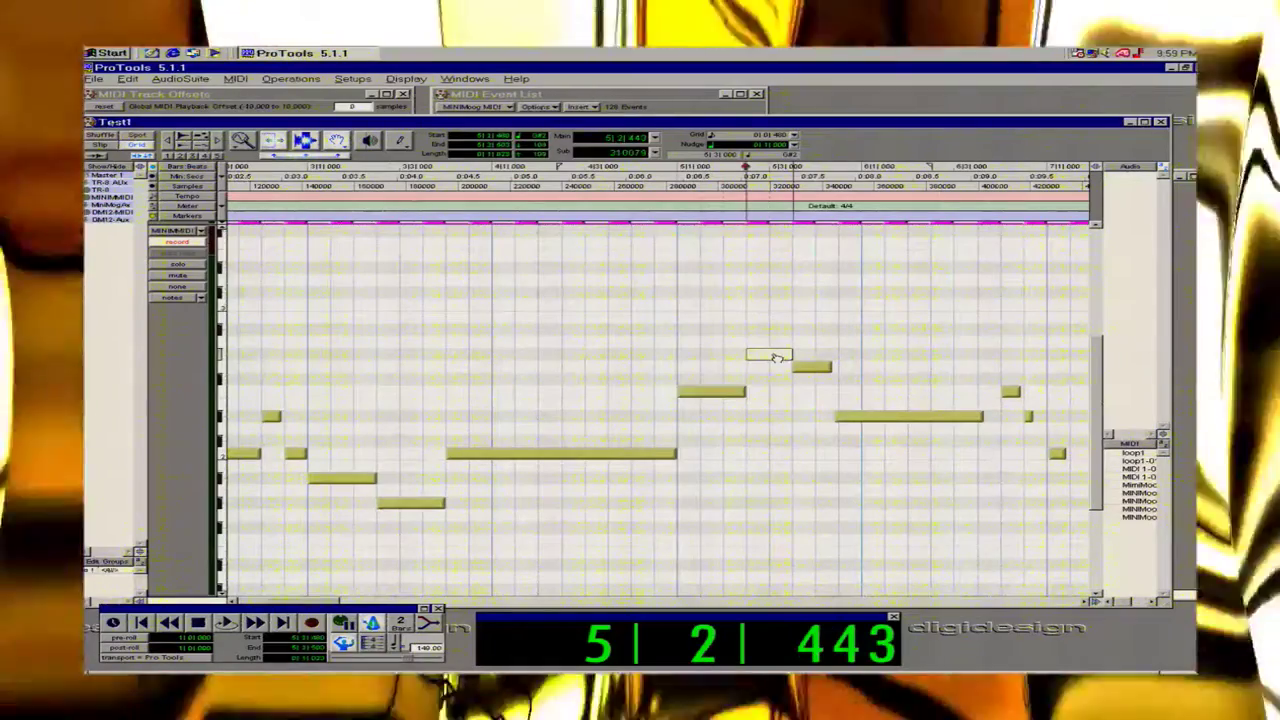
{"action": "left_click", "coordinate": [816, 368]}
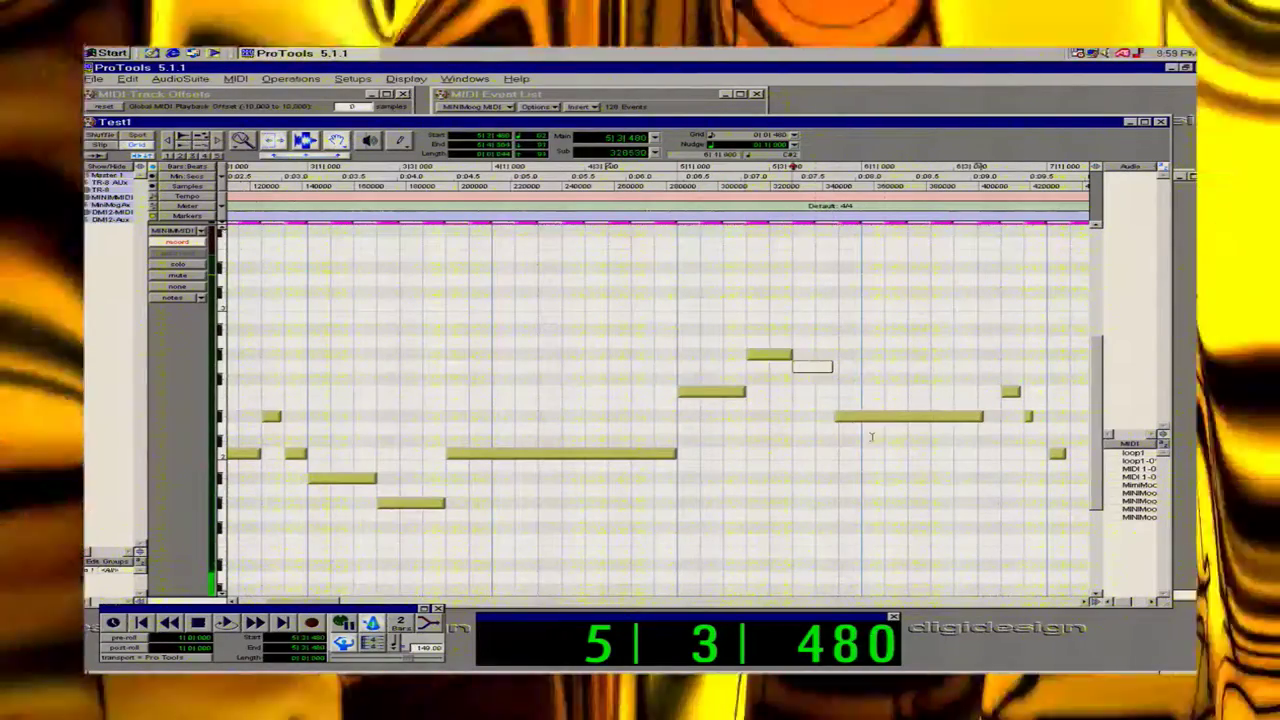
Move the long MINIMoog note to 5|4|480, extend its end to 6|4|000, and place the short note at 7|1|000.
{"action": "left_click", "coordinate": [861, 426]}
{"action": "left_click_drag", "start_coordinate": [851, 418], "coordinate": [880, 418]}
{"action": "left_click_drag", "start_coordinate": [984, 417], "coordinate": [998, 417]}
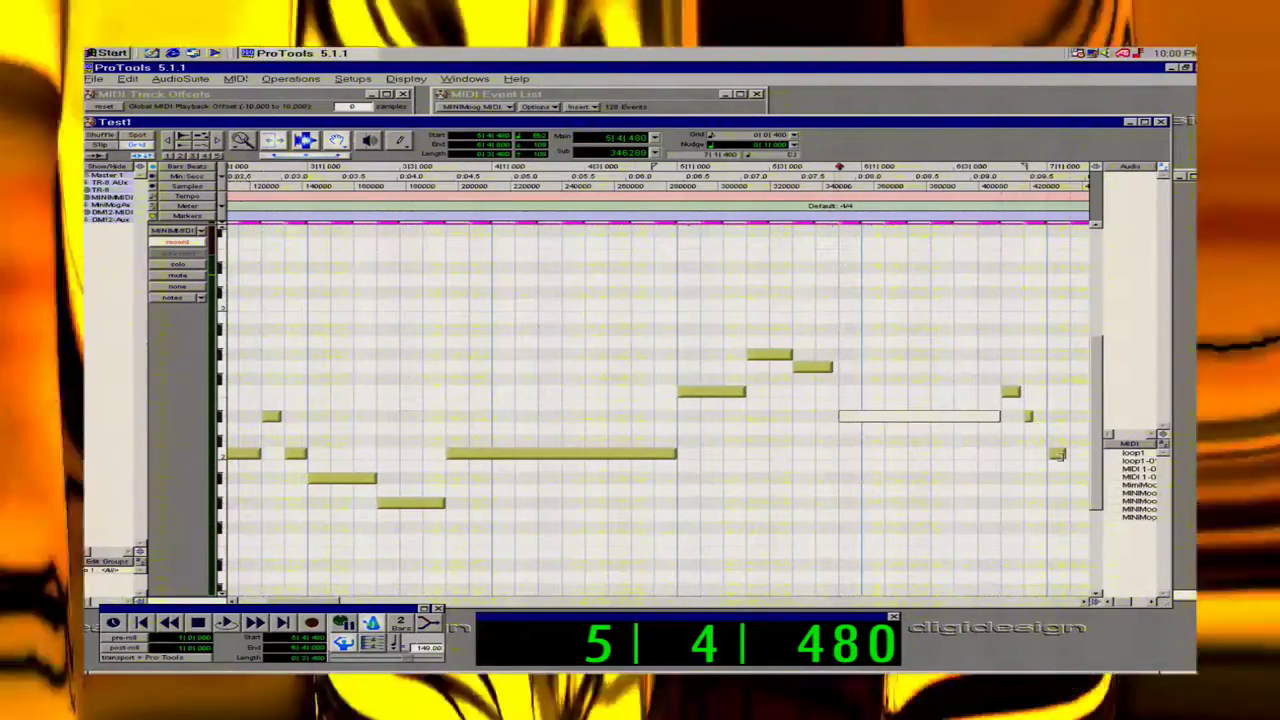
{"action": "left_click", "coordinate": [1058, 455]}
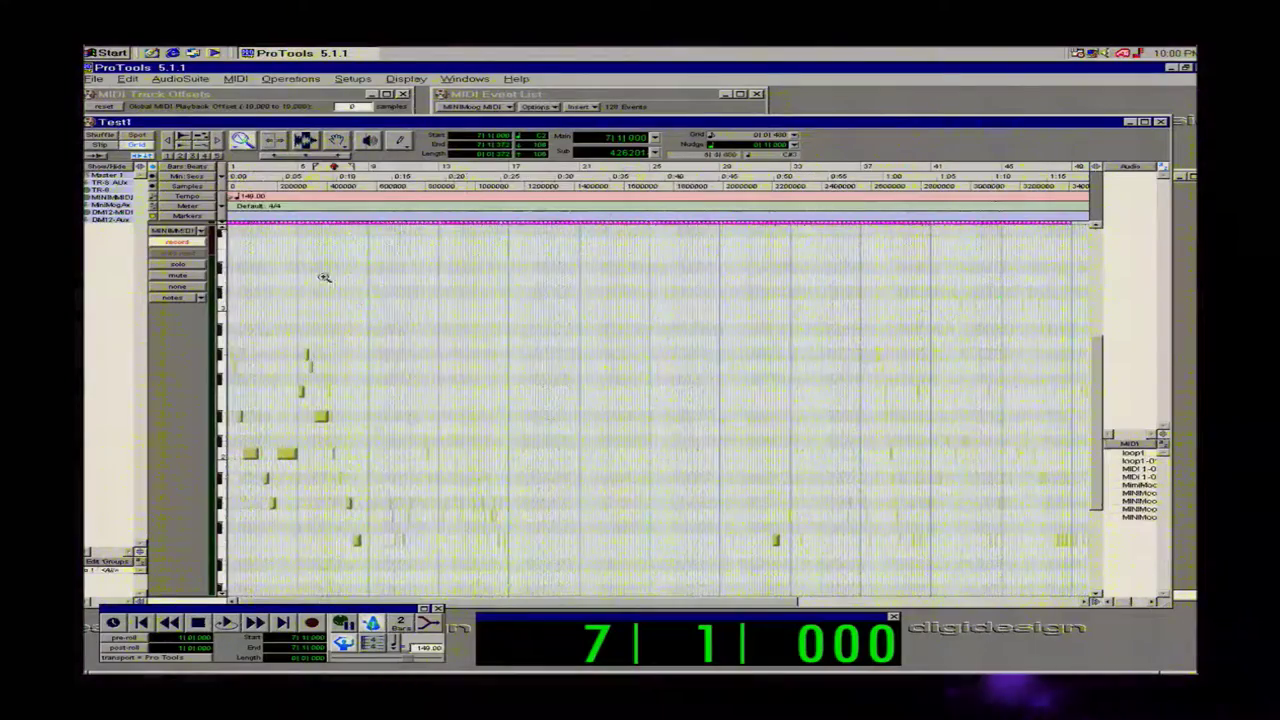
Set the playback position to bar 1 and play back the aligned MINIMoog notes.
{"action": "left_click_drag", "start_coordinate": [369, 303], "coordinate": [177, 328]}
{"action": "key", "text": "space"}
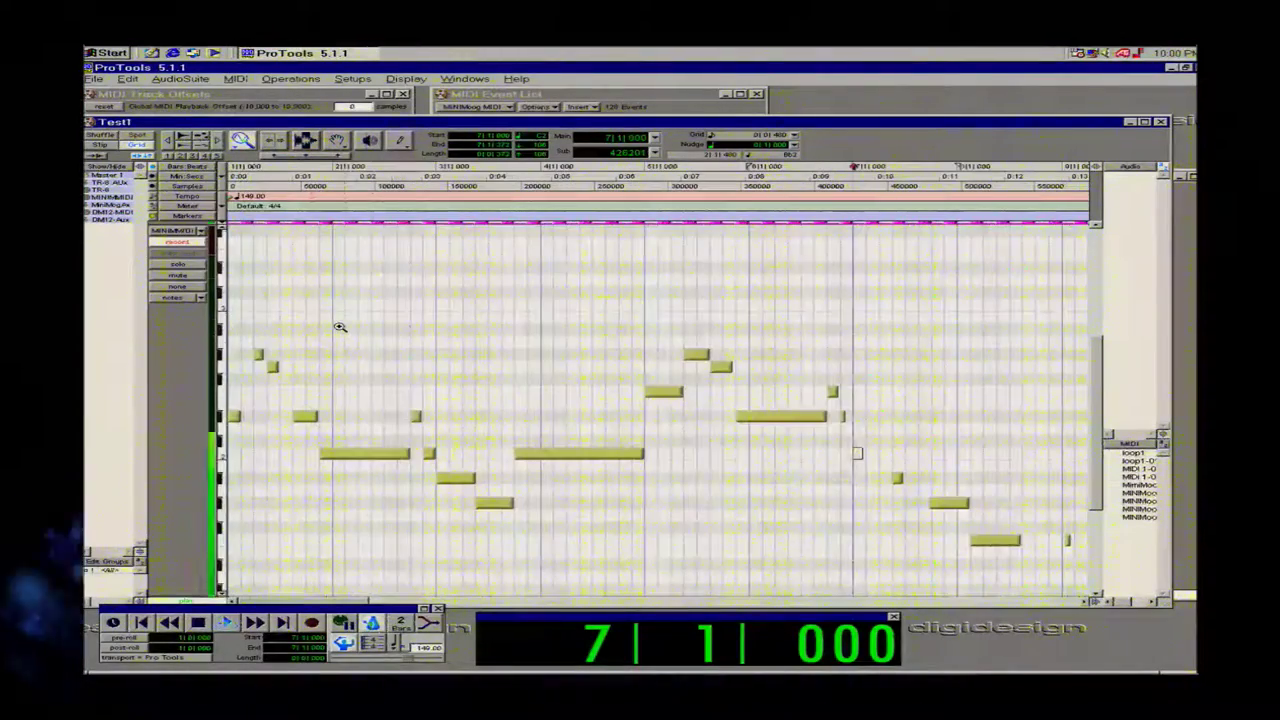
{"action": "key", "text": "space"}
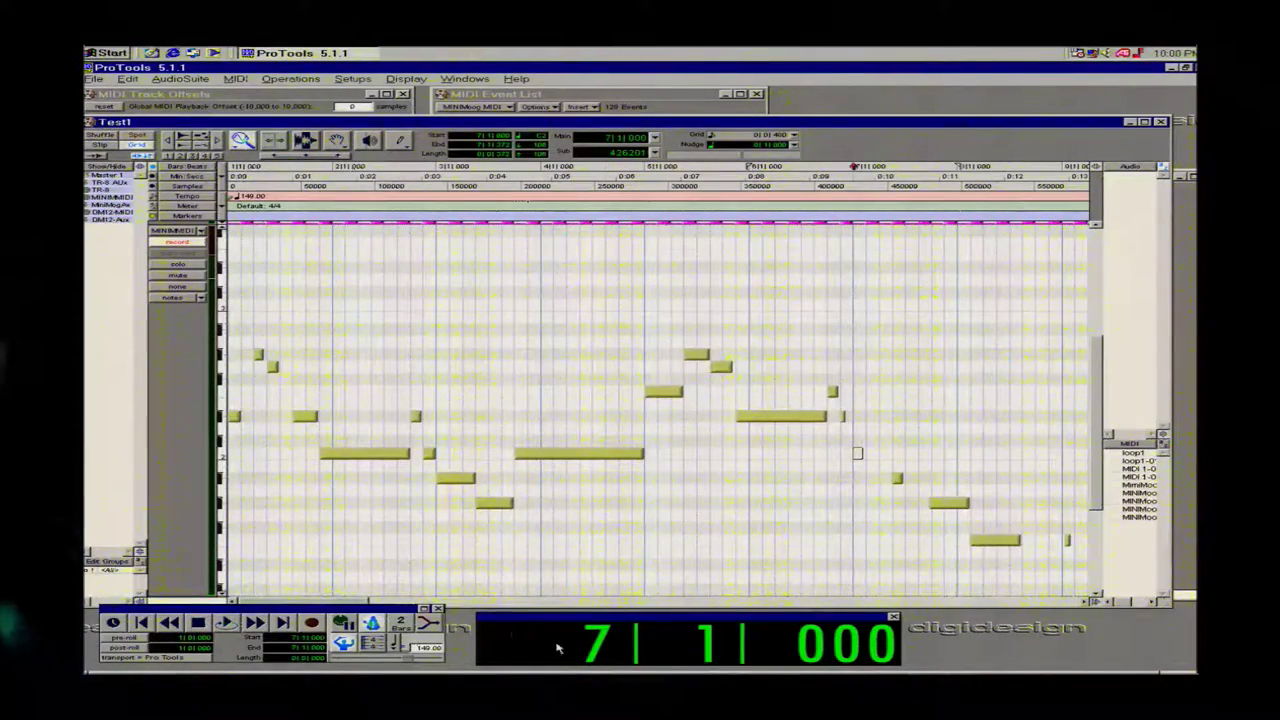
{"action": "left_click", "coordinate": [597, 645]}
{"action": "type", "text": "1"}
{"action": "key", "text": "Return"}
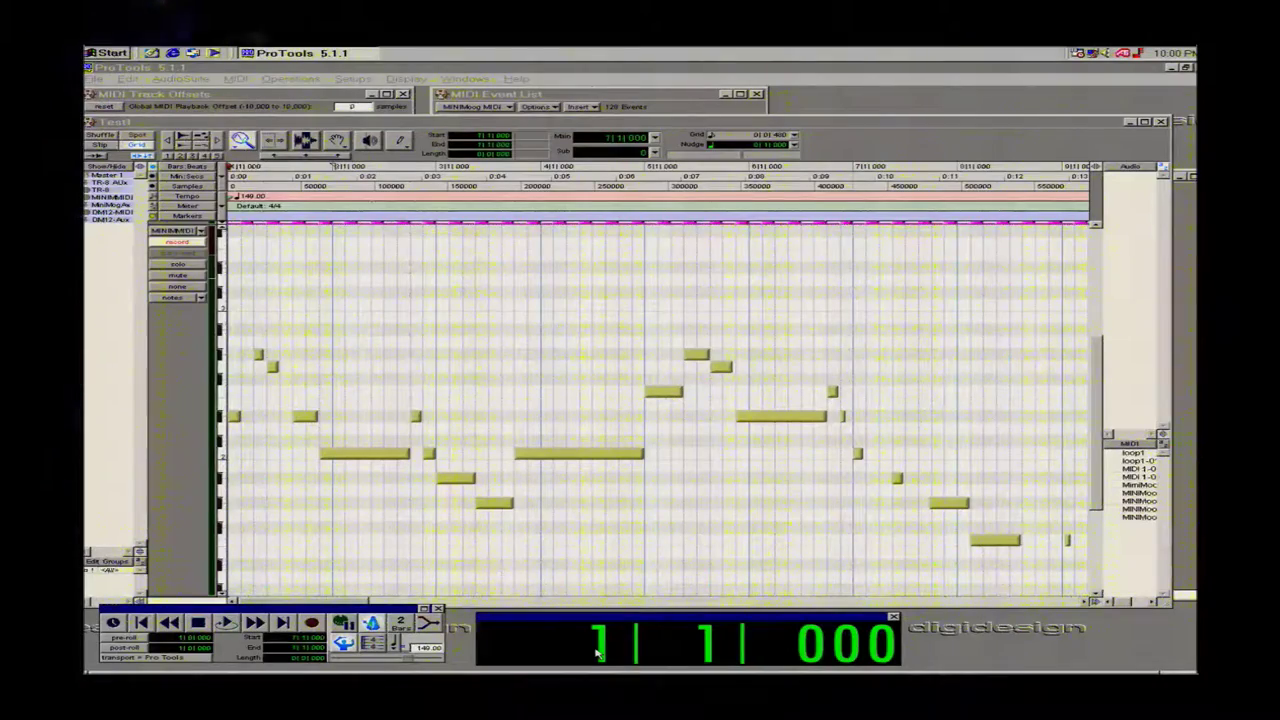
{"action": "key", "text": "space"}
{"action": "key", "text": "space"}
{"action": "key", "text": "space"}
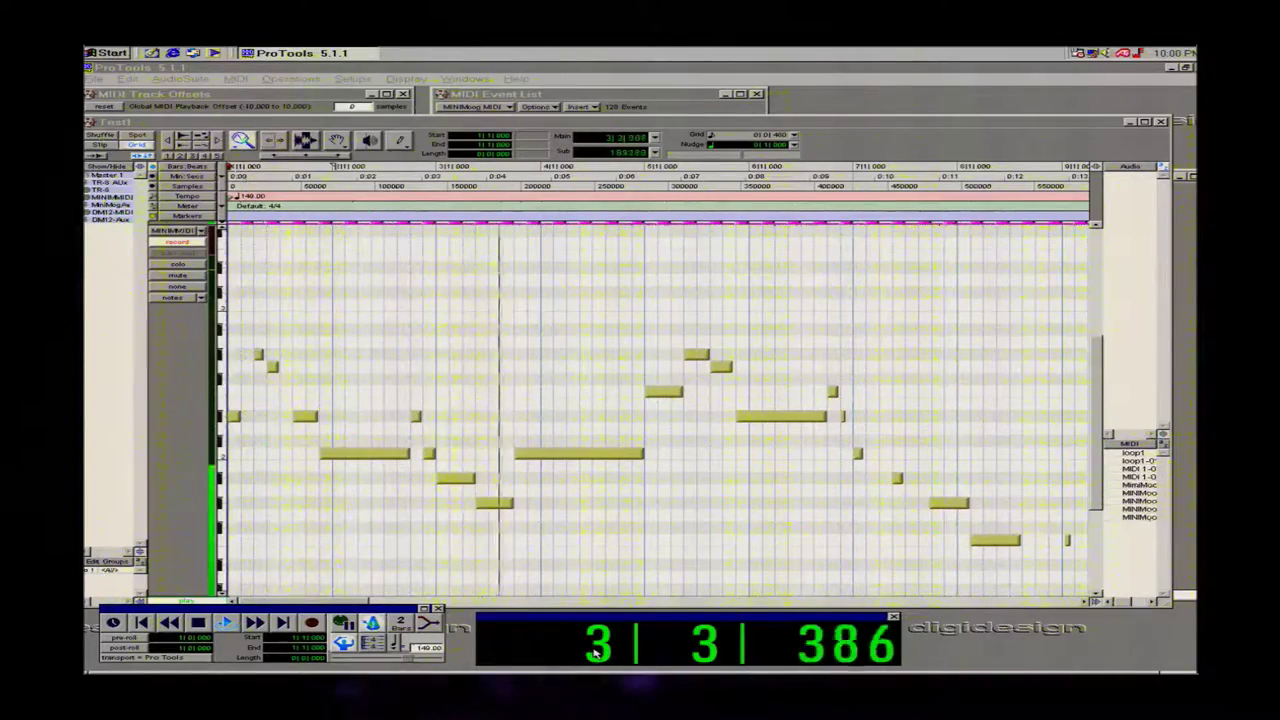
{"action": "key", "text": "space"}
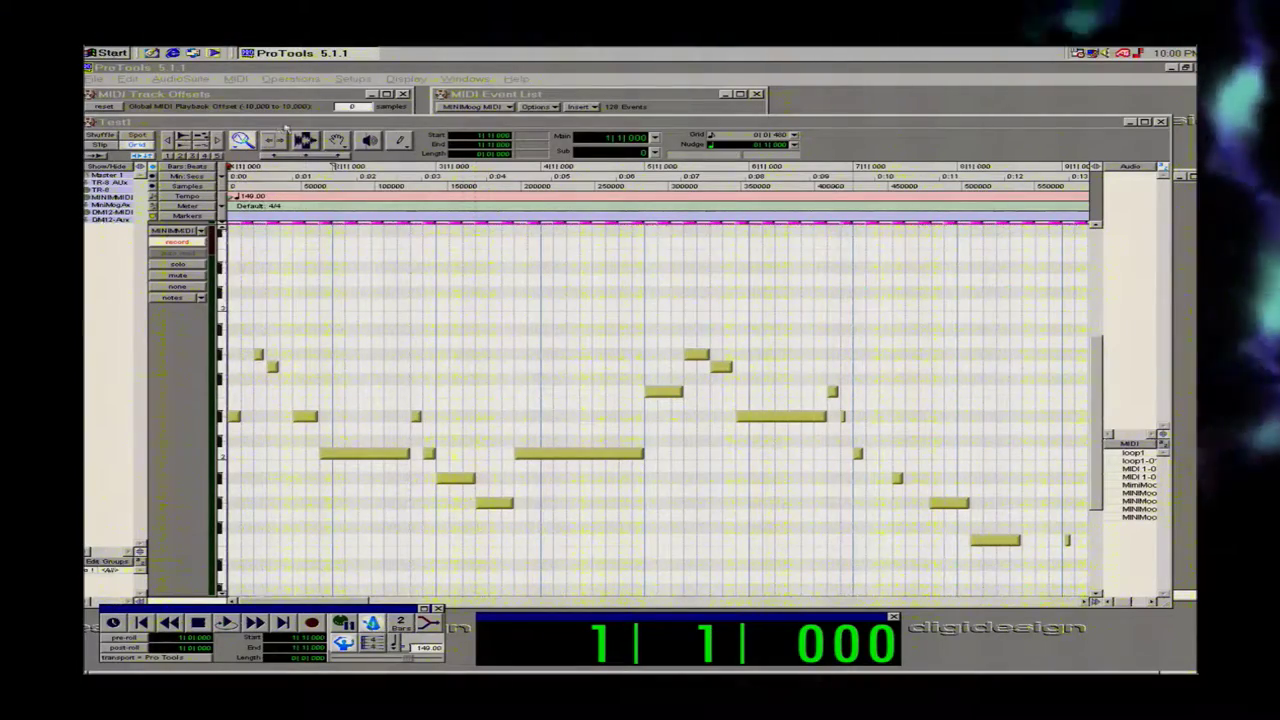
Trim the end of the first MINIMoog note in bar 3 to 3|2|480 with the Smart Tool.
{"action": "left_click", "coordinate": [338, 142]}
{"action": "left_click", "coordinate": [247, 142]}
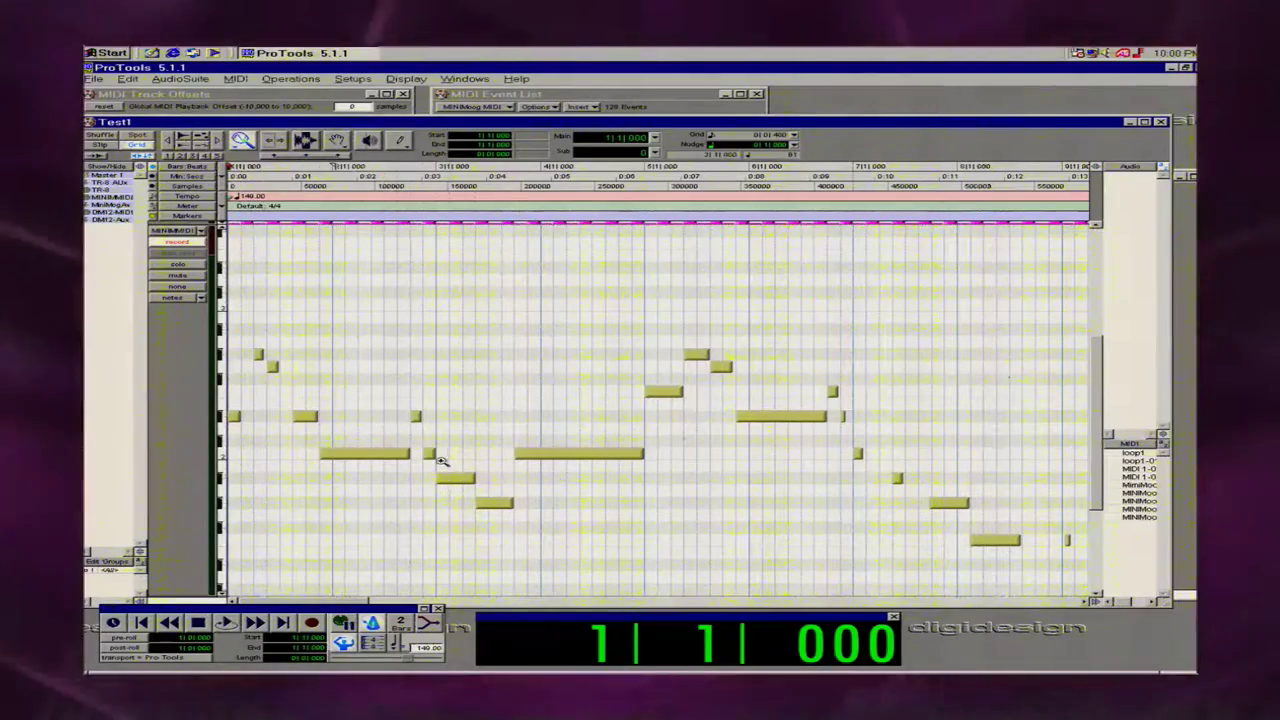
{"action": "left_click_drag", "start_coordinate": [426, 455], "coordinate": [509, 517]}
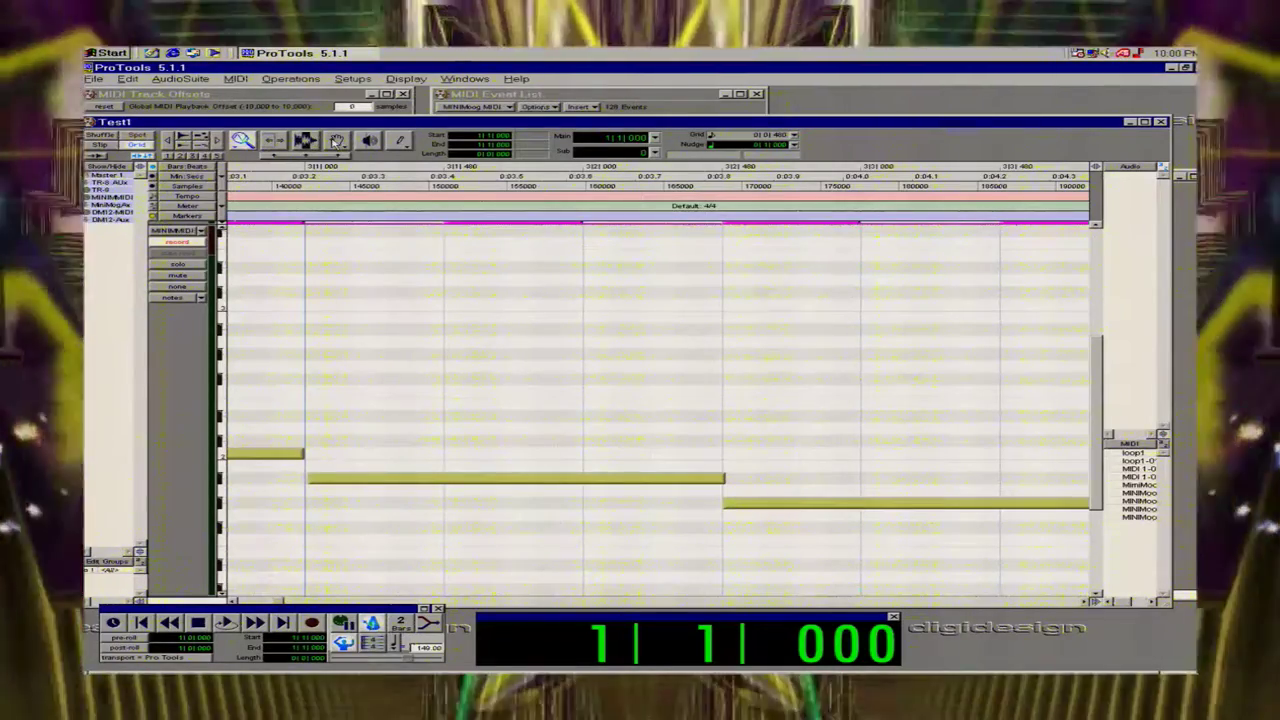
{"action": "left_click", "coordinate": [399, 141]}
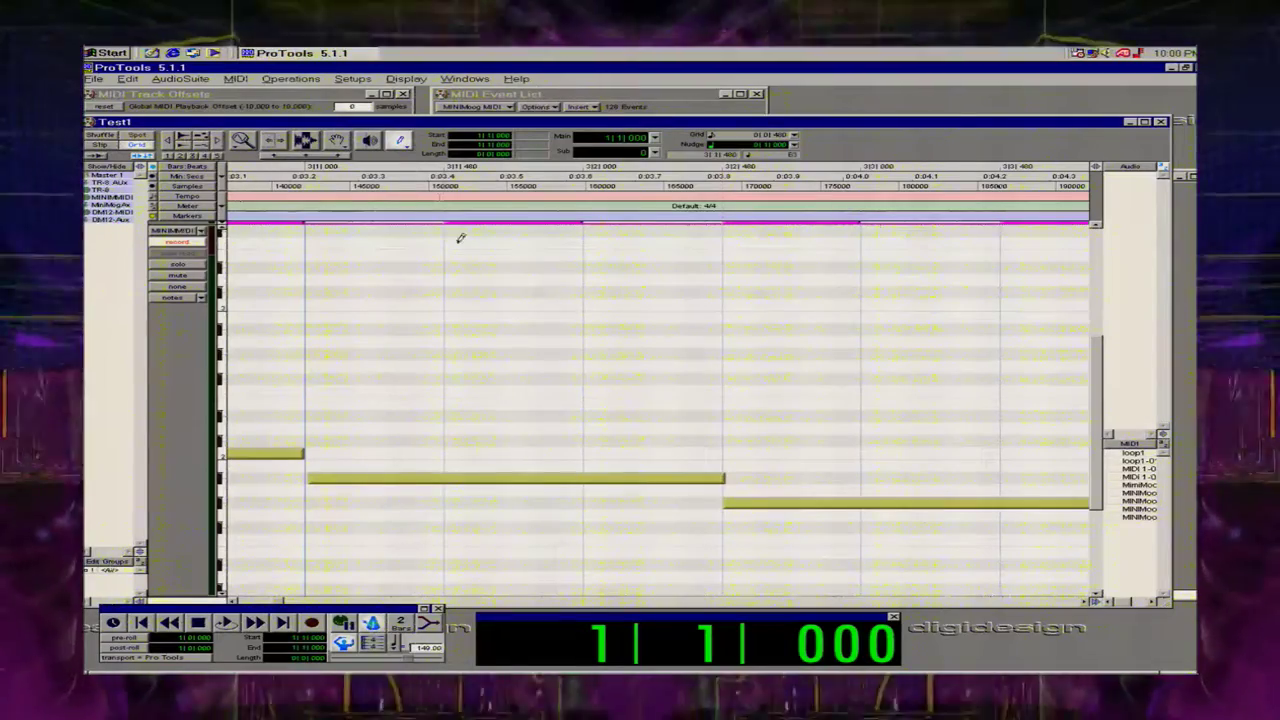
{"action": "left_click", "coordinate": [321, 156]}
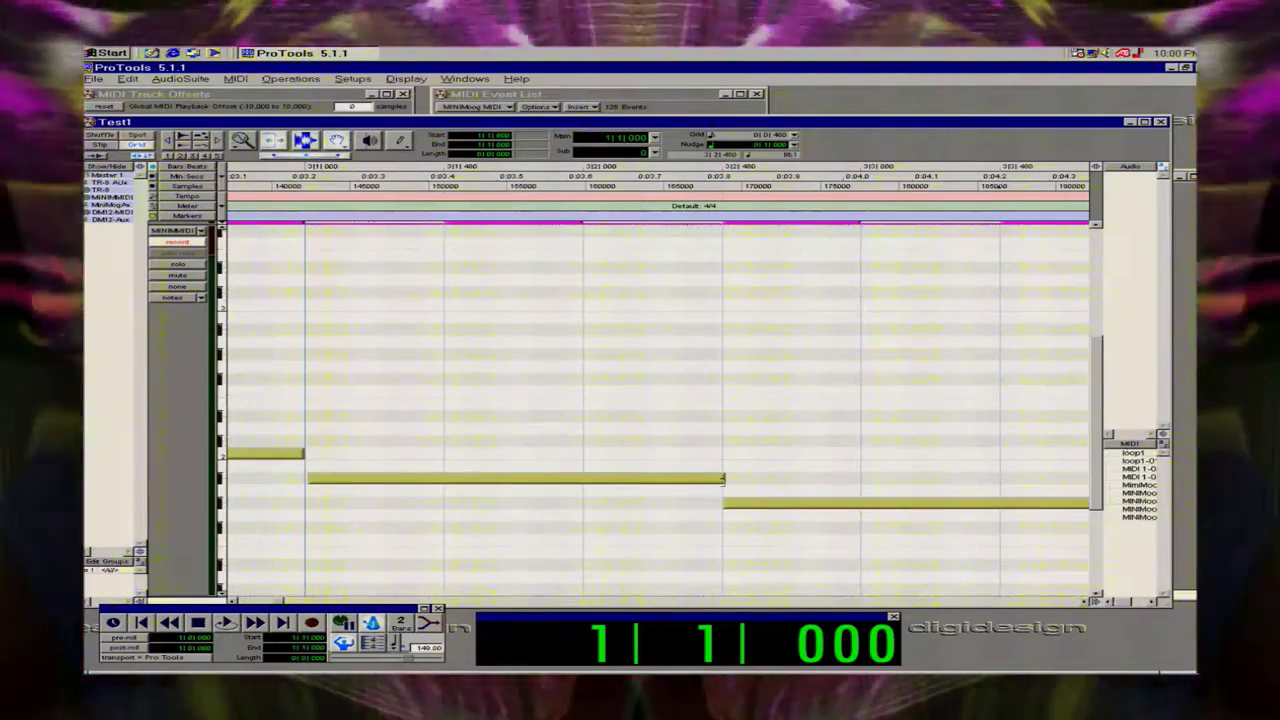
{"action": "left_click", "coordinate": [718, 478]}
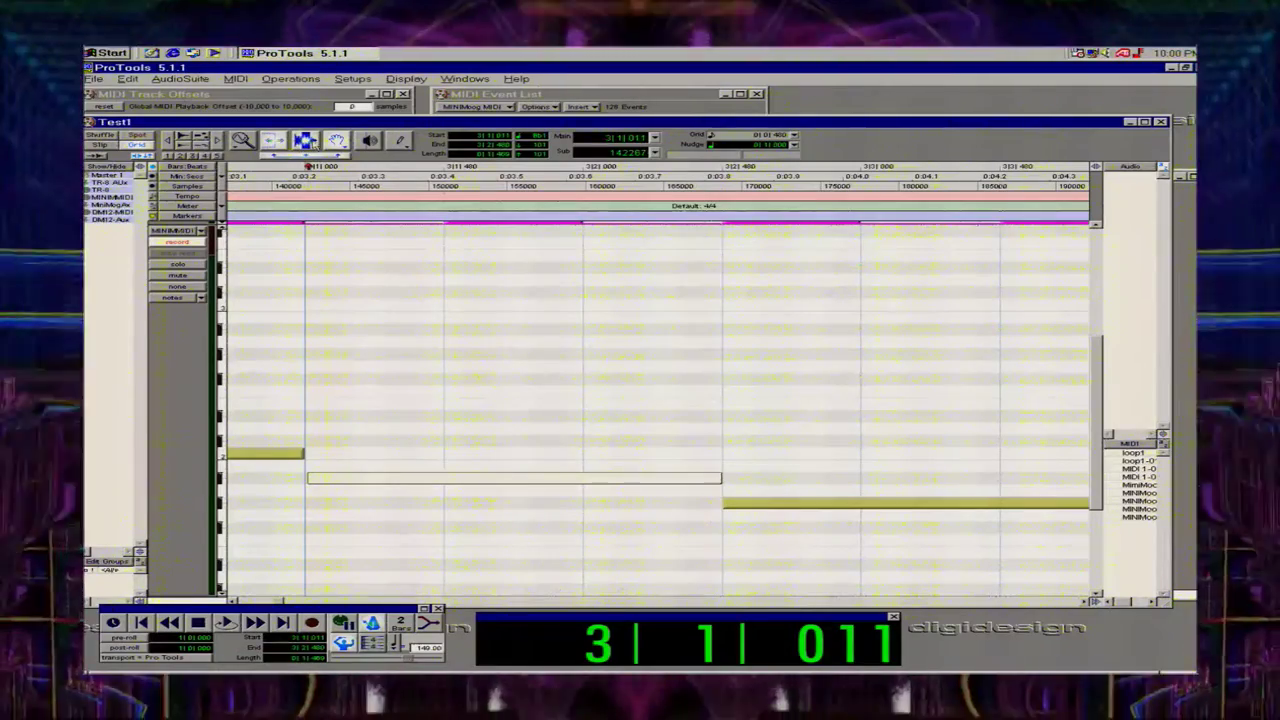
Return playback to bar 1 and listen again to the opening bars after the bar 3 trim.
{"action": "double_click", "coordinate": [241, 140]}
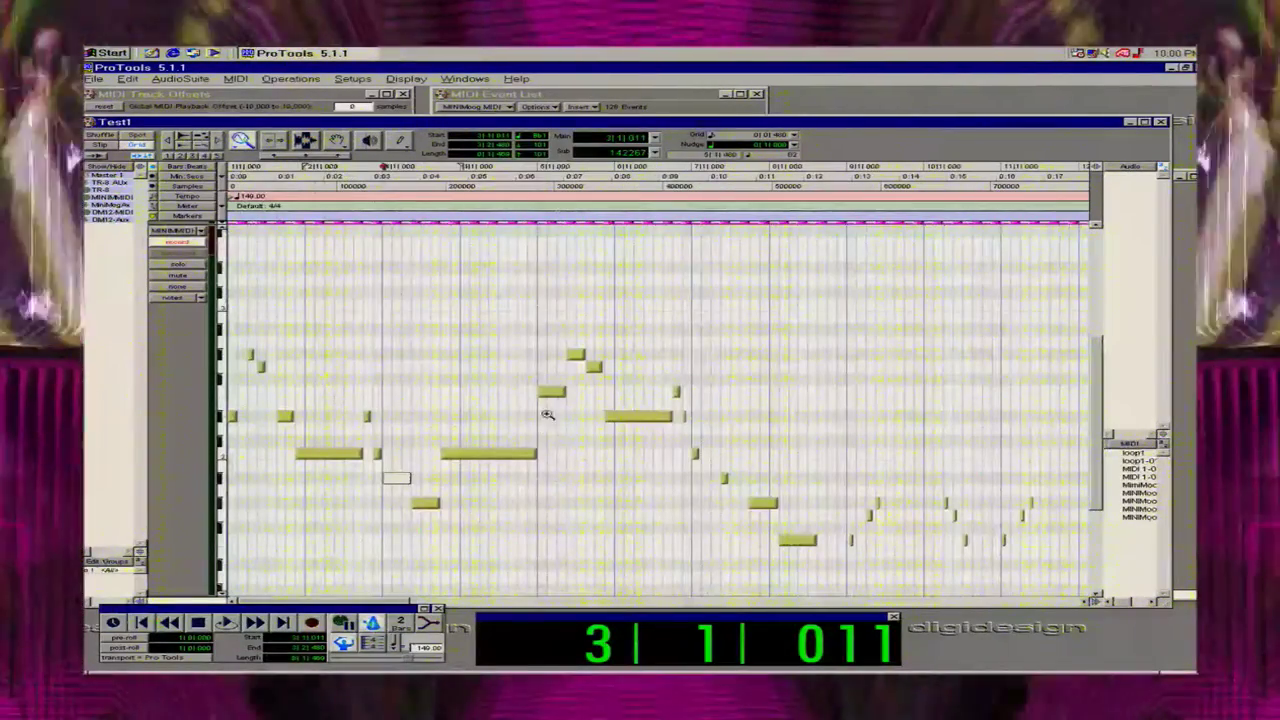
{"action": "left_click_drag", "start_coordinate": [532, 413], "coordinate": [241, 395]}
{"action": "key", "text": "space"}
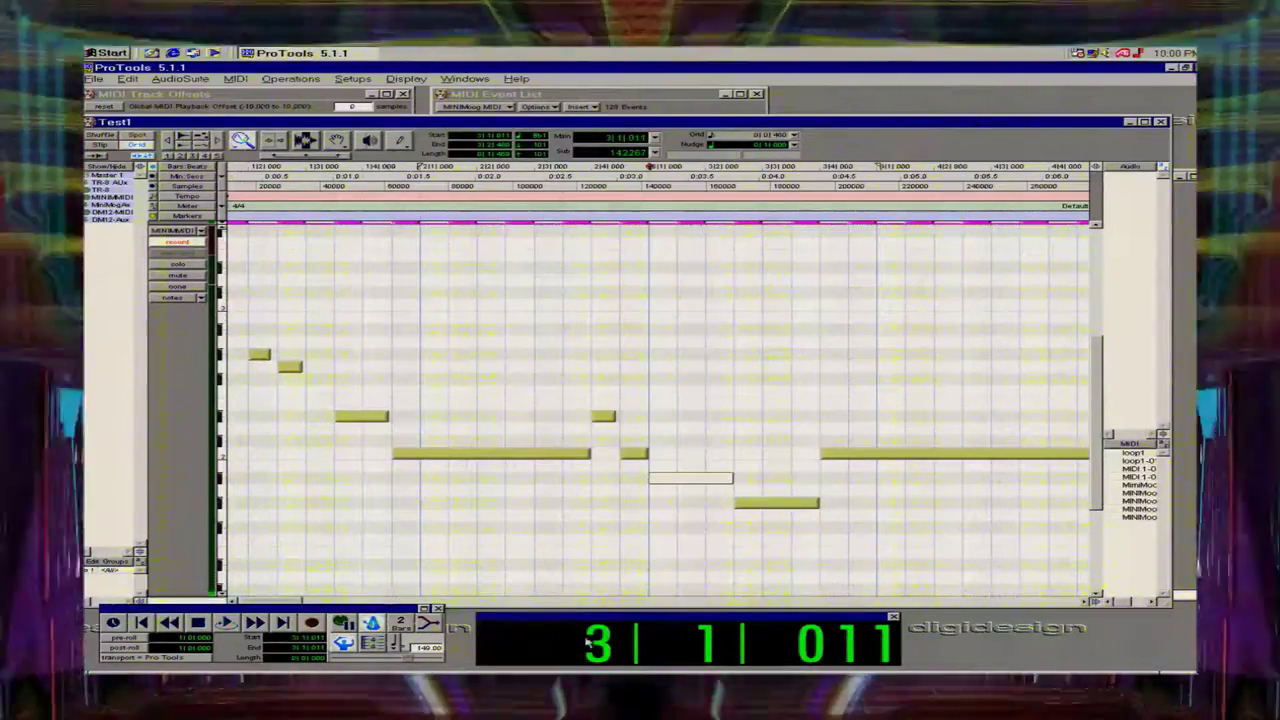
{"action": "left_click", "coordinate": [572, 630]}
{"action": "type", "text": "1"}
{"action": "key", "text": "Return"}
{"action": "key", "text": "space"}
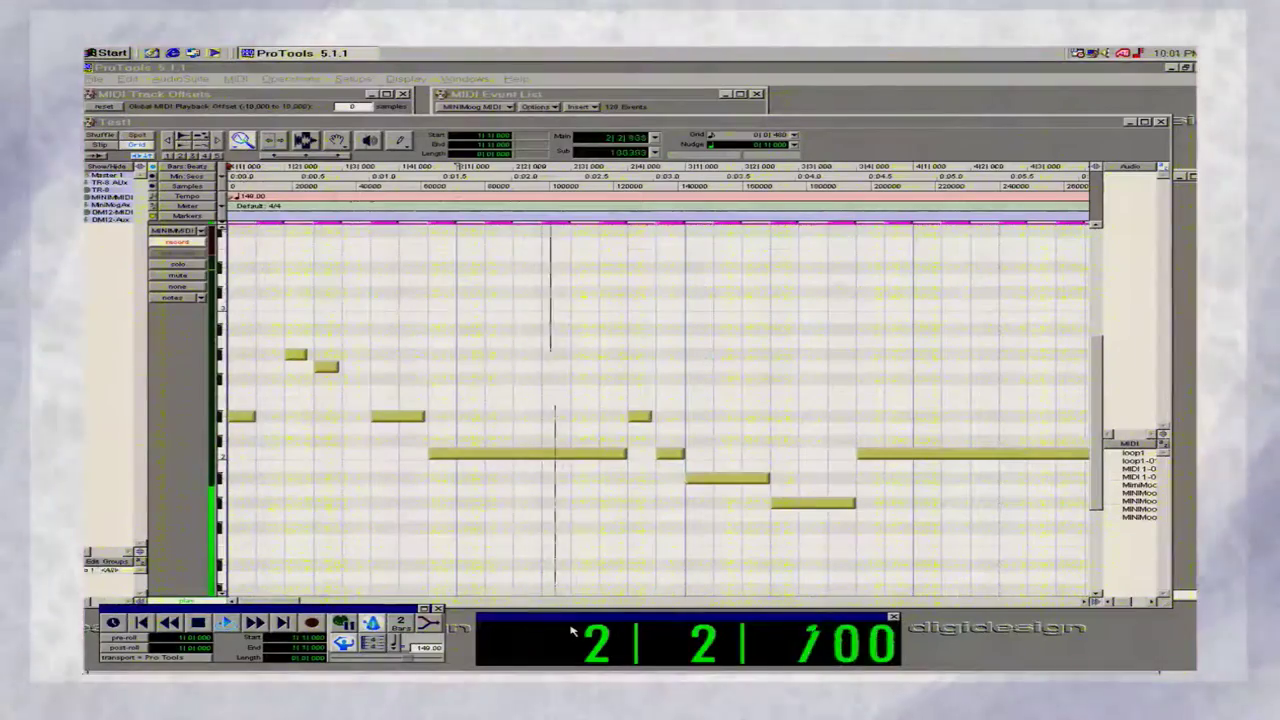
{"action": "key", "text": "space"}
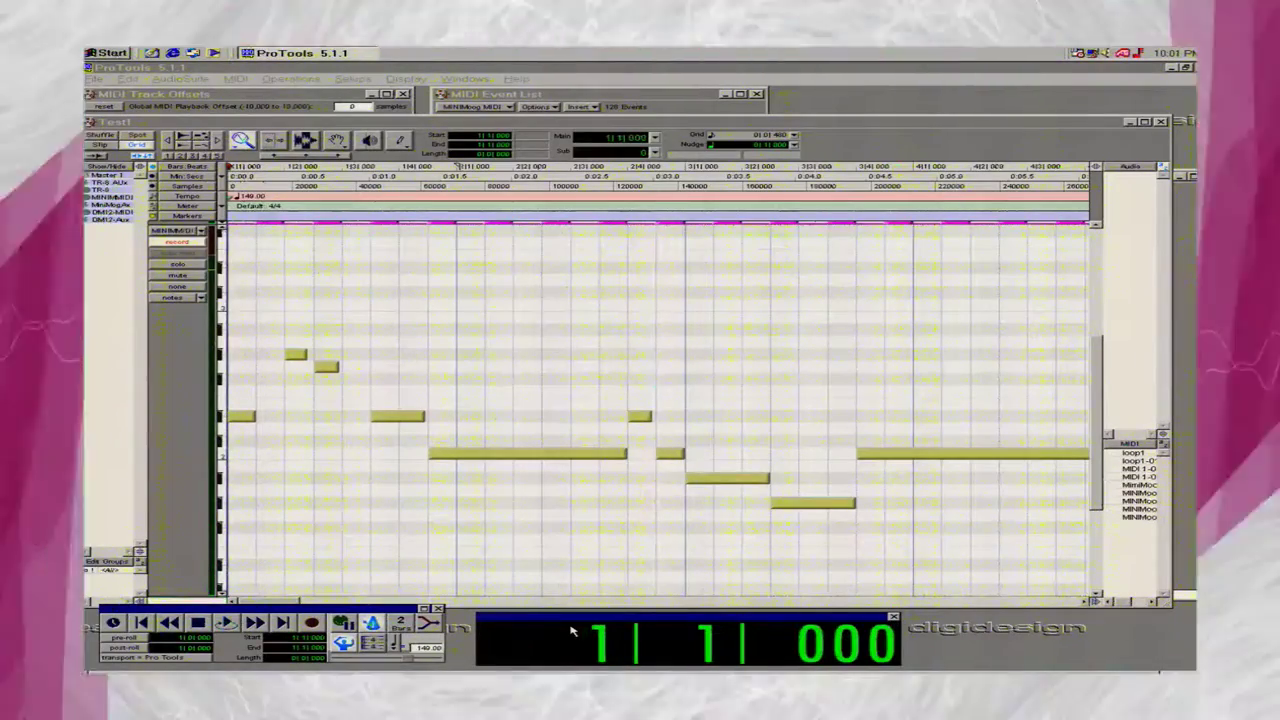
Solo the MINIMoog MIDI track for a brief playback check, and turn its solo off again.
{"action": "left_click_drag", "start_coordinate": [639, 413], "coordinate": [595, 410]}
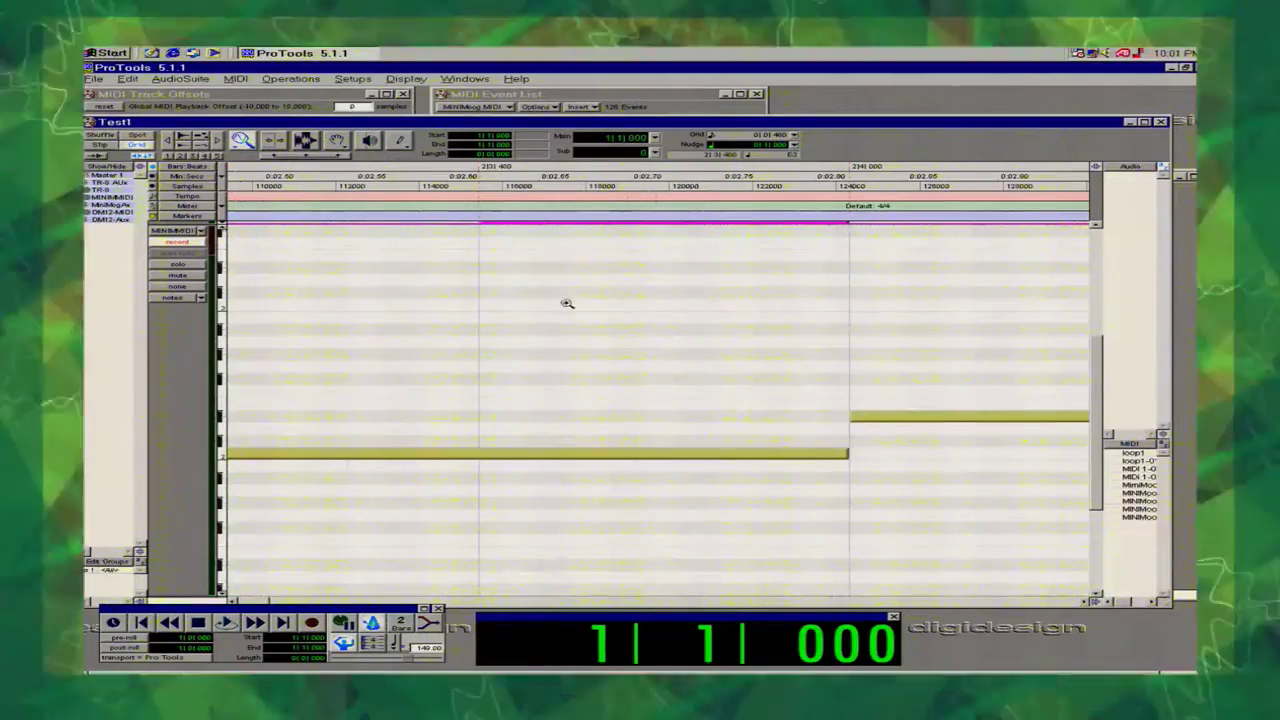
{"action": "left_click", "coordinate": [176, 265]}
{"action": "left_click", "coordinate": [179, 266]}
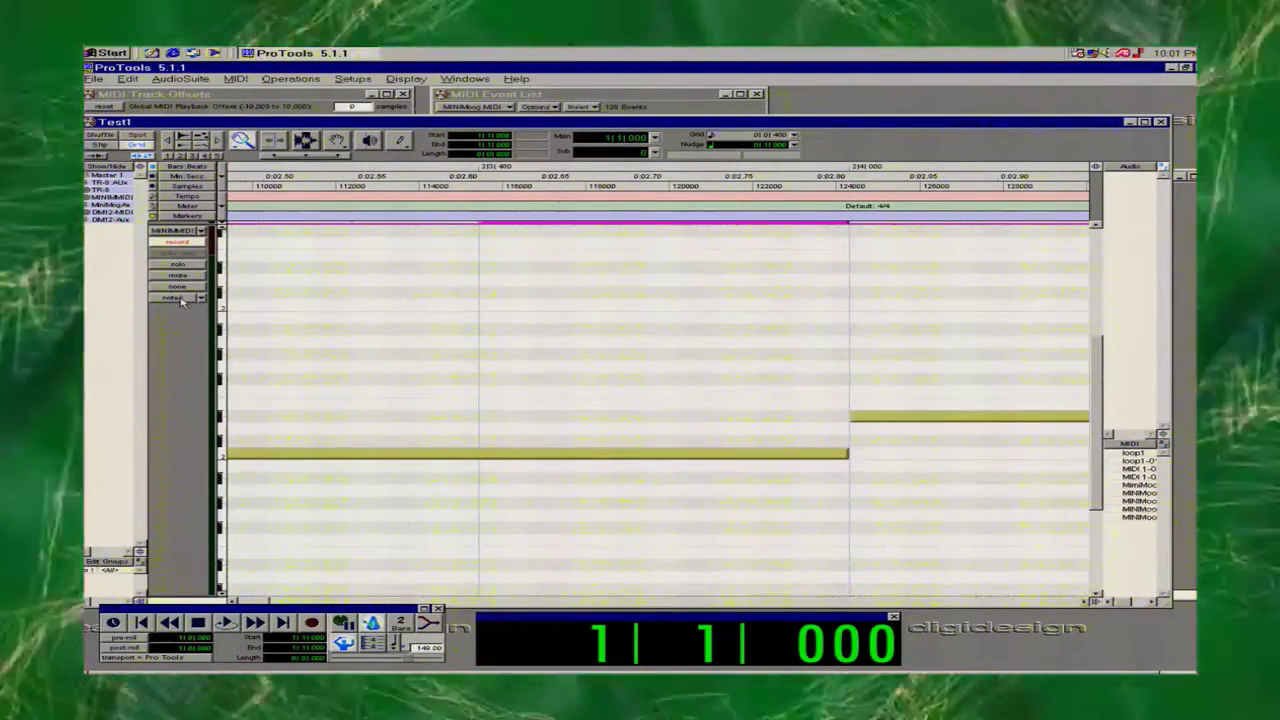
{"action": "left_click", "coordinate": [176, 265]}
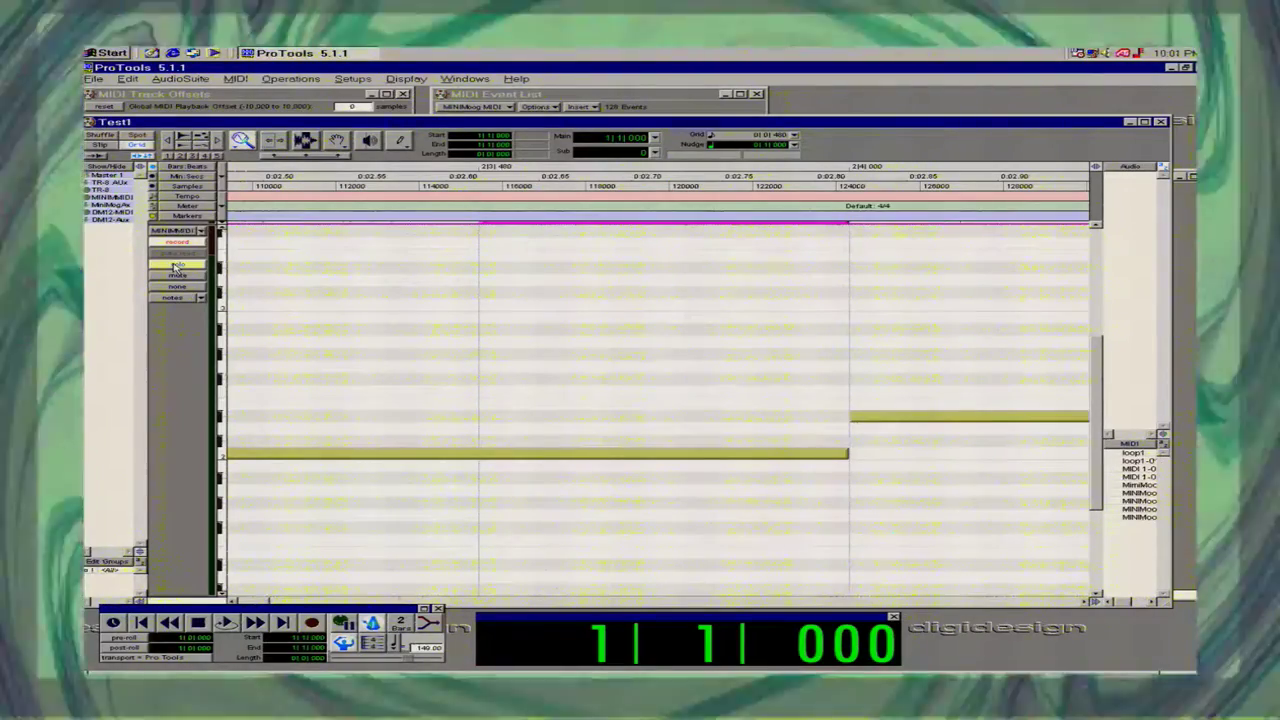
{"action": "key", "text": "space"}
{"action": "key", "text": "space"}
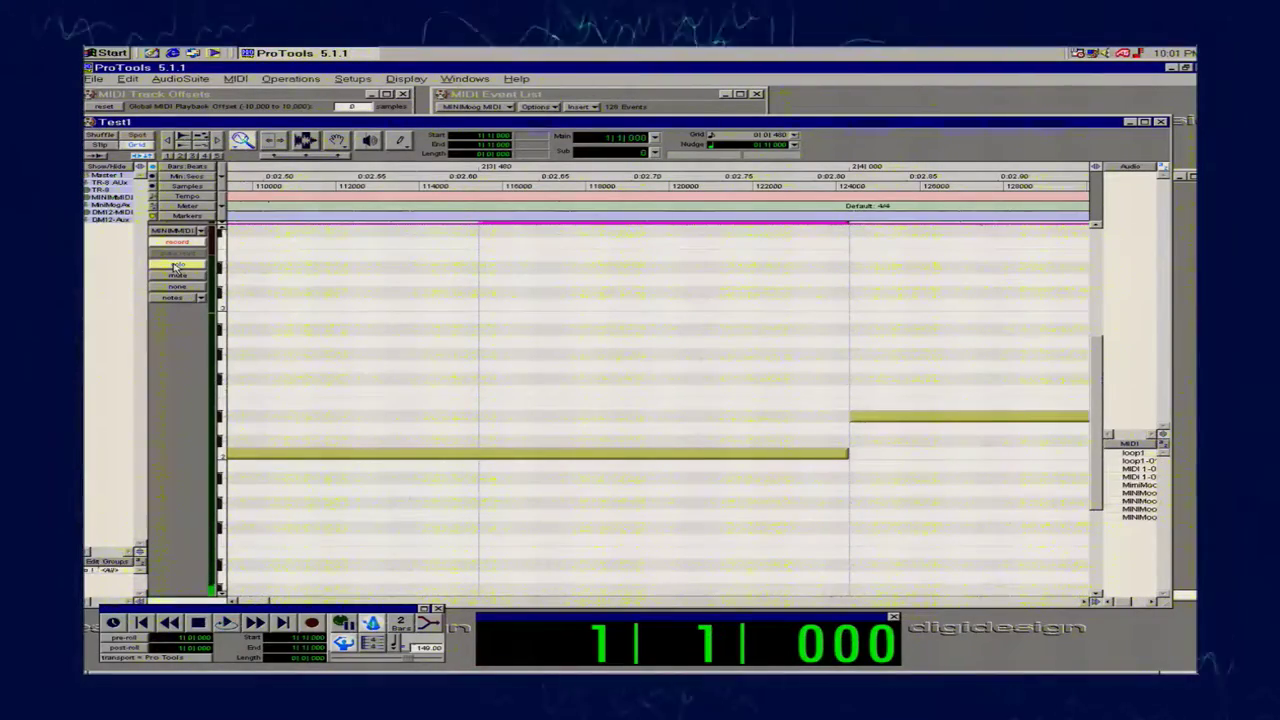
{"action": "left_click", "coordinate": [176, 265]}
Disarm recording on the MINIMoog MIDI track and play its notes from bar 1.
{"action": "left_click", "coordinate": [163, 244]}
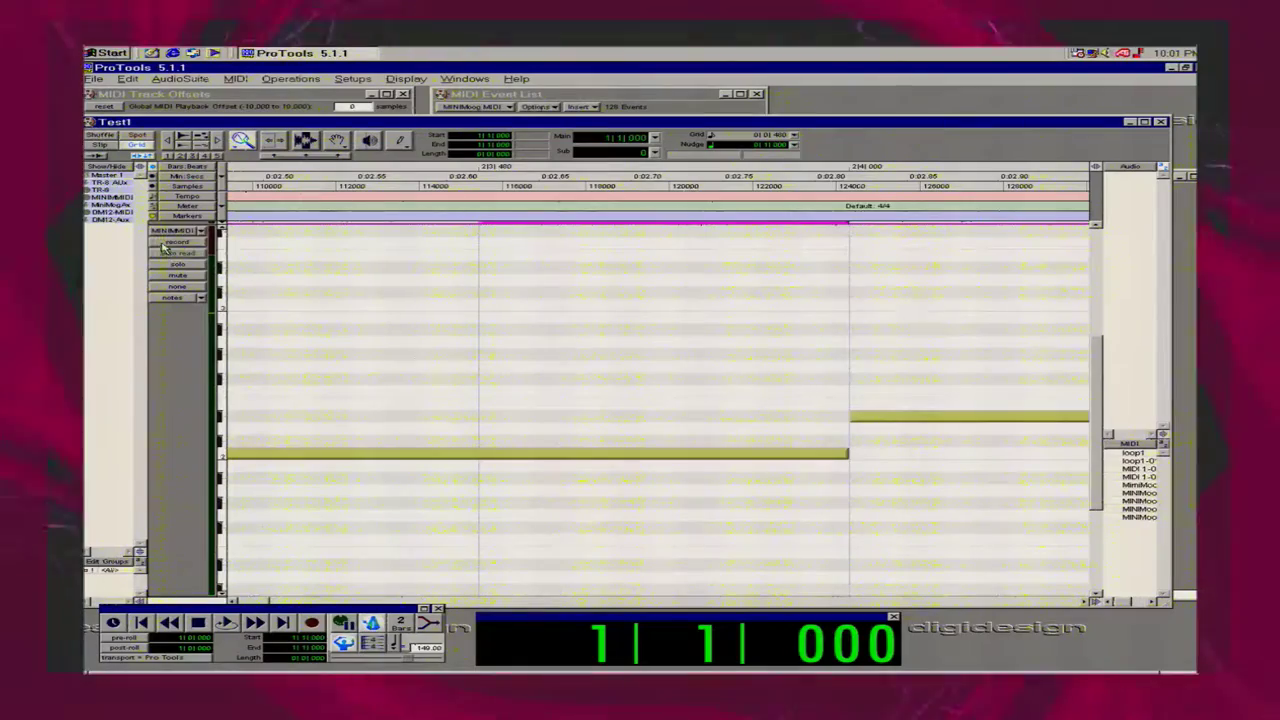
{"action": "key", "text": "space"}
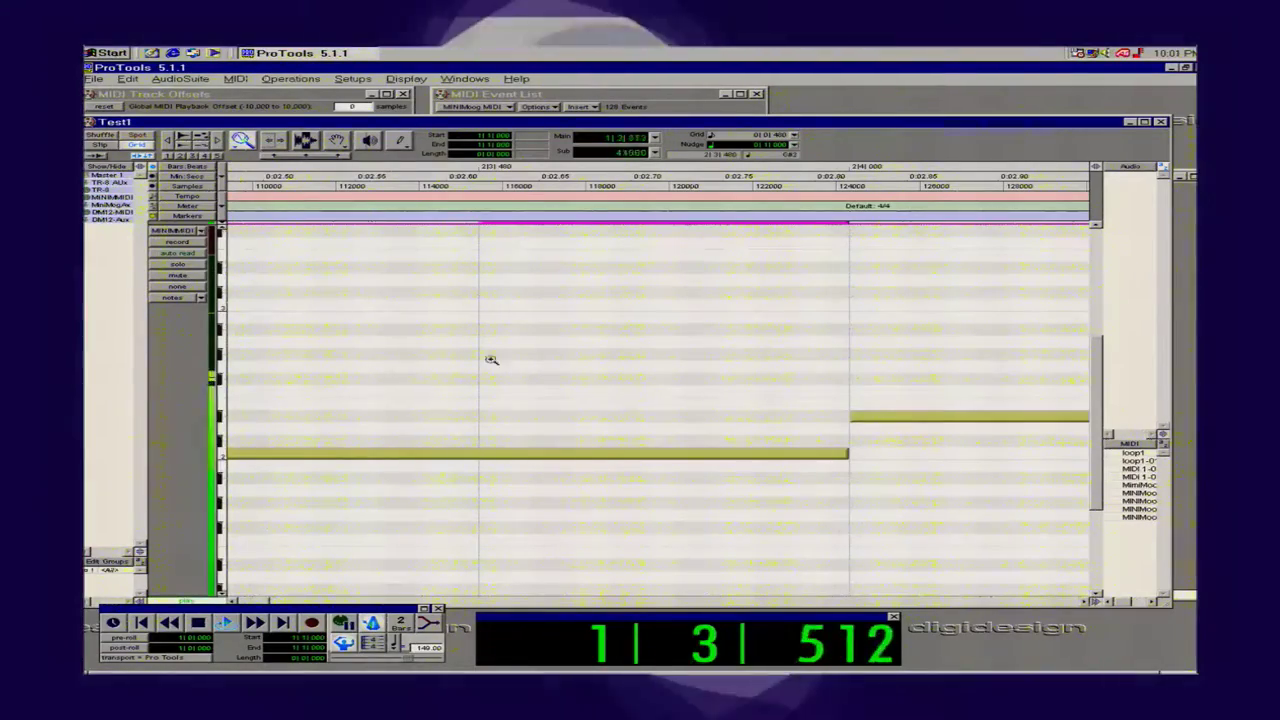
{"action": "key", "text": "space"}
{"action": "key", "text": "space"}
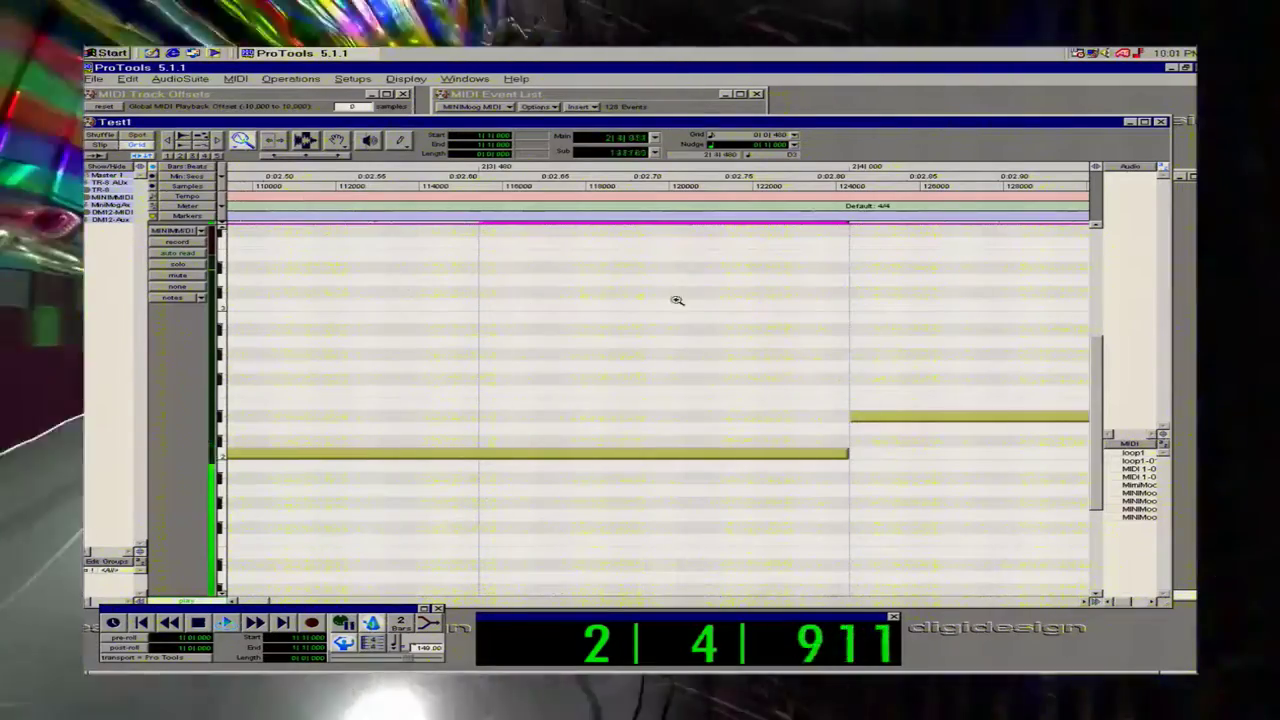
{"action": "key", "text": "space"}
Snap the start of the short MINIMoog note at beat 4 of bar 2 to 2|4|000.
{"action": "left_click", "coordinate": [876, 419]}
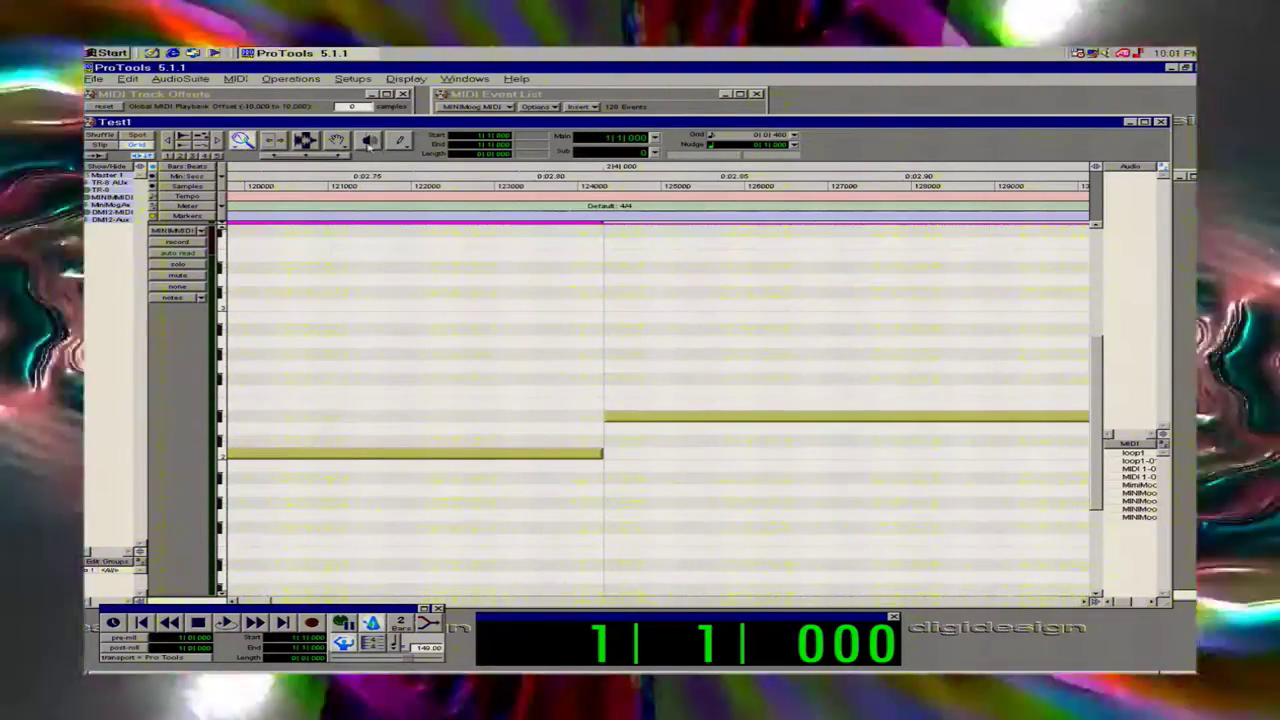
{"action": "left_click", "coordinate": [316, 158]}
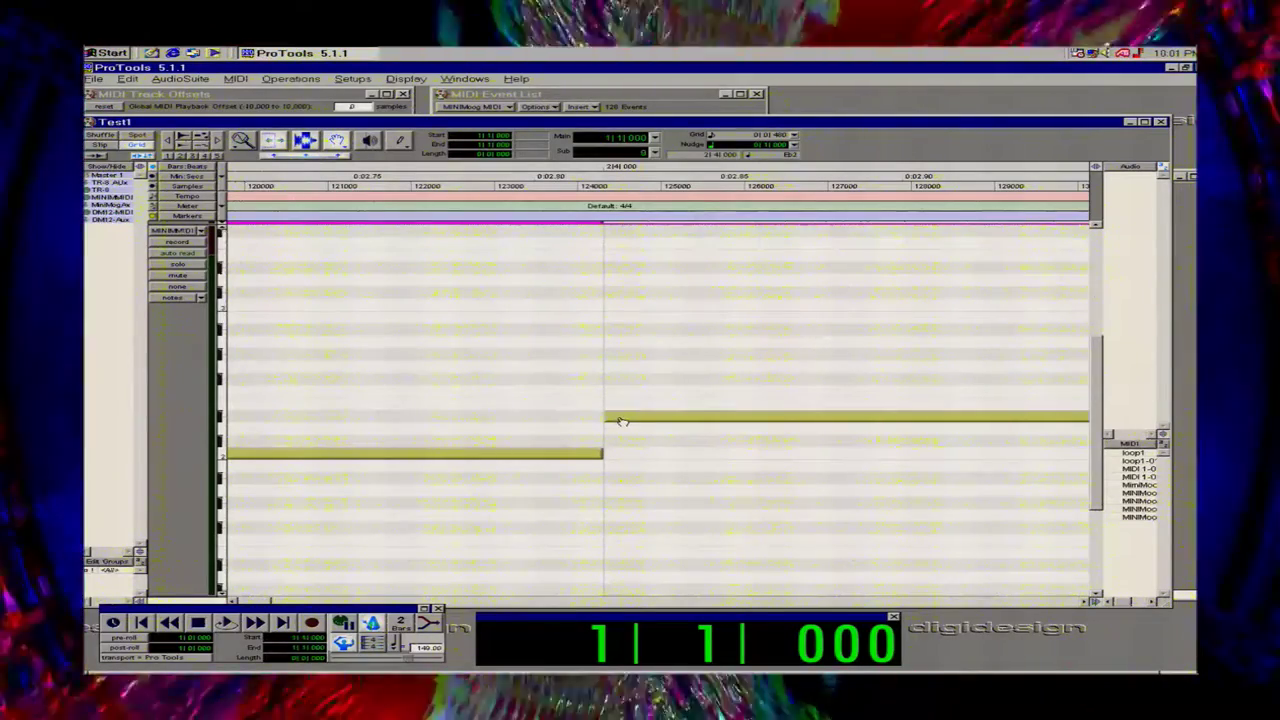
{"action": "left_click", "coordinate": [622, 421]}
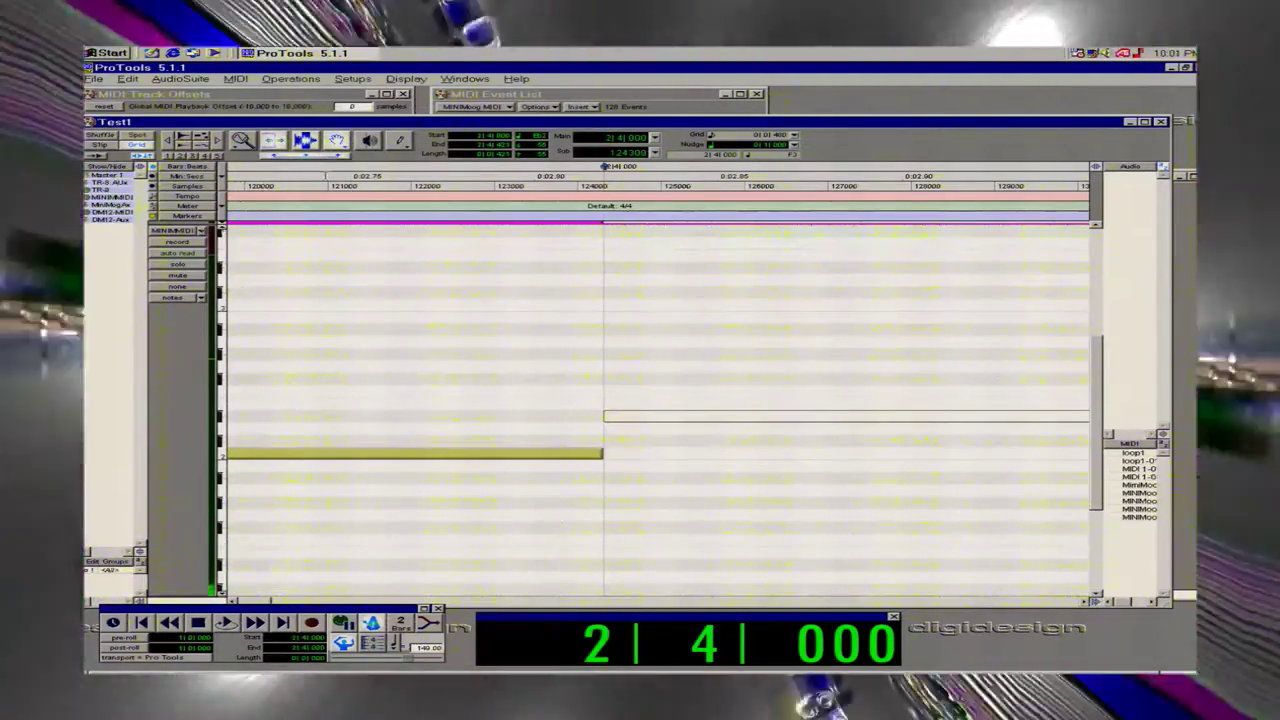
Delete the short MINIMoog note at beat 4 of bar 2 and redraw it at the same pitch, filling one 1/8-note grid step.
{"action": "double_click", "coordinate": [243, 141]}
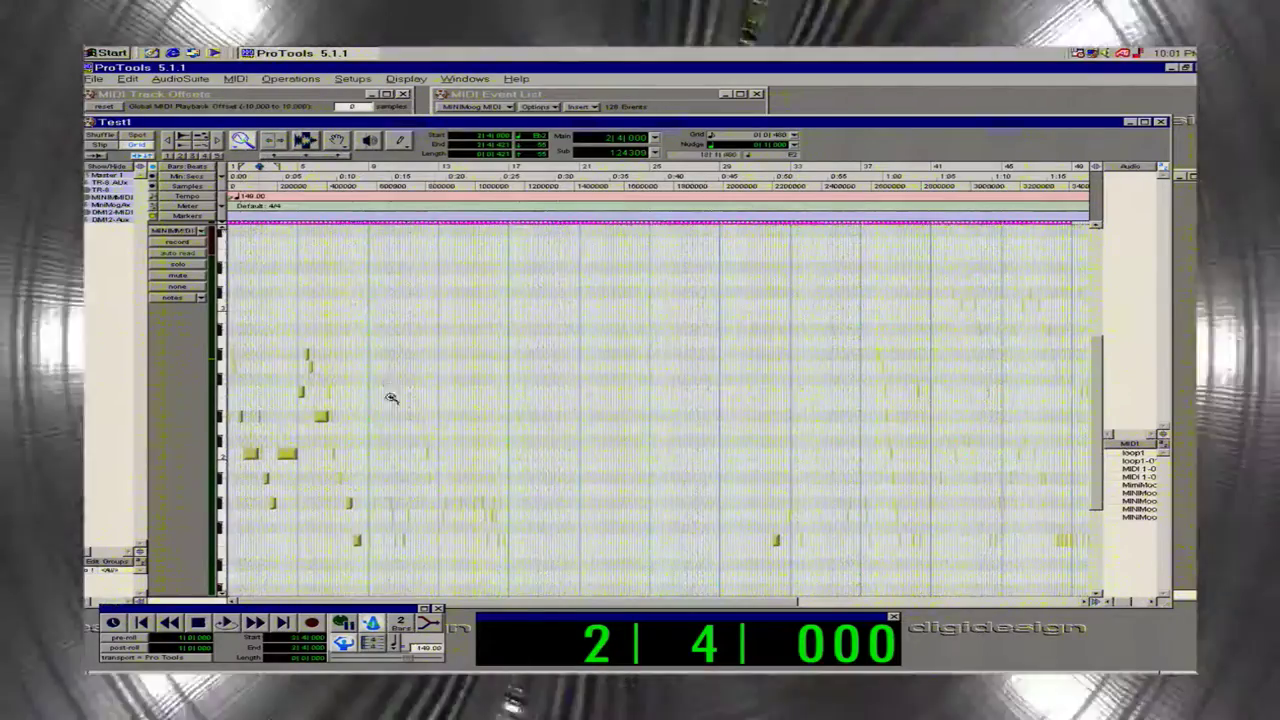
{"action": "left_click_drag", "start_coordinate": [430, 398], "coordinate": [212, 398]}
{"action": "left_click_drag", "start_coordinate": [495, 398], "coordinate": [256, 398]}
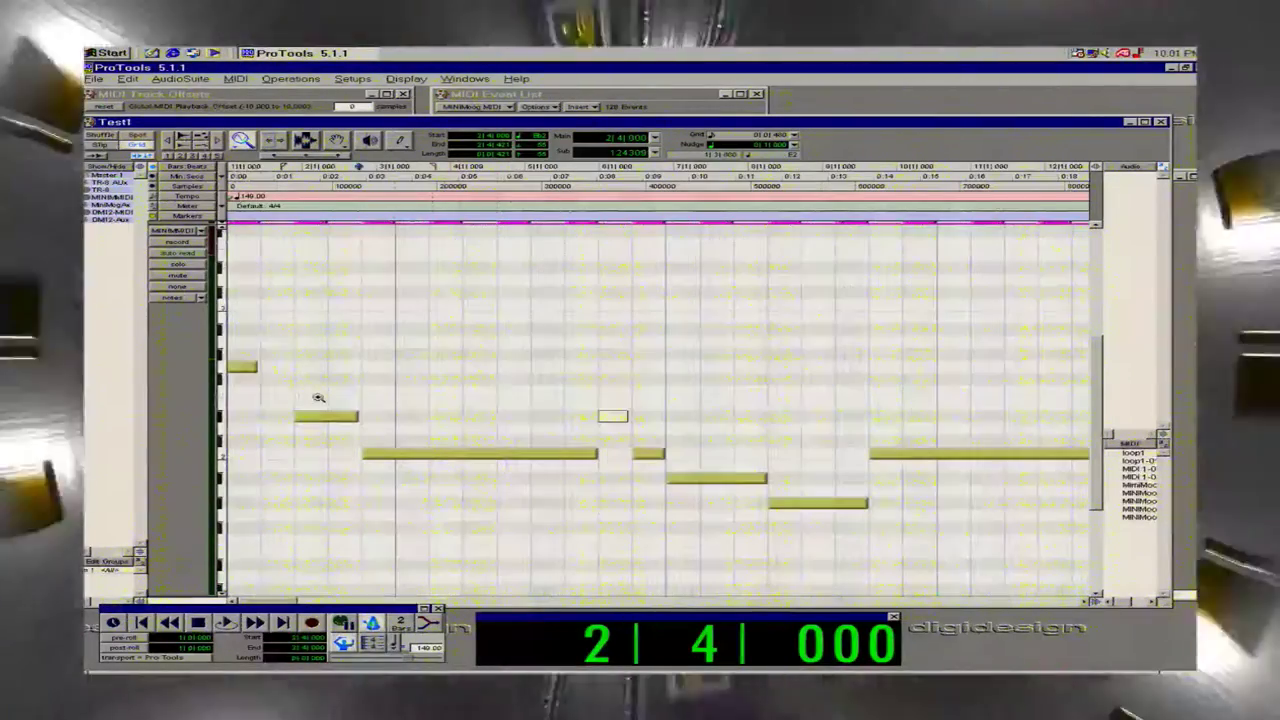
{"action": "left_click_drag", "start_coordinate": [690, 418], "coordinate": [514, 423]}
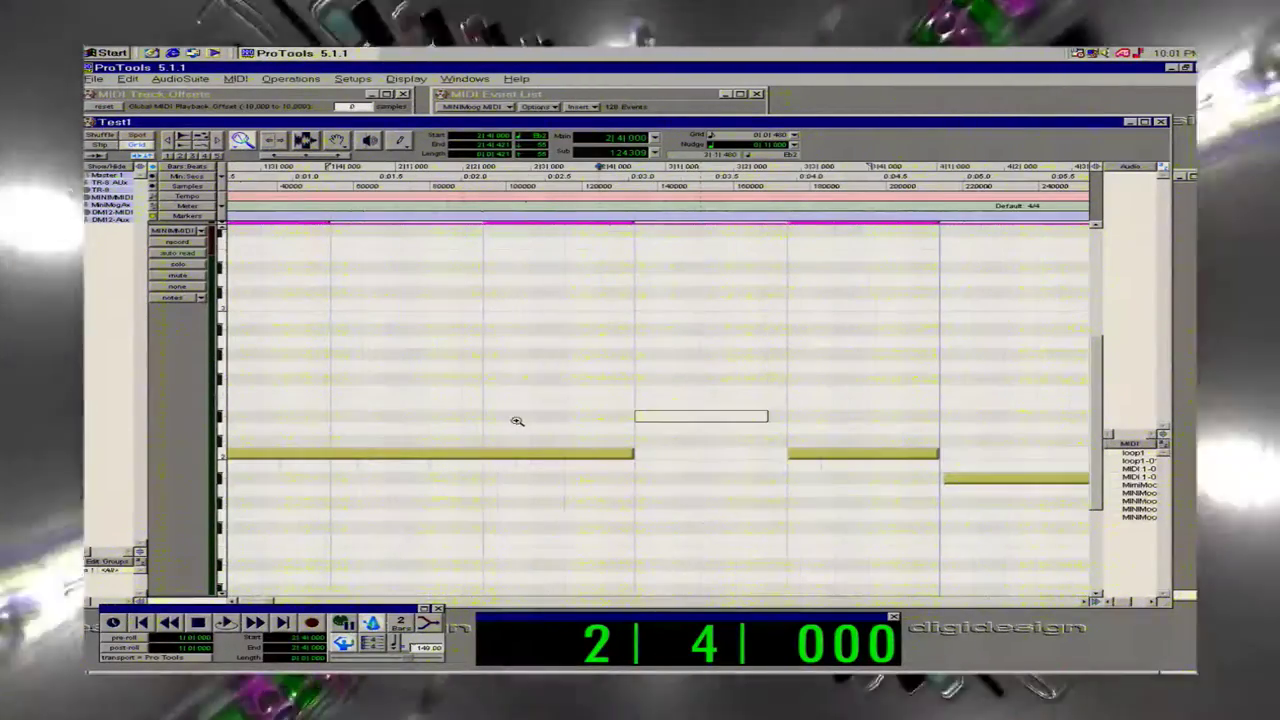
{"action": "left_click", "coordinate": [339, 141]}
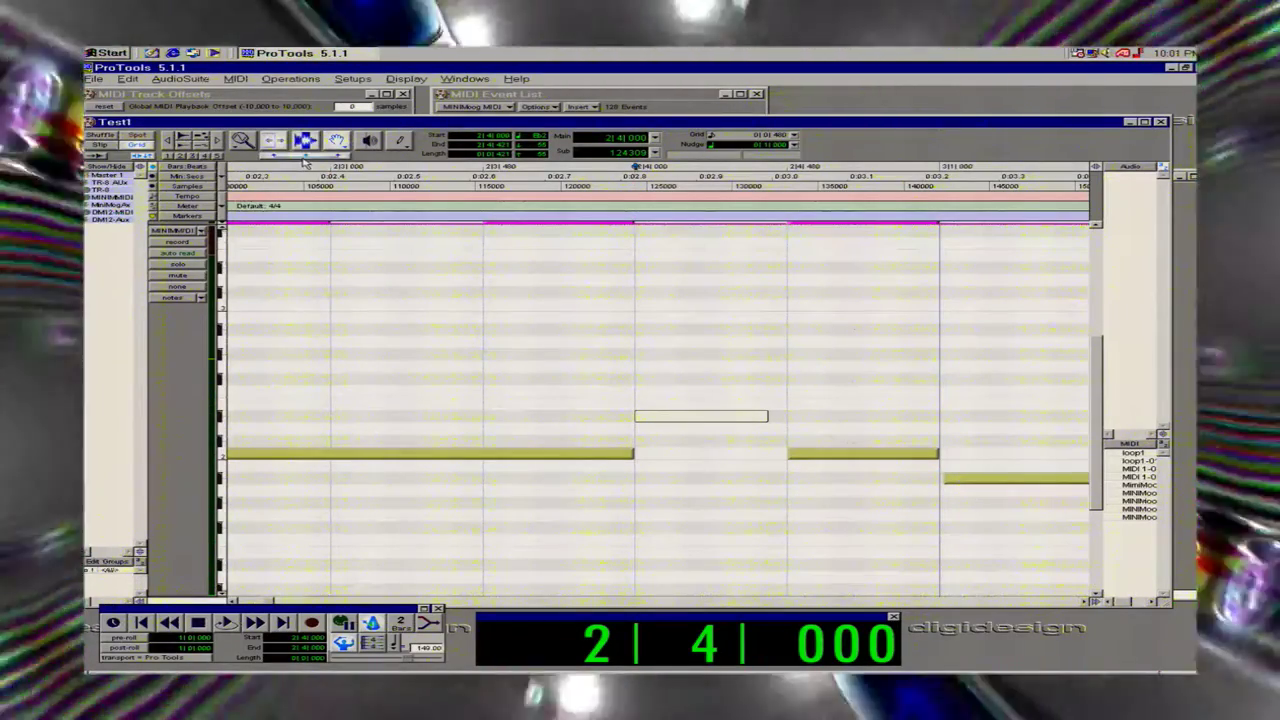
{"action": "left_click", "coordinate": [758, 402]}
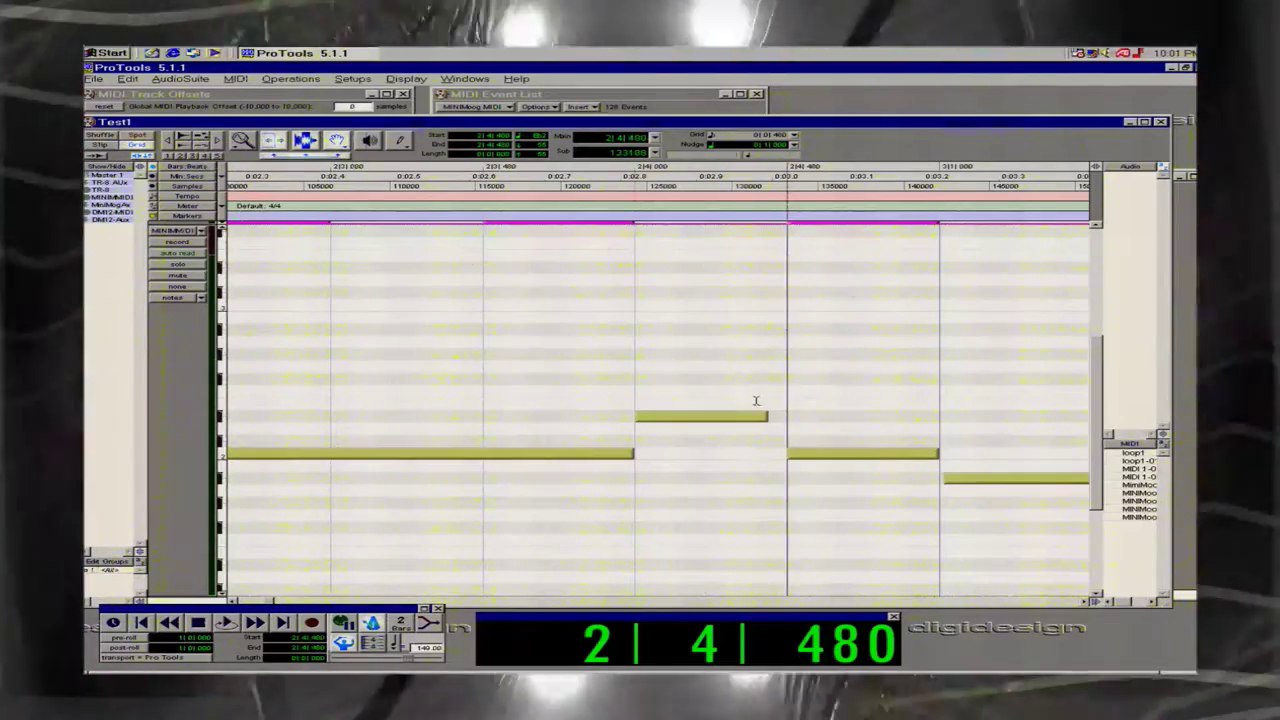
{"action": "left_click", "coordinate": [741, 417]}
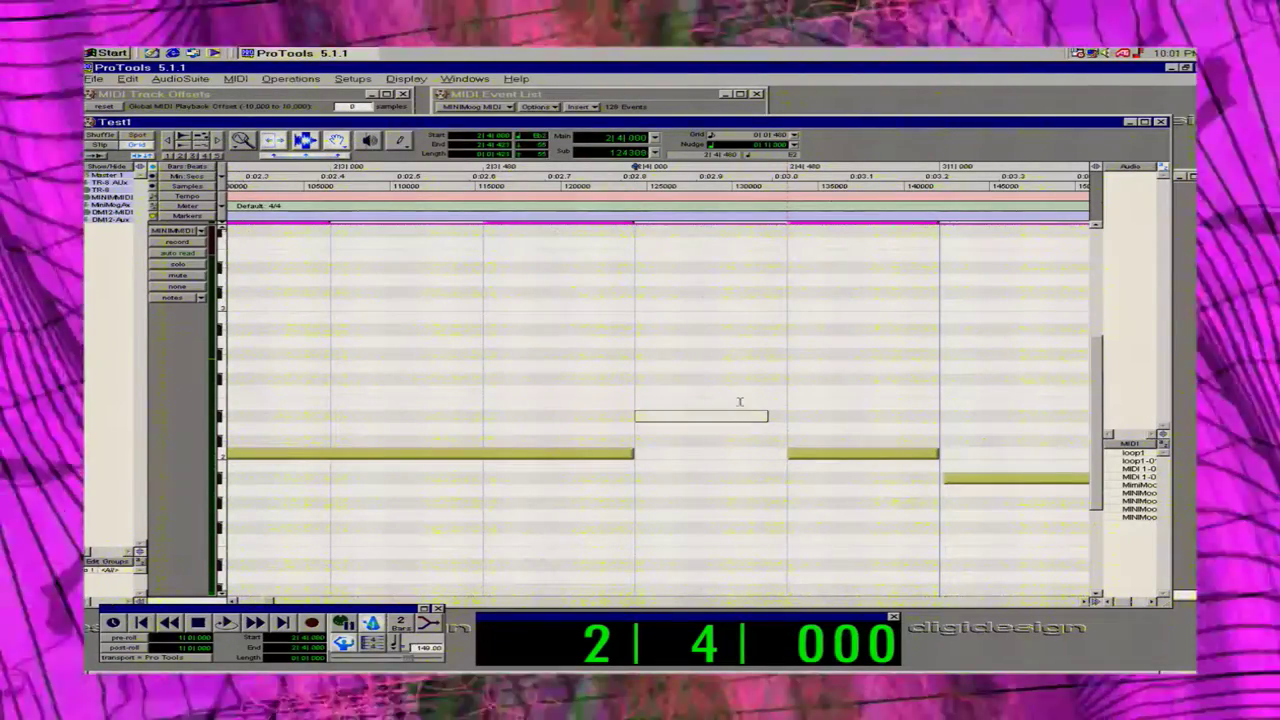
{"action": "key", "text": "Delete"}
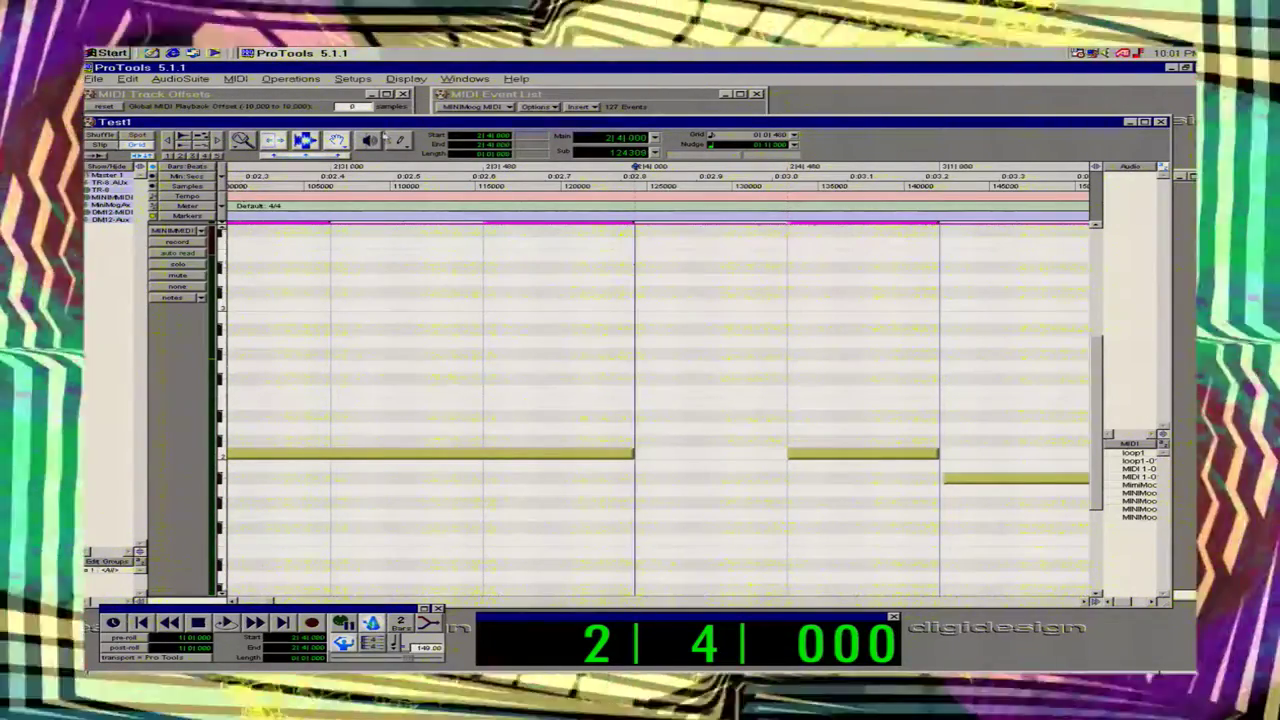
{"action": "left_click", "coordinate": [400, 140]}
{"action": "left_click", "coordinate": [652, 415]}
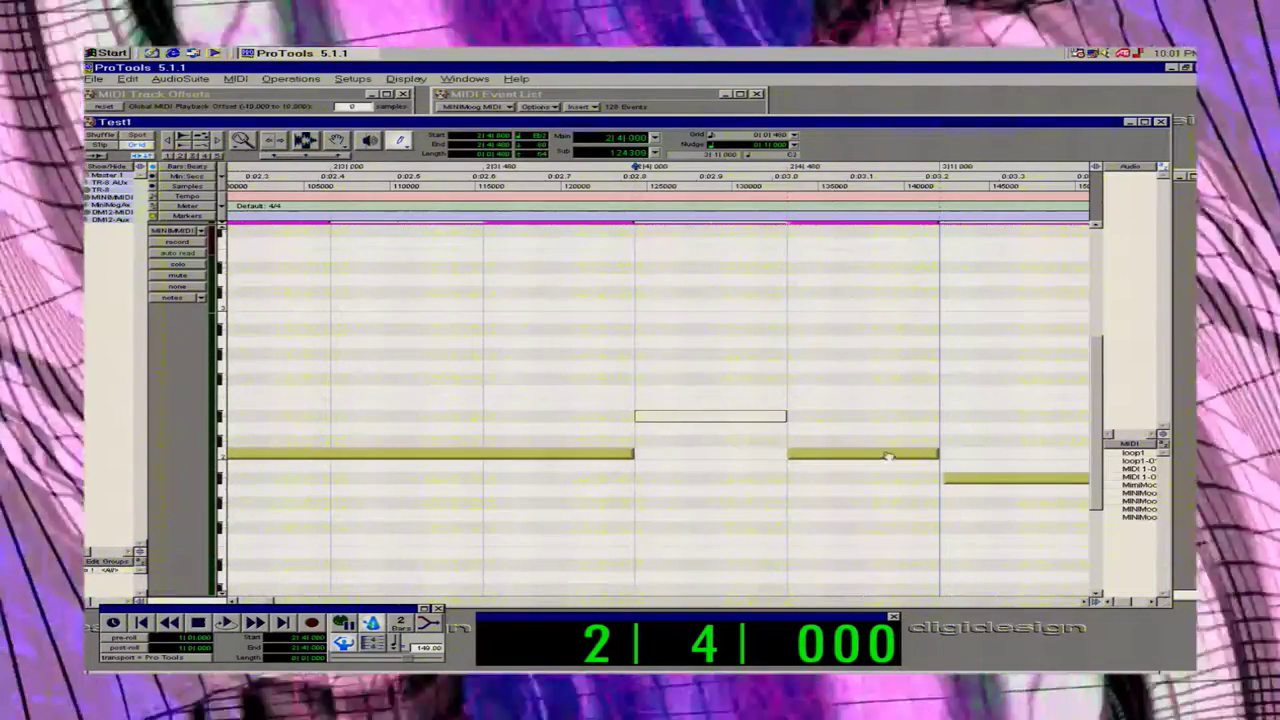
Return to bar 1 and play the MINIMoog part past the redrawn bar 2 note, stopping in bar 8.
{"action": "double_click", "coordinate": [242, 140]}
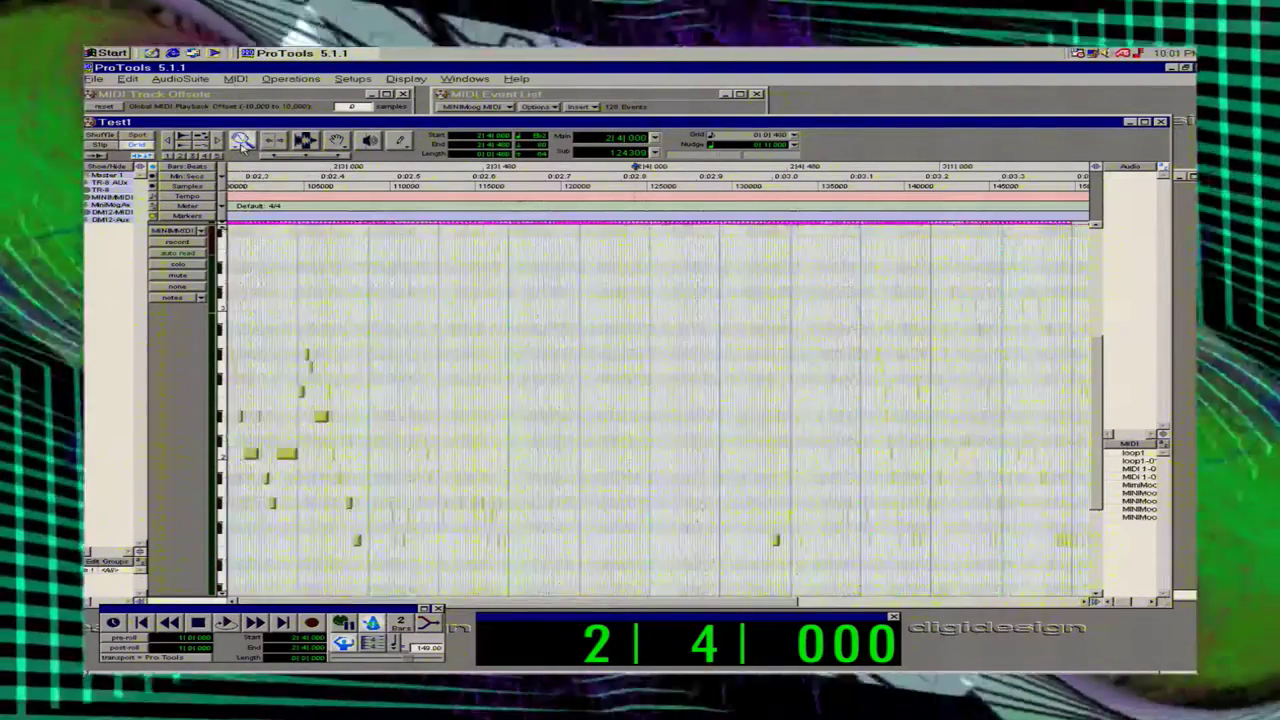
{"action": "key", "text": "space"}
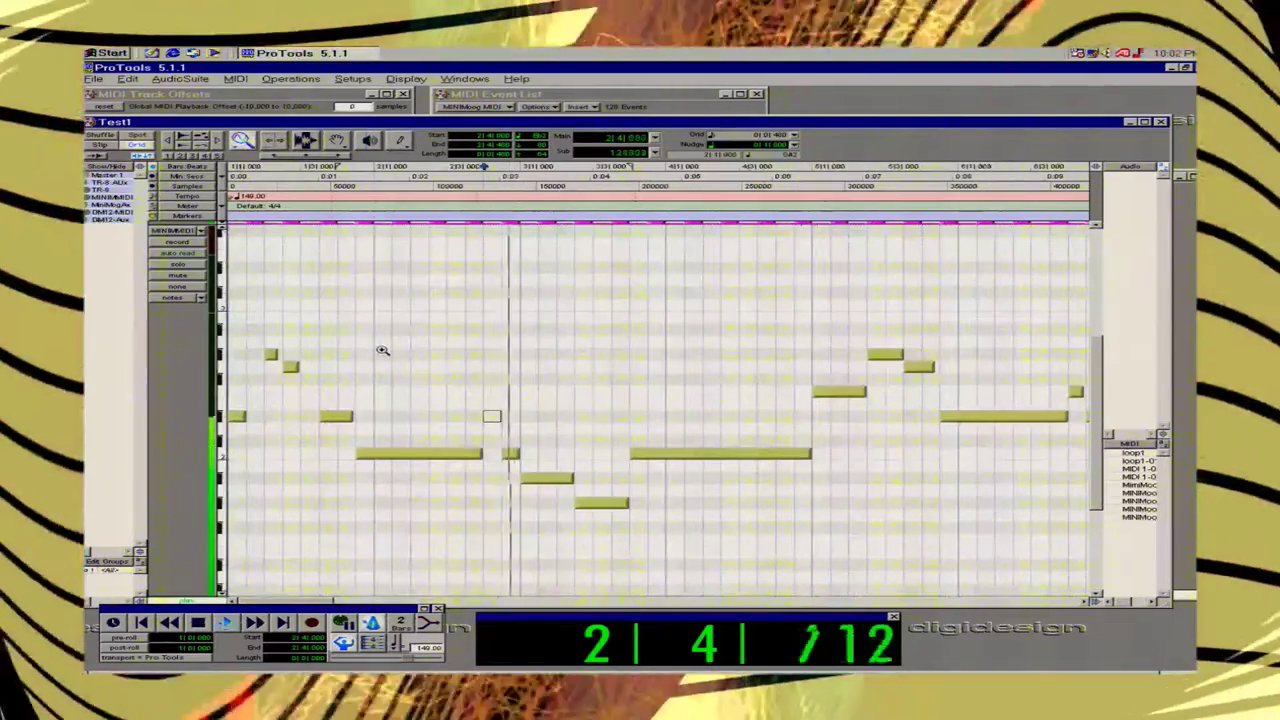
{"action": "key", "text": "space"}
{"action": "left_click", "coordinate": [580, 638]}
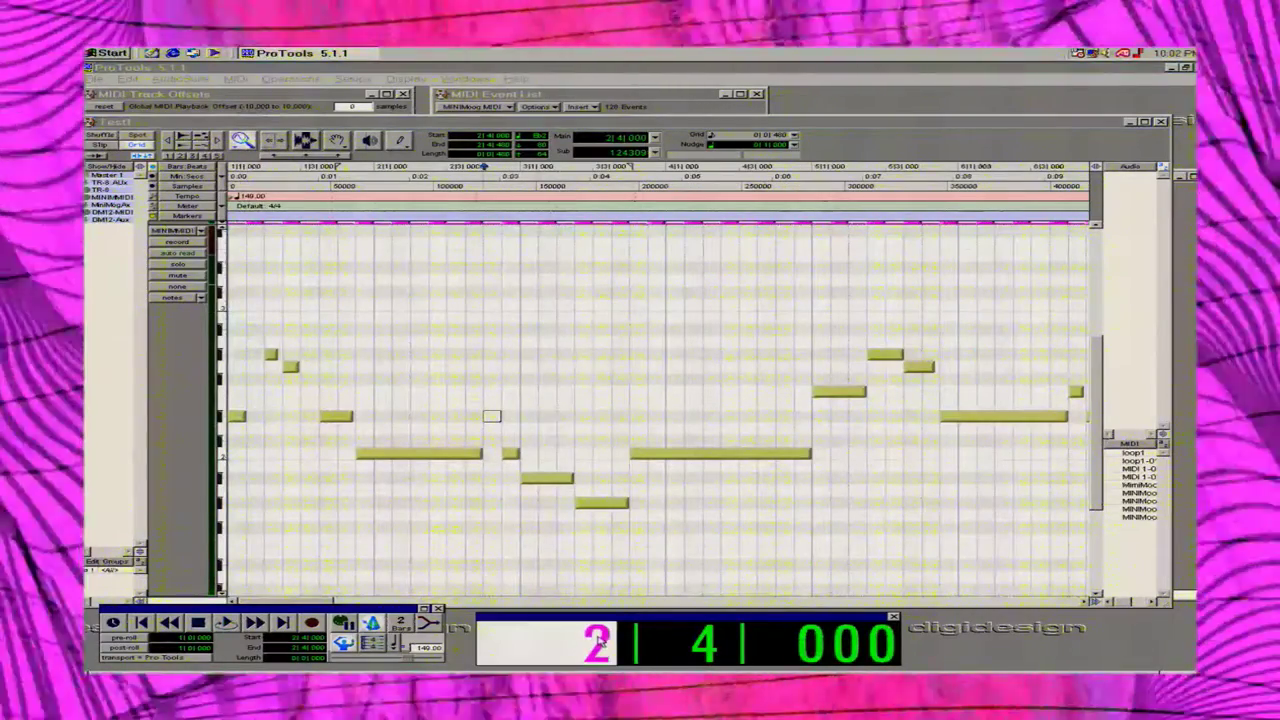
{"action": "key", "text": "Return"}
{"action": "key", "text": "Return"}
{"action": "key", "text": "space"}
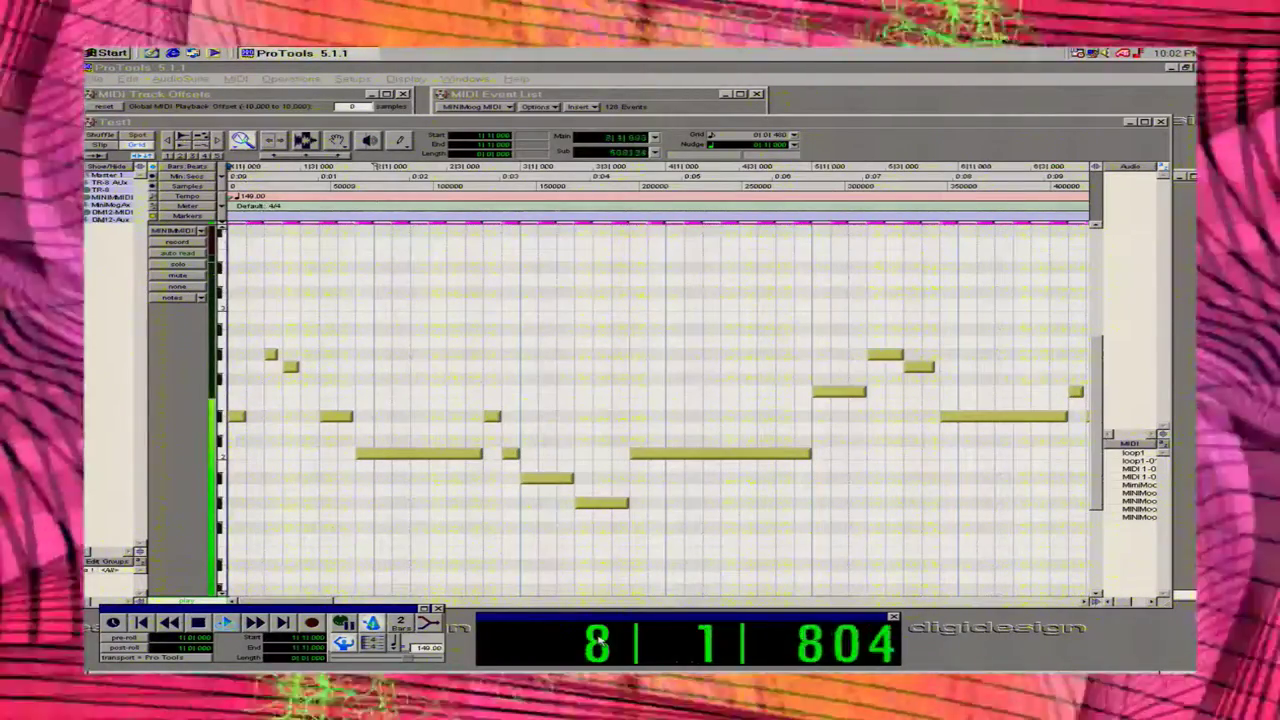
{"action": "key", "text": "space"}
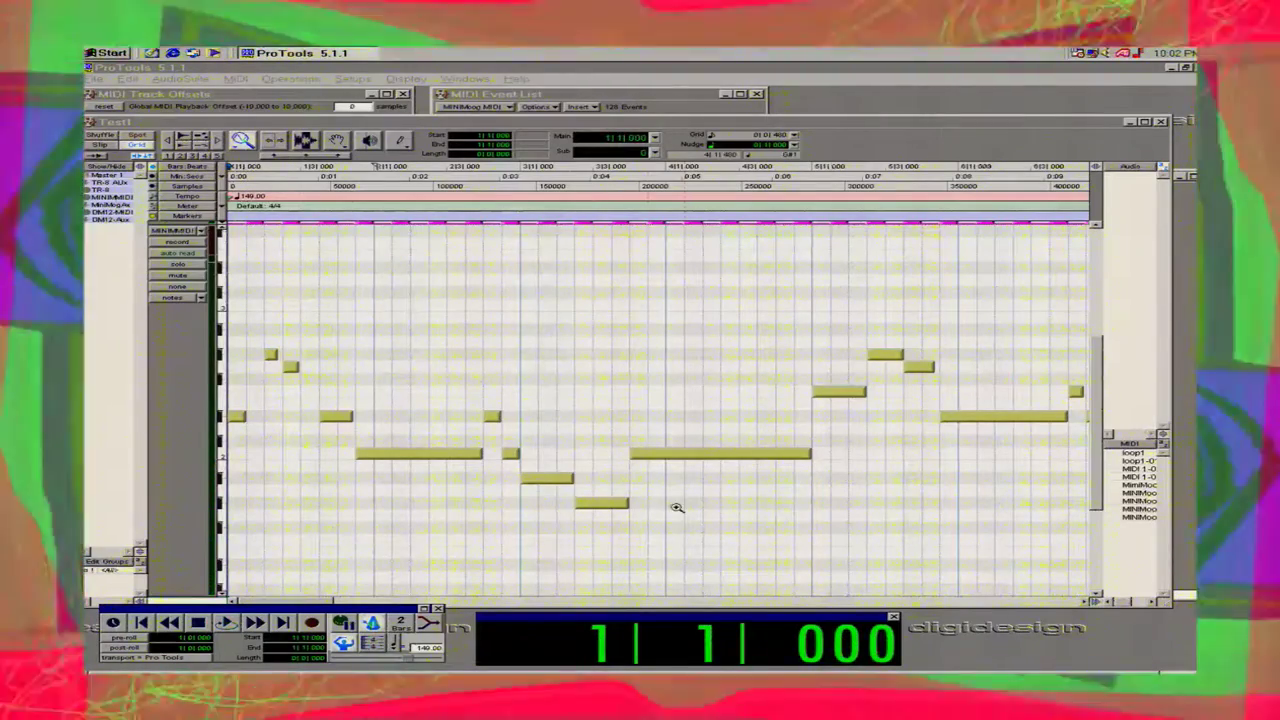
Select the MINIMoog notes from bar 1 to 9|2|480.
{"action": "double_click", "coordinate": [247, 142]}
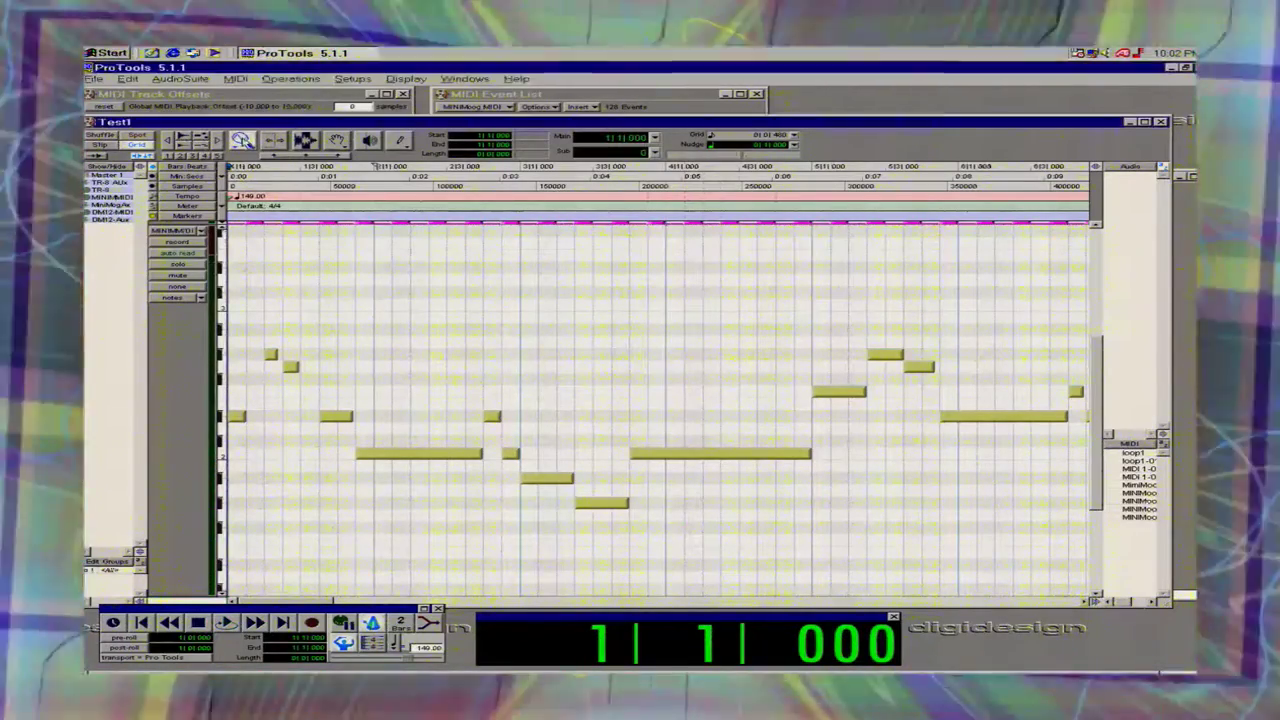
{"action": "left_click", "coordinate": [308, 141]}
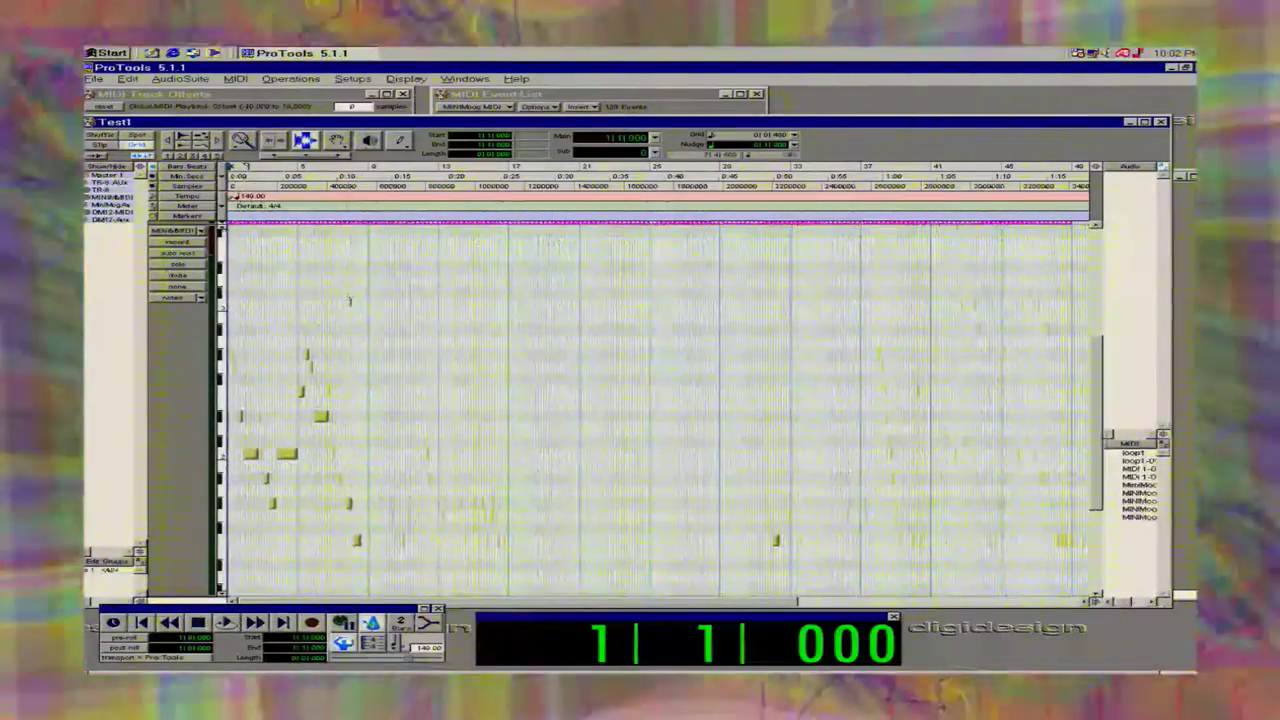
{"action": "left_click_drag", "start_coordinate": [380, 300], "coordinate": [228, 300]}
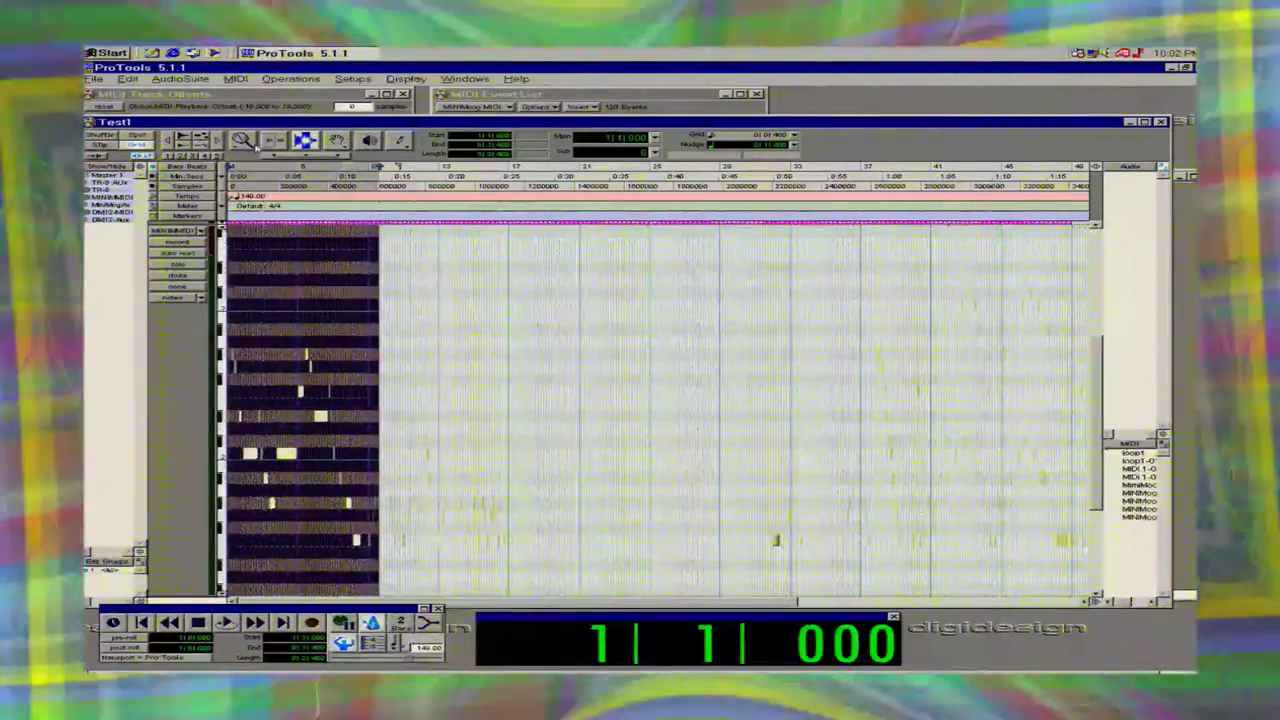
{"action": "left_click", "coordinate": [246, 141]}
{"action": "left_click_drag", "start_coordinate": [434, 370], "coordinate": [229, 406]}
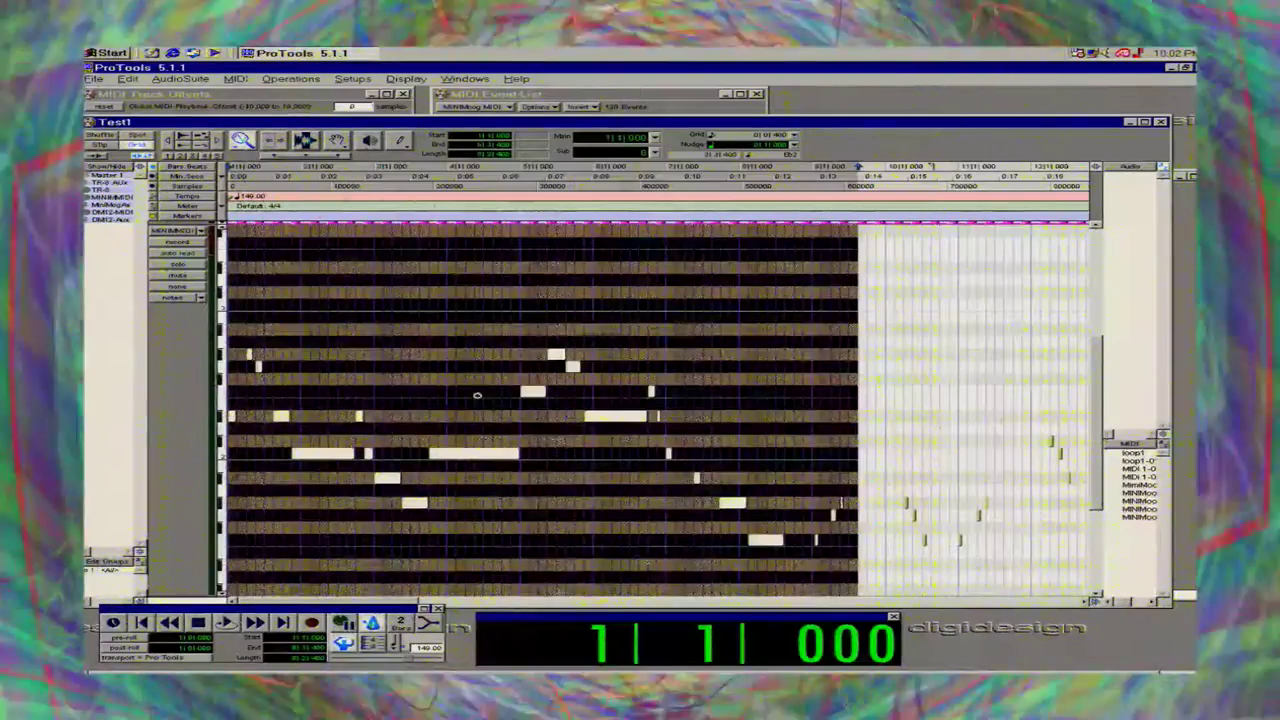
{"action": "left_click_drag", "start_coordinate": [715, 345], "coordinate": [462, 352]}
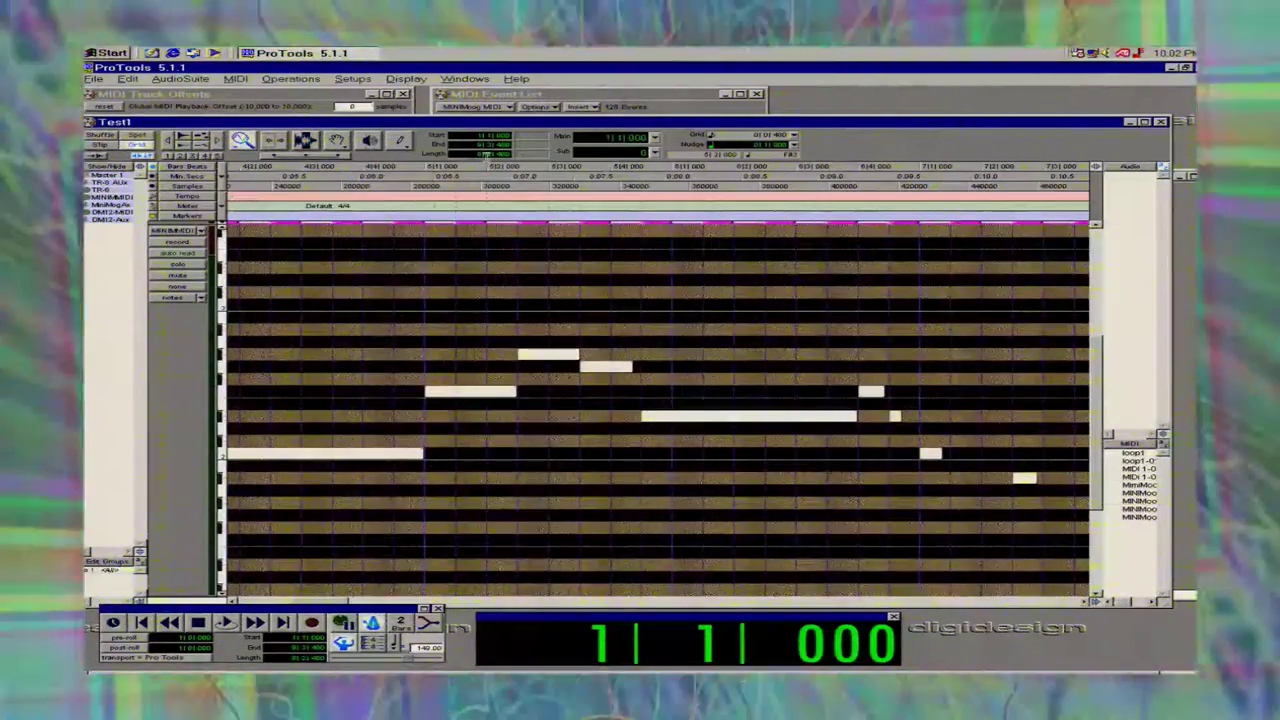
Set the grid to 1/32 note and shorten the ends of all selected MINIMoog notes by one grid step.
{"action": "left_click", "coordinate": [401, 141]}
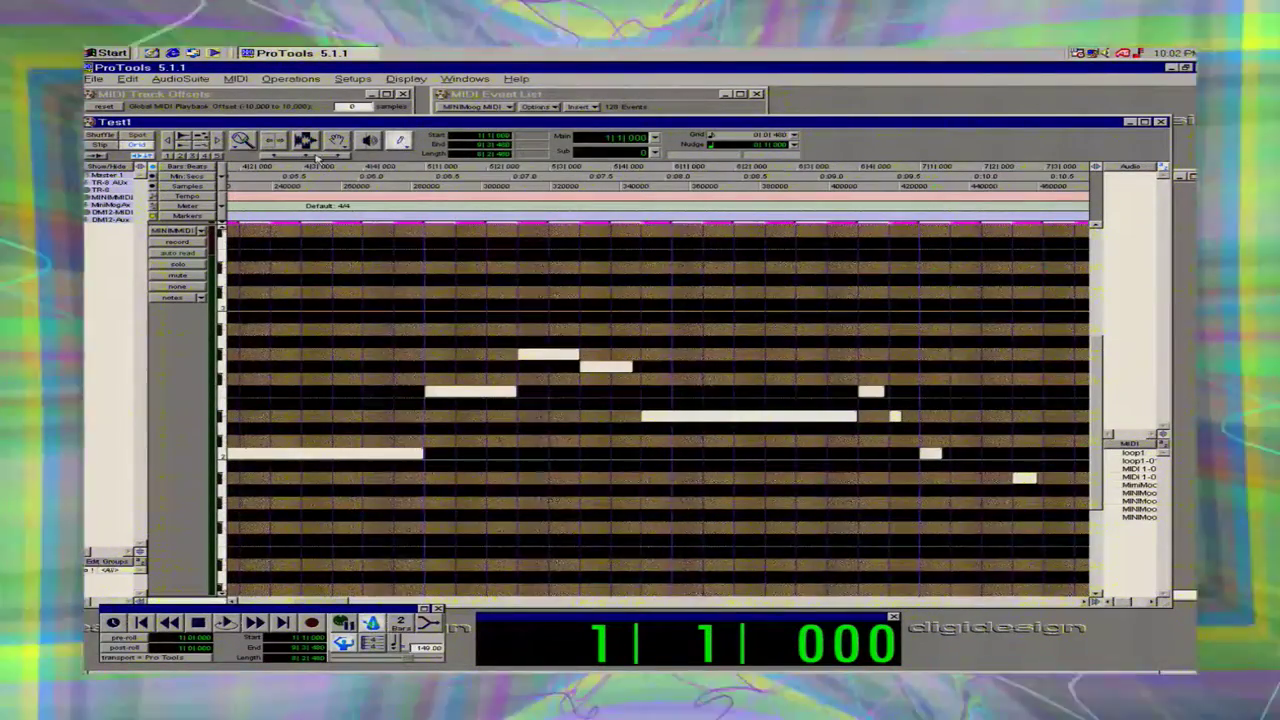
{"action": "left_click", "coordinate": [316, 156]}
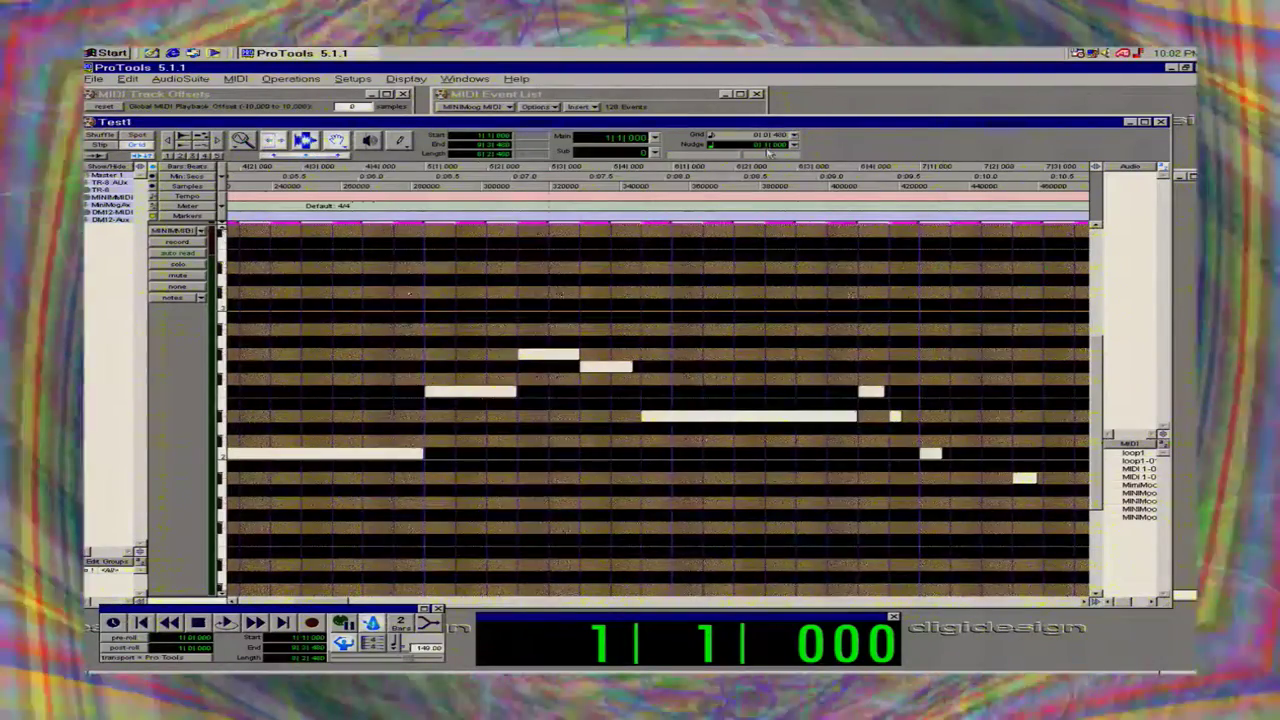
{"action": "left_click", "coordinate": [795, 142]}
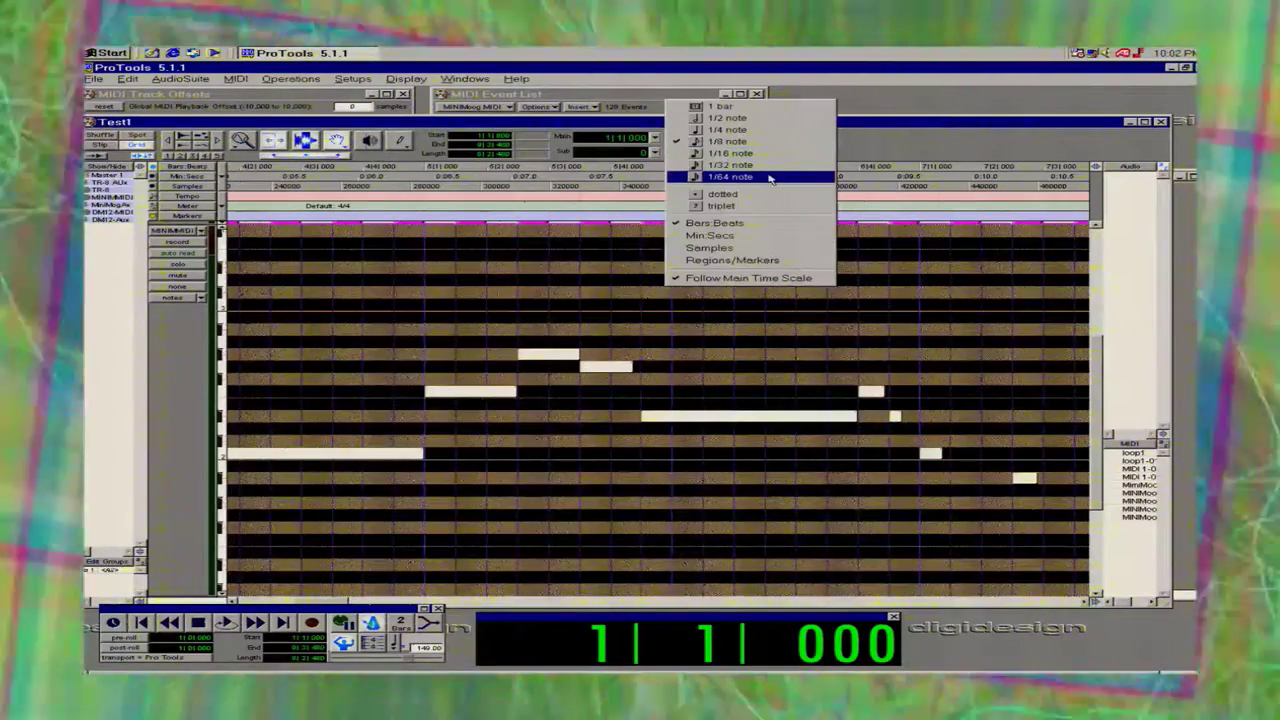
{"action": "left_click", "coordinate": [735, 165]}
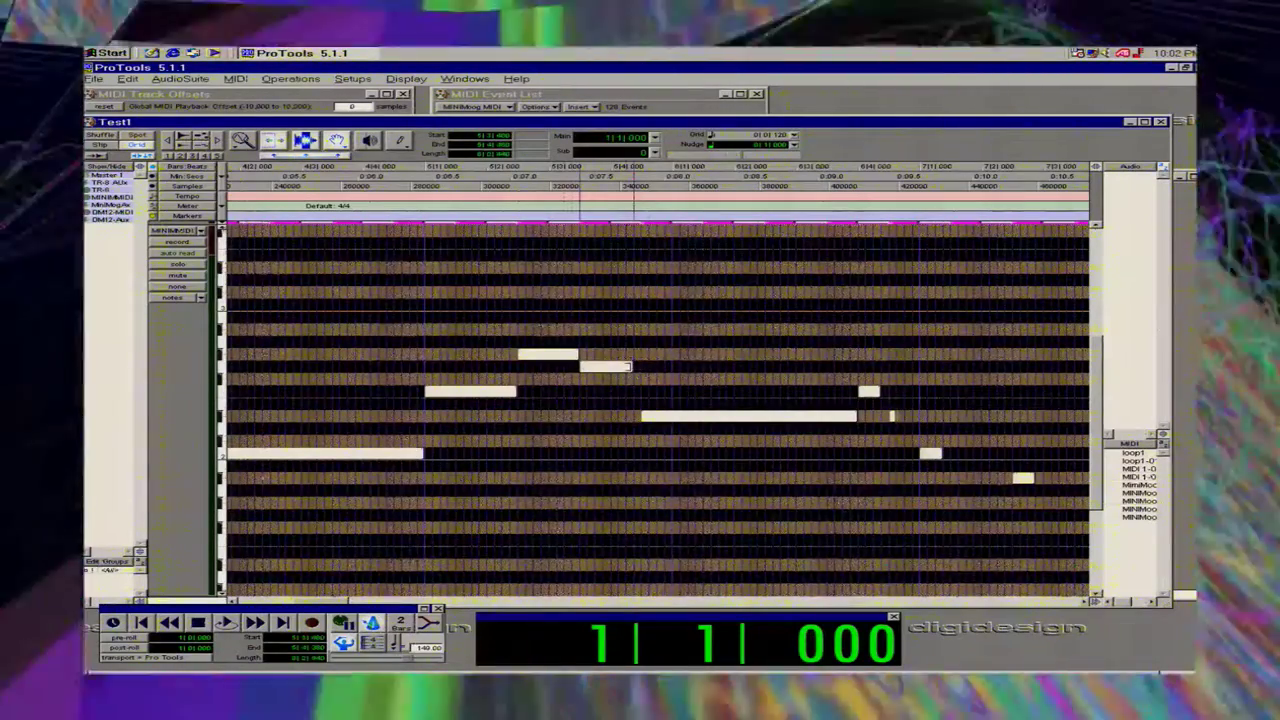
{"action": "left_click_drag", "start_coordinate": [631, 367], "coordinate": [624, 367]}
Play the shortened notes from bar 1 and inspect the note timing around the end of the selection in bar 9.
{"action": "key", "text": "space"}
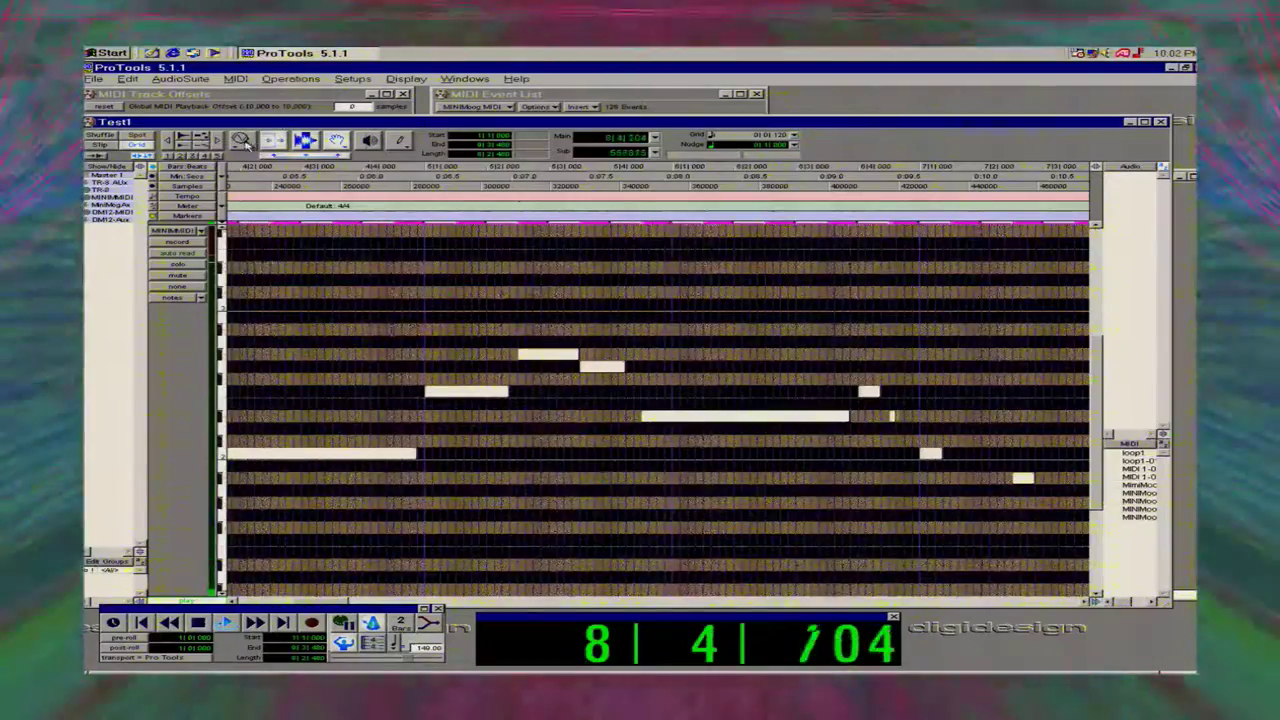
{"action": "double_click", "coordinate": [243, 140]}
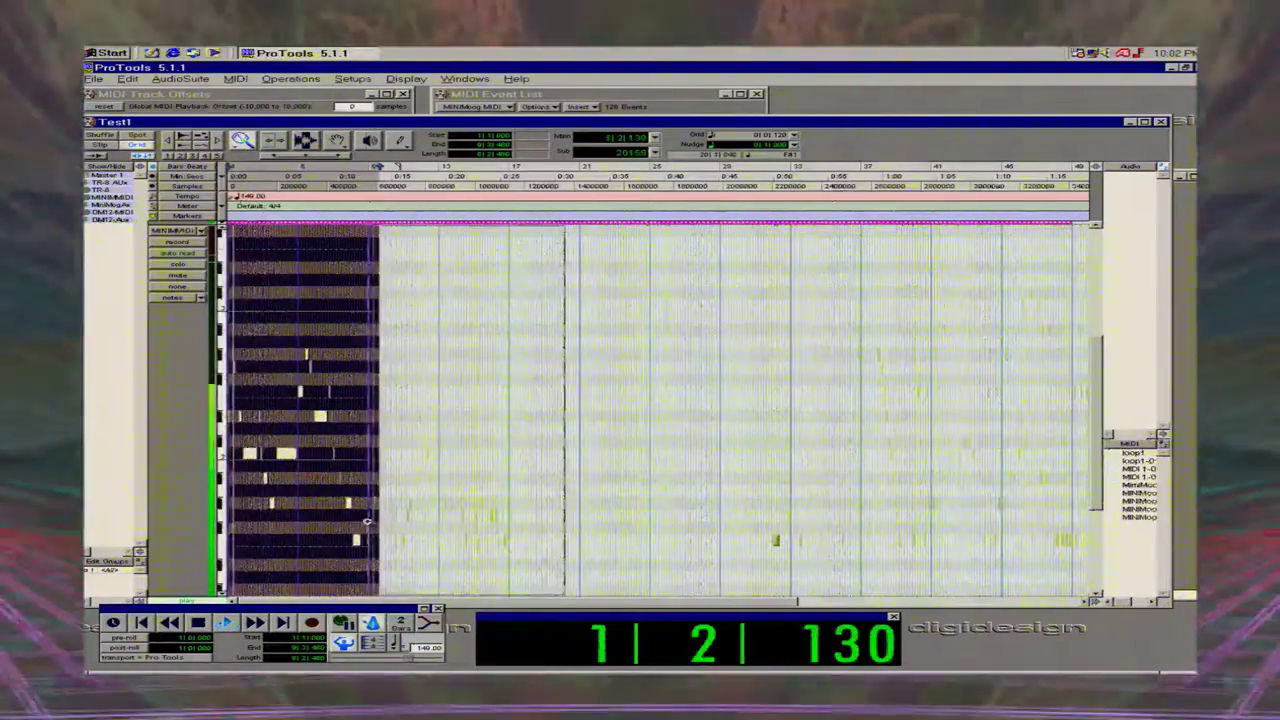
{"action": "left_click_drag", "start_coordinate": [565, 523], "coordinate": [367, 521]}
{"action": "key", "text": "space"}
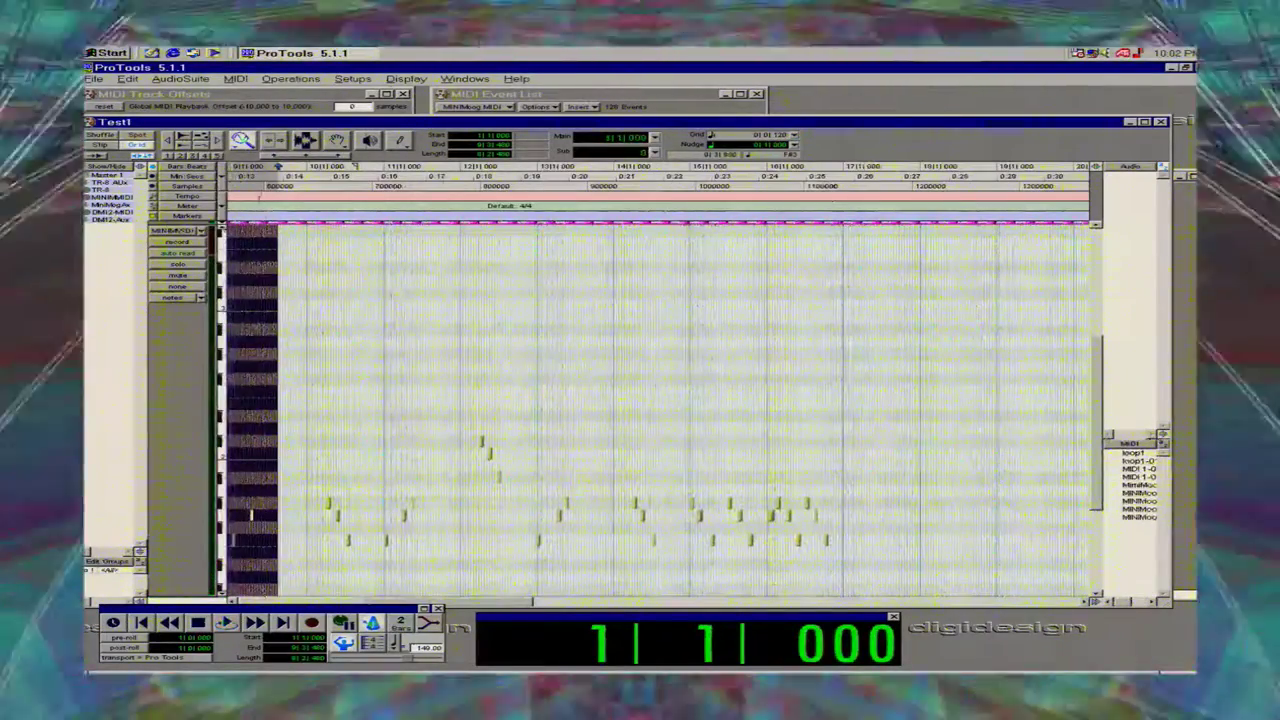
{"action": "double_click", "coordinate": [243, 146]}
{"action": "left_click_drag", "start_coordinate": [373, 355], "coordinate": [376, 358]}
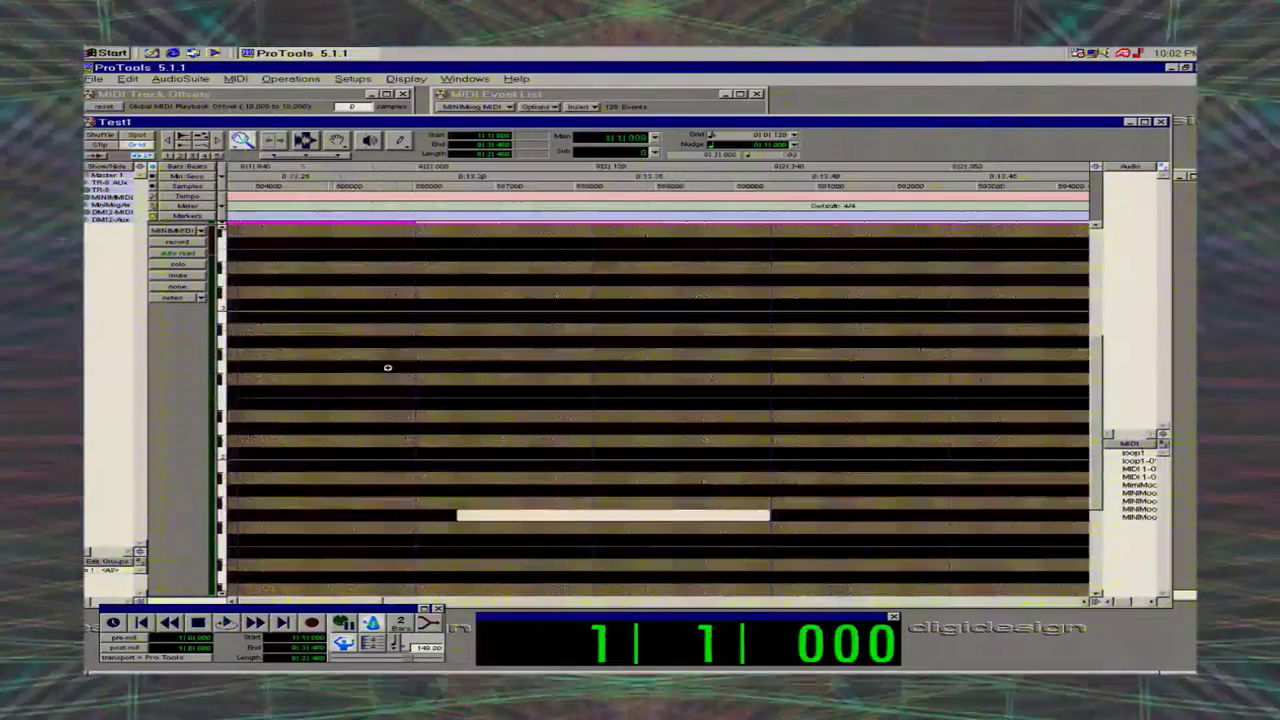
{"action": "double_click", "coordinate": [243, 140]}
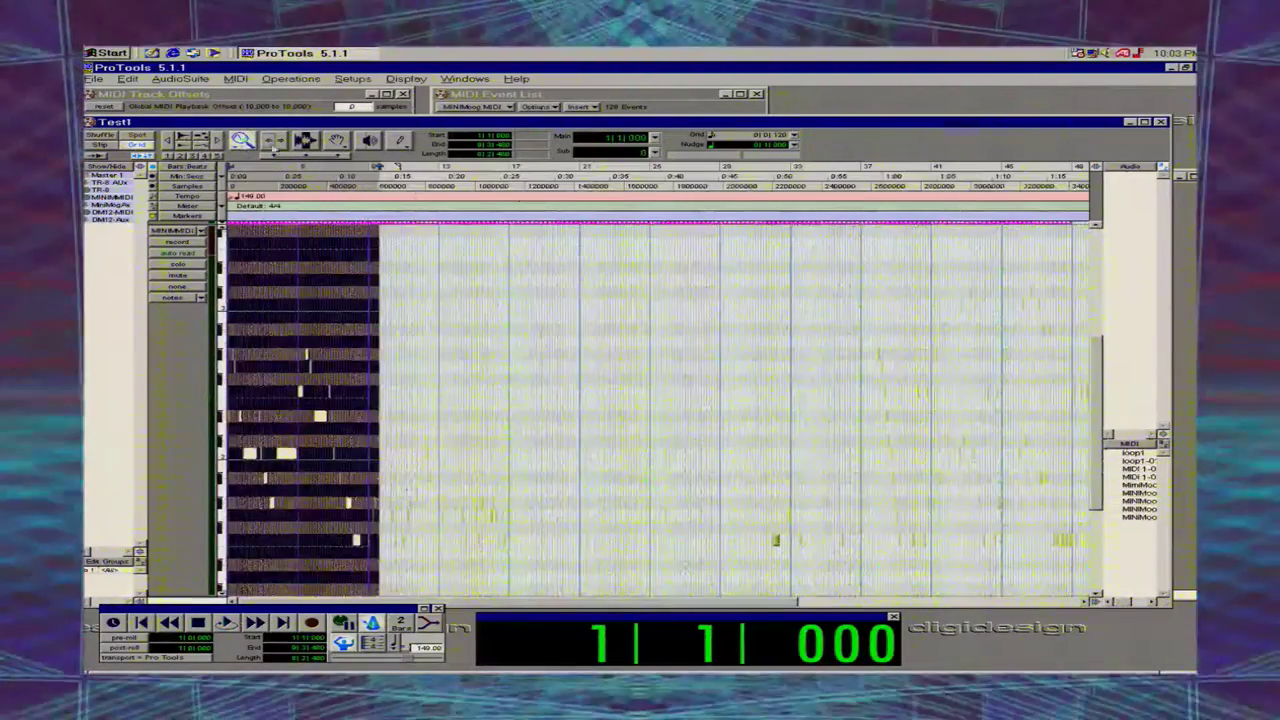
Select bars 1 through 8 of the MINIMoog MIDI track and capture them as a region named "MiniMoog Loo".
{"action": "left_click", "coordinate": [305, 140]}
{"action": "left_click", "coordinate": [379, 330]}
{"action": "double_click", "coordinate": [368, 331]}
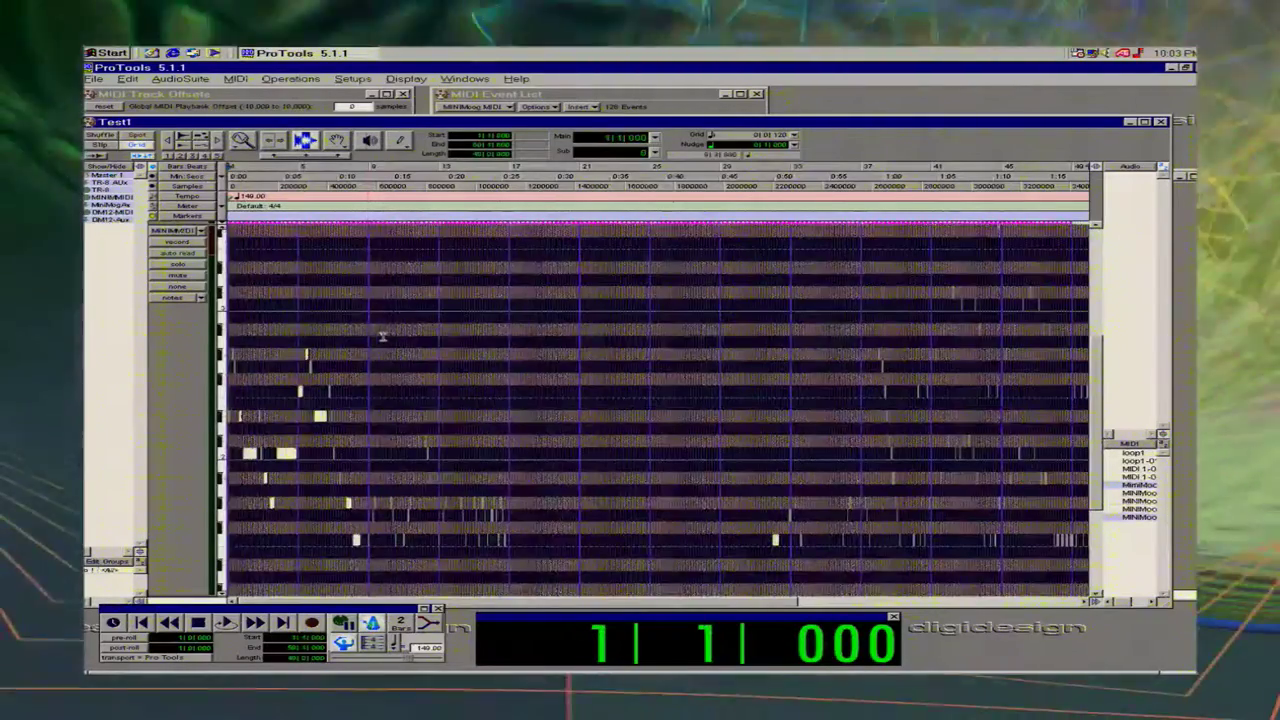
{"action": "left_click", "coordinate": [365, 335]}
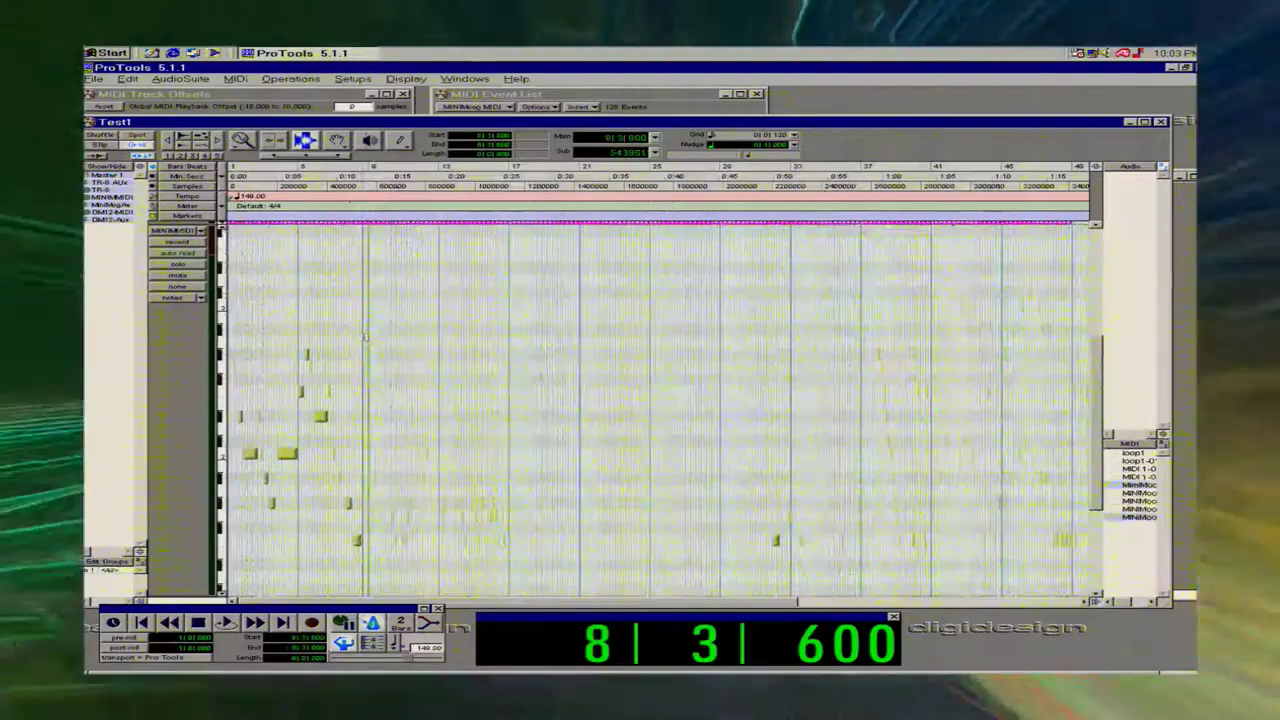
{"action": "left_click", "coordinate": [368, 335]}
{"action": "double_click", "coordinate": [368, 333]}
{"action": "left_click", "coordinate": [340, 331]}
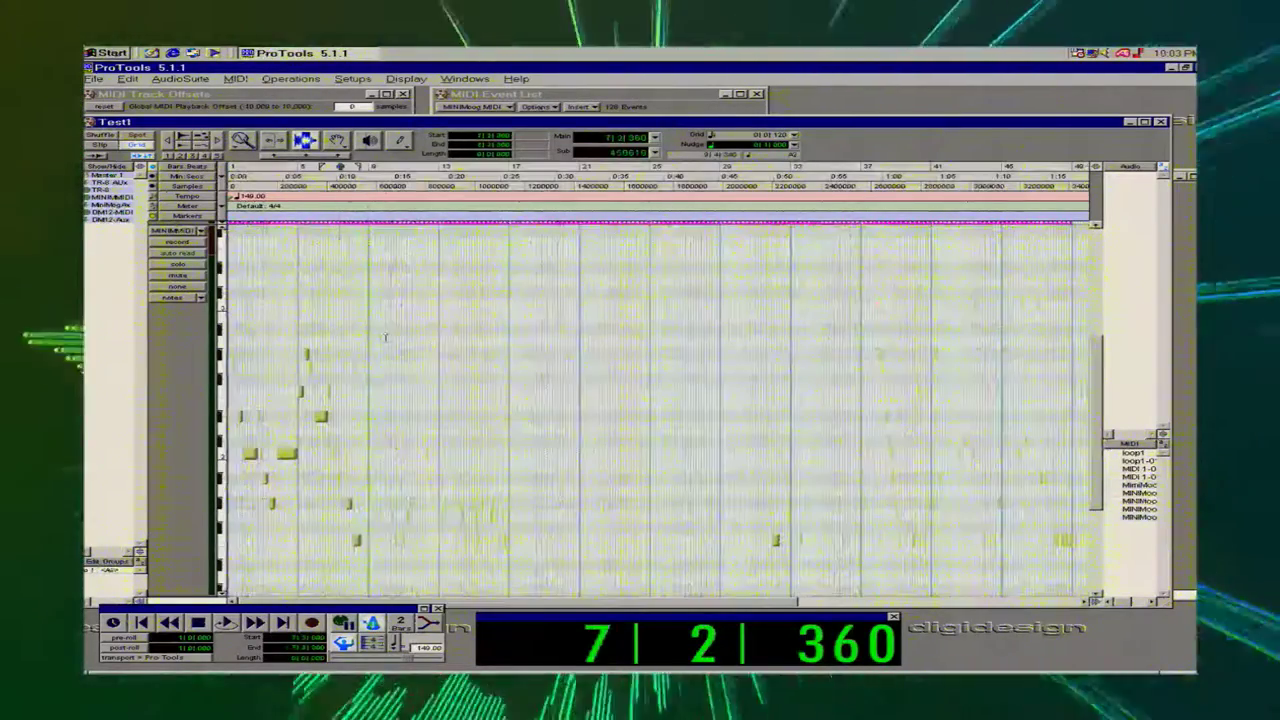
{"action": "left_click_drag", "start_coordinate": [369, 337], "coordinate": [163, 337]}
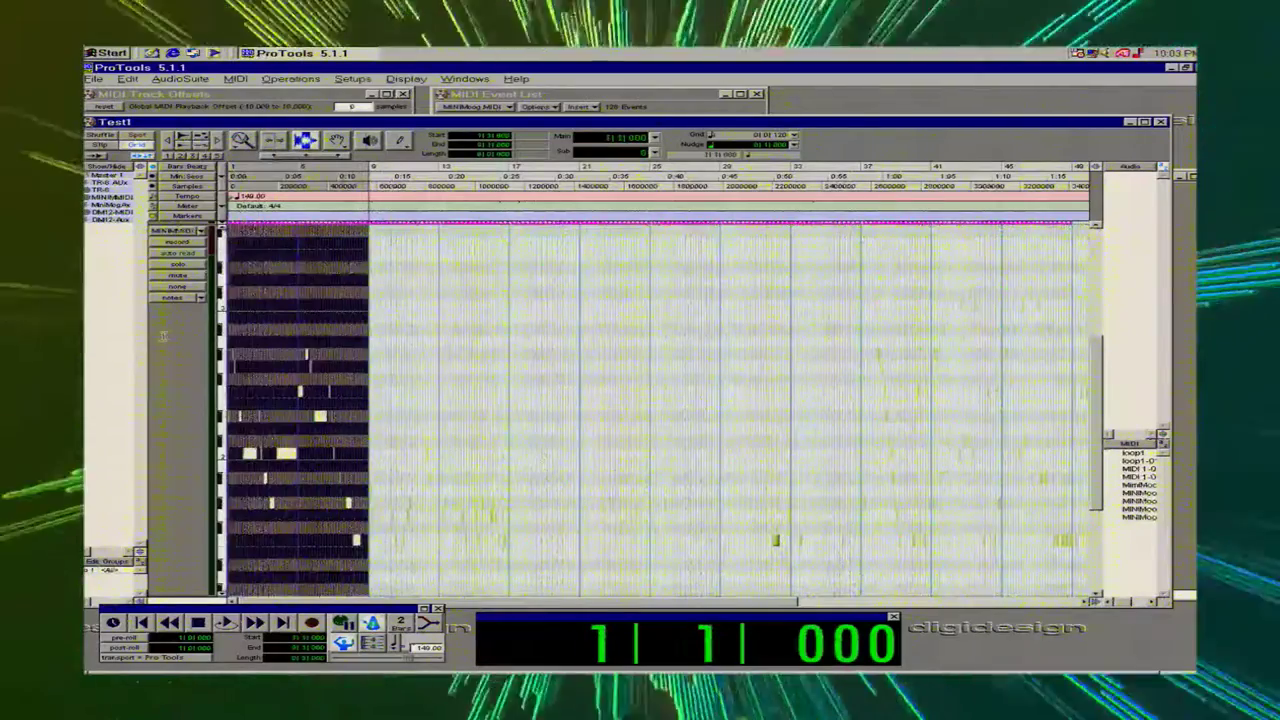
{"action": "key", "text": "ctrl+r"}
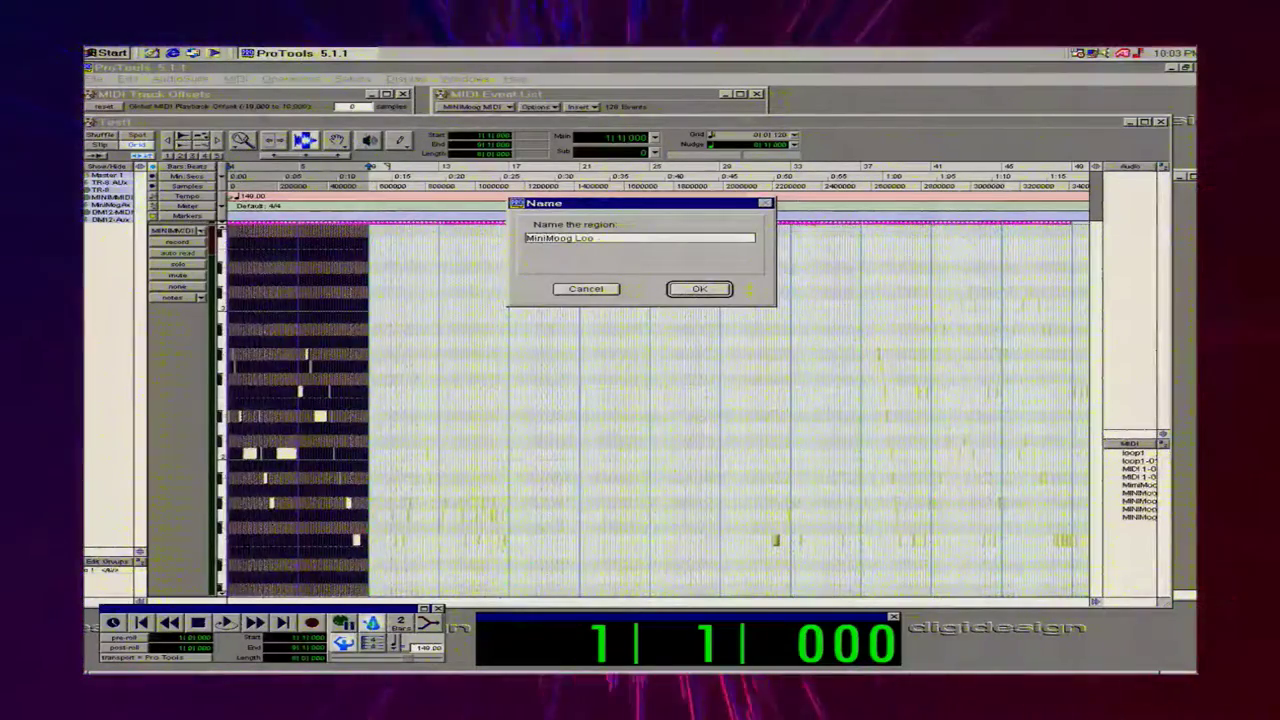
{"action": "type", "text": "MiniMoog Loo"}
{"action": "key", "text": "Return"}
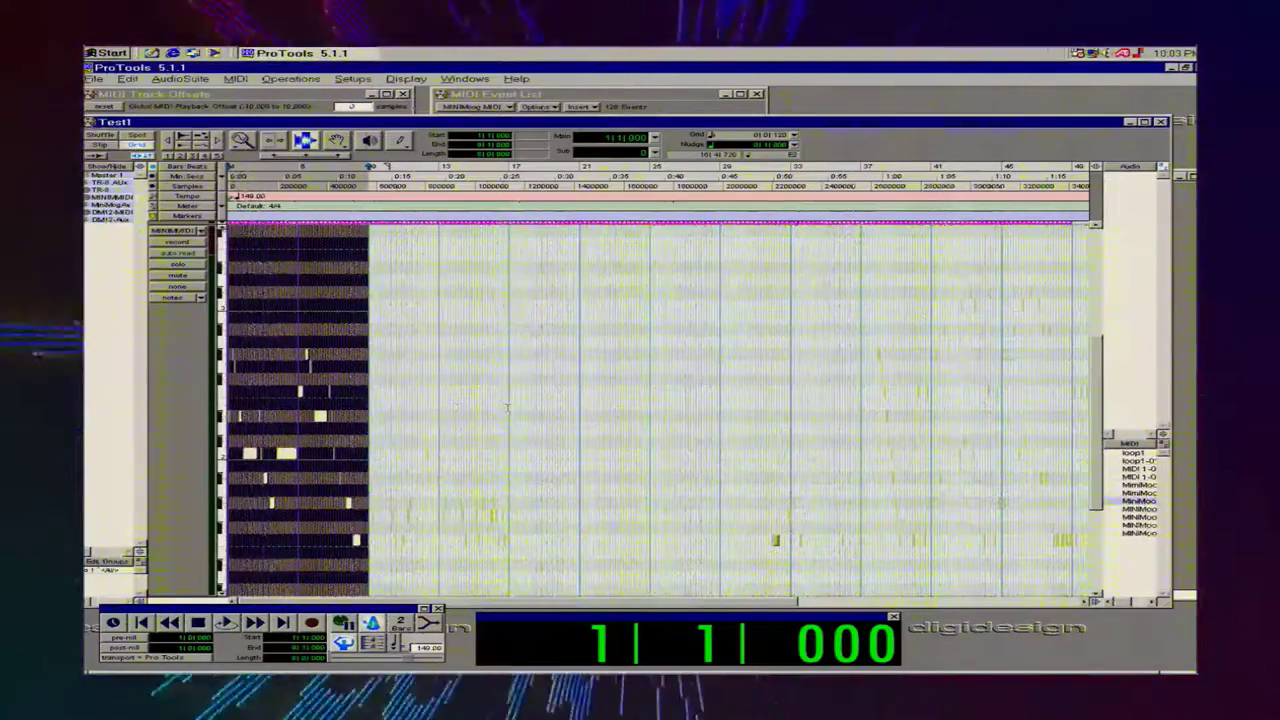
{"action": "left_click_drag", "start_coordinate": [507, 407], "coordinate": [370, 415]}
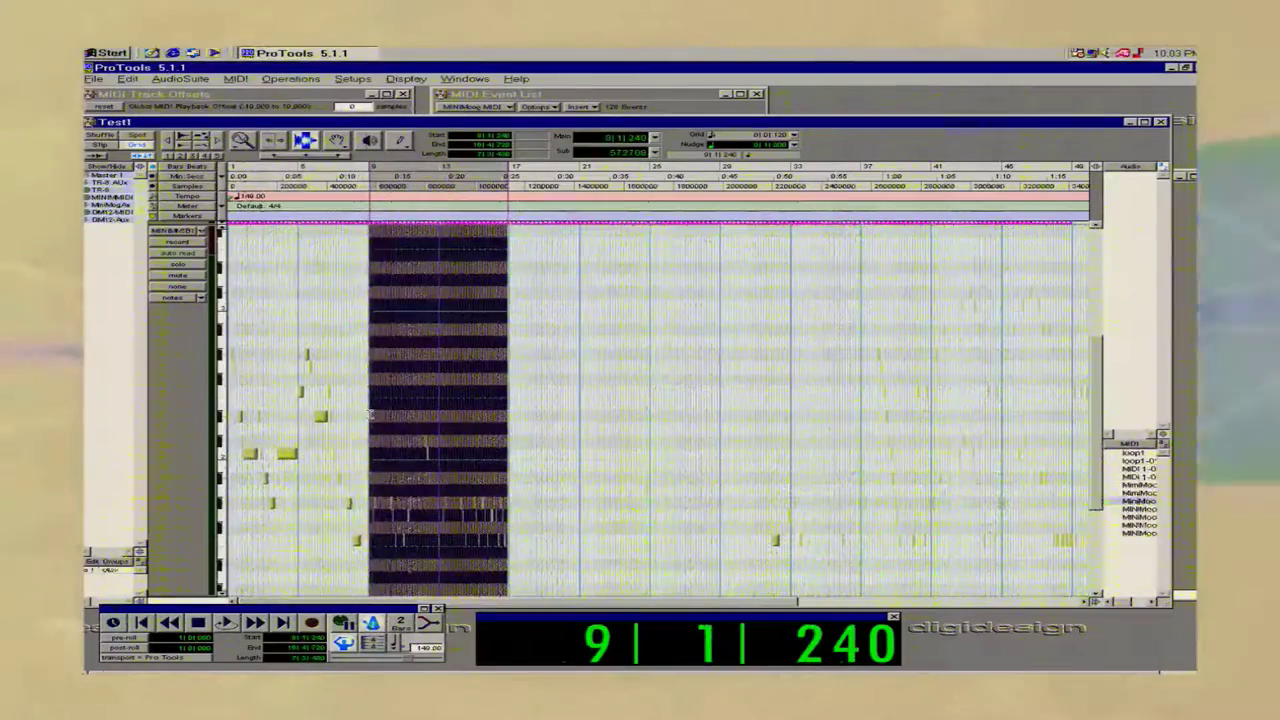
{"action": "left_click", "coordinate": [506, 438]}
{"action": "left_click", "coordinate": [509, 439]}
{"action": "key", "text": "ctrl+a"}
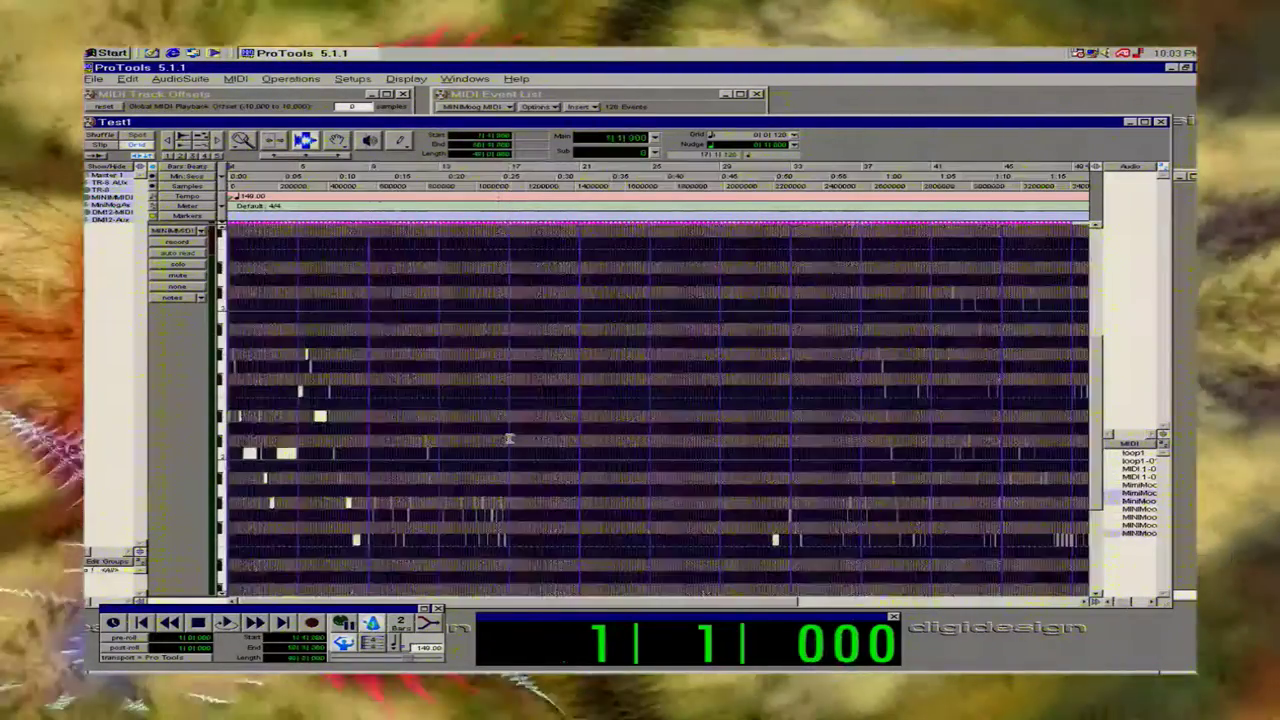
{"action": "left_click", "coordinate": [249, 146]}
{"action": "left_click_drag", "start_coordinate": [523, 423], "coordinate": [427, 436]}
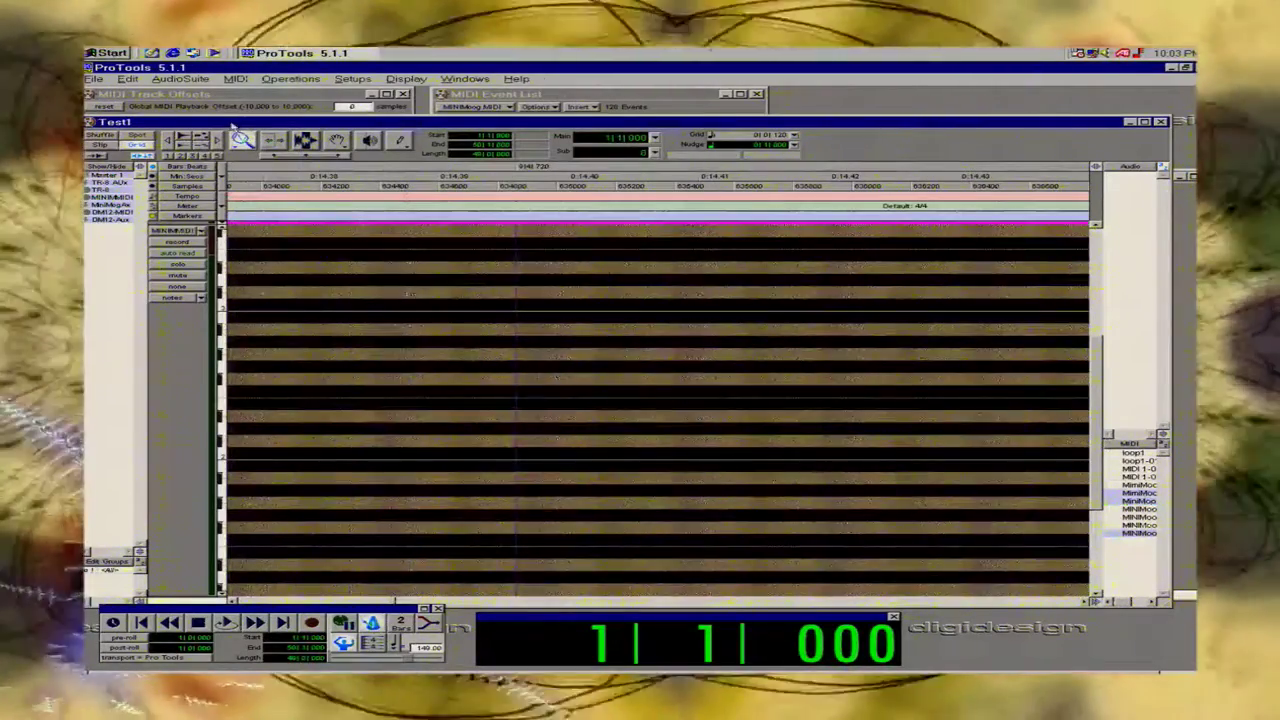
{"action": "double_click", "coordinate": [243, 141]}
{"action": "left_click", "coordinate": [513, 435]}
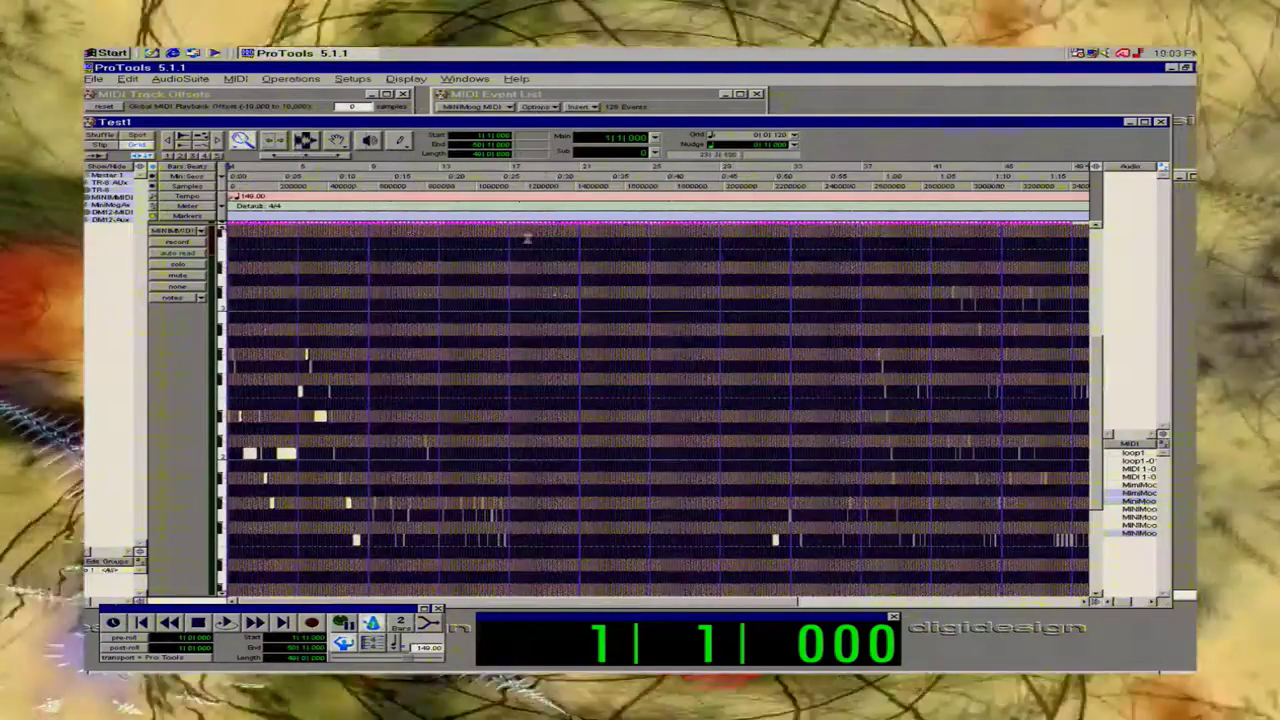
{"action": "left_click", "coordinate": [337, 145]}
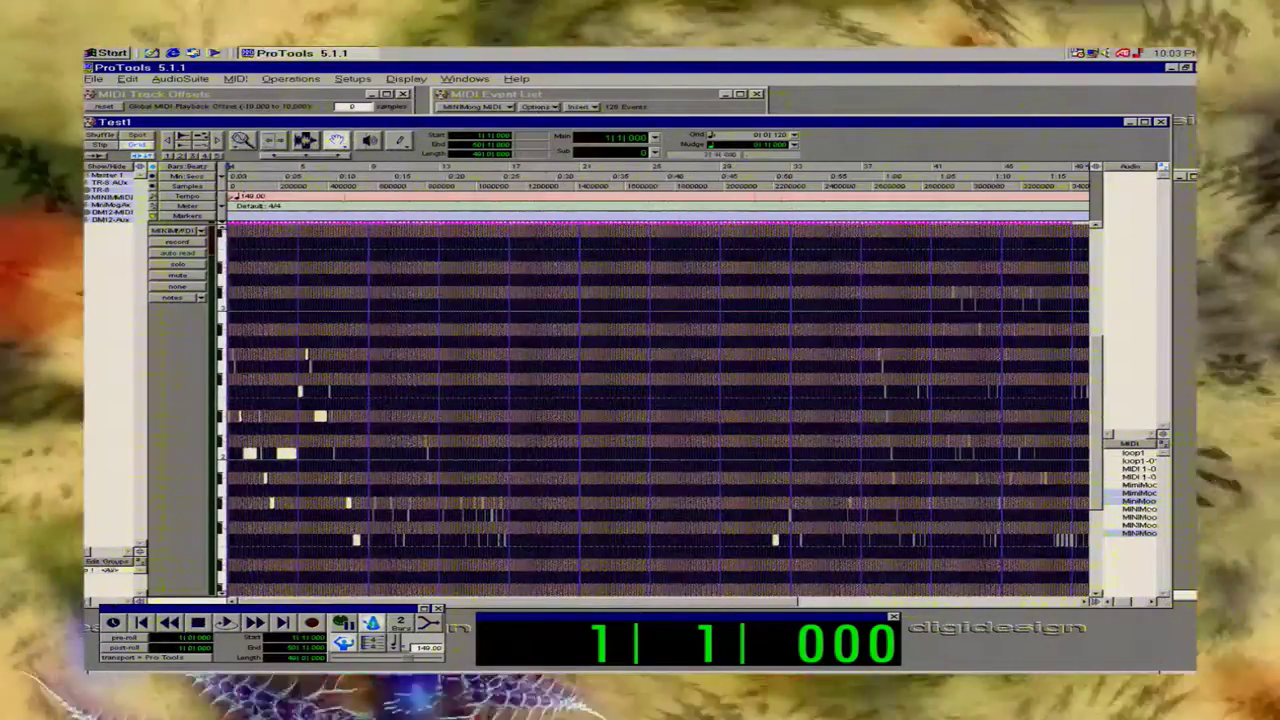
{"action": "left_click", "coordinate": [539, 409]}
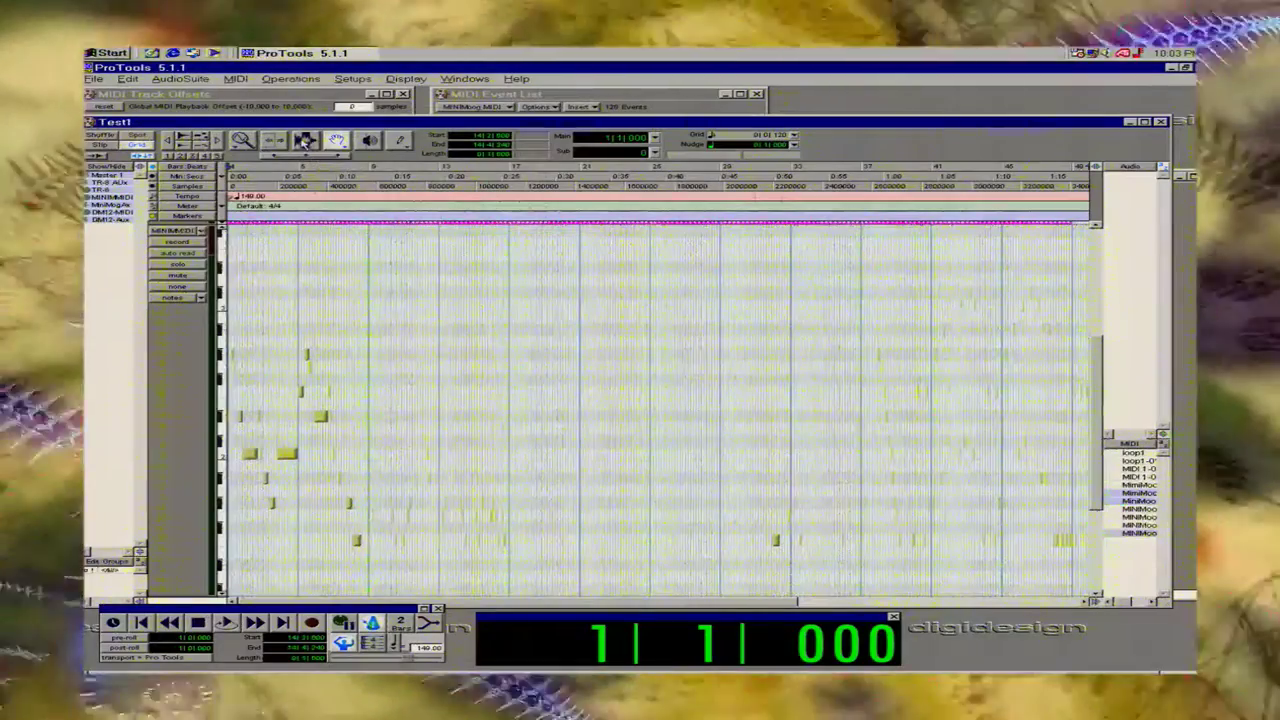
Select bars 9 through 16 of the MINIMoog MIDI track and capture them as a region named "MiniMoog Loop2".
{"action": "left_click", "coordinate": [304, 140]}
{"action": "left_click_drag", "start_coordinate": [508, 405], "coordinate": [368, 420]}
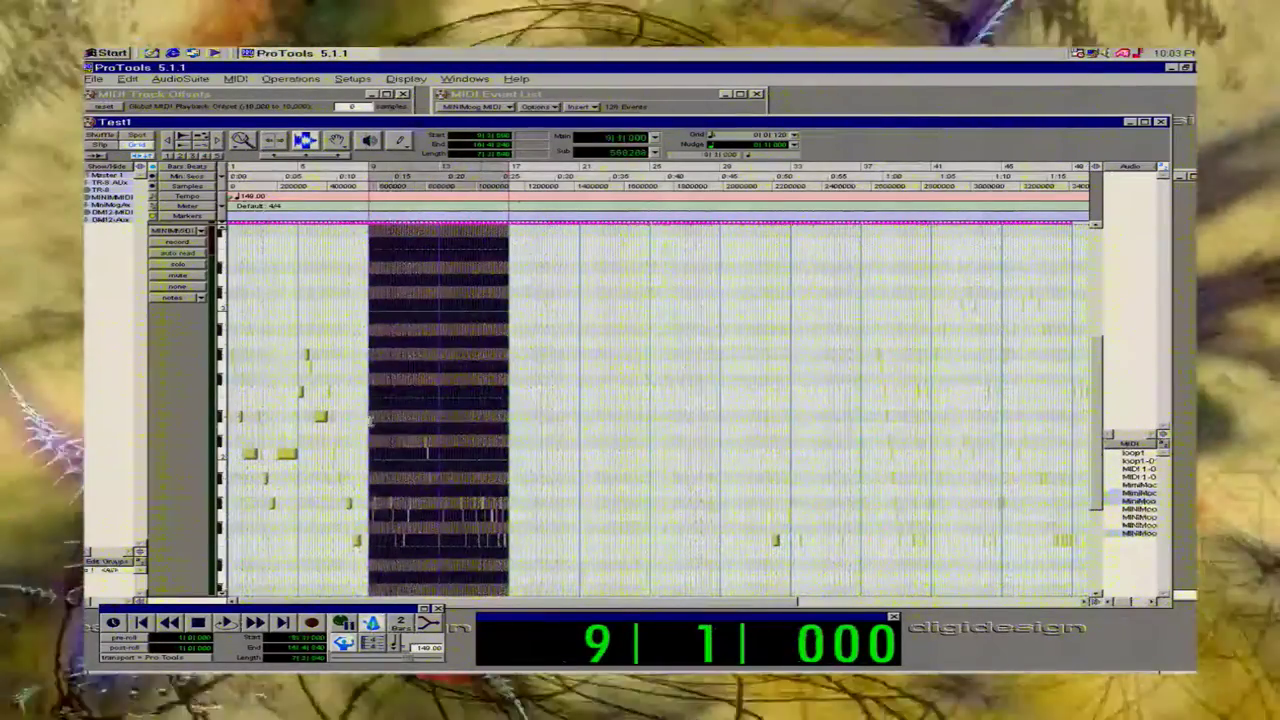
{"action": "left_click", "coordinate": [242, 140]}
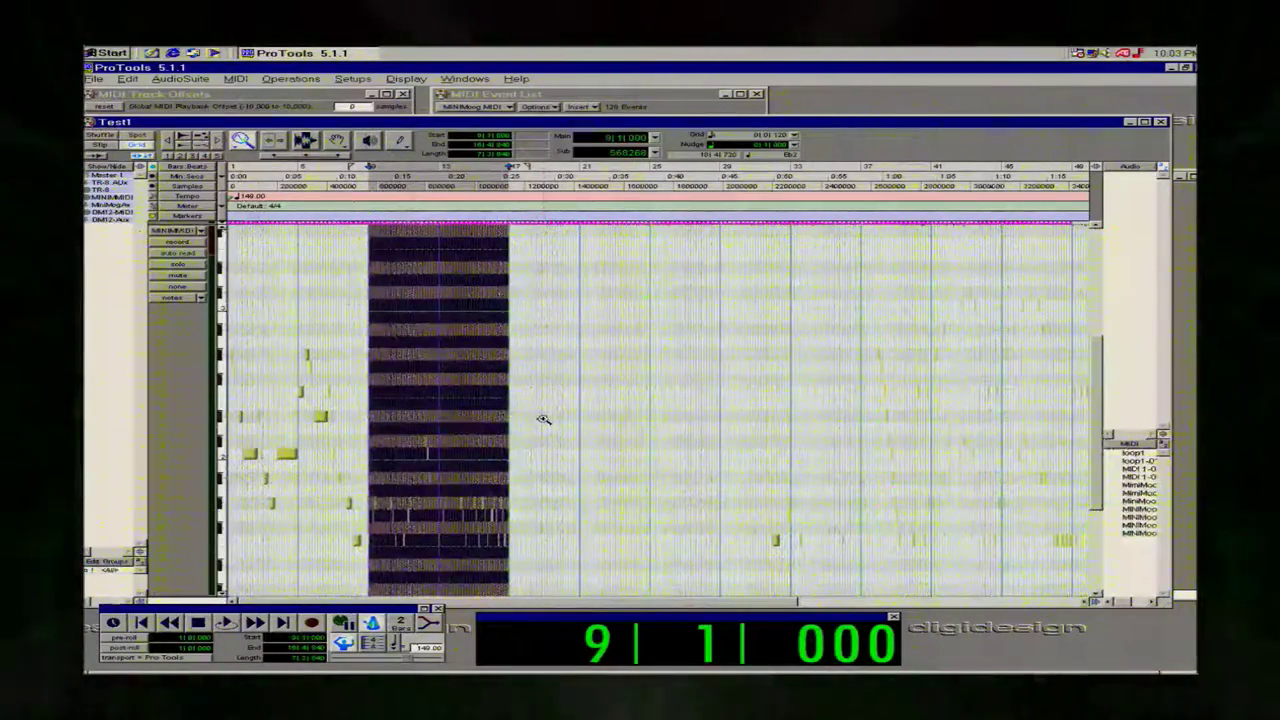
{"action": "key", "text": "ctrl+r"}
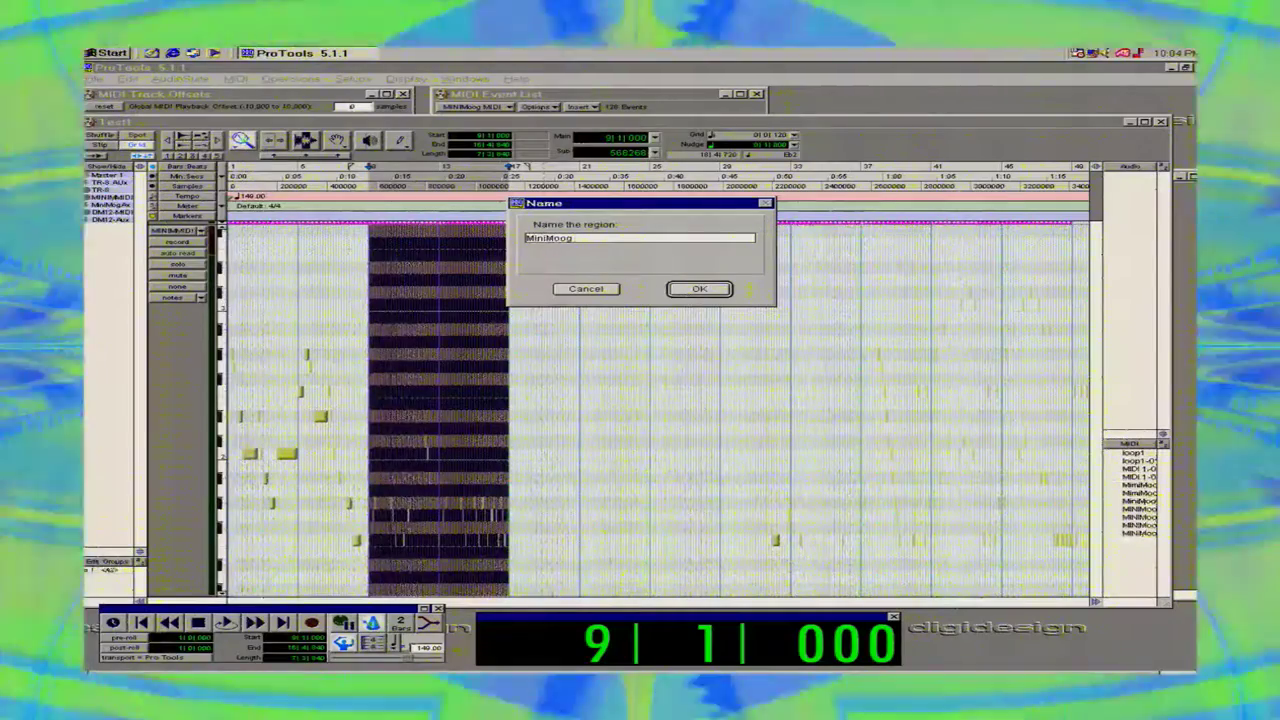
{"action": "key", "text": "Return"}
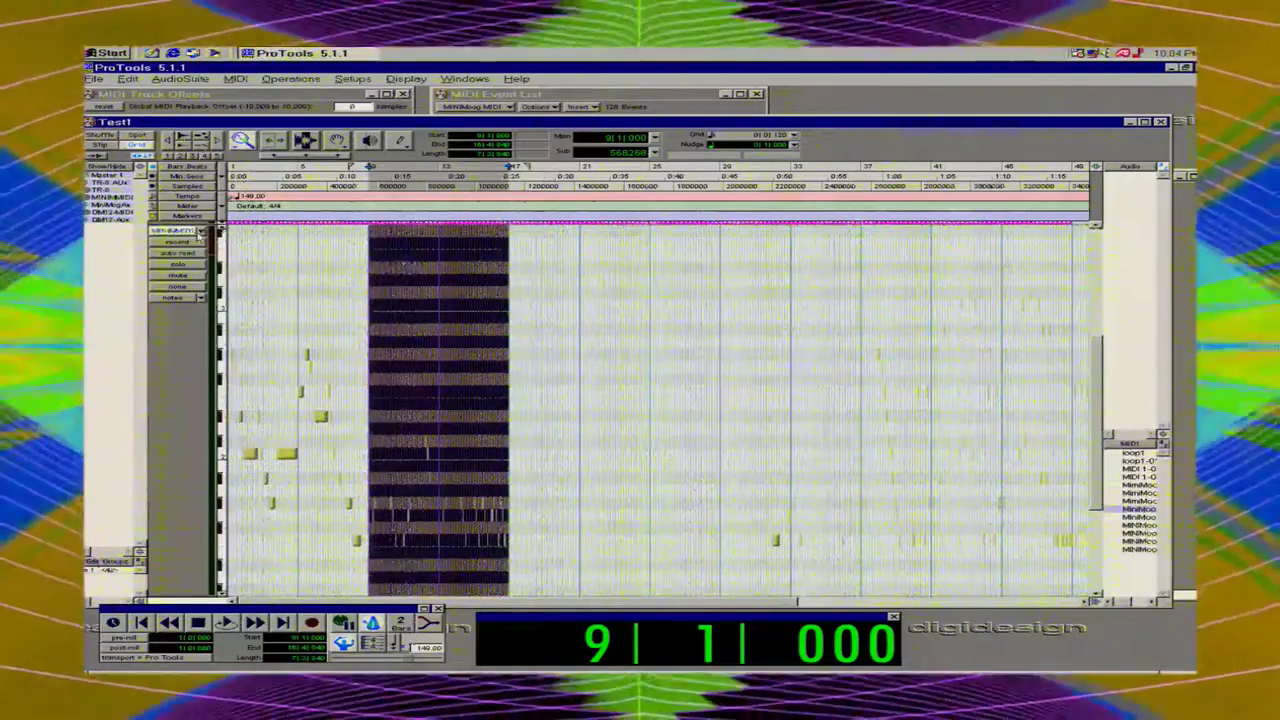
Switch the MINIMoog MIDI track's display to regions, leaving its automation mode at auto read.
{"action": "left_click", "coordinate": [200, 232]}
{"action": "left_click", "coordinate": [168, 257]}
{"action": "left_click", "coordinate": [169, 256]}
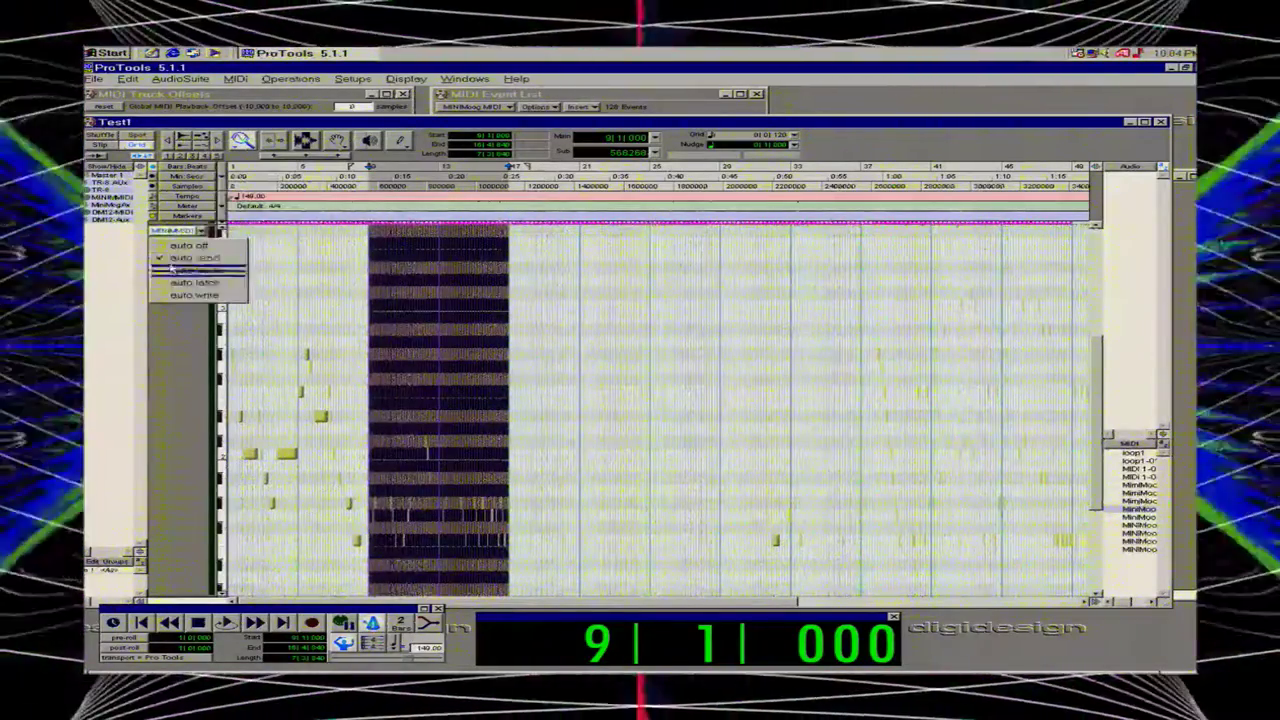
{"action": "left_click", "coordinate": [170, 346]}
{"action": "left_click", "coordinate": [173, 299]}
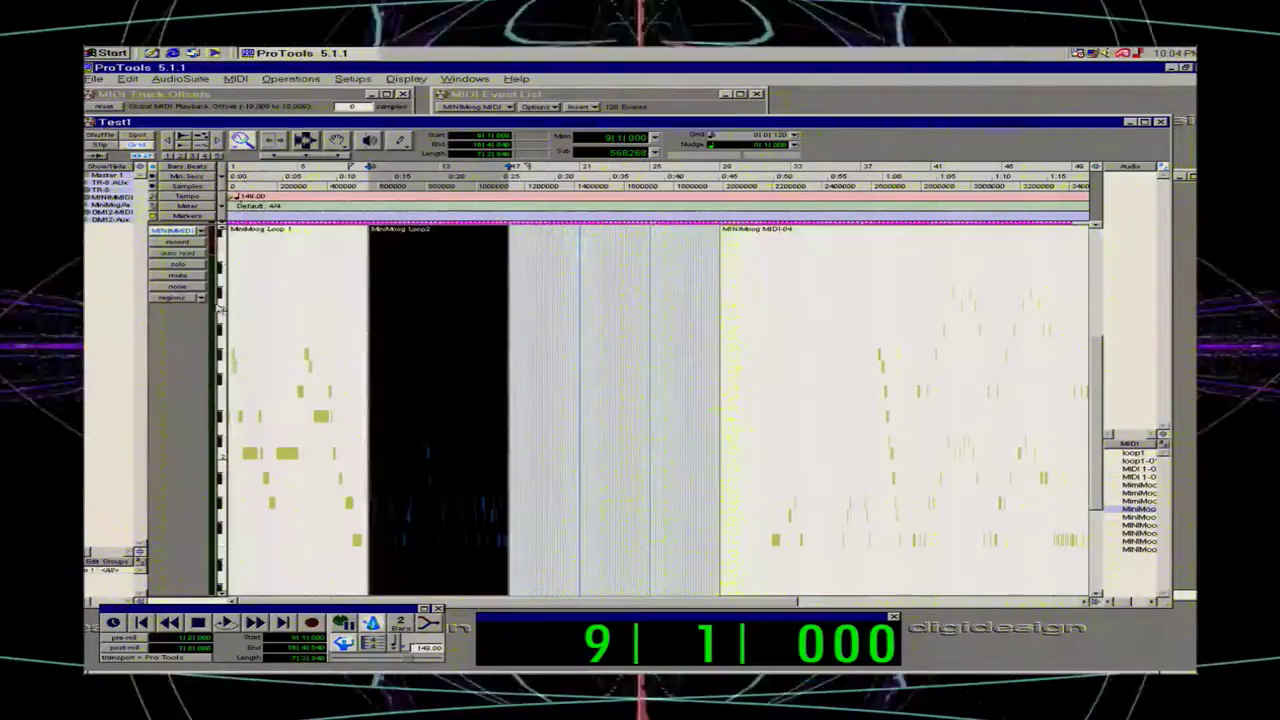
Reorder the MiniMoog regions so MiniMoog Loop2 starts at bar 1 and MiniMoog Loop 1 starts at 9|1|120.
{"action": "left_click", "coordinate": [180, 301]}
{"action": "left_click", "coordinate": [191, 304]}
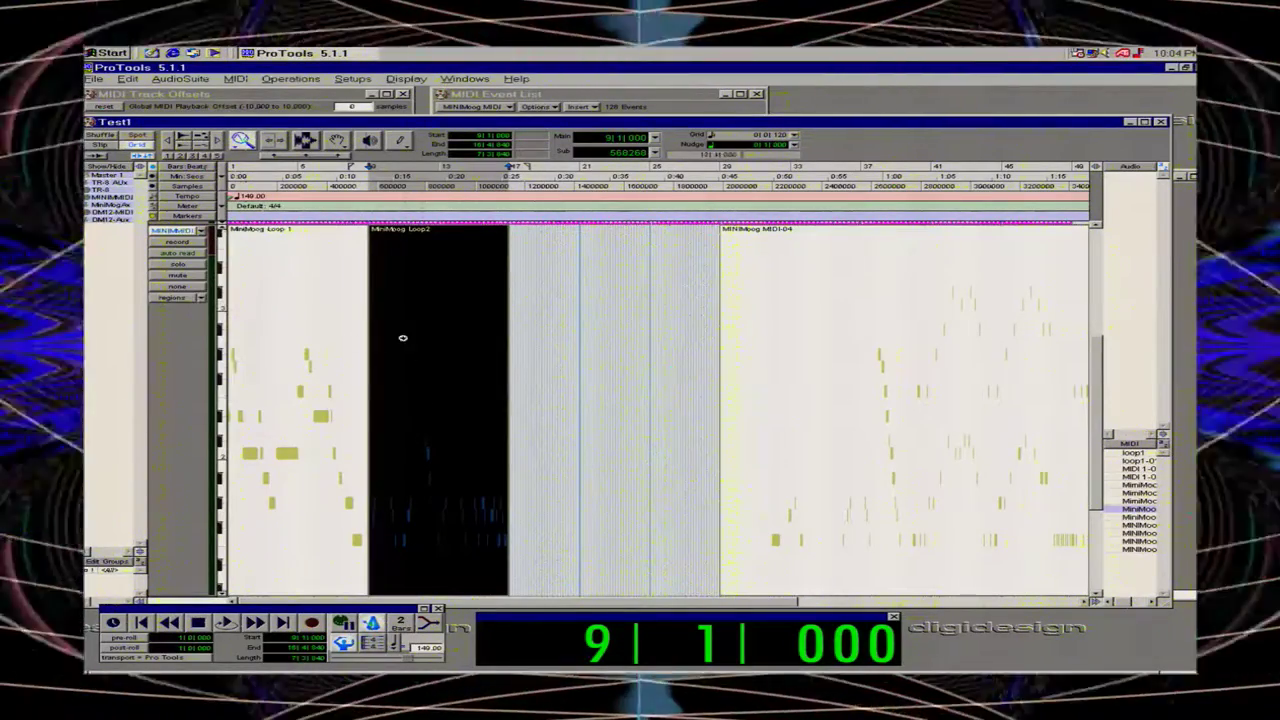
{"action": "left_click_drag", "start_coordinate": [305, 340], "coordinate": [537, 421]}
{"action": "left_click_drag", "start_coordinate": [423, 434], "coordinate": [252, 432]}
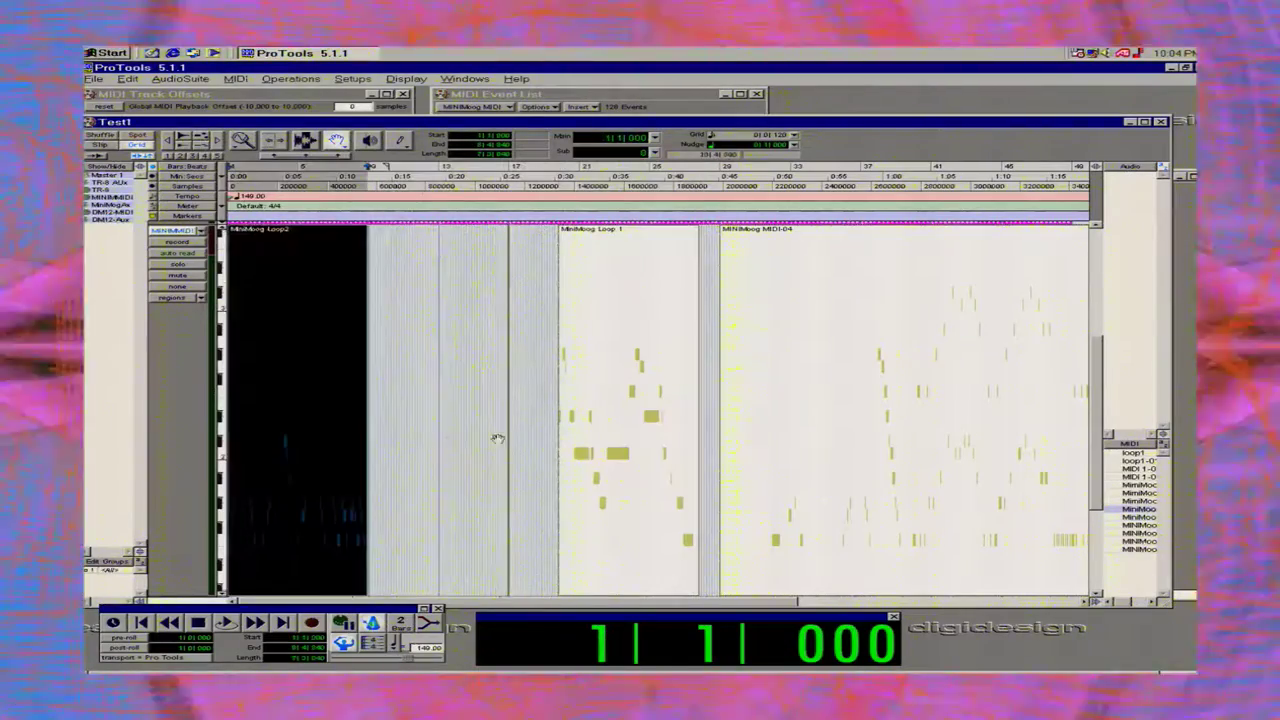
{"action": "left_click_drag", "start_coordinate": [643, 453], "coordinate": [457, 451]}
Zoom in on the two MiniMoog loops and play the session from the start to hear the transition into MiniMoog Loop 1.
{"action": "left_click", "coordinate": [243, 141]}
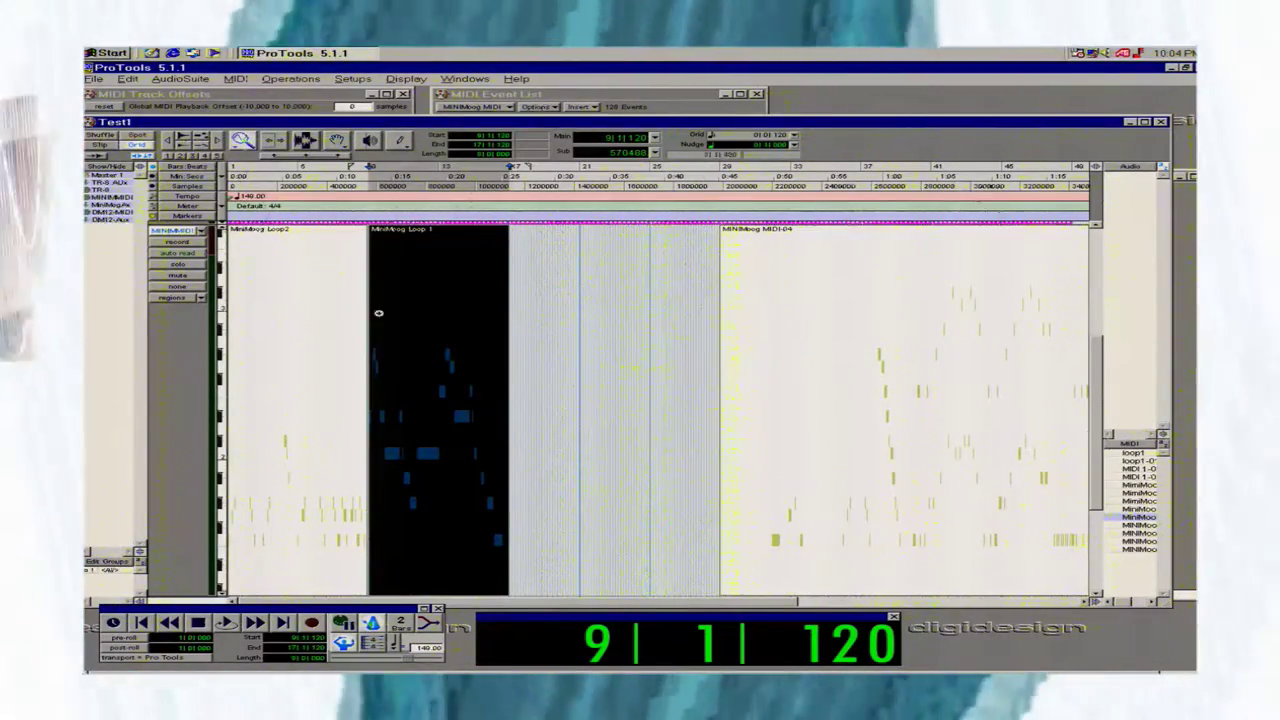
{"action": "left_click_drag", "start_coordinate": [545, 420], "coordinate": [405, 406]}
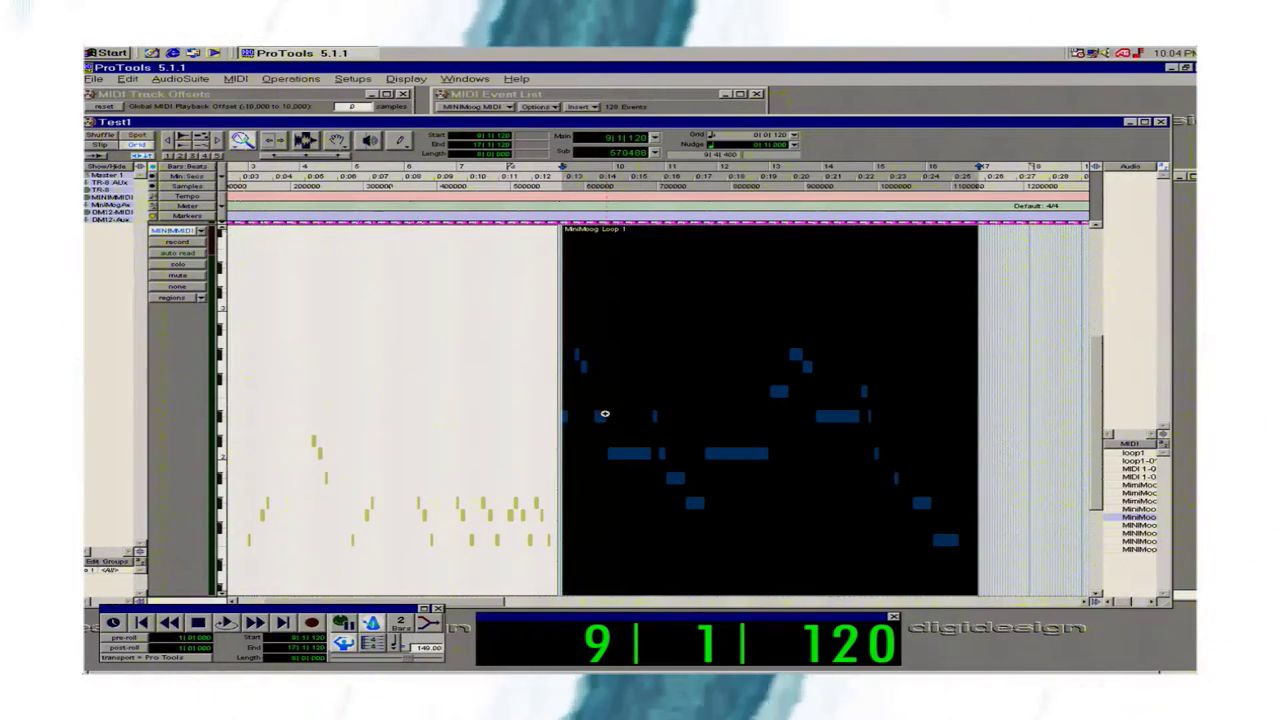
{"action": "left_click", "coordinate": [305, 144]}
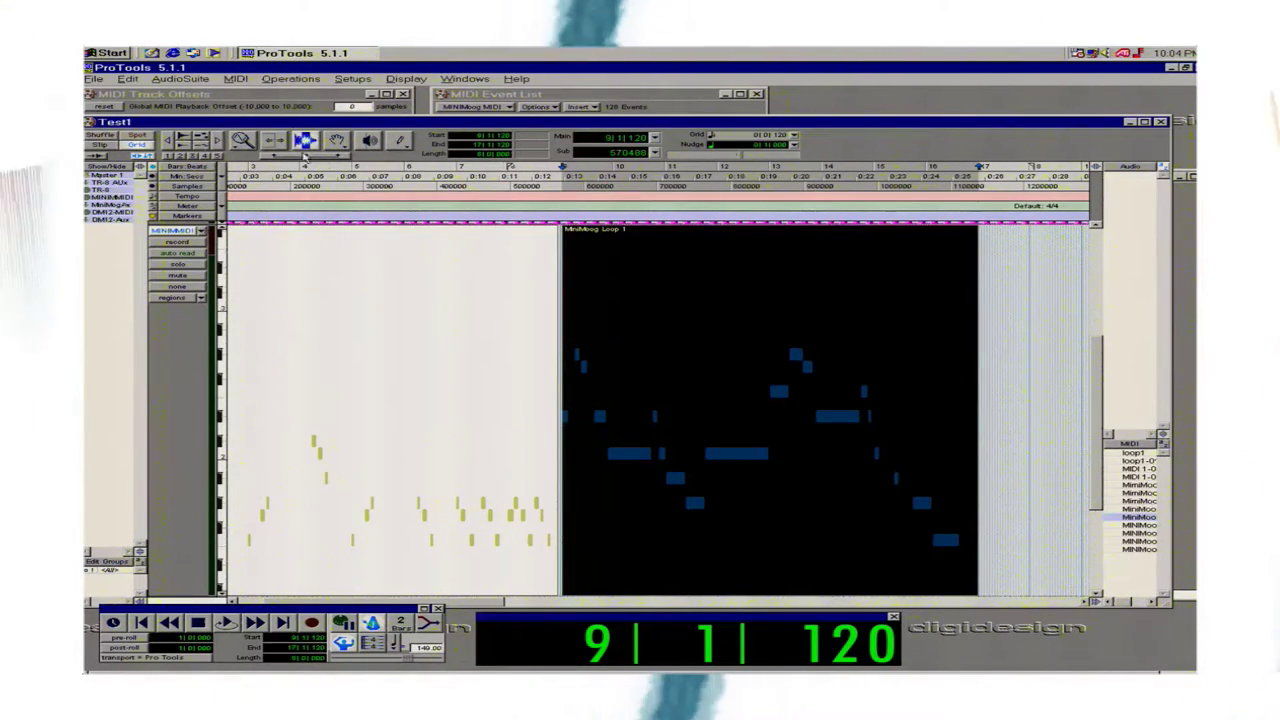
{"action": "double_click", "coordinate": [380, 329]}
{"action": "double_click", "coordinate": [672, 394]}
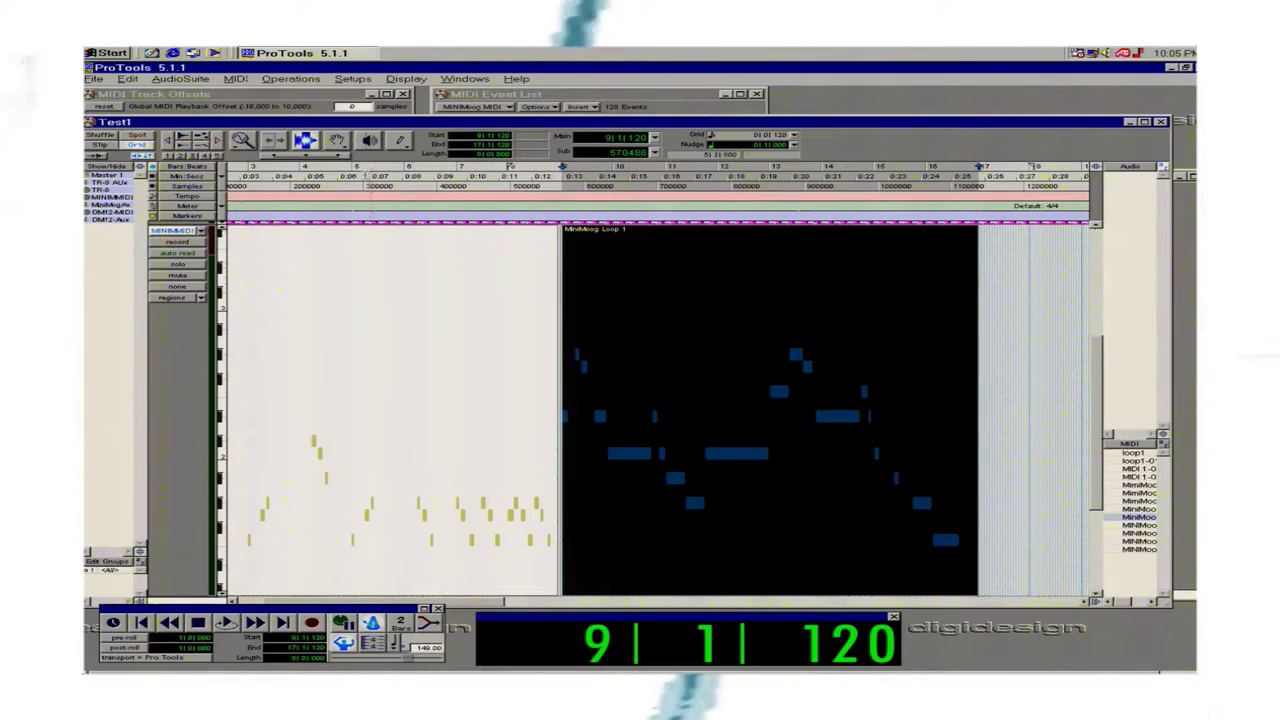
{"action": "key", "text": "Return"}
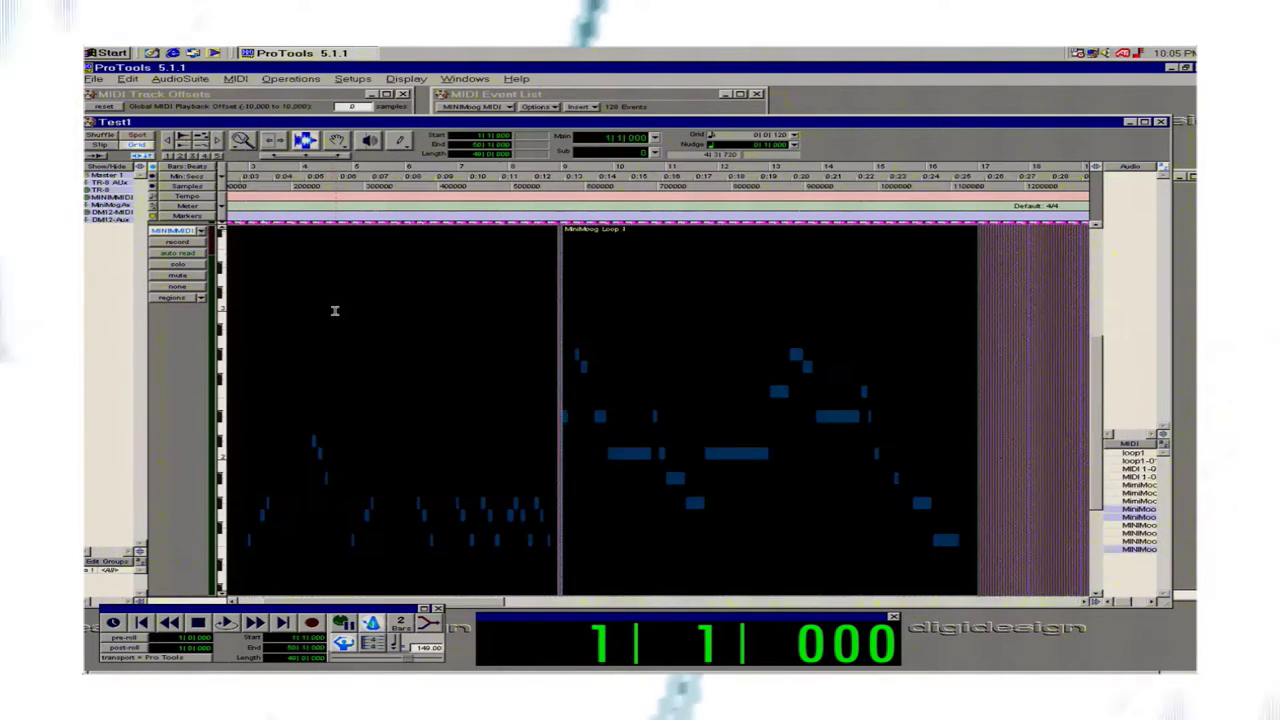
{"action": "key", "text": "space"}
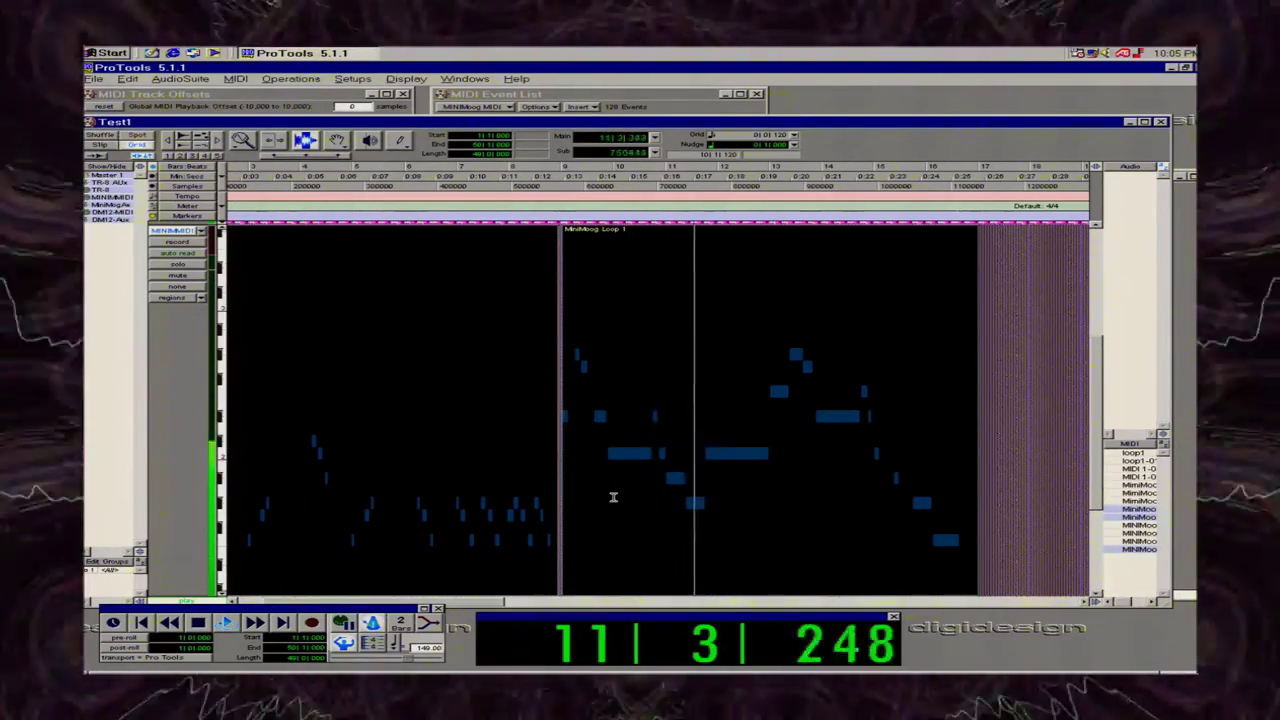
{"action": "double_click", "coordinate": [687, 438]}
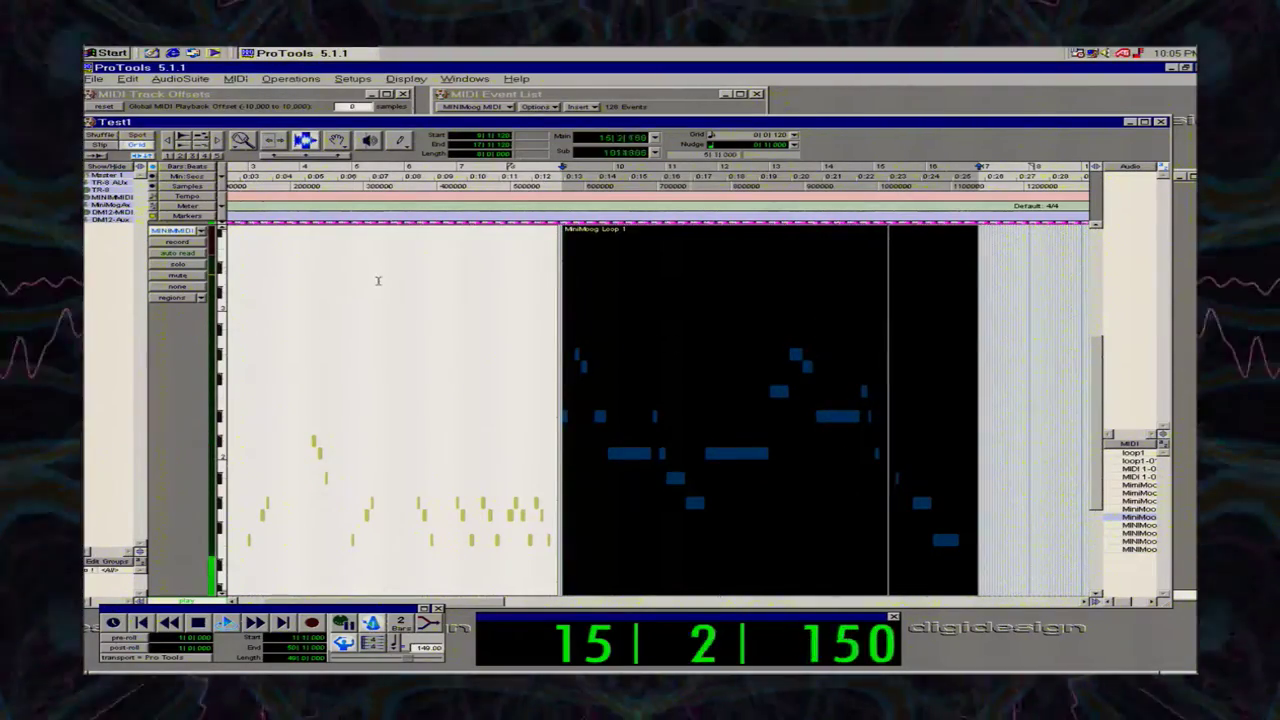
{"action": "key", "text": "space"}
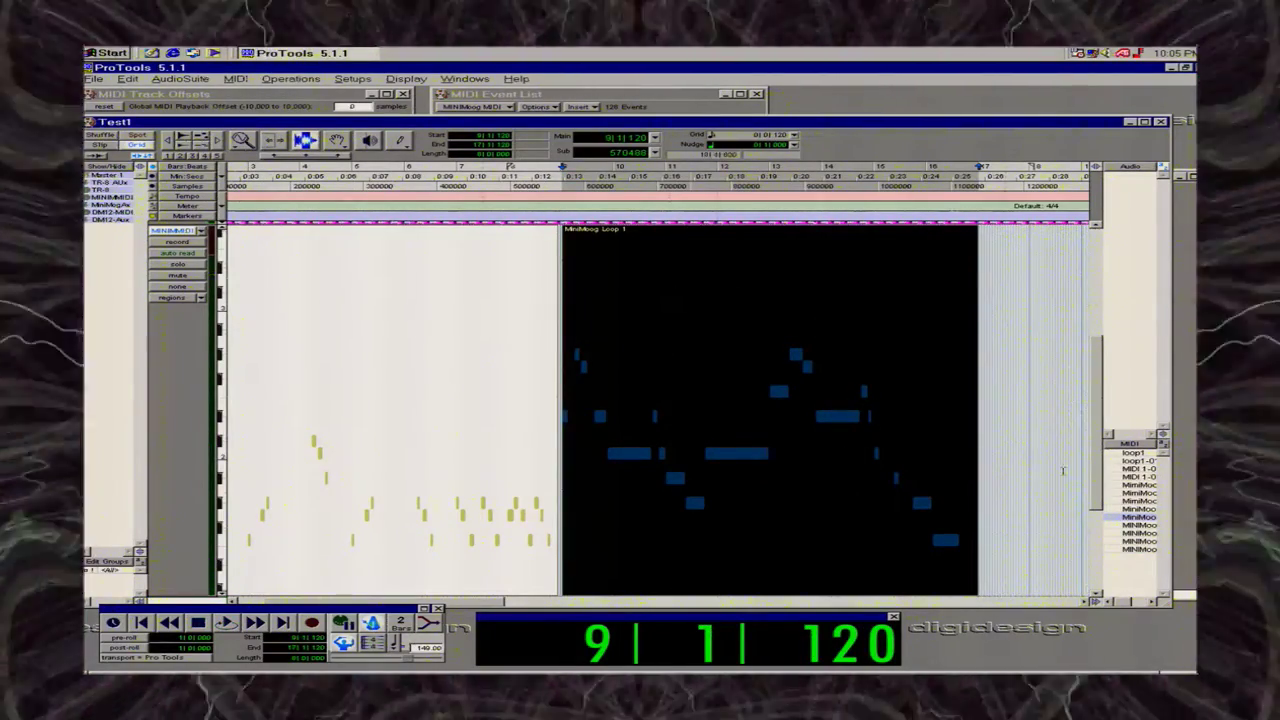
Separate the TR-8 drum track from bar 1 to 9|1|120 into its own section.
{"action": "left_click_drag", "start_coordinate": [1098, 477], "coordinate": [1097, 400]}
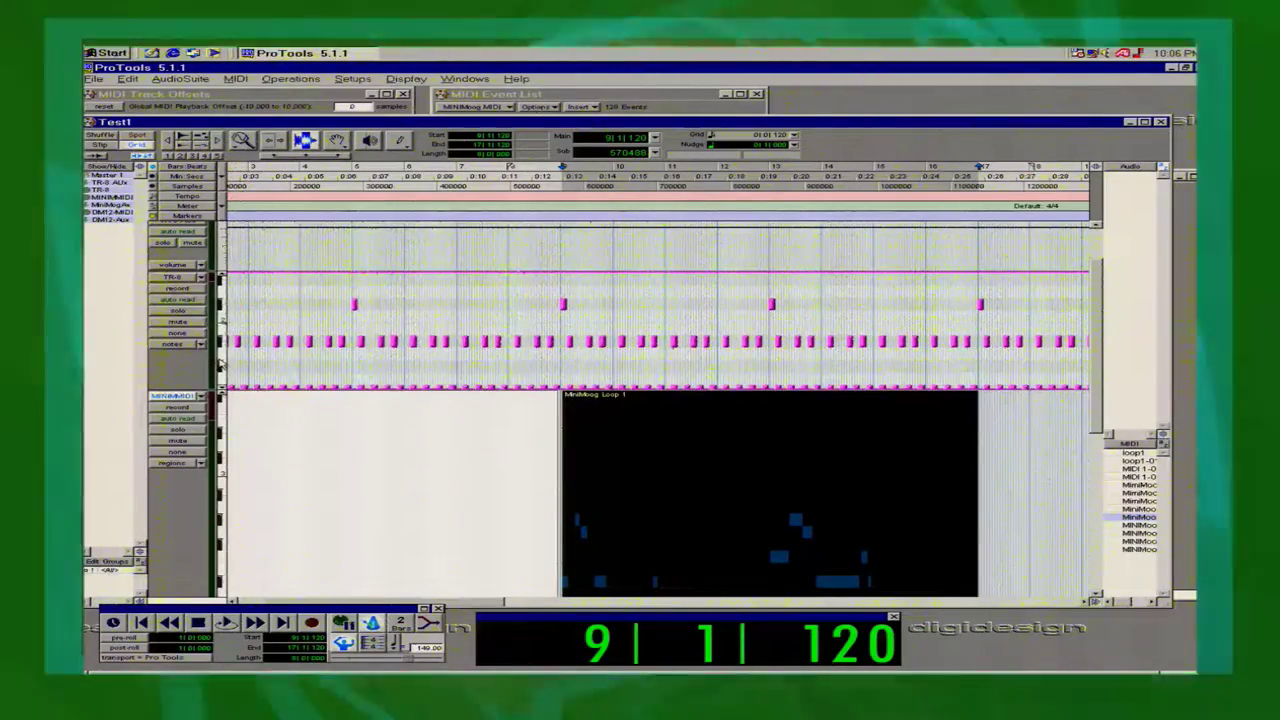
{"action": "left_click", "coordinate": [220, 322]}
{"action": "left_click", "coordinate": [236, 397]}
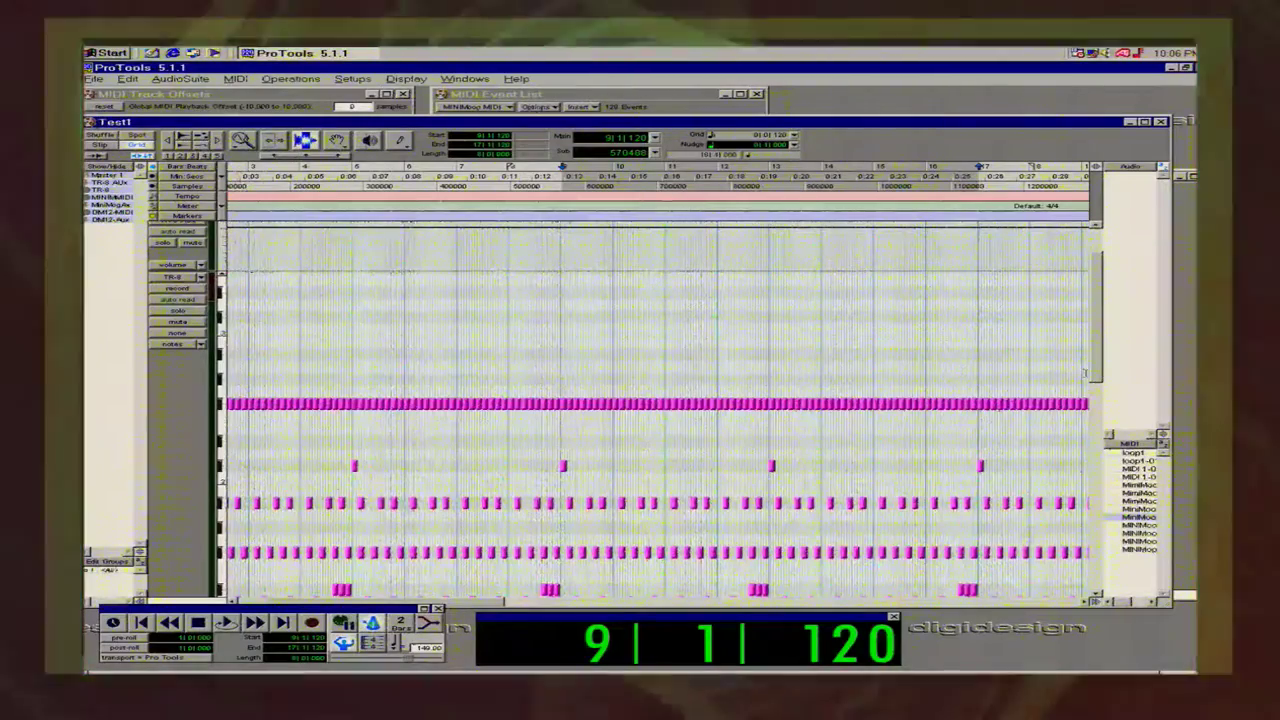
{"action": "left_click_drag", "start_coordinate": [1097, 376], "coordinate": [1100, 440]}
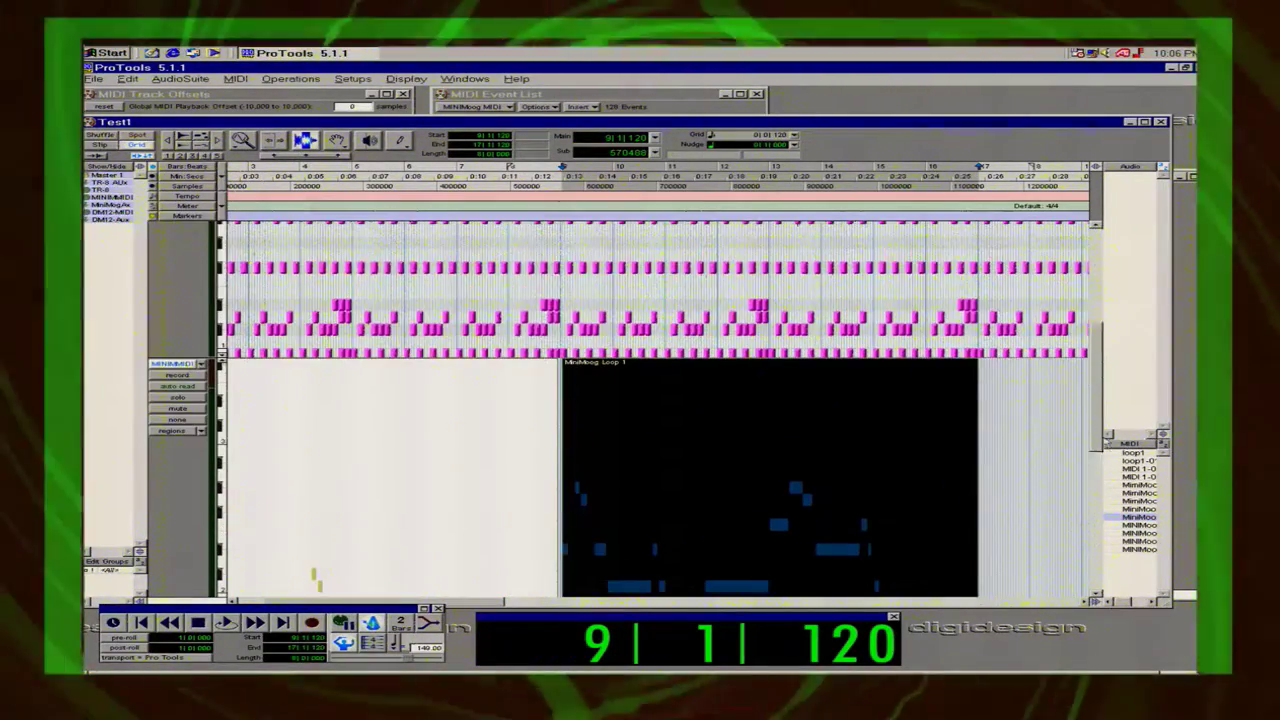
{"action": "left_click_drag", "start_coordinate": [459, 603], "coordinate": [361, 616]}
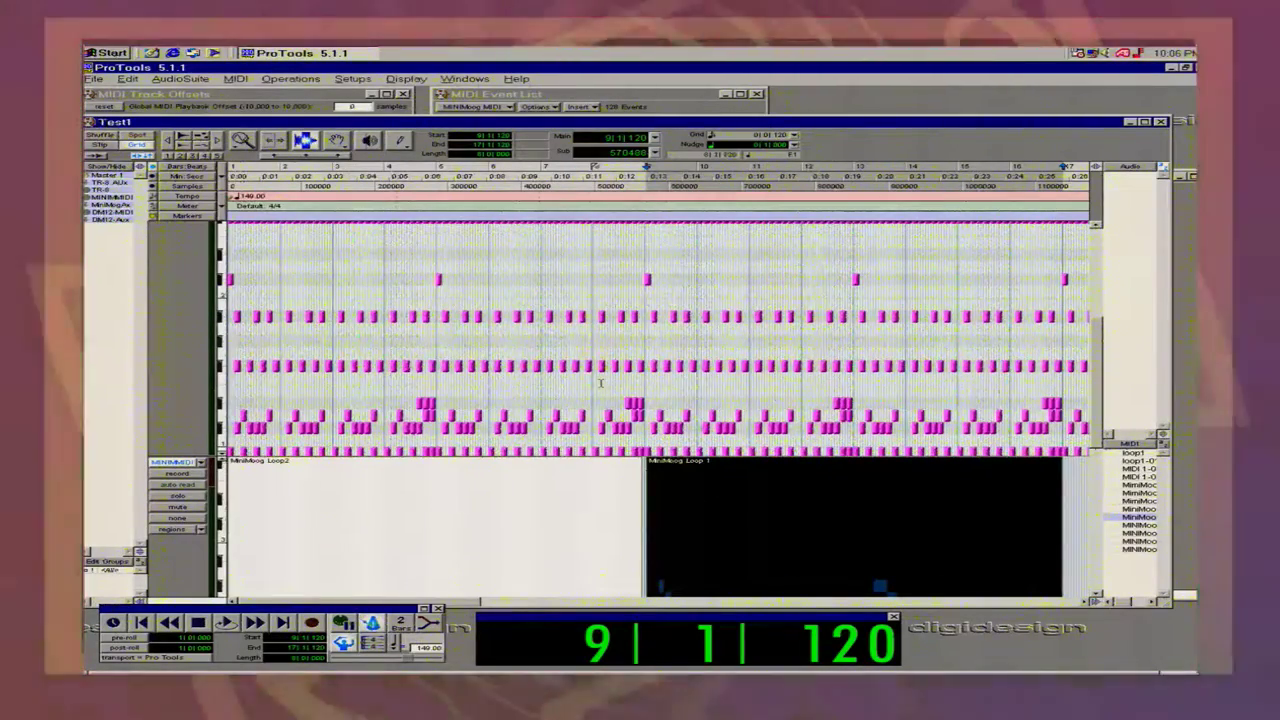
{"action": "left_click", "coordinate": [590, 386]}
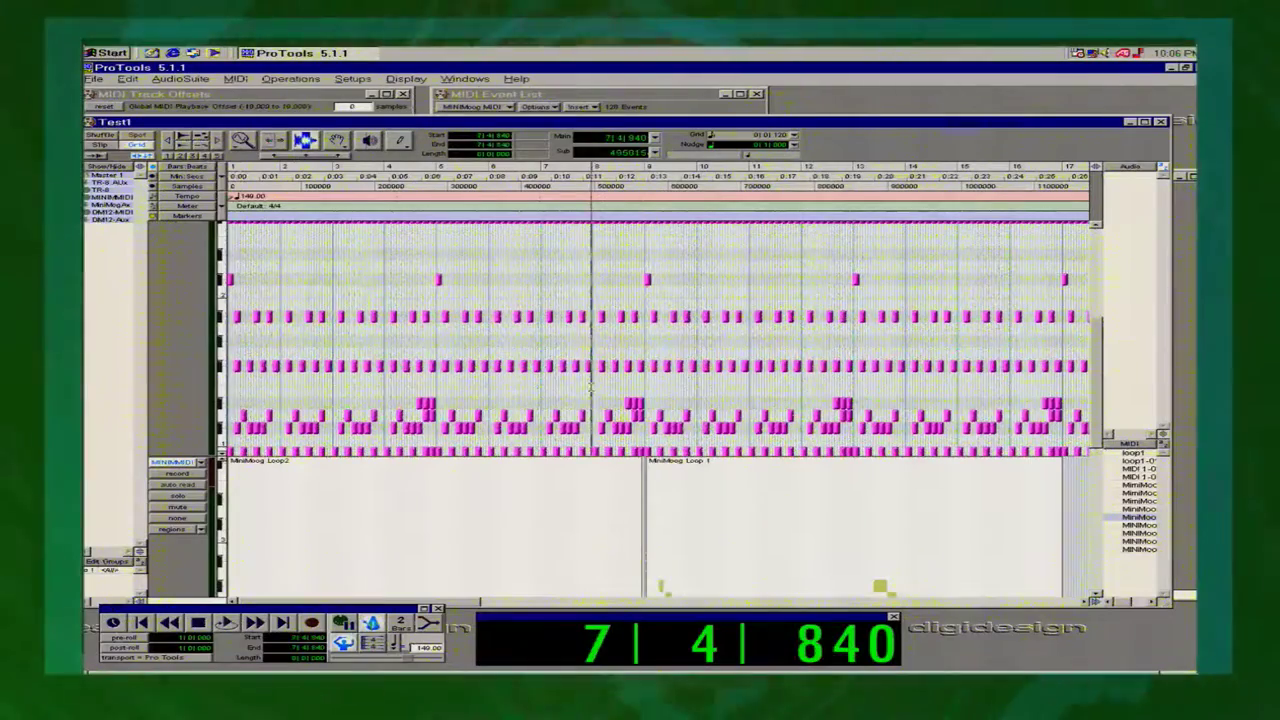
{"action": "left_click", "coordinate": [646, 398]}
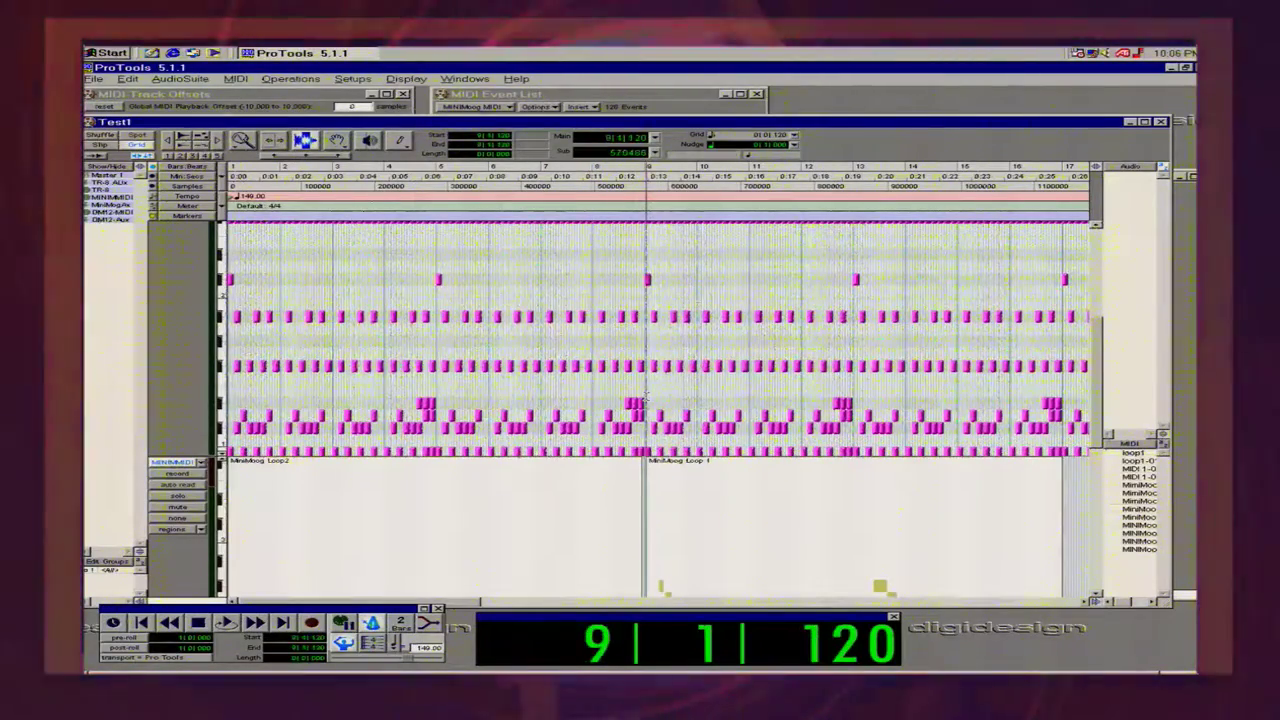
{"action": "left_click_drag", "start_coordinate": [646, 398], "coordinate": [145, 374]}
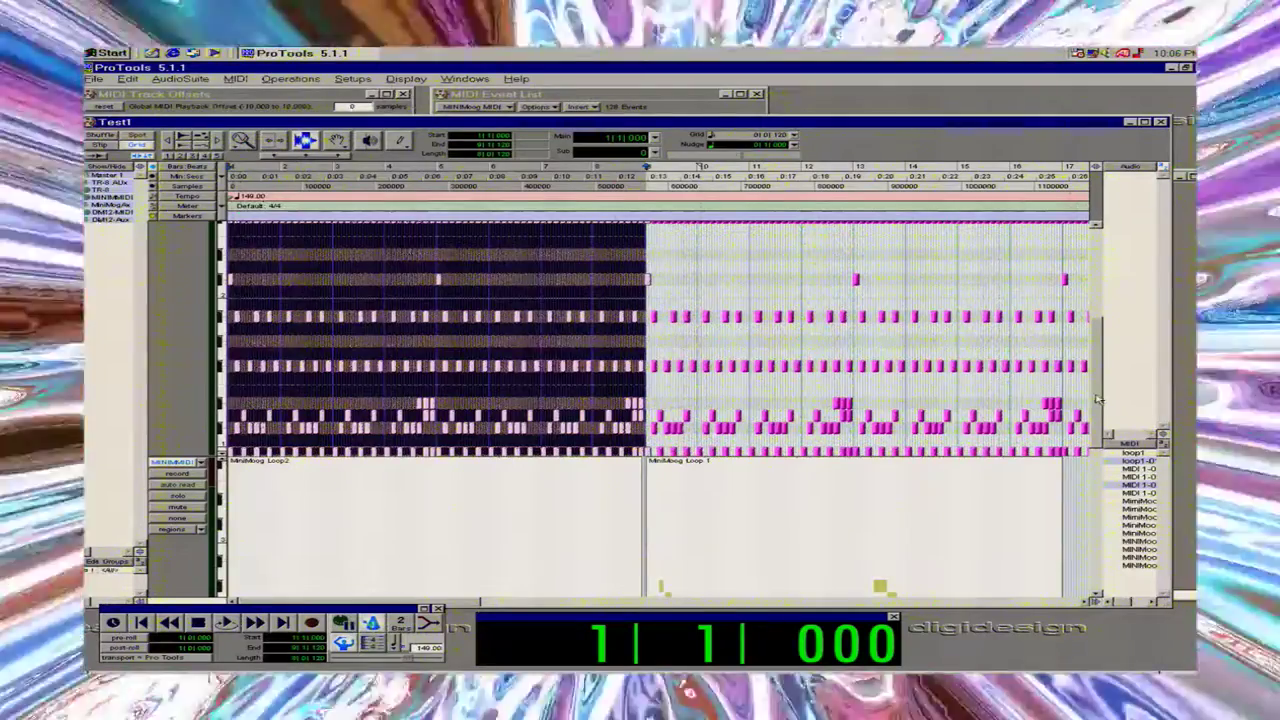
Switch the TR-8 drum track's display from notes to regions.
{"action": "left_click_drag", "start_coordinate": [1097, 400], "coordinate": [1097, 352]}
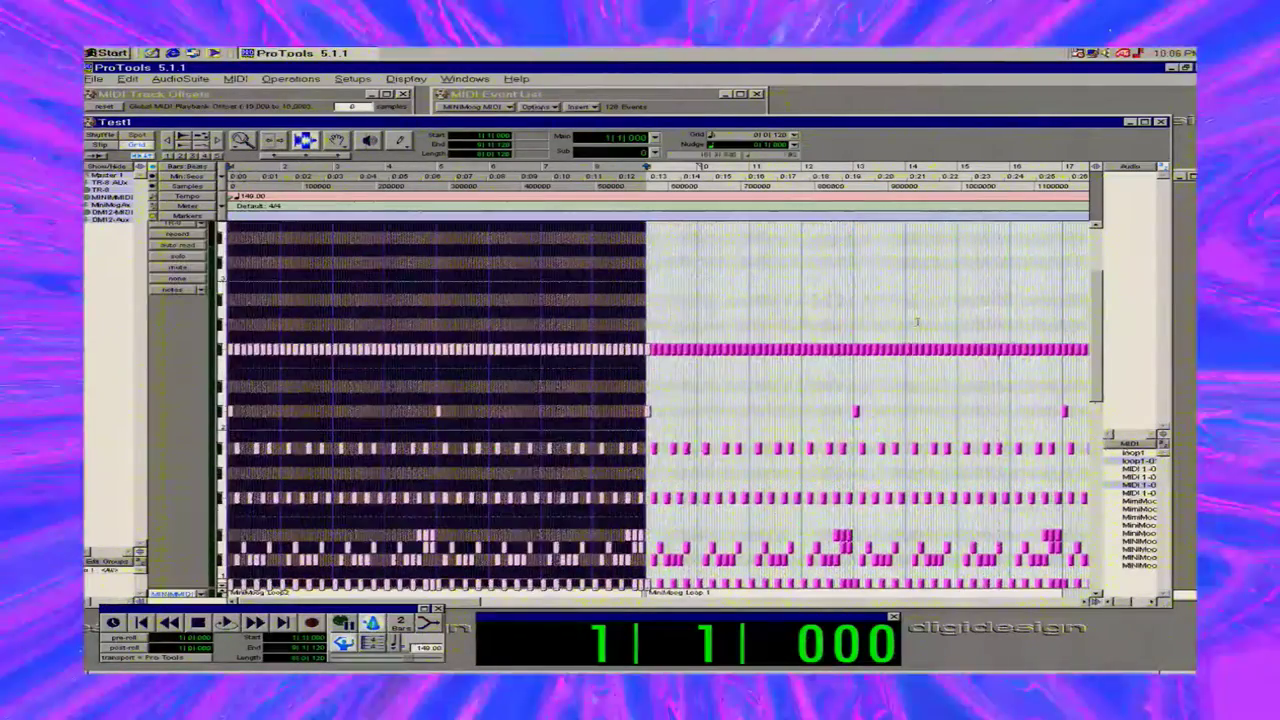
{"action": "left_click", "coordinate": [172, 292]}
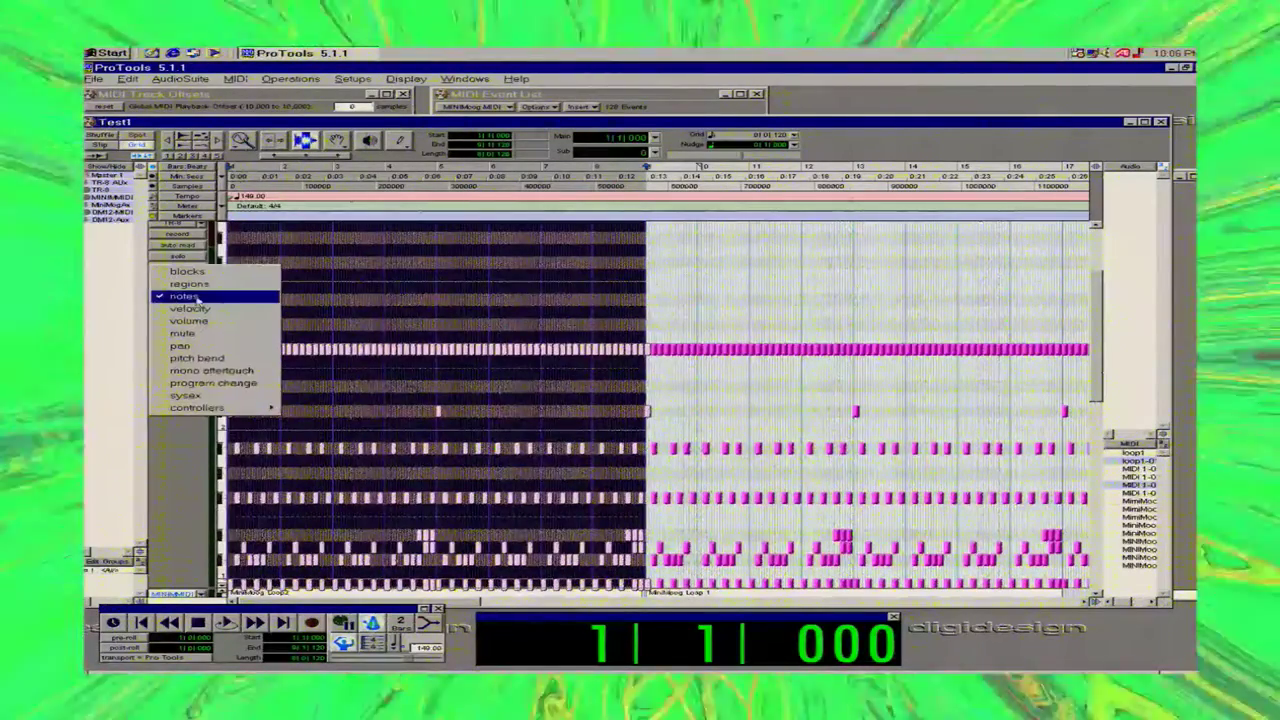
{"action": "left_click", "coordinate": [204, 303]}
{"action": "left_click", "coordinate": [183, 295]}
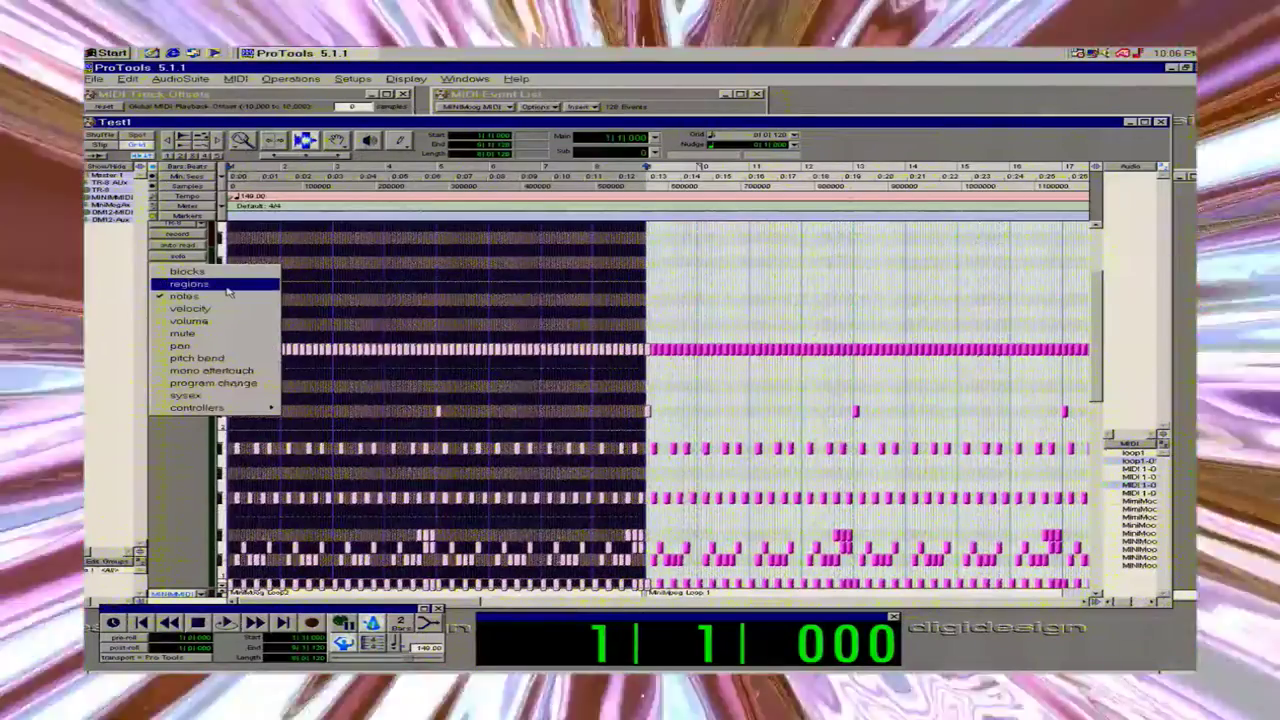
{"action": "left_click", "coordinate": [212, 283]}
Delete the TR-8 region starting at 9|1|120 and remove the leftover sliver back to 9|1|000.
{"action": "left_click", "coordinate": [669, 386]}
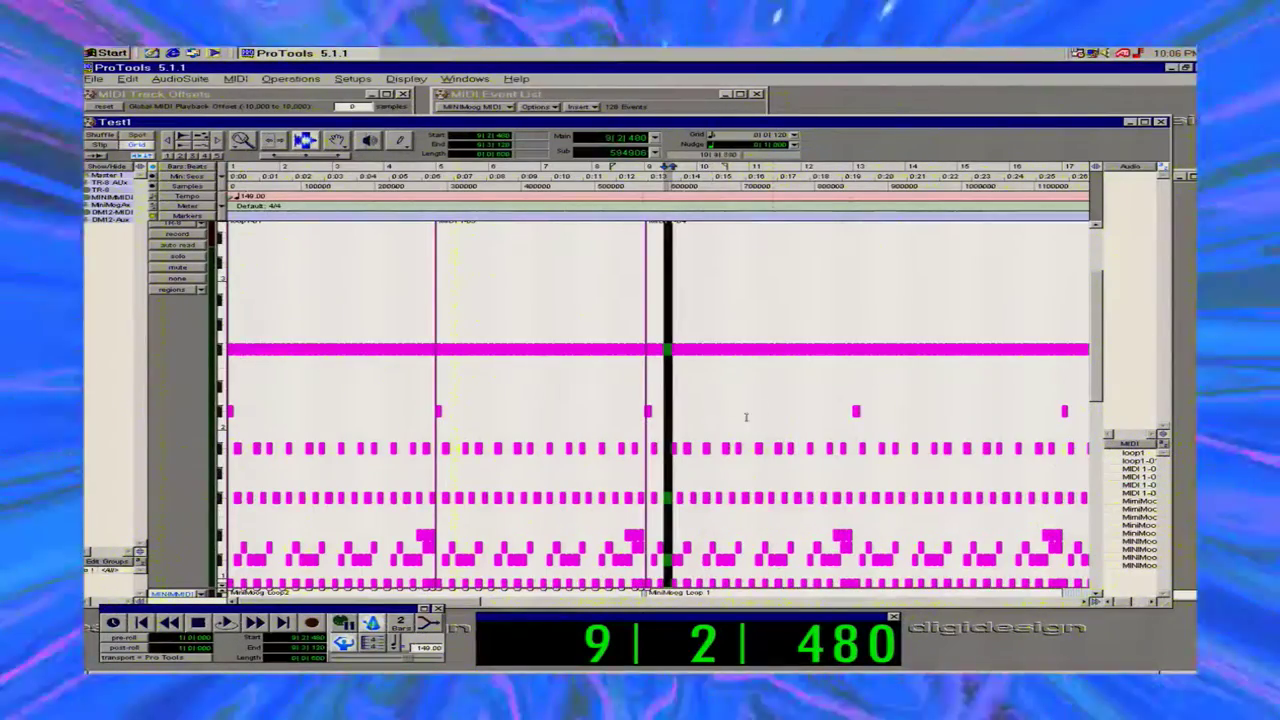
{"action": "left_click", "coordinate": [577, 417]}
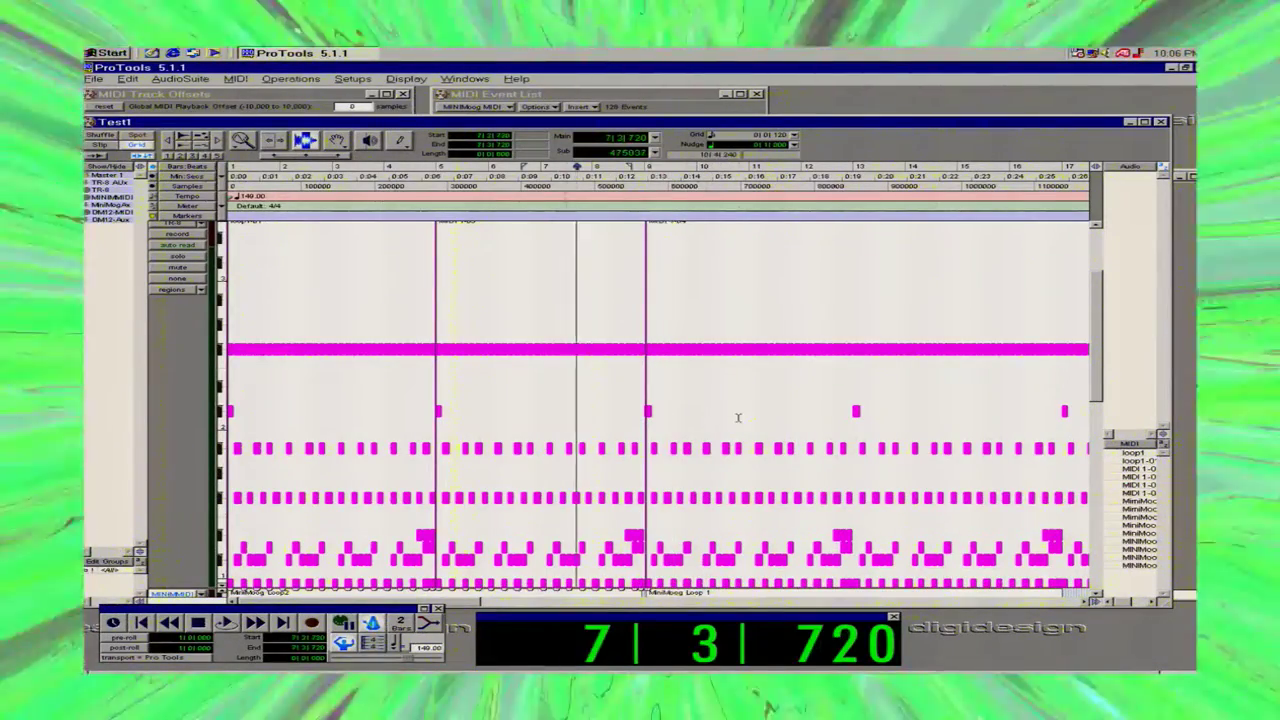
{"action": "double_click", "coordinate": [768, 421]}
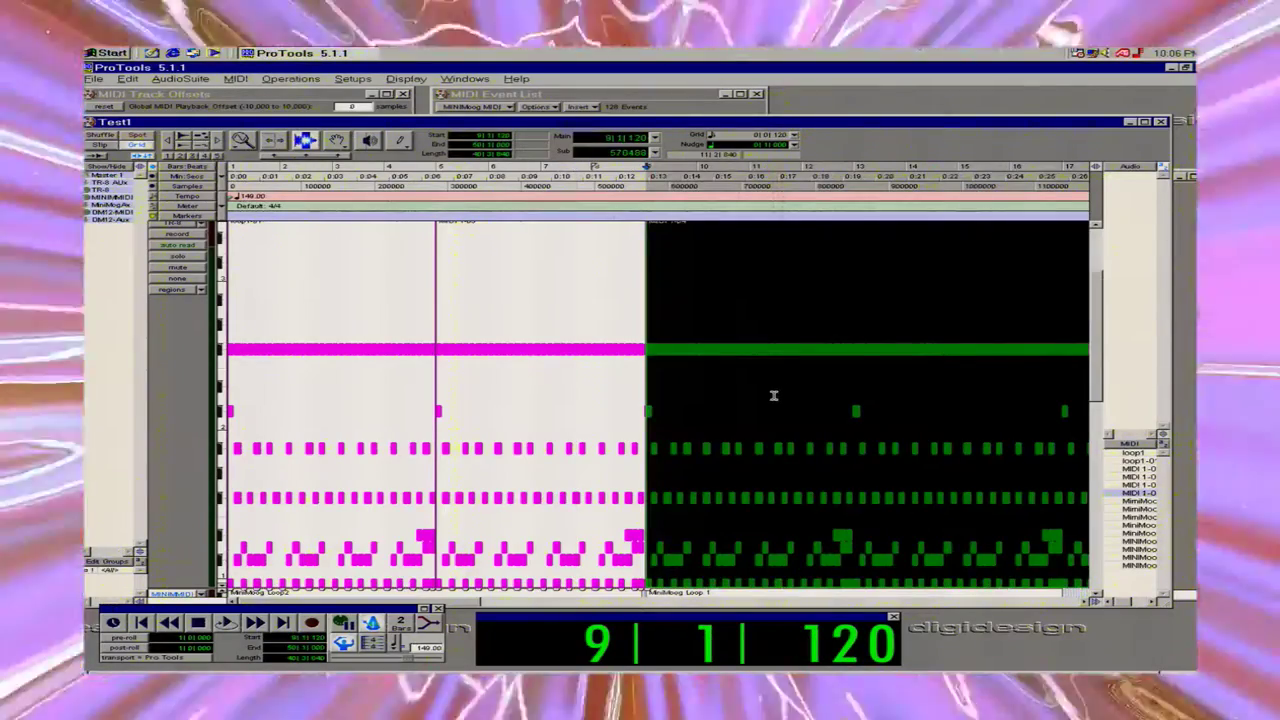
{"action": "key", "text": "Delete"}
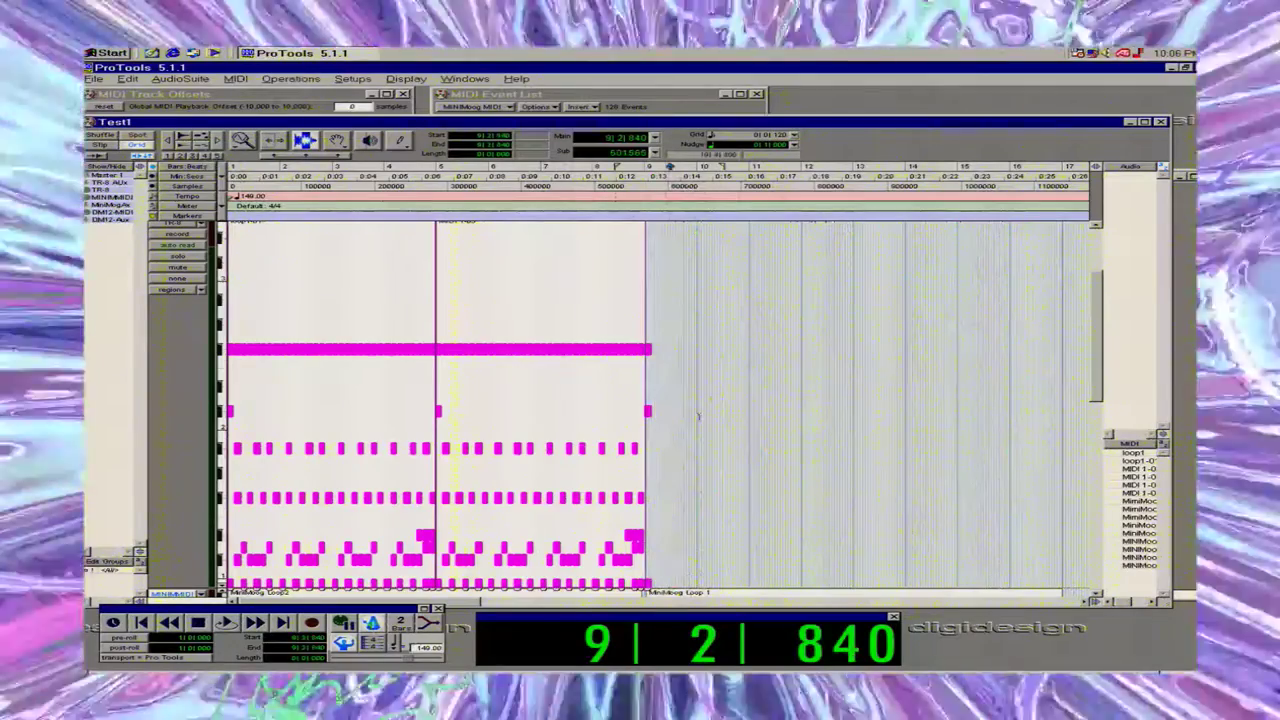
{"action": "left_click_drag", "start_coordinate": [697, 416], "coordinate": [647, 411]}
{"action": "key", "text": "Delete"}
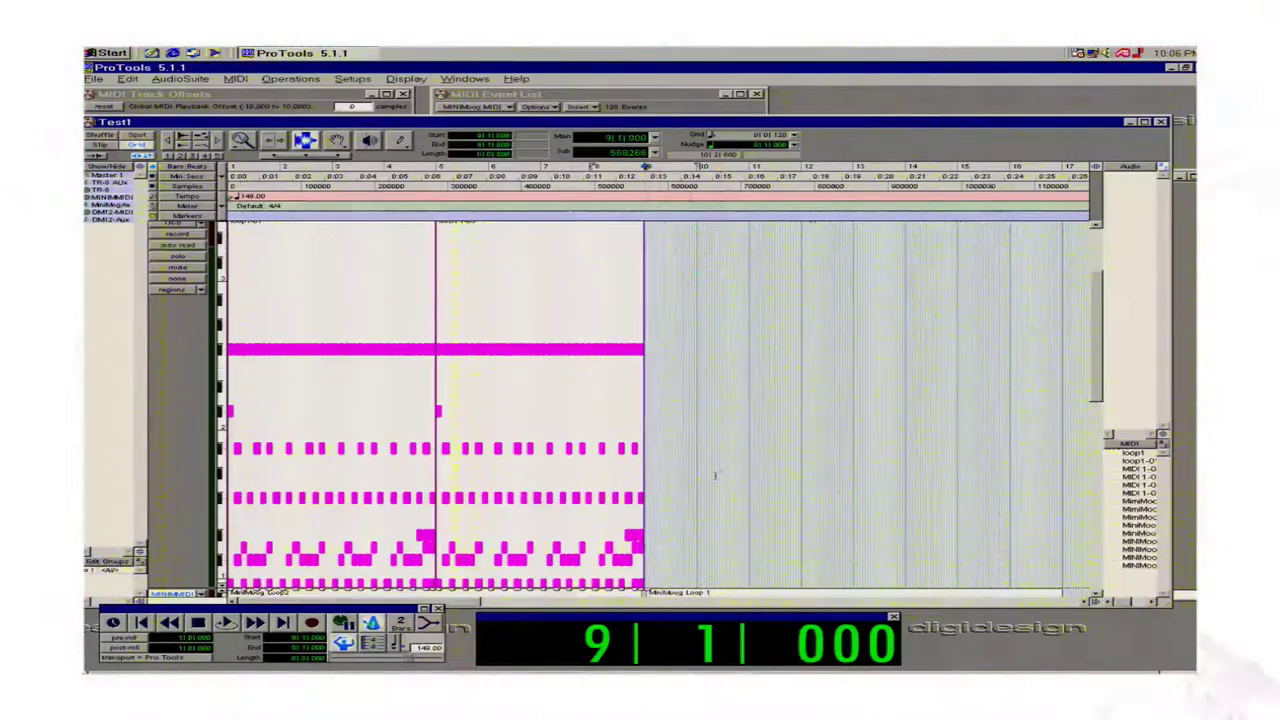
Check the extents of the two remaining TR-8 regions and switch the drum track's display back to notes.
{"action": "double_click", "coordinate": [495, 460]}
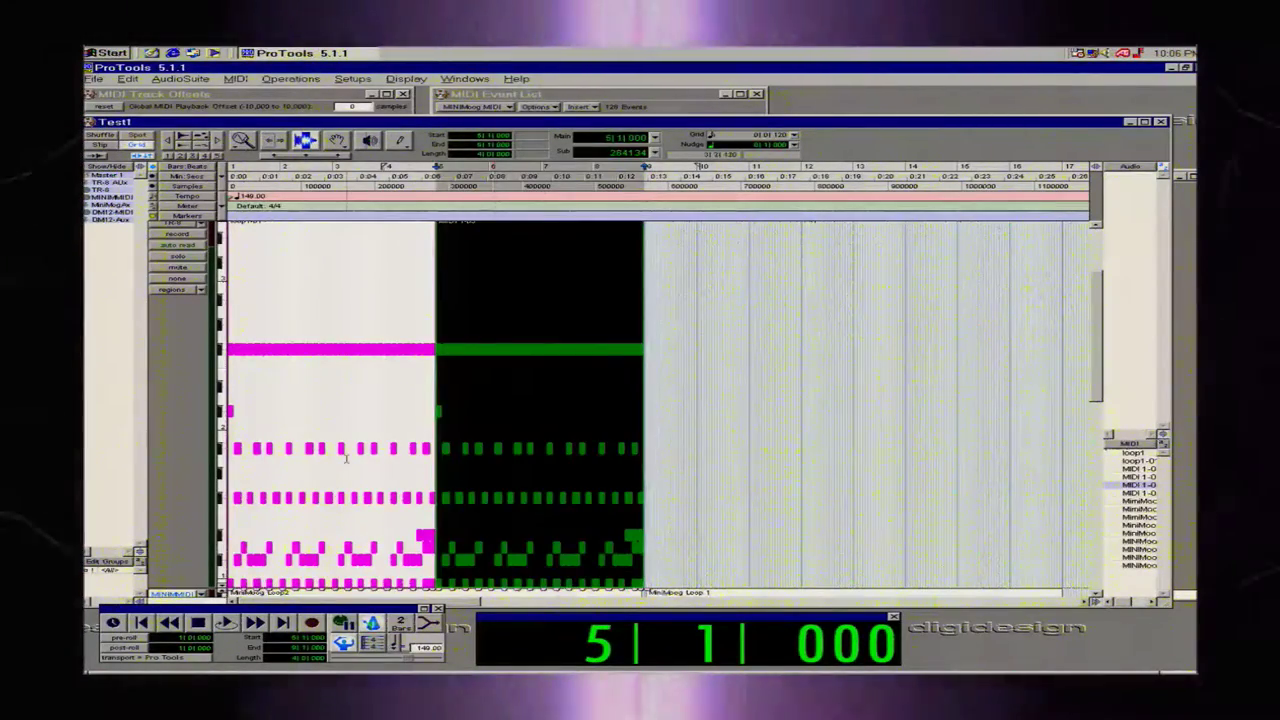
{"action": "double_click", "coordinate": [343, 452]}
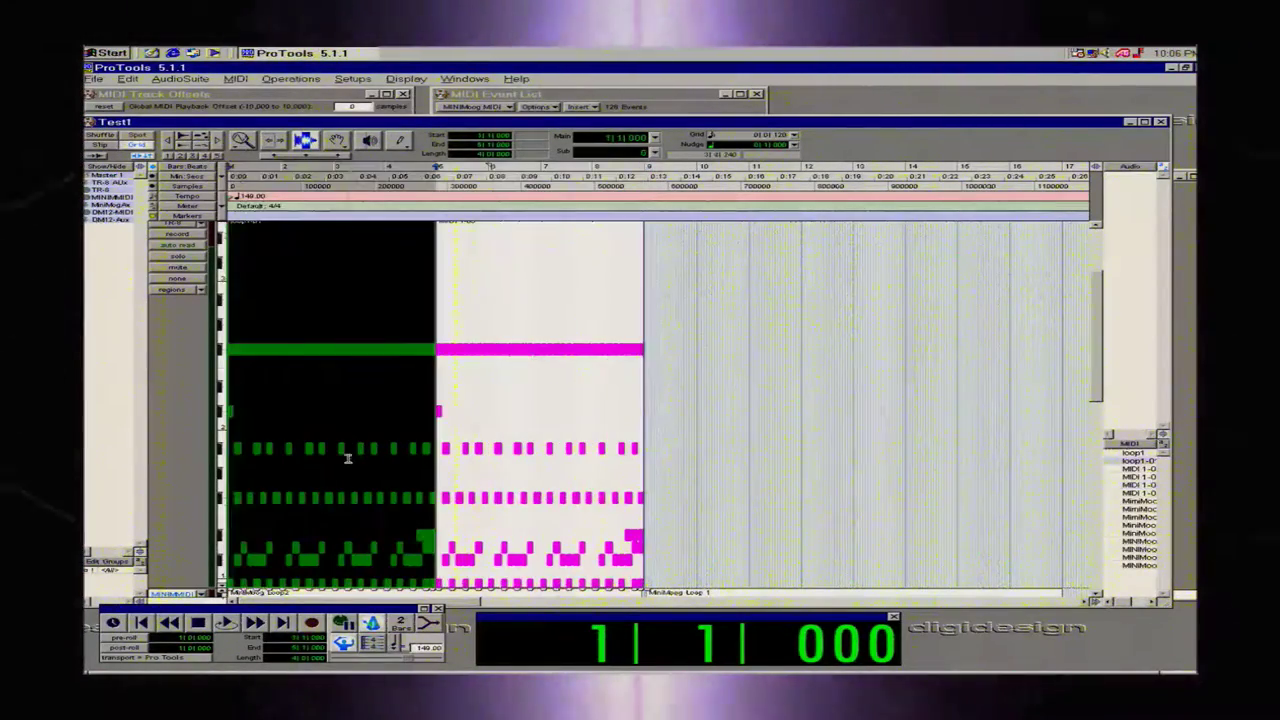
{"action": "left_click", "coordinate": [190, 292]}
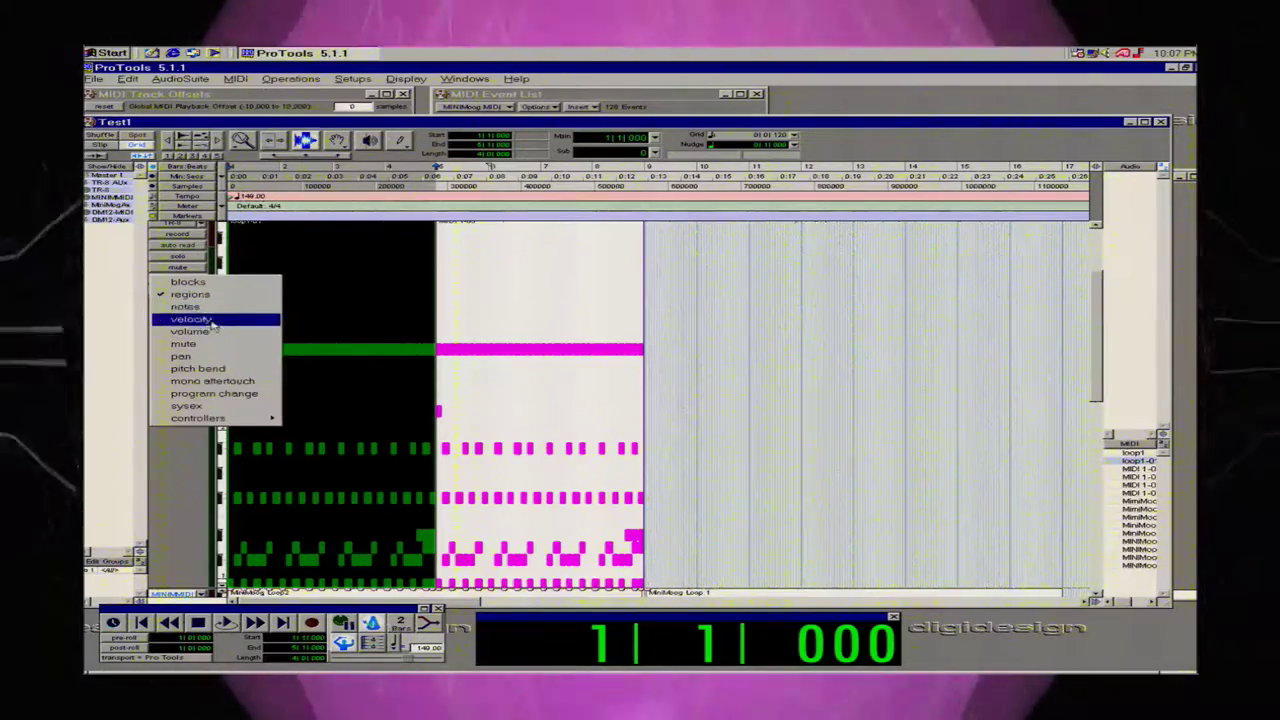
{"action": "left_click", "coordinate": [210, 309]}
{"action": "left_click", "coordinate": [324, 398]}
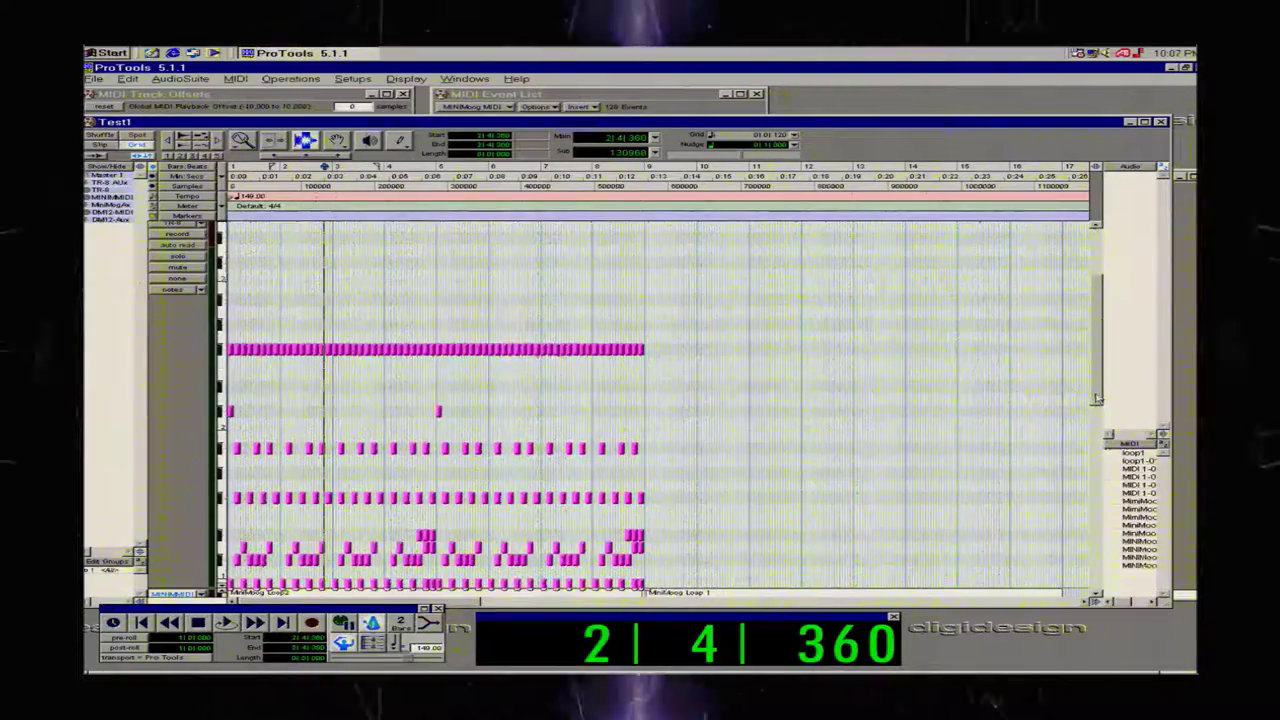
Delete the first four bars of notes from the two TR-8 rows just above the low drum pattern.
{"action": "left_click_drag", "start_coordinate": [1096, 398], "coordinate": [1096, 437]}
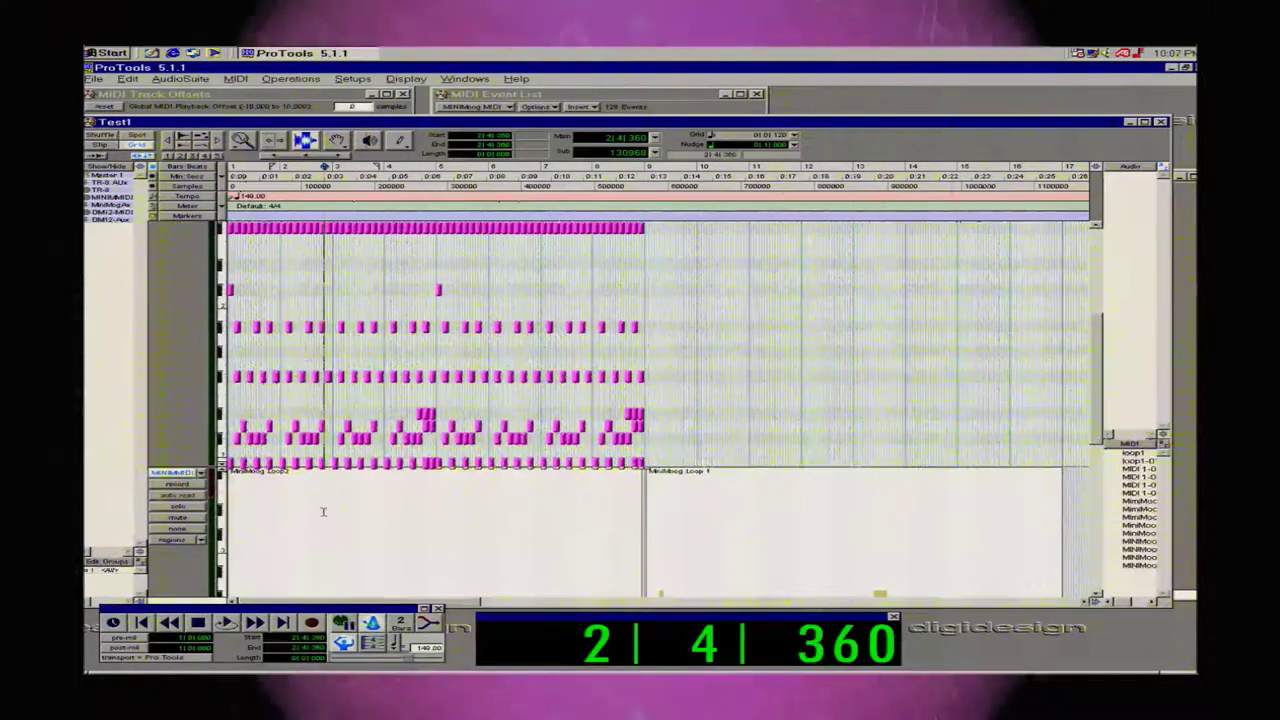
{"action": "left_click", "coordinate": [223, 466]}
{"action": "left_click", "coordinate": [223, 466]}
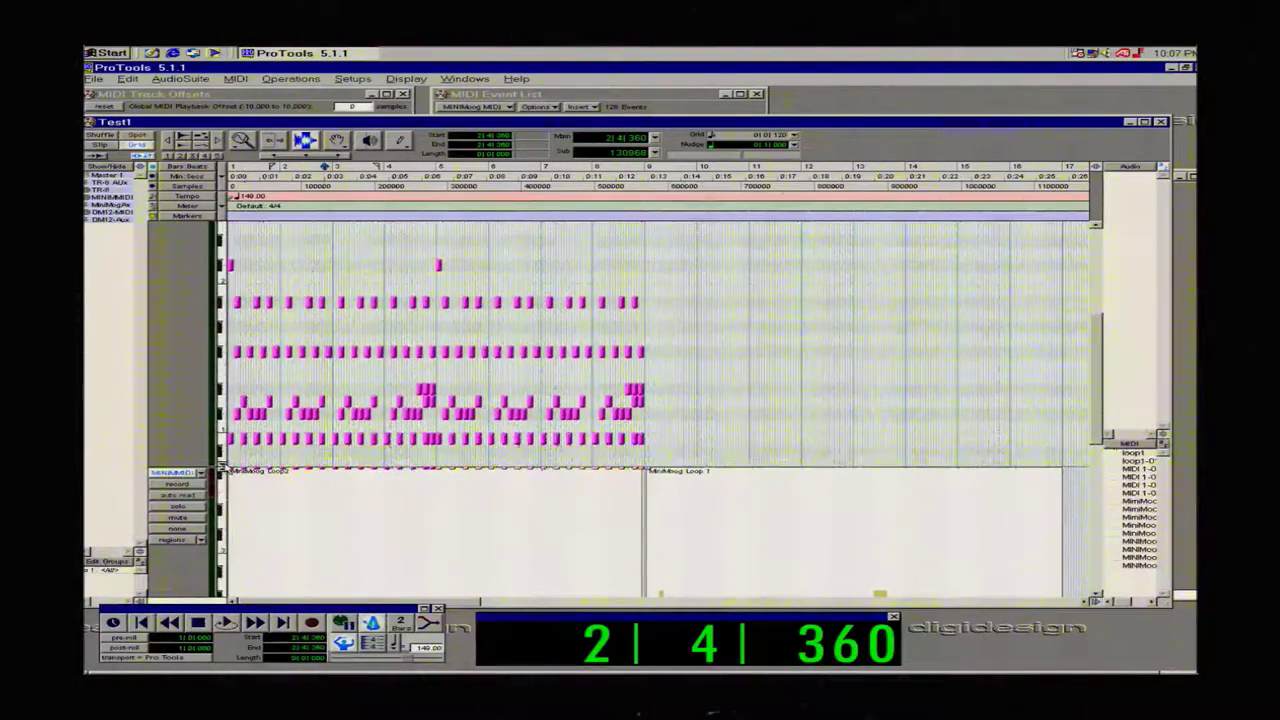
{"action": "left_click", "coordinate": [223, 466]}
{"action": "left_click", "coordinate": [223, 466]}
{"action": "left_click", "coordinate": [223, 466]}
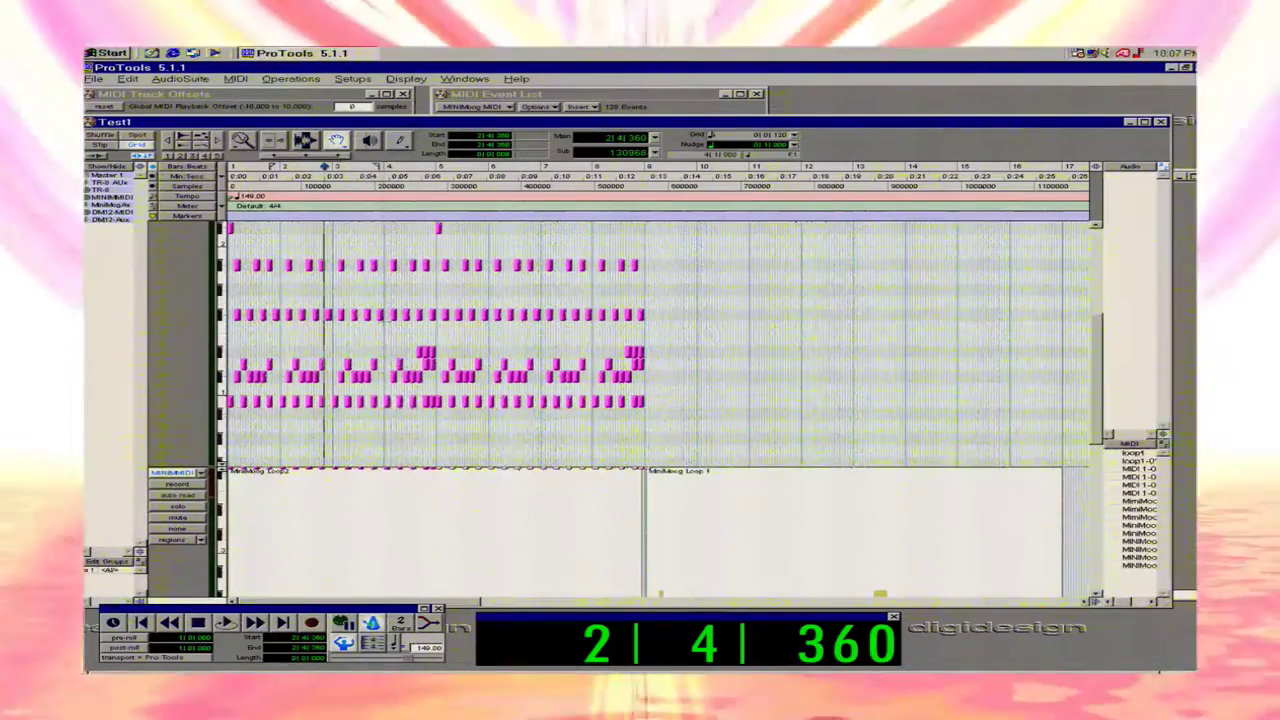
{"action": "left_click_drag", "start_coordinate": [382, 329], "coordinate": [234, 222]}
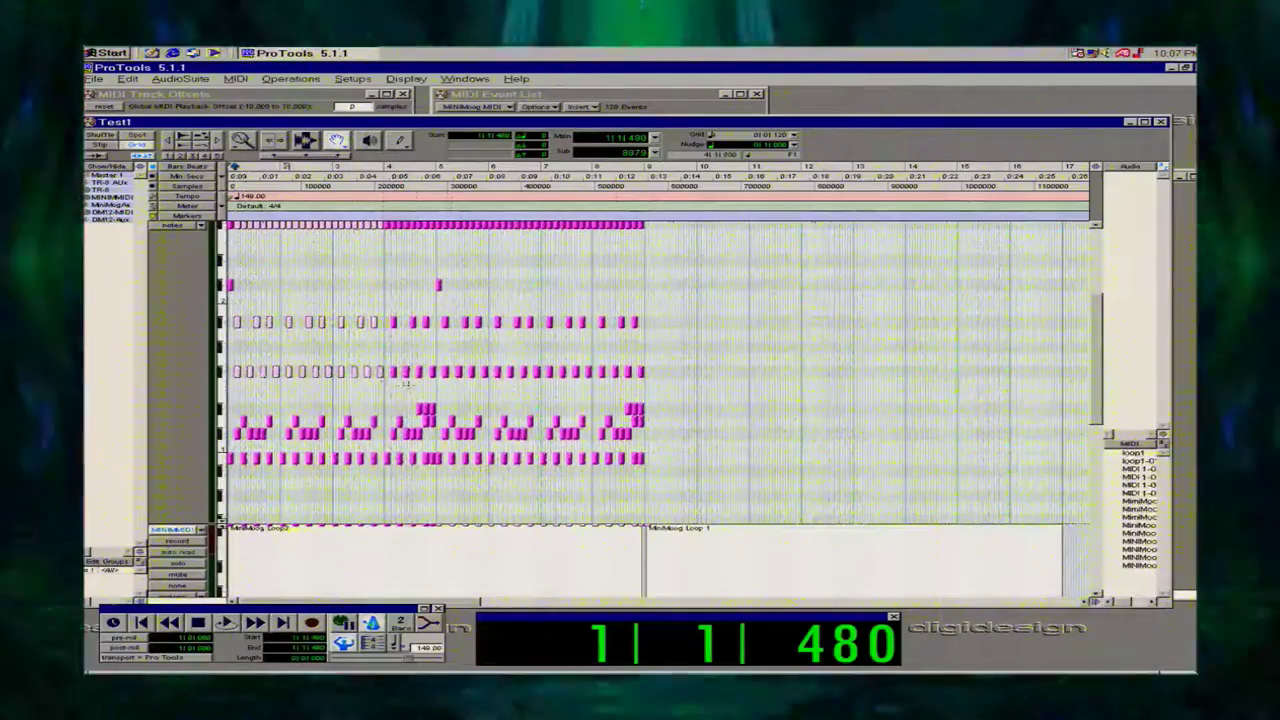
{"action": "key", "text": "ctrl+a"}
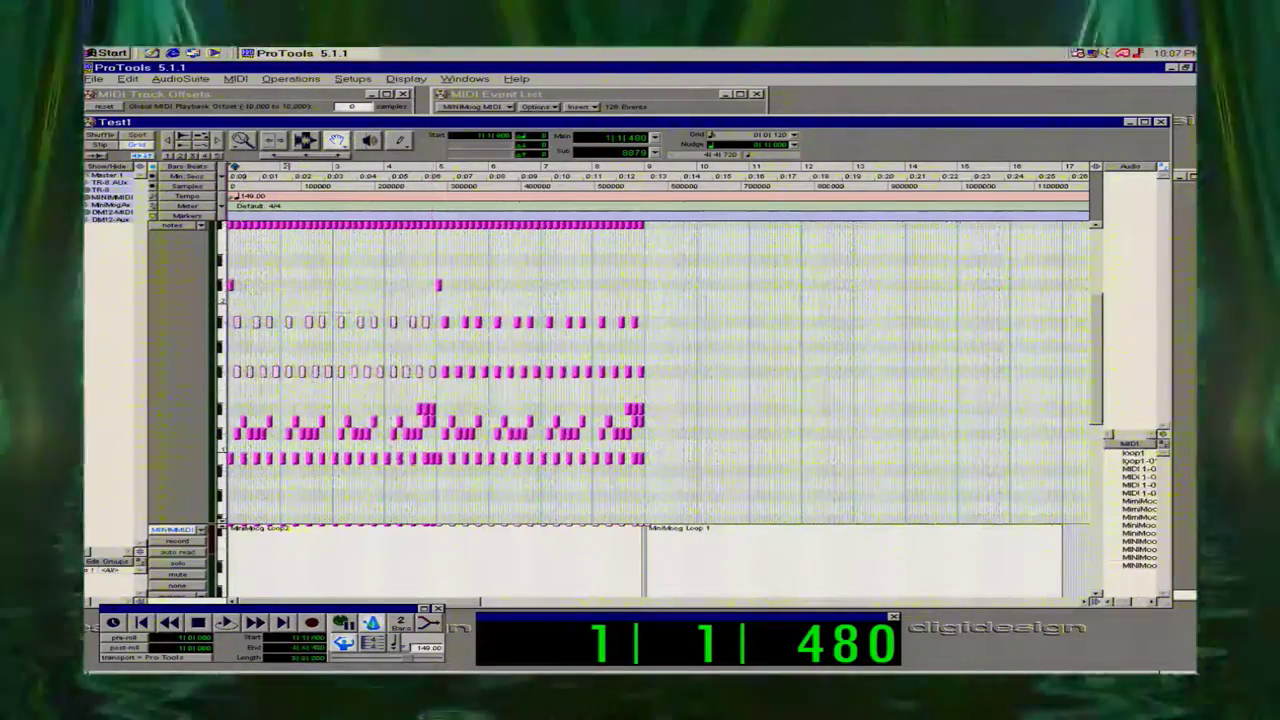
{"action": "key", "text": "Delete"}
{"action": "key", "text": "space"}
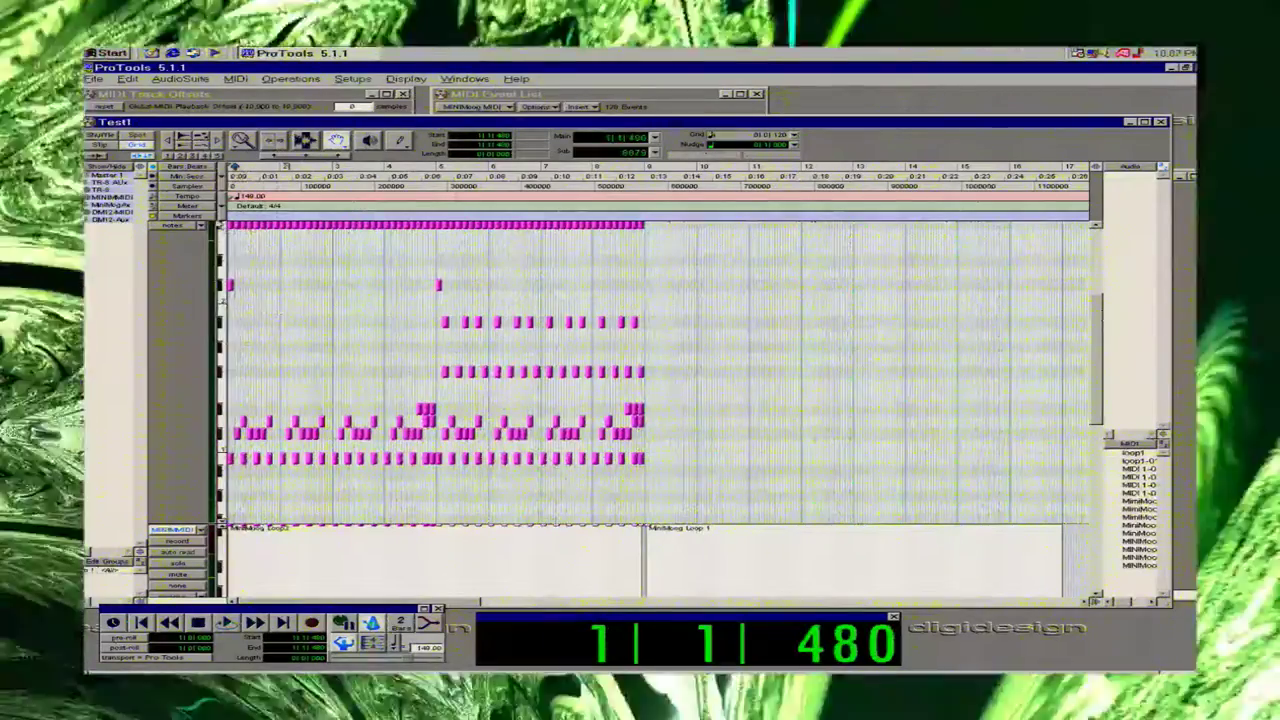
Switch the TR-8 drum track's display to regions and move its second four-bar region to bar 9.
{"action": "left_click", "coordinate": [175, 229]}
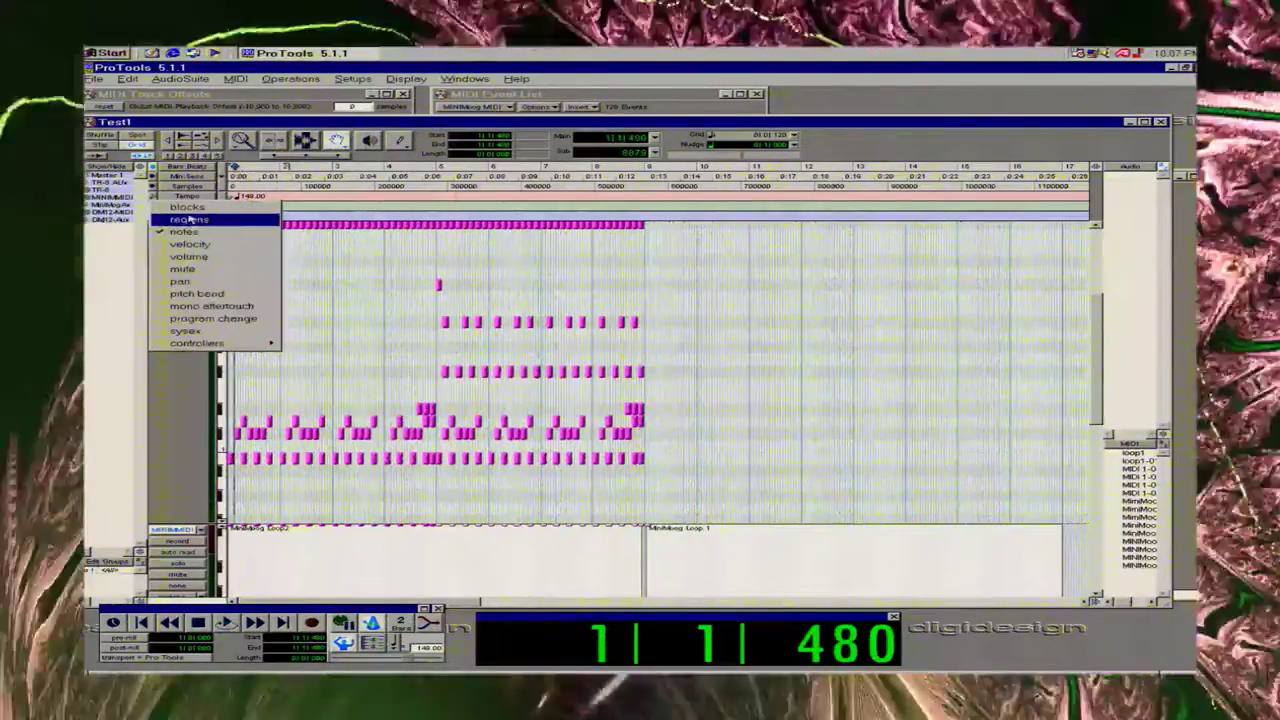
{"action": "left_click", "coordinate": [186, 214]}
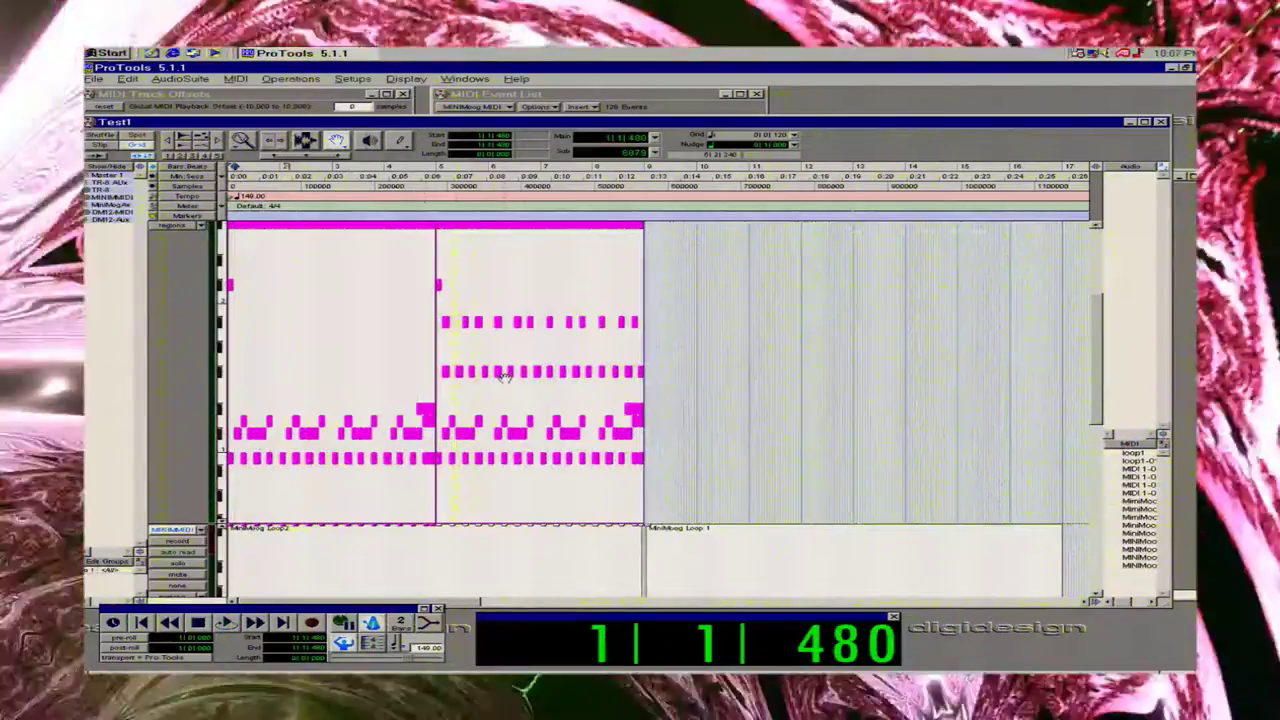
{"action": "left_click", "coordinate": [505, 375]}
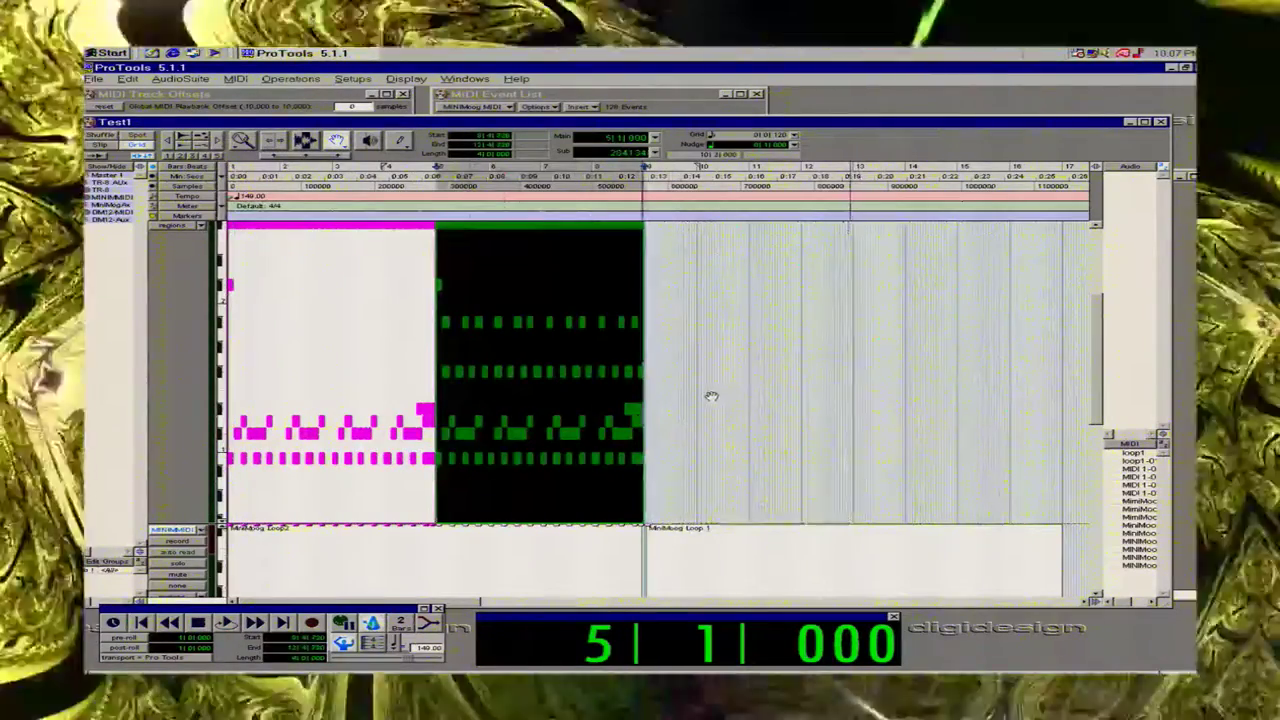
{"action": "left_click_drag", "start_coordinate": [711, 397], "coordinate": [714, 391]}
Duplicate the first TR-8 region into bar 5 and the region at bar 9 into bar 13.
{"action": "left_click", "coordinate": [340, 378]}
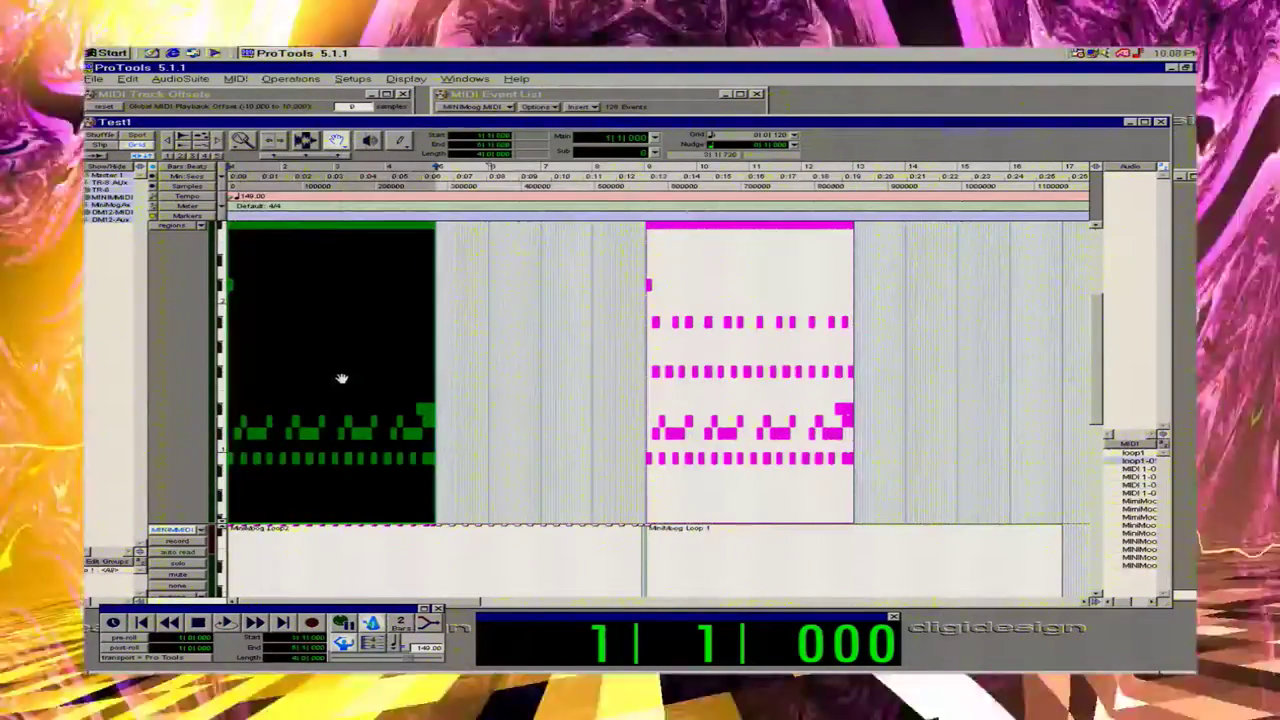
{"action": "key", "text": "ctrl+d"}
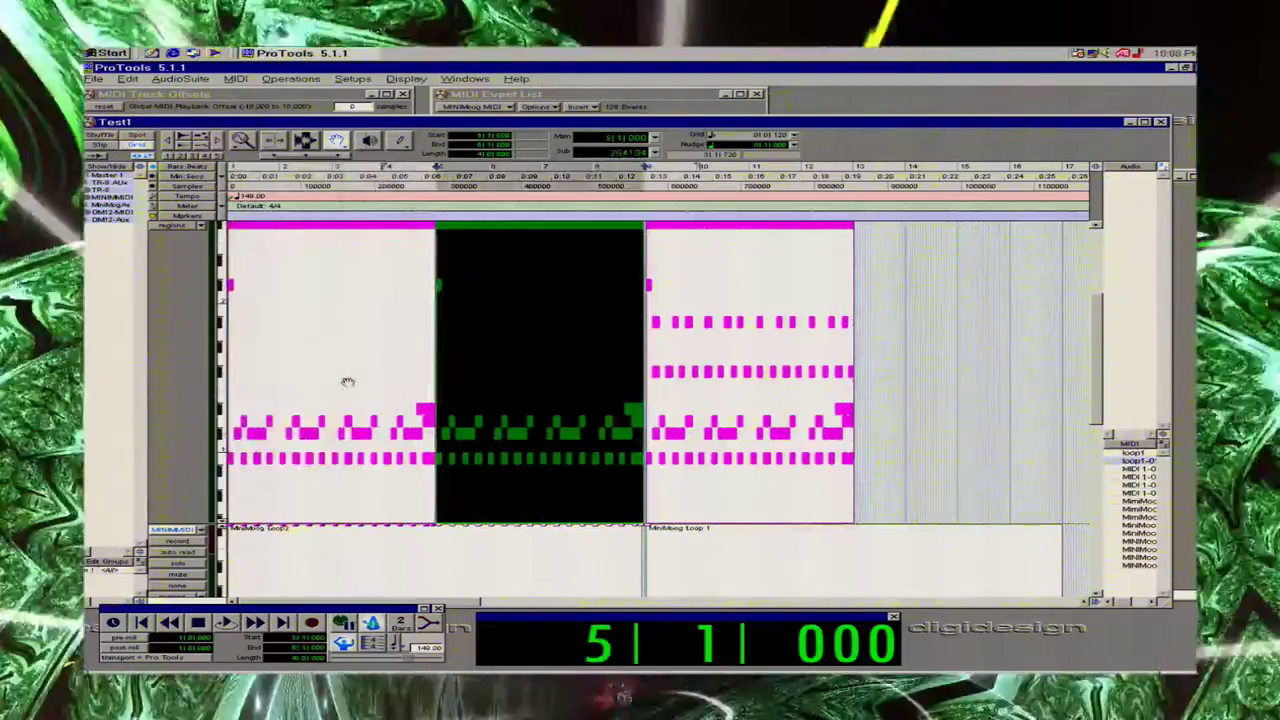
{"action": "left_click", "coordinate": [690, 423]}
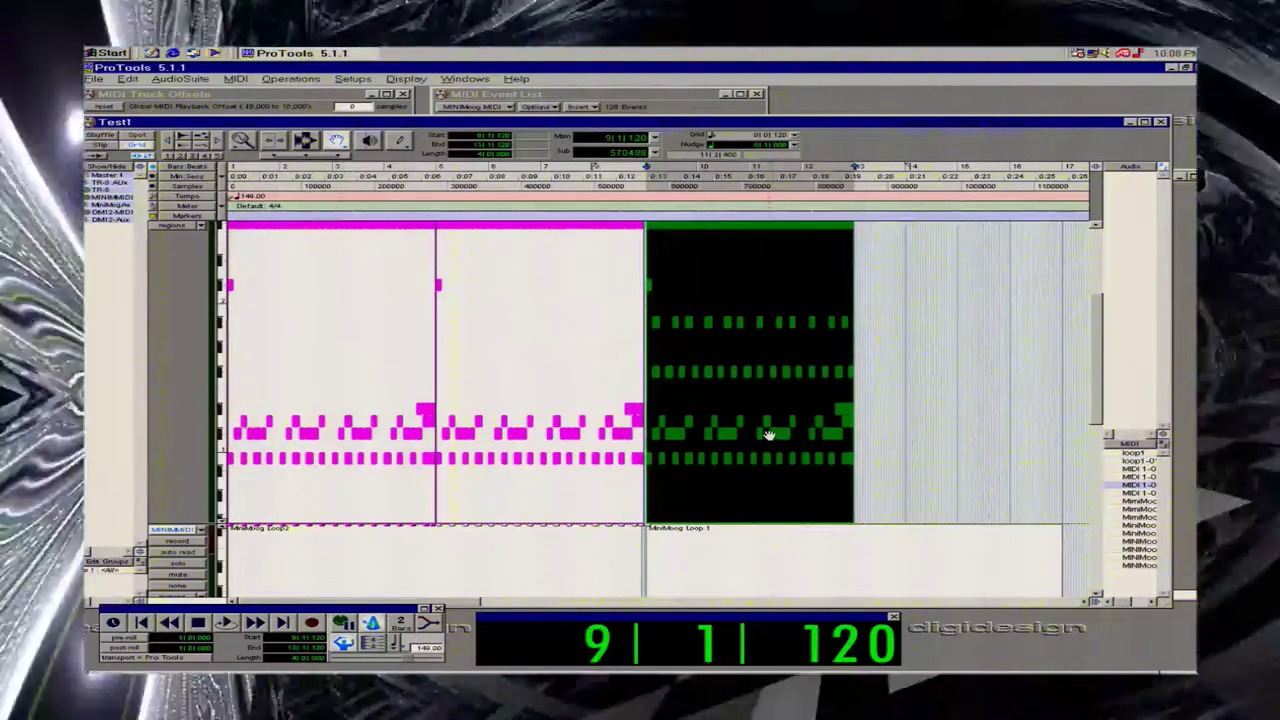
{"action": "key", "text": "ctrl+d"}
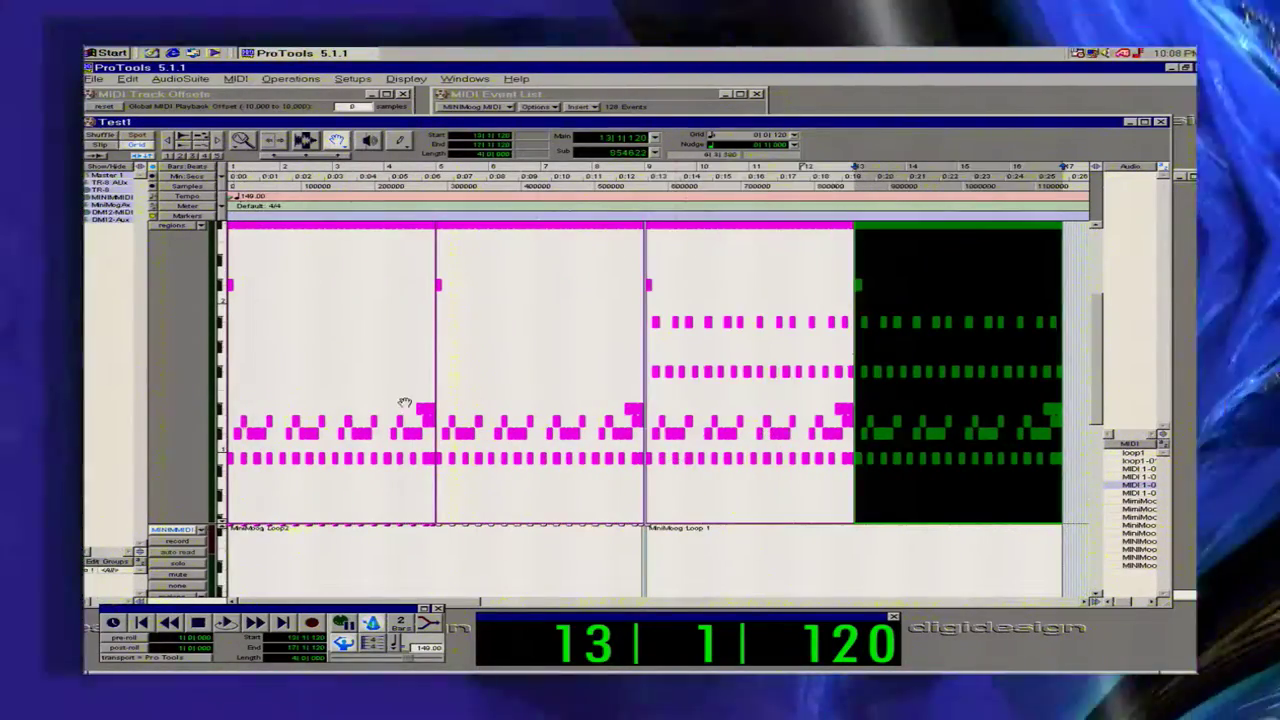
Select all four TR-8 regions from 1|1|000 to 17|1|120 and play back the selection.
{"action": "left_click", "coordinate": [328, 289], "text": "shift"}
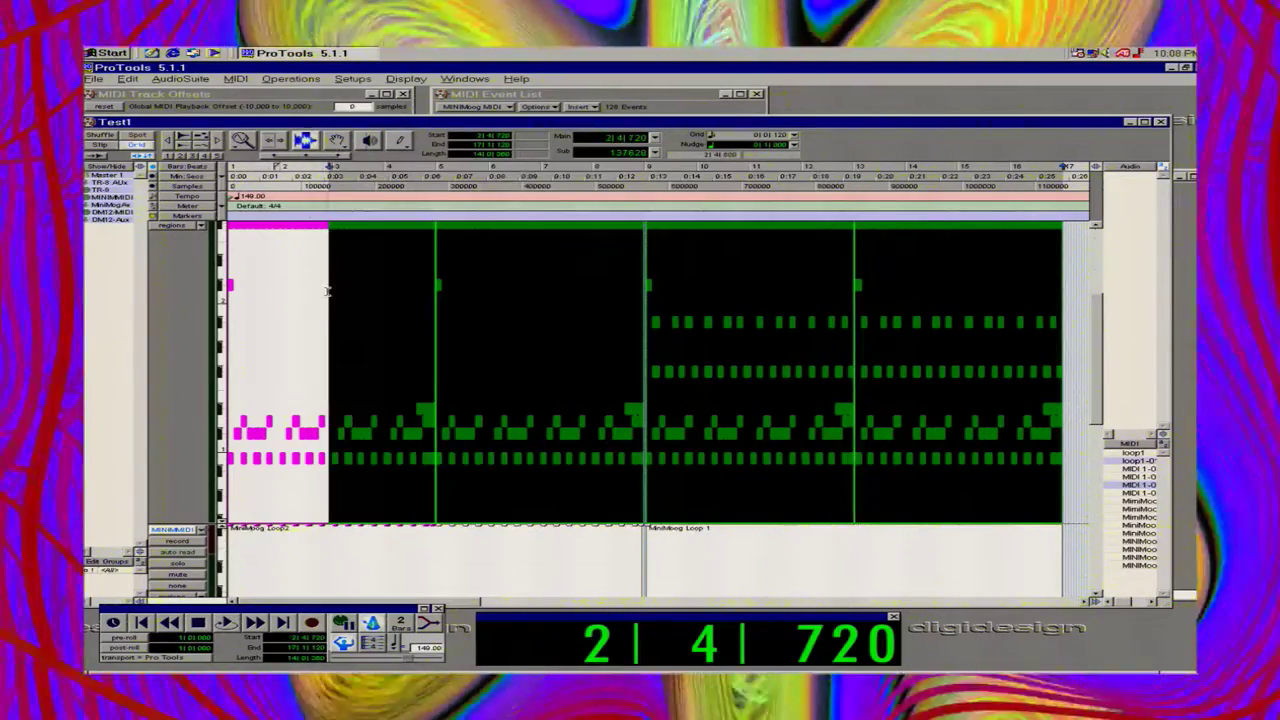
{"action": "double_click", "coordinate": [270, 310], "text": "shift"}
{"action": "key", "text": "space"}
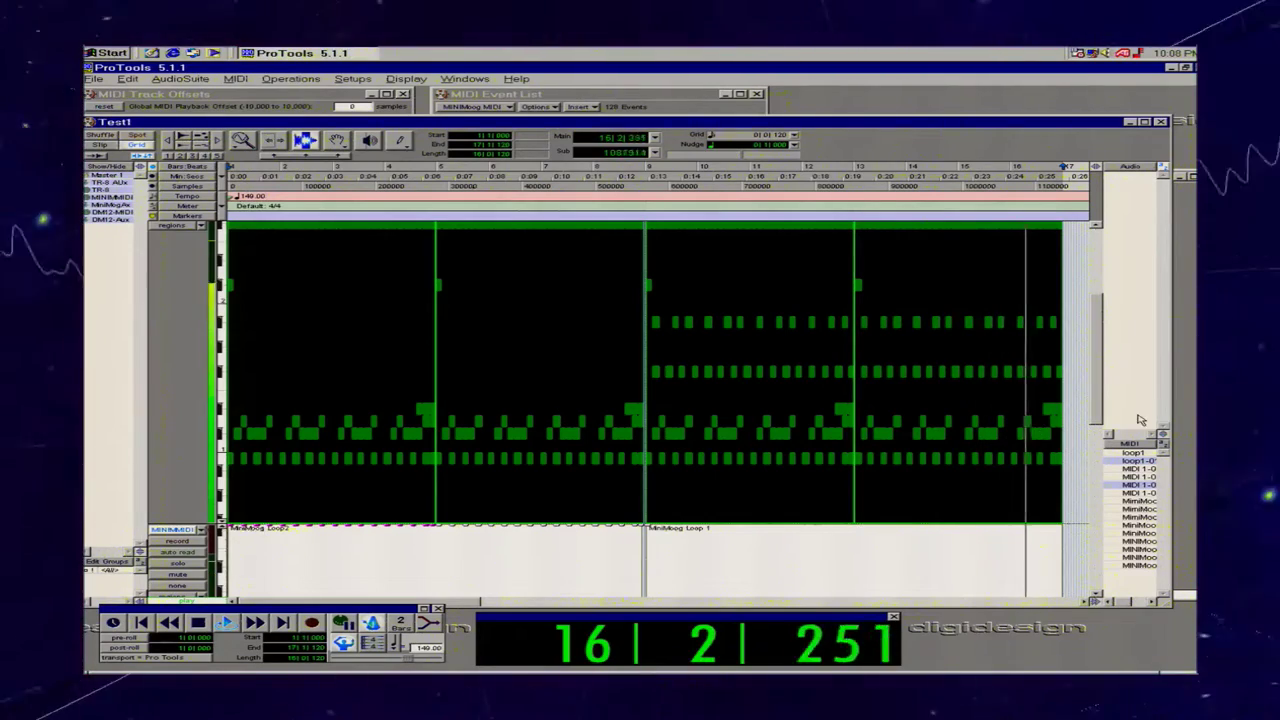
Set the MiniMoog MIDI track's height to medium and stop playback.
{"action": "left_click_drag", "start_coordinate": [1098, 414], "coordinate": [1108, 510]}
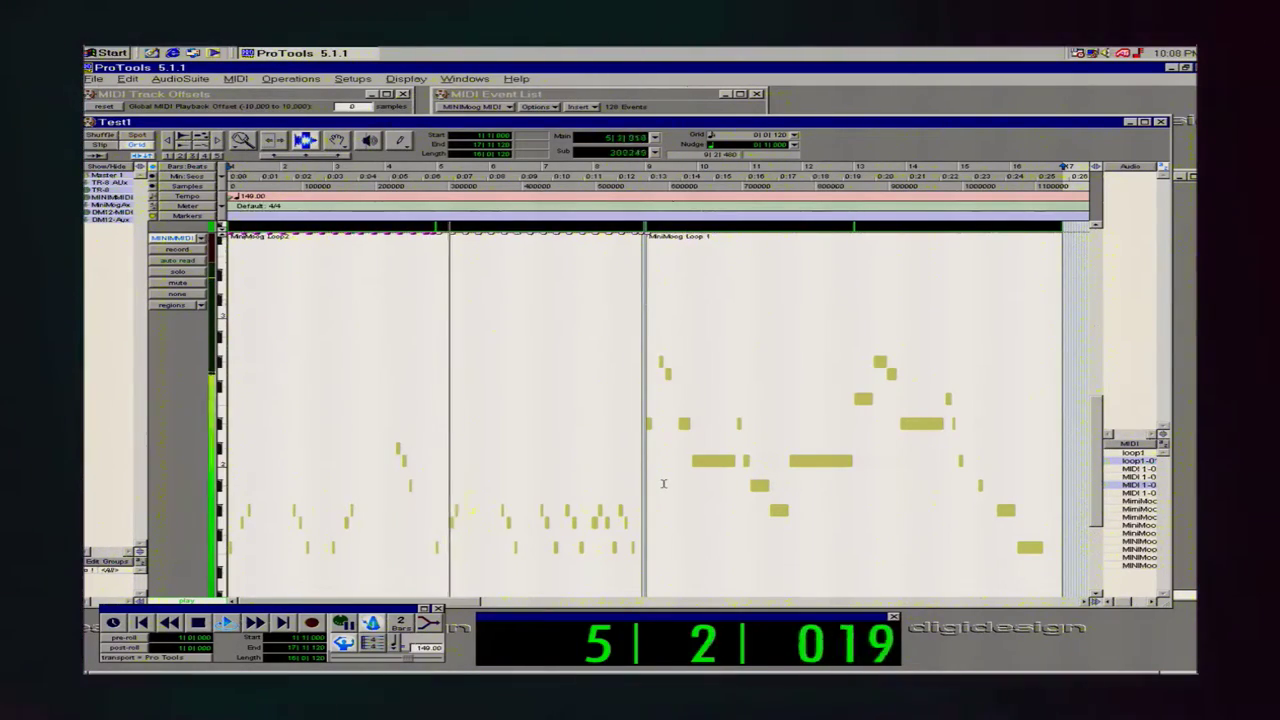
{"action": "left_click", "coordinate": [219, 483]}
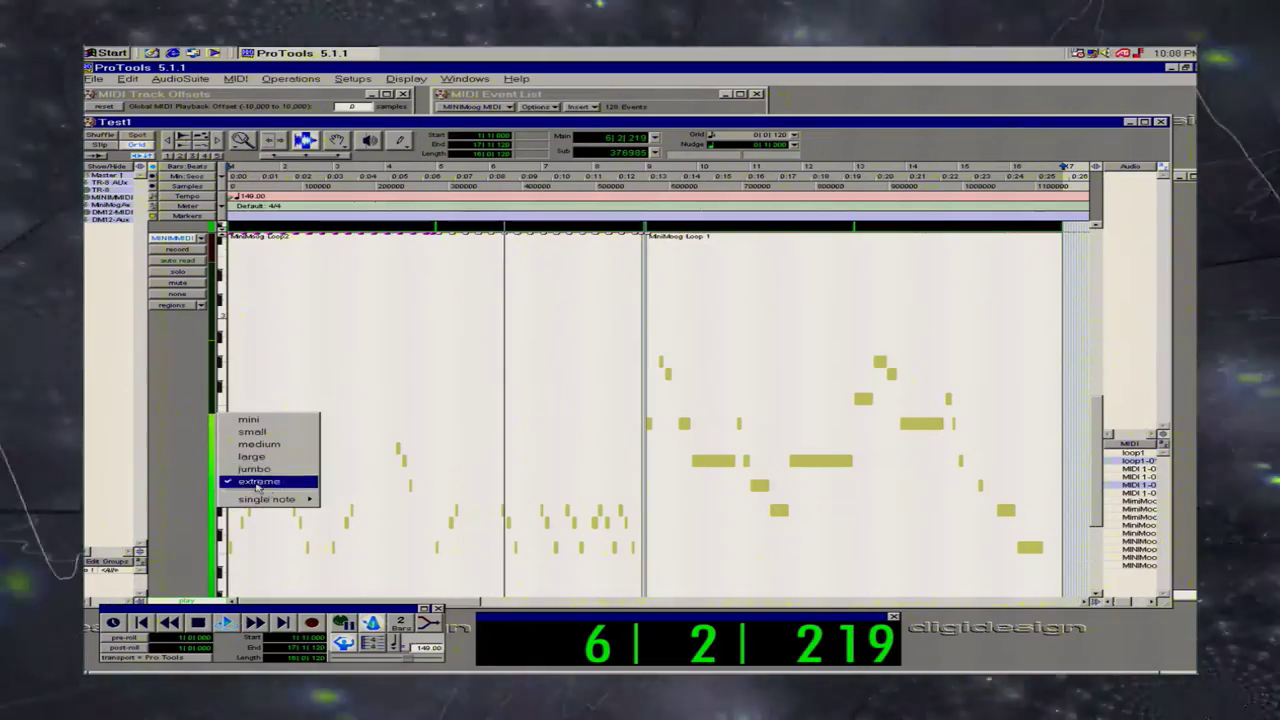
{"action": "left_click", "coordinate": [262, 444]}
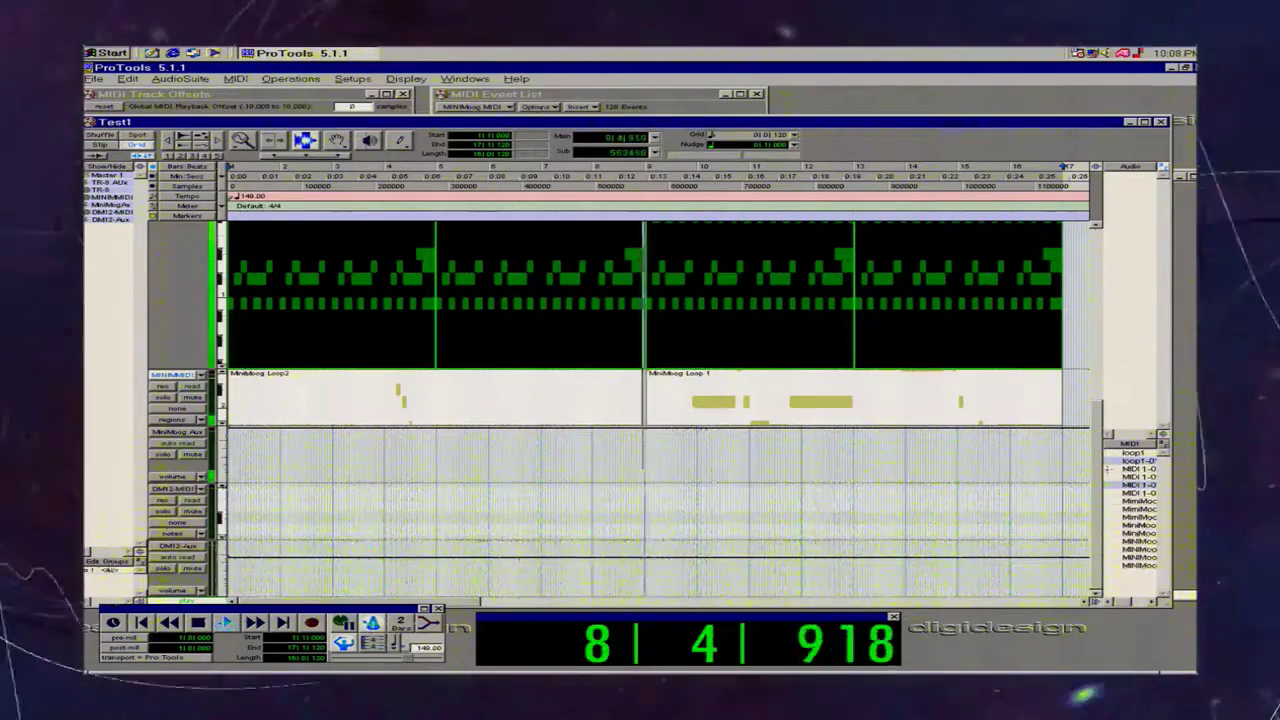
{"action": "key", "text": "space"}
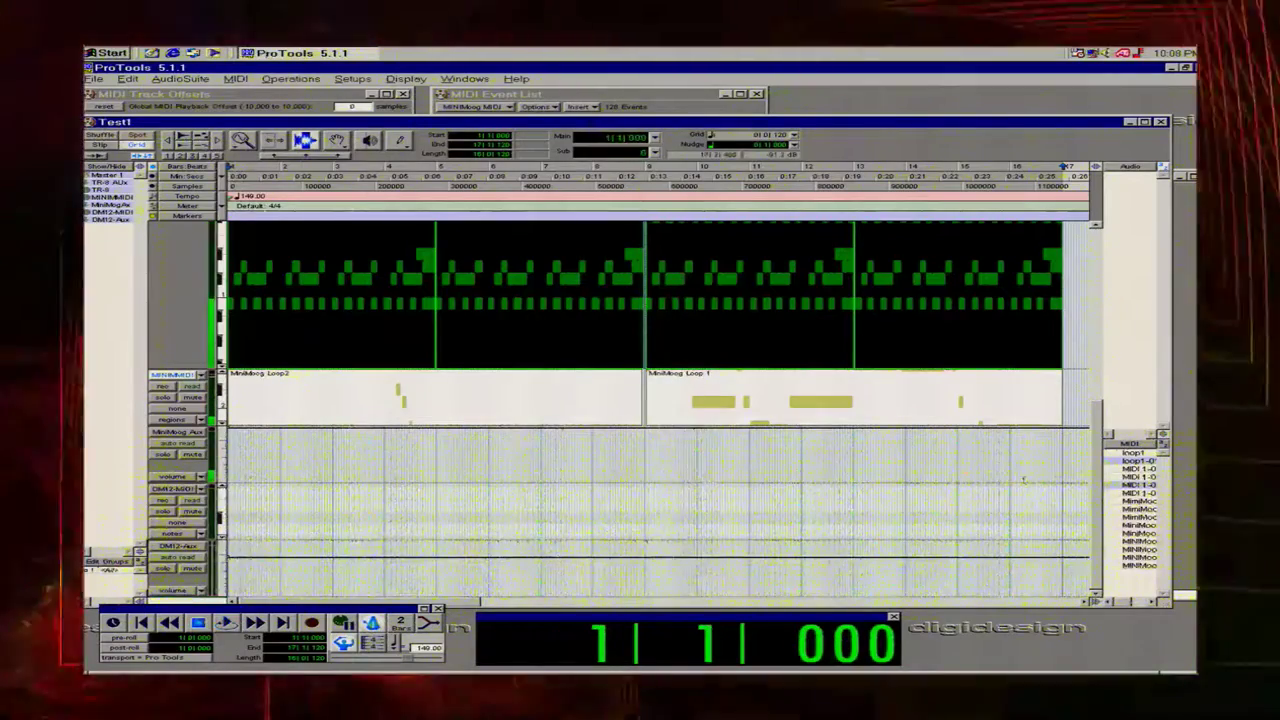
Reselect the four TR-8 regions from bar 1 to the end of the last one and audition the arrangement.
{"action": "left_click", "coordinate": [589, 338]}
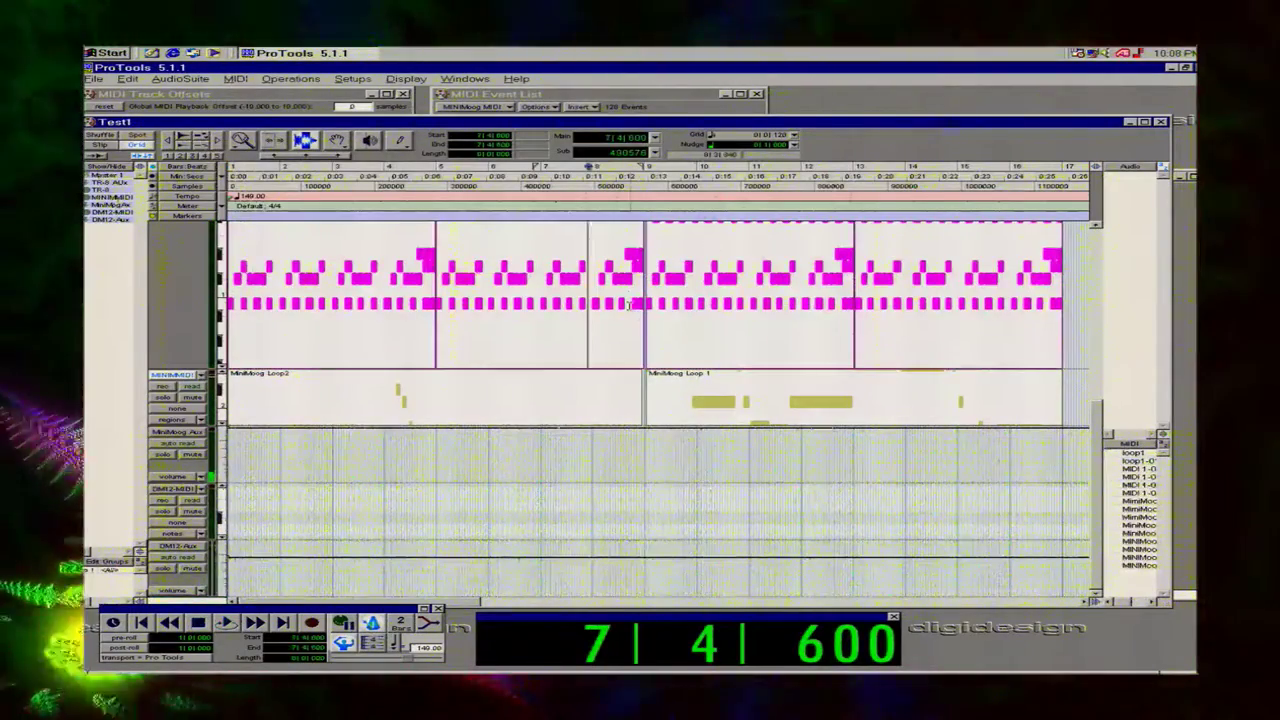
{"action": "left_click", "coordinate": [630, 305]}
{"action": "double_click", "coordinate": [353, 311]}
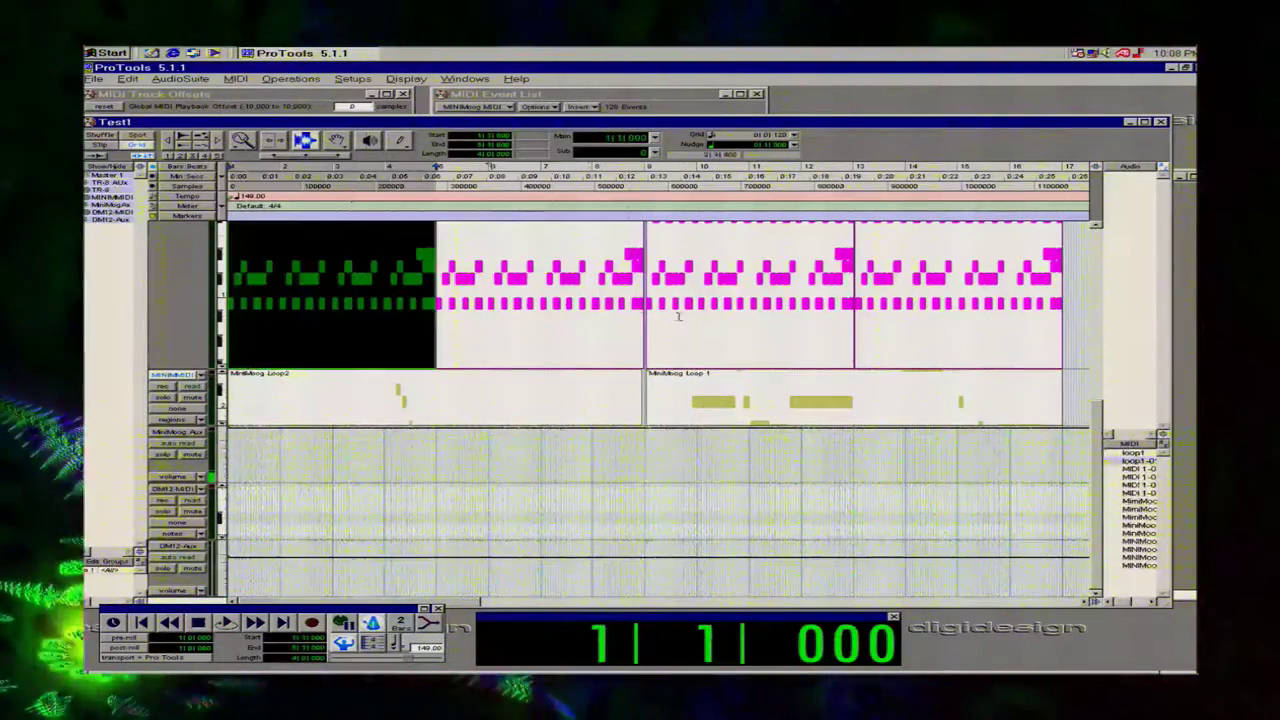
{"action": "left_click", "coordinate": [939, 316], "text": "shift"}
{"action": "key", "text": "space"}
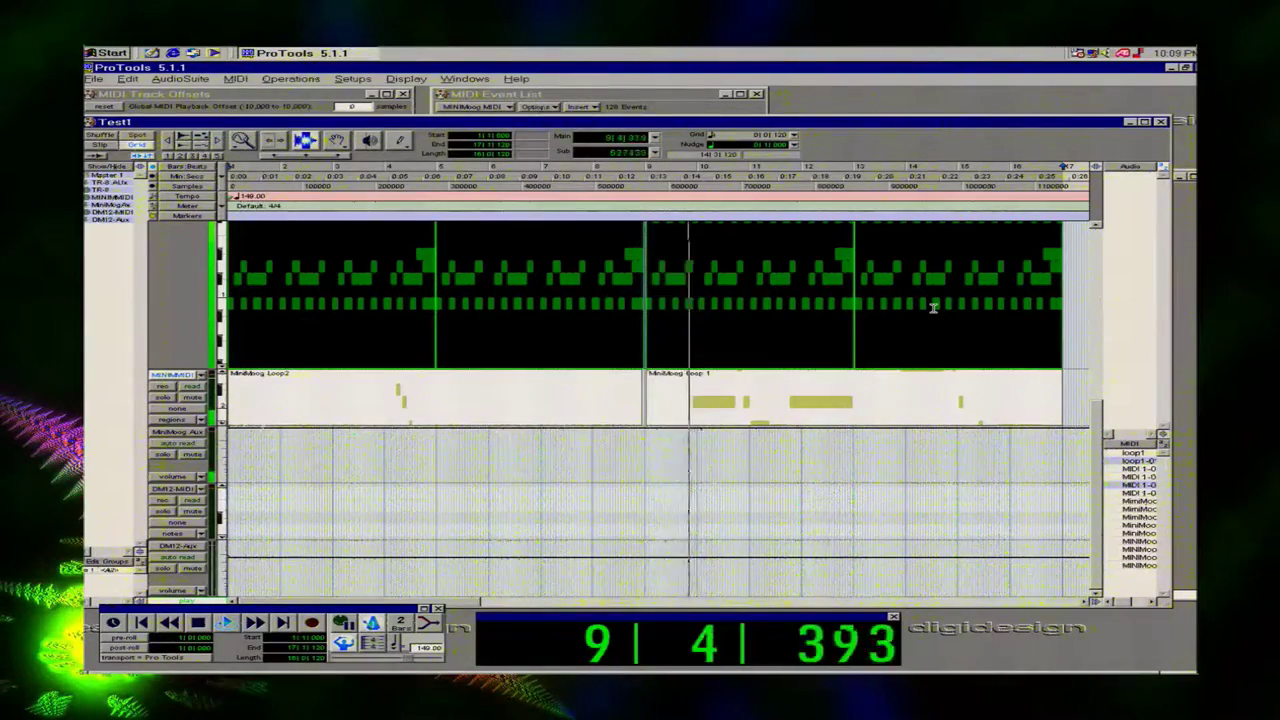
{"action": "key", "text": "space"}
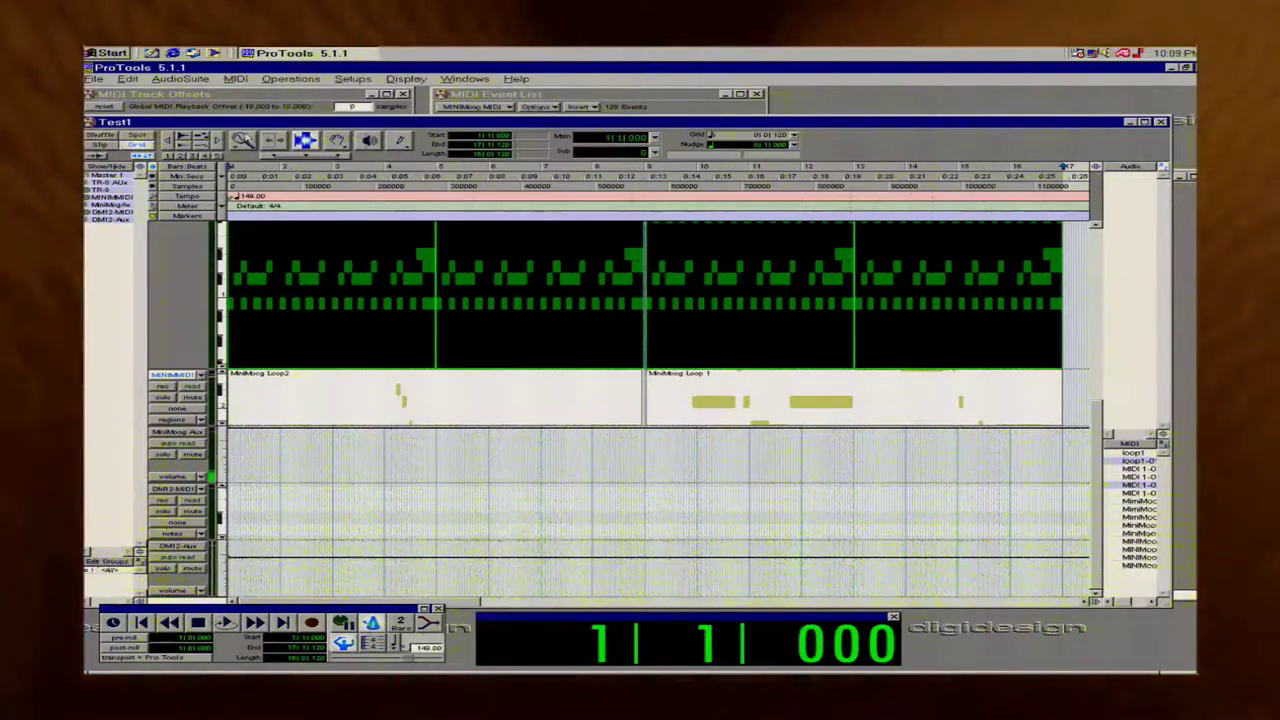
Close the small gap before the third TR-8 region by moving its start to 9|1|000.
{"action": "left_click_drag", "start_coordinate": [582, 315], "coordinate": [689, 323]}
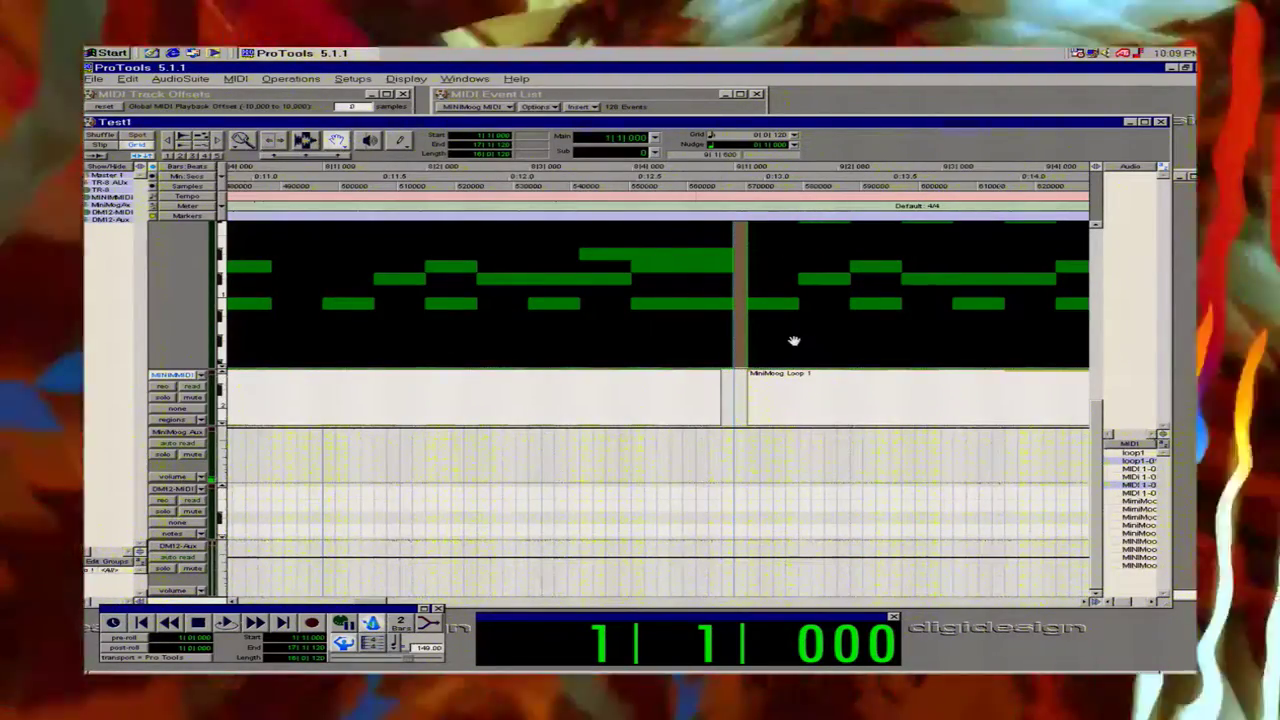
{"action": "left_click", "coordinate": [741, 341]}
{"action": "mouse_move", "coordinate": [812, 341]}
{"action": "left_mouse_down"}
{"action": "mouse_move", "coordinate": [763, 342]}
{"action": "mouse_move", "coordinate": [791, 334]}
{"action": "left_mouse_up"}
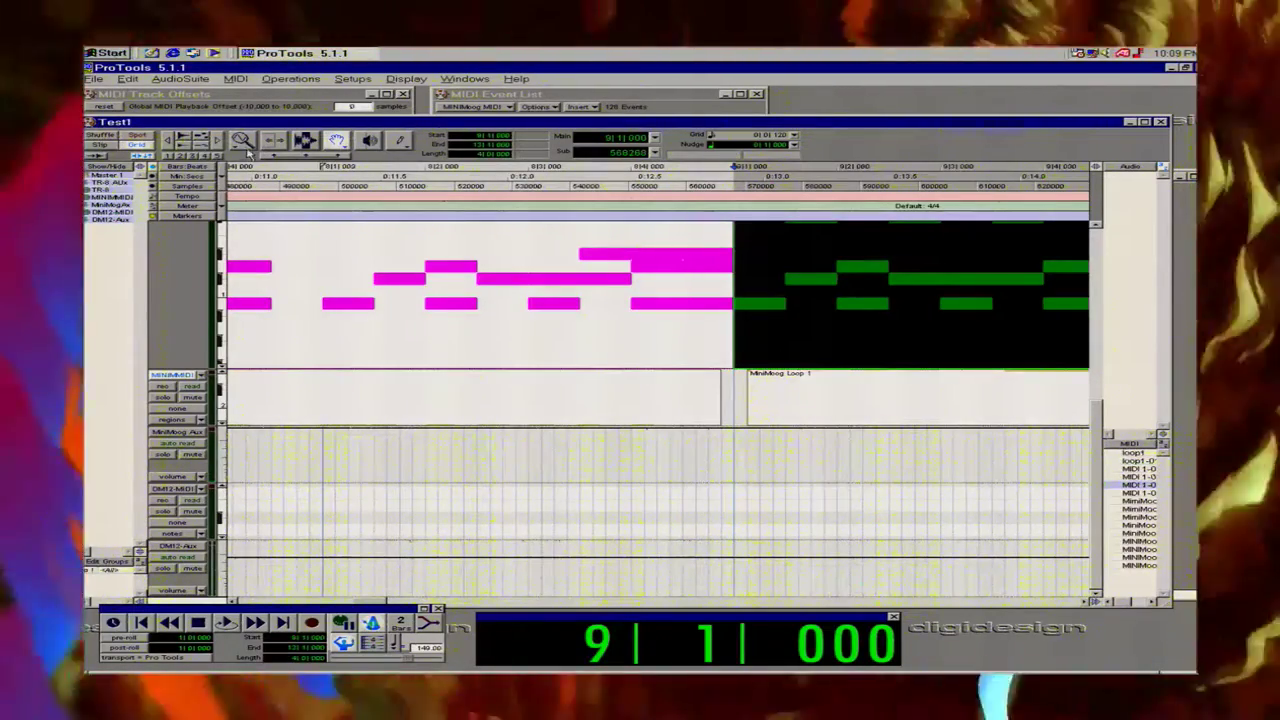
Close the gap before the fourth TR-8 region by moving its start to 13|1|000.
{"action": "double_click", "coordinate": [246, 148]}
{"action": "scroll", "coordinate": [520, 297], "scroll_direction": "up", "scroll_amount": 1}
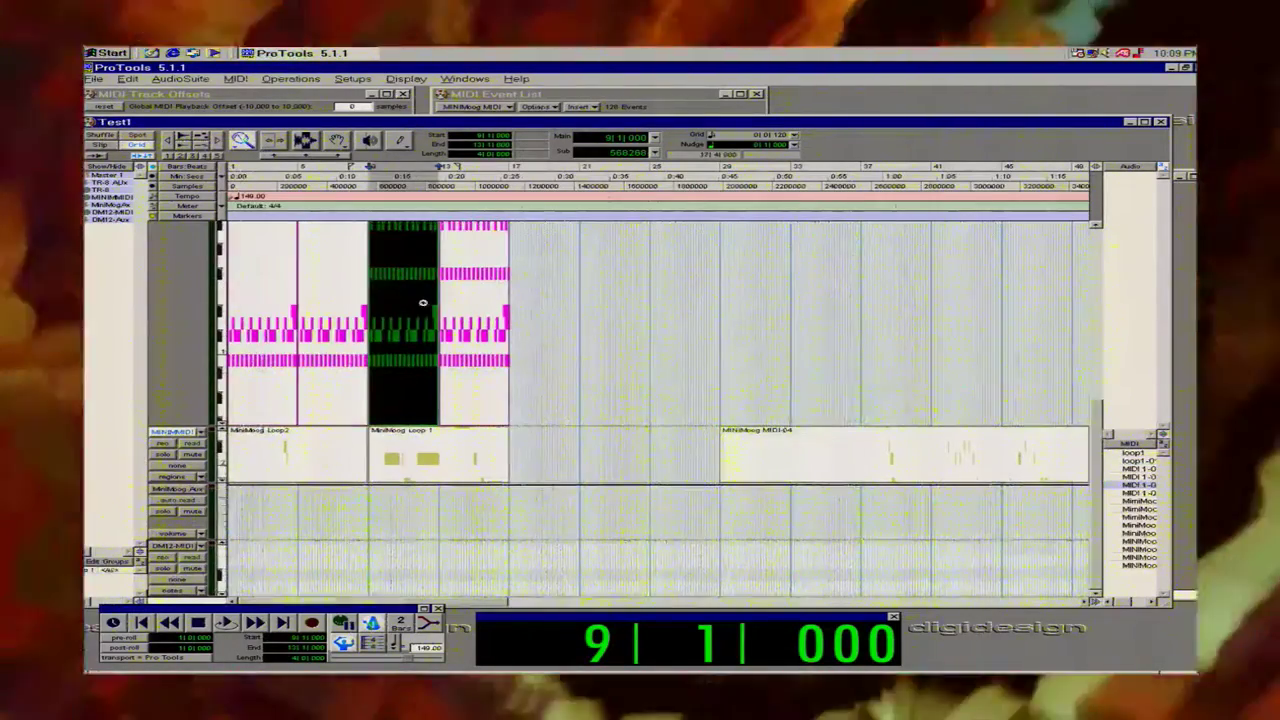
{"action": "left_click", "coordinate": [423, 302]}
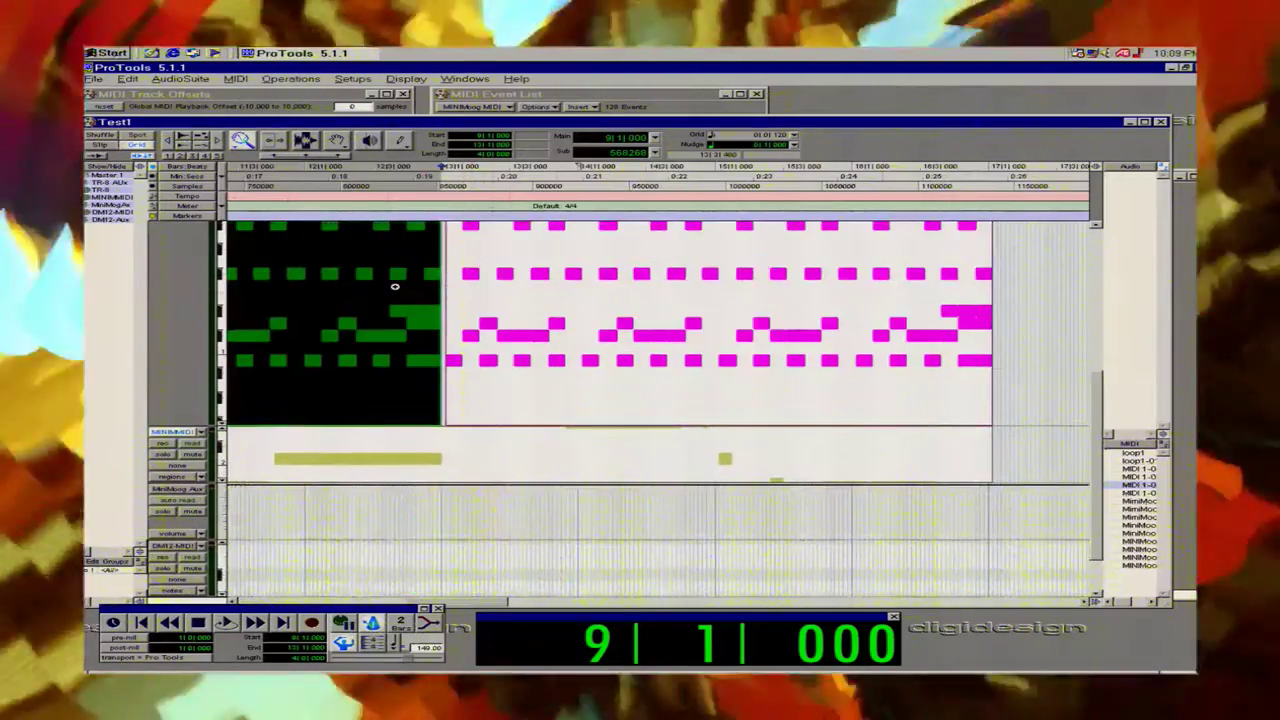
{"action": "left_click", "coordinate": [445, 293]}
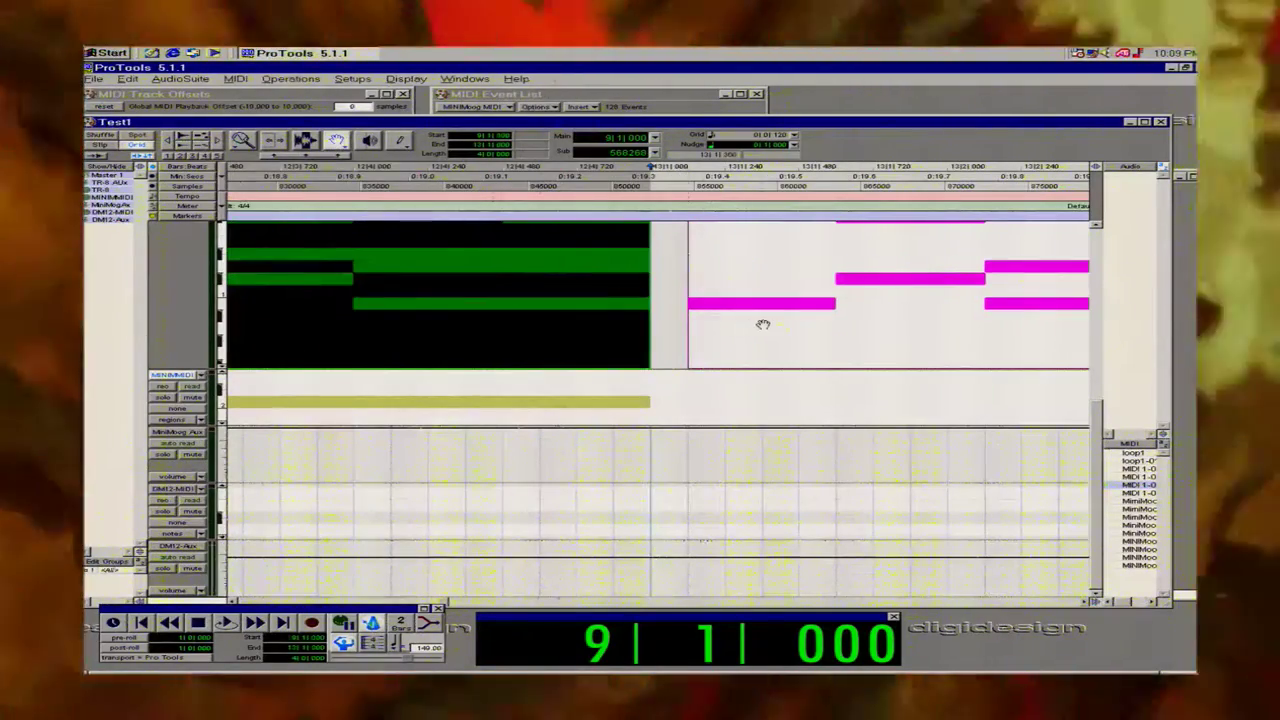
{"action": "left_click", "coordinate": [763, 324]}
{"action": "left_click_drag", "start_coordinate": [721, 326], "coordinate": [683, 326]}
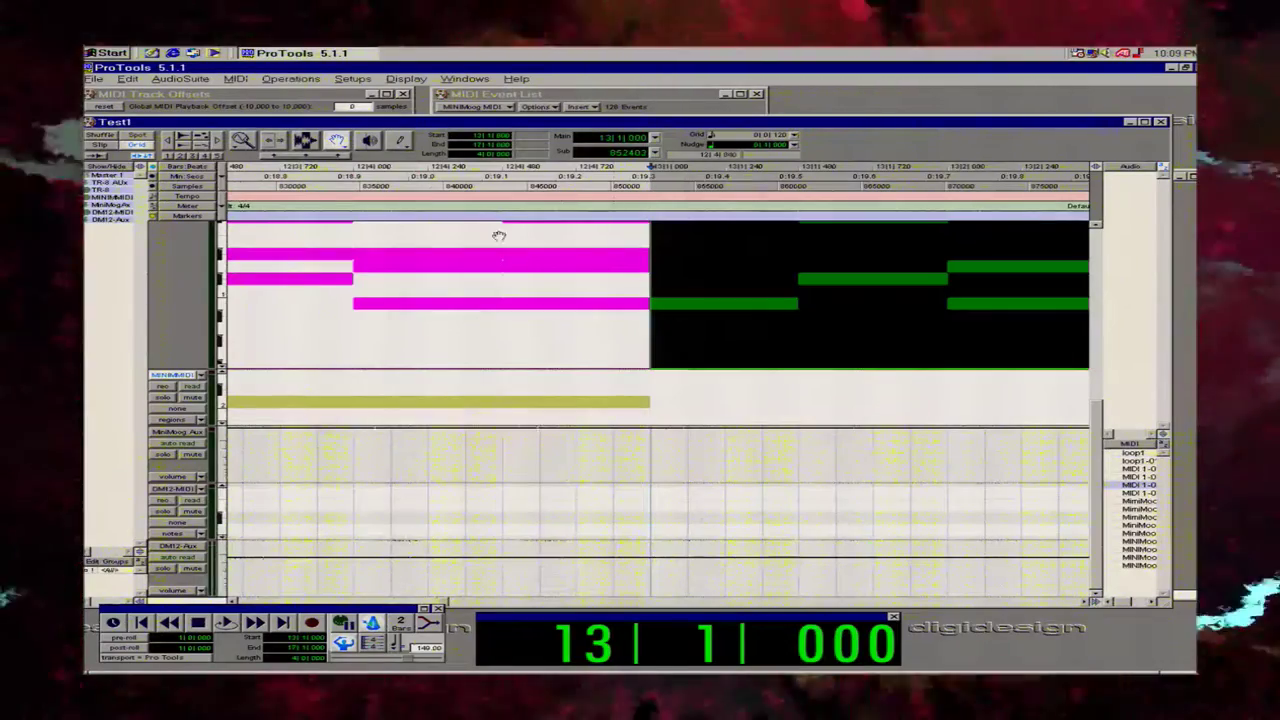
Select the full TR-8 arrangement from 1|1|000 to 17|1|000 and play it back.
{"action": "double_click", "coordinate": [242, 140]}
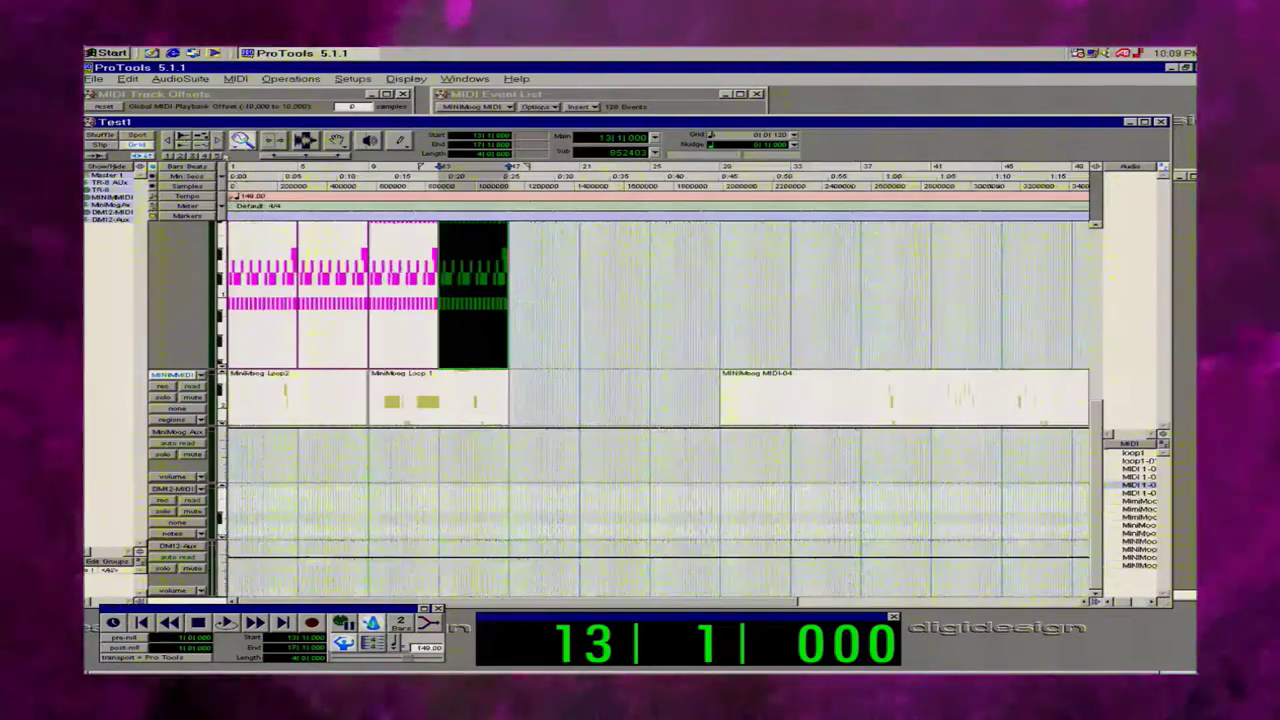
{"action": "triple_click", "coordinate": [280, 305]}
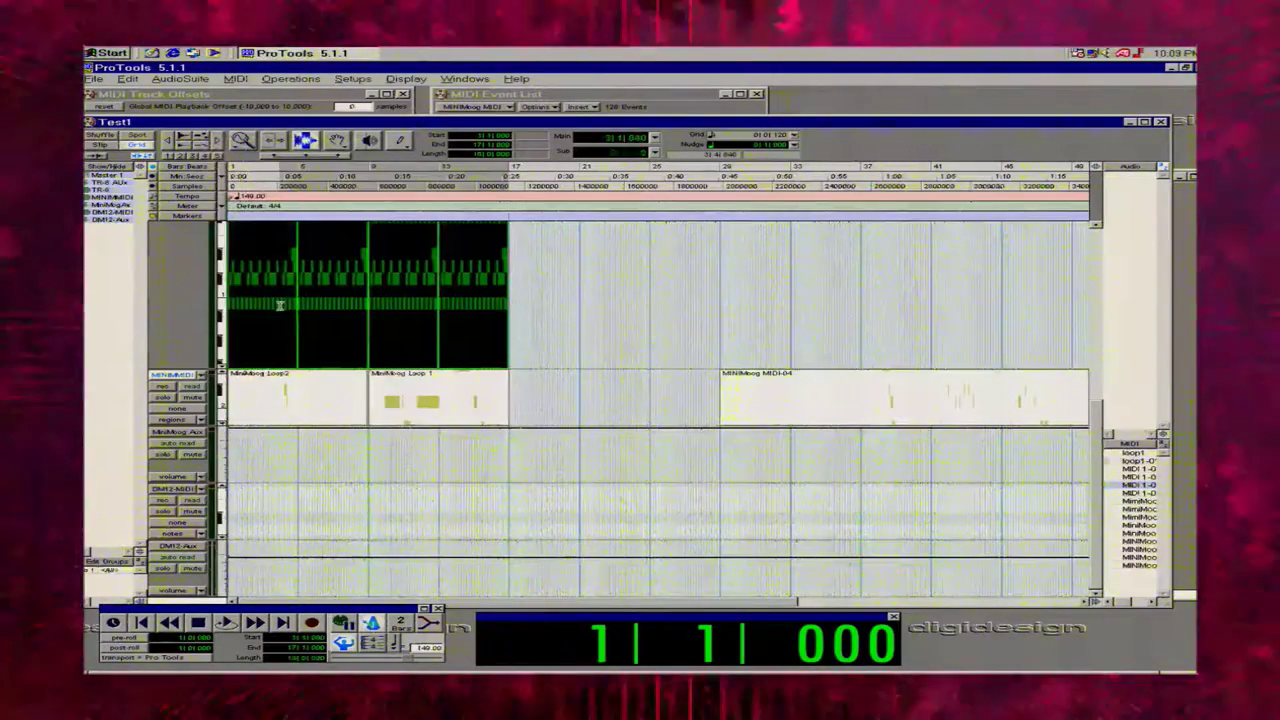
{"action": "key", "text": "space"}
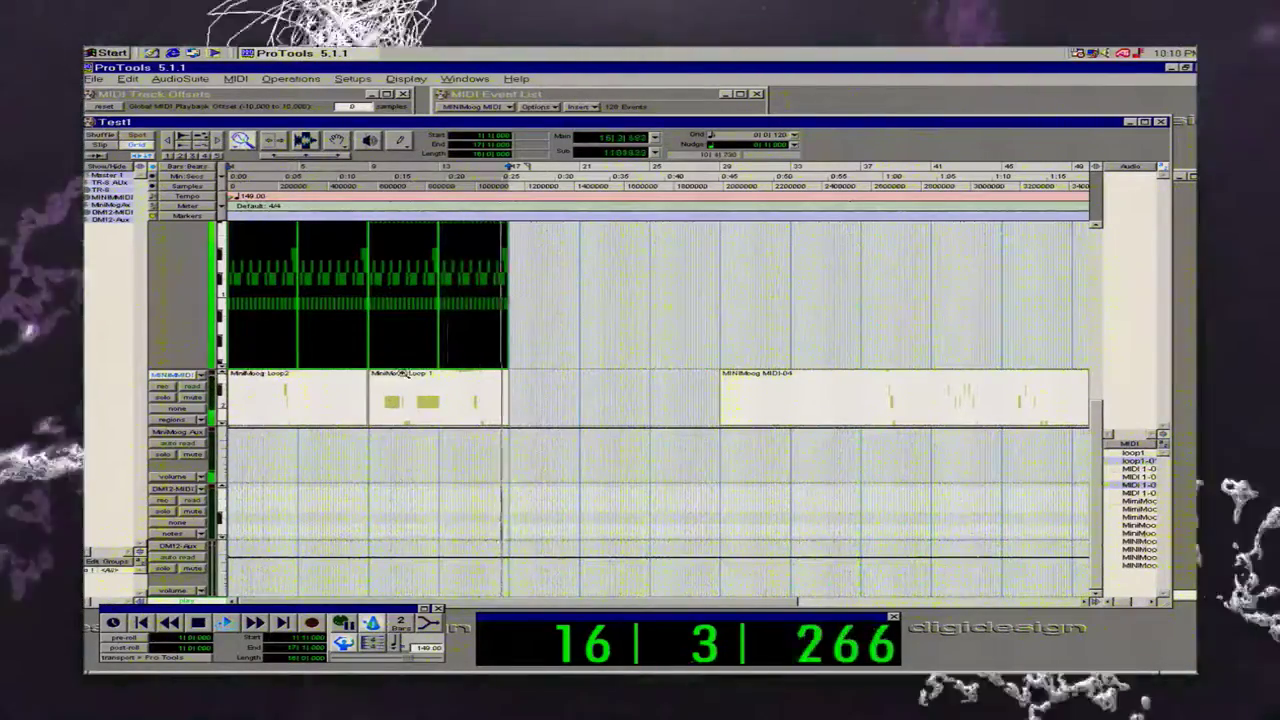
Move the MiniMoog Loop 1 region to start at 9|1|000 and stop playback.
{"action": "left_click_drag", "start_coordinate": [417, 402], "coordinate": [338, 407]}
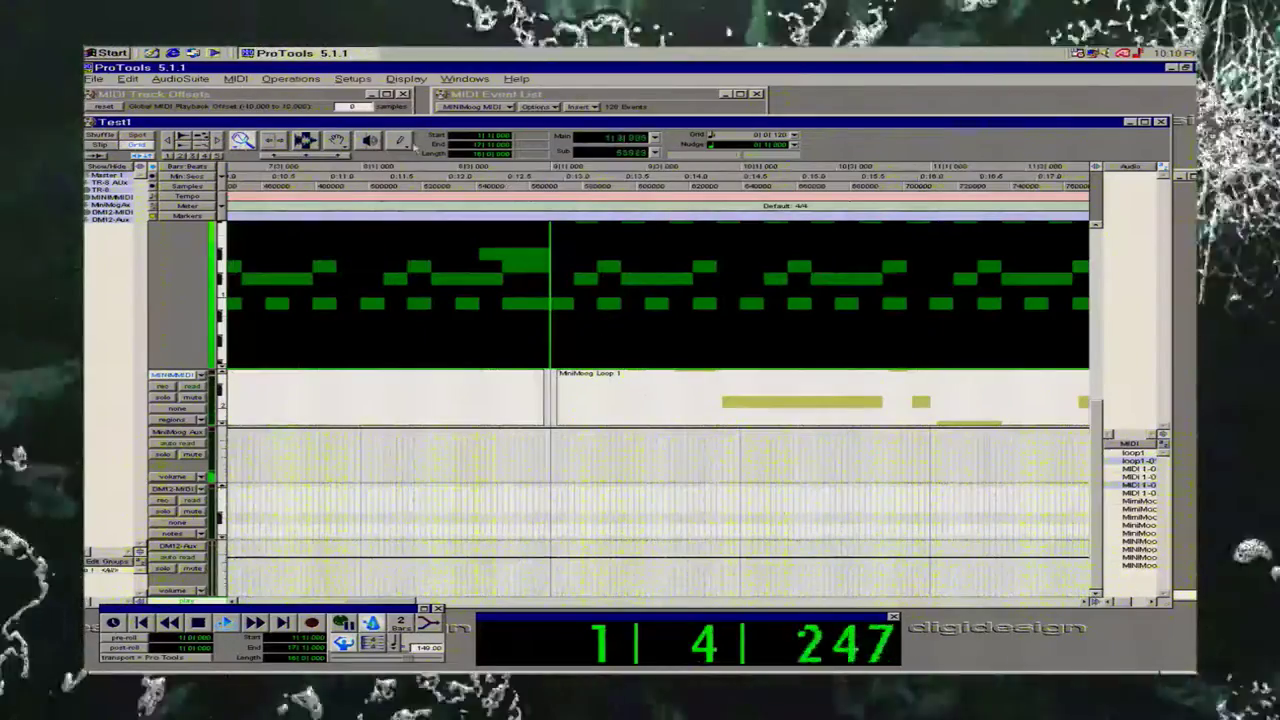
{"action": "left_click", "coordinate": [591, 414]}
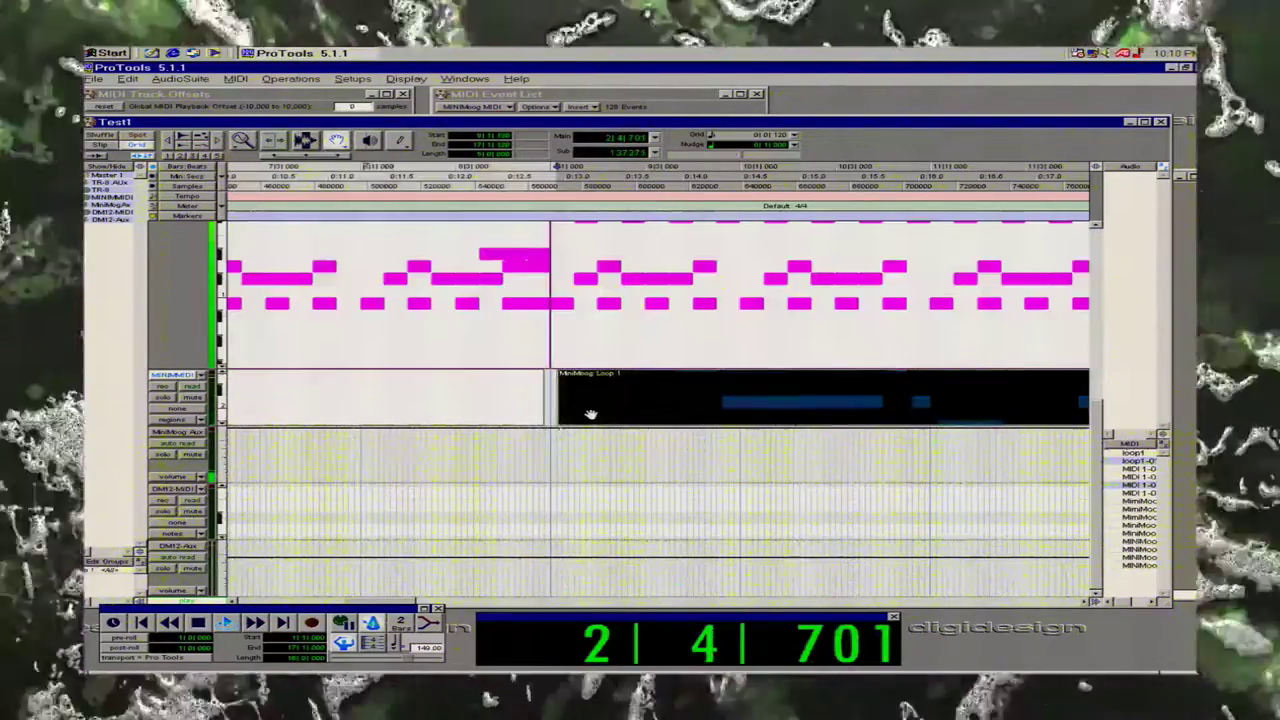
{"action": "left_click_drag", "start_coordinate": [590, 414], "coordinate": [584, 414]}
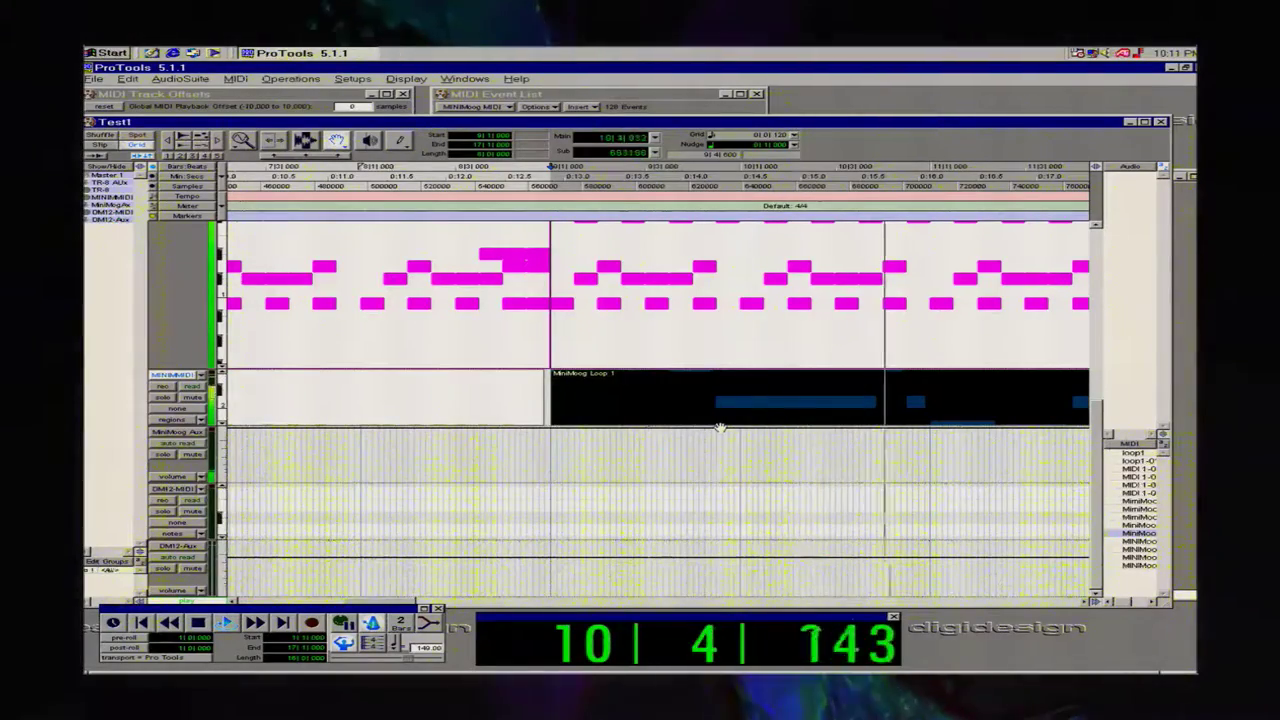
{"action": "key", "text": "space"}
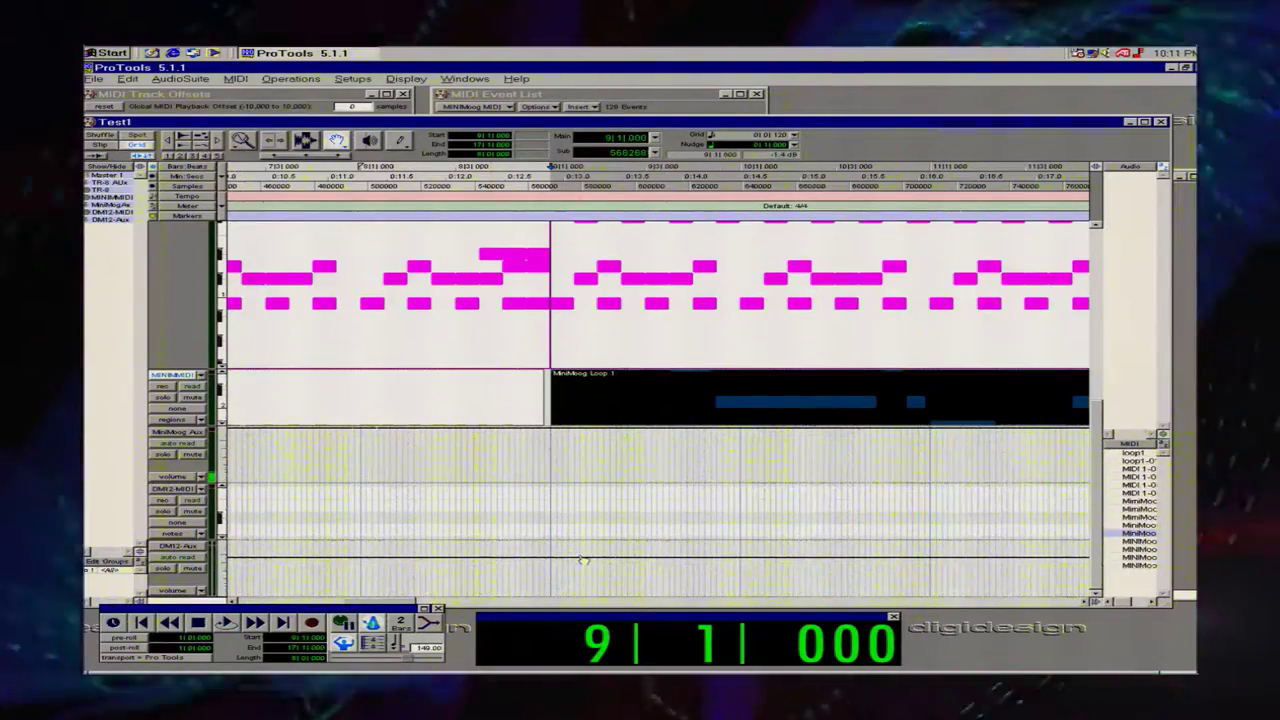
Show the mixer, record-enable the DM12-MIDI track and arm the transport for recording.
{"action": "key", "text": "ctrl+equal"}
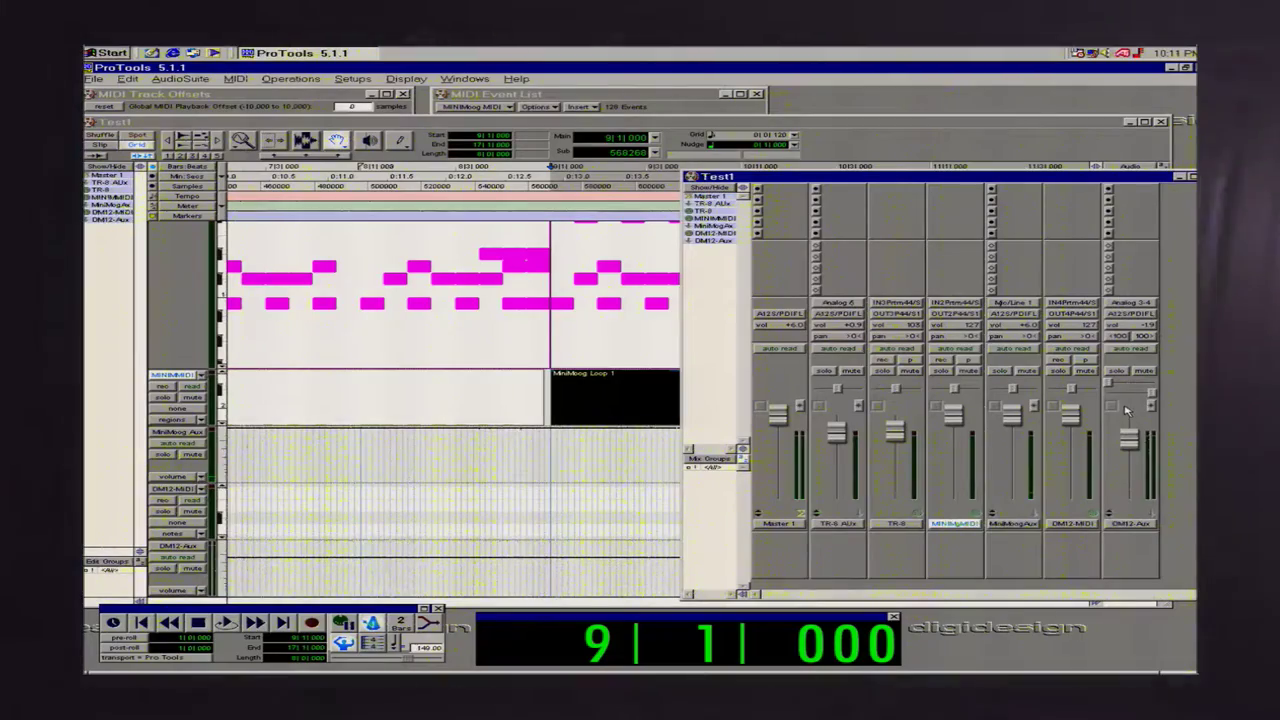
{"action": "left_click", "coordinate": [1057, 360]}
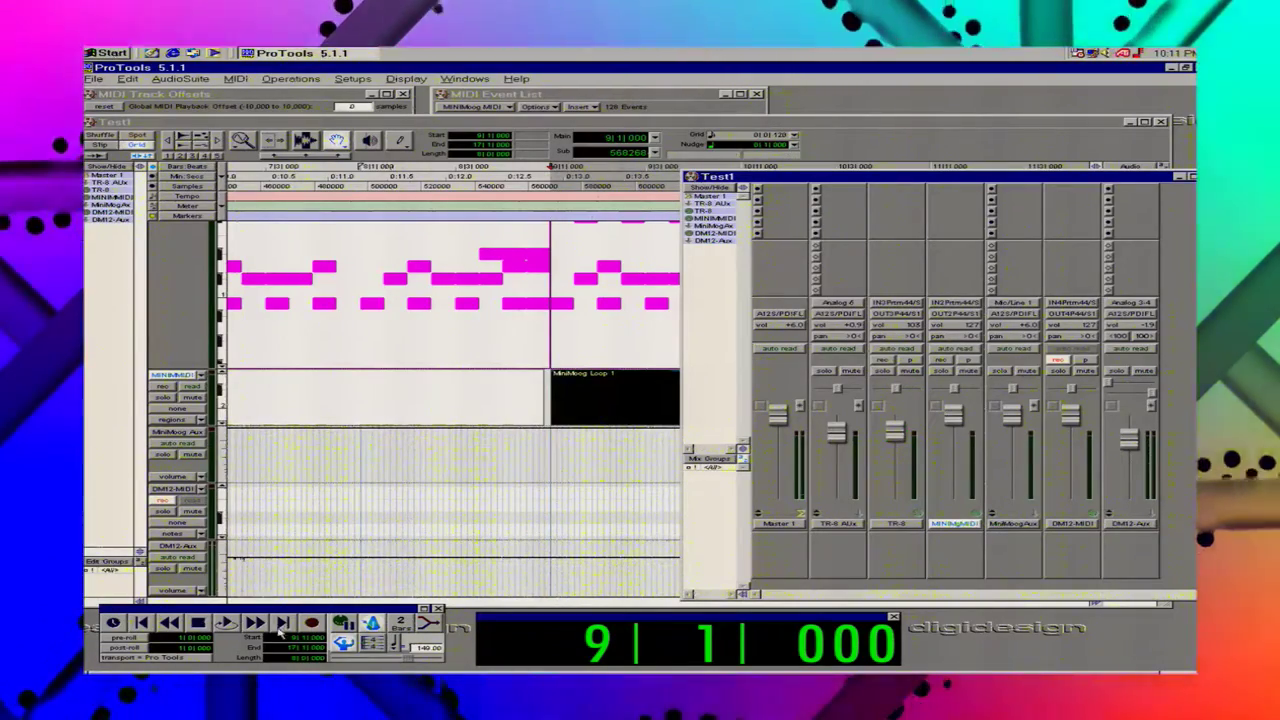
{"action": "left_click", "coordinate": [312, 623]}
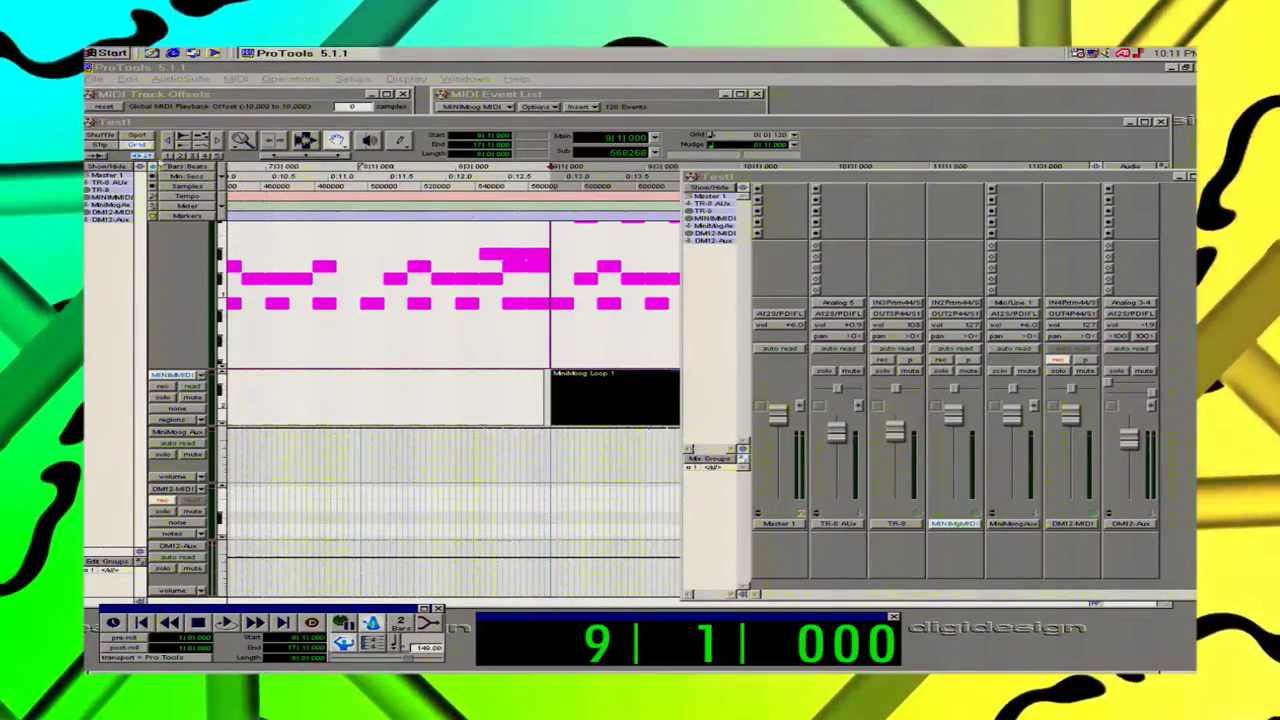
Select the TR-8 and MiniMoog material from 5|1|000 to 17|1|000 and reduce the TR-8 track height.
{"action": "left_click", "coordinate": [310, 143]}
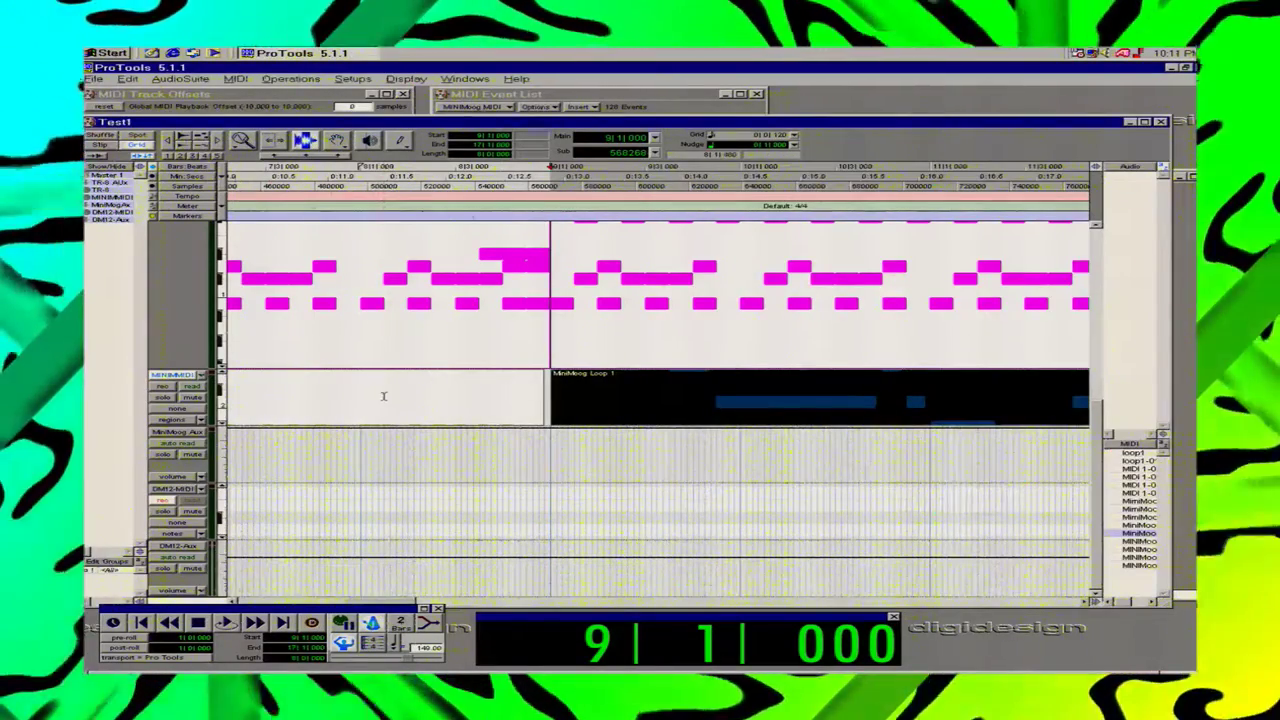
{"action": "triple_click", "coordinate": [381, 339]}
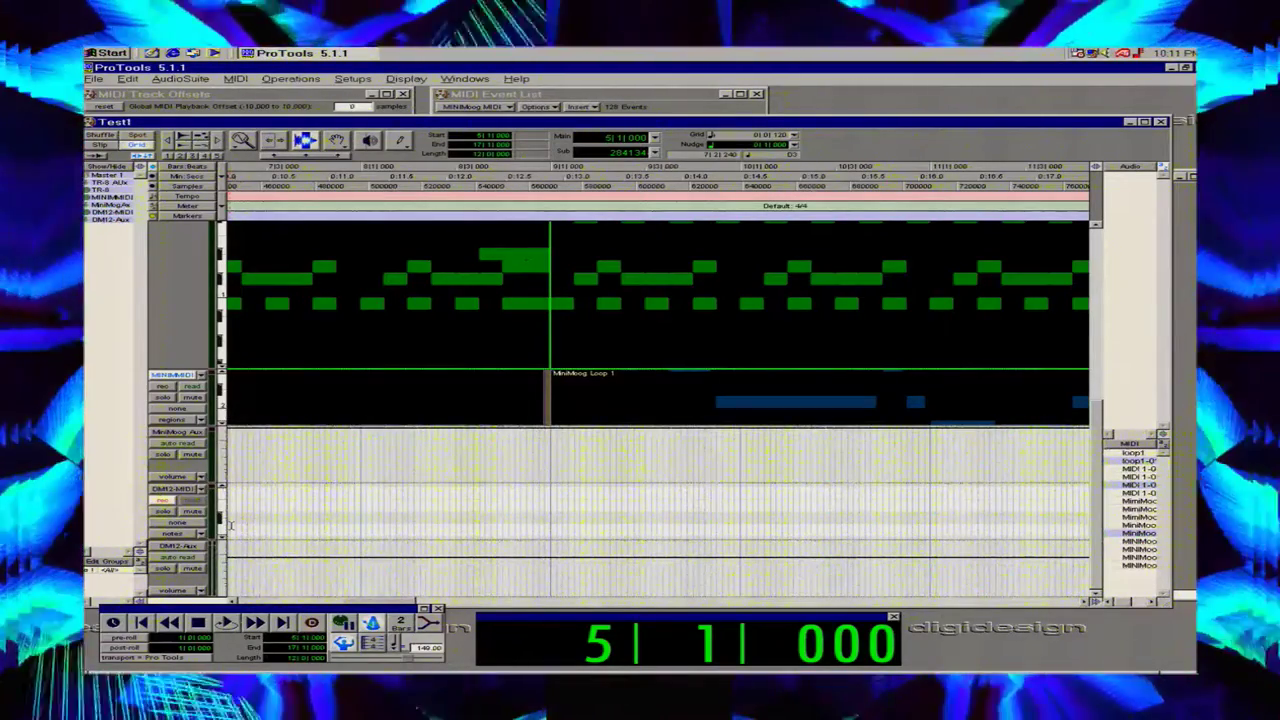
{"action": "left_click", "coordinate": [222, 340]}
{"action": "left_click", "coordinate": [290, 327]}
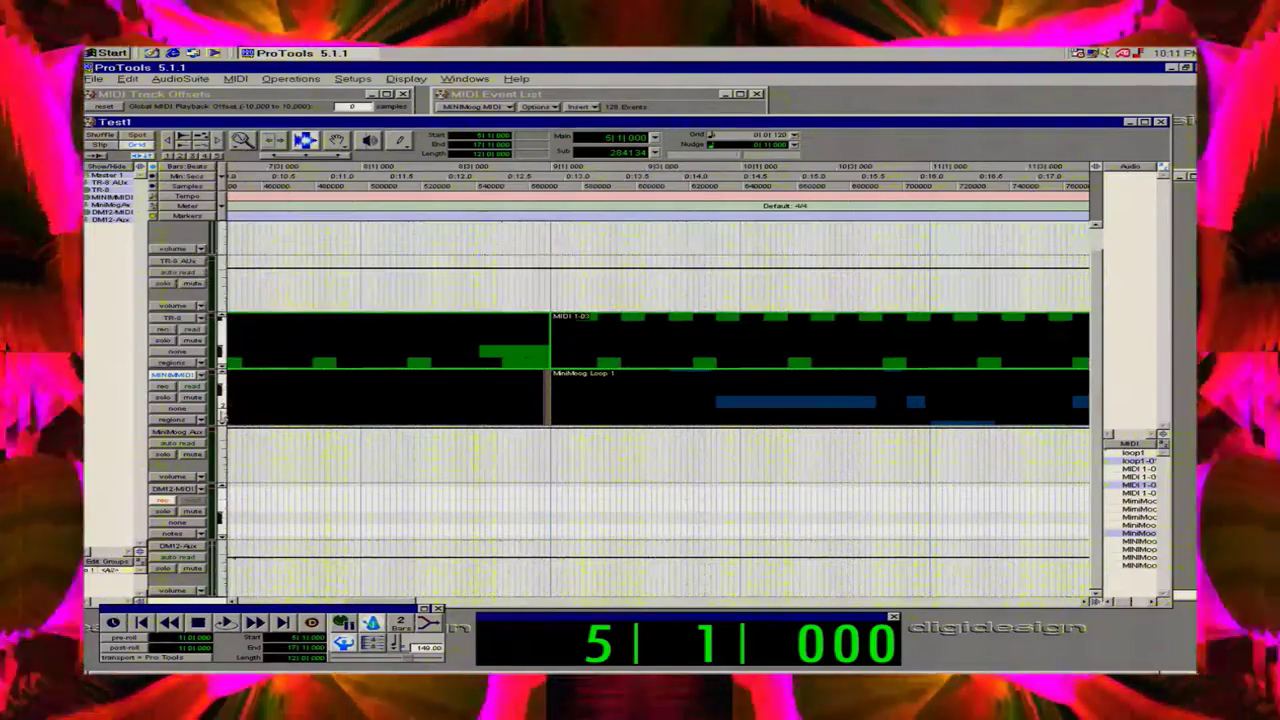
Enlarge the DM12-MIDI track height and switch its display from notes to regions.
{"action": "left_click", "coordinate": [222, 515]}
{"action": "left_click", "coordinate": [292, 566]}
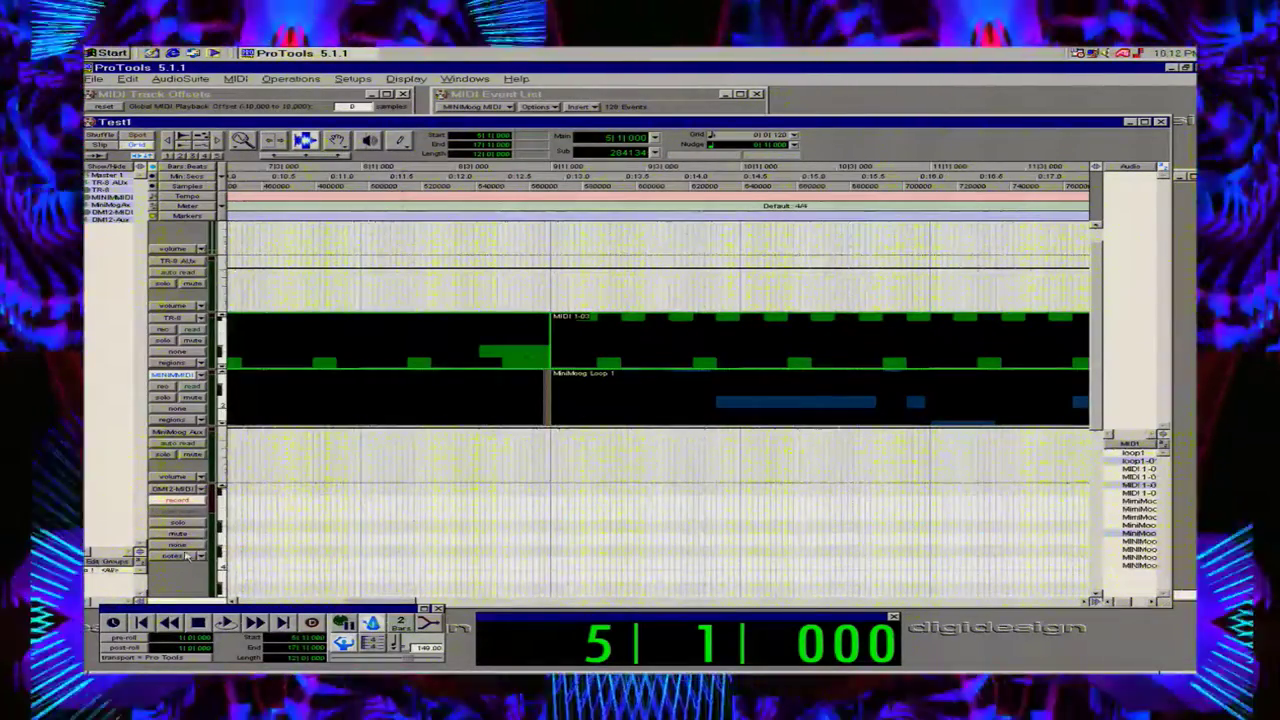
{"action": "left_click", "coordinate": [181, 557]}
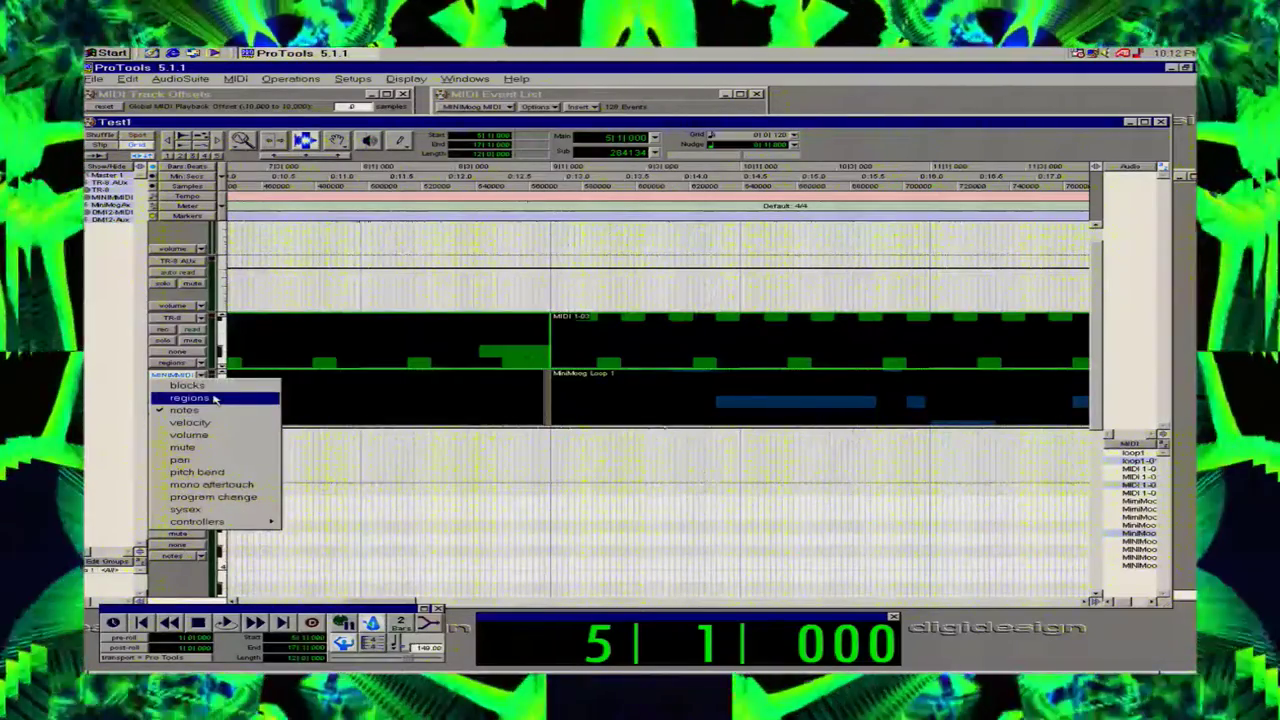
{"action": "left_click", "coordinate": [215, 398]}
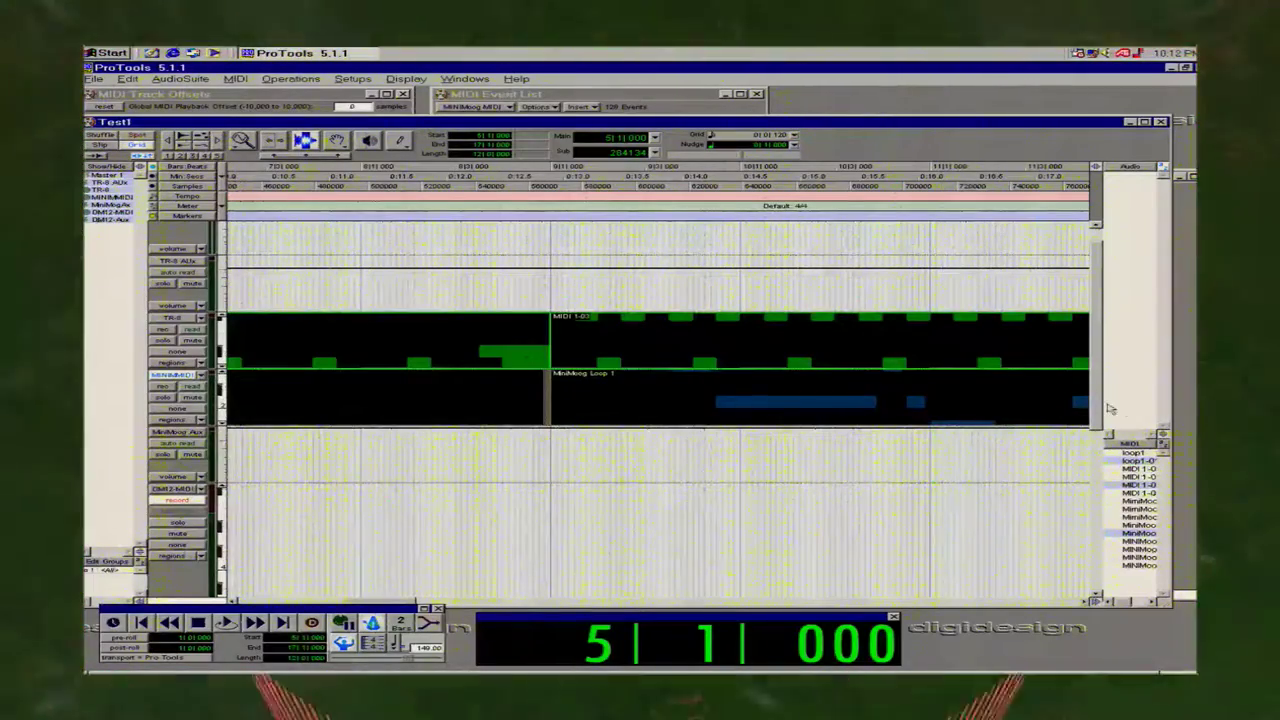
Start recording on the DM12-MIDI track from 5|1|000.
{"action": "left_click_drag", "start_coordinate": [1097, 408], "coordinate": [1097, 503]}
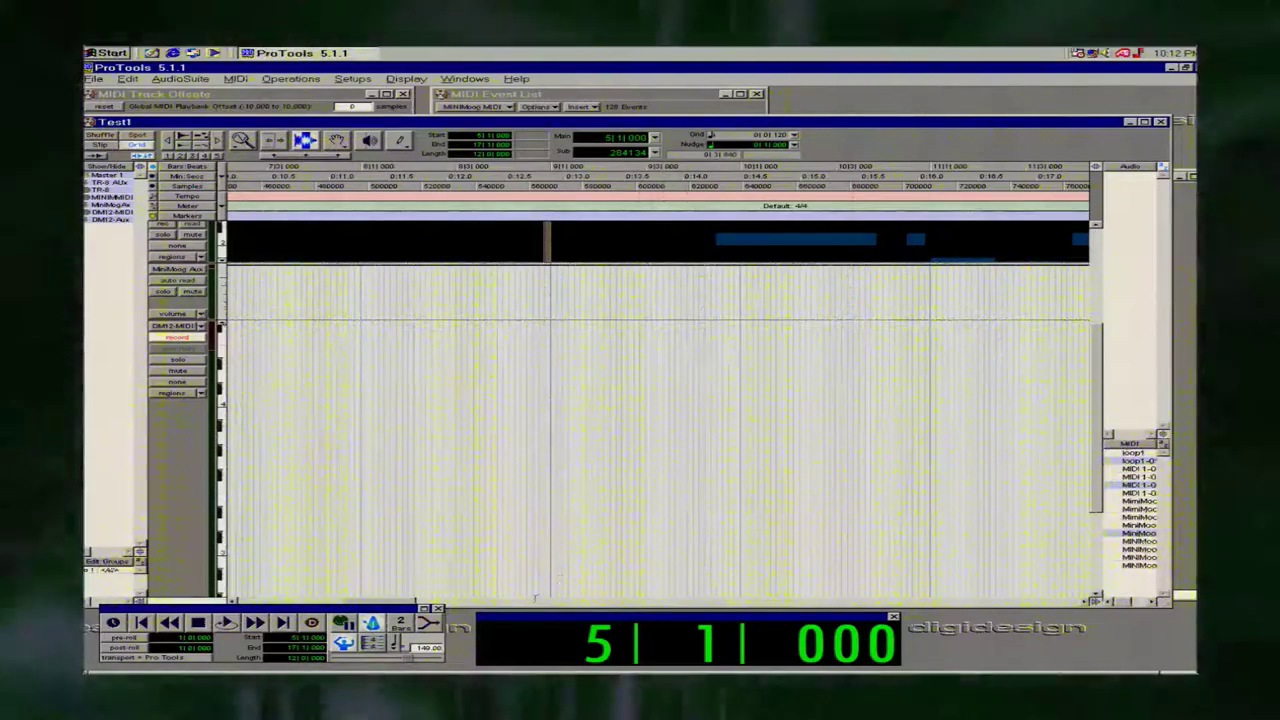
{"action": "left_click", "coordinate": [312, 623]}
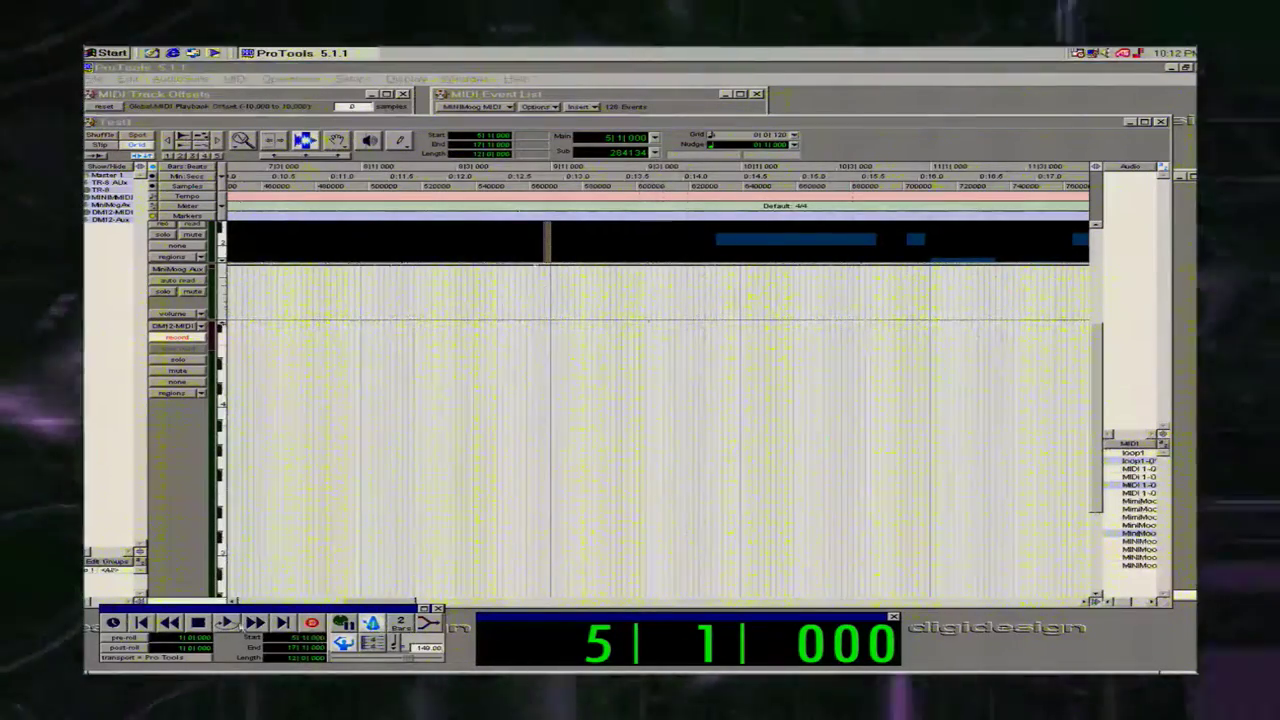
{"action": "left_click", "coordinate": [226, 623]}
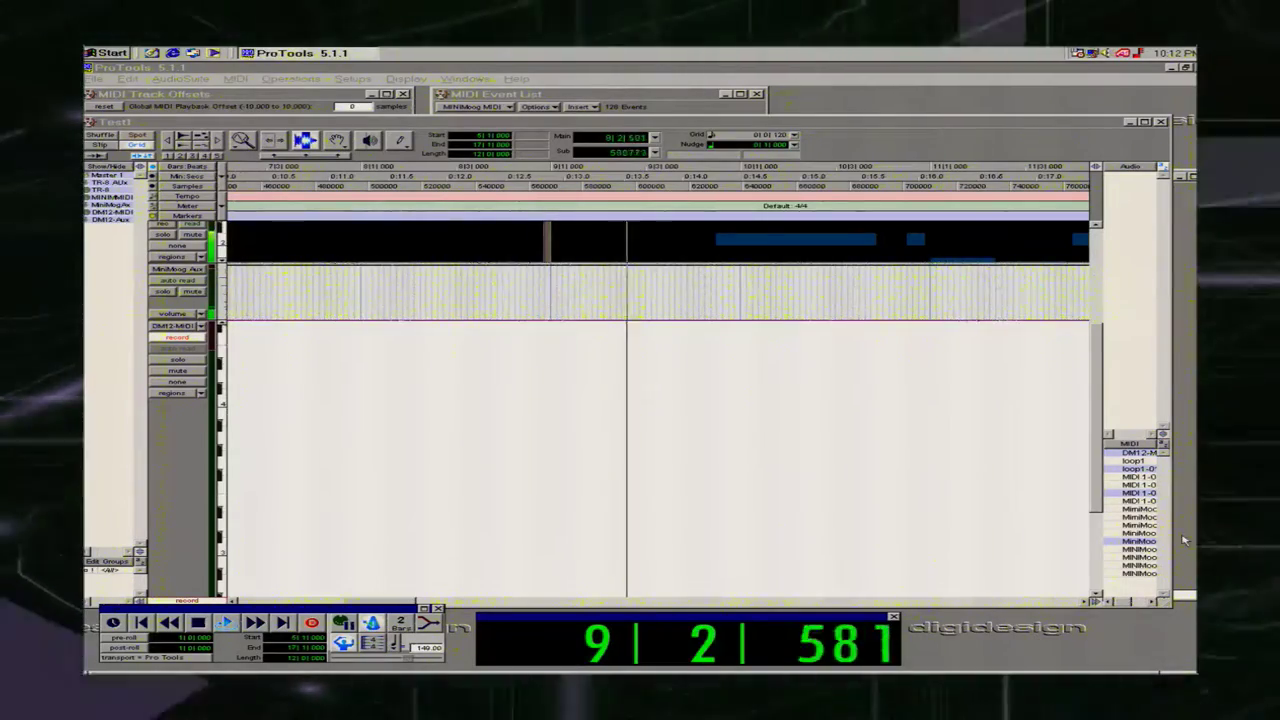
Show the mixer, insert a stereo 4-band EQ on the DM12-Aux track and lower the gain of its first band.
{"action": "key", "text": "ctrl+equal"}
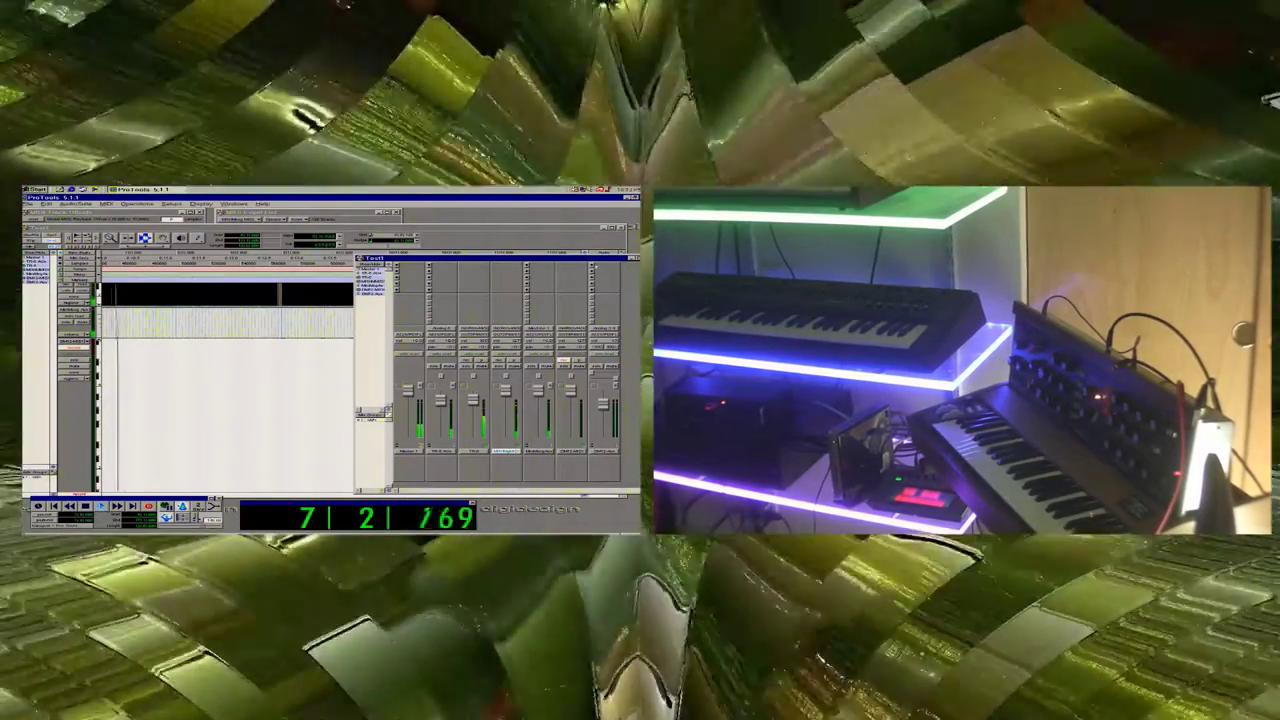
{"action": "left_click", "coordinate": [536, 266]}
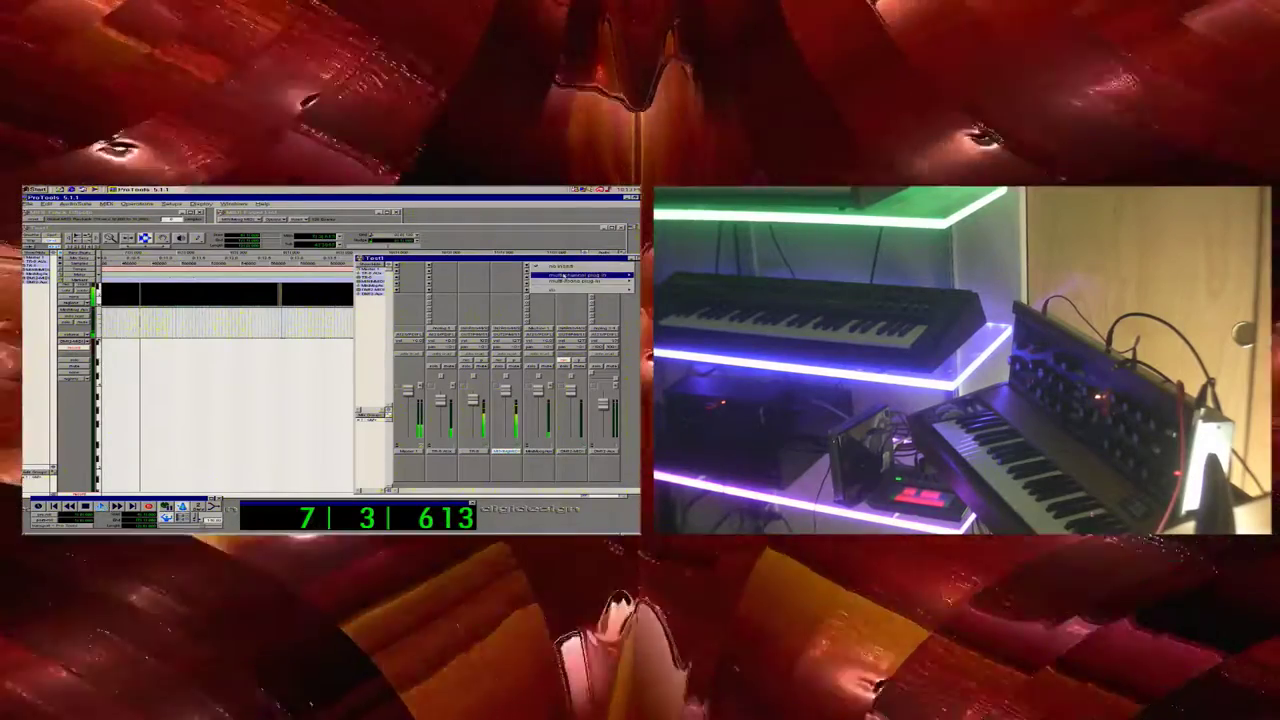
{"action": "mouse_move", "coordinate": [563, 275]}
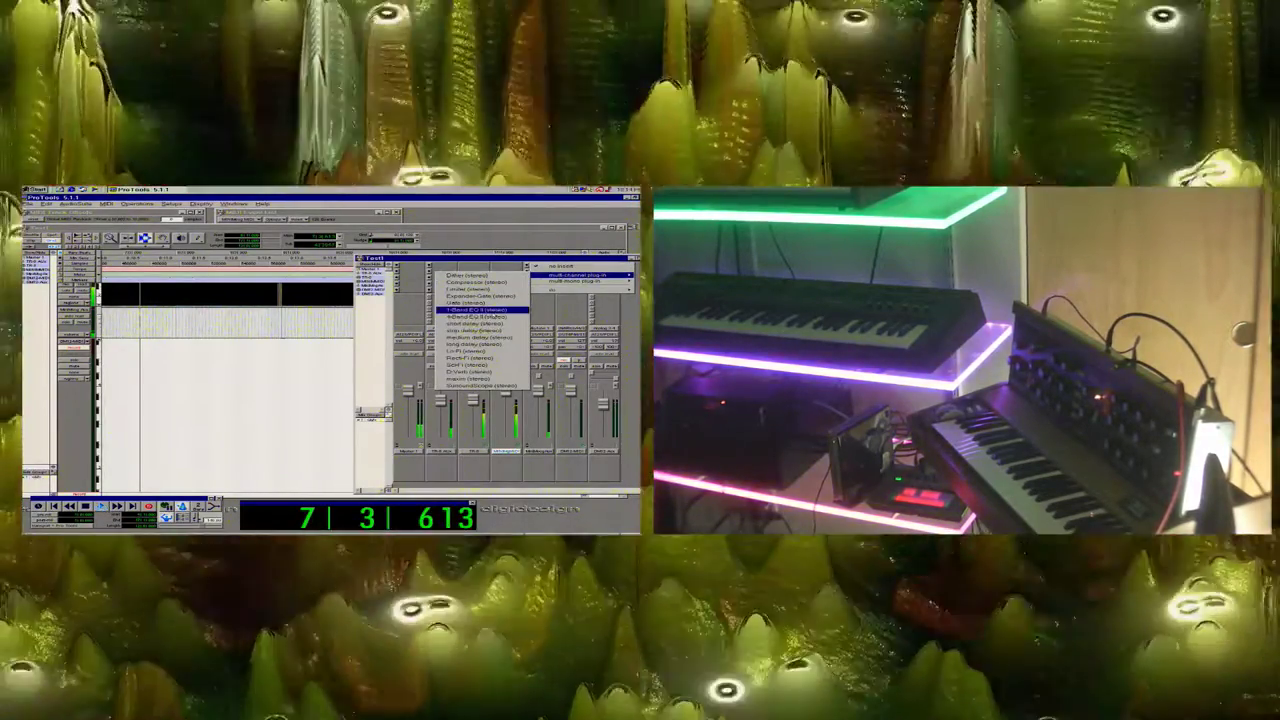
{"action": "left_click", "coordinate": [477, 318]}
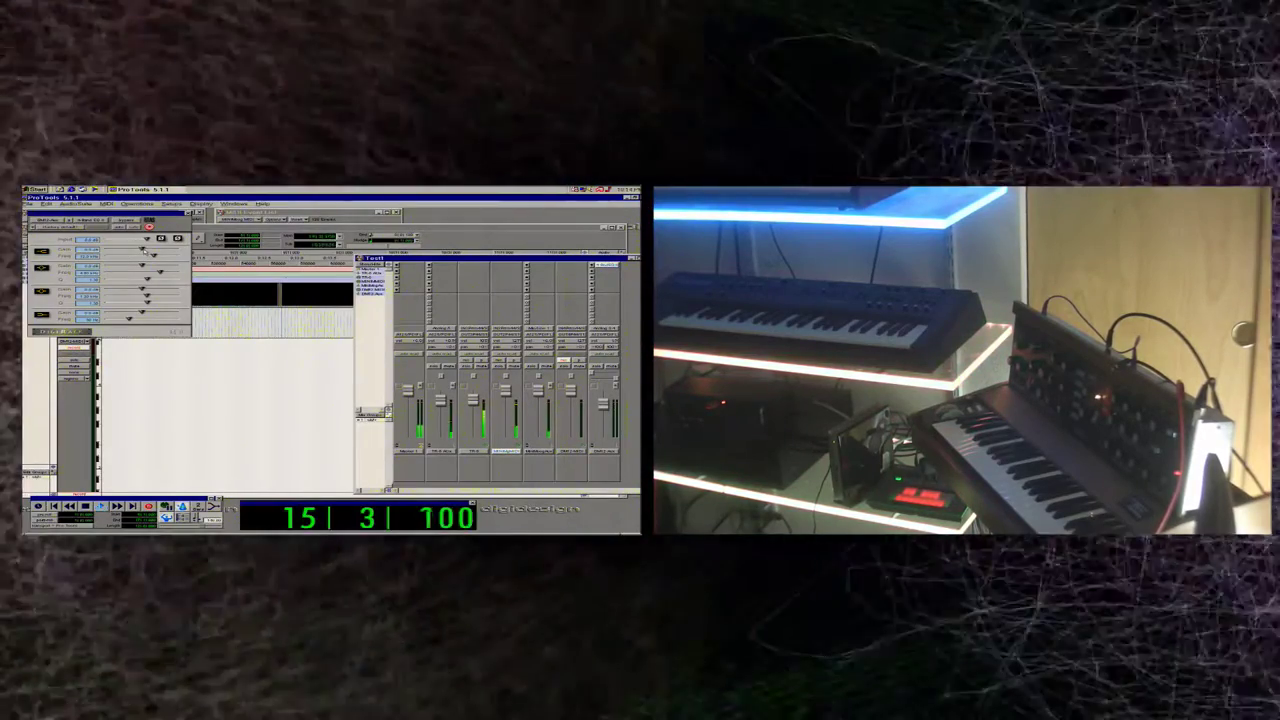
{"action": "left_click_drag", "start_coordinate": [144, 251], "coordinate": [132, 251]}
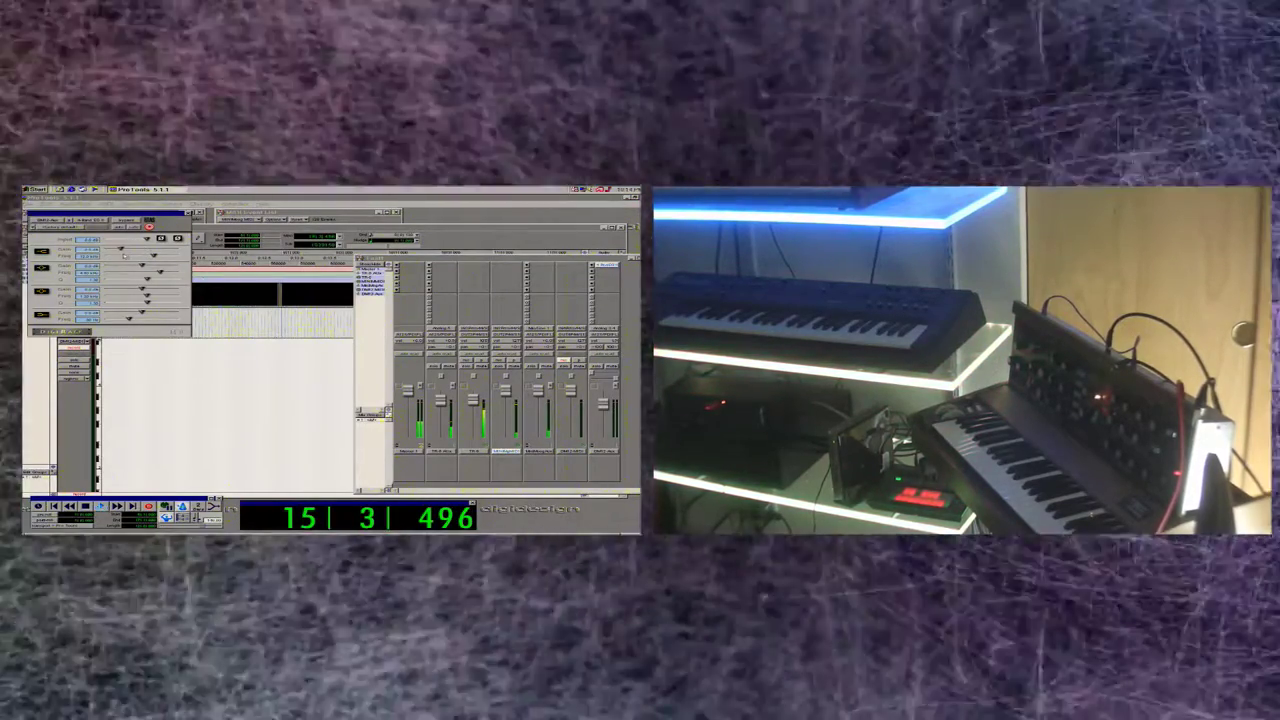
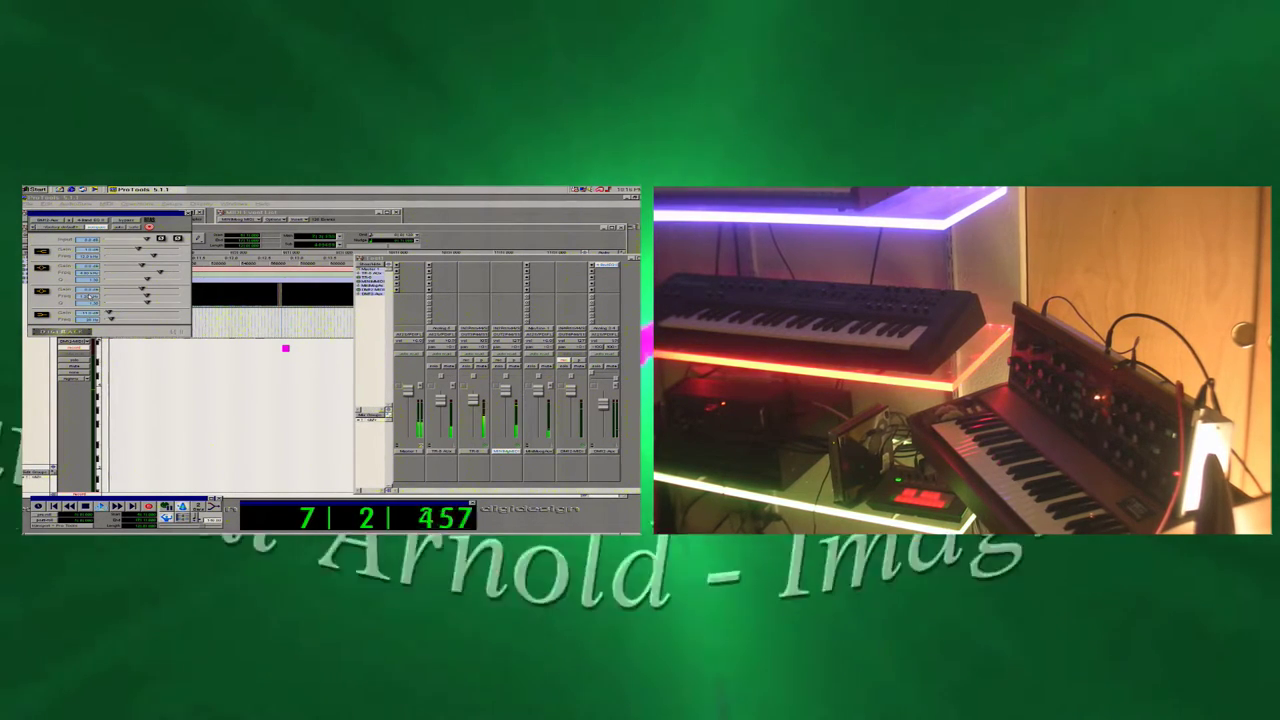
Stop recording, play the take back from 5|1|000, and close the mixer and EQ windows.
{"action": "key", "text": "space"}
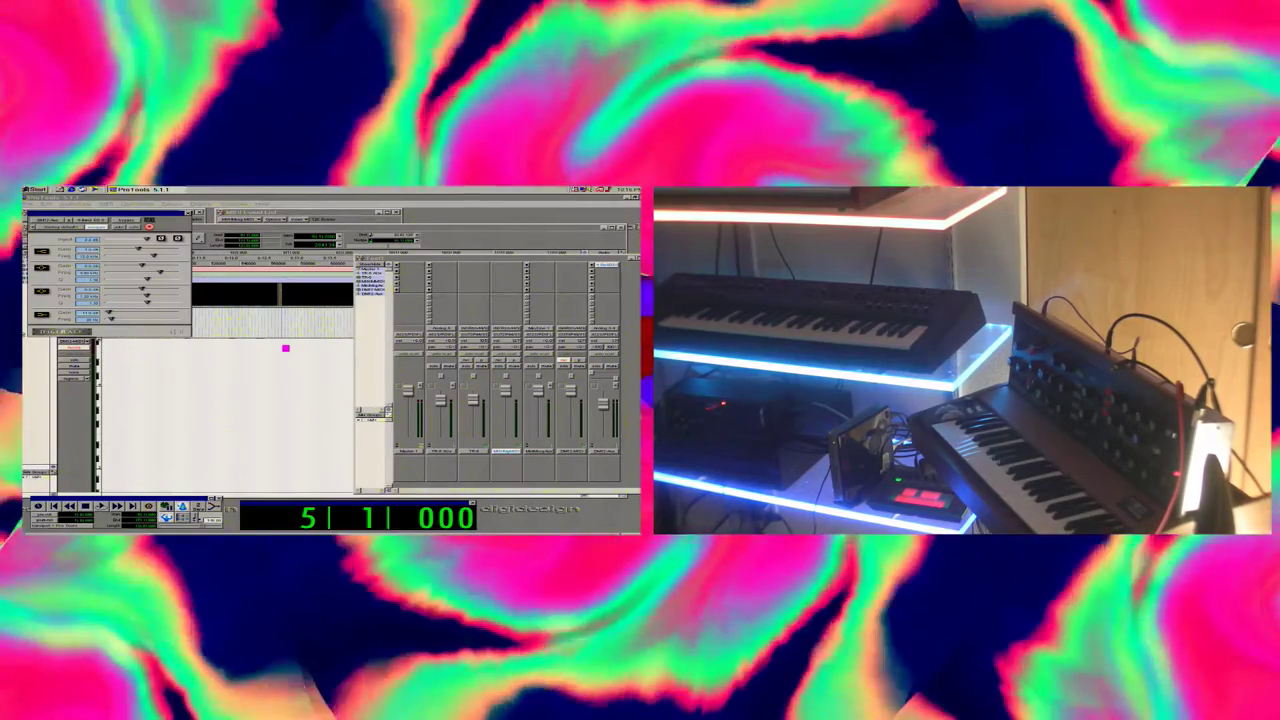
{"action": "key", "text": "space"}
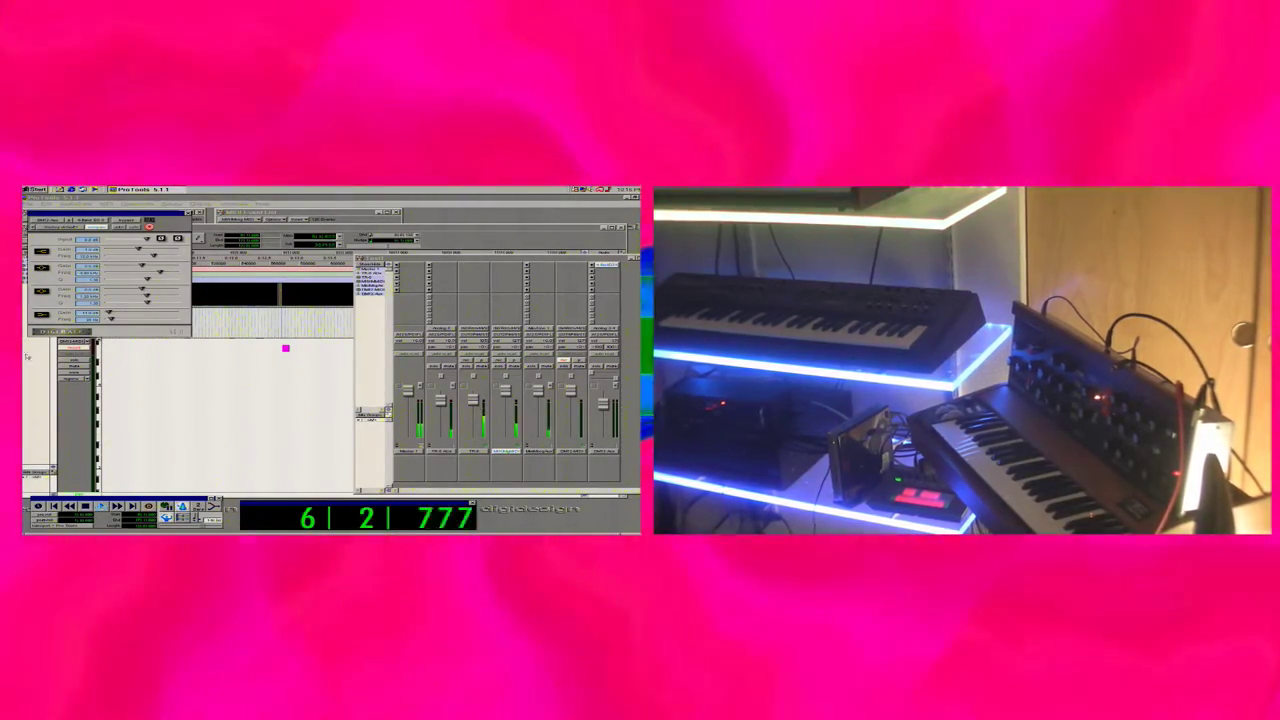
{"action": "key", "text": "ctrl+equal"}
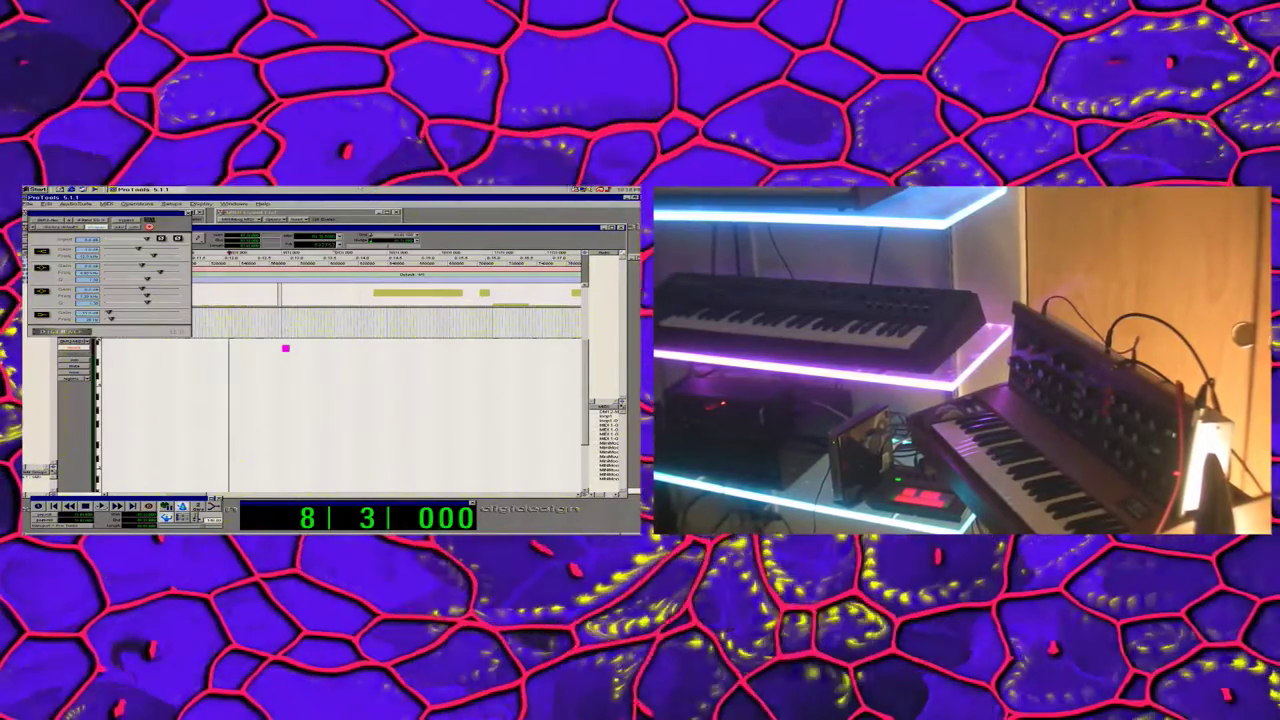
{"action": "left_click", "coordinate": [187, 214]}
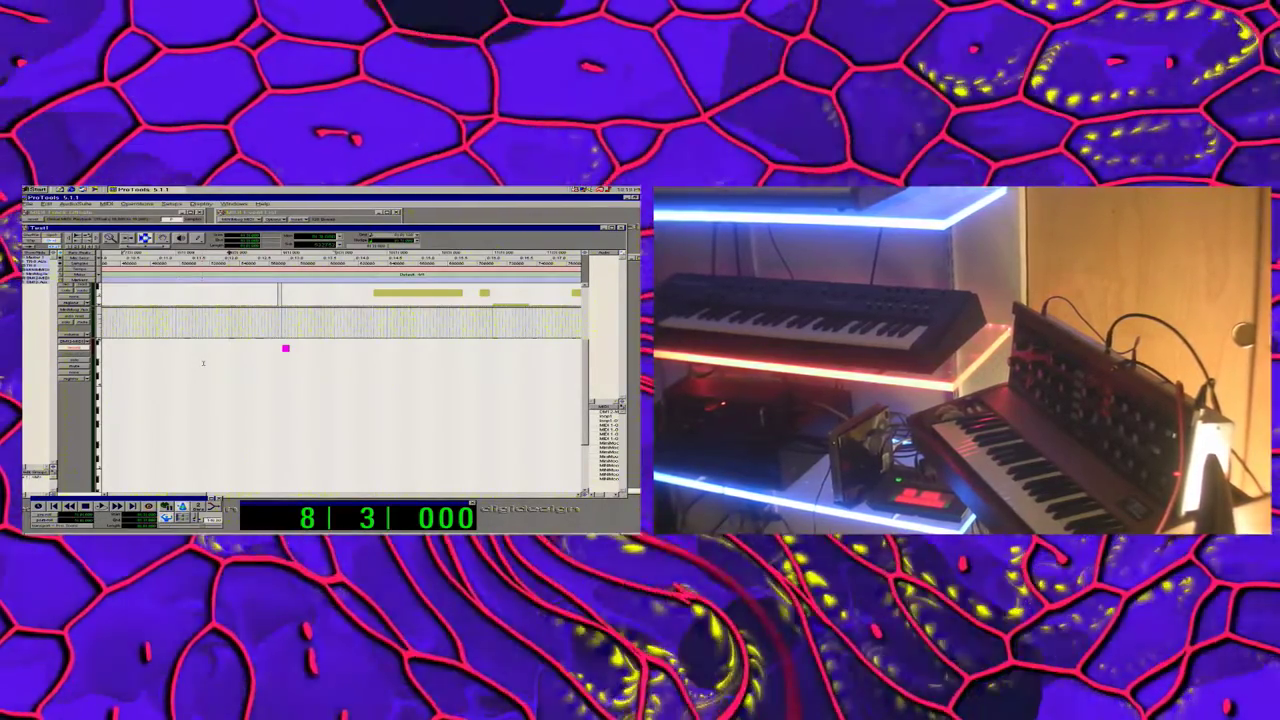
Play from 8|3|000 and zoom out to show the whole DM12-MIDI region on the timeline.
{"action": "key", "text": "space"}
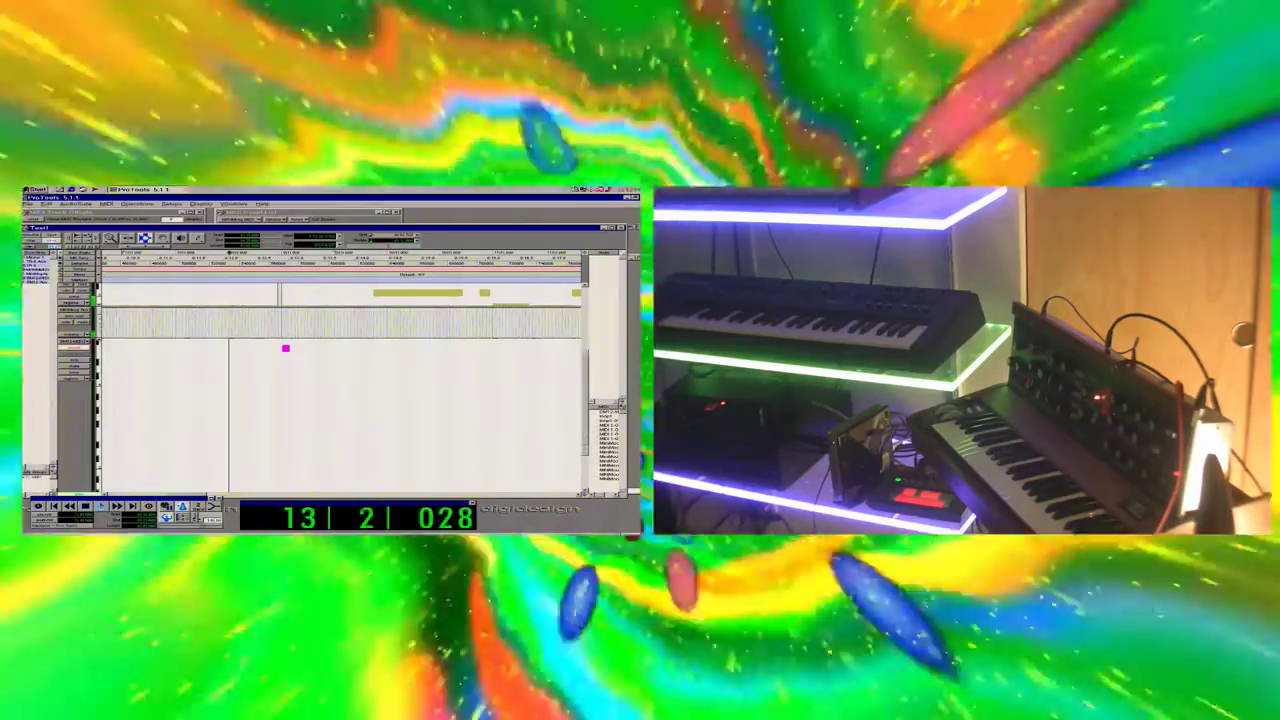
{"action": "left_click_drag", "start_coordinate": [585, 448], "coordinate": [585, 468]}
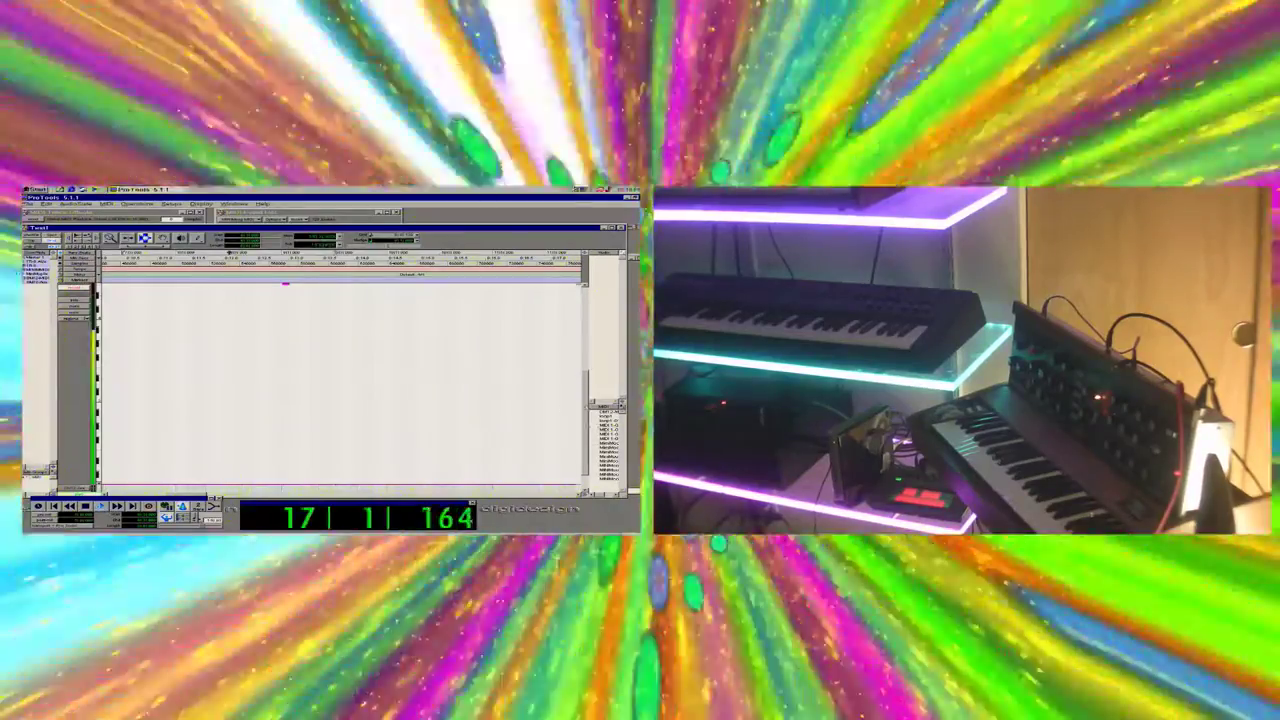
{"action": "left_click_drag", "start_coordinate": [585, 407], "coordinate": [585, 387]}
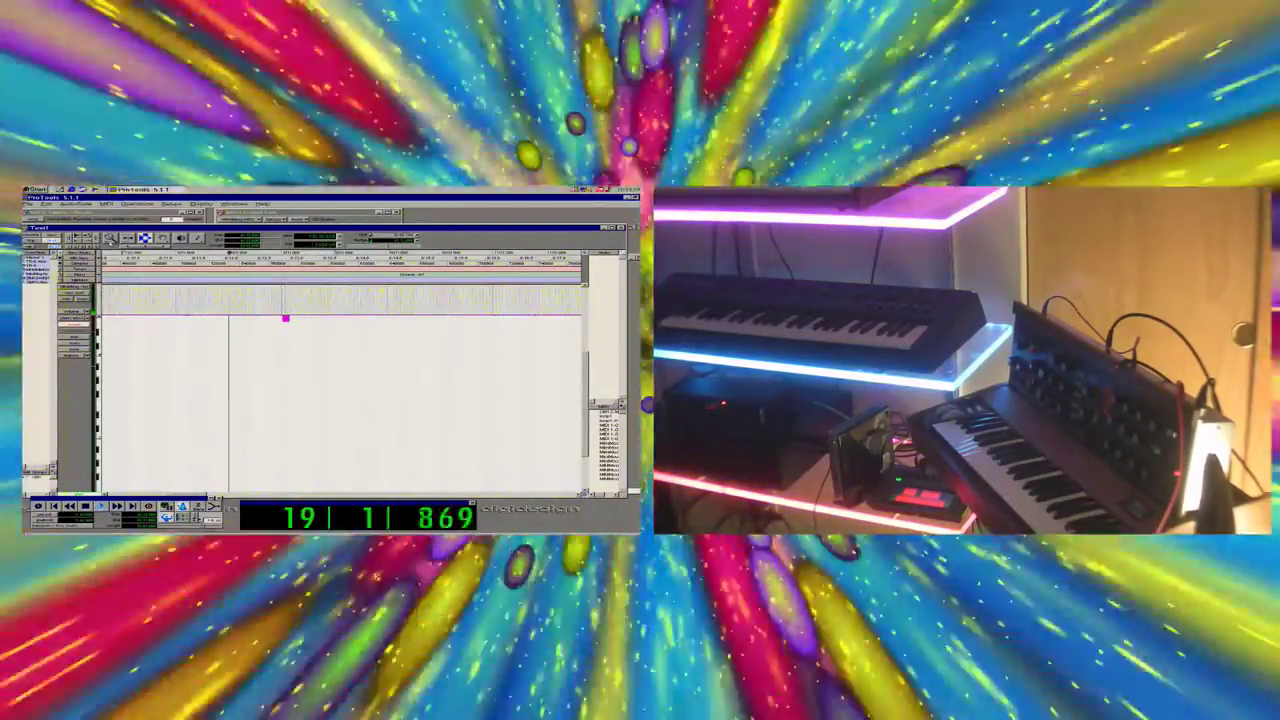
{"action": "double_click", "coordinate": [110, 239]}
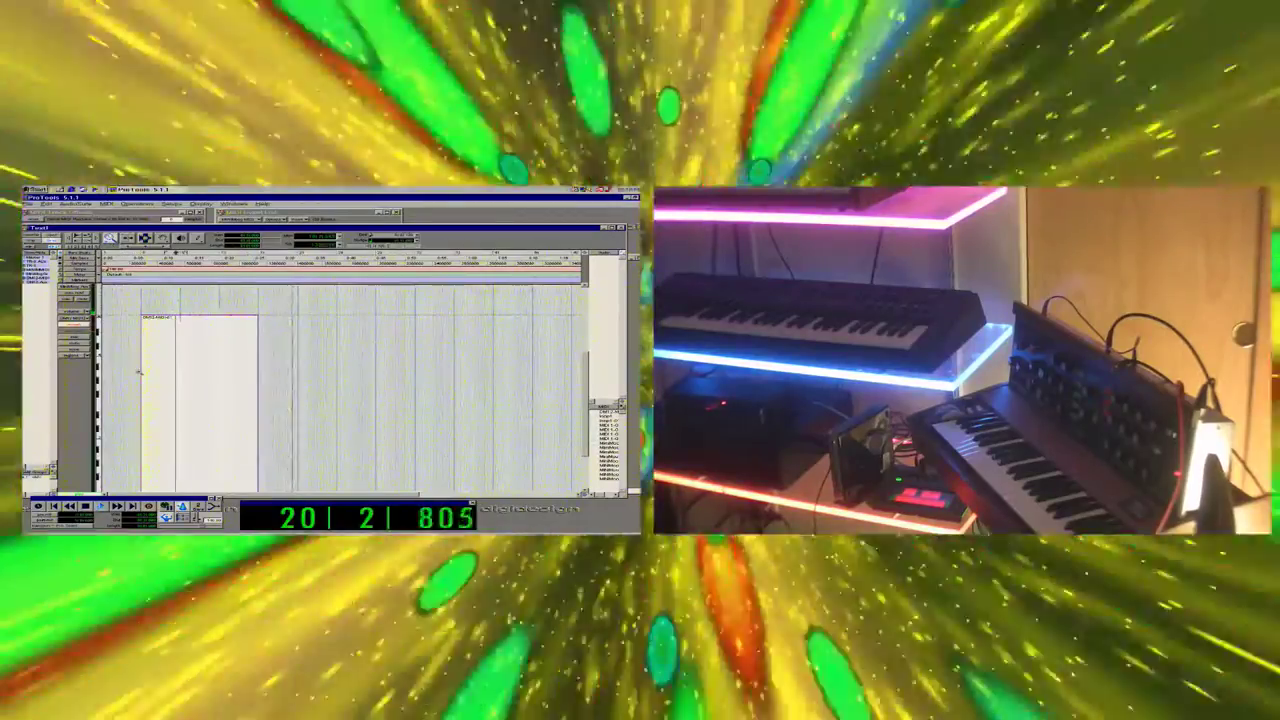
Restart playback and switch the DM12-MIDI track display to notes.
{"action": "key", "text": "space"}
{"action": "key", "text": "space"}
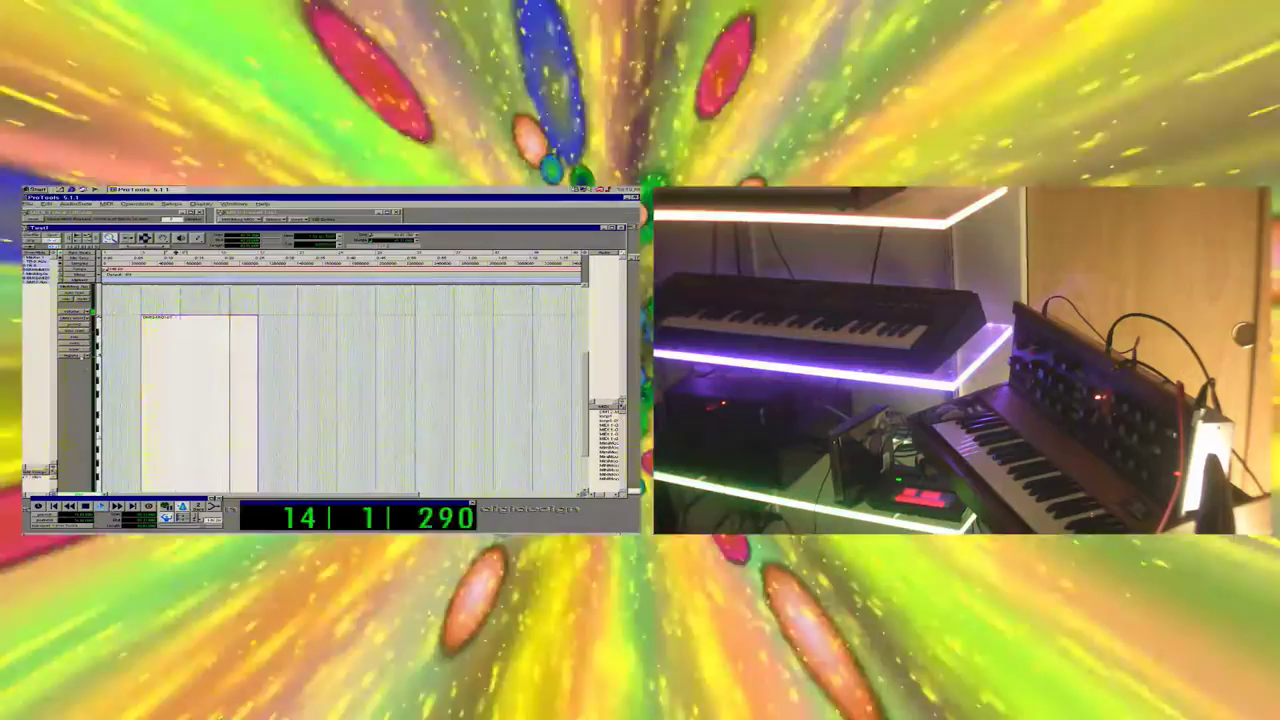
{"action": "left_click", "coordinate": [80, 356]}
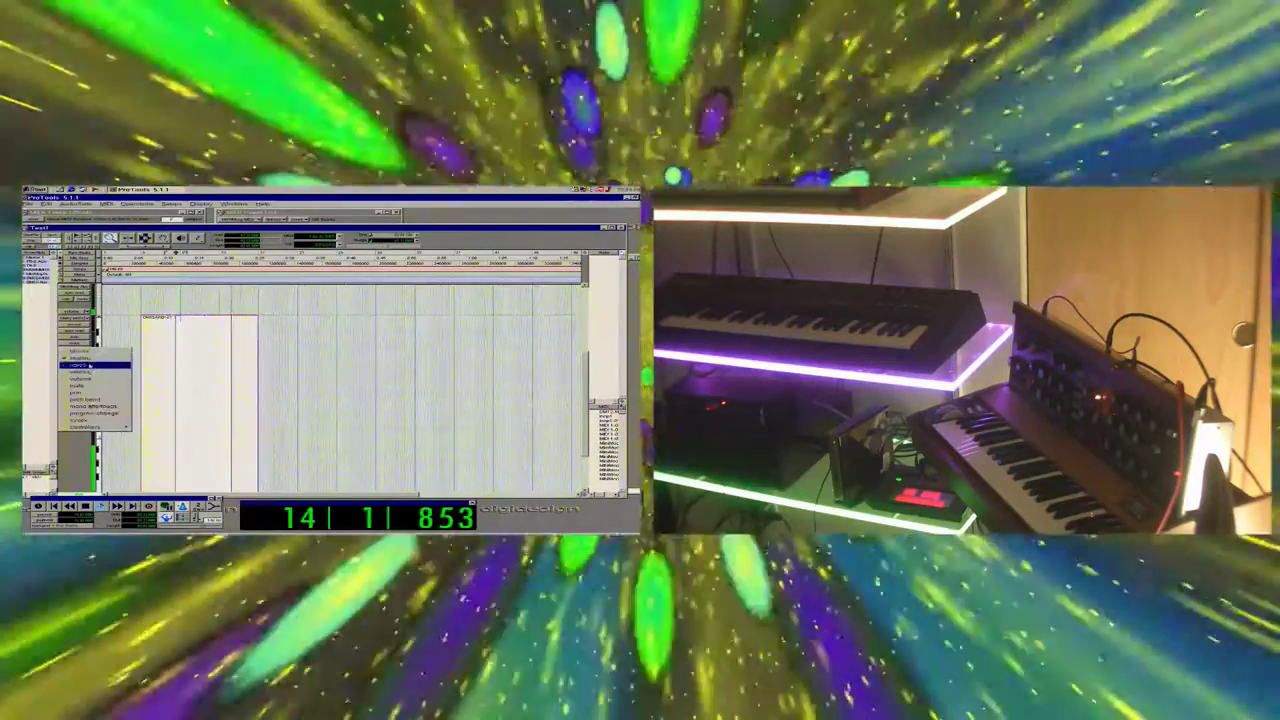
{"action": "left_click", "coordinate": [78, 364]}
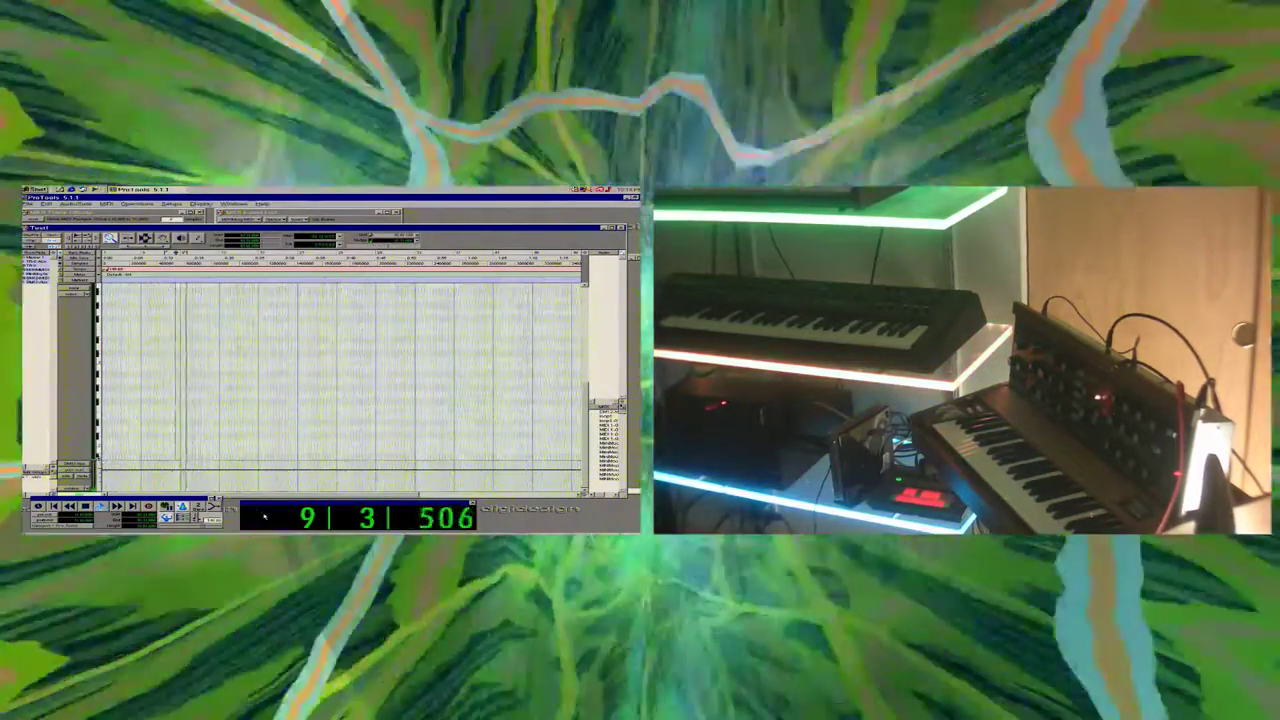
Set the playback position to bar 1 and play the arrangement from there.
{"action": "left_click", "coordinate": [287, 521]}
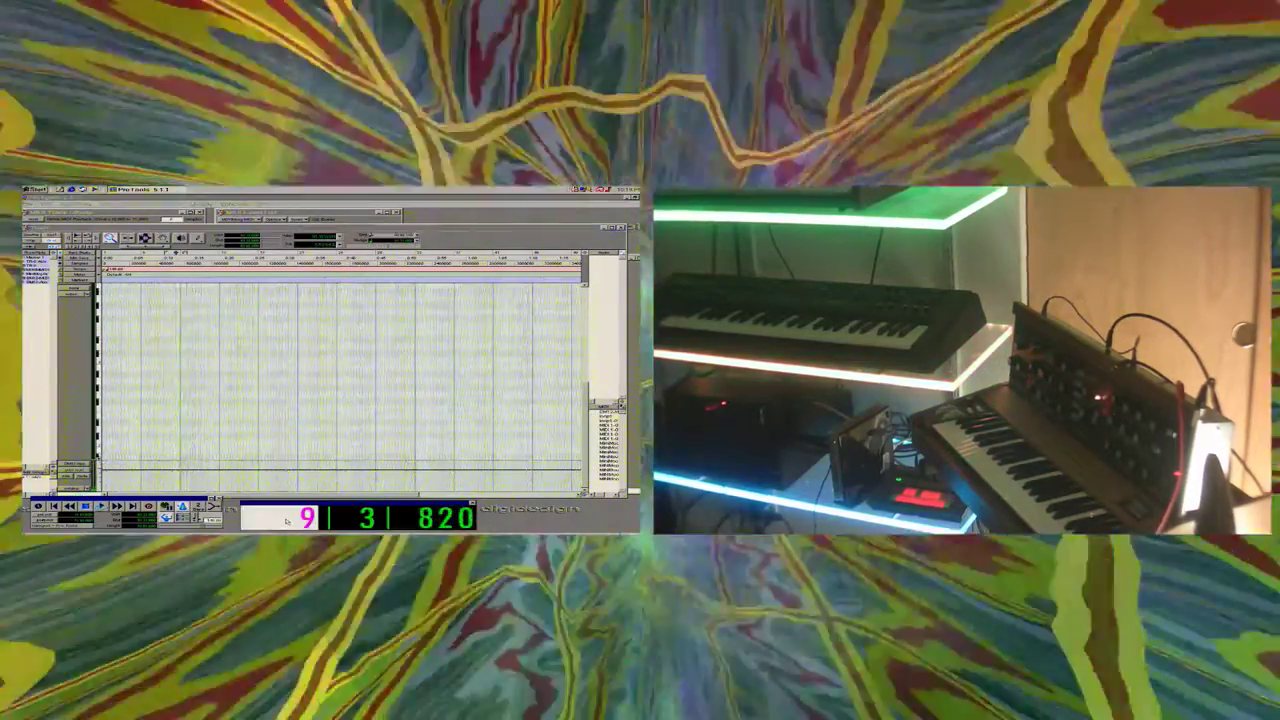
{"action": "type", "text": "1"}
{"action": "key", "text": "Return"}
{"action": "key", "text": "space"}
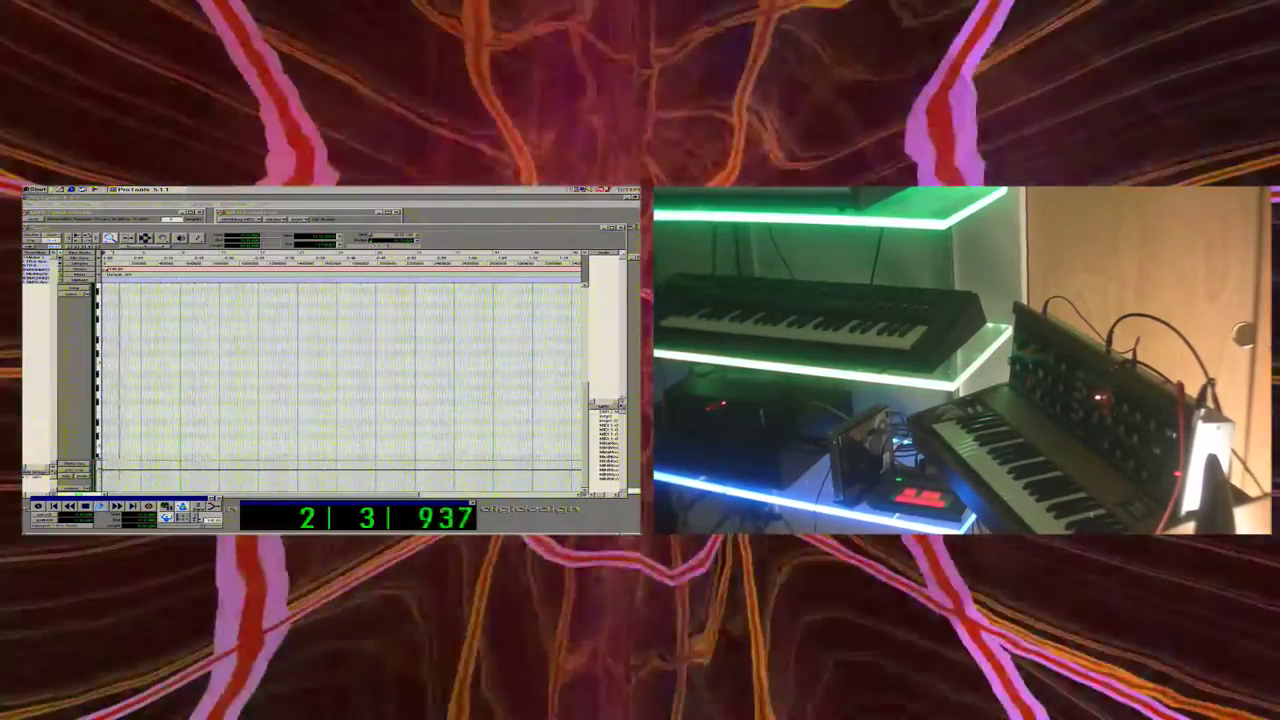
Adjust the track view and bring the recorded DM12-MIDI notes into sight.
{"action": "left_click", "coordinate": [99, 459]}
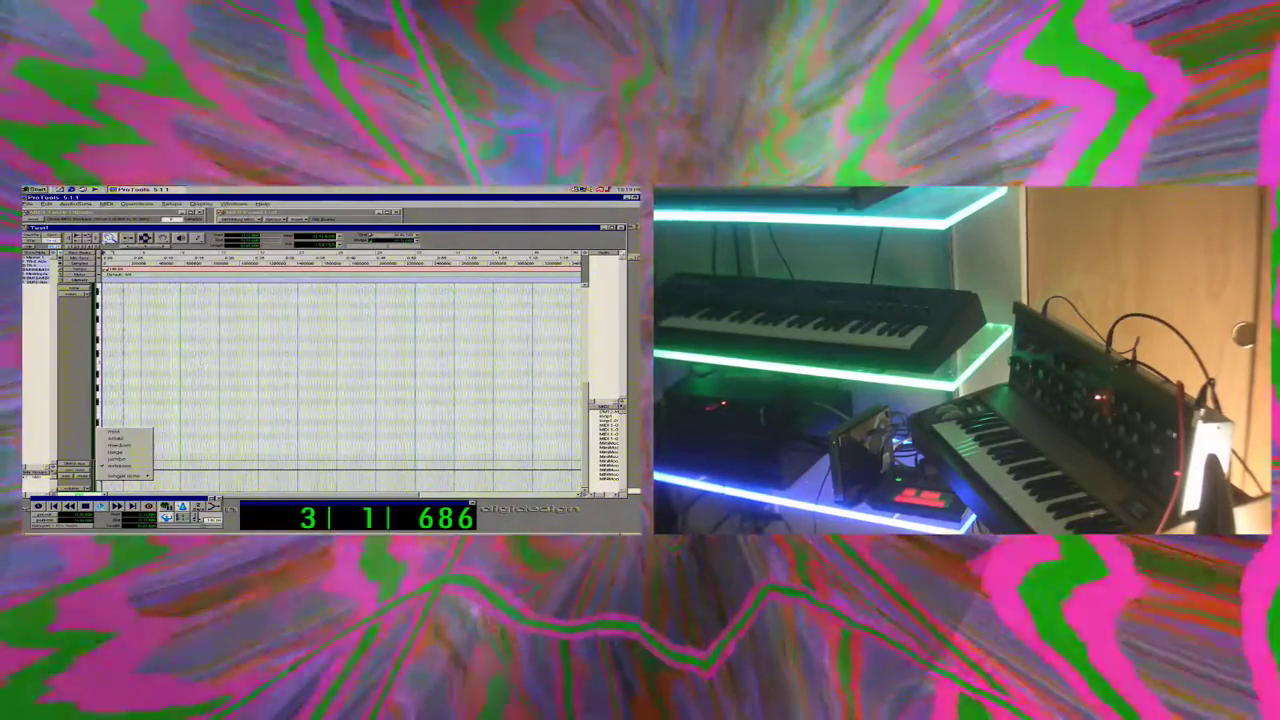
{"action": "left_click", "coordinate": [118, 466]}
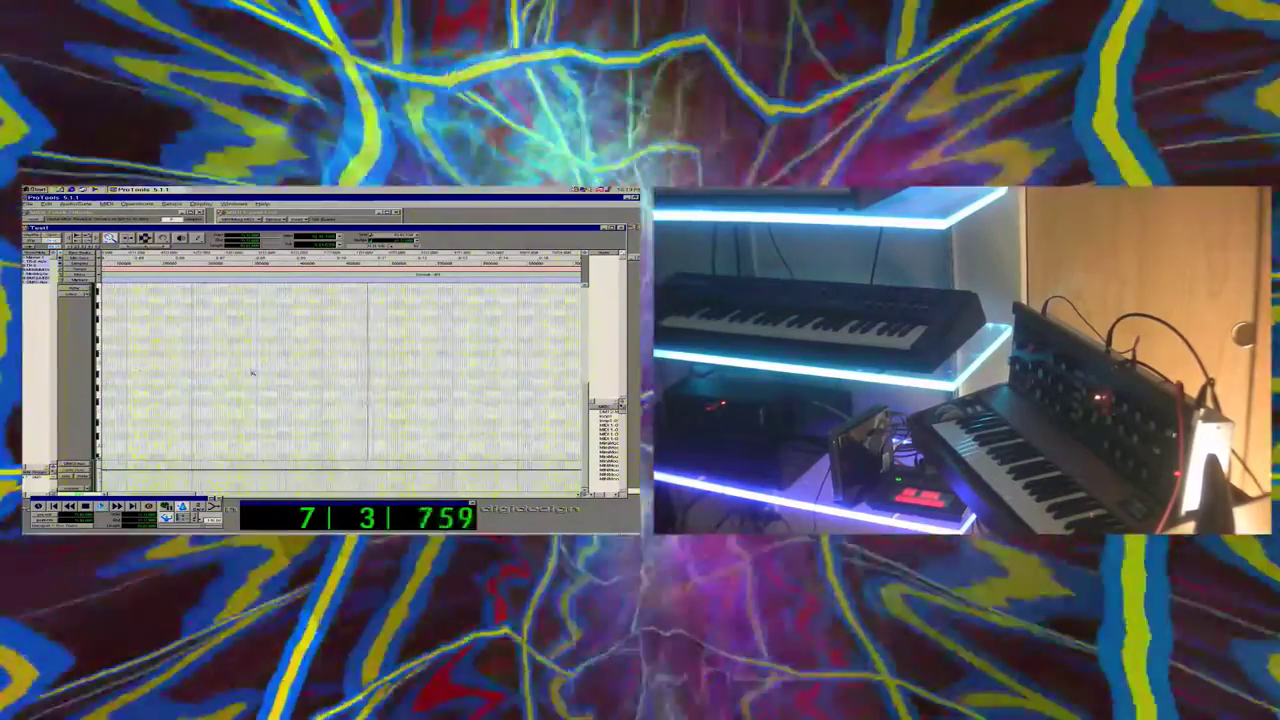
{"action": "left_click_drag", "start_coordinate": [587, 438], "coordinate": [590, 371]}
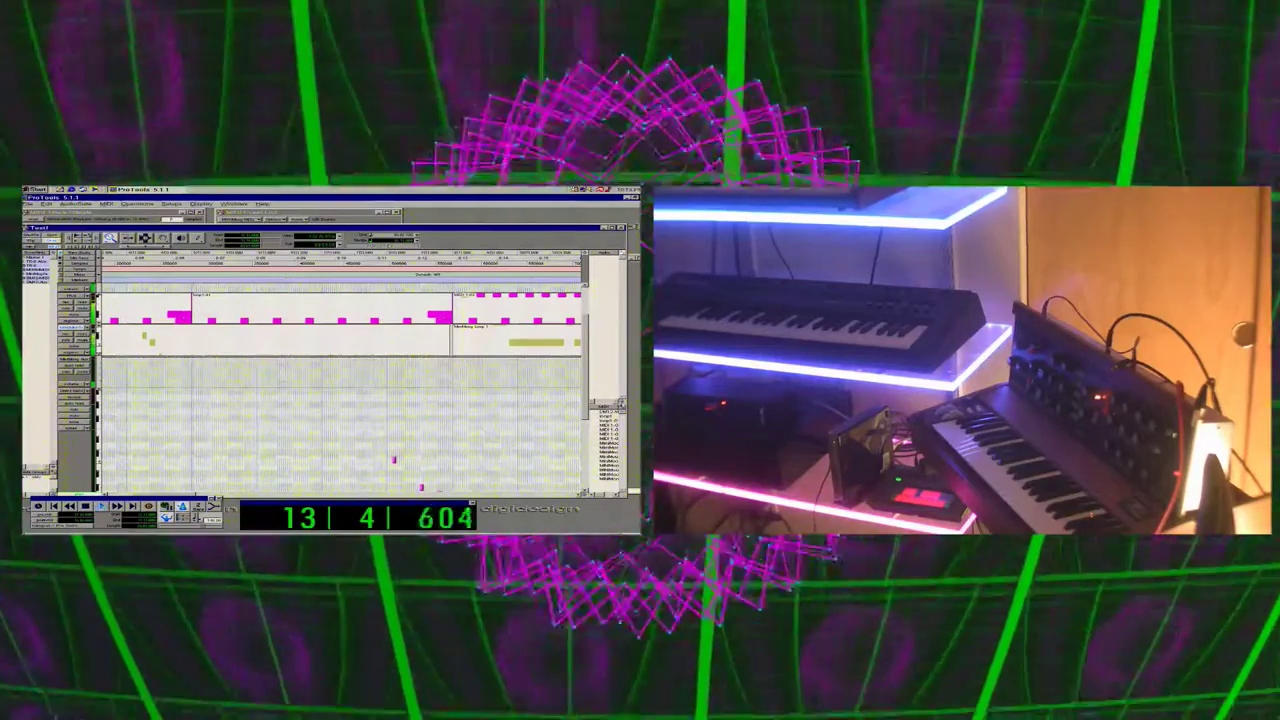
{"action": "left_click_drag", "start_coordinate": [587, 408], "coordinate": [588, 437]}
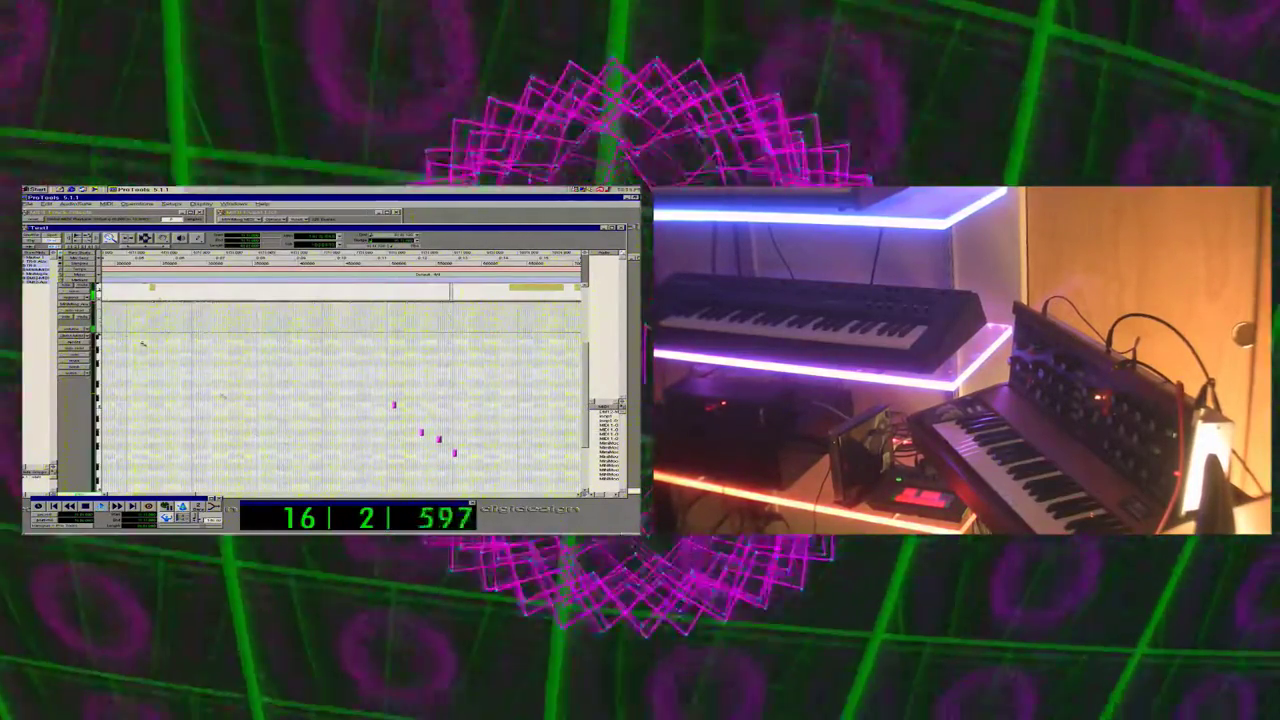
Restart playback, confirm the DM12-MIDI patch selection and stop the transport.
{"action": "key", "text": "space"}
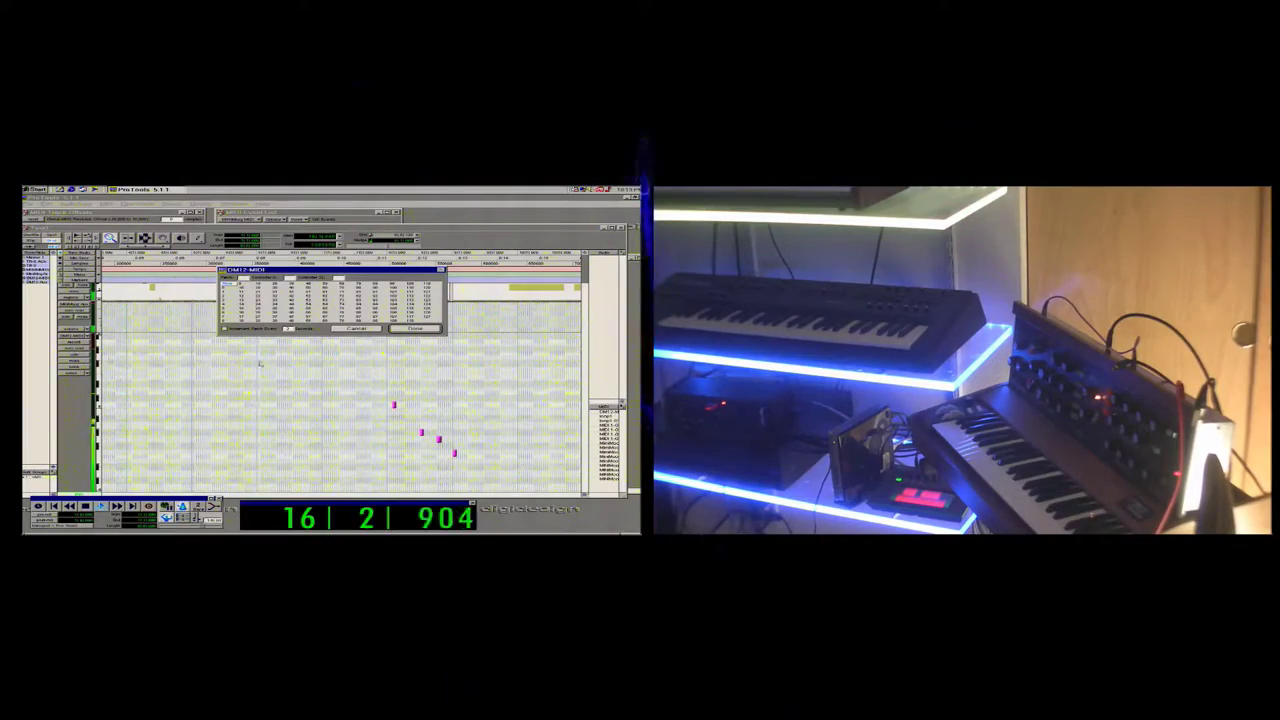
{"action": "left_click", "coordinate": [410, 328]}
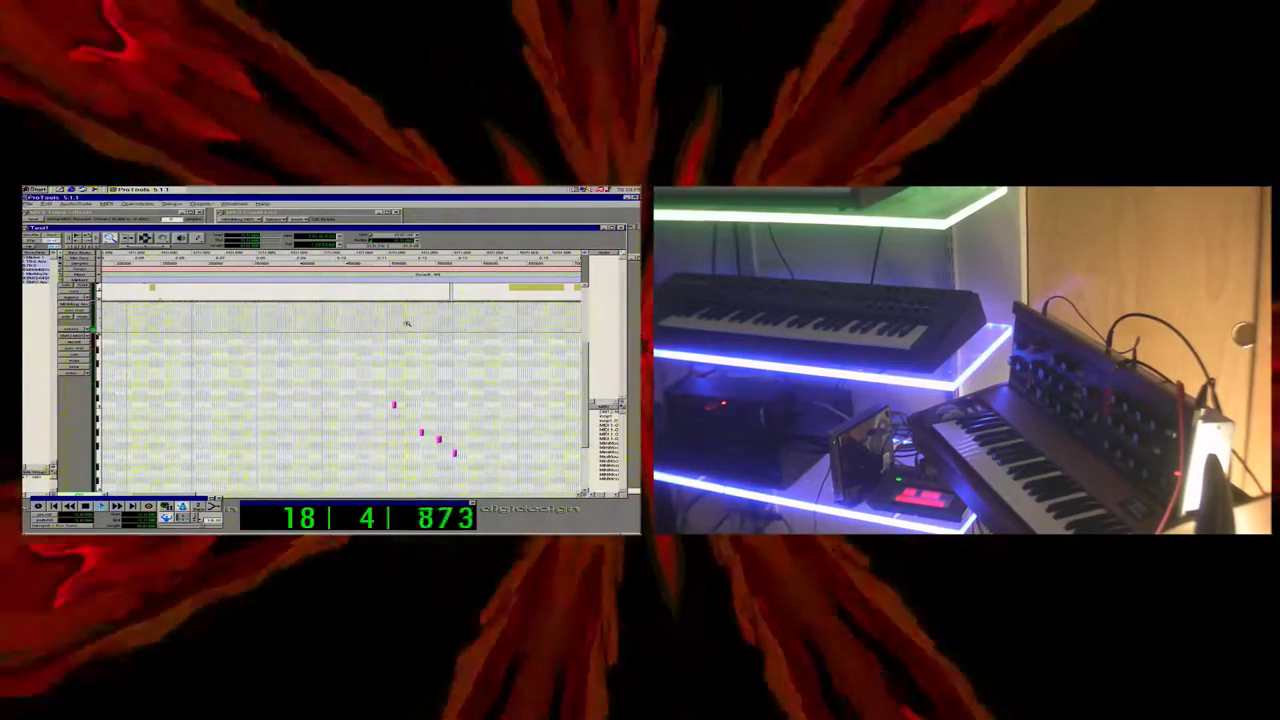
{"action": "key", "text": "space"}
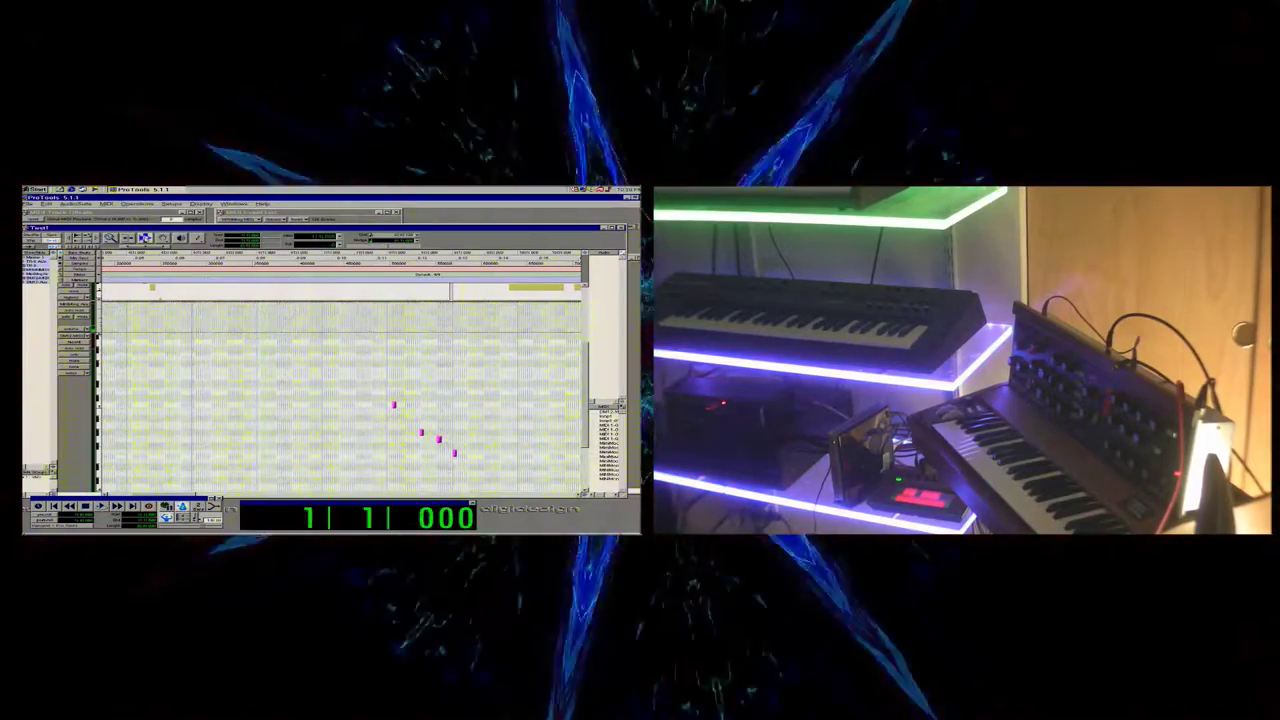
Play the arrangement from bar 1, show the full session timeline and stop playback.
{"action": "triple_click", "coordinate": [261, 297]}
{"action": "key", "text": "space"}
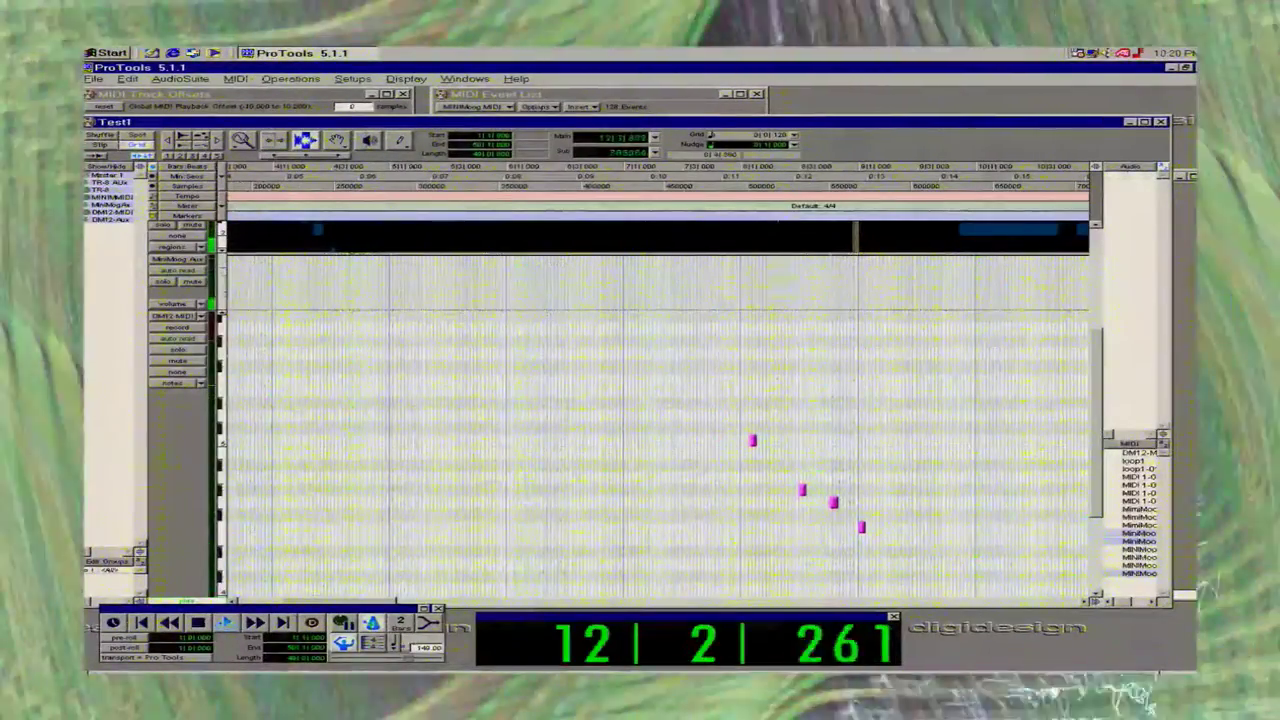
{"action": "double_click", "coordinate": [242, 141]}
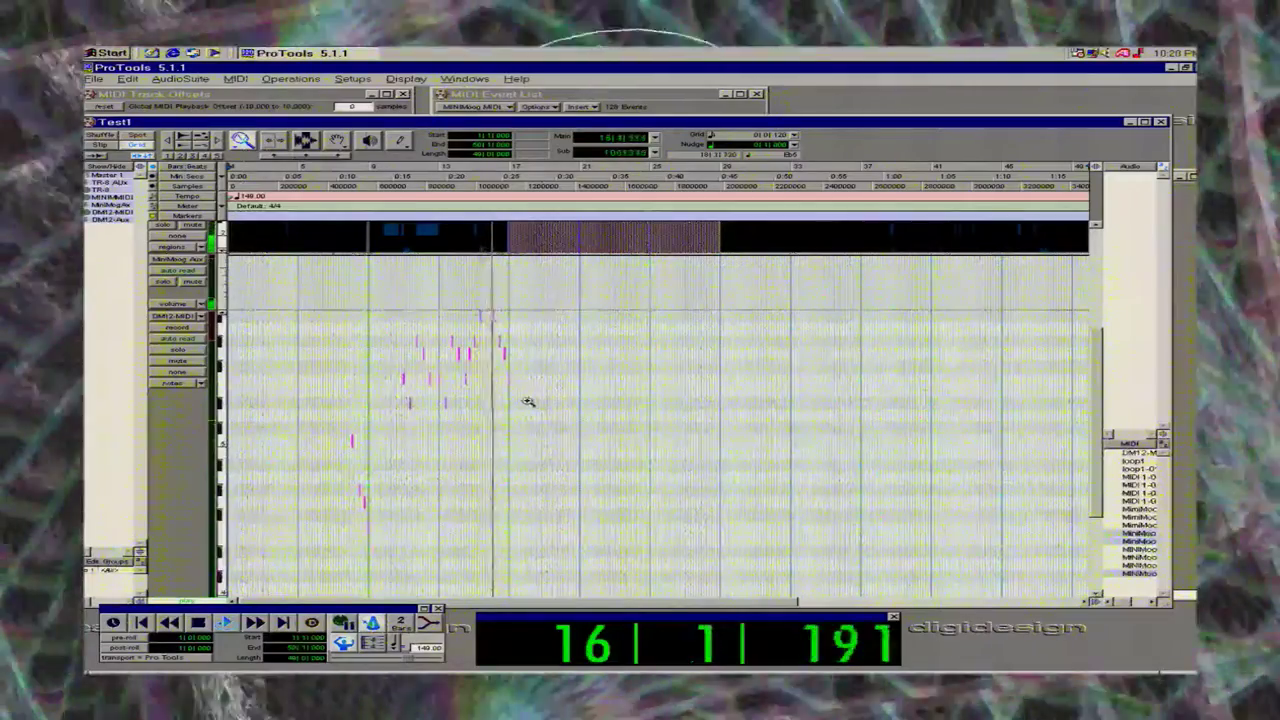
{"action": "key", "text": "space"}
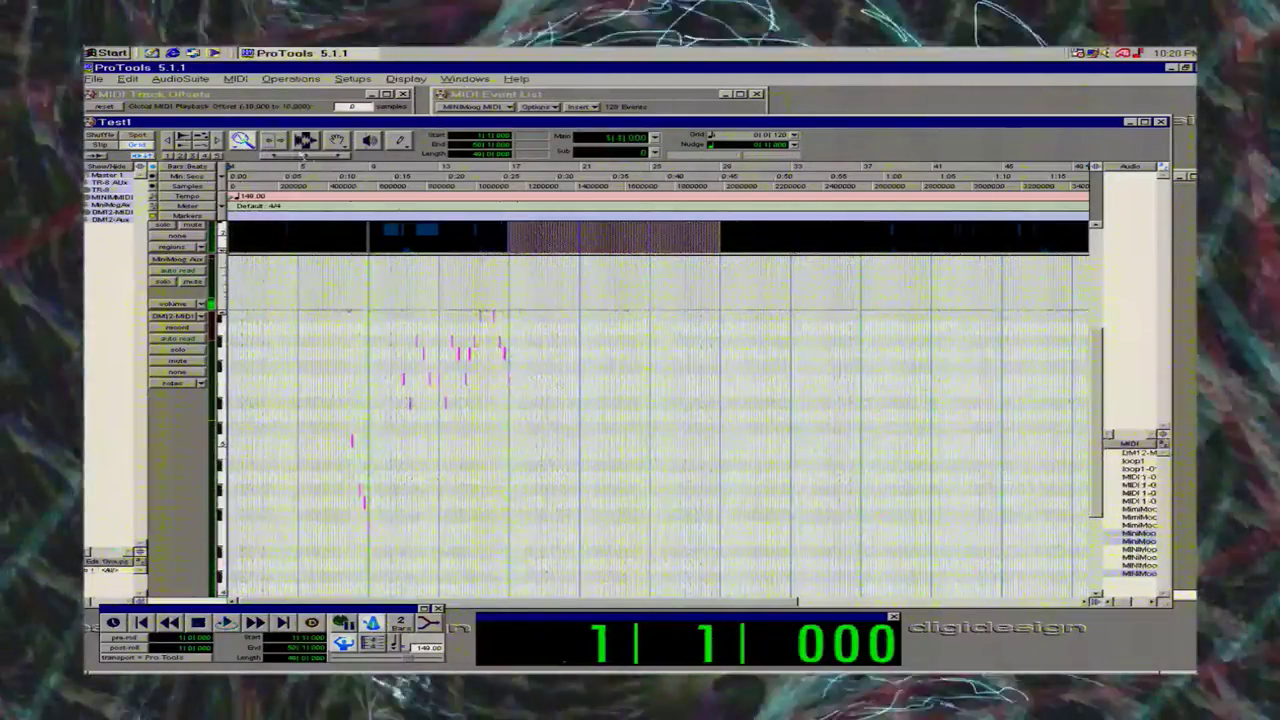
Audition the DM12-MIDI part from bar 13 to bar 17 and delete the stray notes between about bars 5 and 9.
{"action": "left_click_drag", "start_coordinate": [506, 390], "coordinate": [440, 398]}
{"action": "key", "text": "space"}
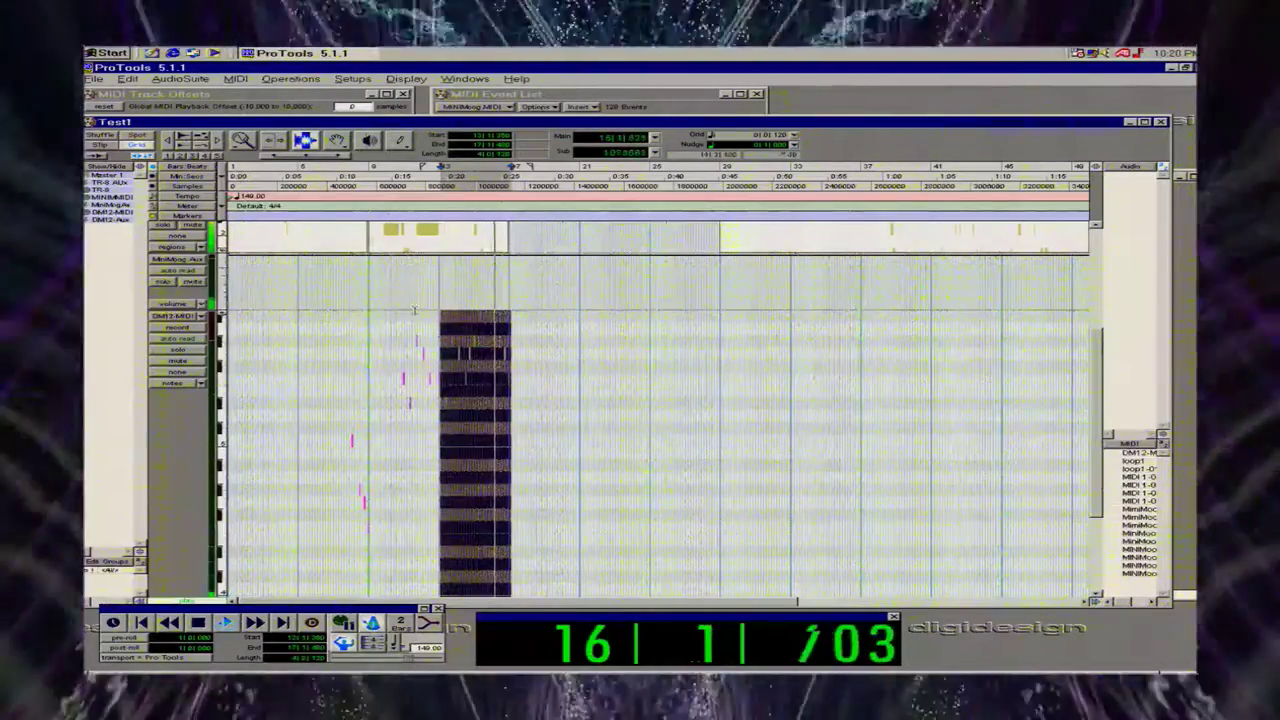
{"action": "key", "text": "space"}
{"action": "left_click_drag", "start_coordinate": [369, 480], "coordinate": [312, 430]}
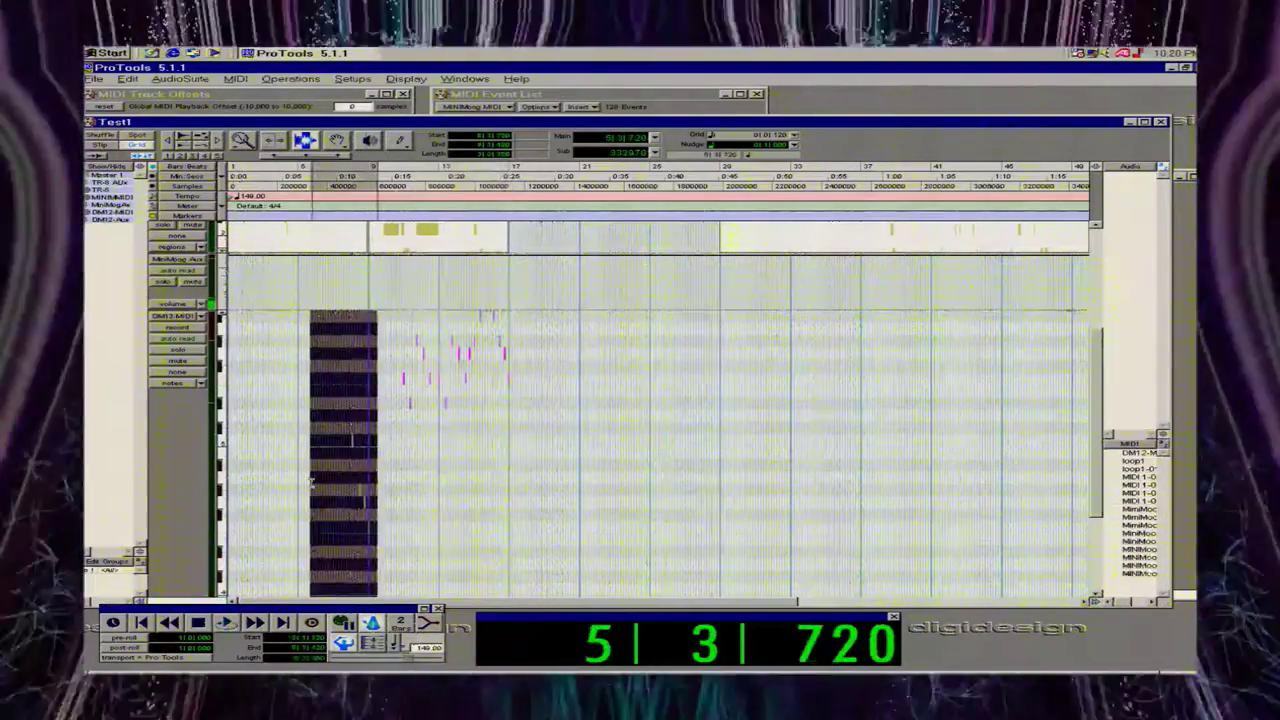
{"action": "left_click", "coordinate": [322, 426]}
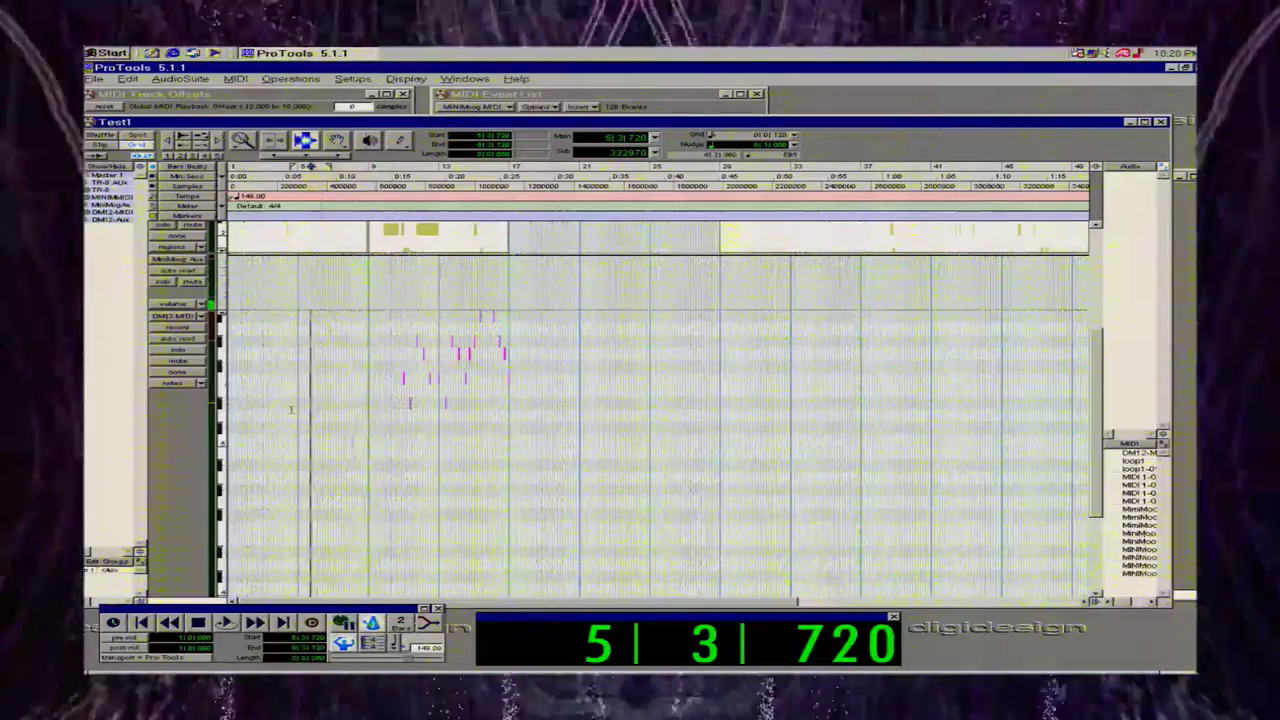
Play briefly from 5|3|720 and set the edit grid value to 0|0|480 for the DM12-MIDI notes in bars 11 and 12.
{"action": "left_click", "coordinate": [243, 140]}
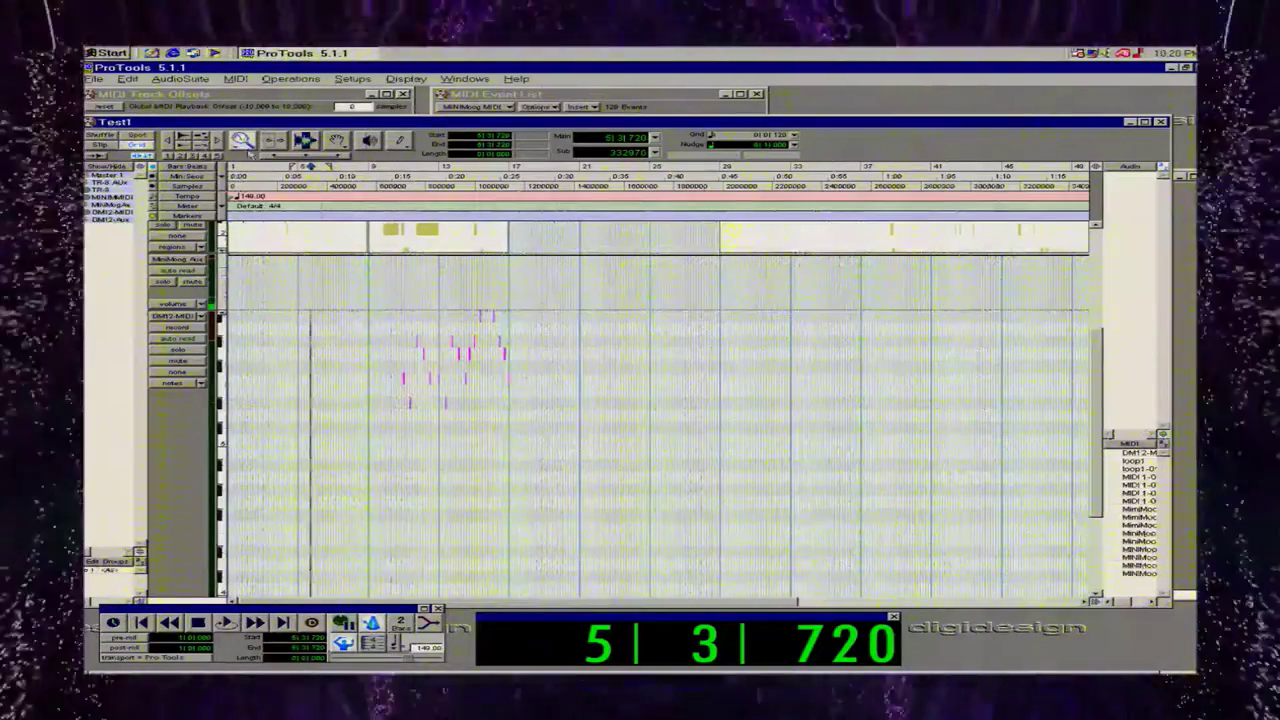
{"action": "left_click", "coordinate": [420, 377]}
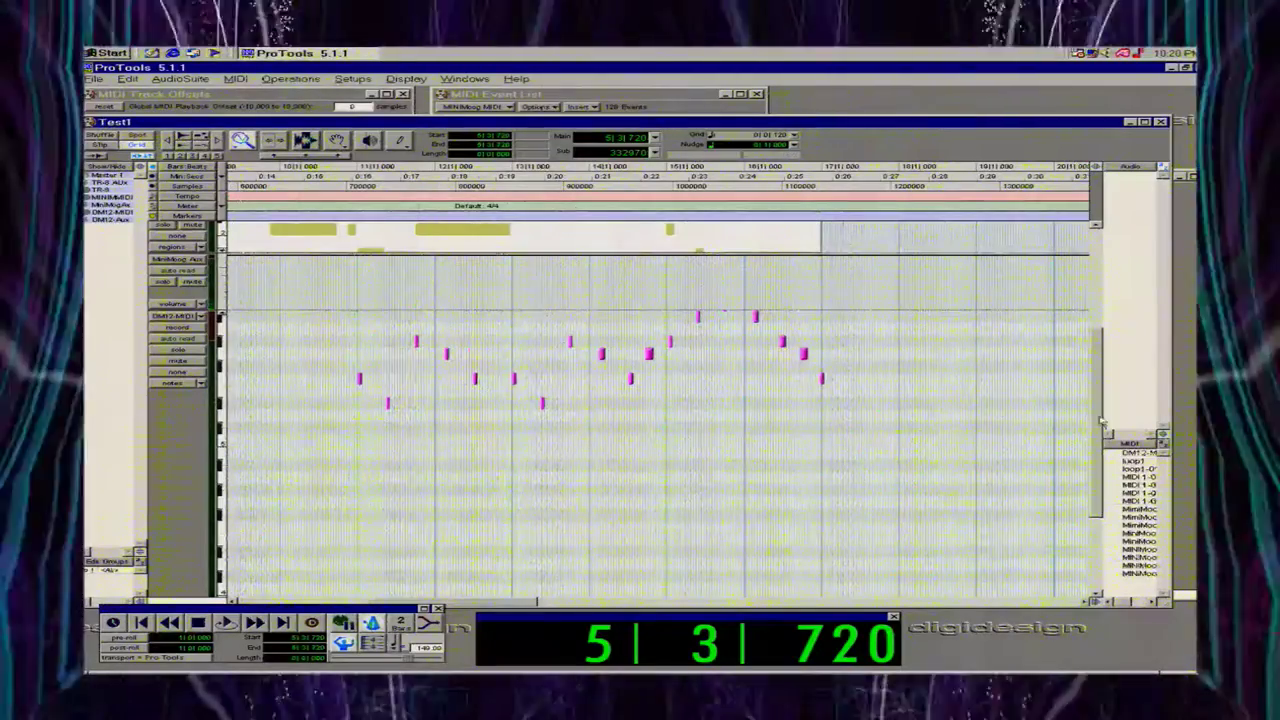
{"action": "scroll", "coordinate": [1100, 390], "scroll_direction": "up", "scroll_amount": 1}
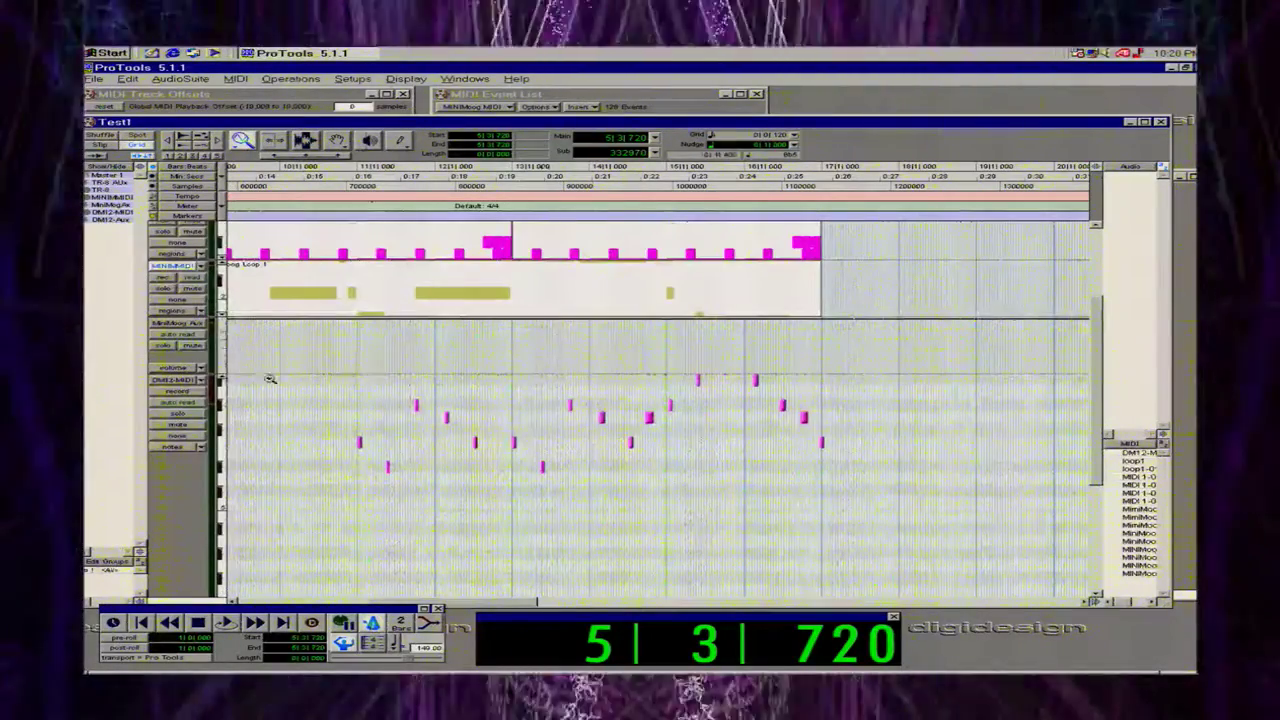
{"action": "left_click", "coordinate": [224, 380]}
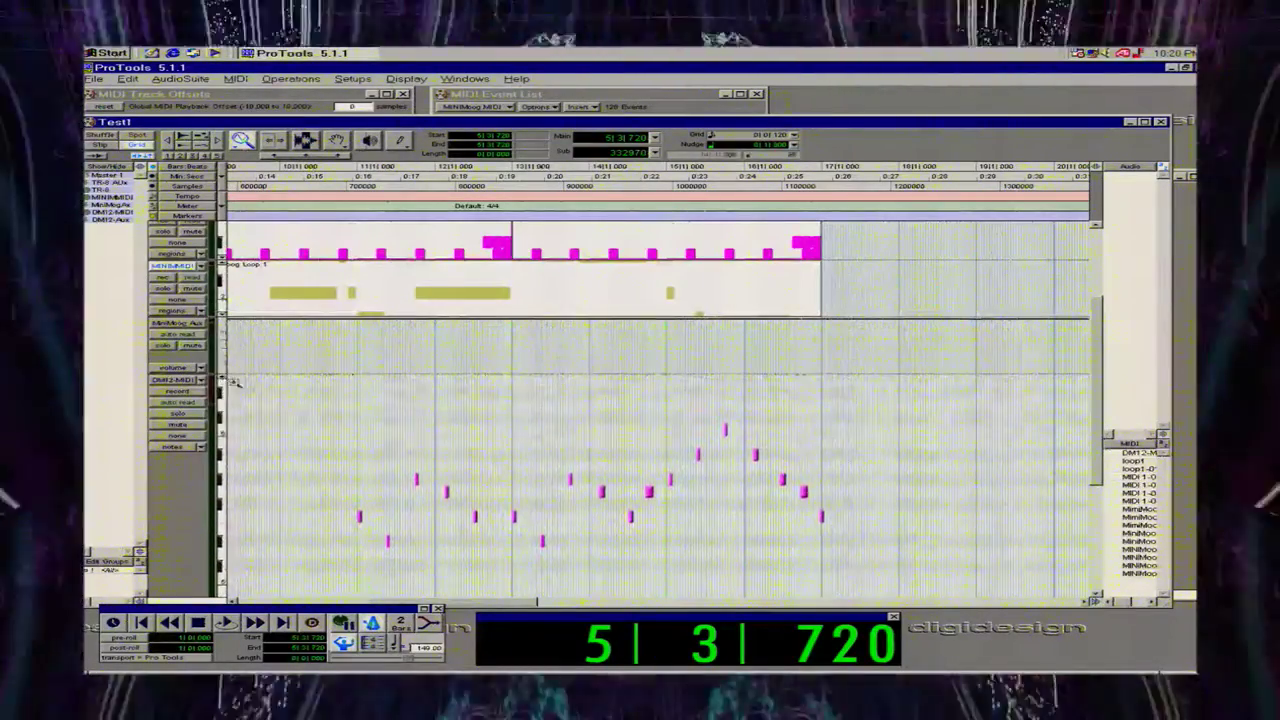
{"action": "left_click_drag", "start_coordinate": [516, 468], "coordinate": [327, 504]}
{"action": "key", "text": "space"}
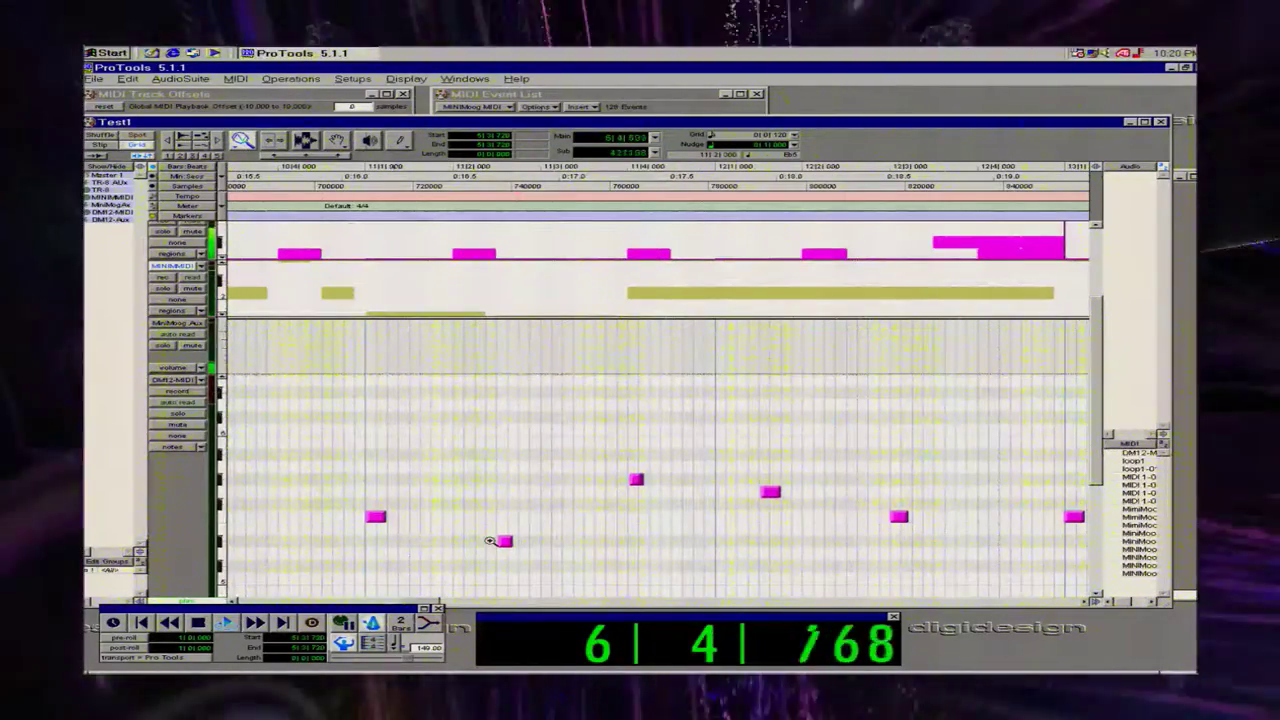
{"action": "left_click", "coordinate": [573, 651]}
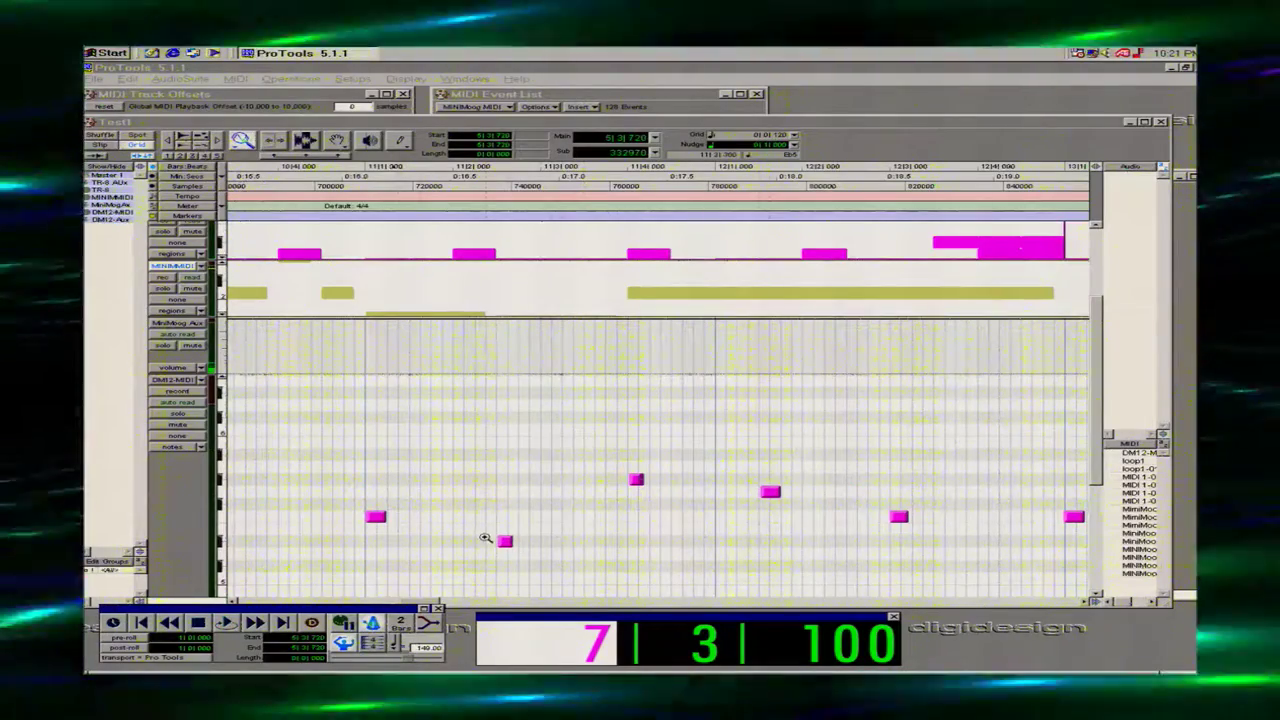
{"action": "left_click", "coordinate": [793, 134]}
{"action": "left_click", "coordinate": [740, 121]}
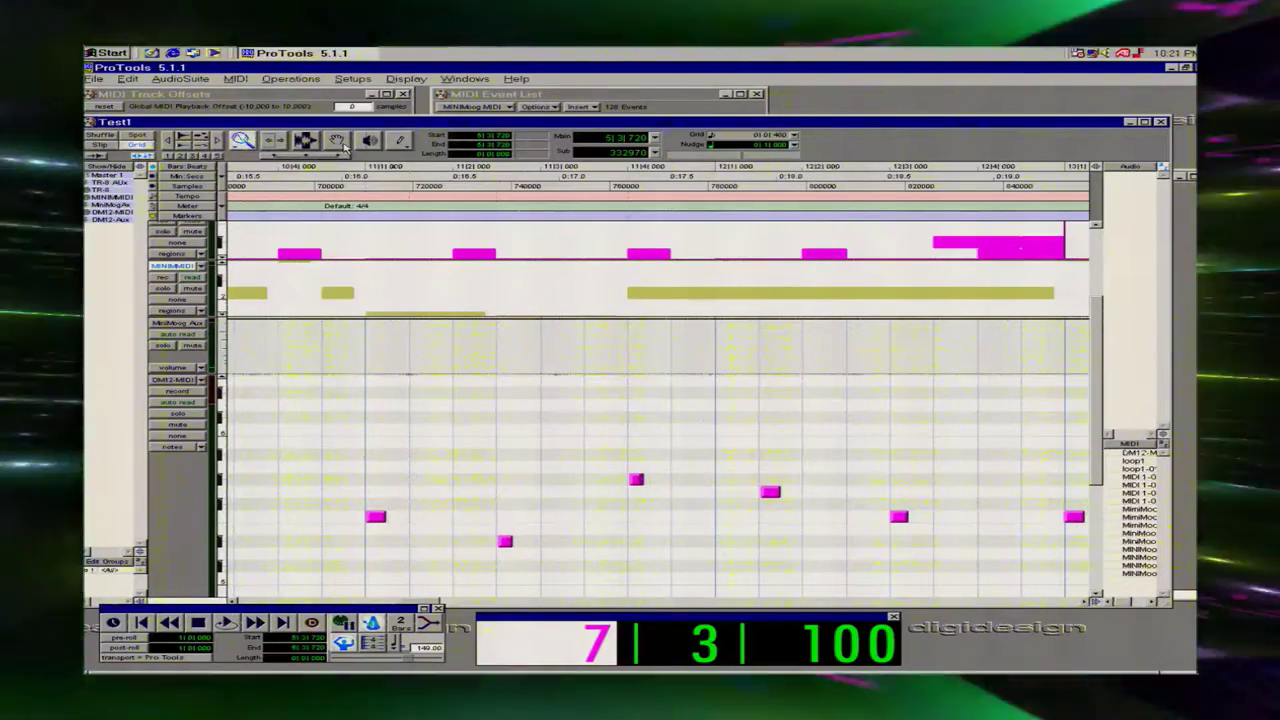
Snap the five DM12-MIDI notes from 11|2|480 to 13|1|000 onto the grid.
{"action": "left_click", "coordinate": [505, 542]}
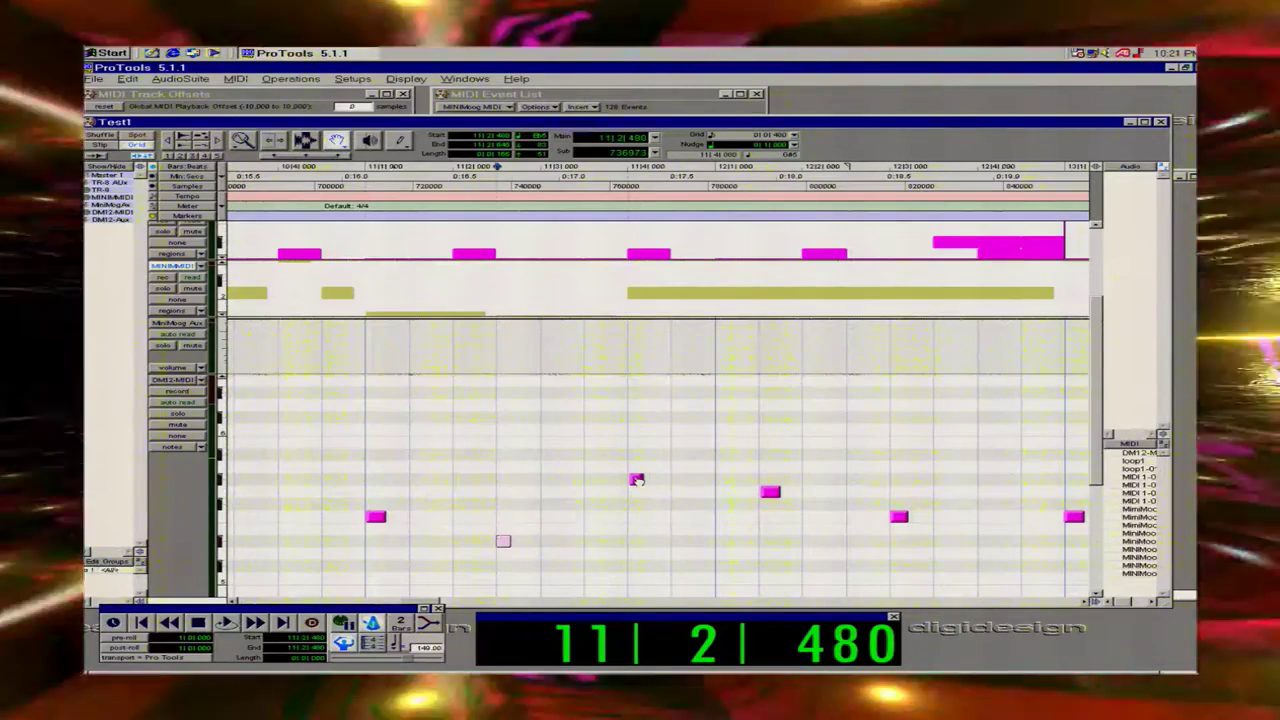
{"action": "left_click", "coordinate": [636, 480]}
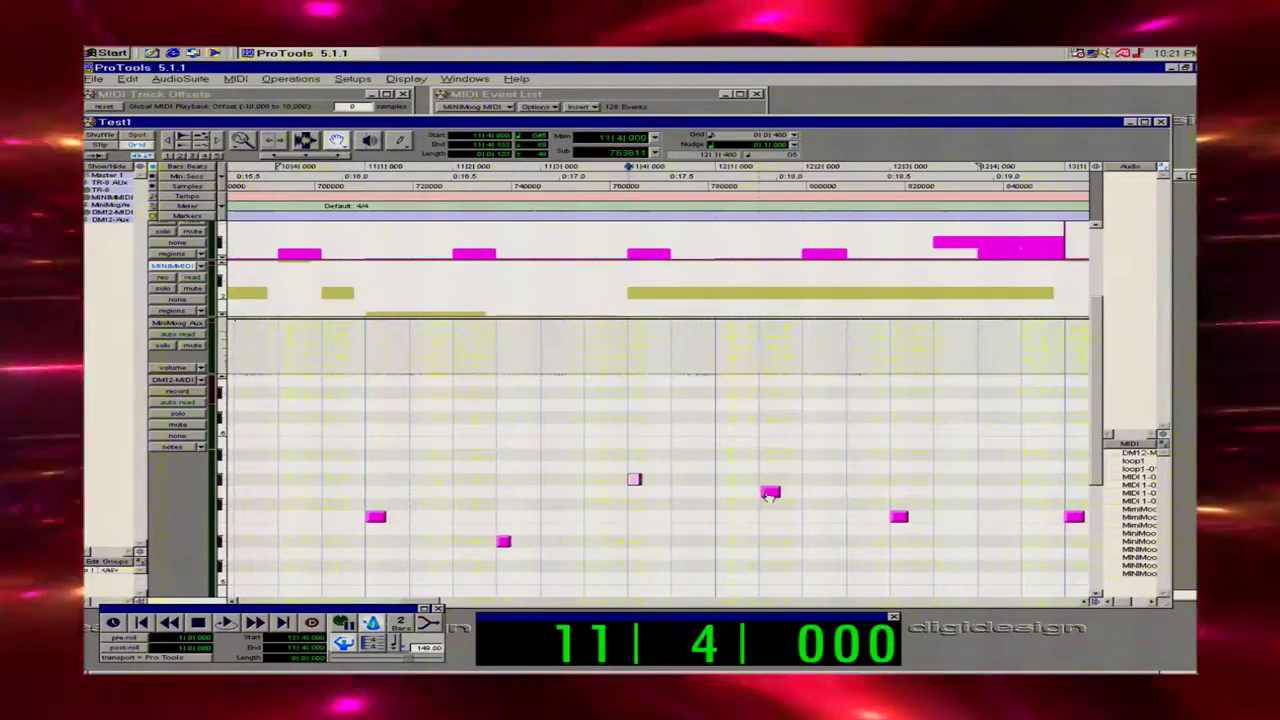
{"action": "left_click", "coordinate": [769, 493]}
{"action": "left_click", "coordinate": [899, 518]}
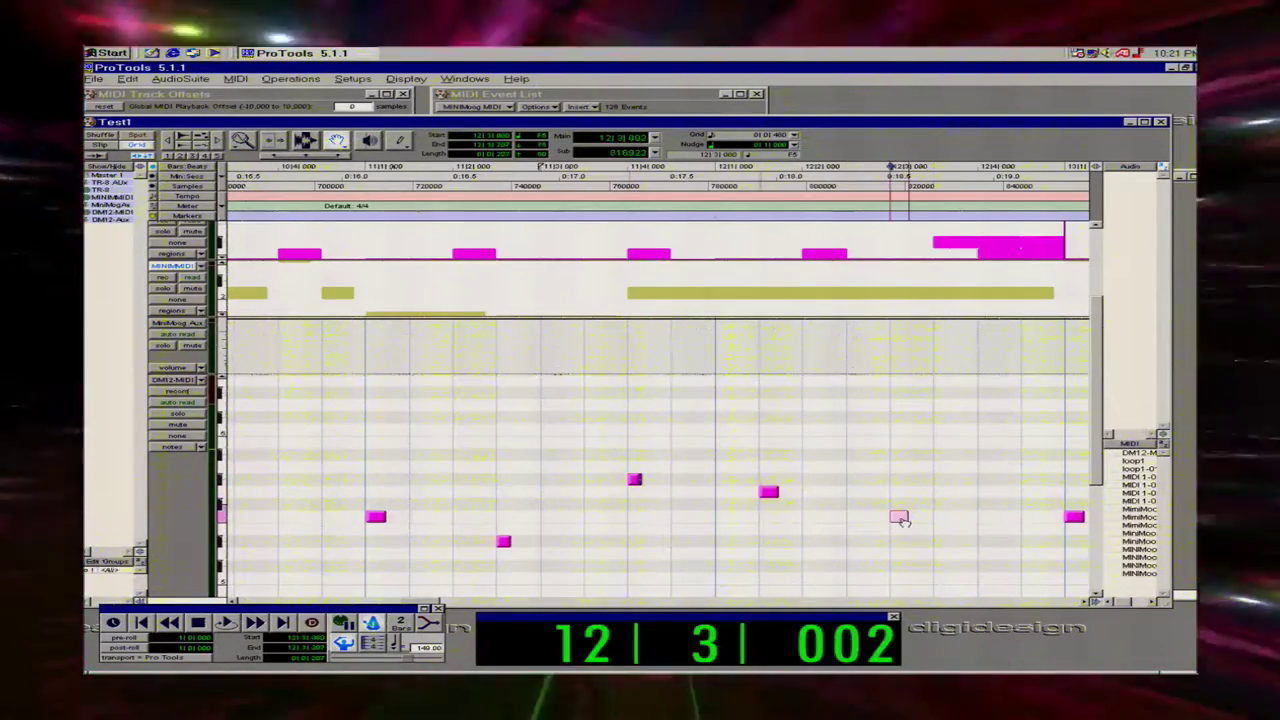
{"action": "left_click", "coordinate": [1076, 515]}
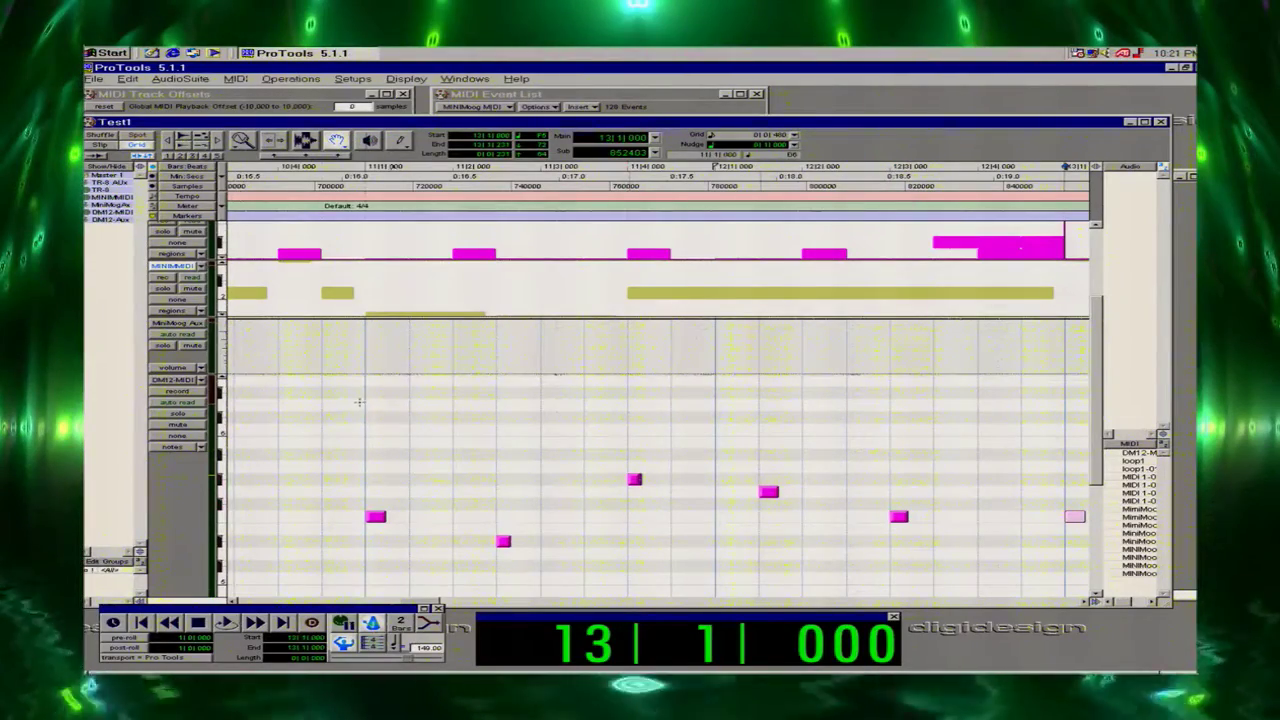
Copy the five DM12-MIDI notes in bars 11 and 12 to bar 9 and play from there.
{"action": "left_click_drag", "start_coordinate": [359, 401], "coordinate": [1058, 586]}
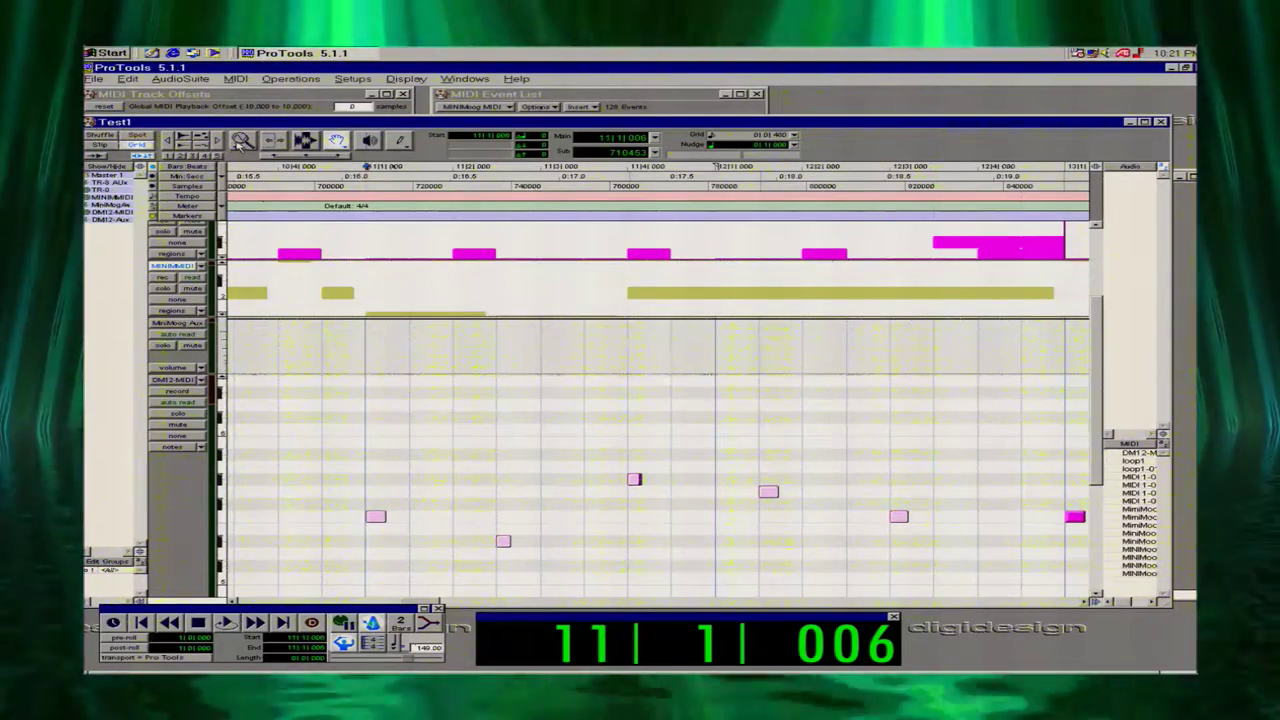
{"action": "double_click", "coordinate": [241, 140]}
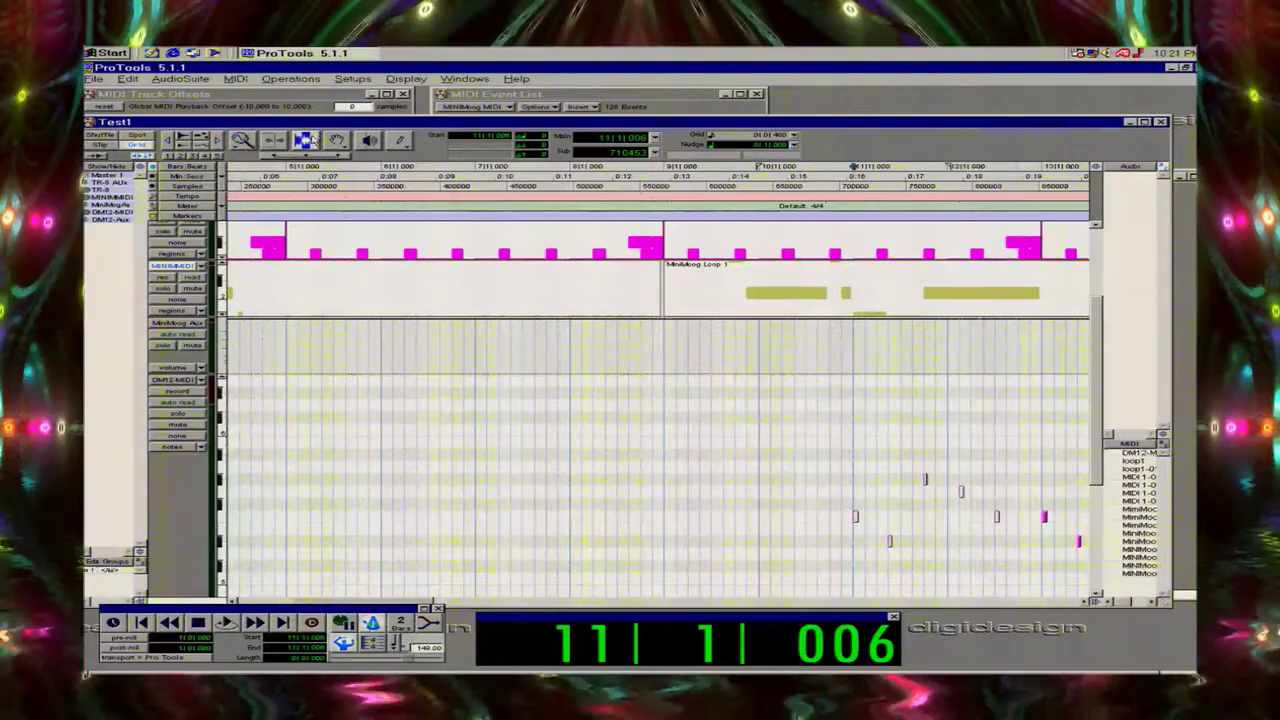
{"action": "left_click", "coordinate": [662, 430]}
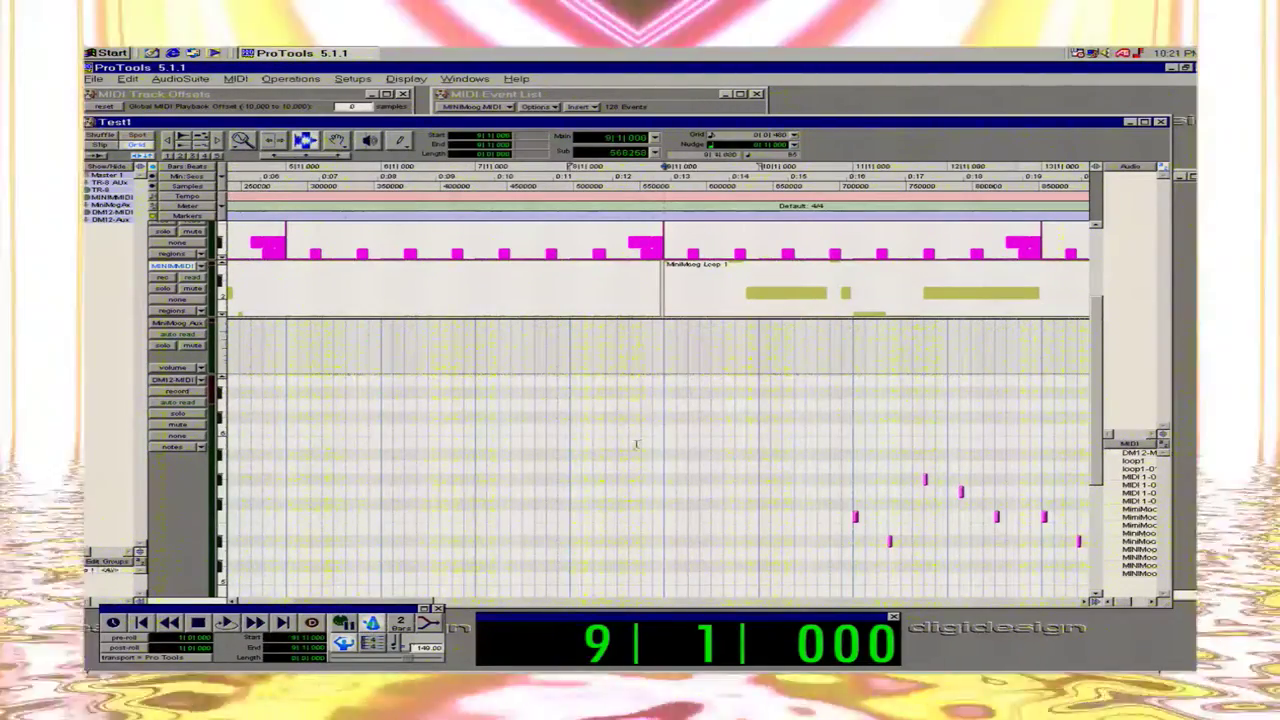
{"action": "key", "text": "space"}
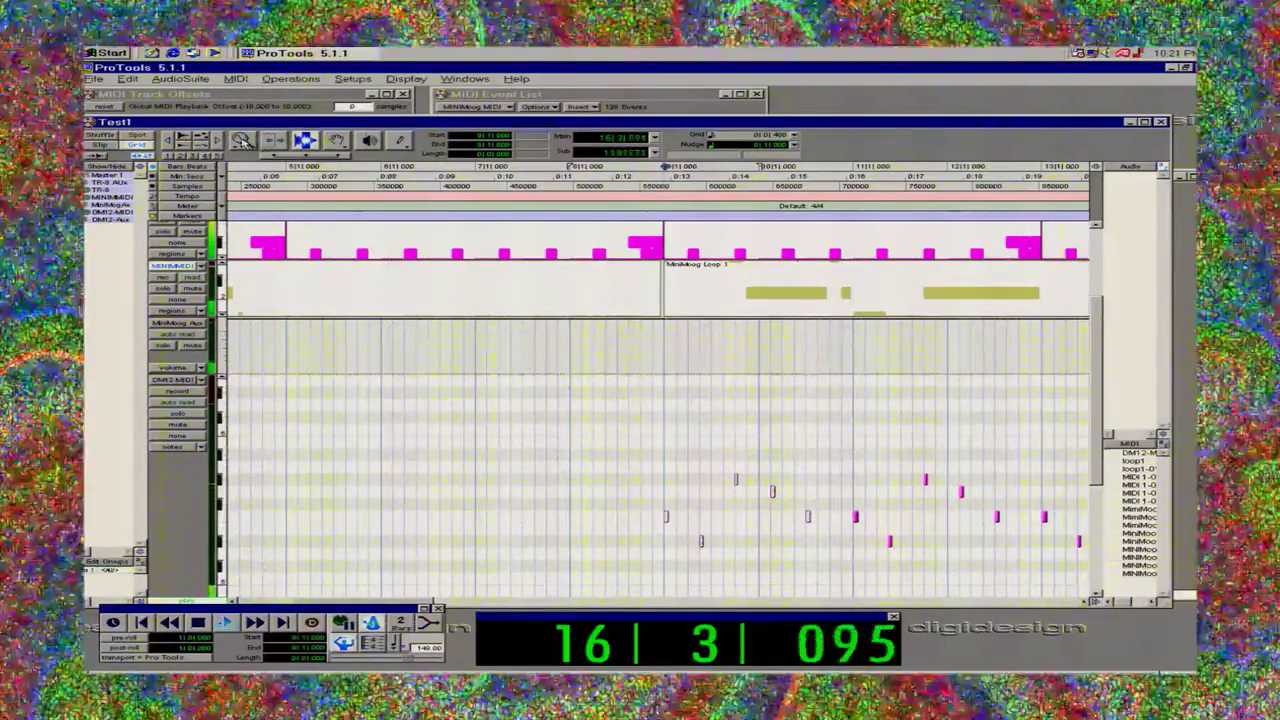
Replay from bar 9, snap the DM12-MIDI note in bar 13 to 13|4|000 and audition from that position.
{"action": "double_click", "coordinate": [243, 142]}
{"action": "left_click_drag", "start_coordinate": [569, 458], "coordinate": [351, 484]}
{"action": "key", "text": "space"}
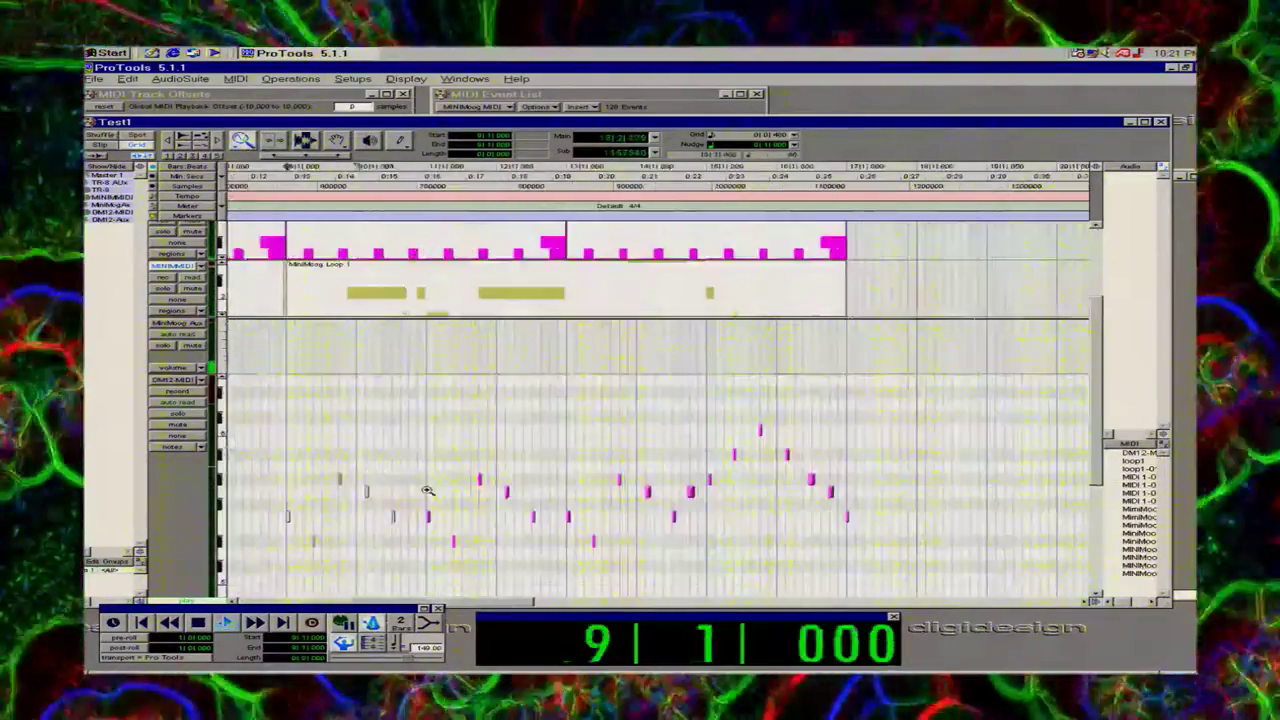
{"action": "left_click_drag", "start_coordinate": [883, 491], "coordinate": [602, 492]}
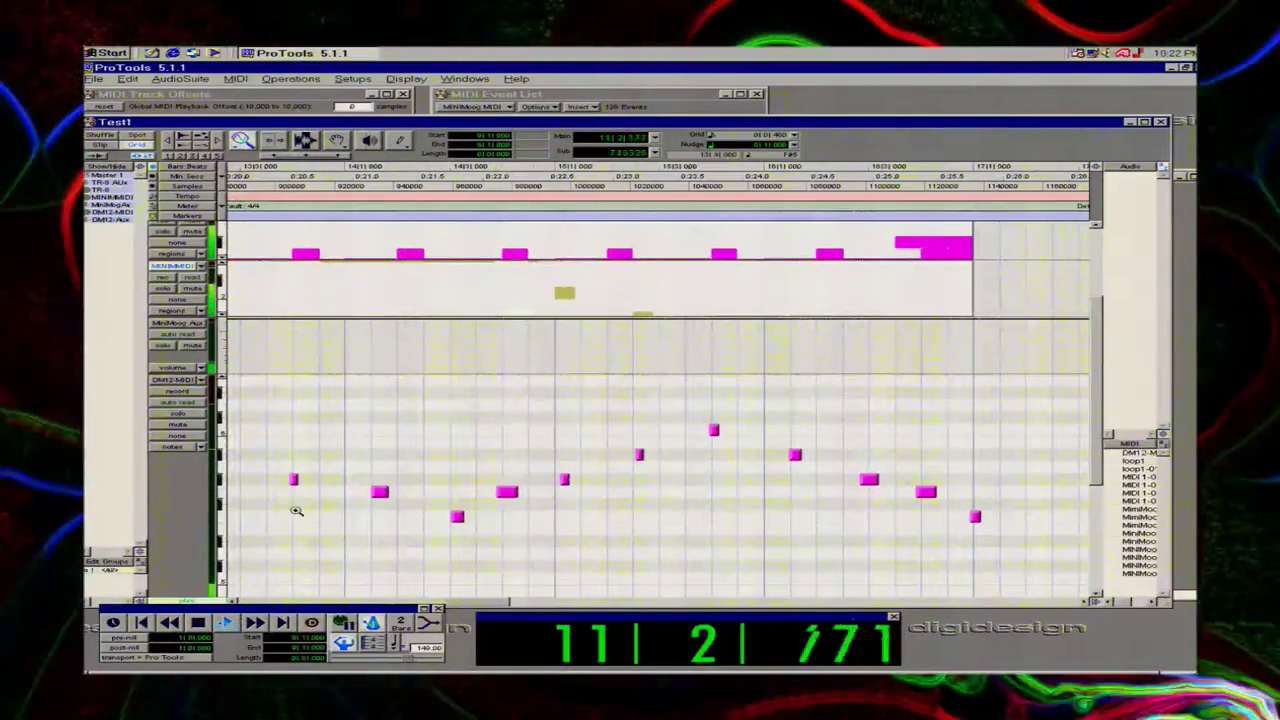
{"action": "left_click", "coordinate": [399, 144]}
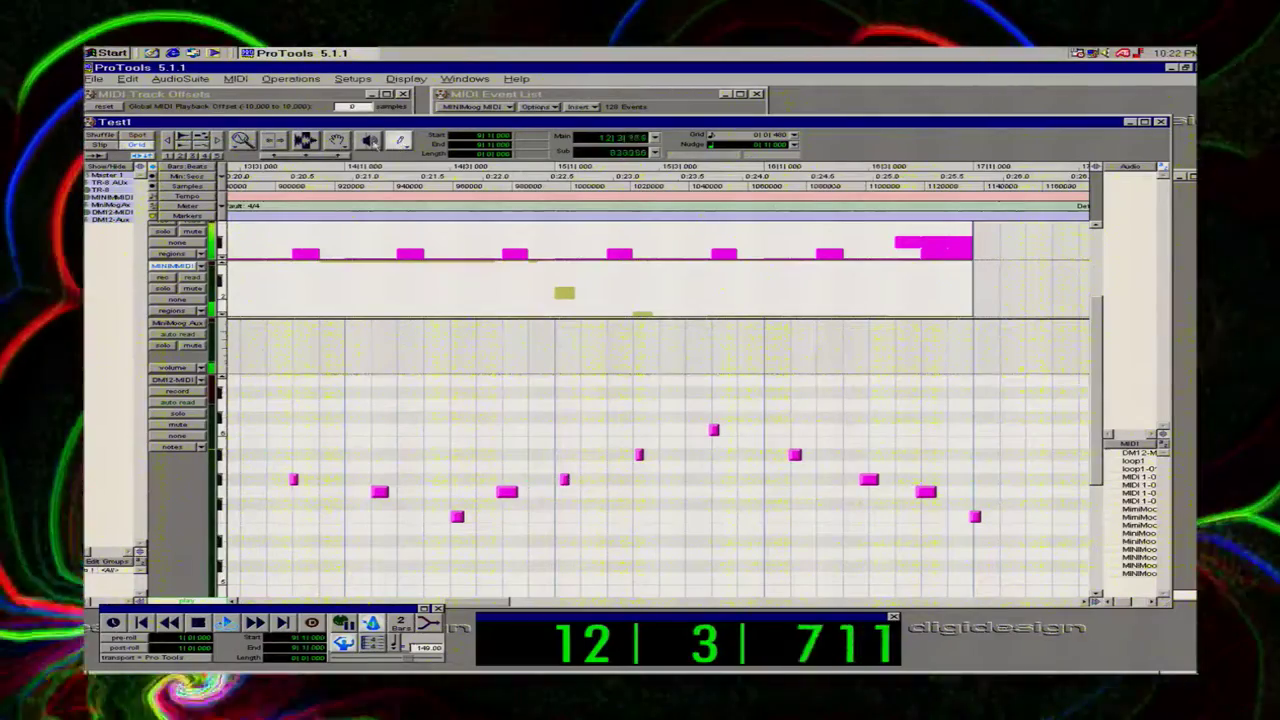
{"action": "left_click", "coordinate": [337, 145]}
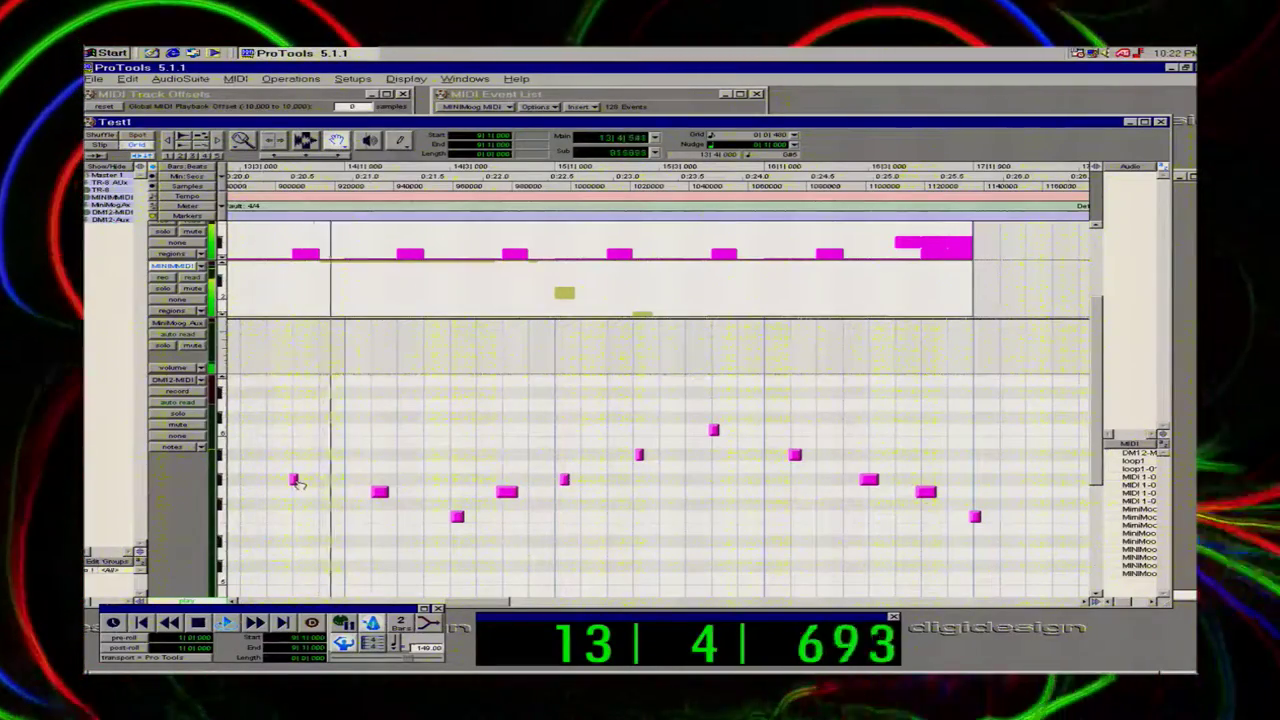
{"action": "left_click", "coordinate": [295, 480]}
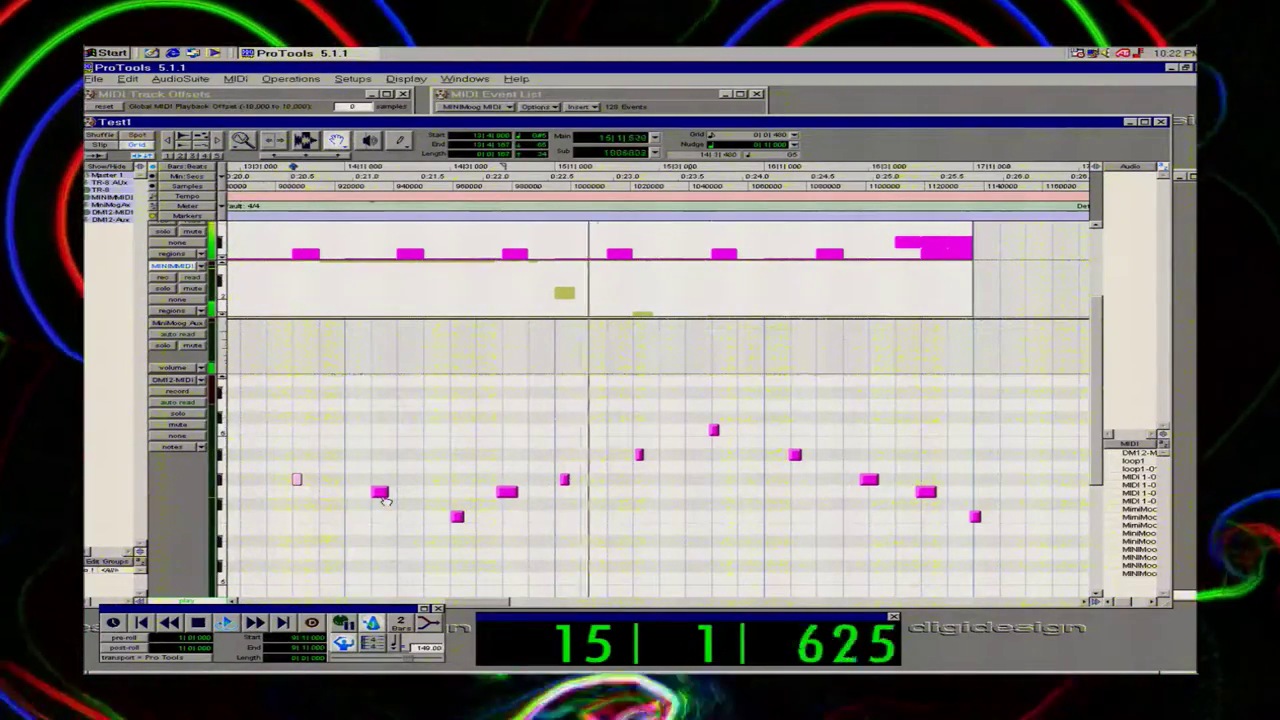
{"action": "key", "text": "space"}
{"action": "key", "text": "space"}
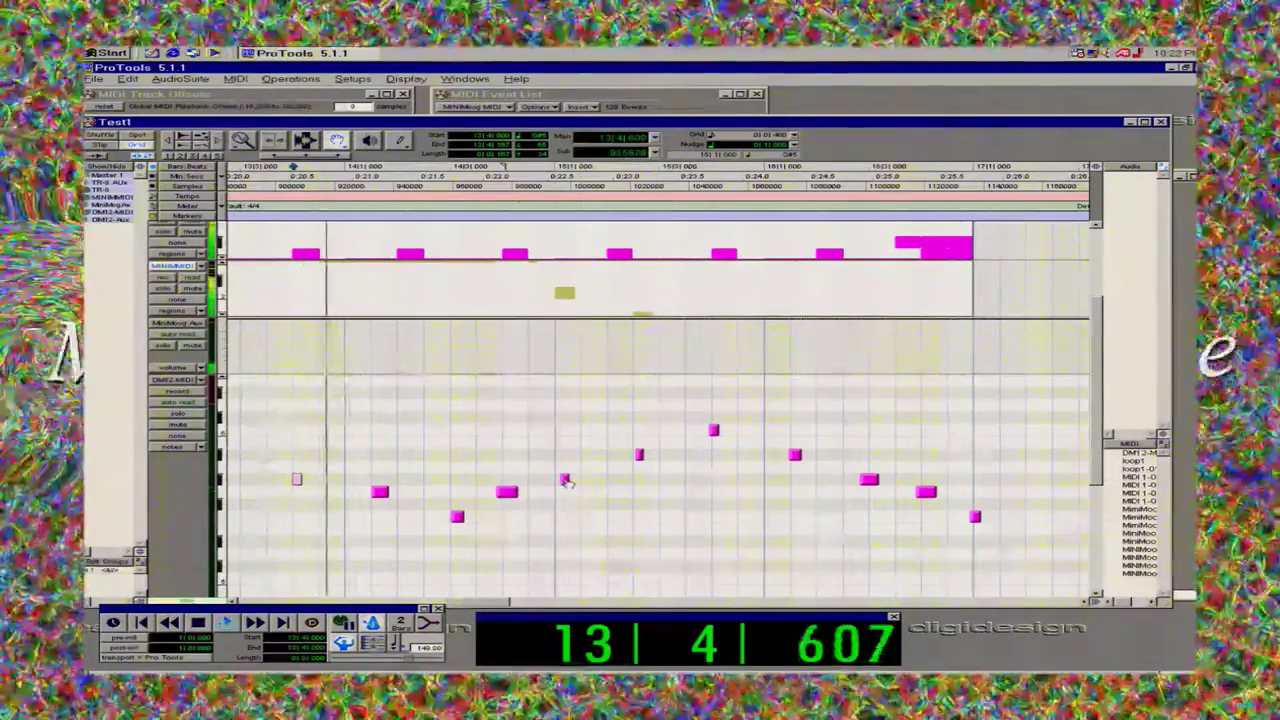
{"action": "key", "text": "space"}
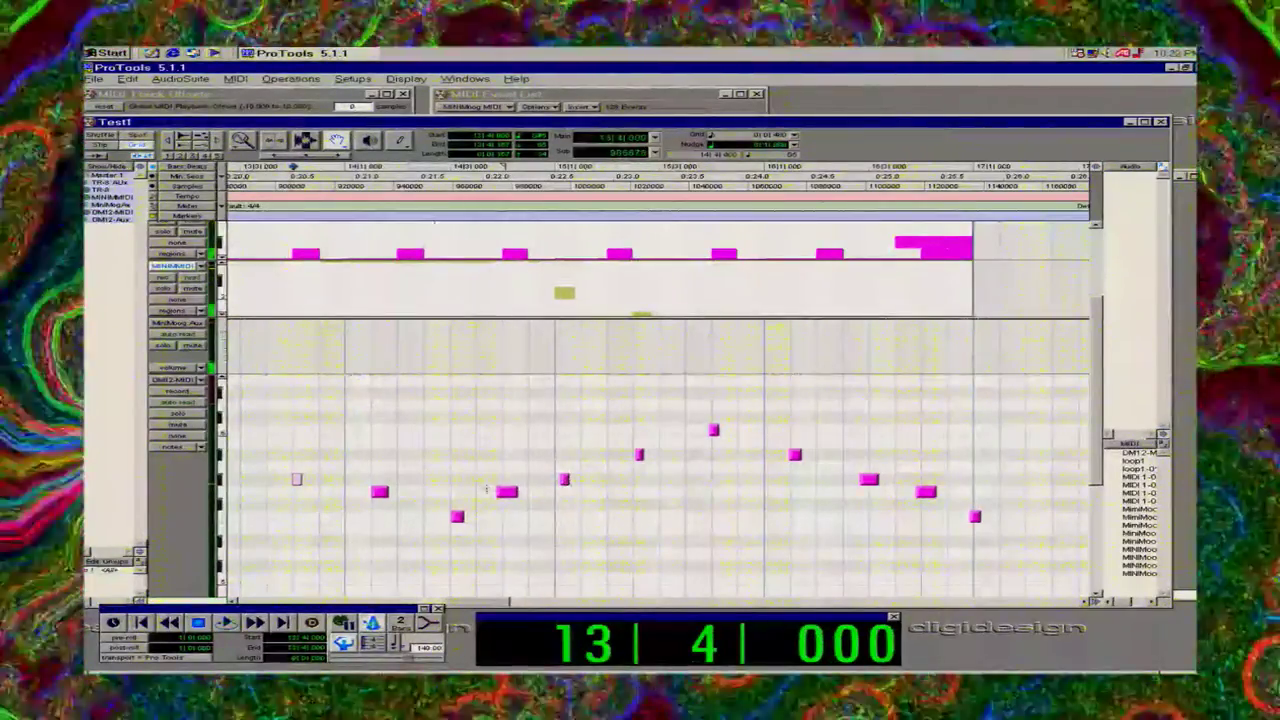
Snap the DM12-MIDI notes in bars 15 and 16 to the grid and delete the final note at bar 17.
{"action": "left_click", "coordinate": [564, 481]}
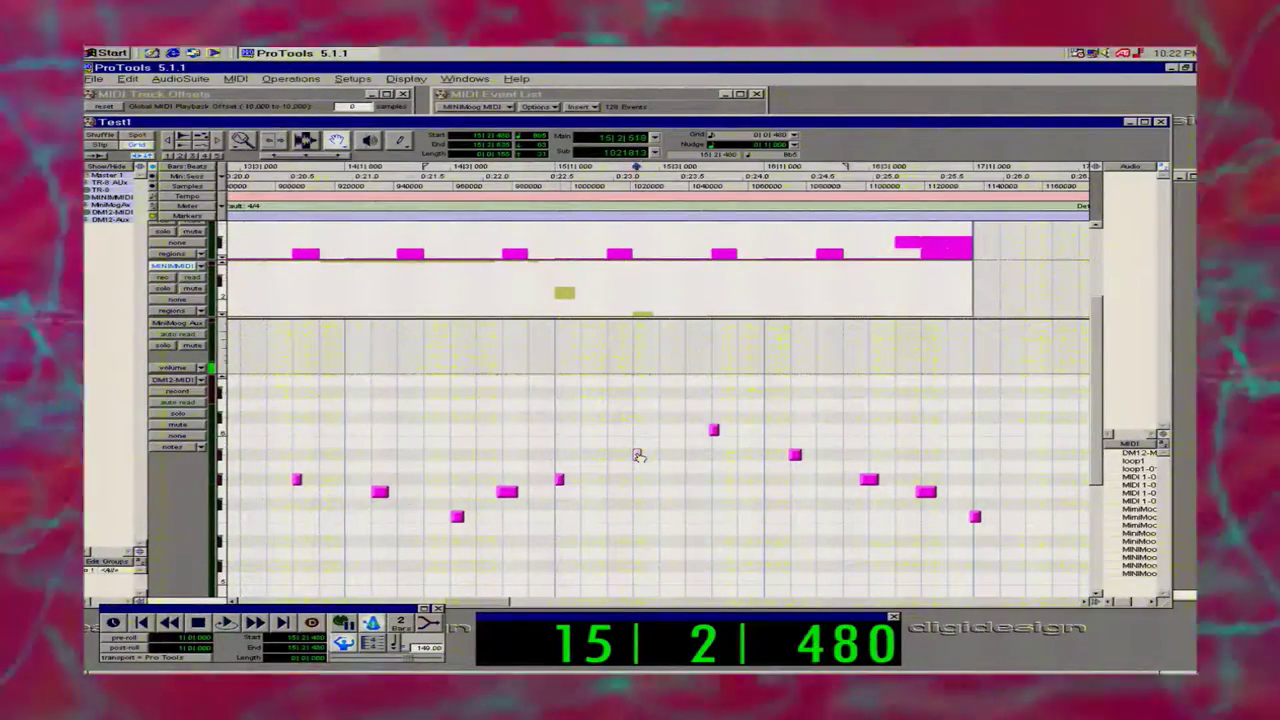
{"action": "left_click_drag", "start_coordinate": [714, 431], "coordinate": [720, 432]}
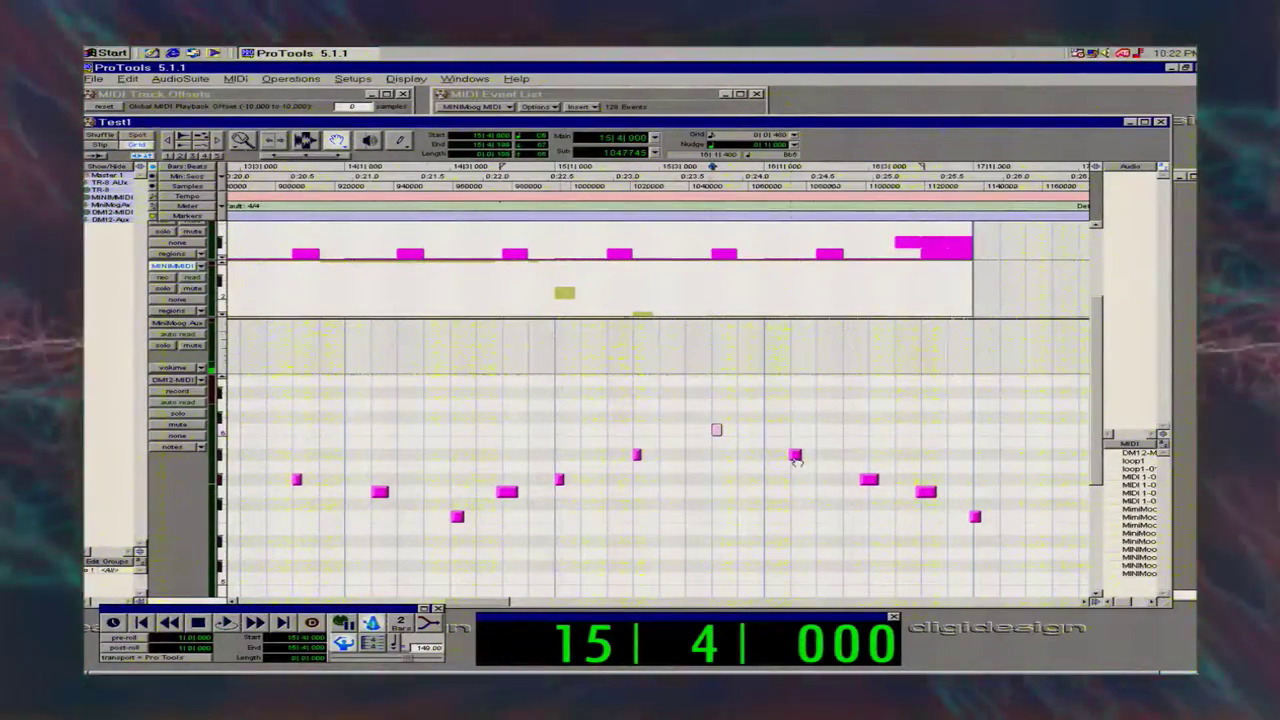
{"action": "left_click", "coordinate": [796, 456]}
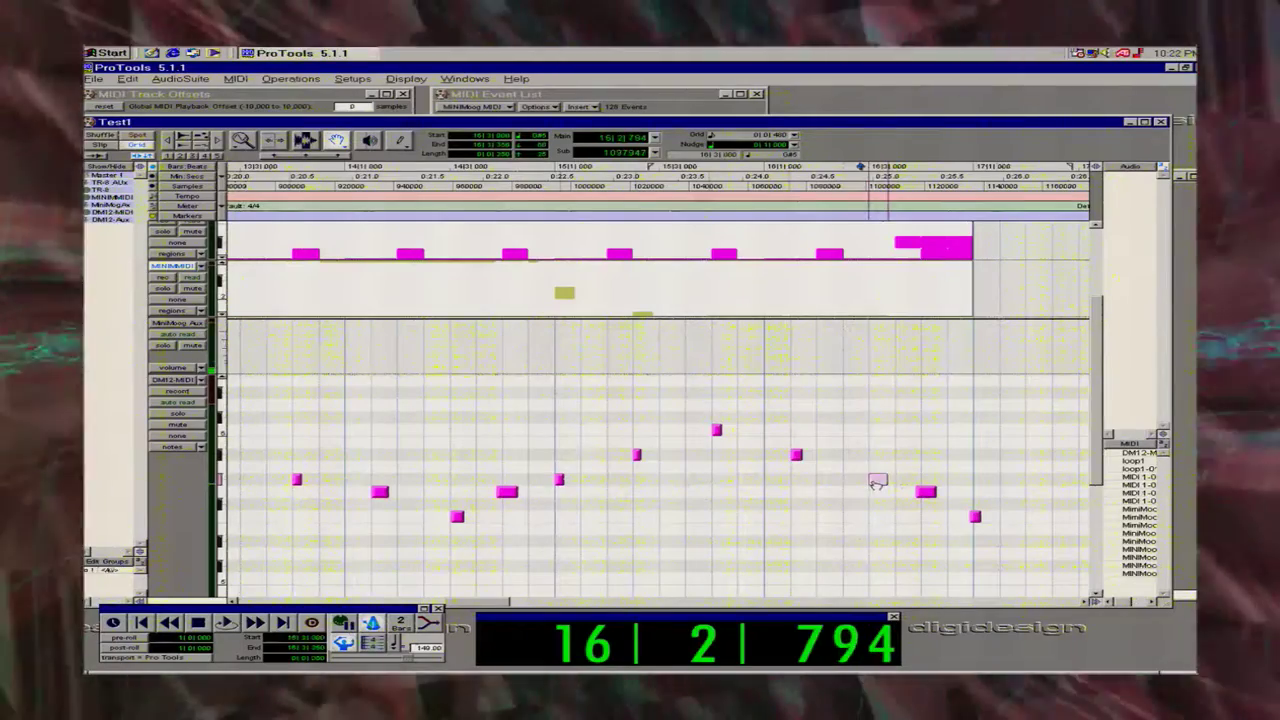
{"action": "left_click_drag", "start_coordinate": [876, 482], "coordinate": [933, 496]}
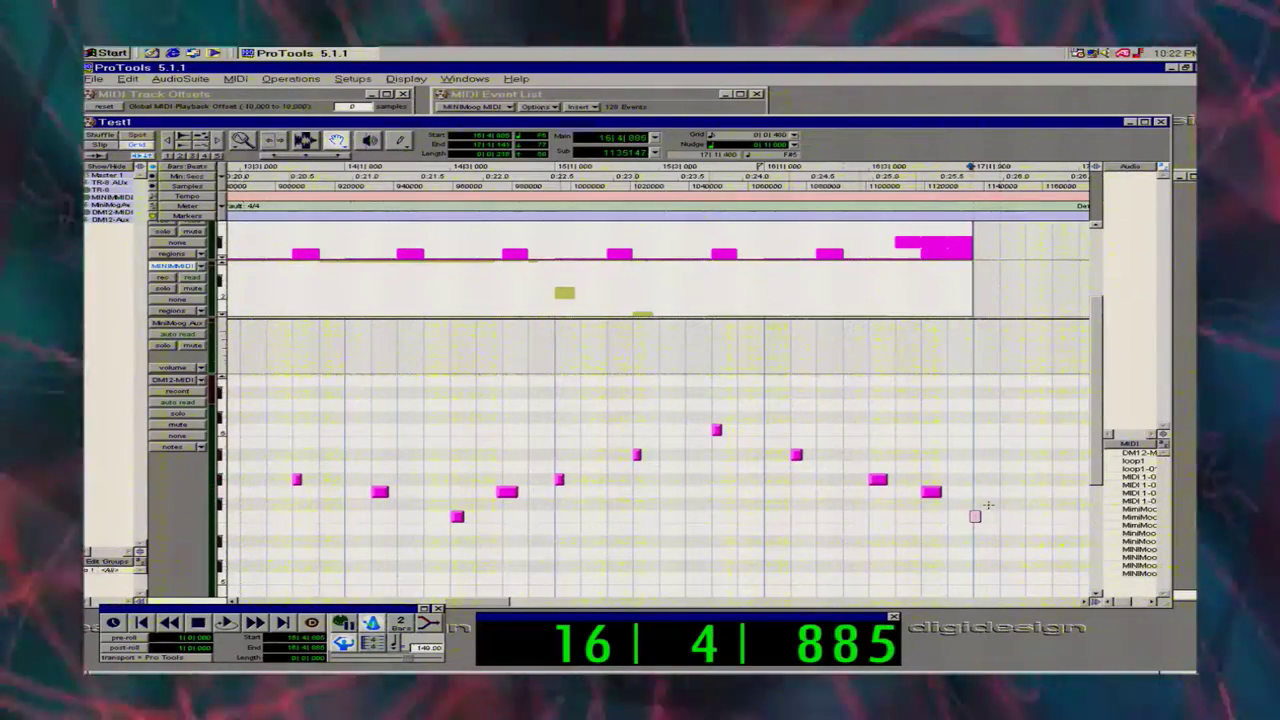
{"action": "key", "text": "Delete"}
Set the playback position to bar 1, listen to the edited arrangement up to bar 16 and stop the transport.
{"action": "key", "text": "space"}
{"action": "key", "text": "space"}
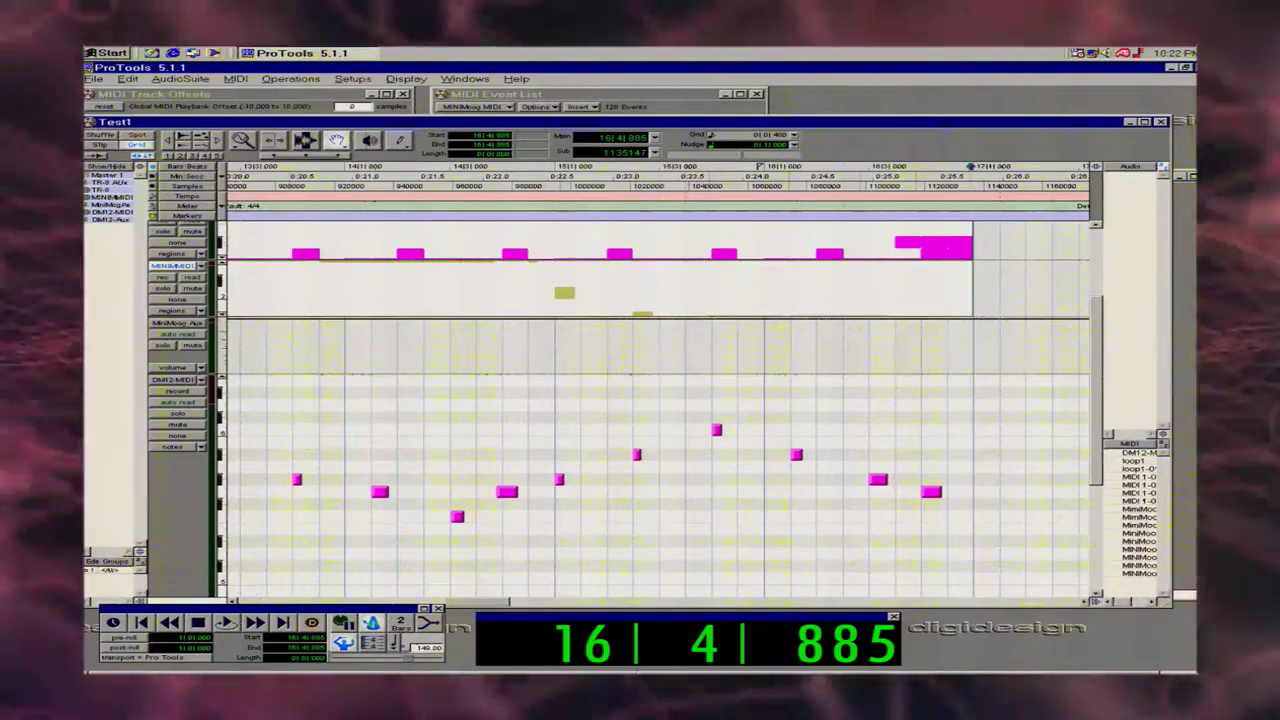
{"action": "left_click", "coordinate": [560, 625]}
{"action": "type", "text": "1"}
{"action": "key", "text": "Return"}
{"action": "key", "text": "space"}
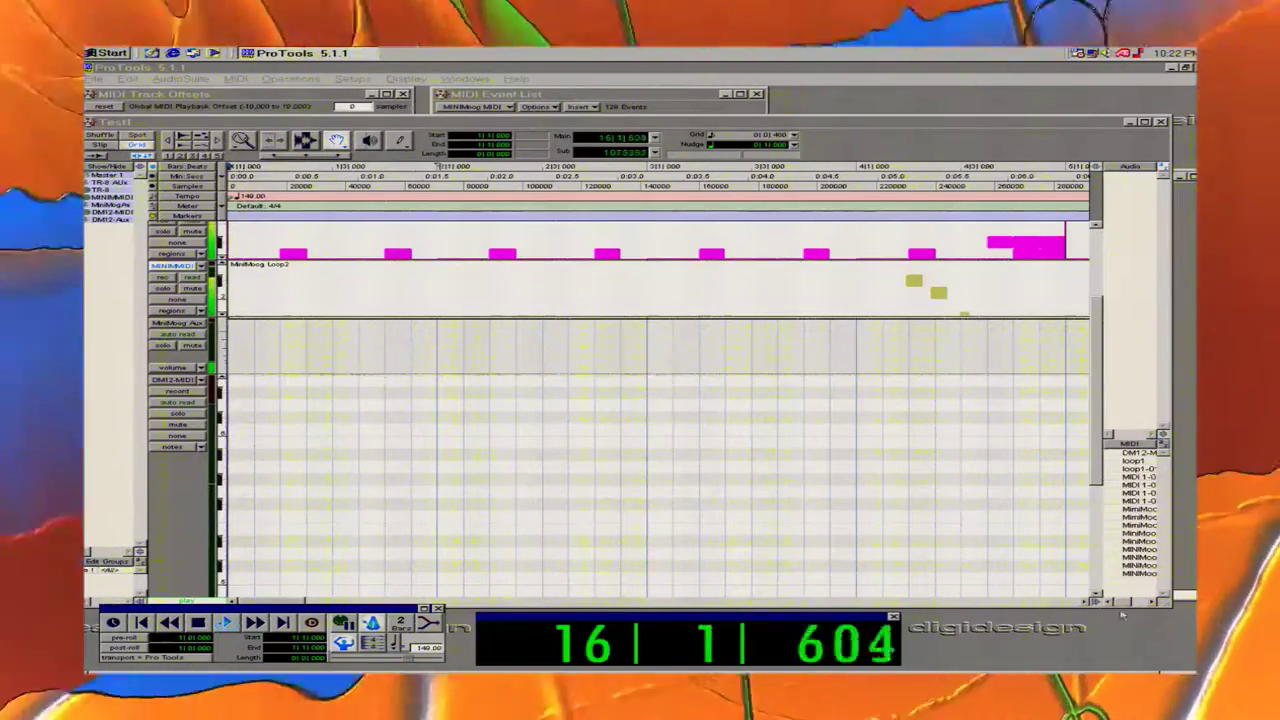
{"action": "key", "text": "space"}
{"action": "double_click", "coordinate": [246, 141]}
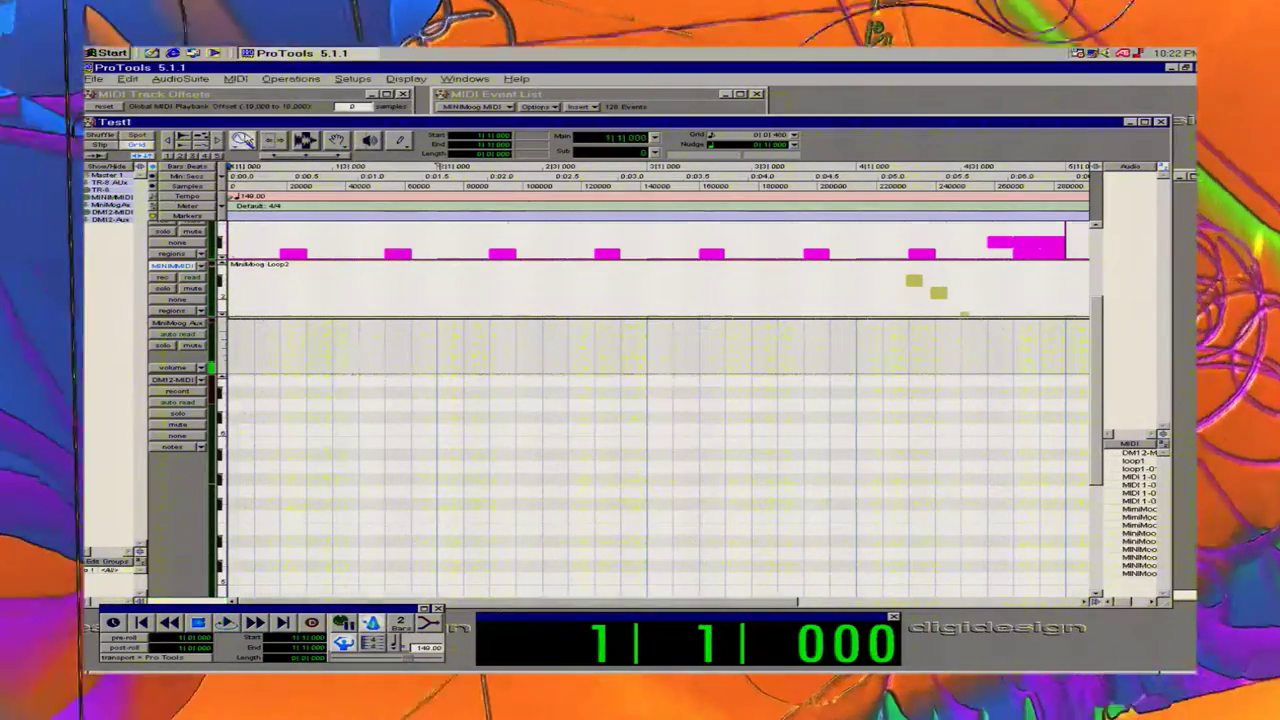
Play the arrangement from bar 1 past the end of the loops around bar 17 and stop the transport.
{"action": "key", "text": "space"}
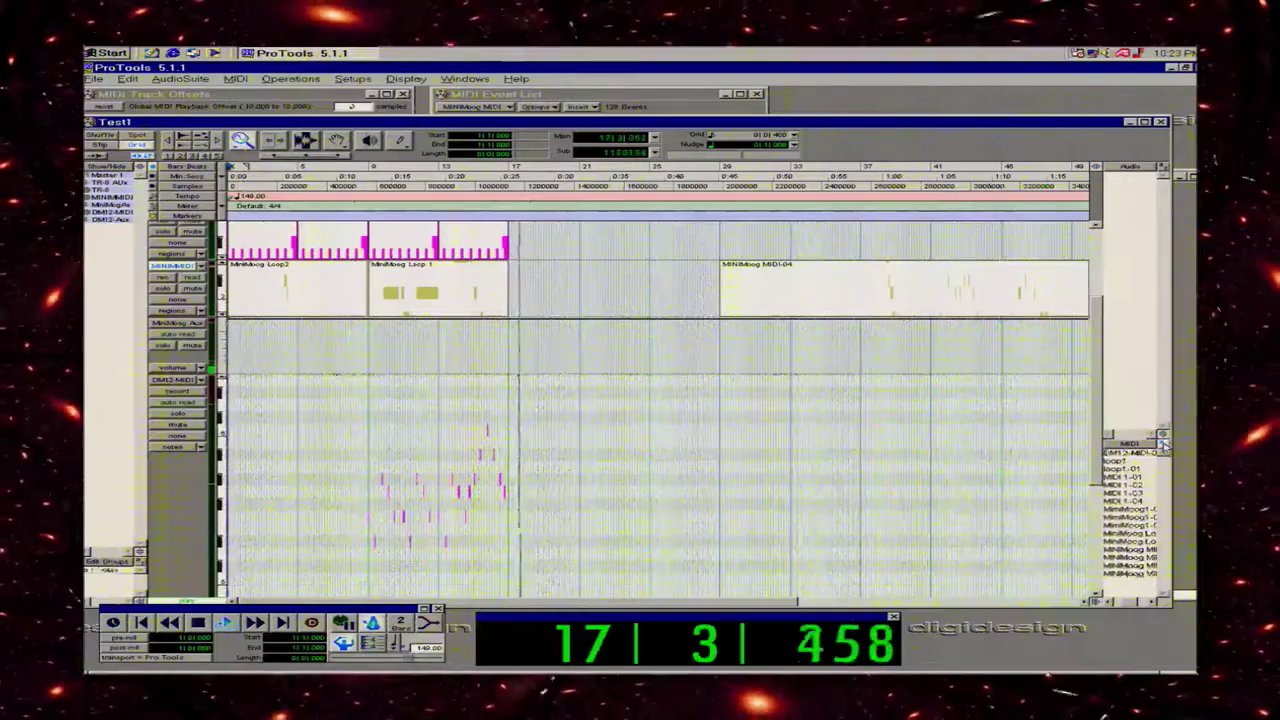
{"action": "left_click", "coordinate": [1131, 445]}
{"action": "left_click", "coordinate": [1098, 450]}
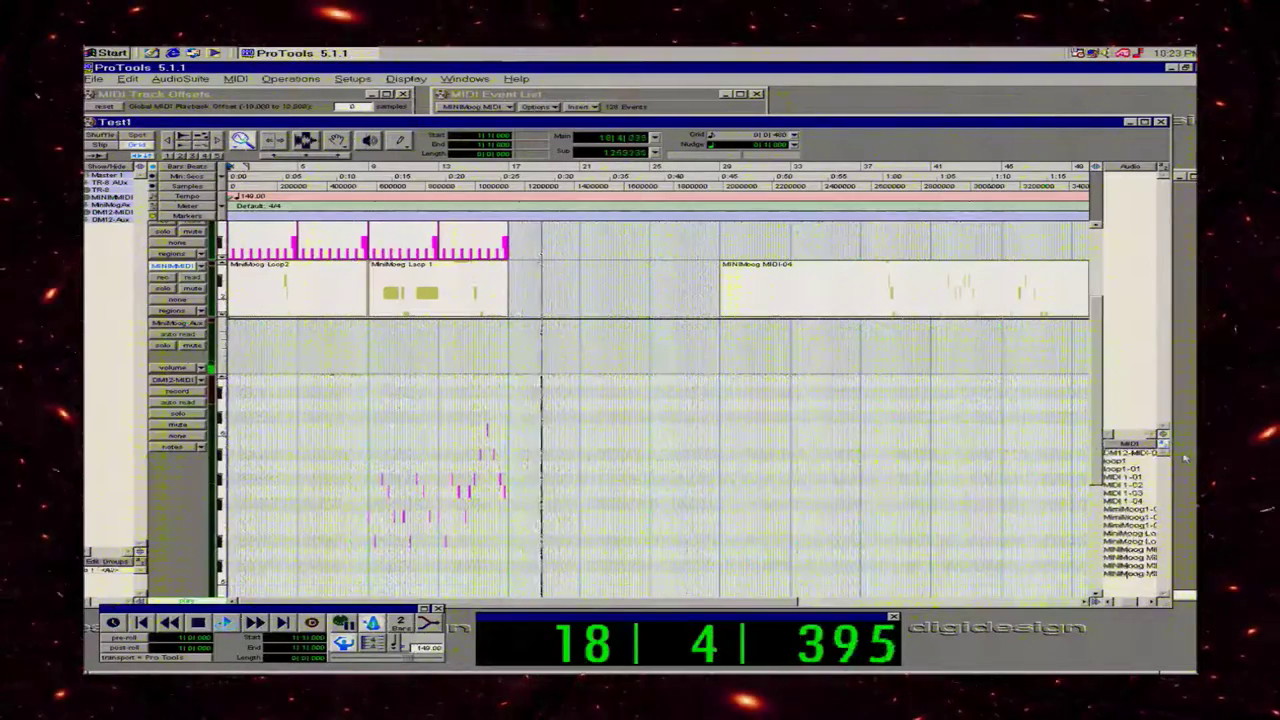
{"action": "key", "text": "space"}
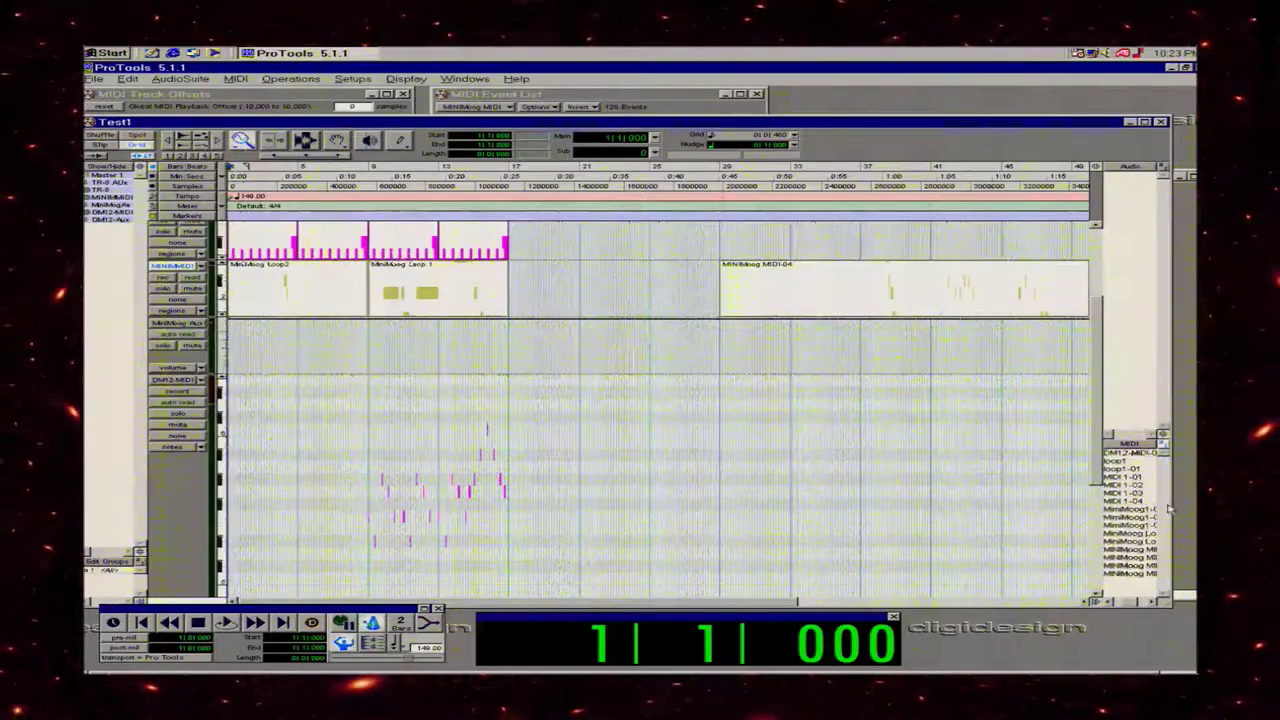
{"action": "left_click", "coordinate": [1130, 455]}
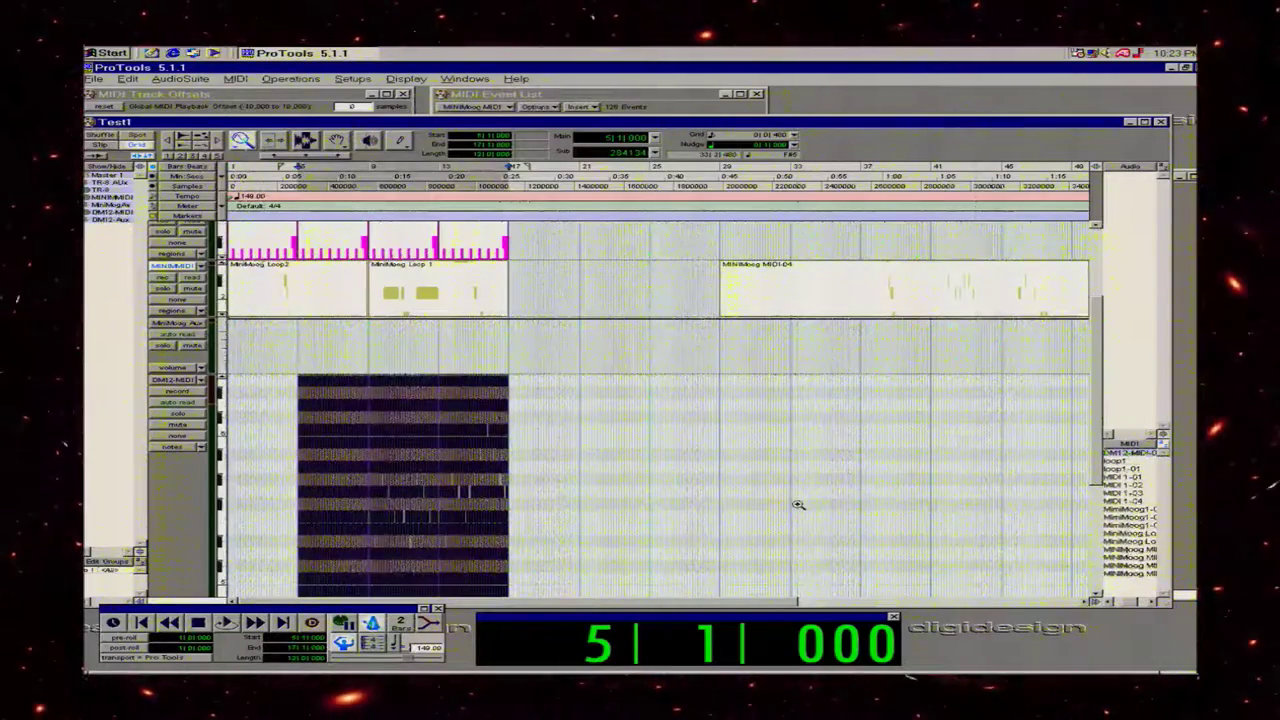
{"action": "left_click", "coordinate": [712, 505]}
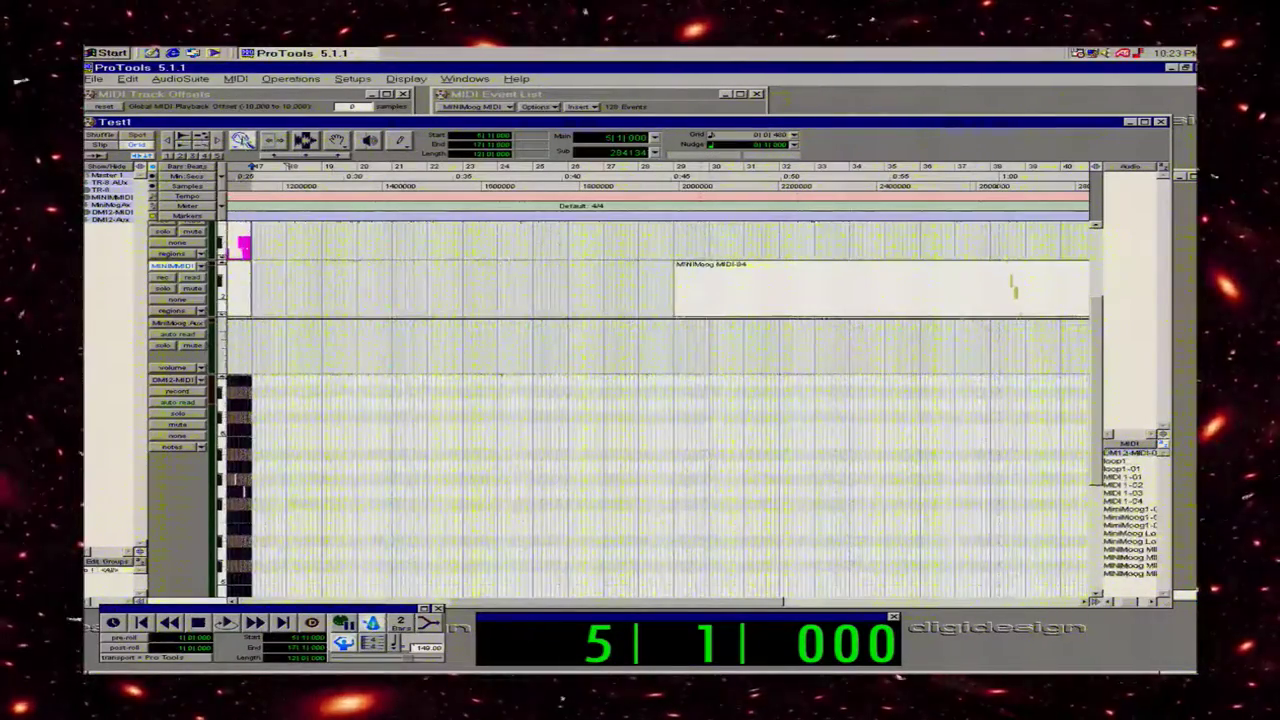
{"action": "double_click", "coordinate": [244, 142]}
{"action": "left_click", "coordinate": [426, 464]}
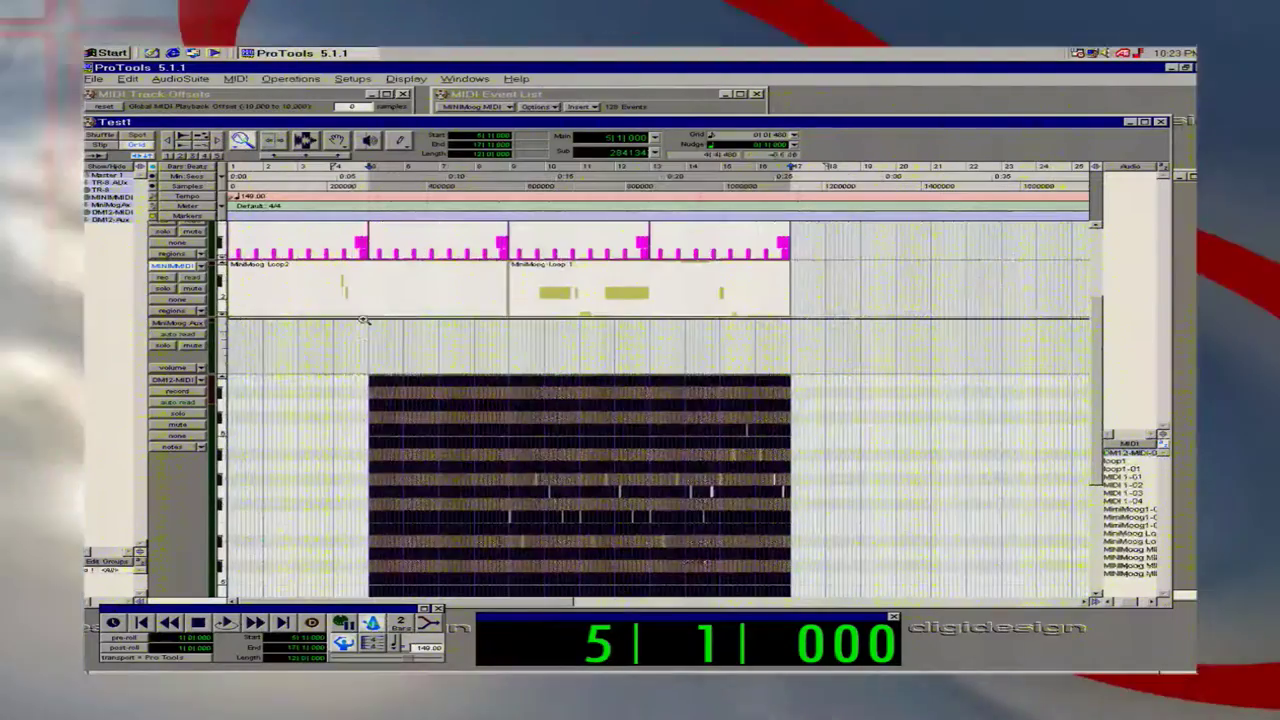
{"action": "double_click", "coordinate": [244, 142]}
Select the DM12-MIDI notes from bar 9 to bar 17 and capture them as a region named DM12-LOOP1.
{"action": "left_click", "coordinate": [305, 140]}
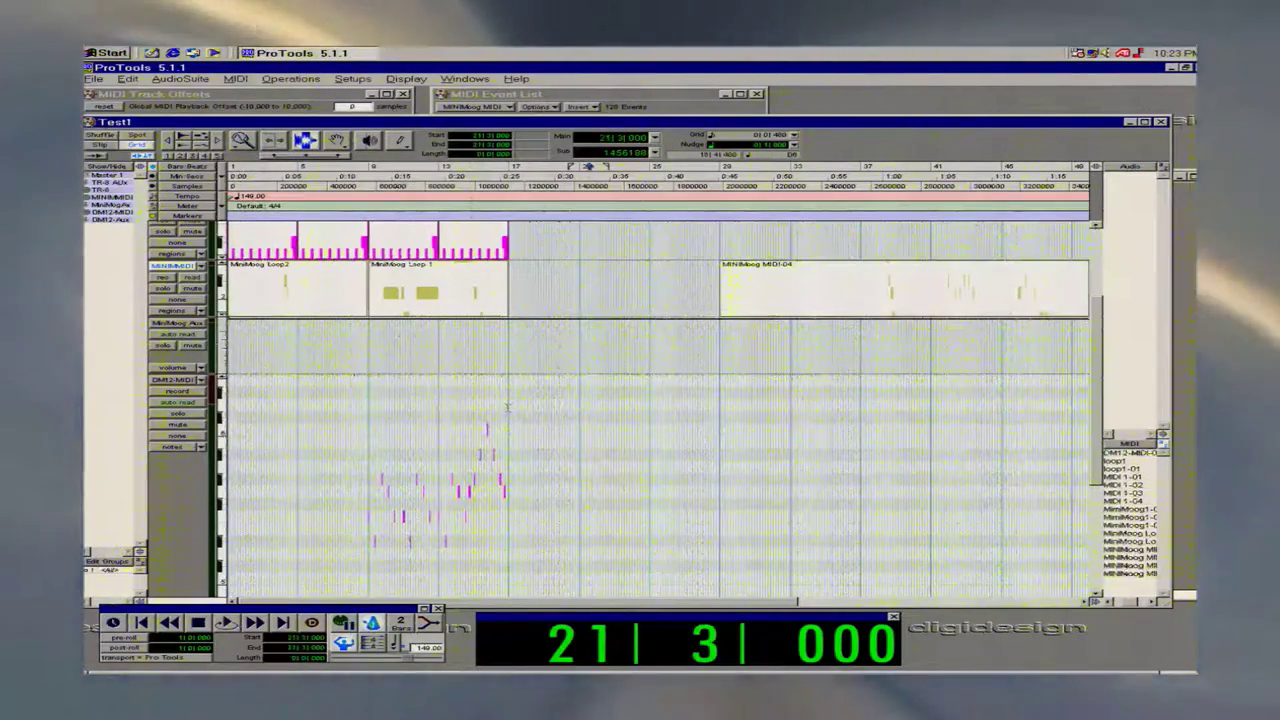
{"action": "left_click_drag", "start_coordinate": [507, 406], "coordinate": [376, 428]}
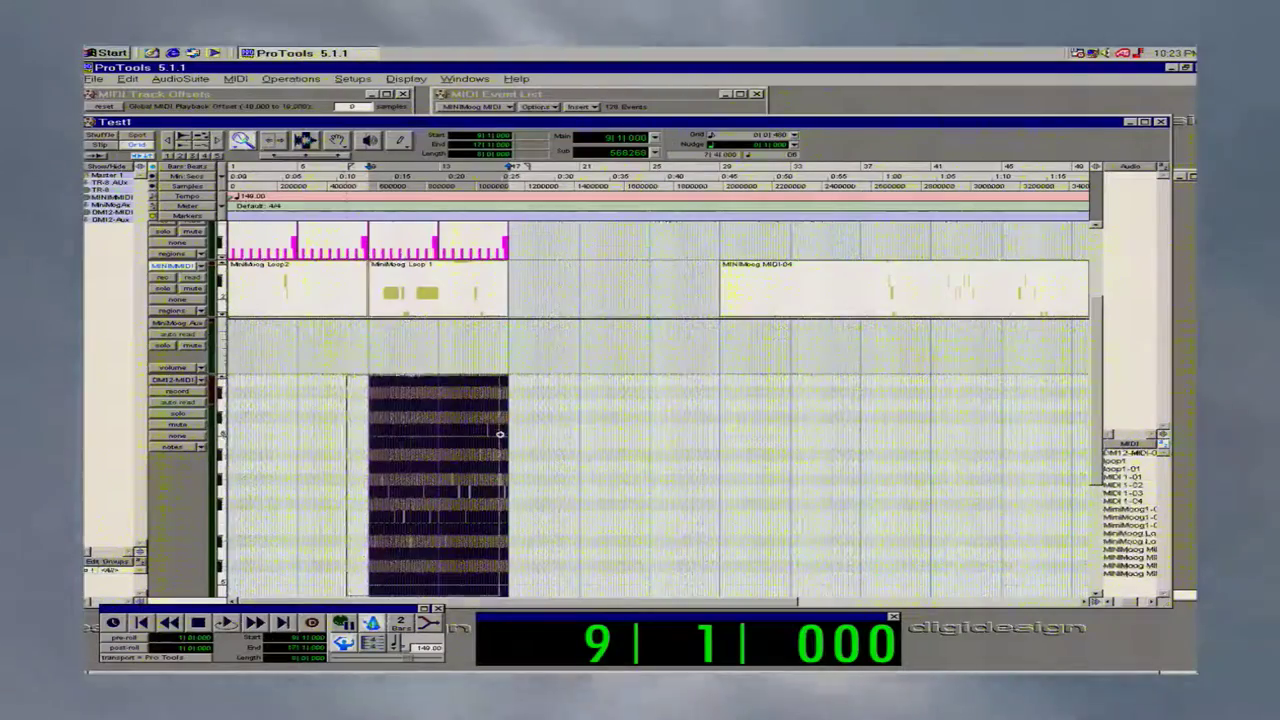
{"action": "key", "text": "alt+f"}
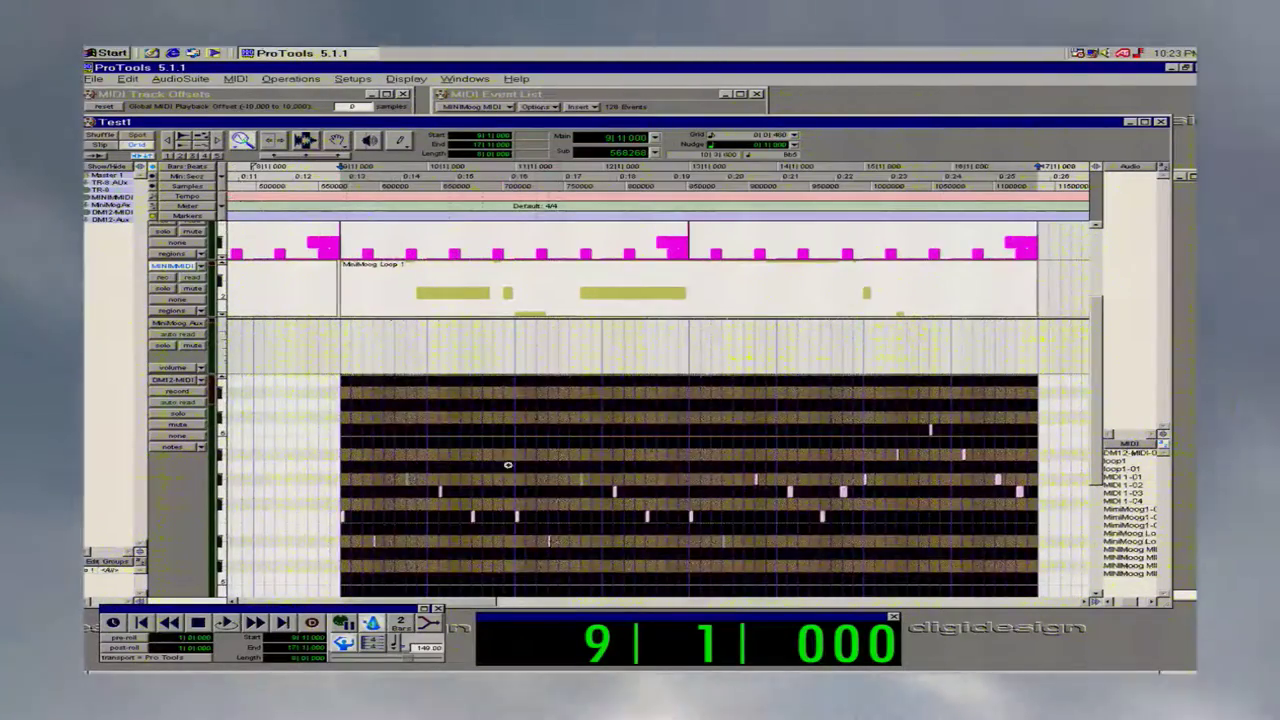
{"action": "key", "text": "ctrl+r"}
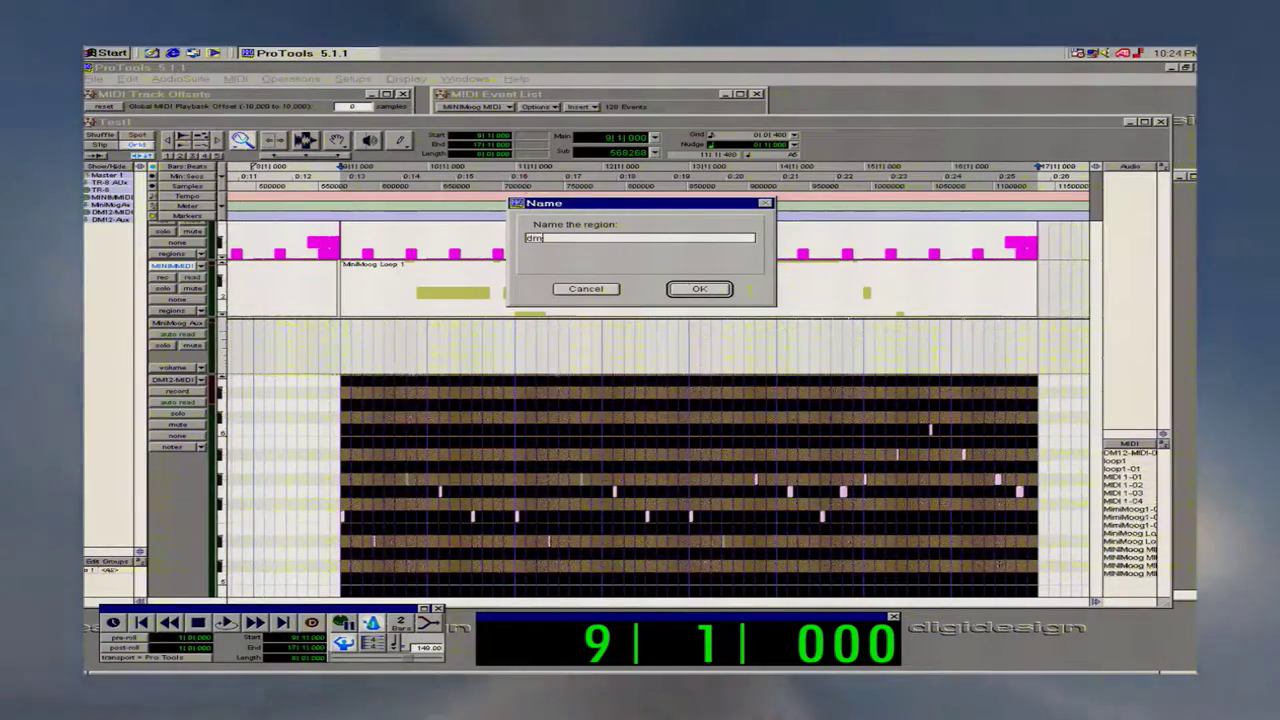
{"action": "type", "text": "DM"}
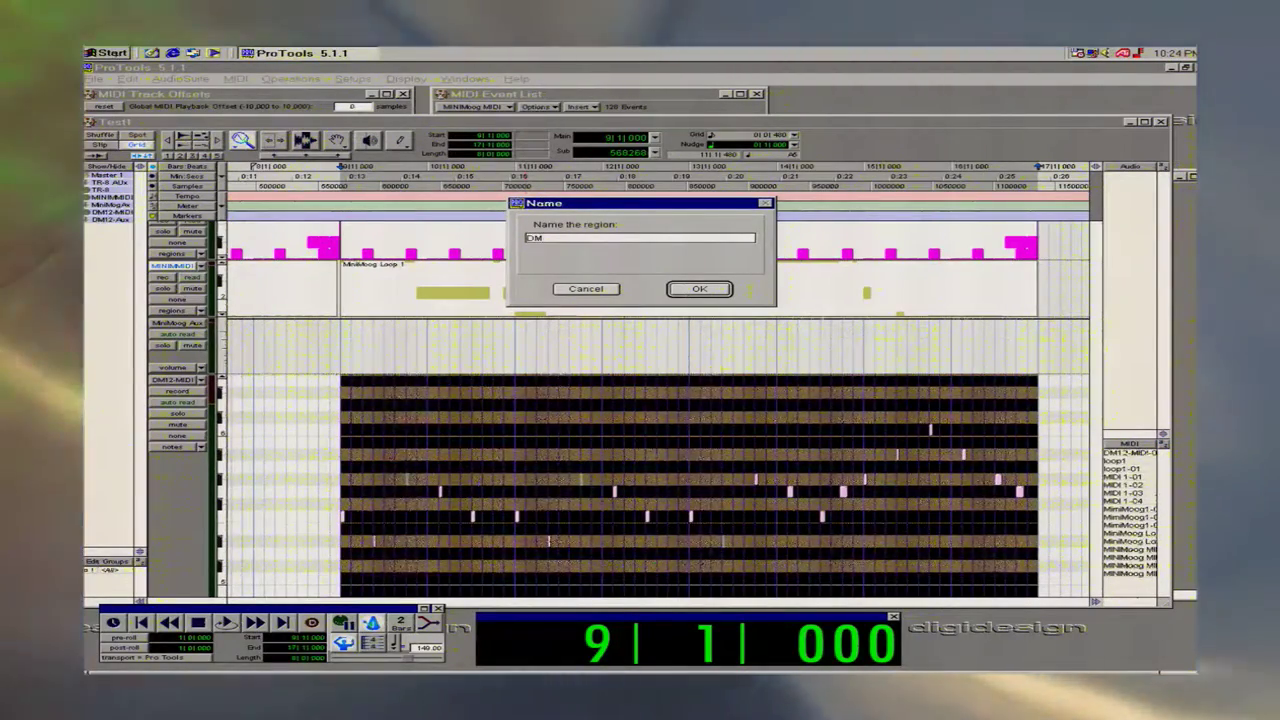
{"action": "type", "text": "12-LOOP1"}
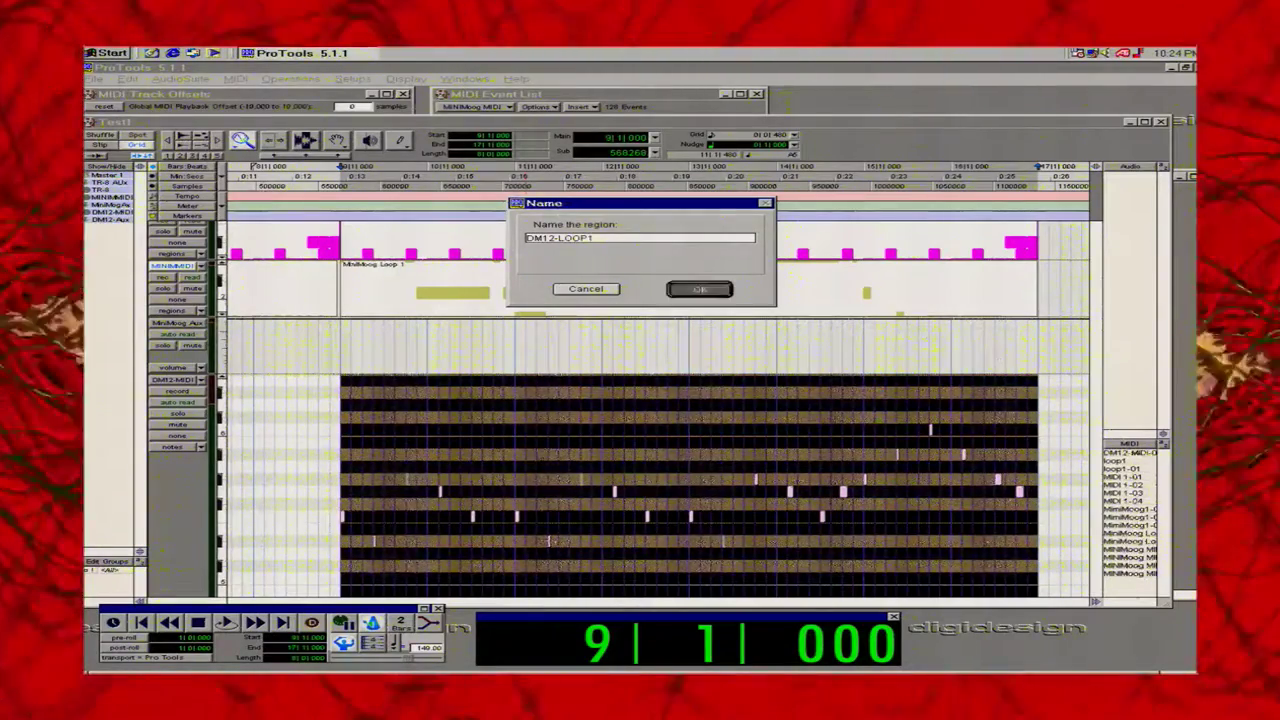
{"action": "key", "text": "Return"}
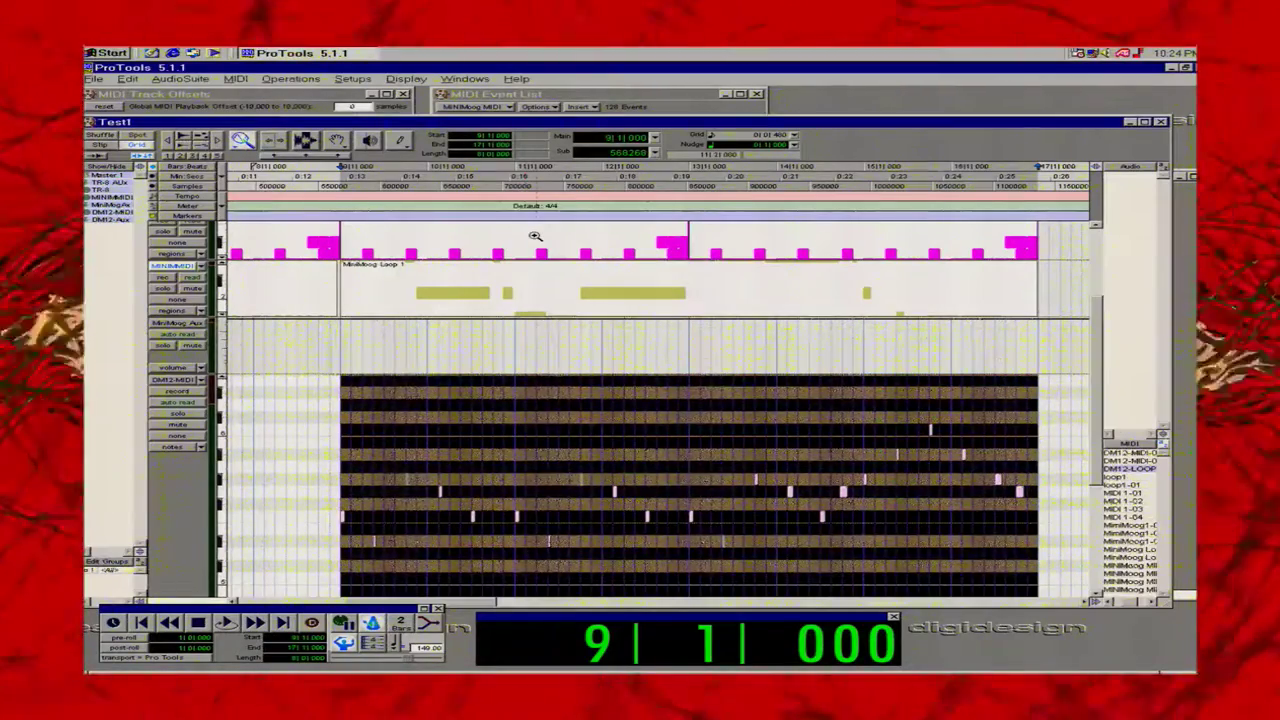
Audition the DM12-LOOP1 selection from bar 9 through bar 16 and stop the transport.
{"action": "key", "text": "space"}
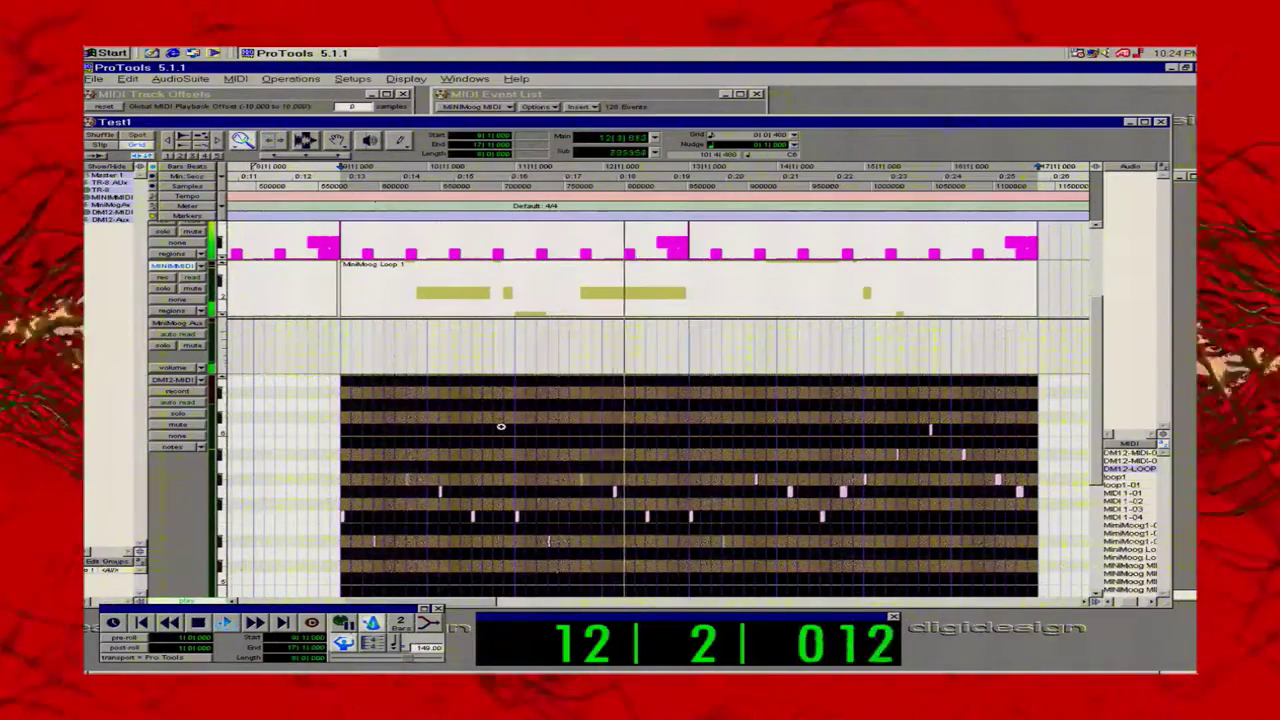
{"action": "left_click_drag", "start_coordinate": [442, 602], "coordinate": [406, 602]}
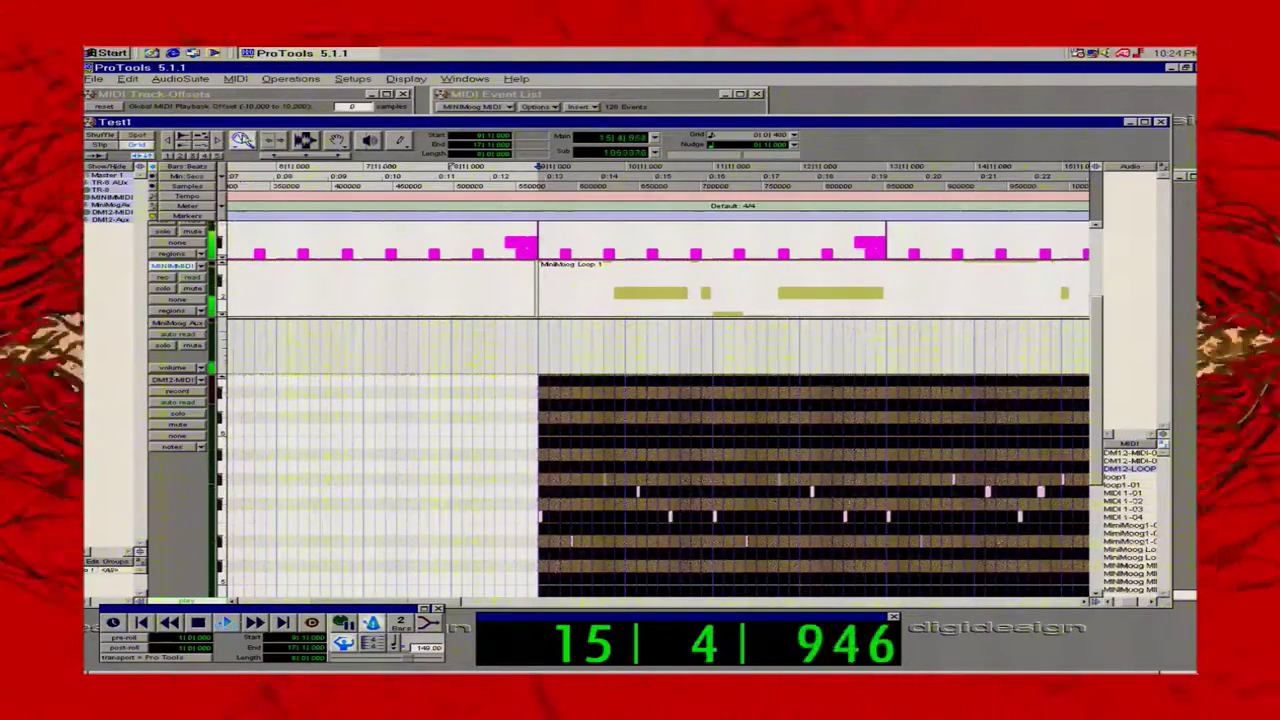
{"action": "double_click", "coordinate": [243, 141]}
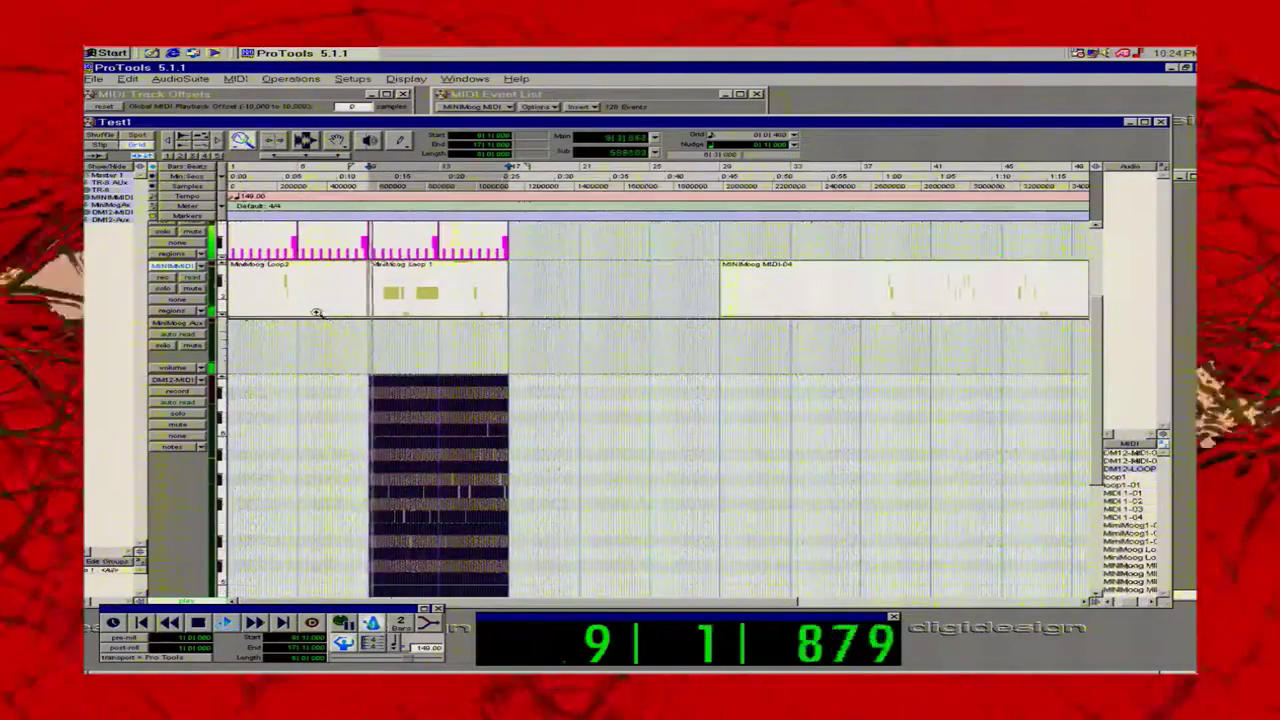
{"action": "key", "text": "space"}
Copy the MiniMoog Loop2 region at bar 1 and paste it onto the DM12-MIDI track at 18|1|000.
{"action": "left_click", "coordinate": [280, 288]}
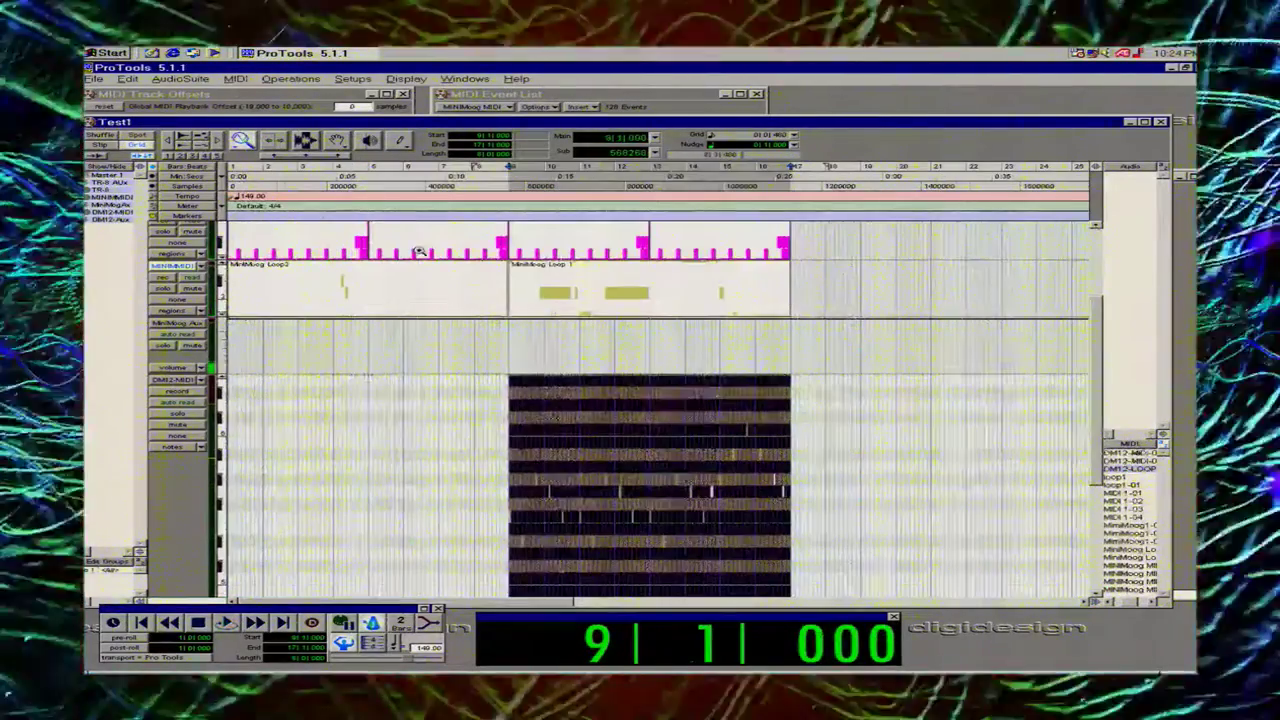
{"action": "left_click", "coordinate": [337, 141]}
{"action": "left_click", "coordinate": [326, 281]}
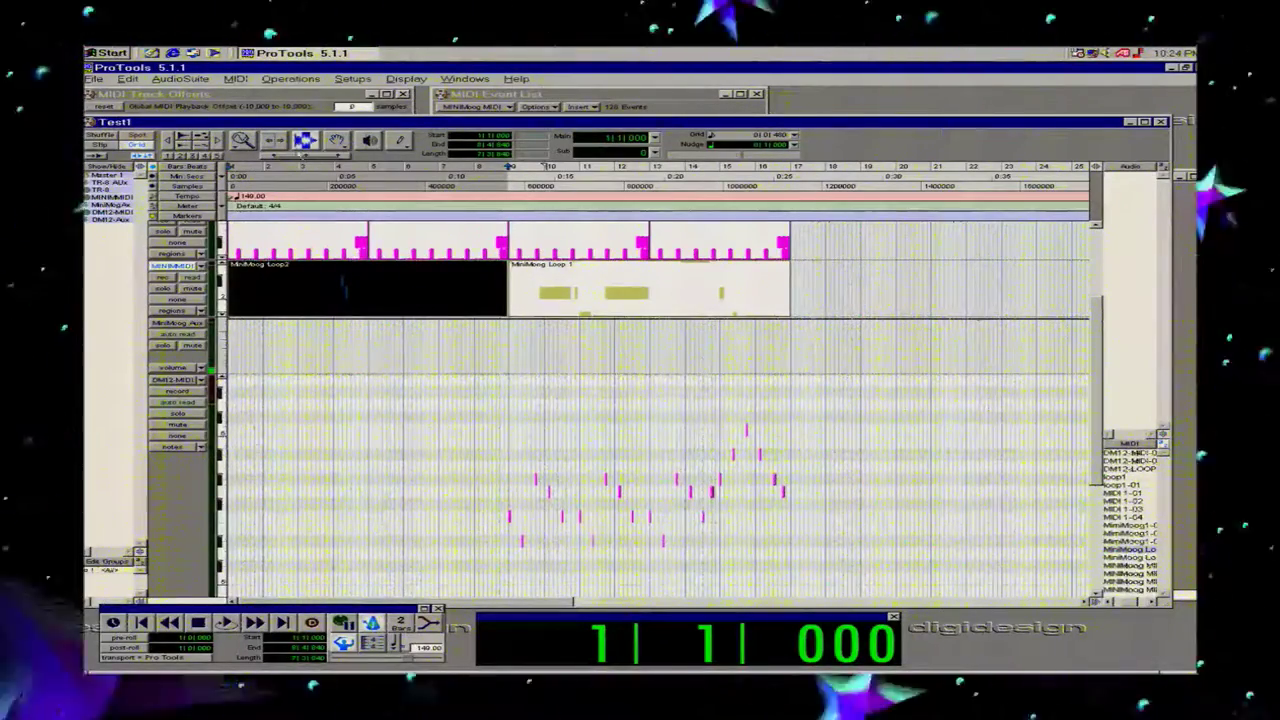
{"action": "left_click", "coordinate": [236, 450]}
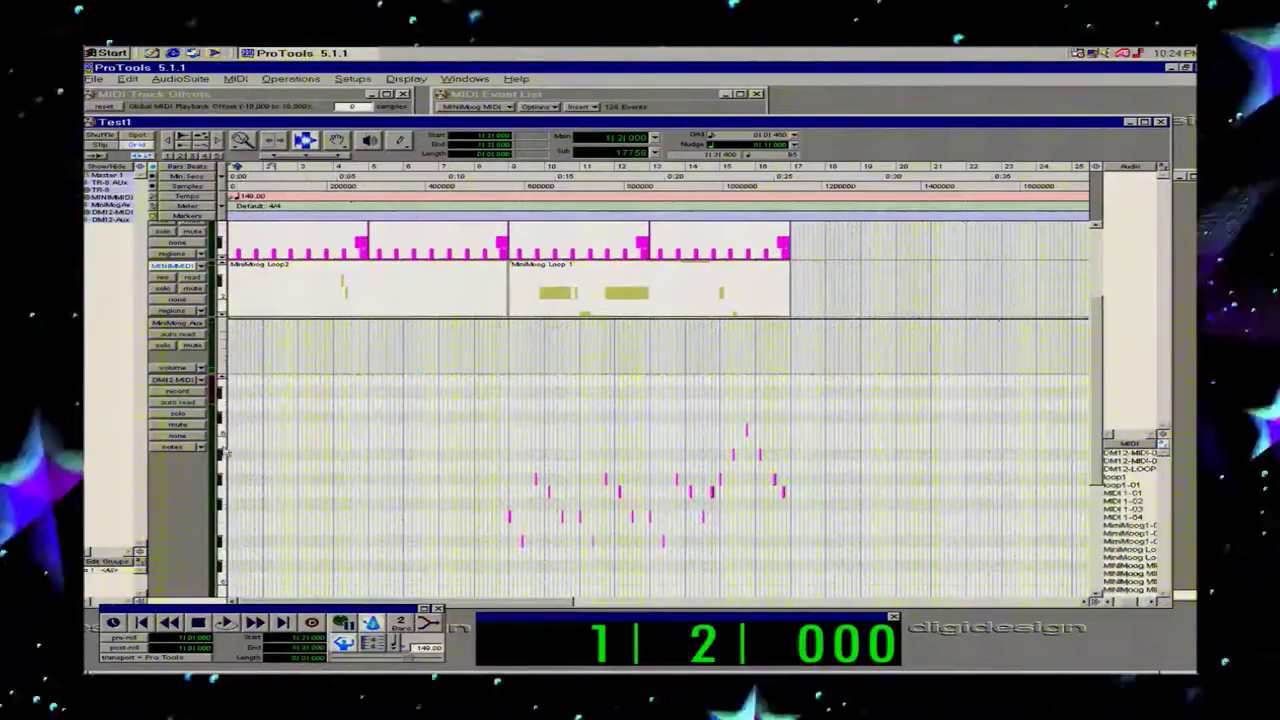
{"action": "left_click", "coordinate": [228, 482]}
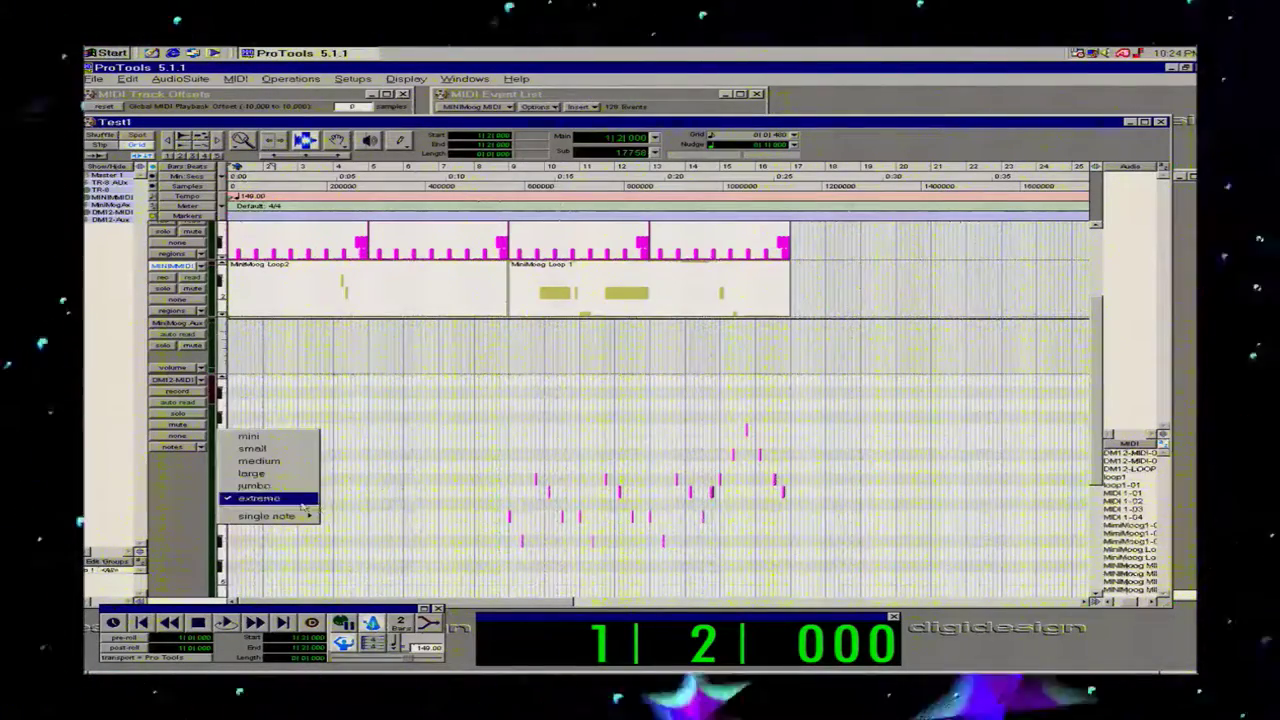
{"action": "left_click", "coordinate": [230, 499]}
{"action": "left_click", "coordinate": [229, 503]}
{"action": "left_click", "coordinate": [233, 504]}
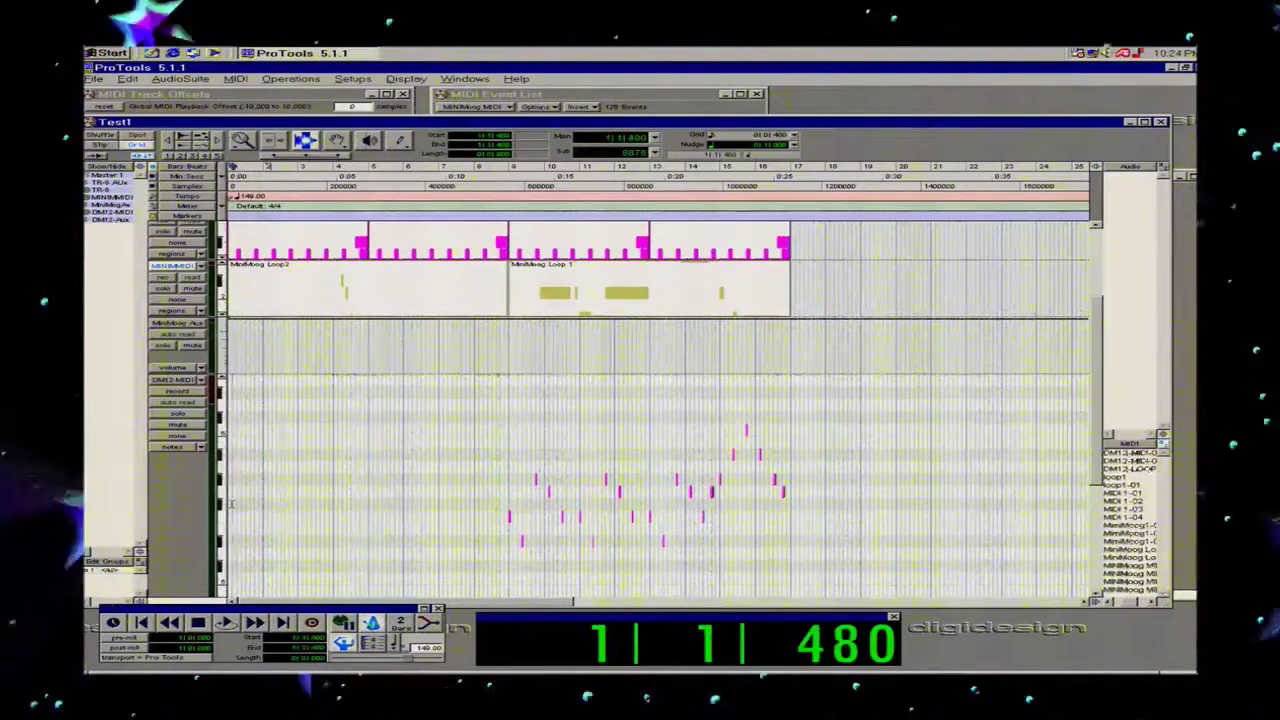
{"action": "left_click", "coordinate": [819, 522]}
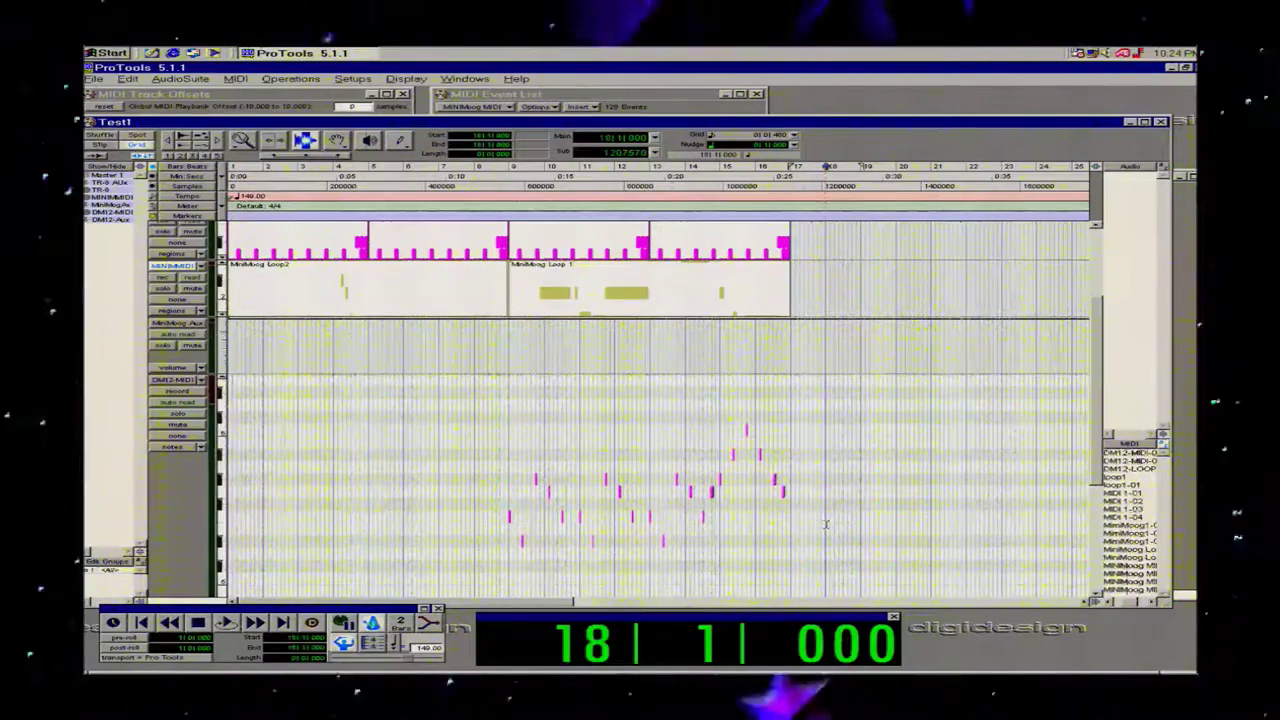
{"action": "key", "text": "ctrl+v"}
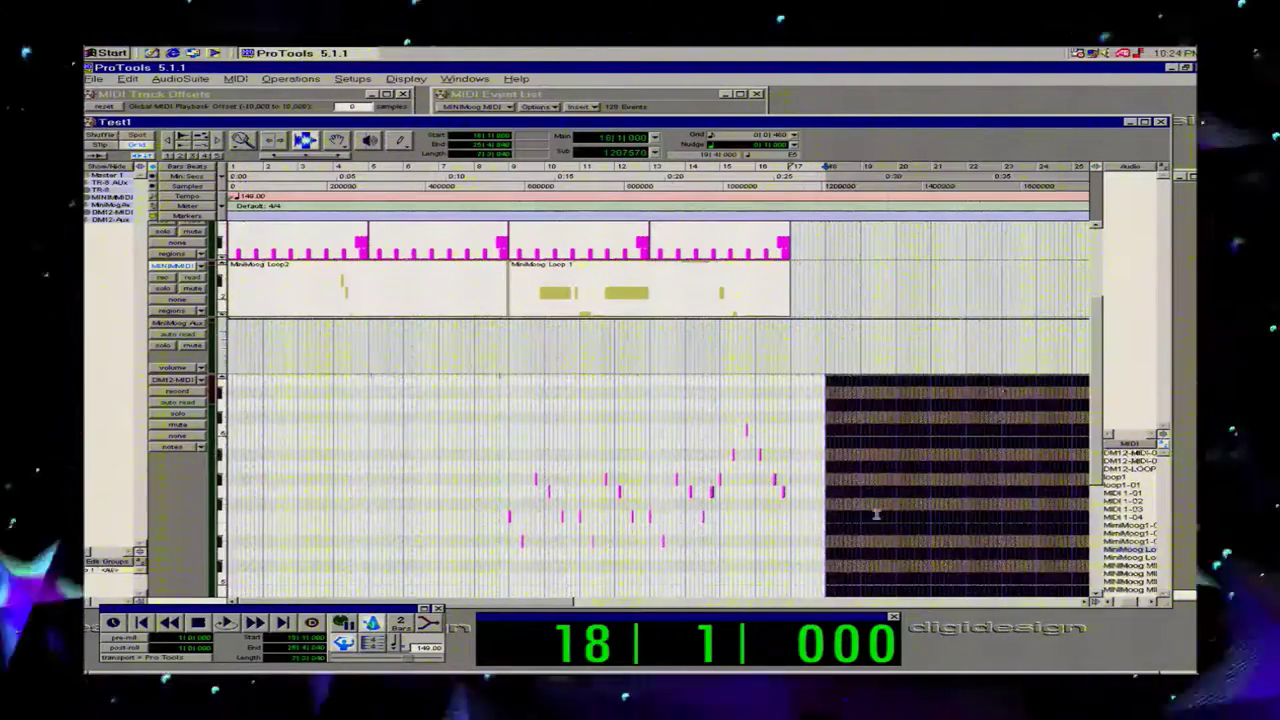
Switch the DM12-MIDI track's display from notes to regions.
{"action": "left_click", "coordinate": [201, 381]}
{"action": "left_click", "coordinate": [194, 395]}
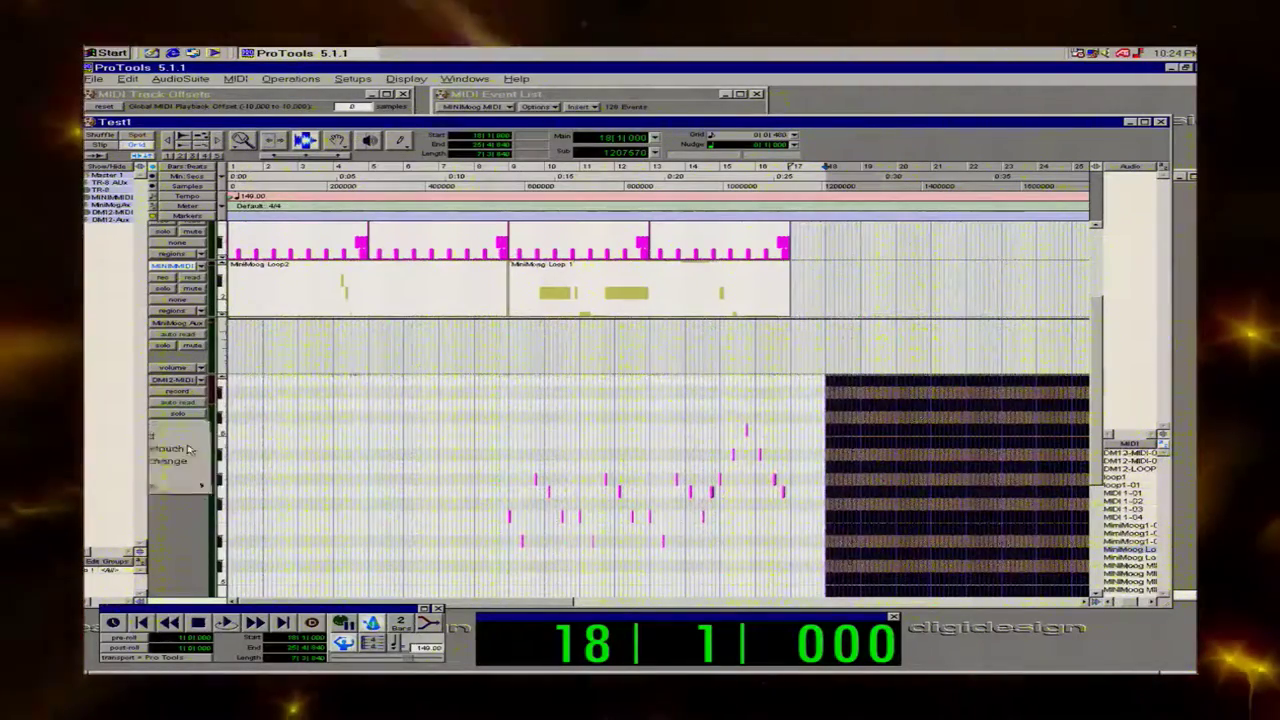
{"action": "left_click", "coordinate": [188, 446]}
{"action": "left_click", "coordinate": [213, 441]}
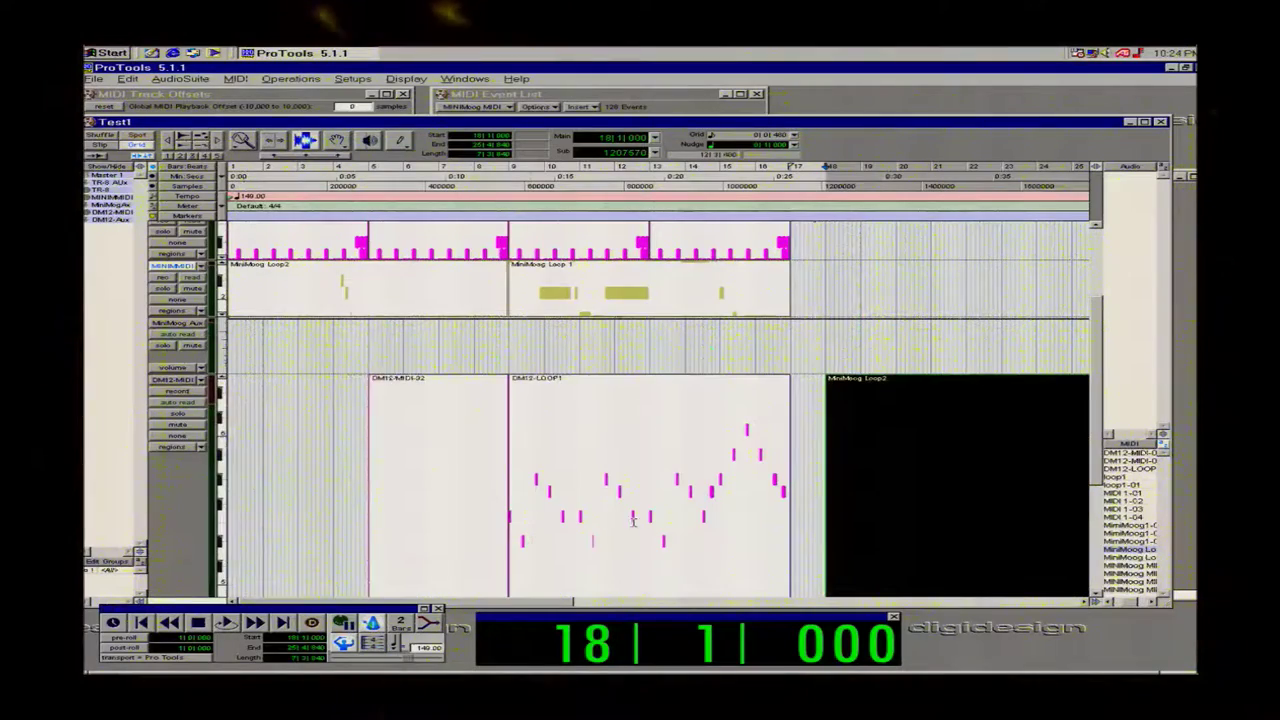
Move the MiniMoog Loop2 copy on the DM12-MIDI track from bar 18 to 1|1|000.
{"action": "left_click_drag", "start_coordinate": [874, 533], "coordinate": [895, 533]}
{"action": "left_click", "coordinate": [821, 512]}
{"action": "left_click", "coordinate": [904, 520]}
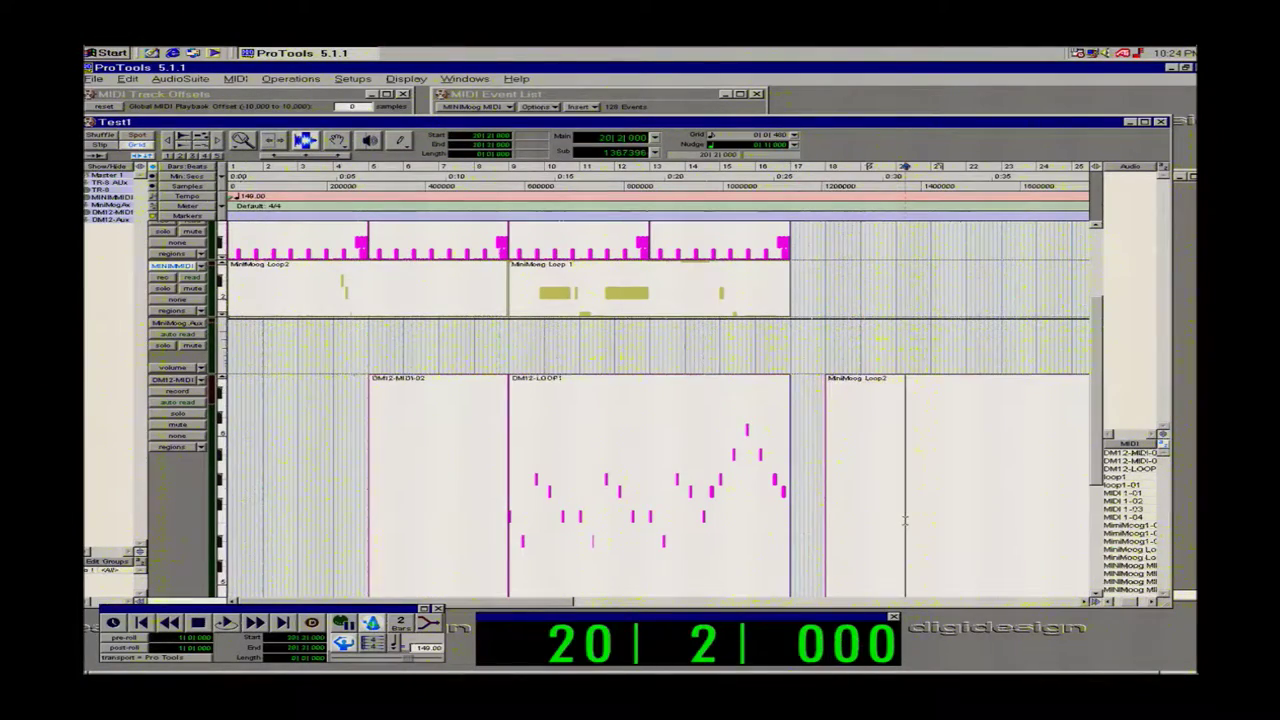
{"action": "double_click", "coordinate": [904, 520]}
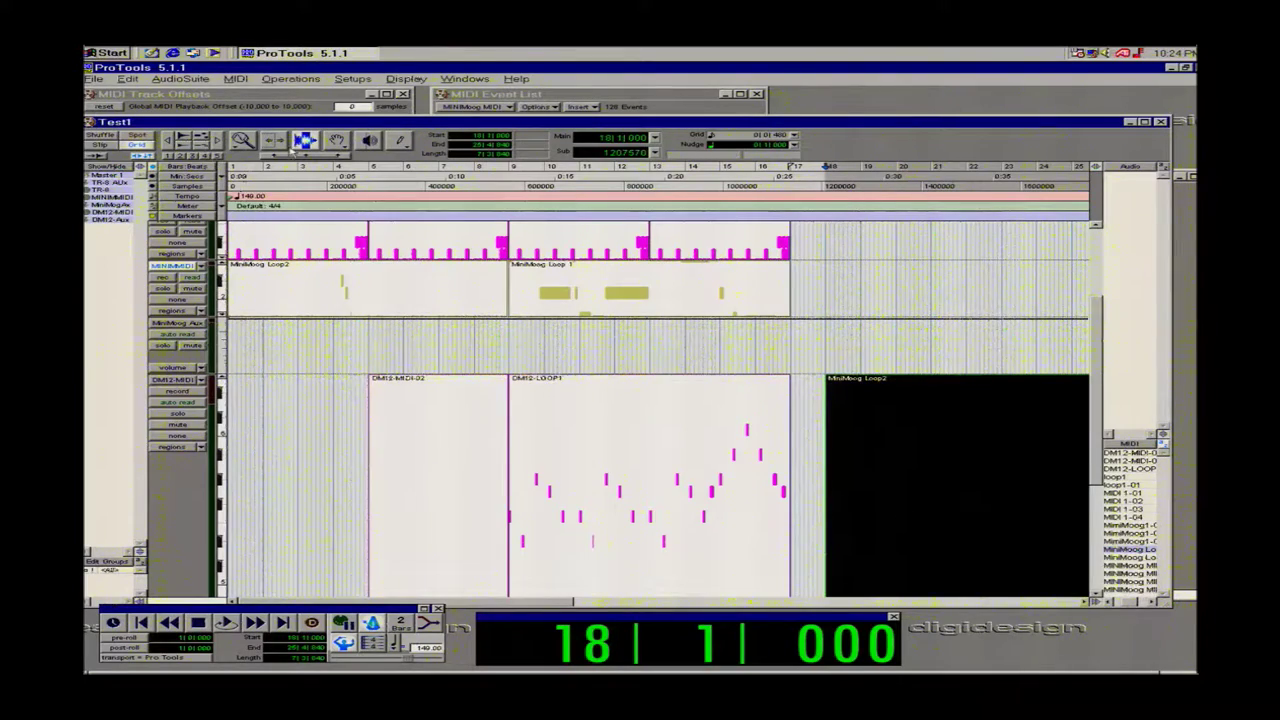
{"action": "left_click", "coordinate": [337, 141]}
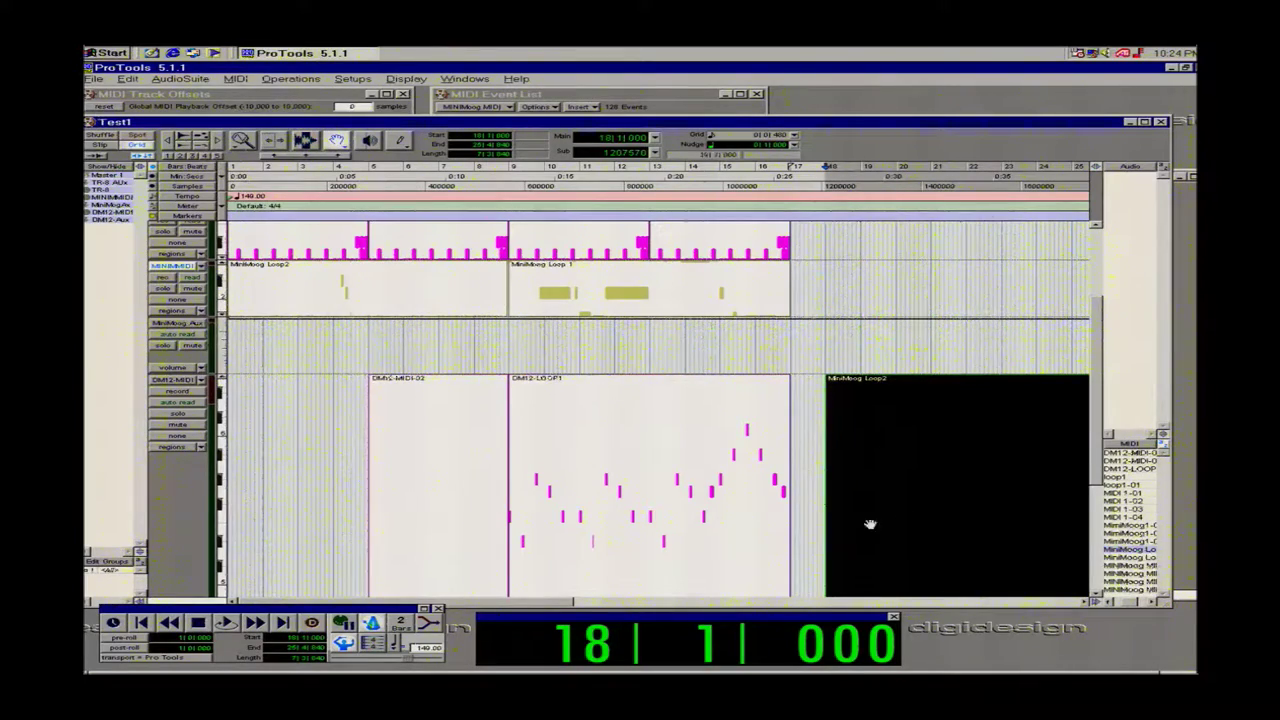
{"action": "left_click_drag", "start_coordinate": [561, 607], "coordinate": [713, 607]}
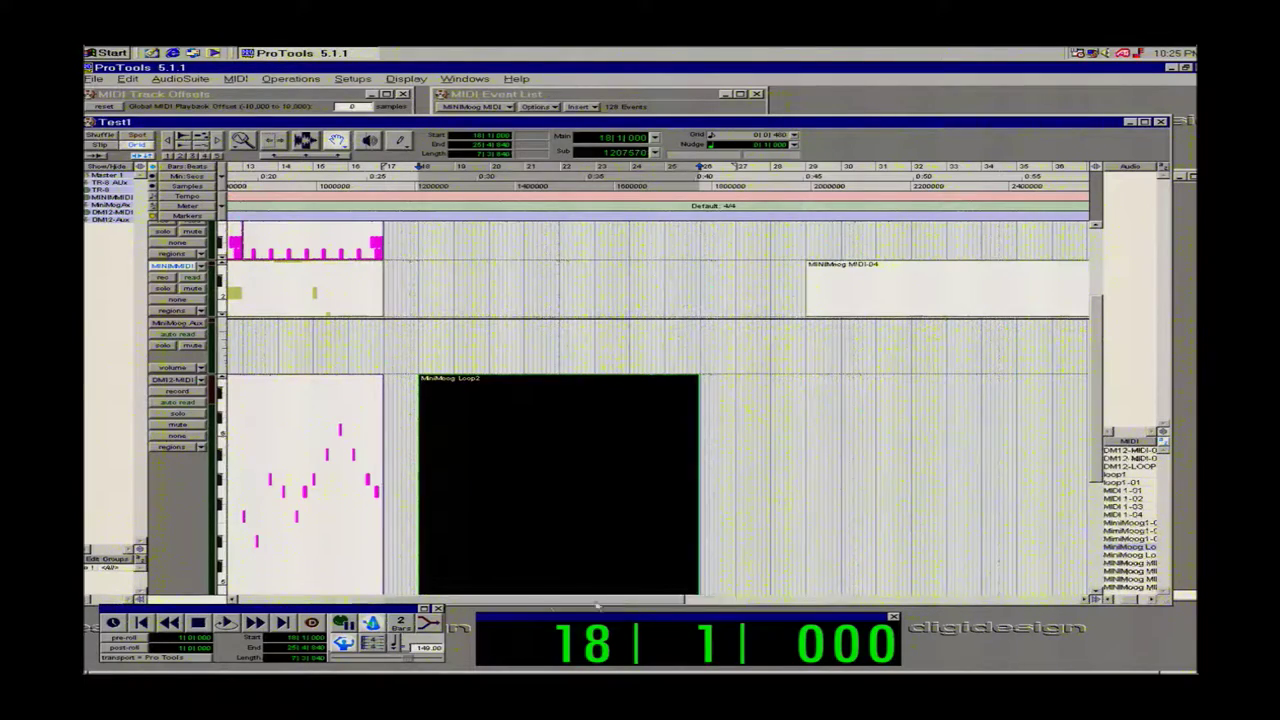
{"action": "left_click_drag", "start_coordinate": [597, 604], "coordinate": [545, 604]}
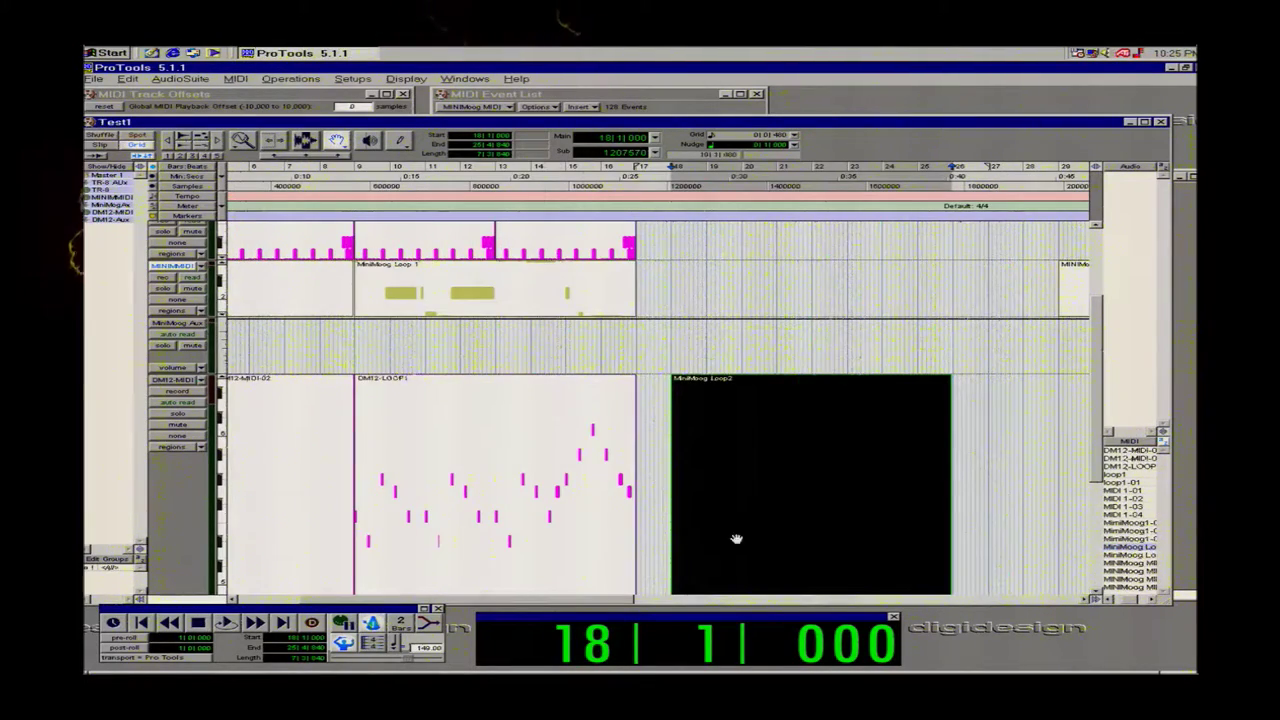
{"action": "left_click_drag", "start_coordinate": [799, 523], "coordinate": [283, 486]}
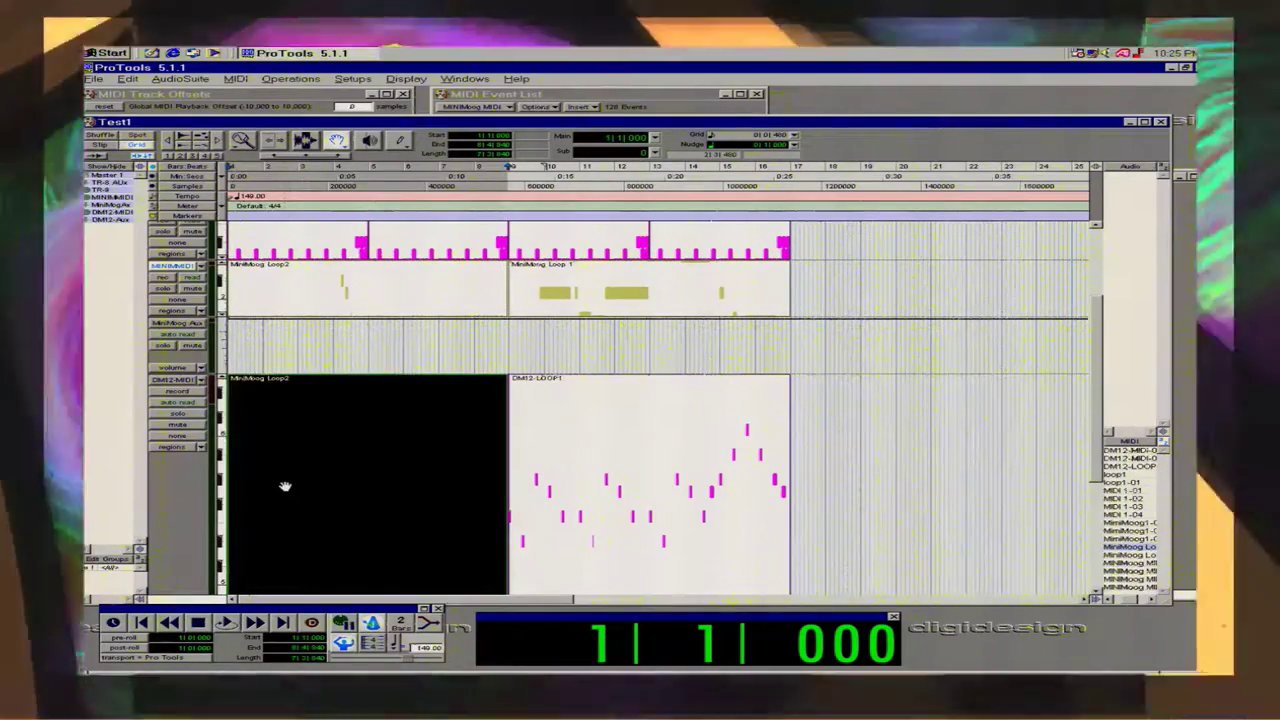
{"action": "double_click", "coordinate": [270, 468]}
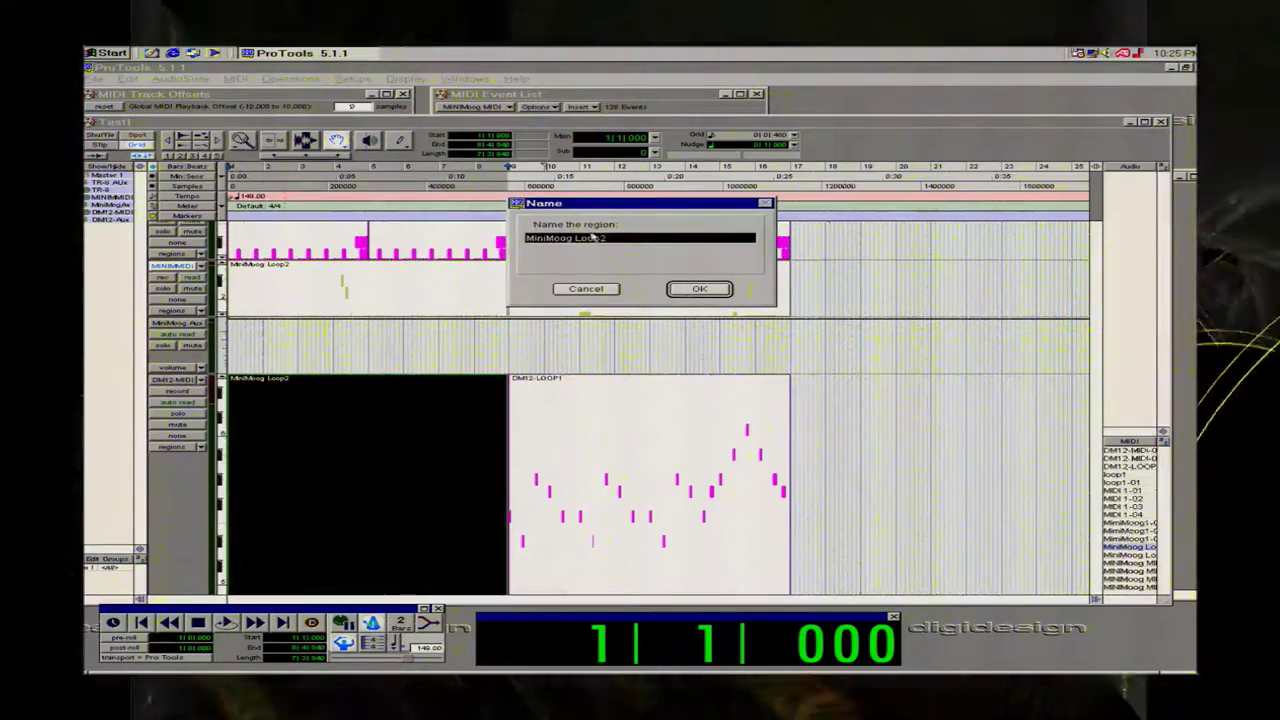
{"action": "left_click", "coordinate": [569, 239]}
{"action": "left_click_drag", "start_coordinate": [576, 239], "coordinate": [560, 239]}
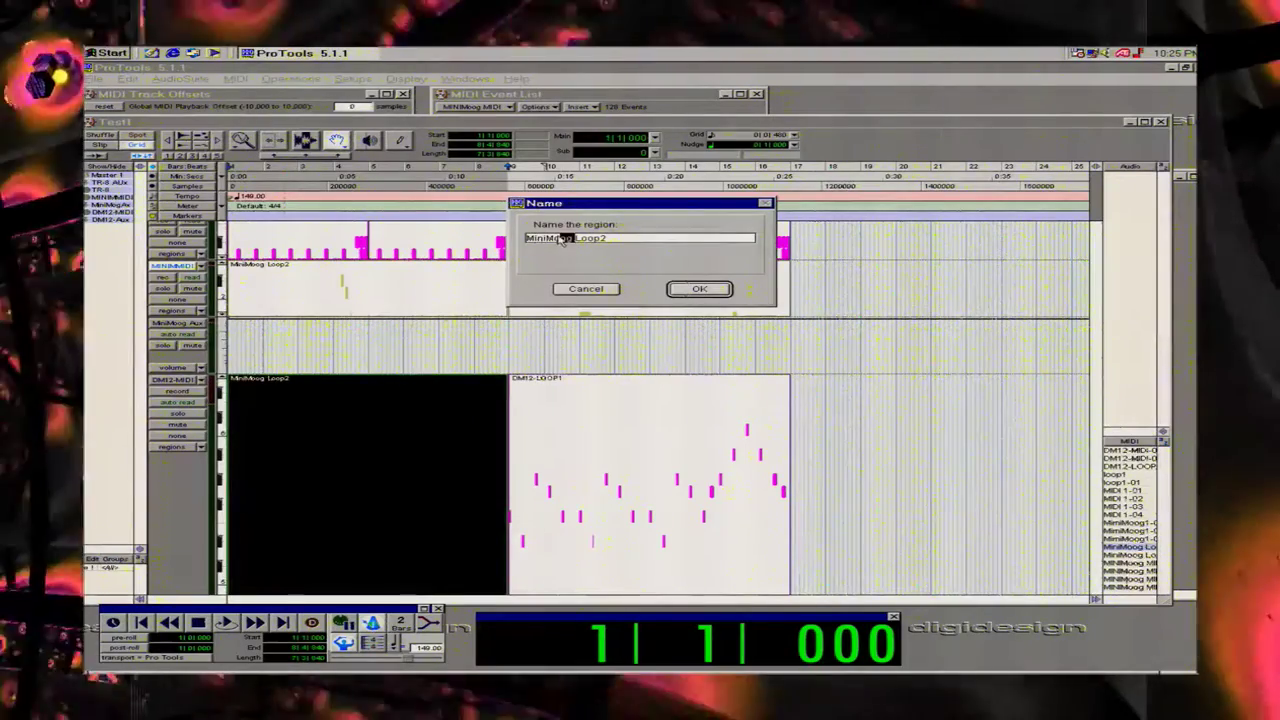
{"action": "left_click", "coordinate": [587, 290]}
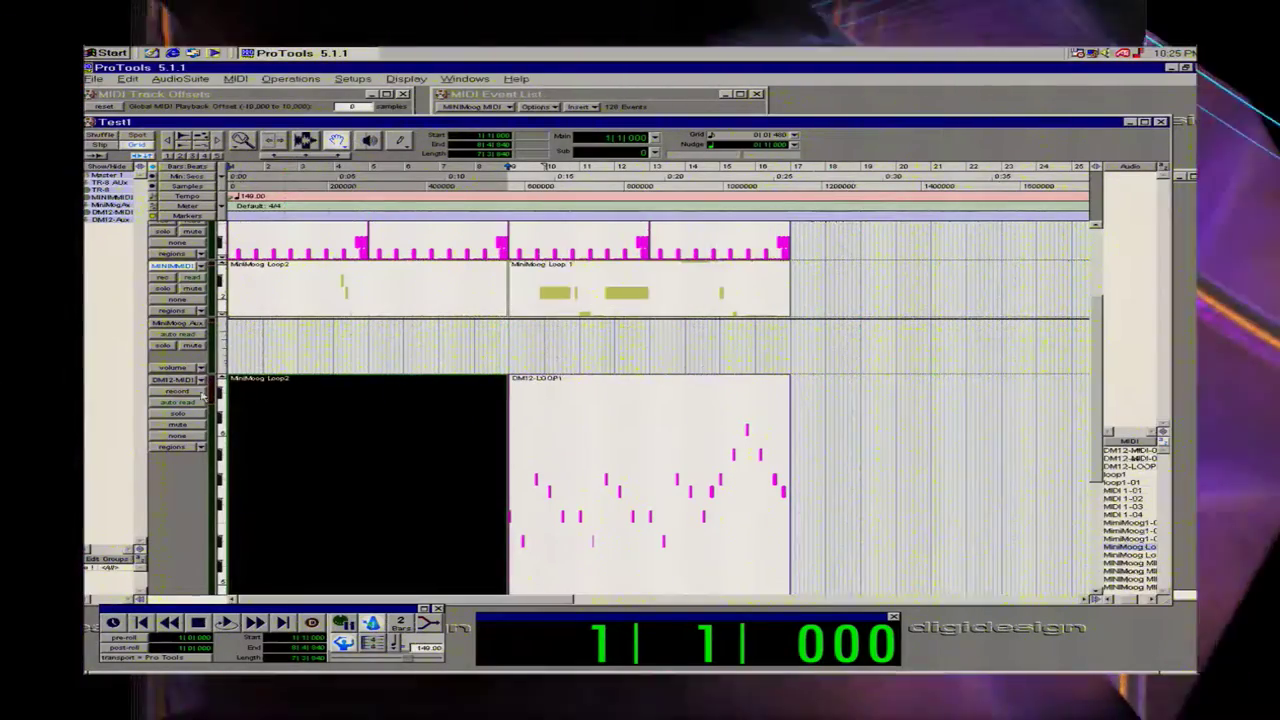
Switch the DM12-MIDI track's display from regions to notes.
{"action": "left_click", "coordinate": [180, 437]}
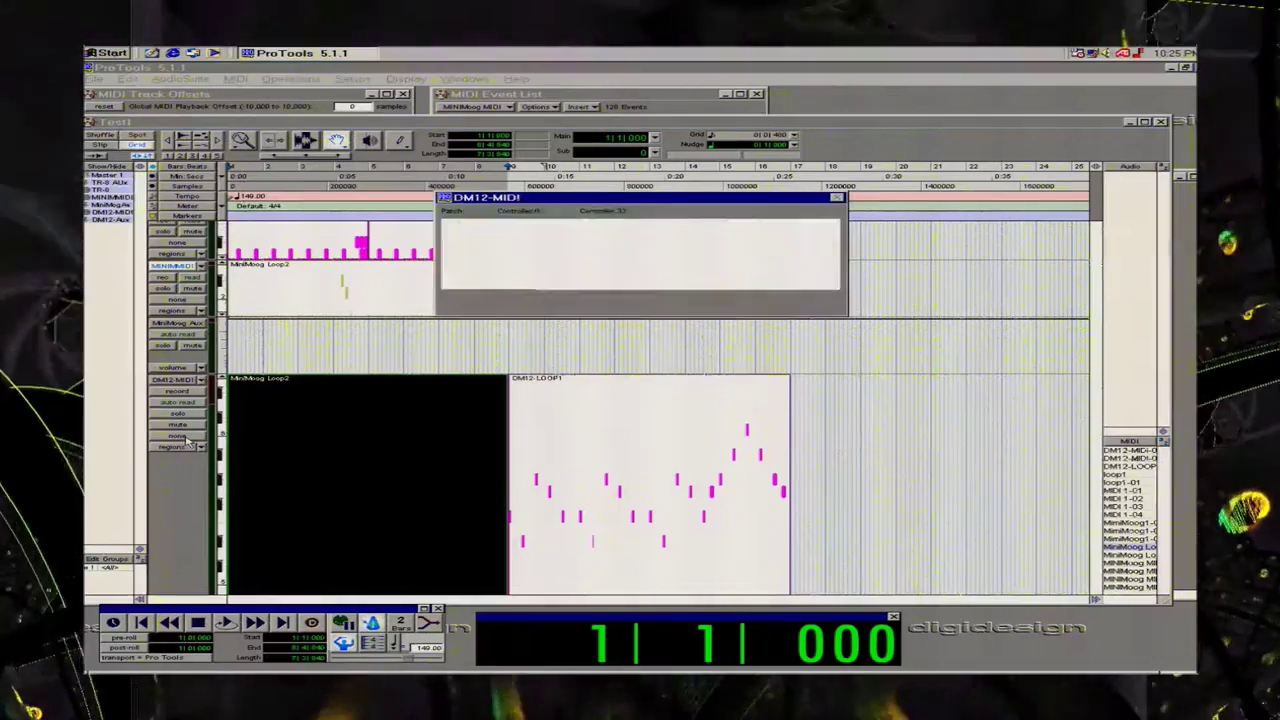
{"action": "left_click", "coordinate": [790, 303]}
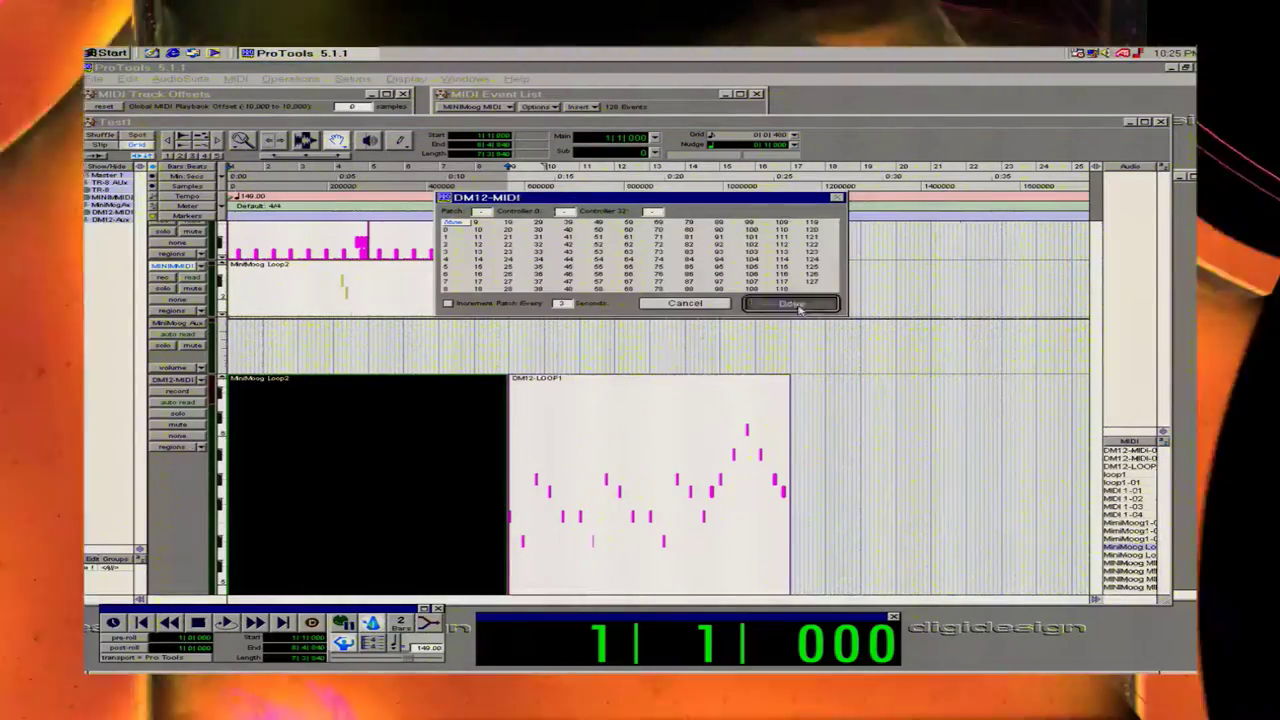
{"action": "left_click", "coordinate": [190, 447]}
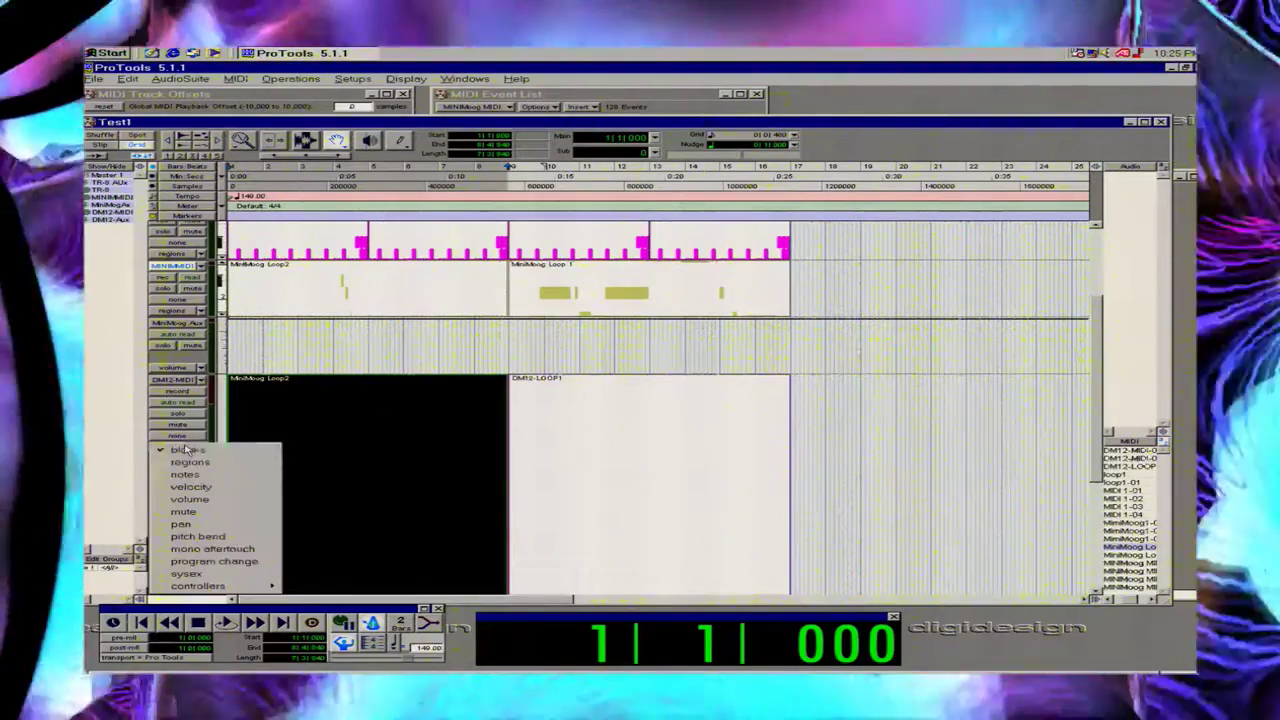
{"action": "left_click", "coordinate": [232, 486]}
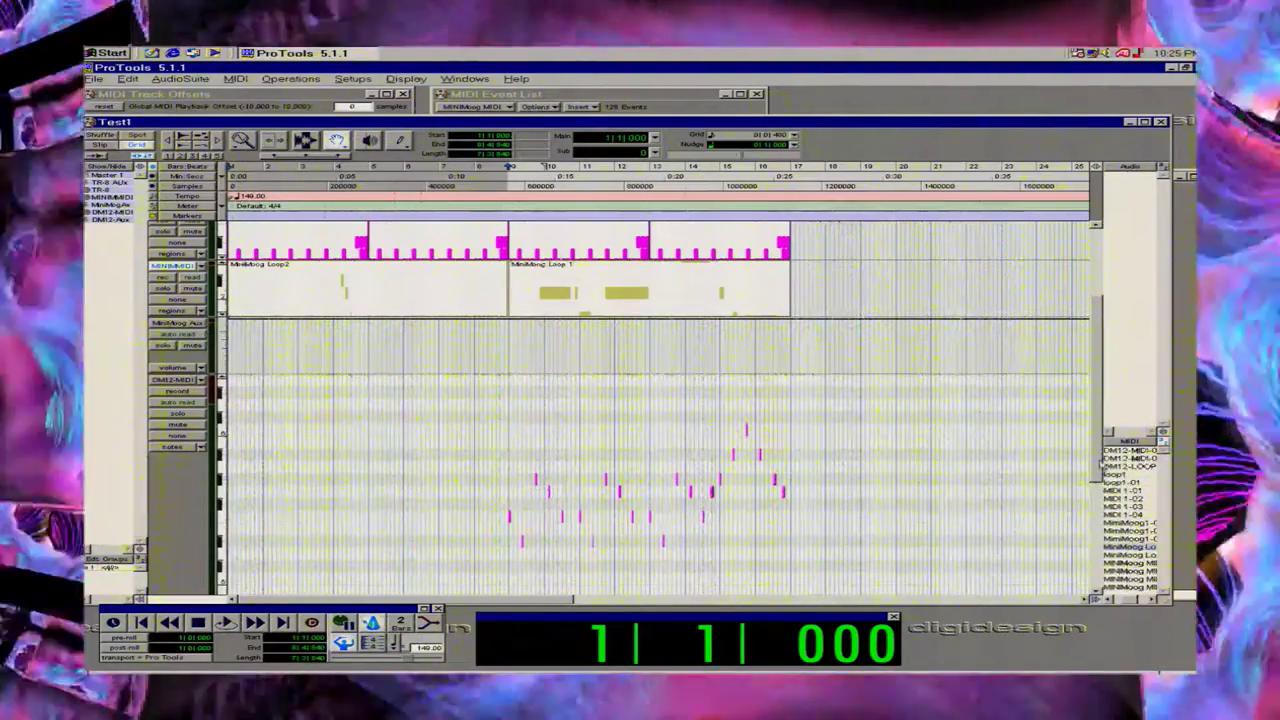
Select all MiniMoog Loop2 notes on the DM12-MIDI track and move them several octaves up, with the first note starting at 1|1|000.
{"action": "left_click_drag", "start_coordinate": [1100, 483], "coordinate": [1097, 528]}
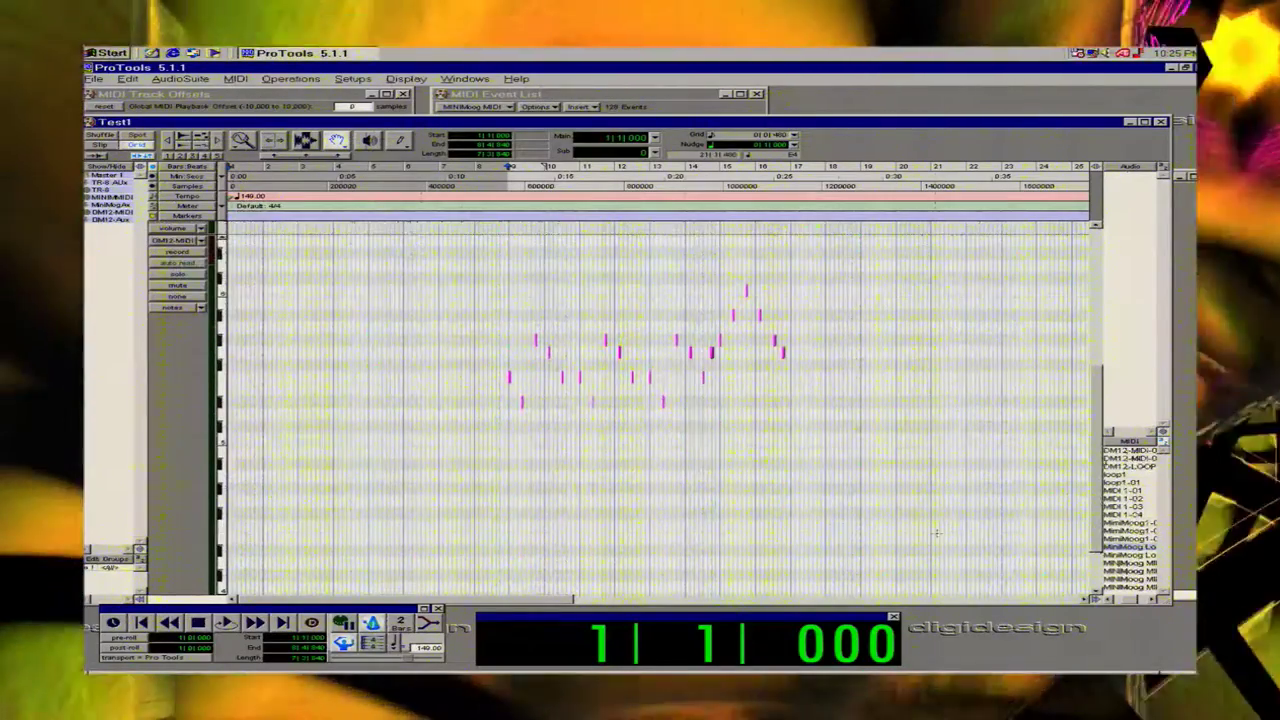
{"action": "left_click_drag", "start_coordinate": [1097, 545], "coordinate": [1097, 567]}
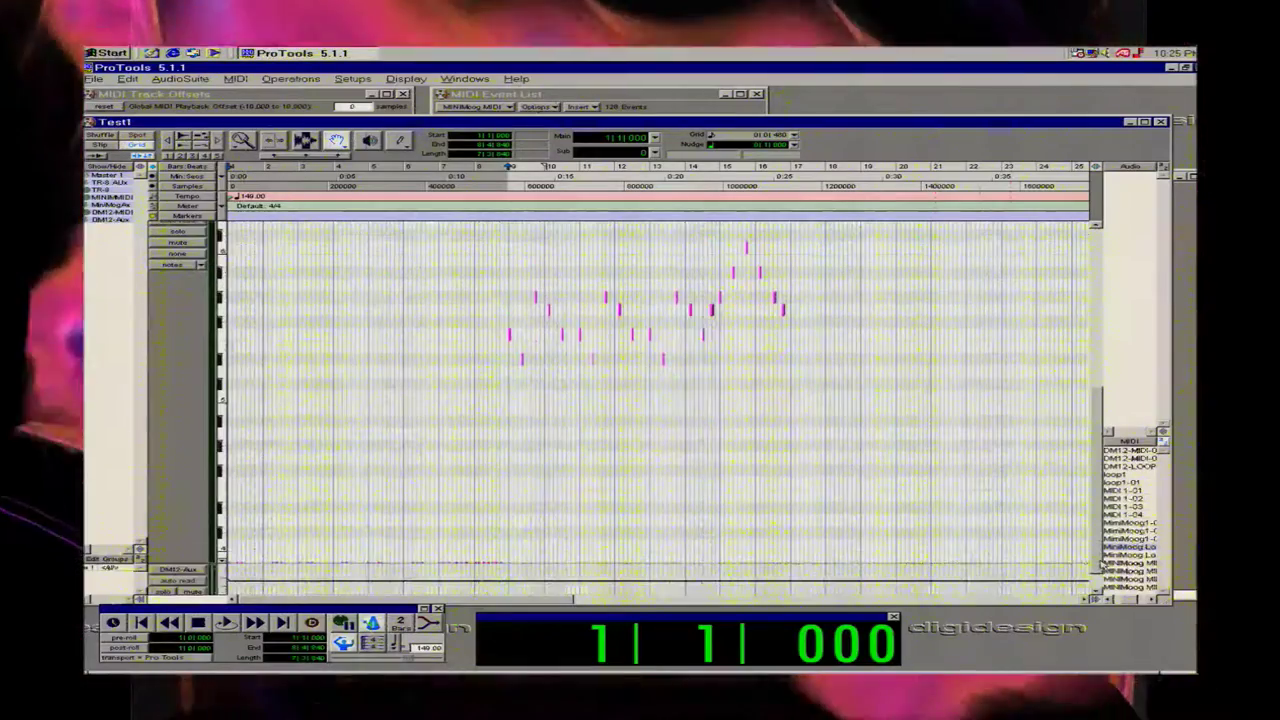
{"action": "left_click", "coordinate": [221, 561]}
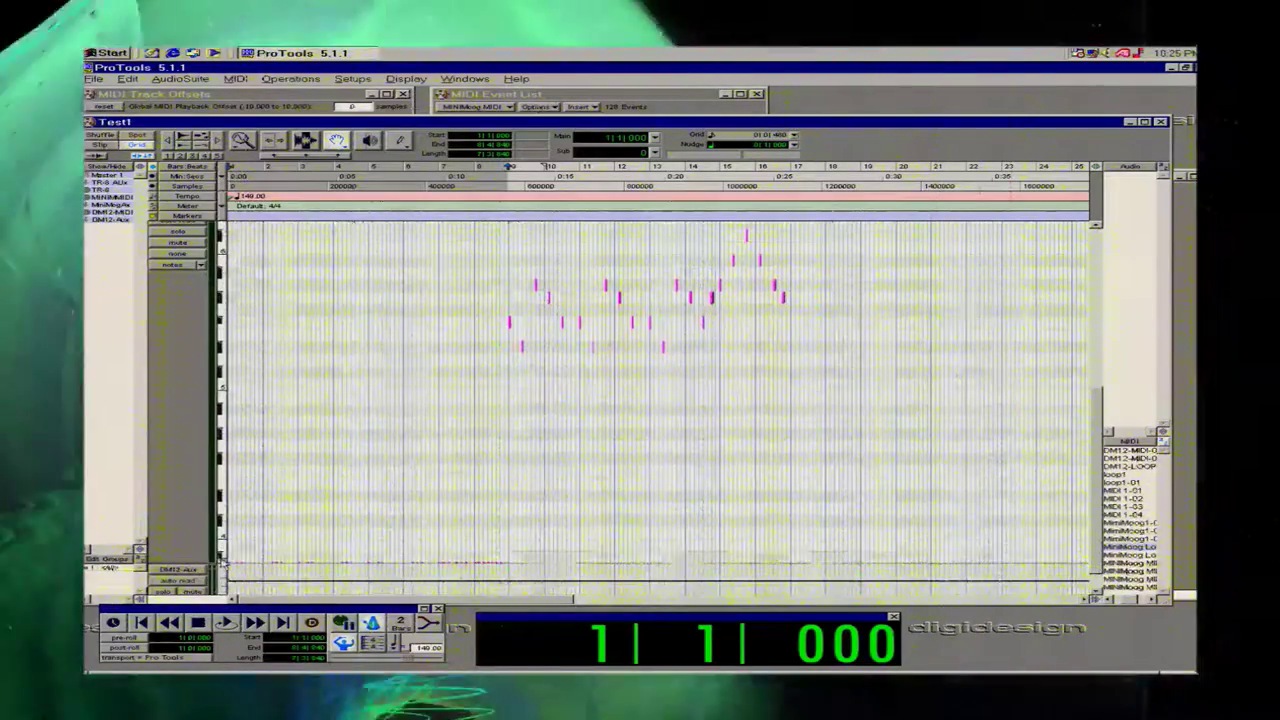
{"action": "left_click", "coordinate": [221, 561]}
{"action": "left_click", "coordinate": [221, 561]}
{"action": "left_click", "coordinate": [221, 561]}
{"action": "left_click", "coordinate": [221, 561]}
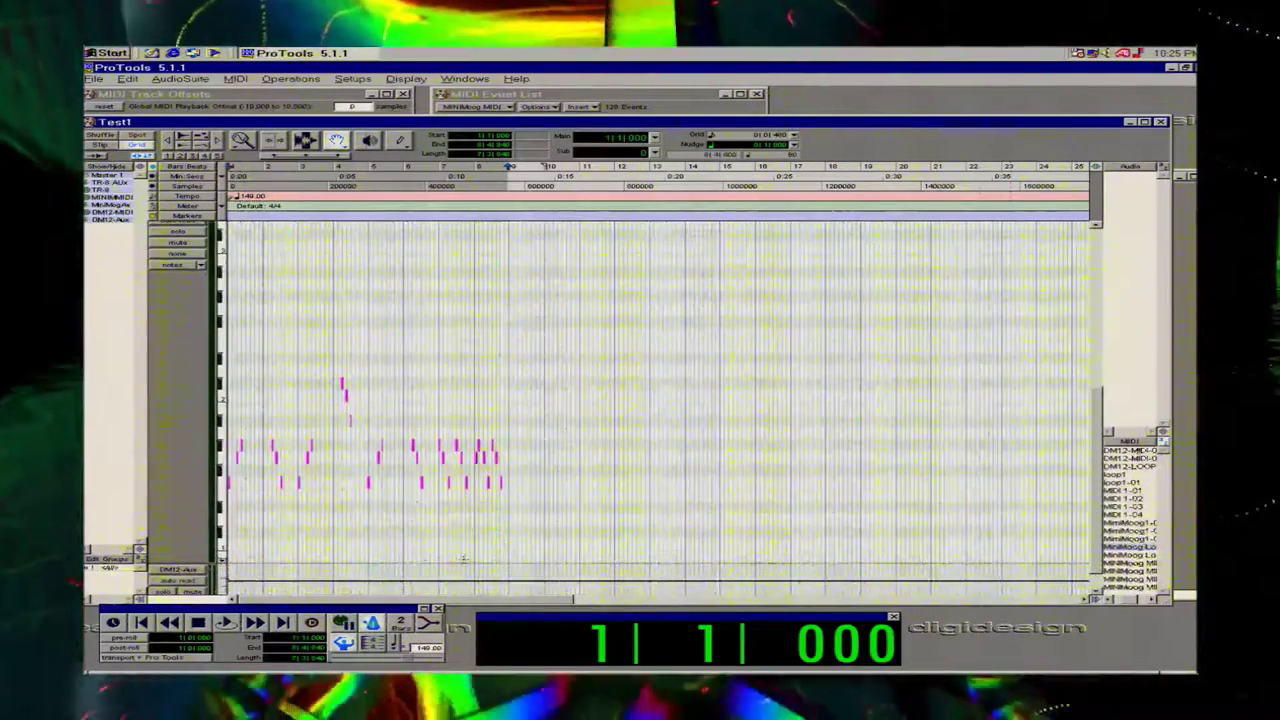
{"action": "left_click_drag", "start_coordinate": [517, 530], "coordinate": [144, 367]}
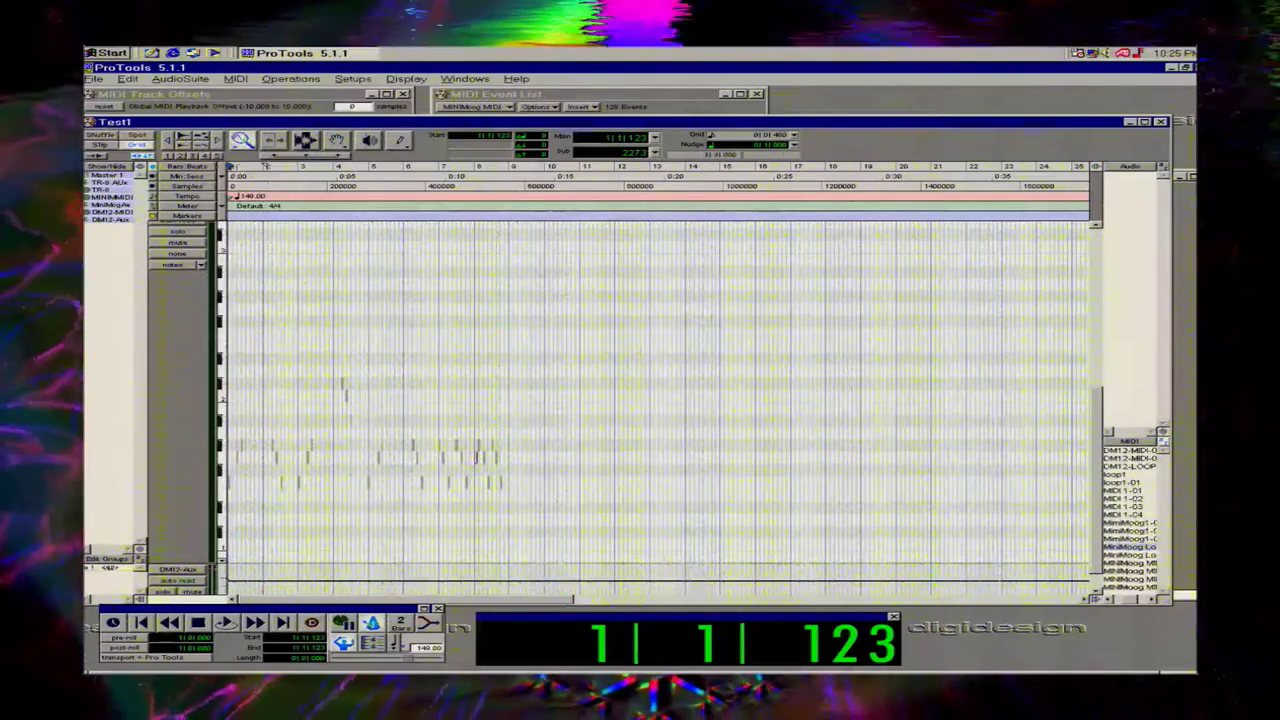
{"action": "left_click_drag", "start_coordinate": [400, 366], "coordinate": [120, 451]}
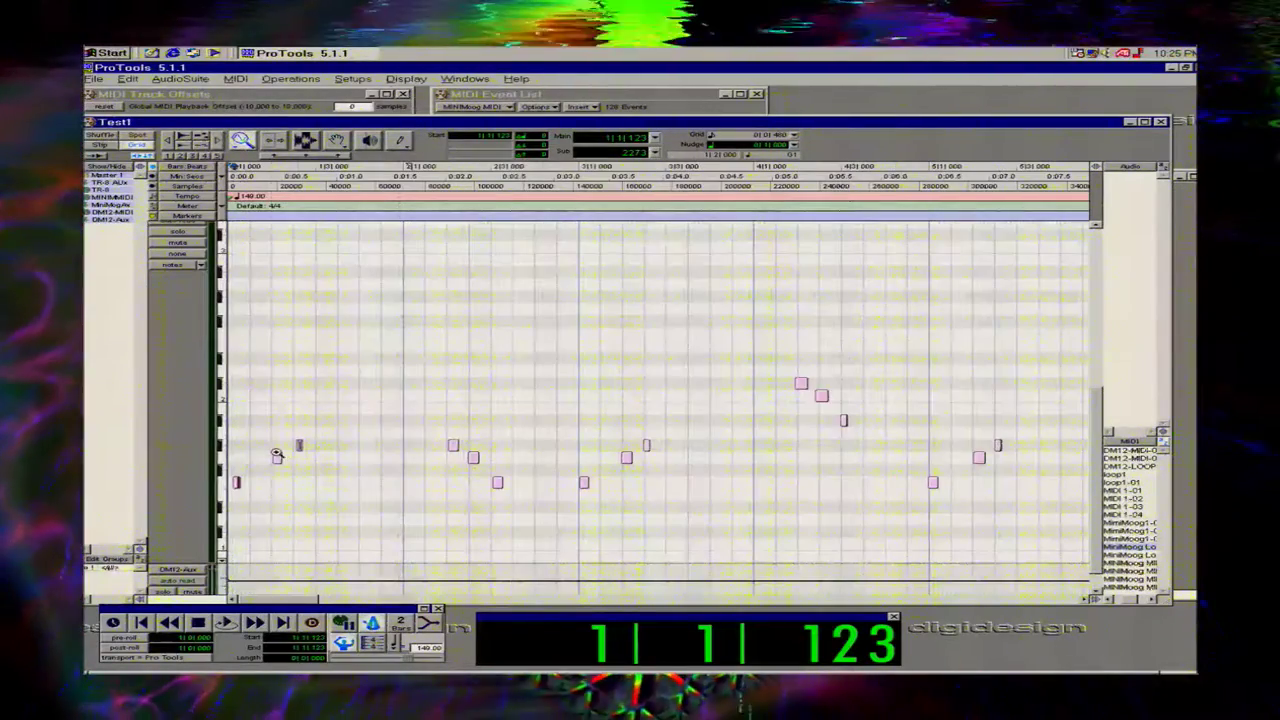
{"action": "left_click_drag", "start_coordinate": [335, 482], "coordinate": [163, 481]}
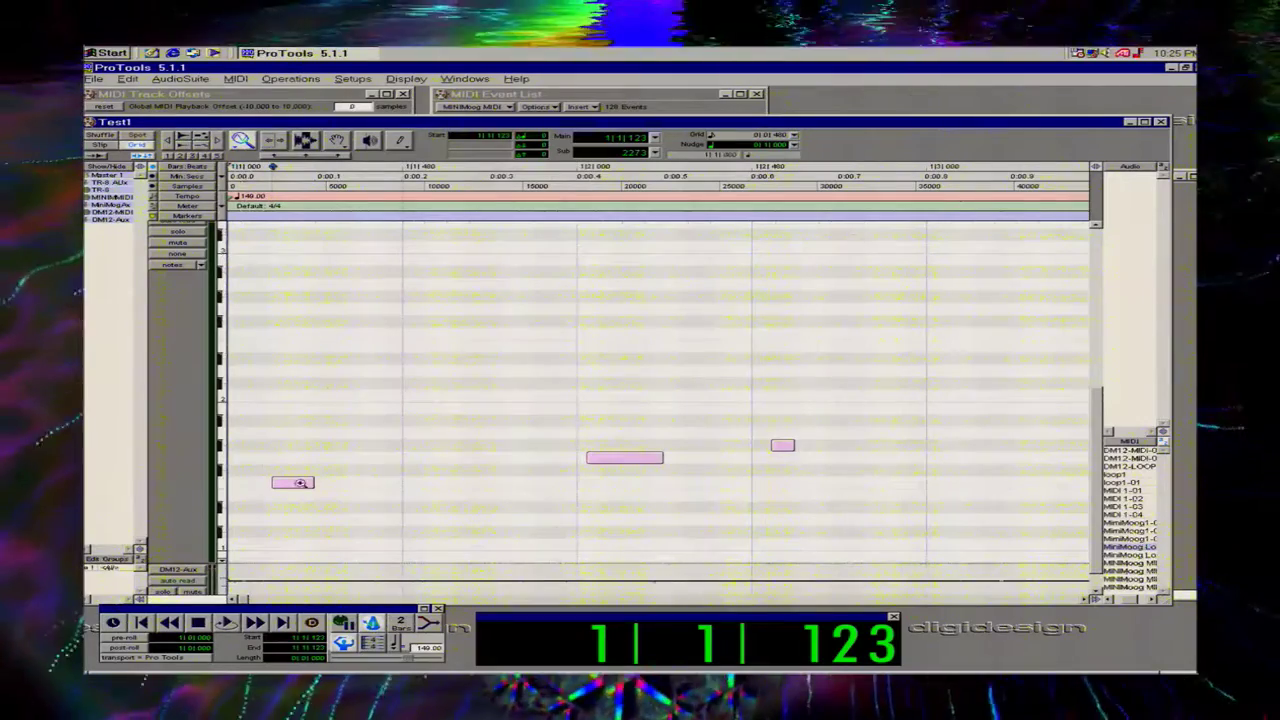
{"action": "left_click", "coordinate": [345, 143]}
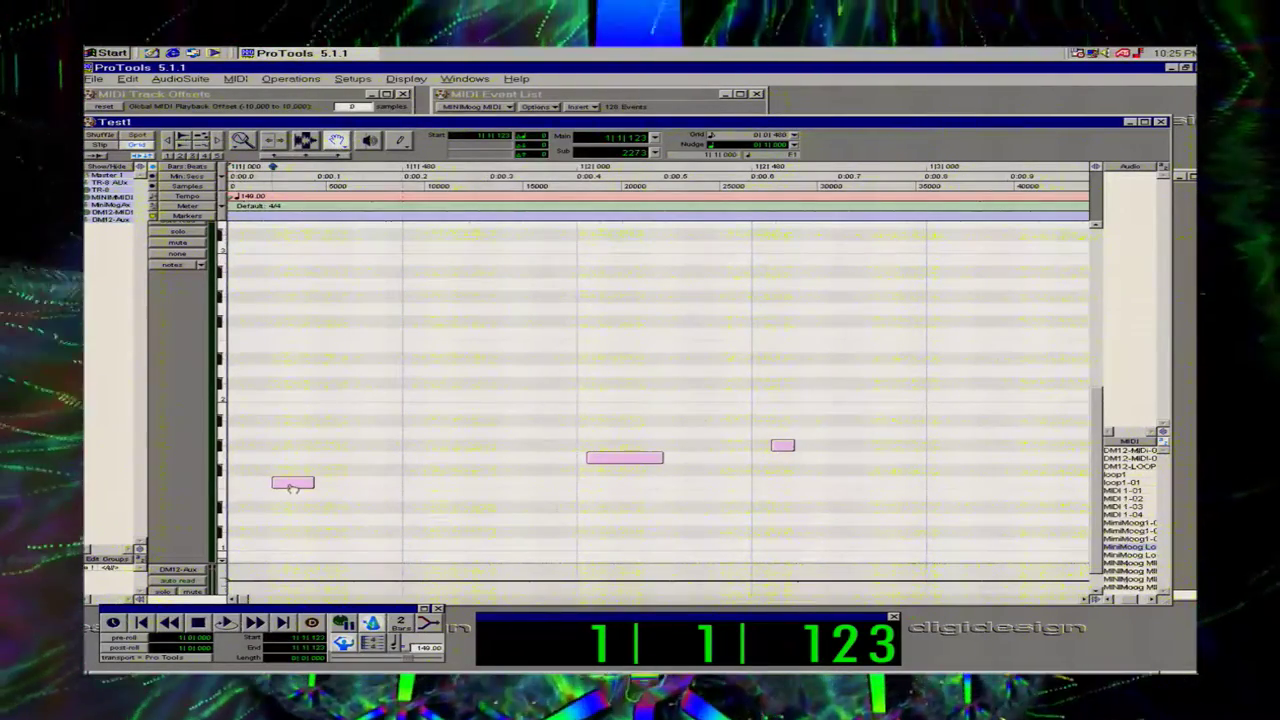
{"action": "left_click_drag", "start_coordinate": [293, 487], "coordinate": [319, 523]}
Set the MINIMMIDI track to large height and switch its display from regions to notes.
{"action": "left_click", "coordinate": [287, 408]}
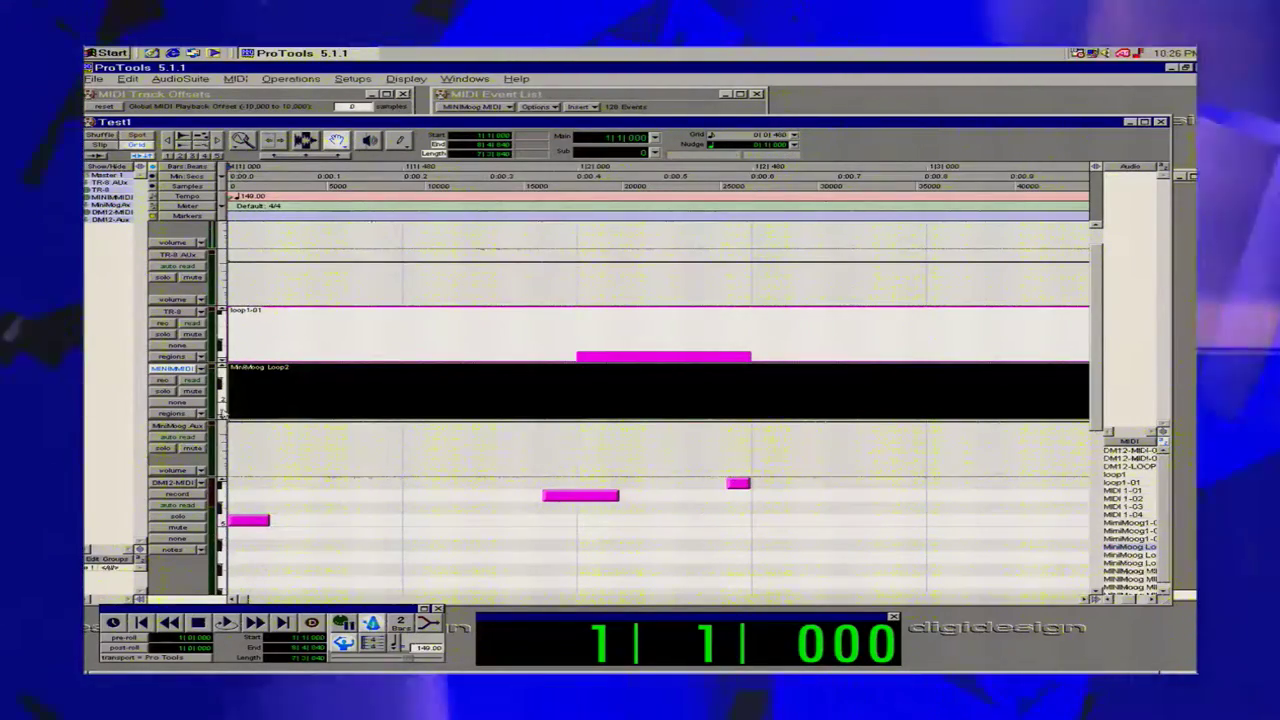
{"action": "left_click", "coordinate": [222, 411]}
{"action": "left_click", "coordinate": [265, 428]}
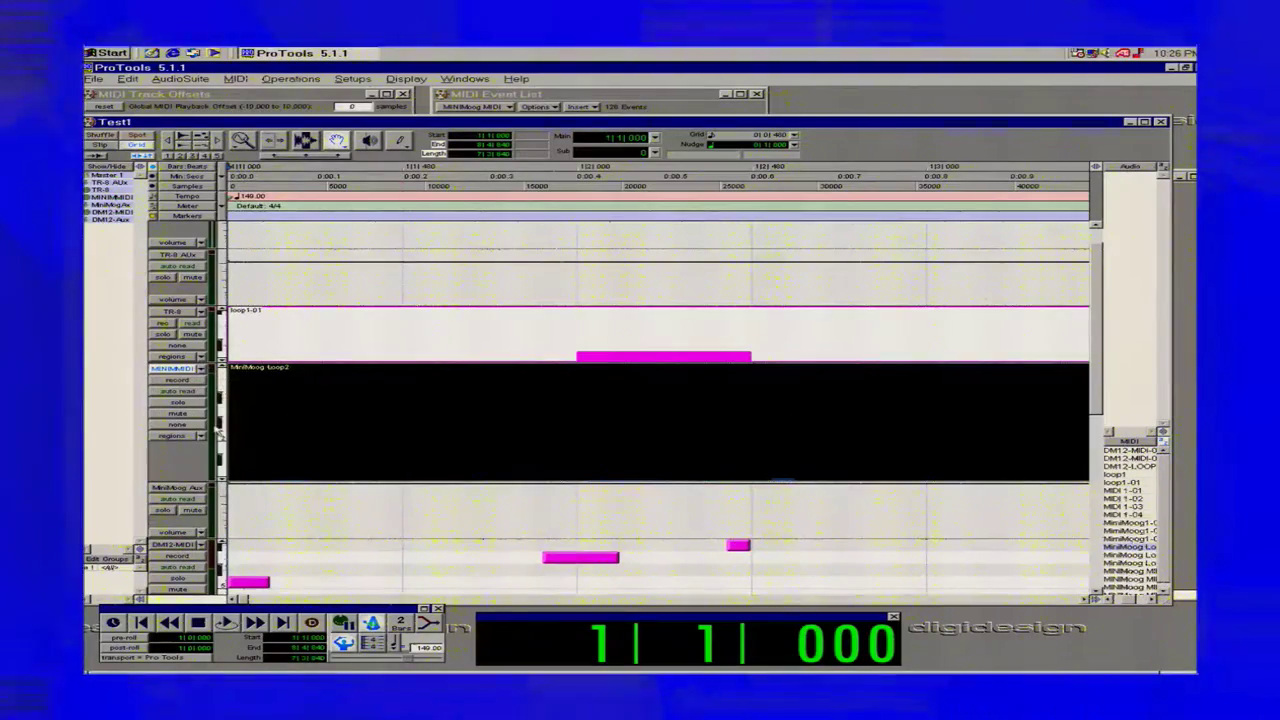
{"action": "left_click", "coordinate": [186, 443]}
{"action": "left_click", "coordinate": [214, 460]}
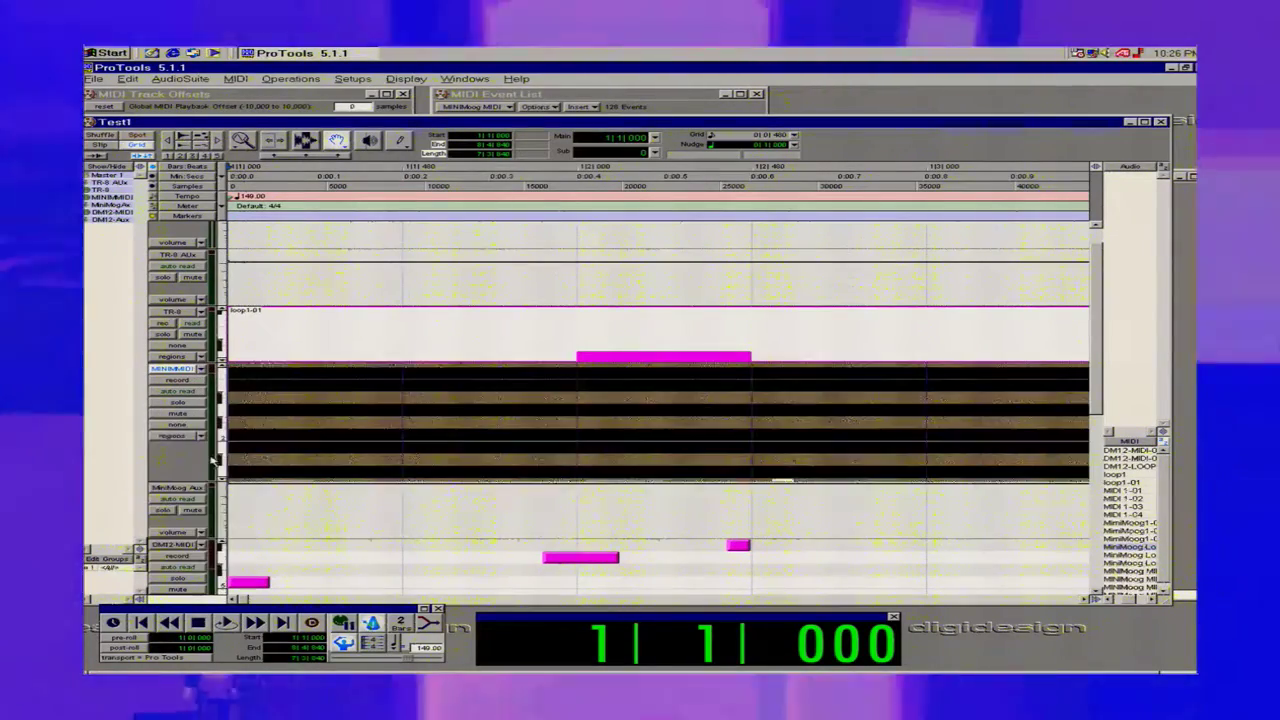
{"action": "left_click", "coordinate": [324, 446]}
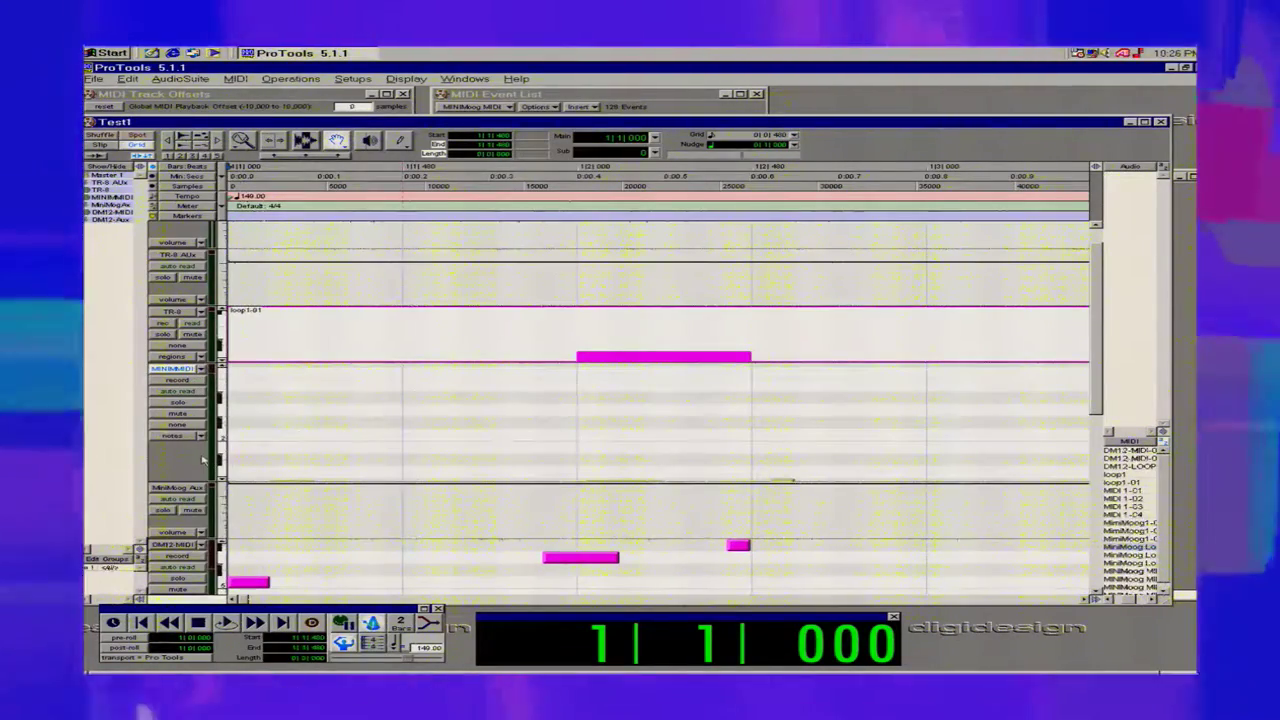
Try the MINIMMIDI track at jumbo height, and return it to medium height.
{"action": "left_click", "coordinate": [224, 478]}
{"action": "left_click", "coordinate": [245, 486]}
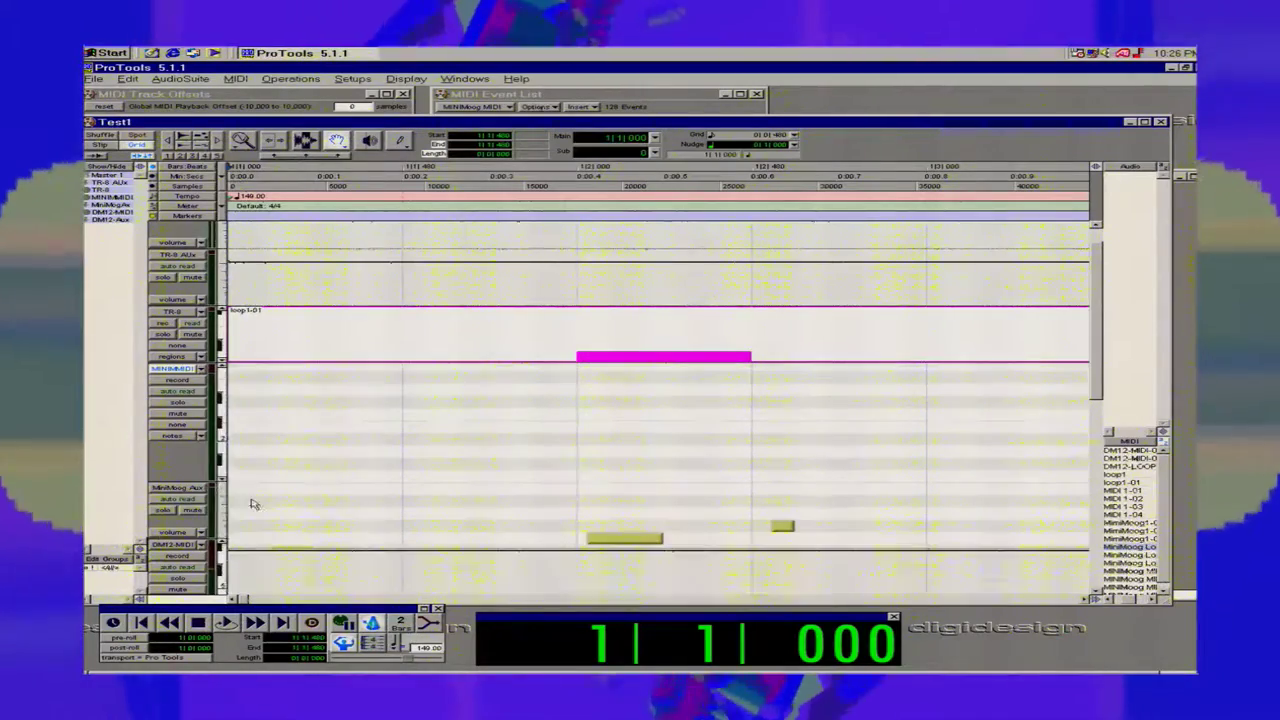
{"action": "left_click", "coordinate": [204, 441]}
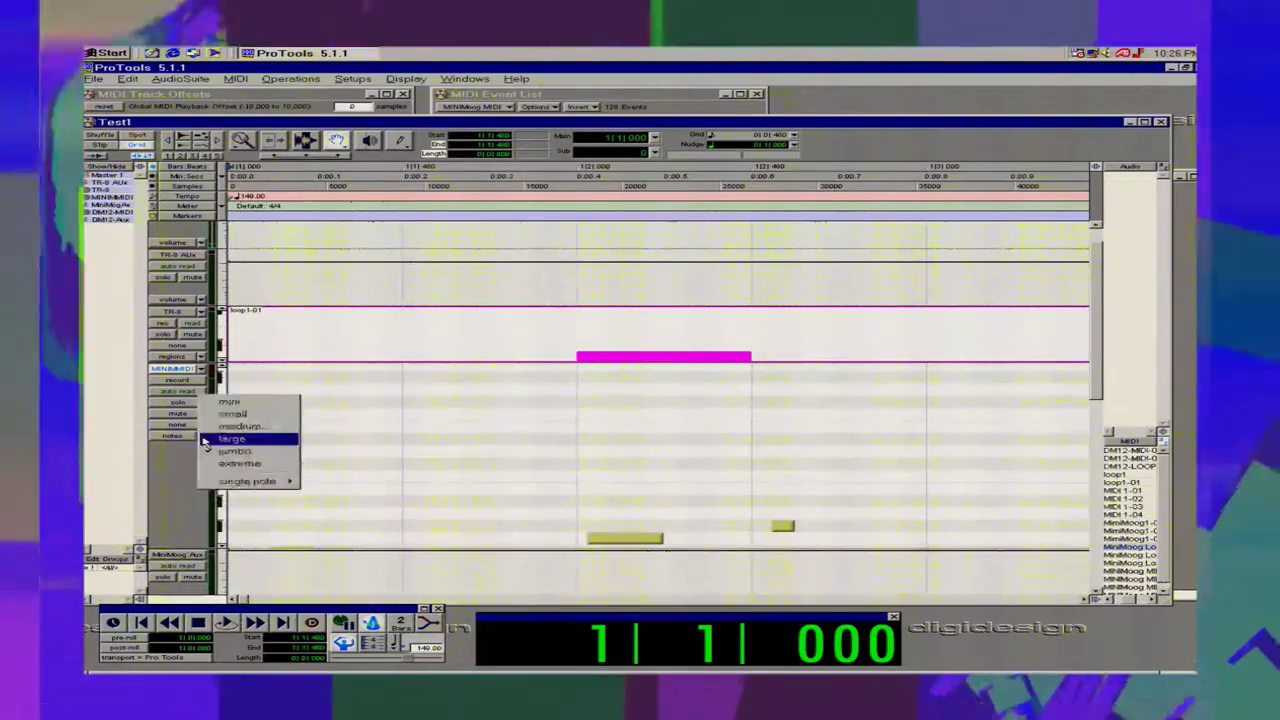
{"action": "left_click", "coordinate": [204, 441]}
{"action": "left_click", "coordinate": [204, 441]}
{"action": "left_click", "coordinate": [204, 441]}
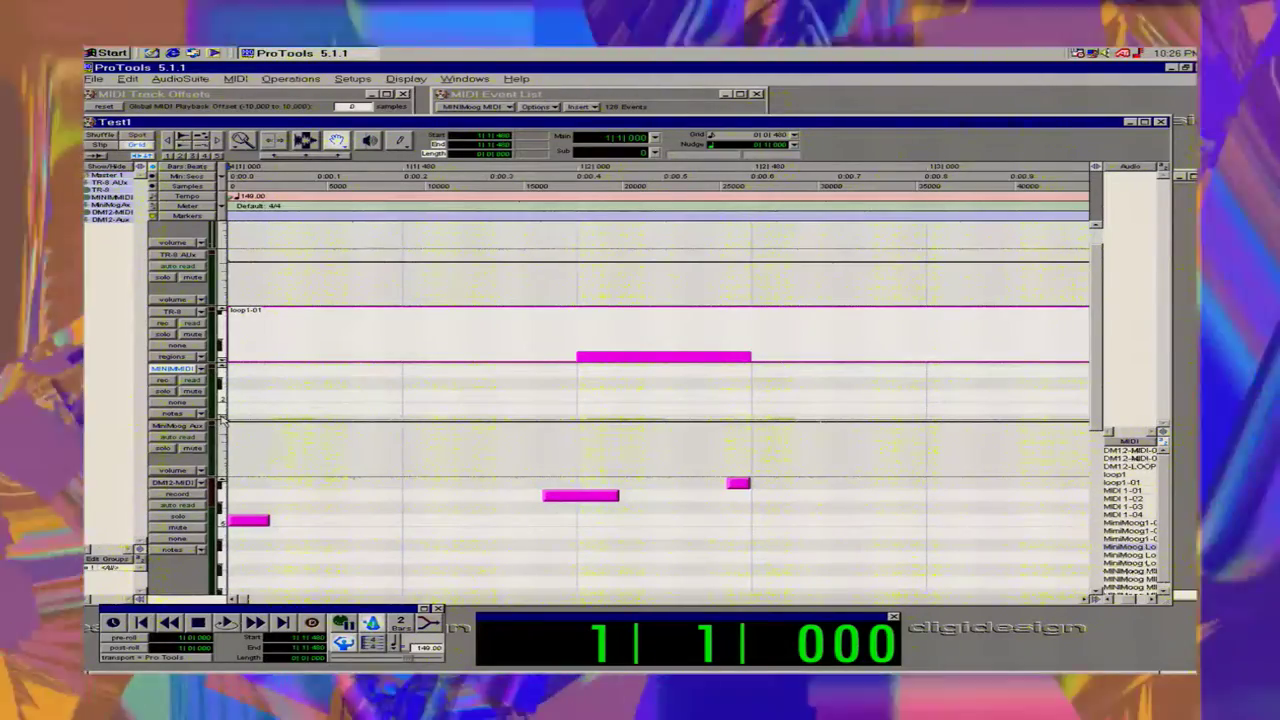
Examine the pitches of the MiniMoog Loop2 notes at the start of the MINIMMIDI track.
{"action": "left_click", "coordinate": [222, 418]}
{"action": "left_click", "coordinate": [222, 418]}
{"action": "left_click", "coordinate": [222, 418]}
{"action": "left_click", "coordinate": [222, 418]}
{"action": "left_click", "coordinate": [222, 418]}
{"action": "left_click", "coordinate": [222, 418]}
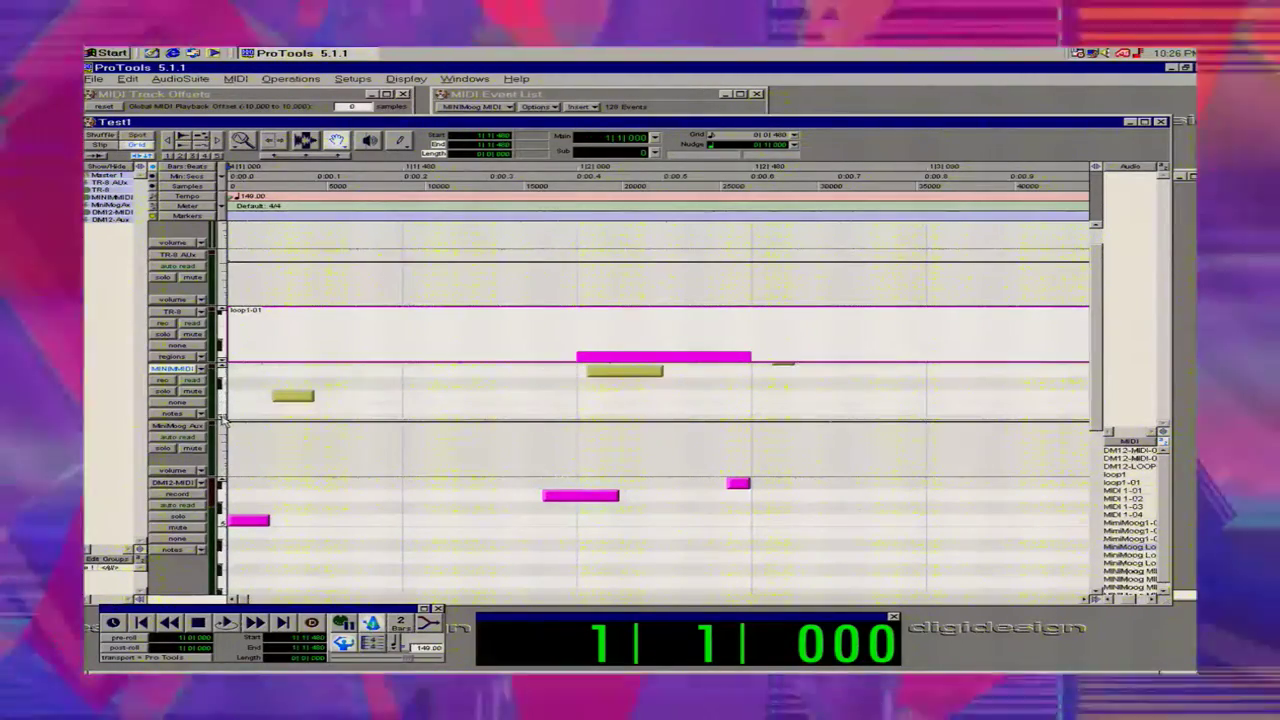
{"action": "left_click", "coordinate": [222, 418]}
{"action": "left_click", "coordinate": [222, 418]}
{"action": "left_click", "coordinate": [222, 418]}
{"action": "left_click", "coordinate": [222, 418]}
{"action": "left_click", "coordinate": [222, 418]}
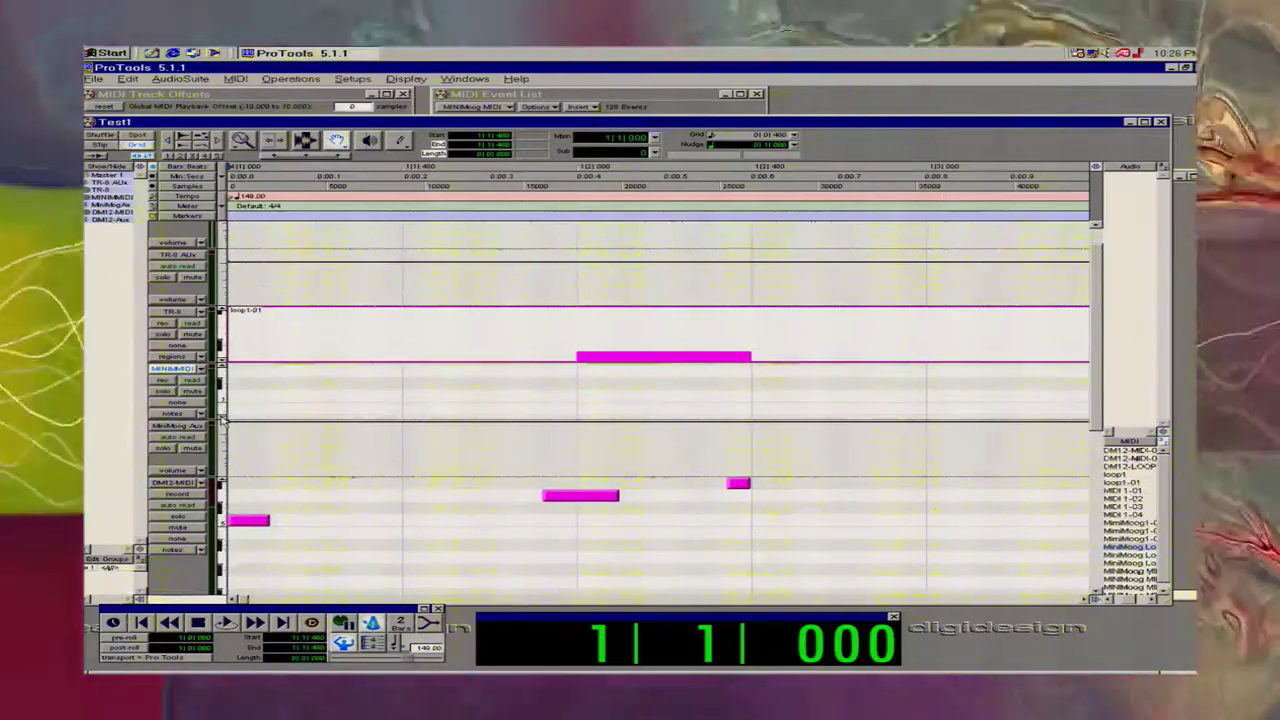
{"action": "left_click", "coordinate": [222, 418]}
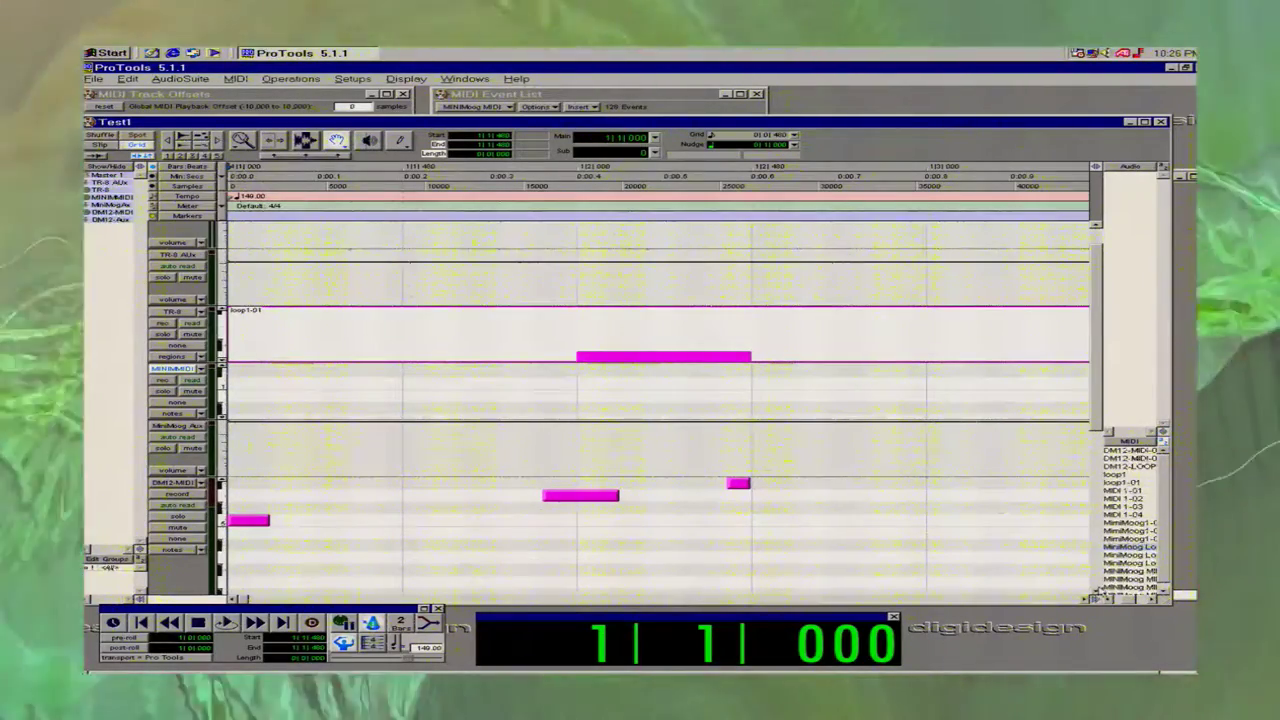
Select the DM12-MIDI notes in bars 1 through 8 and transpose them up five semitones.
{"action": "left_click", "coordinate": [1097, 590]}
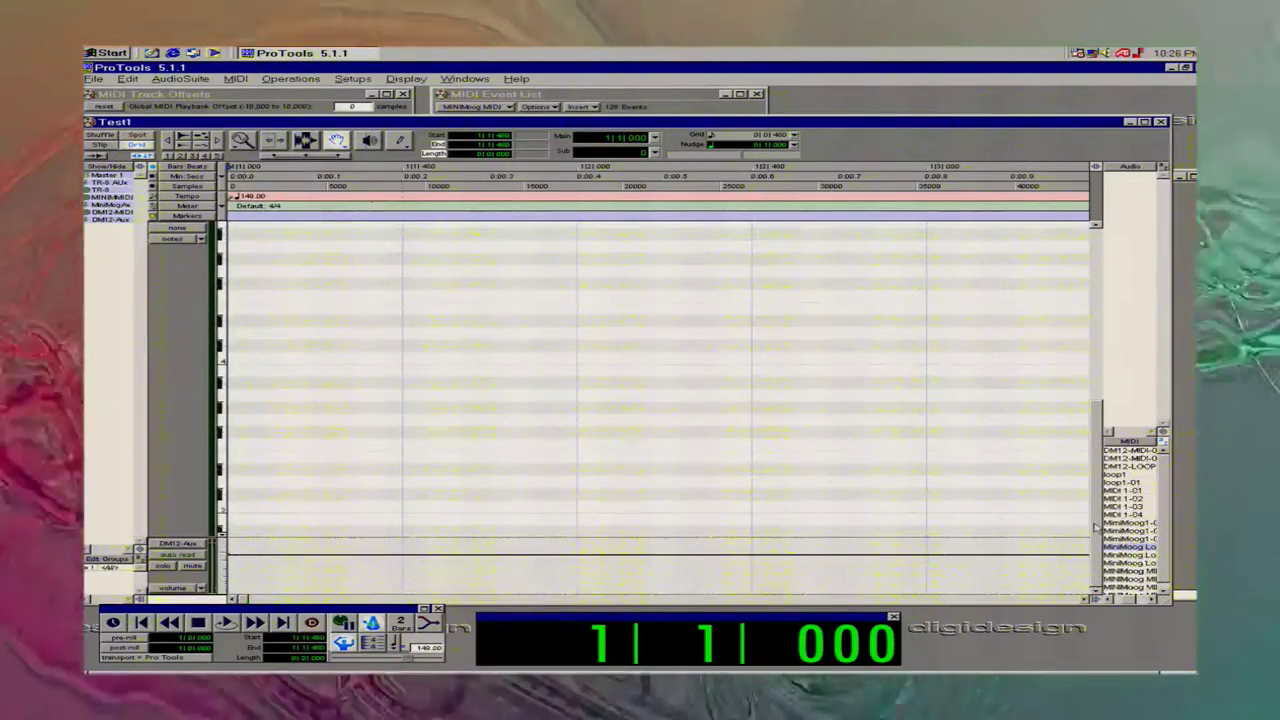
{"action": "left_click_drag", "start_coordinate": [1095, 490], "coordinate": [1097, 444]}
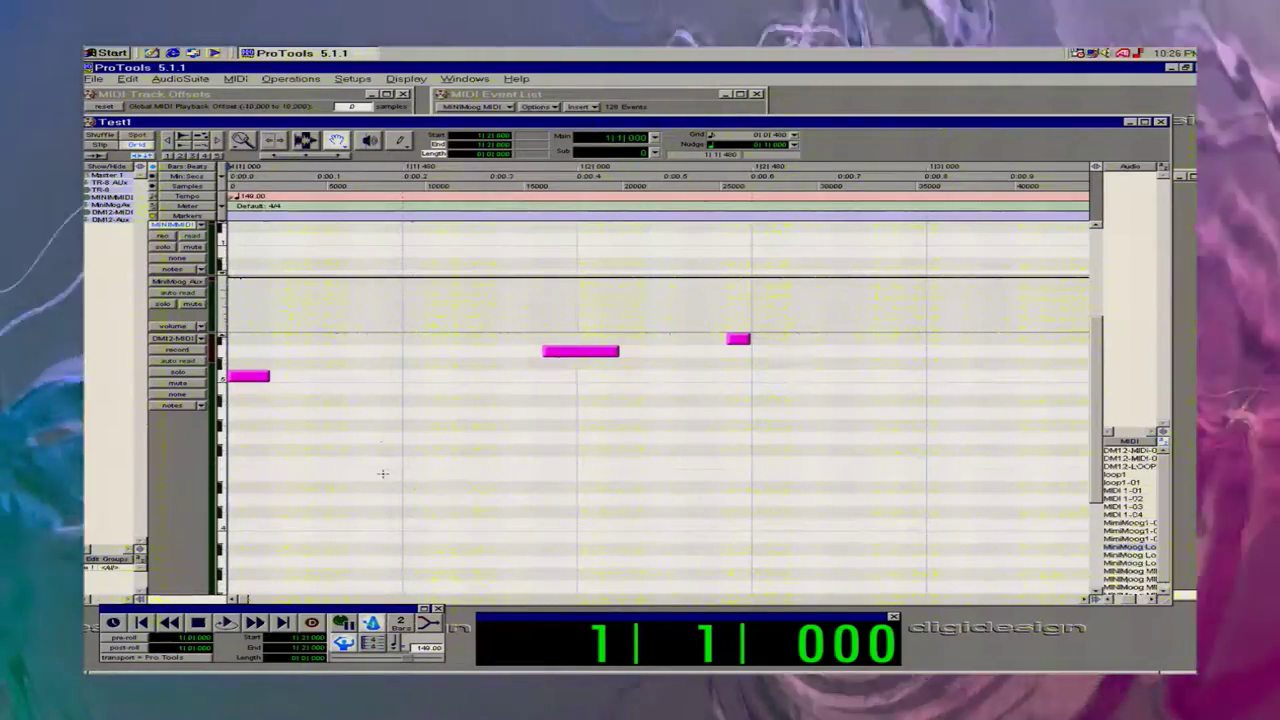
{"action": "left_click", "coordinate": [170, 156]}
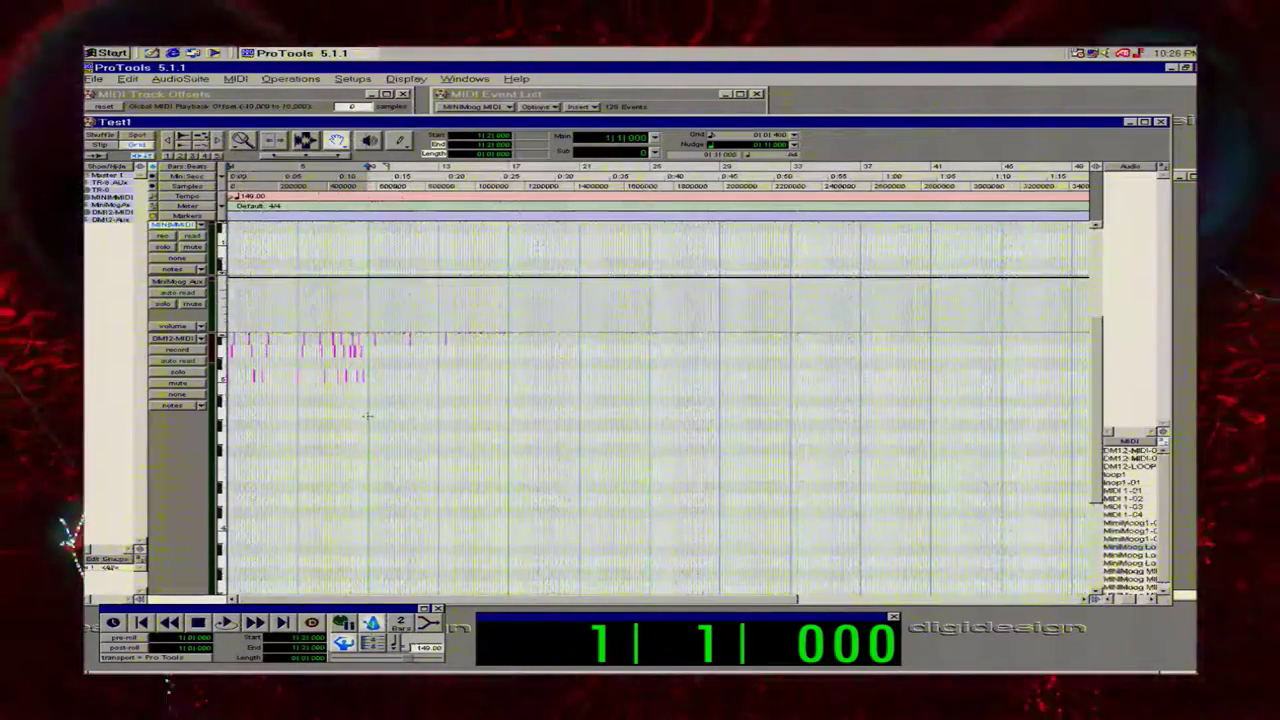
{"action": "left_click_drag", "start_coordinate": [368, 416], "coordinate": [228, 412]}
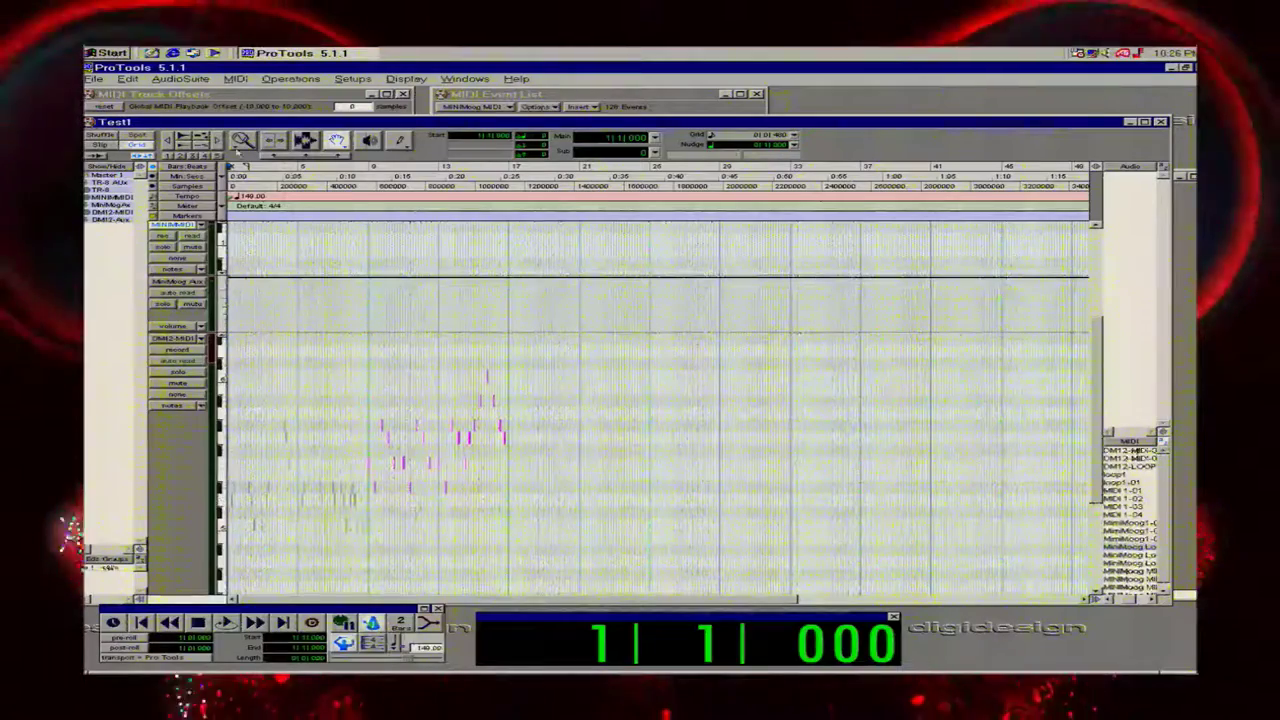
{"action": "left_click_drag", "start_coordinate": [330, 404], "coordinate": [245, 469]}
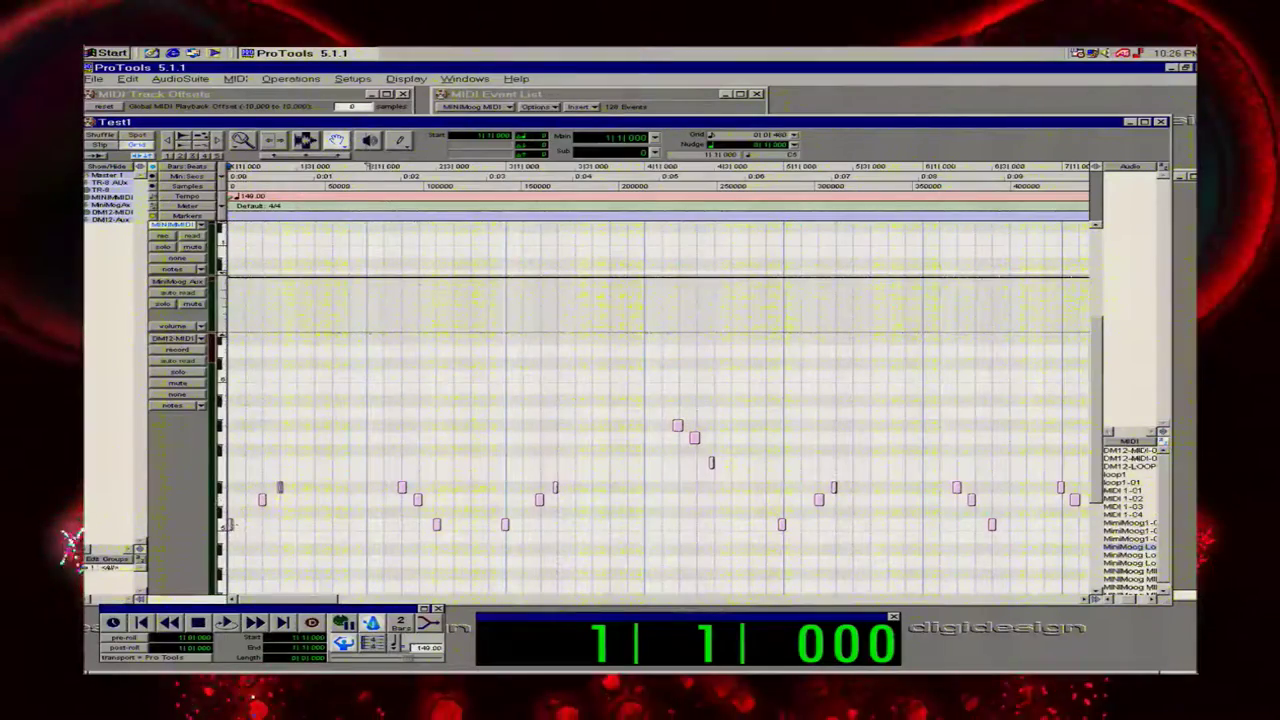
{"action": "left_click", "coordinate": [229, 489]}
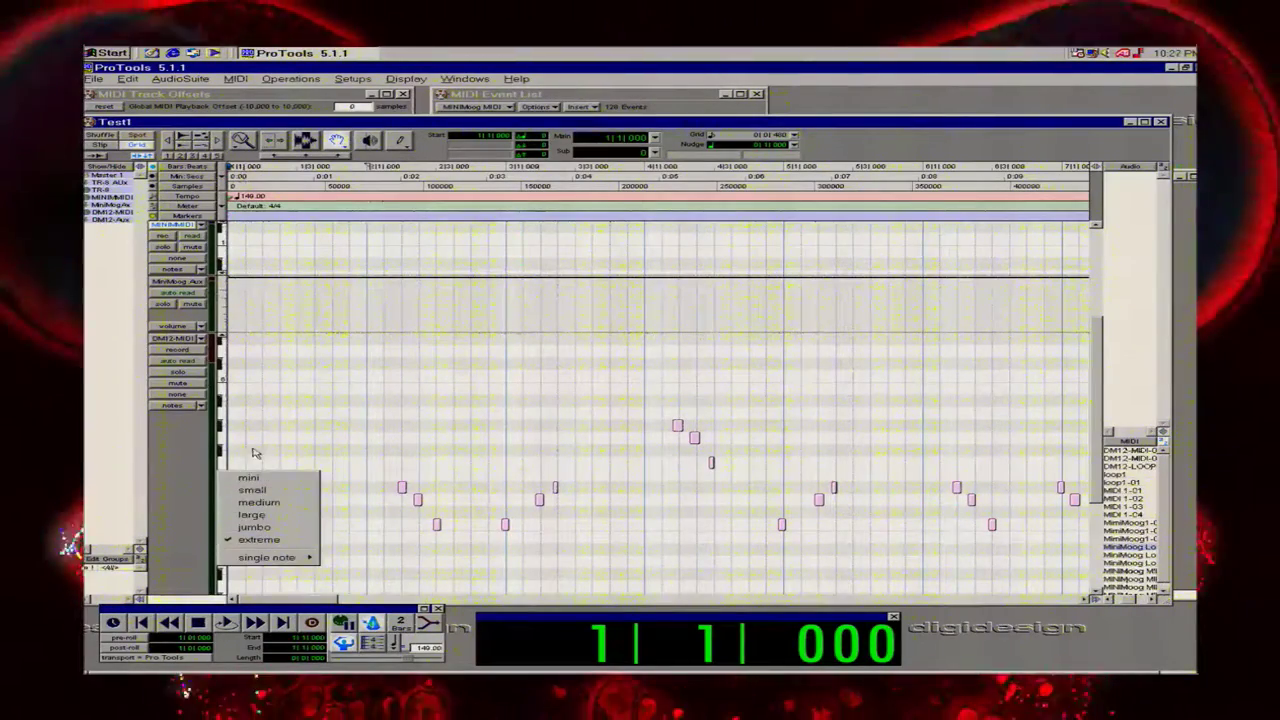
{"action": "left_click", "coordinate": [229, 540]}
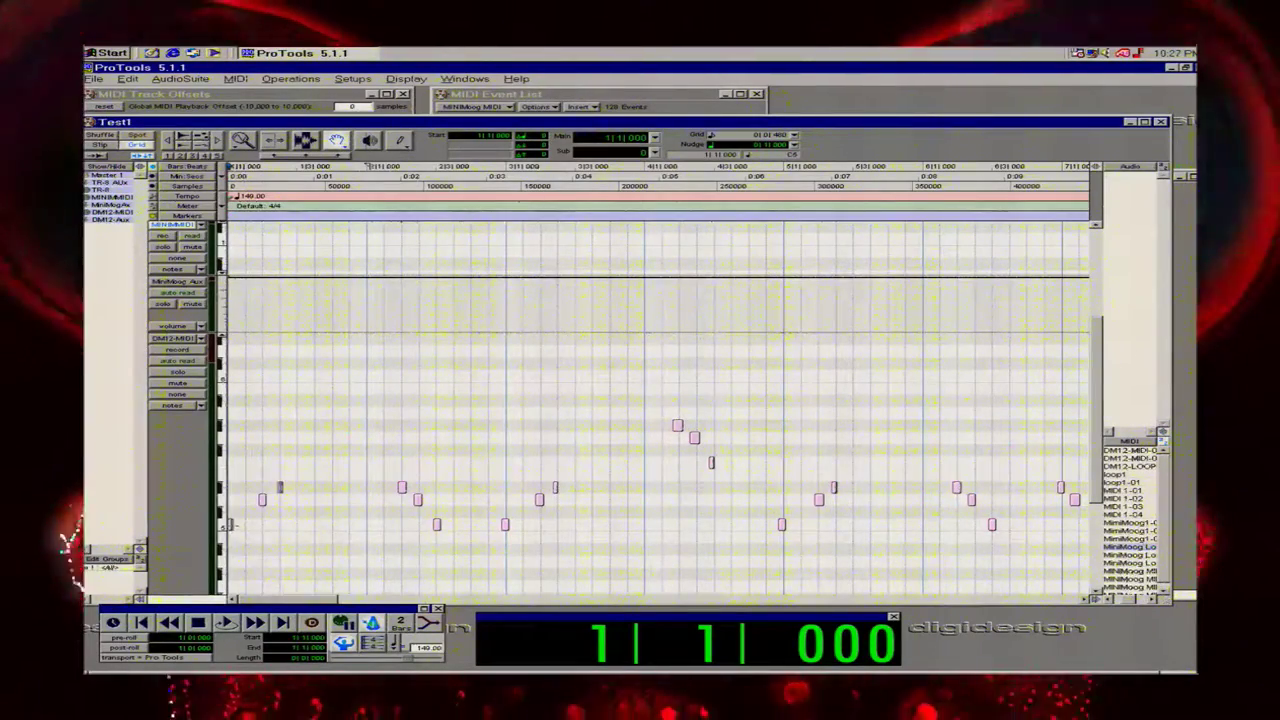
{"action": "left_click_drag", "start_coordinate": [229, 527], "coordinate": [233, 468]}
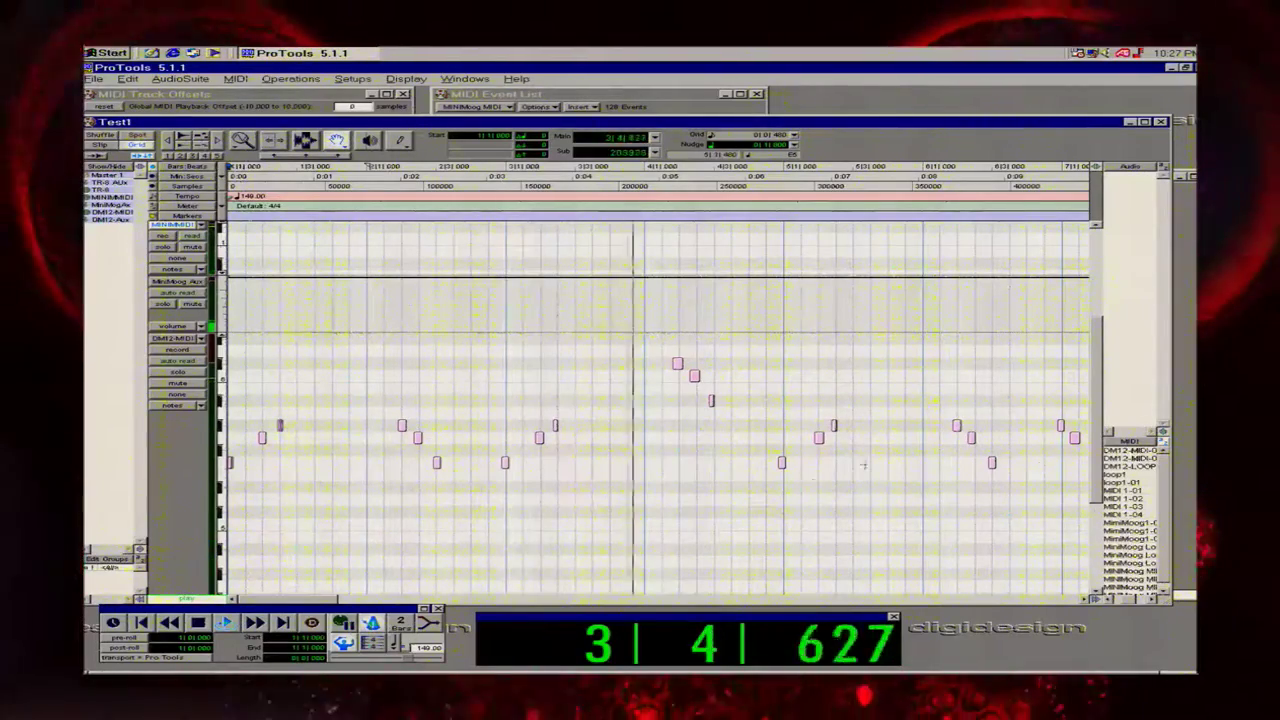
Audition the transposed DM12-MIDI notes with the drums, restarting playback from bar 1.
{"action": "left_click_drag", "start_coordinate": [1098, 462], "coordinate": [1098, 456]}
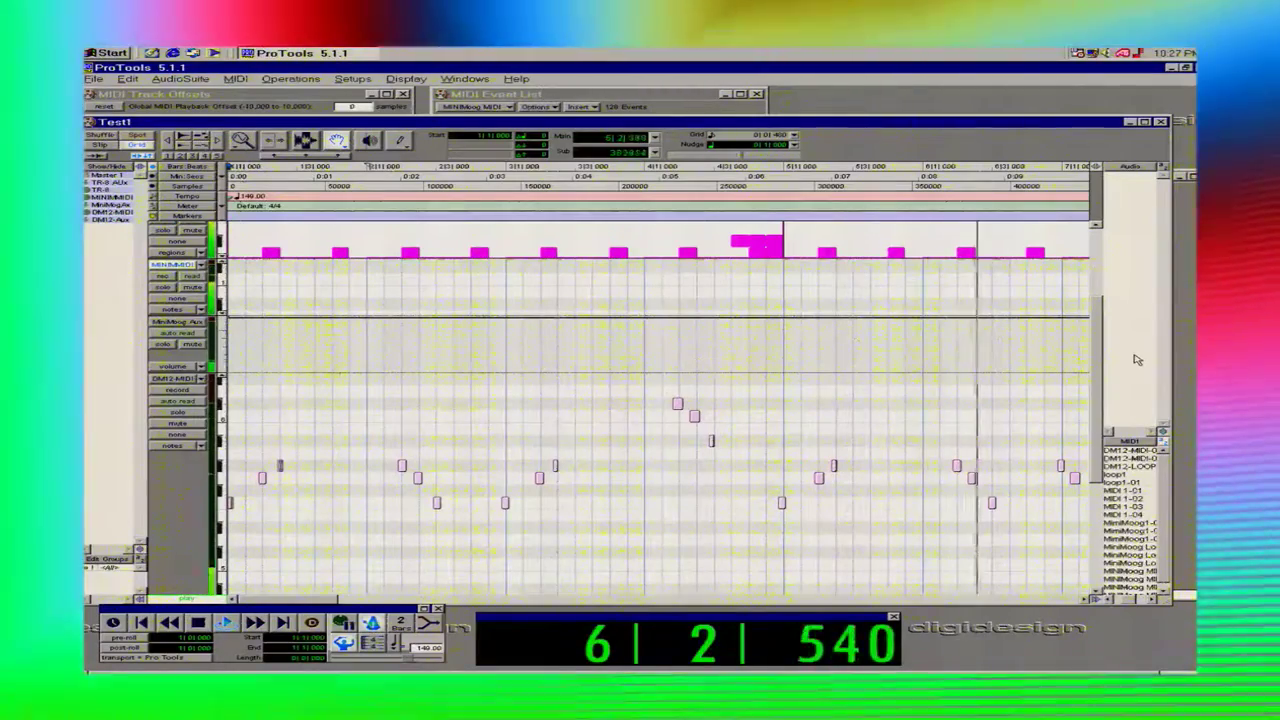
{"action": "key", "text": "space"}
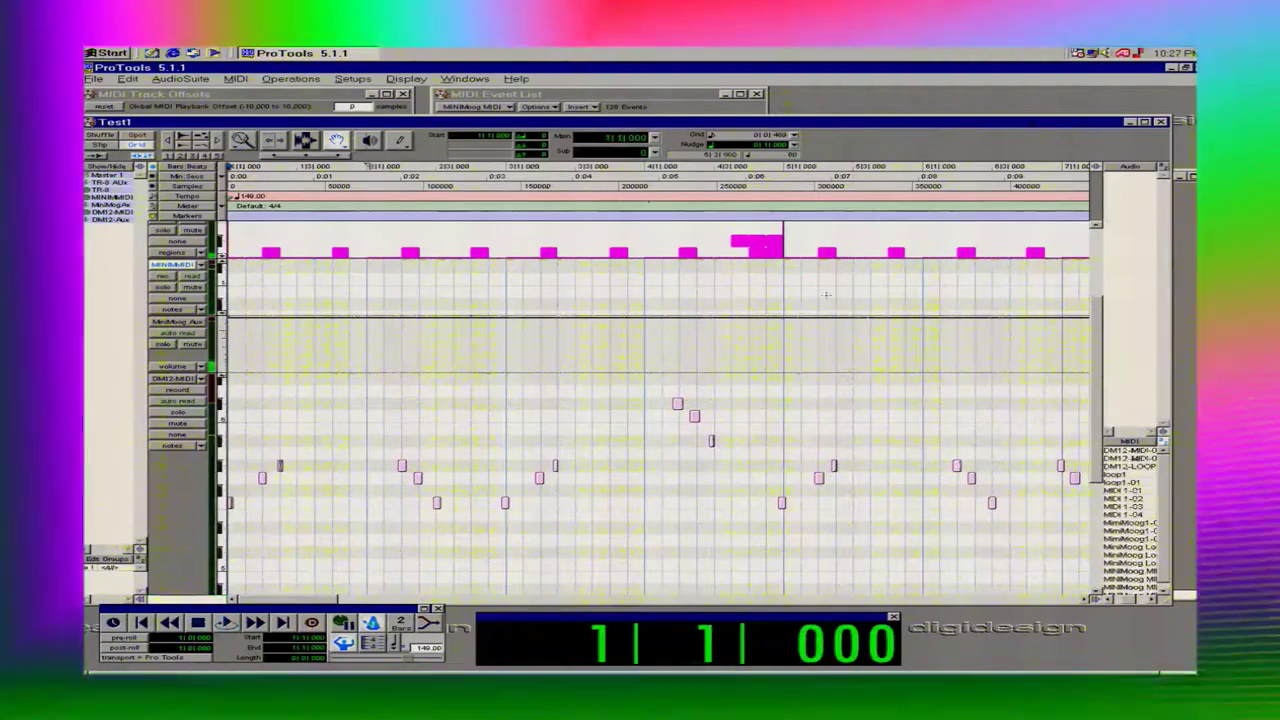
{"action": "key", "text": "space"}
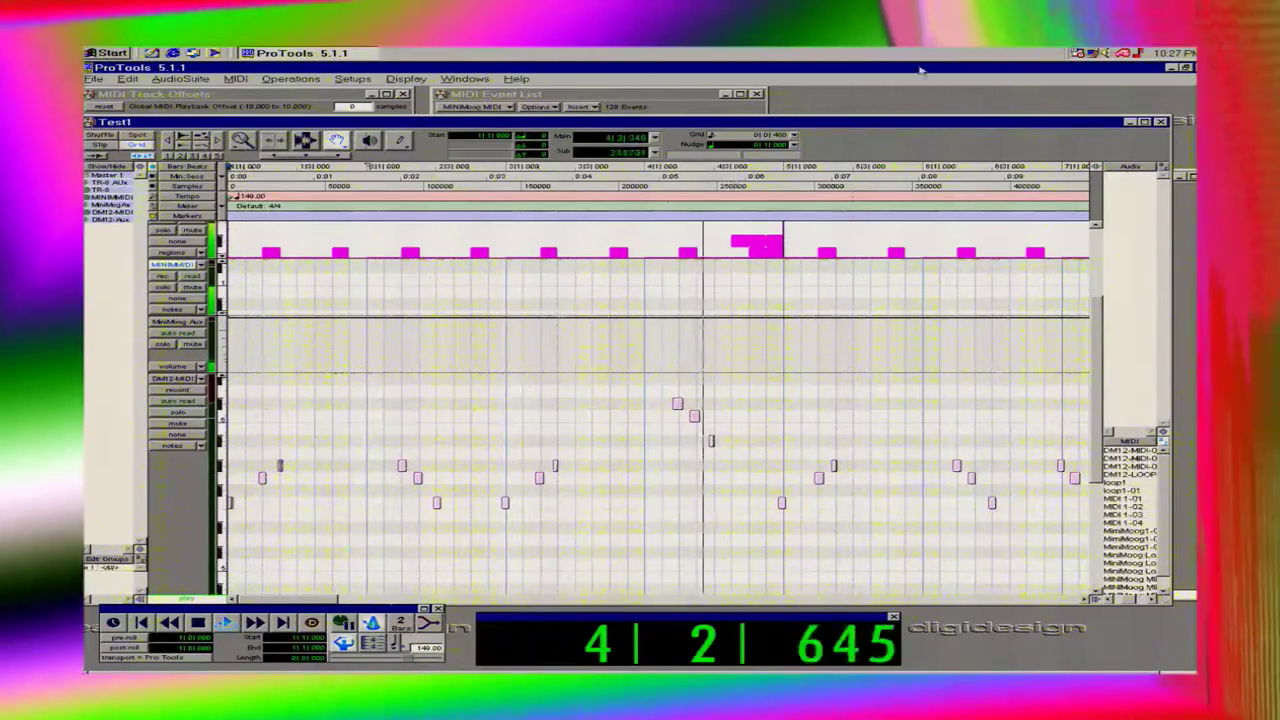
Set the nudge value to a 1/16 note.
{"action": "left_click", "coordinate": [770, 134]}
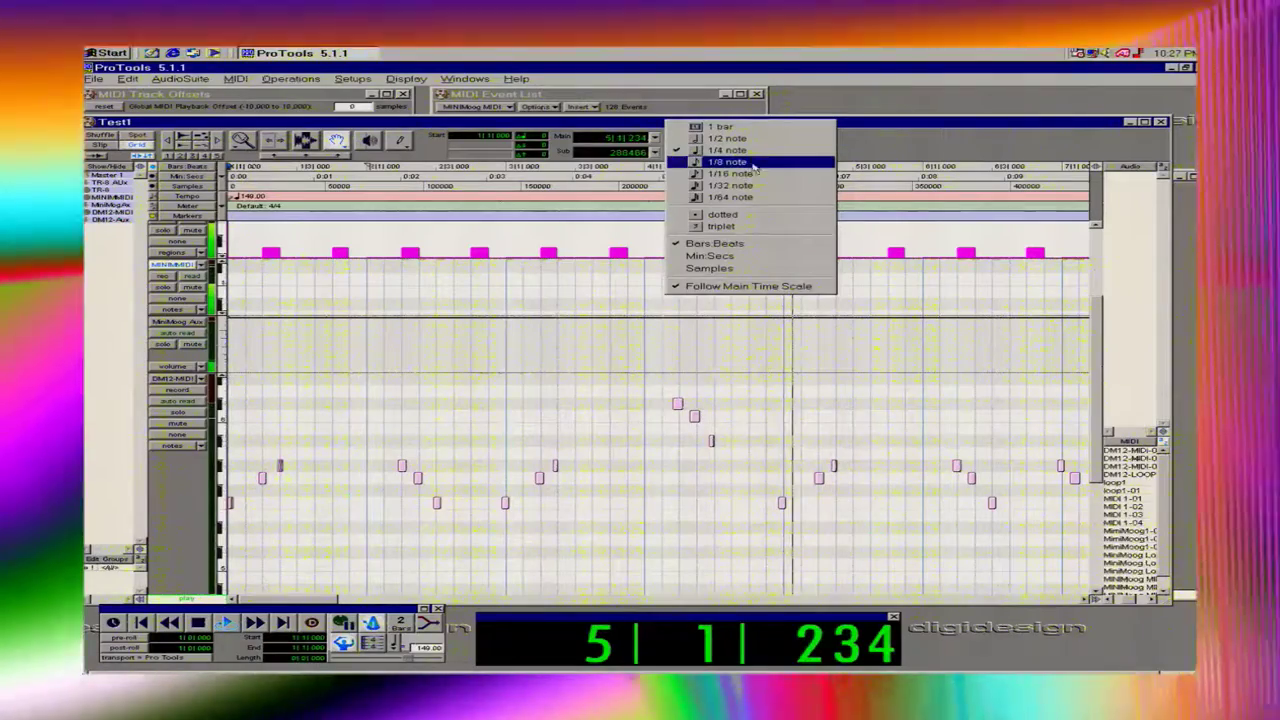
{"action": "left_click", "coordinate": [755, 188]}
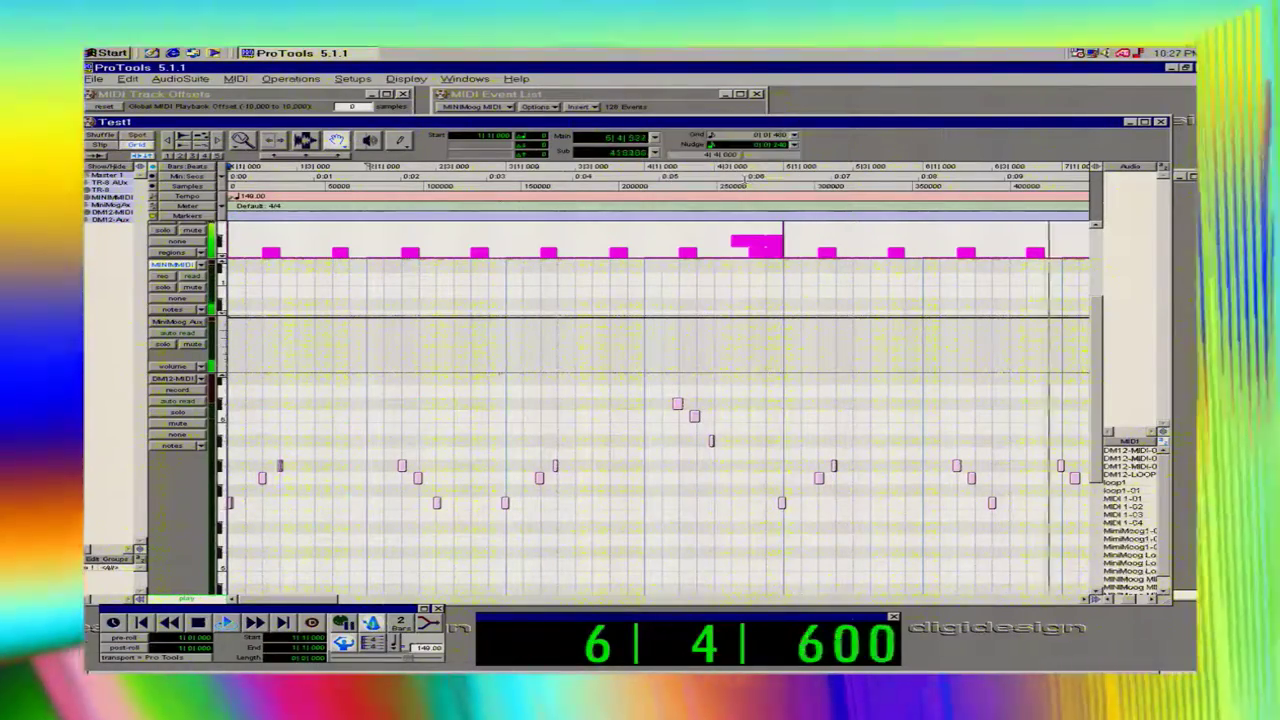
Try nudging the selected DM12-MIDI notes one 1/16 note later, and reverse the nudge.
{"action": "key", "text": "plus"}
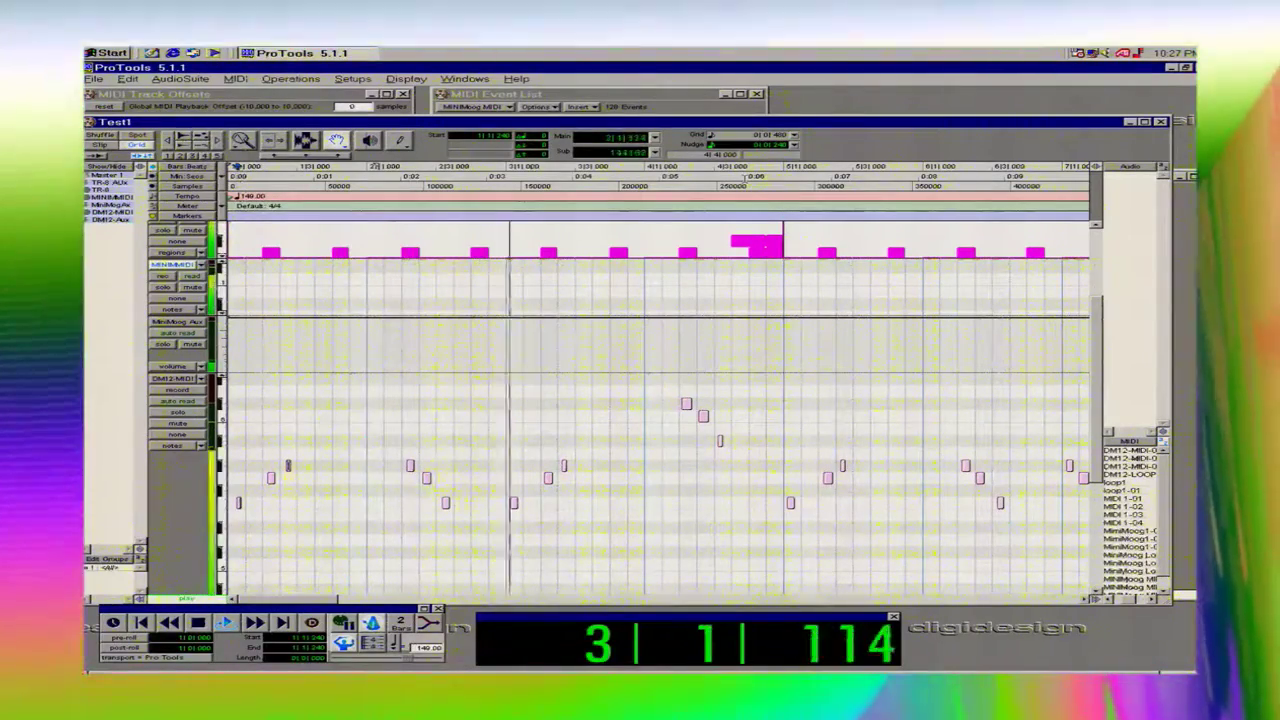
{"action": "key", "text": "minus"}
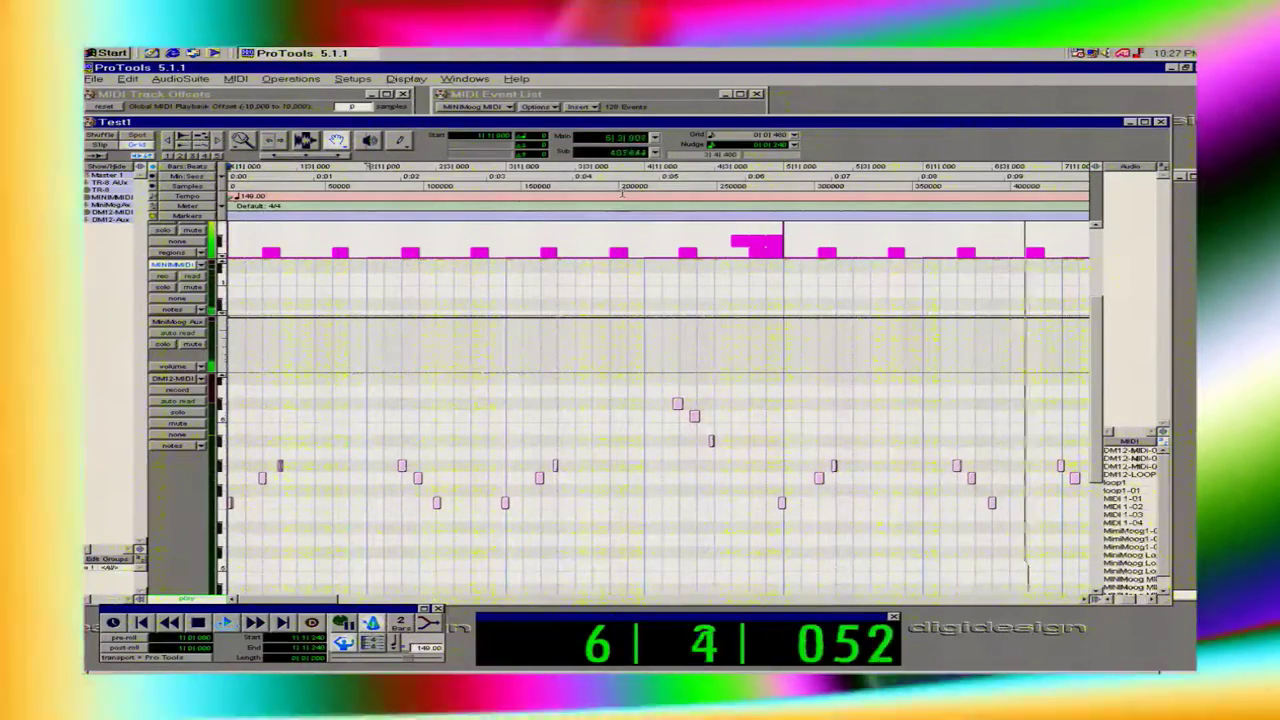
Set the MiniMoog Aux track height to large and bring the DM12-MIDI notes into view.
{"action": "left_click", "coordinate": [228, 337]}
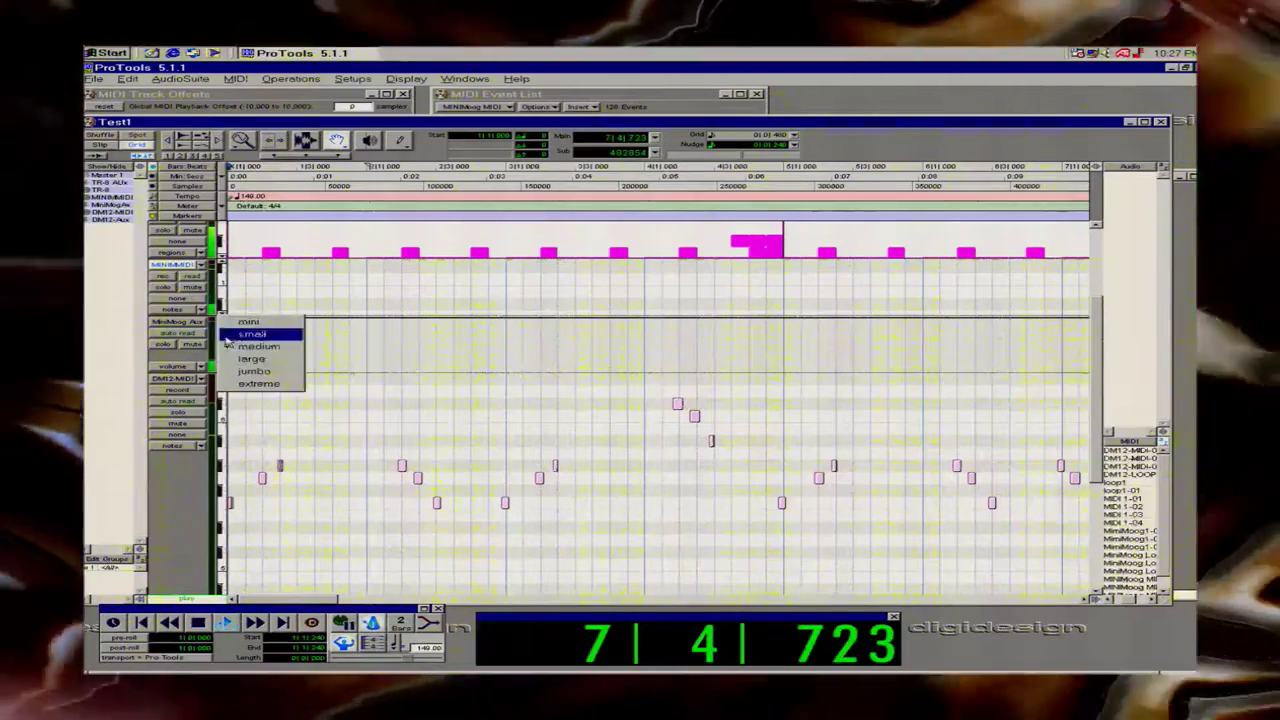
{"action": "left_click", "coordinate": [289, 362]}
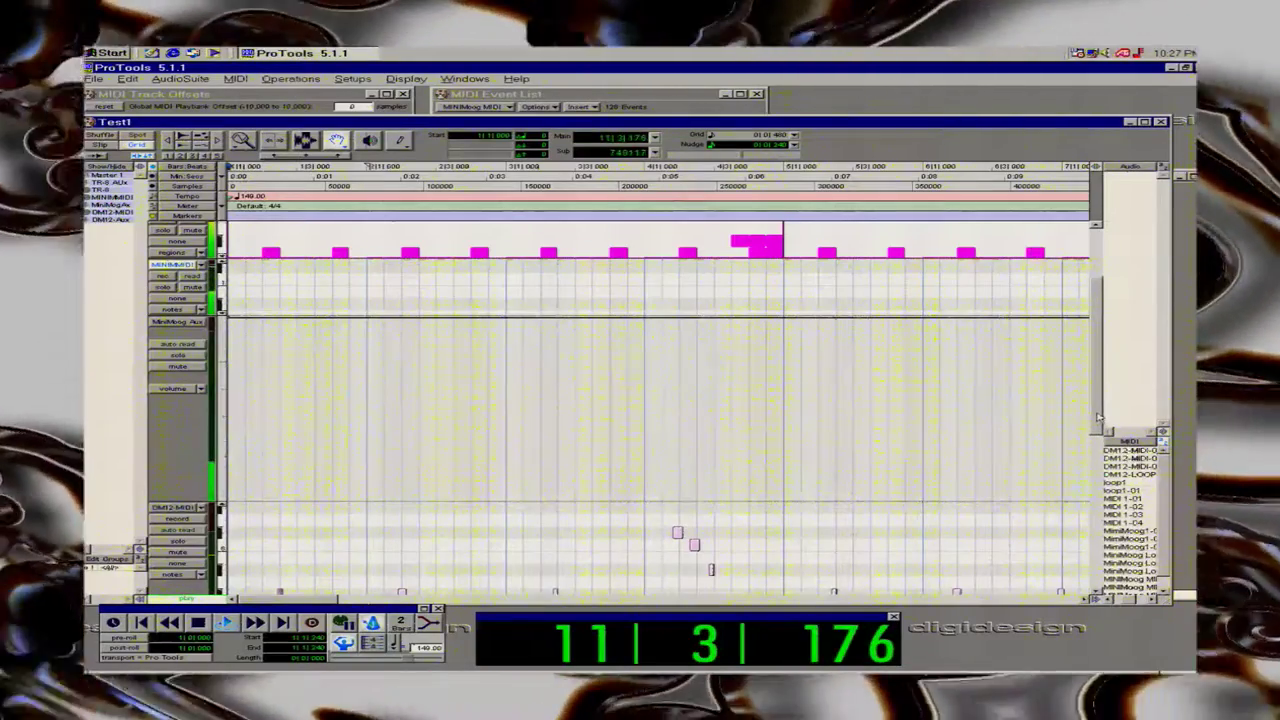
{"action": "scroll", "coordinate": [1098, 418], "scroll_direction": "up", "scroll_amount": 1}
{"action": "left_click_drag", "start_coordinate": [1110, 470], "coordinate": [1110, 493]}
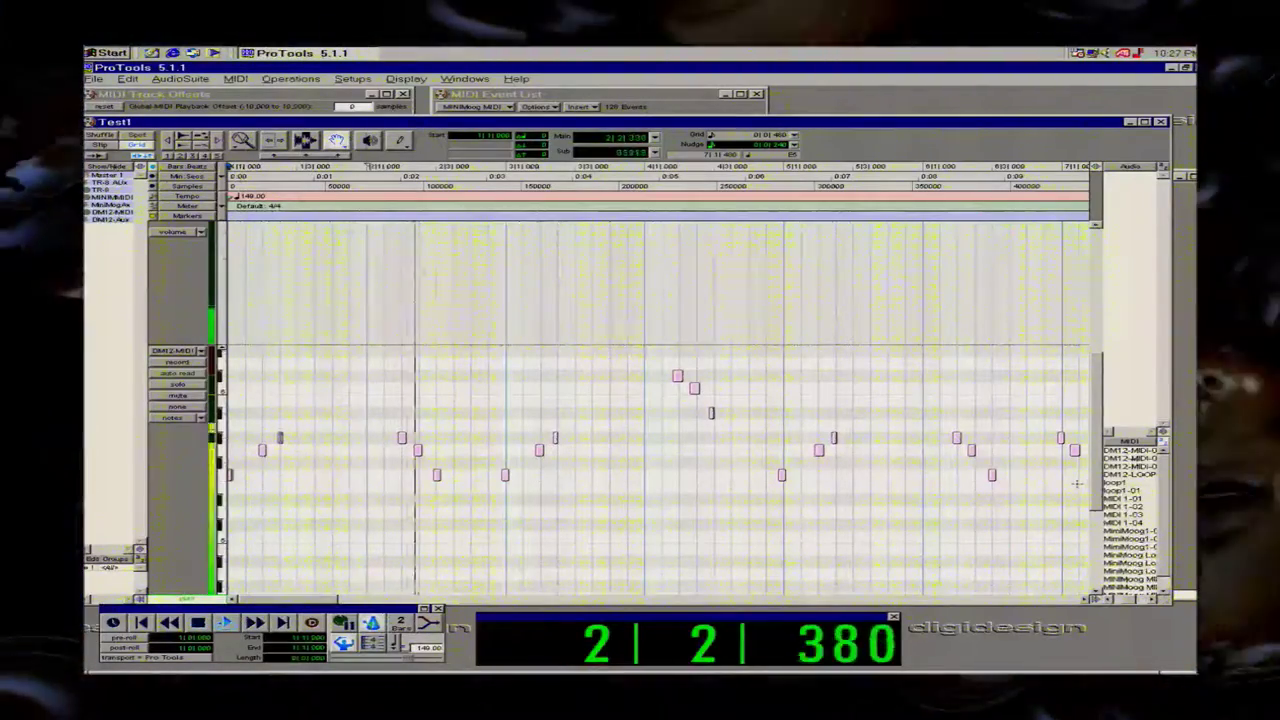
Stop playback and delete the three DM12-MIDI notes in bar 1.
{"action": "key", "text": "space"}
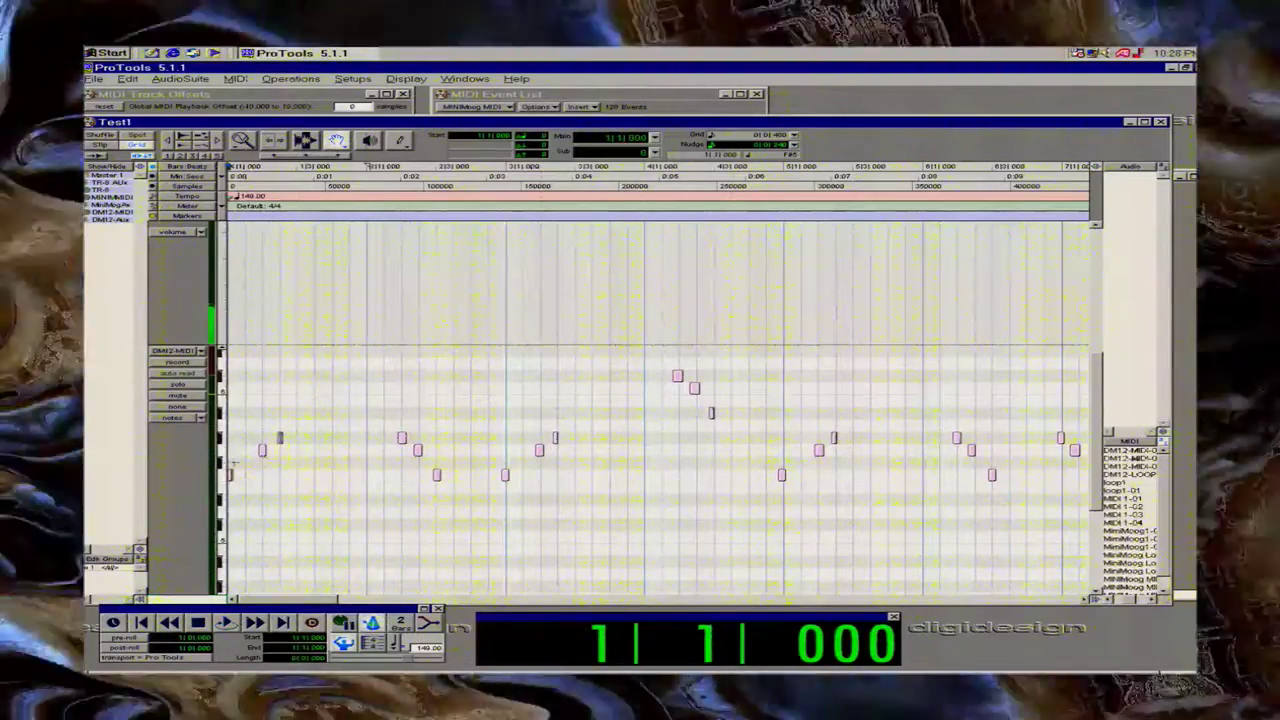
{"action": "key", "text": "ctrl+a"}
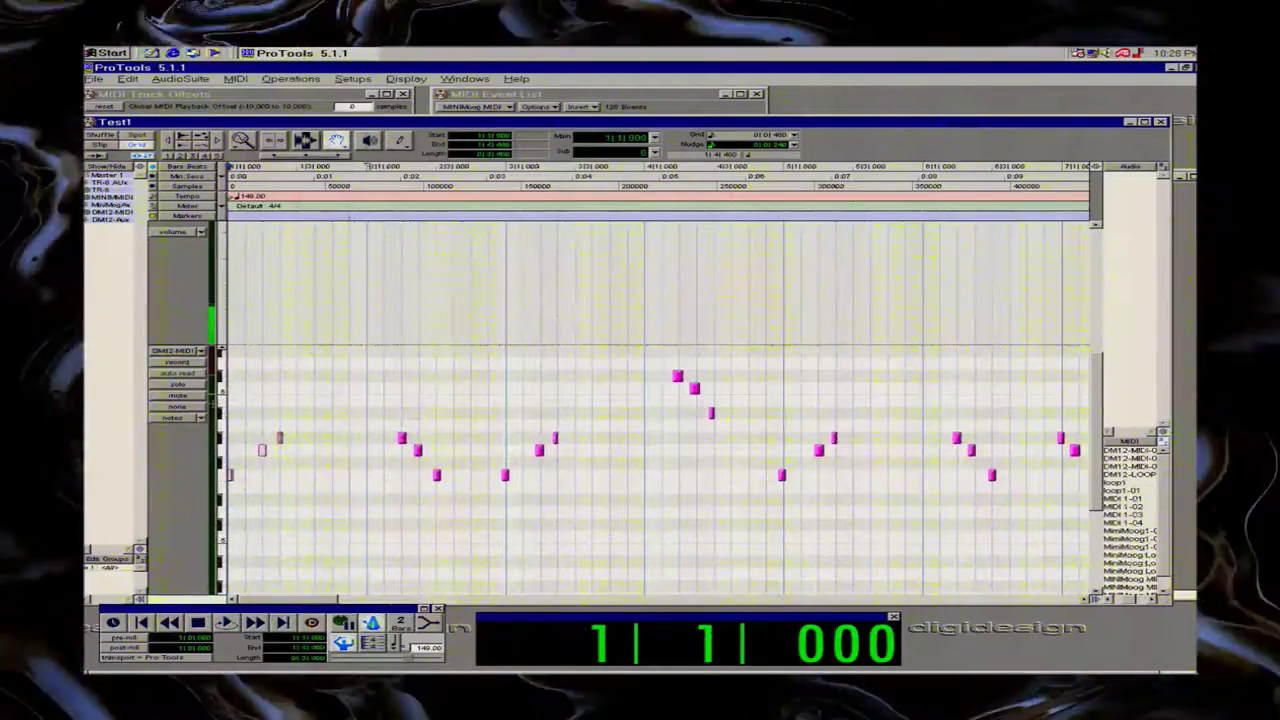
{"action": "left_click_drag", "start_coordinate": [245, 490], "coordinate": [240, 490]}
{"action": "key", "text": "Delete"}
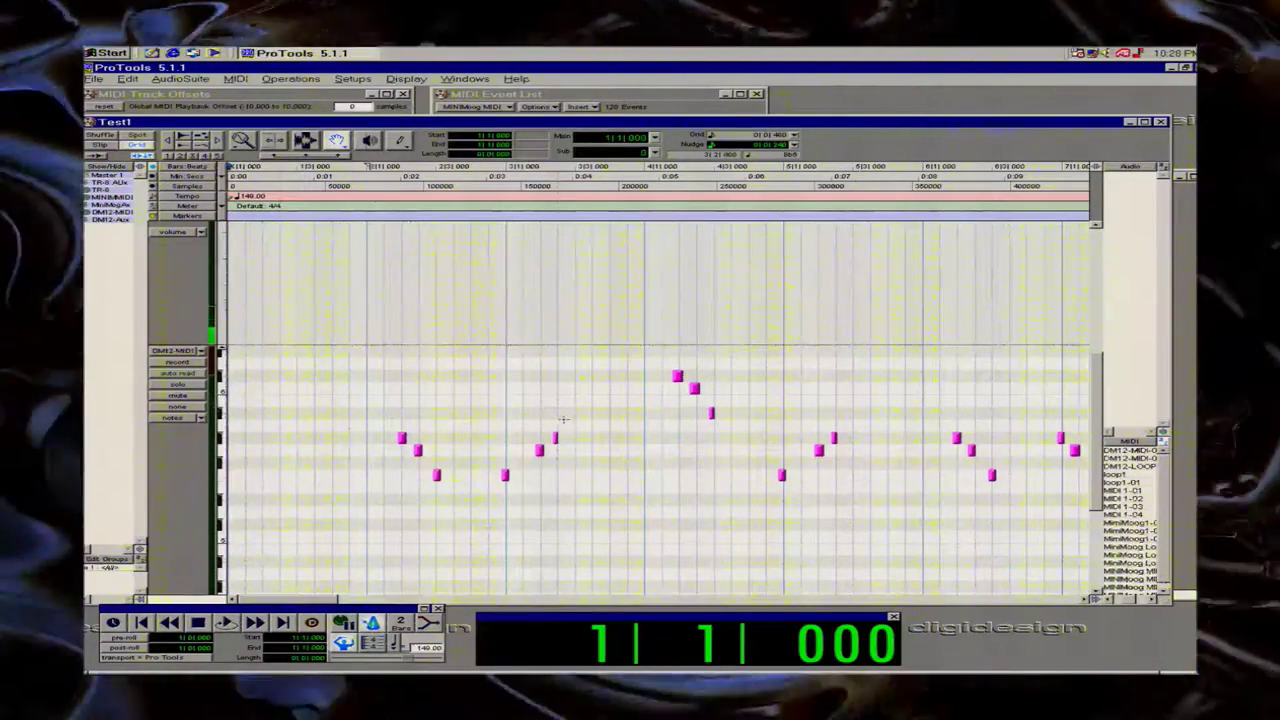
Delete the three-note DM12-MIDI groups in bars 3 and 5 while the arrangement plays.
{"action": "key", "text": "space"}
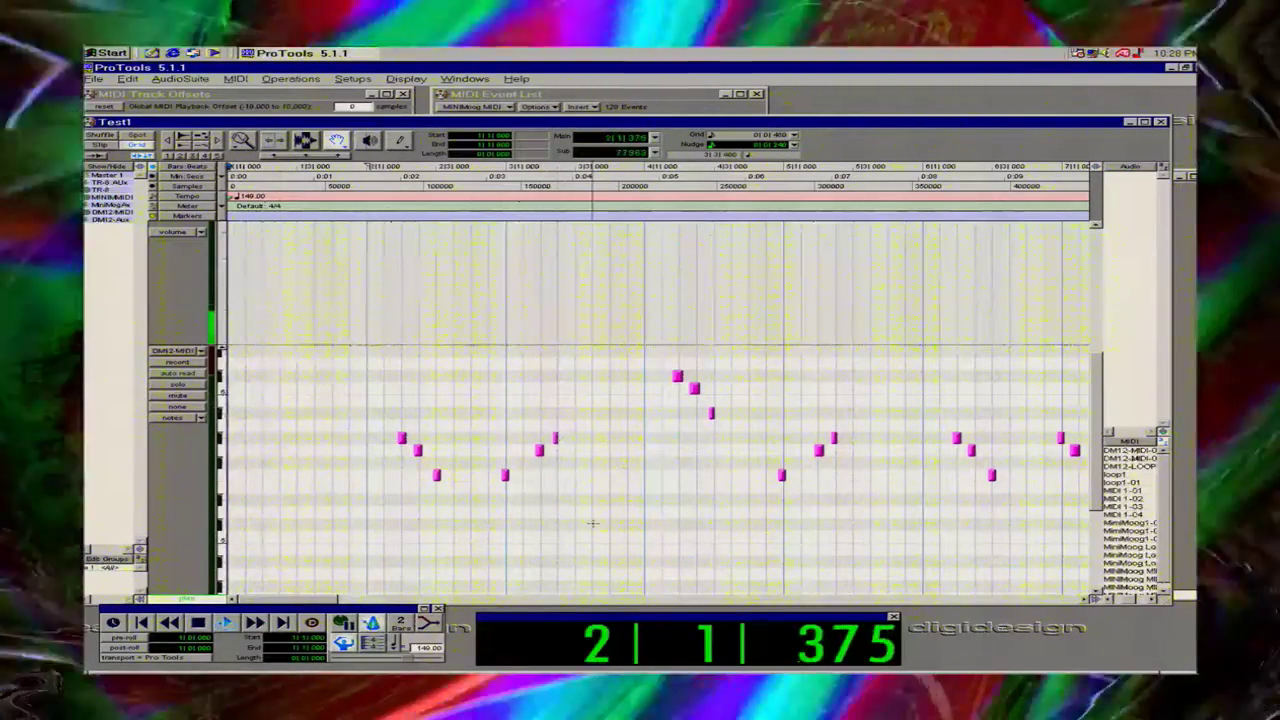
{"action": "left_click_drag", "start_coordinate": [473, 430], "coordinate": [474, 438]}
{"action": "key", "text": "Delete"}
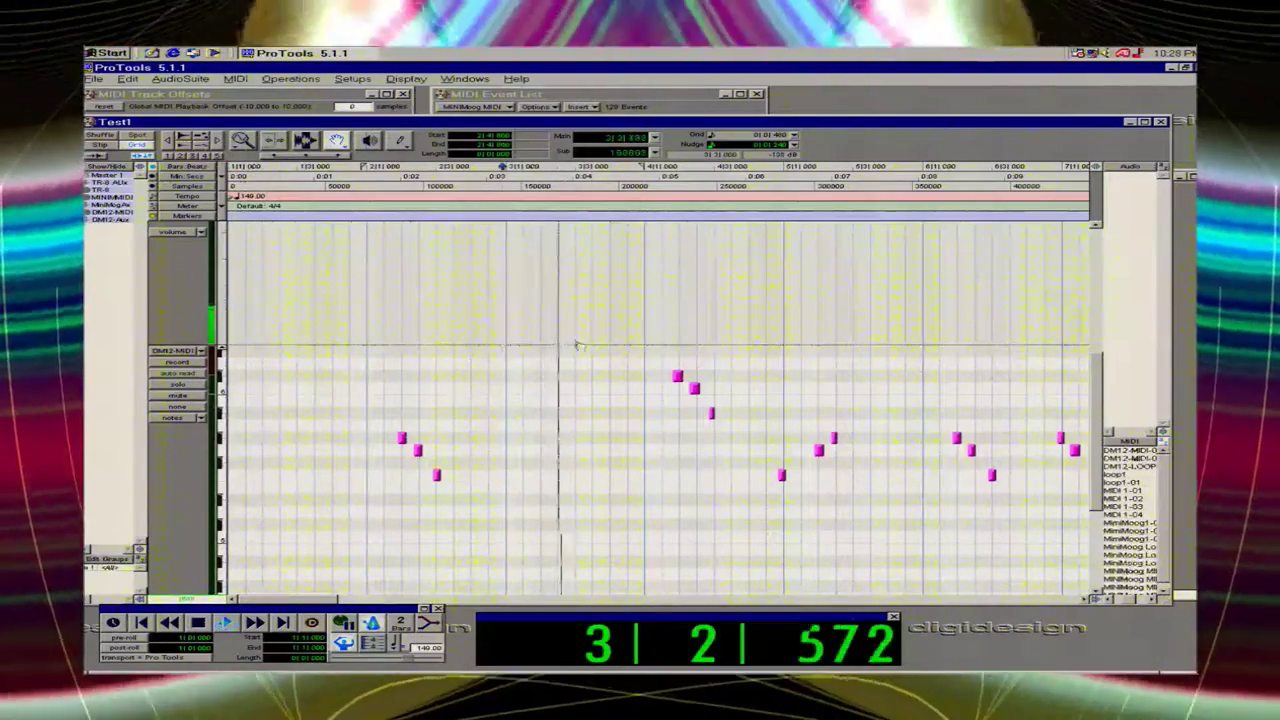
{"action": "left_click_drag", "start_coordinate": [768, 426], "coordinate": [885, 494]}
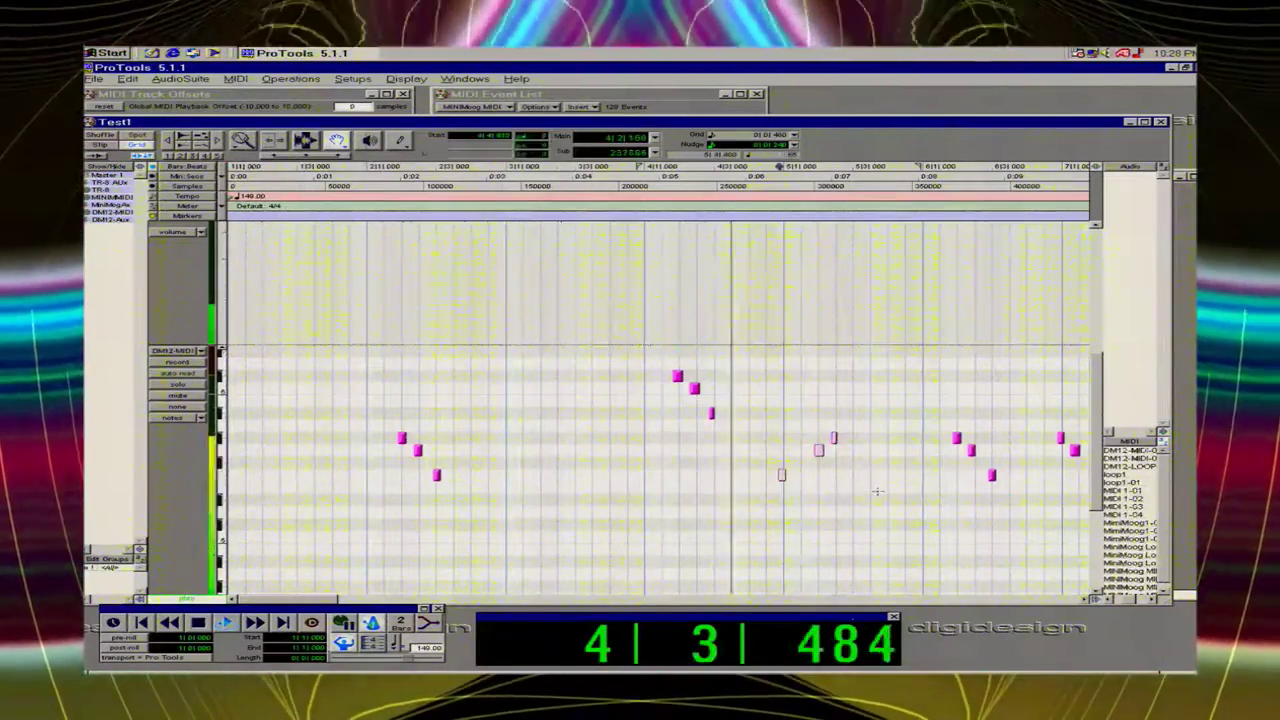
{"action": "key", "text": "Delete"}
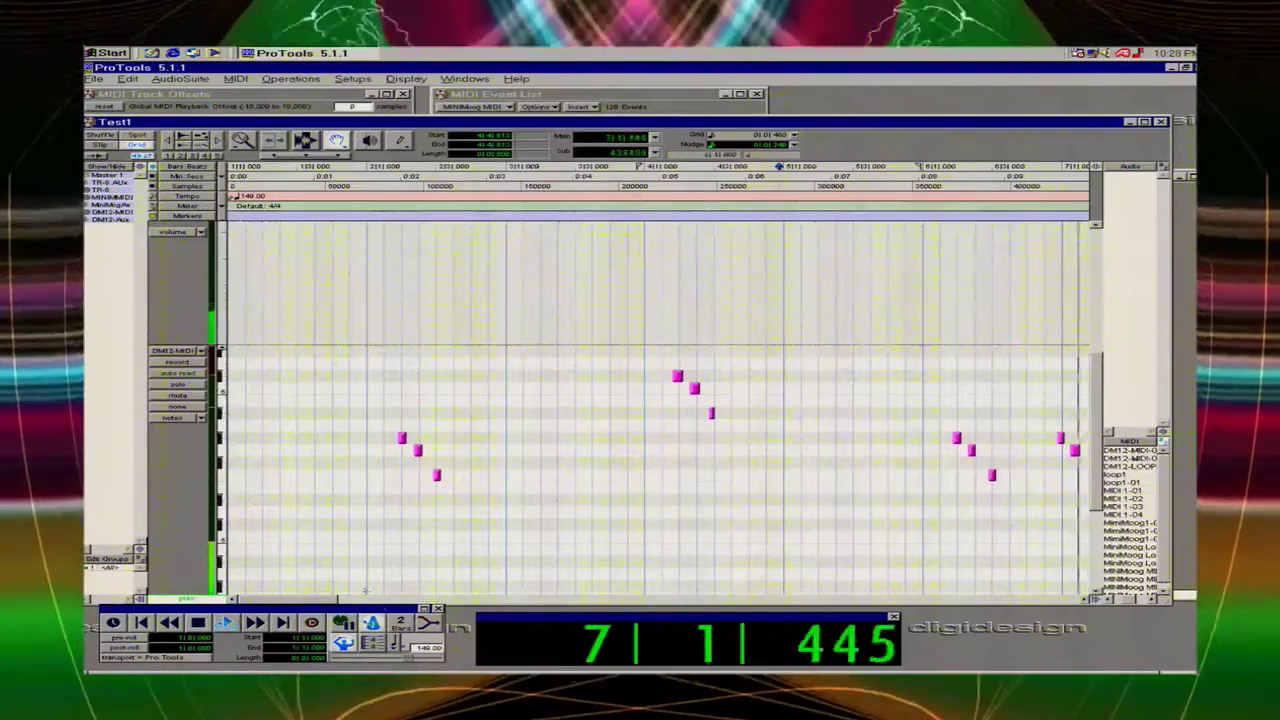
Review the remaining DM12-MIDI notes up to bar 9 and audition the thinned part from bar 1.
{"action": "mouse_move", "coordinate": [376, 603]}
{"action": "left_mouse_down"}
{"action": "mouse_move", "coordinate": [481, 600]}
{"action": "mouse_move", "coordinate": [372, 600]}
{"action": "left_mouse_up"}
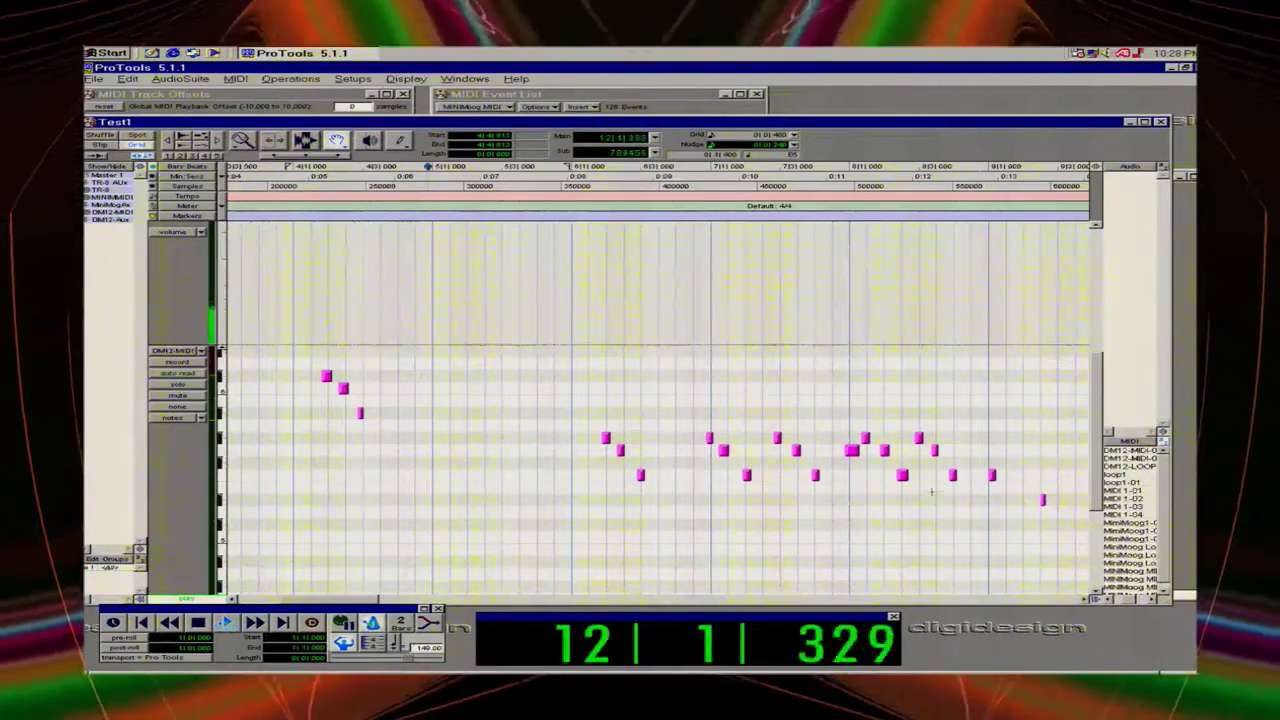
{"action": "left_click", "coordinate": [603, 622]}
{"action": "type", "text": "1"}
{"action": "key", "text": "Return"}
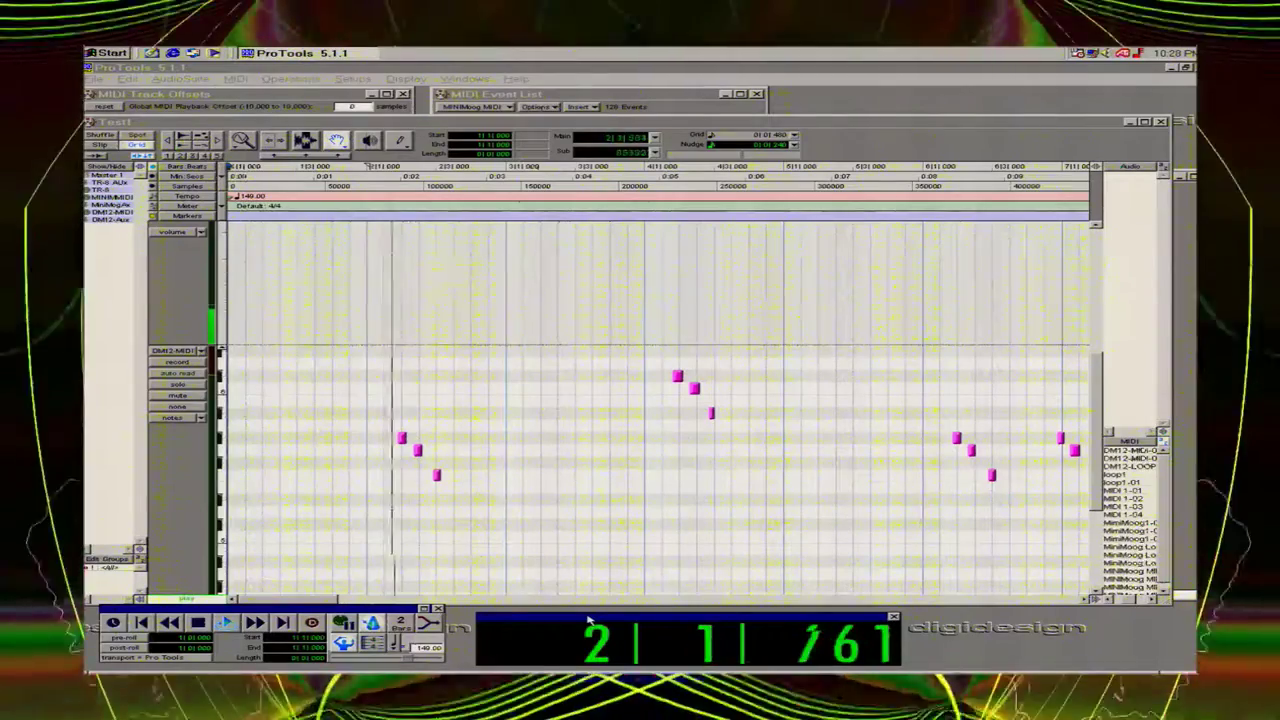
{"action": "key", "text": "space"}
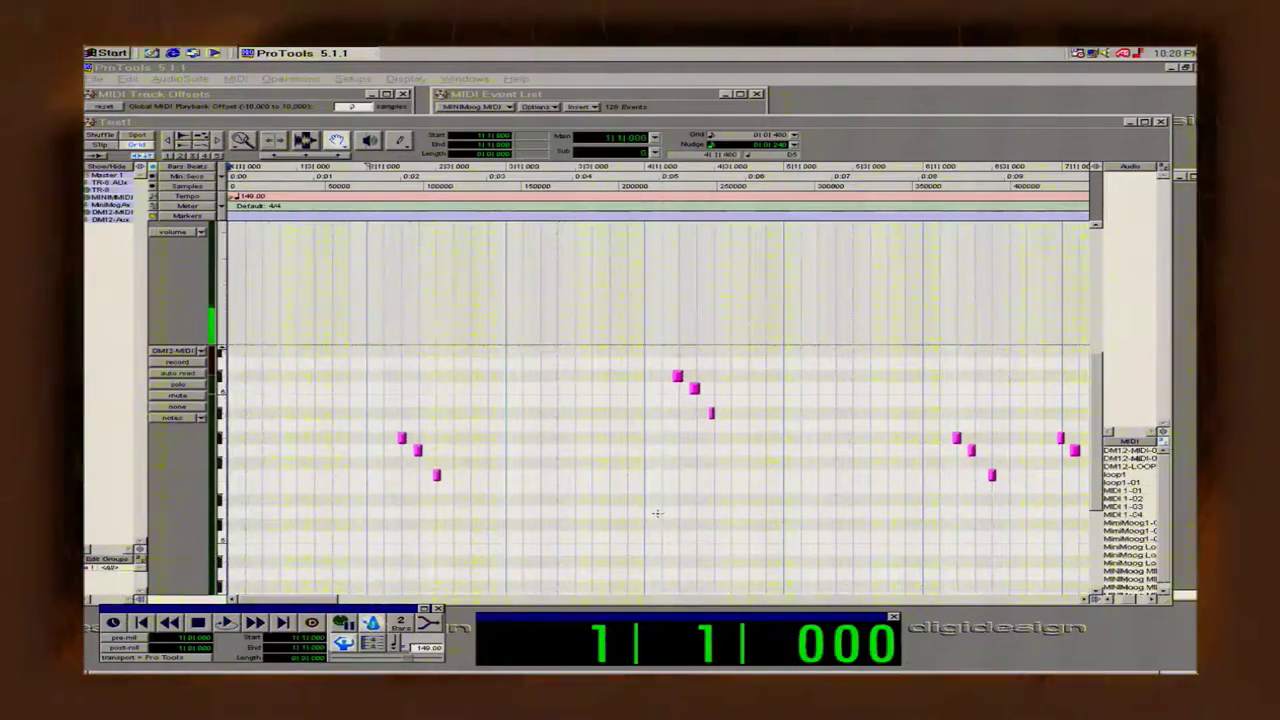
Align the three DM12-MIDI notes in bar 2 to the grid at 2|2|000, 2|2|480 and 2|3|000.
{"action": "left_click", "coordinate": [245, 141]}
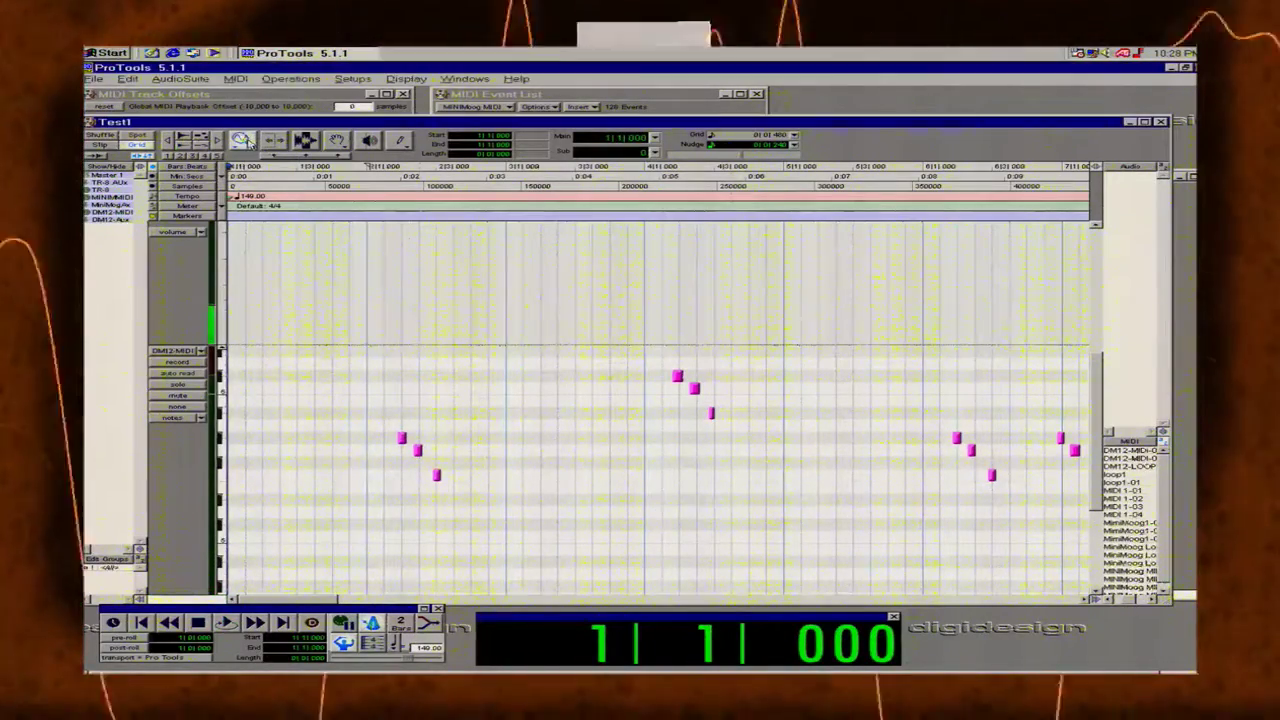
{"action": "left_click_drag", "start_coordinate": [531, 434], "coordinate": [327, 460]}
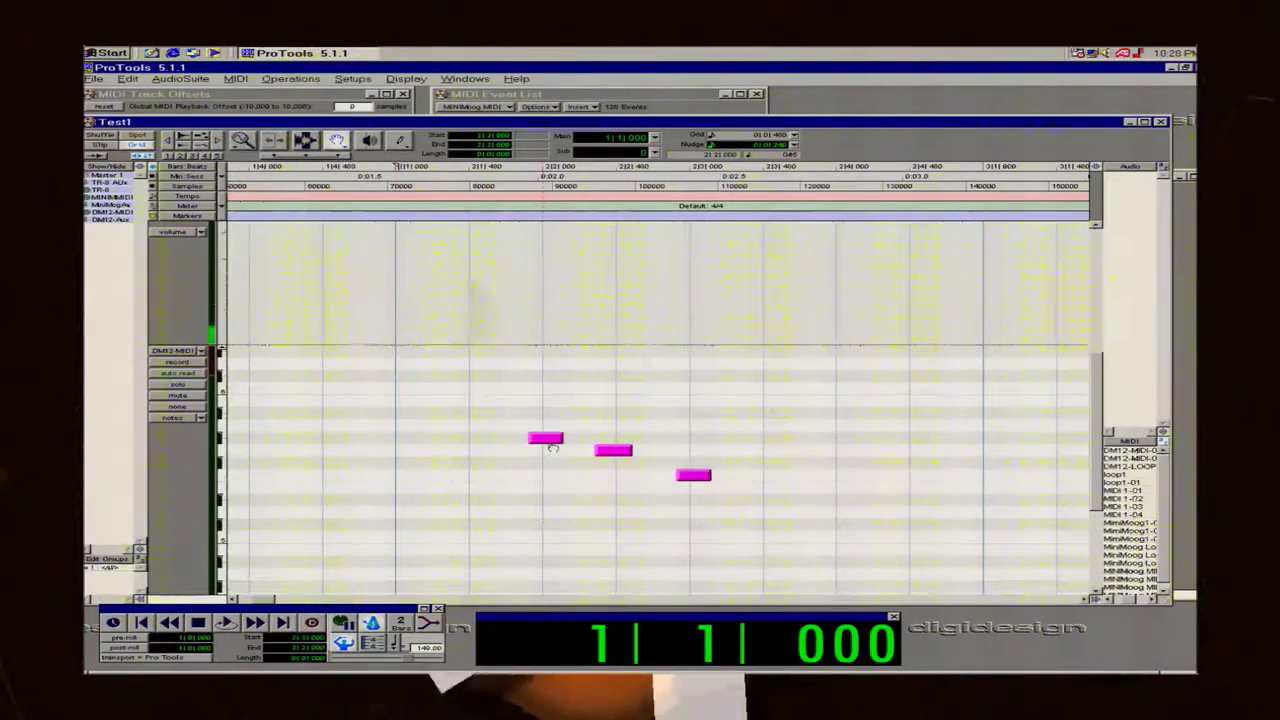
{"action": "left_click_drag", "start_coordinate": [552, 447], "coordinate": [731, 474]}
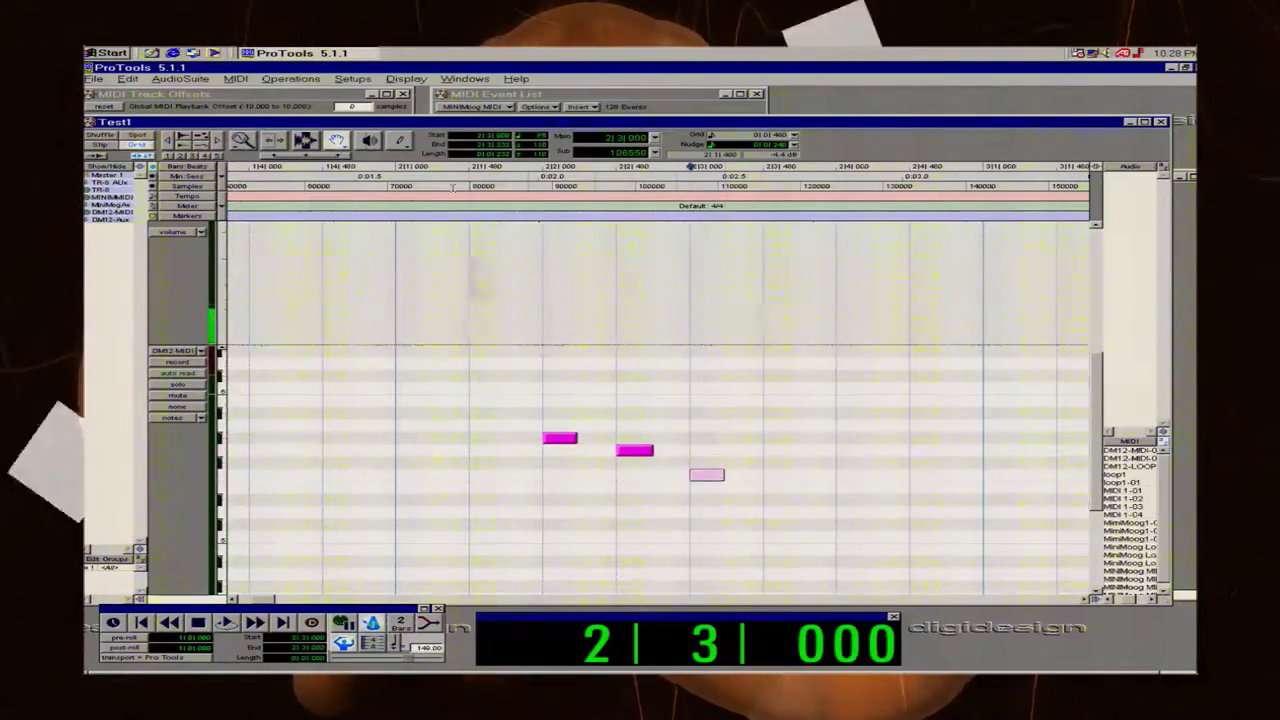
Audition the aligned bar 2 notes by playing the arrangement from the start.
{"action": "left_click", "coordinate": [597, 643]}
{"action": "type", "text": "0"}
{"action": "key", "text": "Return"}
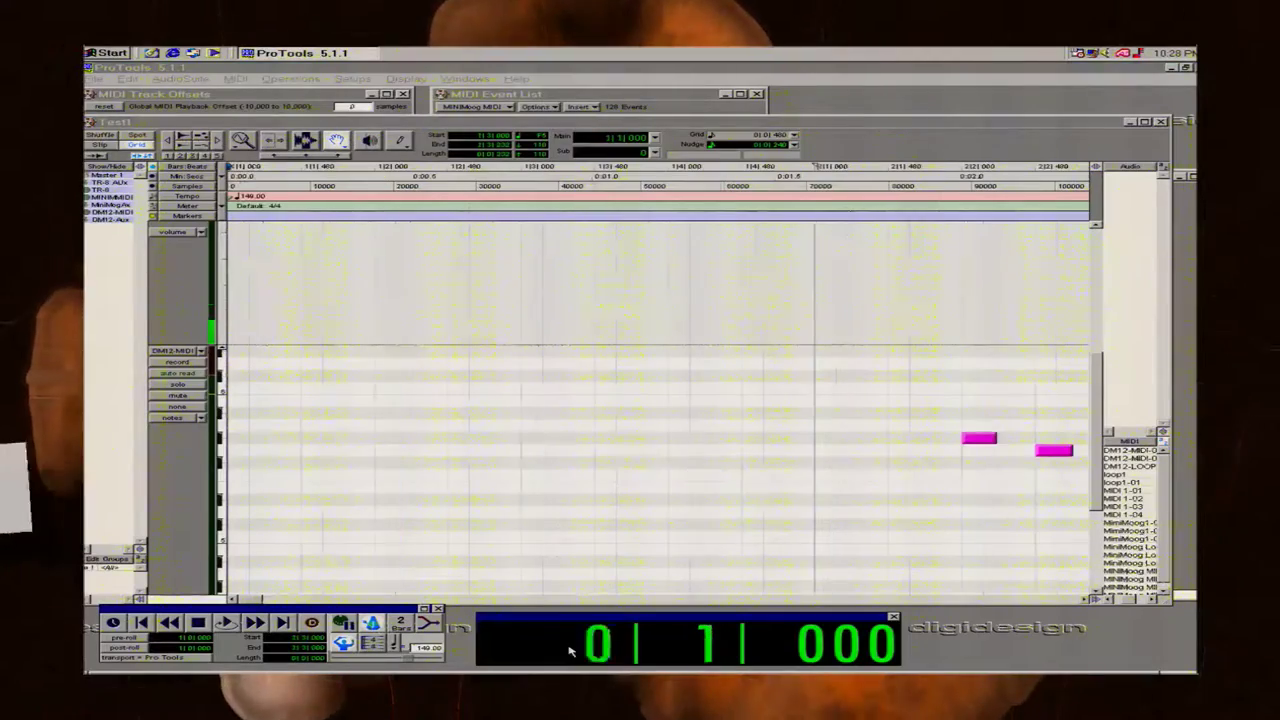
{"action": "key", "text": "space"}
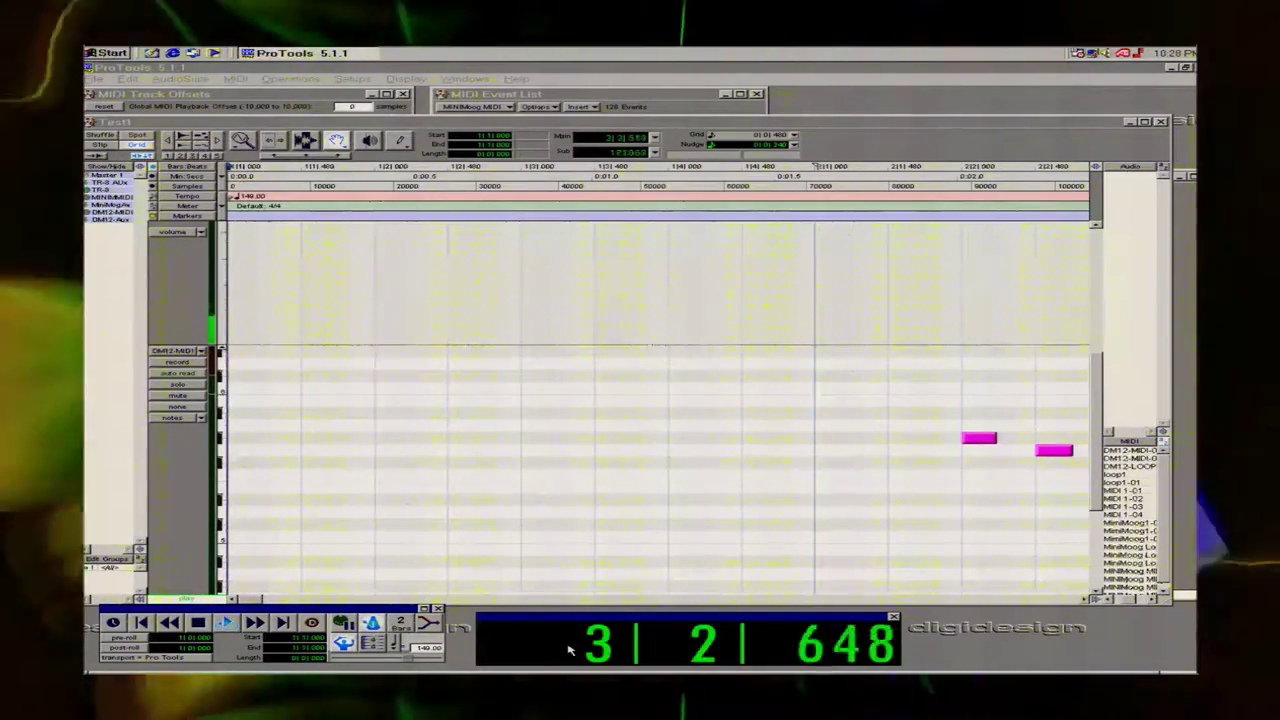
{"action": "key", "text": "space"}
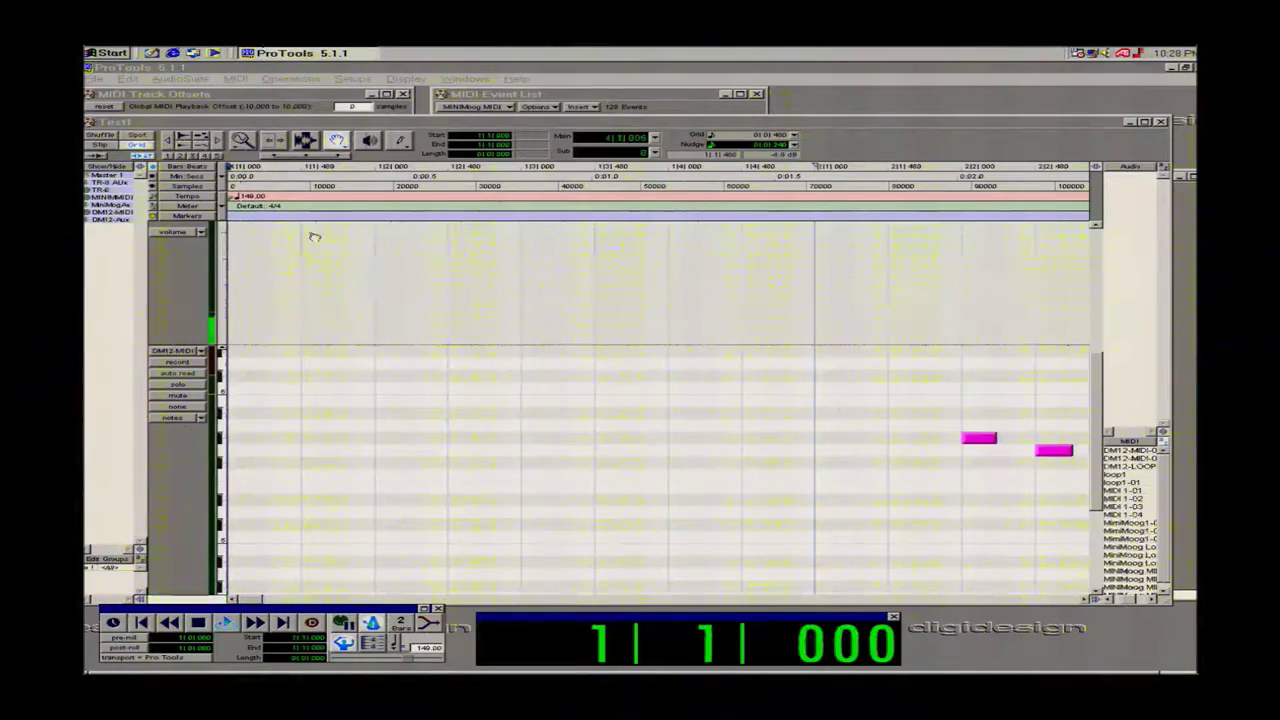
Align the three DM12-MIDI notes in bar 4 to the grid at 4|2|000, 4|2|480 and 4|3|000.
{"action": "double_click", "coordinate": [243, 141]}
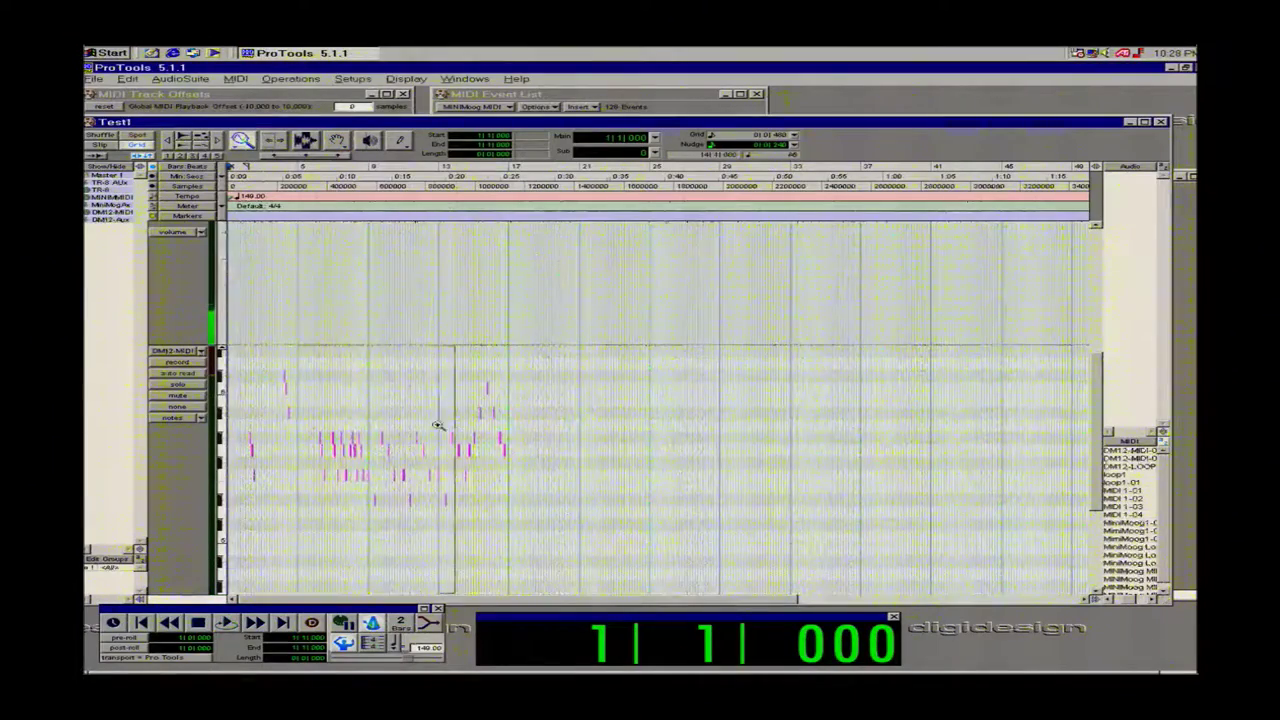
{"action": "left_click_drag", "start_coordinate": [437, 425], "coordinate": [106, 400]}
{"action": "left_click_drag", "start_coordinate": [525, 396], "coordinate": [412, 398]}
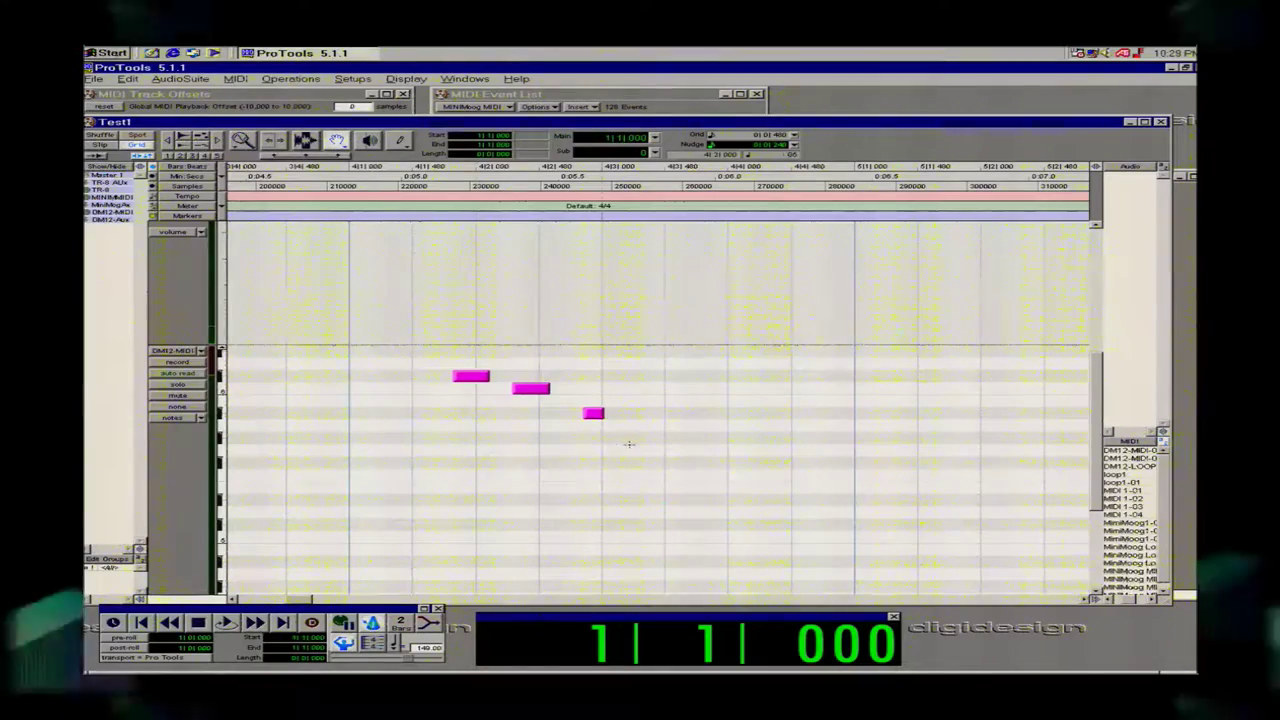
{"action": "left_click_drag", "start_coordinate": [629, 443], "coordinate": [487, 383]}
{"action": "key", "text": "space"}
{"action": "key", "text": "space"}
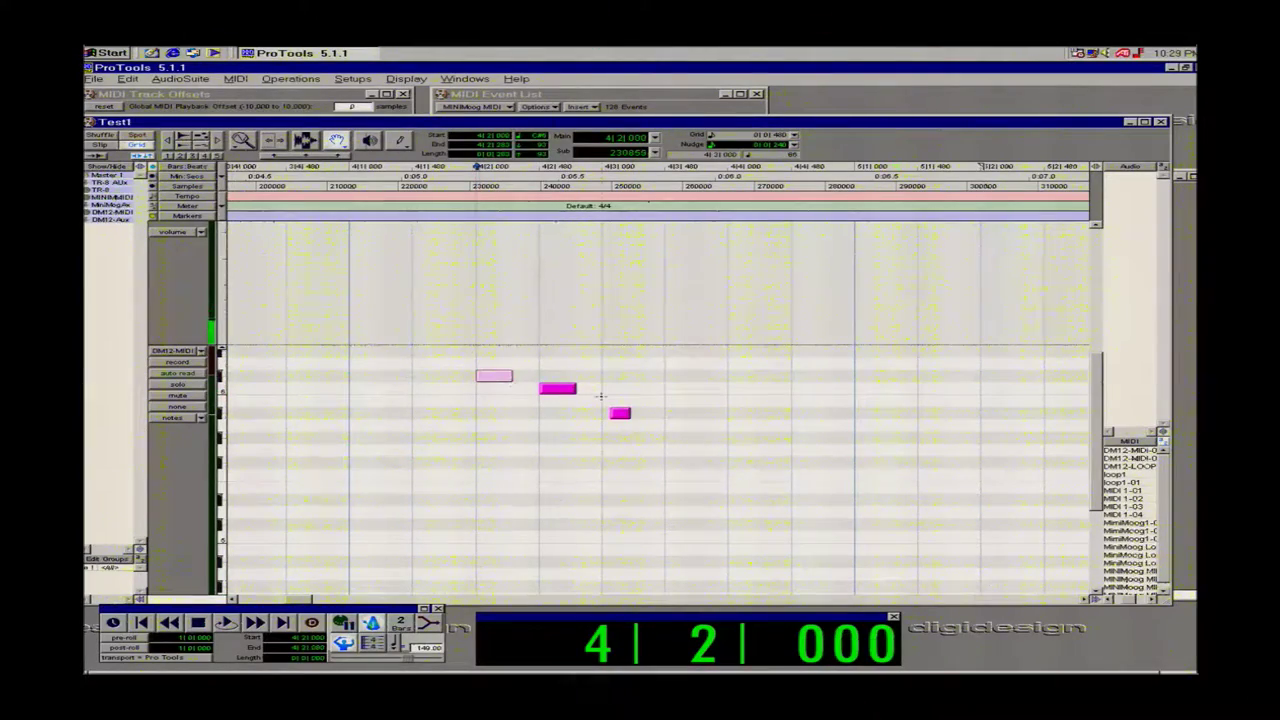
{"action": "left_click", "coordinate": [620, 415]}
{"action": "left_click_drag", "start_coordinate": [609, 420], "coordinate": [609, 421]}
{"action": "key", "text": "space"}
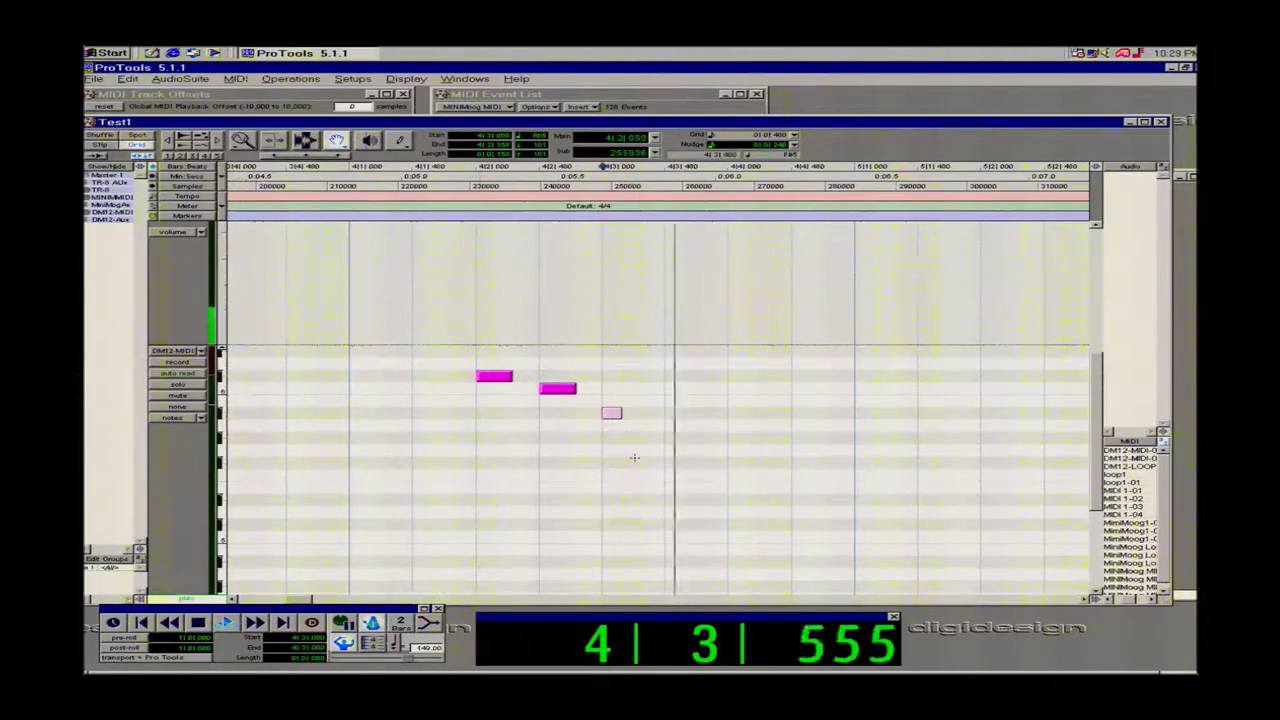
Return to bar 1 and audition the arrangement with the aligned bar 4 notes.
{"action": "key", "text": "space"}
{"action": "left_click", "coordinate": [561, 655]}
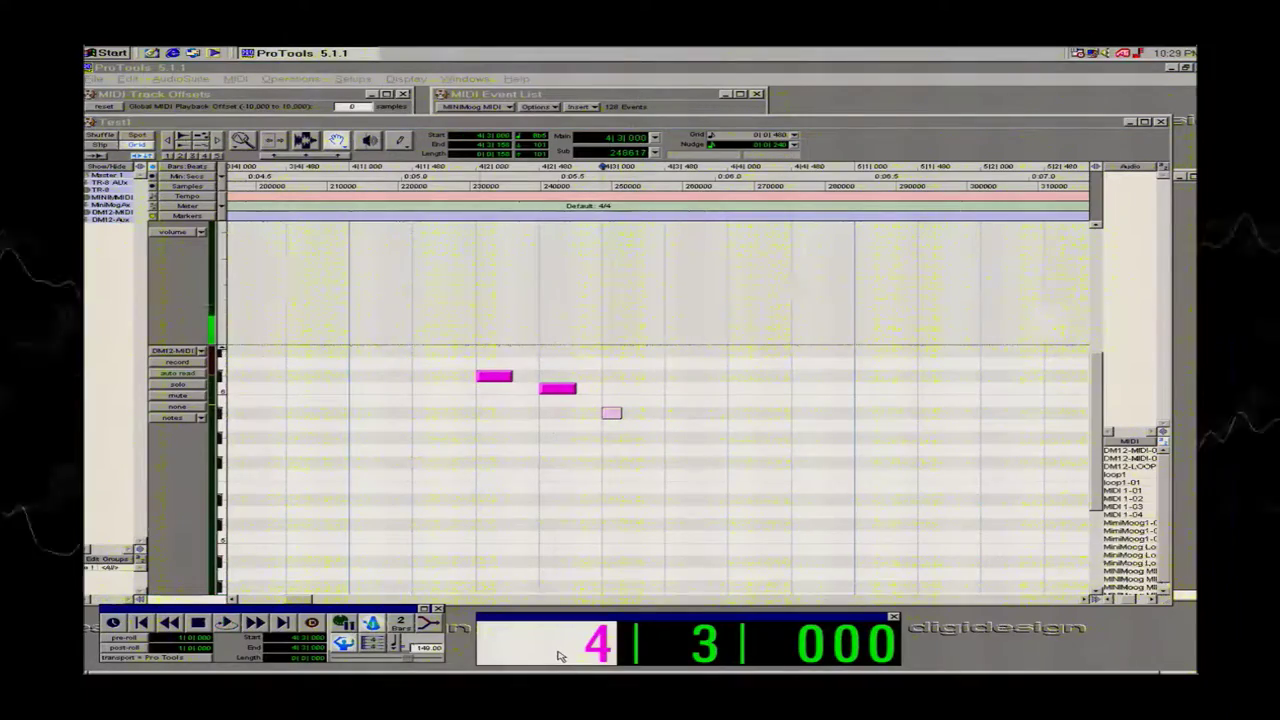
{"action": "type", "text": "1"}
{"action": "key", "text": "Return"}
{"action": "key", "text": "space"}
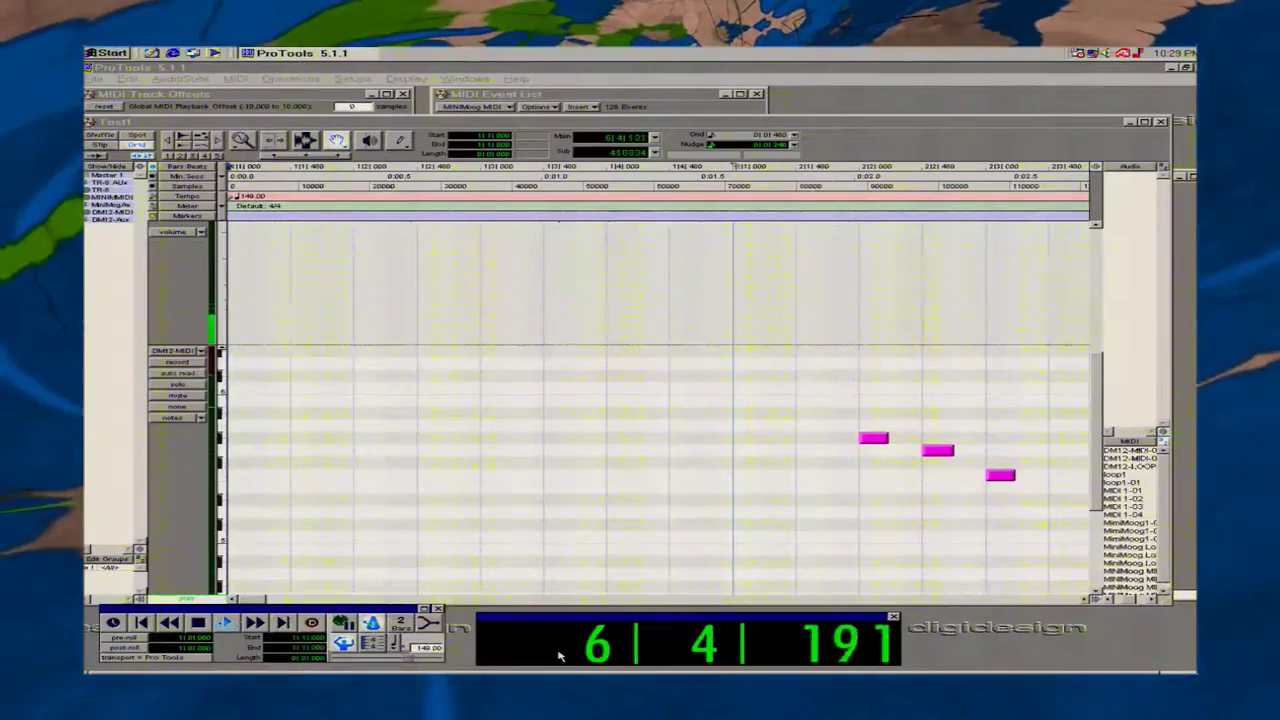
{"action": "key", "text": "space"}
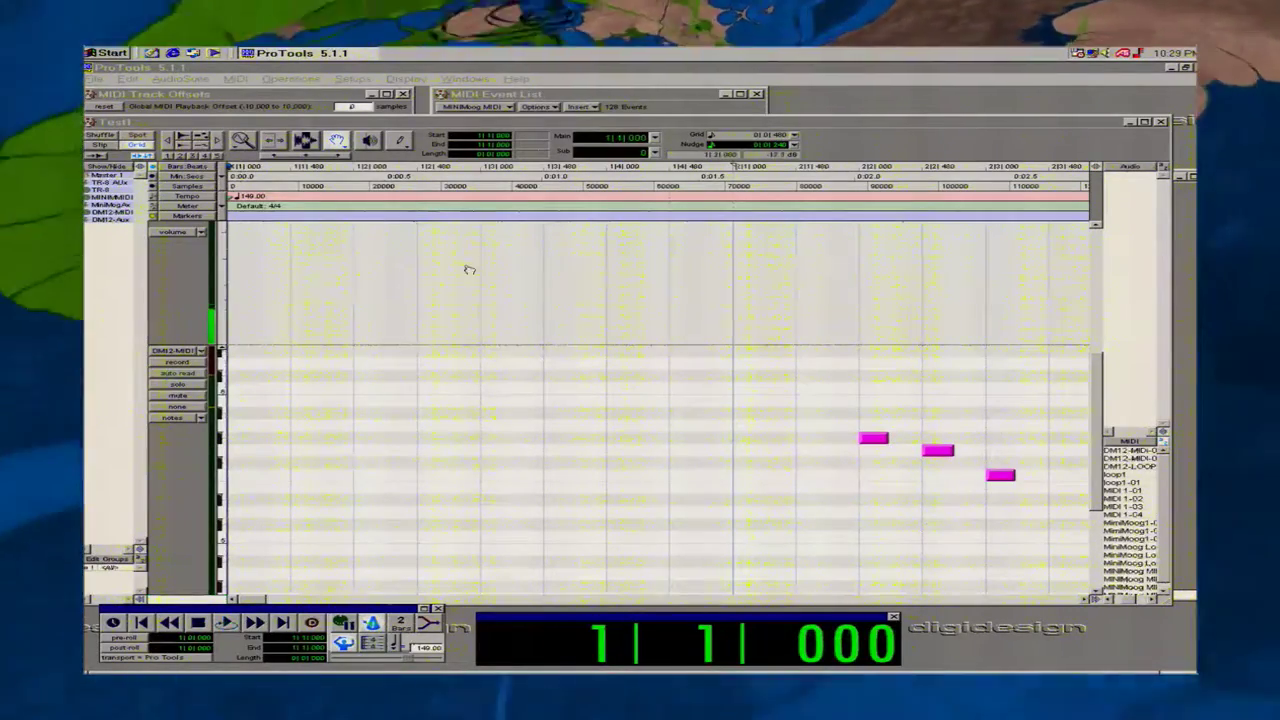
Play the arrangement into bar 8 and delete the six DM12-MIDI notes in bar 7.
{"action": "double_click", "coordinate": [242, 140]}
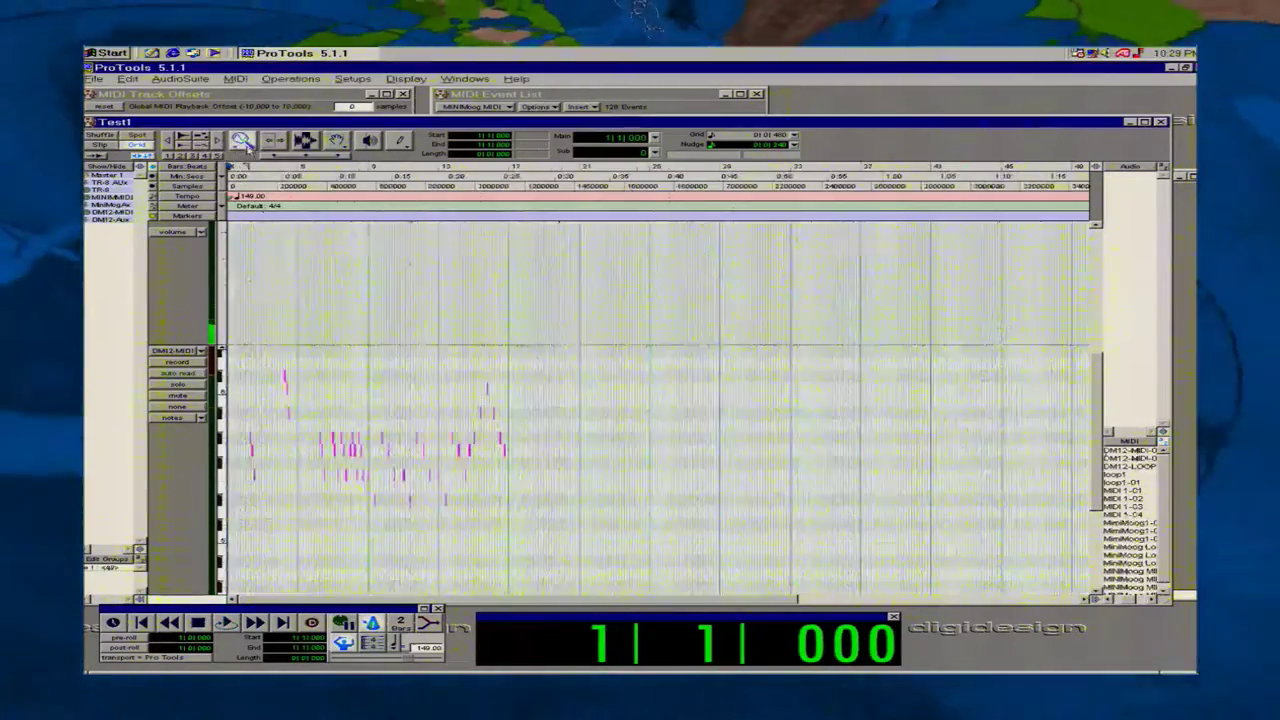
{"action": "left_click_drag", "start_coordinate": [420, 418], "coordinate": [244, 418]}
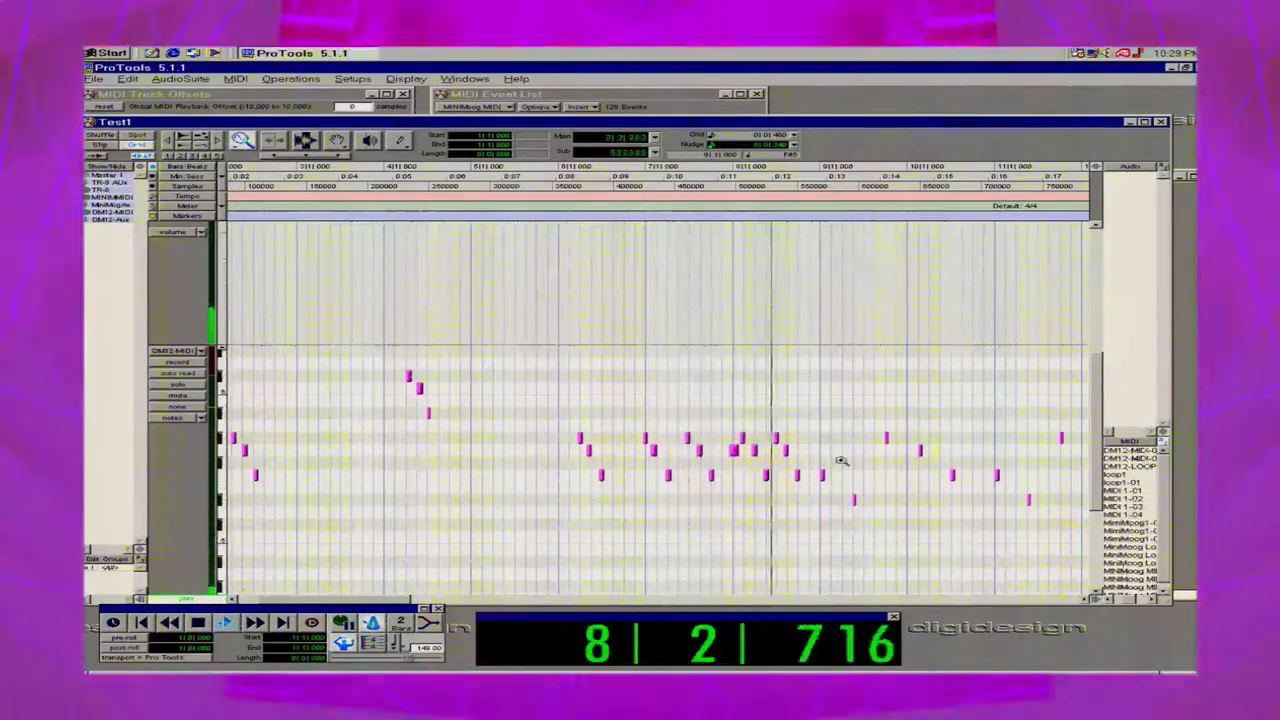
{"action": "key", "text": "space"}
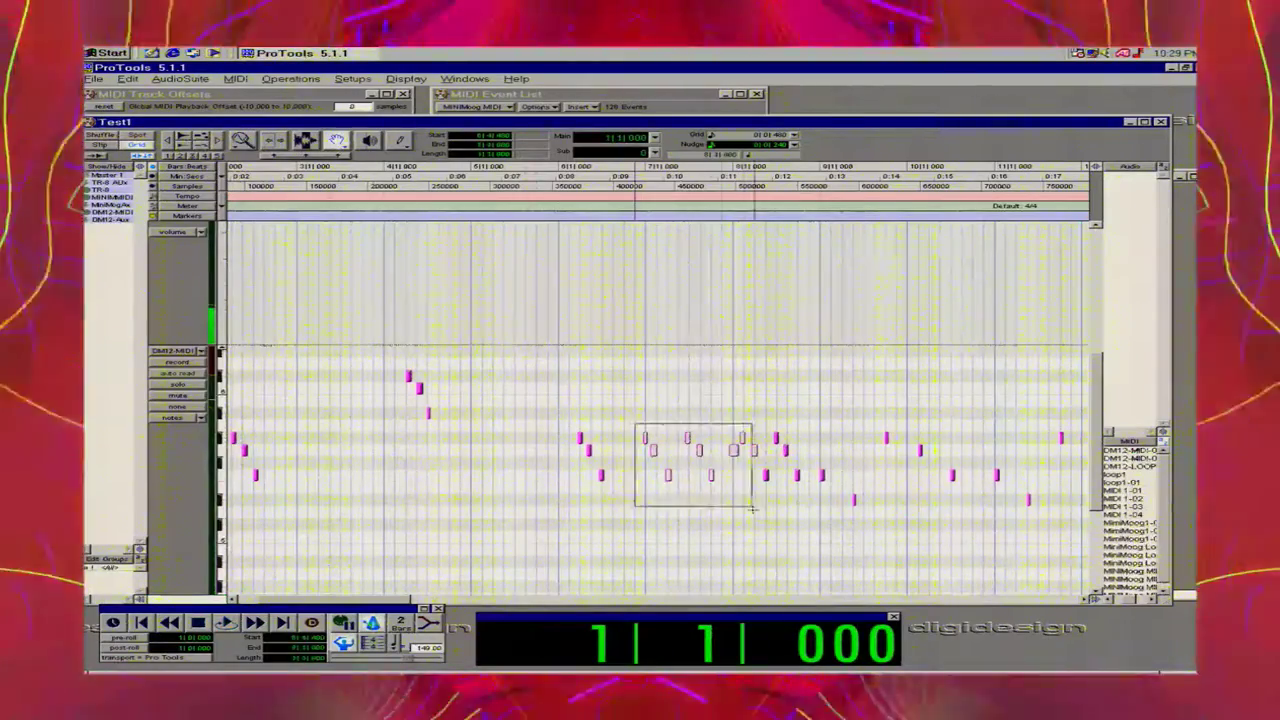
{"action": "left_click_drag", "start_coordinate": [712, 505], "coordinate": [712, 505]}
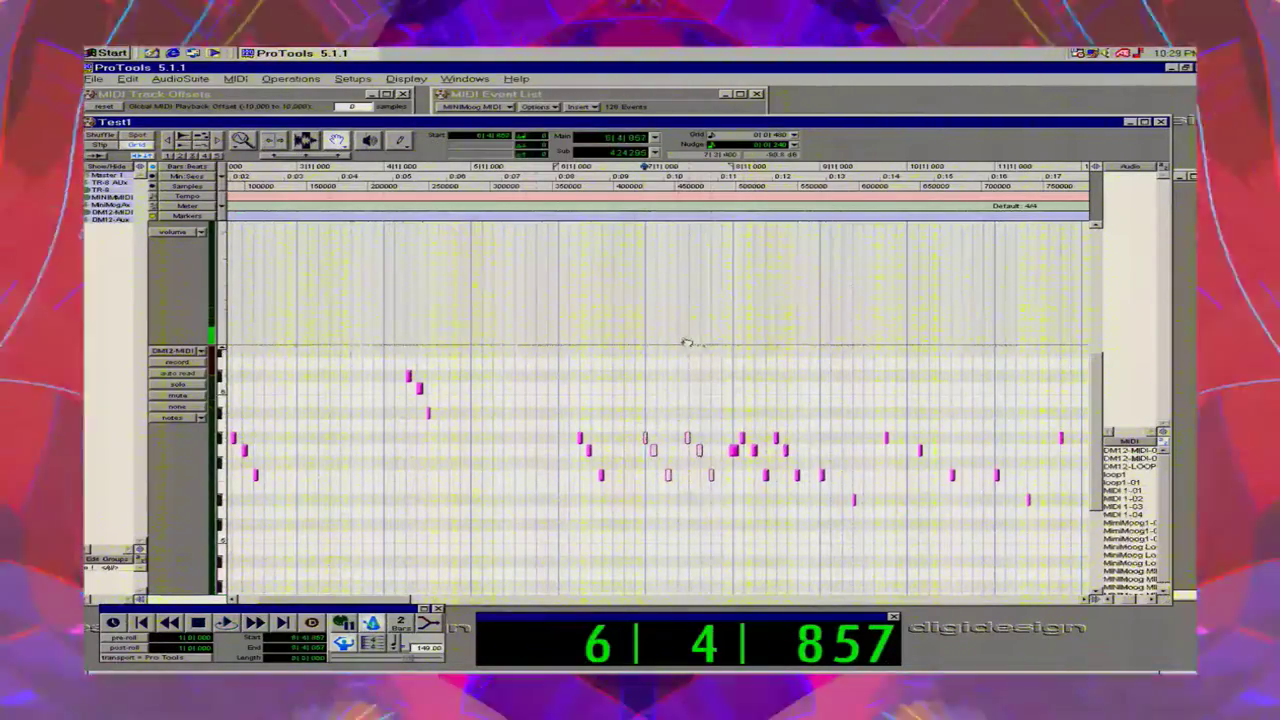
{"action": "key", "text": "Delete"}
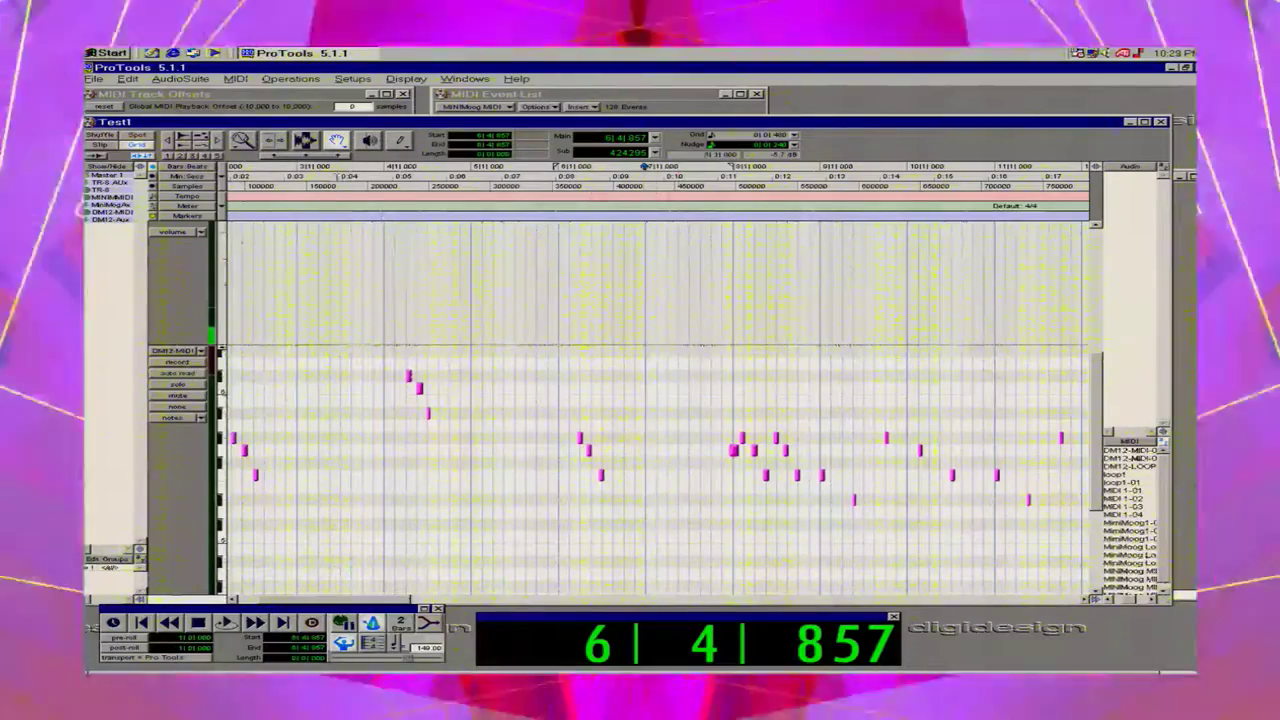
Align the three DM12-MIDI notes in bar 6 to the grid at 6|2|000, 6|2|480 and 6|3|000.
{"action": "left_click", "coordinate": [242, 140]}
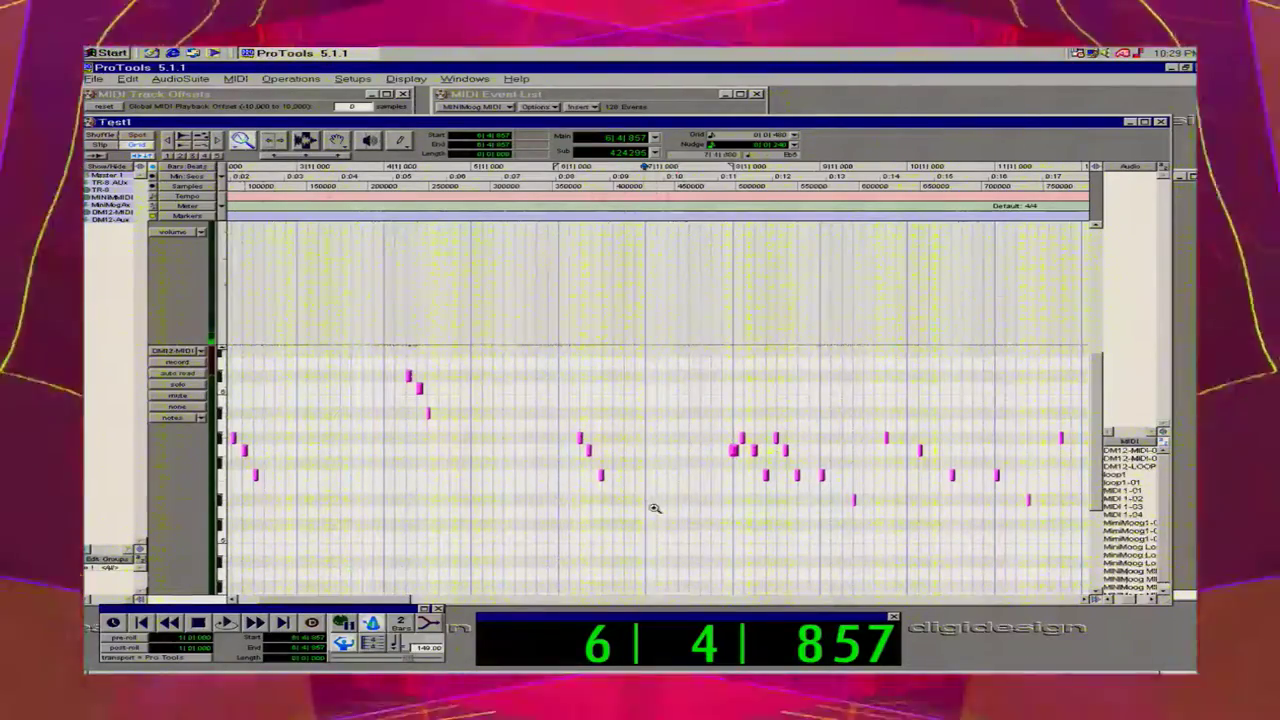
{"action": "left_click_drag", "start_coordinate": [654, 508], "coordinate": [552, 425]}
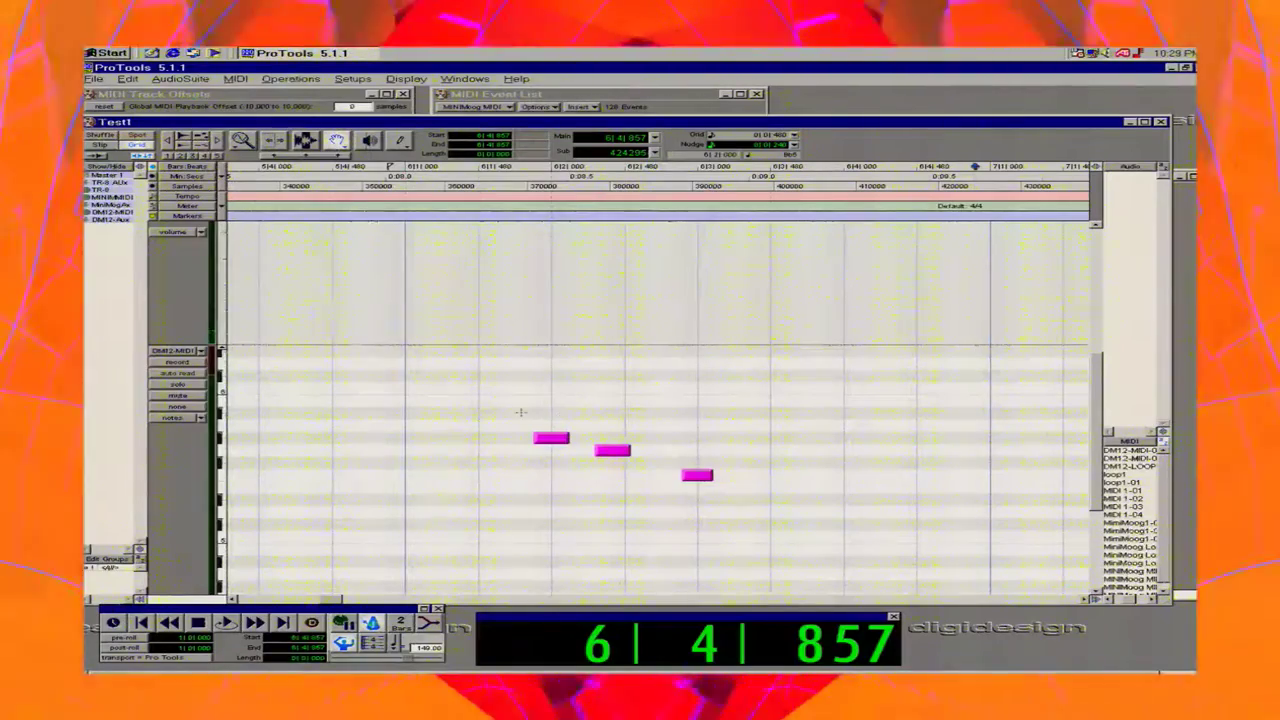
{"action": "left_click_drag", "start_coordinate": [521, 430], "coordinate": [793, 525]}
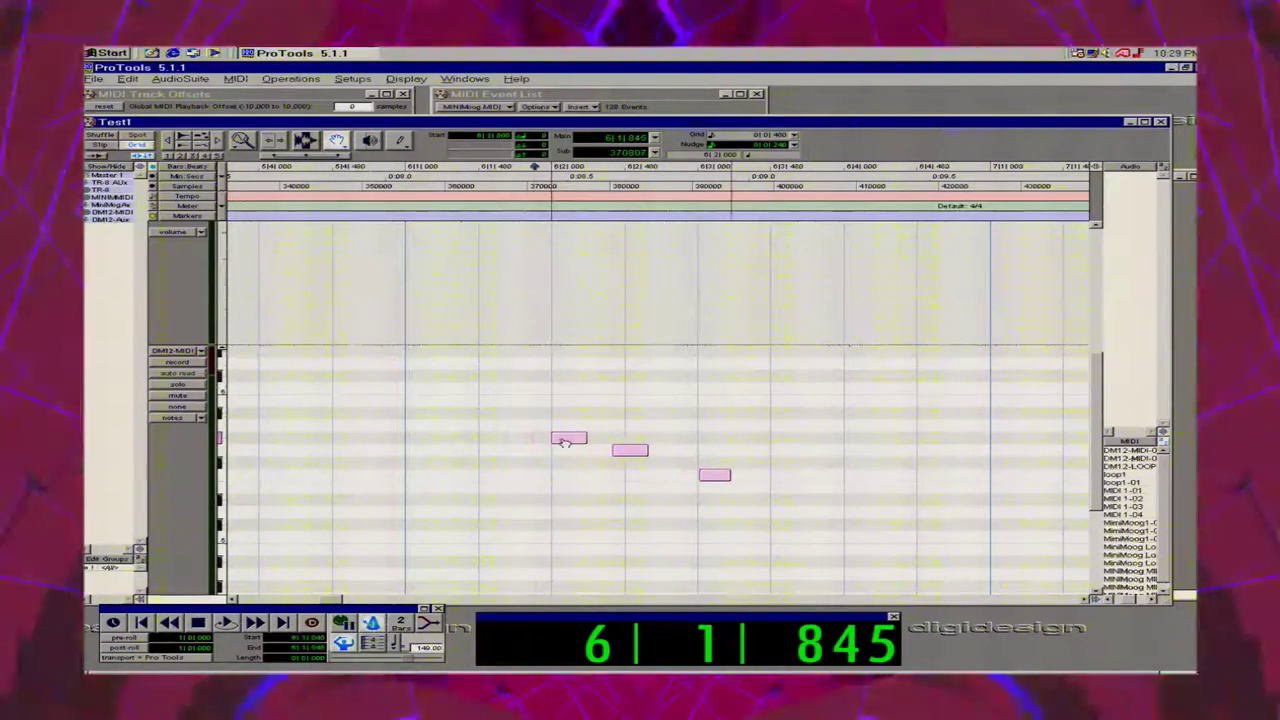
{"action": "left_click", "coordinate": [625, 467]}
{"action": "left_click_drag", "start_coordinate": [633, 455], "coordinate": [653, 455]}
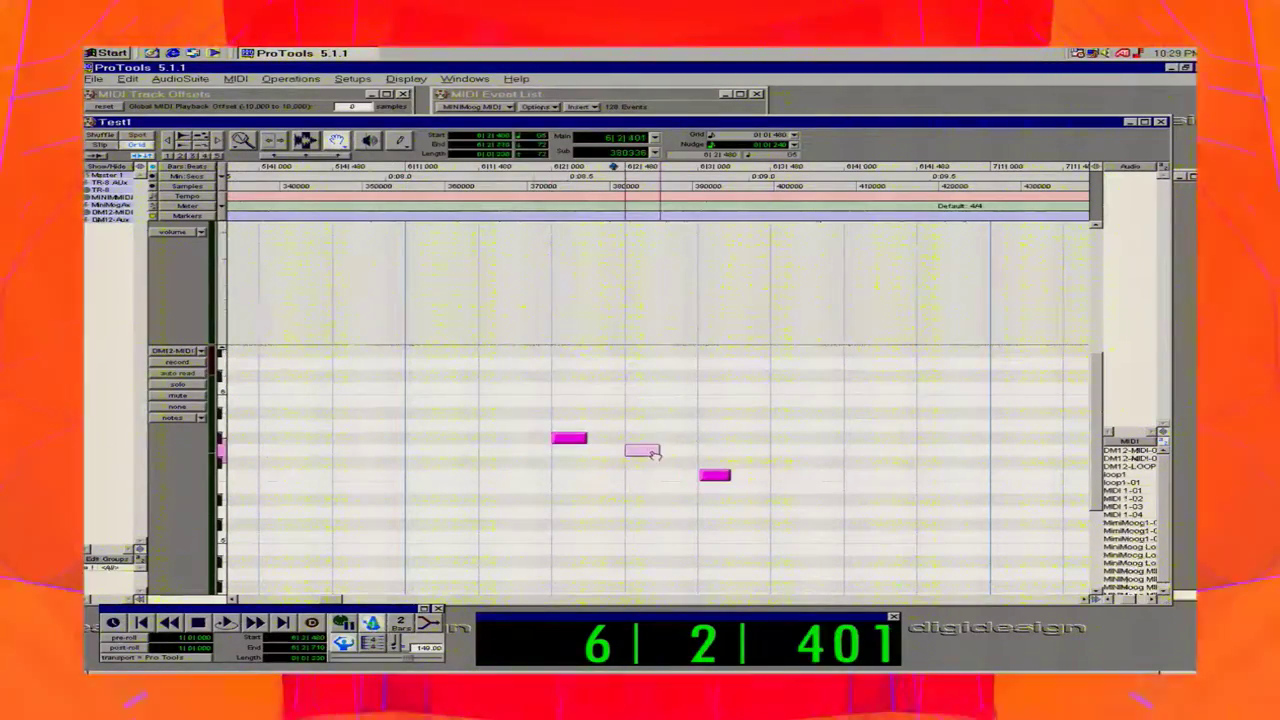
{"action": "left_click_drag", "start_coordinate": [727, 481], "coordinate": [725, 482]}
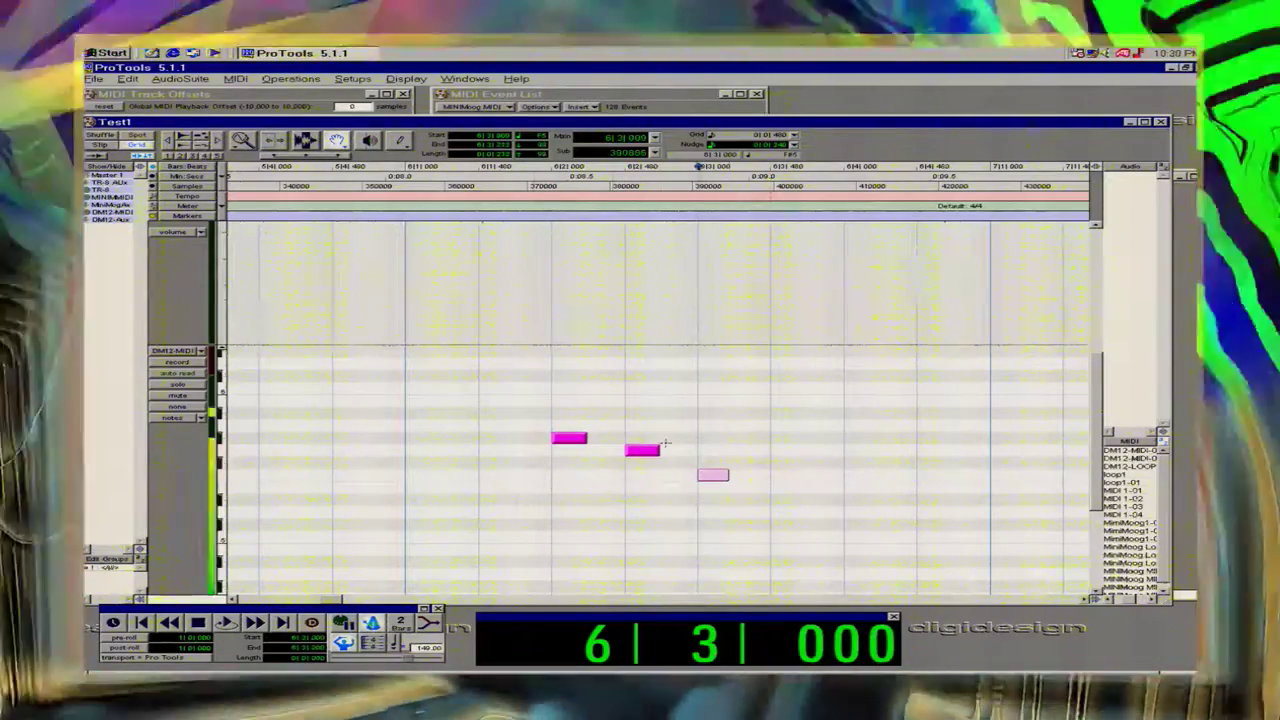
Return to bar 1 and audition the arrangement with the aligned bar 6 notes.
{"action": "left_click", "coordinate": [540, 646]}
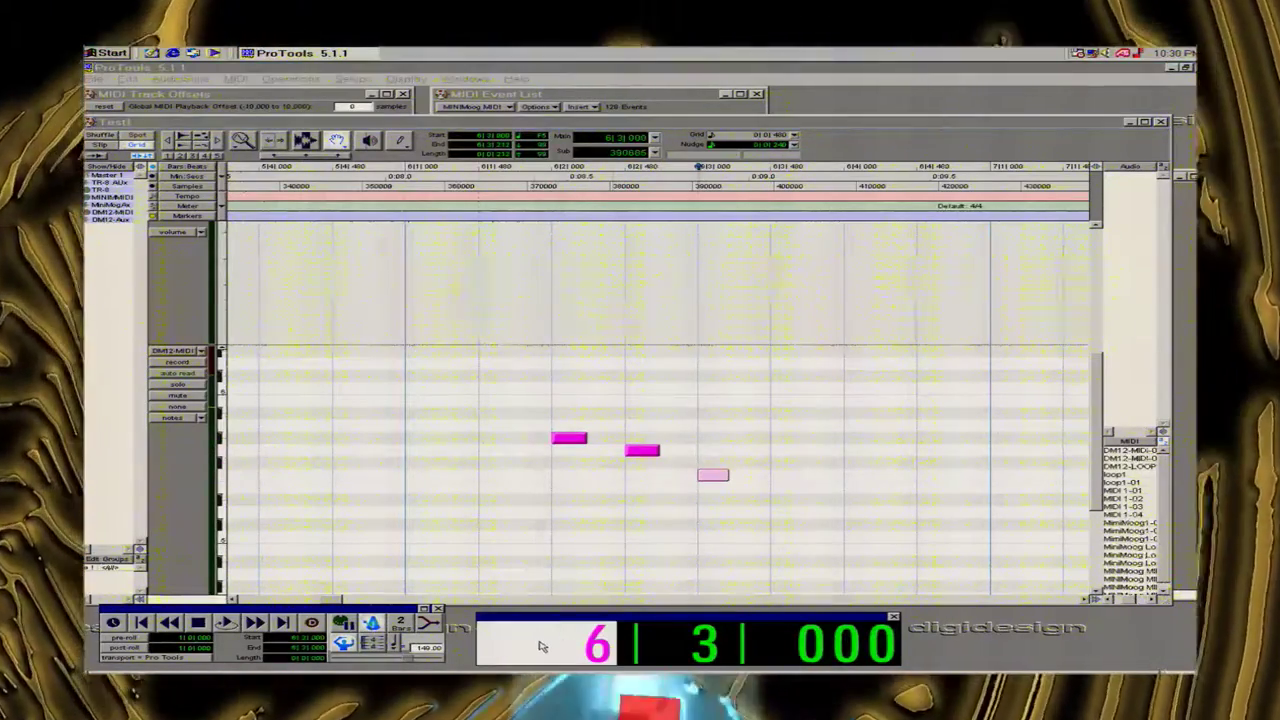
{"action": "type", "text": "1"}
{"action": "key", "text": "Return"}
{"action": "key", "text": "space"}
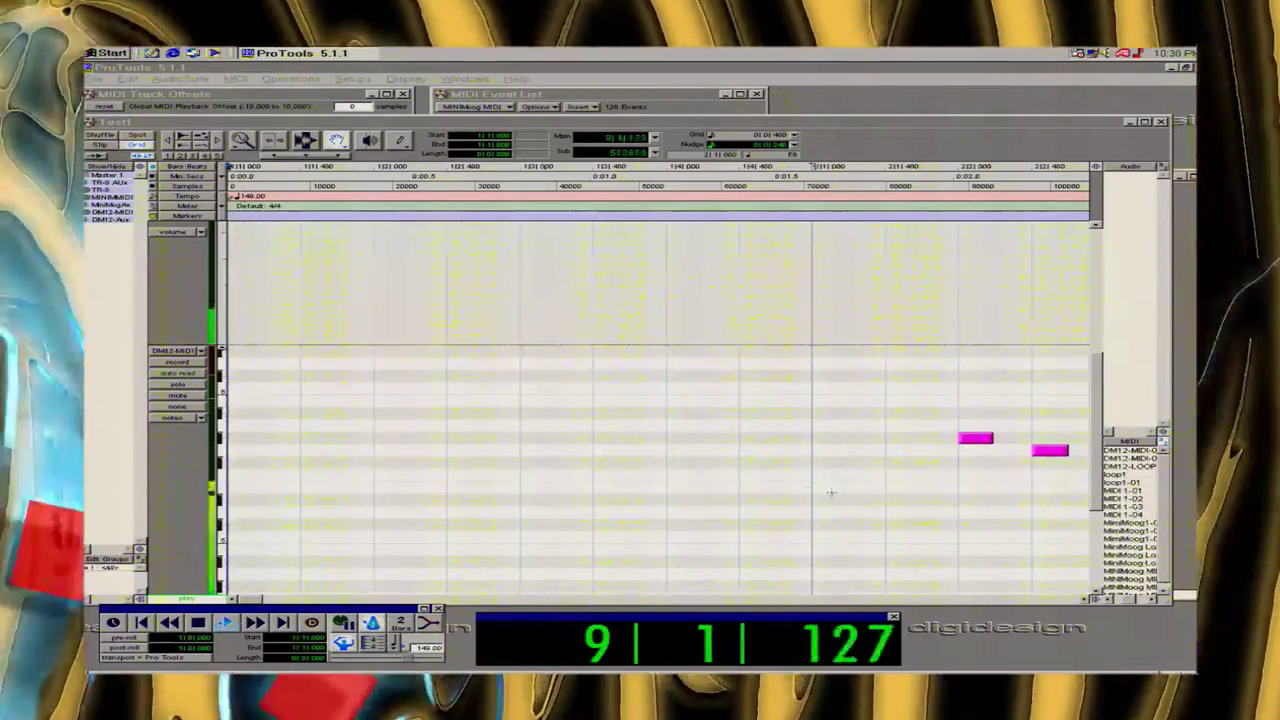
{"action": "key", "text": "space"}
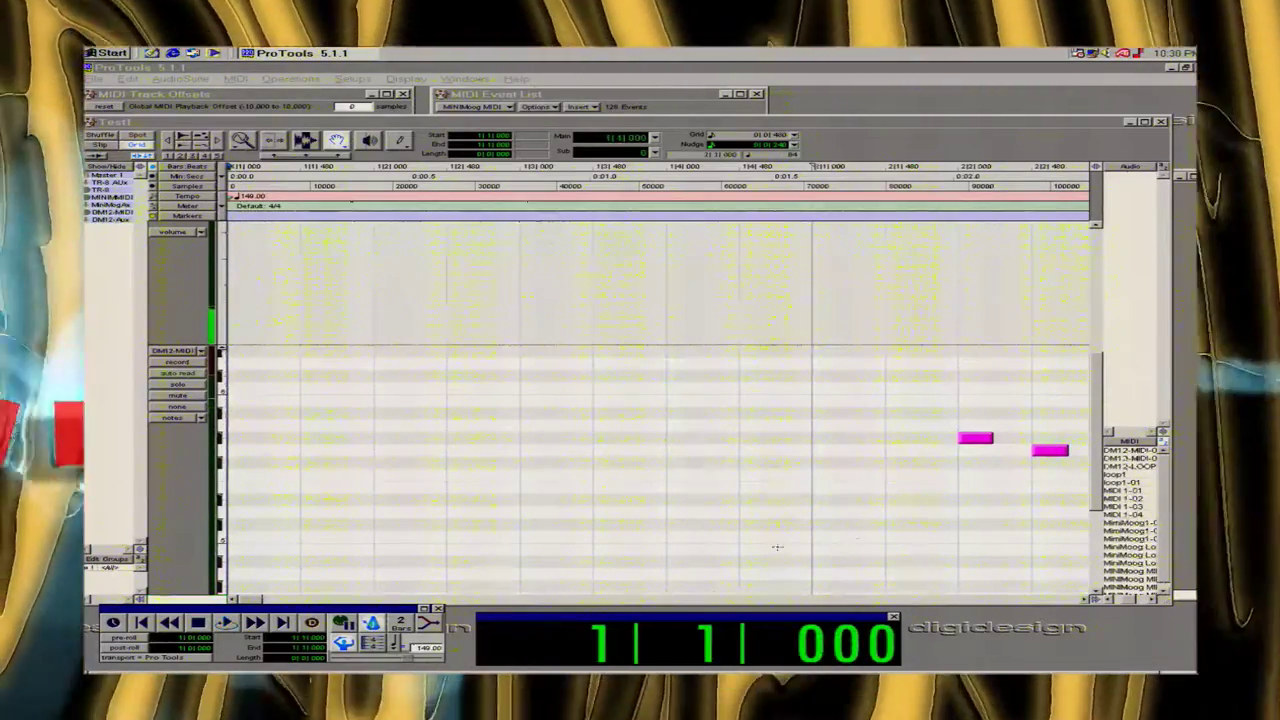
Shift the seven DM12-MIDI notes in bar 8 together so that the first one starts at 8|1|000.
{"action": "left_click_drag", "start_coordinate": [258, 600], "coordinate": [460, 600]}
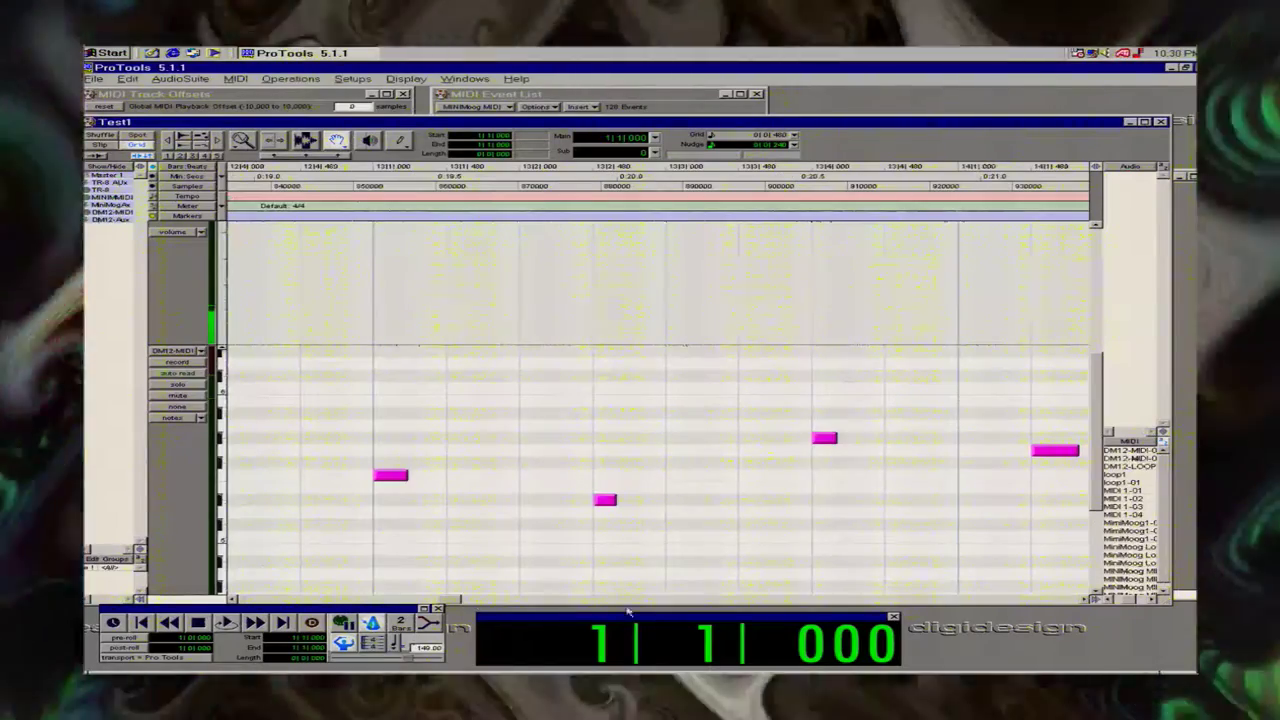
{"action": "double_click", "coordinate": [242, 140]}
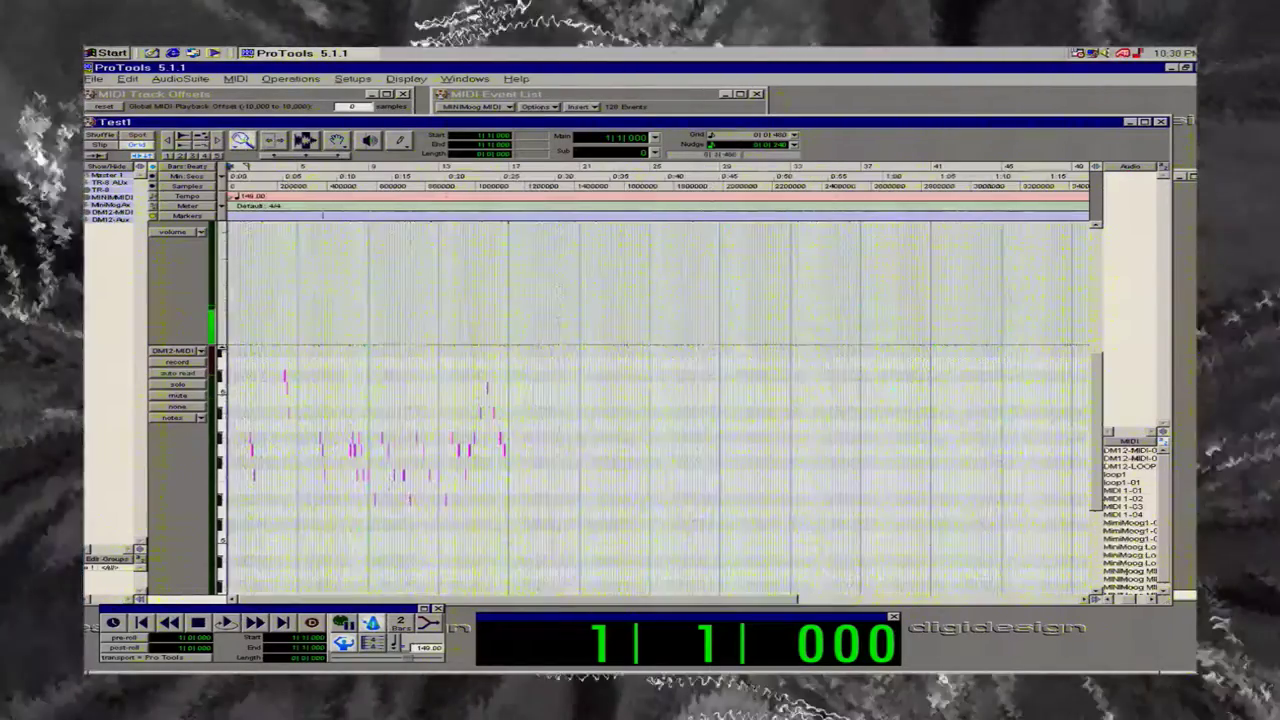
{"action": "left_click_drag", "start_coordinate": [528, 416], "coordinate": [282, 419]}
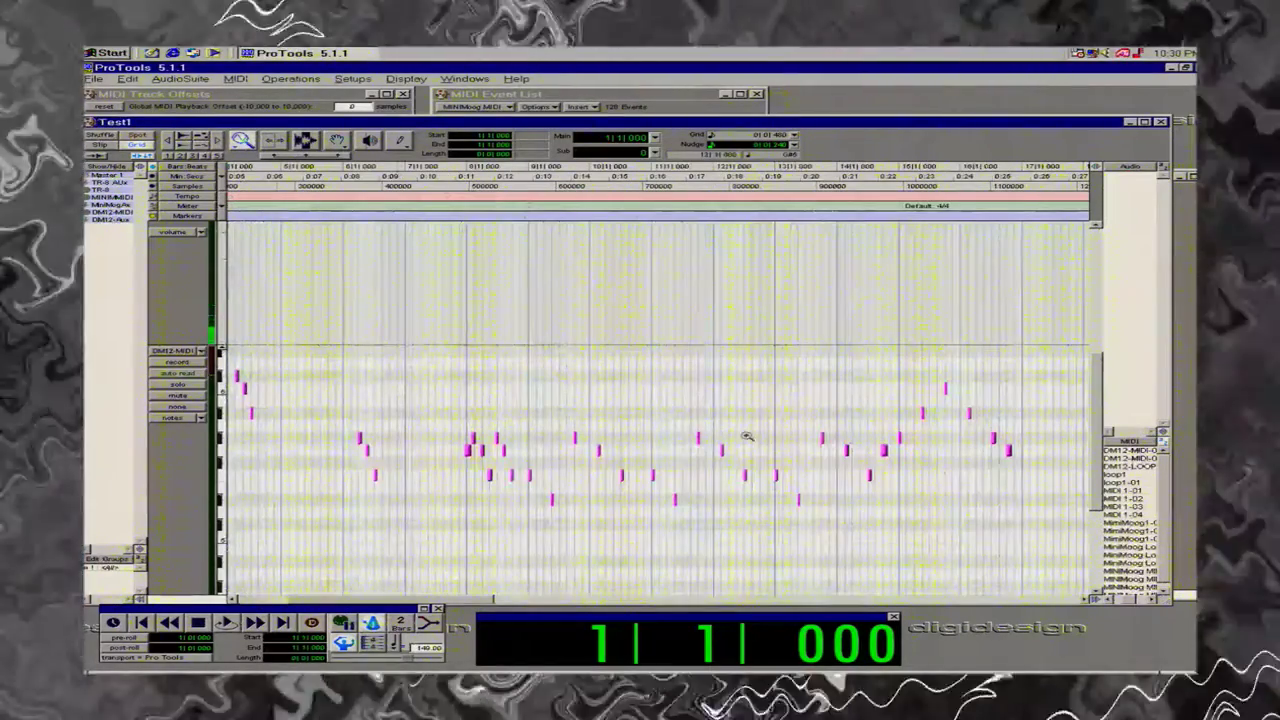
{"action": "left_click_drag", "start_coordinate": [700, 428], "coordinate": [403, 418]}
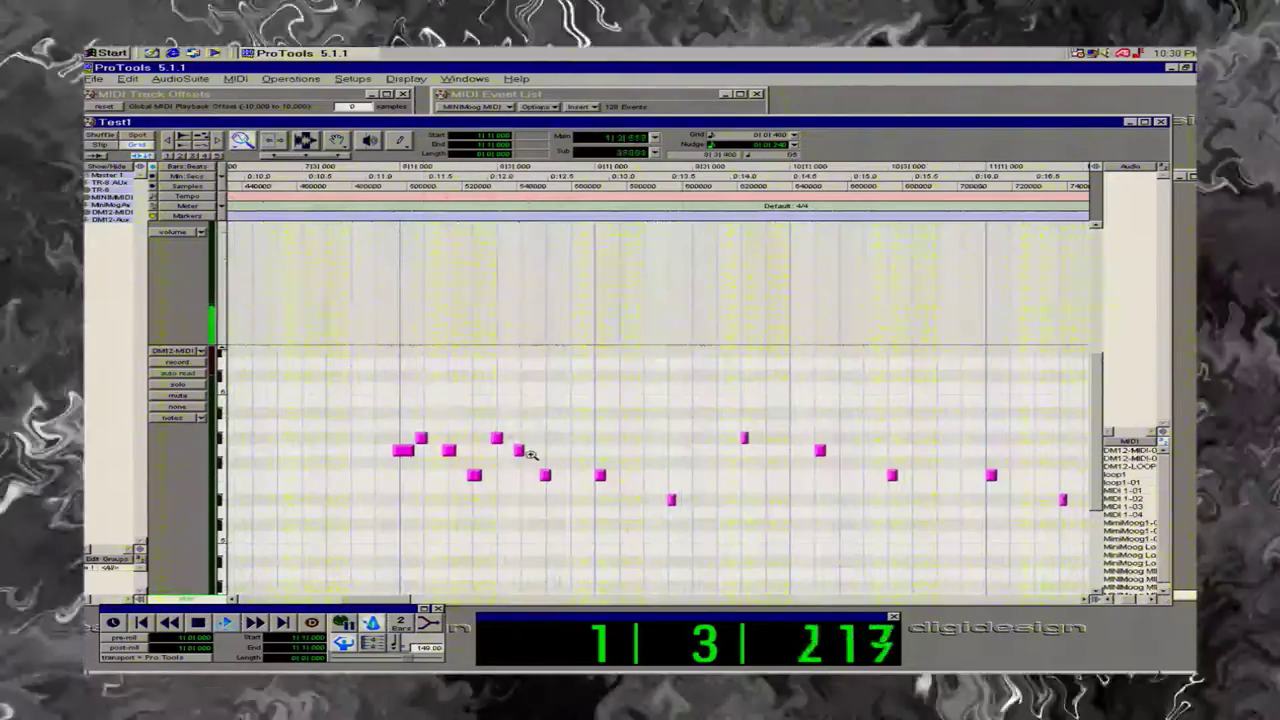
{"action": "left_click", "coordinate": [336, 141]}
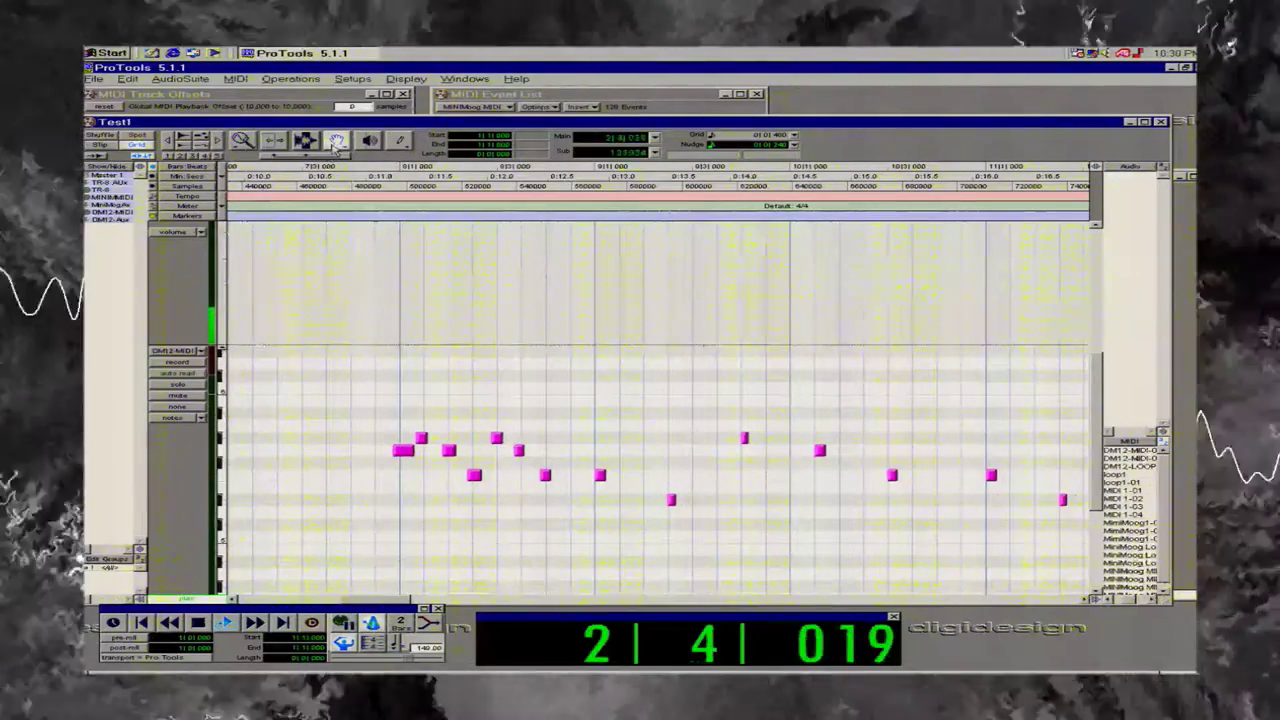
{"action": "left_click_drag", "start_coordinate": [411, 453], "coordinate": [551, 476]}
{"action": "left_click", "coordinate": [544, 518]}
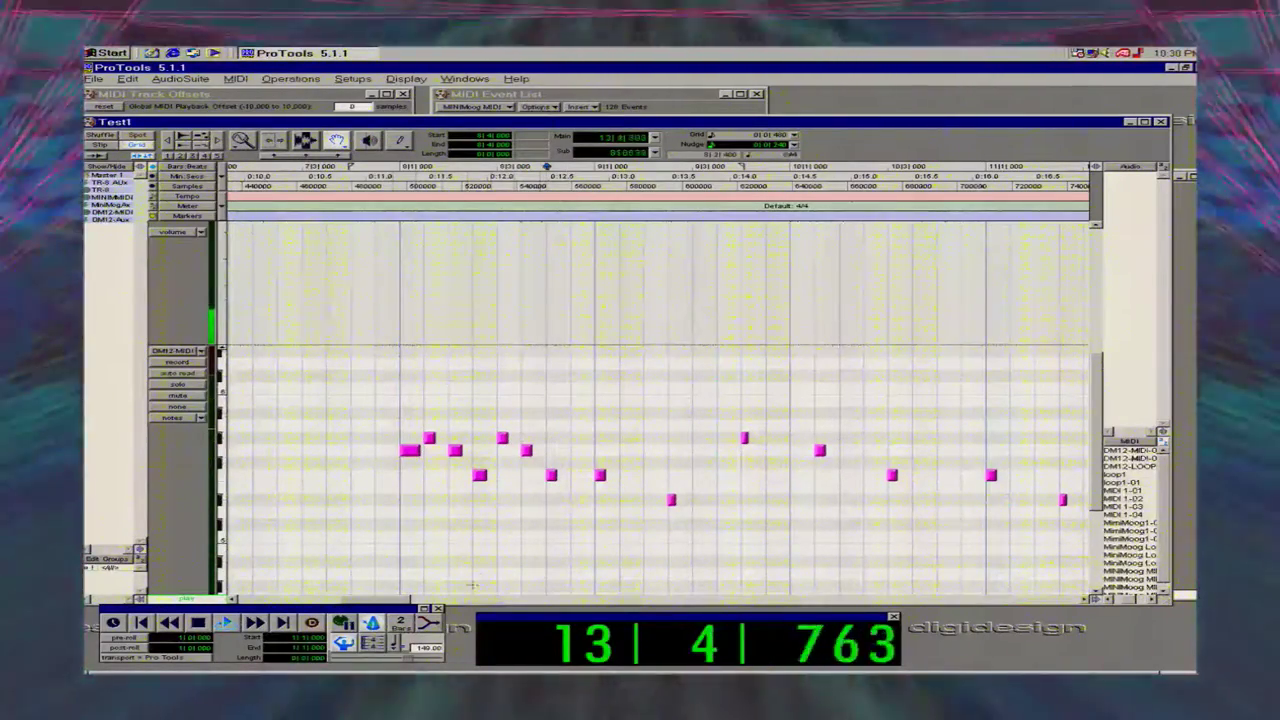
Return to bar 1 and audition the arrangement with the shifted bar 8 notes through bar 16.
{"action": "left_click", "coordinate": [520, 640]}
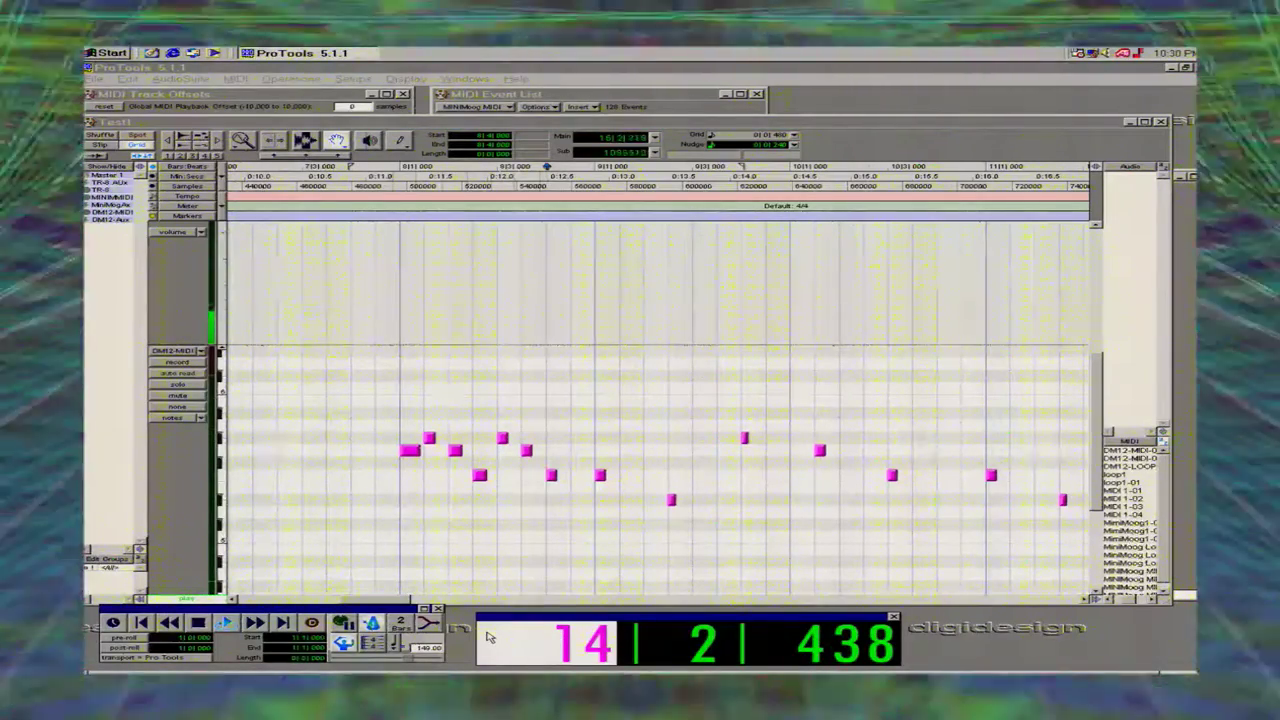
{"action": "type", "text": "1"}
{"action": "key", "text": "Return"}
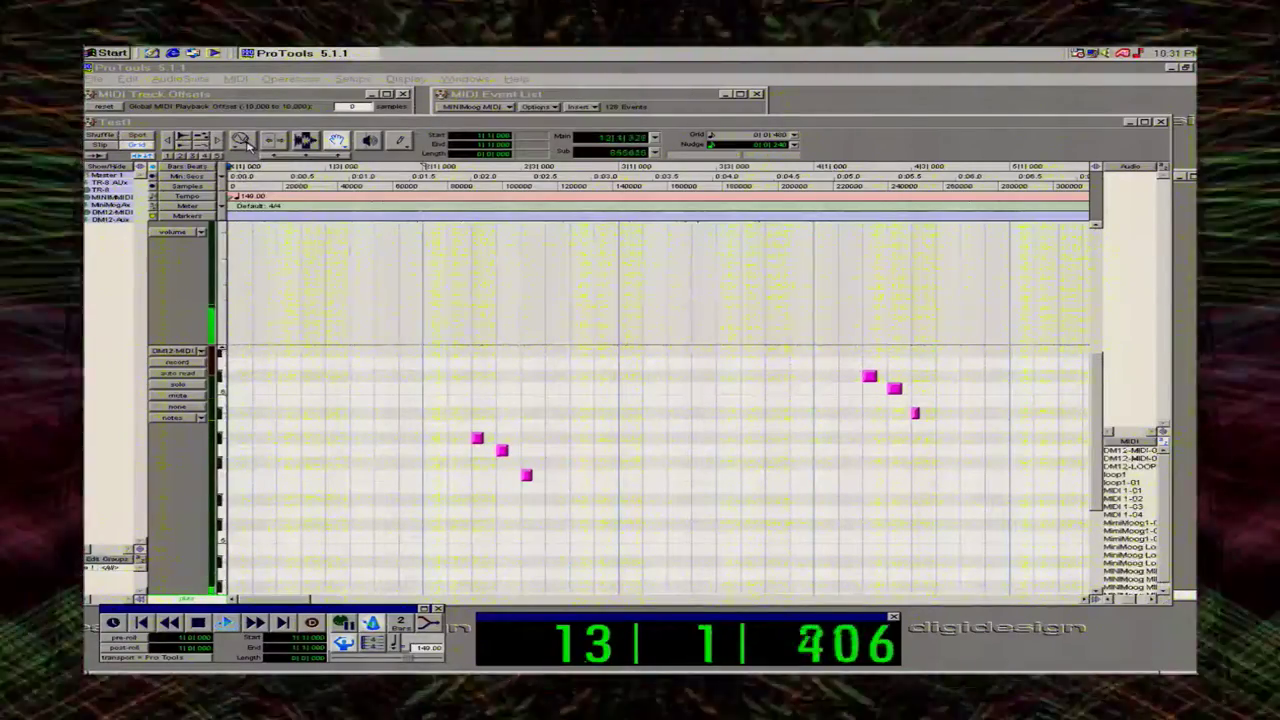
{"action": "double_click", "coordinate": [245, 142]}
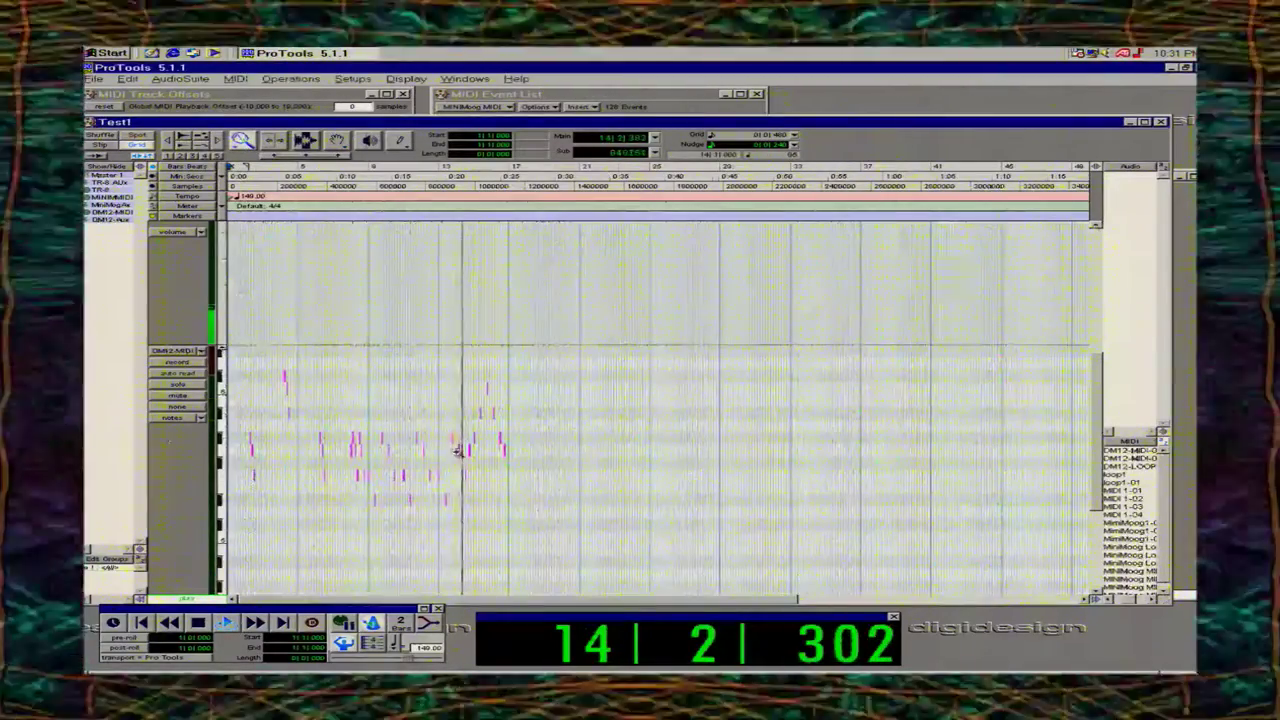
{"action": "left_click_drag", "start_coordinate": [457, 449], "coordinate": [230, 446]}
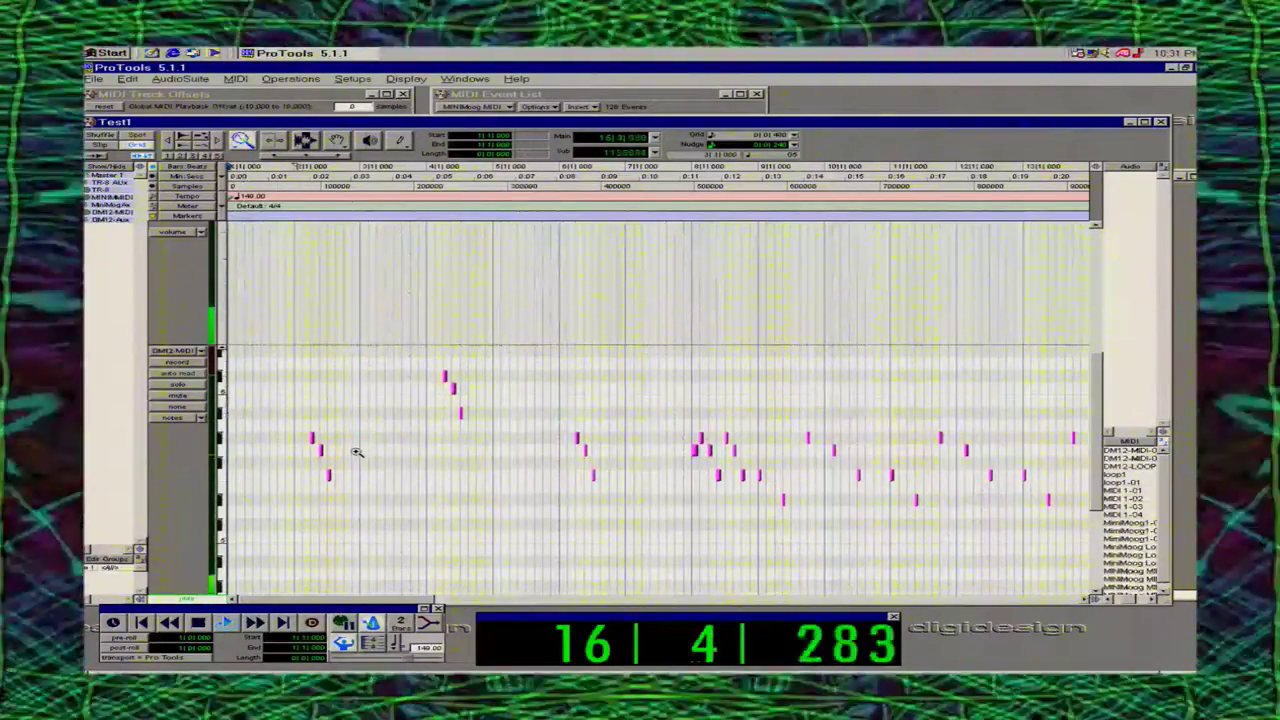
{"action": "key", "text": "space"}
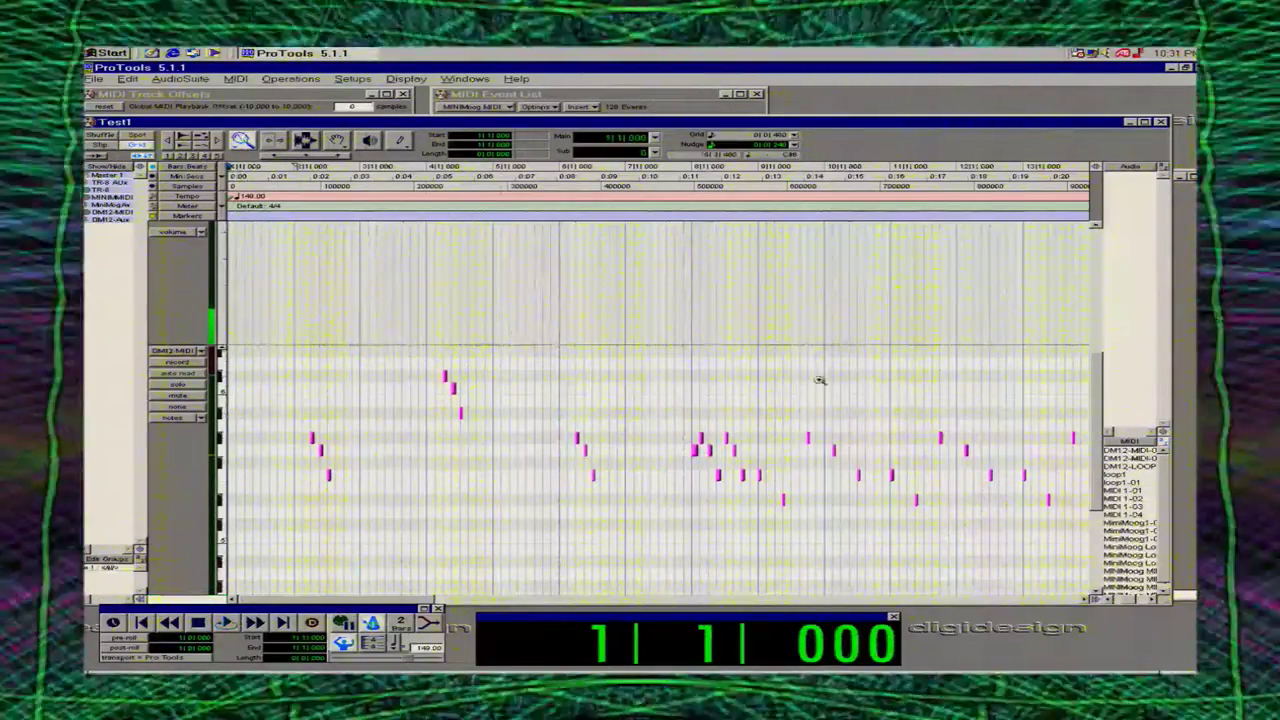
Select the loop regions above the MINIMMIDI track across bars 1 to 16 and audition them while viewing the DM12-MIDI notes.
{"action": "left_click_drag", "start_coordinate": [1096, 468], "coordinate": [1089, 399]}
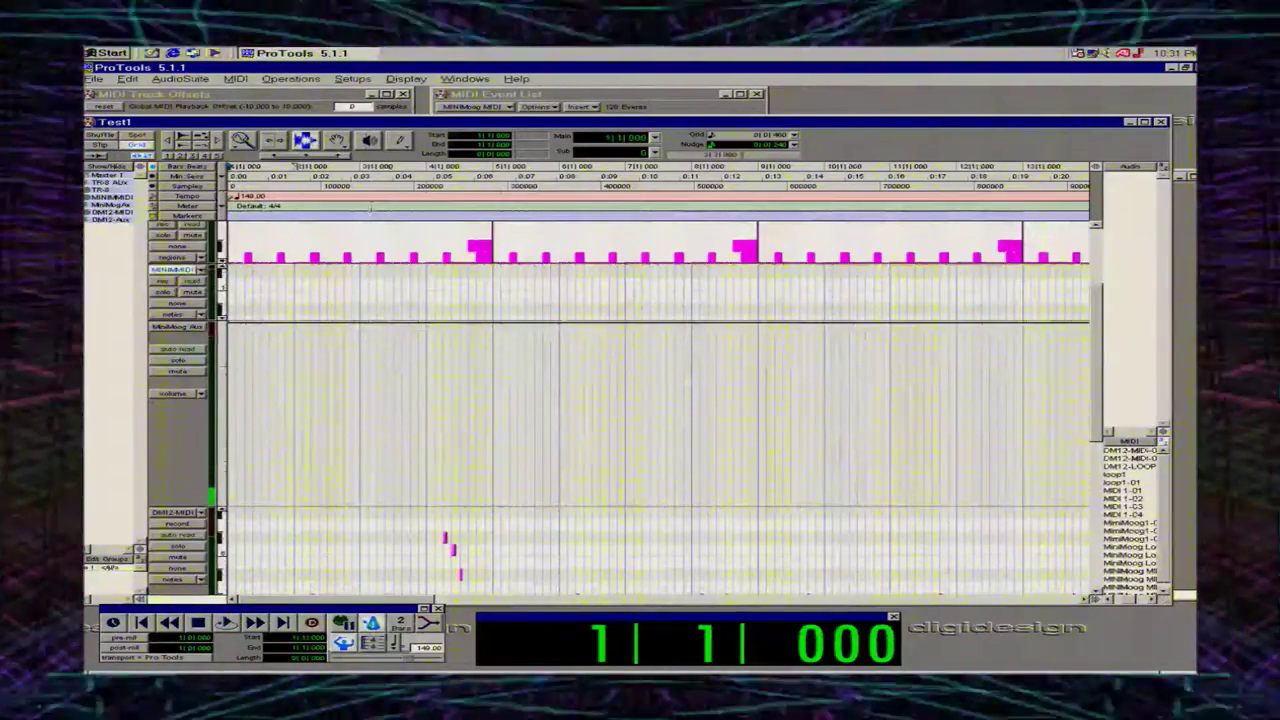
{"action": "left_click", "coordinate": [375, 242]}
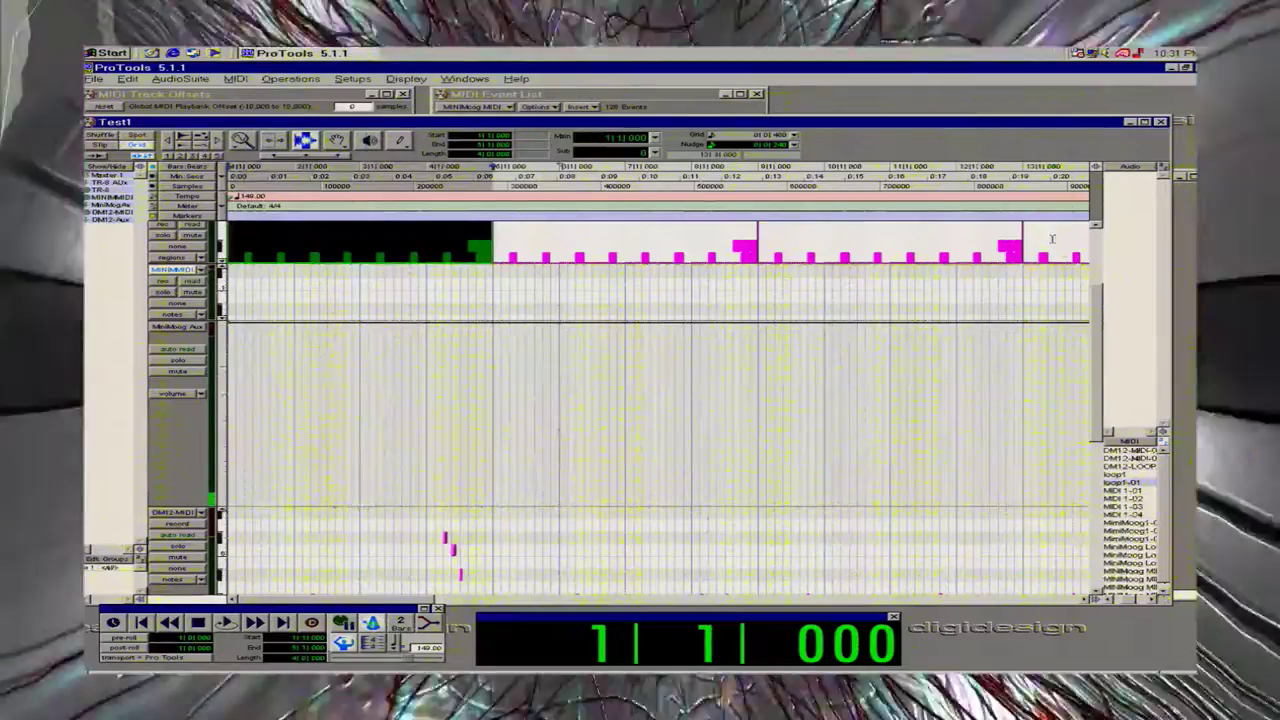
{"action": "left_click", "coordinate": [1059, 238], "text": "shift"}
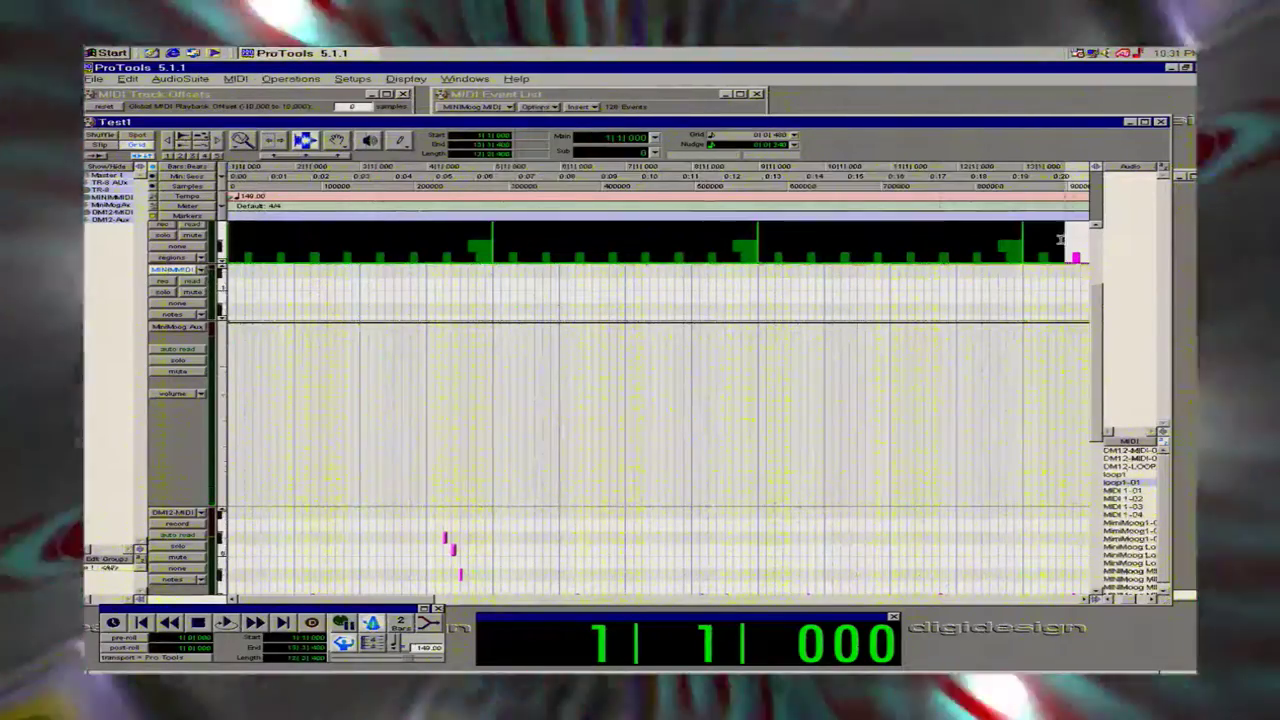
{"action": "key", "text": "space"}
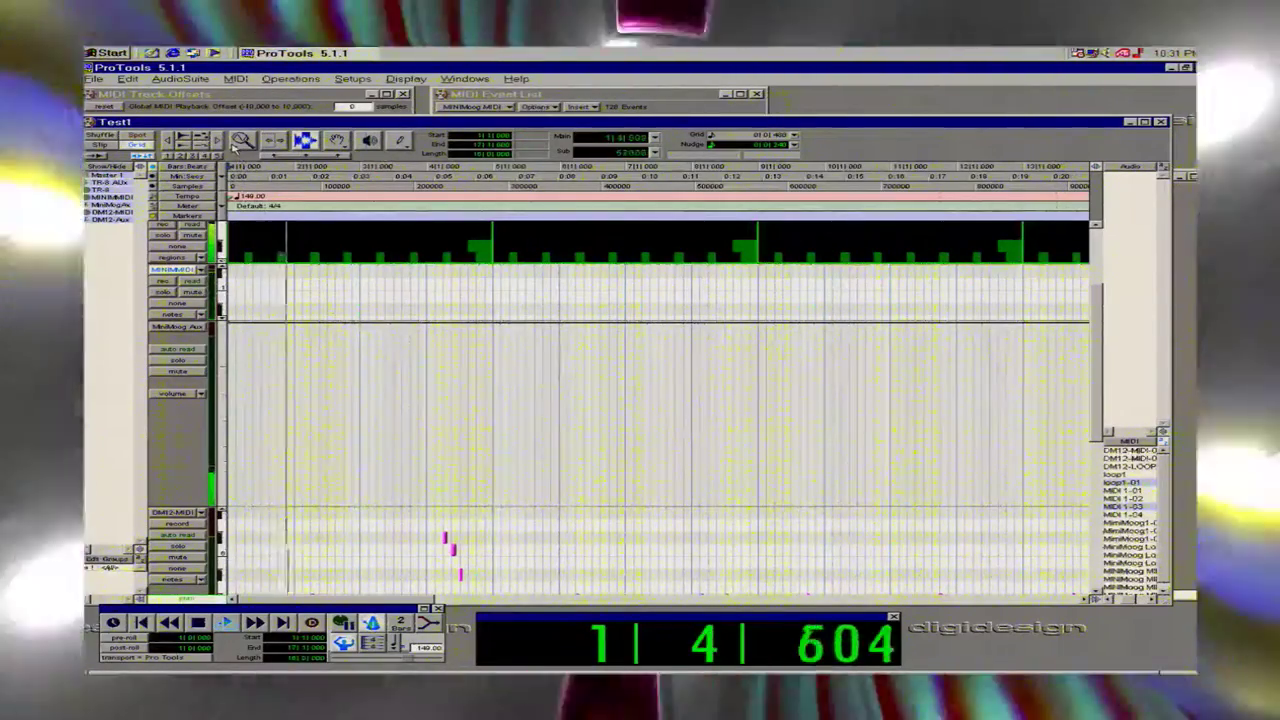
{"action": "double_click", "coordinate": [242, 142]}
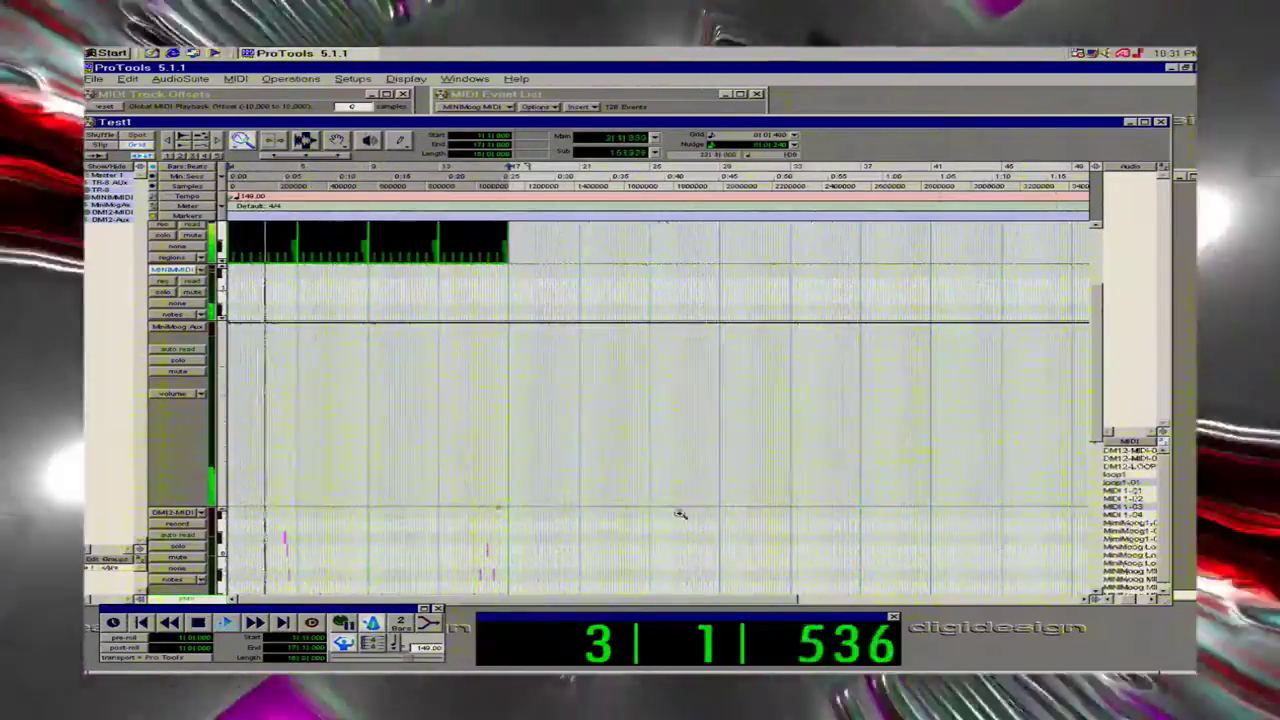
{"action": "left_click_drag", "start_coordinate": [1097, 428], "coordinate": [1131, 527]}
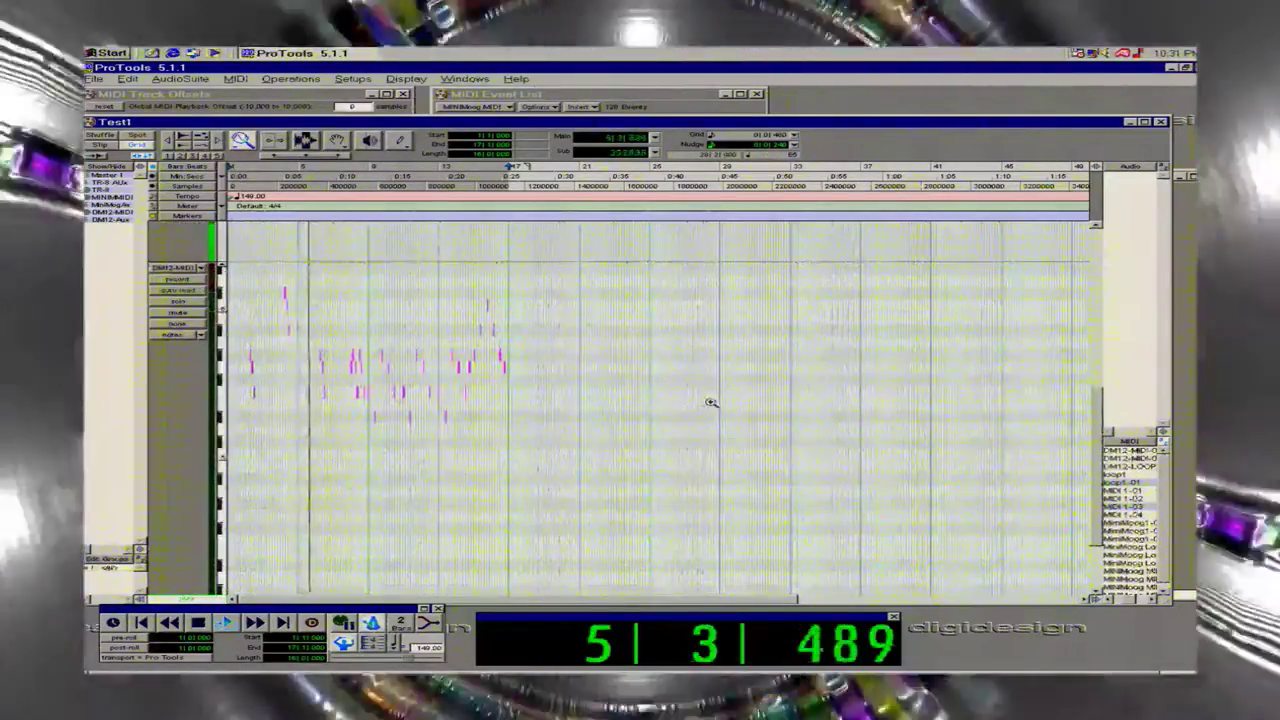
{"action": "left_click_drag", "start_coordinate": [519, 372], "coordinate": [184, 376]}
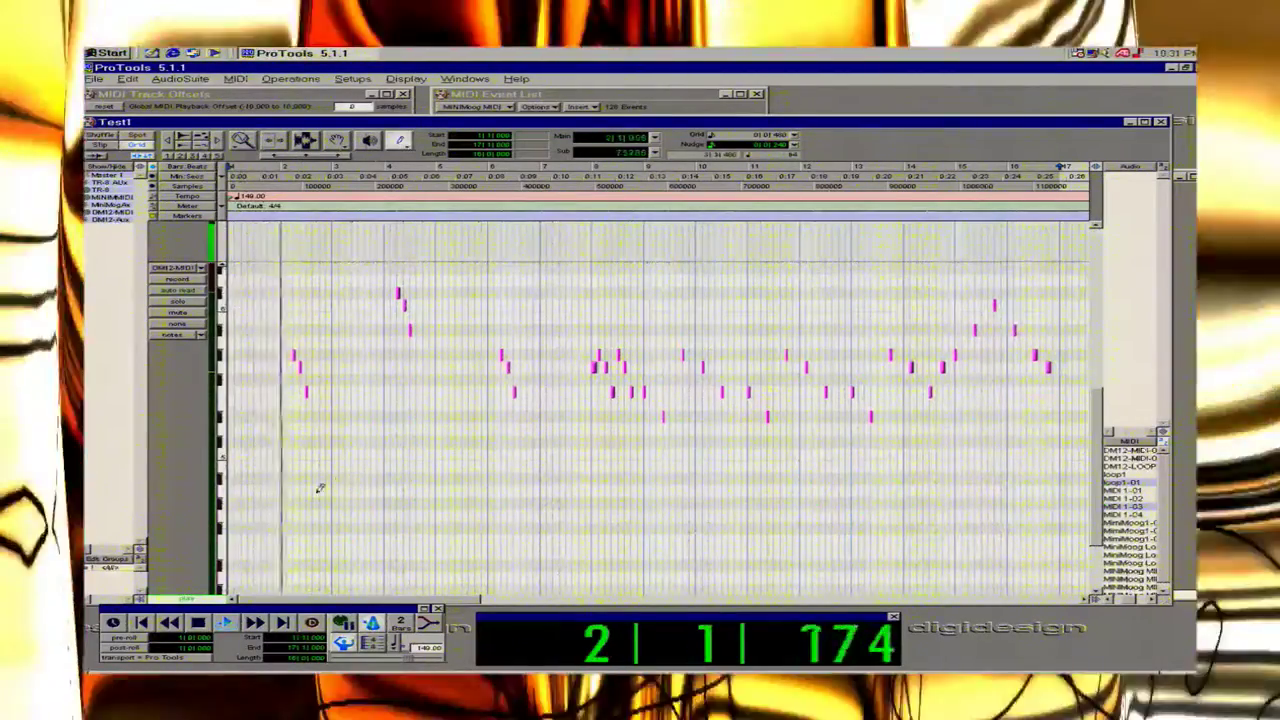
Stop playback and draw a long low note on the DM12-MIDI track from 1|1|000 to 3|1|000.
{"action": "key", "text": "space"}
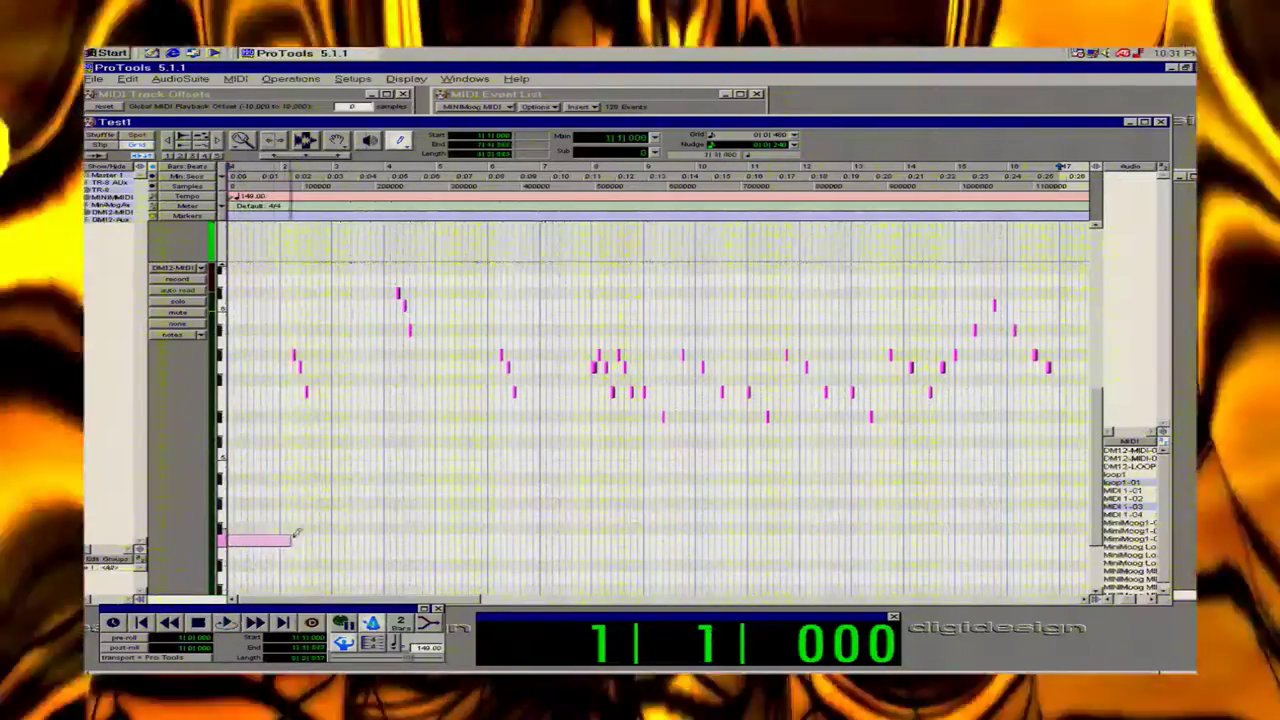
{"action": "left_click_drag", "start_coordinate": [296, 533], "coordinate": [327, 533]}
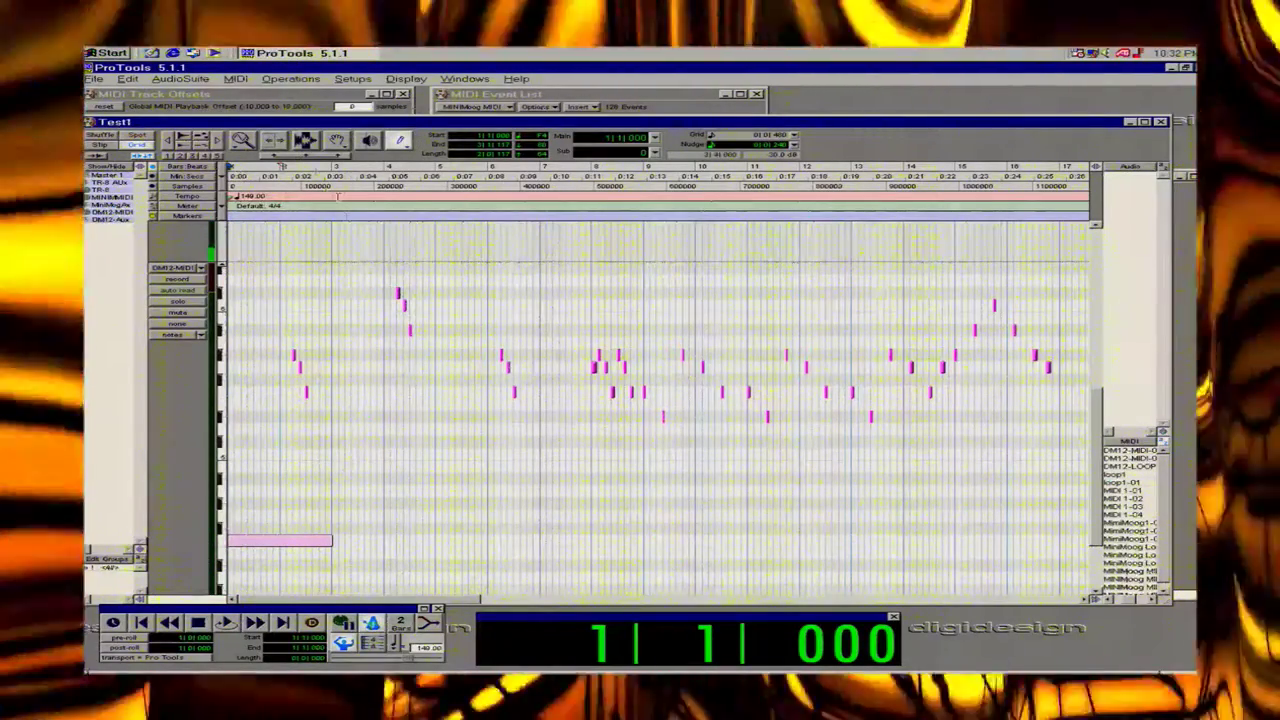
{"action": "left_click", "coordinate": [306, 143]}
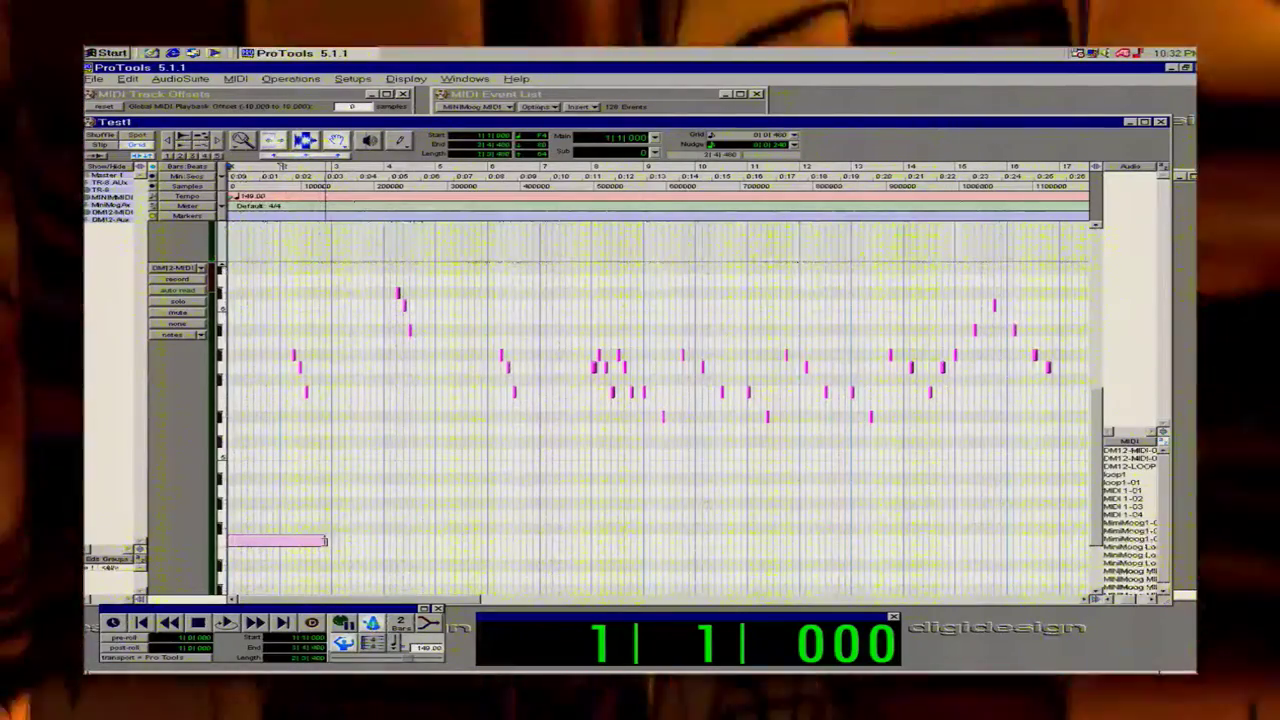
Audition the two-bar low DM12-MIDI note from the start of the arrangement.
{"action": "key", "text": "space"}
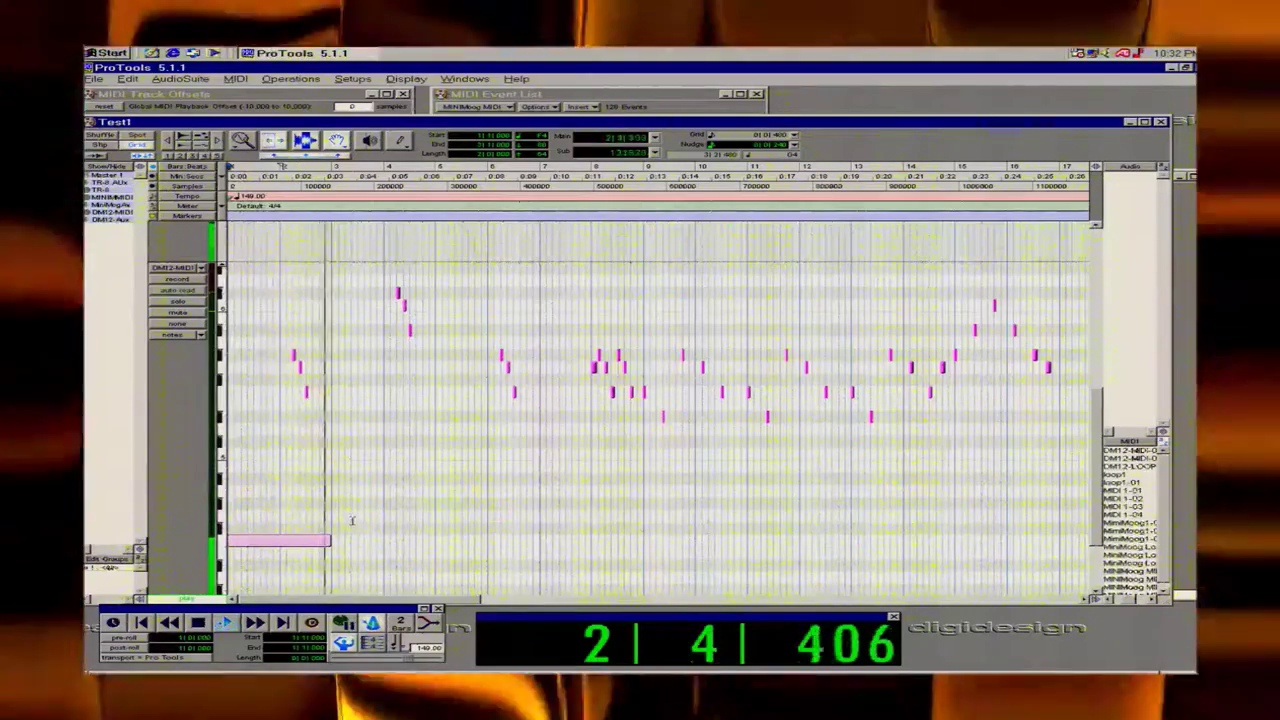
{"action": "key", "text": "space"}
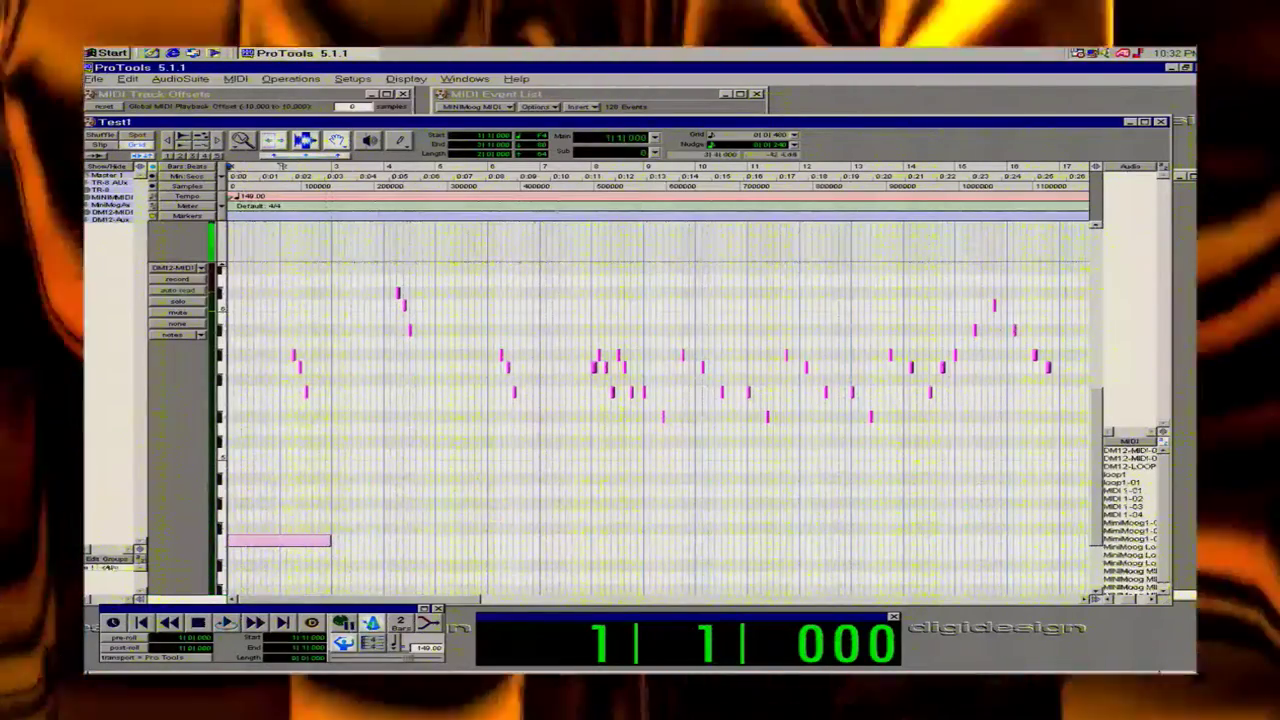
{"action": "left_click", "coordinate": [243, 145]}
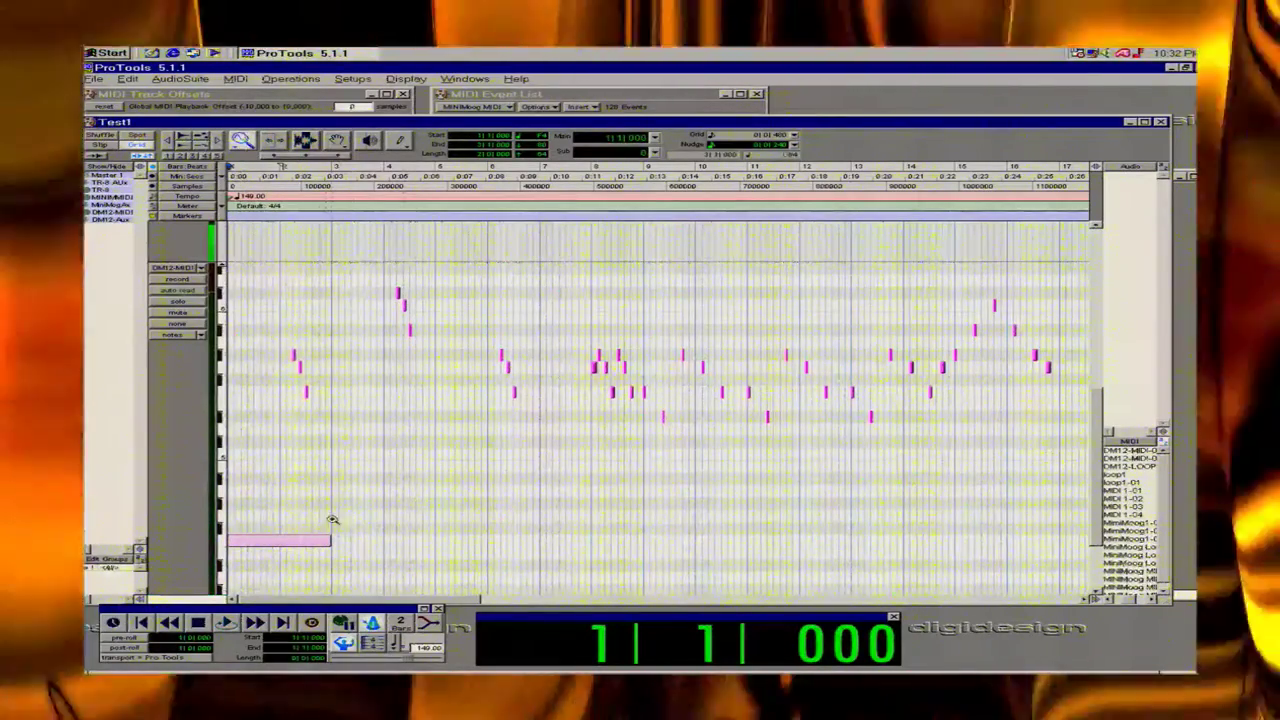
{"action": "left_click_drag", "start_coordinate": [349, 540], "coordinate": [180, 542]}
{"action": "key", "text": "space"}
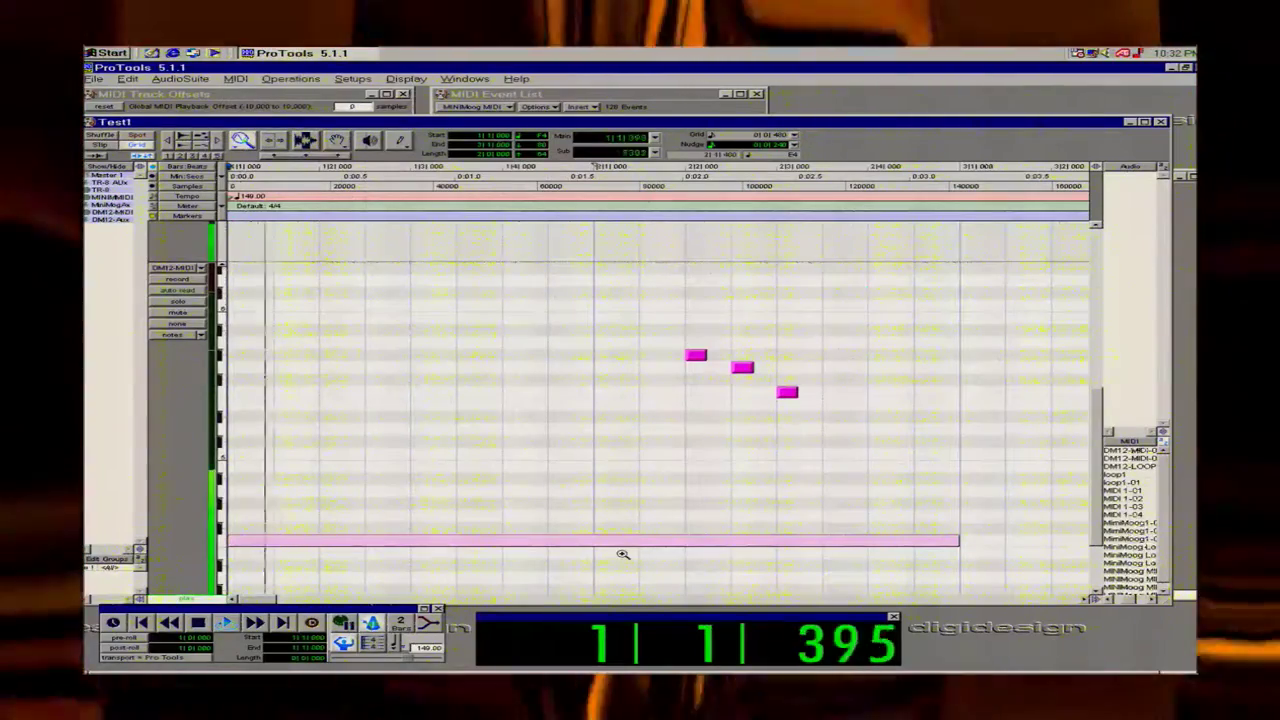
{"action": "key", "text": "space"}
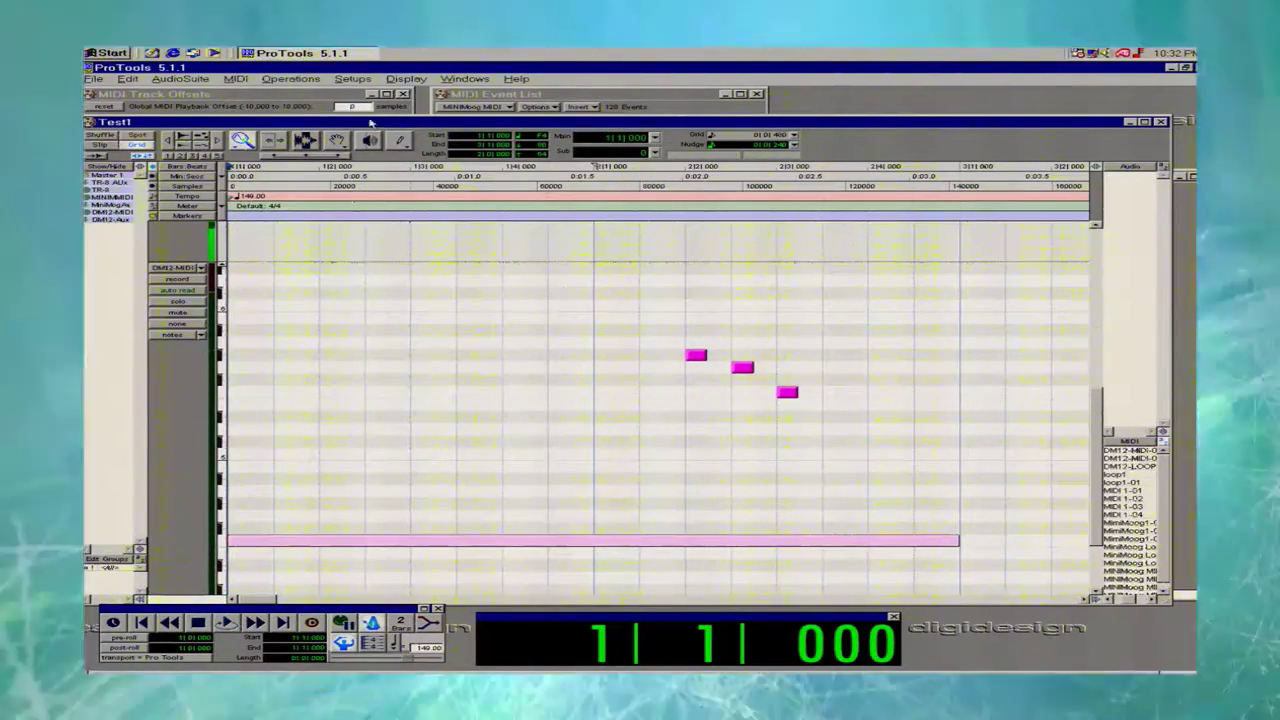
Shorten the long low DM12-MIDI note to end at 1|3|480 and draw a higher note from there to 2|1|000.
{"action": "left_click", "coordinate": [401, 140]}
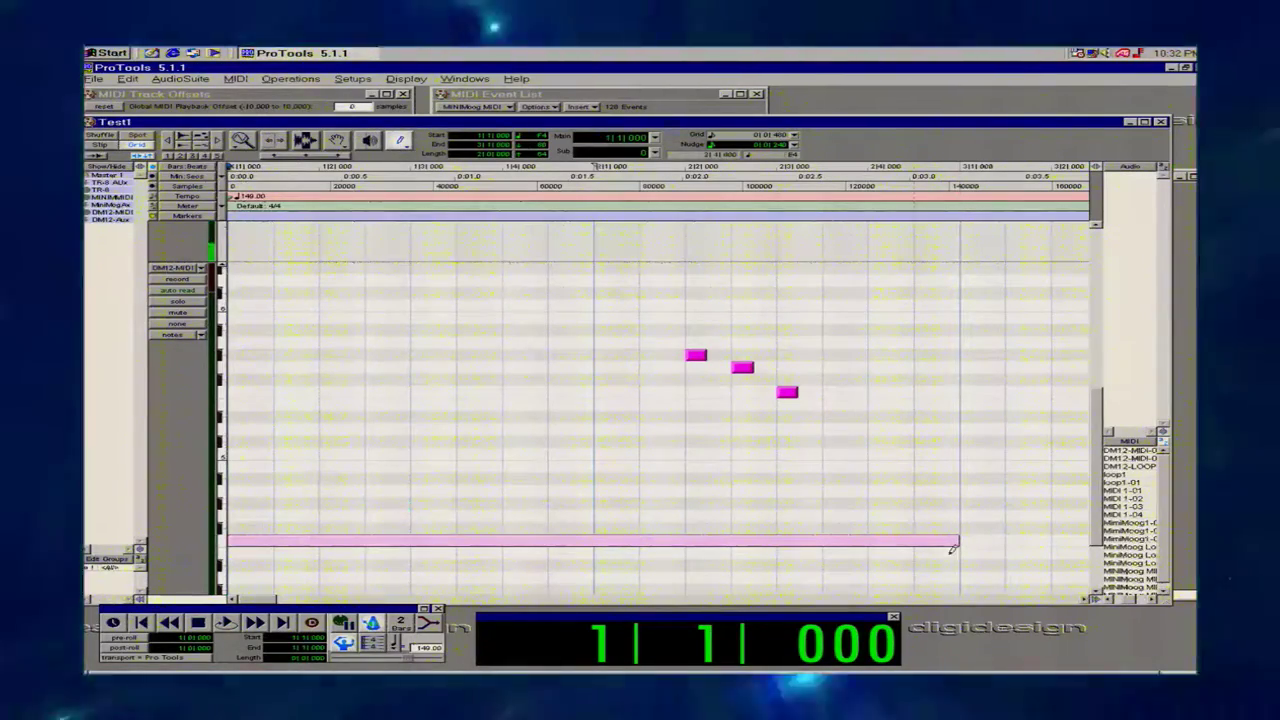
{"action": "left_click", "coordinate": [310, 158]}
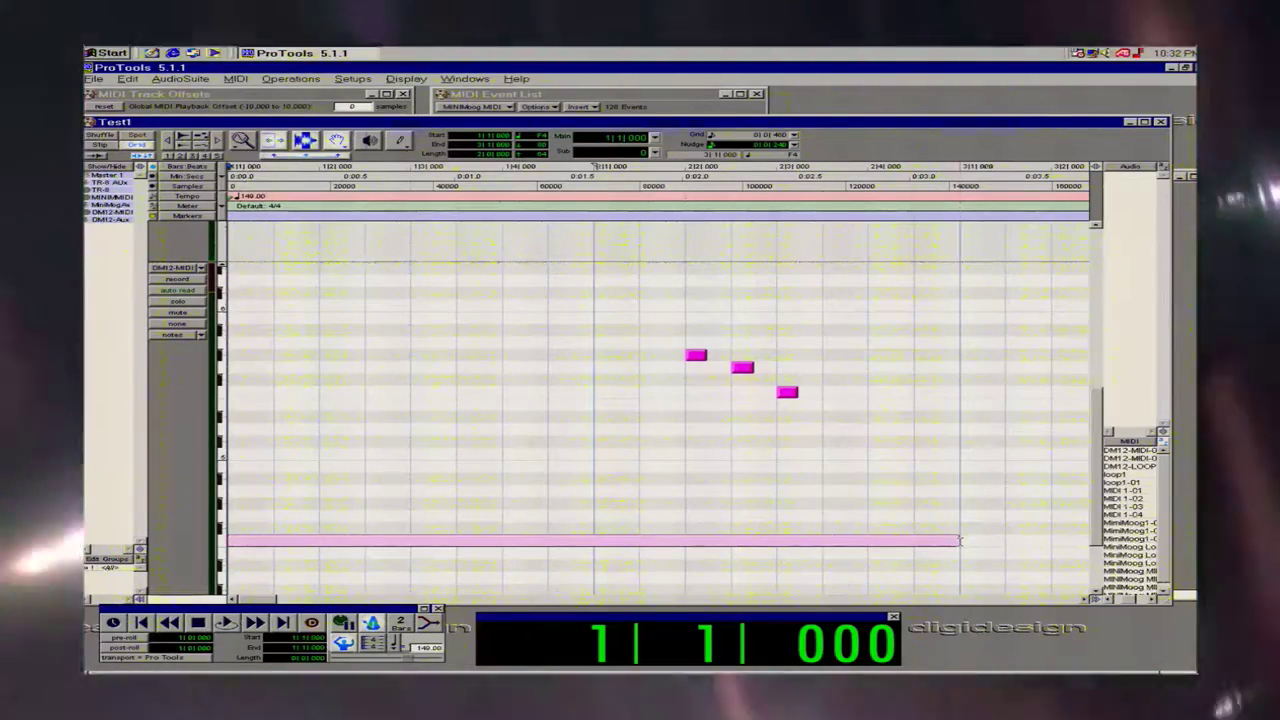
{"action": "left_click_drag", "start_coordinate": [953, 540], "coordinate": [434, 528]}
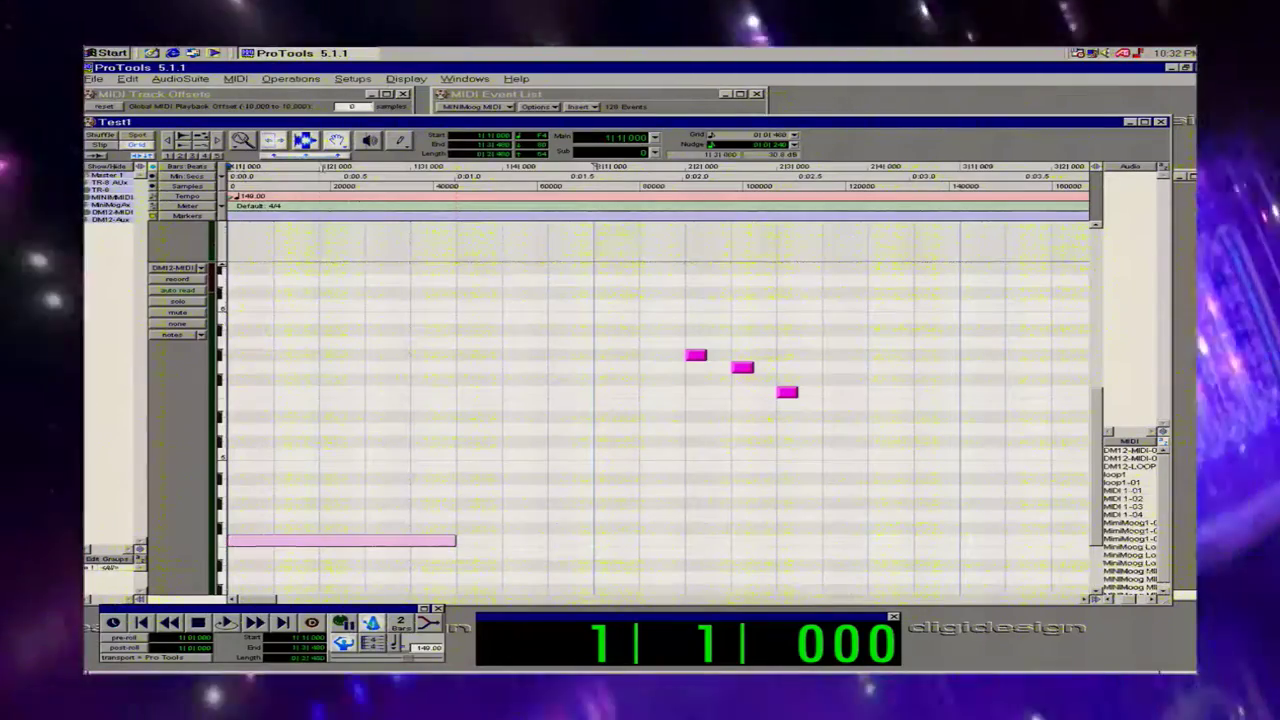
{"action": "left_click", "coordinate": [400, 140]}
{"action": "left_click_drag", "start_coordinate": [473, 500], "coordinate": [587, 503]}
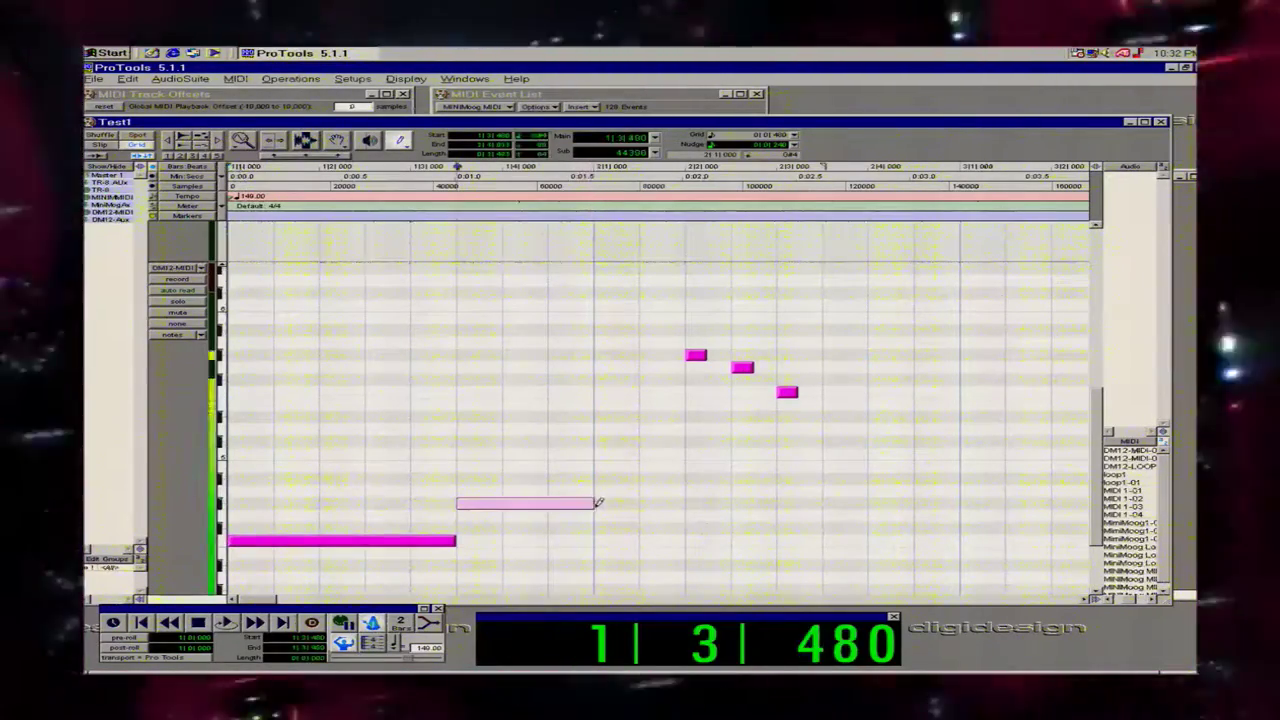
Return to the start of the arrangement and audition the two-note low line in bar 1 several times.
{"action": "left_click", "coordinate": [598, 645]}
{"action": "type", "text": "0| 1| 000"}
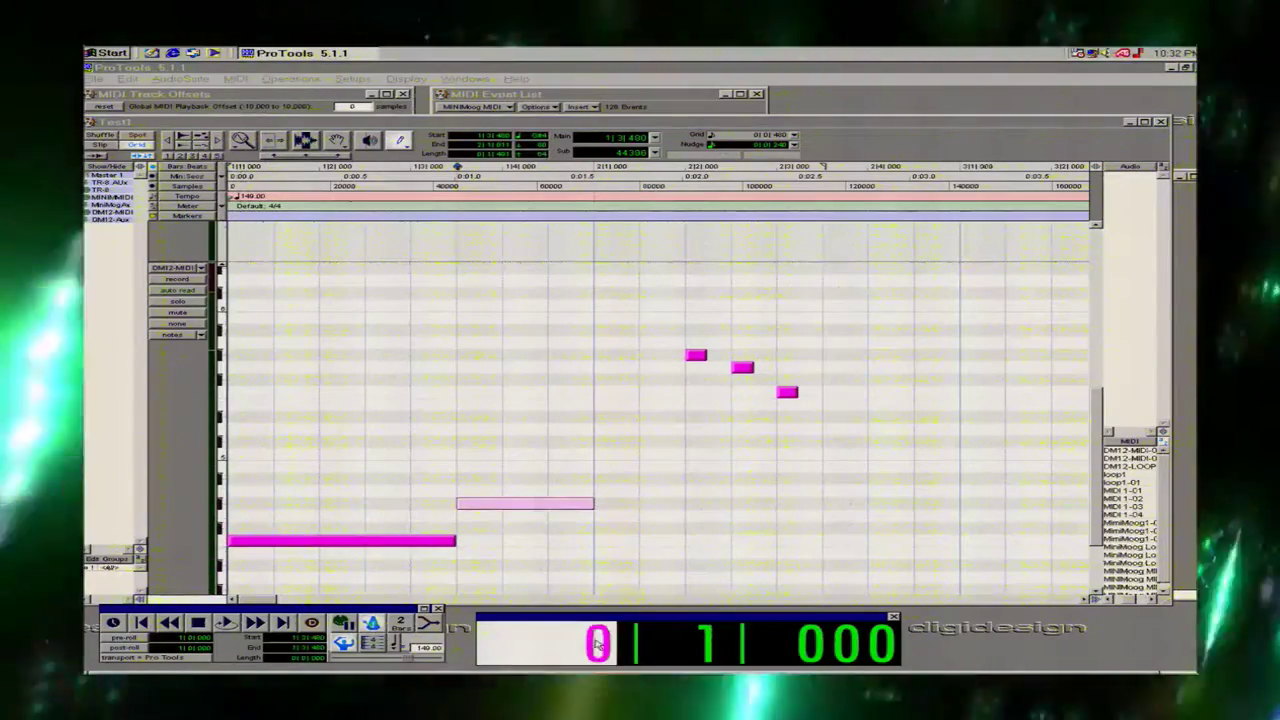
{"action": "key", "text": "Return"}
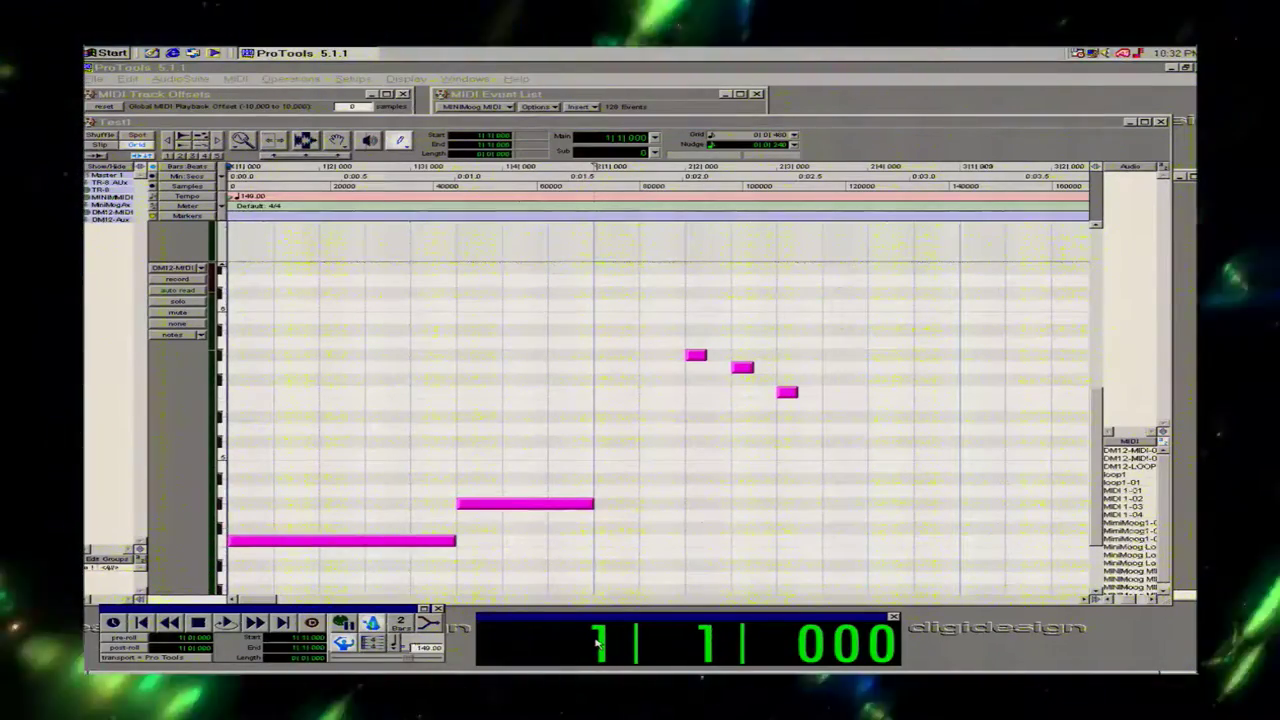
{"action": "key", "text": "space"}
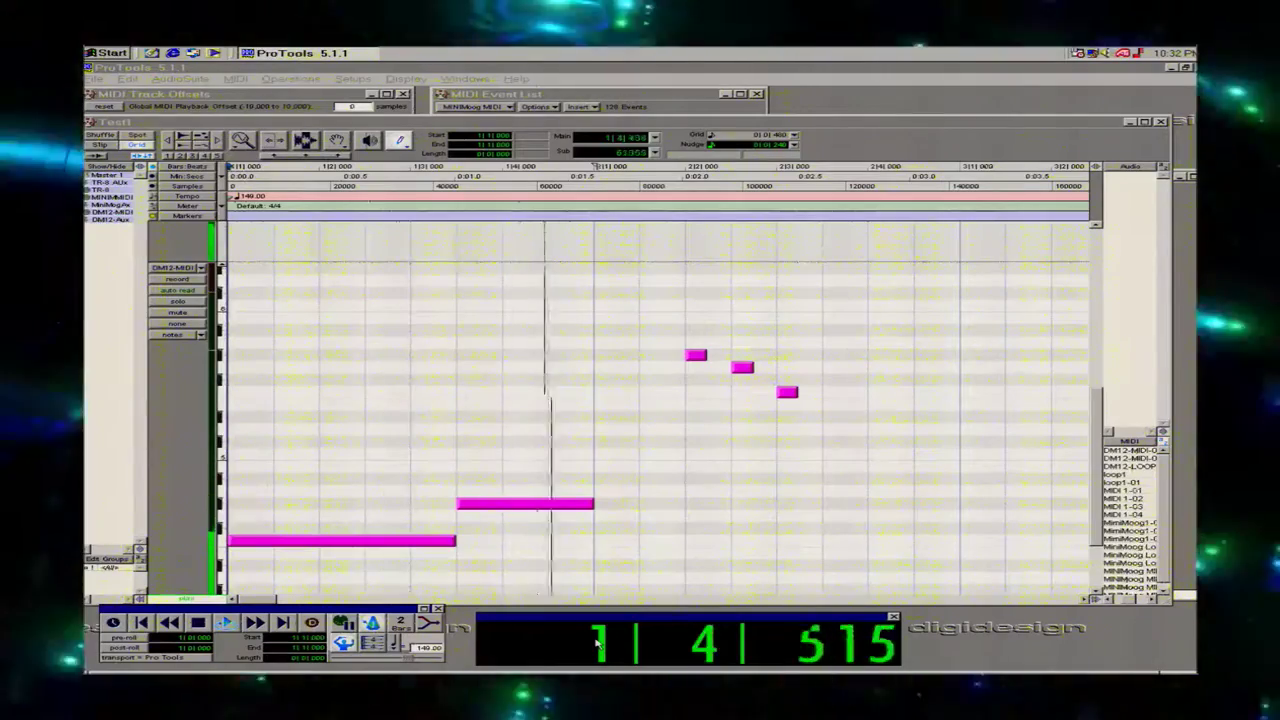
{"action": "key", "text": "space"}
{"action": "key", "text": "space"}
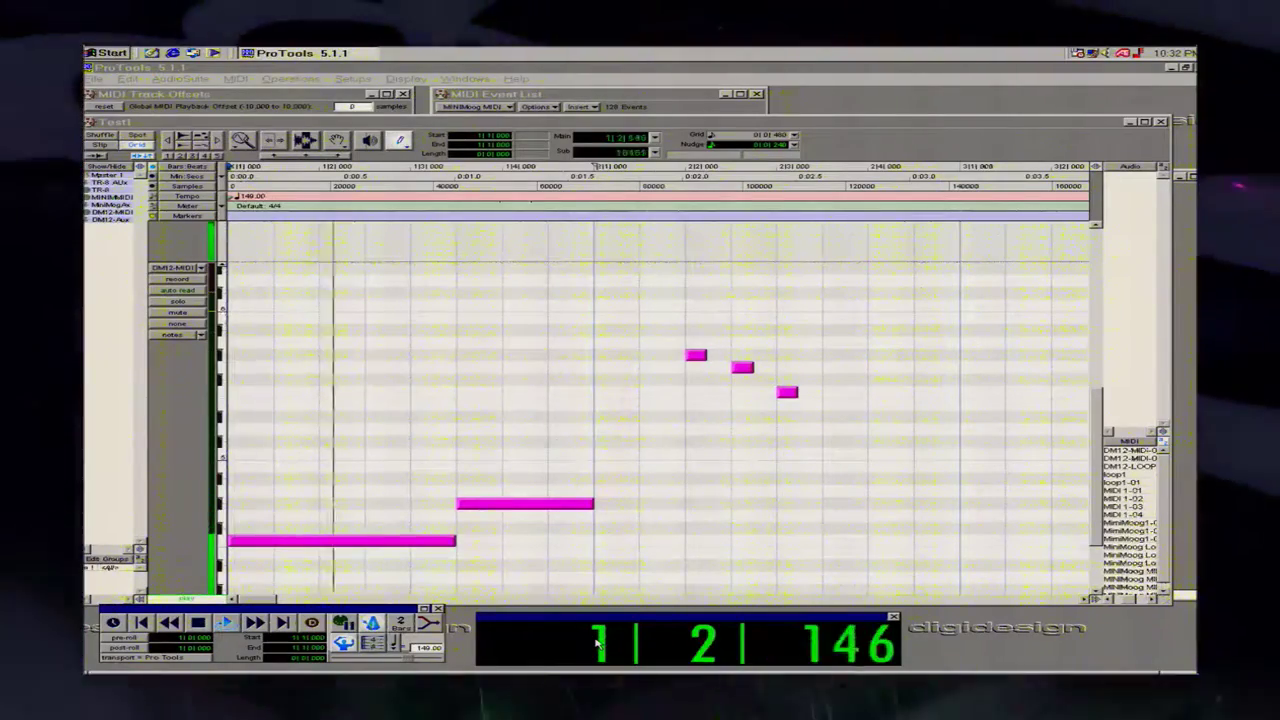
{"action": "key", "text": "space"}
{"action": "key", "text": "space"}
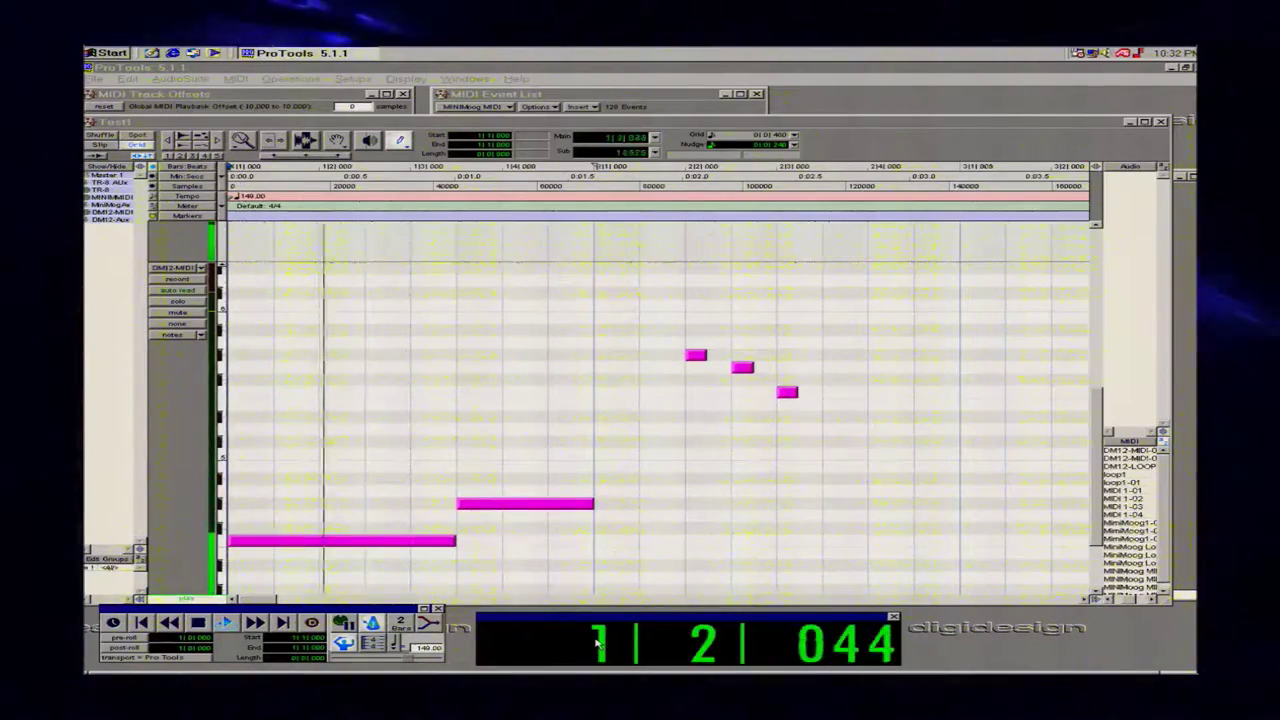
{"action": "key", "text": "space"}
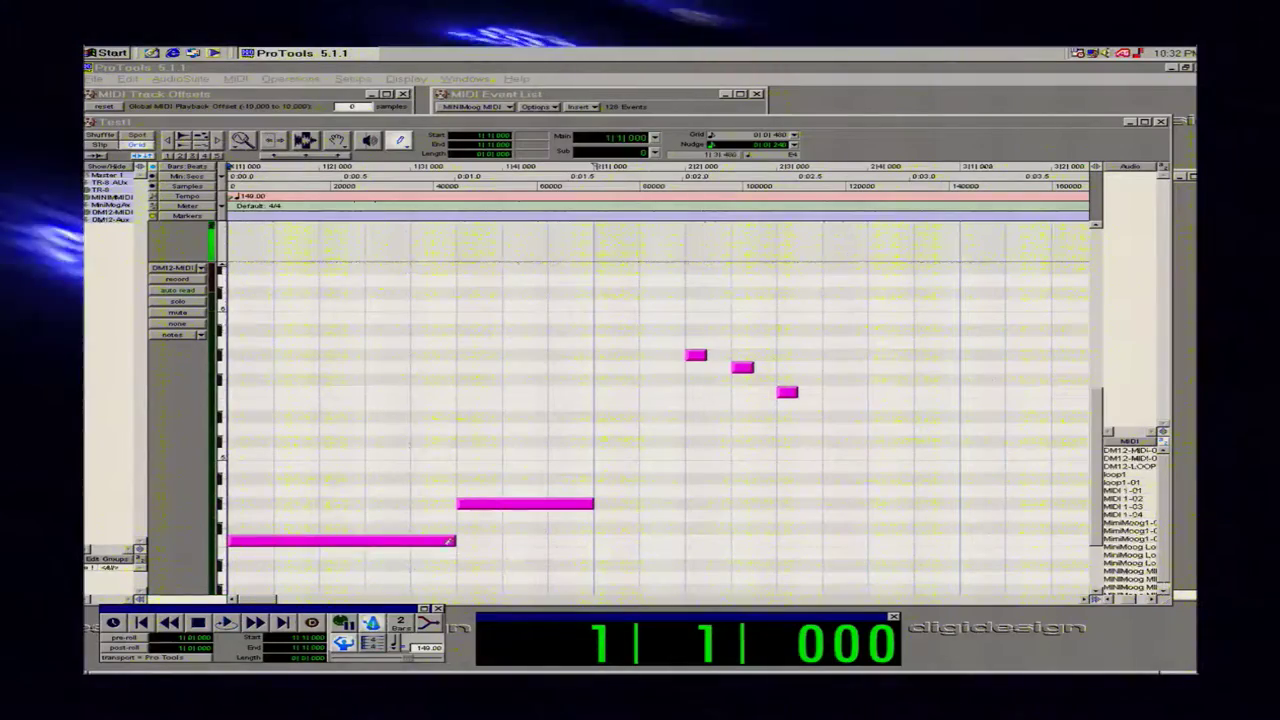
Trim the first low note to end at 1|3|000 and extend the second note's start back to 1|3|000.
{"action": "left_click", "coordinate": [340, 157]}
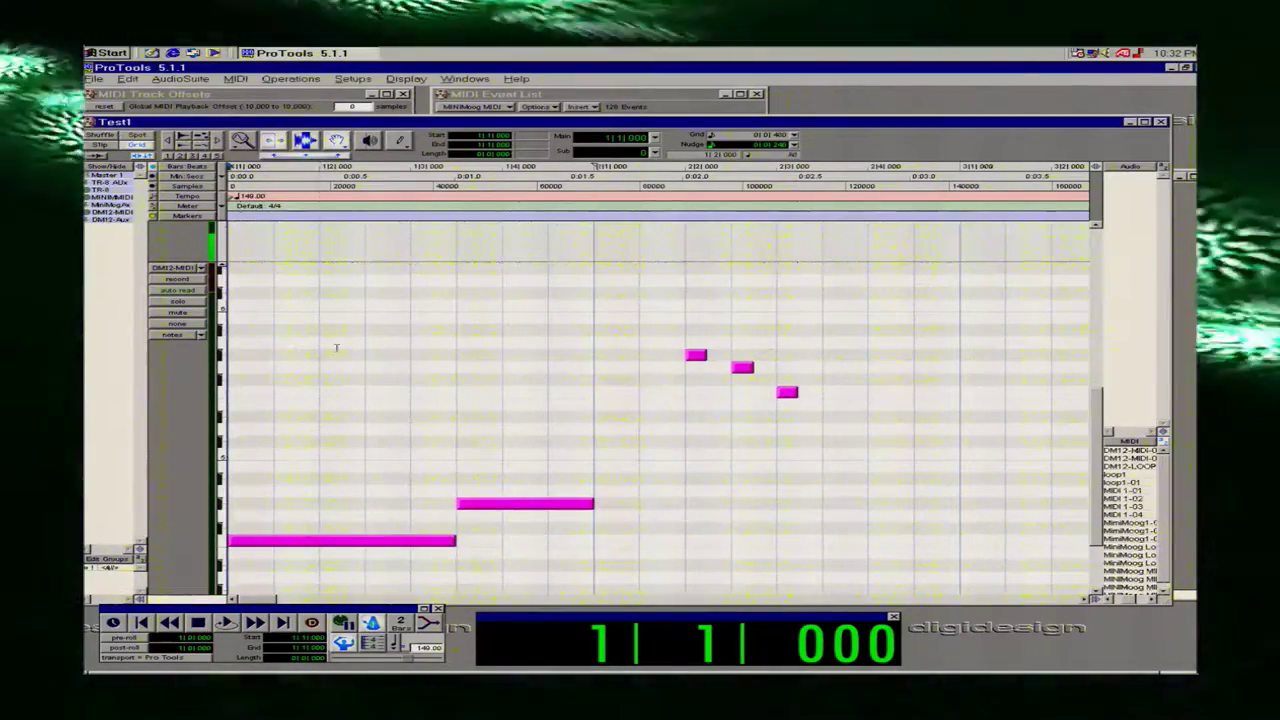
{"action": "left_click_drag", "start_coordinate": [459, 540], "coordinate": [409, 540]}
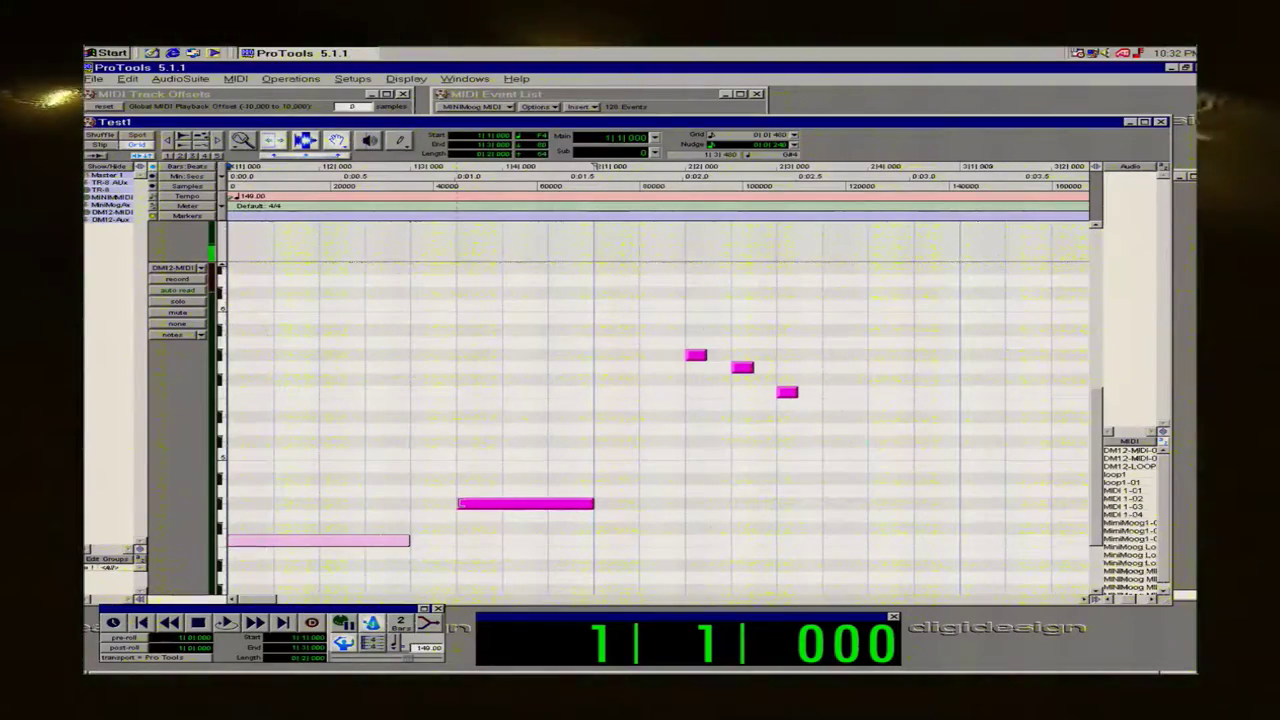
{"action": "left_click_drag", "start_coordinate": [459, 503], "coordinate": [409, 503]}
Return to bar 1 and audition the low notes with the change moved to beat 3.
{"action": "key", "text": "space"}
{"action": "key", "text": "space"}
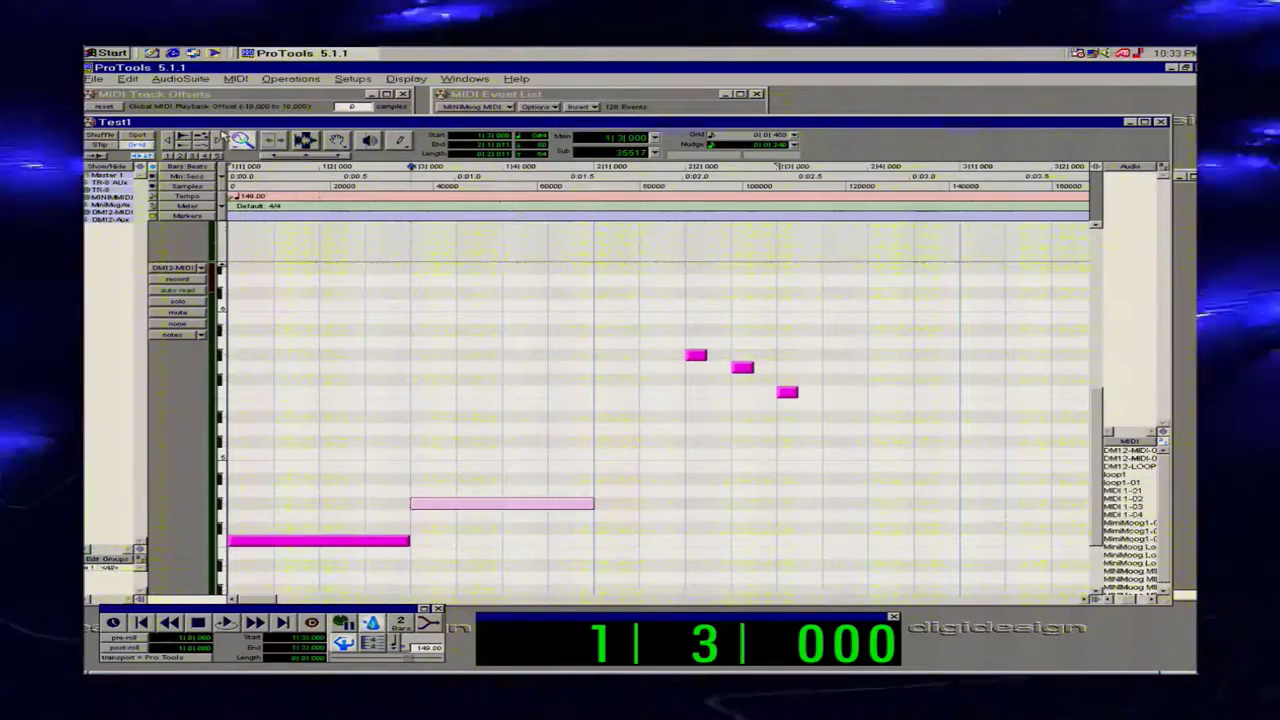
{"action": "left_click", "coordinate": [588, 648]}
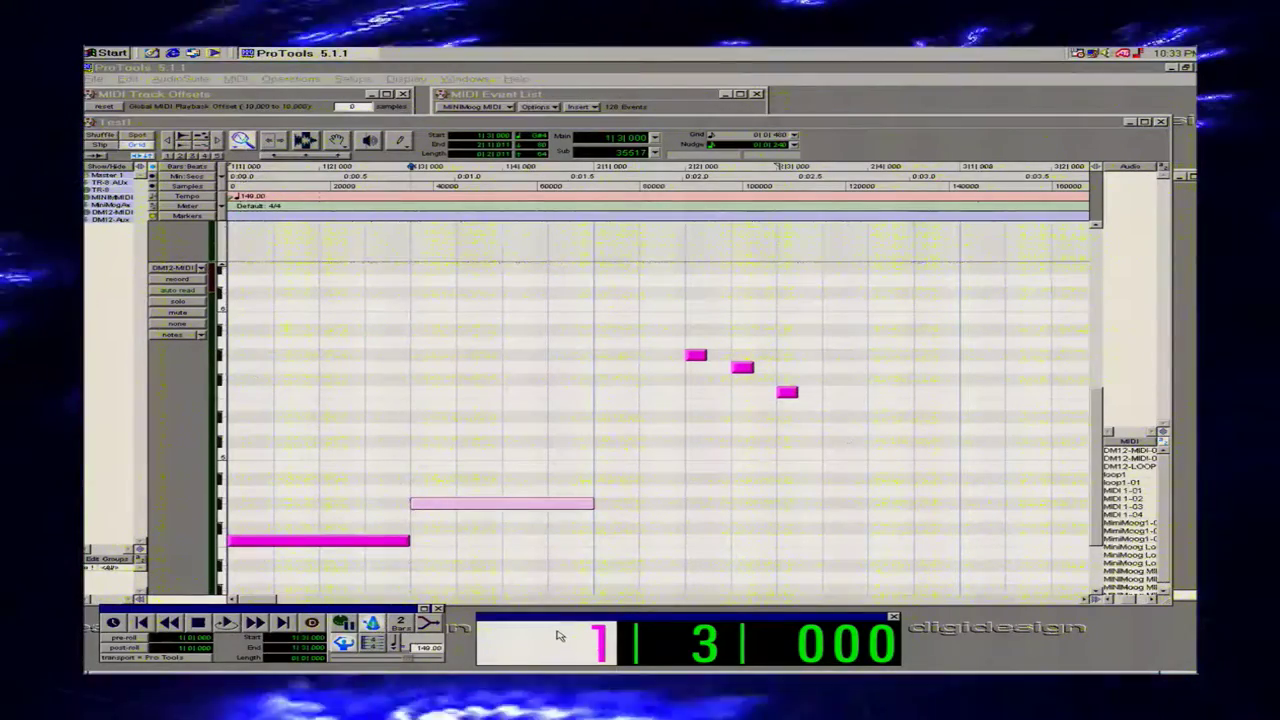
{"action": "type", "text": "0"}
{"action": "key", "text": "Return"}
{"action": "key", "text": "space"}
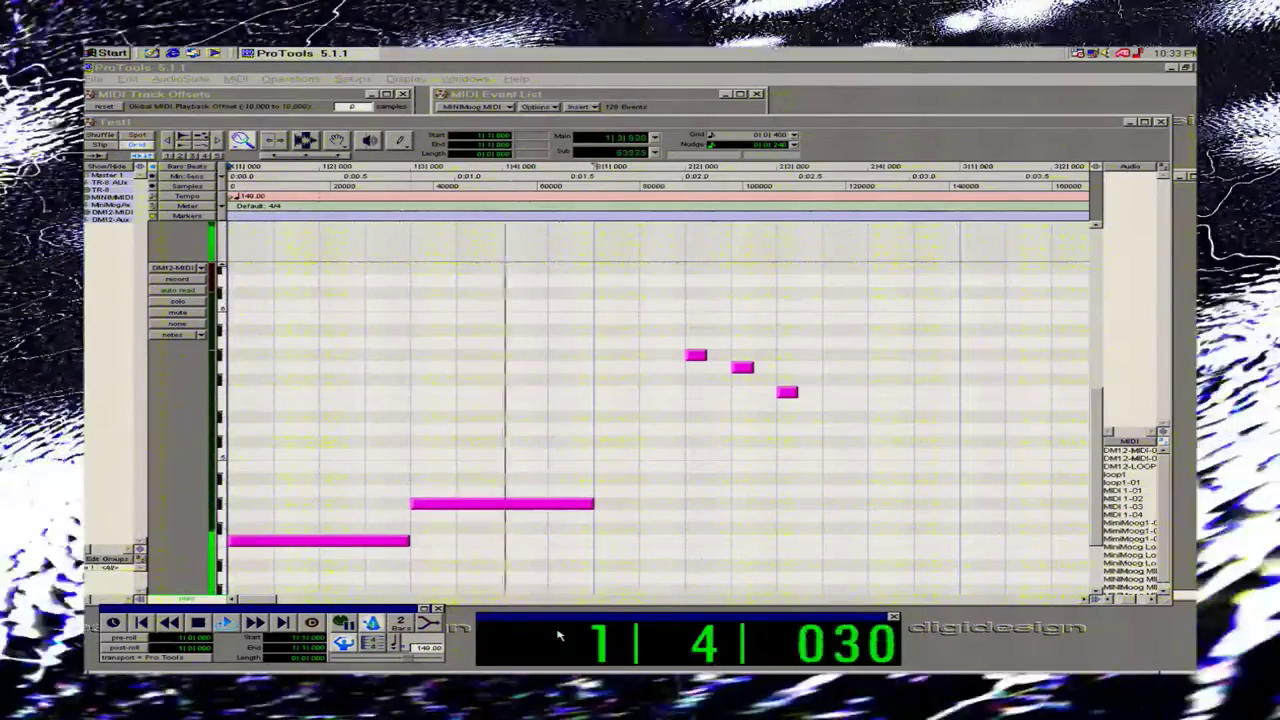
{"action": "key", "text": "space"}
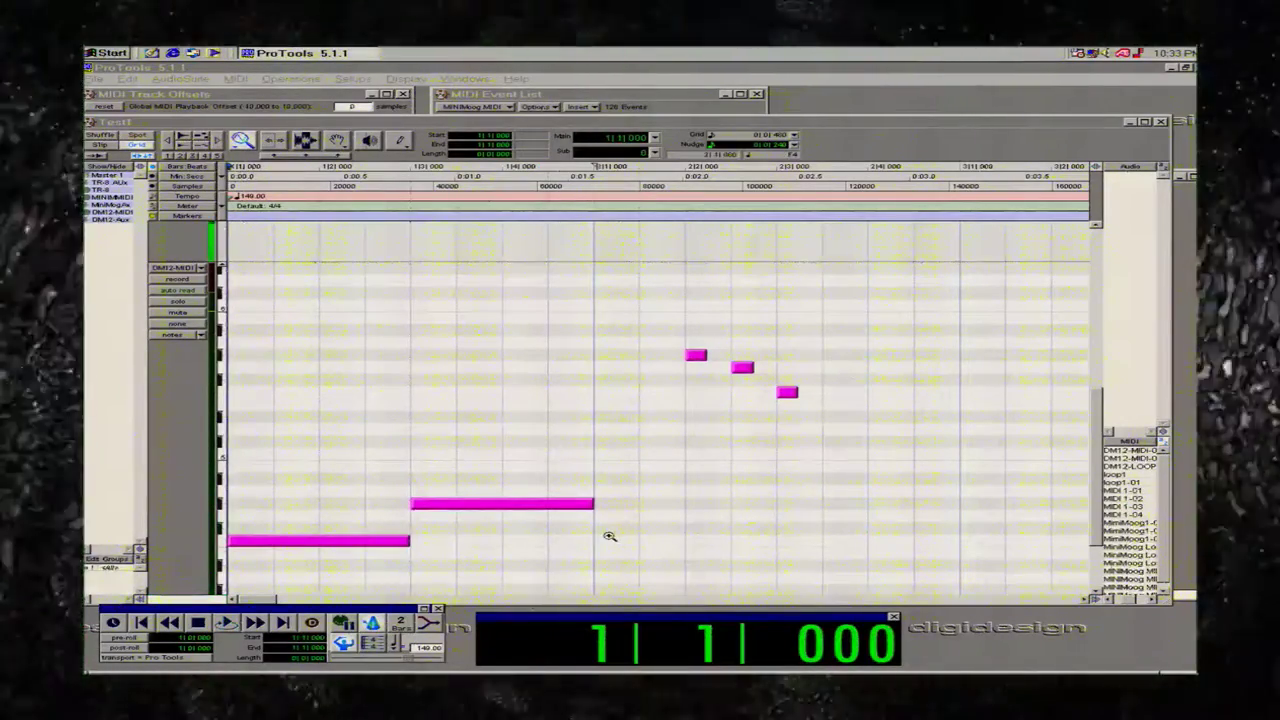
Draw two low notes in bar 2 at the bar 1 pitches, from 2|1|000 to 2|3|480 and 2|3|480 to 3|1|000.
{"action": "left_click", "coordinate": [399, 142]}
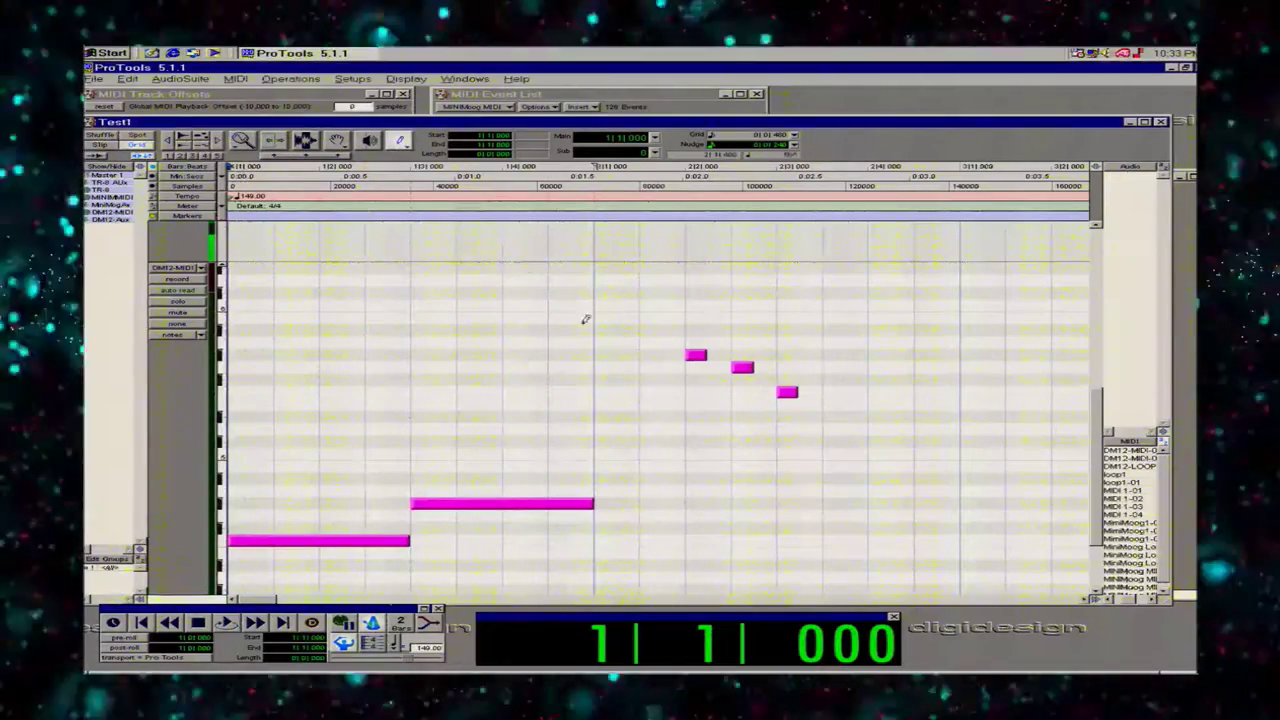
{"action": "left_click_drag", "start_coordinate": [605, 538], "coordinate": [821, 538]}
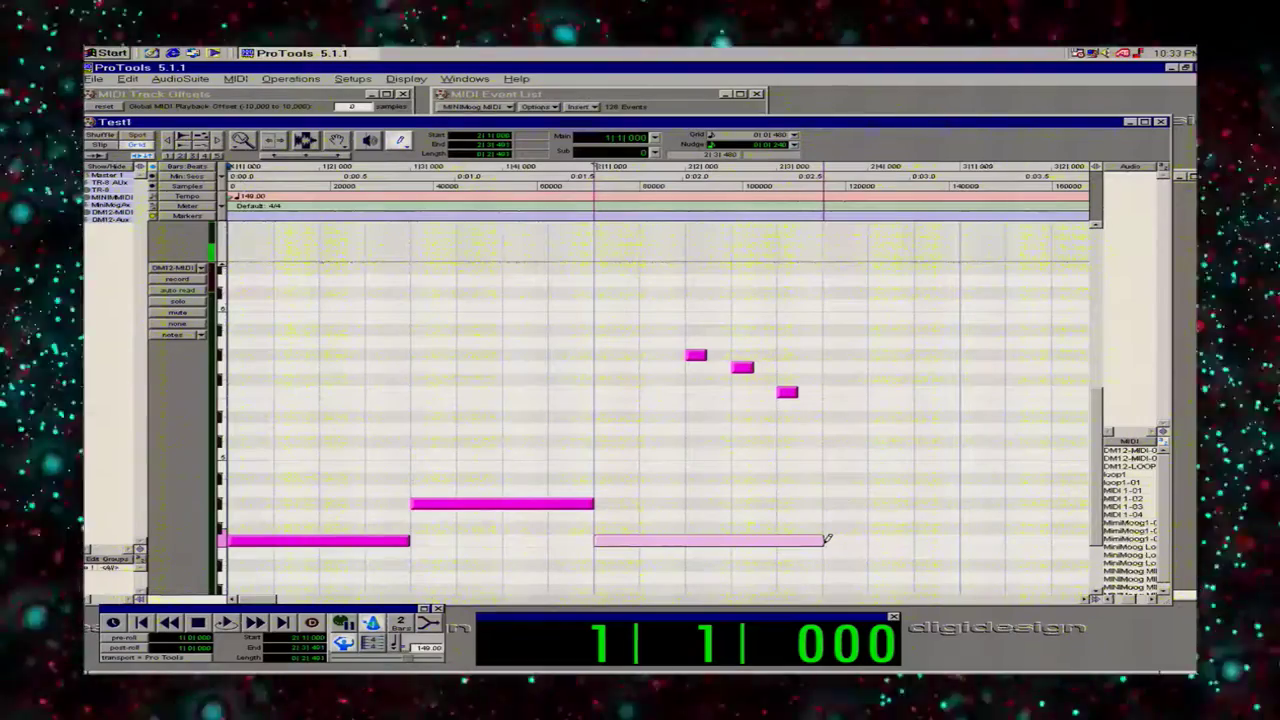
{"action": "mouse_move", "coordinate": [837, 503]}
{"action": "left_mouse_down"}
{"action": "mouse_move", "coordinate": [983, 502]}
{"action": "mouse_move", "coordinate": [963, 501]}
{"action": "left_mouse_up"}
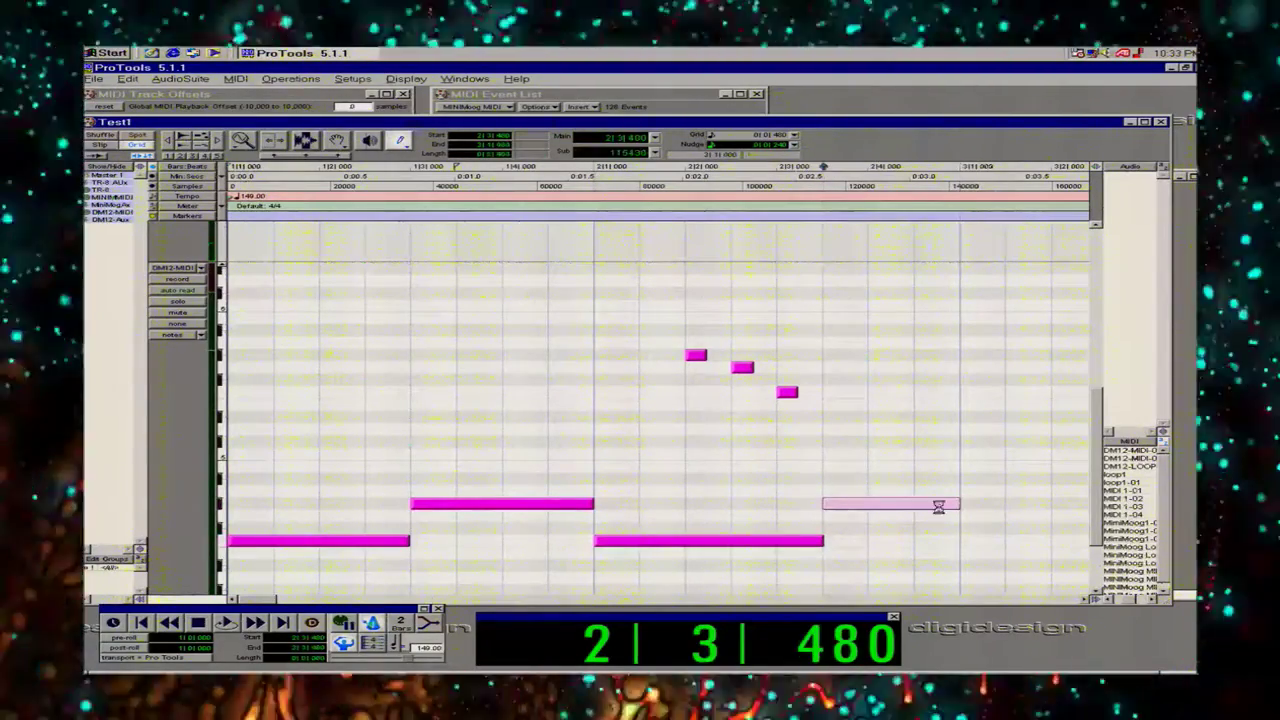
Return to the start and audition the four low DM12-MIDI notes across bars 1 and 2.
{"action": "key", "text": "space"}
{"action": "left_click", "coordinate": [580, 638]}
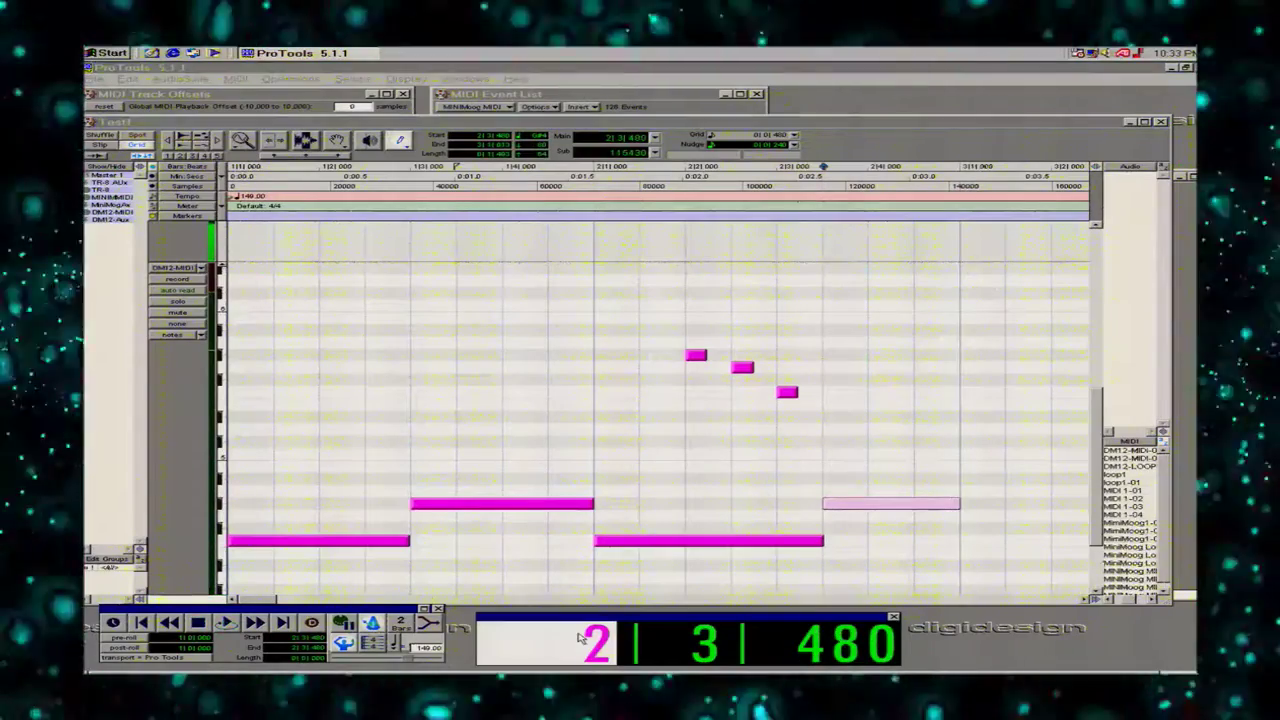
{"action": "type", "text": "1"}
{"action": "key", "text": "Return"}
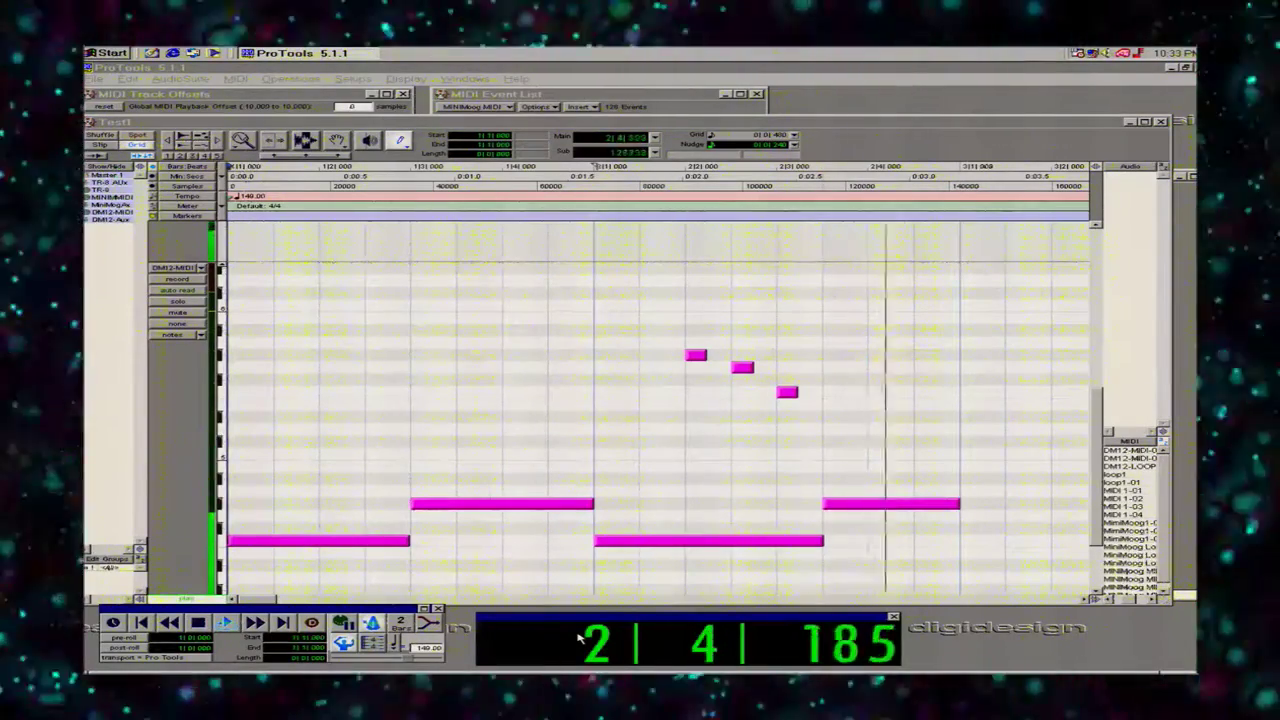
{"action": "key", "text": "space"}
{"action": "key", "text": "space"}
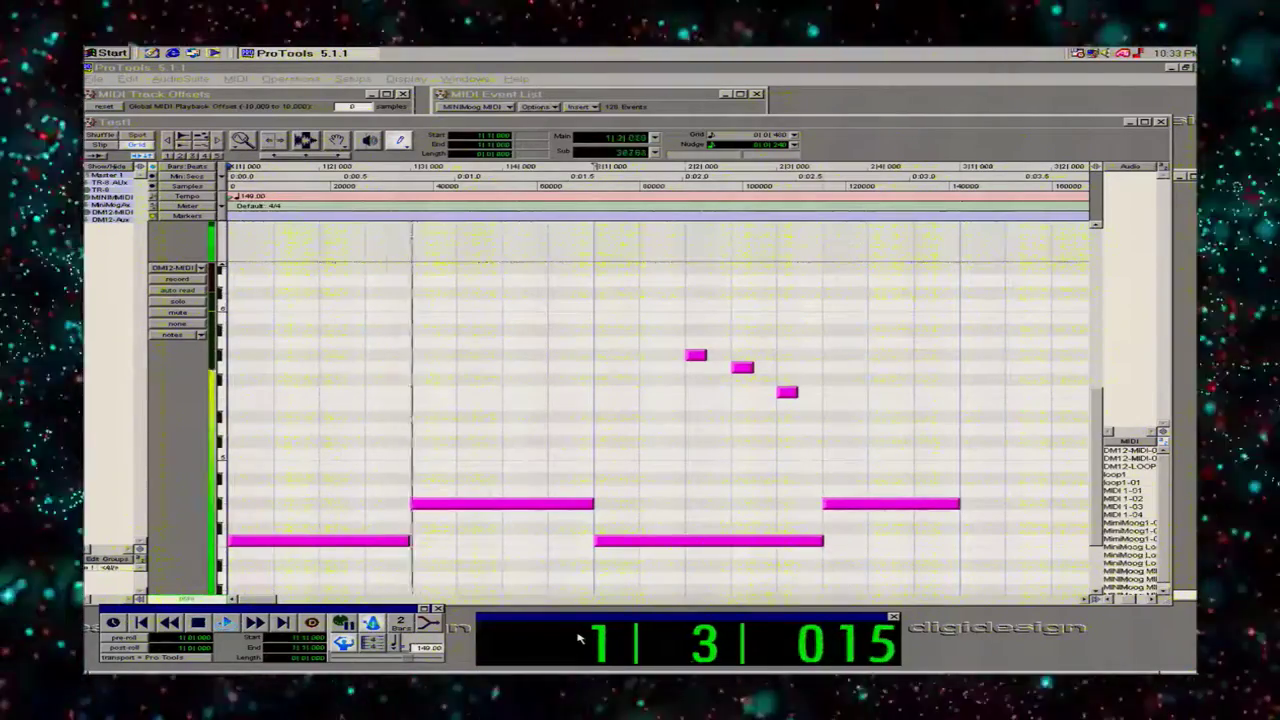
{"action": "key", "text": "space"}
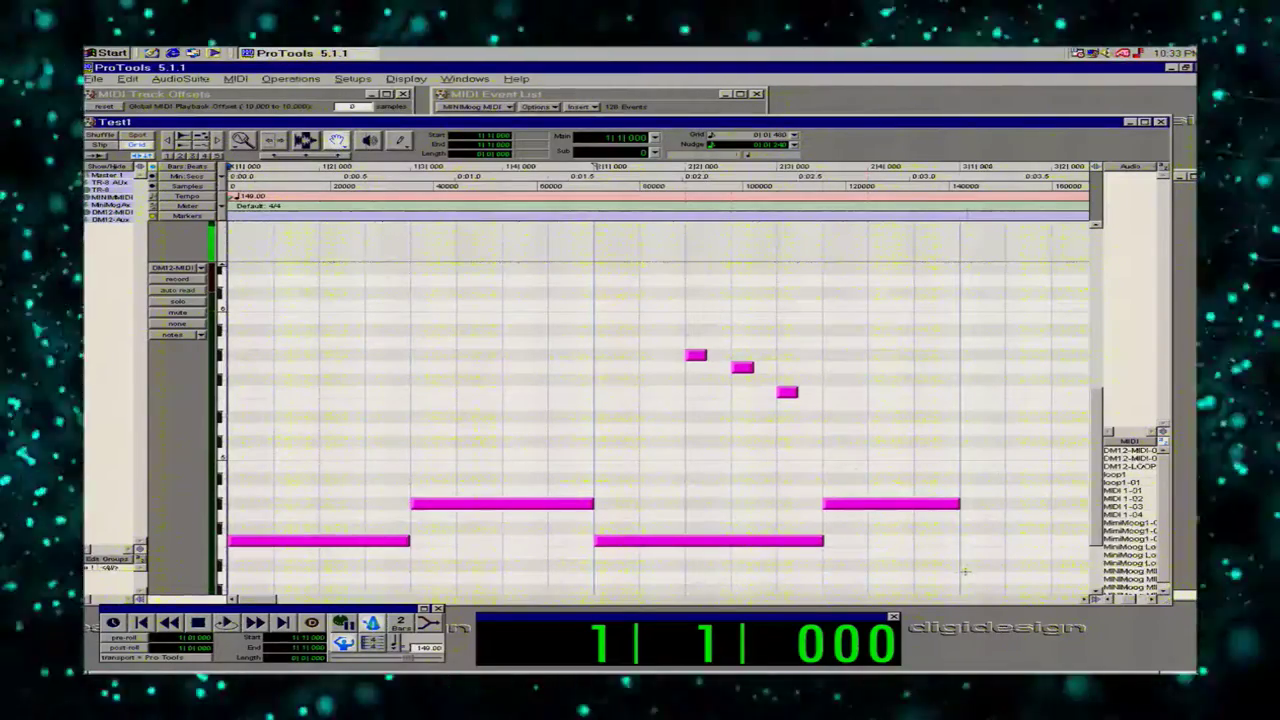
Select the four low notes in bars 1 and 2, audition them from bar 1, and clear the selection.
{"action": "left_click_drag", "start_coordinate": [965, 572], "coordinate": [251, 409]}
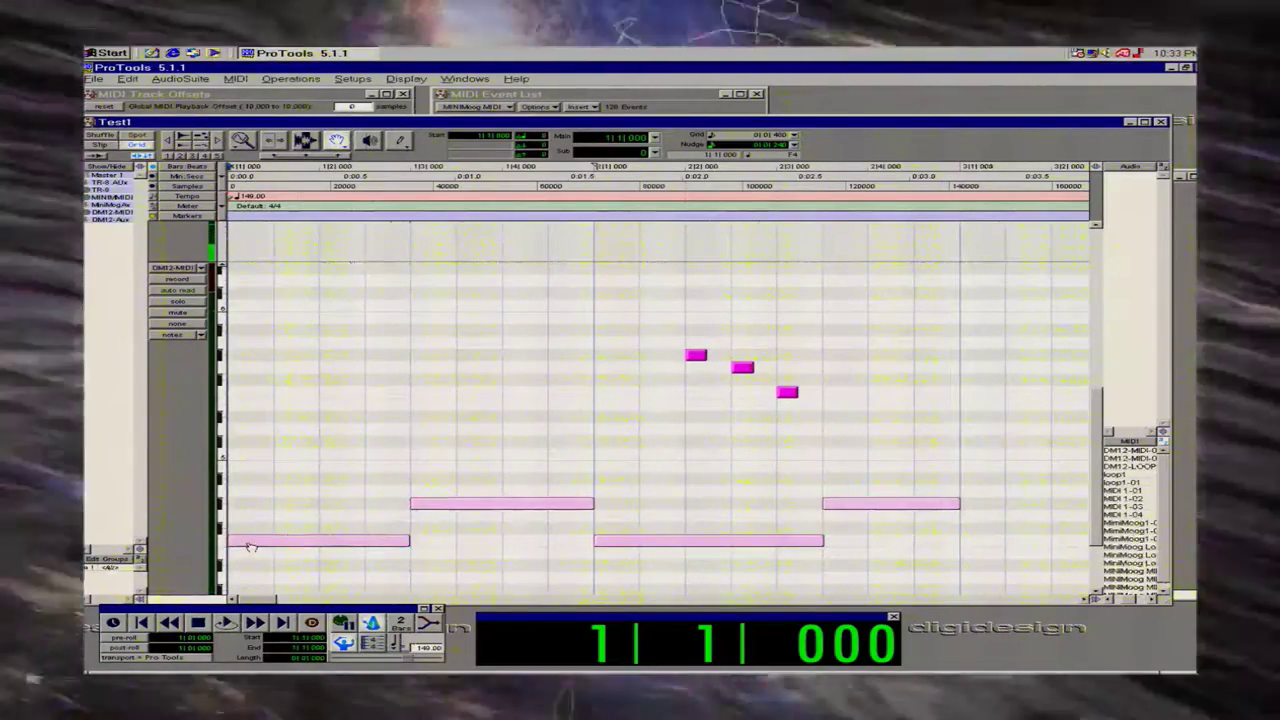
{"action": "scroll", "coordinate": [251, 547], "scroll_direction": "down", "scroll_amount": 5}
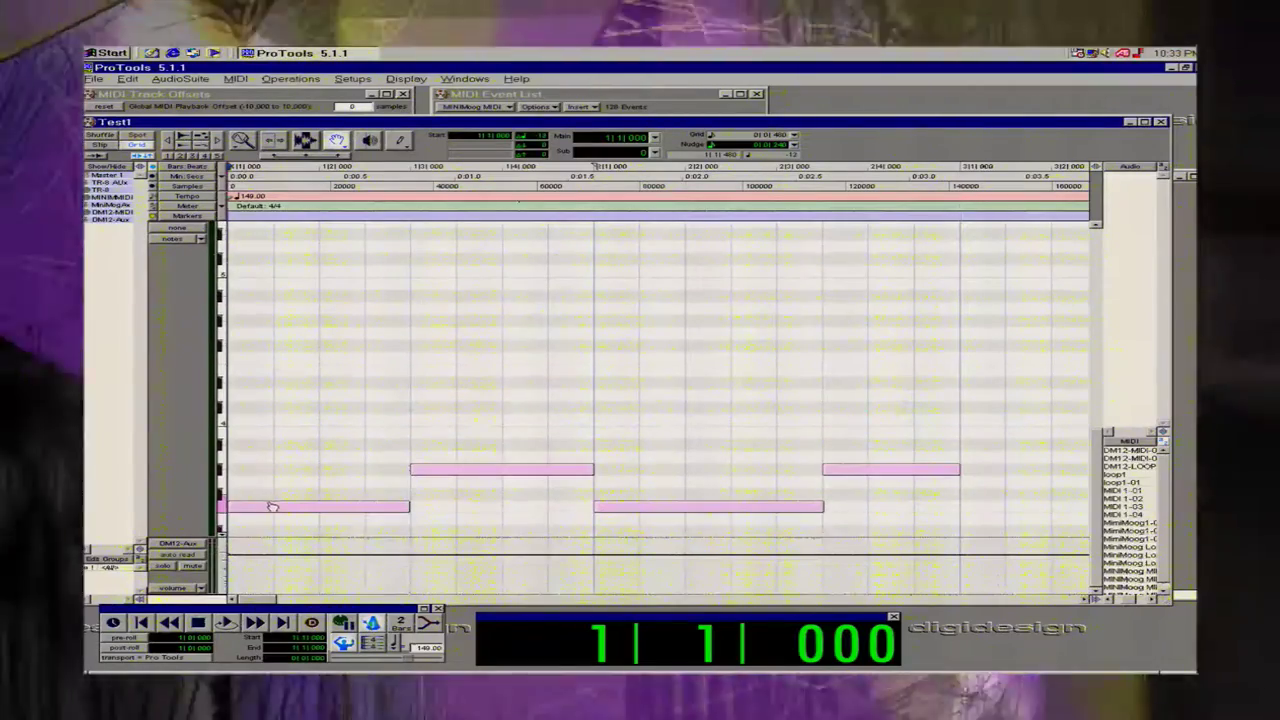
{"action": "key", "text": "space"}
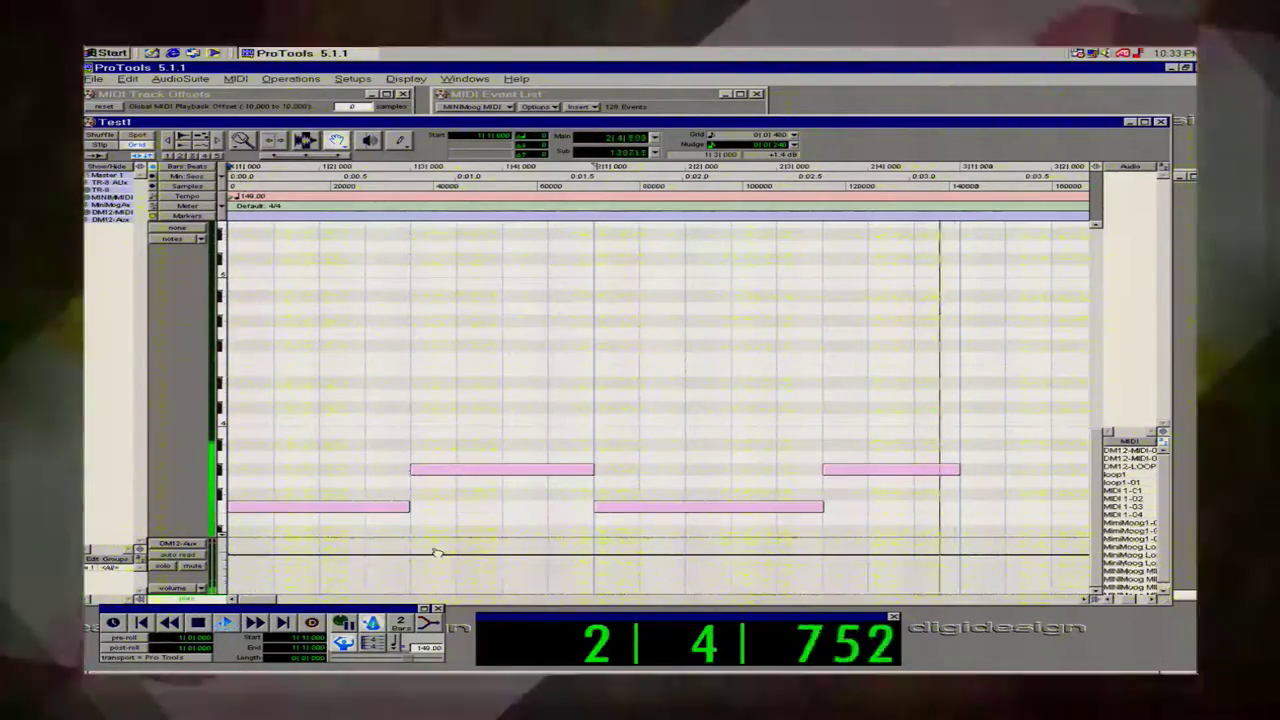
{"action": "key", "text": "space"}
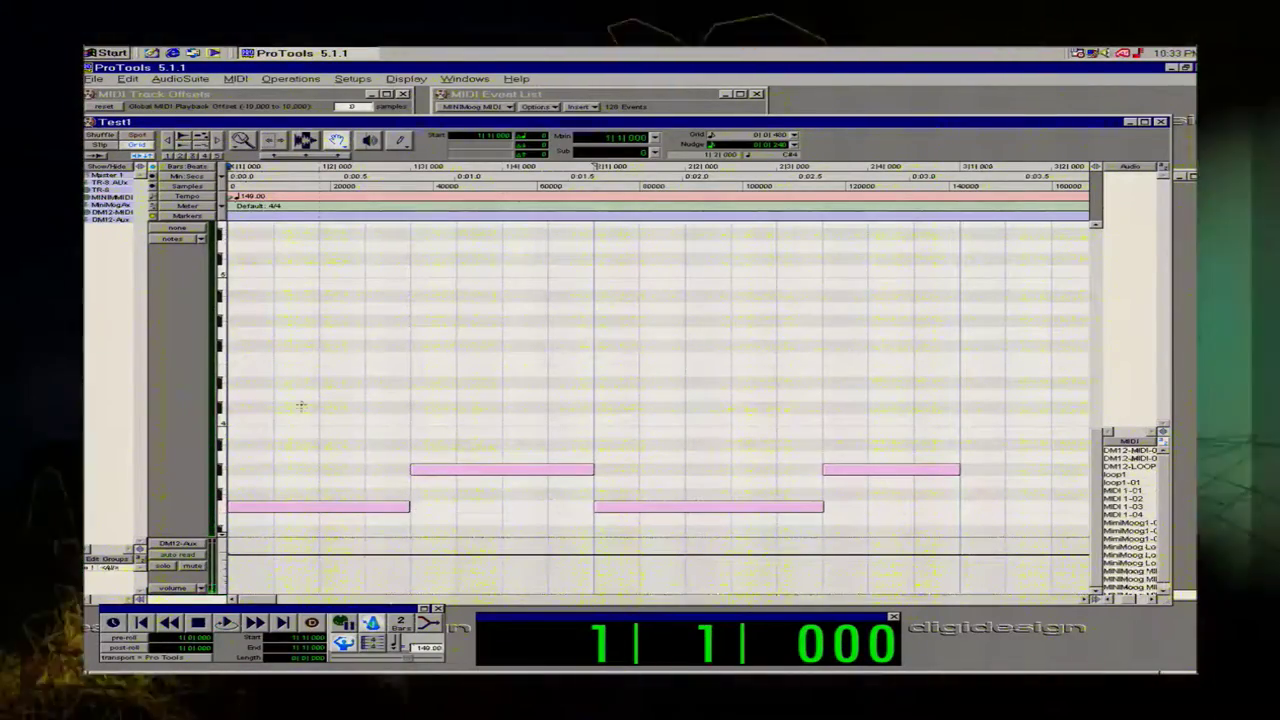
{"action": "key", "text": "ctrl+a"}
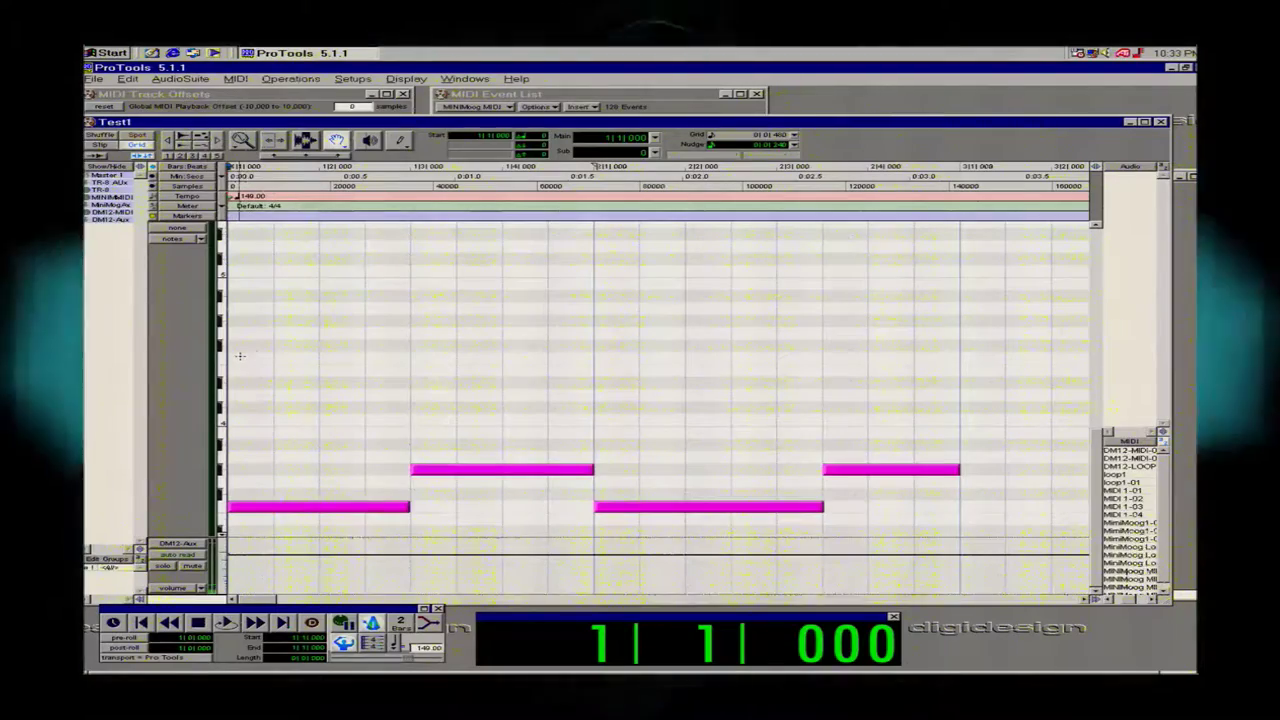
Draw a one-bar note an octave above the first low note, from 1|1|000 to 2|1|000, and audition it.
{"action": "left_click", "coordinate": [400, 141]}
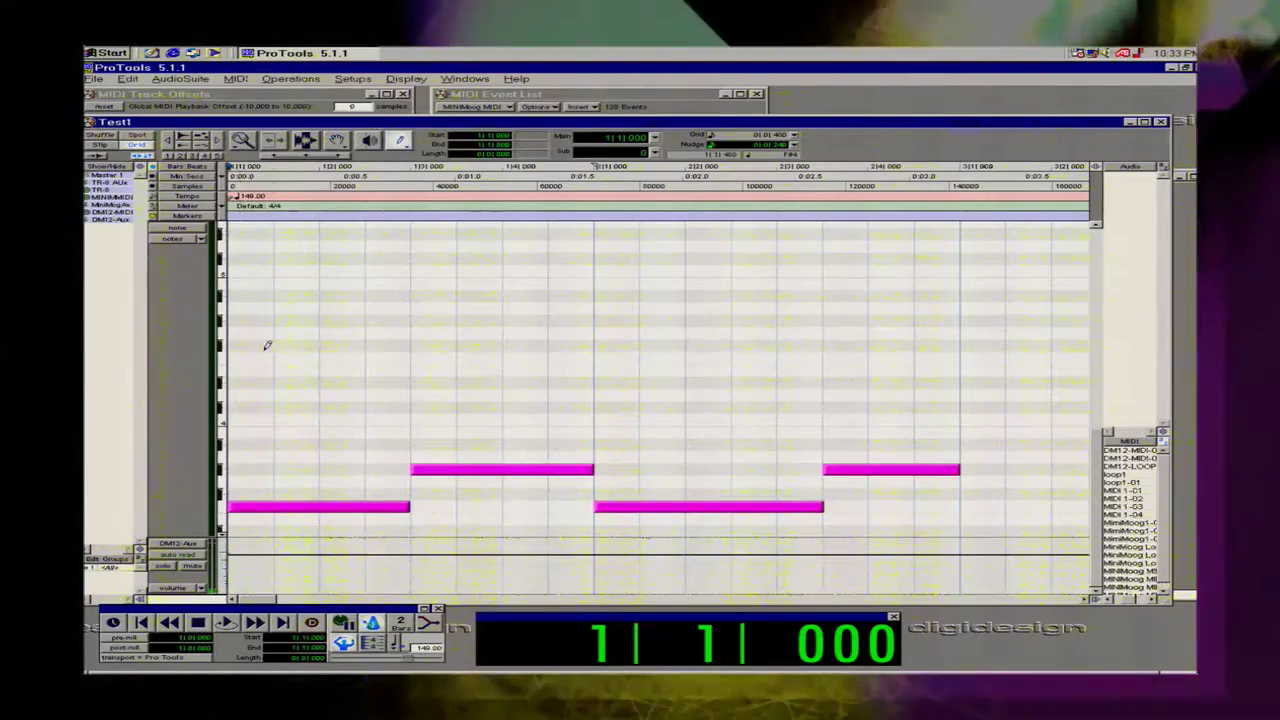
{"action": "left_click_drag", "start_coordinate": [238, 350], "coordinate": [597, 356]}
{"action": "key", "text": "space"}
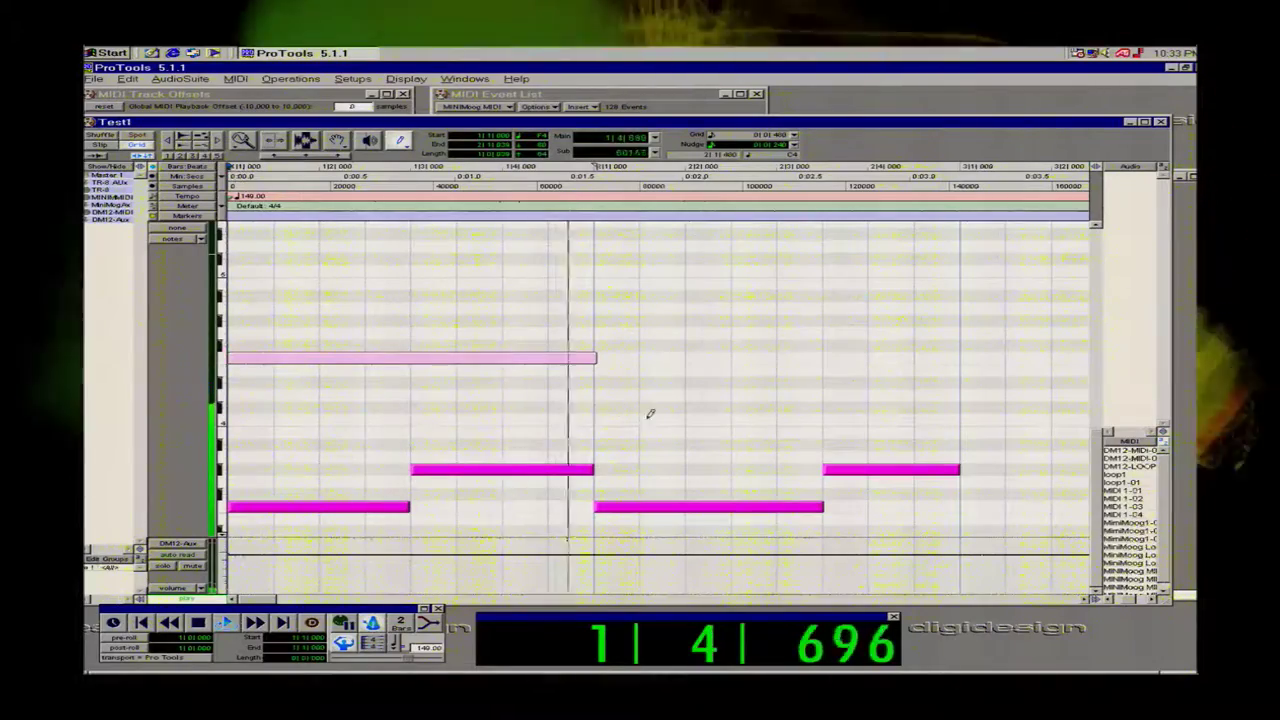
{"action": "key", "text": "space"}
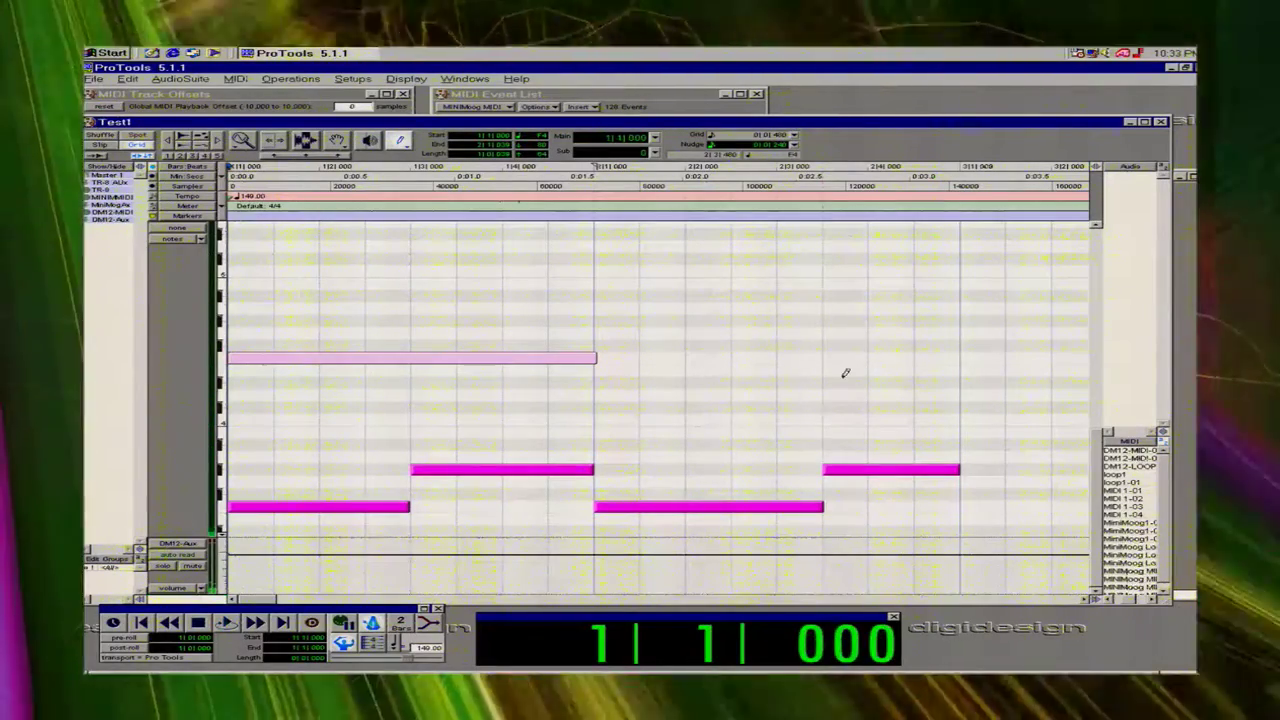
Draw an upper note from 2|3|480 to 2|4|480 at the same pitch and a higher one from 2|4|480 to 3|1|000.
{"action": "left_click", "coordinate": [831, 352]}
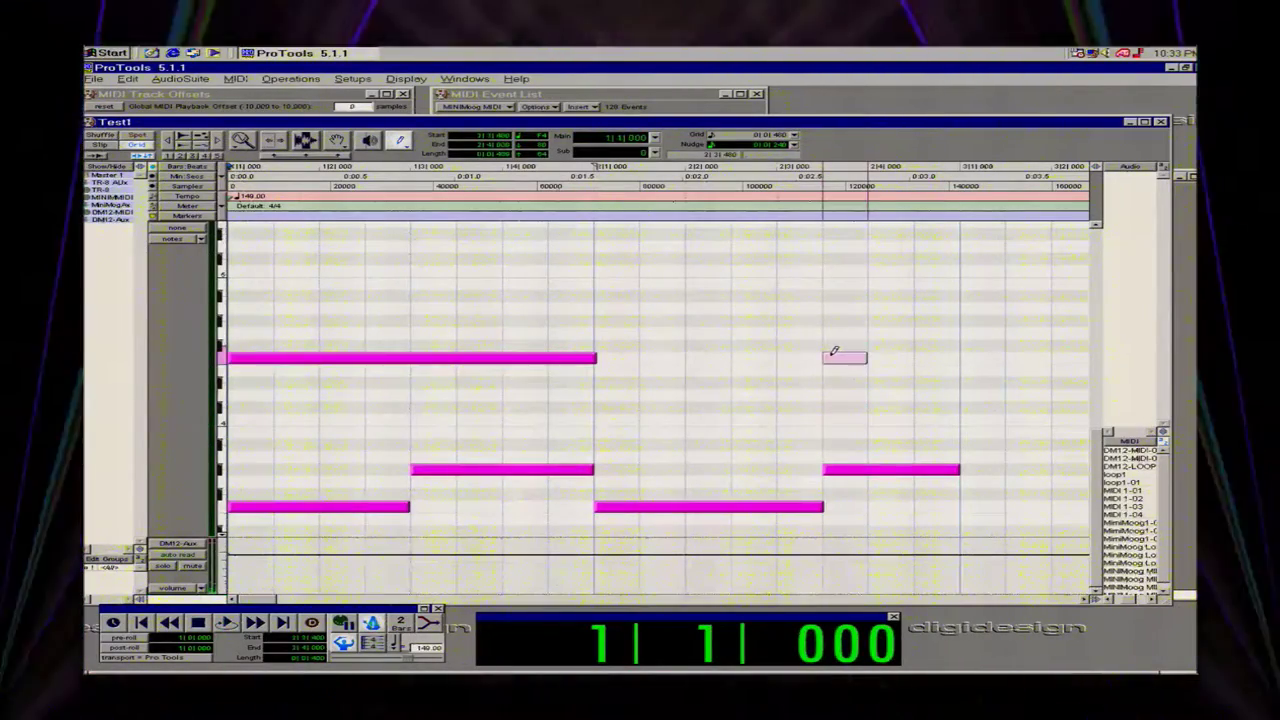
{"action": "mouse_move", "coordinate": [834, 351]}
{"action": "left_mouse_down"}
{"action": "mouse_move", "coordinate": [949, 351]}
{"action": "mouse_move", "coordinate": [914, 344]}
{"action": "left_mouse_up"}
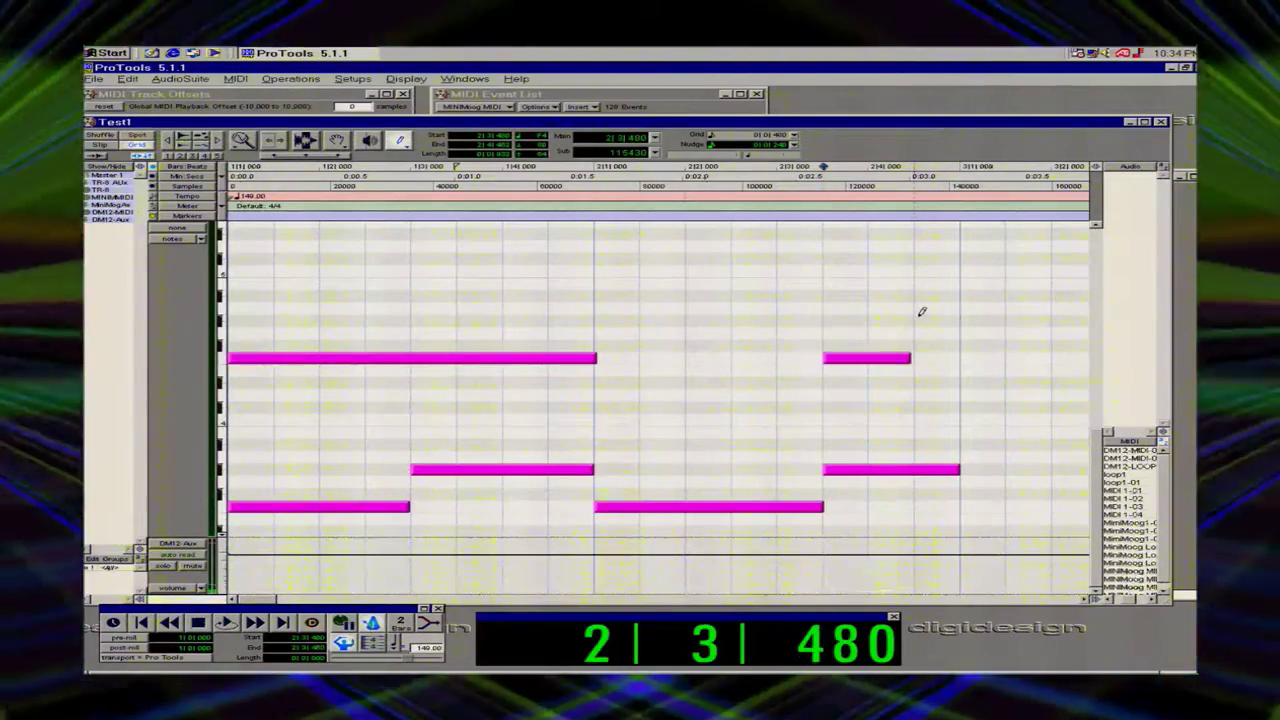
{"action": "left_click", "coordinate": [916, 321]}
Return to bar 1 and audition the low line together with the upper notes.
{"action": "key", "text": "space"}
{"action": "key", "text": "space"}
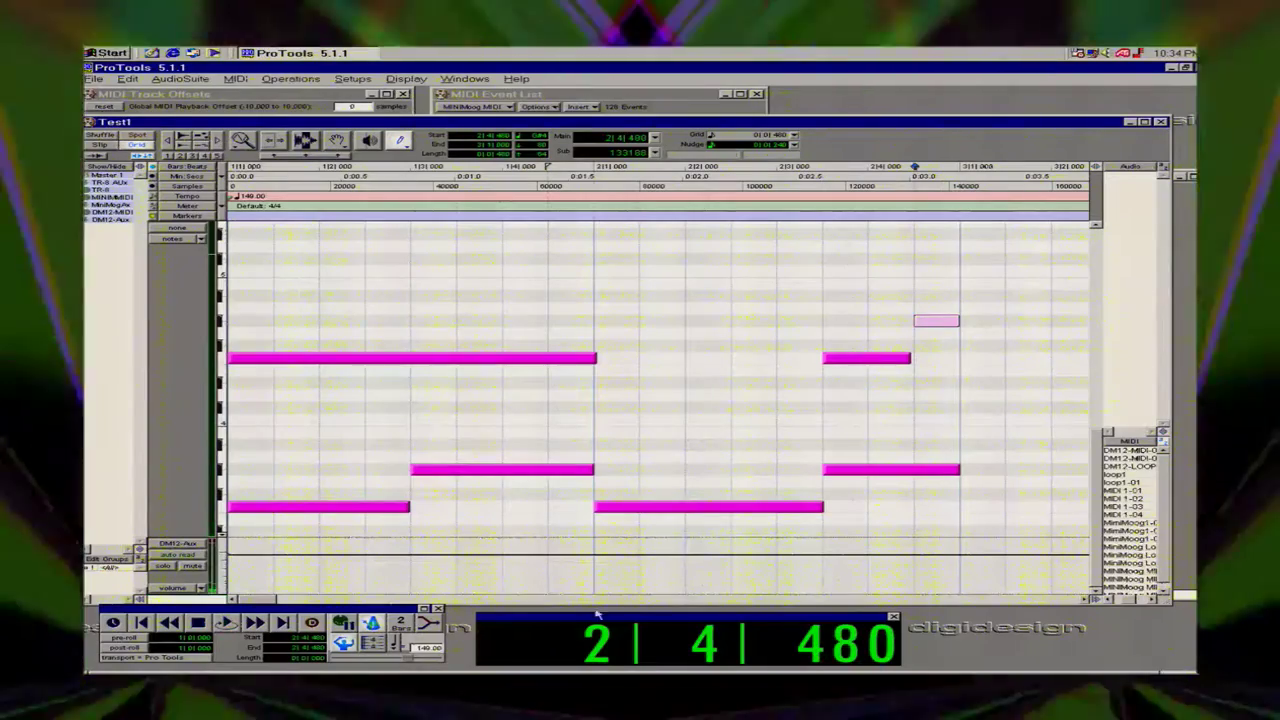
{"action": "left_click", "coordinate": [597, 643]}
{"action": "type", "text": "1"}
{"action": "key", "text": "Return"}
{"action": "key", "text": "space"}
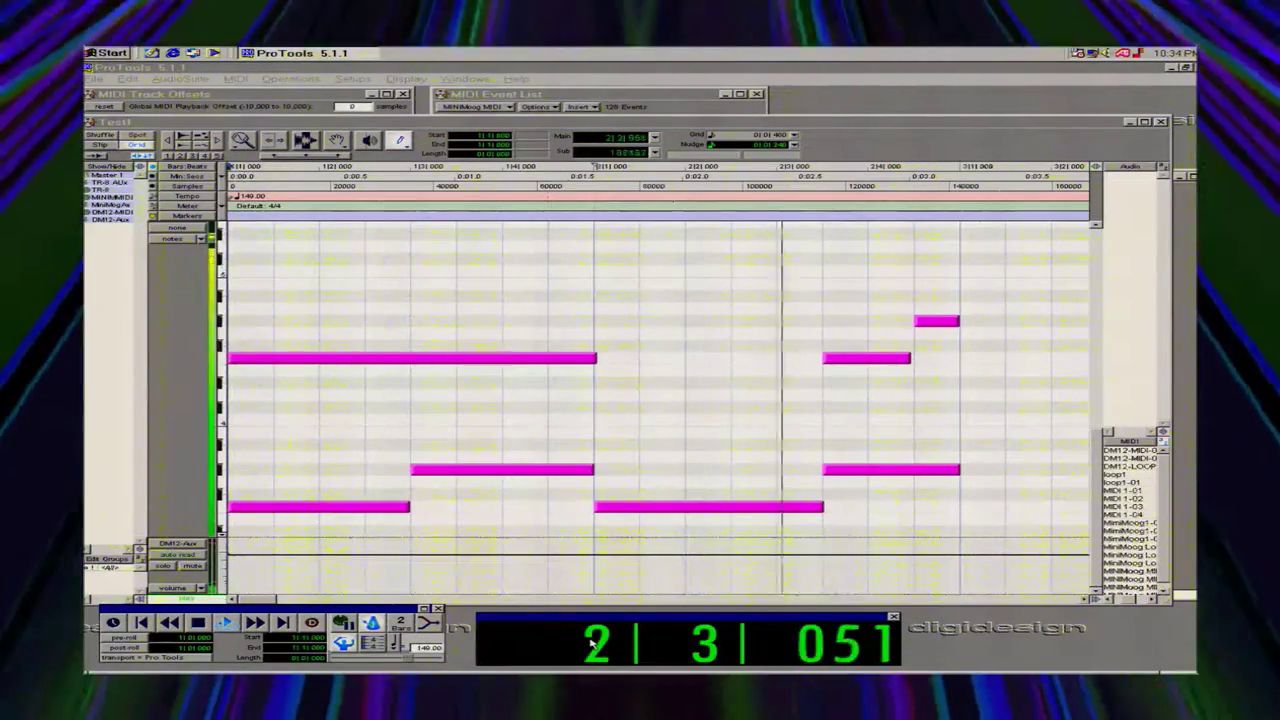
Audition the two-bar line of low and upper notes several times from bar 1.
{"action": "key", "text": "space"}
{"action": "key", "text": "space"}
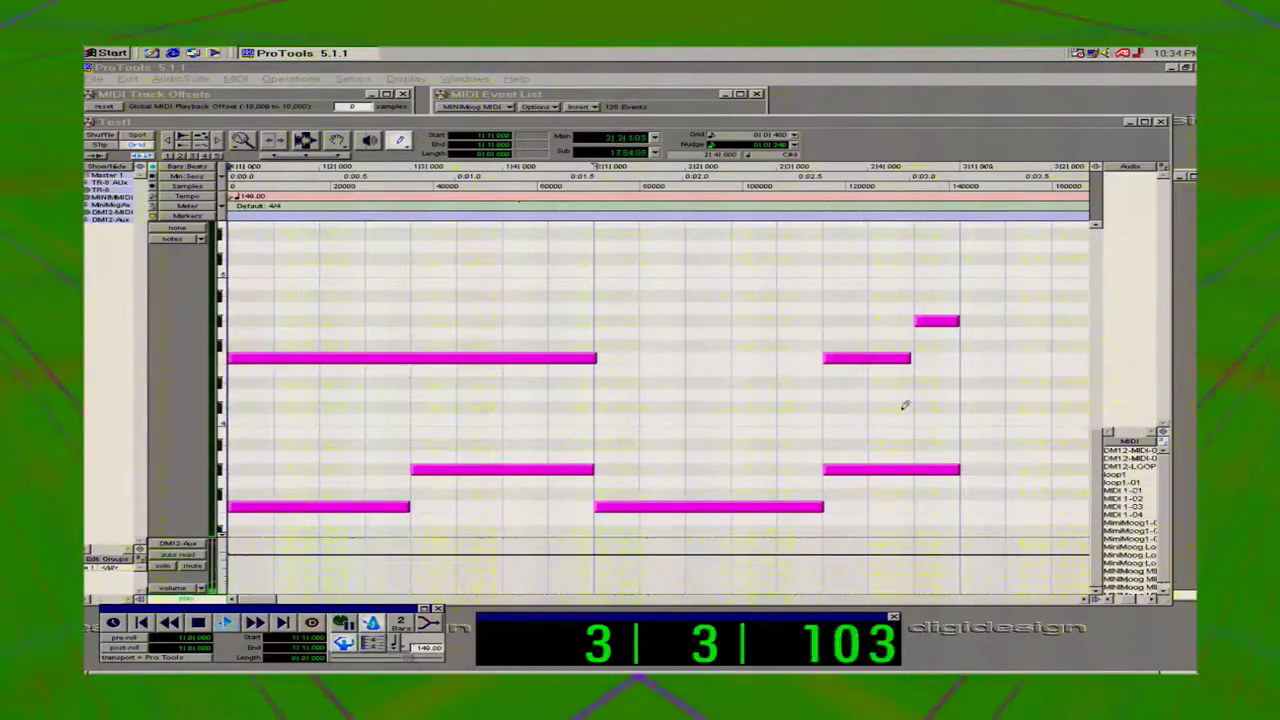
{"action": "key", "text": "space"}
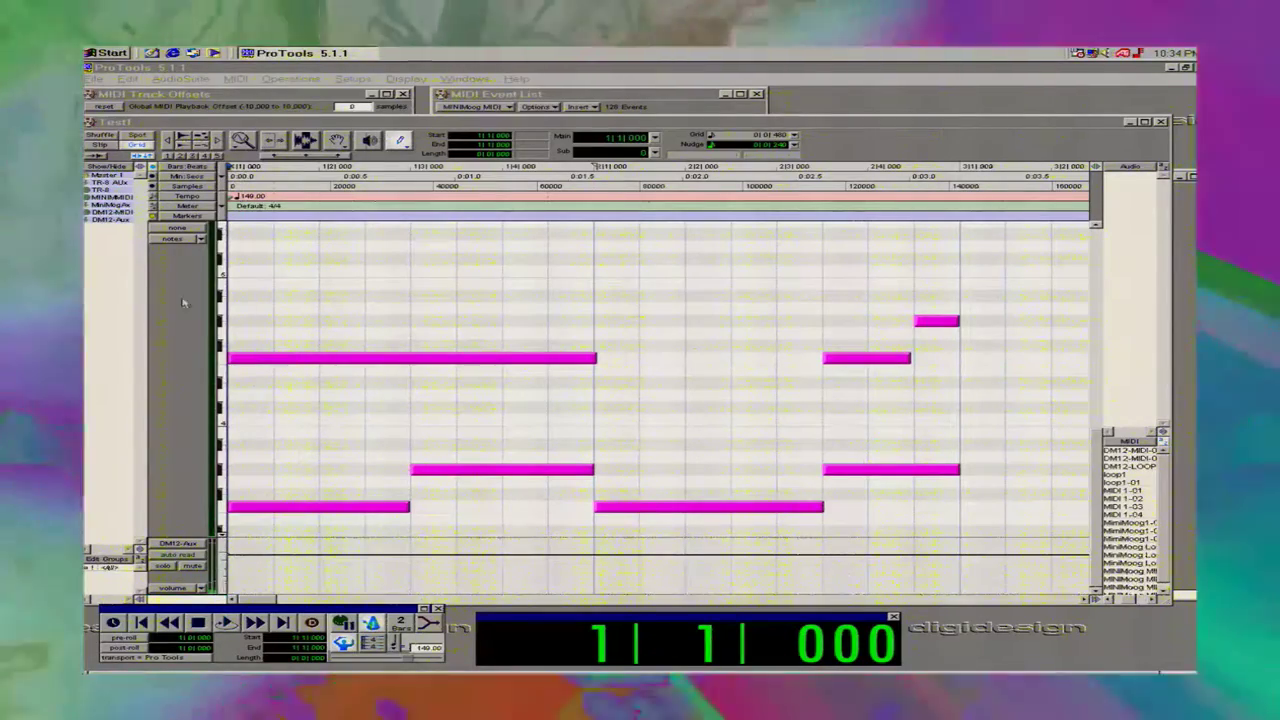
{"action": "key", "text": "space"}
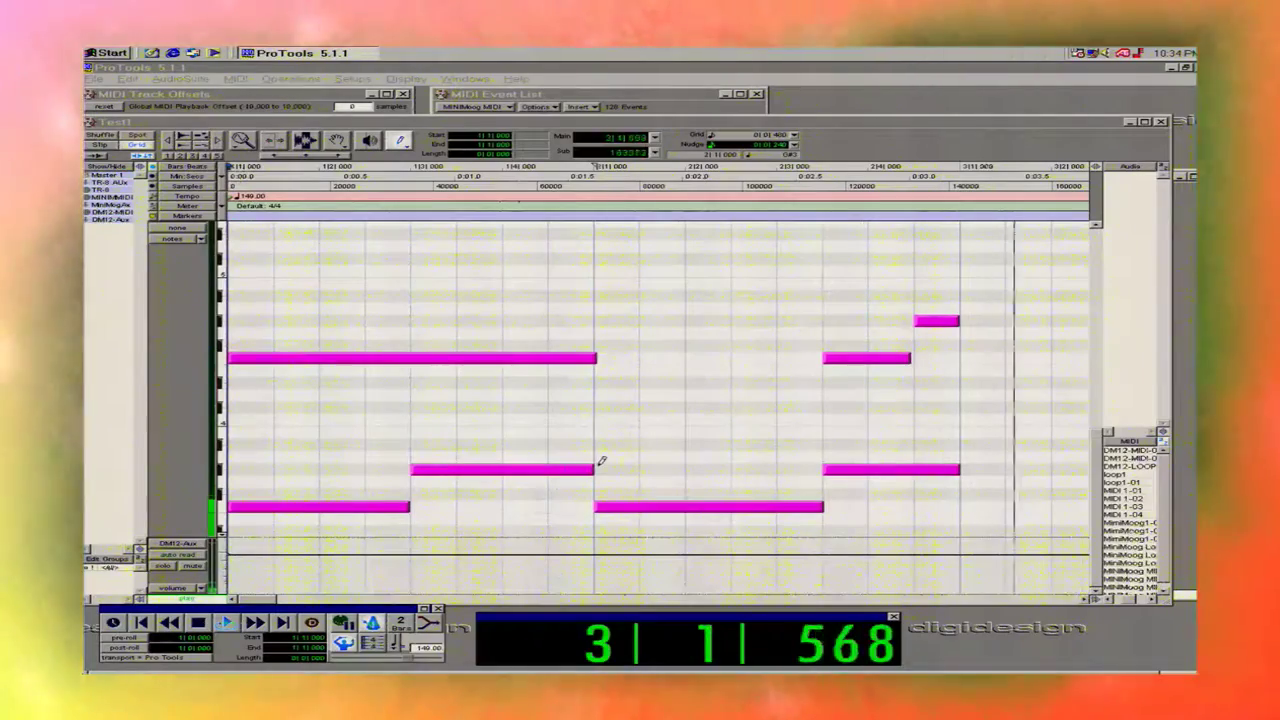
{"action": "key", "text": "space"}
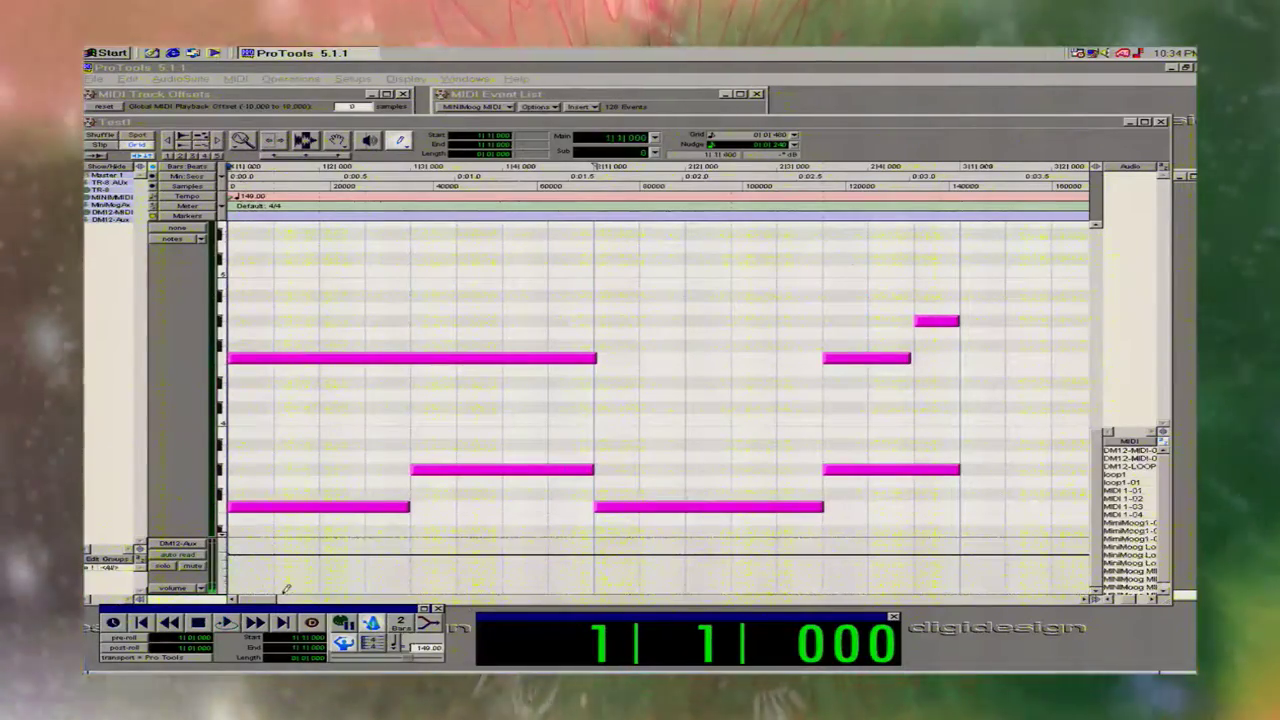
{"action": "left_click_drag", "start_coordinate": [279, 600], "coordinate": [316, 601]}
{"action": "key", "text": "space"}
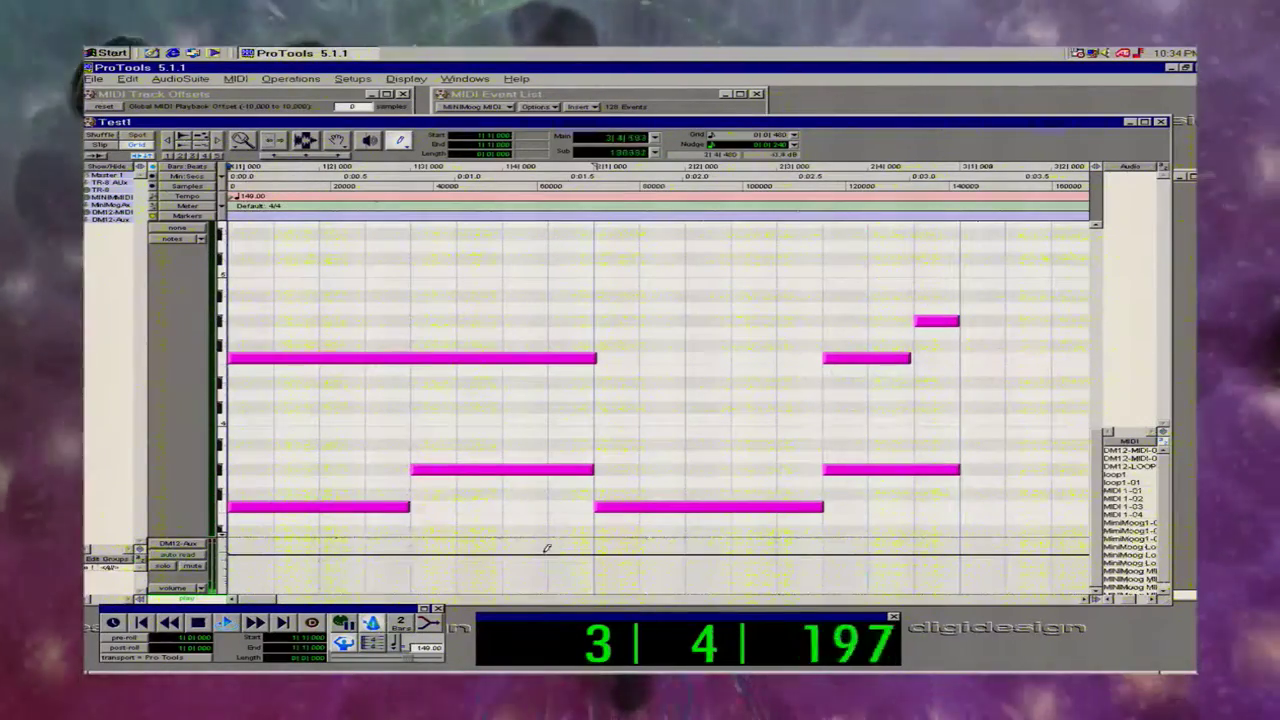
{"action": "key", "text": "space"}
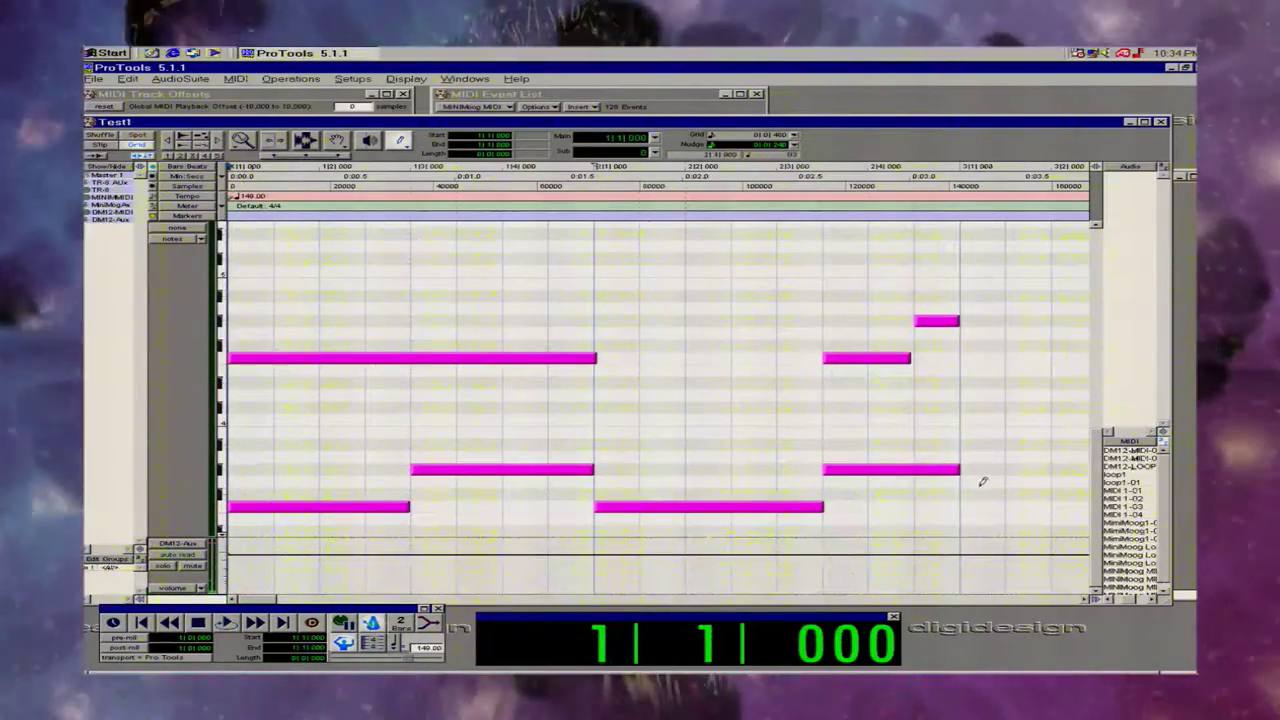
Draw a two-bar note above the existing upper notes, from 3|1|000 to 5|1|000, and play it.
{"action": "mouse_move", "coordinate": [258, 600]}
{"action": "left_mouse_down"}
{"action": "mouse_move", "coordinate": [341, 604]}
{"action": "mouse_move", "coordinate": [264, 606]}
{"action": "left_mouse_up"}
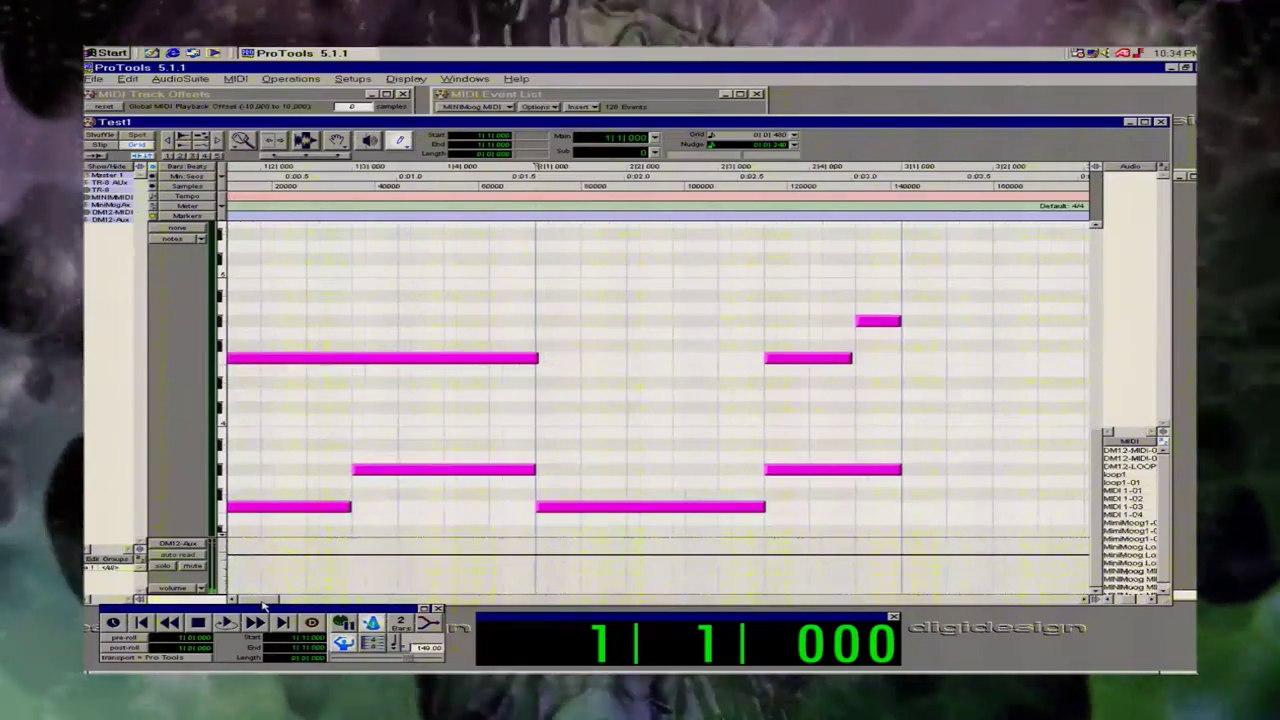
{"action": "double_click", "coordinate": [250, 142]}
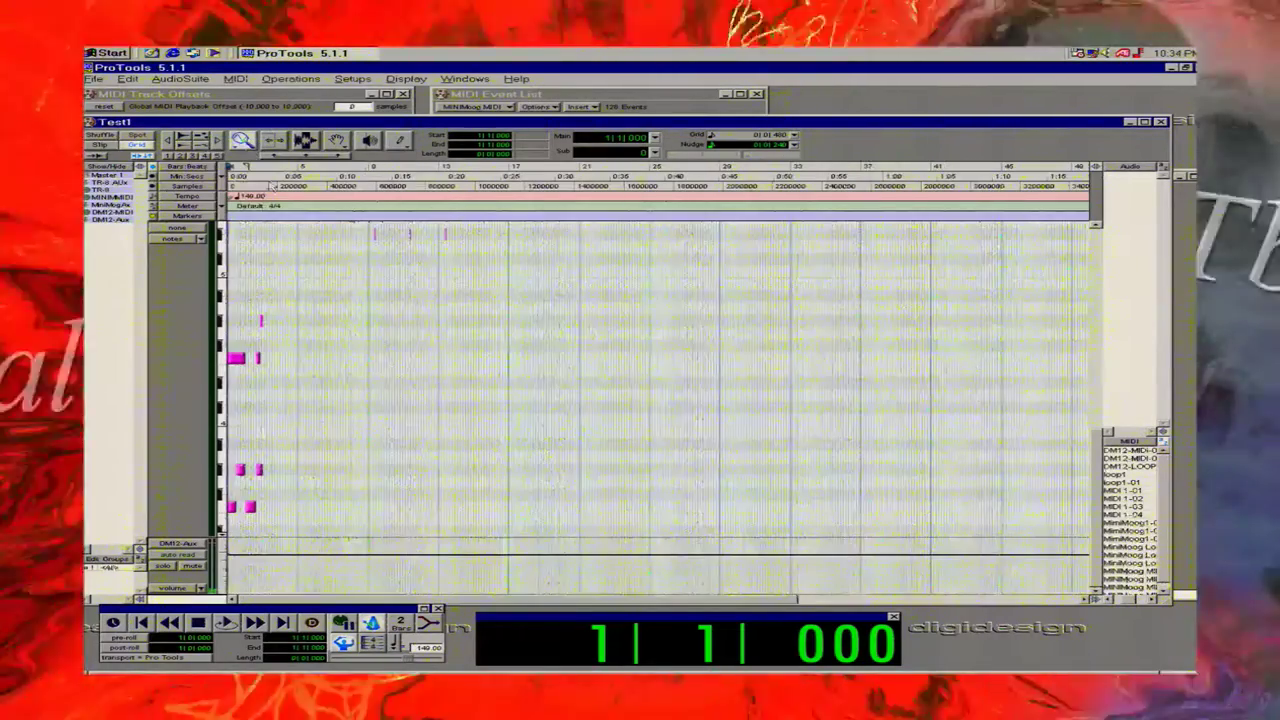
{"action": "key", "text": "space"}
{"action": "left_click_drag", "start_coordinate": [230, 225], "coordinate": [392, 478]}
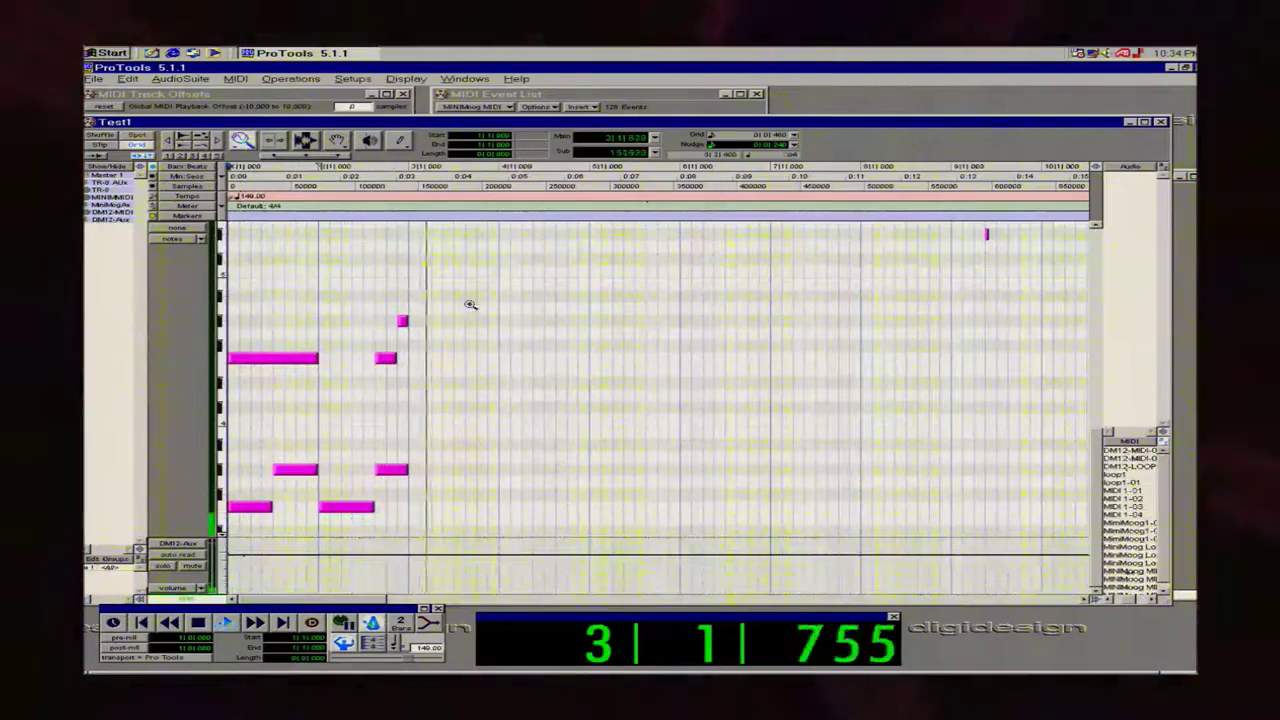
{"action": "key", "text": "space"}
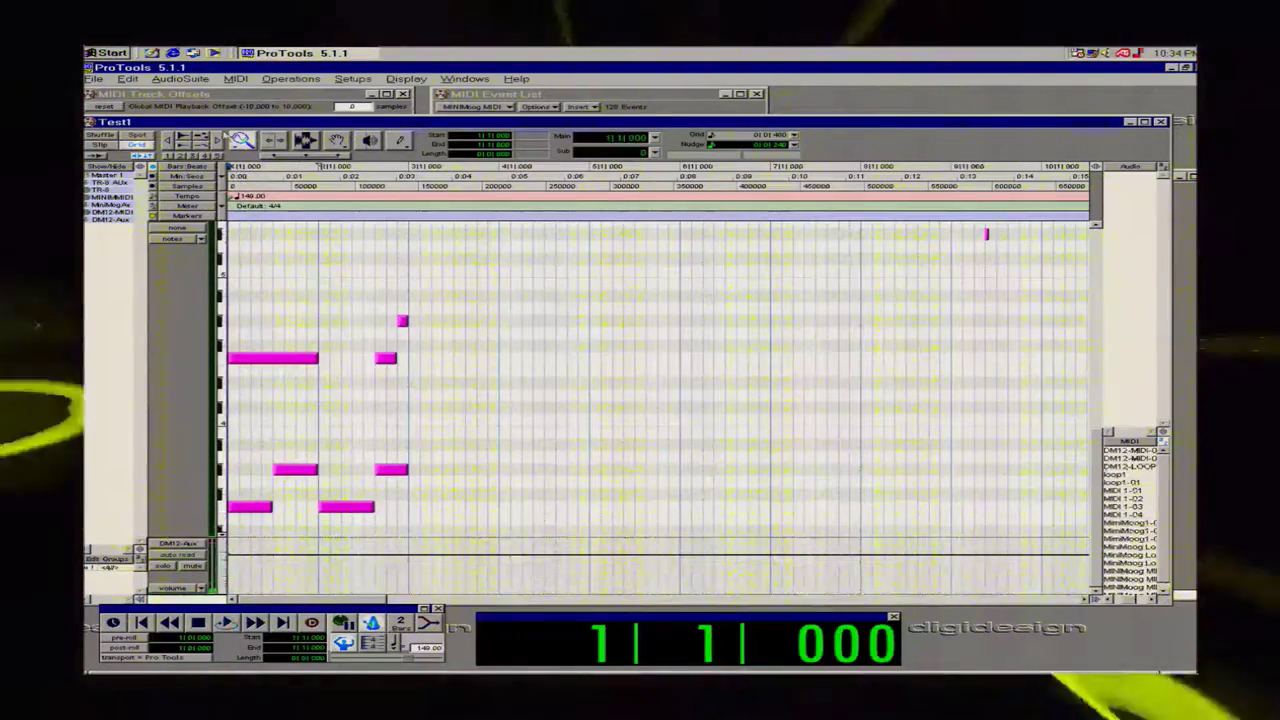
{"action": "left_click", "coordinate": [400, 141]}
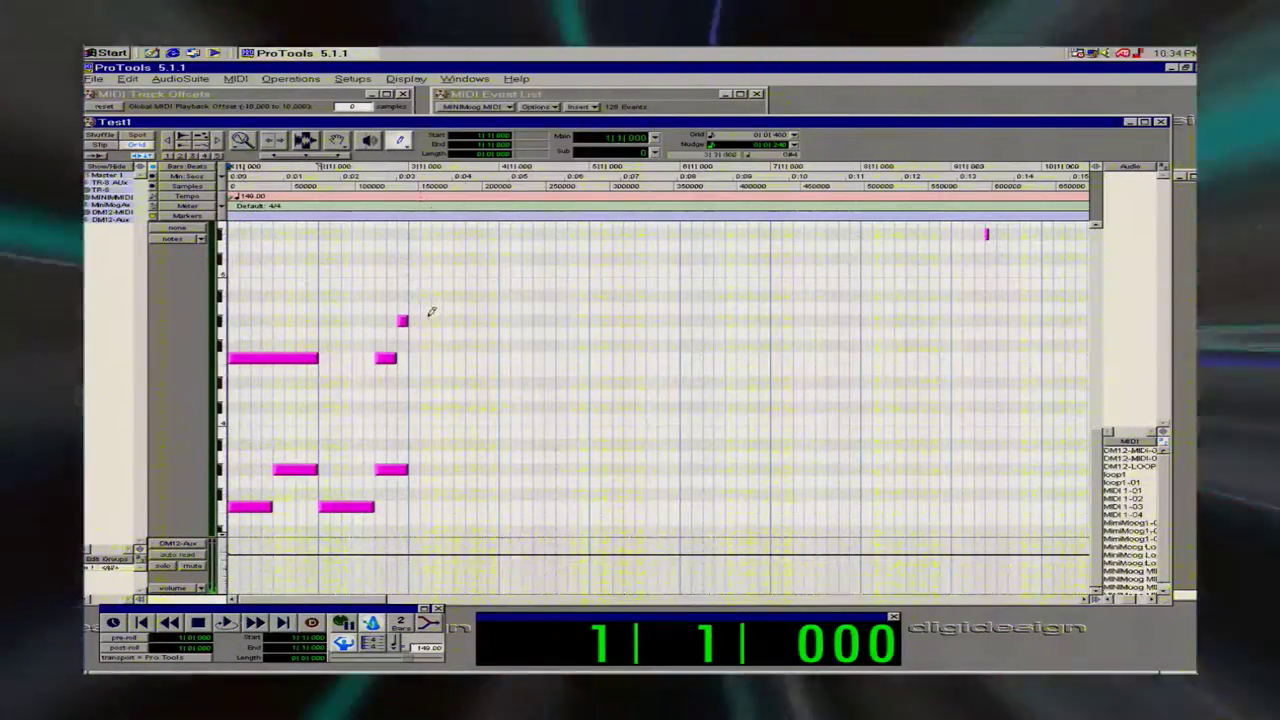
{"action": "left_click_drag", "start_coordinate": [417, 288], "coordinate": [591, 290]}
{"action": "key", "text": "space"}
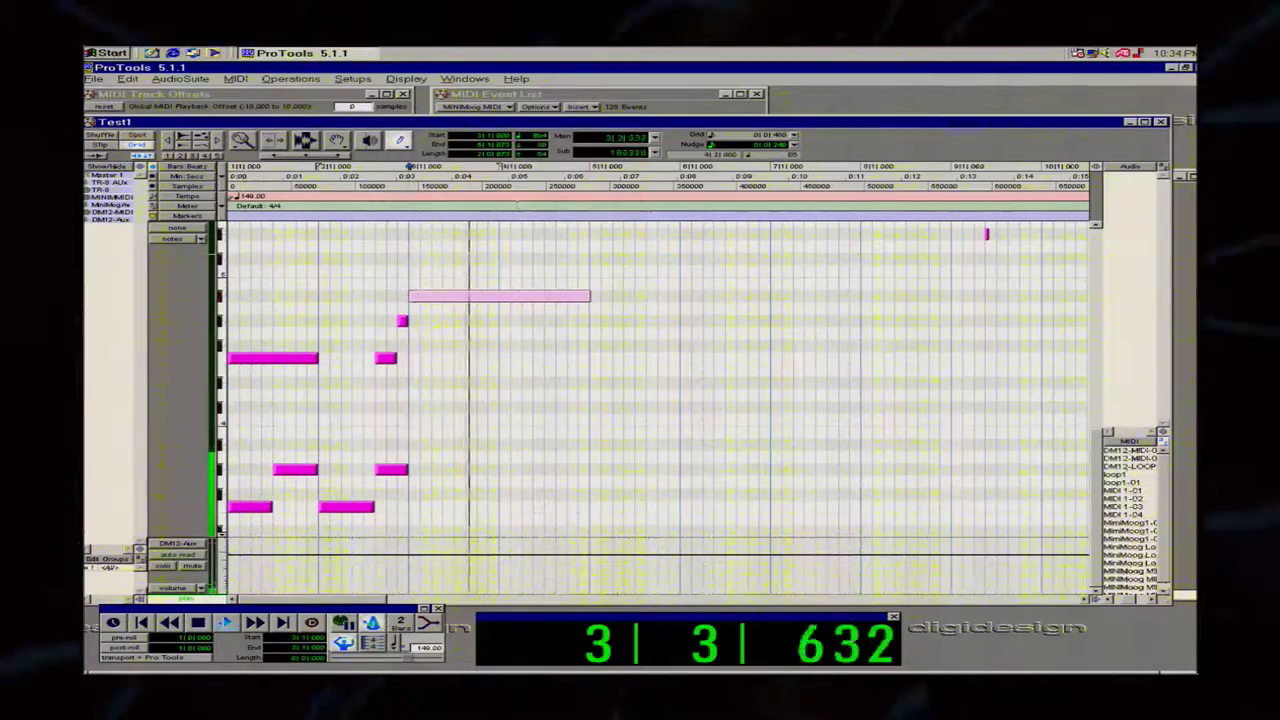
Return to bar 1 and audition the line leading into the new high two-bar note.
{"action": "left_click", "coordinate": [586, 662]}
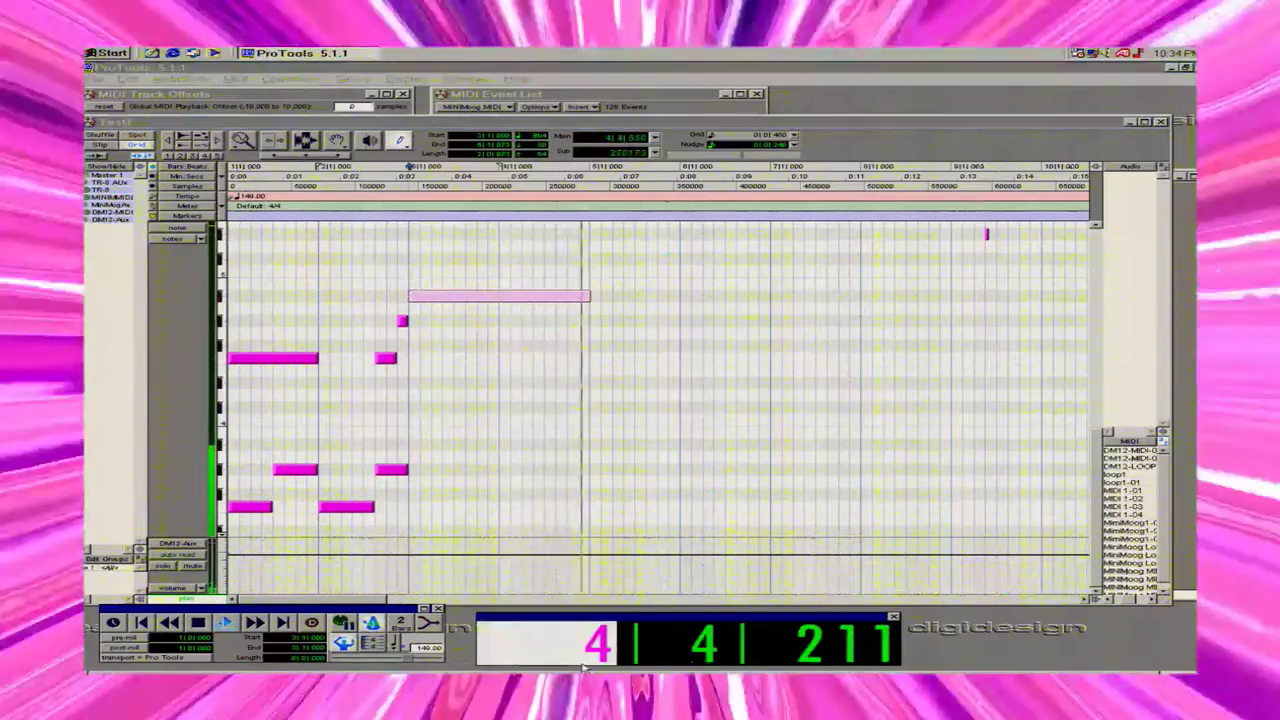
{"action": "type", "text": "1"}
{"action": "key", "text": "Return"}
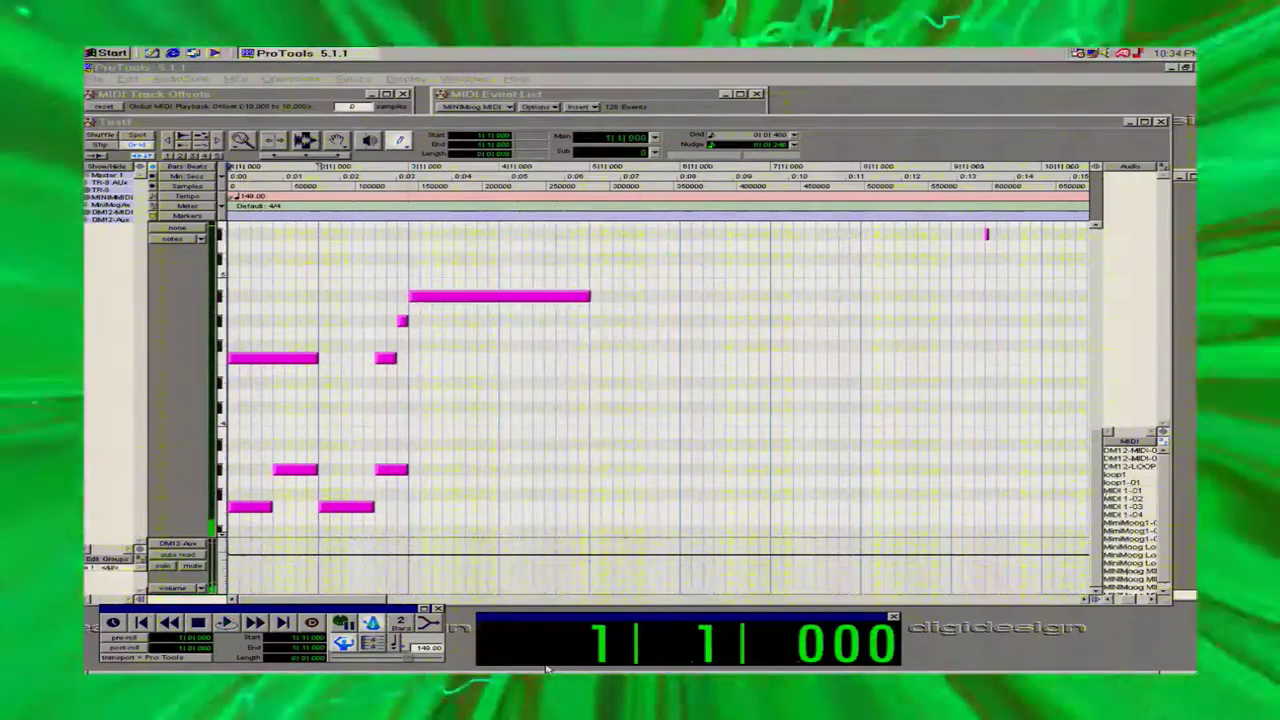
{"action": "key", "text": "space"}
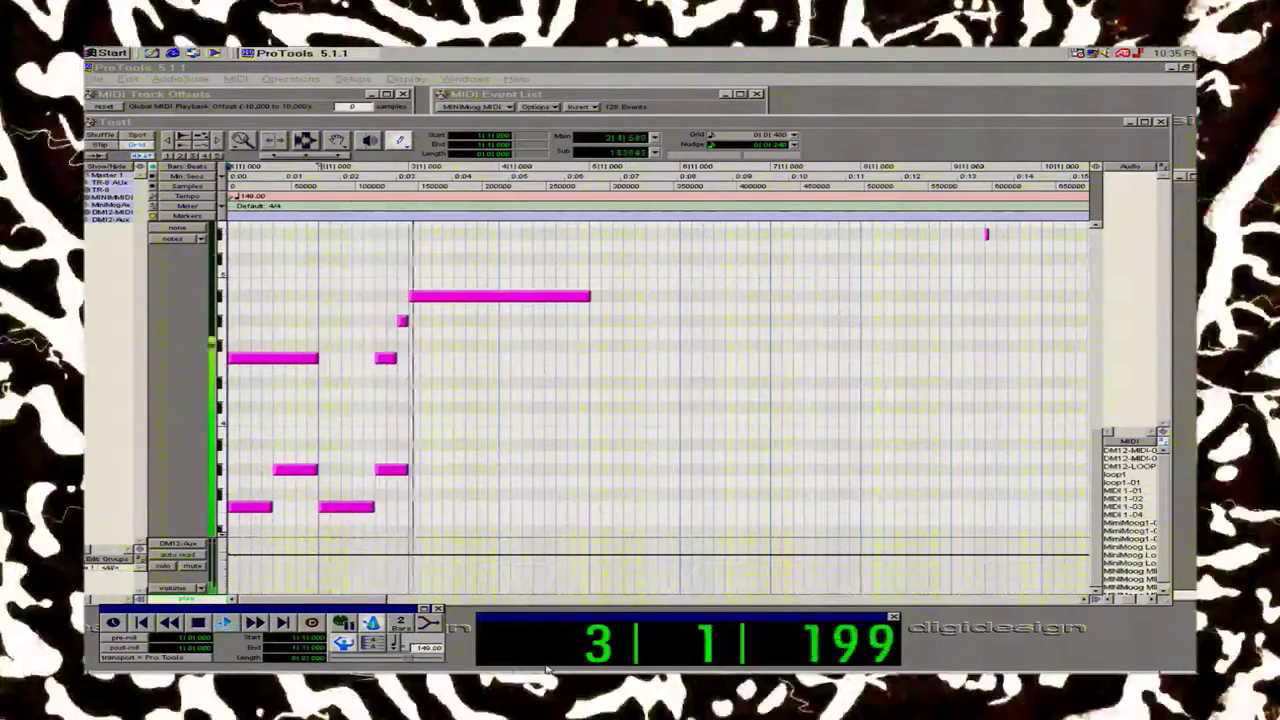
{"action": "key", "text": "space"}
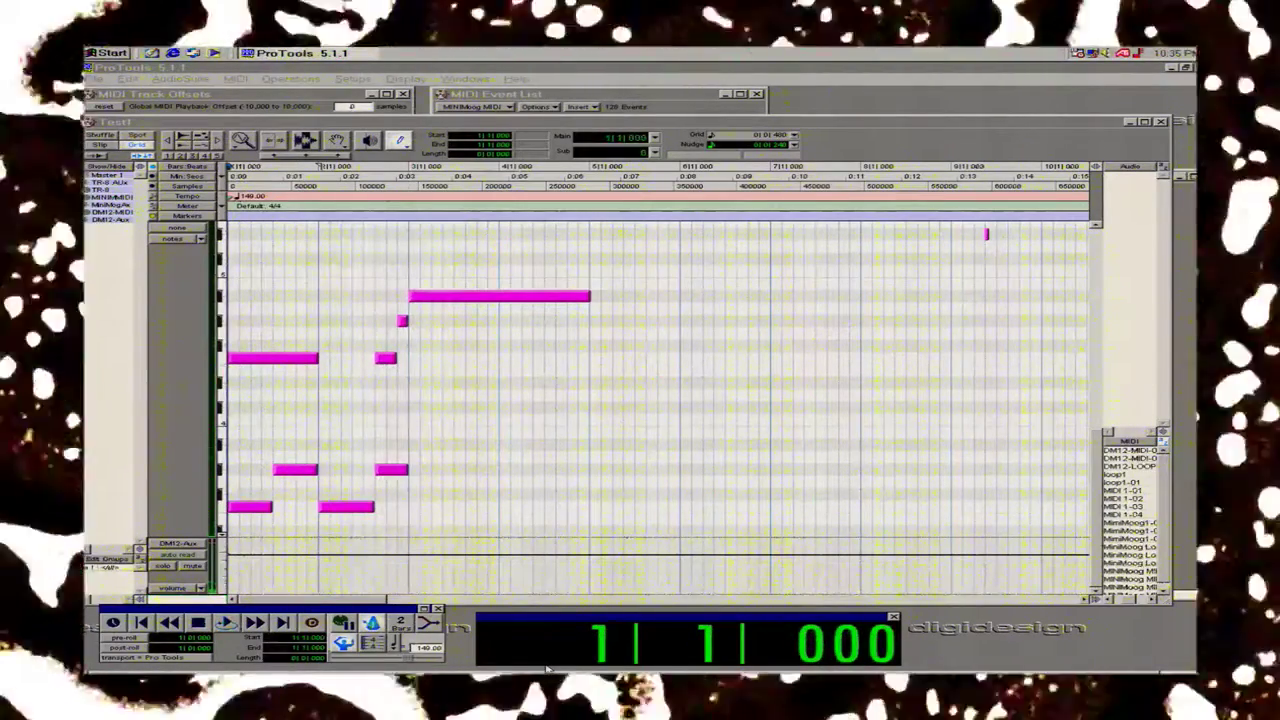
Move the two-bar note at 3|1|000 down to the first low note's pitch and audition the line from the start.
{"action": "left_click_drag", "start_coordinate": [476, 298], "coordinate": [464, 507]}
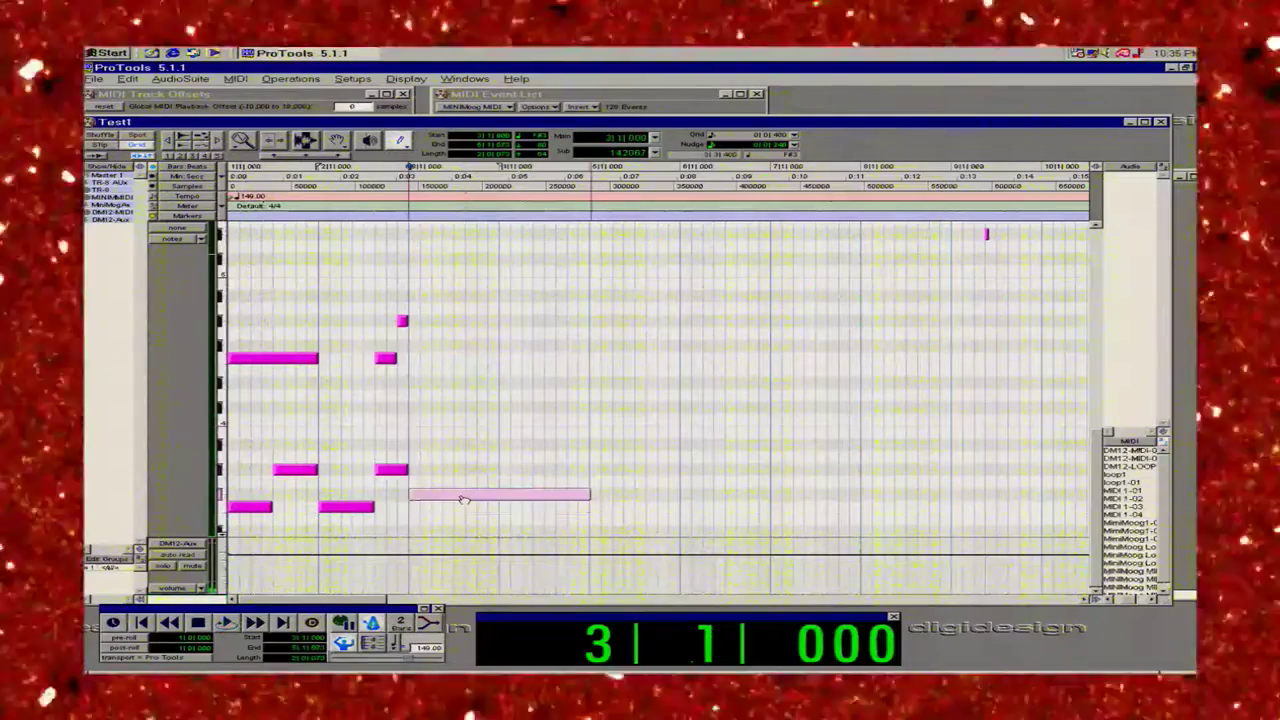
{"action": "key", "text": "space"}
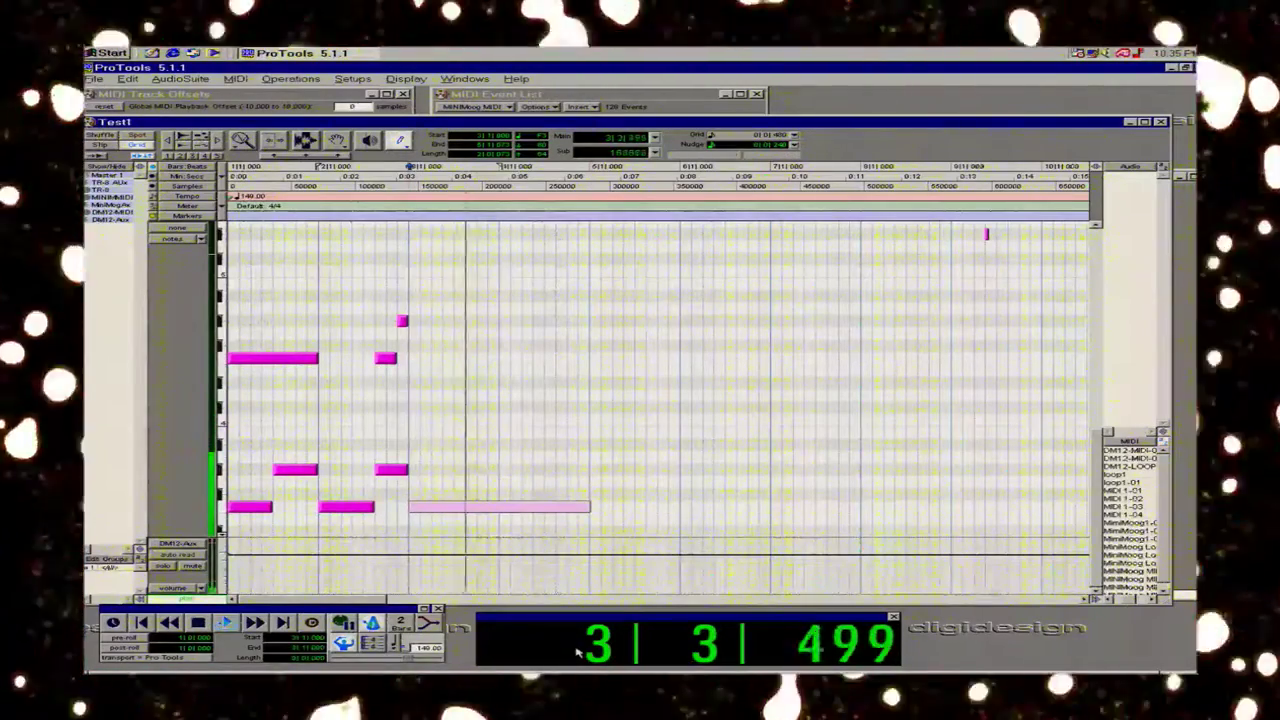
{"action": "left_click", "coordinate": [540, 634]}
{"action": "type", "text": "0"}
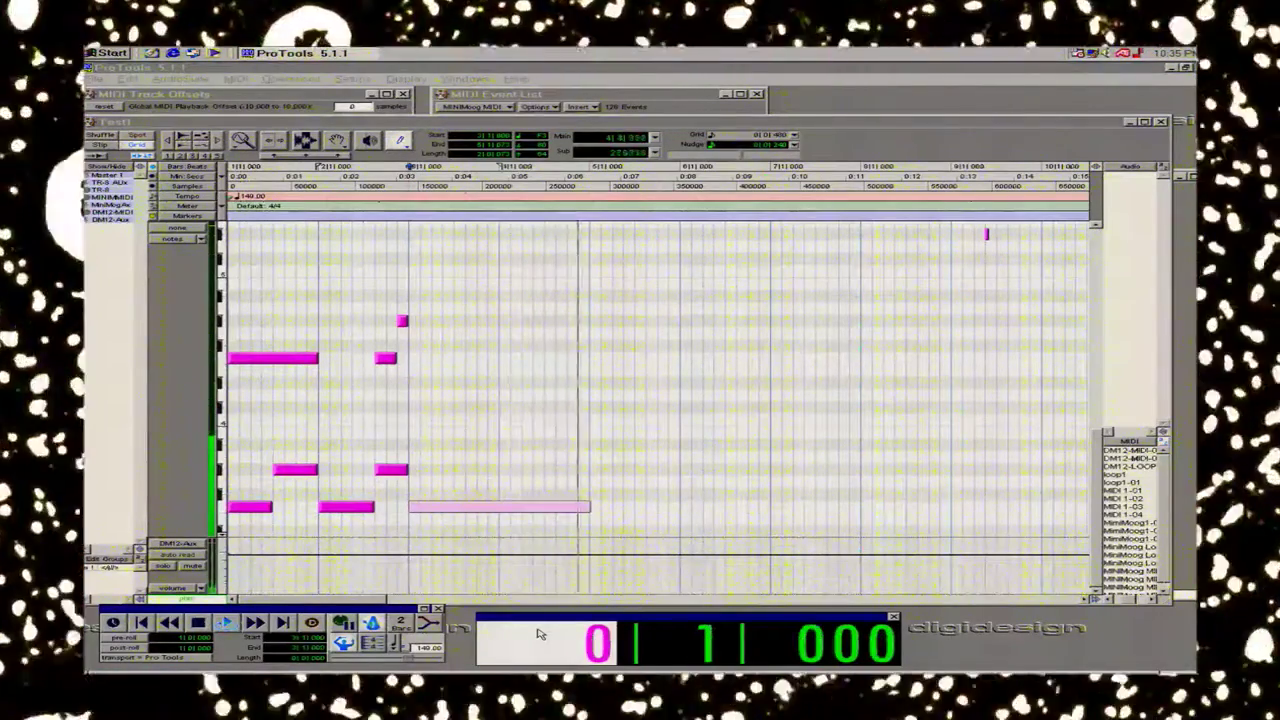
{"action": "key", "text": "Return"}
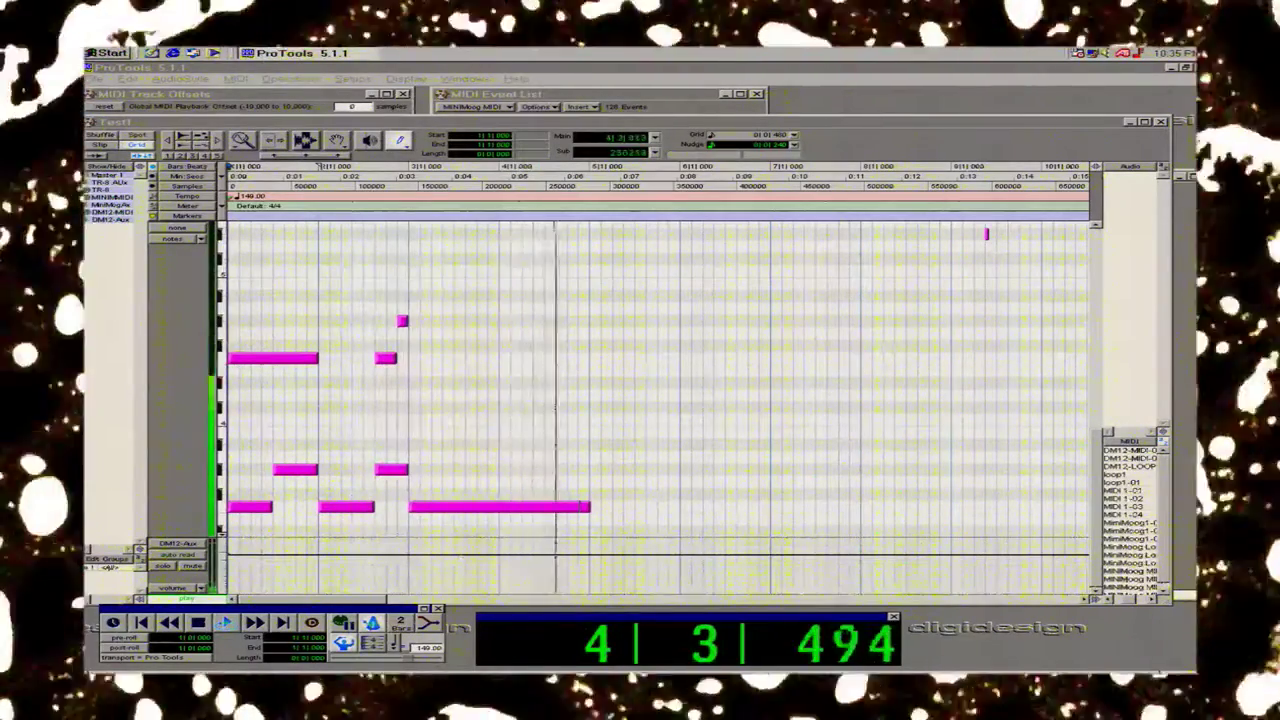
{"action": "key", "text": "space"}
Delete the one-bar upper note in bar 1 and audition the remaining notes from bar 1.
{"action": "left_click", "coordinate": [262, 176]}
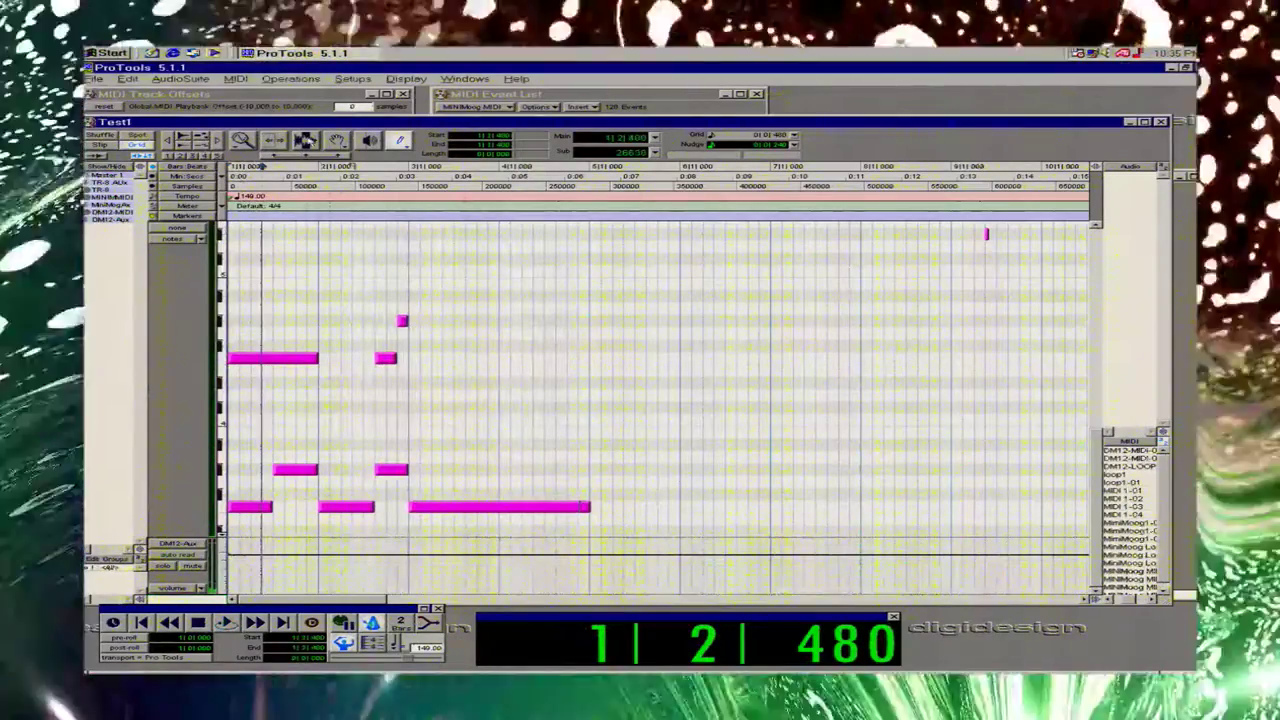
{"action": "left_click", "coordinate": [337, 141]}
{"action": "left_click", "coordinate": [250, 357]}
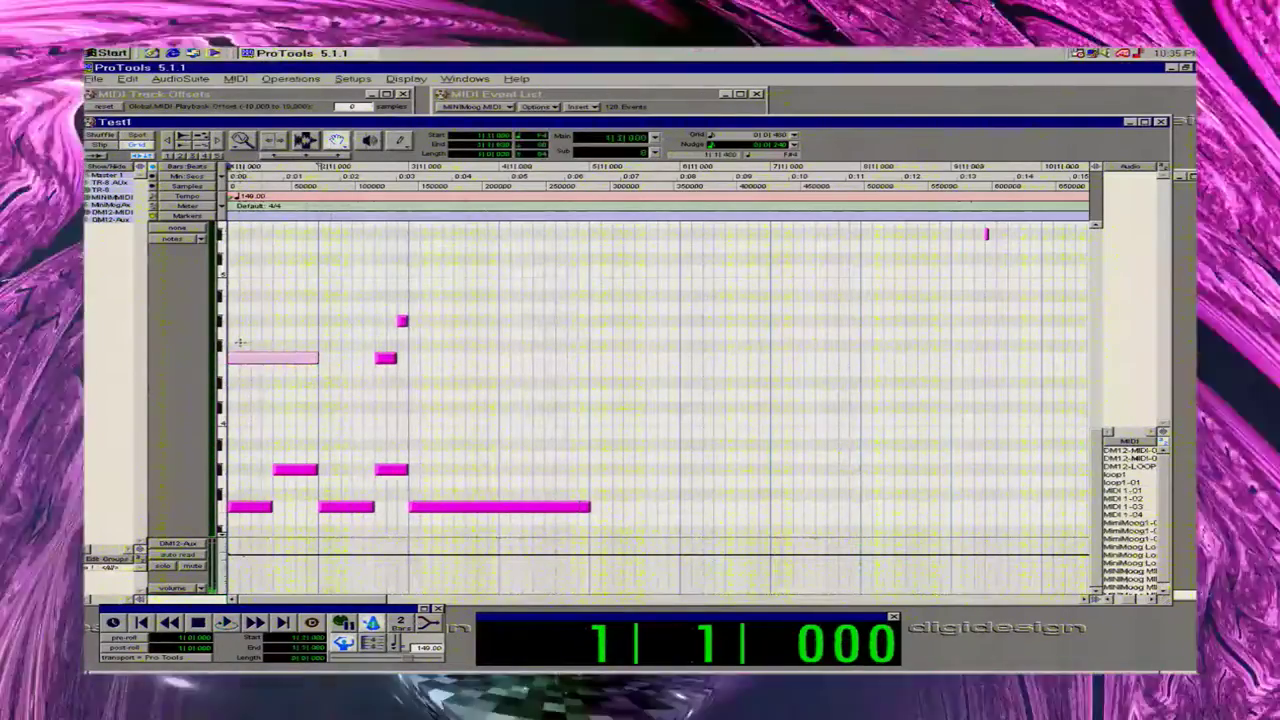
{"action": "key", "text": "Delete"}
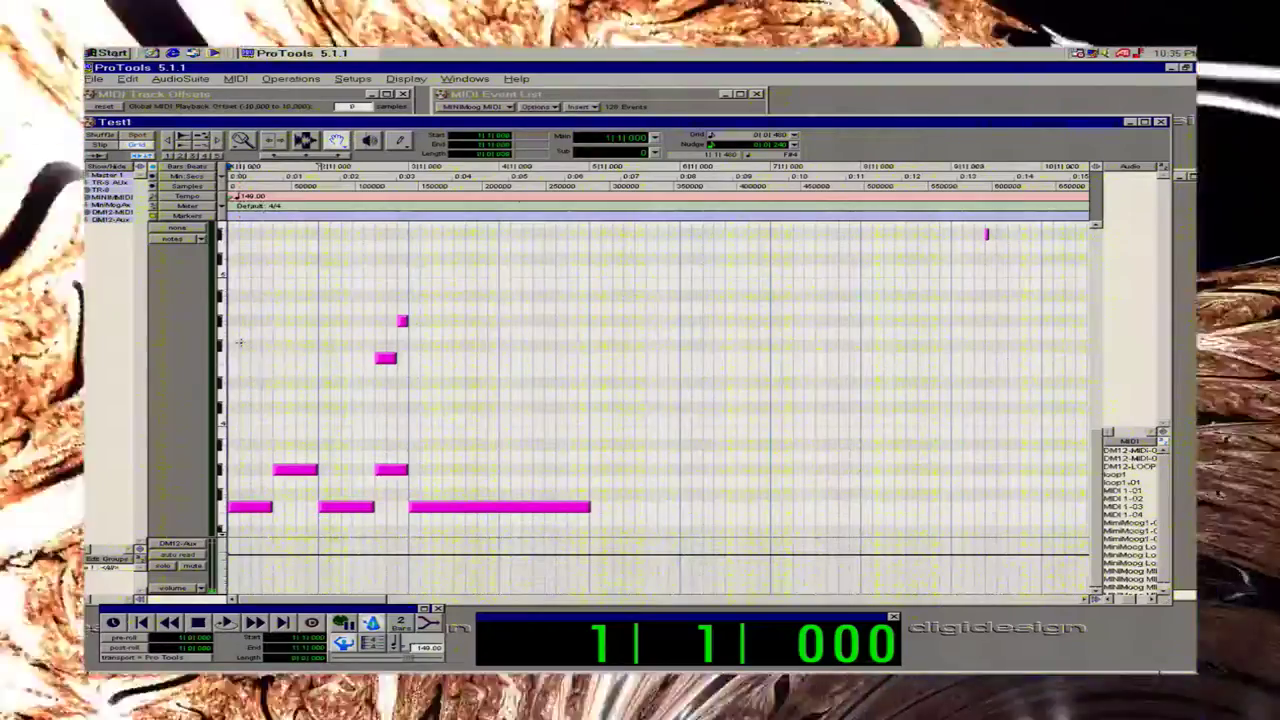
{"action": "key", "text": "space"}
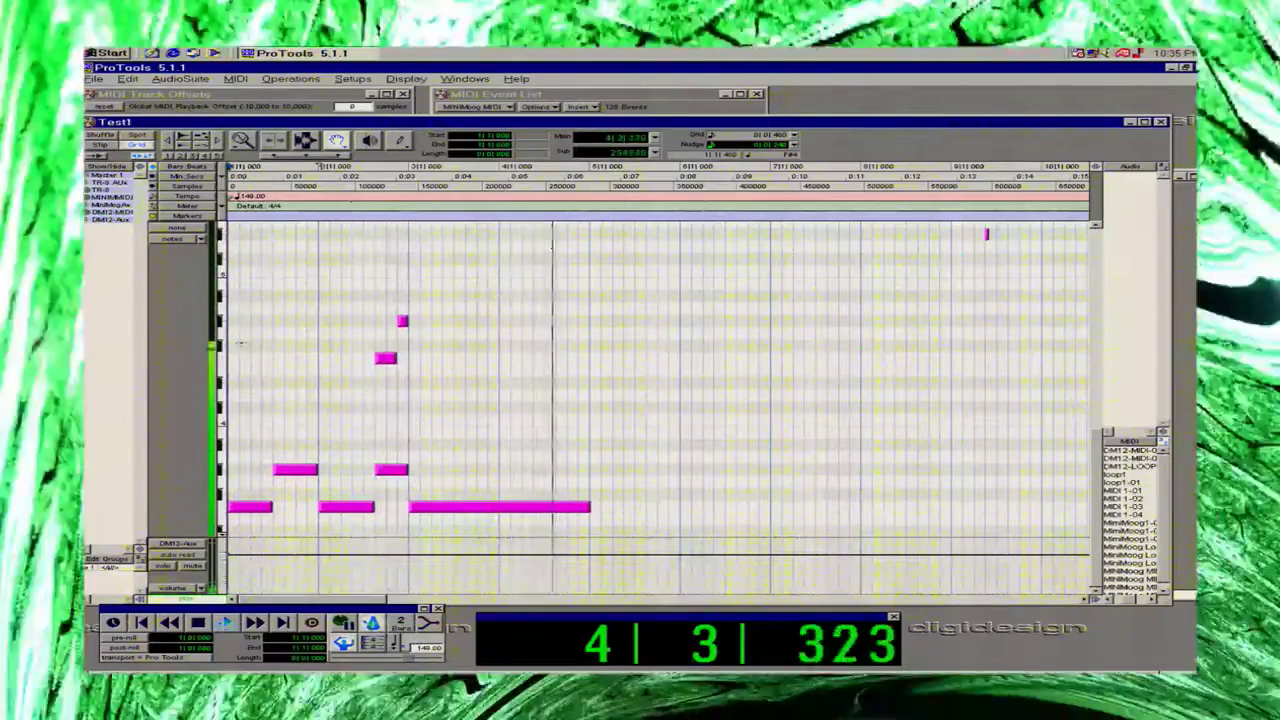
{"action": "key", "text": "space"}
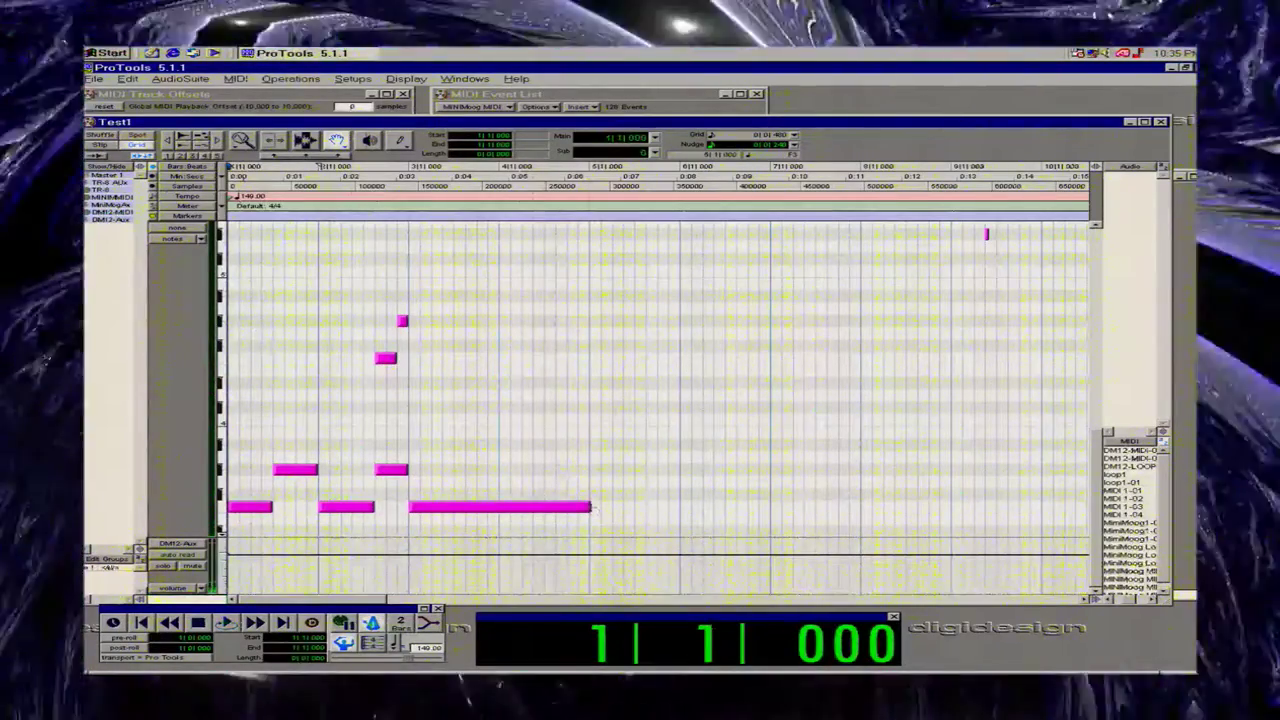
Shorten the long low note starting at 3|1|000 so that it ends at 4|3|000.
{"action": "left_click", "coordinate": [399, 140]}
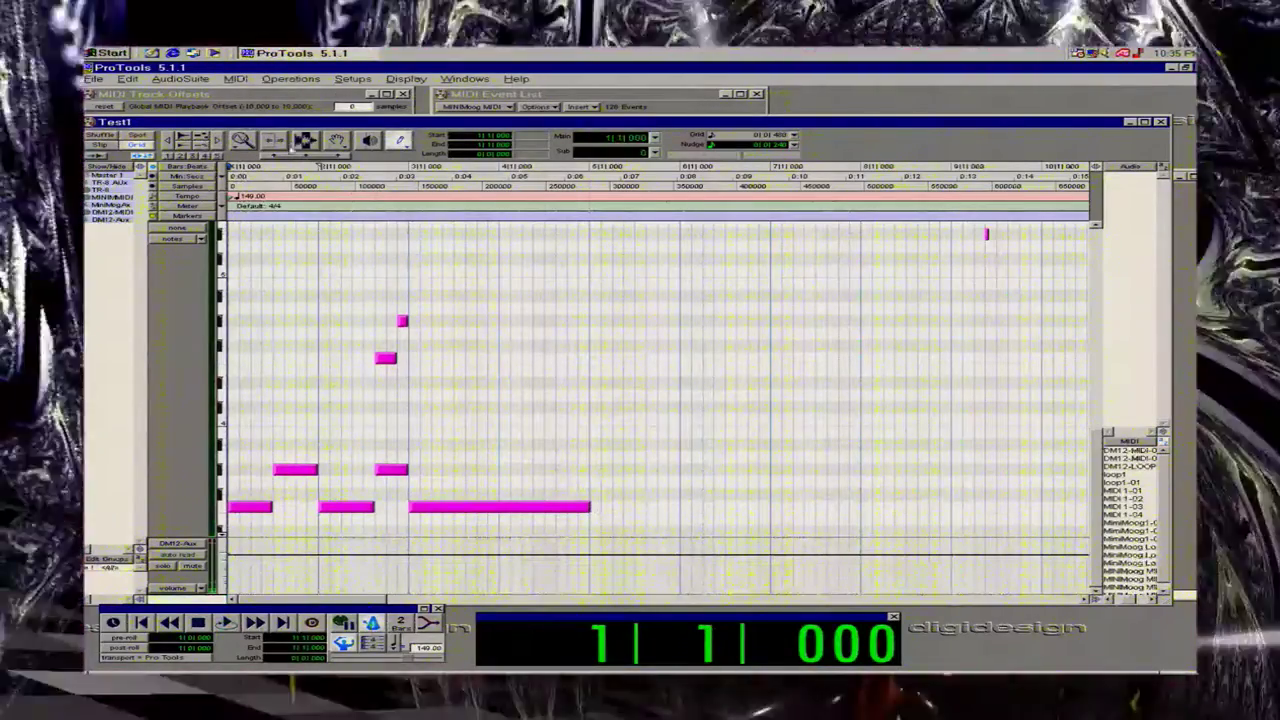
{"action": "left_click", "coordinate": [276, 142]}
{"action": "left_click", "coordinate": [317, 156]}
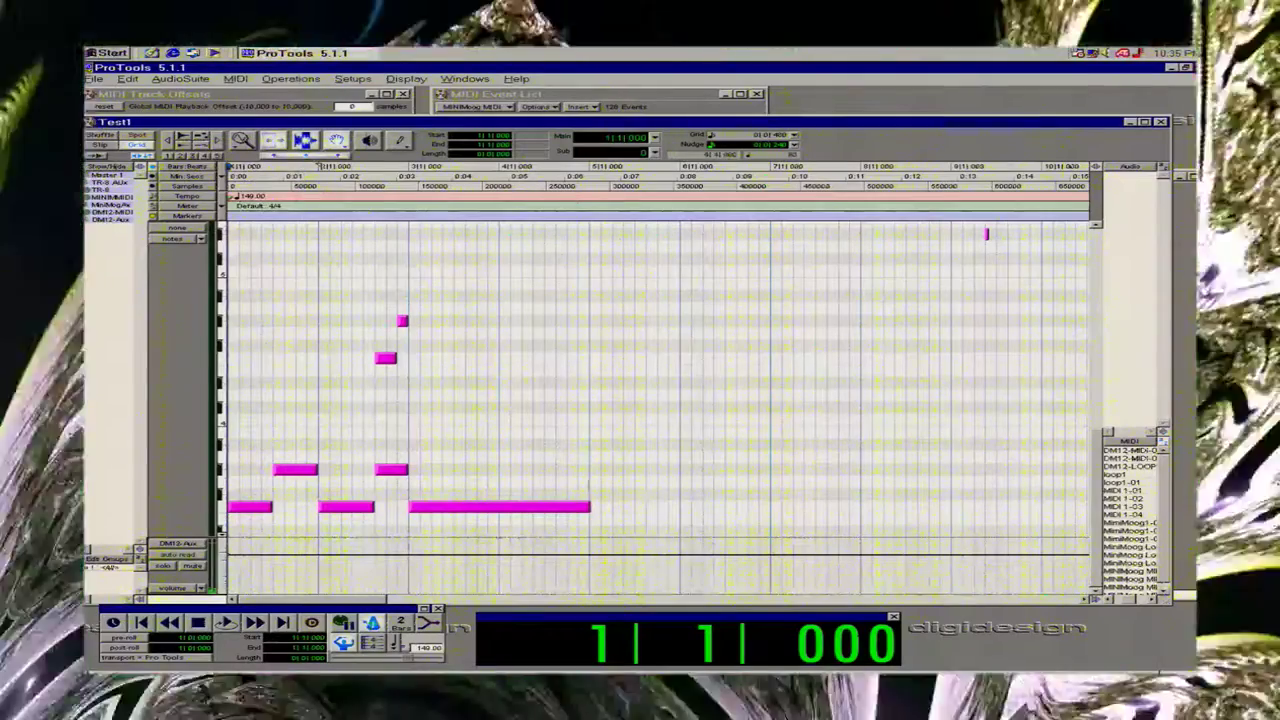
{"action": "left_click_drag", "start_coordinate": [590, 507], "coordinate": [555, 507]}
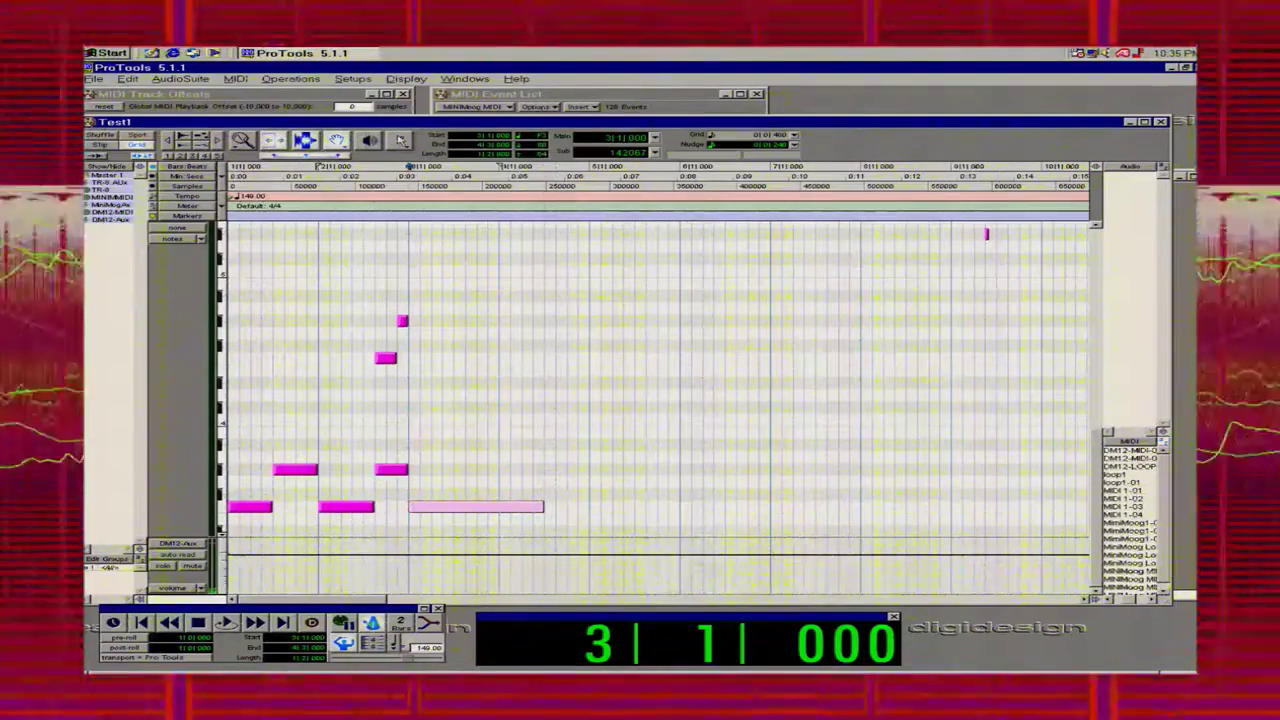
Draw a note from 4|3|000 to 5|1|000 at the second low note's pitch and audition the line from the start.
{"action": "left_click", "coordinate": [400, 140]}
{"action": "left_click", "coordinate": [553, 463]}
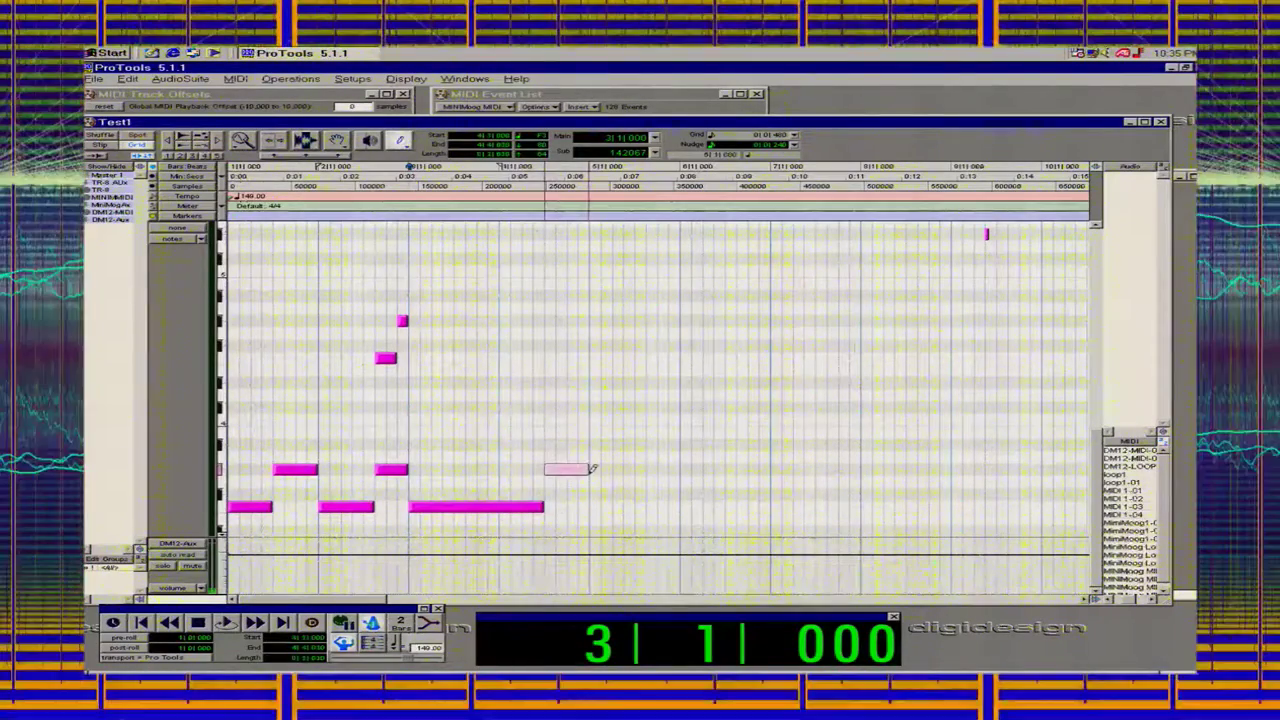
{"action": "key", "text": "space"}
{"action": "left_click", "coordinate": [597, 652]}
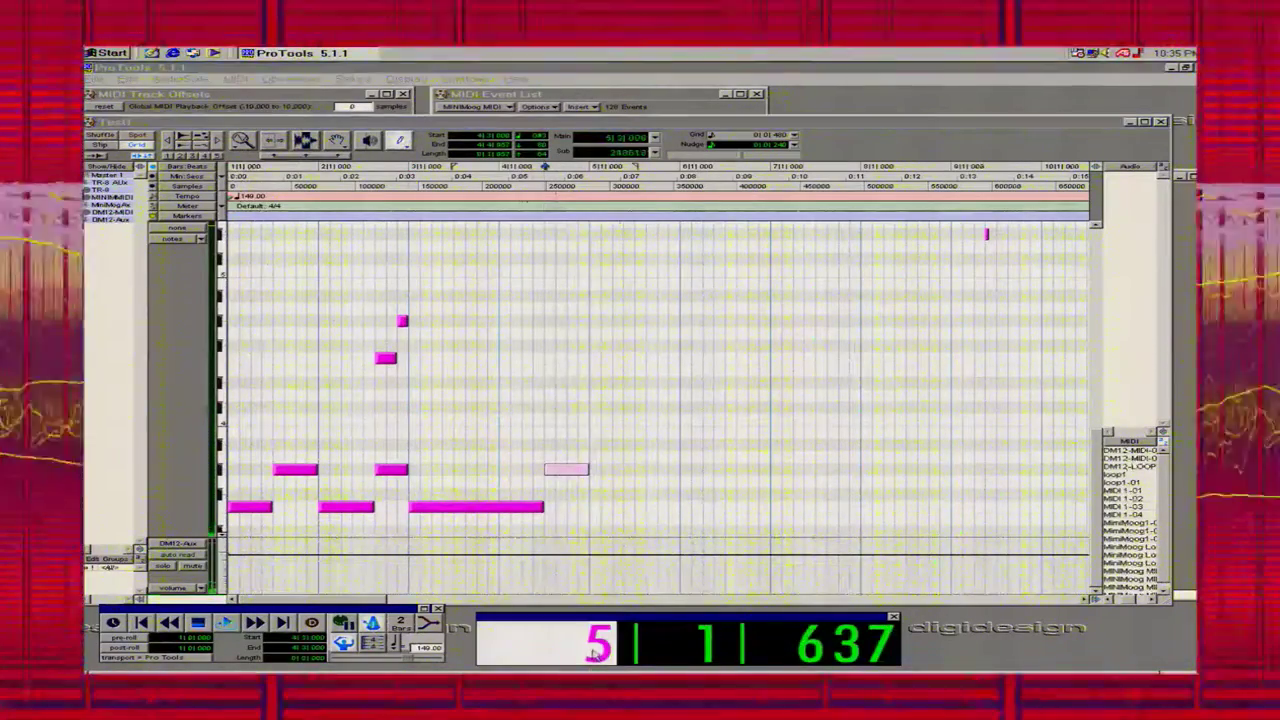
{"action": "type", "text": "0"}
{"action": "key", "text": "Return"}
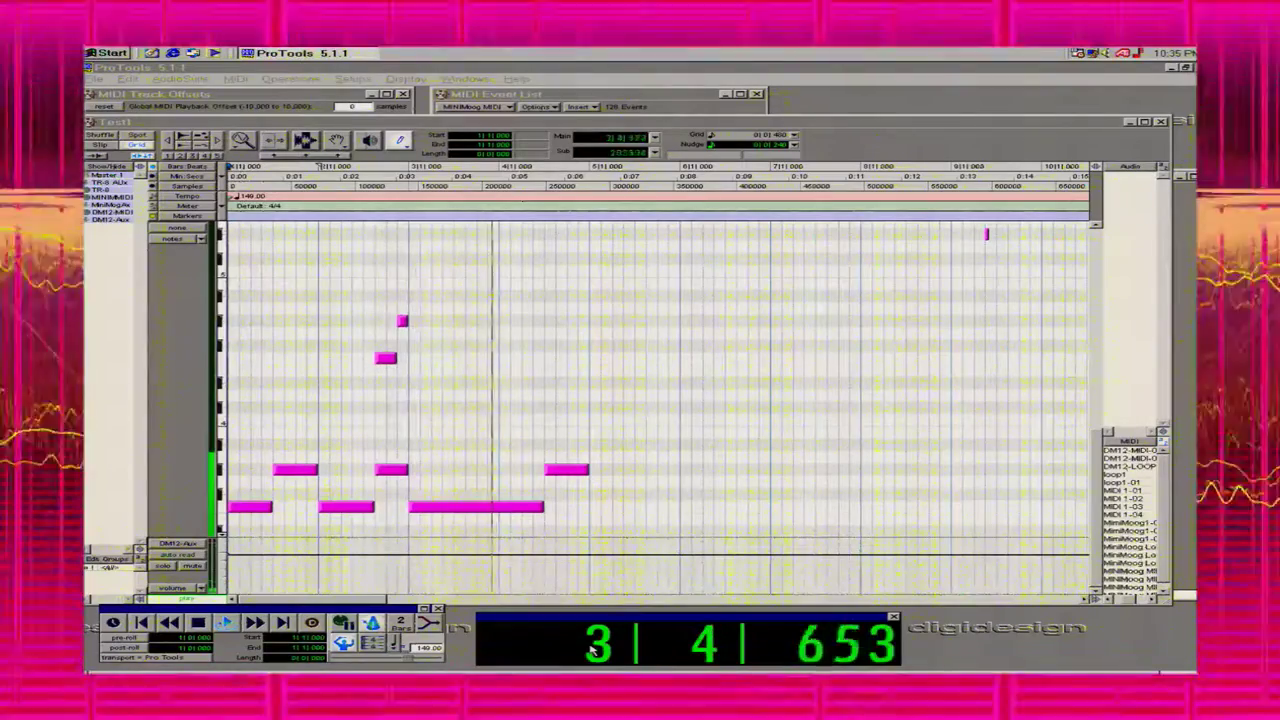
{"action": "key", "text": "space"}
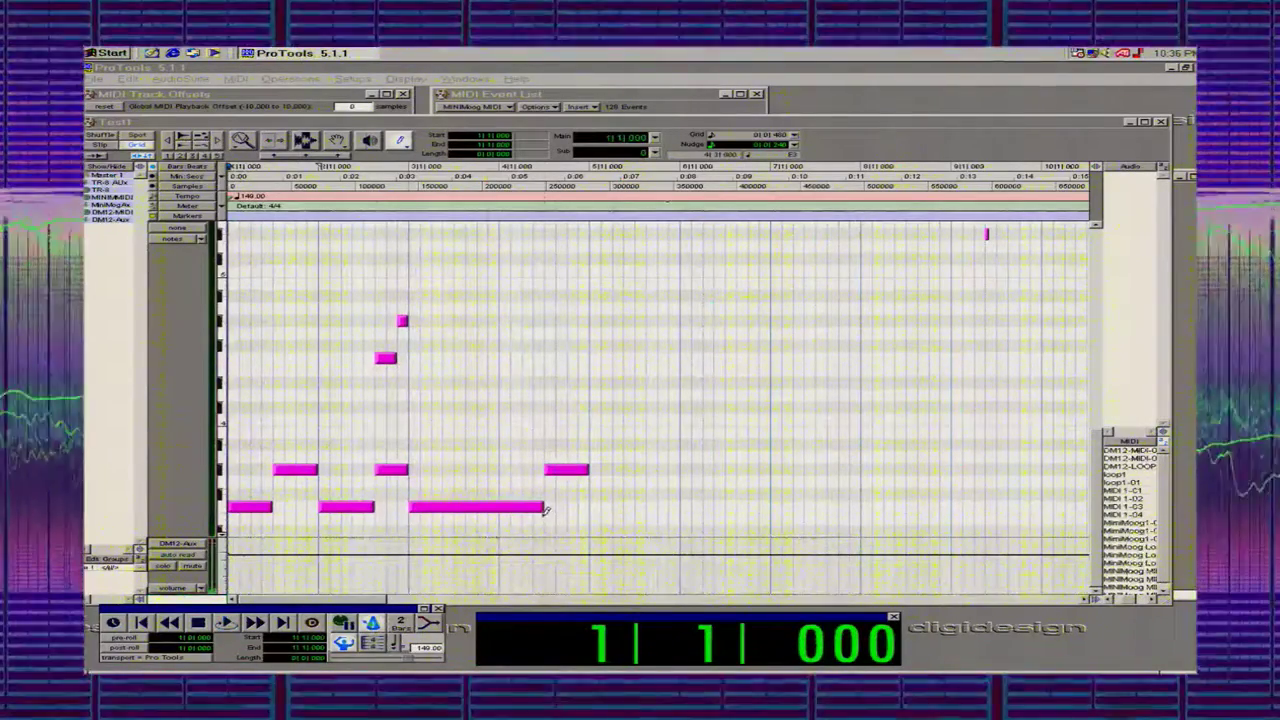
End the long low note at 4|2|480, start the last note there two semitones higher, and audition the line from the start.
{"action": "left_click", "coordinate": [322, 156]}
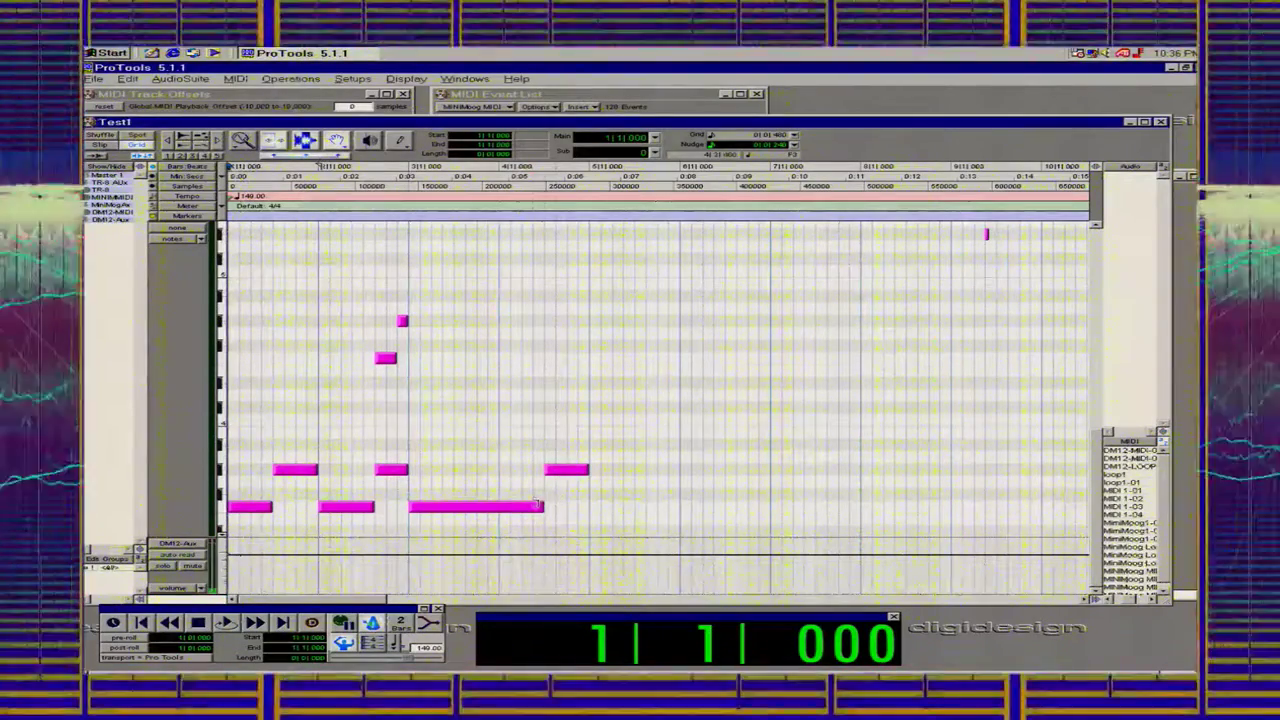
{"action": "left_click_drag", "start_coordinate": [540, 506], "coordinate": [588, 444]}
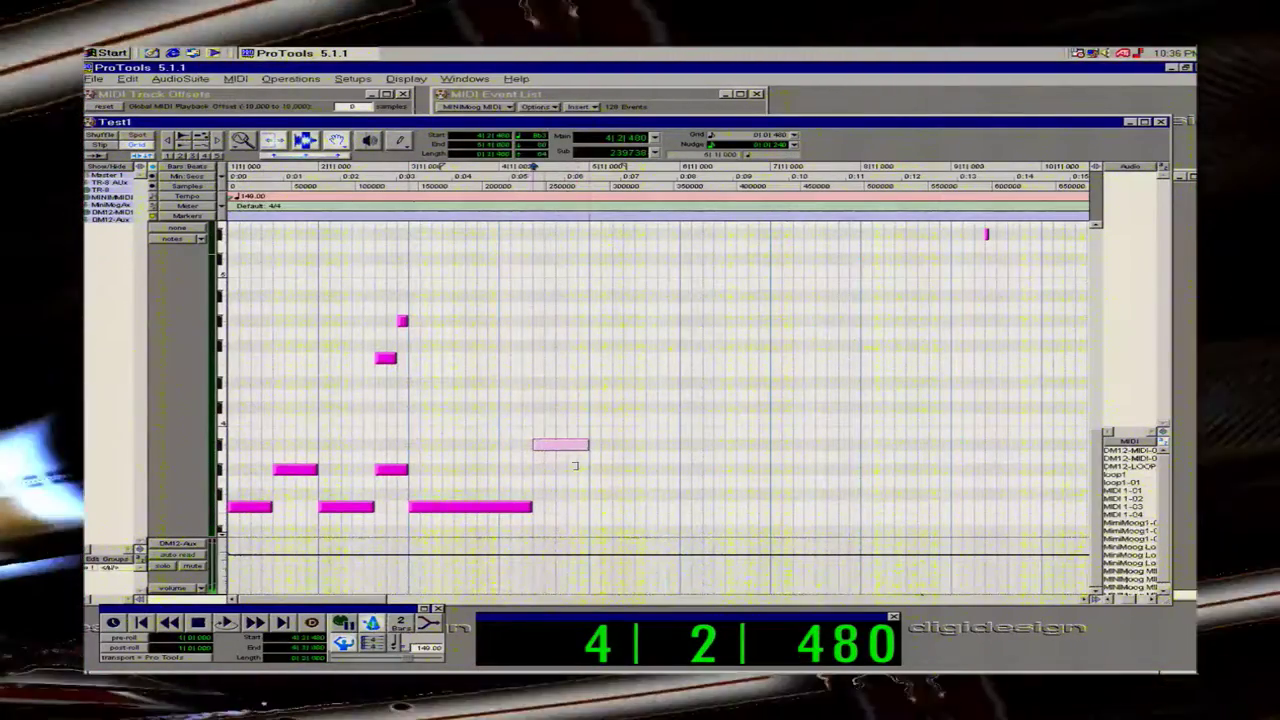
{"action": "key", "text": "space"}
{"action": "left_click", "coordinate": [608, 655]}
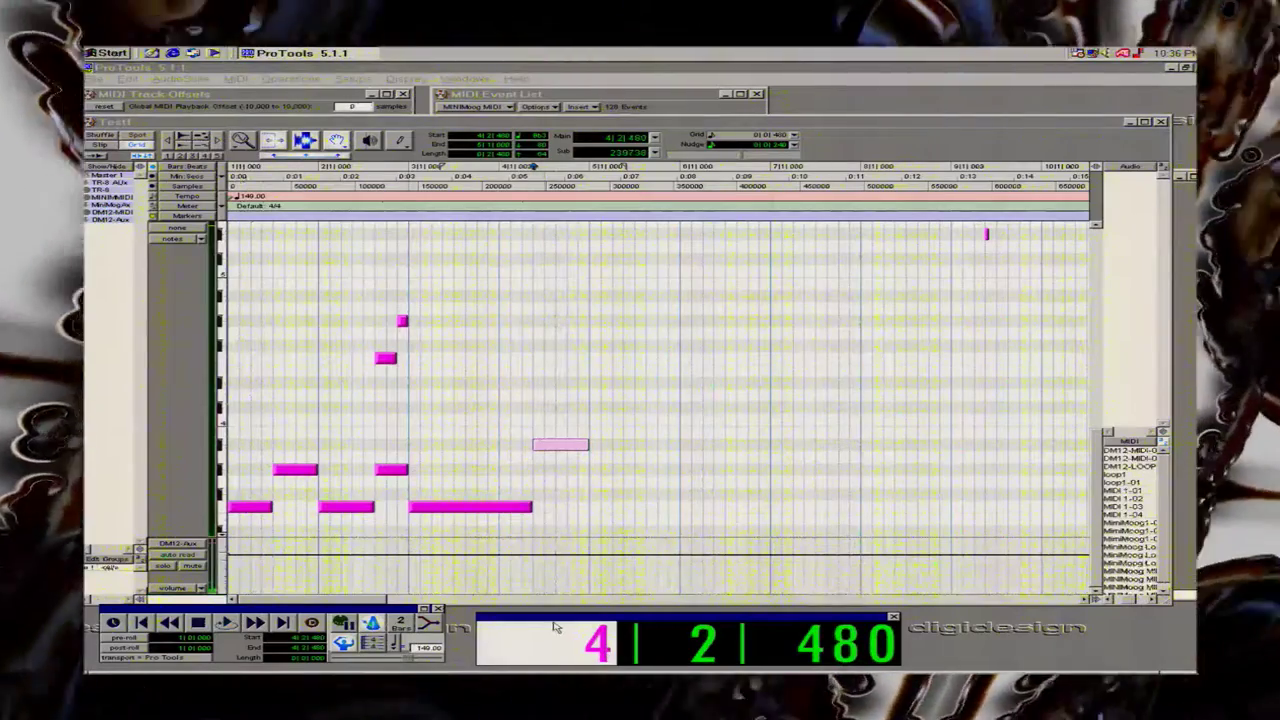
{"action": "type", "text": "0"}
{"action": "key", "text": "Return"}
{"action": "key", "text": "space"}
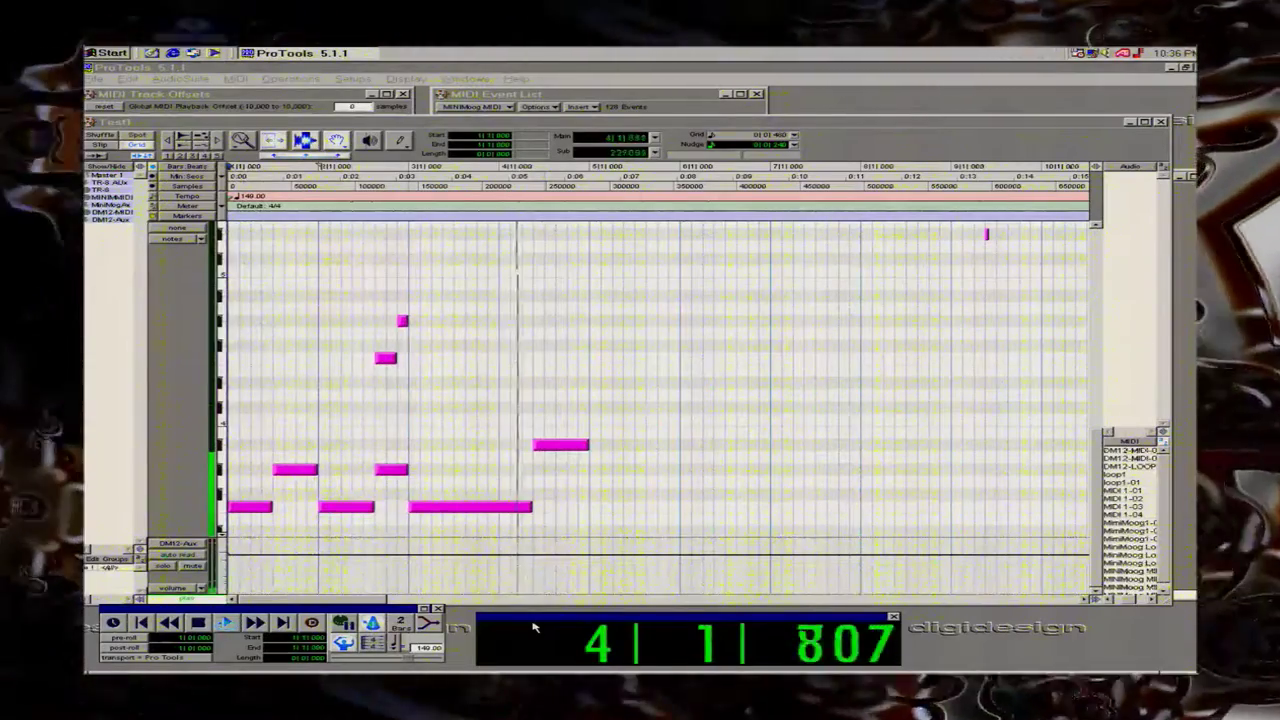
{"action": "key", "text": "space"}
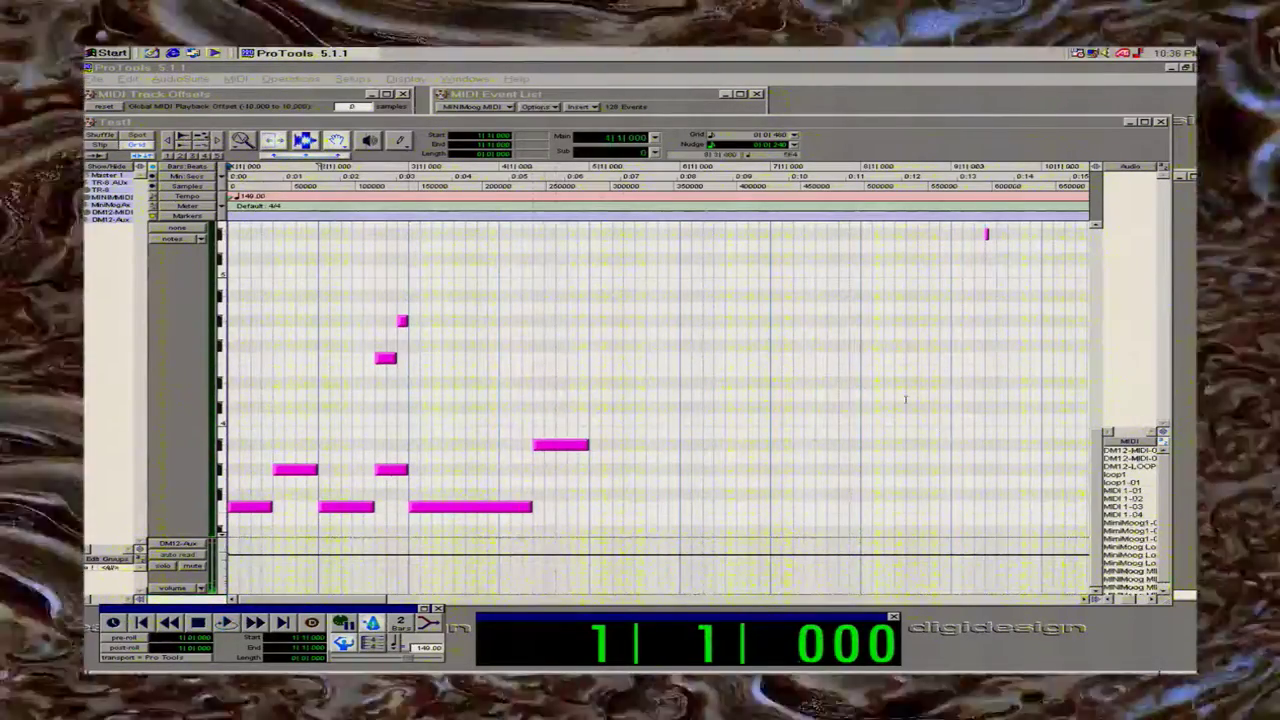
Examine the higher notes on the DM12-MIDI track across its pitch range and return to the low line.
{"action": "left_click_drag", "start_coordinate": [1098, 475], "coordinate": [1113, 429]}
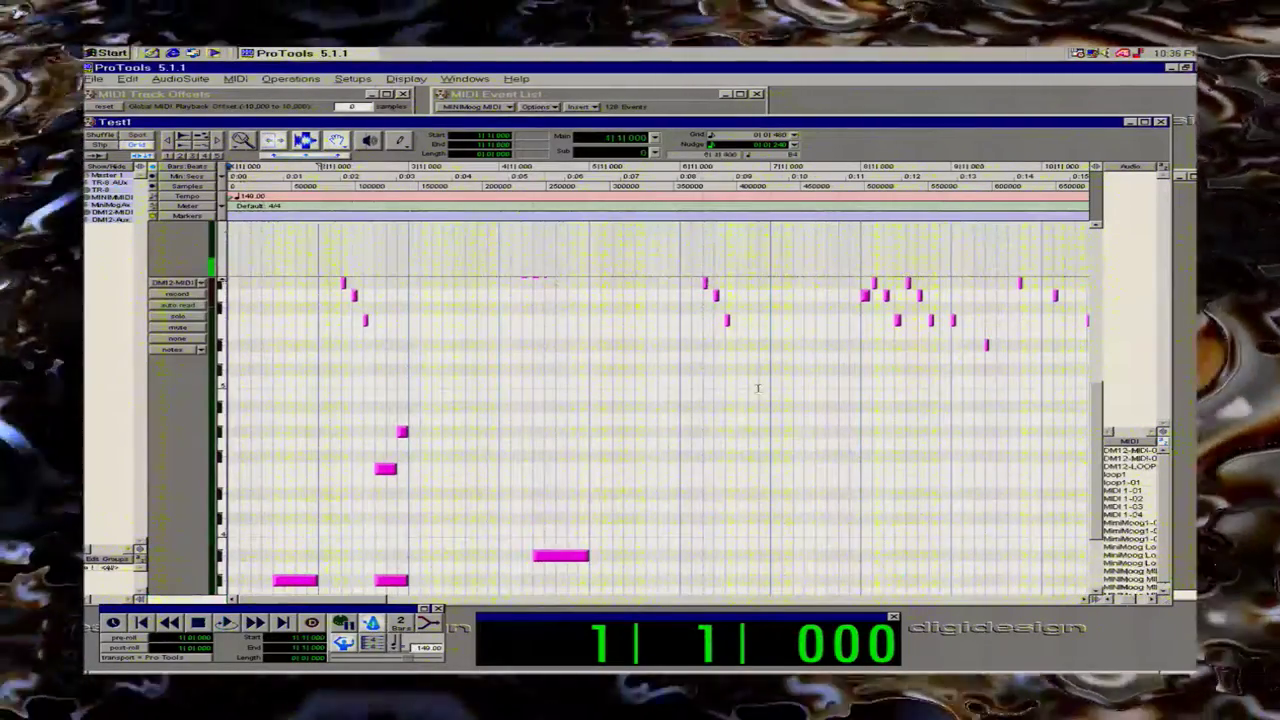
{"action": "left_click", "coordinate": [228, 286]}
{"action": "left_click", "coordinate": [228, 289]}
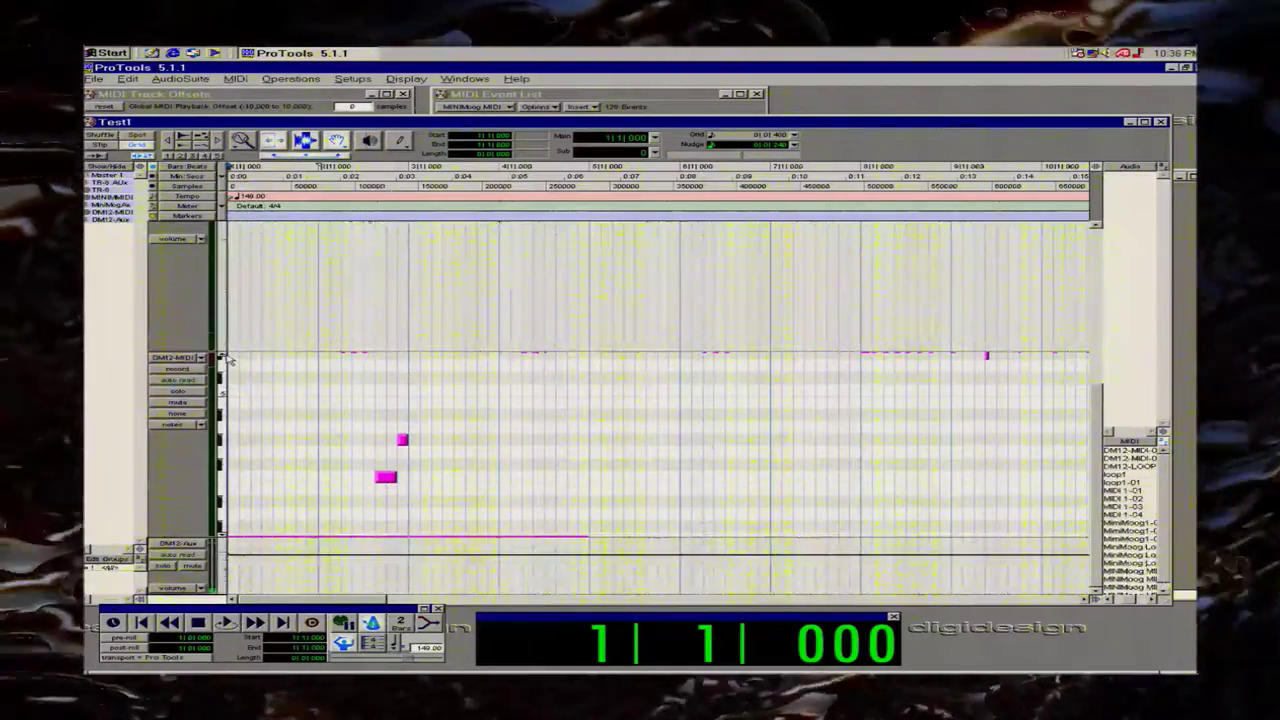
{"action": "left_click", "coordinate": [226, 359]}
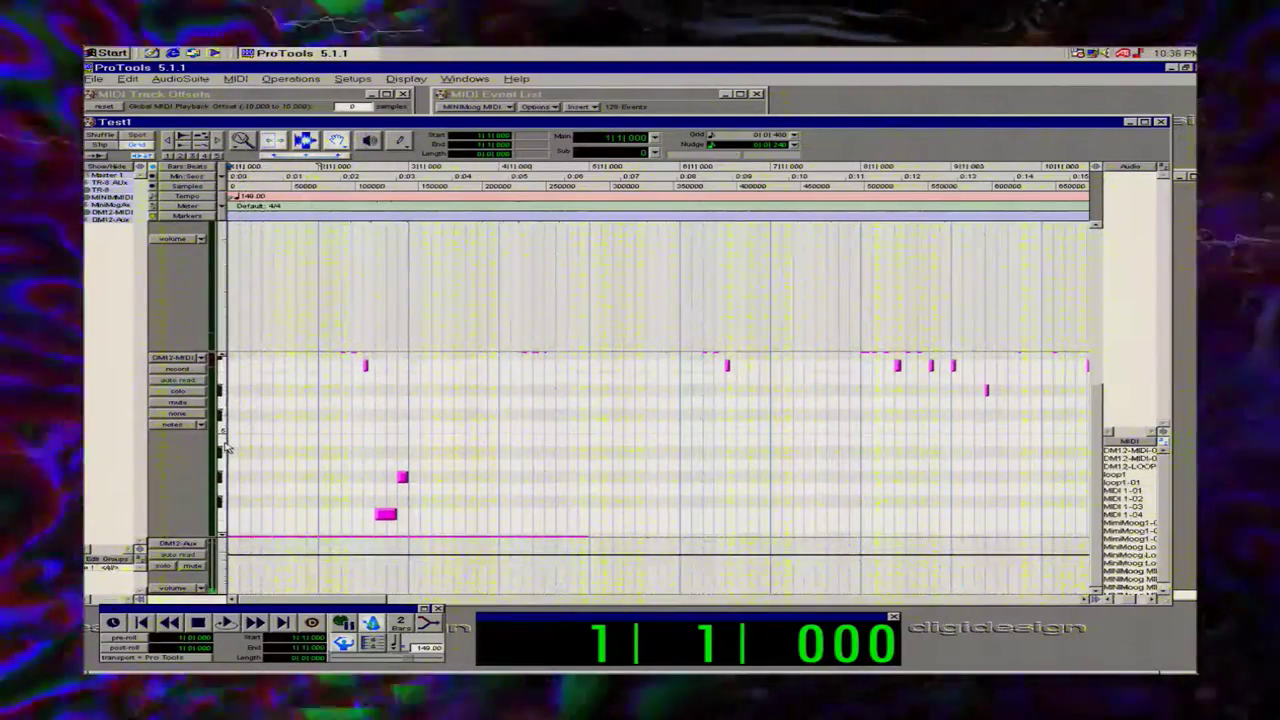
{"action": "left_click", "coordinate": [226, 449]}
{"action": "left_click", "coordinate": [278, 468]}
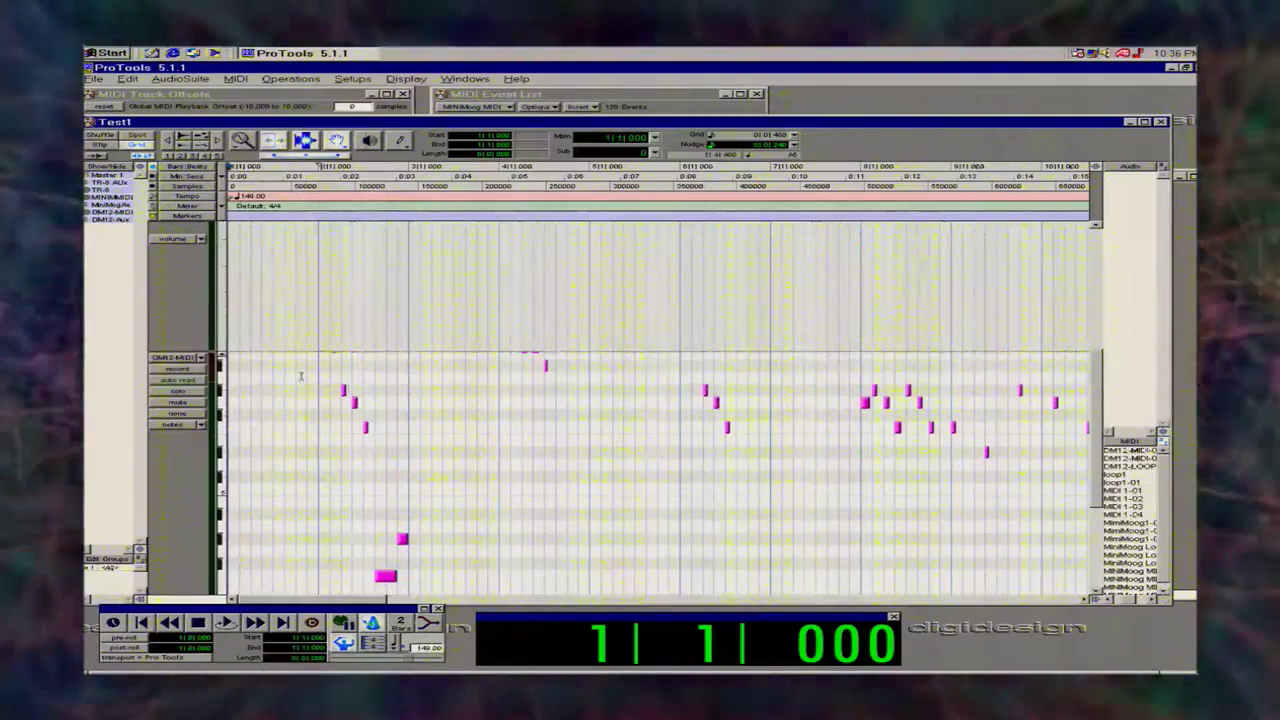
{"action": "left_click", "coordinate": [222, 357]}
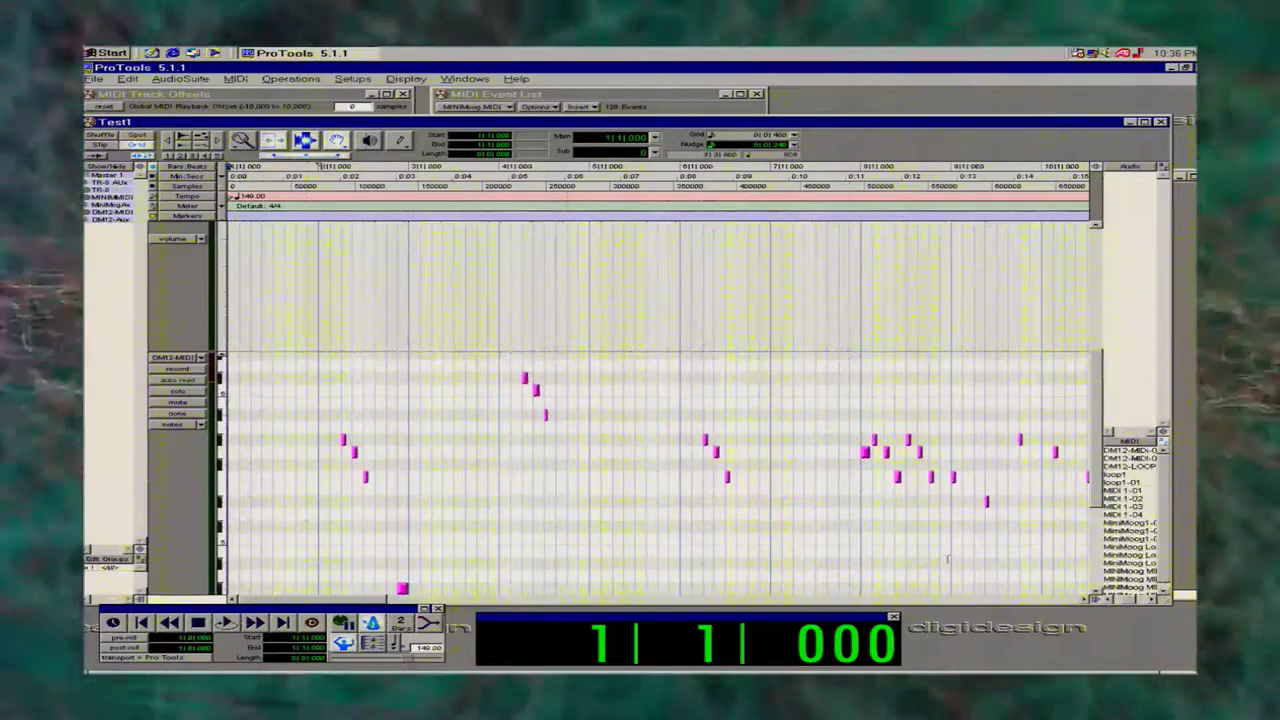
{"action": "left_click", "coordinate": [1097, 593]}
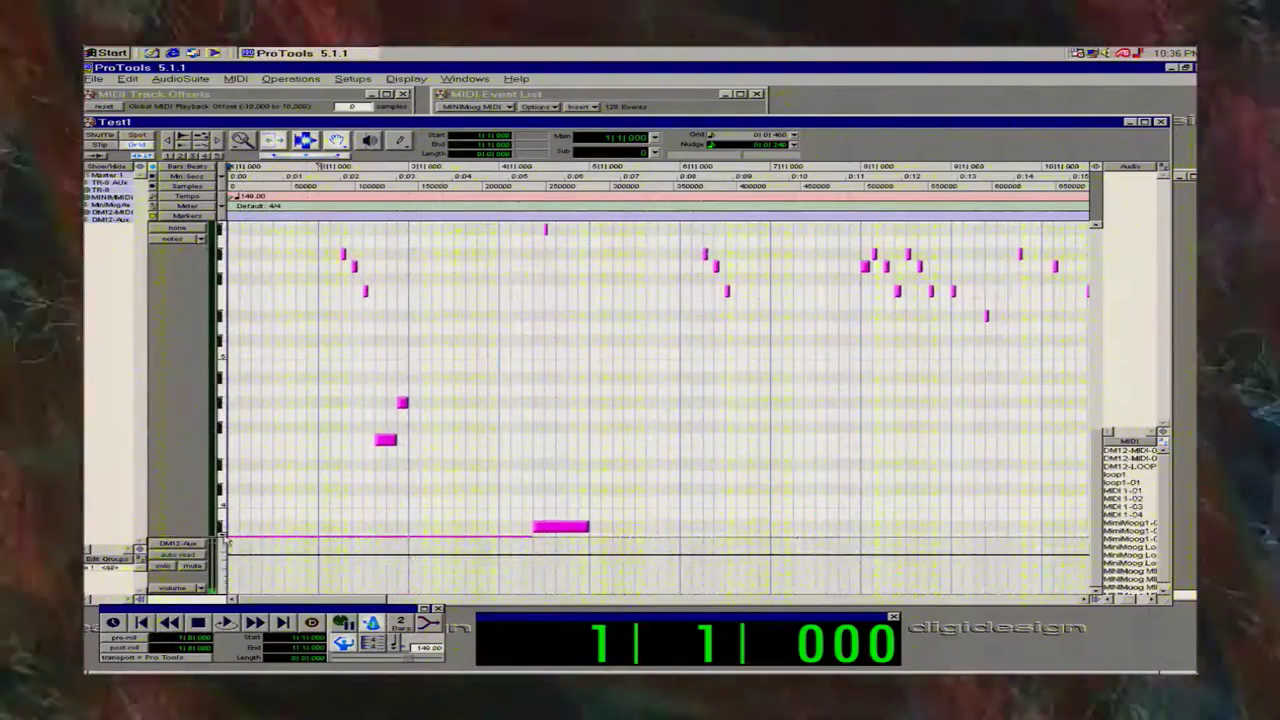
{"action": "left_click", "coordinate": [224, 538]}
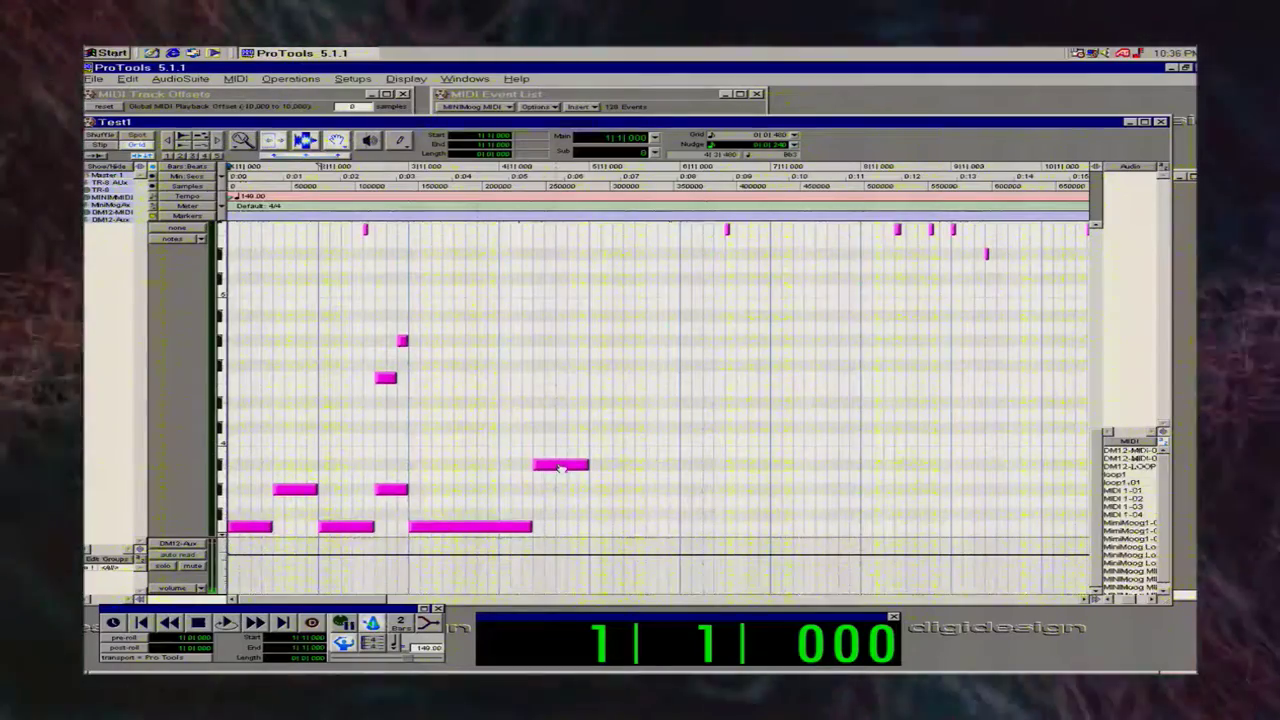
Start the last note at 4|2|000 with its end at 5|1|000, and trim the long low note to end at 4|2|000.
{"action": "mouse_move", "coordinate": [561, 468]}
{"action": "left_mouse_down"}
{"action": "mouse_move", "coordinate": [536, 468]}
{"action": "mouse_move", "coordinate": [549, 468]}
{"action": "left_mouse_up"}
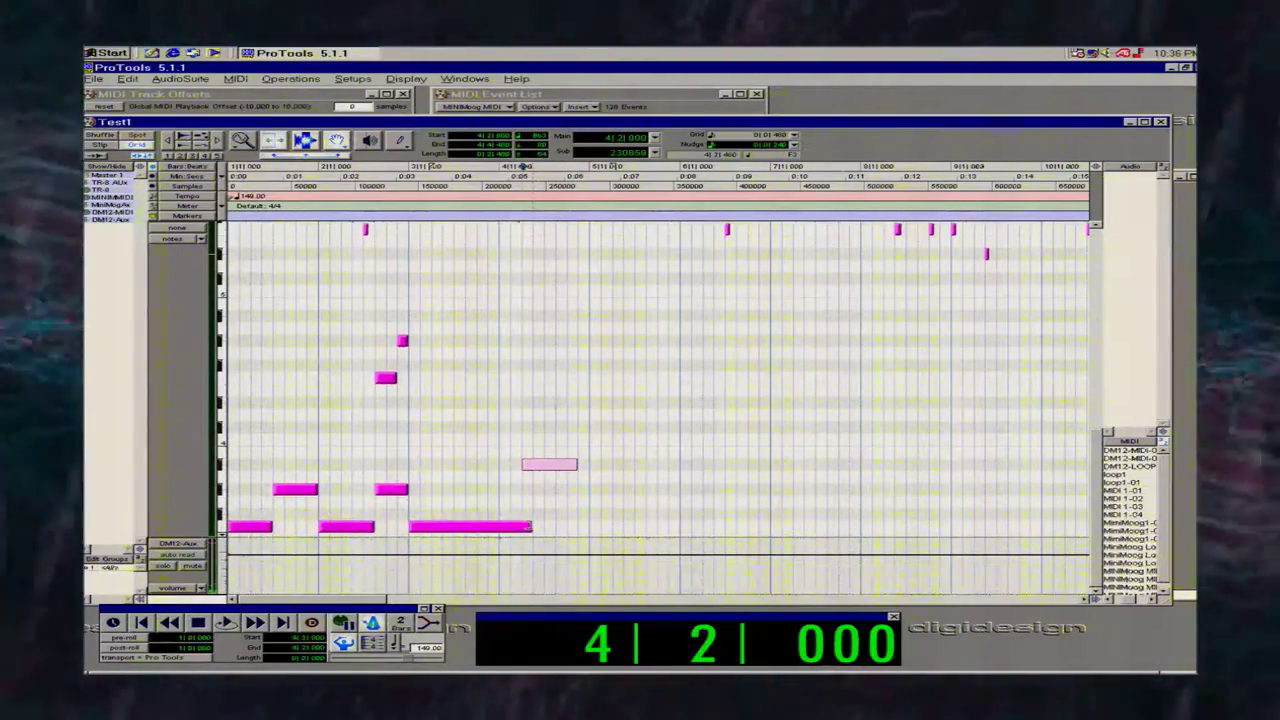
{"action": "left_click_drag", "start_coordinate": [530, 526], "coordinate": [522, 526]}
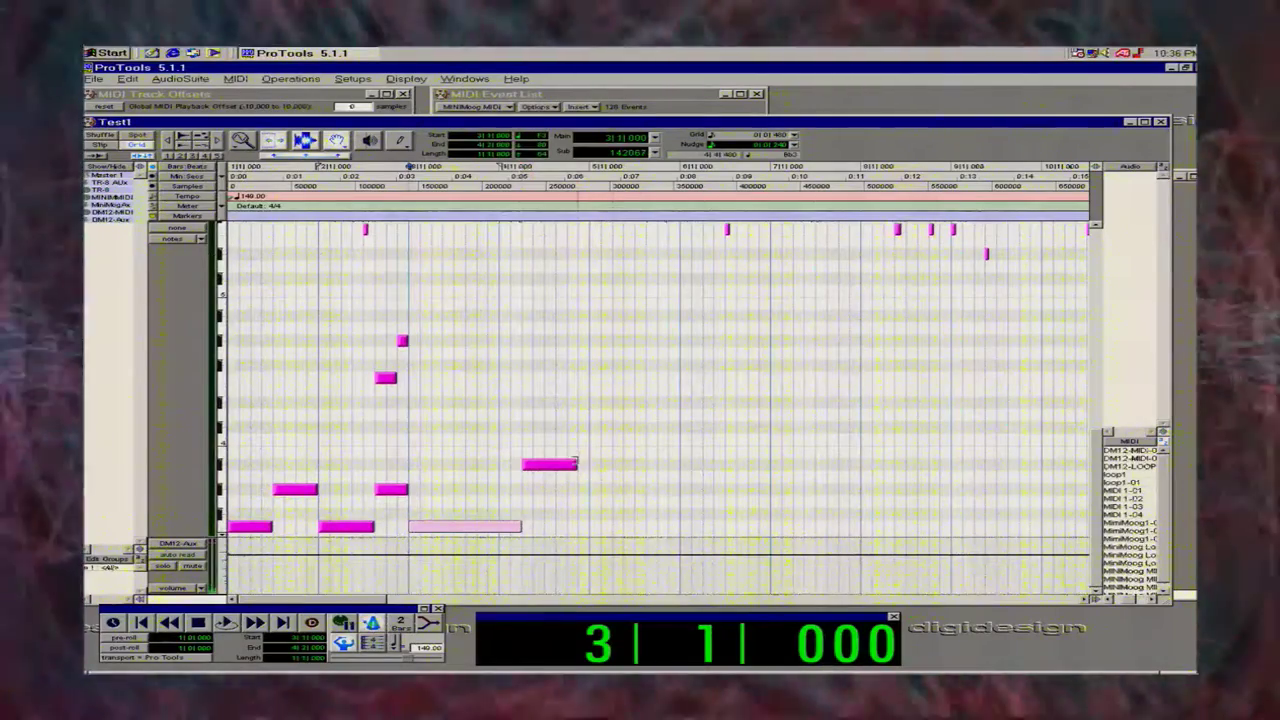
{"action": "left_click_drag", "start_coordinate": [575, 463], "coordinate": [587, 463]}
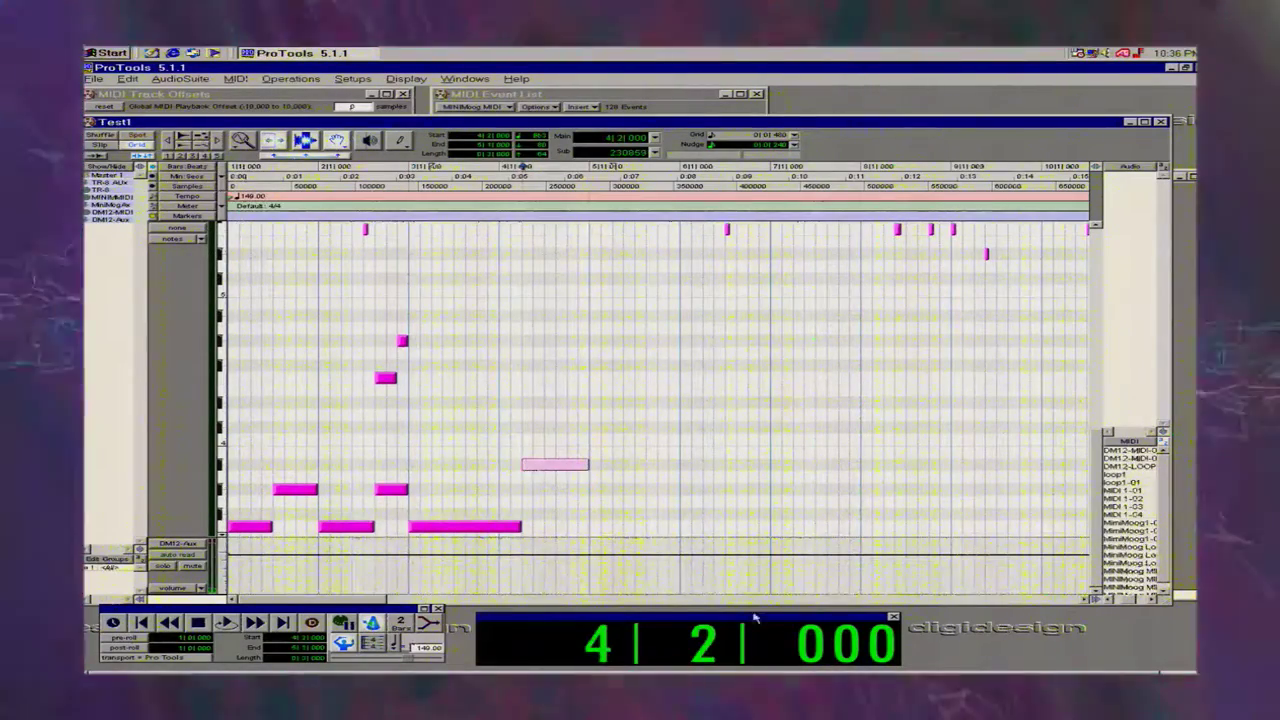
Return to bar 1 and audition the edited DM12-MIDI line several times.
{"action": "left_click", "coordinate": [587, 645]}
{"action": "type", "text": "1"}
{"action": "key", "text": "Return"}
{"action": "key", "text": "space"}
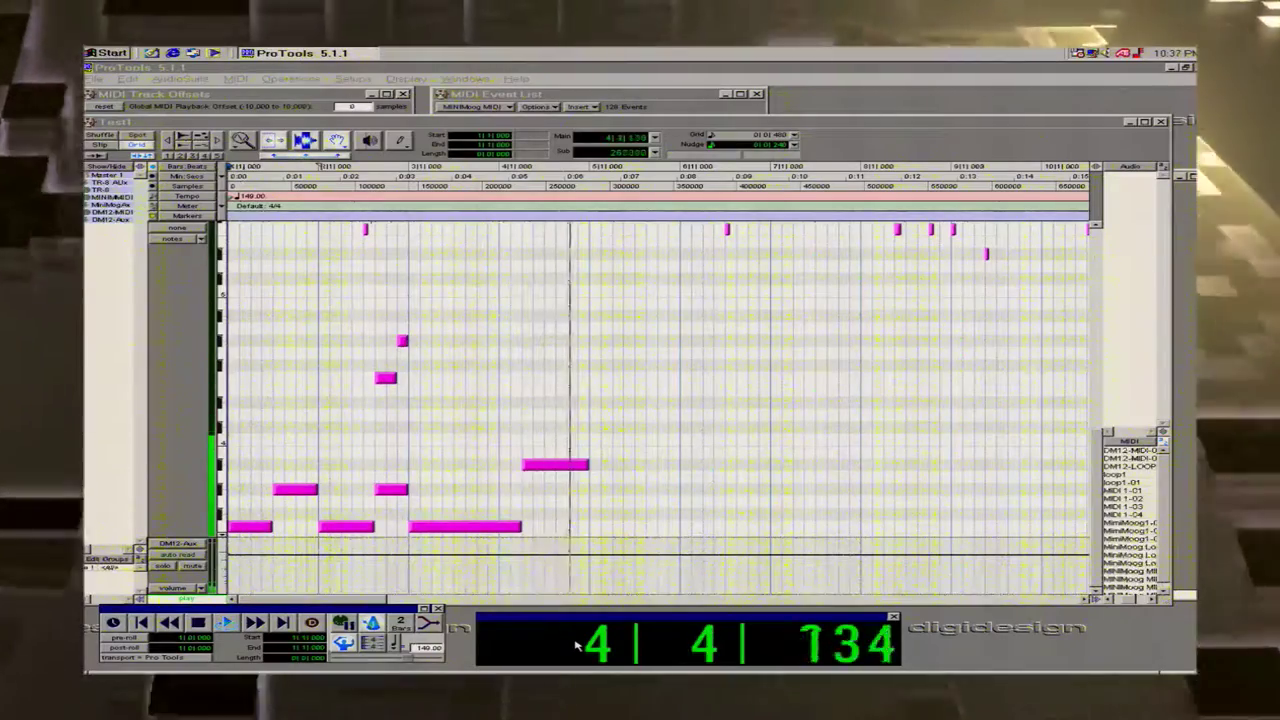
{"action": "key", "text": "space"}
{"action": "key", "text": "space"}
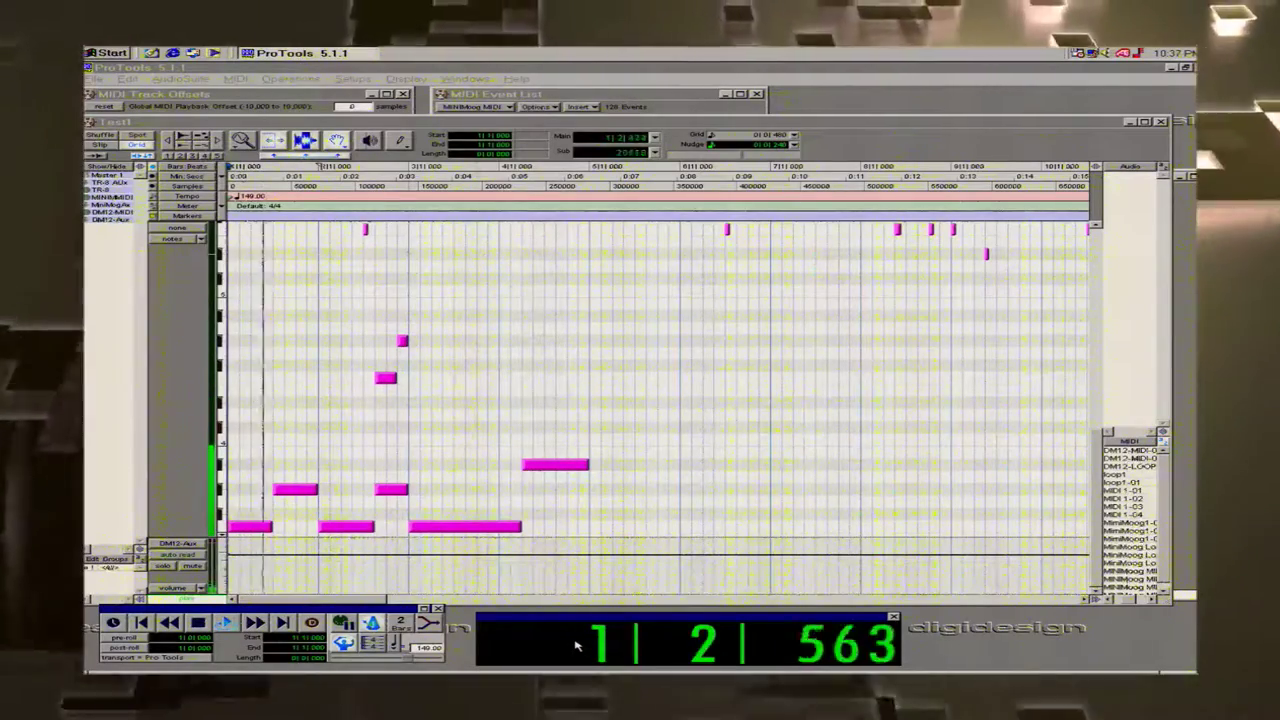
{"action": "key", "text": "space"}
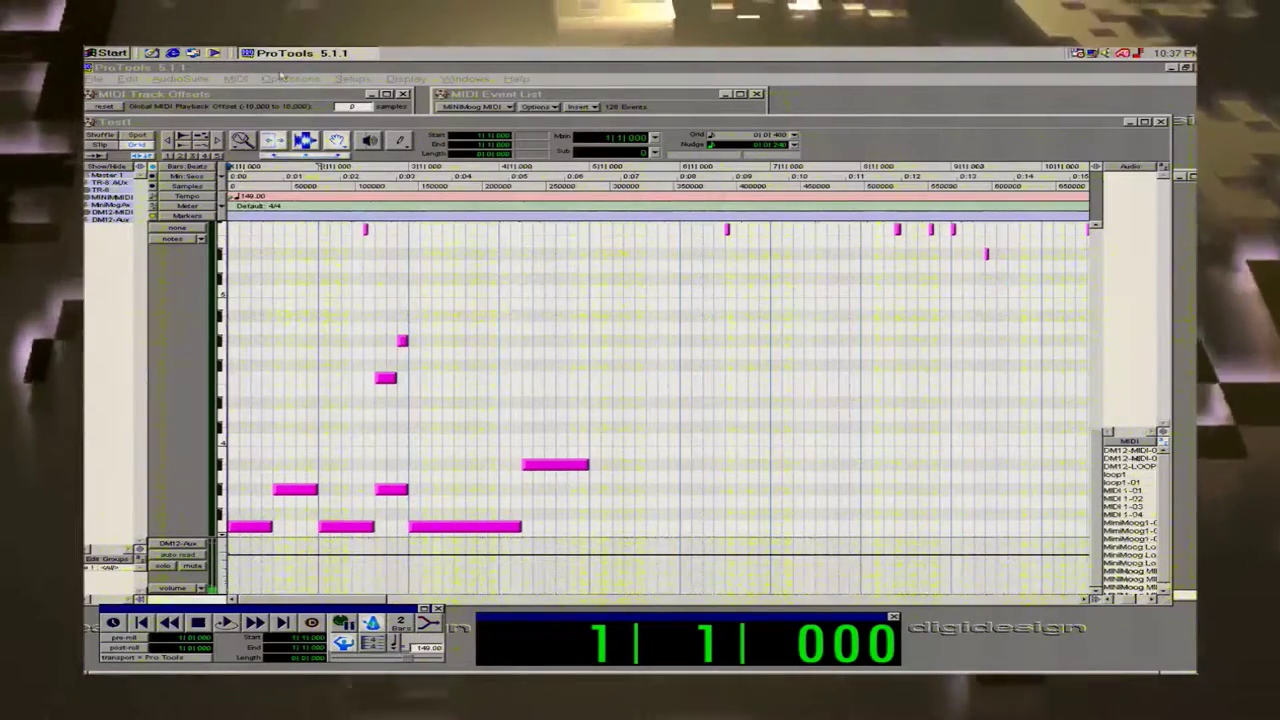
{"action": "left_click", "coordinate": [232, 78]}
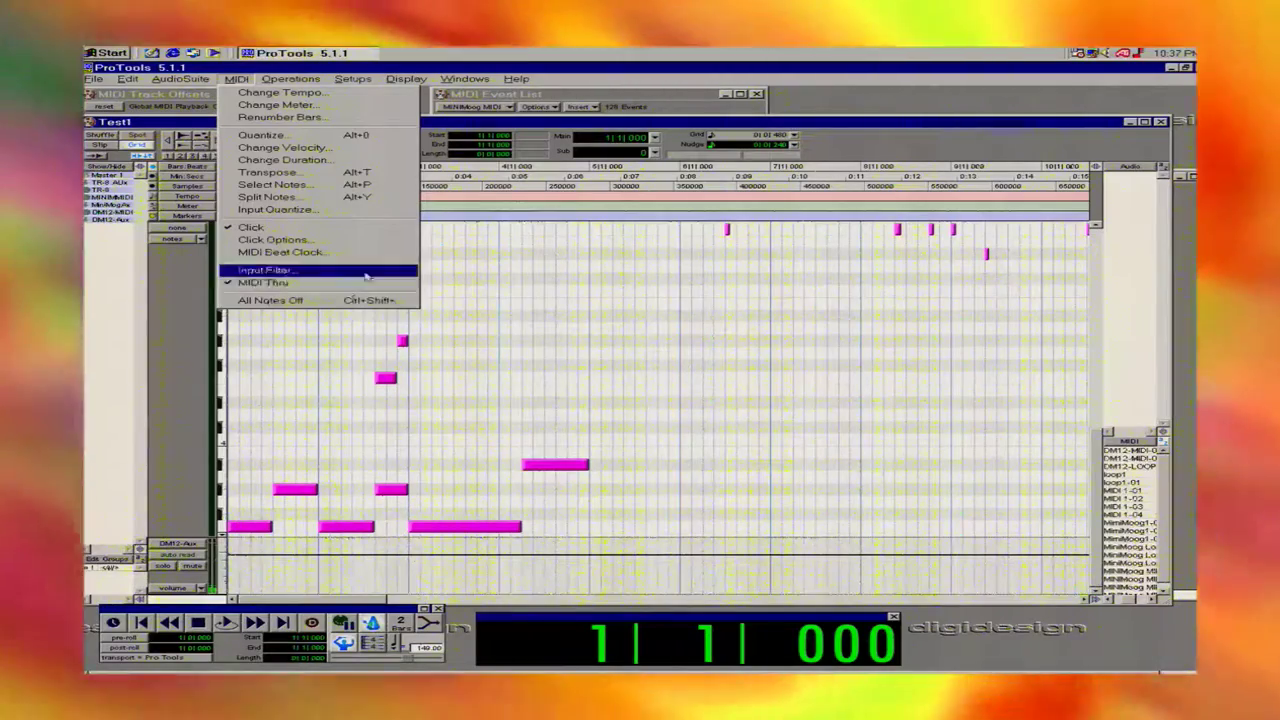
{"action": "left_click", "coordinate": [678, 128]}
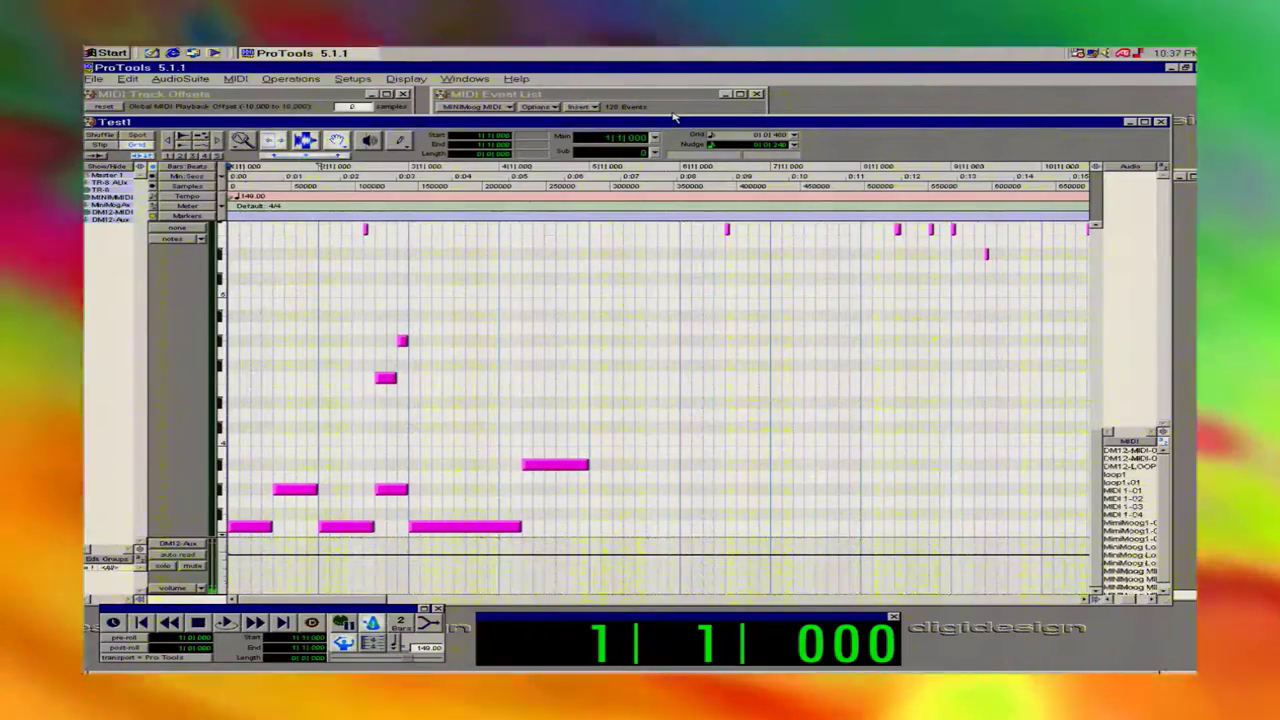
{"action": "key", "text": "space"}
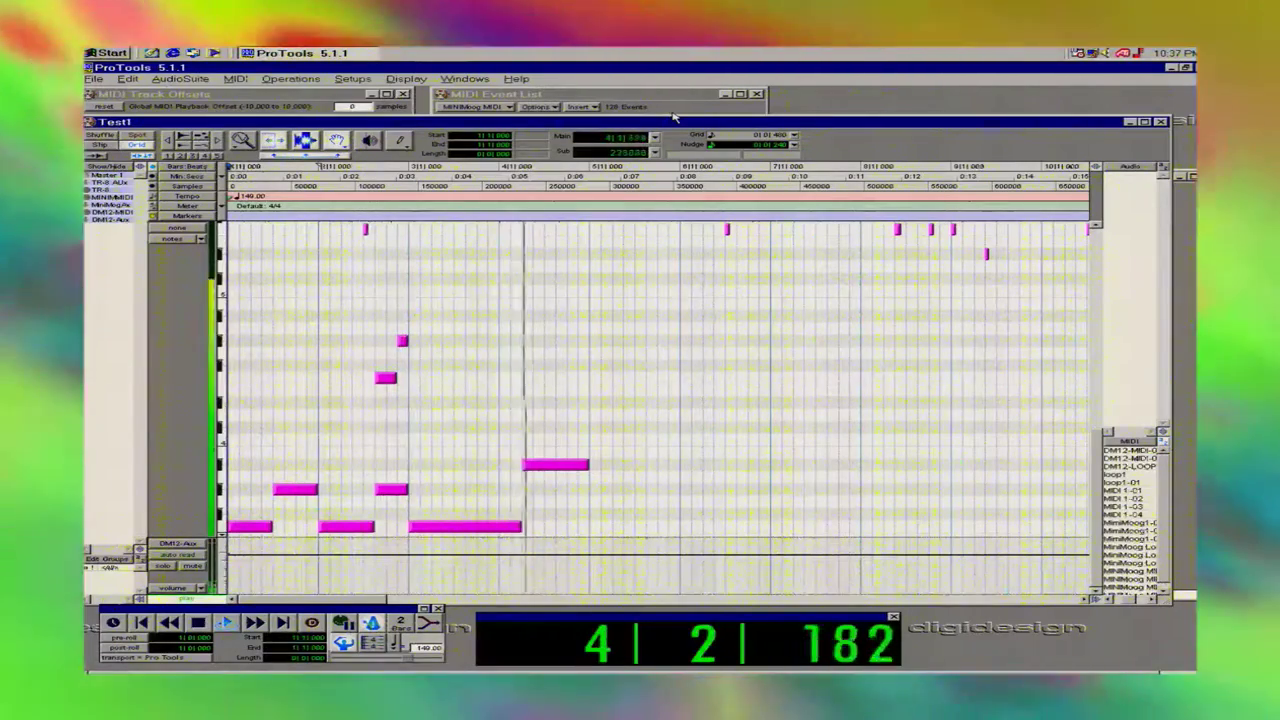
{"action": "key", "text": "space"}
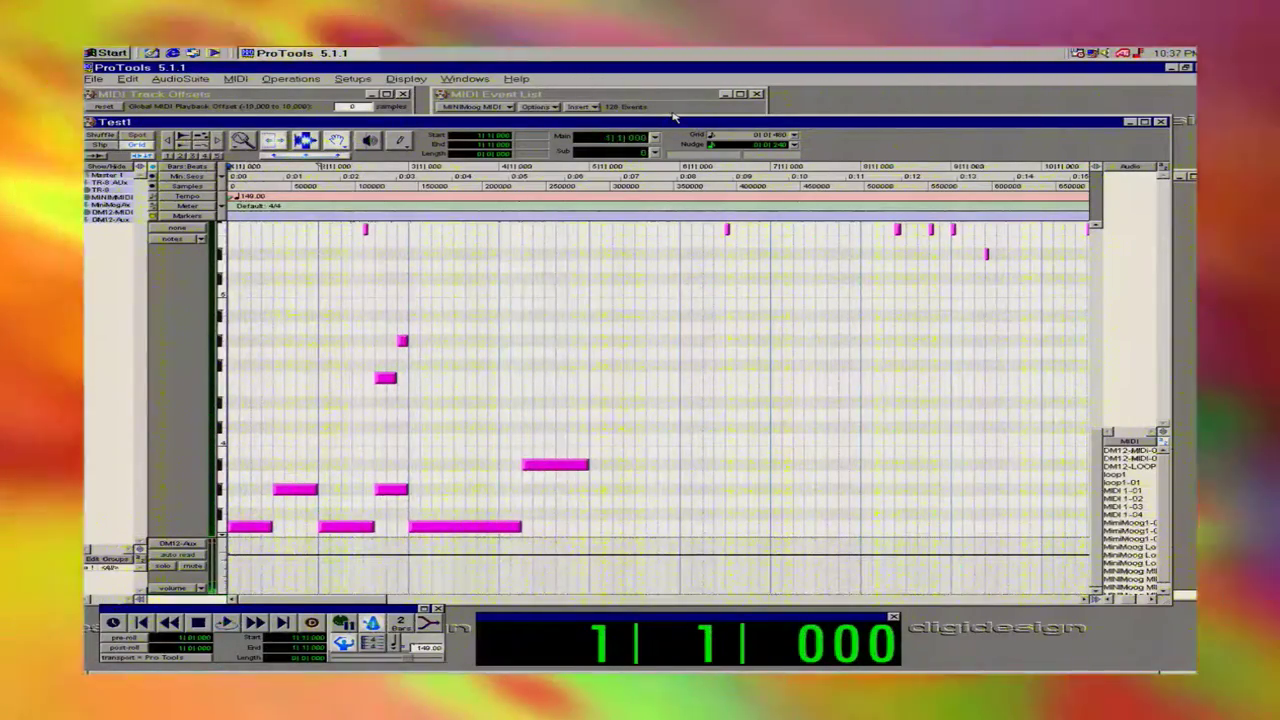
Raise the last note at 4|2|000 to the pitch of the lower upper accent in bar 2 and audition the line from bar 1.
{"action": "left_click", "coordinate": [541, 469]}
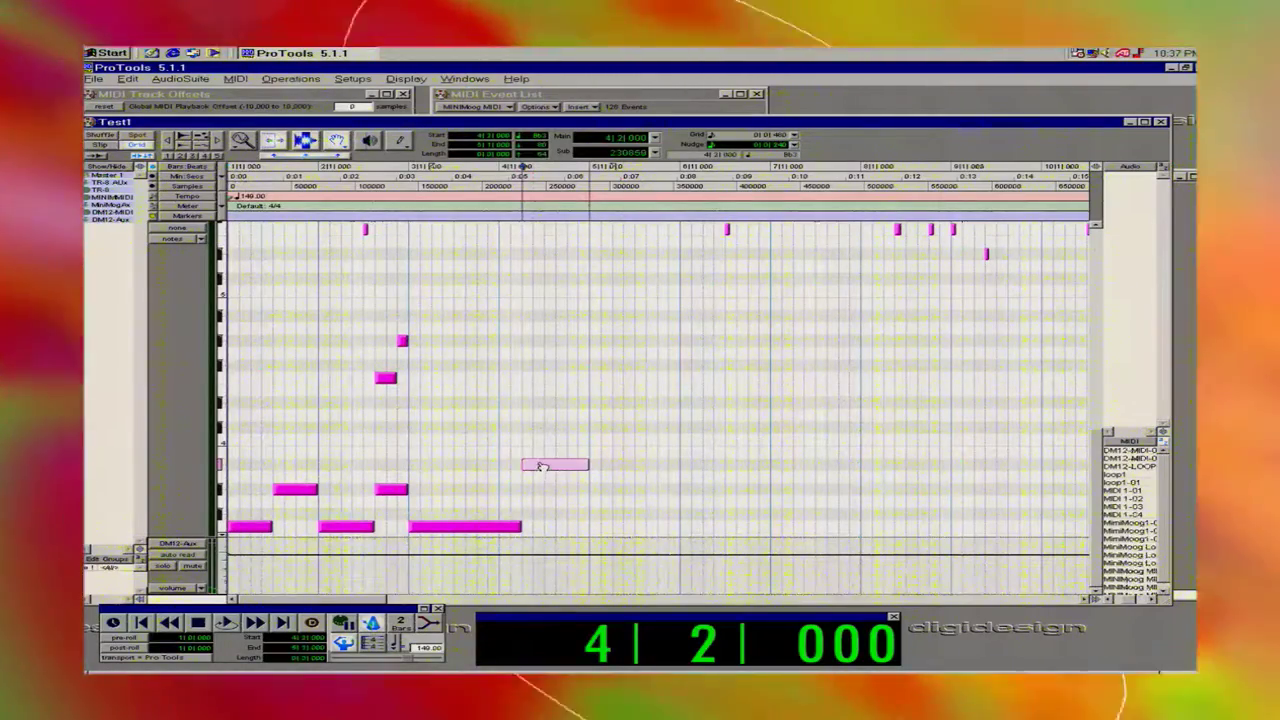
{"action": "left_click_drag", "start_coordinate": [541, 468], "coordinate": [543, 378]}
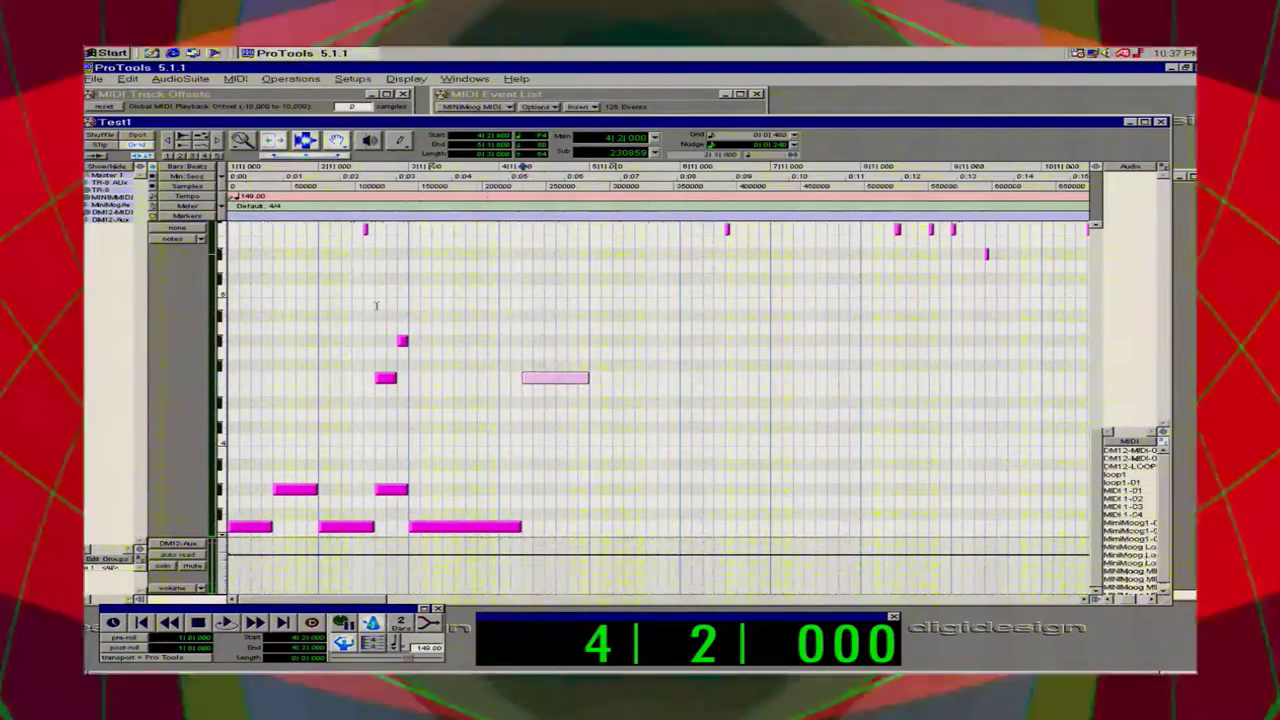
{"action": "left_click", "coordinate": [599, 634]}
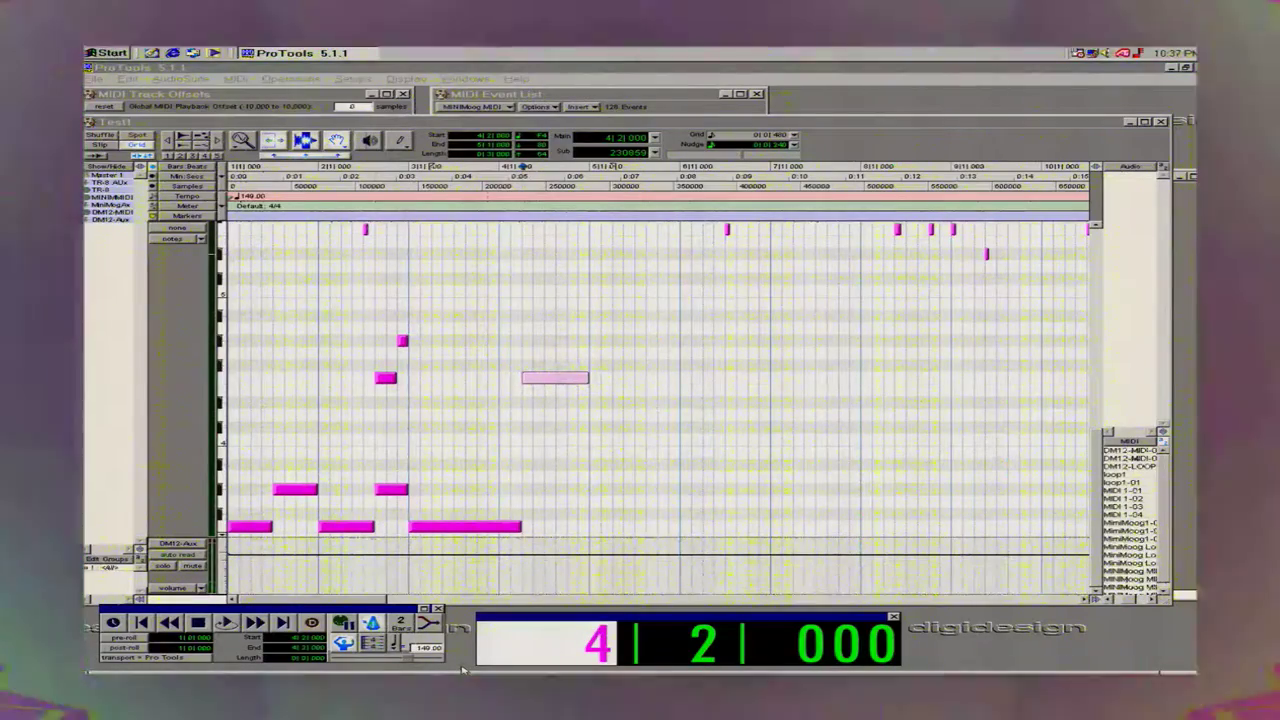
{"action": "type", "text": "1"}
{"action": "key", "text": "Return"}
{"action": "key", "text": "space"}
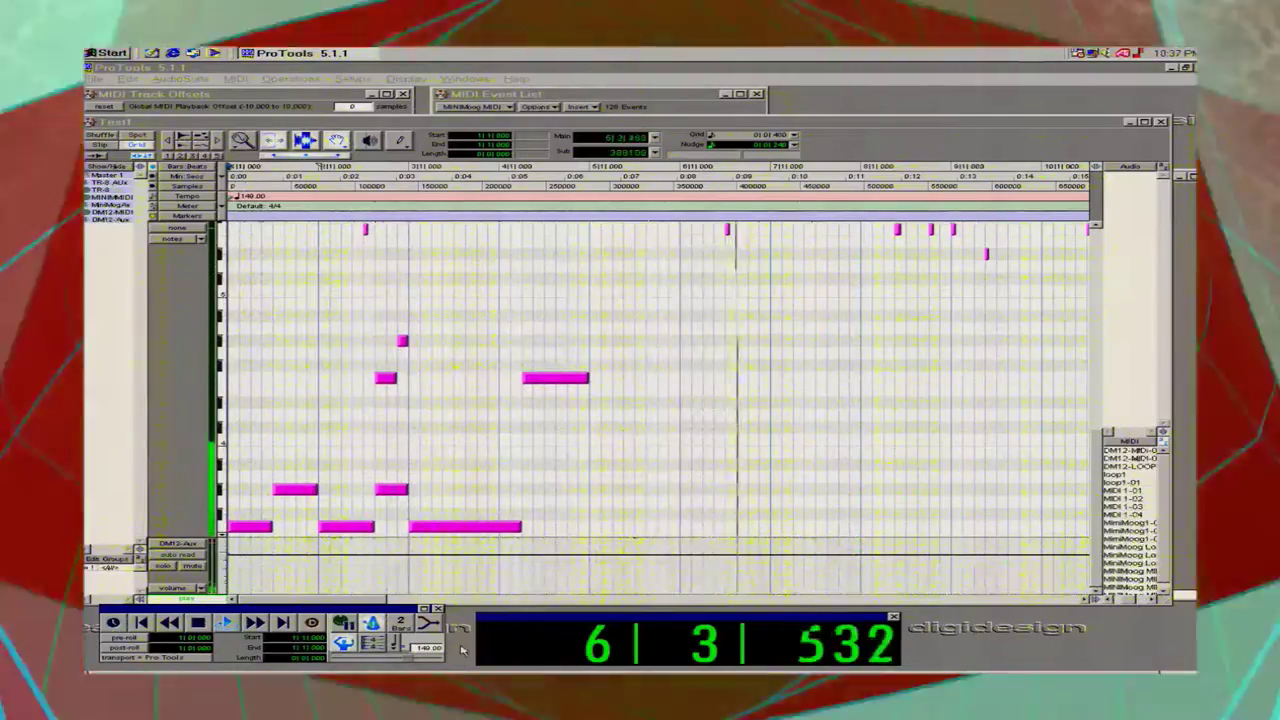
{"action": "key", "text": "space"}
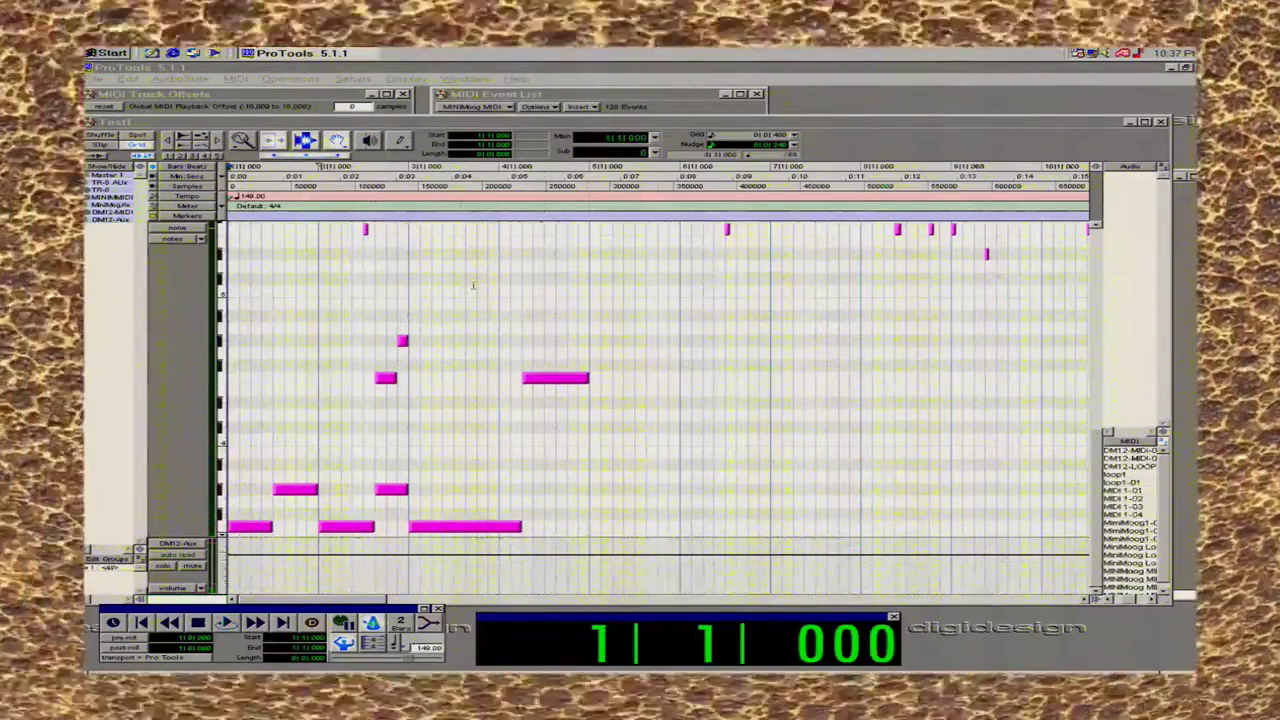
Copy all notes of the four-bar line and paste the copy at 24|4|480.
{"action": "left_click", "coordinate": [328, 141]}
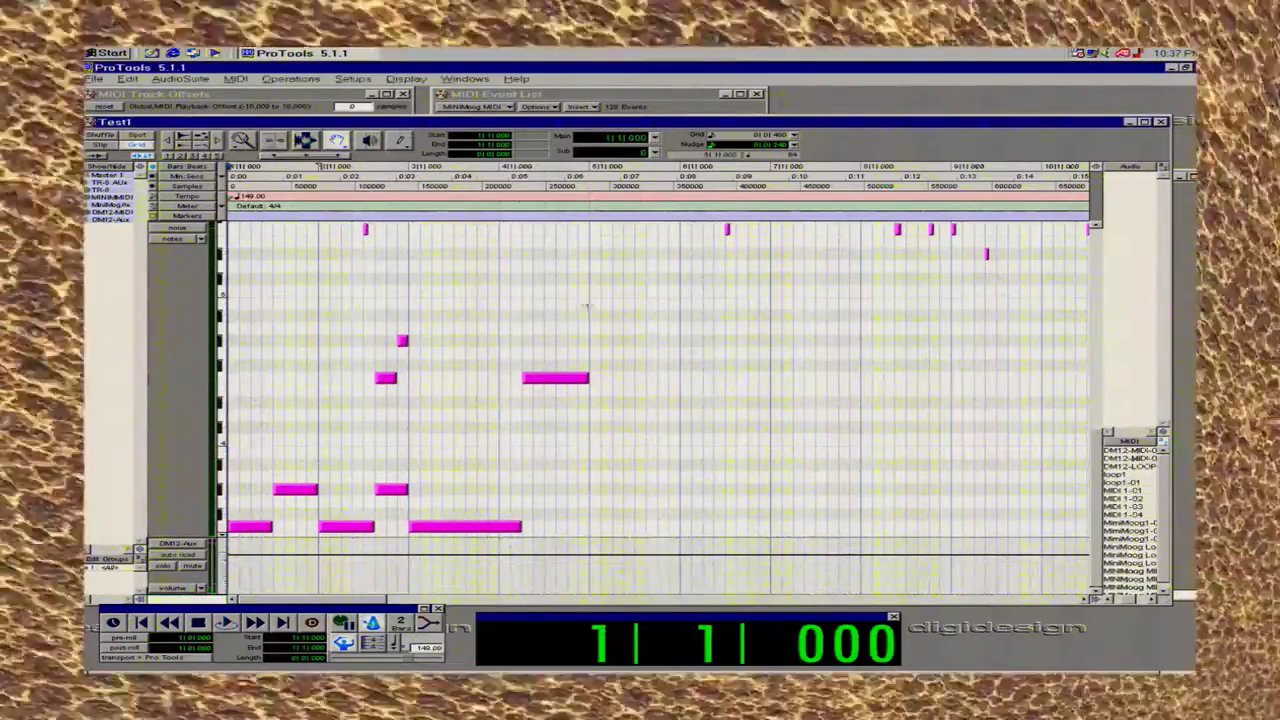
{"action": "left_click_drag", "start_coordinate": [587, 323], "coordinate": [246, 520]}
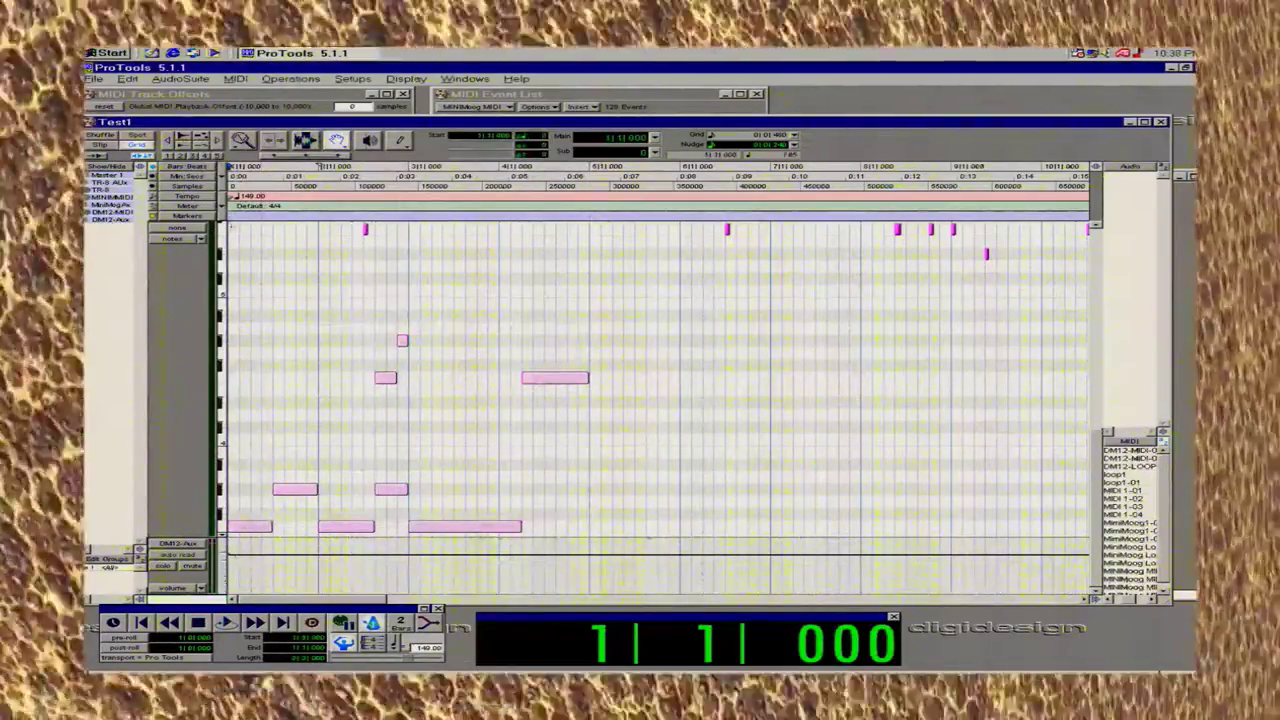
{"action": "double_click", "coordinate": [241, 140]}
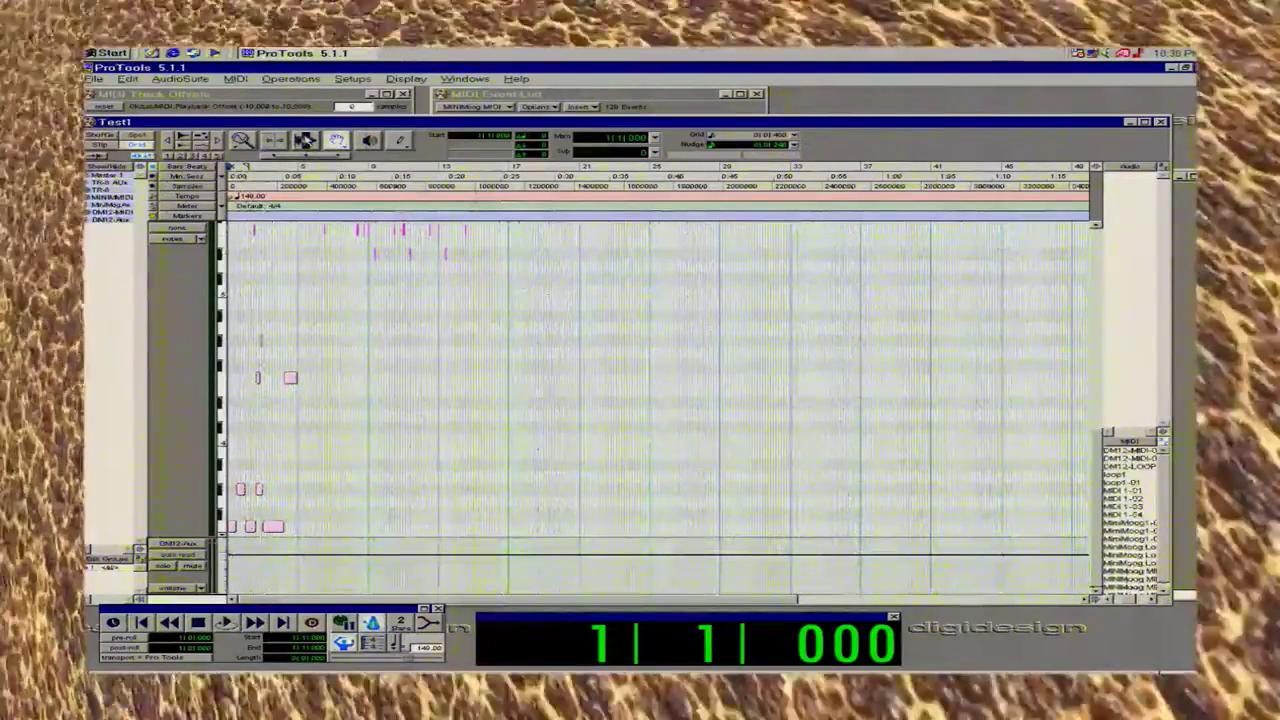
{"action": "left_click", "coordinate": [516, 394]}
{"action": "left_click", "coordinate": [661, 409]}
{"action": "left_click", "coordinate": [648, 406]}
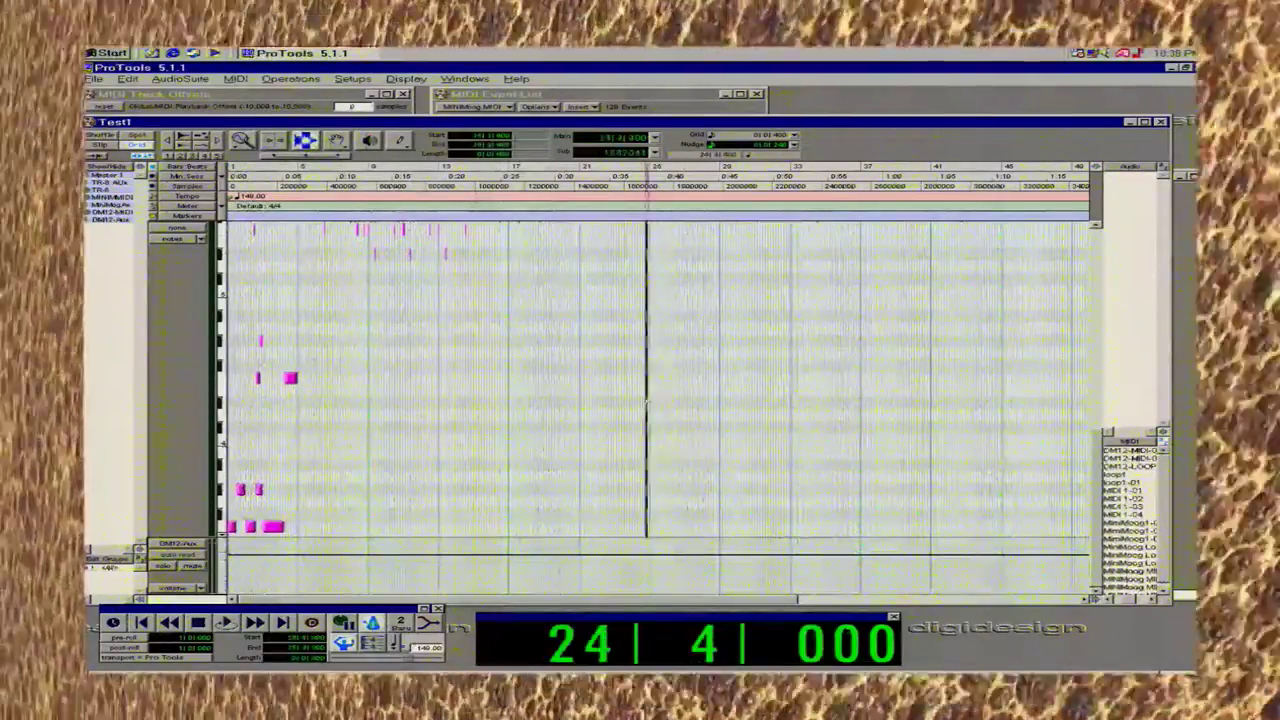
{"action": "key", "text": "ctrl+a"}
{"action": "left_click_drag", "start_coordinate": [661, 432], "coordinate": [671, 440]}
{"action": "left_click", "coordinate": [648, 471]}
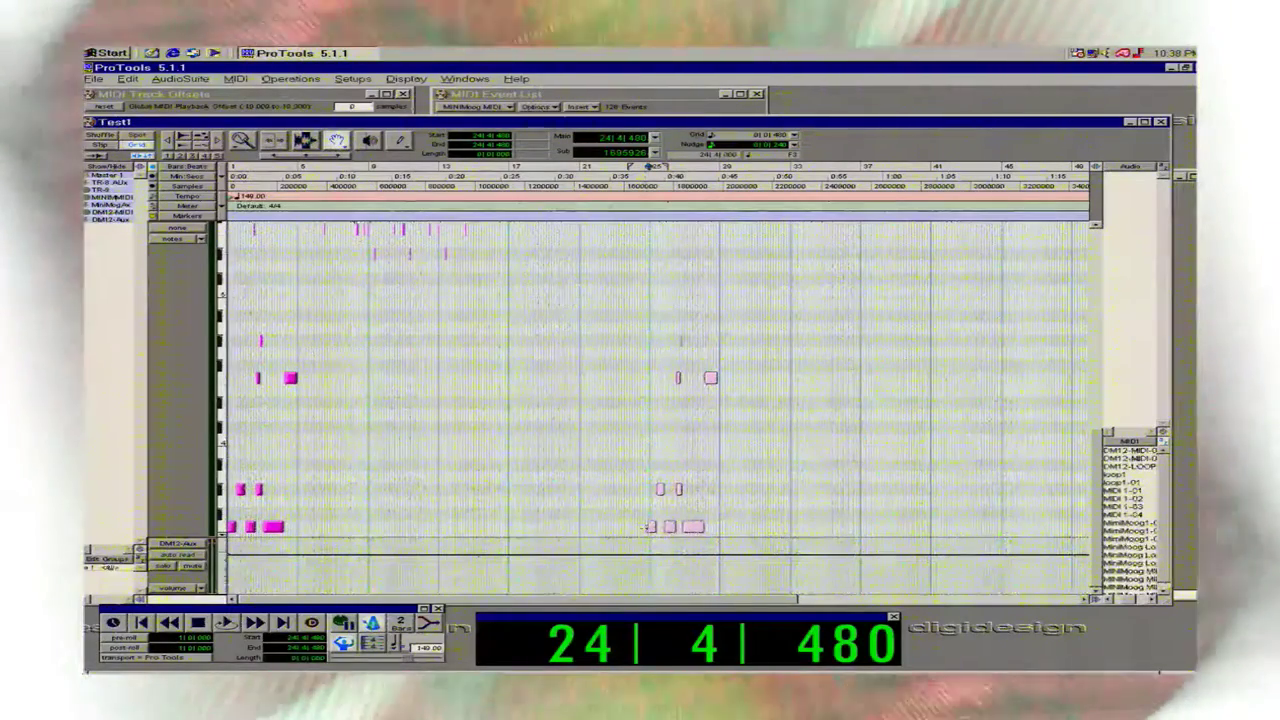
Move the pasted notes back to start at 5|1|000 at their original pitches and play the repeated line.
{"action": "left_click_drag", "start_coordinate": [655, 530], "coordinate": [302, 491]}
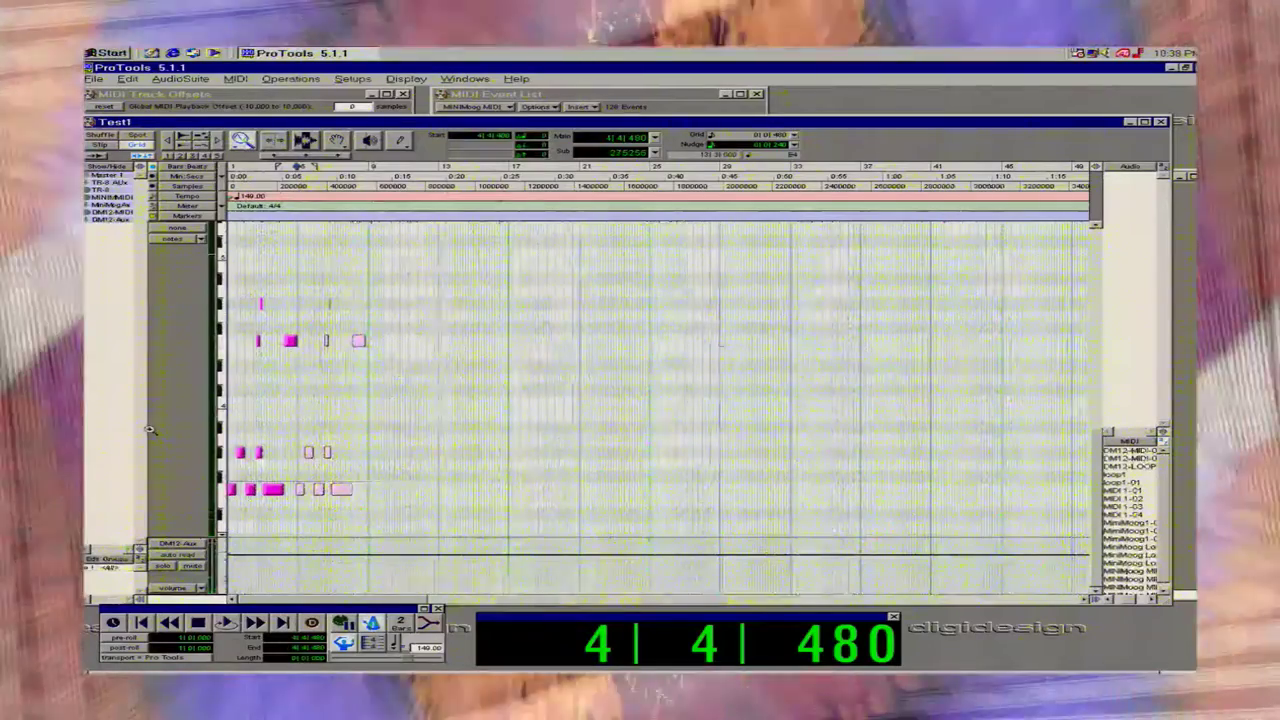
{"action": "left_click", "coordinate": [391, 428]}
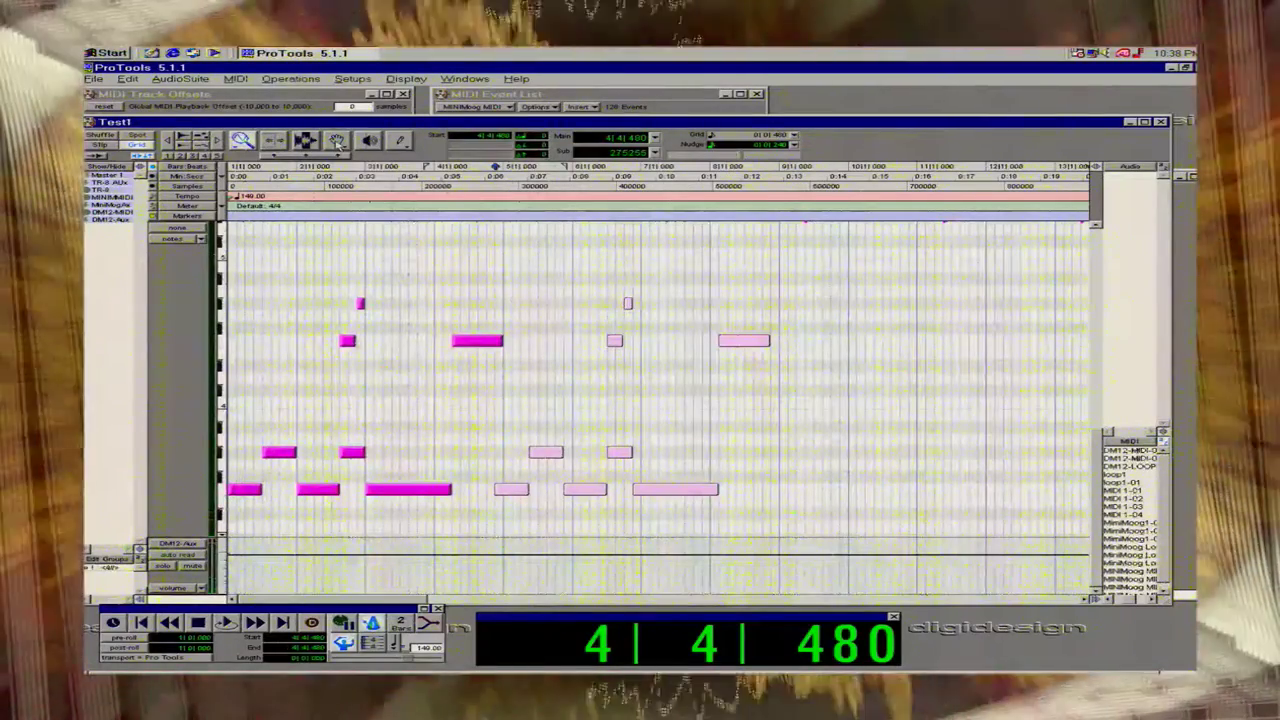
{"action": "left_click_drag", "start_coordinate": [507, 491], "coordinate": [517, 492]}
{"action": "key", "text": "space"}
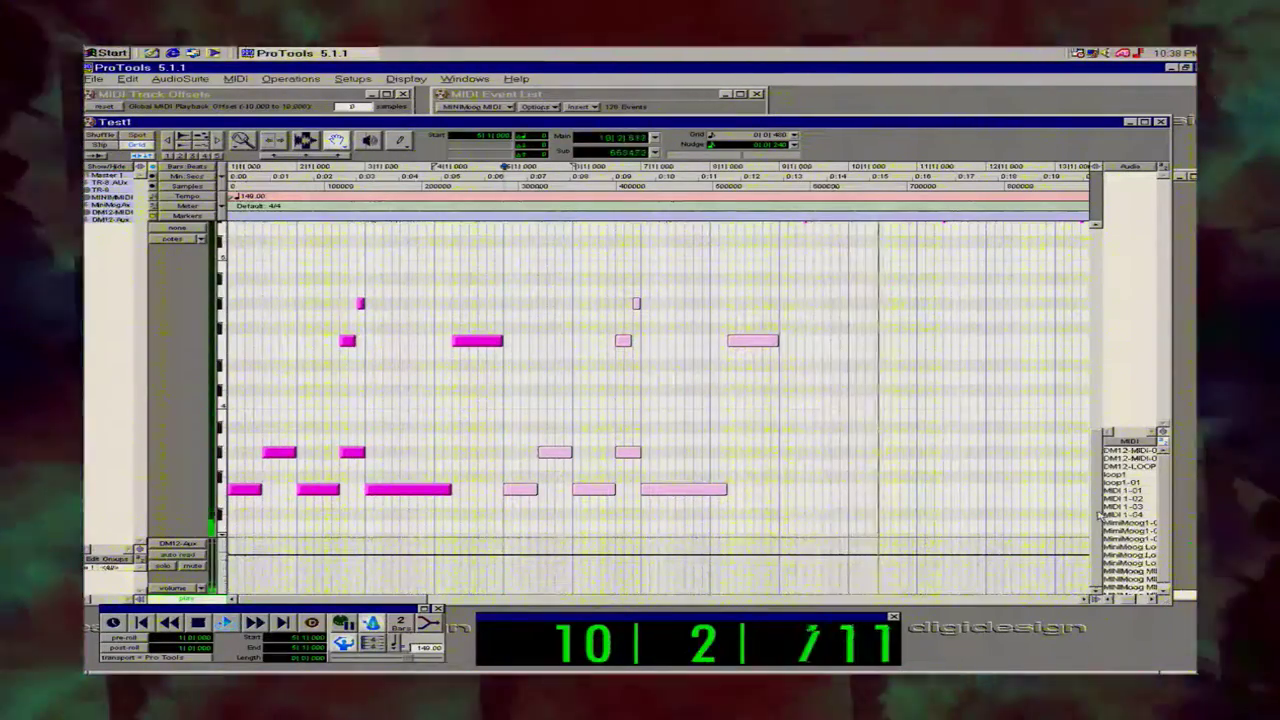
Stop playback and move the repeated line's last note to 8|1|000, lowering it to the pitch row just above the lowest notes.
{"action": "left_click_drag", "start_coordinate": [1097, 516], "coordinate": [1099, 477]}
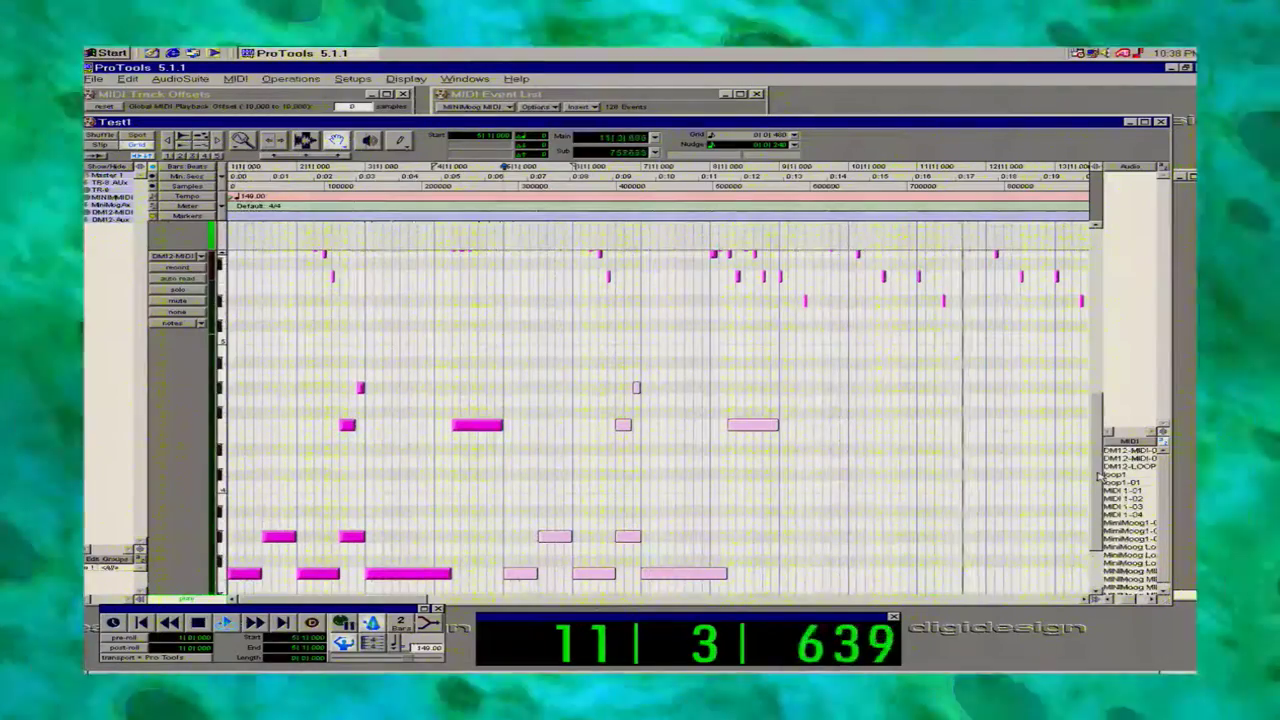
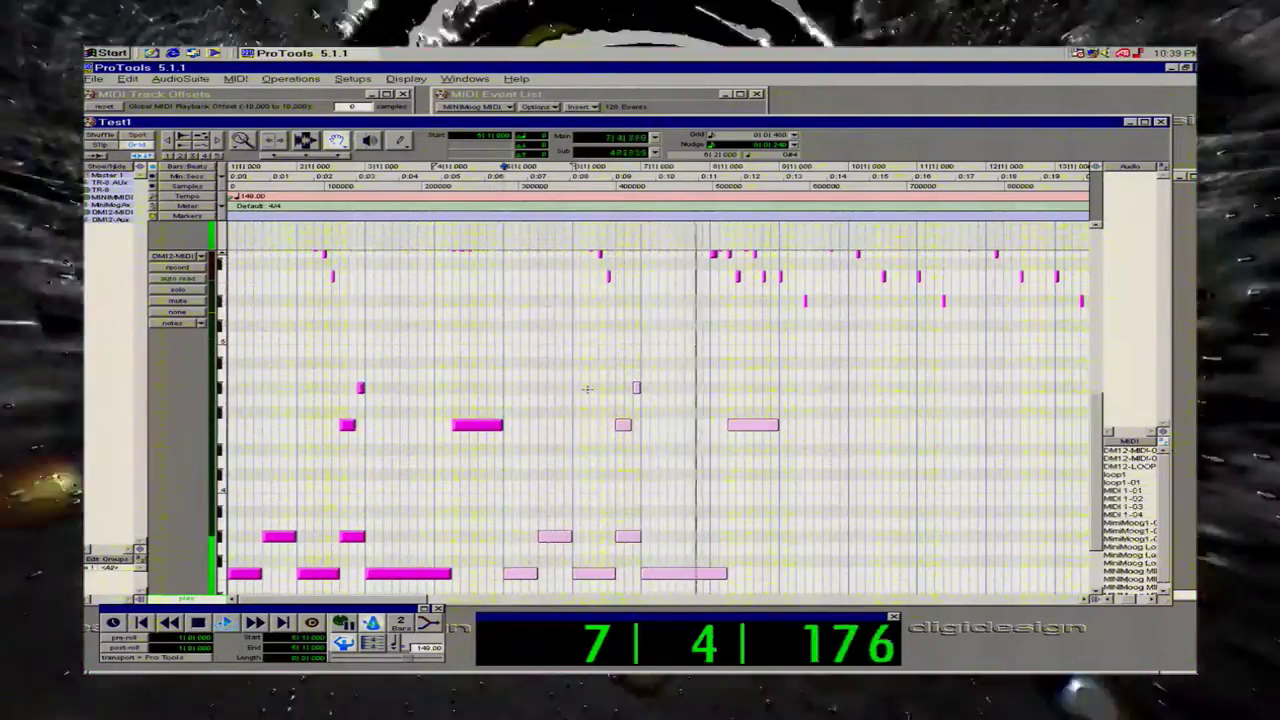
{"action": "key", "text": "space"}
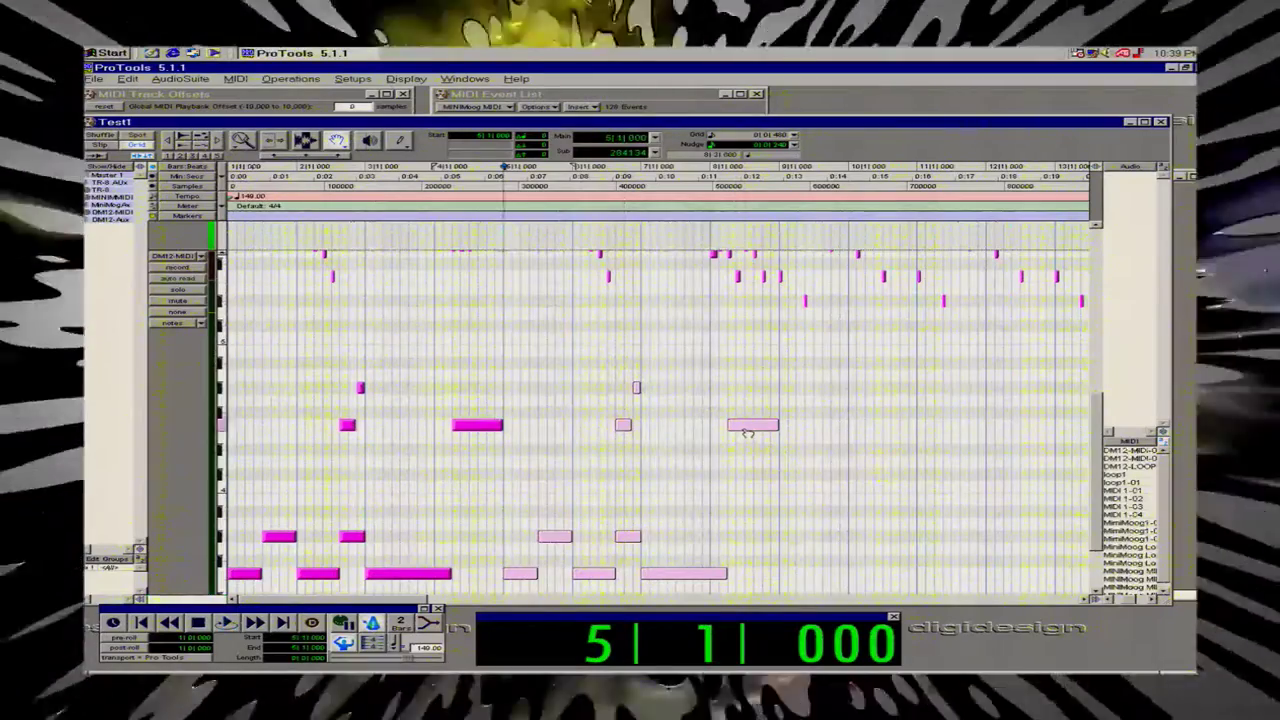
{"action": "left_click_drag", "start_coordinate": [752, 430], "coordinate": [750, 434]}
{"action": "left_click", "coordinate": [747, 440]}
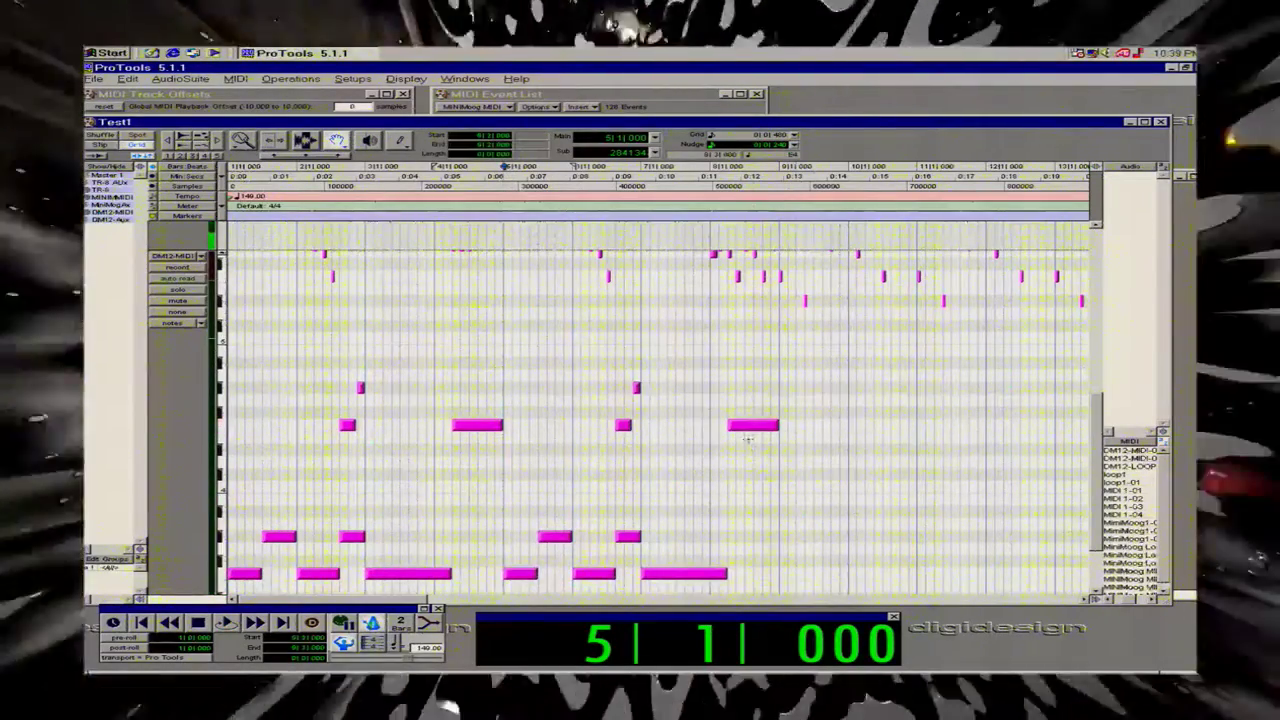
{"action": "left_click", "coordinate": [752, 430]}
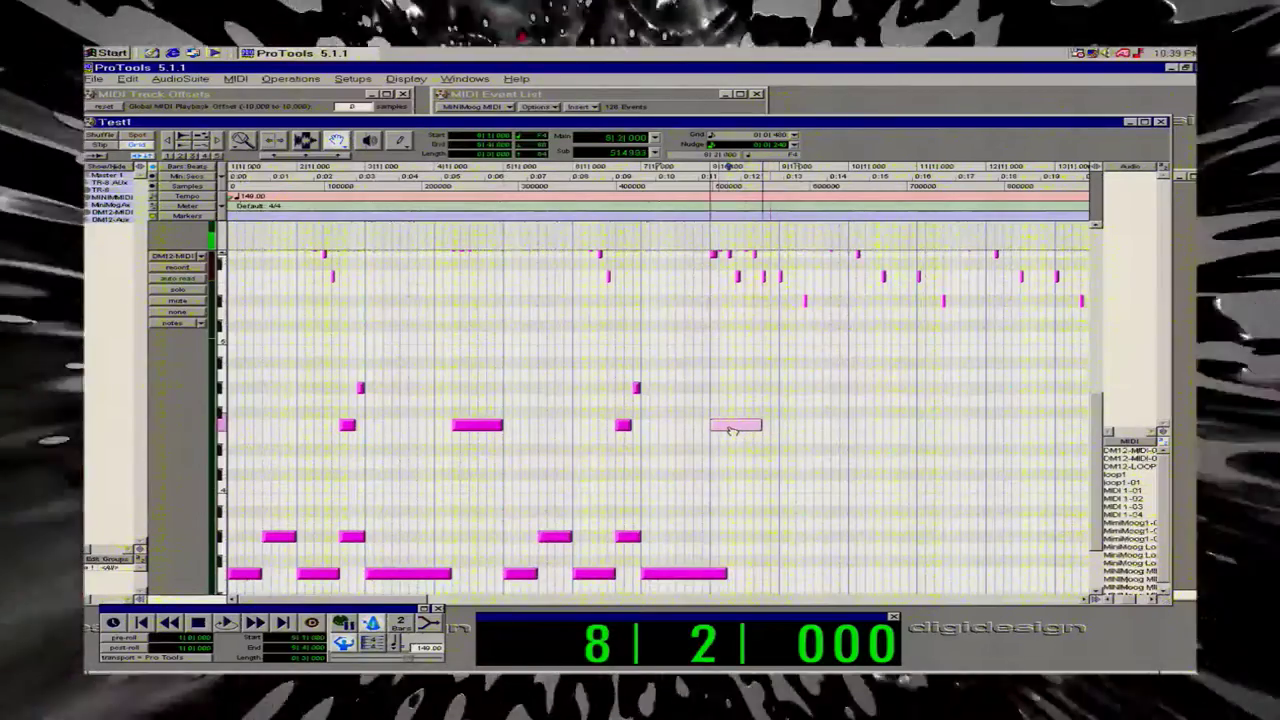
{"action": "left_click_drag", "start_coordinate": [731, 418], "coordinate": [733, 543]}
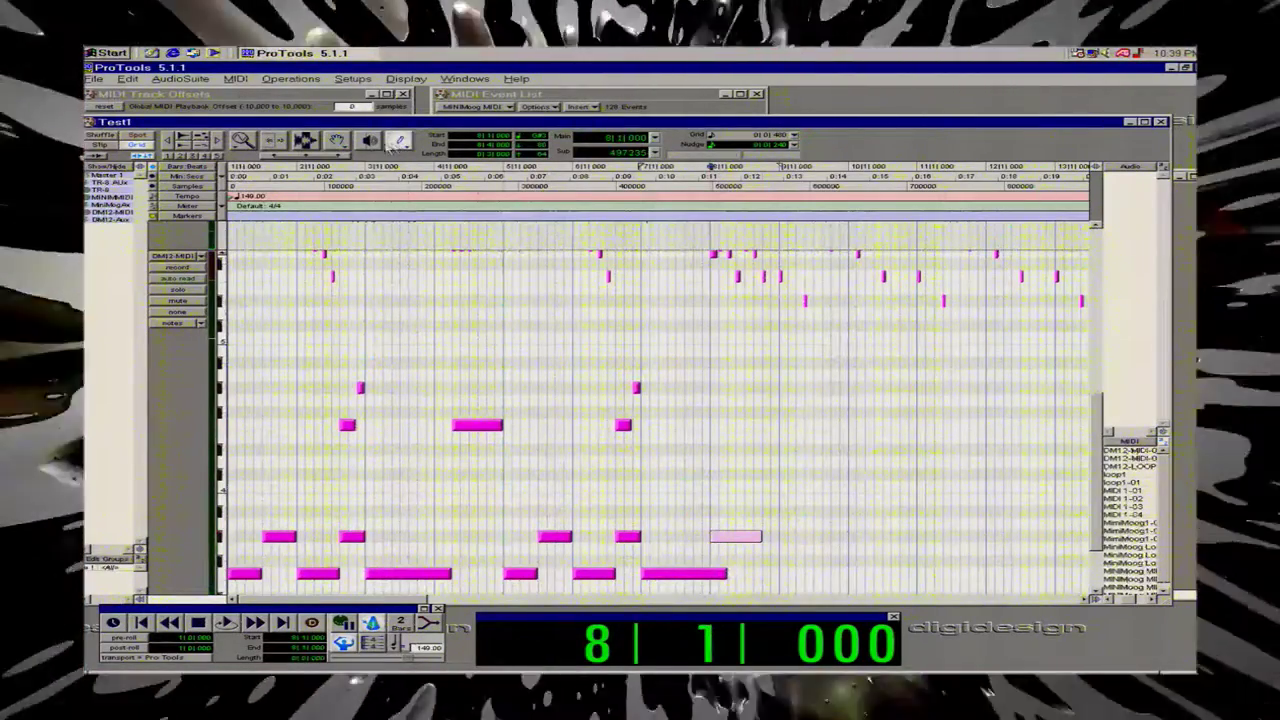
Activate the Smart Tool for editing the end of the long low note that runs past 8|1|000.
{"action": "left_click", "coordinate": [320, 157]}
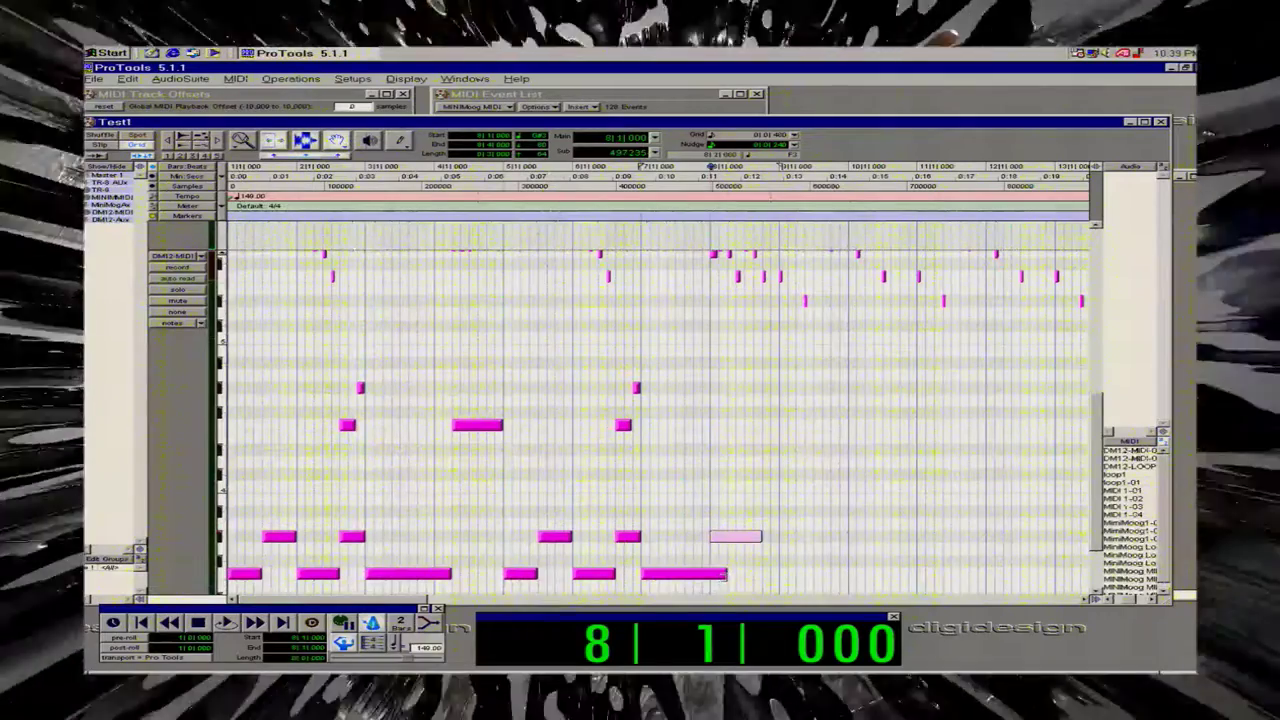
Shorten the low note starting at bar 7 on the DM12-MIDI track to end at 8|1|000, and audition it.
{"action": "left_click_drag", "start_coordinate": [724, 573], "coordinate": [709, 573]}
{"action": "key", "text": "space"}
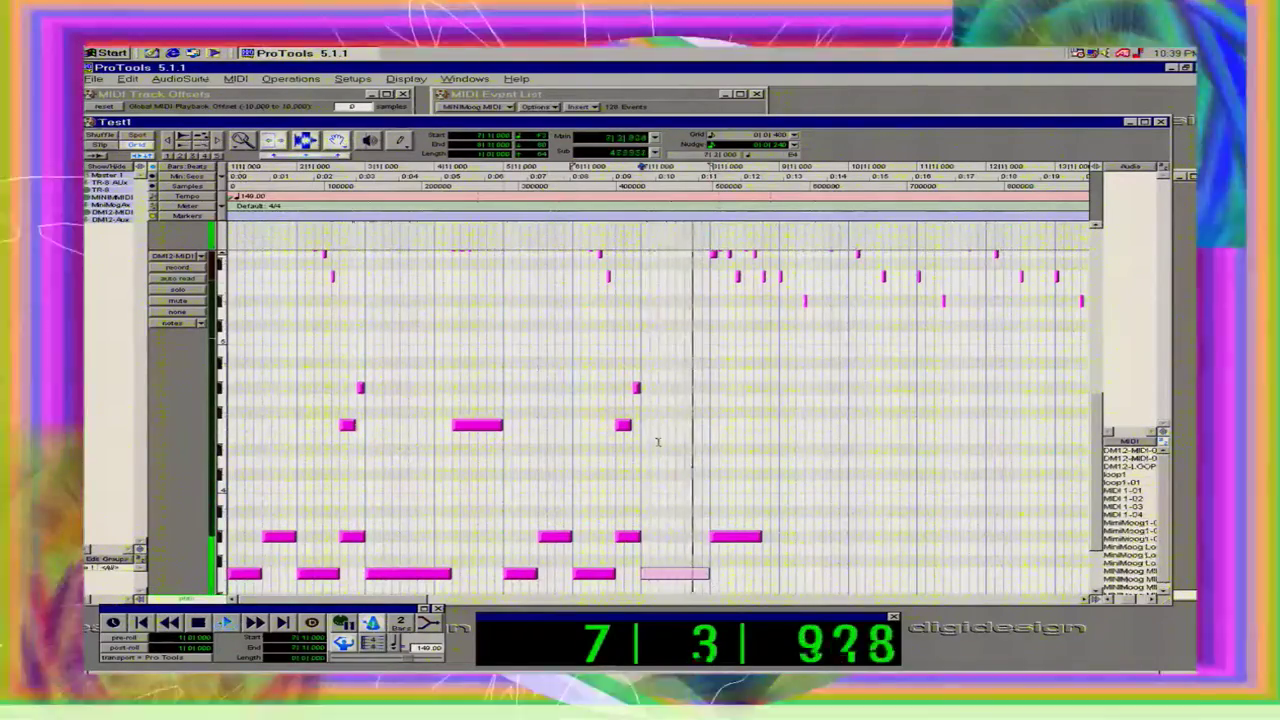
{"action": "key", "text": "space"}
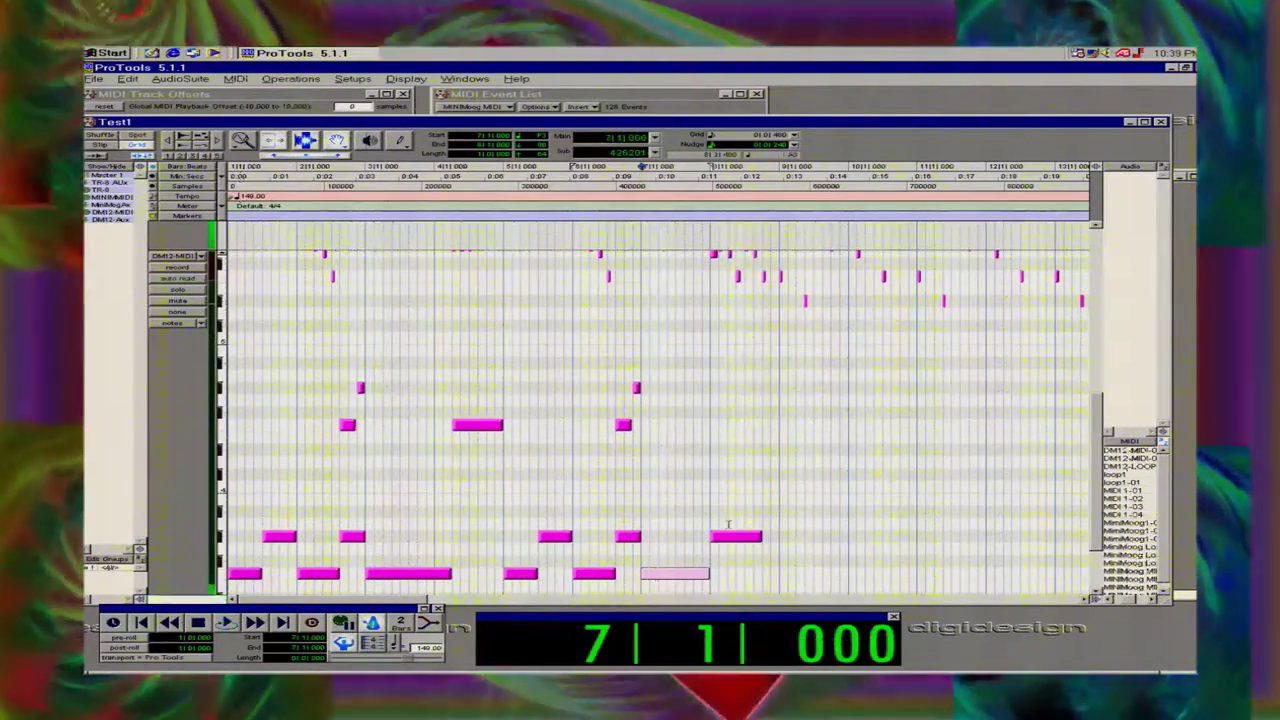
{"action": "key", "text": "space"}
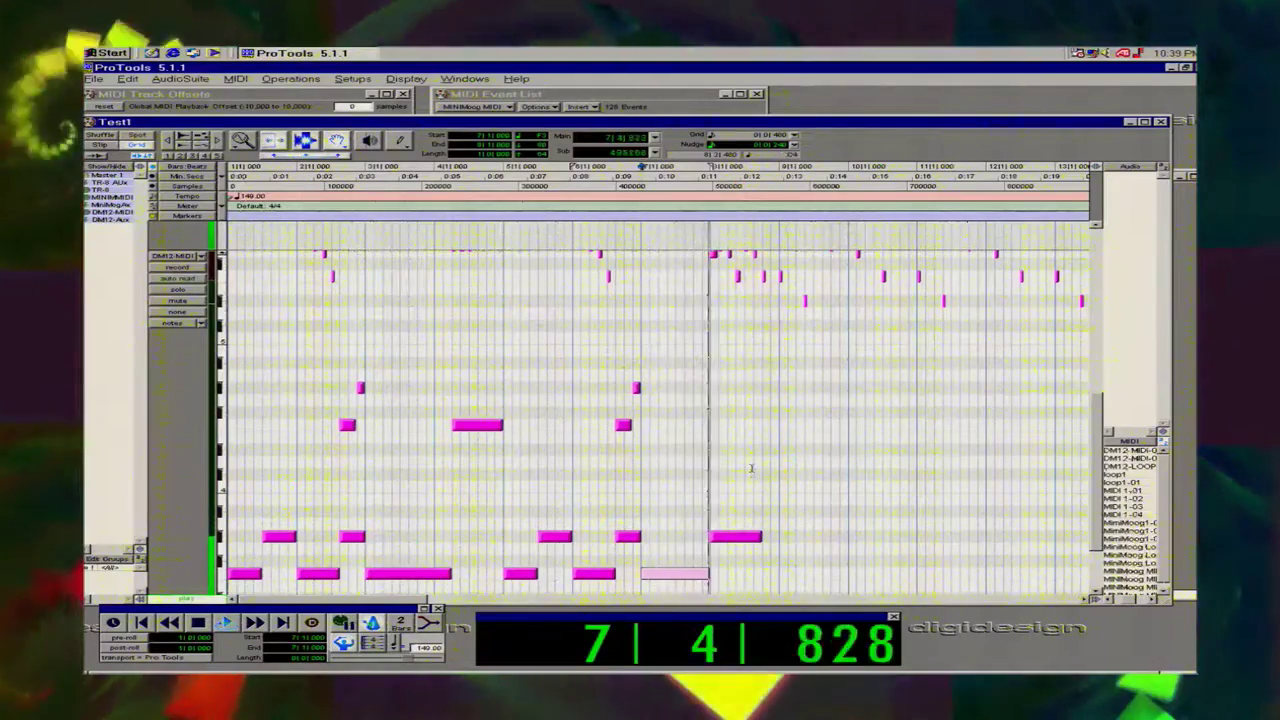
Move the playback position to bar 1 and play through the sequence.
{"action": "left_click", "coordinate": [570, 655]}
{"action": "type", "text": "1"}
{"action": "key", "text": "Return"}
{"action": "key", "text": "space"}
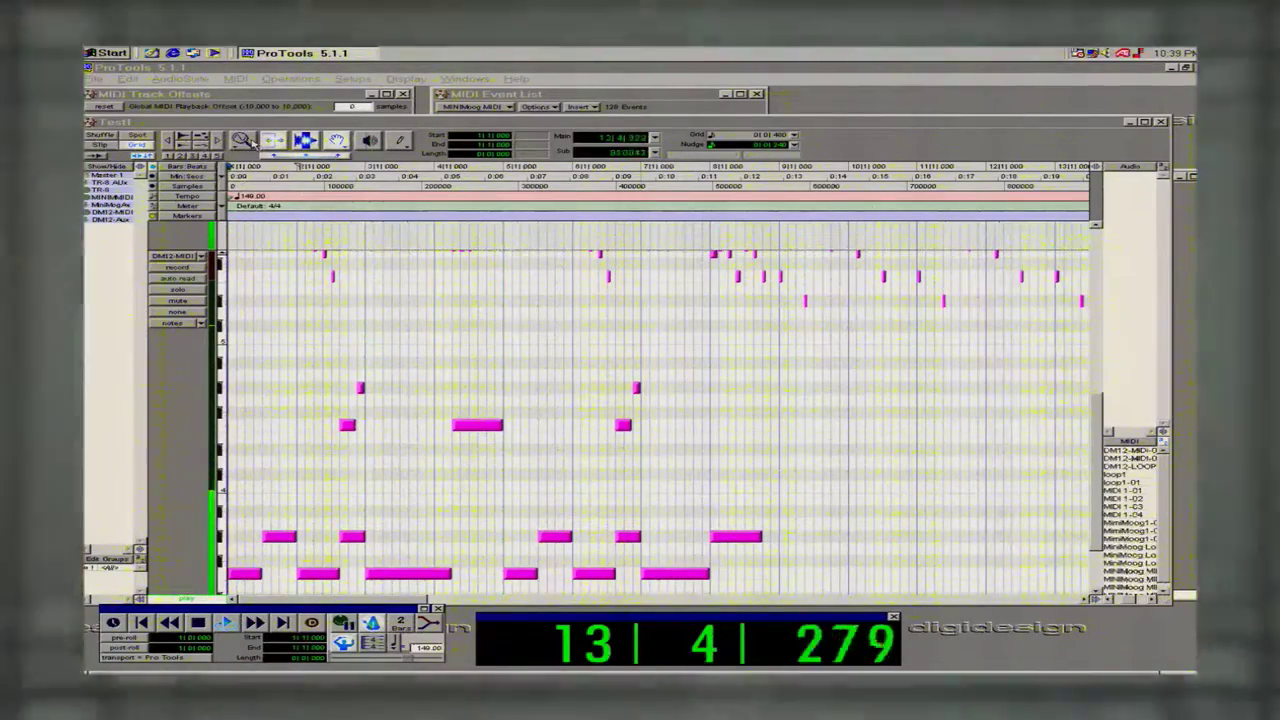
{"action": "key", "text": "space"}
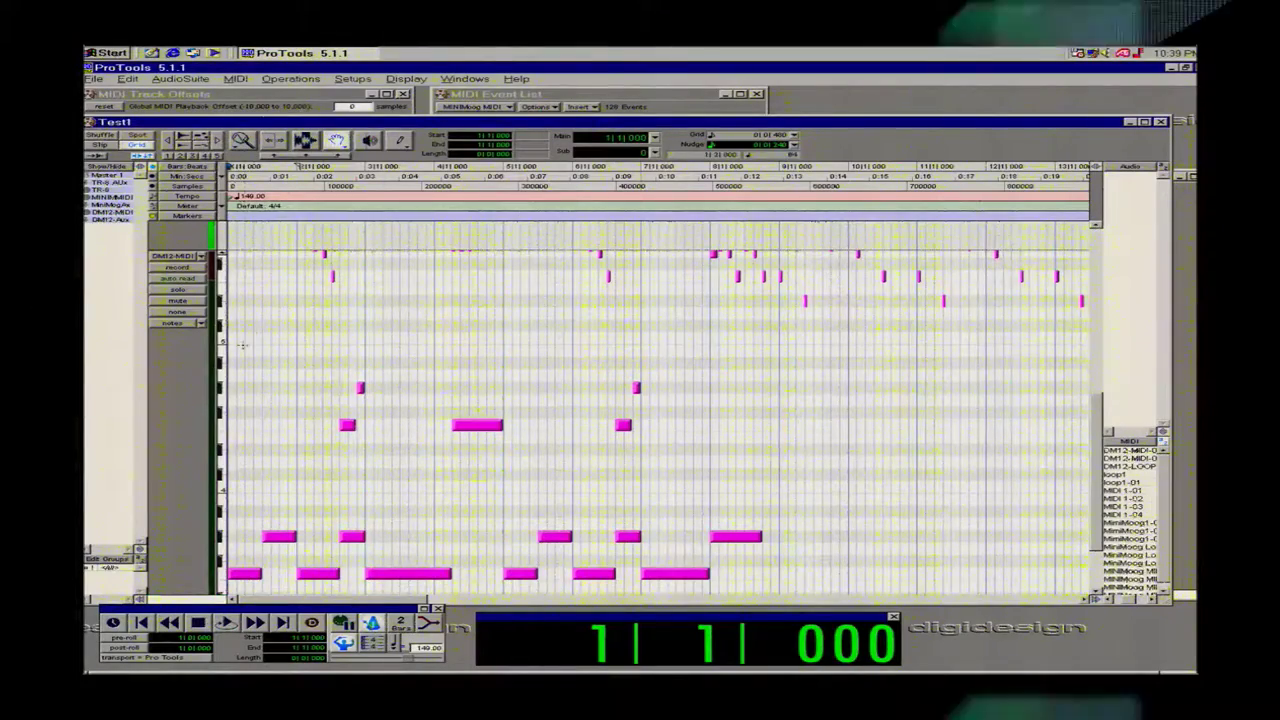
Delete all the long low notes in bars 1 to 8 of the DM12-MIDI track and play back the remaining high notes.
{"action": "left_click_drag", "start_coordinate": [244, 354], "coordinate": [822, 598]}
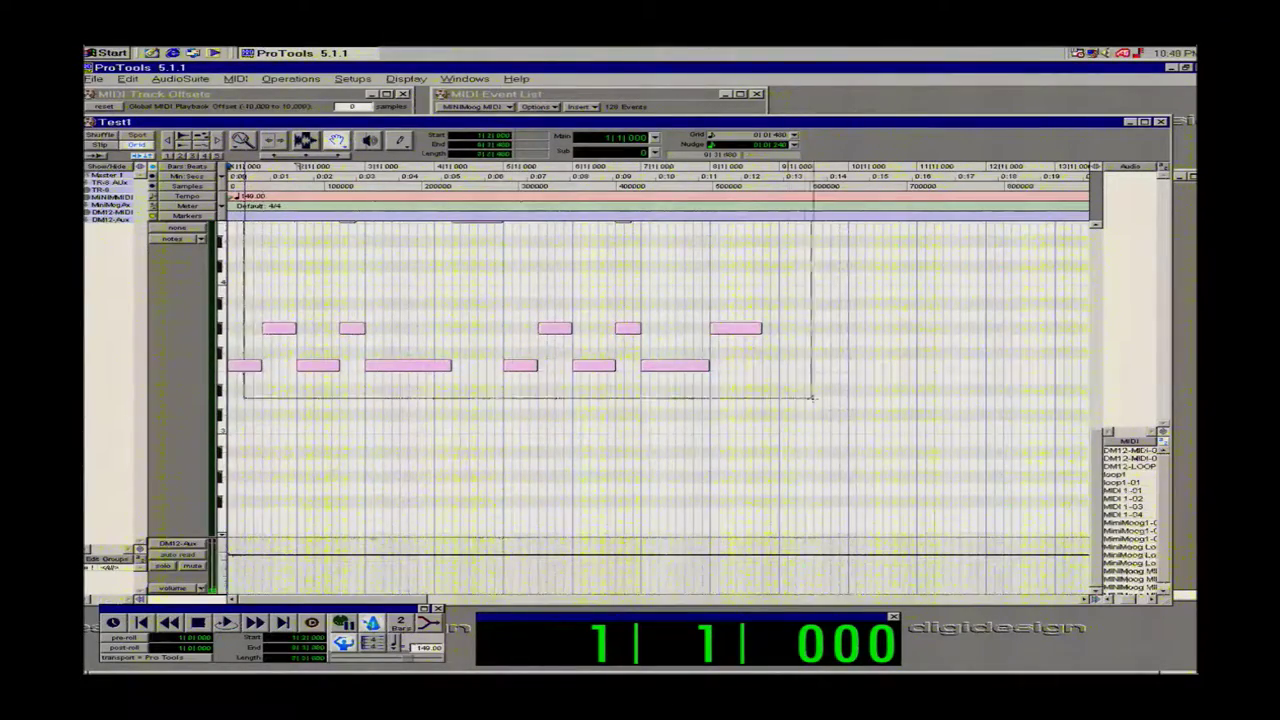
{"action": "key", "text": "Delete"}
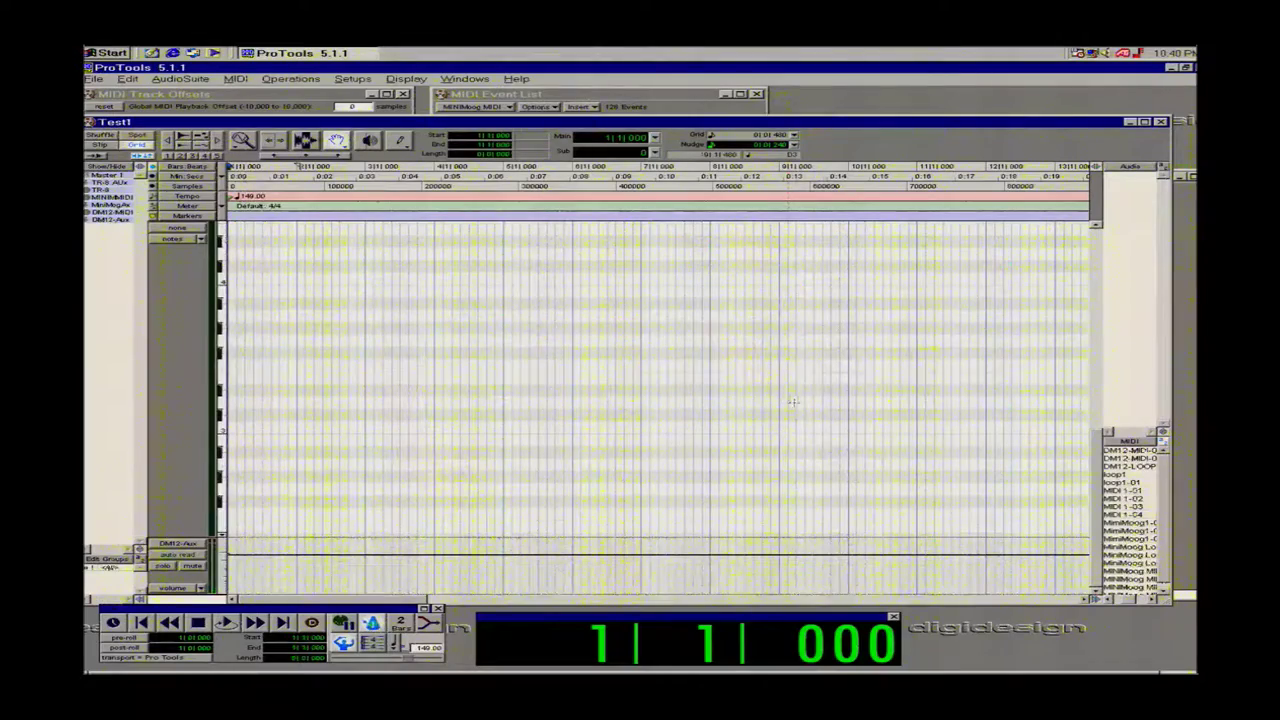
{"action": "left_click_drag", "start_coordinate": [1095, 505], "coordinate": [1095, 450]}
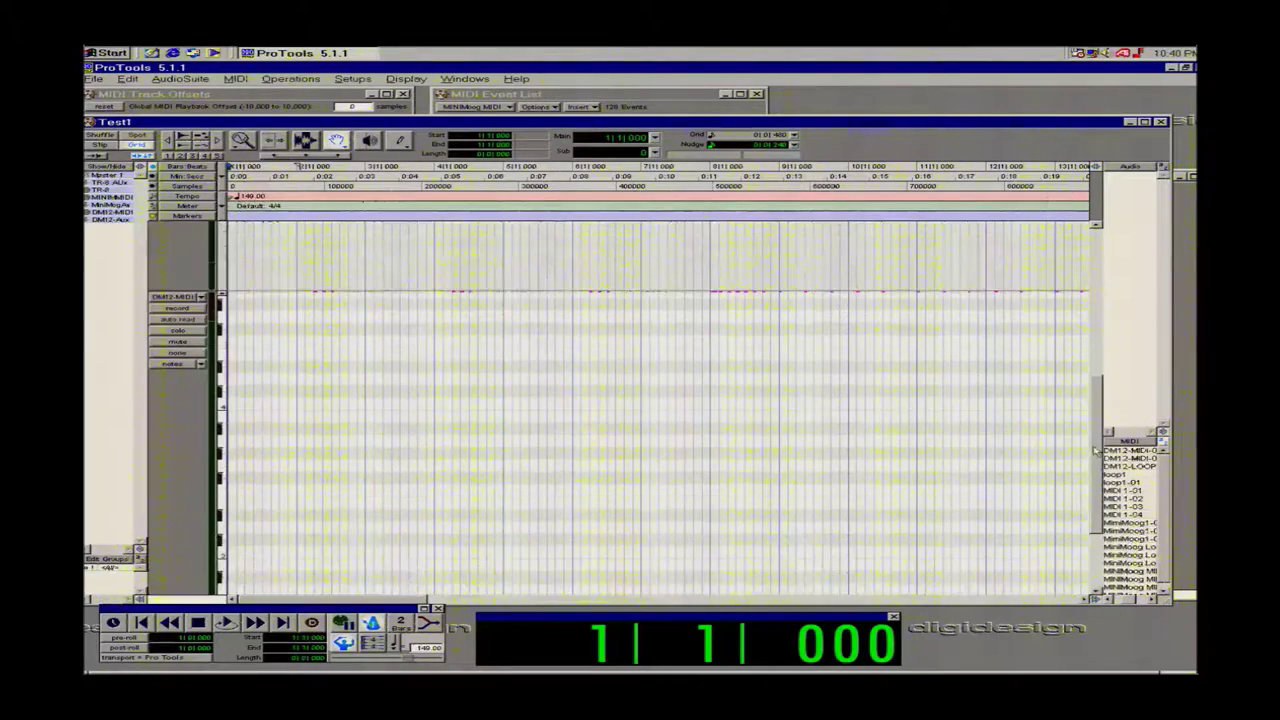
{"action": "left_click", "coordinate": [222, 296]}
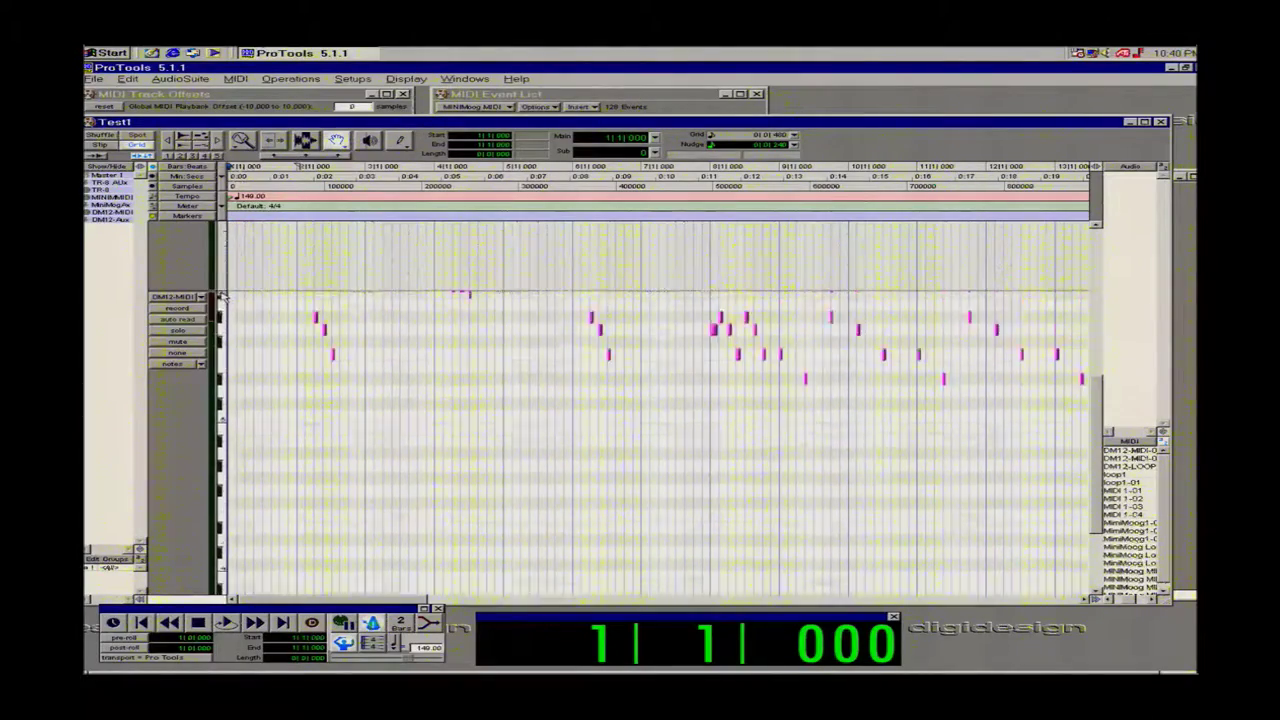
{"action": "left_click", "coordinate": [222, 296]}
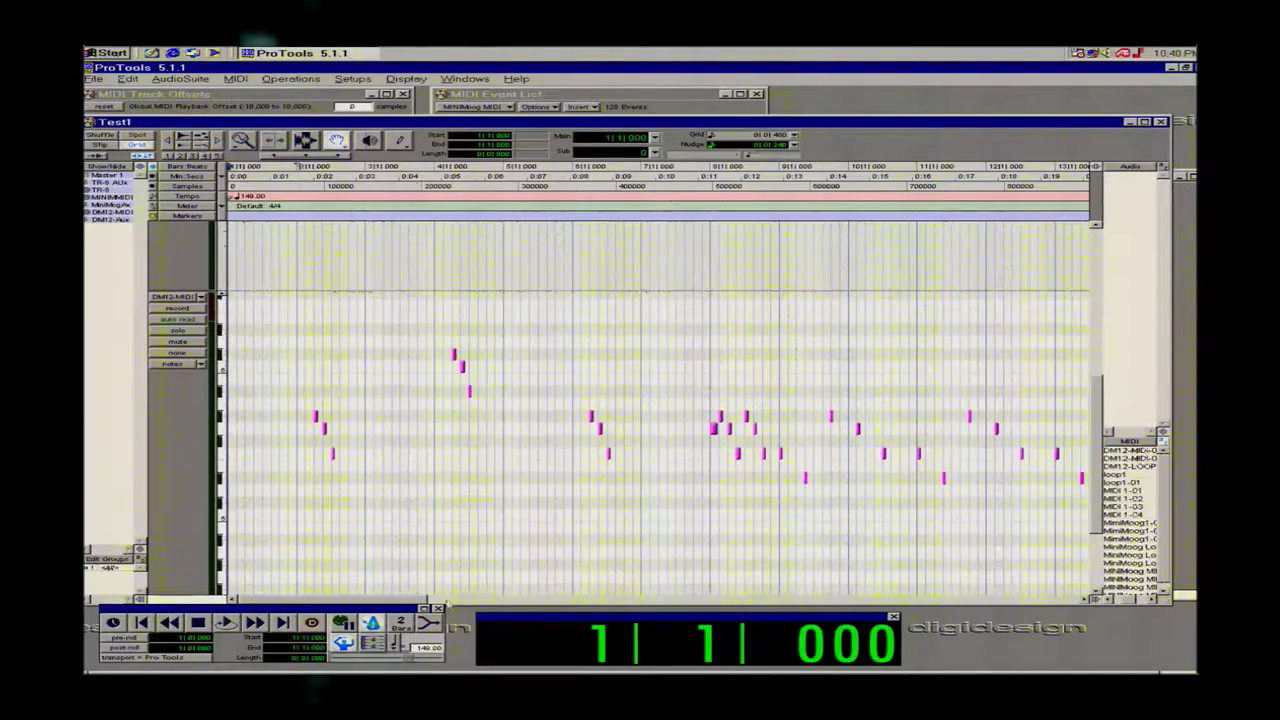
{"action": "left_click", "coordinate": [538, 636]}
{"action": "key", "text": "space"}
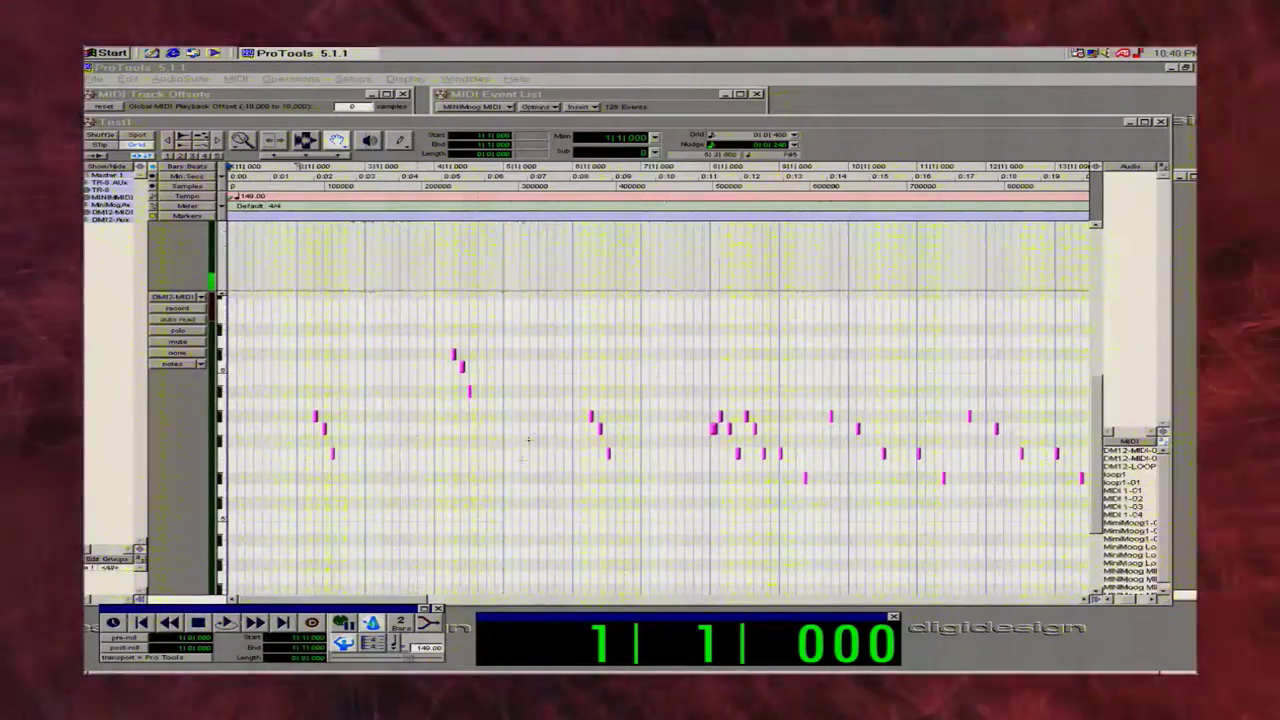
Set the track heights of DM12-MIDI and MiniMoog Aux to medium.
{"action": "left_click", "coordinate": [222, 450]}
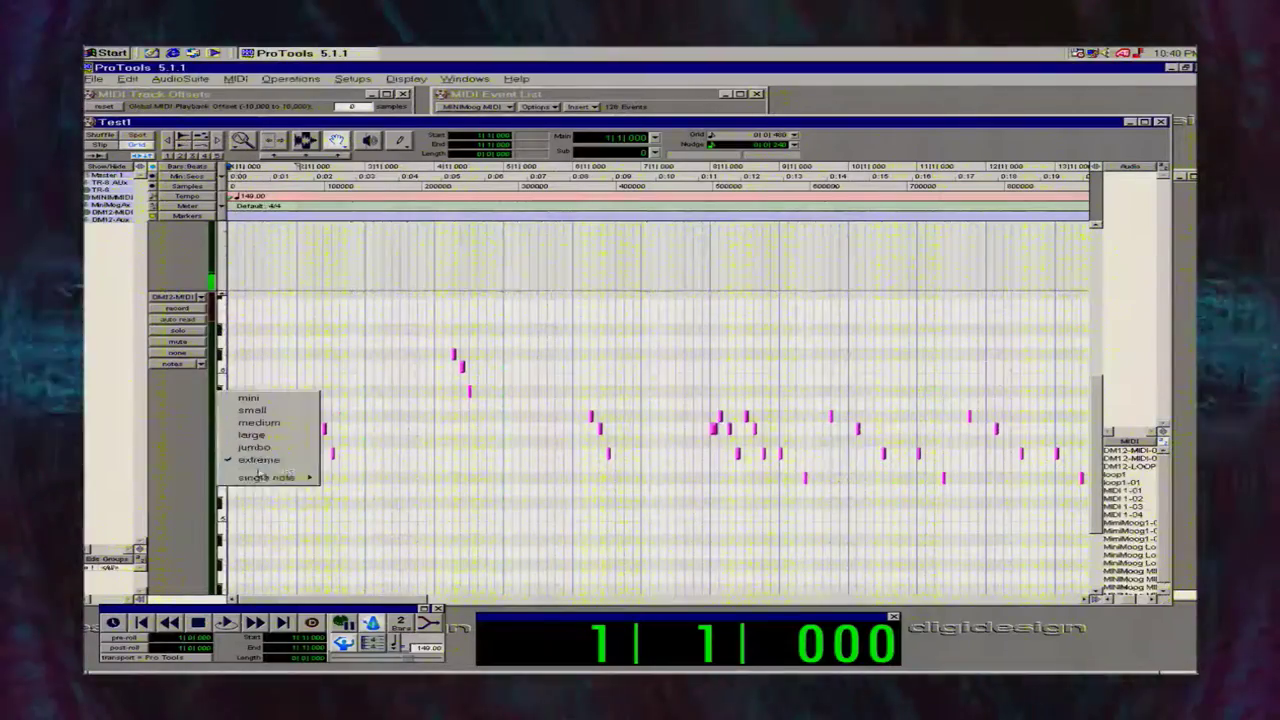
{"action": "left_click", "coordinate": [286, 423]}
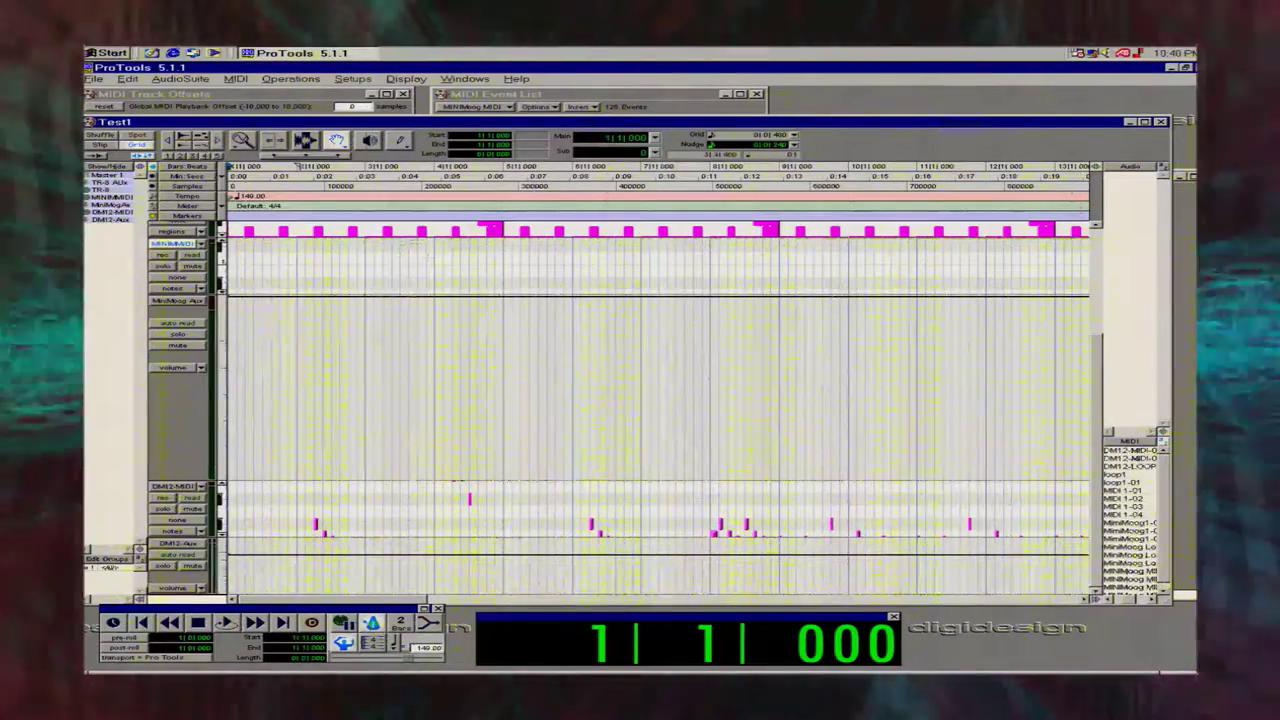
{"action": "left_click", "coordinate": [221, 340]}
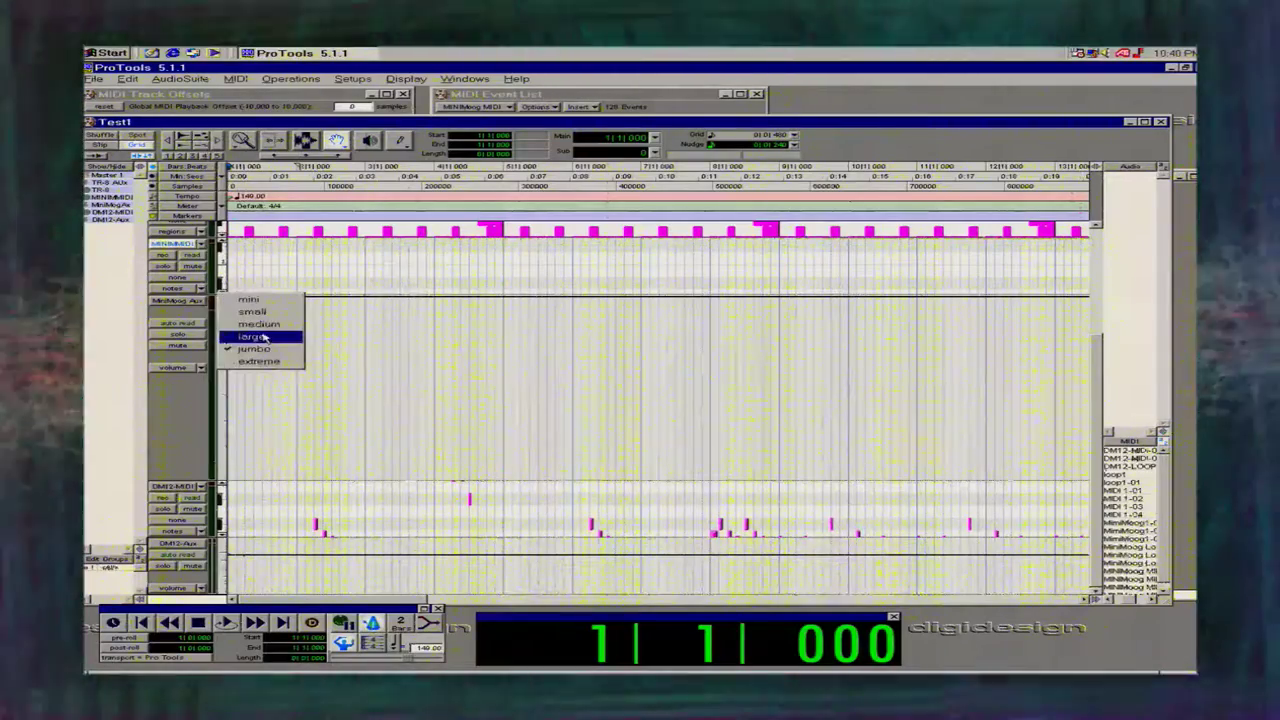
{"action": "left_click", "coordinate": [257, 334]}
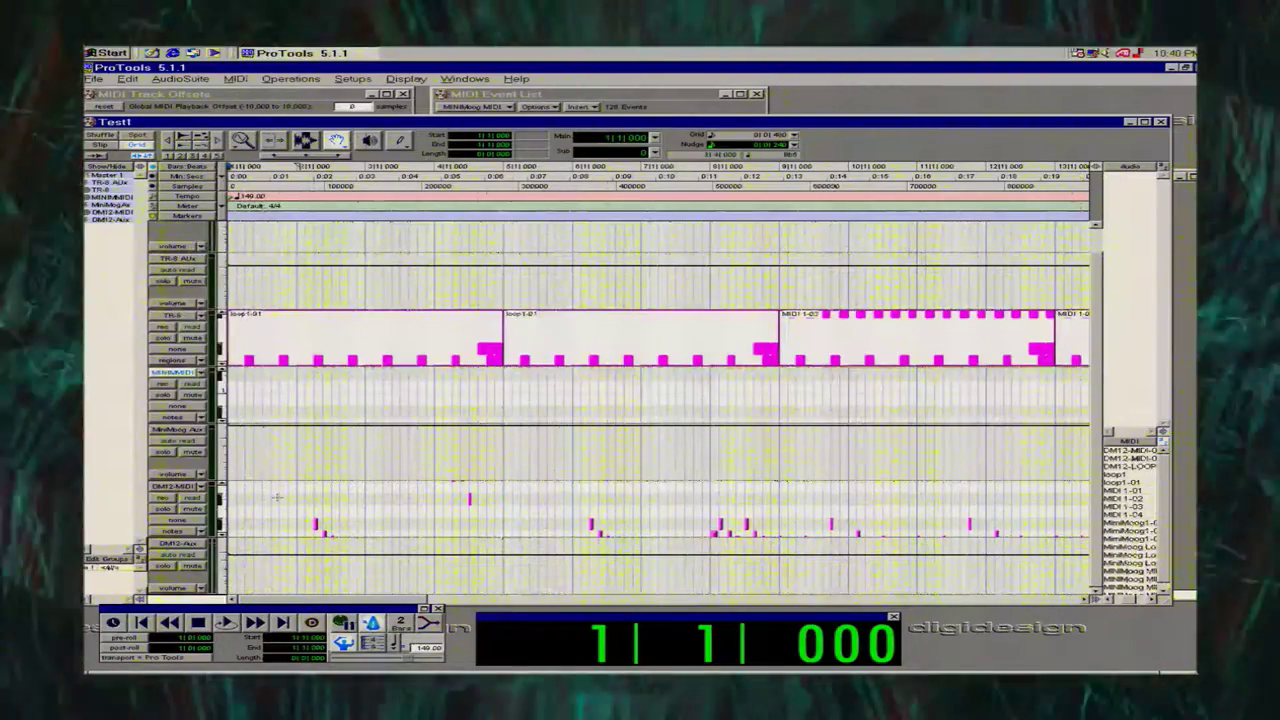
Switch the DM12-MIDI track from notes to regions display.
{"action": "left_click", "coordinate": [201, 533]}
{"action": "left_click", "coordinate": [201, 533]}
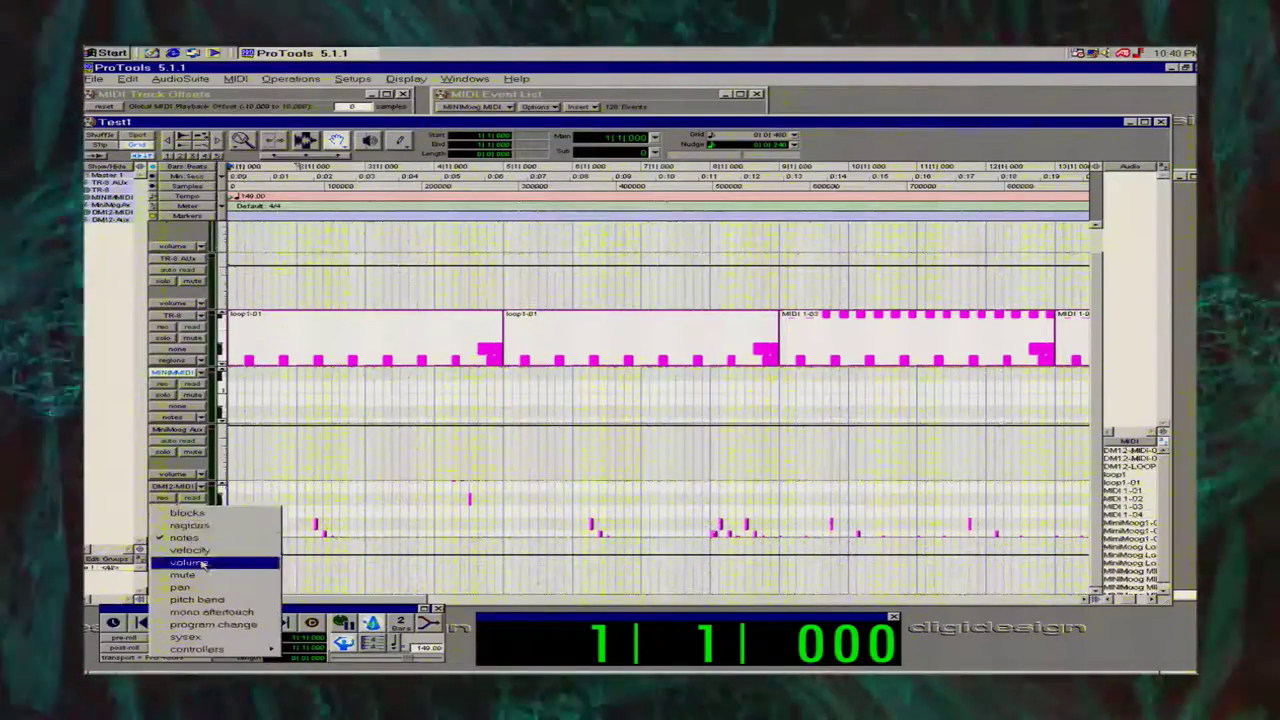
{"action": "left_click", "coordinate": [200, 524]}
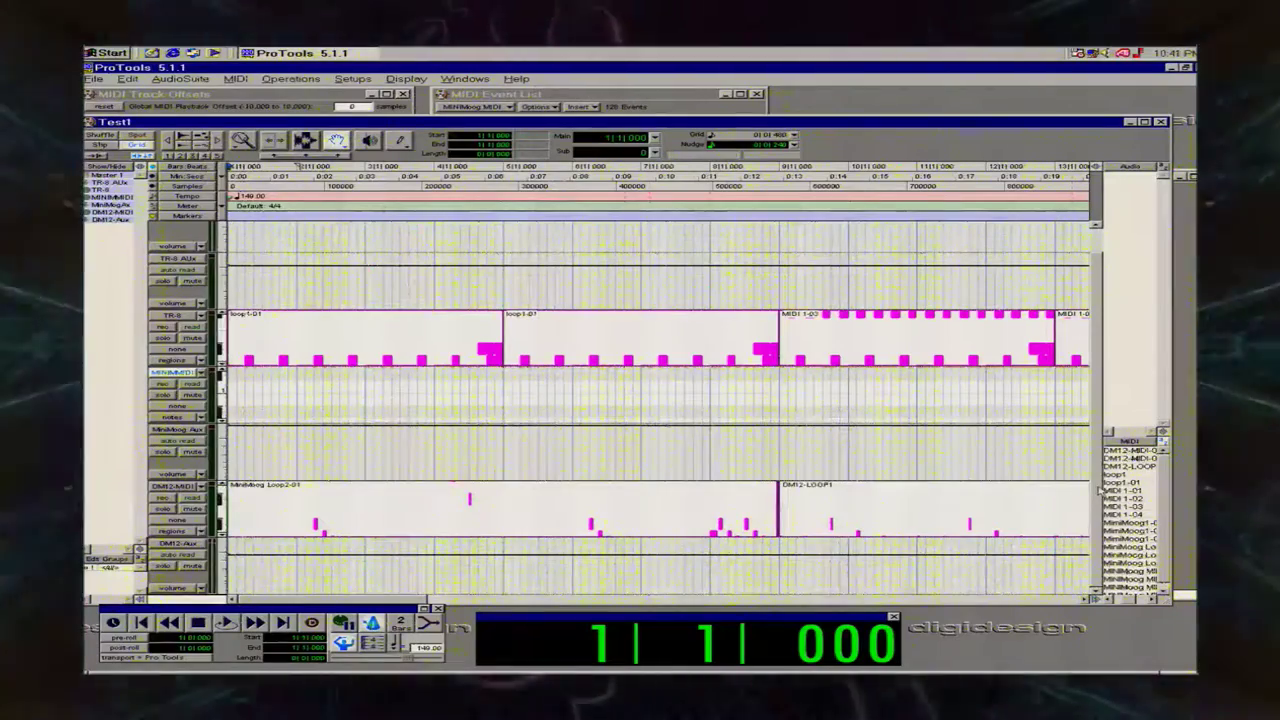
Play the session and delete the DM12-LOOP1-02 region starting at bar 17 on the DM12-MIDI track.
{"action": "key", "text": "space"}
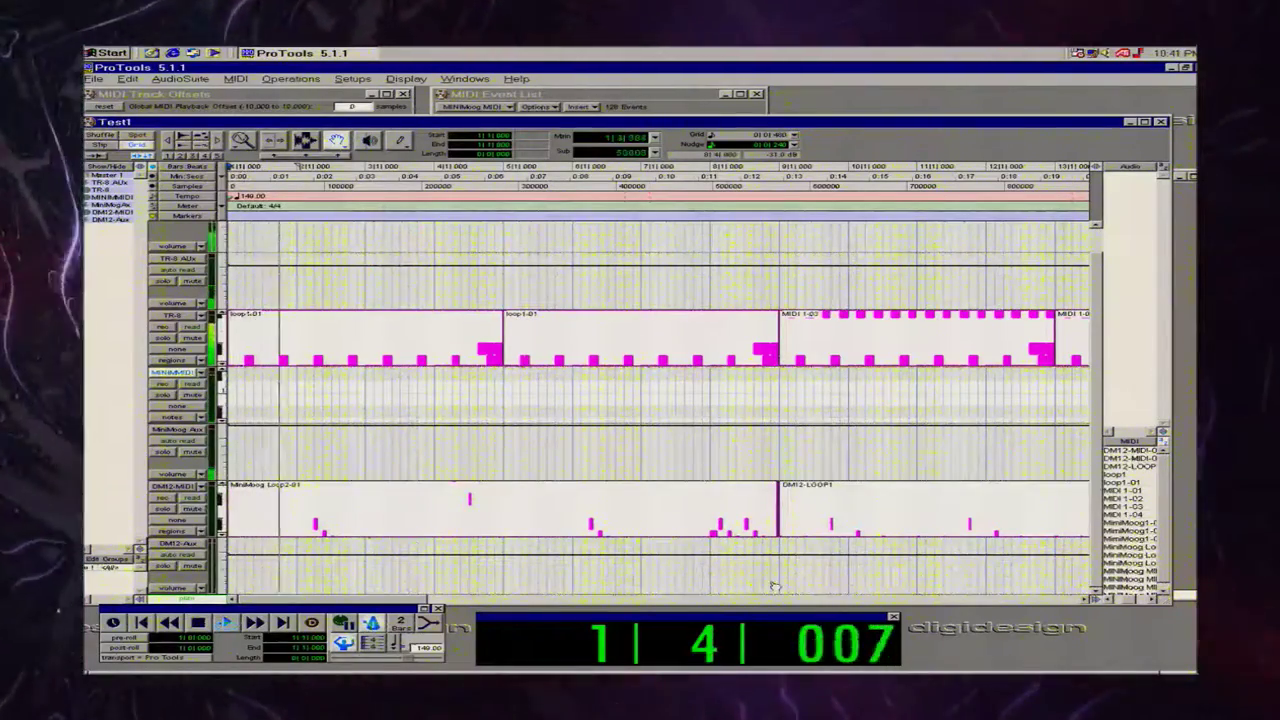
{"action": "left_click_drag", "start_coordinate": [421, 601], "coordinate": [555, 603]}
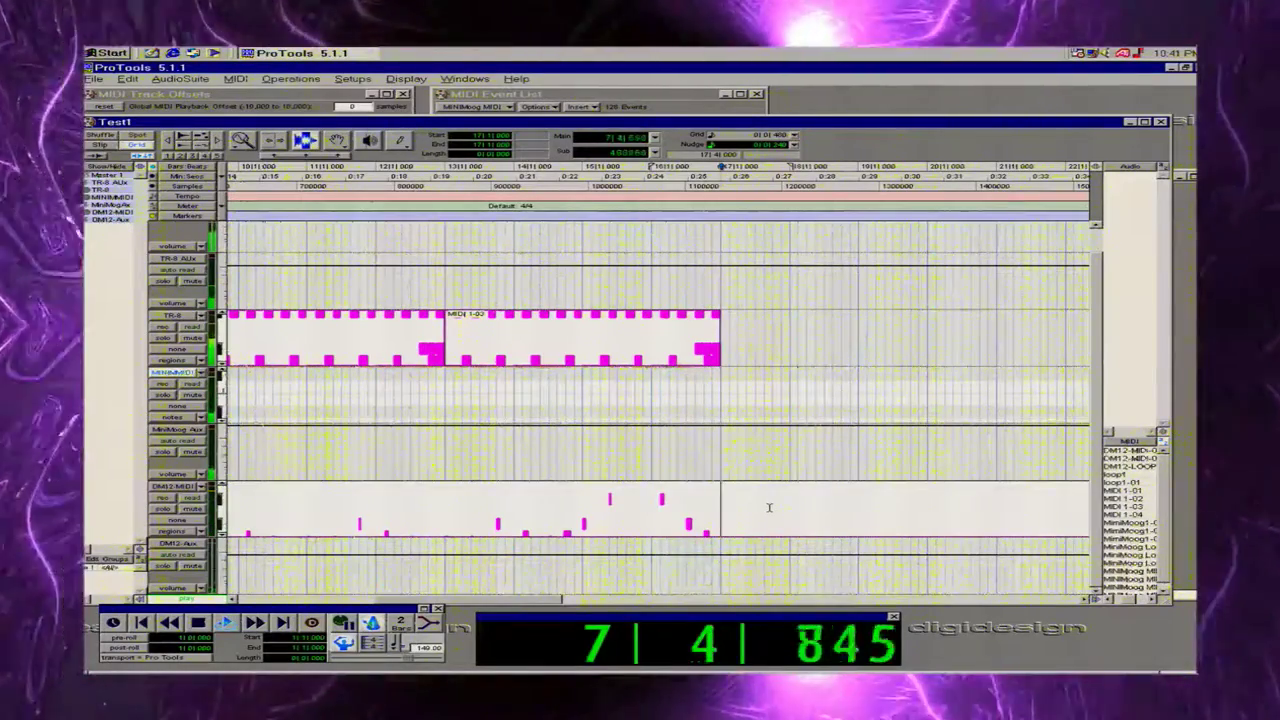
{"action": "double_click", "coordinate": [798, 524]}
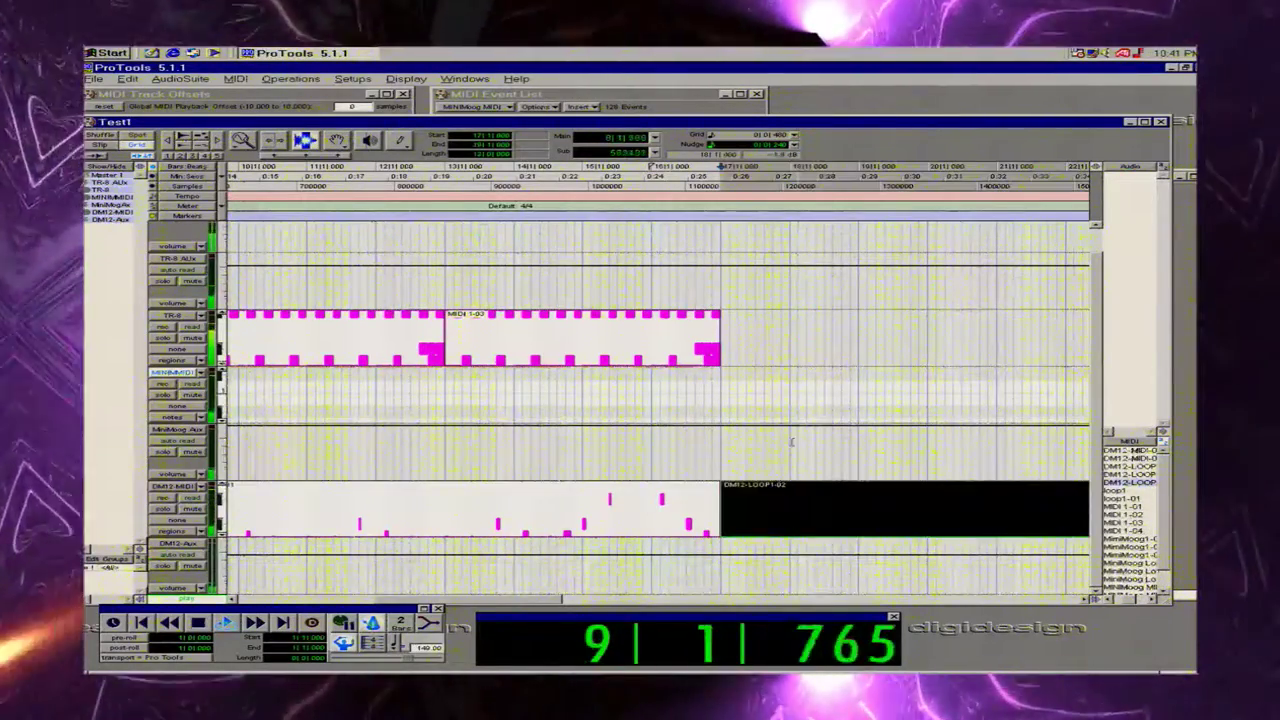
{"action": "key", "text": "Delete"}
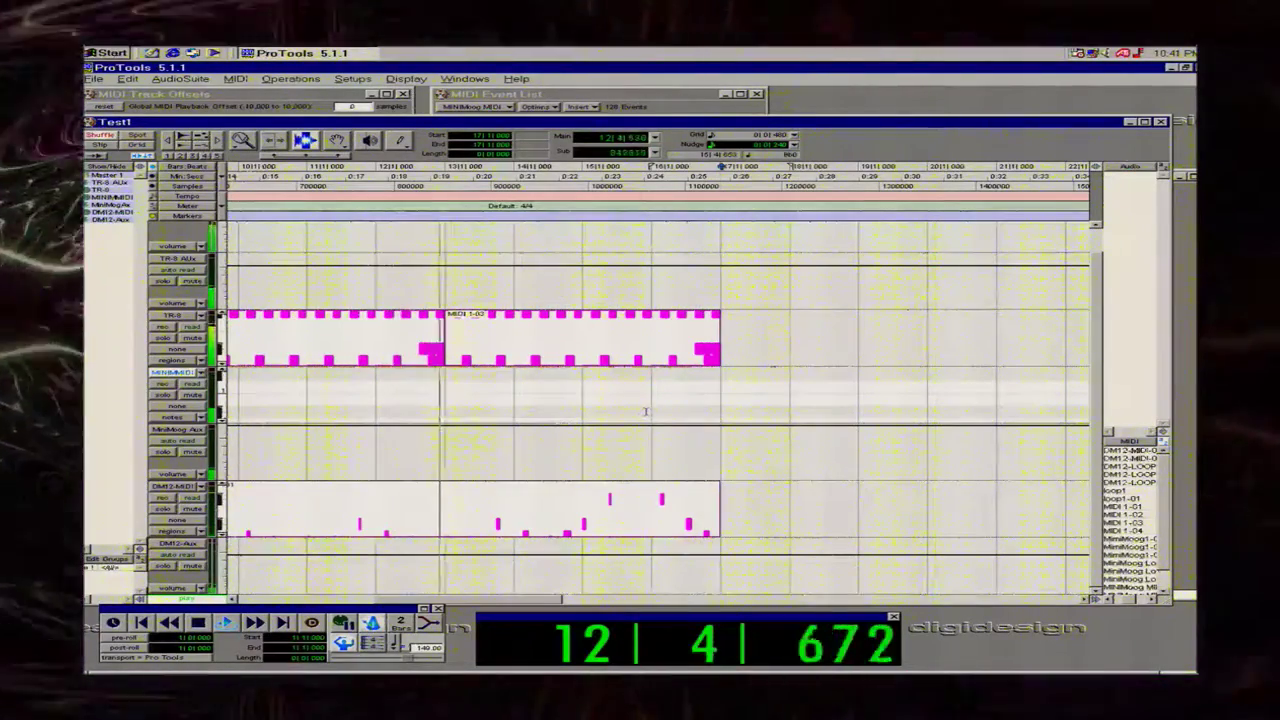
Go to the session end, fit the whole session in view, stop playback and zoom in on about bars 9 to 23.
{"action": "key", "text": "ctrl+Return"}
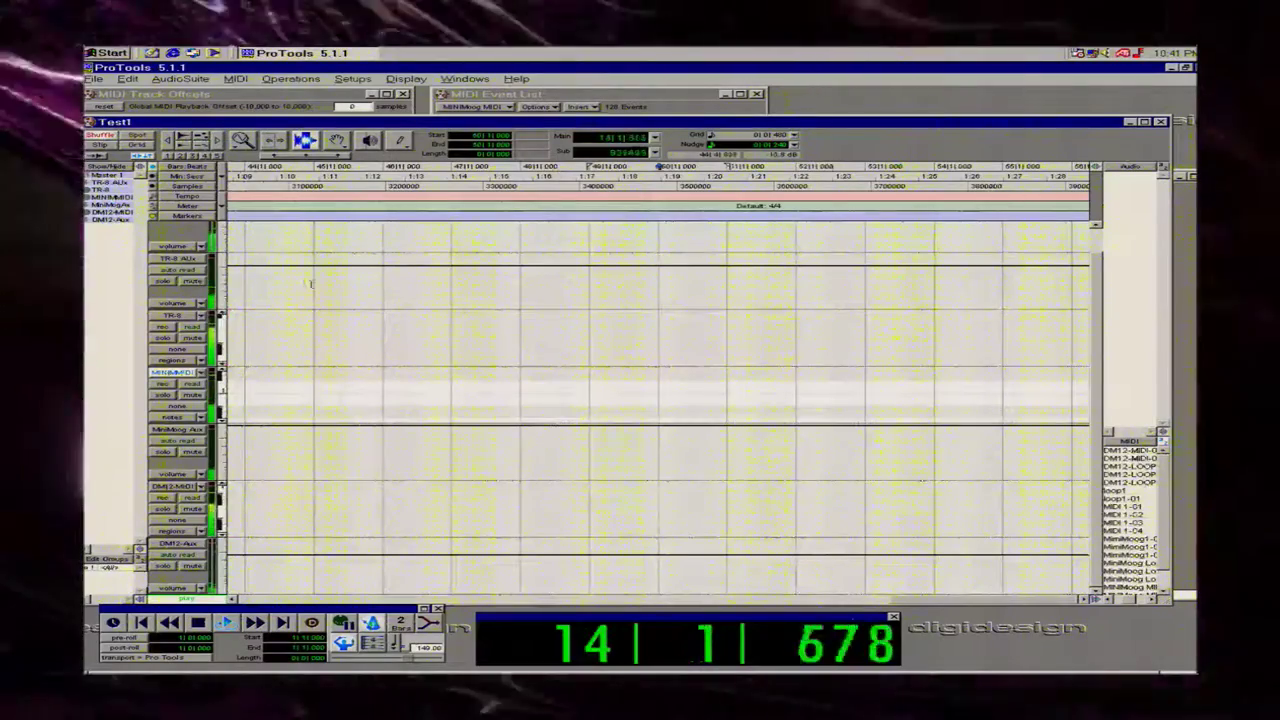
{"action": "double_click", "coordinate": [243, 141]}
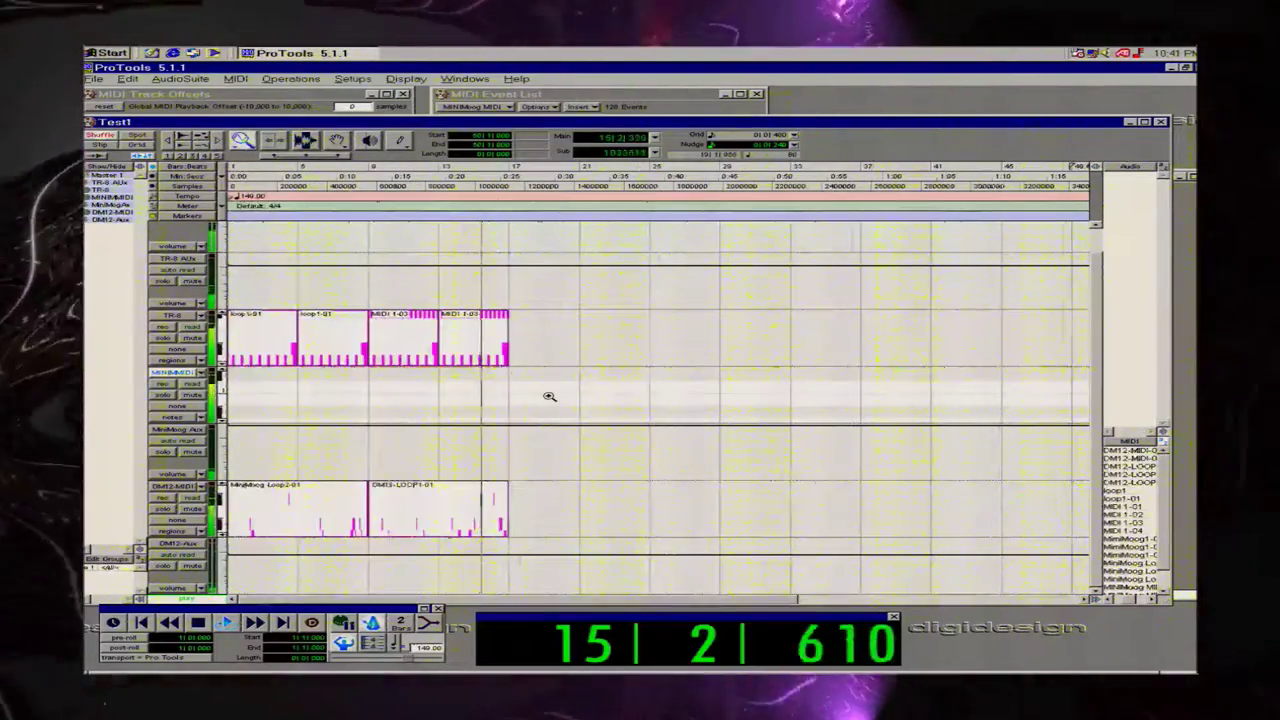
{"action": "left_click", "coordinate": [532, 390]}
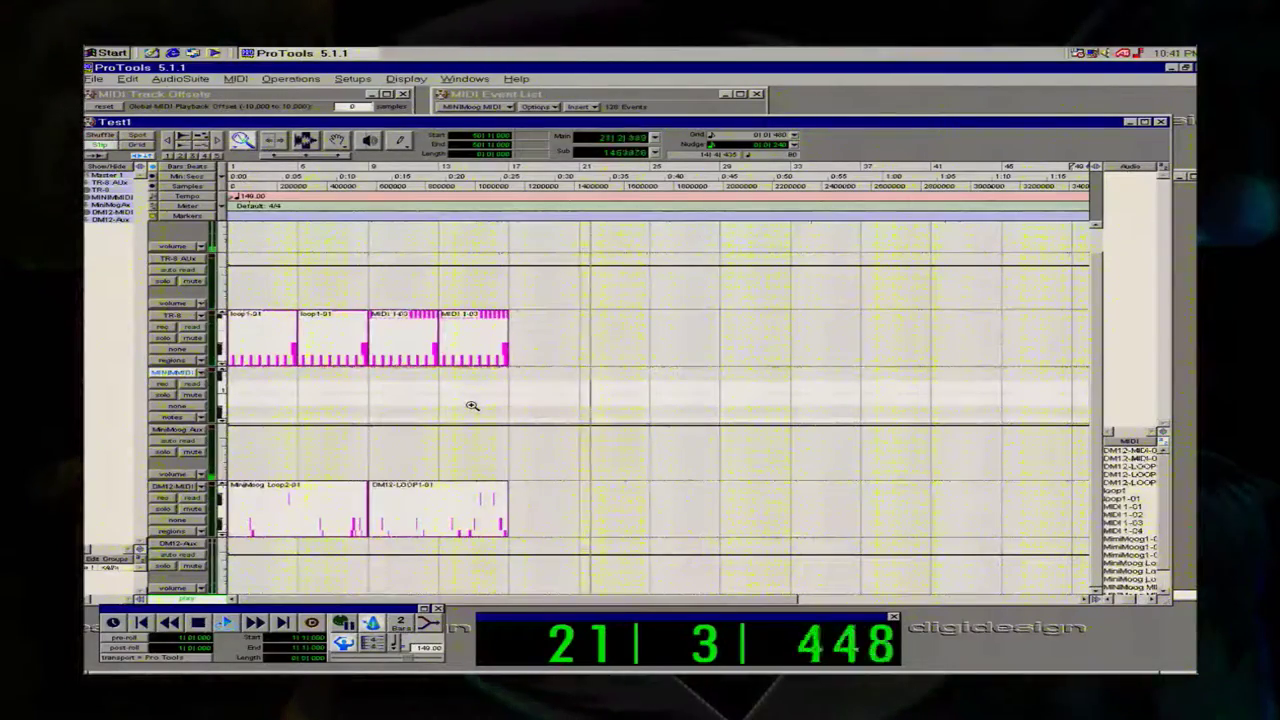
{"action": "key", "text": "space"}
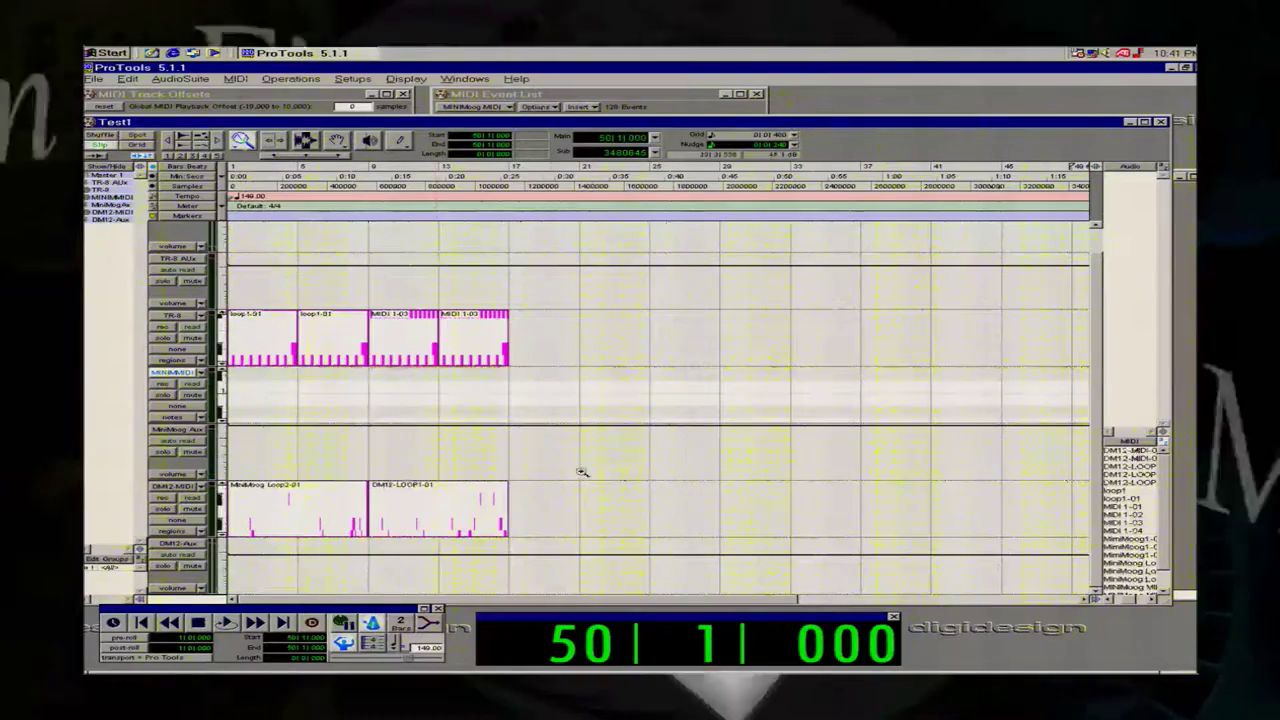
{"action": "left_click_drag", "start_coordinate": [619, 511], "coordinate": [412, 512]}
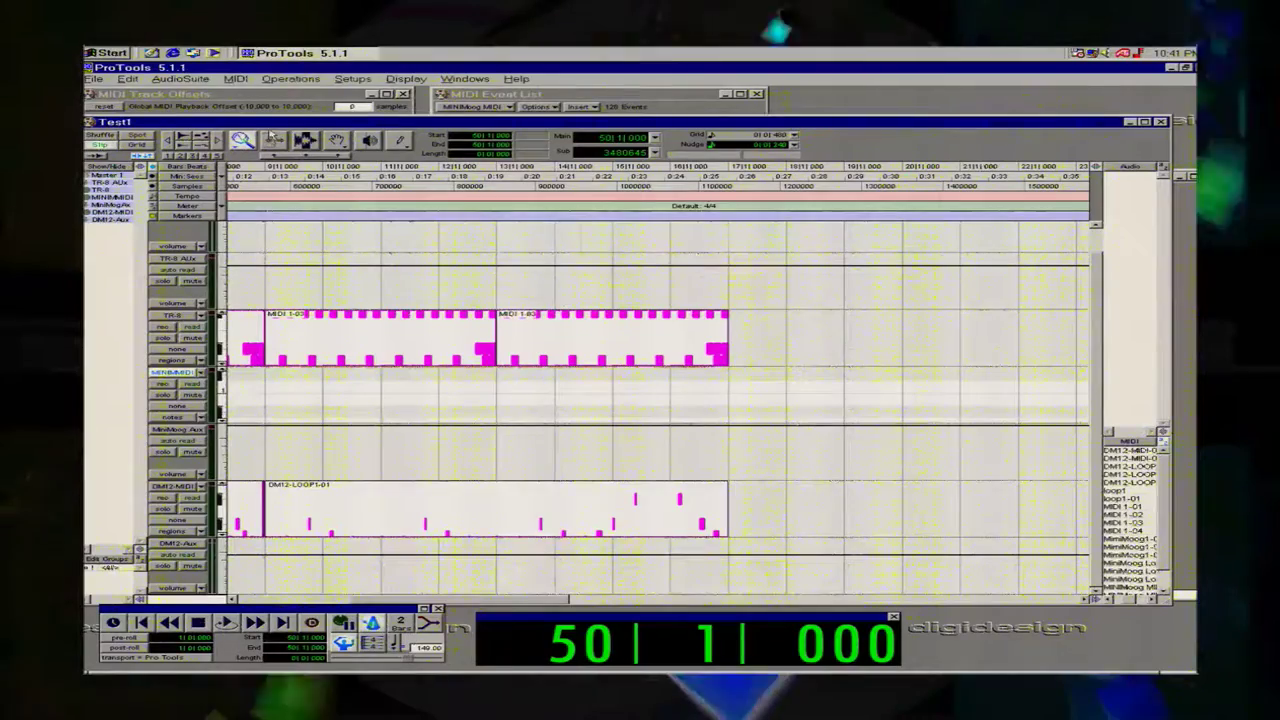
Try to create a track group.
{"action": "key", "text": "ctrl+g"}
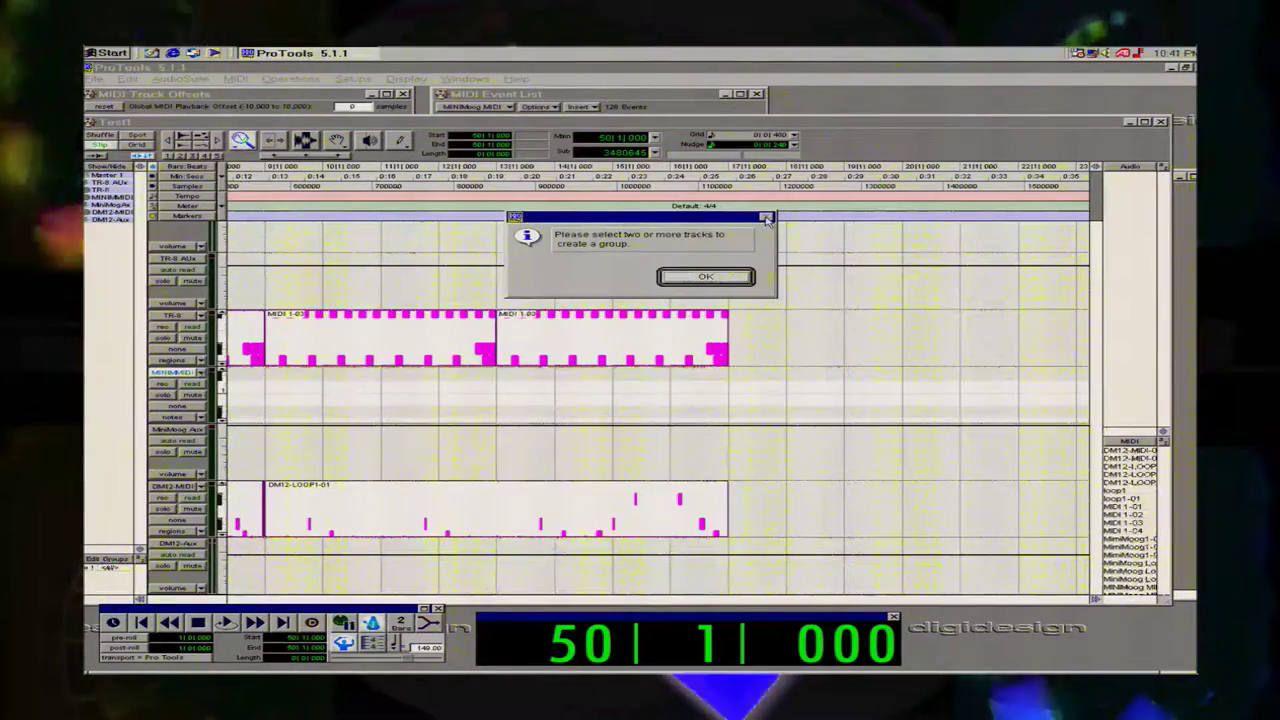
{"action": "left_click", "coordinate": [706, 277]}
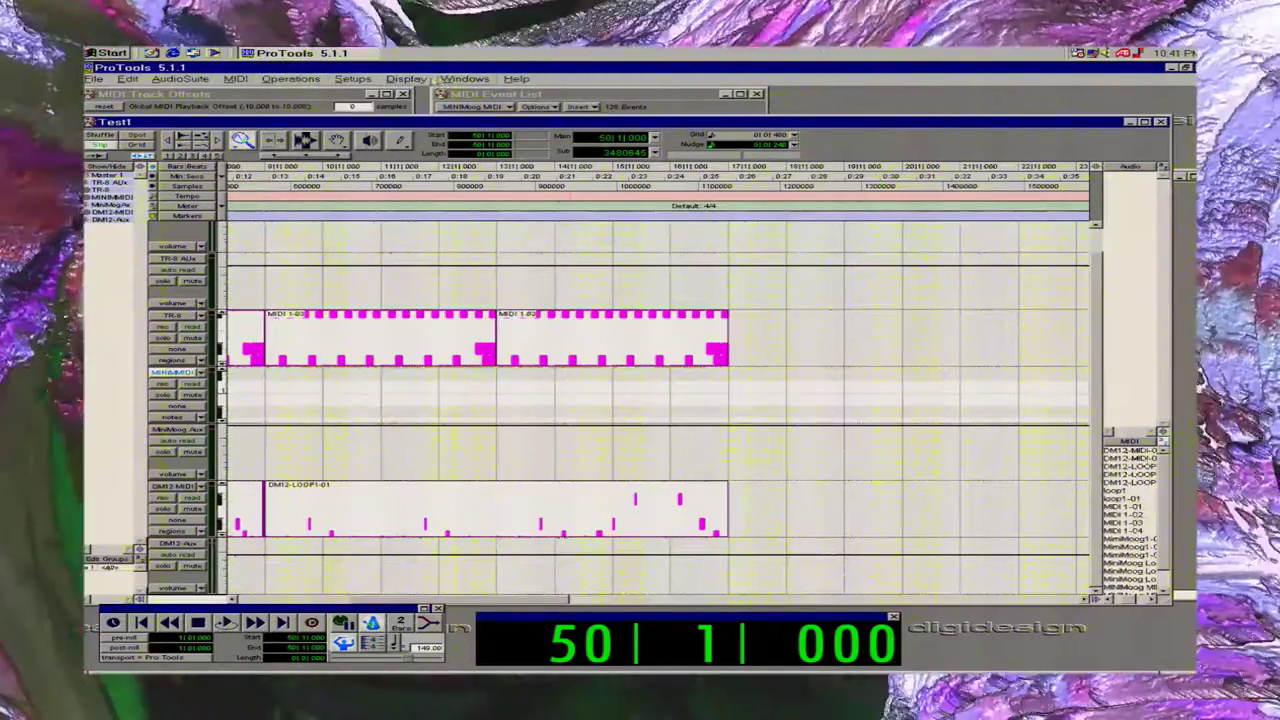
{"action": "left_click", "coordinate": [398, 80]}
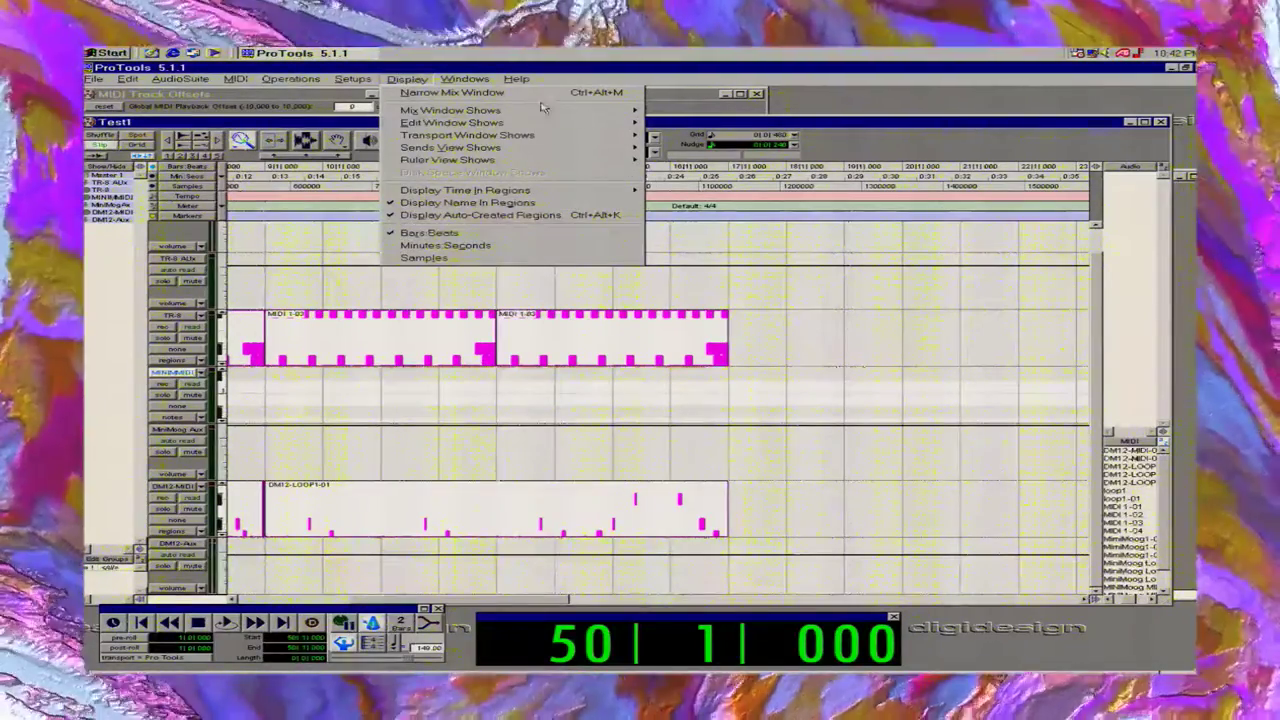
{"action": "mouse_move", "coordinate": [472, 80]}
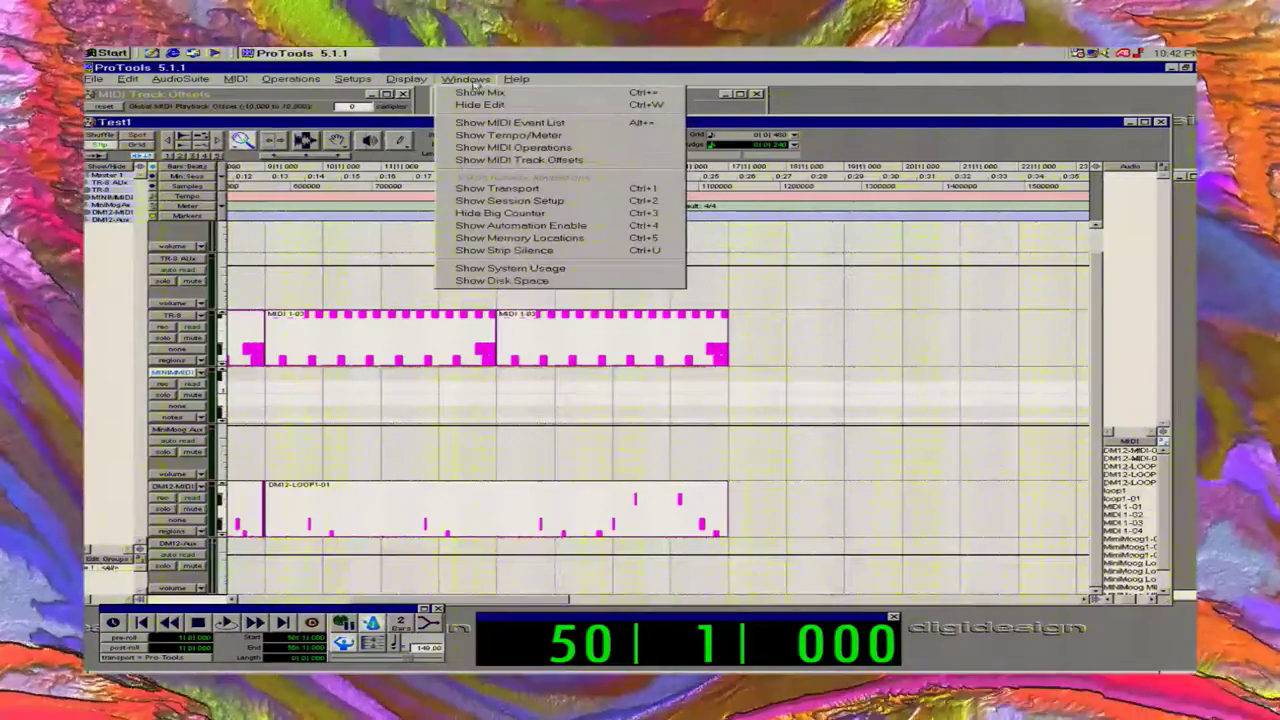
{"action": "mouse_move", "coordinate": [284, 84]}
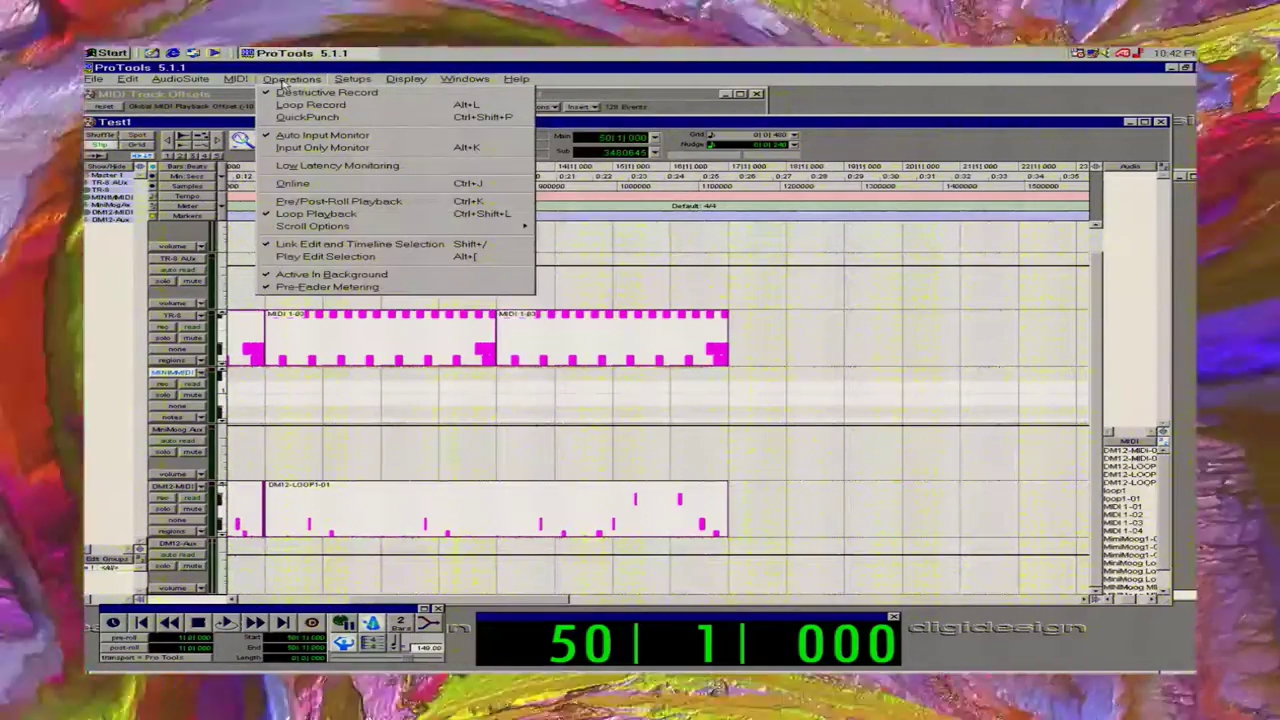
{"action": "mouse_move", "coordinate": [140, 84]}
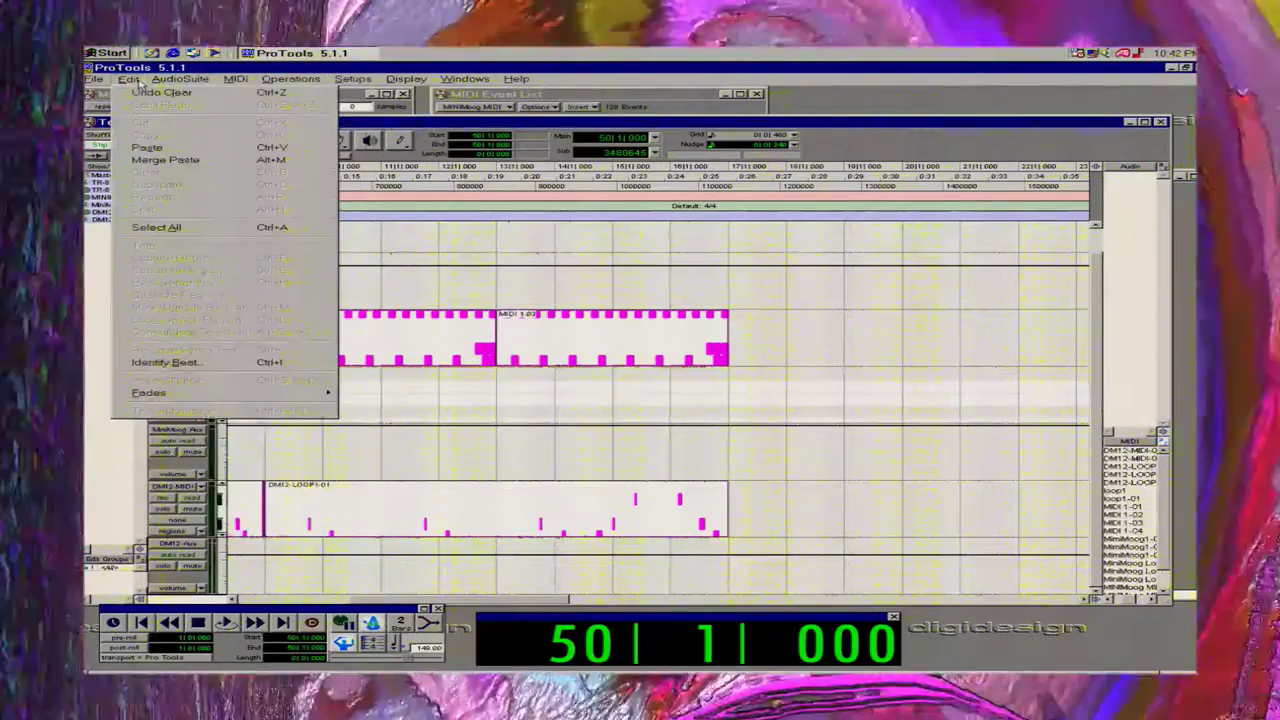
{"action": "left_click", "coordinate": [806, 321]}
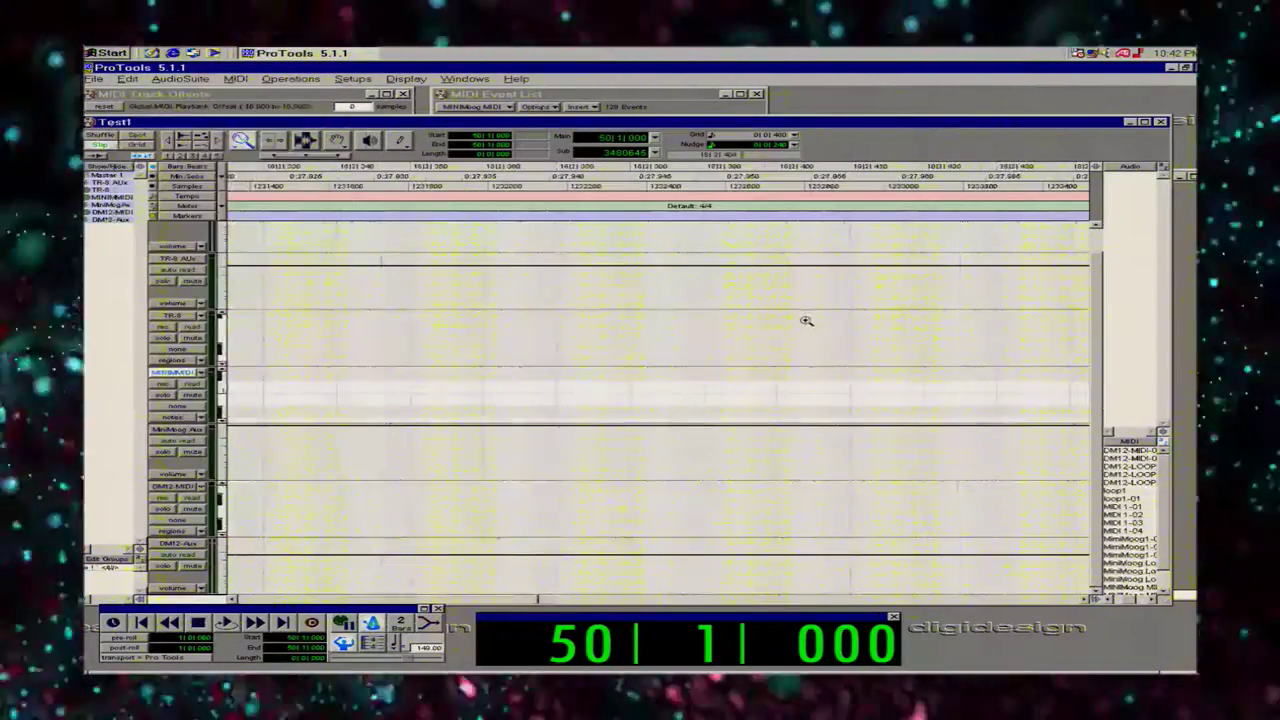
{"action": "left_click", "coordinate": [672, 265]}
{"action": "left_click", "coordinate": [583, 309]}
{"action": "left_click", "coordinate": [587, 332]}
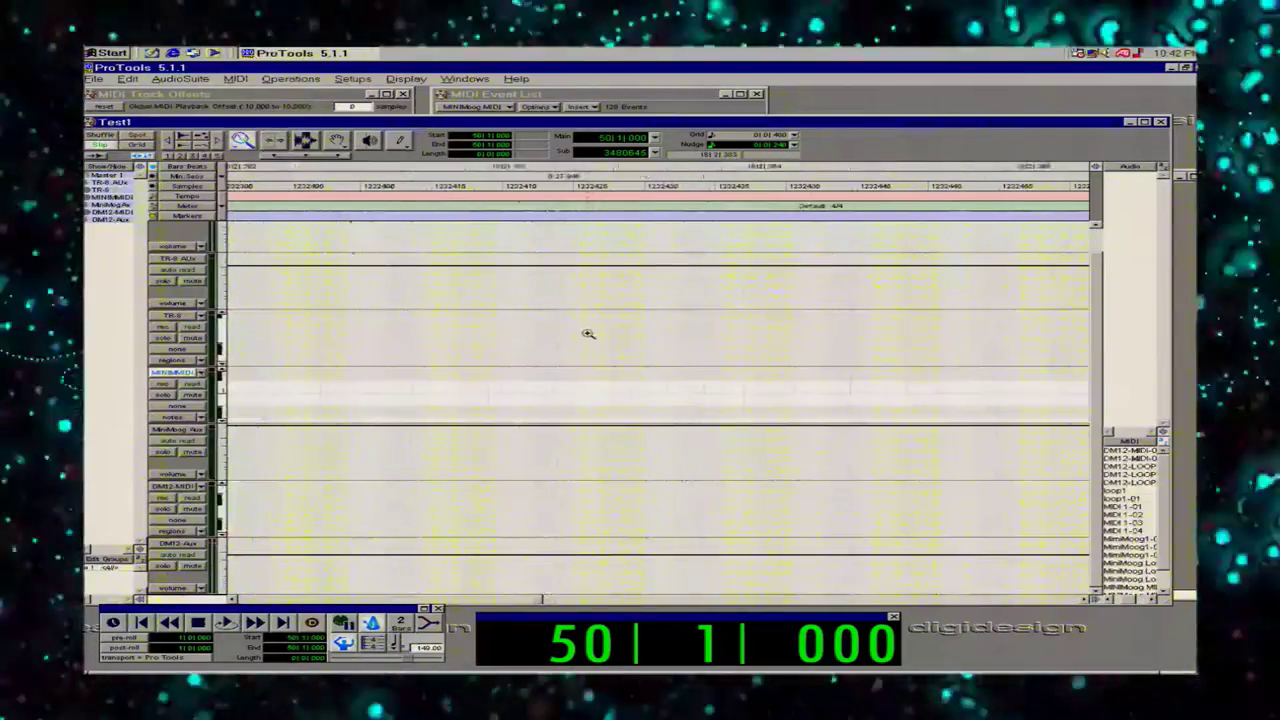
{"action": "left_click", "coordinate": [589, 348]}
{"action": "left_click", "coordinate": [589, 354]}
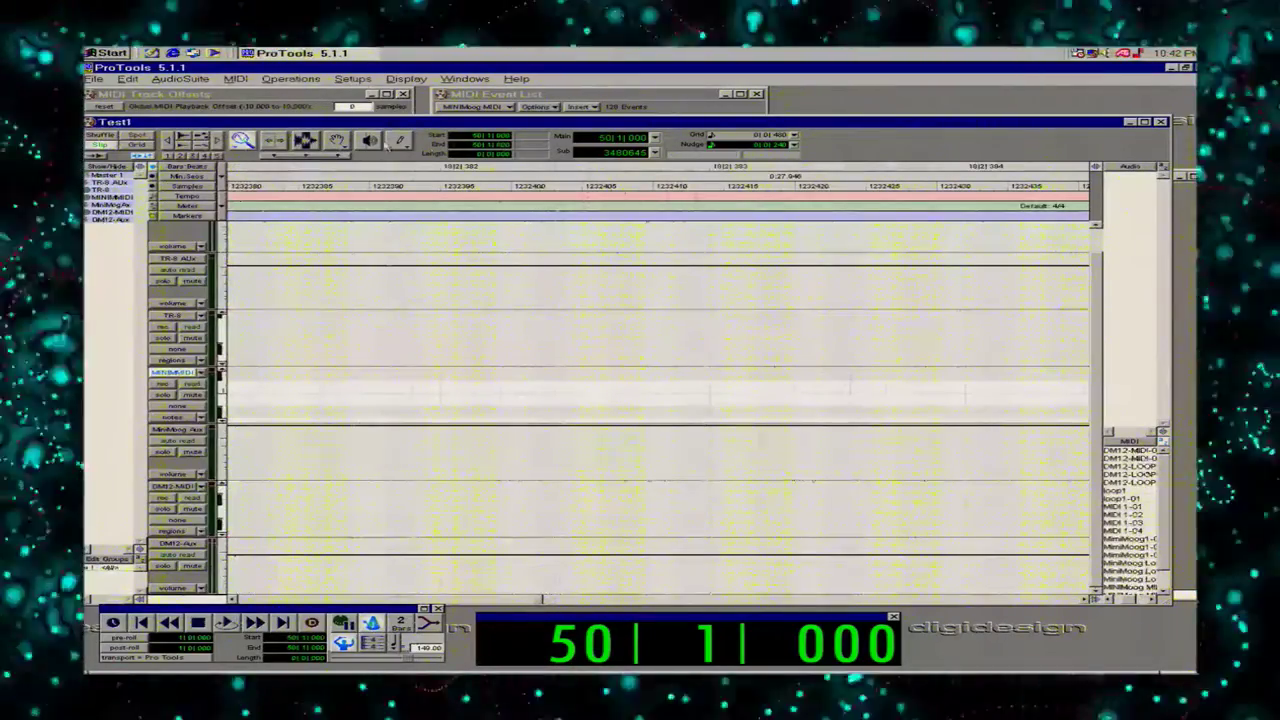
Fit the whole session in view, switch the TR-8 track to notes display and zoom in on about bars 10 to 17.
{"action": "double_click", "coordinate": [241, 142]}
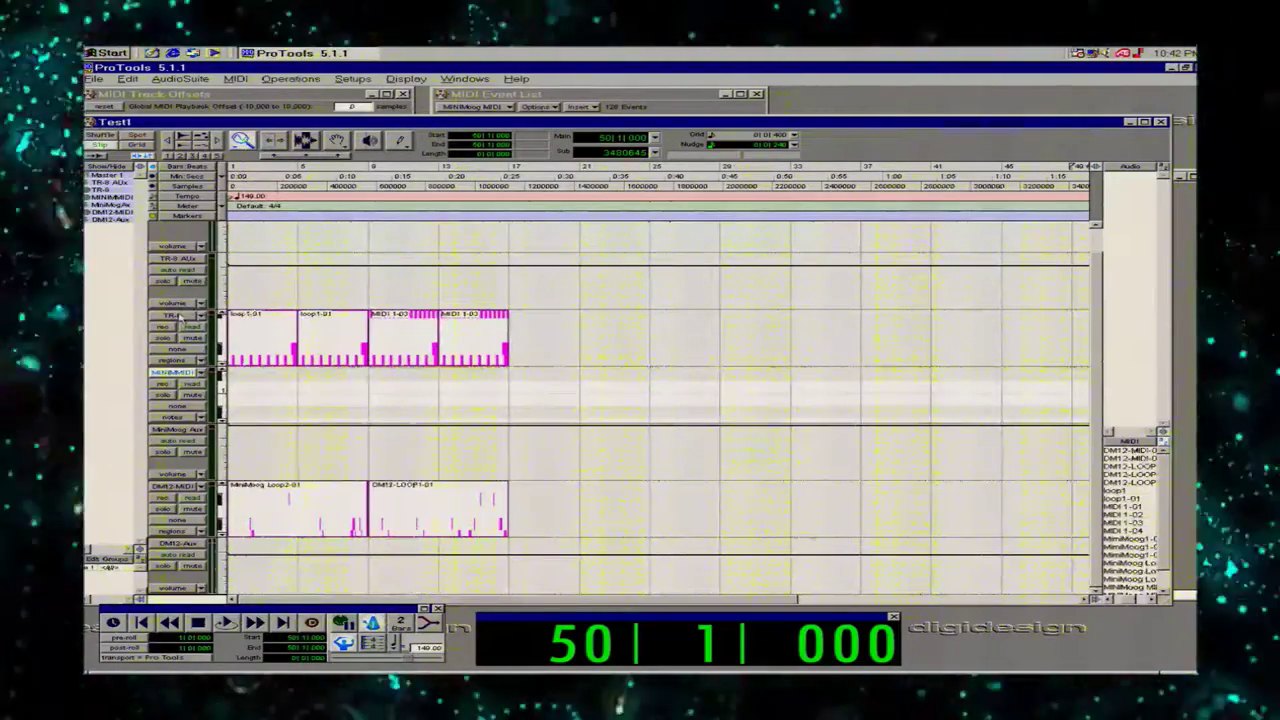
{"action": "left_click", "coordinate": [180, 352]}
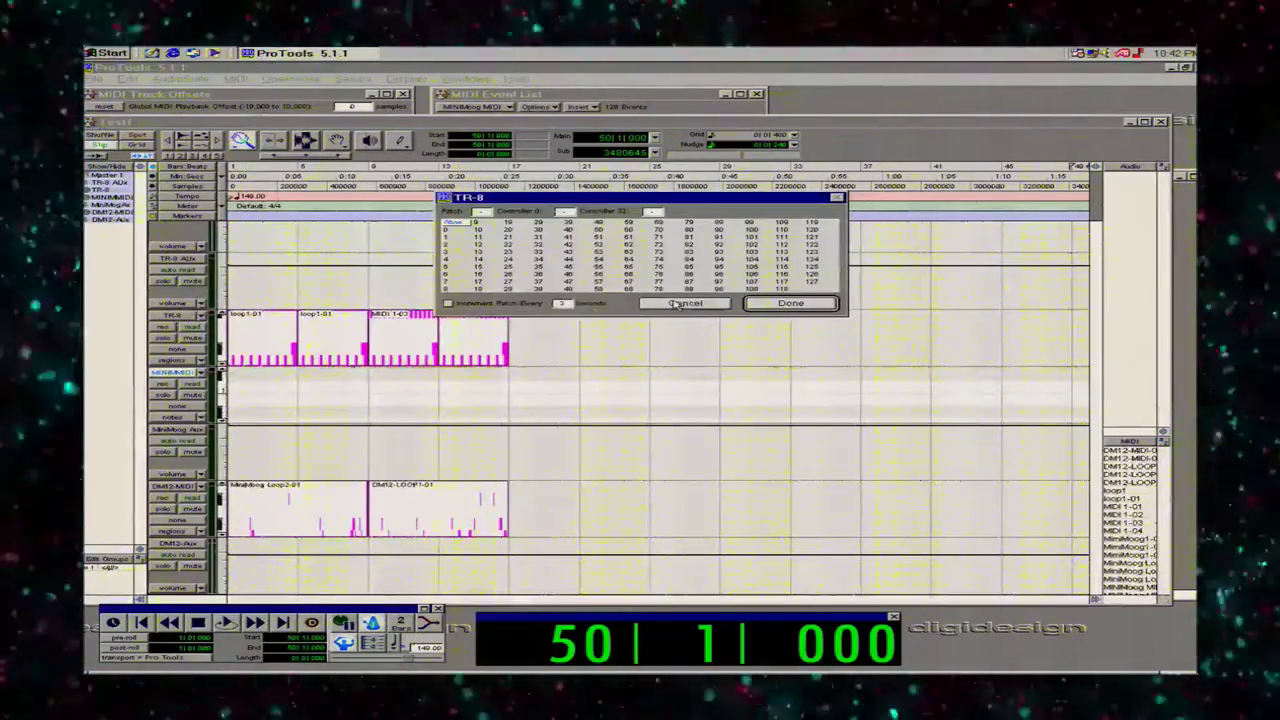
{"action": "left_click", "coordinate": [680, 303]}
{"action": "left_click", "coordinate": [183, 360]}
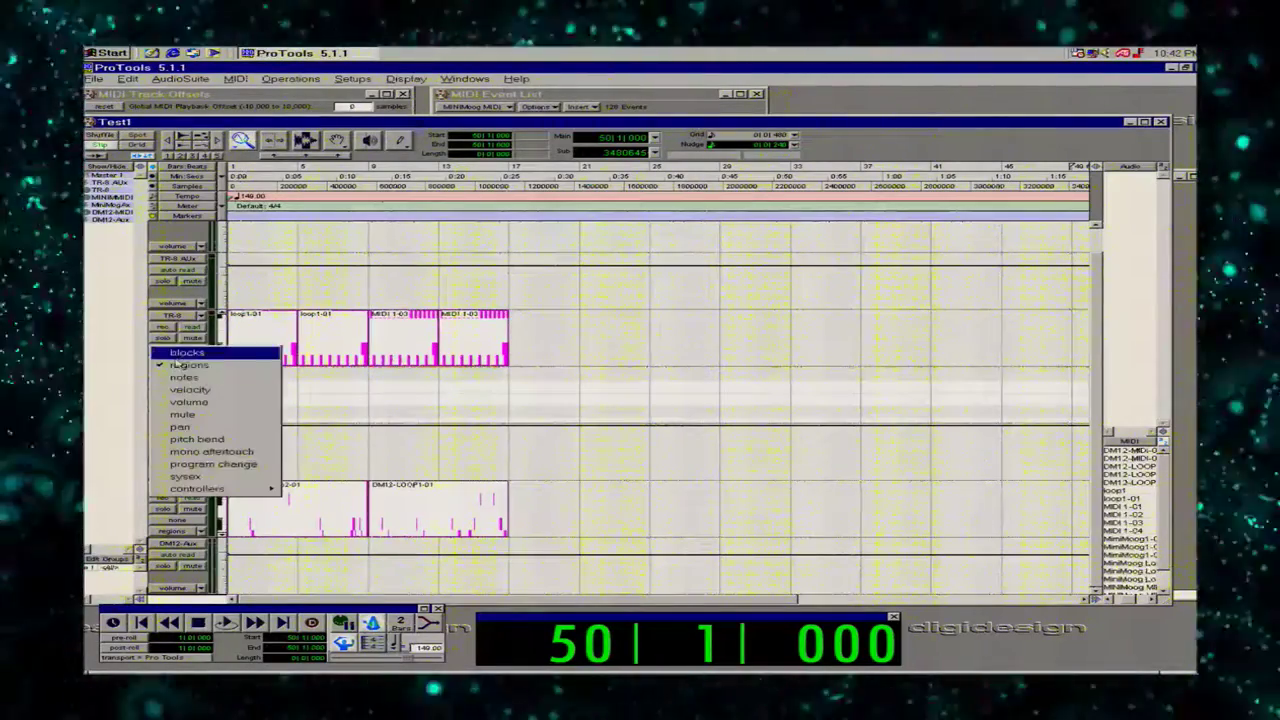
{"action": "left_click", "coordinate": [188, 373]}
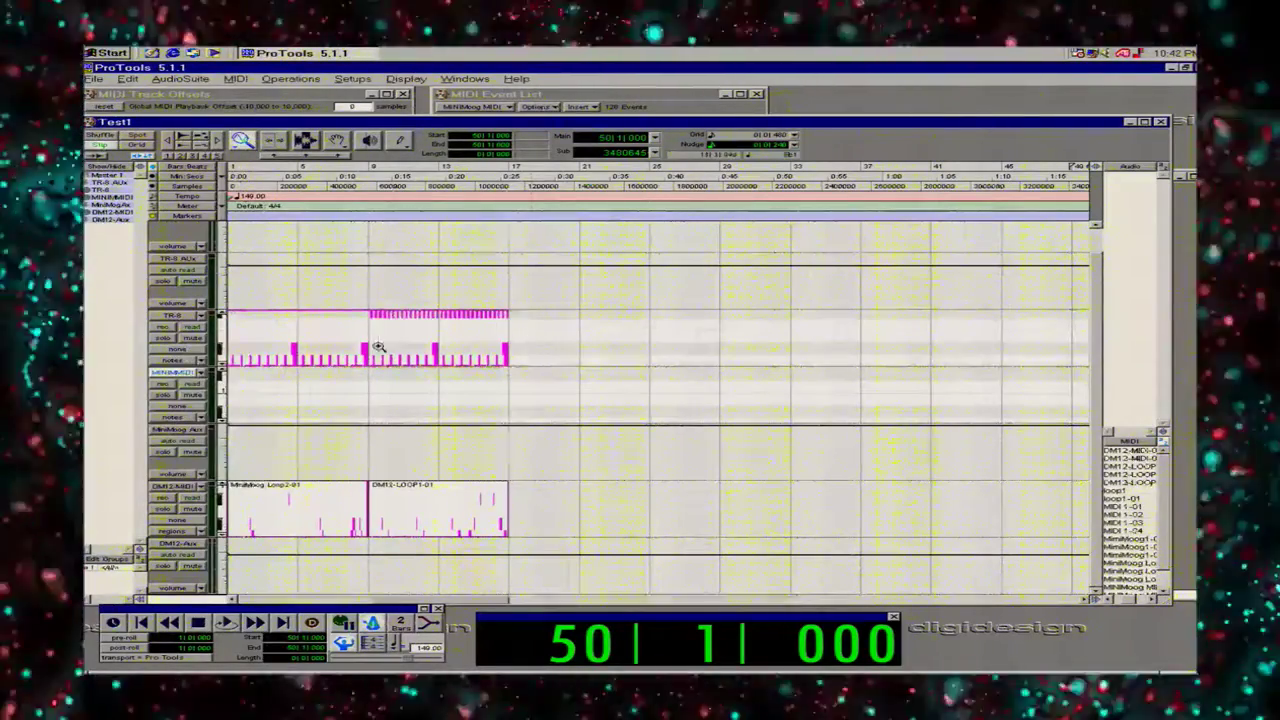
{"action": "left_click", "coordinate": [564, 347]}
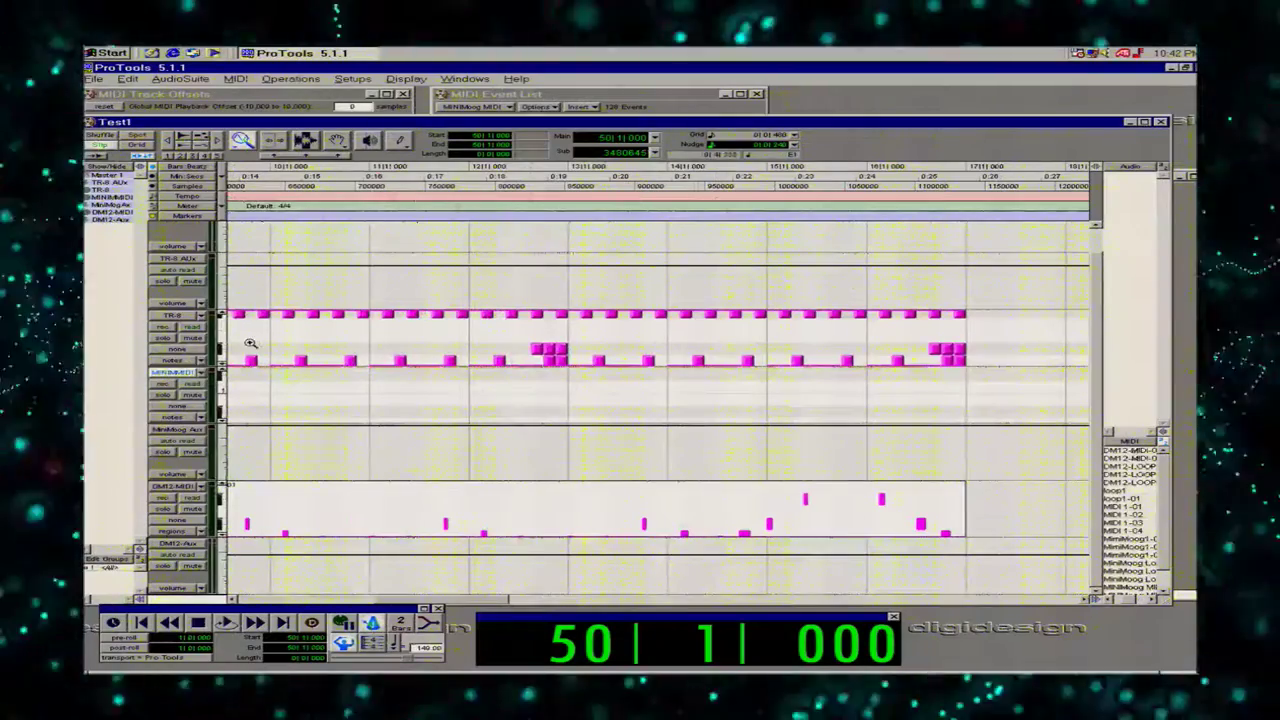
{"action": "left_click", "coordinate": [224, 348]}
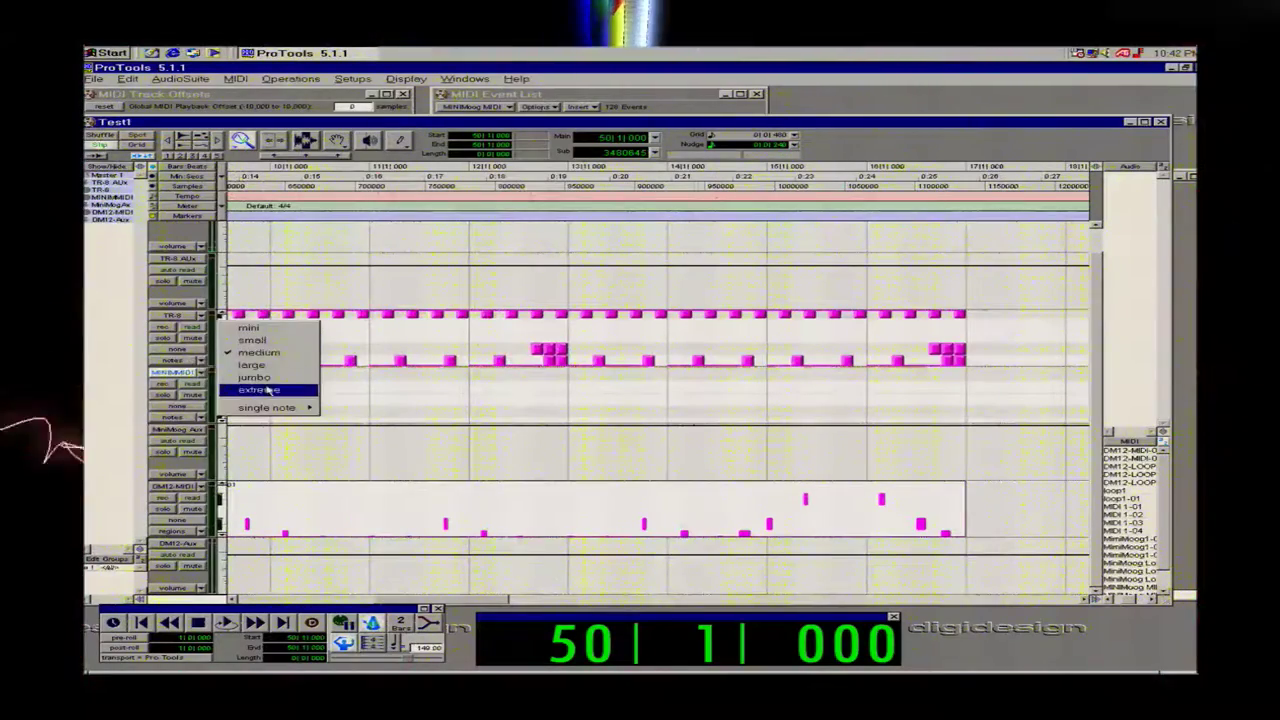
Set the edit mode to Grid and switch the TR-8 track from notes back to regions display.
{"action": "left_click", "coordinate": [132, 138]}
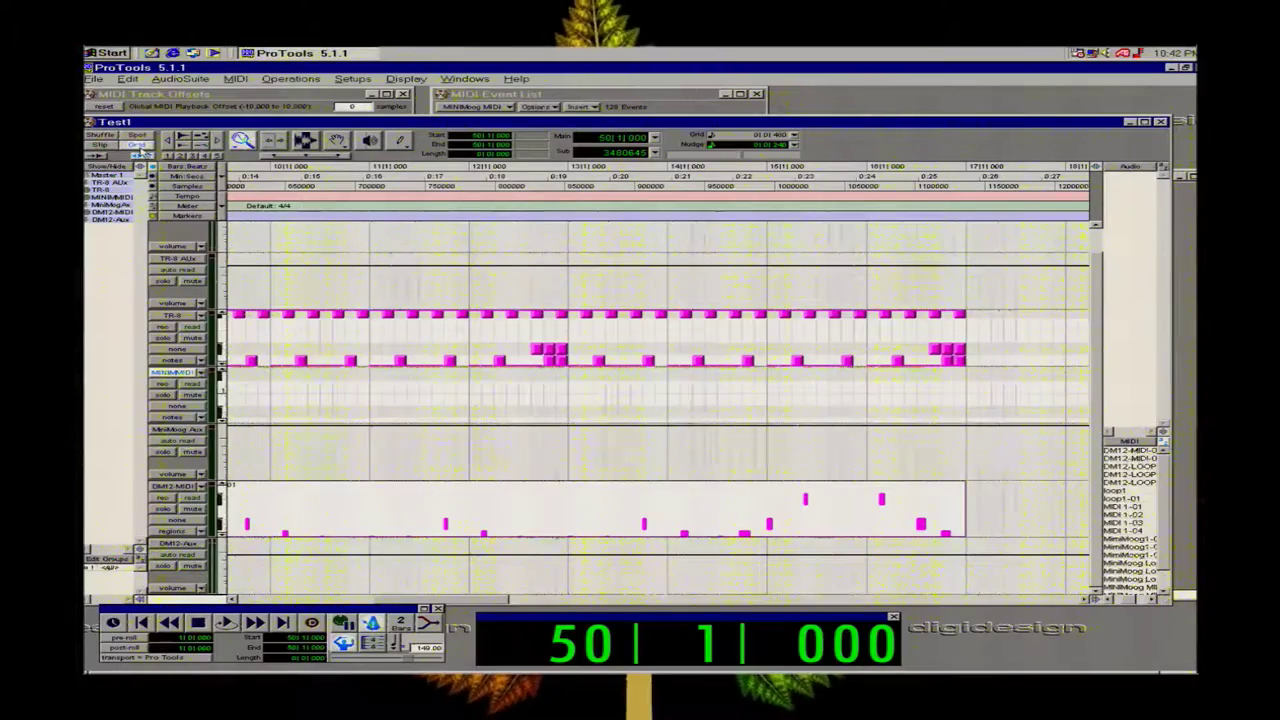
{"action": "left_click", "coordinate": [139, 146]}
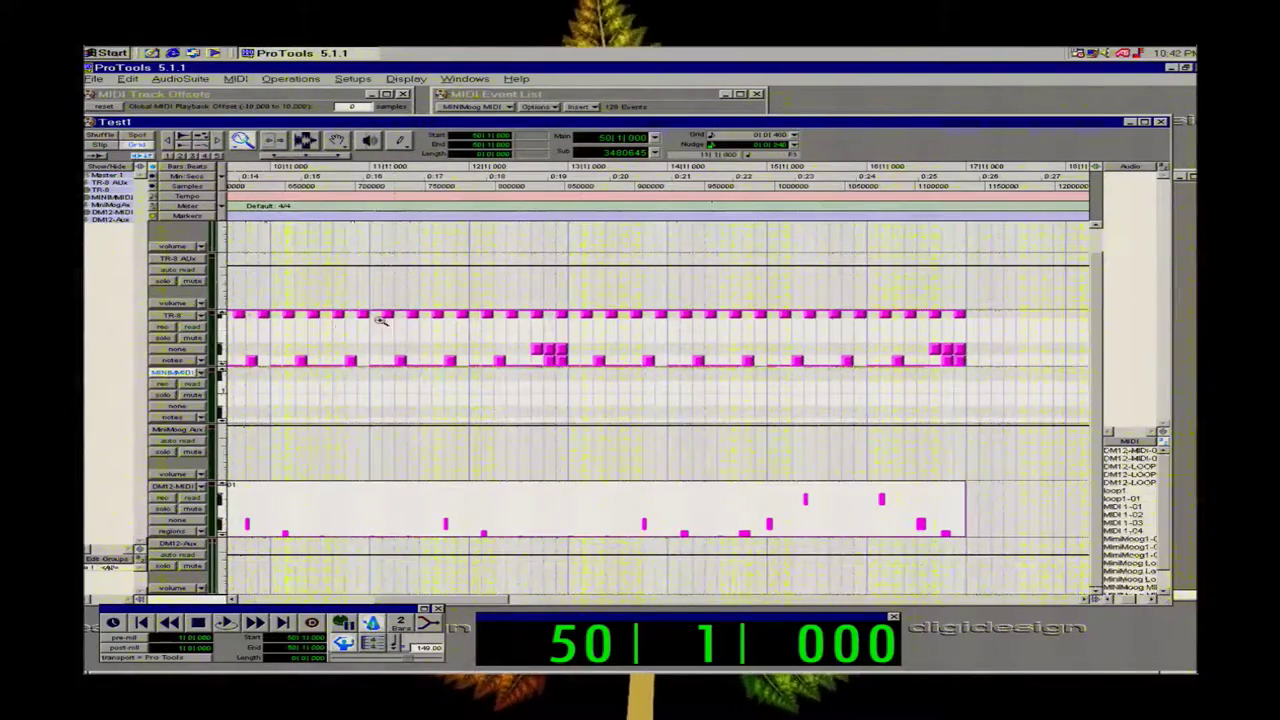
{"action": "left_click", "coordinate": [175, 361]}
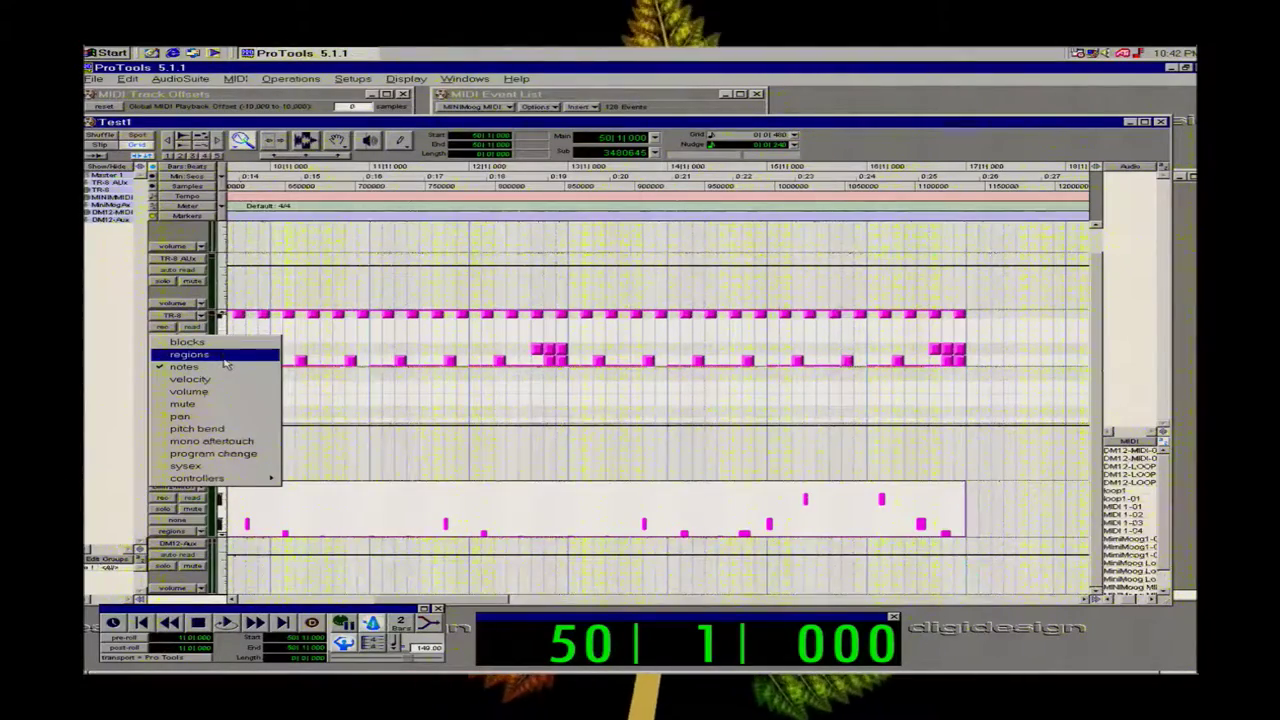
{"action": "left_click", "coordinate": [226, 356]}
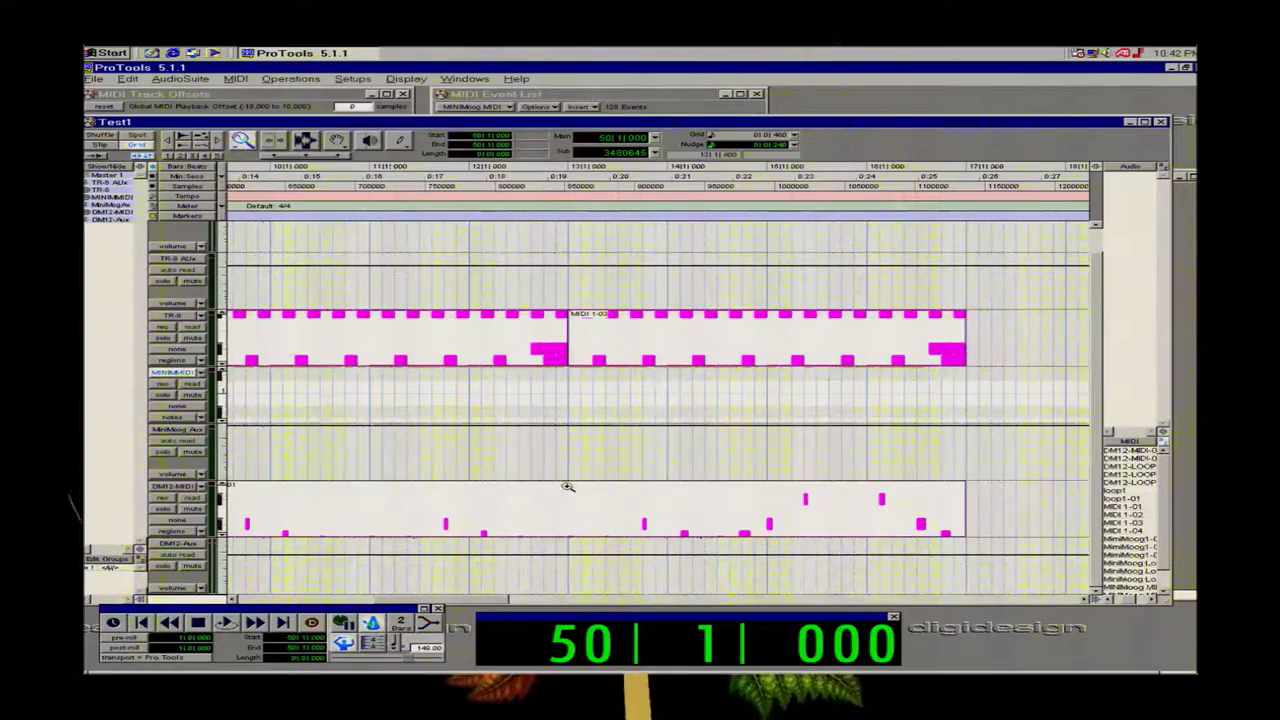
Use the Selector tool to select the DM12-LOOP1-01 region on the DM12-MIDI track and place the edit cursor at bar 12.
{"action": "left_click", "coordinate": [305, 141]}
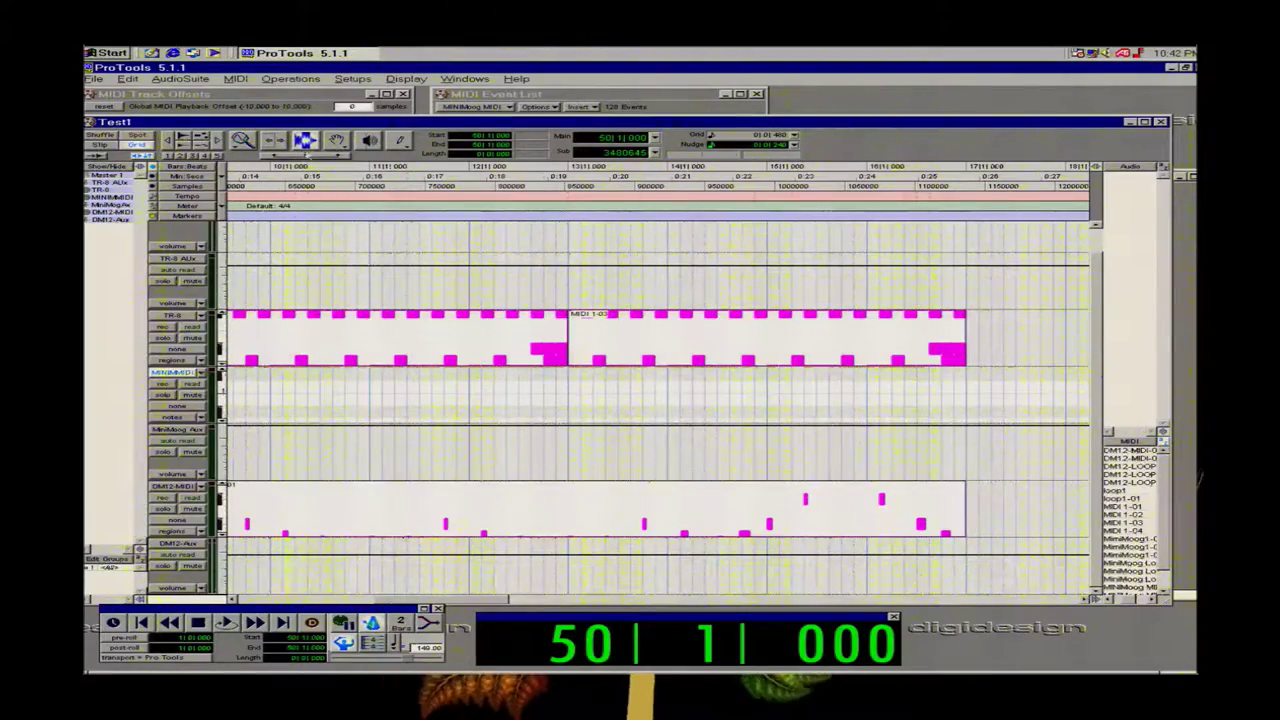
{"action": "double_click", "coordinate": [346, 523]}
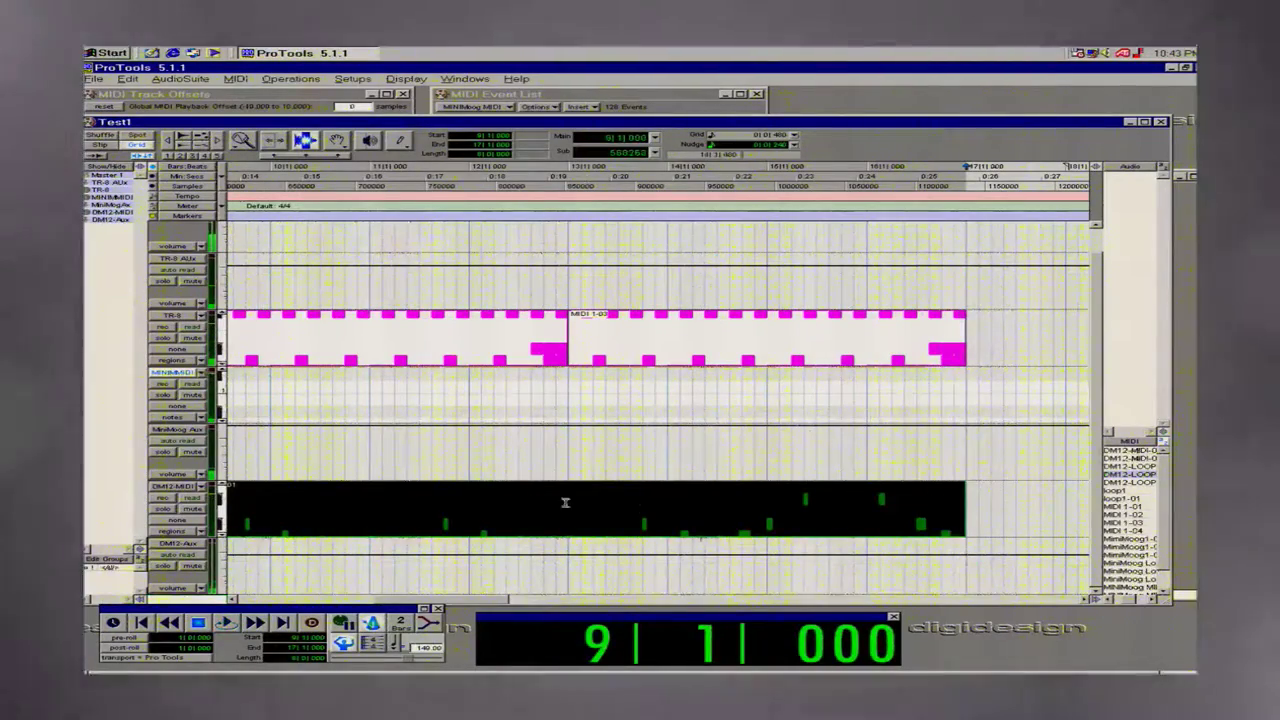
{"action": "left_click", "coordinate": [465, 496]}
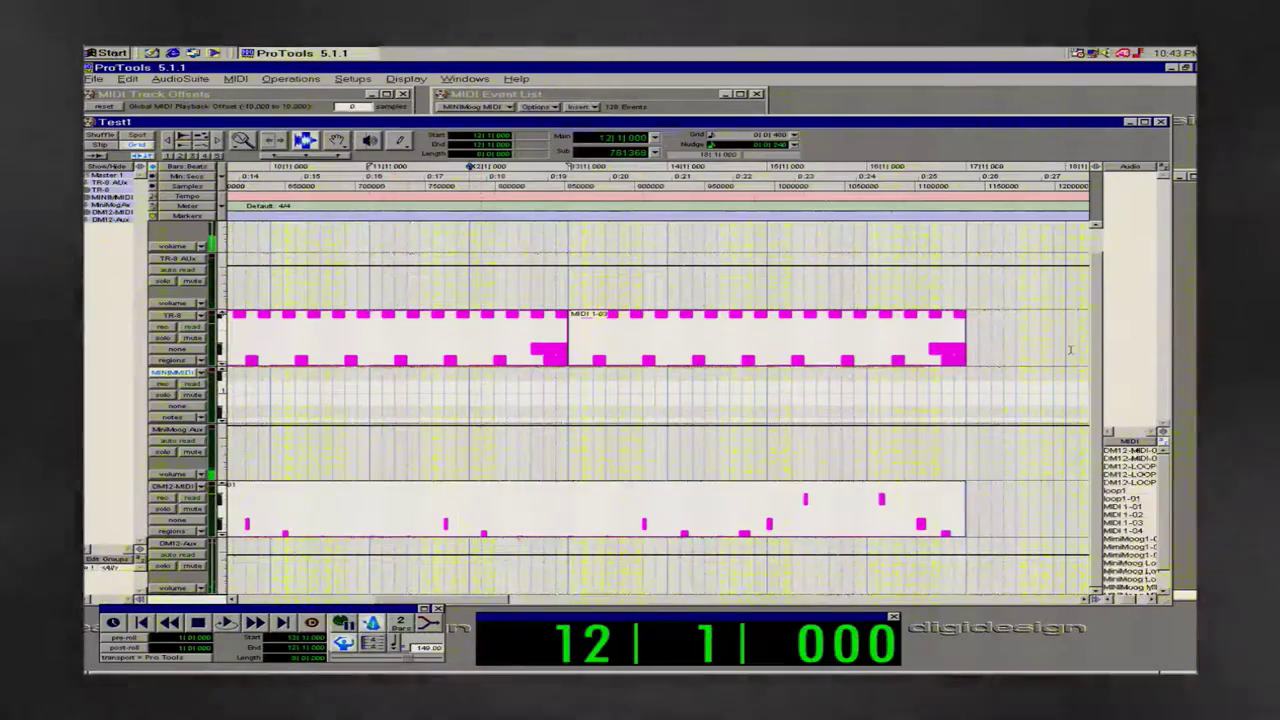
Show the Mix window and create two new stereo audio tracks.
{"action": "key", "text": "ctrl+="}
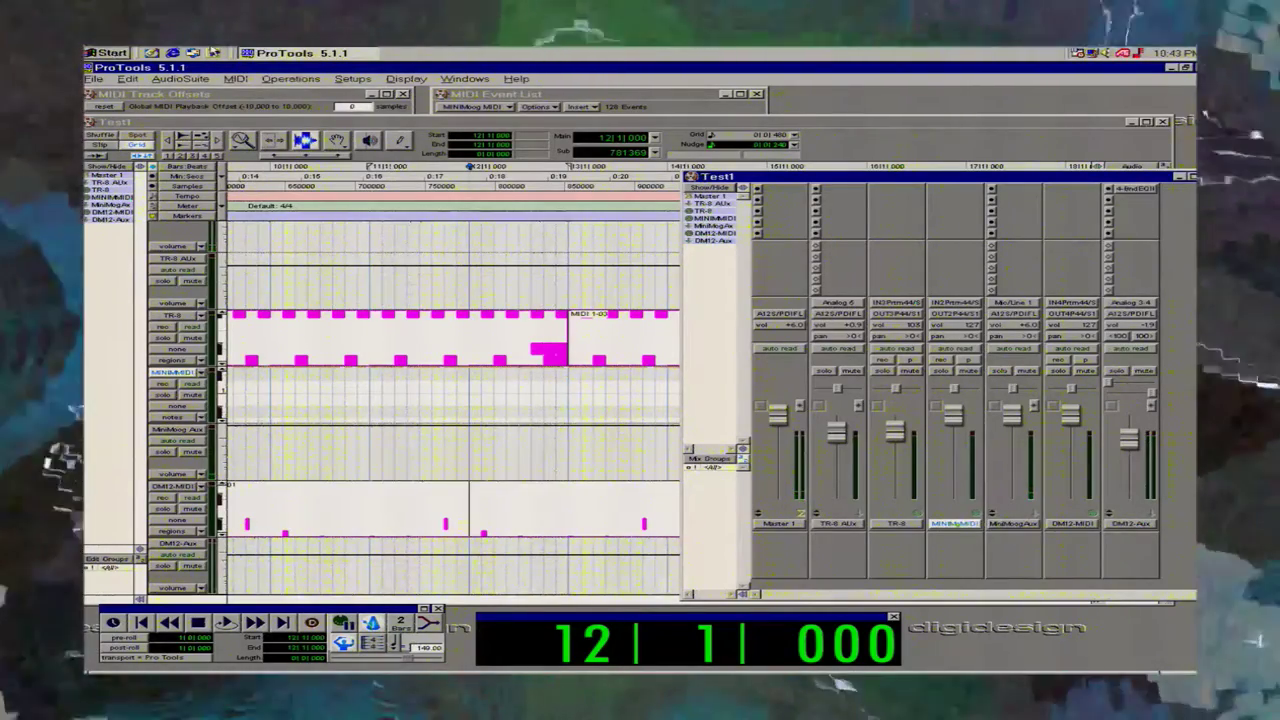
{"action": "key", "text": "ctrl+shift+n"}
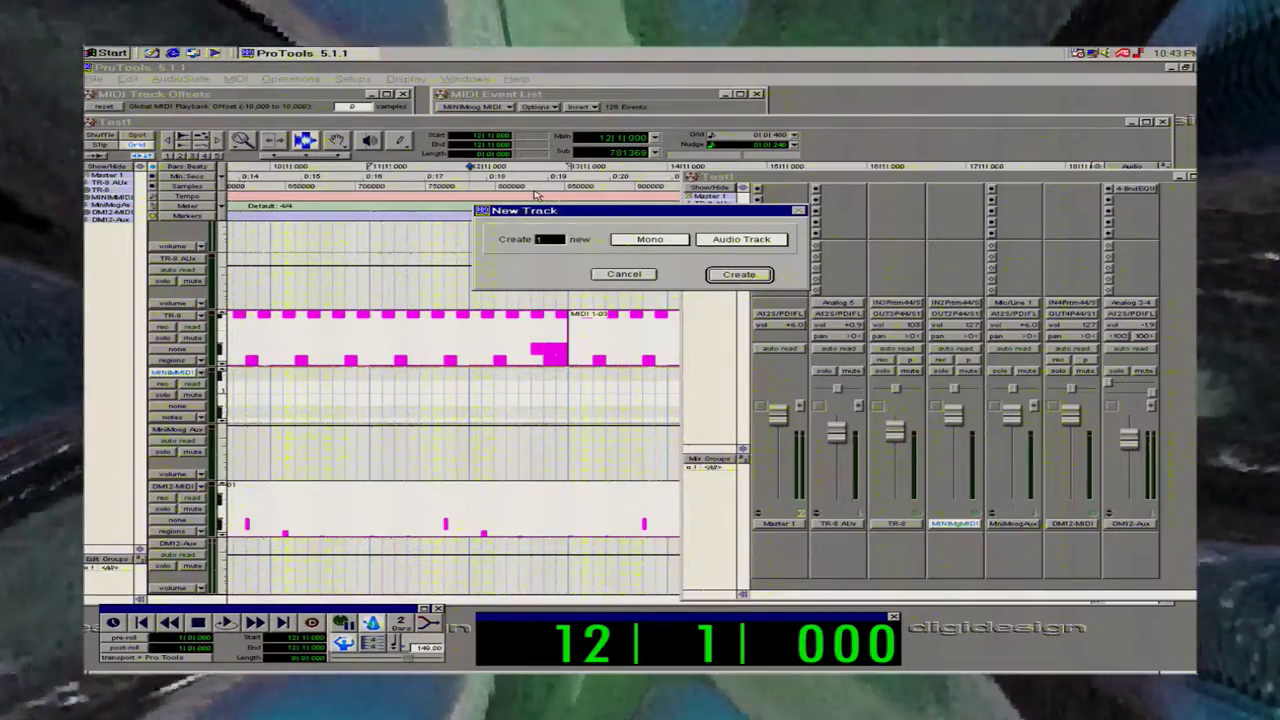
{"action": "type", "text": "2"}
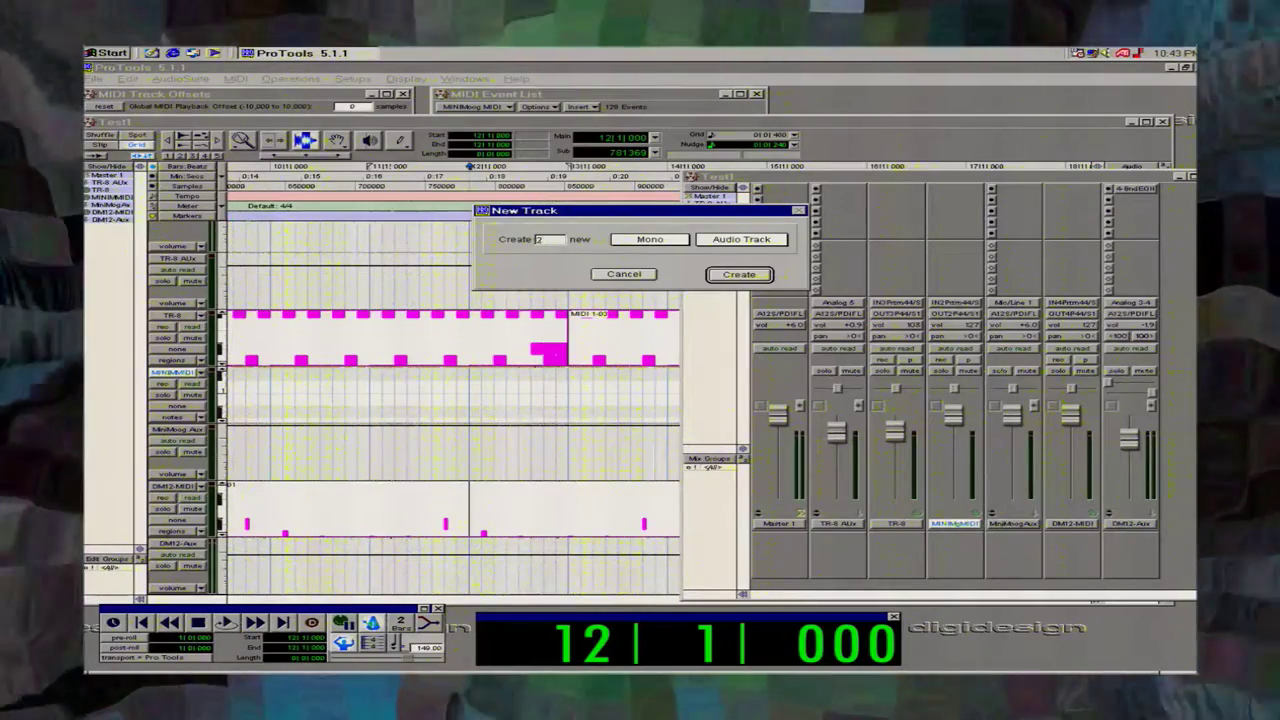
{"action": "left_click", "coordinate": [630, 241]}
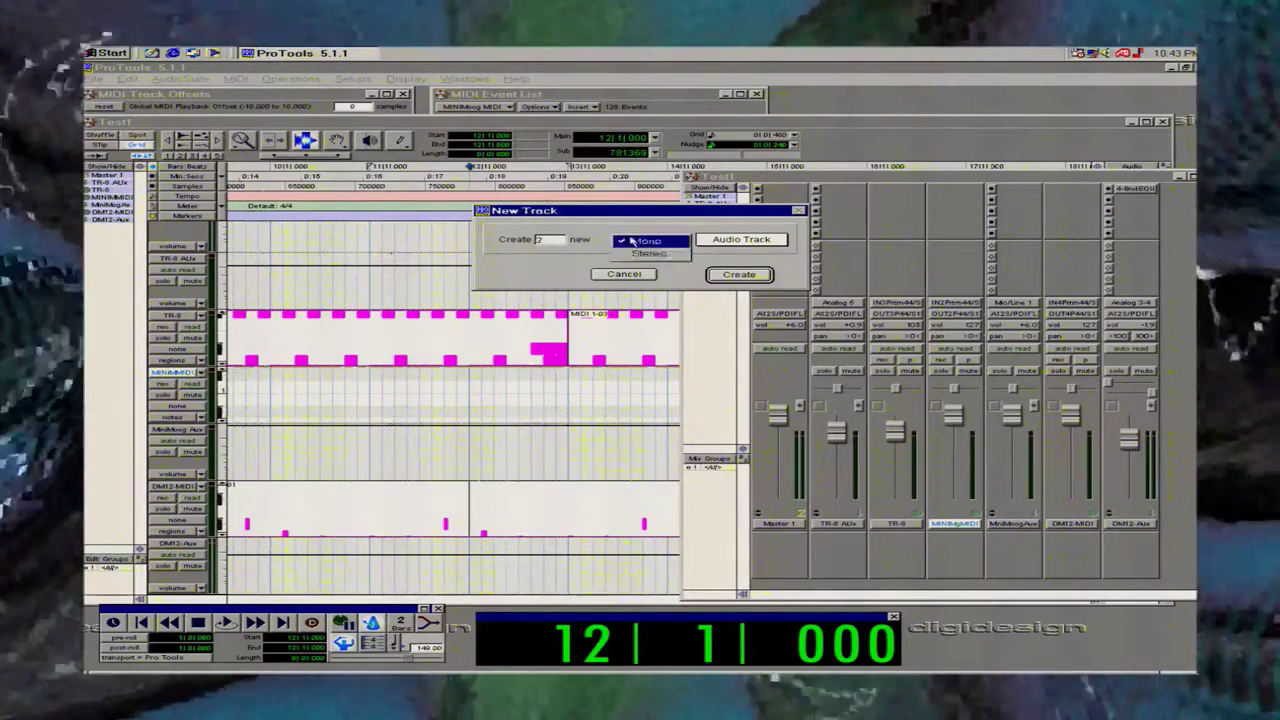
{"action": "left_click", "coordinate": [637, 243]}
{"action": "left_click", "coordinate": [652, 242]}
{"action": "left_click", "coordinate": [652, 256]}
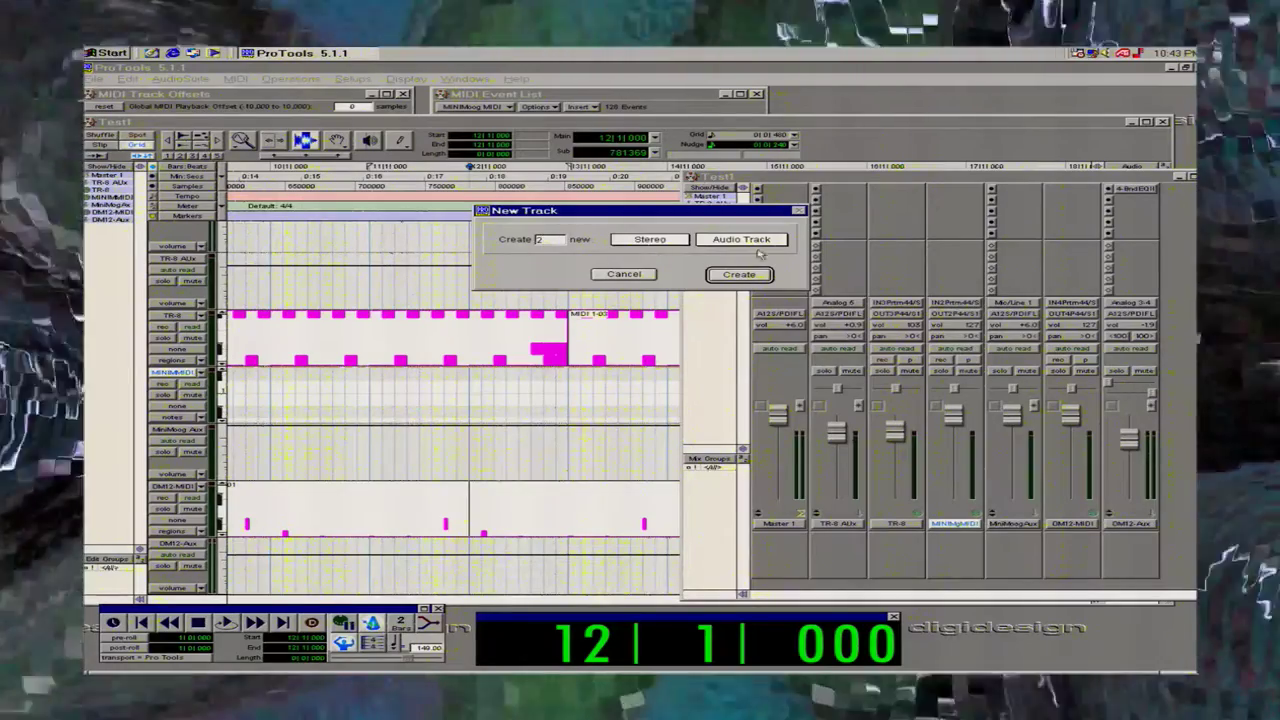
{"action": "left_click", "coordinate": [755, 241]}
{"action": "left_click", "coordinate": [755, 241]}
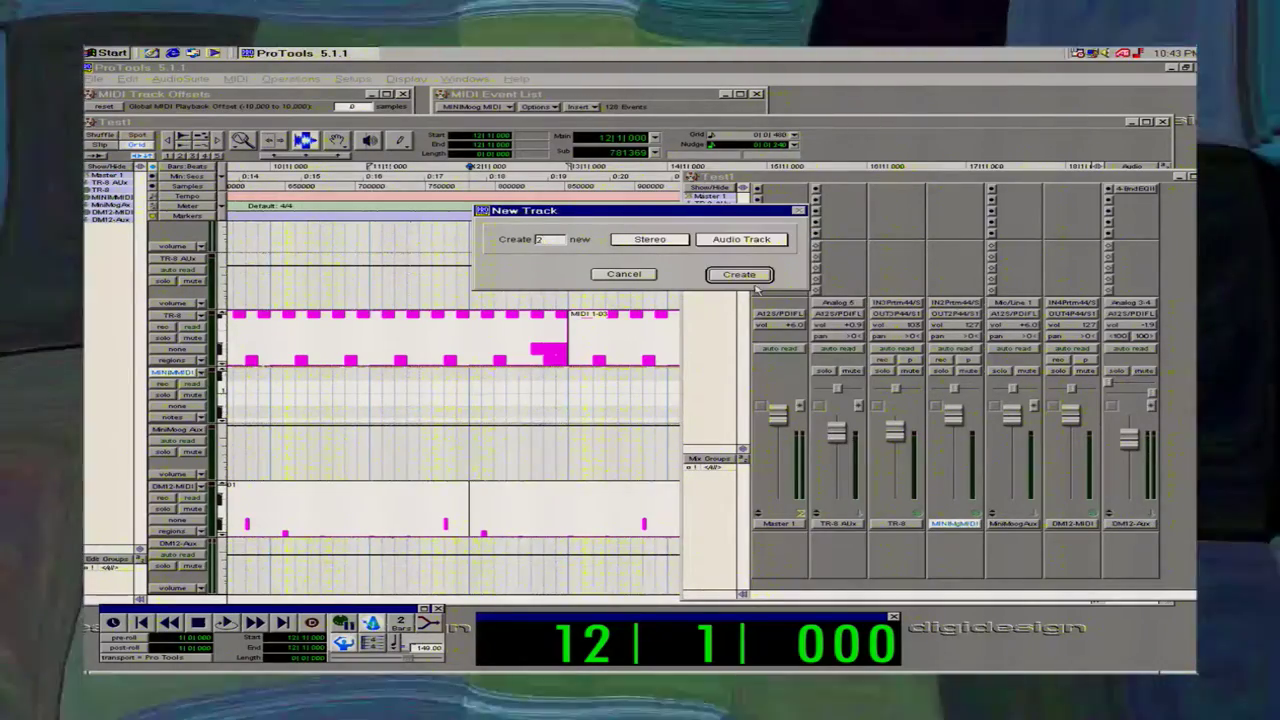
{"action": "left_click", "coordinate": [737, 274]}
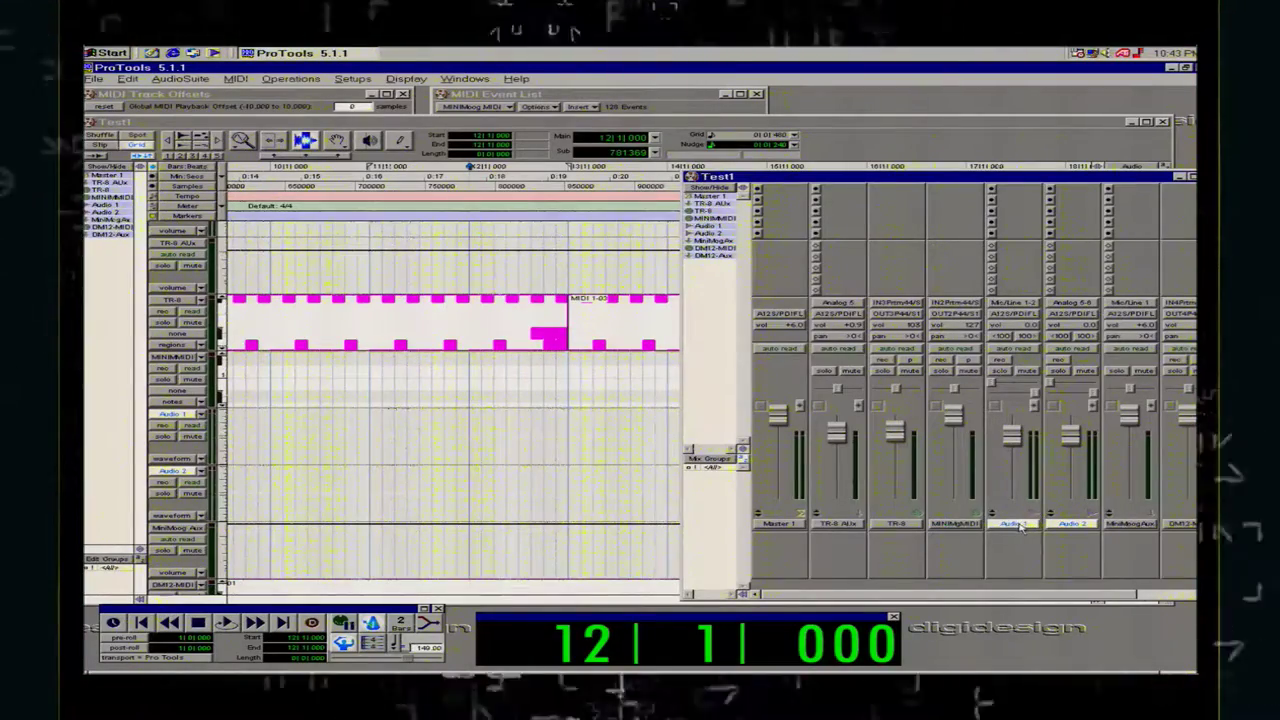
Rename the Audio 1 track as MINI Bass Audio.
{"action": "double_click", "coordinate": [1023, 524]}
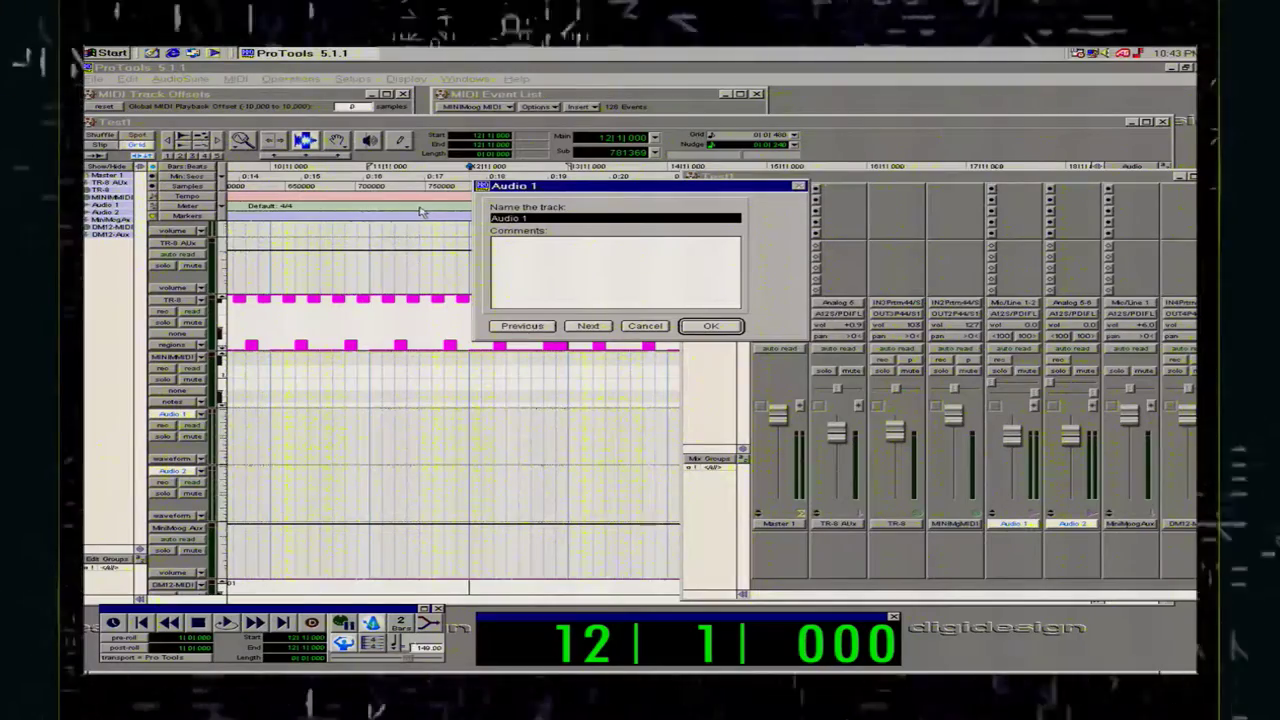
{"action": "type", "text": "m"}
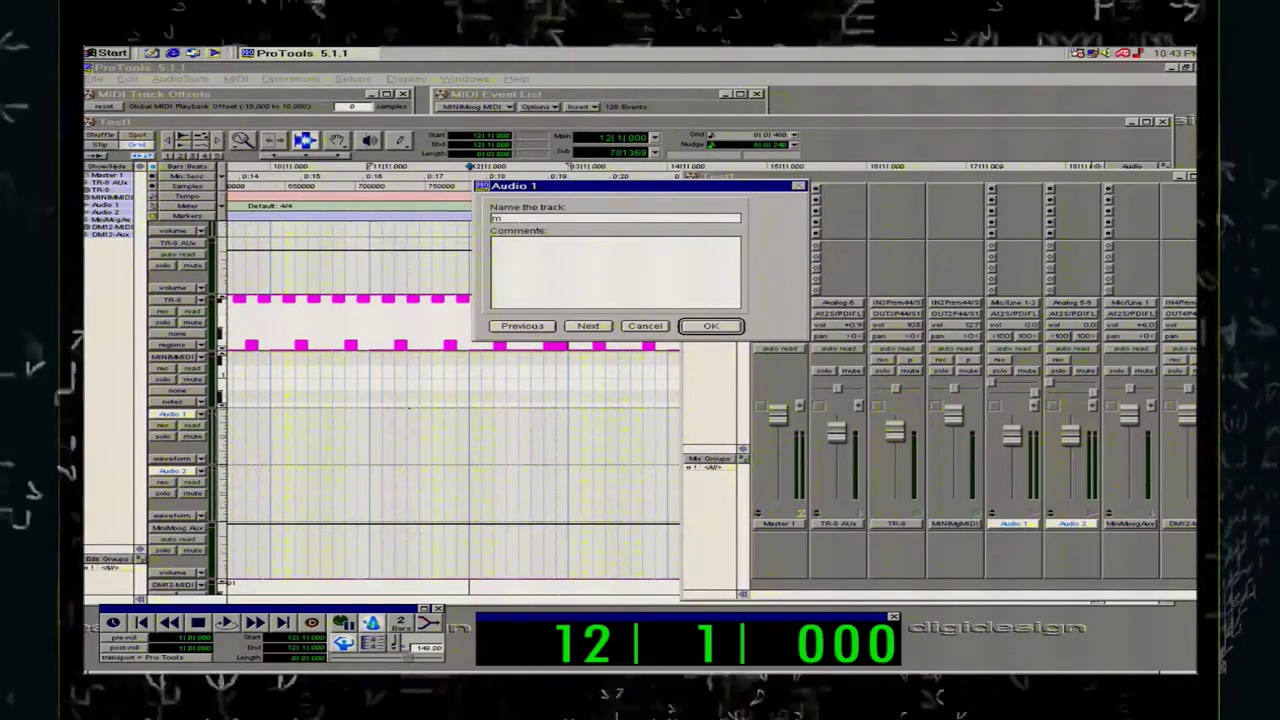
{"action": "type", "text": "i"}
{"action": "key", "text": "BackSpace"}
{"action": "key", "text": "BackSpace"}
{"action": "type", "text": "M"}
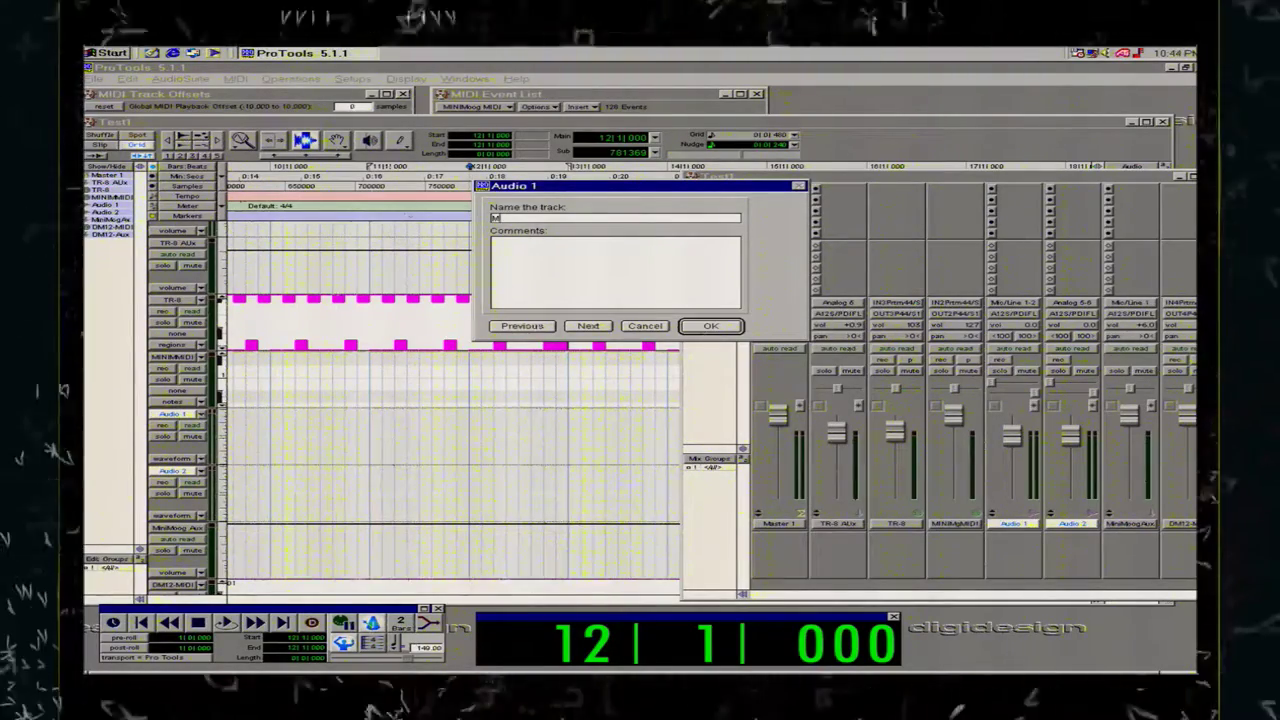
{"action": "type", "text": "in"}
{"action": "key", "text": "BackSpace"}
{"action": "key", "text": "BackSpace"}
{"action": "key", "text": "BackSpace"}
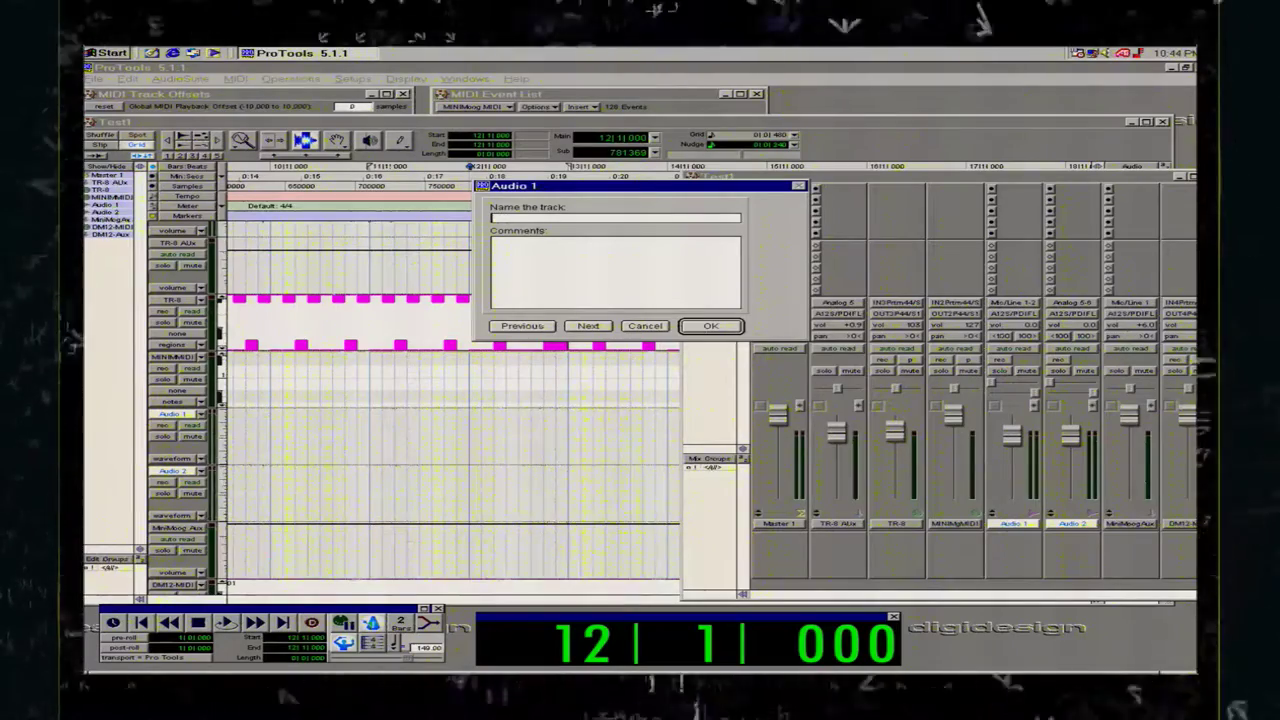
{"action": "type", "text": "MINI"}
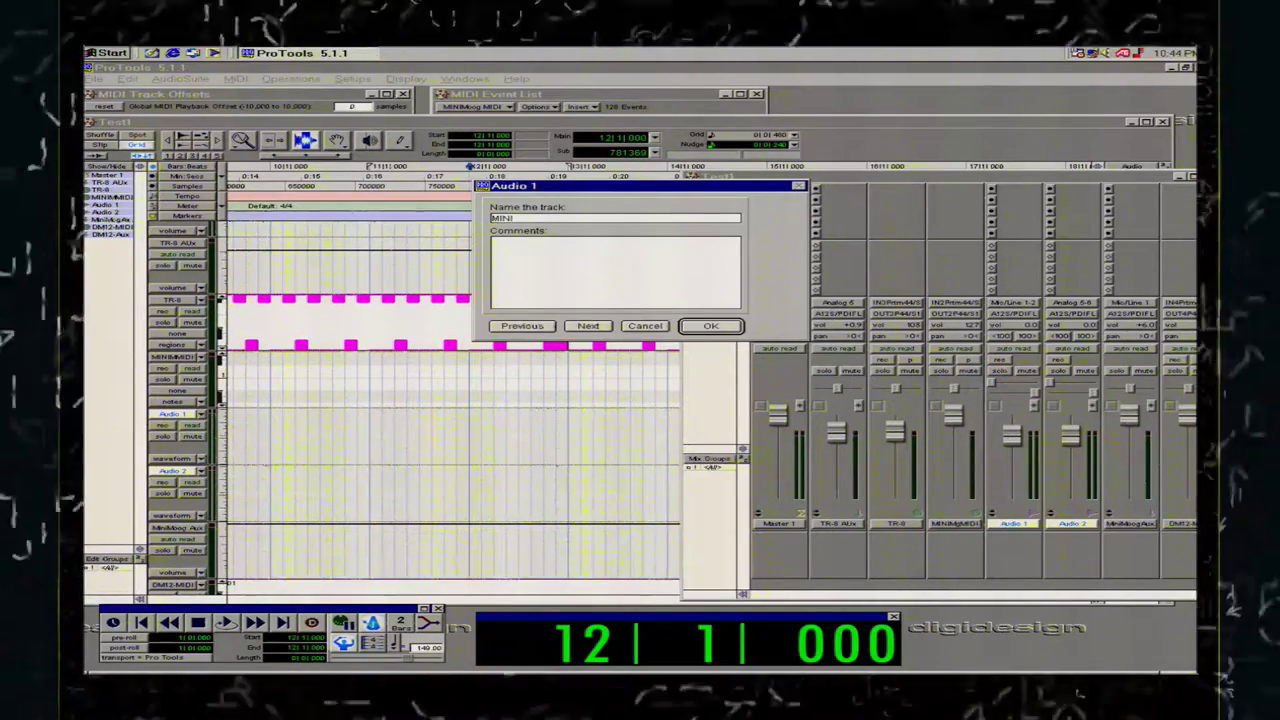
{"action": "type", "text": " bASS"}
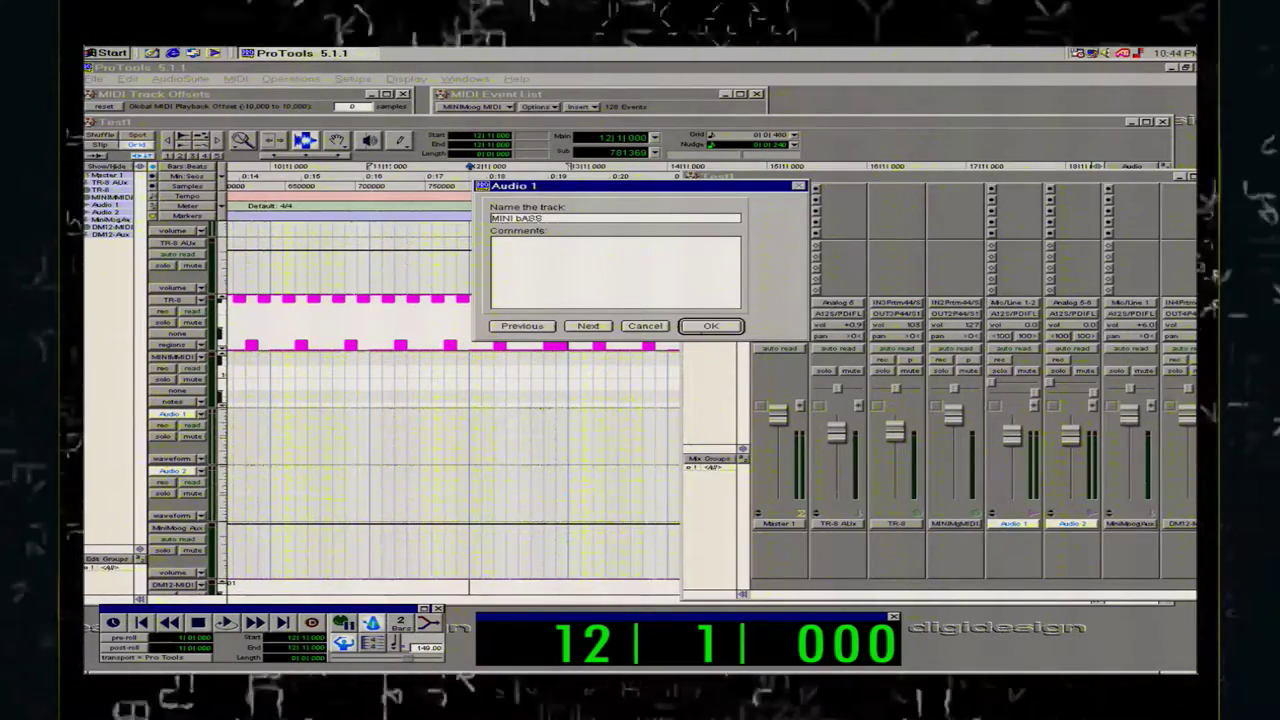
{"action": "key", "text": "BackSpace"}
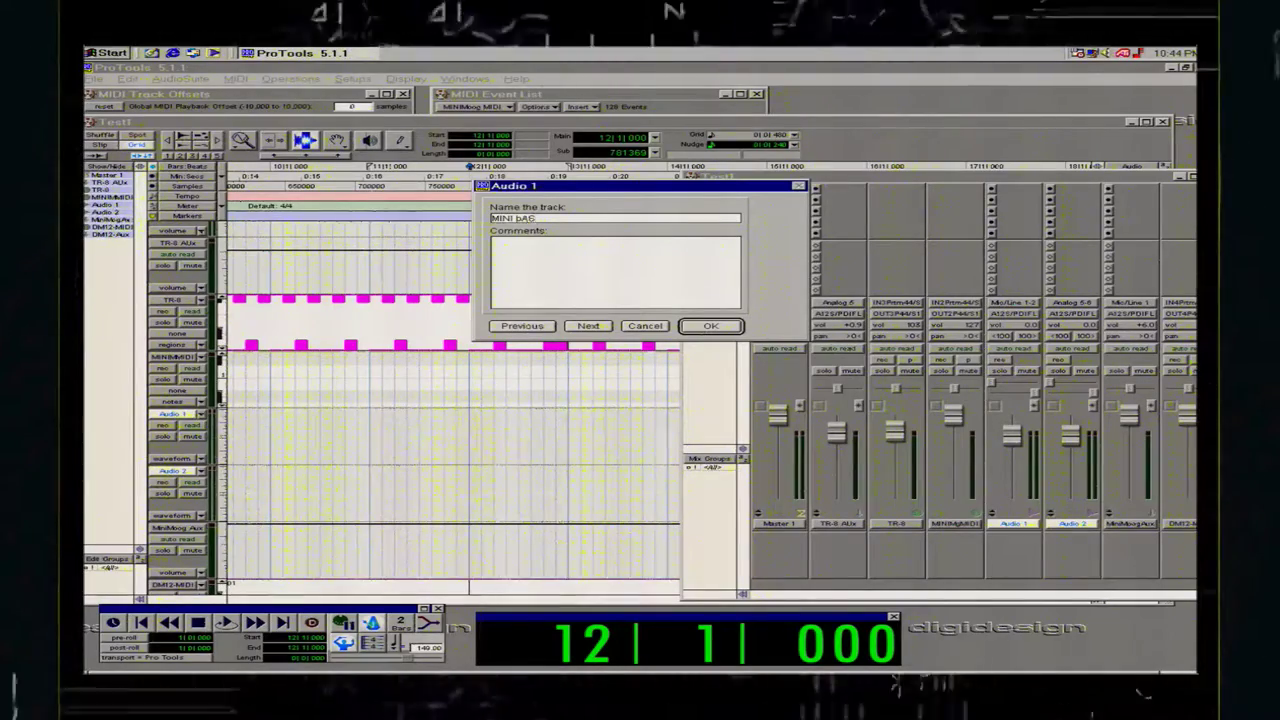
{"action": "key", "text": "BackSpace"}
{"action": "key", "text": "BackSpace"}
{"action": "key", "text": "BackSpace"}
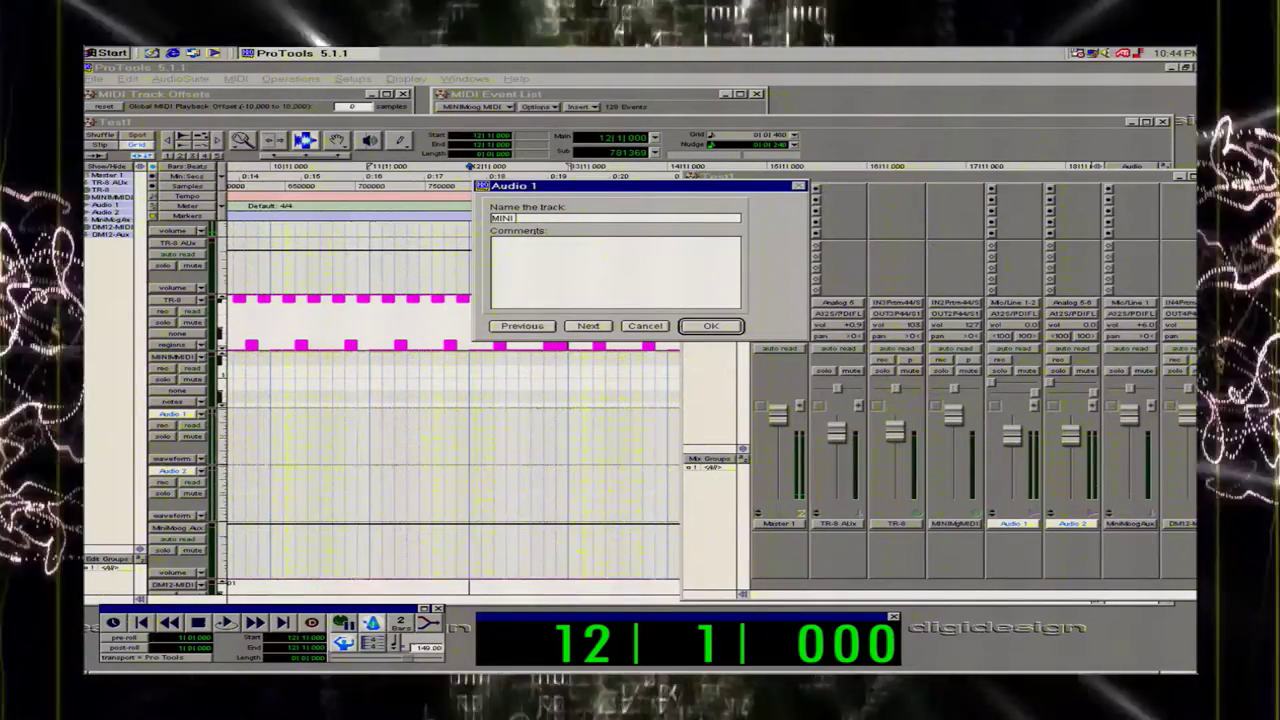
{"action": "type", "text": "Bass"}
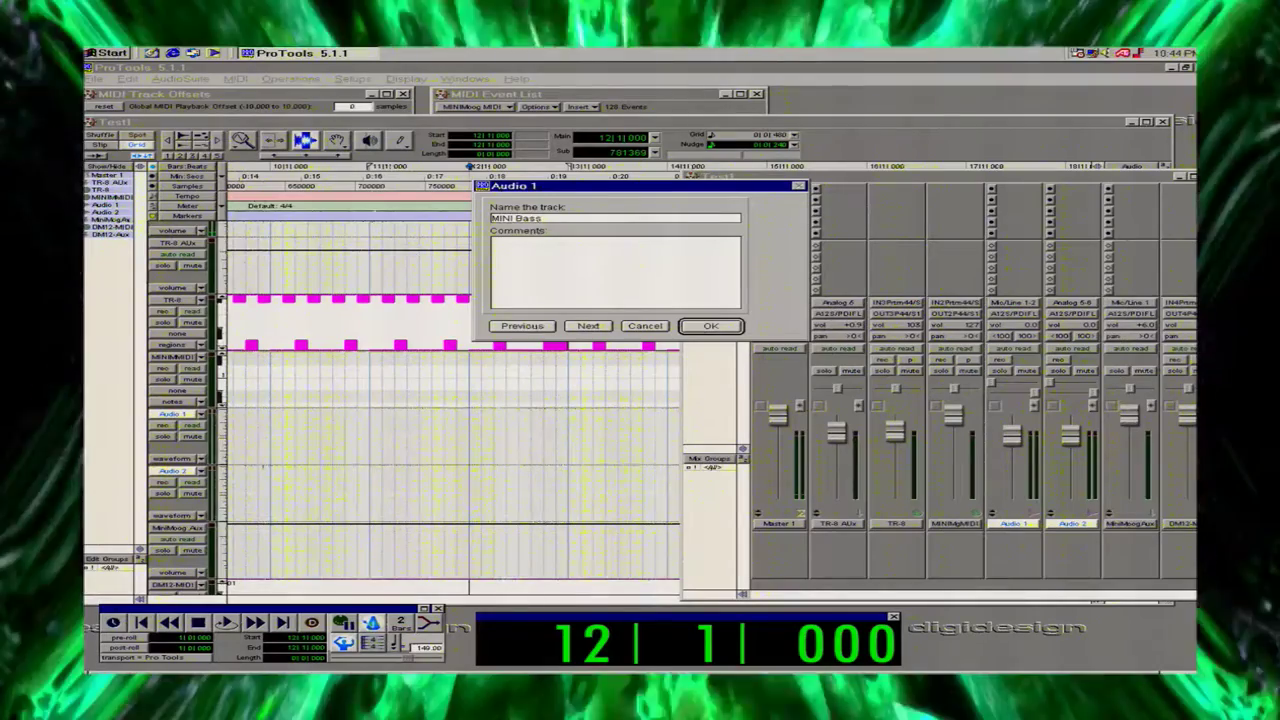
{"action": "type", "text": " Audio"}
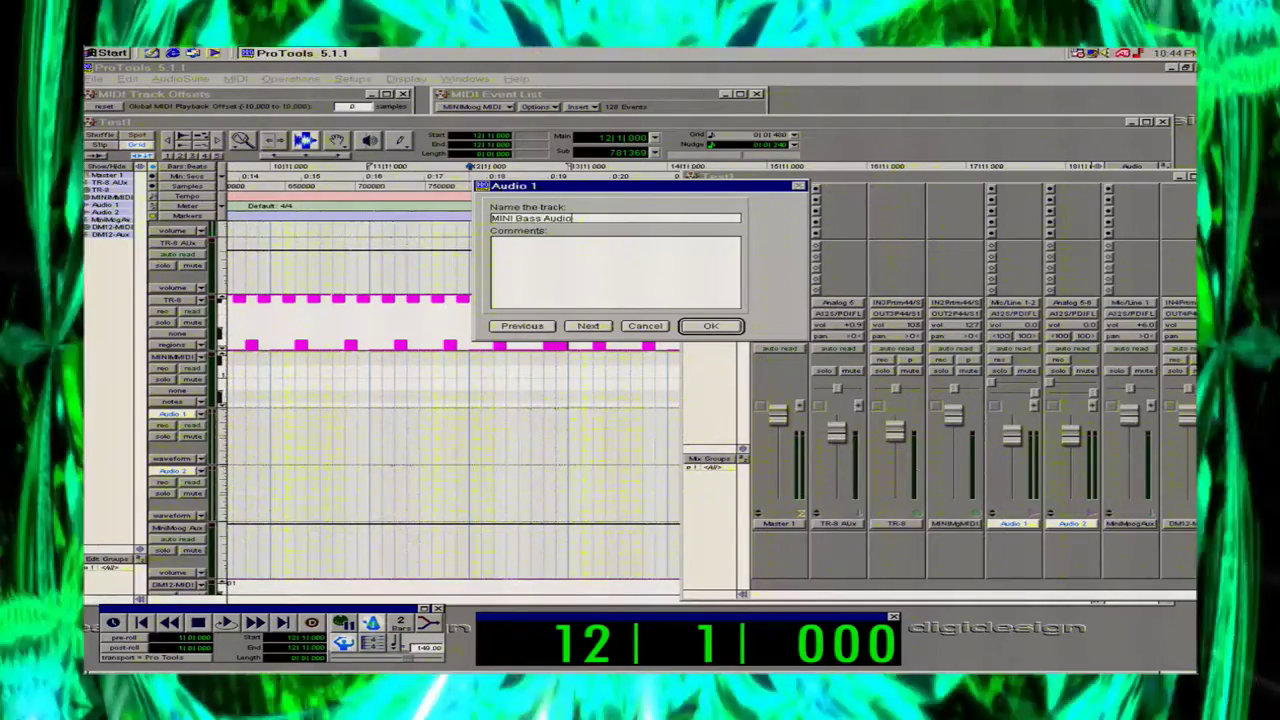
{"action": "key", "text": "Return"}
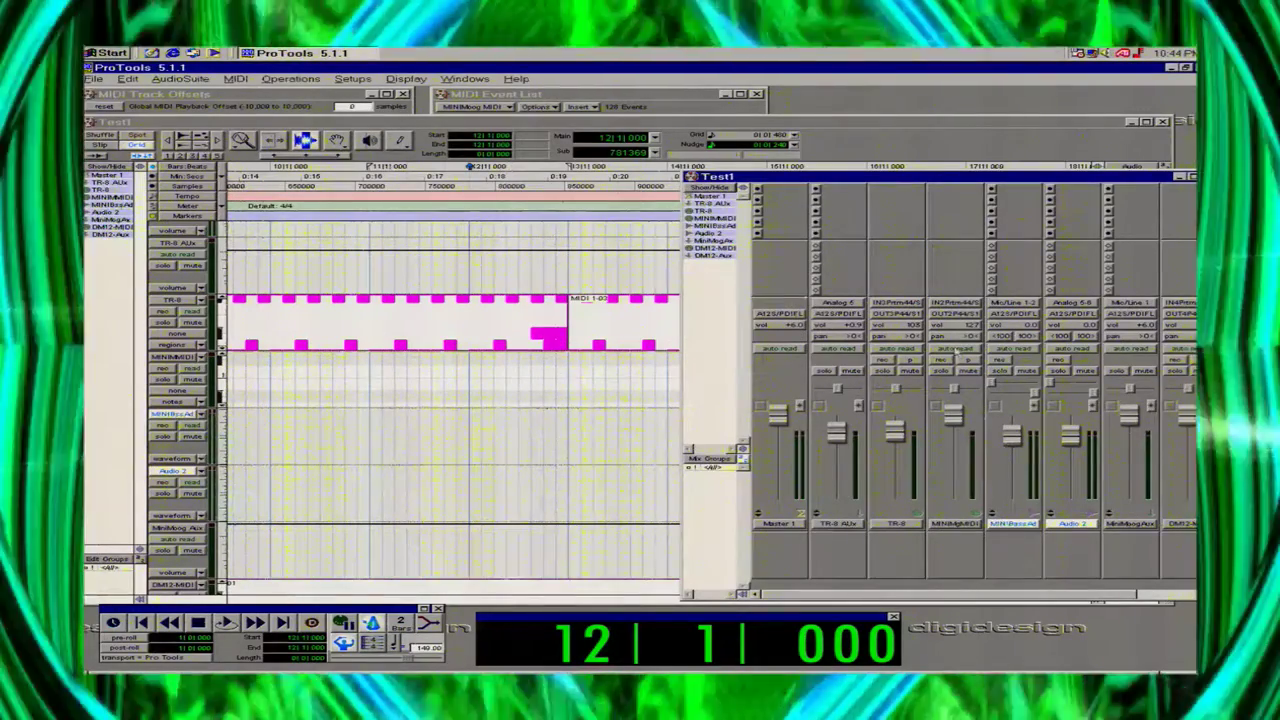
Rename the Audio 2 track as DM12 SYnth 1 Audio.
{"action": "double_click", "coordinate": [1071, 523]}
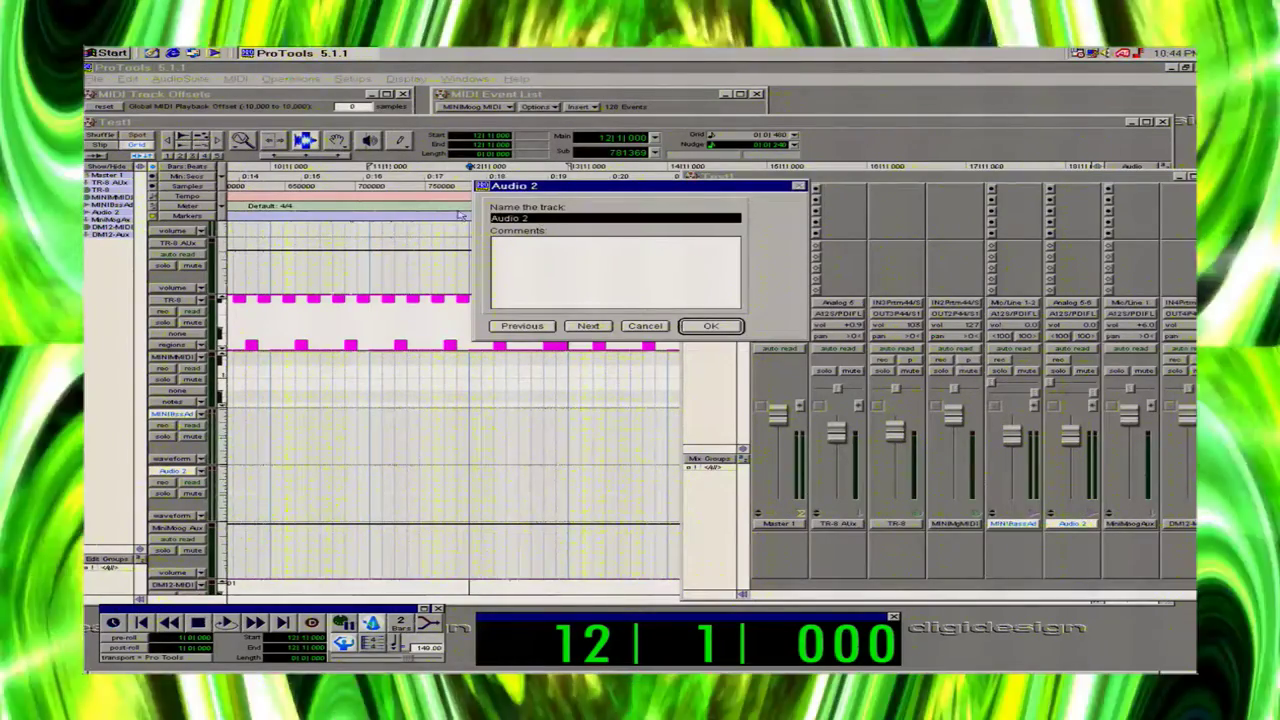
{"action": "type", "text": "DM12"}
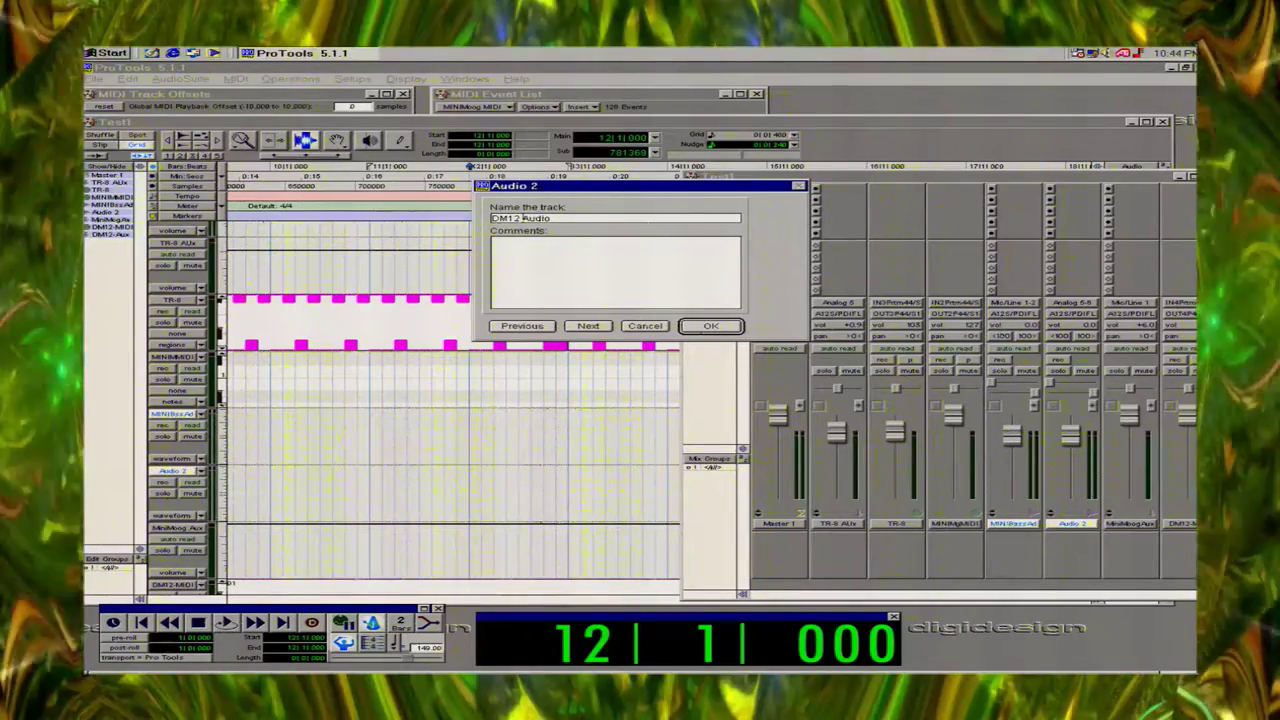
{"action": "type", "text": "Ynth 1"}
{"action": "key", "text": "Return"}
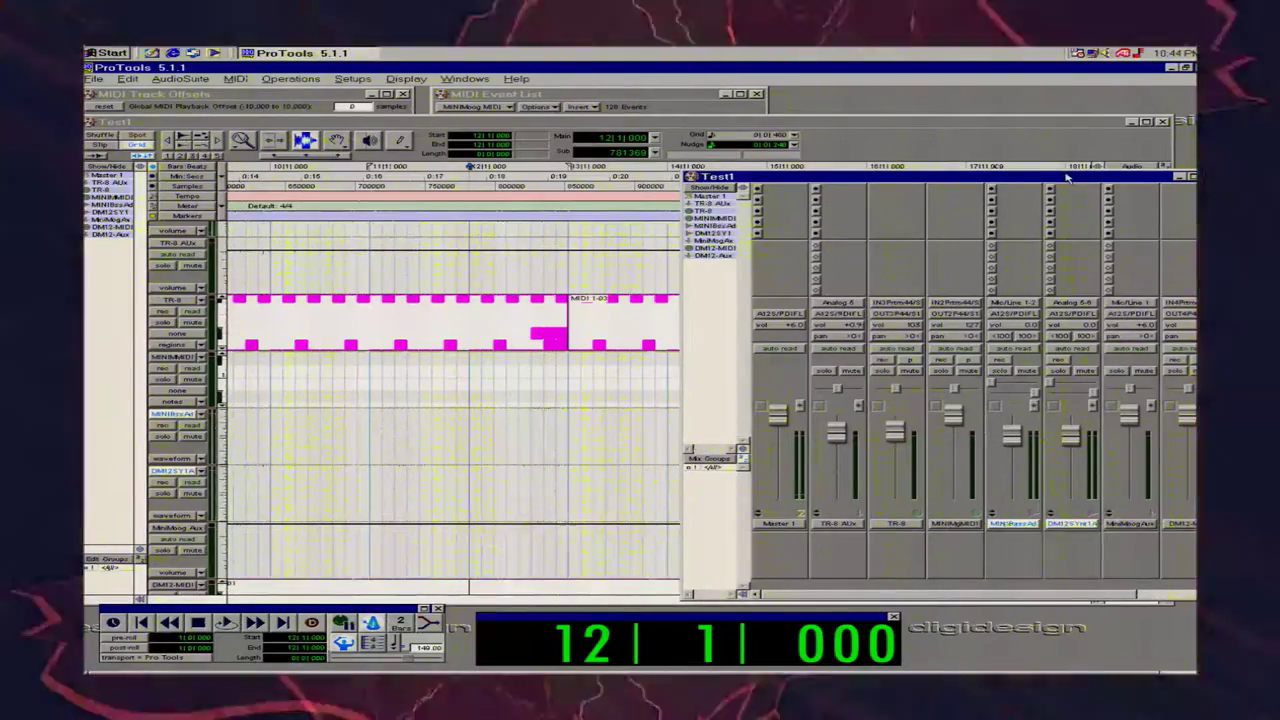
Reposition and enlarge the Mix window over the lowered Edit window so all nine channel strips fit.
{"action": "left_click_drag", "start_coordinate": [1066, 177], "coordinate": [836, 173]}
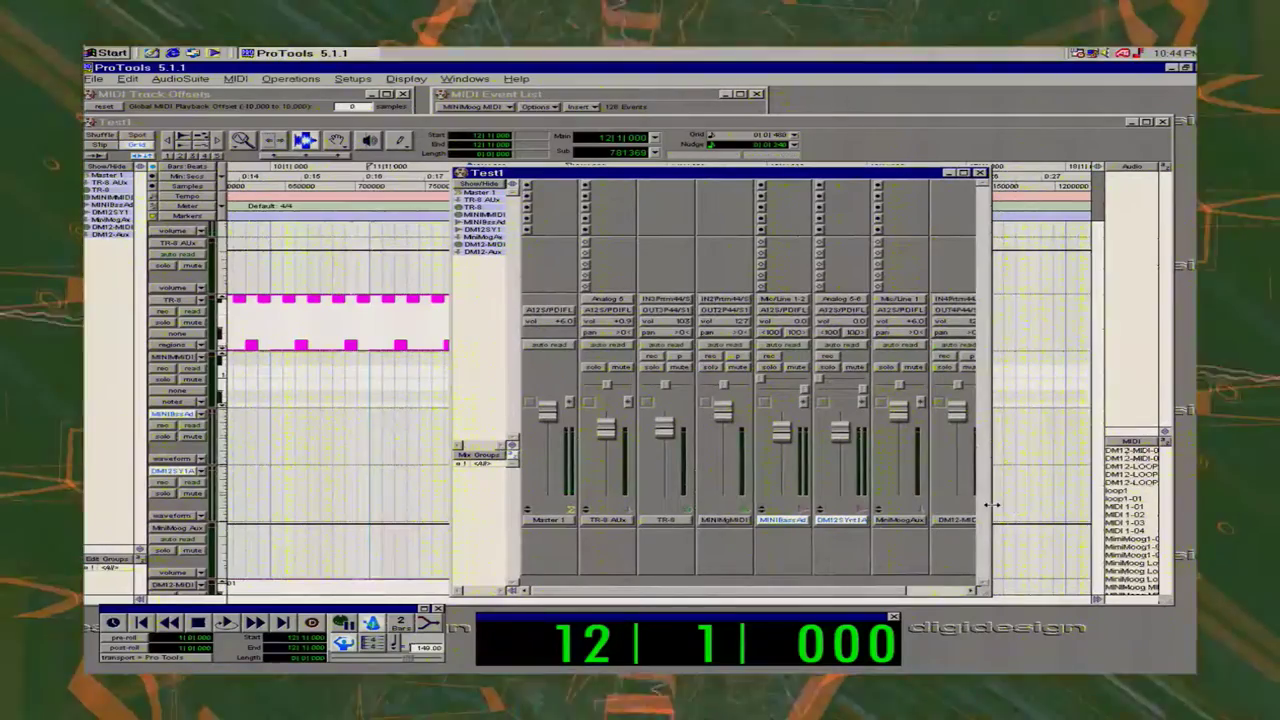
{"action": "left_click_drag", "start_coordinate": [991, 504], "coordinate": [1075, 515]}
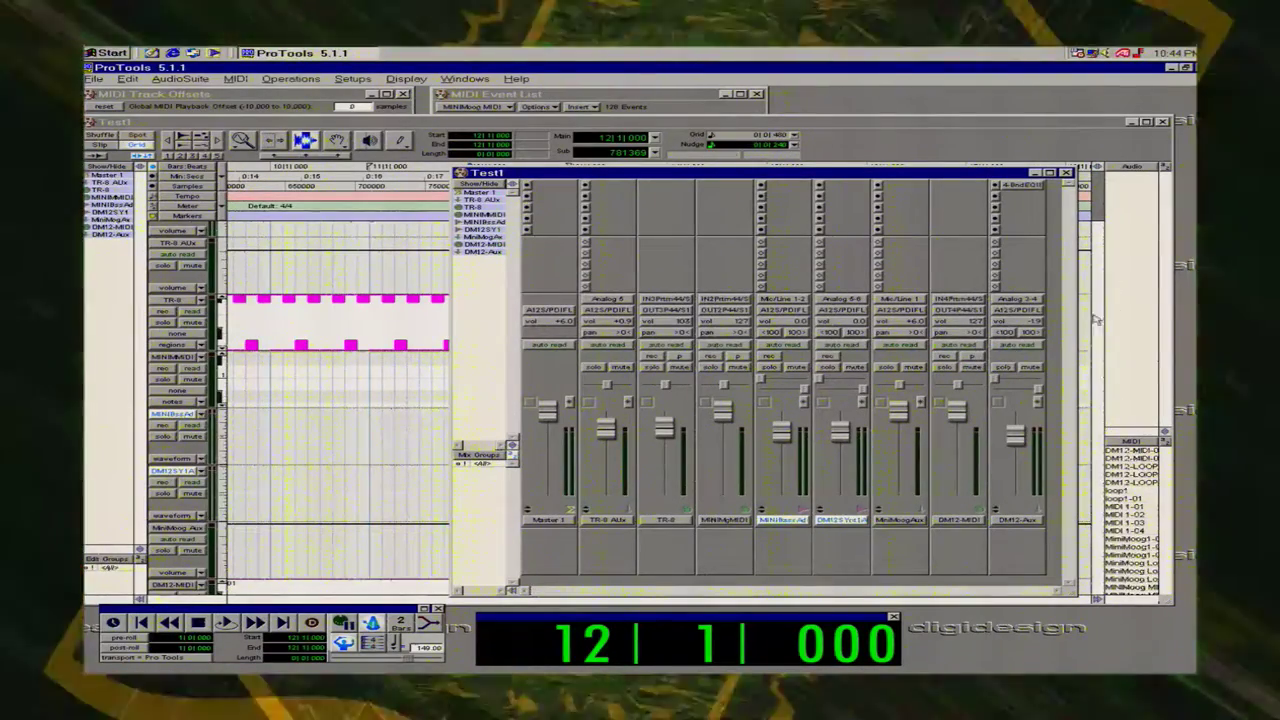
{"action": "left_click", "coordinate": [1098, 240]}
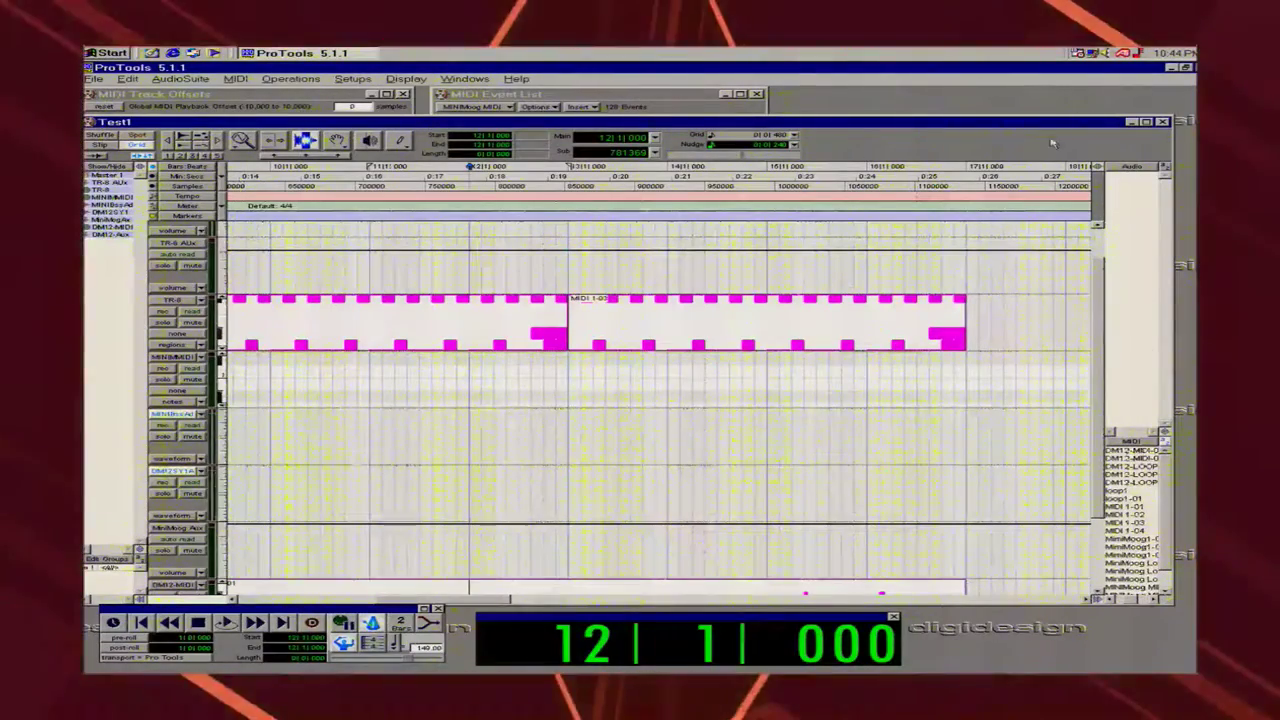
{"action": "left_click_drag", "start_coordinate": [1013, 122], "coordinate": [1018, 217]}
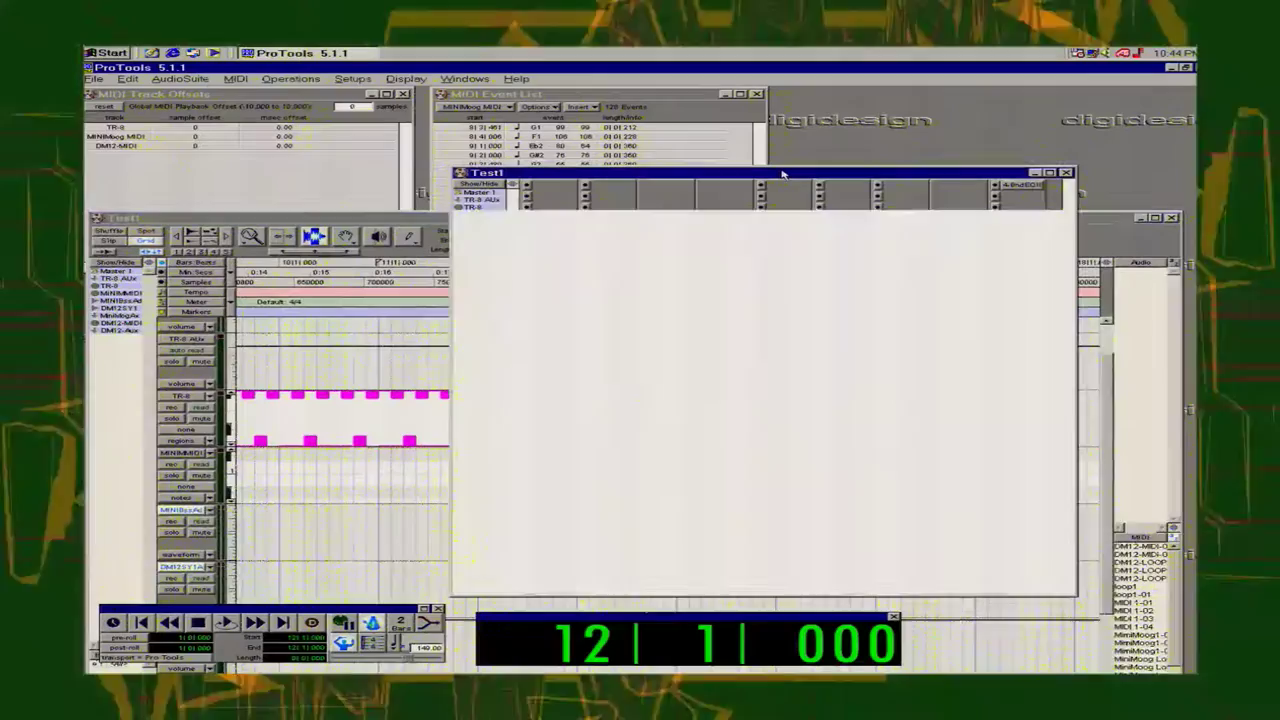
{"action": "left_click", "coordinate": [784, 173]}
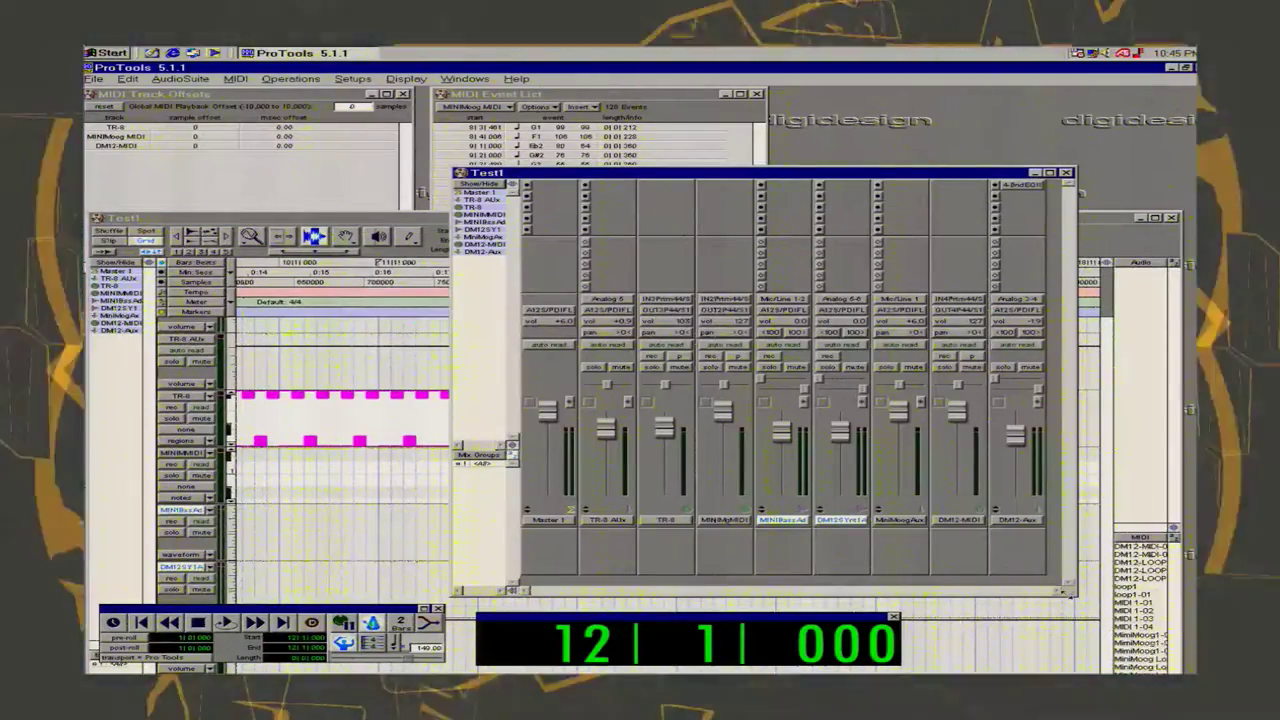
{"action": "left_click_drag", "start_coordinate": [1073, 596], "coordinate": [1190, 608]}
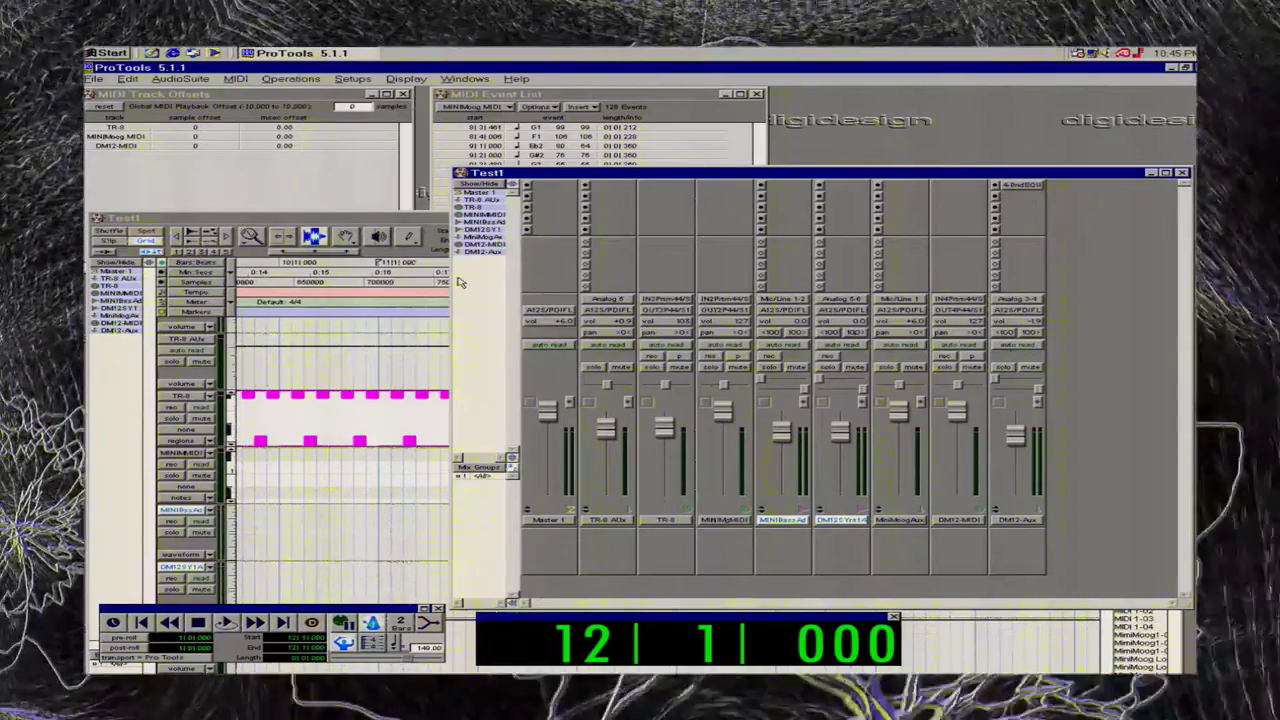
{"action": "left_click_drag", "start_coordinate": [455, 283], "coordinate": [211, 268]}
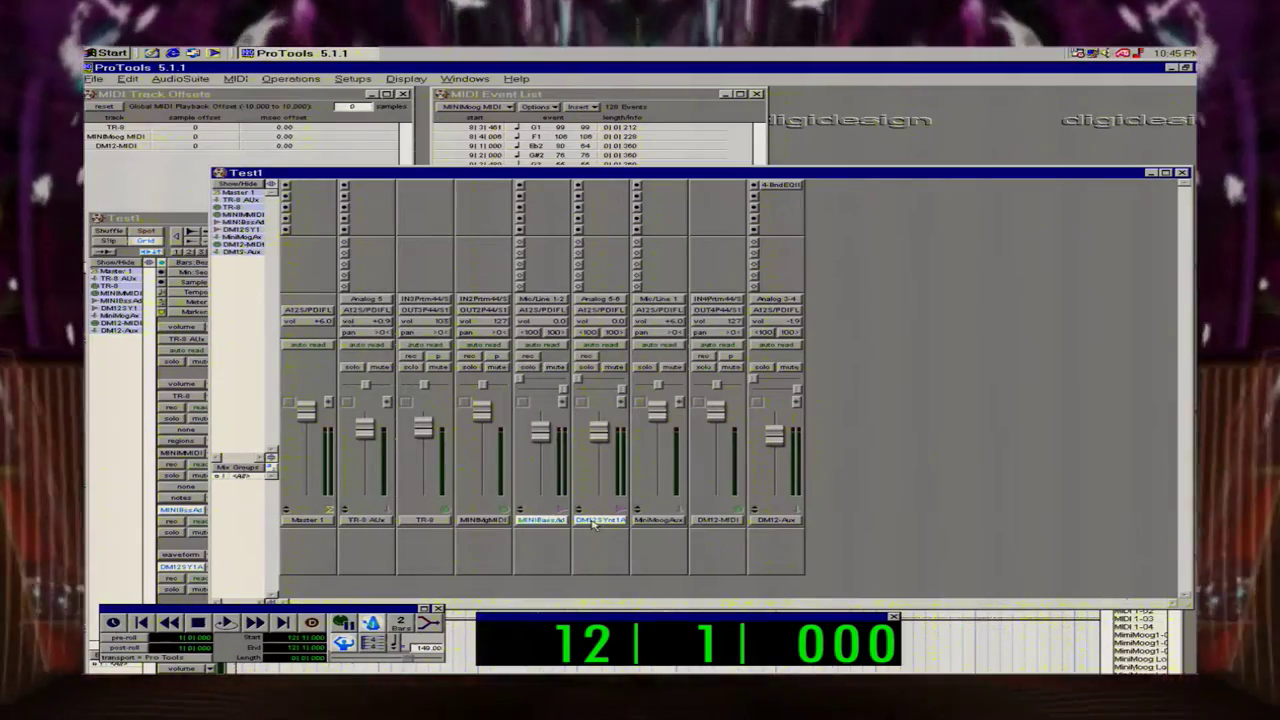
{"action": "mouse_move", "coordinate": [593, 527]}
{"action": "left_mouse_down"}
{"action": "mouse_move", "coordinate": [828, 530]}
{"action": "mouse_move", "coordinate": [599, 527]}
{"action": "left_mouse_up"}
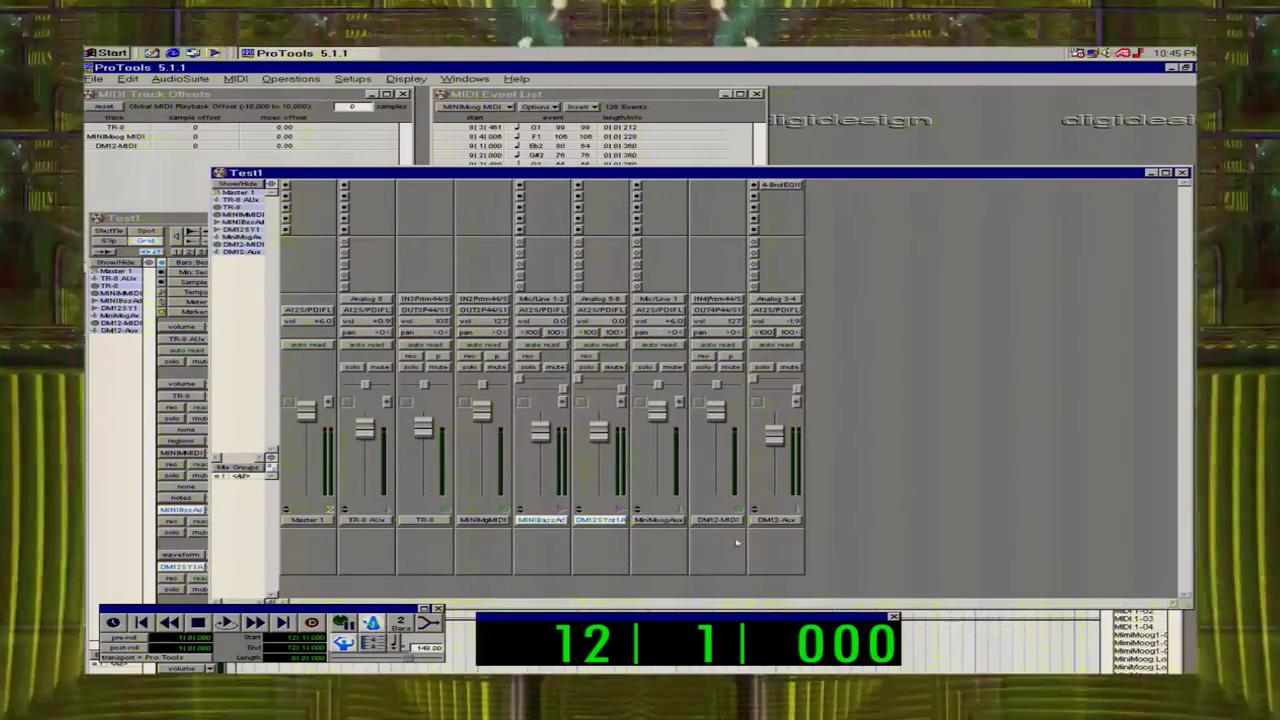
{"action": "left_click", "coordinate": [619, 553]}
{"action": "left_click", "coordinate": [661, 538]}
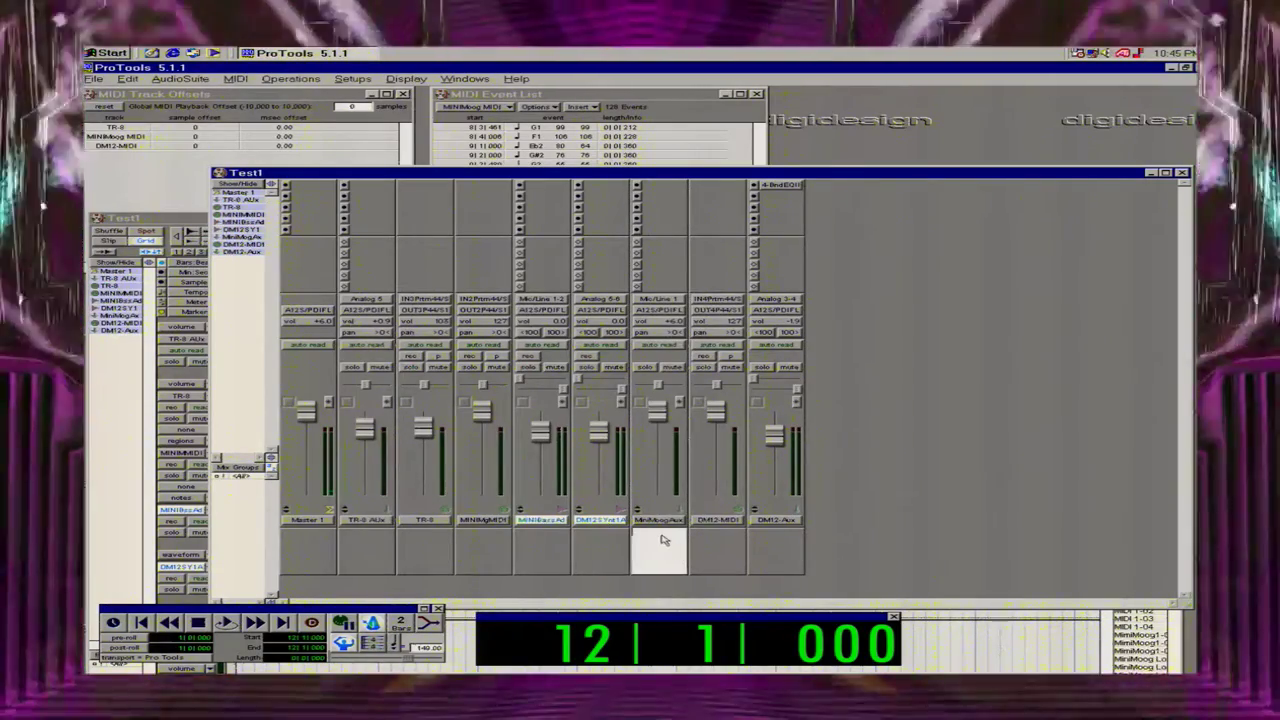
{"action": "left_click", "coordinate": [659, 523]}
{"action": "double_click", "coordinate": [590, 521]}
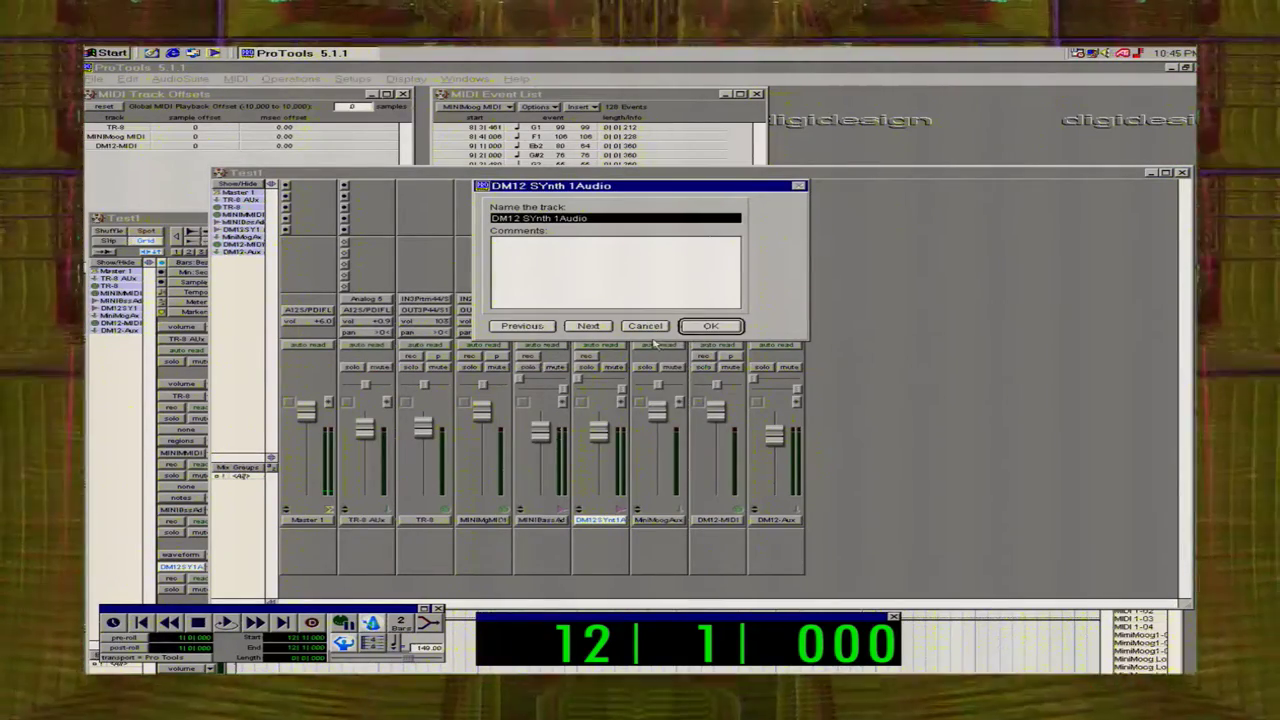
{"action": "left_click", "coordinate": [645, 327]}
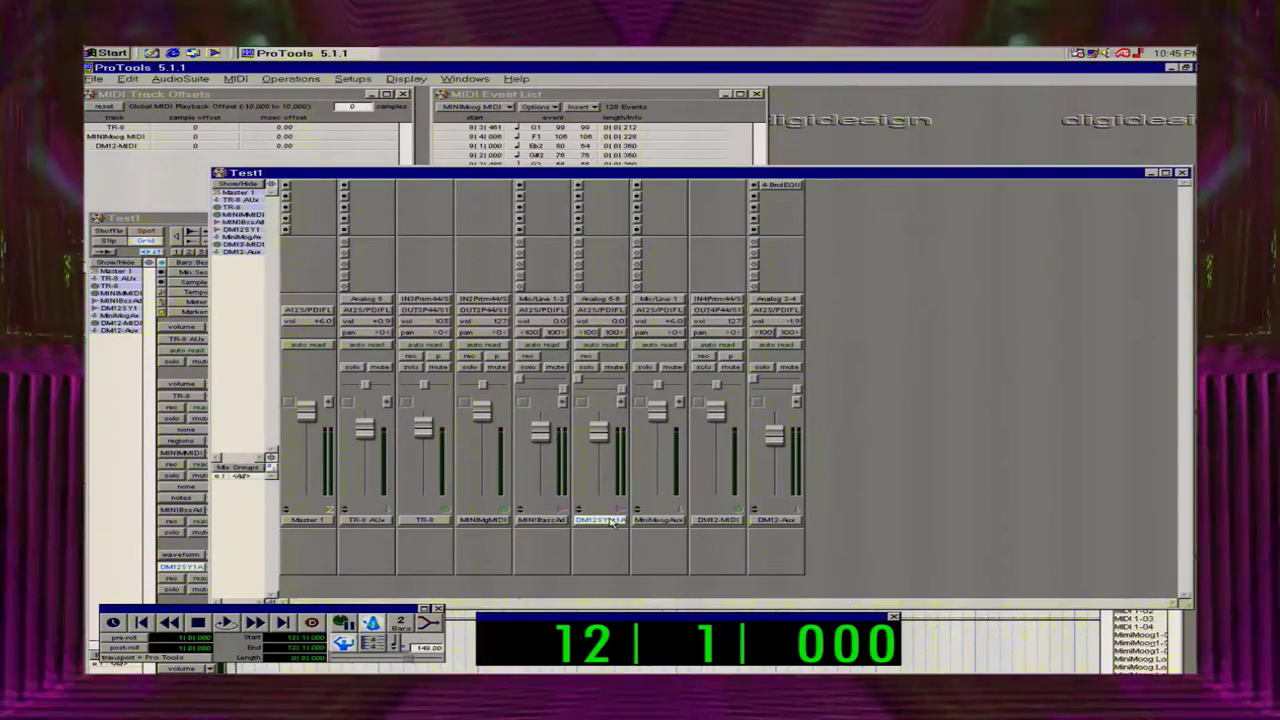
{"action": "left_click", "coordinate": [608, 538]}
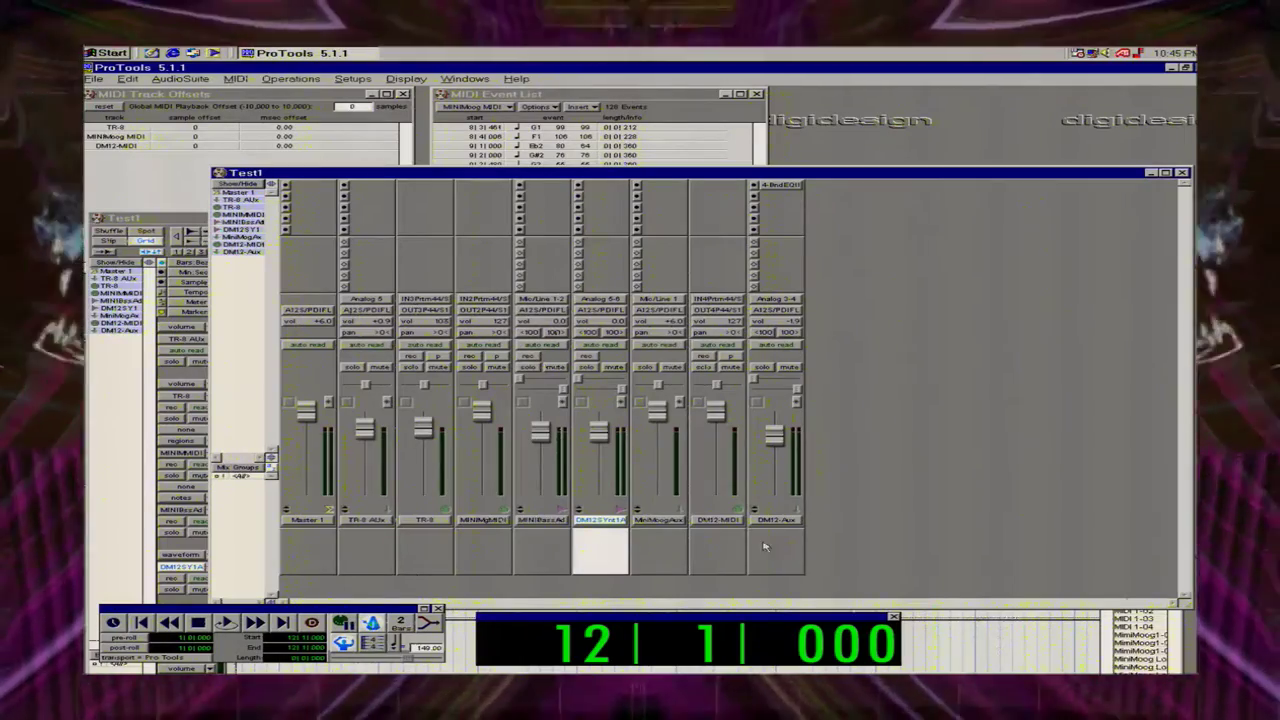
{"action": "left_click", "coordinate": [609, 520]}
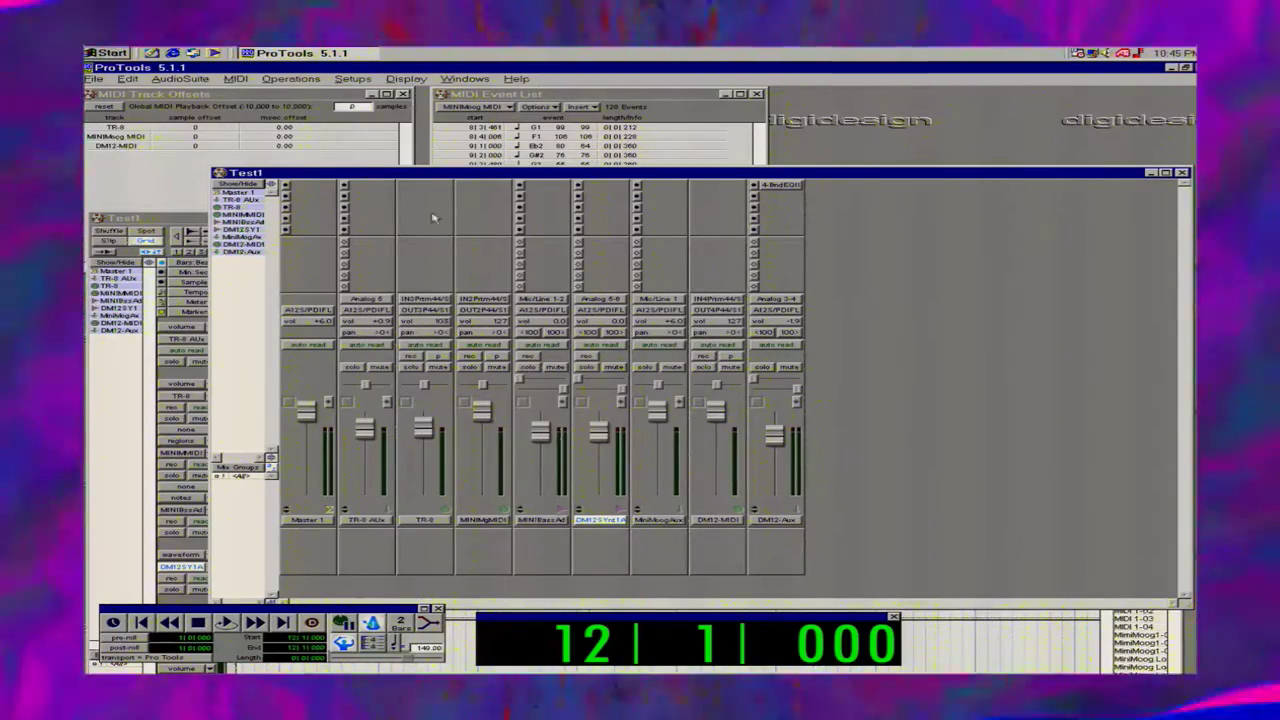
{"action": "left_click", "coordinate": [93, 79]}
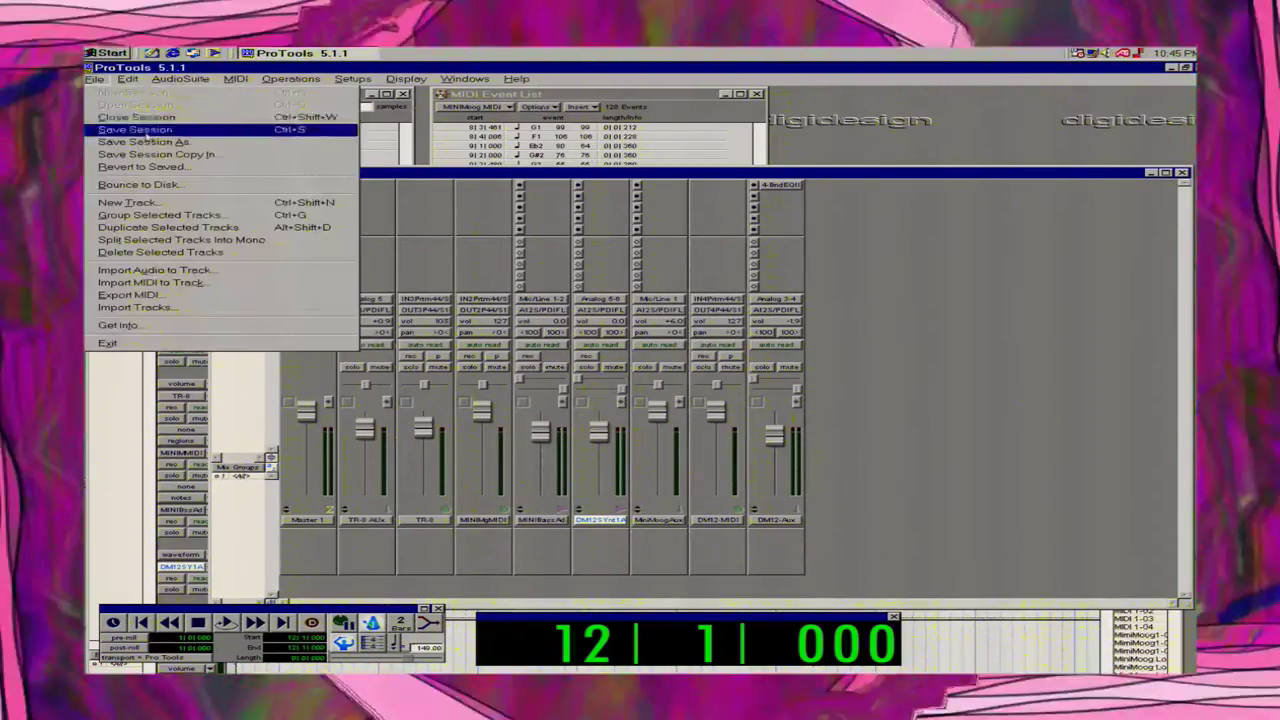
{"action": "left_click", "coordinate": [432, 319]}
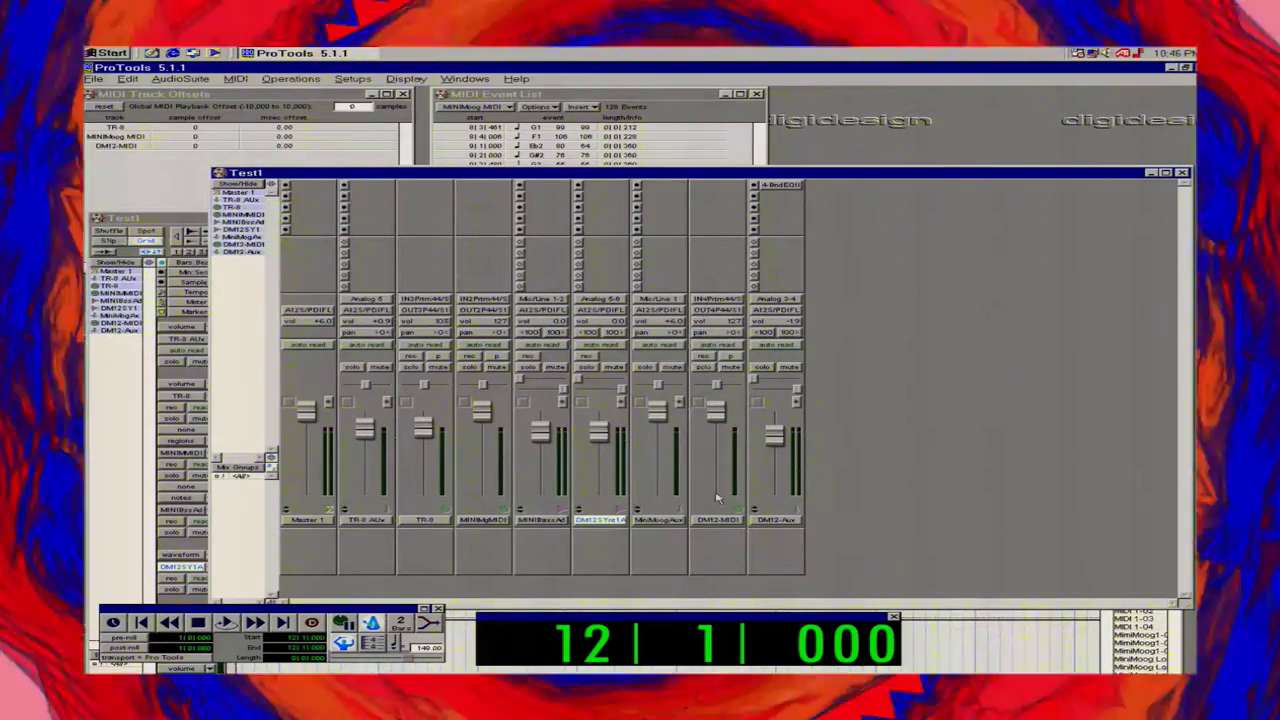
Move the DM12 SYnth 1 Audio track after DM12-Aux at the end of the mixer and select it.
{"action": "left_click", "coordinate": [550, 521]}
{"action": "left_click", "coordinate": [600, 521]}
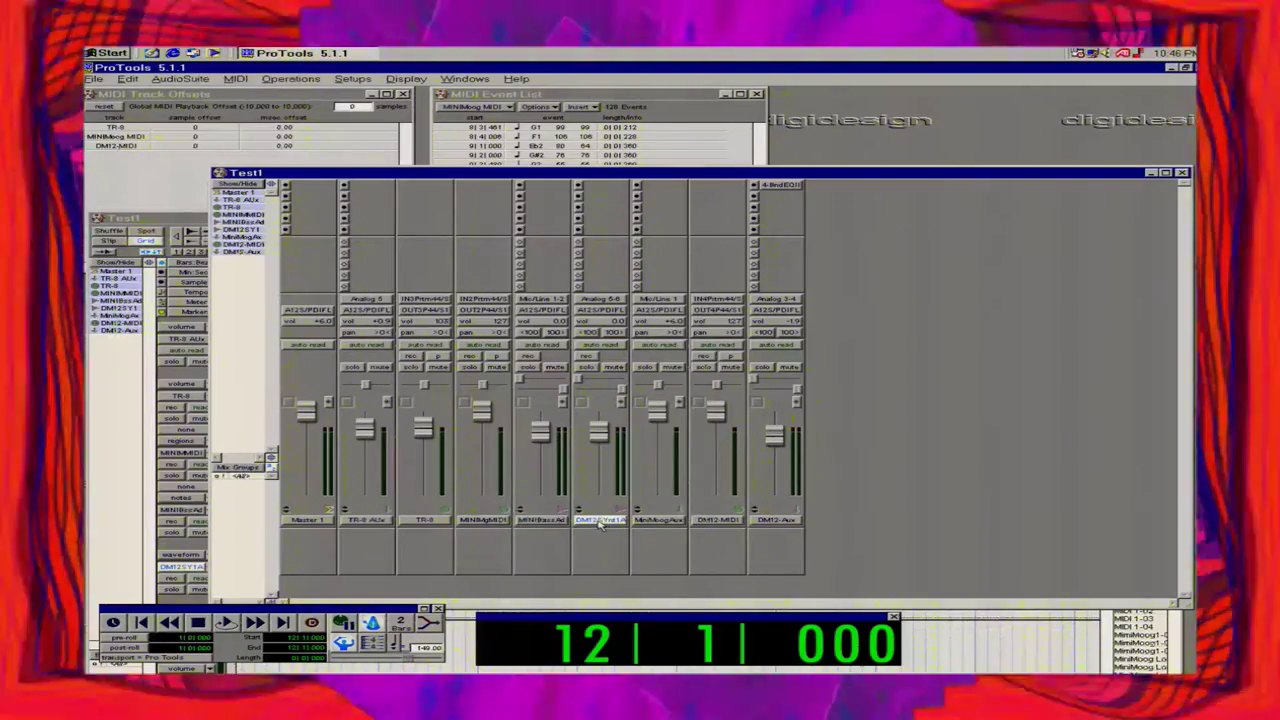
{"action": "left_click_drag", "start_coordinate": [600, 521], "coordinate": [718, 521]}
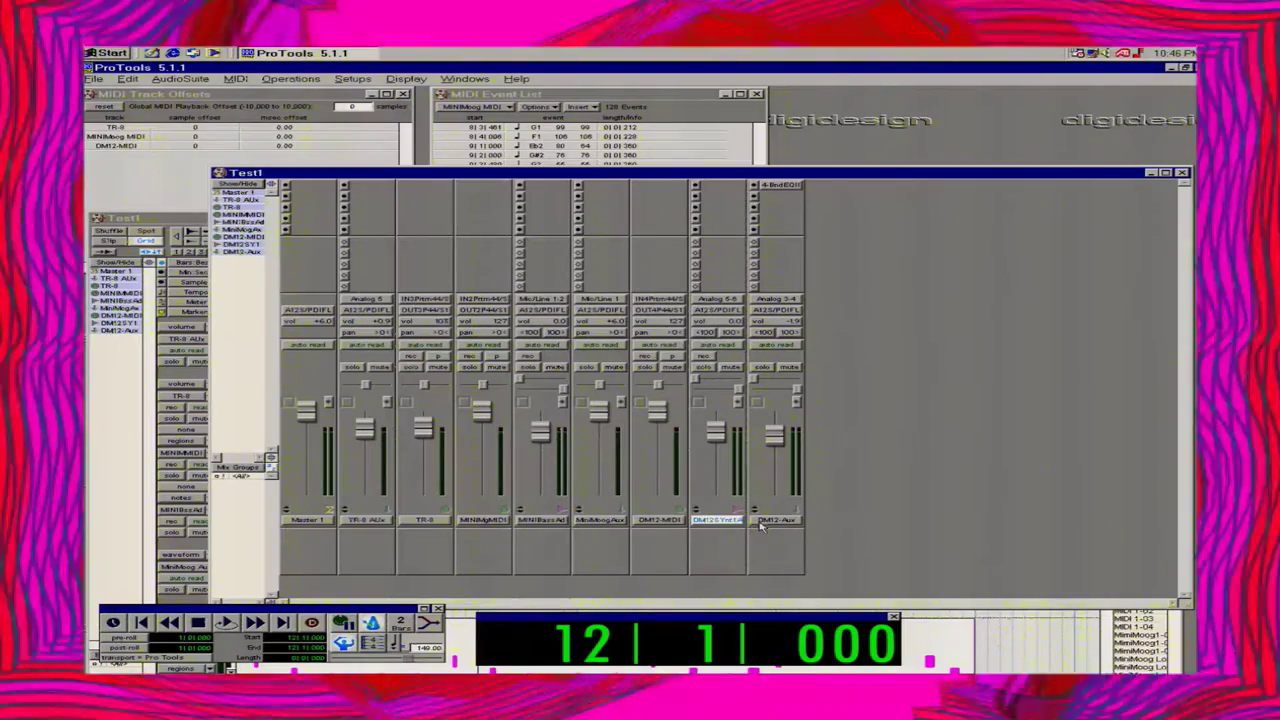
{"action": "left_click", "coordinate": [762, 522]}
{"action": "left_click_drag", "start_coordinate": [697, 530], "coordinate": [698, 530]}
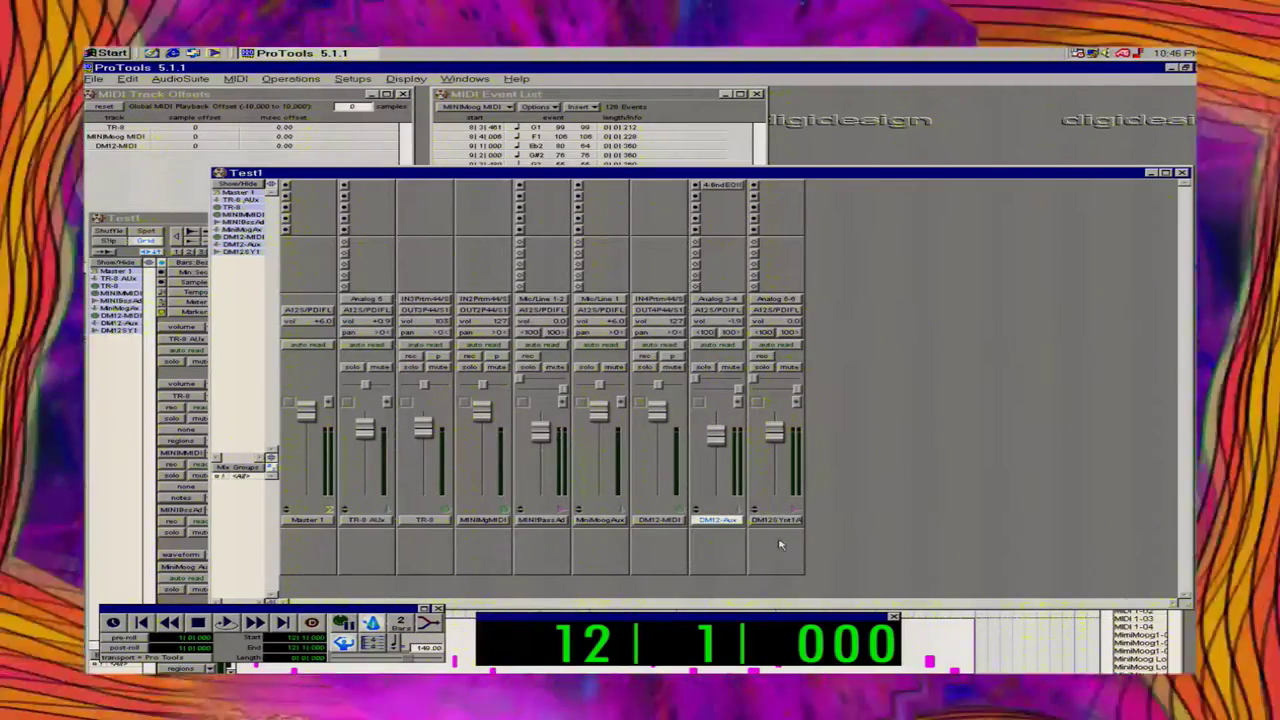
{"action": "left_click", "coordinate": [782, 521]}
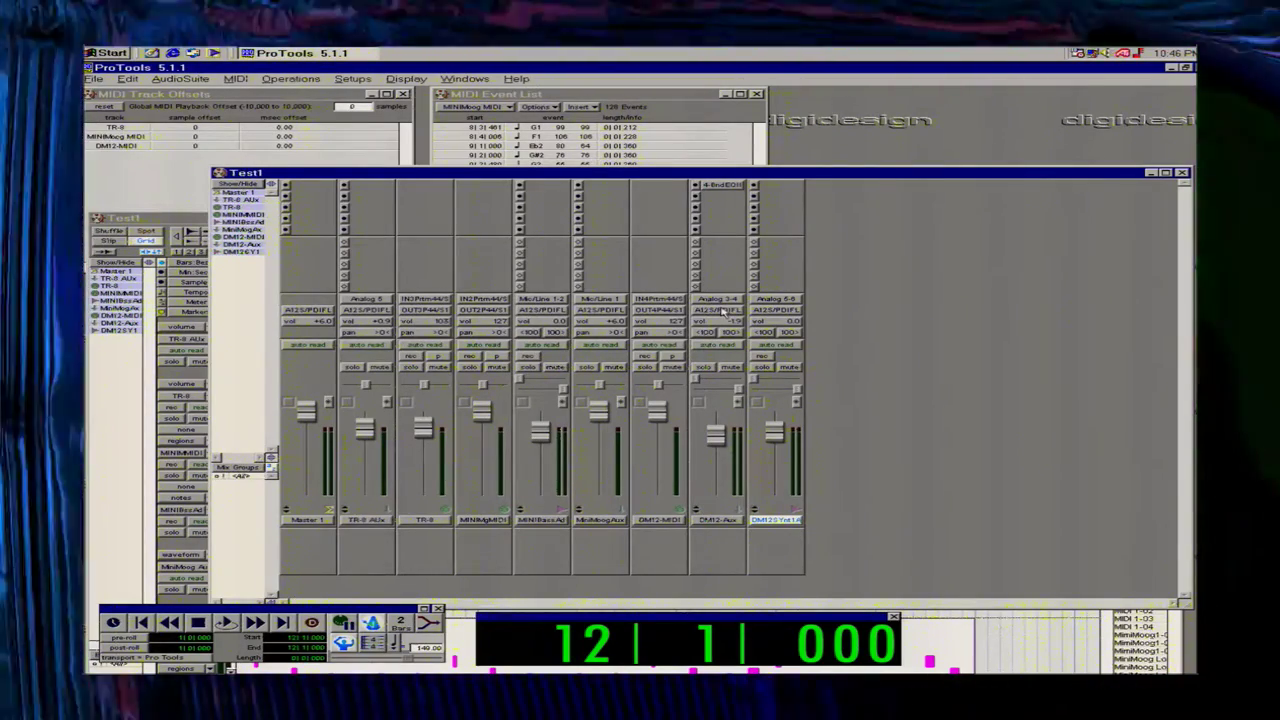
Route the DM12-Aux output to Bus 1-2 and set the DM12 SYnth 1 Audio track's input to Bus 1-2.
{"action": "left_click", "coordinate": [722, 310]}
{"action": "mouse_move", "coordinate": [785, 328]}
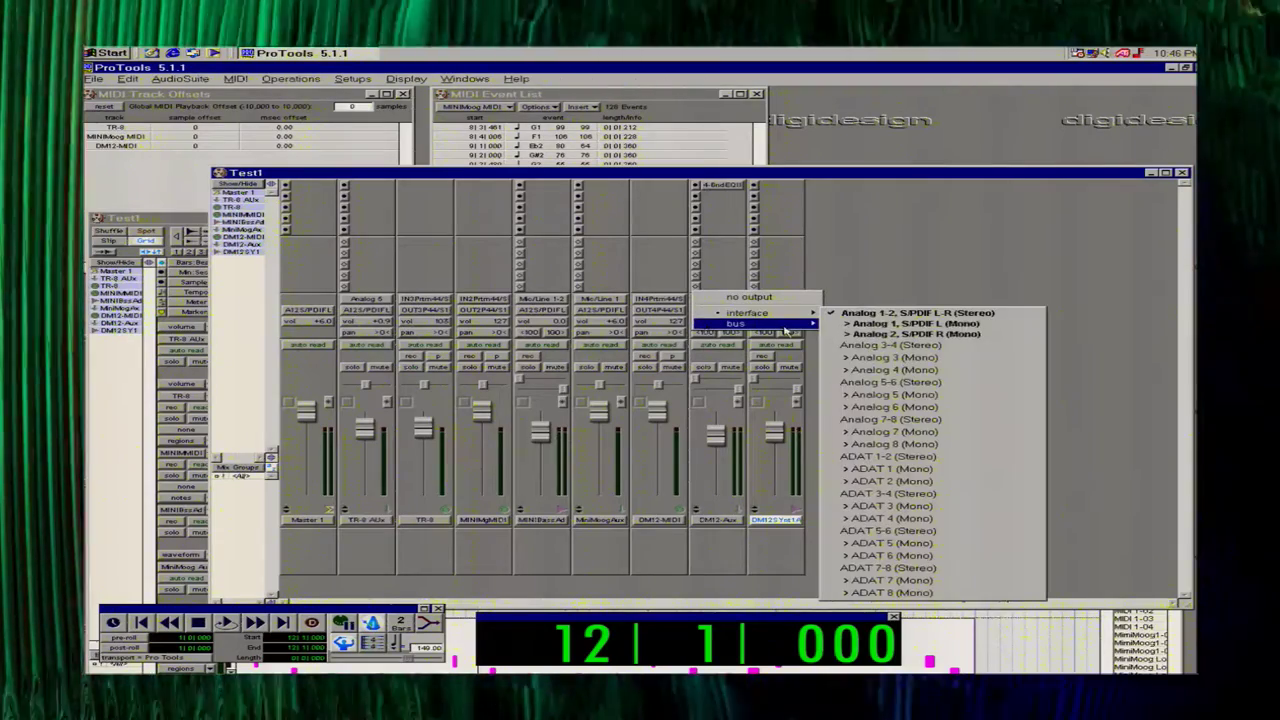
{"action": "left_click", "coordinate": [872, 324]}
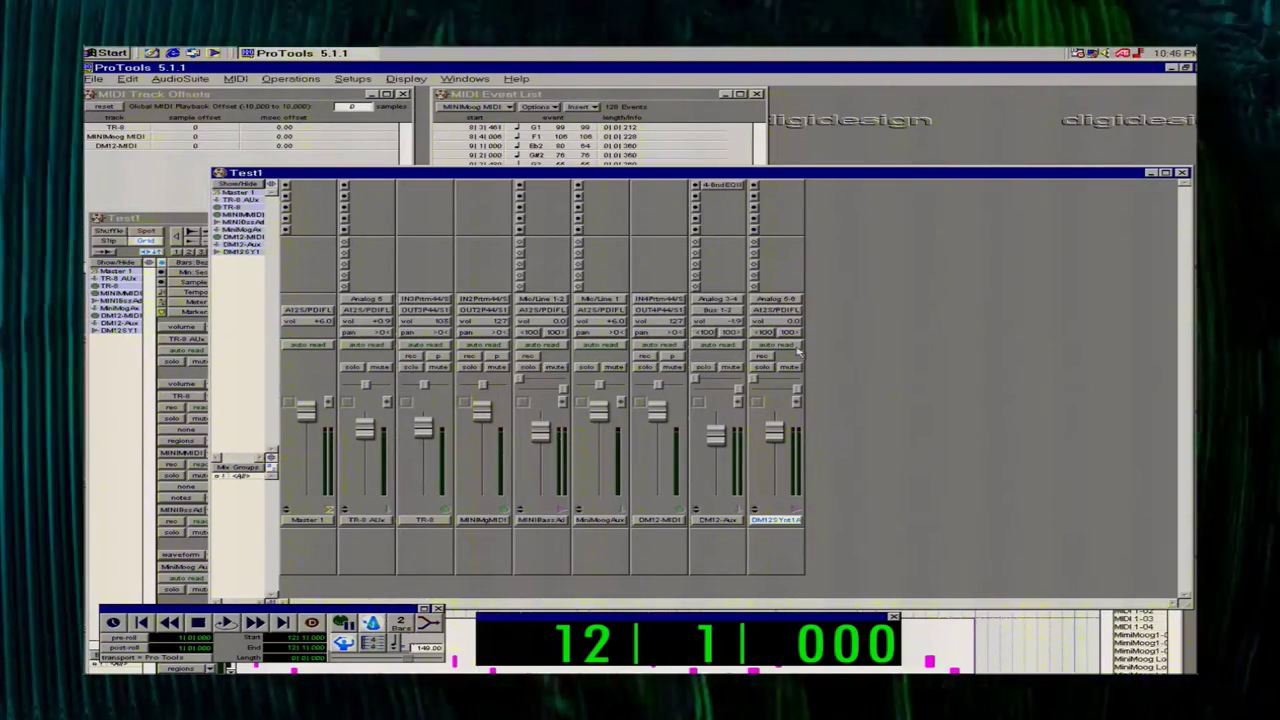
{"action": "left_click", "coordinate": [776, 299]}
{"action": "mouse_move", "coordinate": [835, 314]}
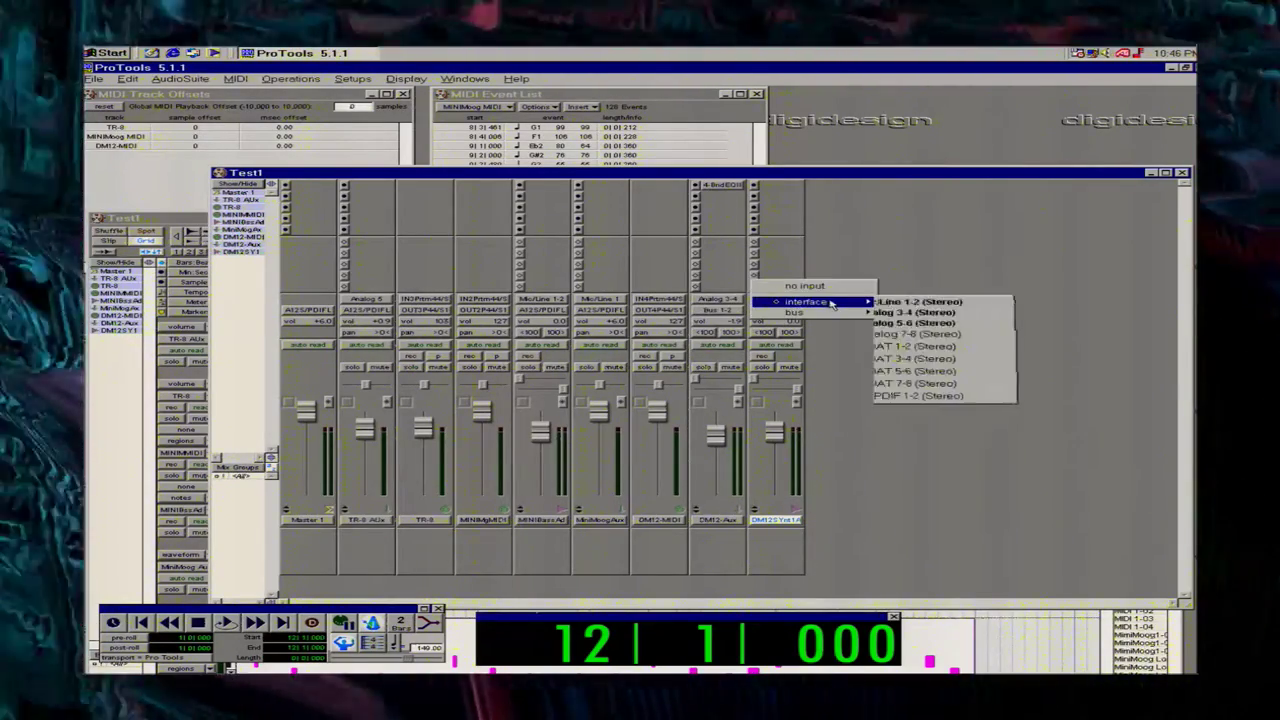
{"action": "left_click", "coordinate": [916, 314]}
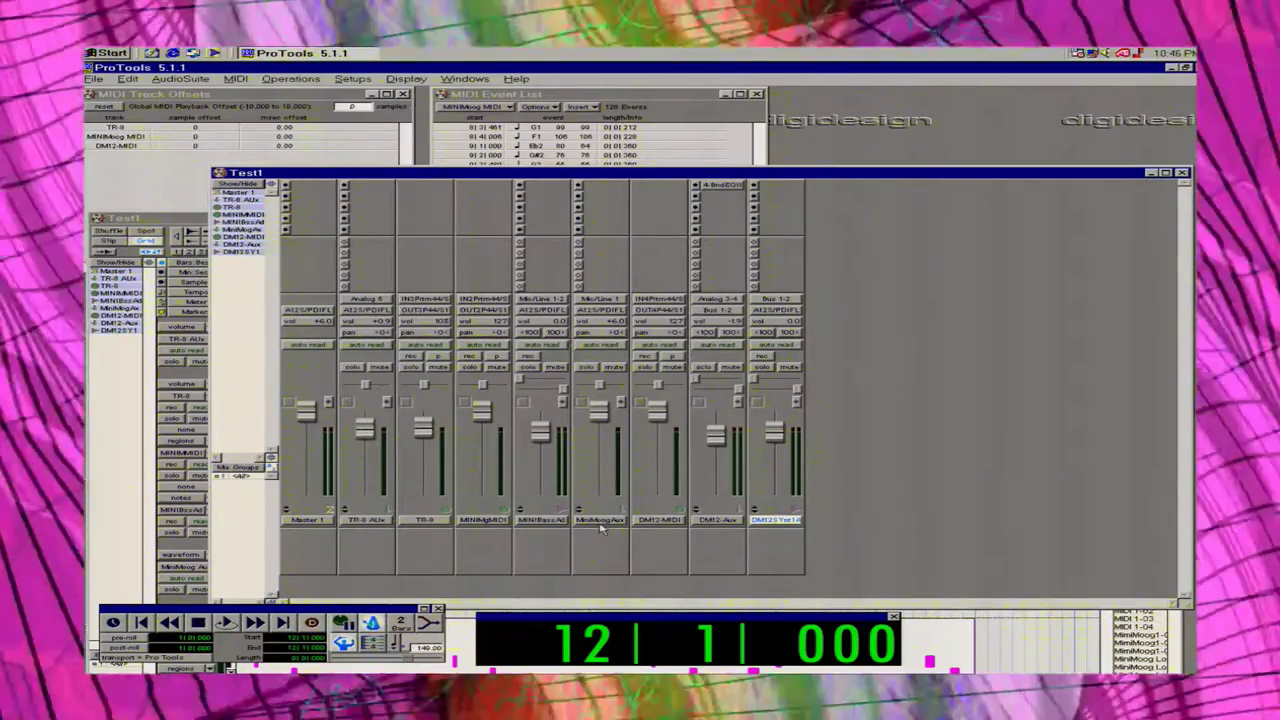
Move the MiniMoog Aux track ahead of MINI Bass Audio and create one new stereo audio track after it.
{"action": "left_click_drag", "start_coordinate": [591, 522], "coordinate": [535, 525]}
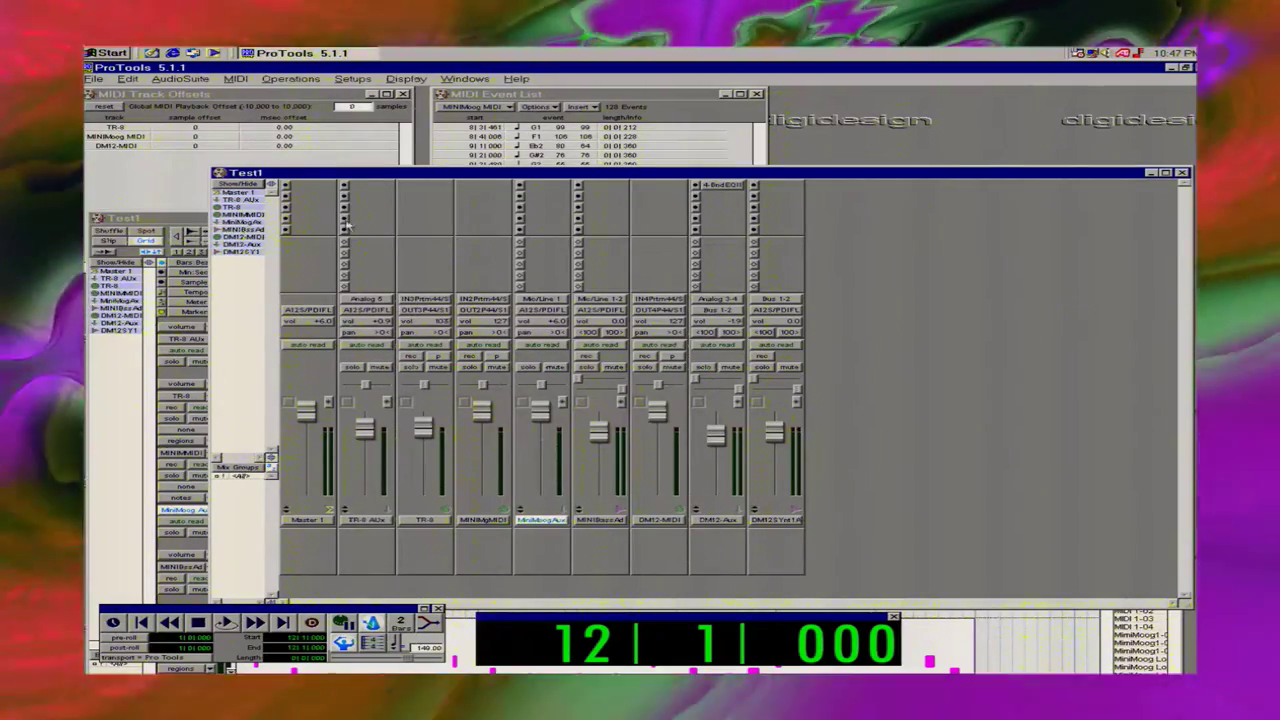
{"action": "left_click", "coordinate": [94, 79]}
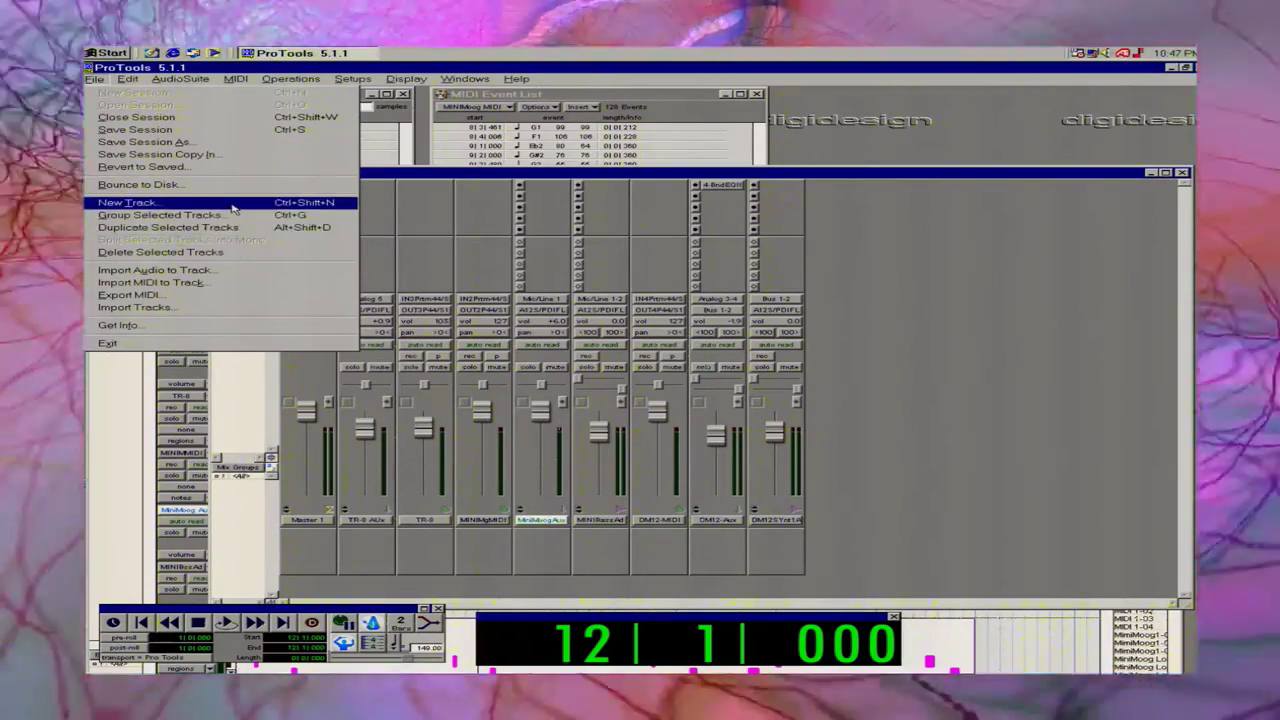
{"action": "left_click", "coordinate": [233, 208]}
{"action": "left_click", "coordinate": [648, 241]}
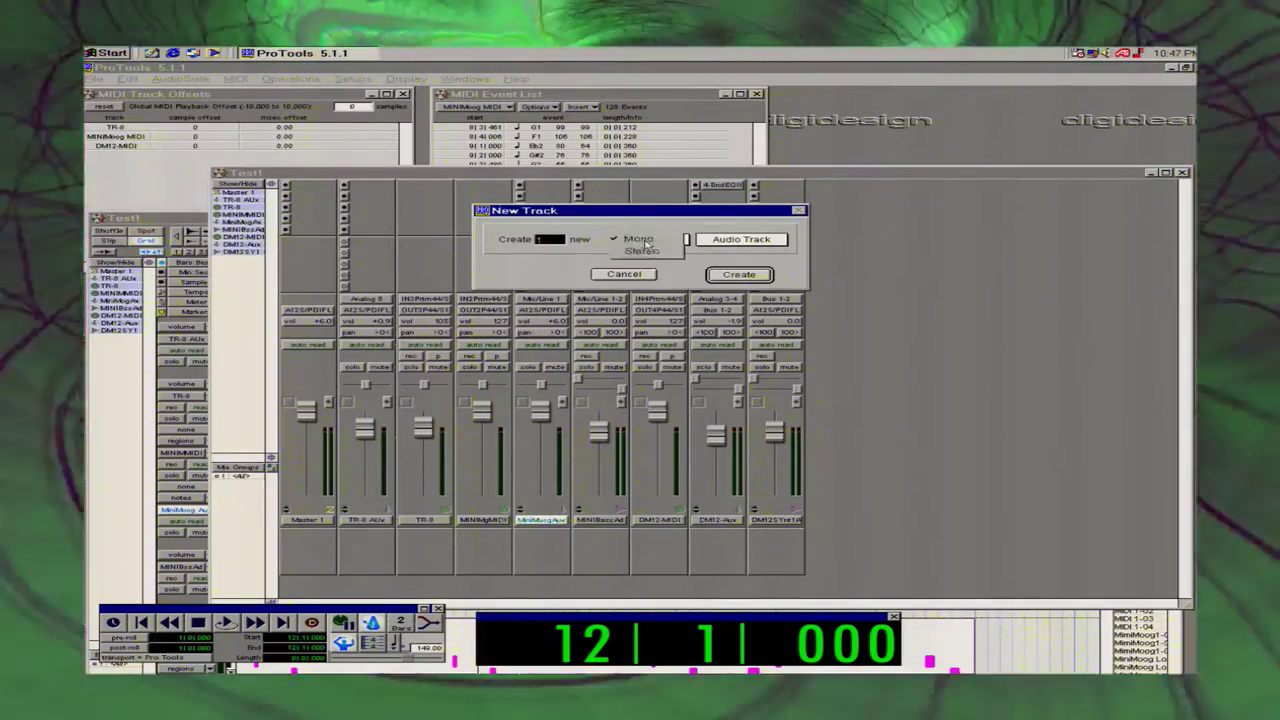
{"action": "left_click", "coordinate": [646, 257]}
{"action": "left_click", "coordinate": [742, 276]}
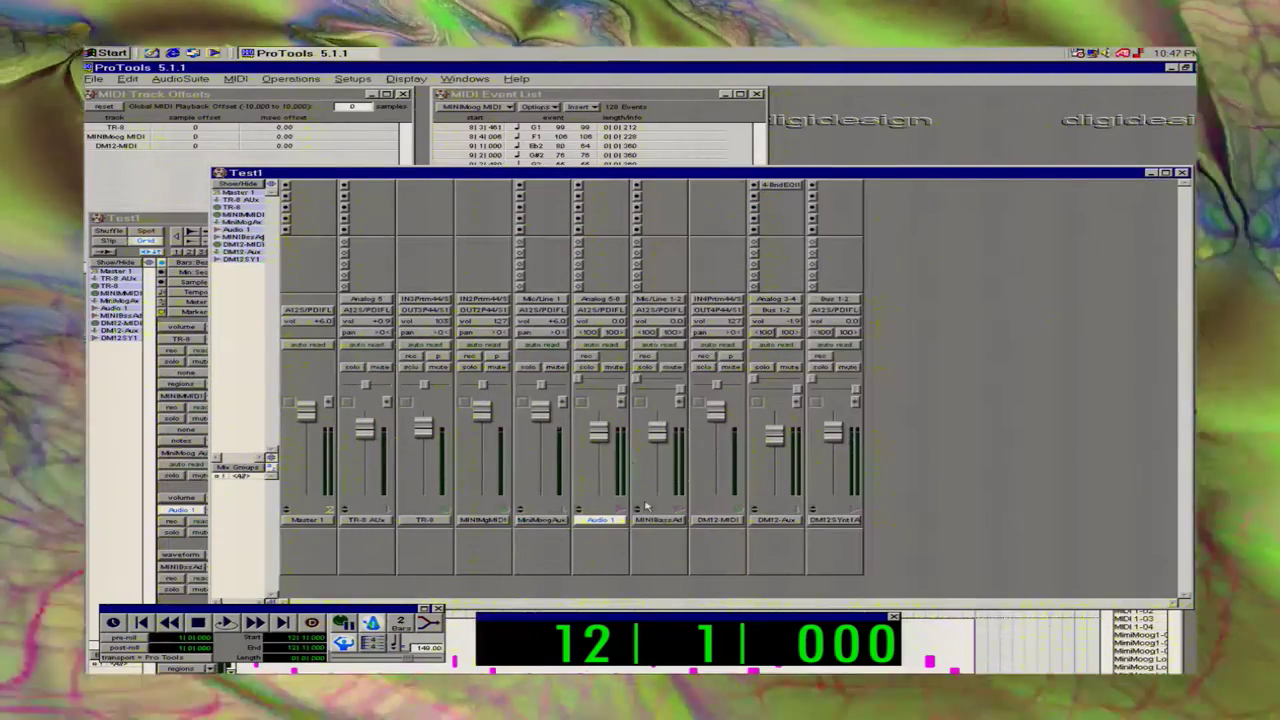
Rename the Audio 1 track as TR-8 Audio.
{"action": "double_click", "coordinate": [600, 521]}
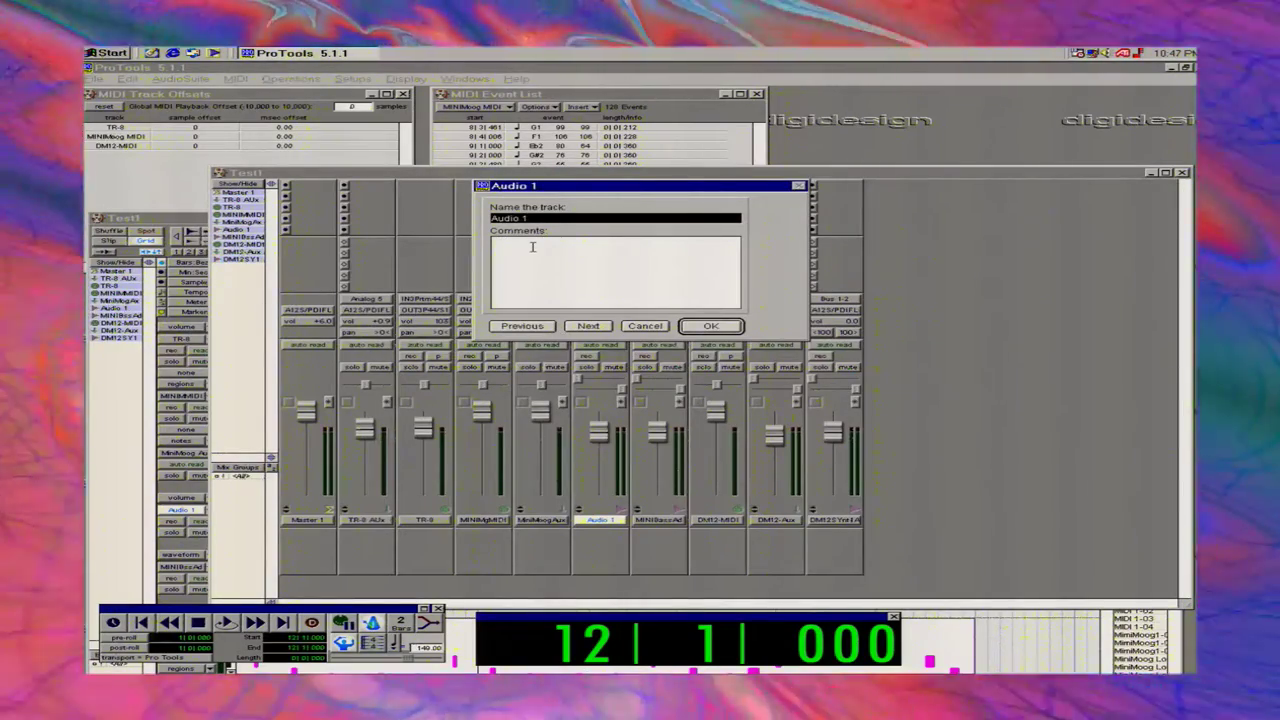
{"action": "type", "text": "TR"}
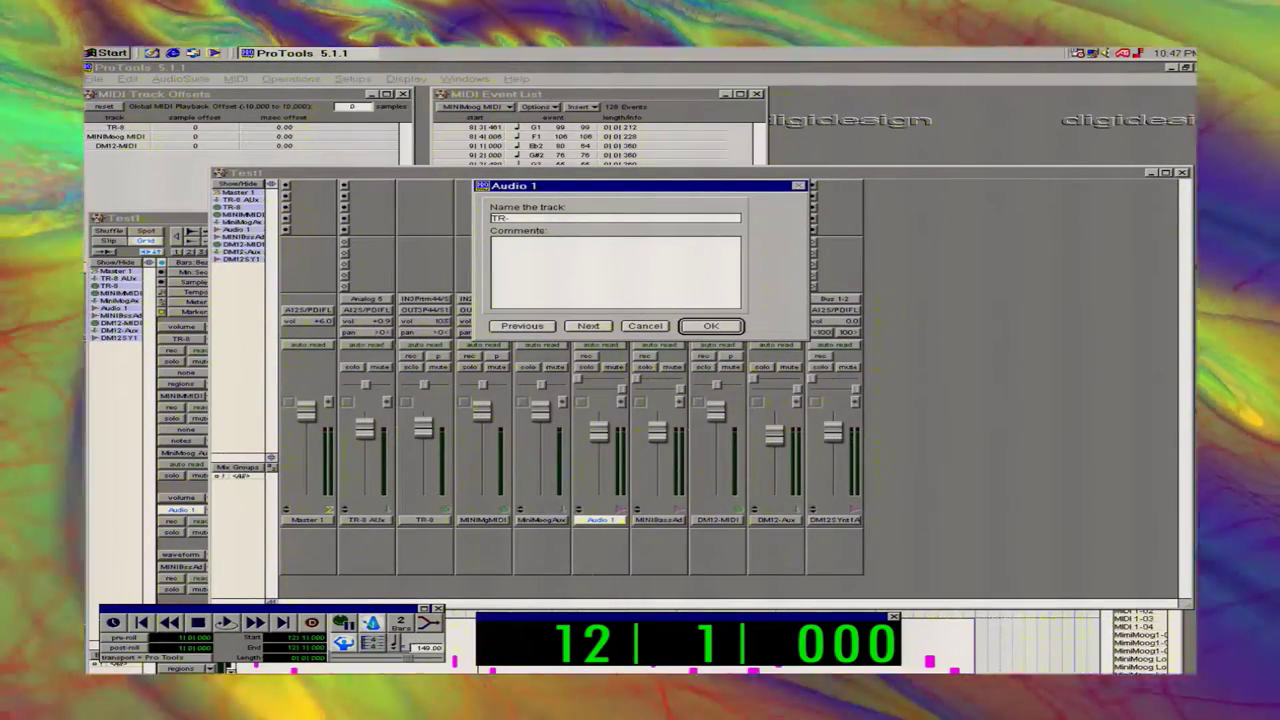
{"action": "type", "text": "-8 Audi"}
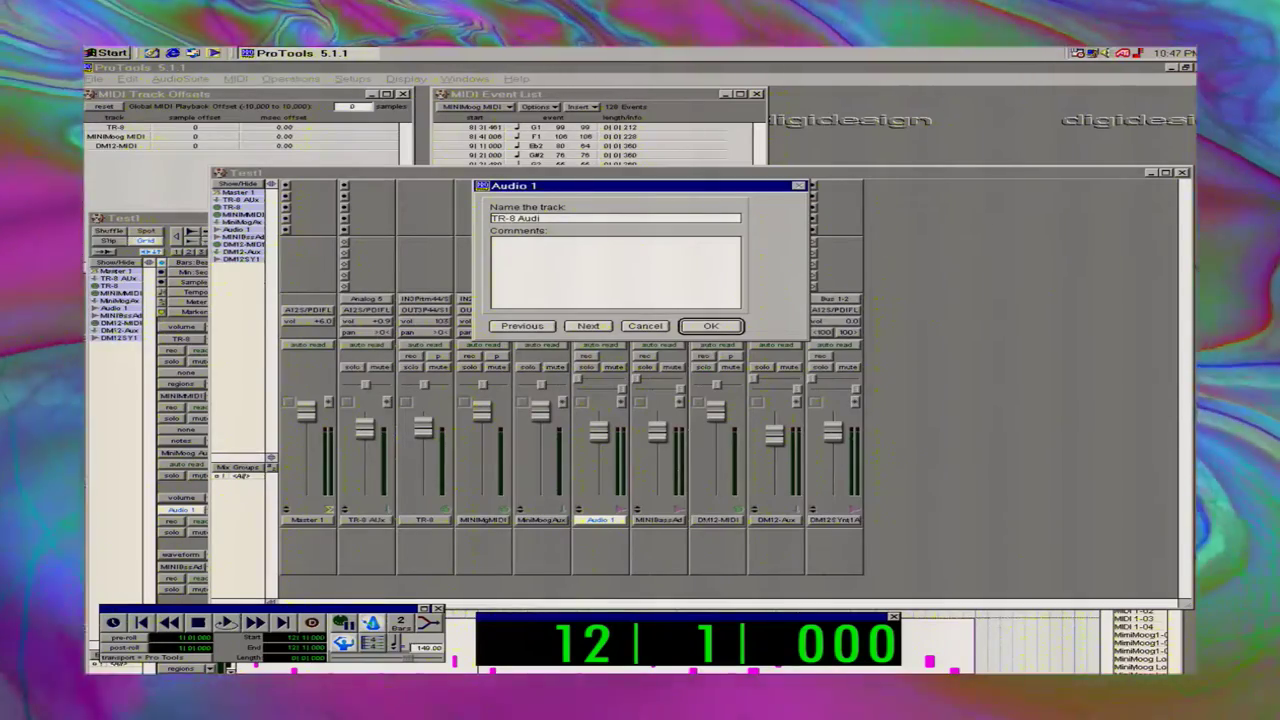
{"action": "type", "text": "o"}
{"action": "key", "text": "Return"}
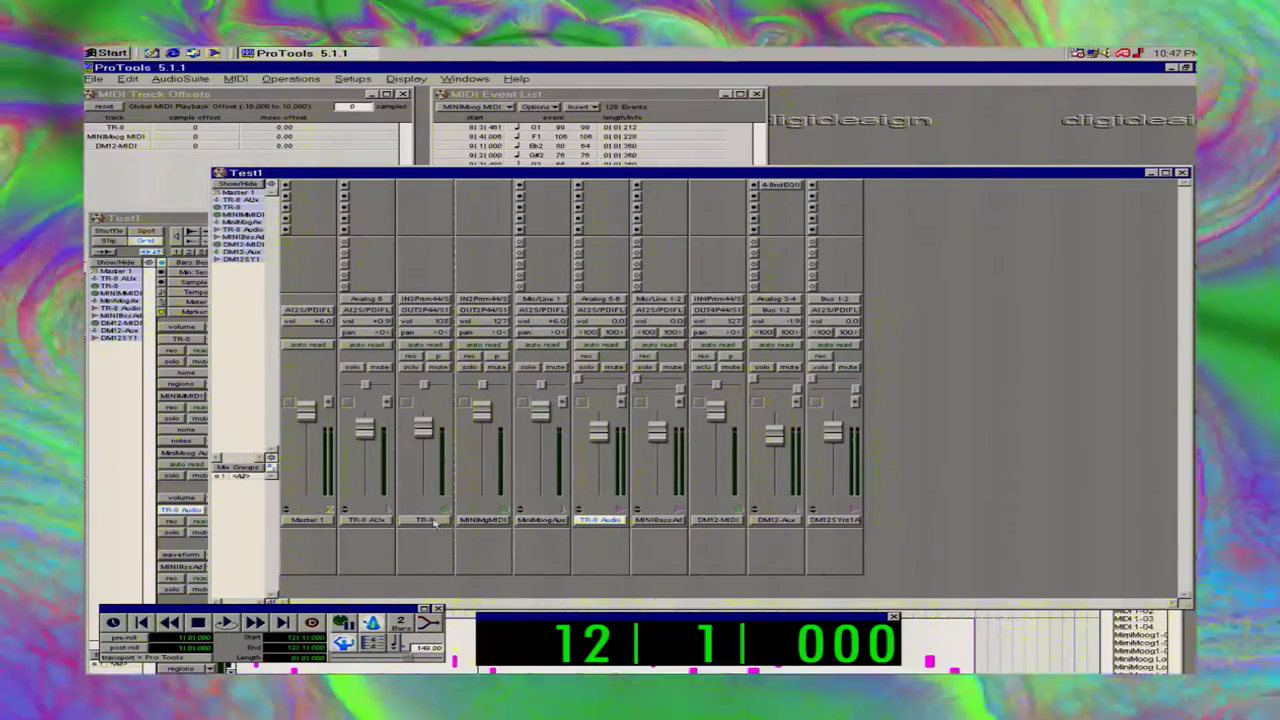
Reorder the drum machine tracks after Master 1 as TR-8, TR-8 AUx and TR-8 Audio.
{"action": "left_click_drag", "start_coordinate": [433, 535], "coordinate": [460, 528]}
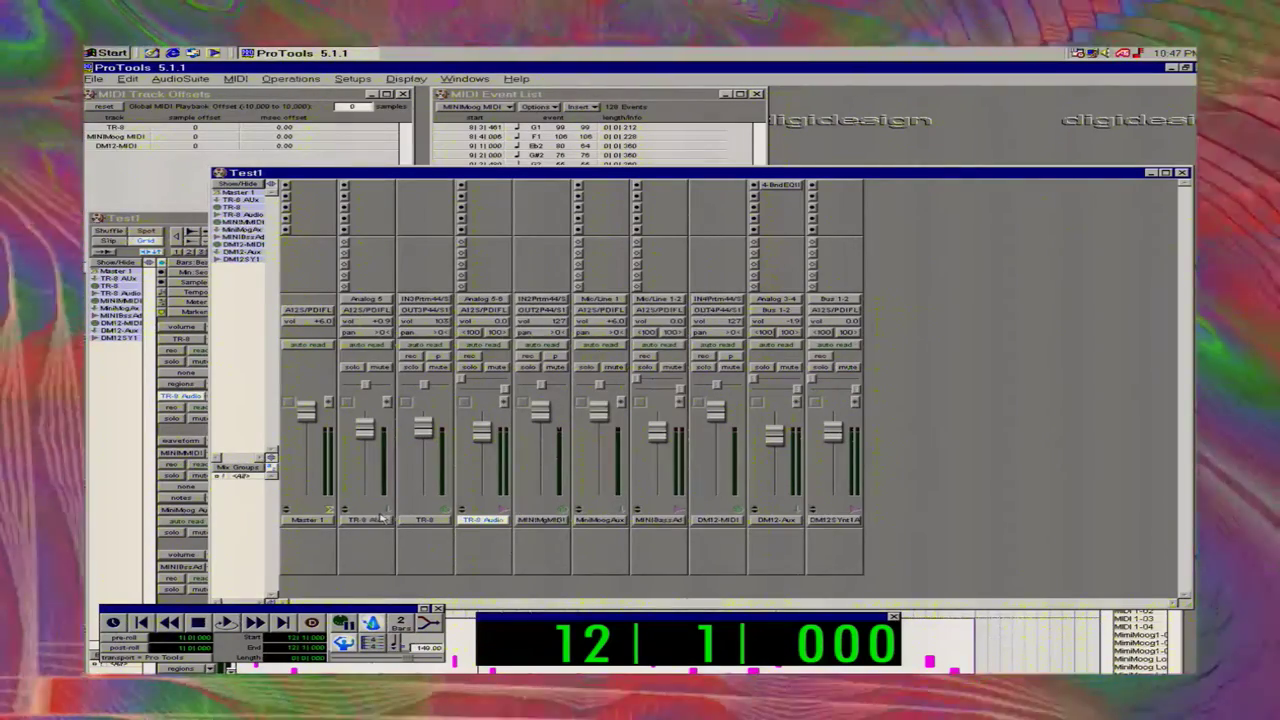
{"action": "left_click_drag", "start_coordinate": [372, 521], "coordinate": [410, 531]}
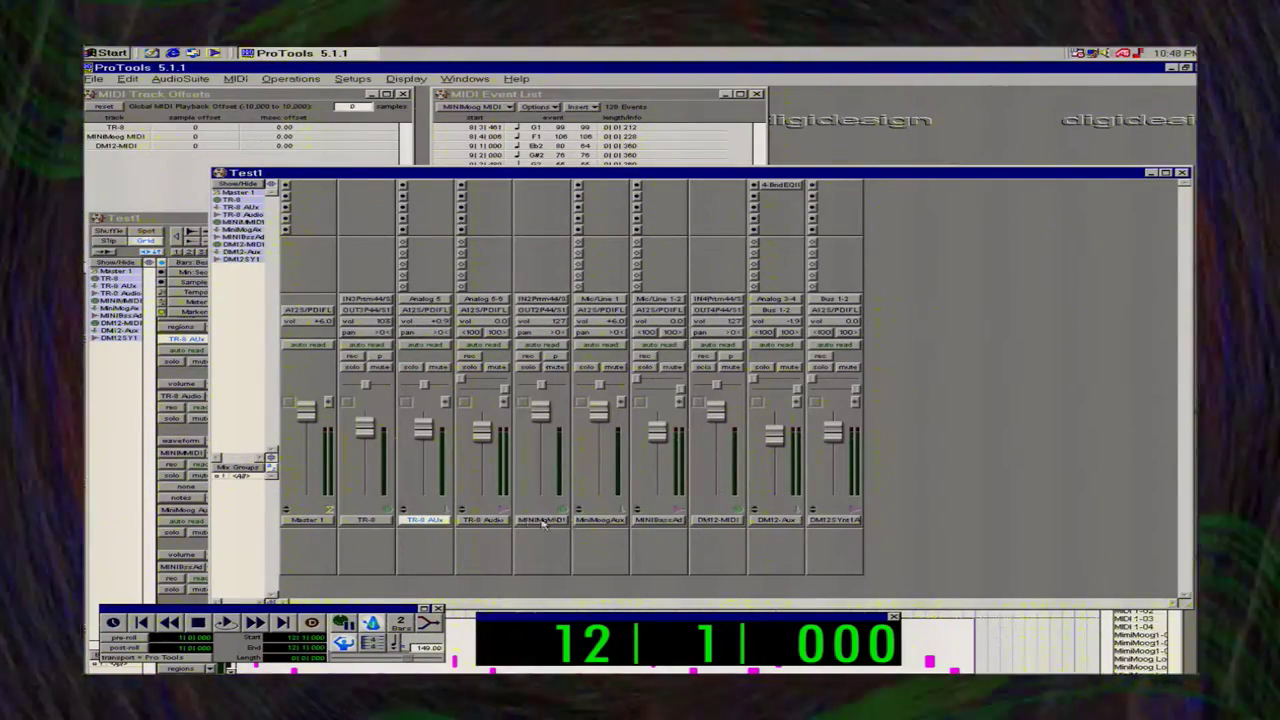
Route the TR-8 Aux output to Bus 3-4 and set the TR-8 Audio track's input to Bus 3-4.
{"action": "left_click", "coordinate": [418, 310]}
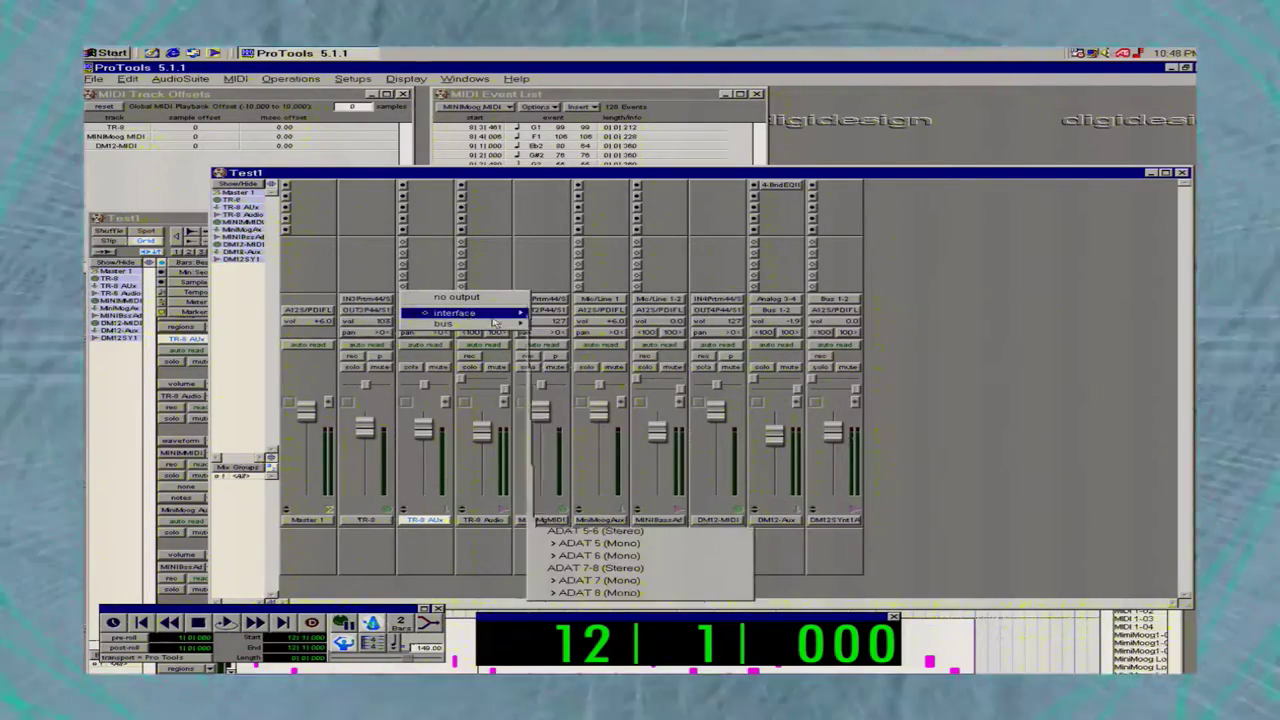
{"action": "mouse_move", "coordinate": [470, 323]}
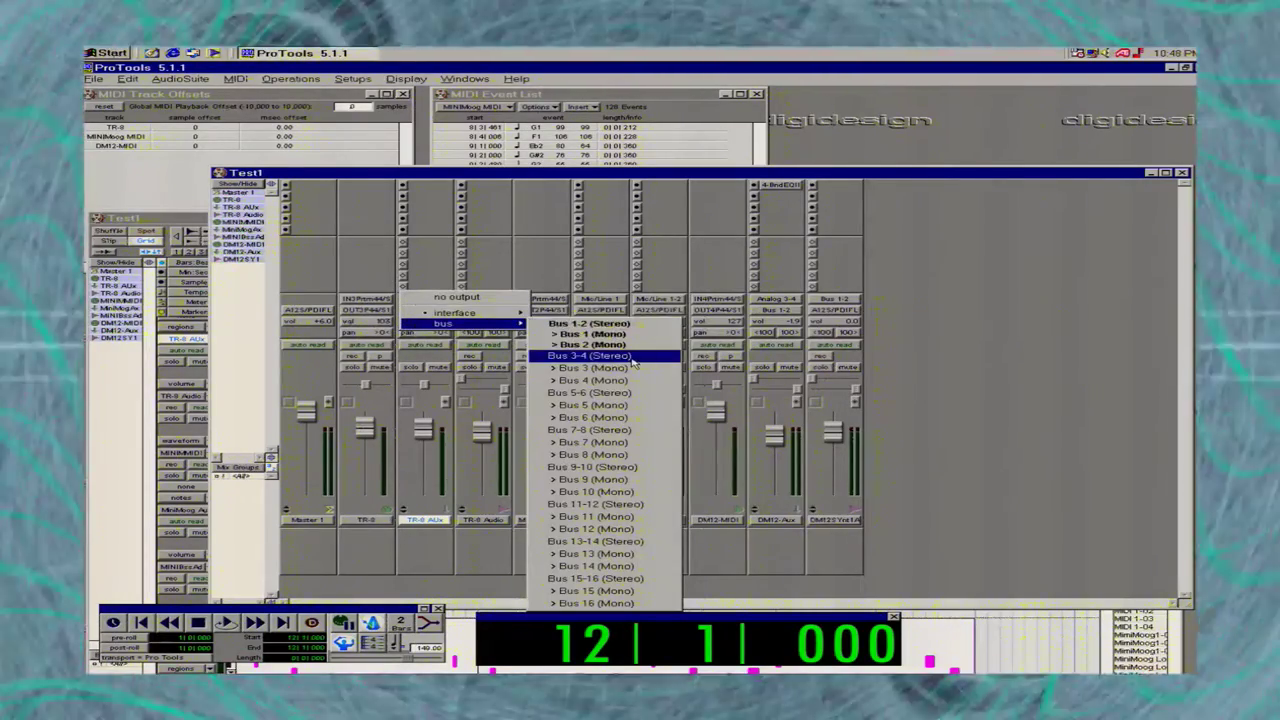
{"action": "left_click", "coordinate": [631, 358]}
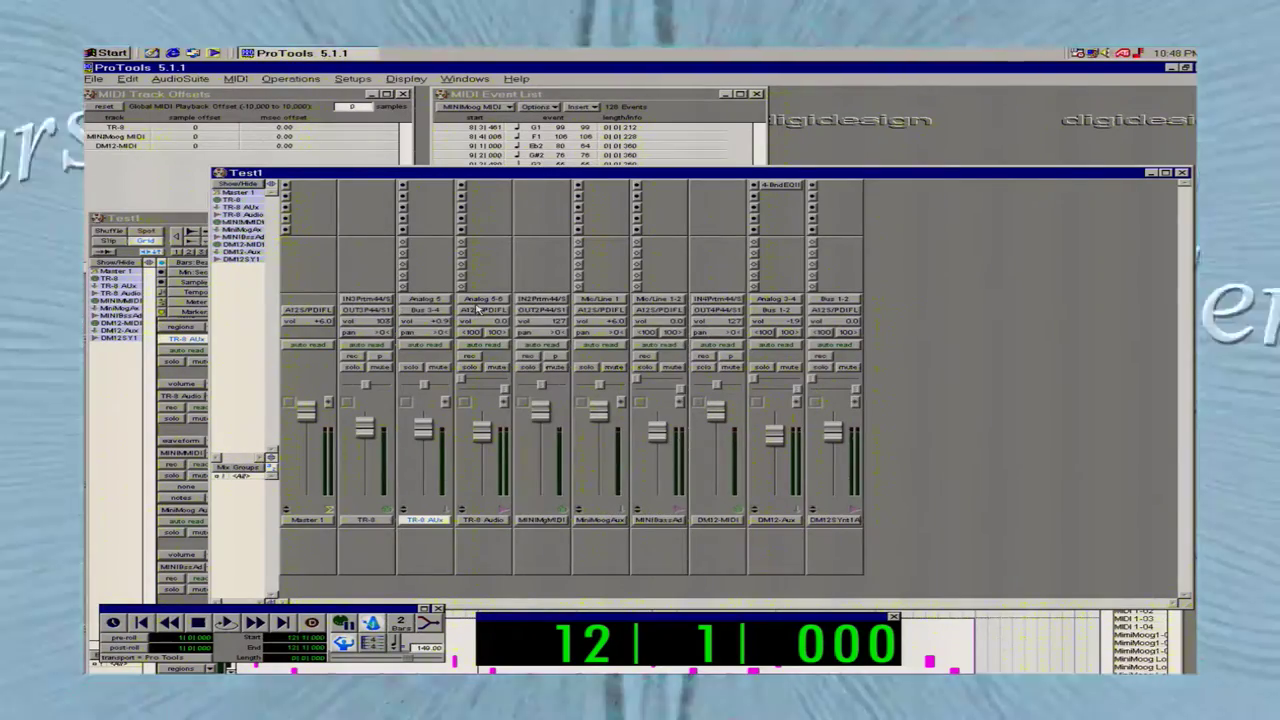
{"action": "left_click", "coordinate": [478, 310]}
{"action": "mouse_move", "coordinate": [536, 304]}
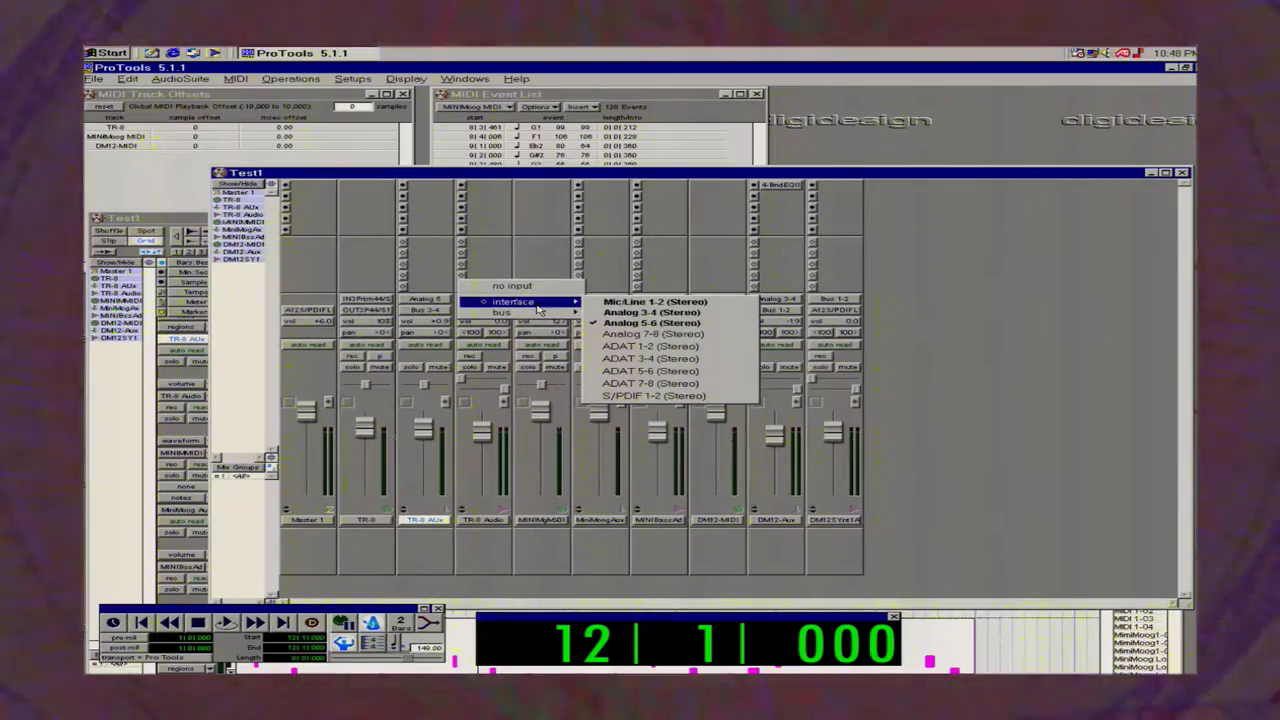
{"action": "left_click", "coordinate": [634, 325]}
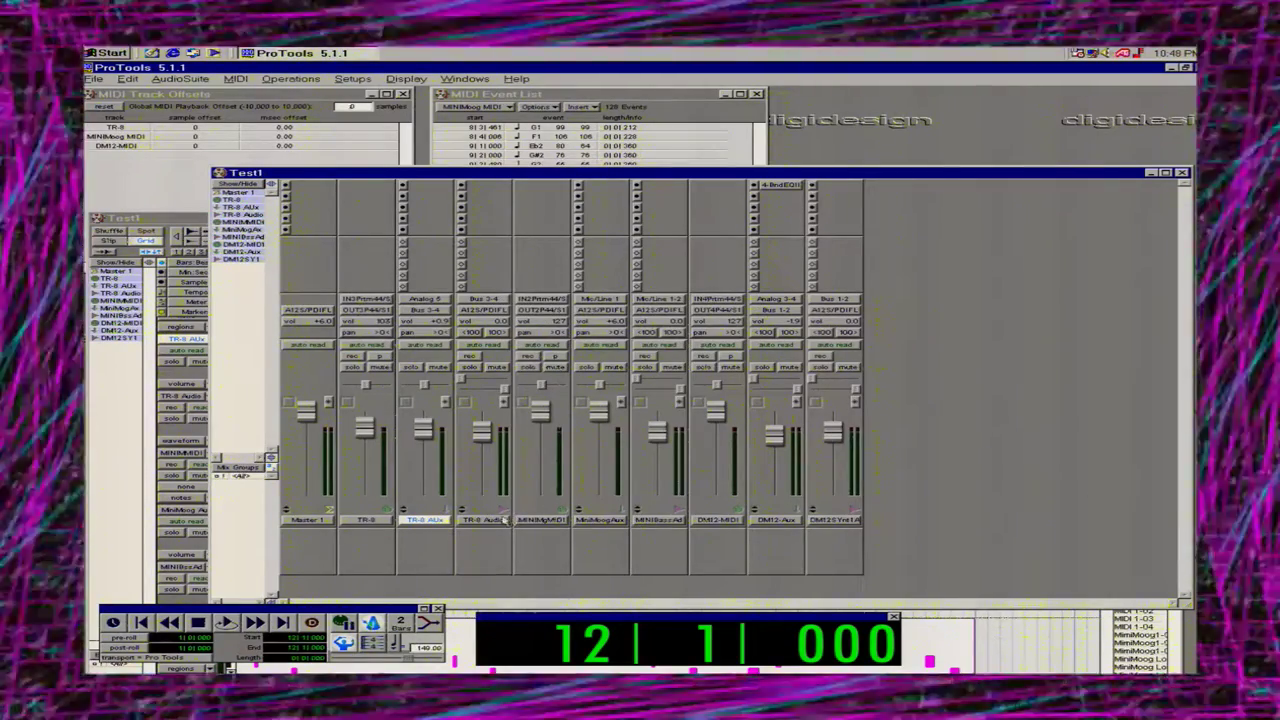
Route the MiniMoog Aux output to Bus 5-6 and set the MINI Bass Audio track's input to Bus 5-6.
{"action": "left_click", "coordinate": [538, 521]}
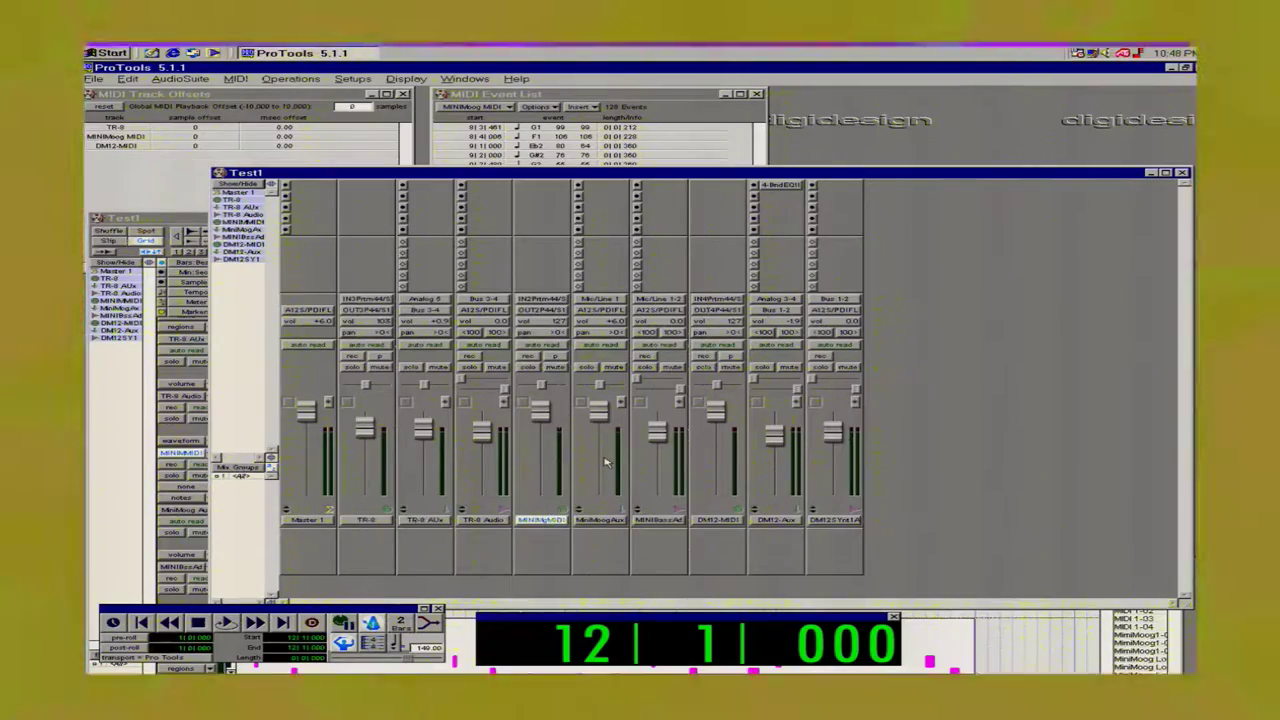
{"action": "left_click", "coordinate": [603, 520]}
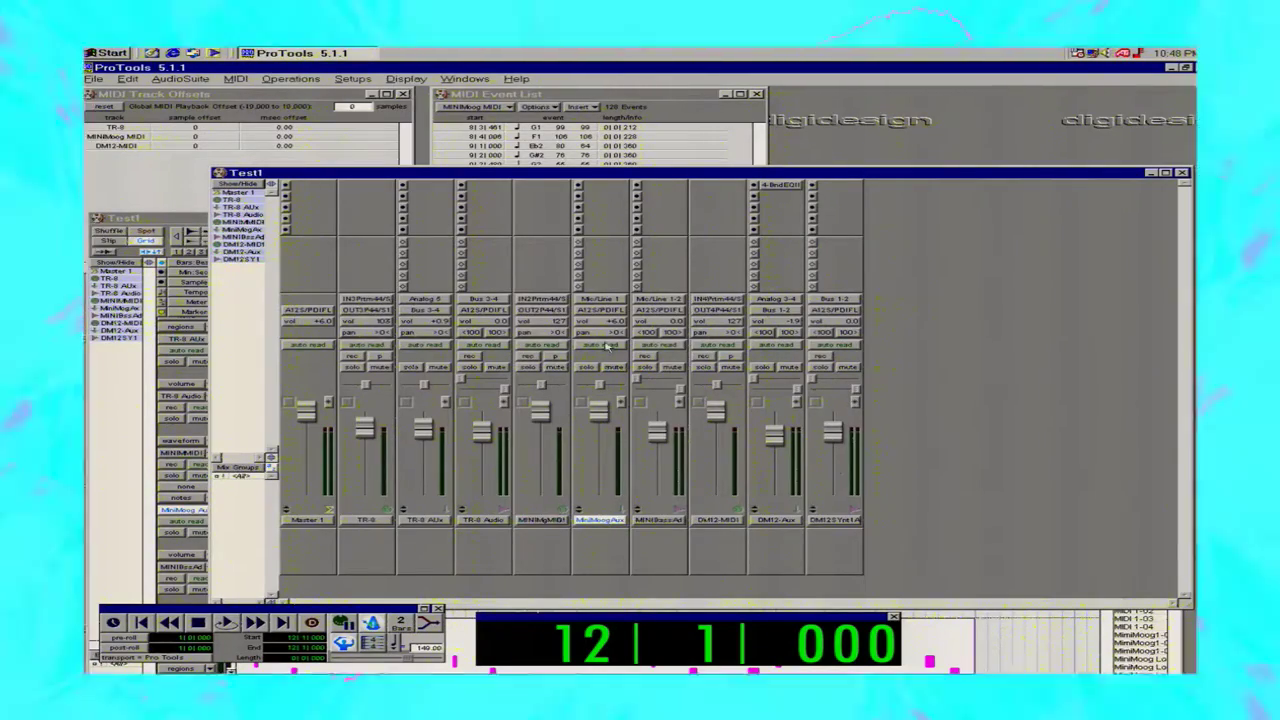
{"action": "left_click", "coordinate": [606, 310]}
{"action": "mouse_move", "coordinate": [650, 323]}
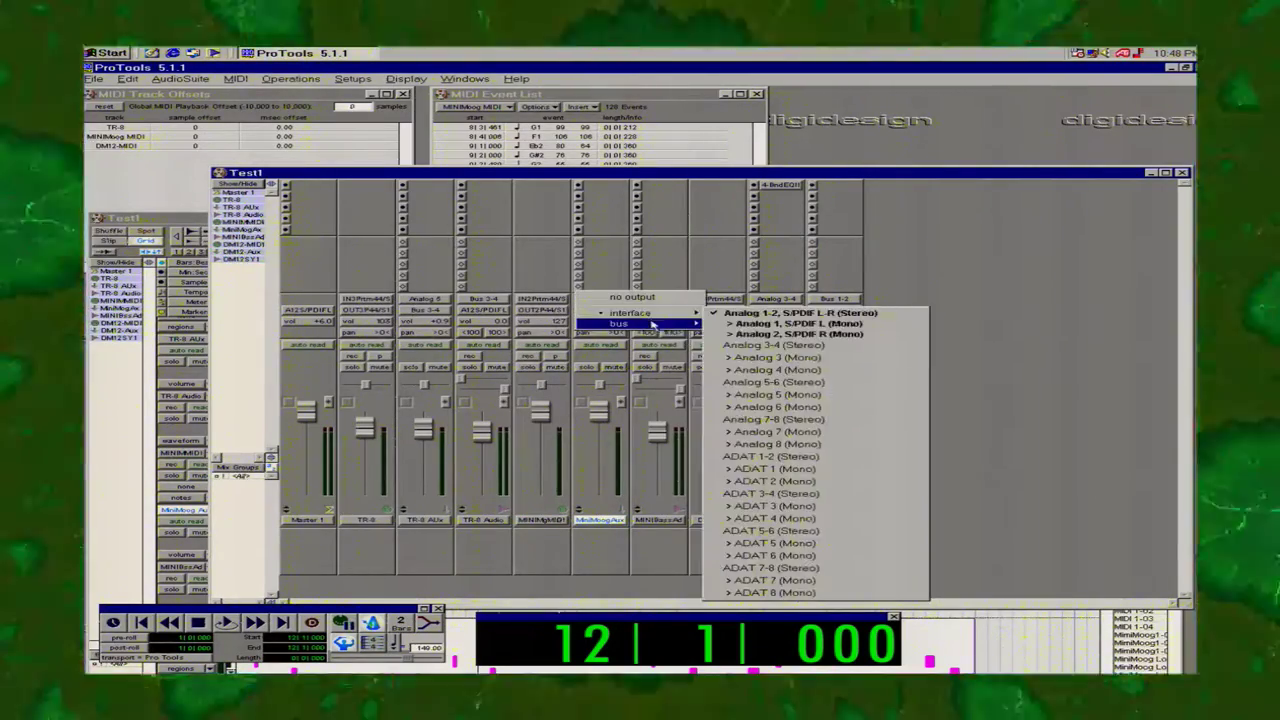
{"action": "left_click", "coordinate": [755, 395]}
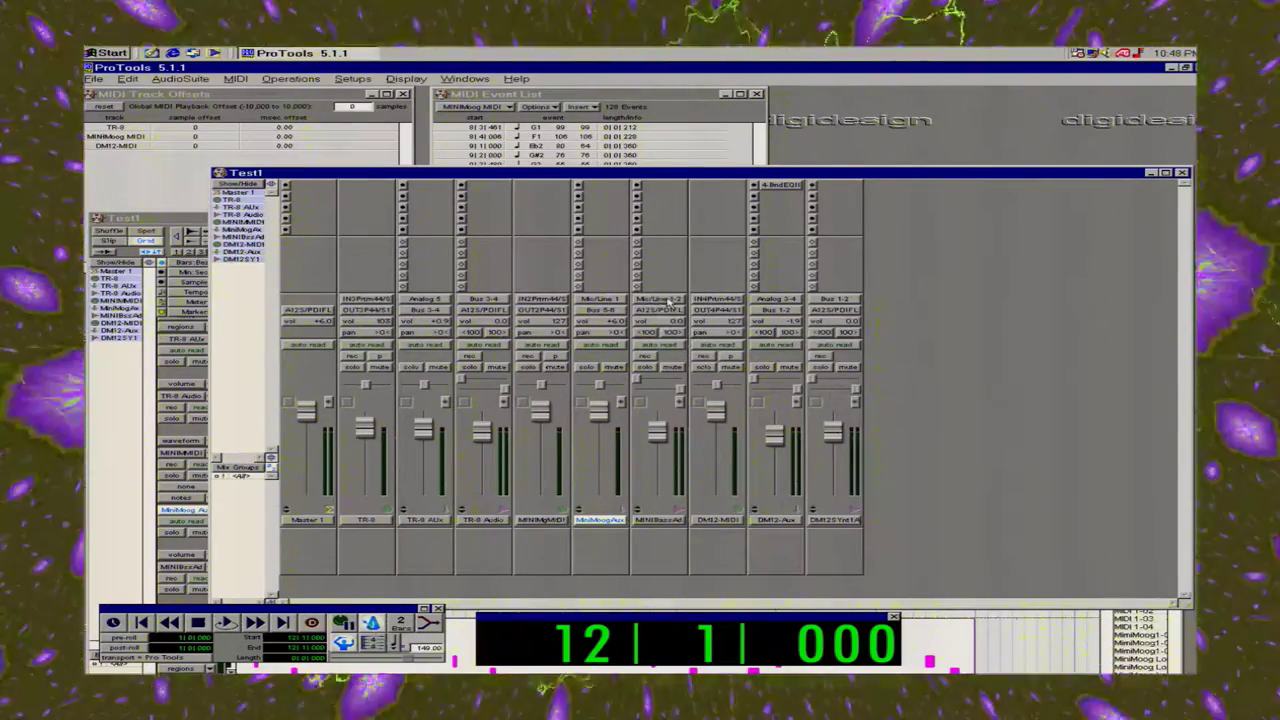
{"action": "left_click", "coordinate": [668, 300]}
{"action": "mouse_move", "coordinate": [690, 313]}
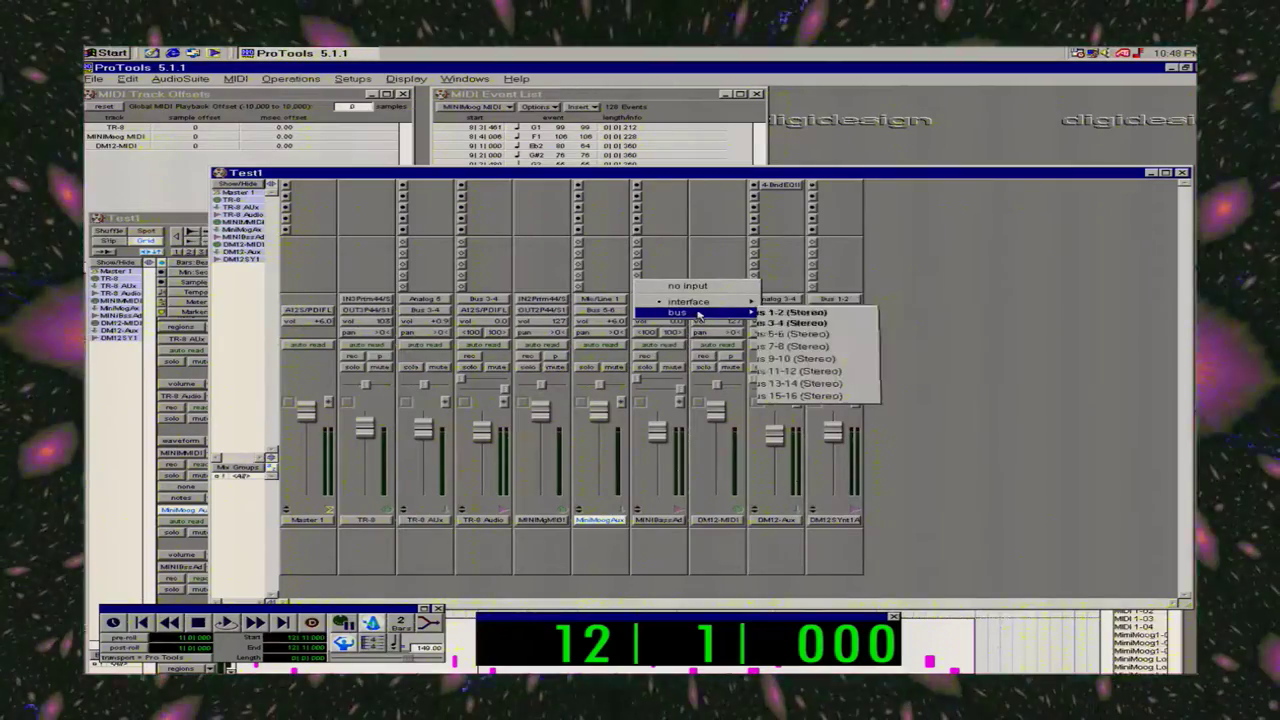
{"action": "left_click", "coordinate": [815, 337]}
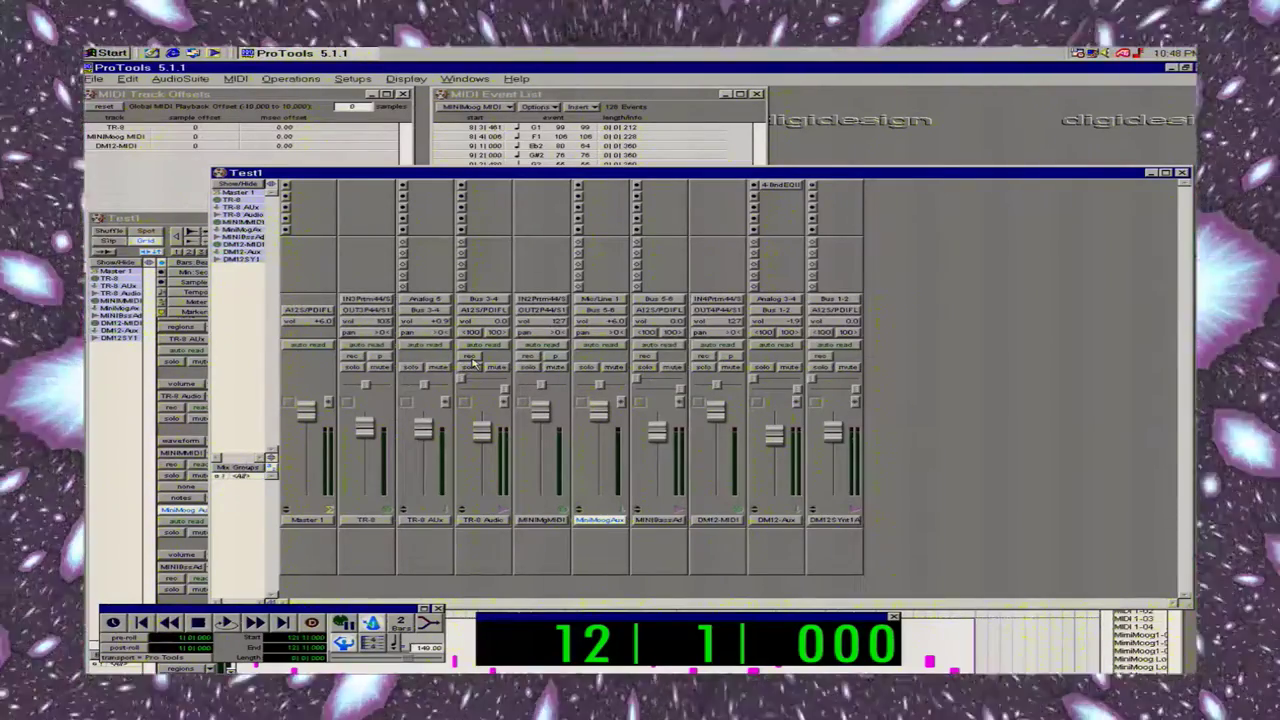
Record-enable the TR-8 Audio, MINI Bass Audio and DM12 Synth 1 Audio tracks.
{"action": "left_click", "coordinate": [473, 357]}
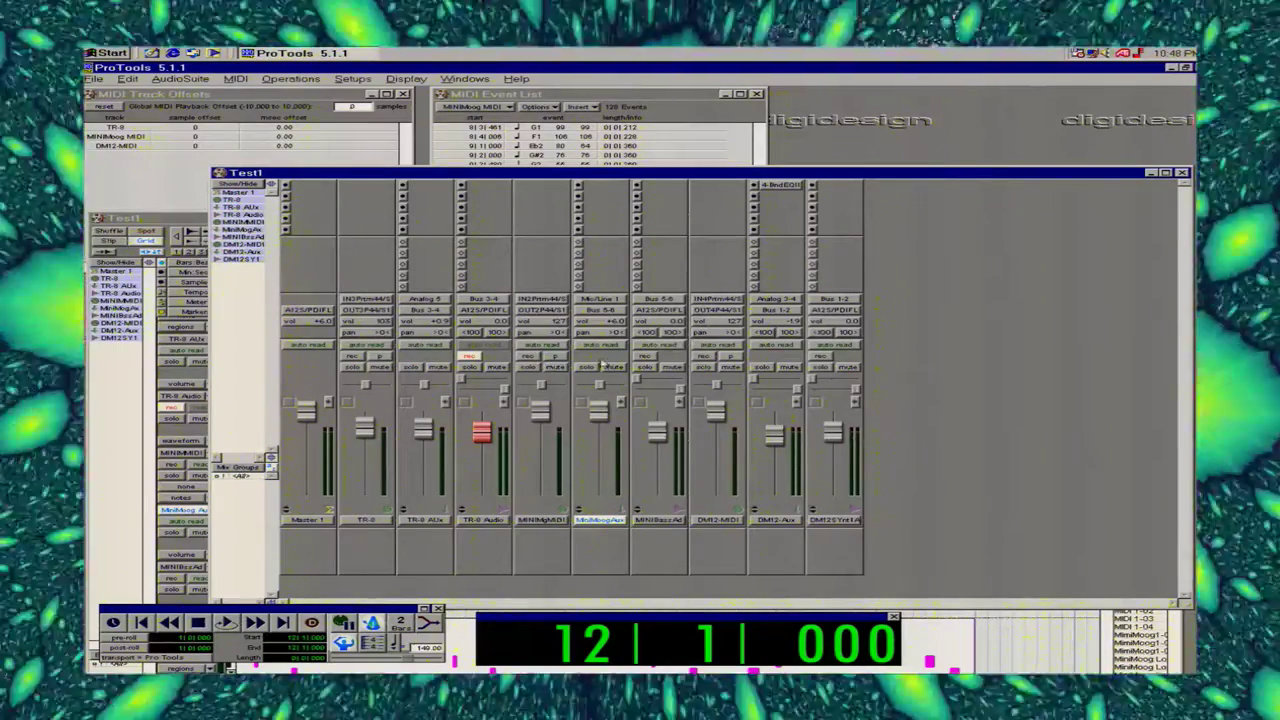
{"action": "left_click", "coordinate": [646, 357]}
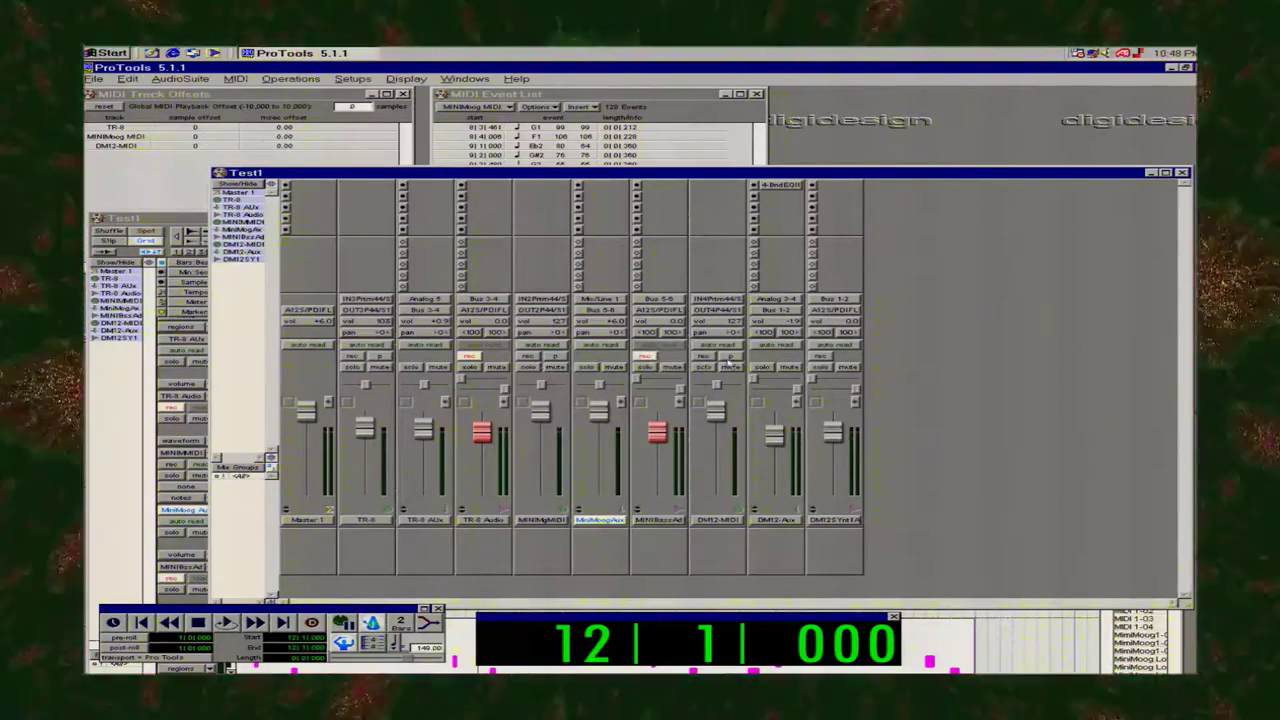
{"action": "left_click", "coordinate": [828, 357]}
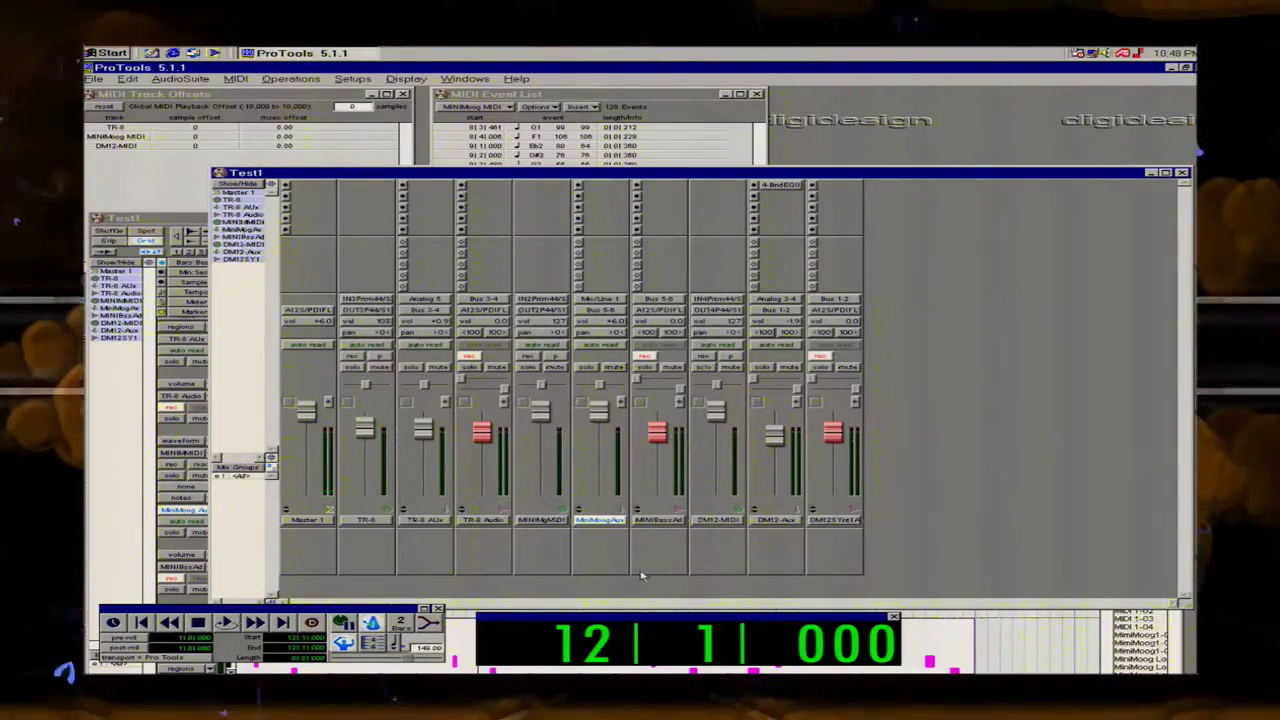
Select both MIDI 1-03 regions on the TR-8 track, from bar 9 to 17, and play them back.
{"action": "left_click", "coordinate": [954, 645]}
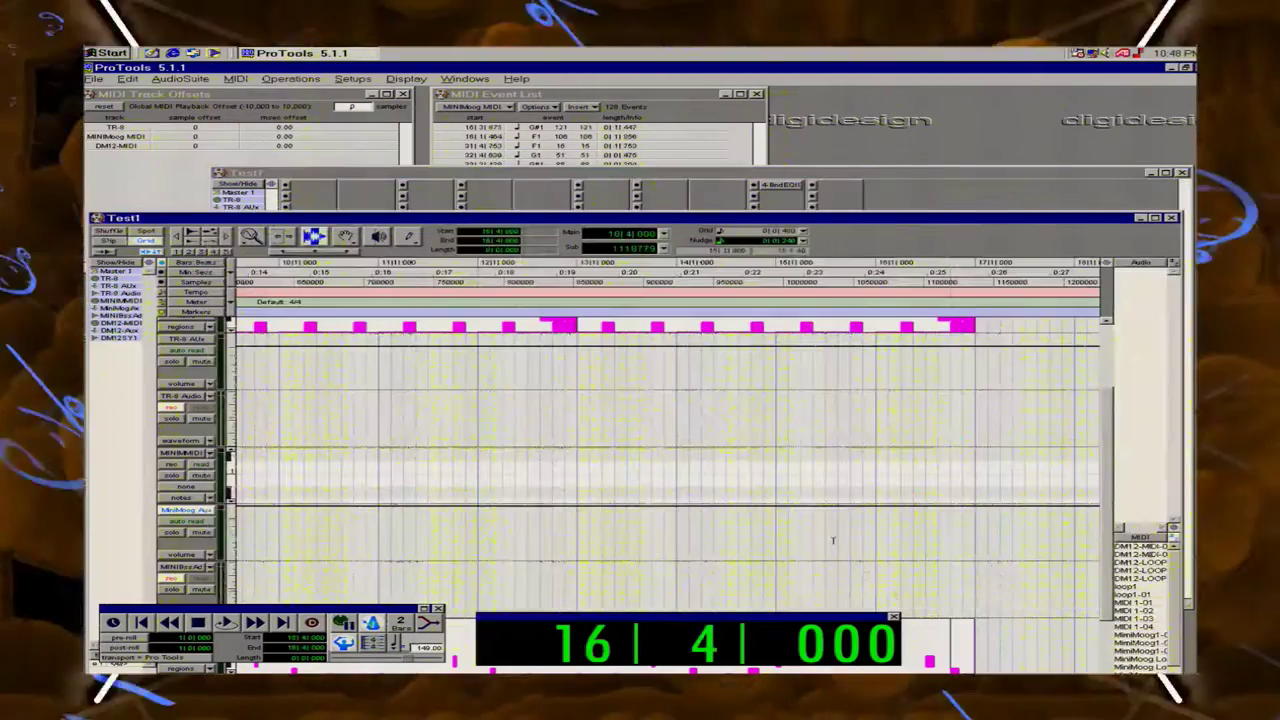
{"action": "left_click_drag", "start_coordinate": [1110, 497], "coordinate": [1110, 433]}
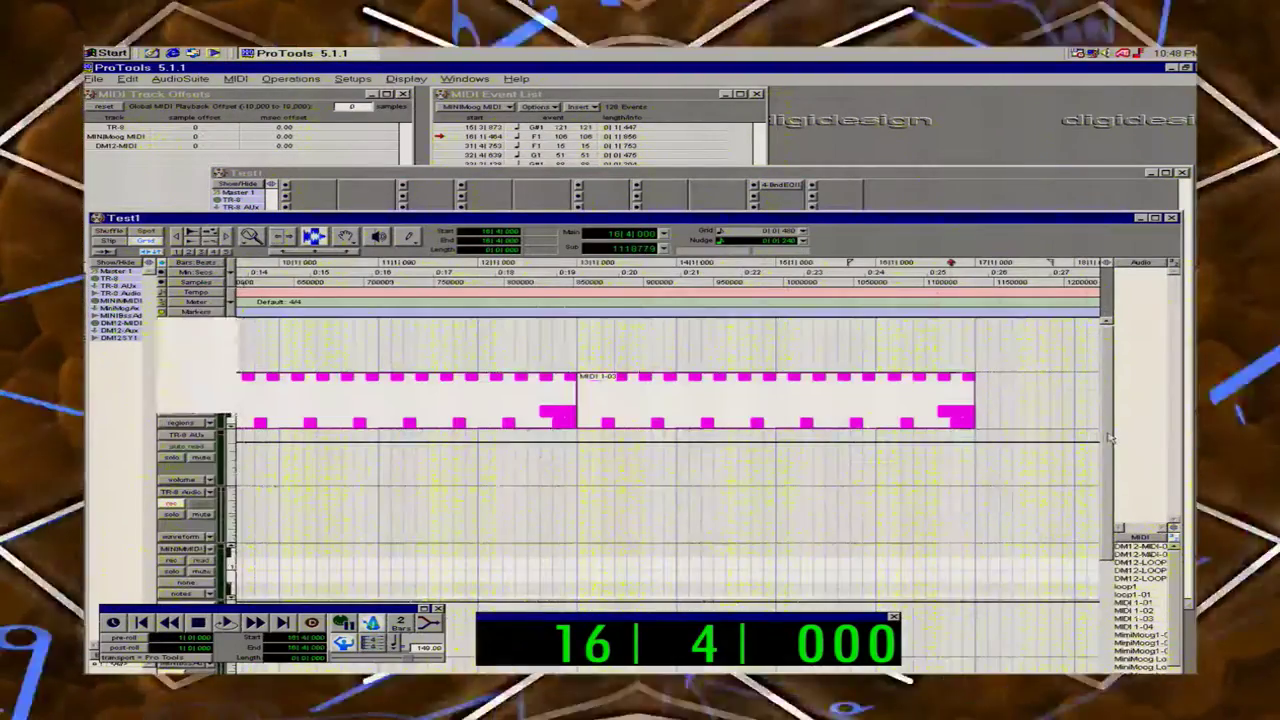
{"action": "double_click", "coordinate": [465, 401]}
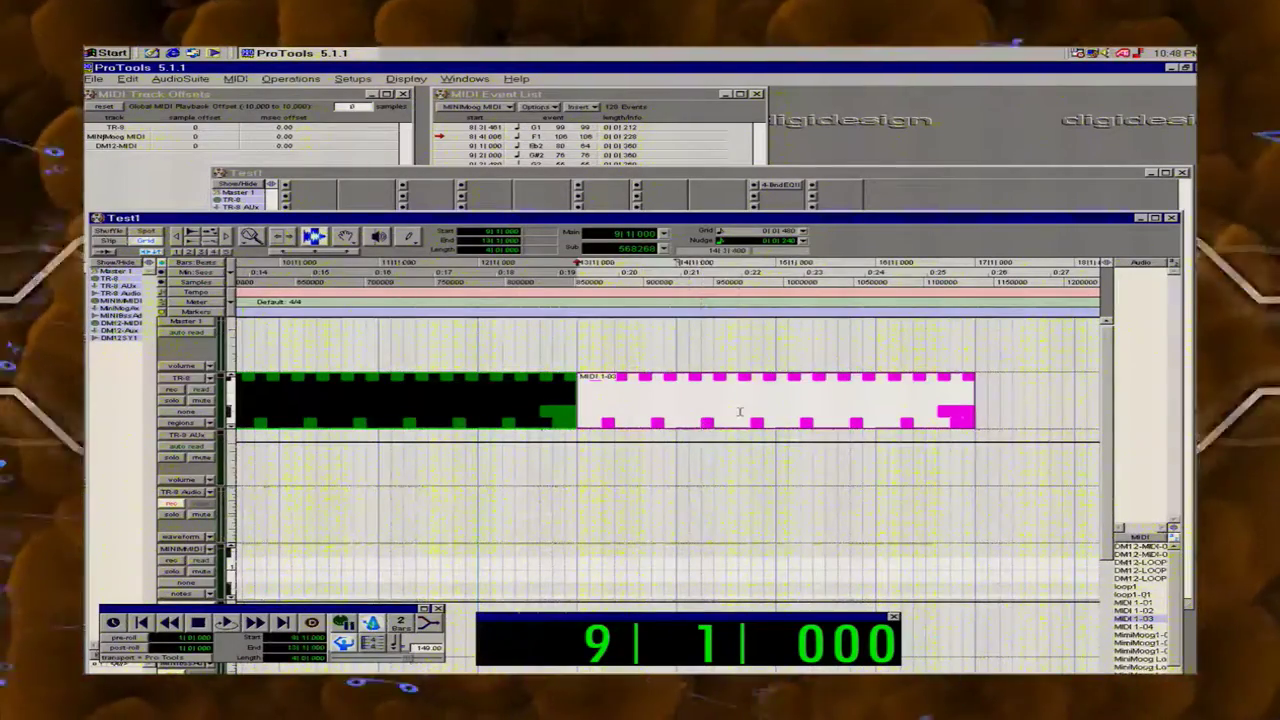
{"action": "double_click", "coordinate": [740, 411], "text": "shift"}
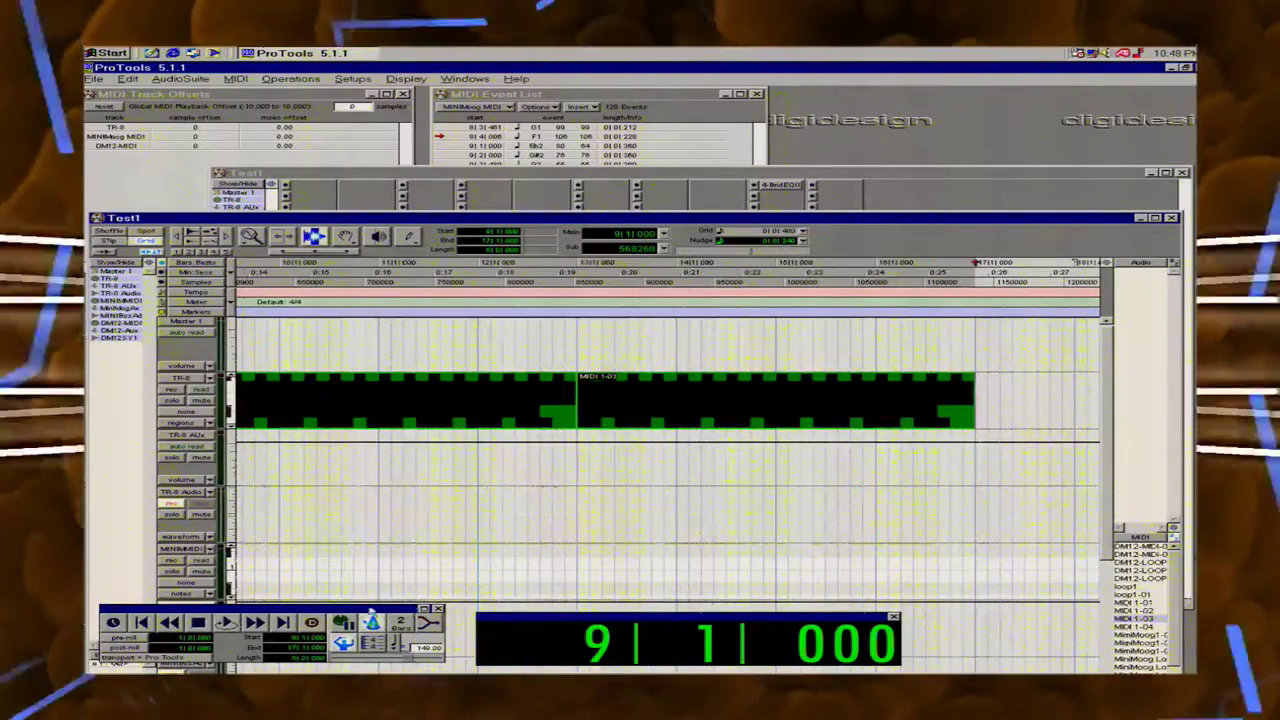
{"action": "left_click", "coordinate": [226, 622]}
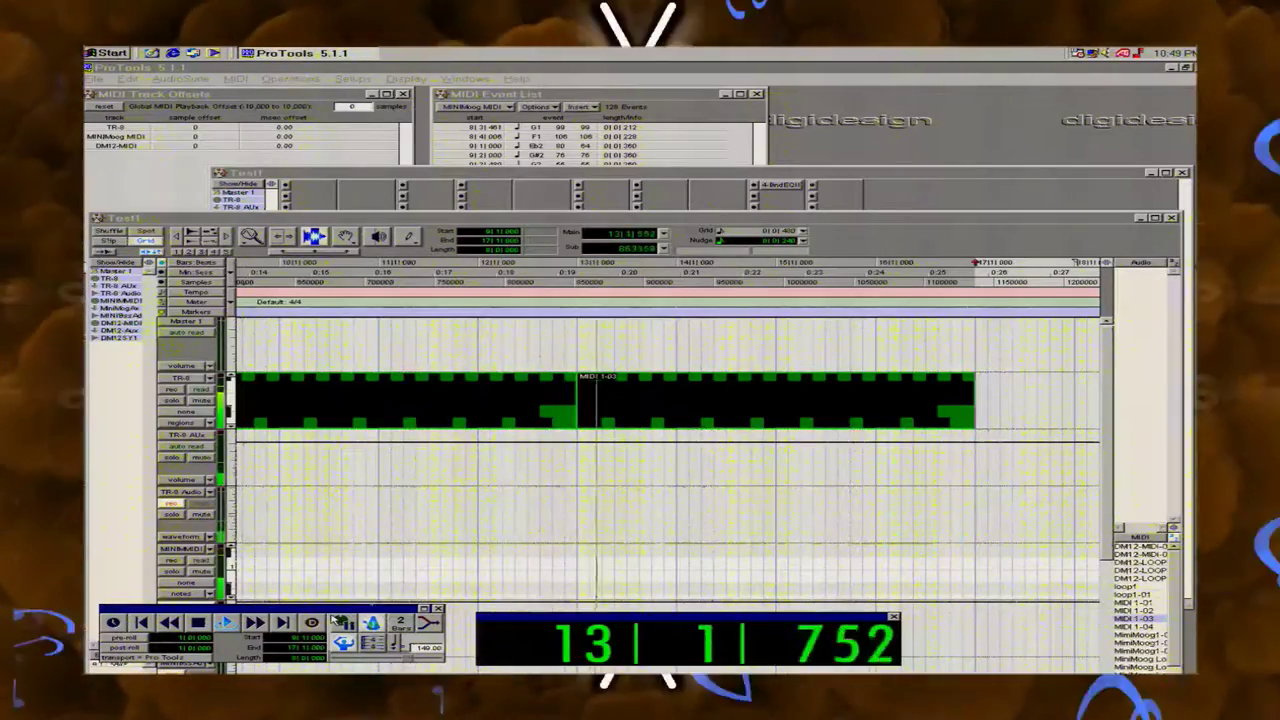
{"action": "key", "text": "space"}
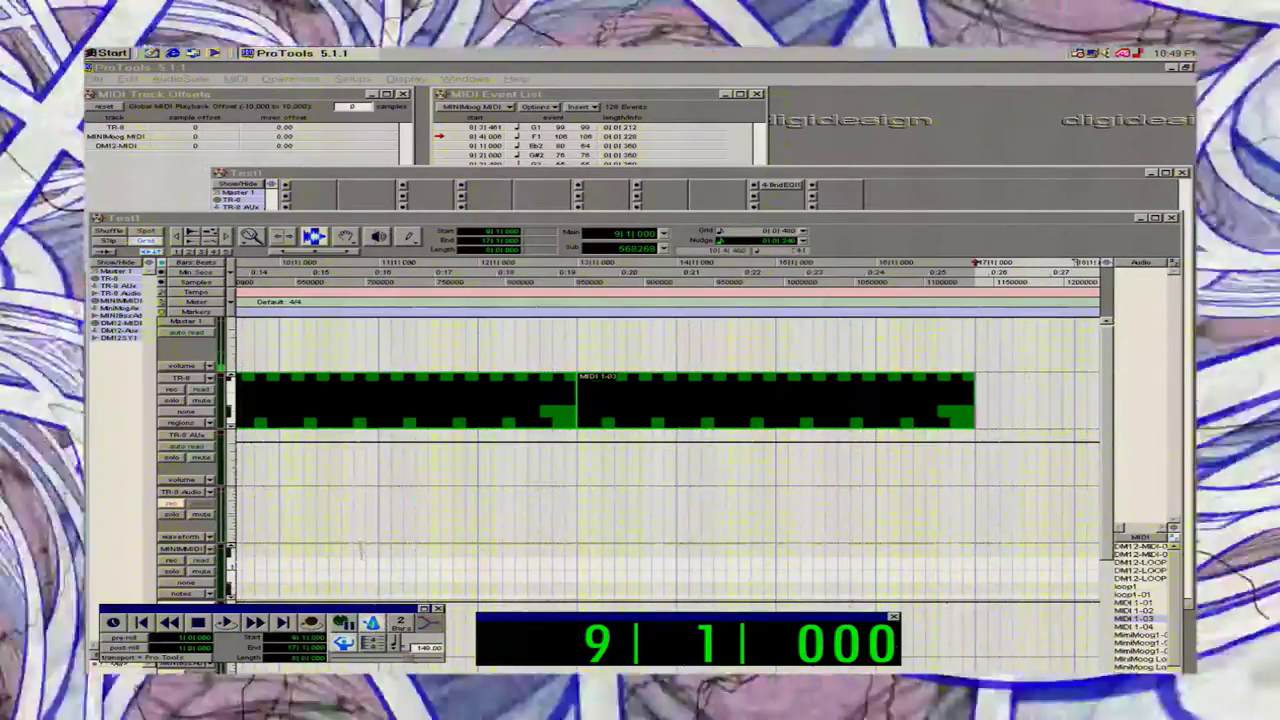
Move the play position to bar 1 and select all four TR-8 MIDI regions from bar 1 to 17.
{"action": "left_click", "coordinate": [562, 658]}
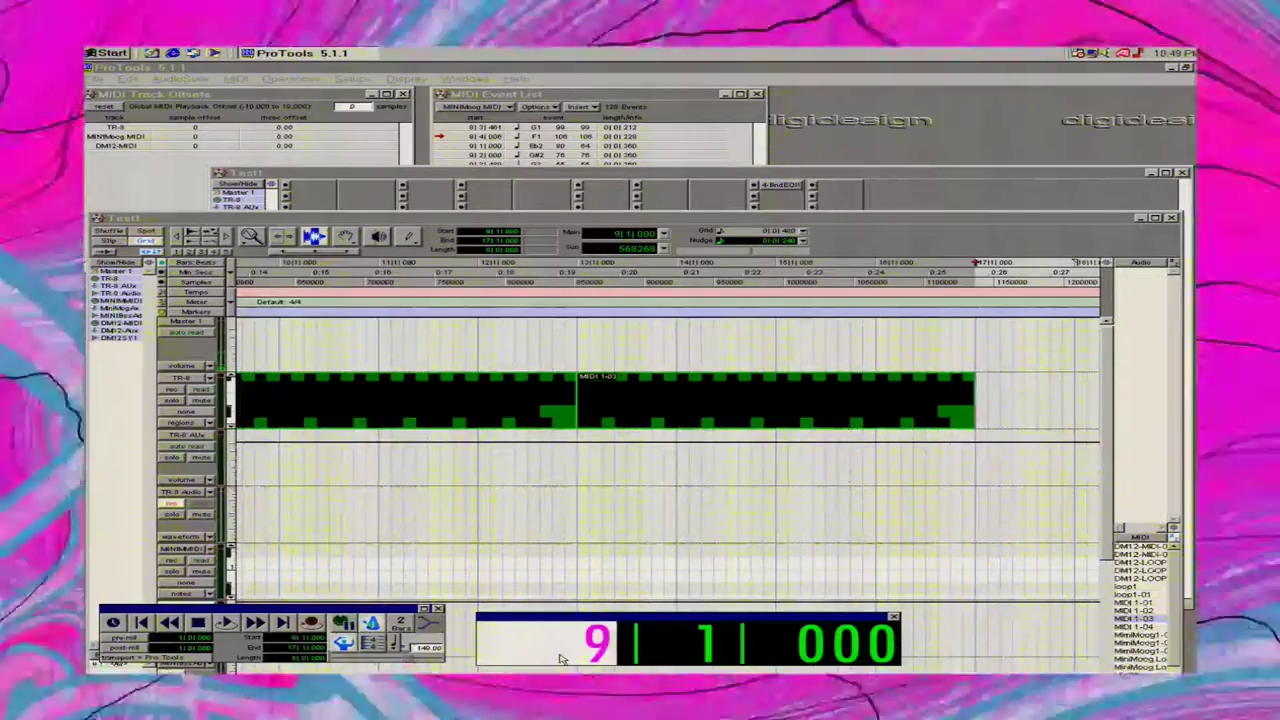
{"action": "type", "text": "1"}
{"action": "key", "text": "Return"}
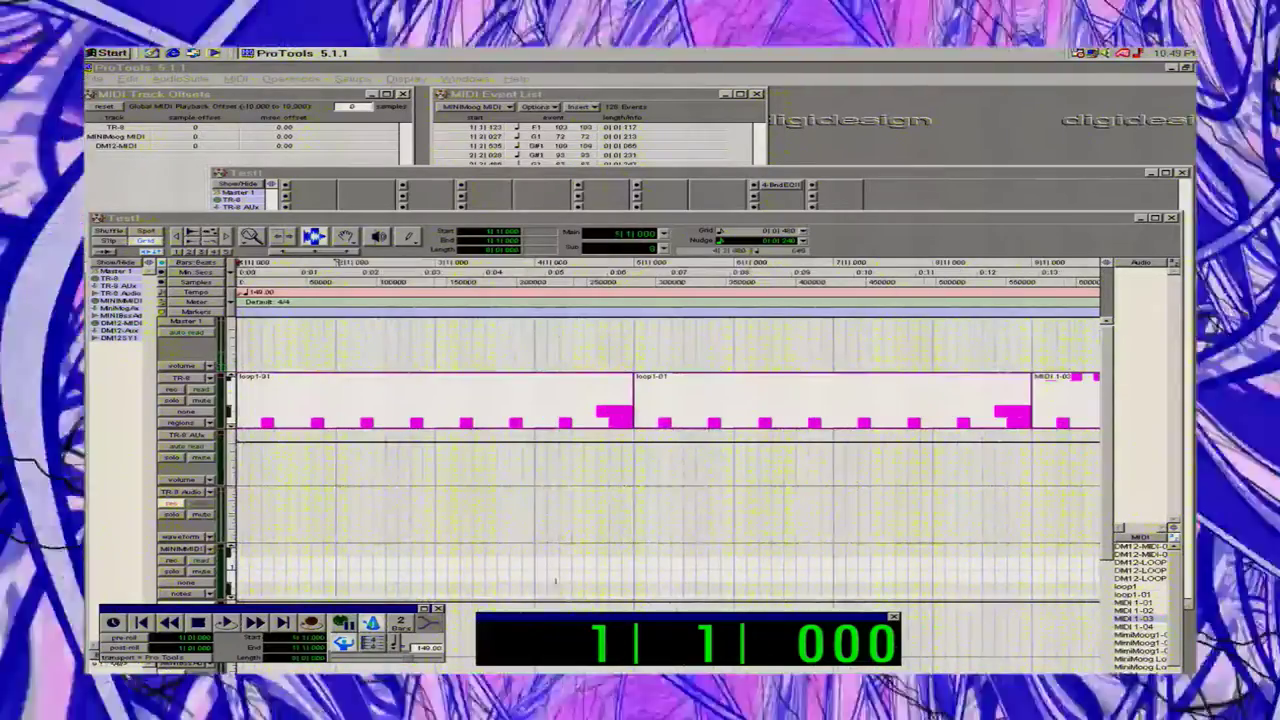
{"action": "double_click", "coordinate": [565, 420]}
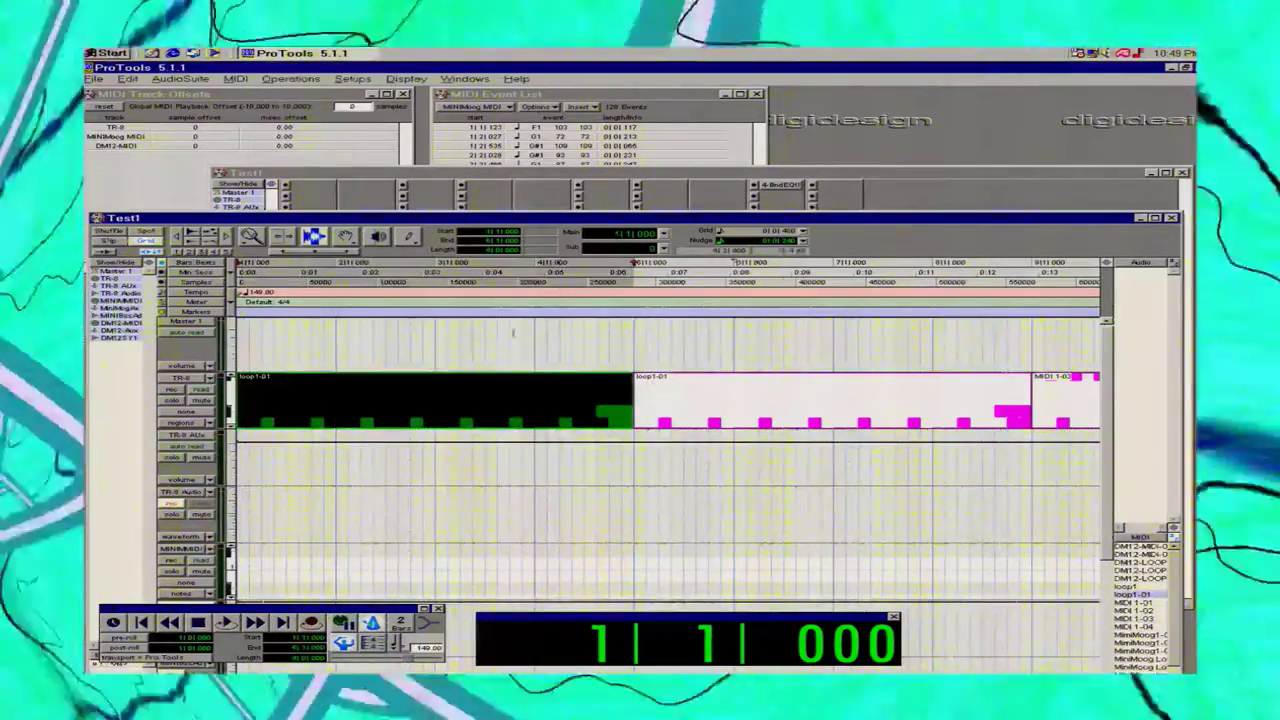
{"action": "double_click", "coordinate": [250, 236]}
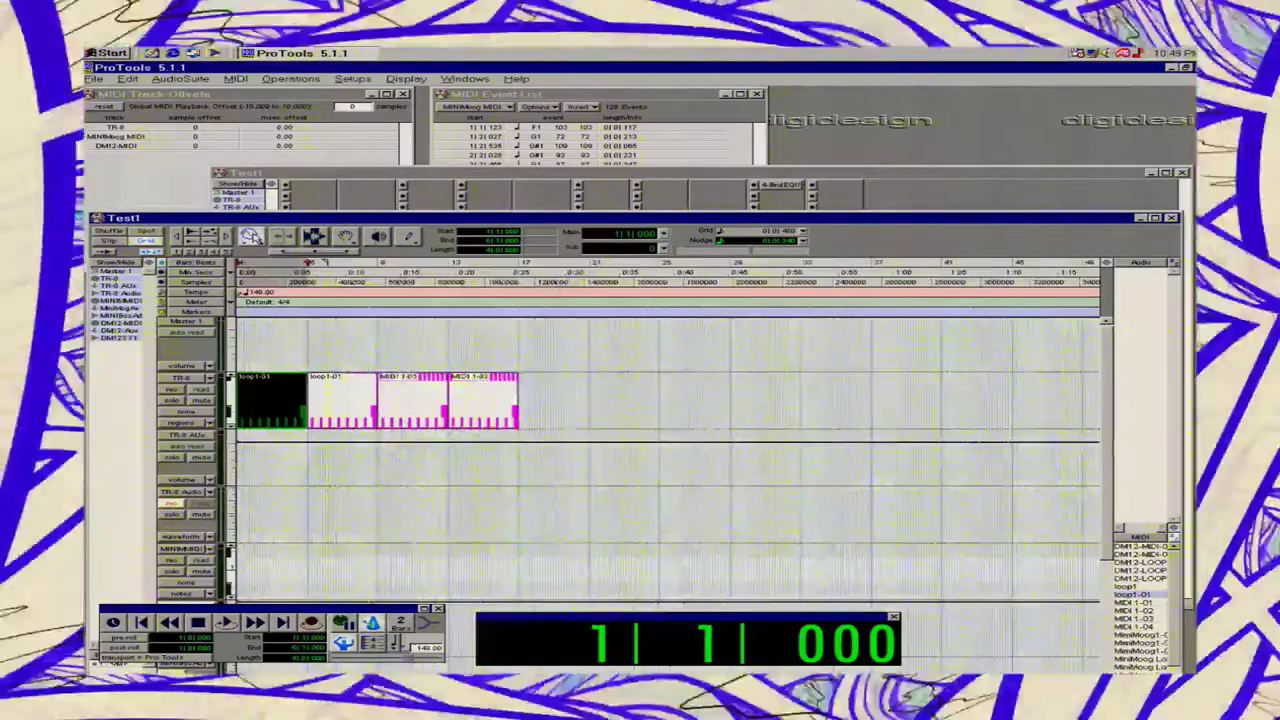
{"action": "left_click", "coordinate": [474, 406]}
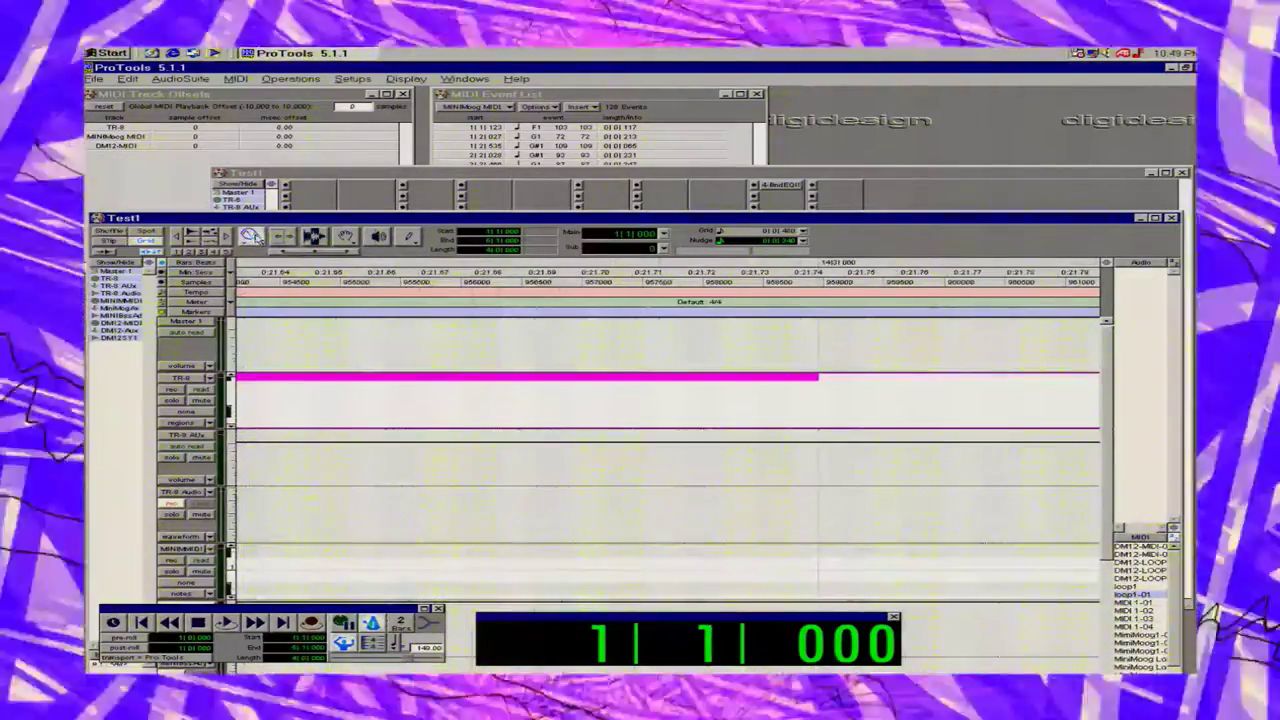
{"action": "double_click", "coordinate": [253, 237]}
{"action": "left_click", "coordinate": [315, 237]}
{"action": "left_click", "coordinate": [497, 412], "text": "shift"}
{"action": "left_click", "coordinate": [497, 412], "text": "shift"}
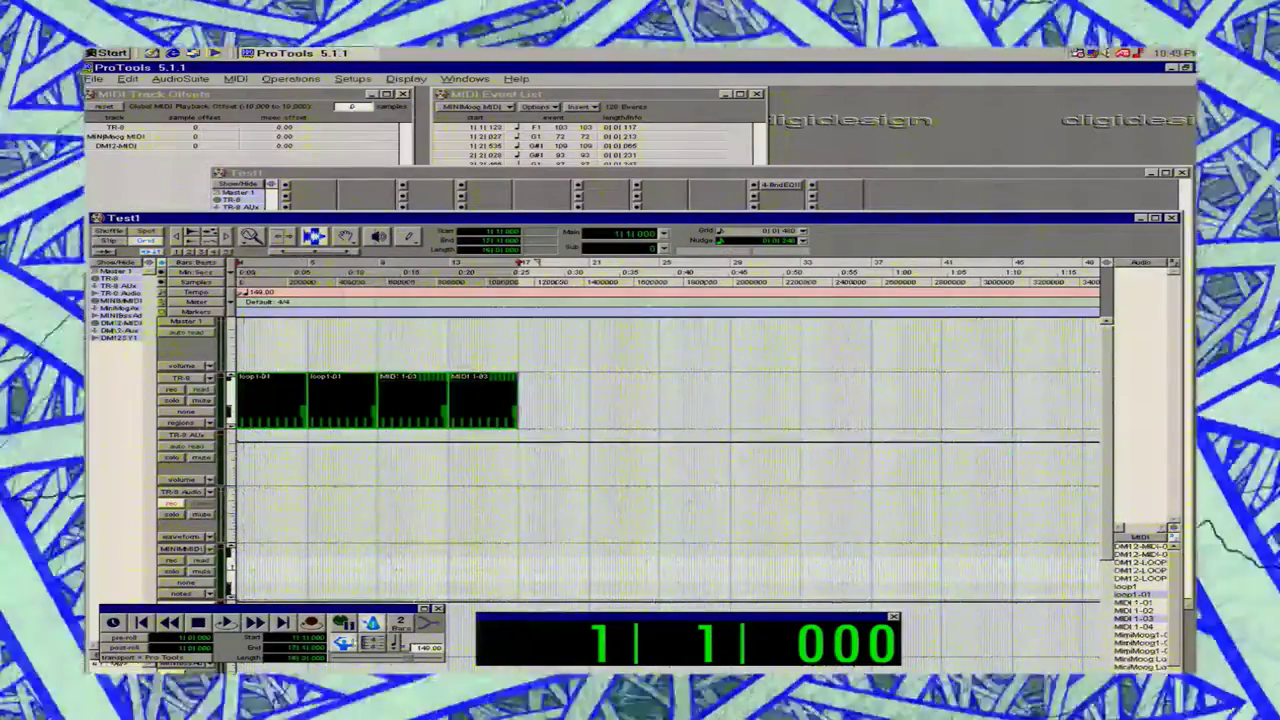
Record the armed audio tracks over the selected bars 1 to 17, and disarm the TR-8 Audio track.
{"action": "left_click", "coordinate": [313, 623]}
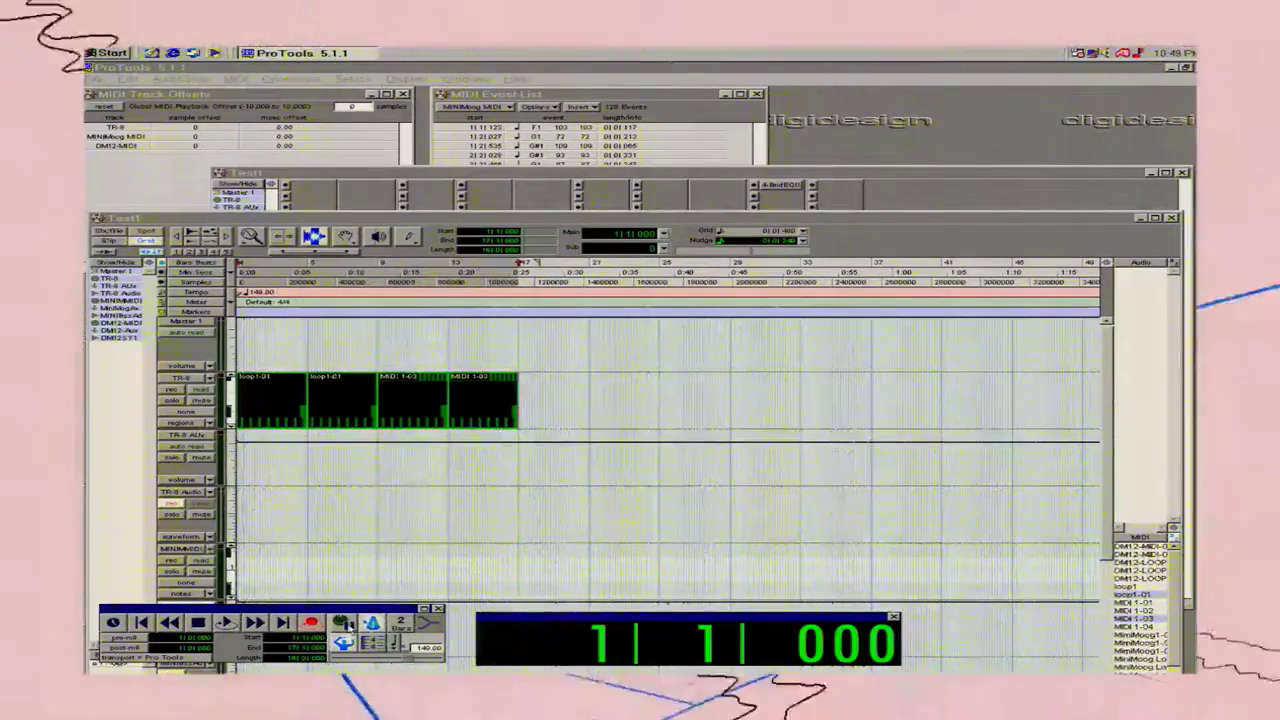
{"action": "key", "text": "space"}
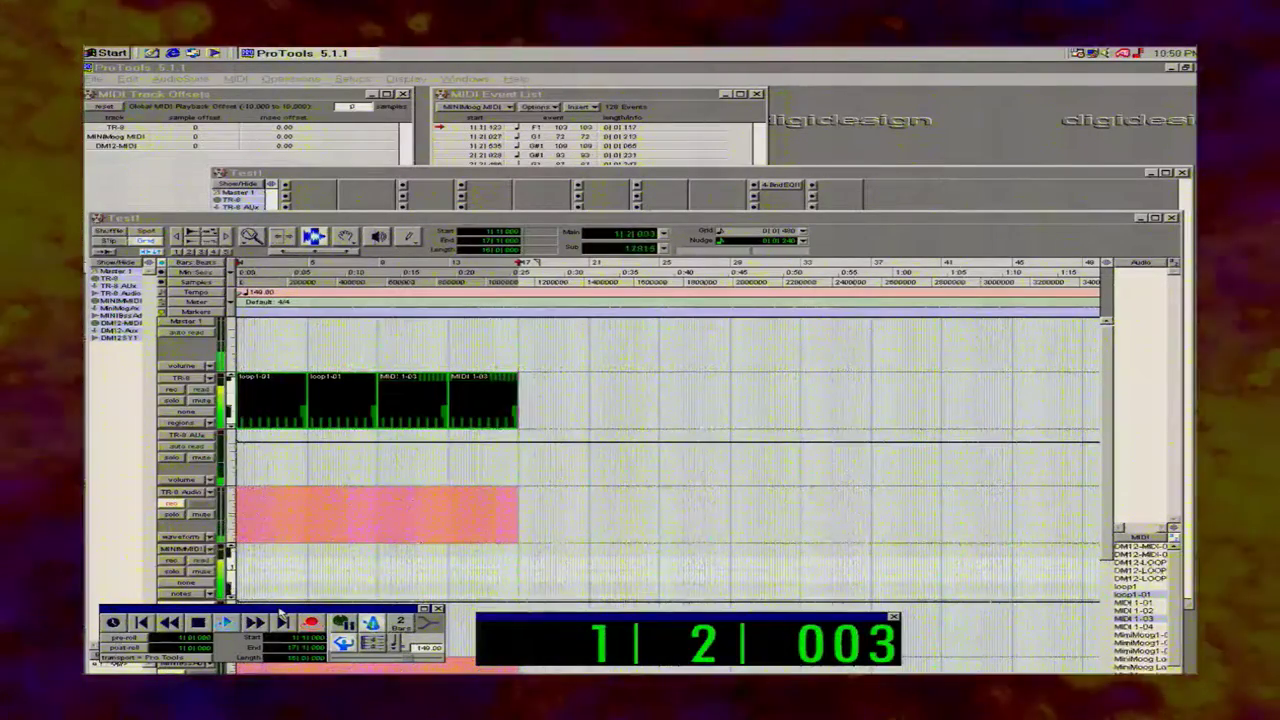
{"action": "key", "text": "space"}
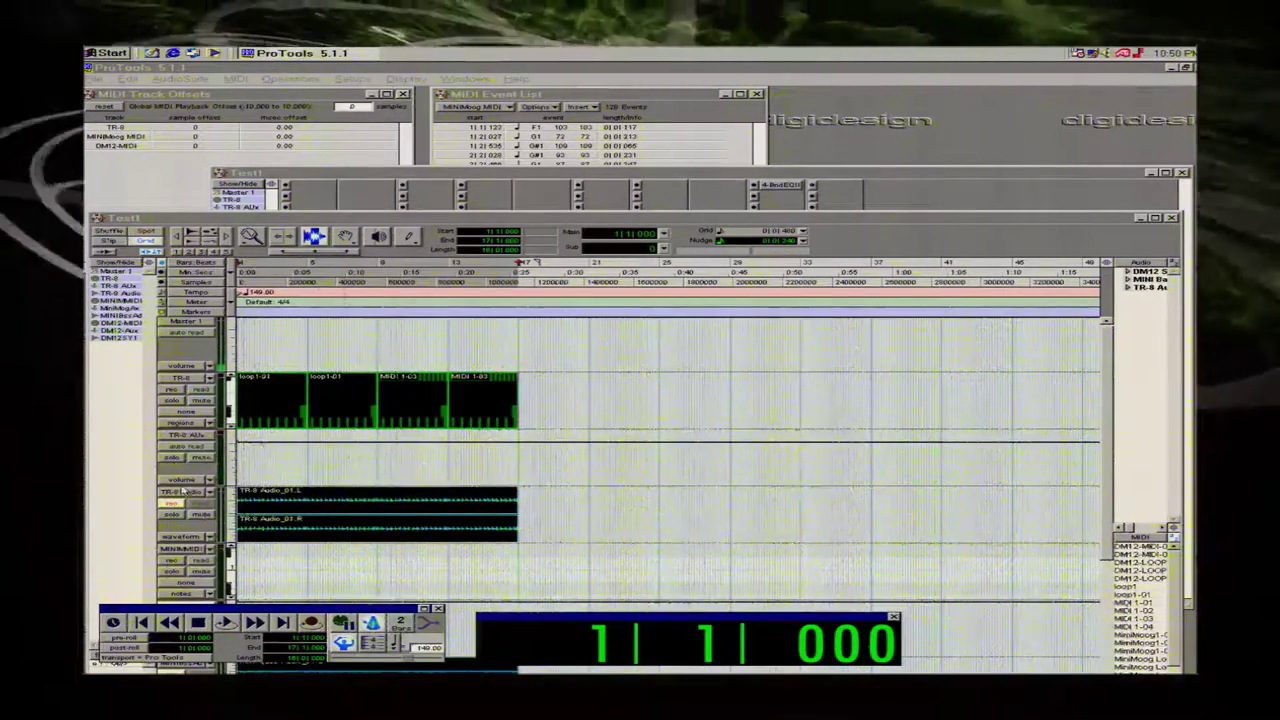
{"action": "left_click", "coordinate": [172, 503]}
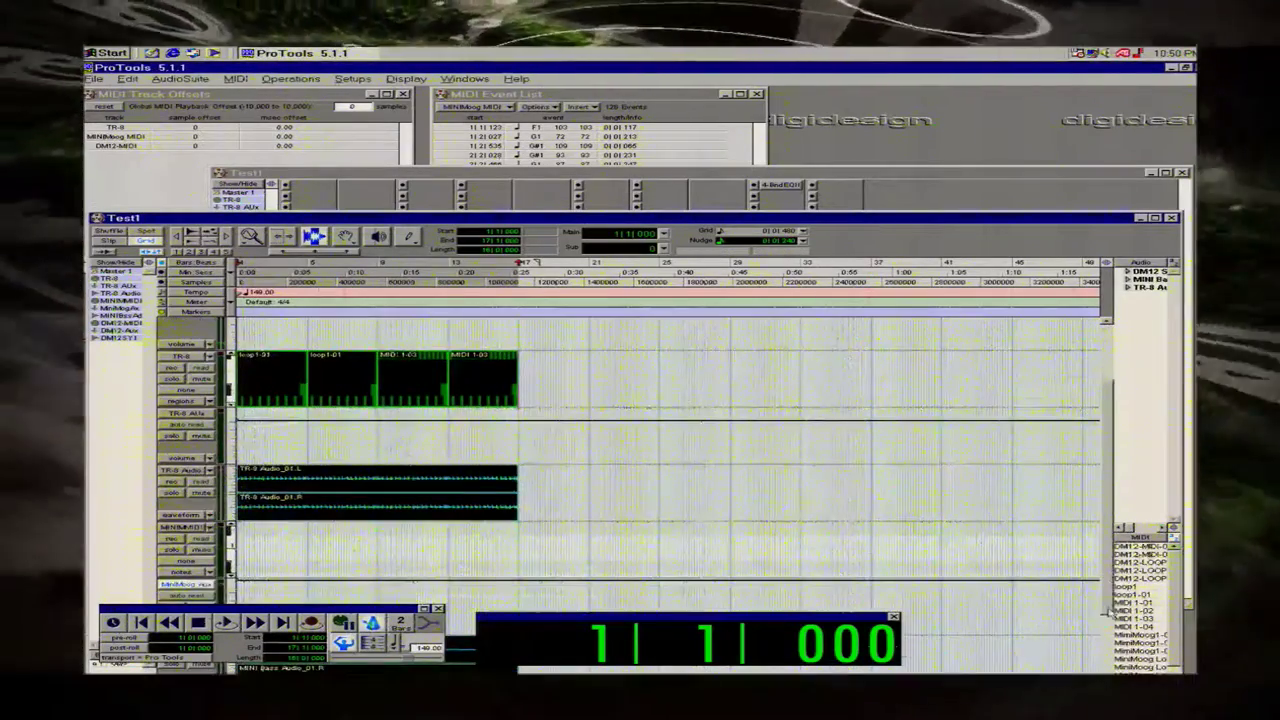
Inspect the newly recorded TR-8, MINI Bass and DM12 Synth audio regions alongside their MIDI regions in the edit window.
{"action": "scroll", "coordinate": [1073, 614], "scroll_direction": "down", "scroll_amount": 2}
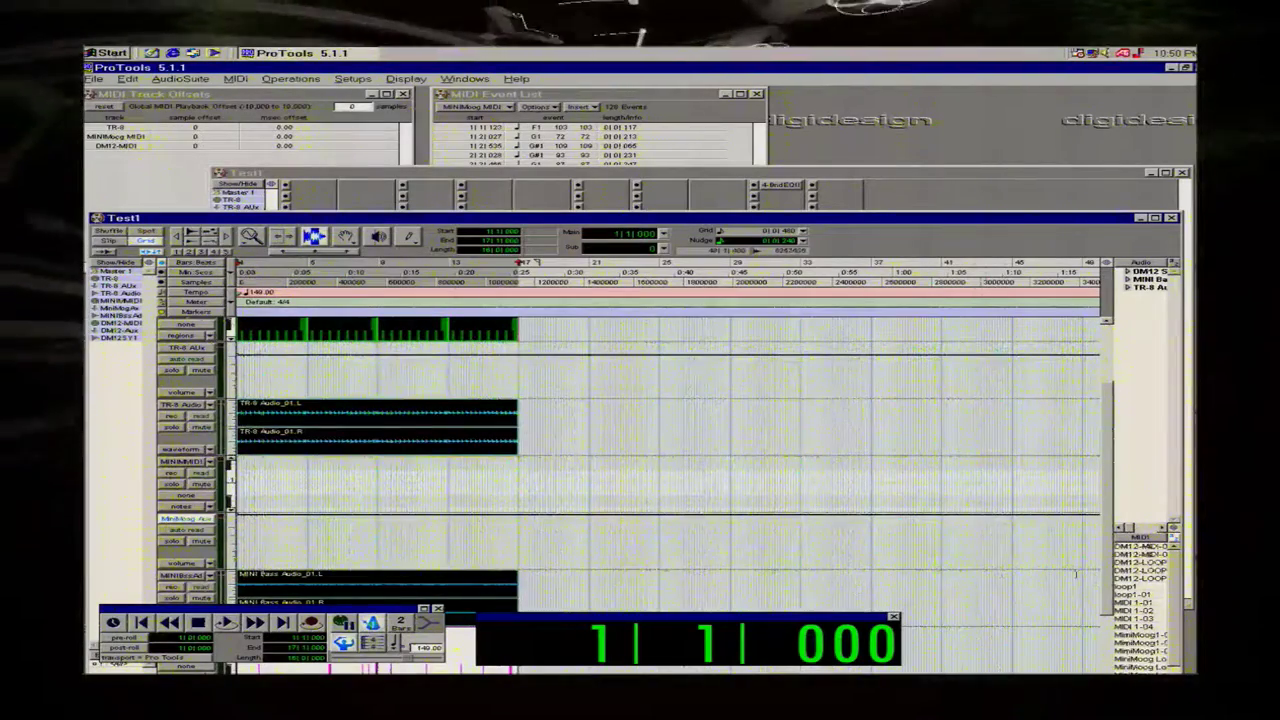
{"action": "scroll", "coordinate": [668, 607], "scroll_direction": "down", "scroll_amount": 2}
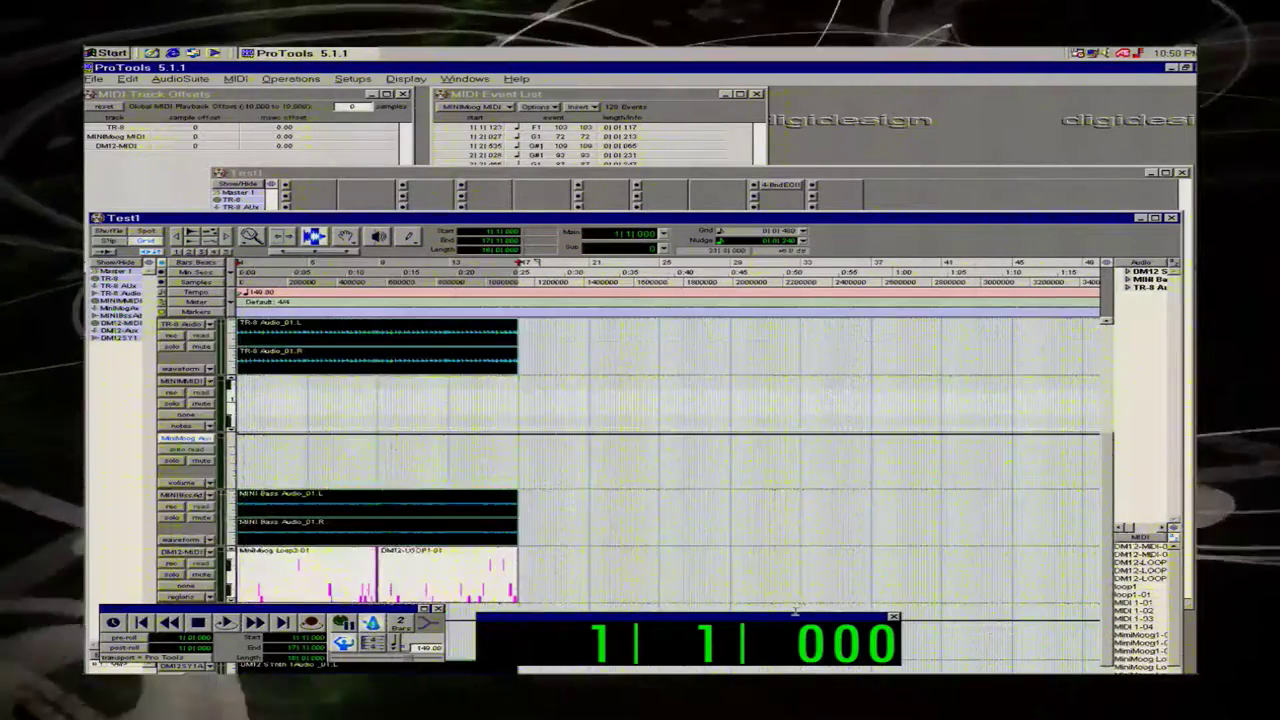
{"action": "mouse_move", "coordinate": [1108, 632]}
{"action": "left_mouse_down"}
{"action": "mouse_move", "coordinate": [1108, 650]}
{"action": "mouse_move", "coordinate": [1104, 633]}
{"action": "left_mouse_up"}
{"action": "left_click", "coordinate": [690, 497]}
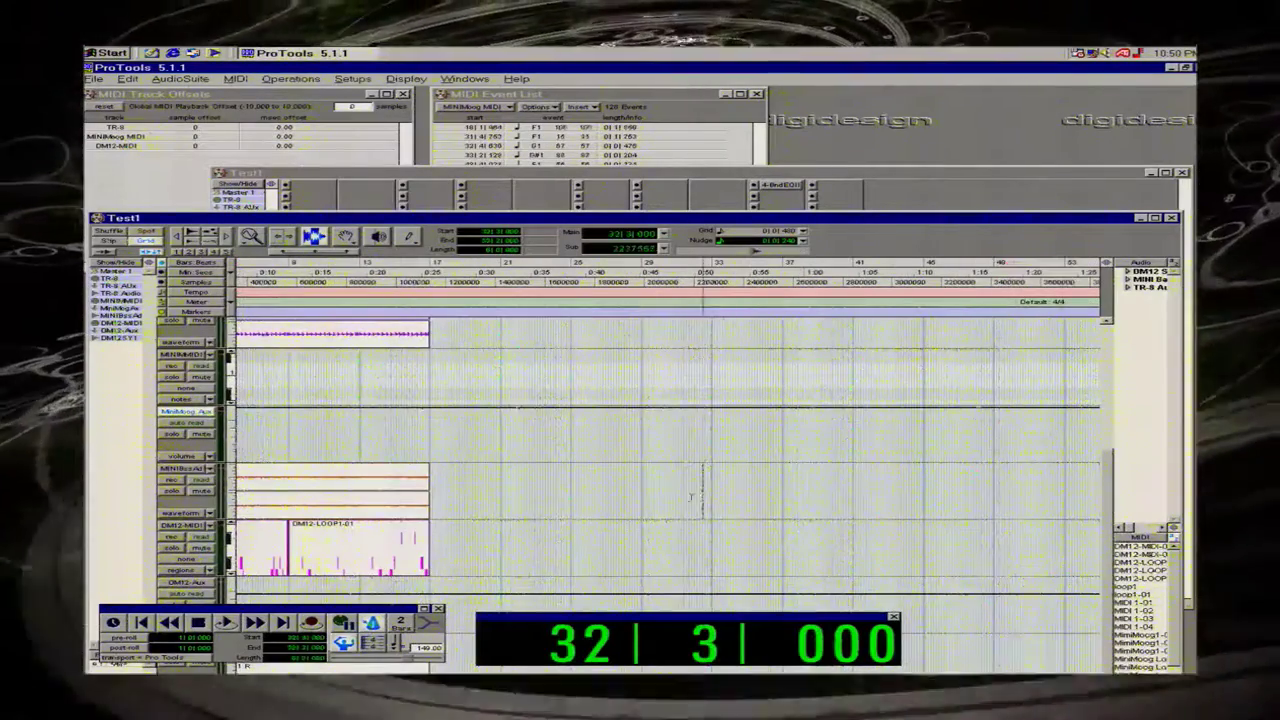
{"action": "left_click", "coordinate": [251, 237]}
{"action": "left_click", "coordinate": [396, 383]}
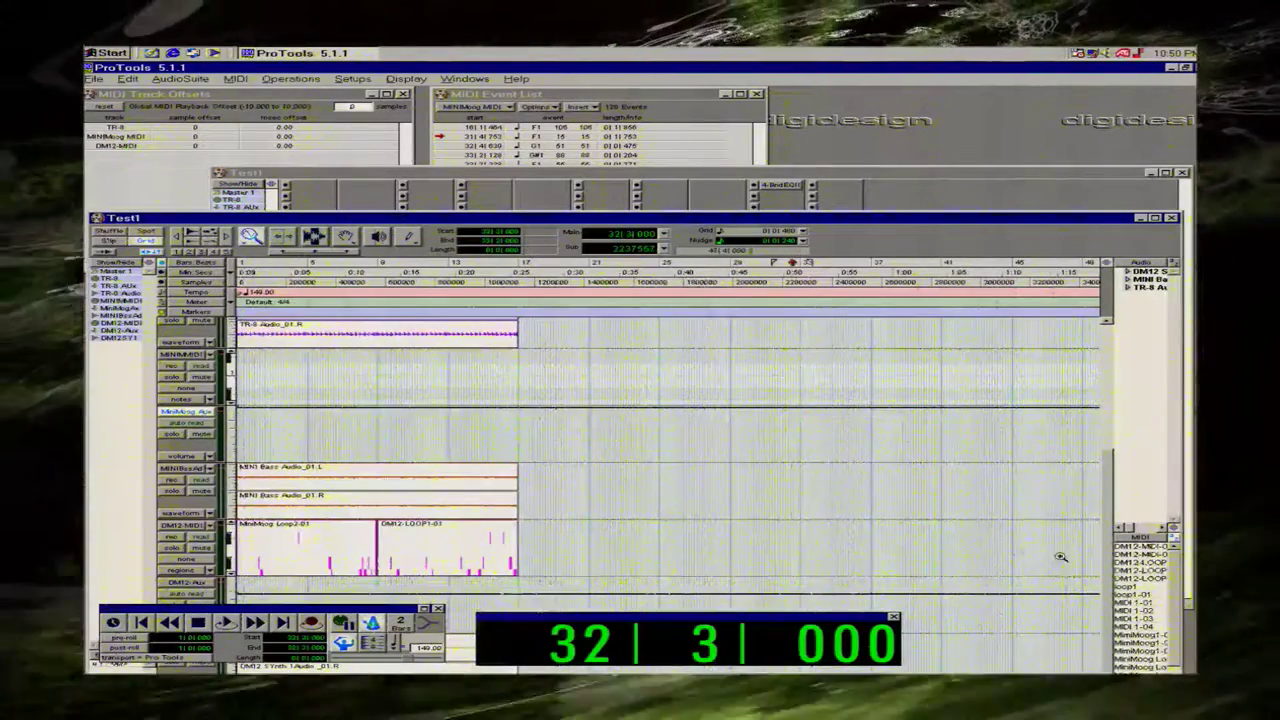
{"action": "left_click_drag", "start_coordinate": [1108, 550], "coordinate": [1130, 443]}
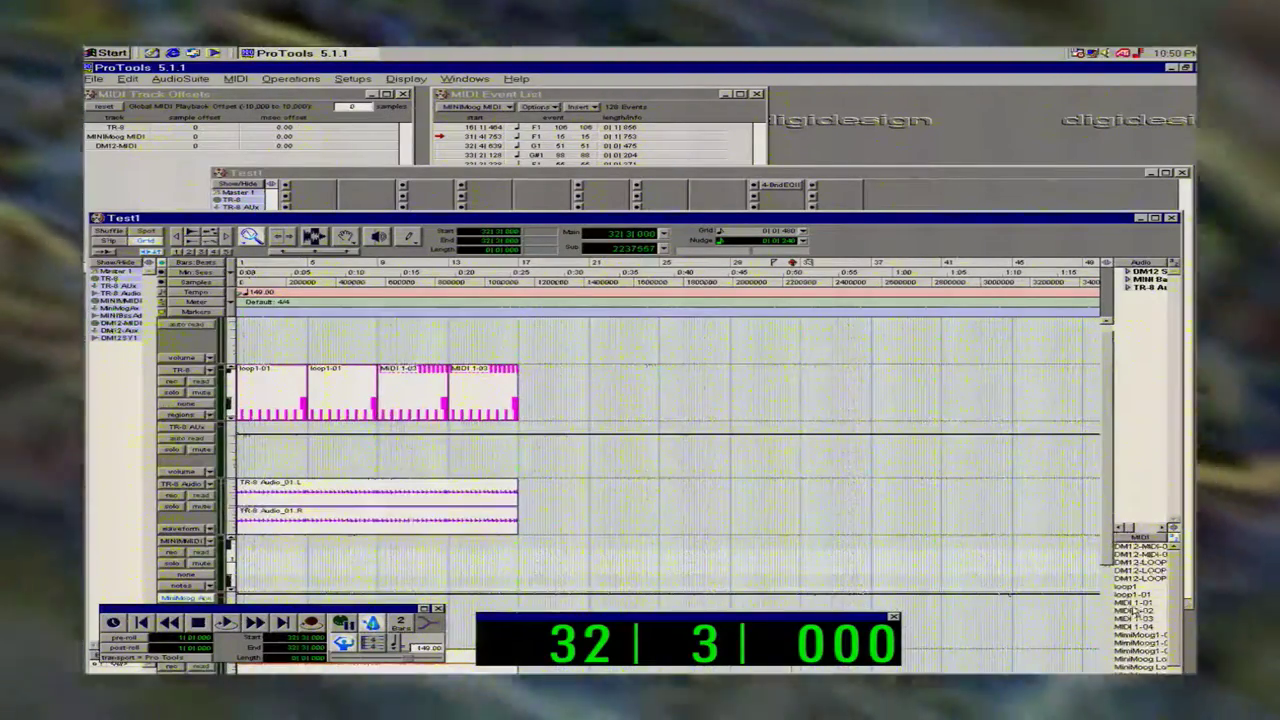
Move the transport window clear of the tracks and select the MINI Bass Audio region from bar 1 to 17 for playback.
{"action": "left_click_drag", "start_coordinate": [1110, 555], "coordinate": [1110, 672]}
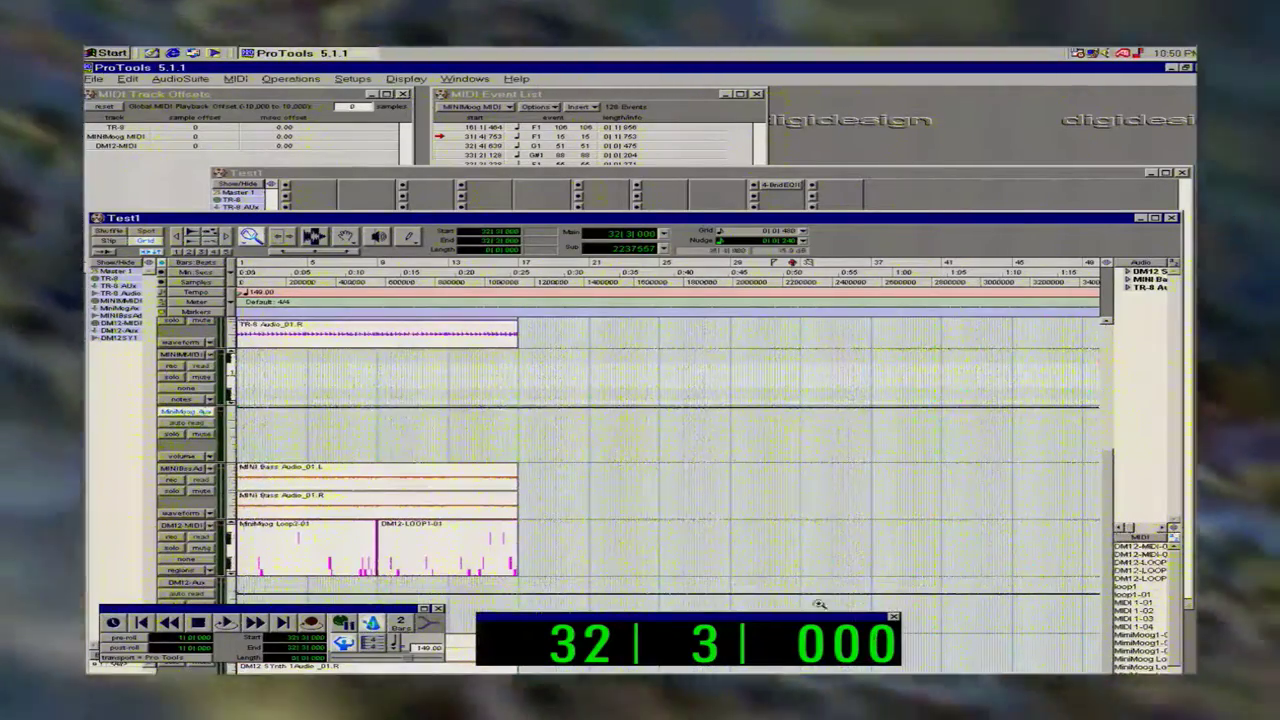
{"action": "left_click_drag", "start_coordinate": [226, 611], "coordinate": [260, 641]}
{"action": "left_click", "coordinate": [182, 652]}
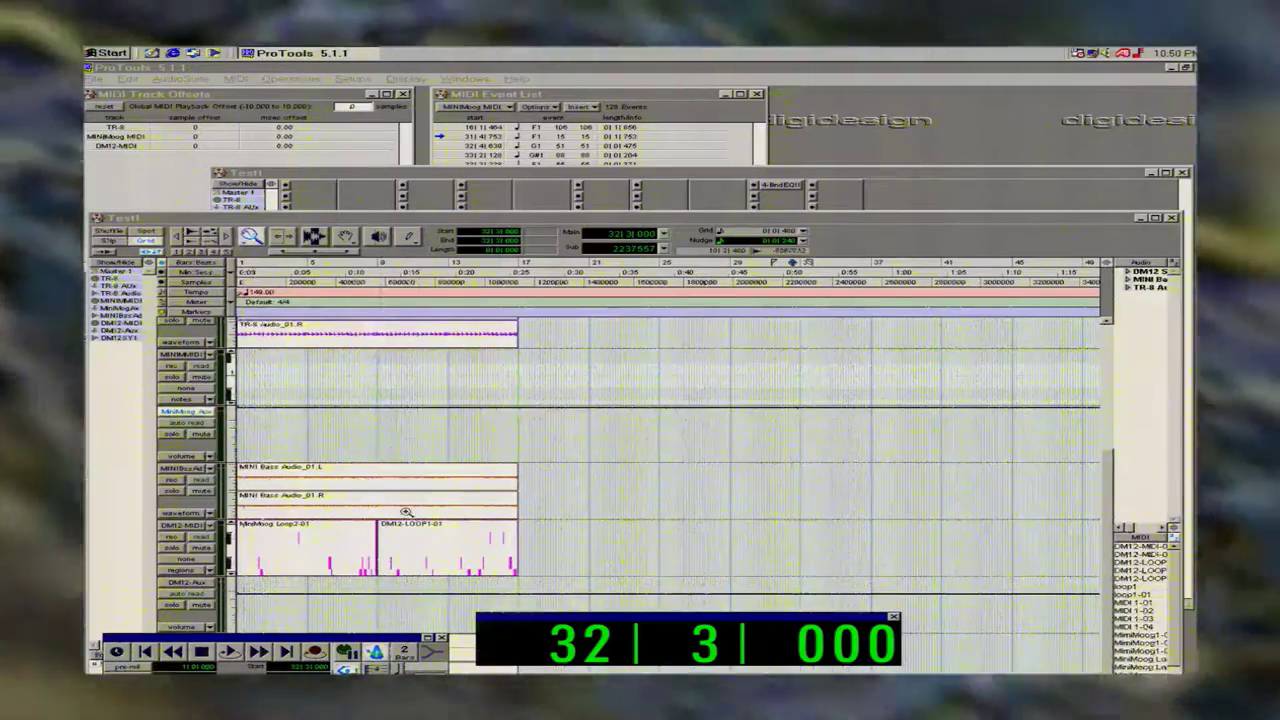
{"action": "left_click", "coordinate": [315, 238]}
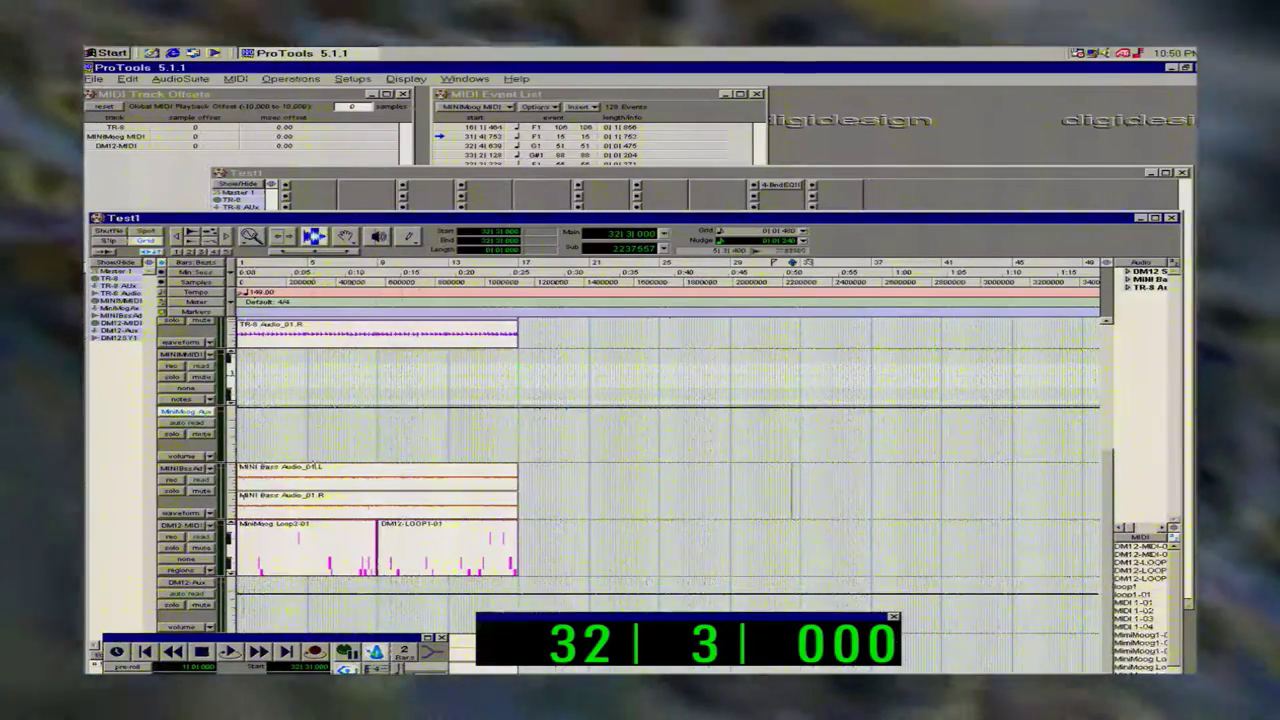
{"action": "left_click", "coordinate": [329, 482]}
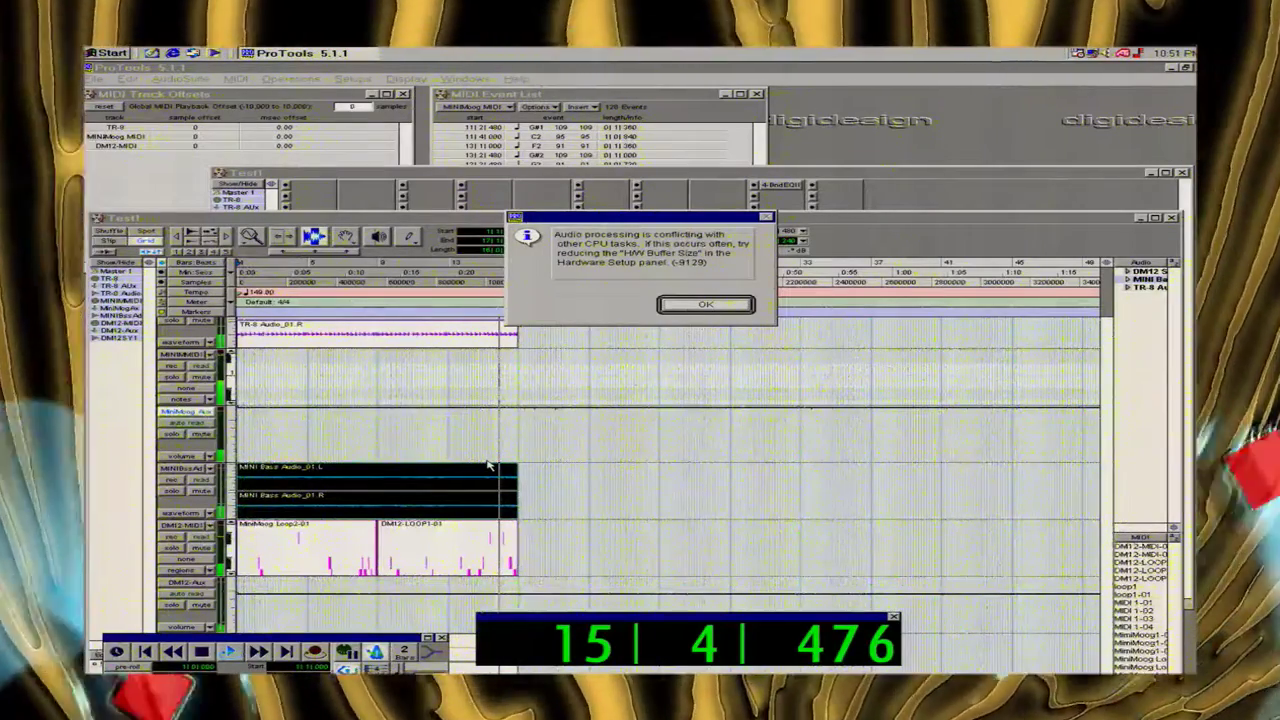
{"action": "key", "text": "Return"}
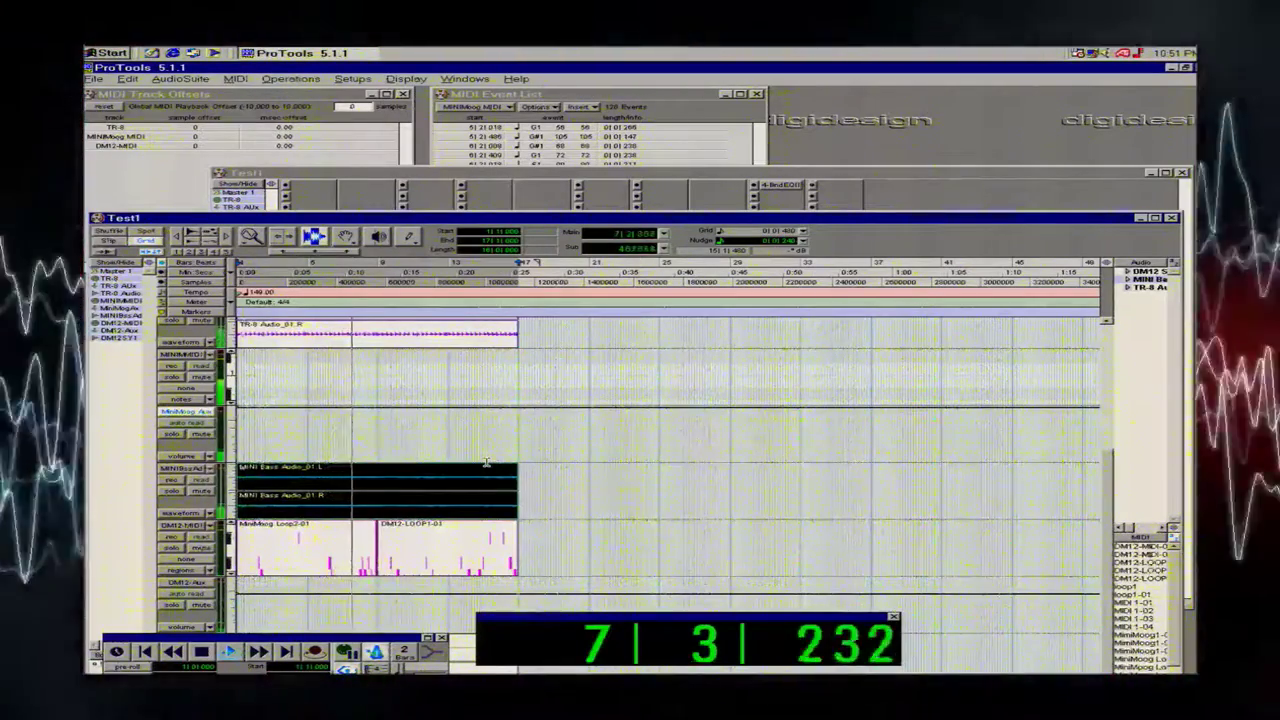
{"action": "left_click", "coordinate": [110, 52]}
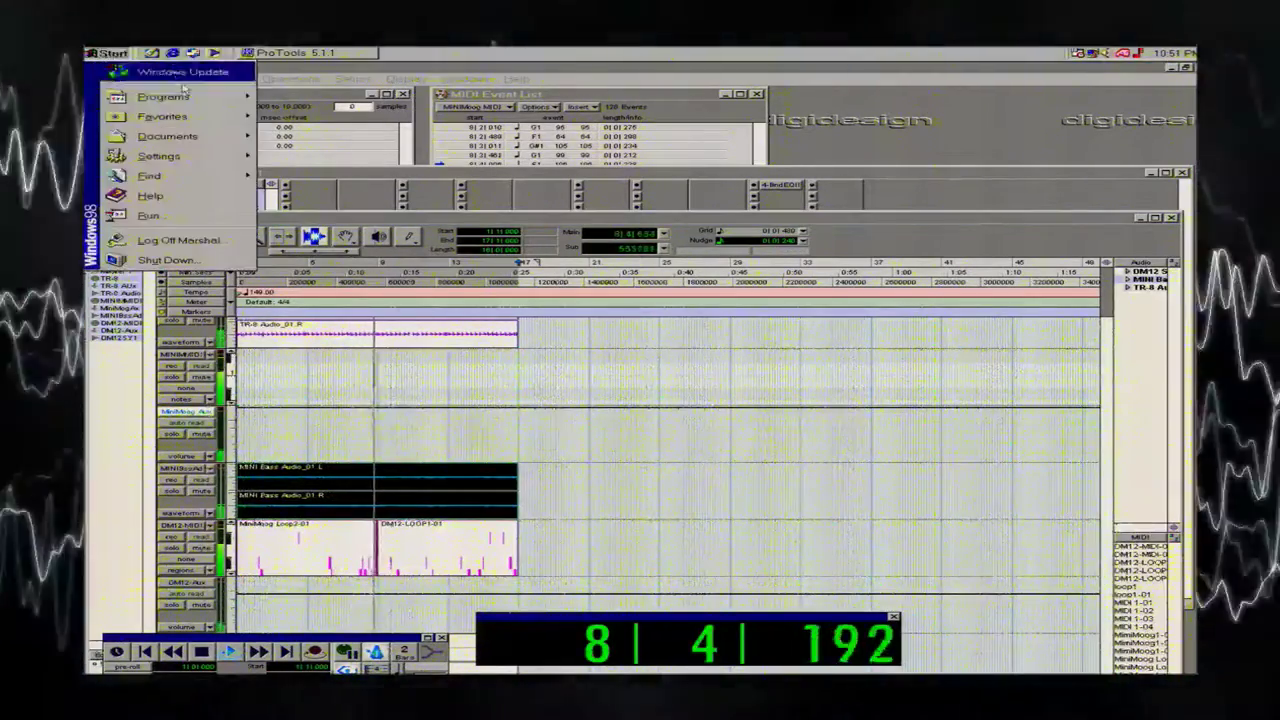
{"action": "mouse_move", "coordinate": [235, 96]}
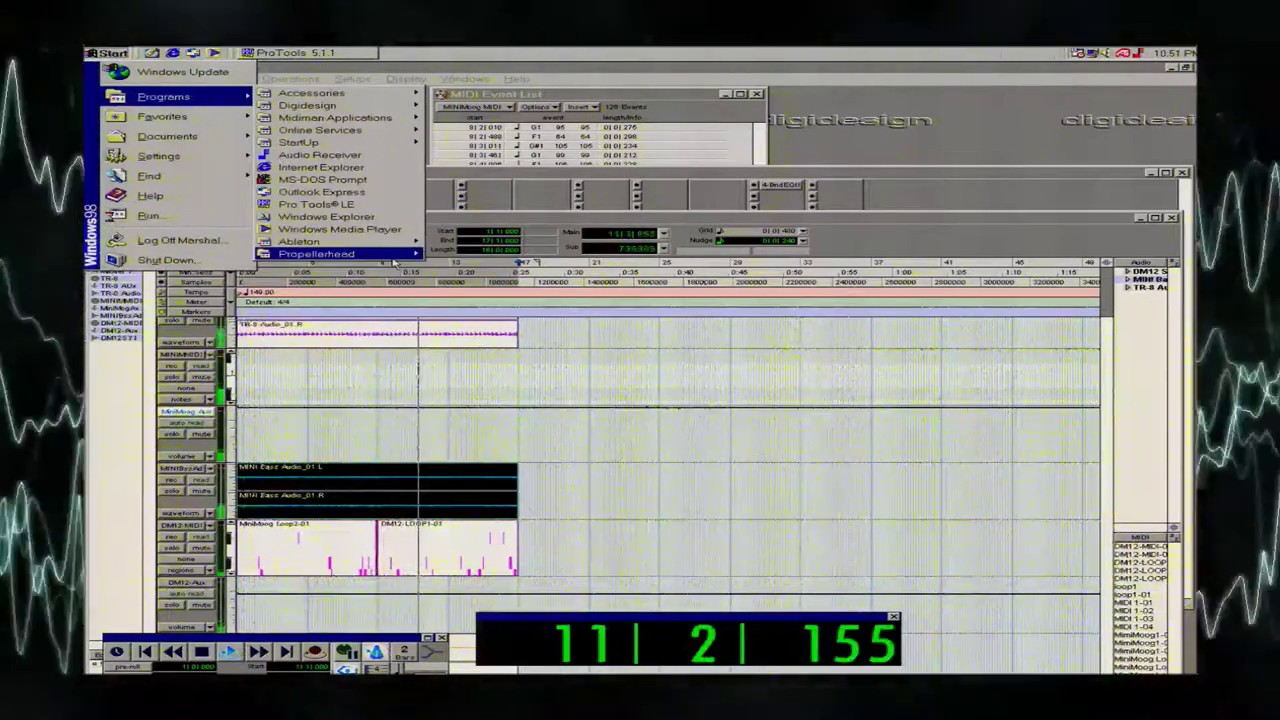
{"action": "mouse_move", "coordinate": [391, 258]}
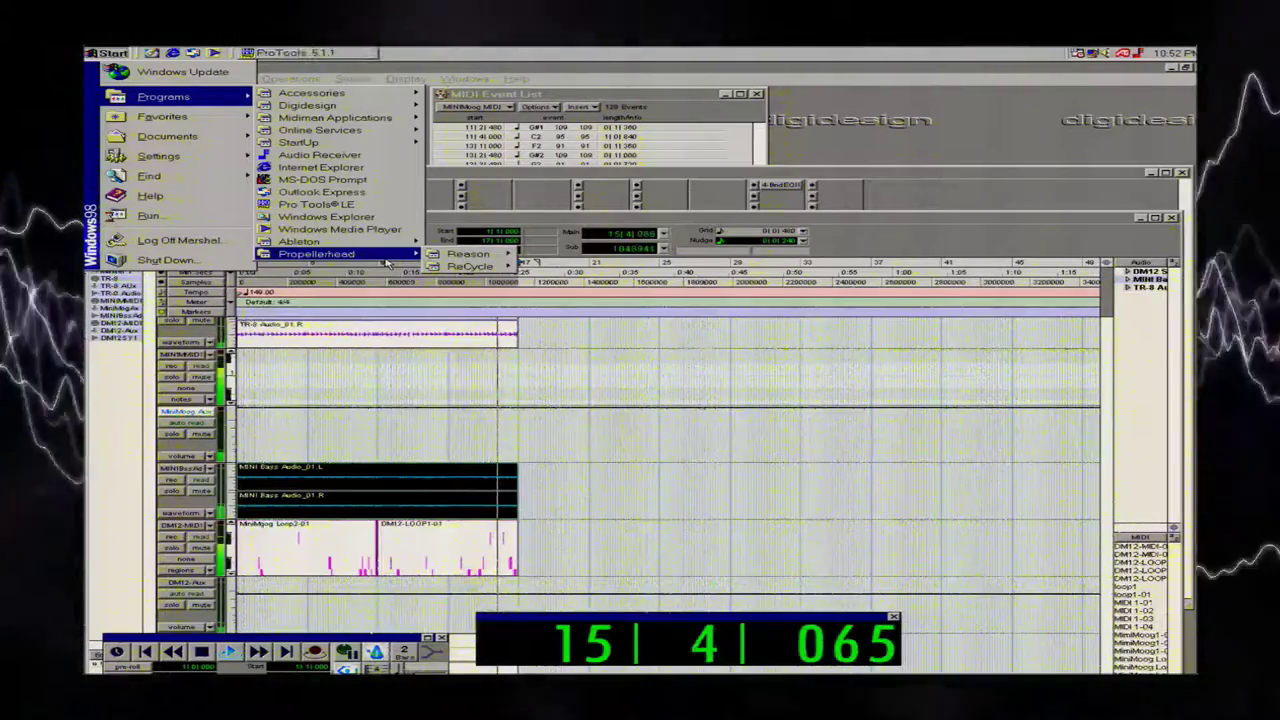
{"action": "left_click", "coordinate": [590, 356]}
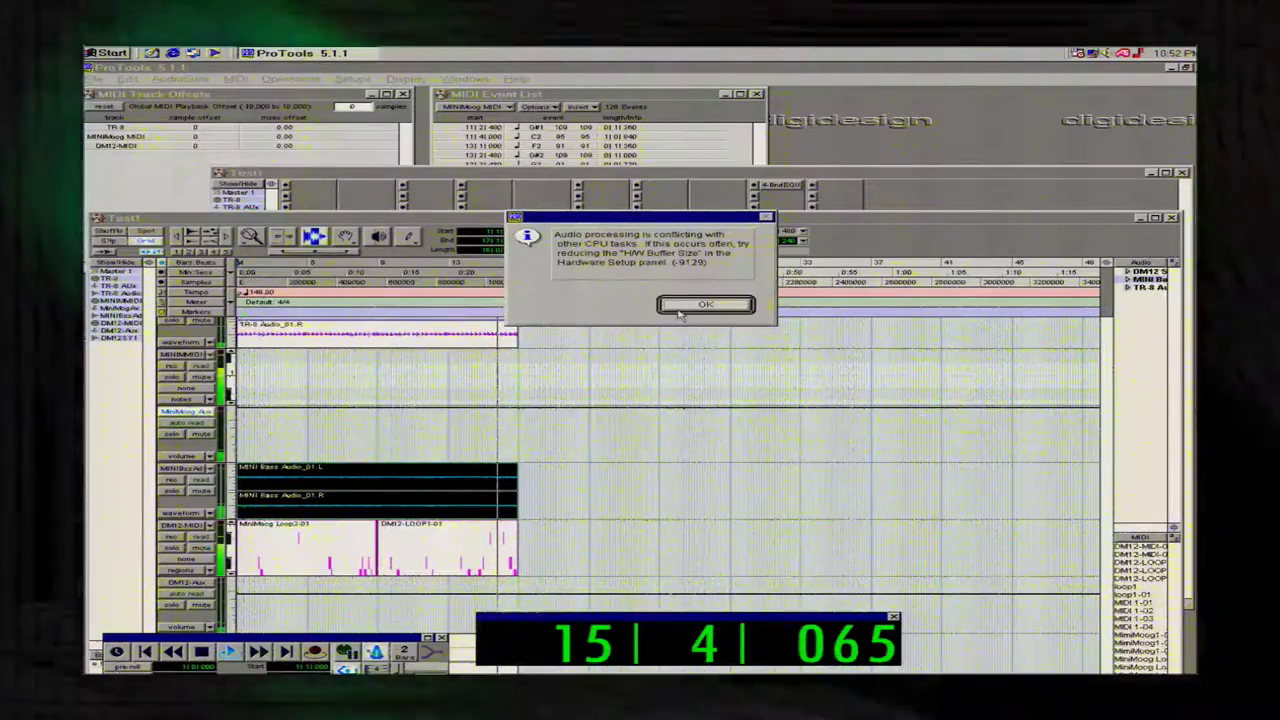
{"action": "left_click", "coordinate": [678, 307]}
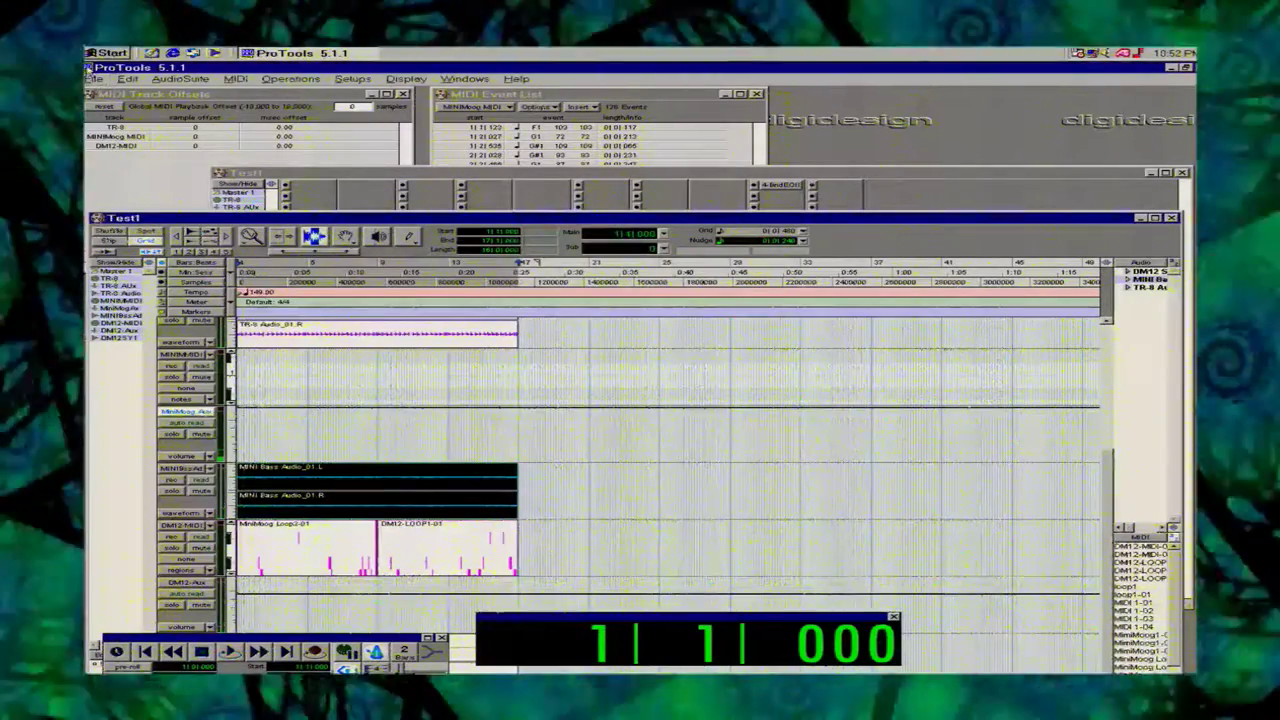
Open Microsoft System Information to check the memory and free system resources, and close it again.
{"action": "left_click", "coordinate": [110, 52]}
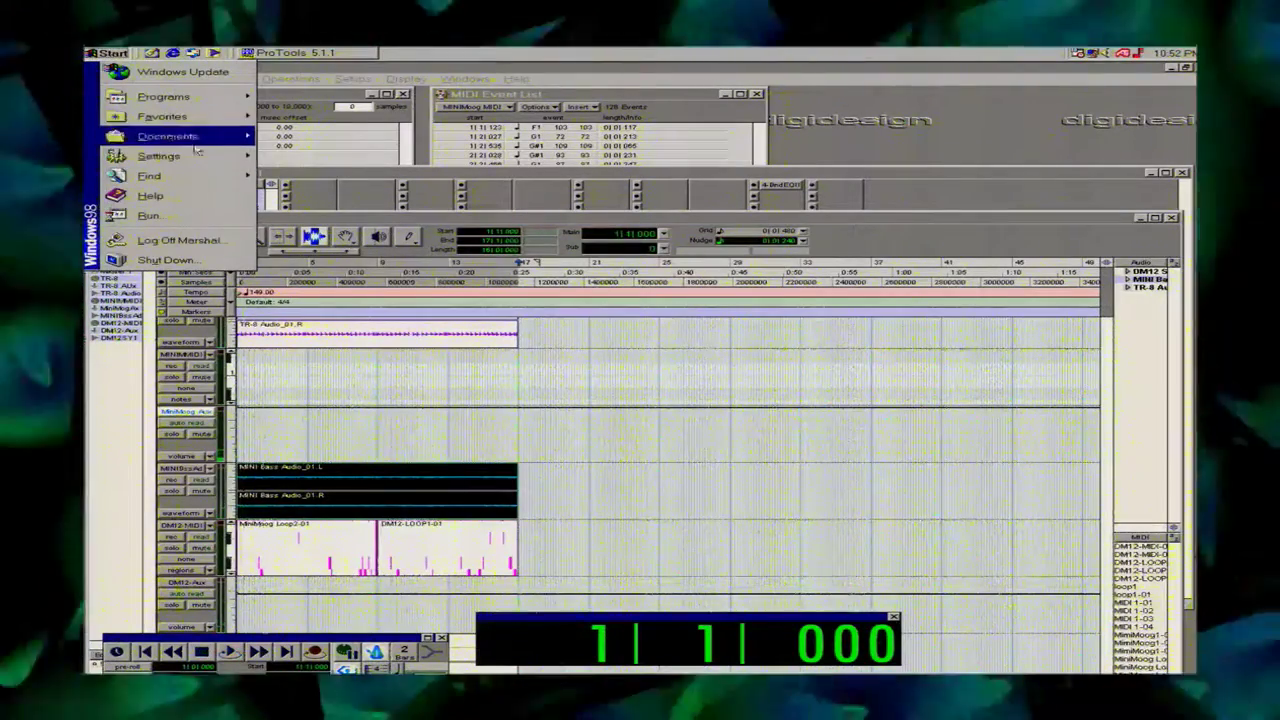
{"action": "mouse_move", "coordinate": [188, 107]}
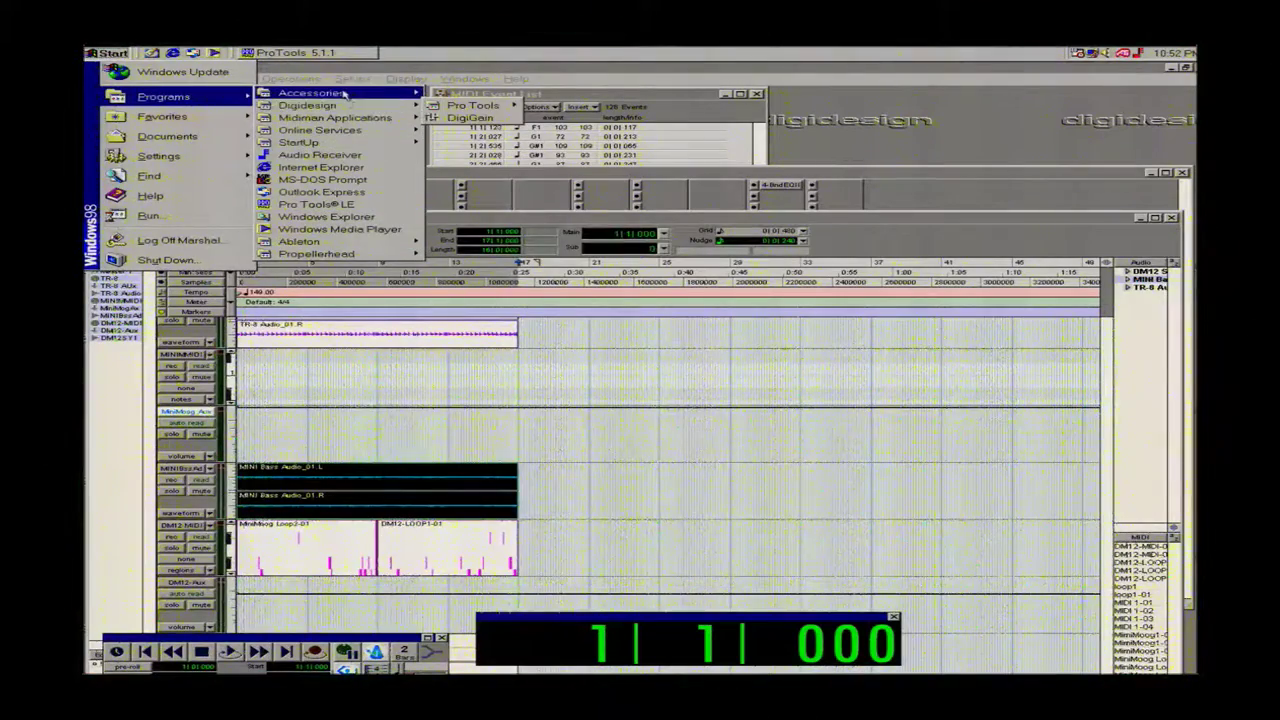
{"action": "mouse_move", "coordinate": [374, 99]}
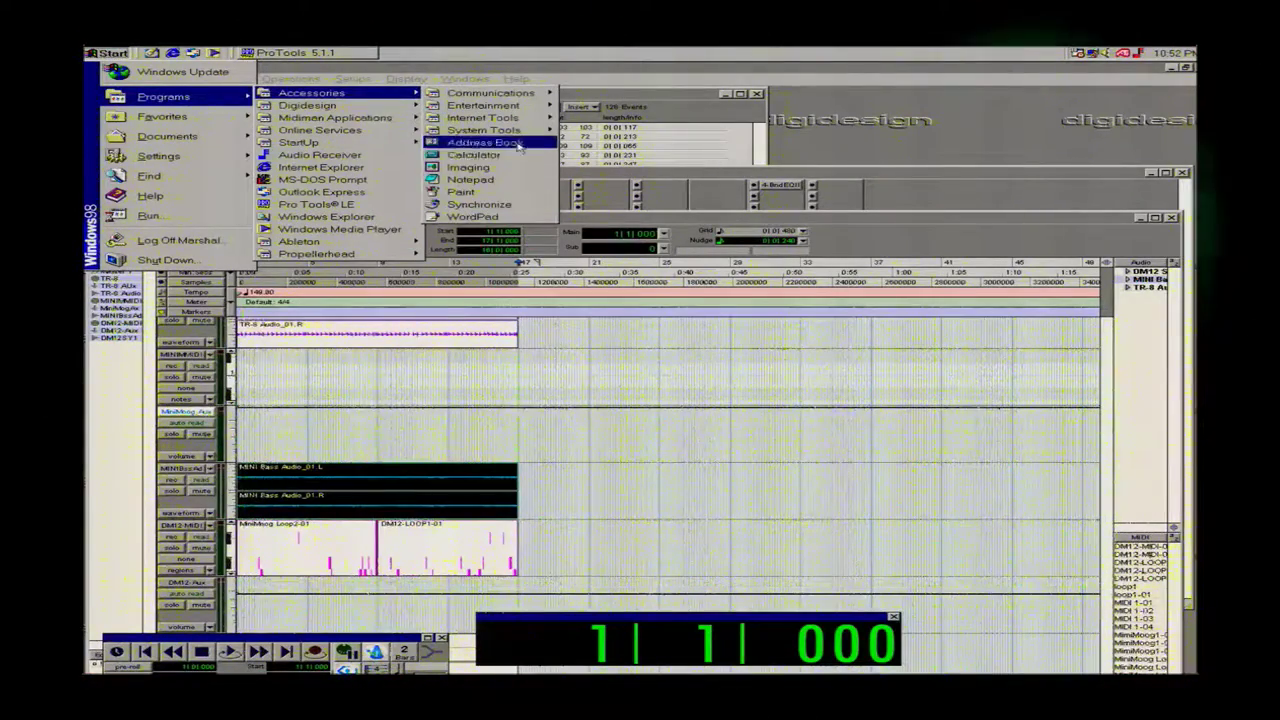
{"action": "mouse_move", "coordinate": [515, 132]}
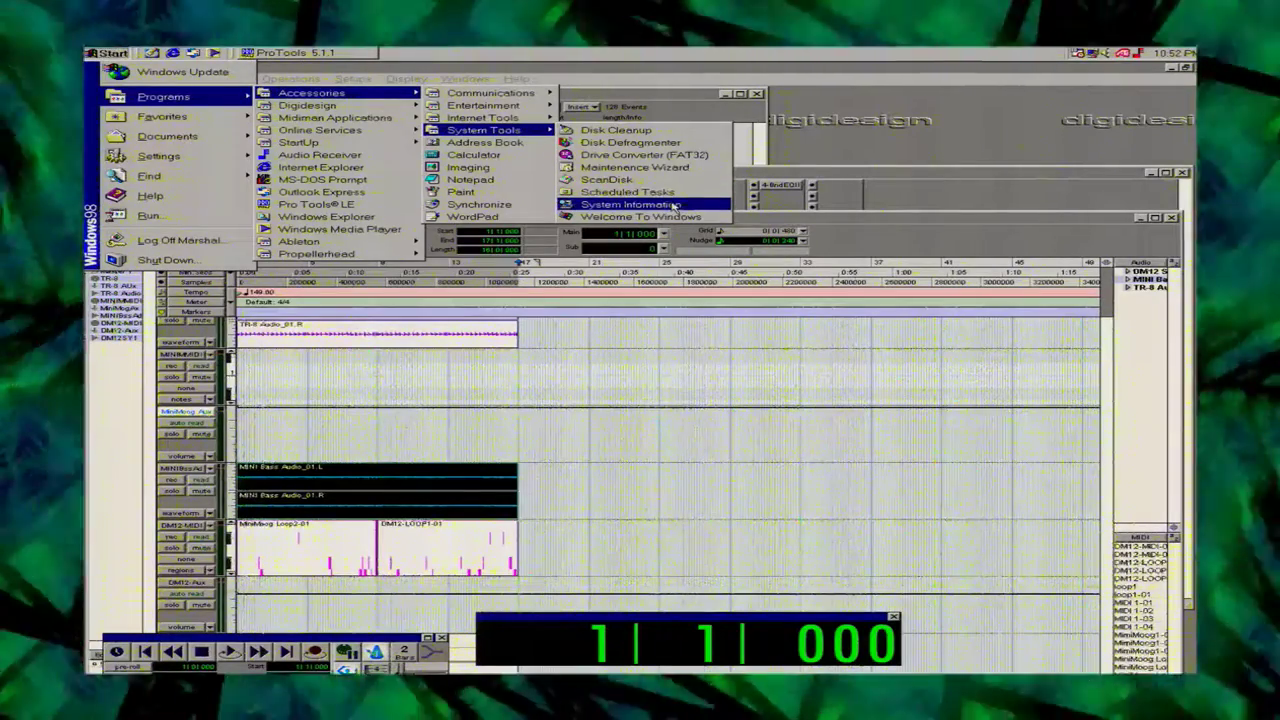
{"action": "left_click", "coordinate": [673, 206]}
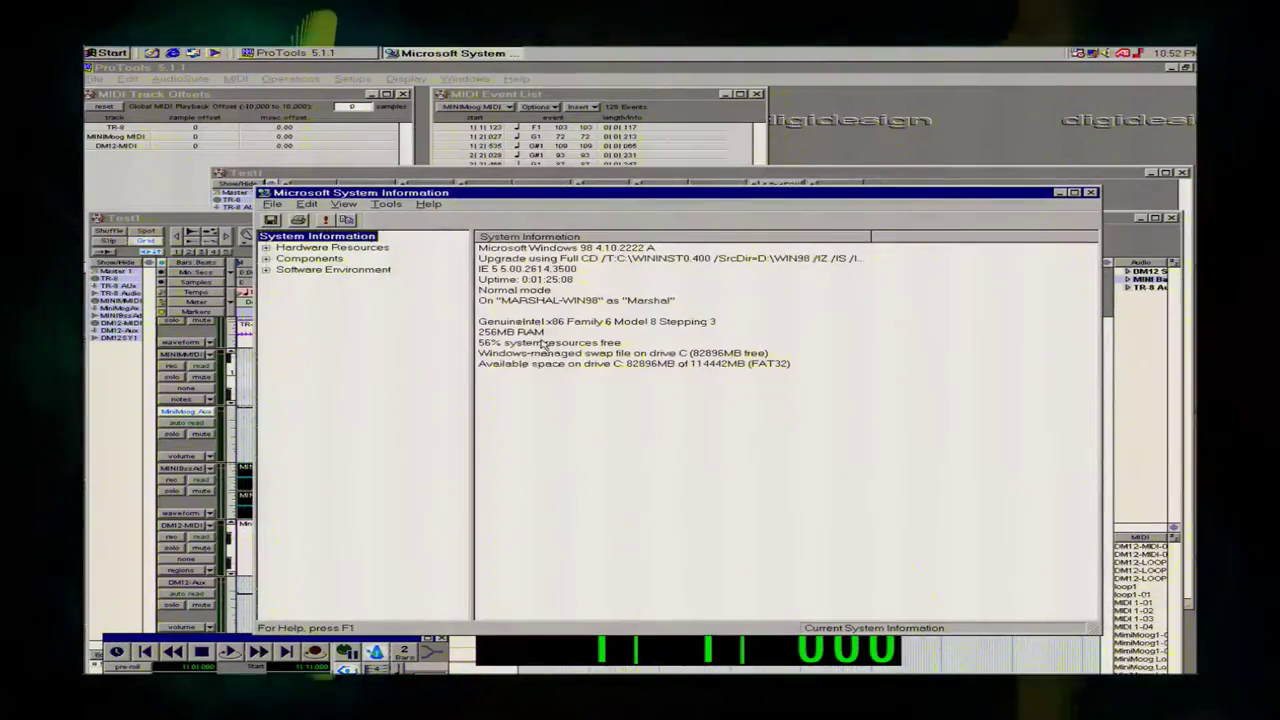
{"action": "left_click", "coordinate": [1090, 193]}
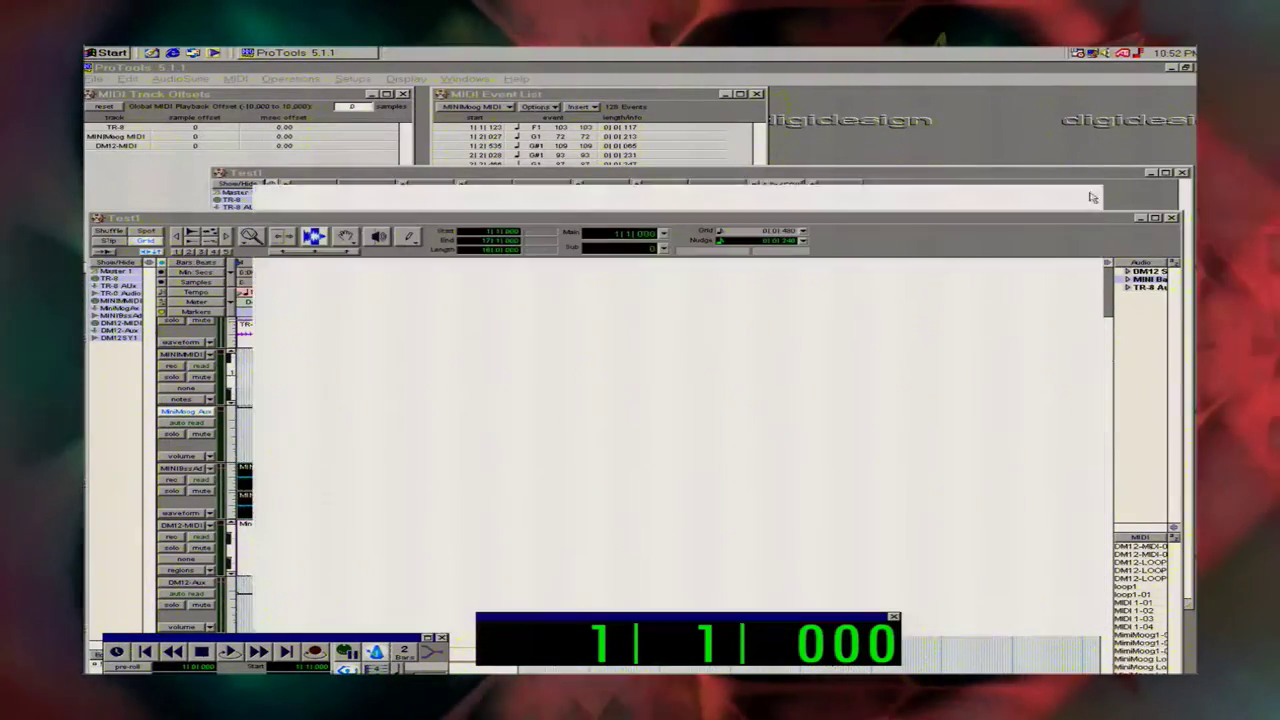
{"action": "left_click", "coordinate": [108, 52]}
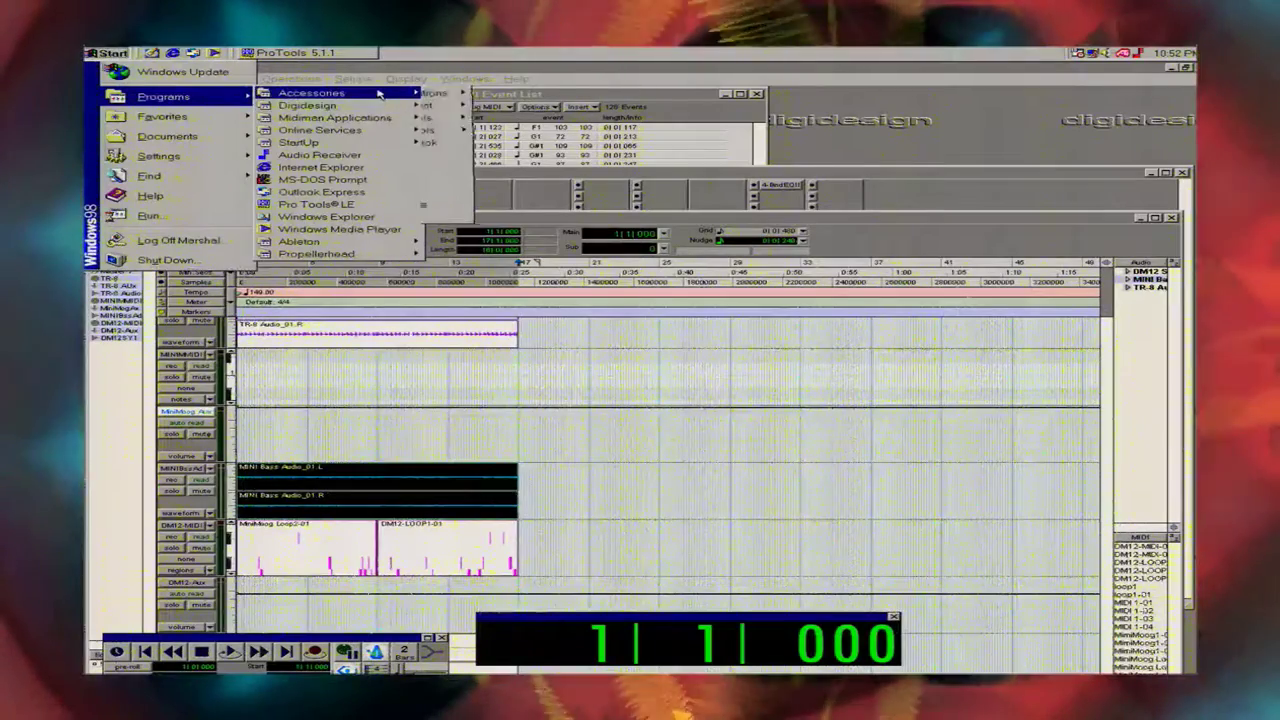
{"action": "mouse_move", "coordinate": [505, 105]}
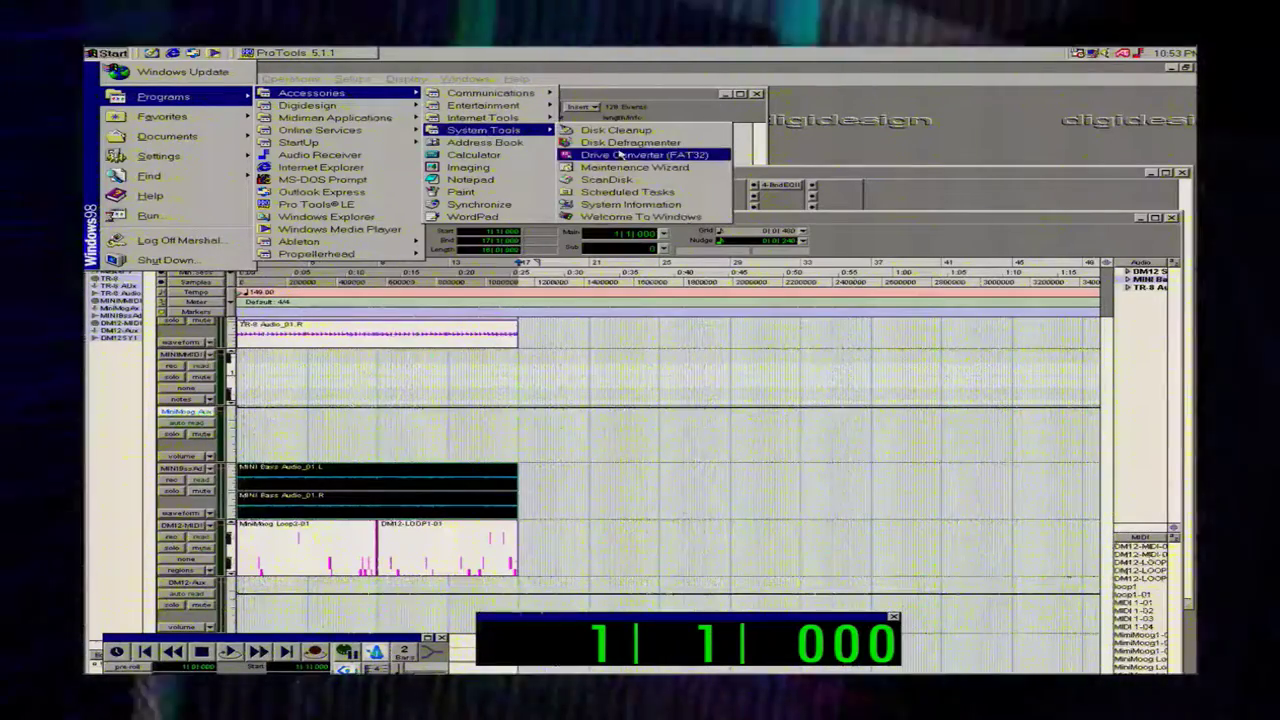
{"action": "left_click", "coordinate": [630, 168]}
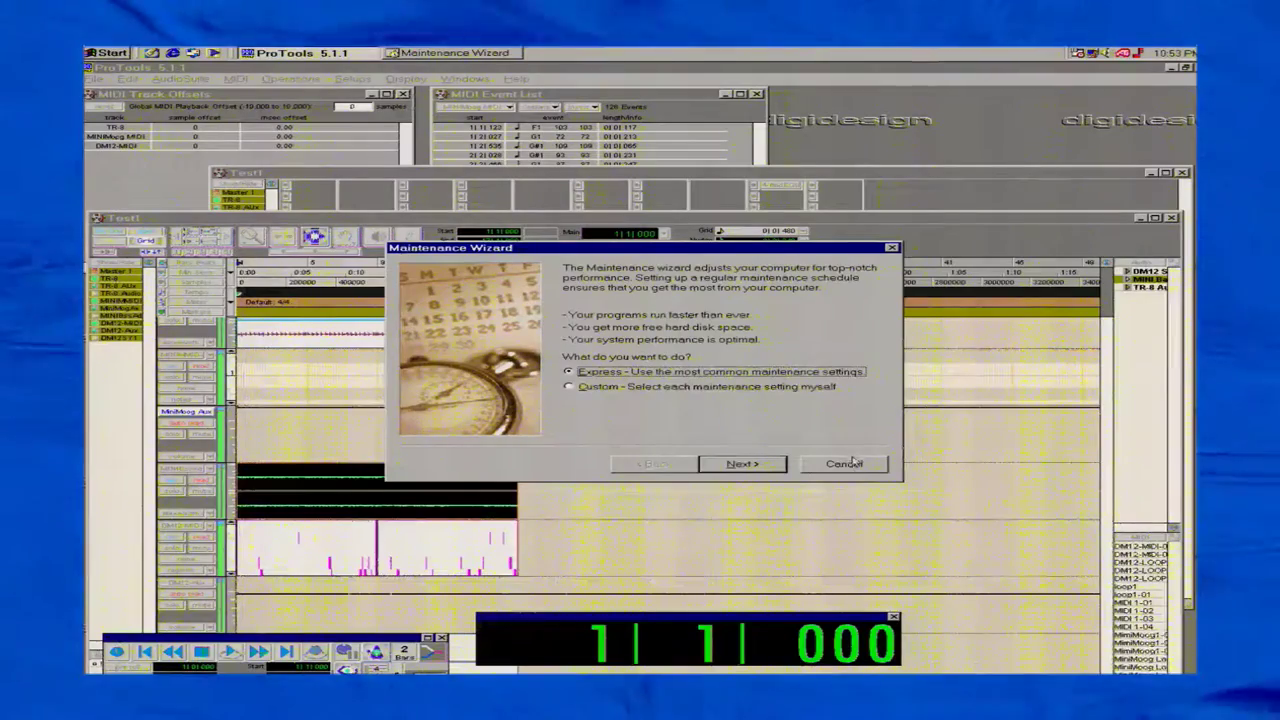
{"action": "left_click", "coordinate": [843, 463]}
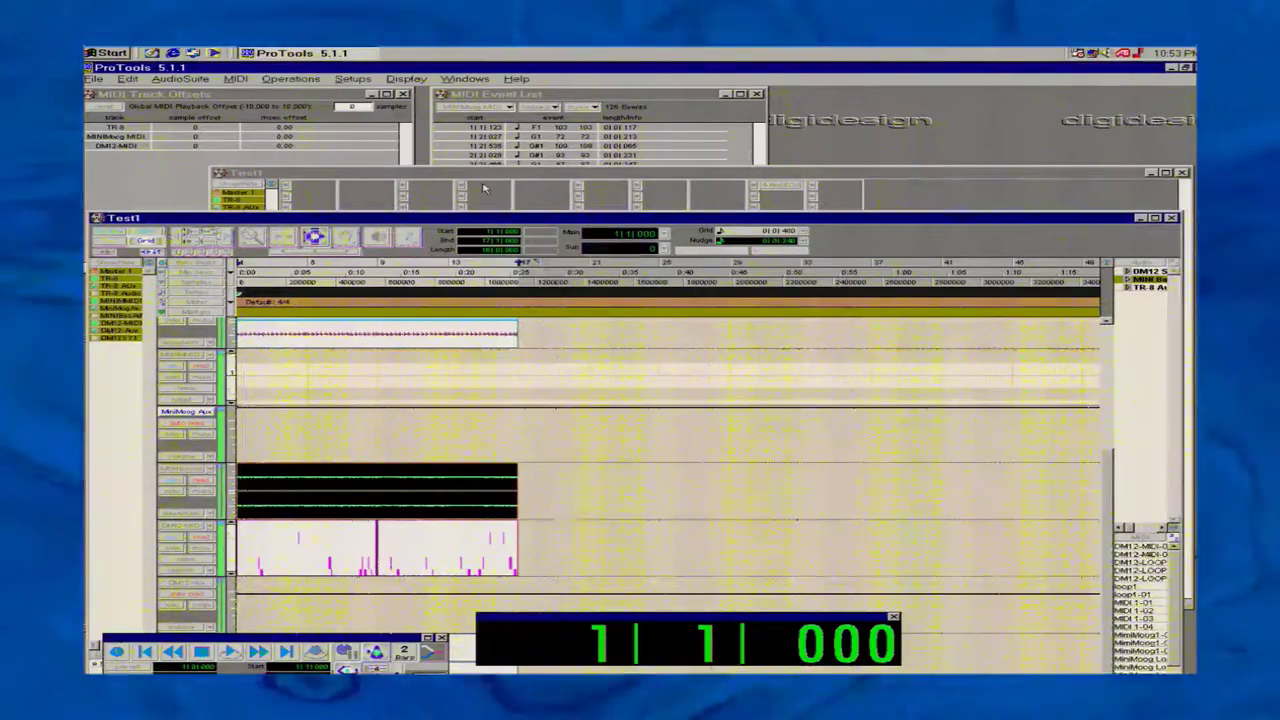
Rearrange the Test1 edit and mix windows higher on the screen and bring the full transport window back into view.
{"action": "left_click_drag", "start_coordinate": [395, 219], "coordinate": [402, 201]}
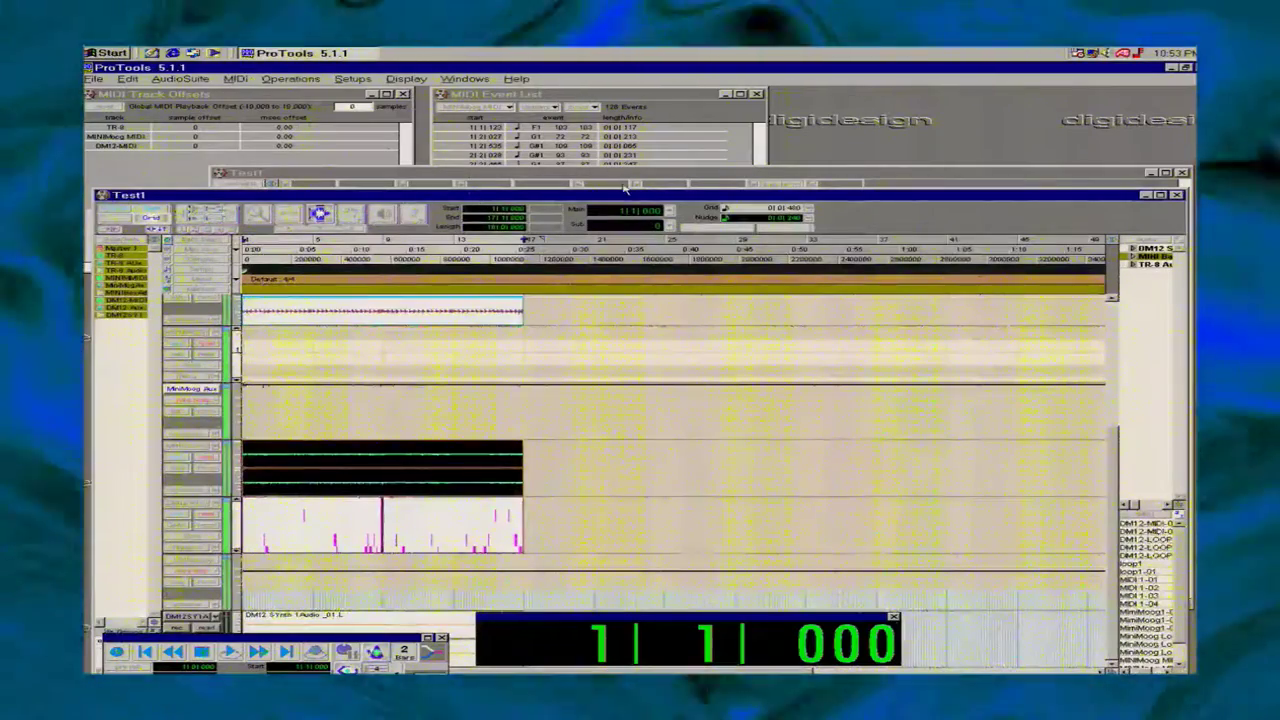
{"action": "left_click_drag", "start_coordinate": [838, 175], "coordinate": [821, 105]}
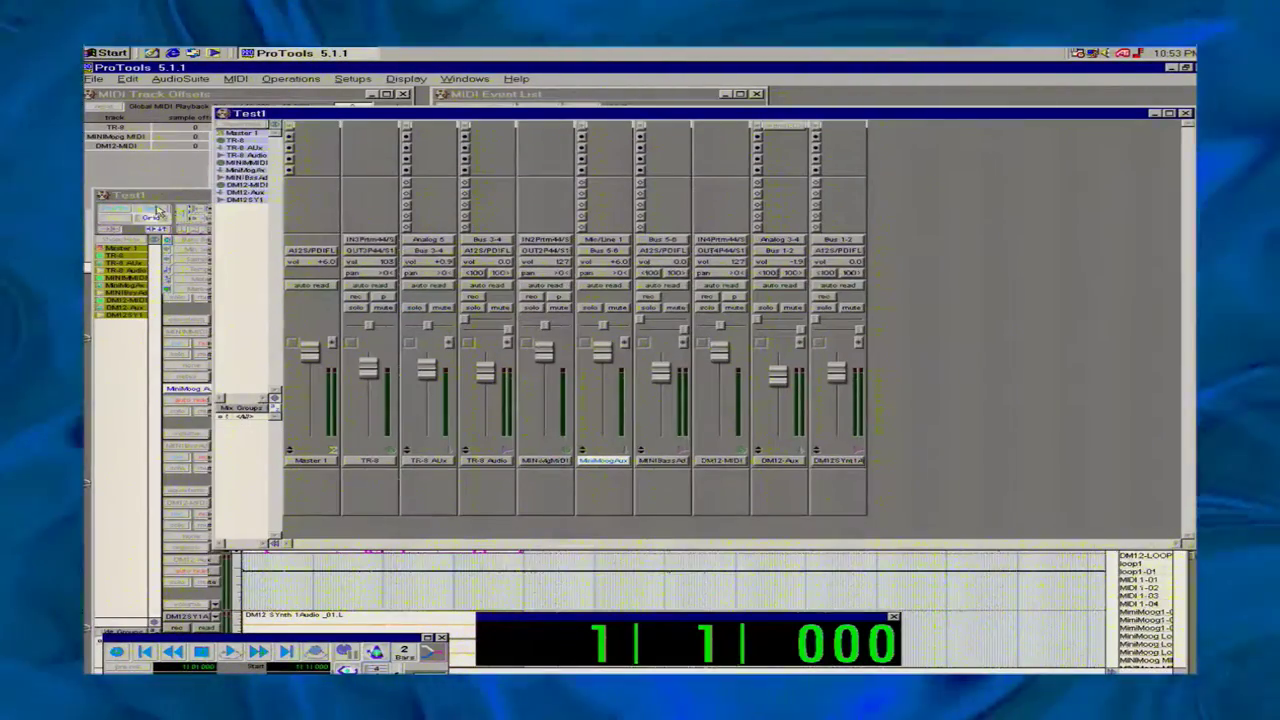
{"action": "left_click_drag", "start_coordinate": [155, 203], "coordinate": [155, 158]}
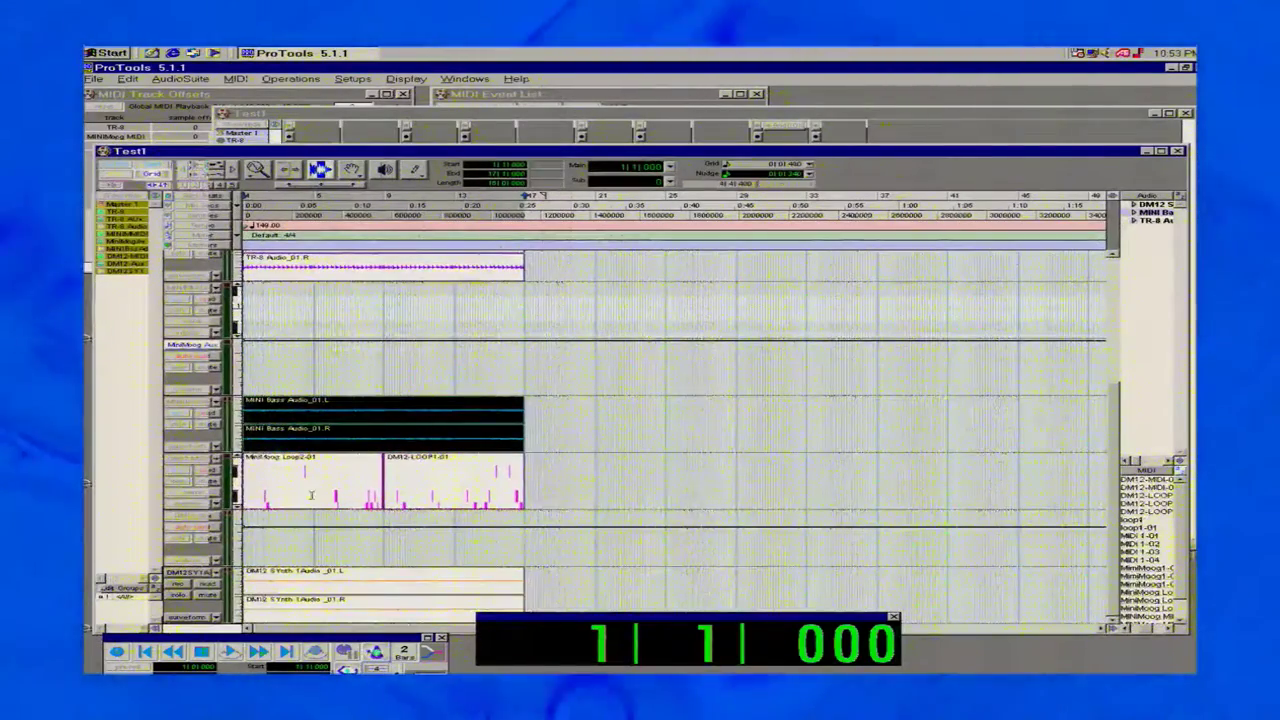
{"action": "left_click_drag", "start_coordinate": [313, 645], "coordinate": [322, 625]}
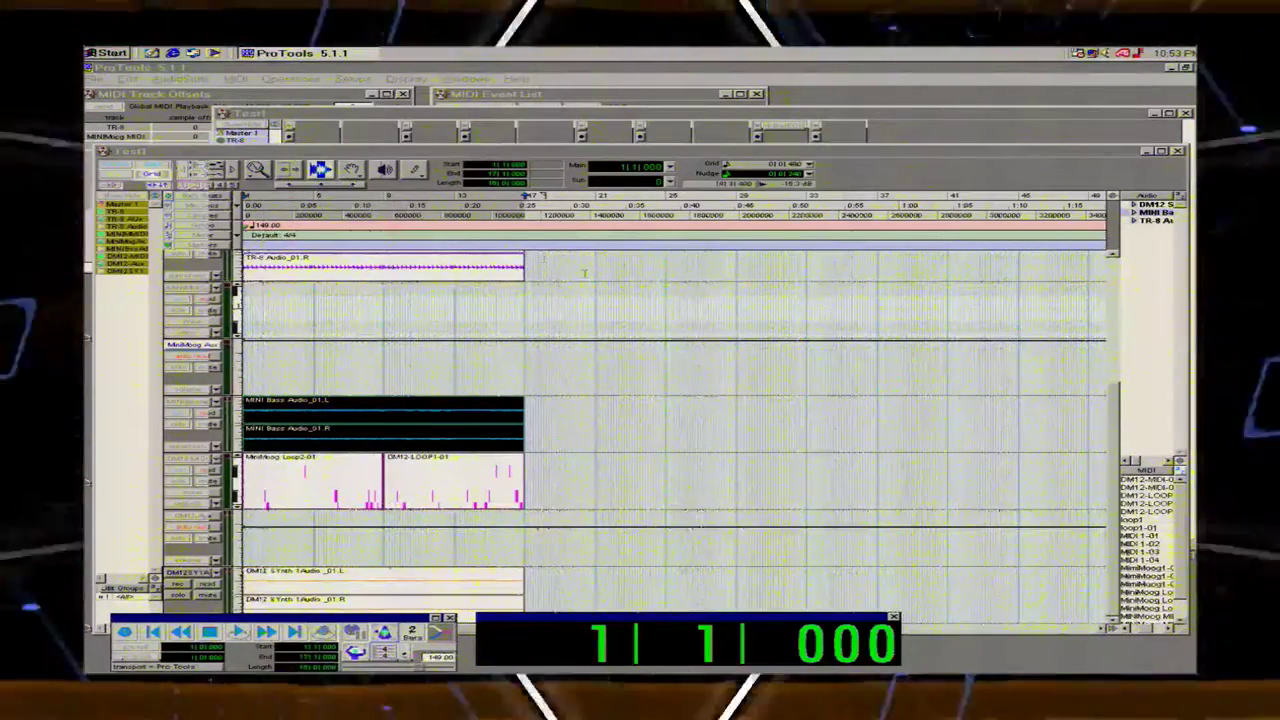
Open the Playback Engine setup, agreeing to save, close and reopen the session.
{"action": "left_click", "coordinate": [180, 78]}
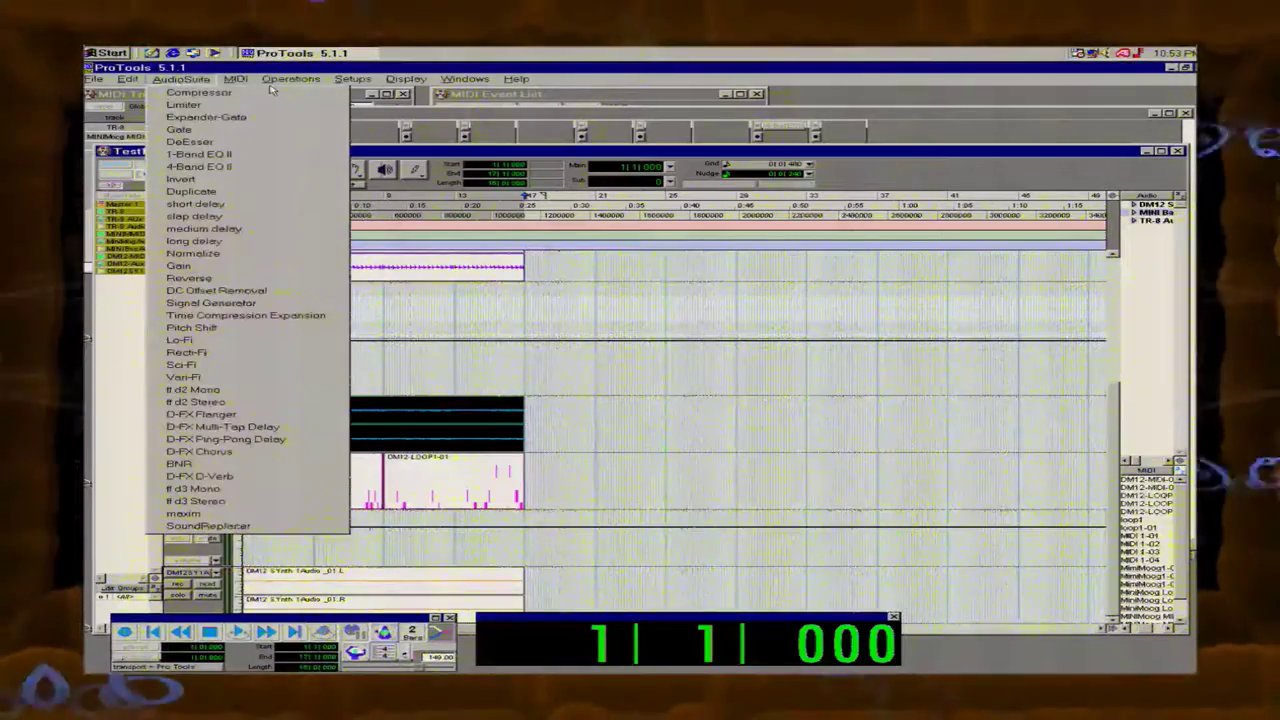
{"action": "left_click", "coordinate": [128, 79]}
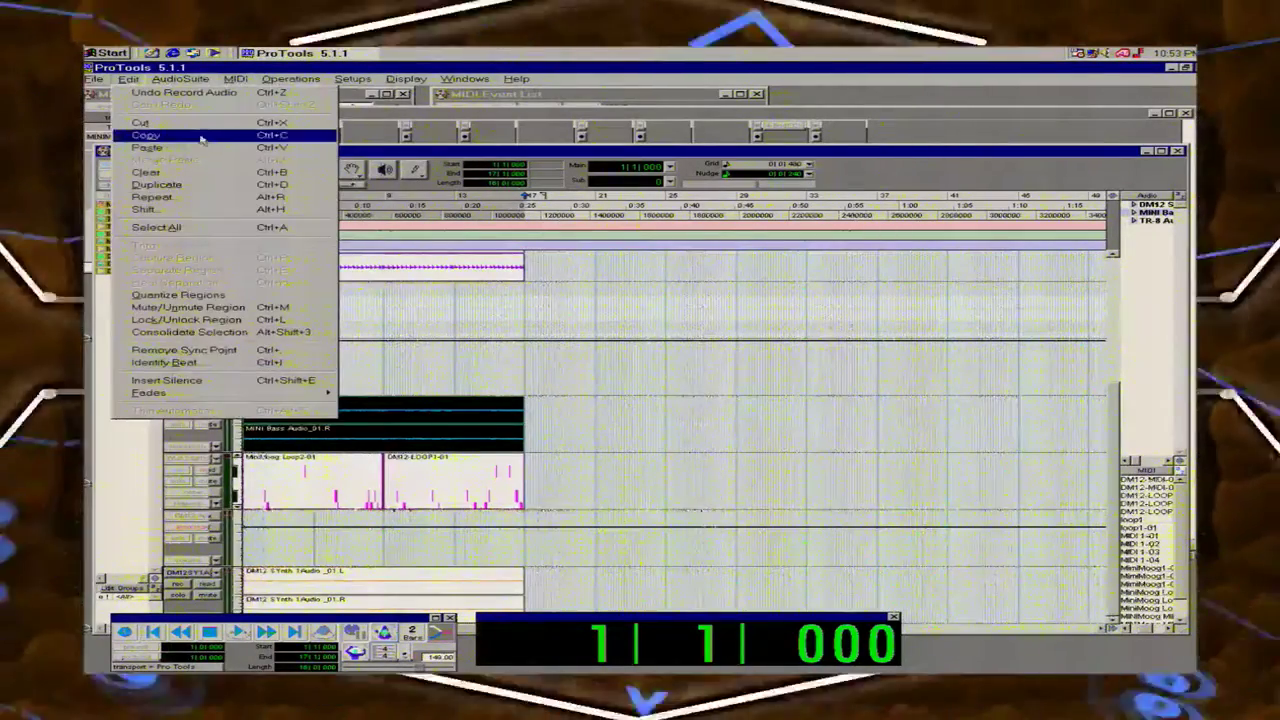
{"action": "mouse_move", "coordinate": [93, 79]}
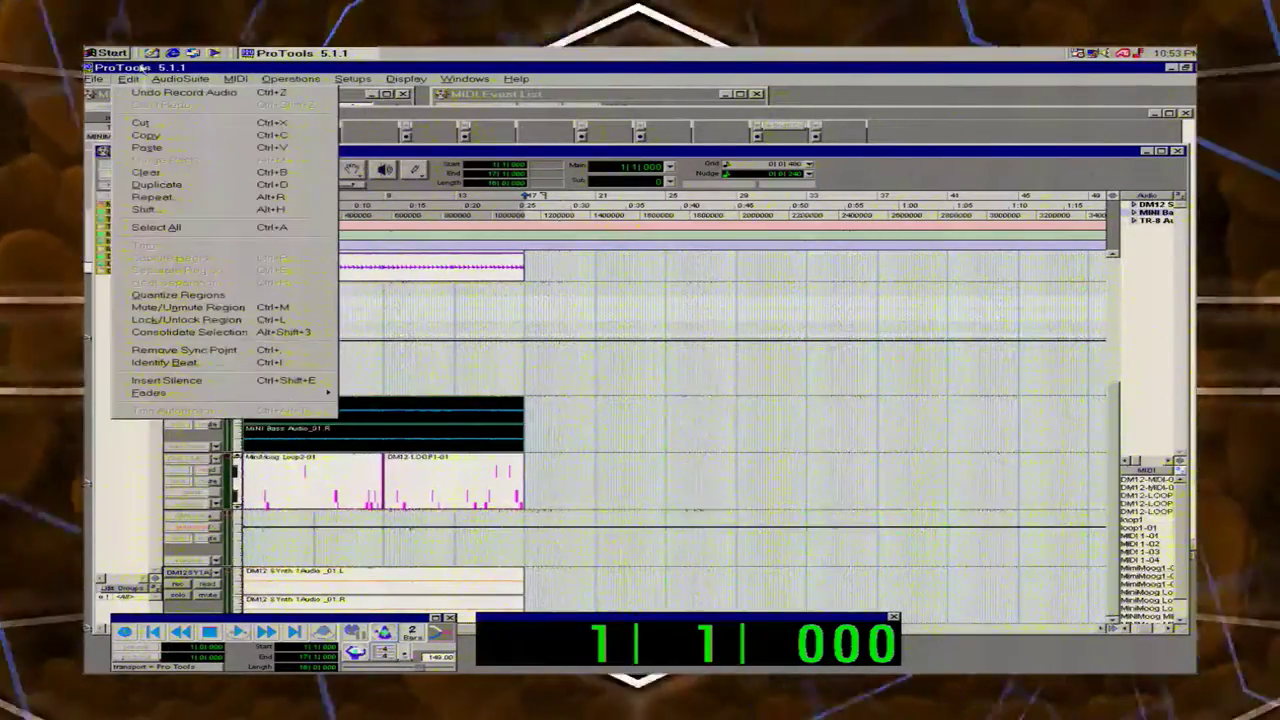
{"action": "mouse_move", "coordinate": [204, 79]}
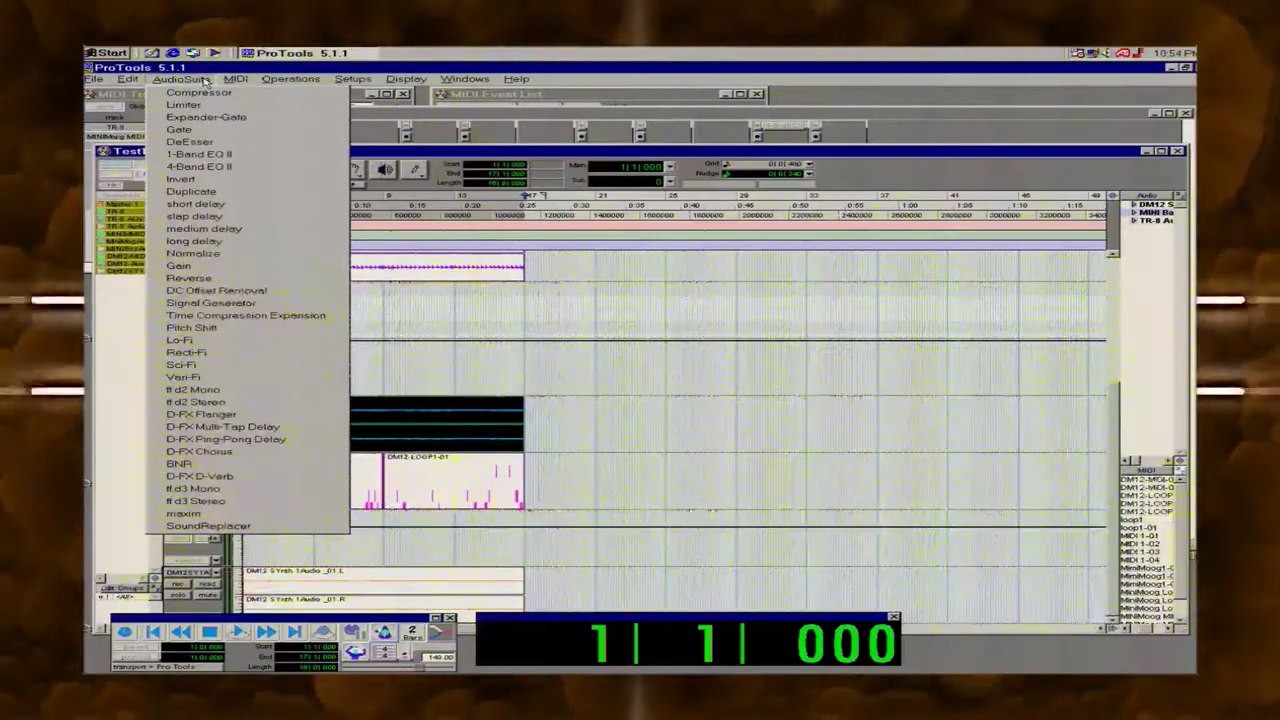
{"action": "mouse_move", "coordinate": [353, 79]}
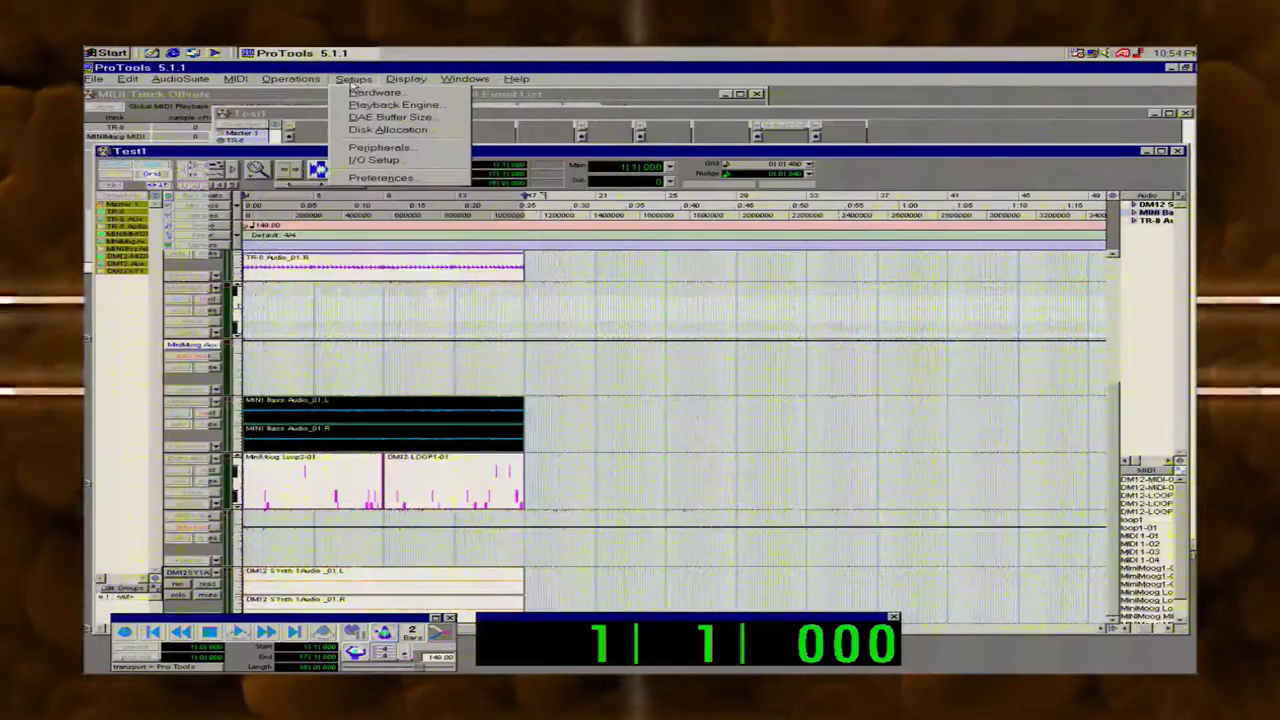
{"action": "left_click", "coordinate": [395, 104]}
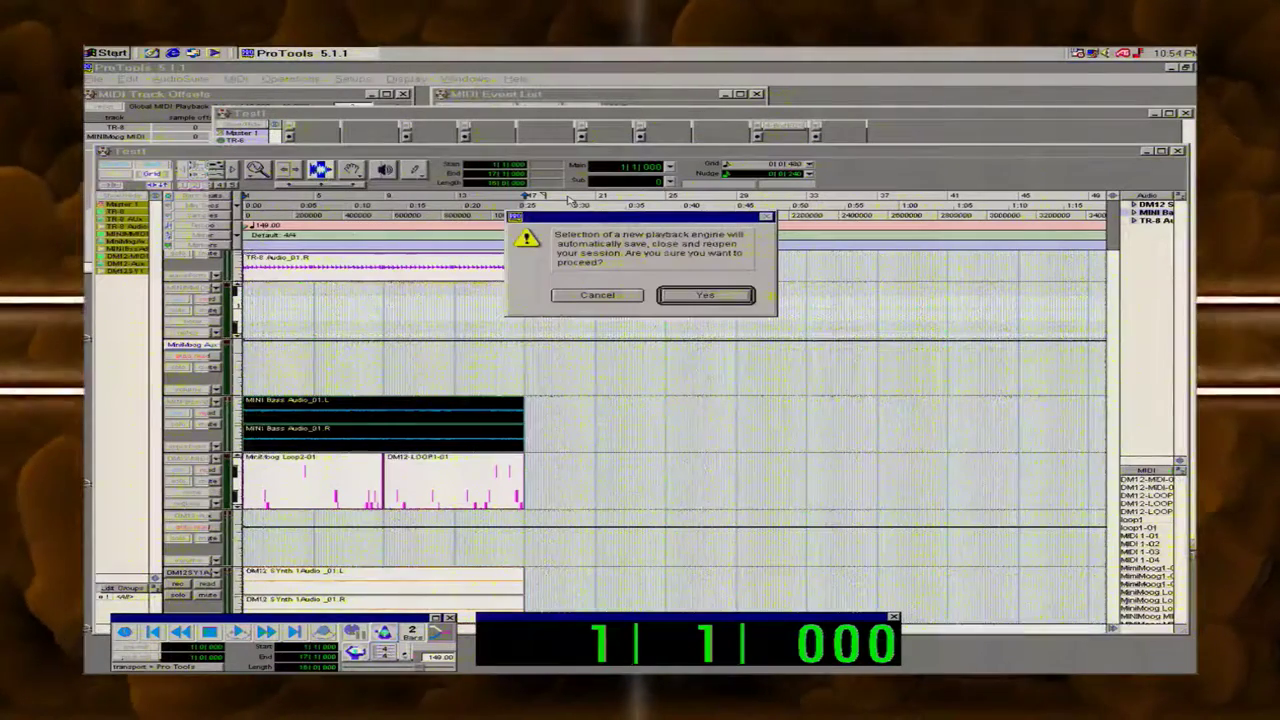
{"action": "left_click", "coordinate": [707, 298]}
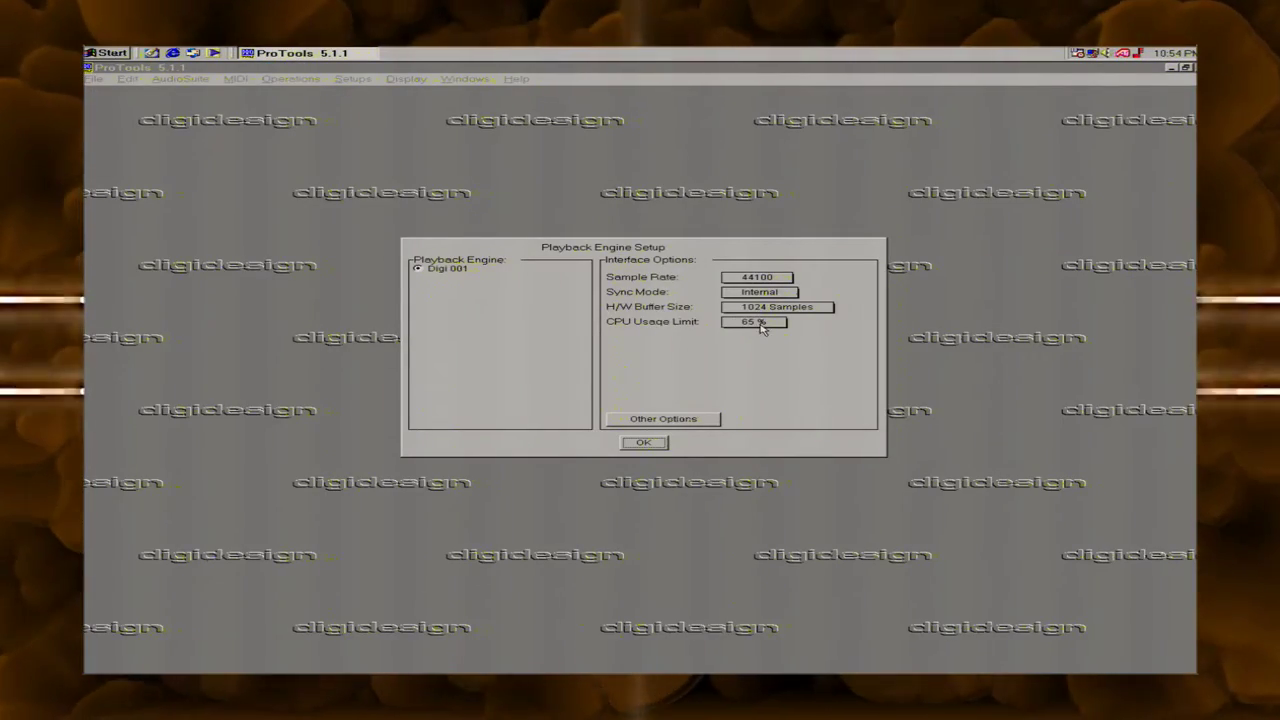
Set the playback engine's CPU Usage Limit to 85 % and apply the setup.
{"action": "left_click", "coordinate": [760, 325]}
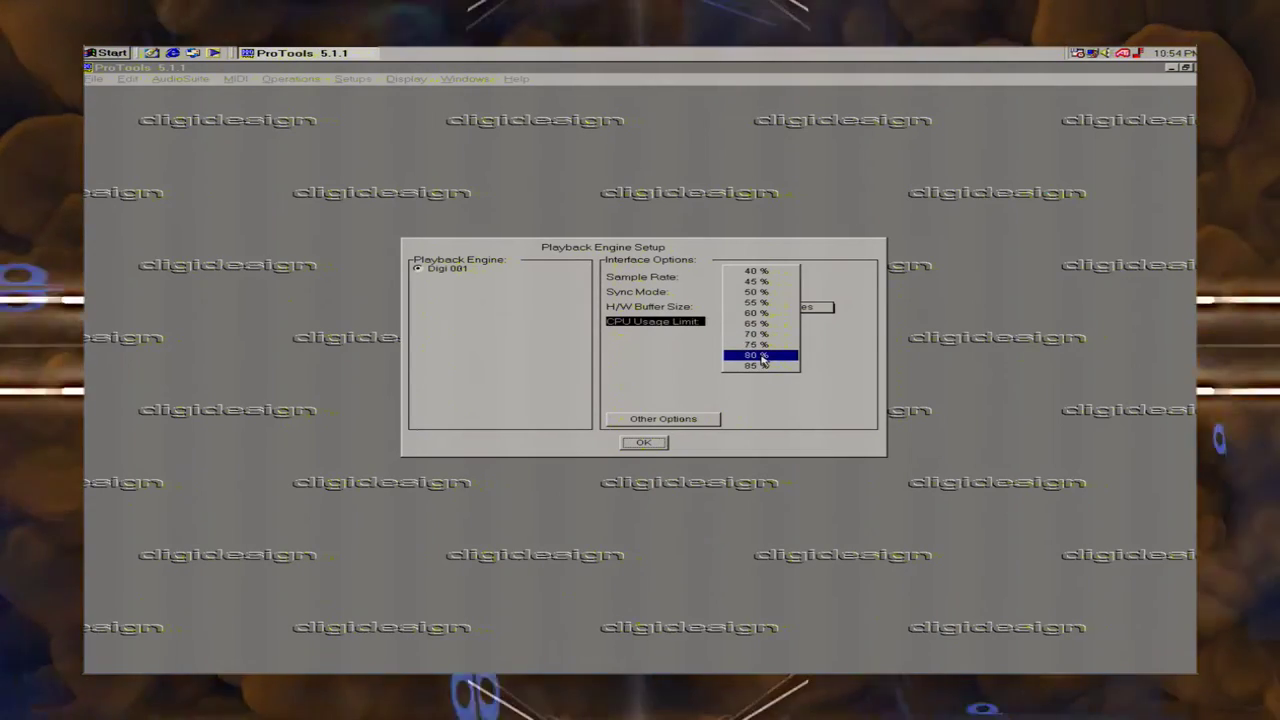
{"action": "left_click", "coordinate": [762, 365]}
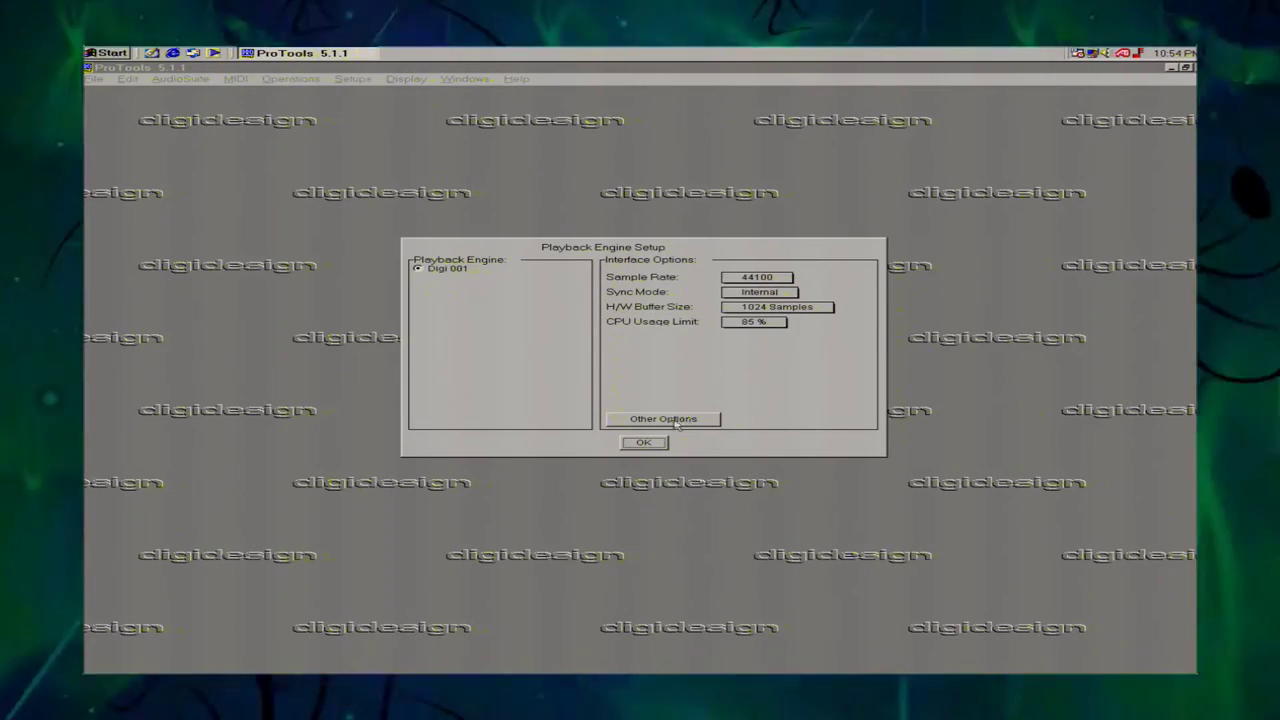
{"action": "left_click", "coordinate": [645, 445]}
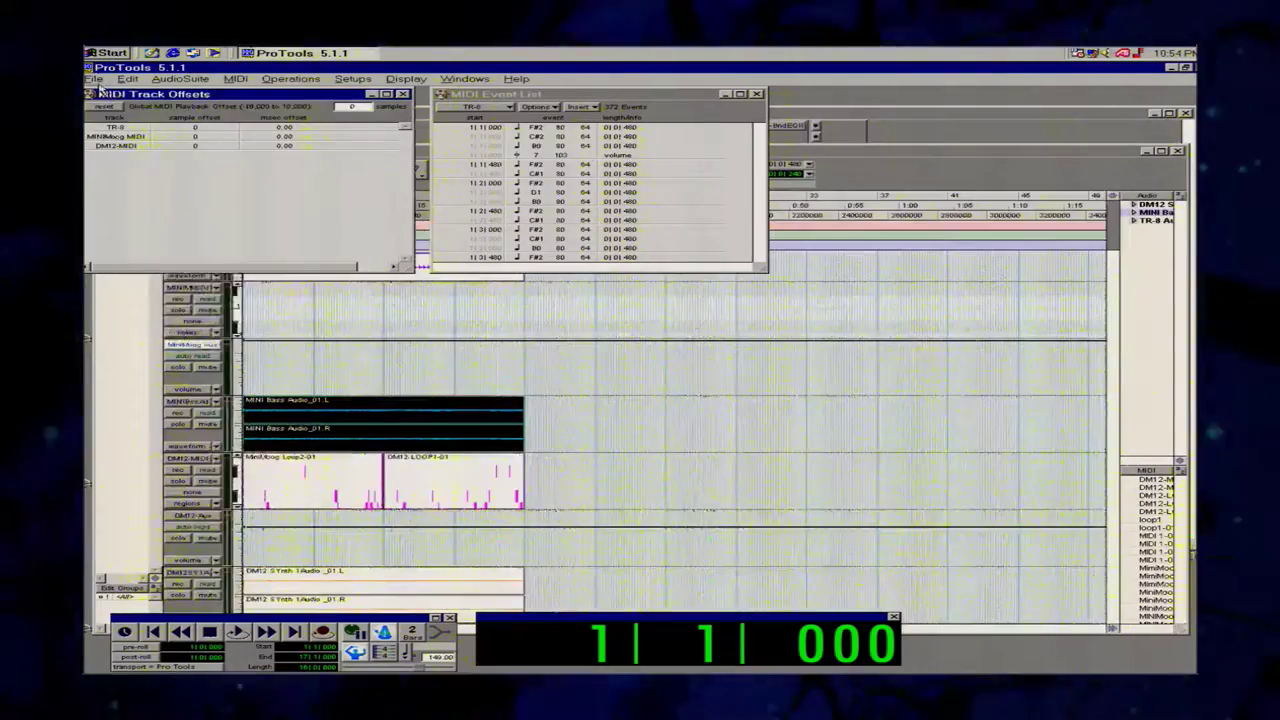
Save the session and play it from the start in the Test1 edit window, dismissing the CPU conflict alerts.
{"action": "left_click", "coordinate": [93, 78]}
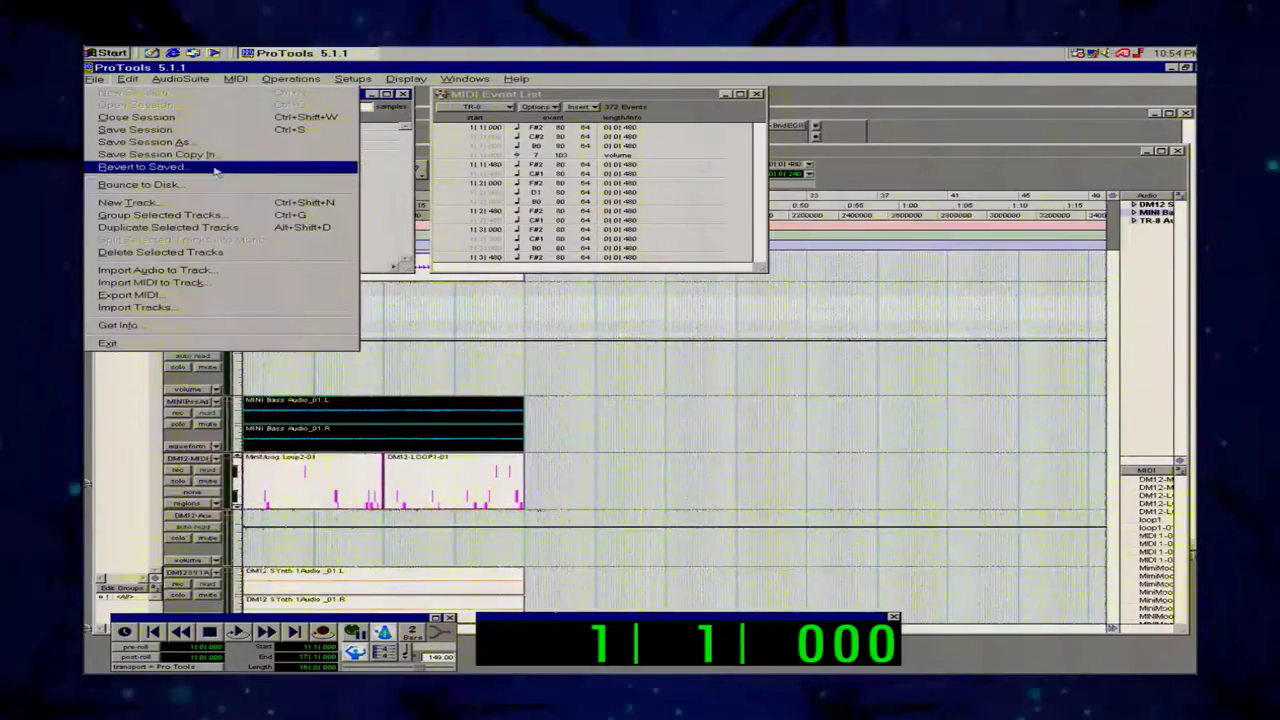
{"action": "left_click", "coordinate": [195, 132]}
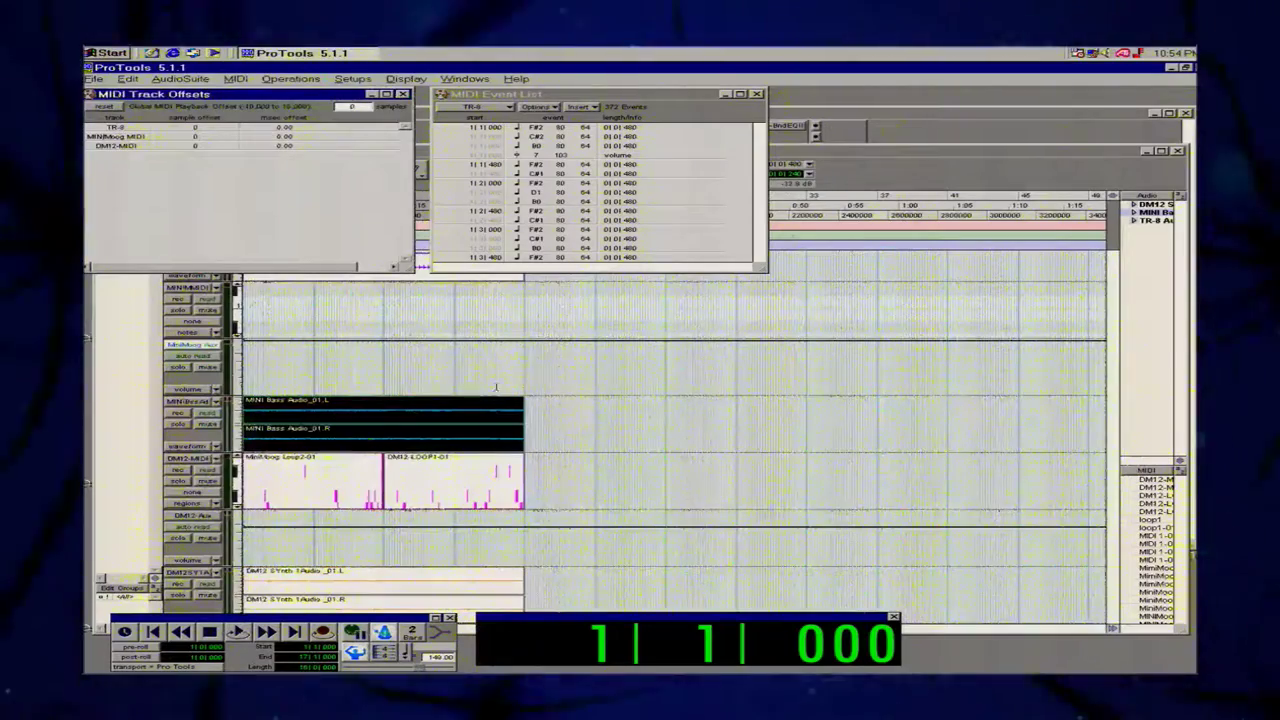
{"action": "left_click", "coordinate": [471, 405]}
{"action": "key", "text": "Return"}
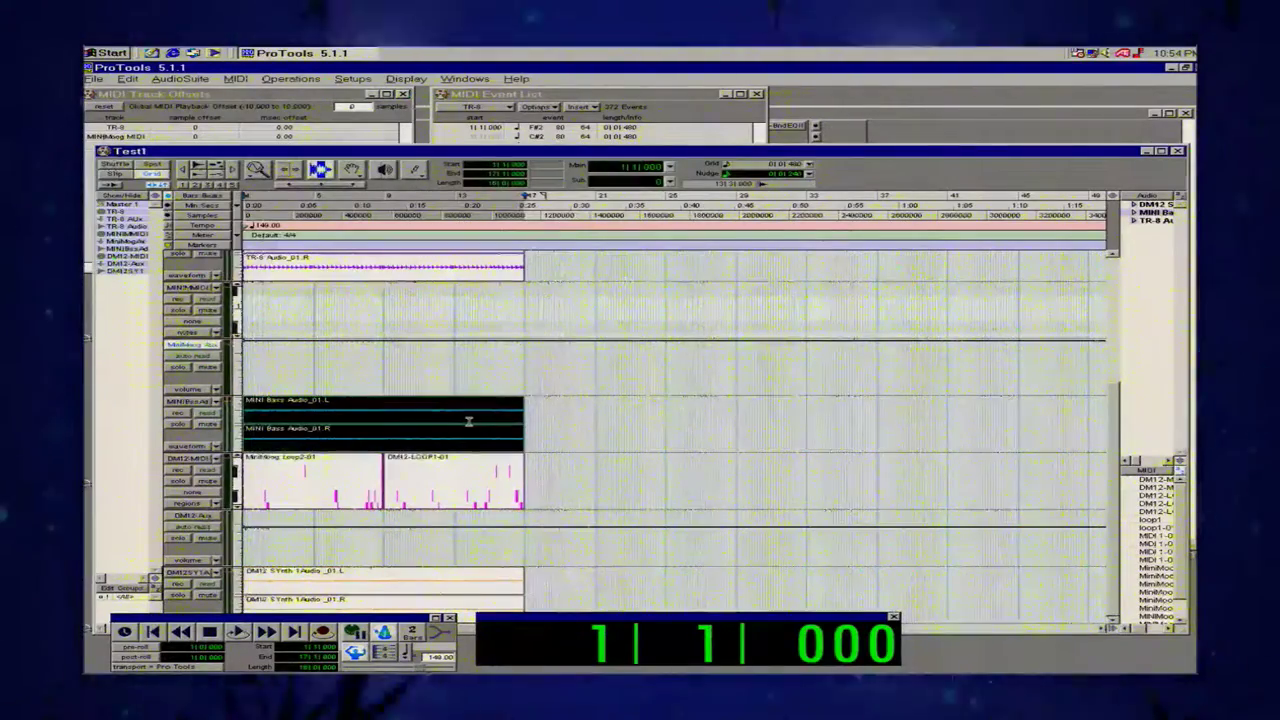
{"action": "key", "text": "space"}
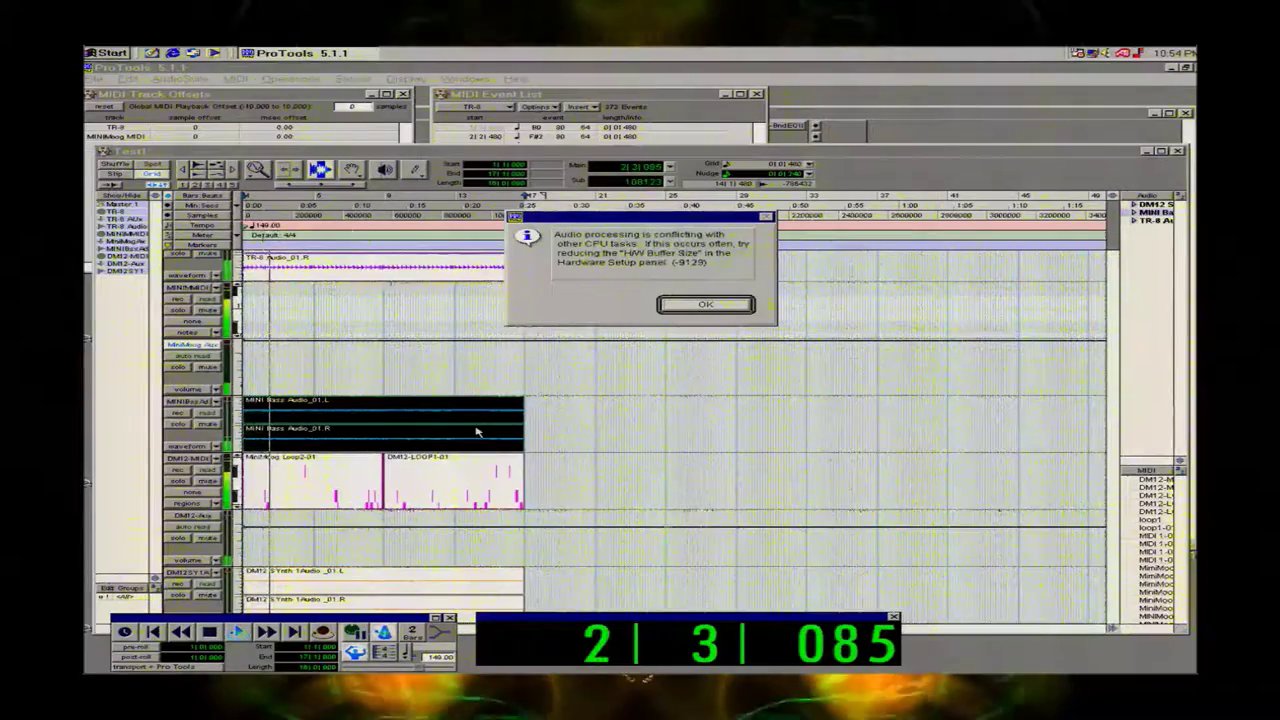
{"action": "key", "text": "Return"}
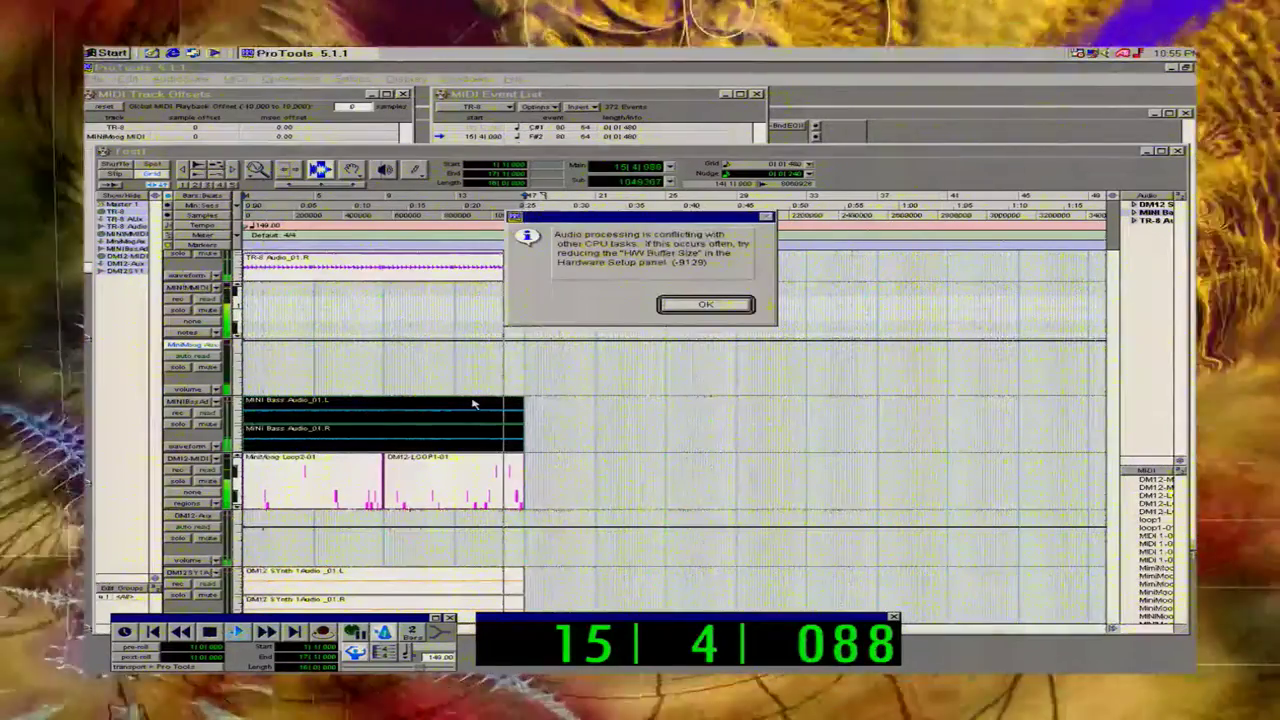
{"action": "key", "text": "Return"}
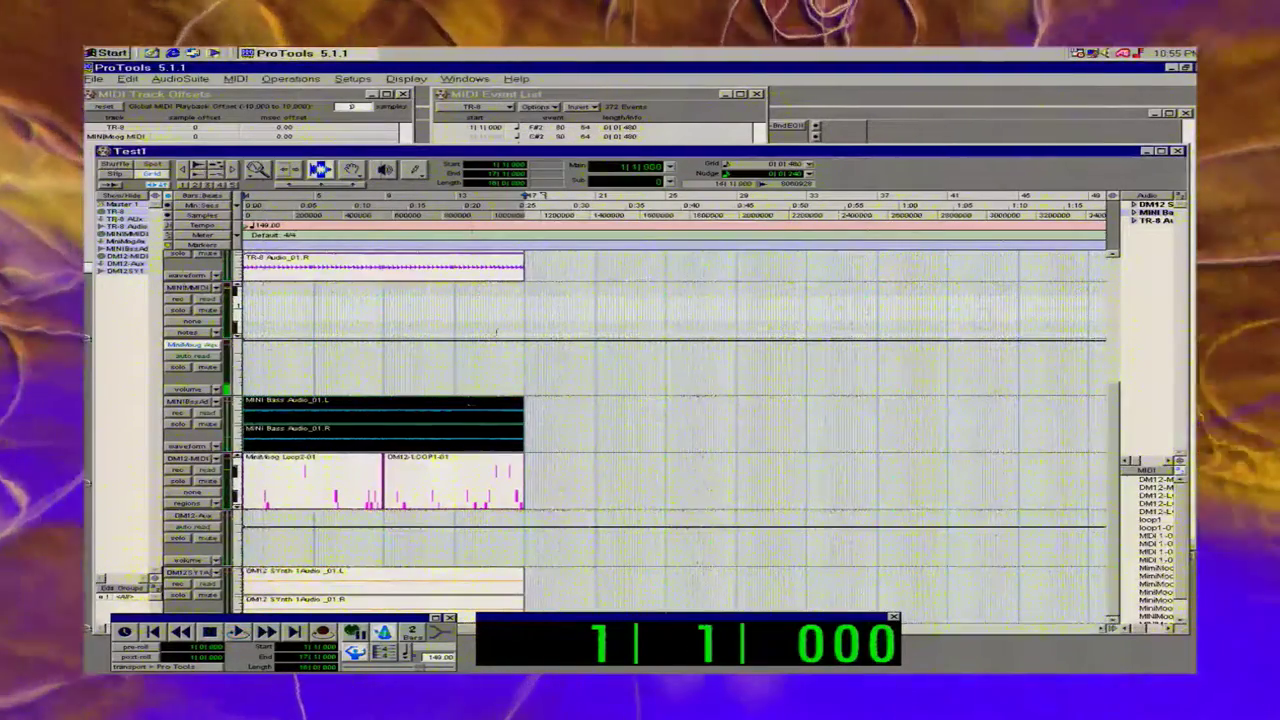
Review the H/W buffer size, CPU Usage Limit and other options in the Hardware Setup and close it without changes.
{"action": "left_click", "coordinate": [174, 79]}
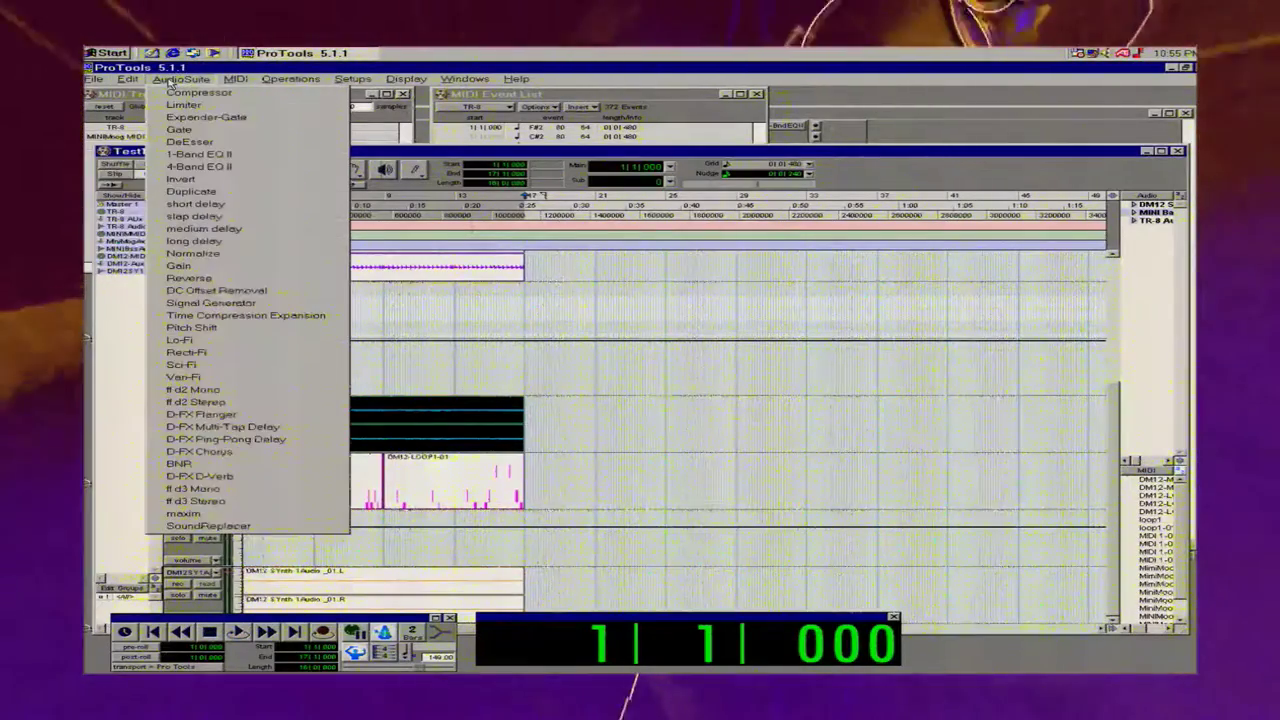
{"action": "left_click", "coordinate": [290, 79]}
{"action": "left_click", "coordinate": [352, 79]}
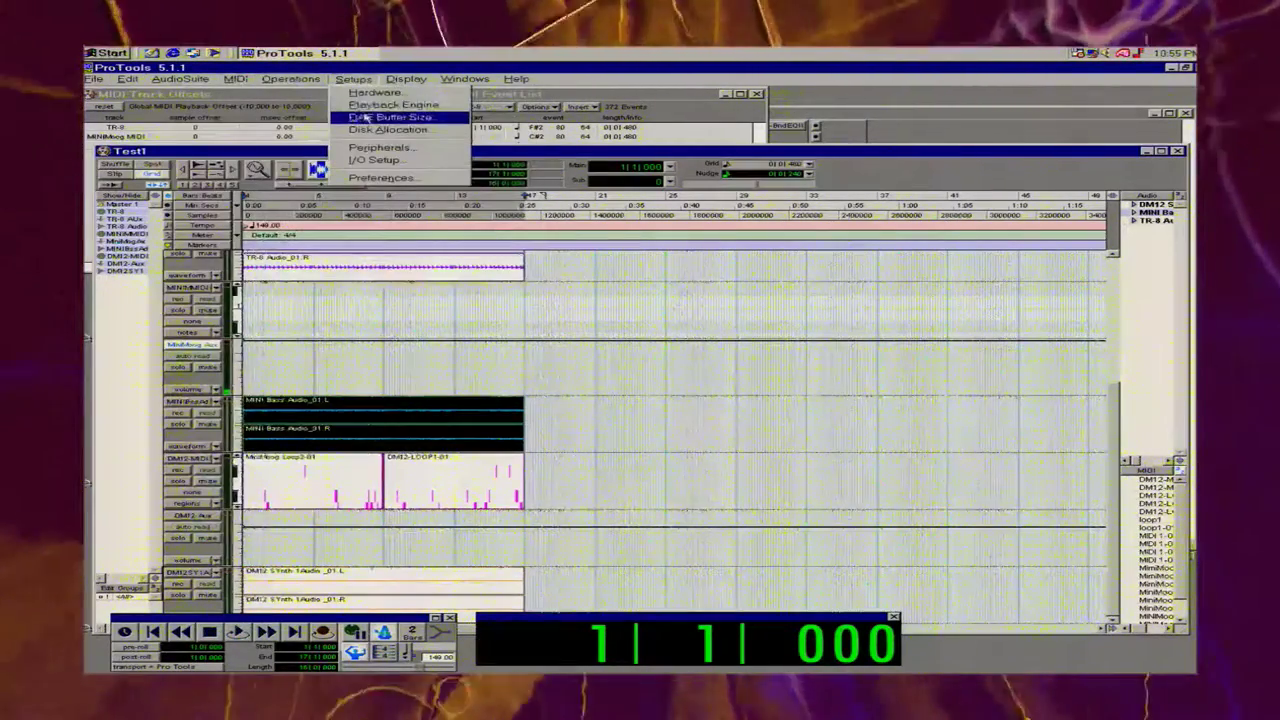
{"action": "left_click", "coordinate": [375, 92]}
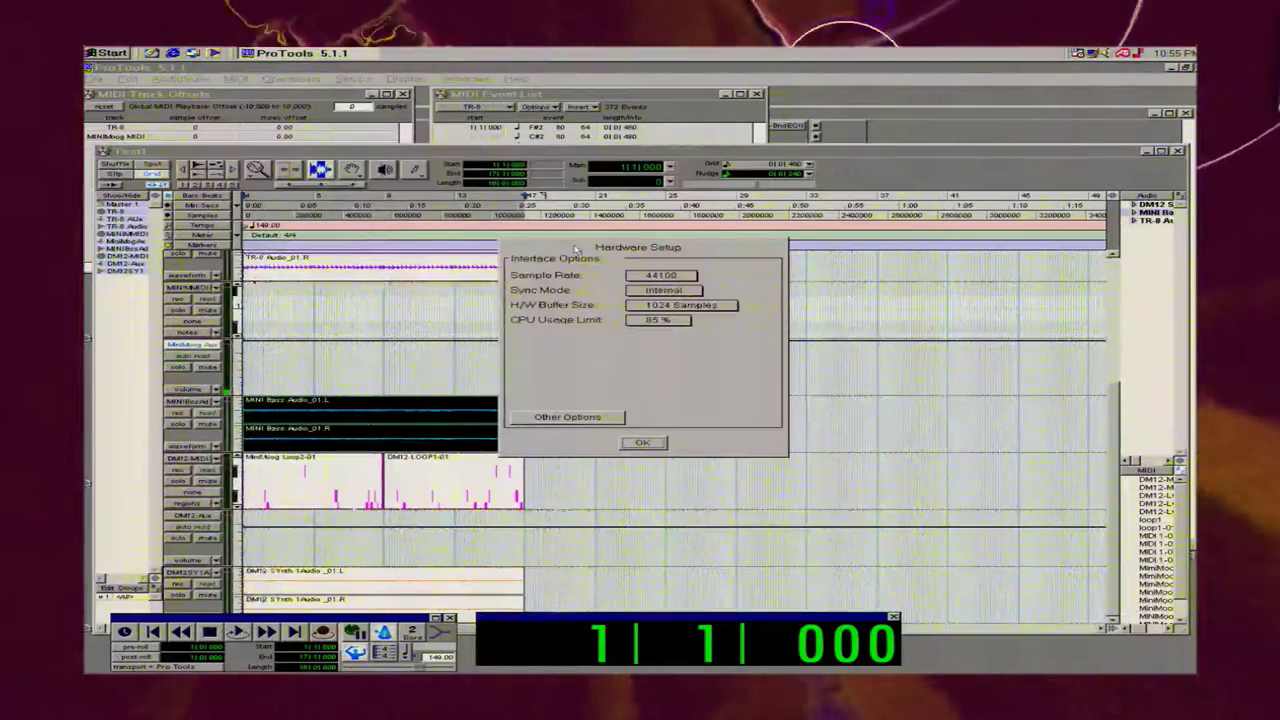
{"action": "left_click", "coordinate": [681, 307]}
{"action": "left_click", "coordinate": [721, 340]}
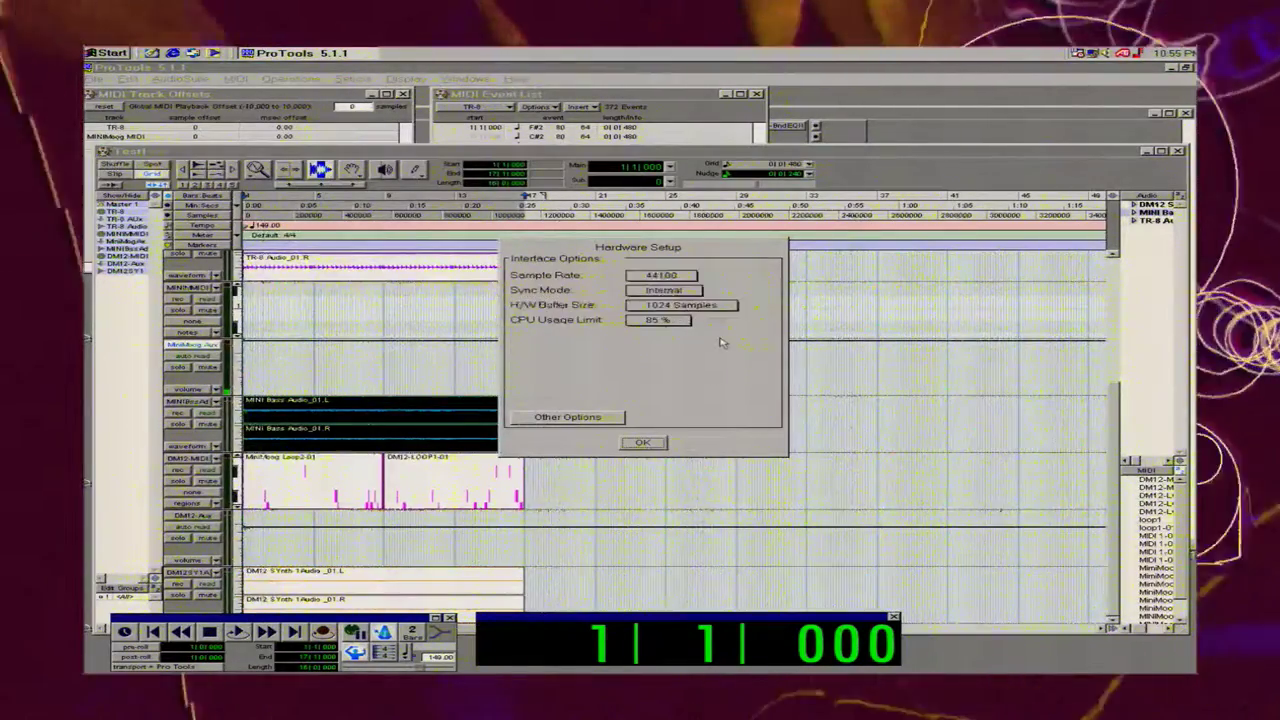
{"action": "left_click", "coordinate": [658, 320]}
{"action": "left_click", "coordinate": [660, 322]}
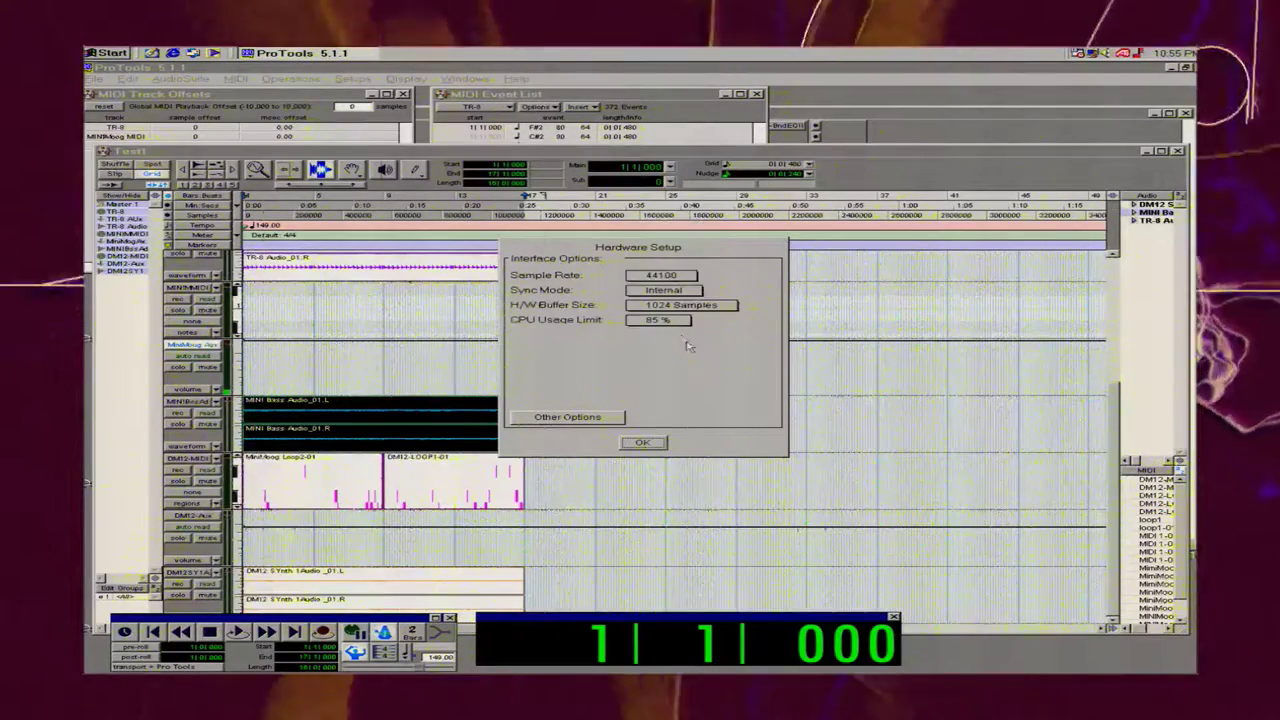
{"action": "left_click", "coordinate": [584, 418]}
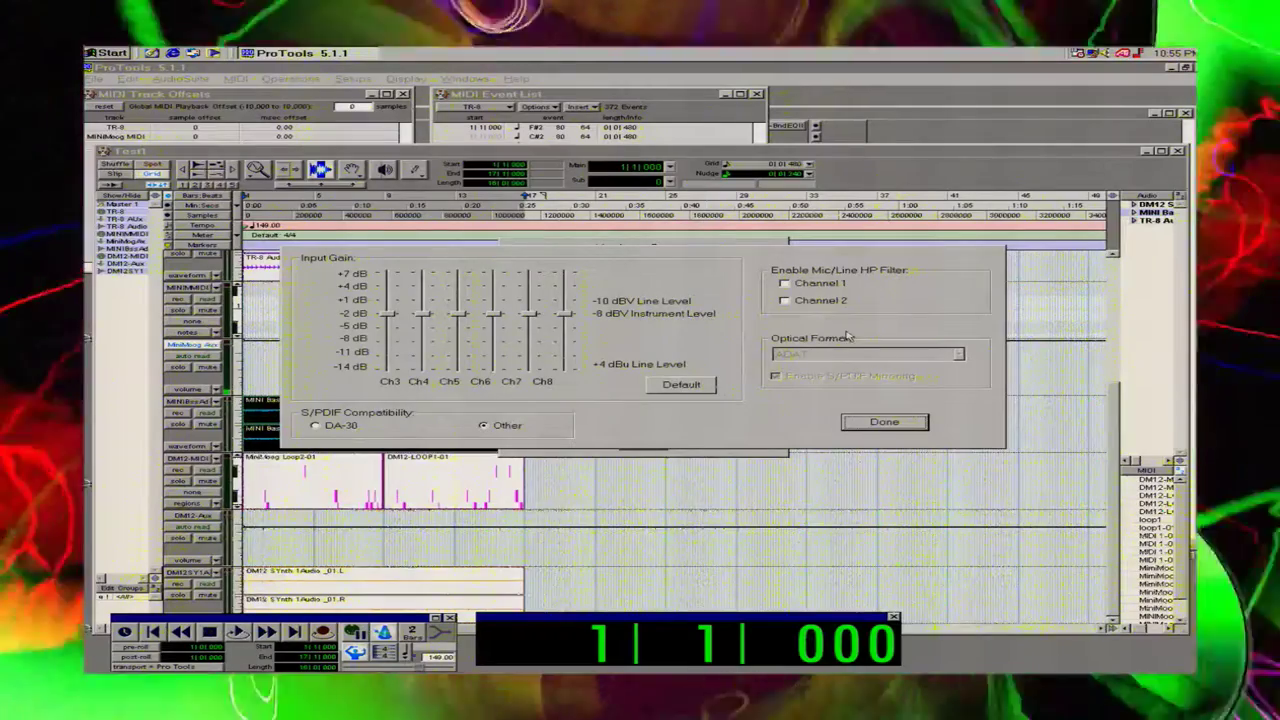
{"action": "left_click", "coordinate": [852, 422]}
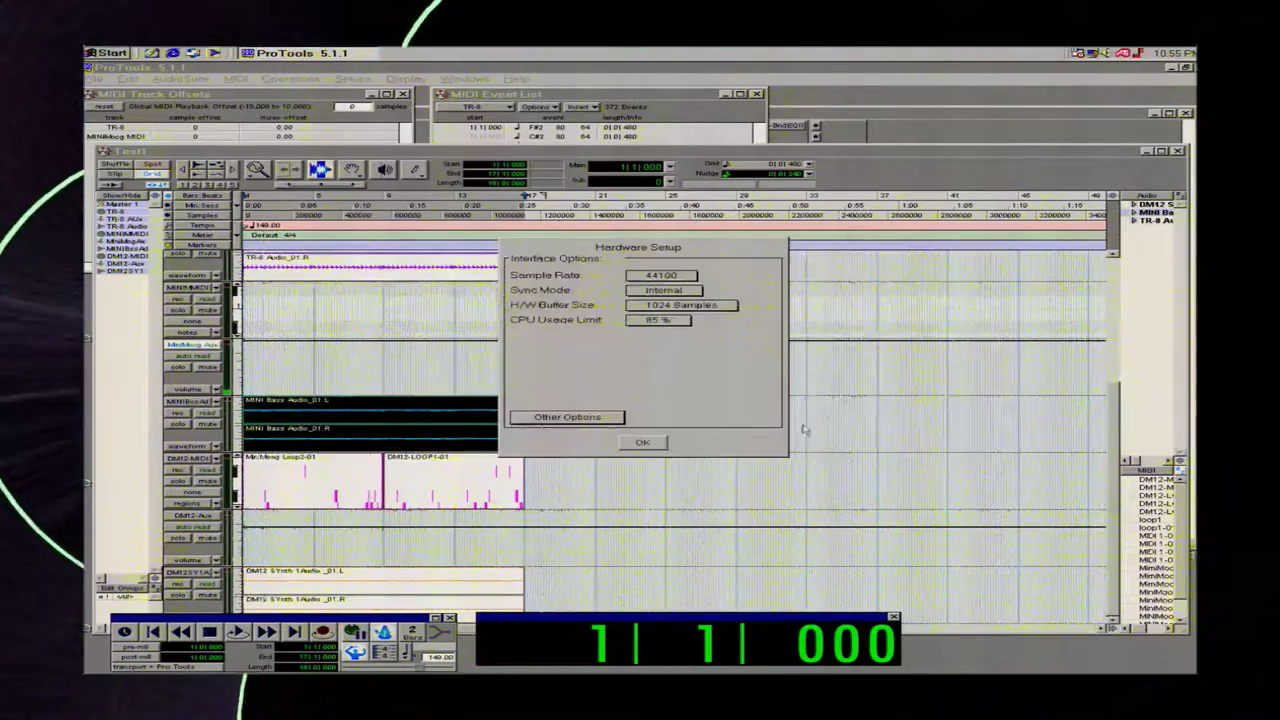
{"action": "left_click", "coordinate": [642, 444]}
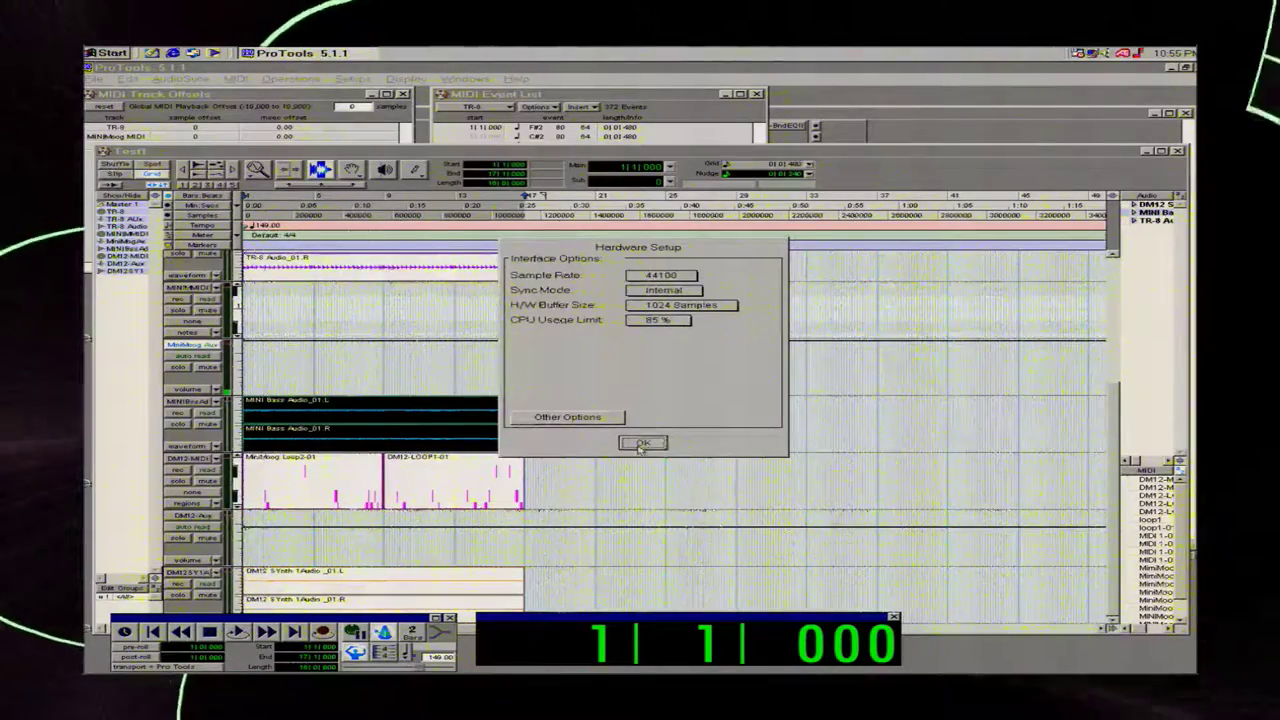
Save the session and accept a DAE playback buffer size of 4.
{"action": "left_click", "coordinate": [94, 79]}
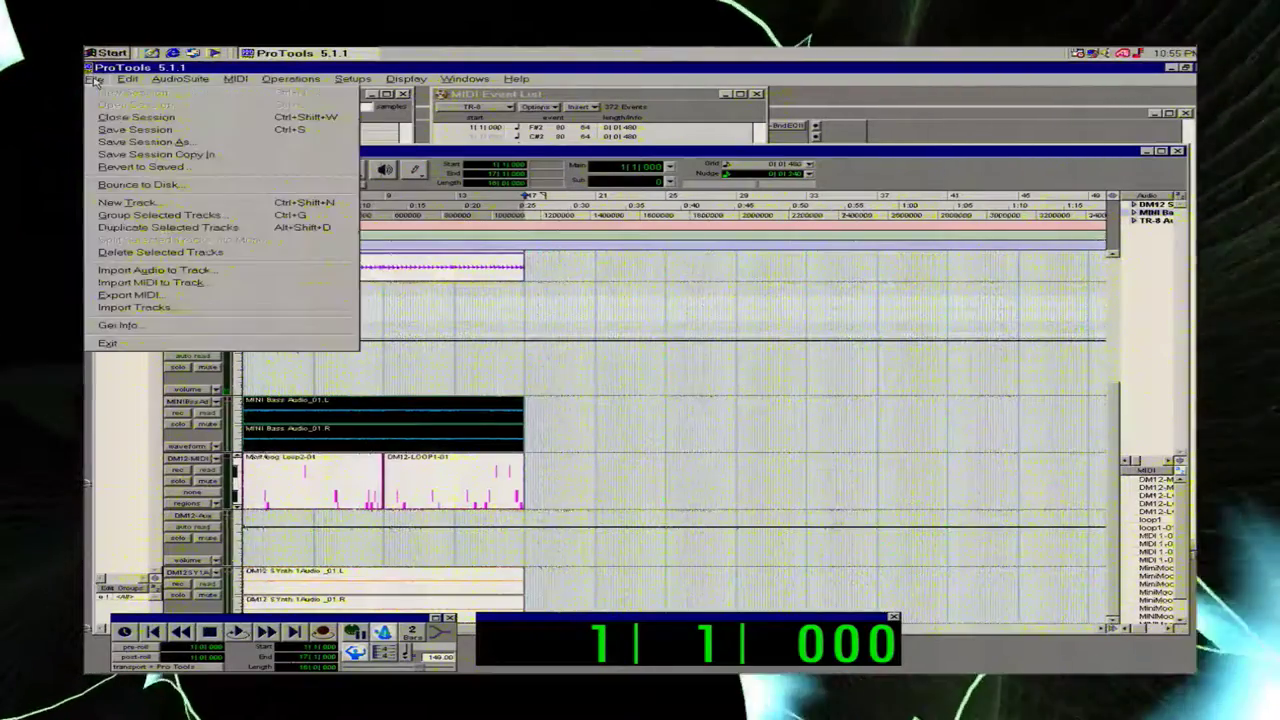
{"action": "left_click", "coordinate": [135, 129]}
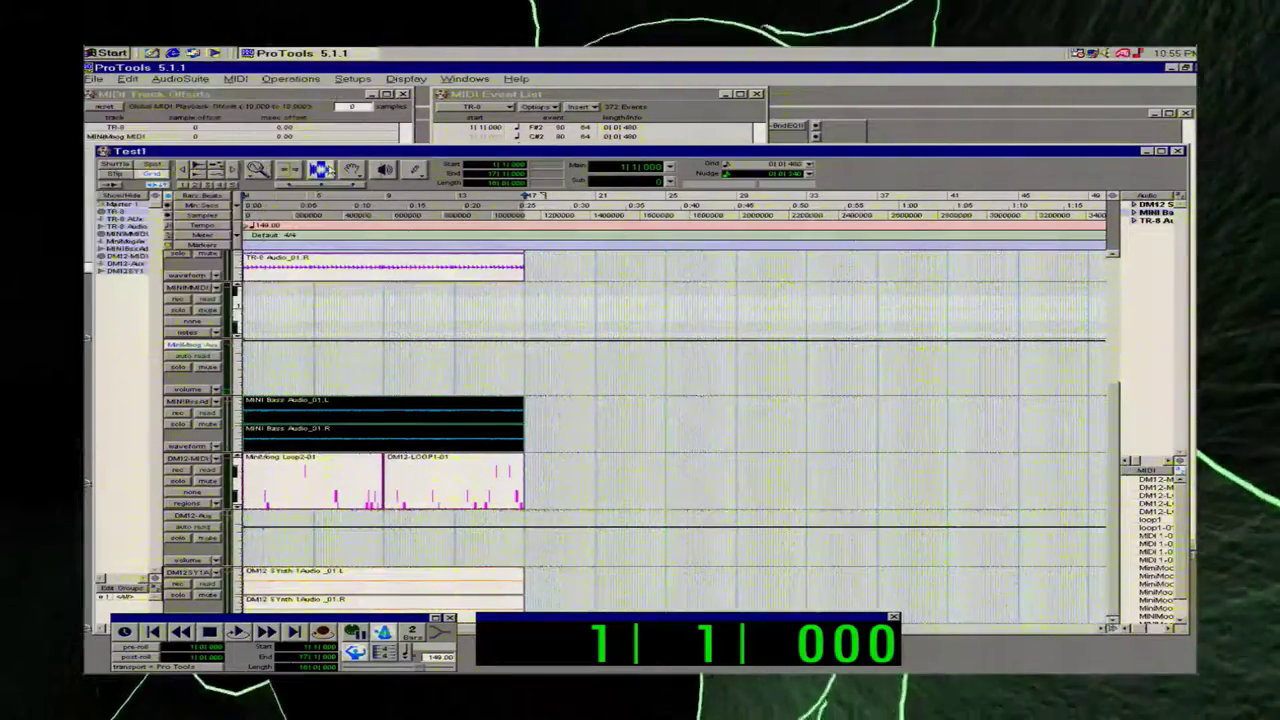
{"action": "left_click", "coordinate": [408, 80]}
{"action": "mouse_move", "coordinate": [358, 80]}
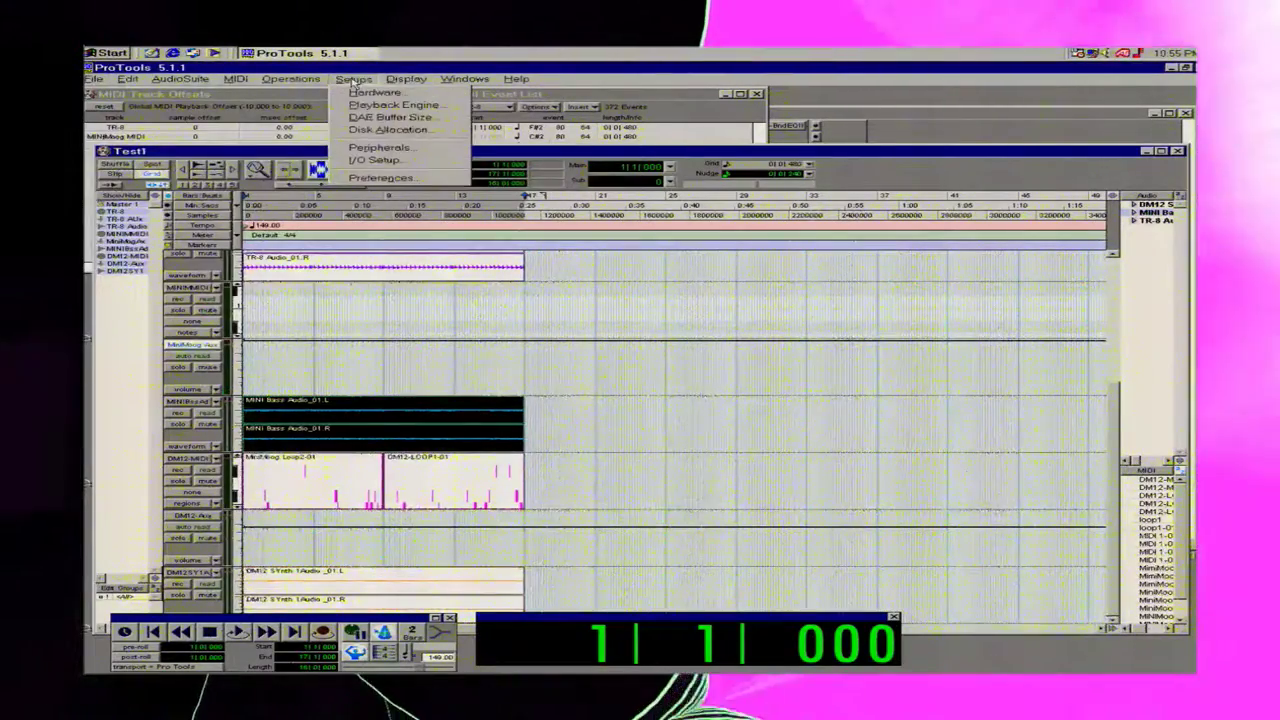
{"action": "left_click", "coordinate": [404, 118]}
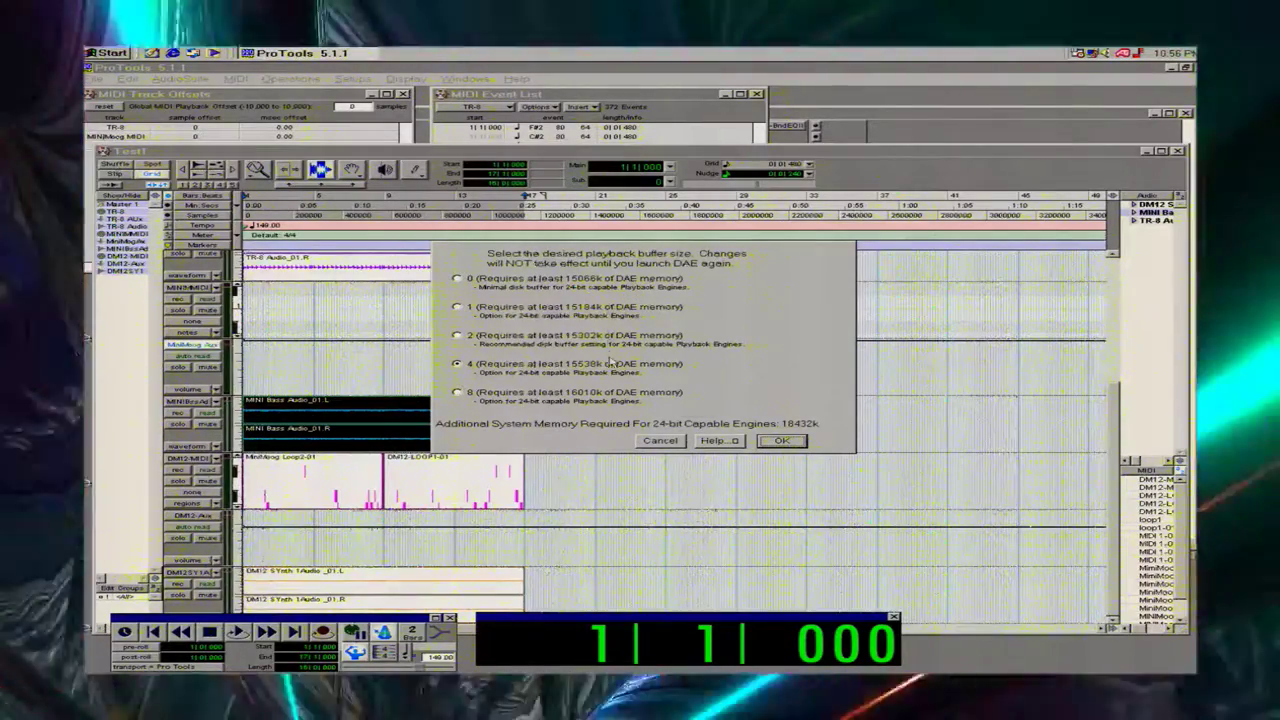
{"action": "left_click", "coordinate": [781, 441]}
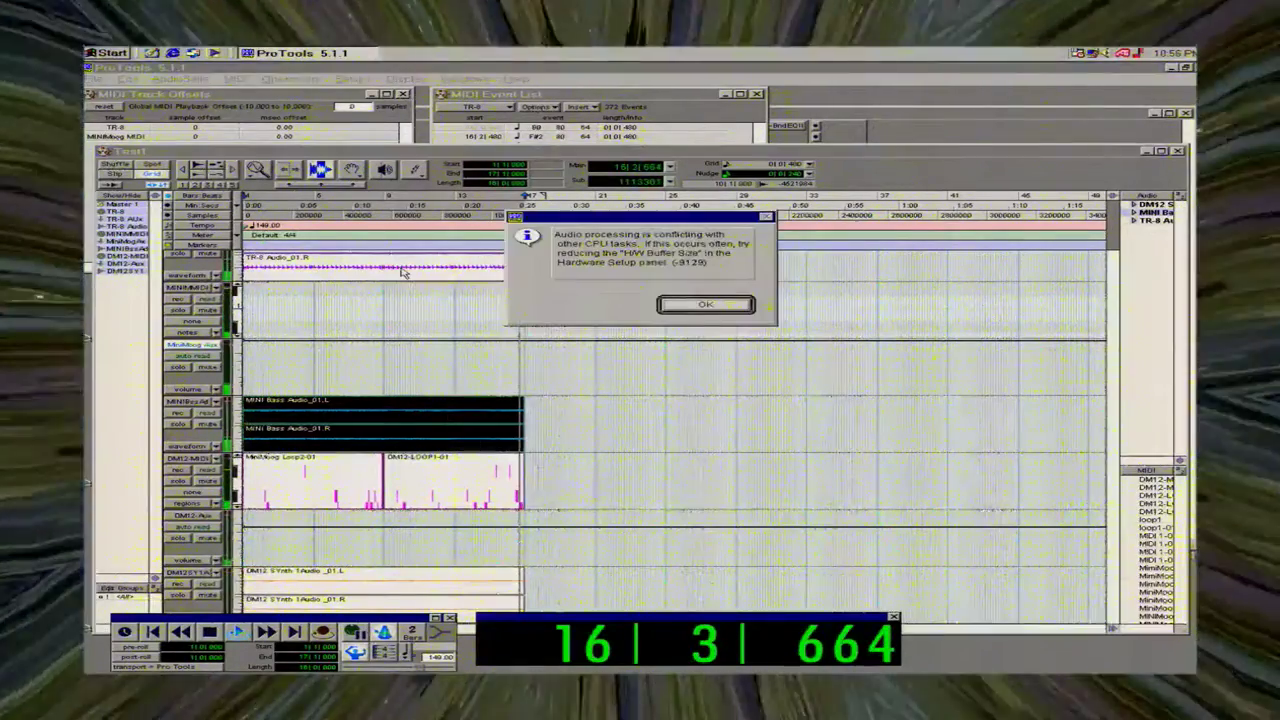
Dismiss the CPU conflict alert, look at the display preferences and close them unchanged.
{"action": "key", "text": "Return"}
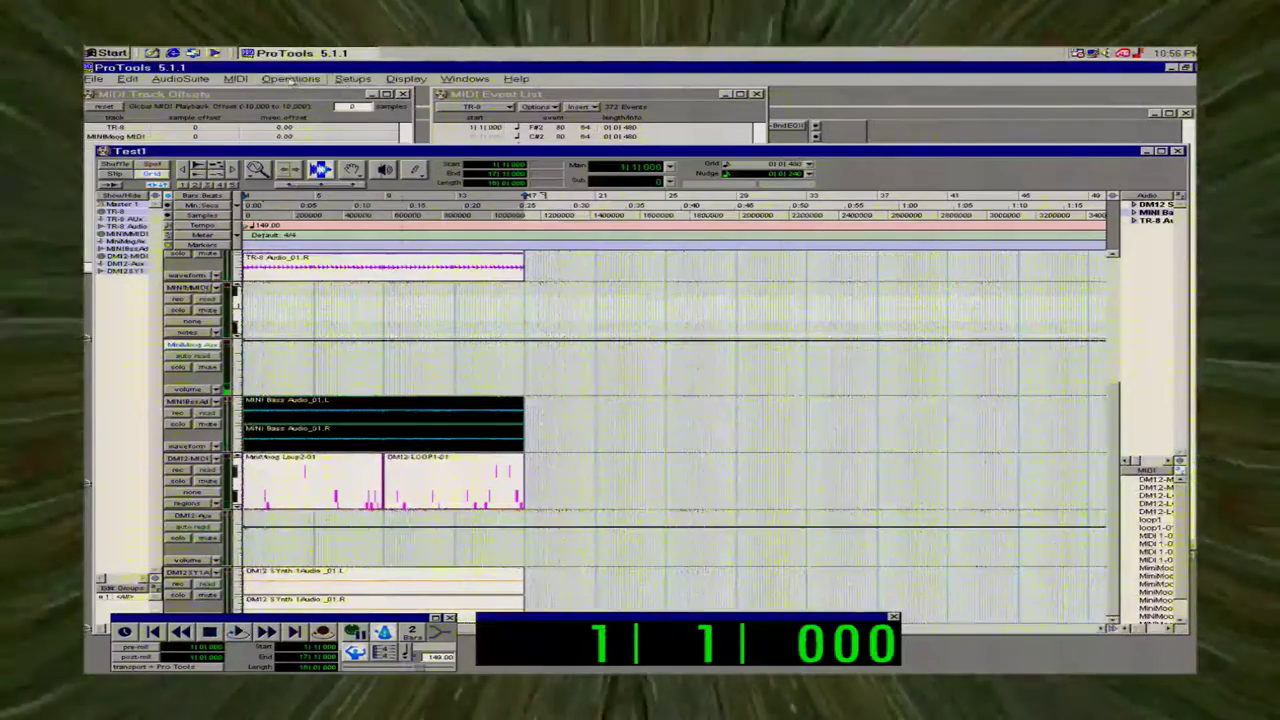
{"action": "left_click", "coordinate": [356, 79]}
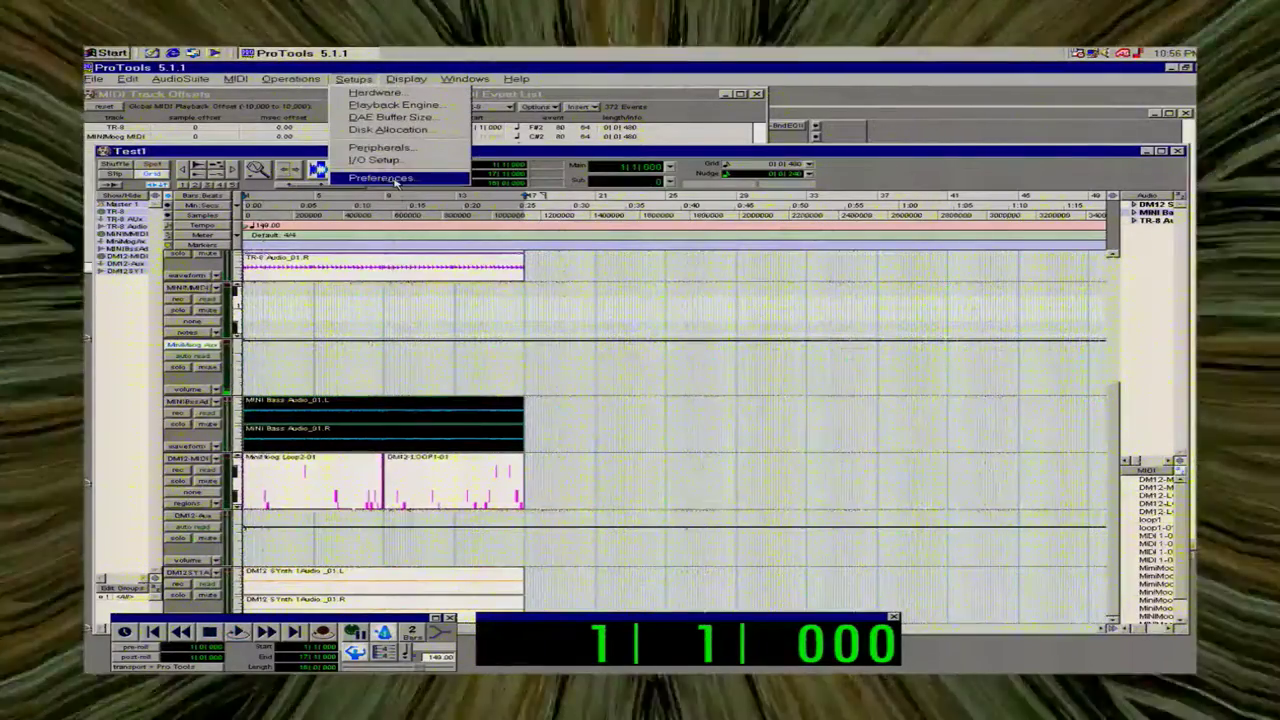
{"action": "left_click", "coordinate": [381, 178]}
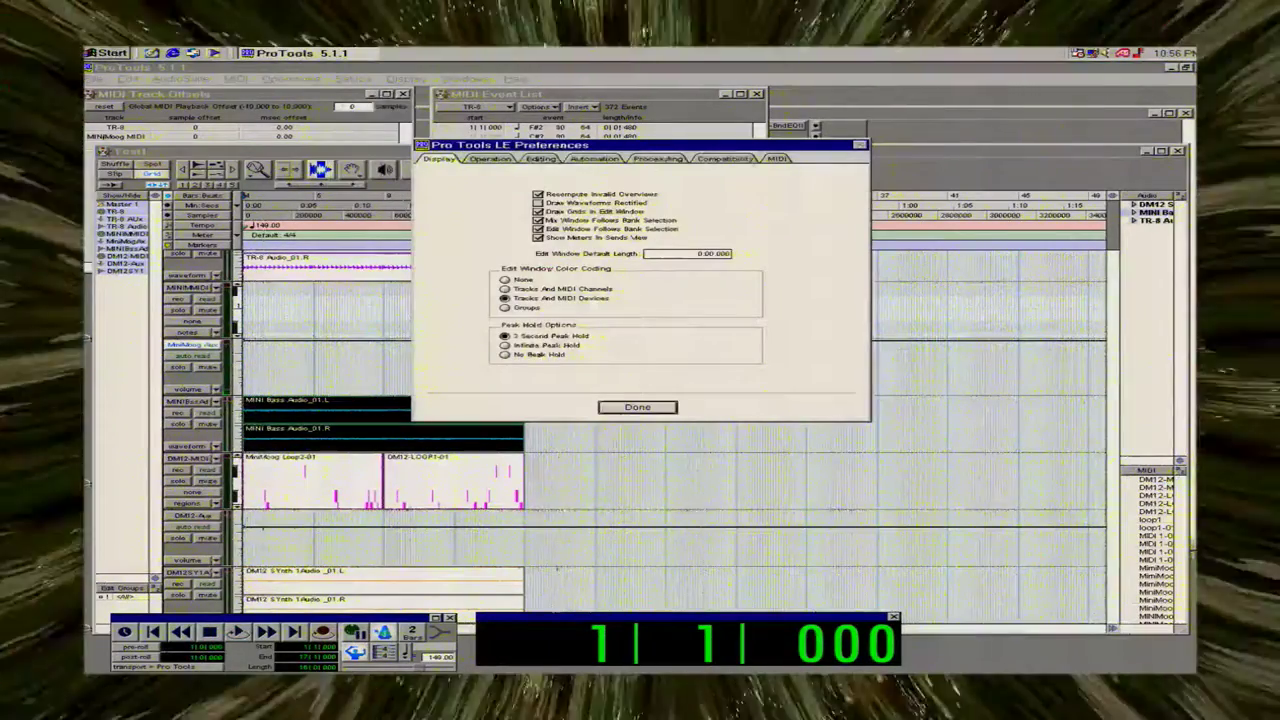
{"action": "left_click", "coordinate": [632, 409]}
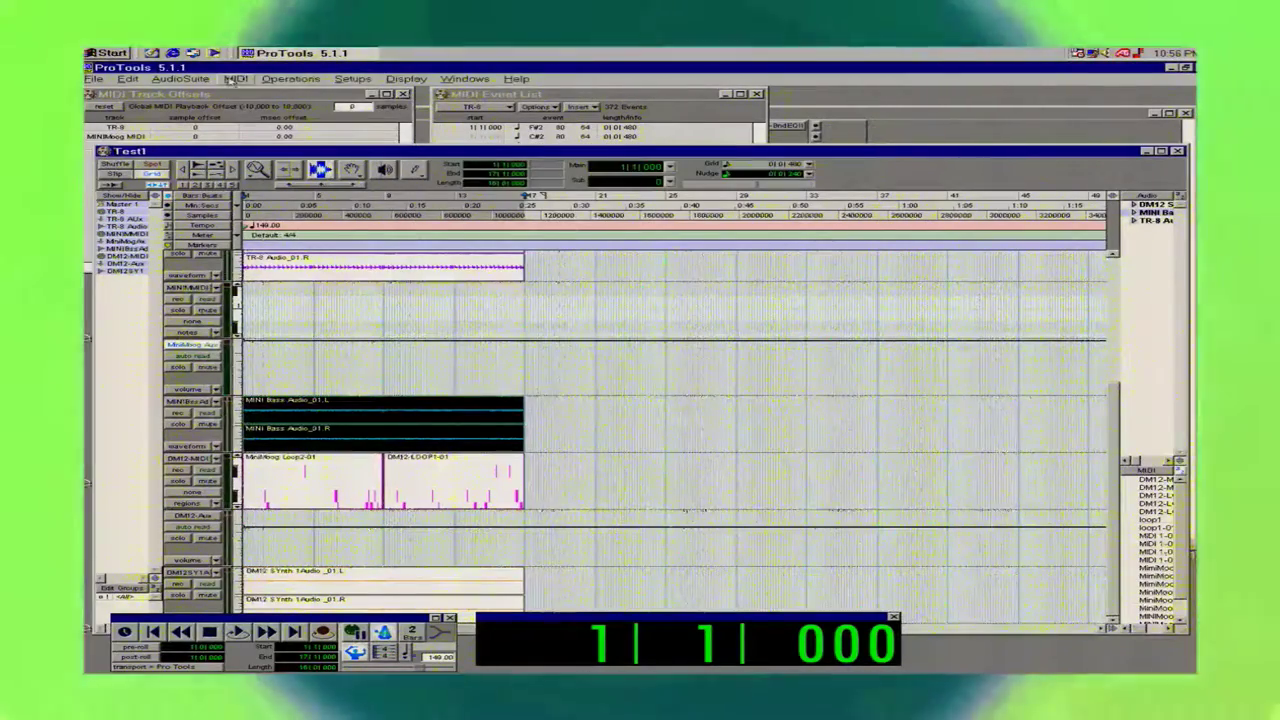
Check the DAE playback buffer size and the disk allocation of the audio tracks, leaving both as they are.
{"action": "left_click", "coordinate": [300, 79]}
{"action": "left_click", "coordinate": [353, 79]}
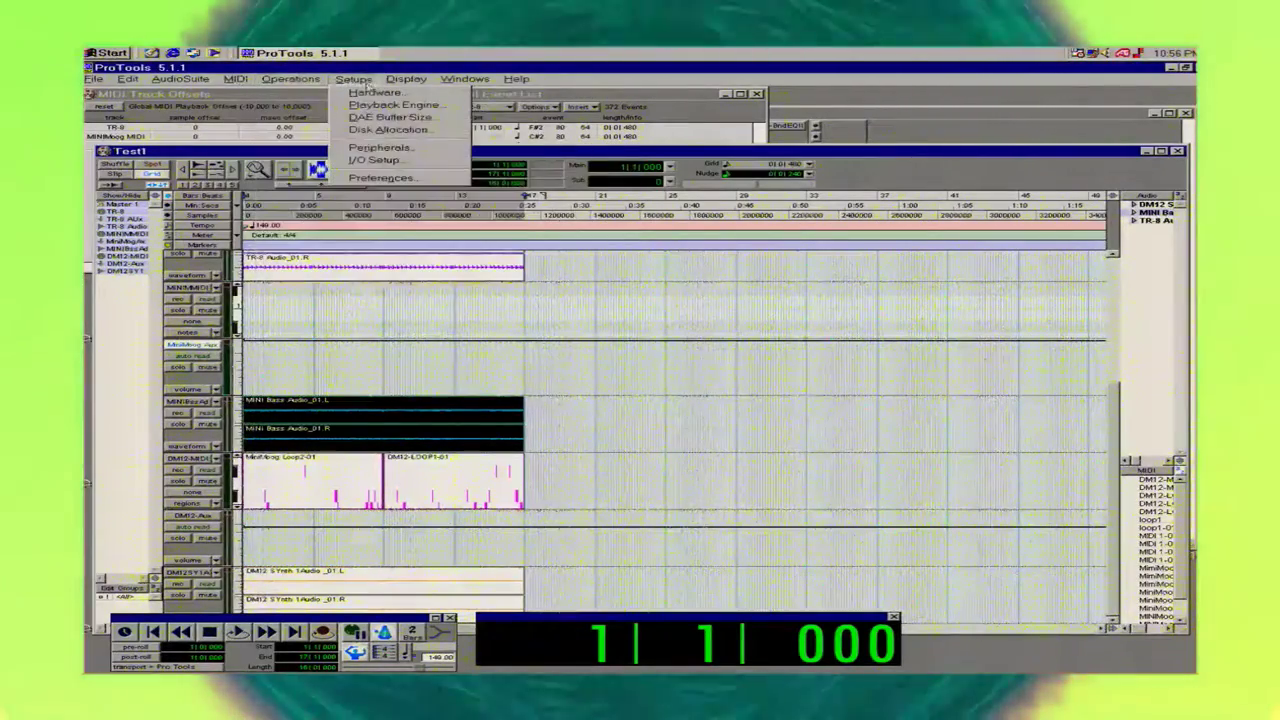
{"action": "left_click", "coordinate": [428, 118]}
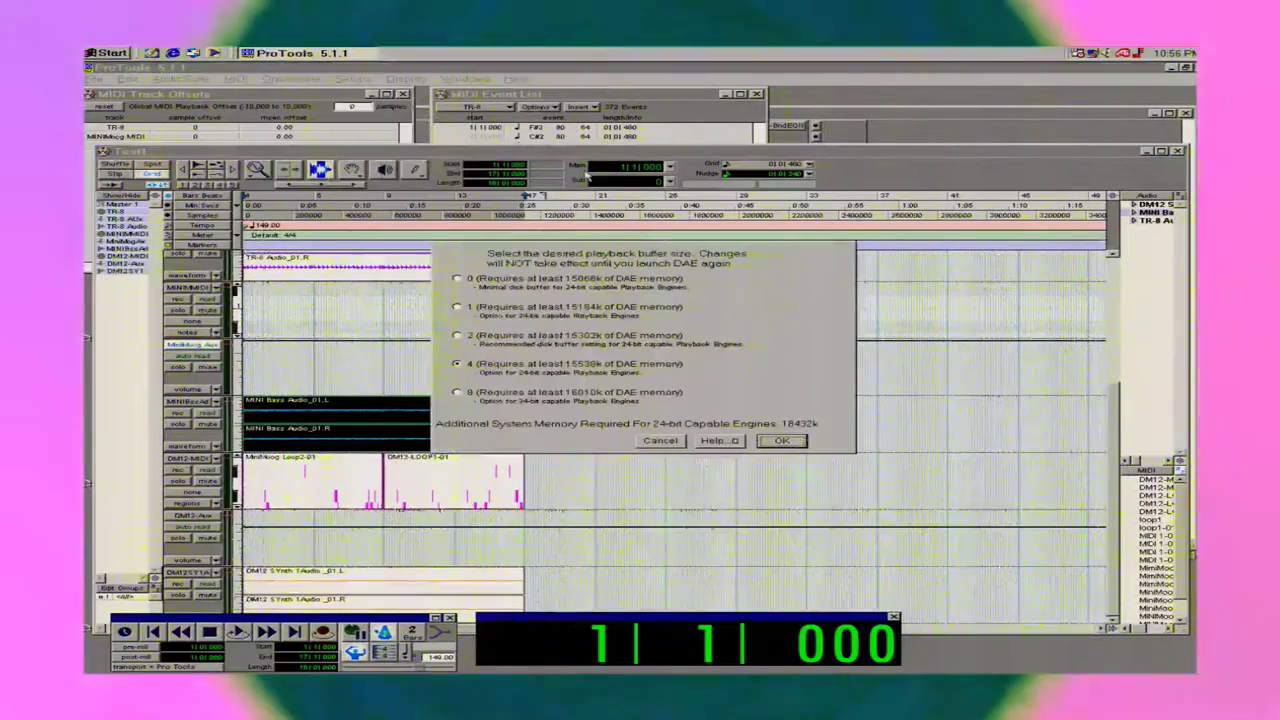
{"action": "left_click", "coordinate": [767, 441]}
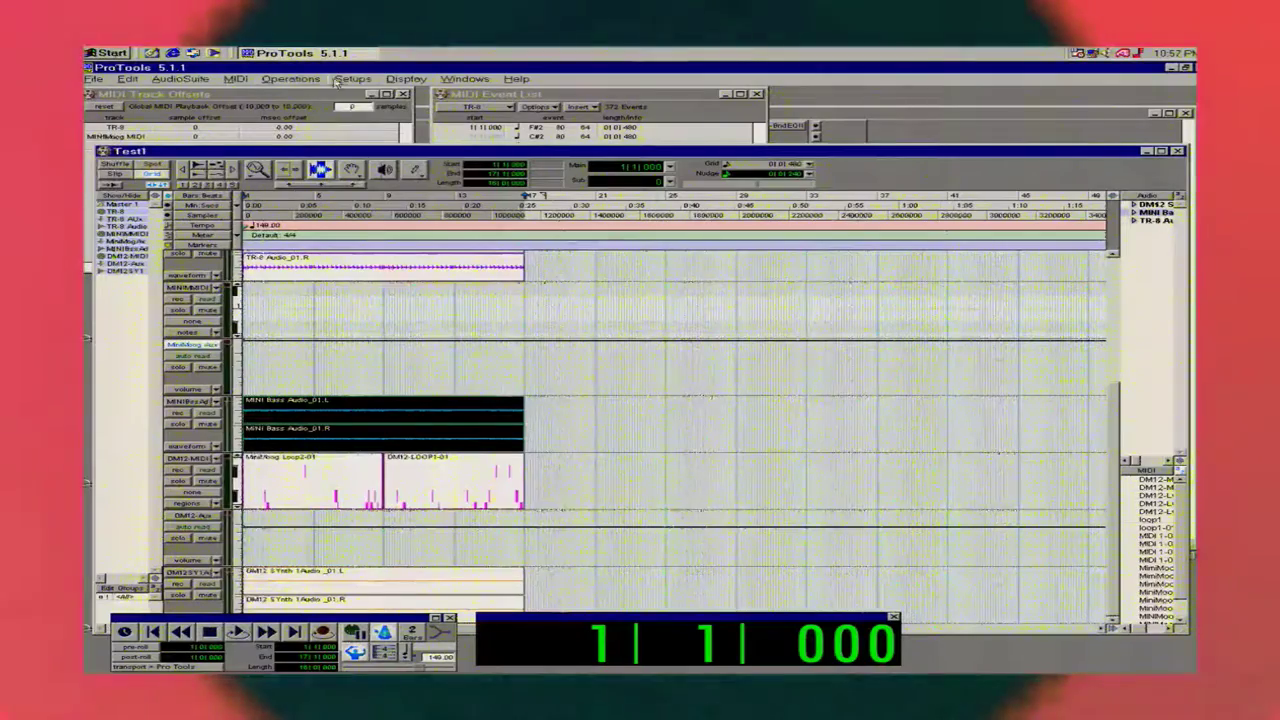
{"action": "left_click", "coordinate": [340, 80]}
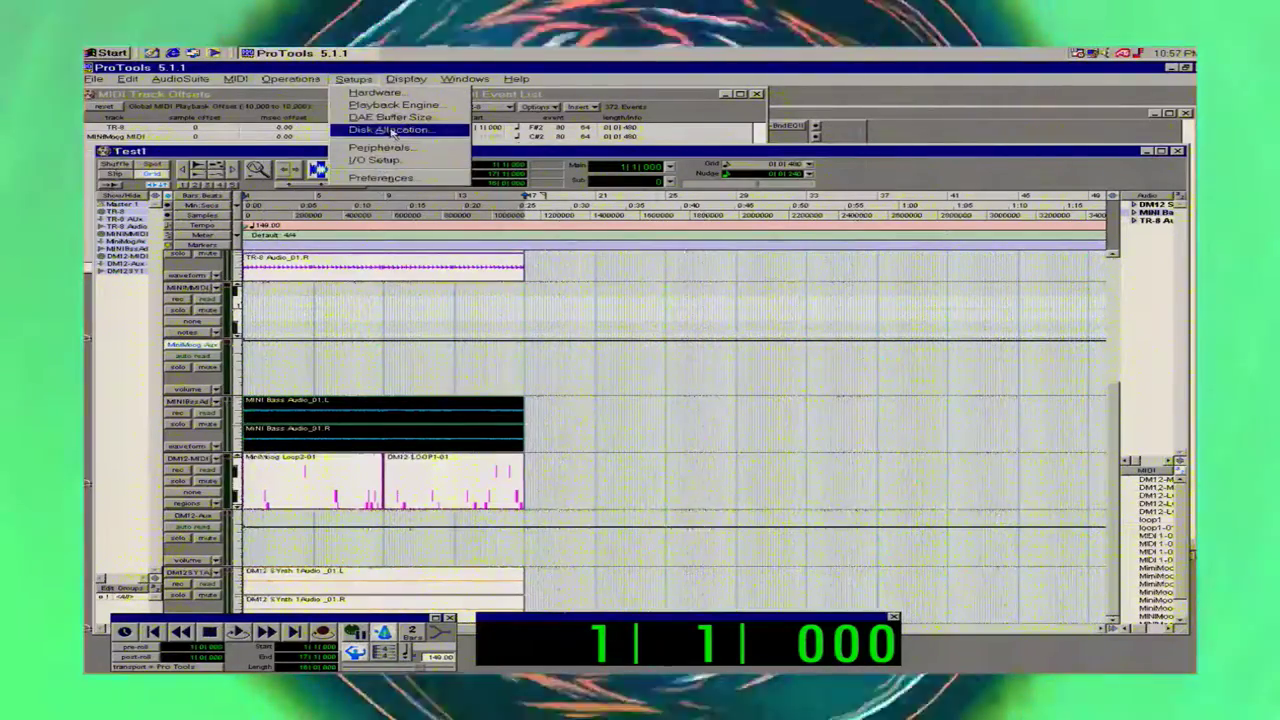
{"action": "left_click", "coordinate": [390, 129]}
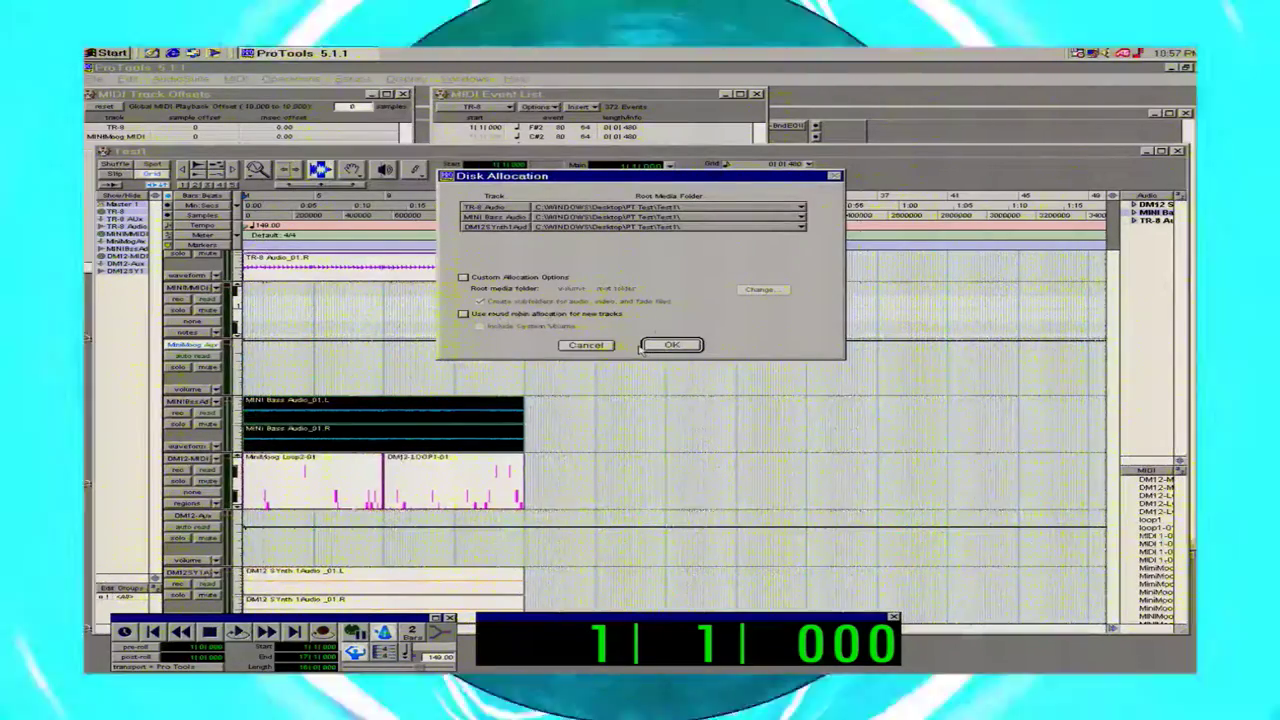
{"action": "left_click", "coordinate": [587, 345]}
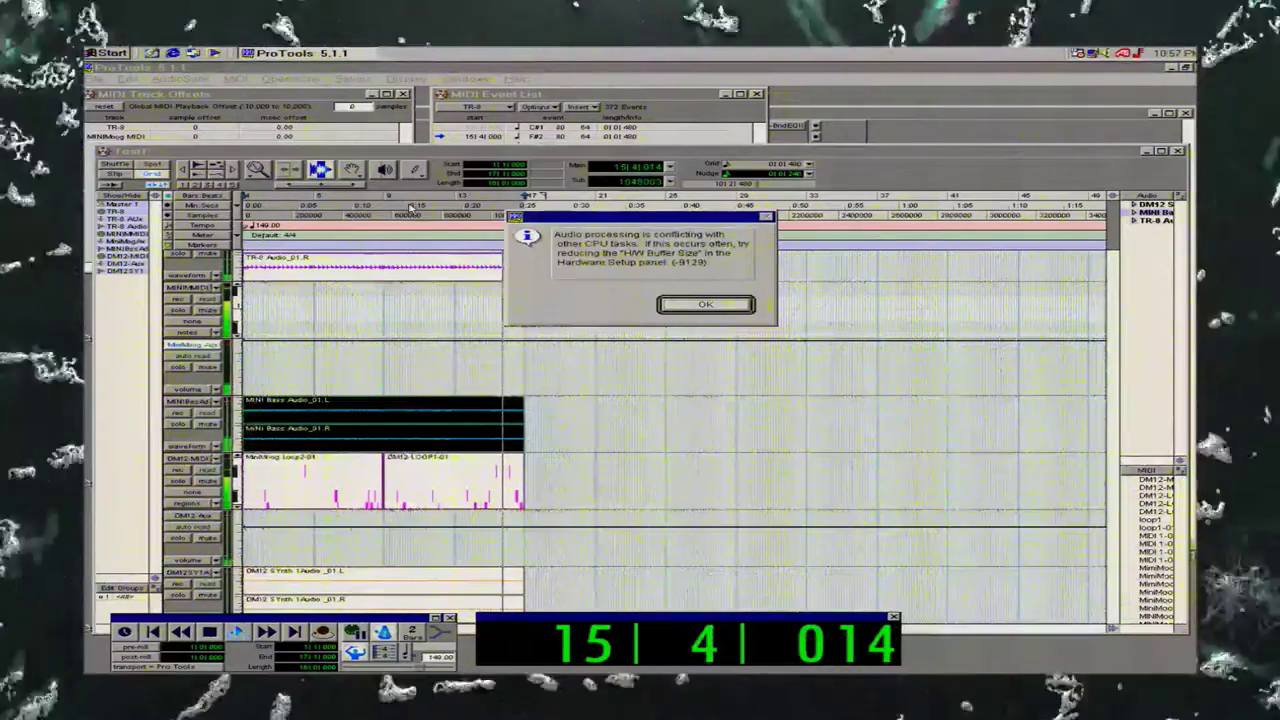
Open the Playback Engine setup, agreeing to save and reopen the session, and accept 1024 samples and an 85 % CPU Usage Limit.
{"action": "key", "text": "Return"}
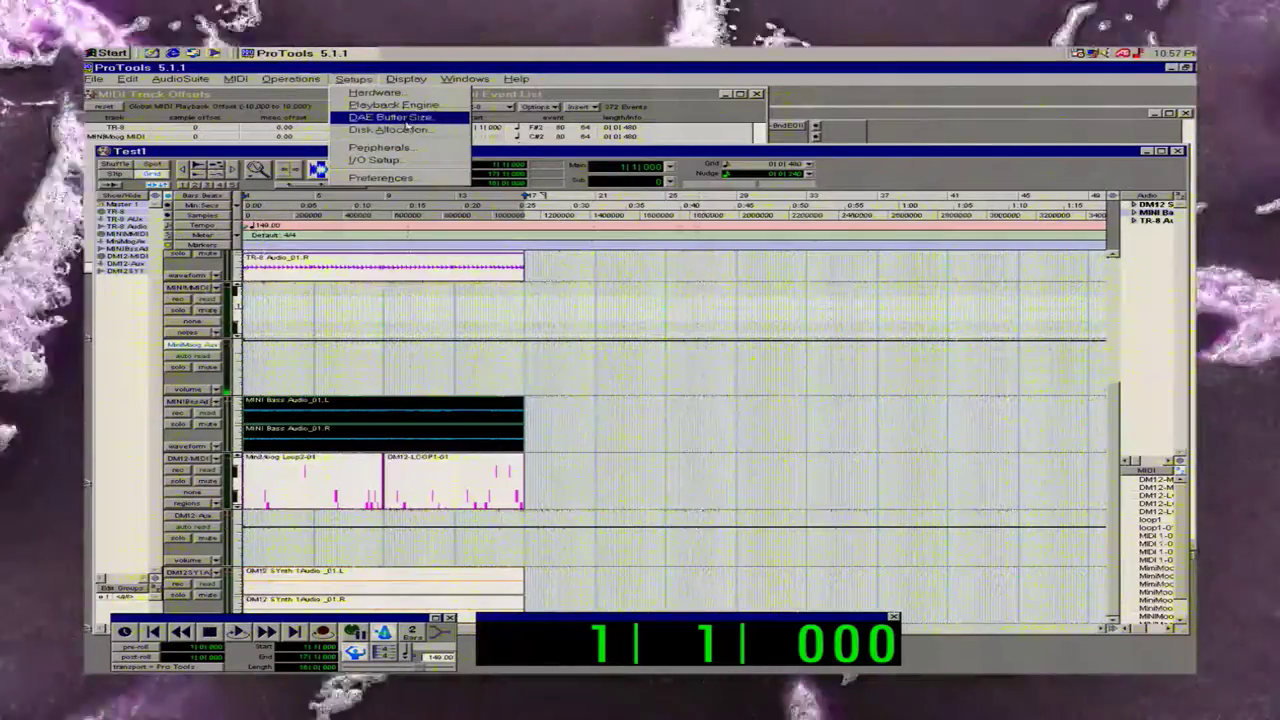
{"action": "left_click", "coordinate": [404, 105]}
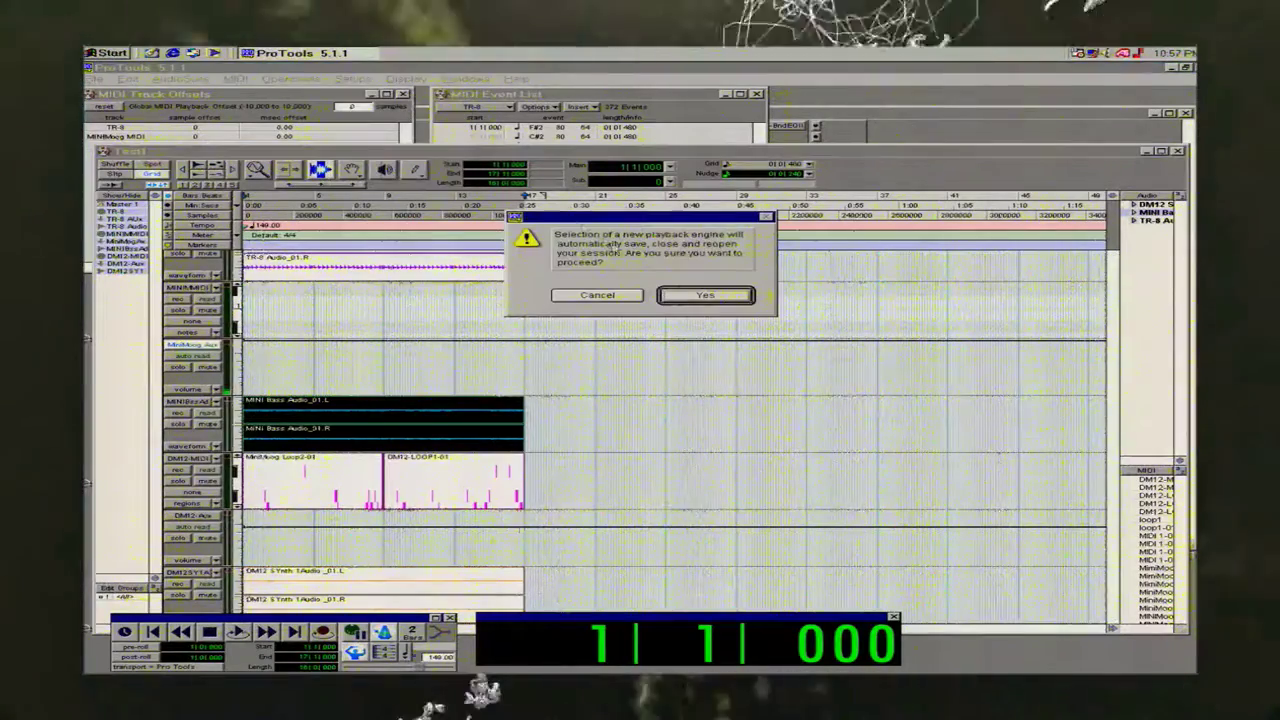
{"action": "left_click", "coordinate": [706, 297]}
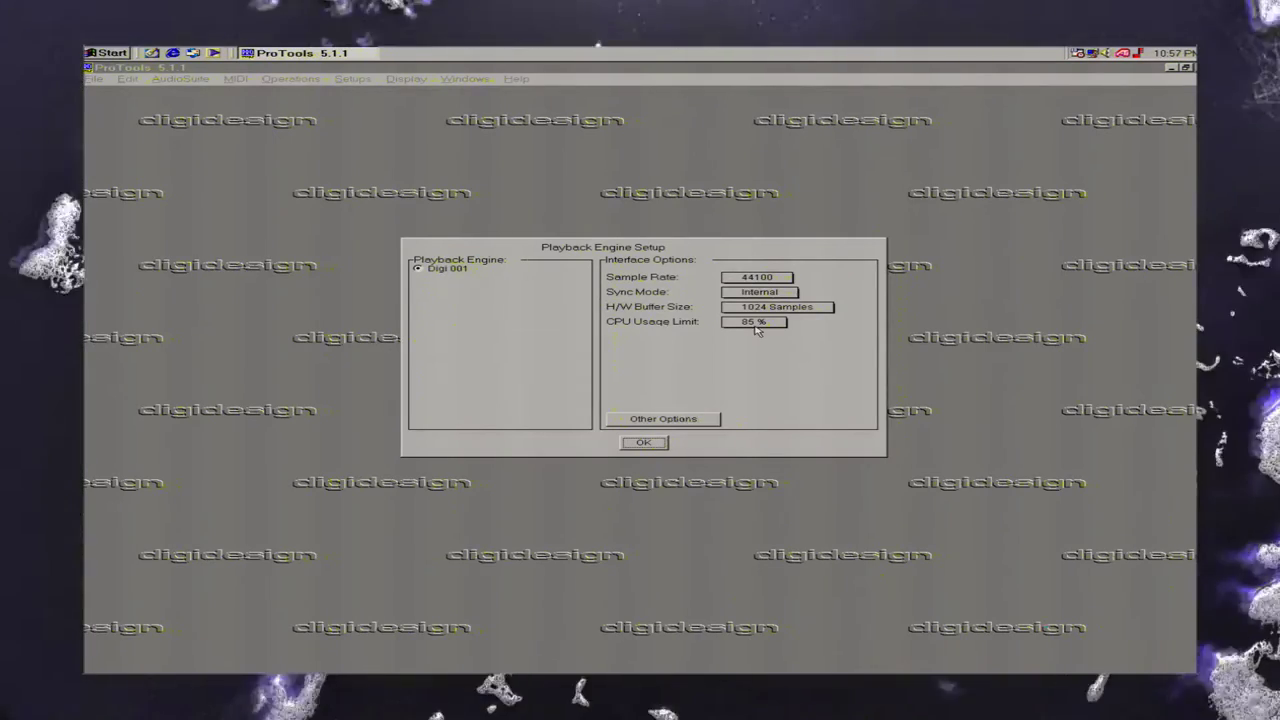
{"action": "left_click", "coordinate": [754, 321]}
{"action": "left_click", "coordinate": [760, 331]}
{"action": "left_click", "coordinate": [785, 307]}
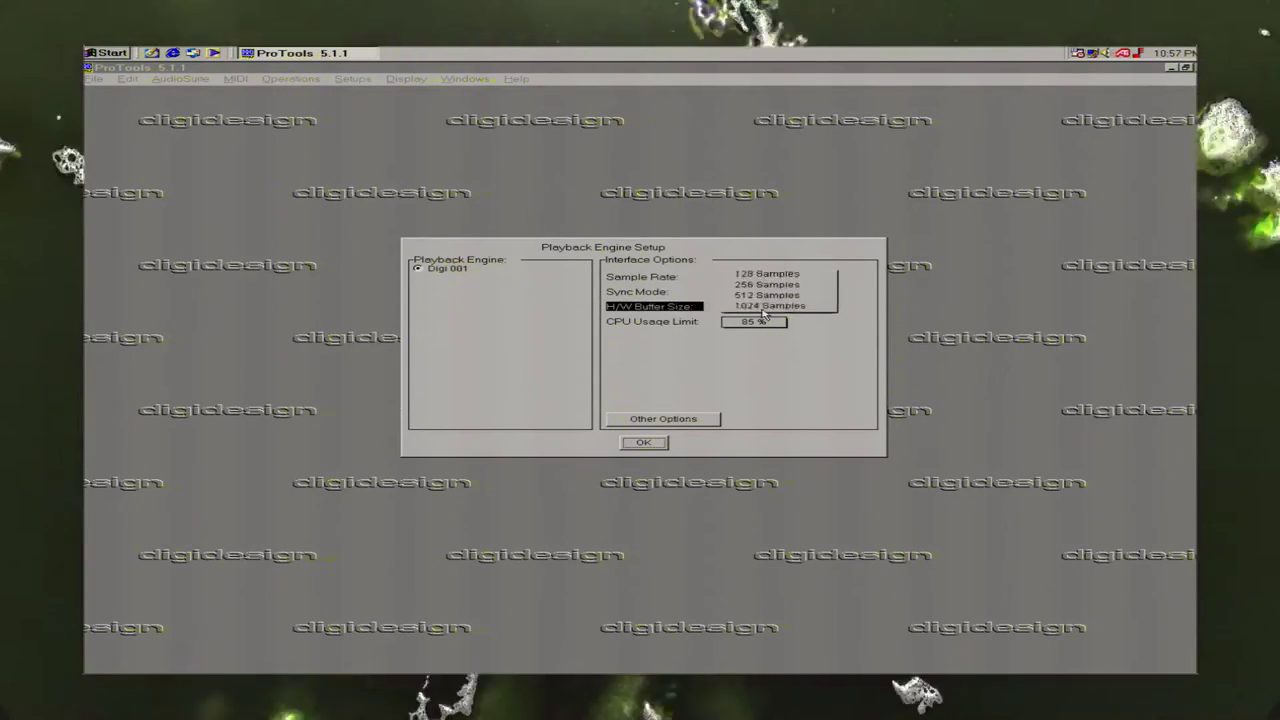
{"action": "left_click", "coordinate": [780, 308]}
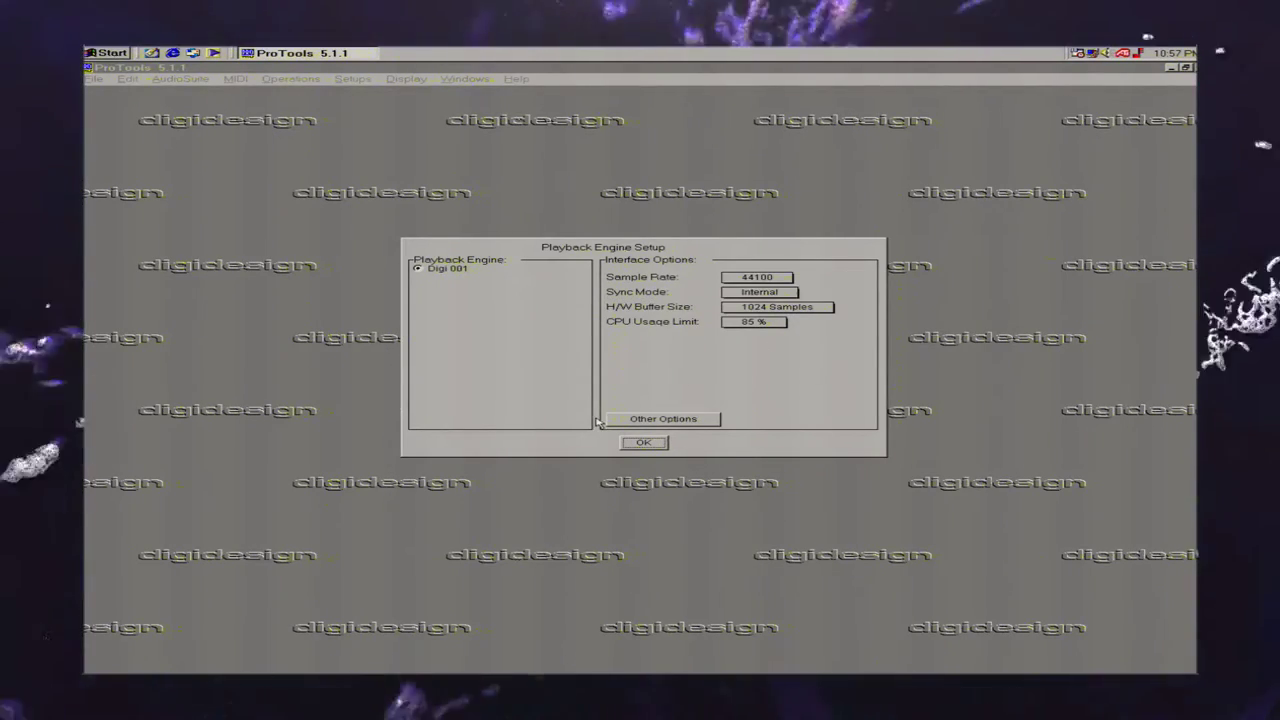
{"action": "left_click", "coordinate": [644, 442]}
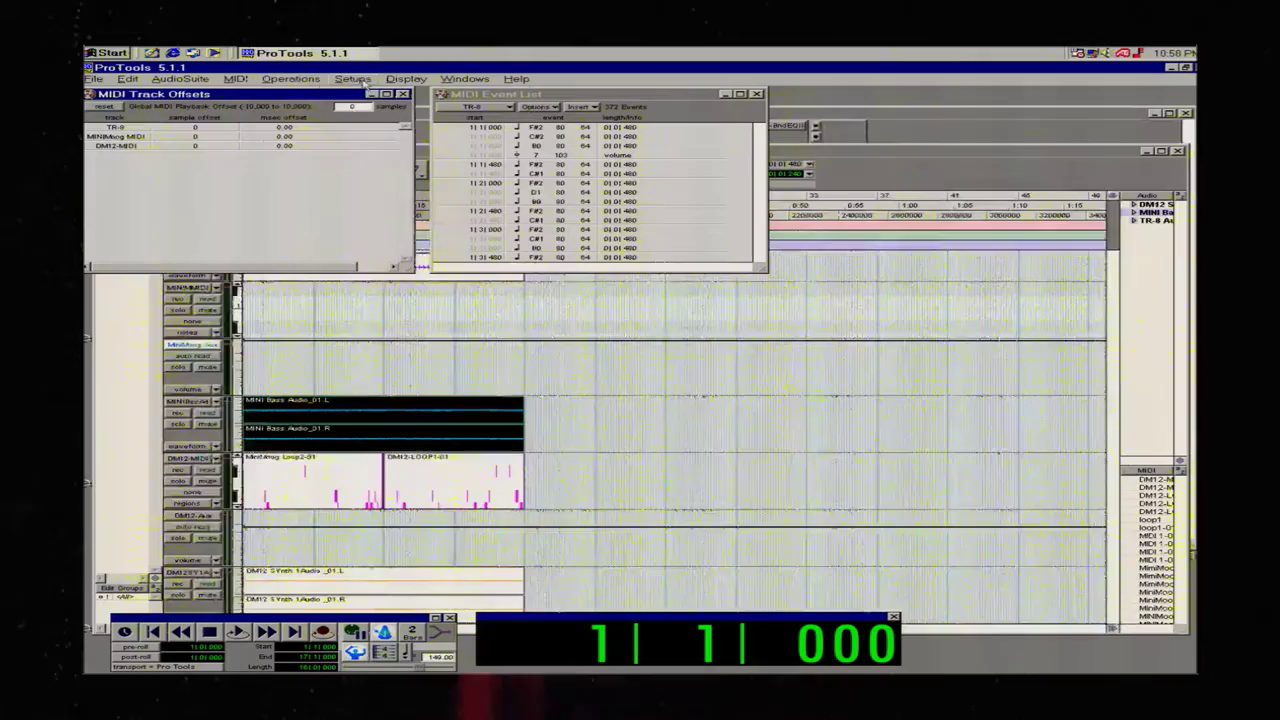
{"action": "left_click", "coordinate": [352, 79]}
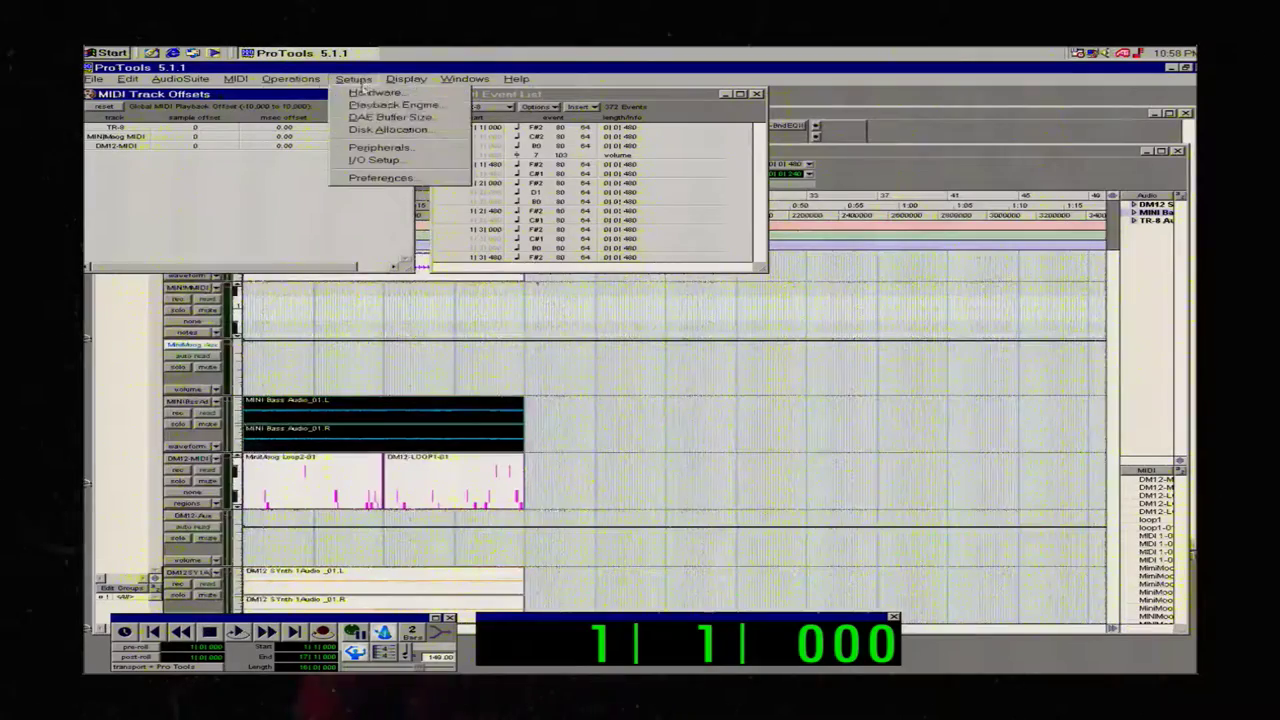
{"action": "left_click", "coordinate": [397, 106]}
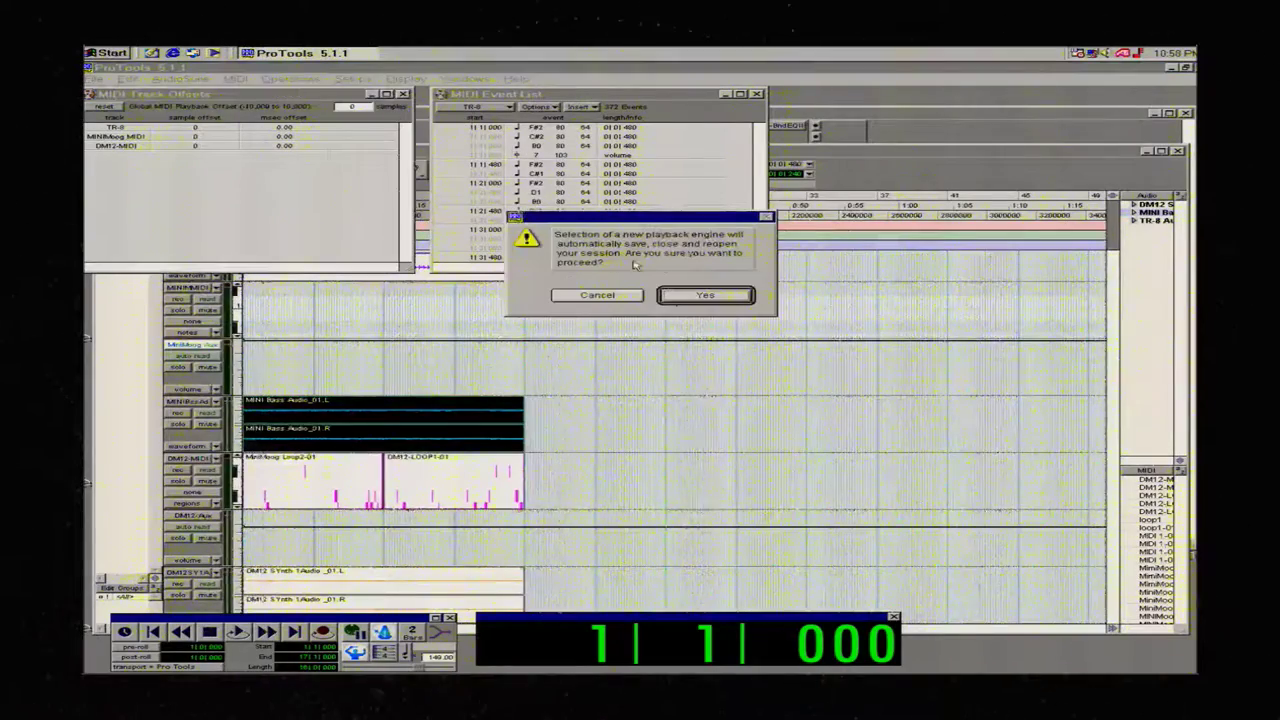
{"action": "left_click", "coordinate": [589, 296]}
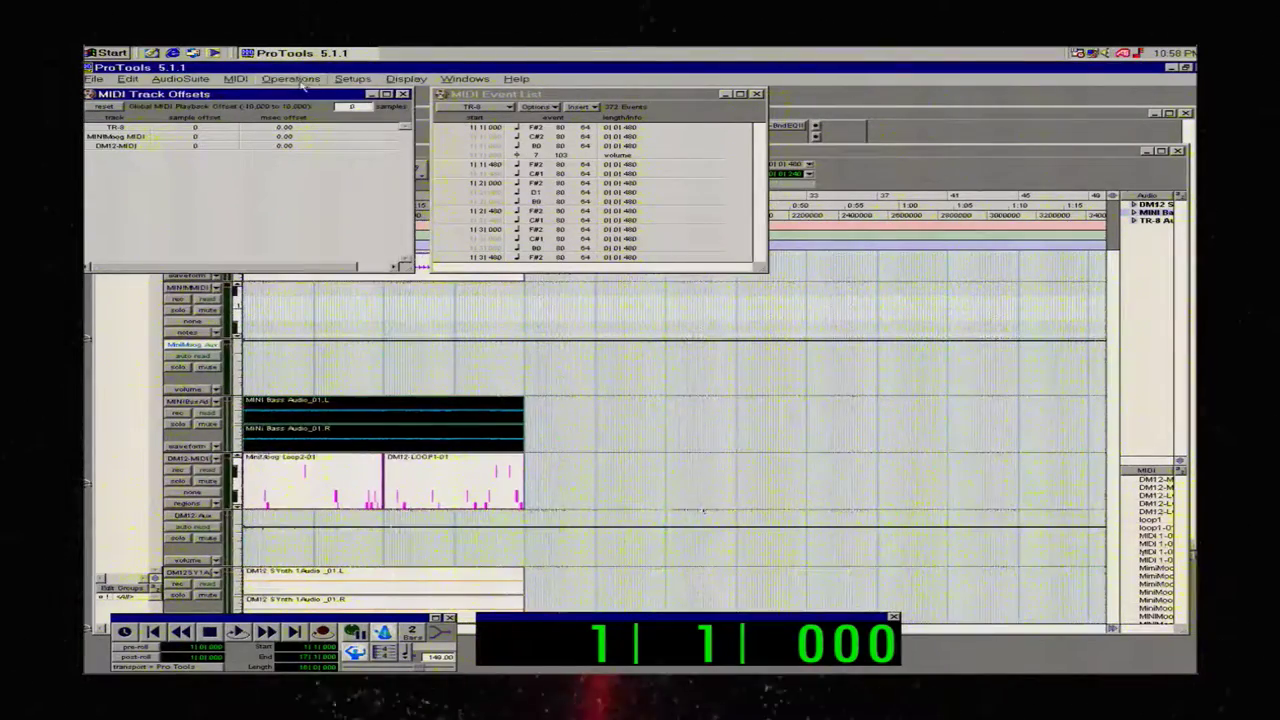
Check the hardware buffer and CPU limit settings, and accept a DAE playback buffer size of 1.
{"action": "left_click", "coordinate": [352, 79]}
{"action": "left_click", "coordinate": [375, 92]}
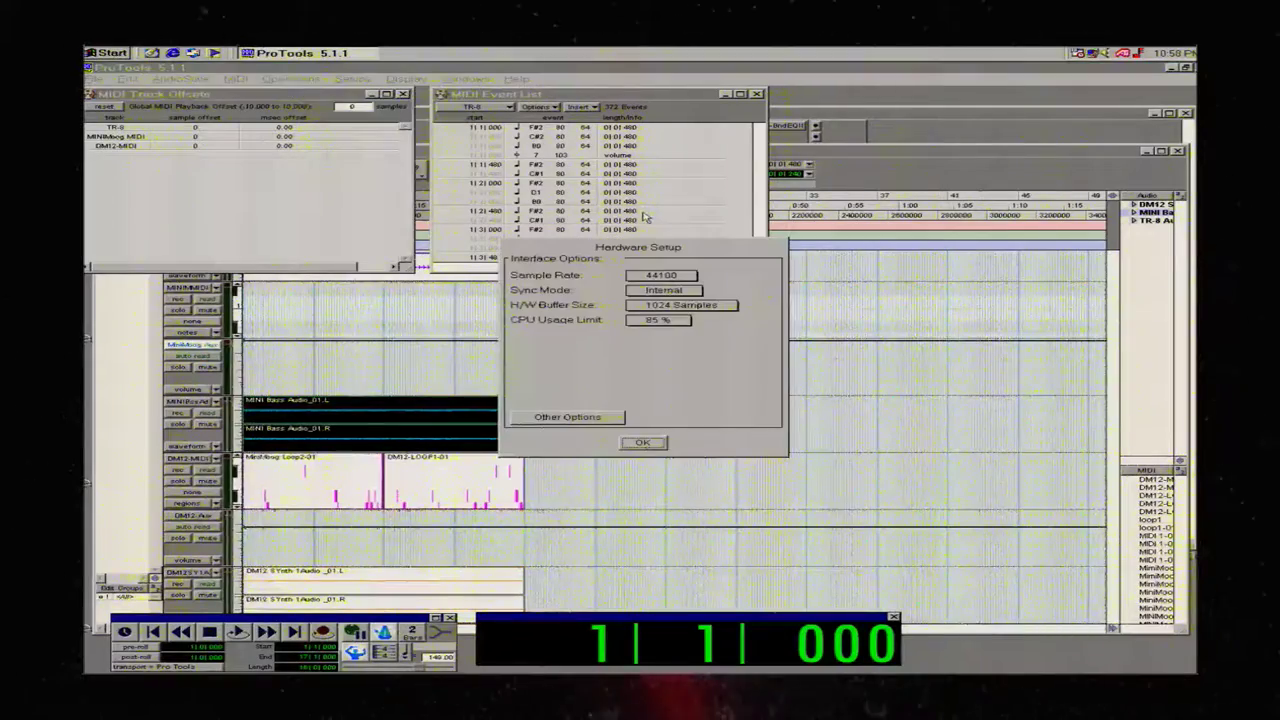
{"action": "left_click", "coordinate": [641, 443]}
{"action": "left_click", "coordinate": [352, 79]}
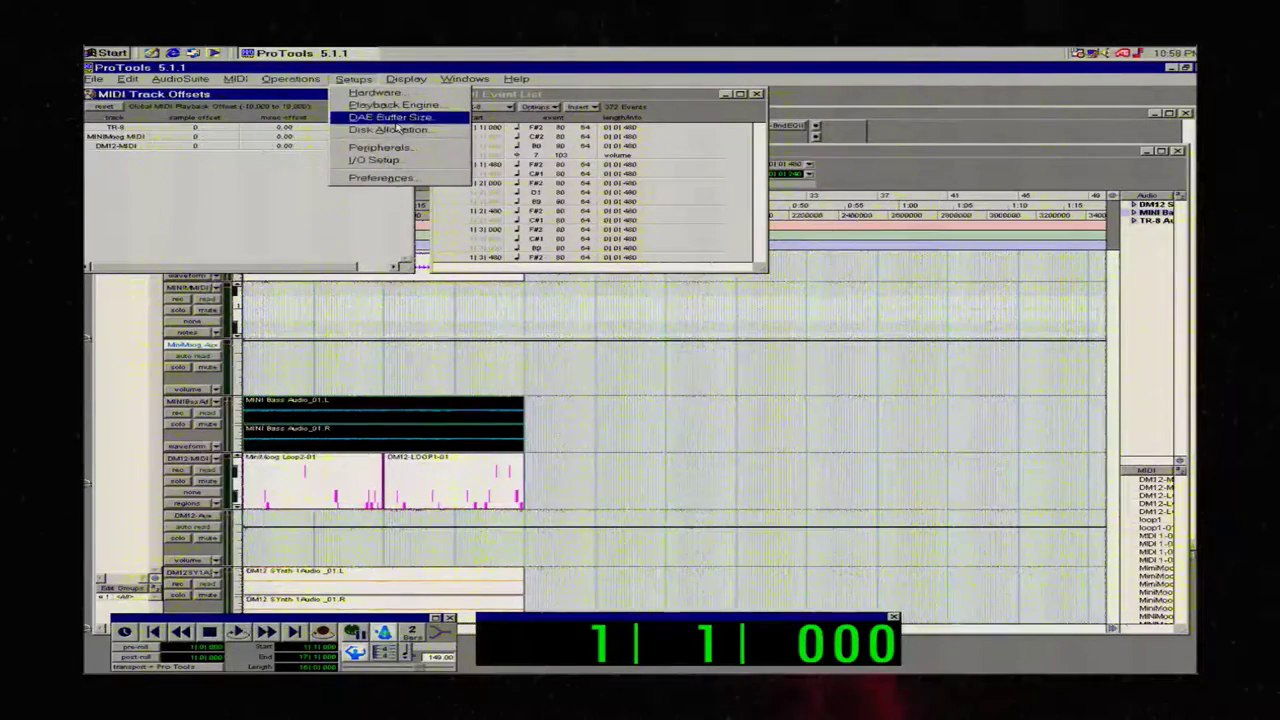
{"action": "left_click", "coordinate": [392, 118]}
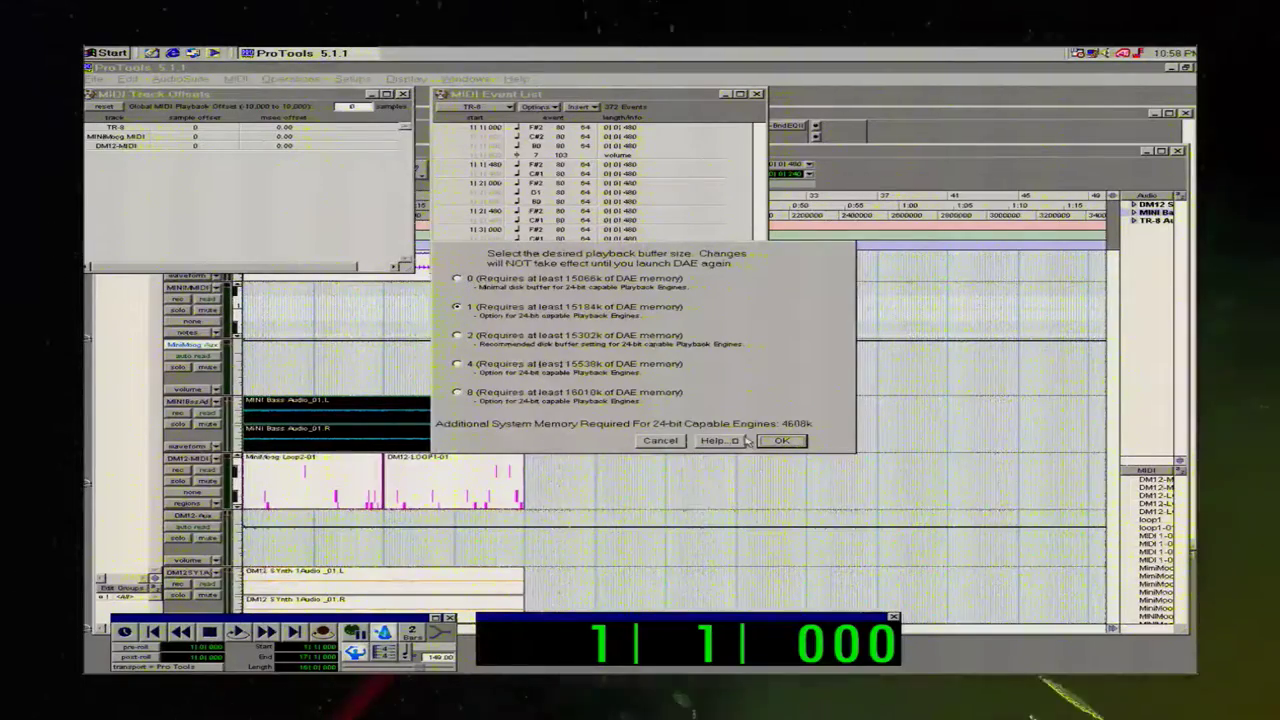
{"action": "left_click", "coordinate": [781, 440]}
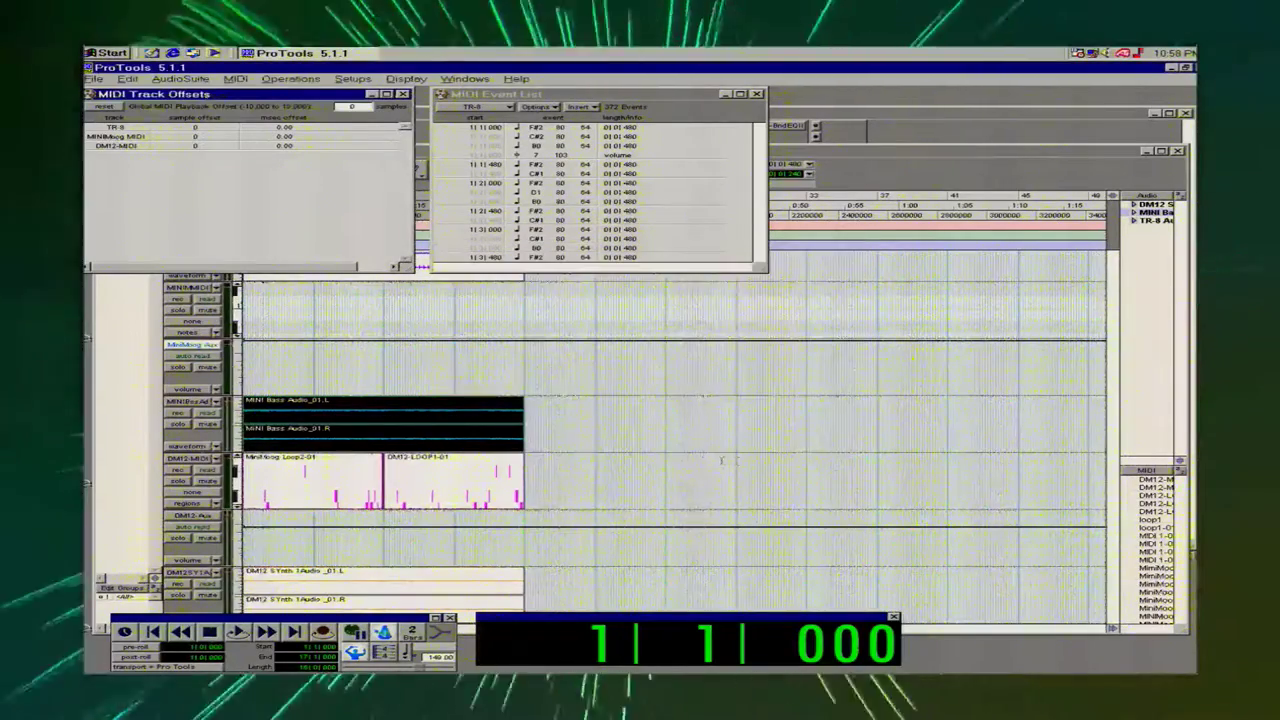
Select the stereo MINI Bass Audio region, play the session from bar 1 and dismiss the CPU conflict alert.
{"action": "left_click", "coordinate": [476, 425]}
{"action": "double_click", "coordinate": [476, 425]}
{"action": "key", "text": "space"}
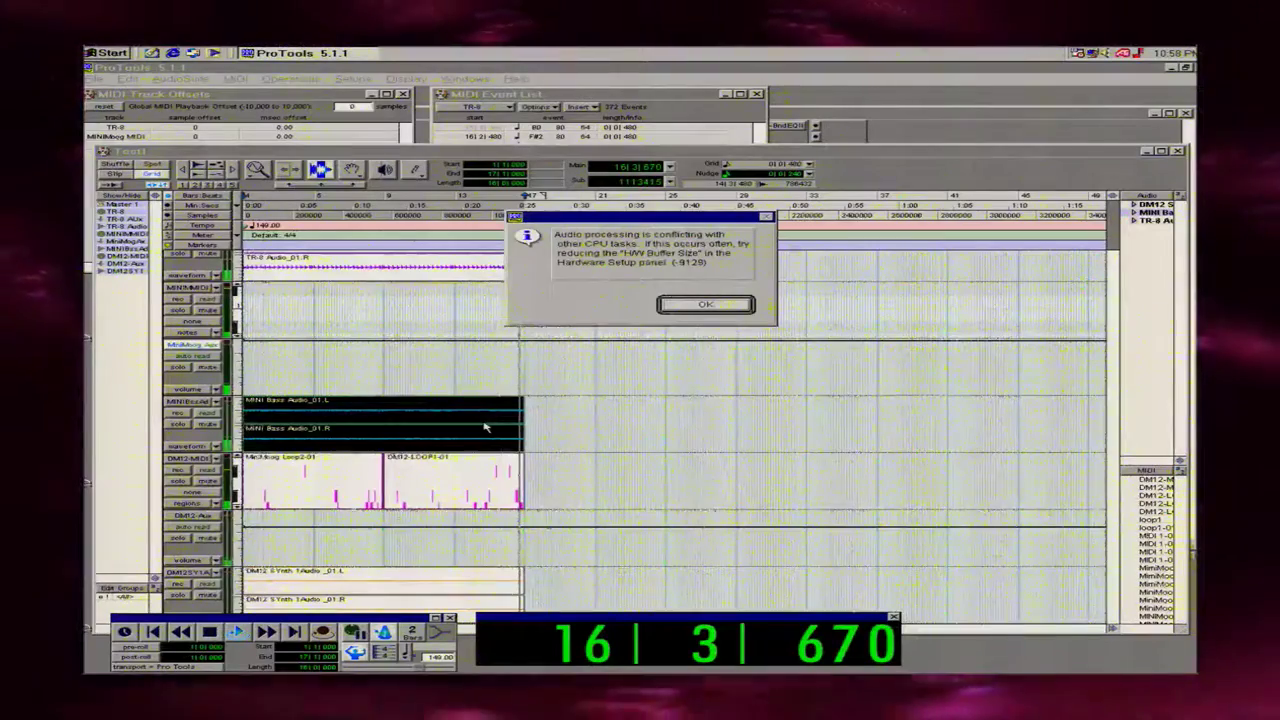
{"action": "key", "text": "Return"}
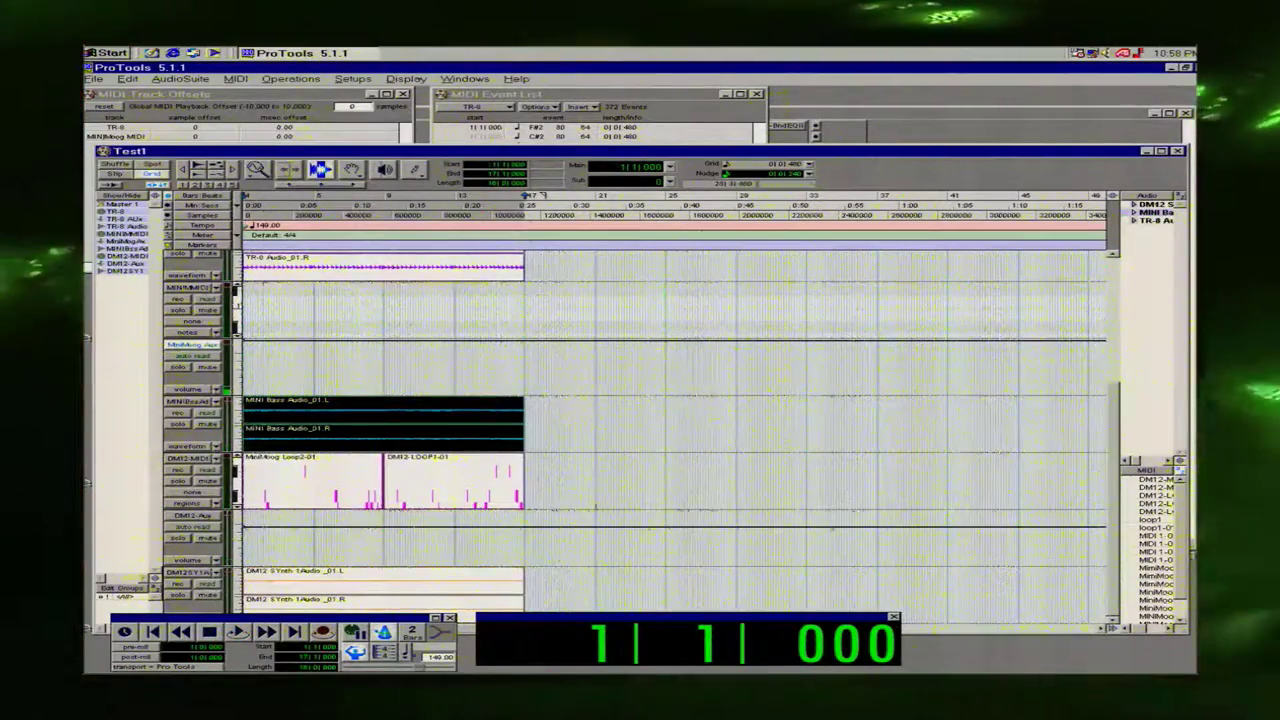
Record-arm the DM12 synth audio track and delete its existing stereo recording over bars 1 to 17.
{"action": "left_click", "coordinate": [680, 548]}
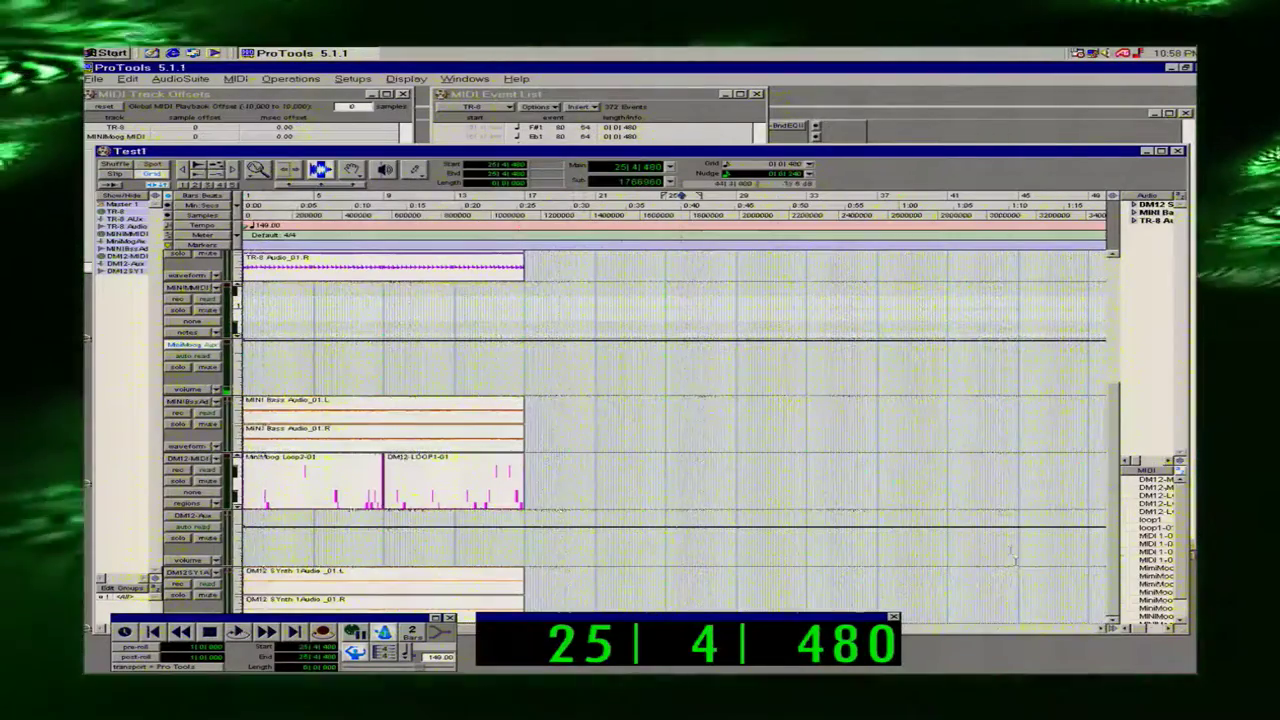
{"action": "scroll", "coordinate": [1120, 547], "scroll_direction": "up", "scroll_amount": 4}
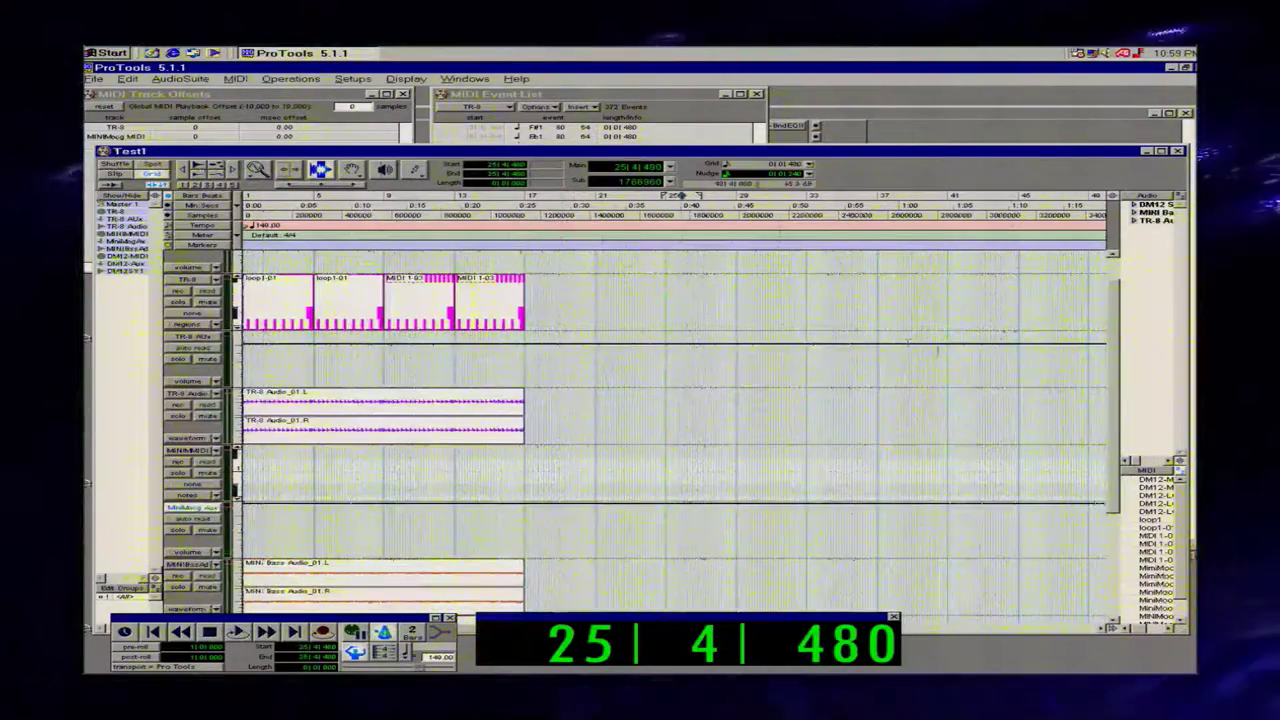
{"action": "scroll", "coordinate": [1113, 505], "scroll_direction": "down", "scroll_amount": 3}
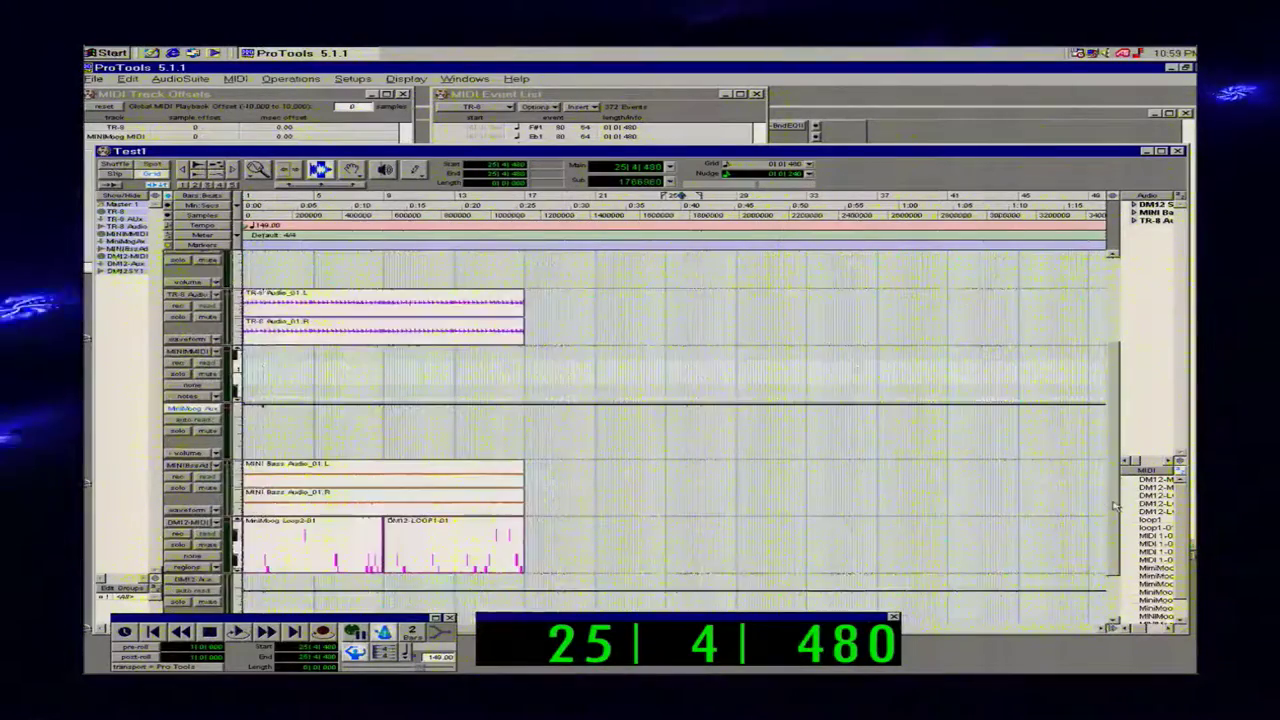
{"action": "double_click", "coordinate": [293, 482]}
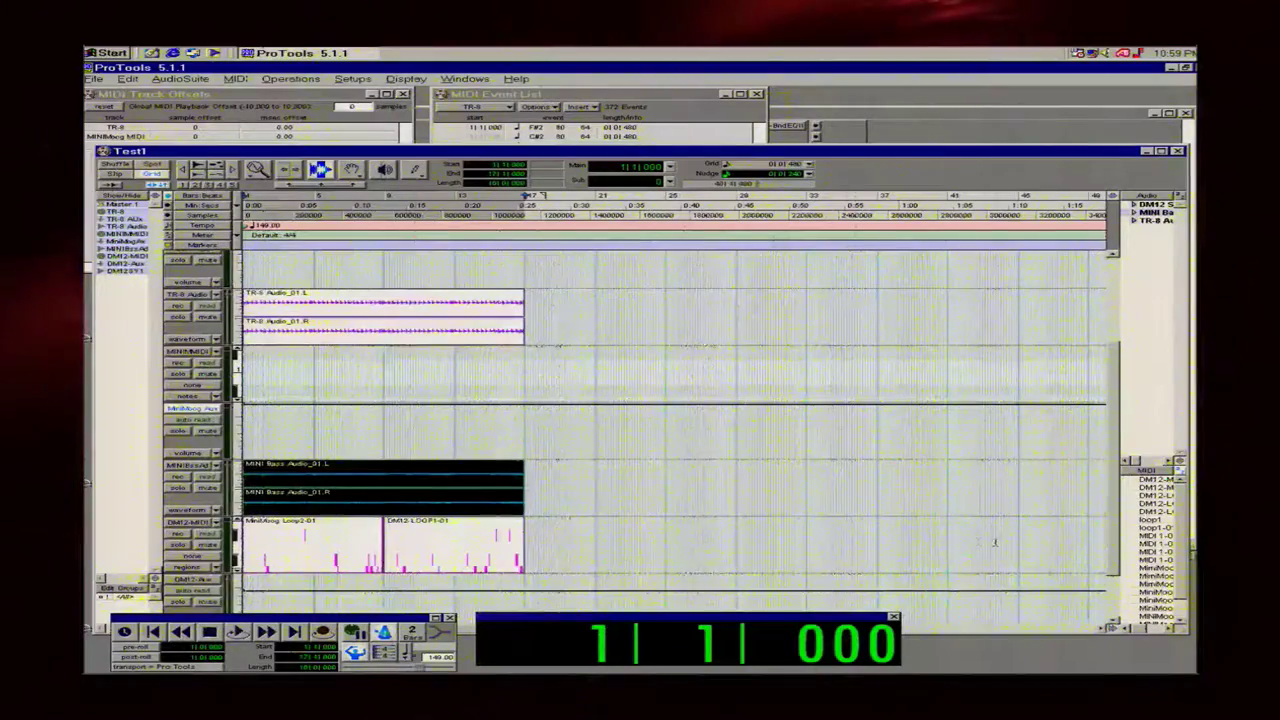
{"action": "scroll", "coordinate": [1120, 548], "scroll_direction": "down", "scroll_amount": 2}
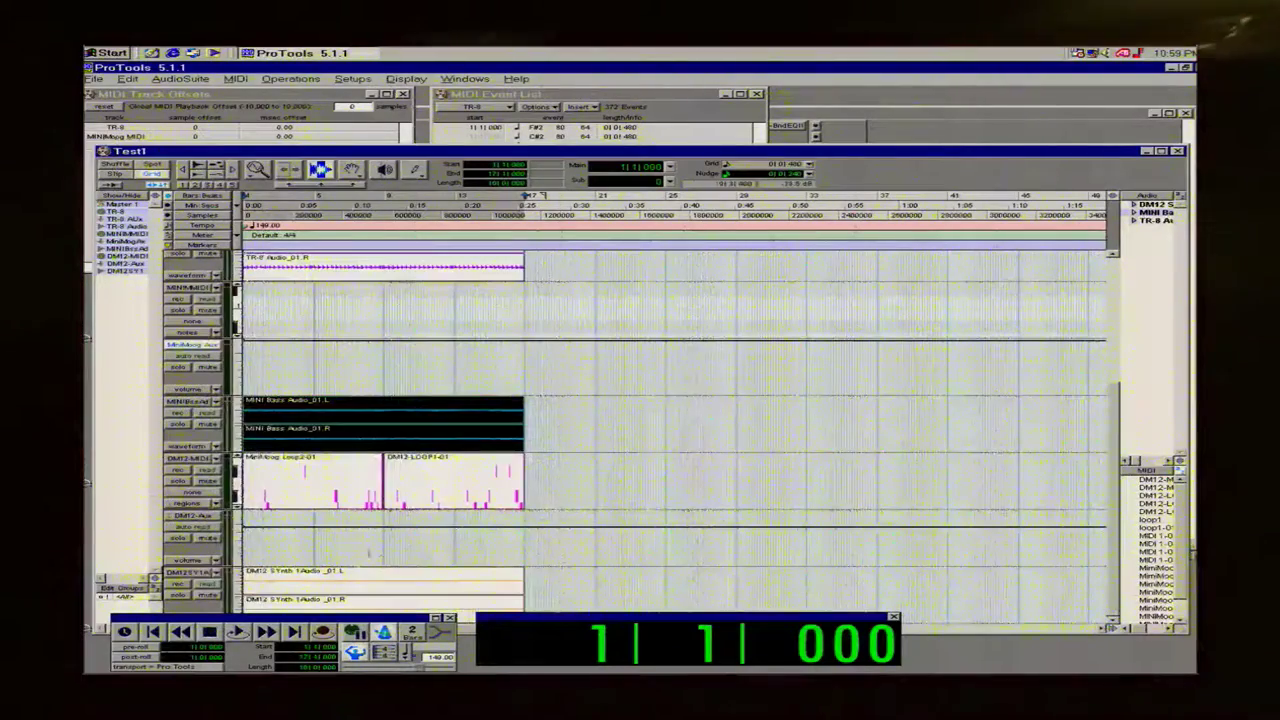
{"action": "left_click", "coordinate": [313, 594]}
{"action": "double_click", "coordinate": [313, 594]}
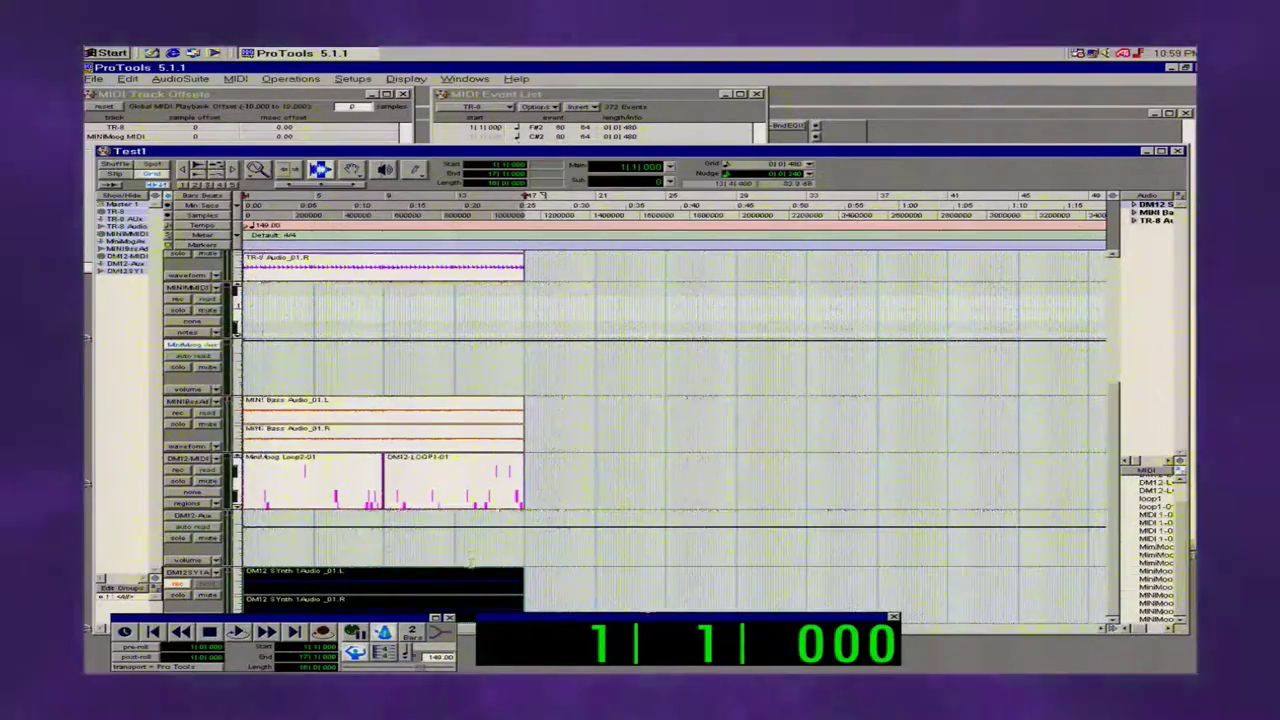
{"action": "key", "text": "Delete"}
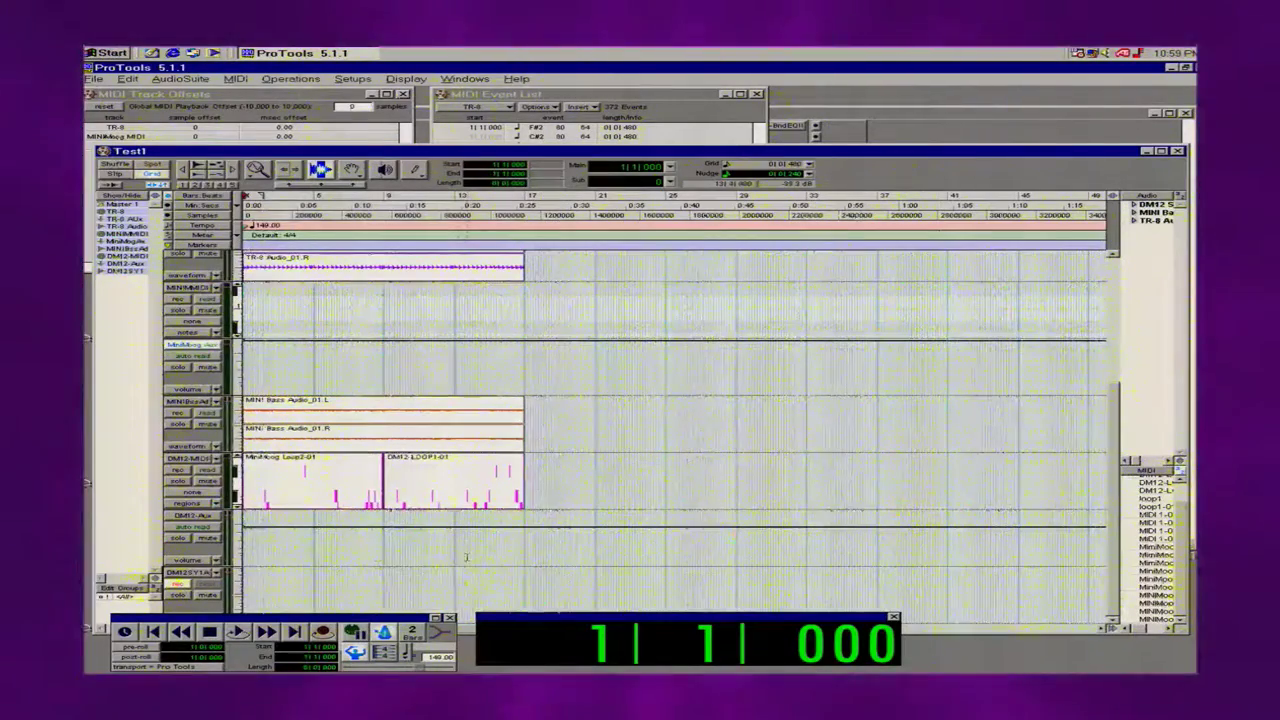
Select both DM12 MIDI regions over bars 1 to 17 and record the DM12 synth again as stereo audio.
{"action": "double_click", "coordinate": [359, 496]}
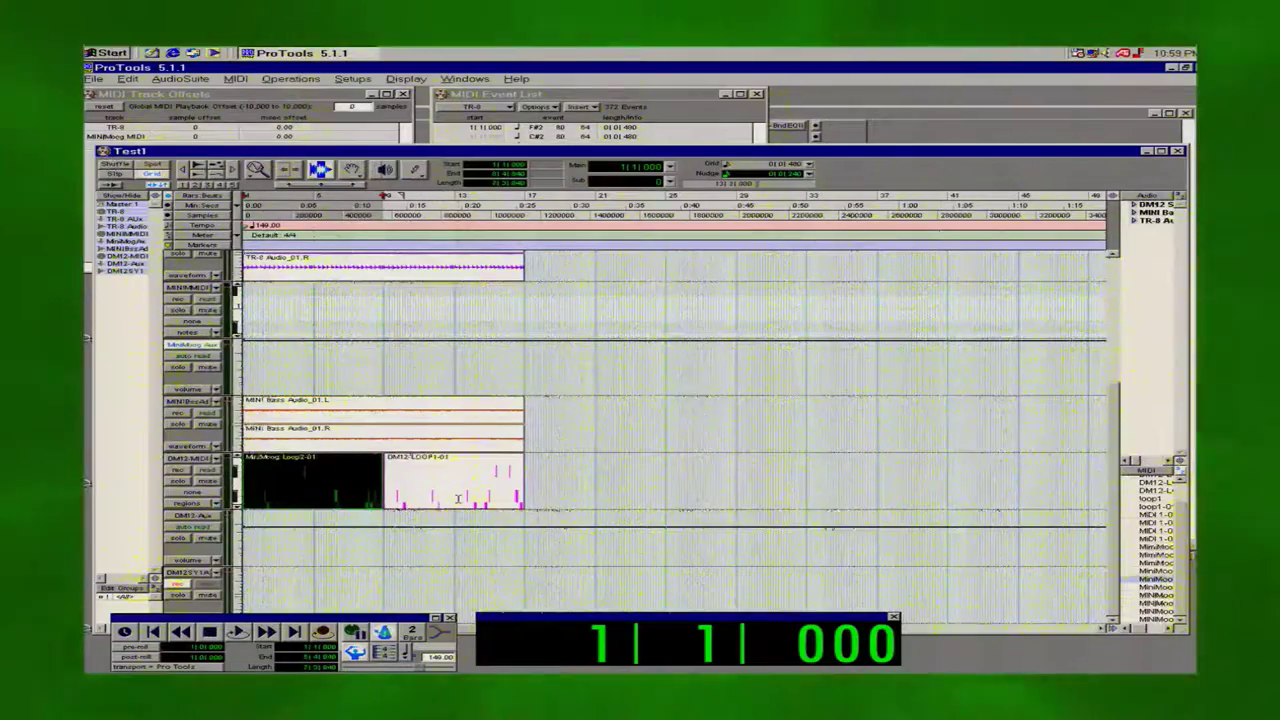
{"action": "left_click", "coordinate": [458, 498], "text": "shift"}
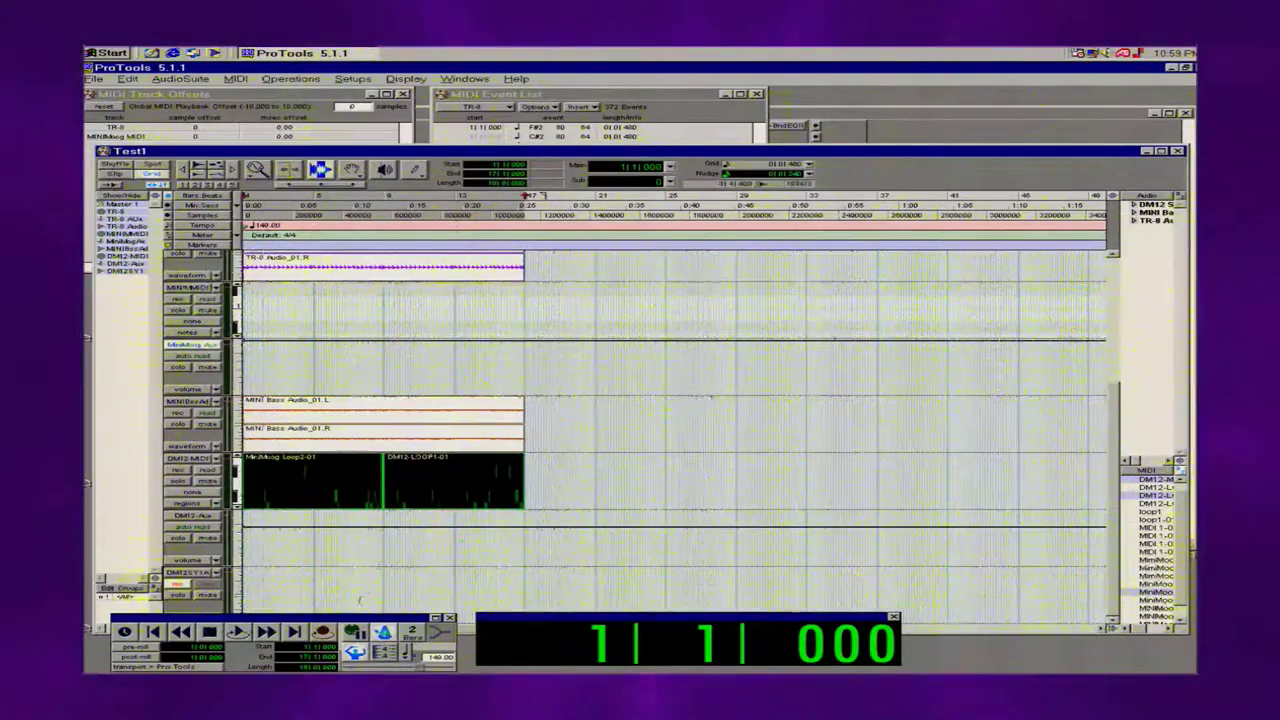
{"action": "key", "text": "space"}
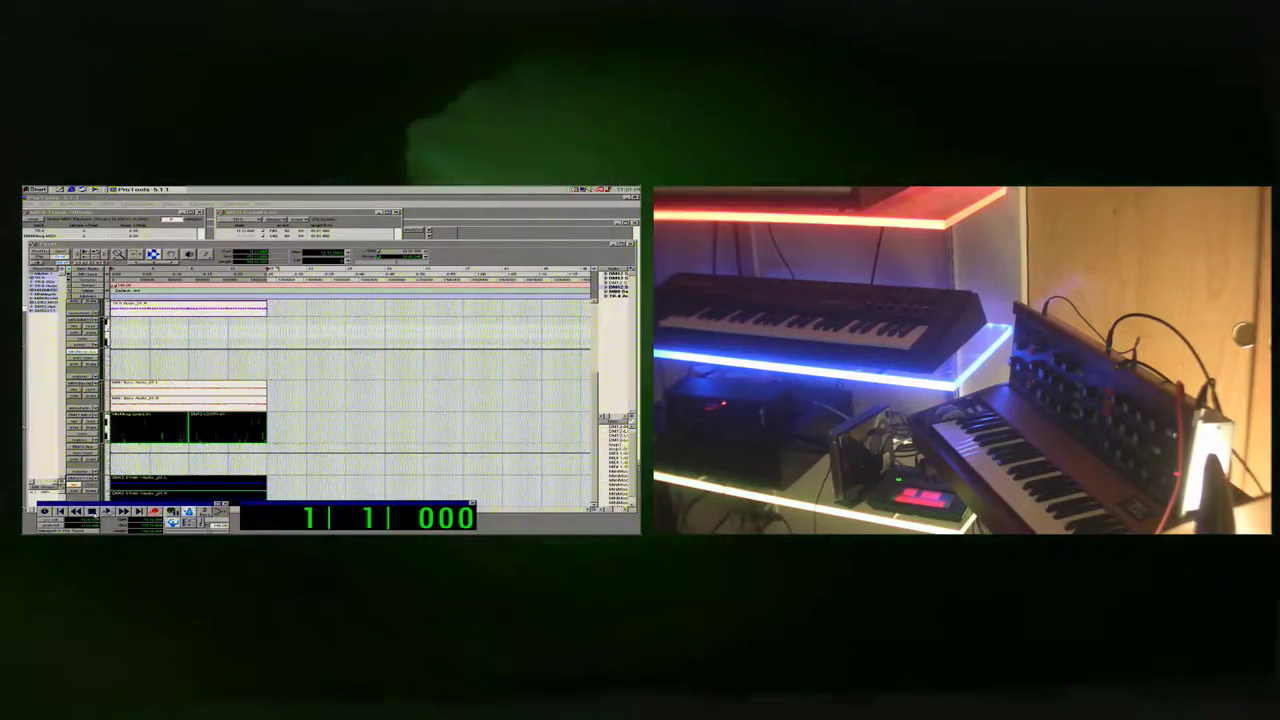
{"action": "key", "text": "space"}
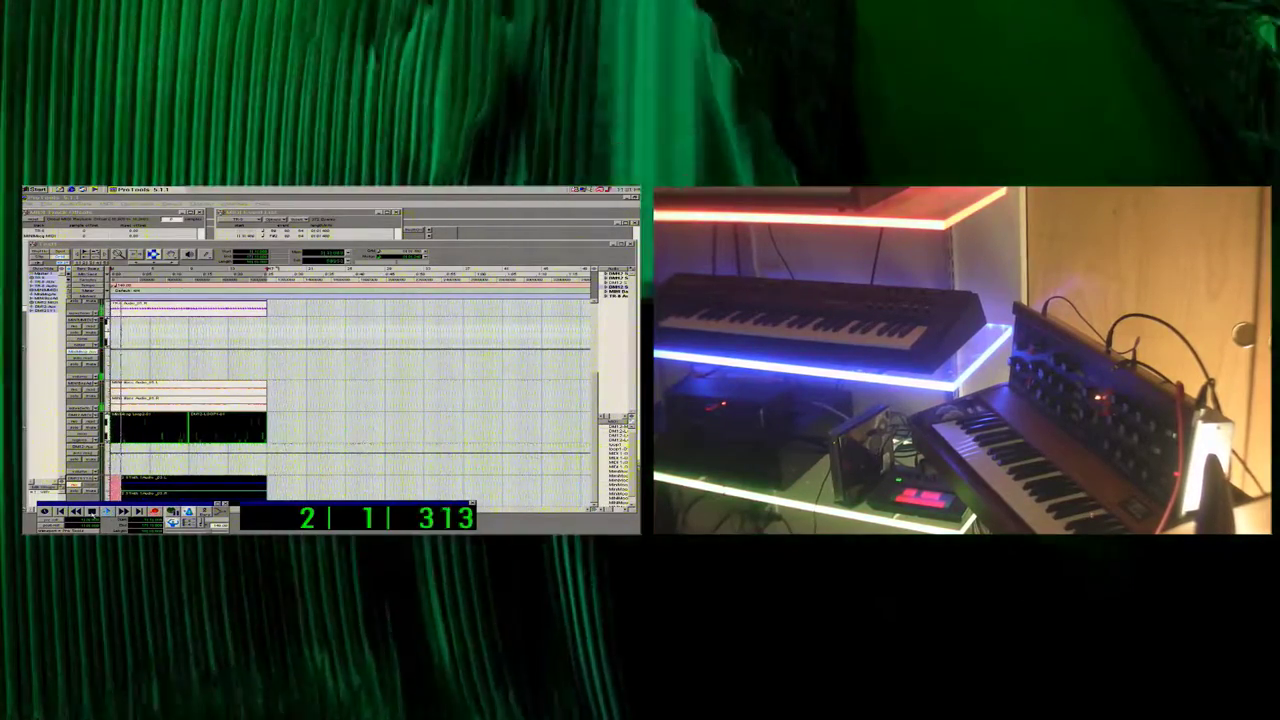
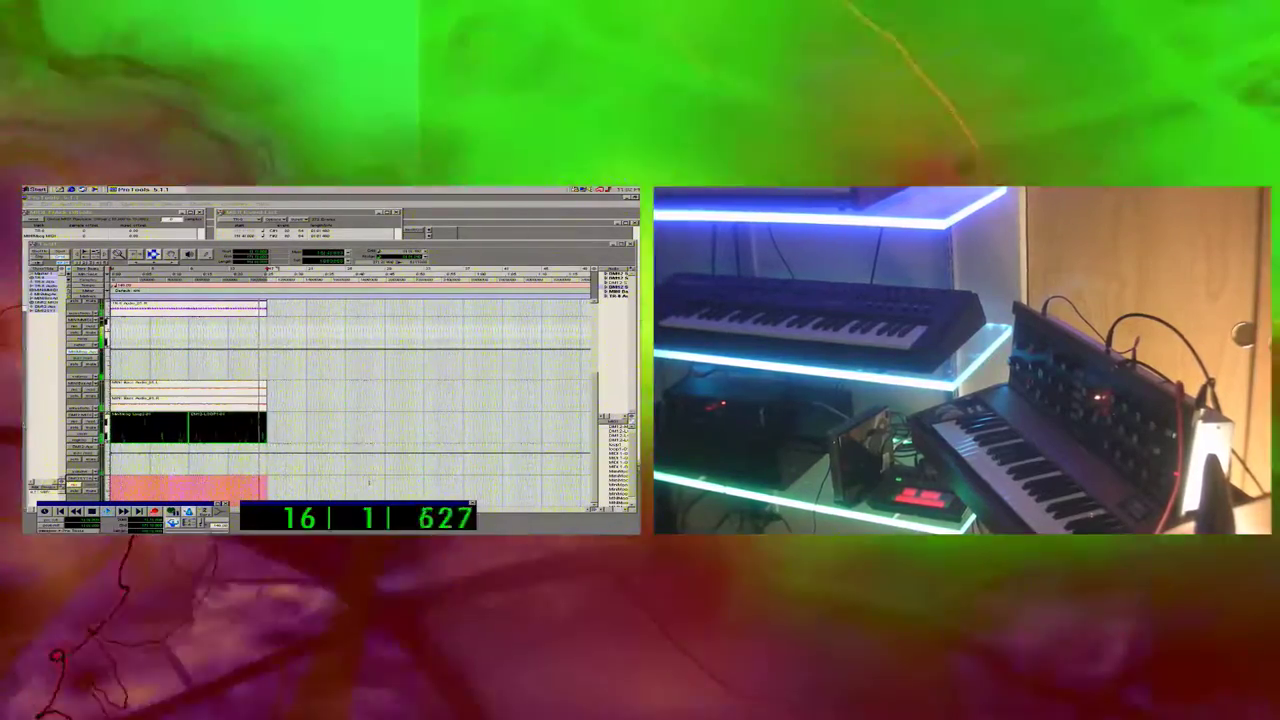
Insert a stereo 4-Band EQ II on the DM12 synth audio track during playback and return to bar 1.
{"action": "key", "text": "space"}
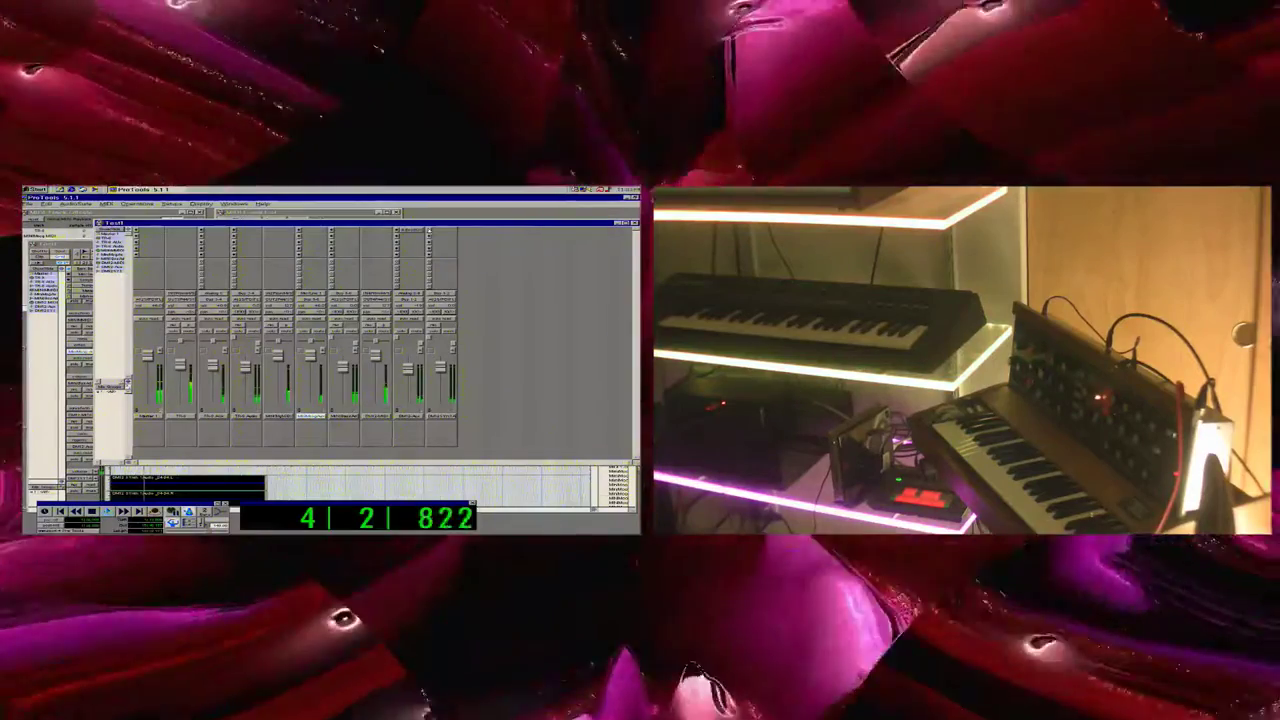
{"action": "left_click", "coordinate": [430, 231]}
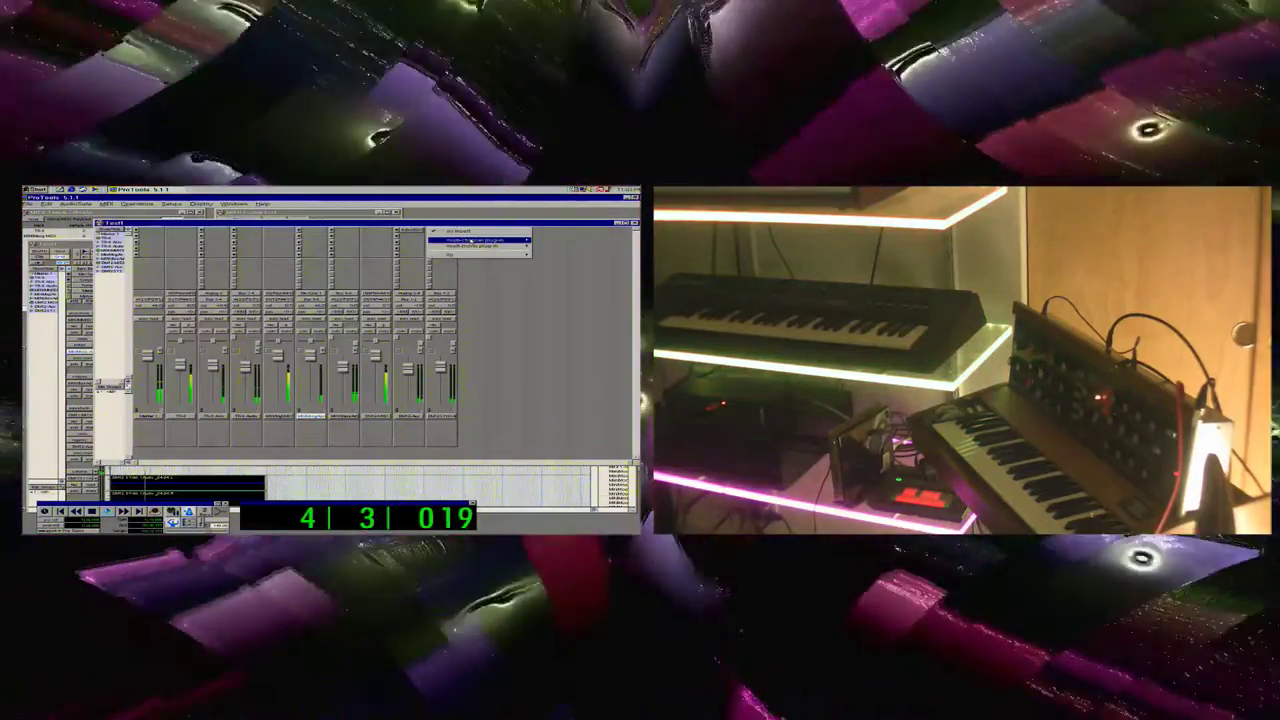
{"action": "mouse_move", "coordinate": [476, 241]}
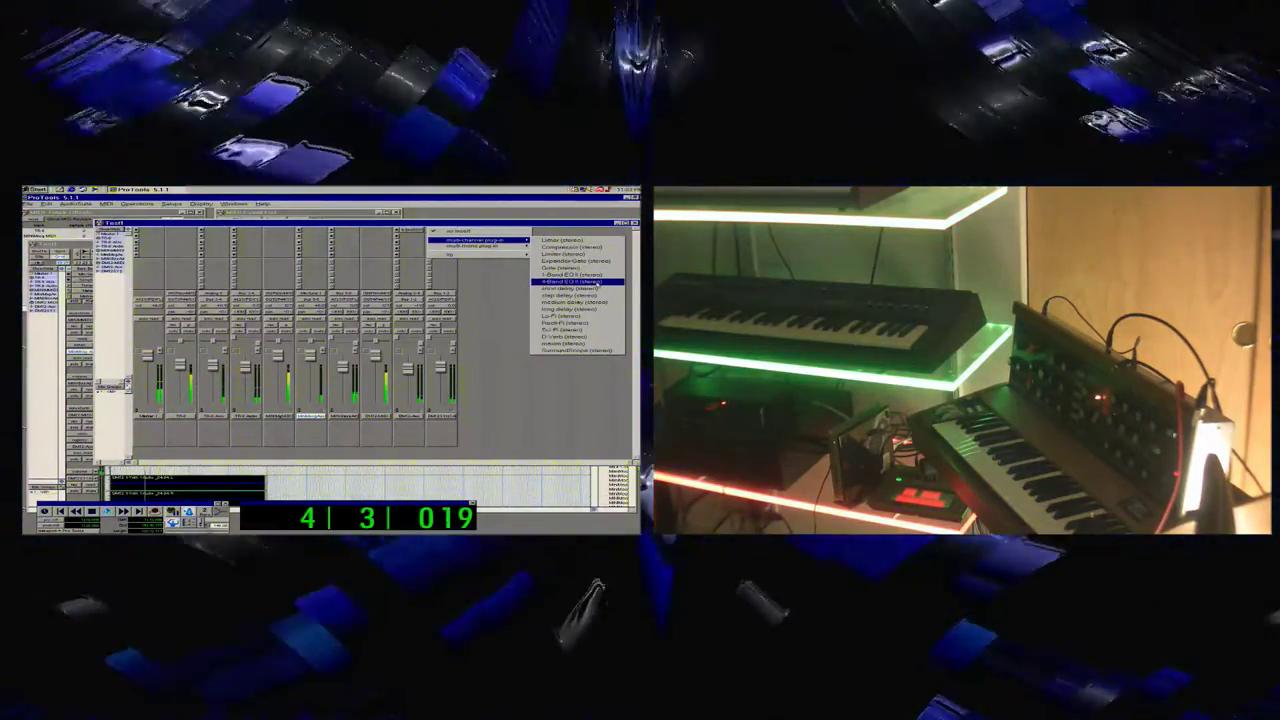
{"action": "left_click", "coordinate": [597, 283]}
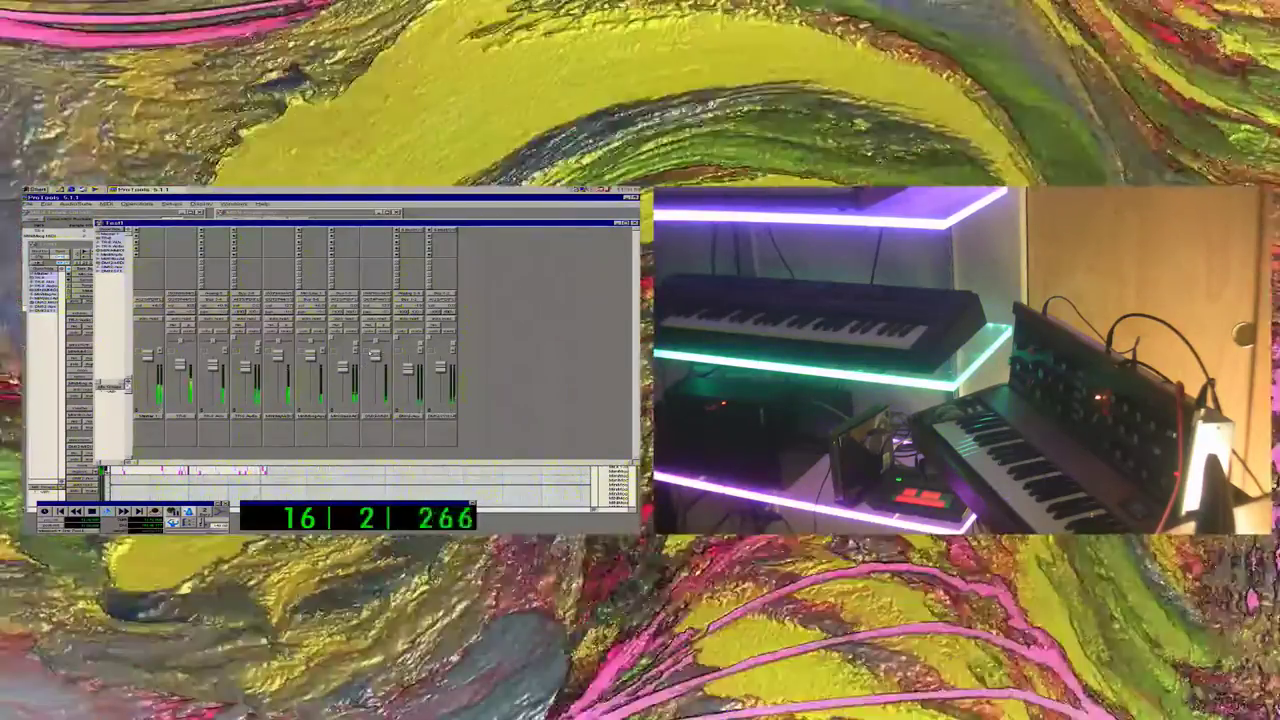
{"action": "key", "text": "Return"}
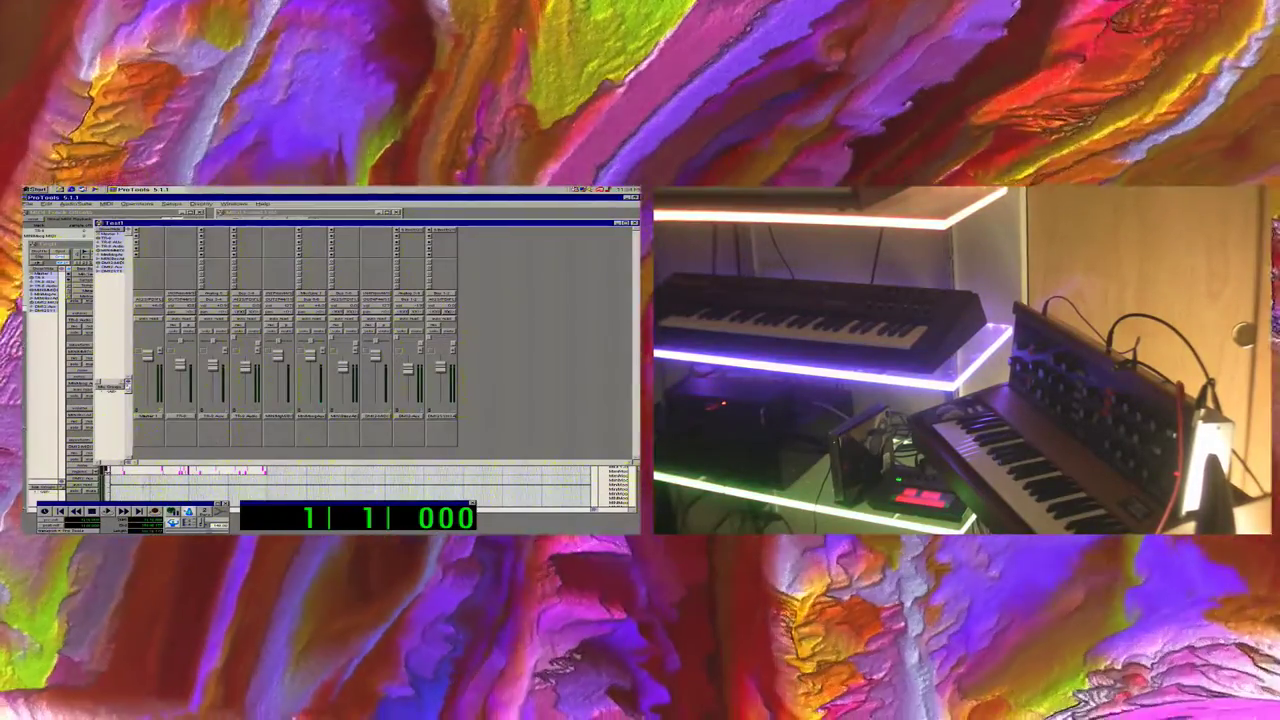
Bring the arrangement back to the front and save the session.
{"action": "left_click", "coordinate": [151, 487]}
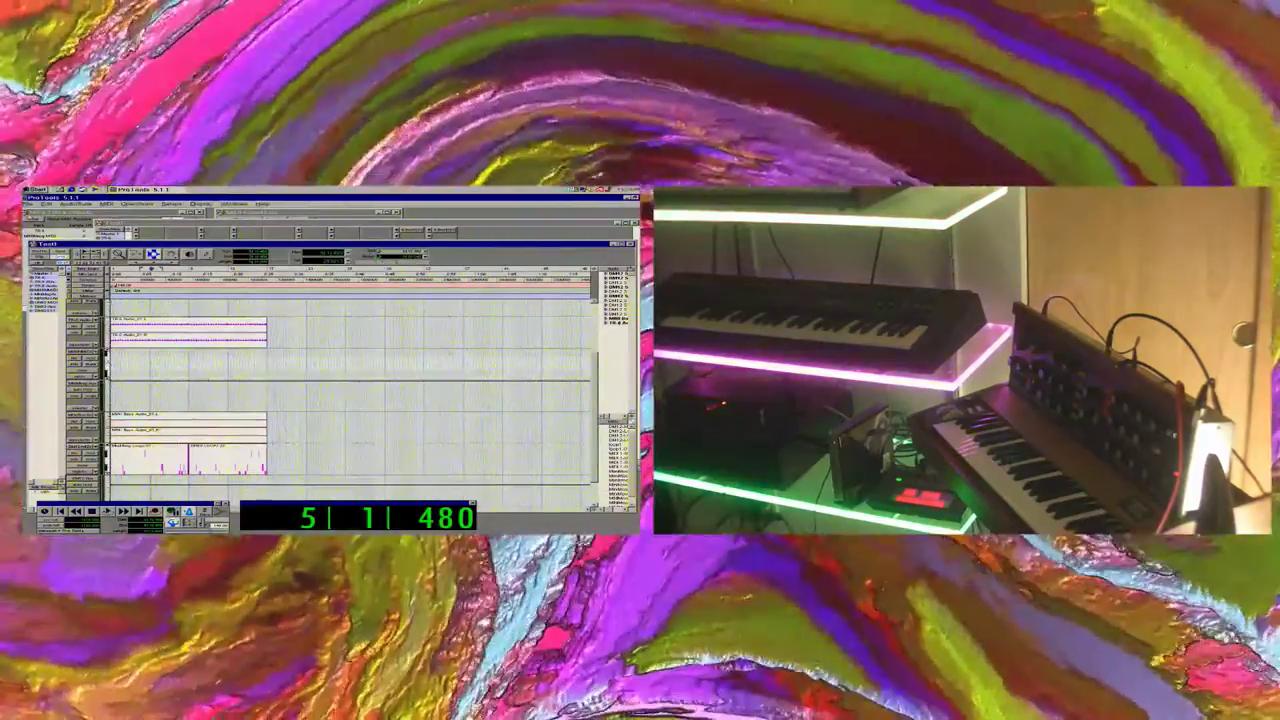
{"action": "left_click", "coordinate": [29, 204]}
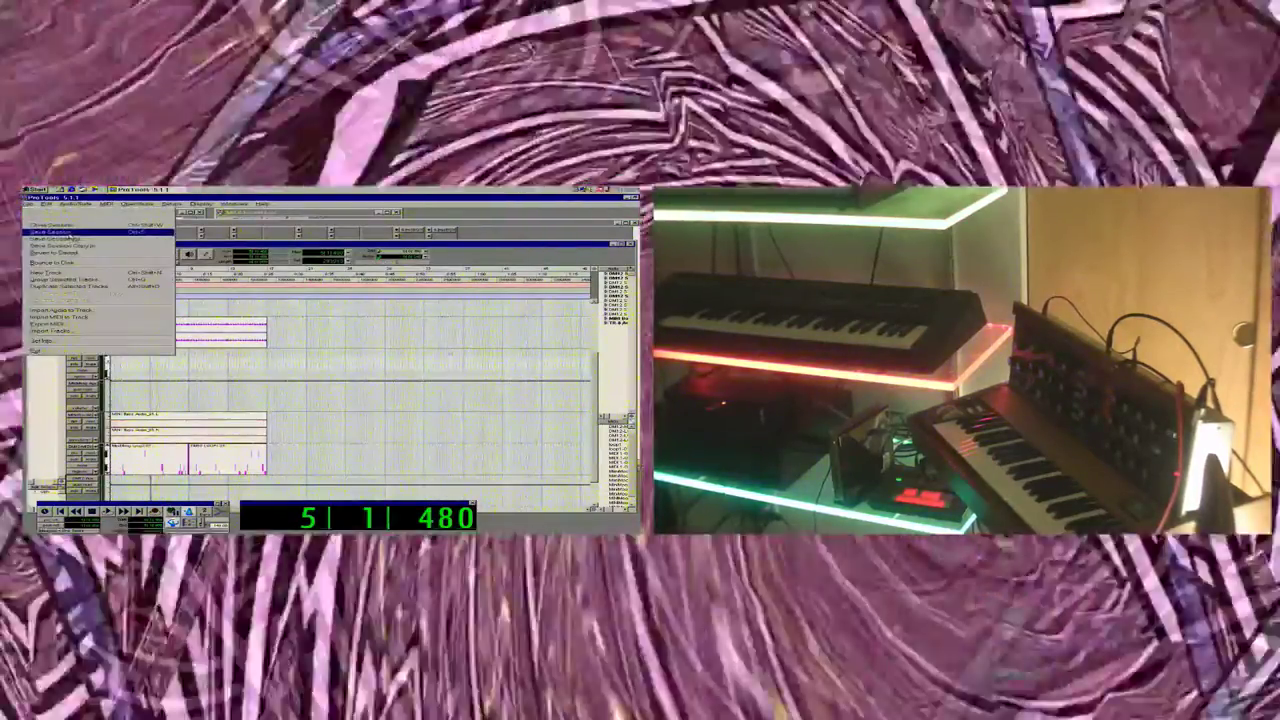
{"action": "left_click", "coordinate": [50, 231]}
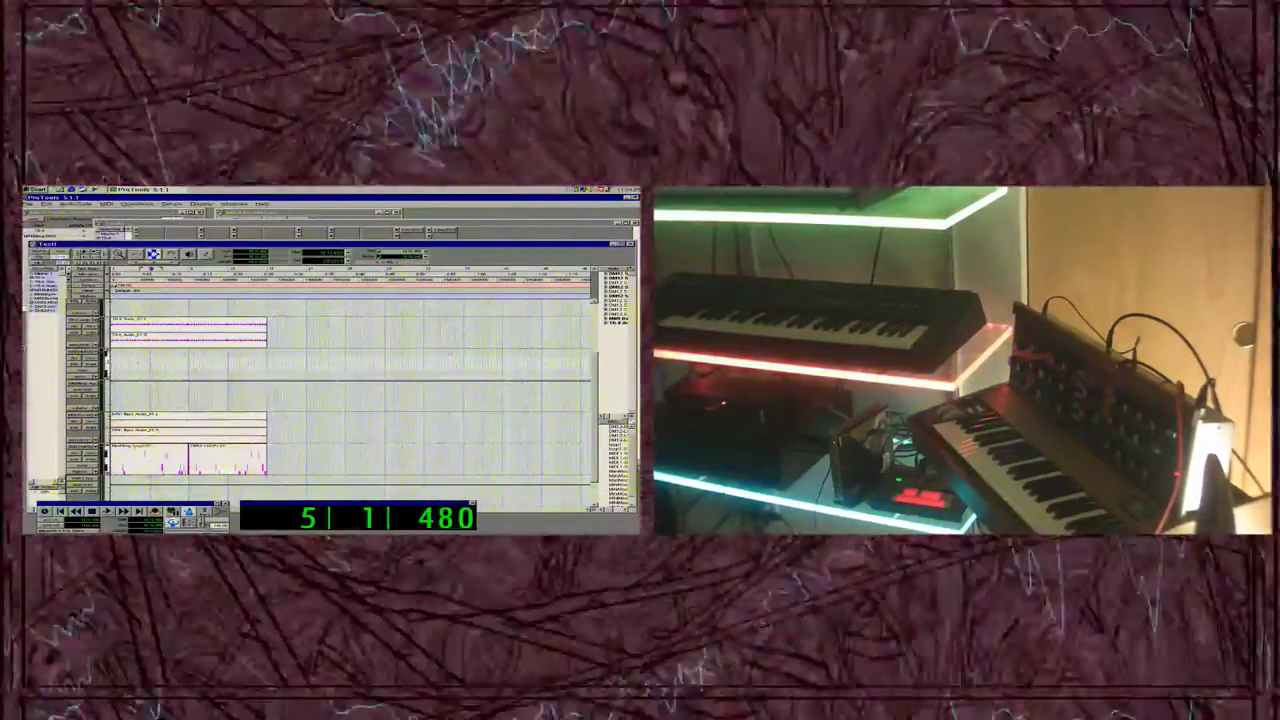
Mute the TR-8, MiniMoog and DM12 MIDI tracks and play the recorded audio back from the start with the mixer open.
{"action": "left_click", "coordinate": [145, 460]}
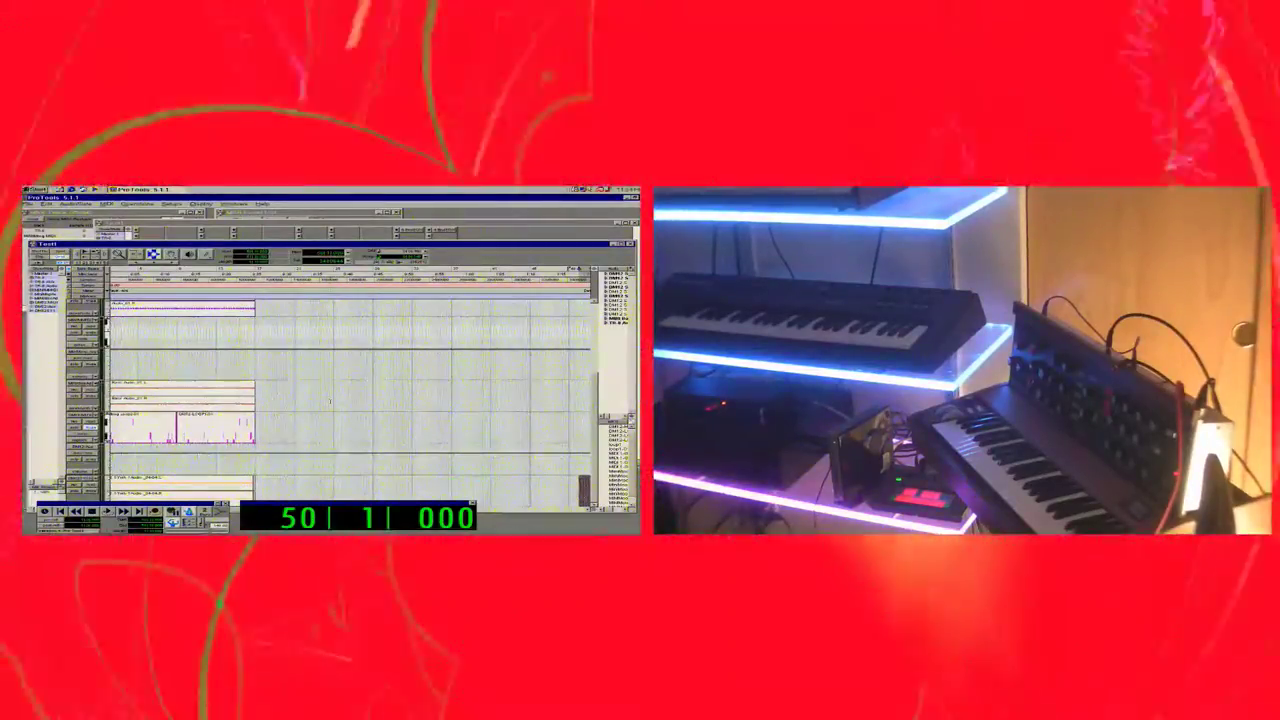
{"action": "key", "text": "space"}
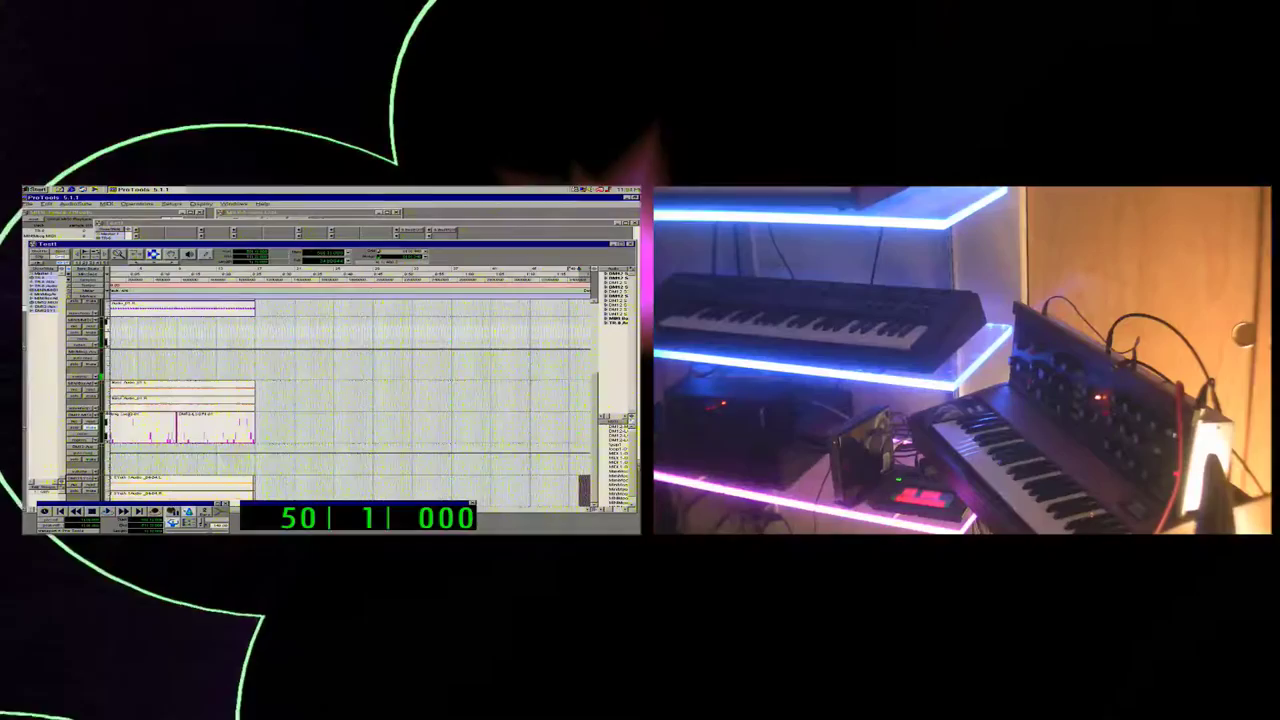
{"action": "triple_click", "coordinate": [129, 434]}
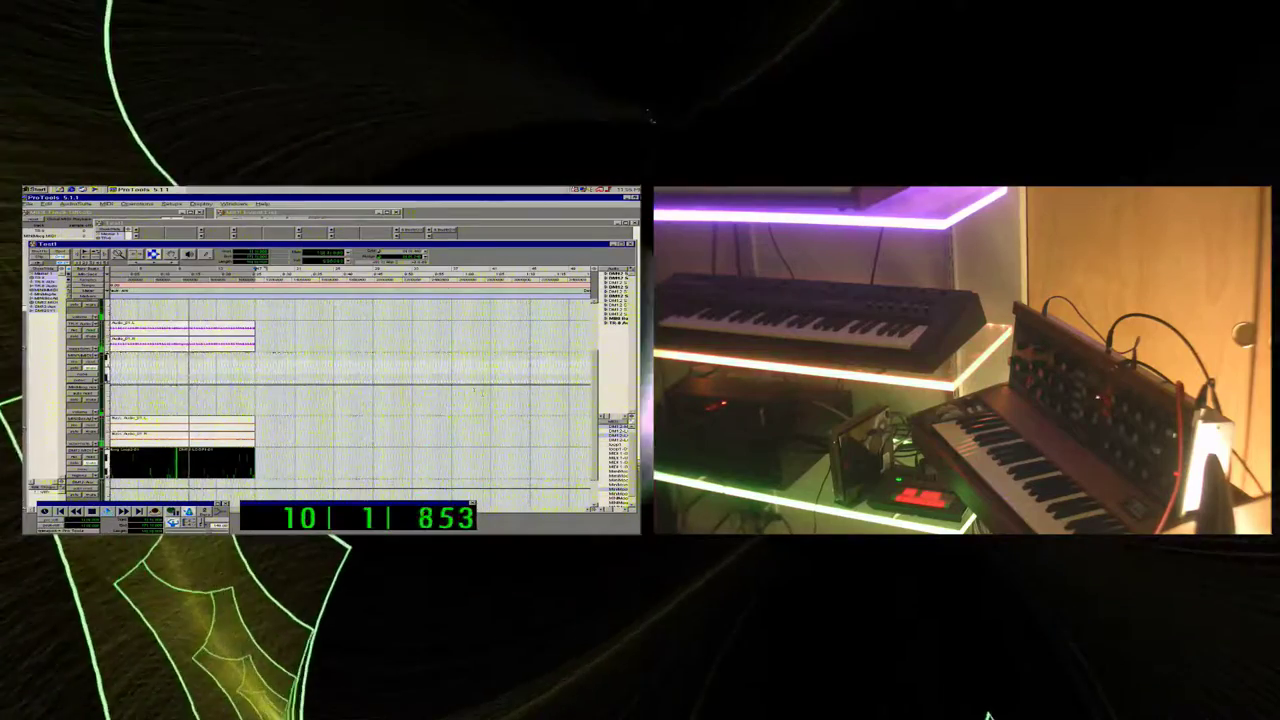
{"action": "left_click_drag", "start_coordinate": [597, 421], "coordinate": [596, 374]}
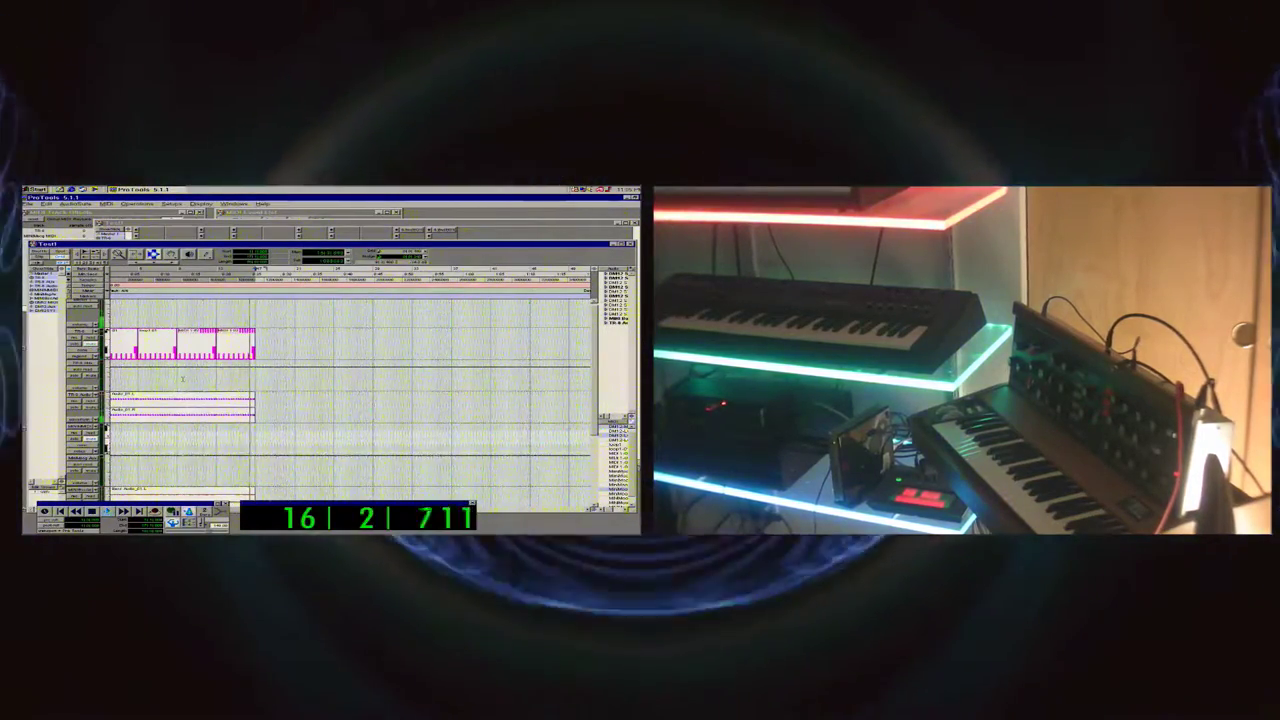
{"action": "key", "text": "Return"}
{"action": "key", "text": "space"}
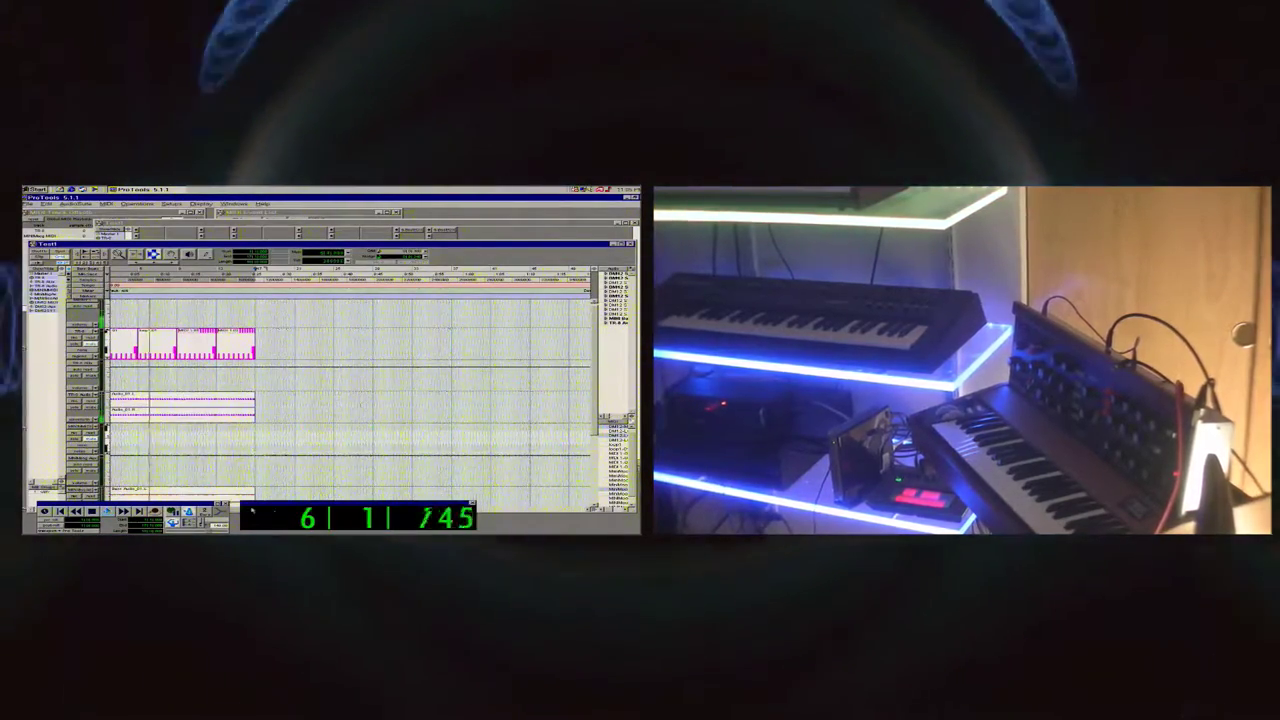
{"action": "key", "text": "ctrl+equal"}
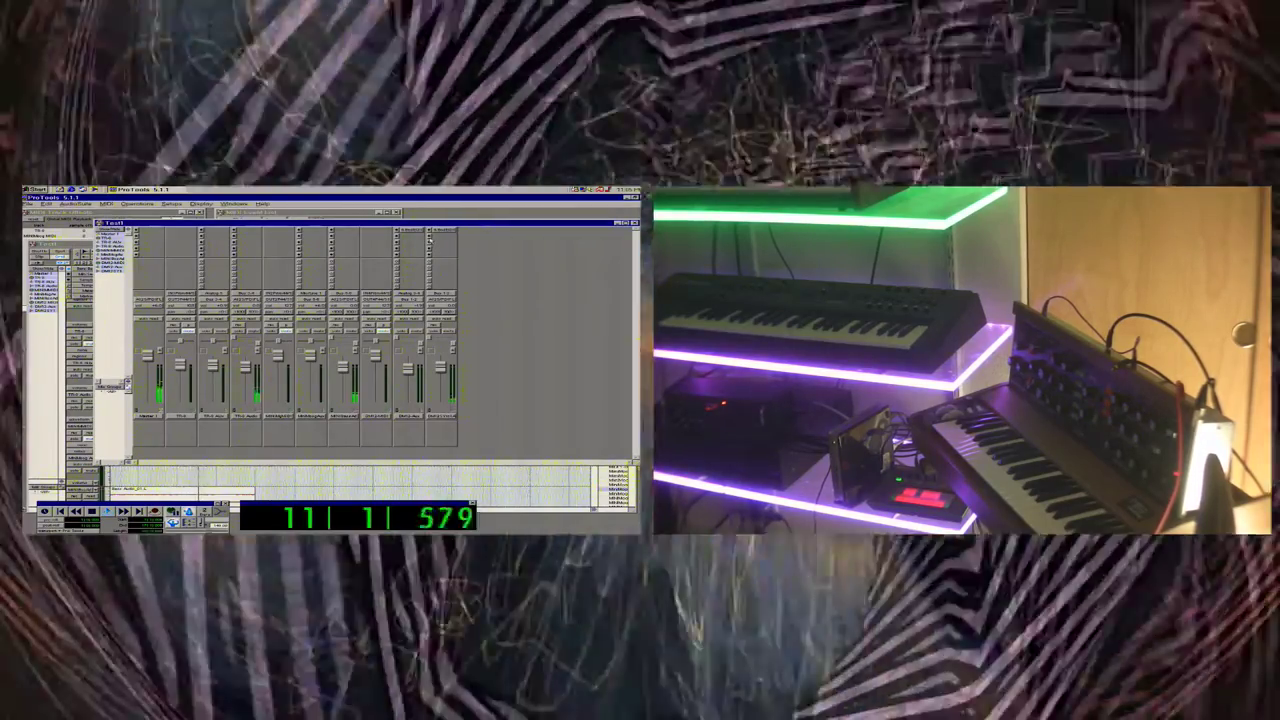
Insert a stereo short delay on the DM12 synth audio track during playback and dismiss the CPU conflict warning.
{"action": "left_click", "coordinate": [430, 240]}
{"action": "mouse_move", "coordinate": [472, 247]}
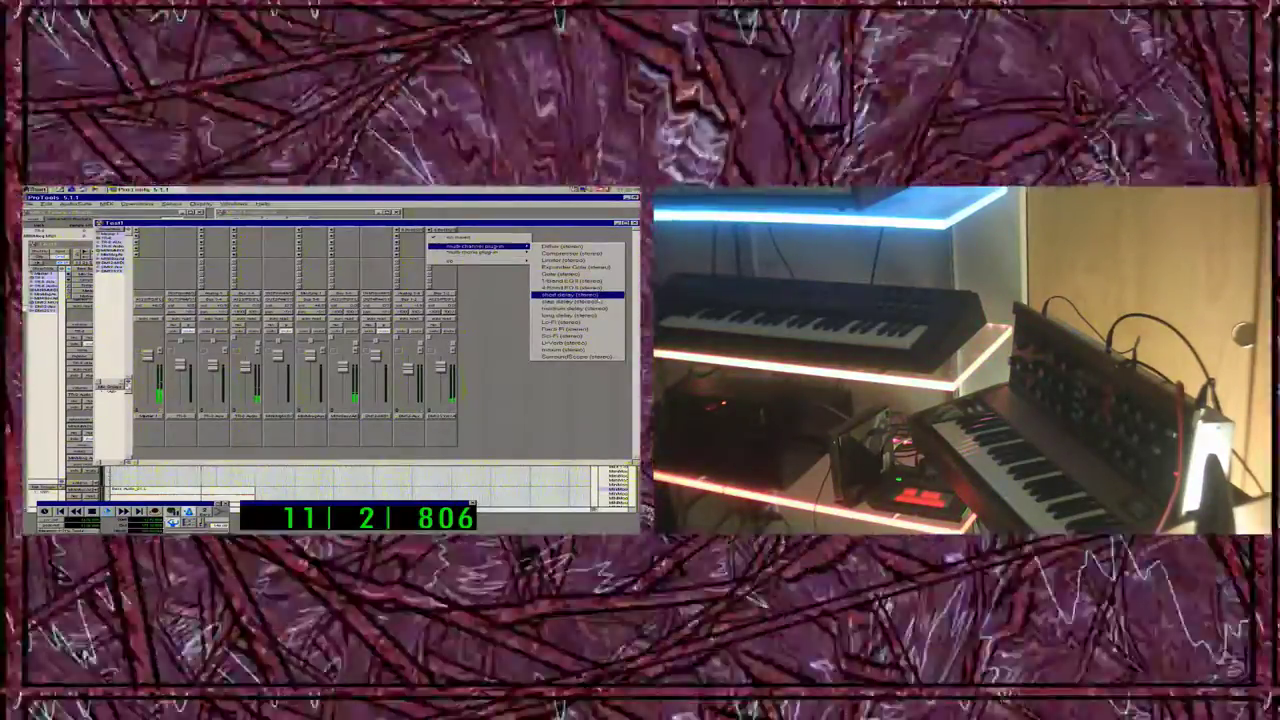
{"action": "left_click", "coordinate": [570, 295]}
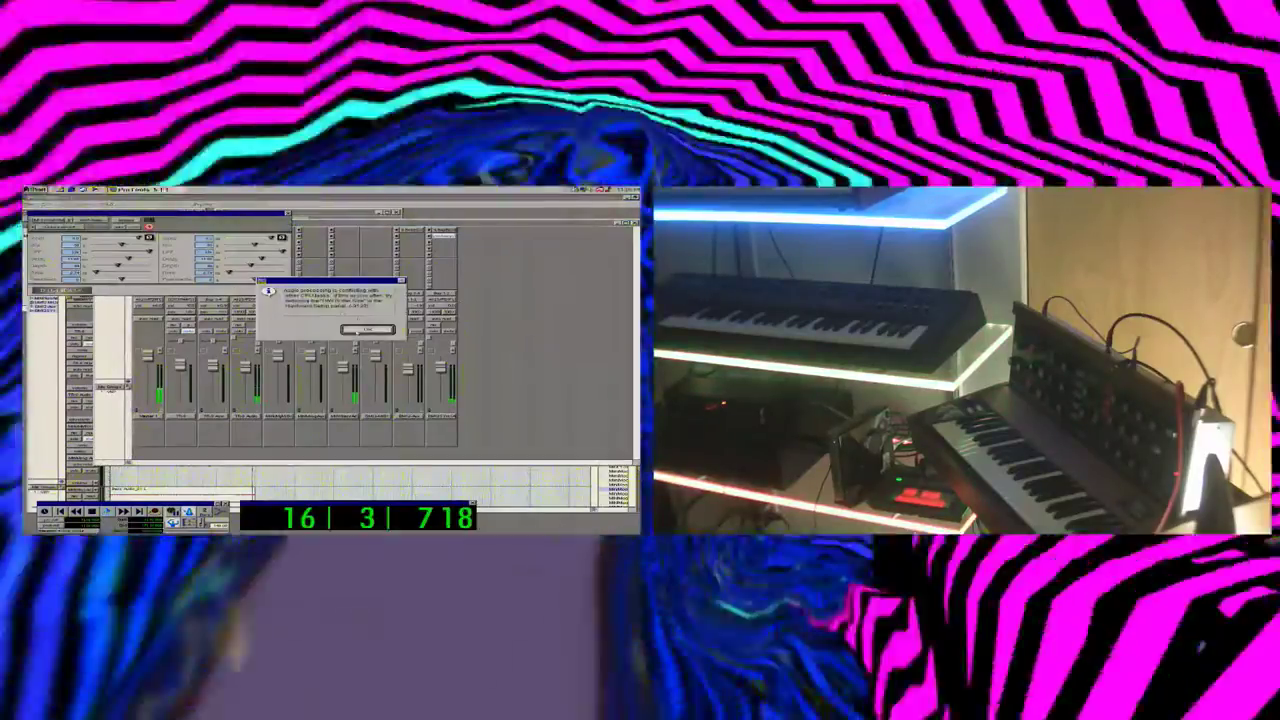
{"action": "left_click", "coordinate": [358, 331]}
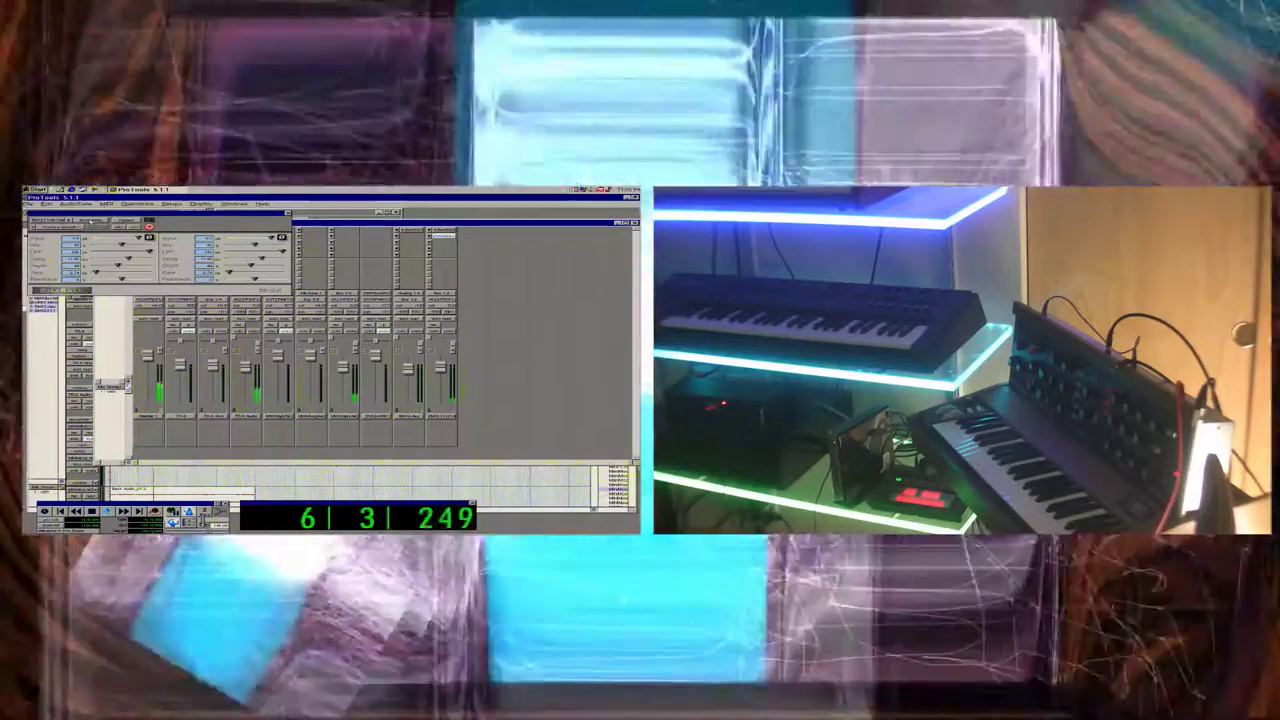
{"action": "left_click", "coordinate": [68, 227]}
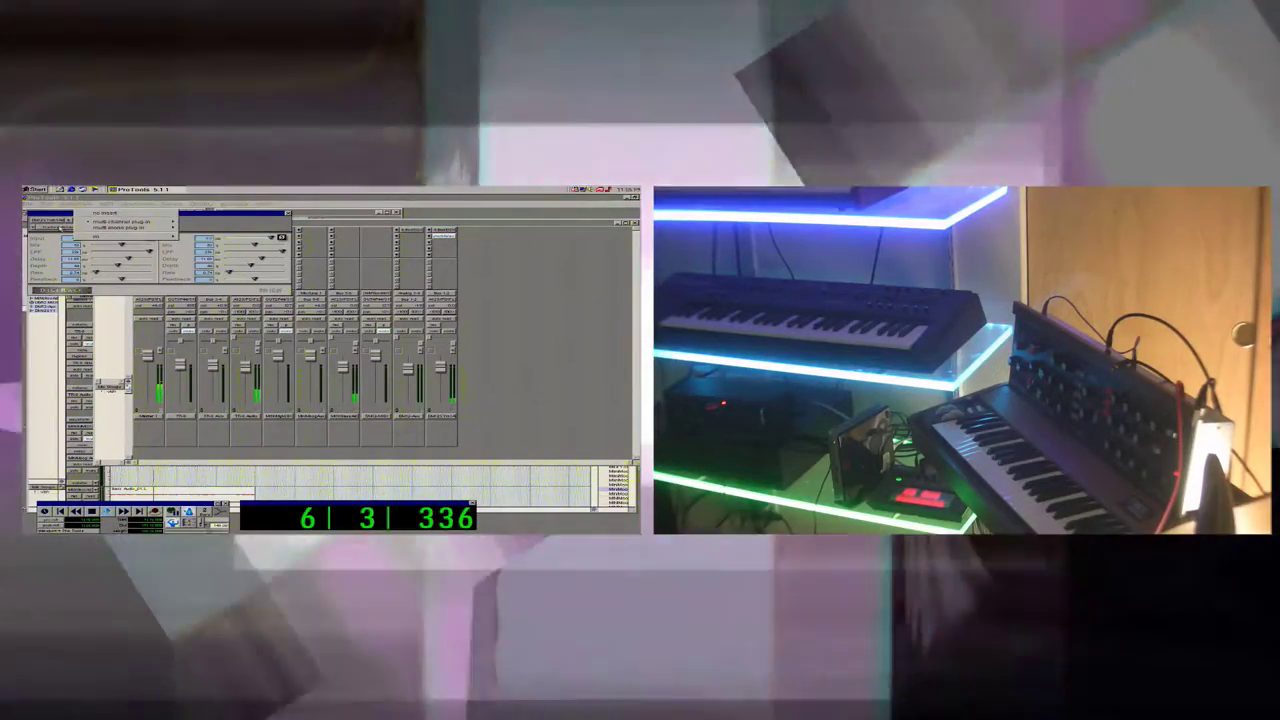
{"action": "left_click", "coordinate": [60, 229]}
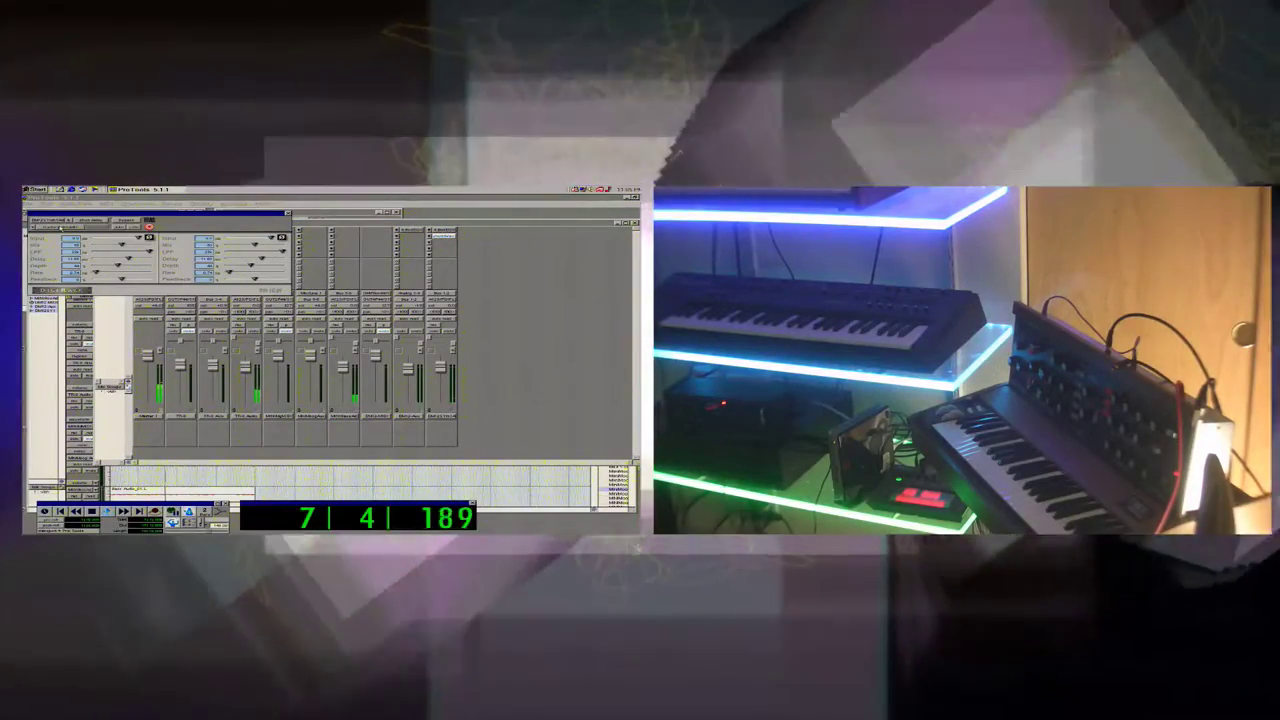
{"action": "left_click", "coordinate": [50, 229]}
{"action": "left_click", "coordinate": [84, 236]}
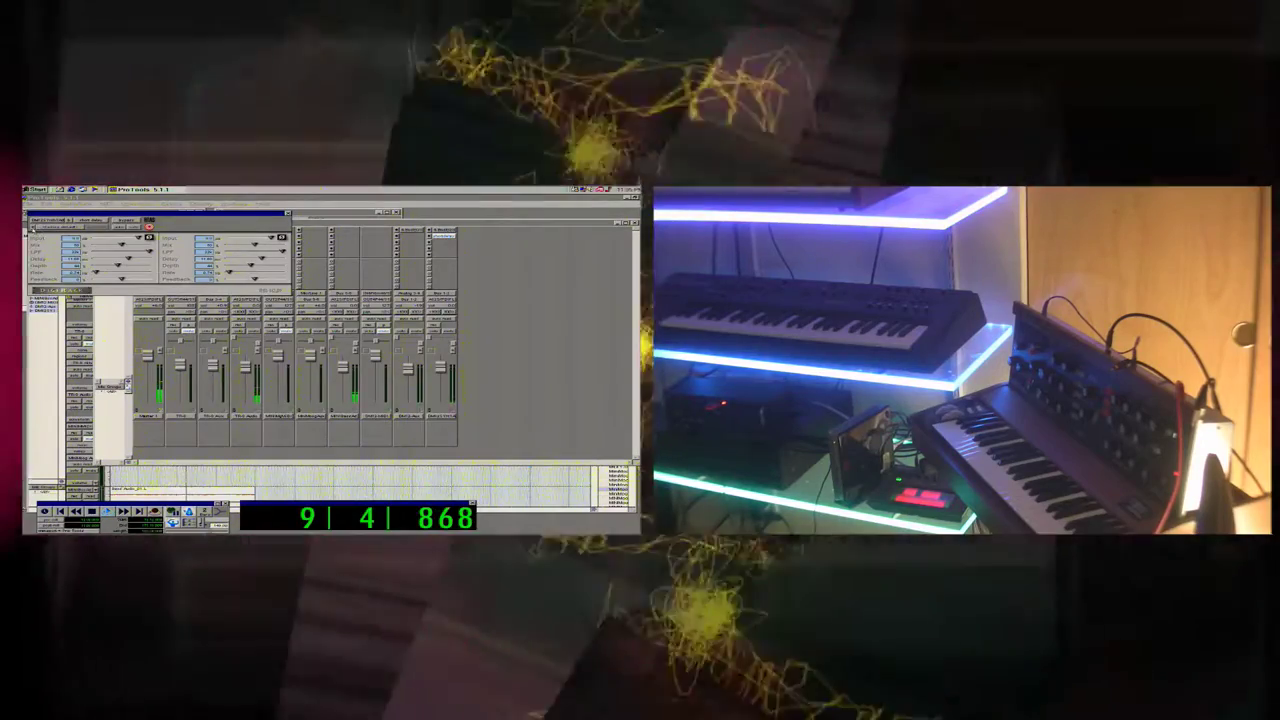
{"action": "left_click", "coordinate": [33, 228]}
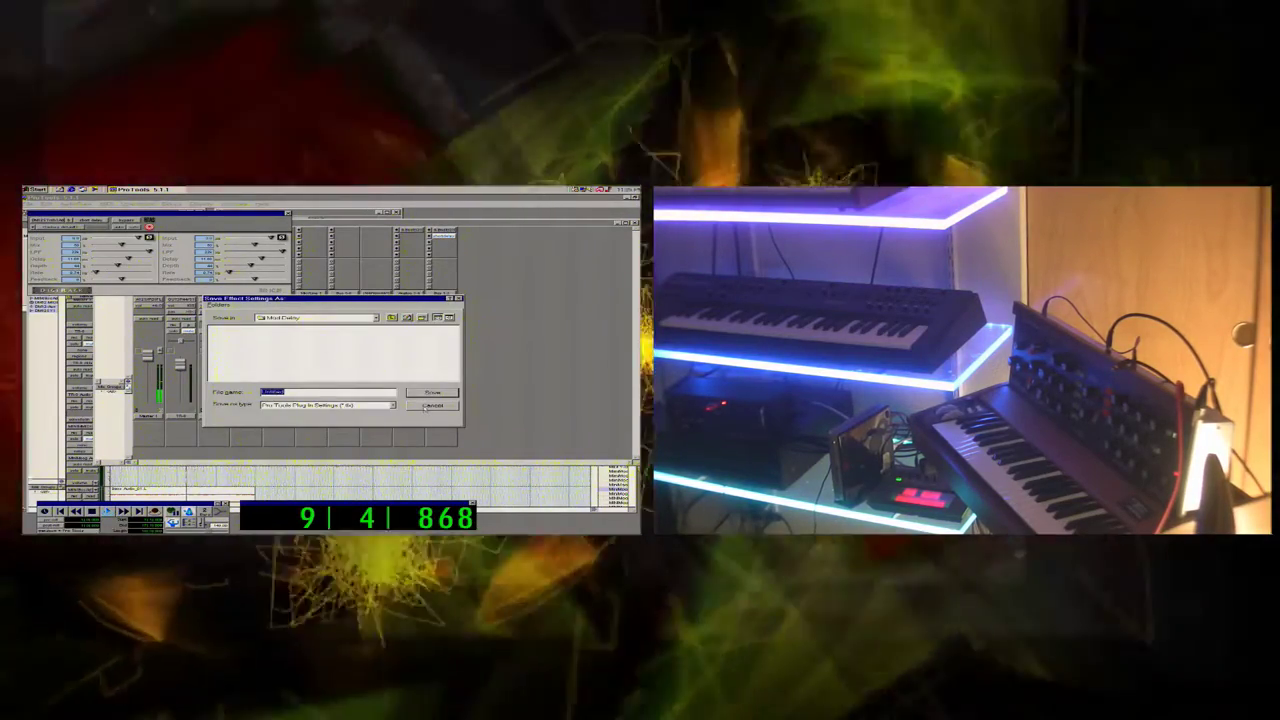
{"action": "left_click", "coordinate": [432, 405]}
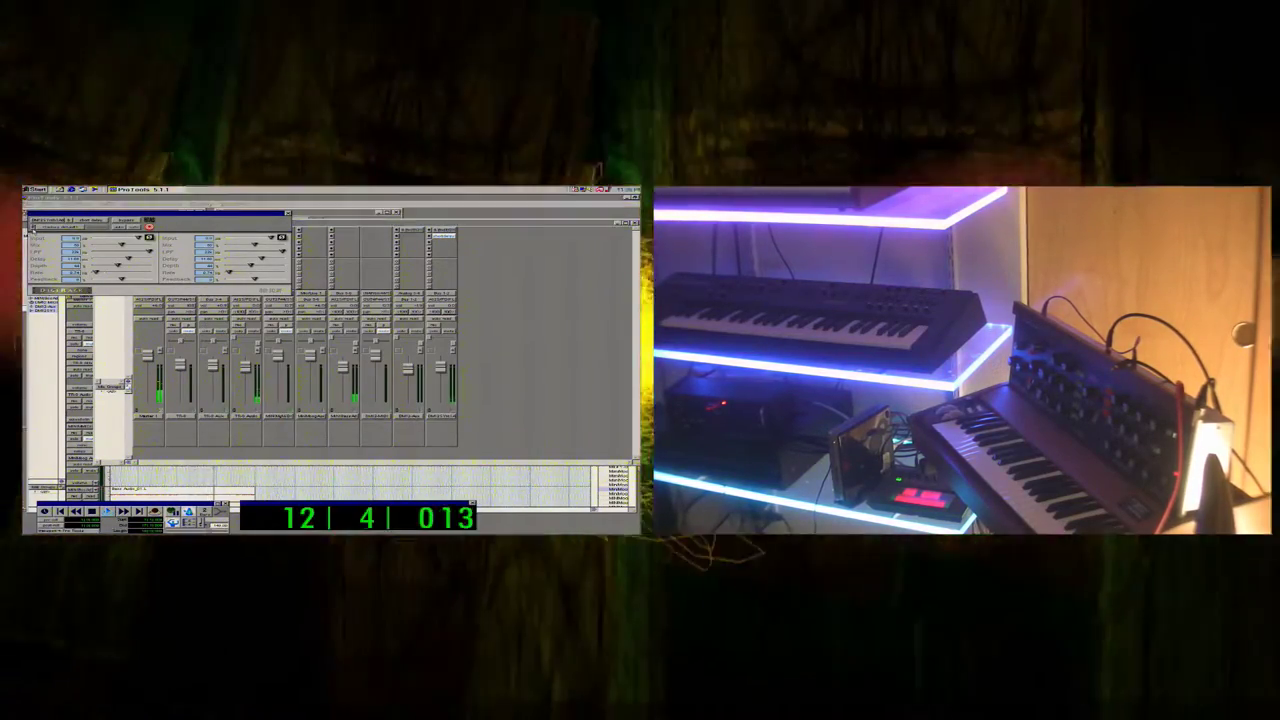
{"action": "left_click", "coordinate": [33, 228]}
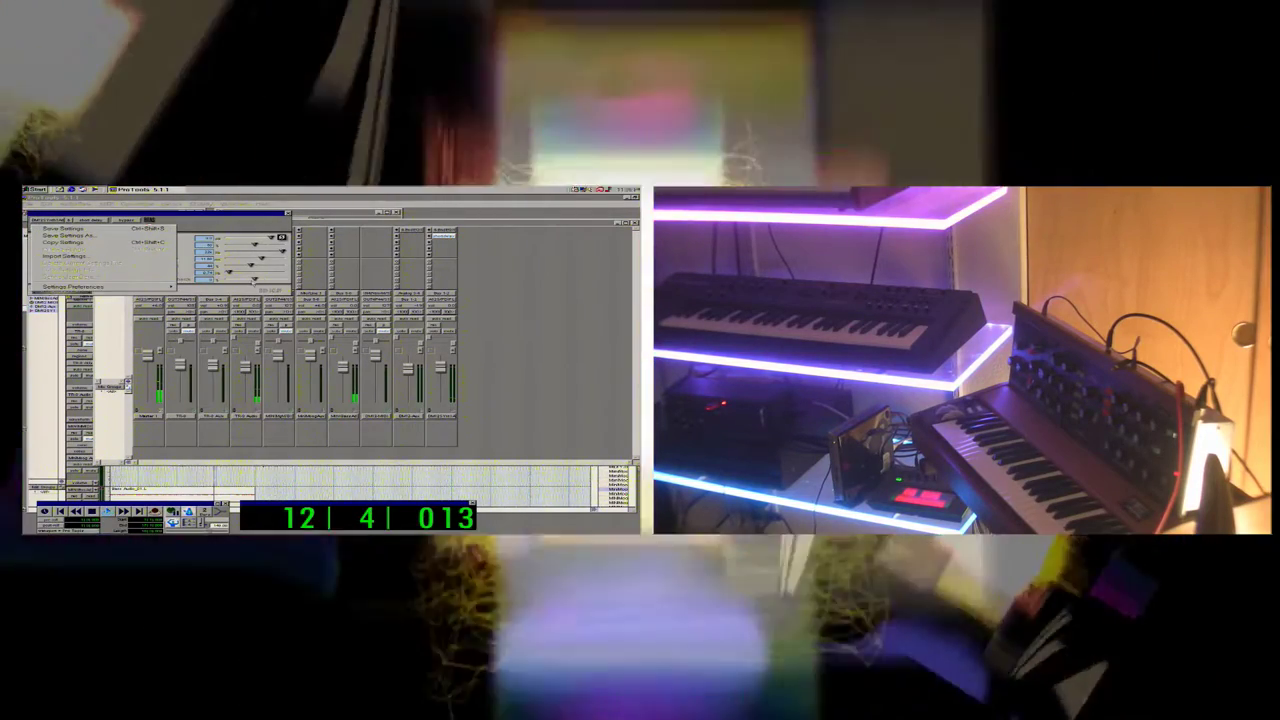
{"action": "left_click", "coordinate": [222, 284]}
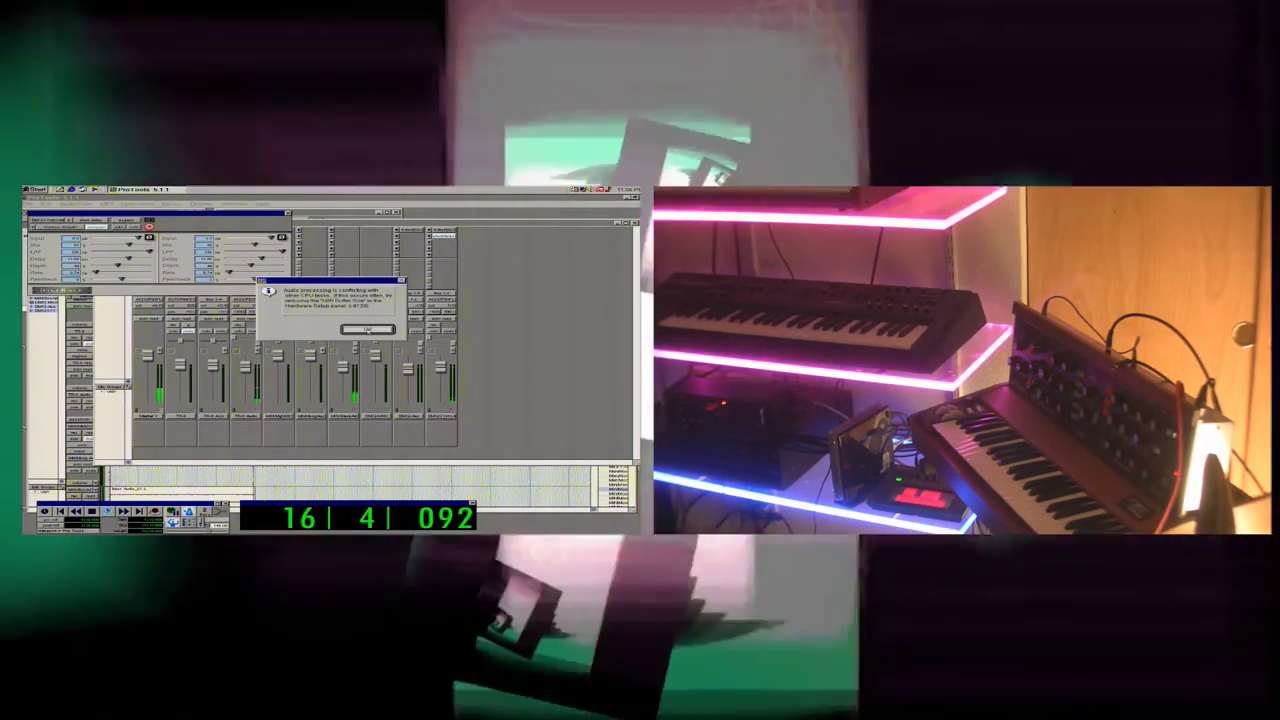
{"action": "left_click", "coordinate": [367, 330]}
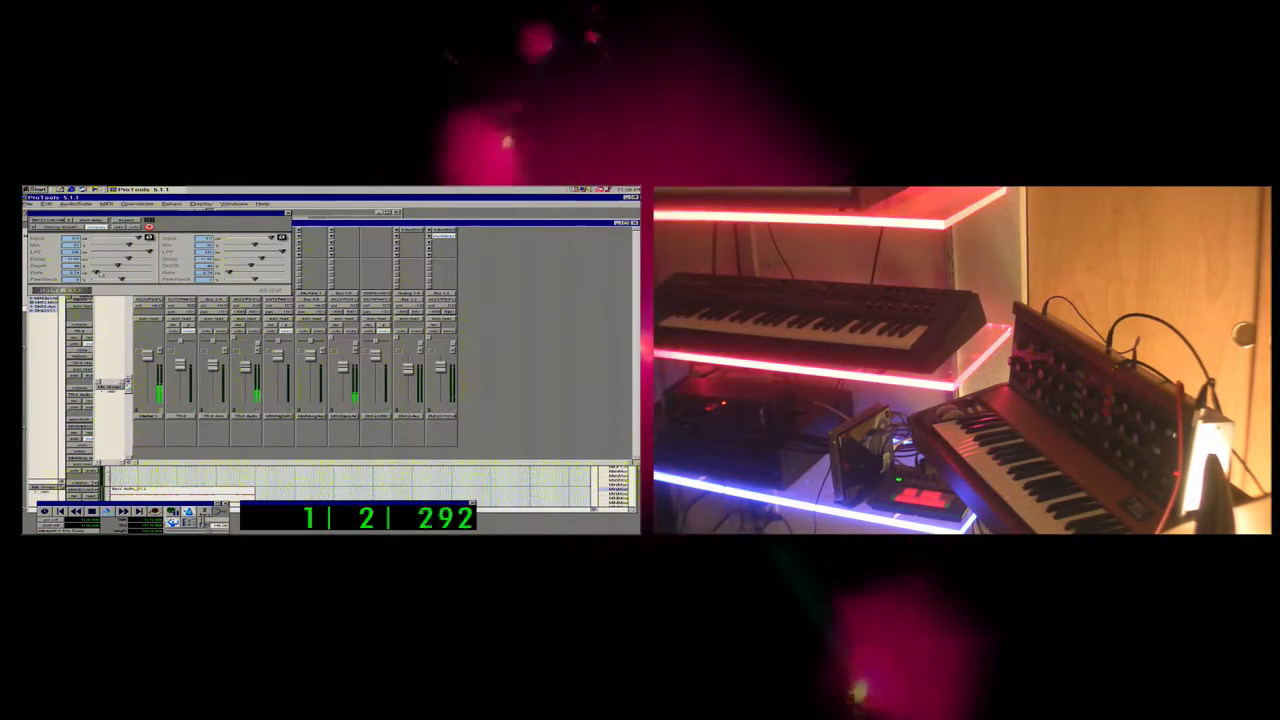
Adjust the modulation rate and depth of both short delay channels by ear during playback and dismiss the CPU warnings.
{"action": "left_click_drag", "start_coordinate": [97, 272], "coordinate": [118, 273]}
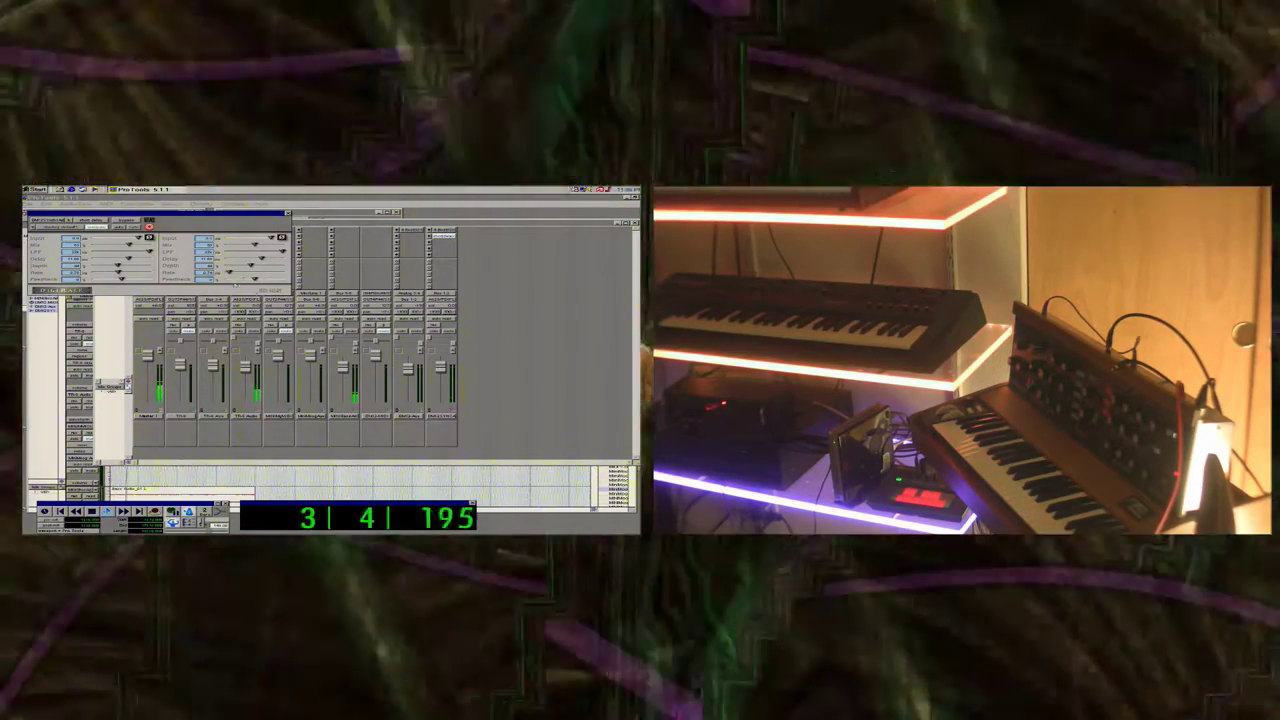
{"action": "left_click_drag", "start_coordinate": [233, 273], "coordinate": [255, 275]}
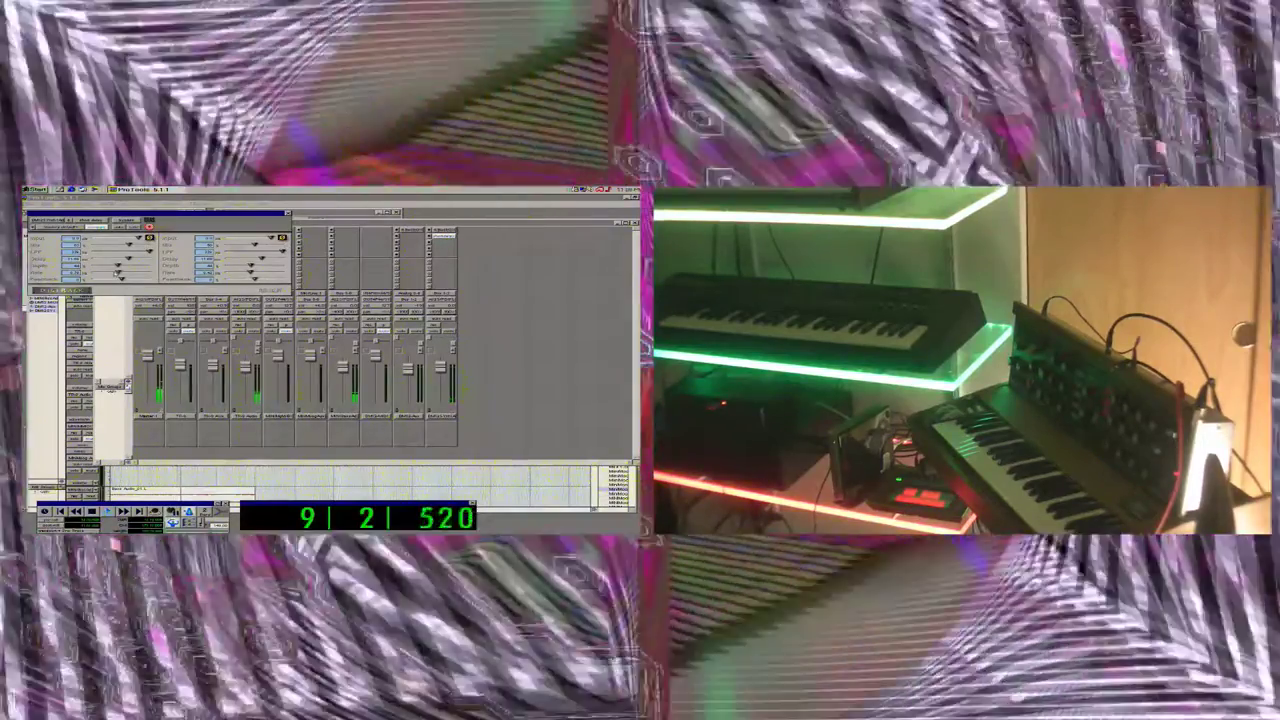
{"action": "left_click_drag", "start_coordinate": [119, 273], "coordinate": [112, 275]}
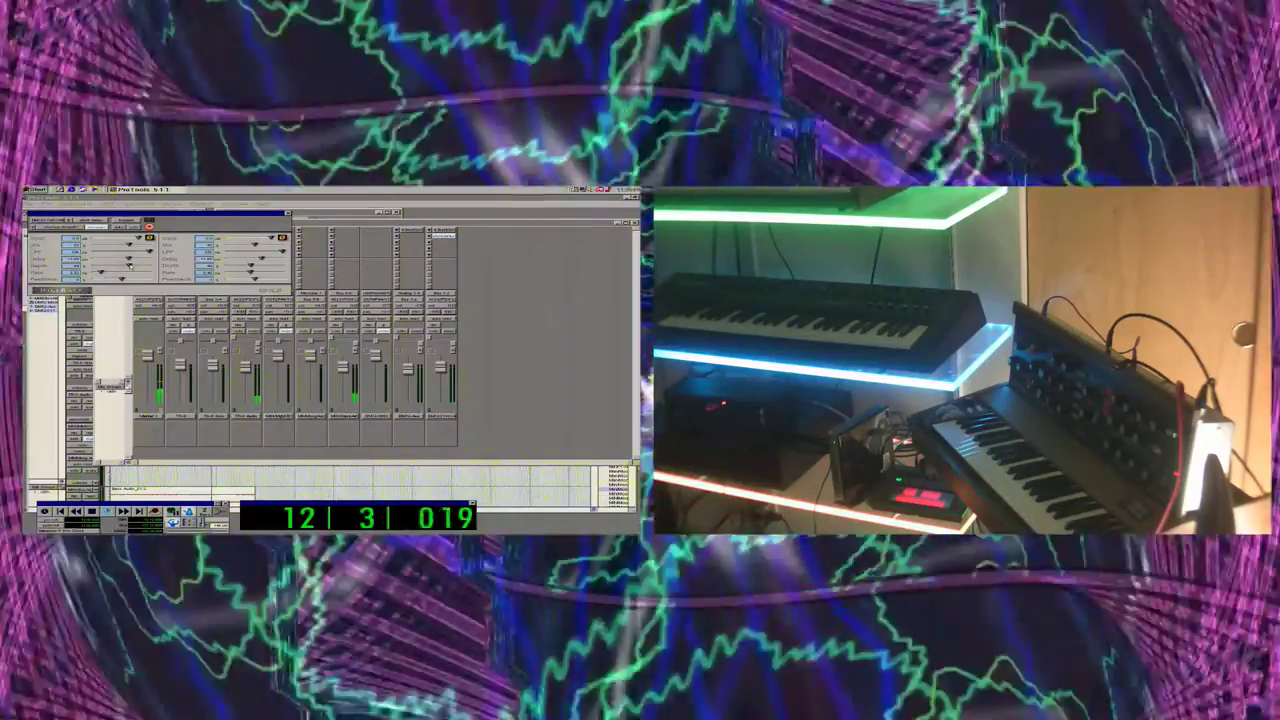
{"action": "mouse_move", "coordinate": [129, 266]}
{"action": "left_mouse_down"}
{"action": "mouse_move", "coordinate": [140, 266]}
{"action": "mouse_move", "coordinate": [111, 266]}
{"action": "left_mouse_up"}
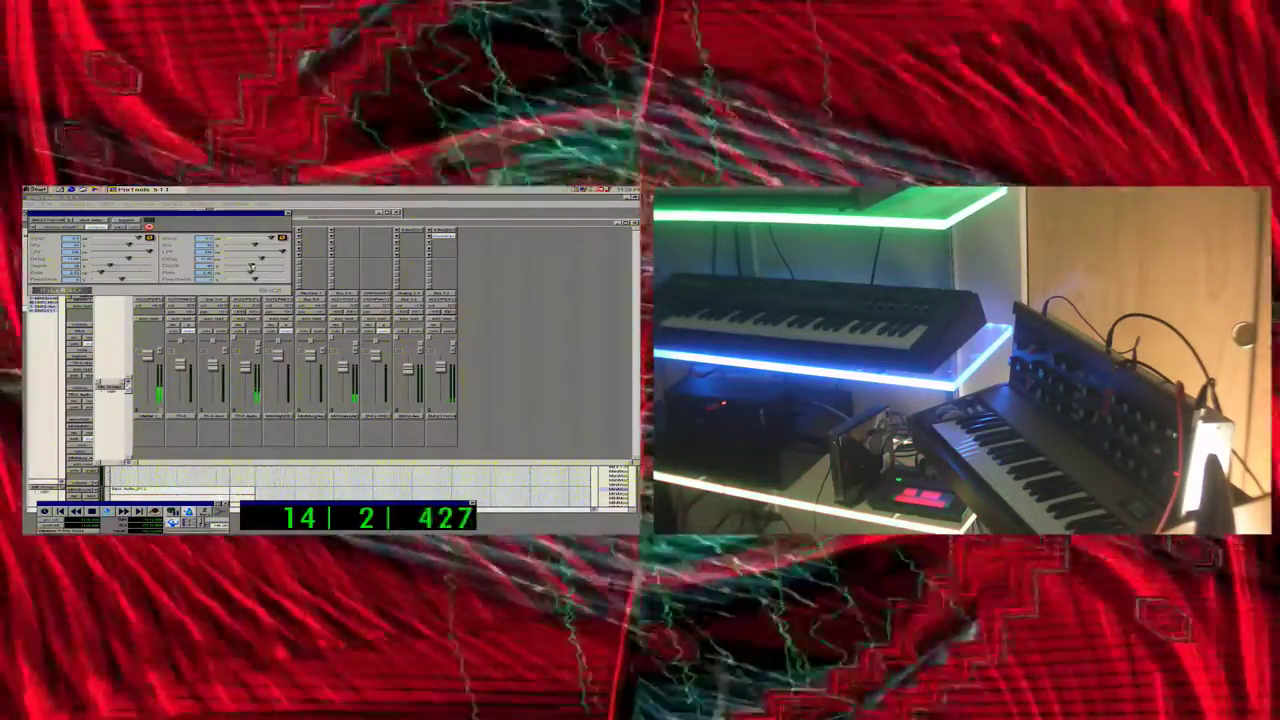
{"action": "left_click_drag", "start_coordinate": [252, 267], "coordinate": [262, 266]}
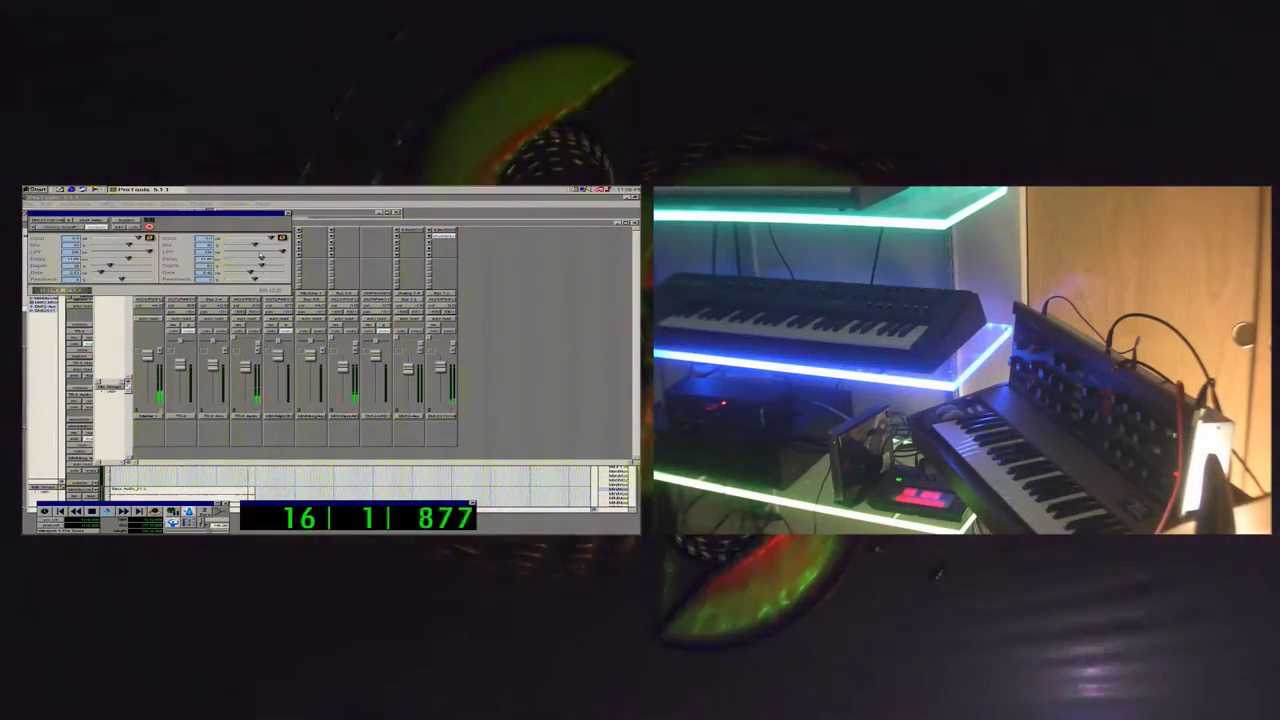
{"action": "left_click", "coordinate": [364, 329]}
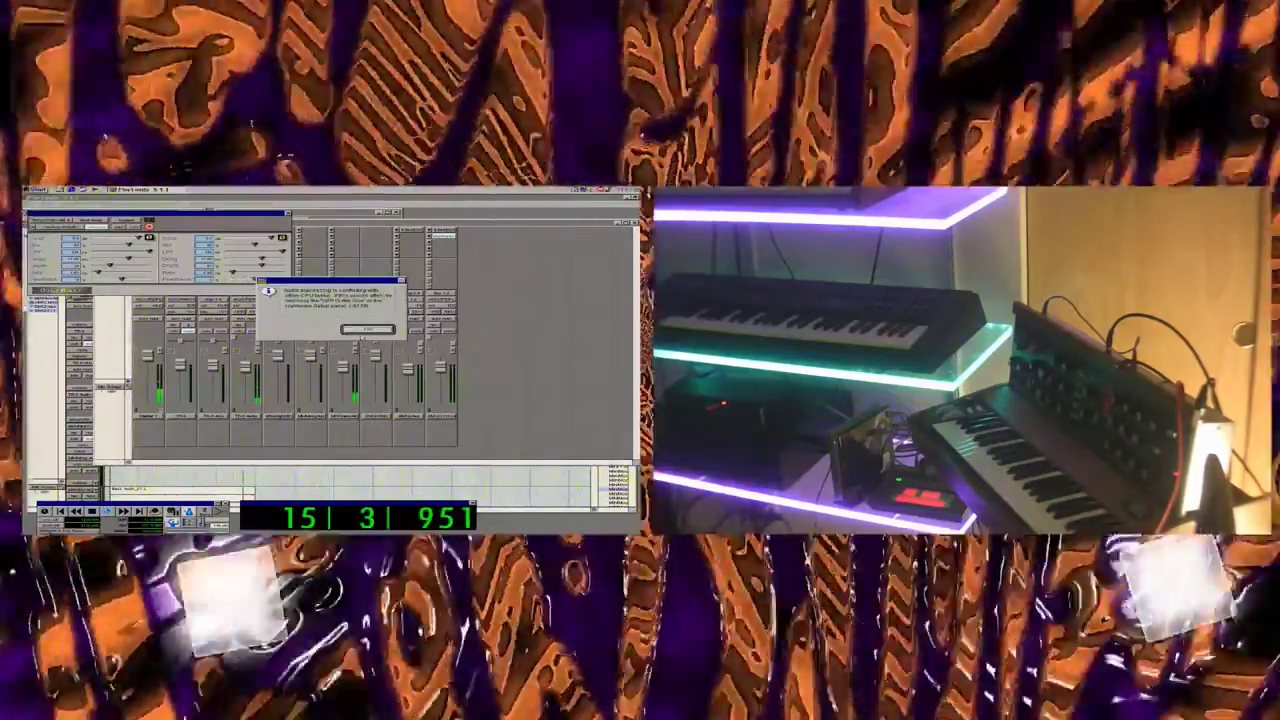
{"action": "left_click", "coordinate": [364, 331]}
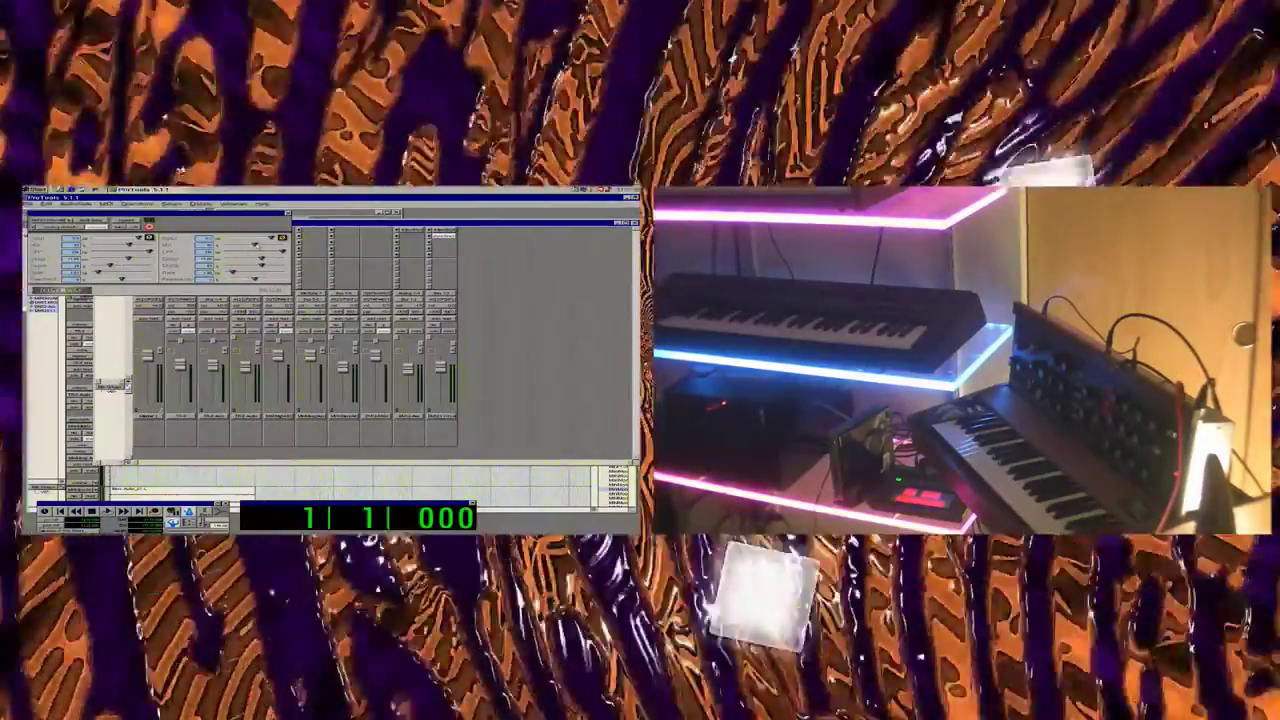
Lower the short delay's right-channel mix, fine-tune the left-channel rate and play the session again from bar 1.
{"action": "left_click_drag", "start_coordinate": [257, 246], "coordinate": [244, 247]}
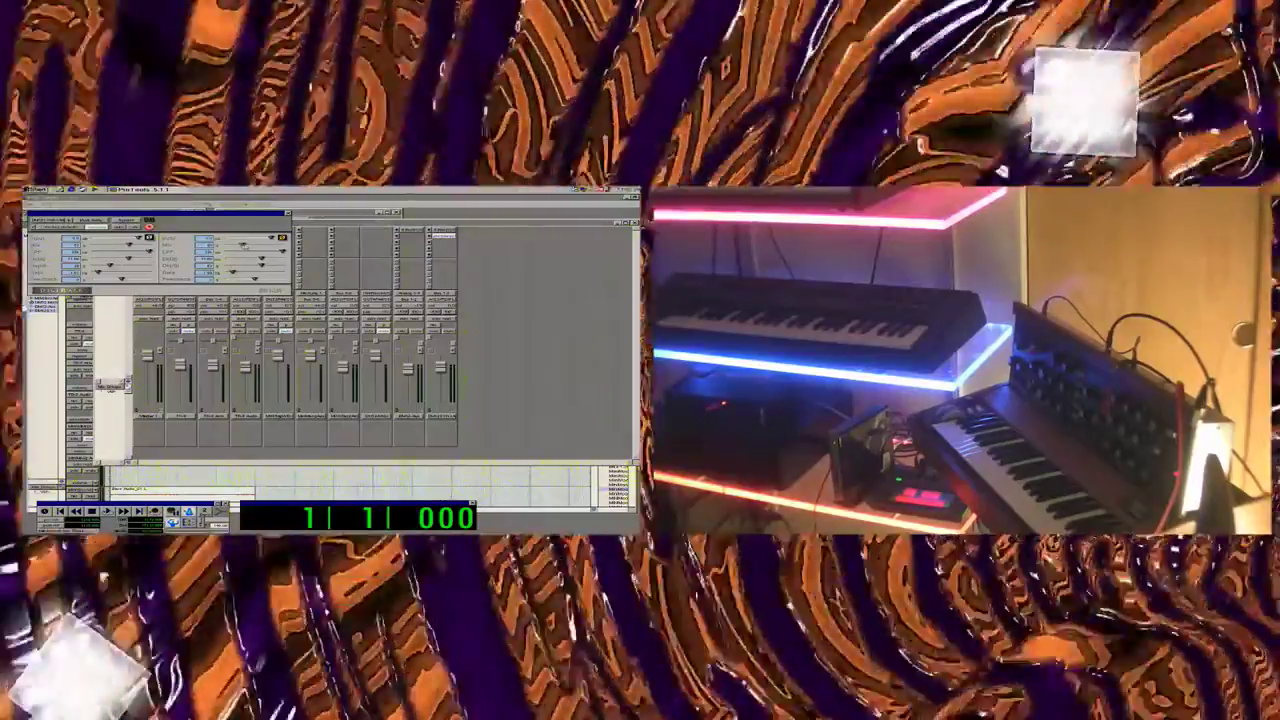
{"action": "key", "text": "space"}
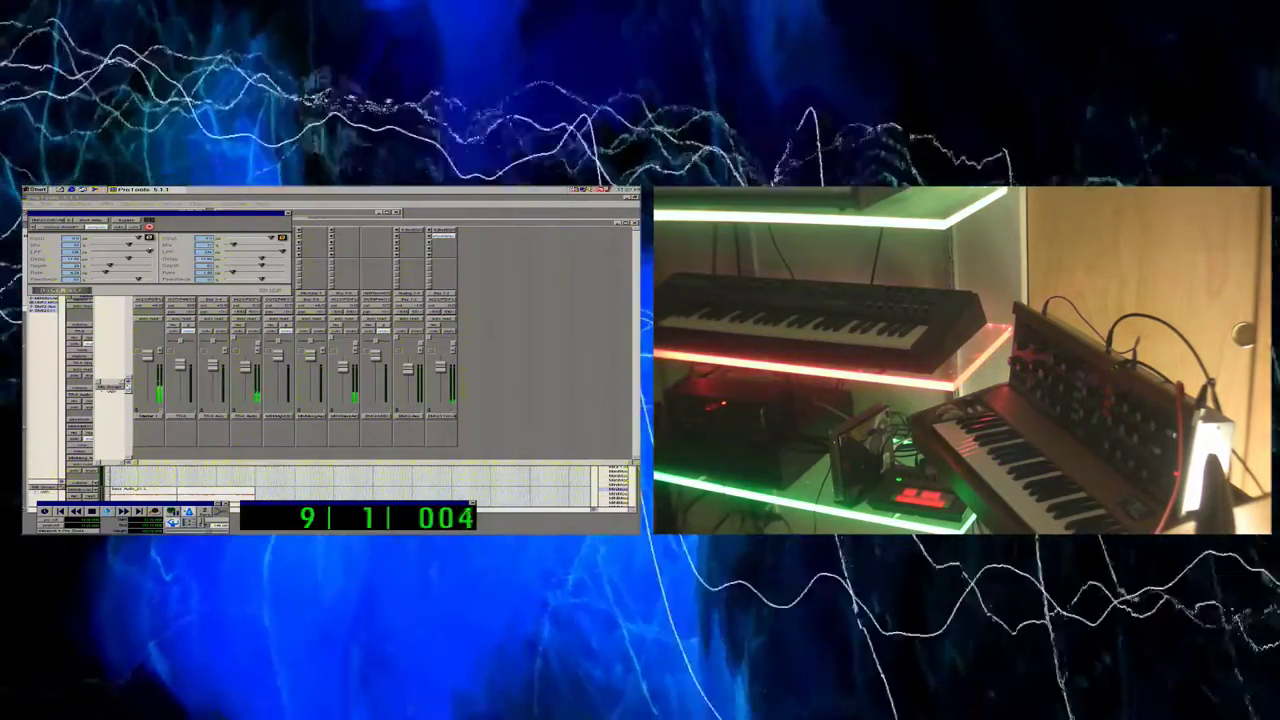
{"action": "key", "text": "space"}
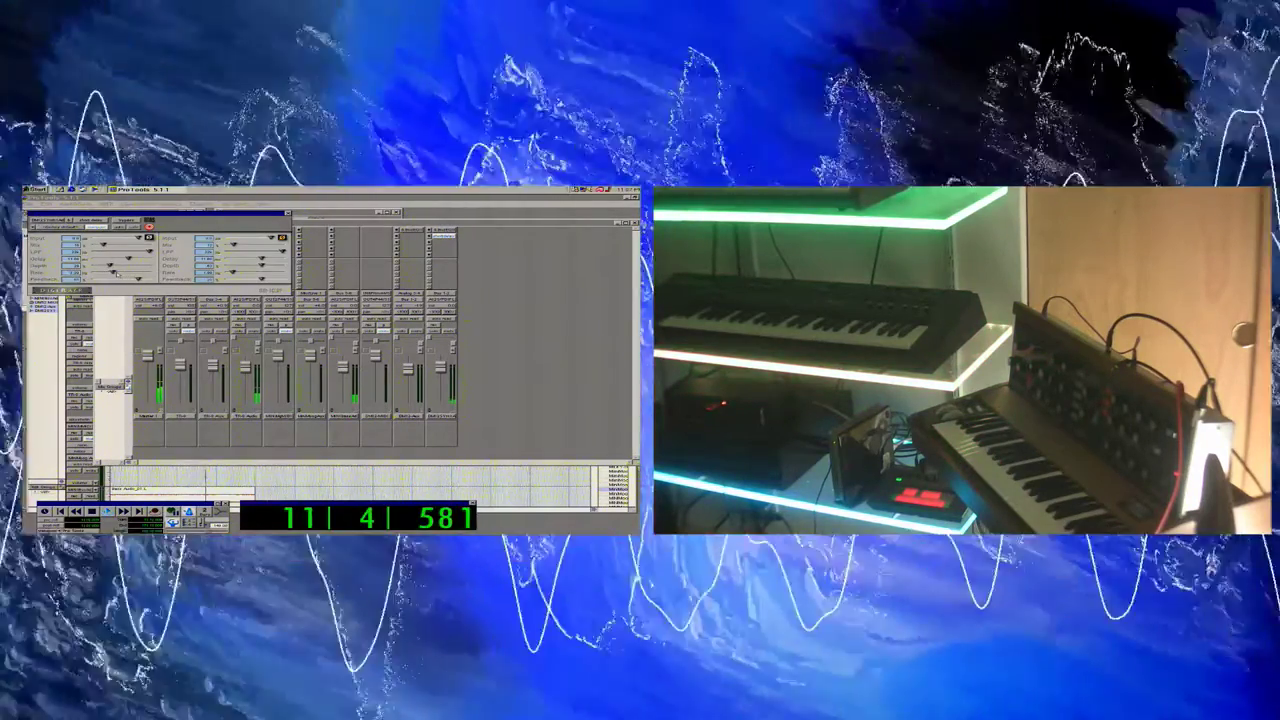
{"action": "left_click_drag", "start_coordinate": [118, 274], "coordinate": [115, 274]}
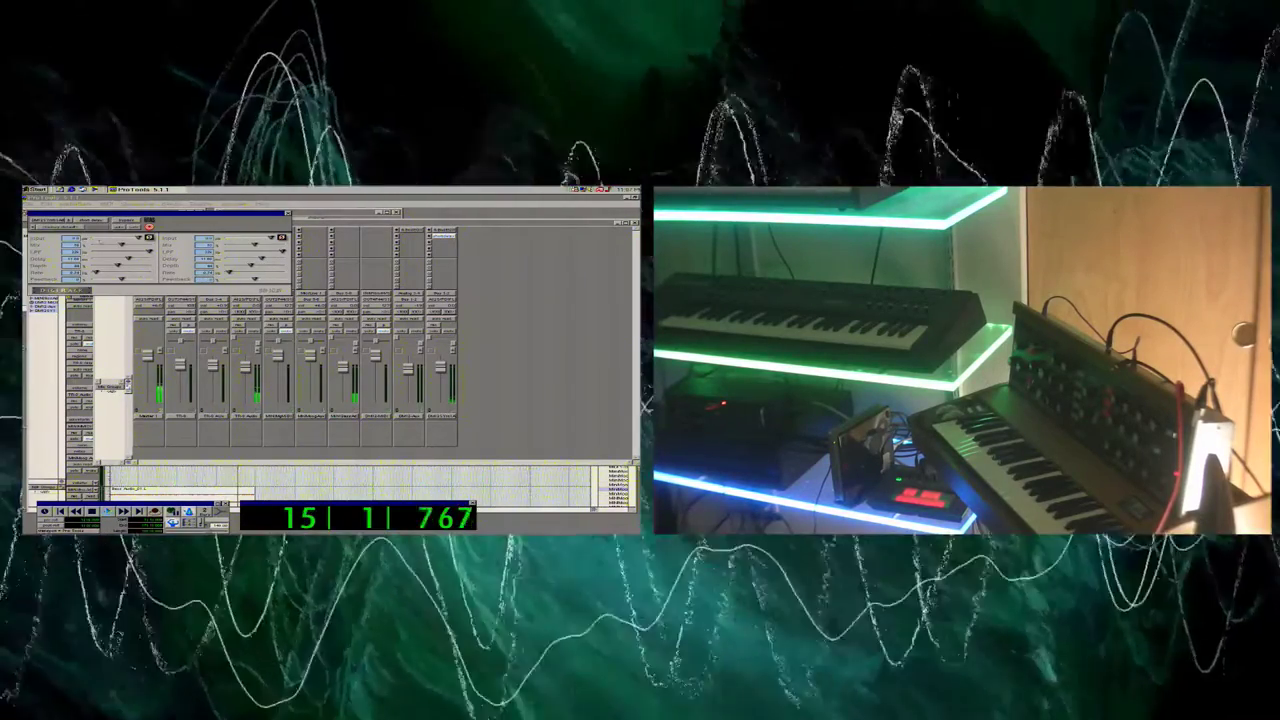
{"action": "key", "text": "Return"}
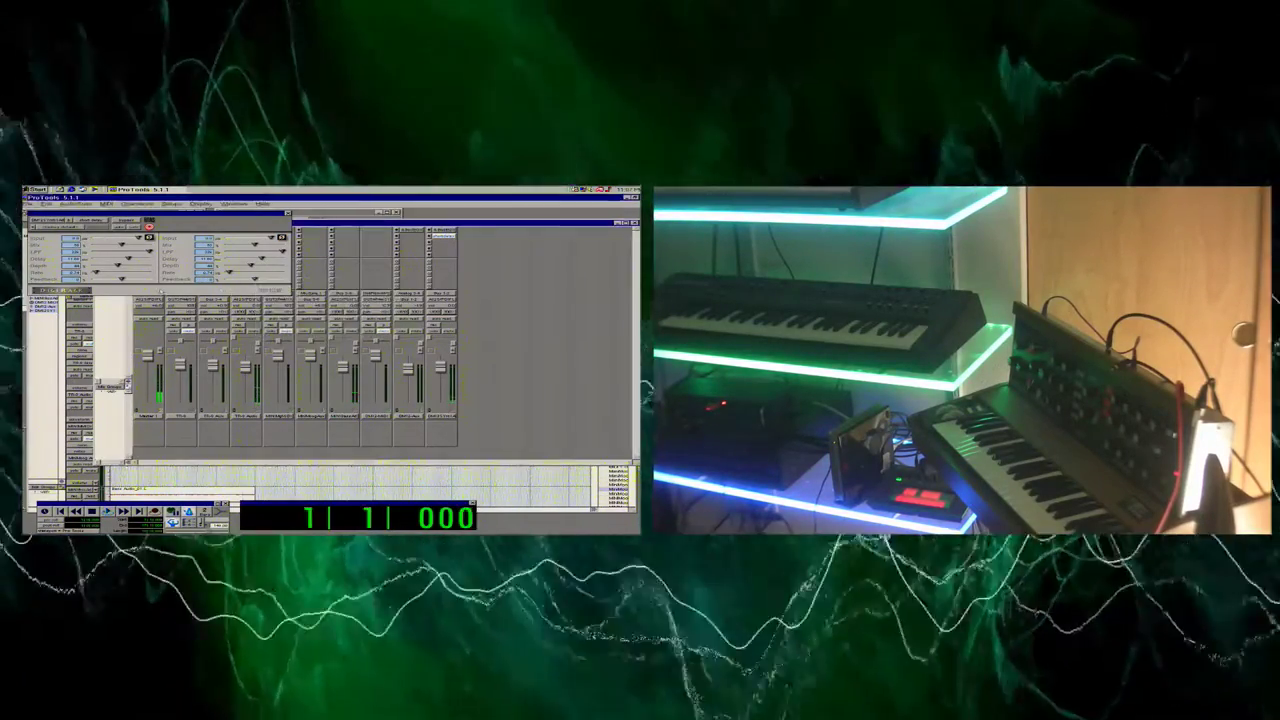
{"action": "key", "text": "space"}
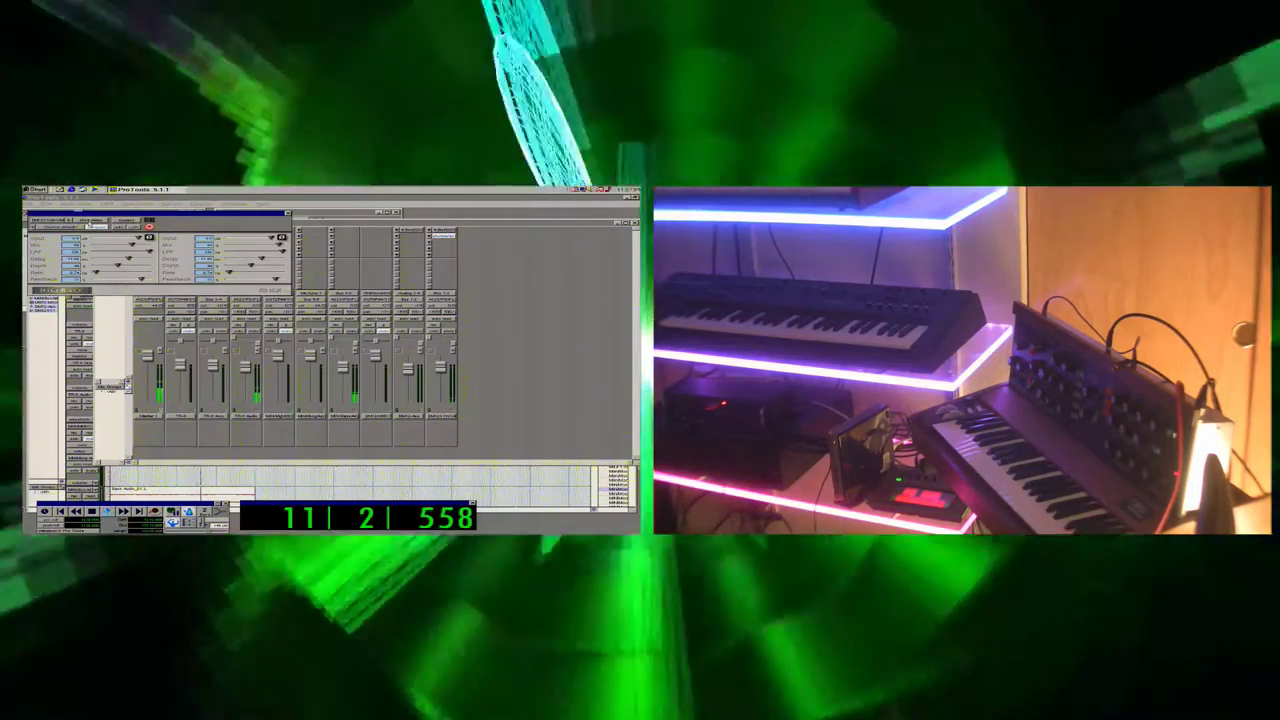
Replace the short delay on the DM12 synth audio track with a stereo long delay and audition it from bar 1.
{"action": "left_click", "coordinate": [88, 226]}
{"action": "mouse_move", "coordinate": [160, 221]}
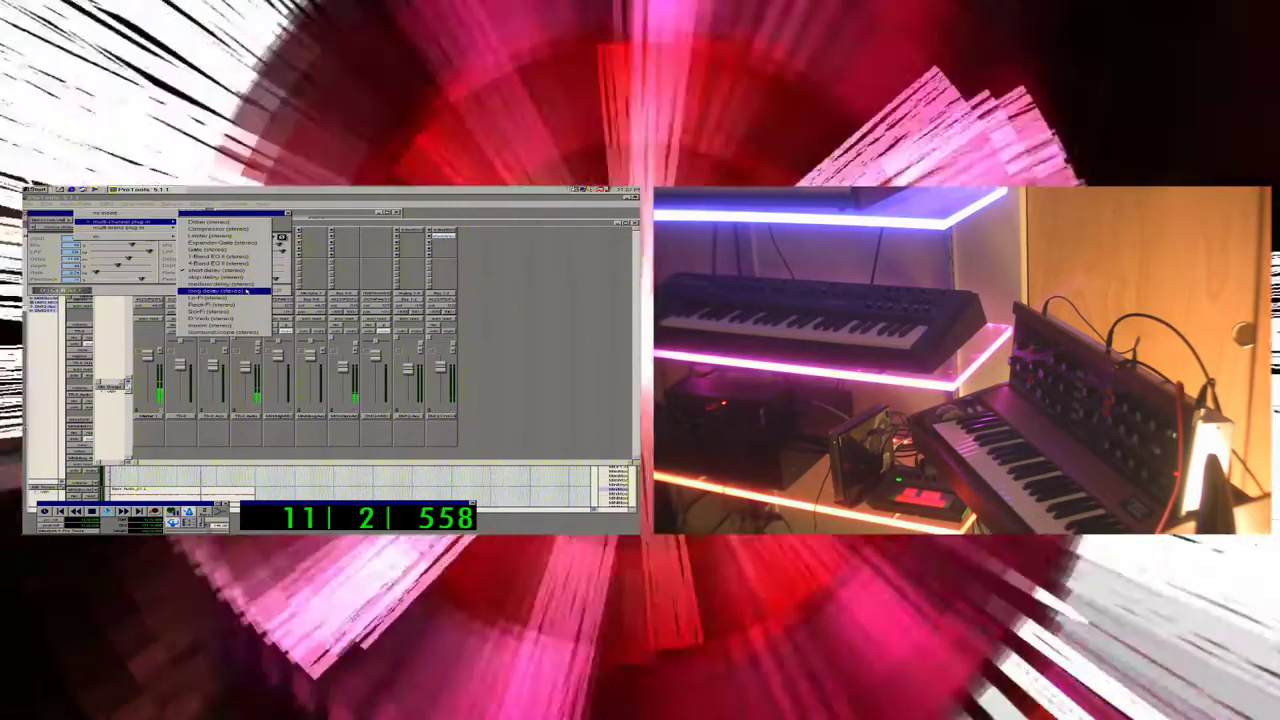
{"action": "left_click", "coordinate": [246, 290]}
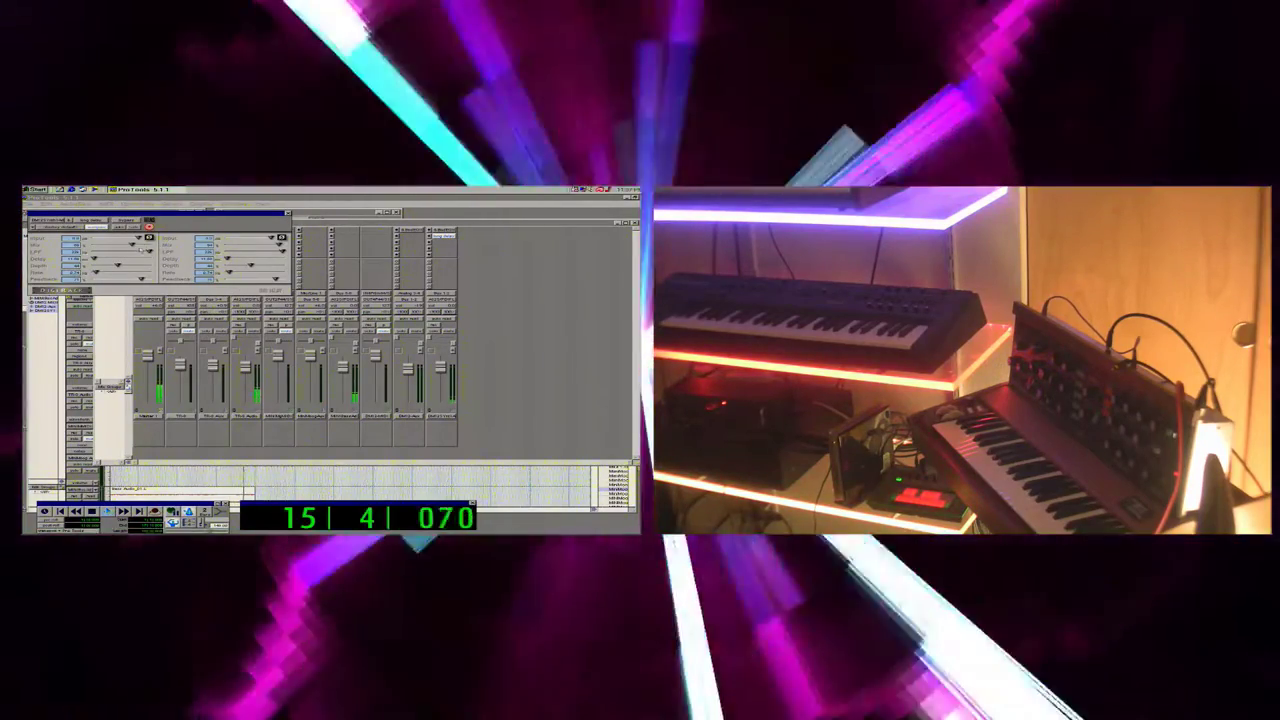
{"action": "key", "text": "Return"}
{"action": "key", "text": "space"}
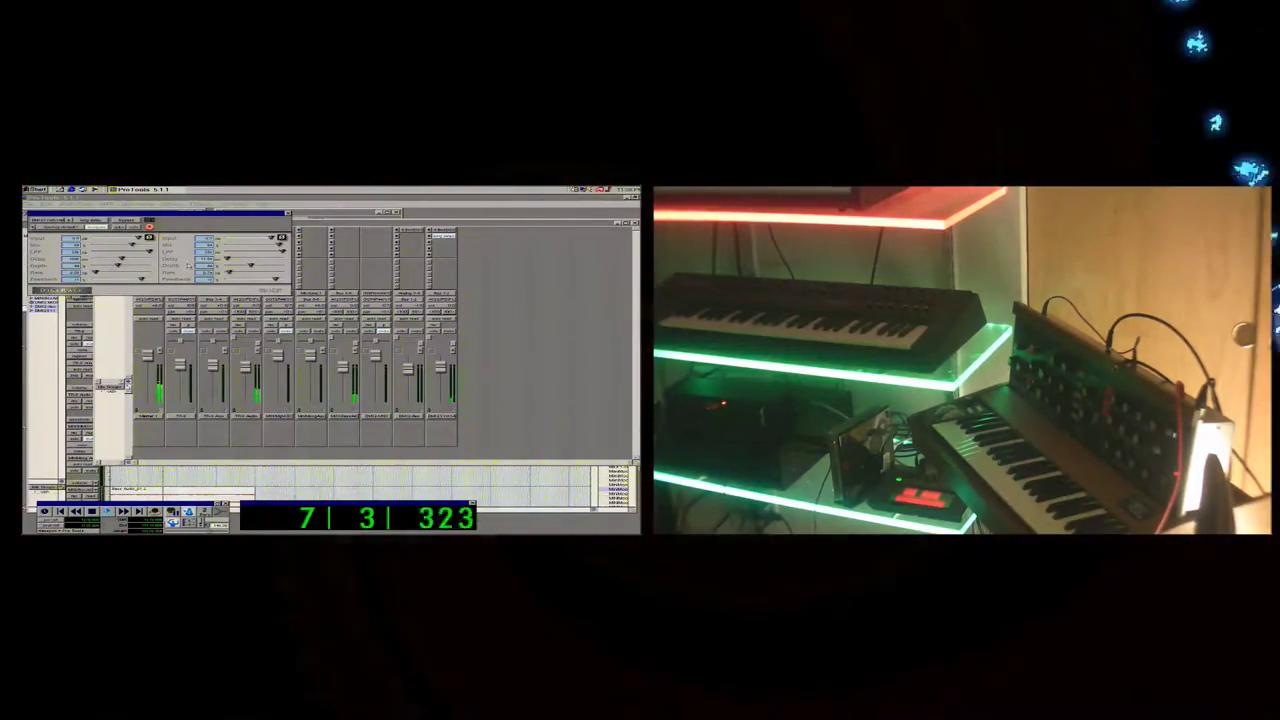
{"action": "key", "text": "space"}
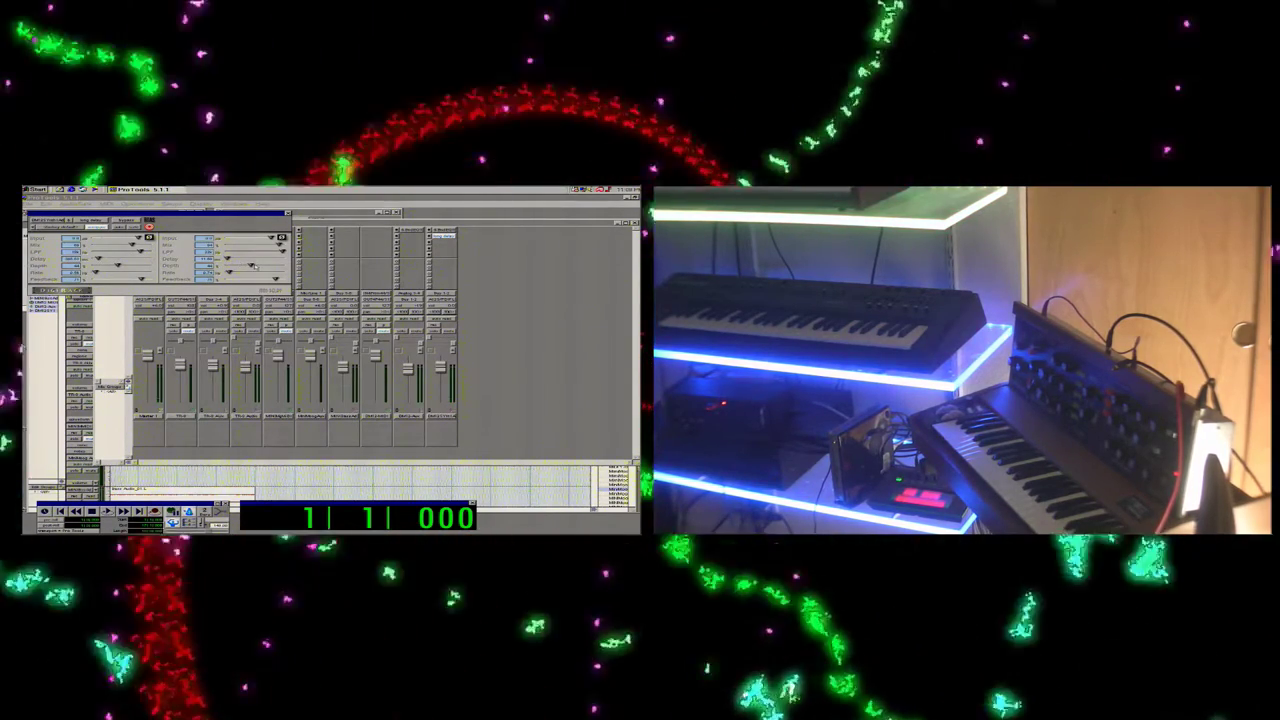
Raise the long delay's rate slightly on both channels during playback, dismiss the CPU warning and resume playback from the start.
{"action": "key", "text": "space"}
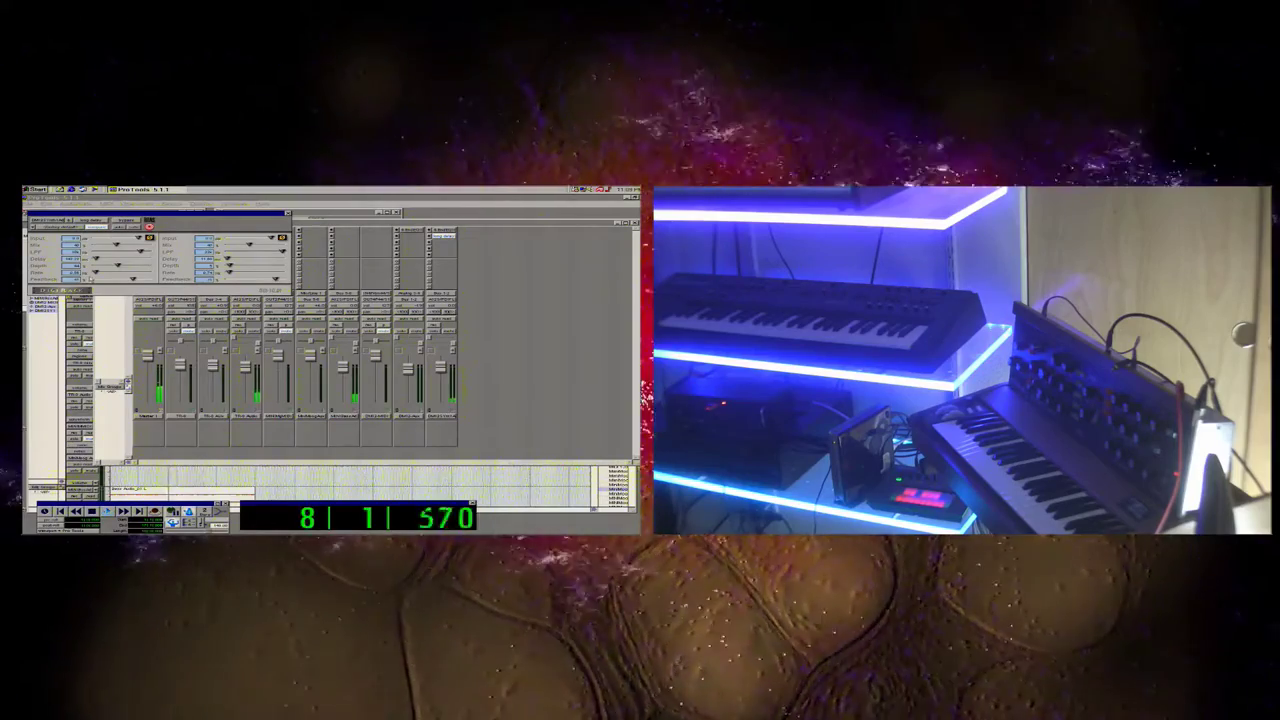
{"action": "left_click_drag", "start_coordinate": [98, 273], "coordinate": [99, 274]}
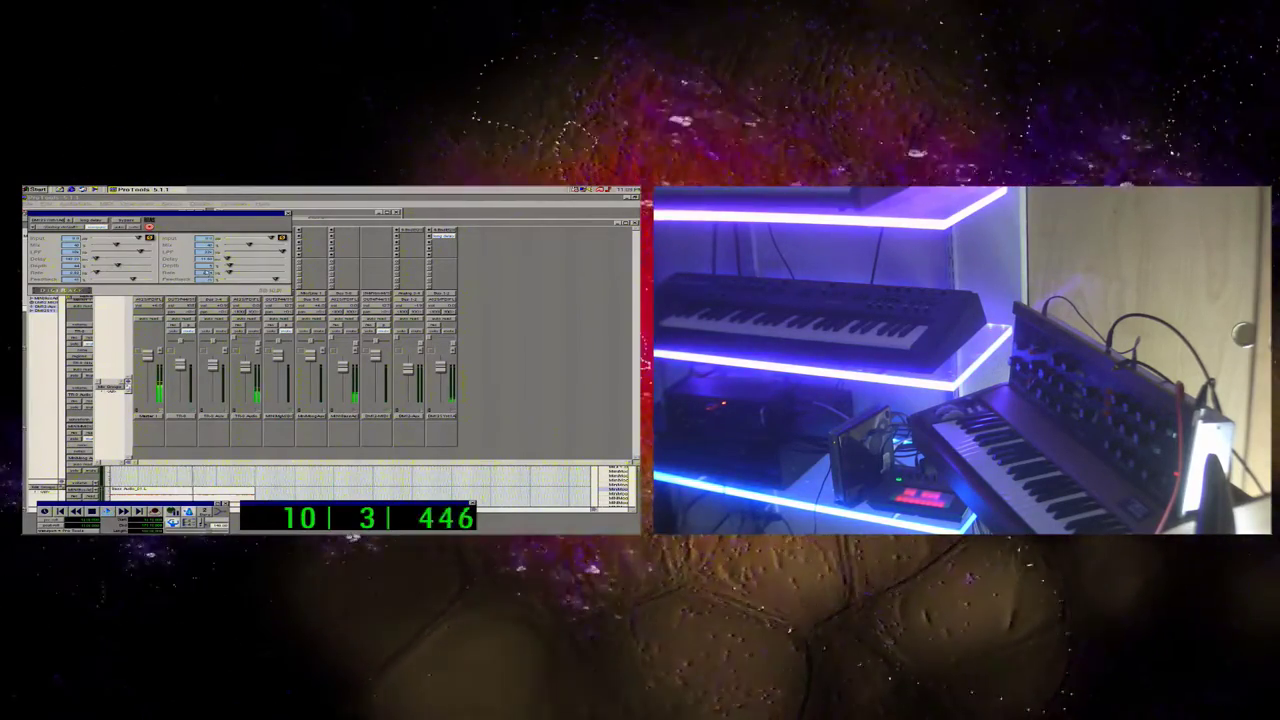
{"action": "left_click_drag", "start_coordinate": [229, 272], "coordinate": [234, 273]}
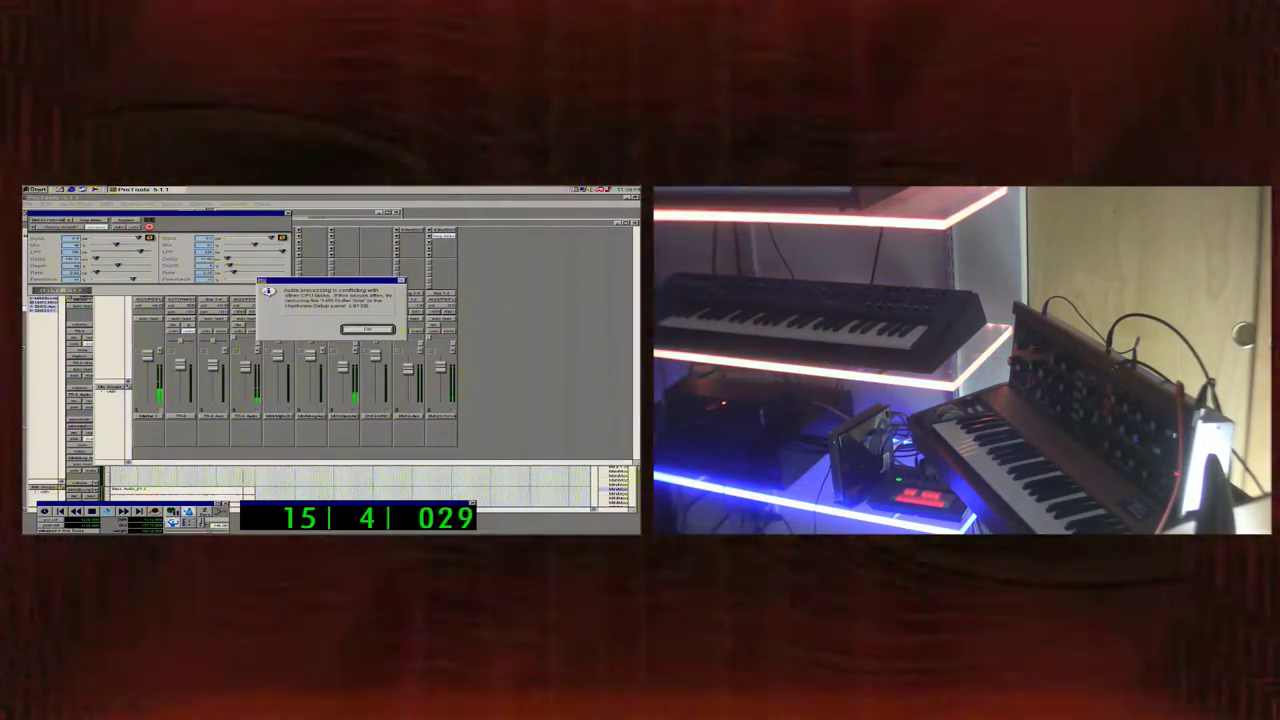
{"action": "left_click", "coordinate": [354, 324]}
{"action": "key", "text": "space"}
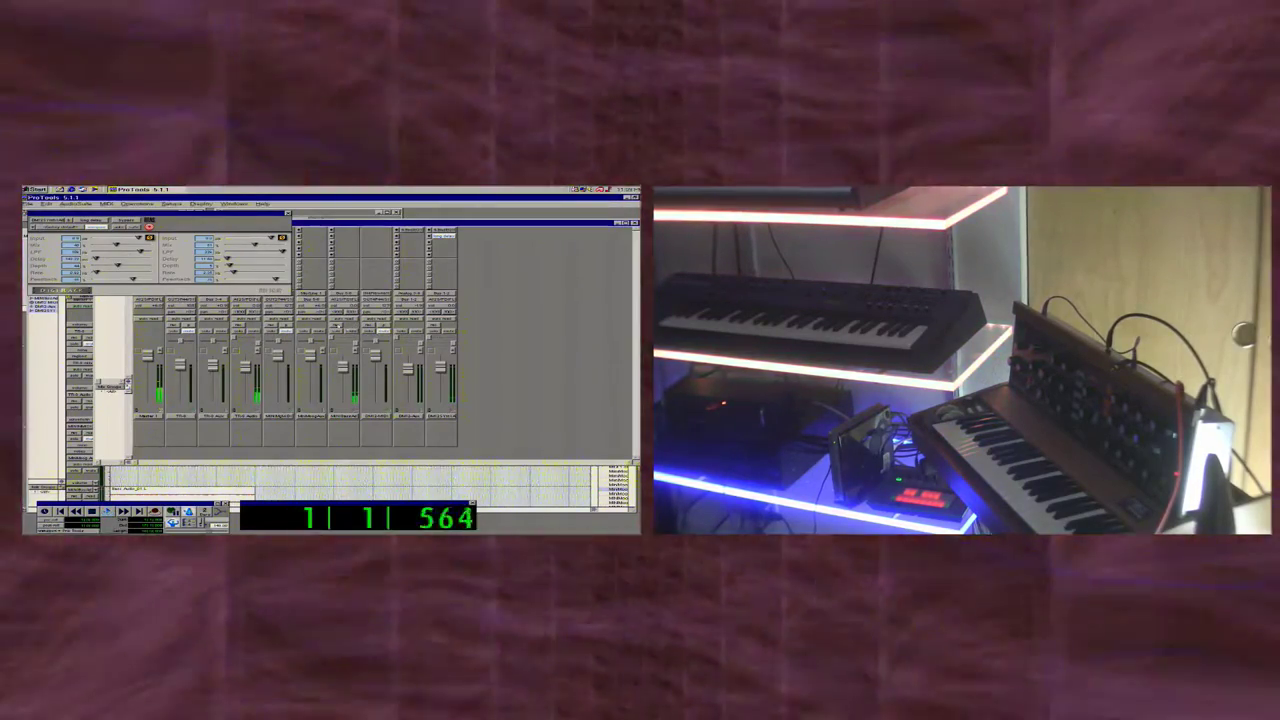
Close the long delay's settings and insert a stereo D-Verb after it on the DM12 synth audio track.
{"action": "left_click", "coordinate": [288, 214]}
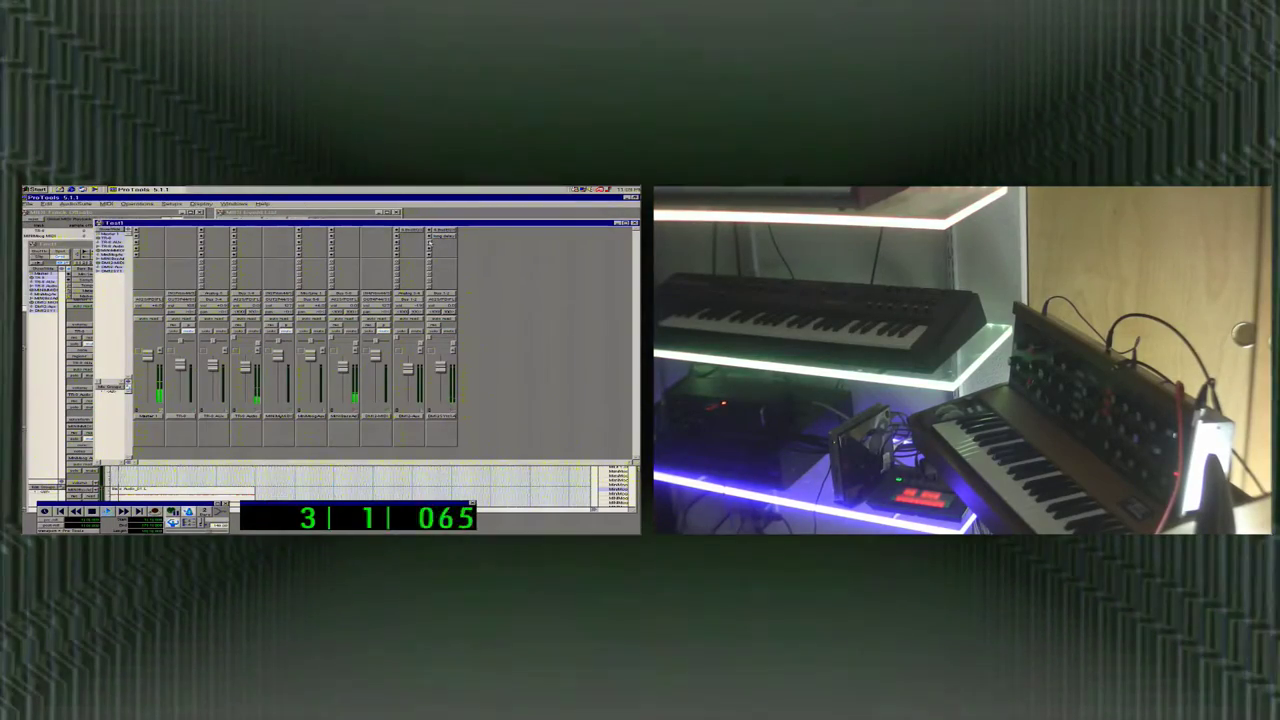
{"action": "left_click", "coordinate": [430, 243]}
{"action": "mouse_move", "coordinate": [480, 252]}
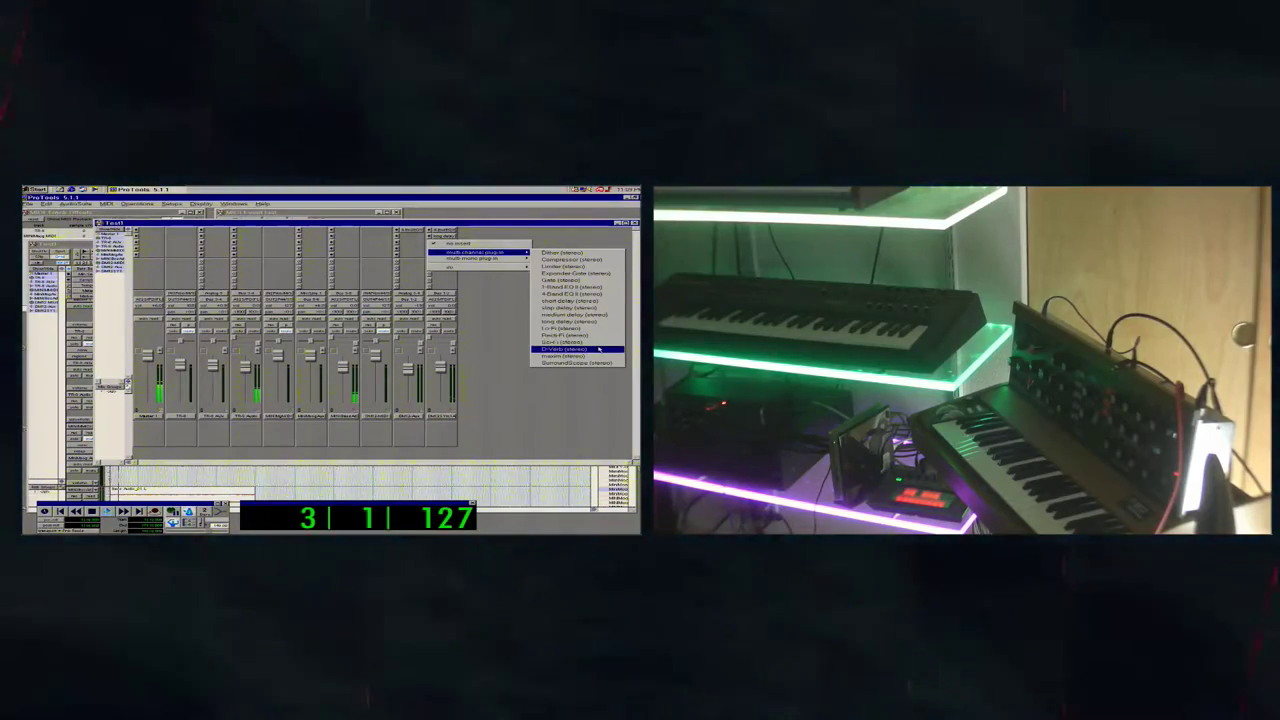
{"action": "left_click", "coordinate": [598, 349]}
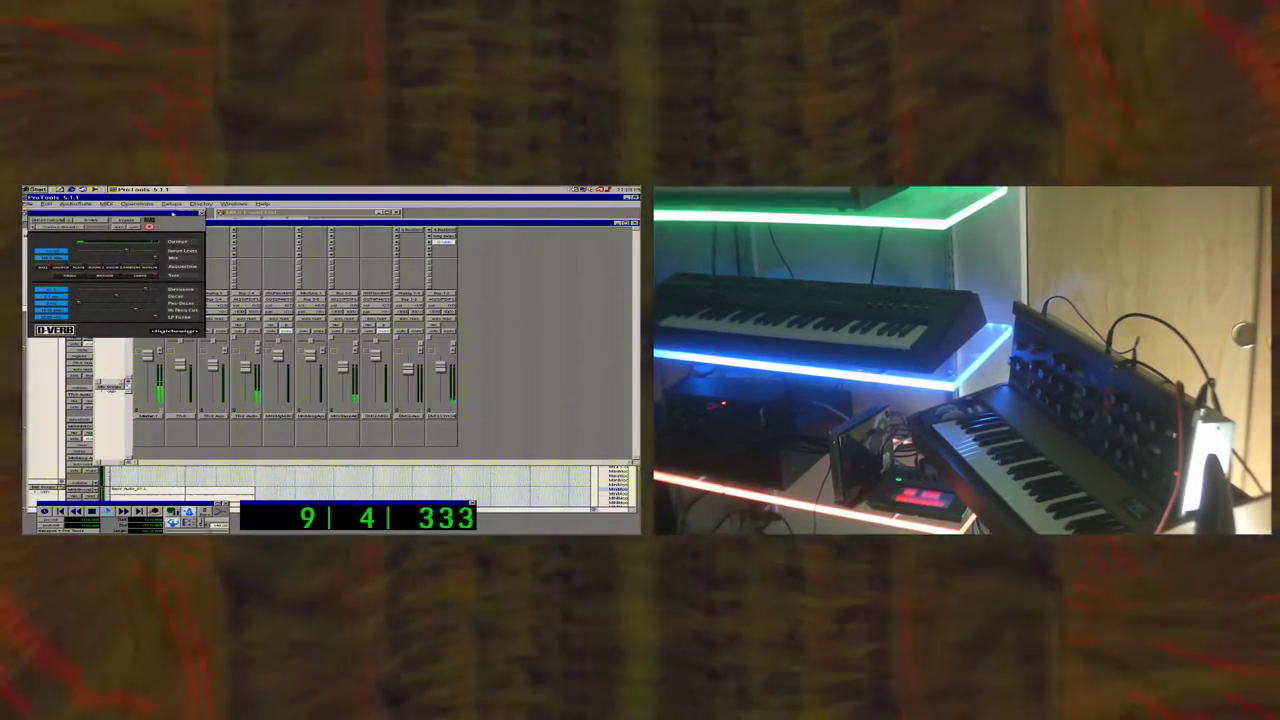
Audition the D-Verb from the start of the session, adjust its decay, pre-delay, high-frequency cut and low-pass filter, and close its settings.
{"action": "left_click_drag", "start_coordinate": [172, 213], "coordinate": [369, 321]}
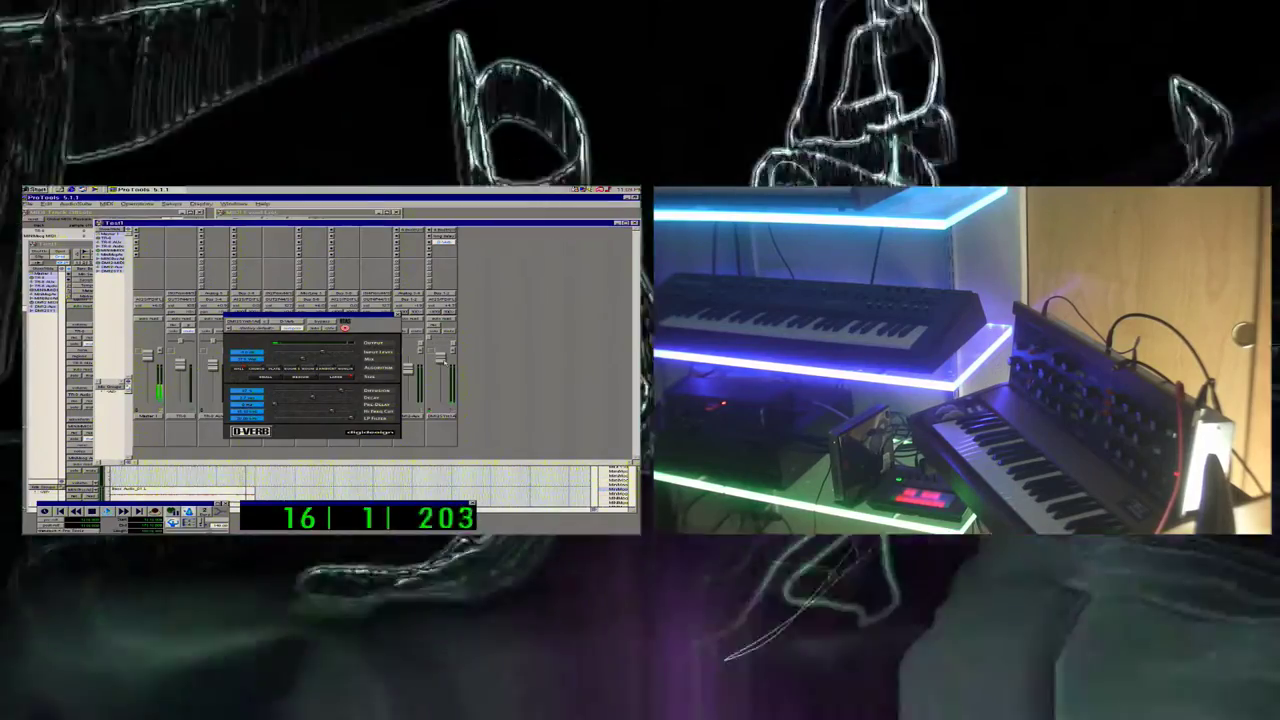
{"action": "key", "text": "Return"}
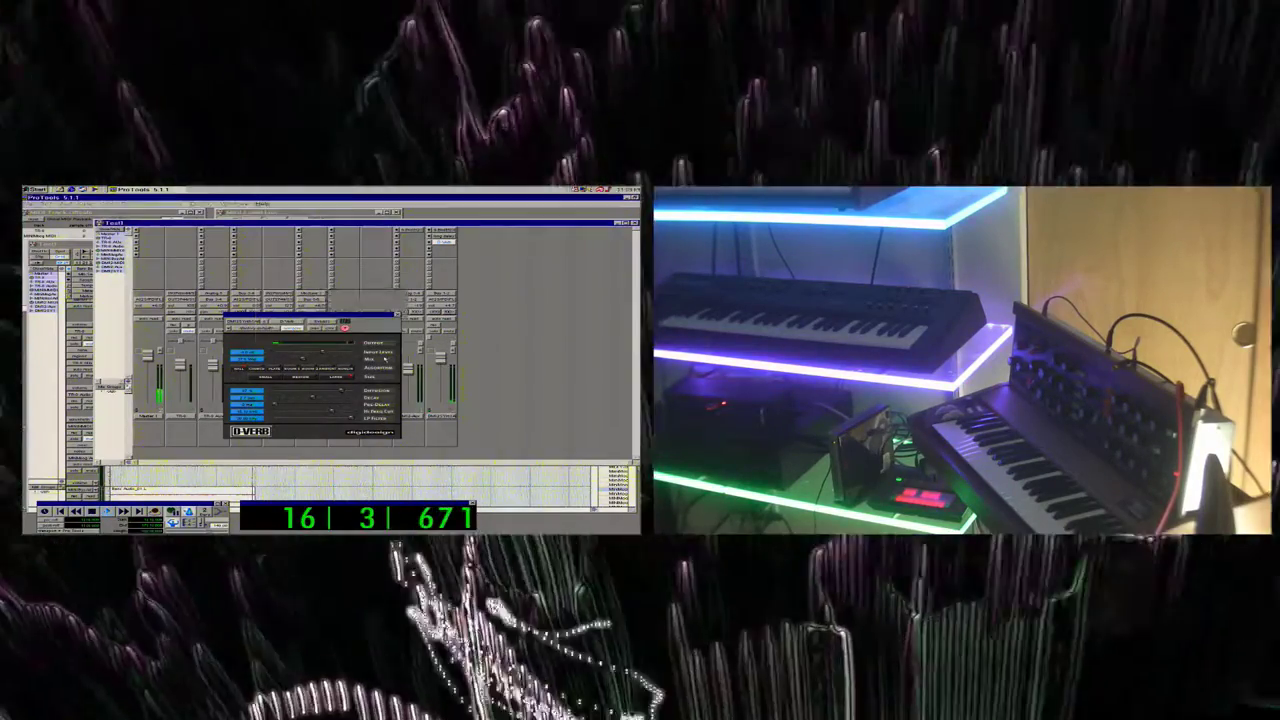
{"action": "key", "text": "space"}
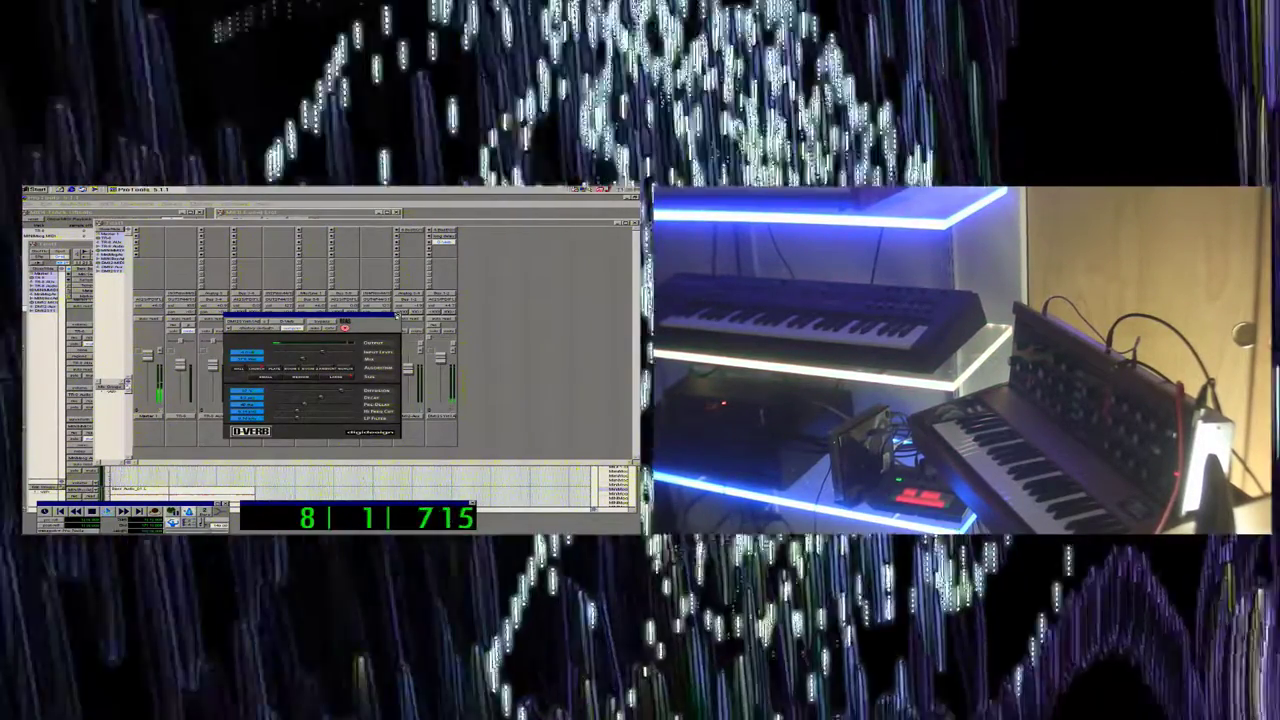
{"action": "left_click", "coordinate": [397, 315]}
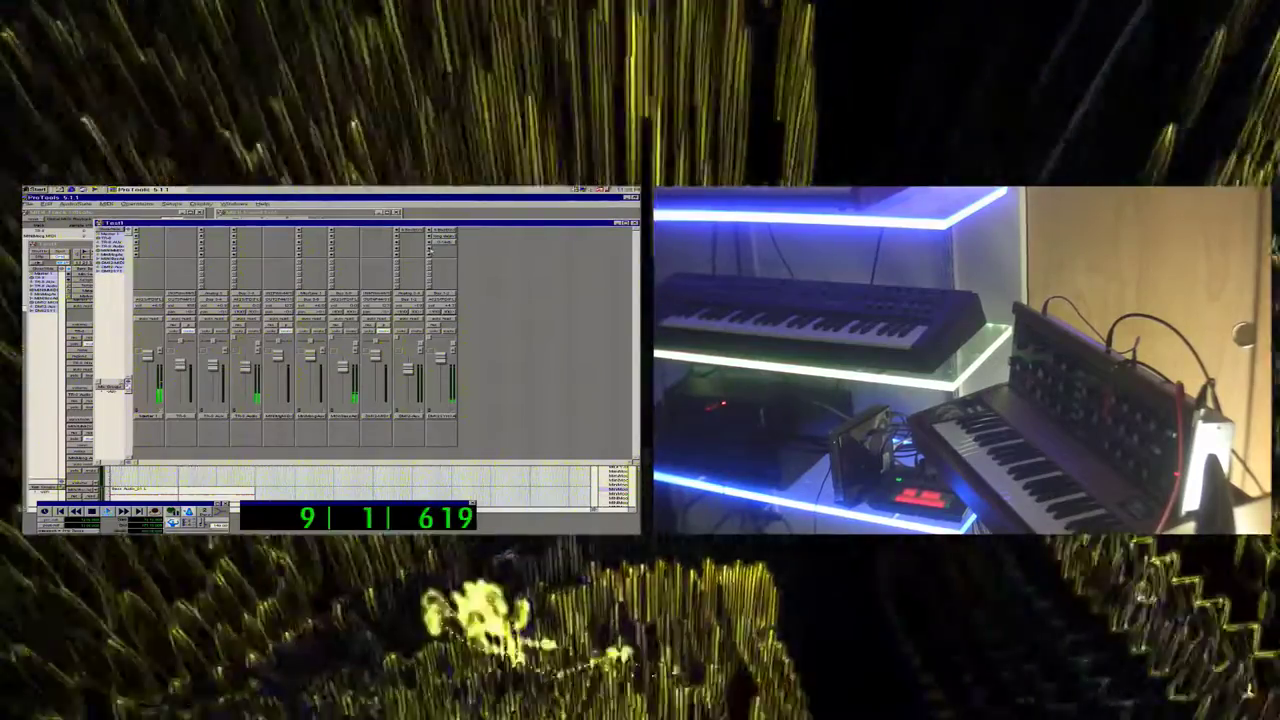
Insert a stereo compressor after the D-Verb on the DM12 synth audio track and lower its knee during playback.
{"action": "left_click", "coordinate": [430, 250]}
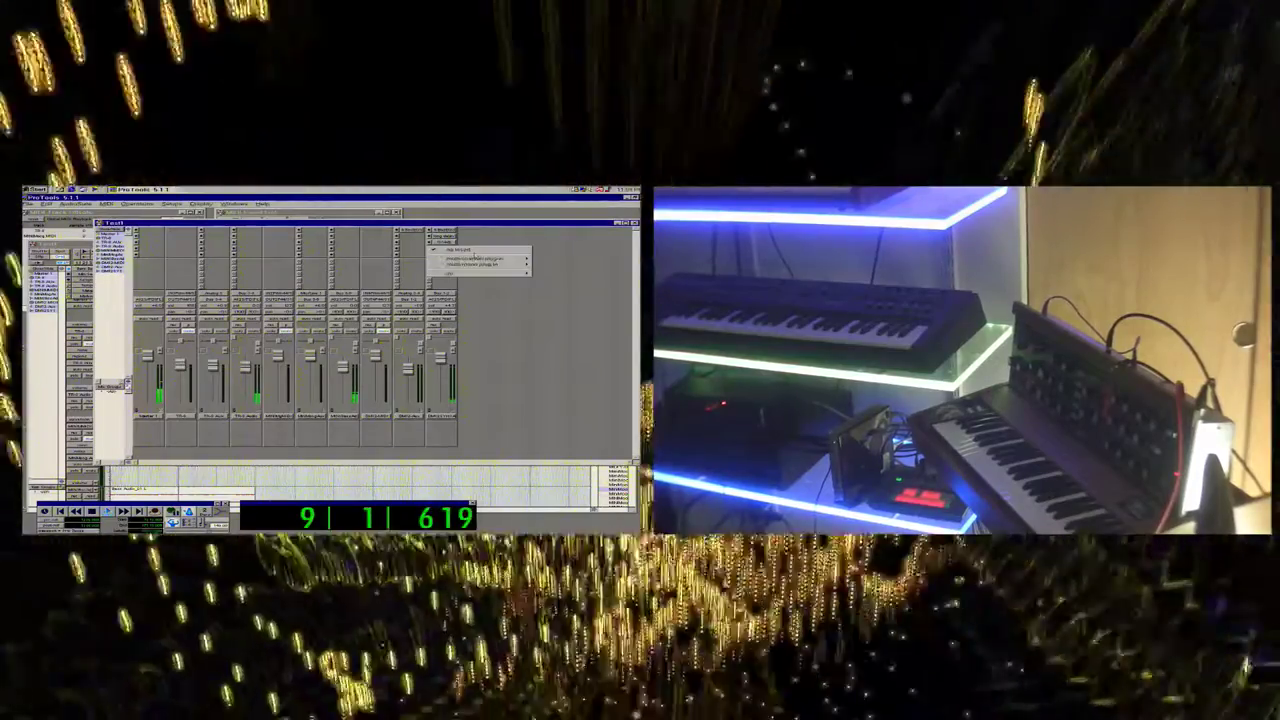
{"action": "mouse_move", "coordinate": [478, 259]}
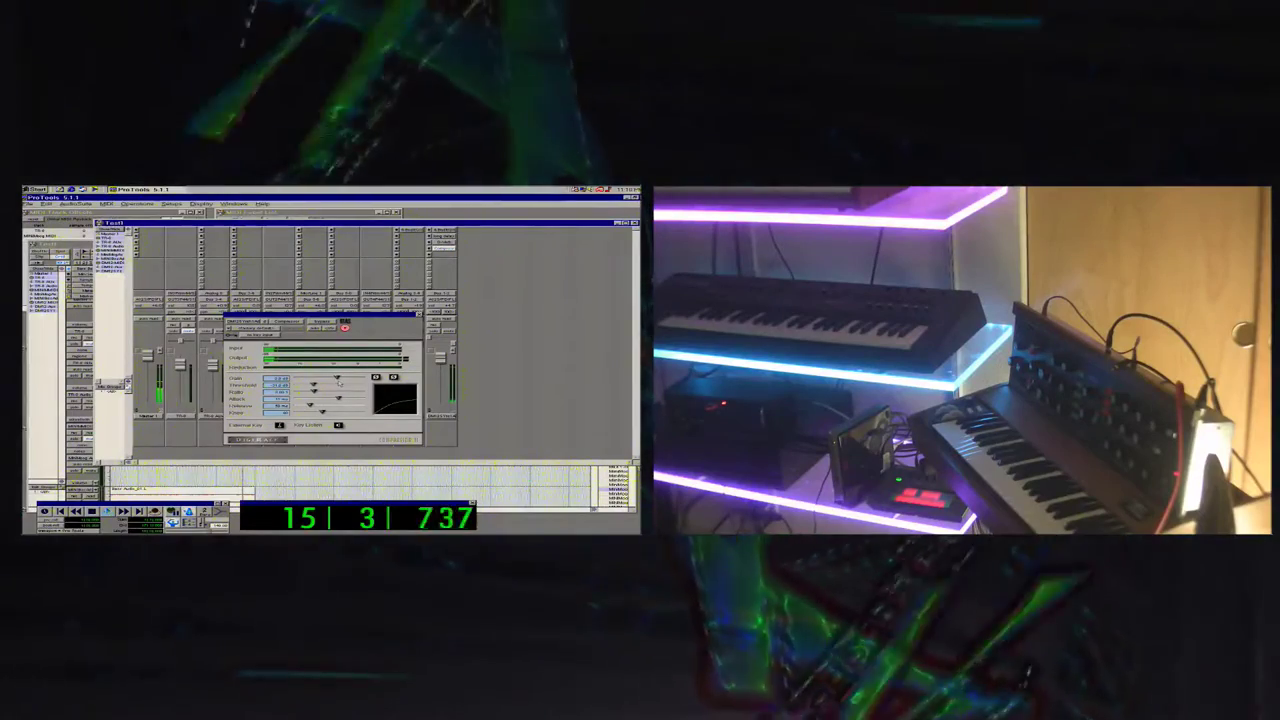
{"action": "left_click_drag", "start_coordinate": [323, 415], "coordinate": [301, 417]}
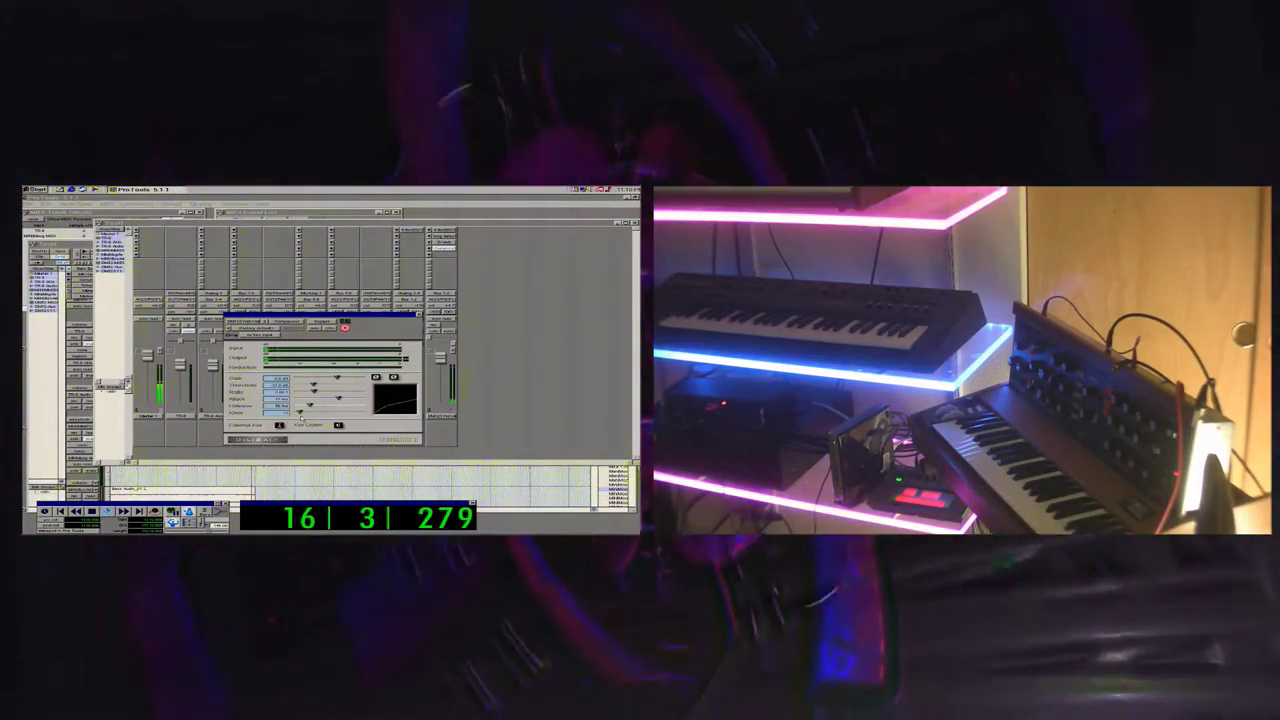
{"action": "left_click", "coordinate": [368, 329]}
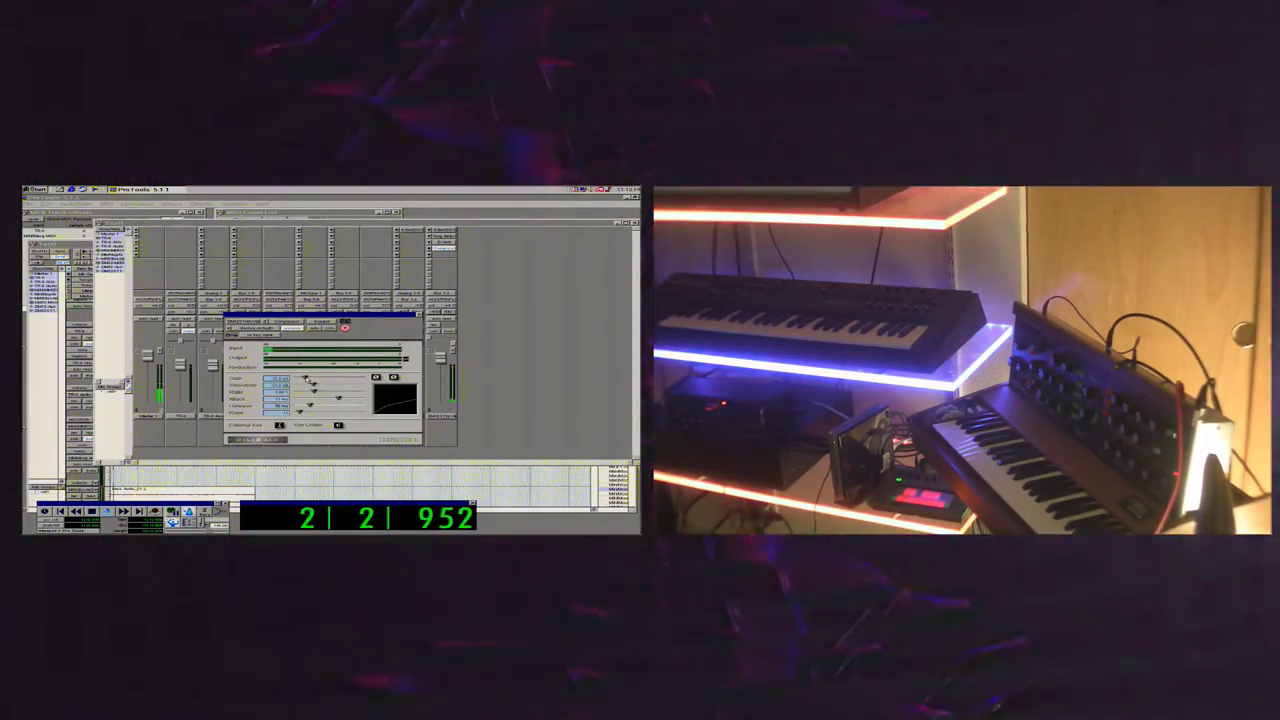
Lower the compressor's ratio, attack and threshold and raise its gain slightly while the session plays.
{"action": "mouse_move", "coordinate": [339, 380]}
{"action": "left_mouse_down"}
{"action": "mouse_move", "coordinate": [307, 393]}
{"action": "mouse_move", "coordinate": [340, 395]}
{"action": "left_mouse_up"}
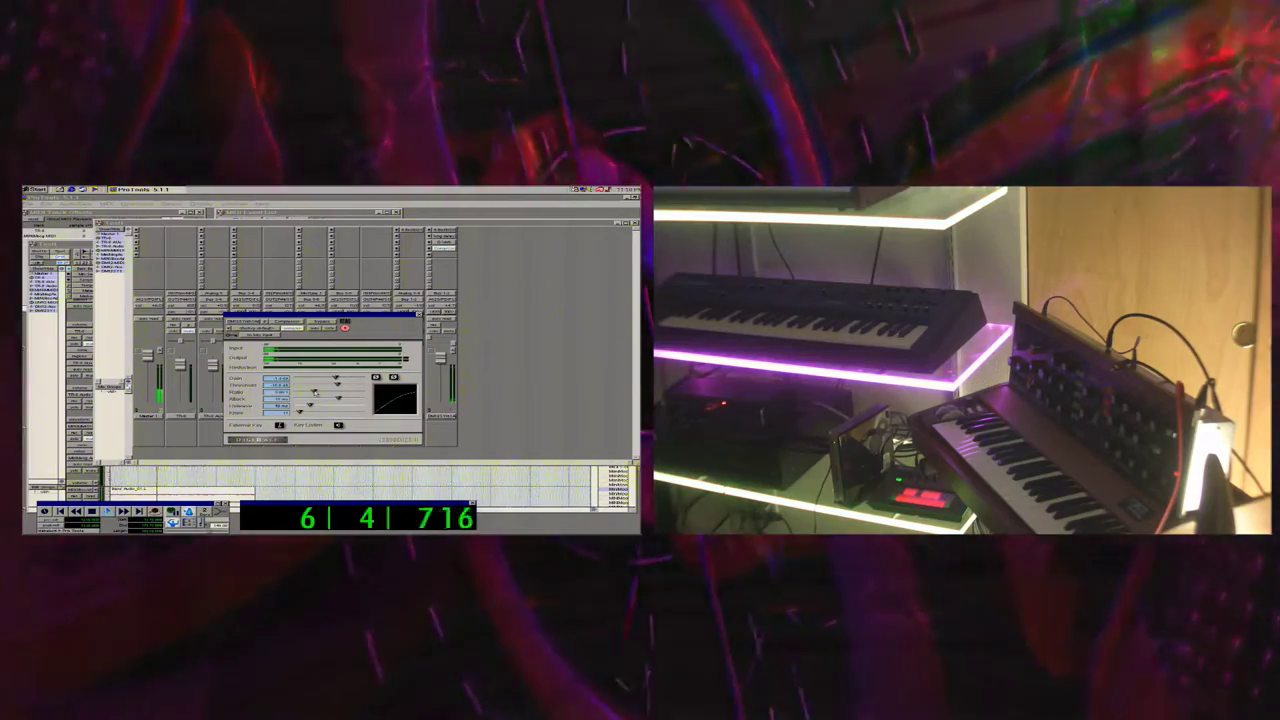
{"action": "left_click_drag", "start_coordinate": [316, 392], "coordinate": [301, 392]}
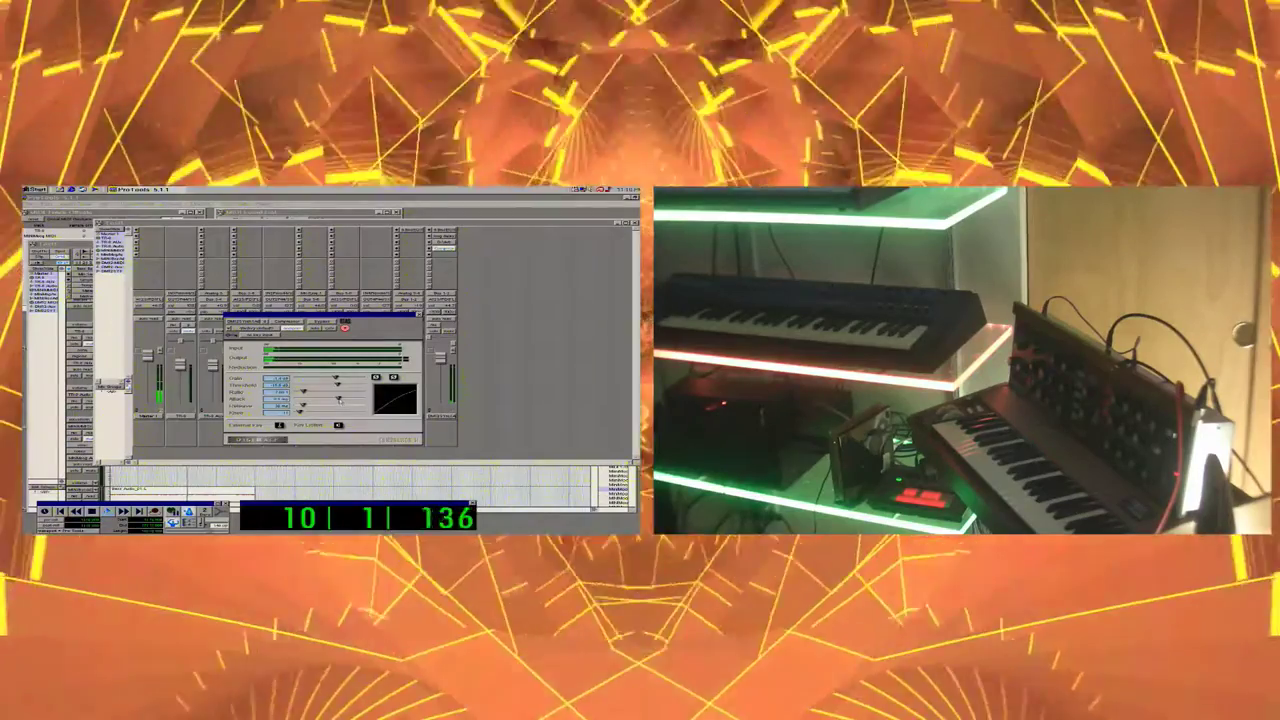
{"action": "left_click_drag", "start_coordinate": [339, 399], "coordinate": [311, 385]}
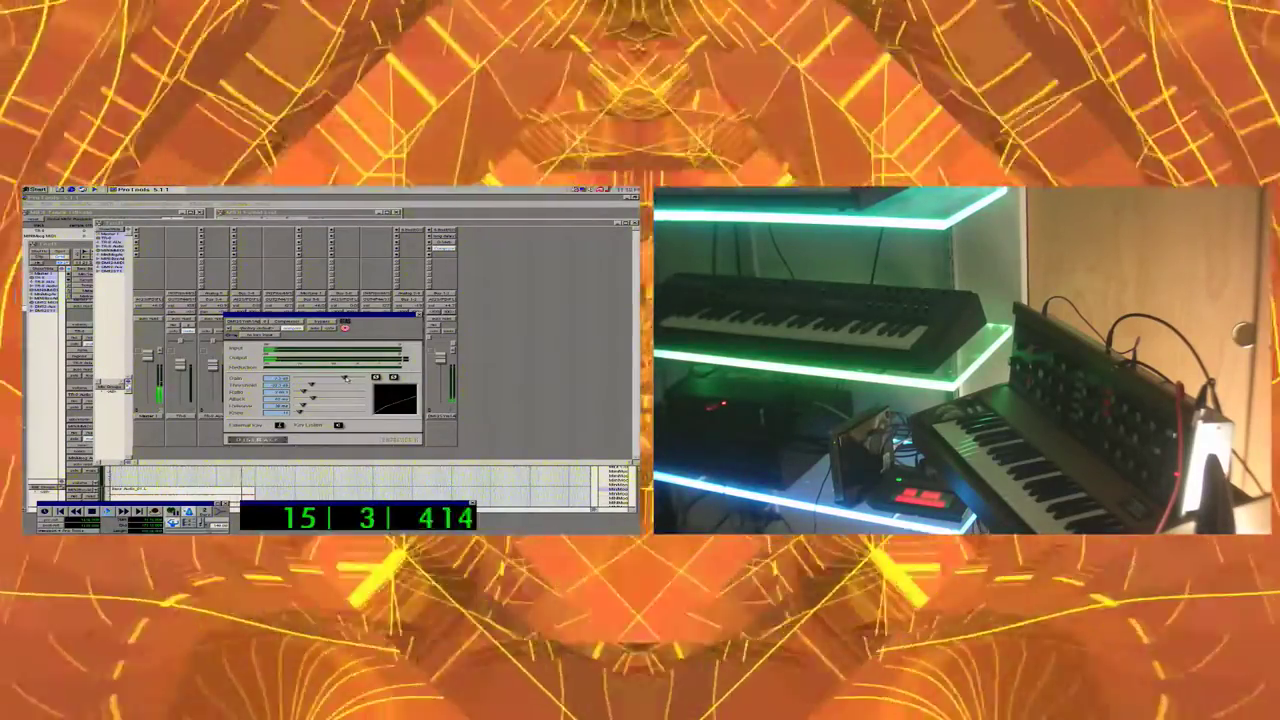
Replay the session to audition the compressor, close its settings and dismiss the CPU conflict warnings.
{"action": "key", "text": "space"}
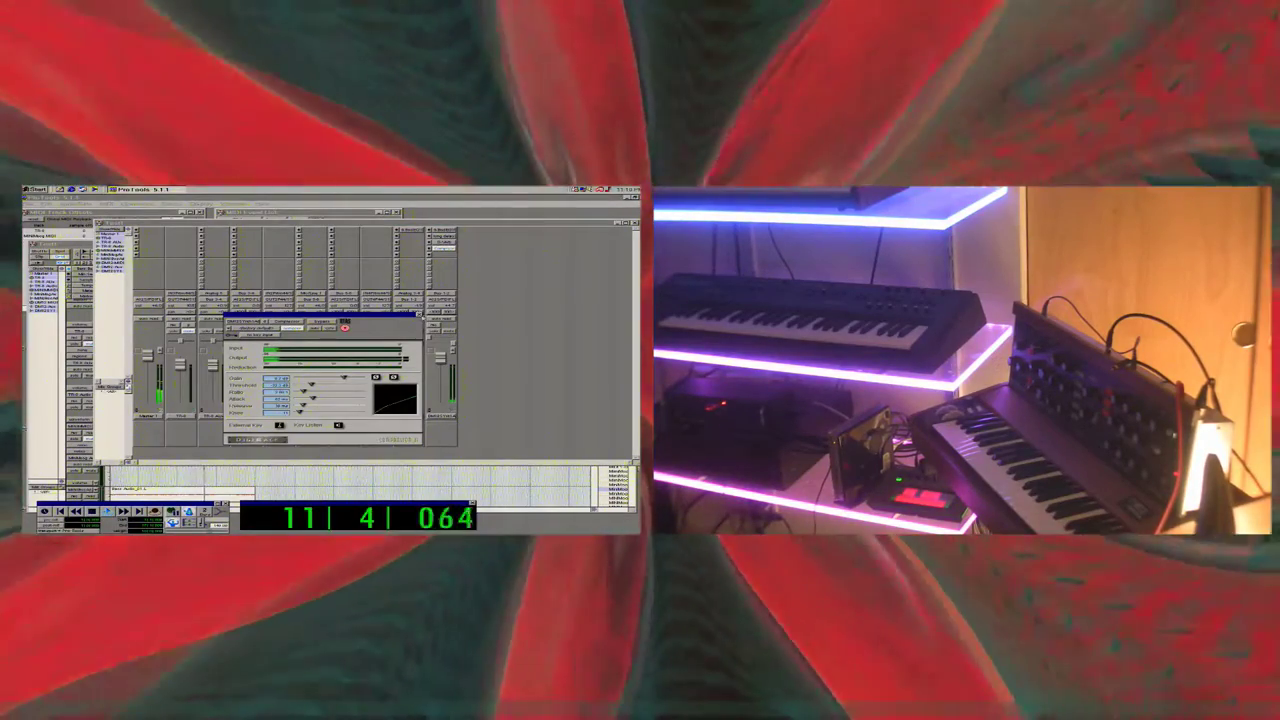
{"action": "left_click", "coordinate": [420, 316]}
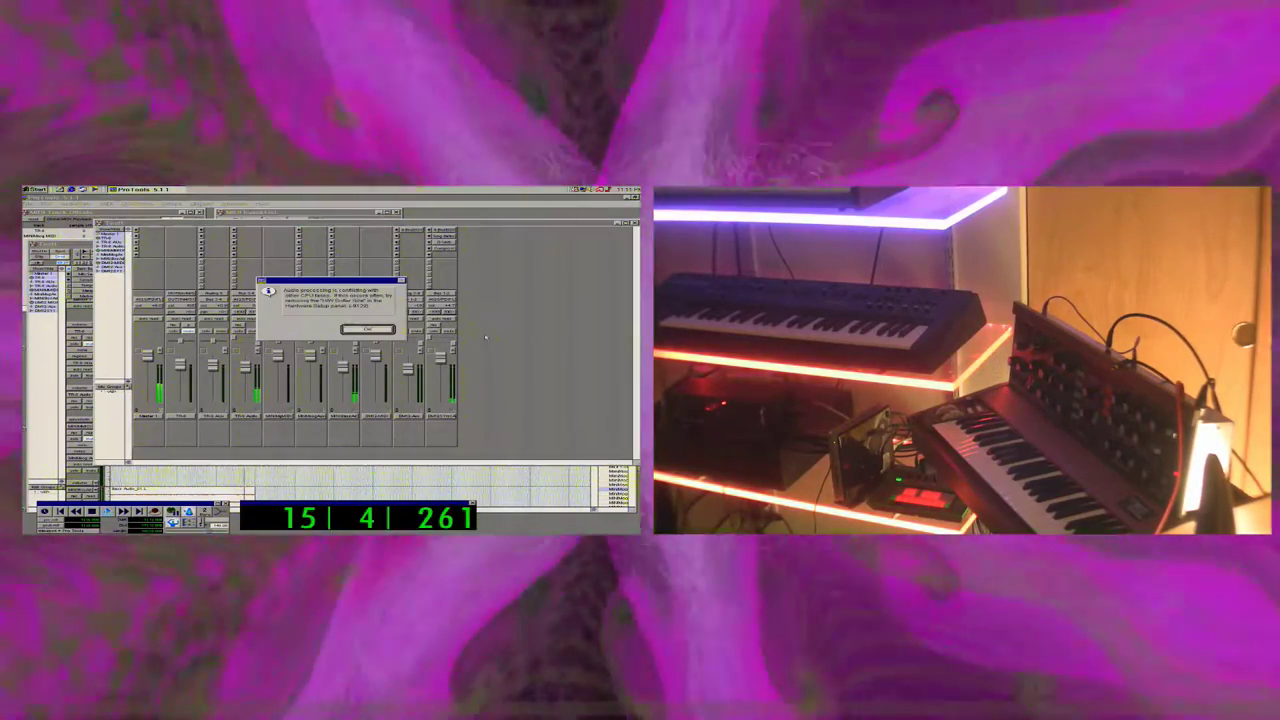
{"action": "left_click", "coordinate": [368, 330]}
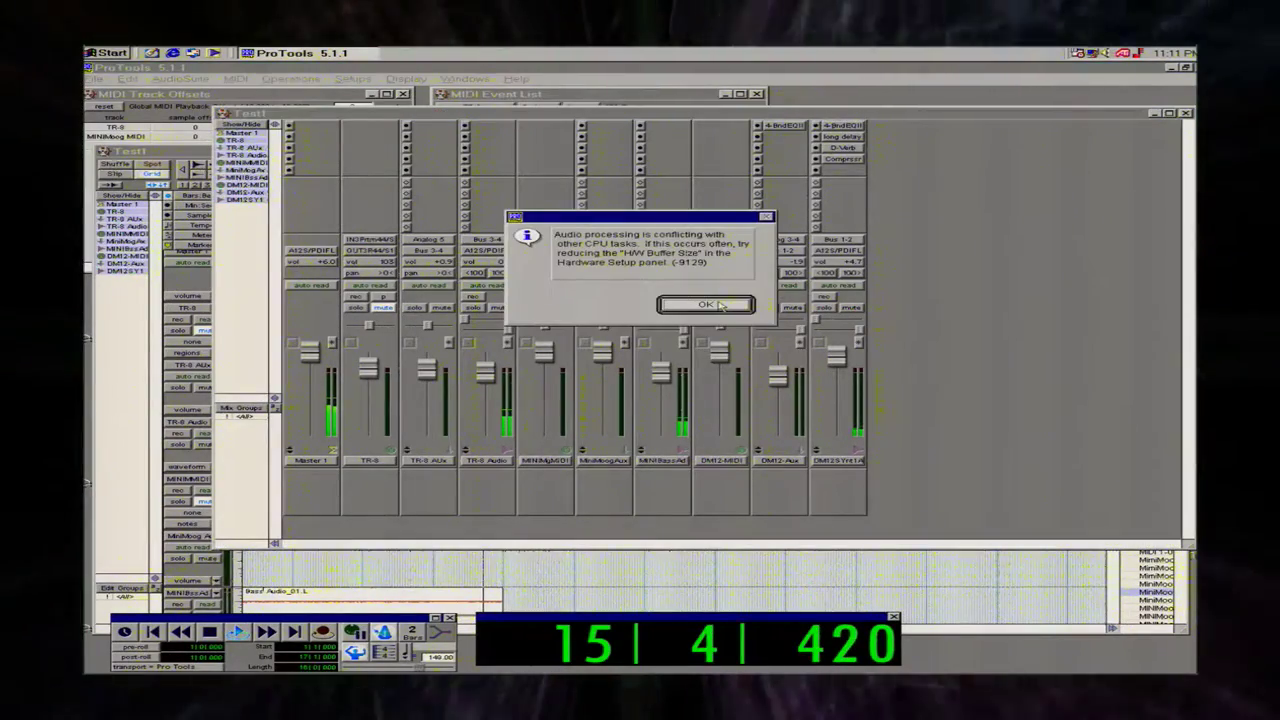
{"action": "left_click", "coordinate": [712, 305]}
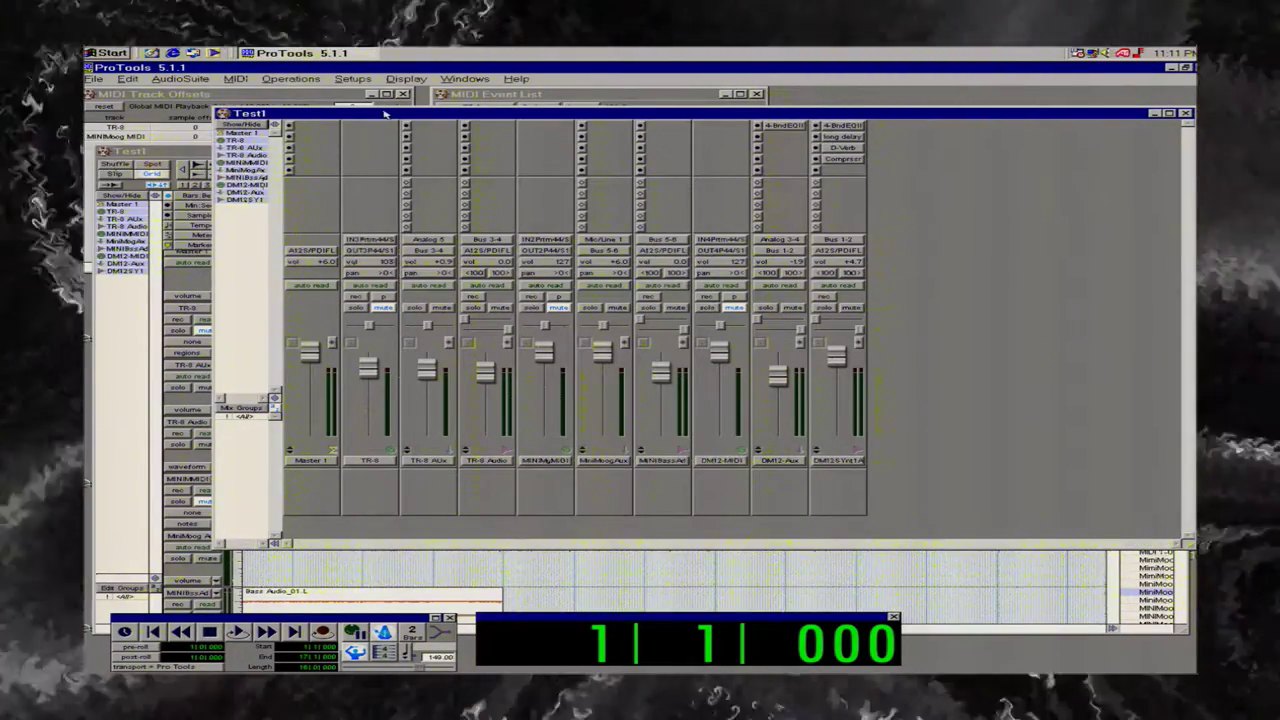
Create one new stereo audio track directly below the TR-8 Audio track in the edit window.
{"action": "key", "text": "ctrl+equal"}
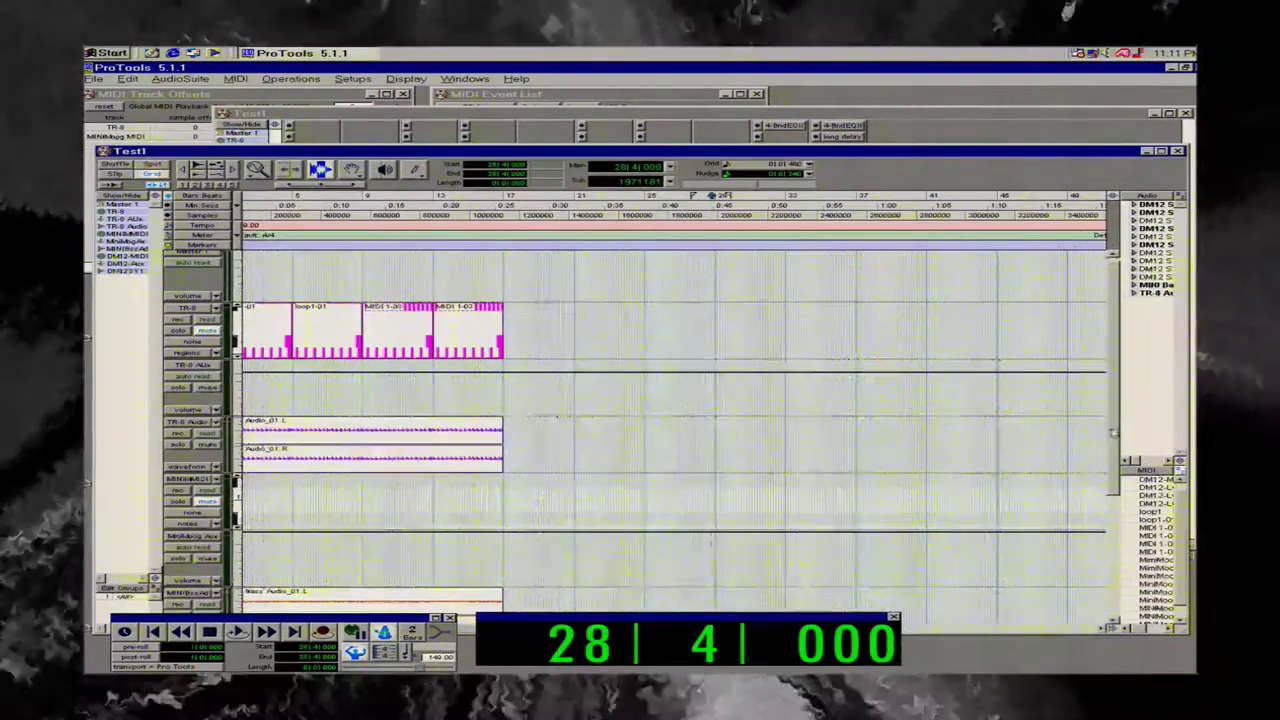
{"action": "left_click_drag", "start_coordinate": [1113, 435], "coordinate": [1096, 385]}
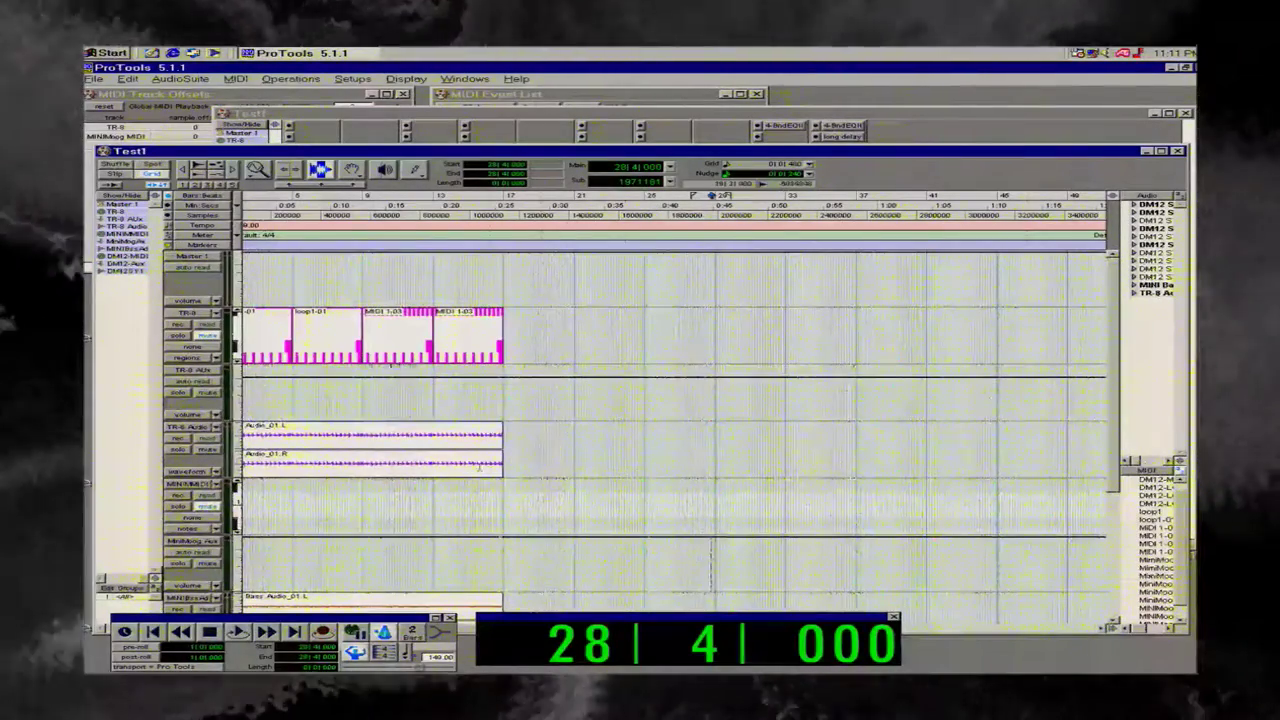
{"action": "left_click", "coordinate": [363, 443]}
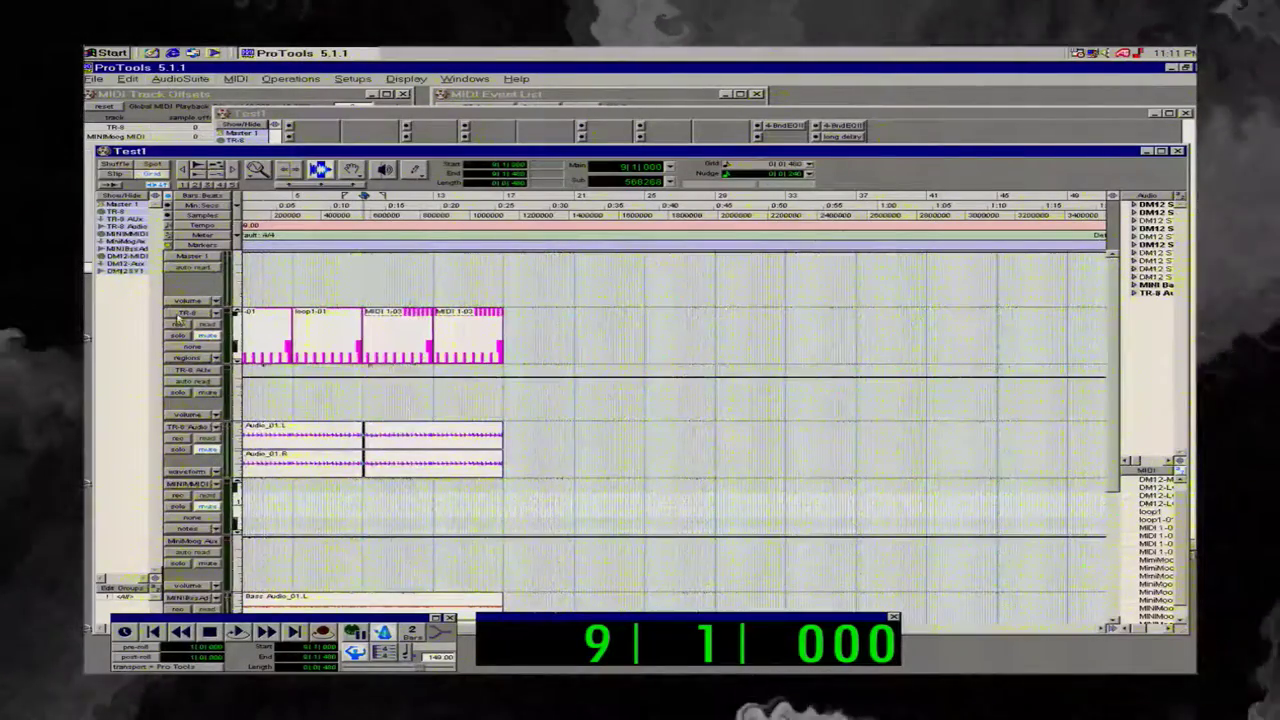
{"action": "left_click", "coordinate": [192, 428]}
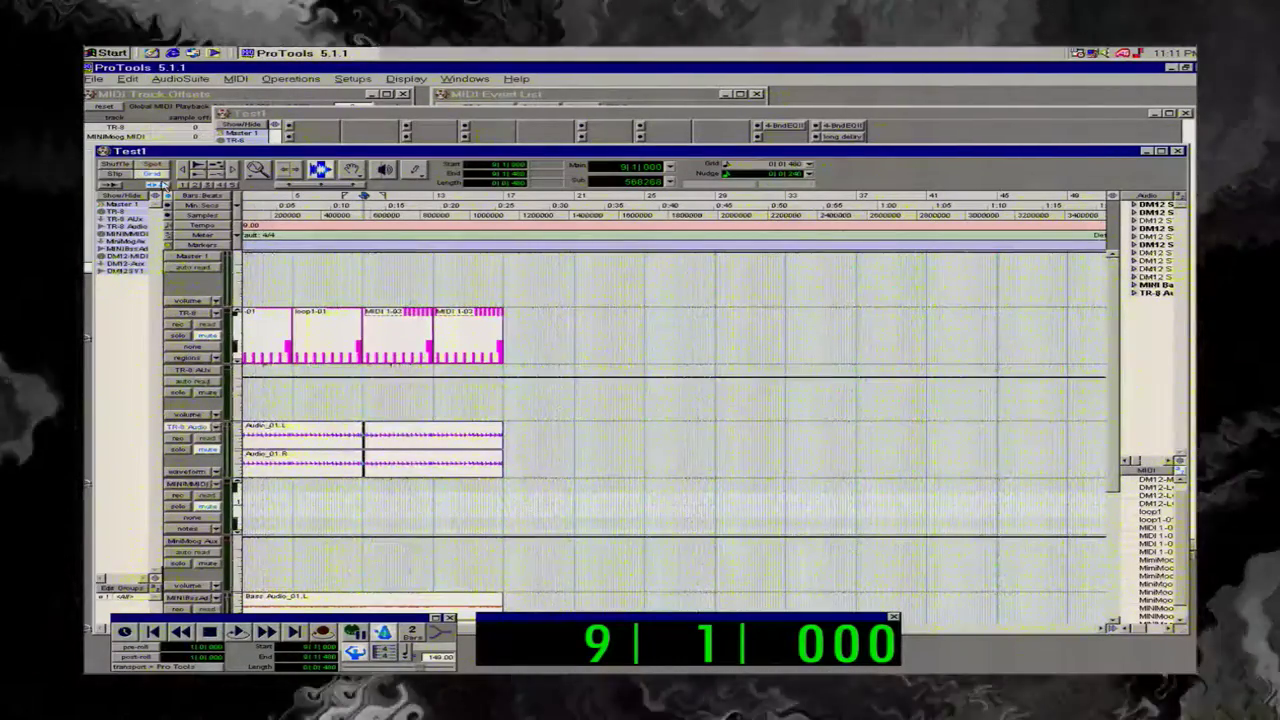
{"action": "left_click", "coordinate": [128, 78]}
{"action": "mouse_move", "coordinate": [93, 78]}
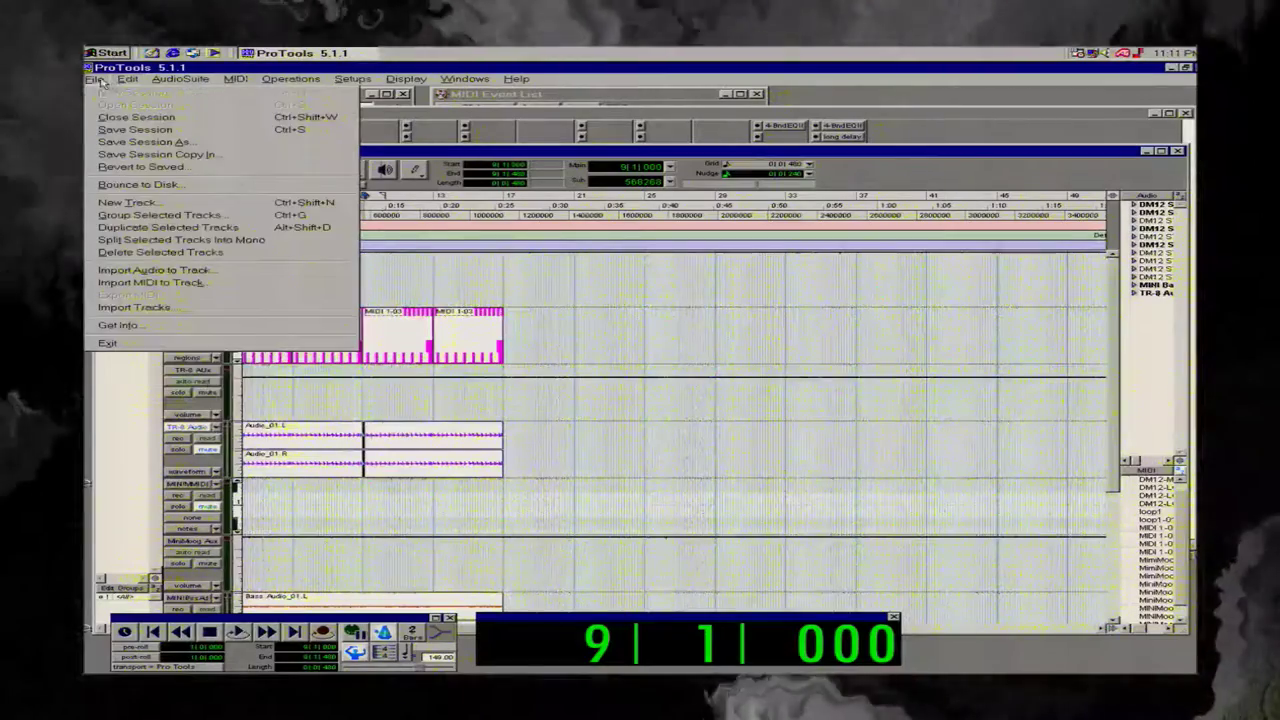
{"action": "left_click", "coordinate": [176, 204]}
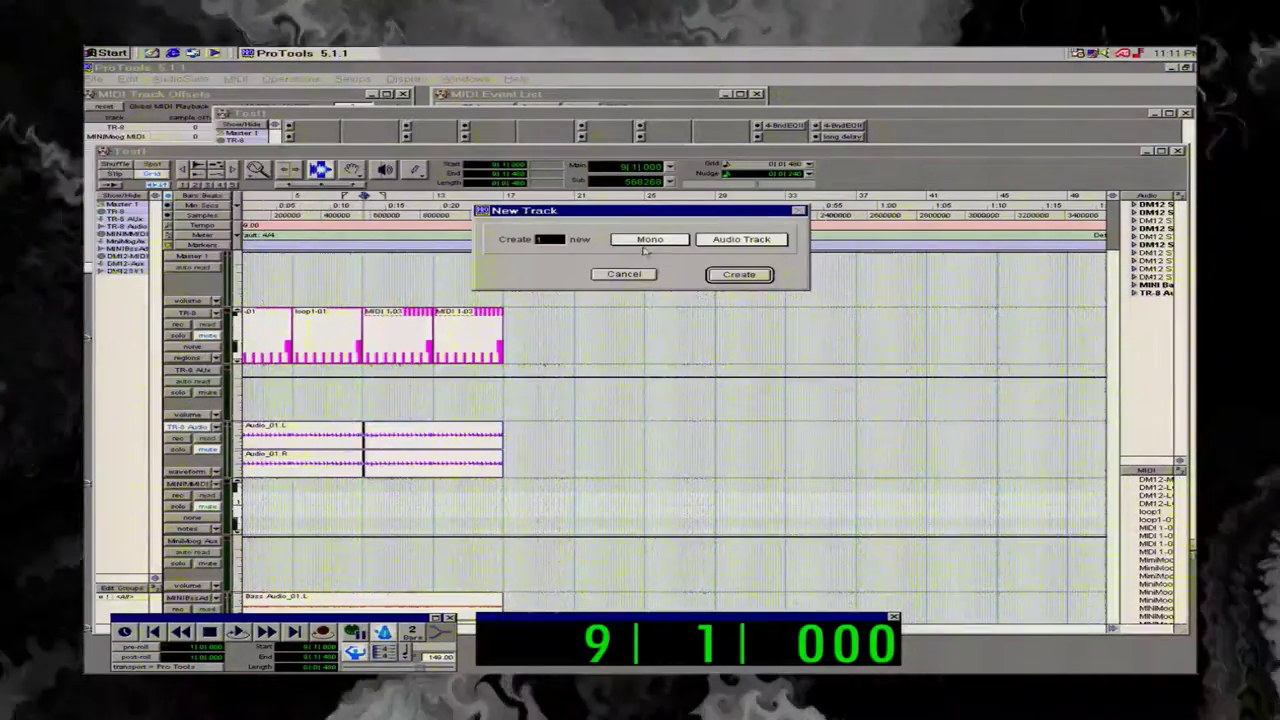
{"action": "left_click", "coordinate": [638, 243]}
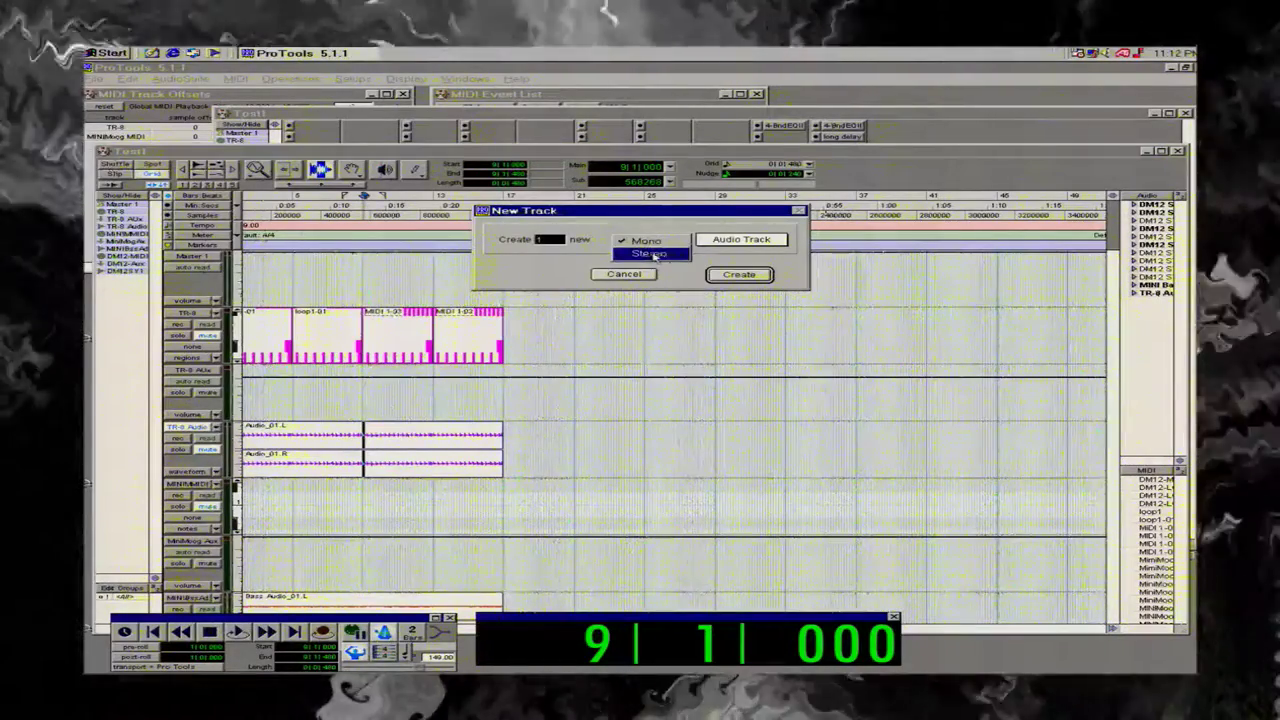
{"action": "left_click", "coordinate": [654, 257]}
{"action": "left_click", "coordinate": [740, 276]}
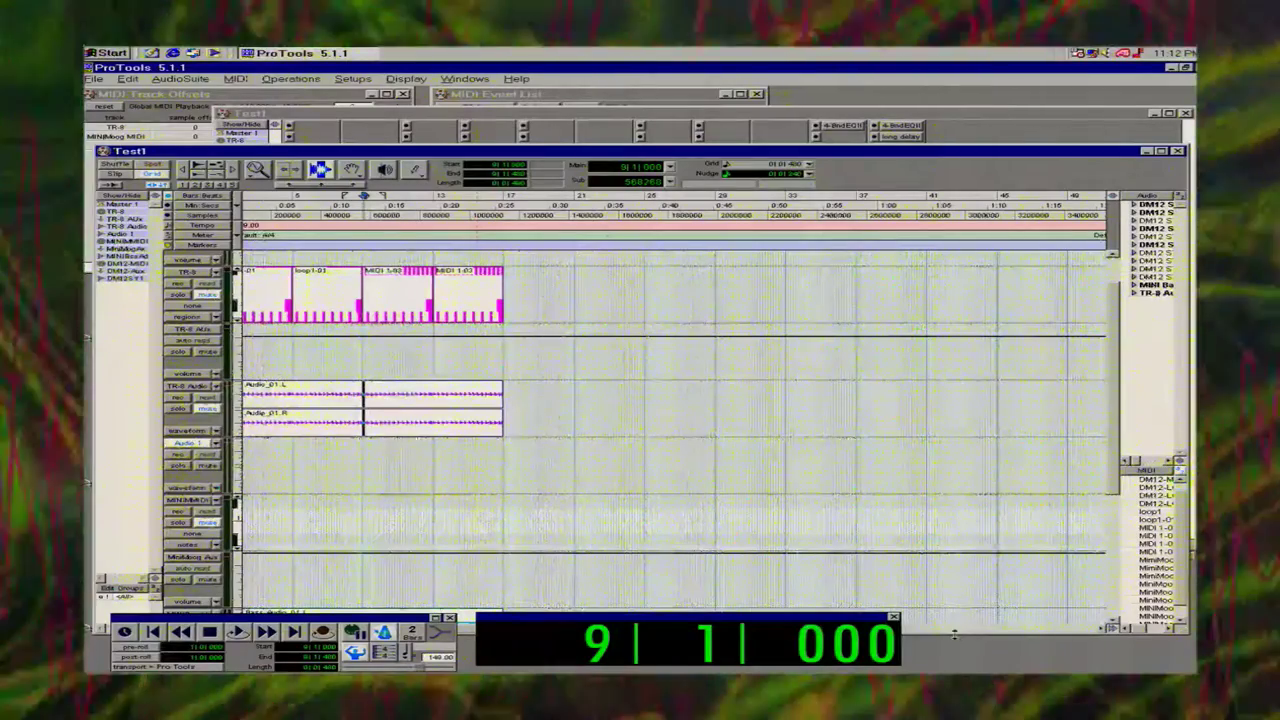
Shorten the edit window to clear the transport, place the cursor at bar 3 beat 2 and show the timeline from bar 1.
{"action": "mouse_move", "coordinate": [953, 634]}
{"action": "left_mouse_down"}
{"action": "mouse_move", "coordinate": [953, 600]}
{"action": "mouse_move", "coordinate": [953, 612]}
{"action": "left_mouse_up"}
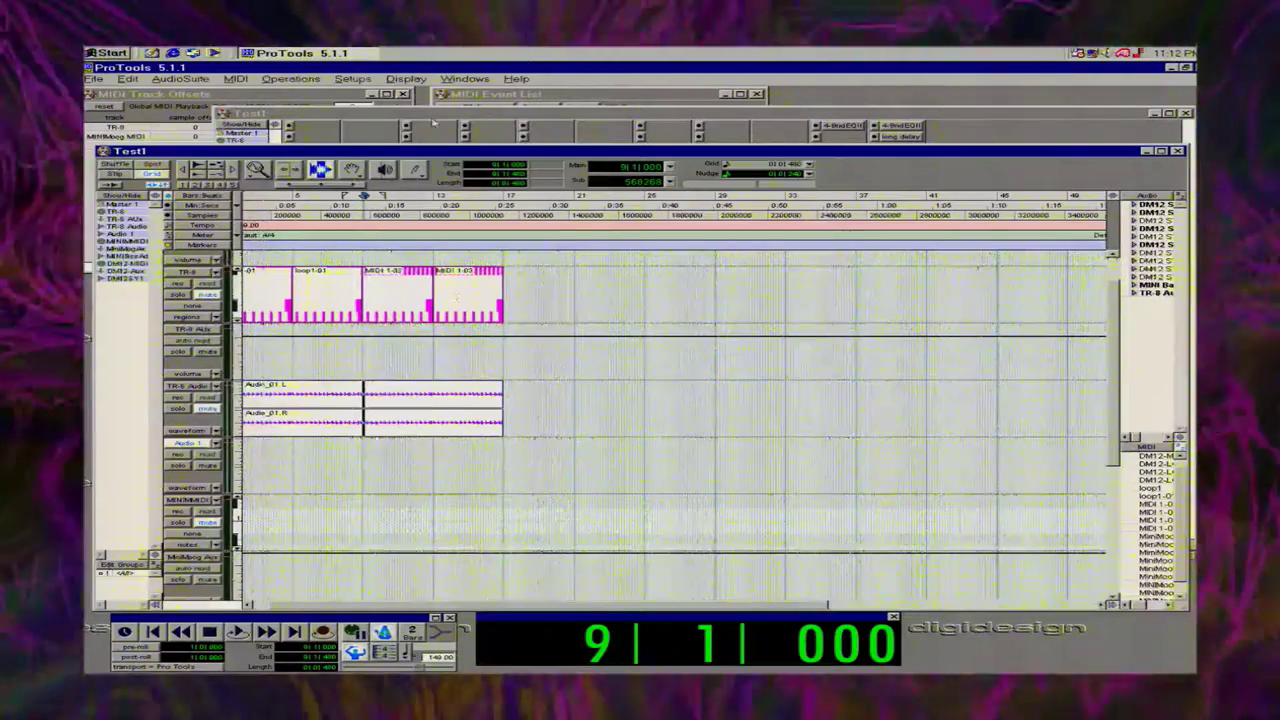
{"action": "left_click", "coordinate": [350, 297]}
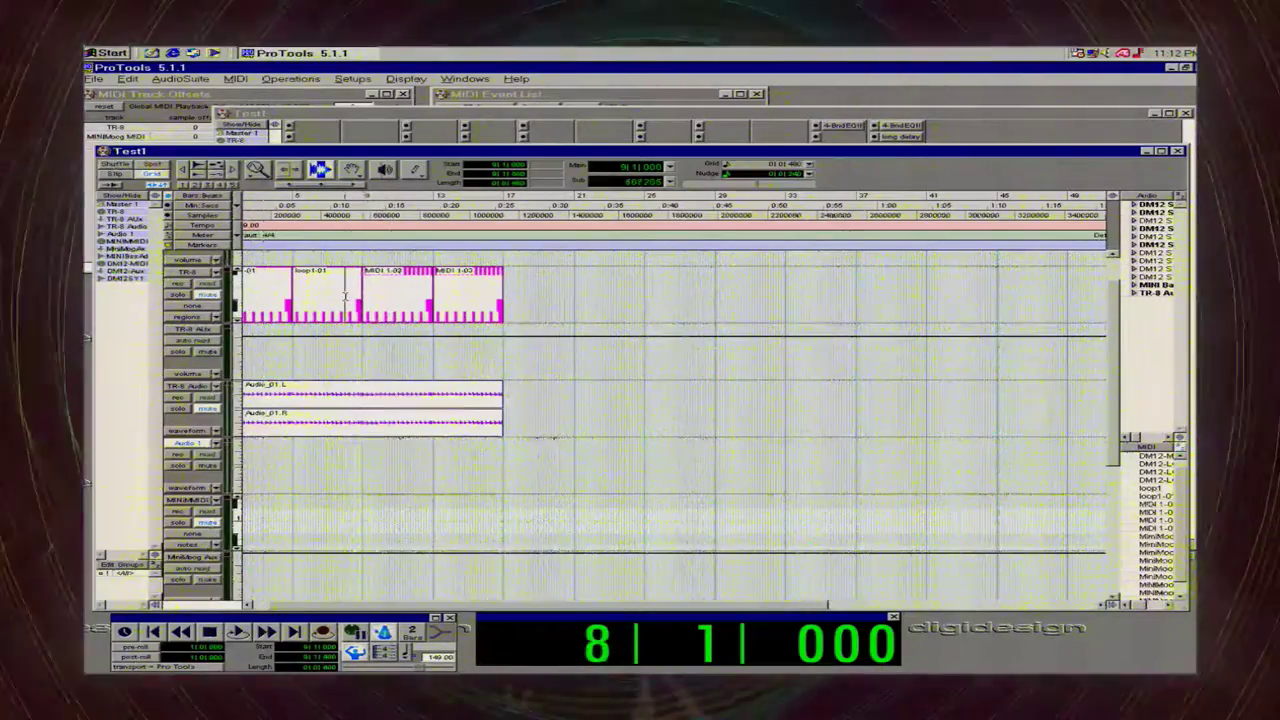
{"action": "left_click", "coordinate": [263, 294]}
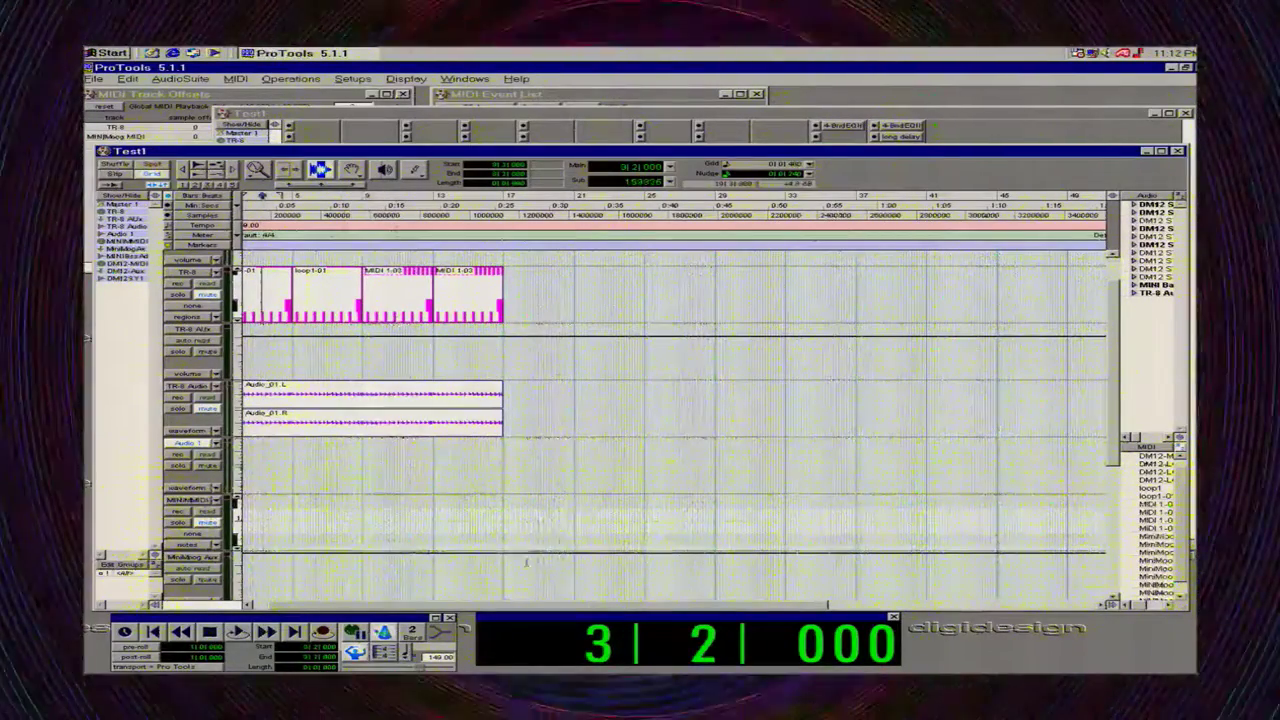
{"action": "left_click", "coordinate": [246, 606]}
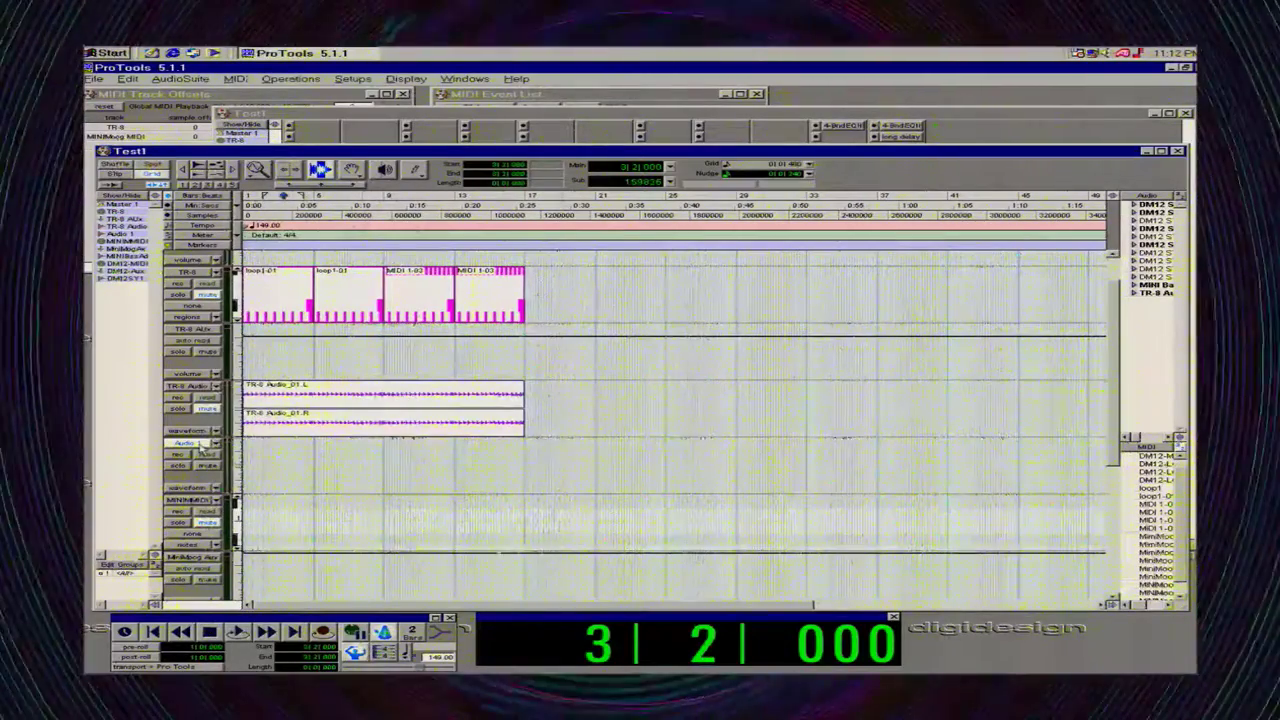
Rename the new stereo audio track as Kick1.
{"action": "double_click", "coordinate": [188, 442]}
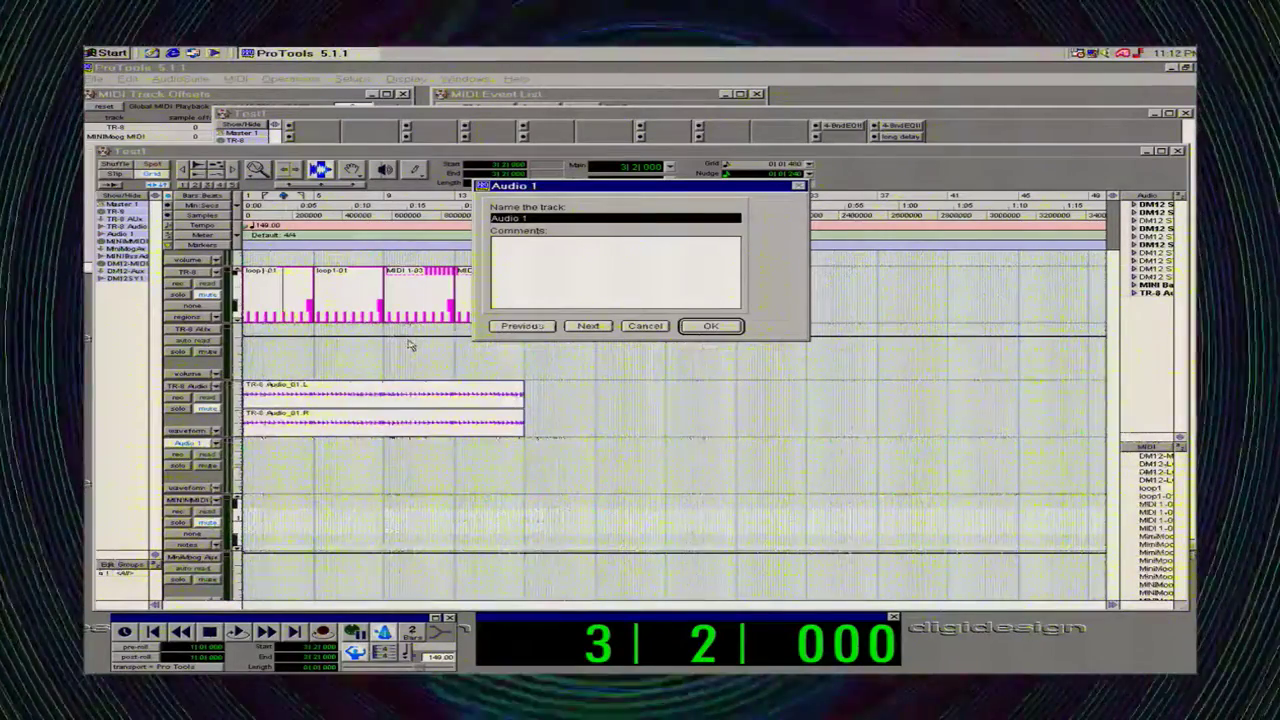
{"action": "type", "text": "K"}
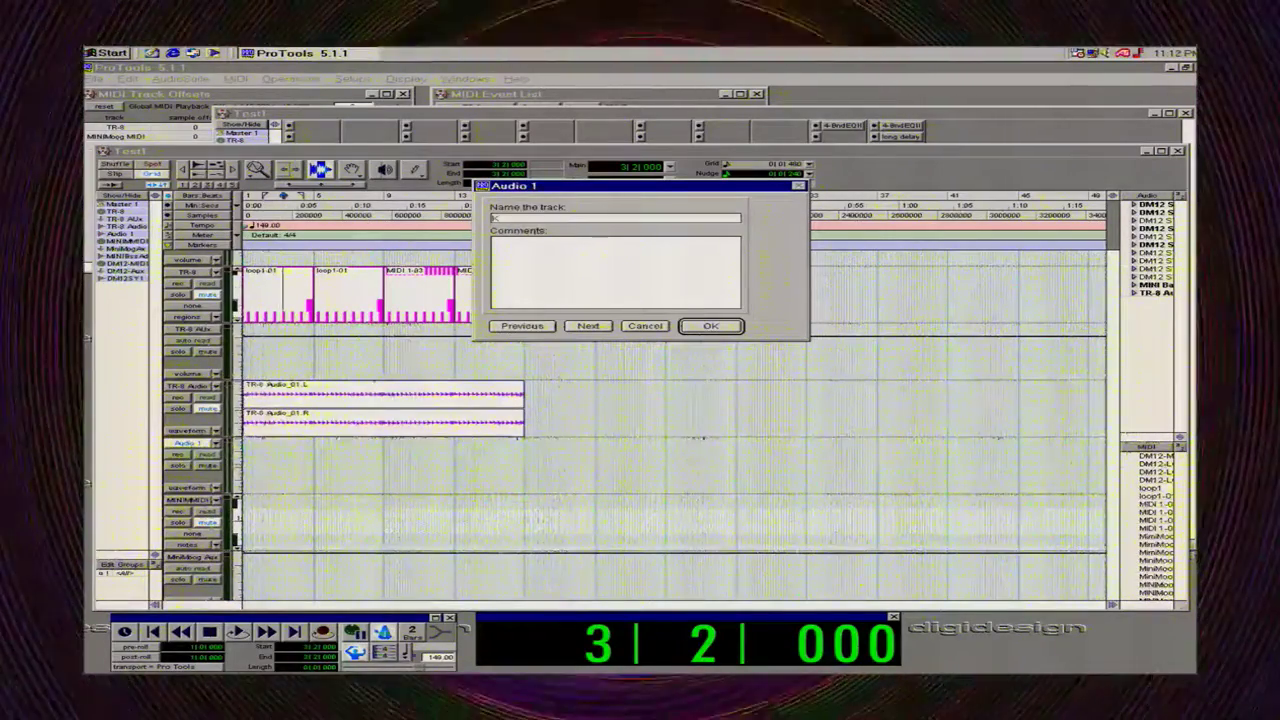
{"action": "type", "text": "ick1"}
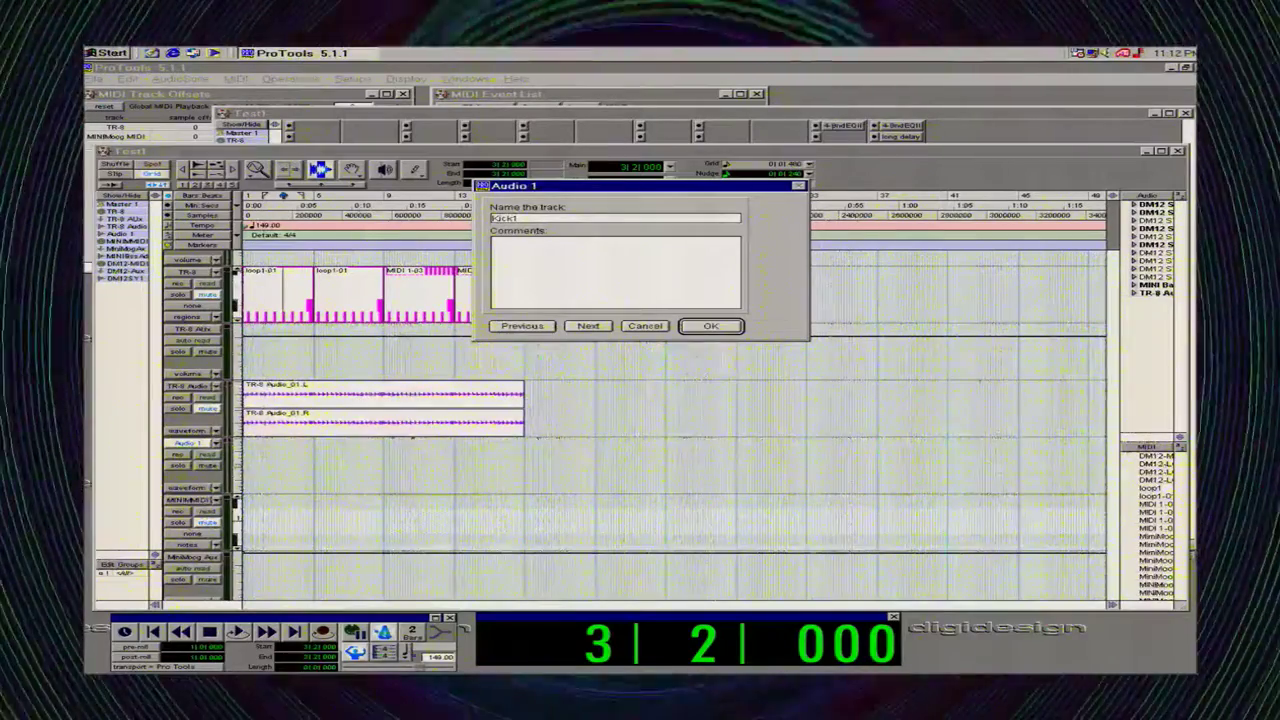
{"action": "key", "text": "Return"}
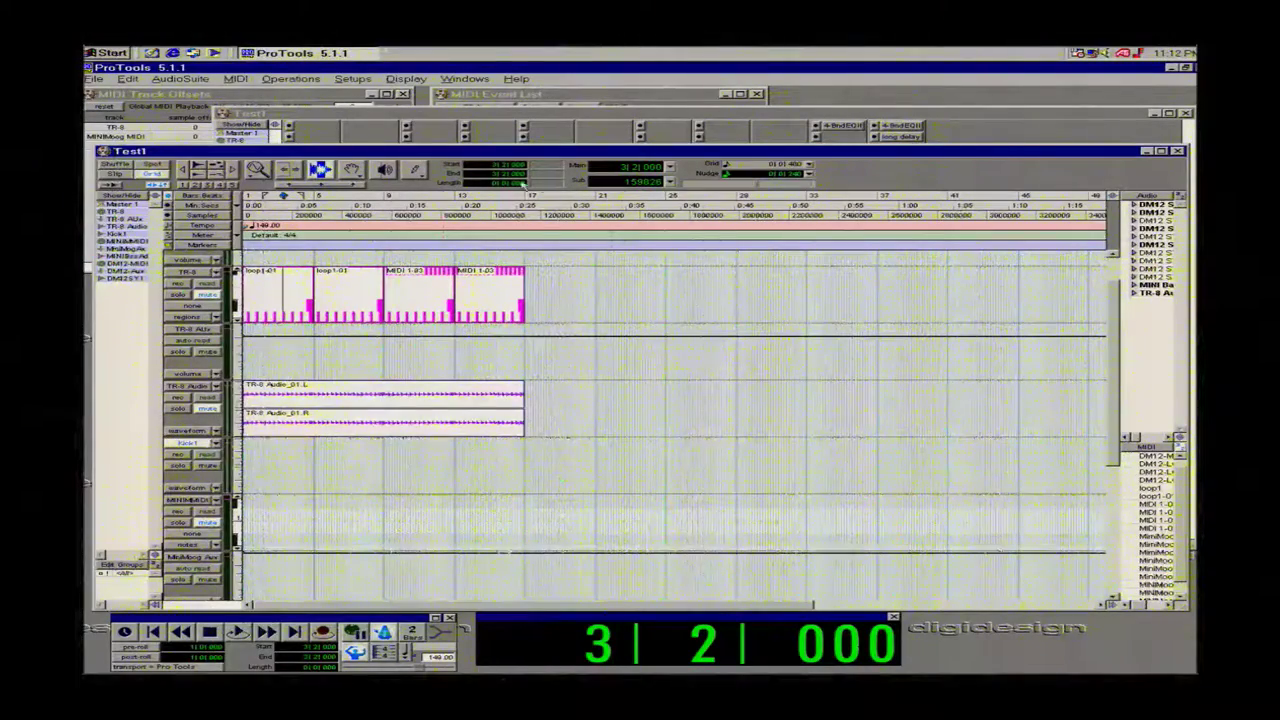
Set the Kick1 track's input to Bus 3-4 in the mix window and return to the edit window.
{"action": "key", "text": "ctrl+equal"}
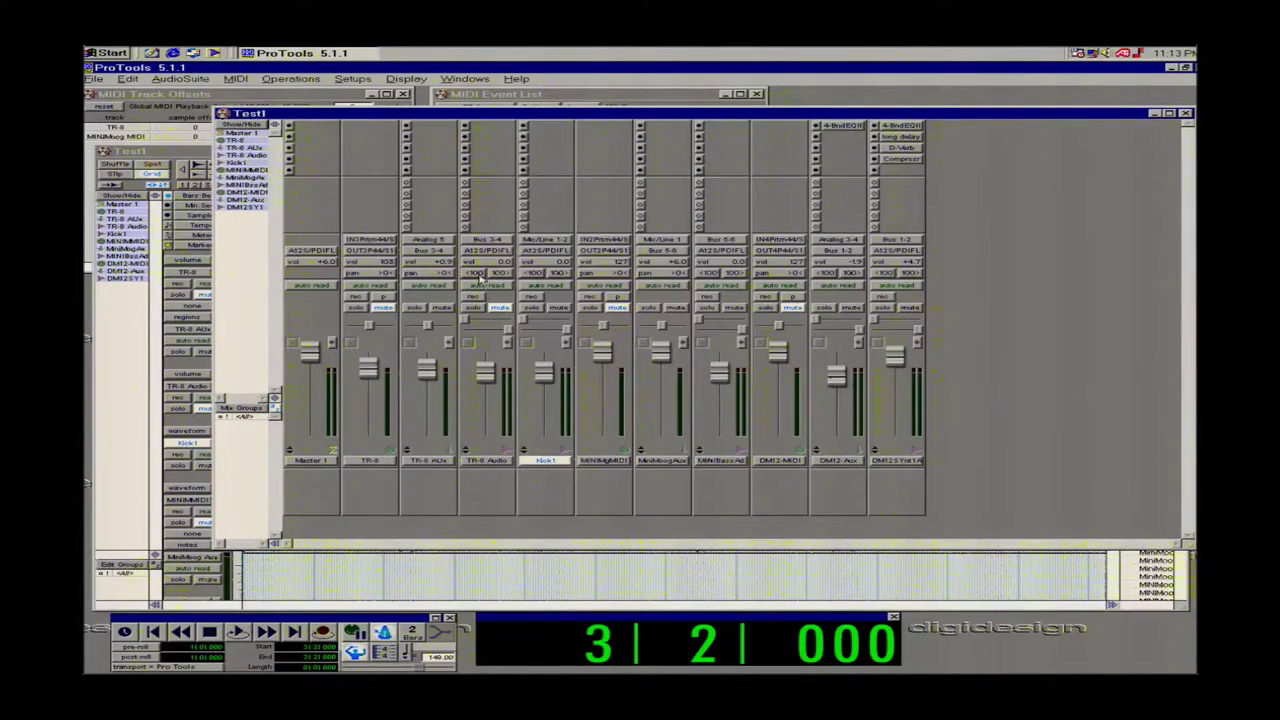
{"action": "left_click", "coordinate": [548, 243]}
{"action": "mouse_move", "coordinate": [609, 246]}
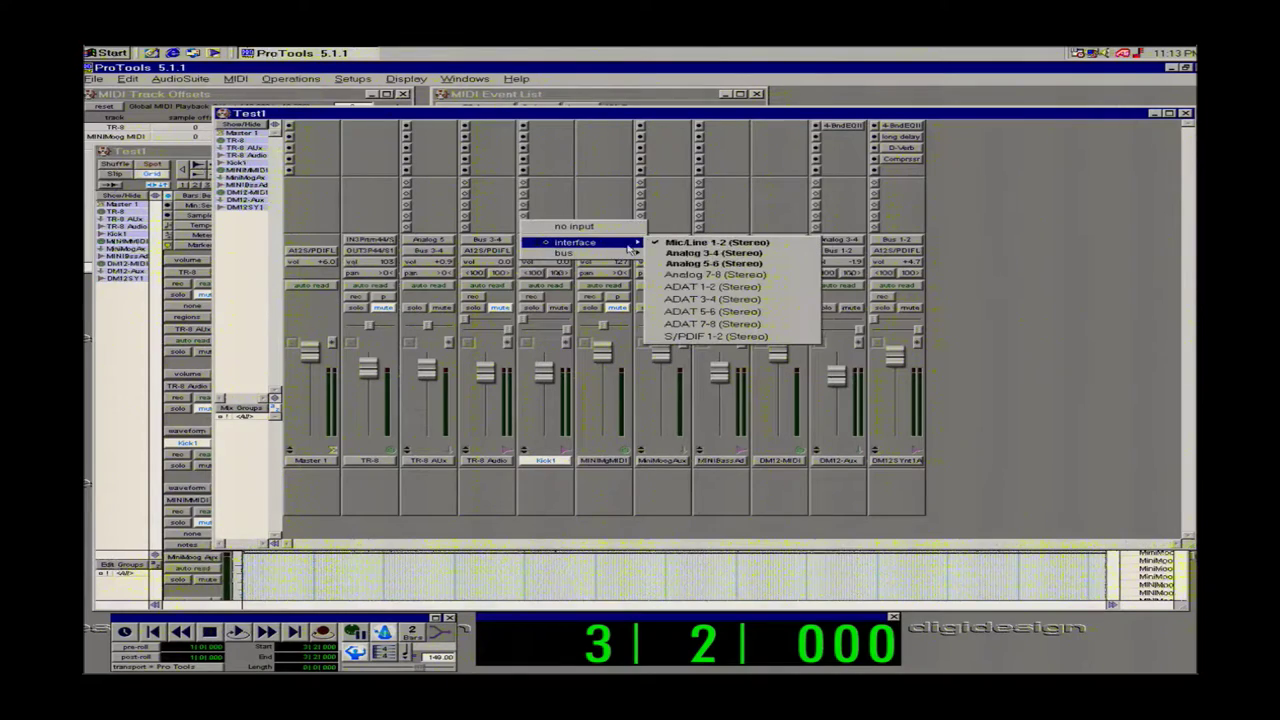
{"action": "left_click", "coordinate": [726, 264]}
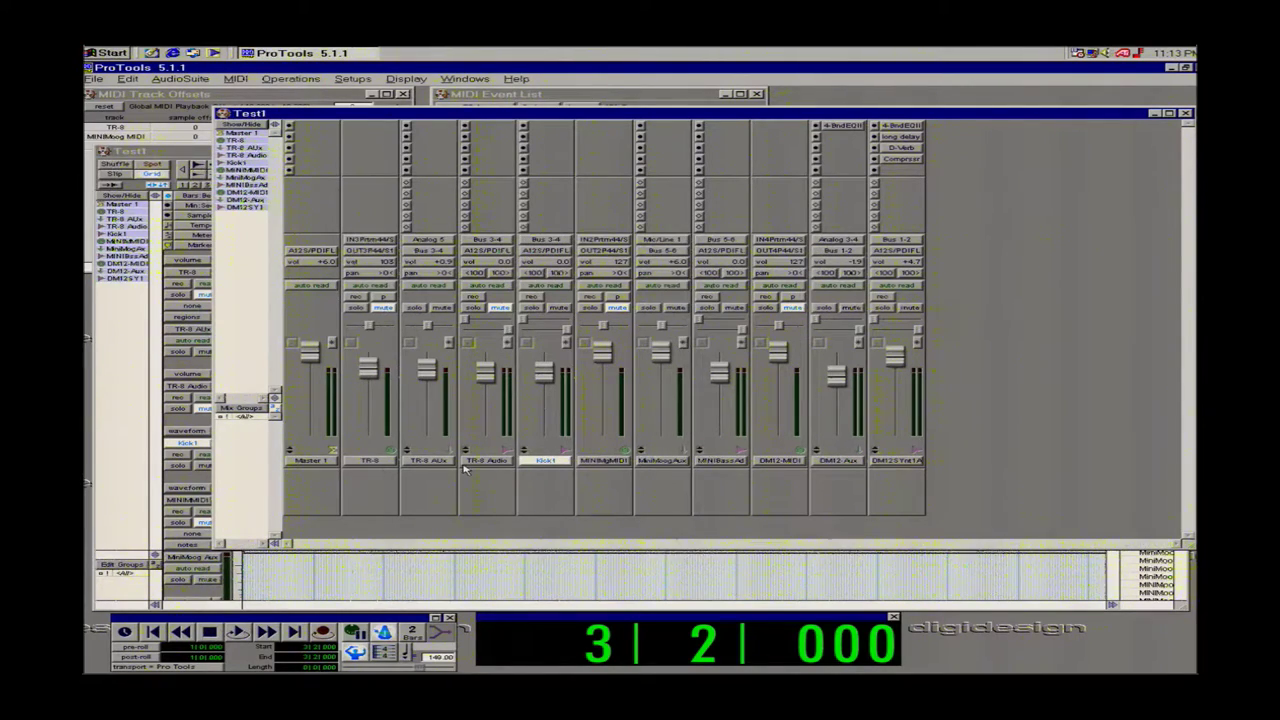
{"action": "left_click", "coordinate": [128, 477]}
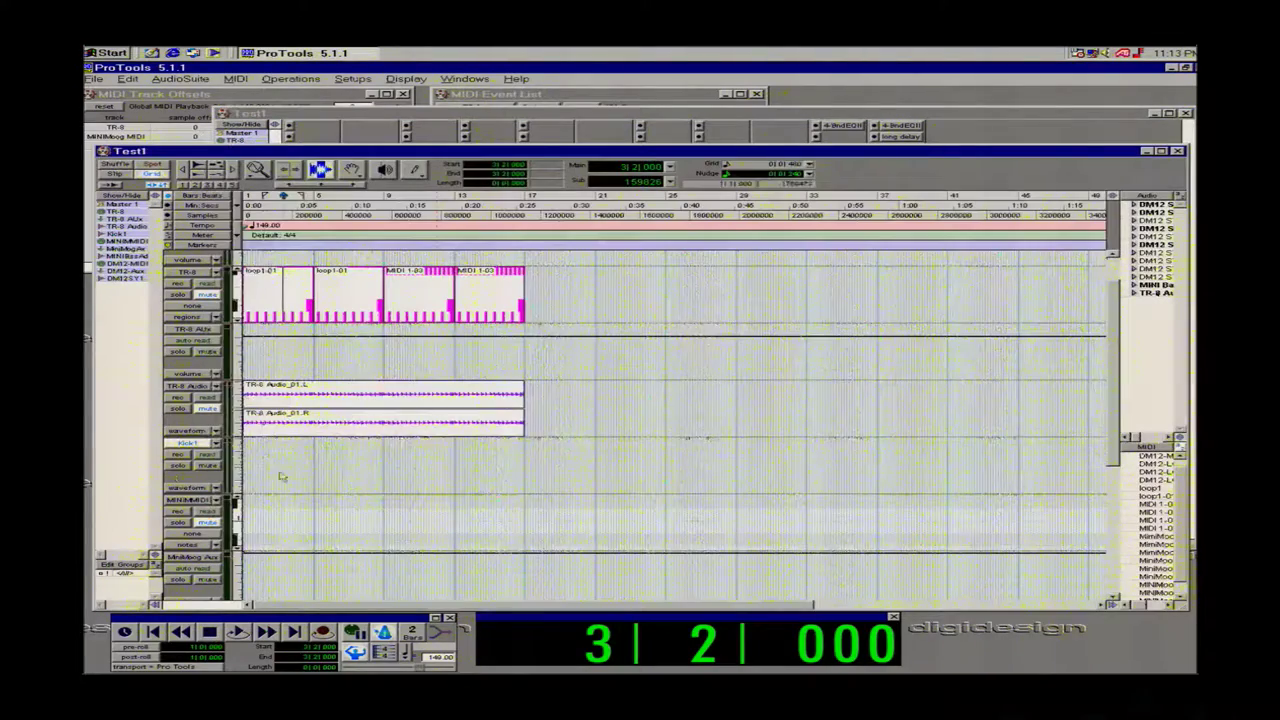
Select the four TR-8 MIDI regions from bar 1 to bar 17 and play them back.
{"action": "left_click", "coordinate": [296, 297]}
{"action": "double_click", "coordinate": [295, 297]}
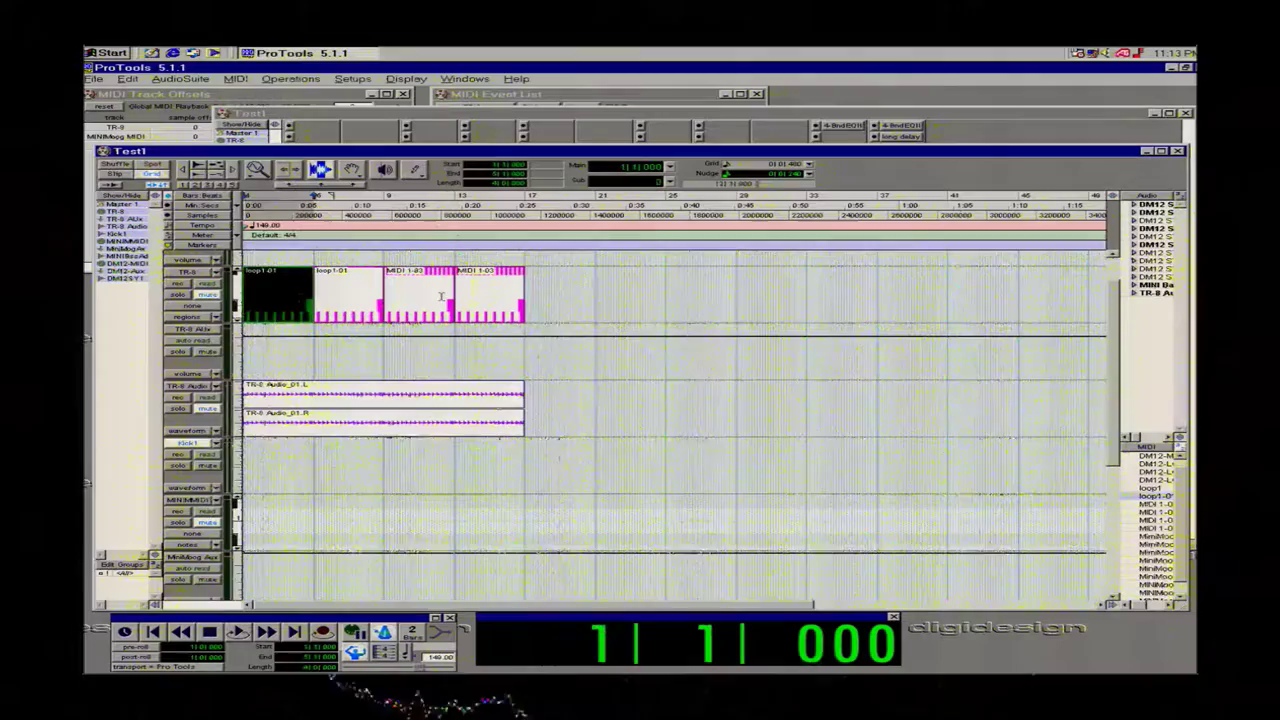
{"action": "left_click", "coordinate": [515, 297], "text": "shift"}
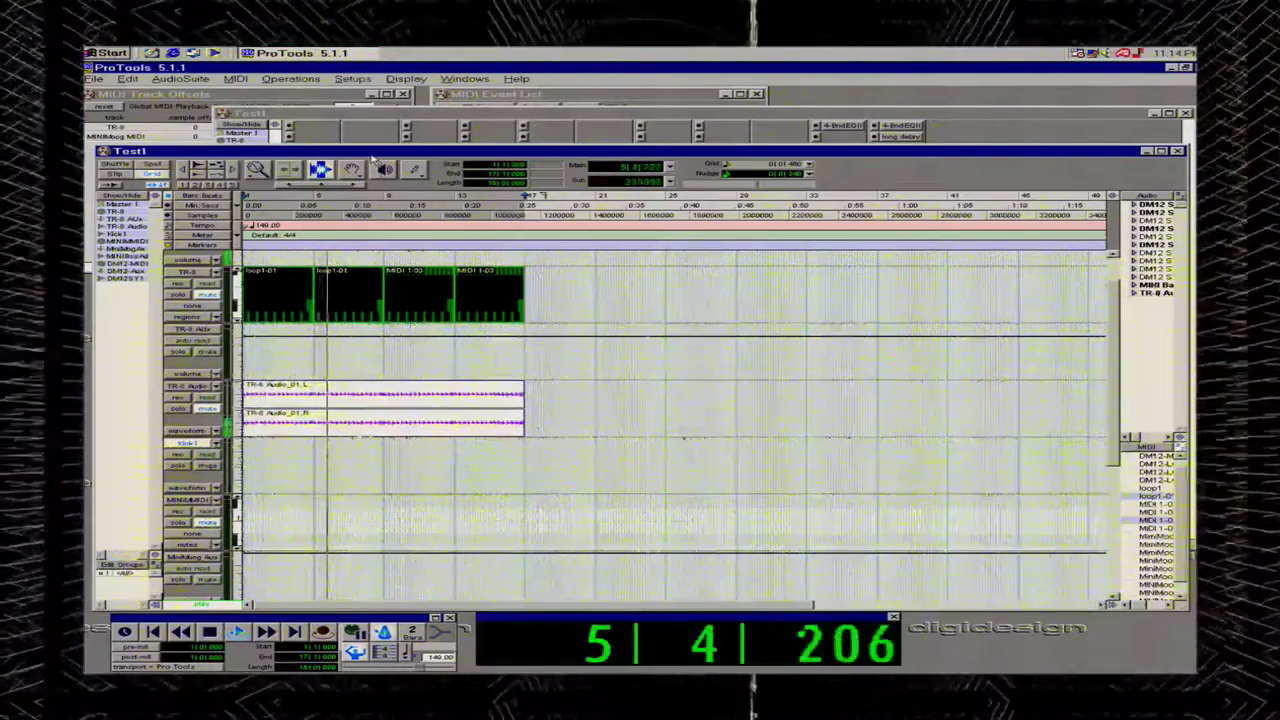
{"action": "key", "text": "space"}
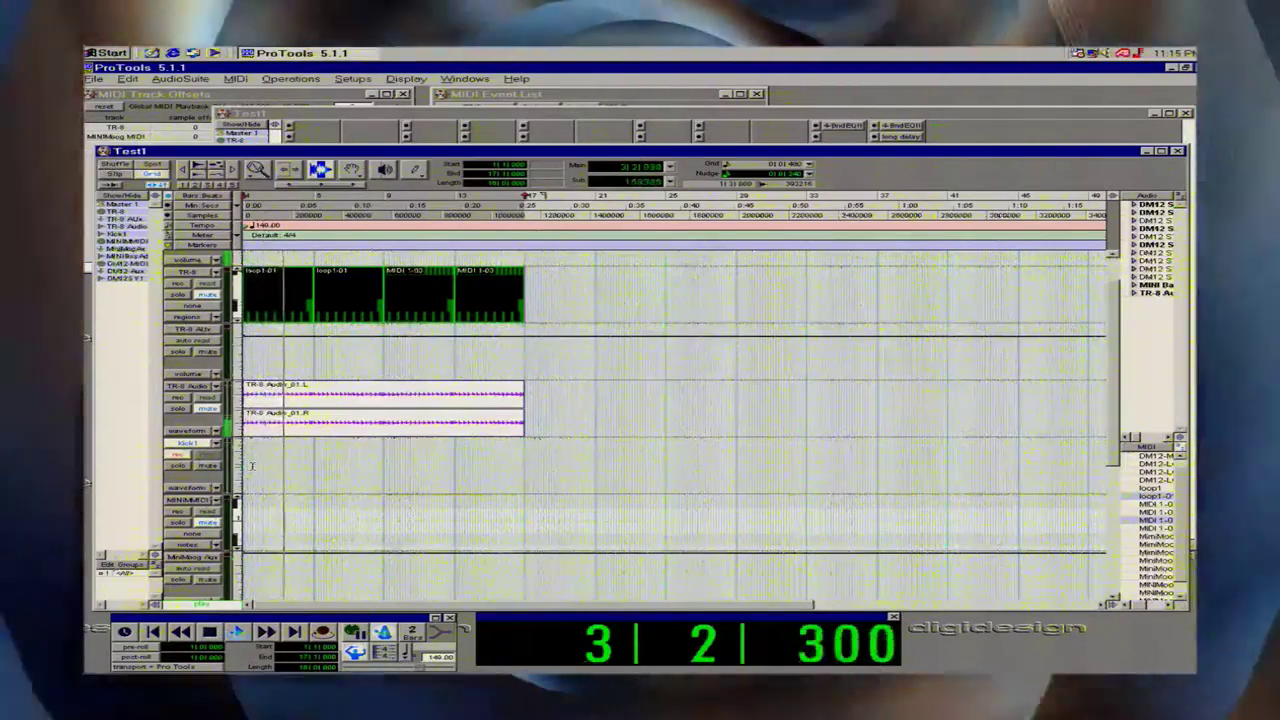
Record a kick take onto the armed Kick1 track over the selection, checking levels in the mix window, and start playback.
{"action": "left_click", "coordinate": [323, 632]}
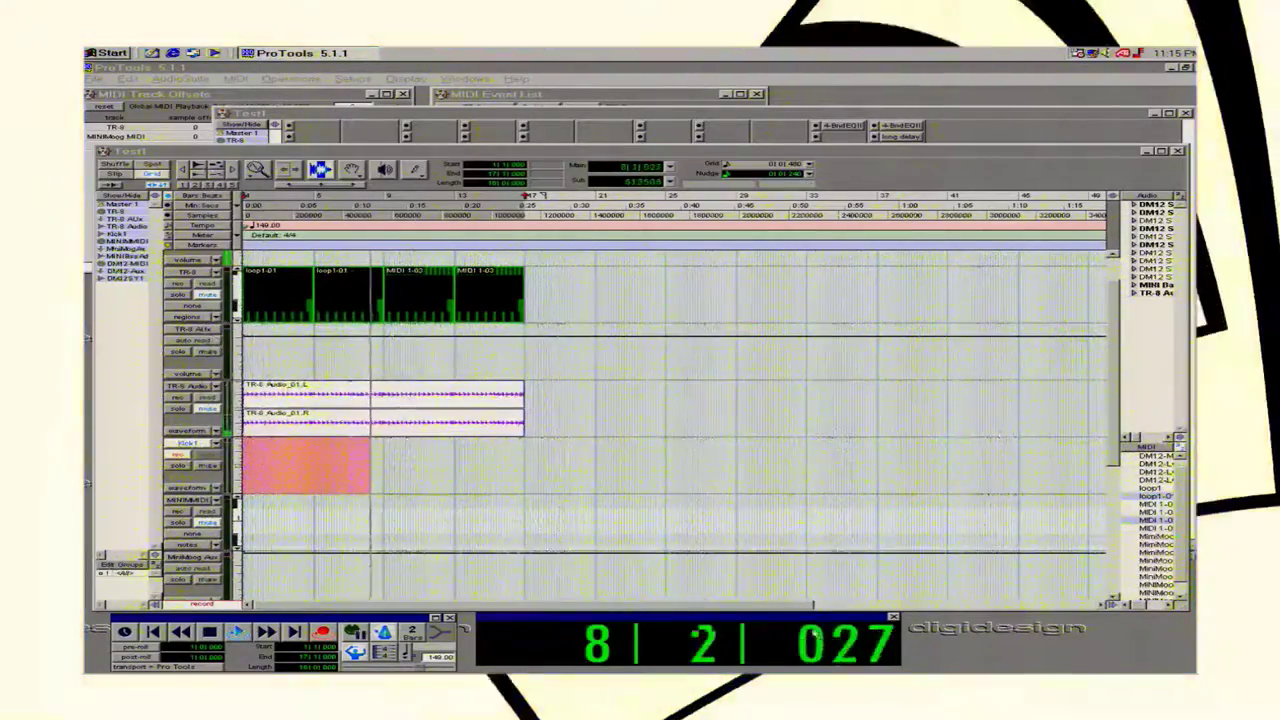
{"action": "left_click", "coordinate": [709, 115]}
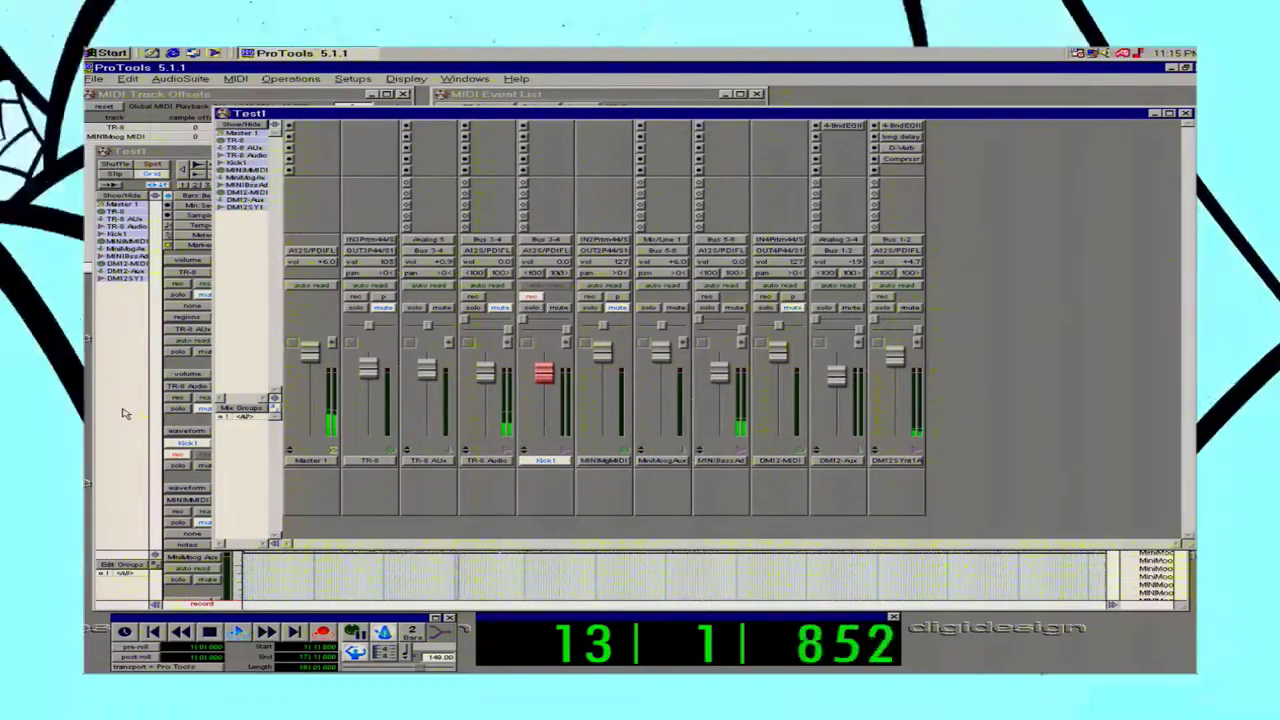
{"action": "left_click", "coordinate": [140, 410]}
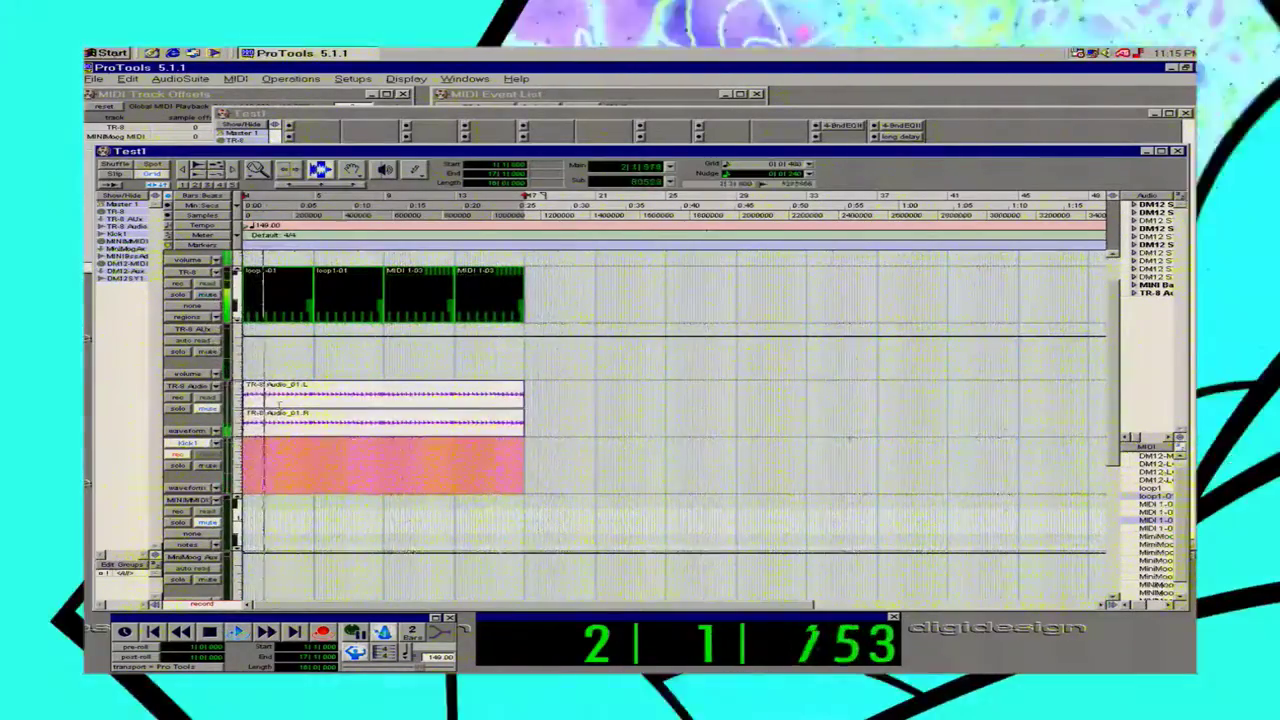
{"action": "key", "text": "space"}
{"action": "key", "text": "space"}
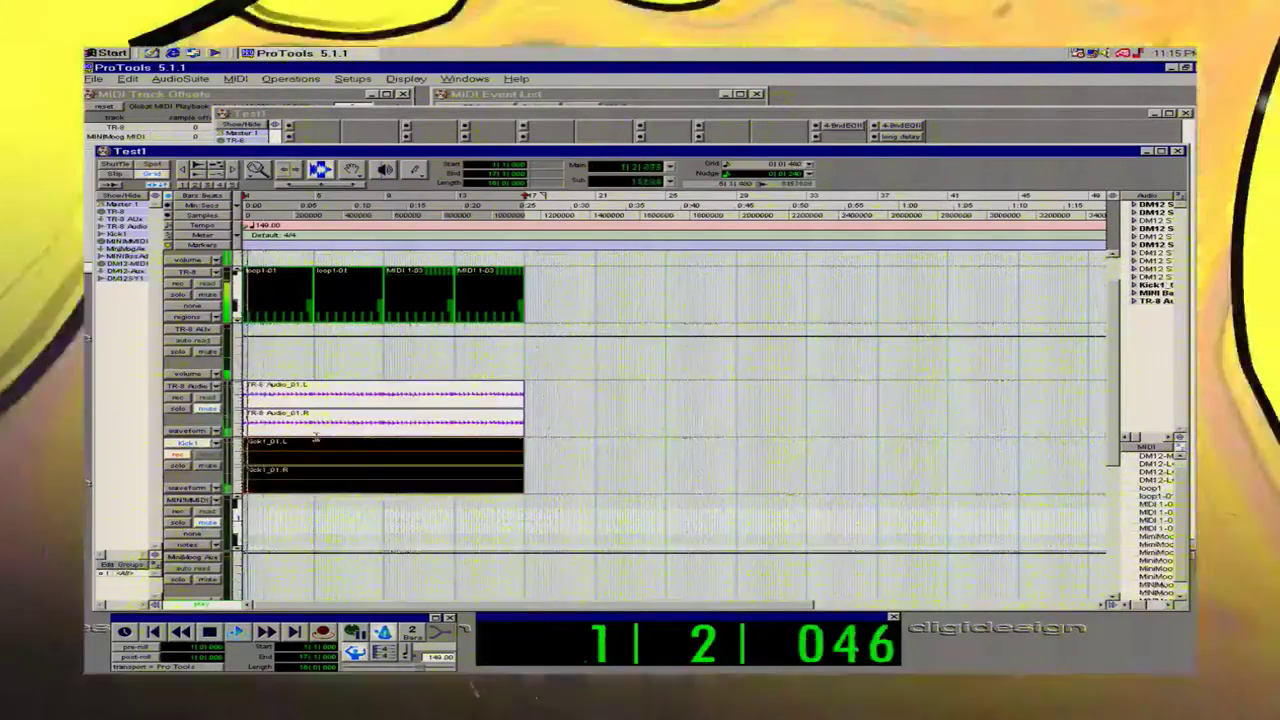
Record the TR-8 kick again onto the Kick1 track over bars 1 to 17, review the take and disarm the track.
{"action": "key", "text": "space"}
{"action": "left_click", "coordinate": [328, 633]}
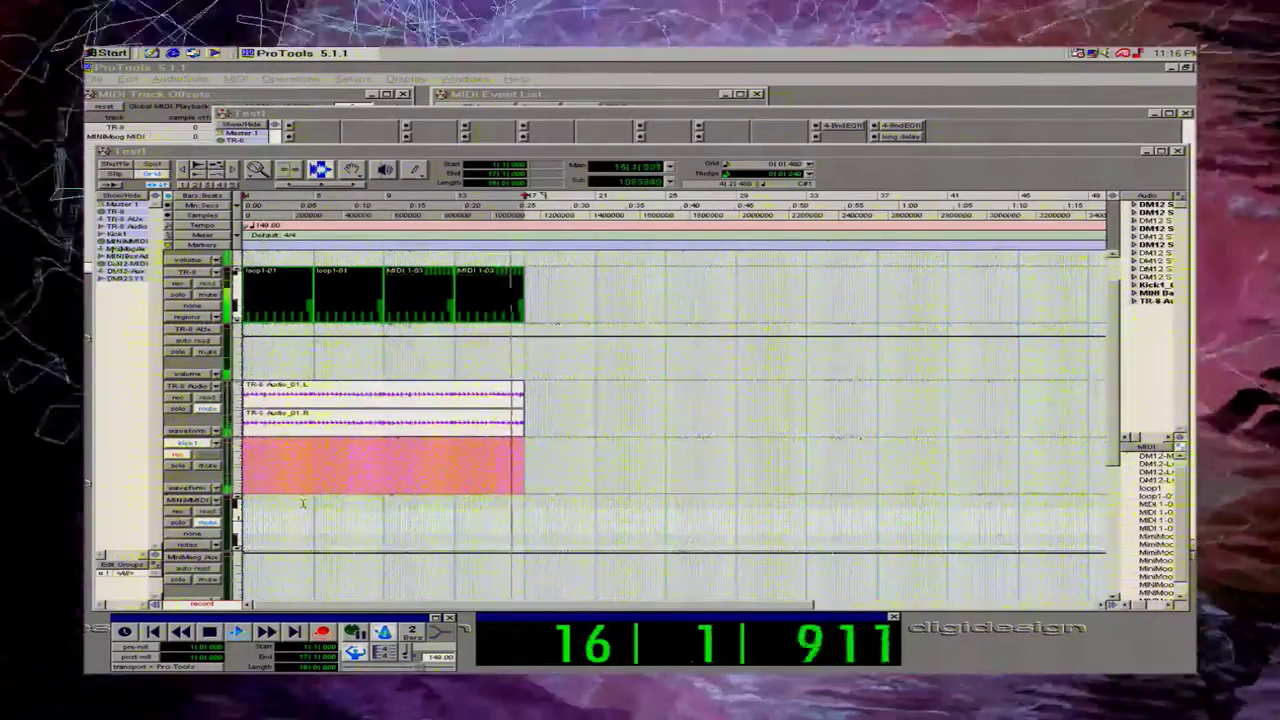
{"action": "key", "text": "space"}
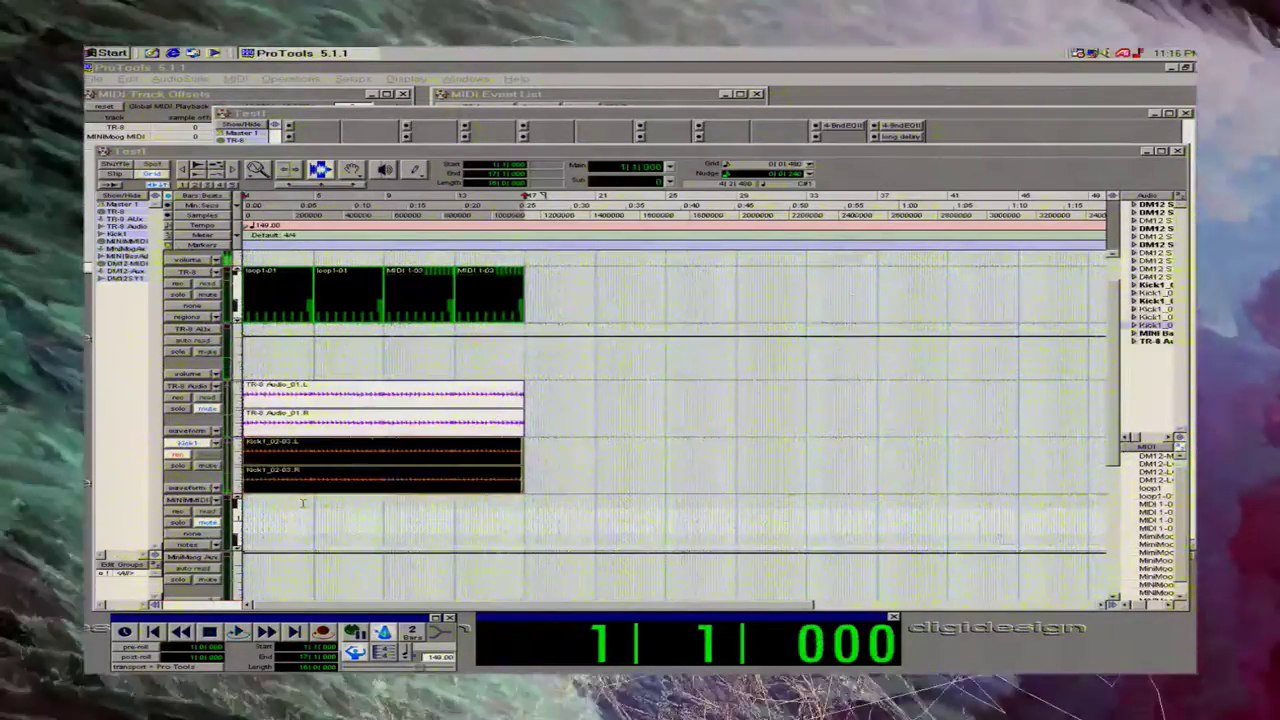
{"action": "key", "text": "space"}
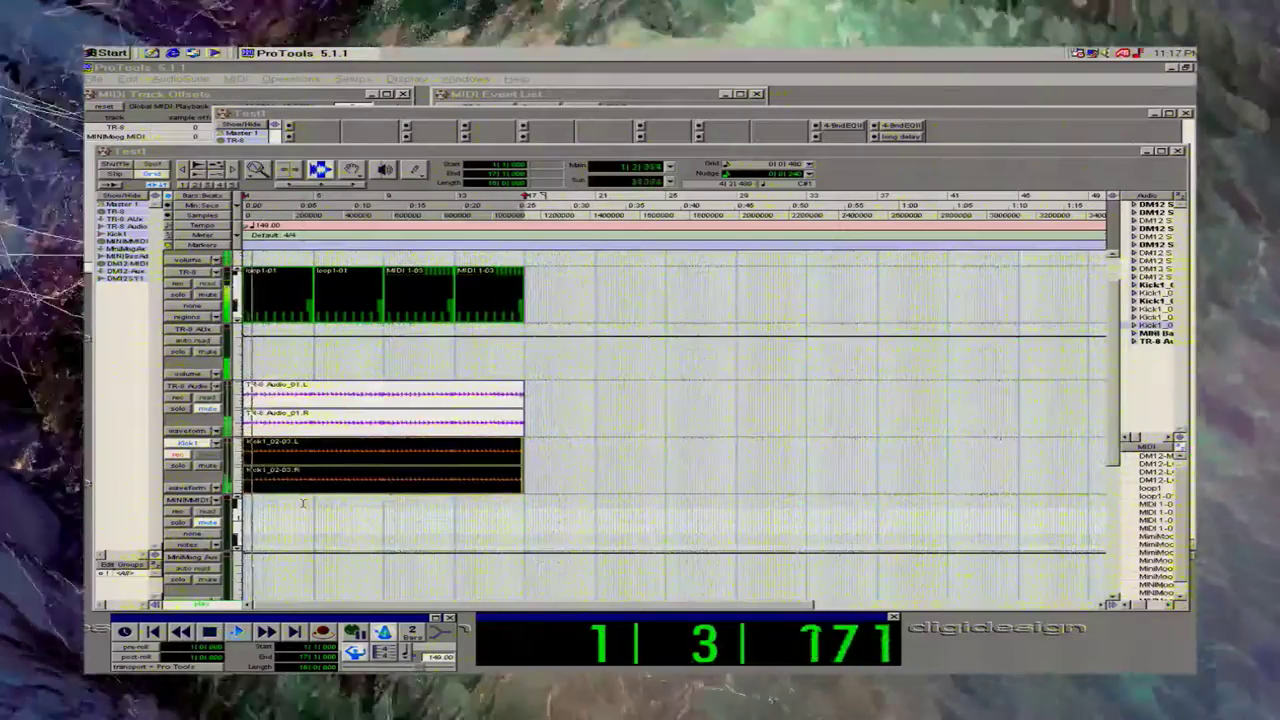
{"action": "left_click", "coordinate": [177, 456]}
{"action": "key", "text": "space"}
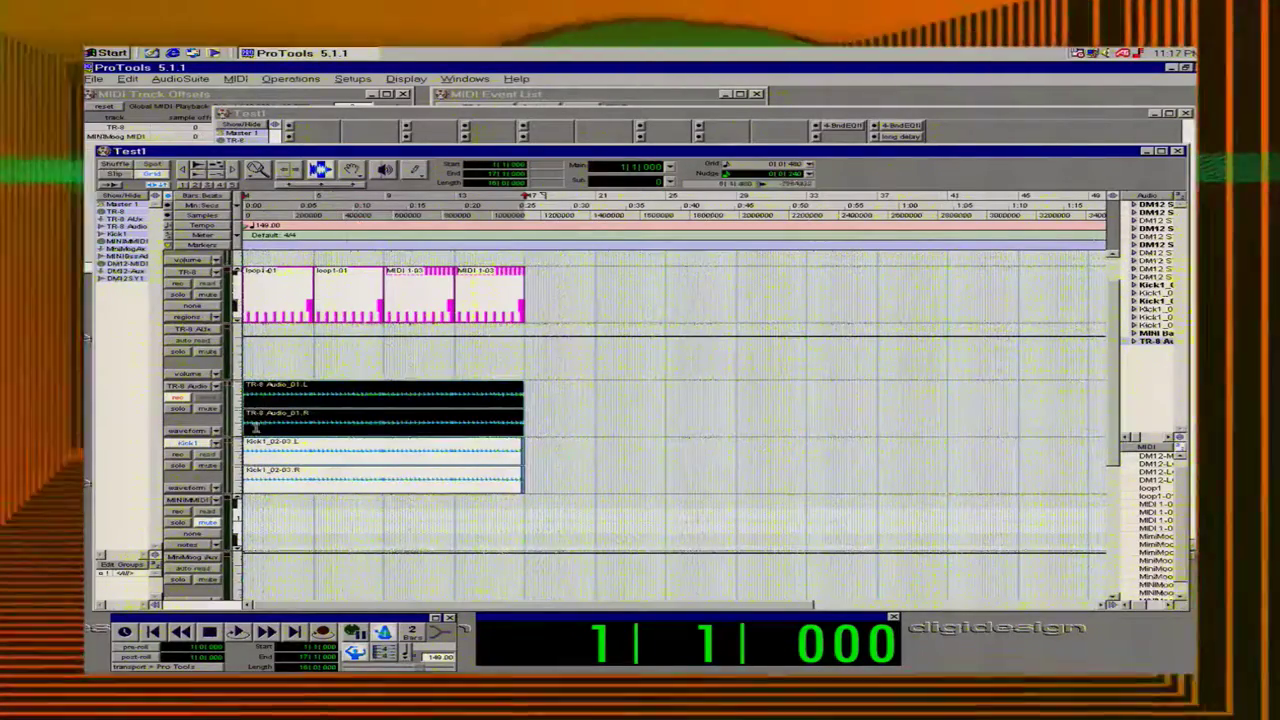
Try to record a new take onto the armed TR-8 Audio track over its existing region, dismissing the CPU conflict message.
{"action": "left_click", "coordinate": [322, 633]}
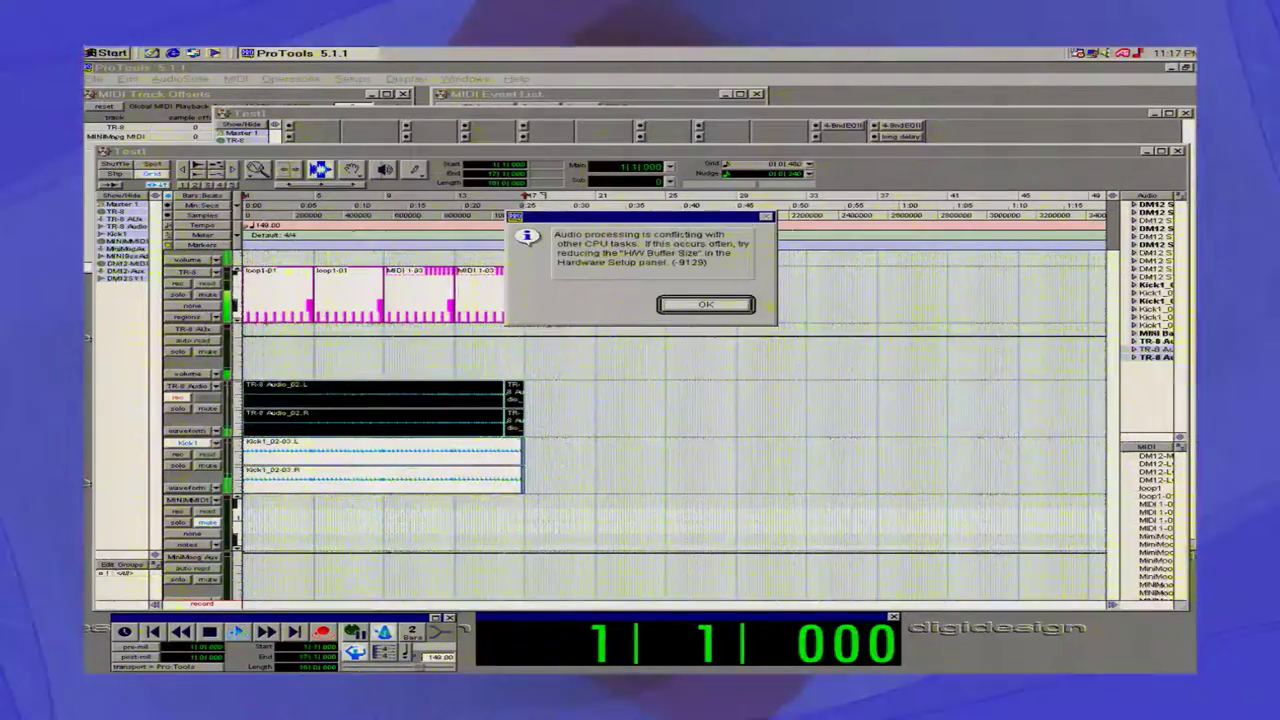
{"action": "left_click", "coordinate": [672, 312]}
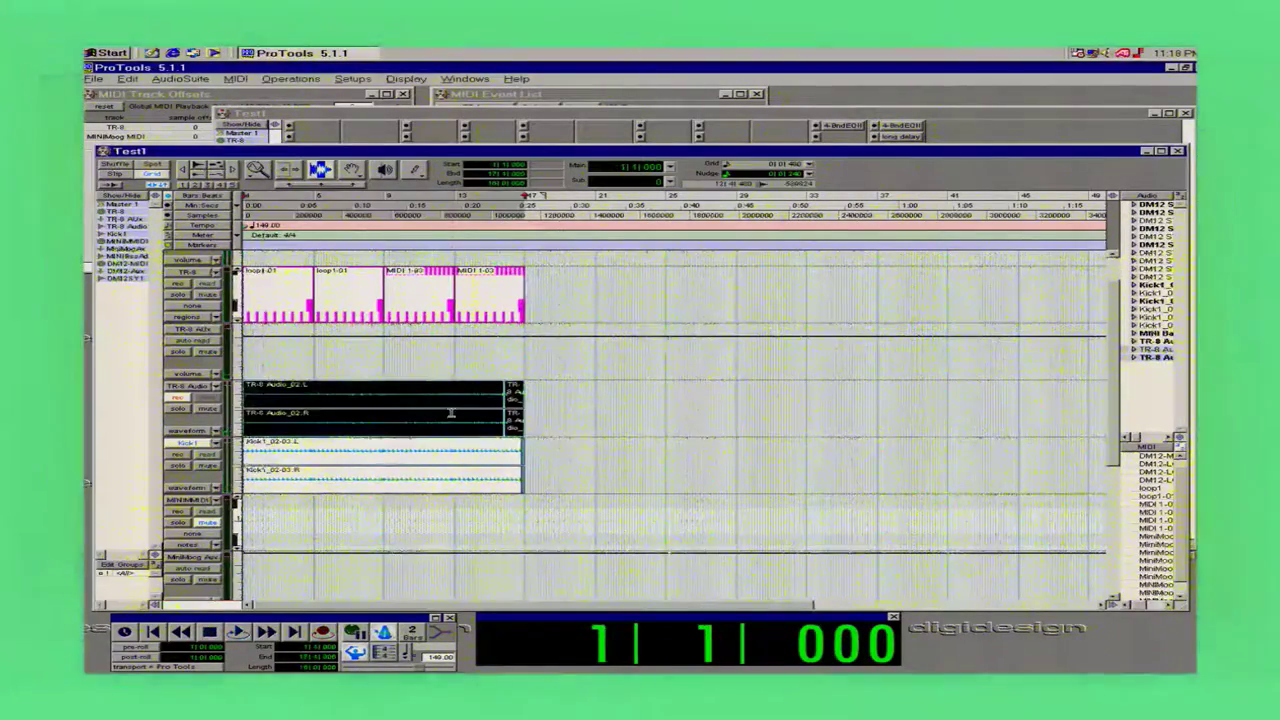
{"action": "left_click", "coordinate": [322, 633]}
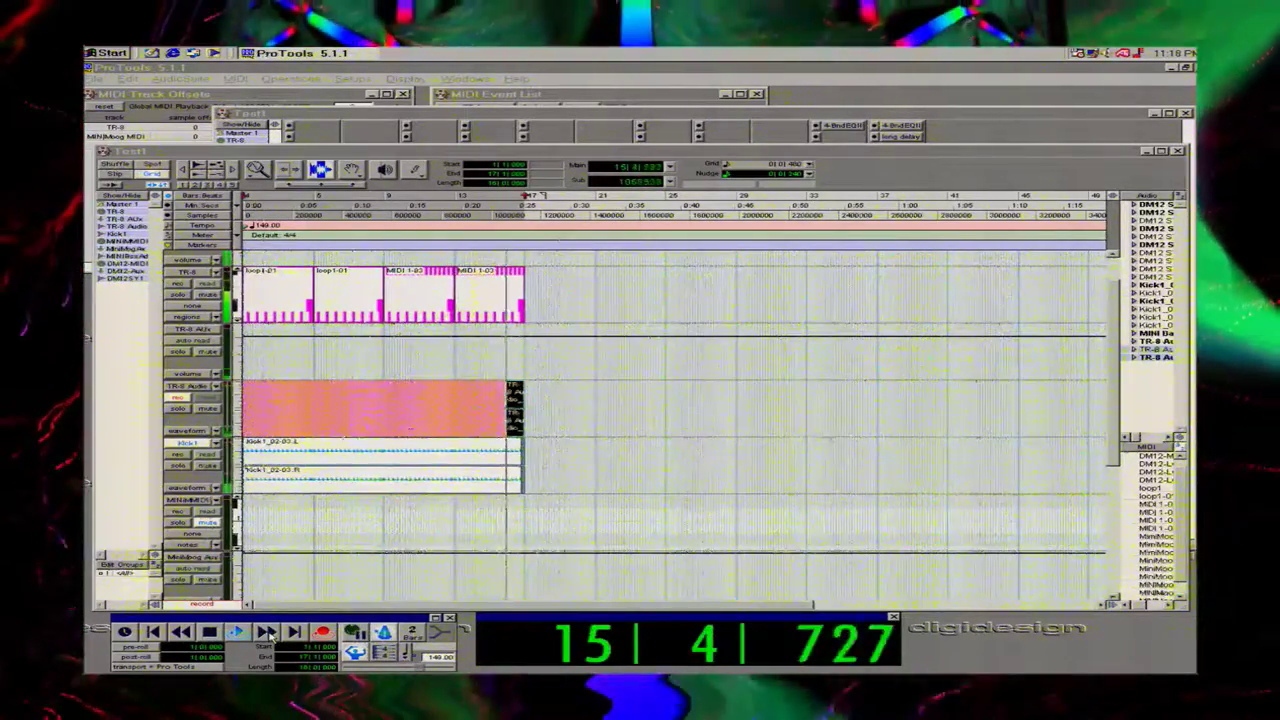
{"action": "key", "text": "space"}
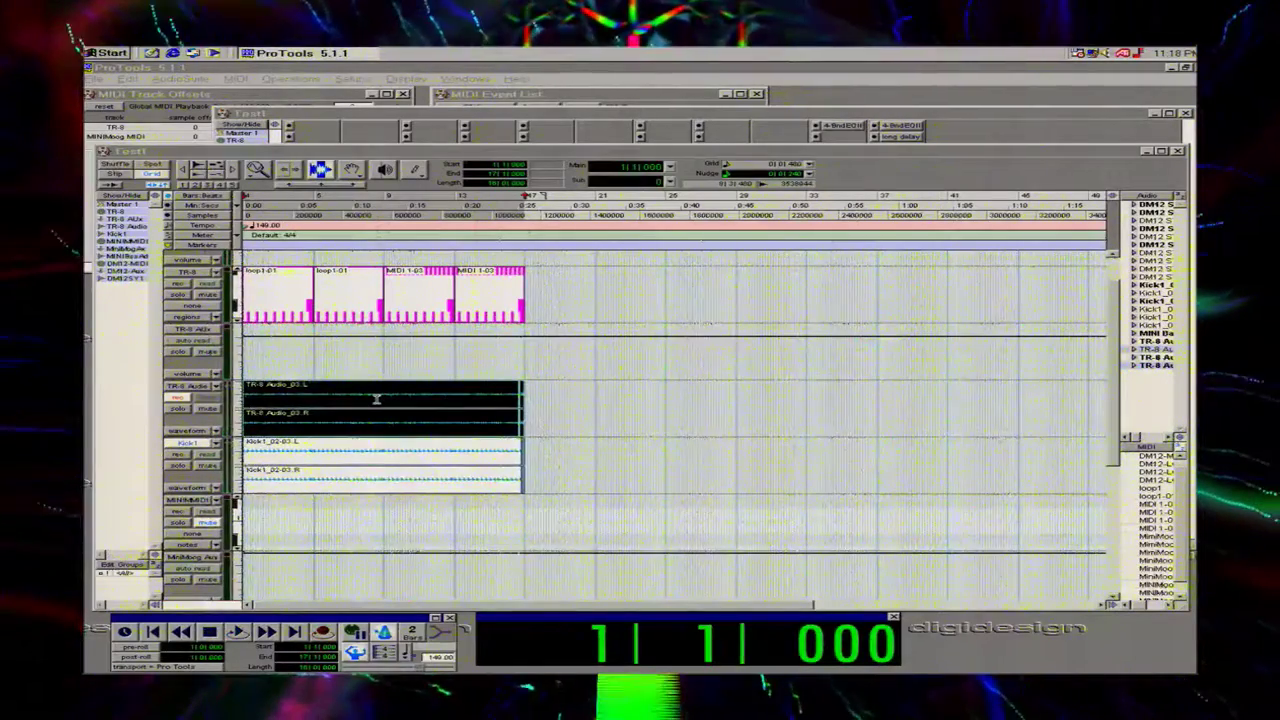
Play back the TR-8 Audio take, dismiss the CPU conflict message and record another take over the selected region.
{"action": "left_click", "coordinate": [177, 398]}
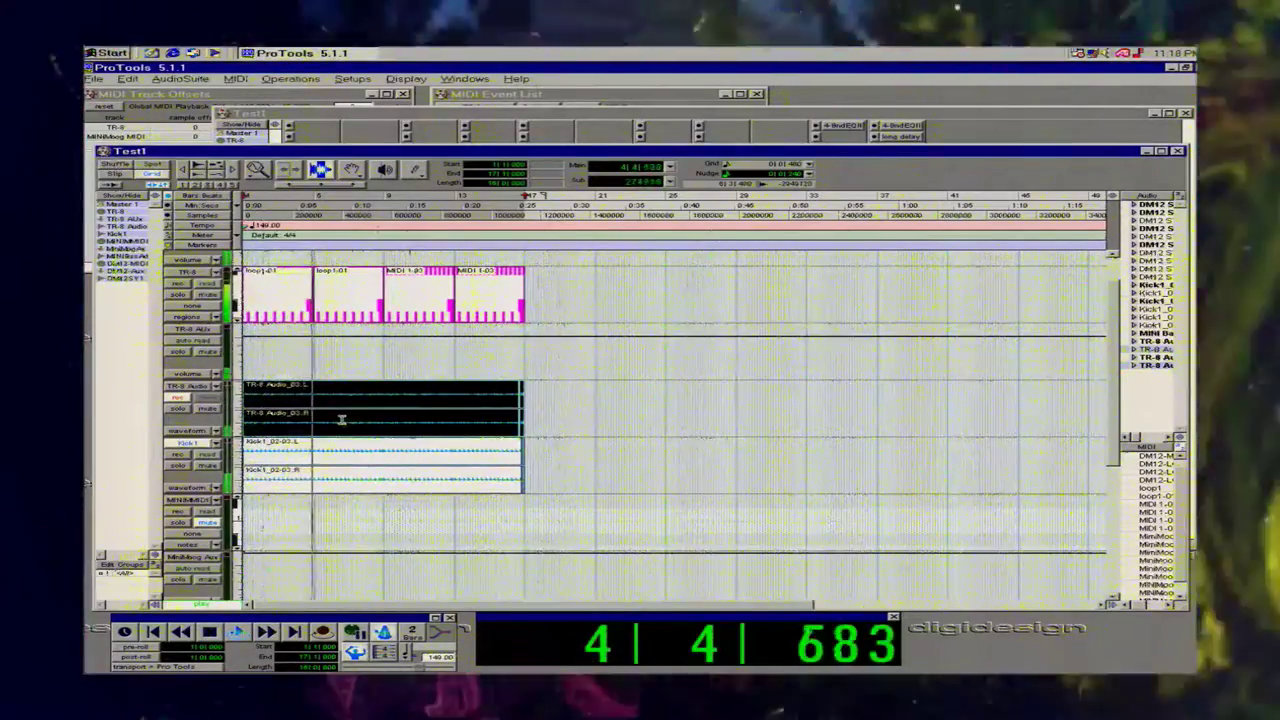
{"action": "left_click", "coordinate": [320, 632]}
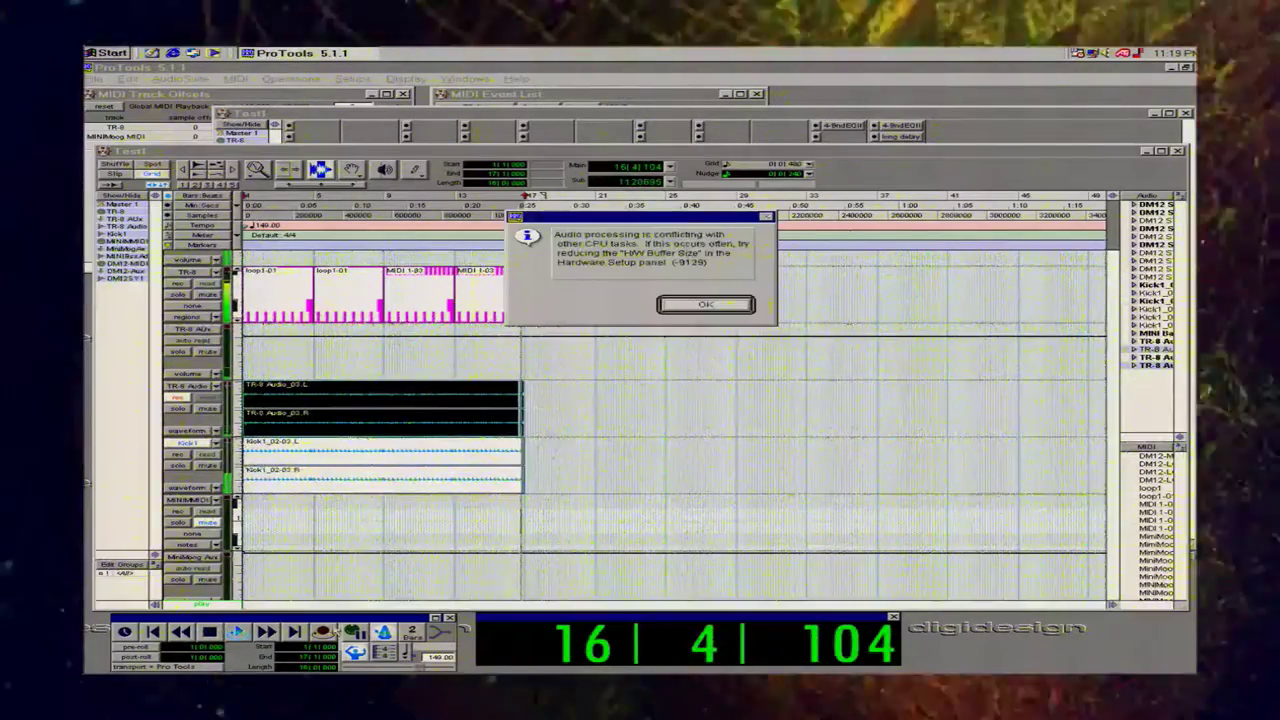
{"action": "left_click", "coordinate": [703, 304]}
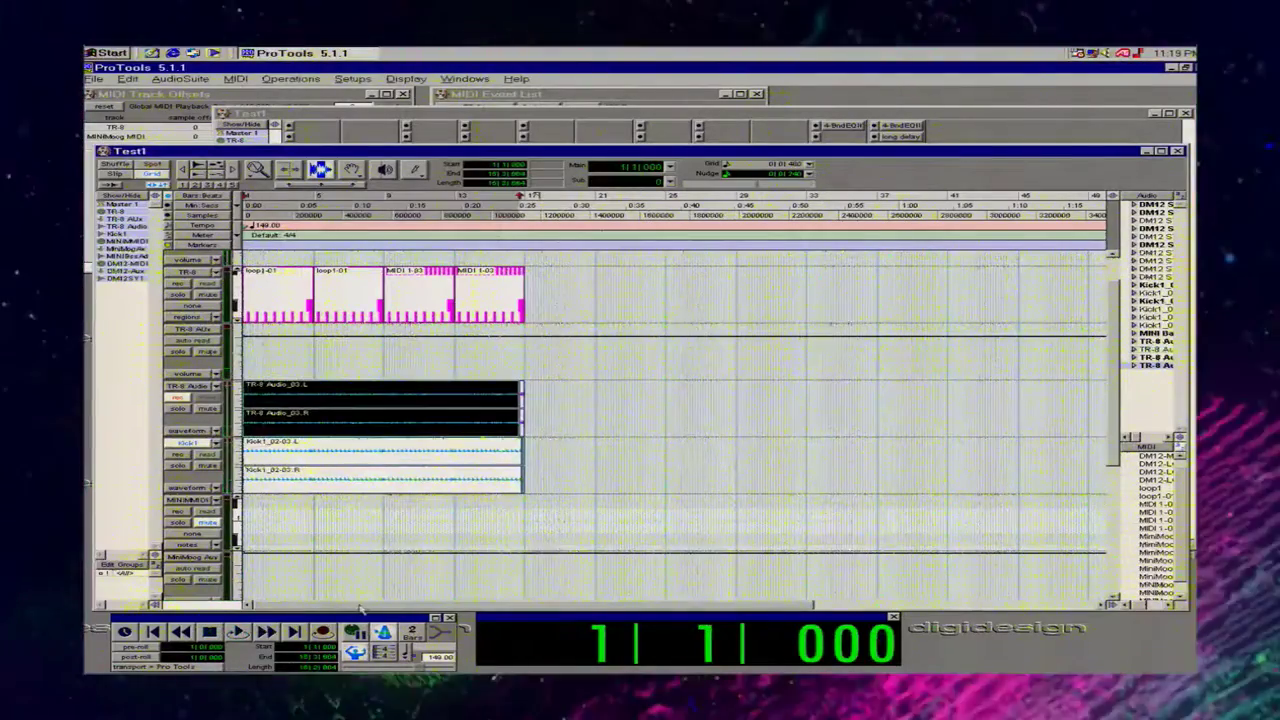
{"action": "left_click", "coordinate": [323, 633]}
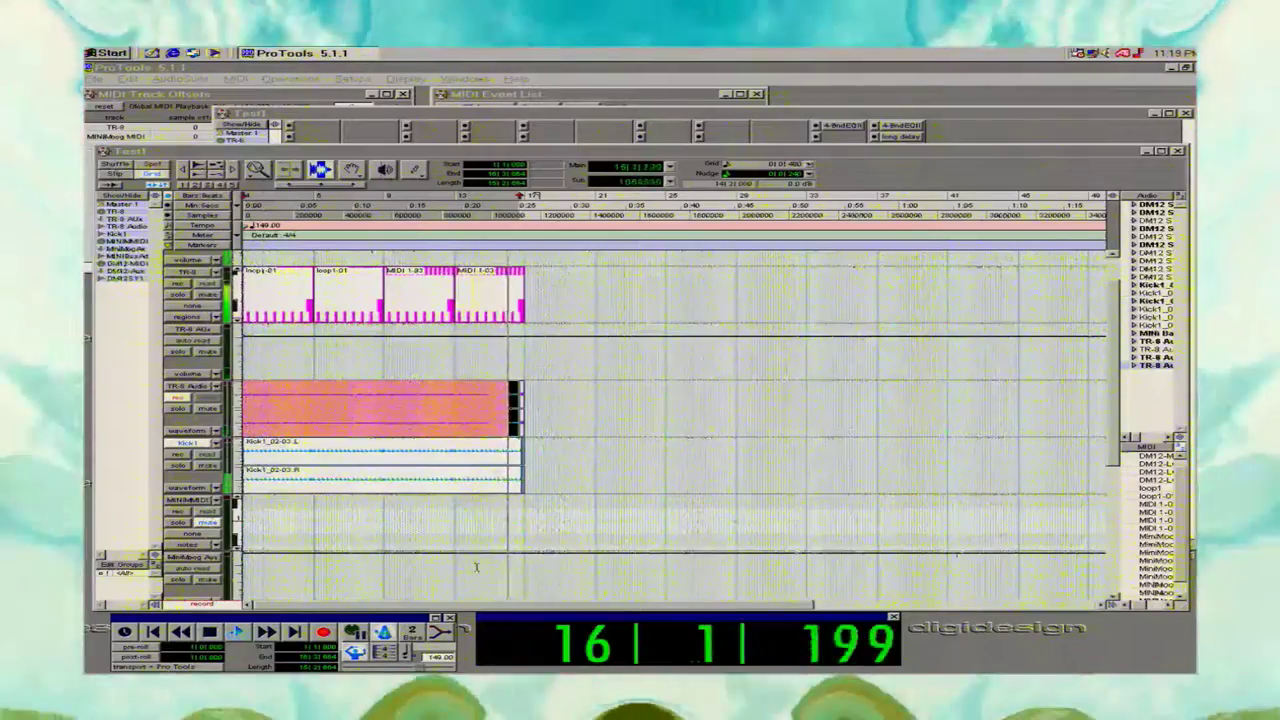
{"action": "key", "text": "space"}
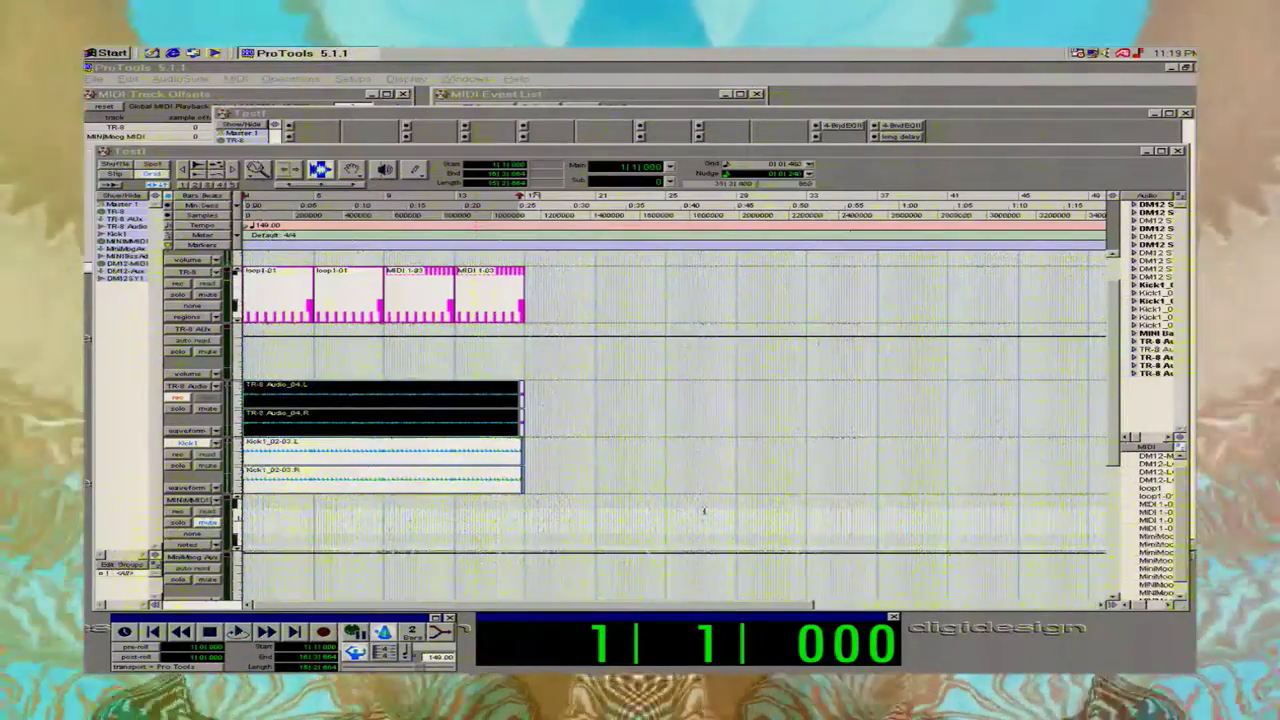
Reselect all four TR-8 MIDI regions so that the selection spans bar 1 to bar 17.
{"action": "double_click", "coordinate": [481, 308]}
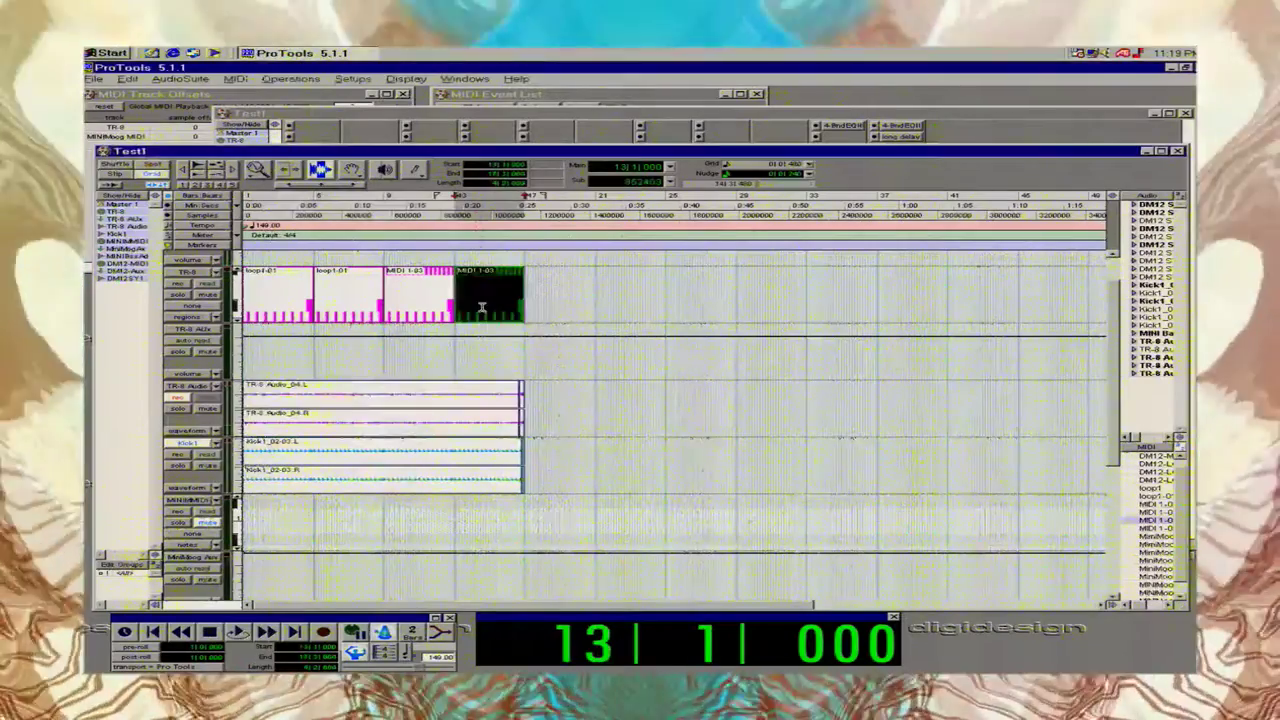
{"action": "double_click", "coordinate": [283, 300]}
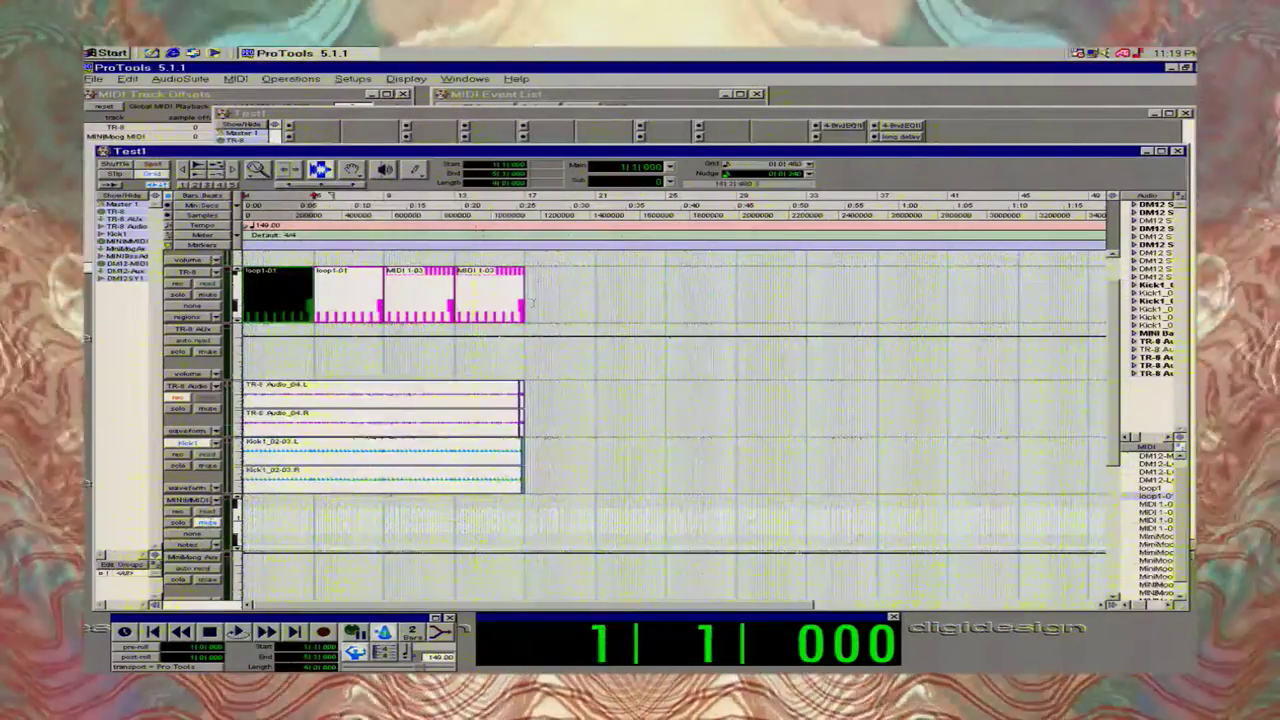
{"action": "left_click", "coordinate": [532, 303], "text": "shift"}
{"action": "double_click", "coordinate": [498, 304], "text": "shift"}
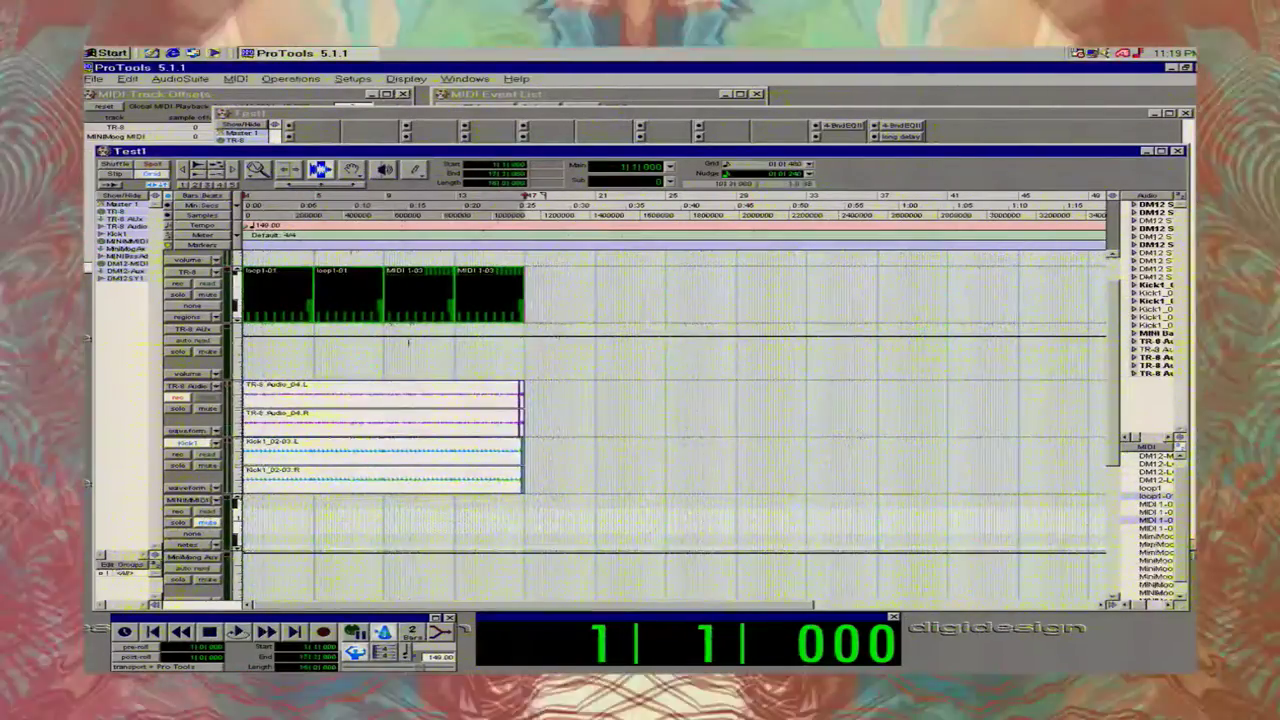
{"action": "double_click", "coordinate": [357, 410]}
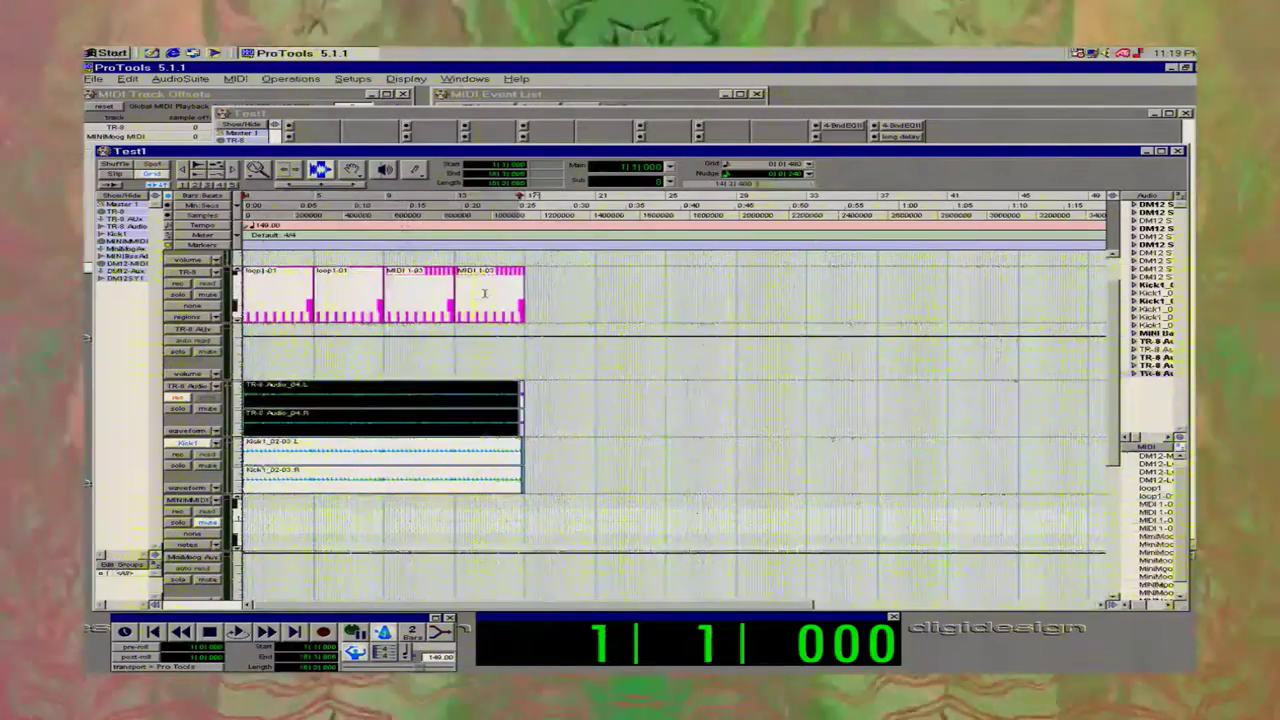
{"action": "double_click", "coordinate": [485, 293]}
{"action": "double_click", "coordinate": [281, 291]}
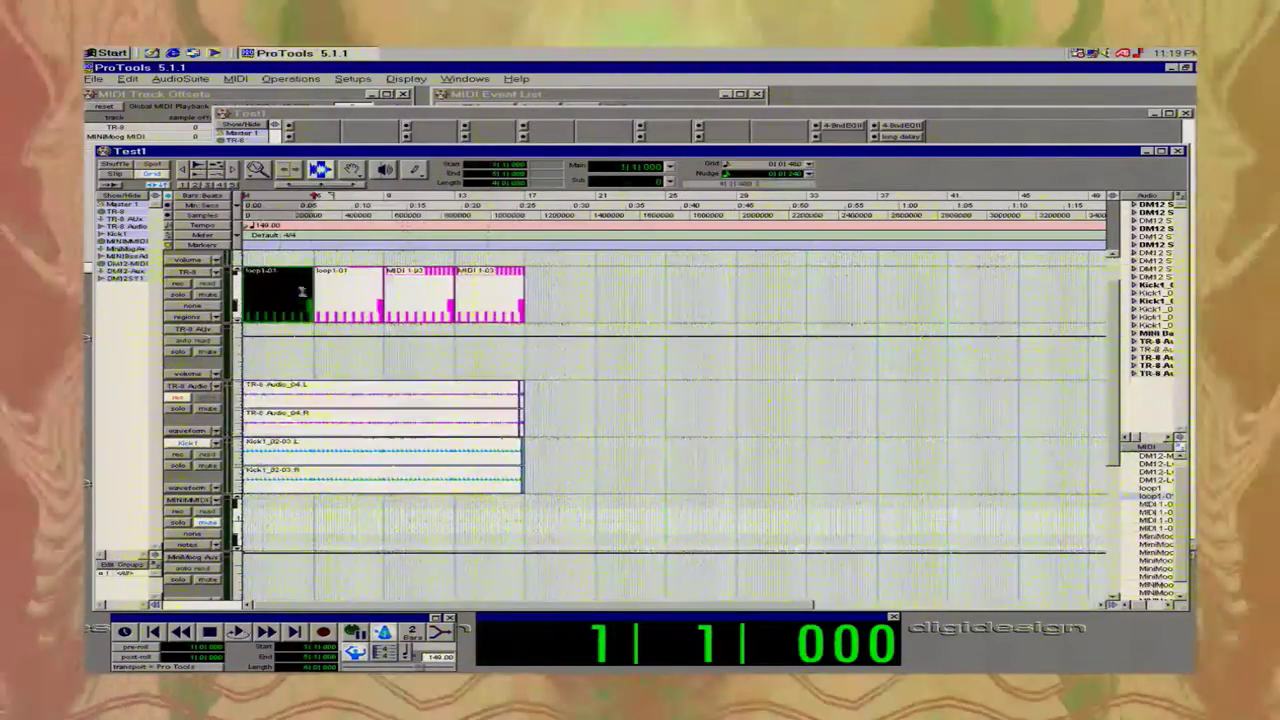
{"action": "double_click", "coordinate": [301, 291]}
{"action": "double_click", "coordinate": [484, 293]}
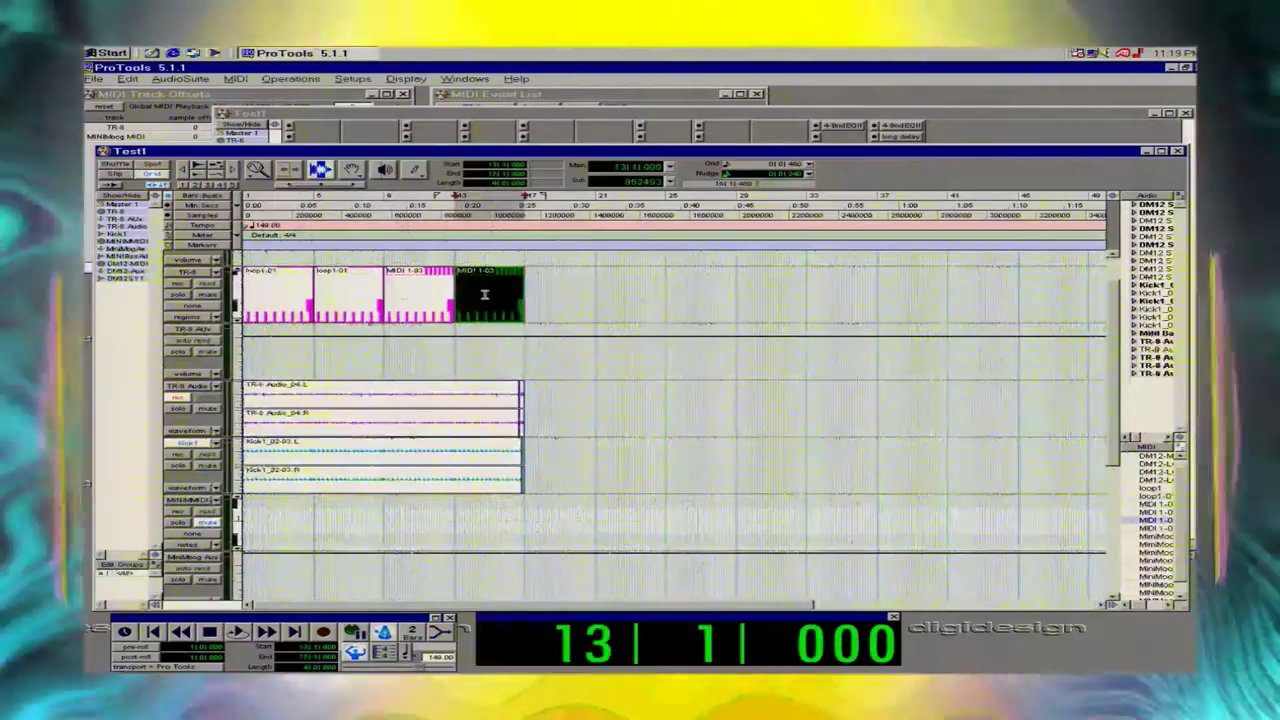
{"action": "double_click", "coordinate": [290, 292], "text": "shift"}
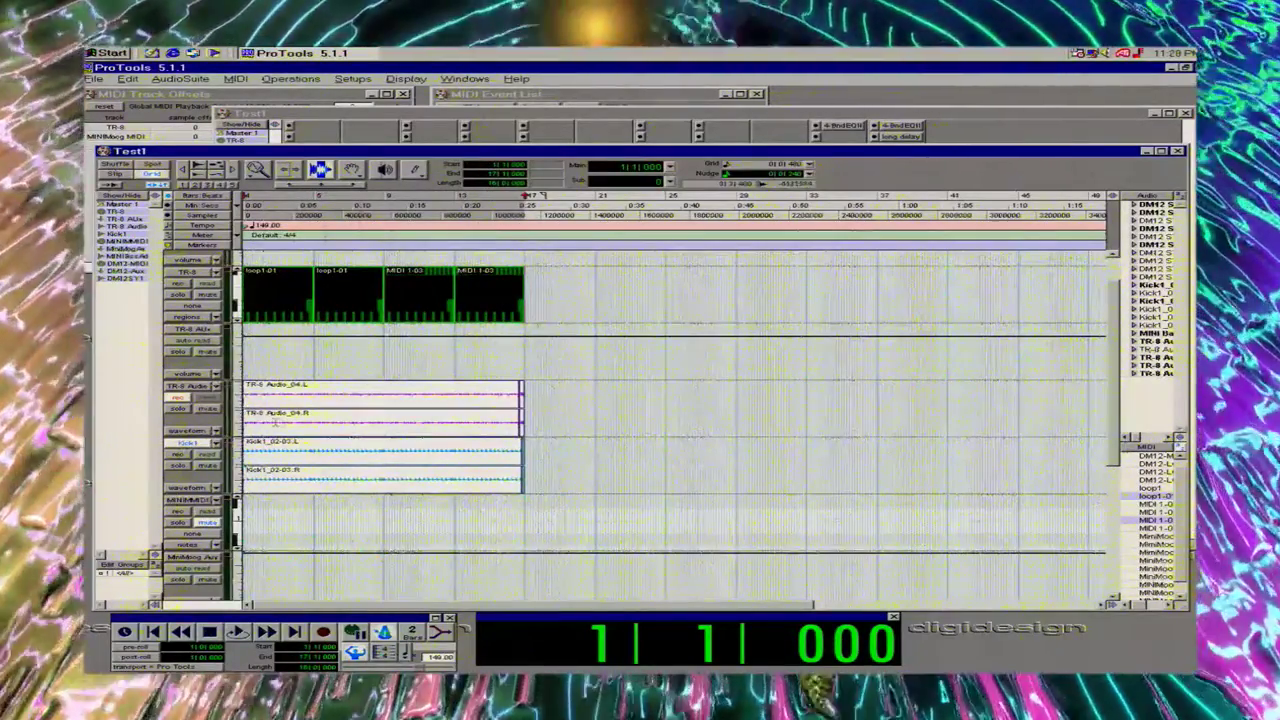
Record a full take onto the TR-8 Audio track over the selected bars 1 to 17.
{"action": "left_click", "coordinate": [321, 634]}
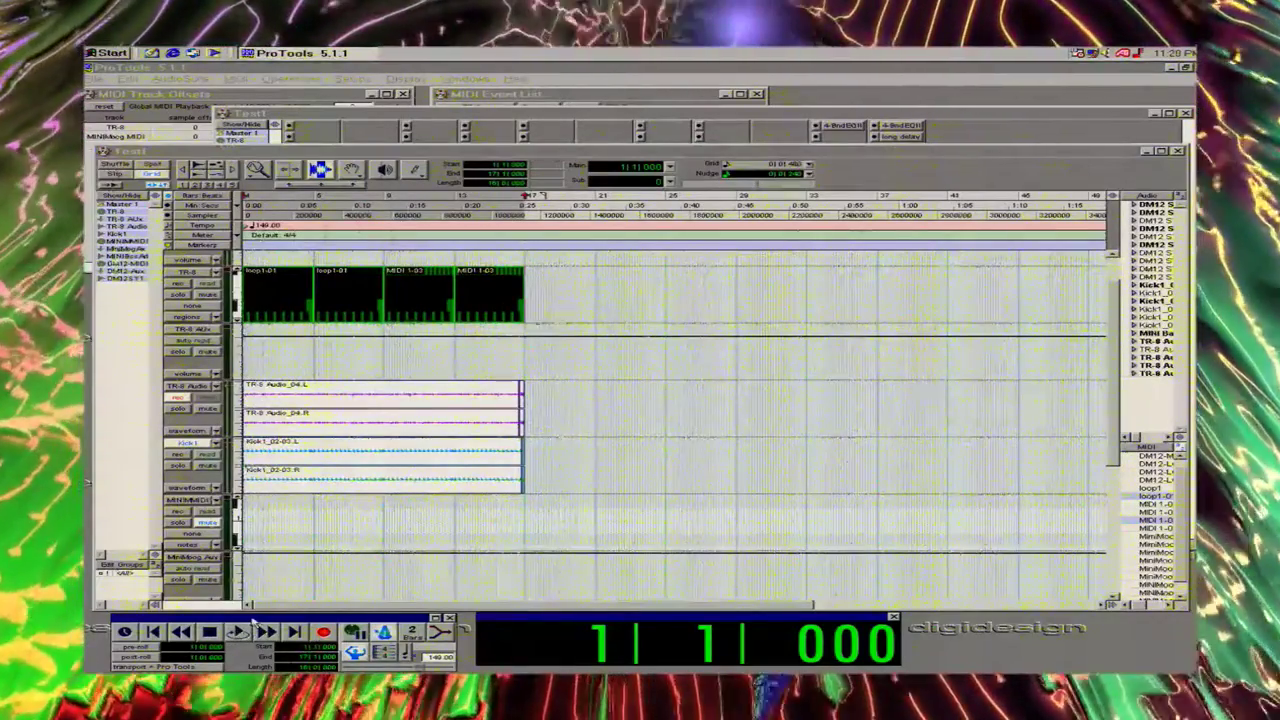
{"action": "left_click", "coordinate": [240, 631]}
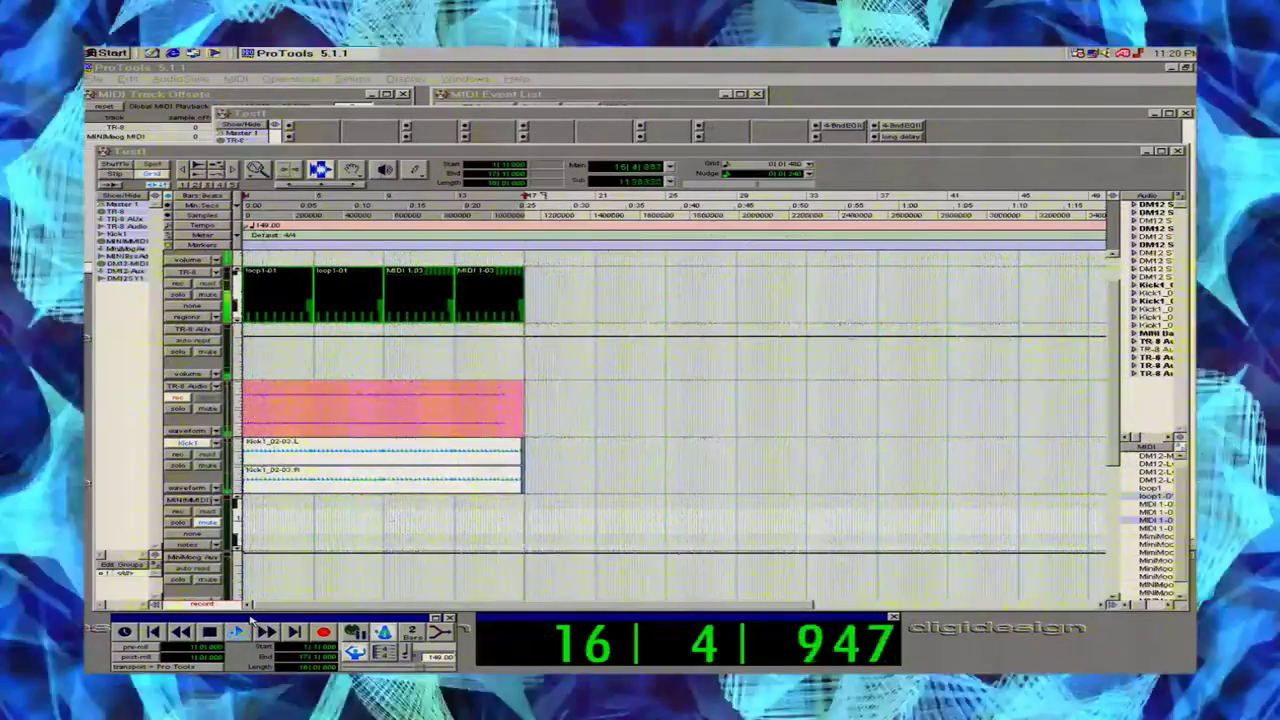
{"action": "key", "text": "space"}
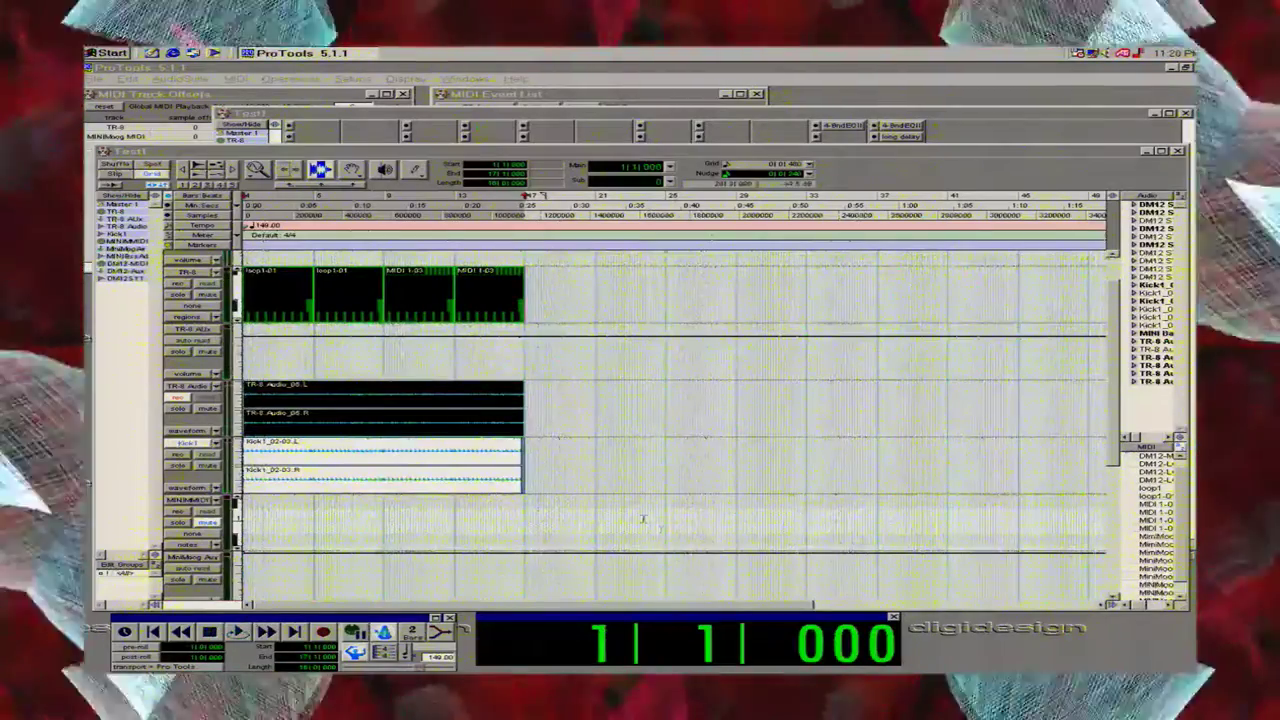
Disarm the TR-8 Audio track and rename it as SnaresAudio.
{"action": "left_click", "coordinate": [180, 398]}
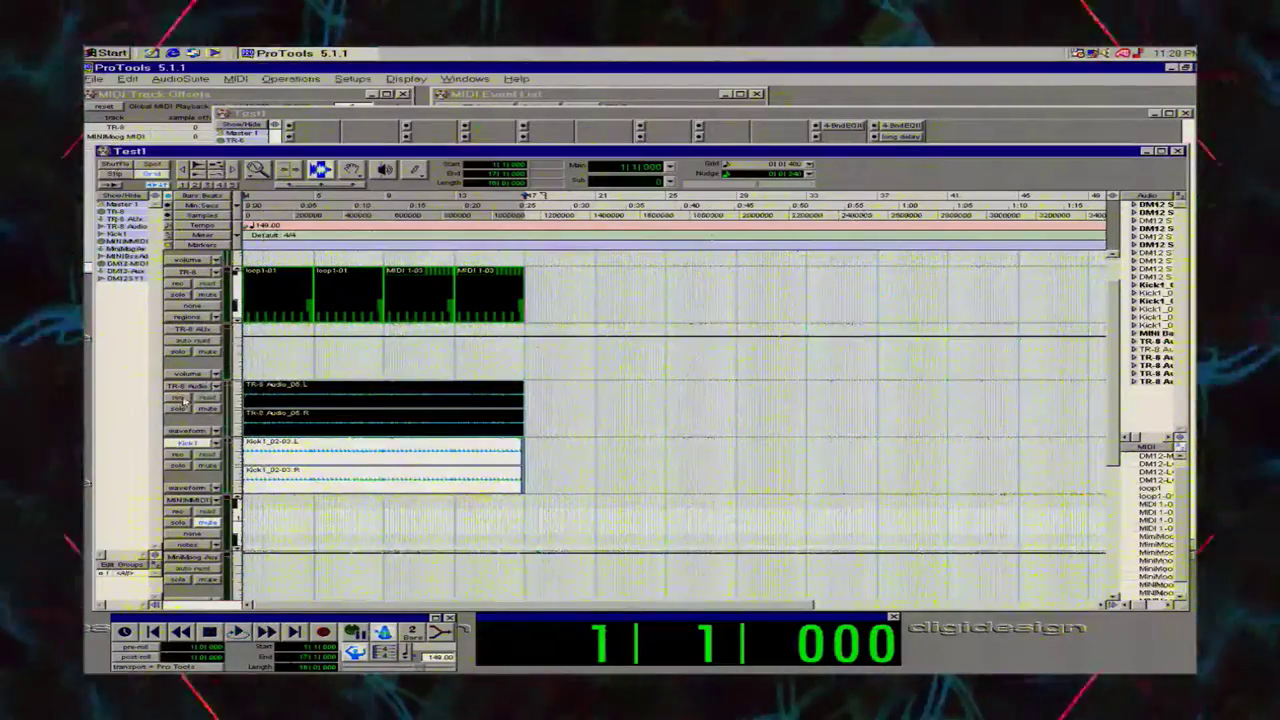
{"action": "double_click", "coordinate": [191, 387]}
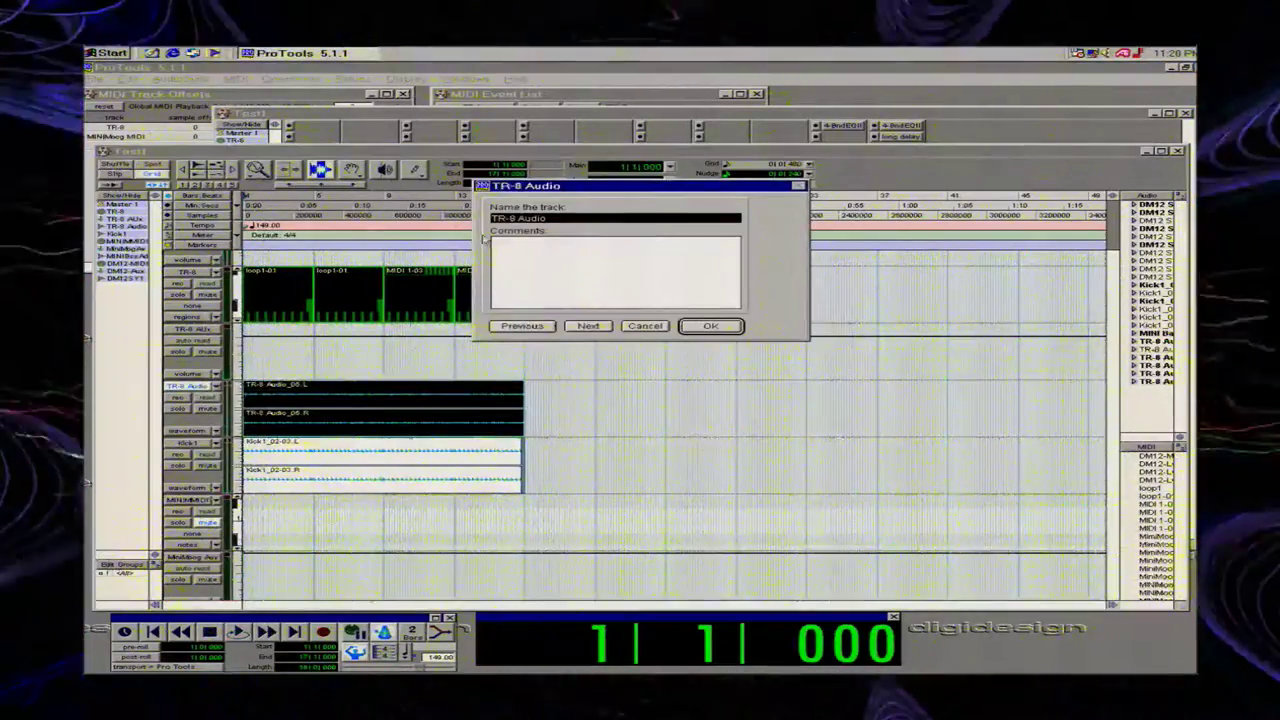
{"action": "left_click_drag", "start_coordinate": [559, 218], "coordinate": [521, 218]}
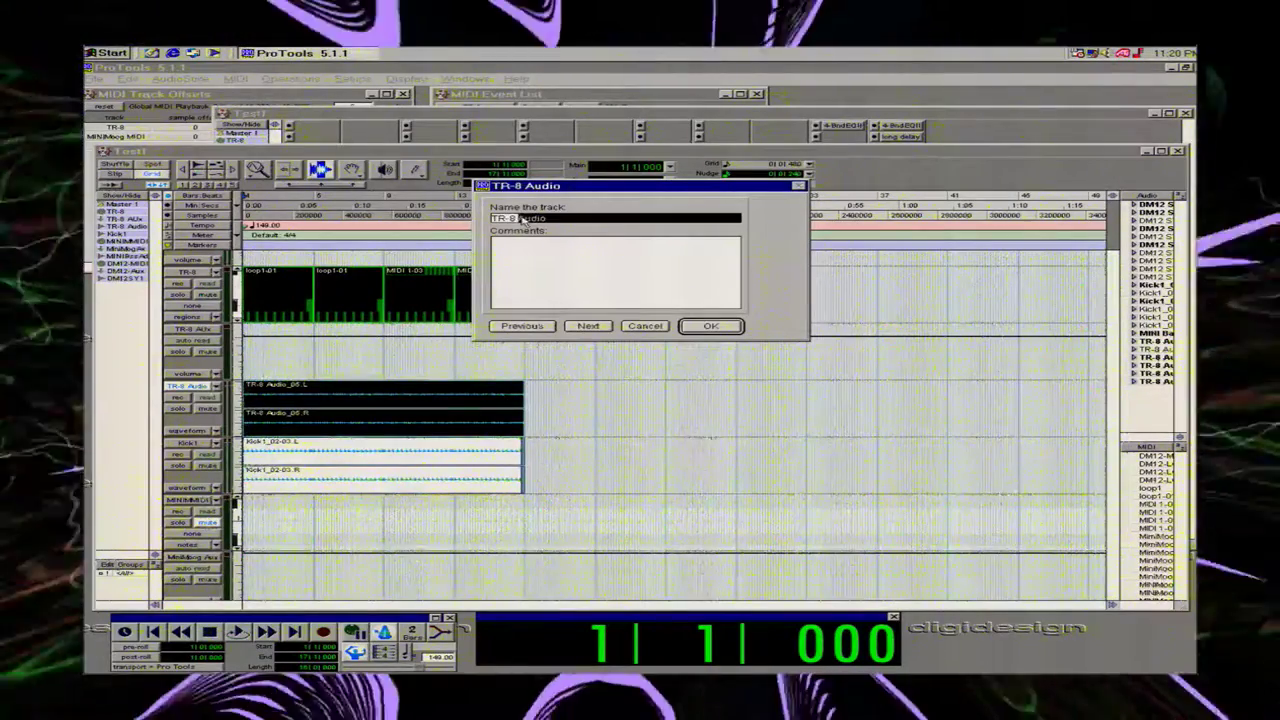
{"action": "left_click", "coordinate": [521, 219]}
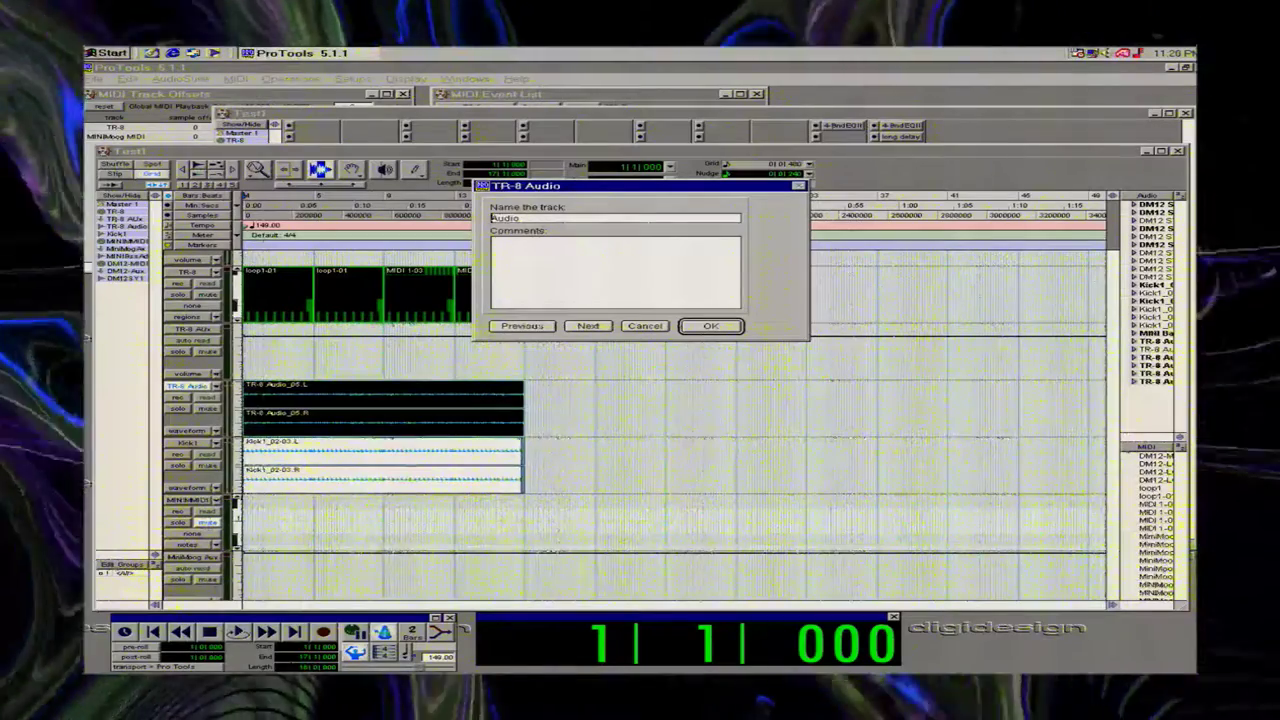
{"action": "type", "text": "Snar"}
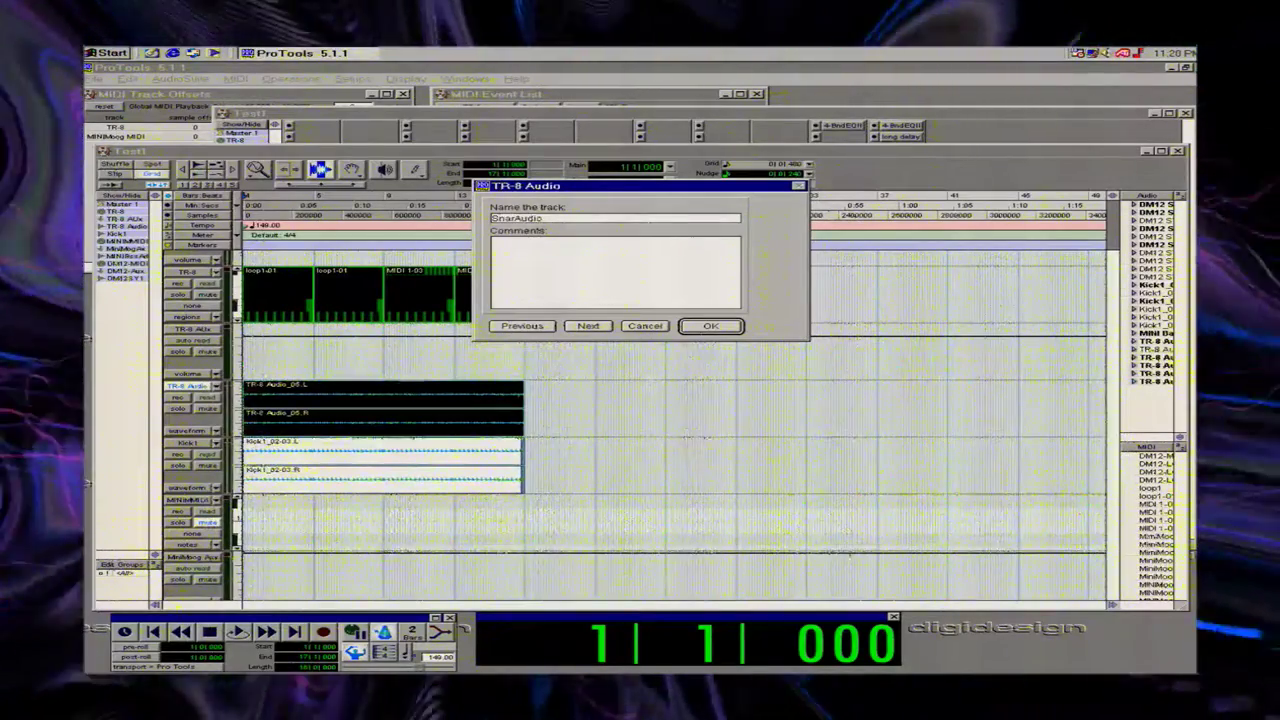
{"action": "type", "text": "es"}
{"action": "key", "text": "Return"}
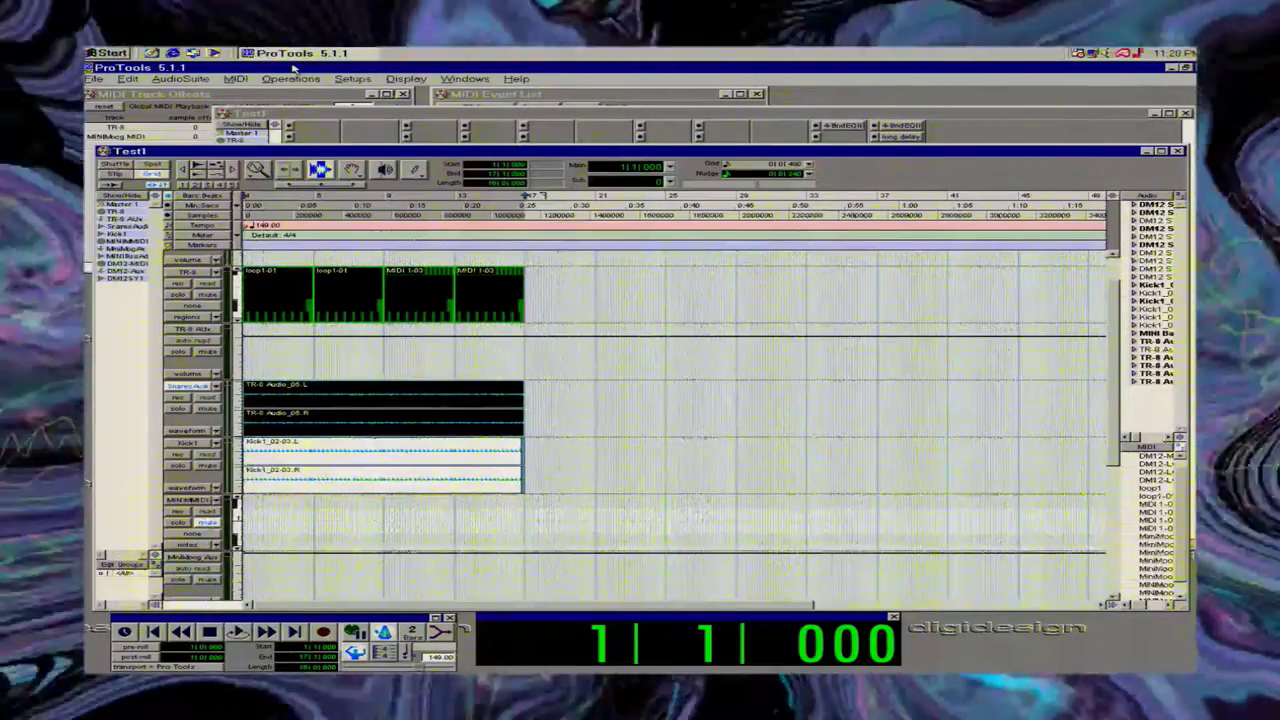
Create two new stereo audio tracks.
{"action": "key", "text": "ctrl+shift+n"}
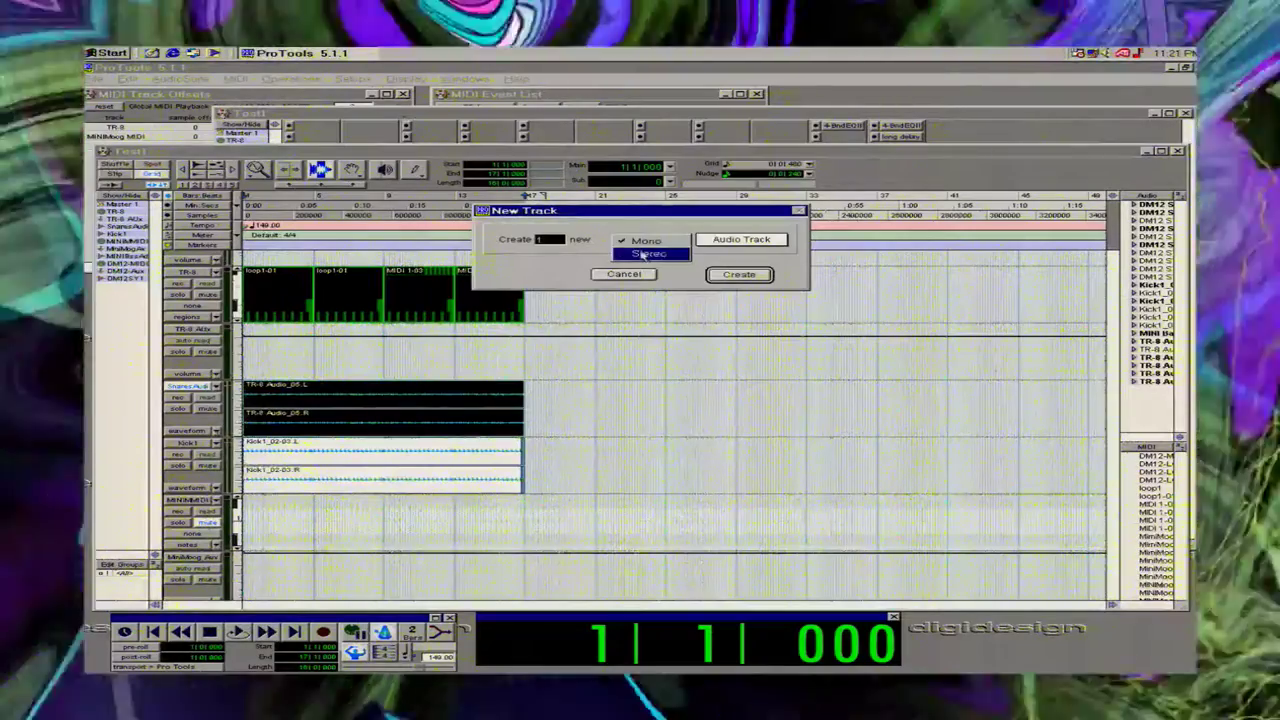
{"action": "left_click", "coordinate": [645, 252]}
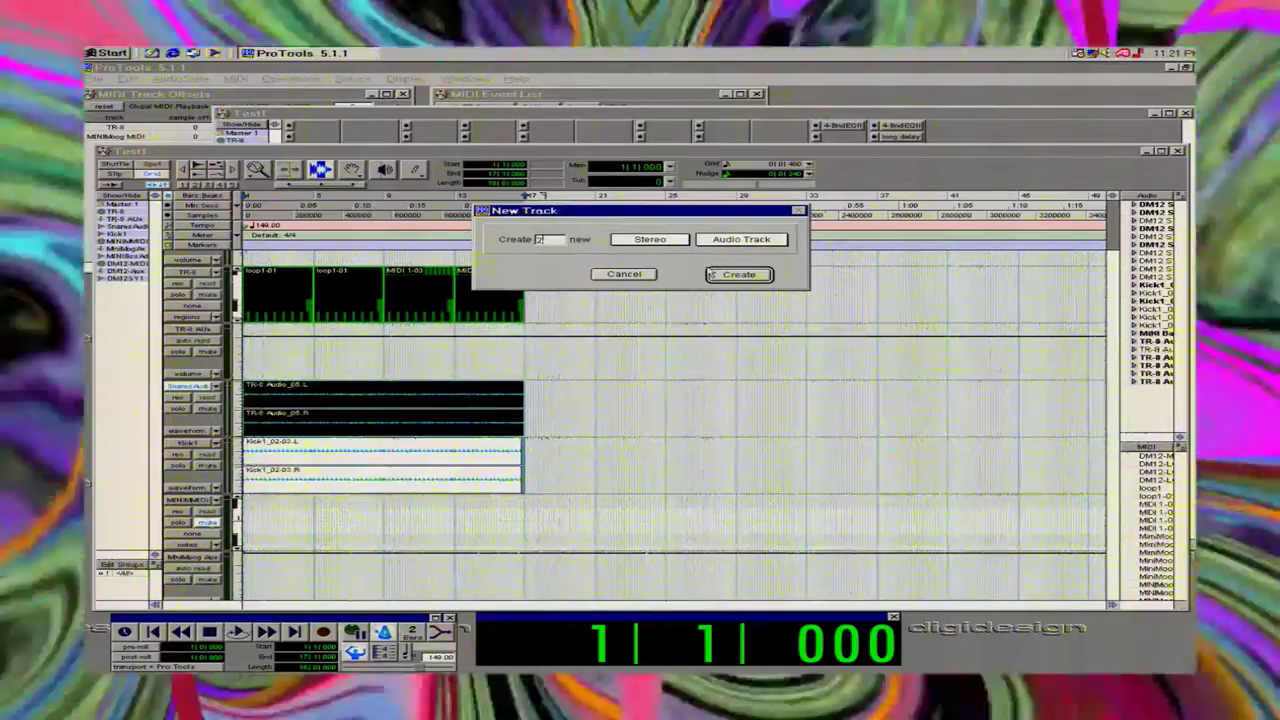
{"action": "left_click", "coordinate": [712, 274]}
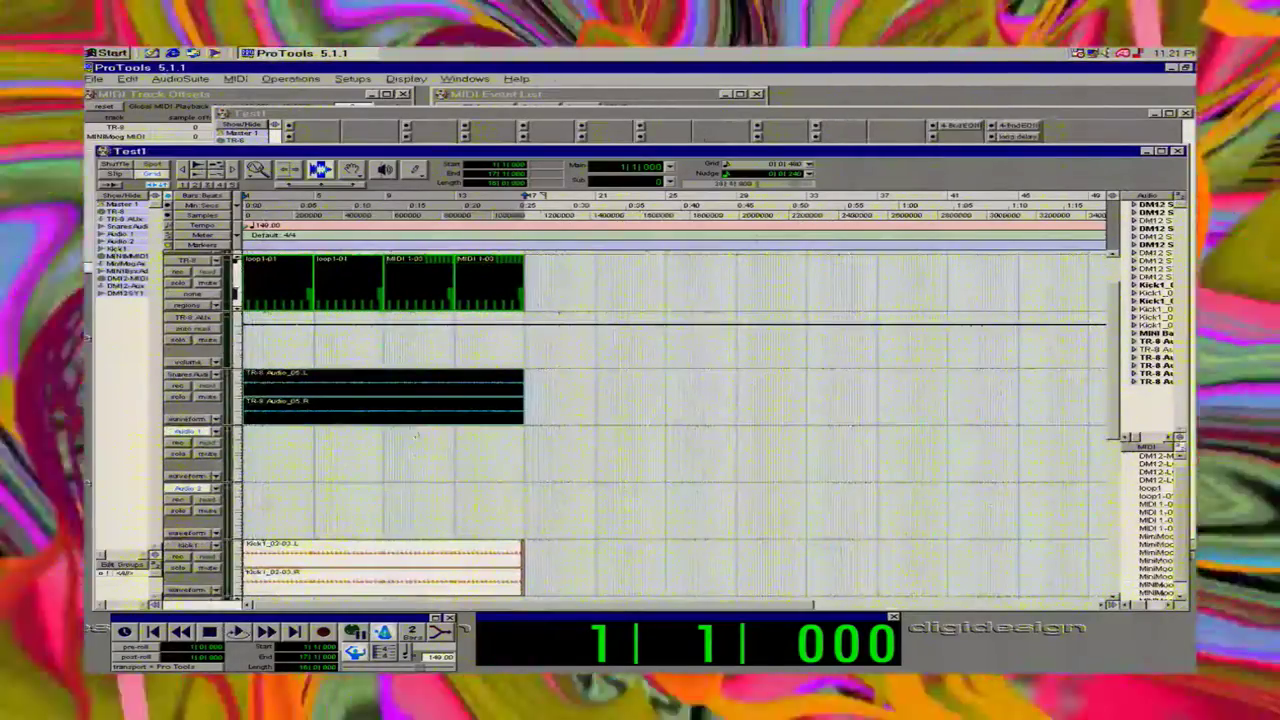
Rename the new Audio 2 track as Crash Audio.
{"action": "double_click", "coordinate": [197, 494]}
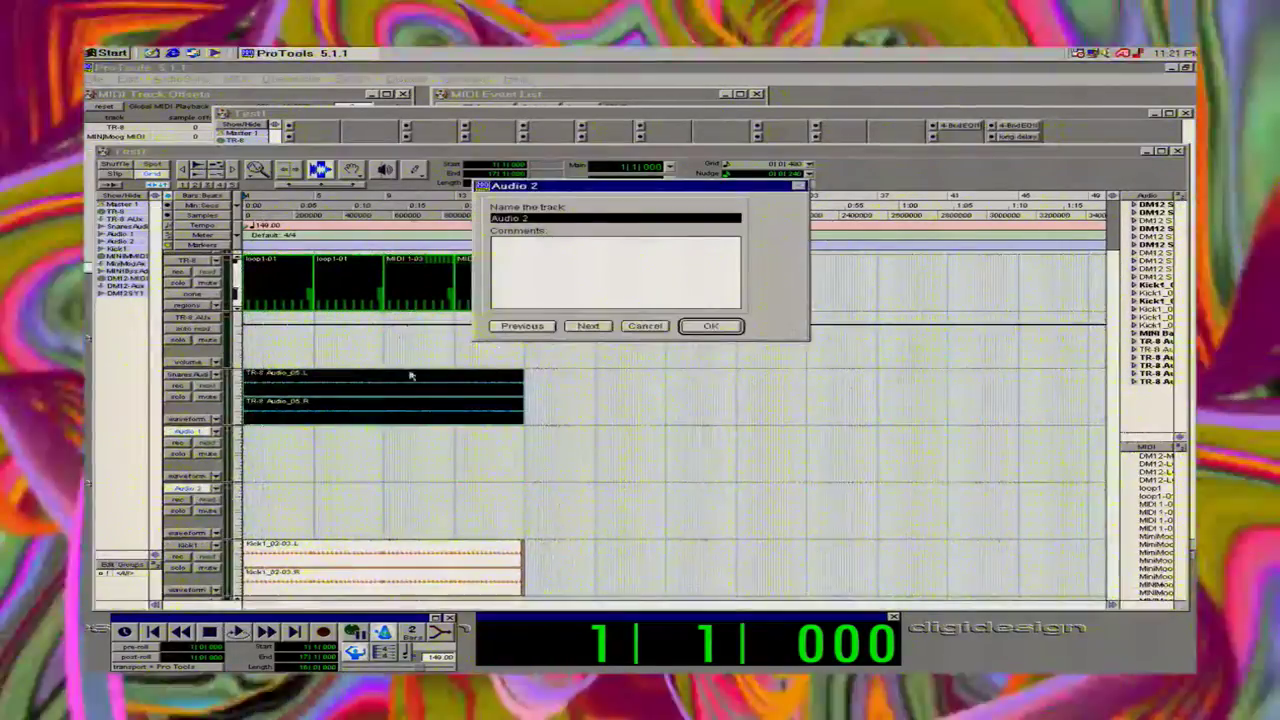
{"action": "left_click", "coordinate": [537, 223]}
{"action": "left_click_drag", "start_coordinate": [537, 220], "coordinate": [450, 218]}
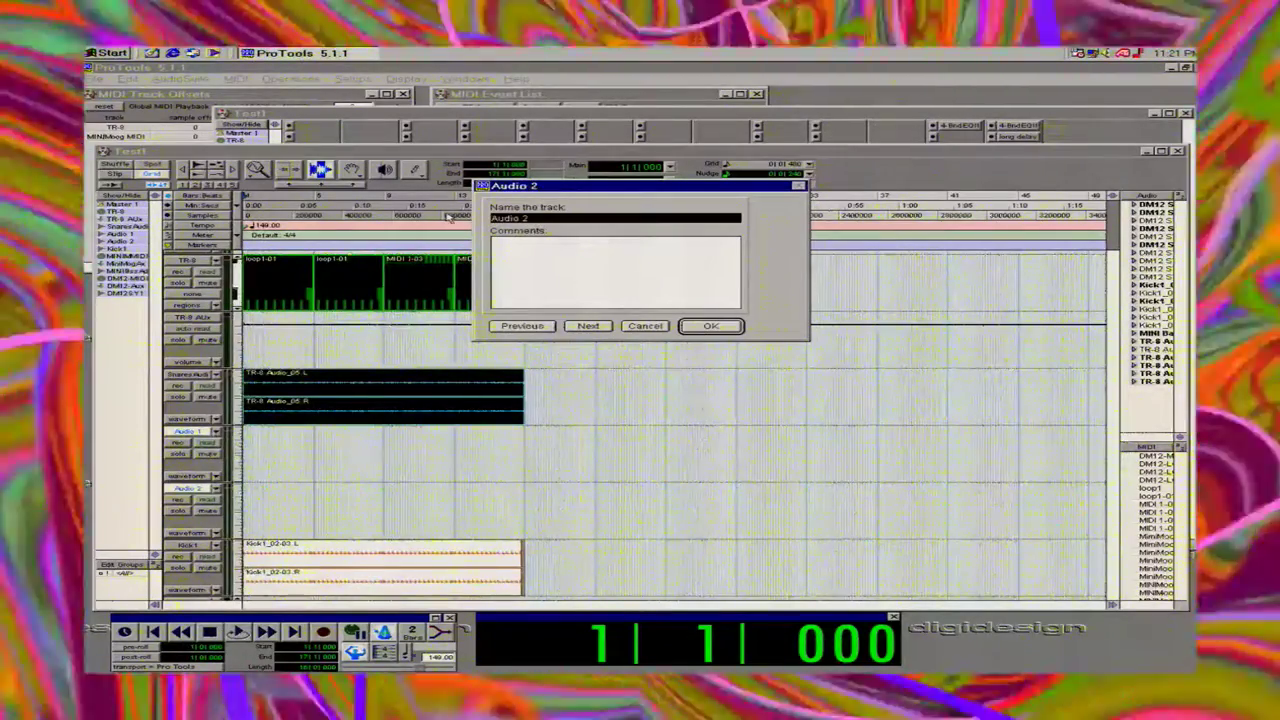
{"action": "type", "text": "c"}
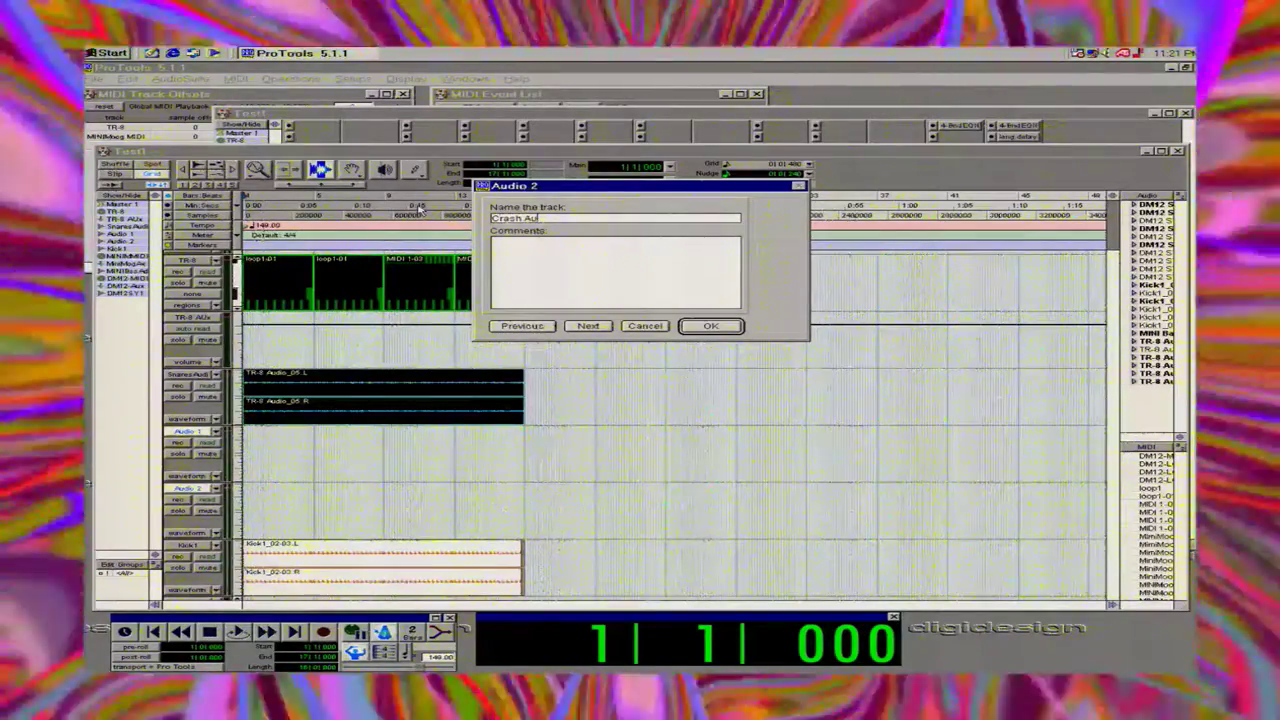
{"action": "key", "text": "Return"}
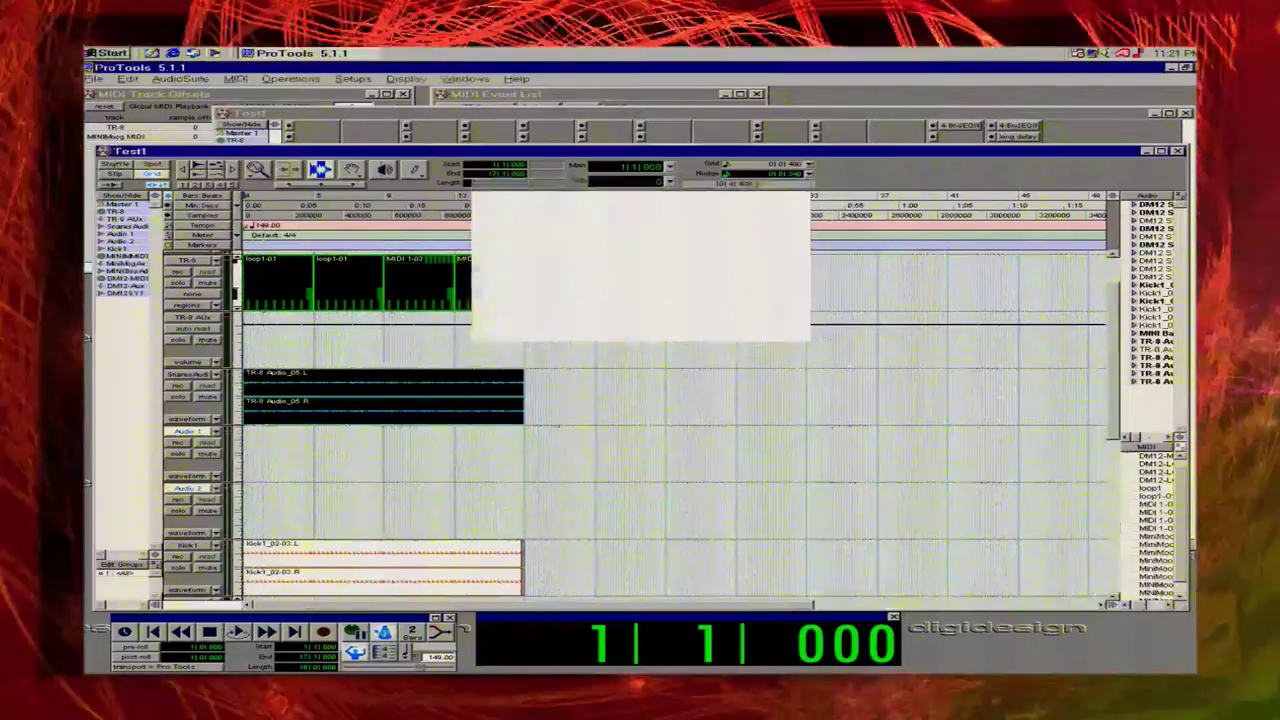
Rename the new Audio 1 track as HH1 Audio.
{"action": "double_click", "coordinate": [172, 434]}
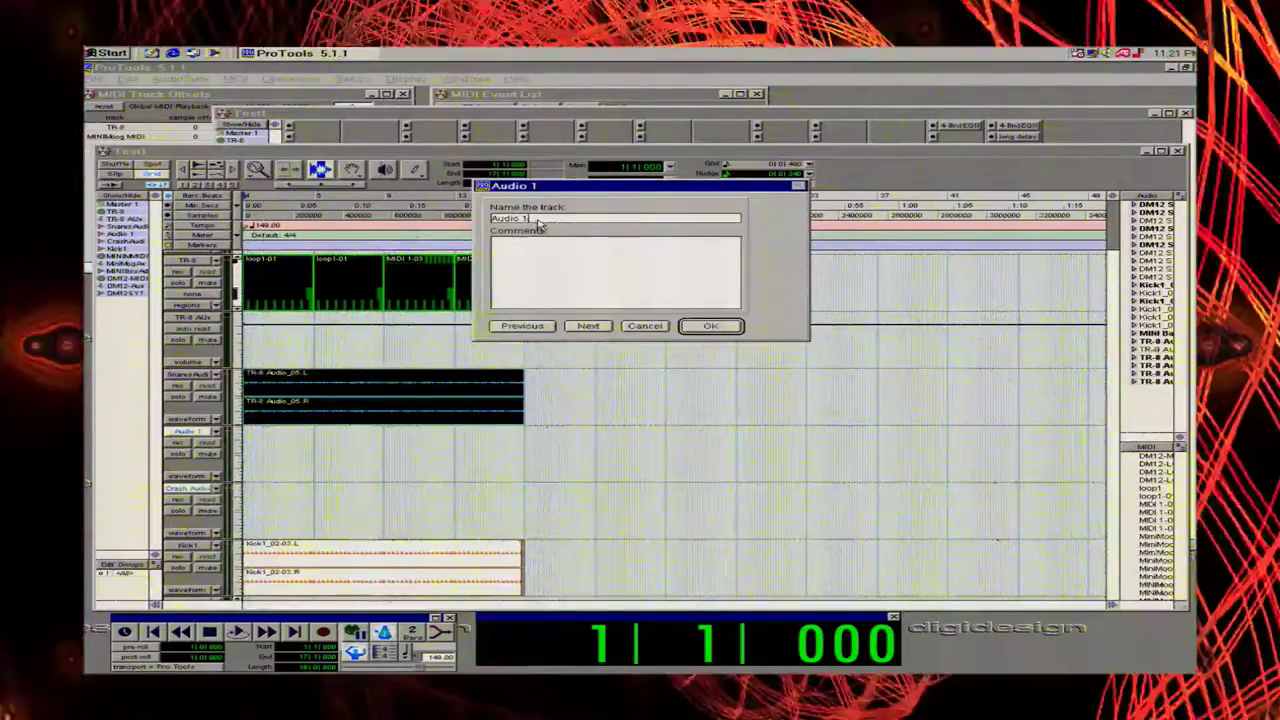
{"action": "type", "text": "HH1"}
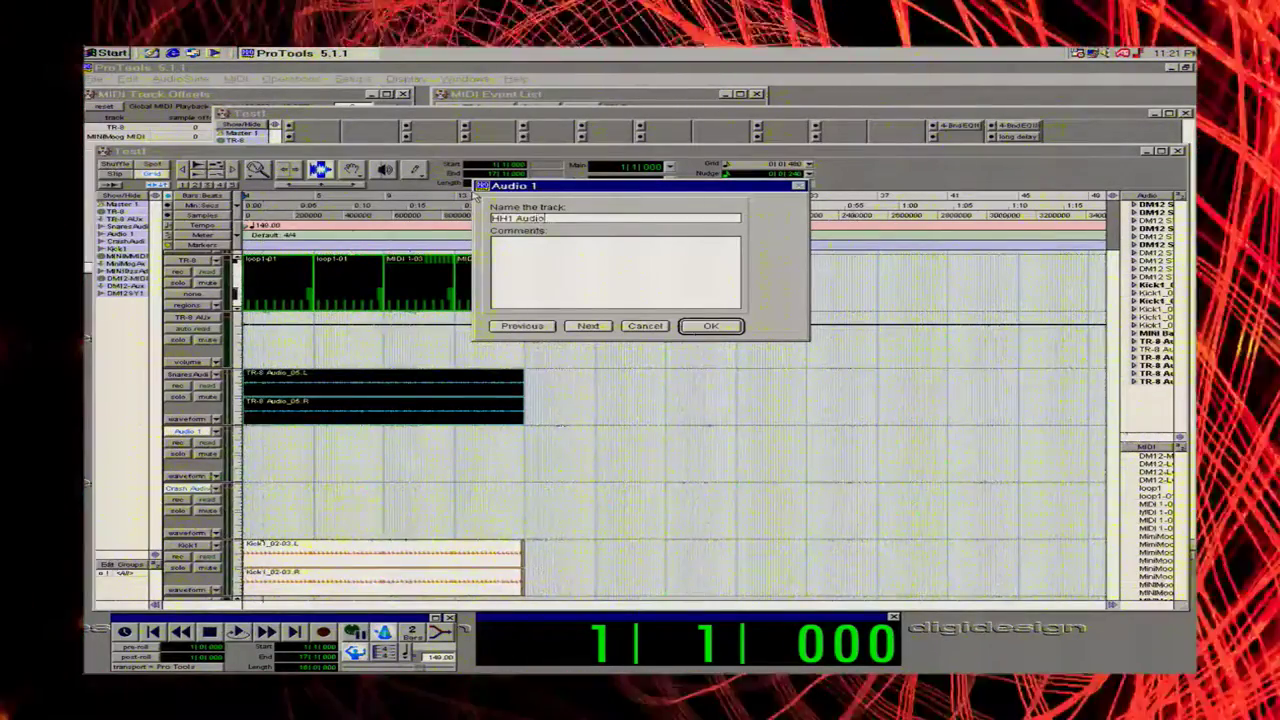
{"action": "key", "text": "Return"}
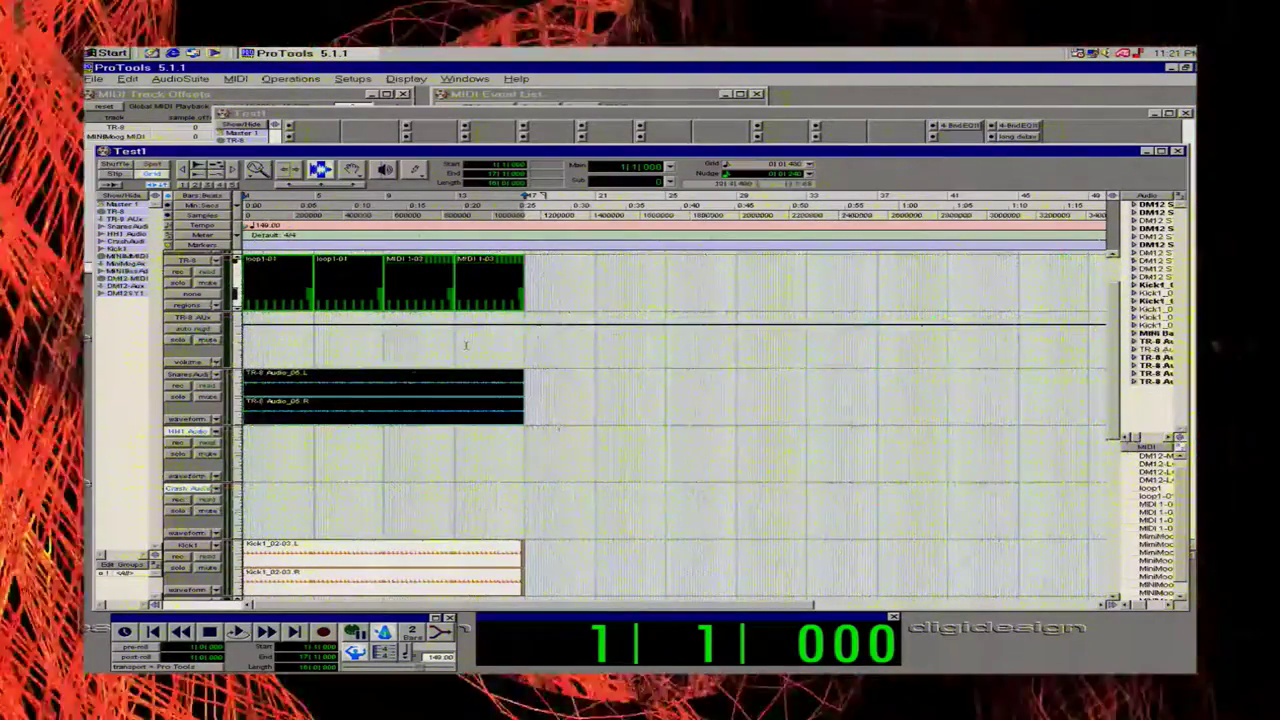
Set the inputs of the HH1 Audio and Crash Audio tracks to Bus 3-4 in the mixer.
{"action": "left_click", "coordinate": [422, 118]}
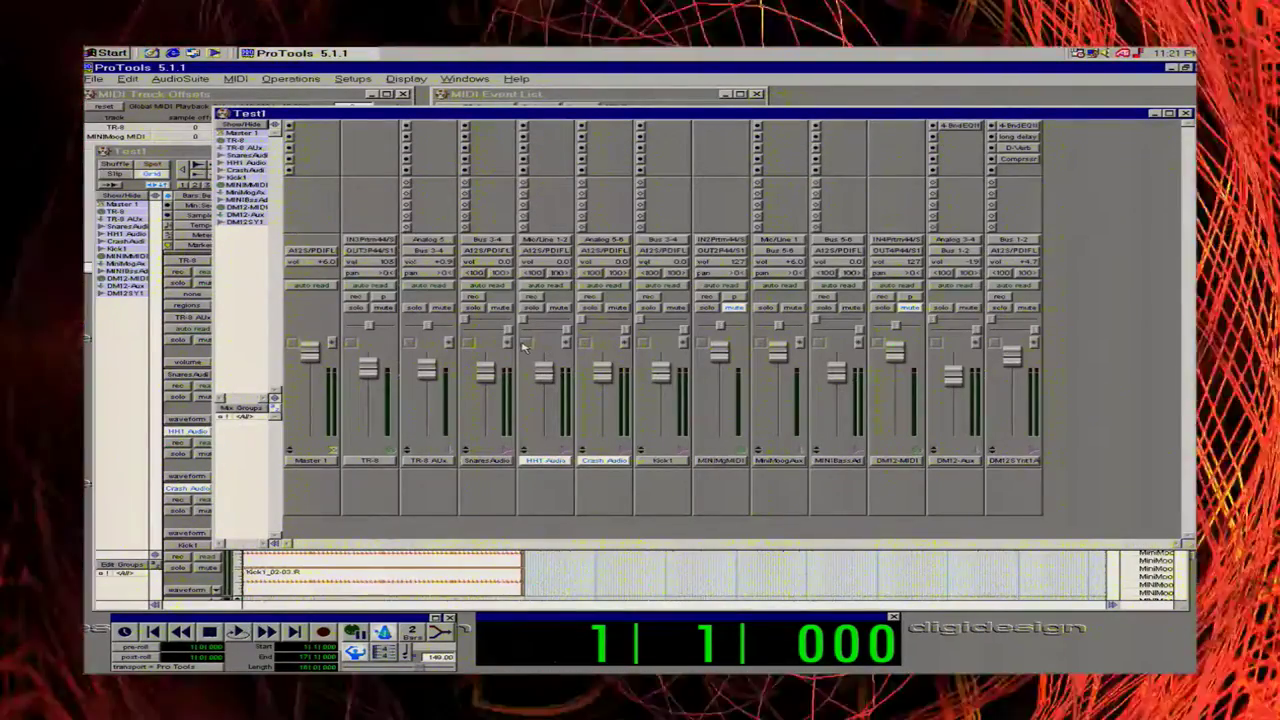
{"action": "left_click", "coordinate": [563, 240]}
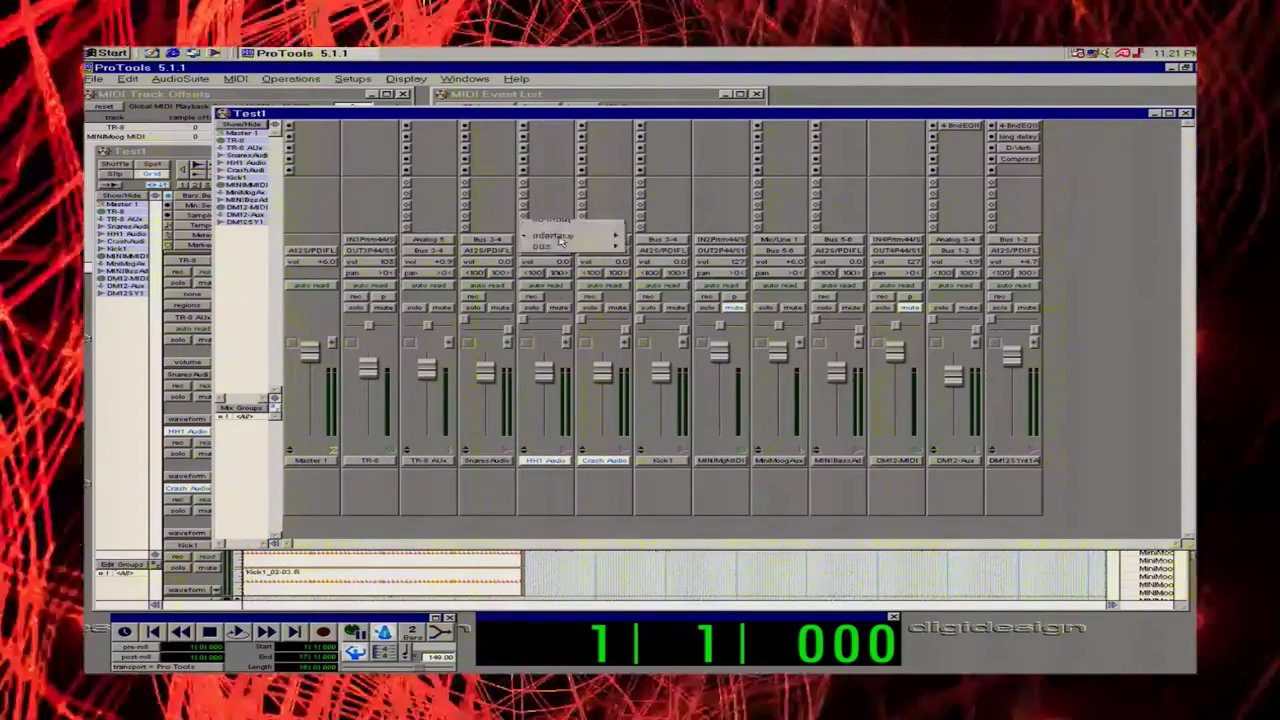
{"action": "mouse_move", "coordinate": [566, 252]}
{"action": "left_click", "coordinate": [690, 265]}
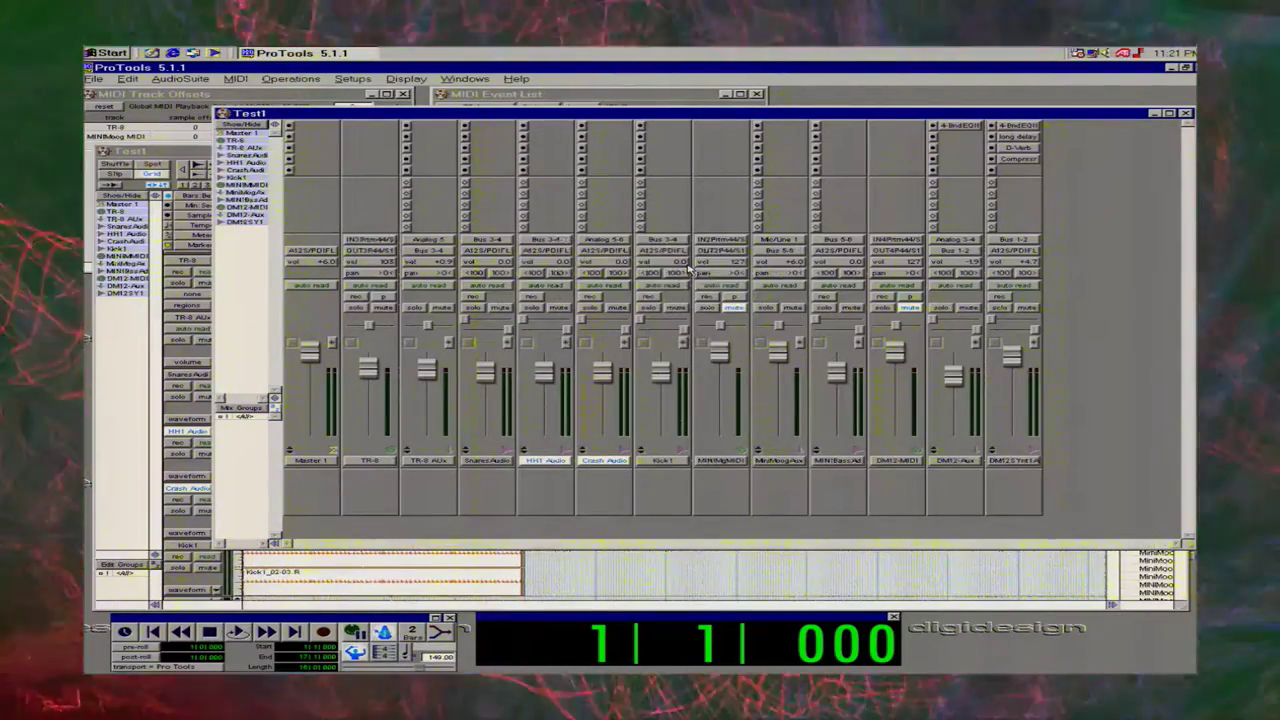
{"action": "left_click", "coordinate": [604, 244]}
{"action": "mouse_move", "coordinate": [674, 251]}
{"action": "left_click", "coordinate": [758, 264]}
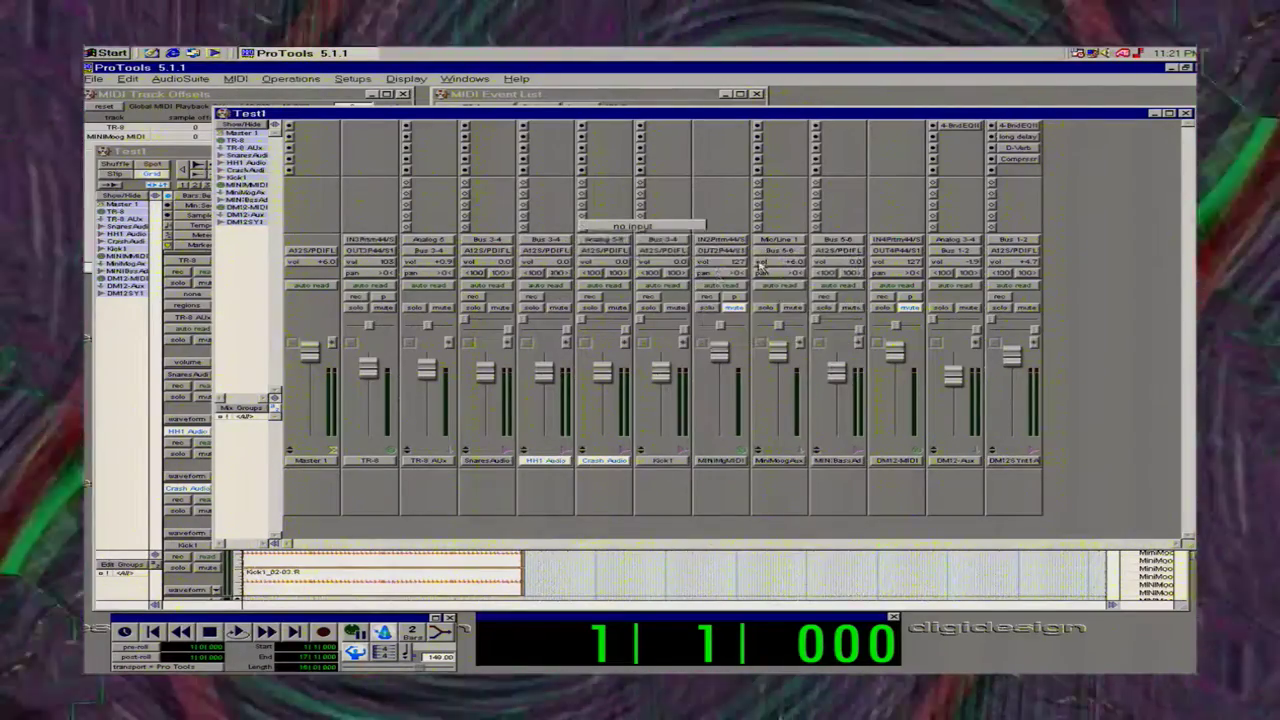
Arm the HH1 Audio track, record a full take over bars 1 to 17, and disarm it.
{"action": "left_click", "coordinate": [125, 489]}
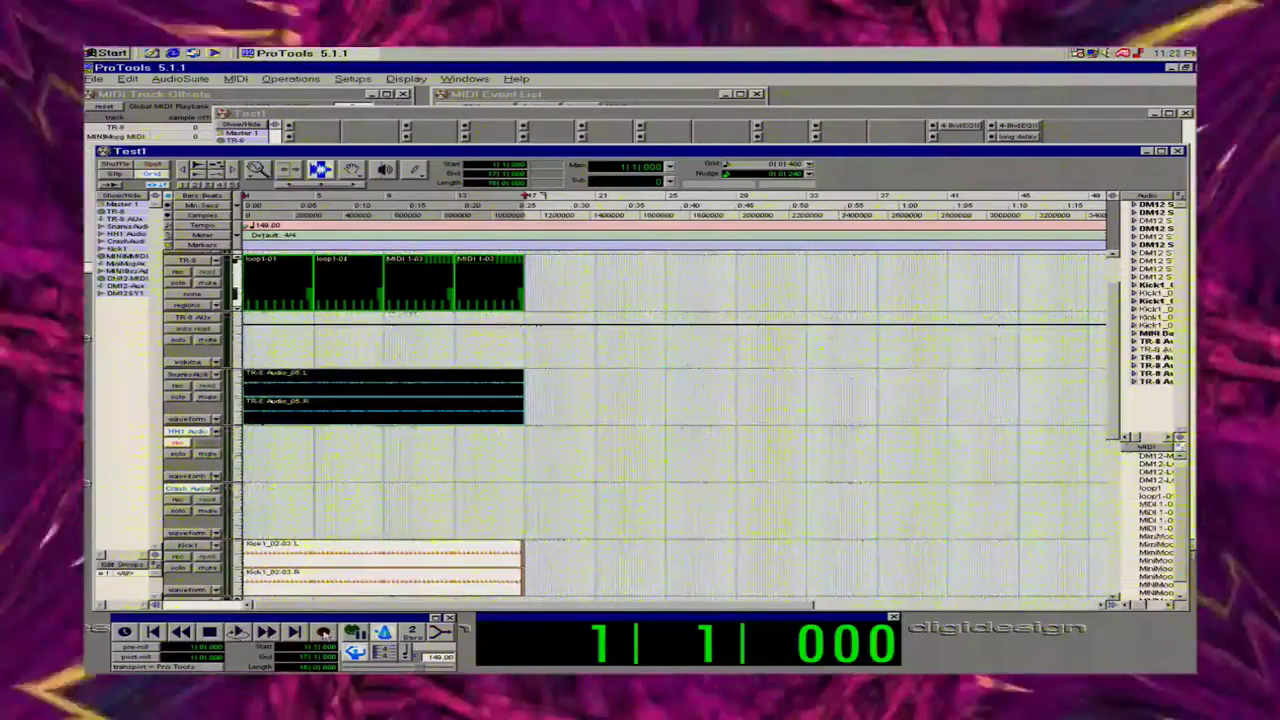
{"action": "left_click", "coordinate": [323, 633]}
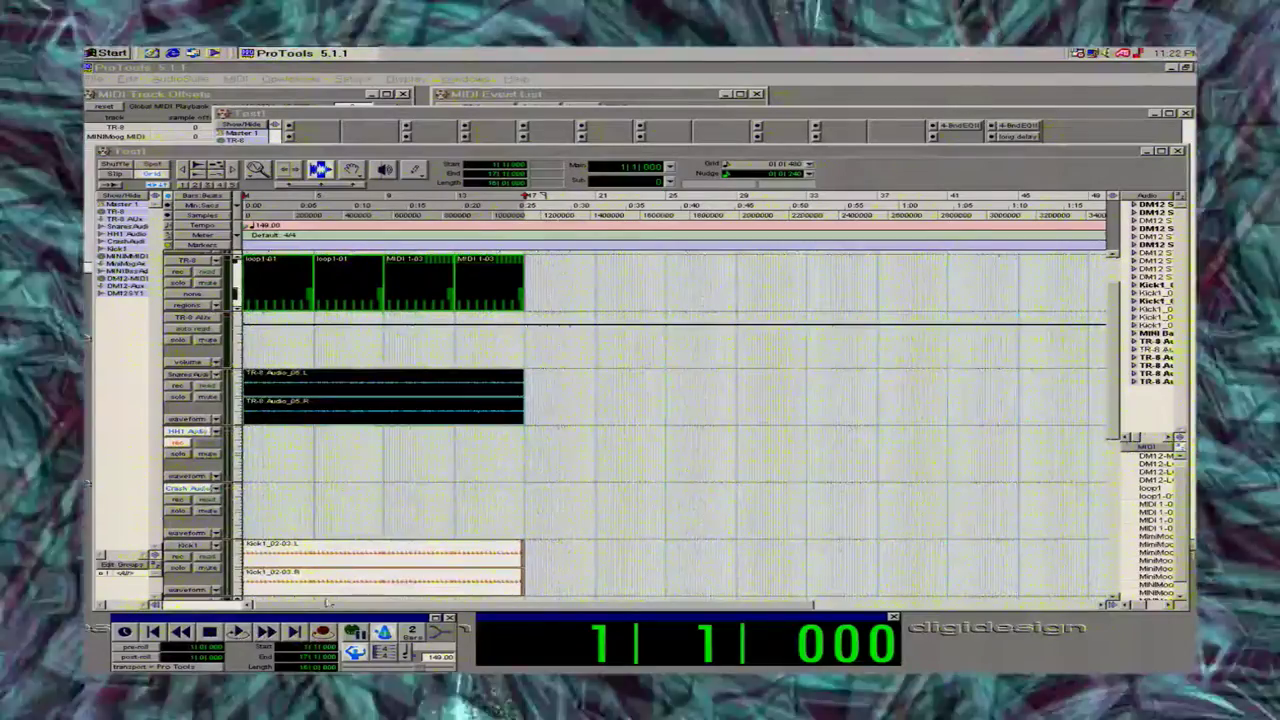
{"action": "key", "text": "space"}
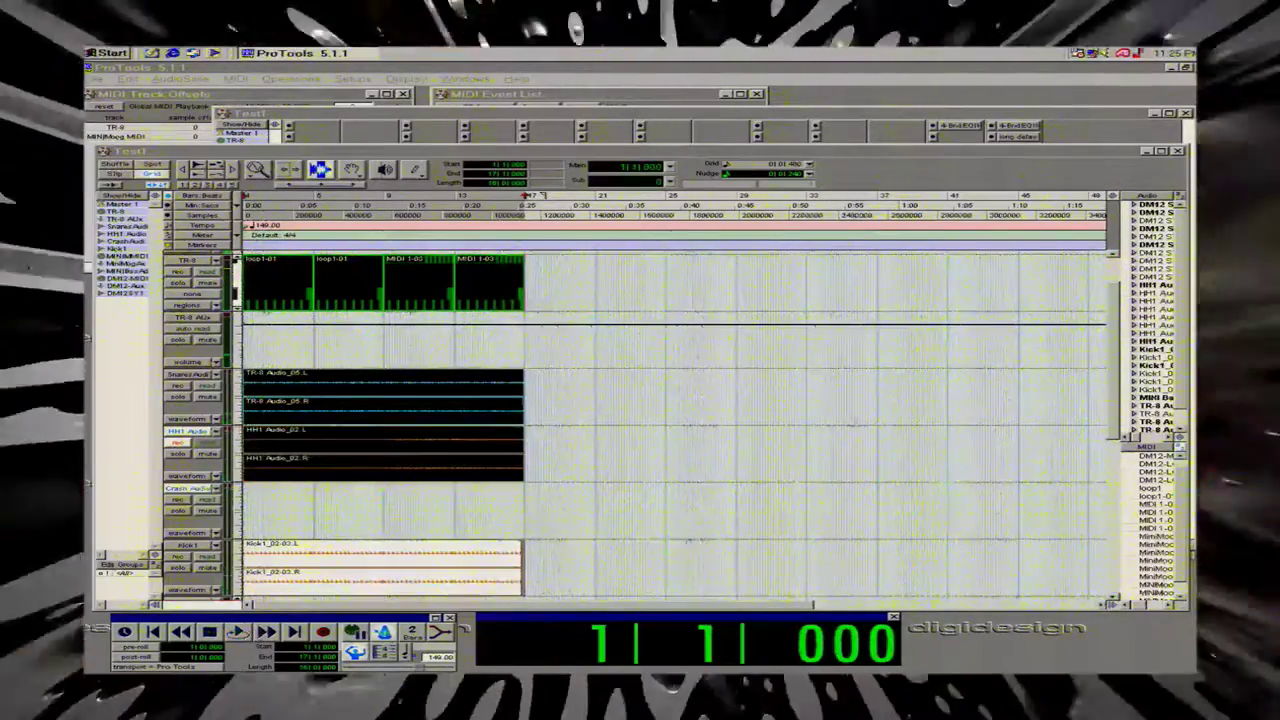
{"action": "left_click", "coordinate": [175, 442]}
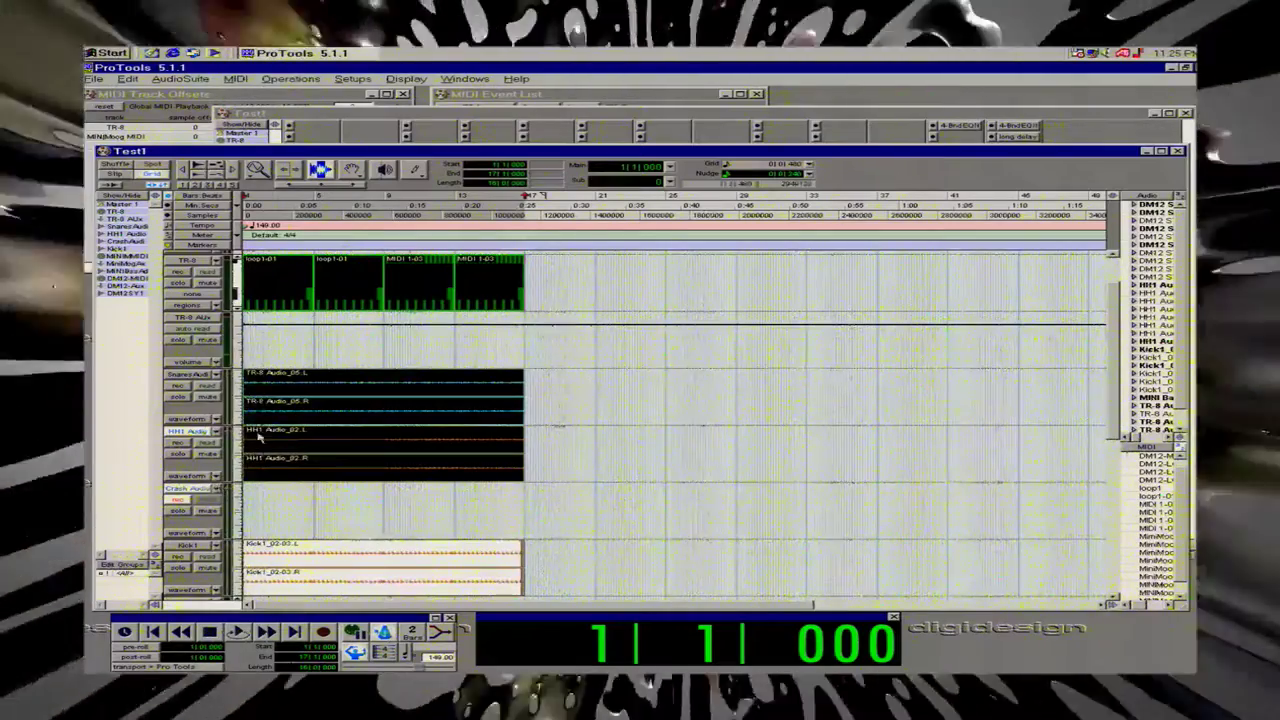
Record a full take onto the armed Crash Audio track over bars 1 to 17, and disarm the track.
{"action": "left_click", "coordinate": [322, 634]}
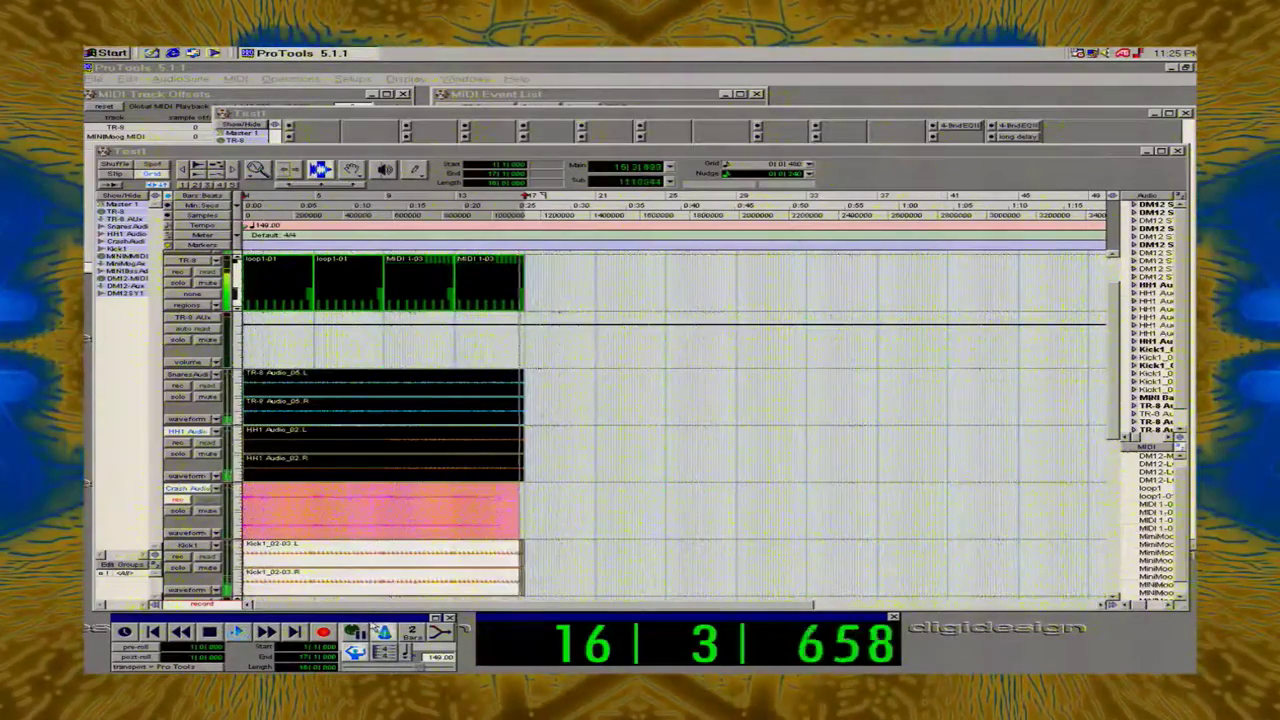
{"action": "key", "text": "space"}
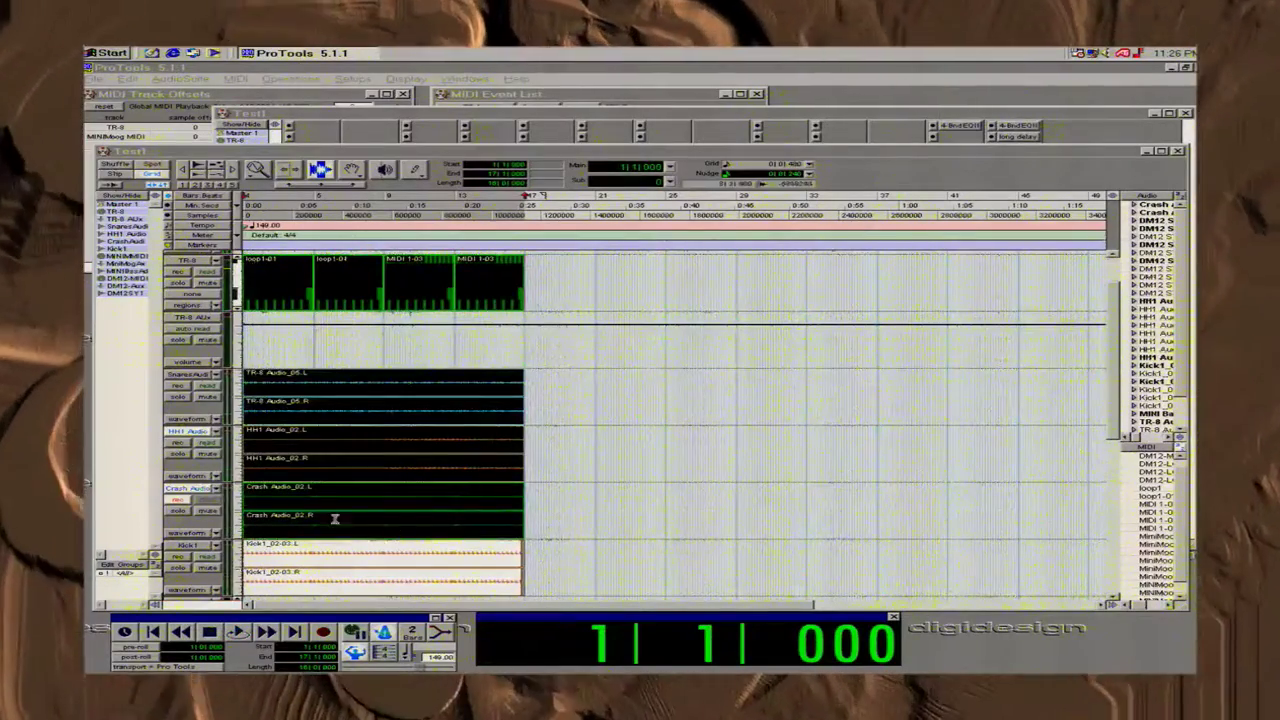
{"action": "left_click", "coordinate": [178, 501]}
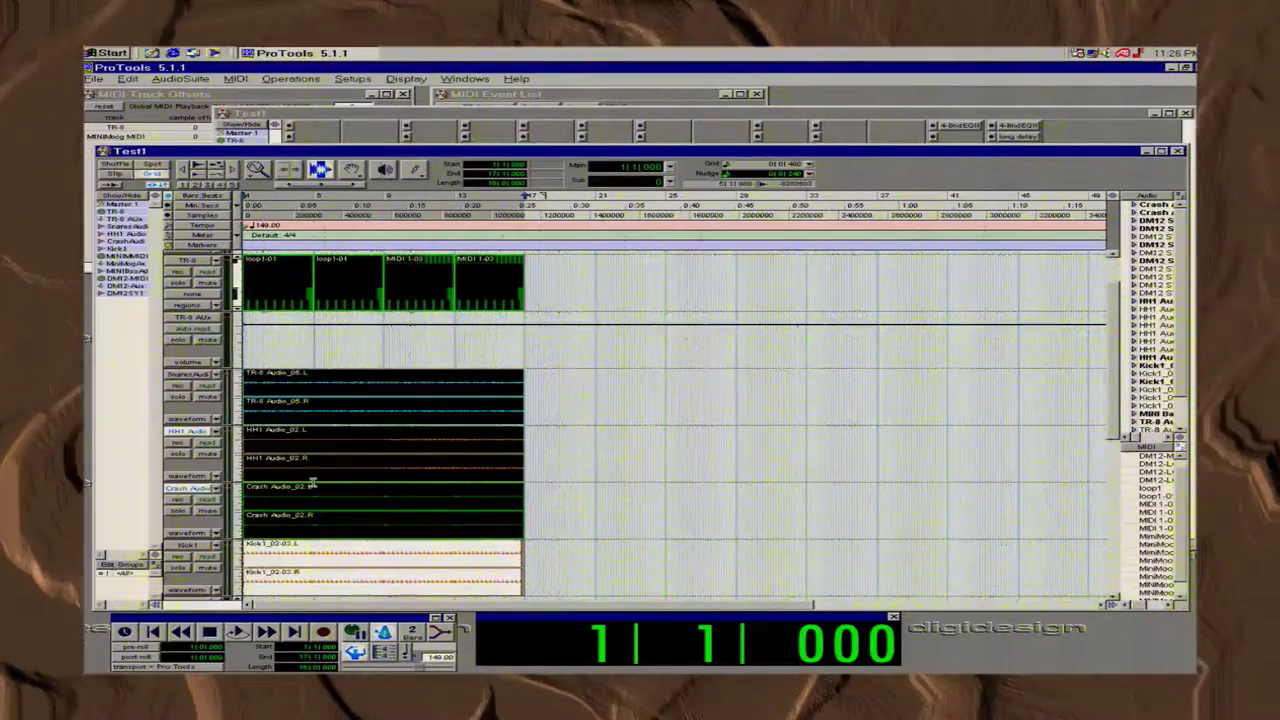
Insert a stereo 4-Band EQ II on the SnaresAudio track and cut its low shelf by 11.0 dB at 44 Hz.
{"action": "left_click", "coordinate": [736, 114]}
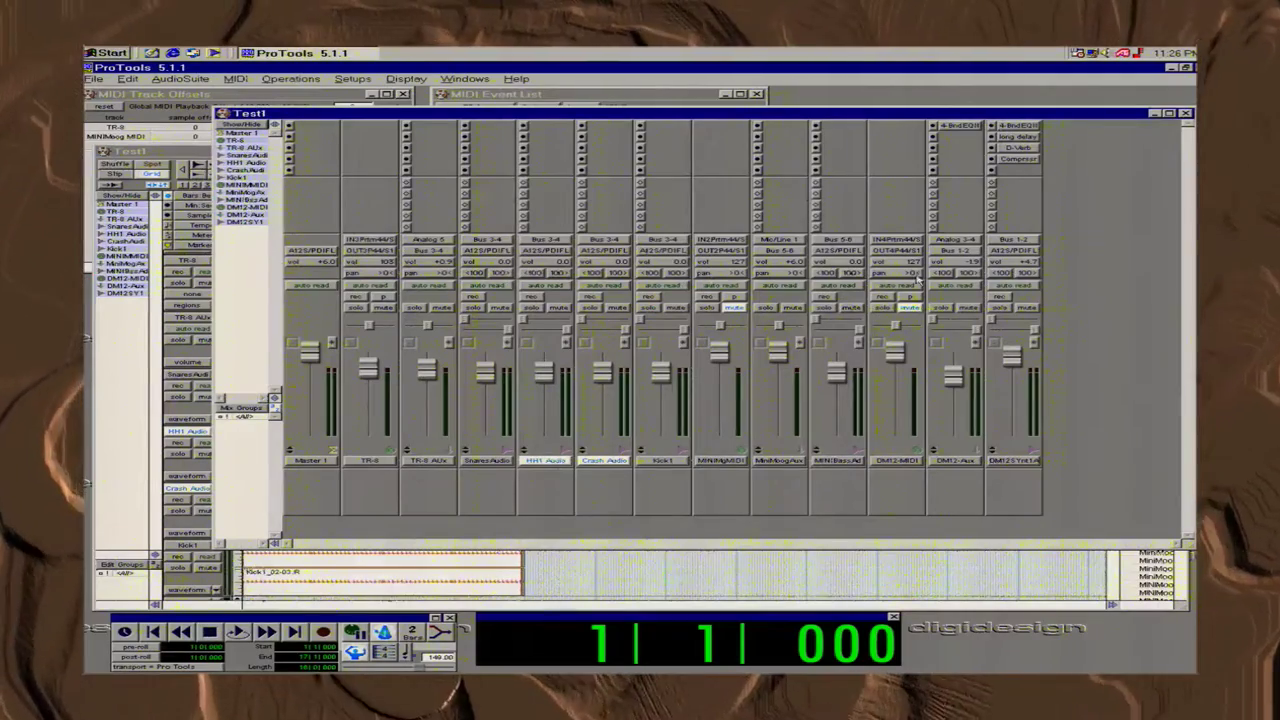
{"action": "left_click", "coordinate": [465, 128]}
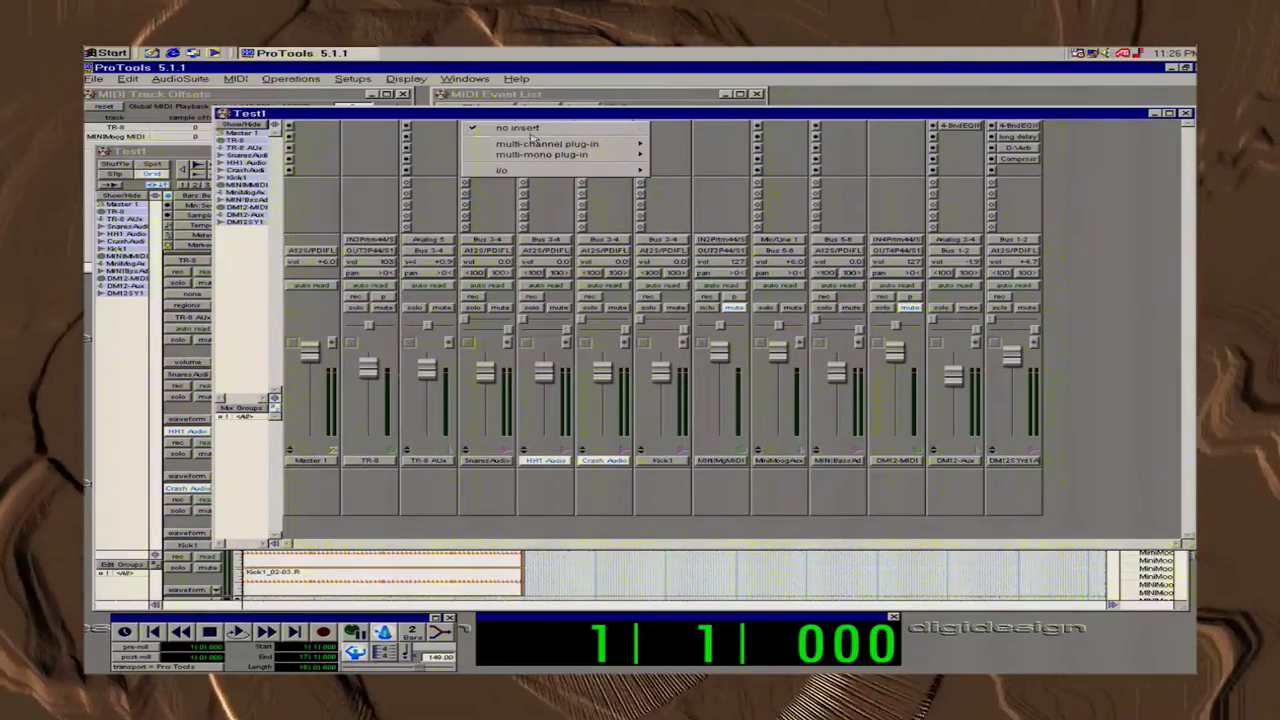
{"action": "mouse_move", "coordinate": [548, 144]}
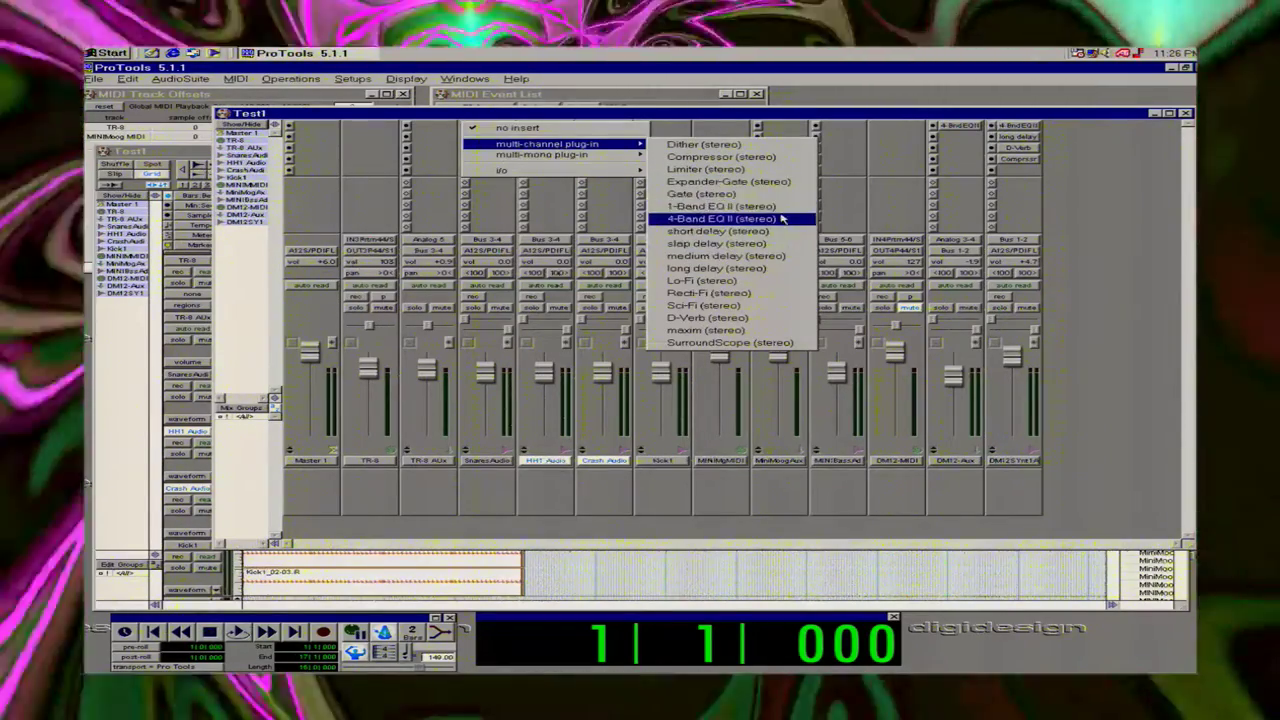
{"action": "left_click", "coordinate": [785, 218]}
{"action": "left_click_drag", "start_coordinate": [620, 464], "coordinate": [594, 457]}
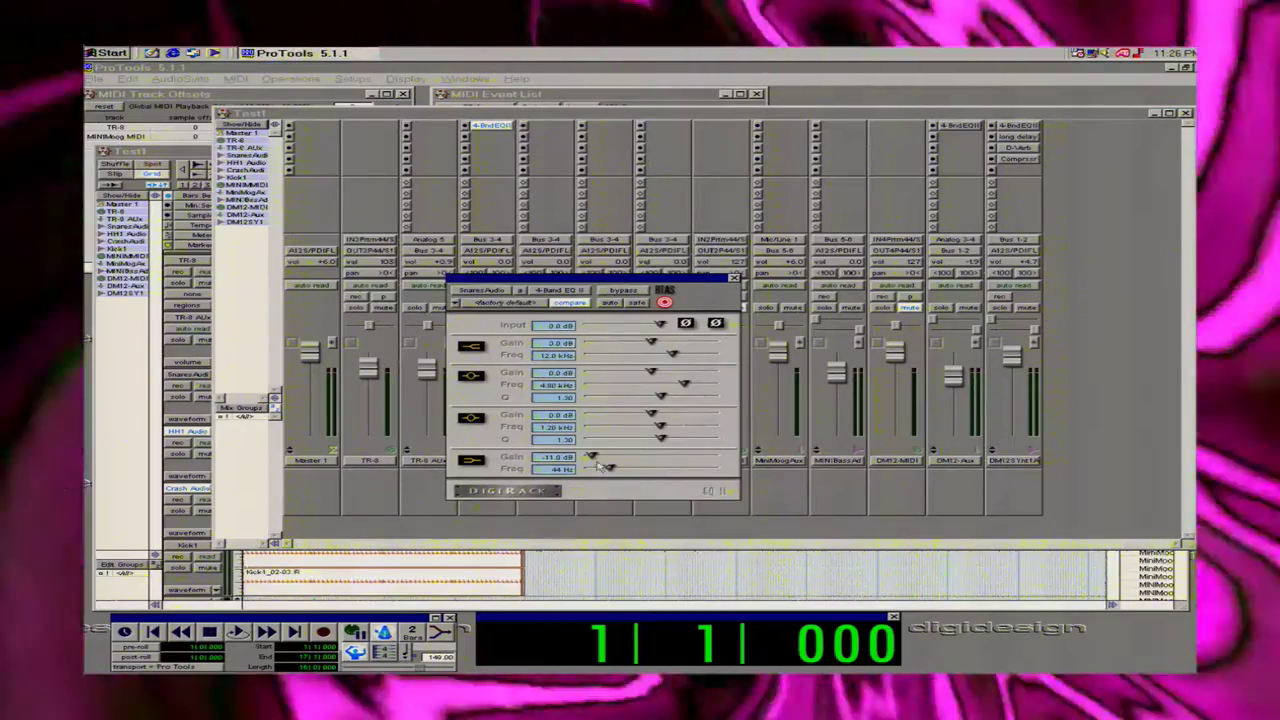
During playback, boost the snare EQ by 6.5 dB at 760 Hz, 7.5 dB at 9.00 kHz with Q 0.94, and 5.0 dB at 12.0 kHz.
{"action": "key", "text": "space"}
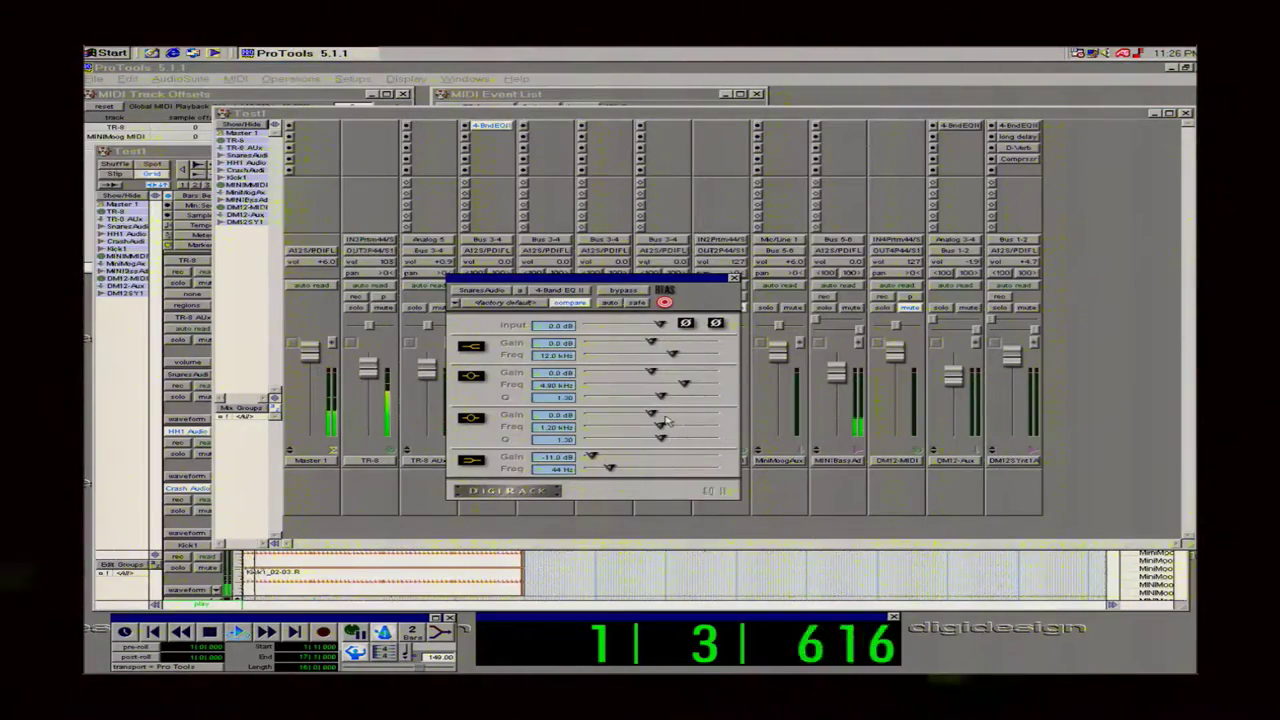
{"action": "mouse_move", "coordinate": [660, 420]}
{"action": "left_mouse_down"}
{"action": "mouse_move", "coordinate": [688, 416]}
{"action": "mouse_move", "coordinate": [655, 428]}
{"action": "left_mouse_up"}
{"action": "left_click_drag", "start_coordinate": [684, 384], "coordinate": [657, 374]}
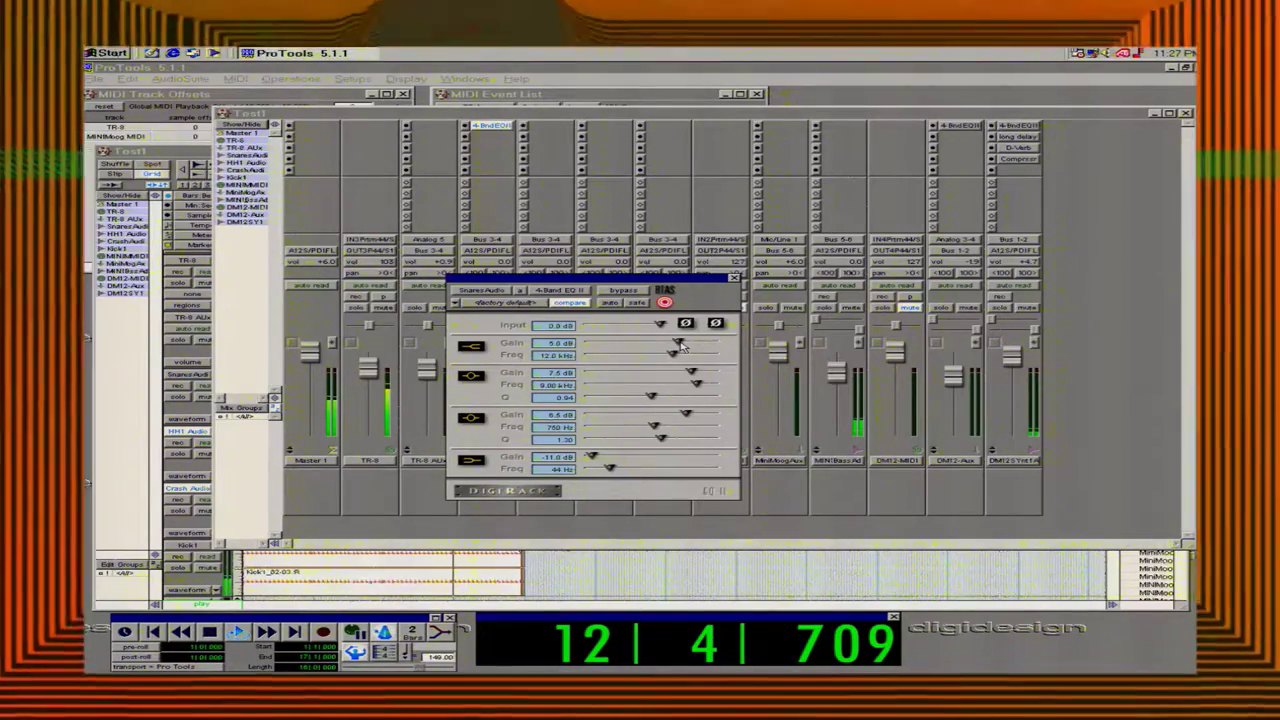
{"action": "left_click", "coordinate": [735, 279]}
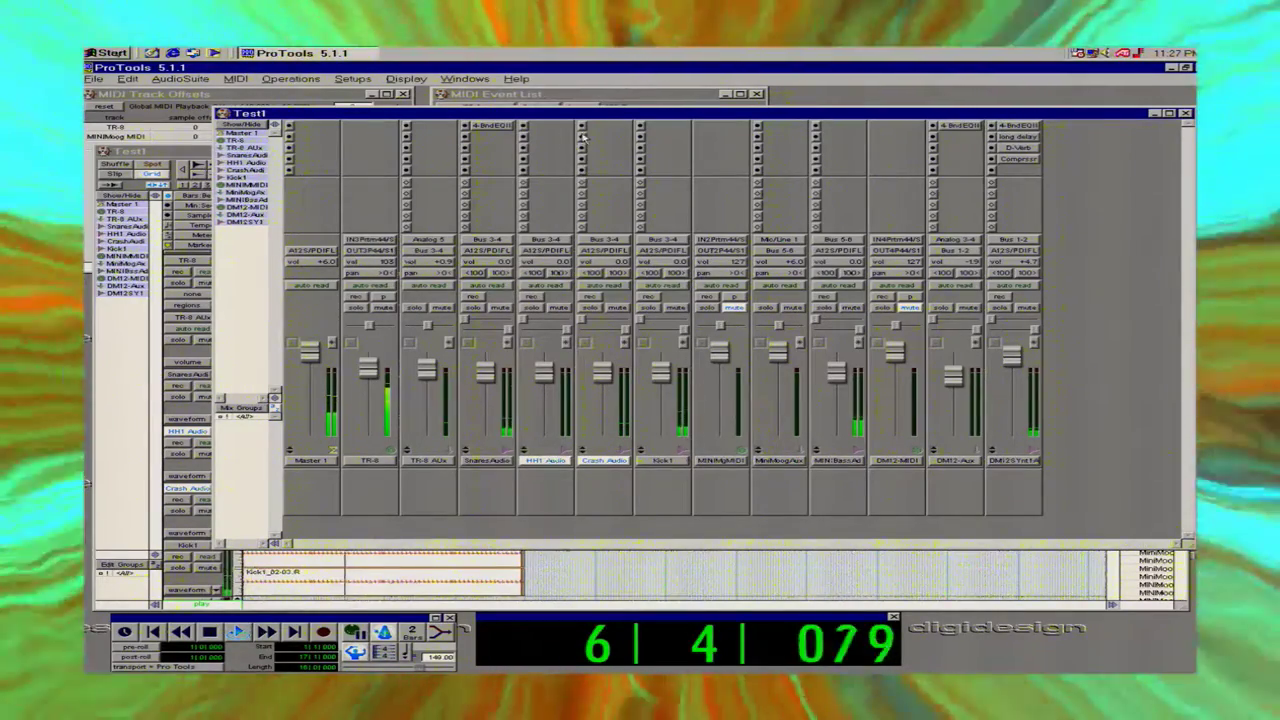
Insert a slap delay on the Crash Audio track and lower its mix to about 15% on the left channel and 12% on the right.
{"action": "left_click", "coordinate": [582, 138]}
{"action": "mouse_move", "coordinate": [714, 159]}
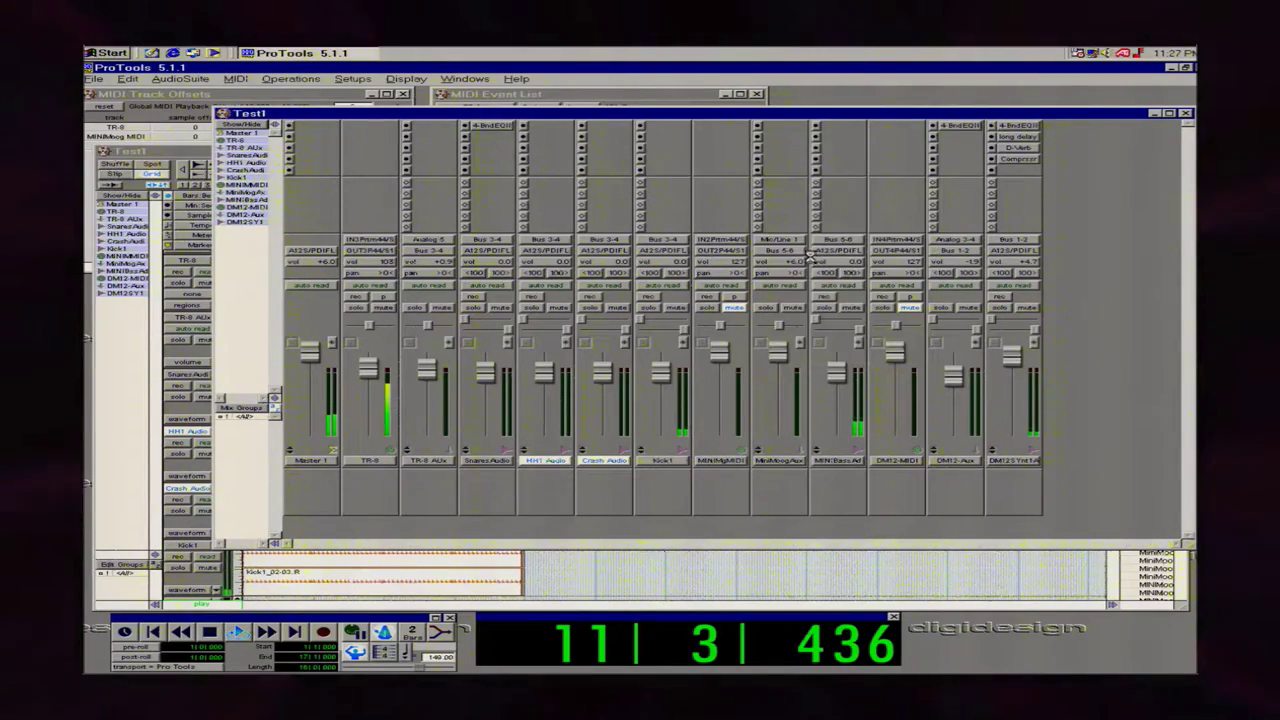
{"action": "left_click", "coordinate": [812, 258]}
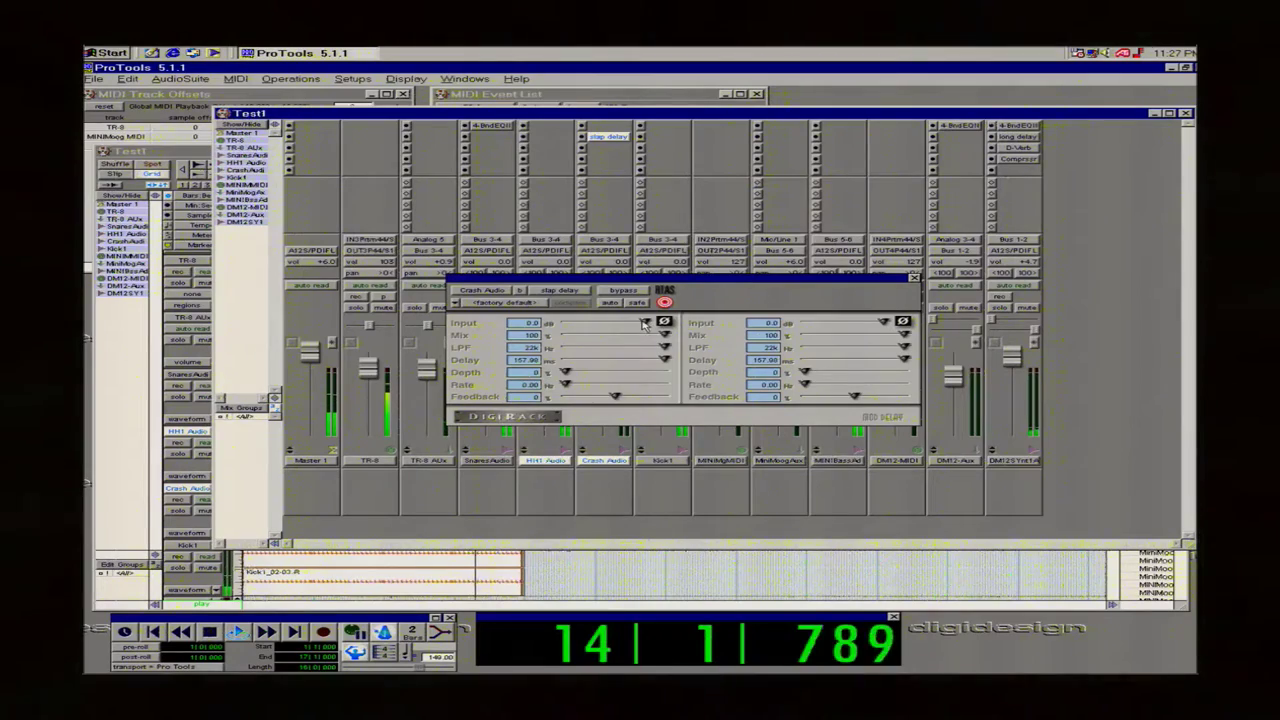
{"action": "left_click_drag", "start_coordinate": [665, 337], "coordinate": [580, 337]}
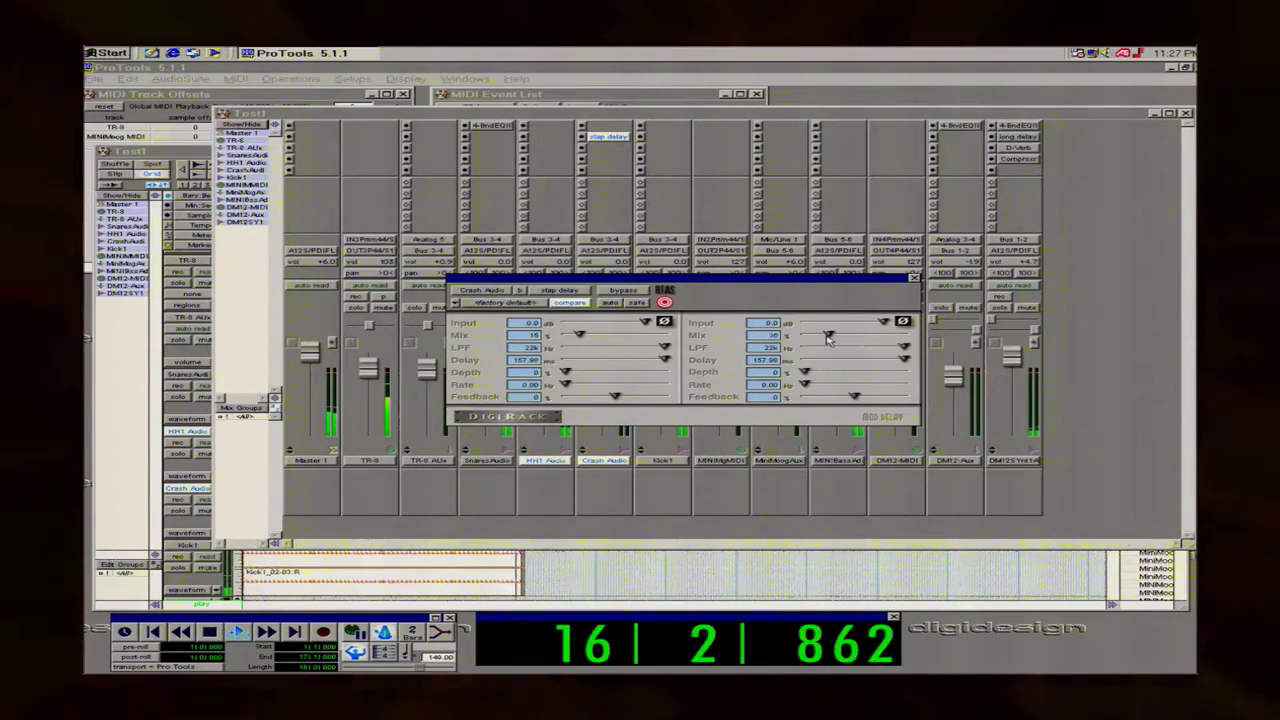
{"action": "left_click_drag", "start_coordinate": [903, 337], "coordinate": [815, 336]}
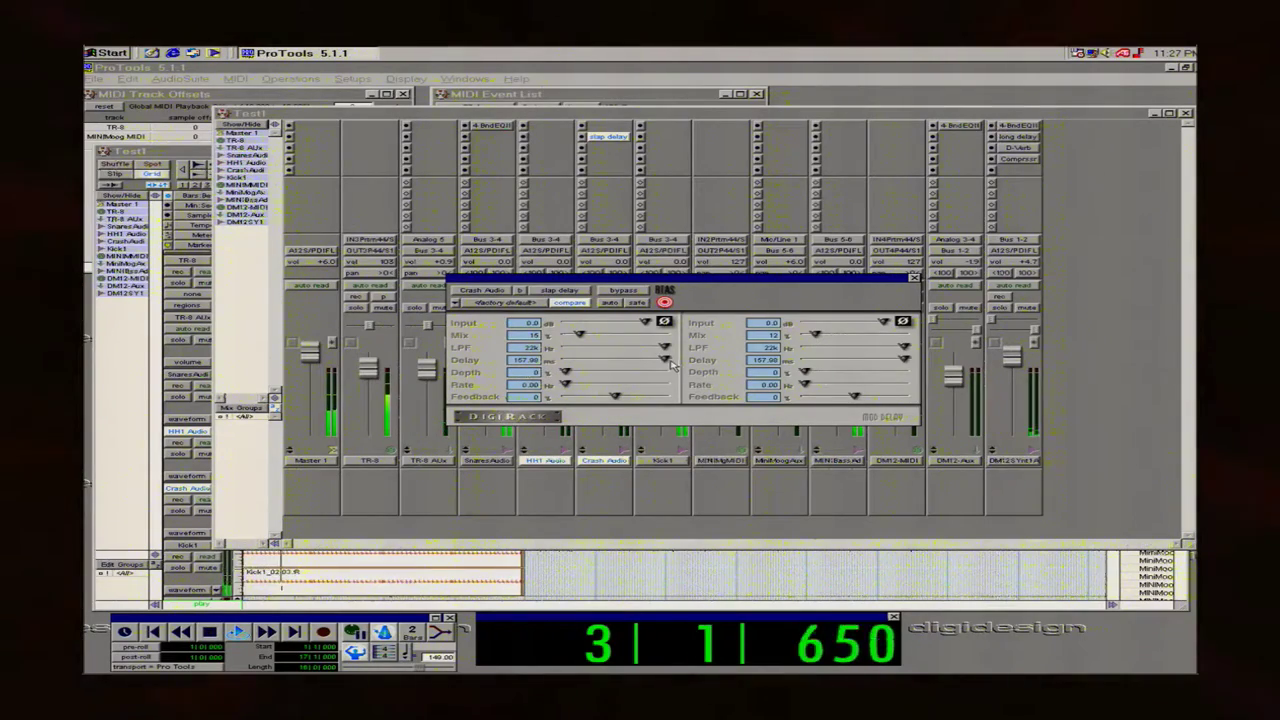
Set the crash slap delay to about 77.6 ms left and 106 ms right, raising the mix to about 28% left and 27% right.
{"action": "left_click_drag", "start_coordinate": [665, 359], "coordinate": [616, 362]}
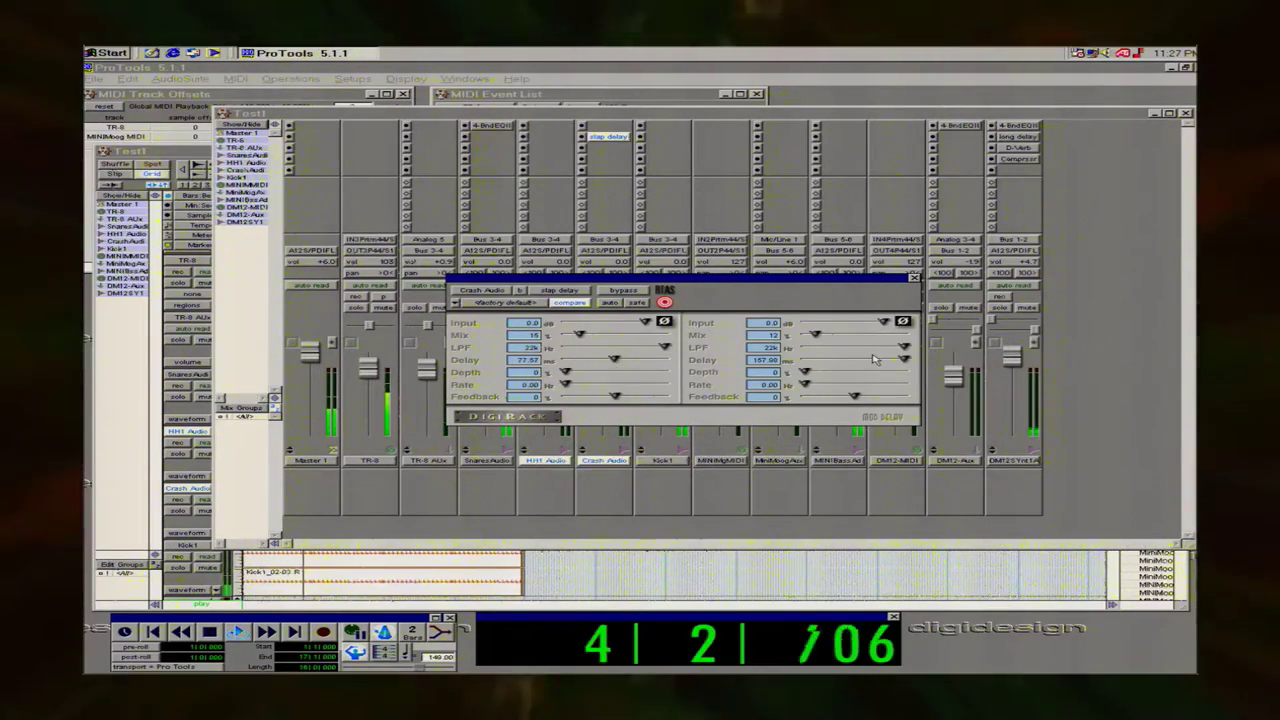
{"action": "left_click_drag", "start_coordinate": [904, 360], "coordinate": [874, 362]}
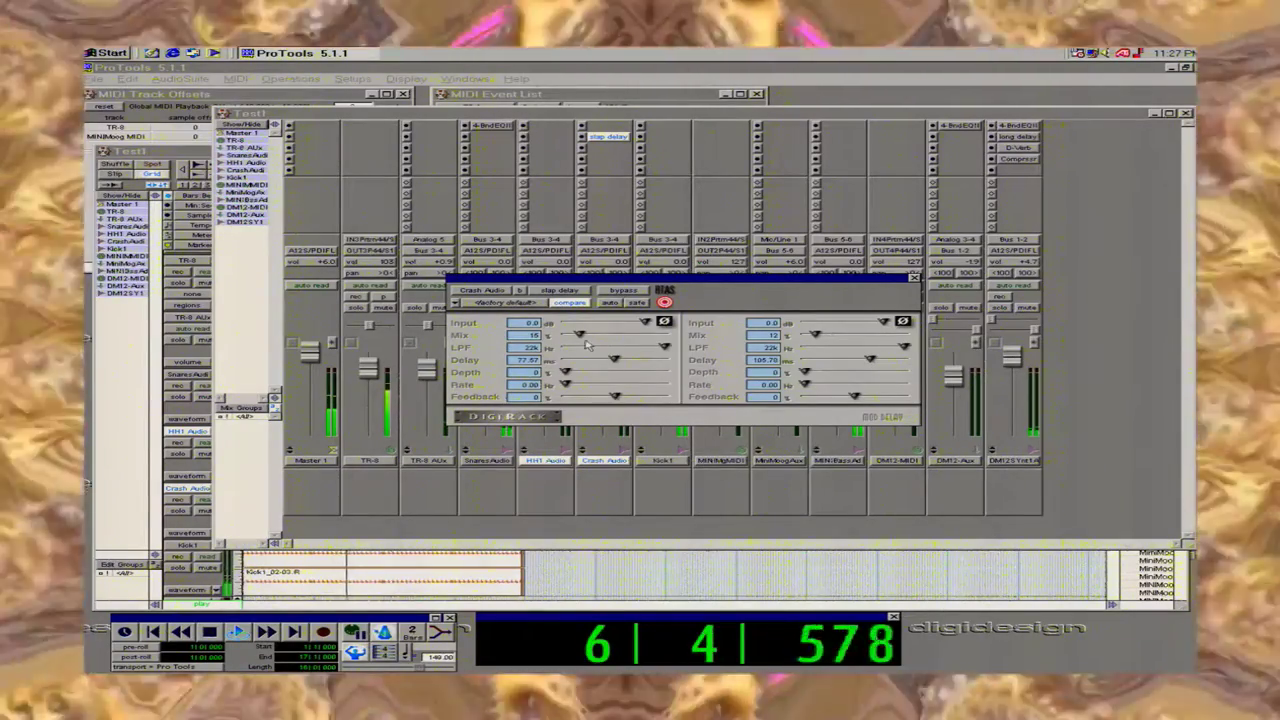
{"action": "left_click_drag", "start_coordinate": [584, 338], "coordinate": [590, 338]}
{"action": "left_click_drag", "start_coordinate": [815, 336], "coordinate": [832, 338]}
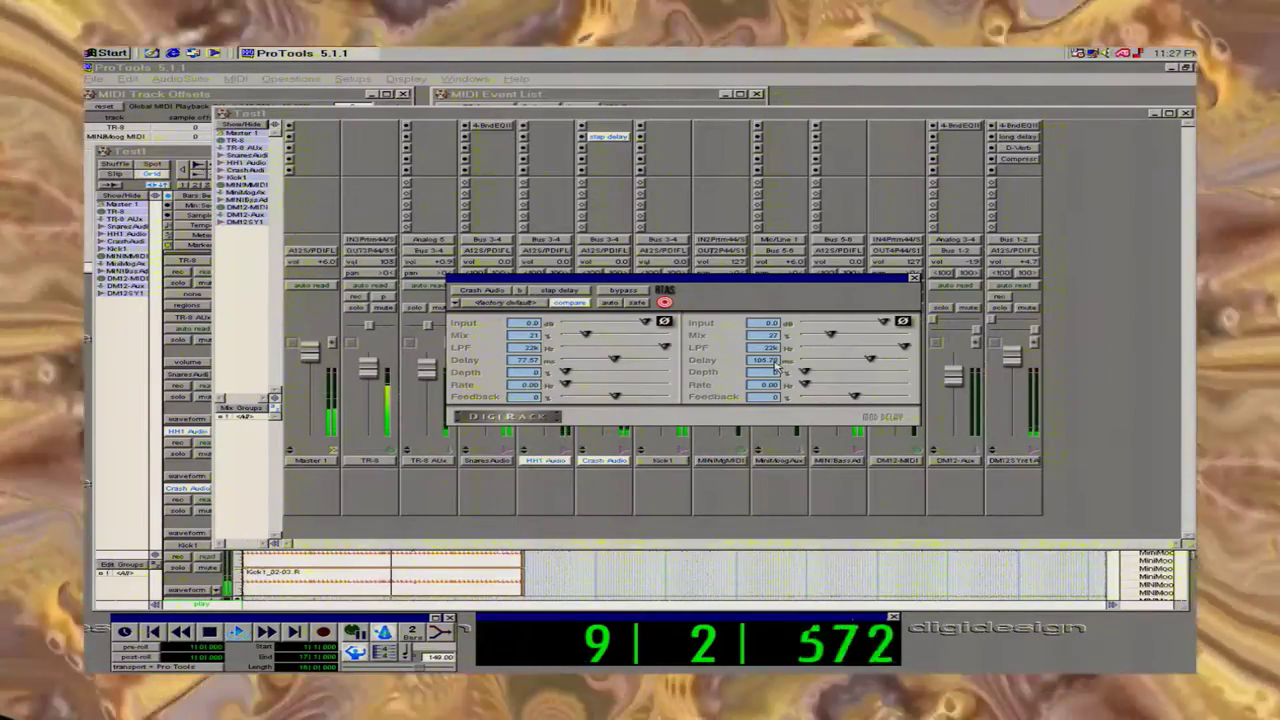
{"action": "left_click_drag", "start_coordinate": [585, 338], "coordinate": [593, 338]}
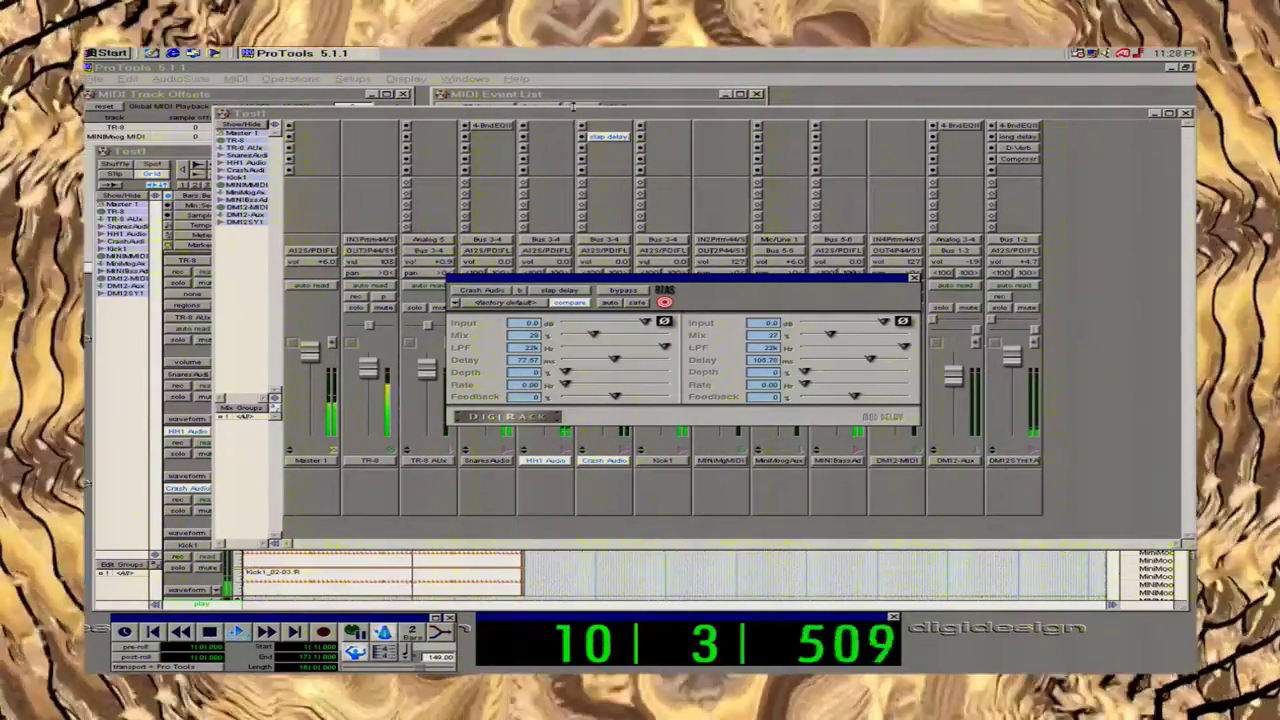
Insert a stereo 4-Band EQ II on the Crash Audio track and cut its low-shelf gain to -12.0 dB.
{"action": "left_click", "coordinate": [600, 127]}
{"action": "mouse_move", "coordinate": [668, 146]}
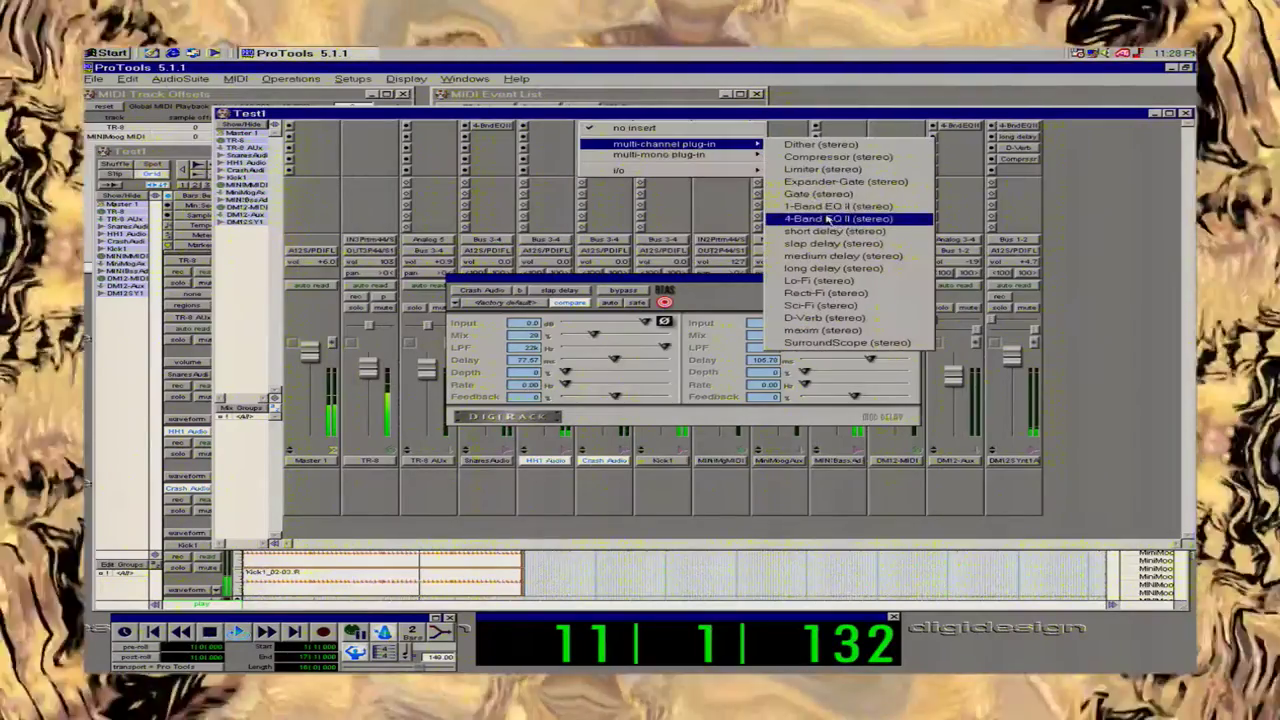
{"action": "left_click", "coordinate": [830, 219]}
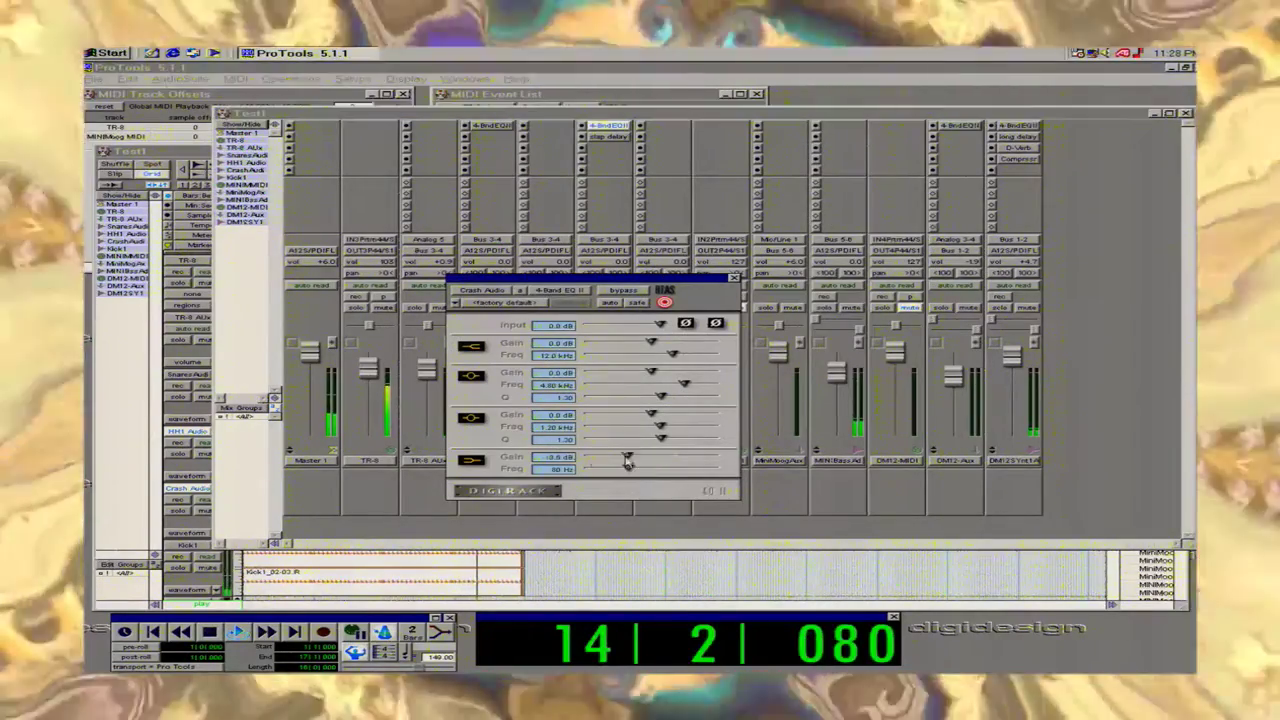
{"action": "left_click_drag", "start_coordinate": [650, 456], "coordinate": [588, 458]}
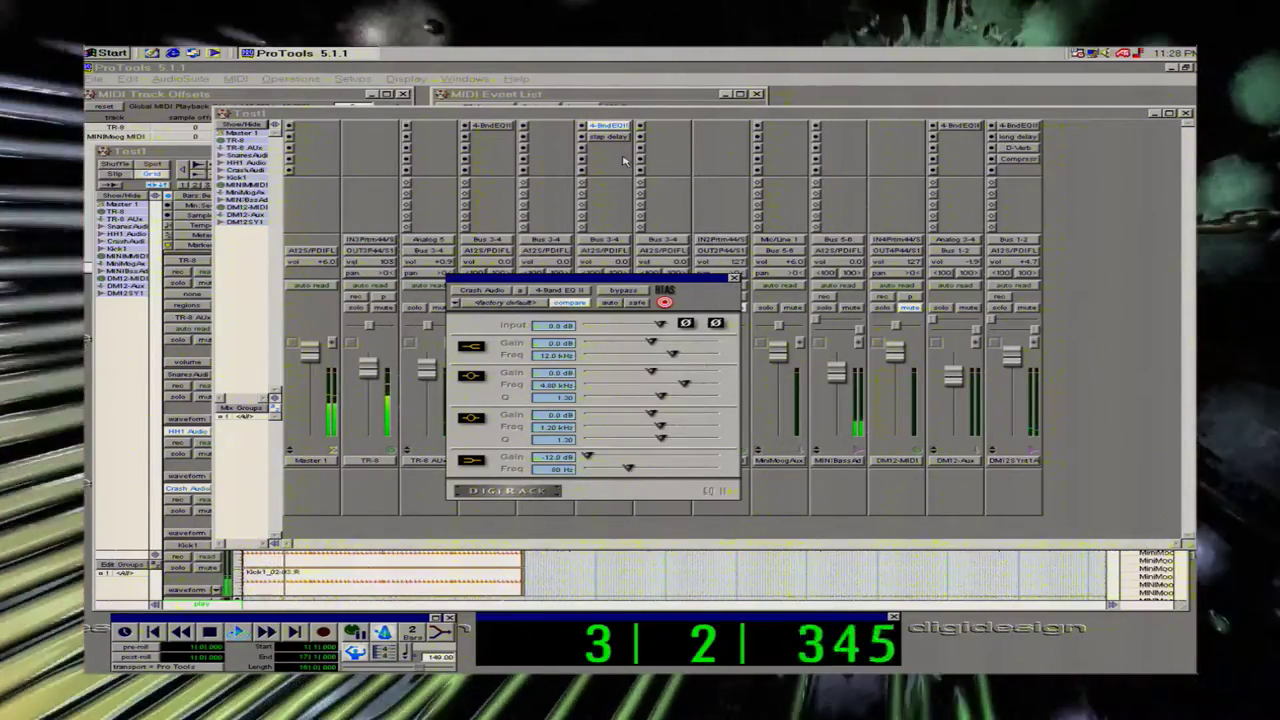
{"action": "left_click", "coordinate": [734, 278]}
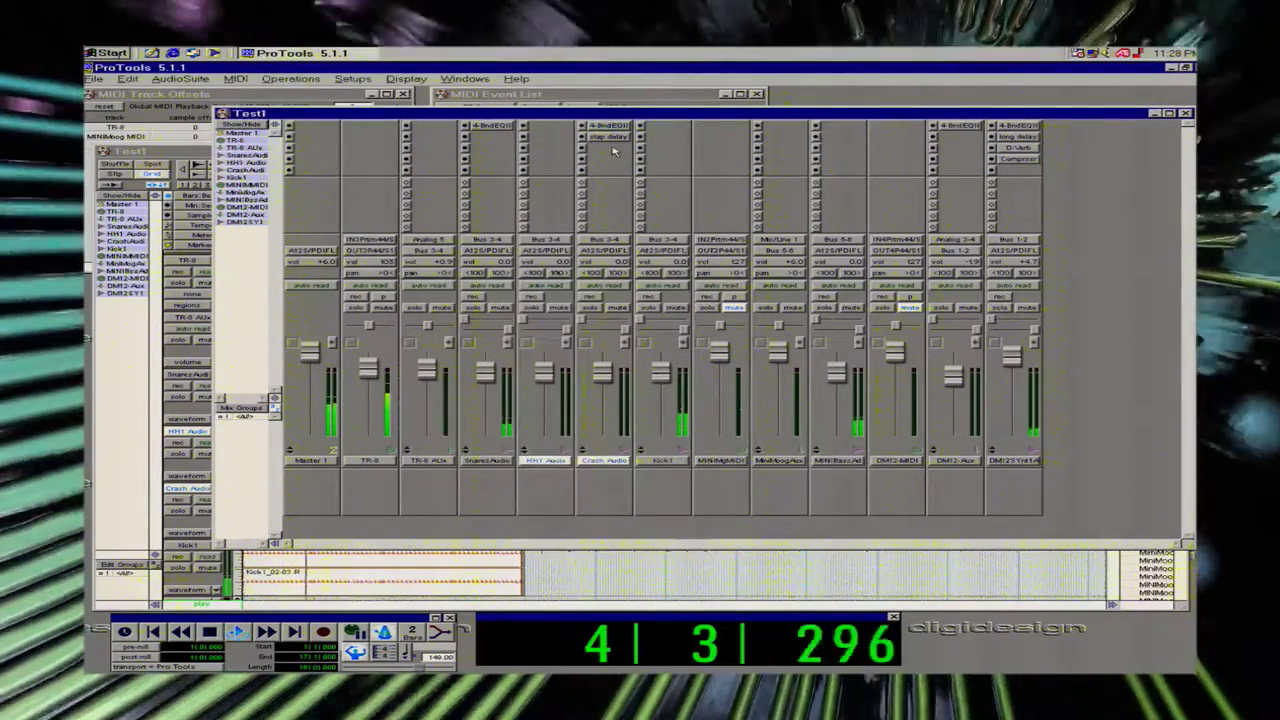
Set the Crash Audio slap delay's mix to 44% left and 55% right, right delay to 142.46 ms, and feedback to 48% left and 32% right.
{"action": "left_click", "coordinate": [606, 138]}
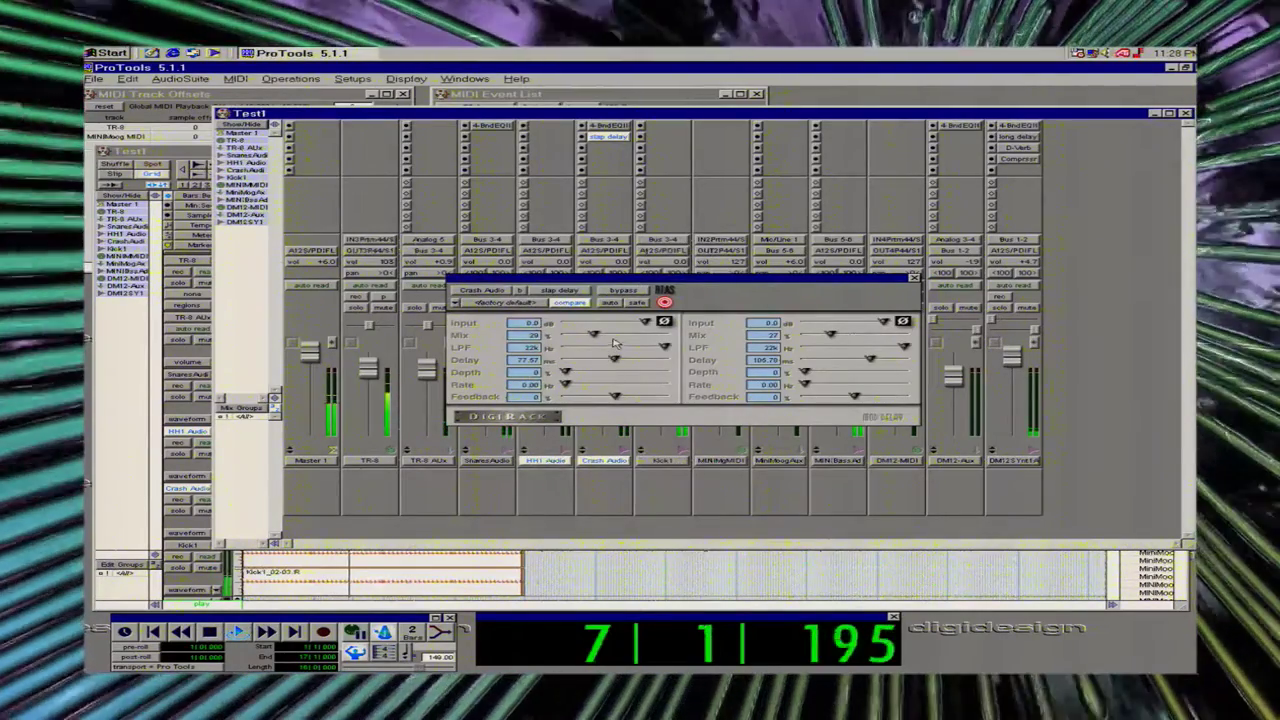
{"action": "left_click_drag", "start_coordinate": [593, 335], "coordinate": [608, 335]}
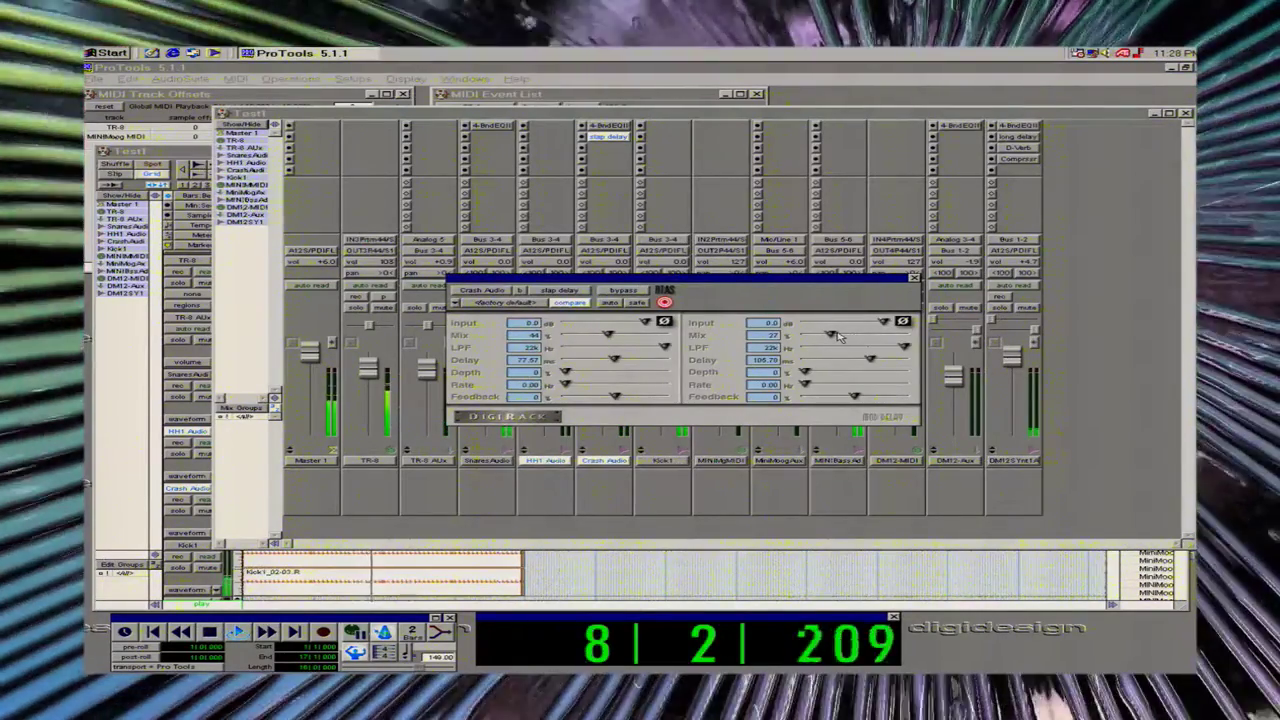
{"action": "left_click_drag", "start_coordinate": [831, 335], "coordinate": [841, 335]}
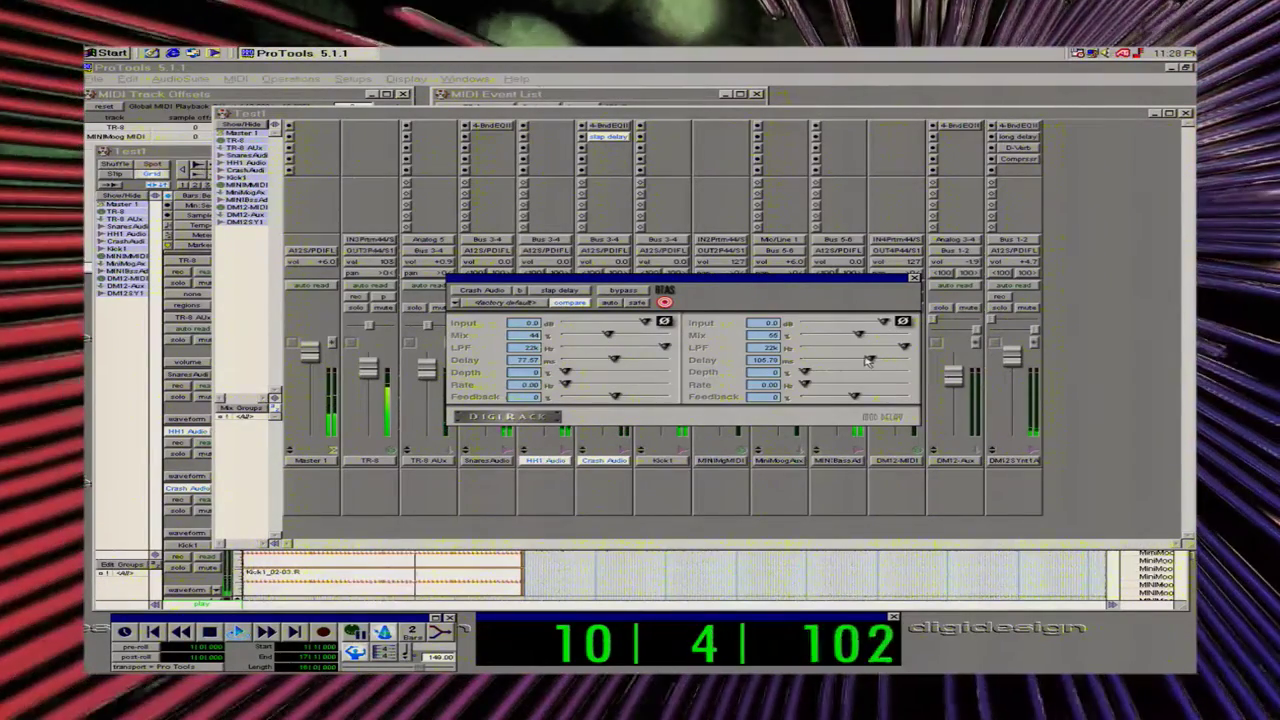
{"action": "left_click_drag", "start_coordinate": [870, 360], "coordinate": [873, 400]}
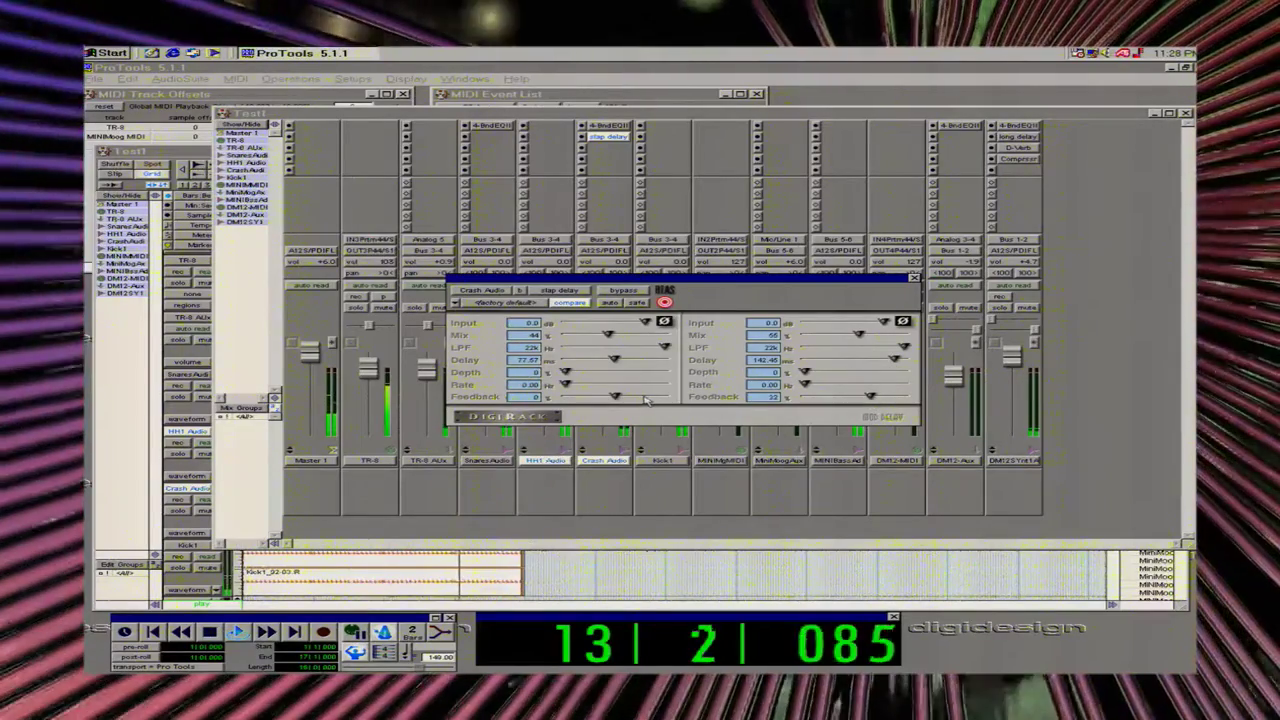
{"action": "left_click_drag", "start_coordinate": [614, 397], "coordinate": [638, 398]}
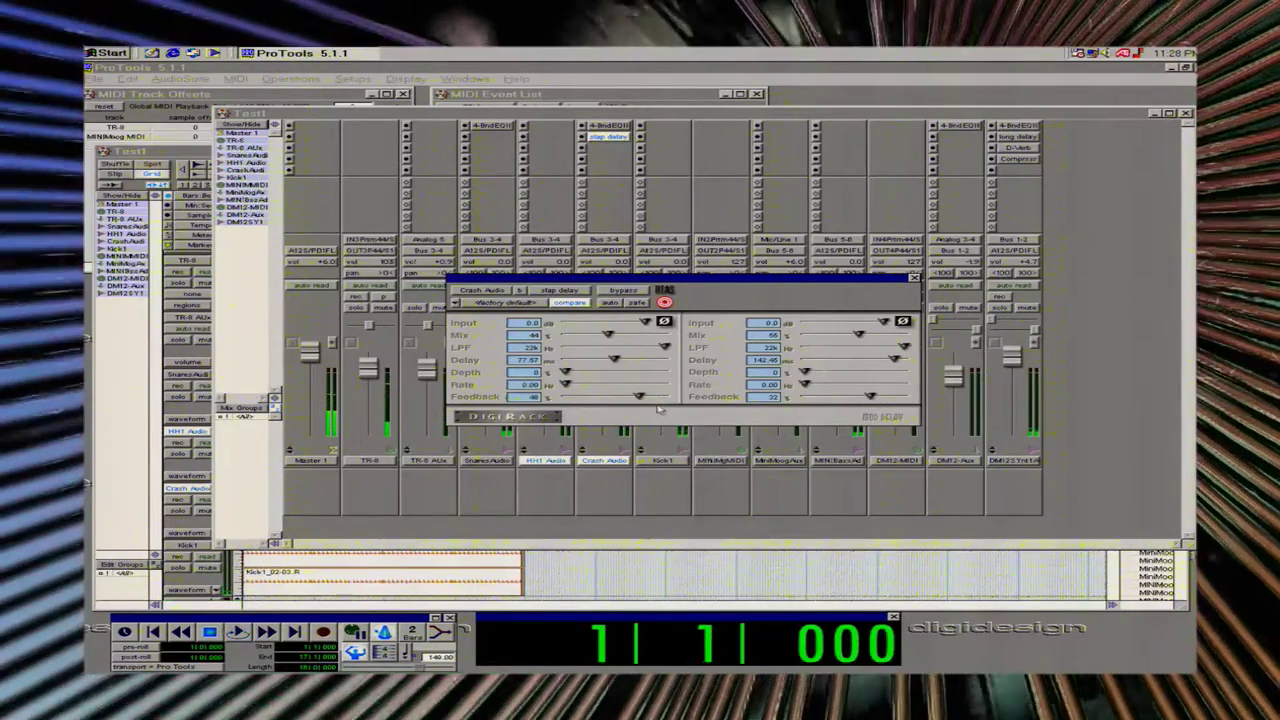
Invert the phase on both slap delay channels, then solo the Crash Audio track and play it back.
{"action": "left_click", "coordinate": [663, 321]}
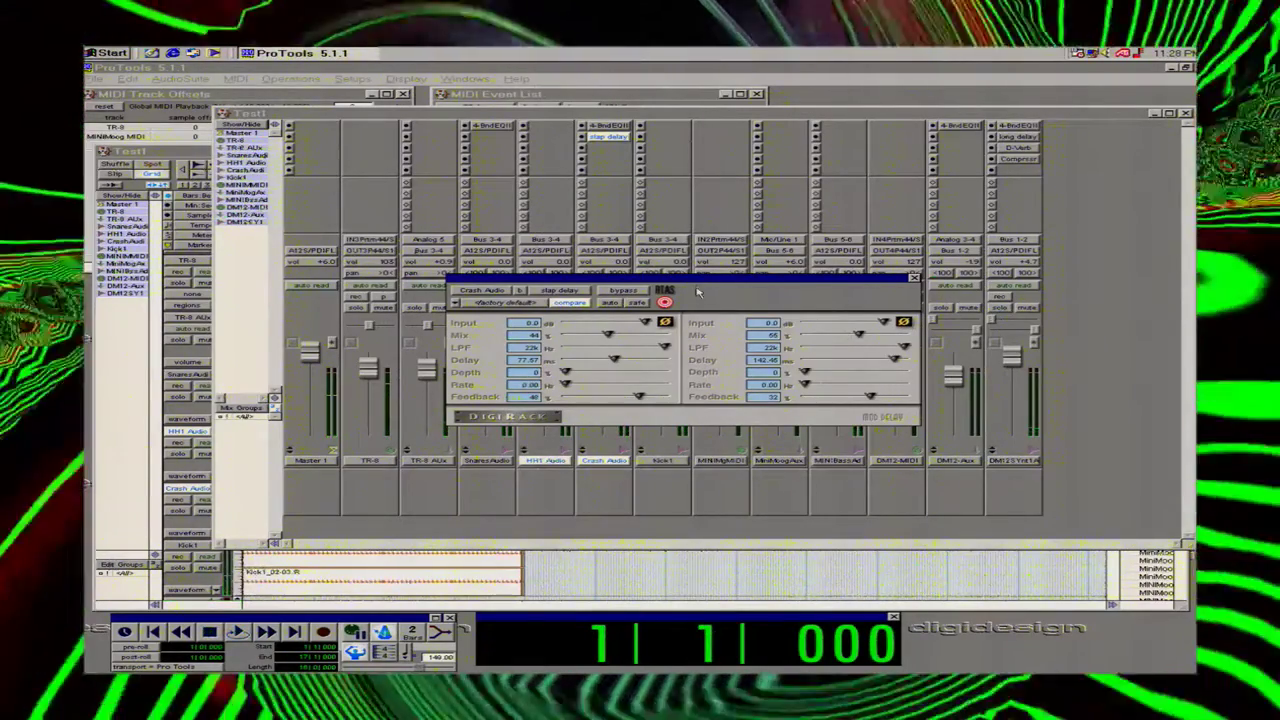
{"action": "left_click_drag", "start_coordinate": [676, 289], "coordinate": [929, 358]}
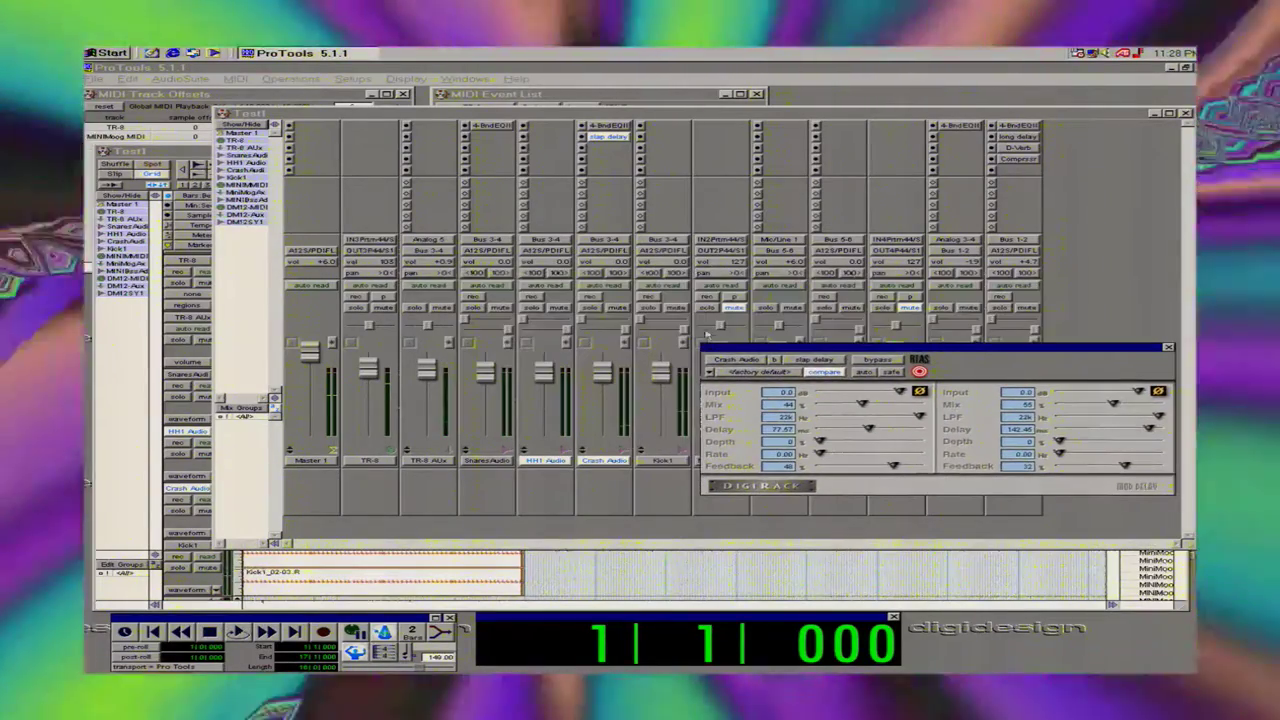
{"action": "left_click", "coordinate": [603, 316]}
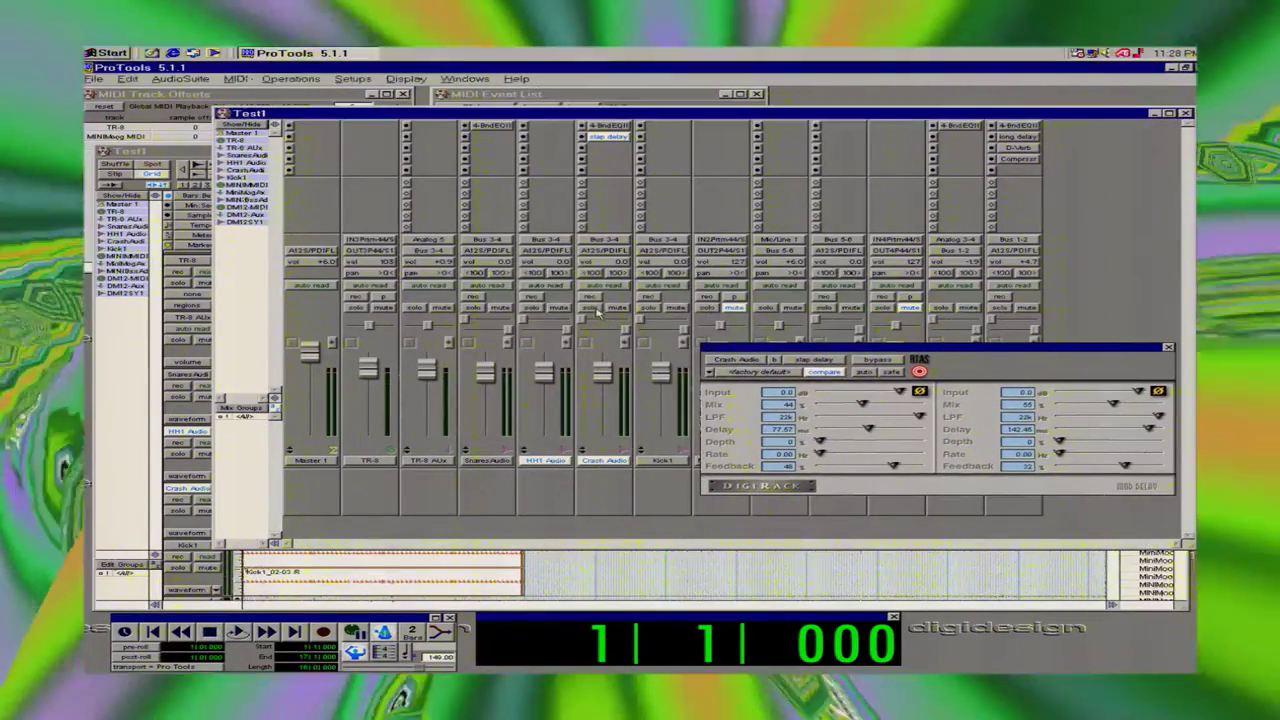
{"action": "left_click", "coordinate": [591, 307]}
{"action": "key", "text": "space"}
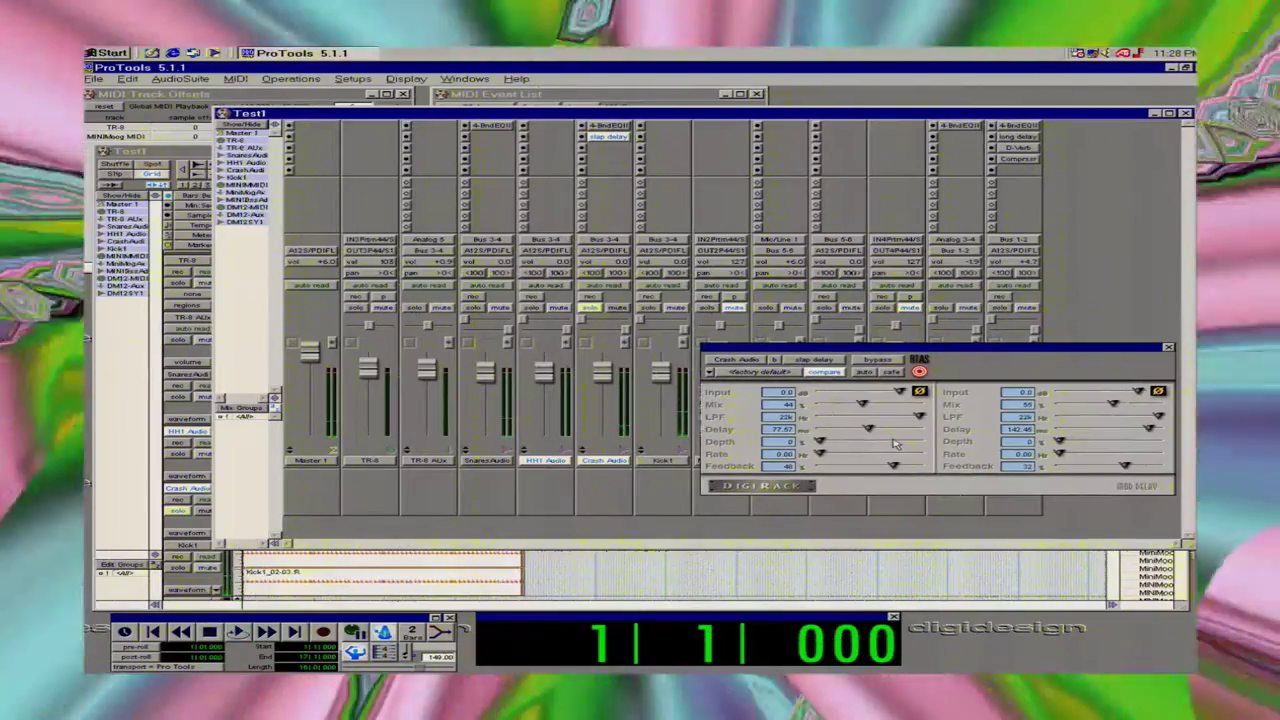
Set the slap delay's left mix to 41%, delay to 70.52 ms and feedback to 61%, and the right delay to 56.42 ms with -80% feedback.
{"action": "left_click_drag", "start_coordinate": [888, 466], "coordinate": [897, 470]}
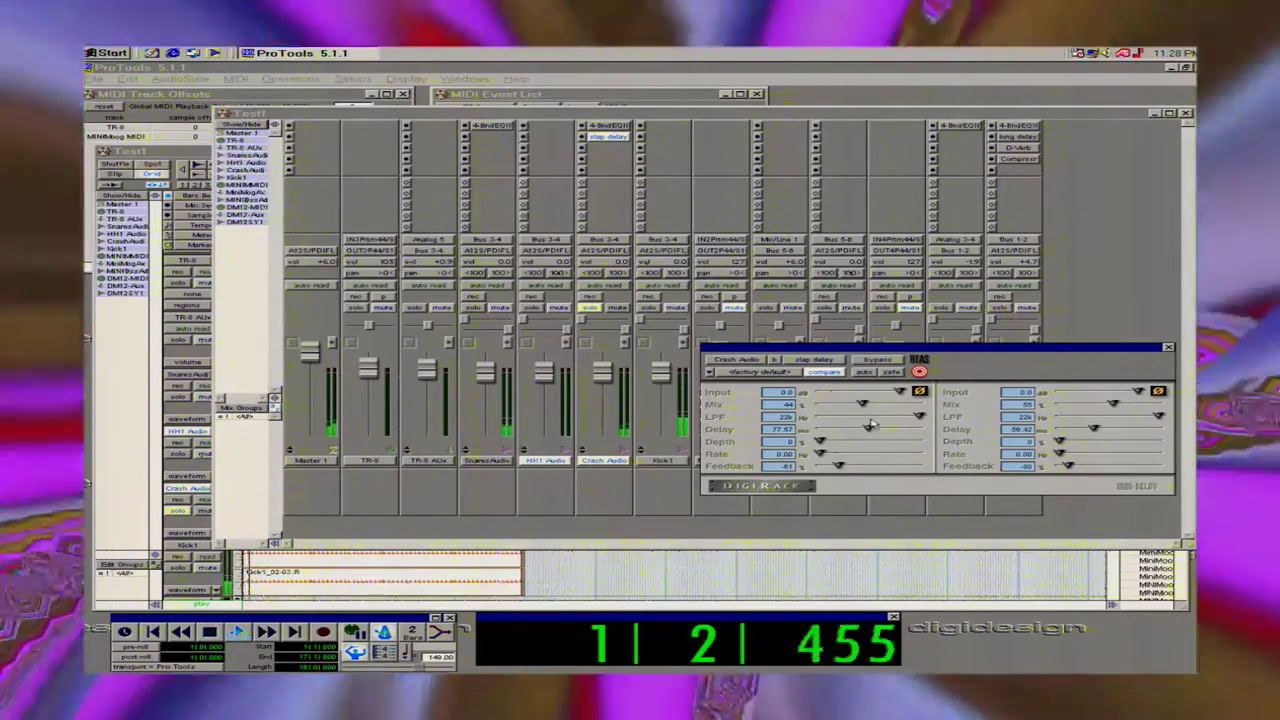
{"action": "key", "text": "space"}
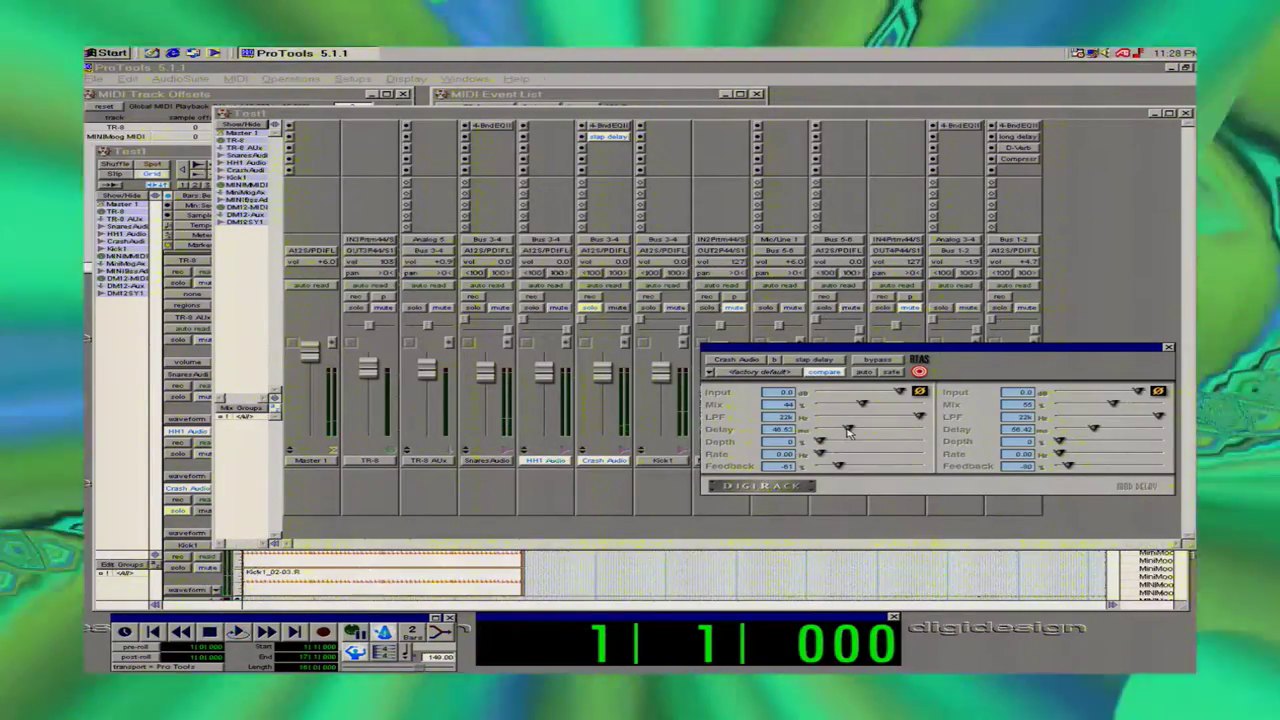
{"action": "key", "text": "space"}
{"action": "left_click_drag", "start_coordinate": [848, 430], "coordinate": [900, 468]}
{"action": "key", "text": "space"}
{"action": "key", "text": "space"}
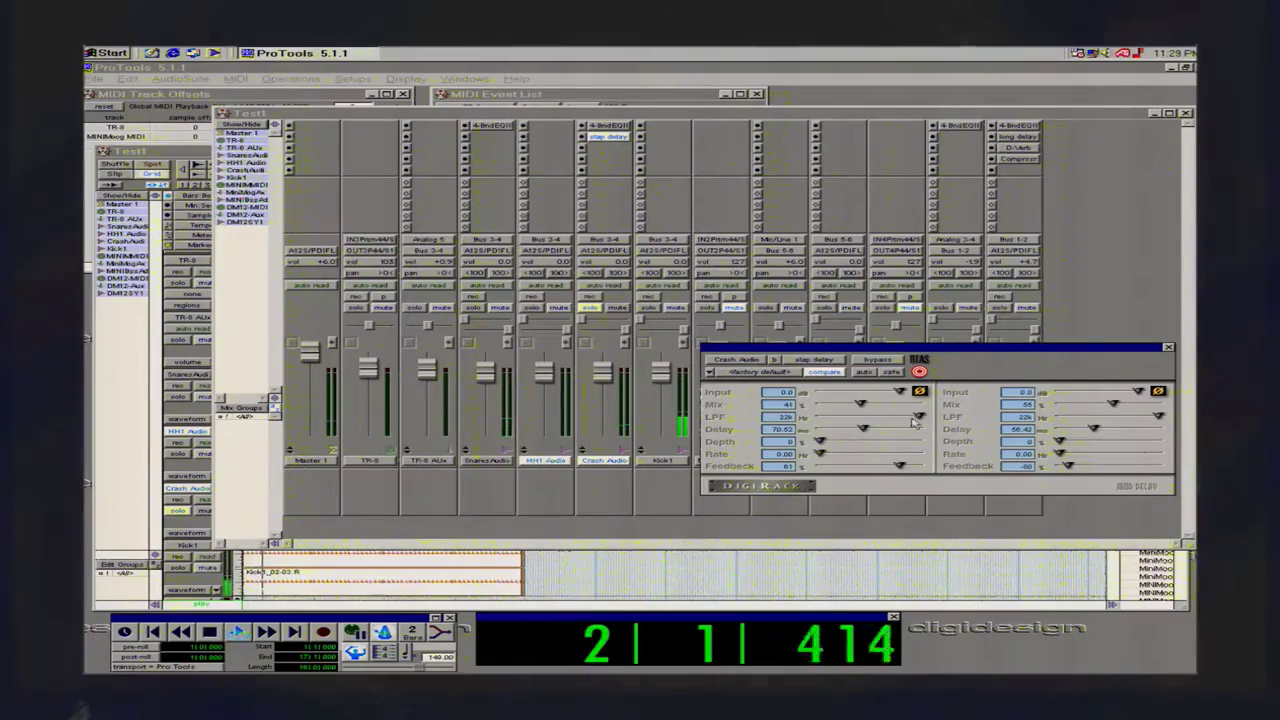
Raise the modulation depth on both slap delay channels and set the rate to 4.64 Hz left and about 9 Hz right.
{"action": "left_click_drag", "start_coordinate": [820, 440], "coordinate": [849, 443]}
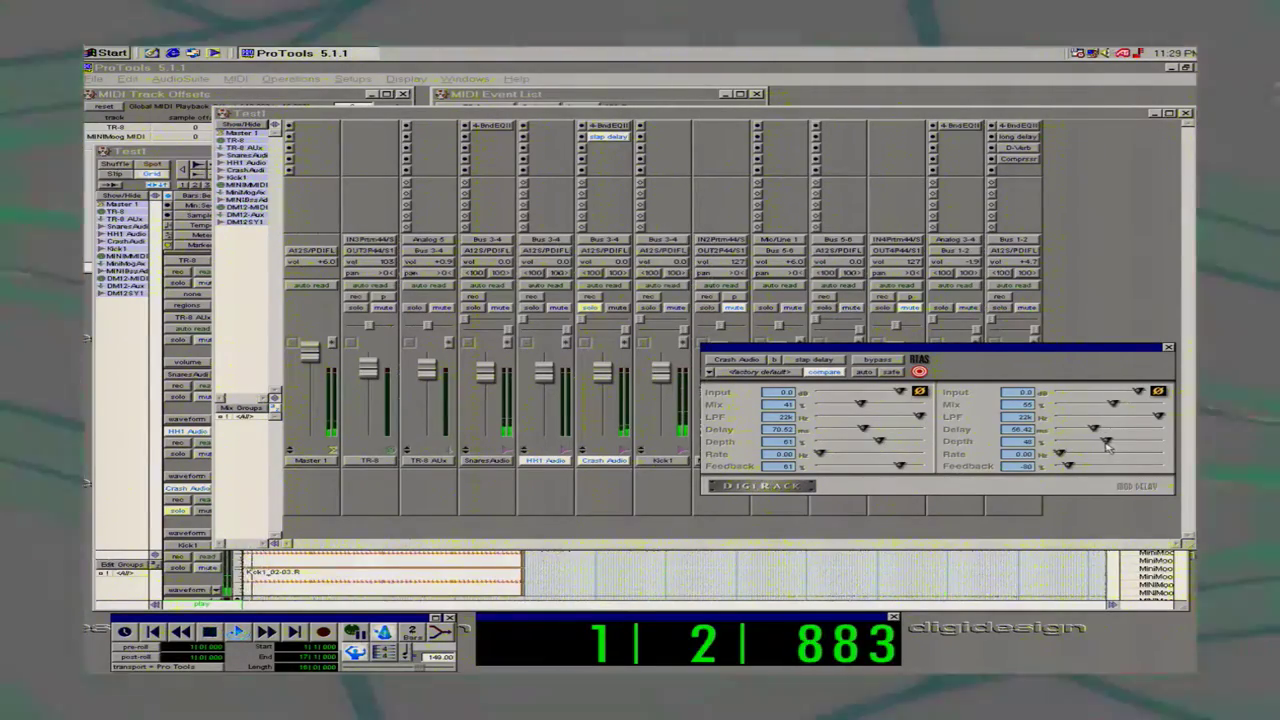
{"action": "left_click_drag", "start_coordinate": [1060, 454], "coordinate": [1088, 457]}
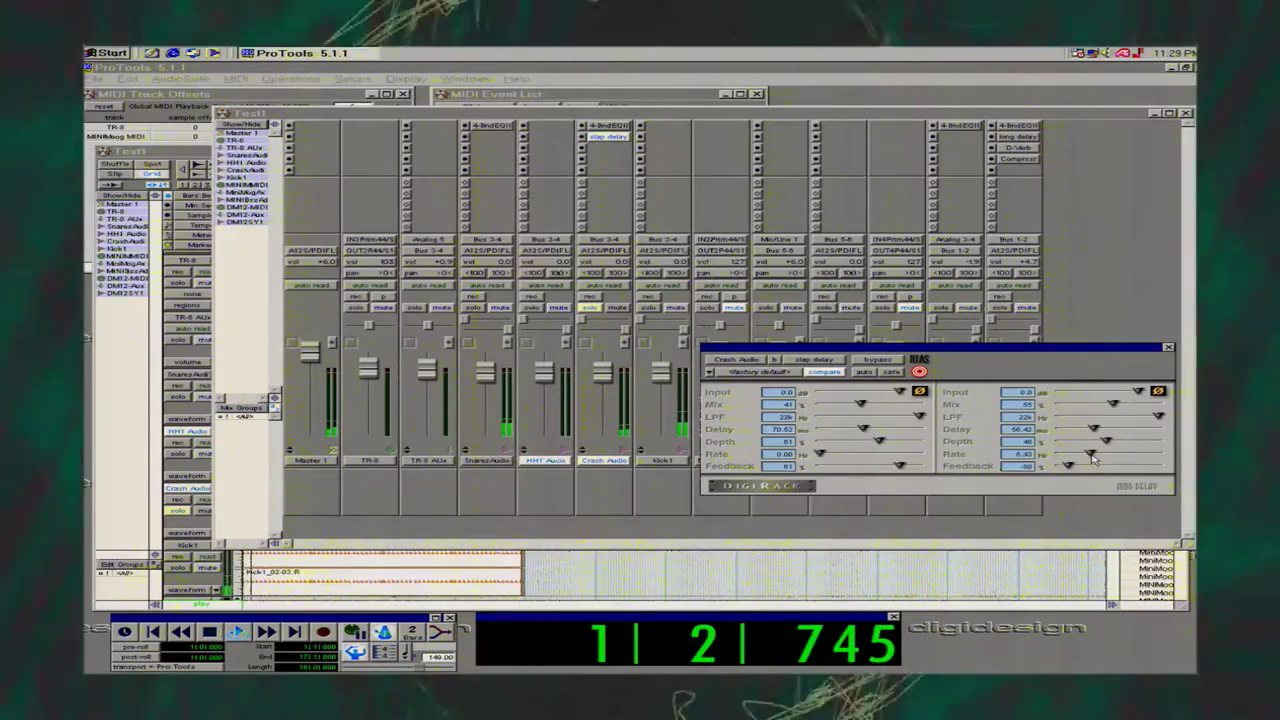
{"action": "left_click_drag", "start_coordinate": [817, 454], "coordinate": [895, 457]}
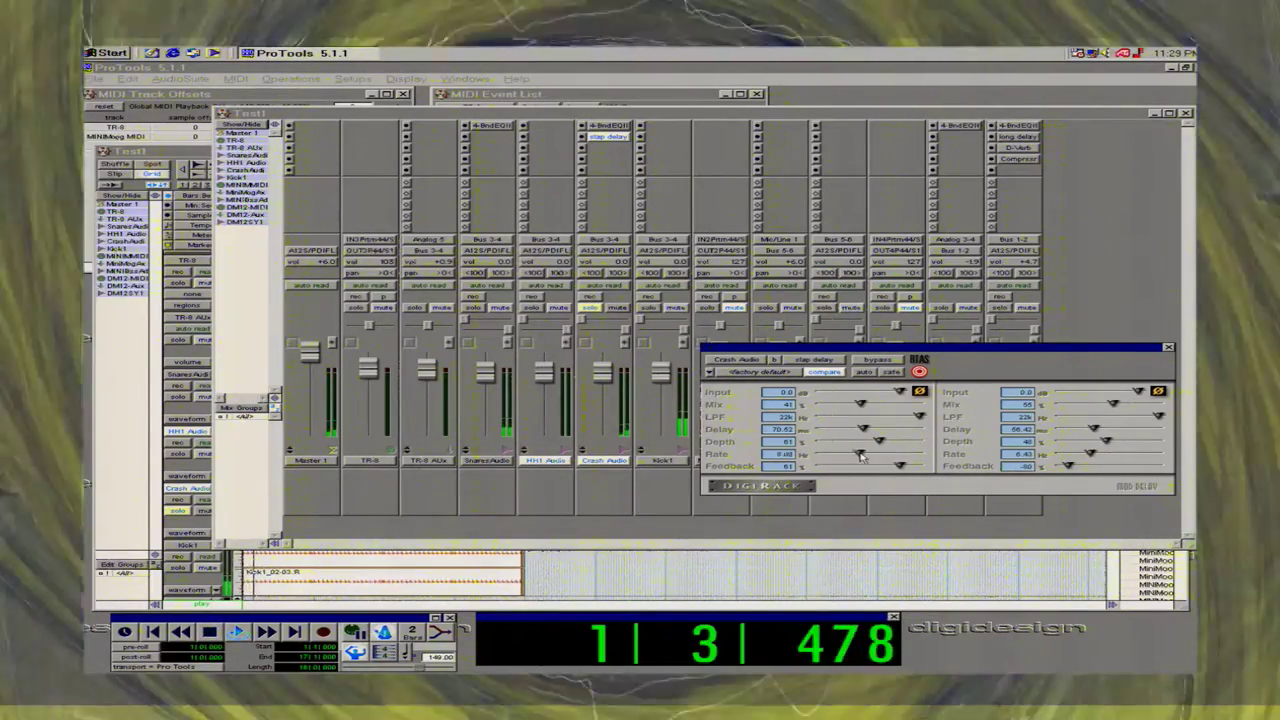
{"action": "key", "text": "space"}
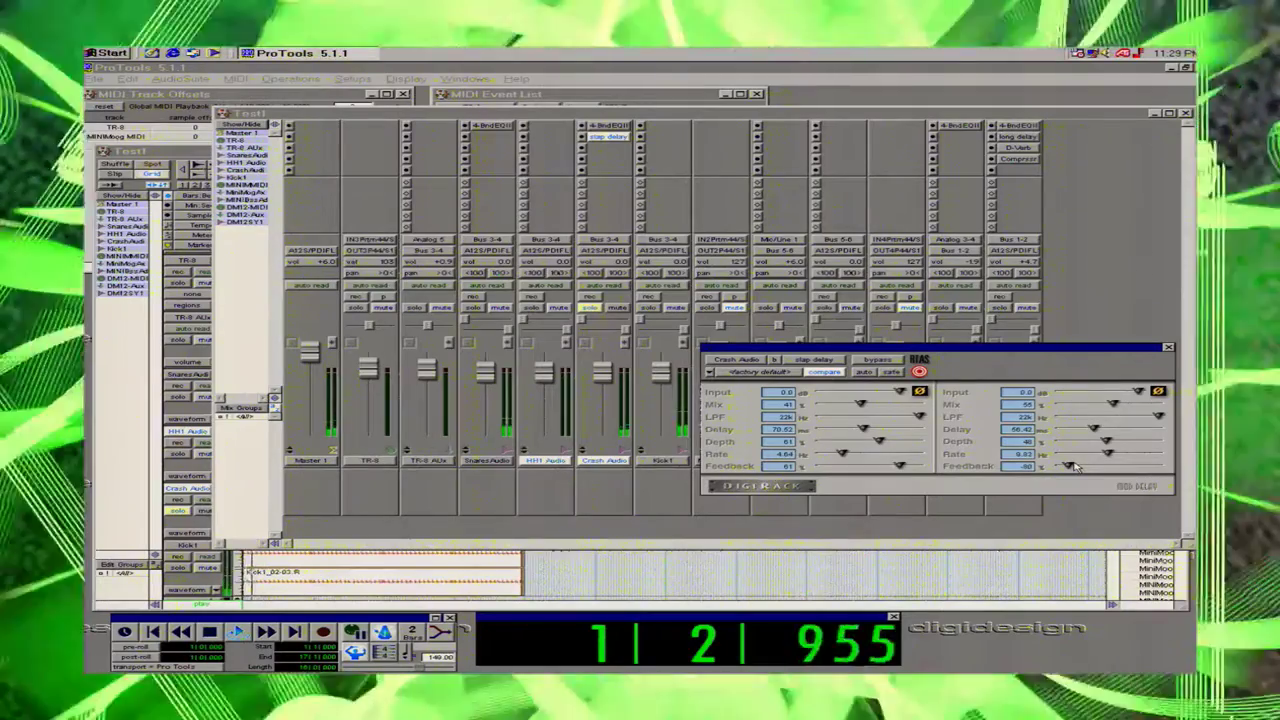
Shorten the slap delay to 28.19 ms left and 21.16 ms right, and set the right feedback to 50%.
{"action": "left_click_drag", "start_coordinate": [1073, 467], "coordinate": [1146, 470]}
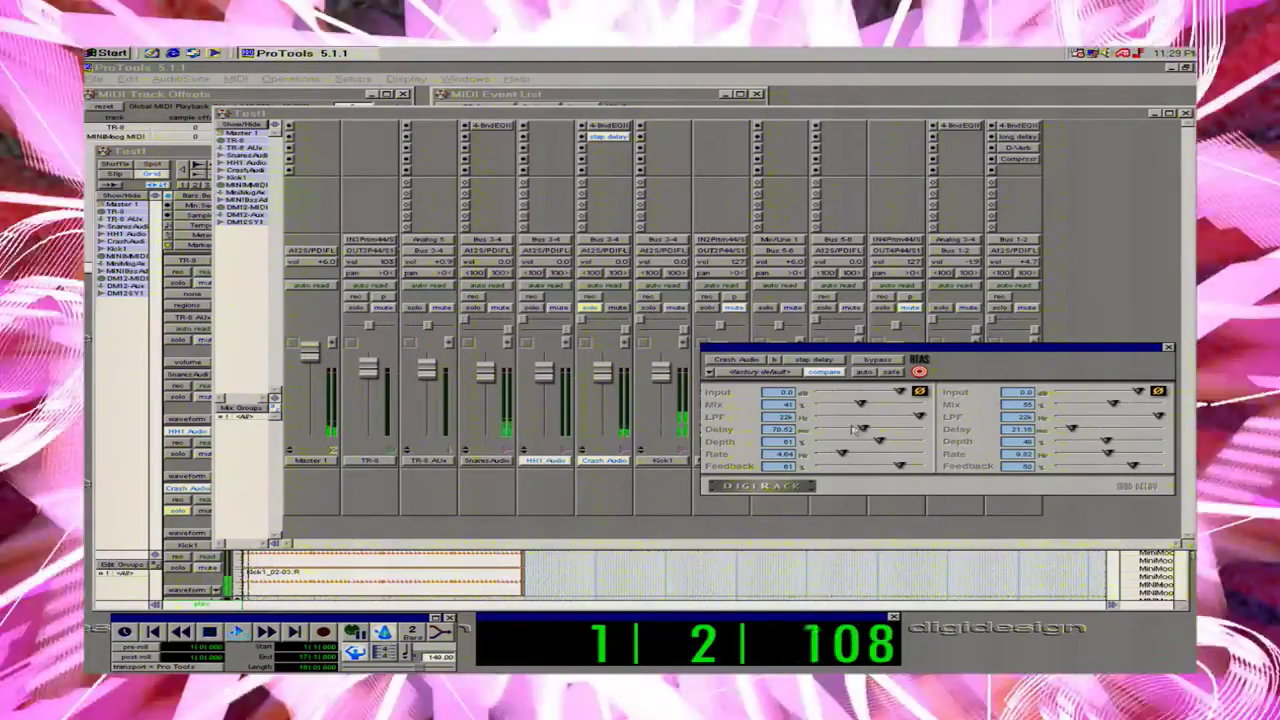
{"action": "left_click_drag", "start_coordinate": [862, 430], "coordinate": [829, 430]}
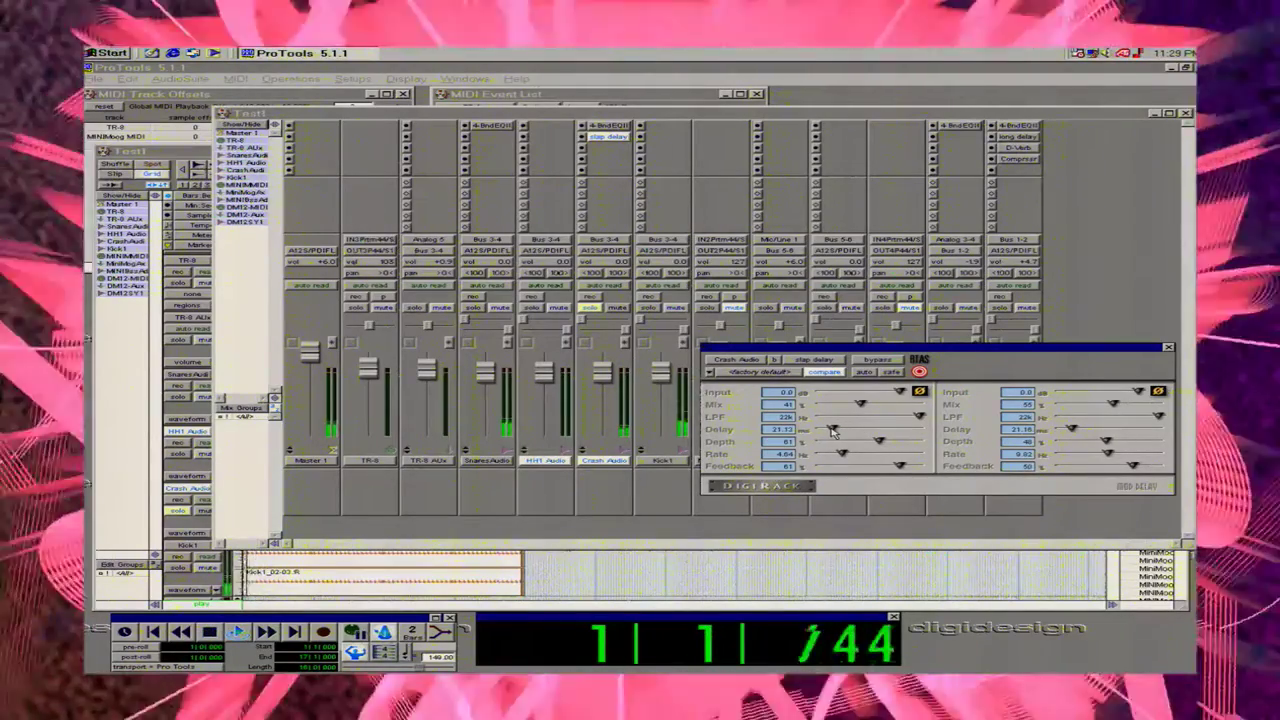
{"action": "left_click_drag", "start_coordinate": [836, 430], "coordinate": [837, 430]}
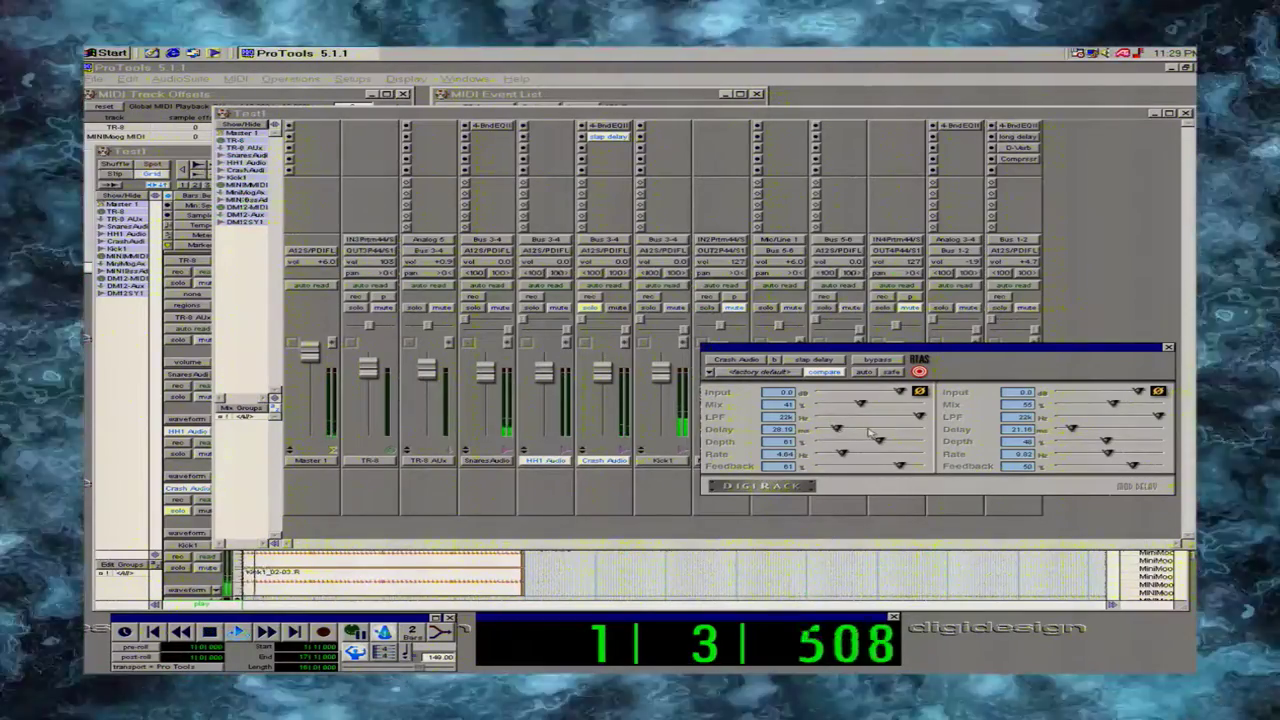
{"action": "left_click", "coordinate": [1167, 348]}
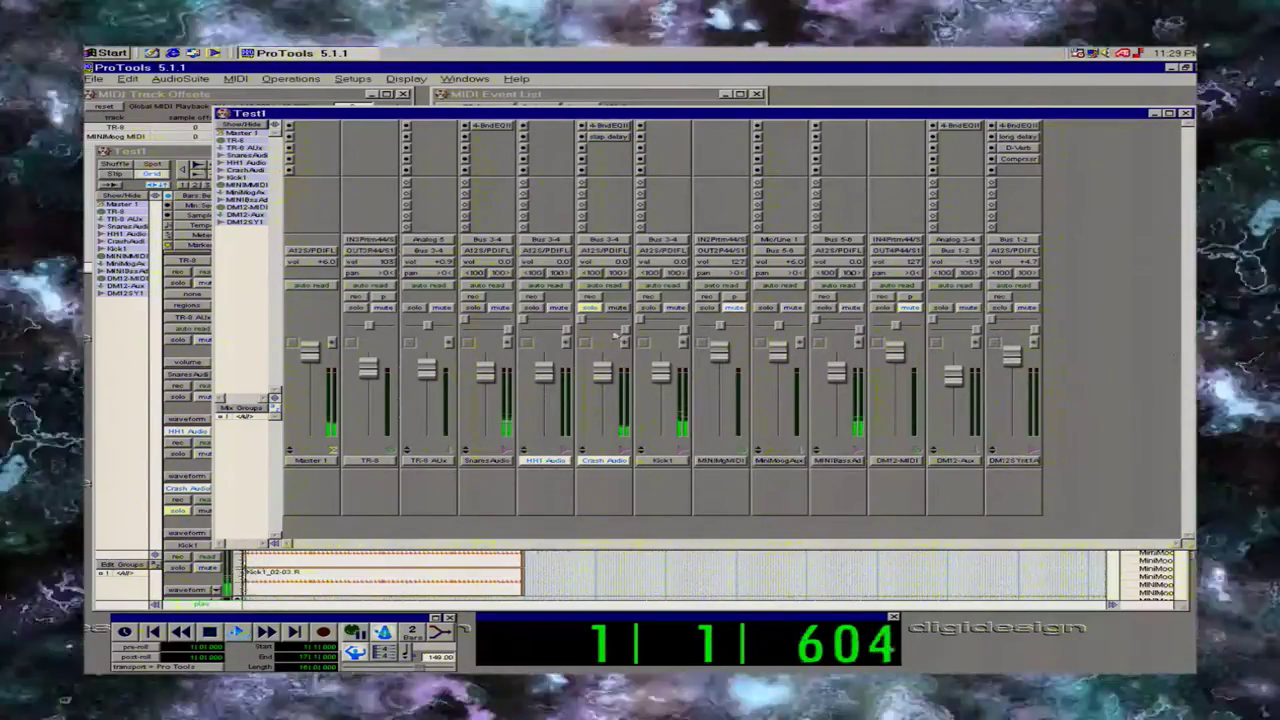
Unsolo the Crash Audio track and raise its volume to +0.7 dB.
{"action": "left_click", "coordinate": [586, 308]}
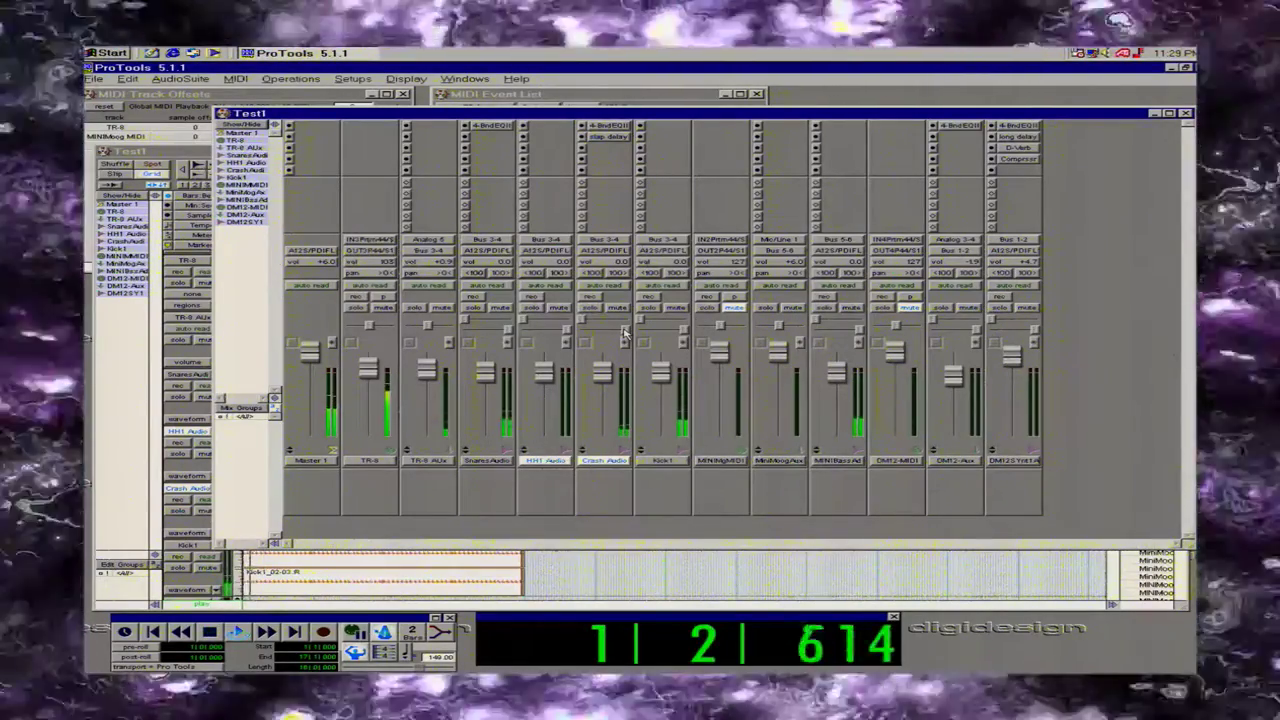
{"action": "left_click_drag", "start_coordinate": [603, 375], "coordinate": [604, 379]}
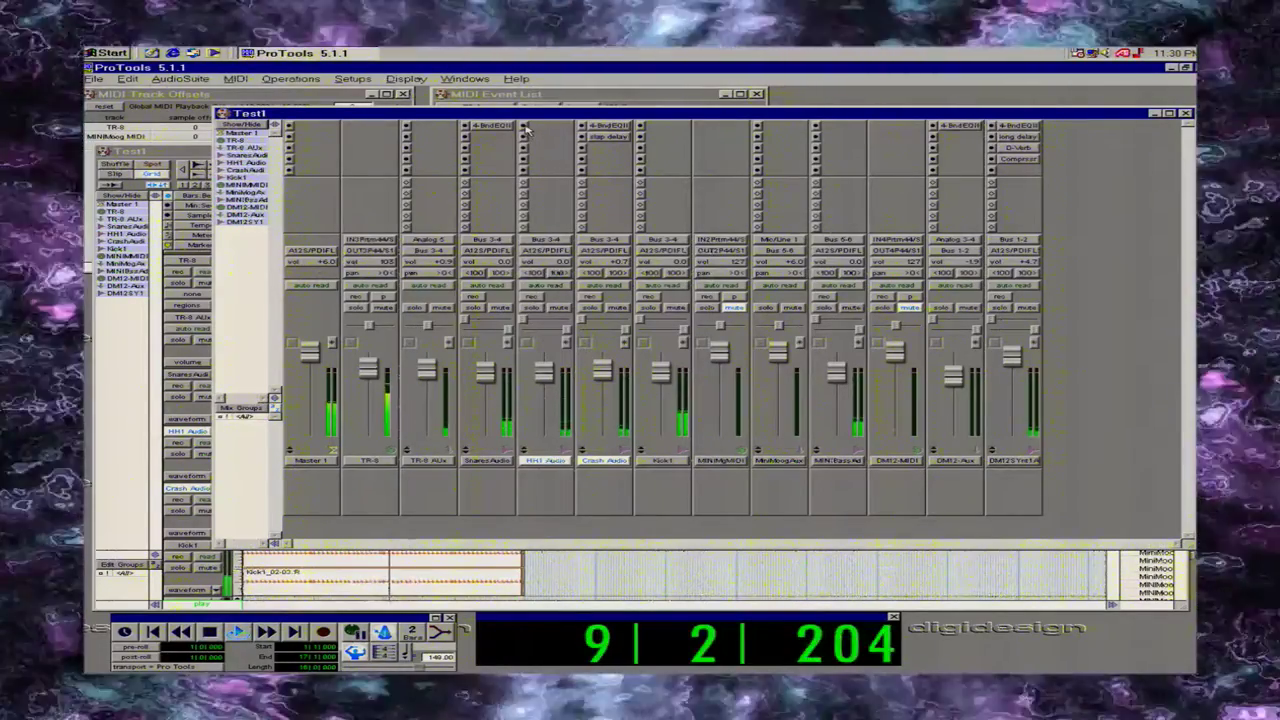
Insert a stereo D-Verb on the HH1 Audio track and set its mix to 15% wet.
{"action": "left_click", "coordinate": [524, 127]}
{"action": "mouse_move", "coordinate": [640, 144]}
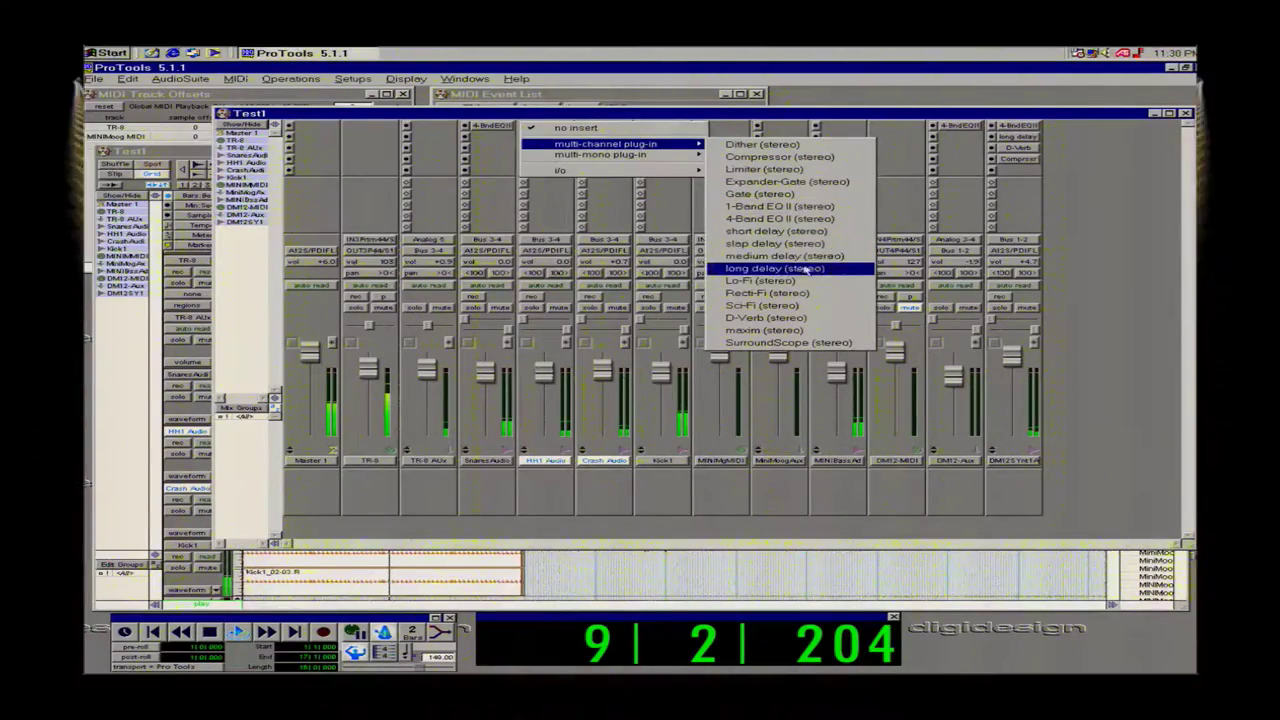
{"action": "left_click", "coordinate": [805, 318]}
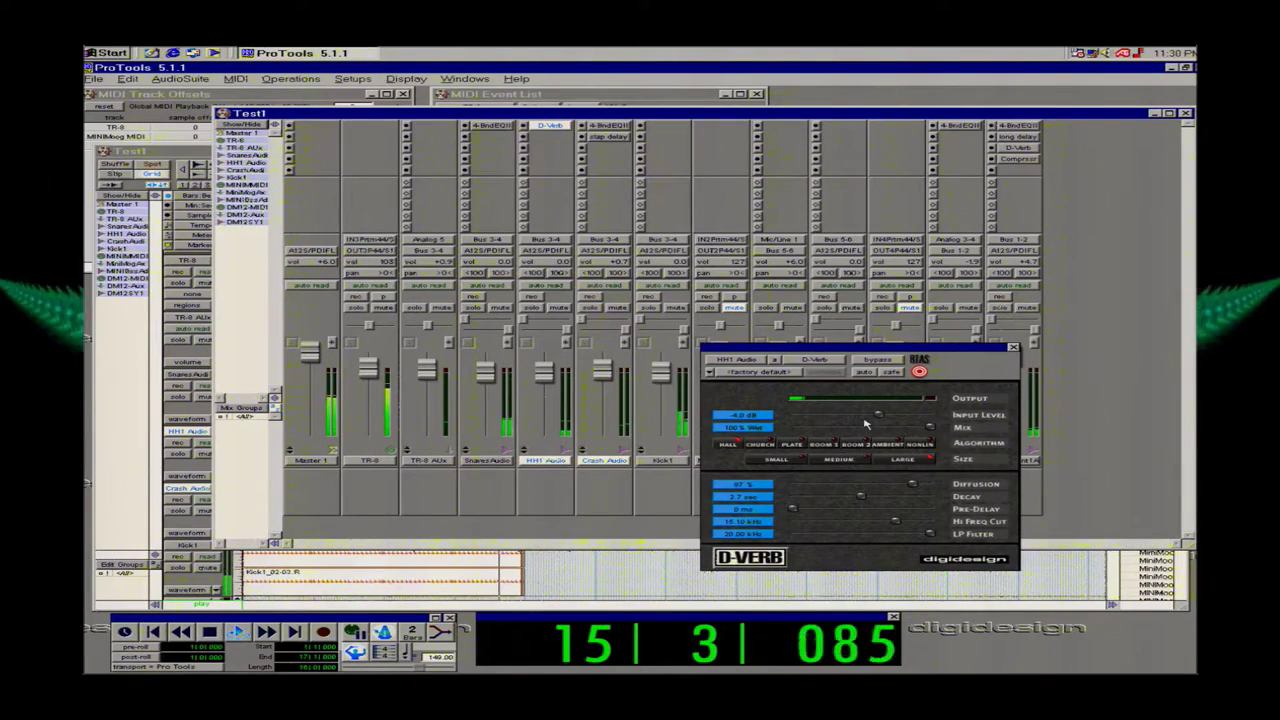
{"action": "left_click", "coordinate": [936, 429]}
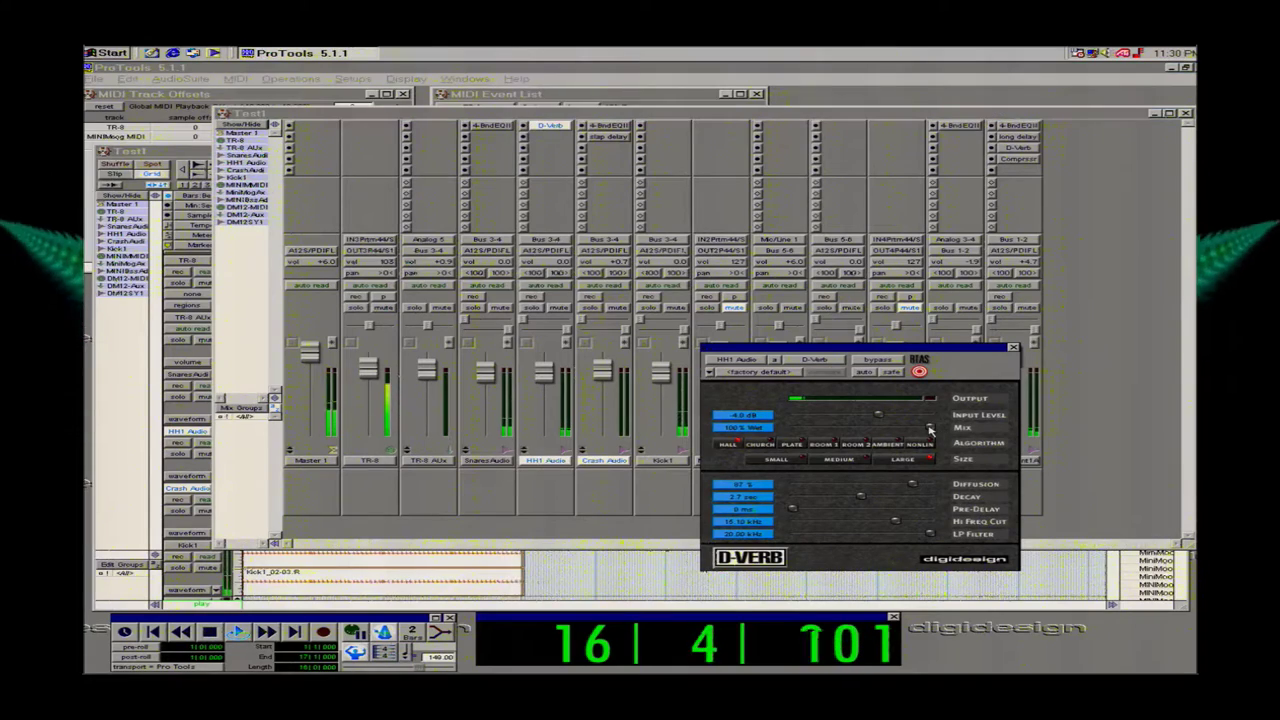
{"action": "left_click_drag", "start_coordinate": [930, 429], "coordinate": [810, 430]}
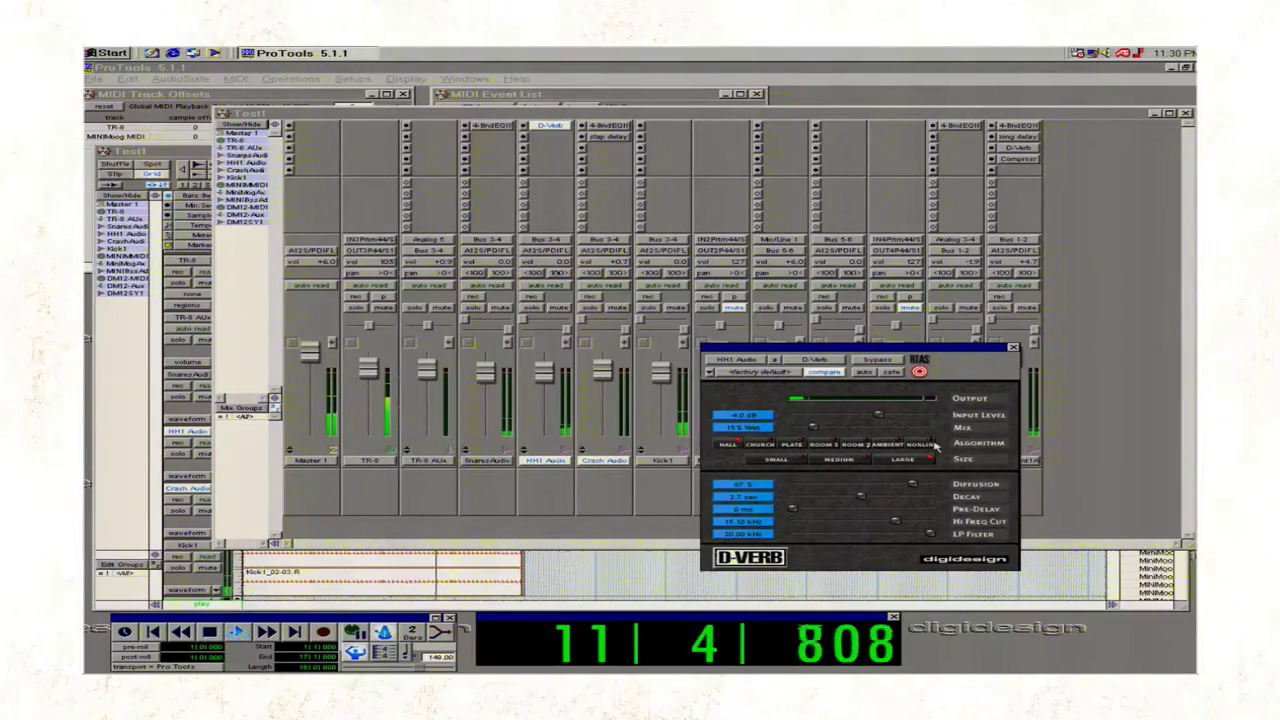
{"action": "left_click", "coordinate": [922, 349]}
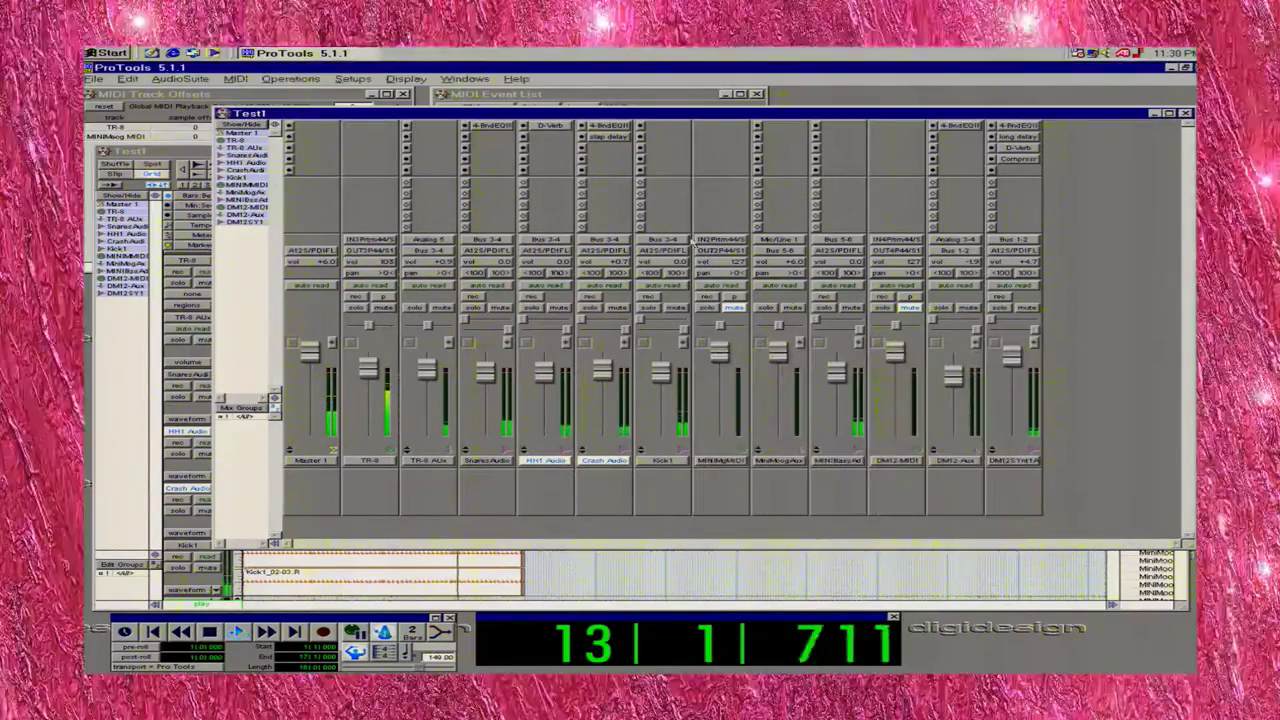
Insert a stereo Compressor on the HH1 Audio track with ratio 2.00:1, attack 0.84 ms, release 22 ms and a lower knee.
{"action": "left_click", "coordinate": [522, 142]}
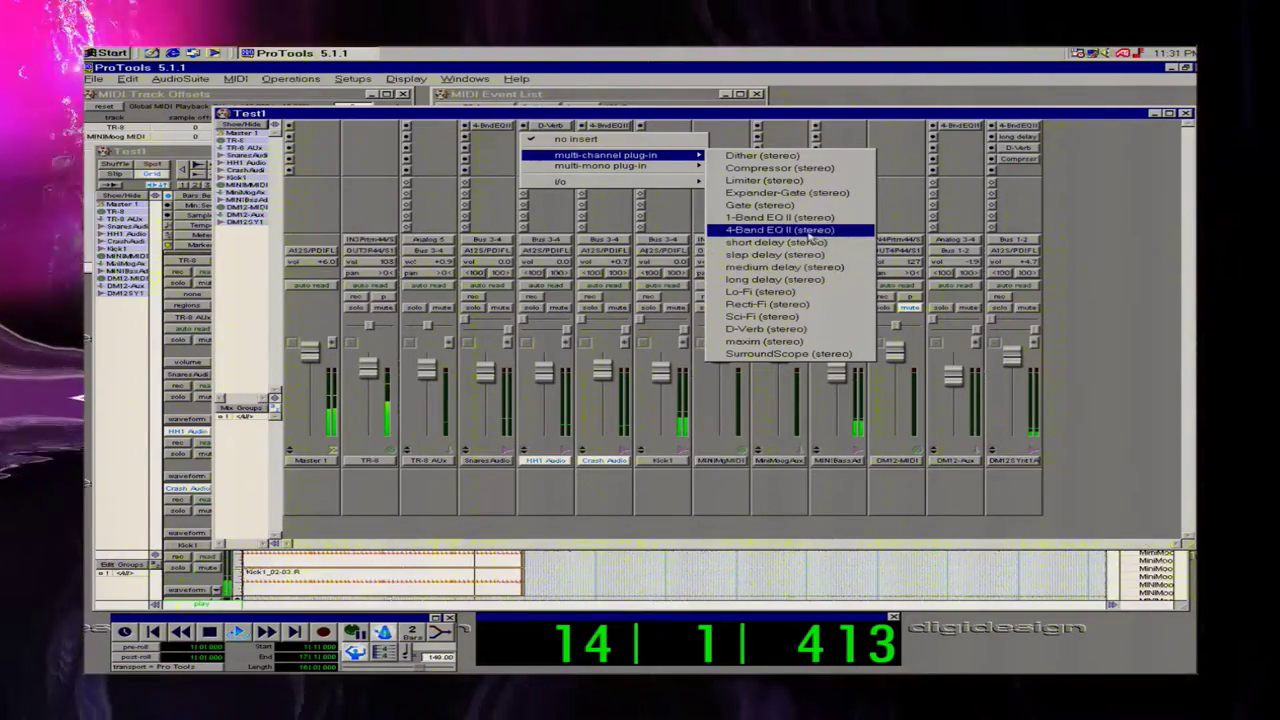
{"action": "left_click", "coordinate": [780, 167]}
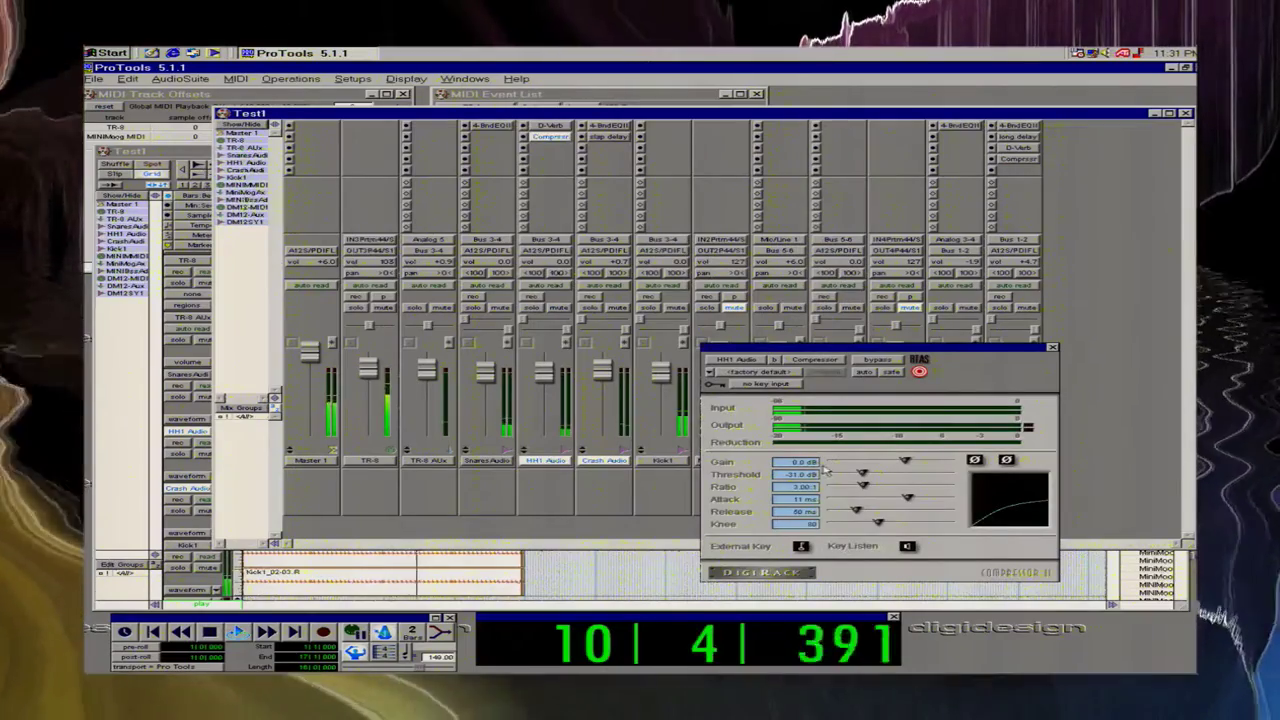
{"action": "left_click", "coordinate": [915, 457]}
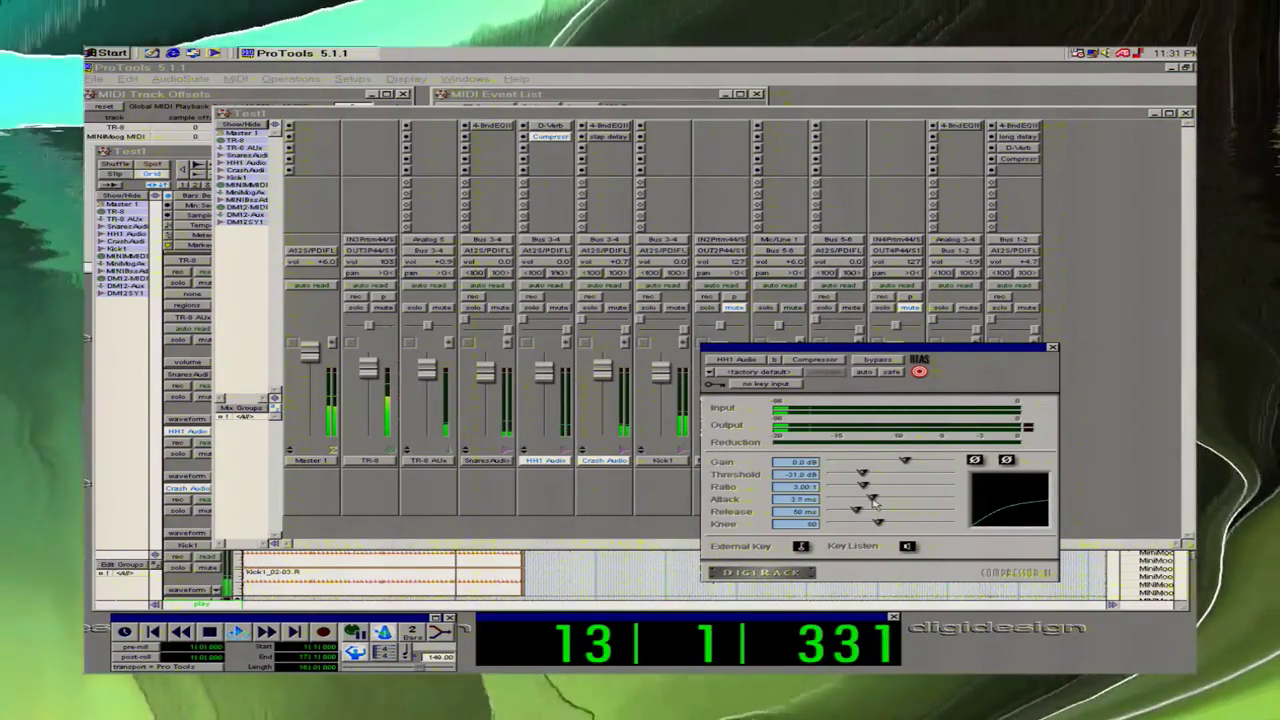
{"action": "left_click_drag", "start_coordinate": [907, 497], "coordinate": [829, 488]}
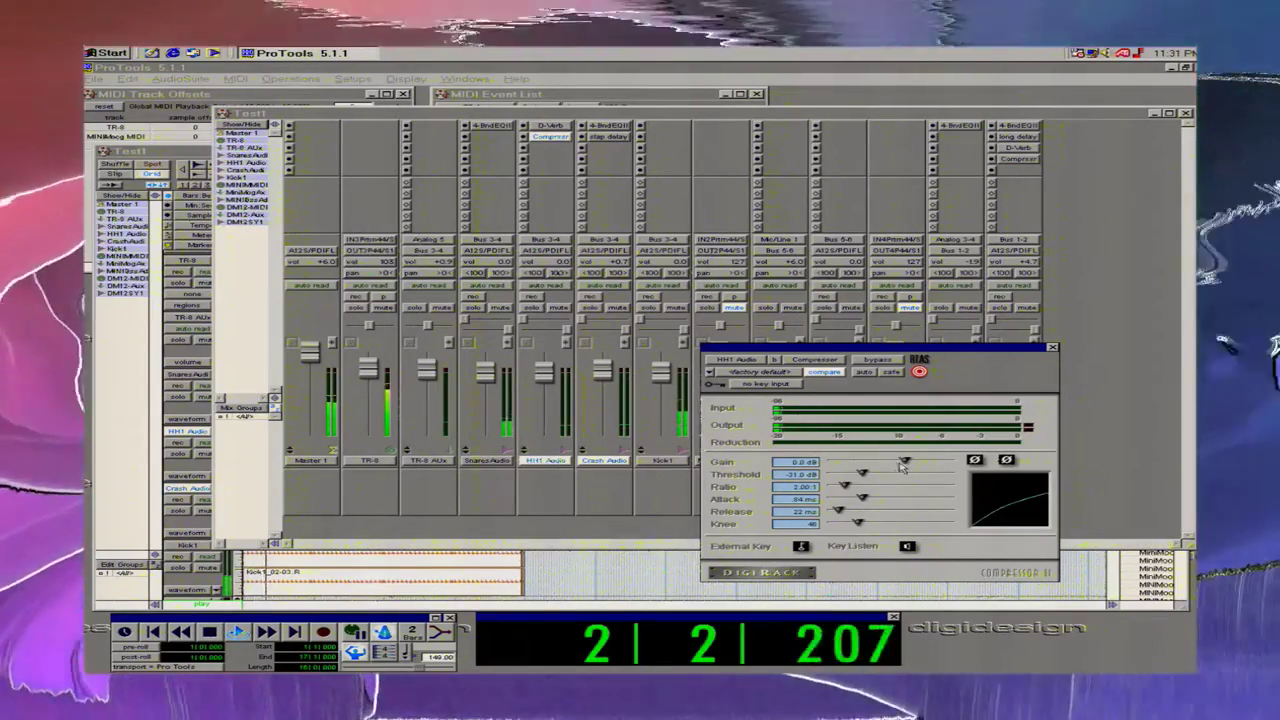
Set the HH1 Audio compressor's gain to 1.4 dB and close the plug-in window.
{"action": "left_click_drag", "start_coordinate": [905, 461], "coordinate": [882, 468]}
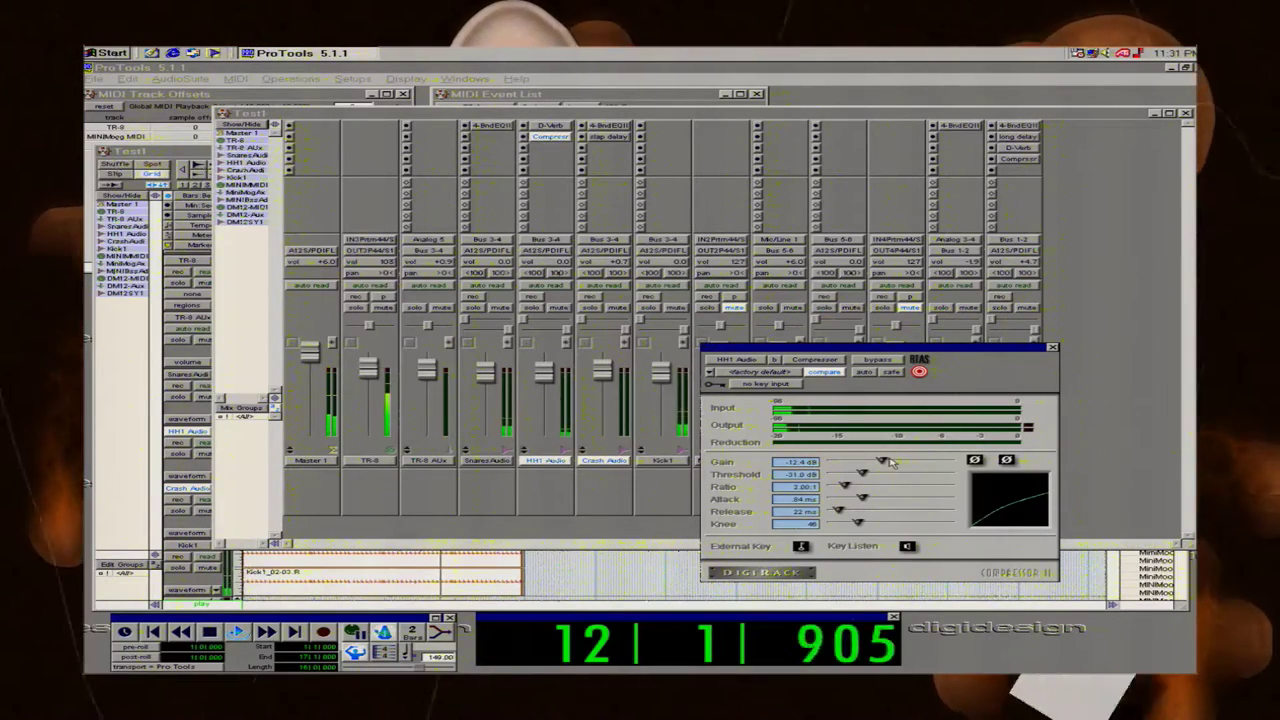
{"action": "left_click_drag", "start_coordinate": [893, 463], "coordinate": [912, 473]}
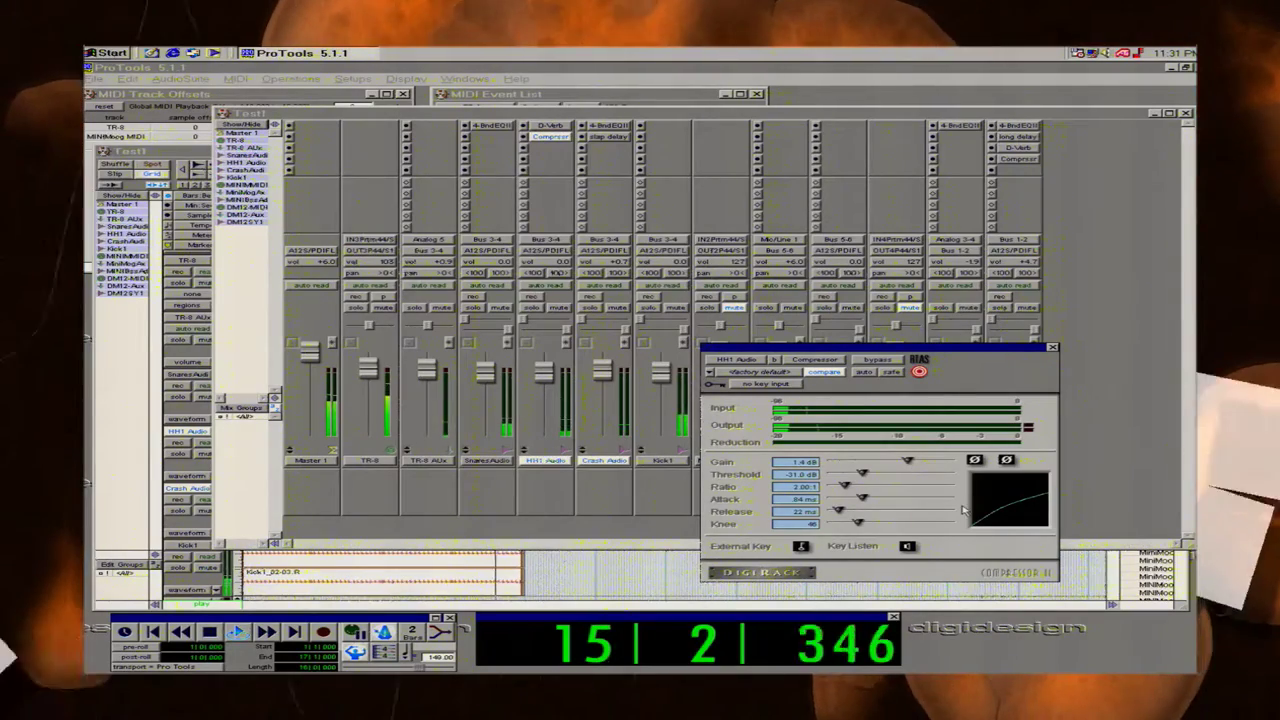
{"action": "left_click", "coordinate": [1053, 349]}
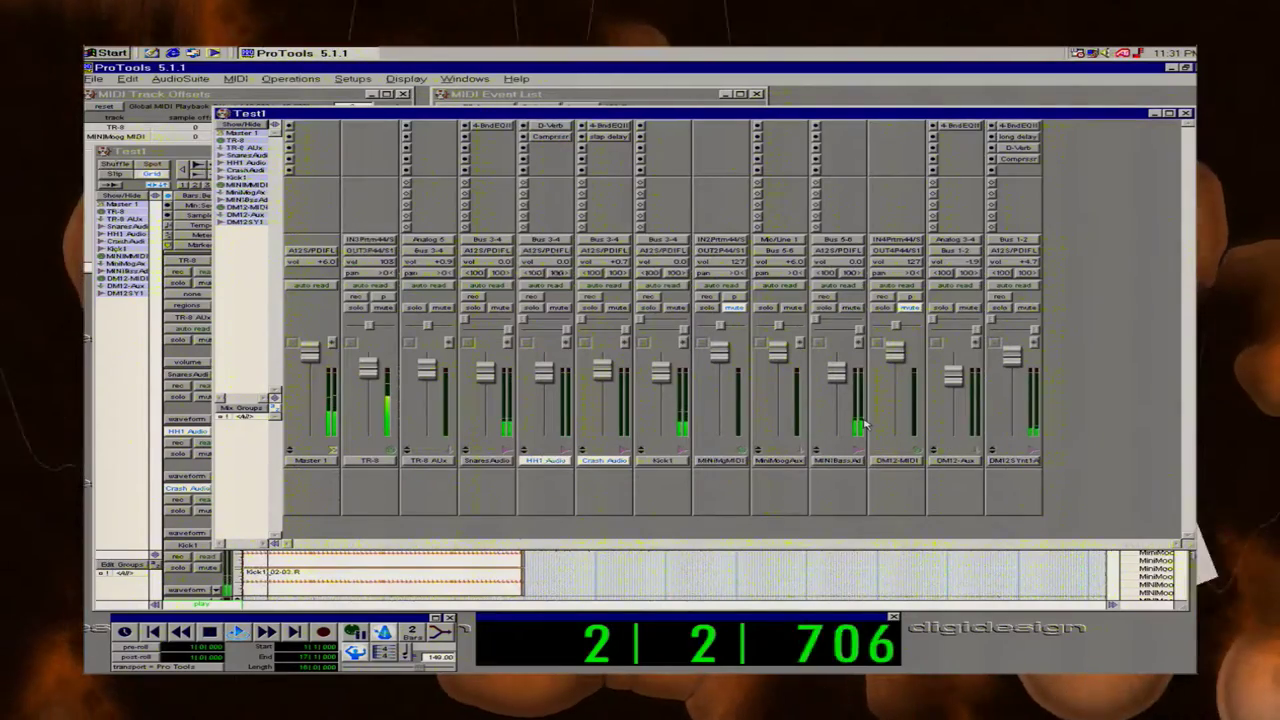
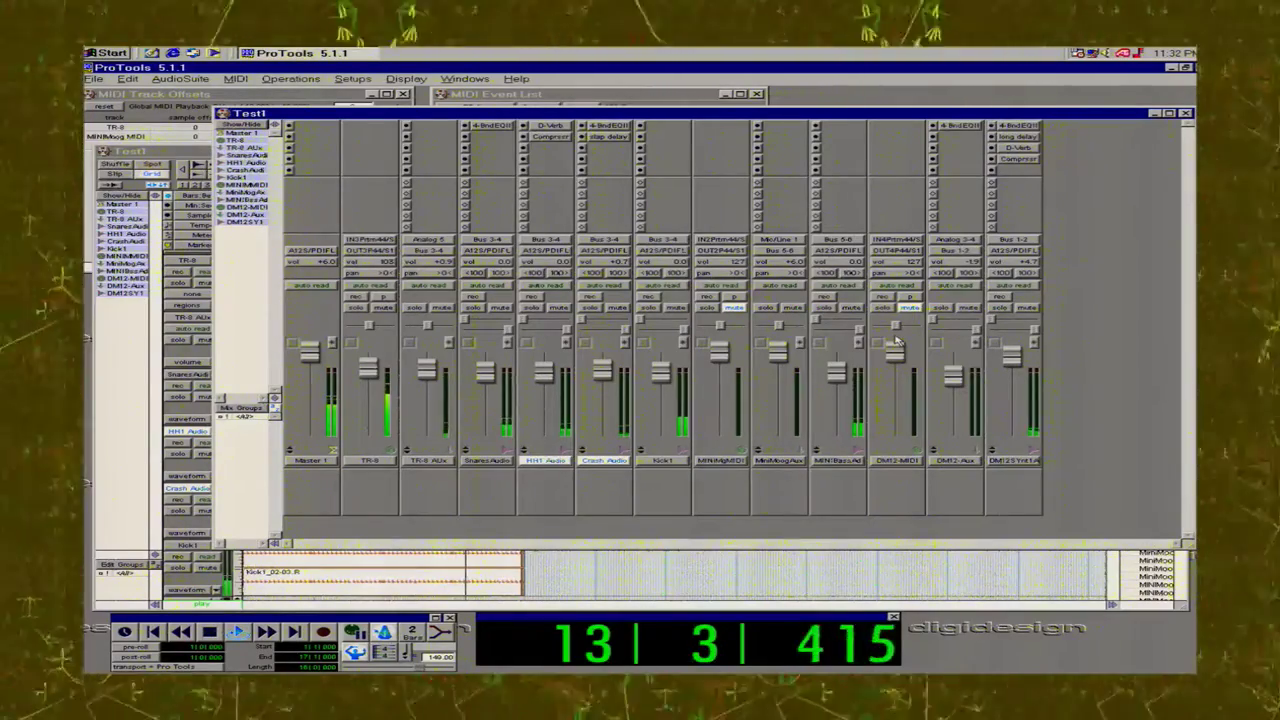
Move the Kick1 track directly before the Snares Audio track in the mixer and resume playback.
{"action": "left_click", "coordinate": [662, 461]}
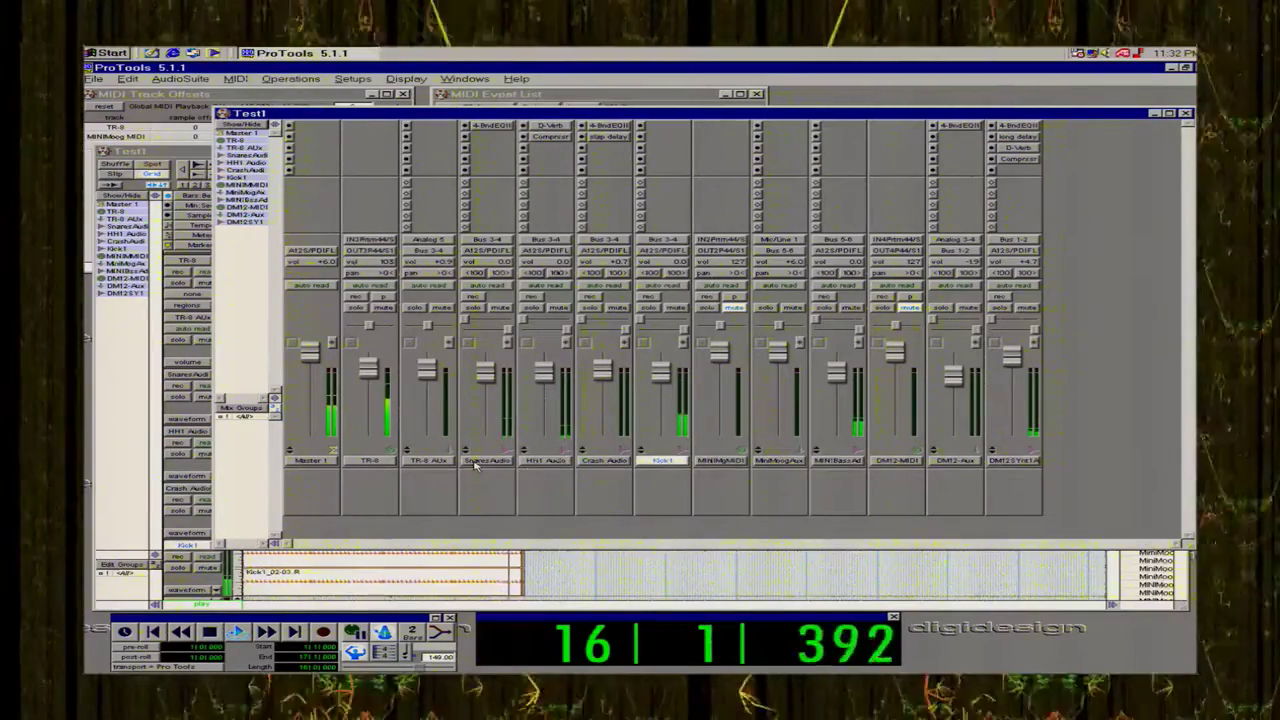
{"action": "key", "text": "space"}
{"action": "left_click_drag", "start_coordinate": [667, 462], "coordinate": [482, 464]}
{"action": "key", "text": "space"}
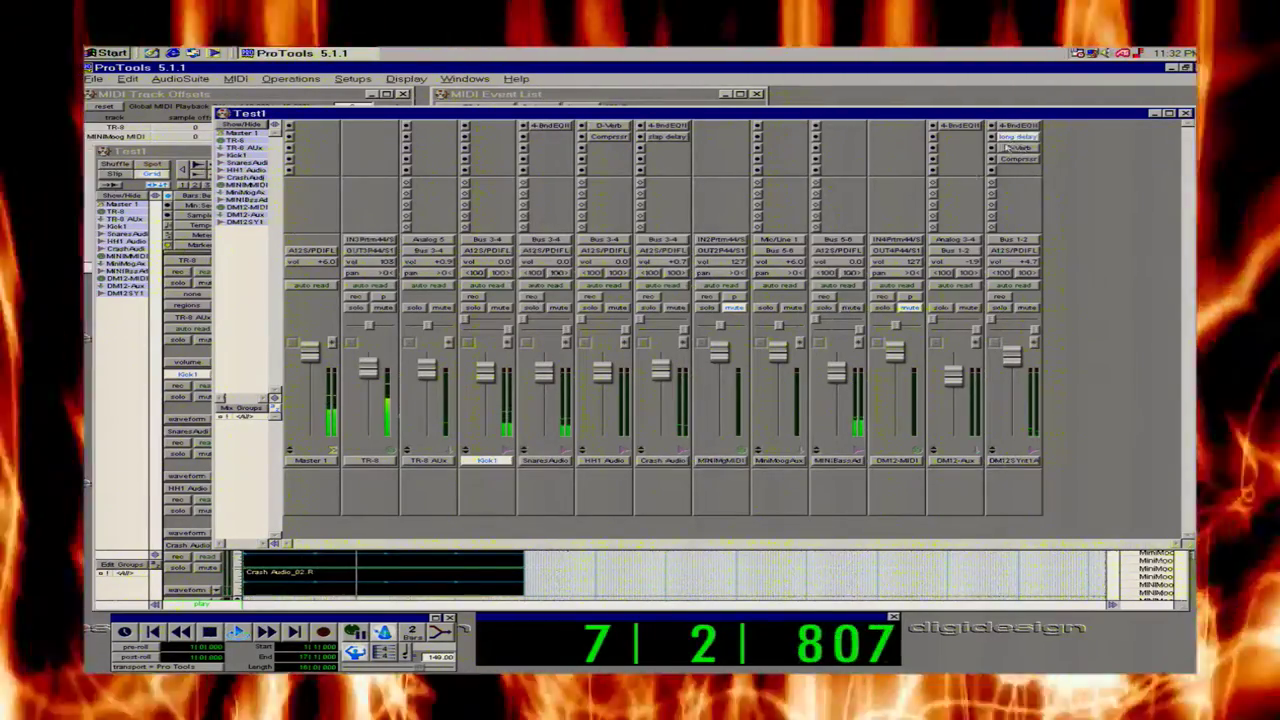
In the DM12 Synth audio track's long delay, set the left depth to 34% and the delay to about 175 ms left and 109.50 ms right.
{"action": "left_click", "coordinate": [1006, 147]}
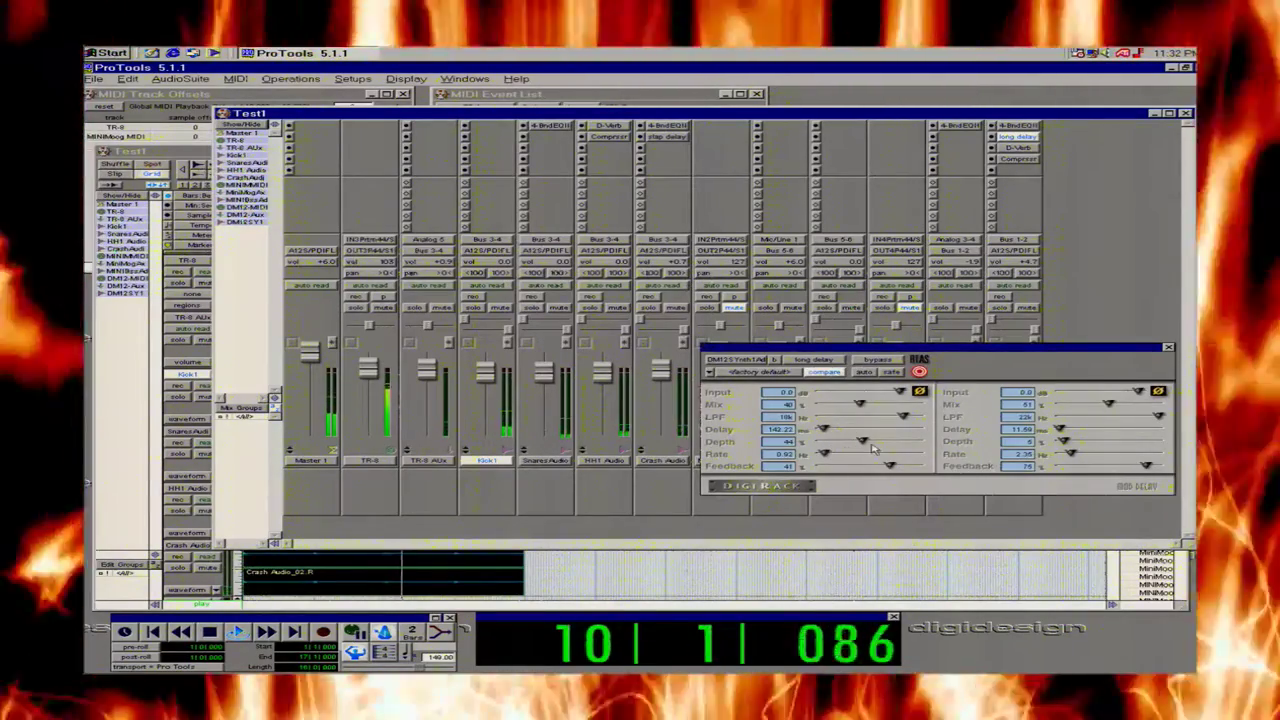
{"action": "left_click_drag", "start_coordinate": [868, 442], "coordinate": [853, 443]}
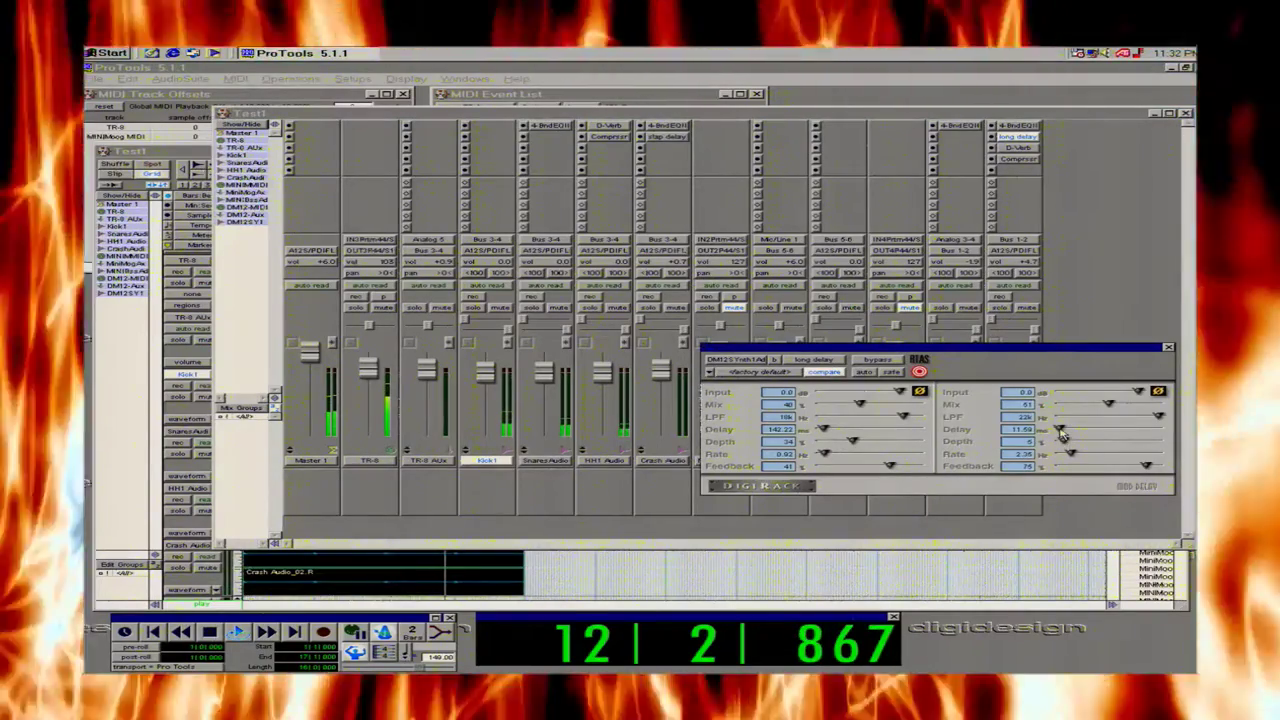
{"action": "left_click_drag", "start_coordinate": [1064, 433], "coordinate": [1062, 433]}
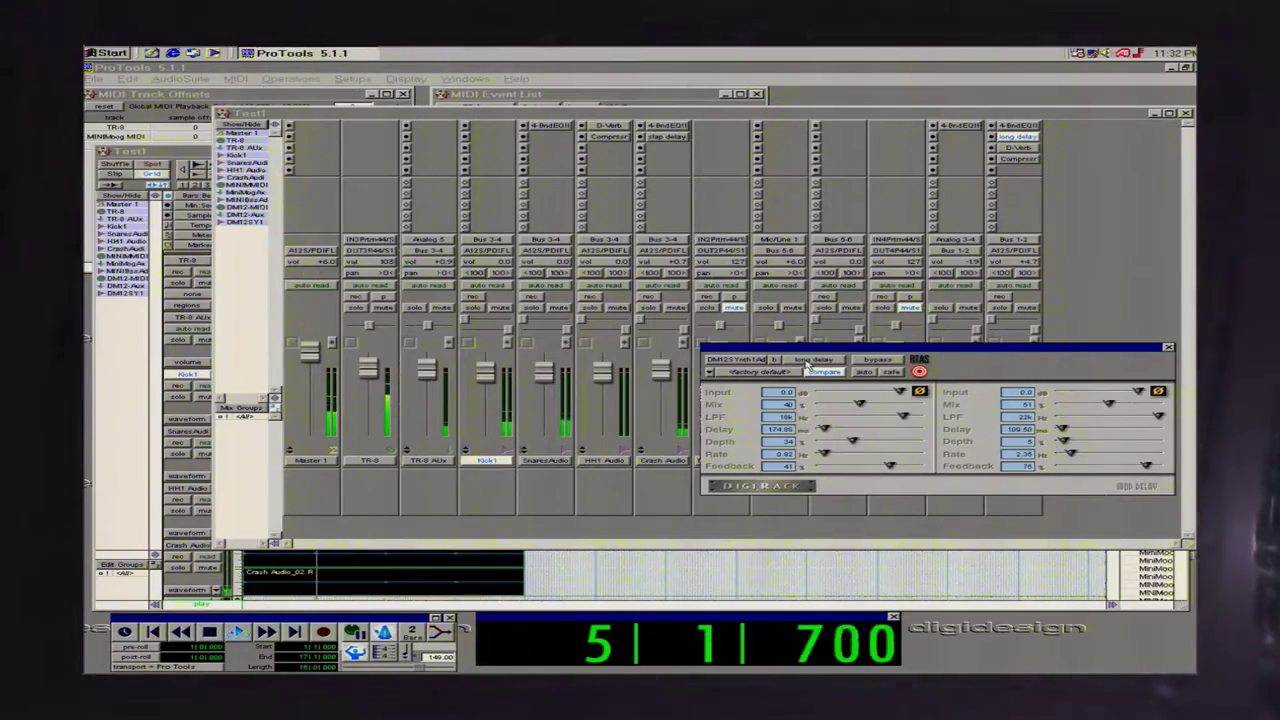
Turn off phase inversion on both channels of the long delay.
{"action": "left_click", "coordinate": [776, 360]}
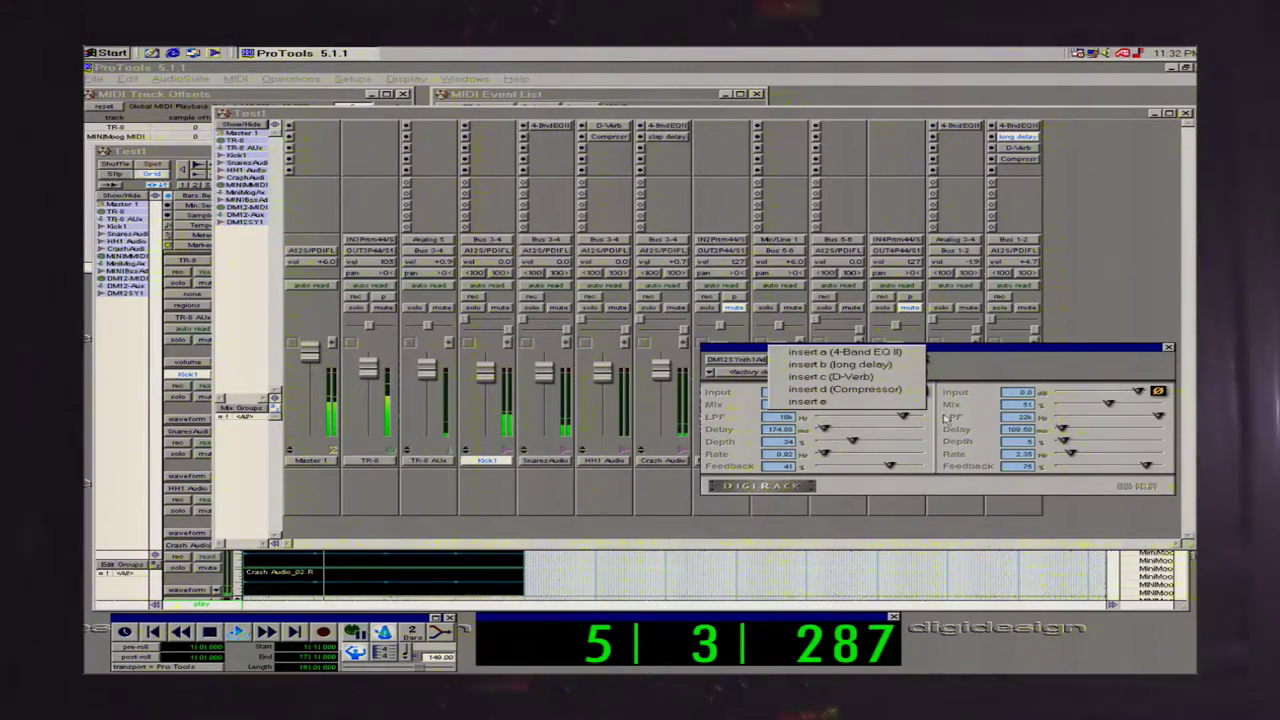
{"action": "left_click", "coordinate": [886, 367]}
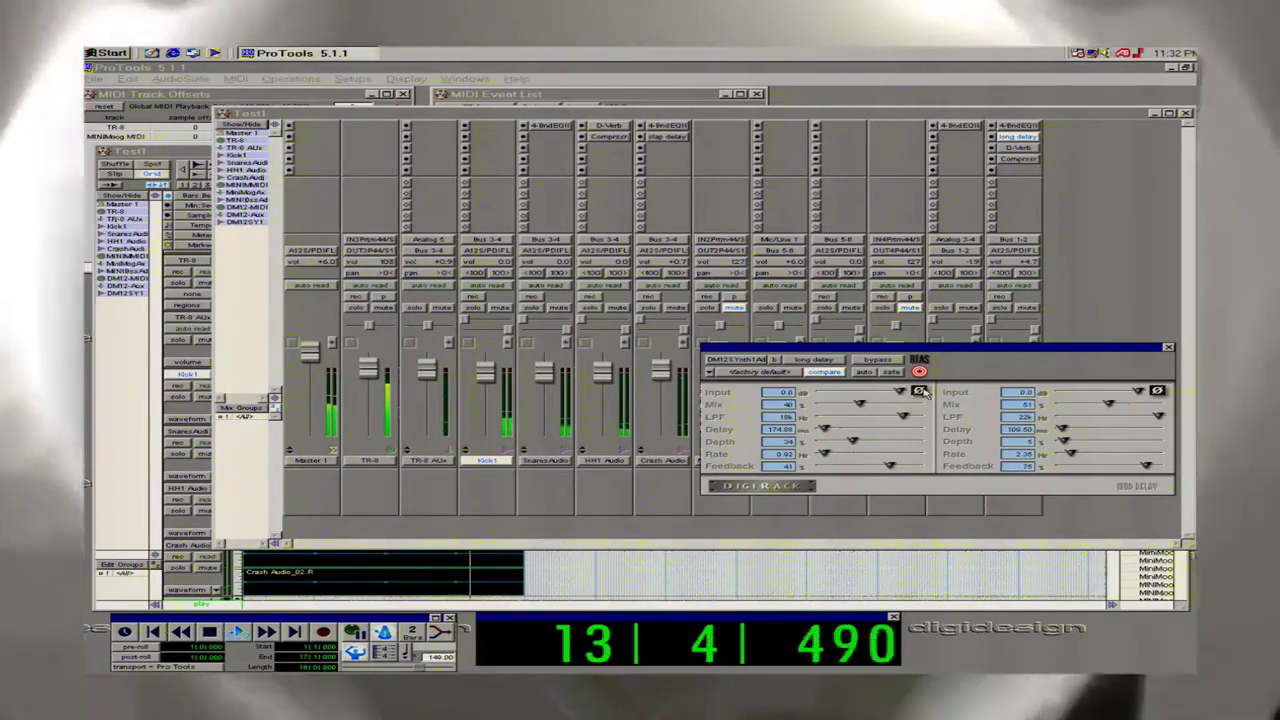
{"action": "left_click", "coordinate": [920, 391]}
{"action": "left_click", "coordinate": [920, 391]}
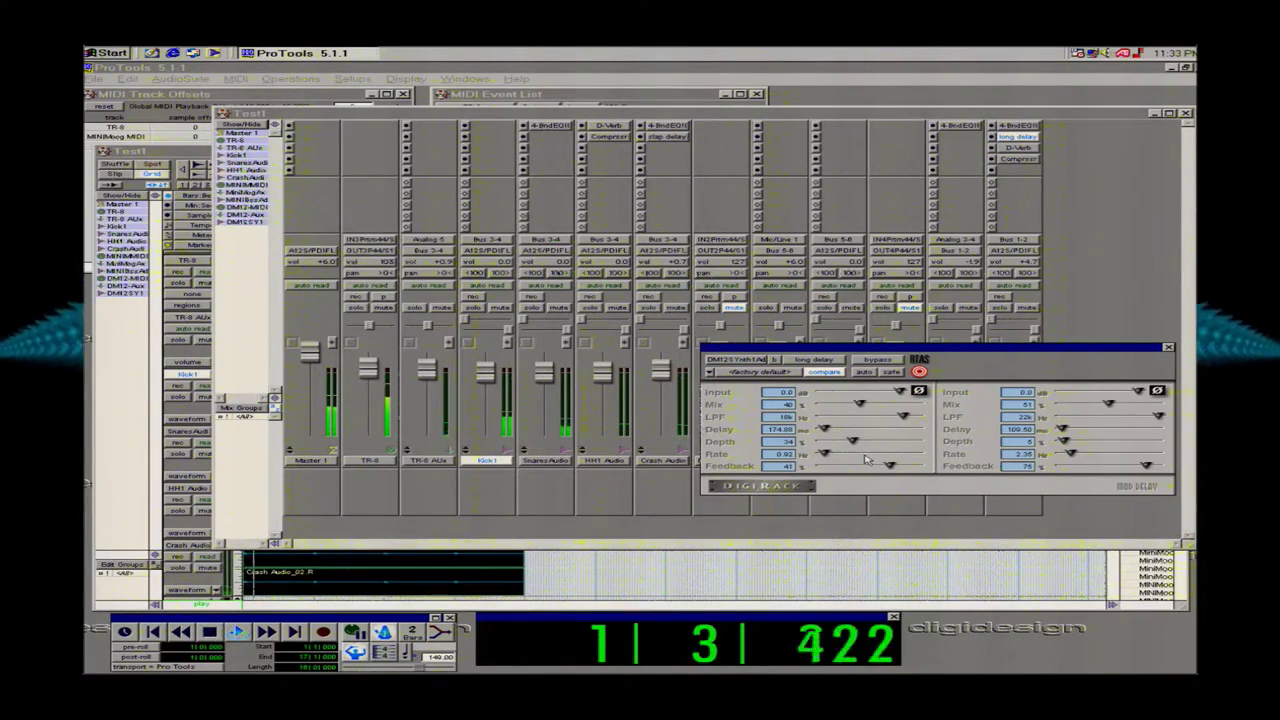
Lengthen the long delay's left delay time, set its feedback to 18% left and -5% right, and close the plug-in window.
{"action": "key", "text": "space"}
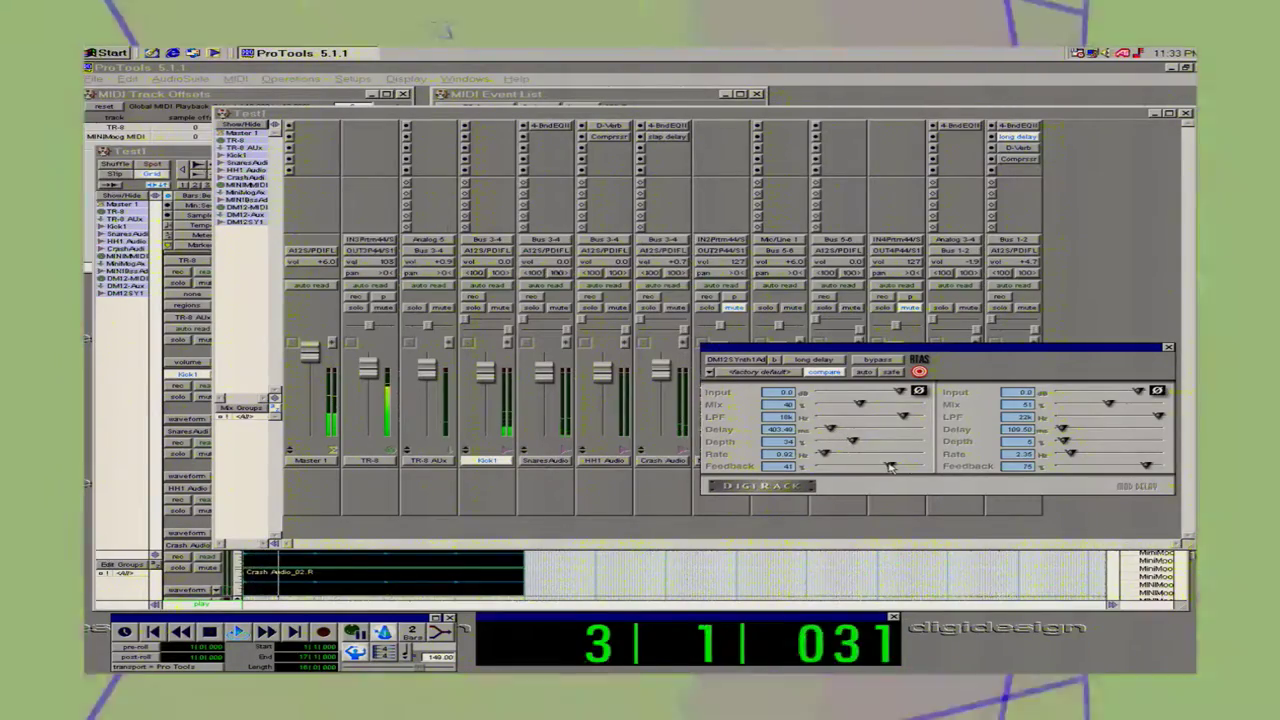
{"action": "left_click_drag", "start_coordinate": [892, 467], "coordinate": [889, 467]}
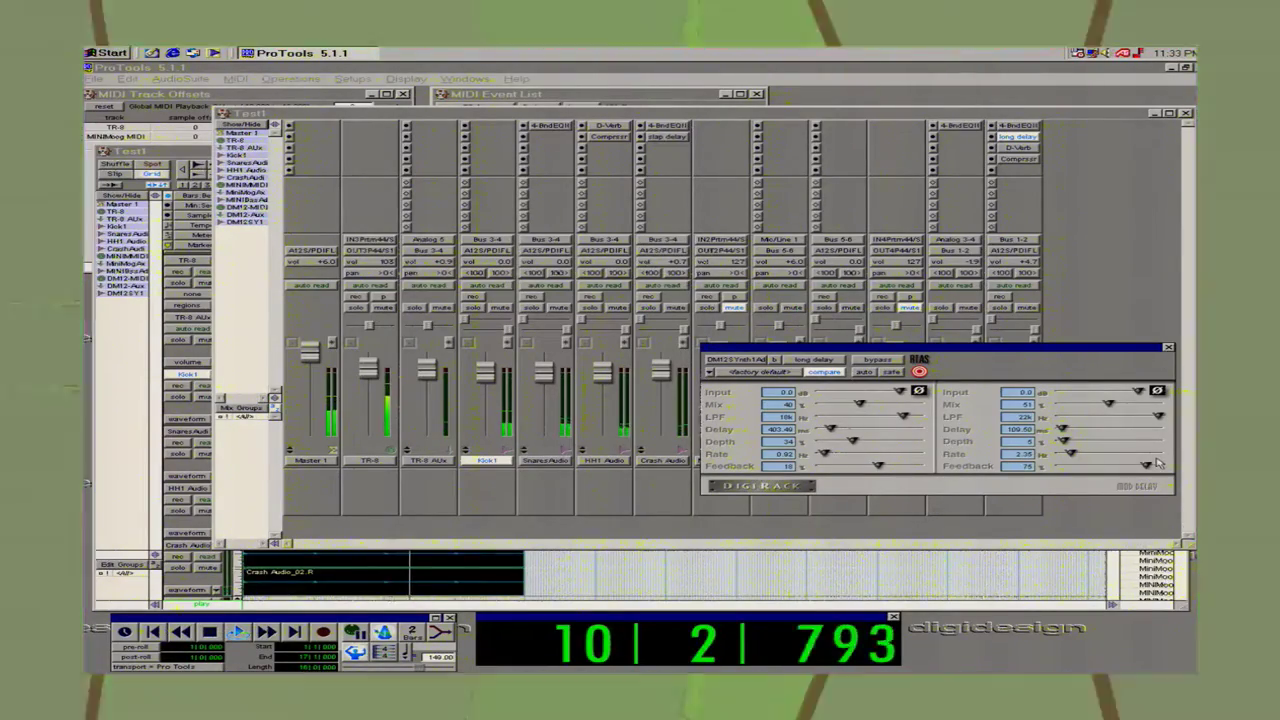
{"action": "left_click_drag", "start_coordinate": [1148, 467], "coordinate": [1108, 470]}
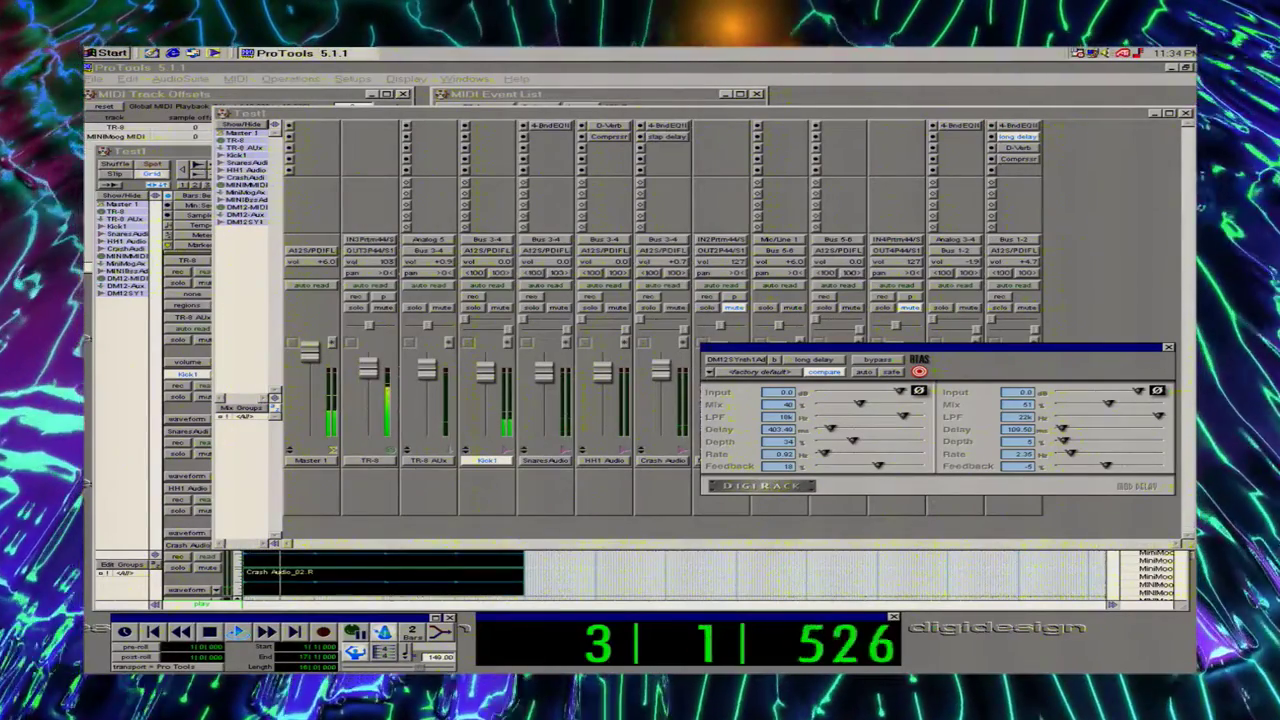
{"action": "left_click", "coordinate": [1169, 348]}
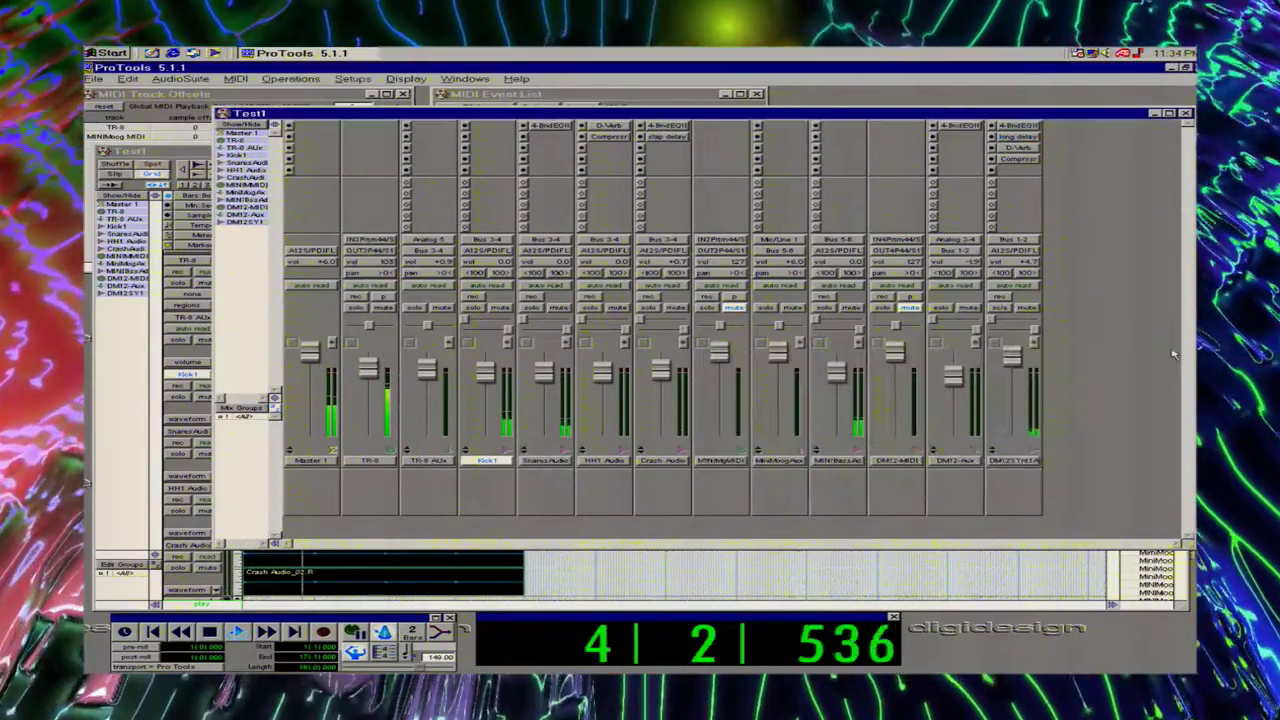
Stop playback, insert a stereo Compressor in slot d of the MINIBass audio track and enable its external key.
{"action": "key", "text": "space"}
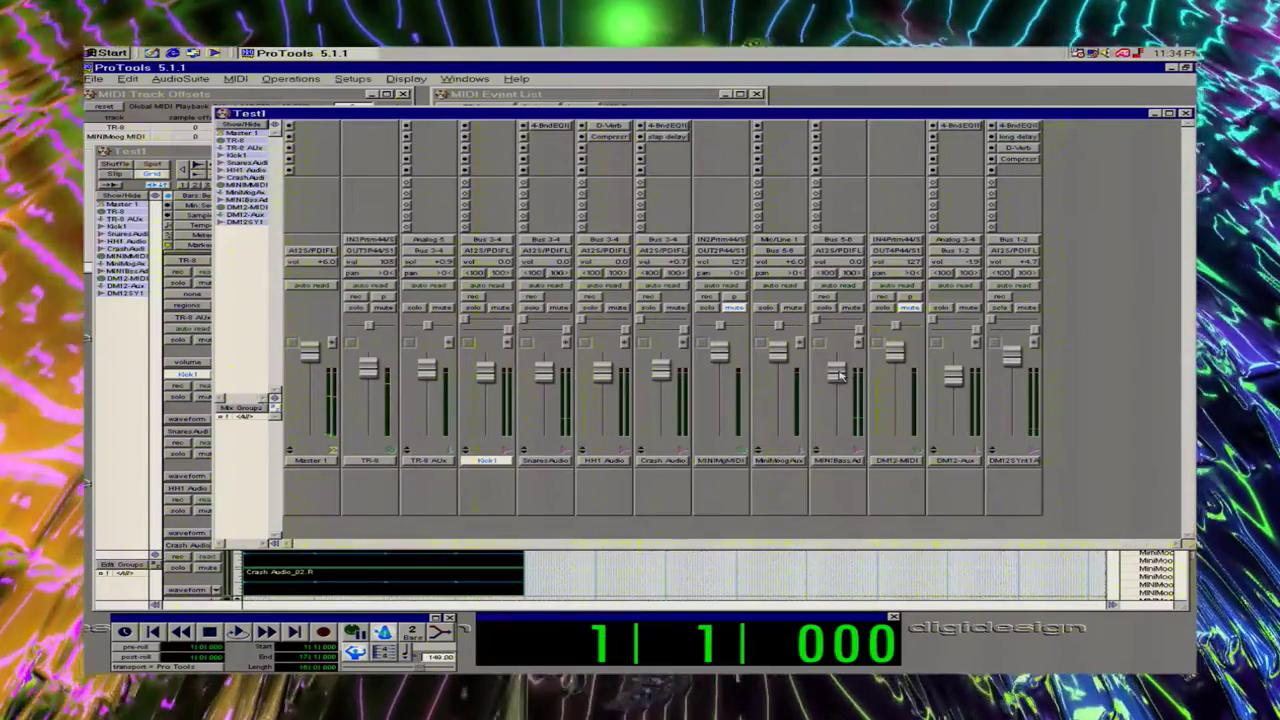
{"action": "left_click", "coordinate": [816, 158]}
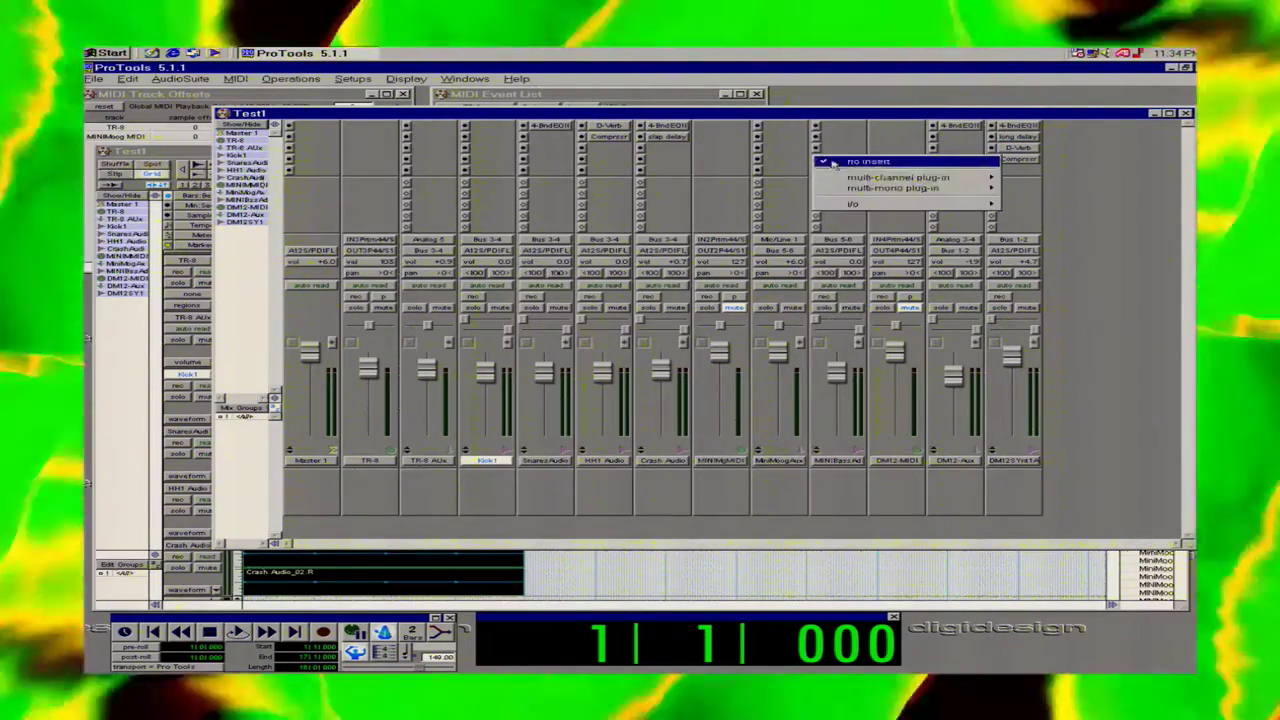
{"action": "mouse_move", "coordinate": [905, 180]}
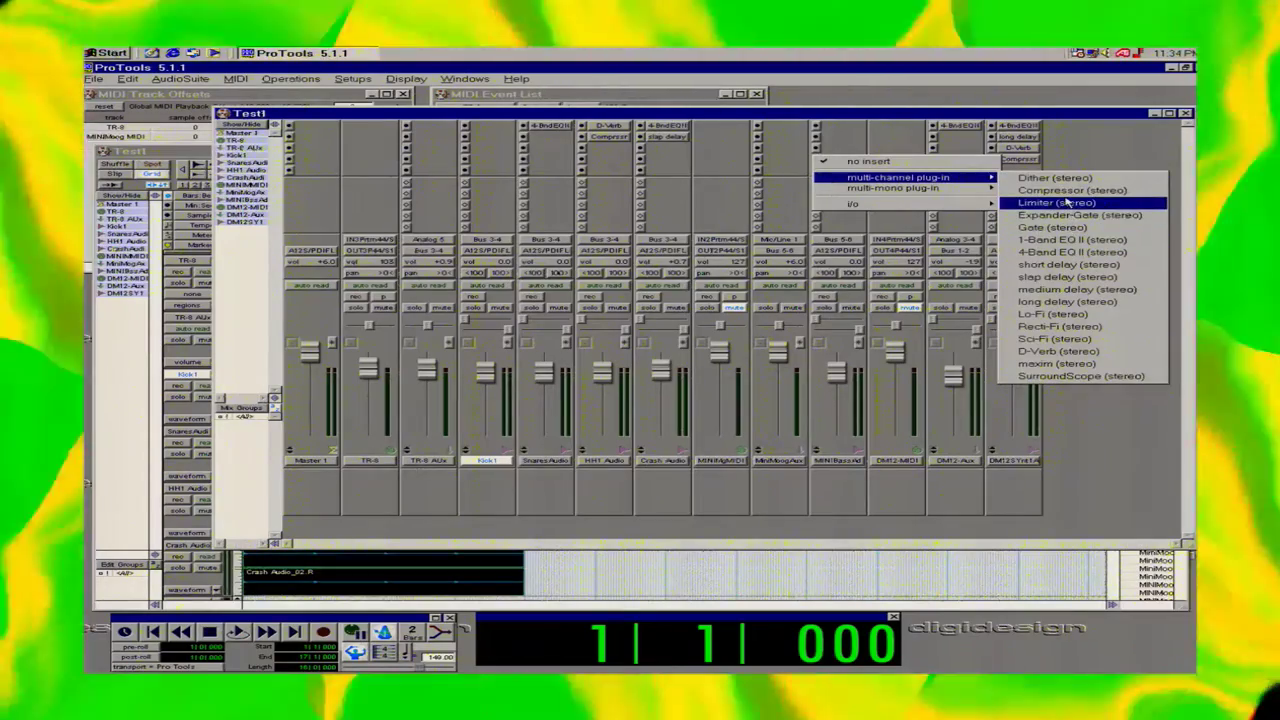
{"action": "left_click", "coordinate": [1070, 190]}
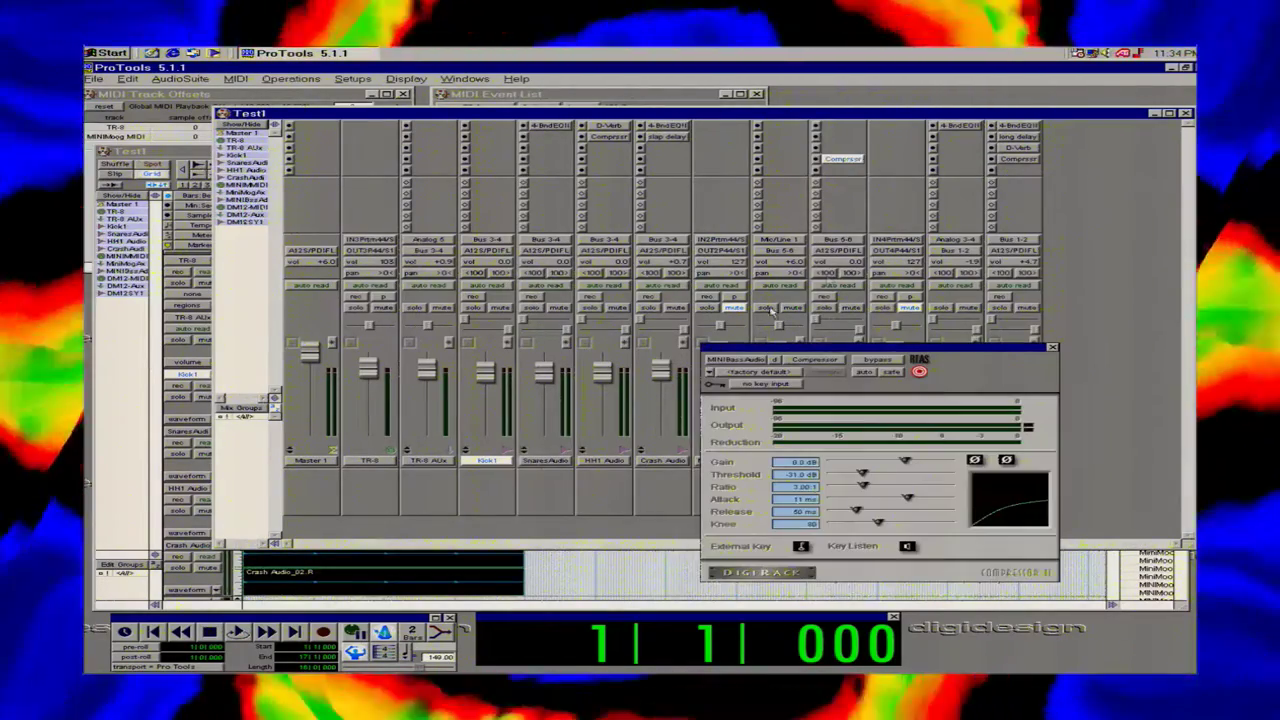
{"action": "left_click", "coordinate": [800, 547]}
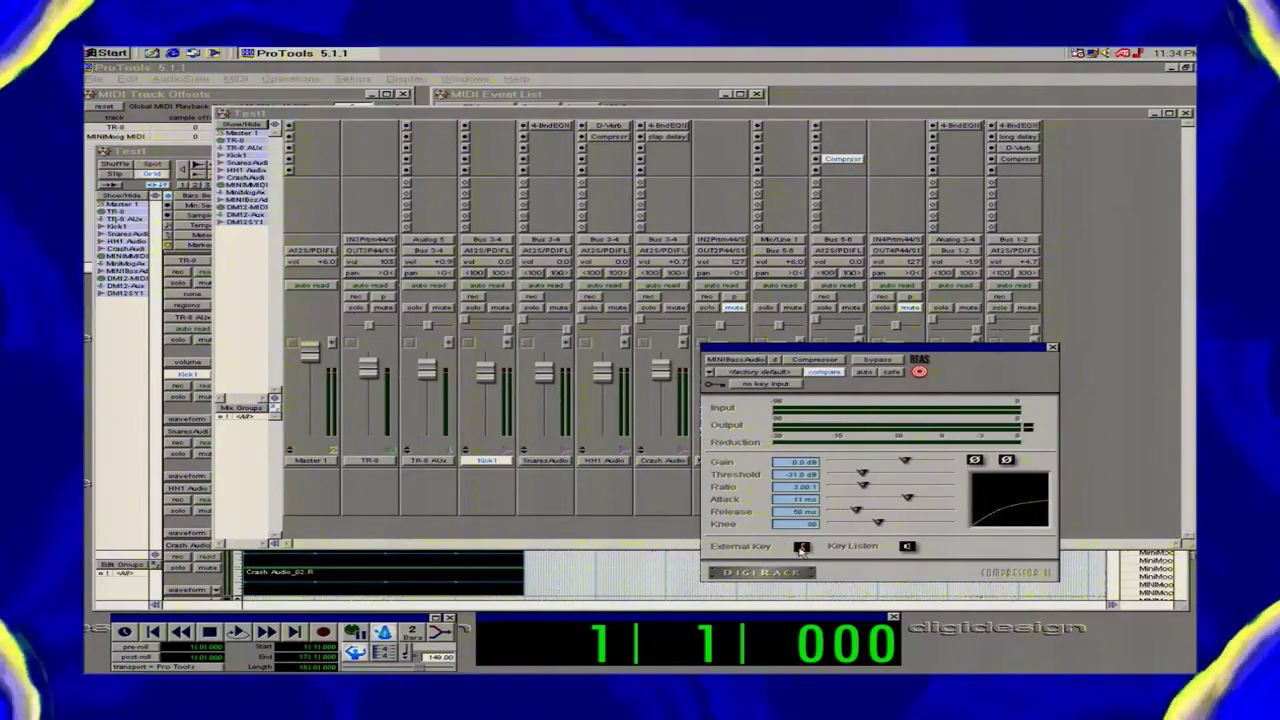
{"action": "left_click", "coordinate": [802, 547]}
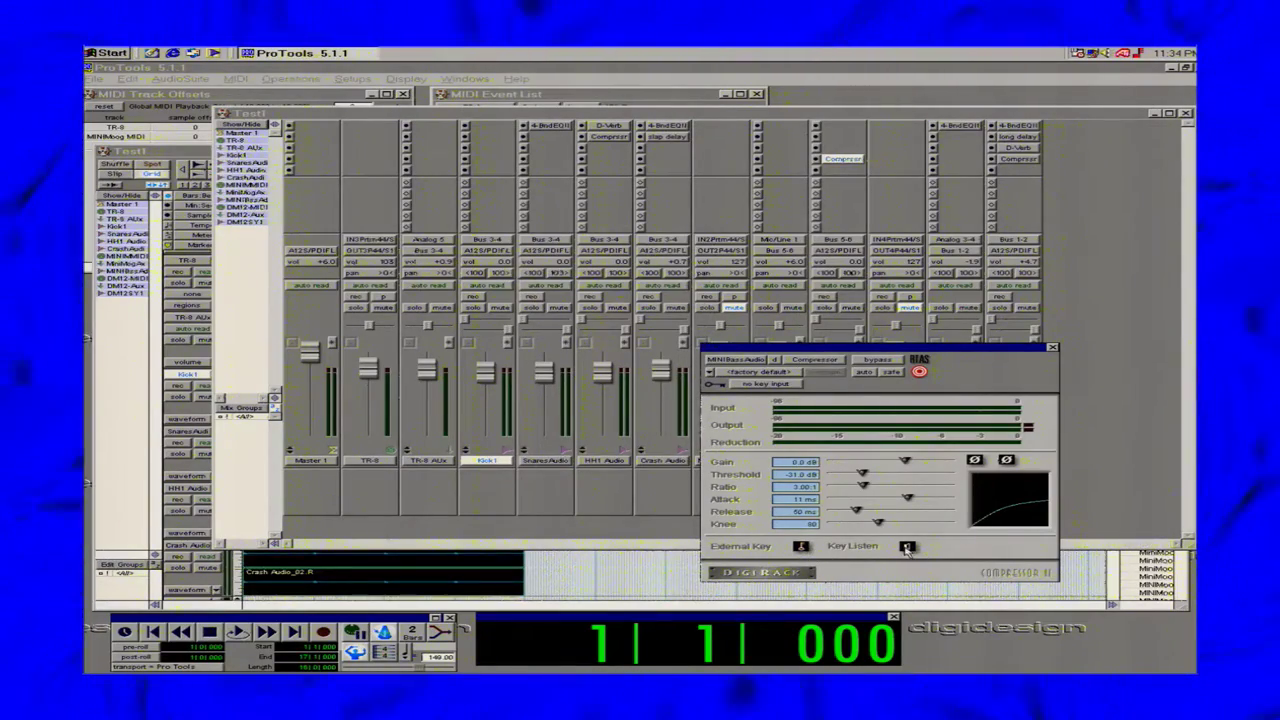
{"action": "left_click", "coordinate": [801, 547]}
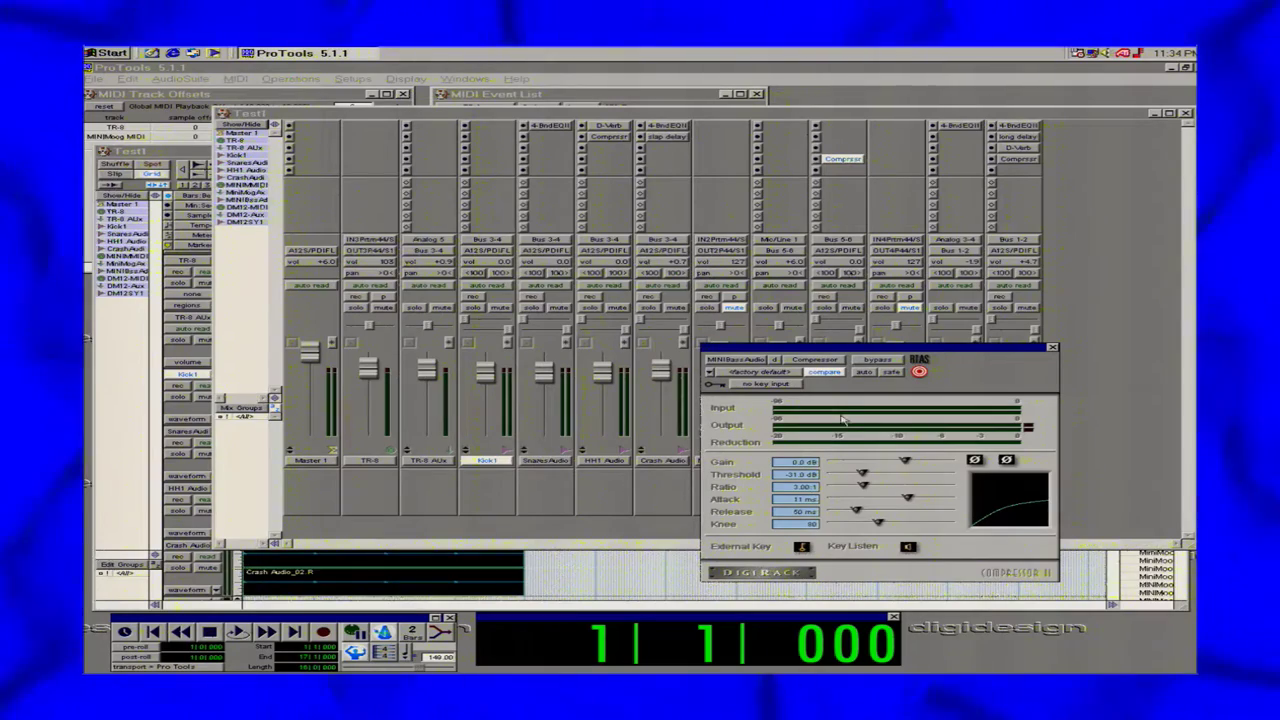
Examine the interface and bus sources offered as key input for the MINIBass audio compressor.
{"action": "left_click", "coordinate": [768, 386]}
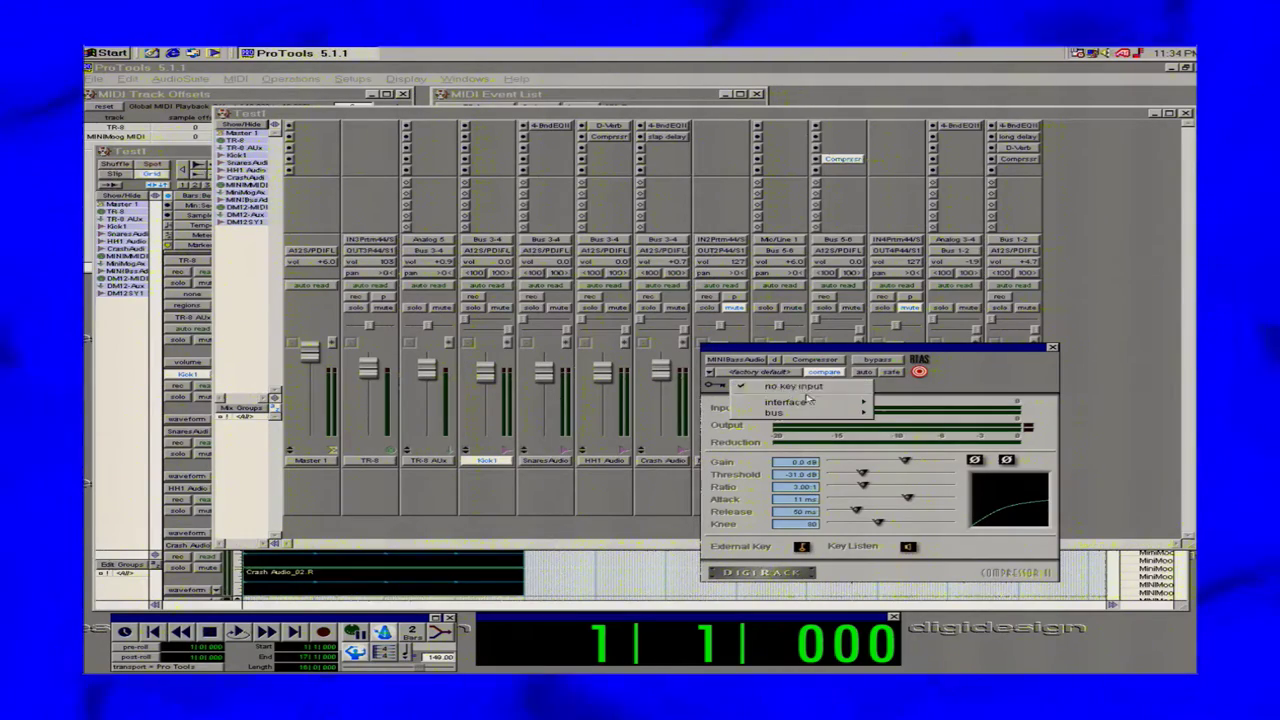
{"action": "mouse_move", "coordinate": [814, 408]}
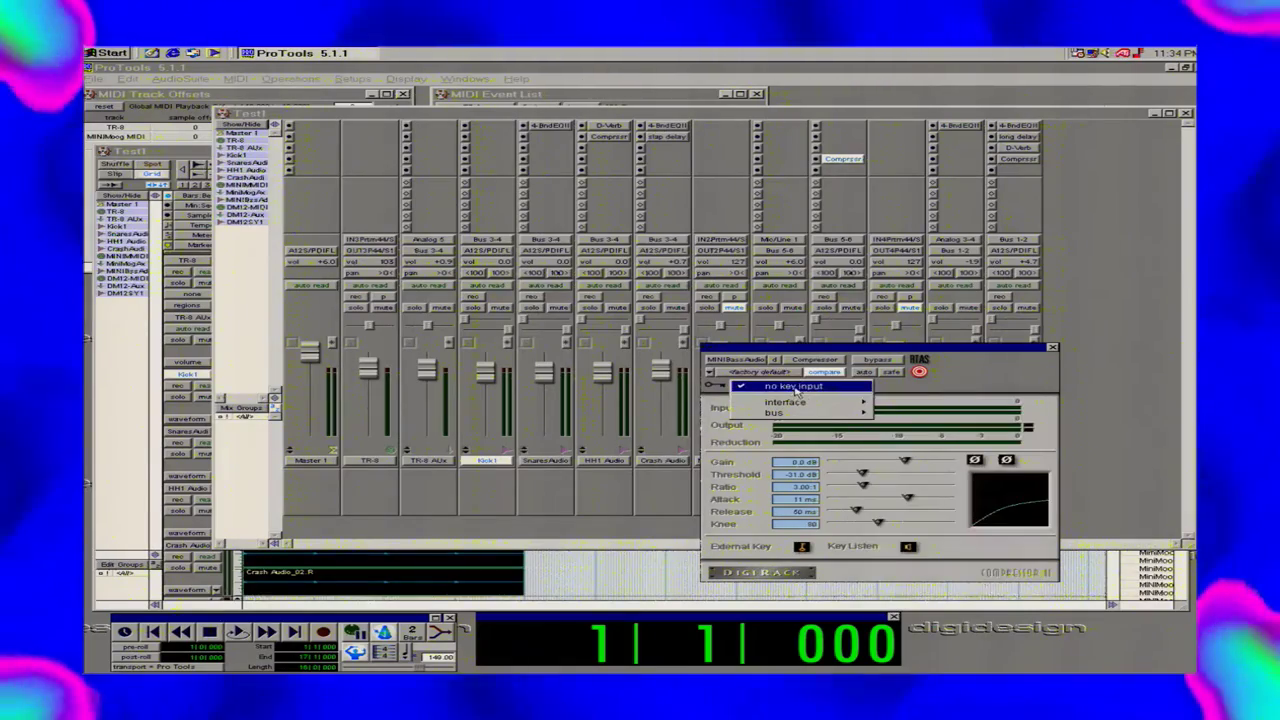
{"action": "left_click", "coordinate": [986, 371]}
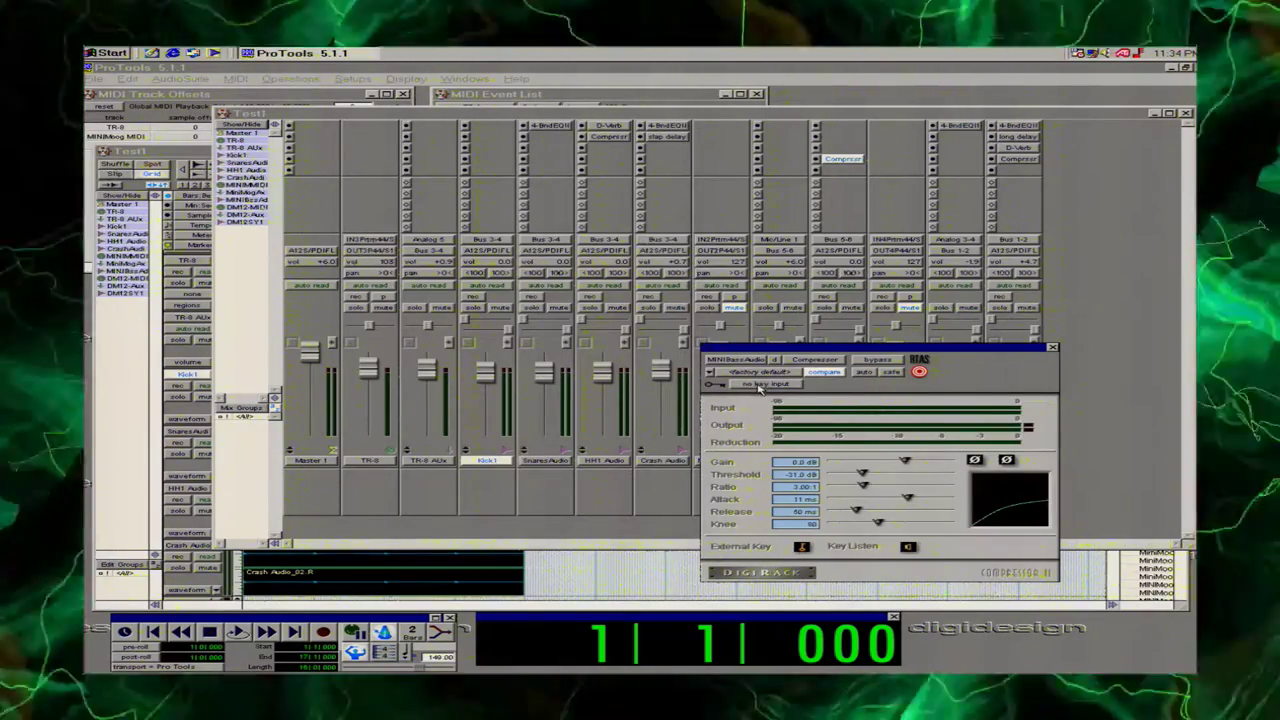
{"action": "left_click", "coordinate": [760, 388]}
{"action": "mouse_move", "coordinate": [775, 403]}
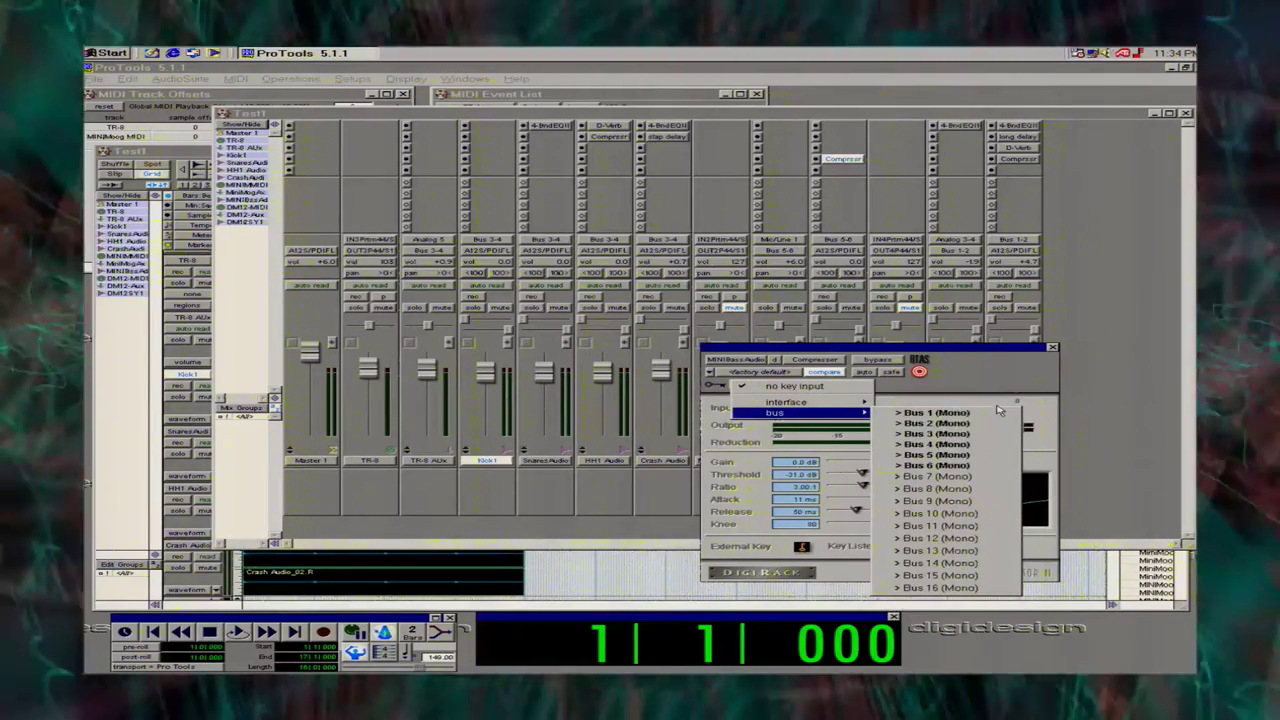
{"action": "left_click", "coordinate": [995, 397]}
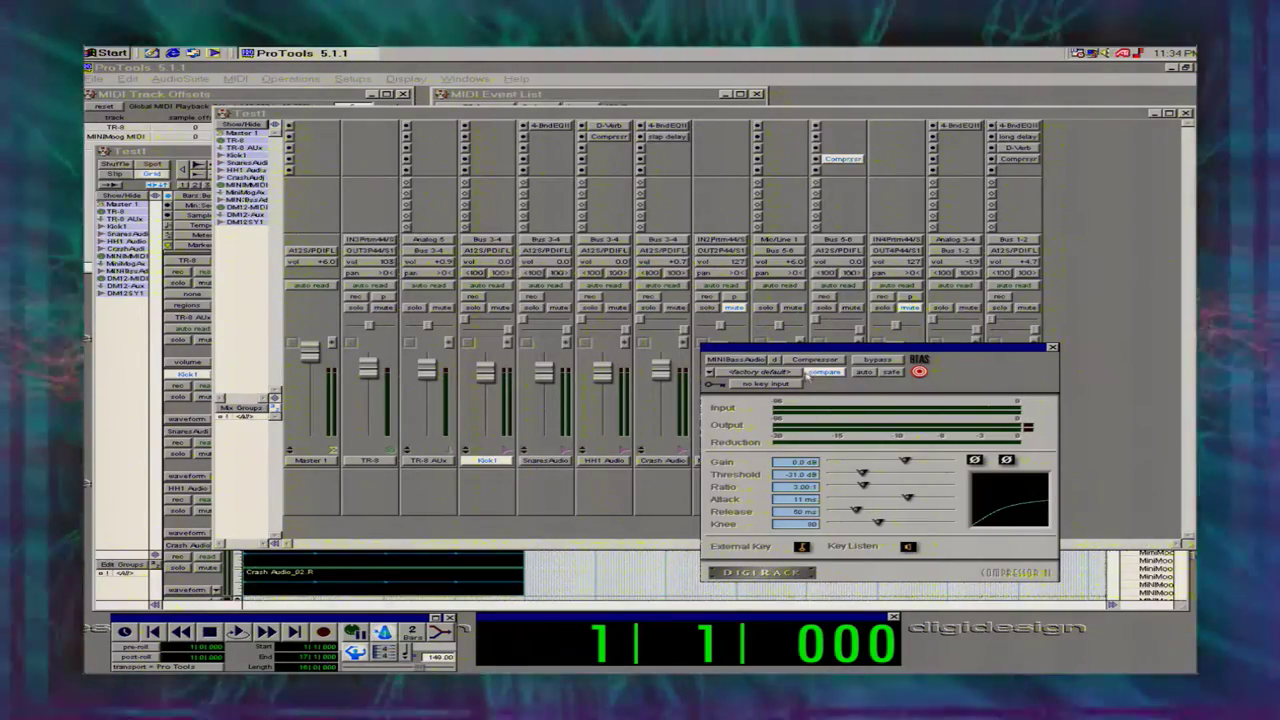
{"action": "left_click", "coordinate": [788, 387]}
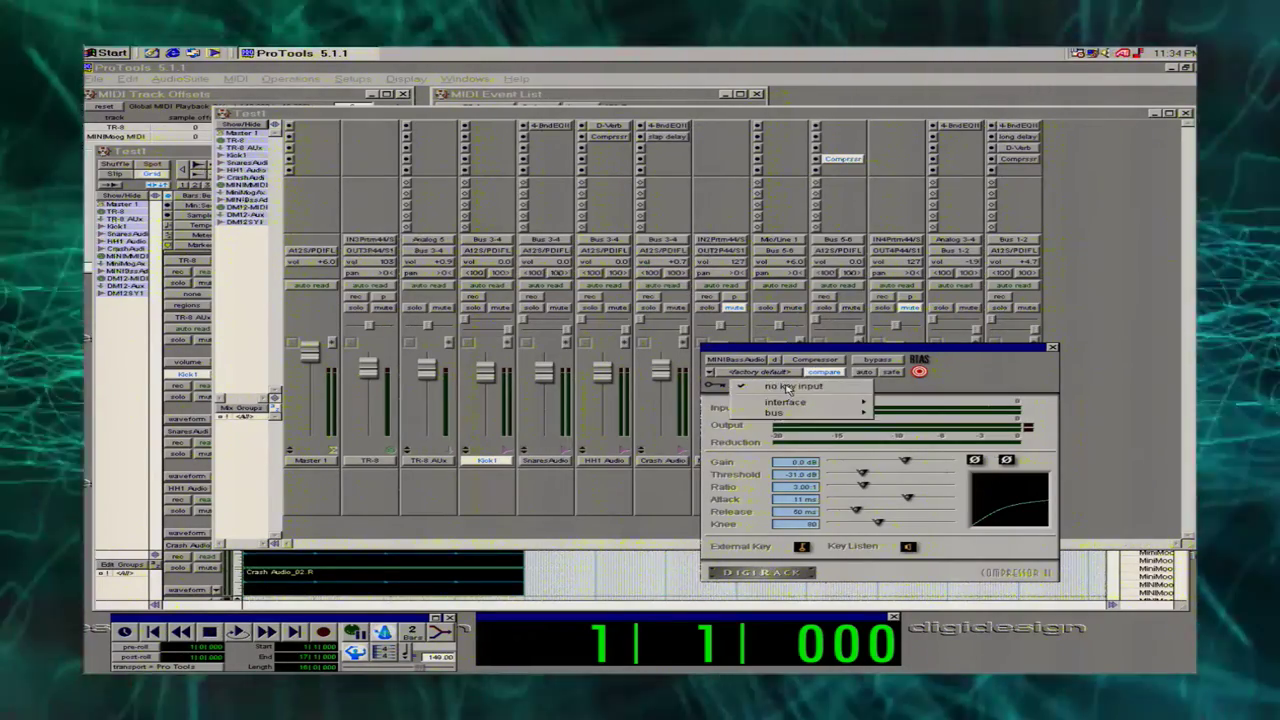
{"action": "mouse_move", "coordinate": [820, 406]}
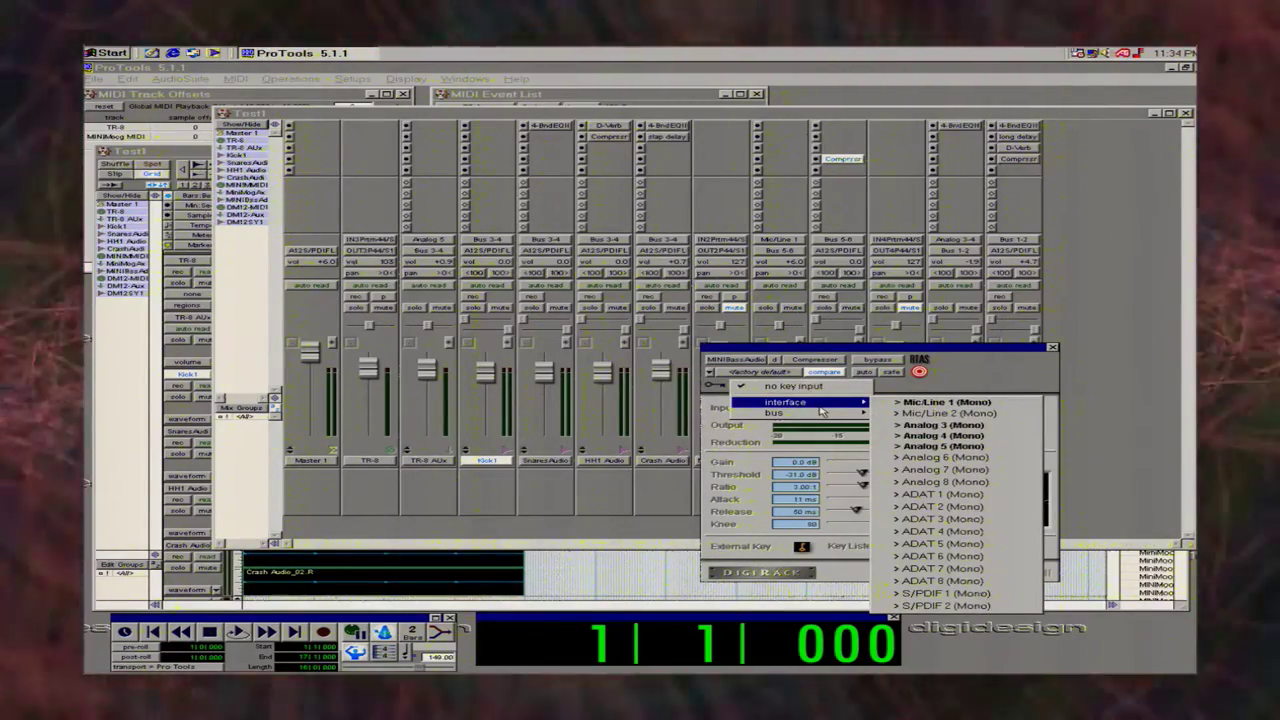
{"action": "left_click", "coordinate": [1042, 367]}
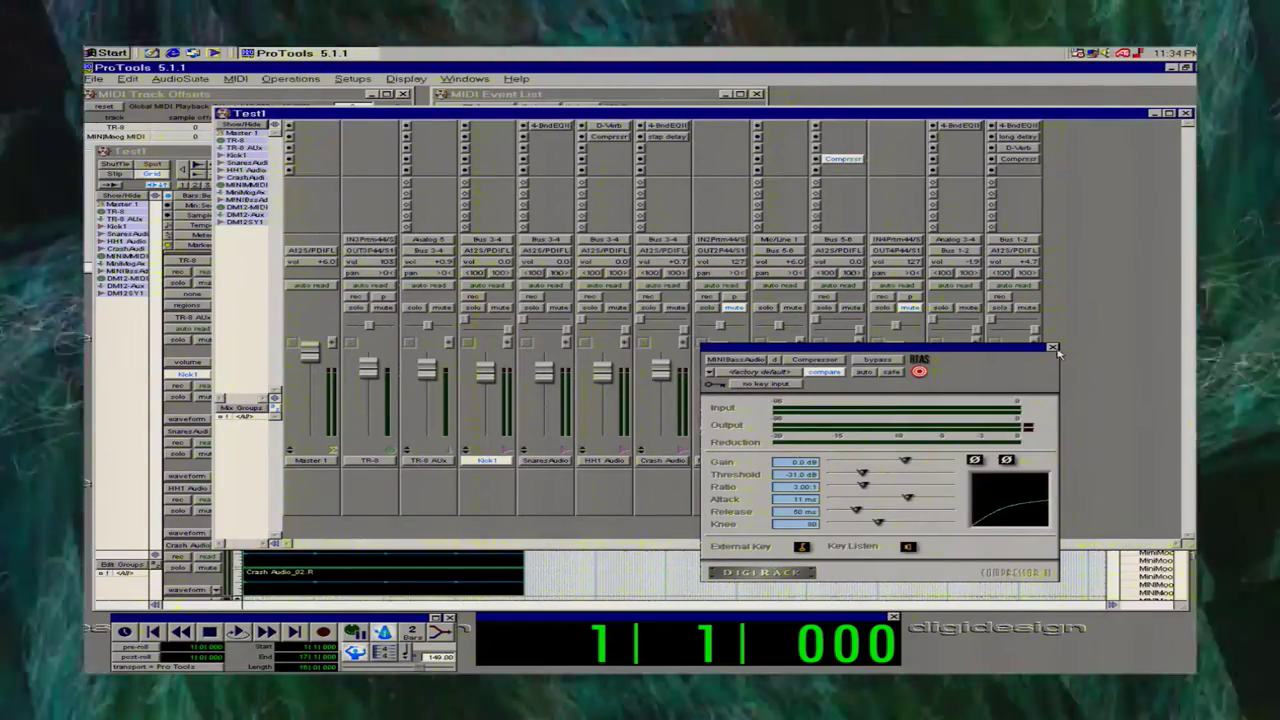
Close the MINIBass audio compressor and try duplicating the selected regions.
{"action": "left_click", "coordinate": [1052, 348]}
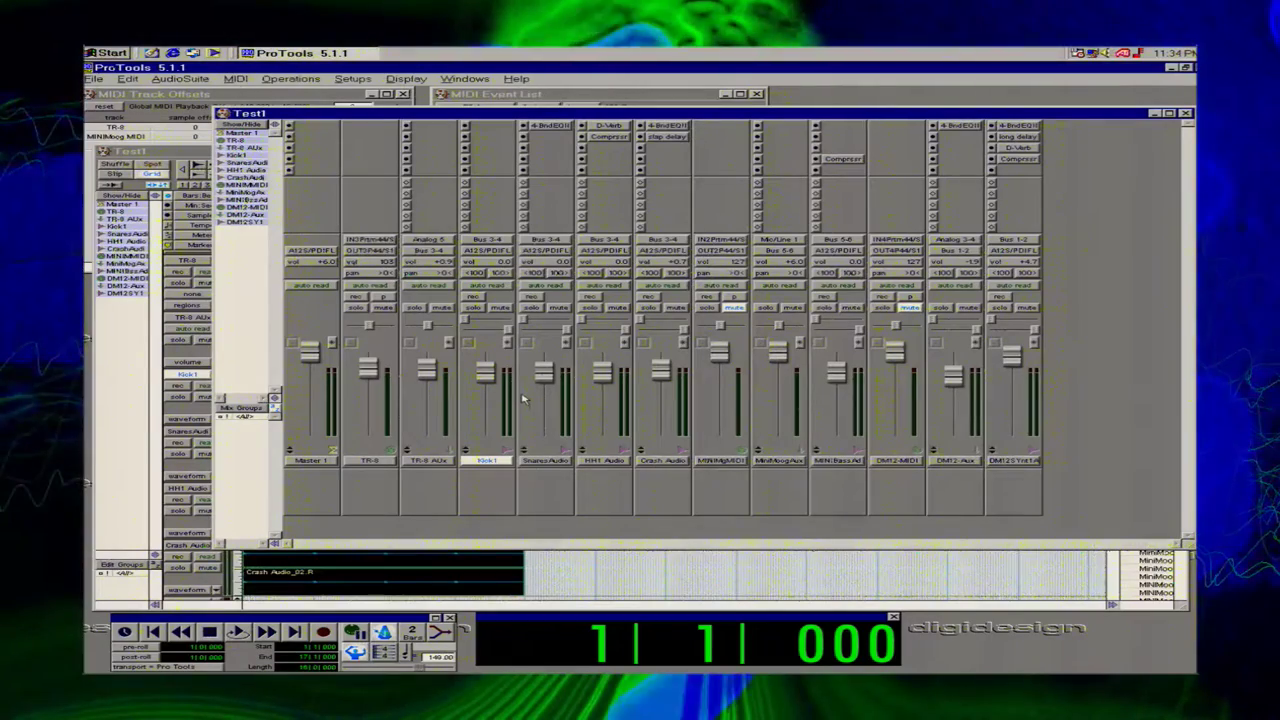
{"action": "key", "text": "ctrl+d"}
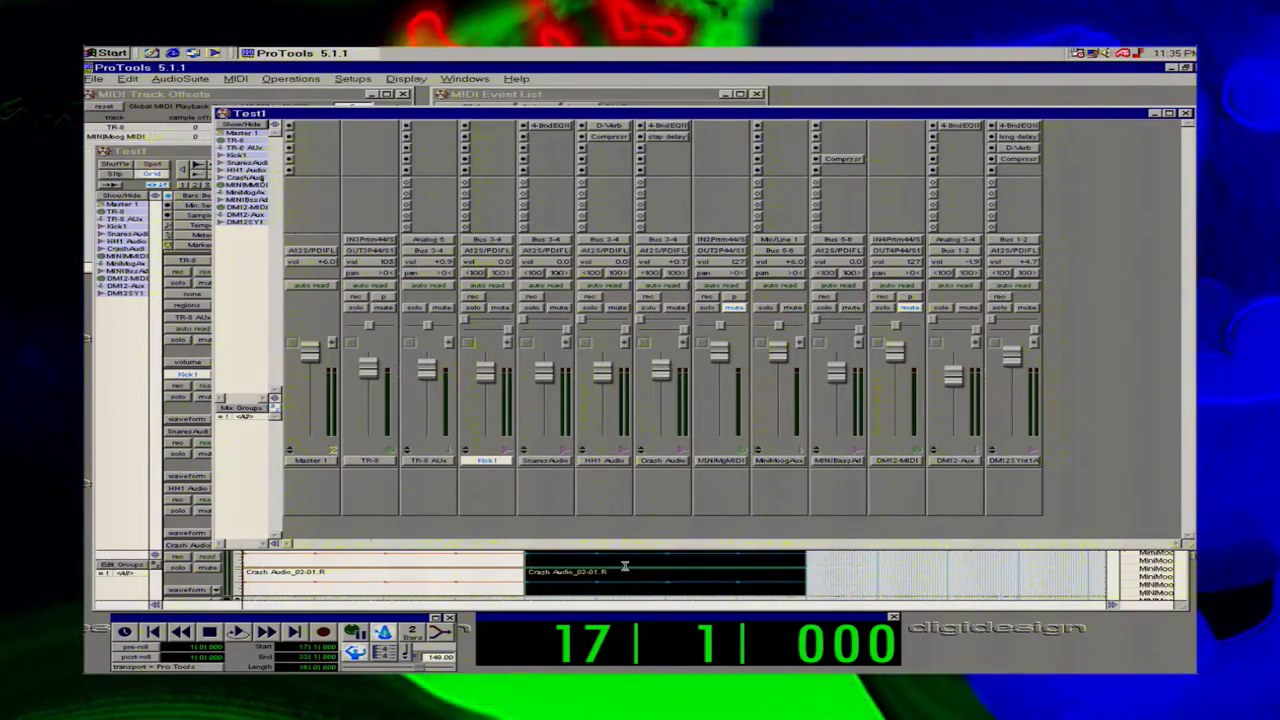
{"action": "key", "text": "ctrl+z"}
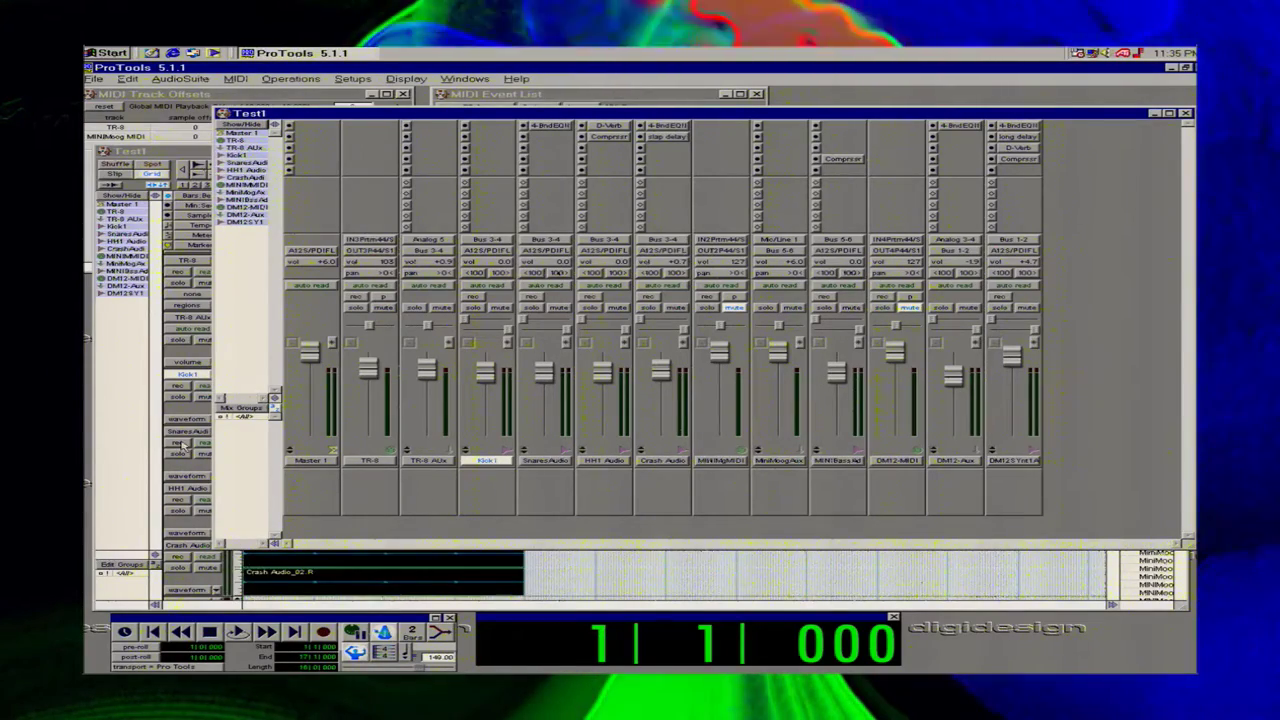
Duplicate the Kick1 track in the edit window.
{"action": "left_click", "coordinate": [186, 380]}
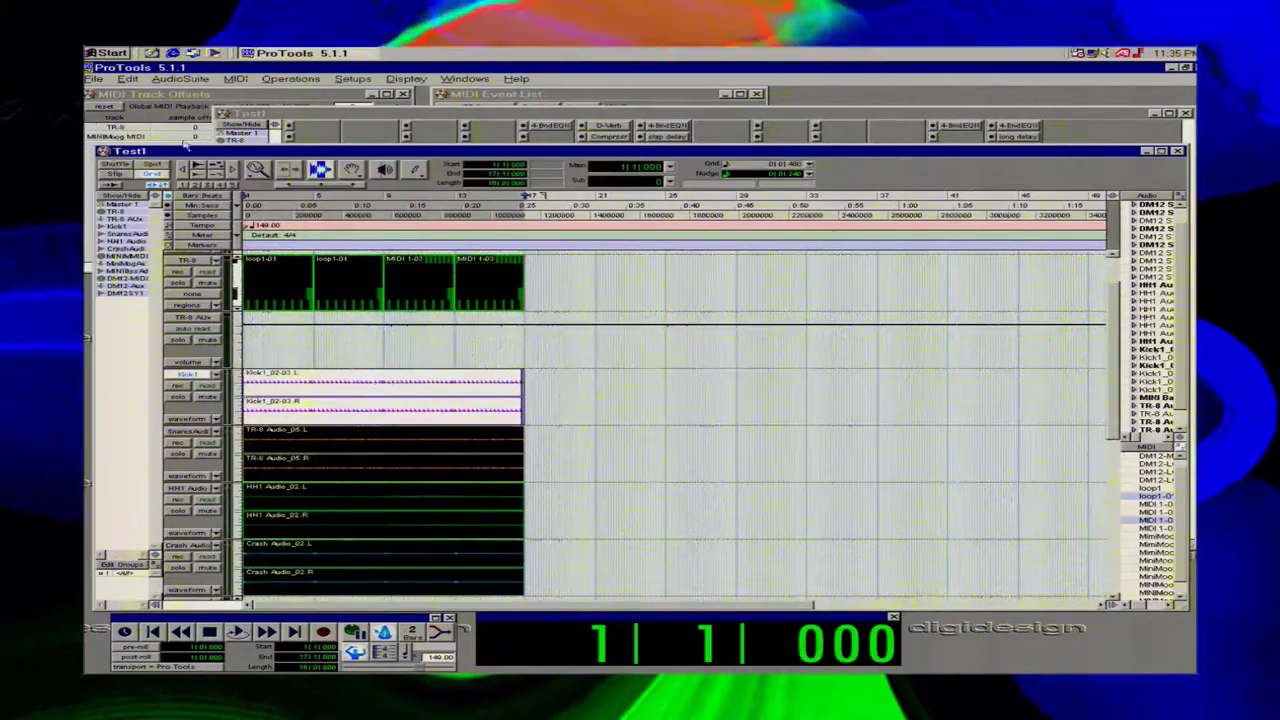
{"action": "left_click", "coordinate": [94, 78]}
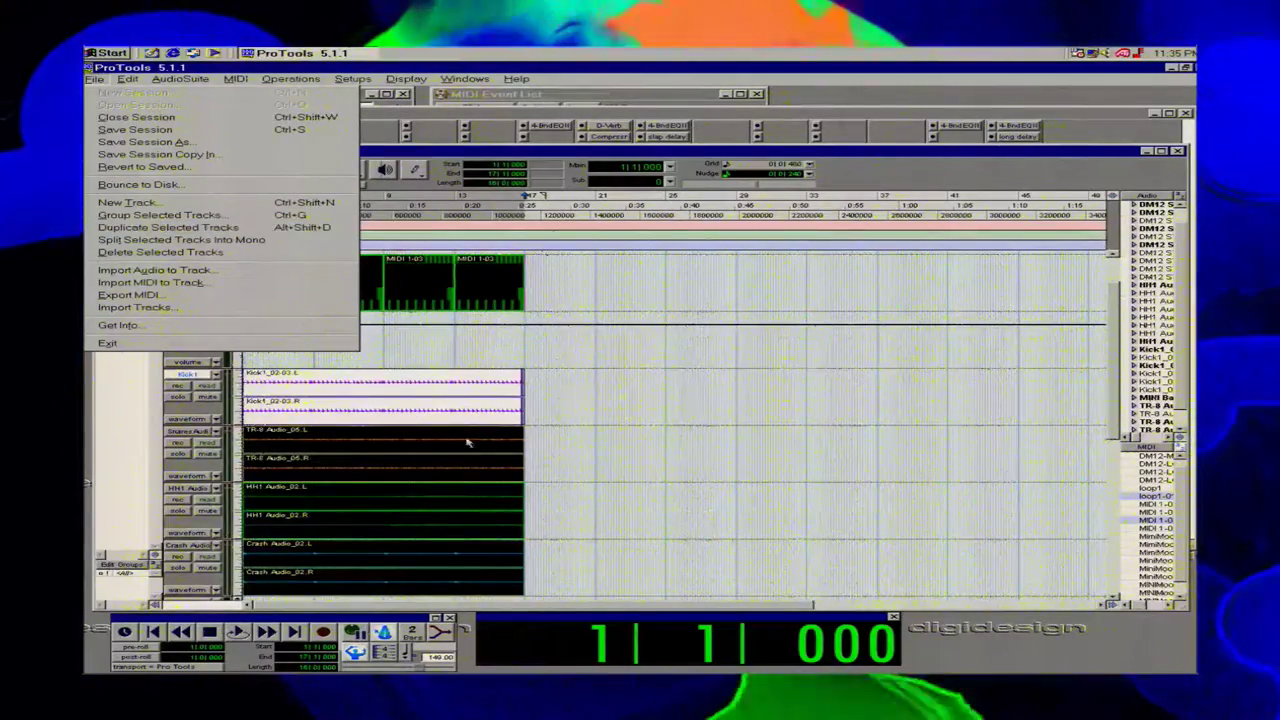
{"action": "left_click", "coordinate": [518, 445]}
{"action": "left_click", "coordinate": [331, 391]}
{"action": "double_click", "coordinate": [331, 391]}
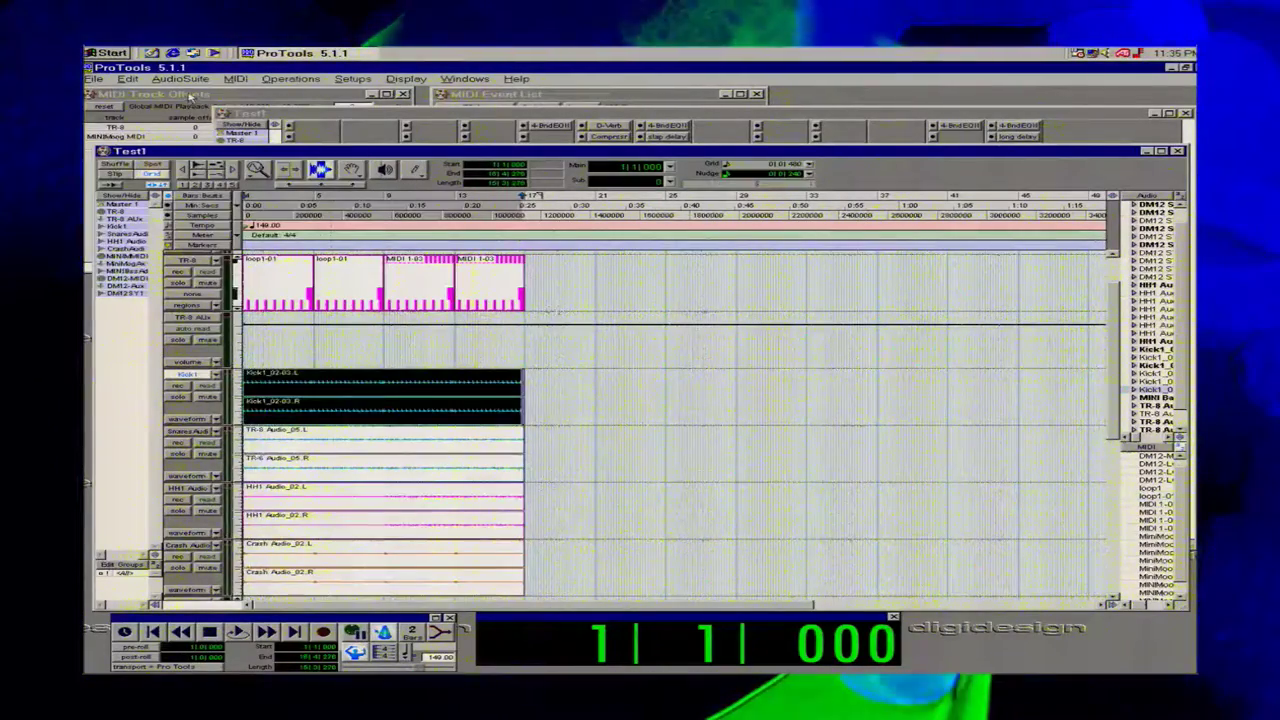
{"action": "left_click", "coordinate": [93, 80]}
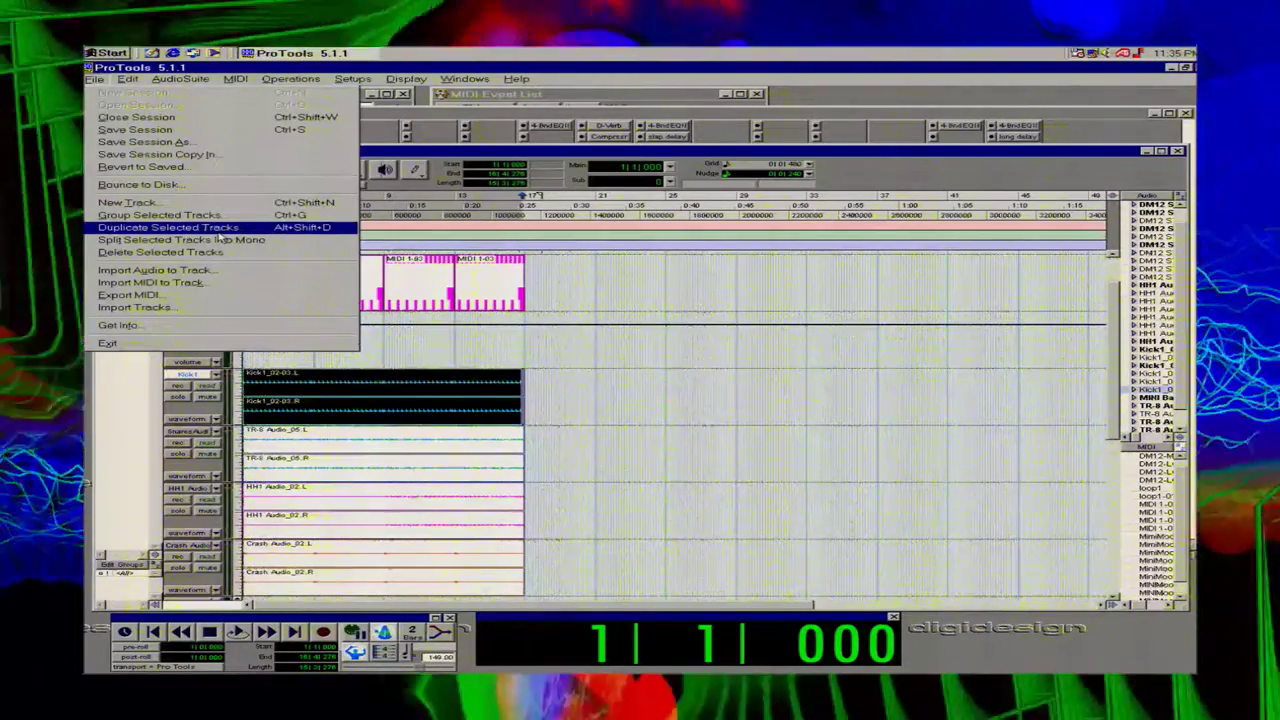
{"action": "left_click", "coordinate": [218, 230]}
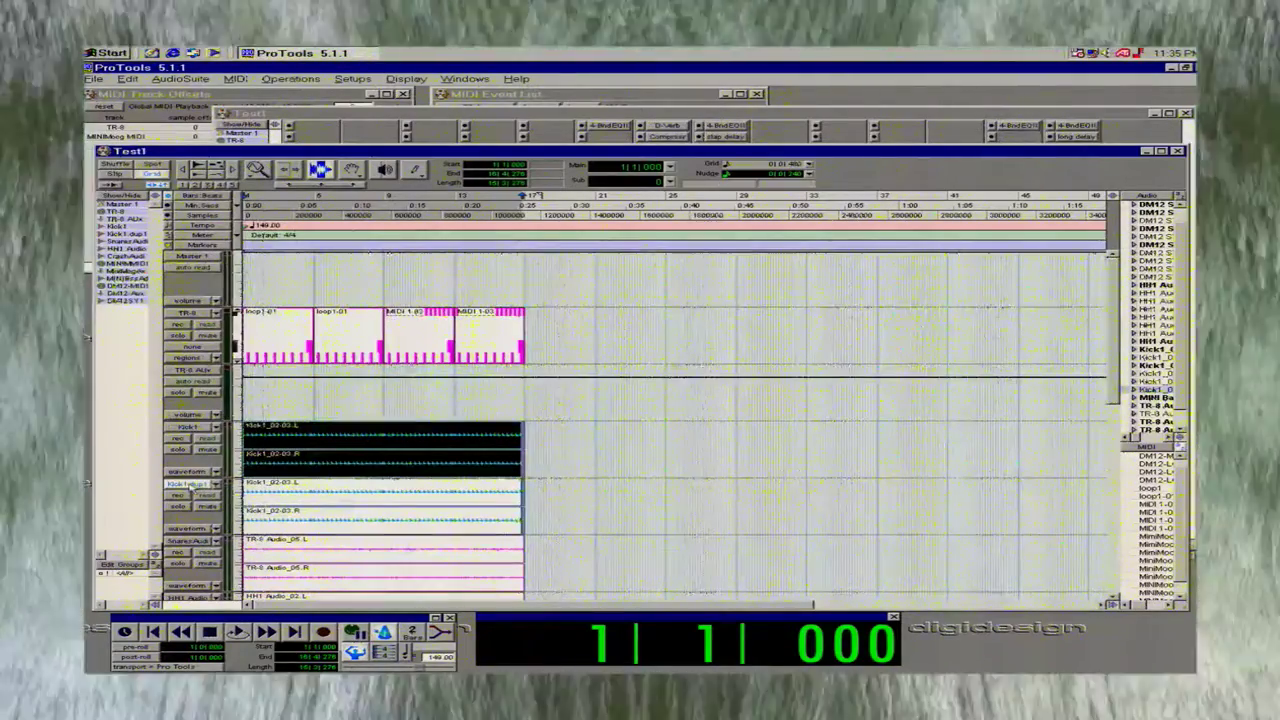
Rename the duplicated kick track as SideChain.
{"action": "double_click", "coordinate": [187, 485]}
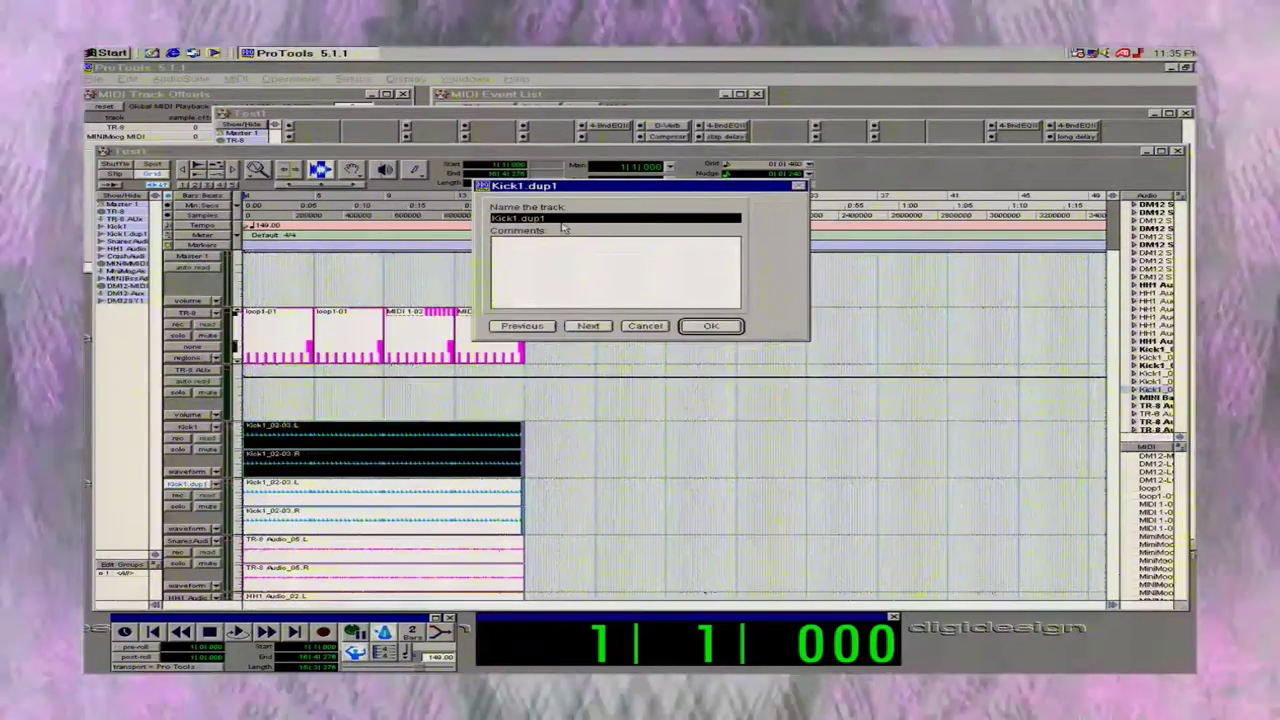
{"action": "left_click_drag", "start_coordinate": [560, 221], "coordinate": [469, 212]}
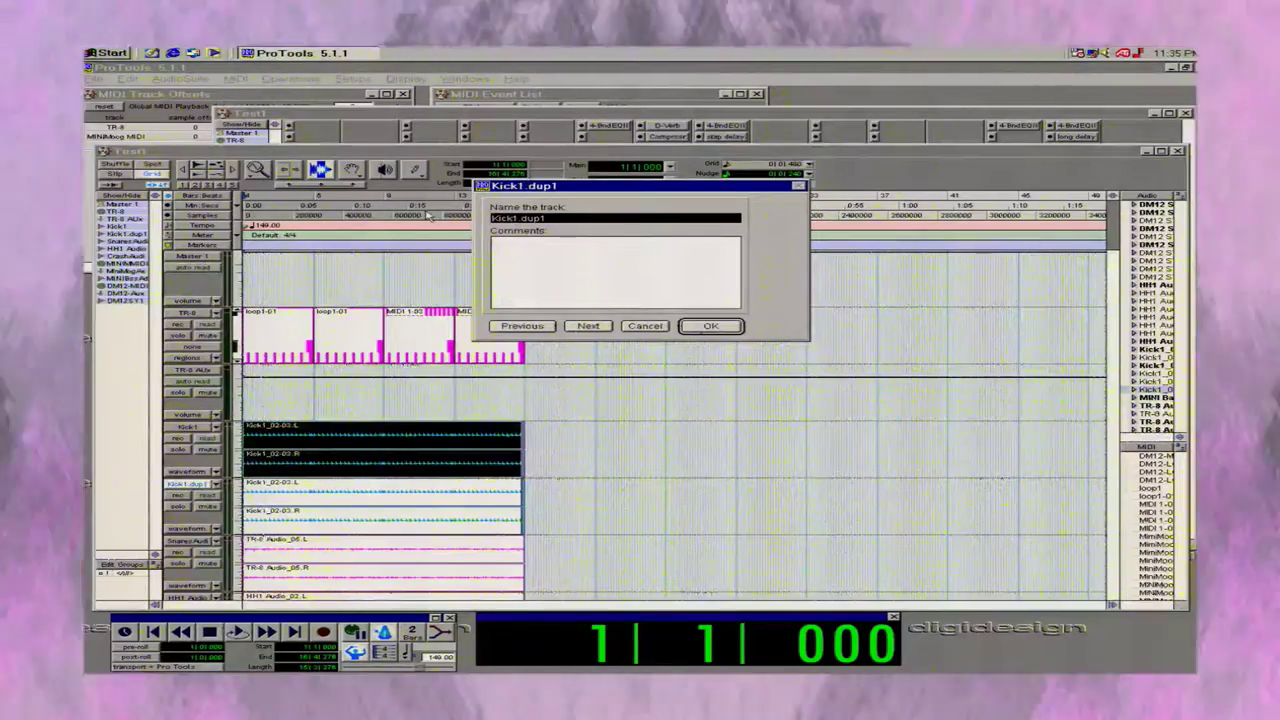
{"action": "type", "text": "SideChain"}
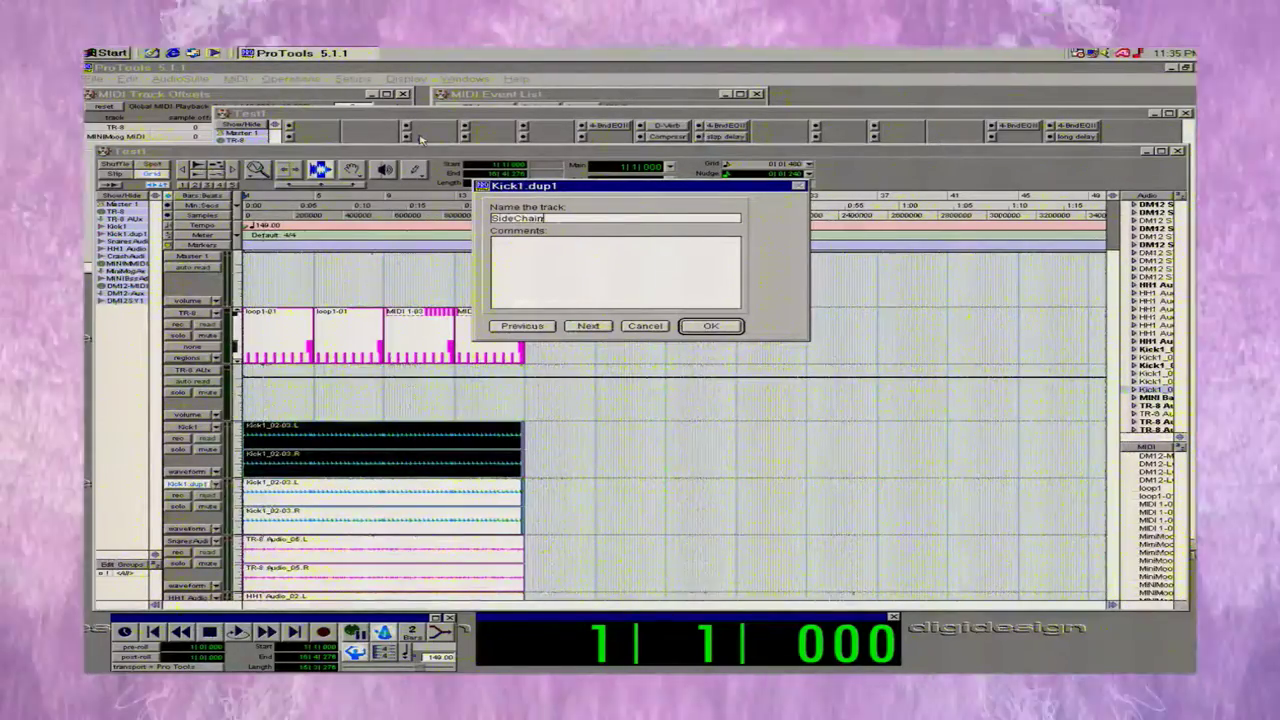
{"action": "left_click", "coordinate": [712, 326]}
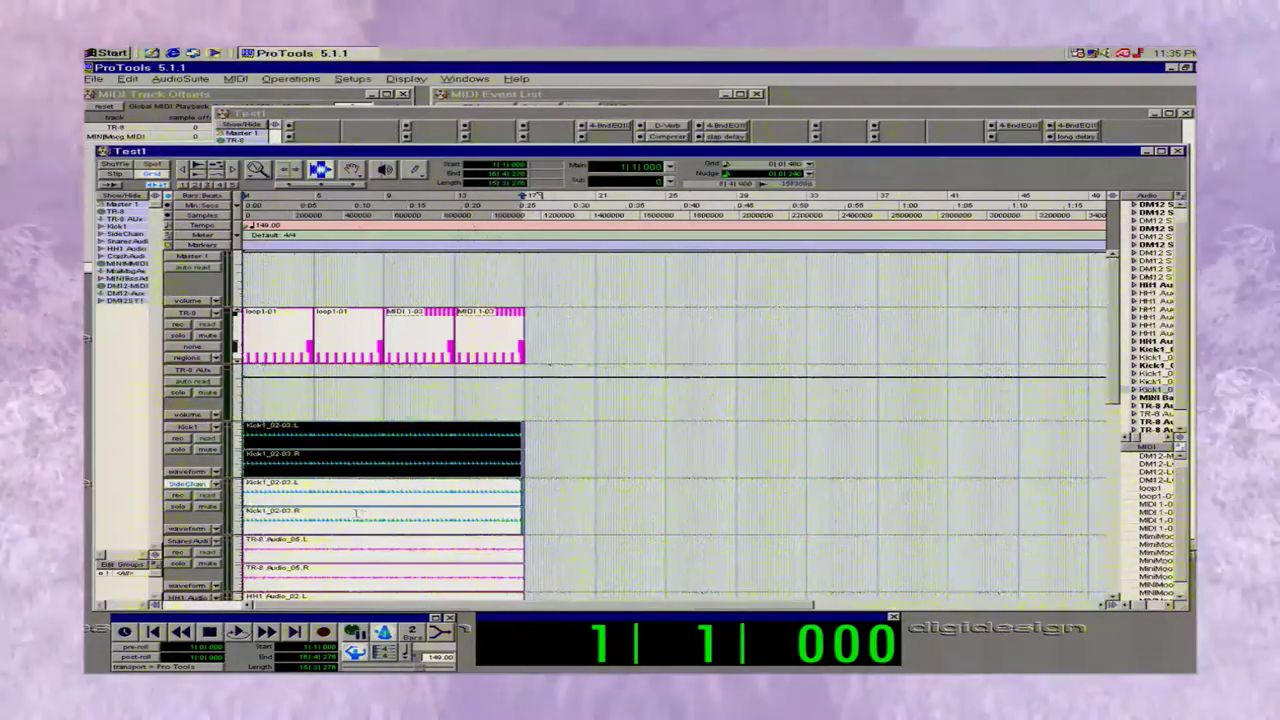
Split the SideChain track's kick region at the start of bar 2 and delete everything after the first bar.
{"action": "double_click", "coordinate": [415, 507]}
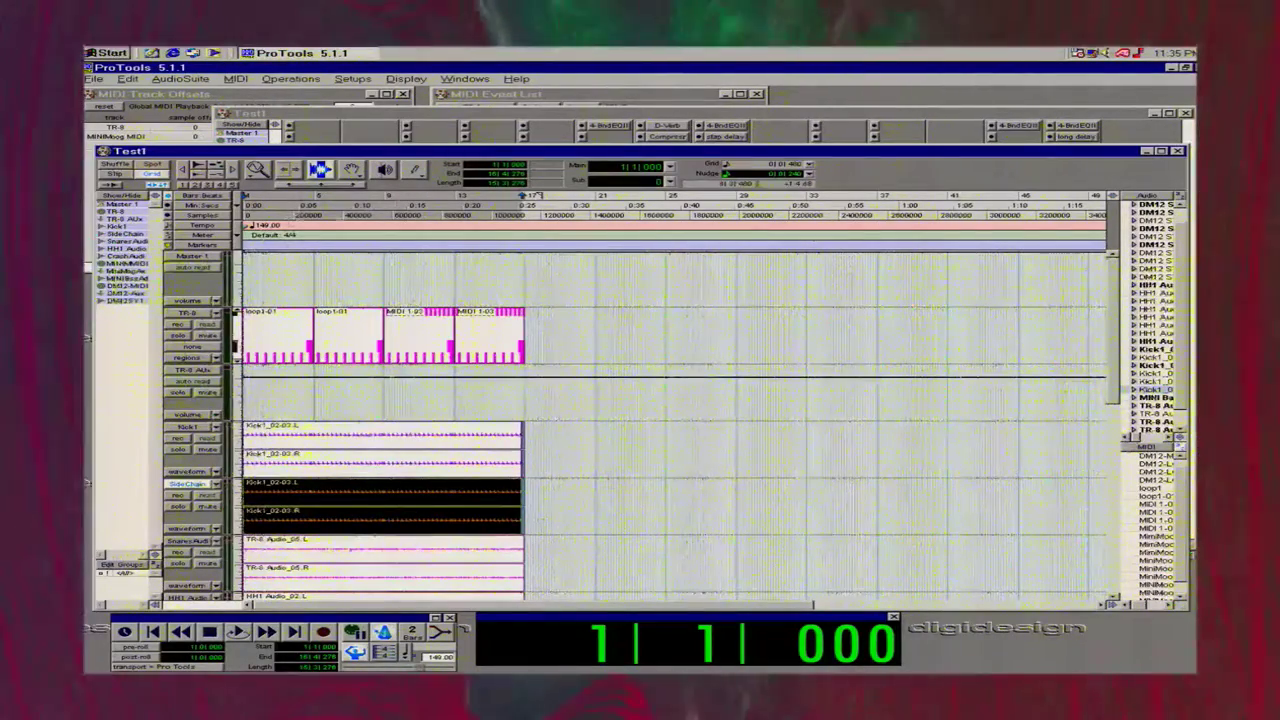
{"action": "left_click", "coordinate": [260, 172]}
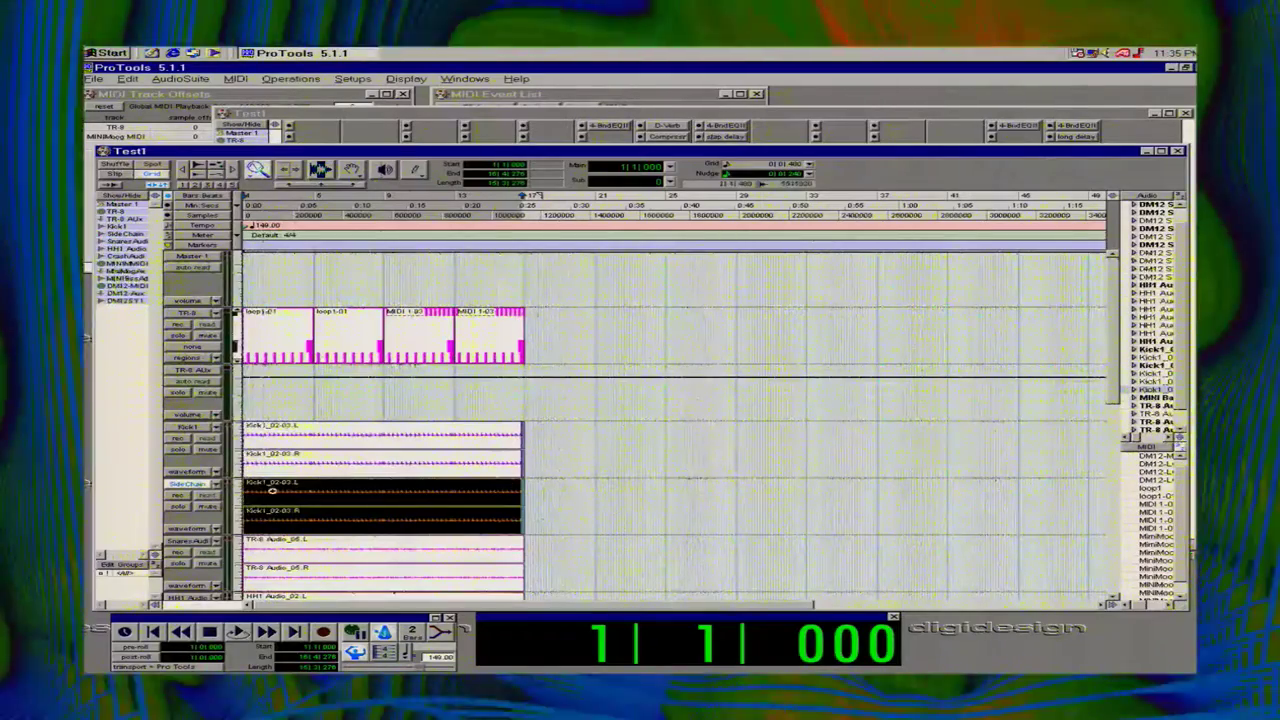
{"action": "left_click", "coordinate": [304, 514]}
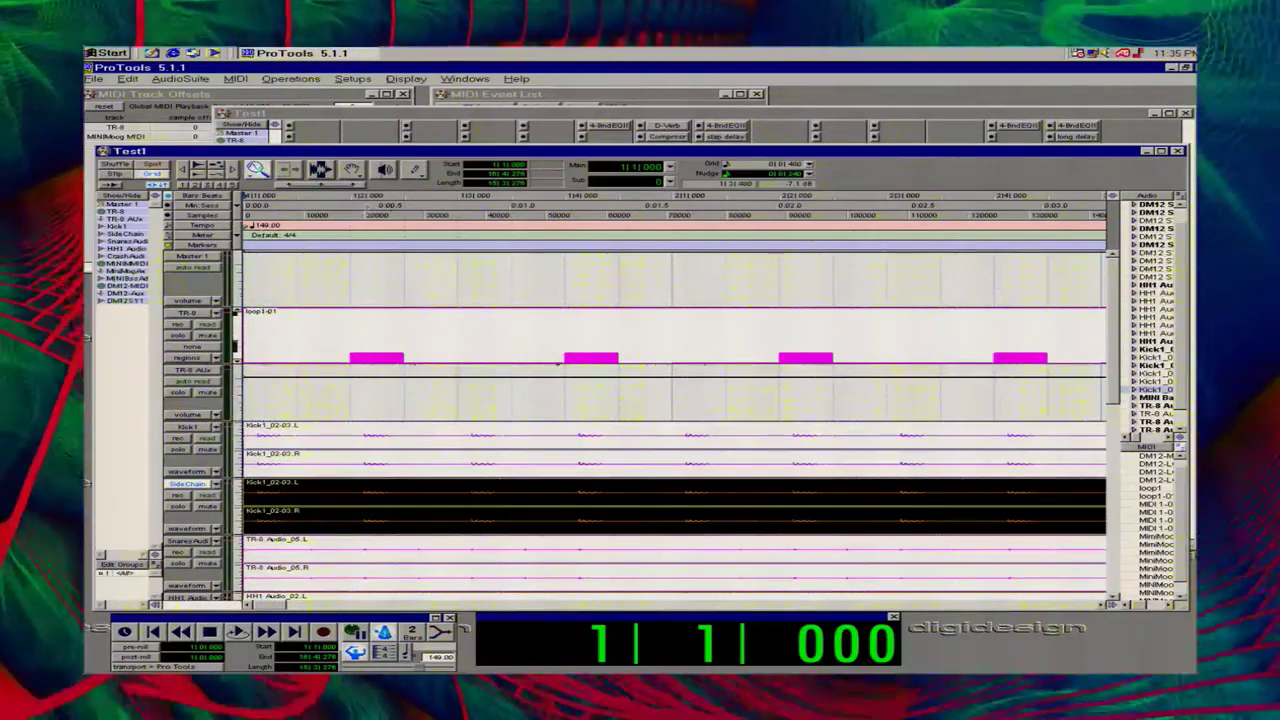
{"action": "left_click", "coordinate": [320, 170]}
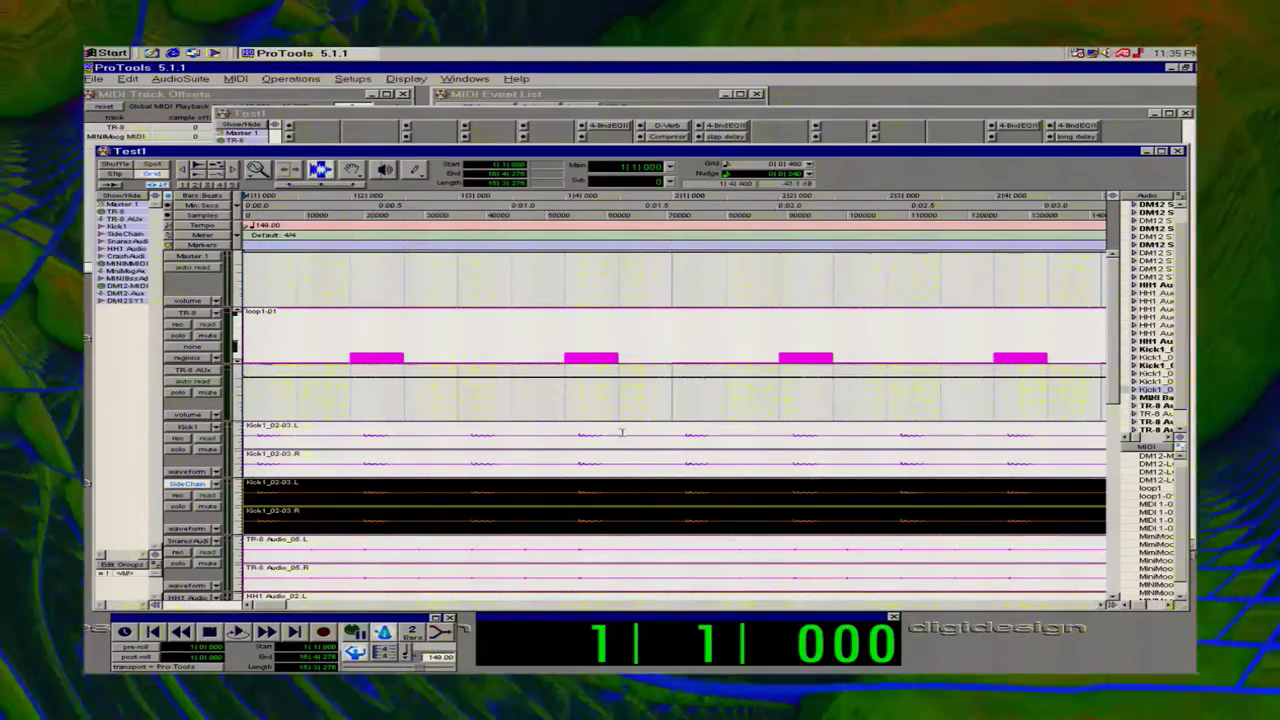
{"action": "left_click", "coordinate": [682, 487]}
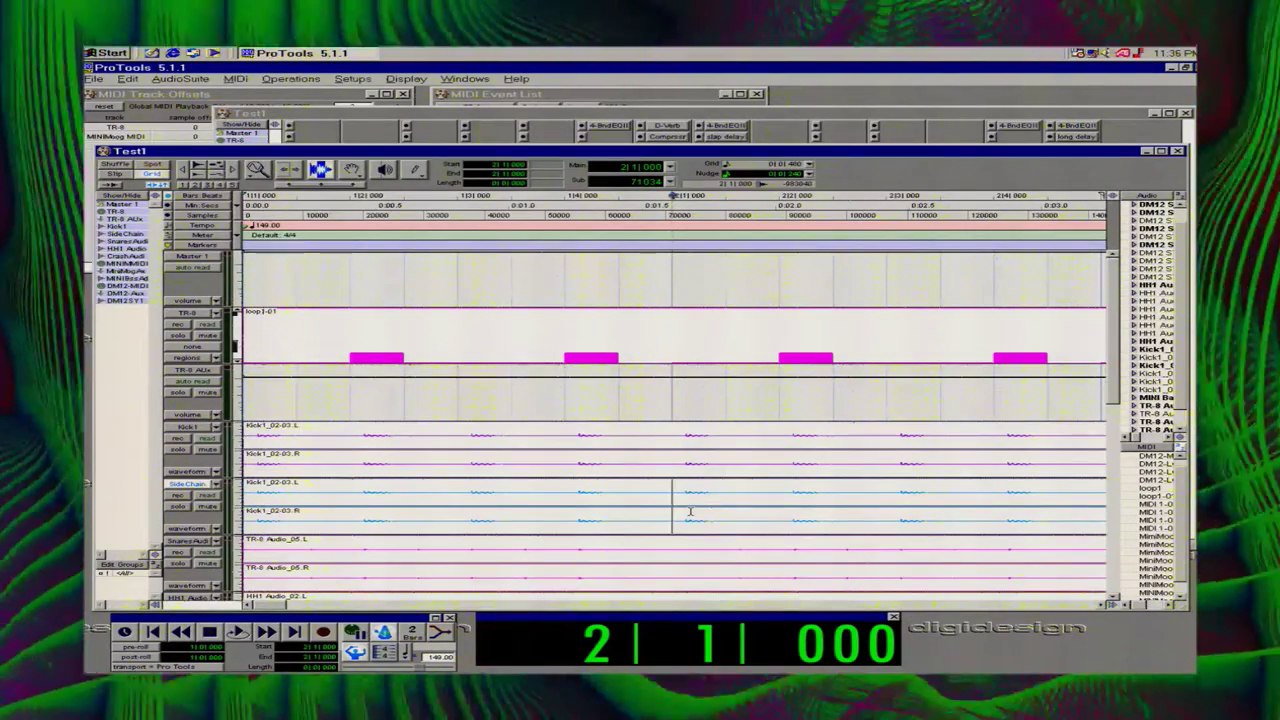
{"action": "key", "text": "ctrl+e"}
{"action": "left_click", "coordinate": [756, 517]}
{"action": "double_click", "coordinate": [756, 517]}
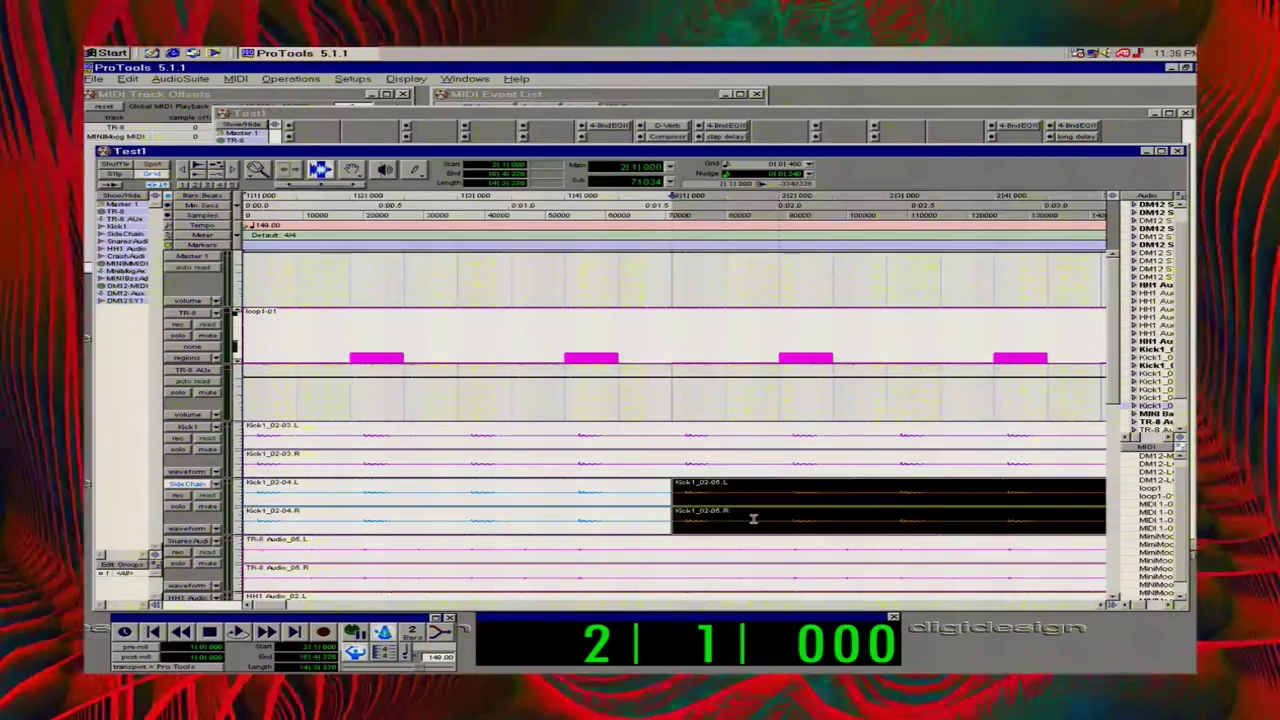
{"action": "key", "text": "Delete"}
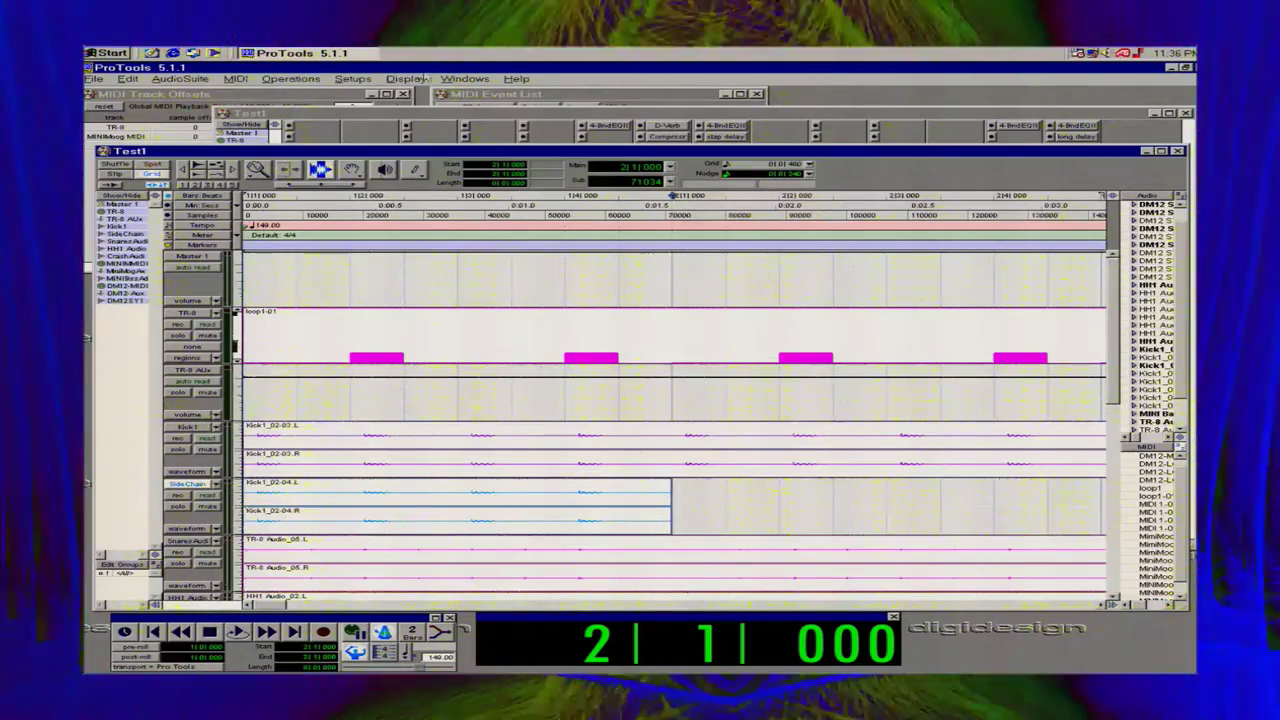
Duplicate the one-bar kick region on the SideChain track back to back until it fills bars 1 to 16.
{"action": "double_click", "coordinate": [256, 170]}
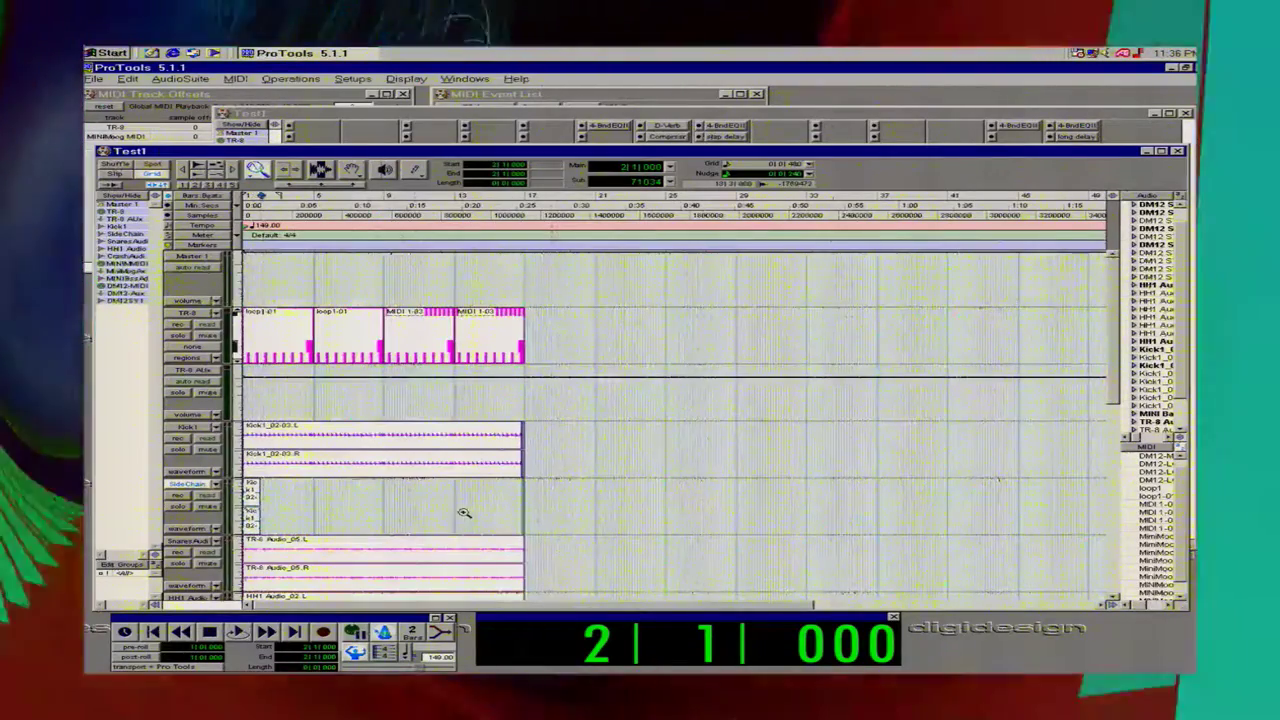
{"action": "left_click_drag", "start_coordinate": [464, 514], "coordinate": [150, 506]}
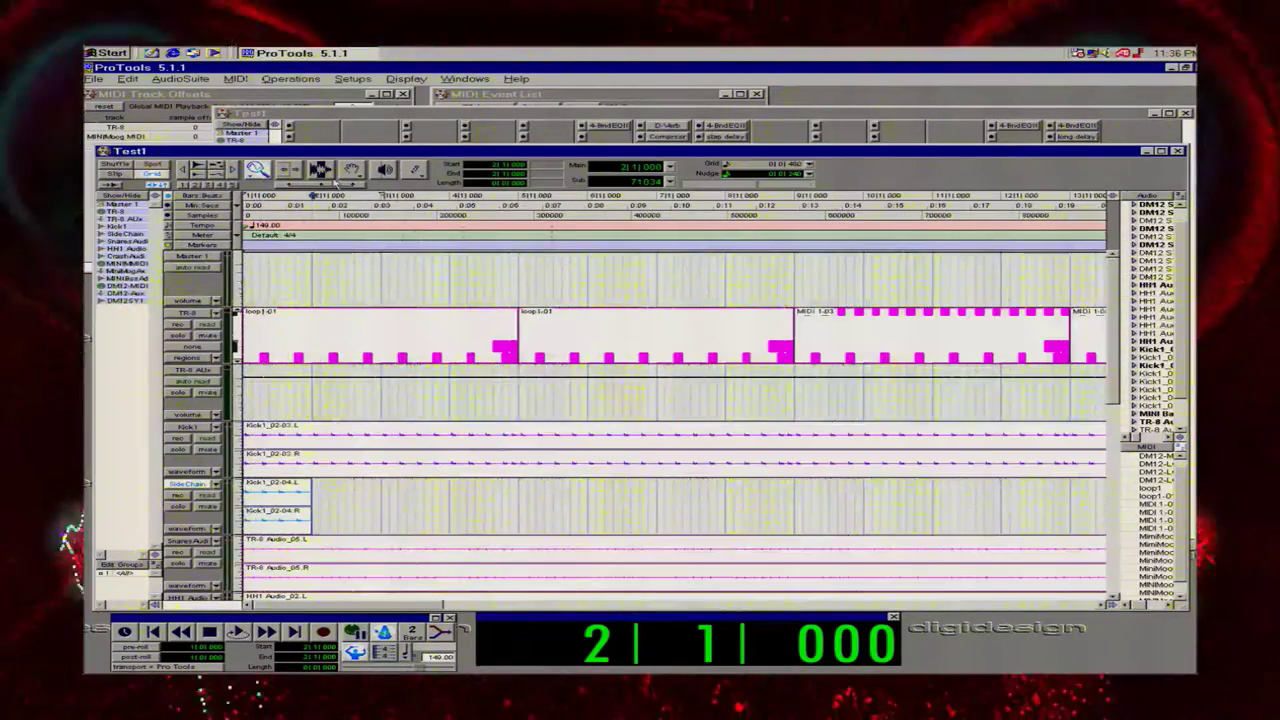
{"action": "left_click", "coordinate": [351, 170]}
{"action": "left_click", "coordinate": [281, 512]}
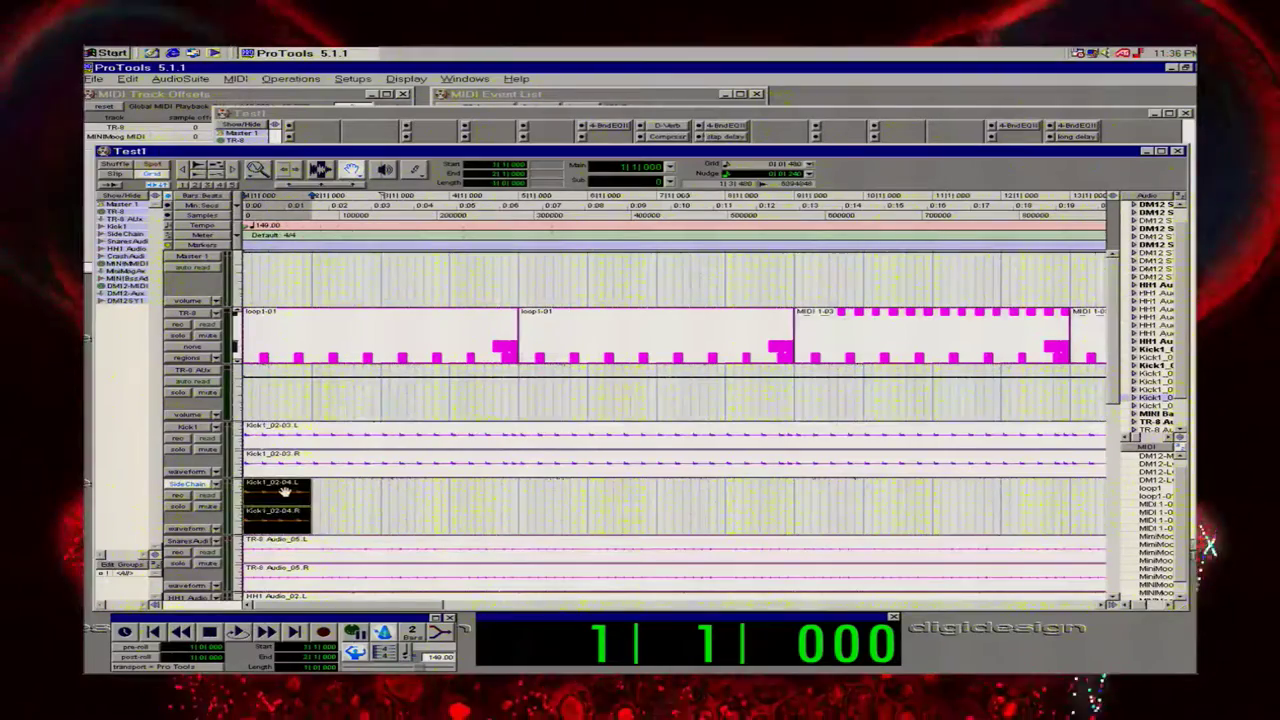
{"action": "key", "text": "ctrl+d"}
{"action": "key", "text": "ctrl+d"}
{"action": "key", "text": "ctrl+d"}
{"action": "key", "text": "ctrl+d"}
{"action": "key", "text": "ctrl+d"}
{"action": "key", "text": "ctrl+d"}
{"action": "key", "text": "ctrl+d"}
{"action": "key", "text": "ctrl+d"}
{"action": "key", "text": "ctrl+d"}
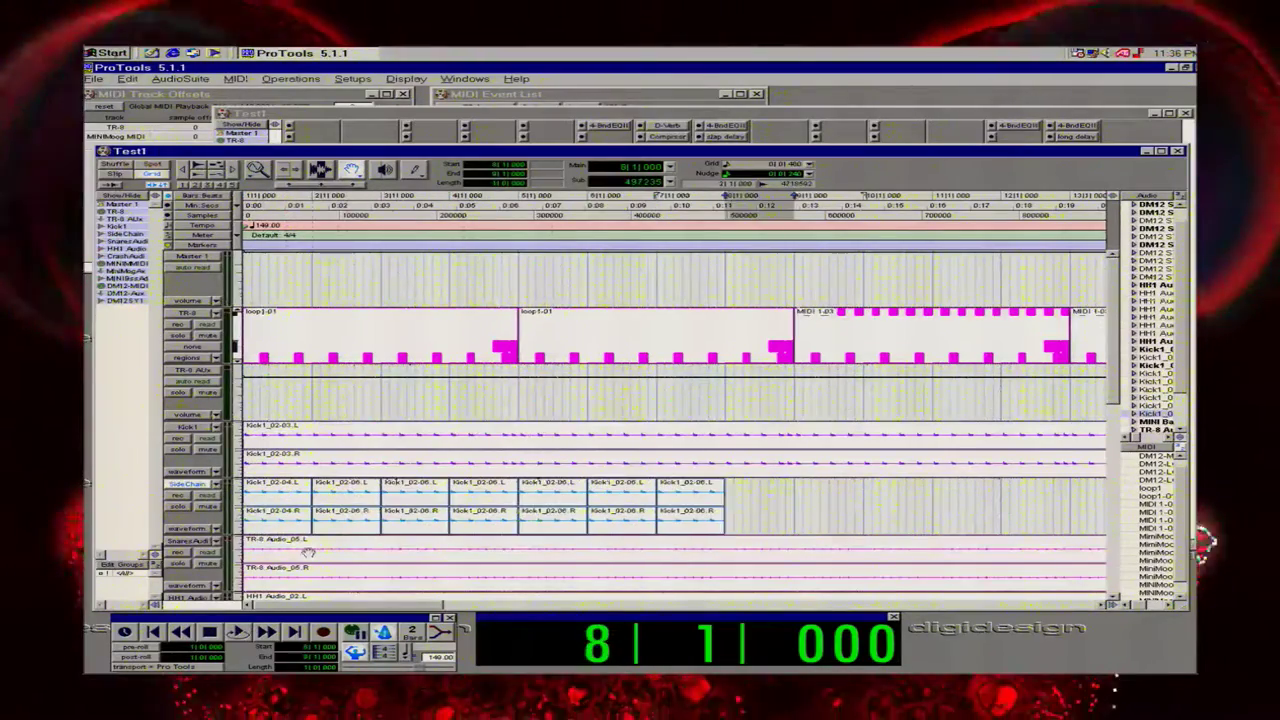
{"action": "key", "text": "ctrl+d"}
{"action": "key", "text": "ctrl+d"}
{"action": "key", "text": "ctrl+d"}
{"action": "key", "text": "ctrl+d"}
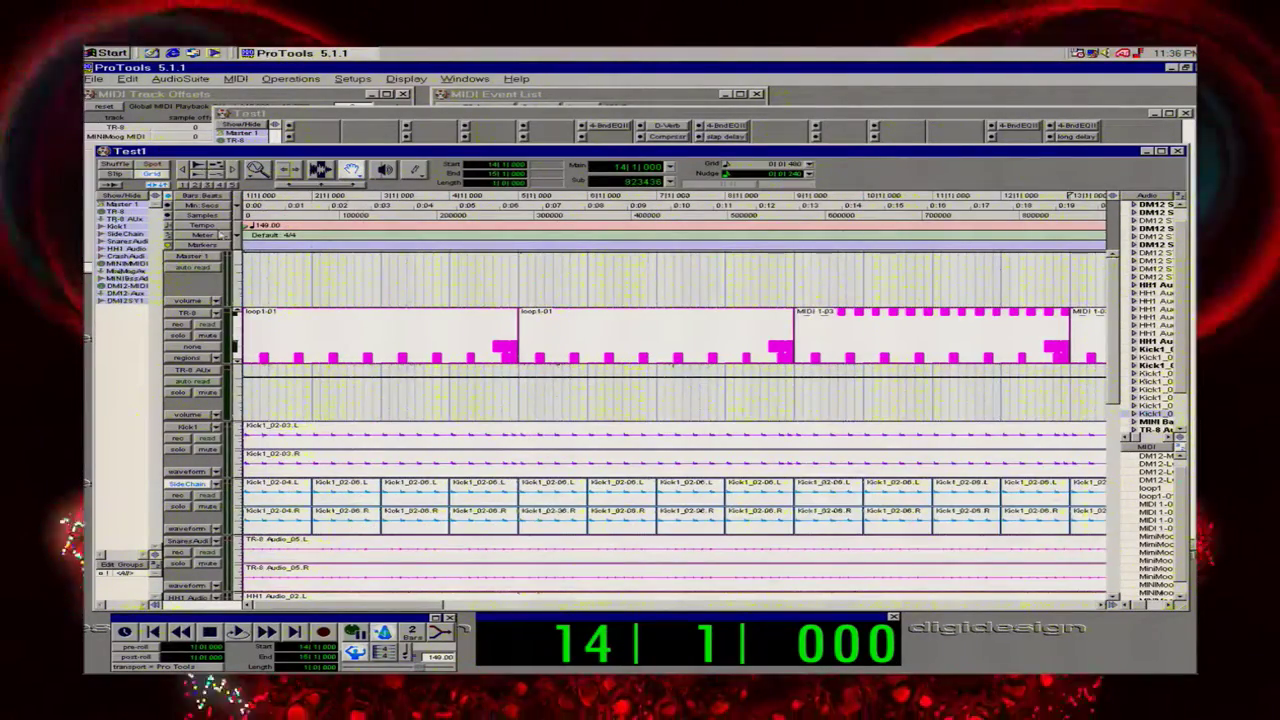
{"action": "double_click", "coordinate": [258, 171]}
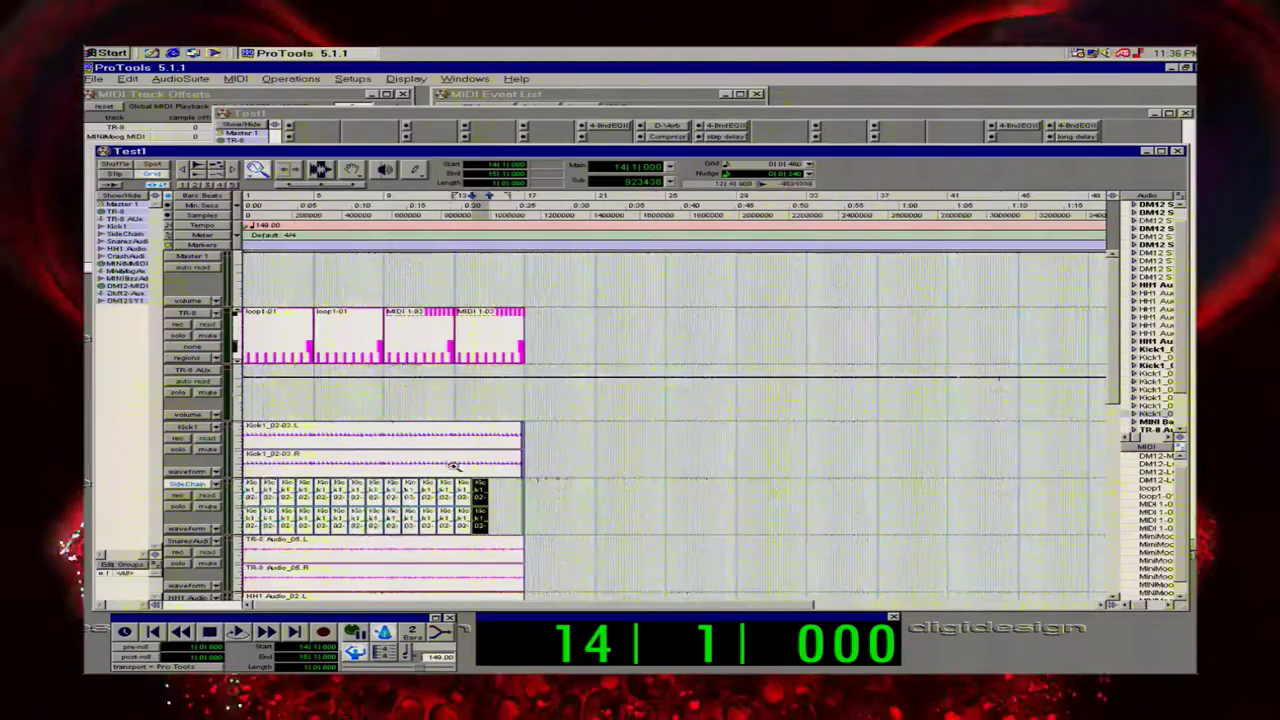
{"action": "key", "text": "ctrl+d"}
{"action": "key", "text": "ctrl+d"}
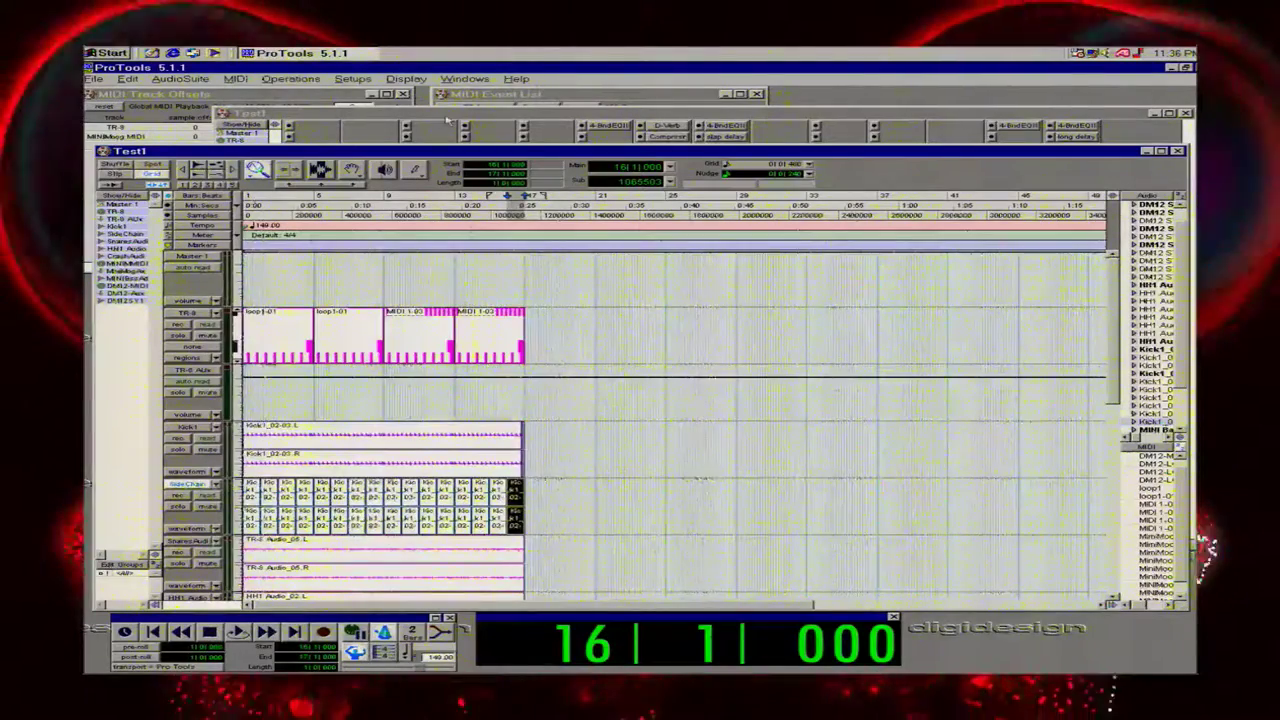
Set the SideChain track's input to Bus 15-16 (Stereo) in the mix window.
{"action": "key", "text": "ctrl+equal"}
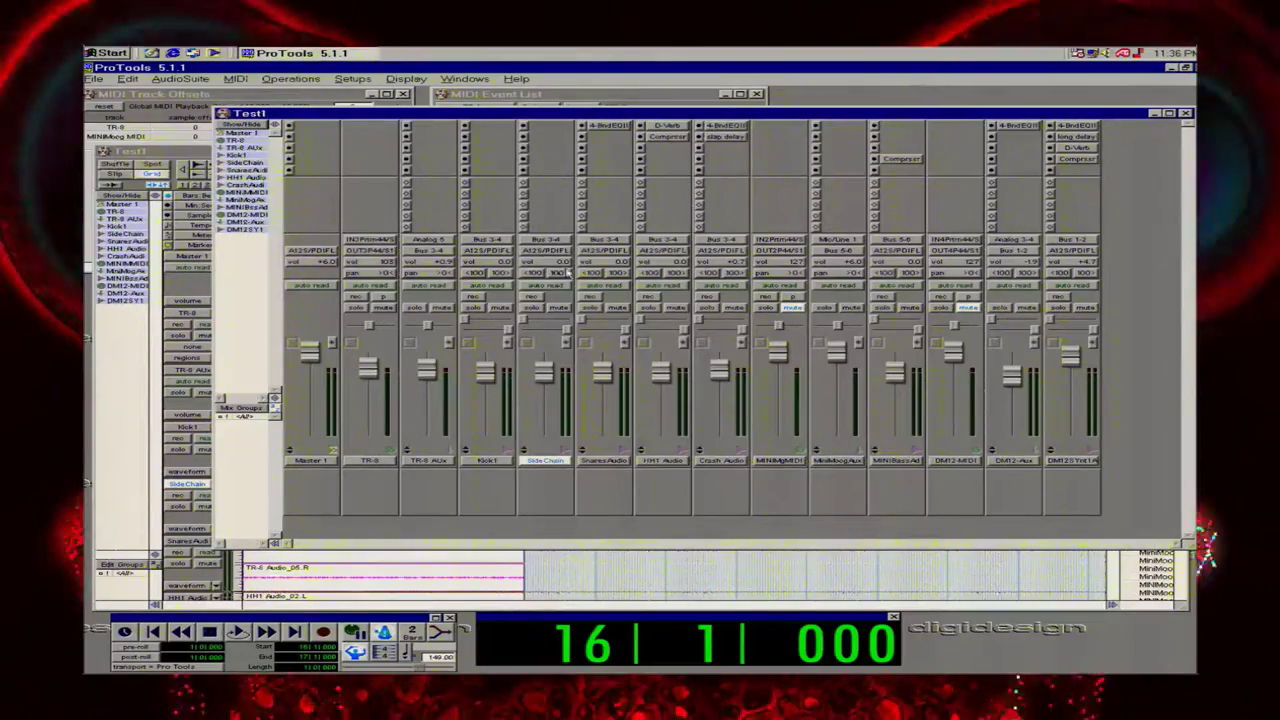
{"action": "left_click", "coordinate": [549, 241]}
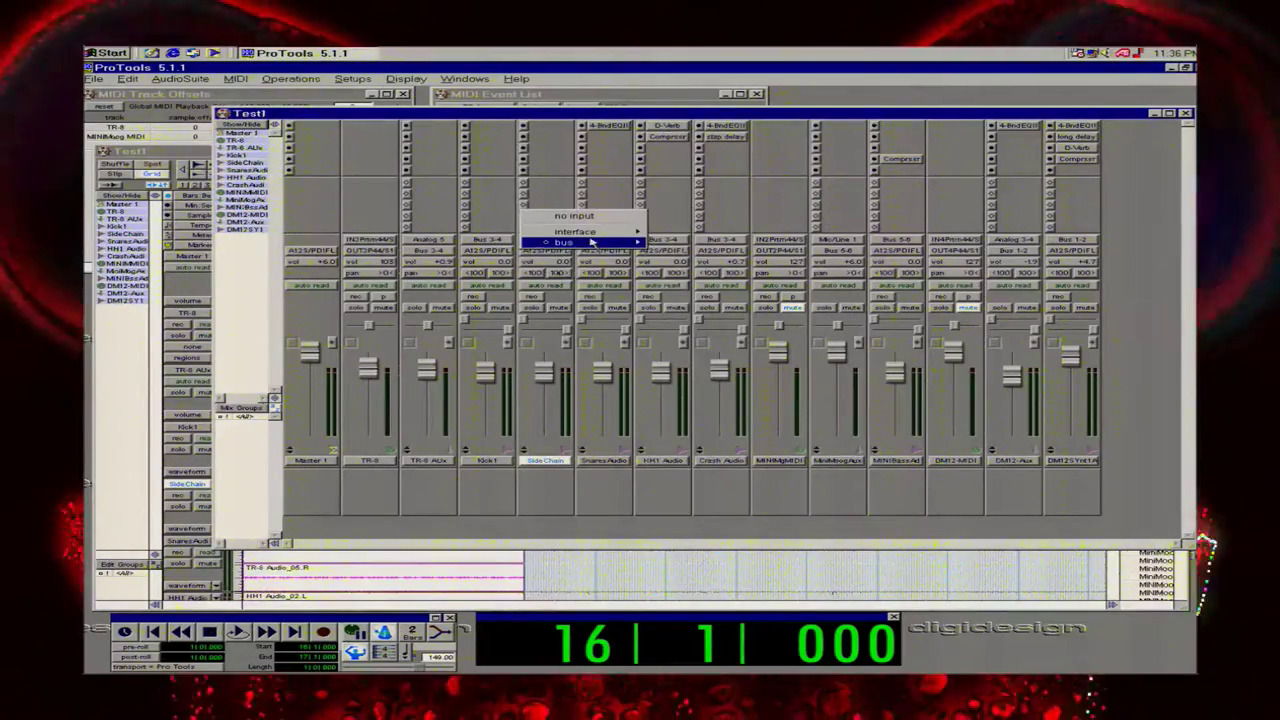
{"action": "mouse_move", "coordinate": [593, 246]}
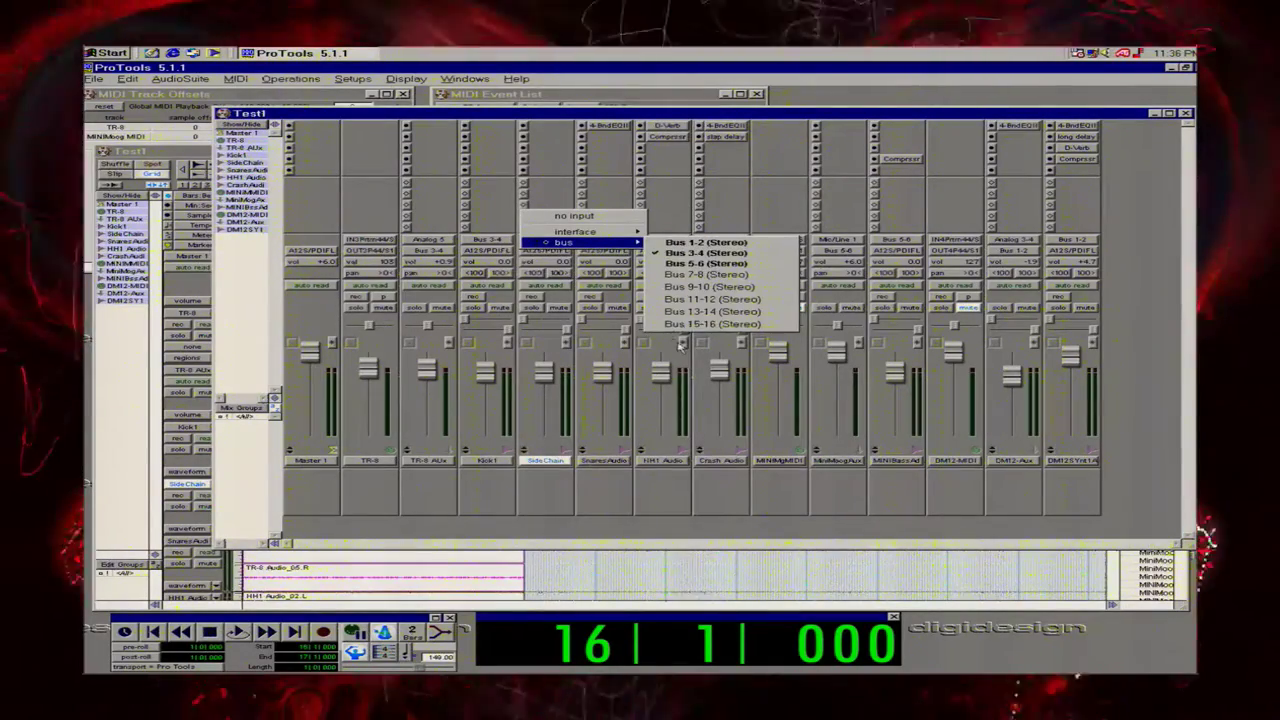
{"action": "left_click", "coordinate": [681, 330]}
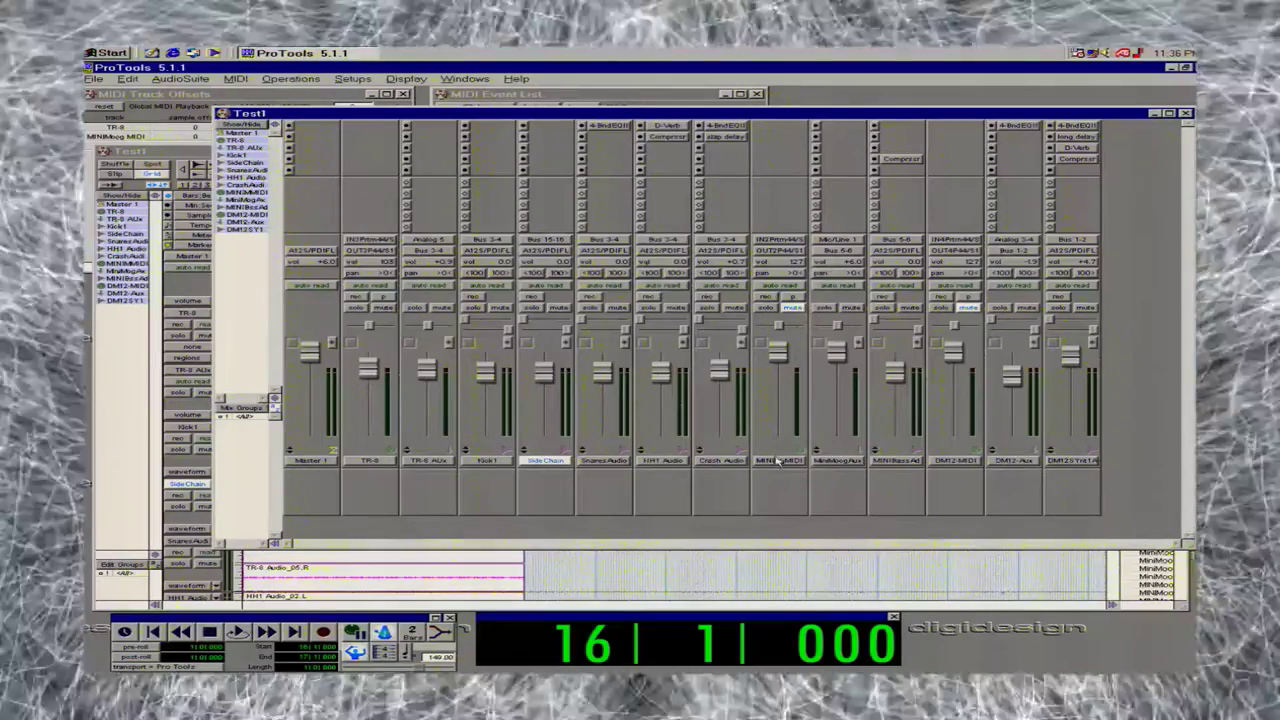
Set the key input of the compressor on the MINIBass audio track to Bus 16 (Mono).
{"action": "left_click", "coordinate": [831, 462]}
{"action": "left_click", "coordinate": [775, 462]}
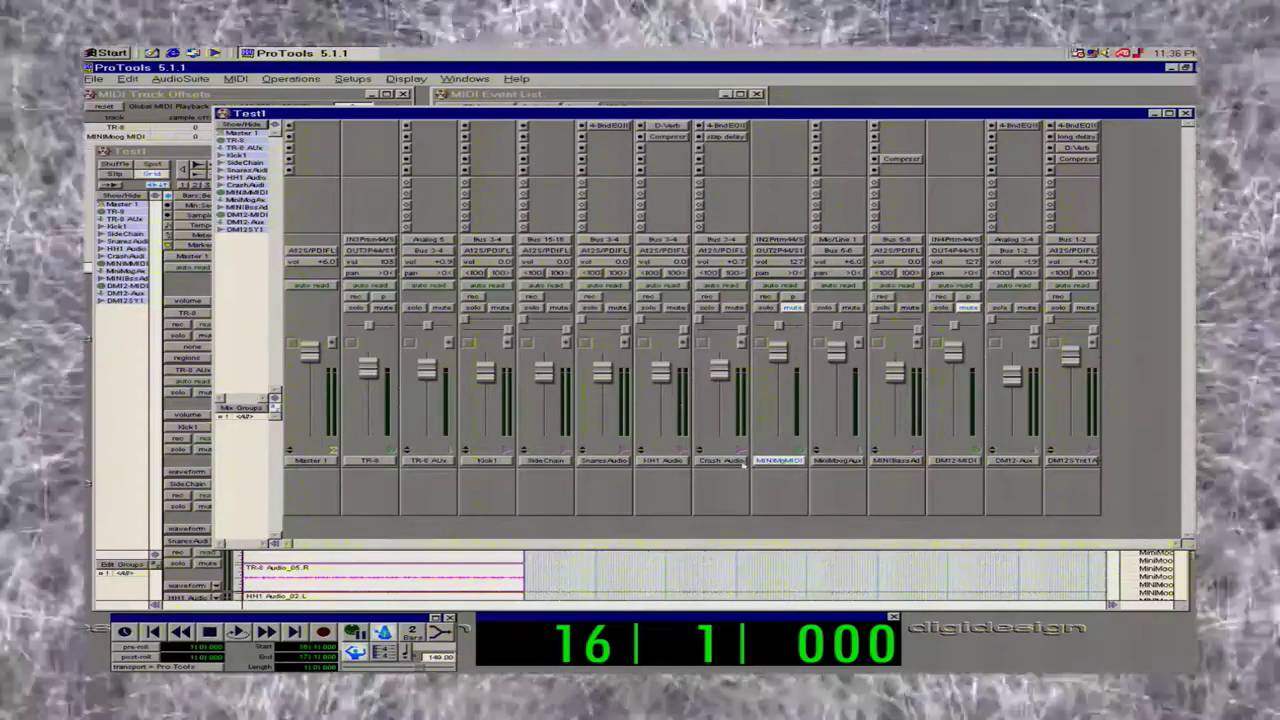
{"action": "left_click", "coordinate": [895, 462]}
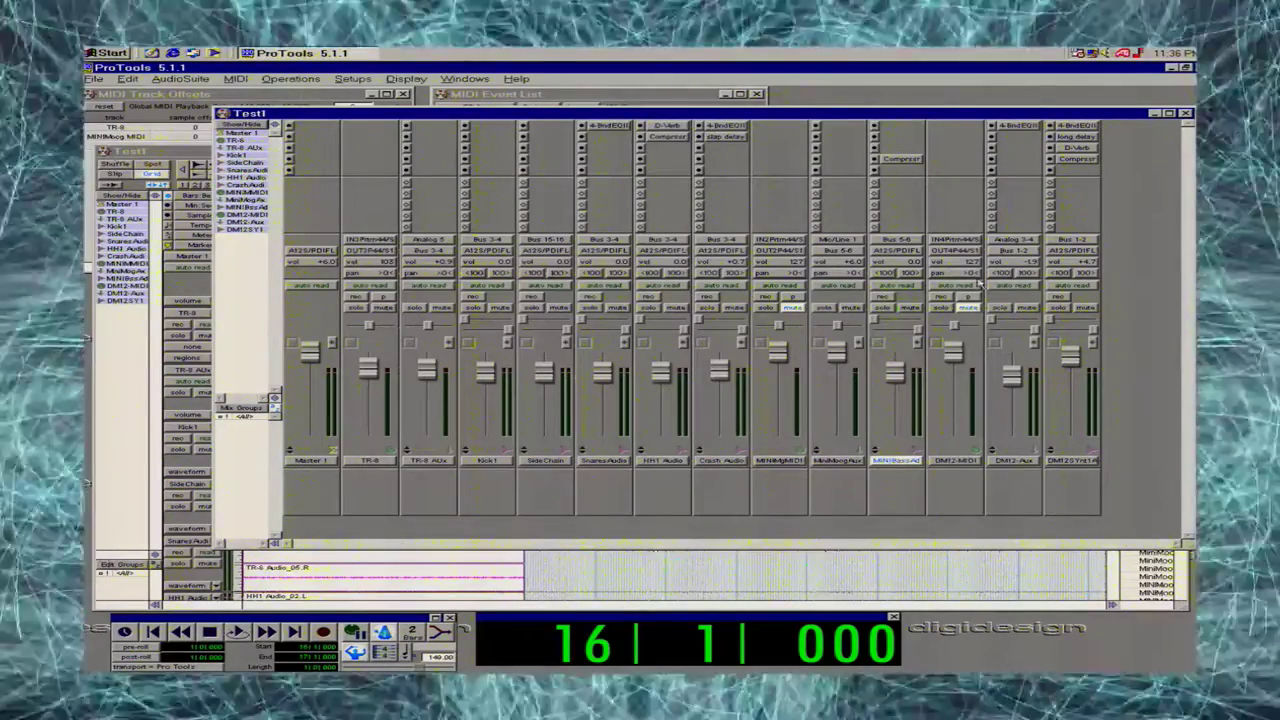
{"action": "left_click", "coordinate": [897, 159]}
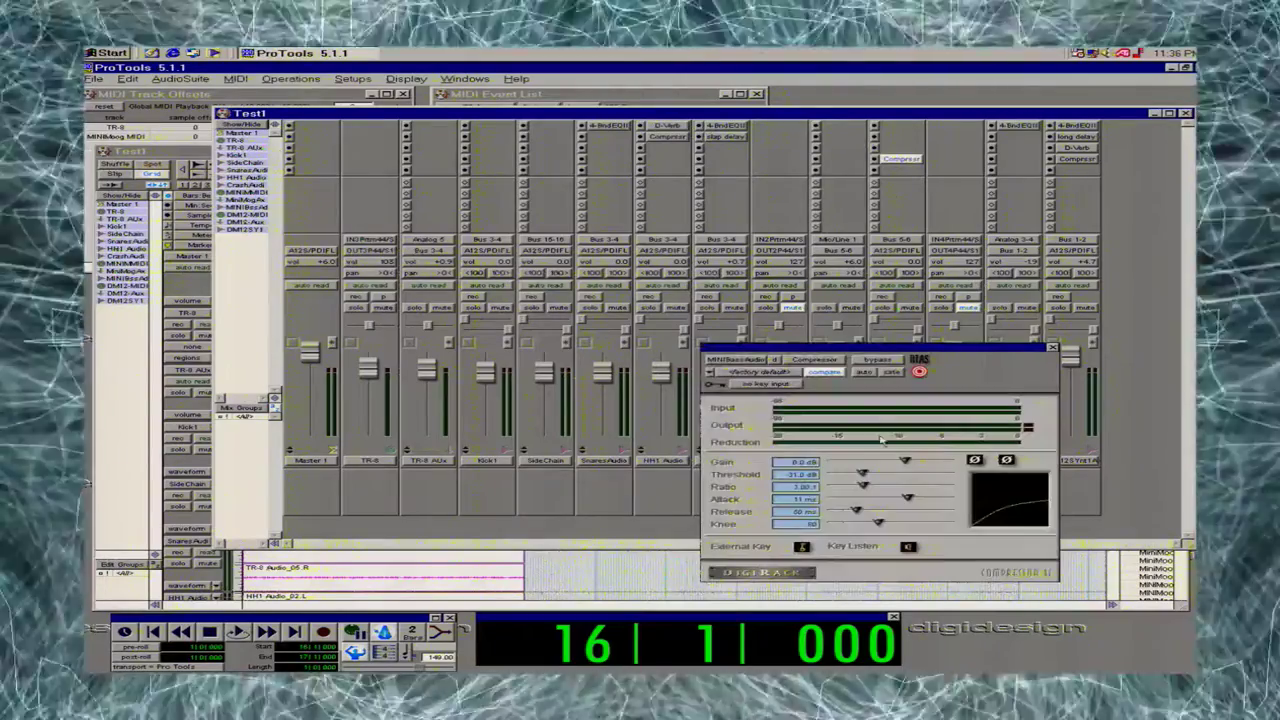
{"action": "left_click", "coordinate": [744, 386]}
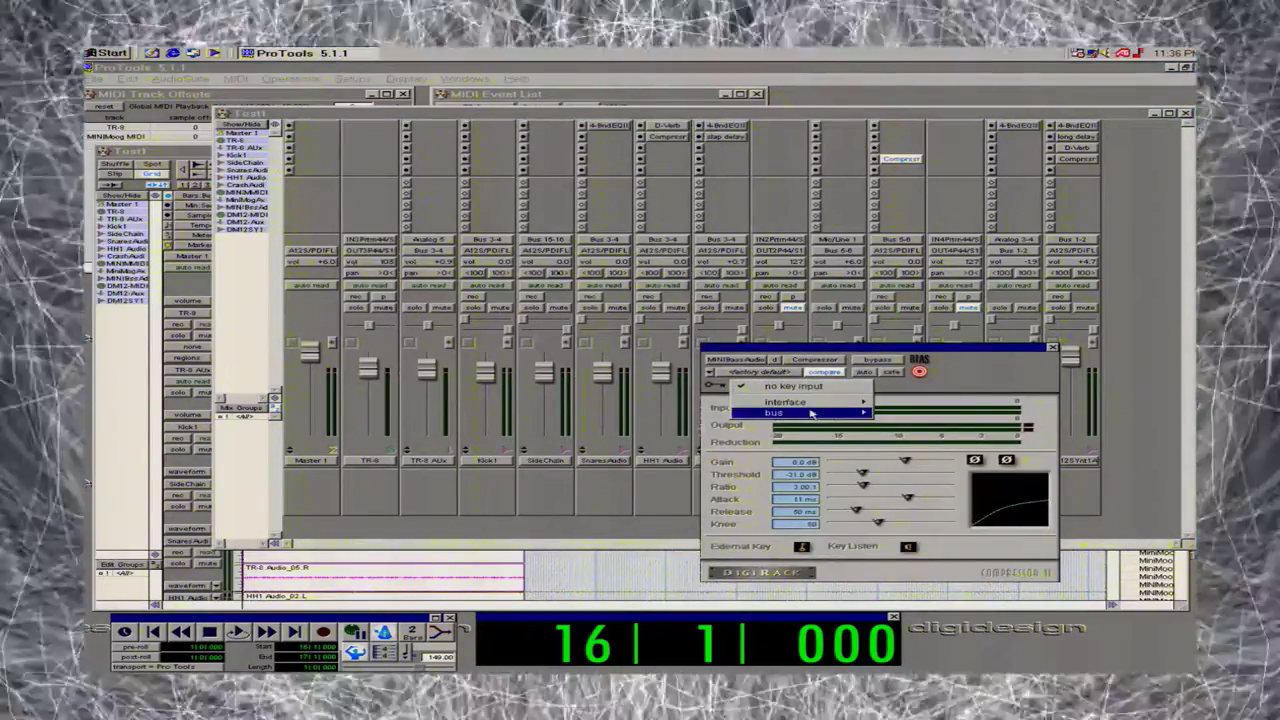
{"action": "mouse_move", "coordinate": [815, 413]}
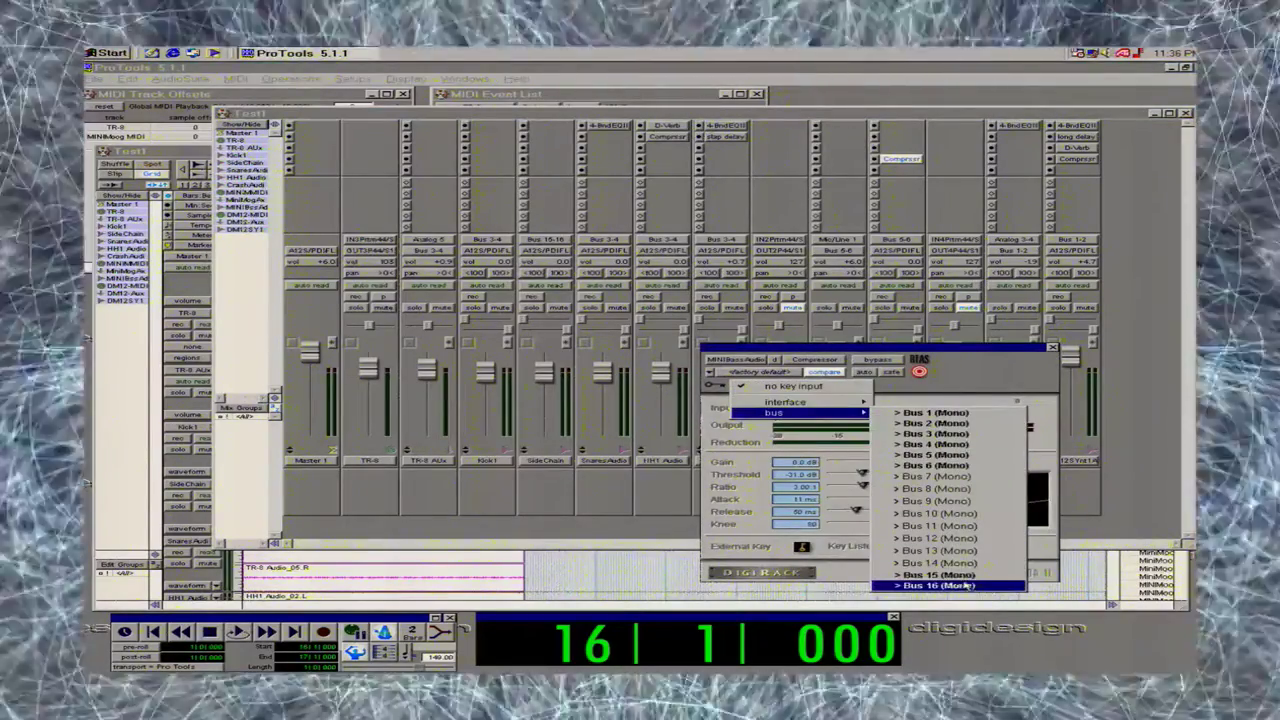
{"action": "left_click", "coordinate": [972, 585]}
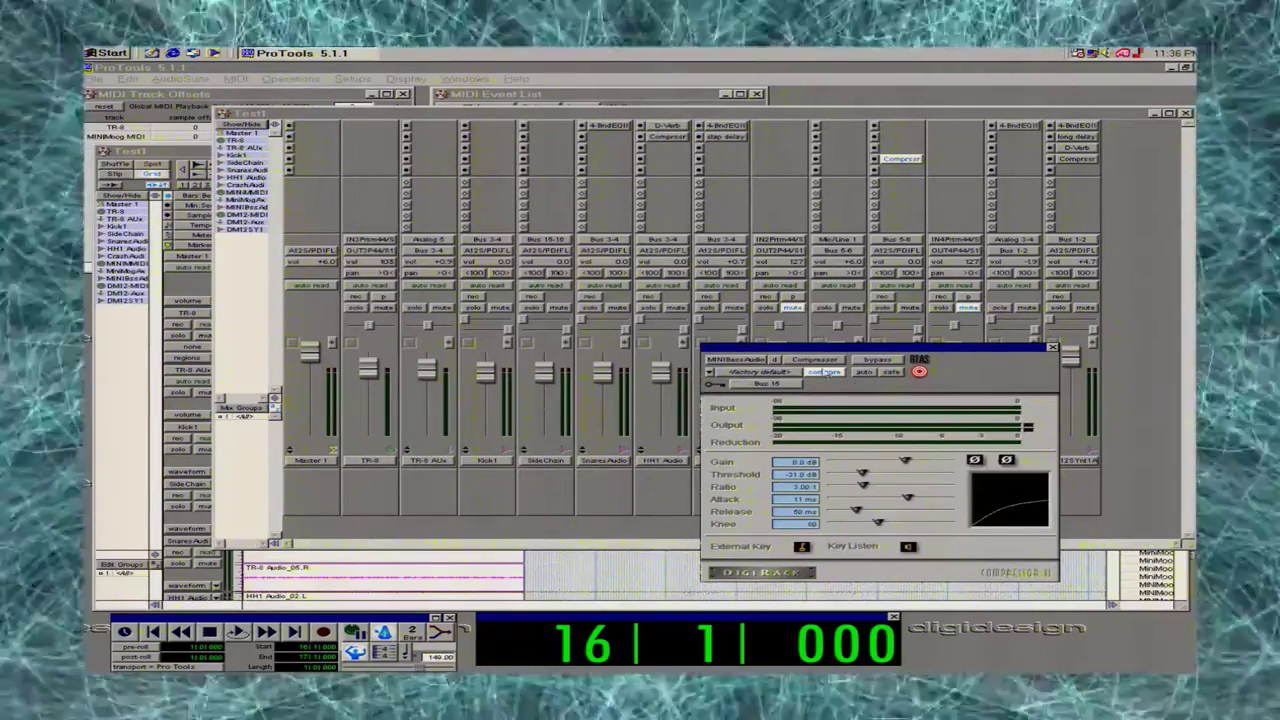
Check the bus choices for the MINIBass compressor's key input, close the compressor, and check the SideChain track's input bus.
{"action": "left_click", "coordinate": [776, 384]}
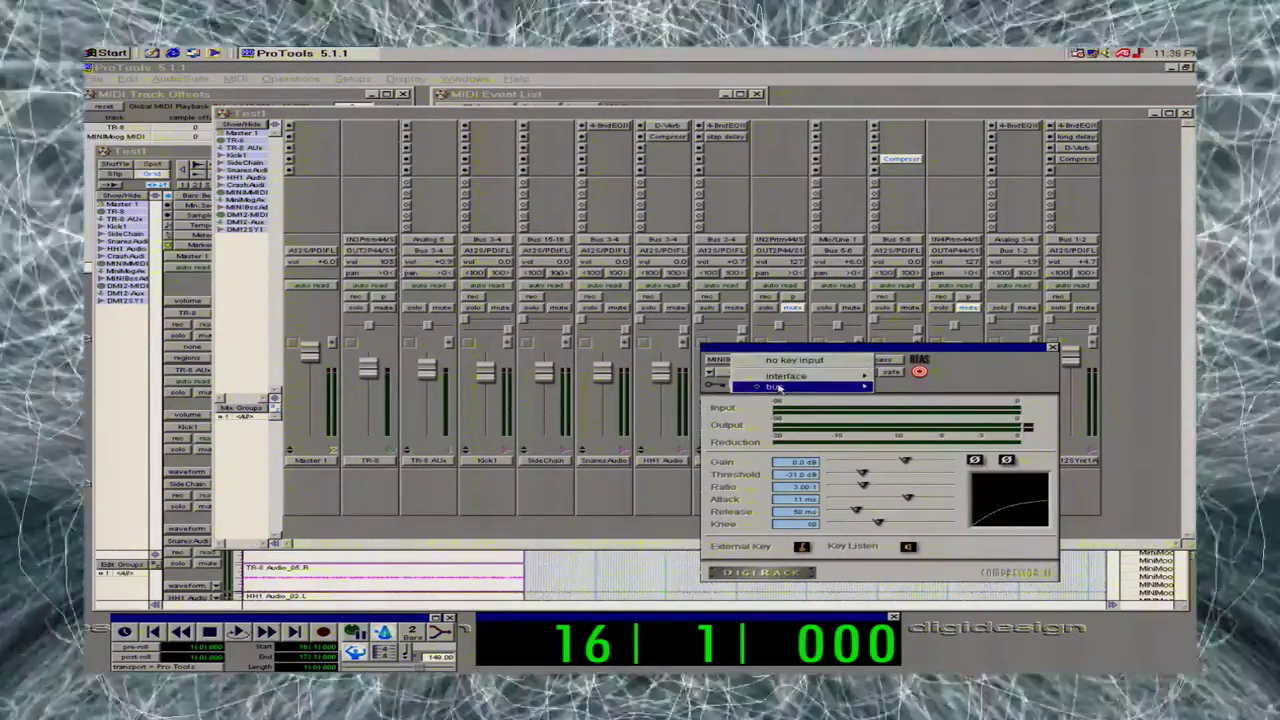
{"action": "mouse_move", "coordinate": [850, 379]}
{"action": "left_click", "coordinate": [926, 563]}
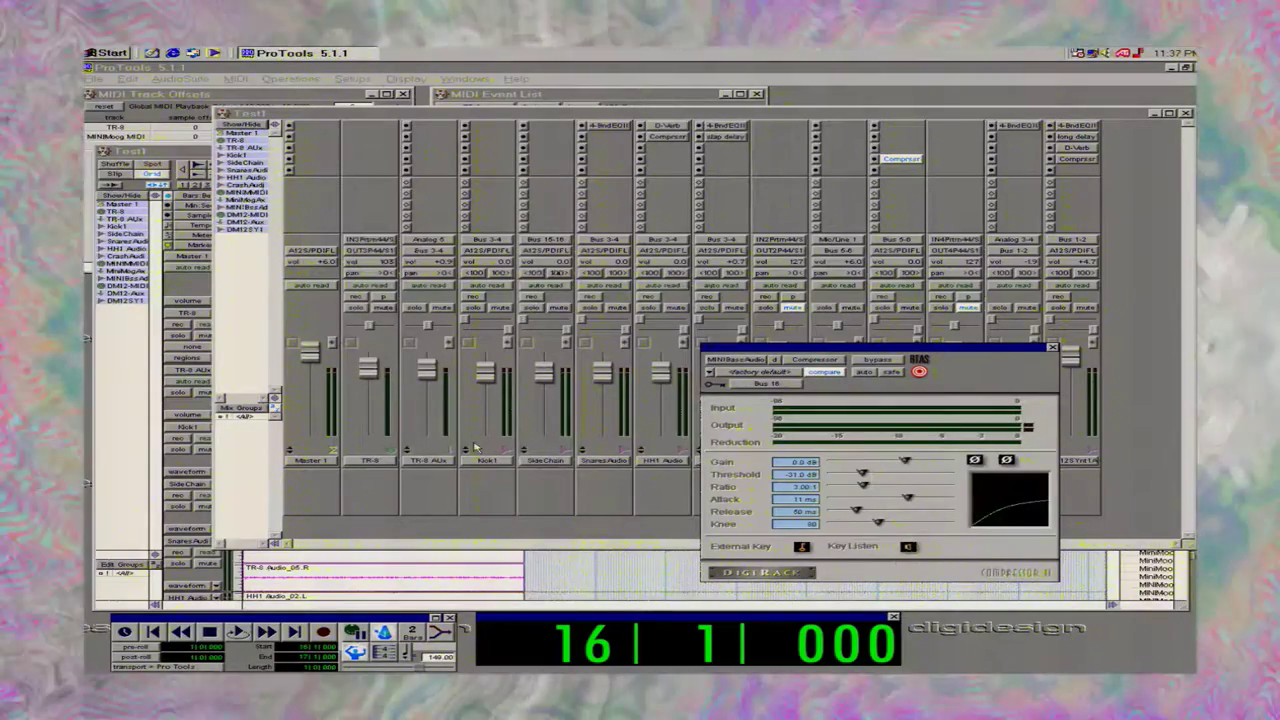
{"action": "left_click", "coordinate": [448, 446]}
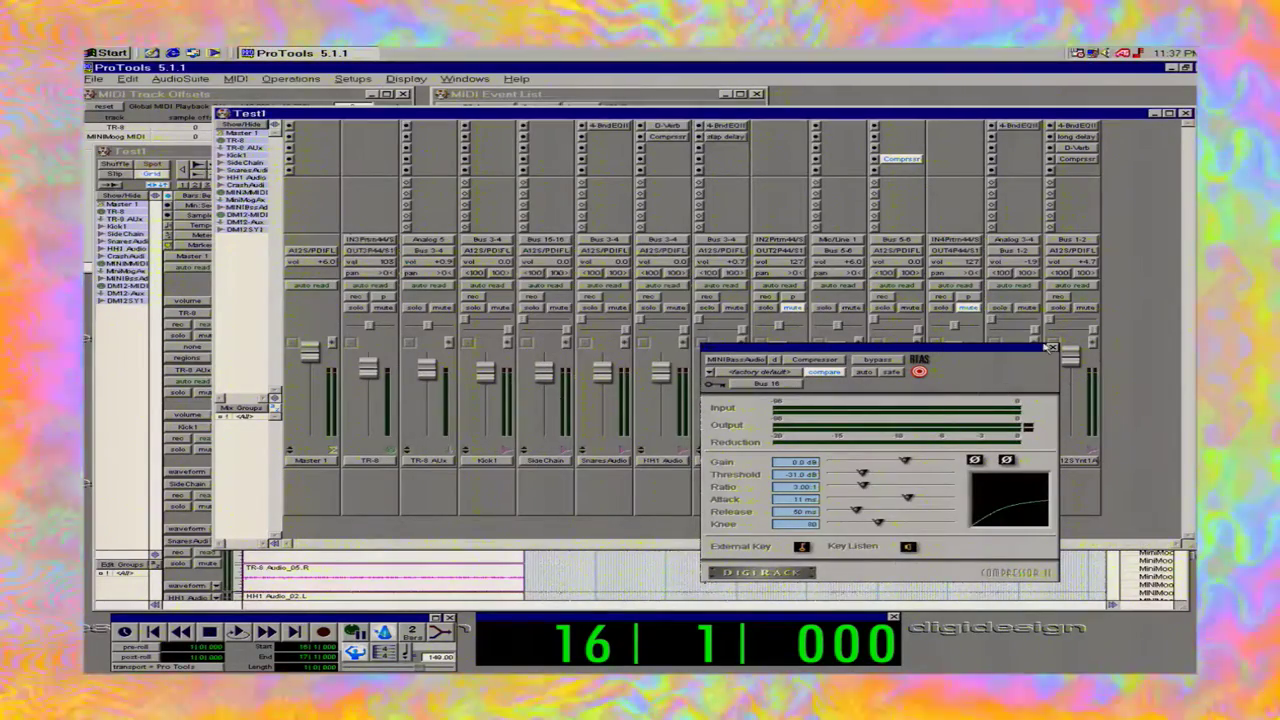
{"action": "left_click", "coordinate": [1050, 347]}
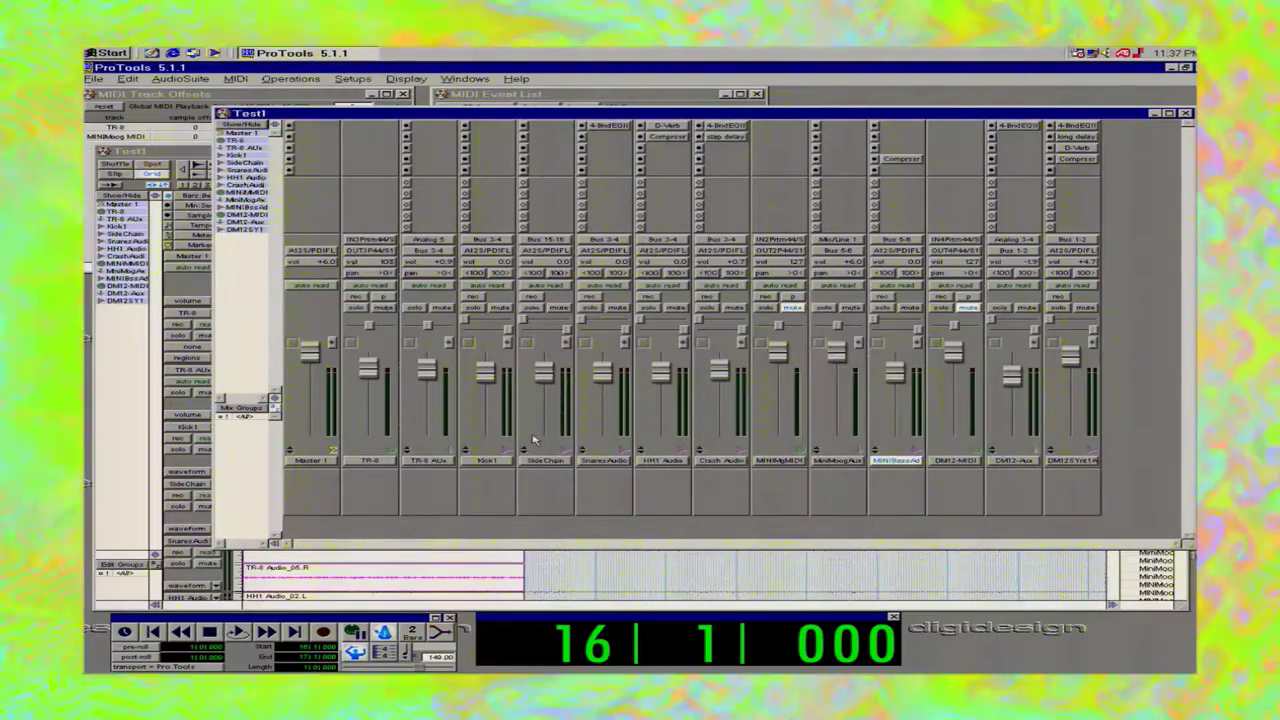
{"action": "left_click", "coordinate": [545, 258]}
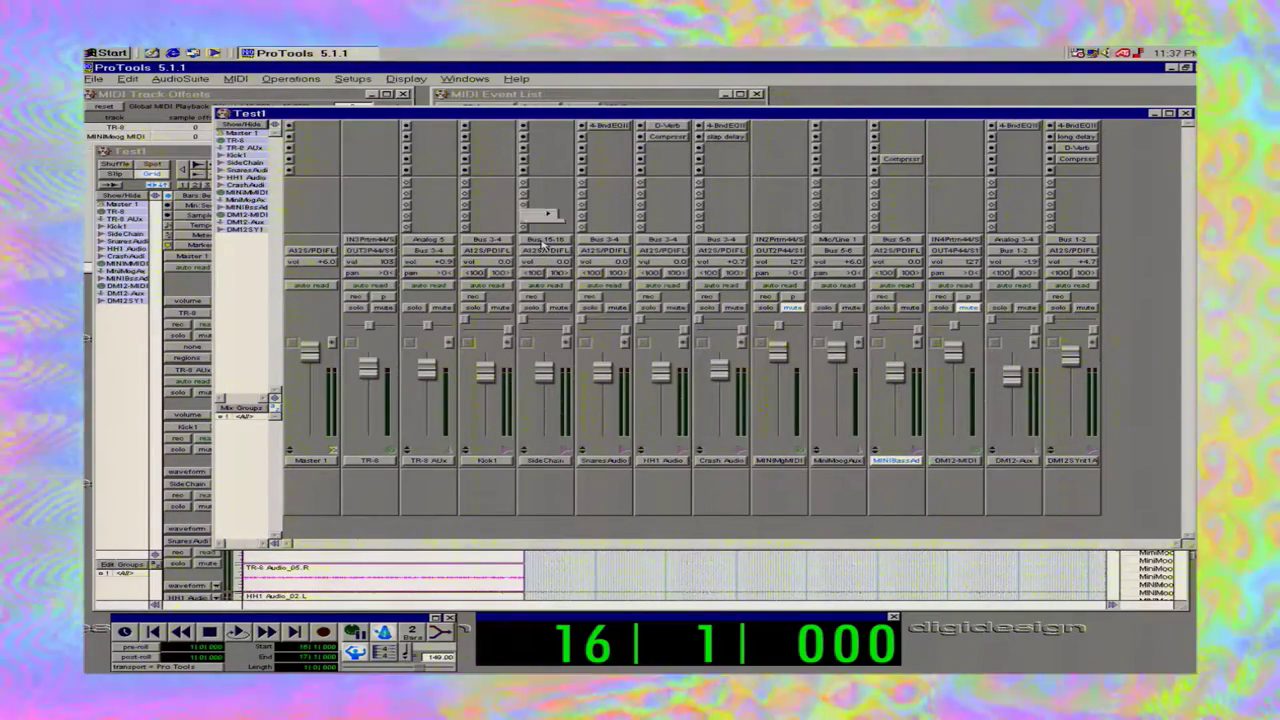
{"action": "mouse_move", "coordinate": [605, 246]}
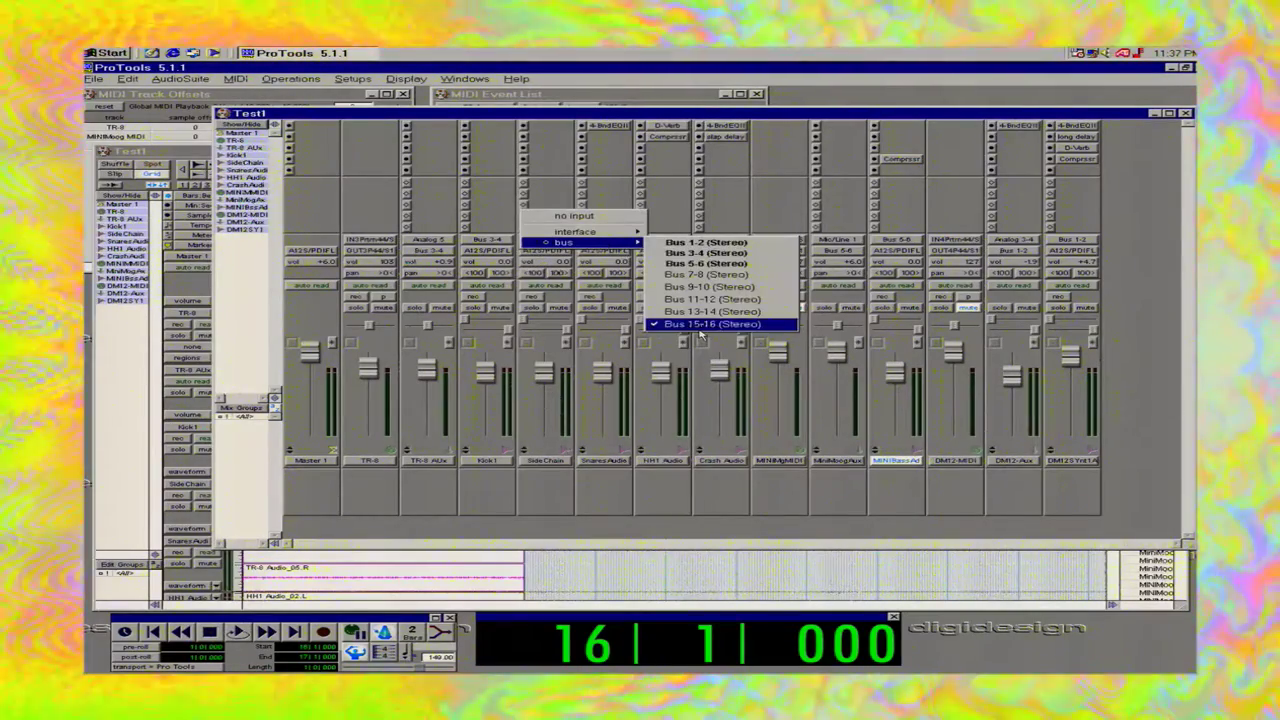
{"action": "left_click", "coordinate": [546, 354]}
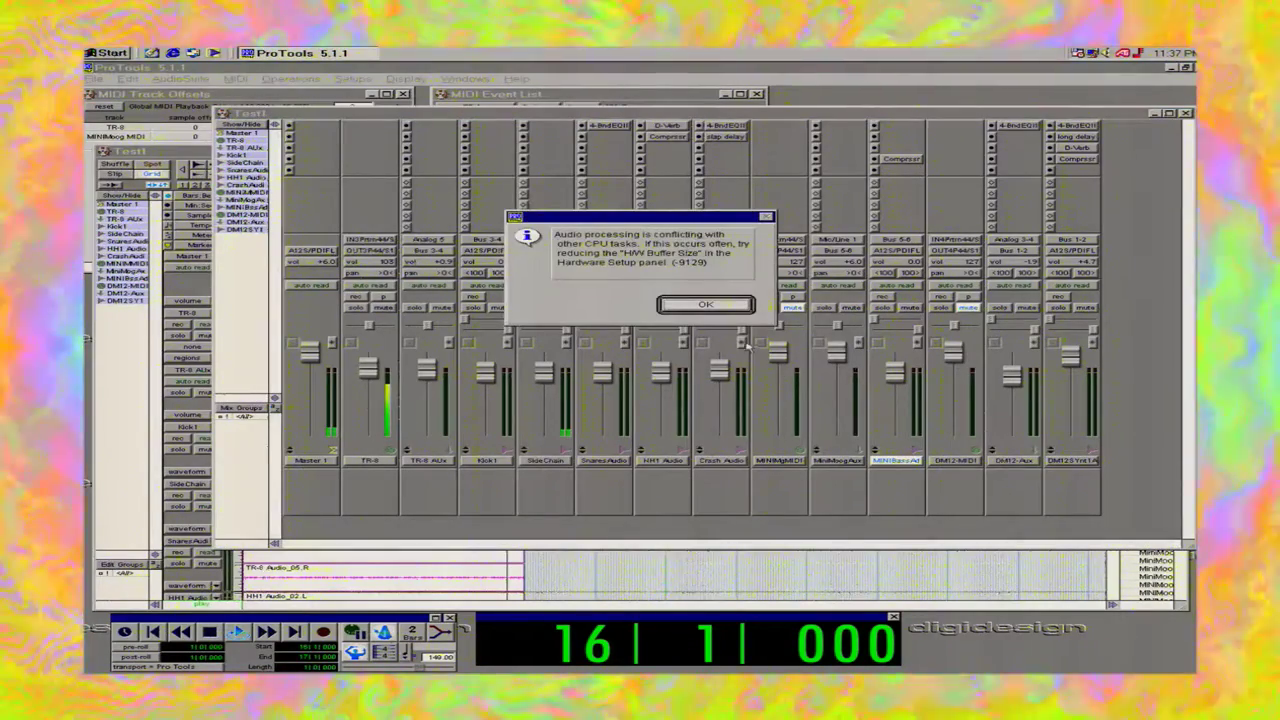
Dismiss the audio processing alerts and retry playback of the session from bar 16.
{"action": "left_click", "coordinate": [730, 312]}
{"action": "key", "text": "space"}
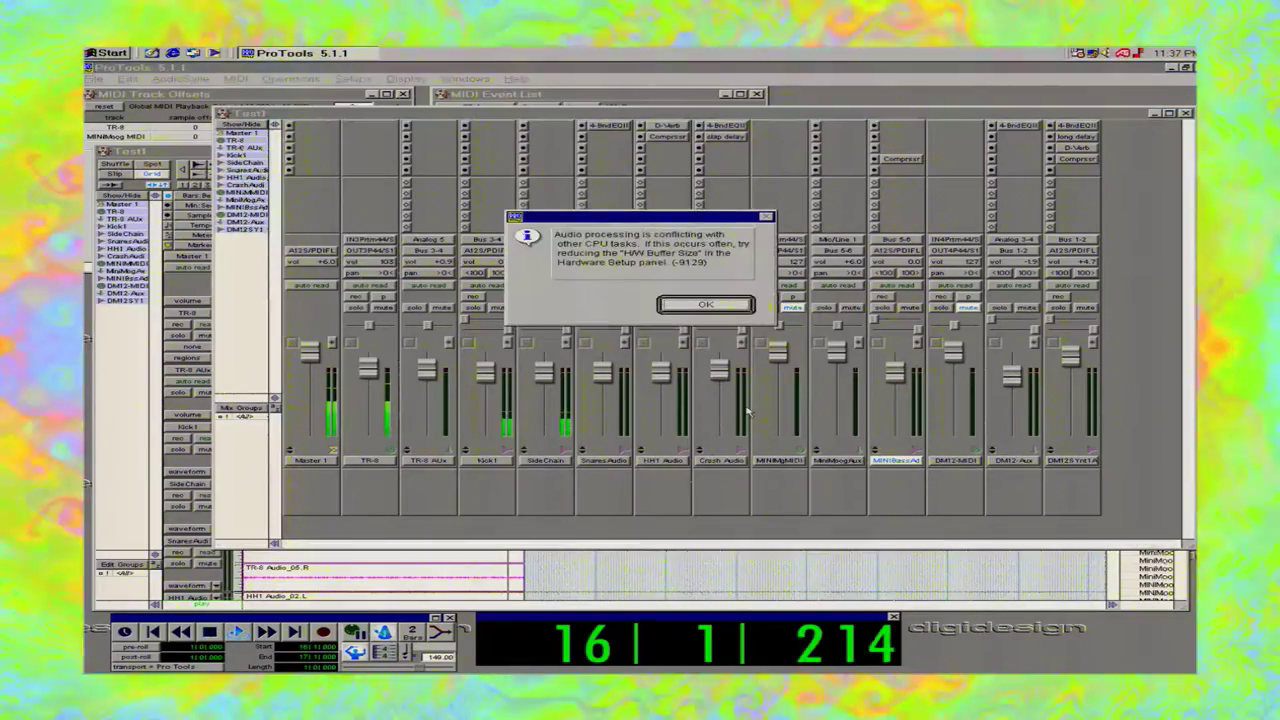
{"action": "left_click", "coordinate": [705, 306]}
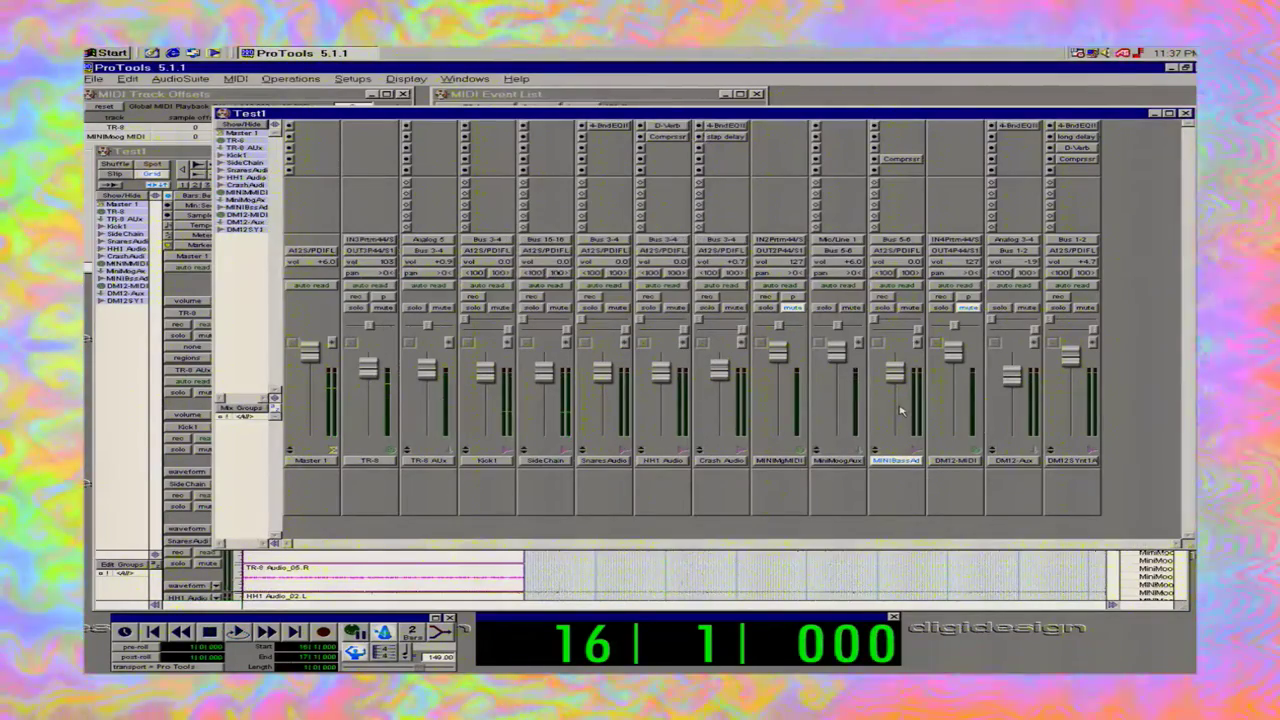
{"action": "key", "text": "space"}
{"action": "key", "text": "Return"}
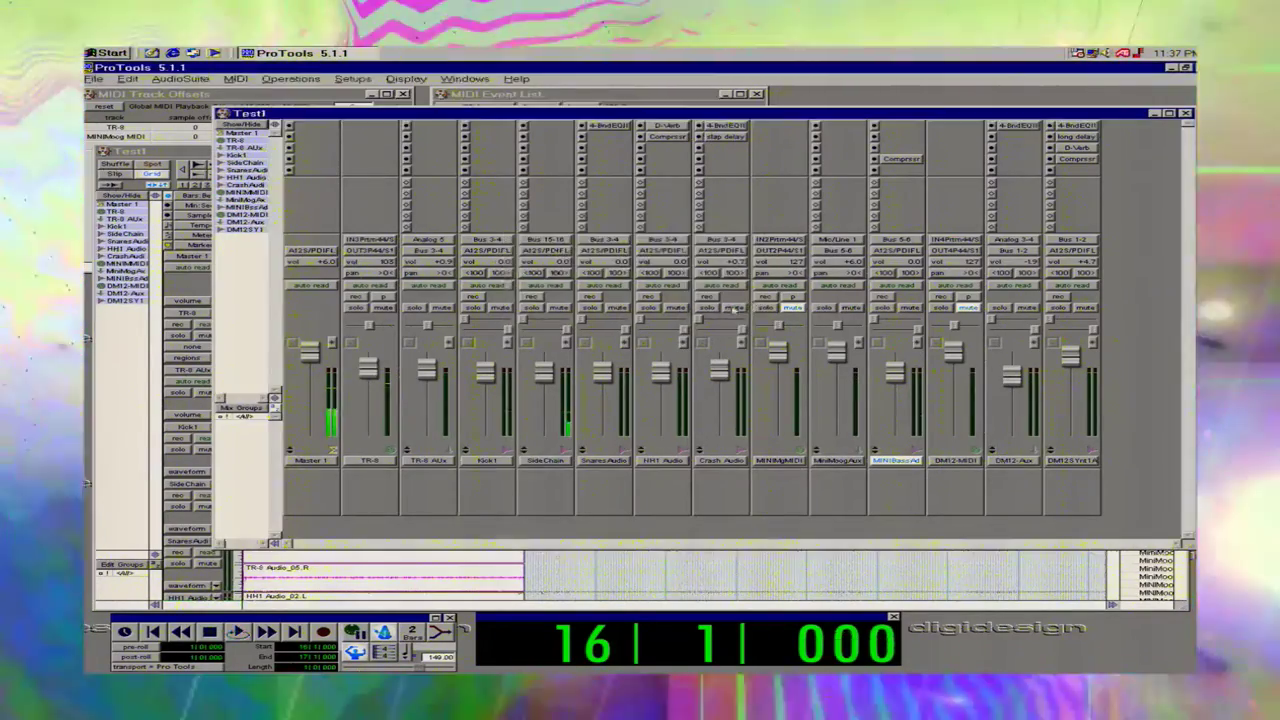
Reopen the MINIBass compressor and repeatedly play from bar 16 to check its metering, dismissing each audio processing alert.
{"action": "left_click", "coordinate": [899, 158]}
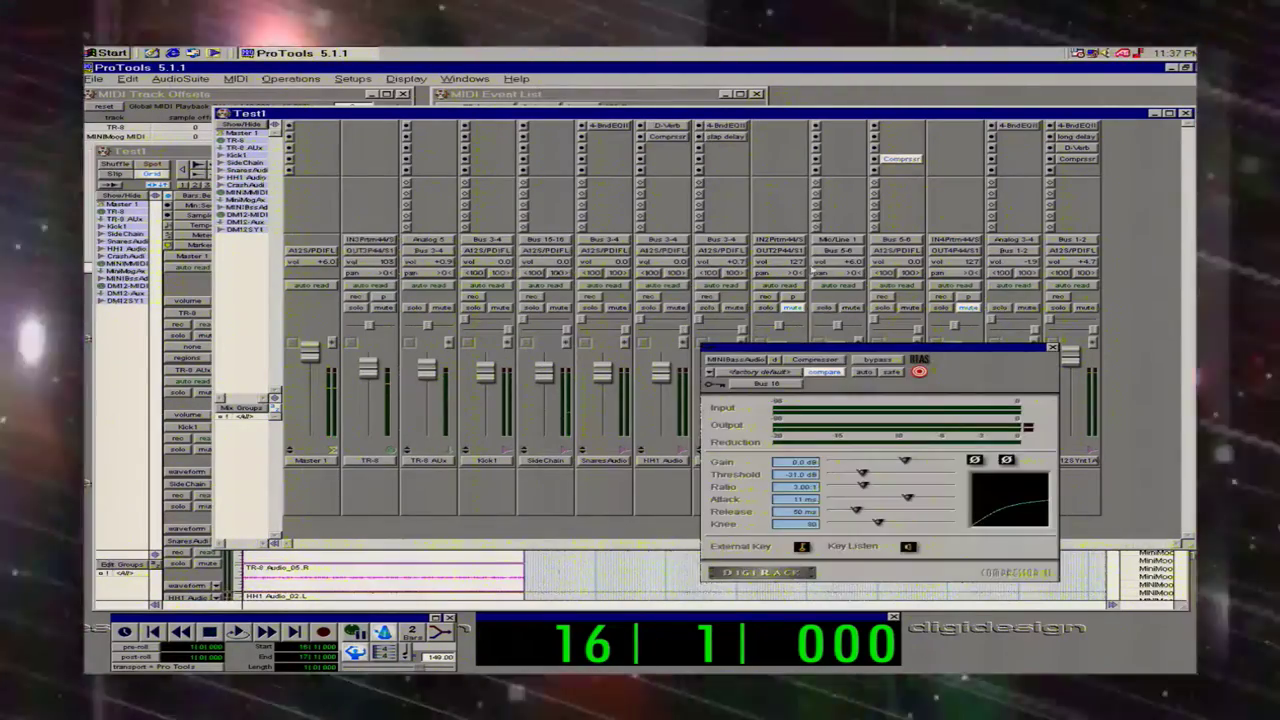
{"action": "key", "text": "space"}
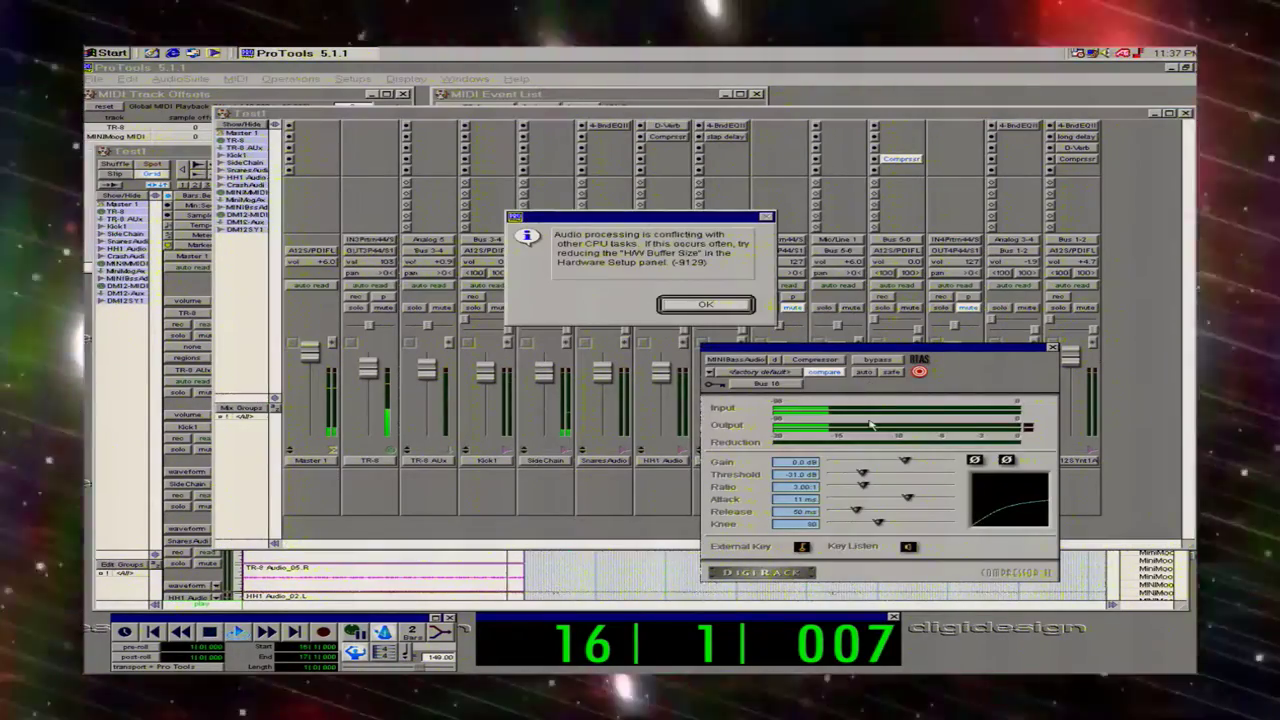
{"action": "left_click", "coordinate": [697, 306]}
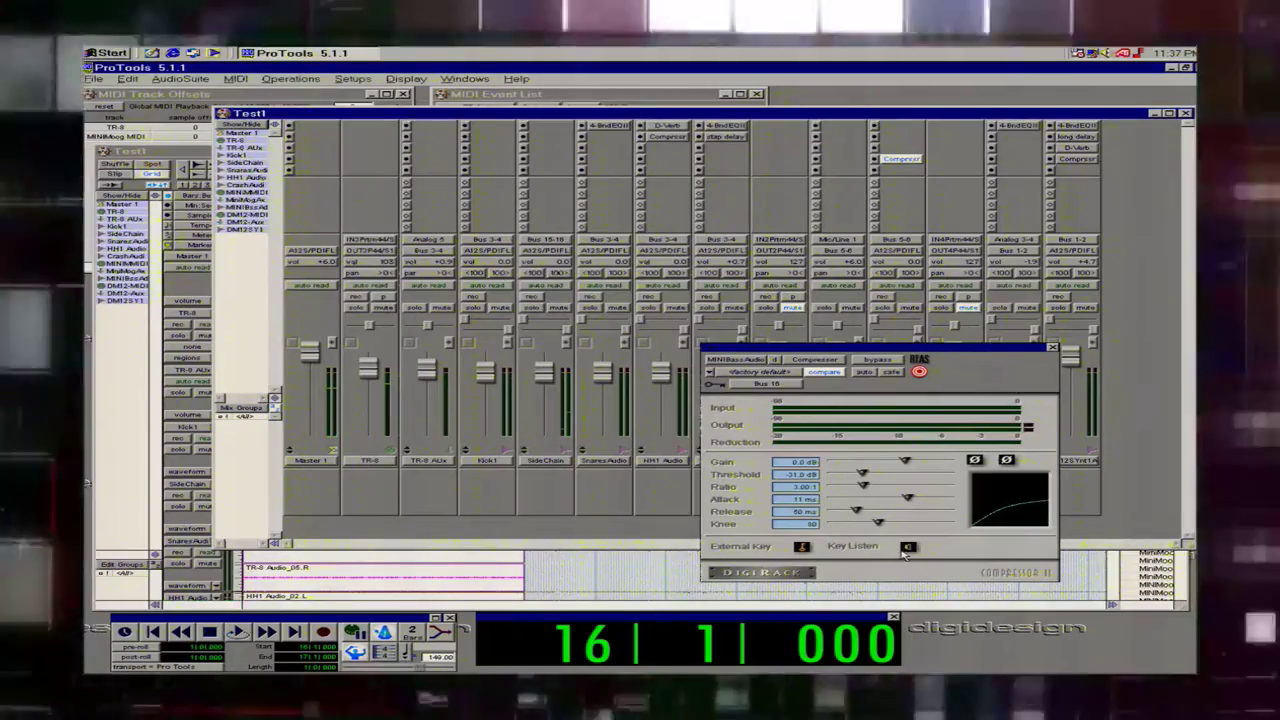
{"action": "key", "text": "space"}
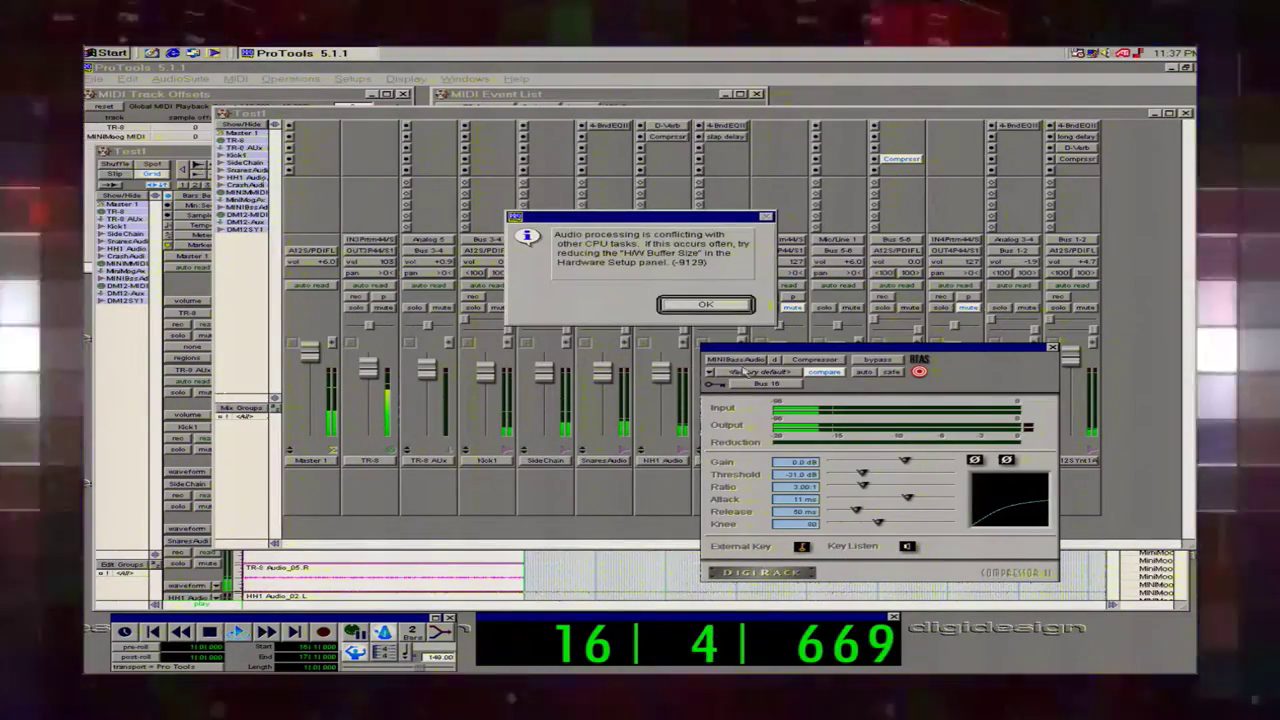
{"action": "left_click", "coordinate": [731, 310]}
{"action": "key", "text": "space"}
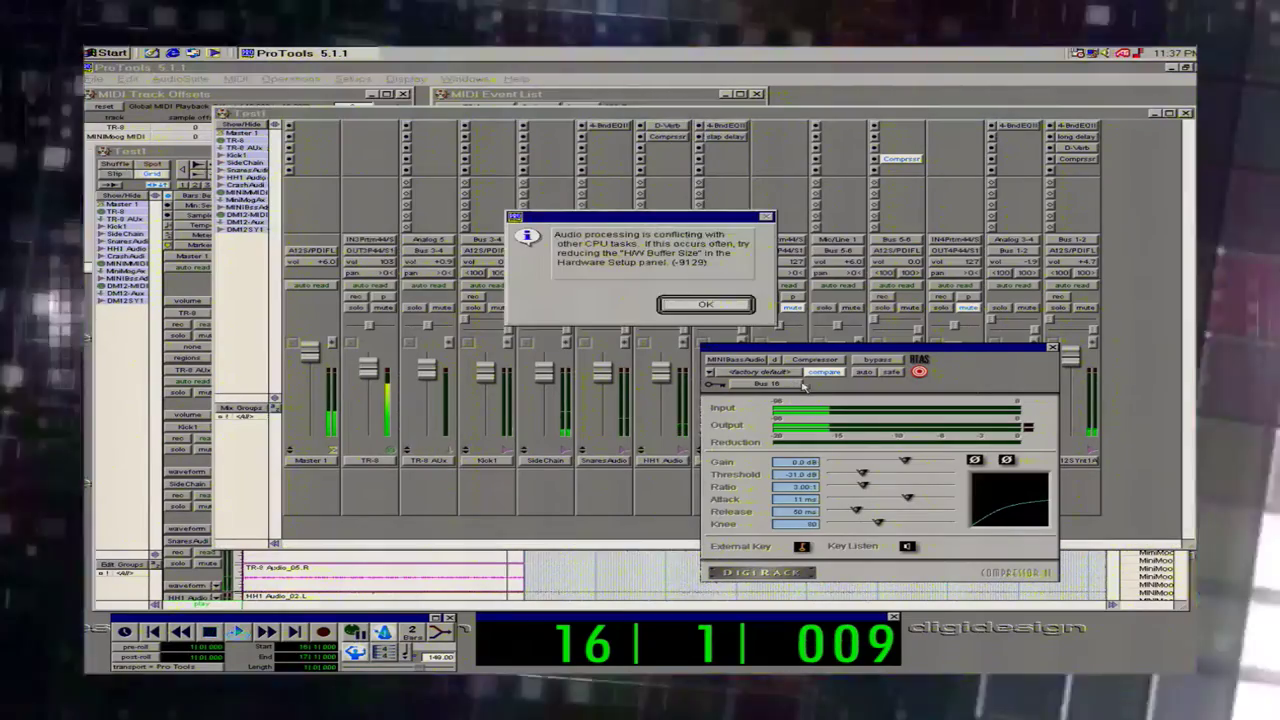
{"action": "left_click", "coordinate": [712, 311]}
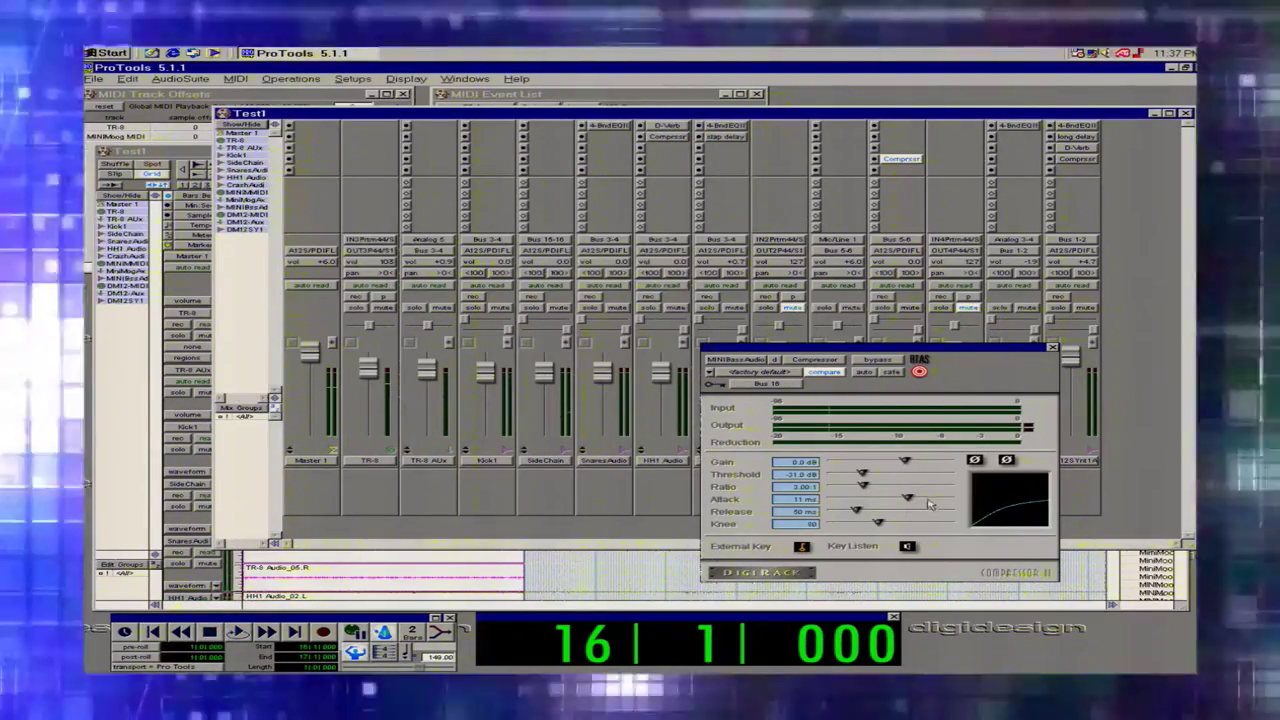
{"action": "key", "text": "space"}
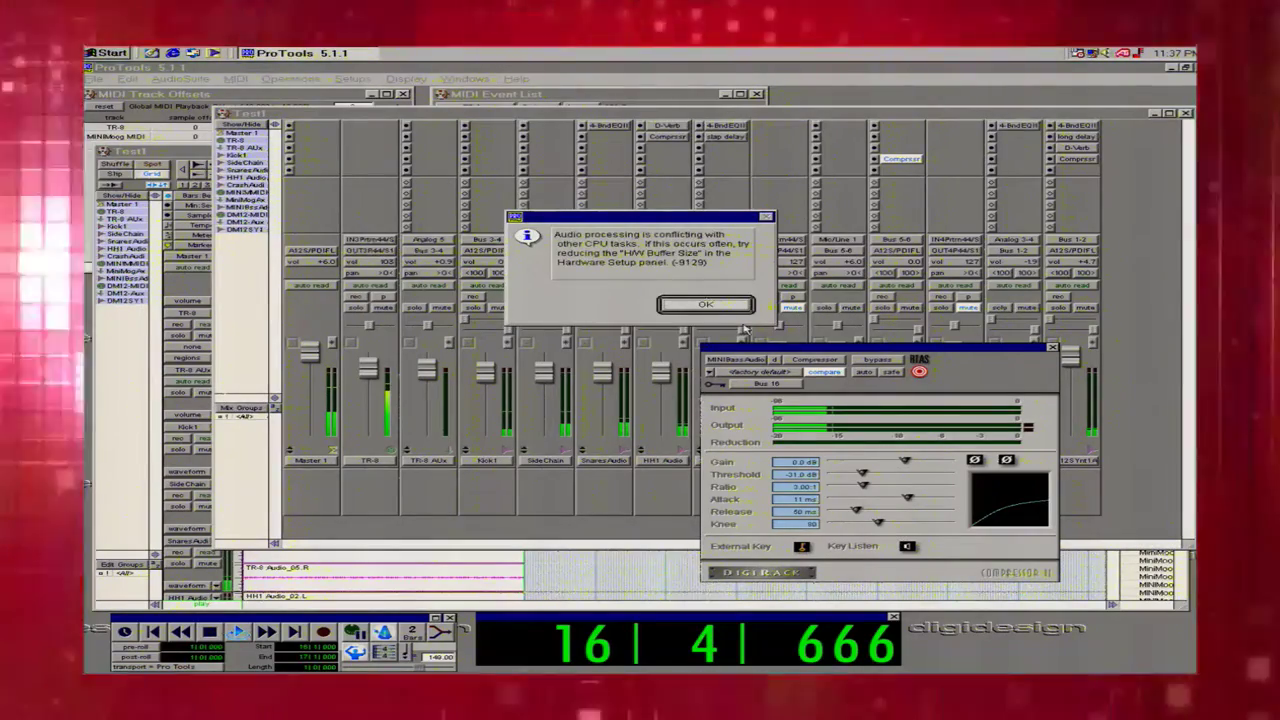
{"action": "left_click", "coordinate": [700, 304]}
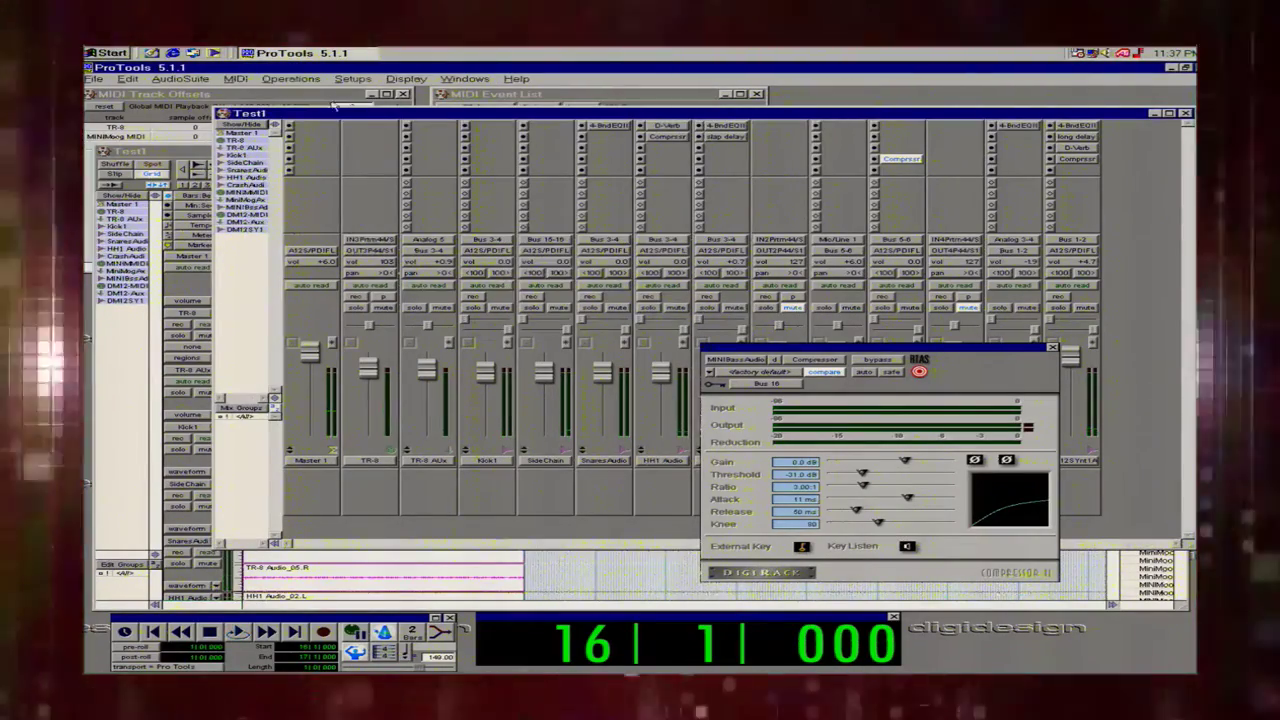
{"action": "left_click", "coordinate": [90, 84]}
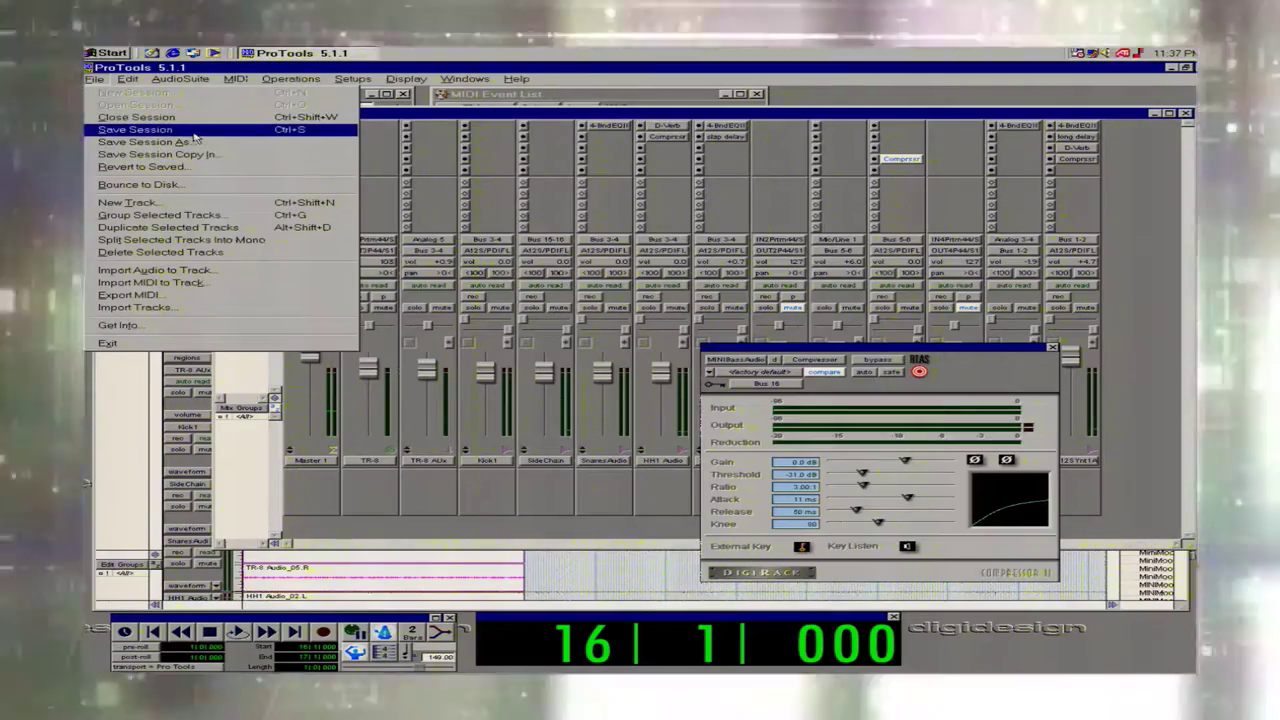
{"action": "left_click", "coordinate": [330, 162]}
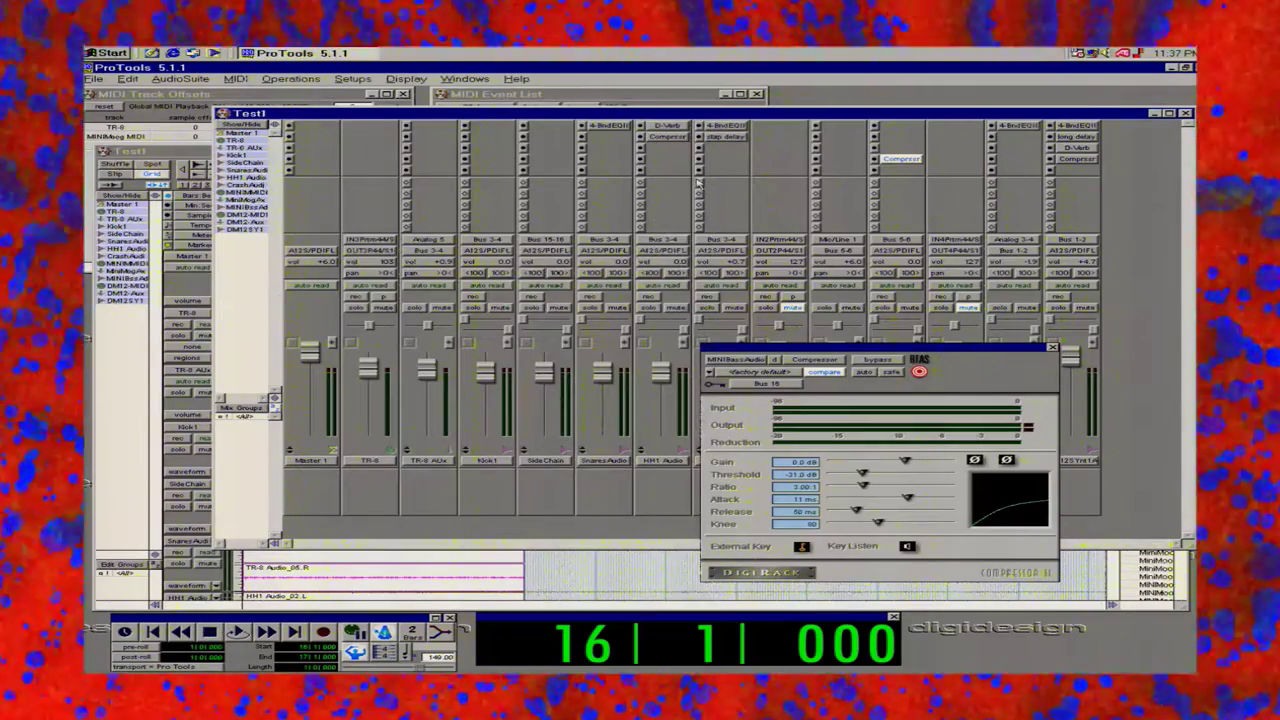
{"action": "left_click", "coordinate": [354, 79]}
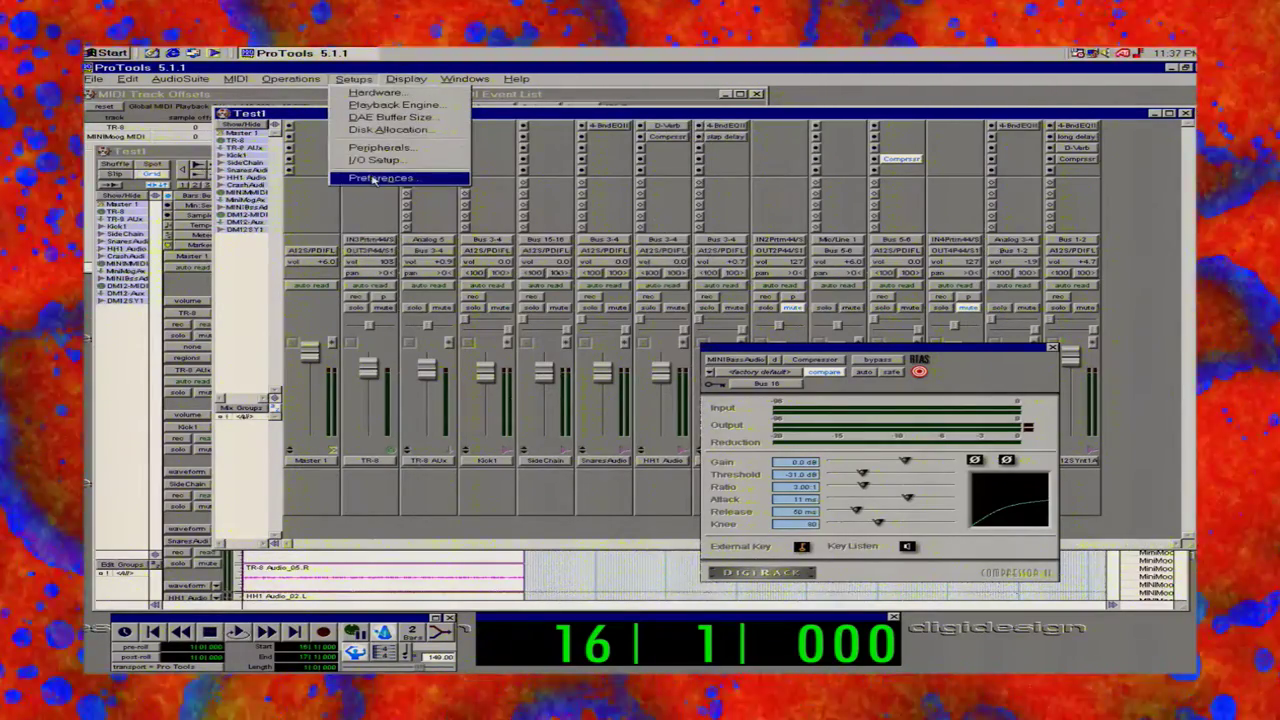
{"action": "left_click", "coordinate": [385, 131]}
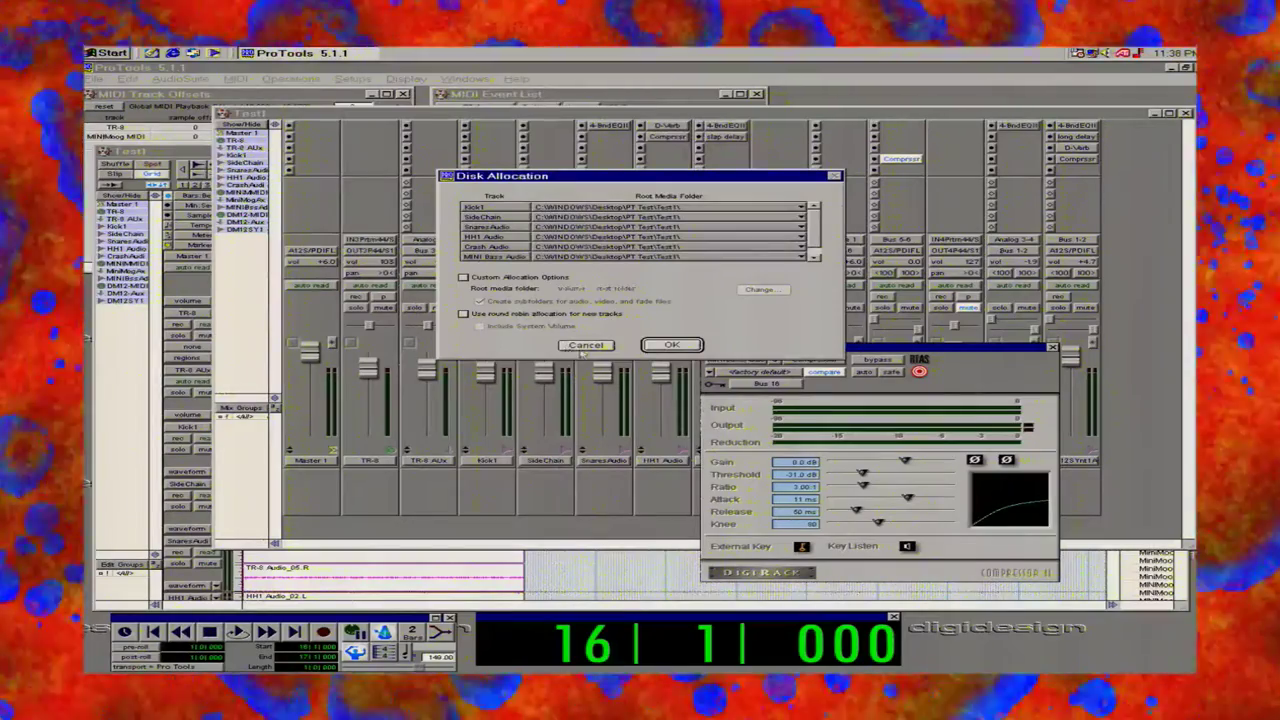
{"action": "left_click", "coordinate": [584, 346]}
Open the Playback Engine setup, agreeing to save, close and reopen the session.
{"action": "left_click", "coordinate": [352, 78]}
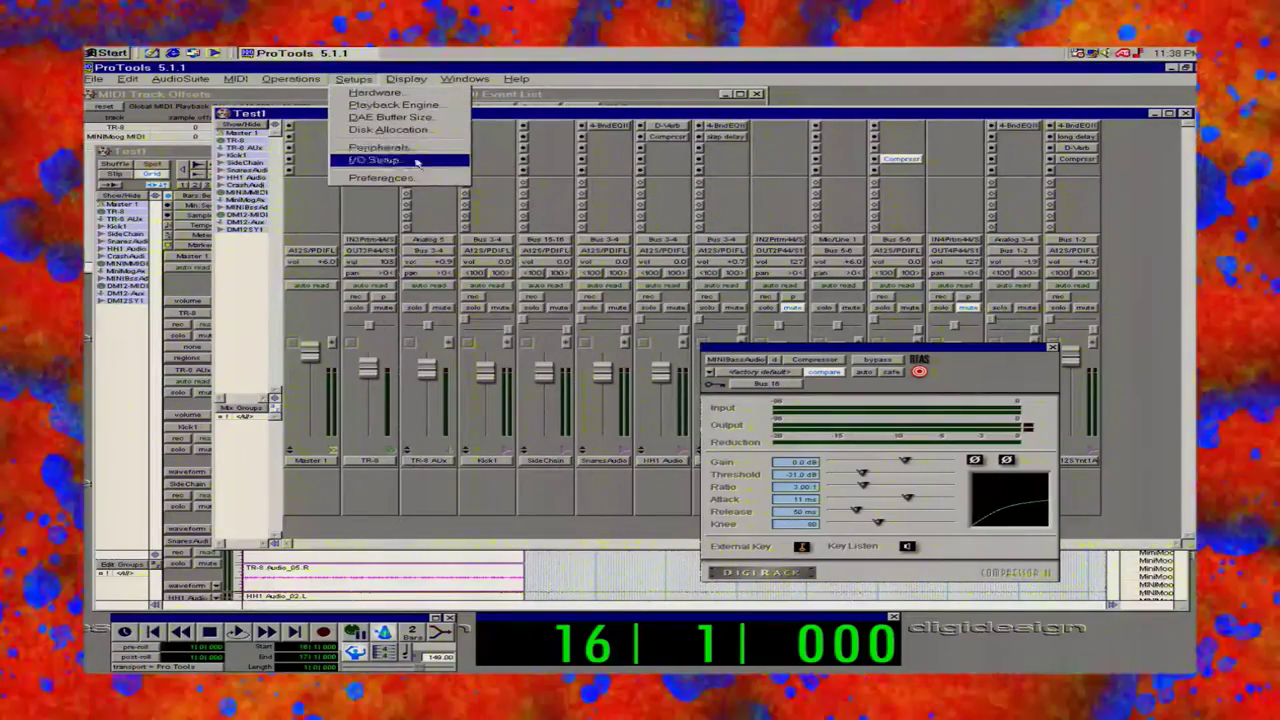
{"action": "left_click", "coordinate": [398, 104]}
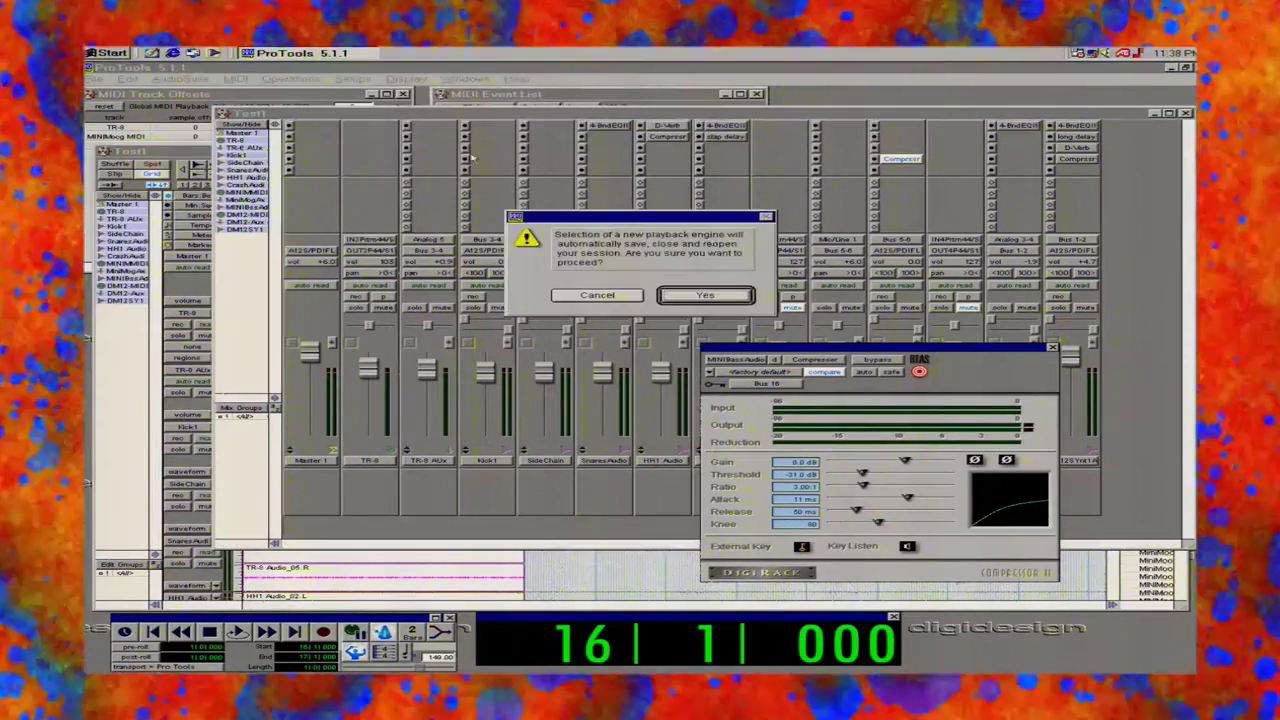
{"action": "left_click", "coordinate": [700, 296]}
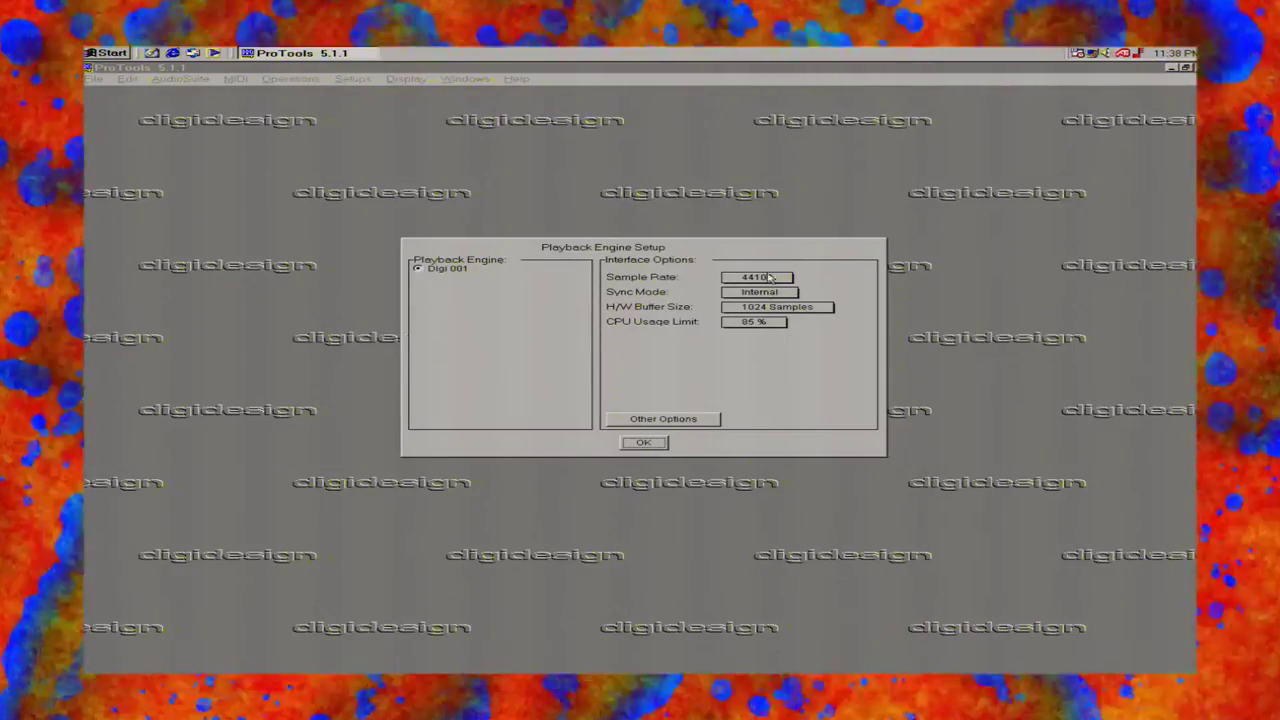
Set the hardware buffer size to 512 samples, keeping the 44100 sample rate and 85% CPU usage limit, and confirm the setup.
{"action": "left_click", "coordinate": [768, 277]}
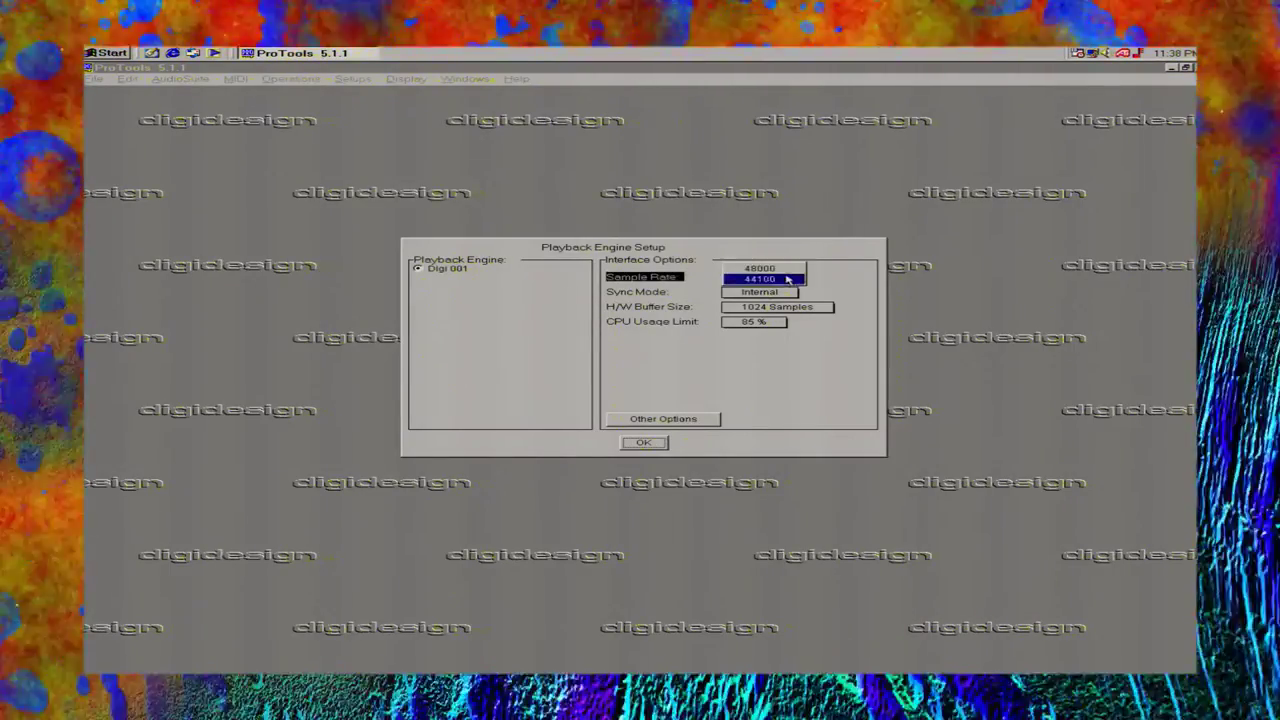
{"action": "left_click", "coordinate": [793, 279]}
{"action": "left_click", "coordinate": [778, 307]}
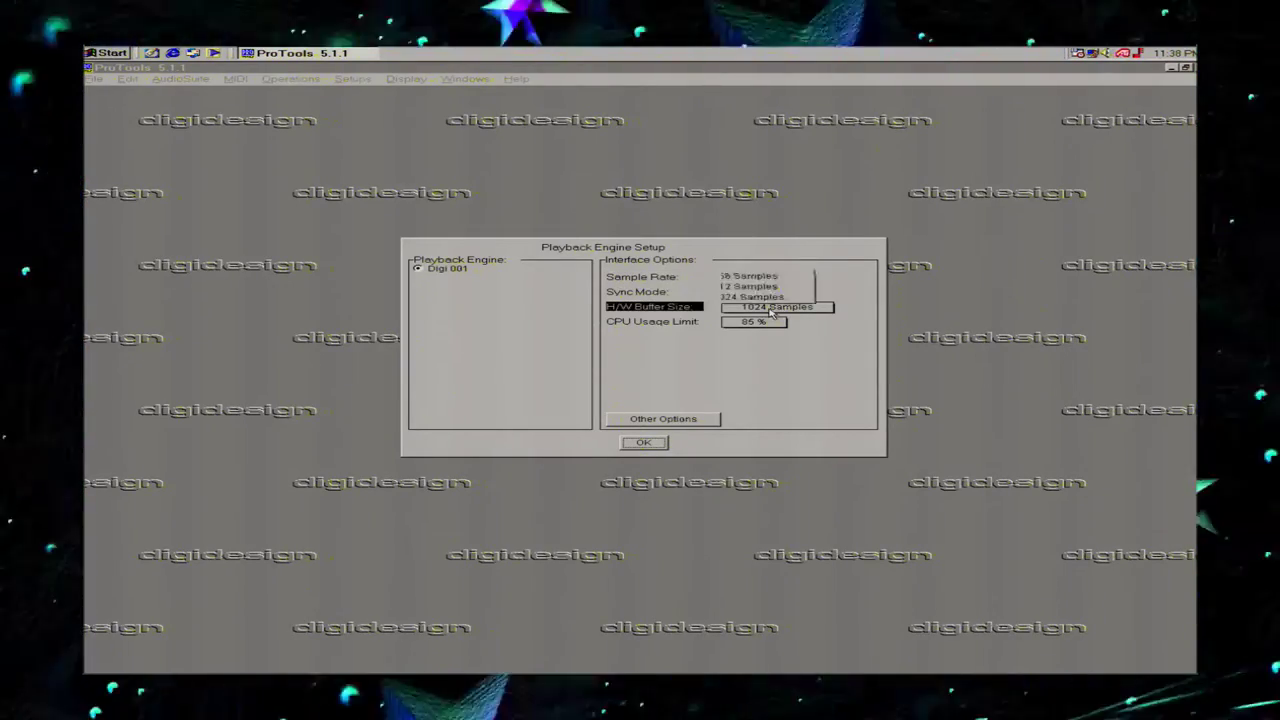
{"action": "left_click", "coordinate": [771, 311]}
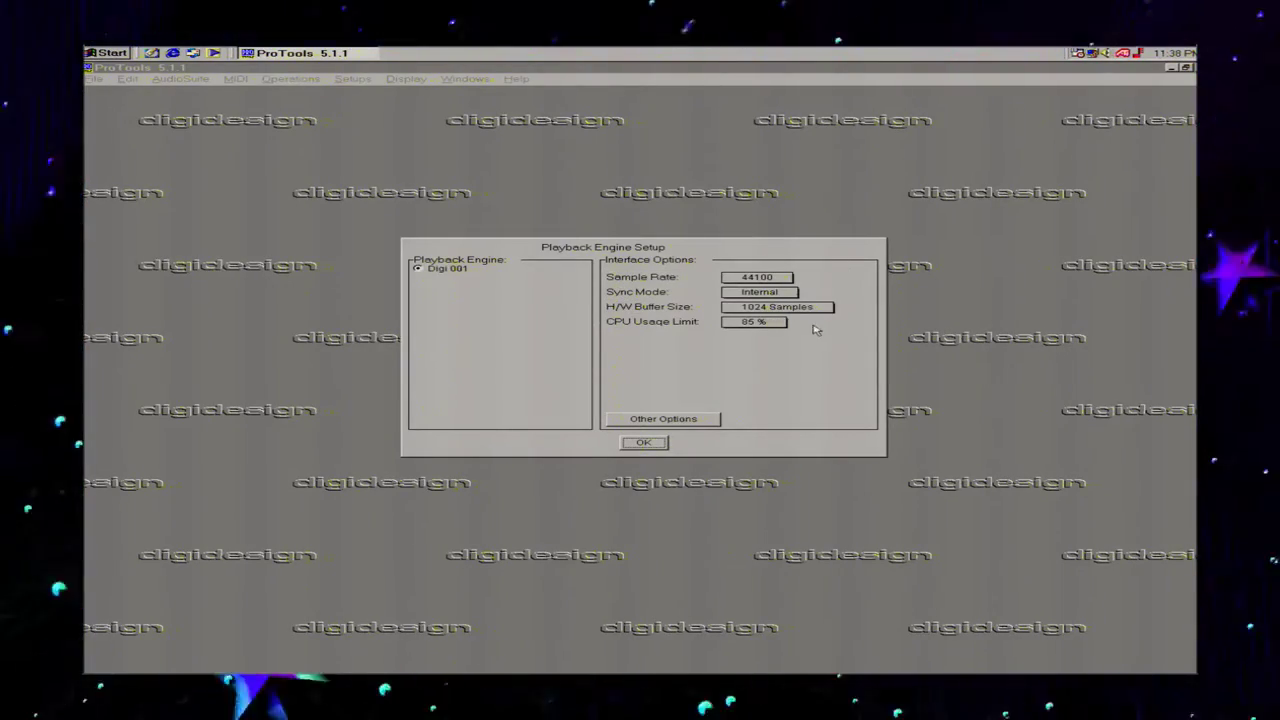
{"action": "left_click", "coordinate": [752, 324]}
{"action": "left_click", "coordinate": [755, 326]}
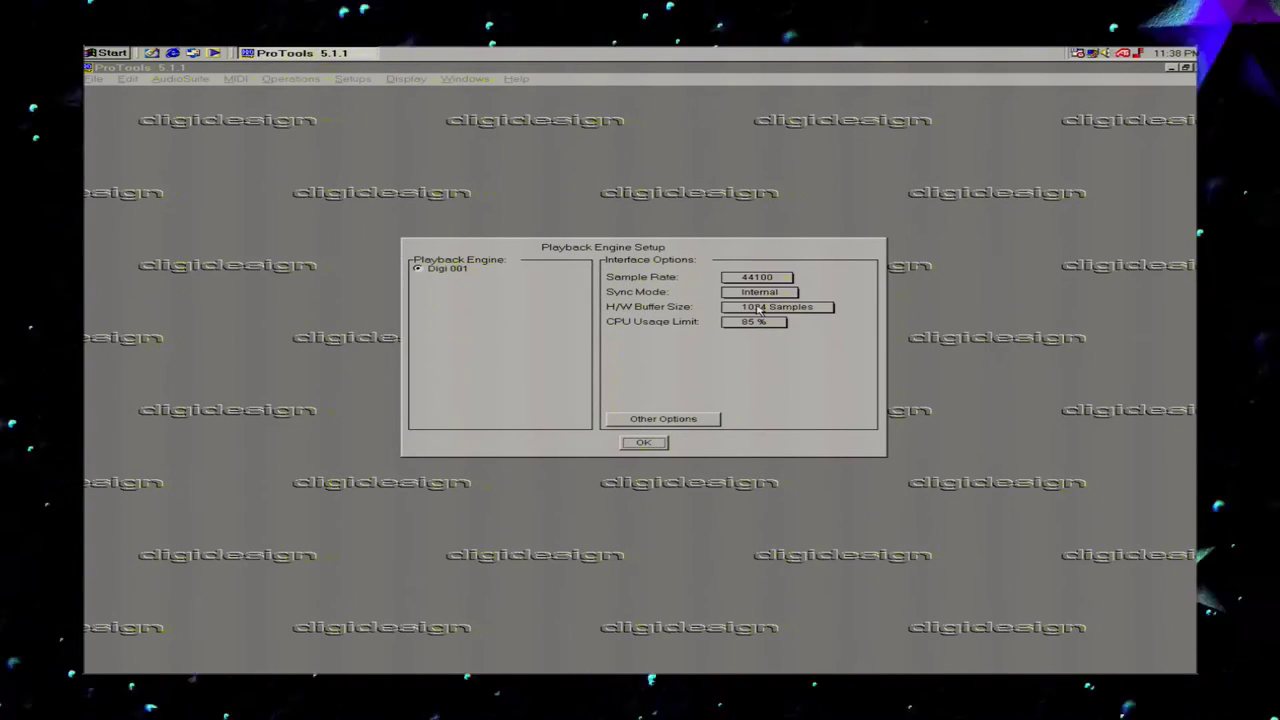
{"action": "left_click", "coordinate": [759, 311]}
{"action": "left_click", "coordinate": [766, 302]}
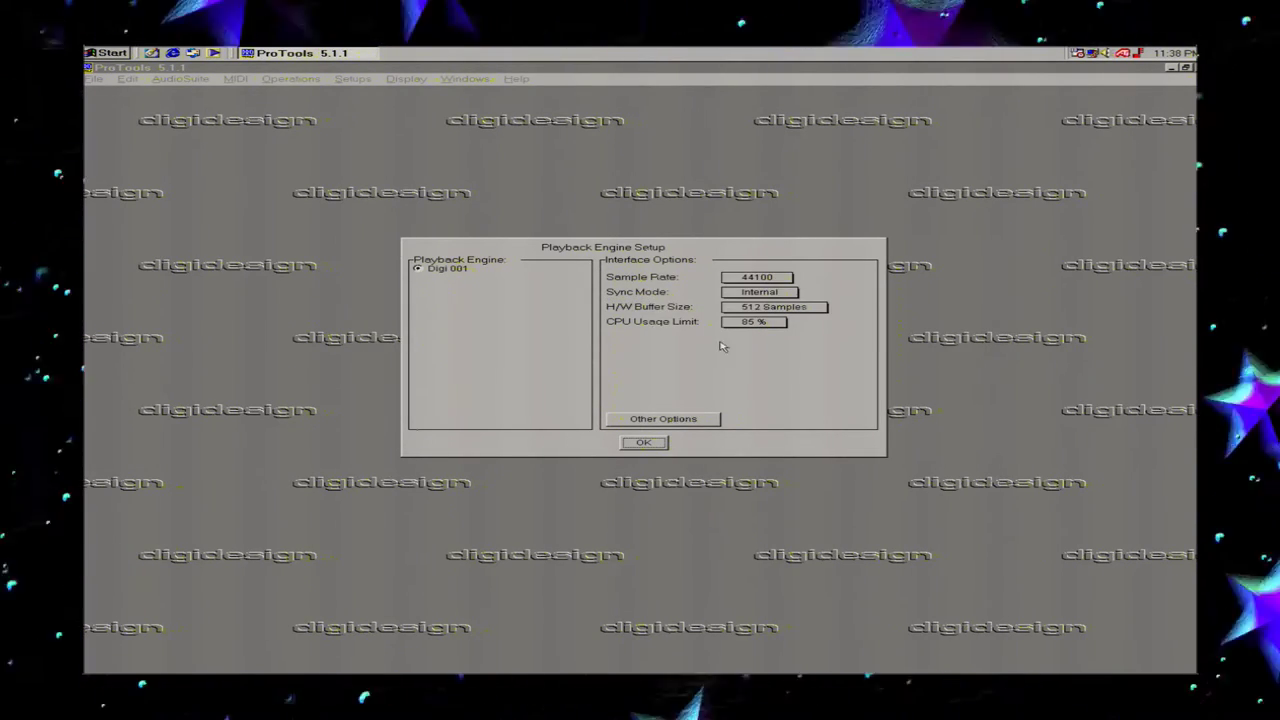
{"action": "left_click", "coordinate": [633, 446]}
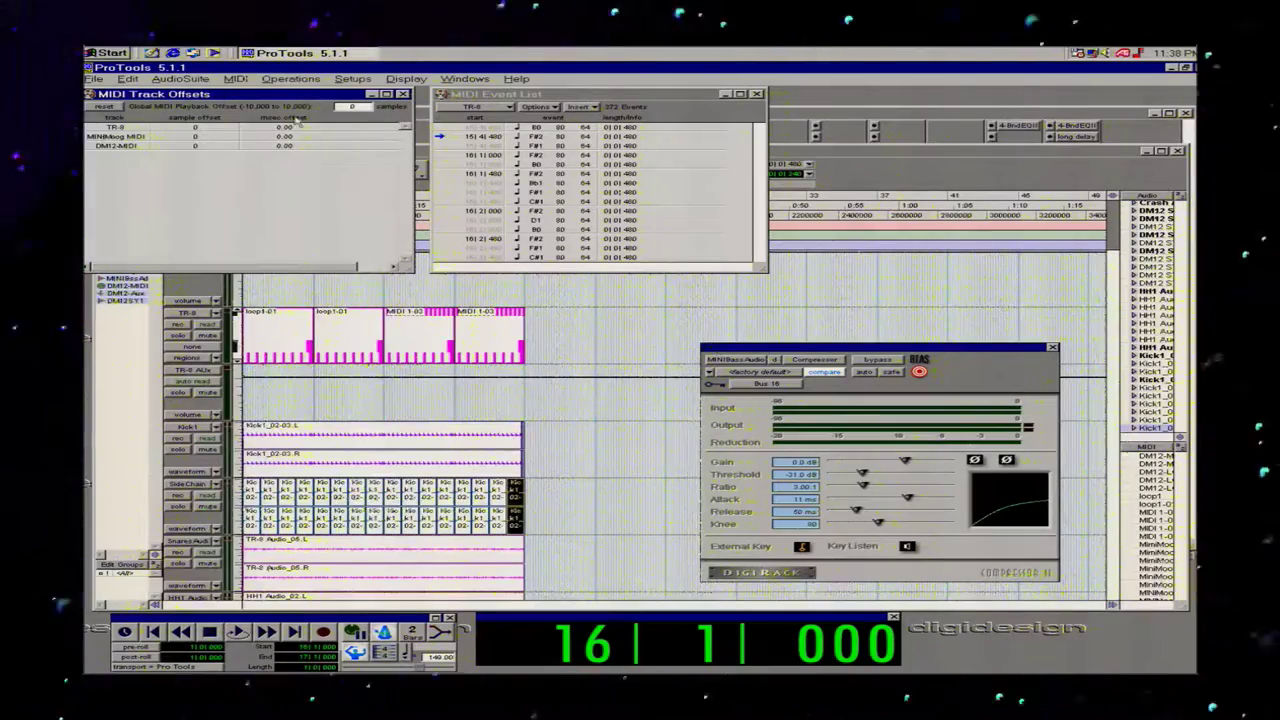
Select the Kick1 region in the edit window and play from bar 1 to check the MINIBass compressor's metering, dismissing any alert.
{"action": "left_click", "coordinate": [888, 183]}
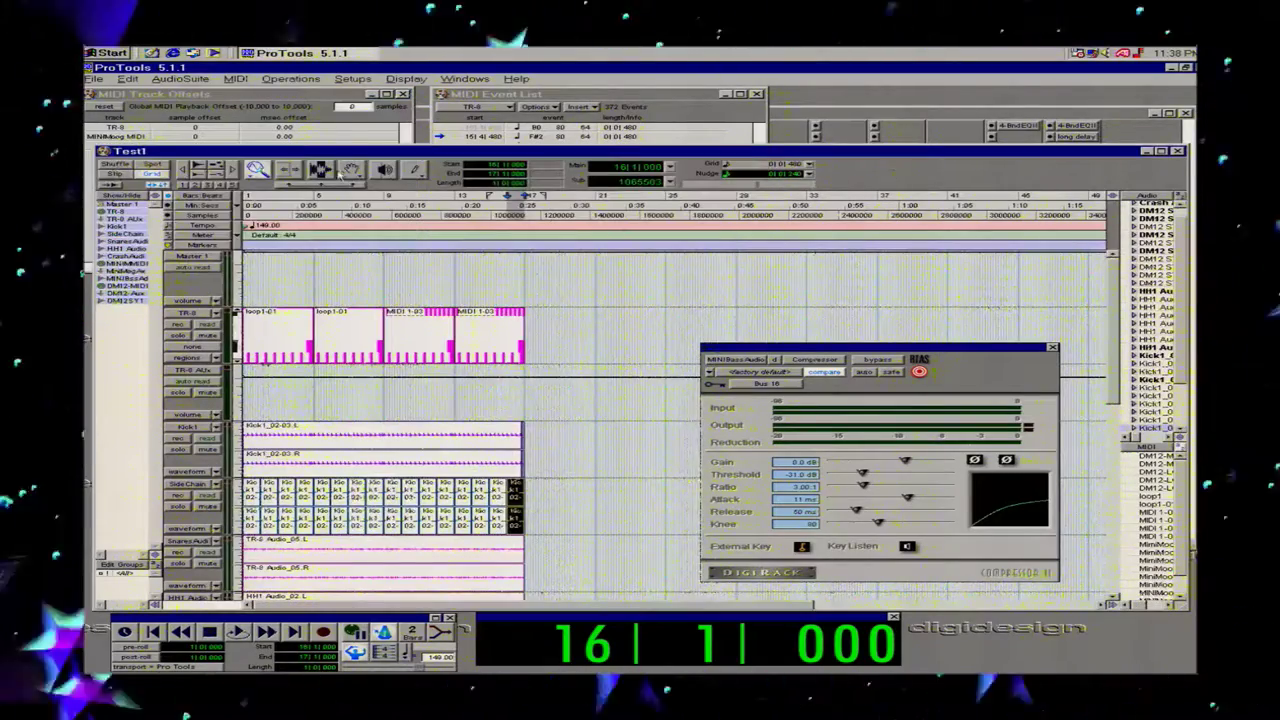
{"action": "left_click", "coordinate": [322, 170]}
{"action": "double_click", "coordinate": [340, 443]}
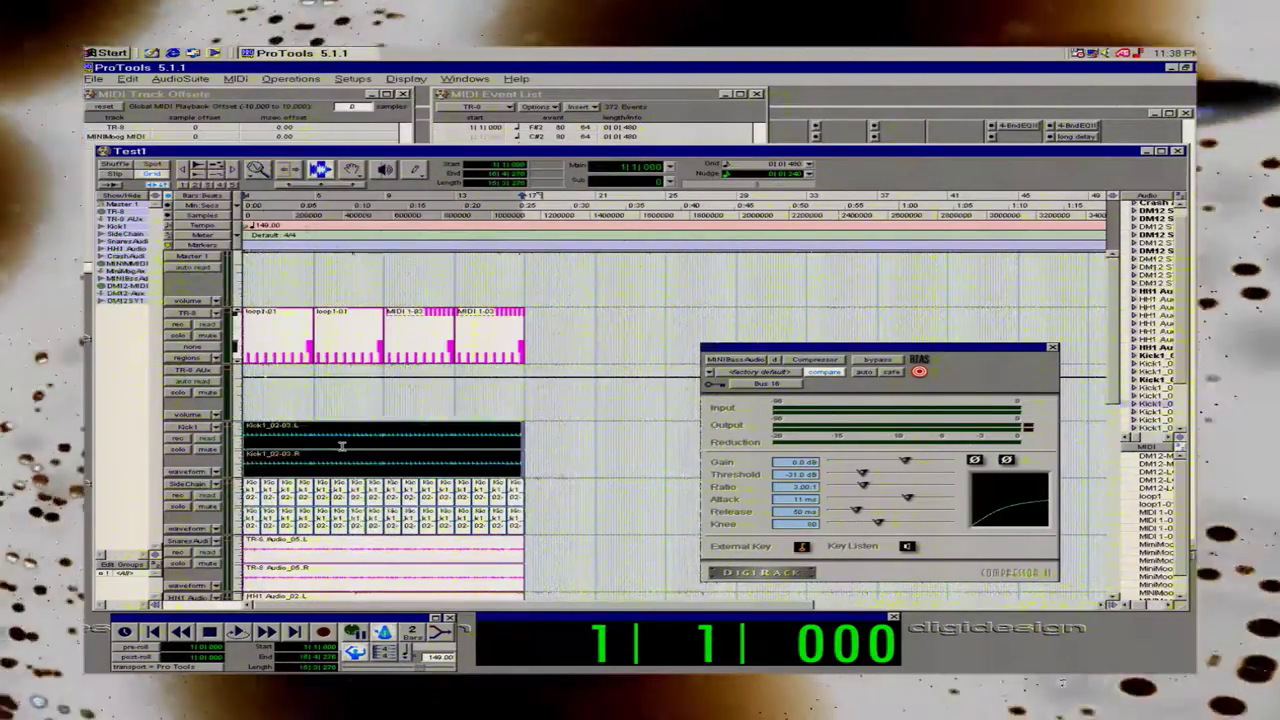
{"action": "key", "text": "space"}
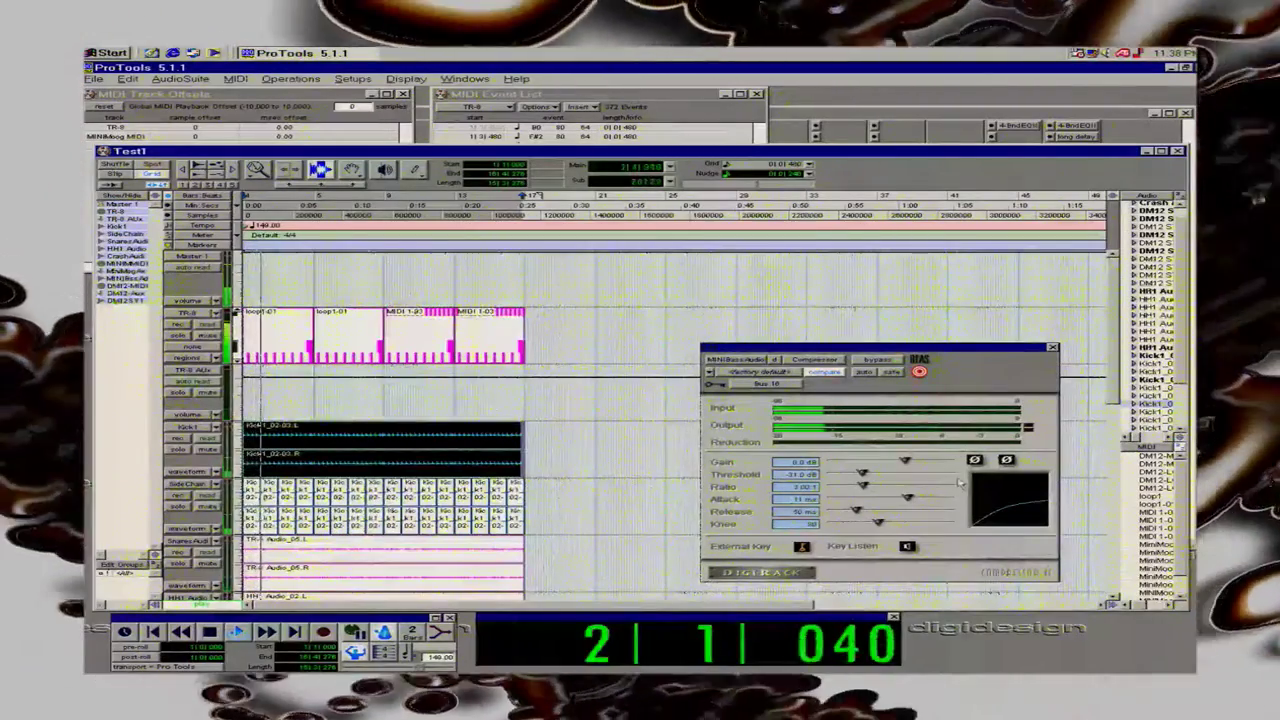
{"action": "left_click", "coordinate": [703, 304]}
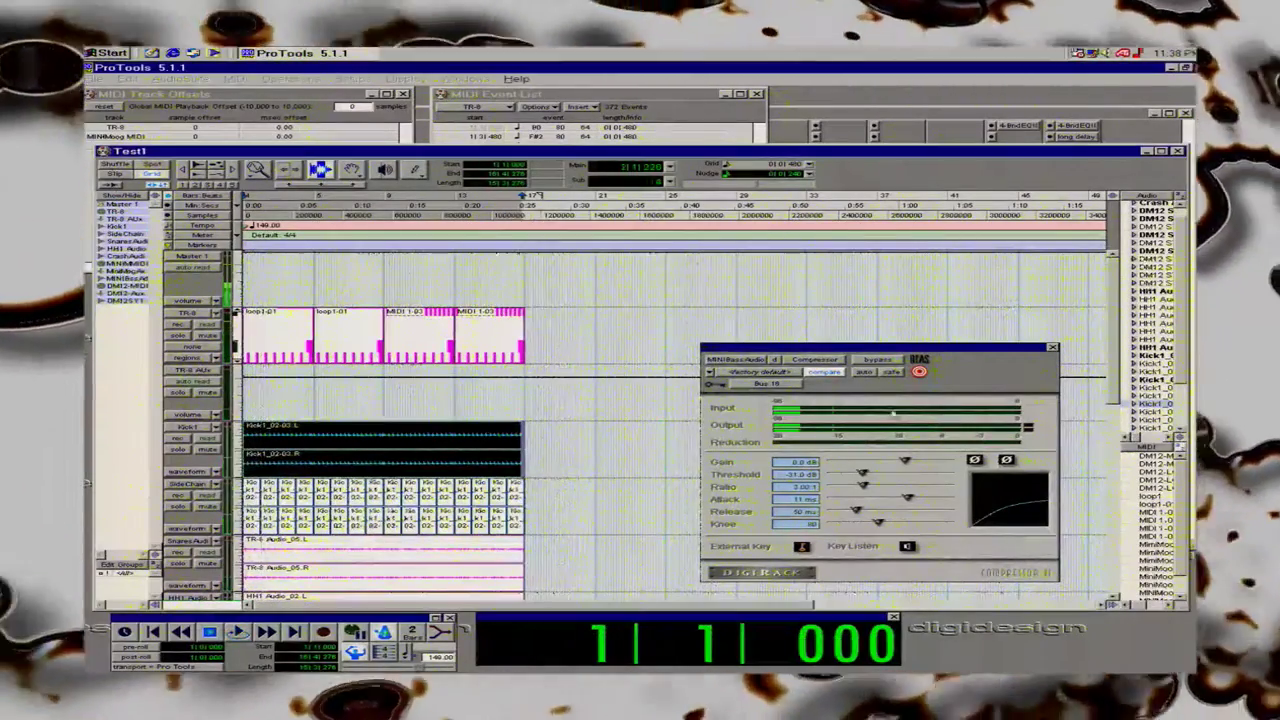
{"action": "key", "text": "space"}
Set the compressor's gain to about -2.9 dB, threshold -34.8 dB, ratio 1.50:1, attack 43 ms and release 26 ms, replaying from bar 1.
{"action": "mouse_move", "coordinate": [904, 462]}
{"action": "left_mouse_down"}
{"action": "mouse_move", "coordinate": [836, 464]}
{"action": "mouse_move", "coordinate": [899, 467]}
{"action": "left_mouse_up"}
{"action": "key", "text": "space"}
{"action": "key", "text": "space"}
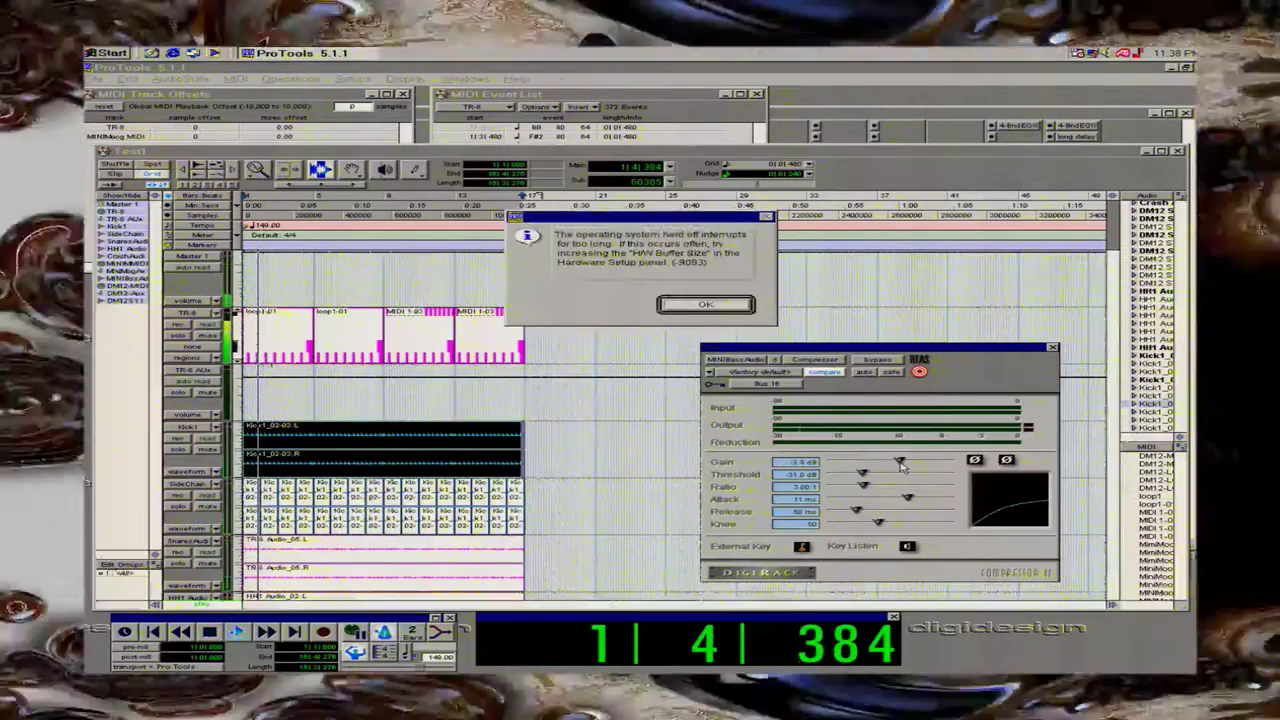
{"action": "key", "text": "Return"}
{"action": "key", "text": "space"}
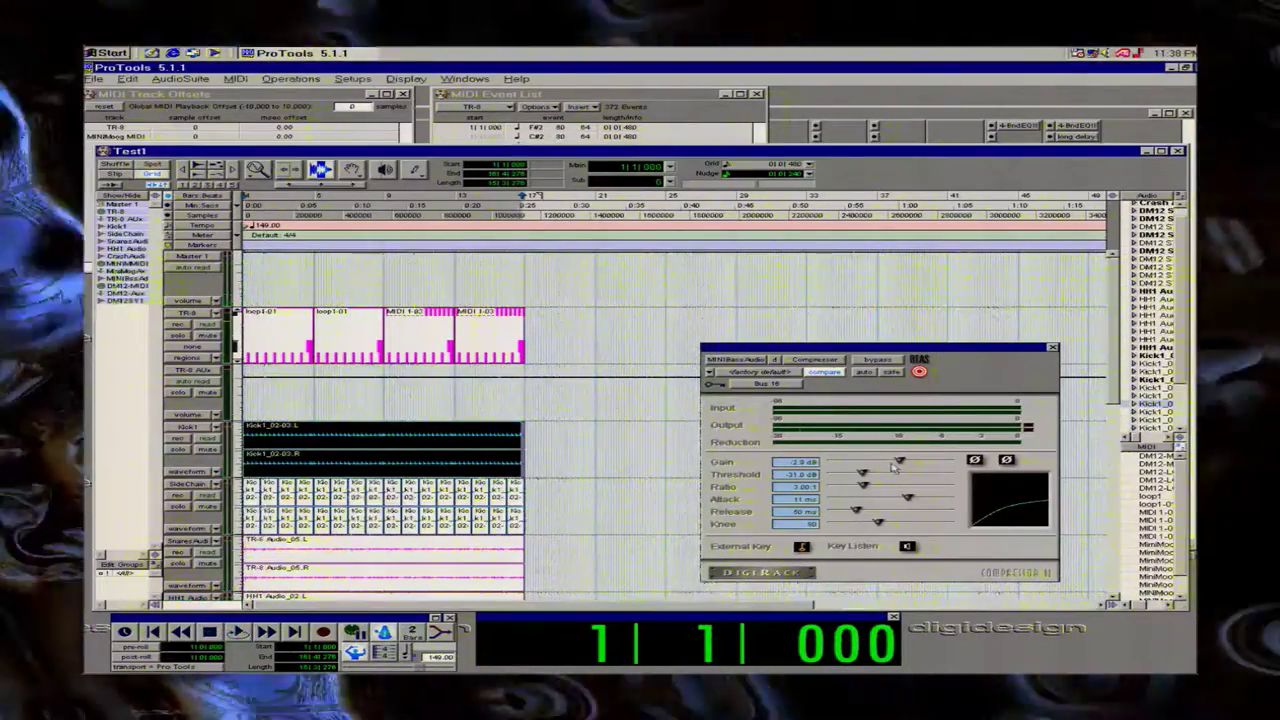
{"action": "left_click_drag", "start_coordinate": [862, 473], "coordinate": [842, 512]}
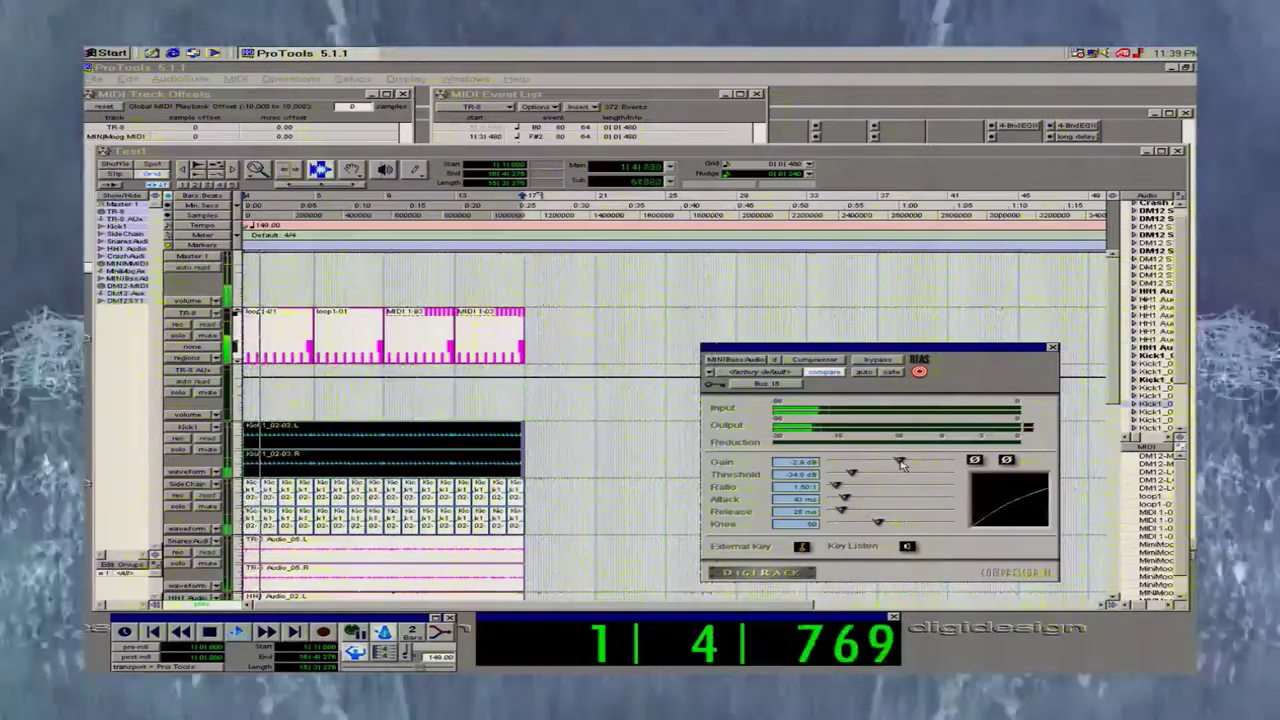
{"action": "key", "text": "Return"}
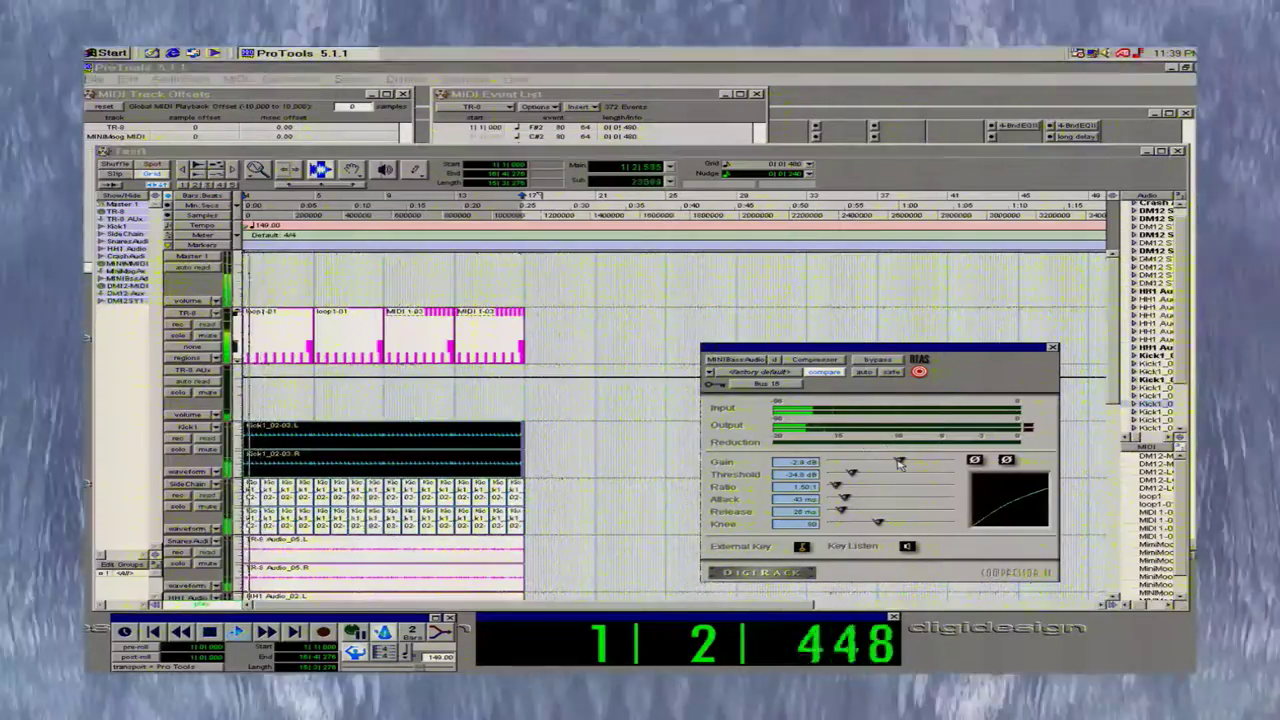
Try the compressor with gain at -1.4 dB and threshold at about -18.8 dB, replaying from bar 1.
{"action": "mouse_move", "coordinate": [901, 463]}
{"action": "left_mouse_down"}
{"action": "mouse_move", "coordinate": [877, 463]}
{"action": "mouse_move", "coordinate": [901, 463]}
{"action": "left_mouse_up"}
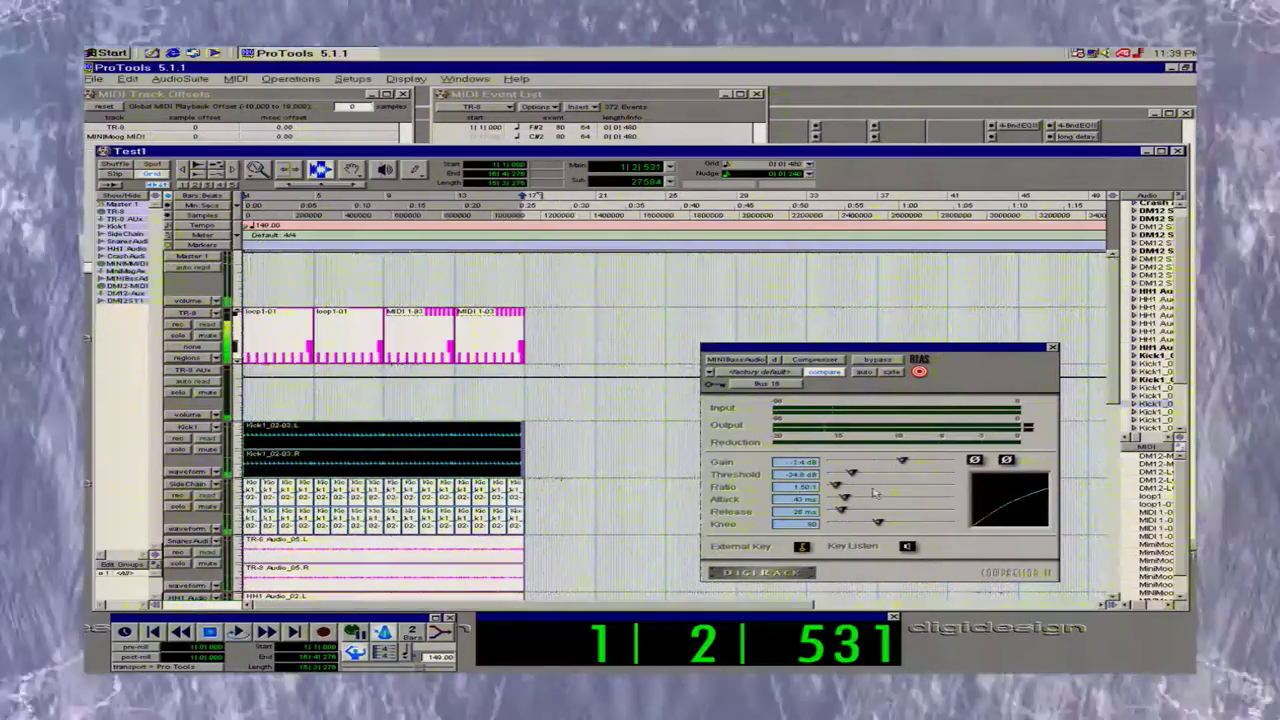
{"action": "left_click_drag", "start_coordinate": [866, 482], "coordinate": [897, 478]}
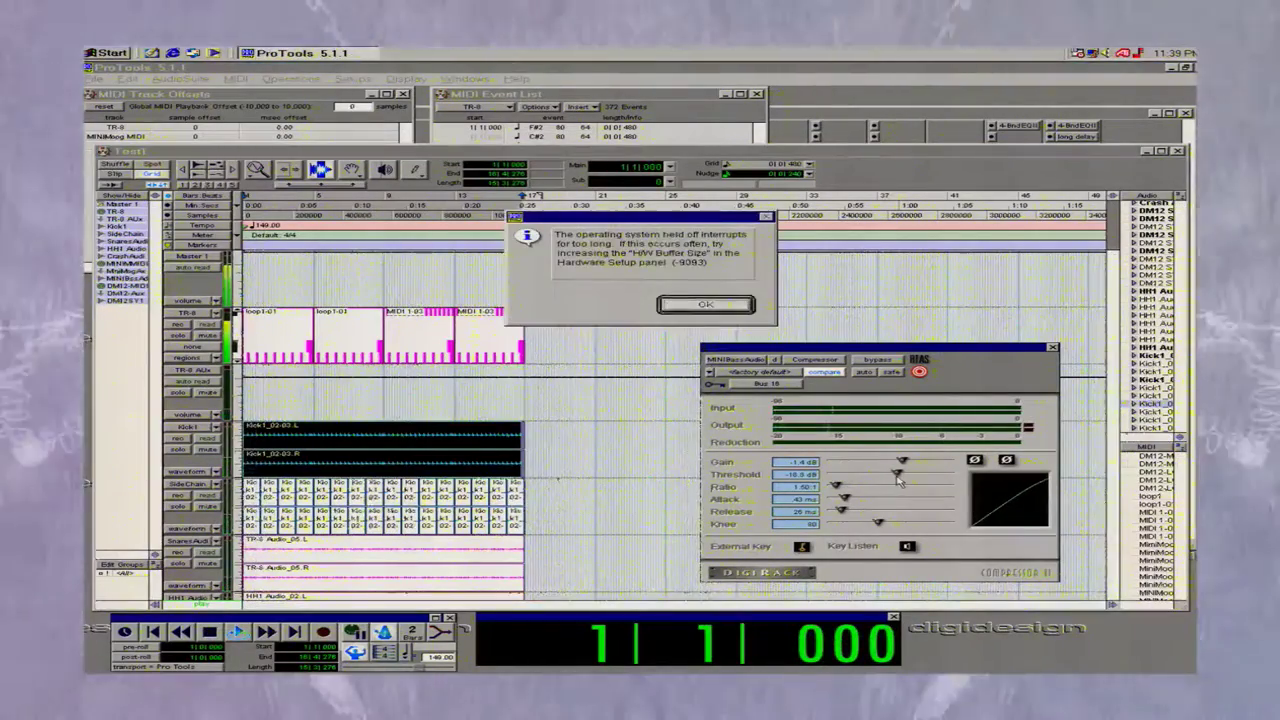
{"action": "key", "text": "Return"}
{"action": "key", "text": "space"}
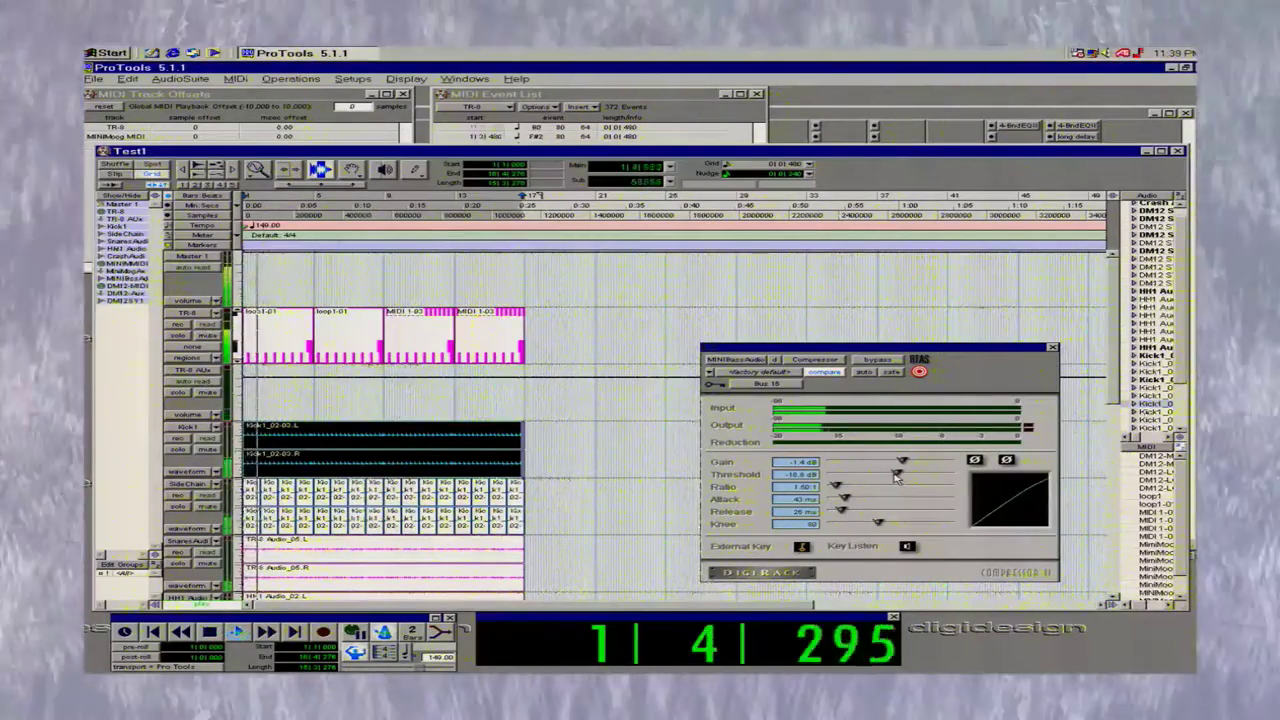
{"action": "key", "text": "Return"}
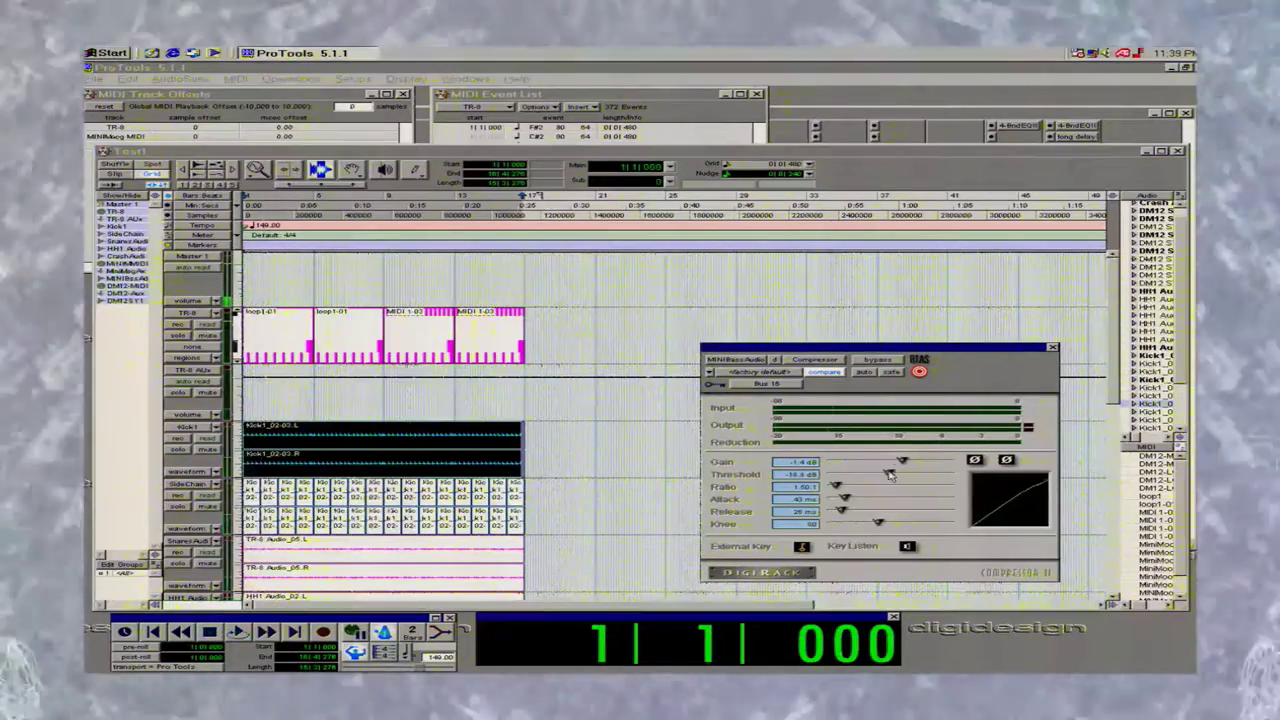
Try a compressor threshold of about -37.8 dB, play from bar 1 and dismiss the alert.
{"action": "left_click_drag", "start_coordinate": [897, 473], "coordinate": [845, 475]}
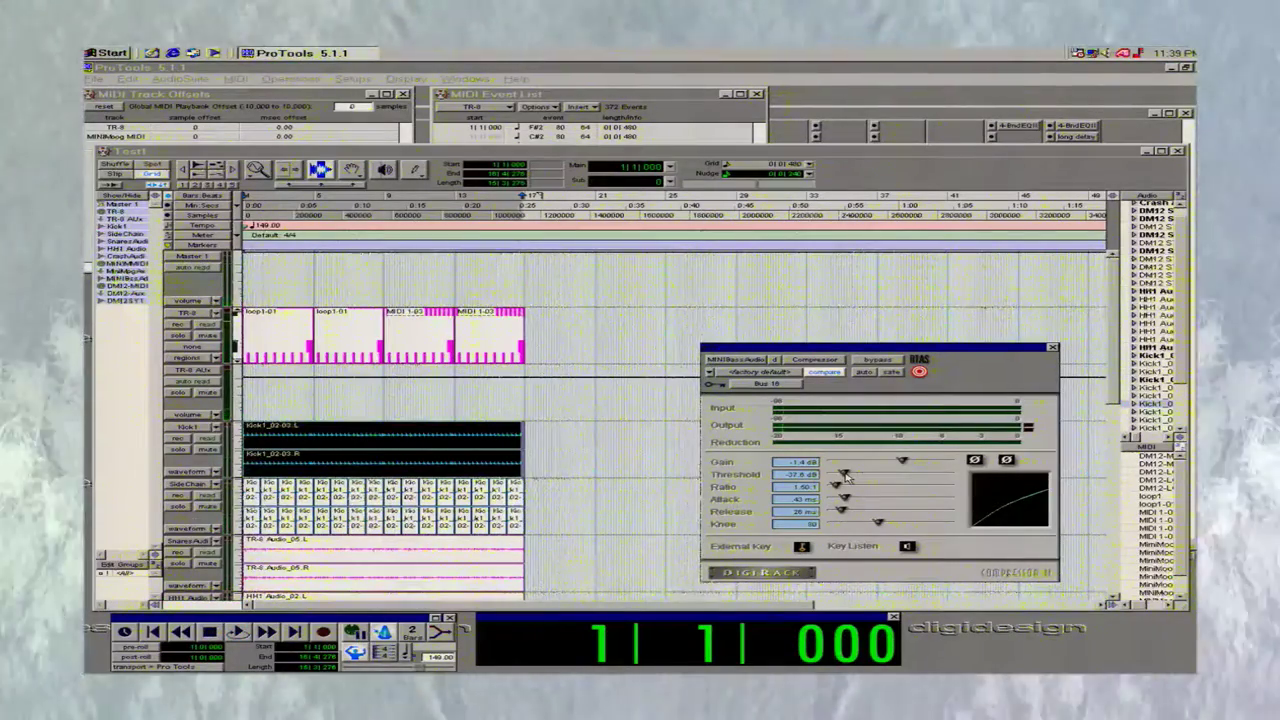
{"action": "key", "text": "space"}
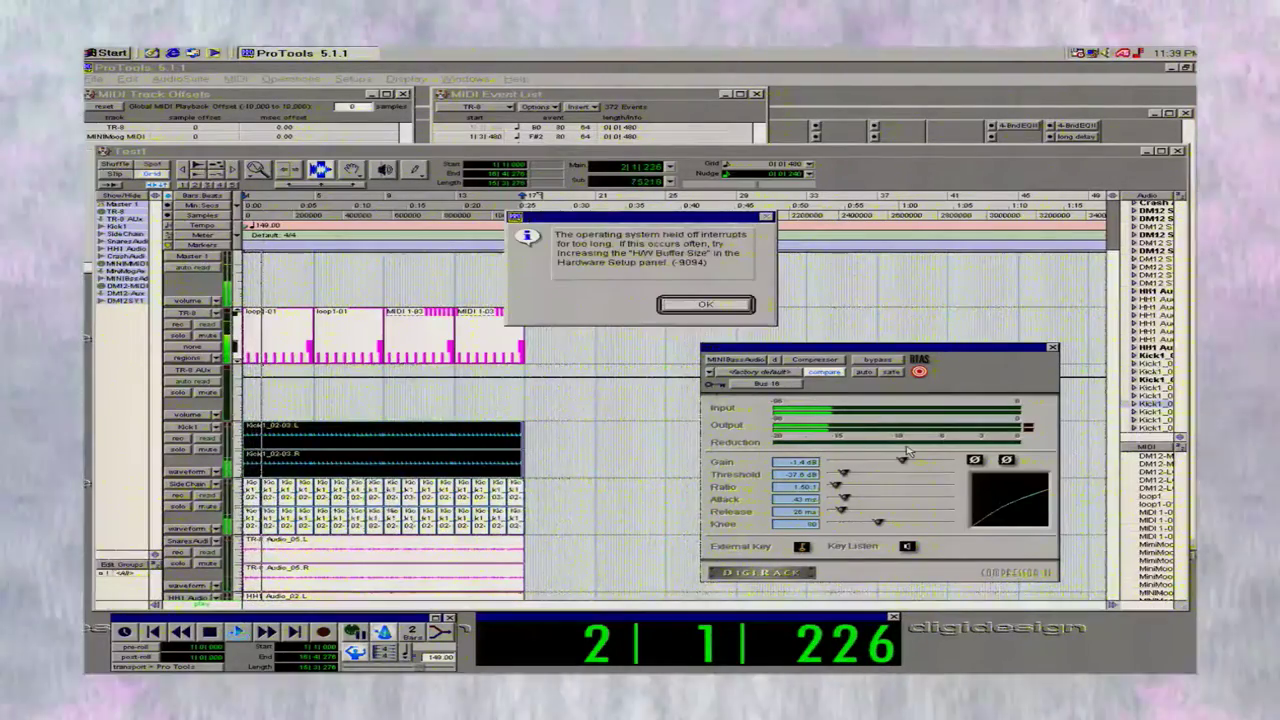
{"action": "key", "text": "Return"}
Set the compressor's gain to 1.9 dB, threshold to about -35.1 dB and ratio to 15.00:1, playing from bar 1 to check each change.
{"action": "left_click_drag", "start_coordinate": [902, 460], "coordinate": [850, 487]}
{"action": "key", "text": "space"}
{"action": "key", "text": "Return"}
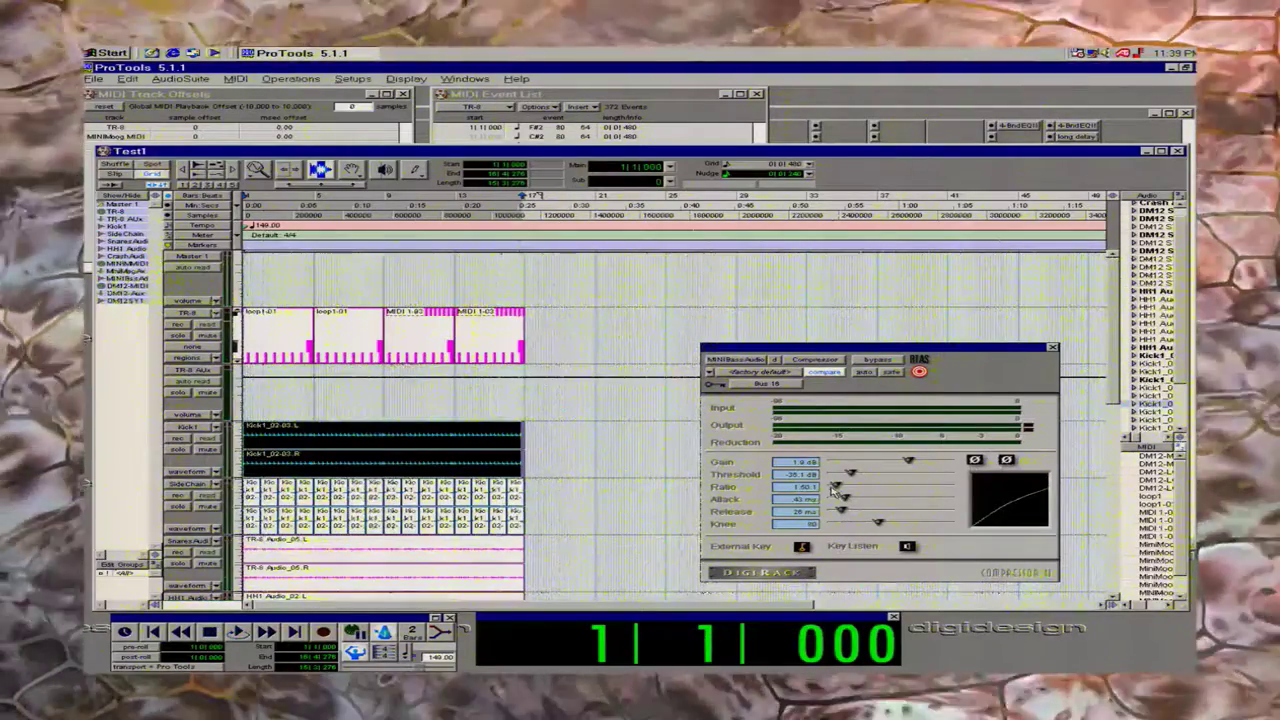
{"action": "left_click_drag", "start_coordinate": [838, 489], "coordinate": [928, 493]}
{"action": "key", "text": "space"}
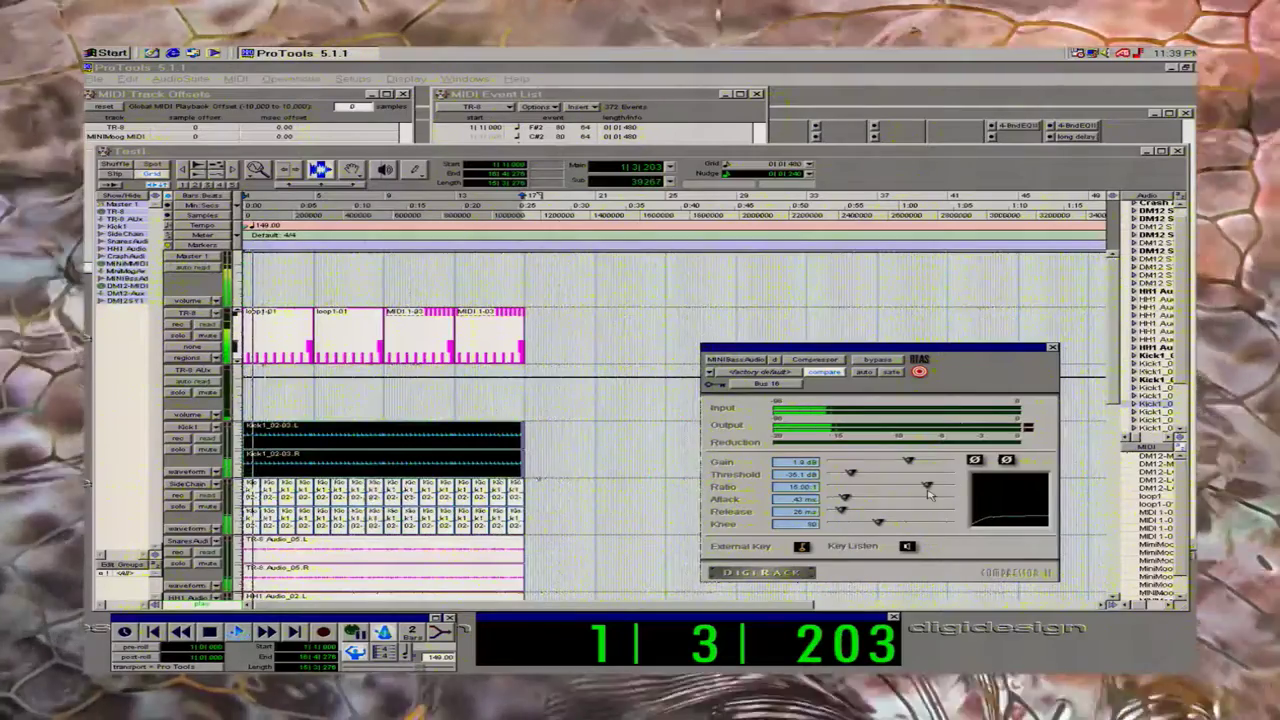
{"action": "key", "text": "Return"}
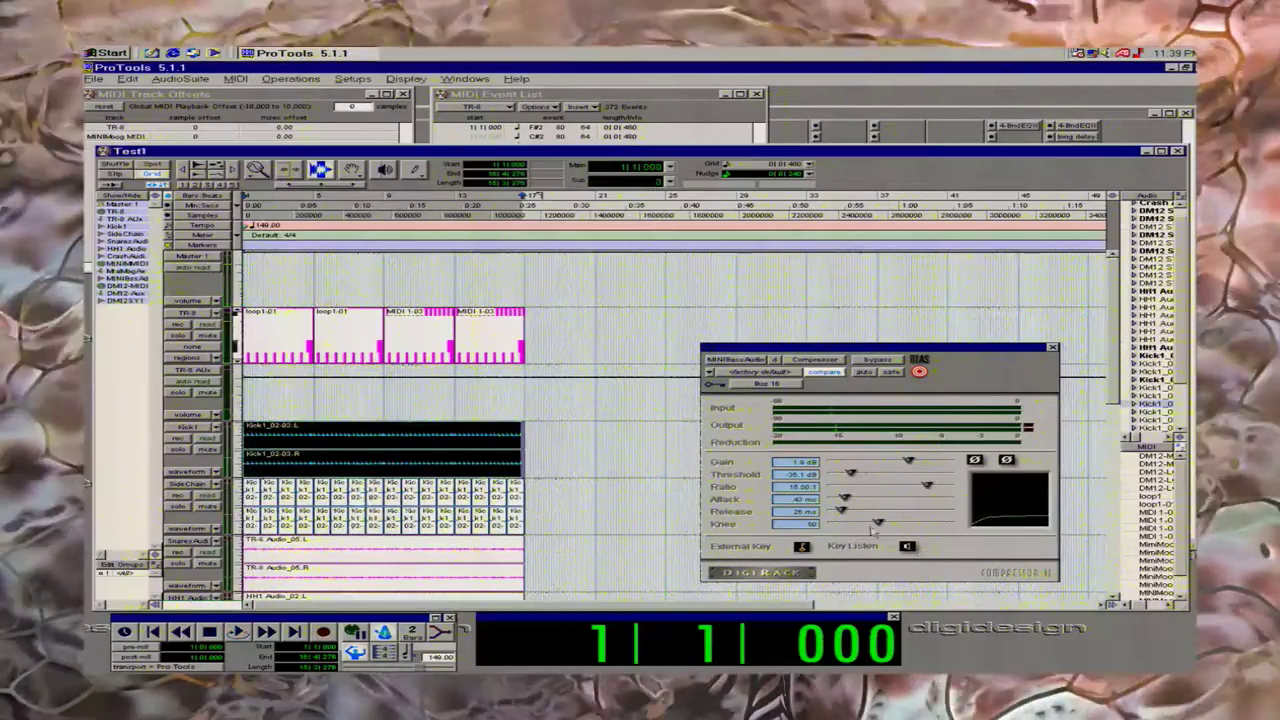
Set the compressor's threshold to -24.4 dB and knee to 13, and replay from bar 1 to check the reduction.
{"action": "left_click_drag", "start_coordinate": [853, 474], "coordinate": [880, 476]}
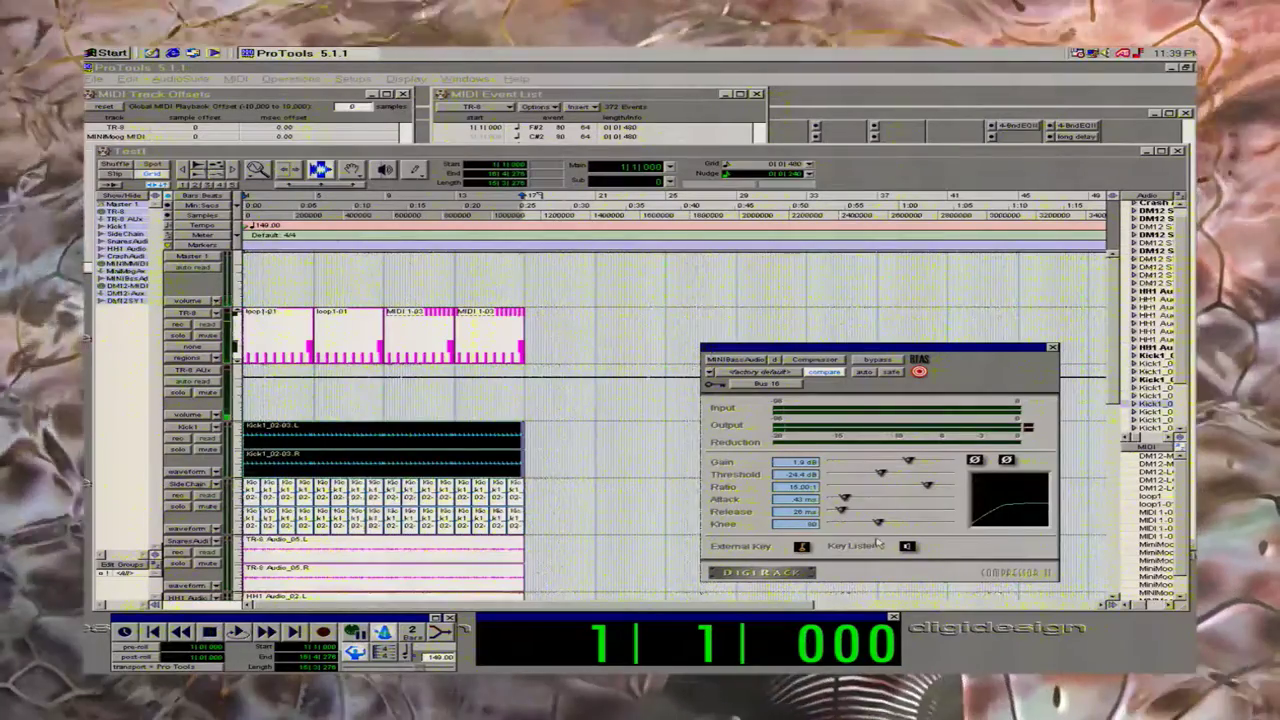
{"action": "left_click_drag", "start_coordinate": [877, 523], "coordinate": [836, 524]}
{"action": "key", "text": "space"}
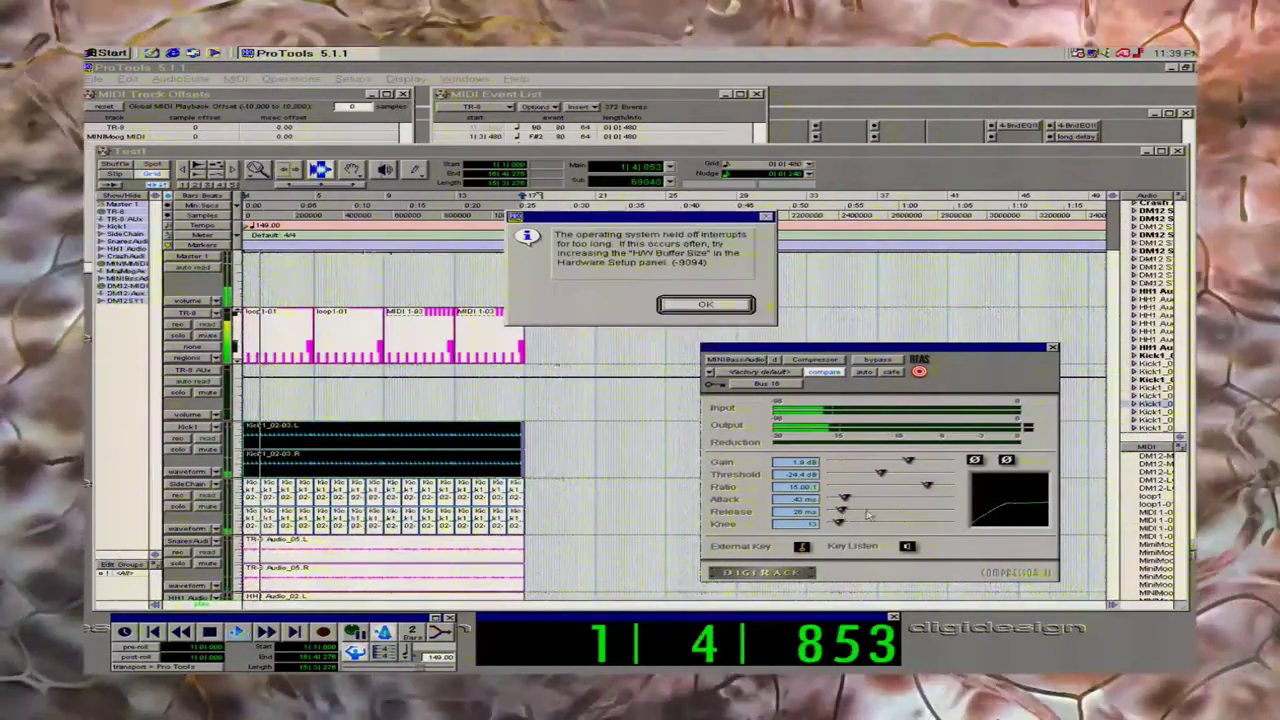
{"action": "key", "text": "Return"}
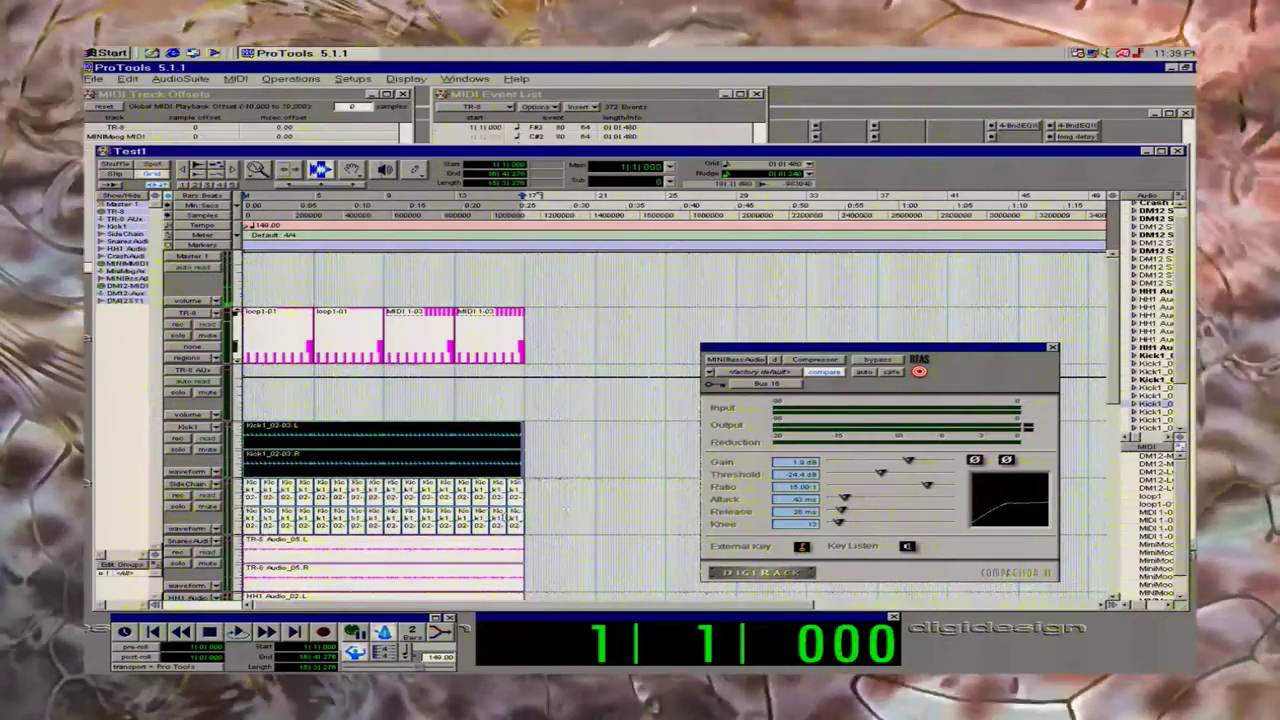
{"action": "key", "text": "space"}
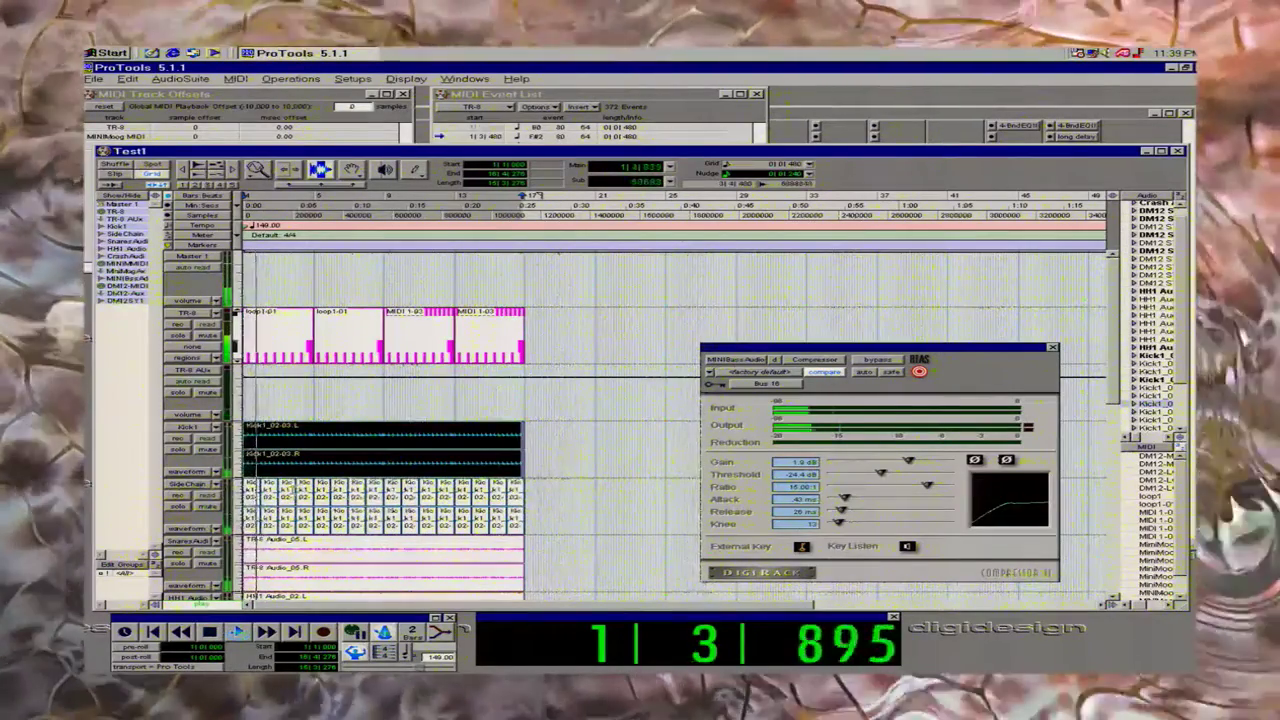
{"action": "key", "text": "Return"}
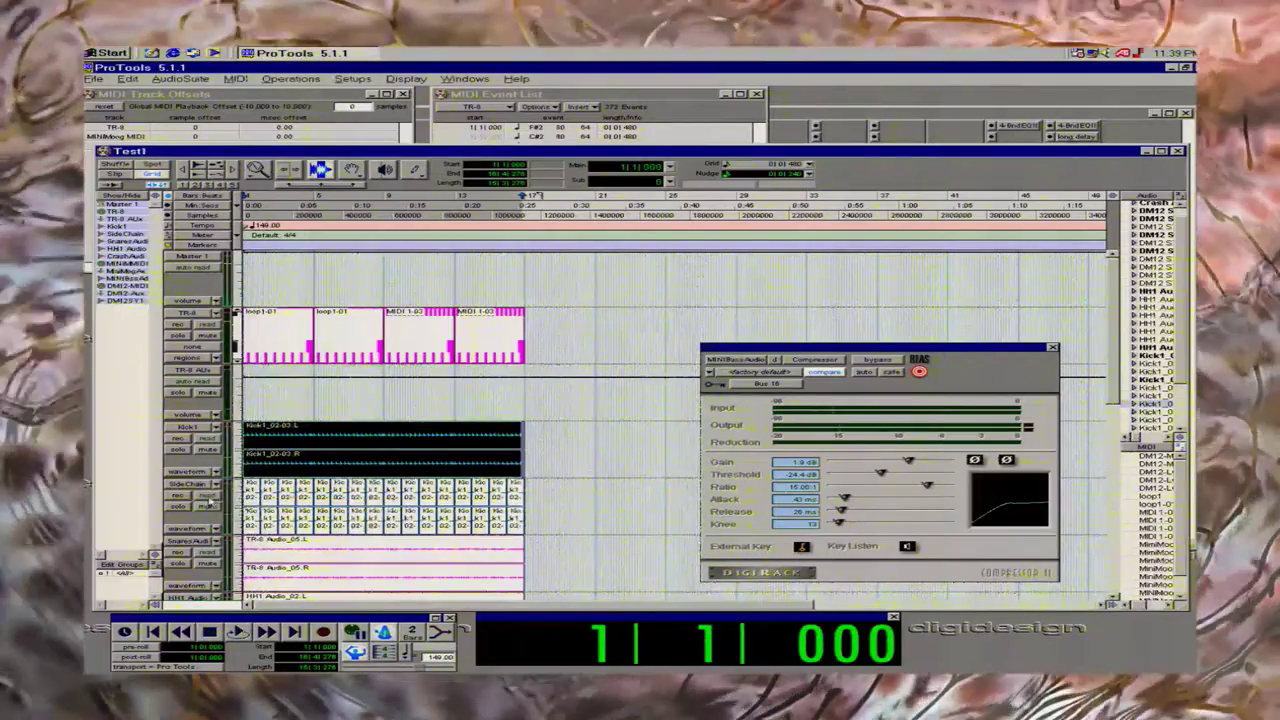
Solo the SideChain track and play it from bar 1, checking its levels in the mix window and dismissing the alerts.
{"action": "left_click", "coordinate": [181, 505]}
{"action": "key", "text": "space"}
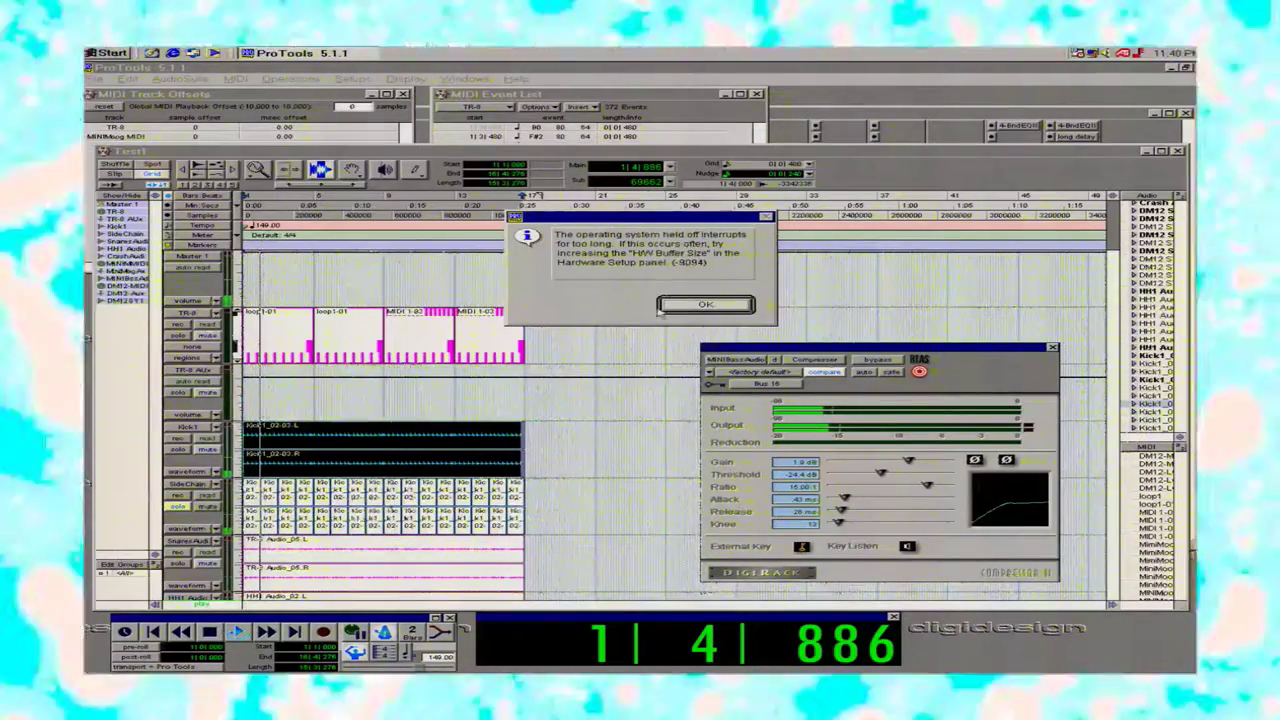
{"action": "left_click", "coordinate": [703, 305]}
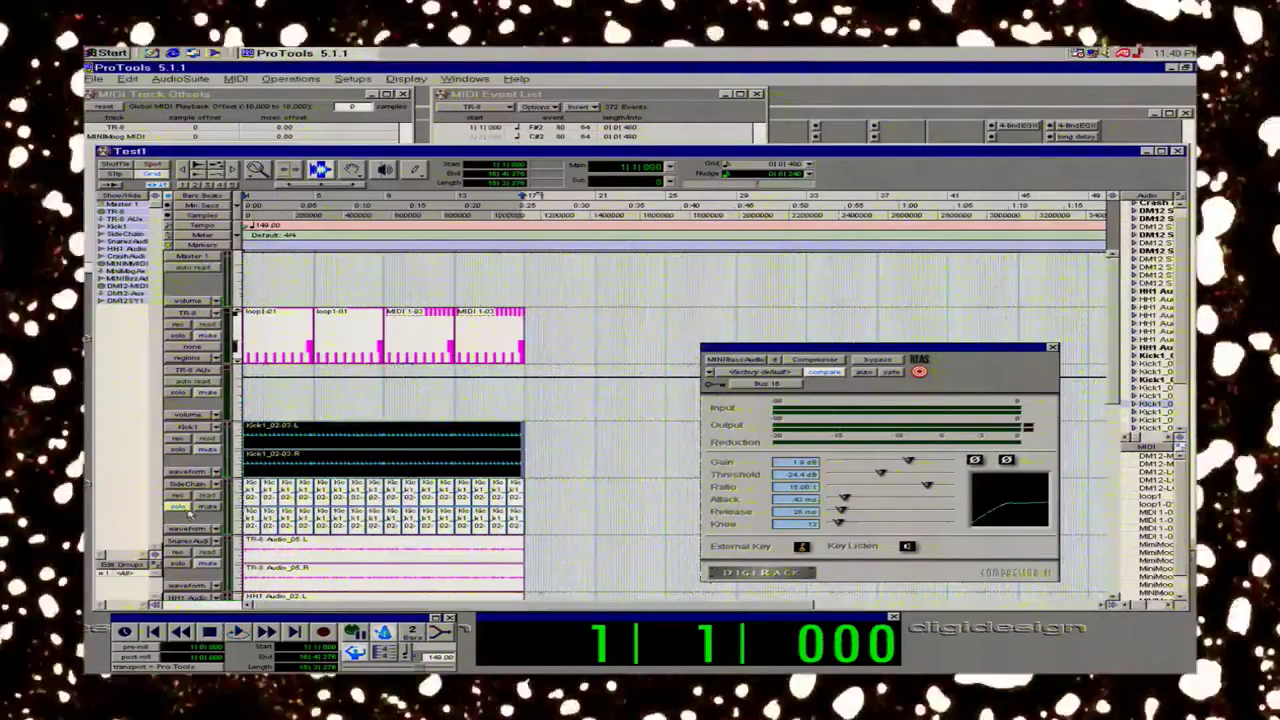
{"action": "left_click", "coordinate": [200, 486]}
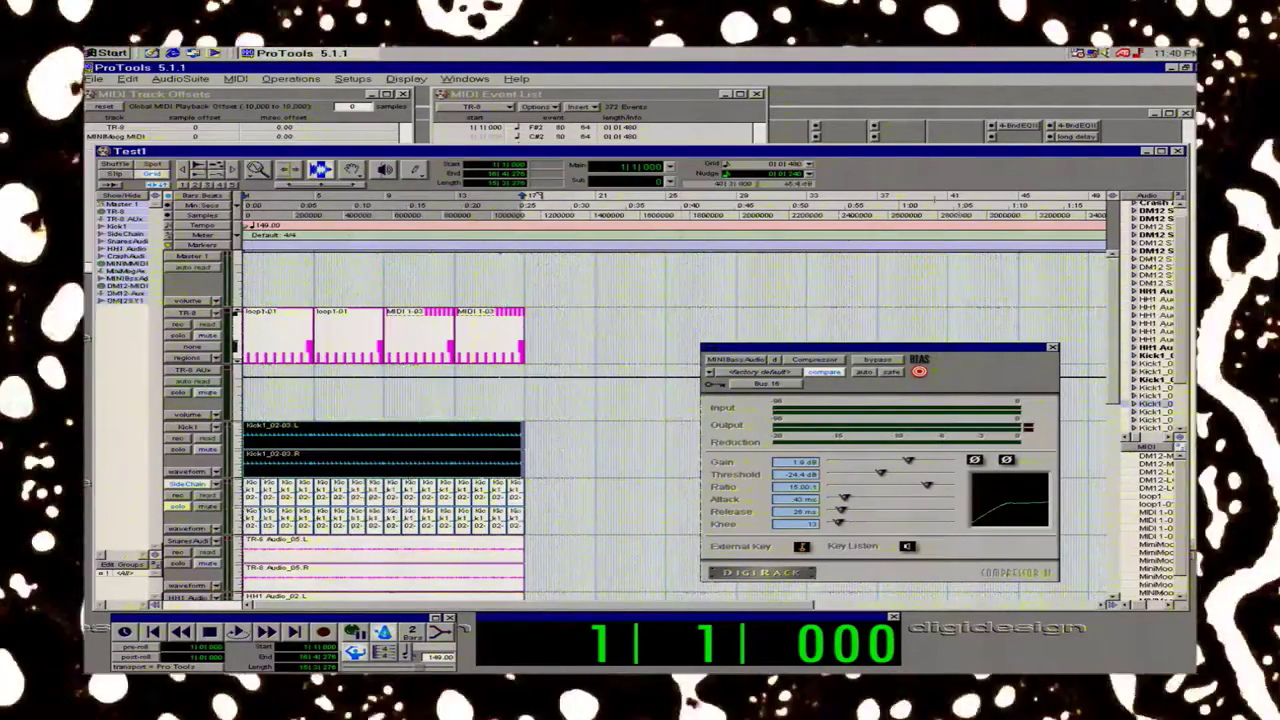
{"action": "left_click_drag", "start_coordinate": [740, 152], "coordinate": [838, 117]}
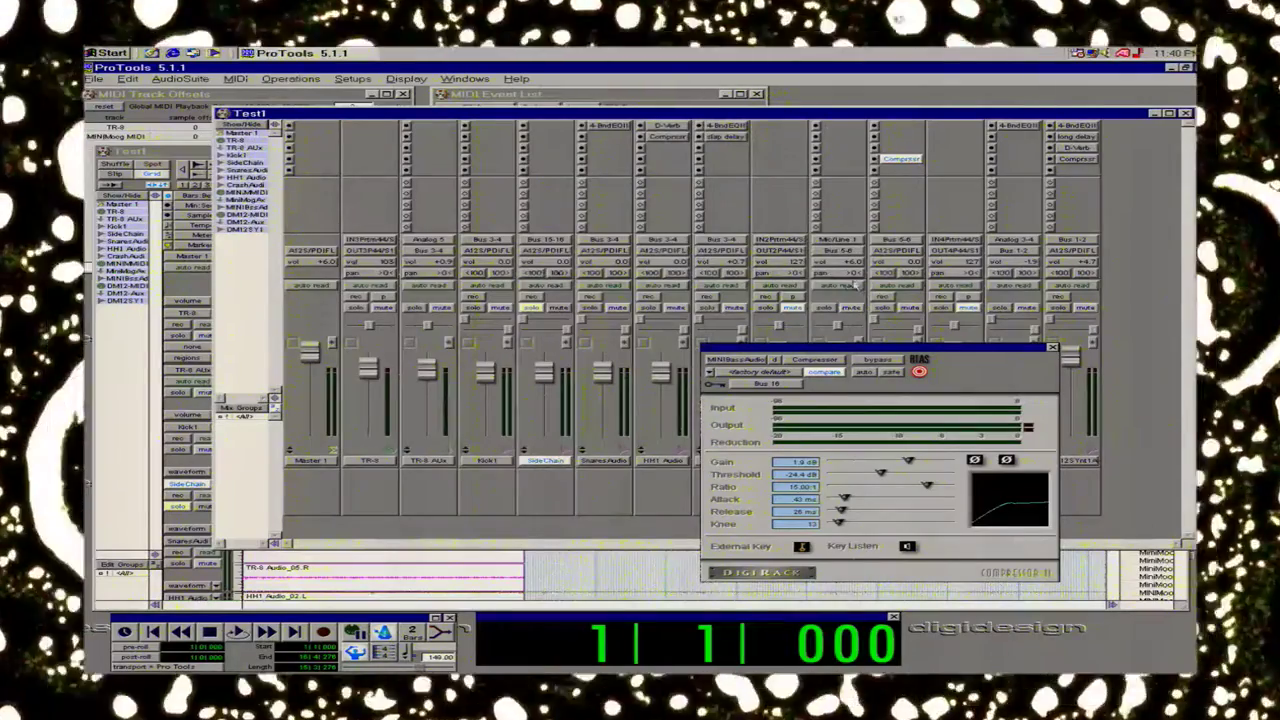
{"action": "key", "text": "space"}
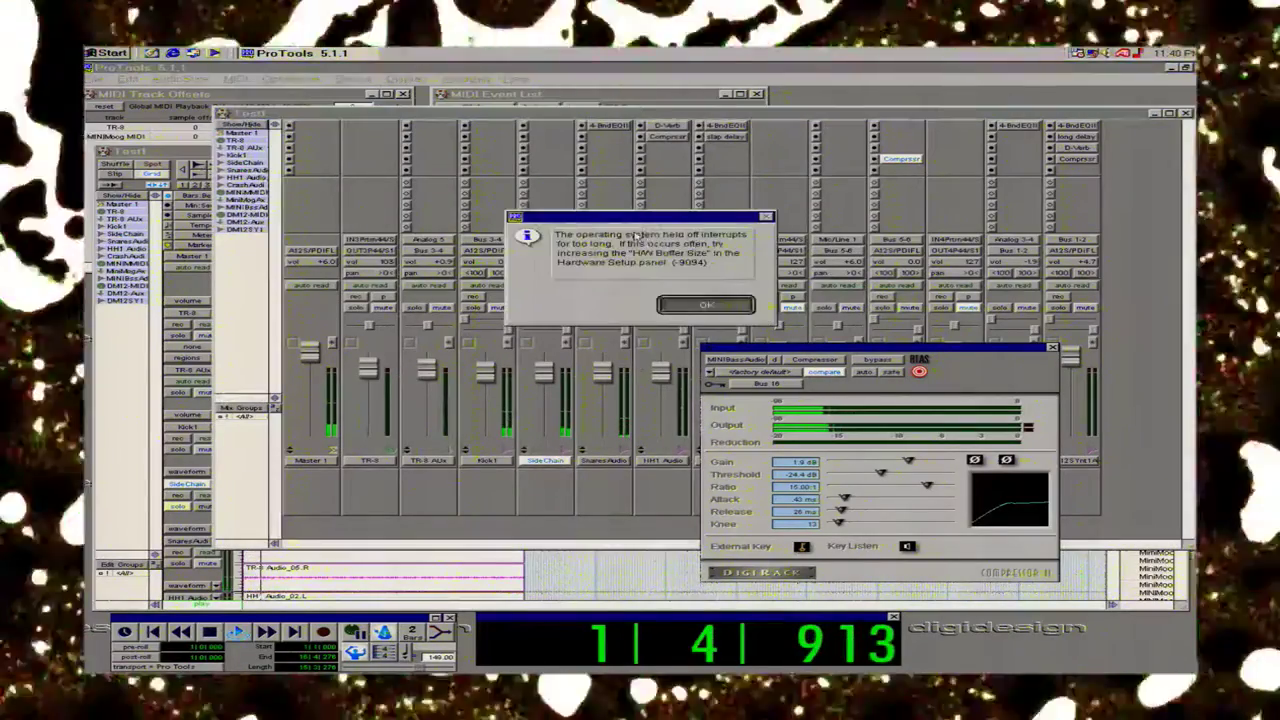
{"action": "key", "text": "Return"}
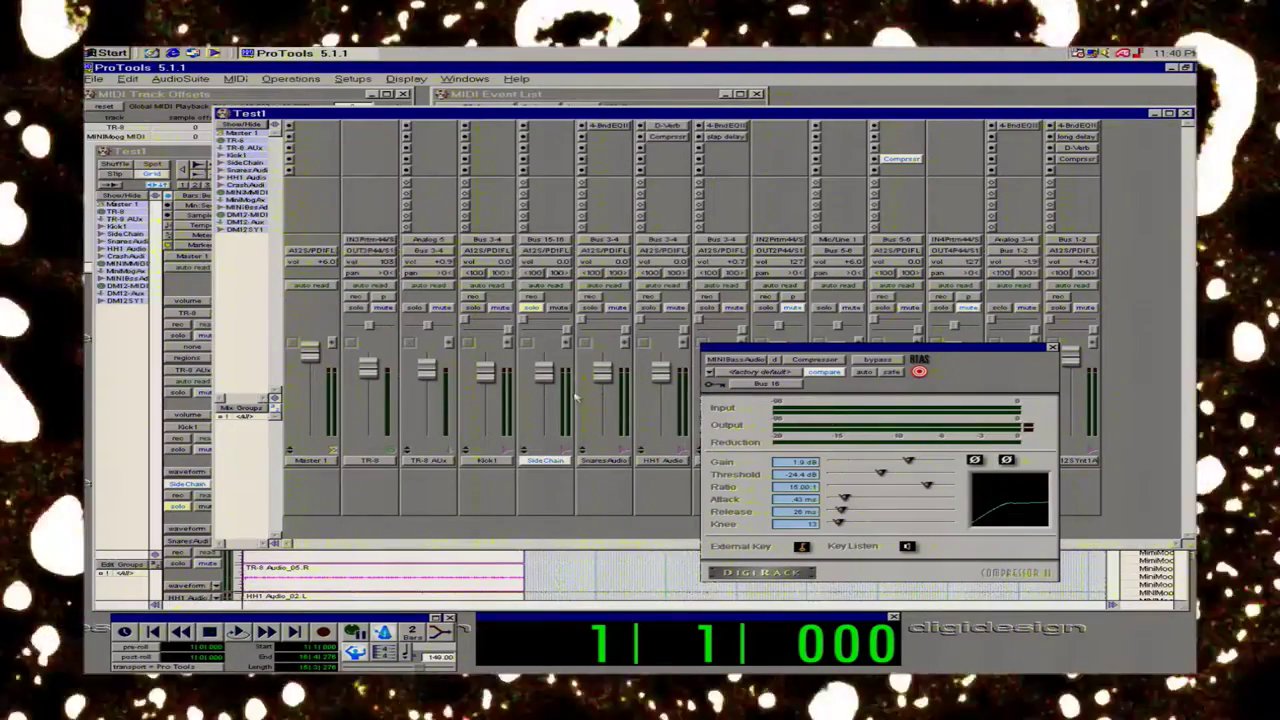
Route the SideChain track's output to Bus 15-16 (Stereo), test it from bar 1, dismiss the alert and unsolo the track.
{"action": "left_click", "coordinate": [559, 251]}
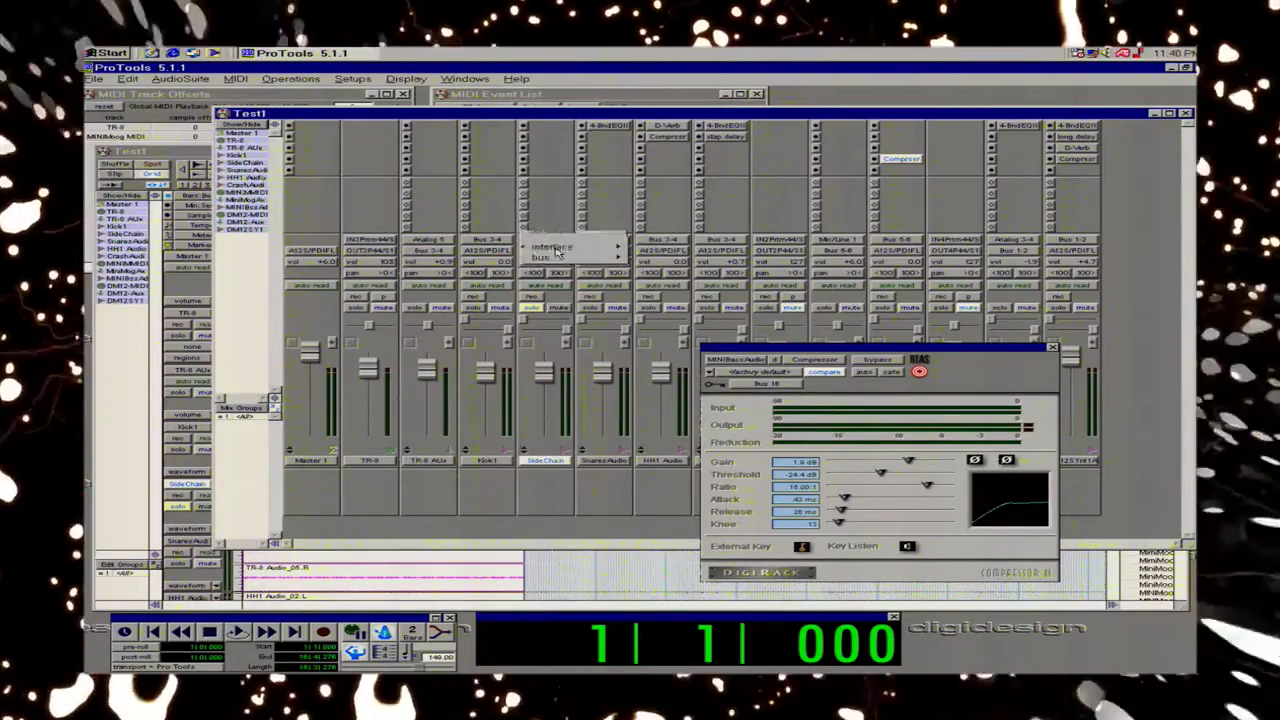
{"action": "mouse_move", "coordinate": [582, 266]}
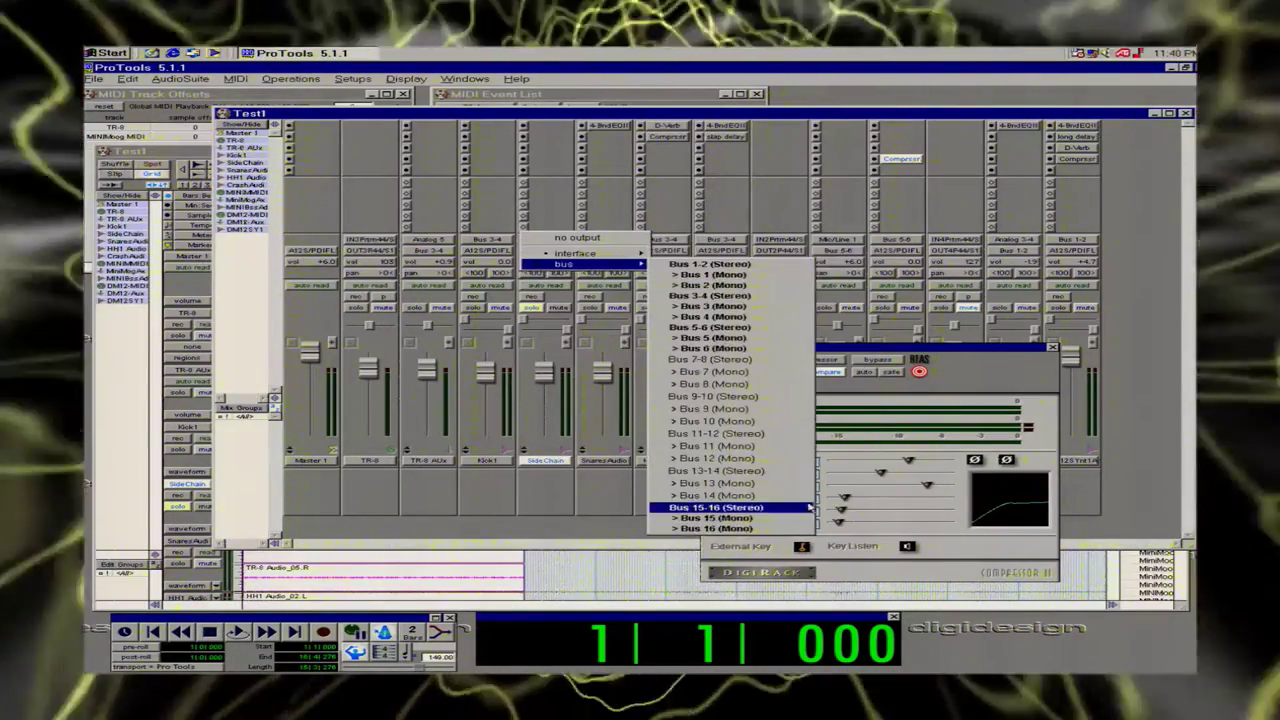
{"action": "left_click", "coordinate": [715, 507]}
{"action": "key", "text": "space"}
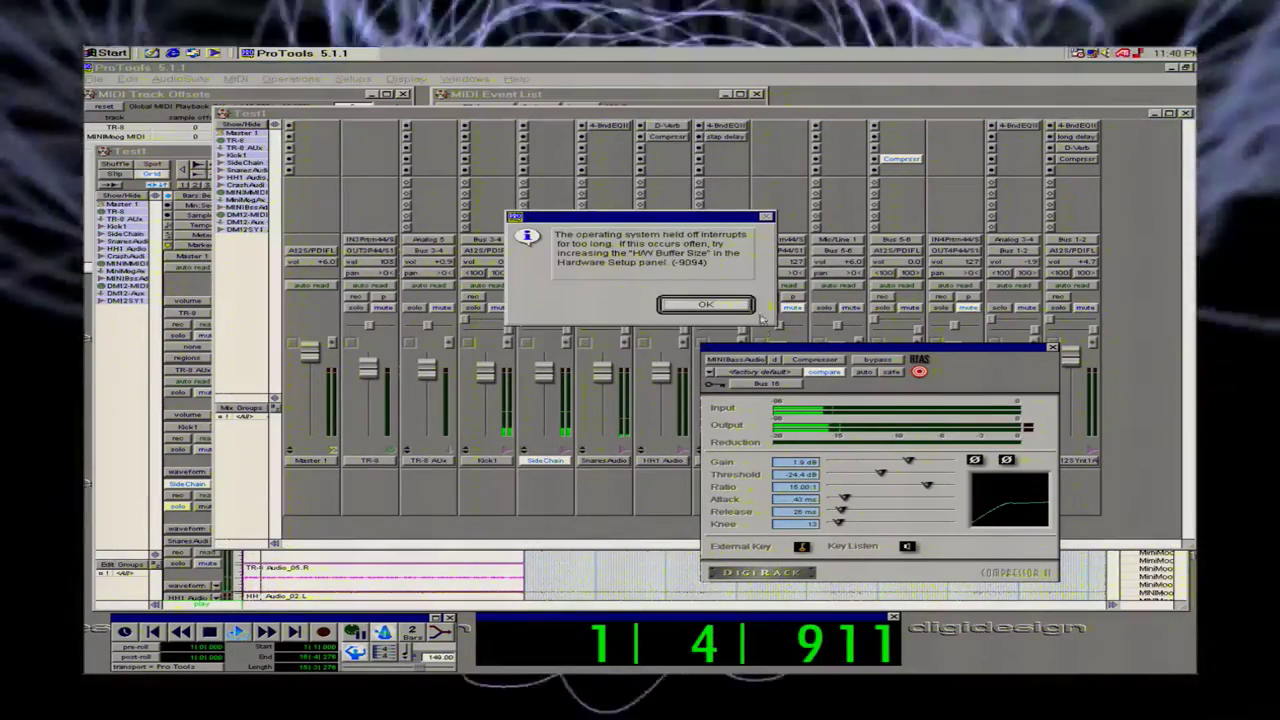
{"action": "left_click", "coordinate": [705, 305]}
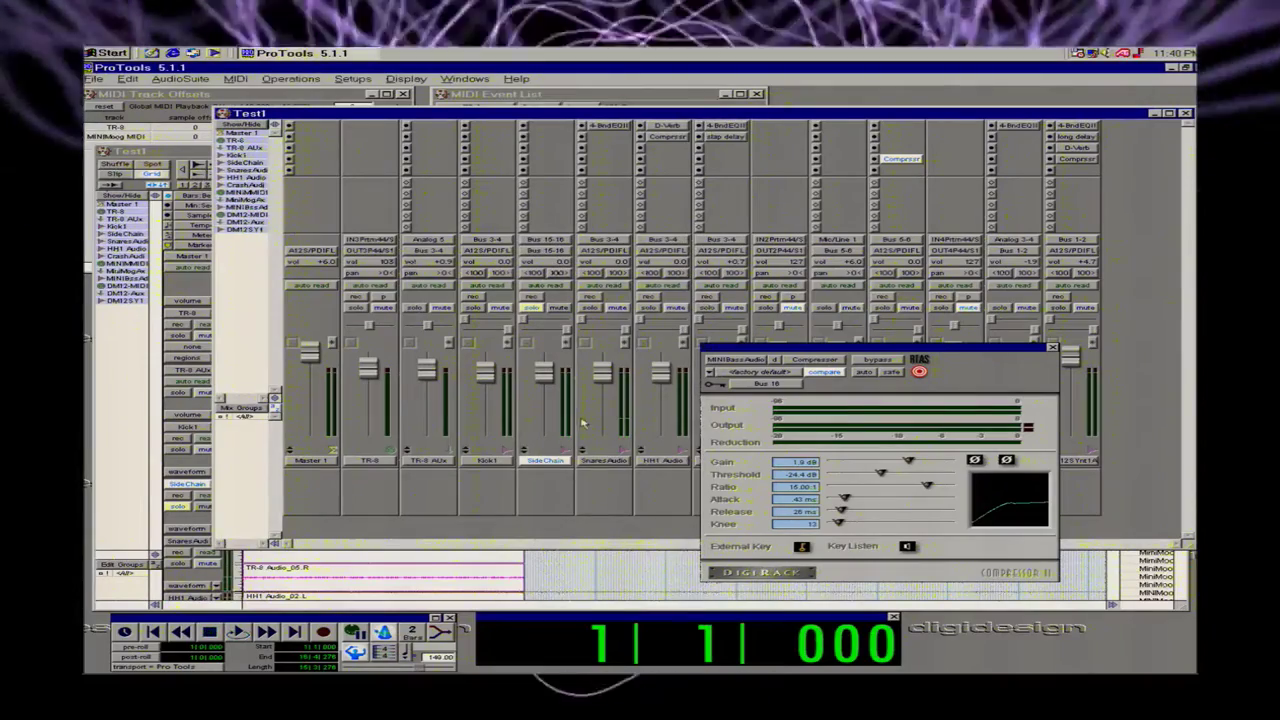
{"action": "left_click", "coordinate": [538, 308]}
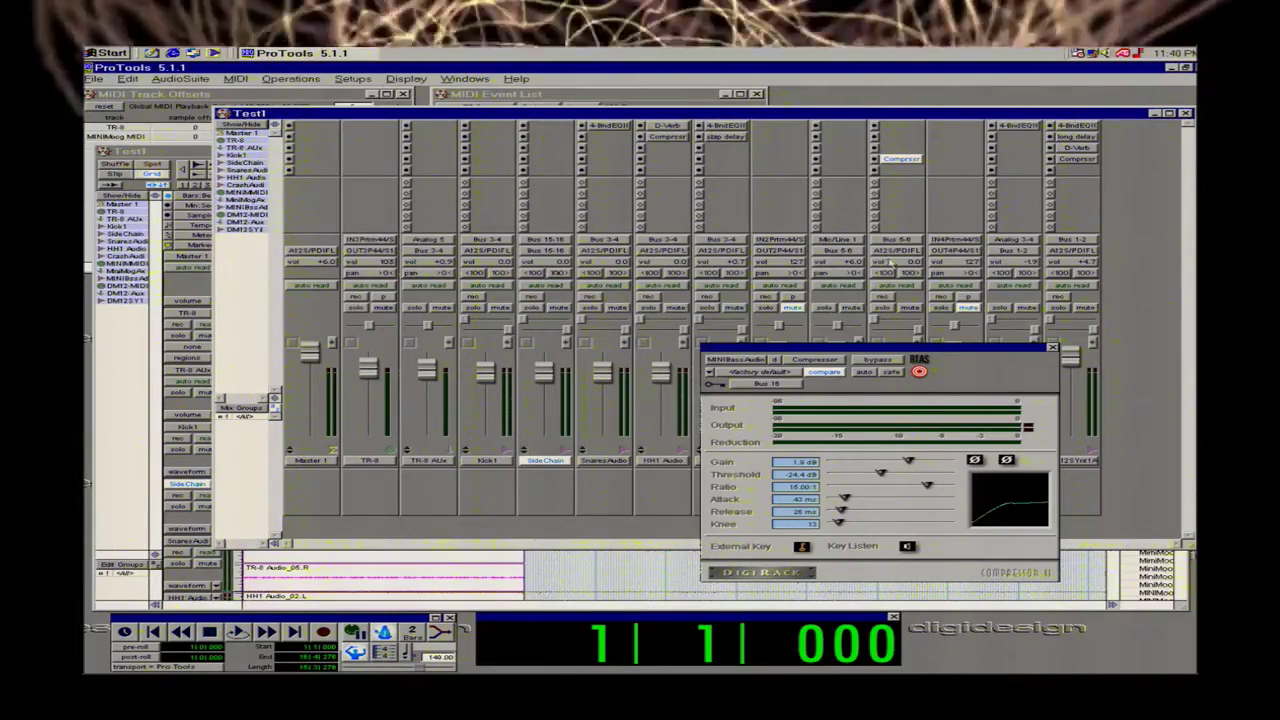
Try a compressor threshold of -32.9 dB, playing from bar 1 before and after the change and dismissing the alerts.
{"action": "key", "text": "space"}
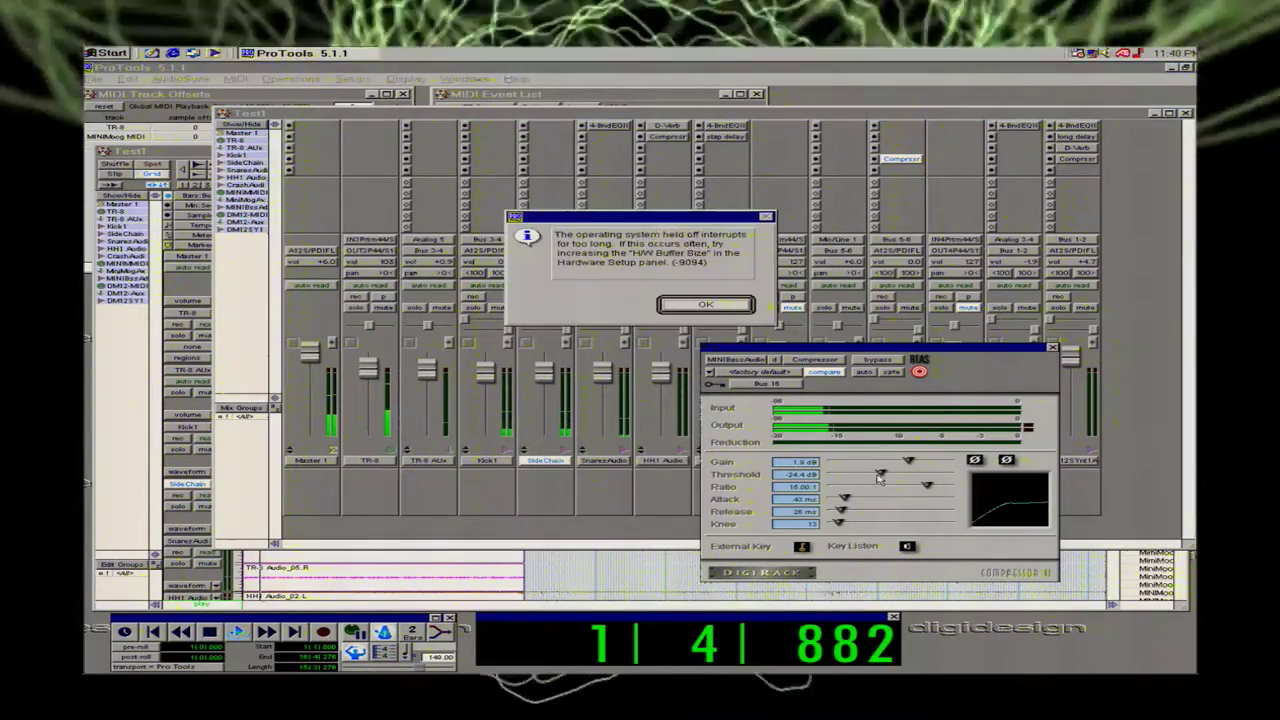
{"action": "key", "text": "Return"}
{"action": "left_click_drag", "start_coordinate": [879, 479], "coordinate": [858, 476]}
{"action": "key", "text": "space"}
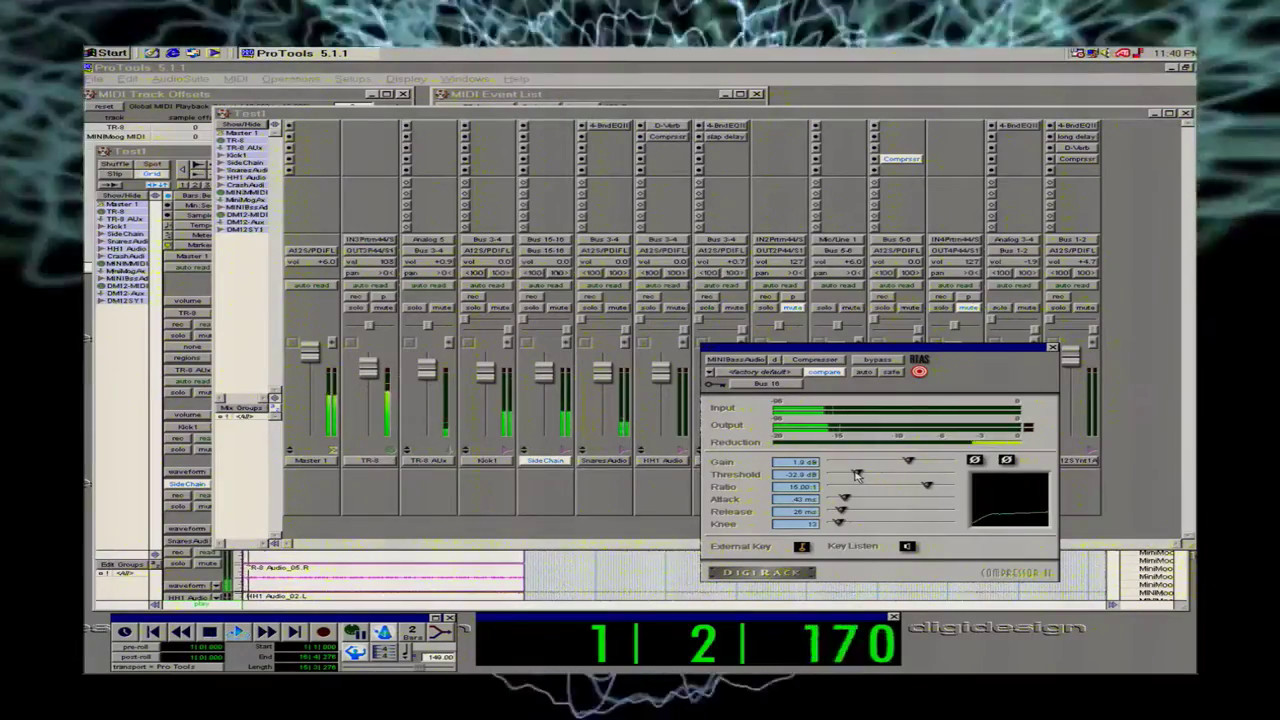
{"action": "key", "text": "Return"}
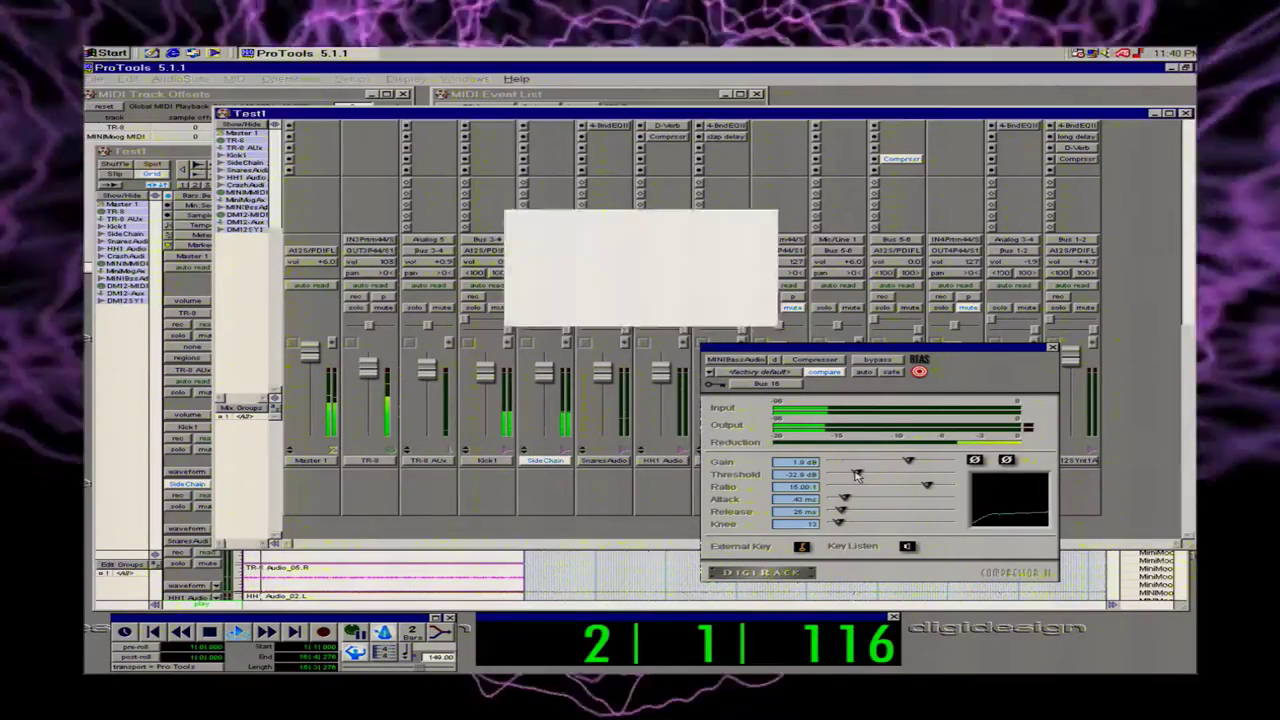
Set the compressor's attack to 3.2 ms and threshold to -42.0 dB, replaying from bar 1 to check the reduction.
{"action": "key", "text": "space"}
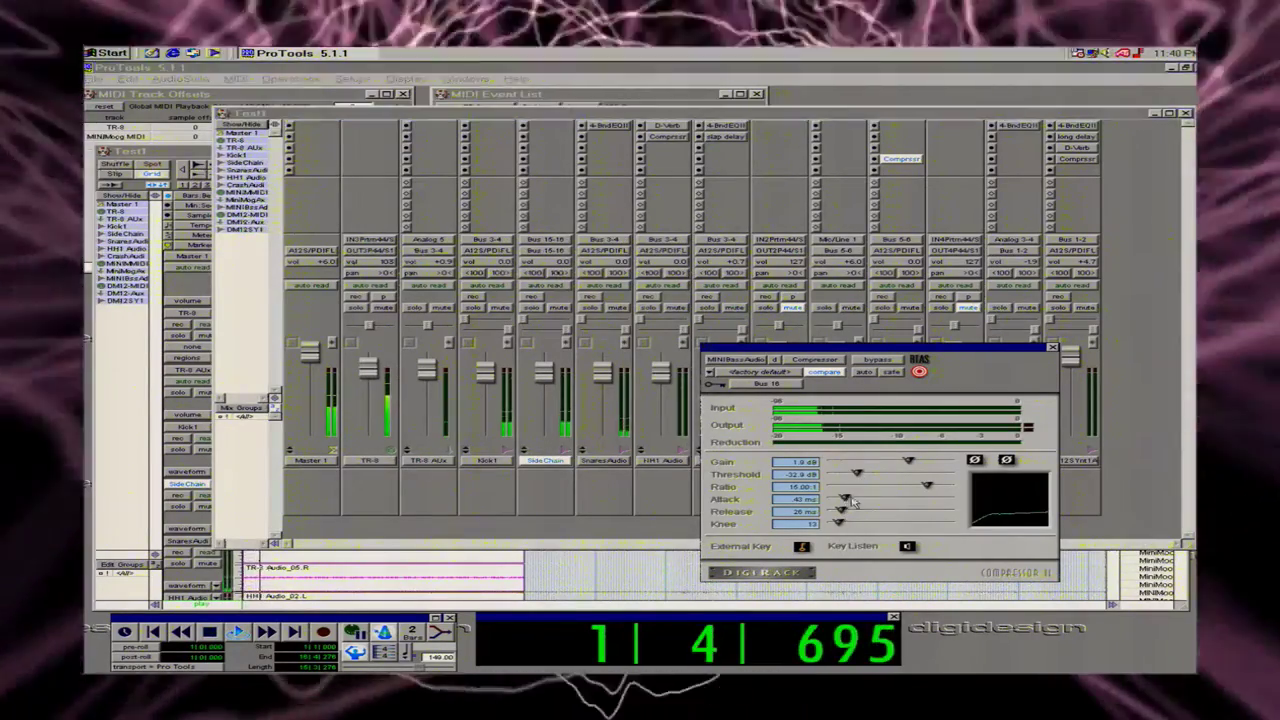
{"action": "left_click_drag", "start_coordinate": [847, 499], "coordinate": [830, 478]}
{"action": "key", "text": "Return"}
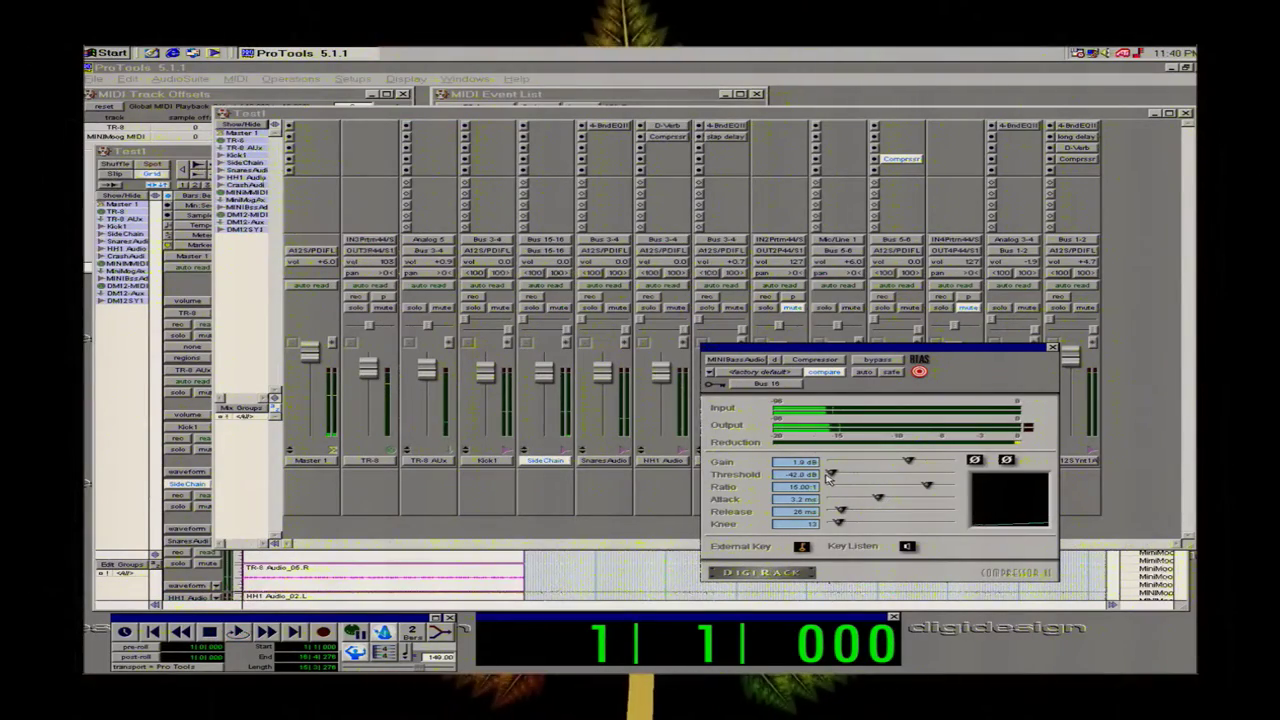
{"action": "key", "text": "space"}
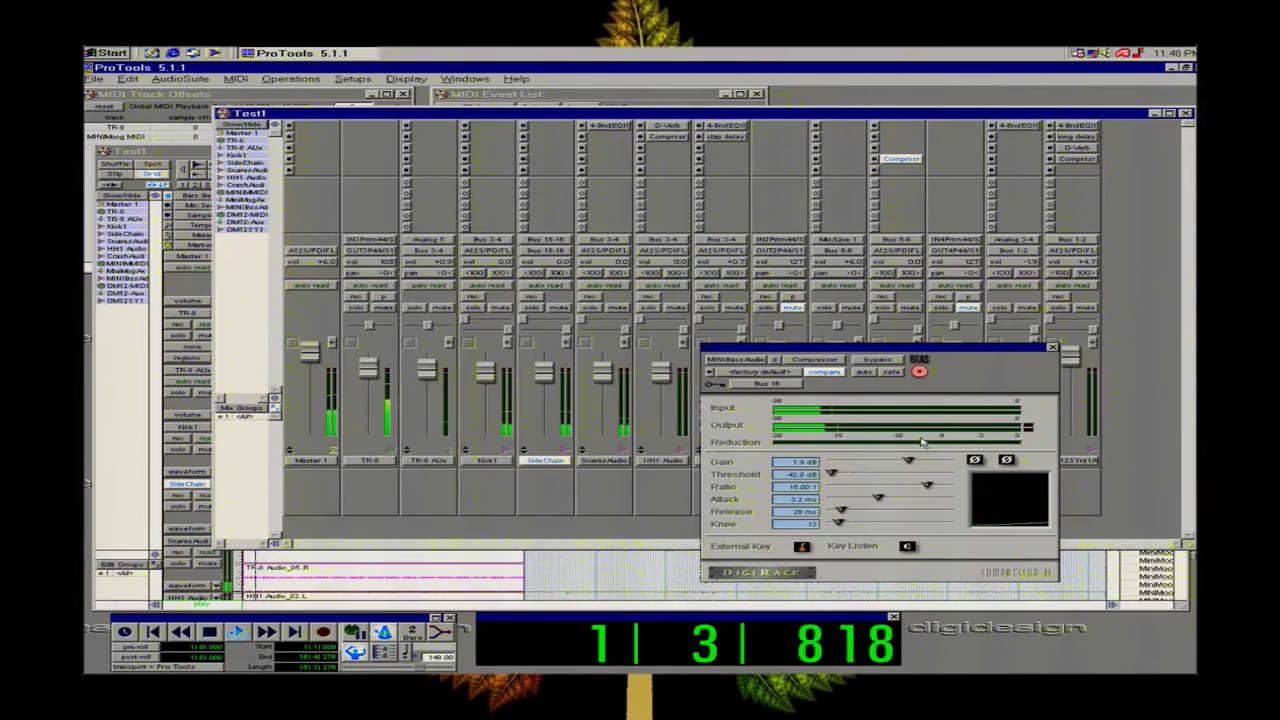
{"action": "key", "text": "Return"}
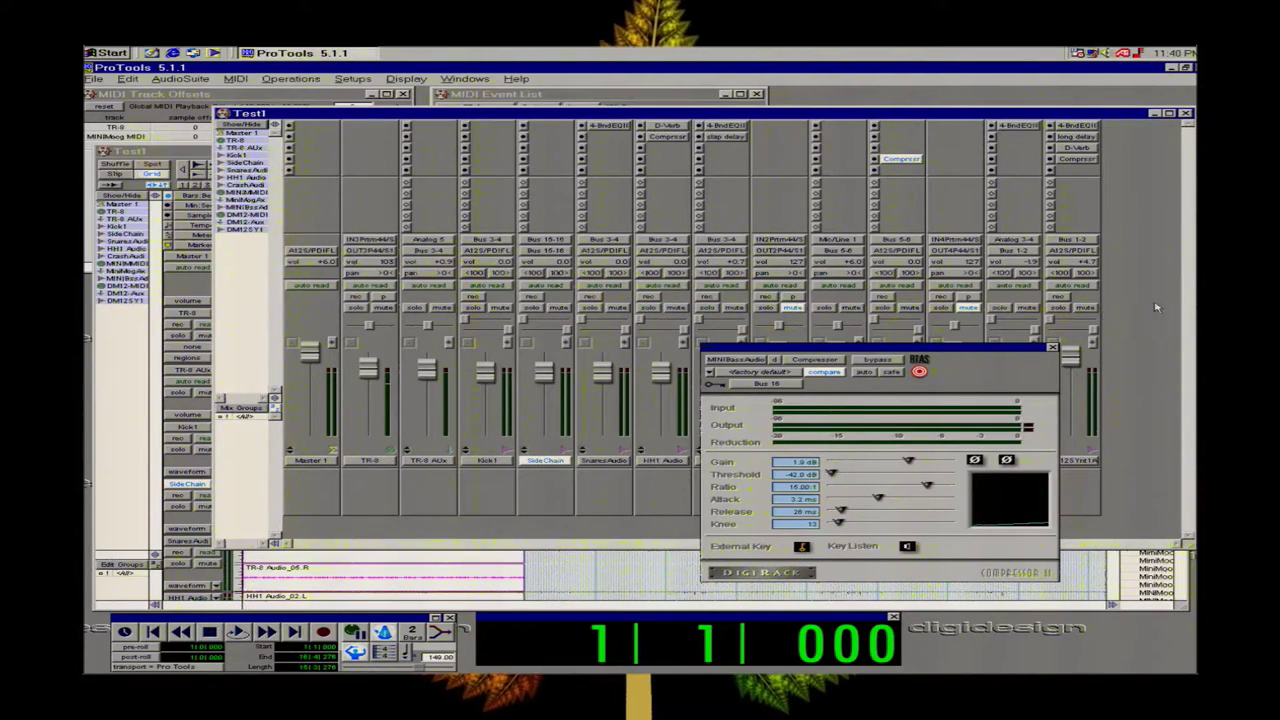
Move the compressor window off the MINIBass channel strip and replay from bar 1, watching the levels and gain reduction.
{"action": "left_click_drag", "start_coordinate": [993, 352], "coordinate": [676, 187]}
{"action": "key", "text": "space"}
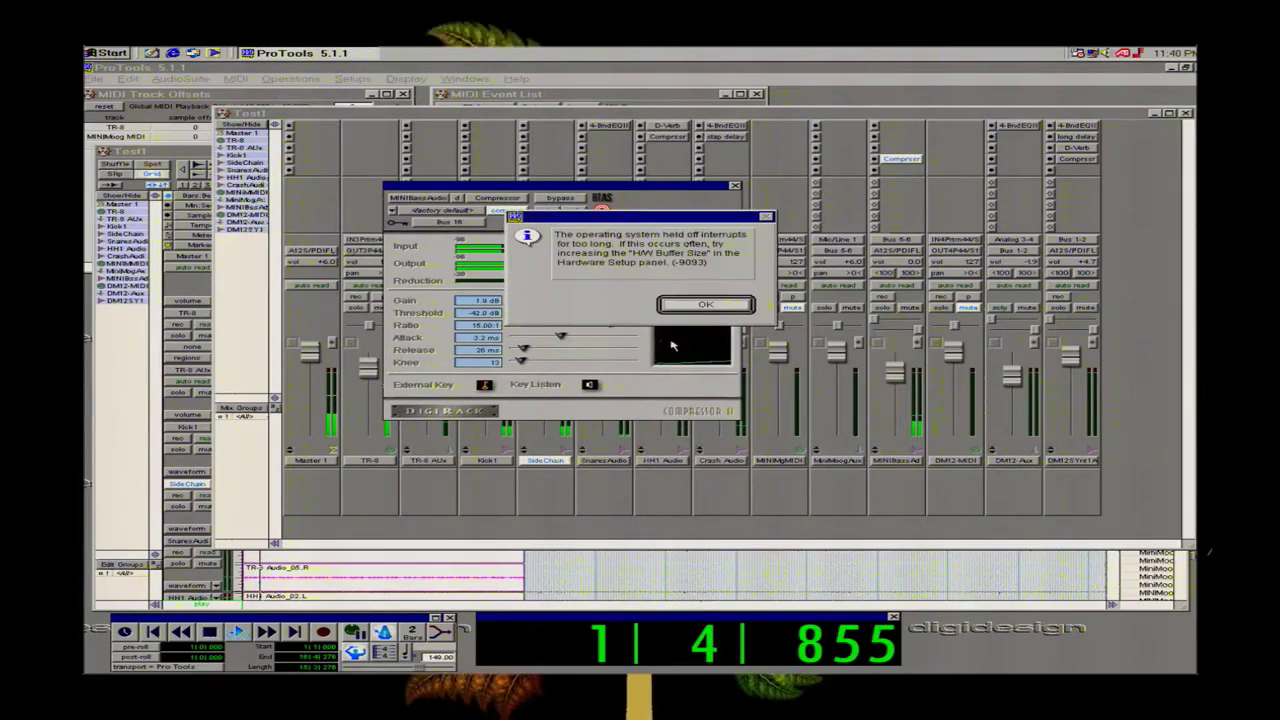
{"action": "key", "text": "Return"}
{"action": "key", "text": "space"}
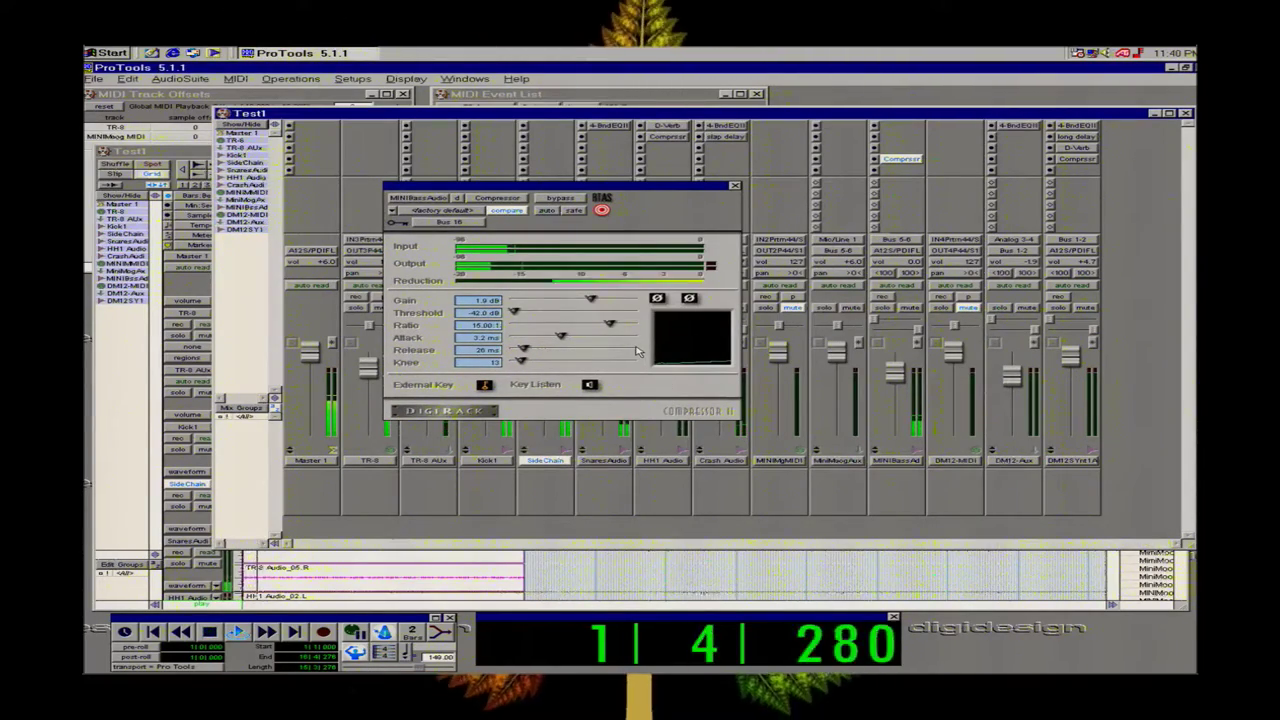
{"action": "key", "text": "Return"}
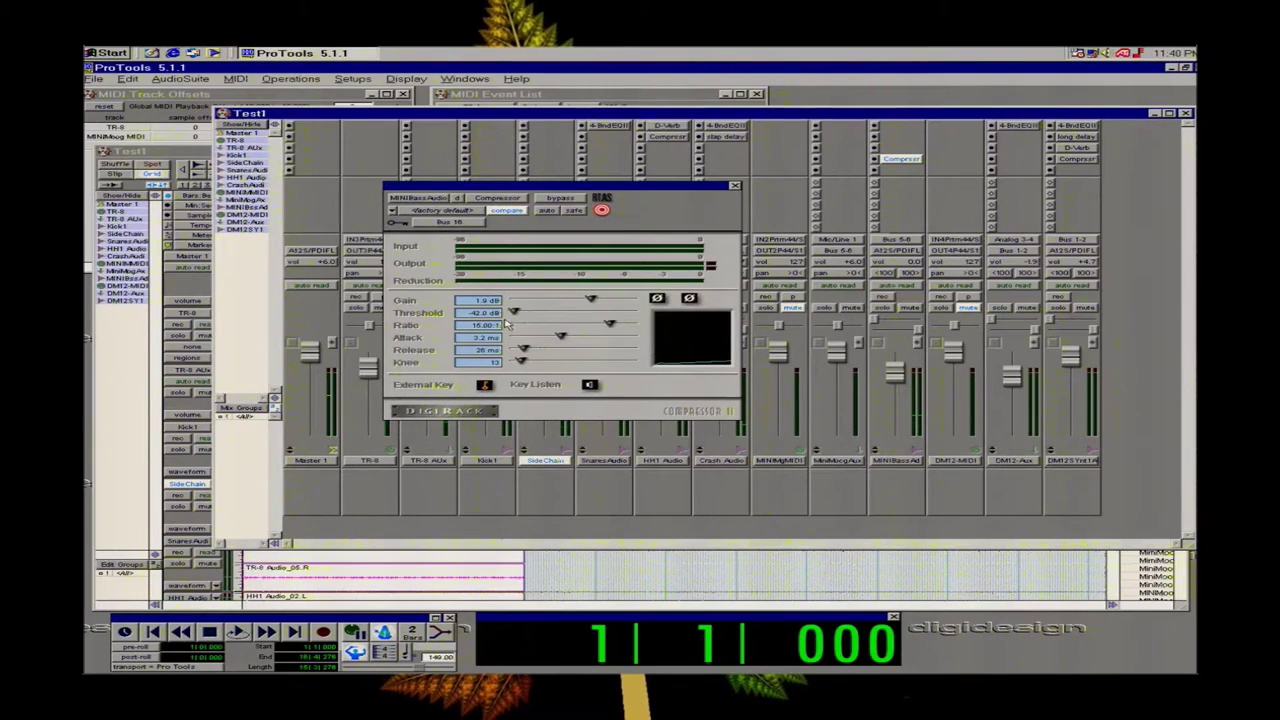
Set the compressor's threshold to -37.9 dB and ratio to 2.25:1, playing from bar 1 and dismissing the alerts.
{"action": "left_click_drag", "start_coordinate": [511, 314], "coordinate": [522, 315]}
{"action": "key", "text": "space"}
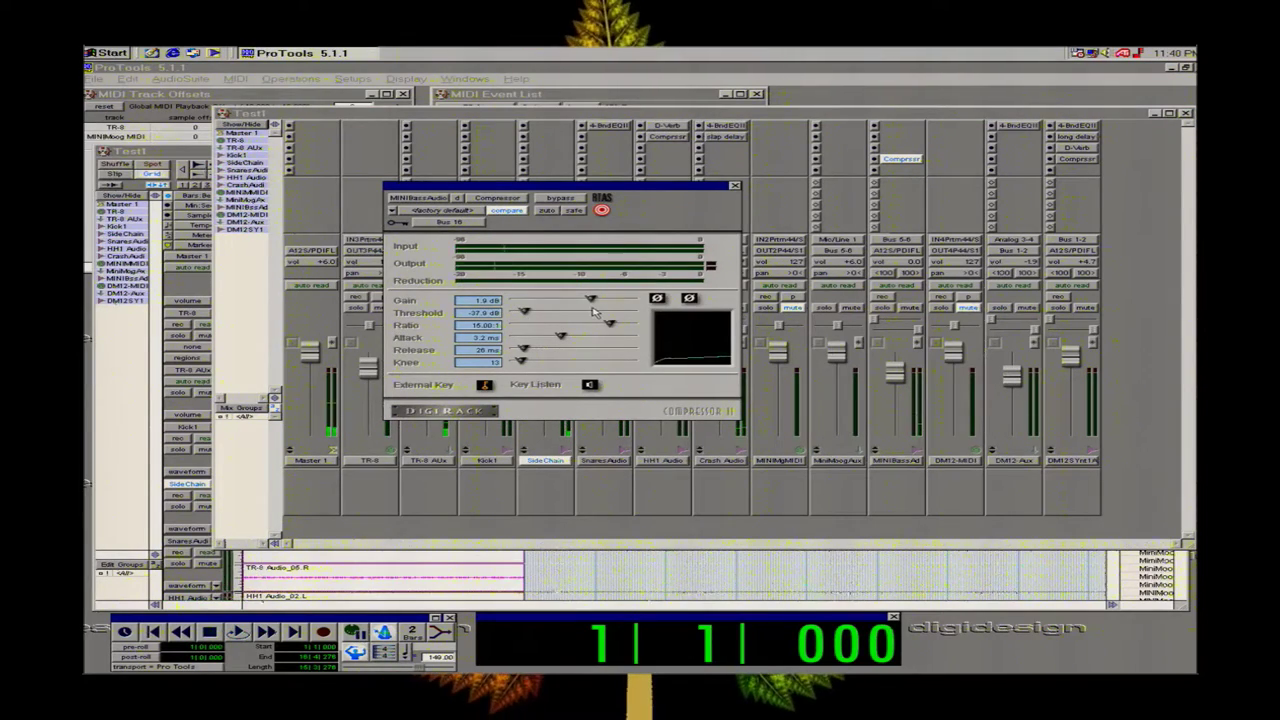
{"action": "left_click_drag", "start_coordinate": [608, 321], "coordinate": [523, 330]}
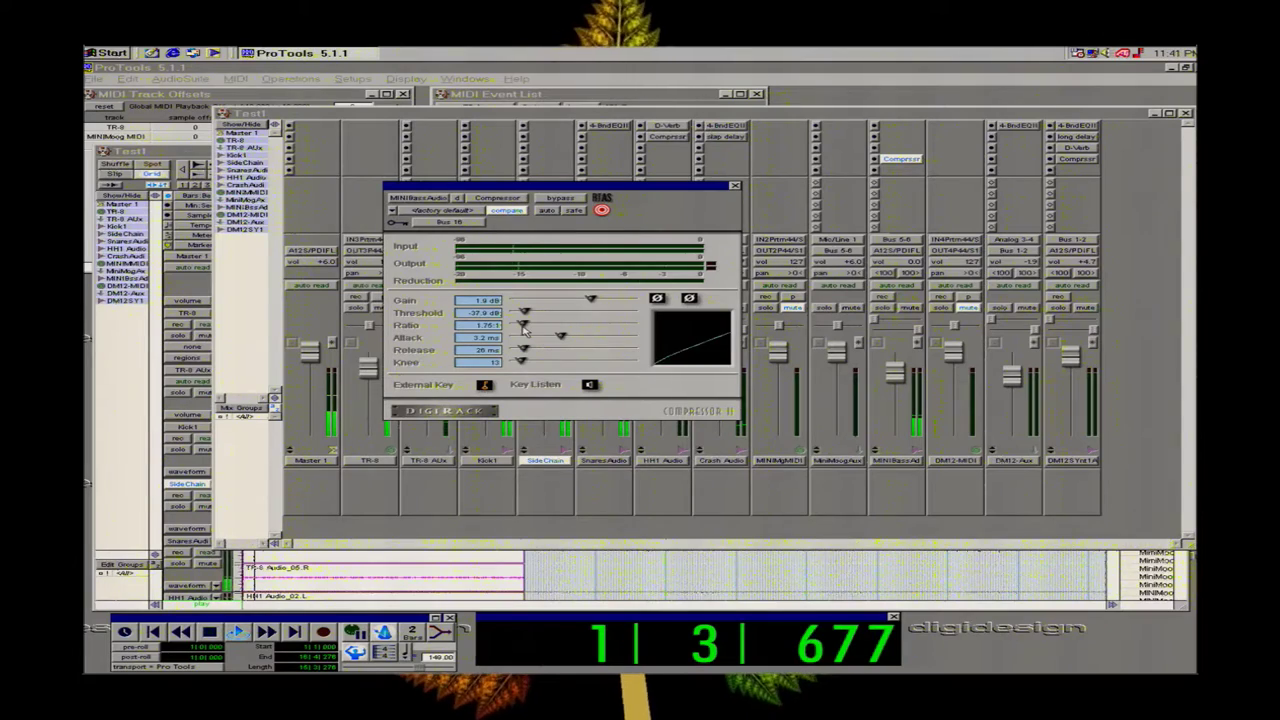
{"action": "key", "text": "Return"}
{"action": "key", "text": "space"}
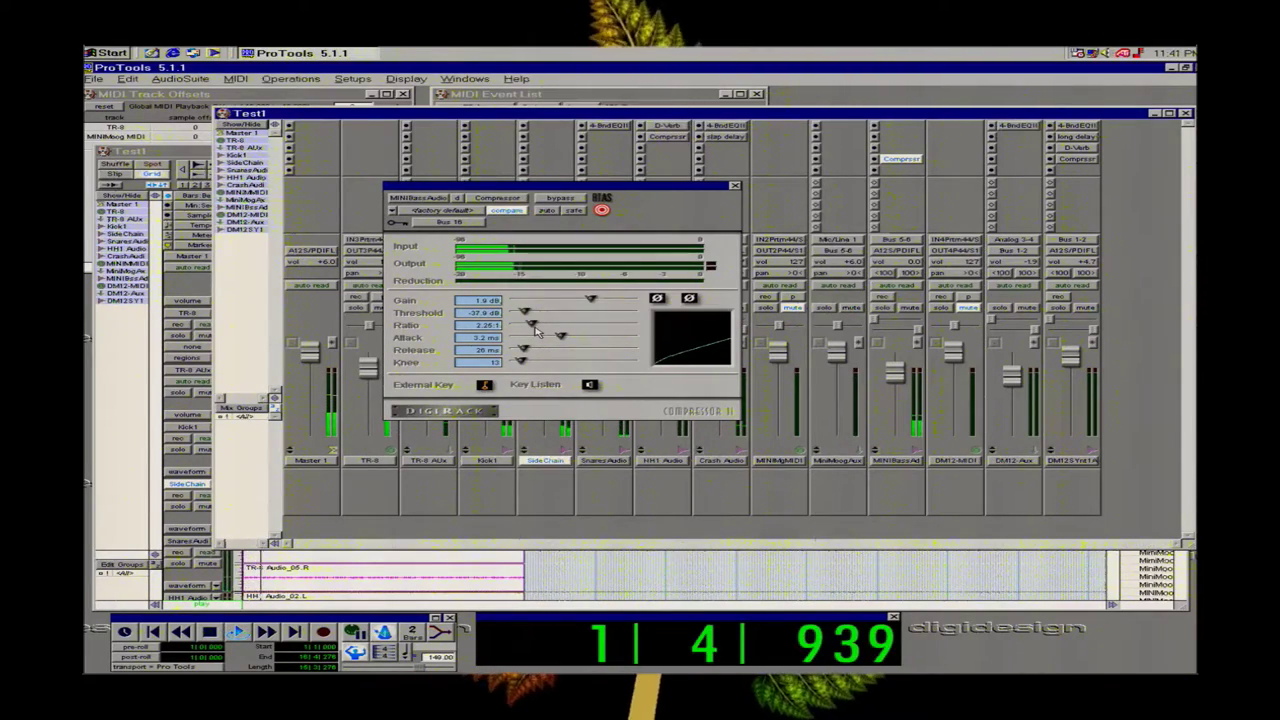
{"action": "left_click", "coordinate": [677, 309]}
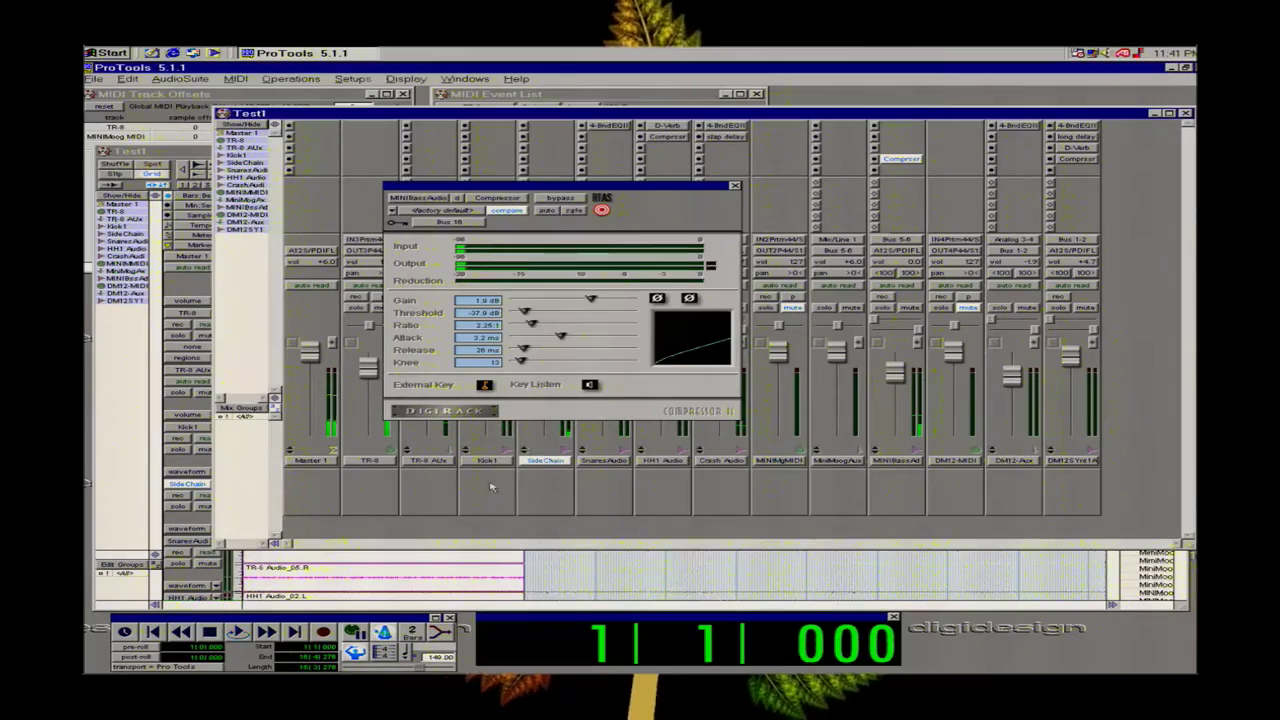
Place the edit cursor at bar 10 in the edit window and play twice from there, dismissing the alerts.
{"action": "left_click", "coordinate": [403, 566]}
{"action": "key", "text": "space"}
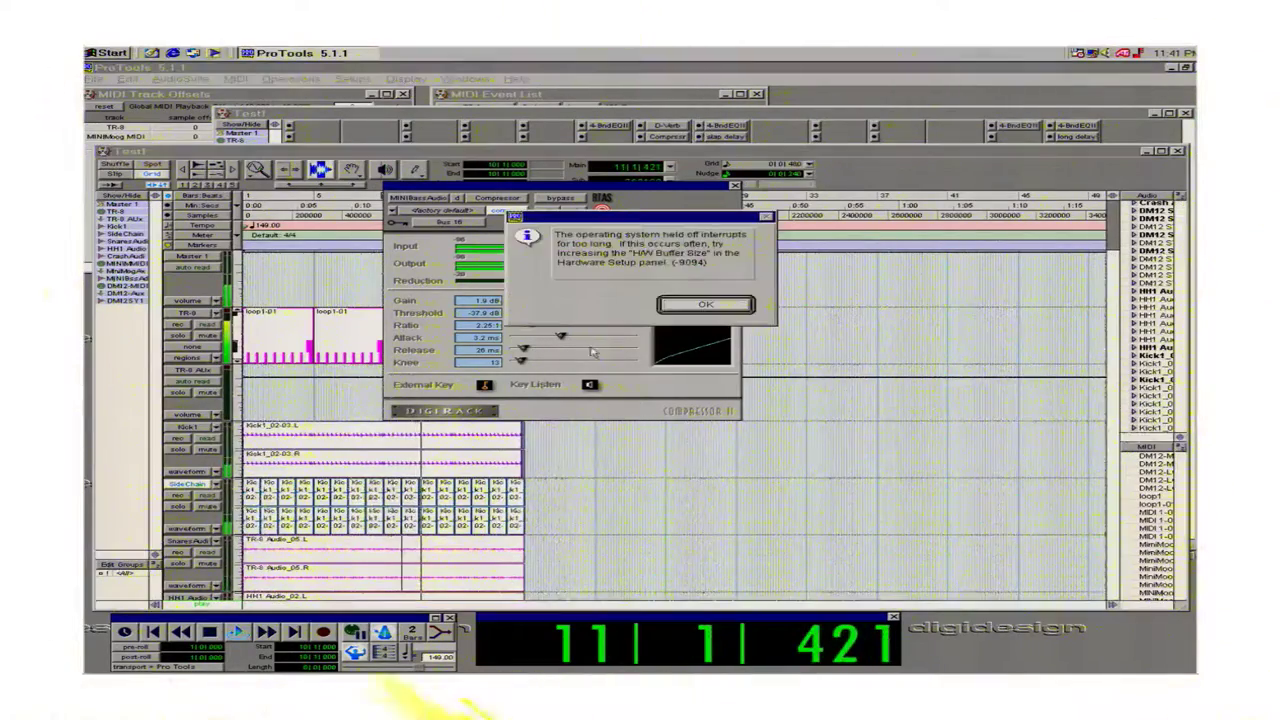
{"action": "left_click", "coordinate": [692, 304]}
{"action": "key", "text": "space"}
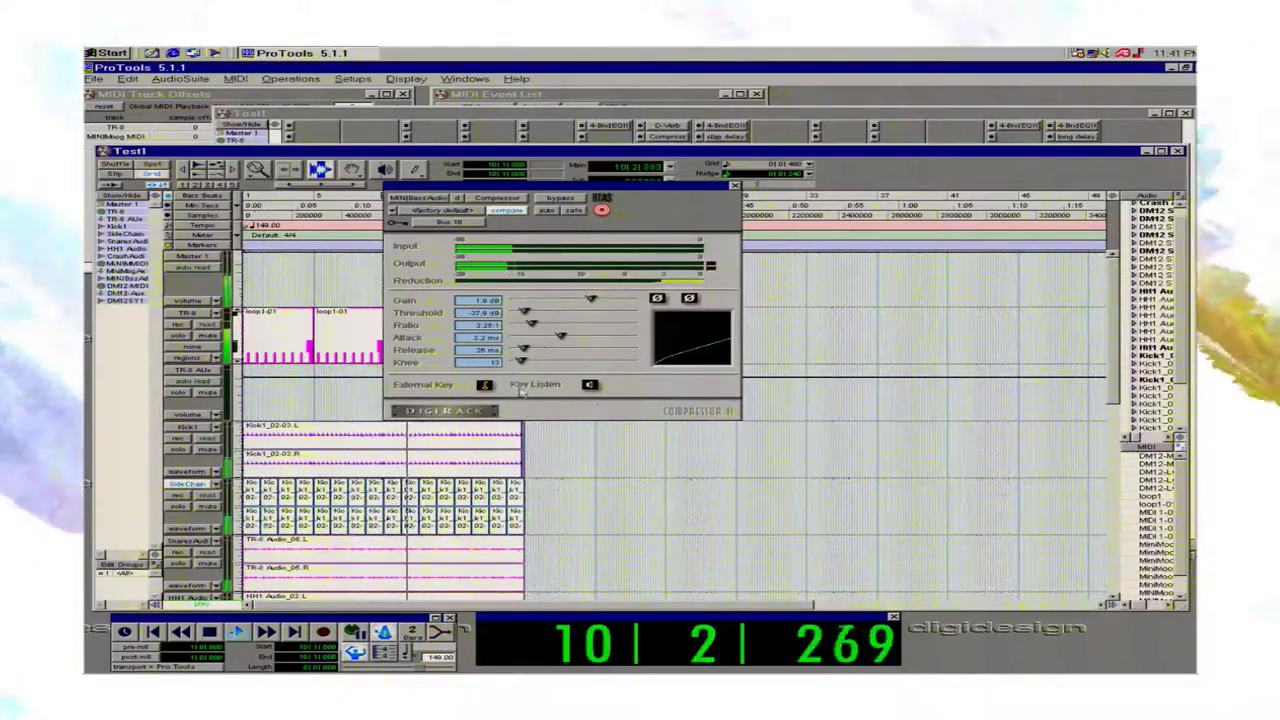
{"action": "key", "text": "Return"}
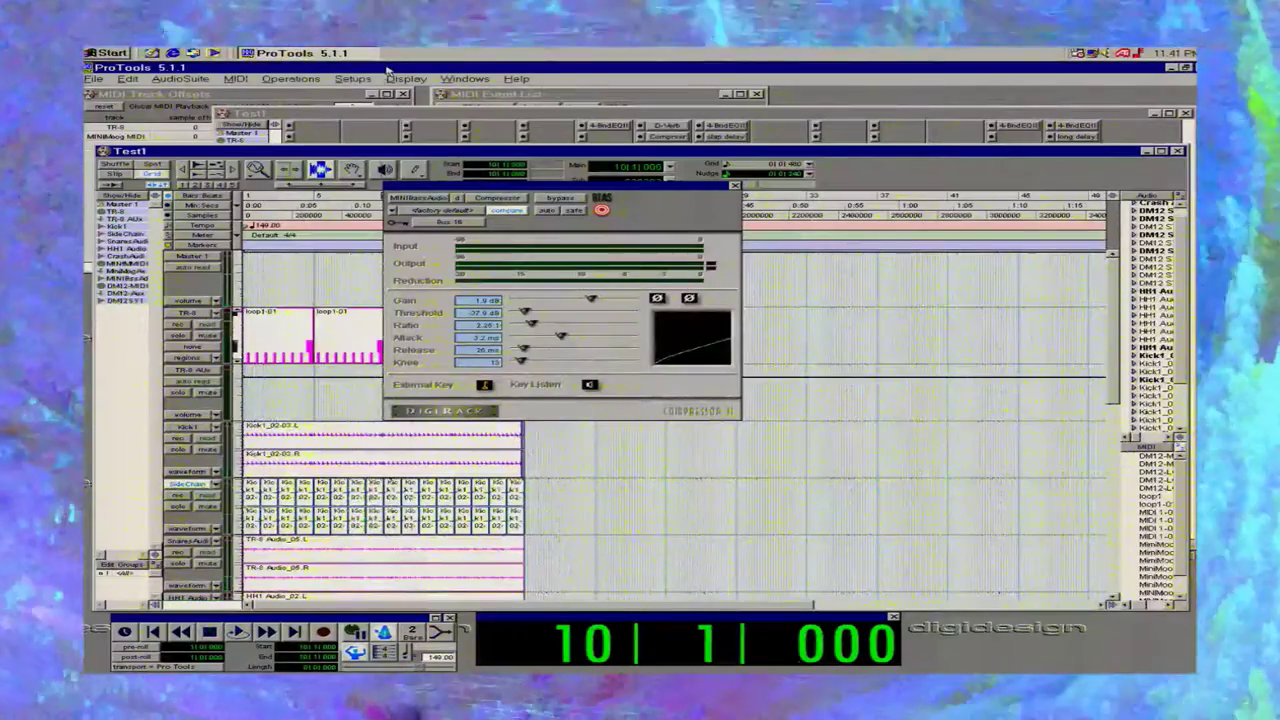
{"action": "left_click", "coordinate": [352, 78]}
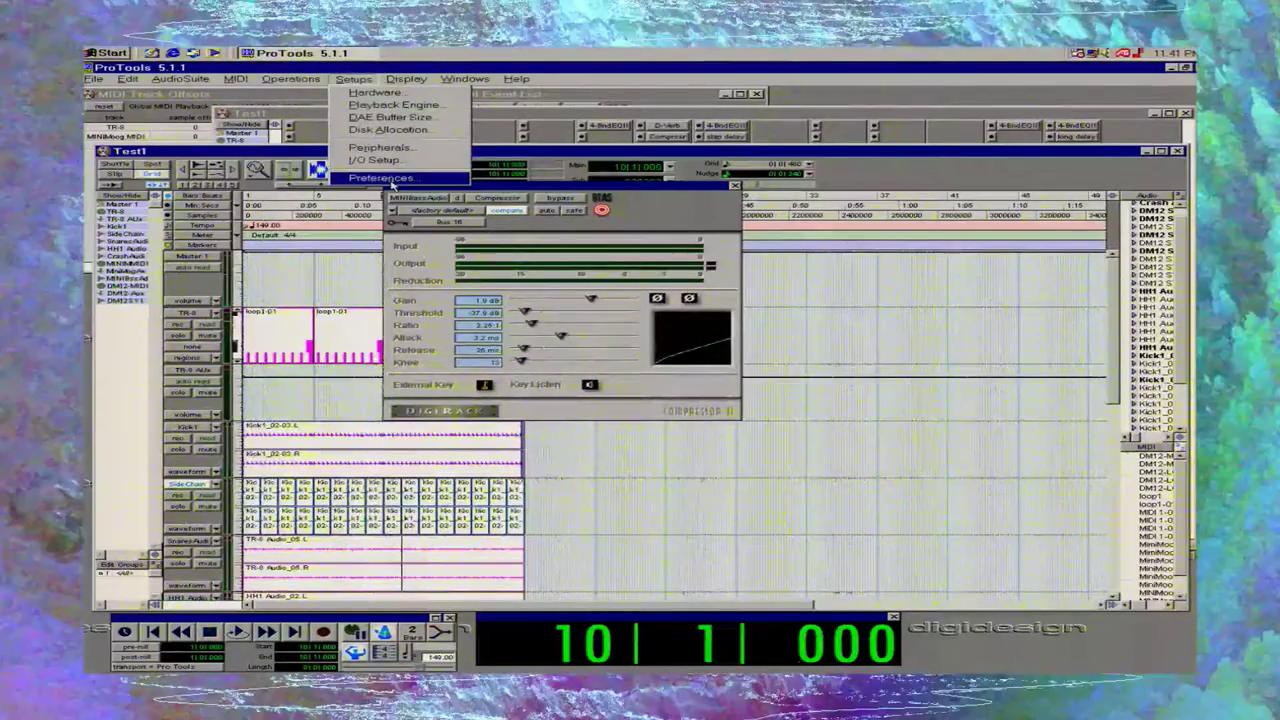
{"action": "left_click", "coordinate": [385, 178]}
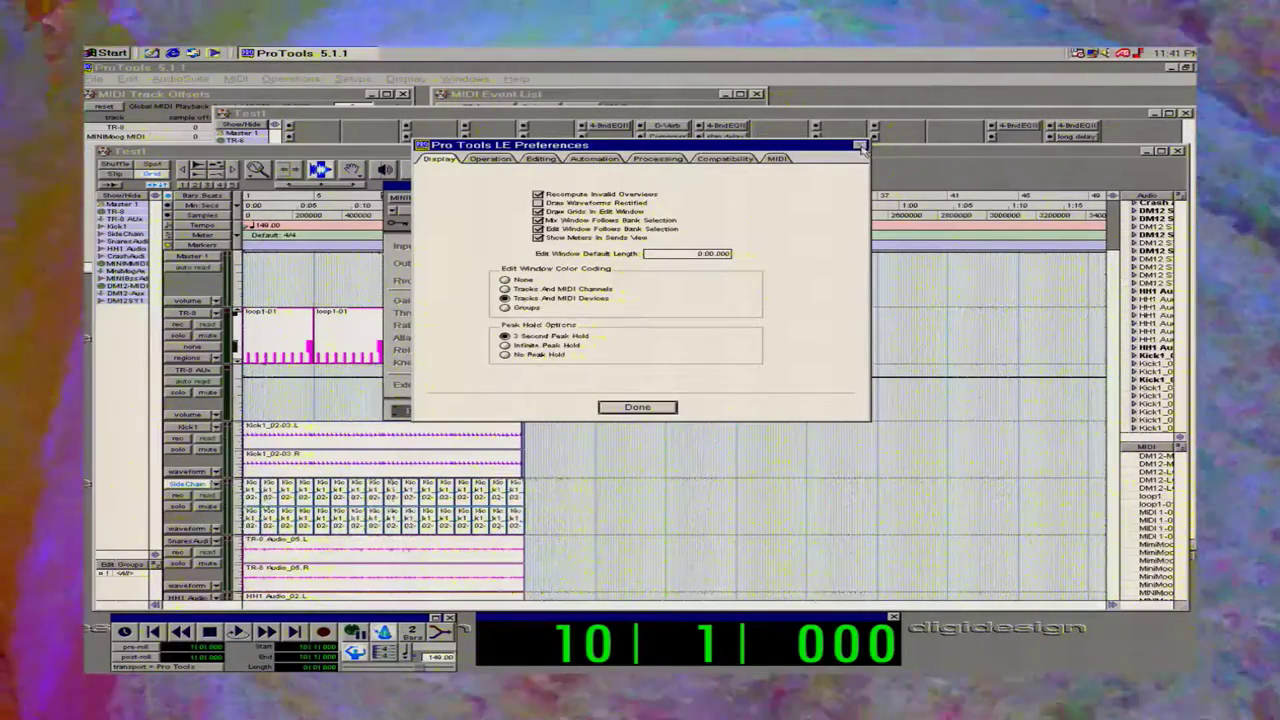
{"action": "left_click", "coordinate": [645, 408]}
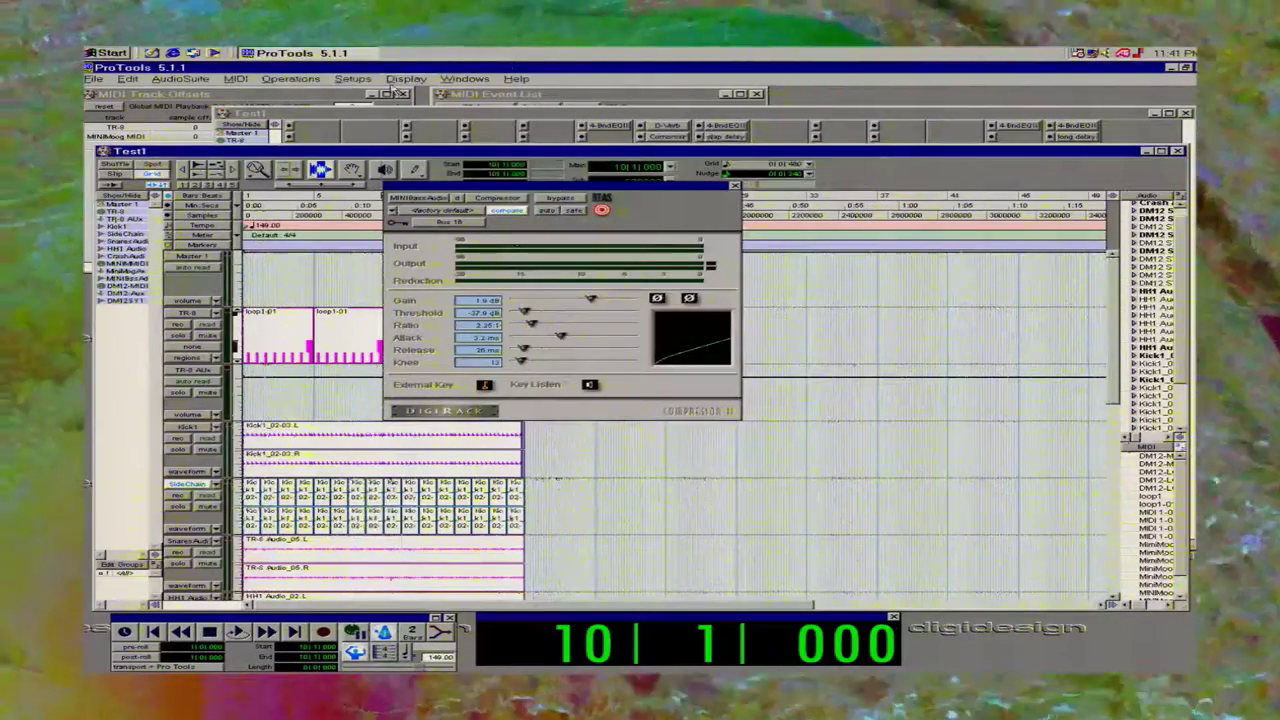
Set the DAE playback buffer size to 8 (requires at least 16010k of DAE memory).
{"action": "left_click", "coordinate": [352, 79]}
{"action": "mouse_move", "coordinate": [290, 79]}
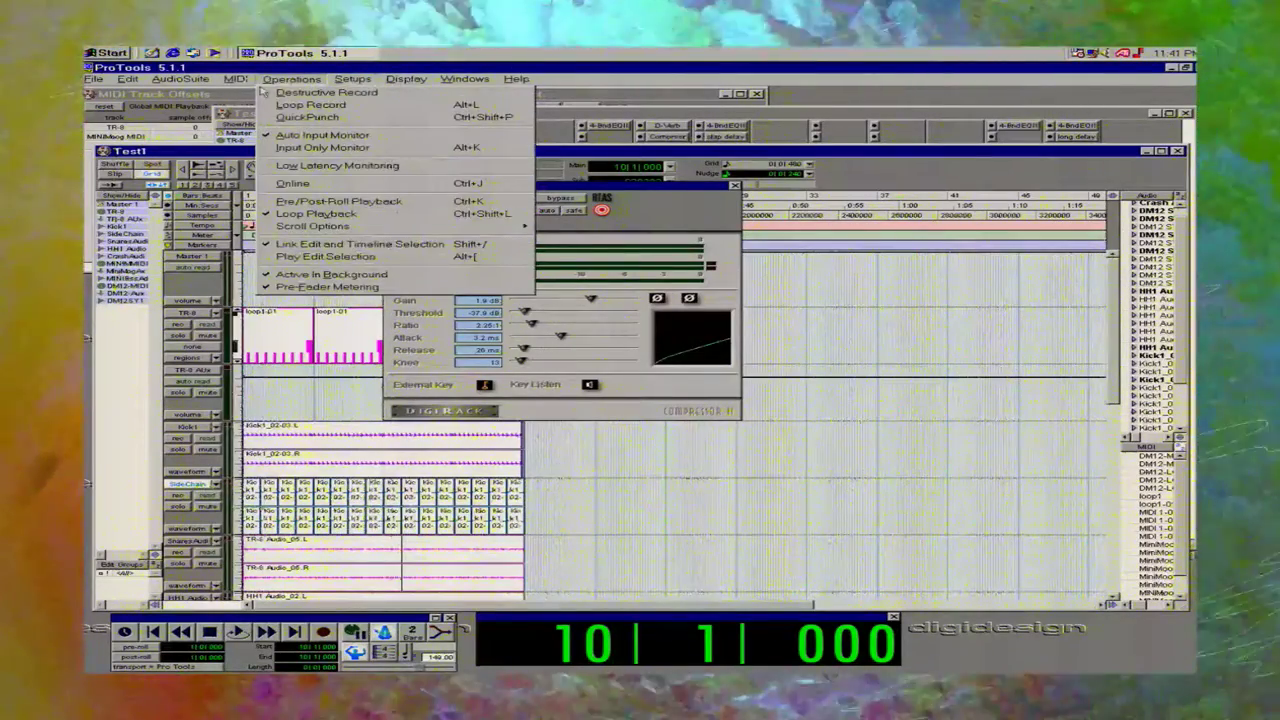
{"action": "mouse_move", "coordinate": [236, 79]}
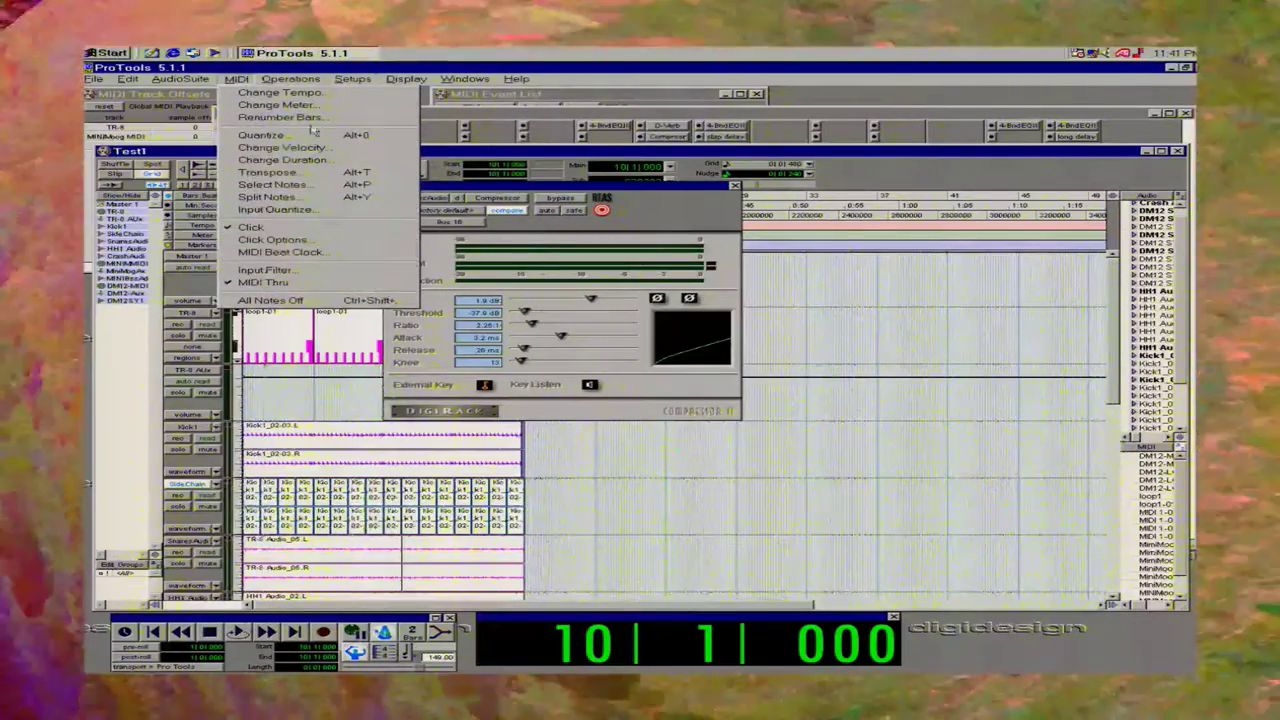
{"action": "mouse_move", "coordinate": [353, 80]}
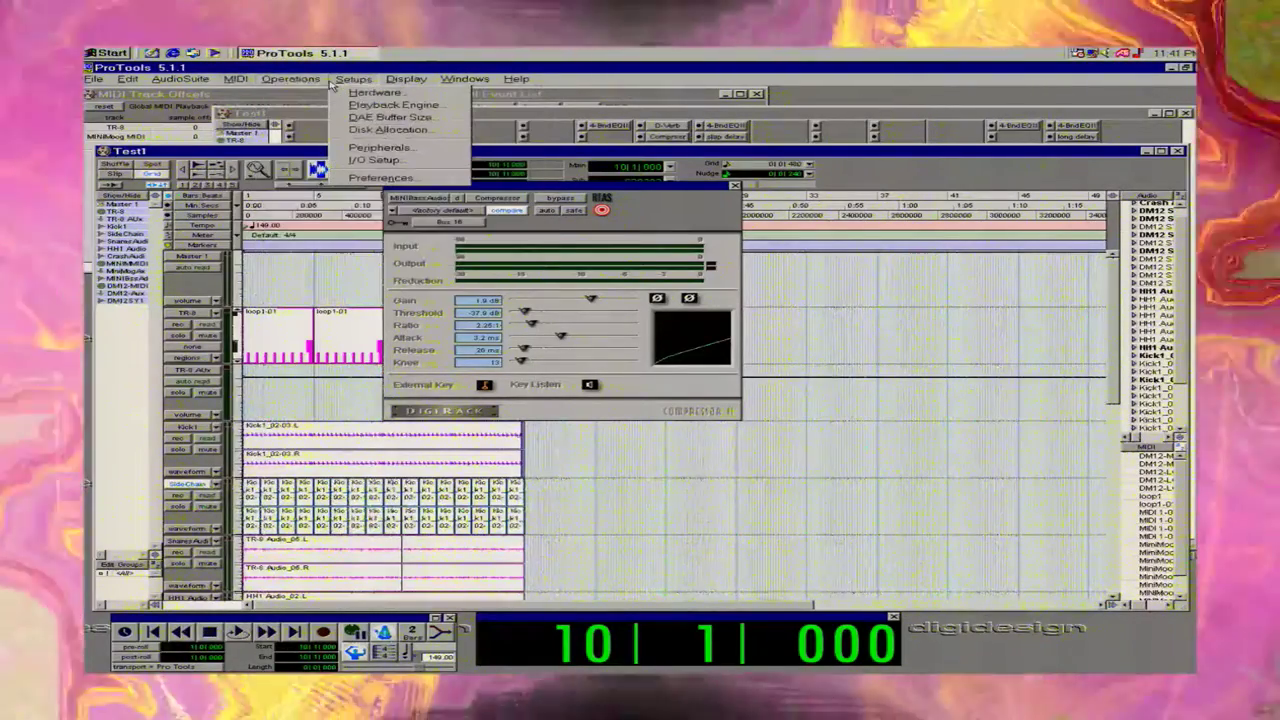
{"action": "left_click", "coordinate": [370, 122]}
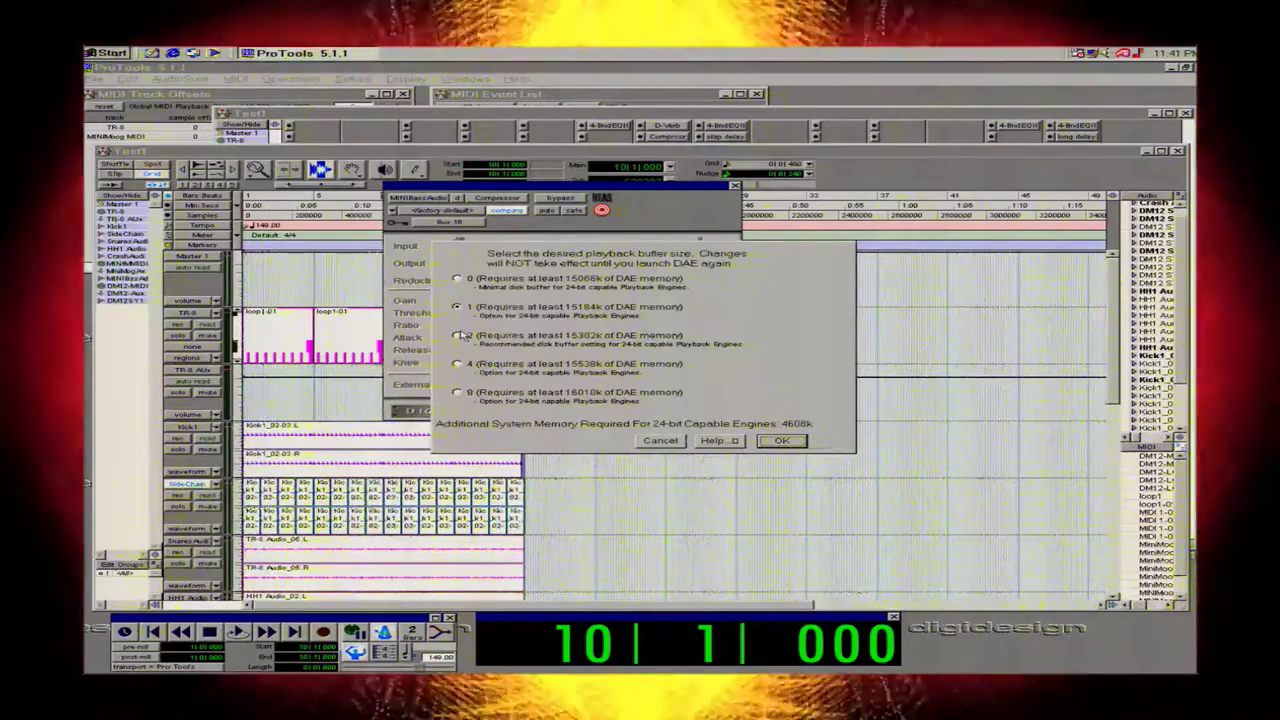
{"action": "left_click", "coordinate": [459, 336]}
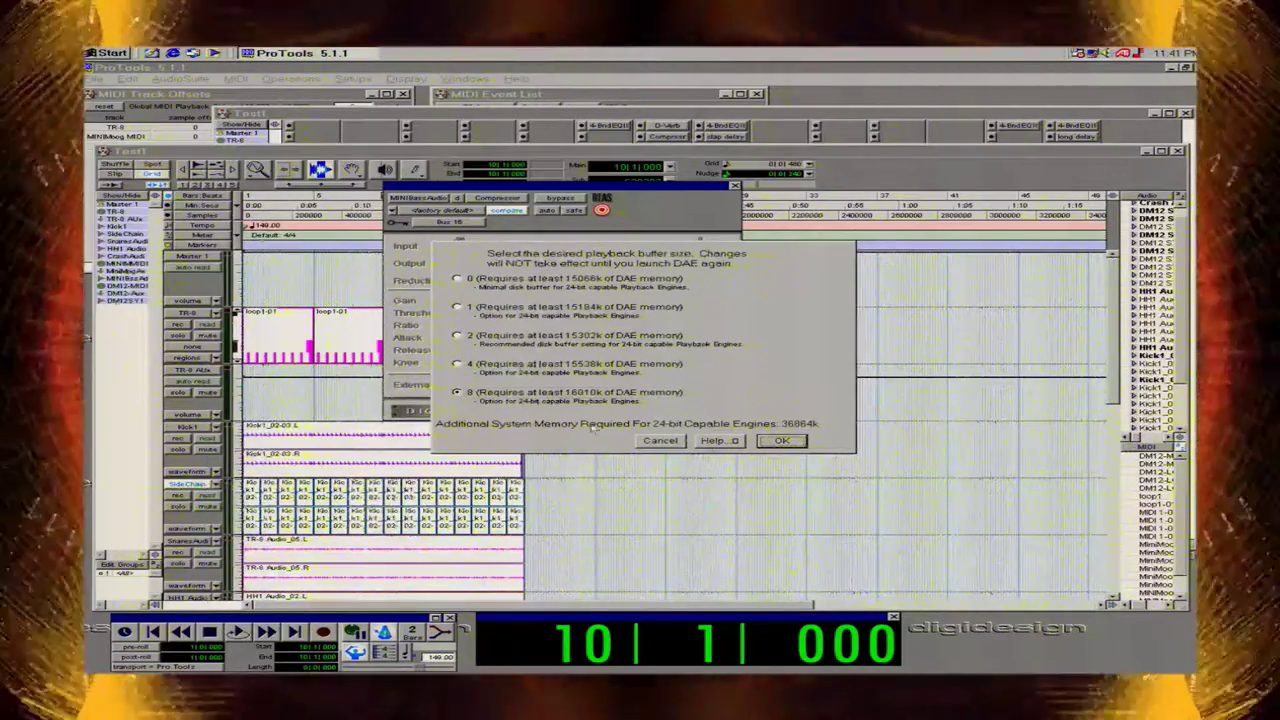
{"action": "left_click", "coordinate": [781, 442]}
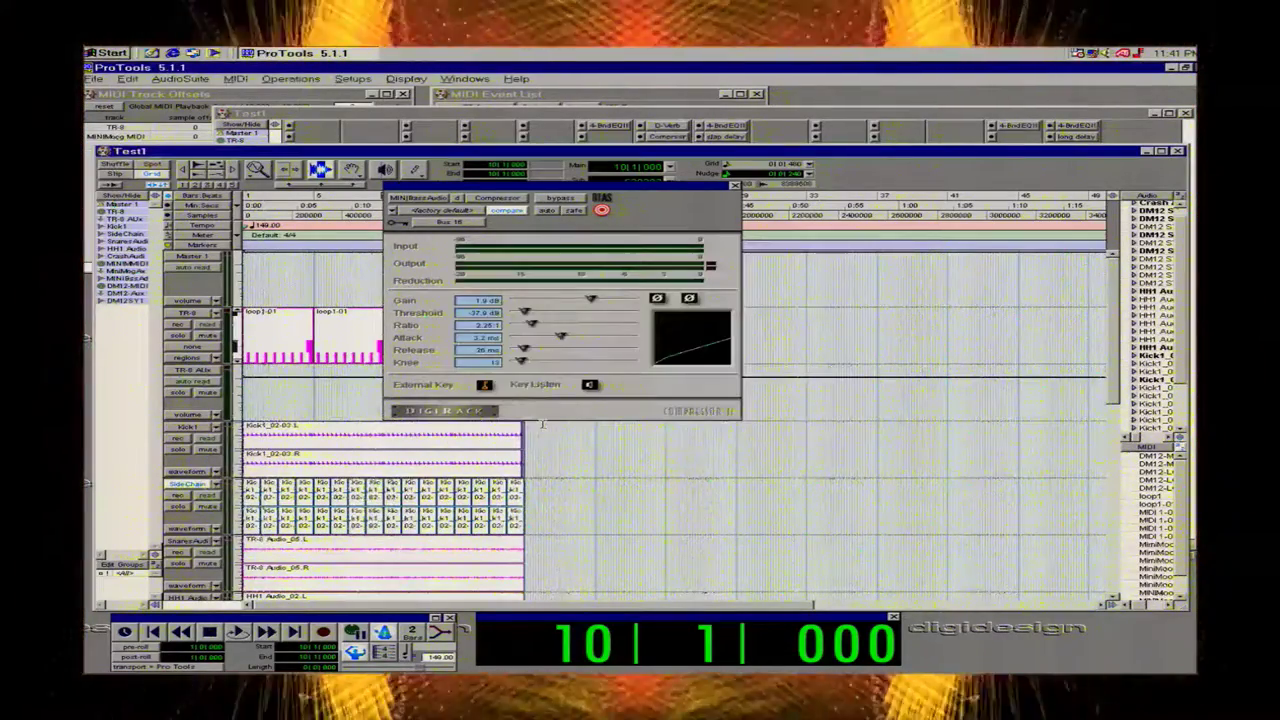
Play twice from bar 10 to test for playback interruptions, dismissing the alerts.
{"action": "key", "text": "space"}
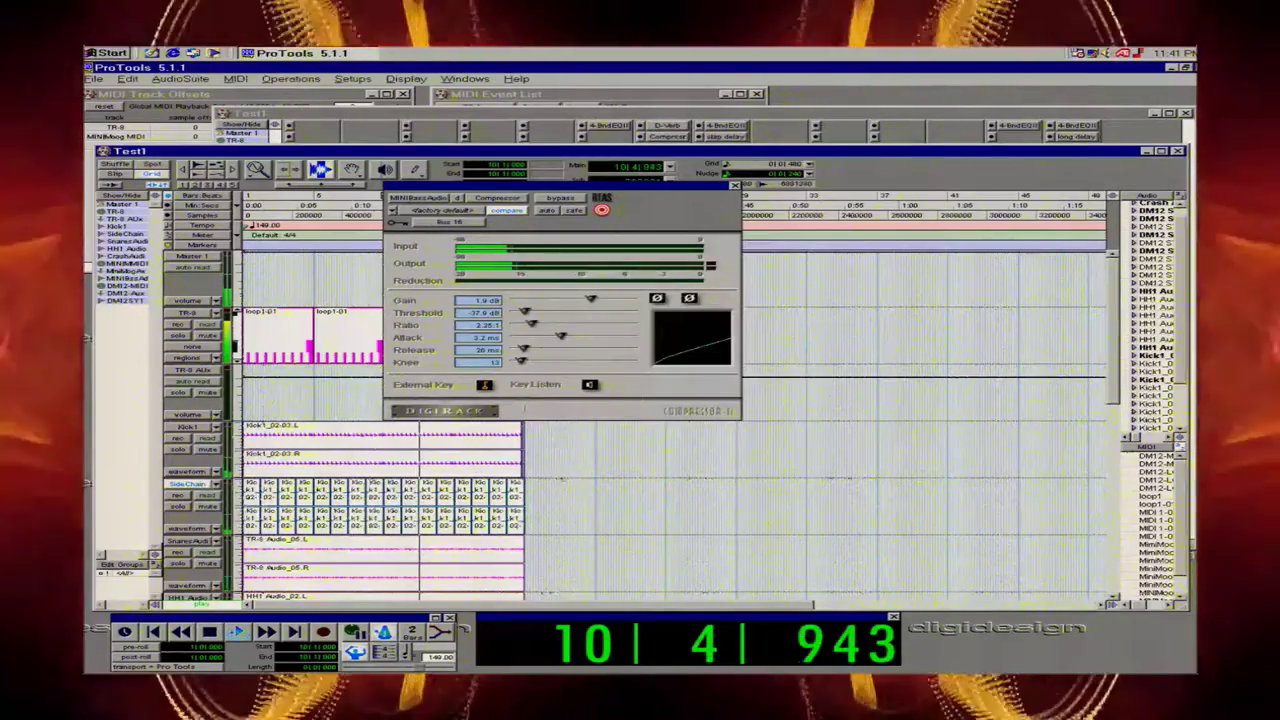
{"action": "key", "text": "Return"}
{"action": "key", "text": "space"}
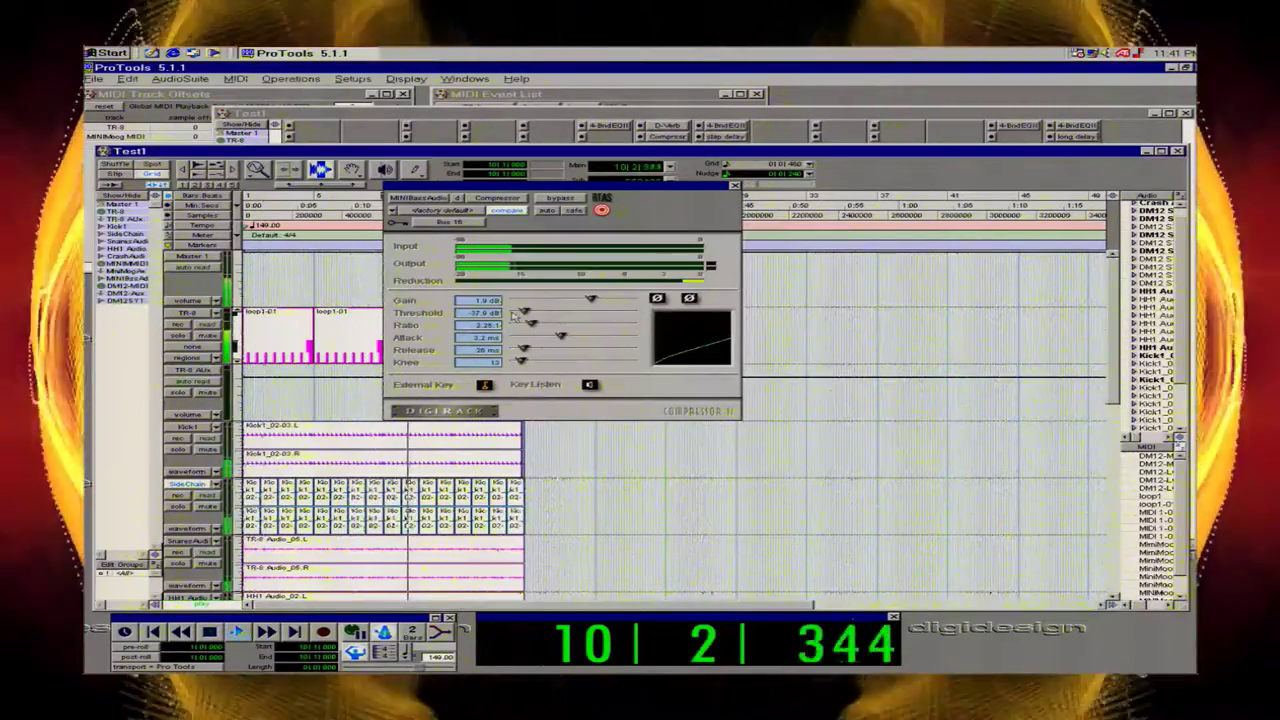
{"action": "key", "text": "Return"}
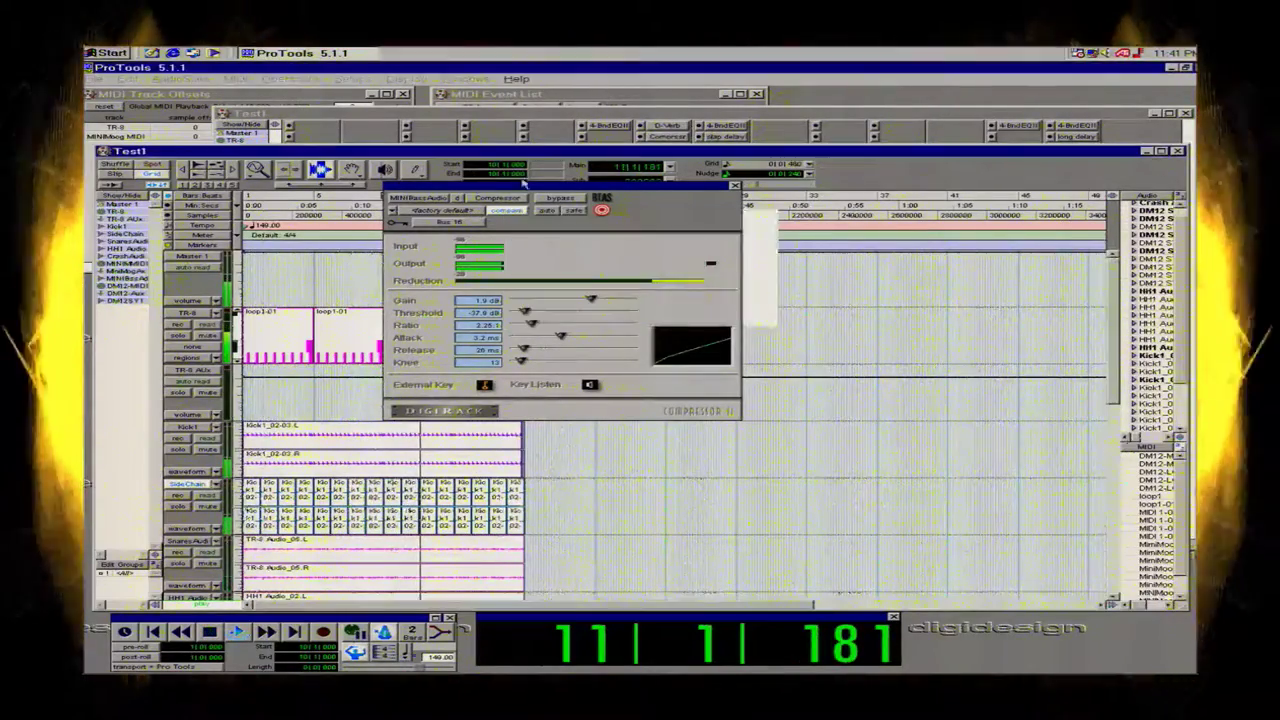
Review the preferences and the DAE playback buffer size, keeping the buffer at 8.
{"action": "left_click", "coordinate": [353, 78]}
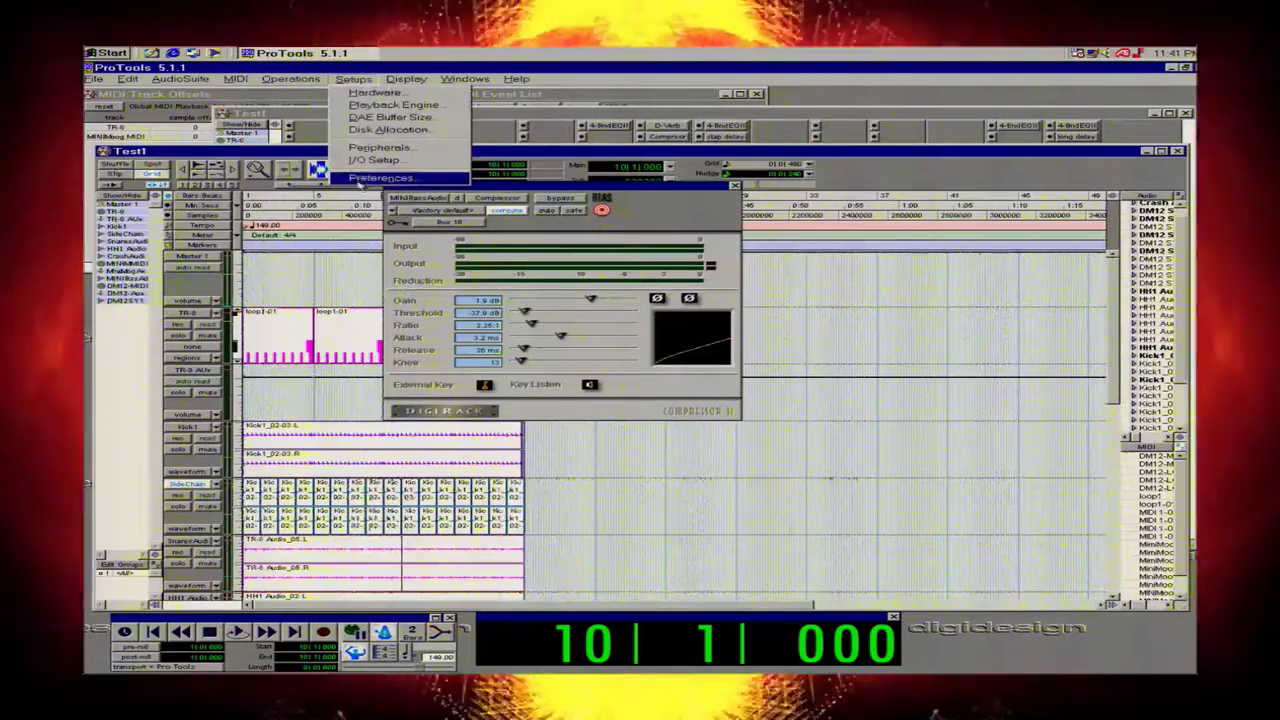
{"action": "left_click", "coordinate": [360, 180]}
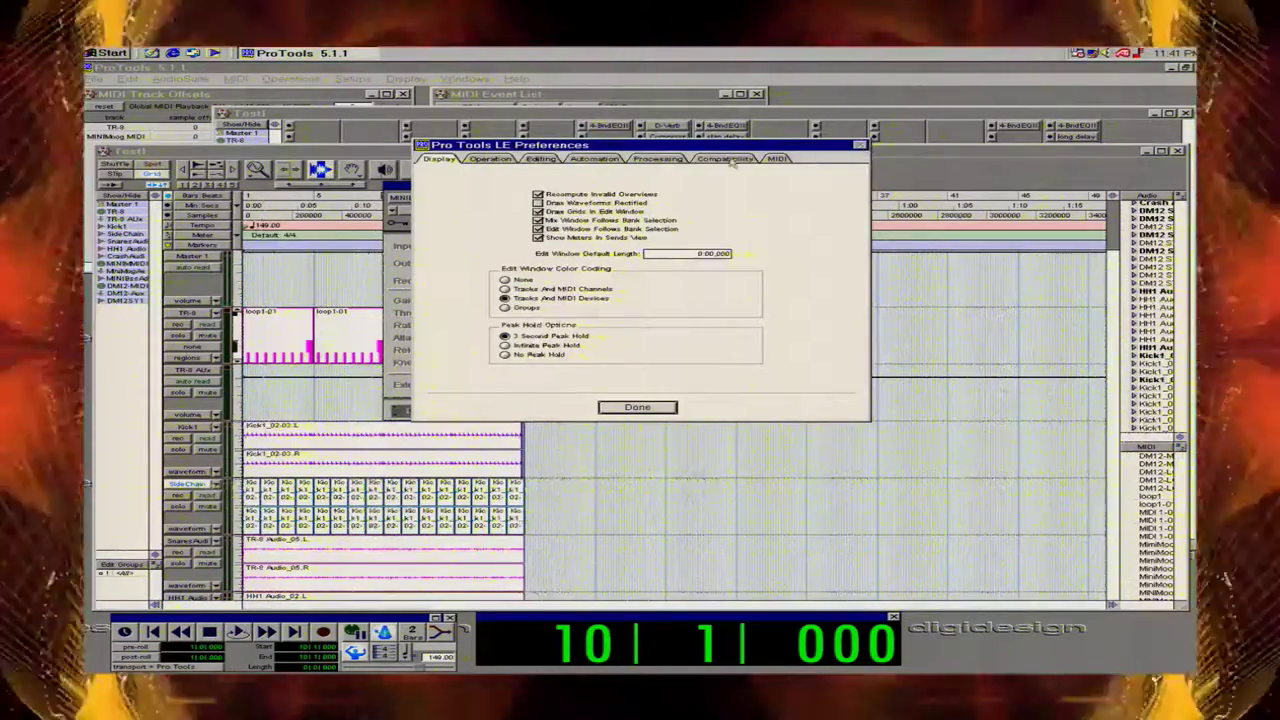
{"action": "left_click", "coordinate": [630, 406]}
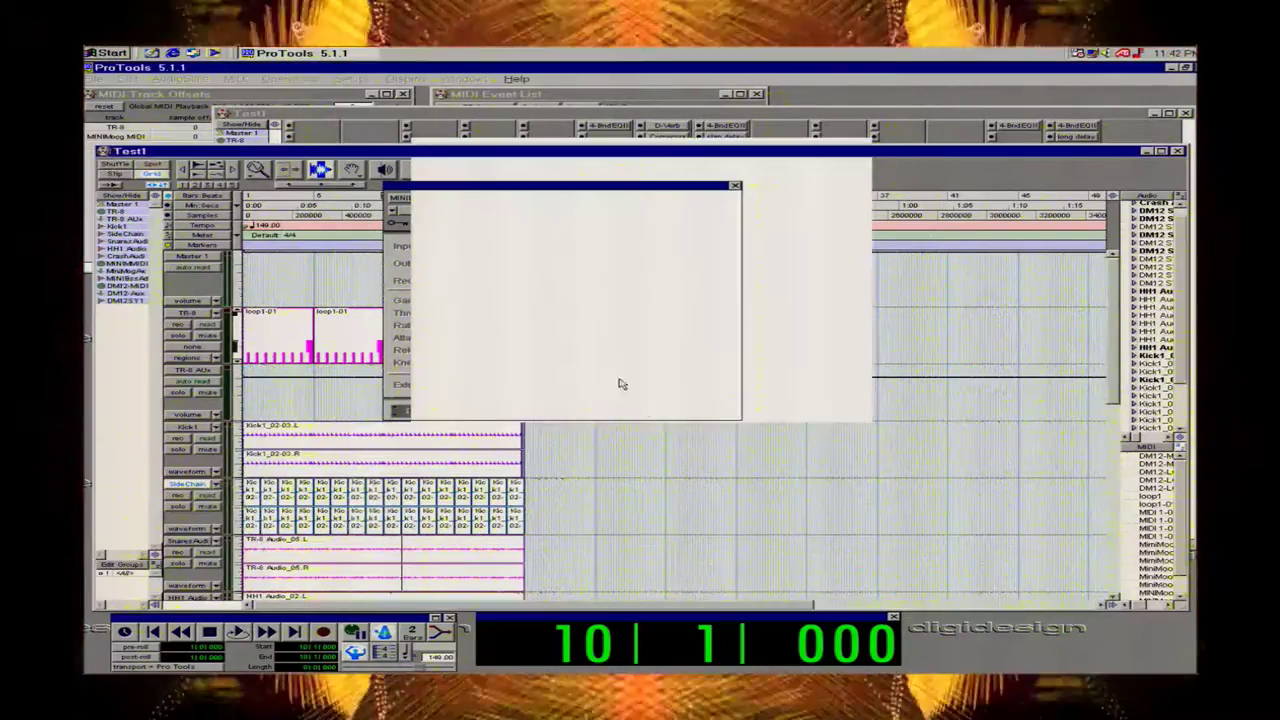
{"action": "left_click", "coordinate": [353, 78]}
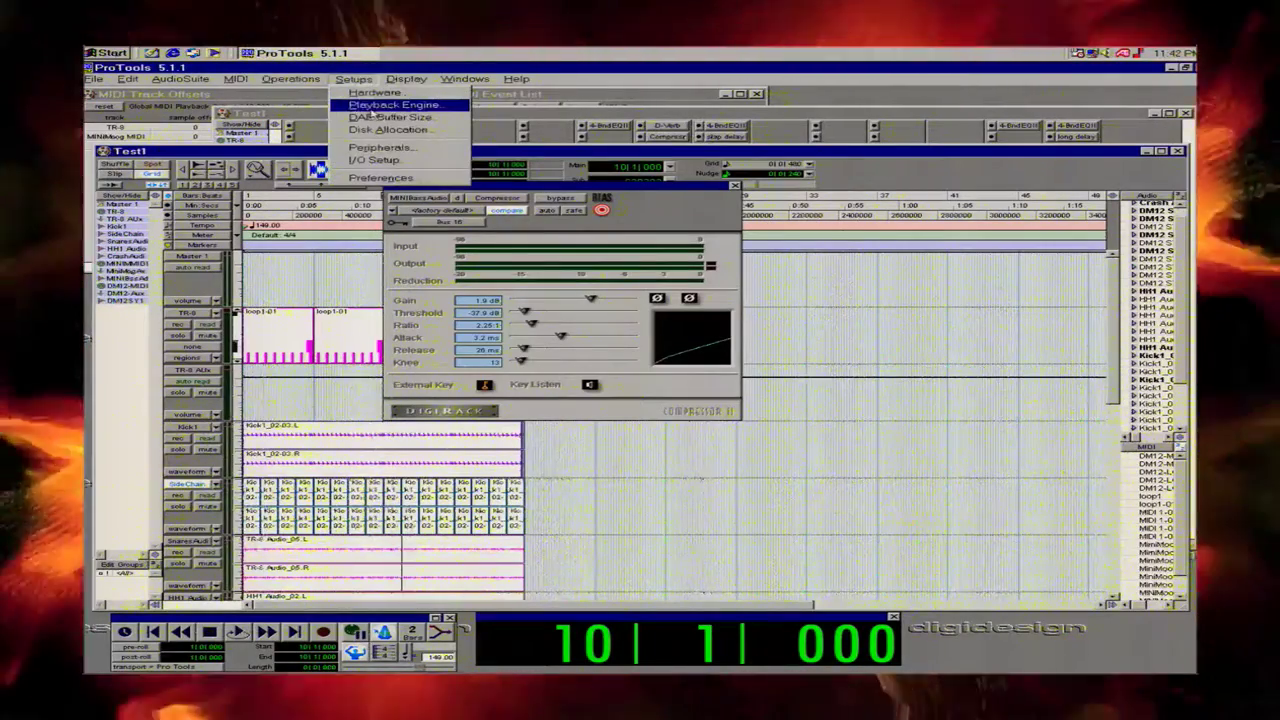
{"action": "left_click", "coordinate": [375, 117]}
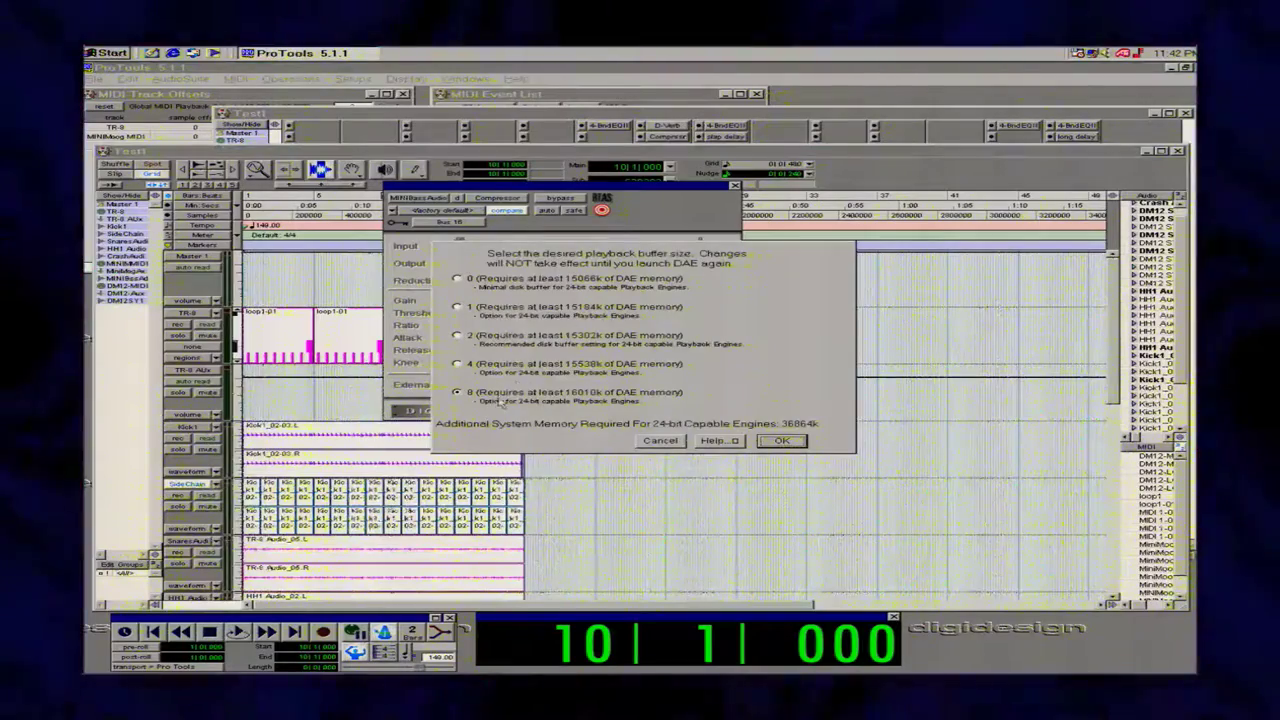
{"action": "left_click", "coordinate": [778, 441]}
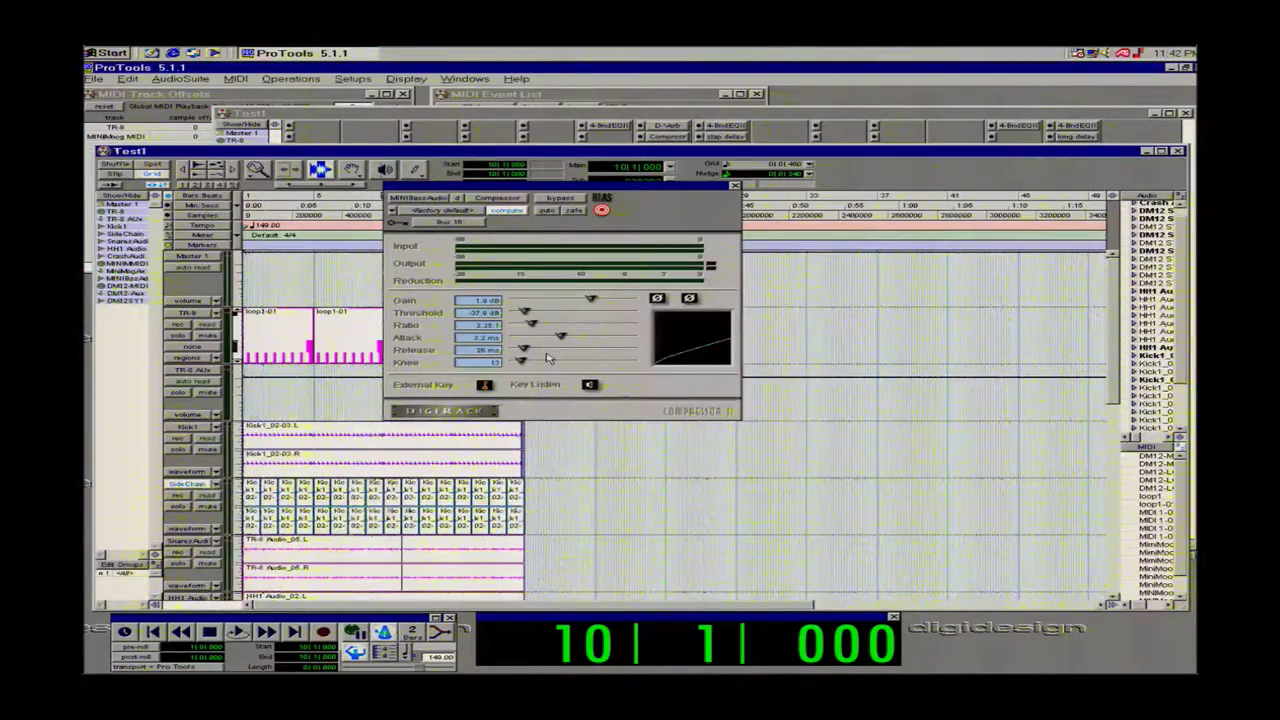
Play from bar 10, place the edit cursor at 4|4|480 and play from there, dismissing the alerts.
{"action": "key", "text": "space"}
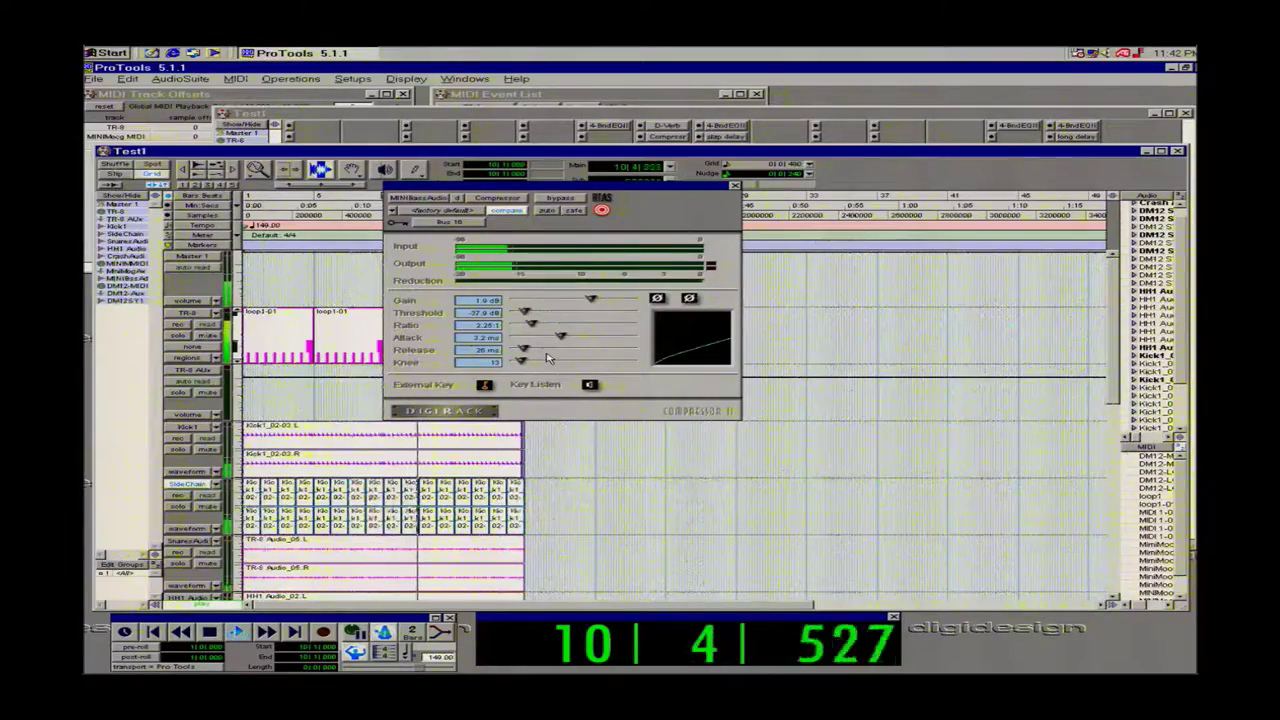
{"action": "left_click", "coordinate": [705, 305]}
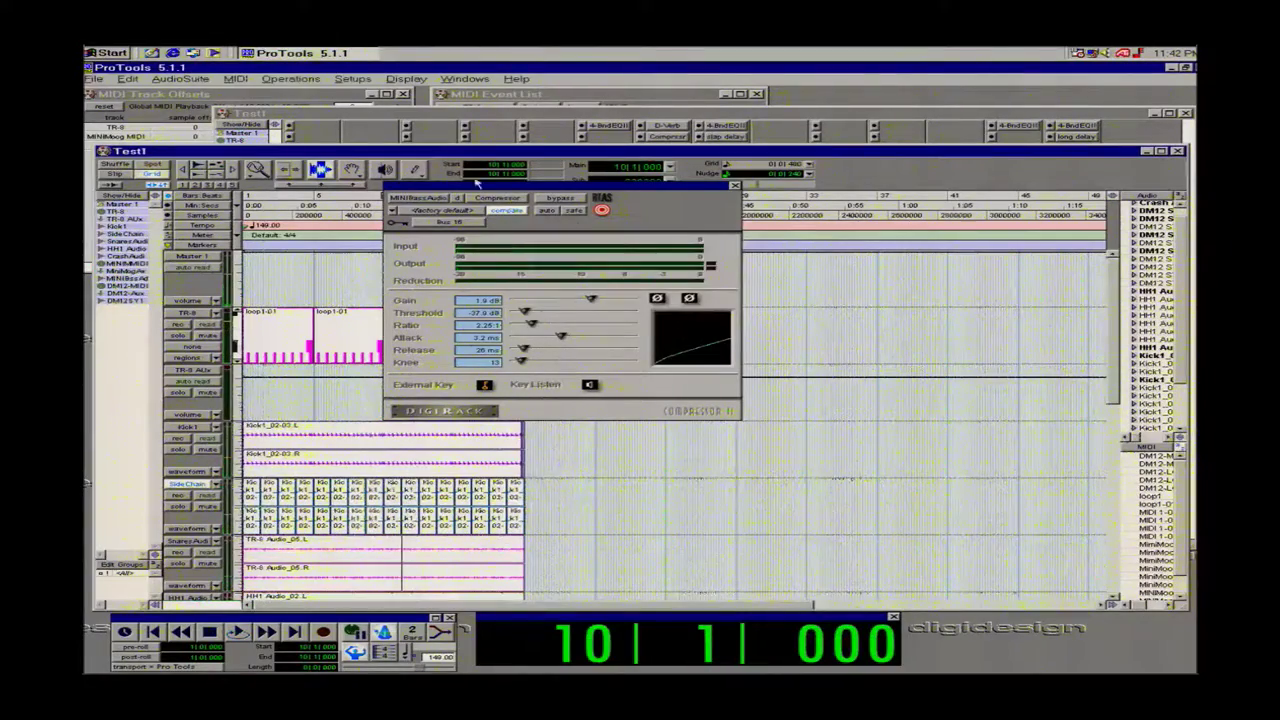
{"action": "left_click", "coordinate": [310, 440]}
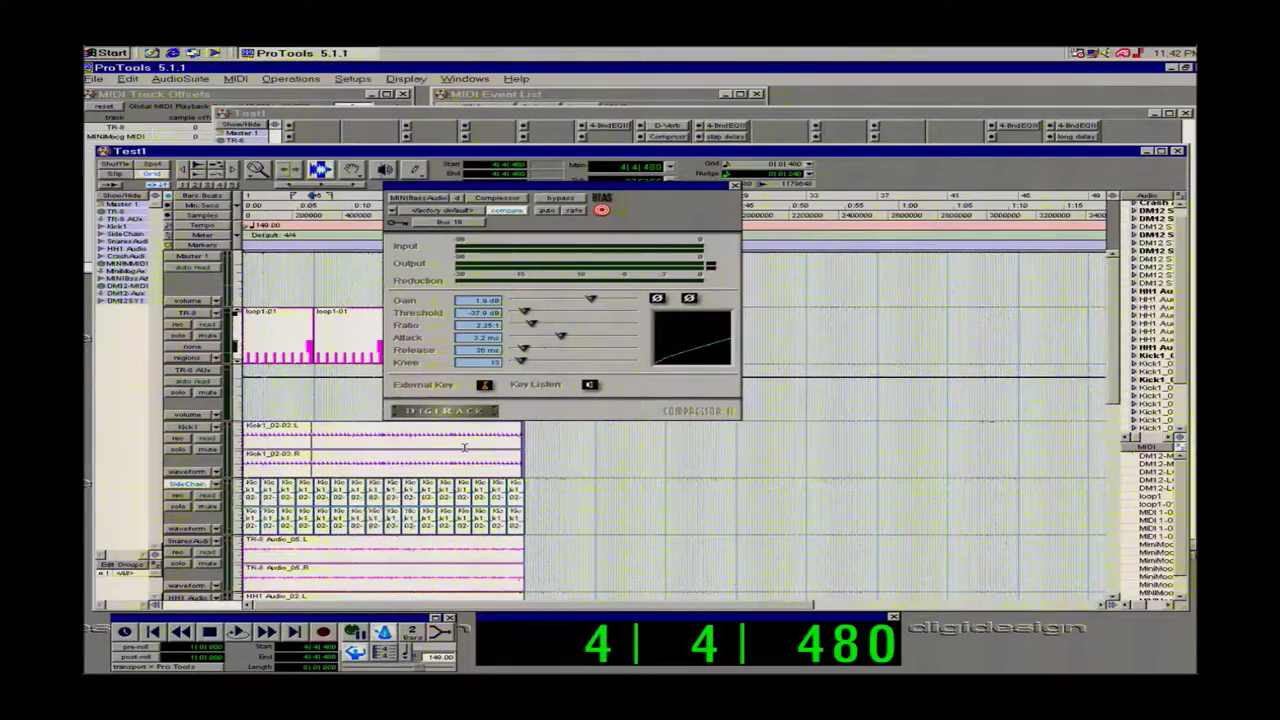
{"action": "key", "text": "space"}
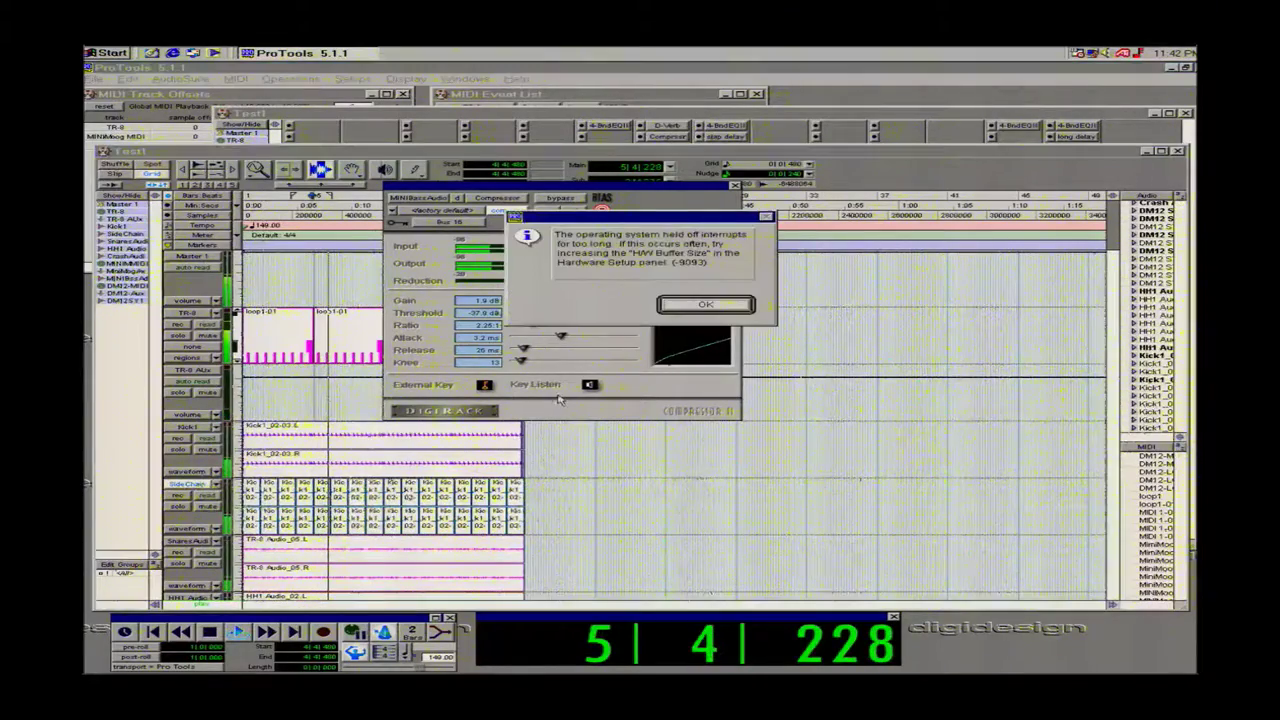
{"action": "left_click", "coordinate": [714, 304]}
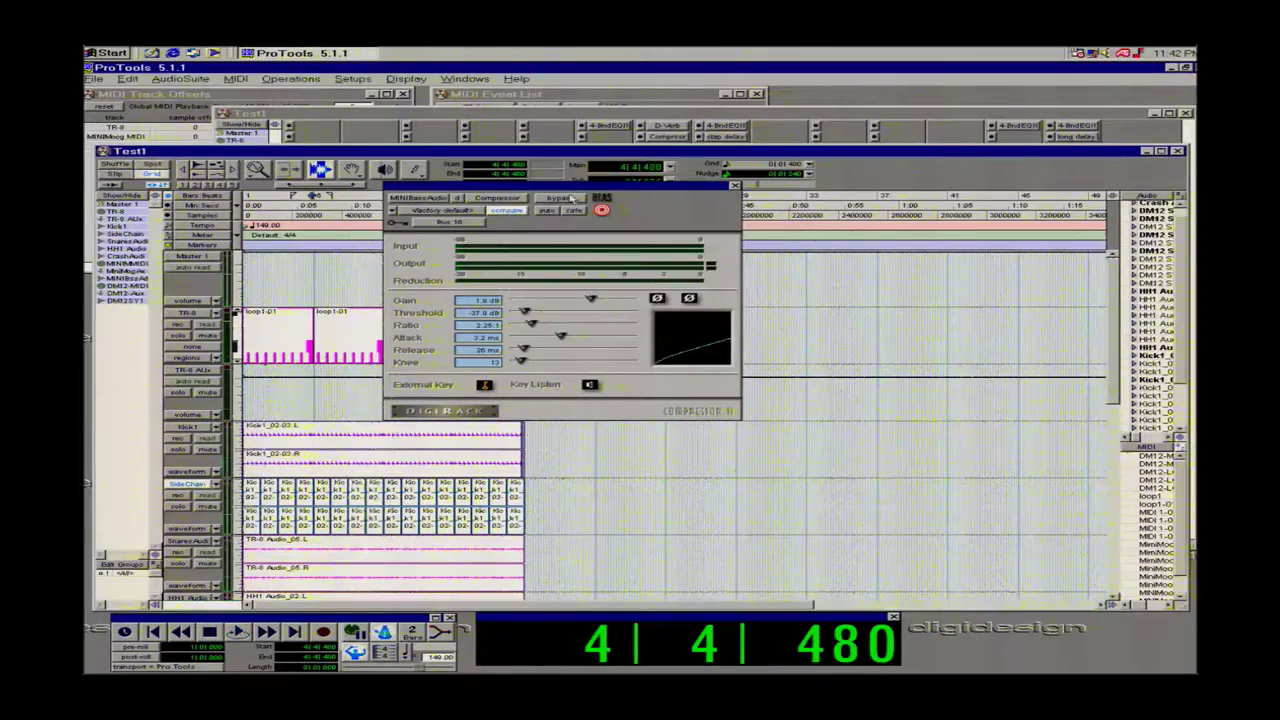
Set the Digi 001 playback engine's hardware buffer size to 128 samples.
{"action": "left_click", "coordinate": [236, 80]}
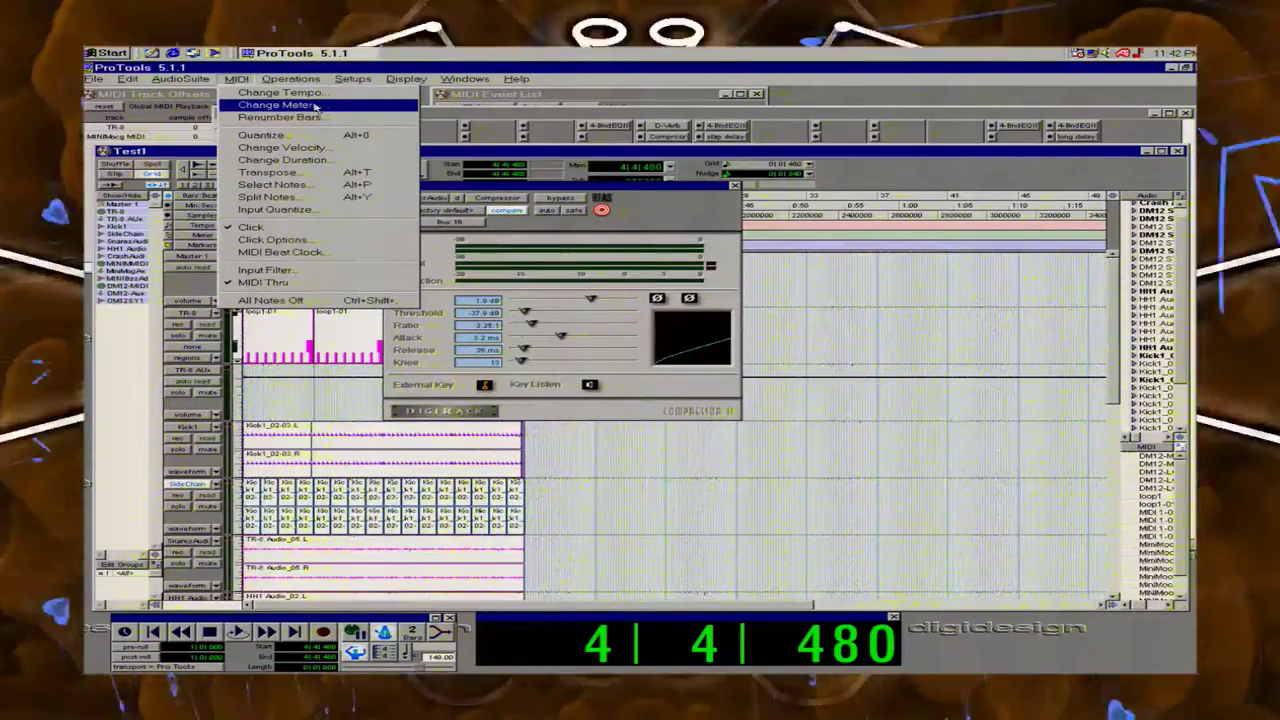
{"action": "mouse_move", "coordinate": [308, 88]}
{"action": "mouse_move", "coordinate": [352, 80]}
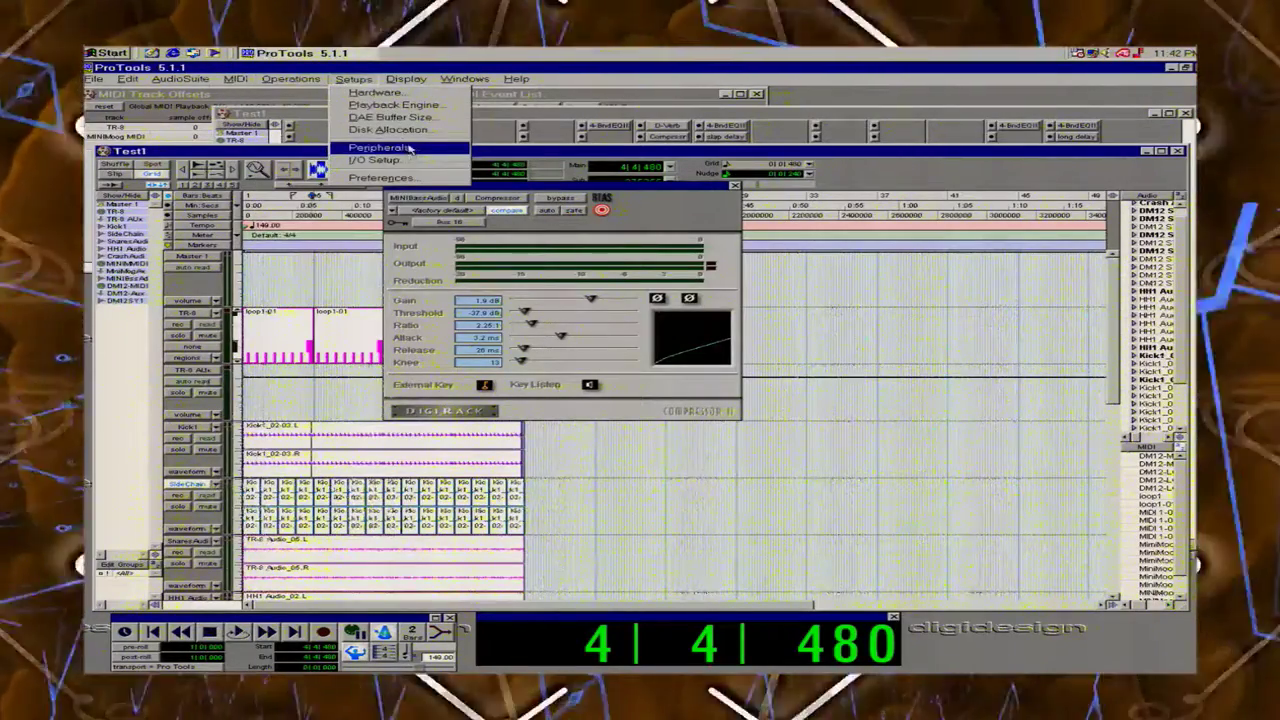
{"action": "left_click", "coordinate": [376, 106]}
{"action": "left_click", "coordinate": [692, 298]}
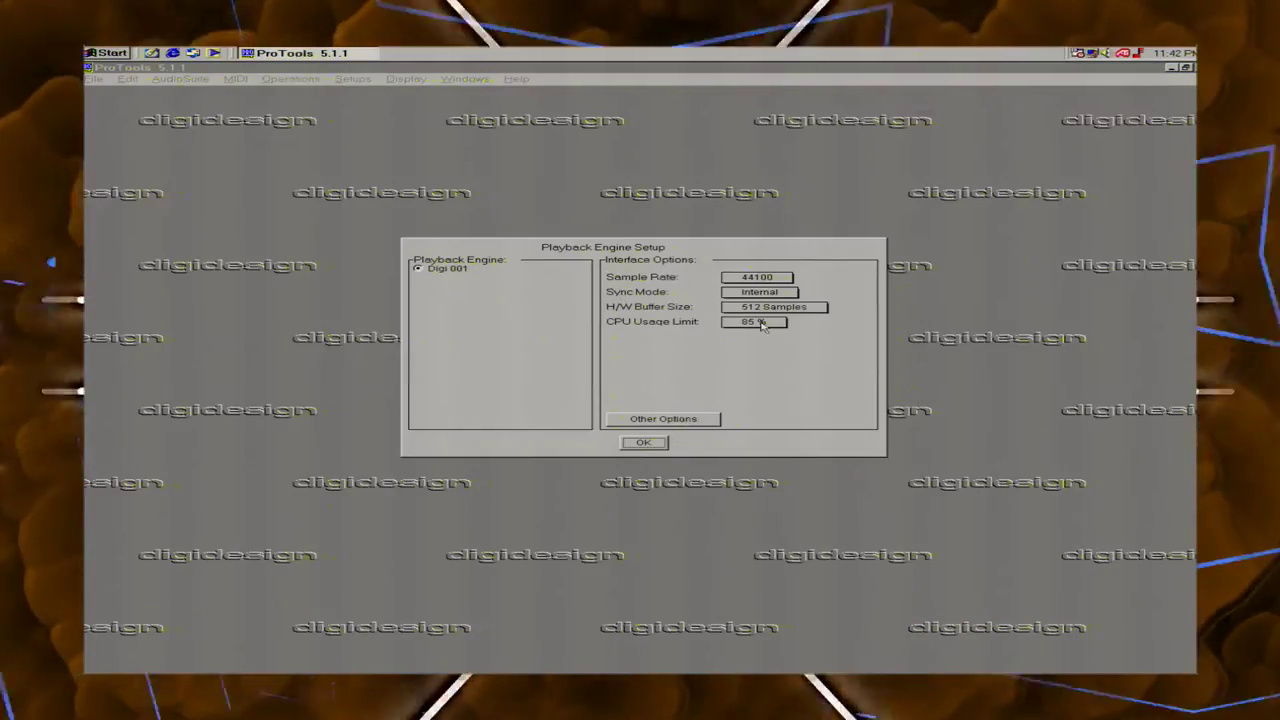
{"action": "left_click", "coordinate": [762, 307]}
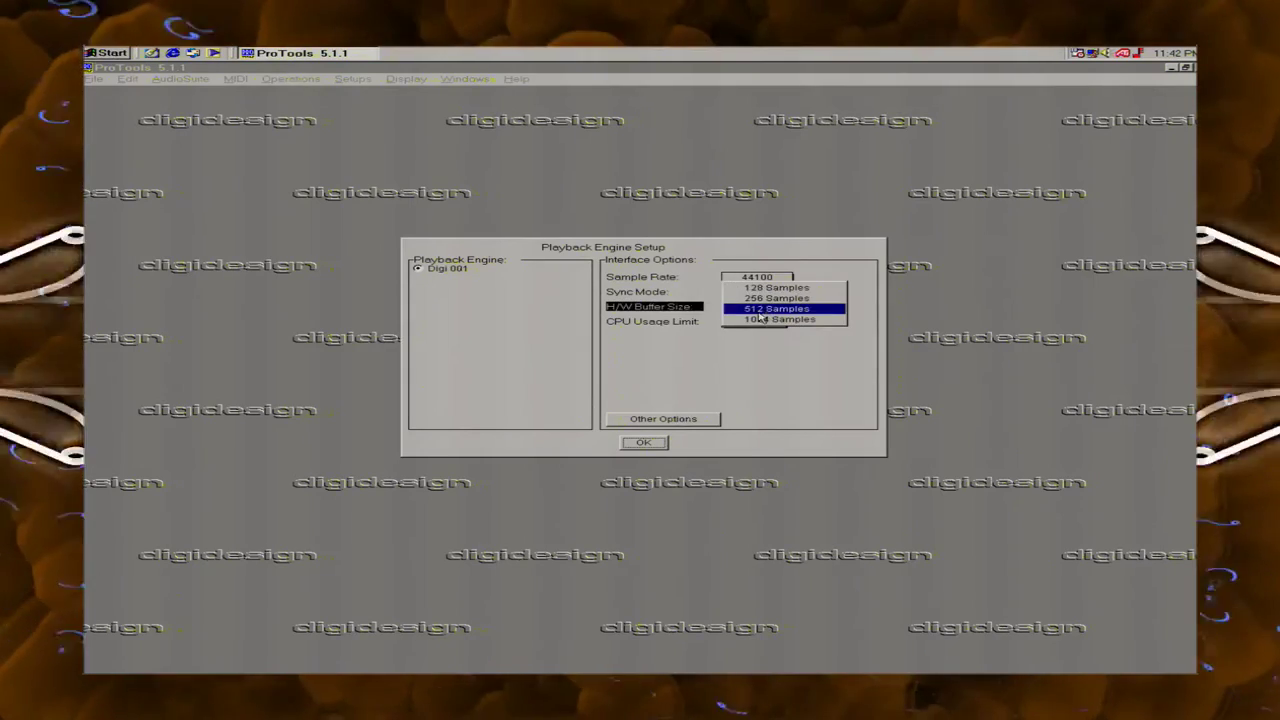
{"action": "left_click", "coordinate": [770, 290]}
{"action": "left_click", "coordinate": [644, 443]}
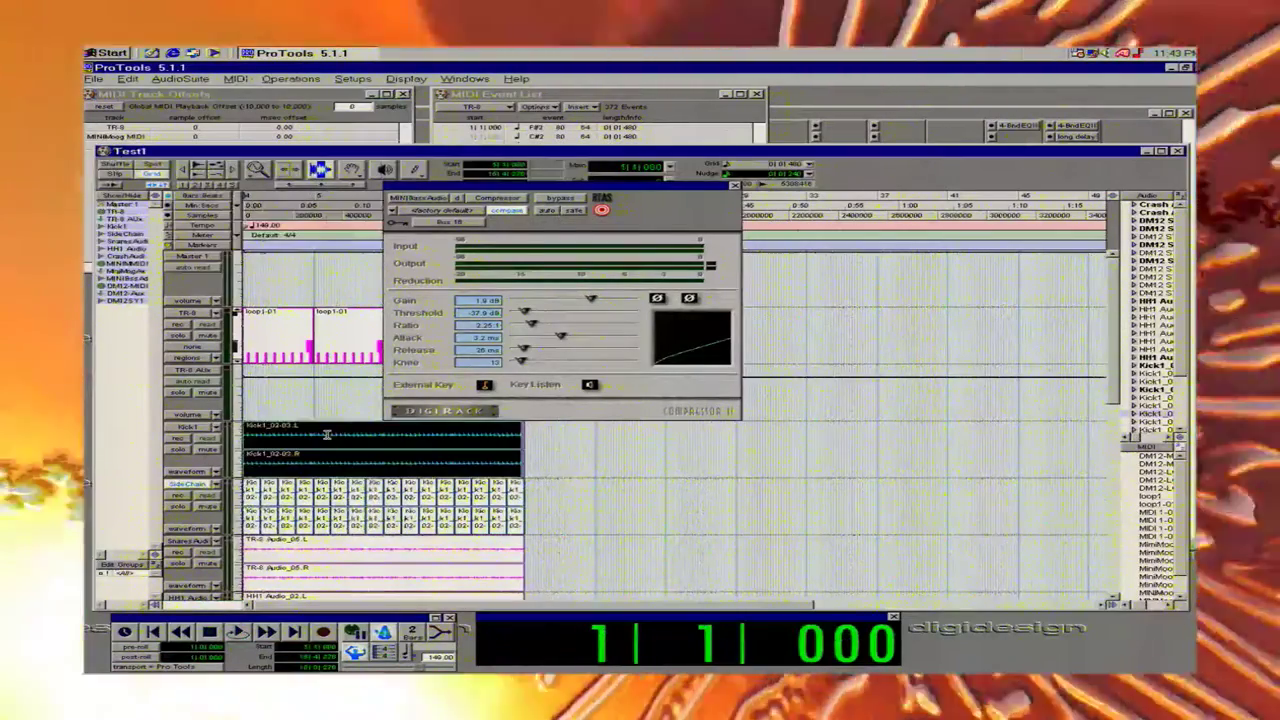
Play from bar 1, close the compressor window and play again without it, dismissing the alerts.
{"action": "key", "text": "space"}
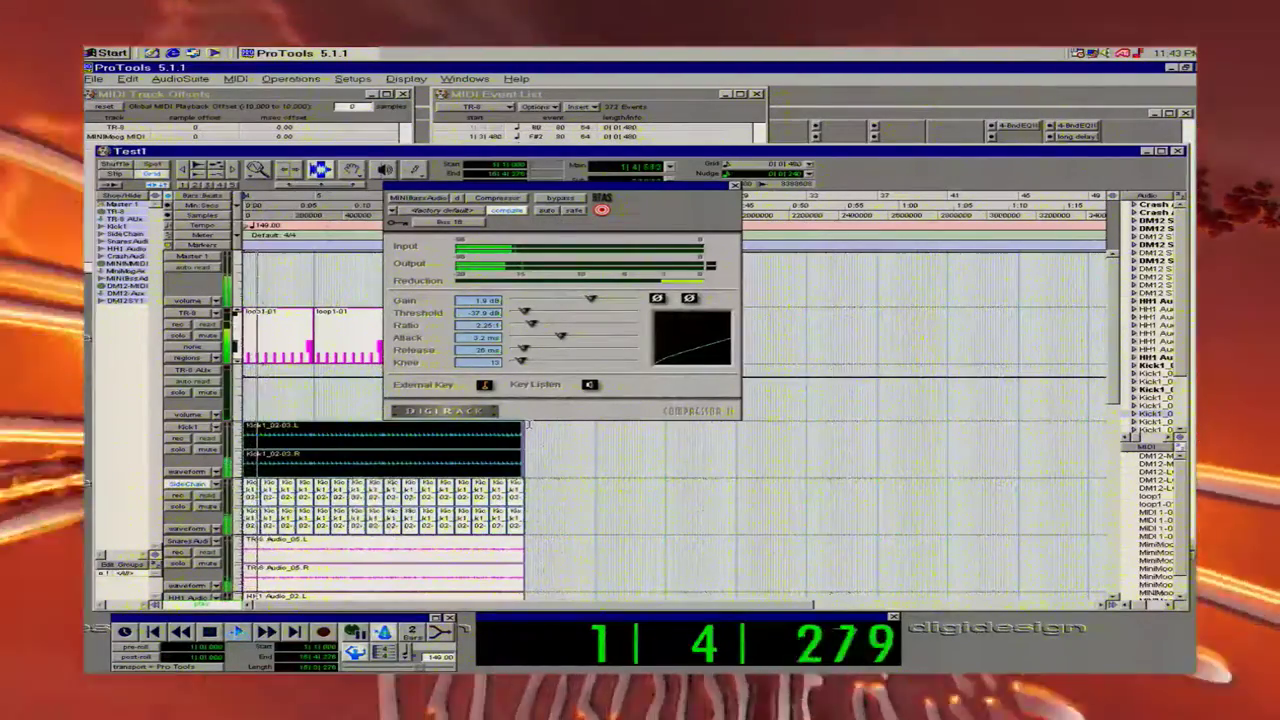
{"action": "left_click", "coordinate": [705, 305]}
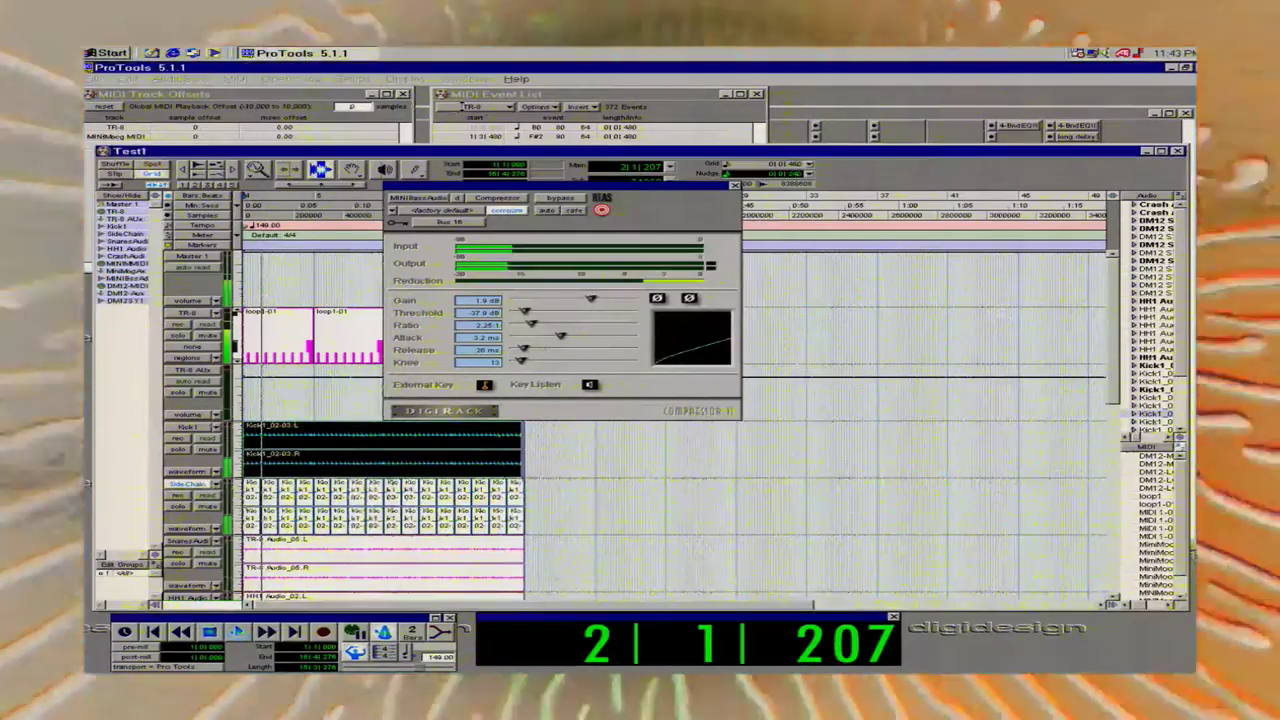
{"action": "left_click", "coordinate": [735, 186]}
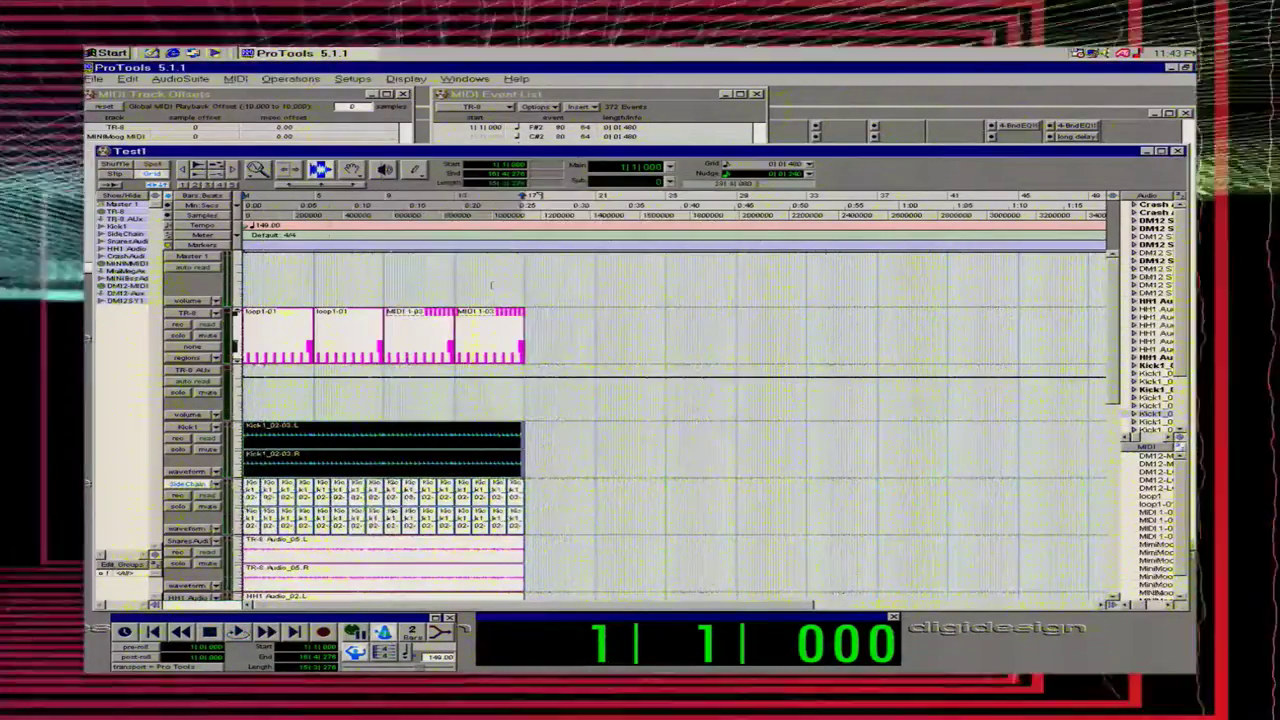
{"action": "key", "text": "space"}
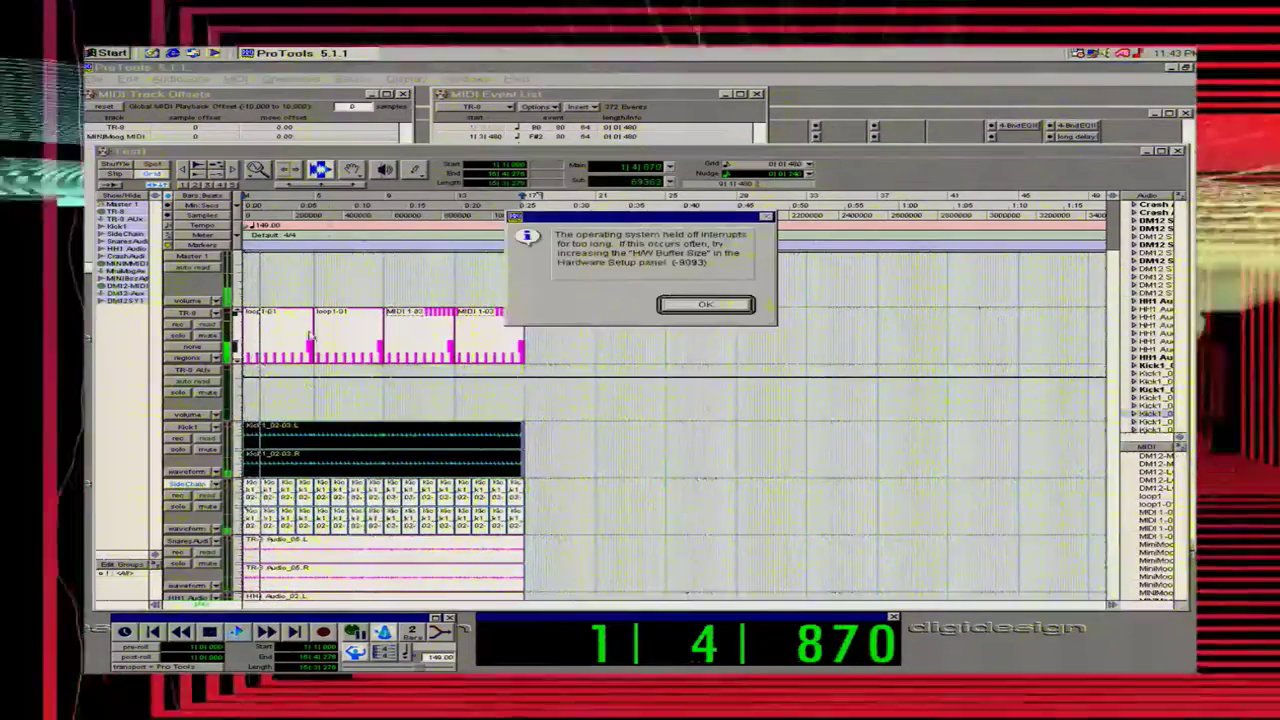
{"action": "left_click", "coordinate": [713, 309]}
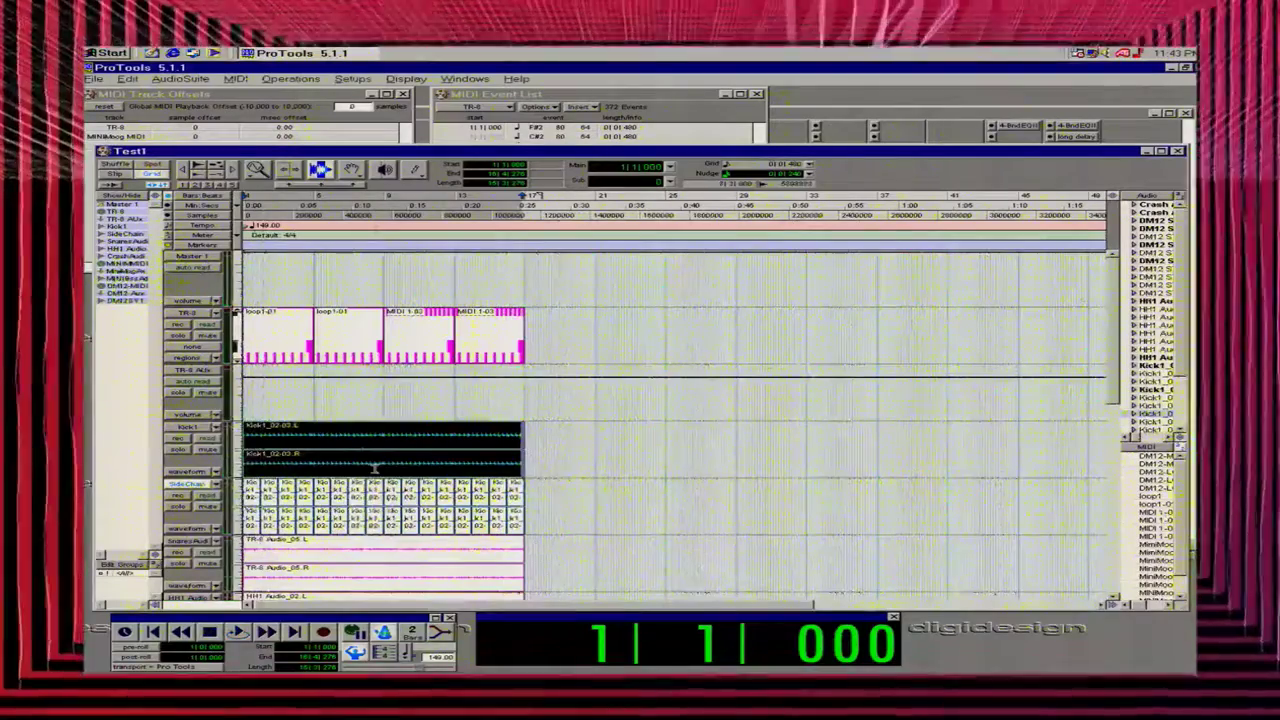
Test playback from bar 1 once more, mute the TR-8 track and play again, dismissing the alerts.
{"action": "key", "text": "space"}
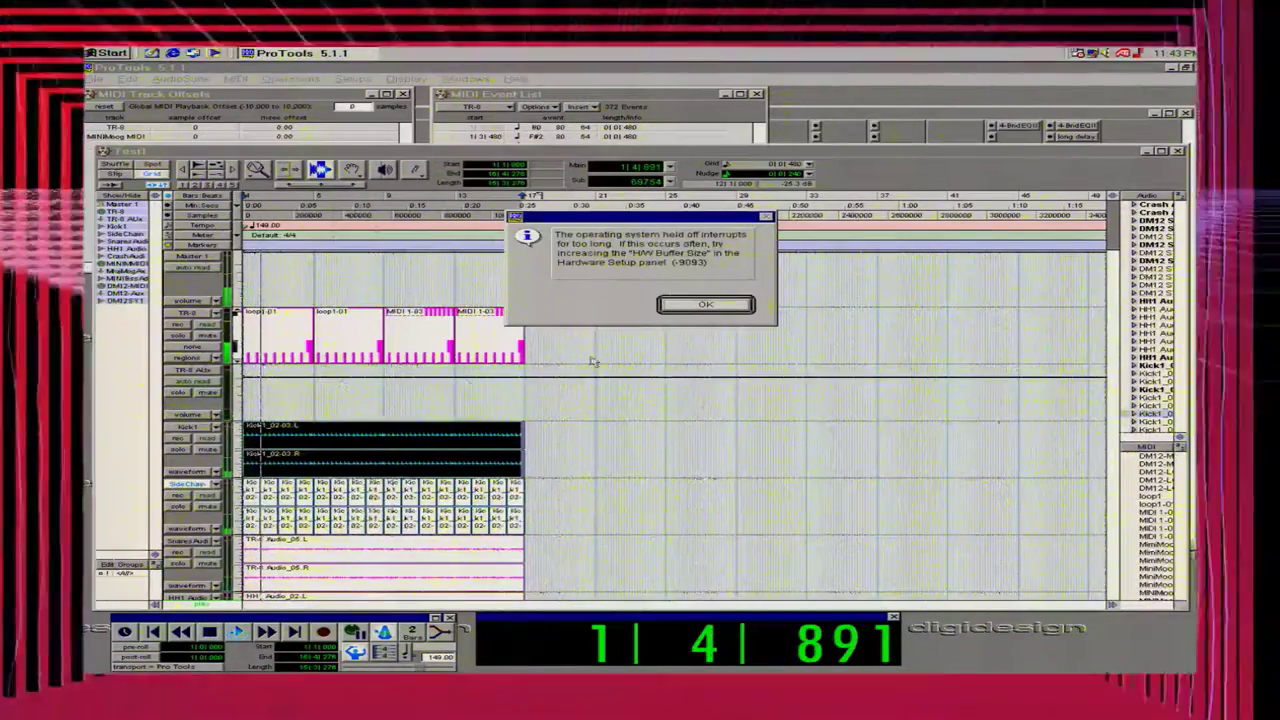
{"action": "left_click", "coordinate": [680, 305]}
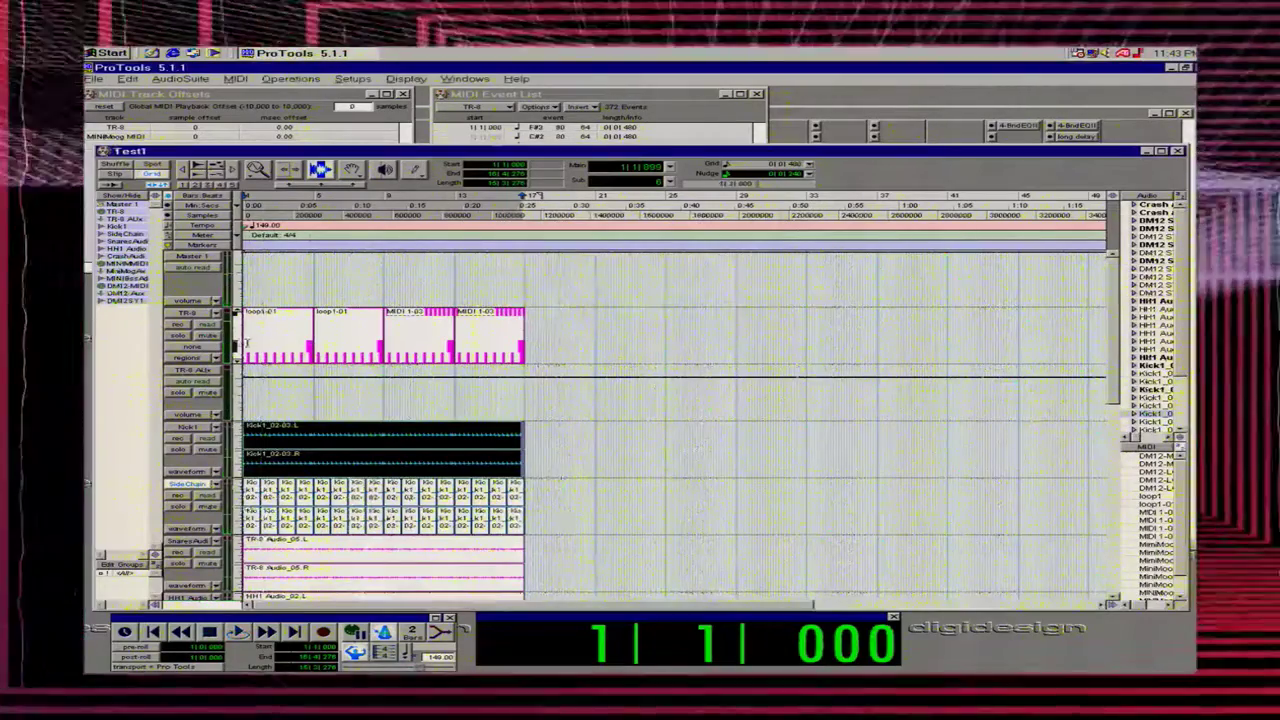
{"action": "key", "text": "space"}
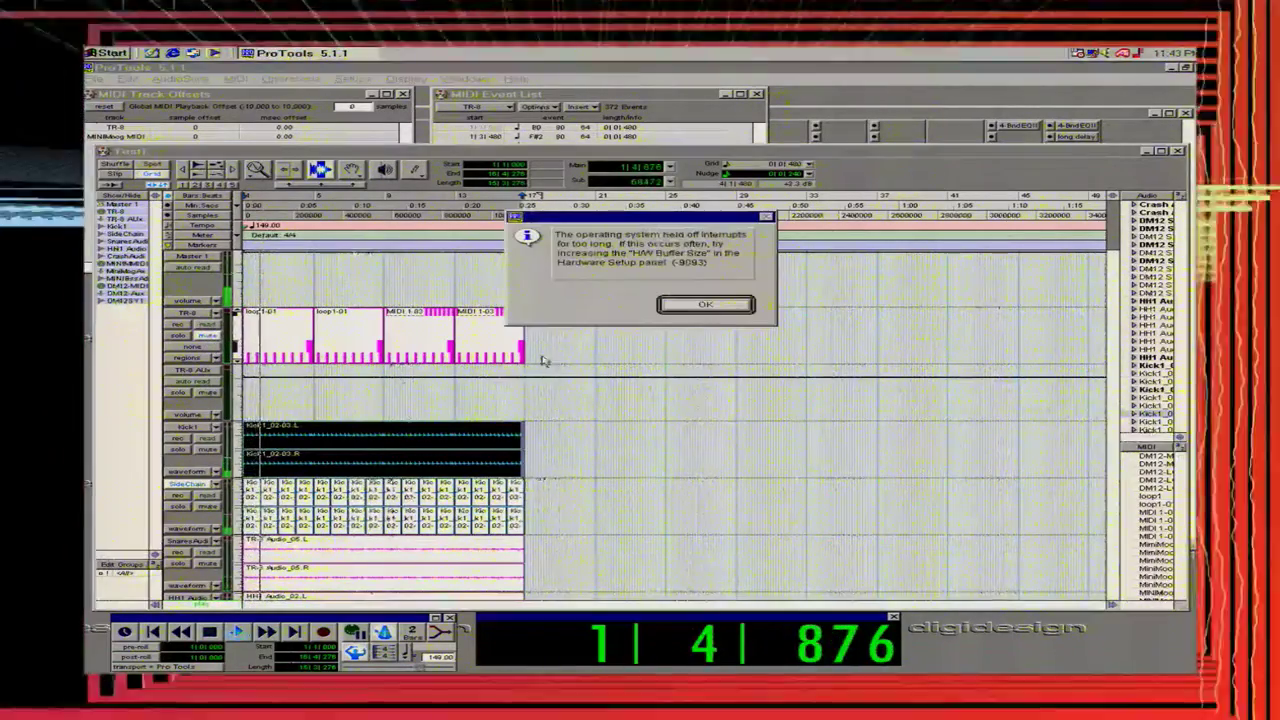
{"action": "left_click", "coordinate": [706, 305]}
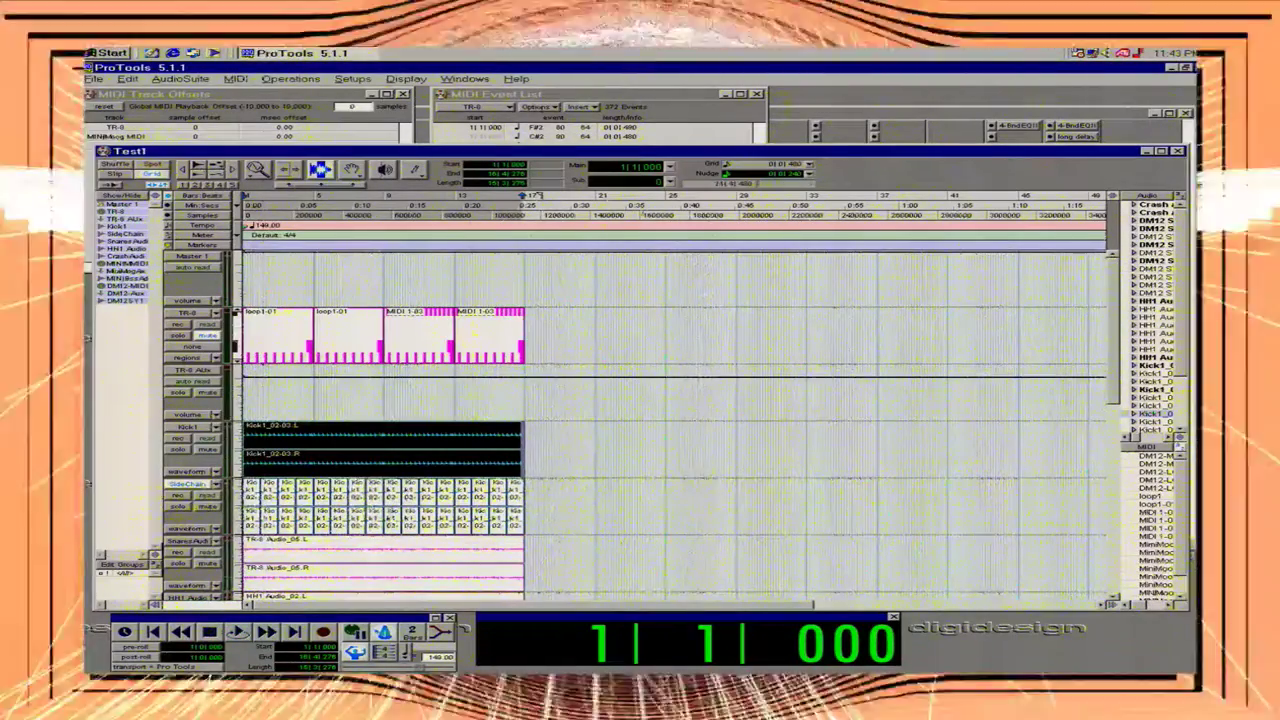
Bring up the mix window and inspect the compressor, EQ and D-Verb inserts on the DM12 synth audio track.
{"action": "key", "text": "ctrl+equal"}
{"action": "left_click_drag", "start_coordinate": [974, 118], "coordinate": [917, 125]}
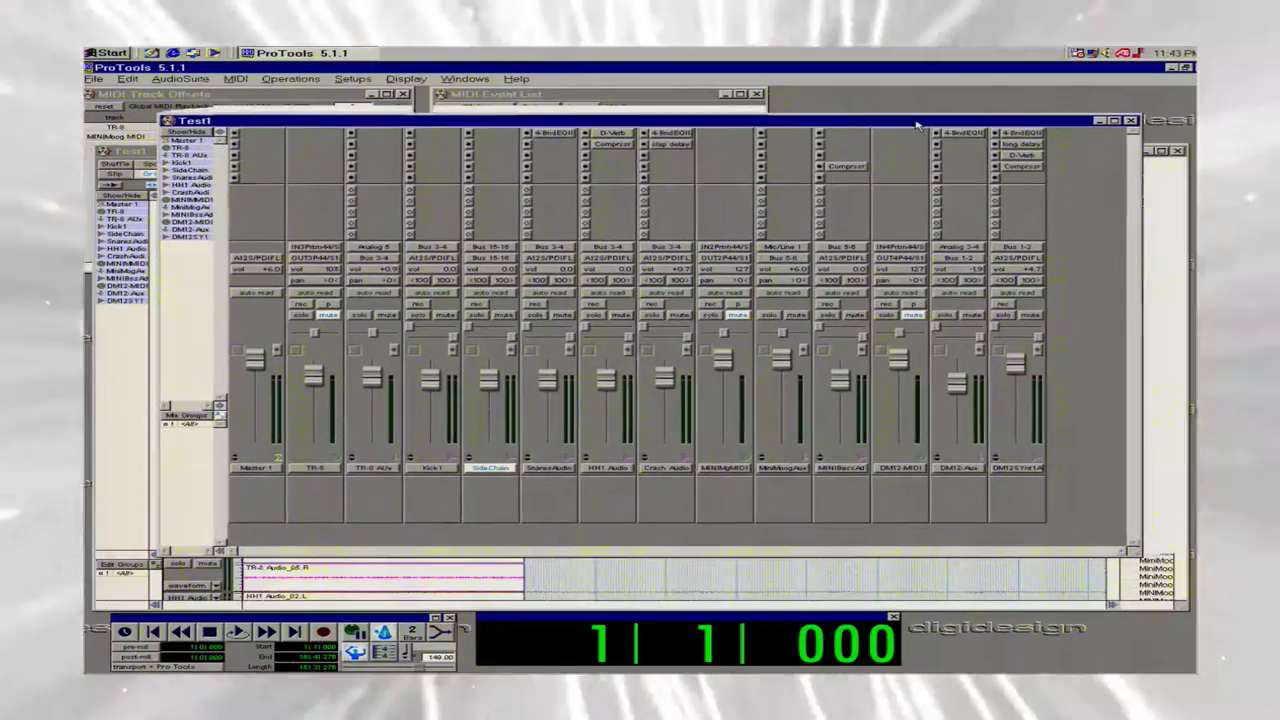
{"action": "left_click", "coordinate": [1022, 167]}
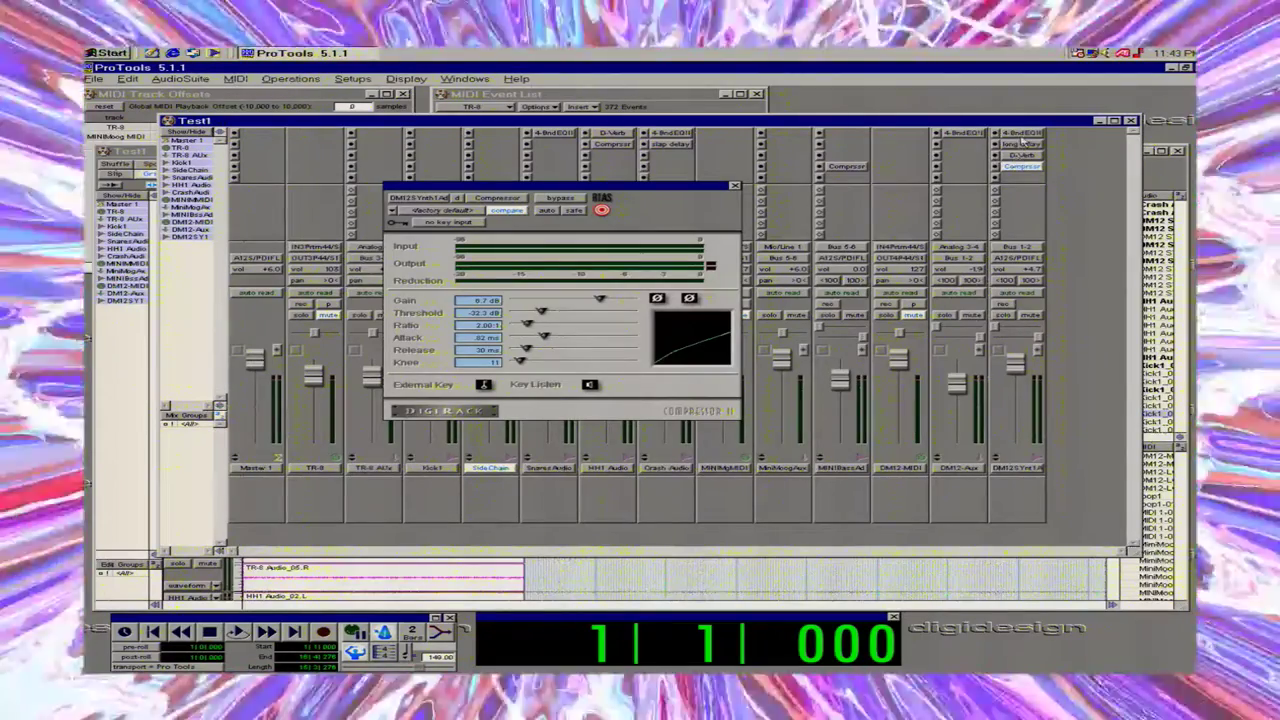
{"action": "left_click", "coordinate": [1020, 135]}
{"action": "left_click", "coordinate": [1026, 157]}
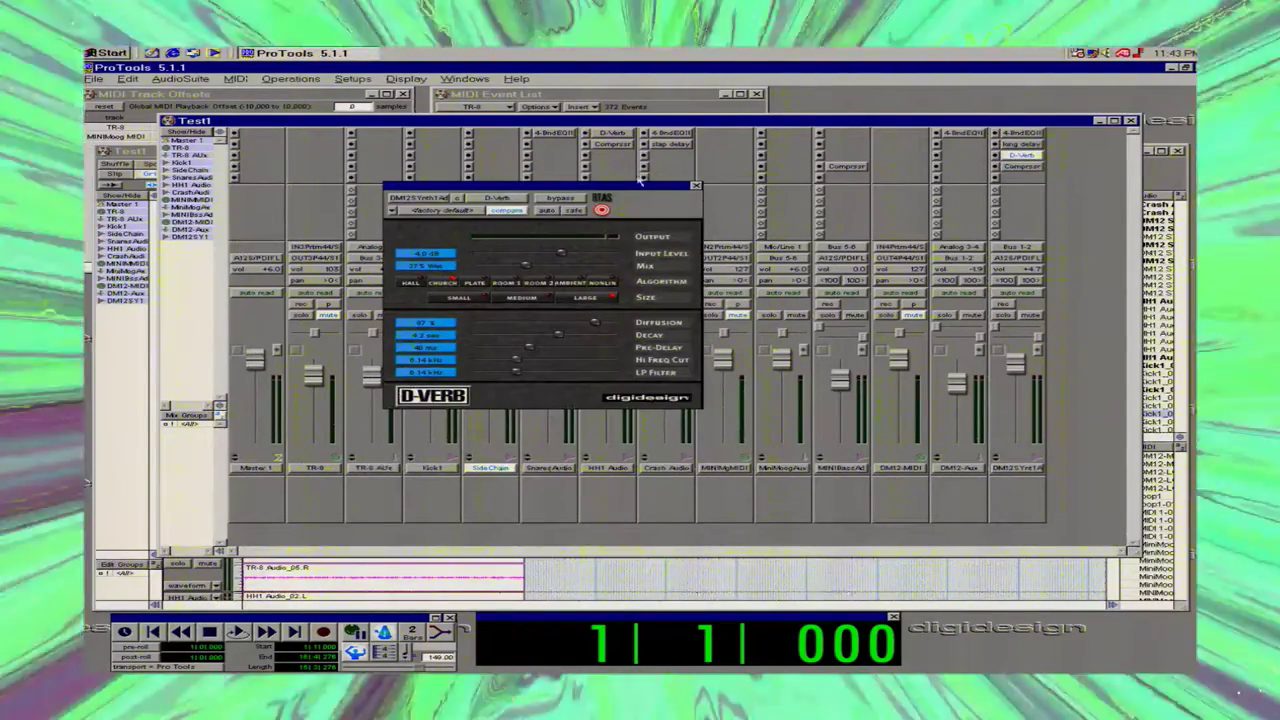
{"action": "left_click", "coordinate": [697, 186]}
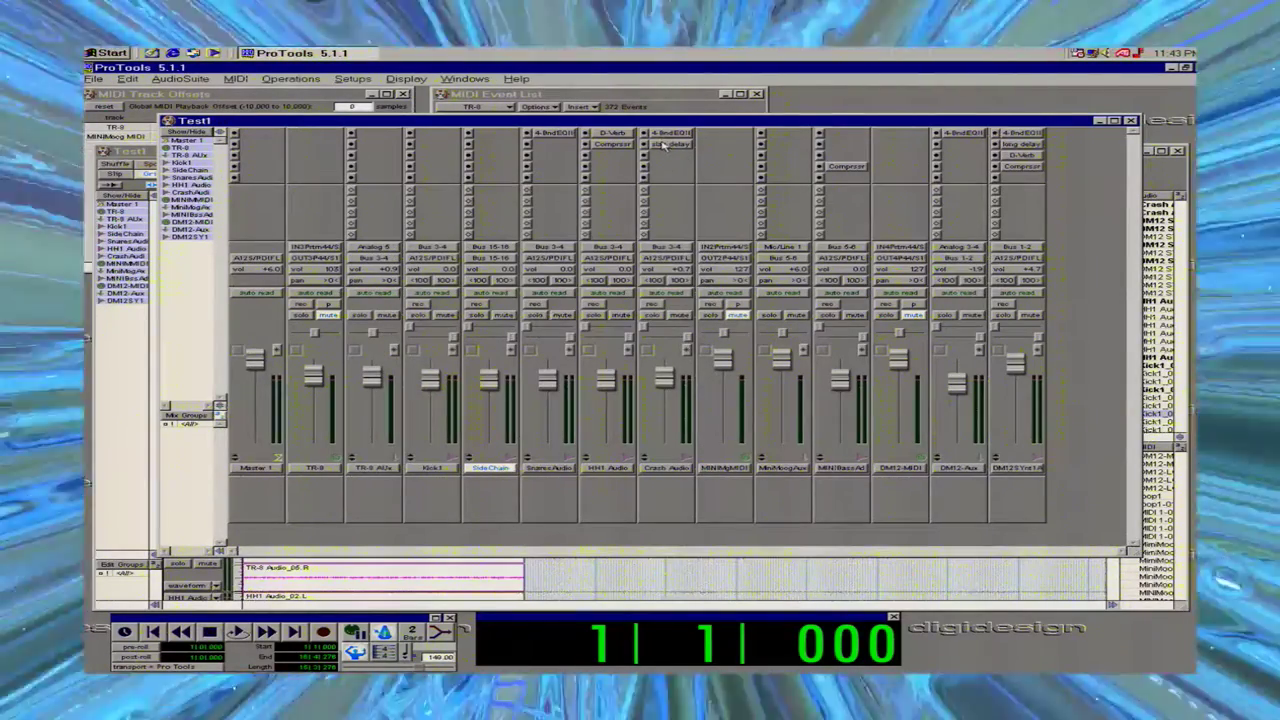
Bypass the D-Verb on the HH1 Audio track and remove it from the track's inserts.
{"action": "left_click", "coordinate": [605, 134]}
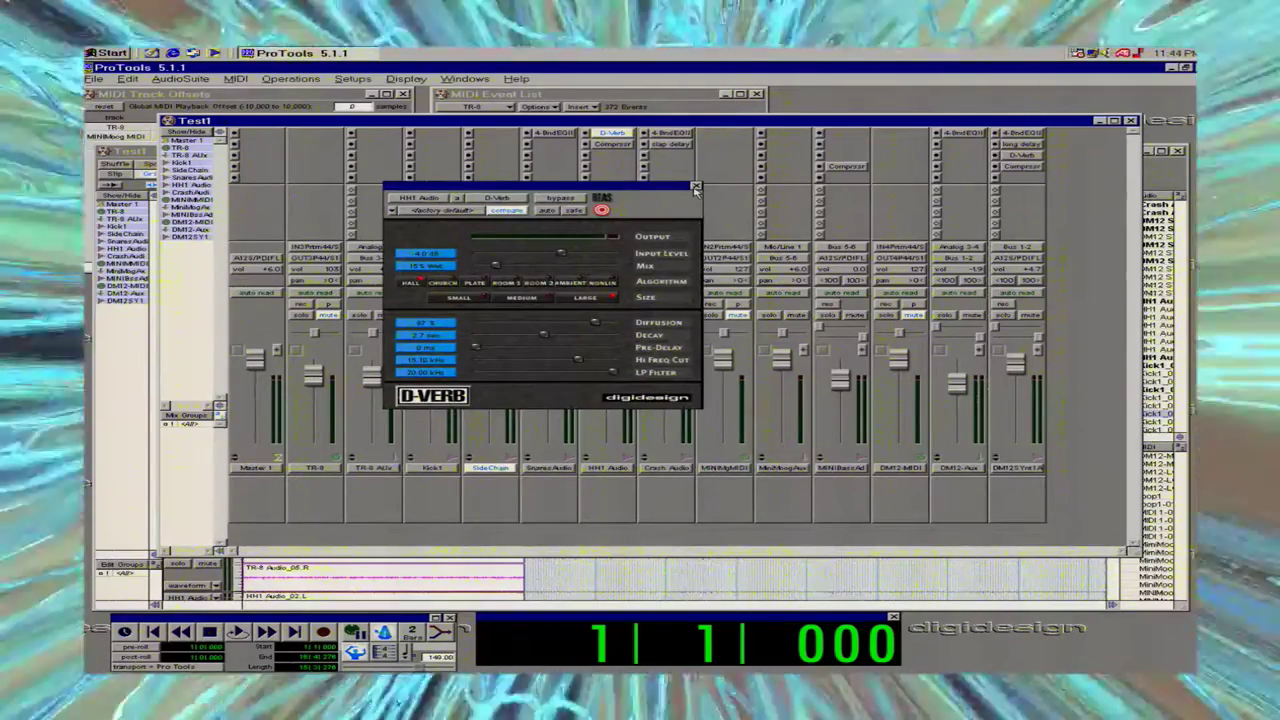
{"action": "left_click", "coordinate": [550, 200]}
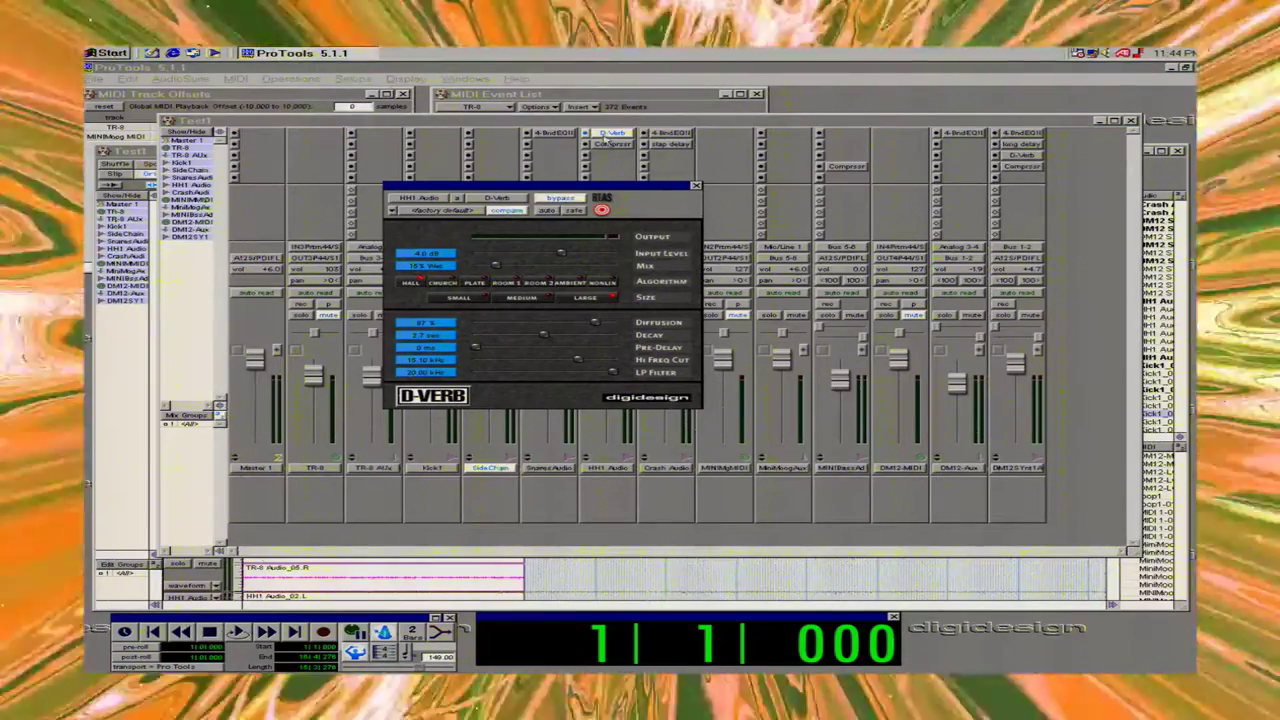
{"action": "left_click", "coordinate": [609, 137]}
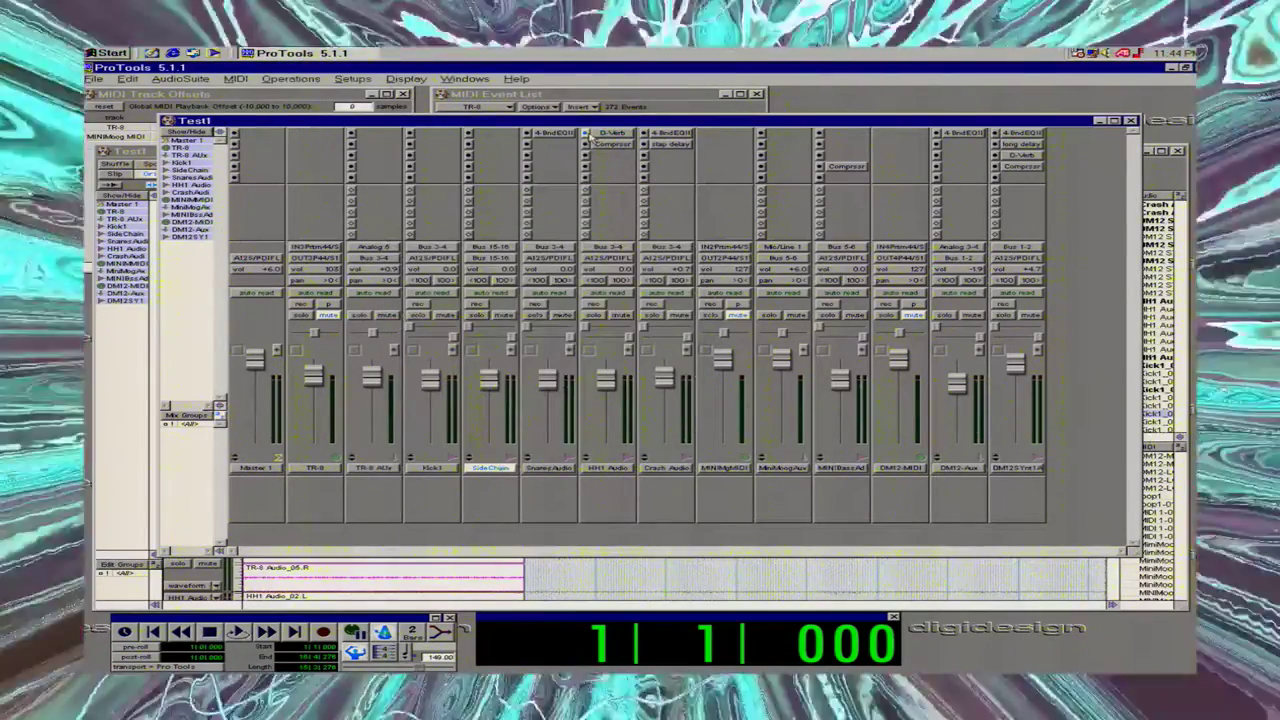
{"action": "left_click", "coordinate": [605, 143]}
{"action": "left_click", "coordinate": [632, 122]}
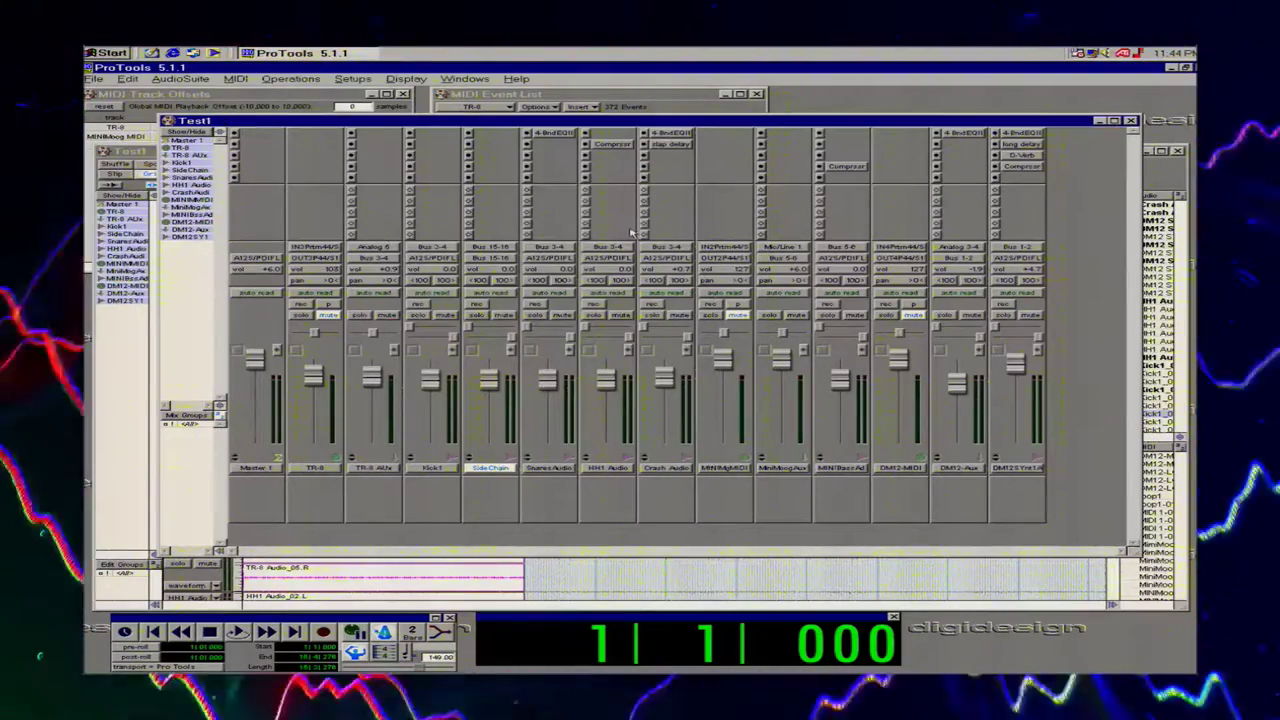
Play twice from bar 1 in the mix window to test for playback interruptions, dismissing the alert.
{"action": "key", "text": "space"}
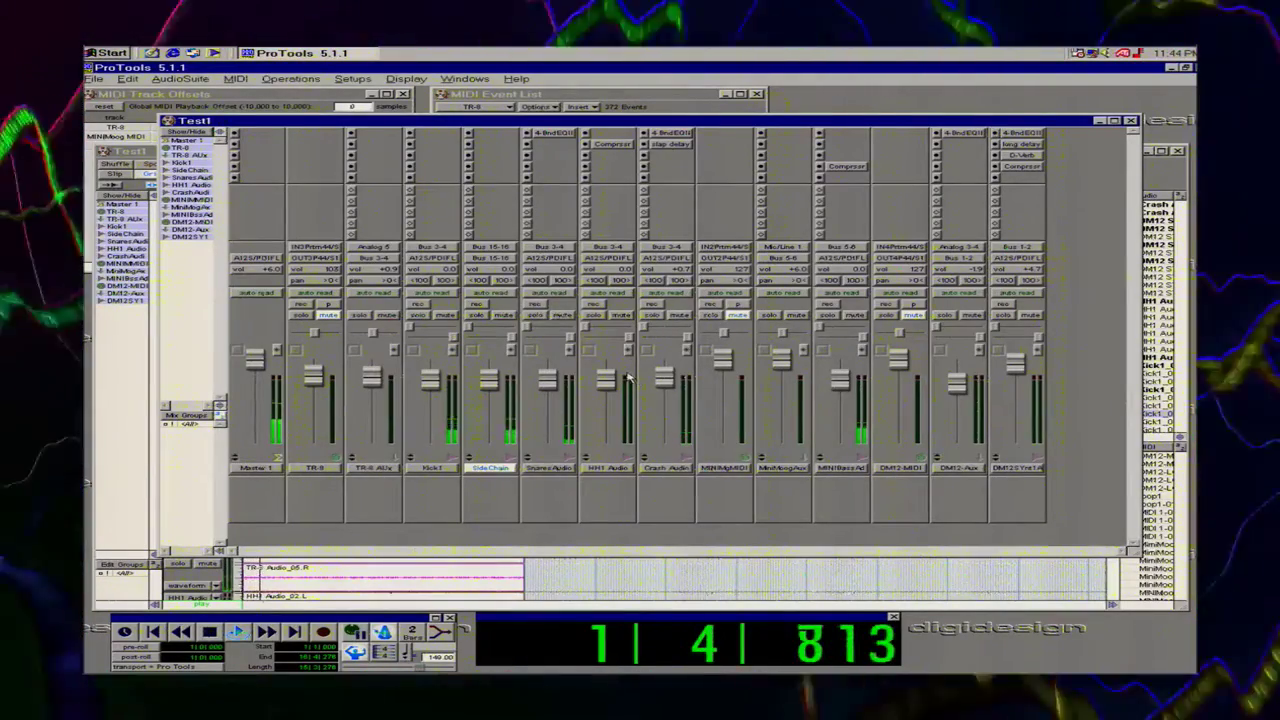
{"action": "left_click", "coordinate": [706, 305]}
{"action": "key", "text": "space"}
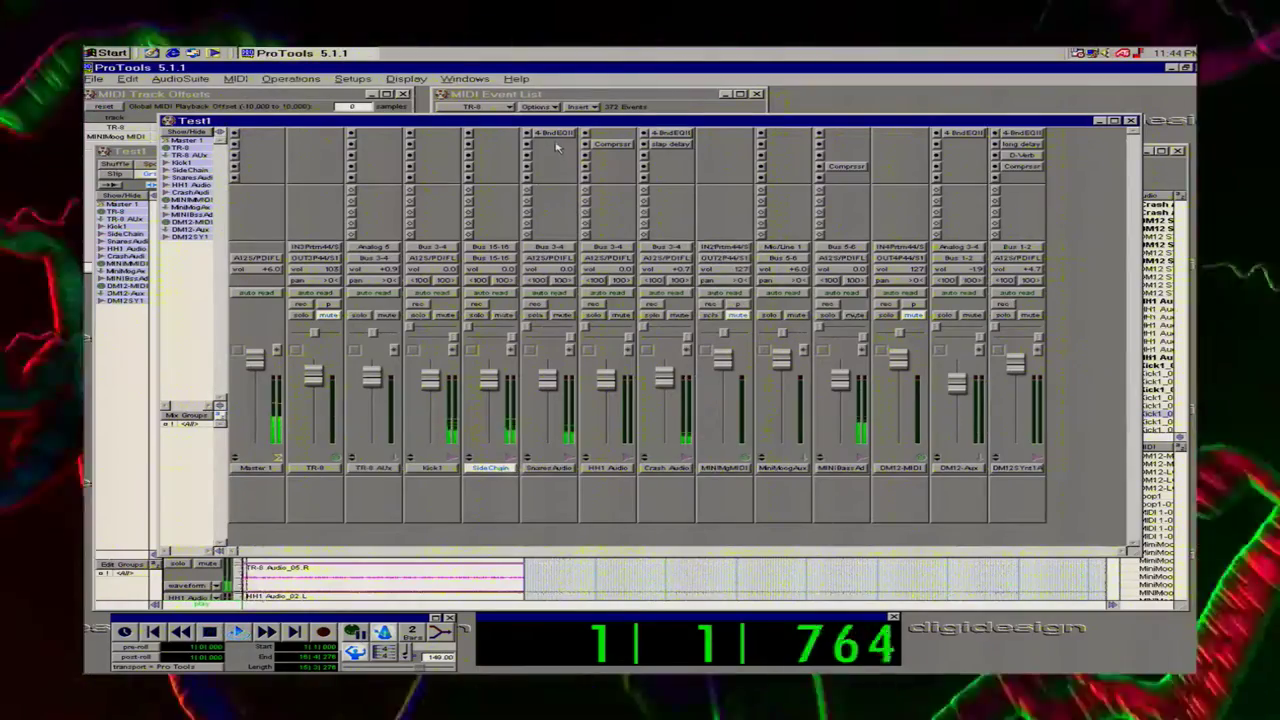
Save the session and test playback from bar 1 again, dismissing the alerts.
{"action": "left_click", "coordinate": [690, 305]}
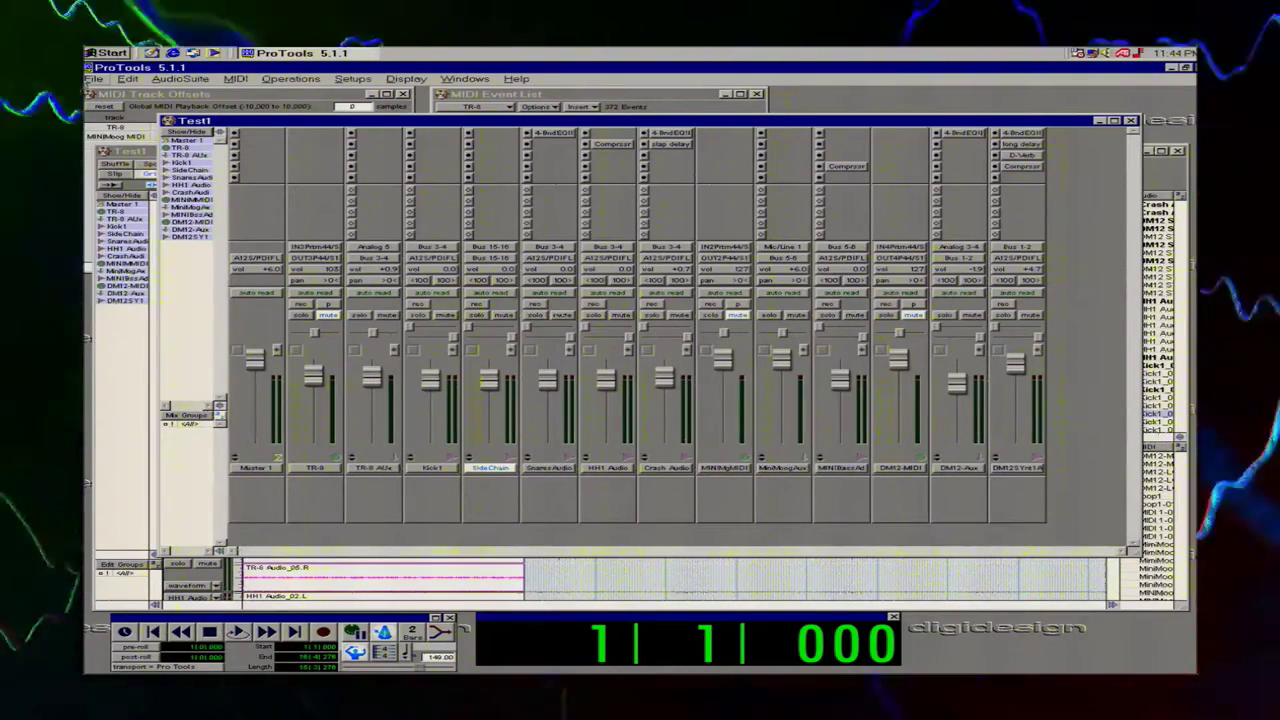
{"action": "left_click", "coordinate": [93, 79]}
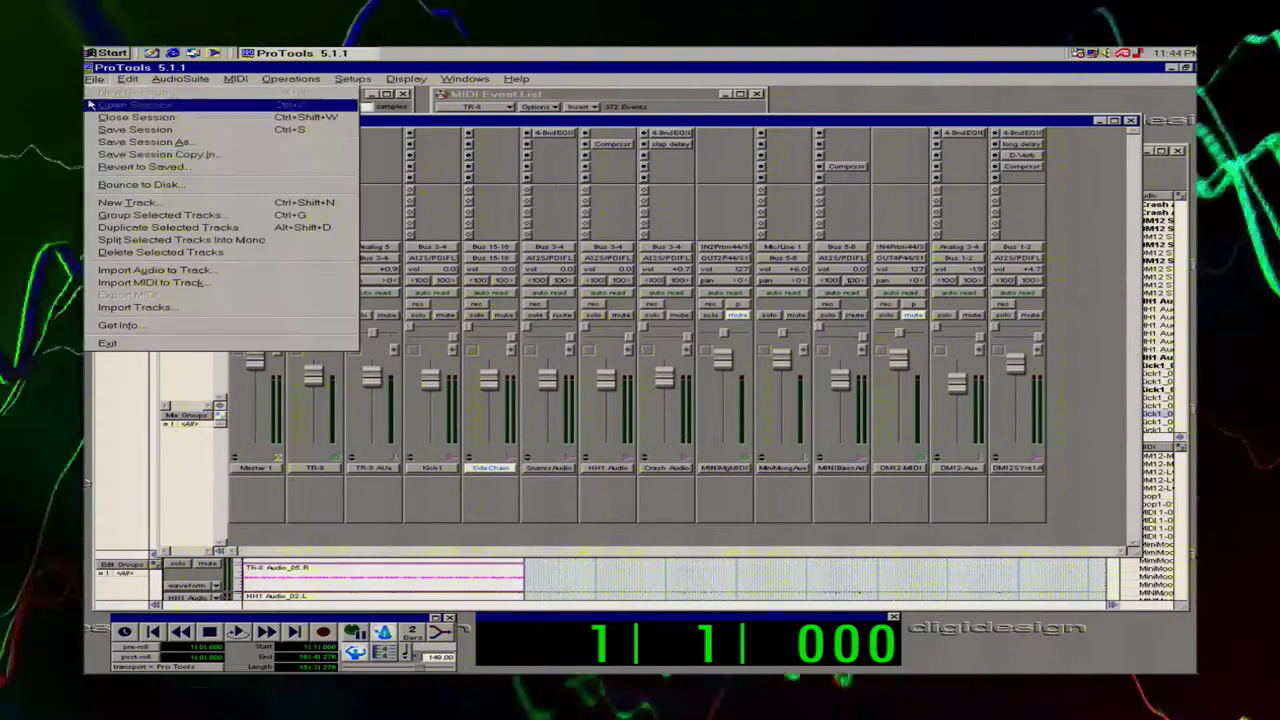
{"action": "left_click", "coordinate": [180, 130]}
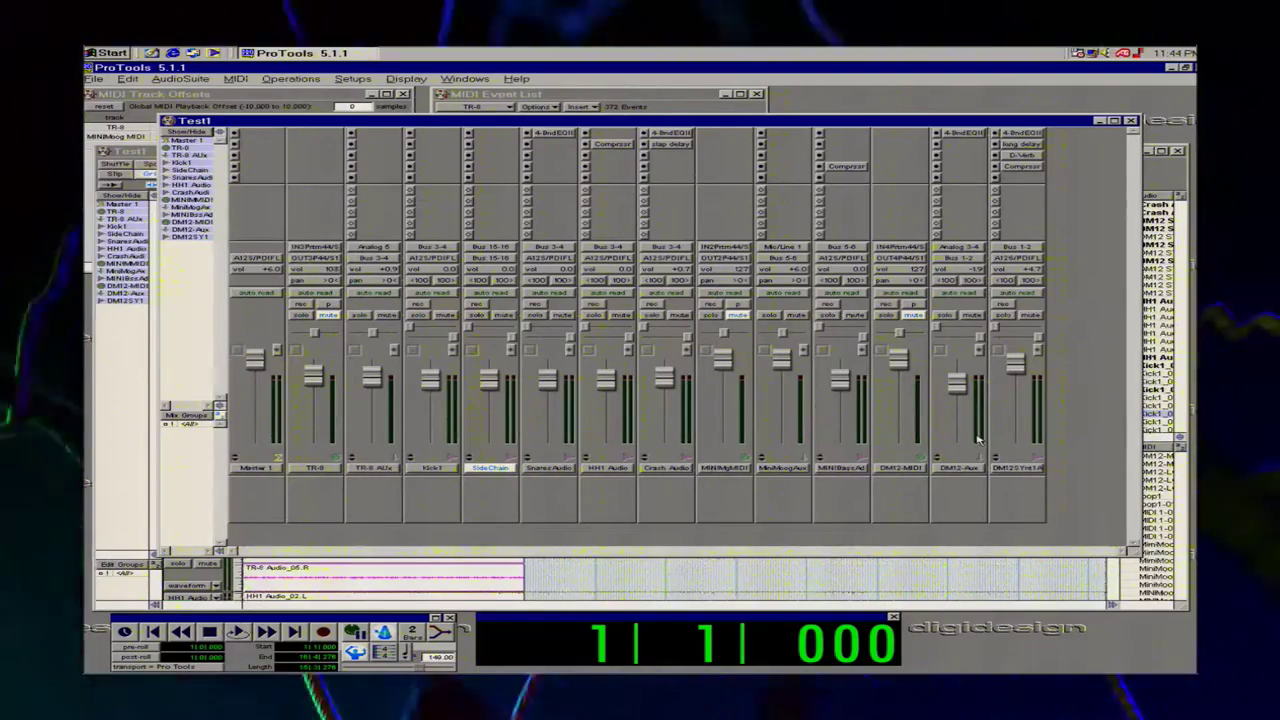
{"action": "key", "text": "space"}
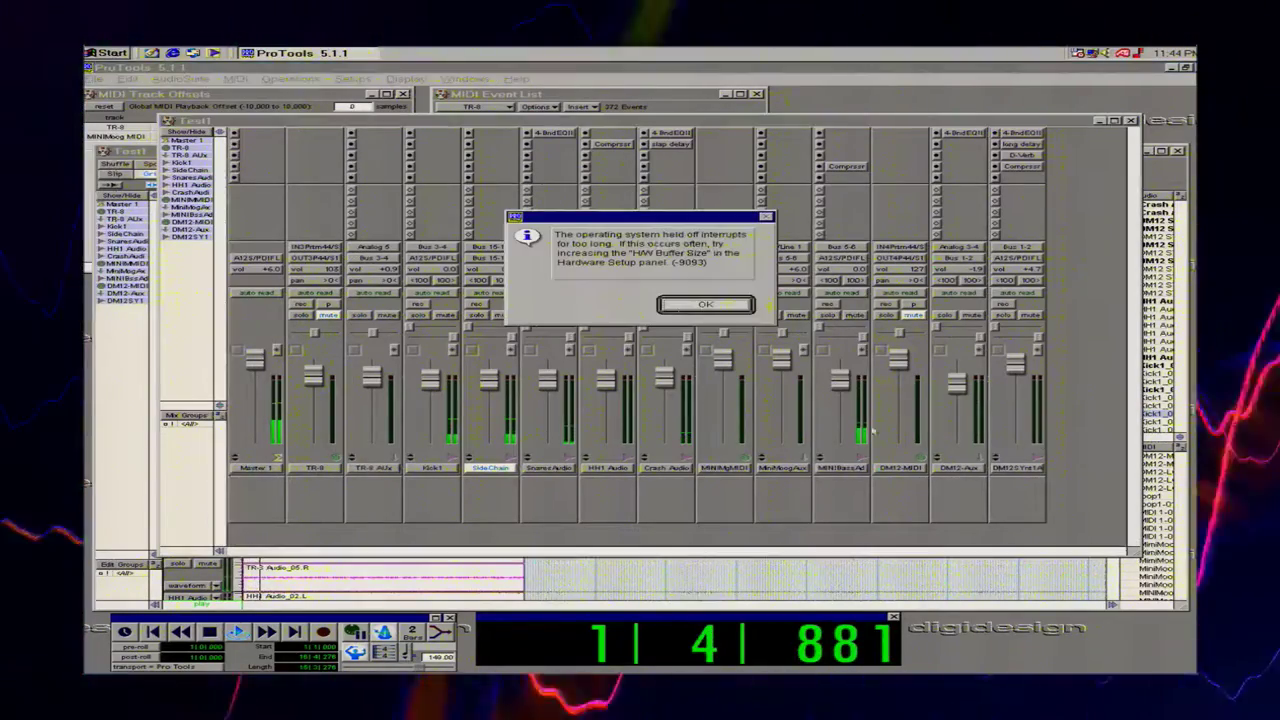
{"action": "left_click", "coordinate": [705, 305]}
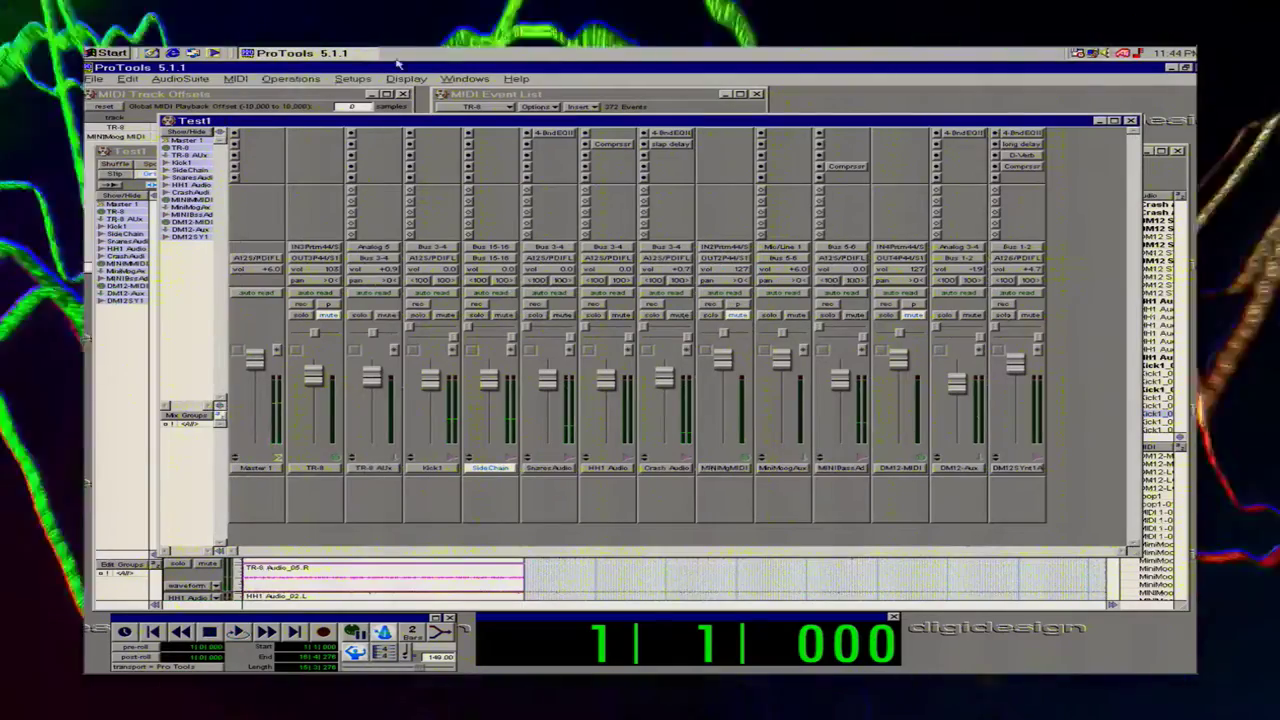
{"action": "left_click", "coordinate": [352, 78]}
{"action": "left_click", "coordinate": [382, 180]}
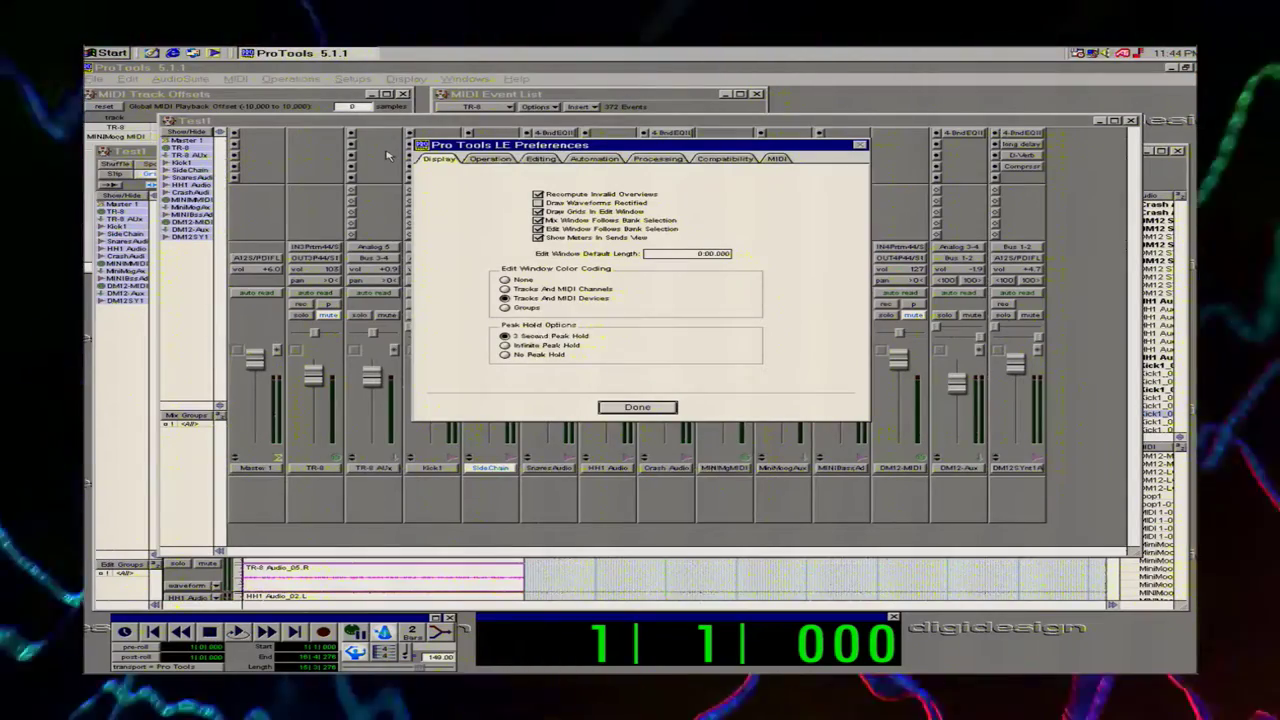
{"action": "left_click", "coordinate": [622, 409]}
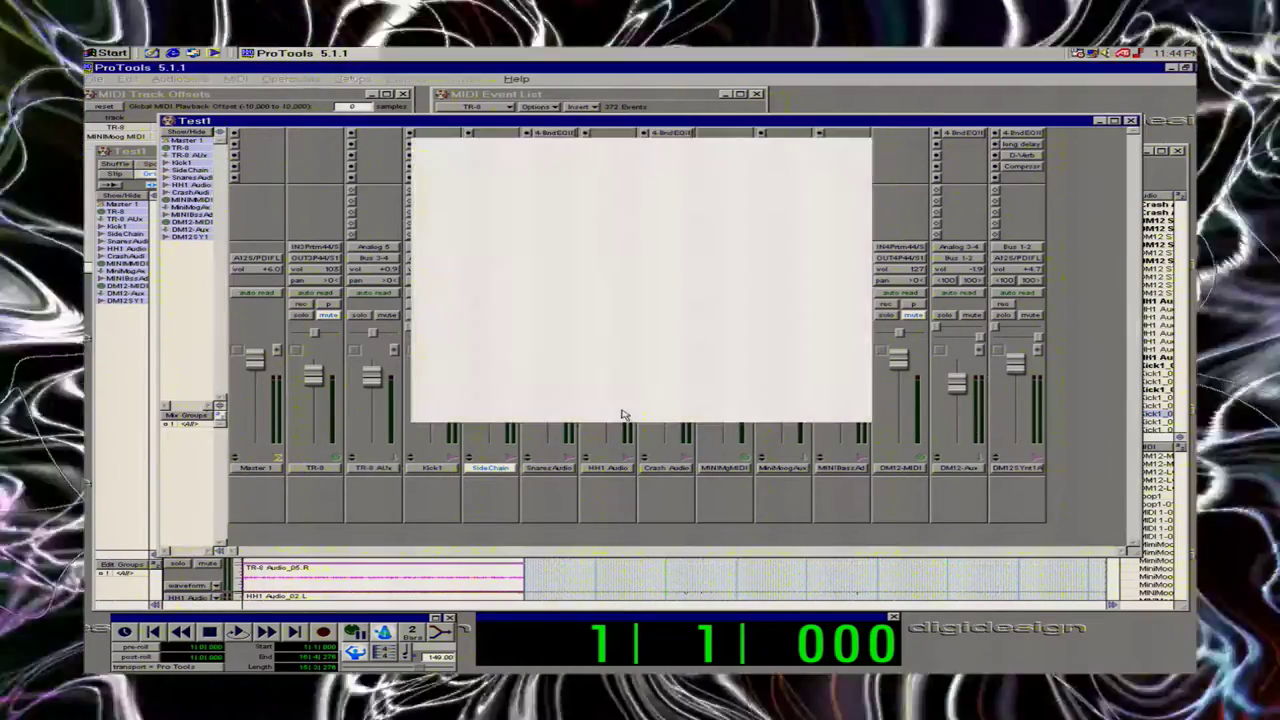
Set the DAE playback buffer size to 2, the recommended disk buffer setting for 24-bit capable playback engines.
{"action": "left_click", "coordinate": [352, 78]}
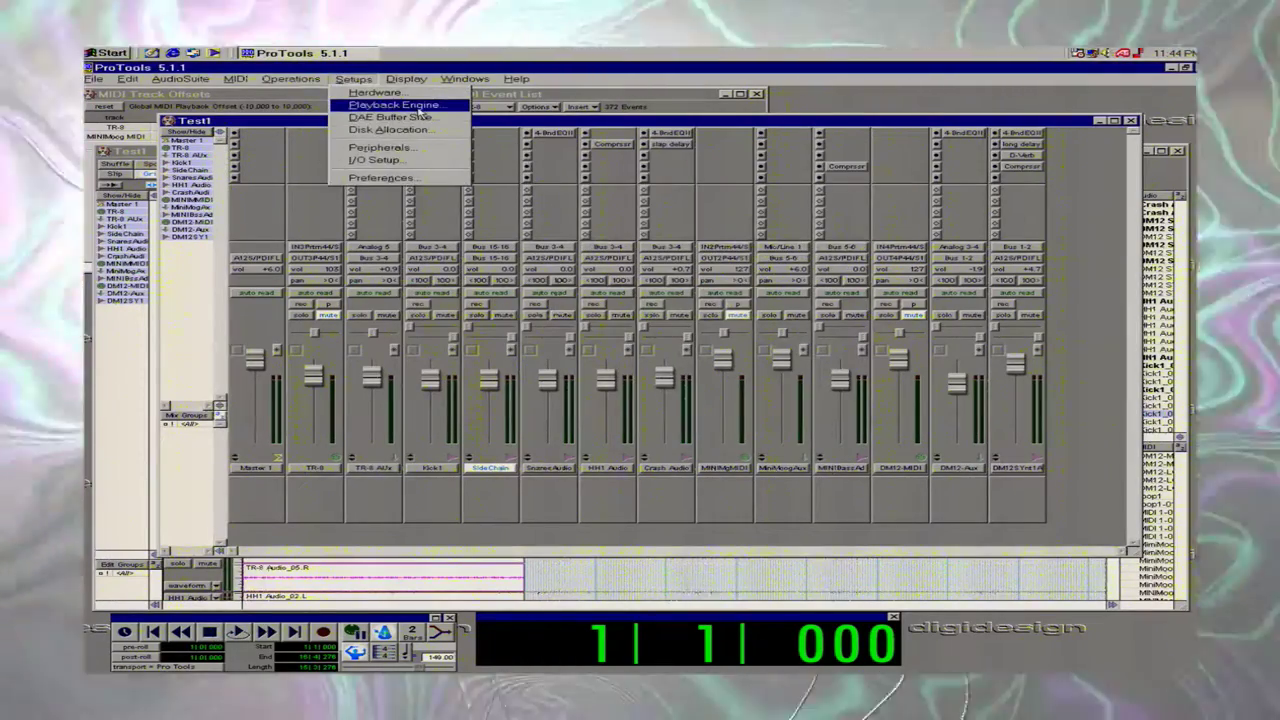
{"action": "left_click", "coordinate": [422, 118]}
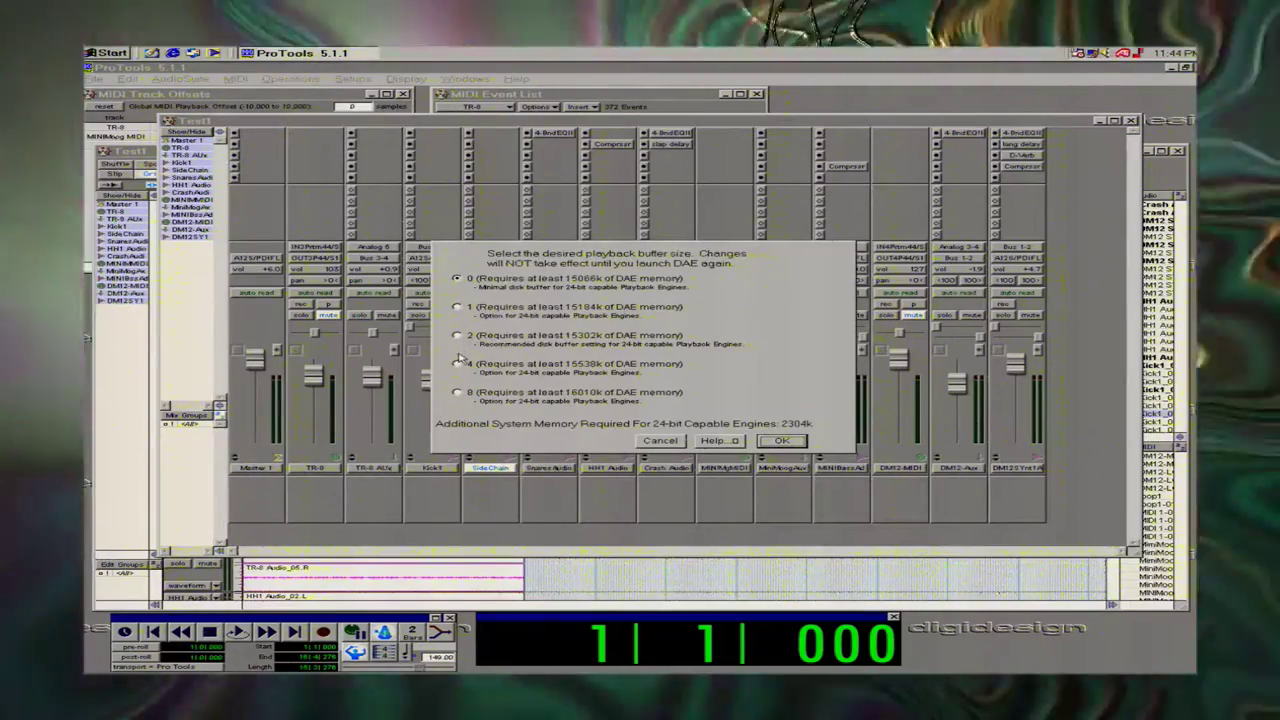
{"action": "left_click", "coordinate": [459, 337]}
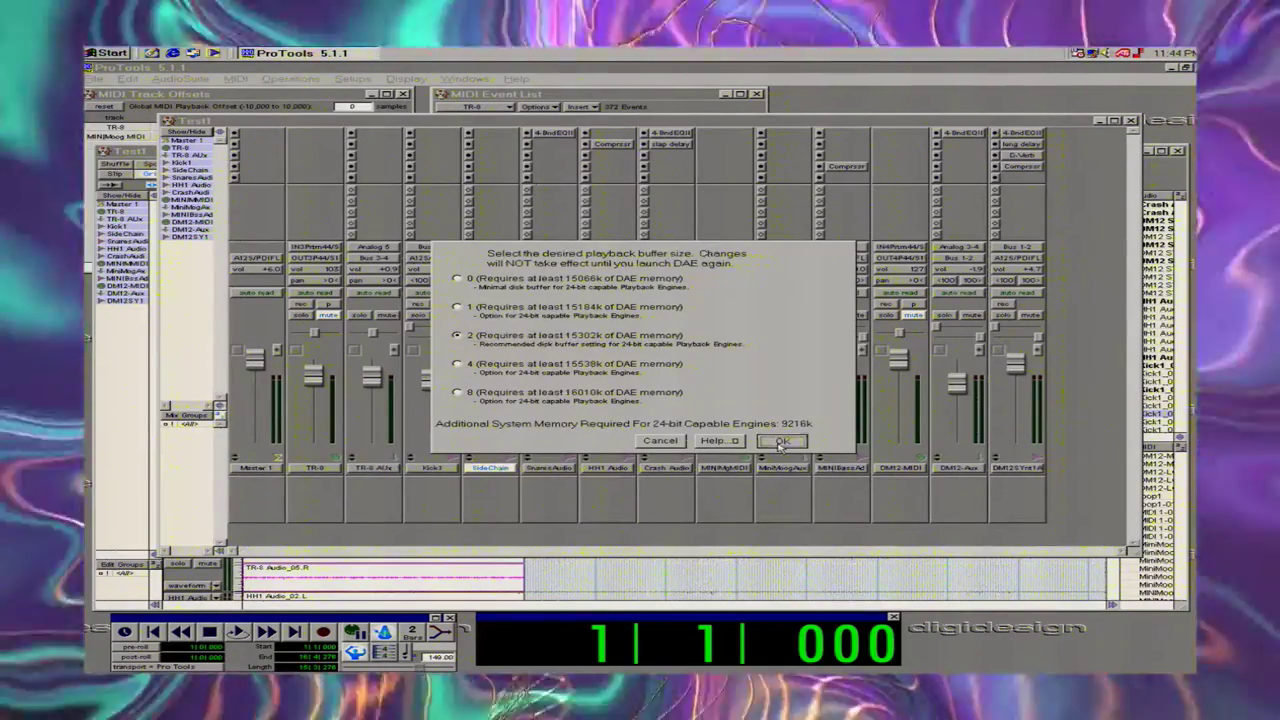
{"action": "left_click", "coordinate": [782, 441]}
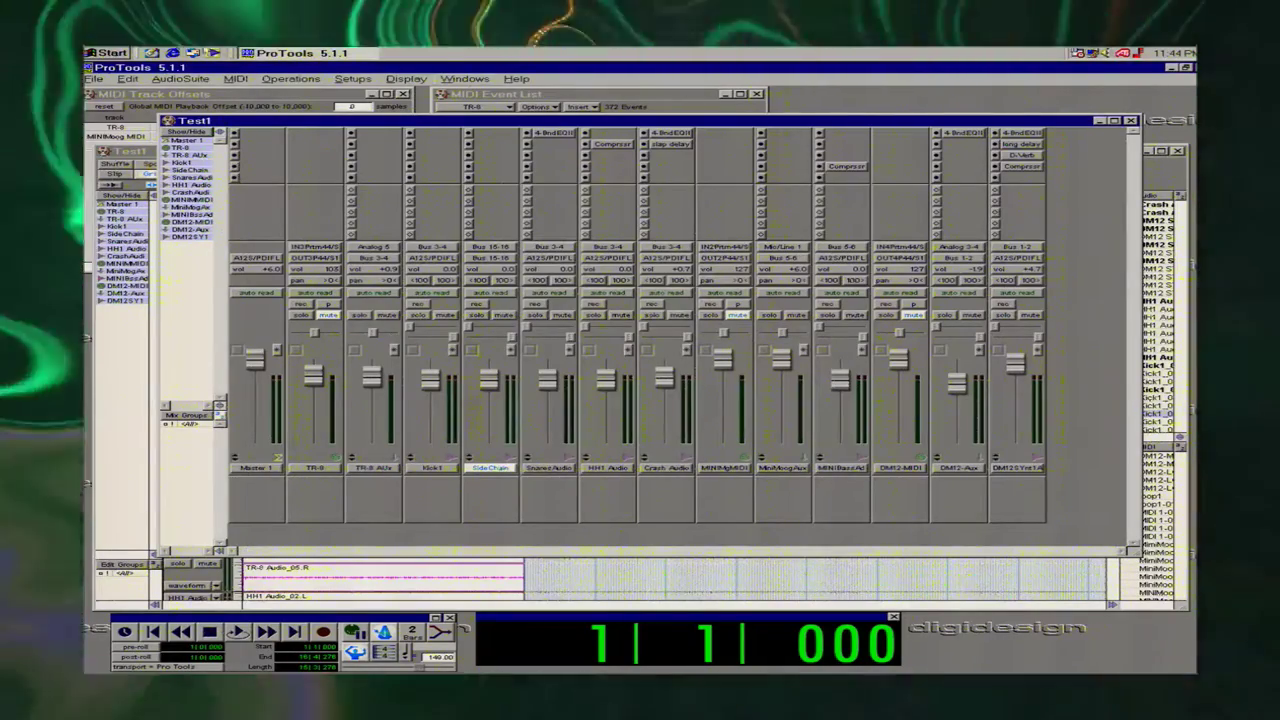
Test playback from bar 1, select the TR-8 Audio_05 region on the snares audio track and play it, dismissing the alerts.
{"action": "key", "text": "space"}
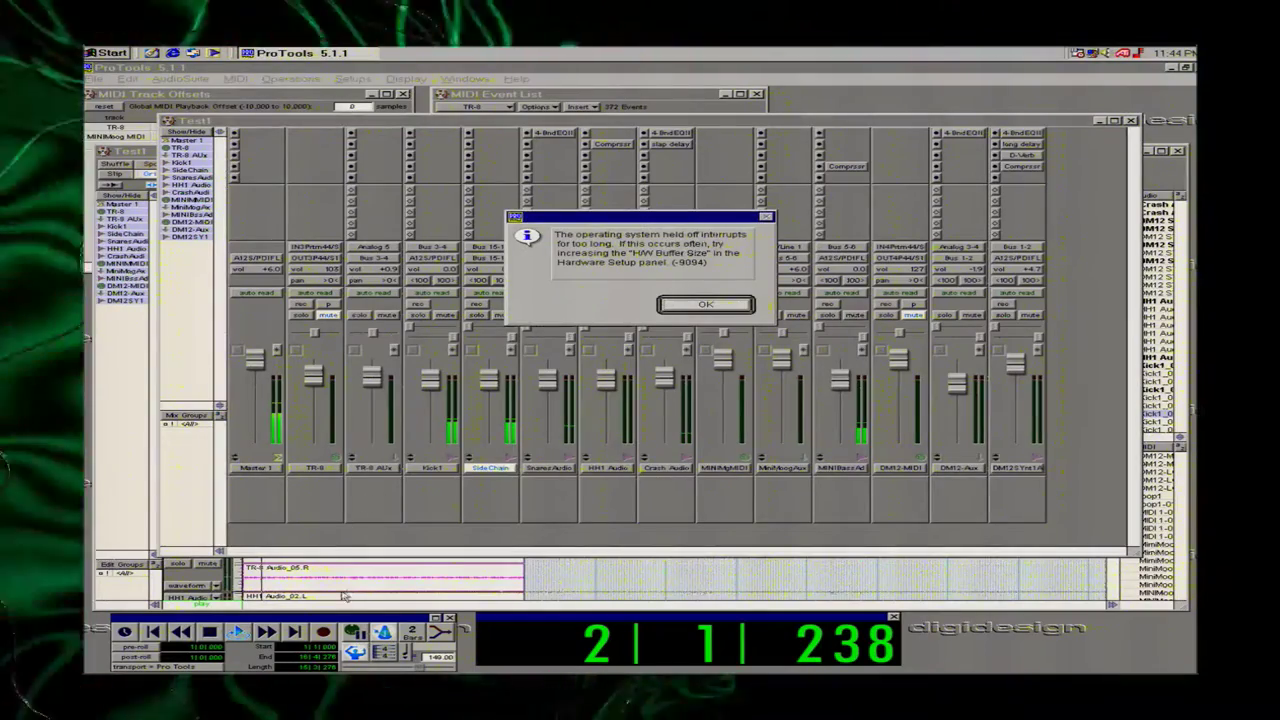
{"action": "key", "text": "Return"}
{"action": "left_click", "coordinate": [450, 587]}
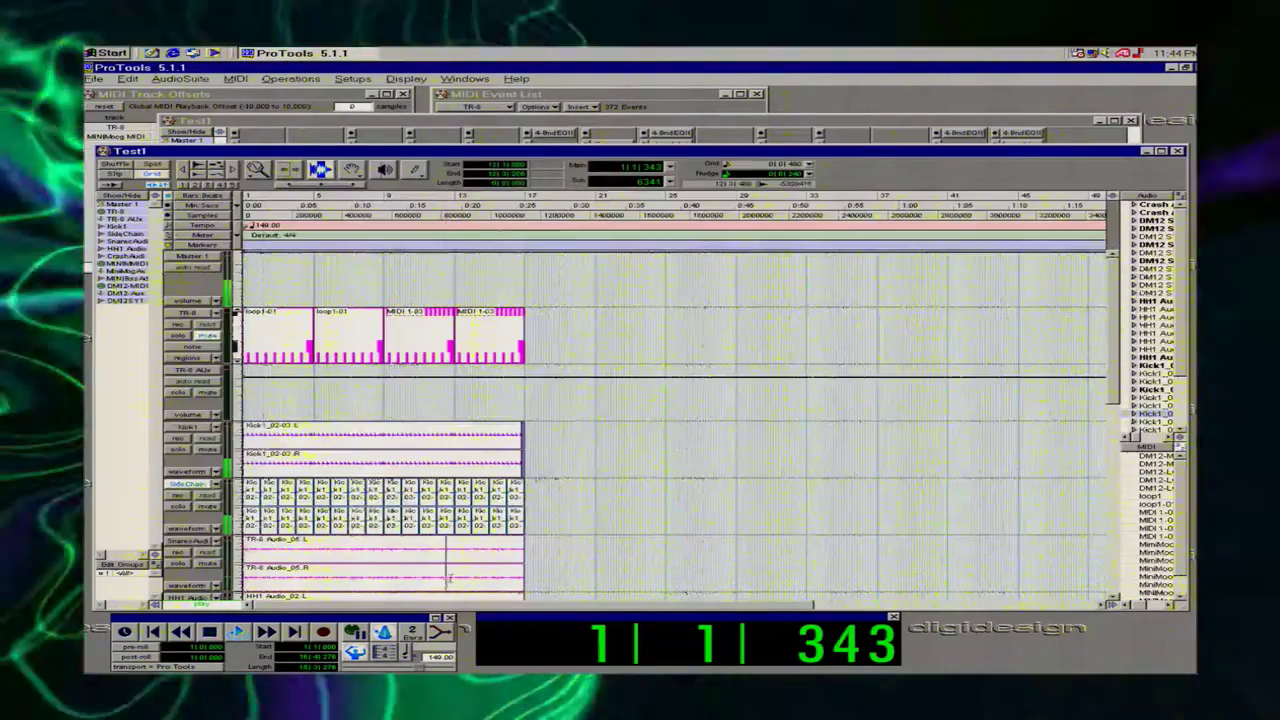
{"action": "left_click", "coordinate": [446, 586]}
{"action": "left_click", "coordinate": [443, 585]}
{"action": "left_click", "coordinate": [445, 571]}
{"action": "double_click", "coordinate": [445, 571]}
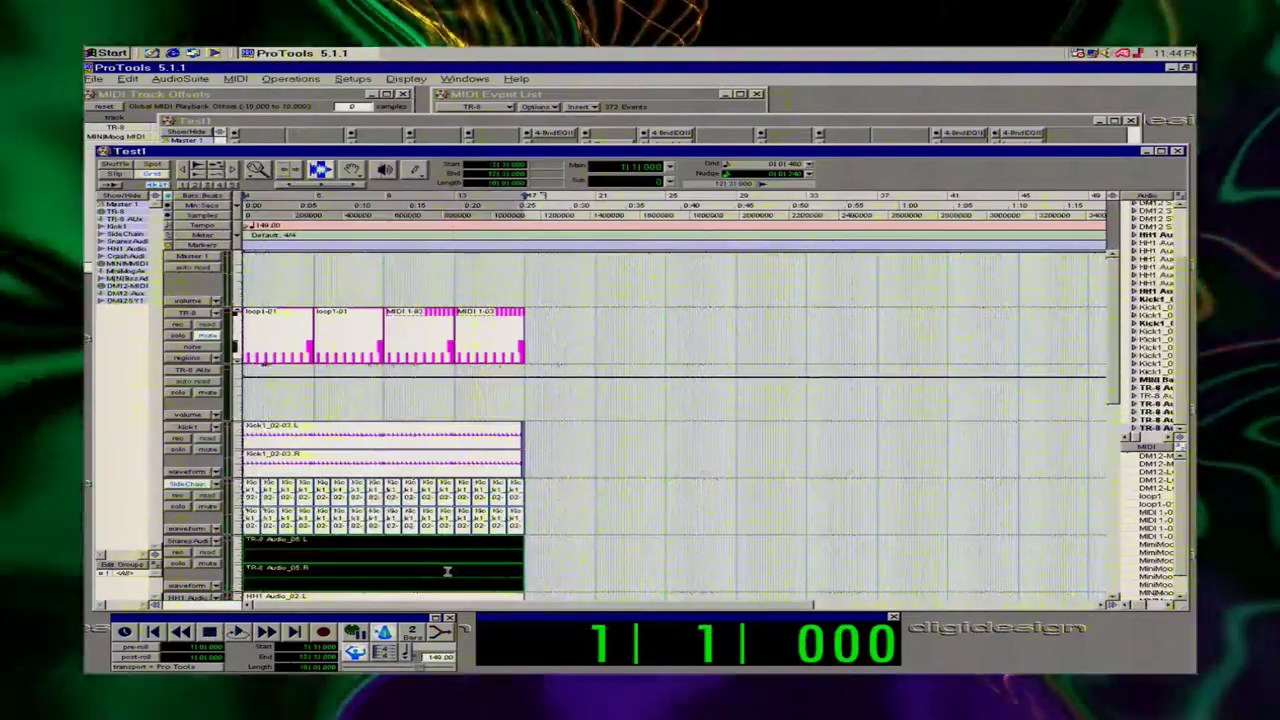
{"action": "key", "text": "space"}
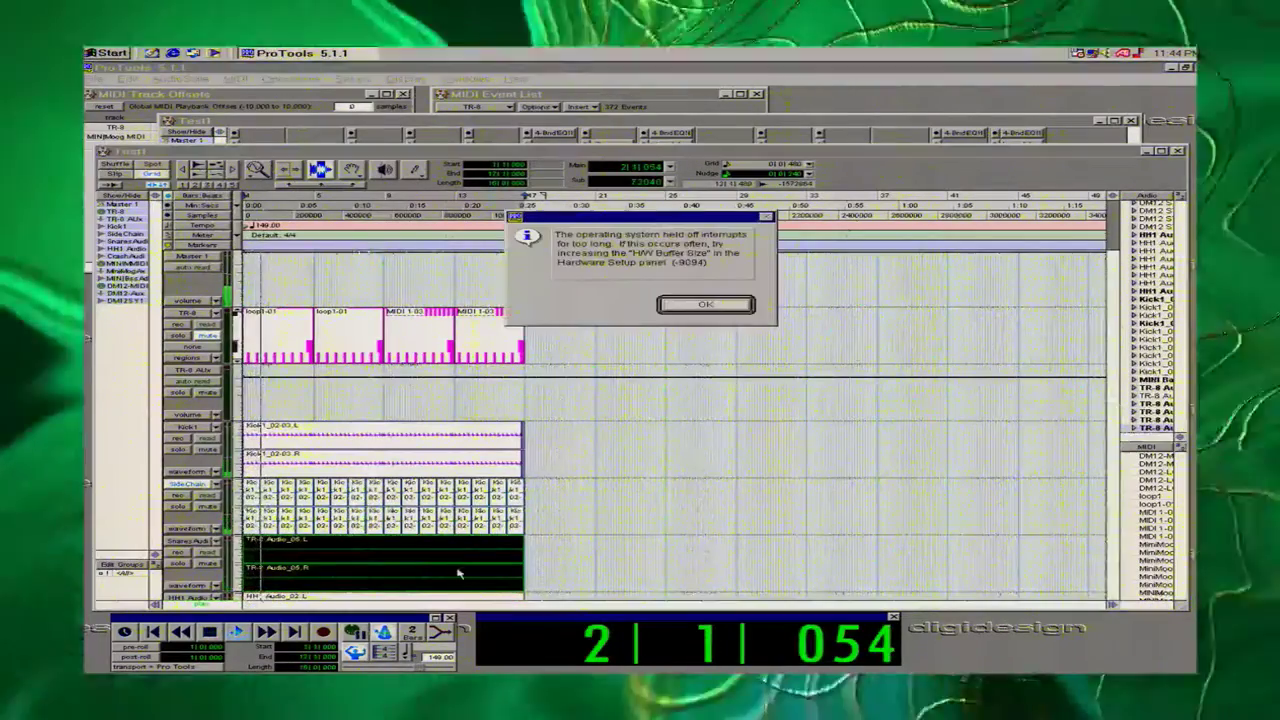
{"action": "key", "text": "Return"}
Place the playback position at 13|2|480 on the snares audio track and test playback from there.
{"action": "left_click", "coordinate": [462, 552]}
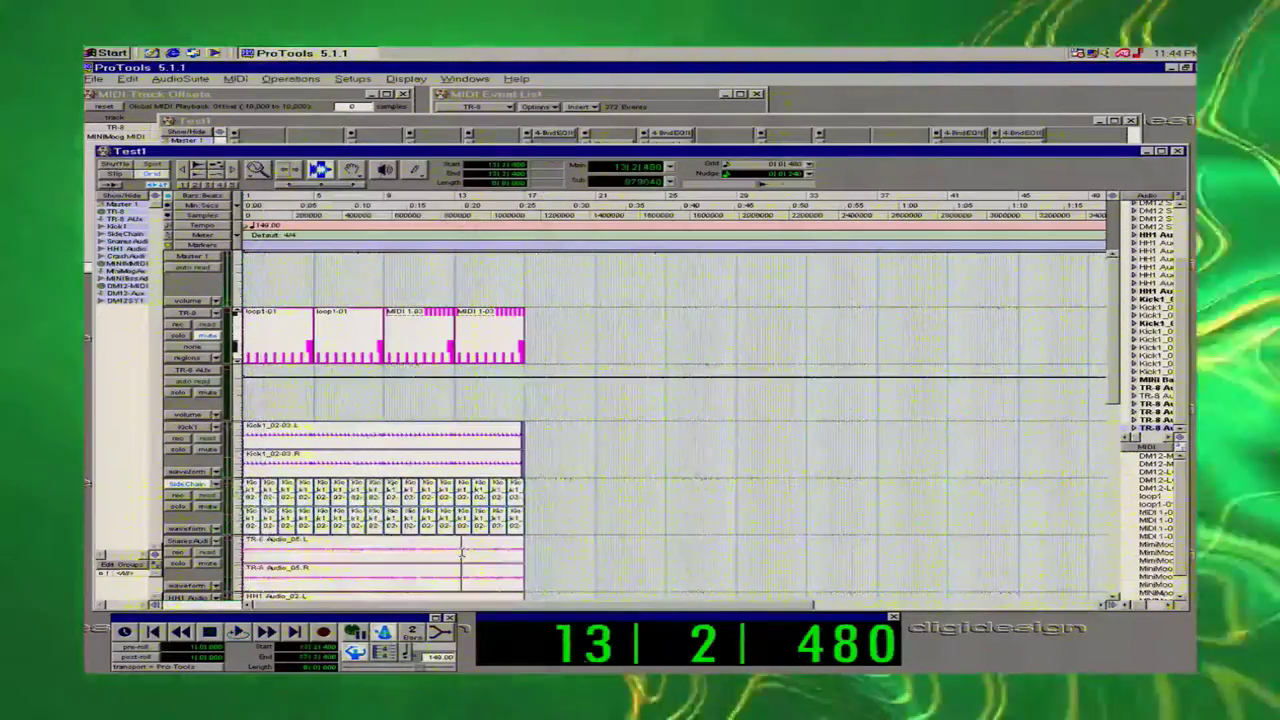
{"action": "key", "text": "space"}
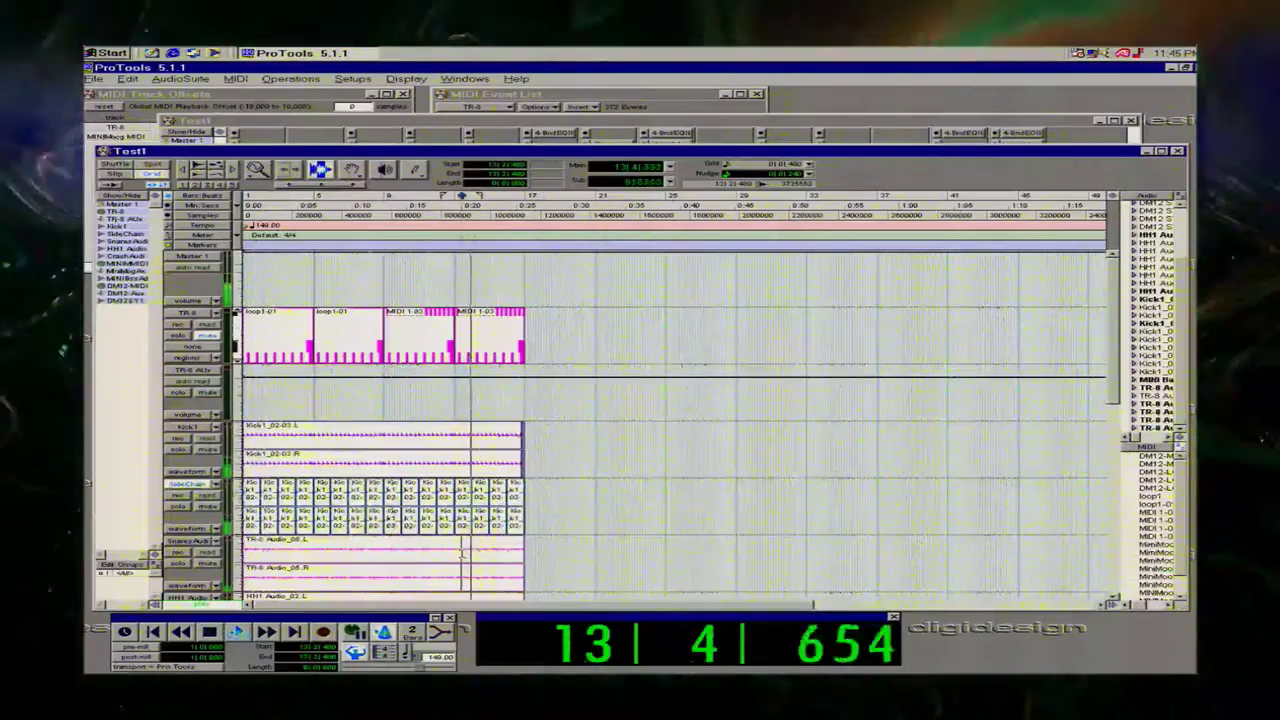
{"action": "key", "text": "Return"}
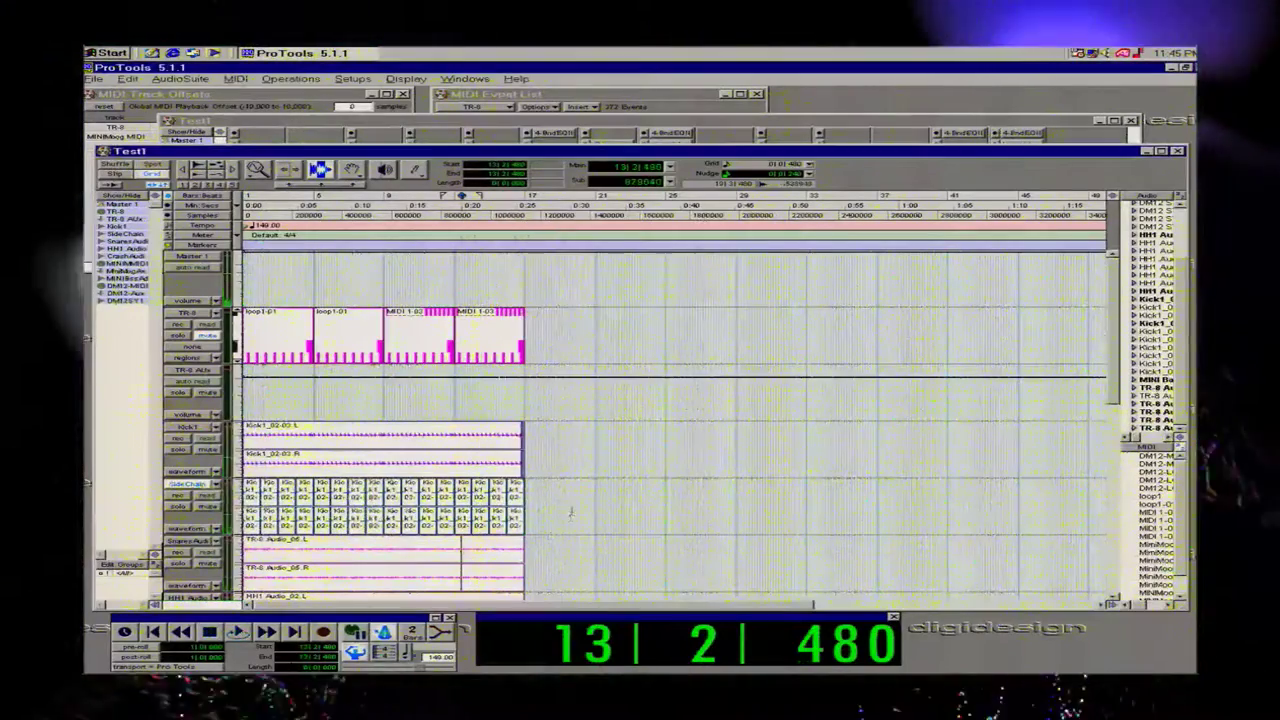
{"action": "left_click", "coordinate": [290, 78]}
{"action": "left_click", "coordinate": [380, 177]}
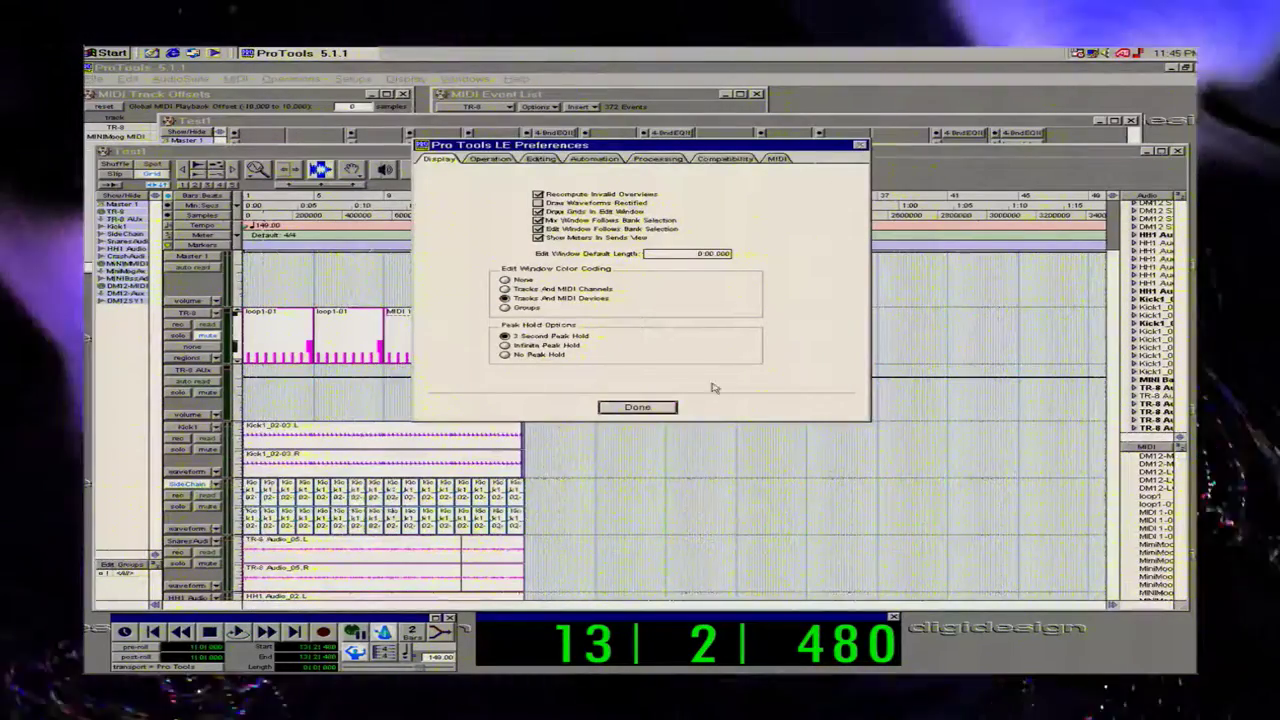
{"action": "left_click", "coordinate": [632, 407]}
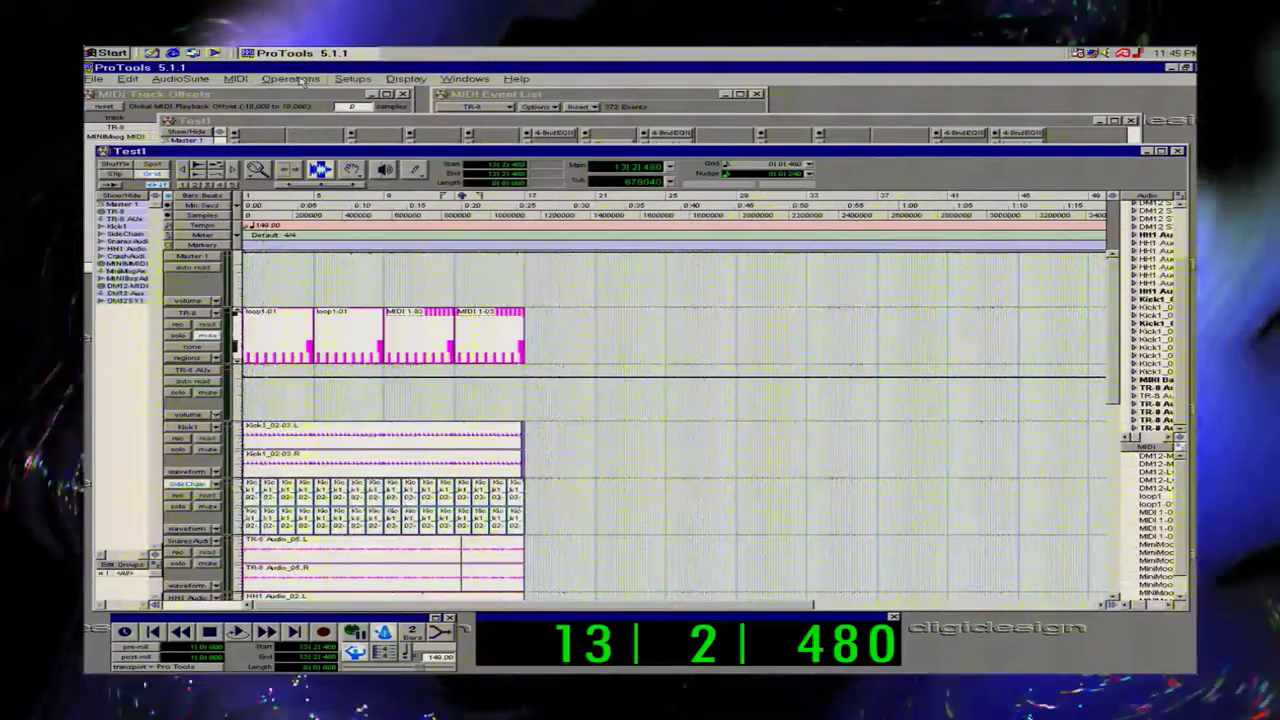
{"action": "left_click", "coordinate": [291, 78]}
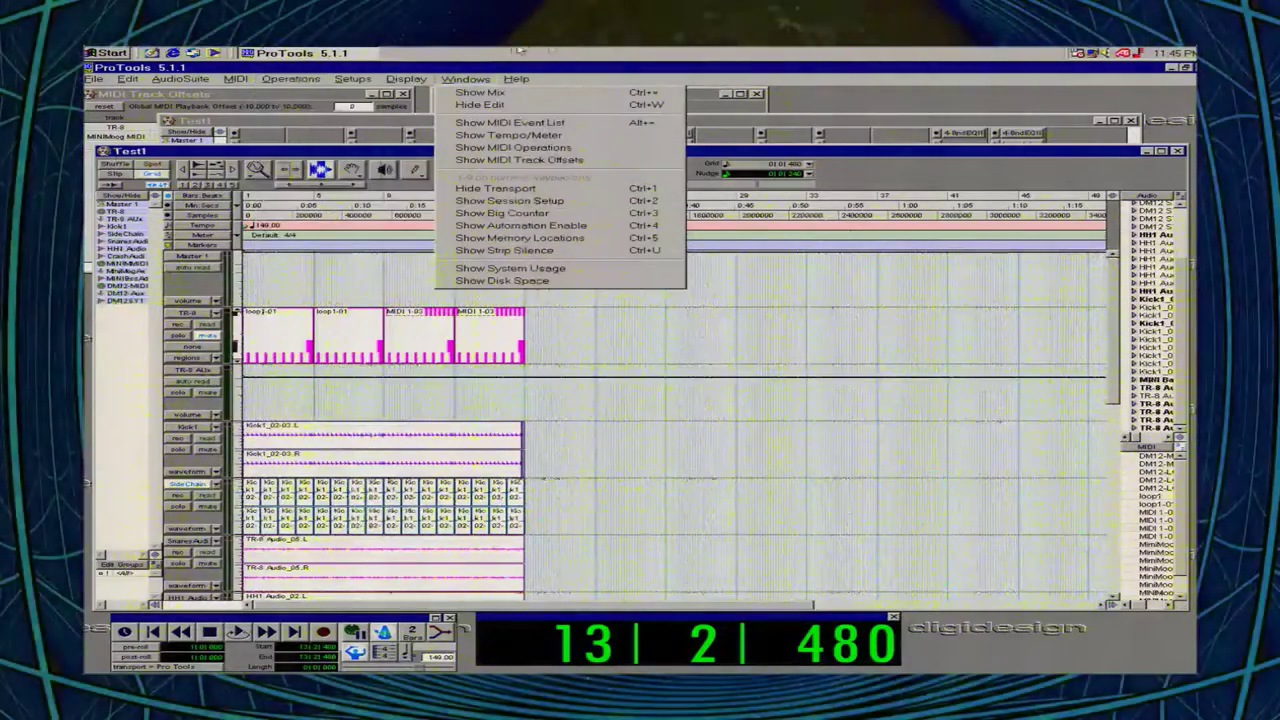
{"action": "mouse_move", "coordinate": [236, 80]}
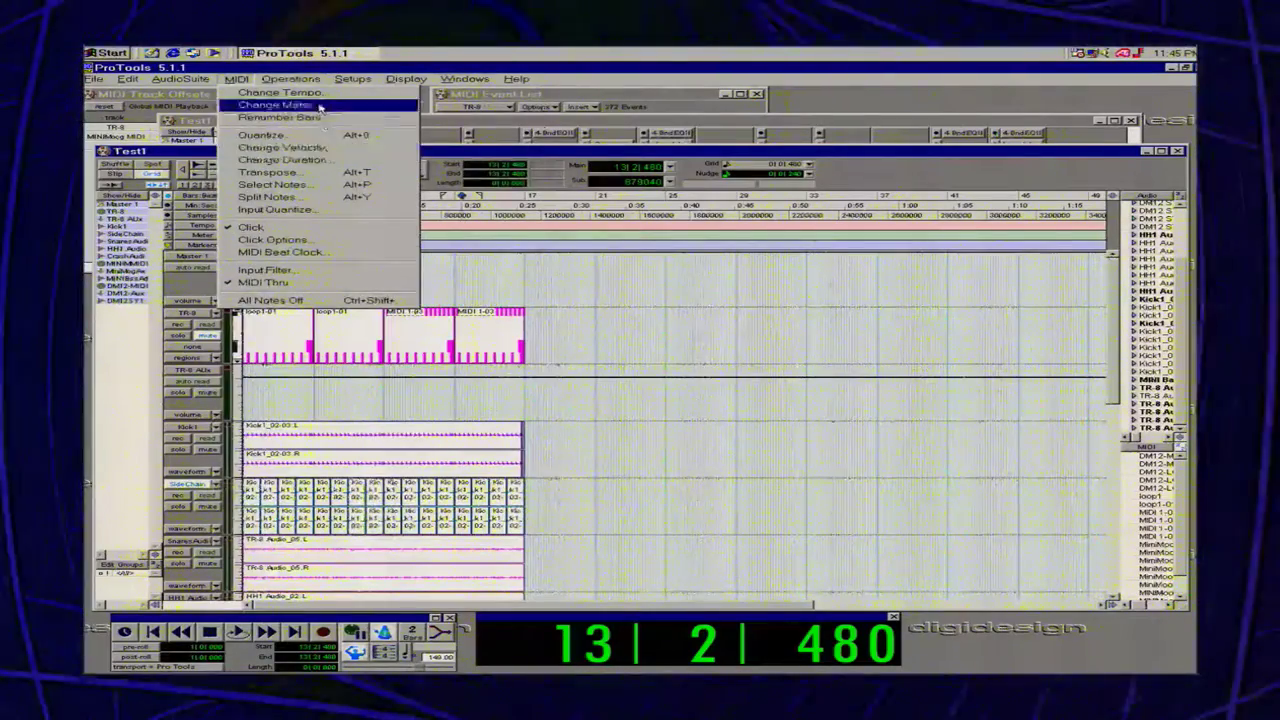
{"action": "mouse_move", "coordinate": [181, 79]}
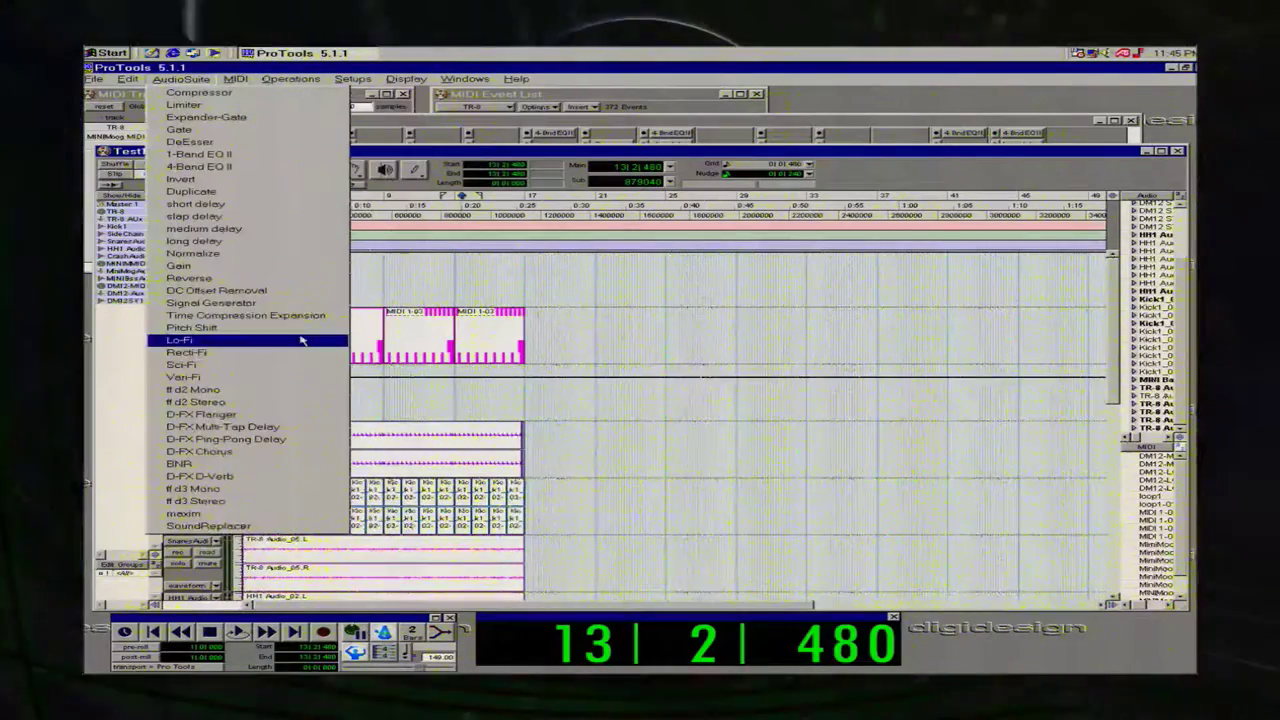
Set the DAE playback buffer size to 8.
{"action": "mouse_move", "coordinate": [354, 80]}
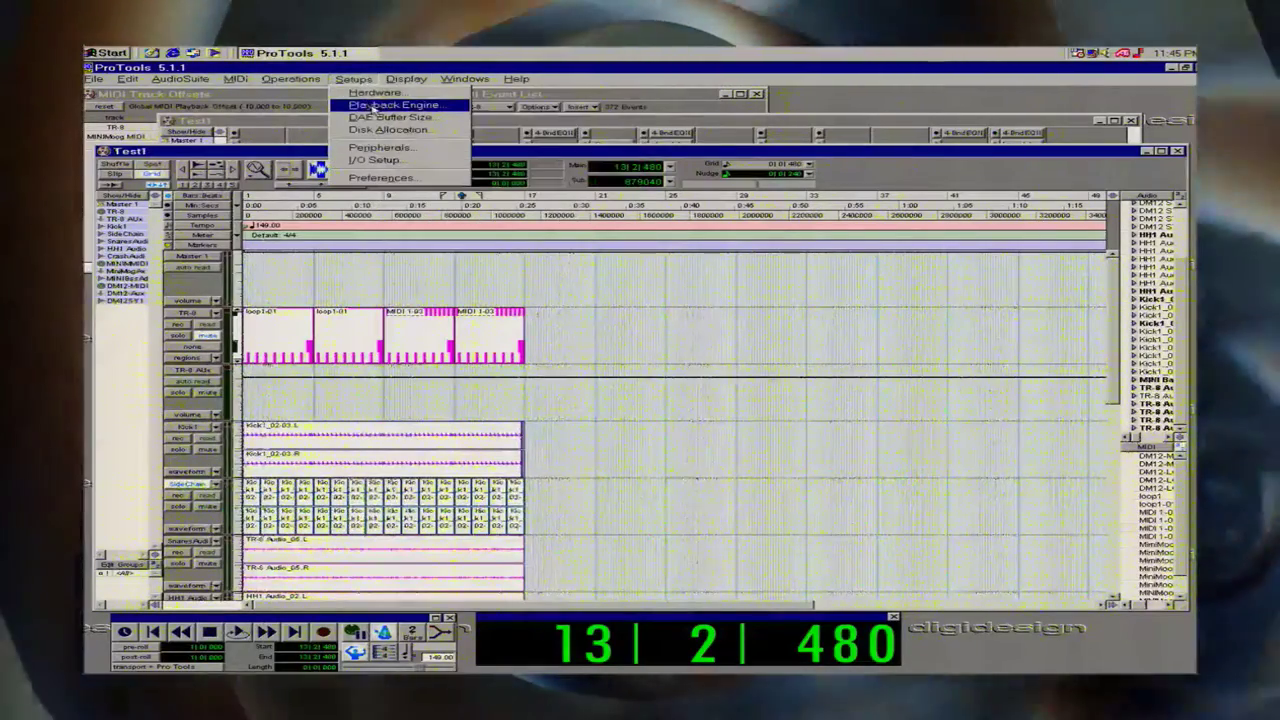
{"action": "left_click", "coordinate": [382, 118]}
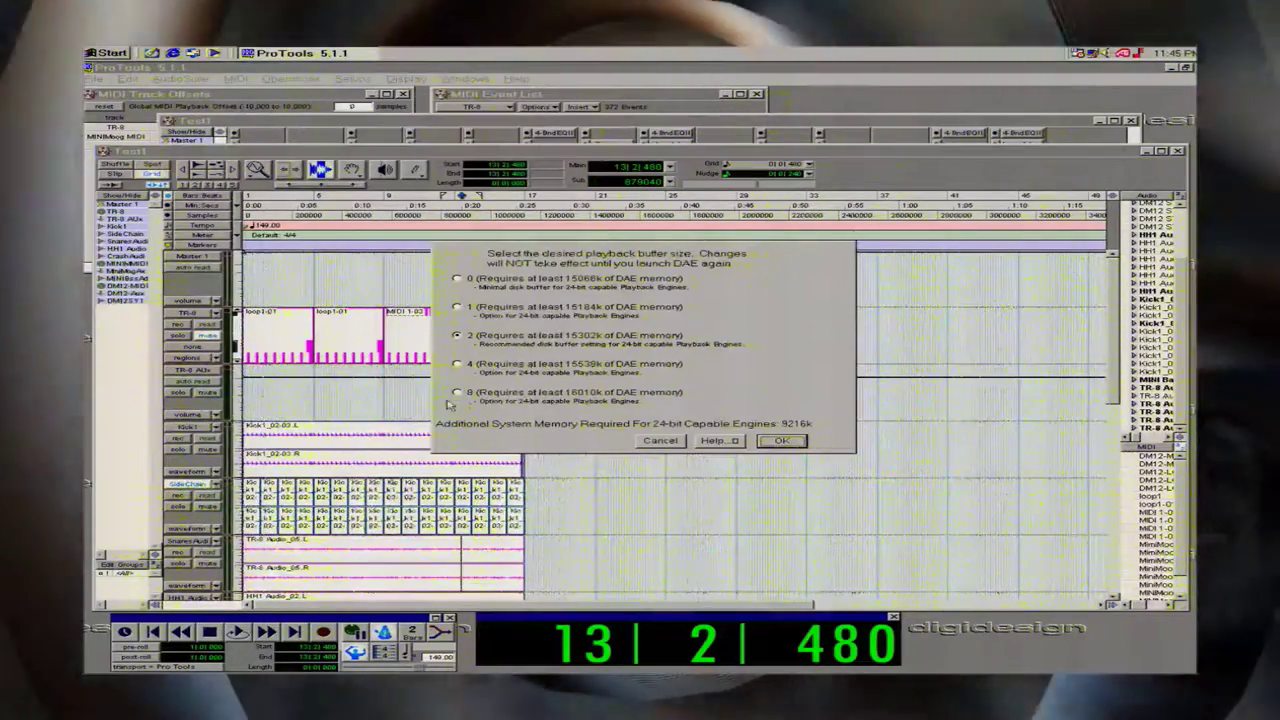
{"action": "left_click", "coordinate": [458, 393]}
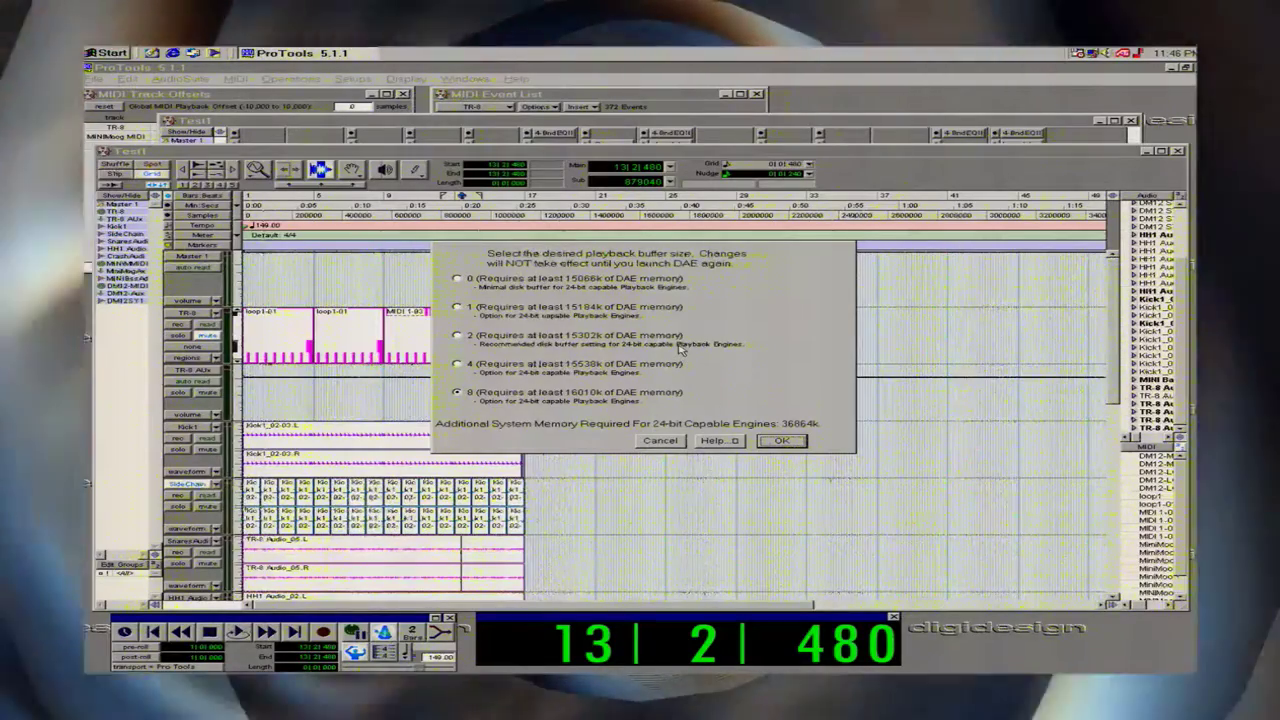
{"action": "left_click", "coordinate": [785, 445]}
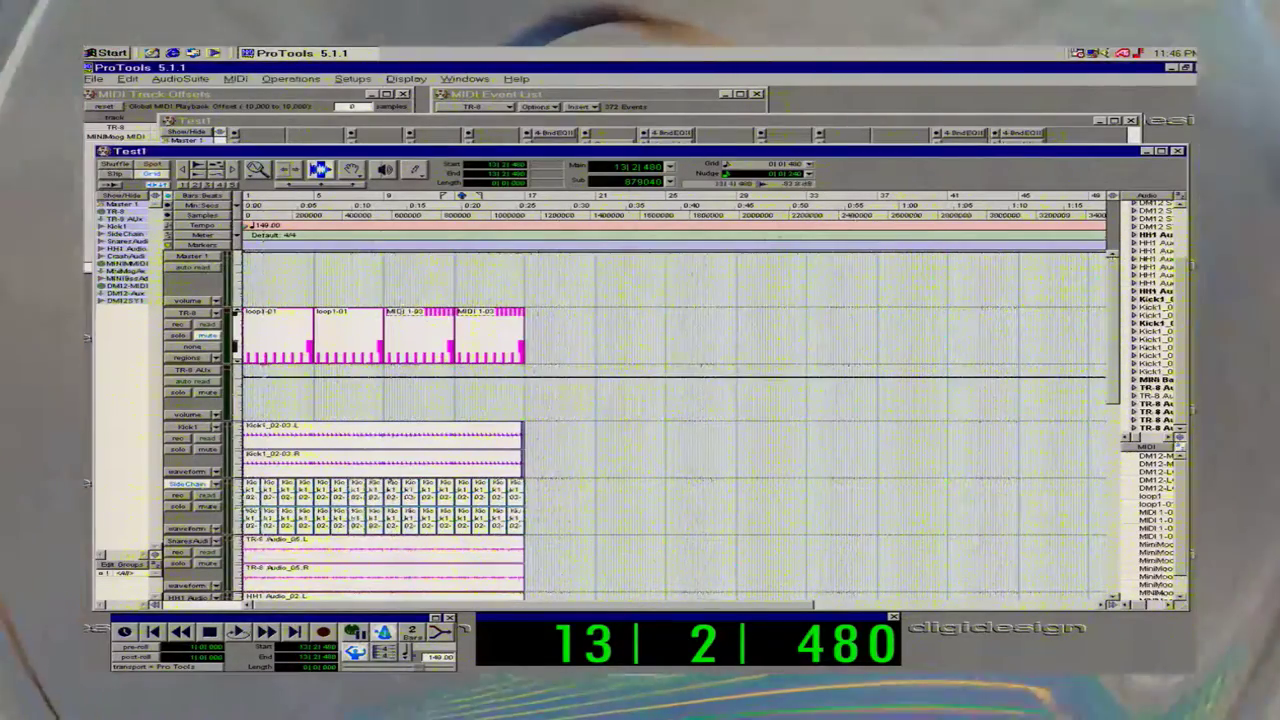
Set the H/W Buffer Size in the Hardware Setup to 1024 samples.
{"action": "left_click", "coordinate": [352, 78]}
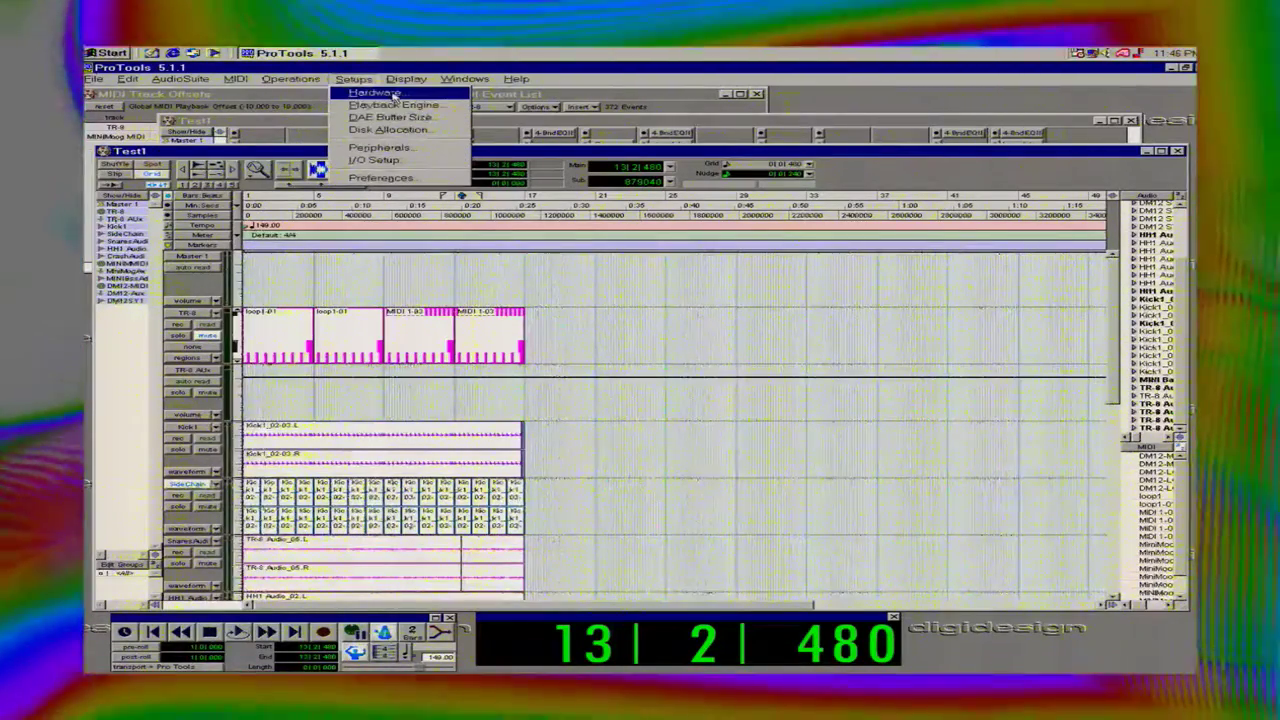
{"action": "left_click", "coordinate": [395, 93]}
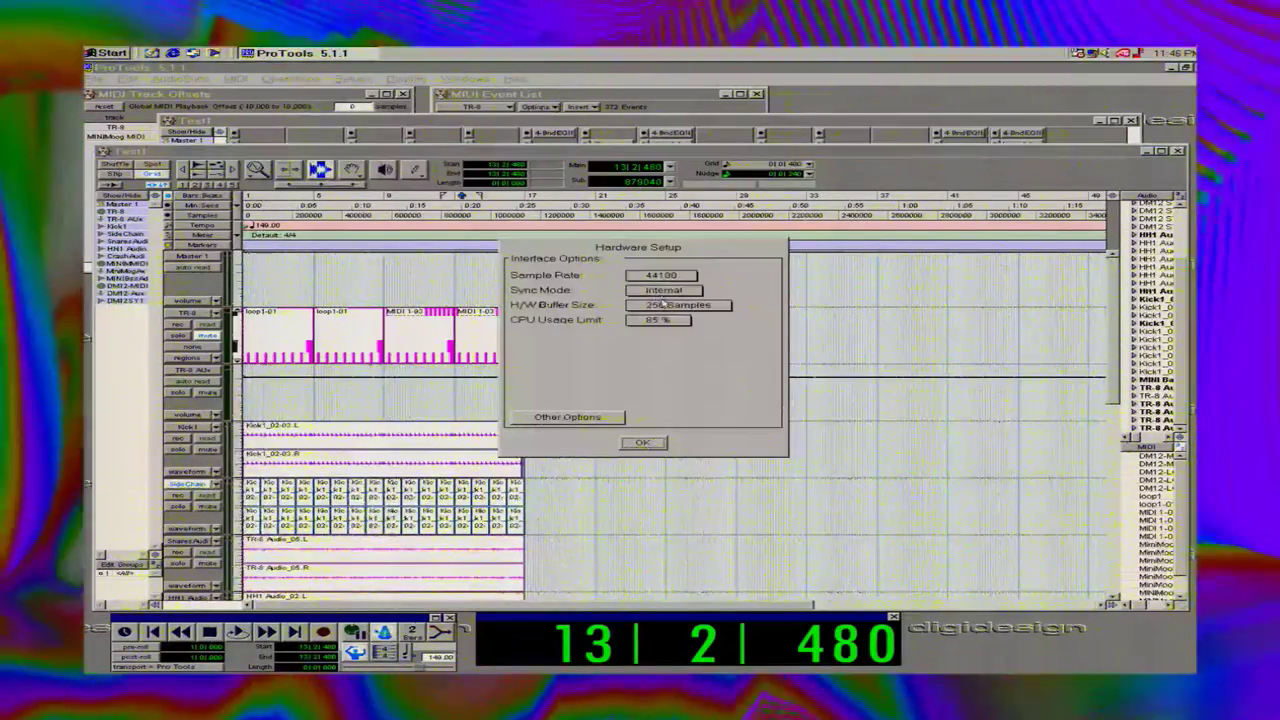
{"action": "left_click", "coordinate": [663, 304]}
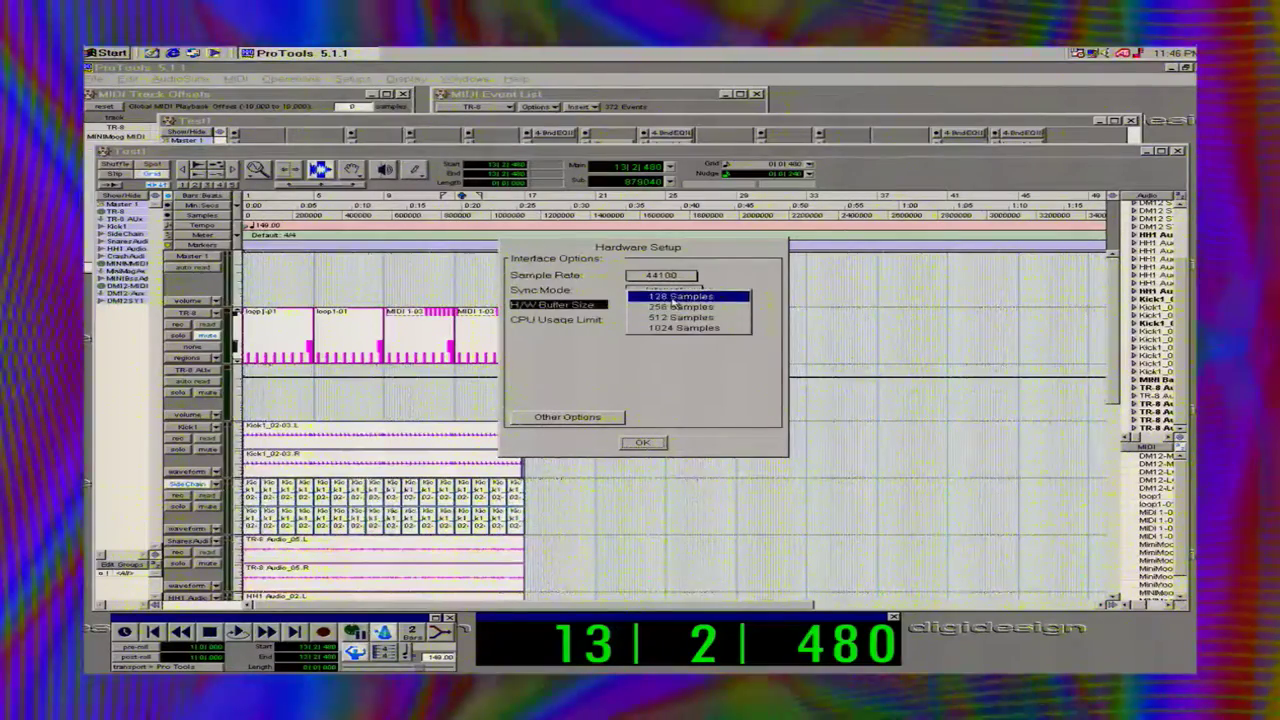
{"action": "left_click", "coordinate": [676, 329]}
{"action": "left_click", "coordinate": [641, 443]}
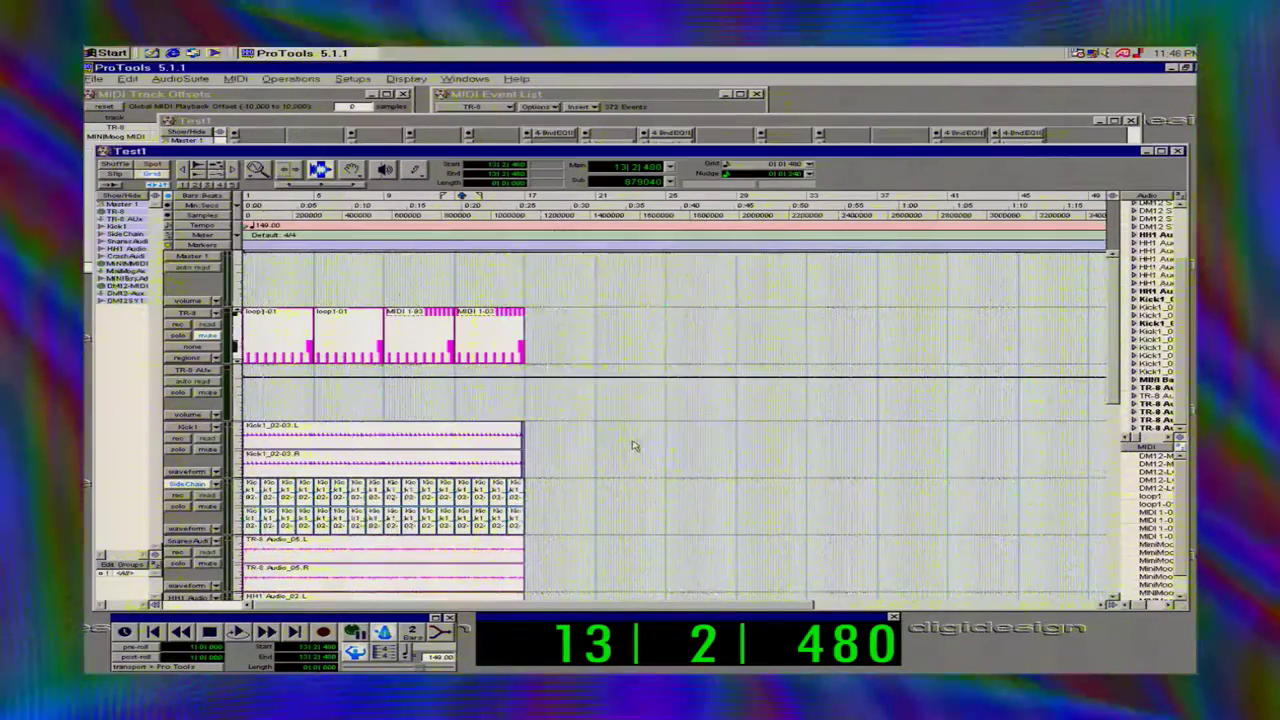
Test playback from the start of the Kick1_02-03 region, reselect that region and stop playback.
{"action": "double_click", "coordinate": [322, 443]}
{"action": "key", "text": "space"}
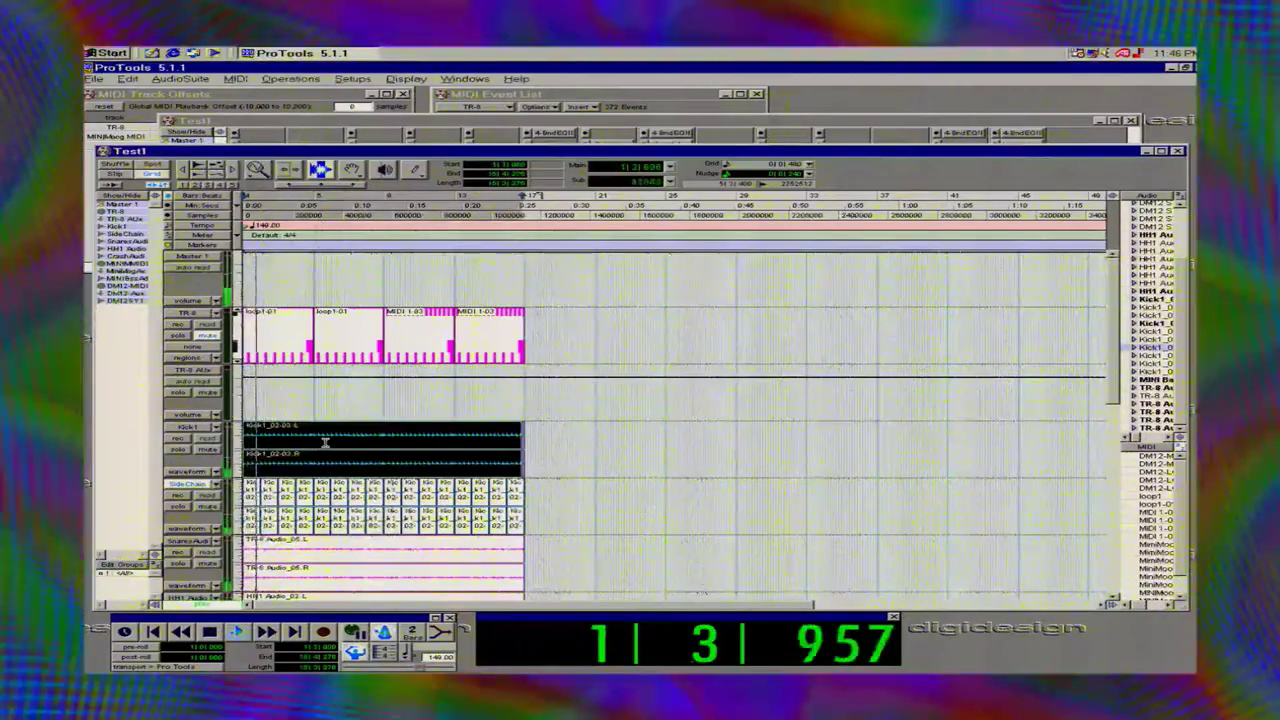
{"action": "left_click", "coordinate": [717, 309]}
{"action": "left_click", "coordinate": [717, 310]}
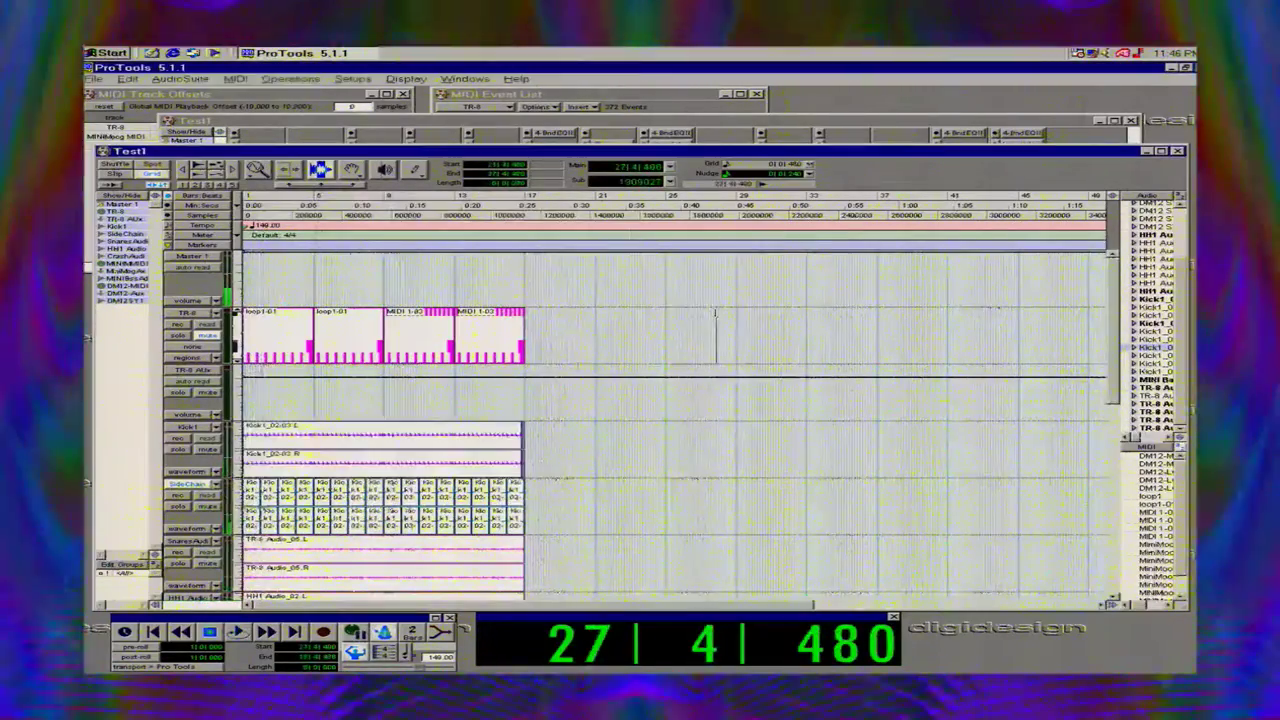
{"action": "double_click", "coordinate": [268, 447]}
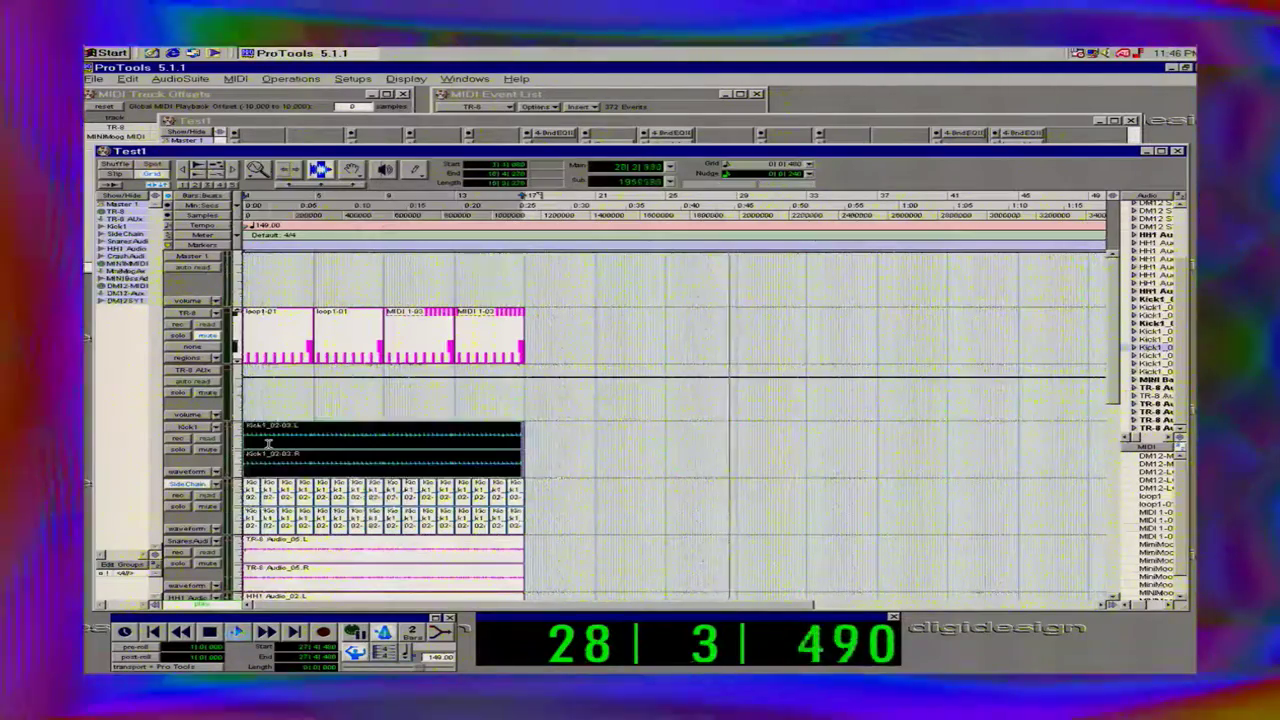
{"action": "key", "text": "space"}
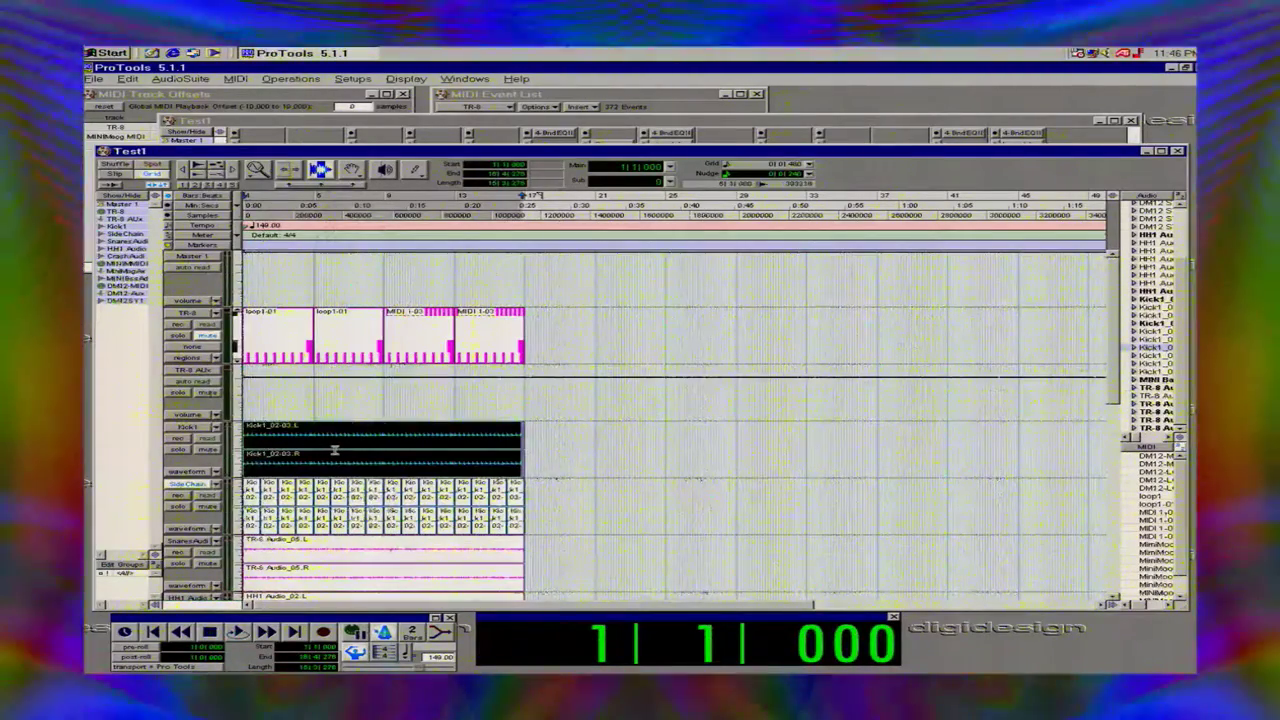
Select the whole Kick1_02-03 region and test playback from its start.
{"action": "triple_click", "coordinate": [334, 451]}
{"action": "key", "text": "space"}
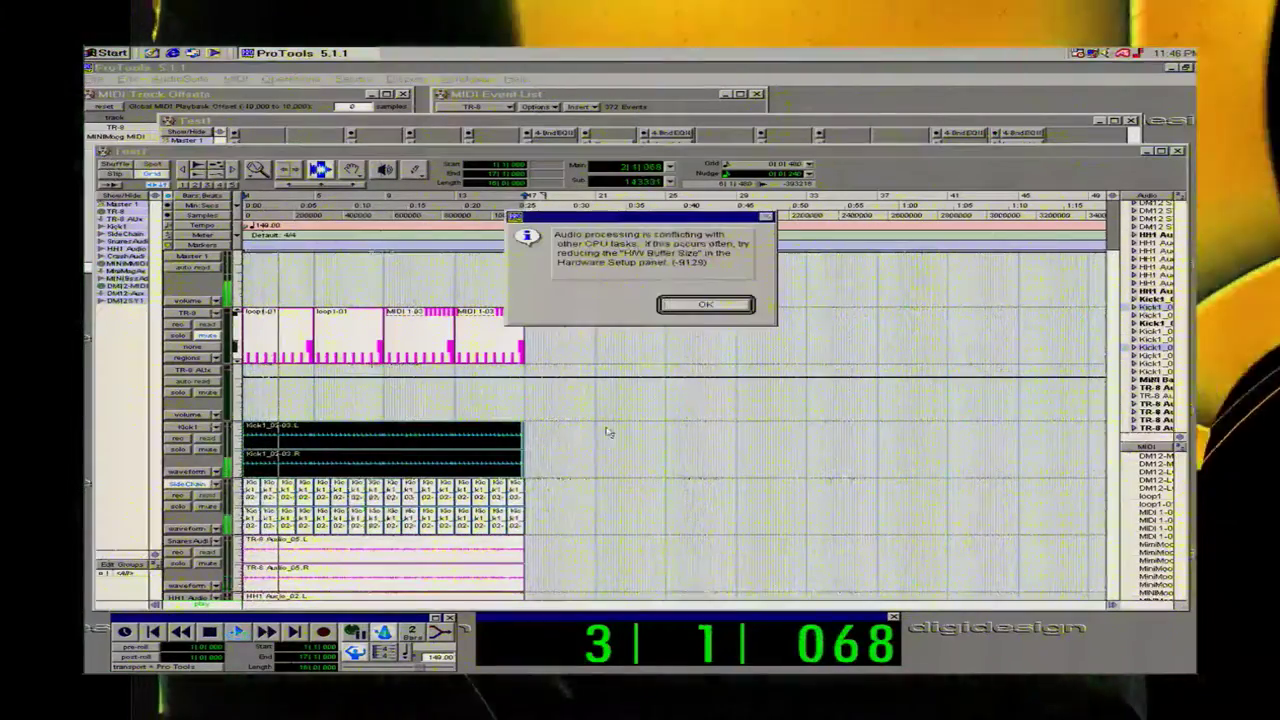
{"action": "left_click", "coordinate": [733, 304]}
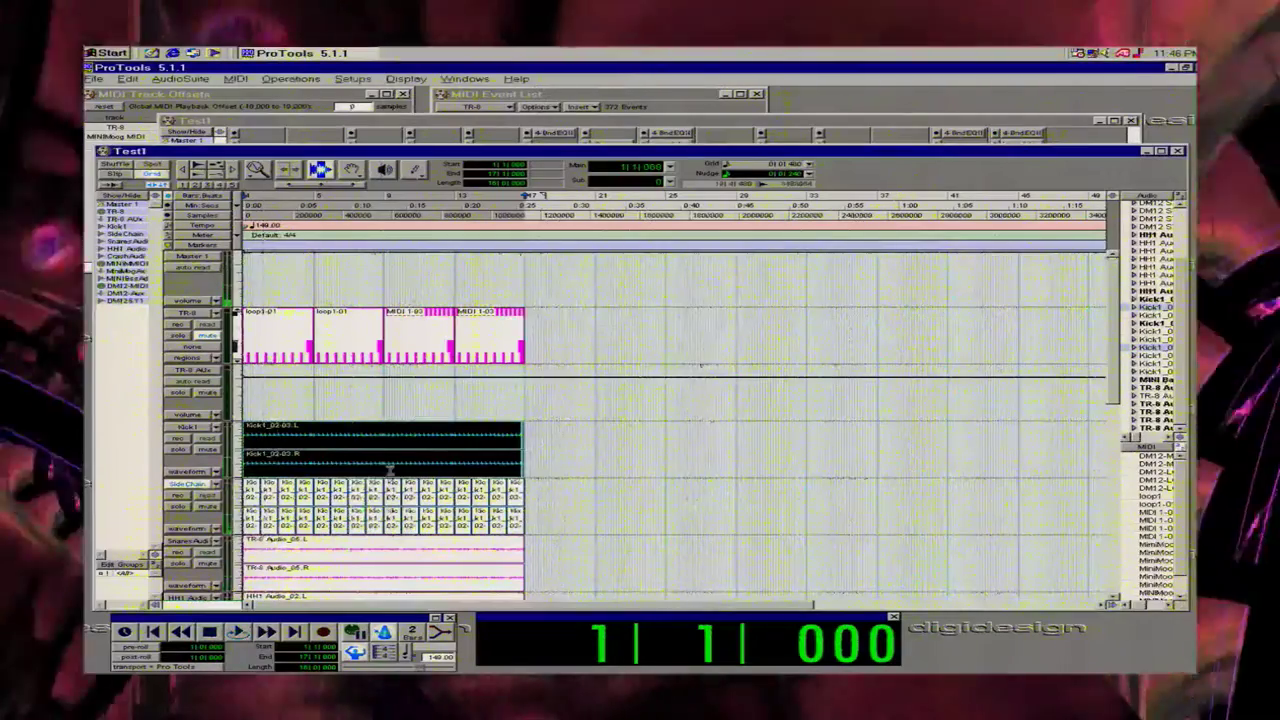
Select four consecutive SideChain regions starting at 5|1|480 and test playback of that selection.
{"action": "double_click", "coordinate": [319, 500]}
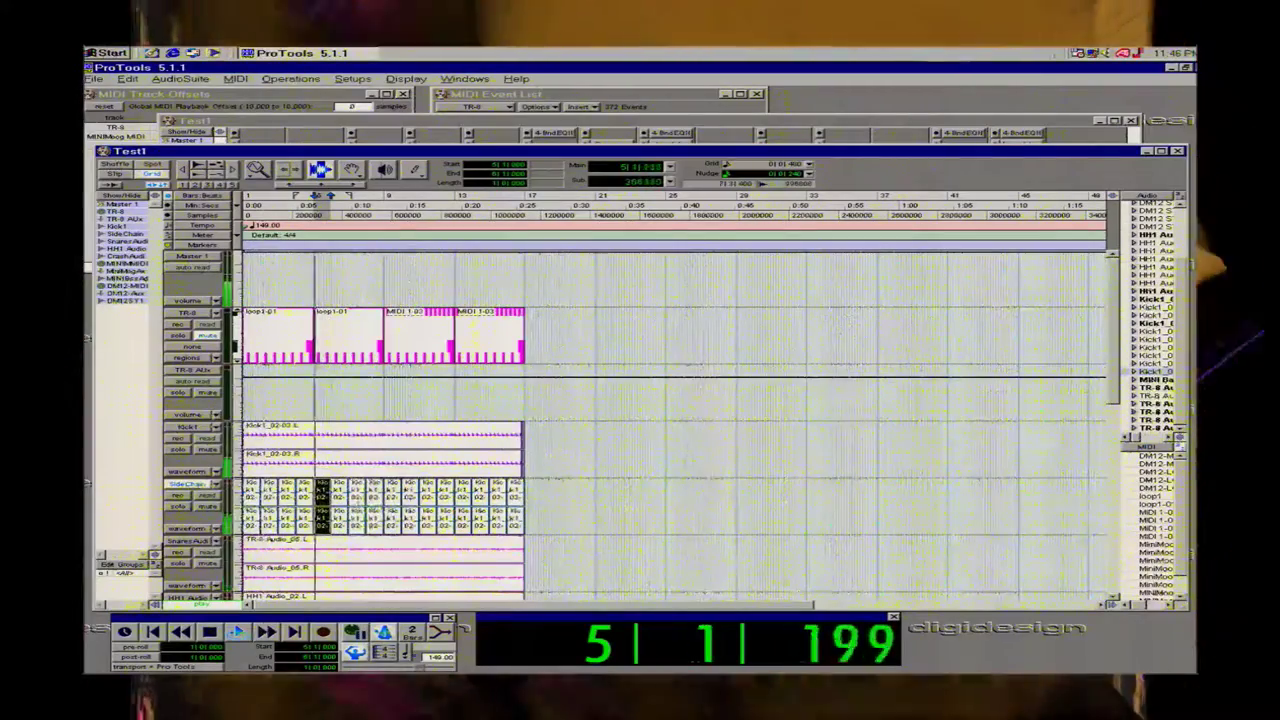
{"action": "left_click", "coordinate": [343, 497], "text": "shift"}
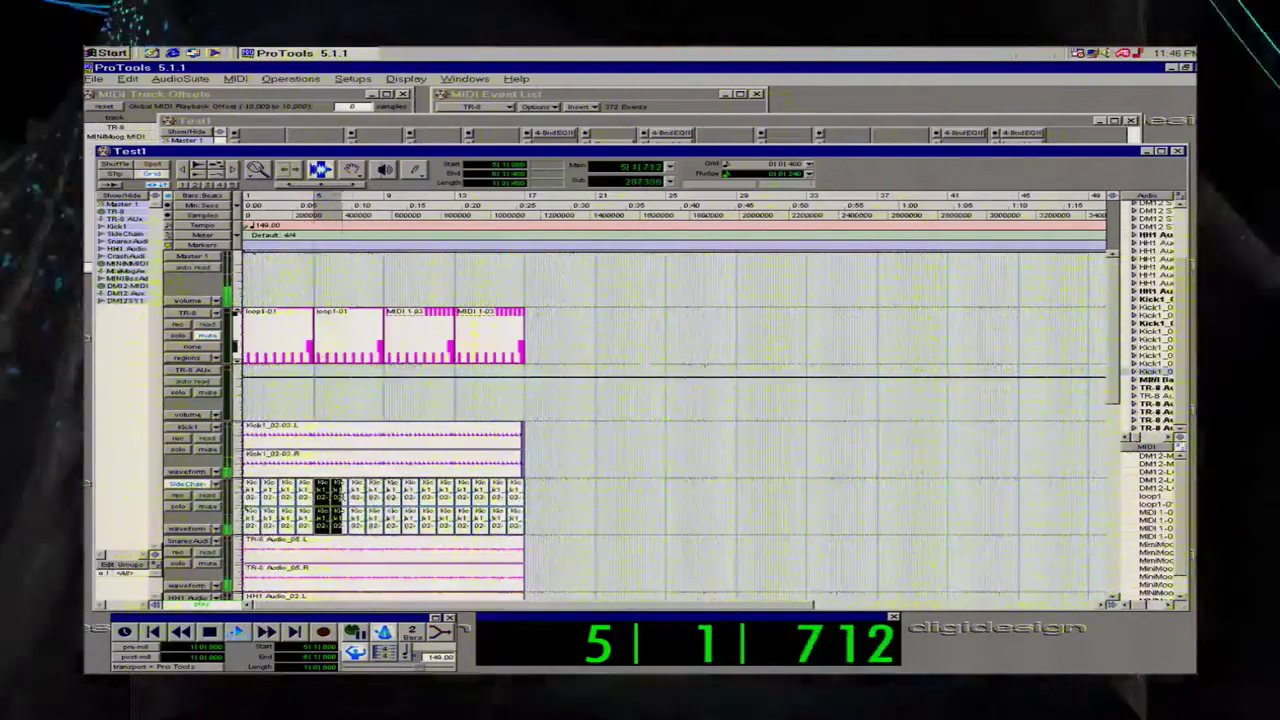
{"action": "left_click_drag", "start_coordinate": [343, 497], "coordinate": [332, 497]}
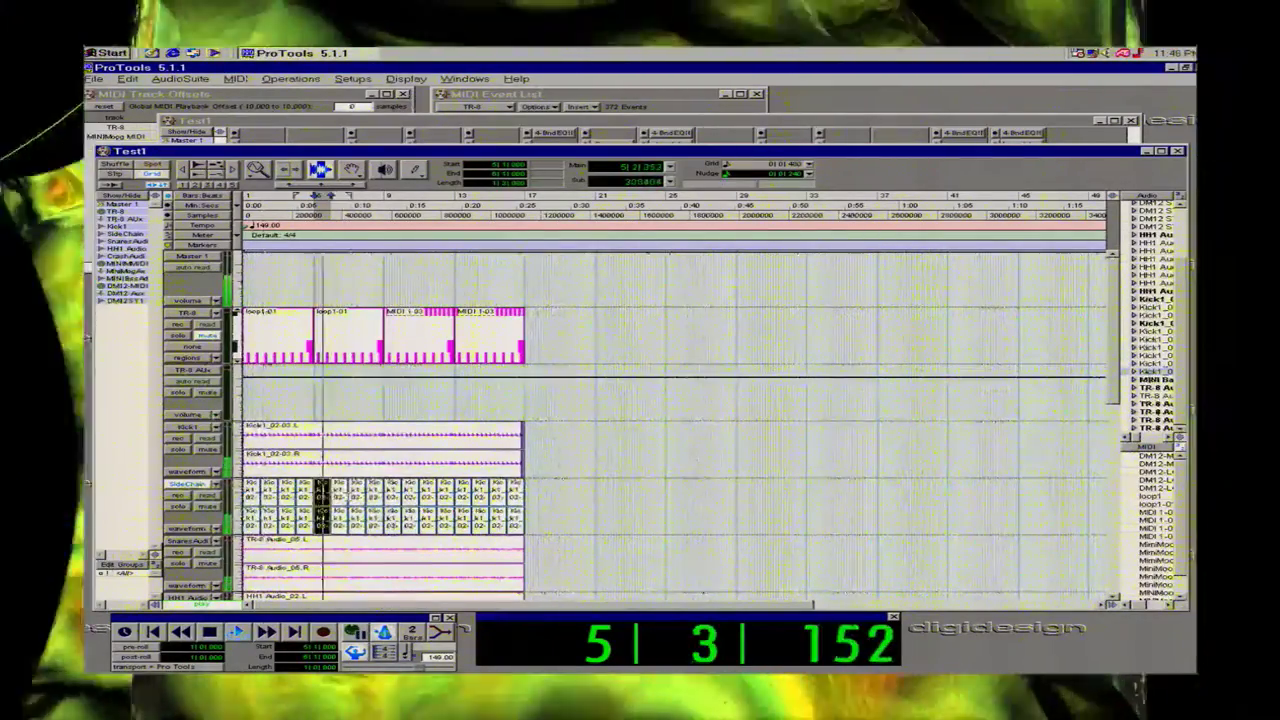
{"action": "key", "text": "ctrl+a"}
{"action": "left_click", "coordinate": [376, 494]}
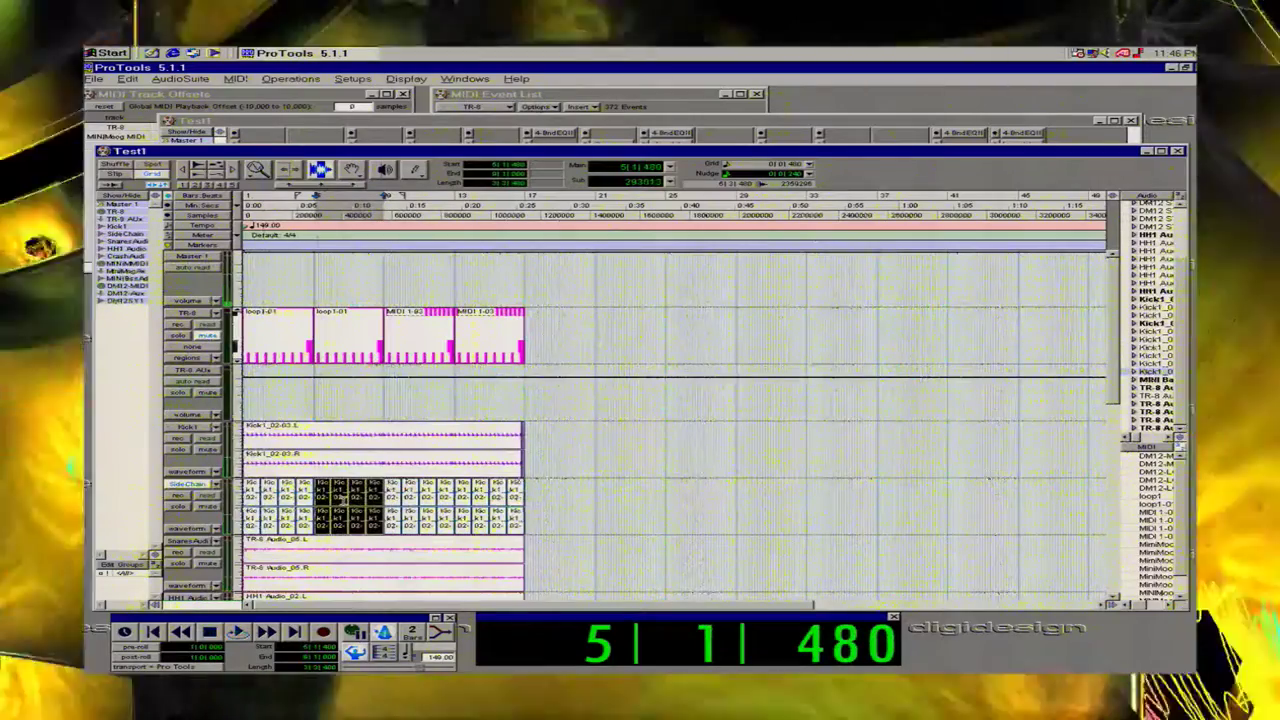
{"action": "key", "text": "space"}
{"action": "key", "text": "Return"}
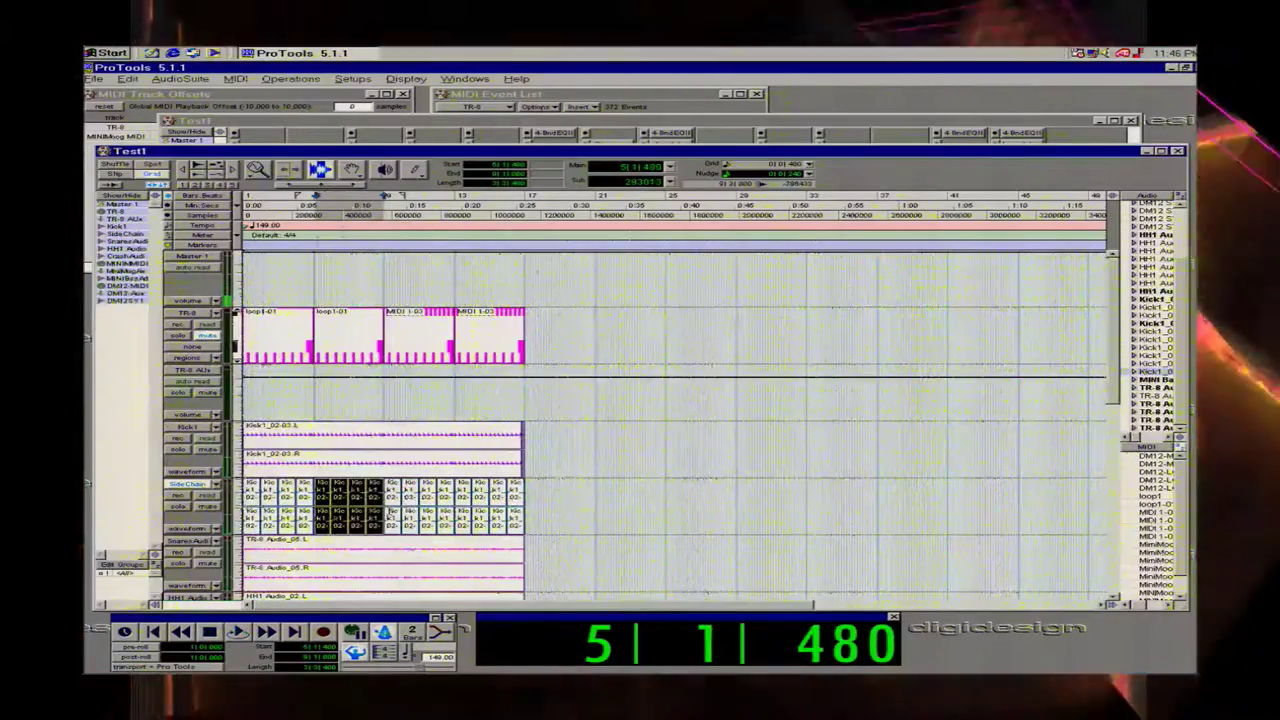
{"action": "key", "text": "space"}
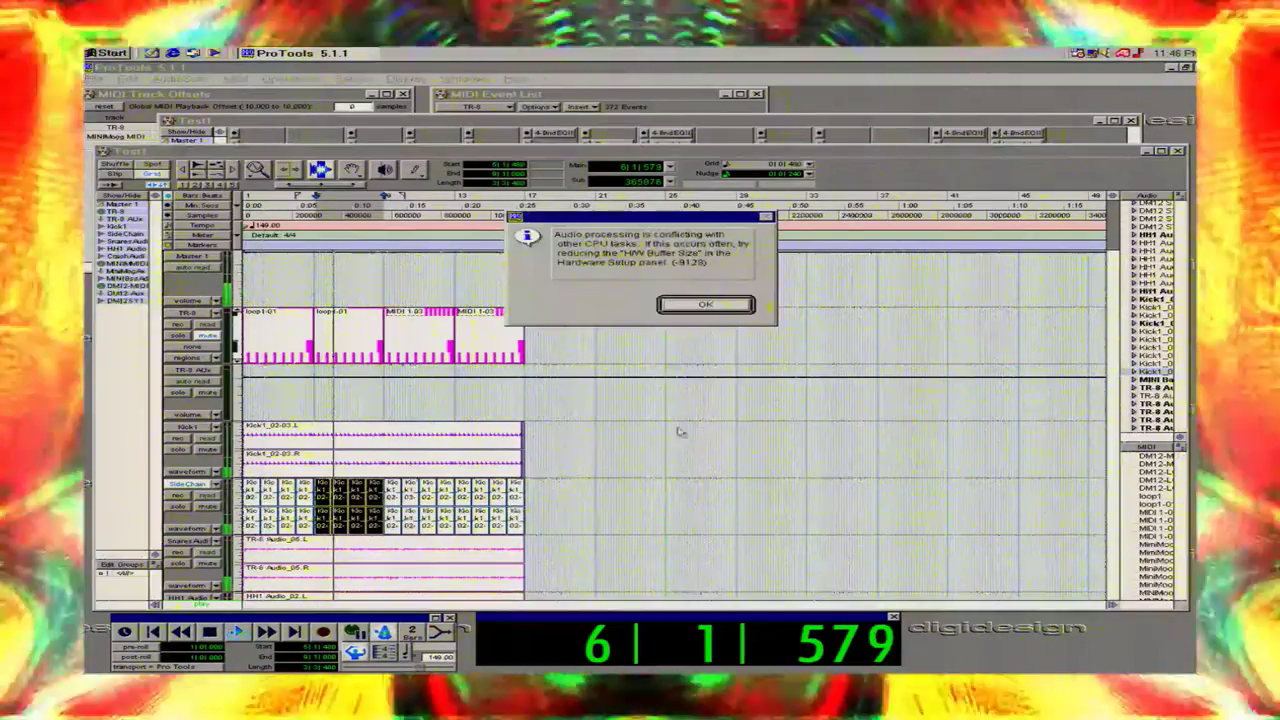
{"action": "left_click", "coordinate": [700, 303]}
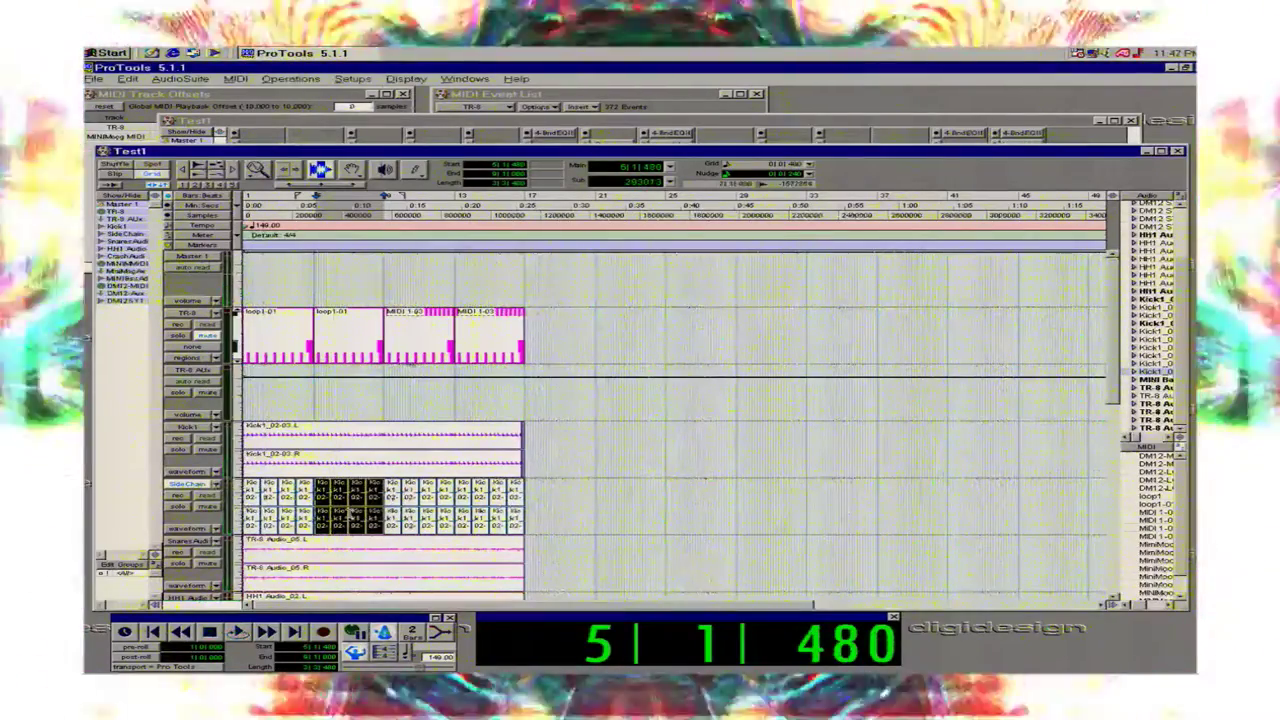
Place the playback position at 9|1|000 on the SideChain track and test playback from there.
{"action": "left_click", "coordinate": [350, 515]}
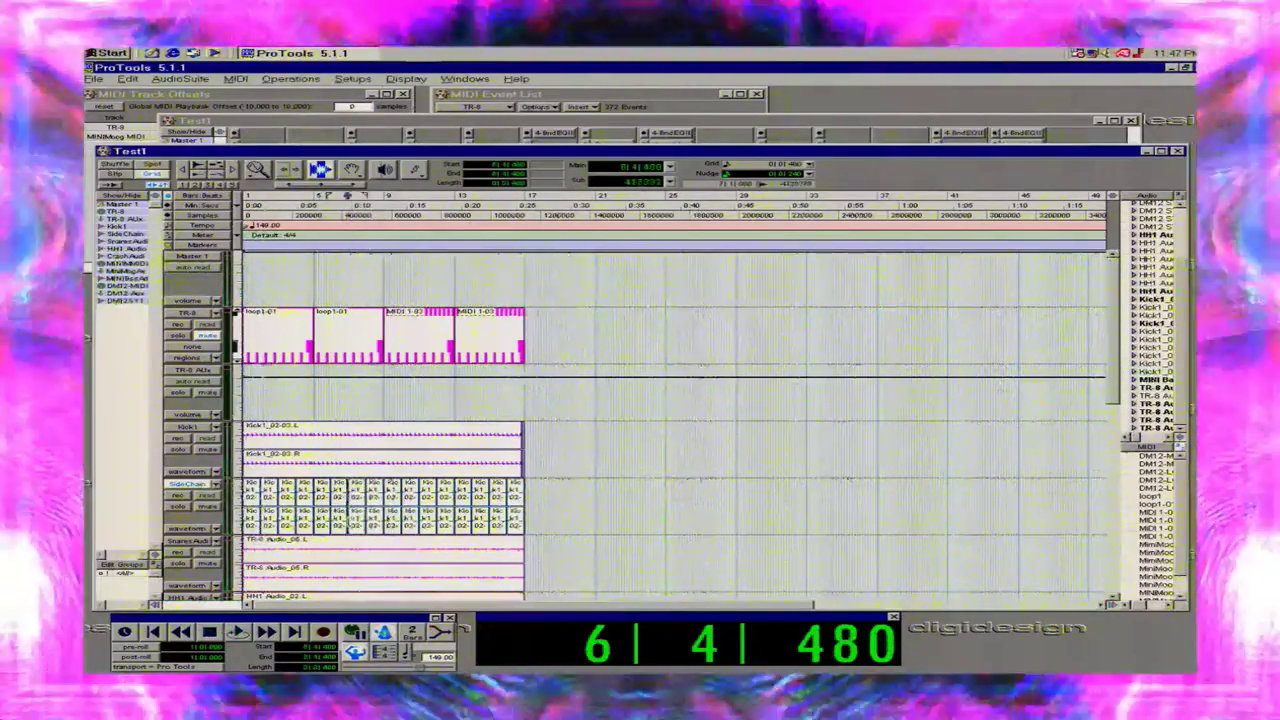
{"action": "left_click", "coordinate": [345, 517]}
{"action": "left_click", "coordinate": [248, 517]}
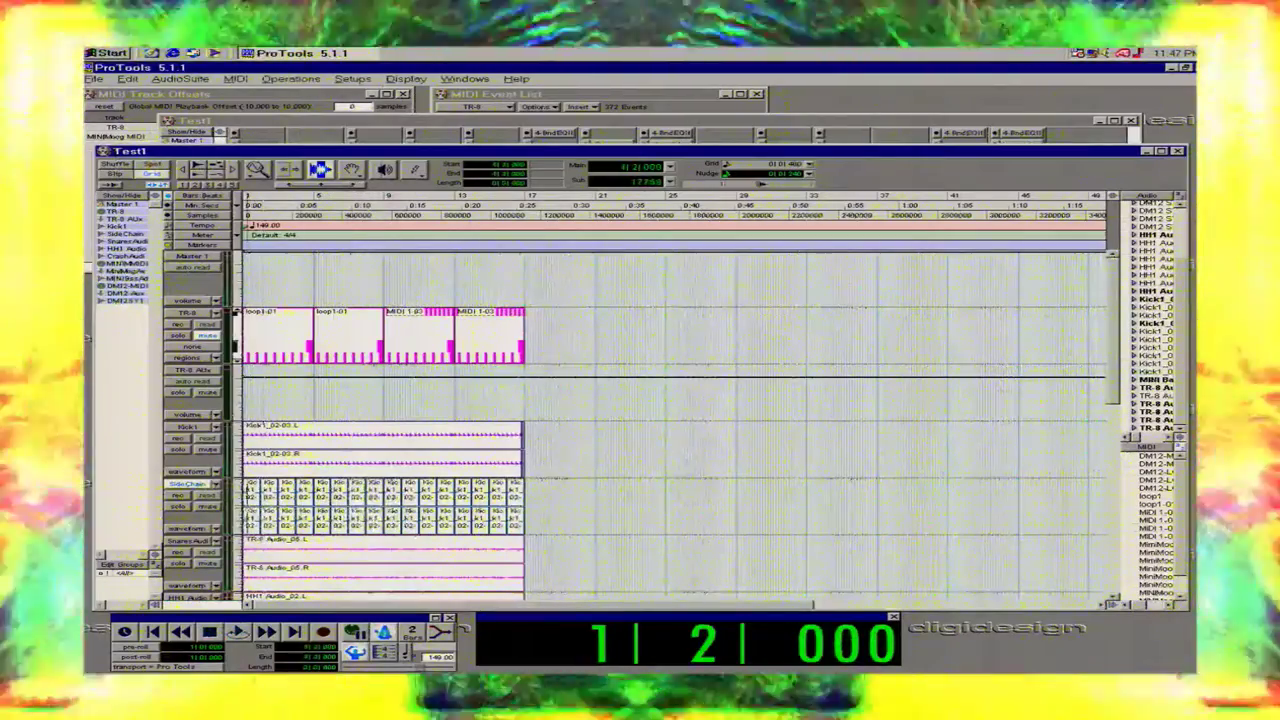
{"action": "left_click_drag", "start_coordinate": [385, 517], "coordinate": [436, 517]}
{"action": "left_click", "coordinate": [522, 517]}
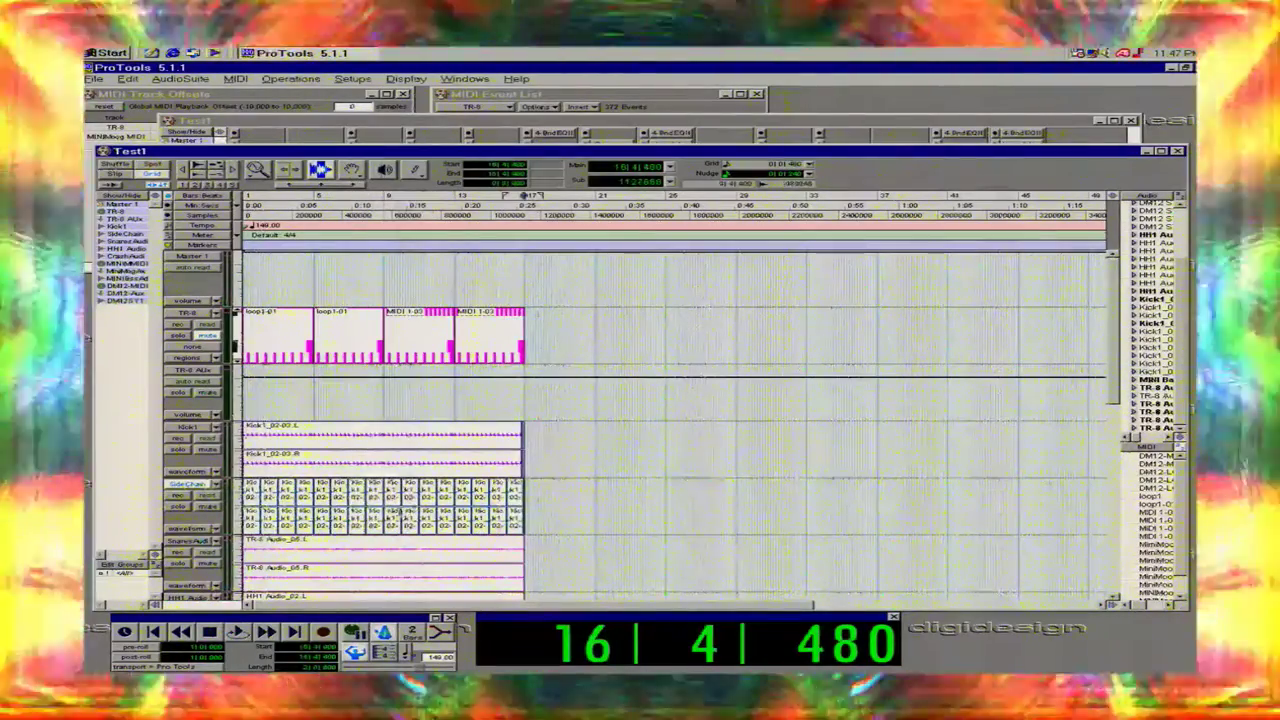
{"action": "left_click", "coordinate": [386, 515]}
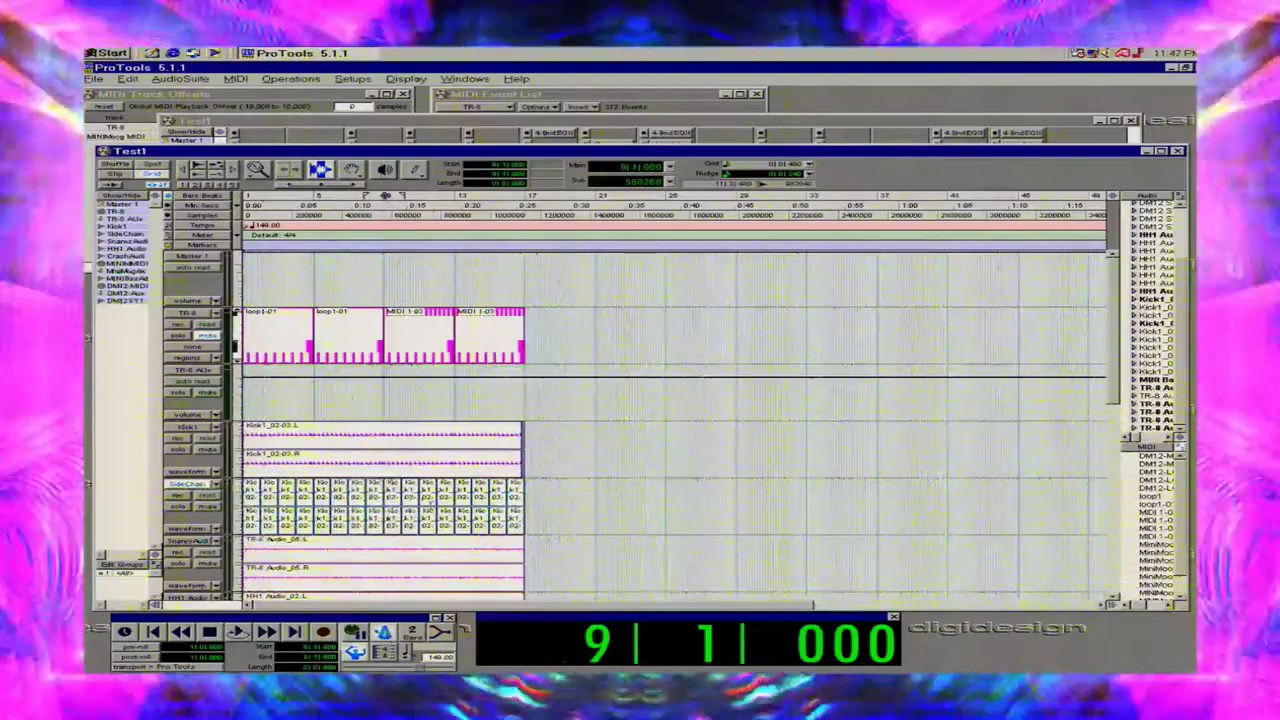
{"action": "key", "text": "space"}
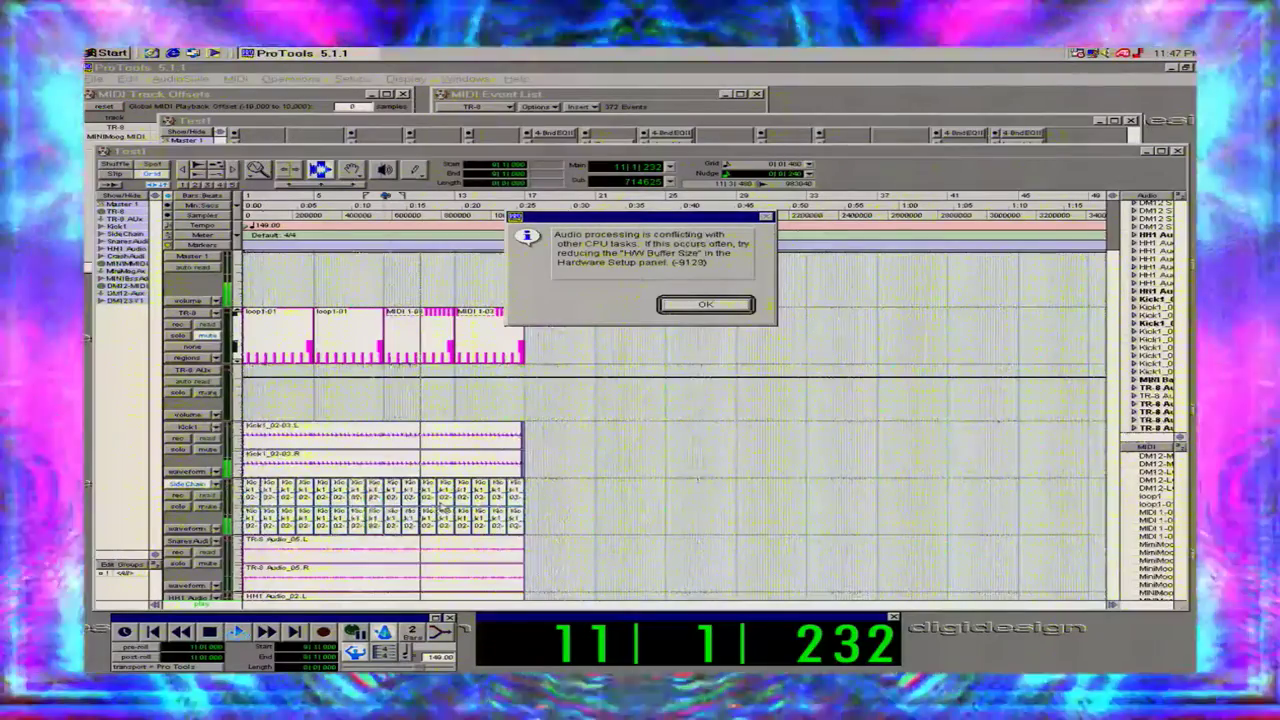
{"action": "left_click", "coordinate": [688, 302]}
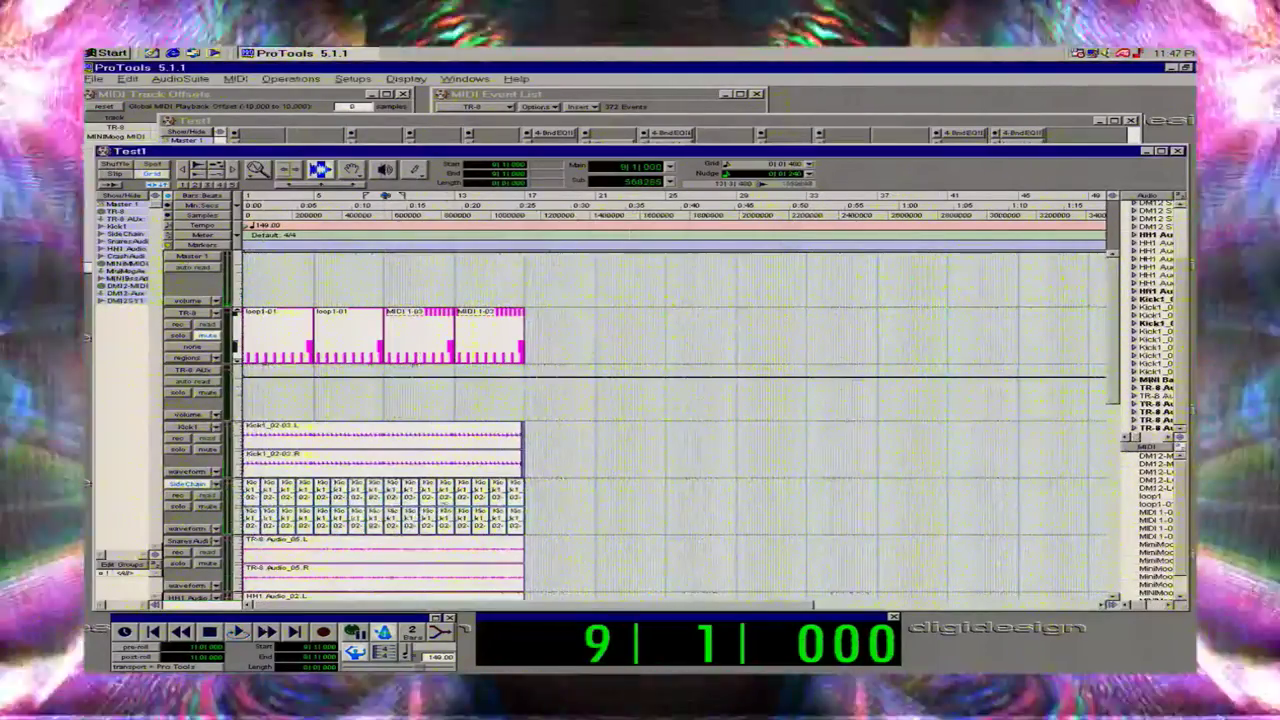
Select the single SideChain region starting at bar 11 and play it in a loop.
{"action": "triple_click", "coordinate": [423, 496]}
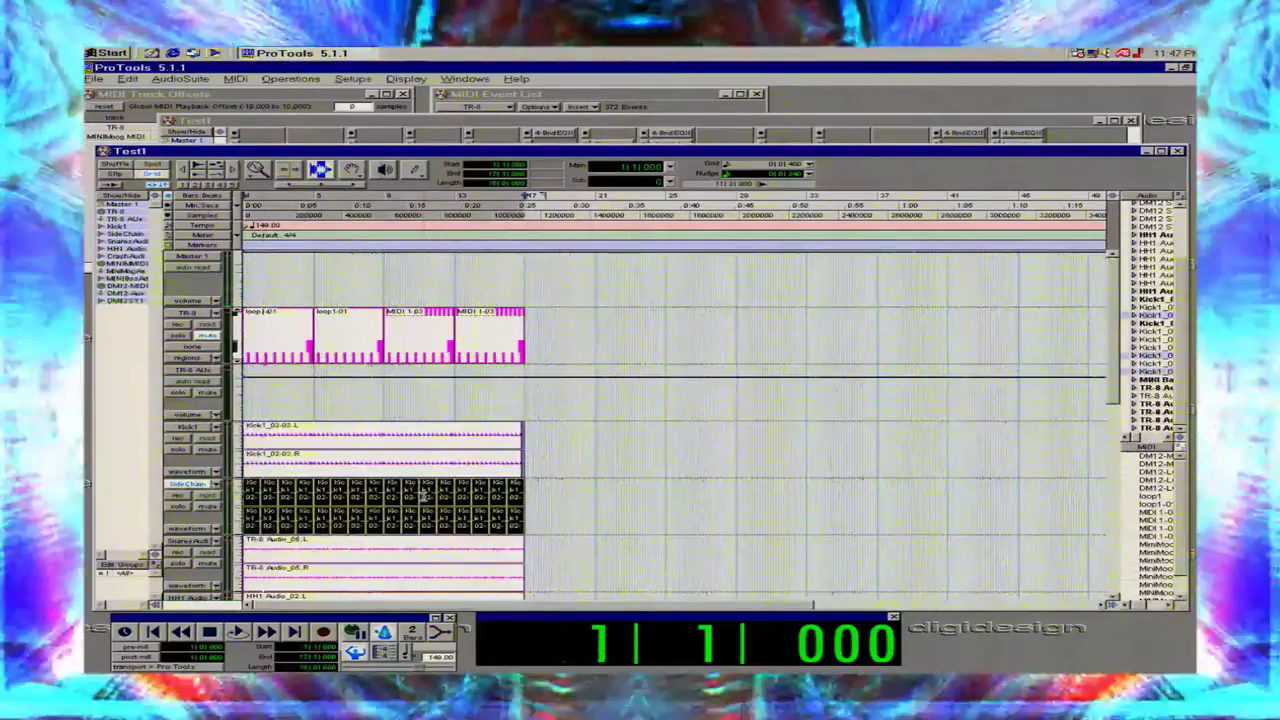
{"action": "left_click", "coordinate": [429, 496]}
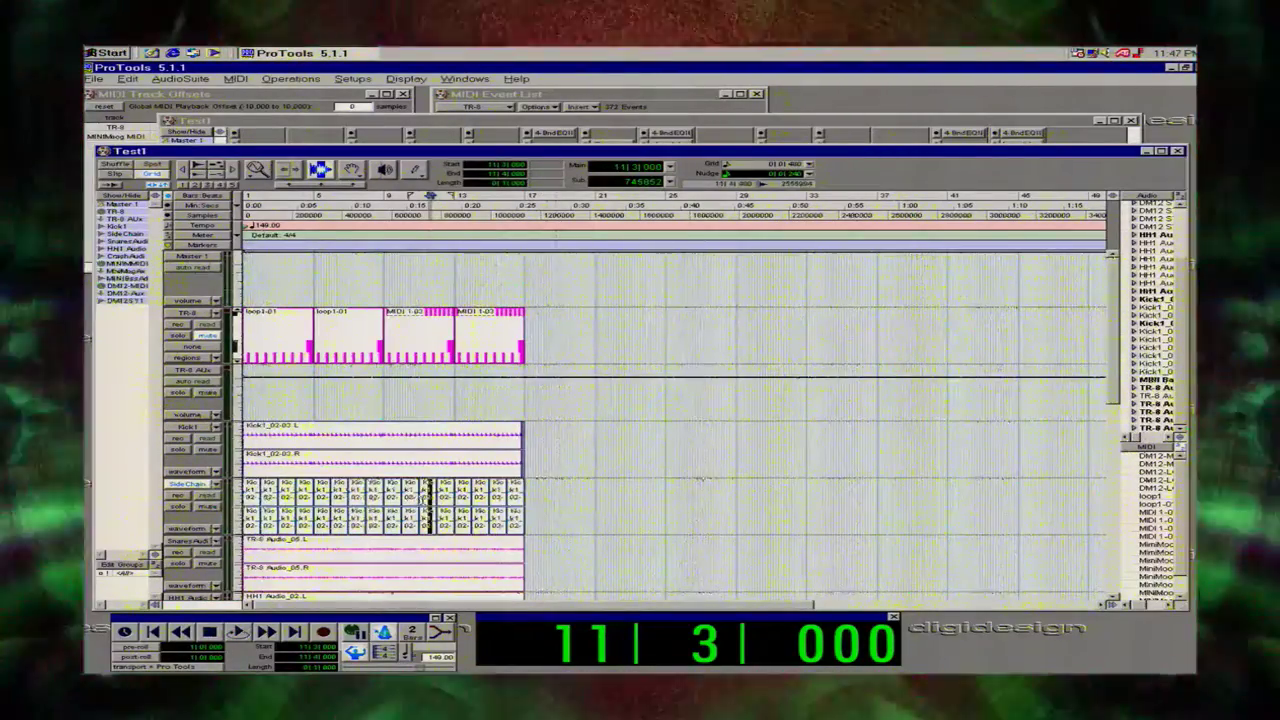
{"action": "double_click", "coordinate": [425, 497]}
{"action": "key", "text": "space"}
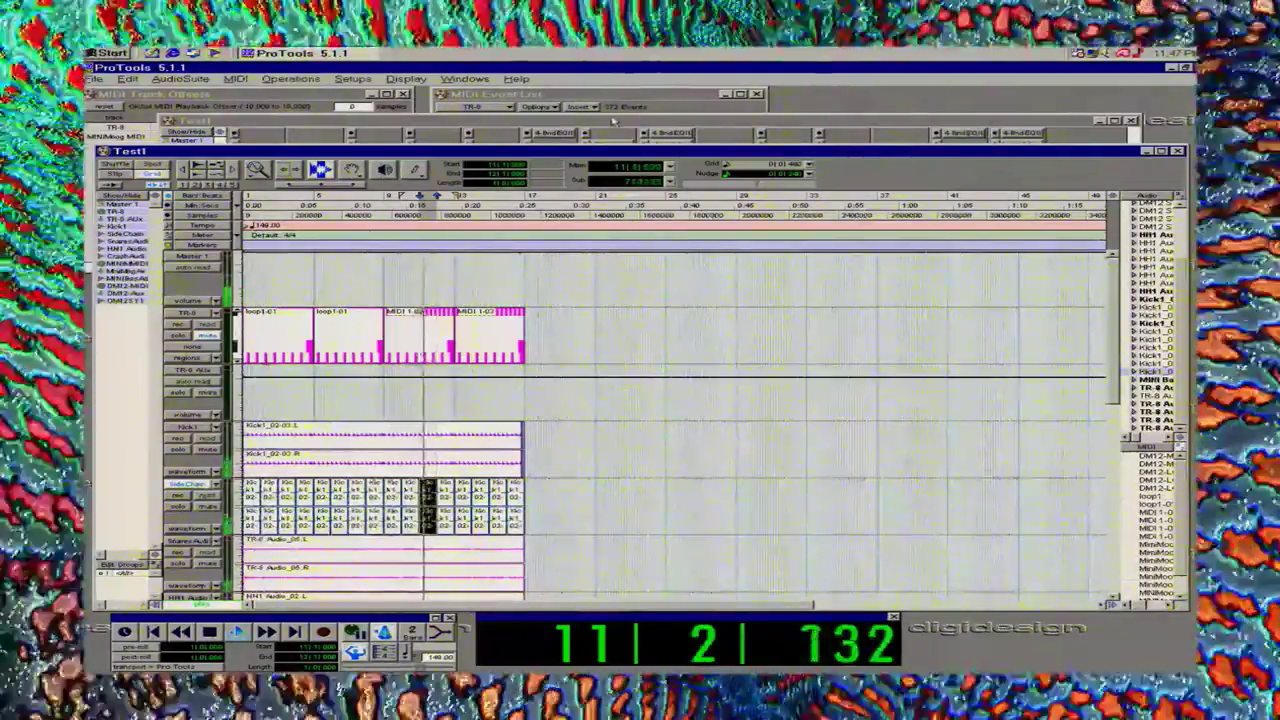
Set the MINIBass audio track's compressor threshold to -42.0 dB and raise its ratio during loop playback.
{"action": "key", "text": "ctrl+equal"}
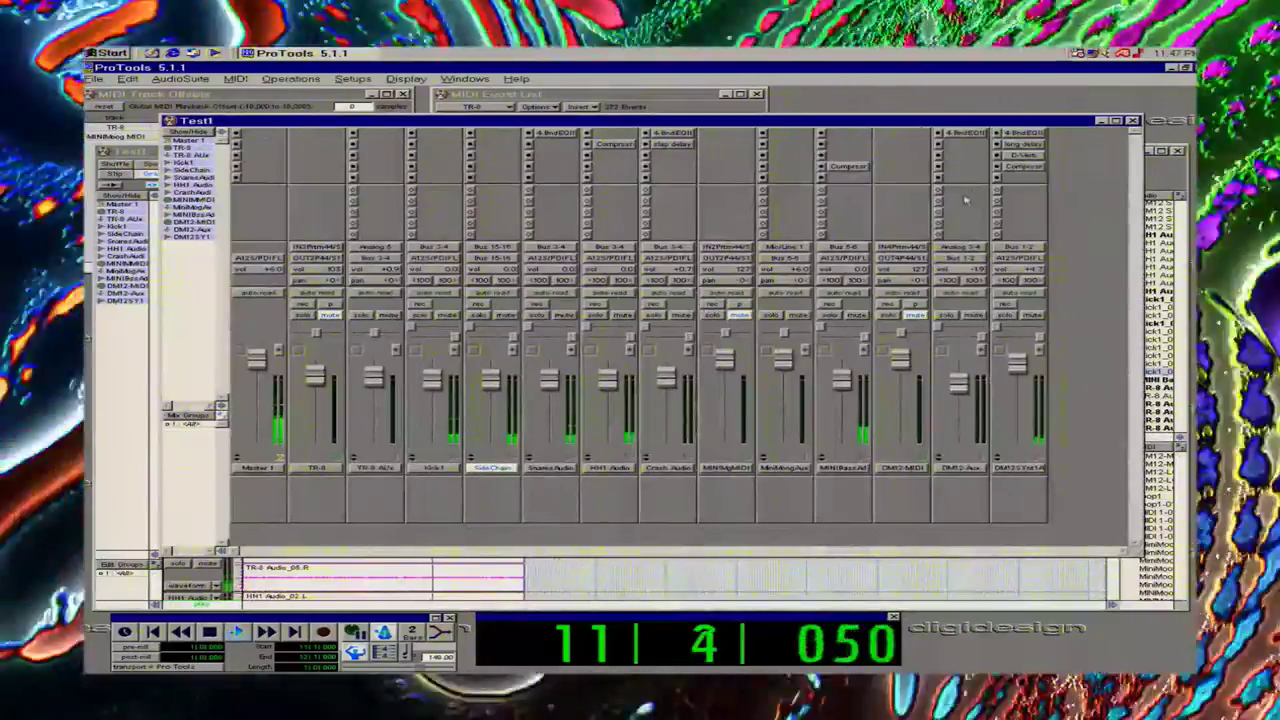
{"action": "left_click", "coordinate": [840, 168]}
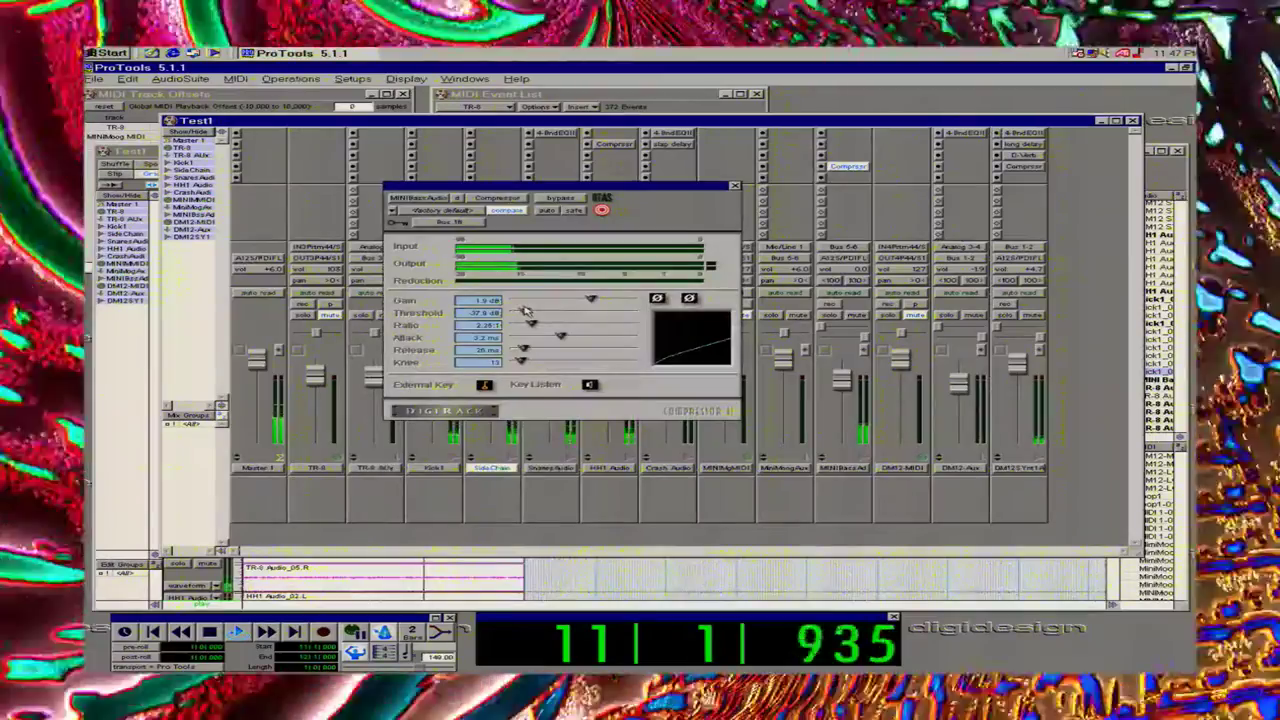
{"action": "left_click_drag", "start_coordinate": [526, 311], "coordinate": [597, 333]}
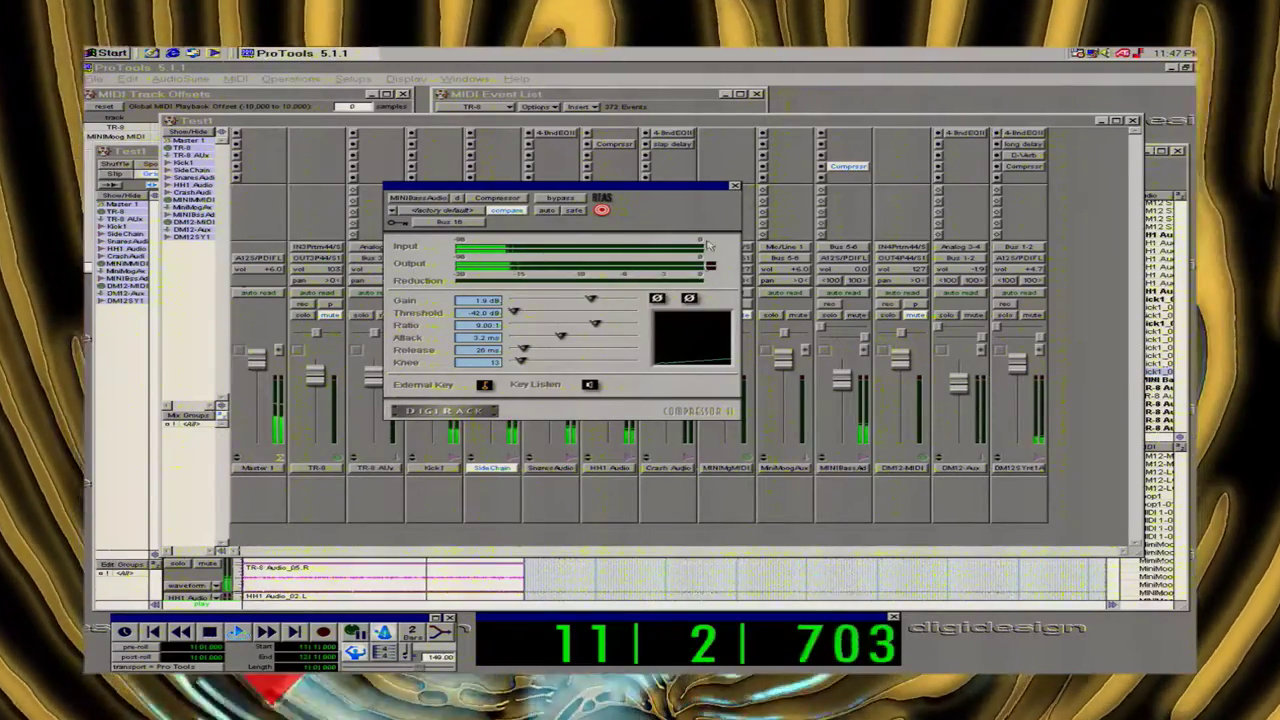
{"action": "left_click", "coordinate": [734, 187]}
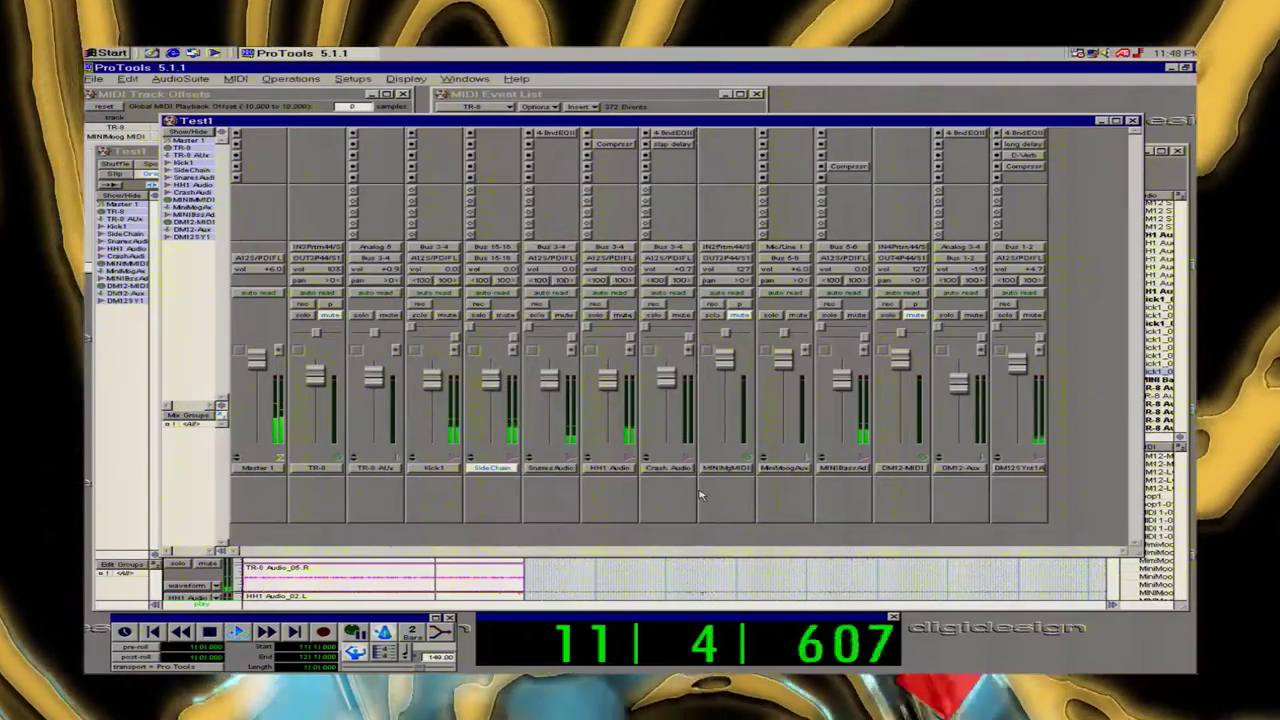
Stop the bar 11 loop and test playback of the SideChain regions at bars 1 and 2.
{"action": "left_click", "coordinate": [585, 570]}
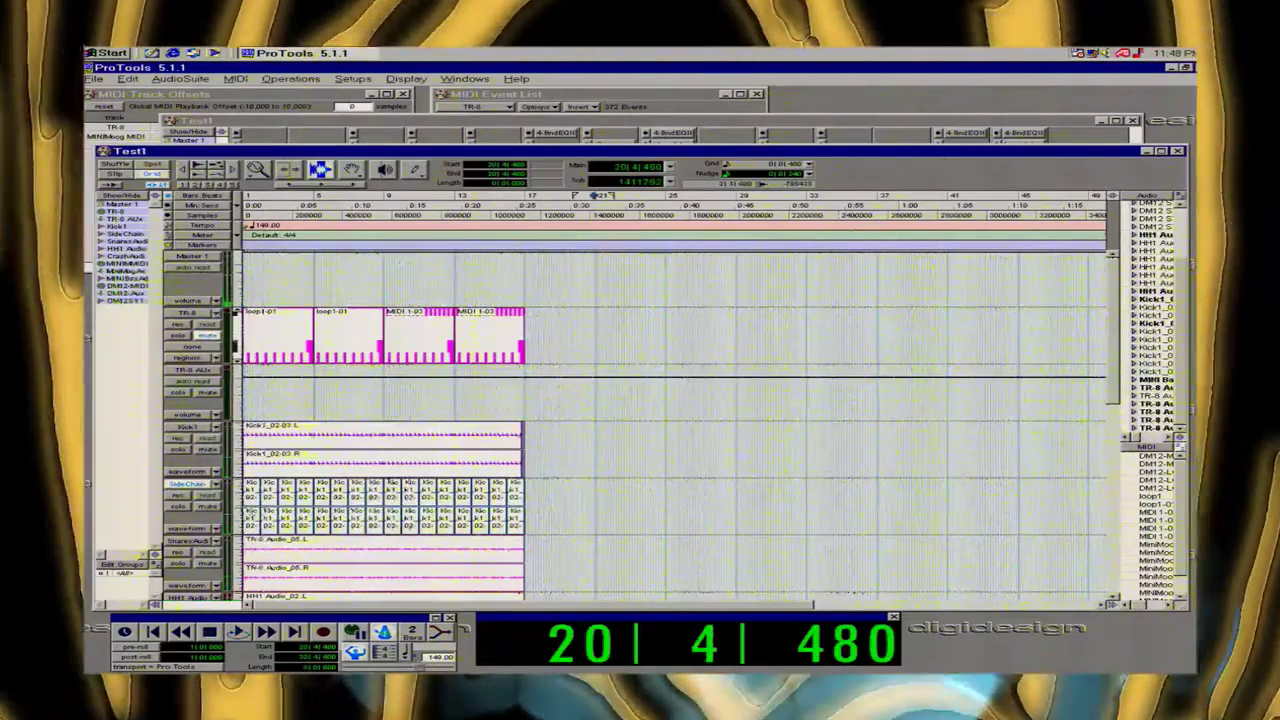
{"action": "key", "text": "space"}
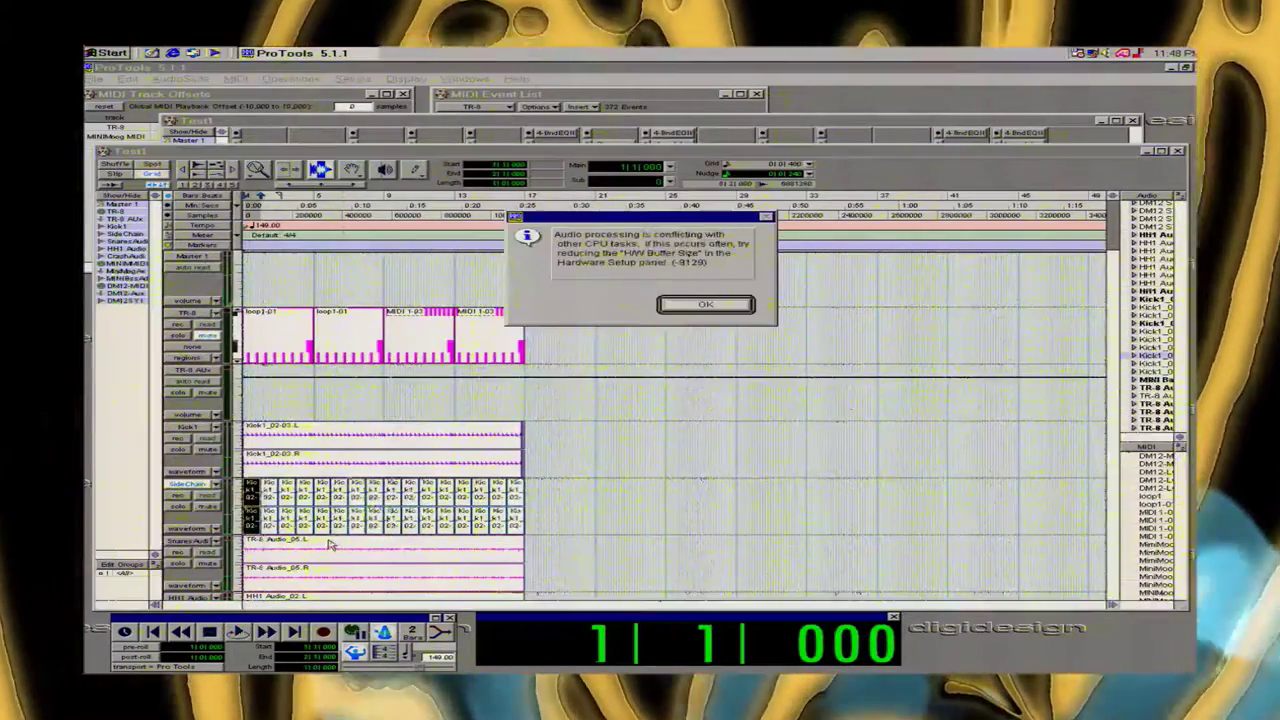
{"action": "key", "text": "Return"}
{"action": "key", "text": "space"}
{"action": "key", "text": "Return"}
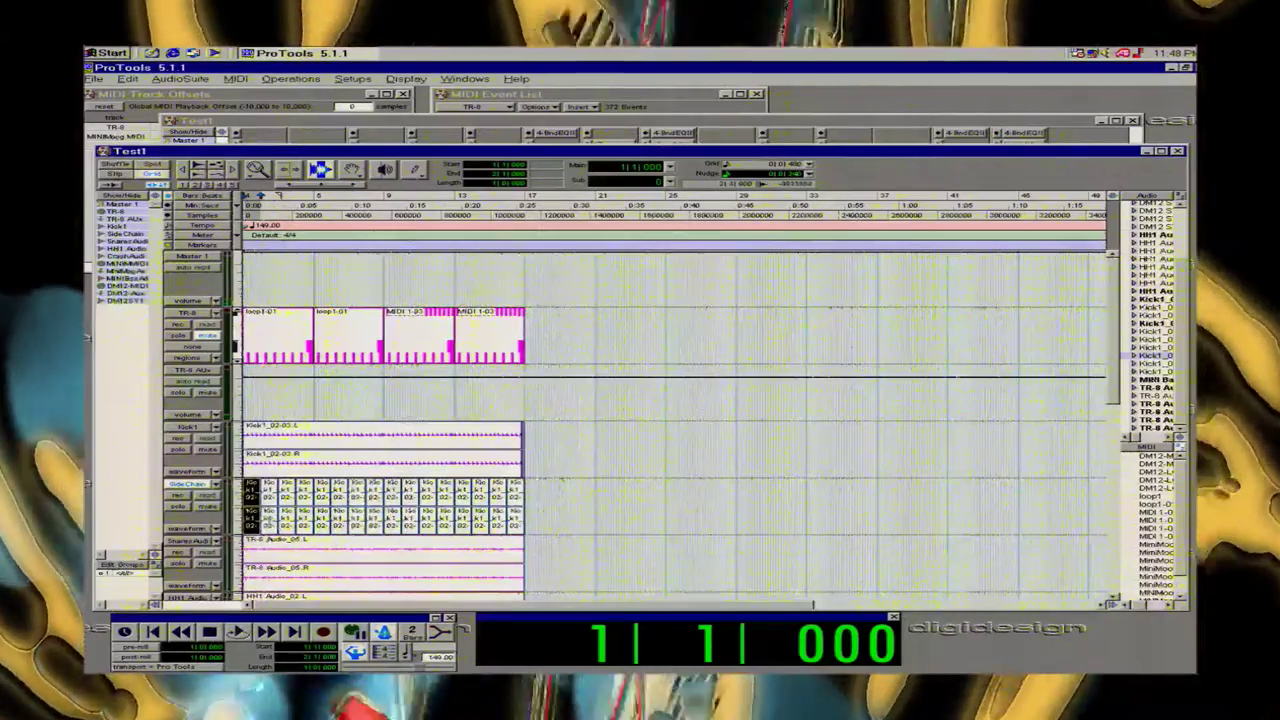
{"action": "key", "text": "space"}
{"action": "key", "text": "Return"}
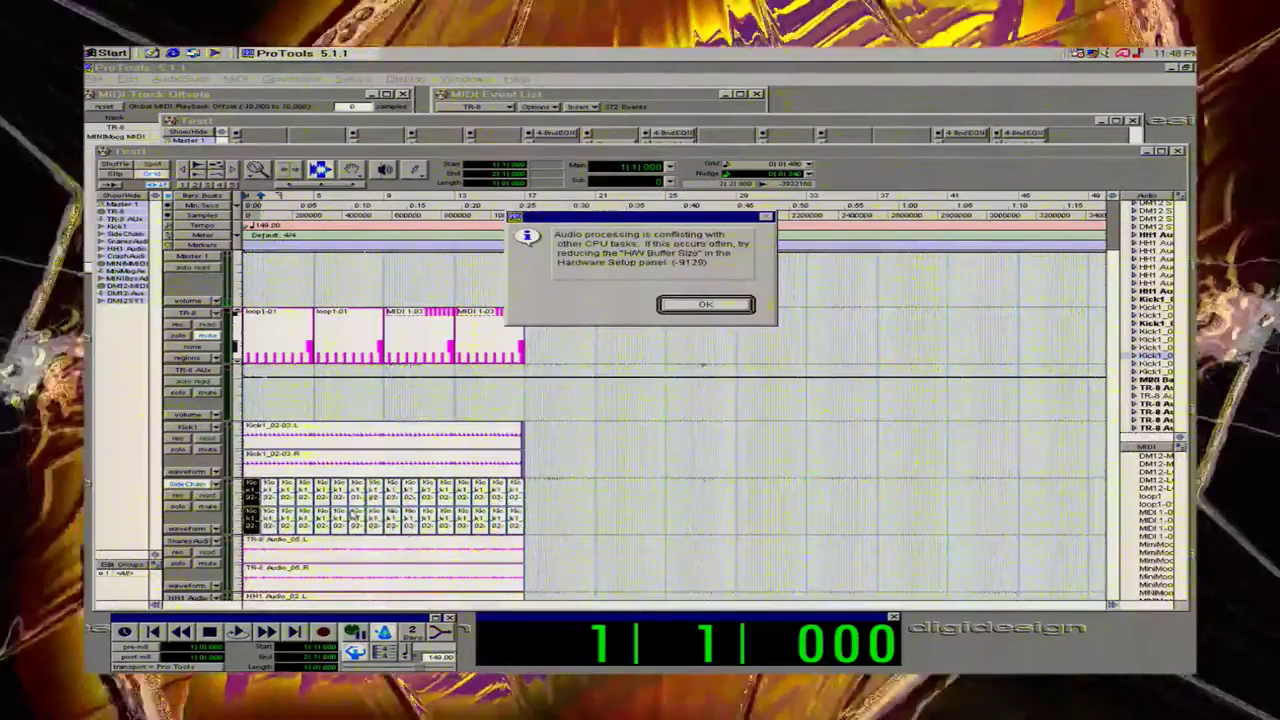
{"action": "key", "text": "Return"}
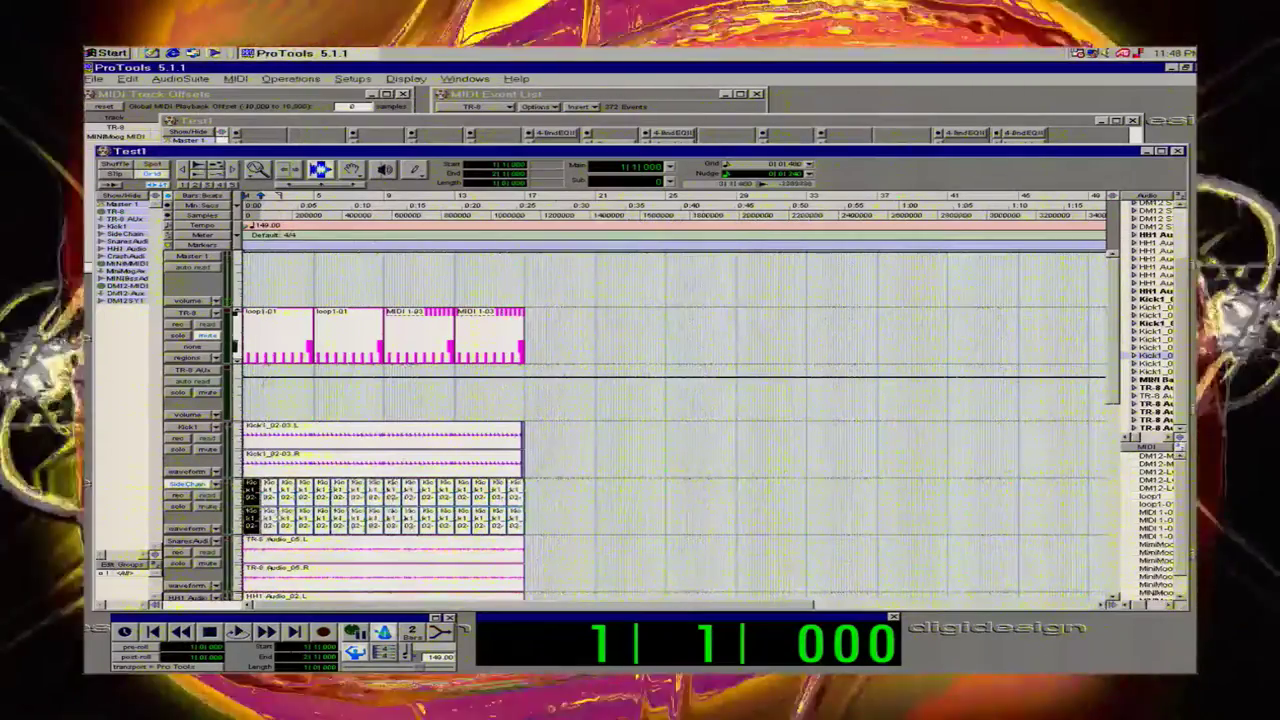
{"action": "key", "text": "space"}
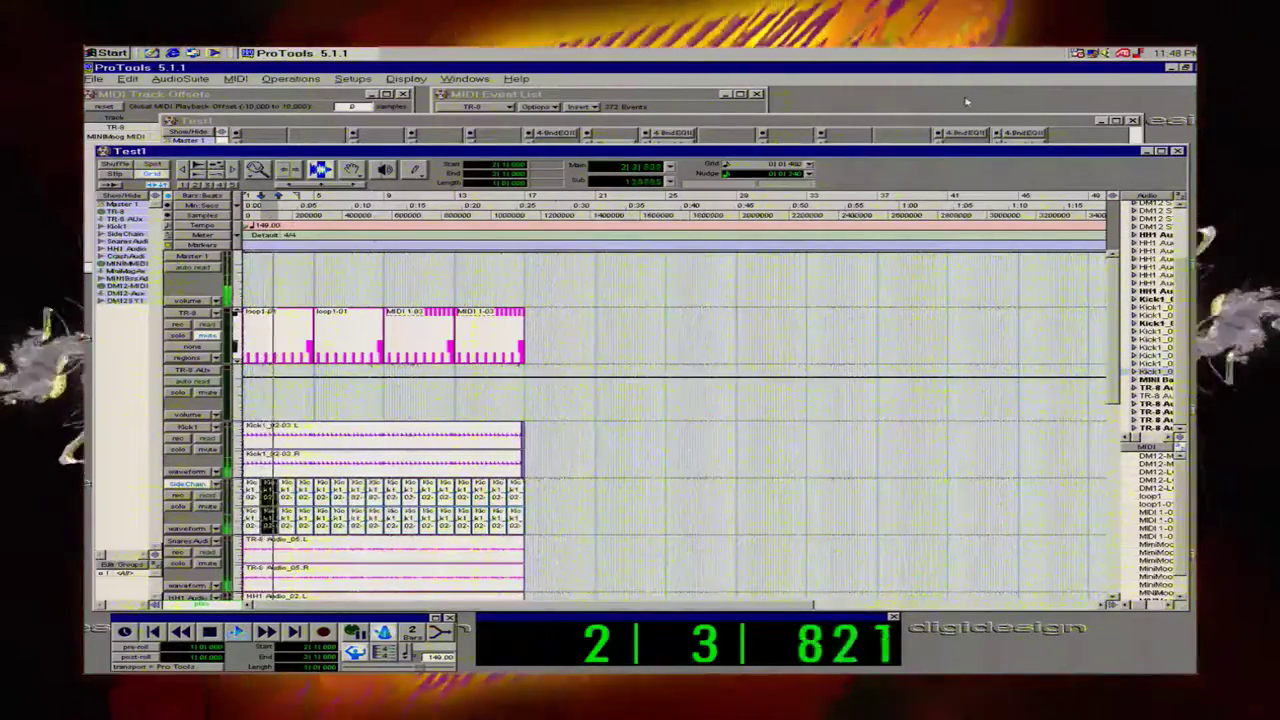
{"action": "key", "text": "space"}
Bypass the D-Verb plug-in on the DM12 synth audio track and test playback from bar 2.
{"action": "left_click", "coordinate": [1048, 125]}
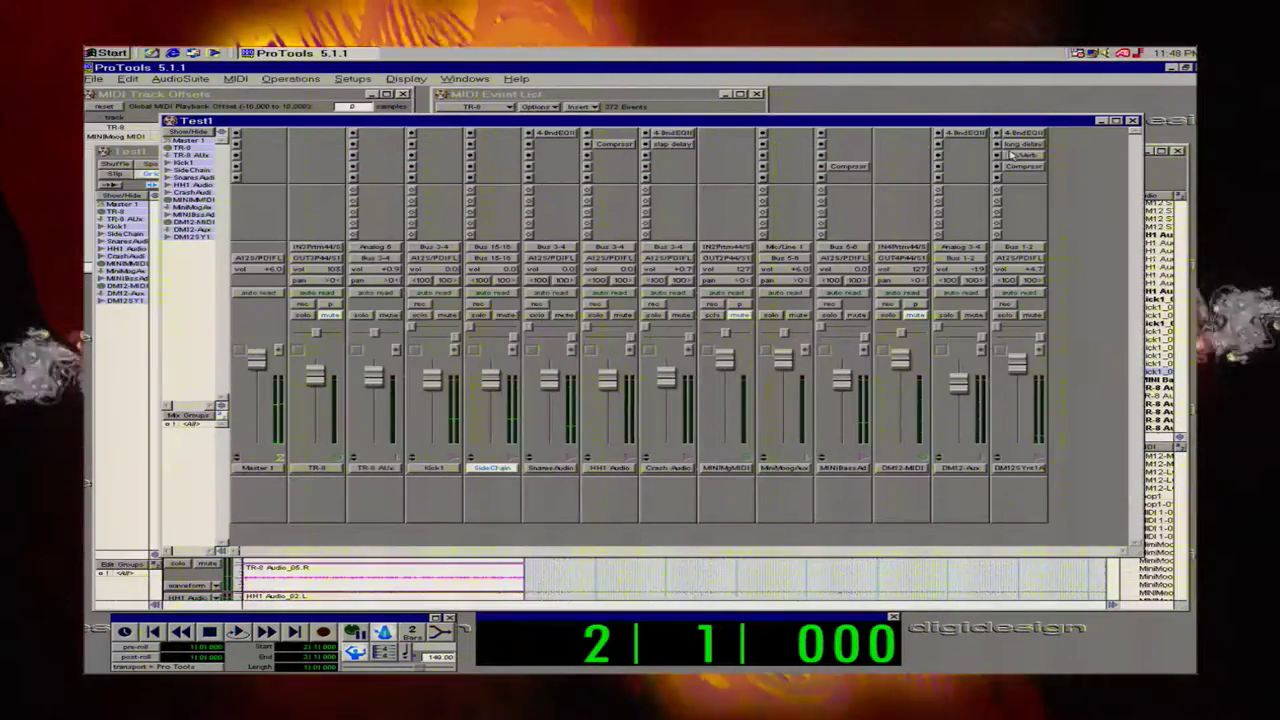
{"action": "left_click", "coordinate": [1024, 156]}
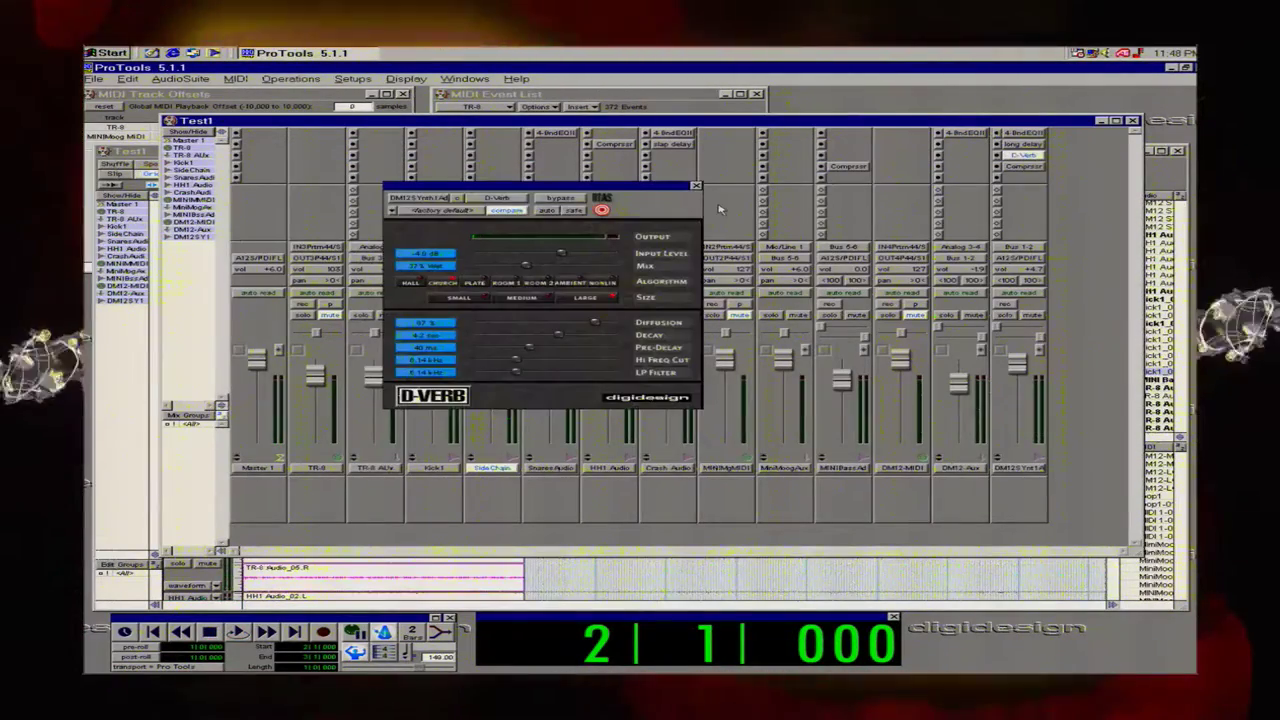
{"action": "left_click", "coordinate": [562, 199]}
{"action": "key", "text": "space"}
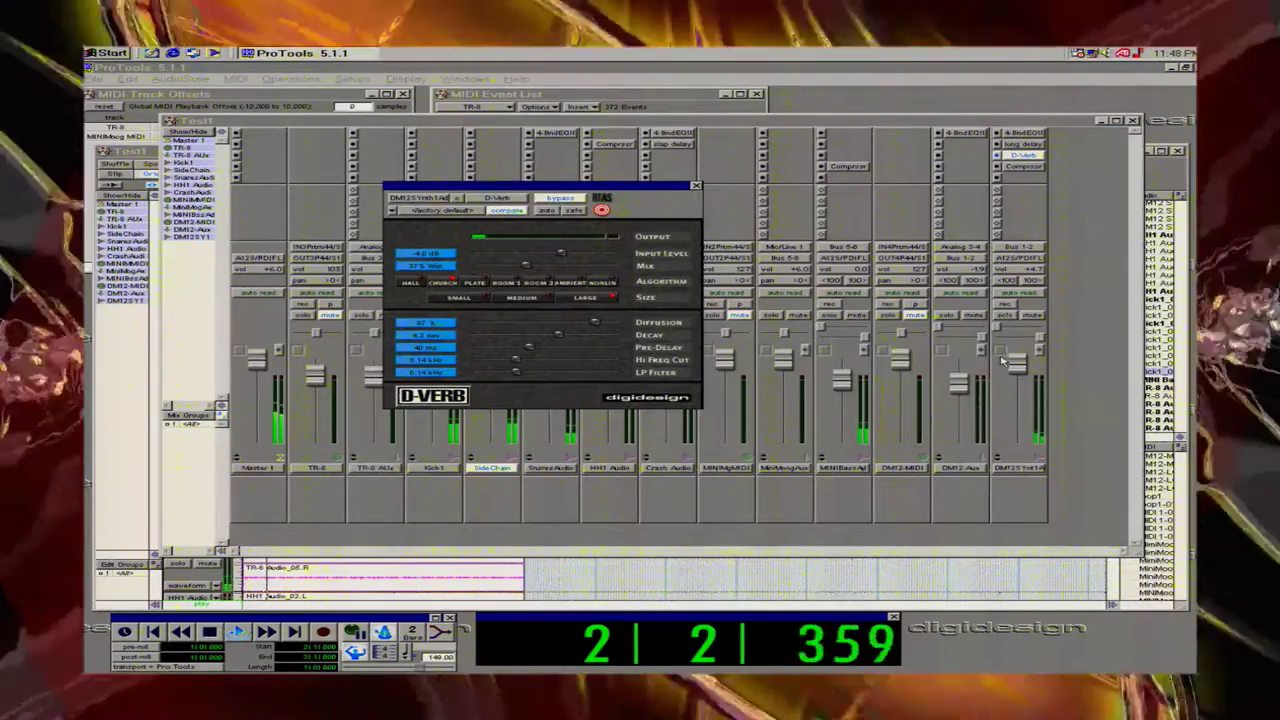
{"action": "key", "text": "space"}
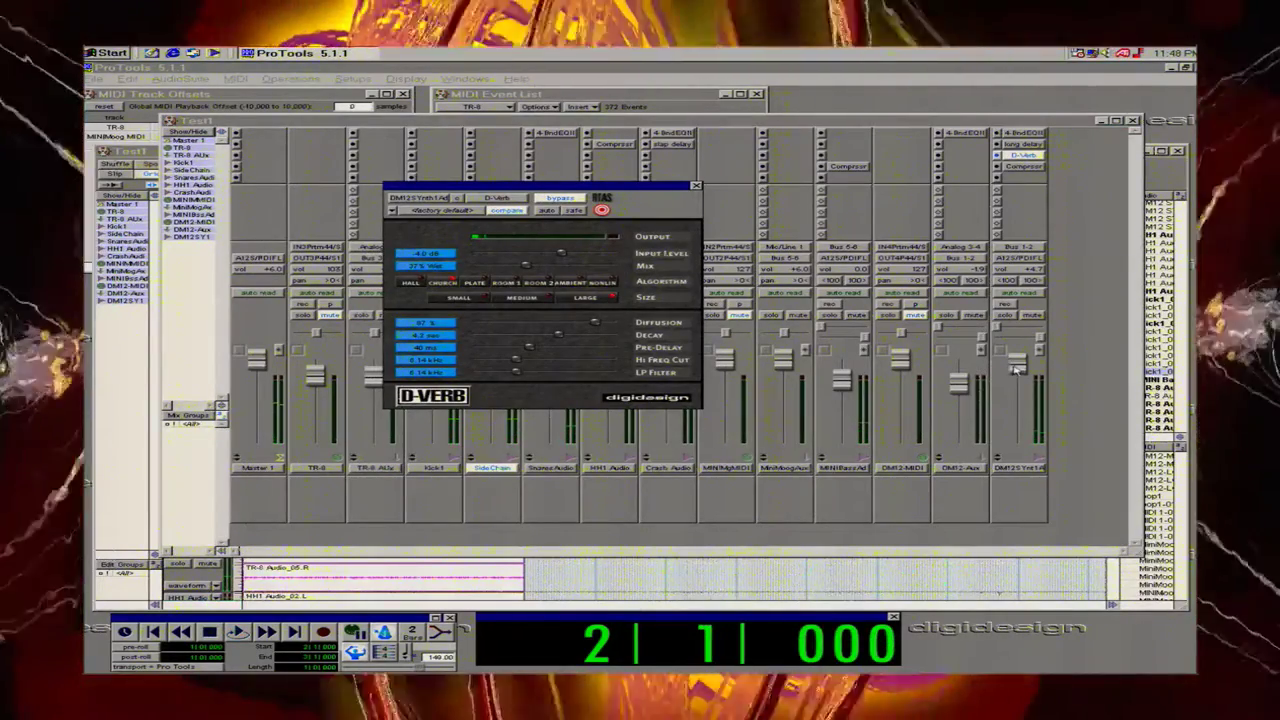
Lower the DM12 synth audio track's volume to -7.7 dB, check it in playback and return to the Edit window.
{"action": "left_click_drag", "start_coordinate": [1017, 370], "coordinate": [1019, 405]}
{"action": "key", "text": "space"}
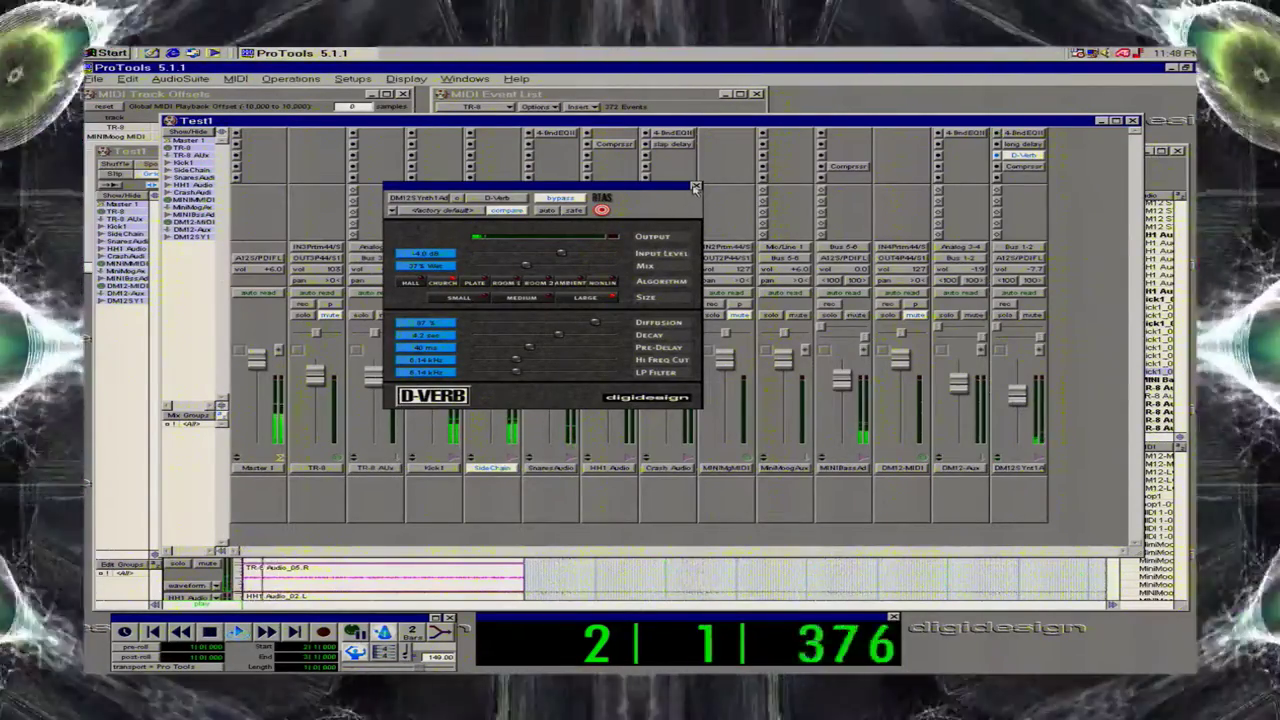
{"action": "left_click", "coordinate": [695, 187]}
{"action": "key", "text": "ctrl+equal"}
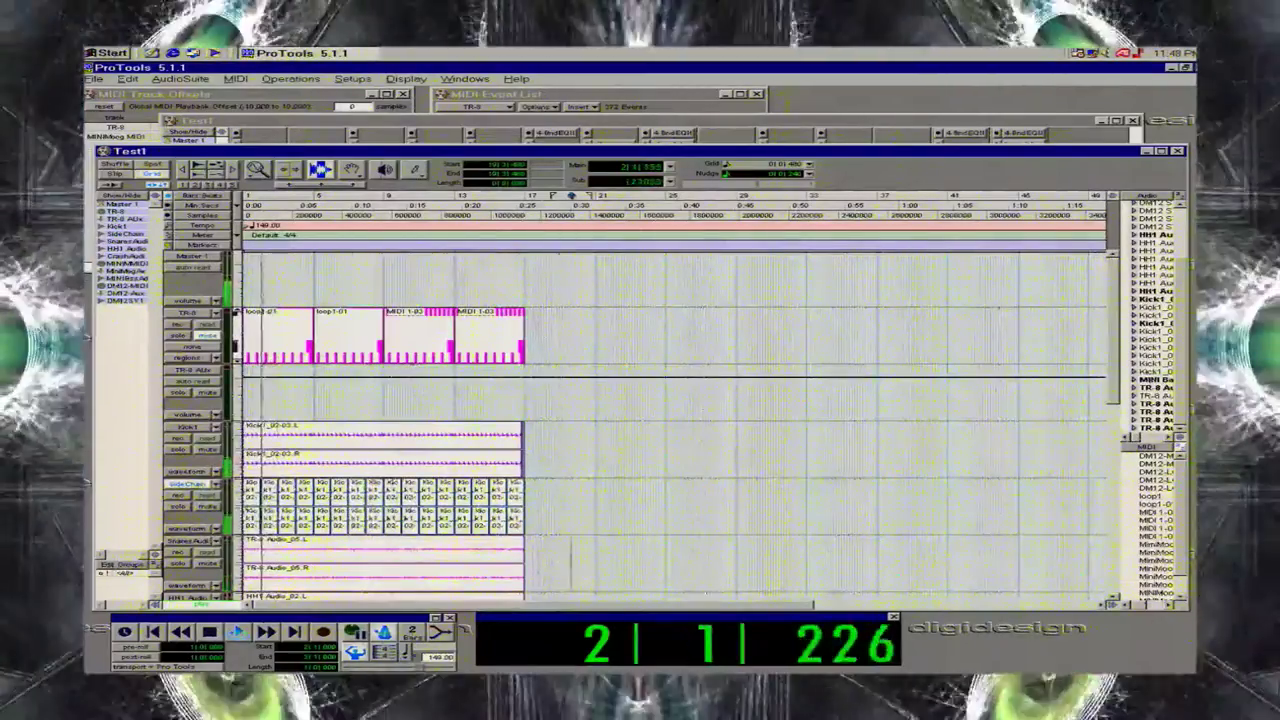
{"action": "key", "text": "space"}
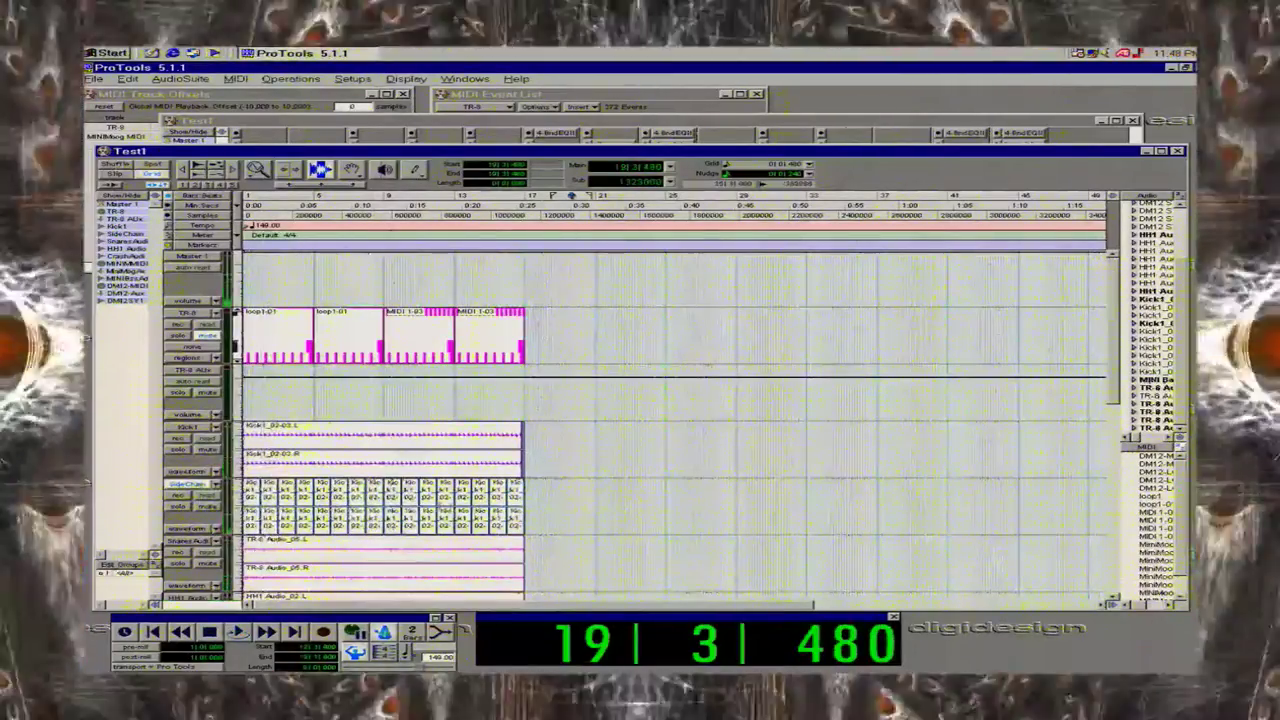
Select the whole Kick1 region and test playback from bar 1.
{"action": "double_click", "coordinate": [444, 452]}
{"action": "key", "text": "space"}
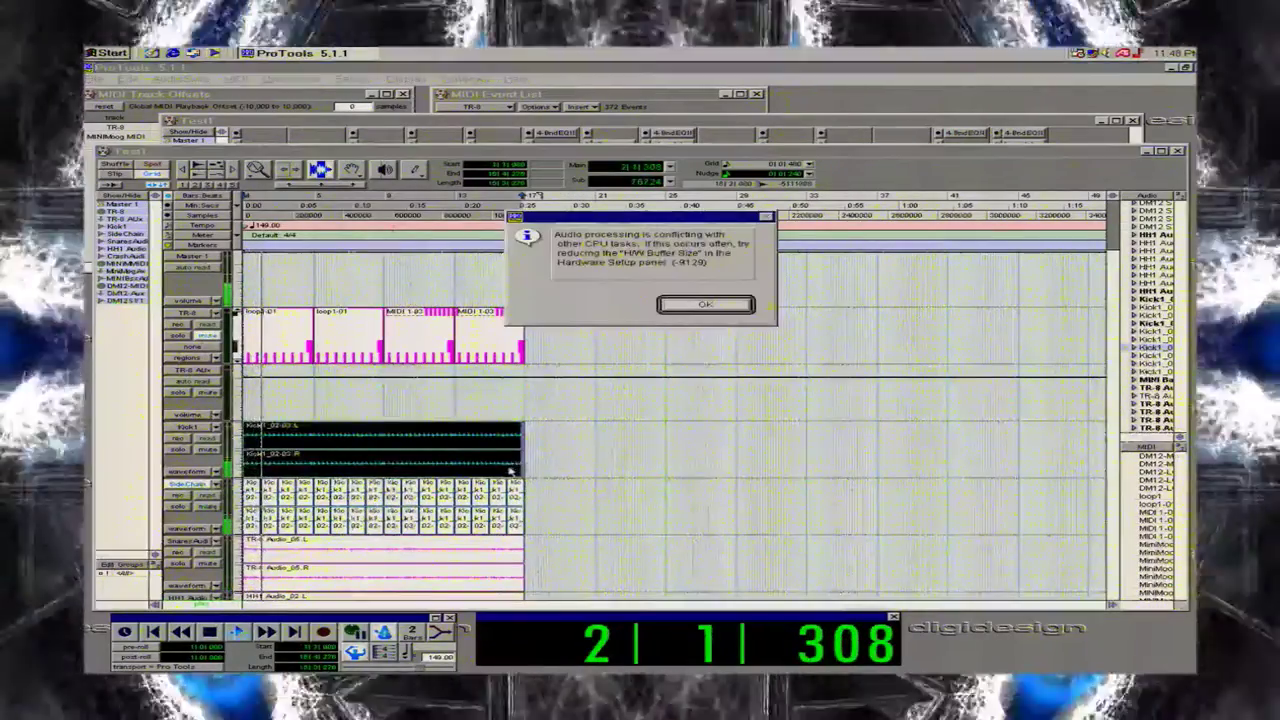
{"action": "left_click", "coordinate": [708, 306]}
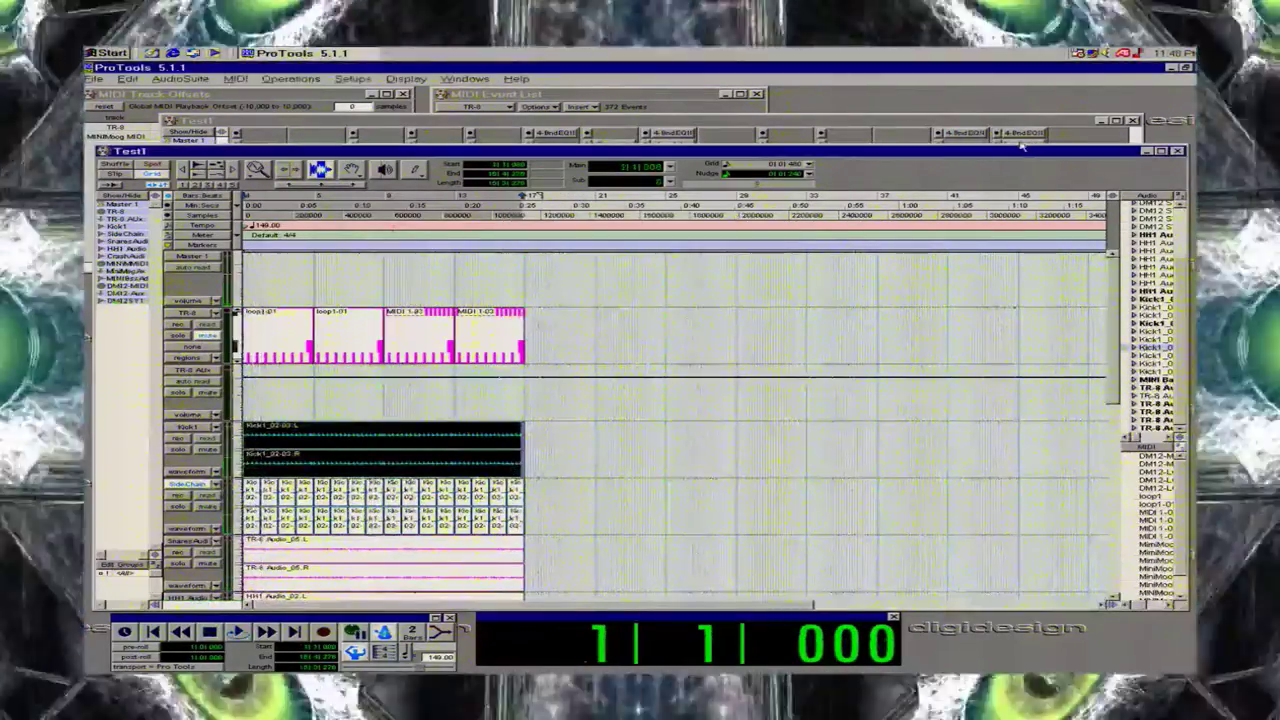
Remove the D-Verb plug-in from the DM12 synth audio track's inserts in the Mix window.
{"action": "left_click", "coordinate": [1022, 140]}
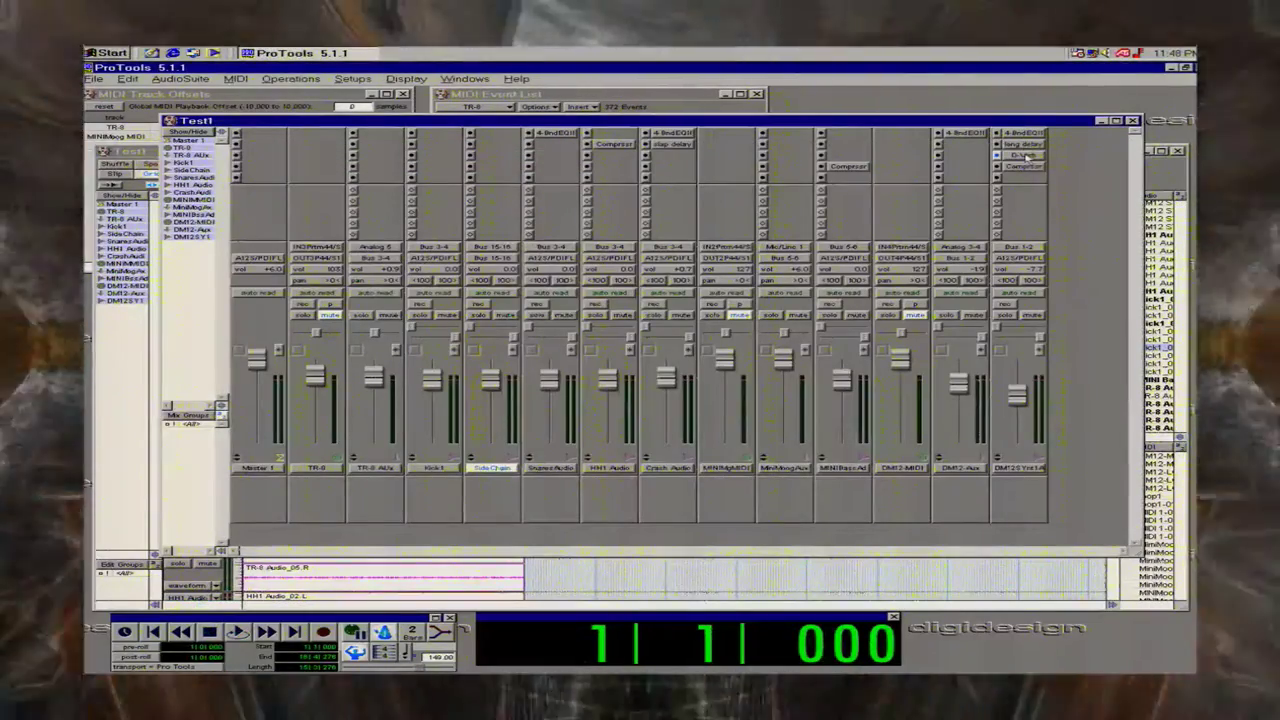
{"action": "left_click", "coordinate": [1022, 155]}
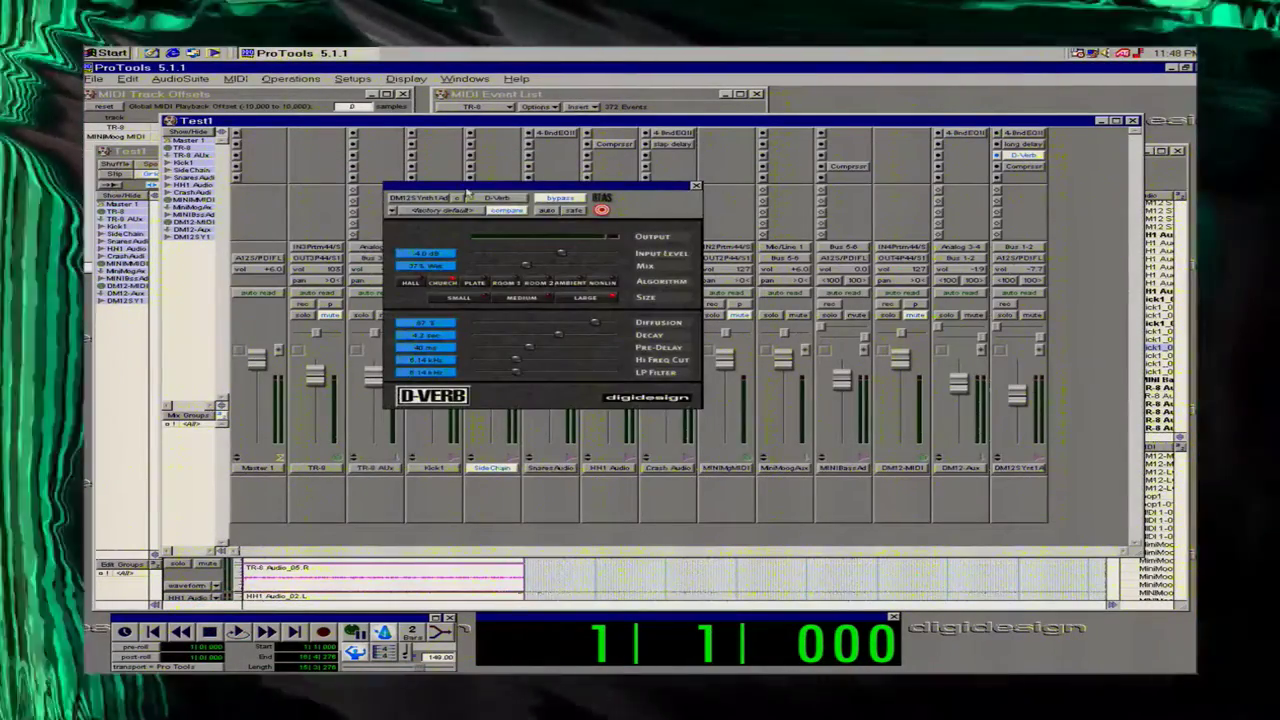
{"action": "left_click", "coordinate": [481, 199]}
{"action": "left_click", "coordinate": [530, 187]}
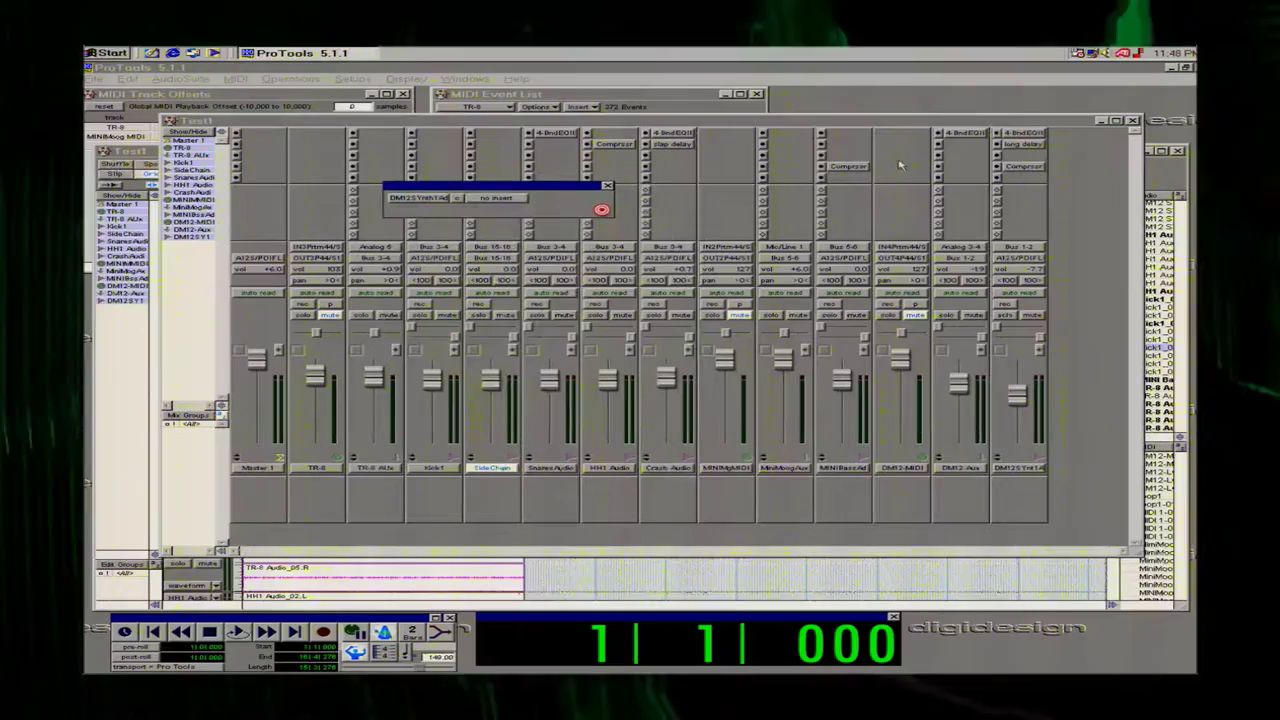
{"action": "left_click", "coordinate": [608, 187]}
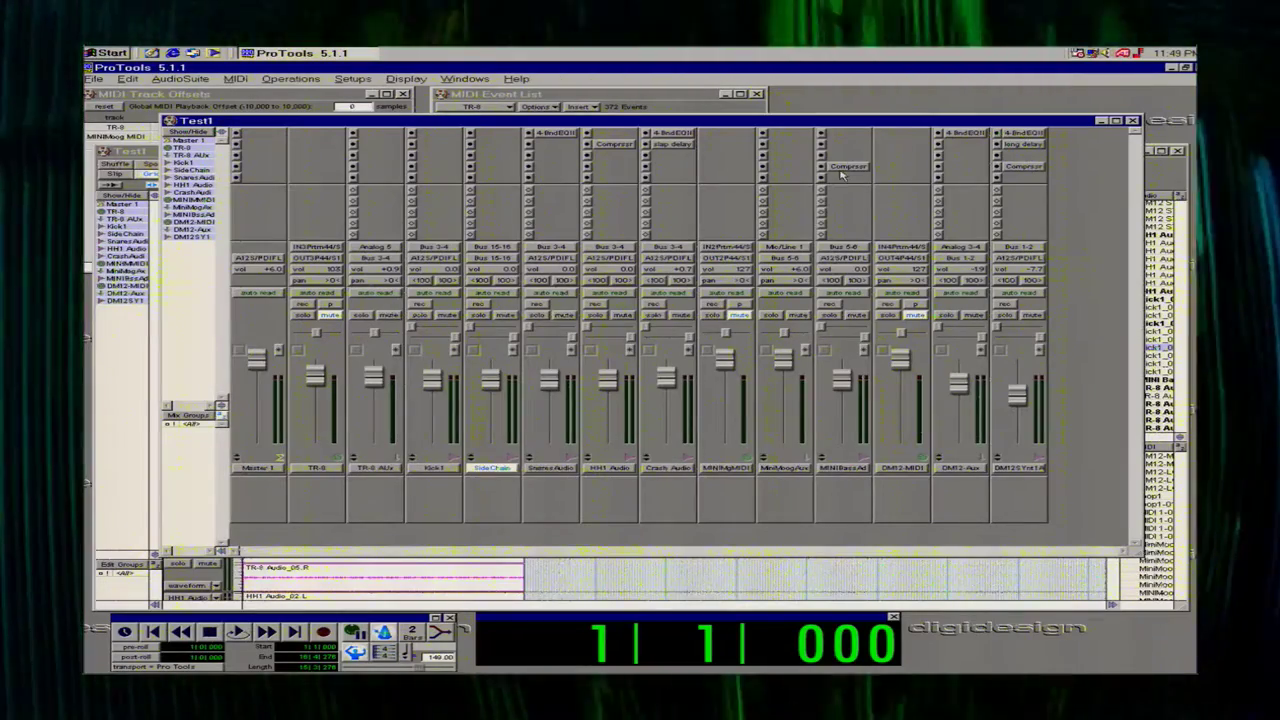
Remove the 4-Band EQ II plug-in from the Crash Audio track's first insert.
{"action": "left_click", "coordinate": [676, 134]}
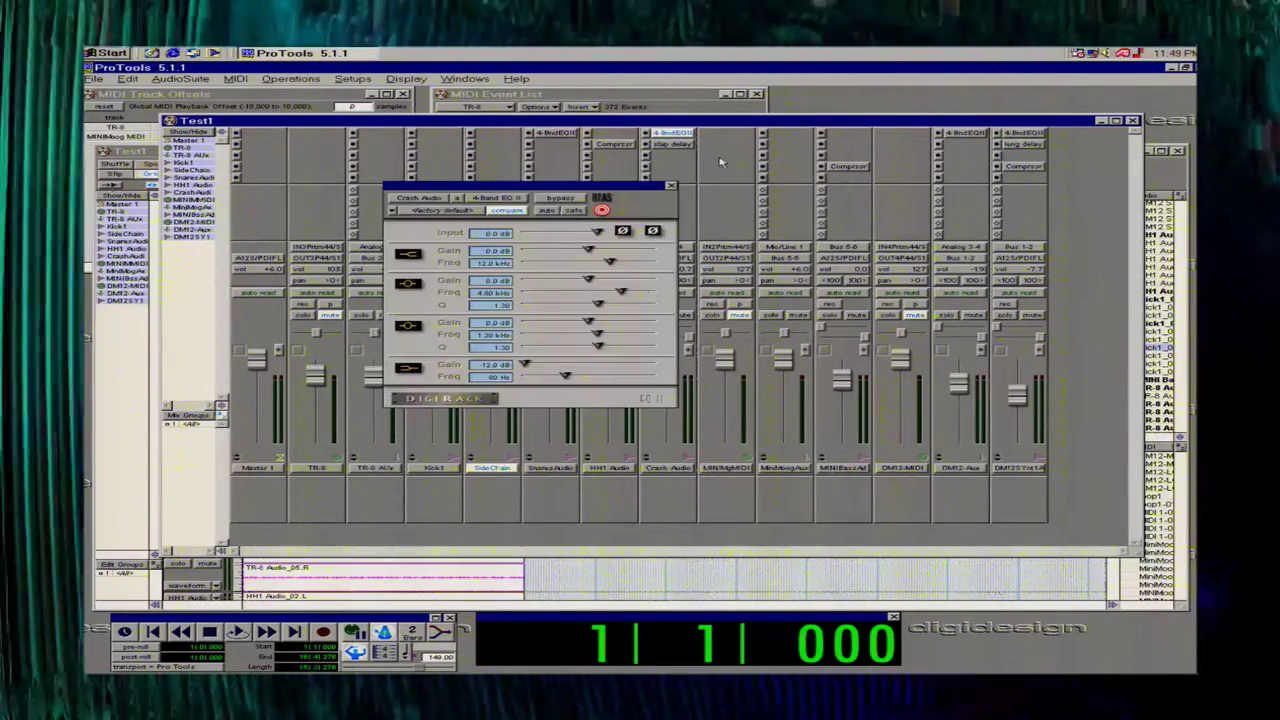
{"action": "left_click", "coordinate": [672, 185]}
{"action": "left_click", "coordinate": [670, 133]}
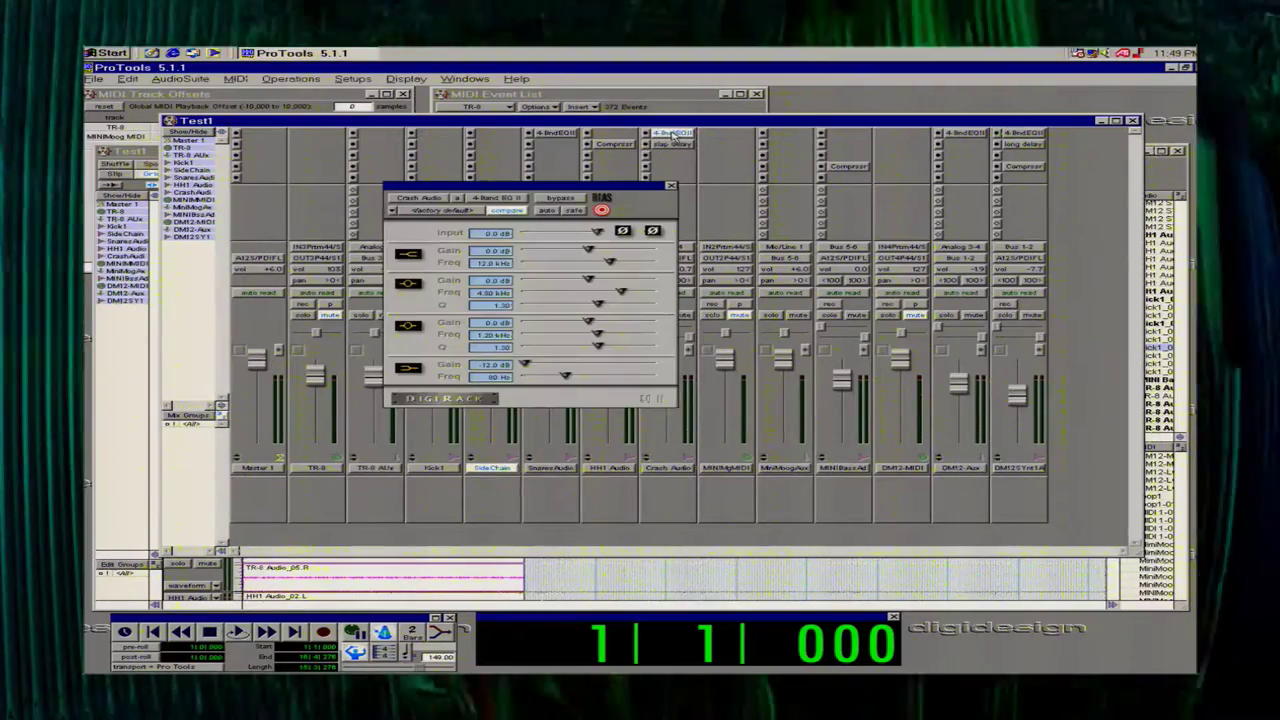
{"action": "left_click", "coordinate": [508, 198]}
{"action": "mouse_move", "coordinate": [510, 201]}
{"action": "left_click", "coordinate": [716, 234]}
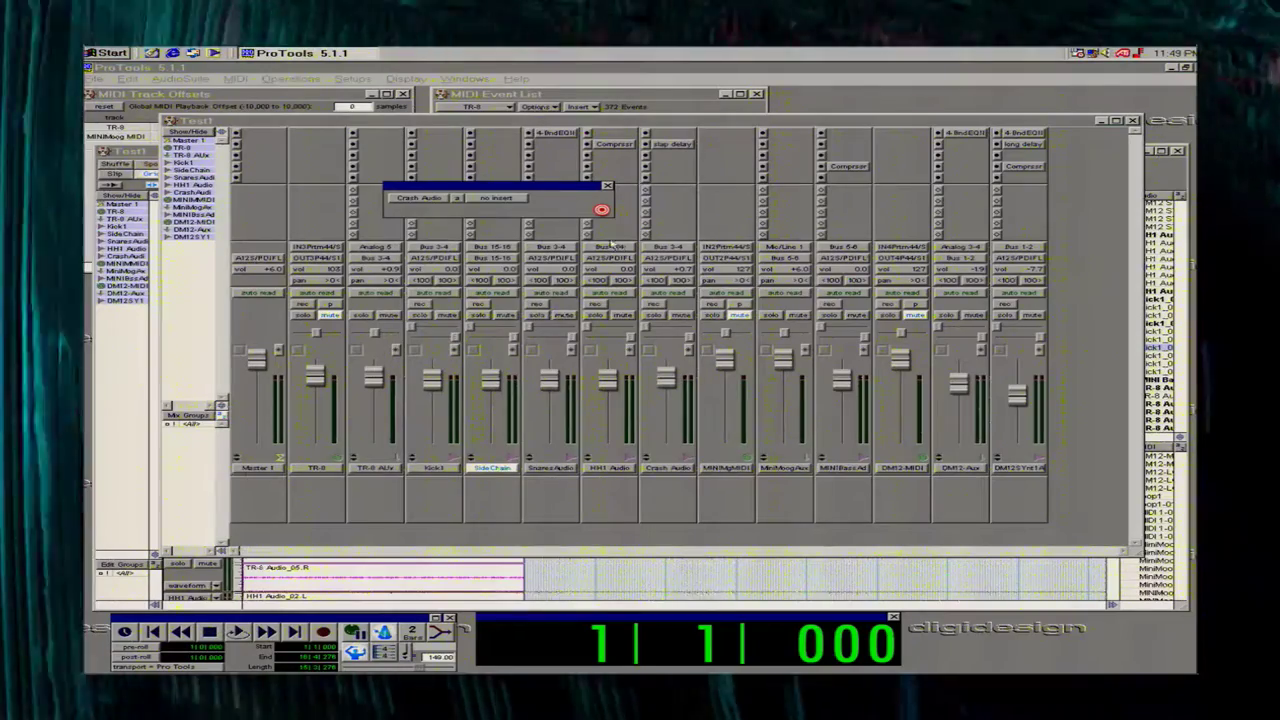
{"action": "left_click", "coordinate": [607, 186]}
Test playback from bar 1, first from the Mix window and again with the snares audio region selected in the Edit window.
{"action": "key", "text": "space"}
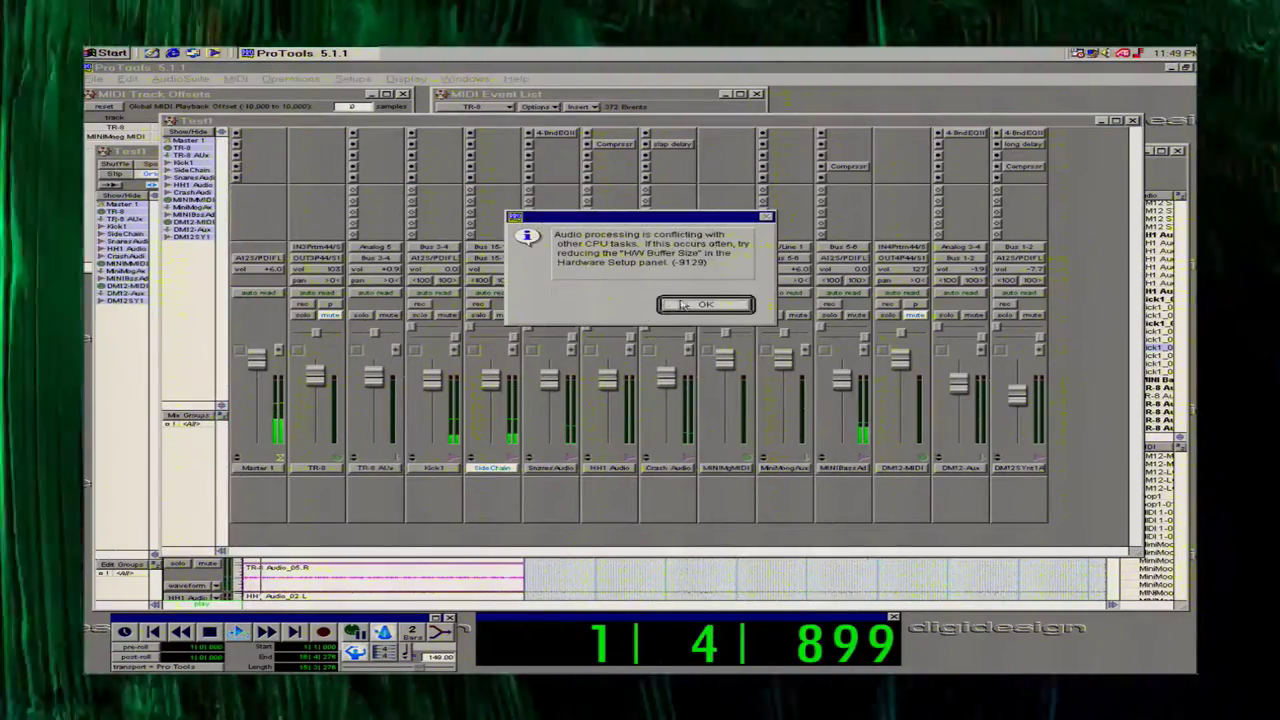
{"action": "left_click", "coordinate": [682, 304]}
{"action": "left_click", "coordinate": [348, 582]}
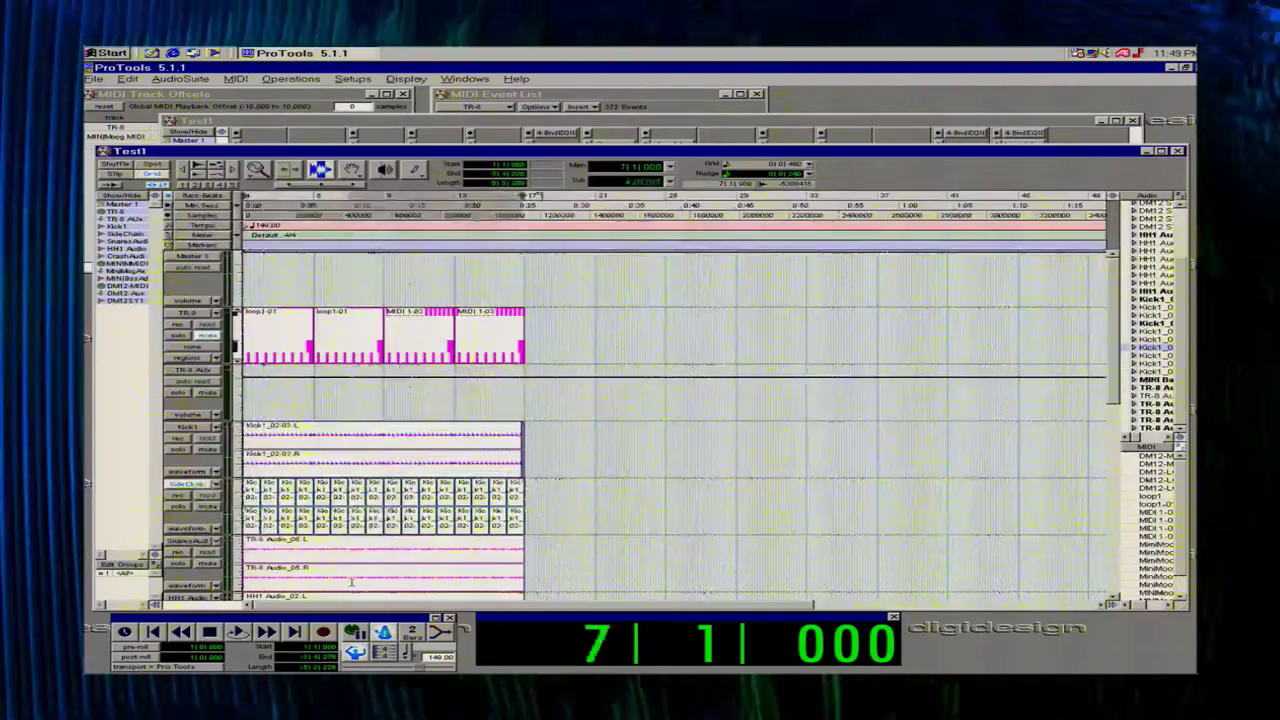
{"action": "key", "text": "space"}
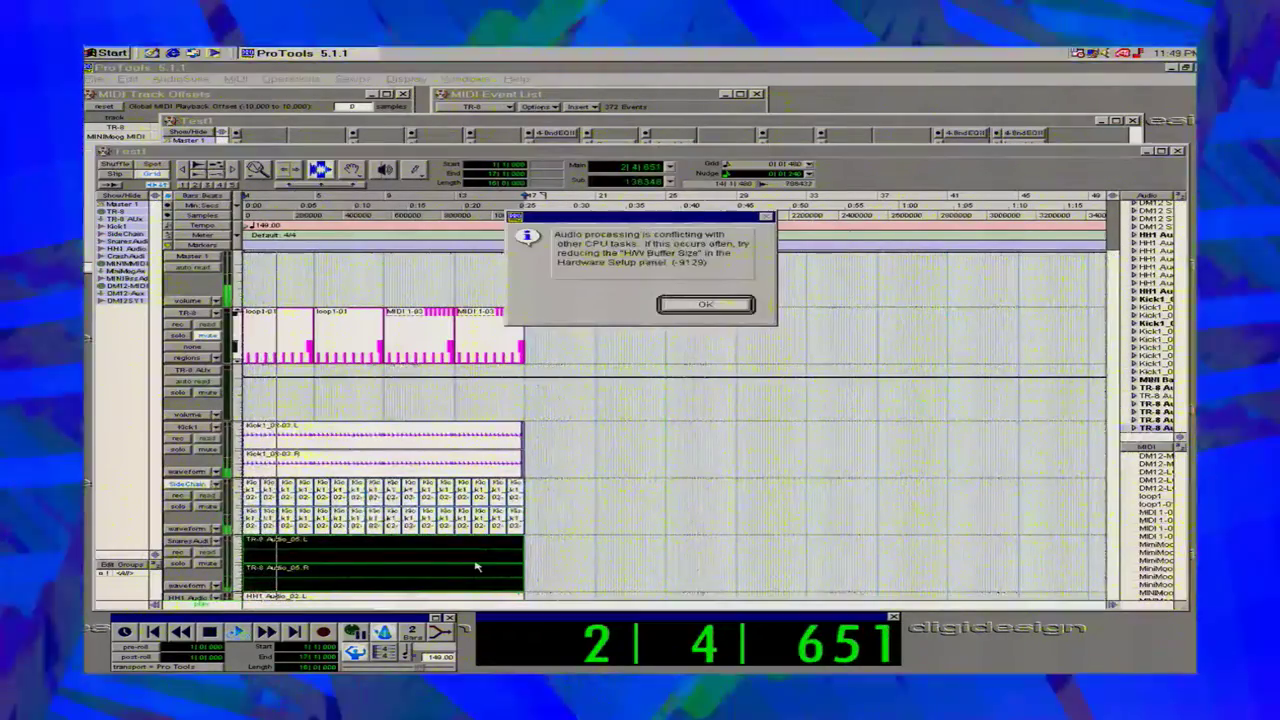
{"action": "left_click", "coordinate": [705, 305]}
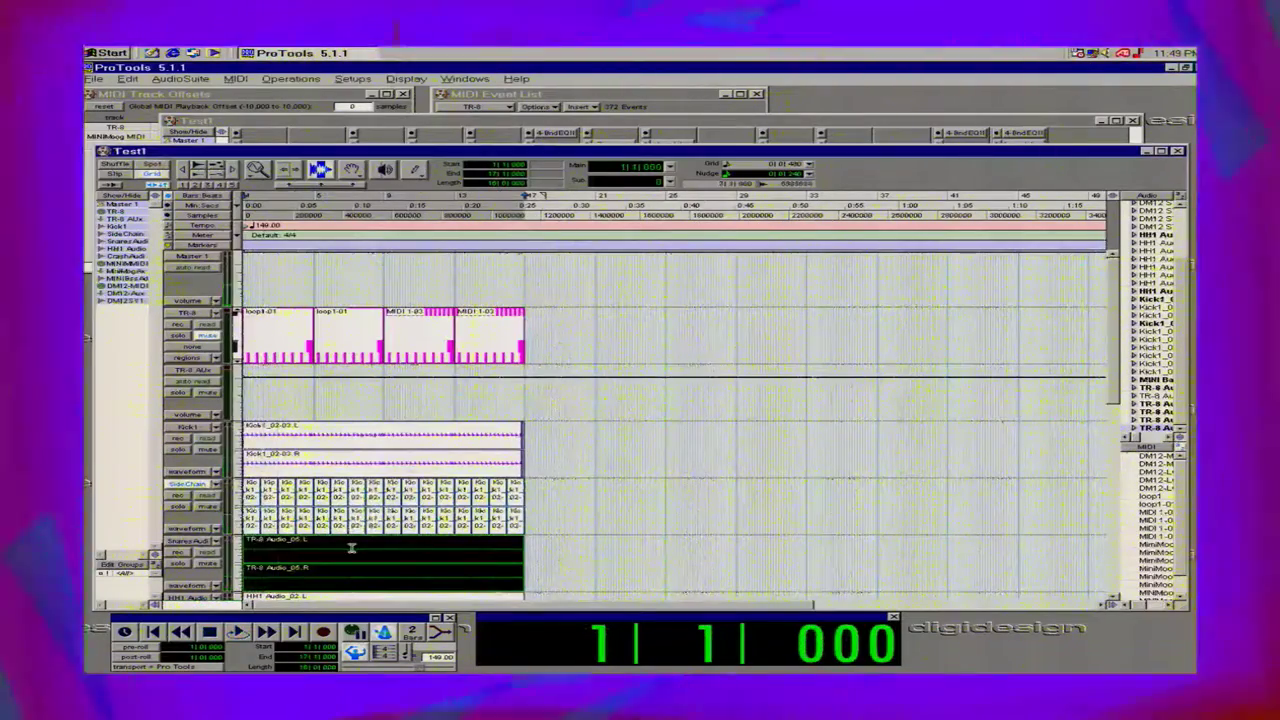
Select the Kick1 audio from 5|1|480 to about bar 9 and test playback of that range repeatedly.
{"action": "left_click", "coordinate": [338, 556]}
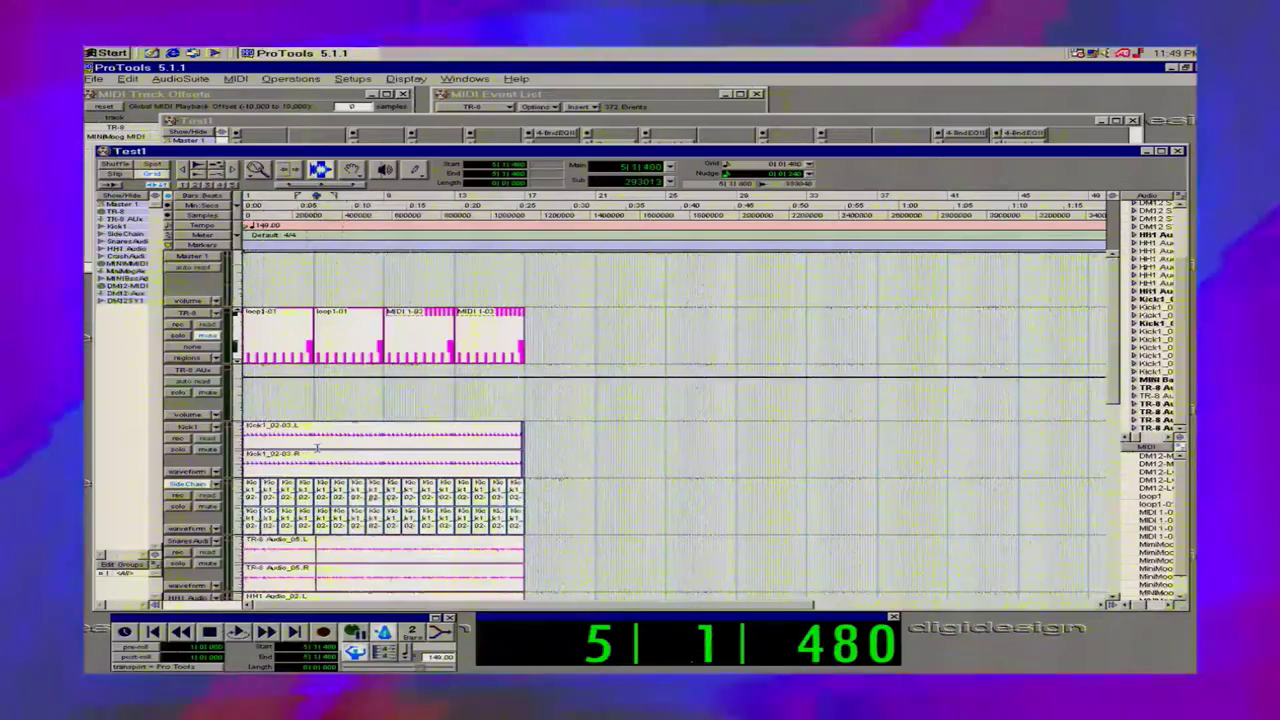
{"action": "left_click_drag", "start_coordinate": [316, 446], "coordinate": [384, 467]}
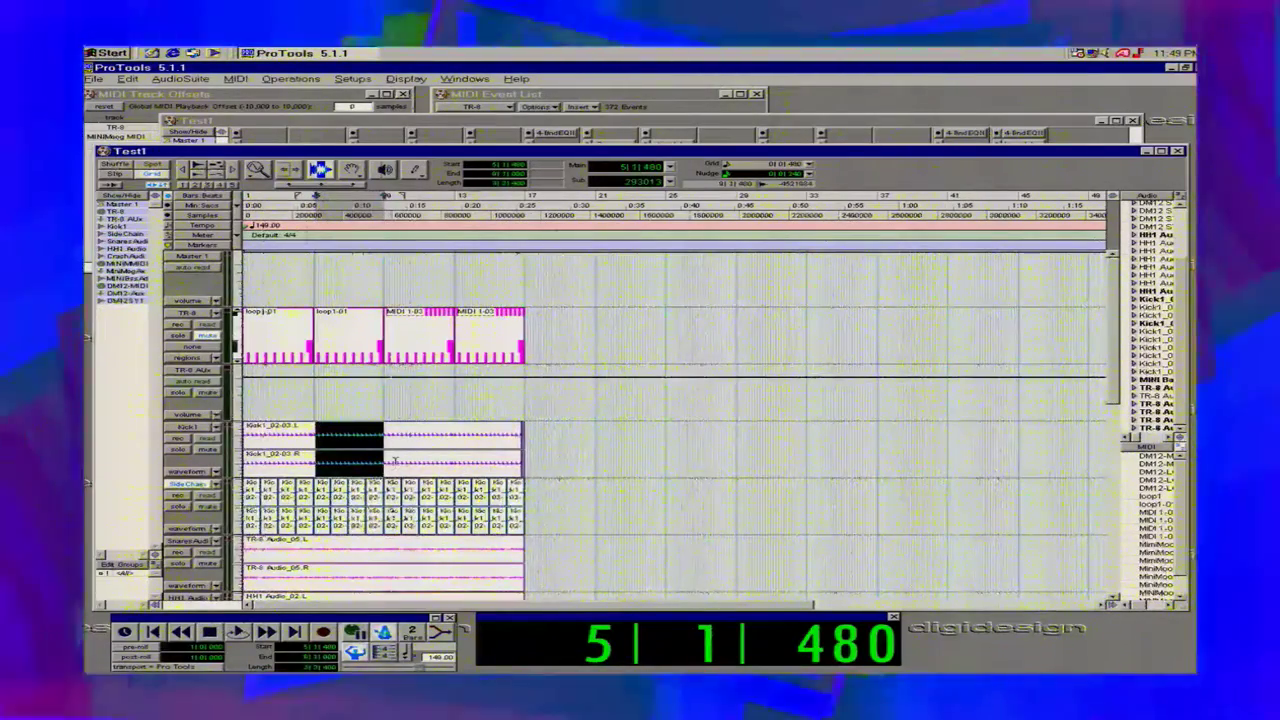
{"action": "key", "text": "space"}
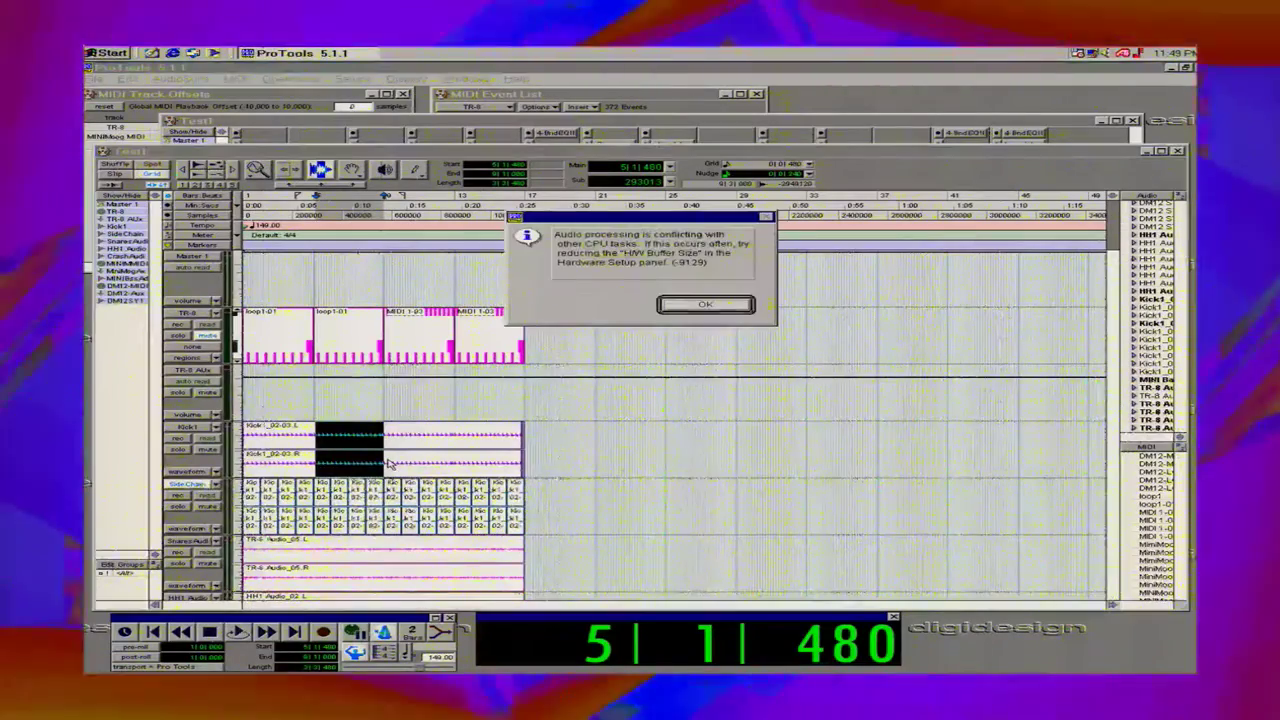
{"action": "key", "text": "Return"}
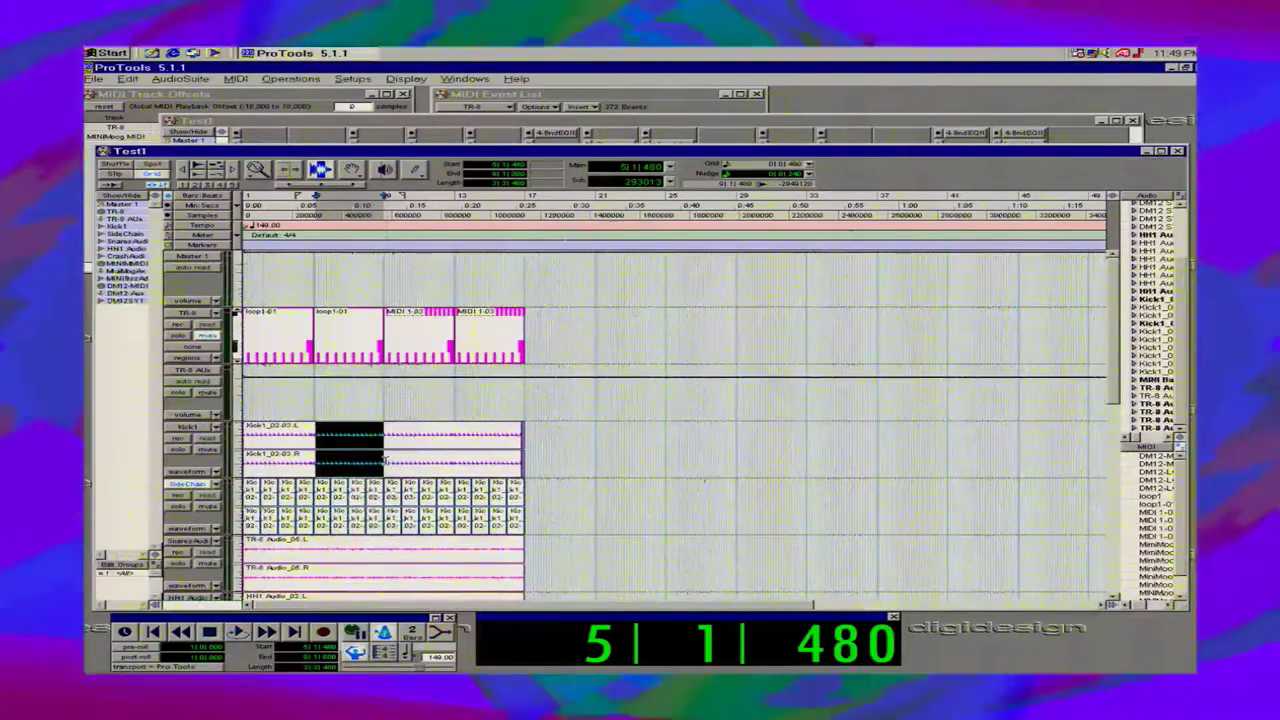
{"action": "key", "text": "space"}
{"action": "key", "text": "Return"}
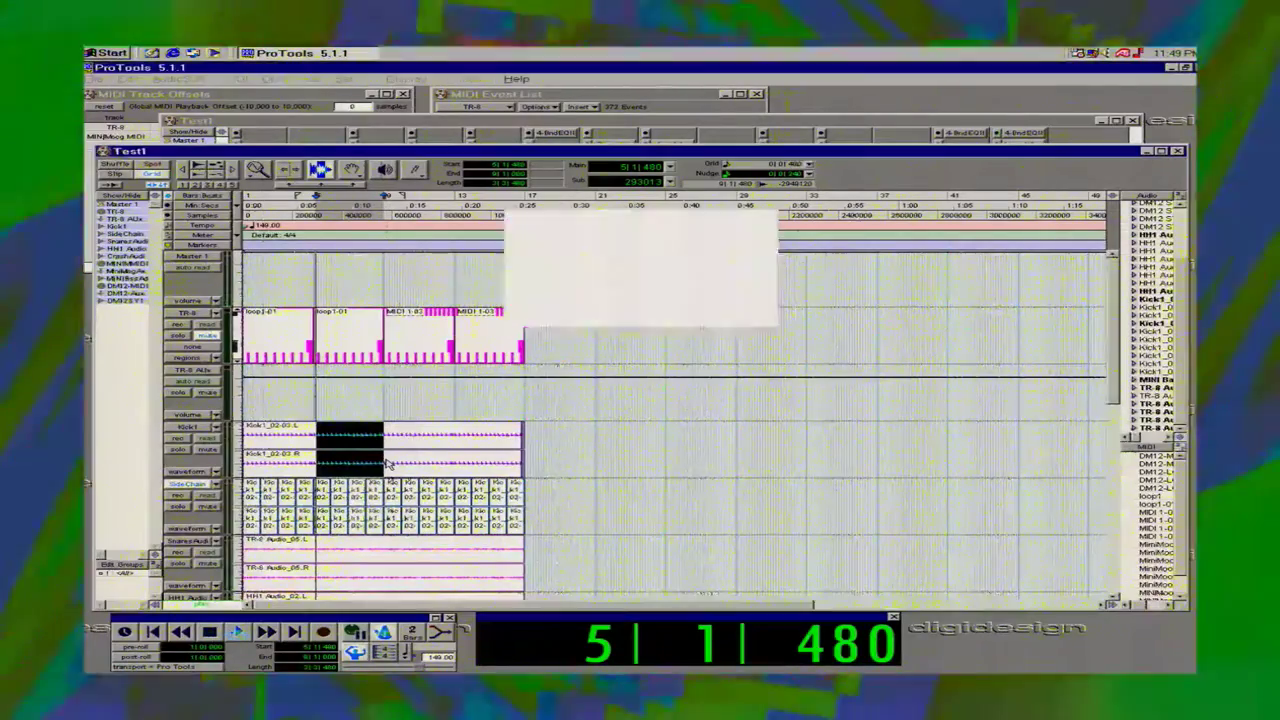
{"action": "key", "text": "space"}
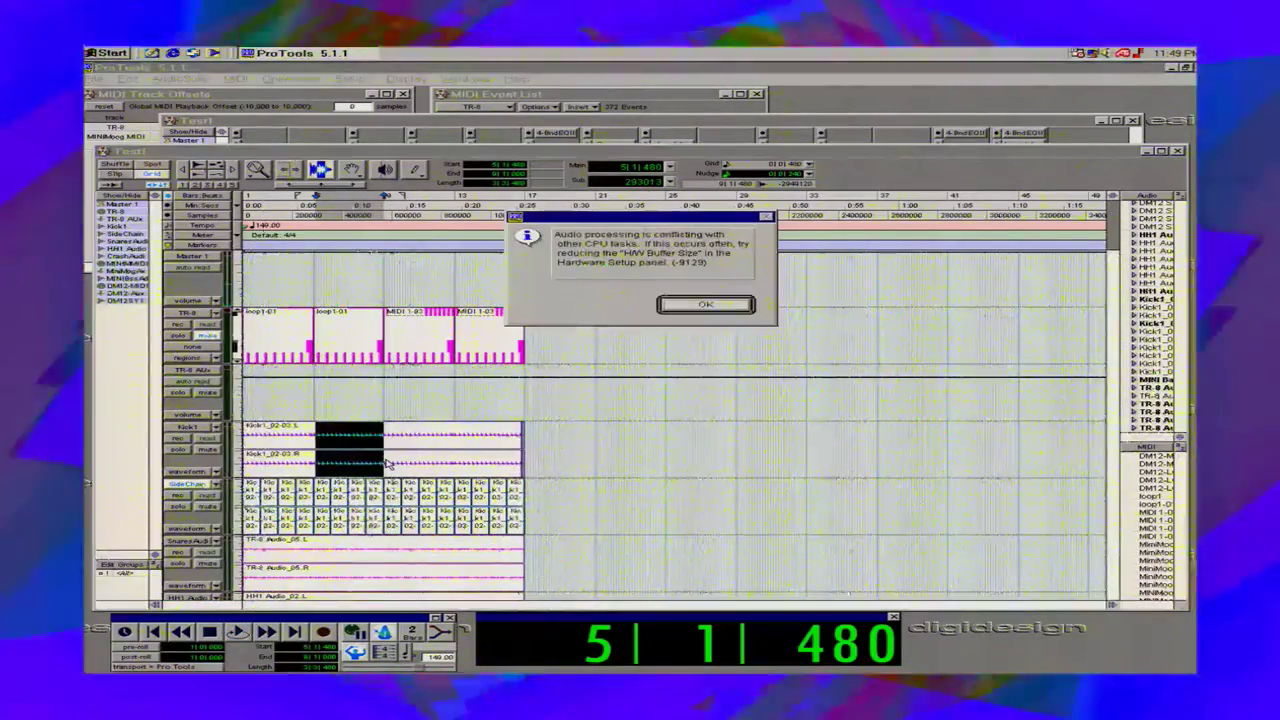
{"action": "left_click", "coordinate": [690, 308]}
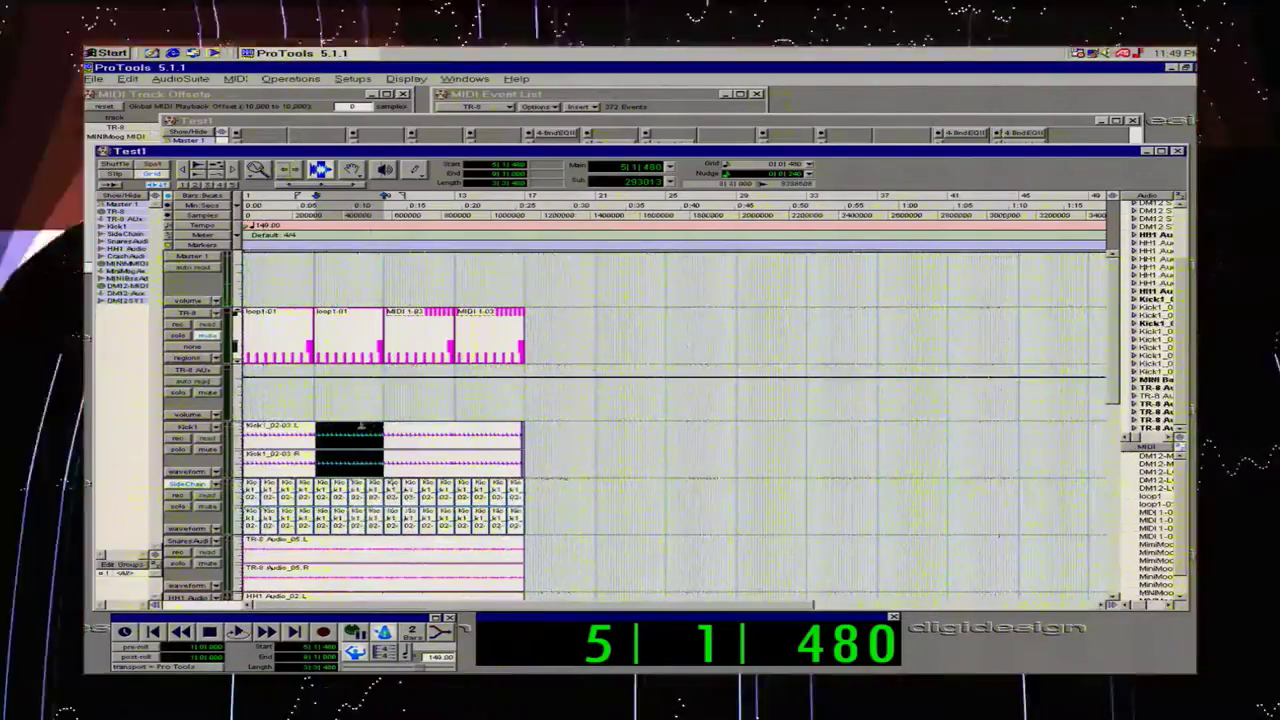
Reselect the entire Kick1 region in place of the bar 5 range and test playback from the session start.
{"action": "left_click", "coordinate": [325, 428]}
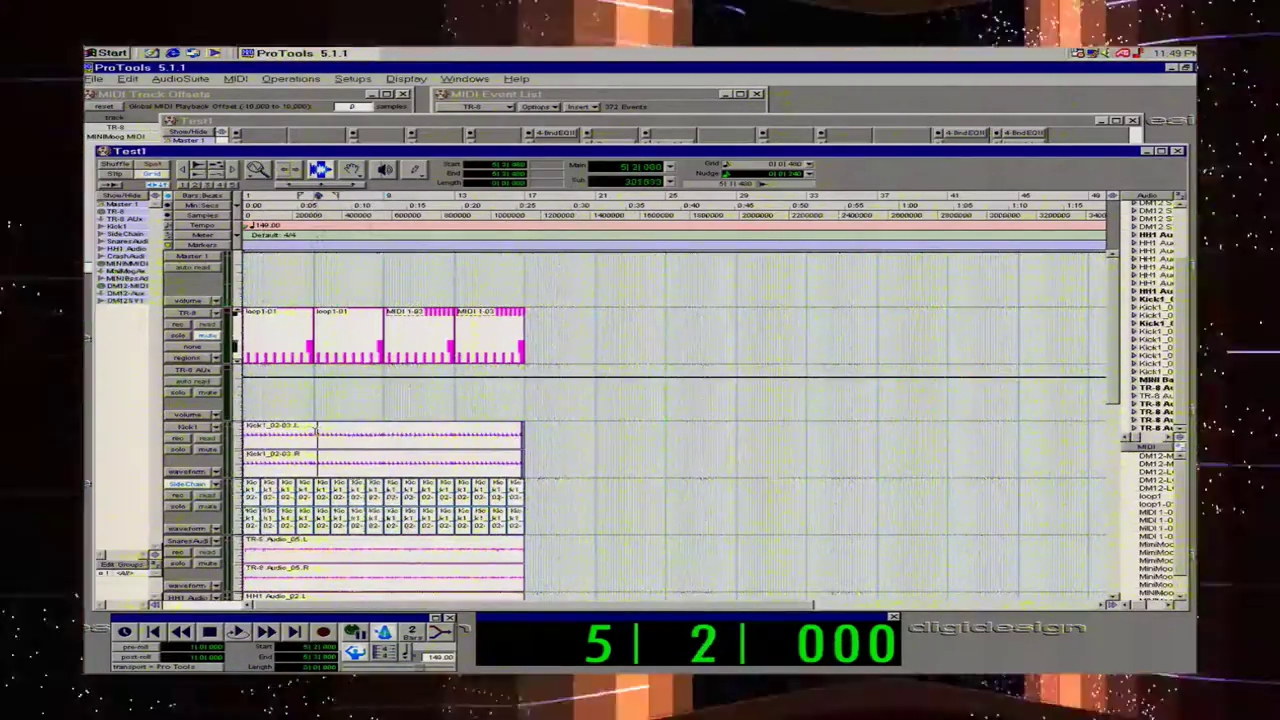
{"action": "double_click", "coordinate": [313, 429]}
{"action": "key", "text": "space"}
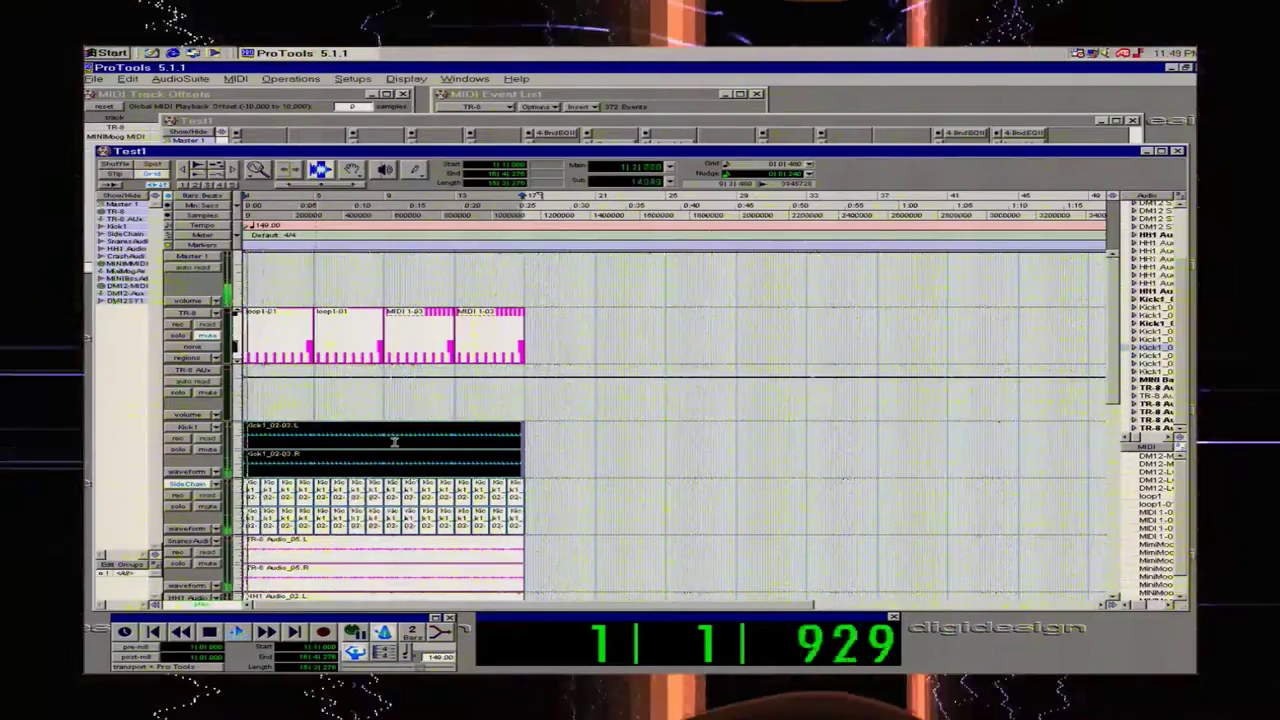
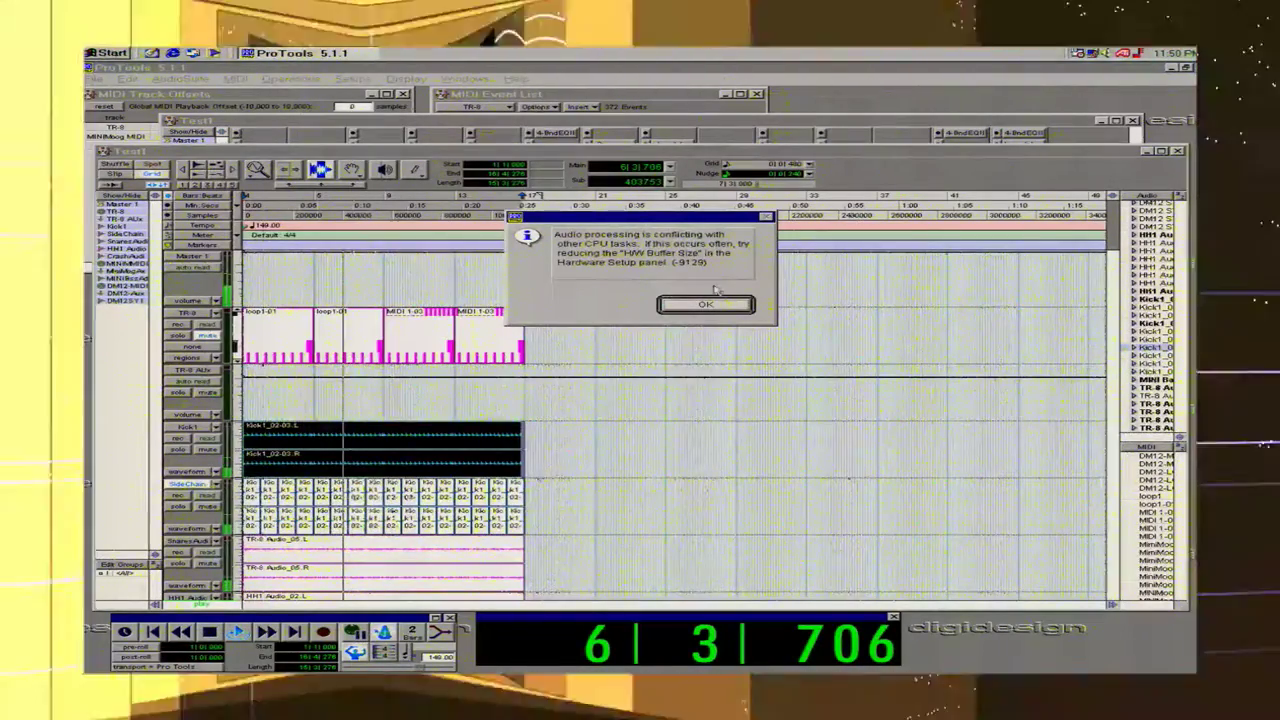
{"action": "left_click", "coordinate": [679, 304]}
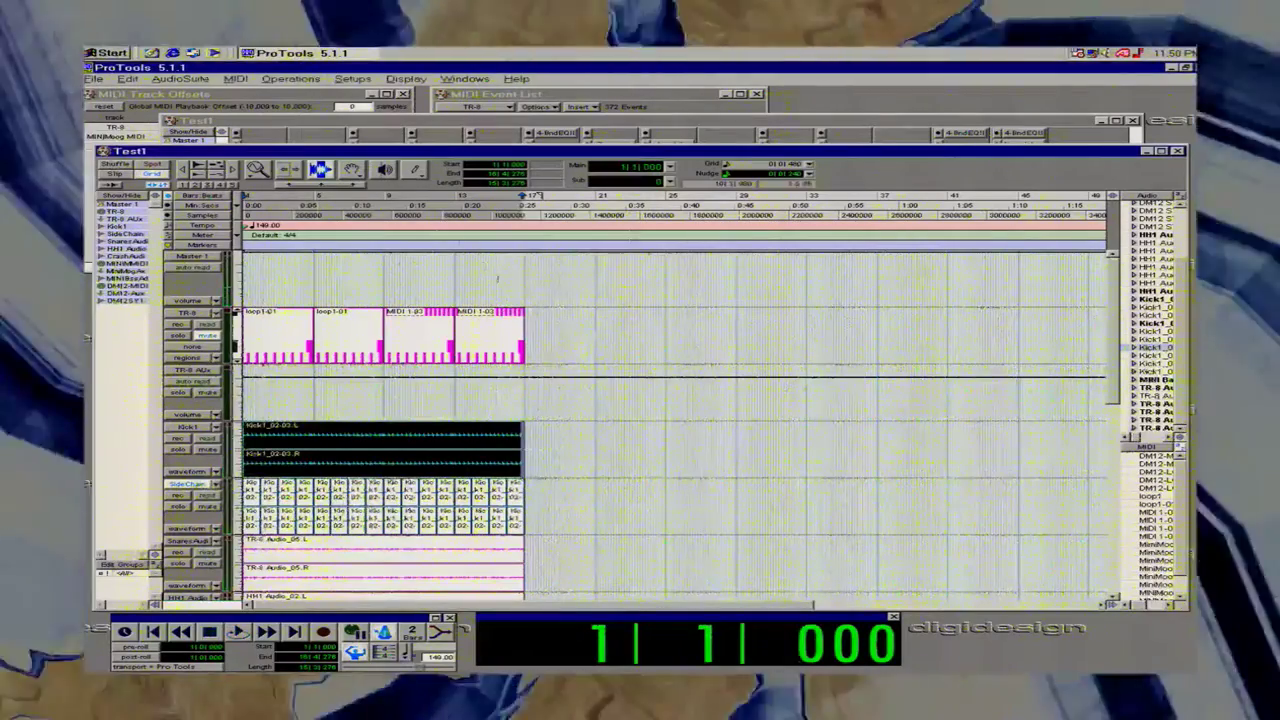
Open the Playback Engine setup, agreeing to save, close and reopen the session.
{"action": "left_click", "coordinate": [406, 78]}
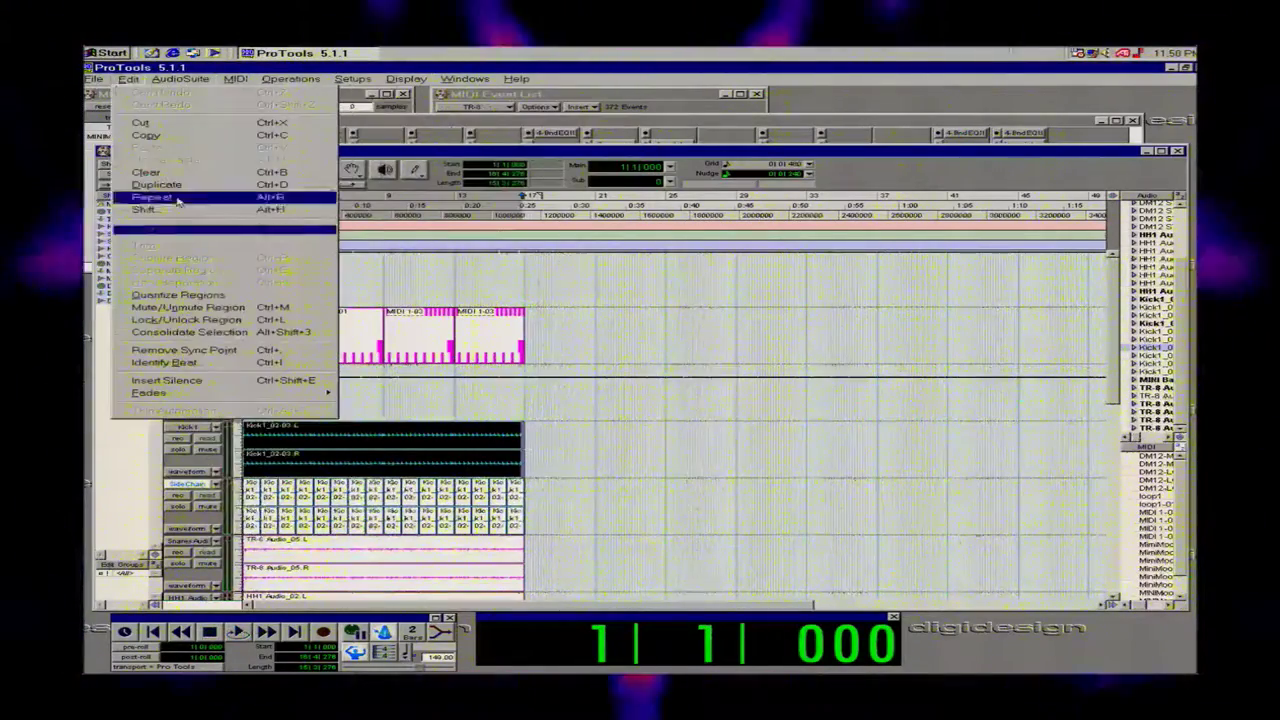
{"action": "mouse_move", "coordinate": [420, 77]}
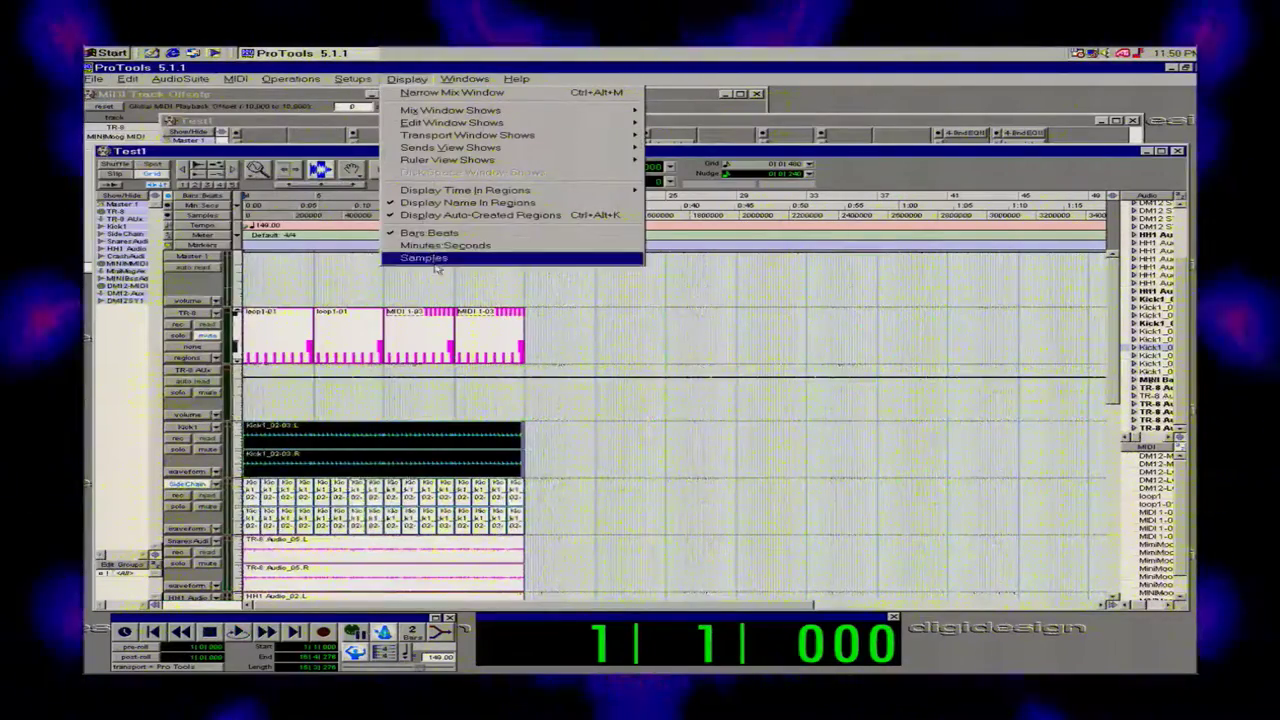
{"action": "mouse_move", "coordinate": [128, 78]}
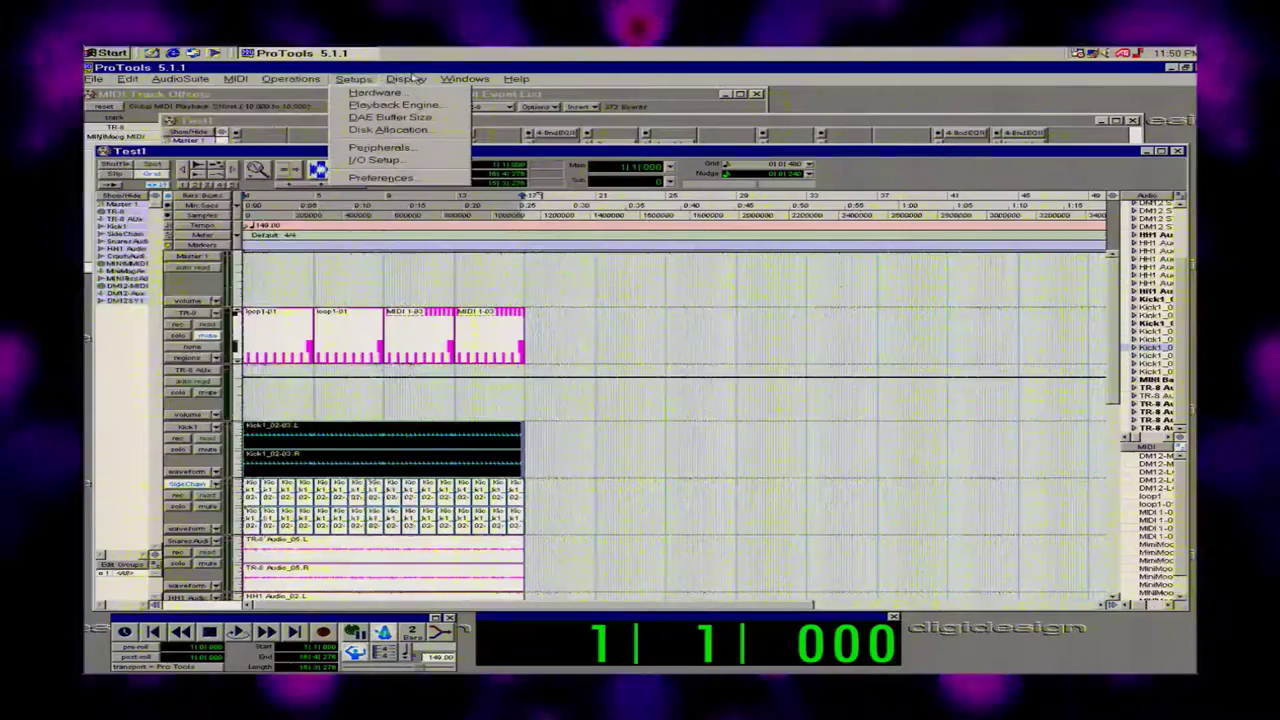
{"action": "left_click", "coordinate": [353, 78]}
{"action": "left_click", "coordinate": [393, 104]}
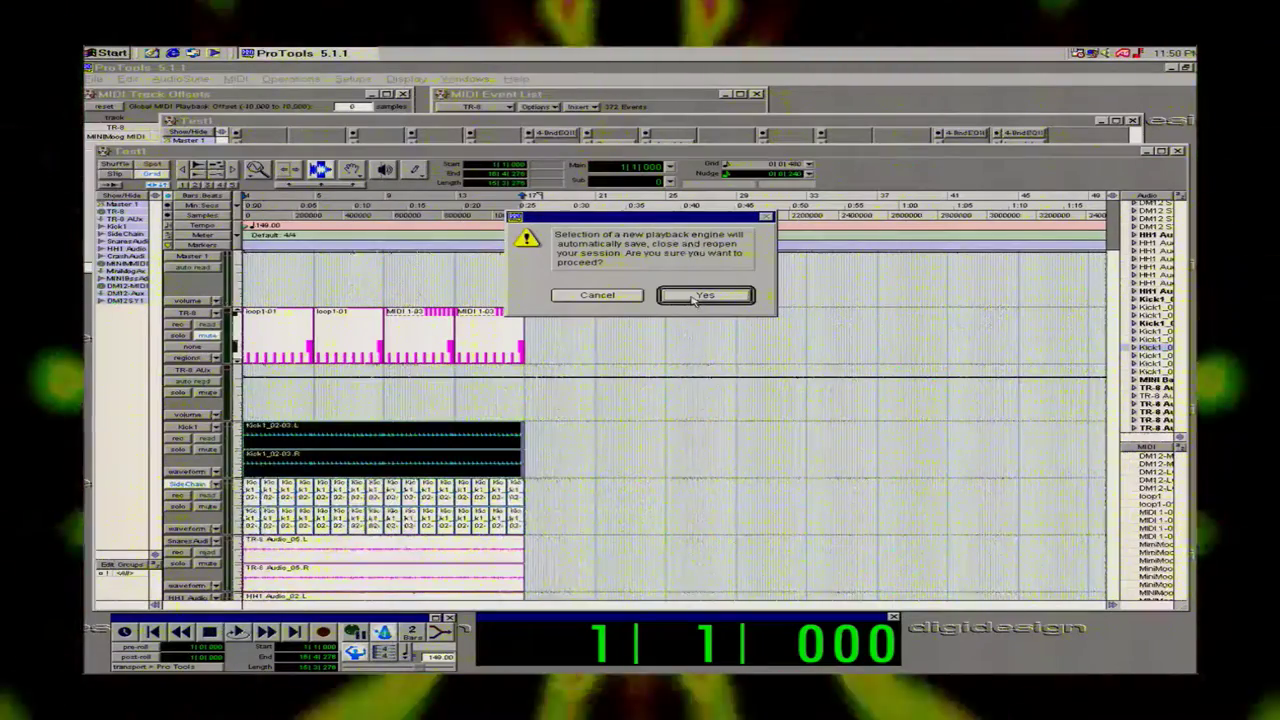
{"action": "left_click", "coordinate": [694, 297]}
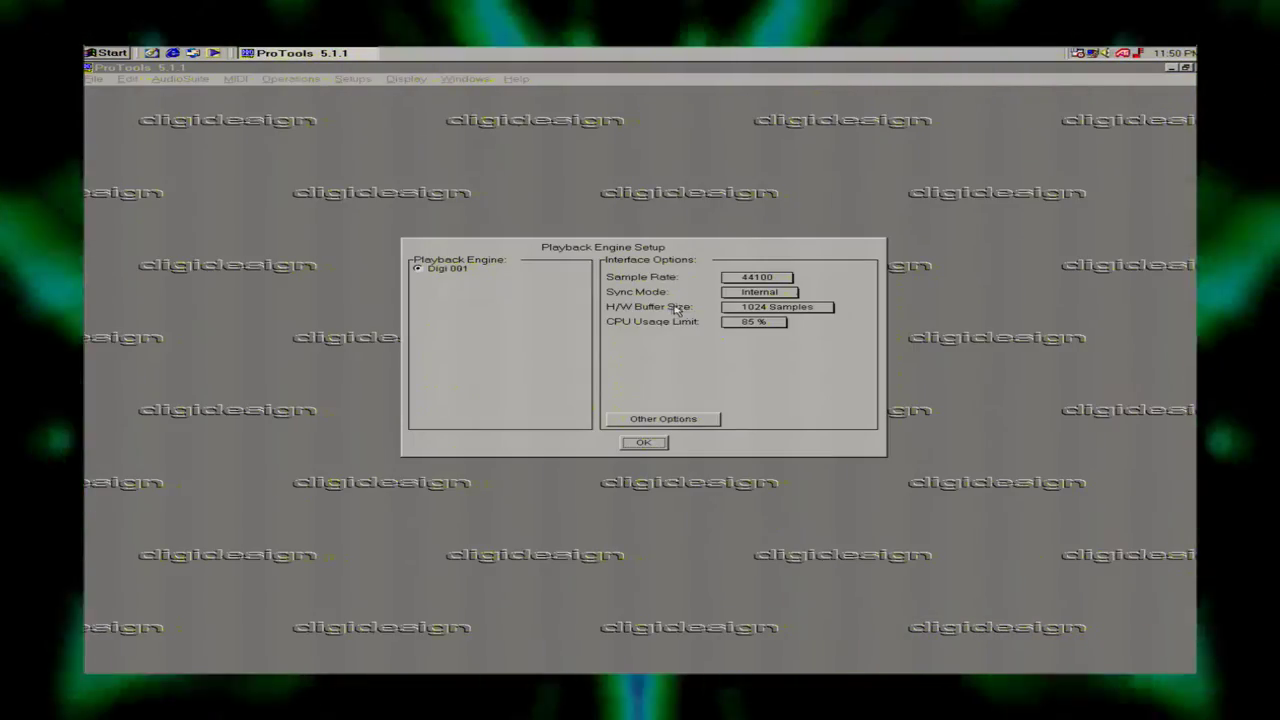
Review the CPU usage limit, sync mode and sample rate options, keeping Internal sync and 44100, and reopen the session.
{"action": "left_click", "coordinate": [738, 330]}
{"action": "left_click", "coordinate": [747, 330]}
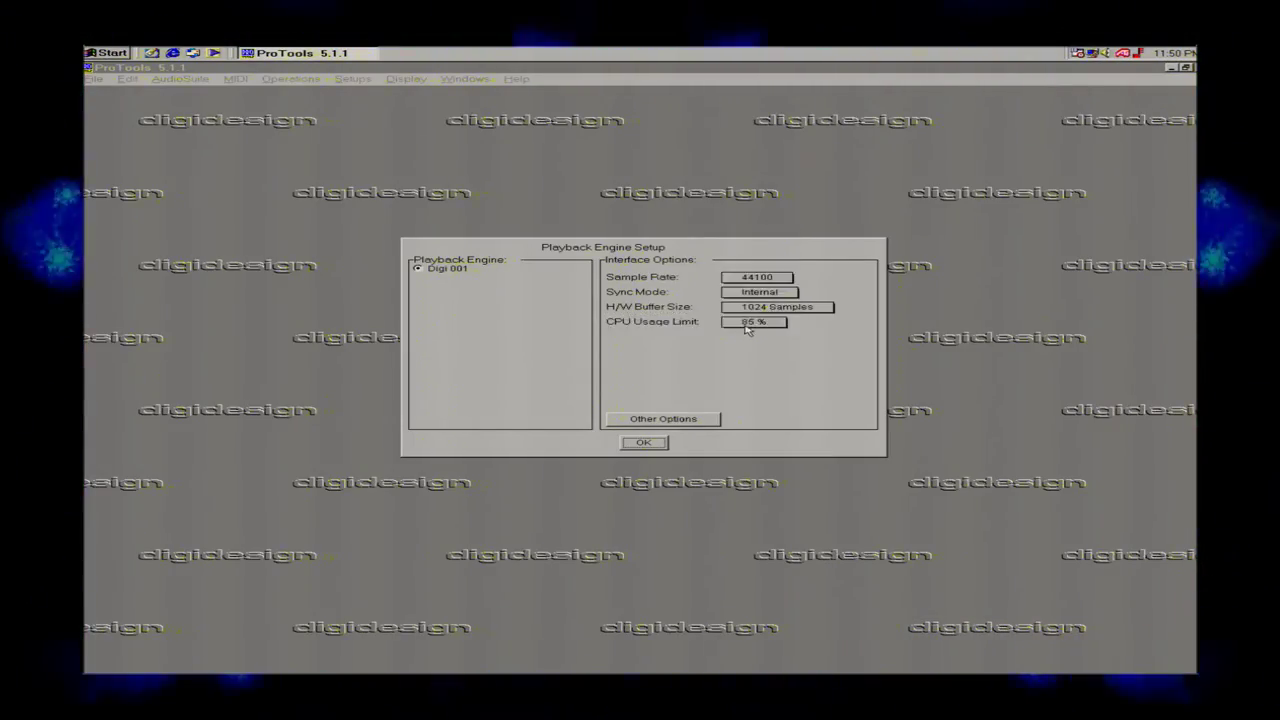
{"action": "left_click", "coordinate": [755, 296]}
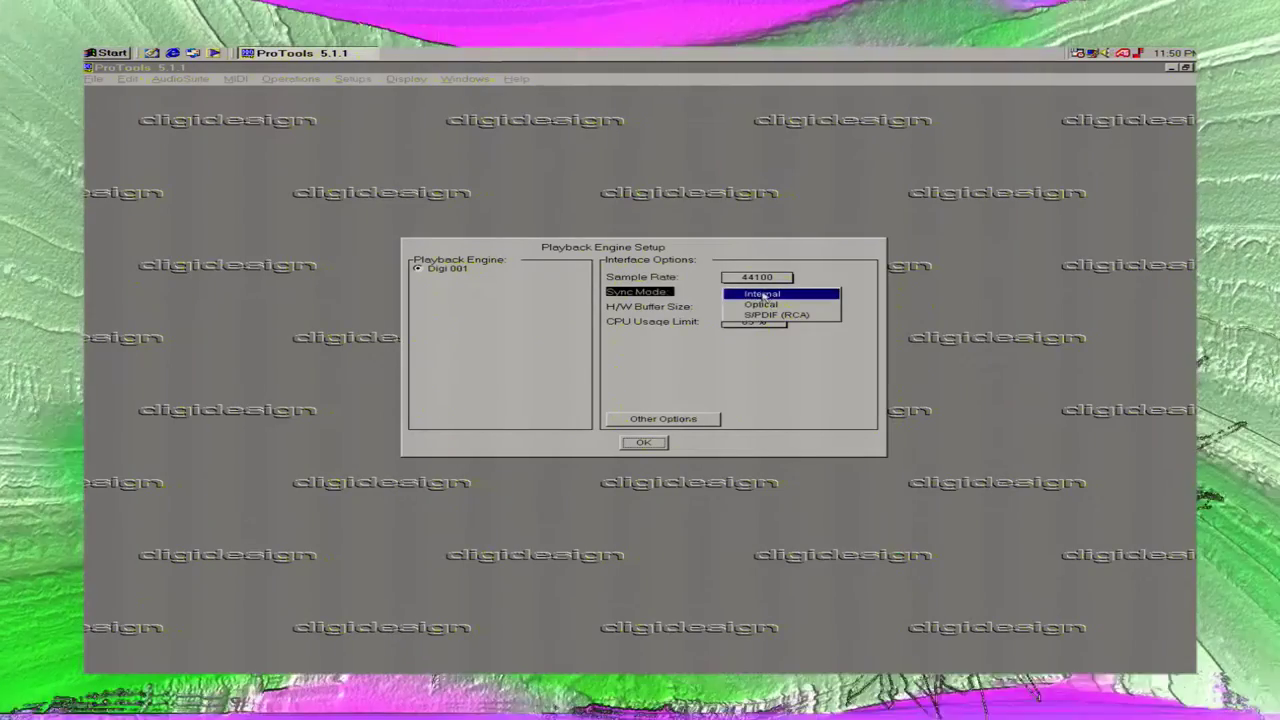
{"action": "left_click", "coordinate": [720, 269]}
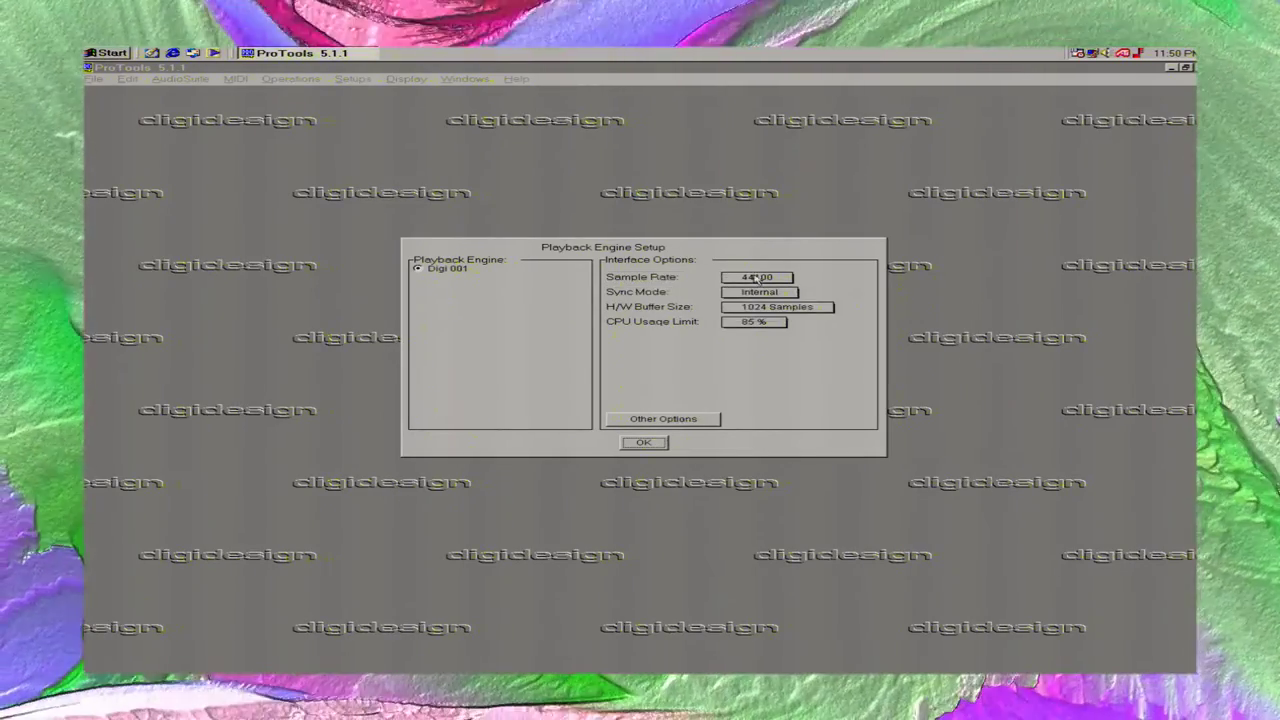
{"action": "left_click", "coordinate": [755, 277]}
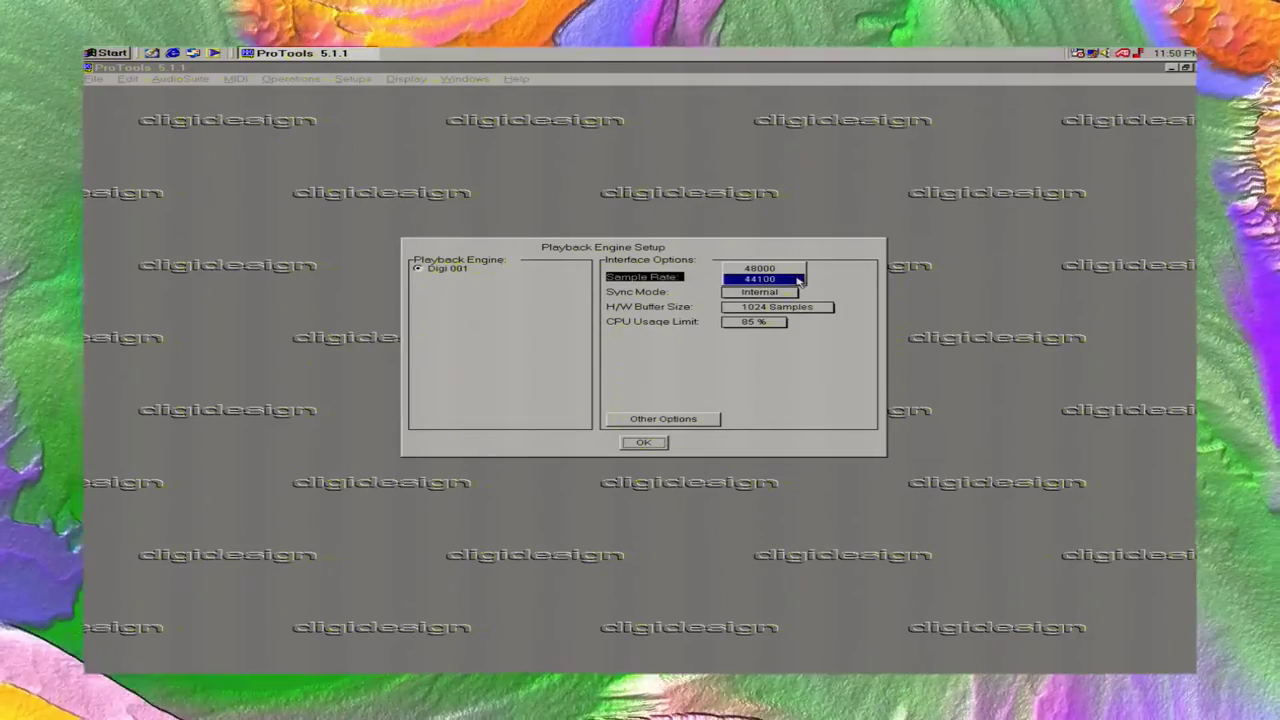
{"action": "left_click", "coordinate": [852, 286]}
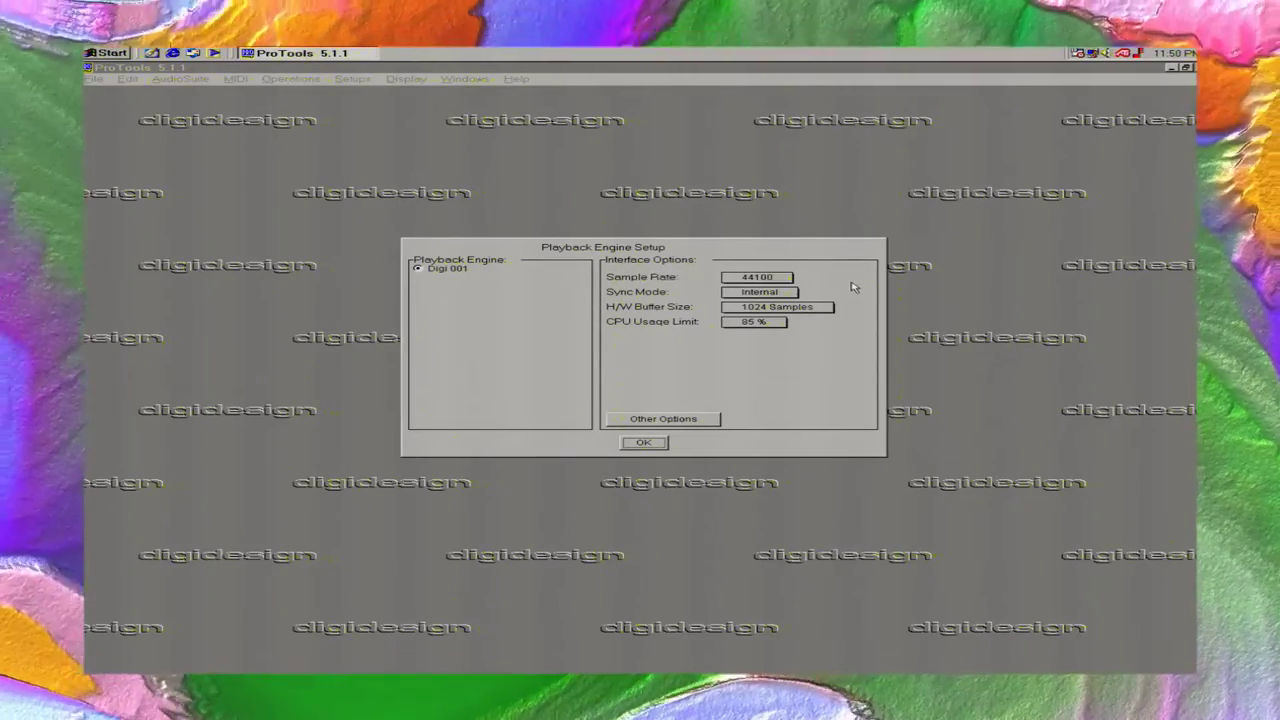
{"action": "left_click", "coordinate": [643, 443]}
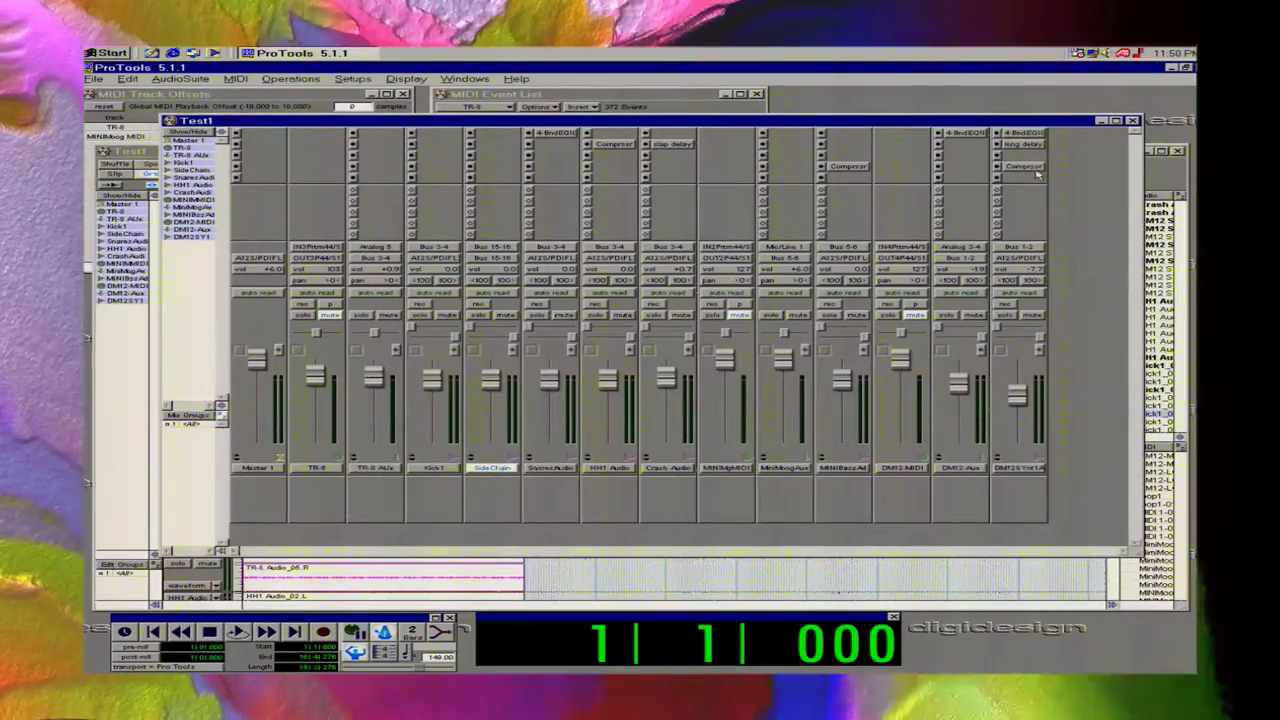
Remove the Compressor from the inserts of the DM12 synth audio track.
{"action": "left_click", "coordinate": [1030, 168]}
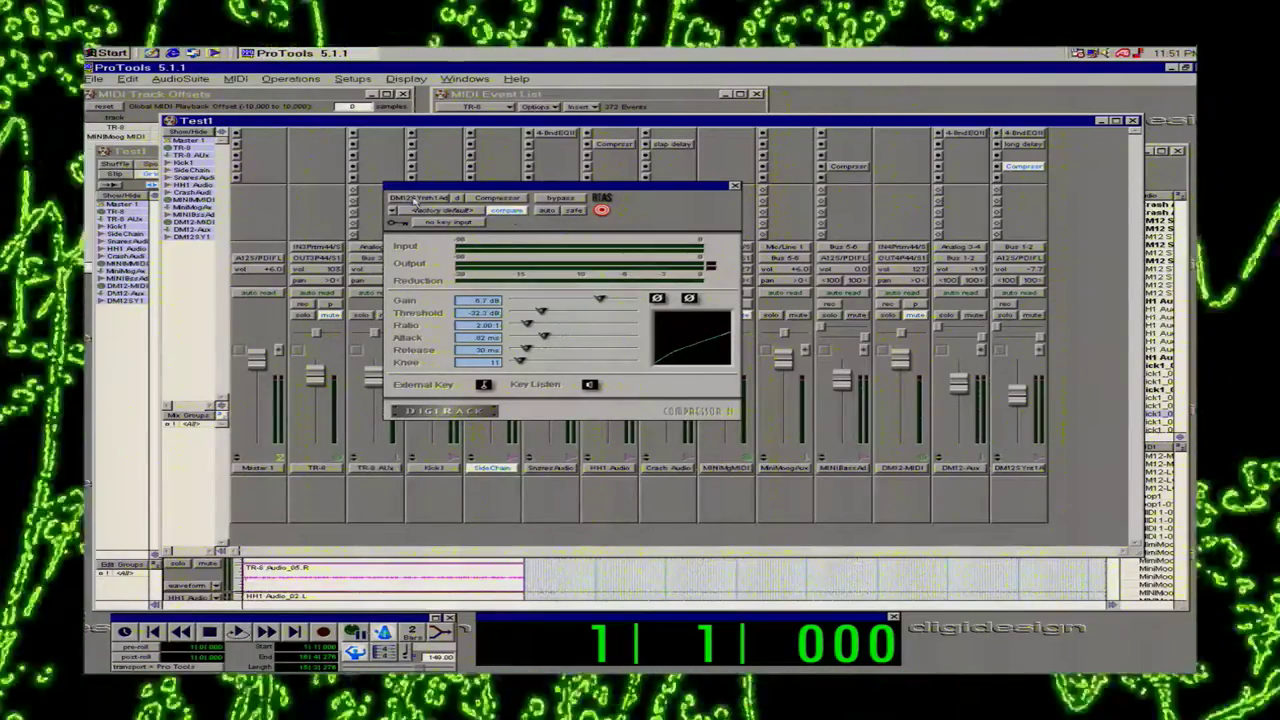
{"action": "left_click", "coordinate": [414, 199]}
{"action": "left_click", "coordinate": [686, 197]}
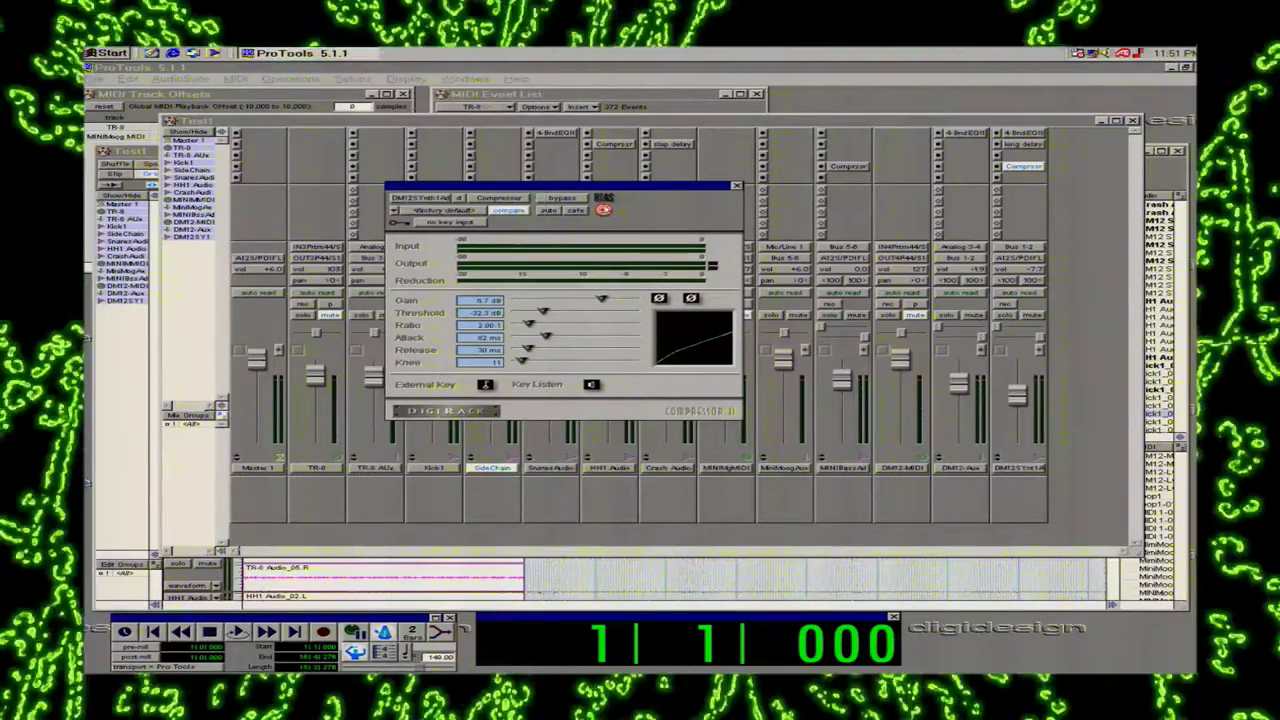
{"action": "left_click", "coordinate": [995, 167]}
{"action": "left_click", "coordinate": [1000, 166]}
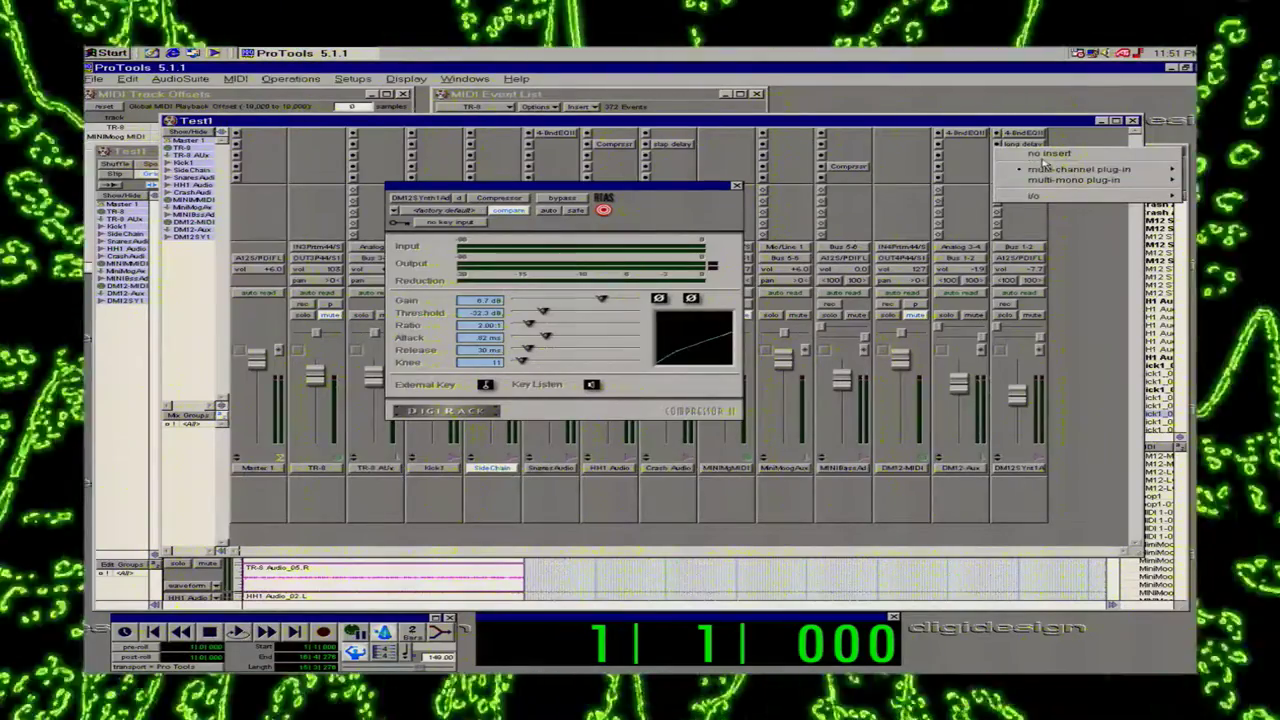
{"action": "left_click", "coordinate": [1045, 155]}
Test playback from the session start twice and save the session.
{"action": "key", "text": "space"}
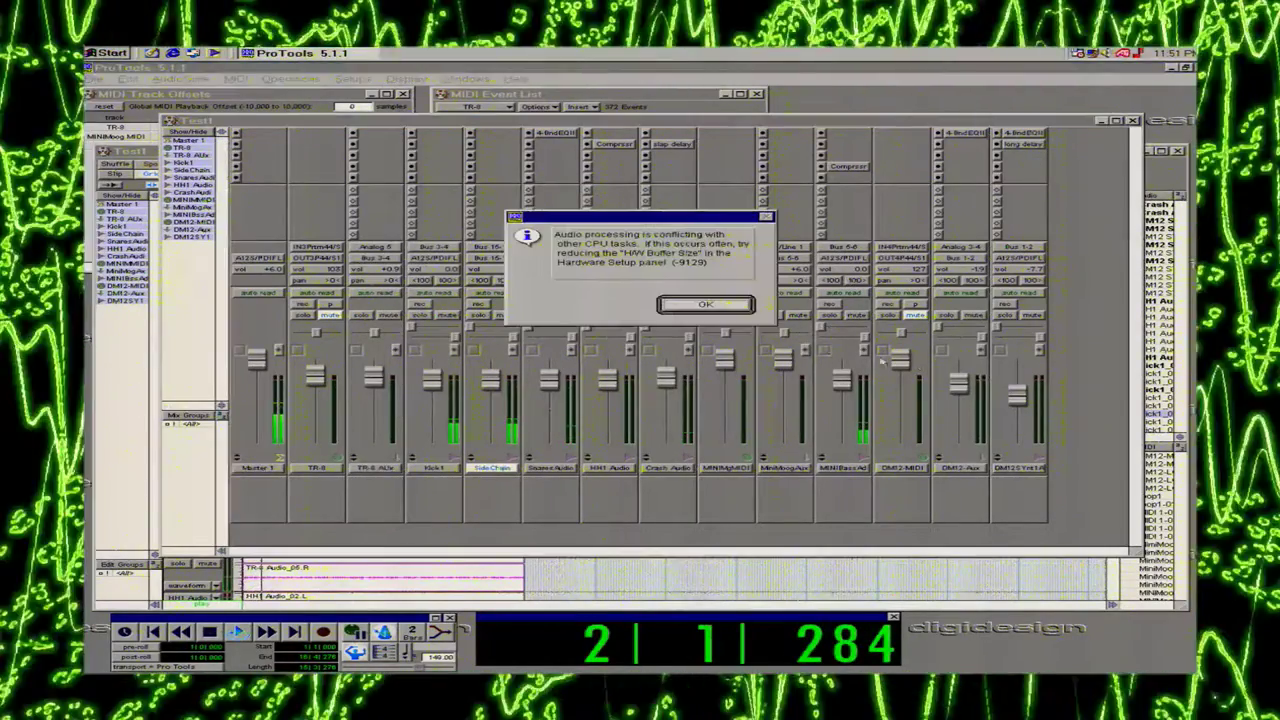
{"action": "left_click", "coordinate": [700, 308]}
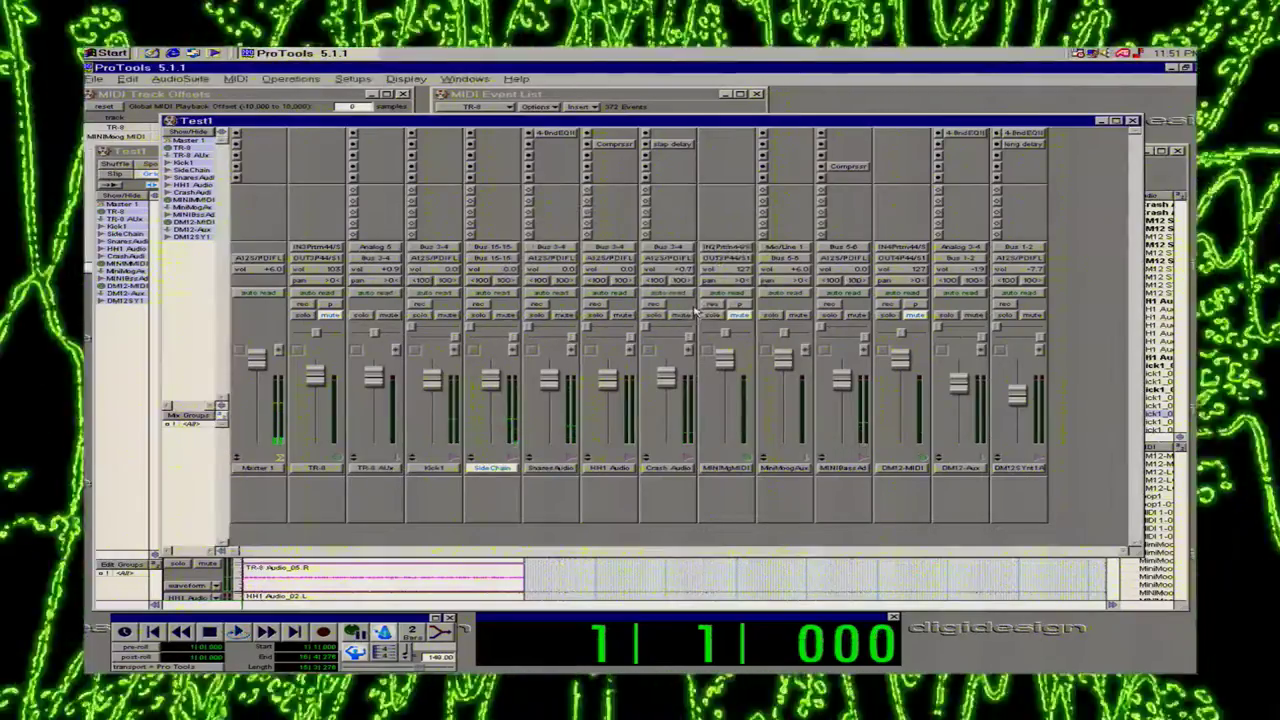
{"action": "key", "text": "space"}
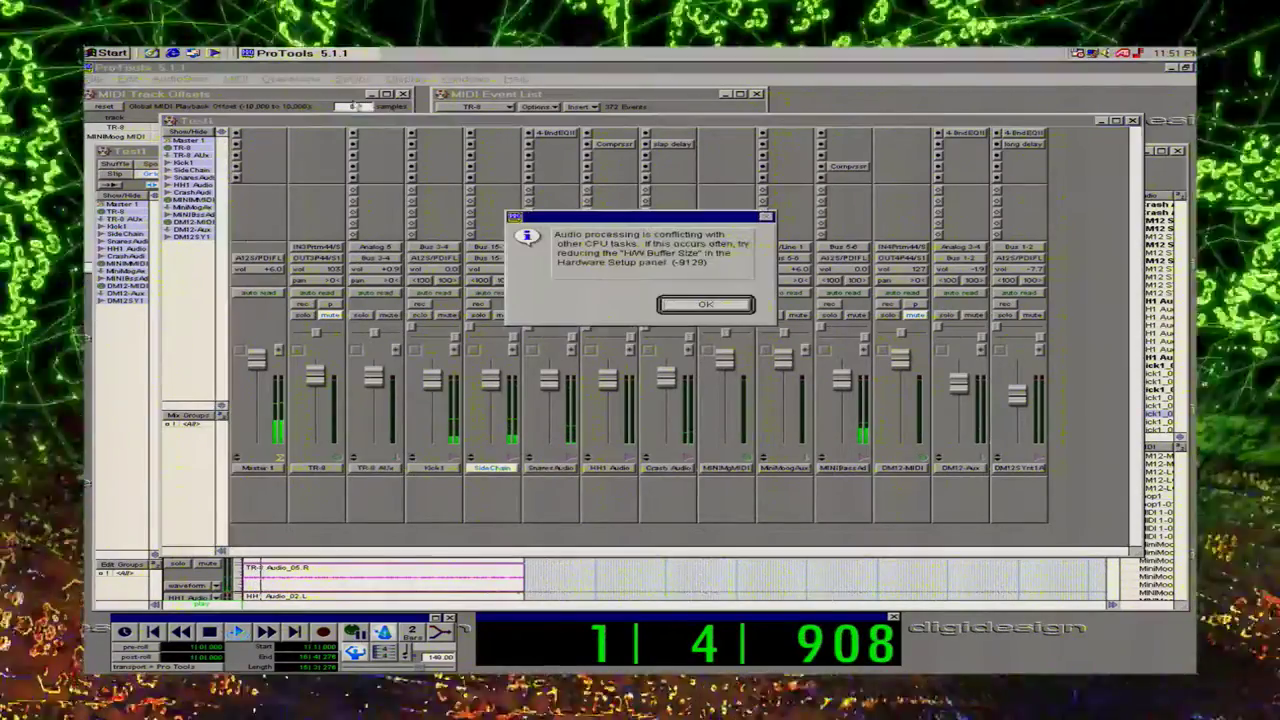
{"action": "key", "text": "Return"}
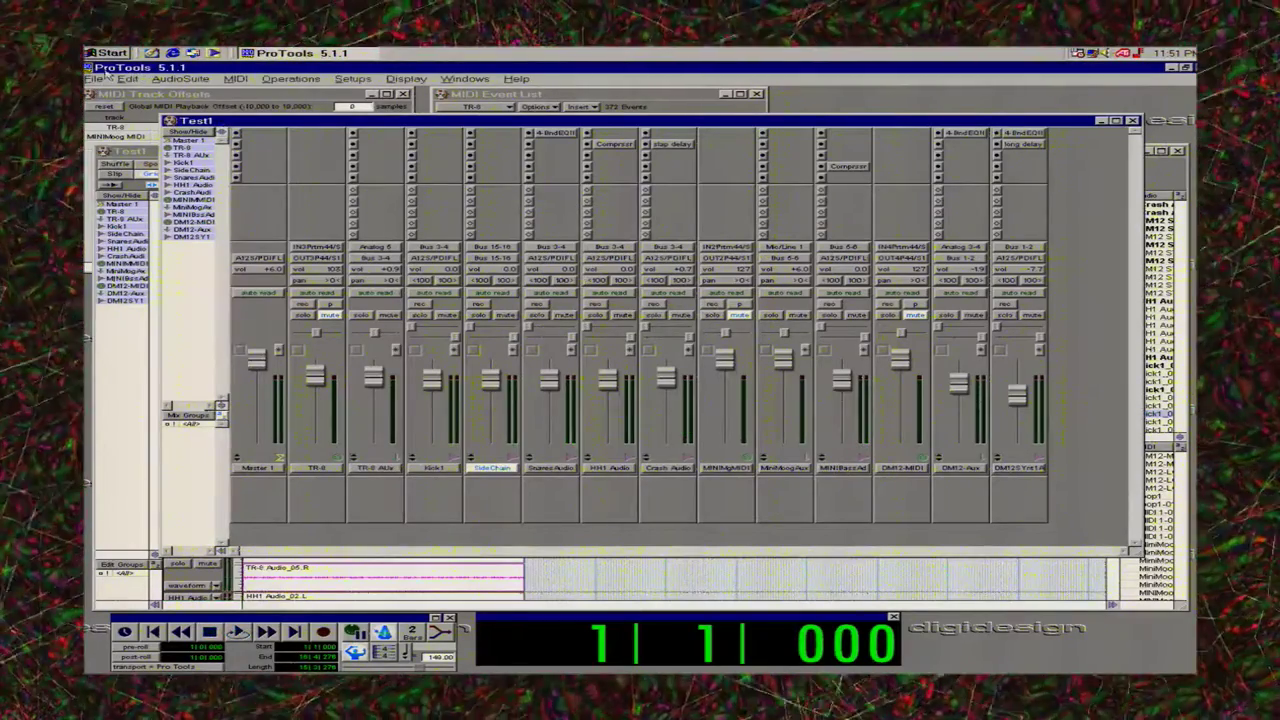
{"action": "left_click", "coordinate": [95, 78]}
{"action": "left_click", "coordinate": [182, 128]}
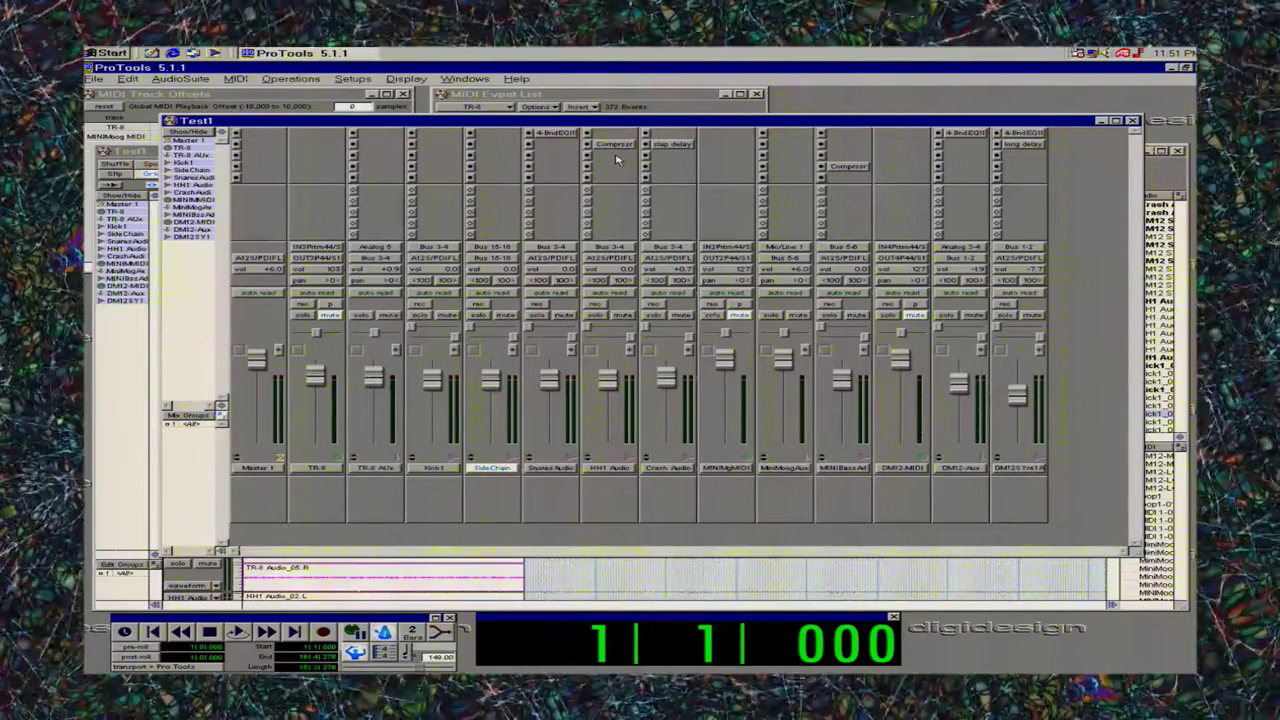
Raise the DM12 synth audio track's volume to +3.2 dB, testing playback from the session start.
{"action": "key", "text": "space"}
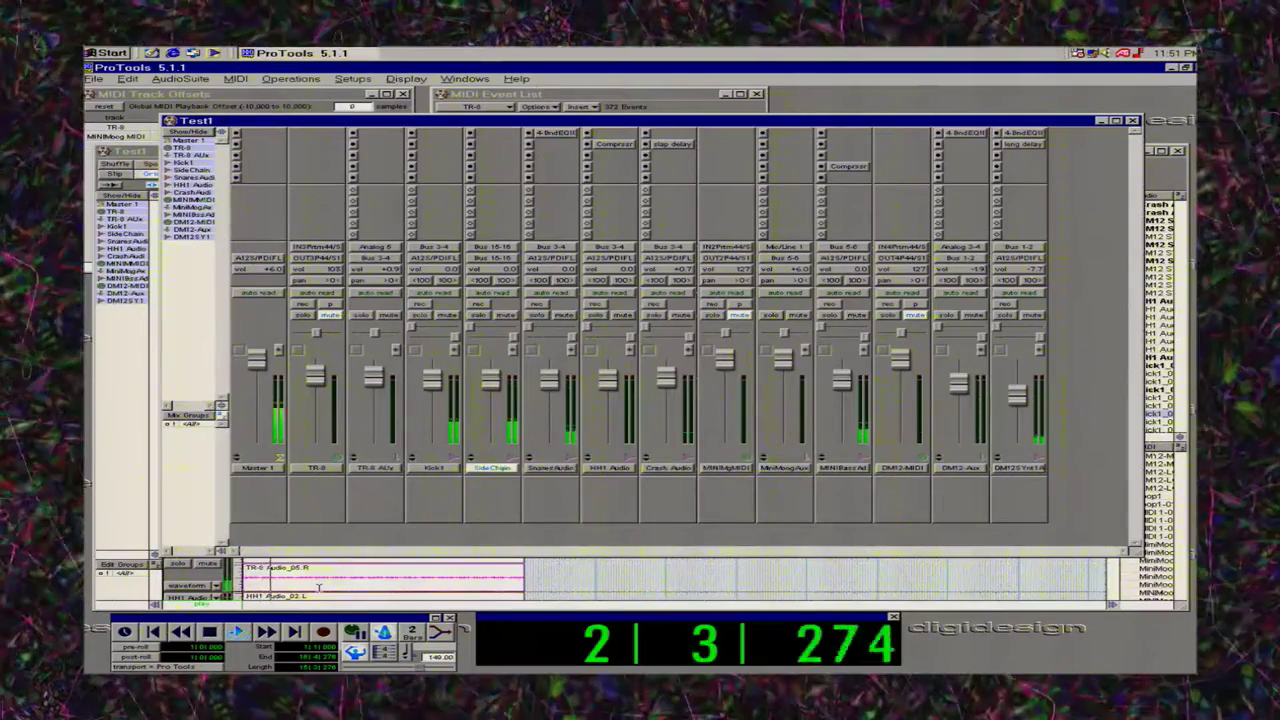
{"action": "left_click", "coordinate": [705, 304]}
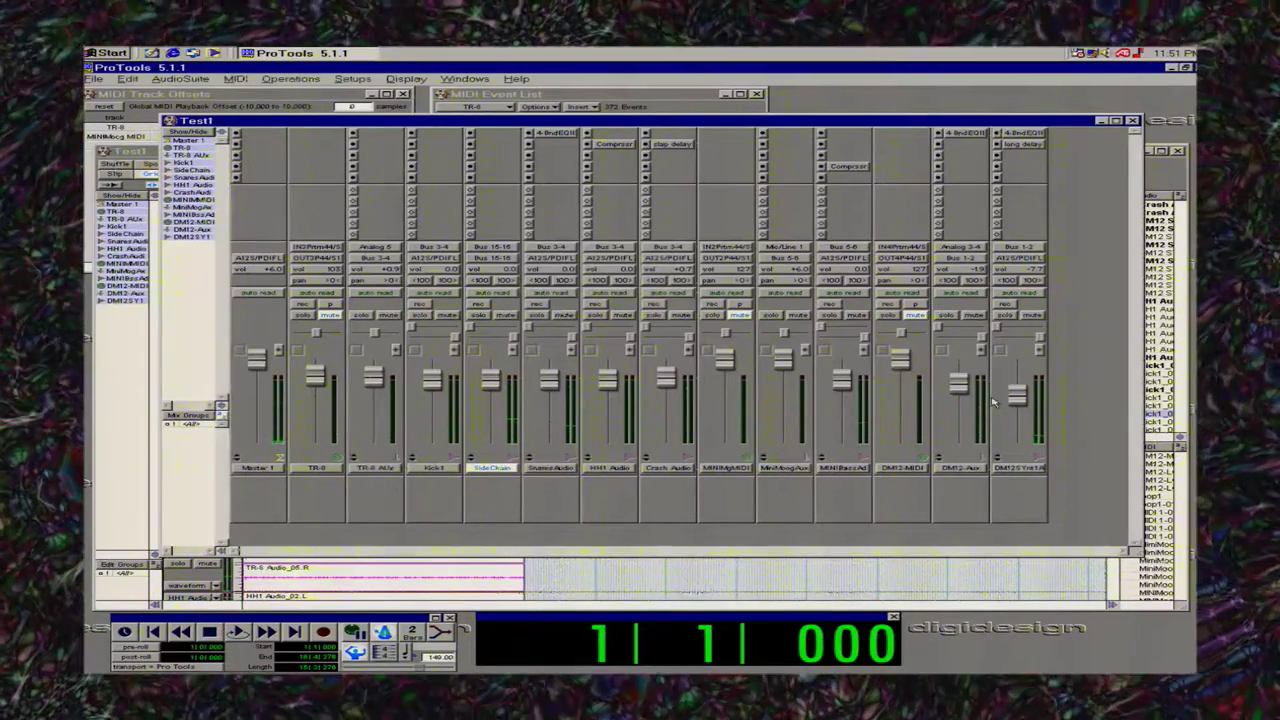
{"action": "left_click_drag", "start_coordinate": [1017, 399], "coordinate": [1017, 372]}
{"action": "key", "text": "space"}
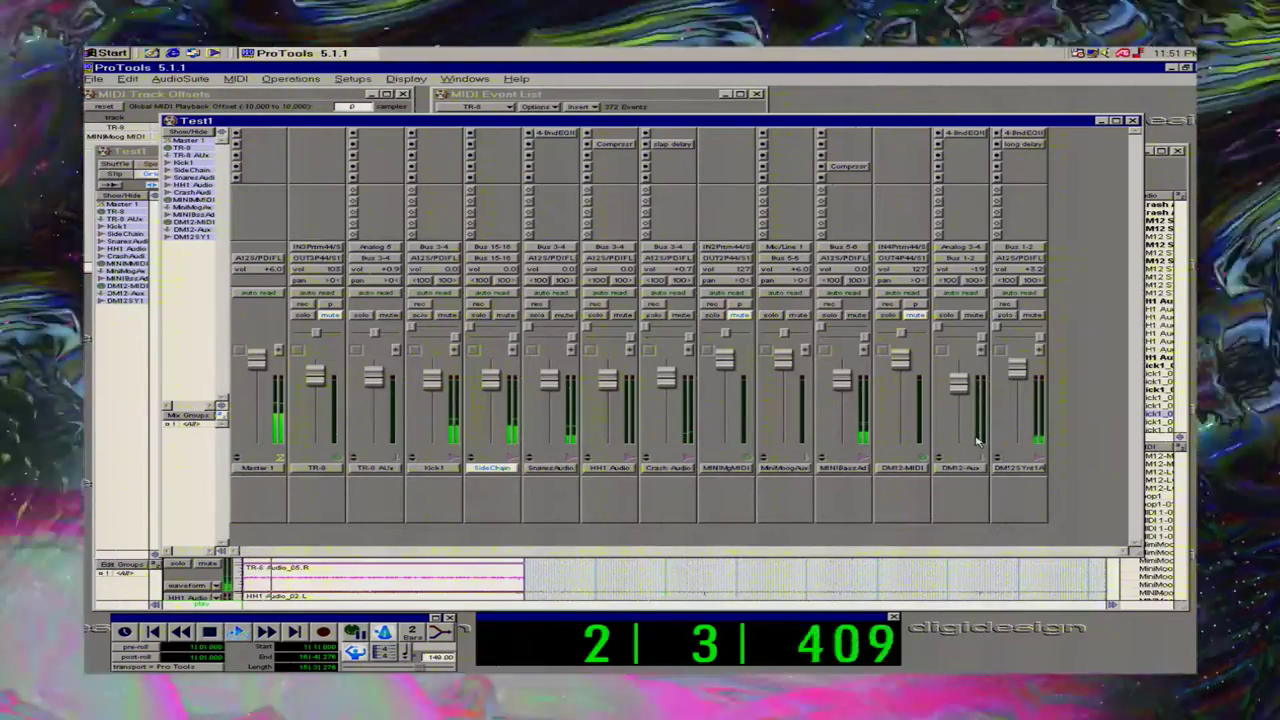
{"action": "key", "text": "Return"}
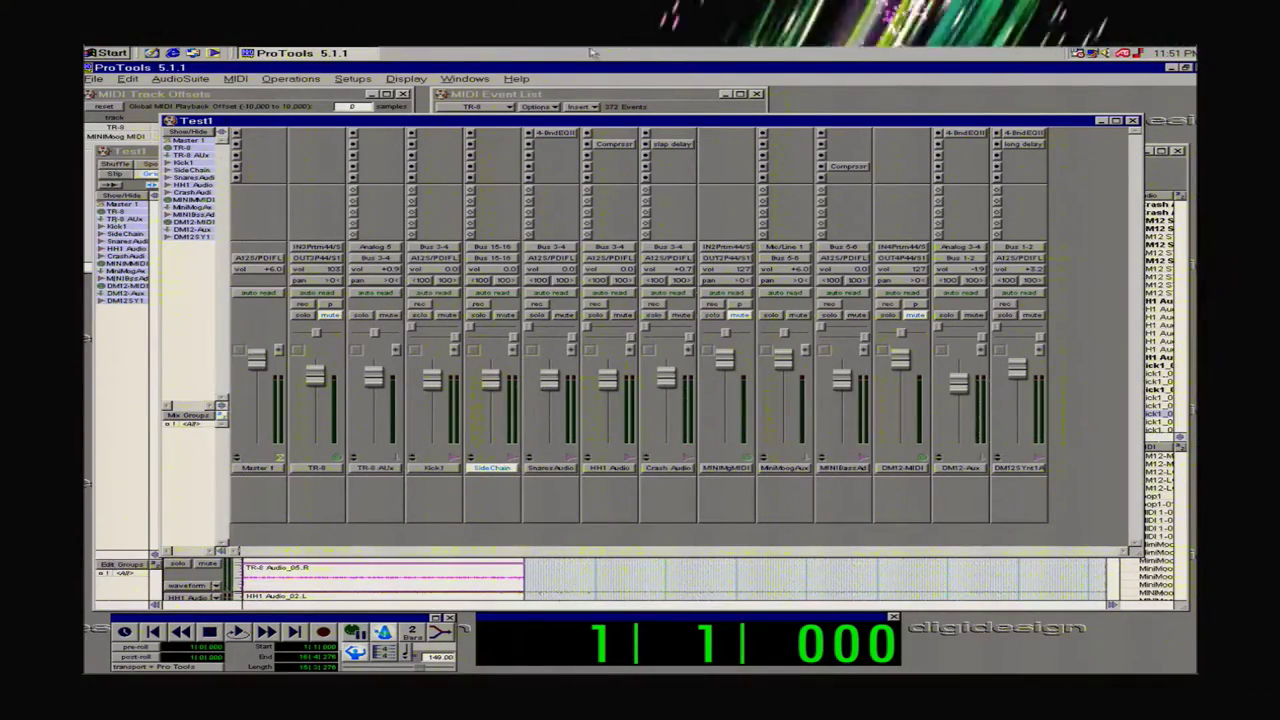
Remove the Compressor from the HH1 Audio track and test playback from the session start.
{"action": "left_click", "coordinate": [607, 144]}
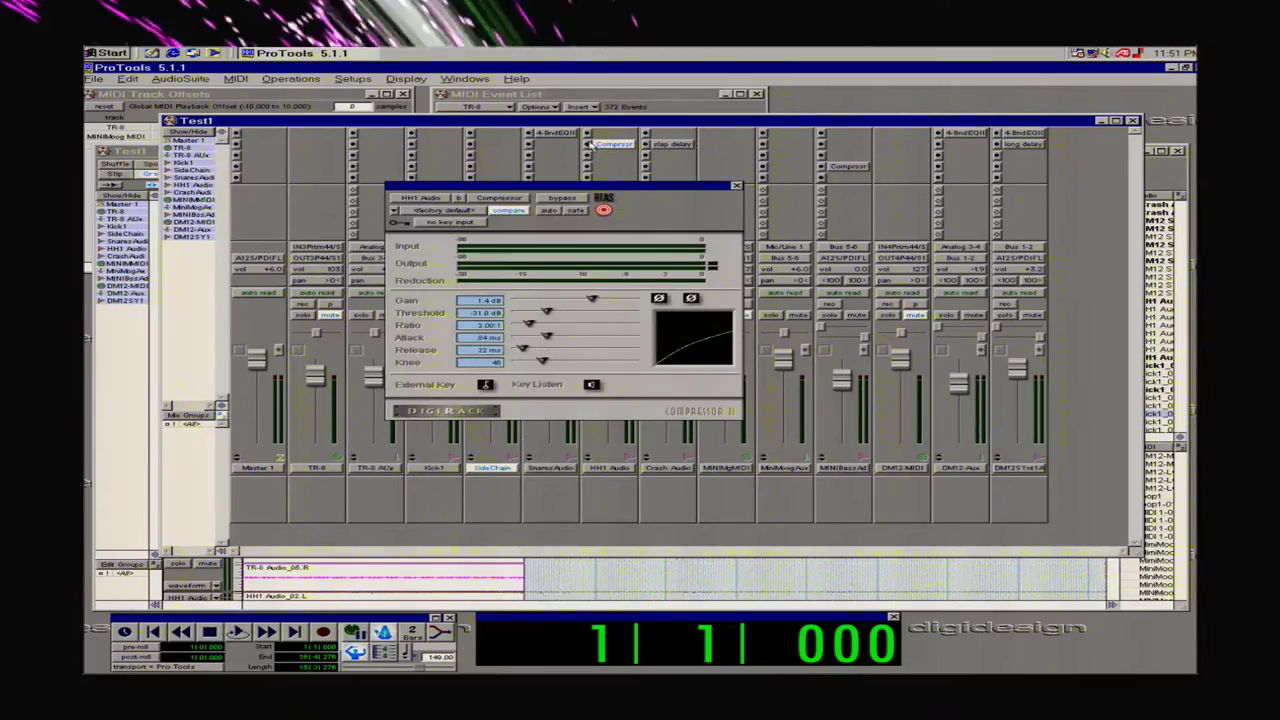
{"action": "left_click", "coordinate": [590, 141]}
{"action": "left_click", "coordinate": [630, 129]}
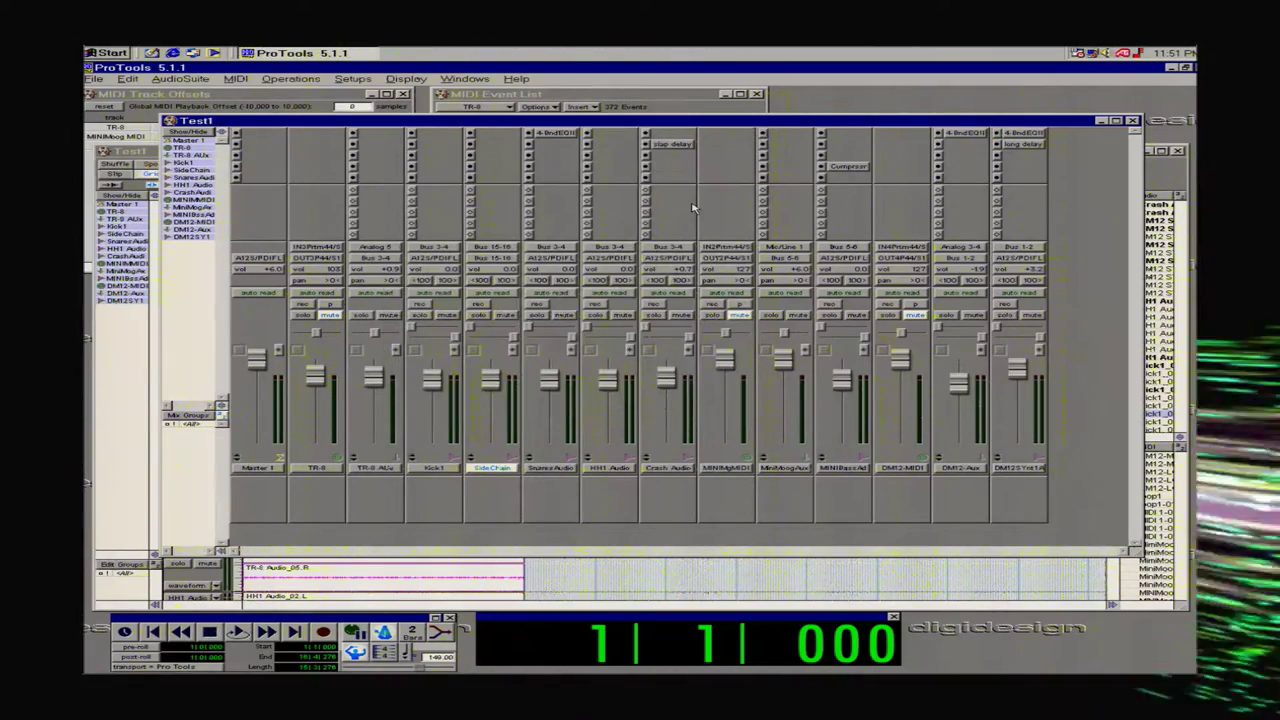
{"action": "key", "text": "space"}
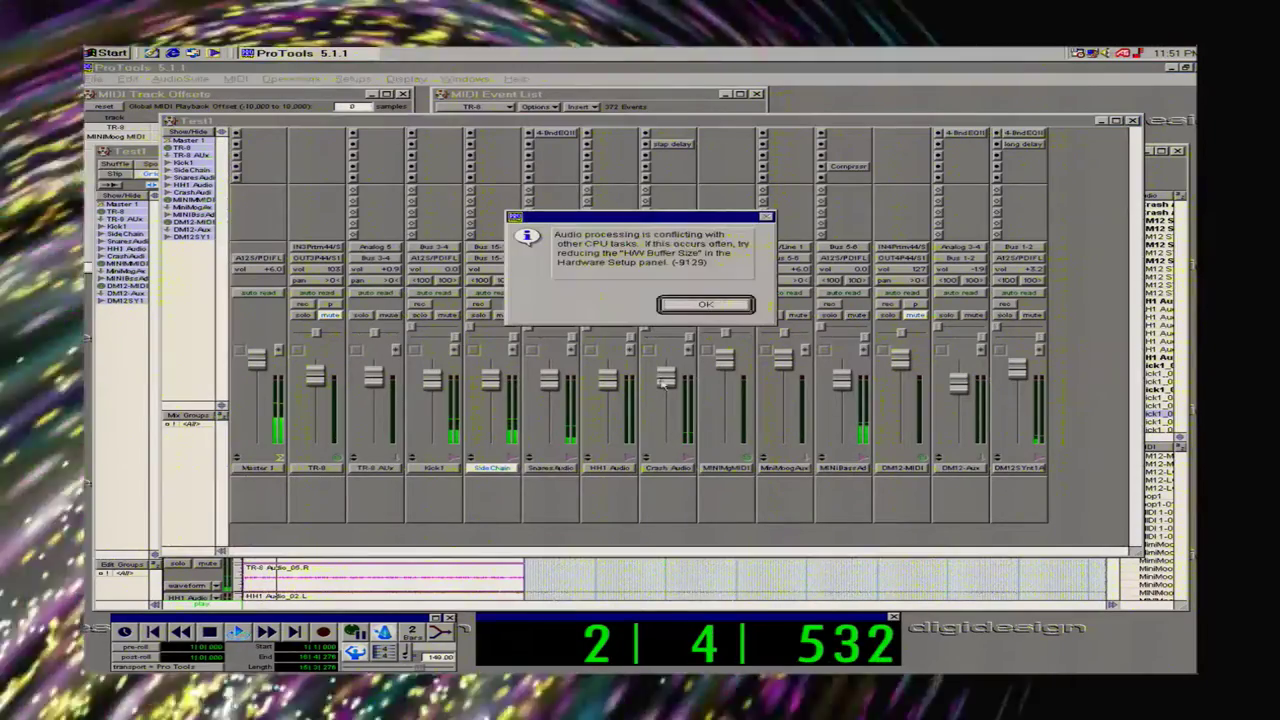
{"action": "left_click", "coordinate": [700, 305]}
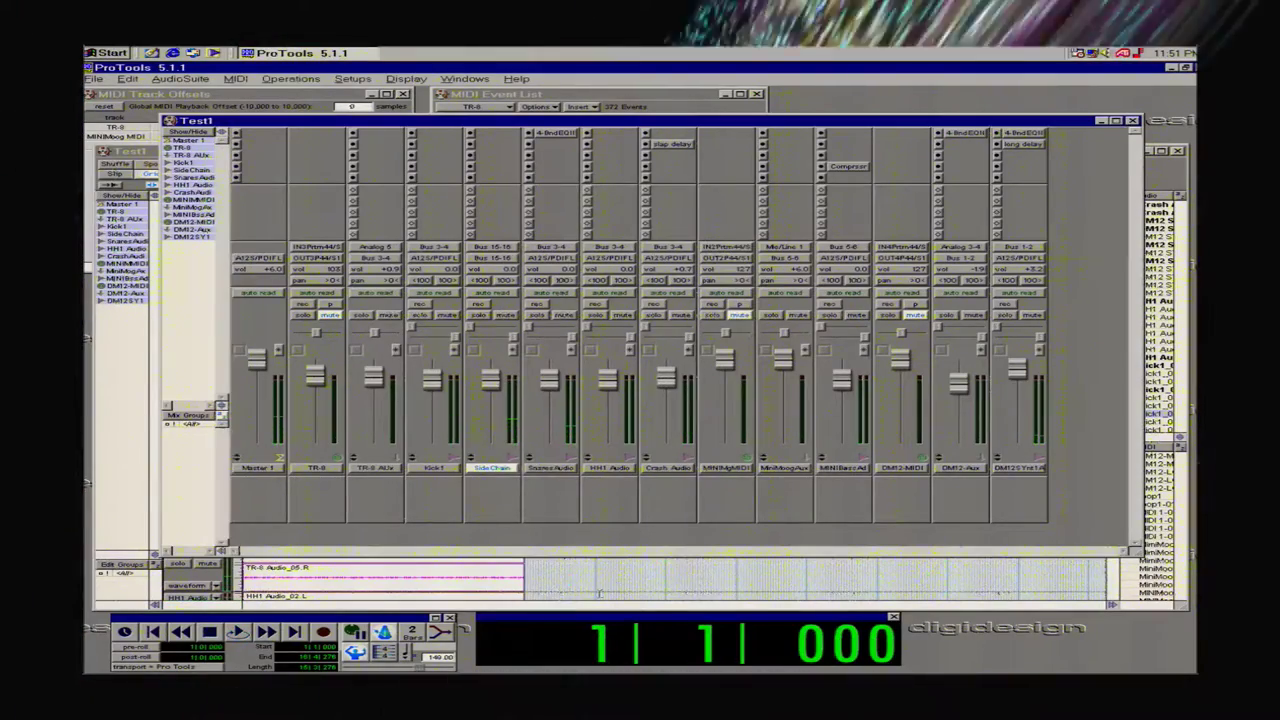
Select all the short kick regions on the SideChain track in the Edit window and delete them.
{"action": "left_click", "coordinate": [599, 593]}
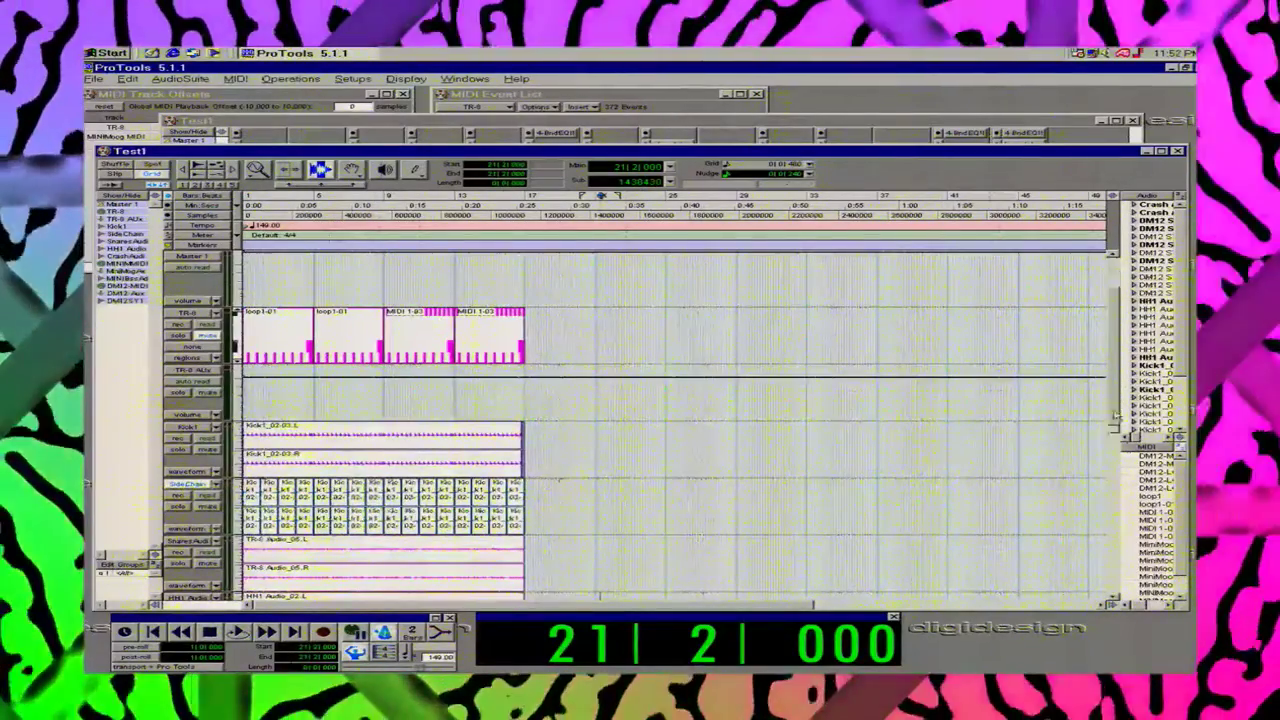
{"action": "left_click_drag", "start_coordinate": [1117, 478], "coordinate": [1117, 509]}
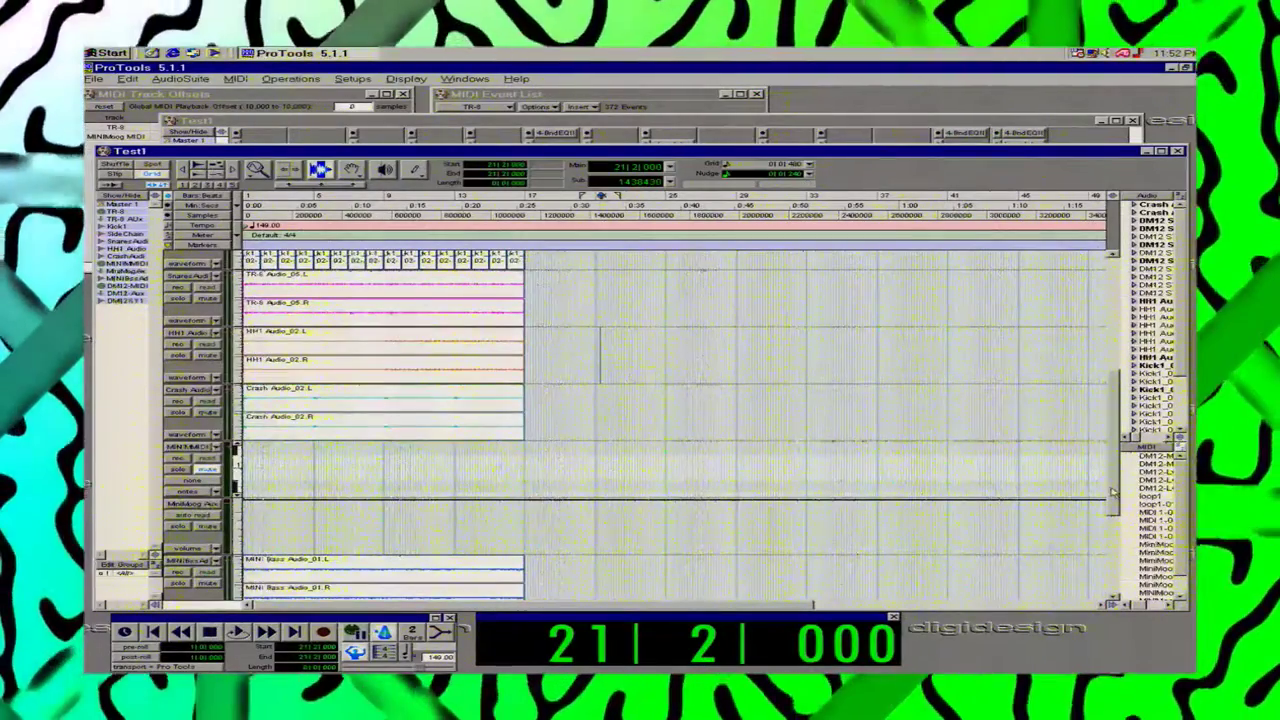
{"action": "scroll", "coordinate": [1083, 420], "scroll_direction": "up", "scroll_amount": 3}
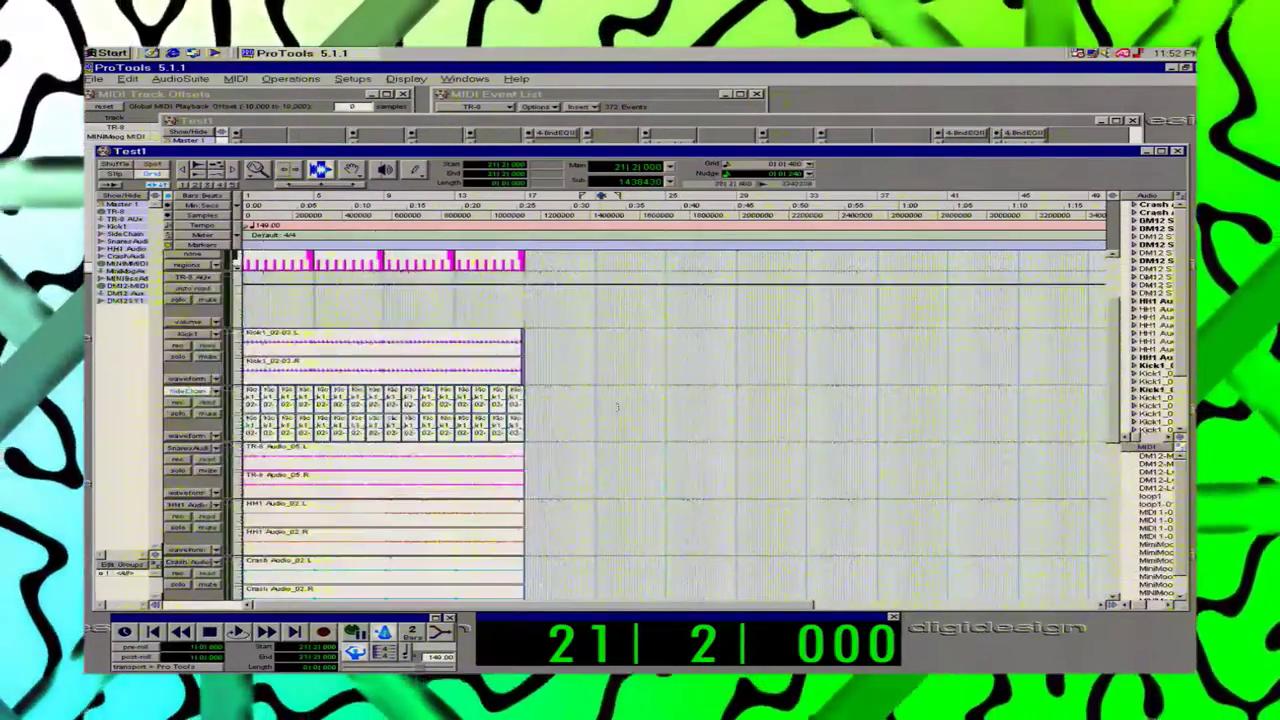
{"action": "left_click", "coordinate": [514, 420]}
{"action": "double_click", "coordinate": [516, 422]}
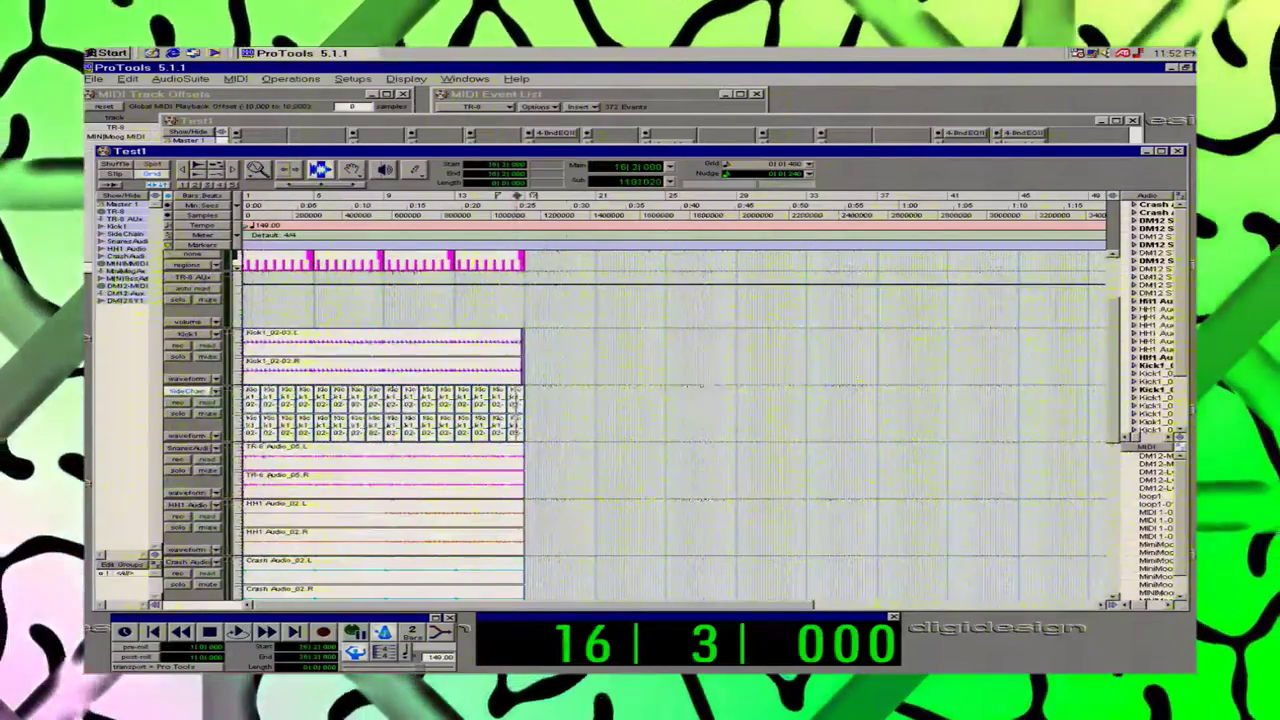
{"action": "left_click", "coordinate": [248, 403], "text": "shift"}
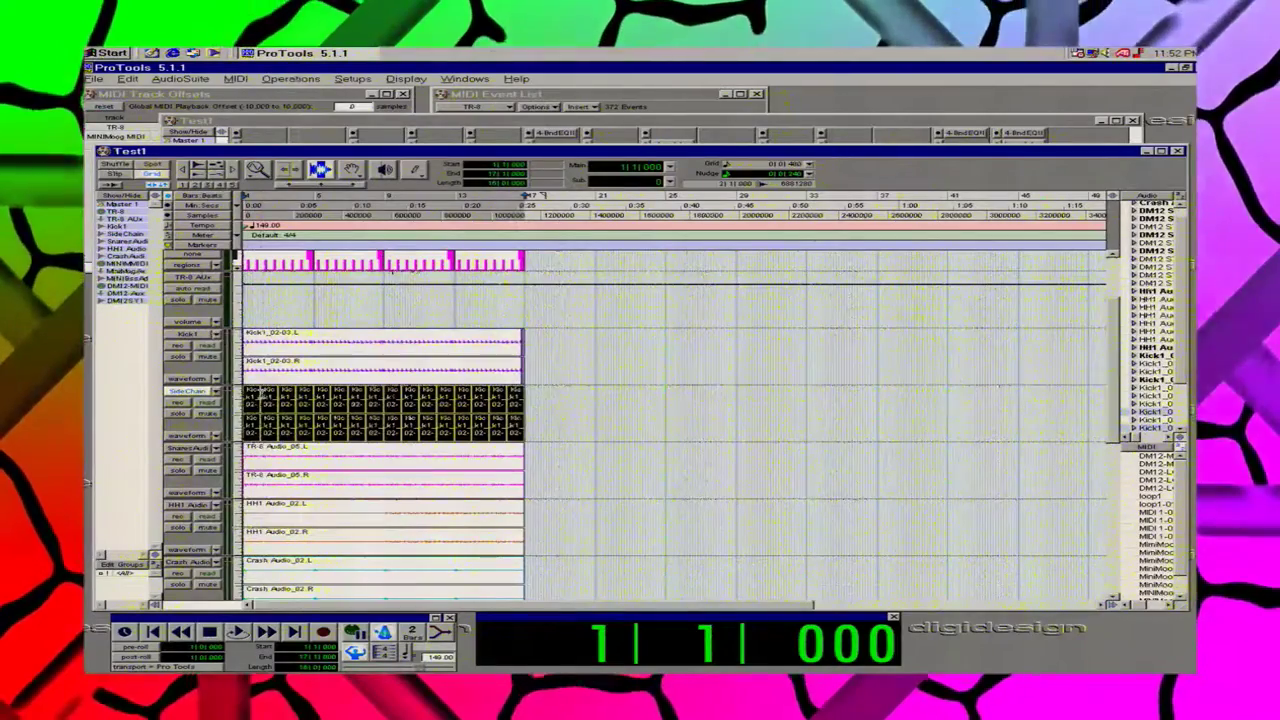
{"action": "key", "text": "Delete"}
Duplicate the full Kick1 region, move the copy onto the SideChain track at the session start, and test playback.
{"action": "double_click", "coordinate": [377, 362]}
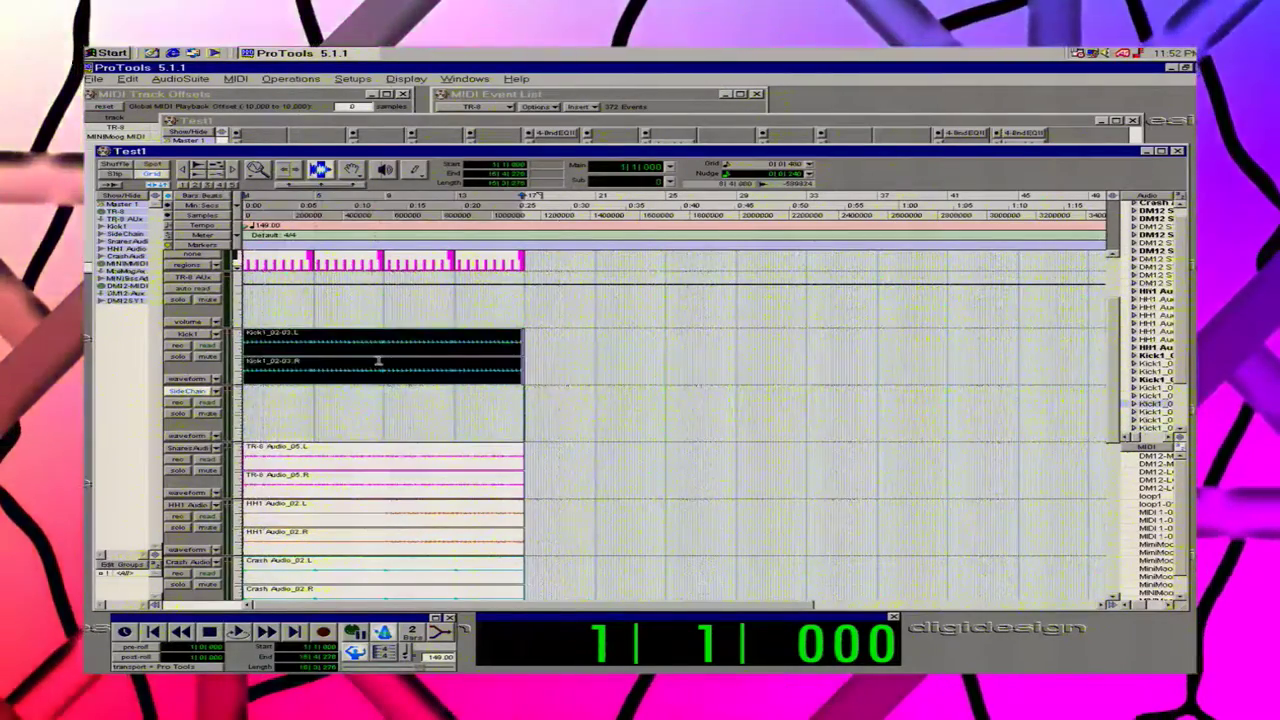
{"action": "key", "text": "ctrl+d"}
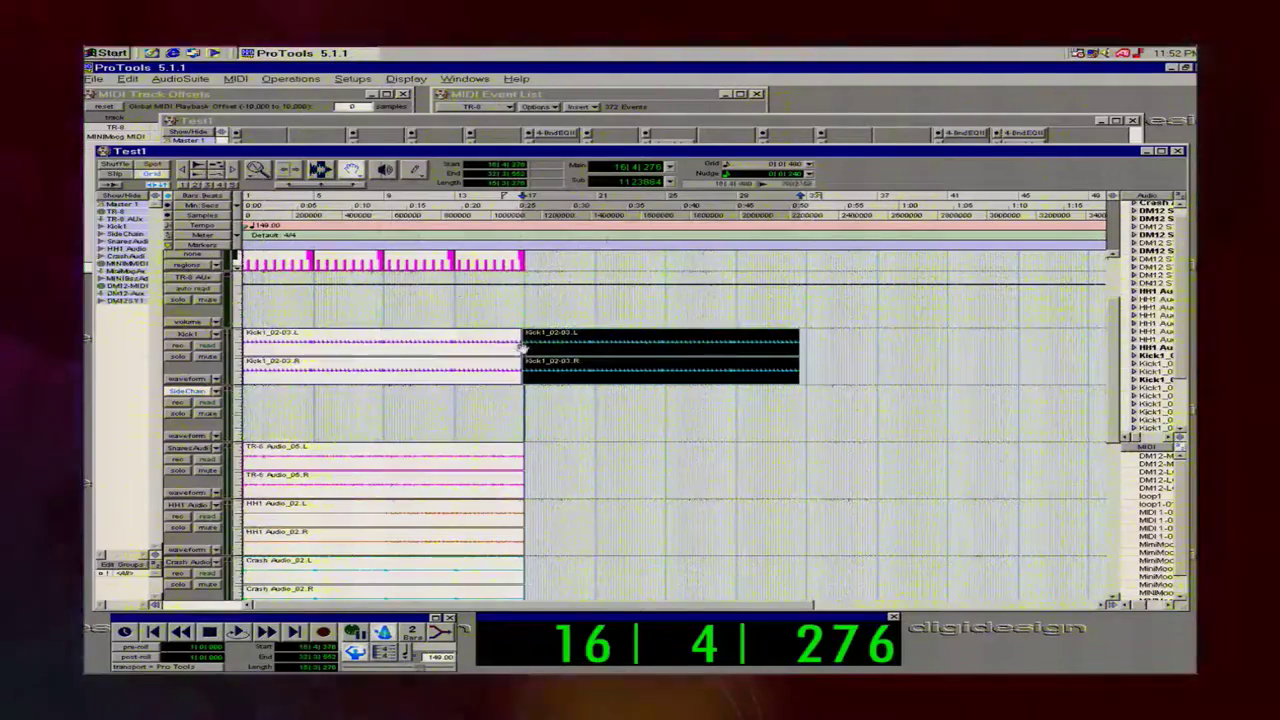
{"action": "left_click_drag", "start_coordinate": [583, 374], "coordinate": [250, 415]}
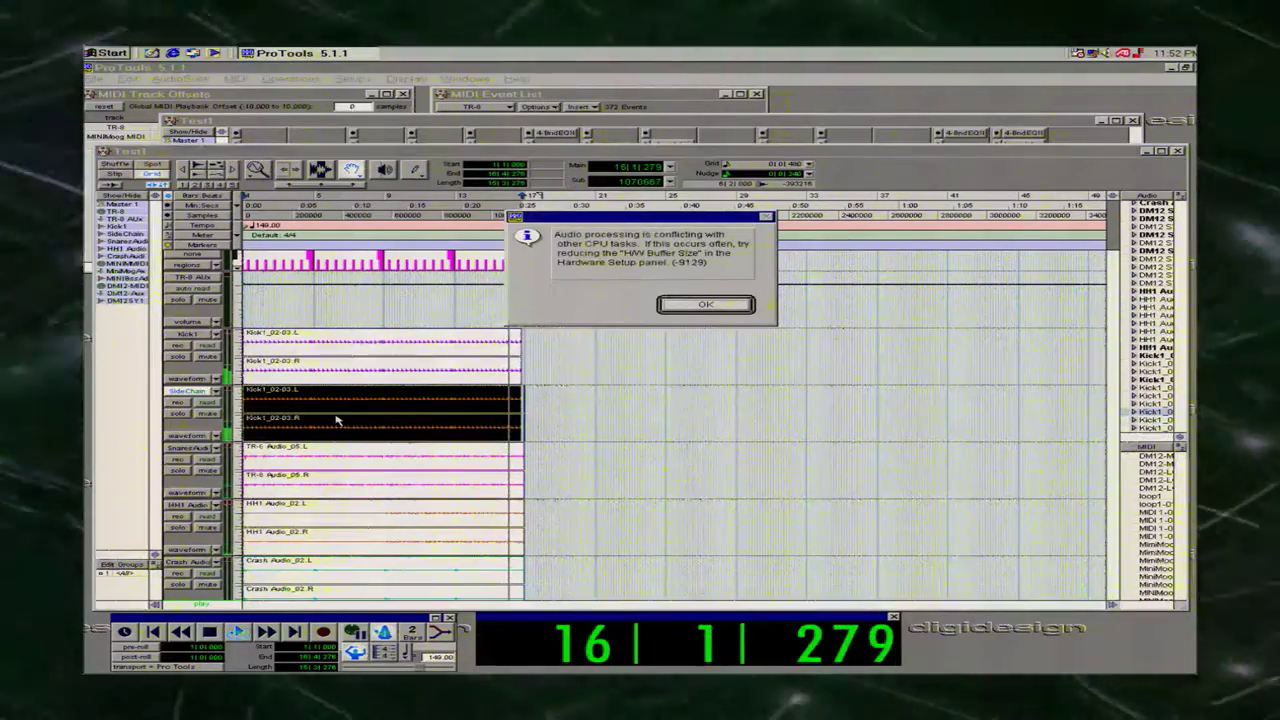
{"action": "key", "text": "Return"}
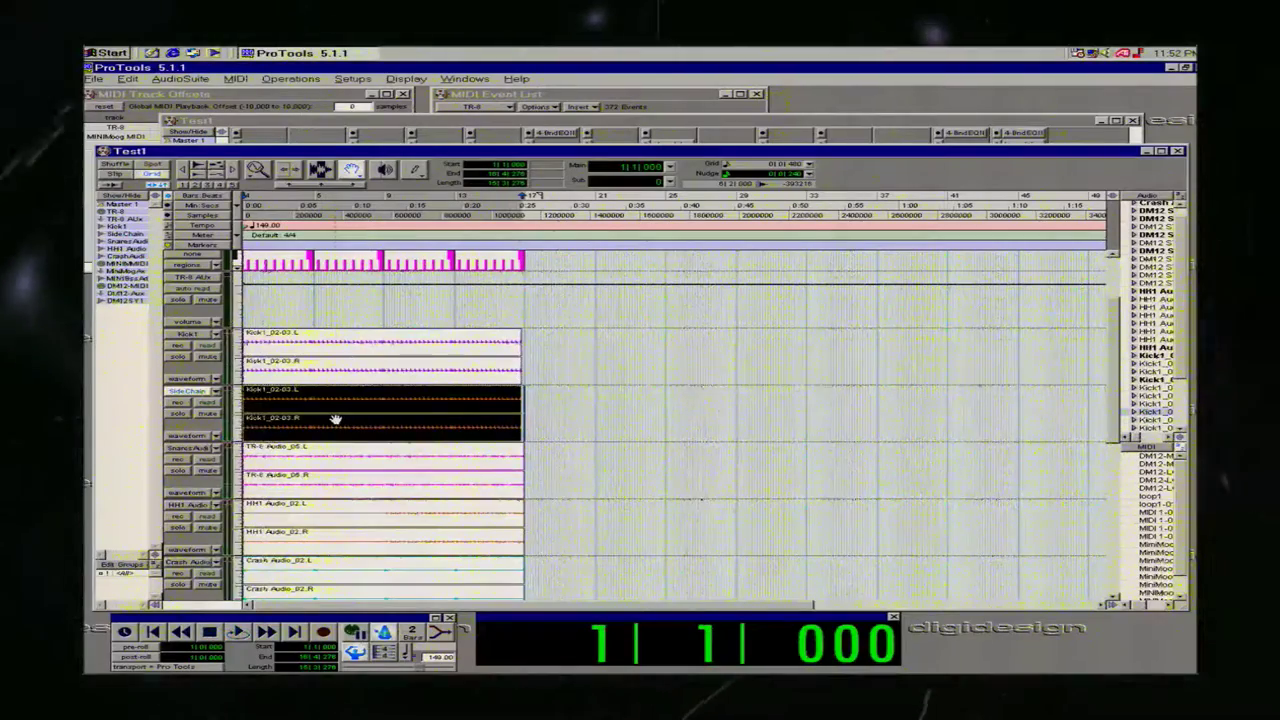
{"action": "key", "text": "space"}
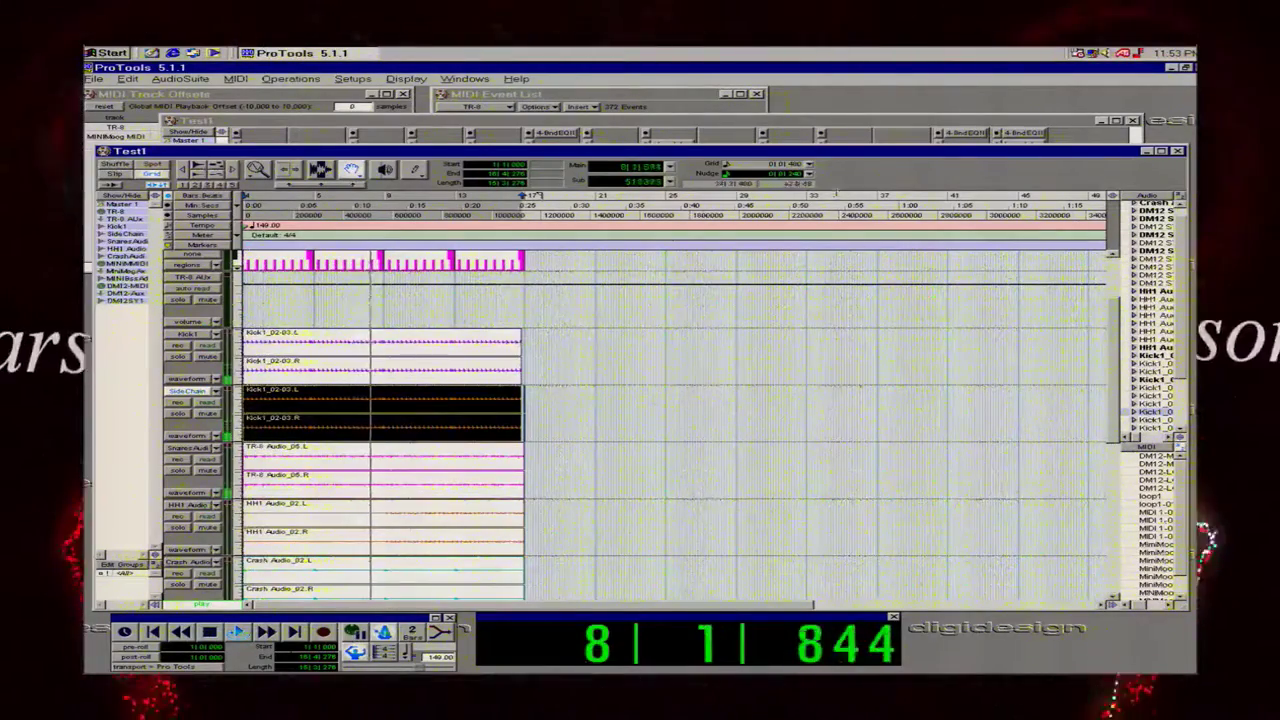
Set the MINIBass compressor to 3.3 dB gain, 100:1 ratio, about 0.48 ms attack and 23 ms release while playing the session.
{"action": "left_click", "coordinate": [905, 122]}
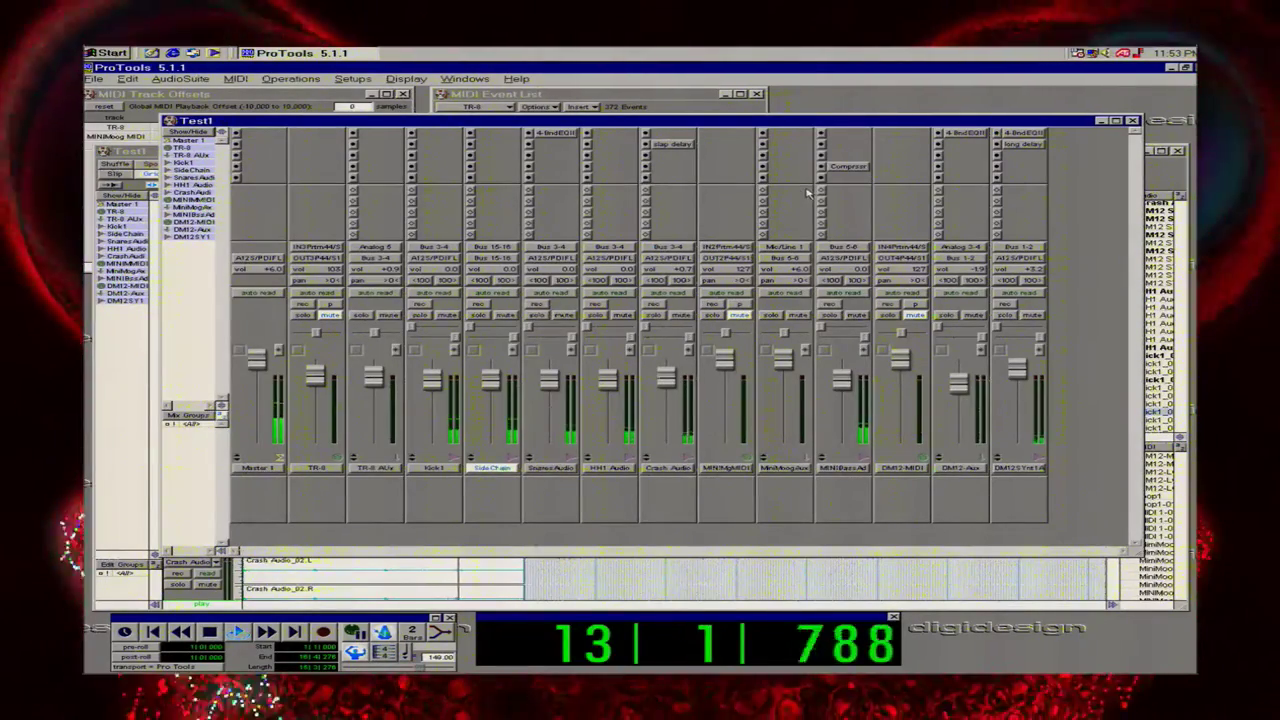
{"action": "left_click", "coordinate": [846, 167]}
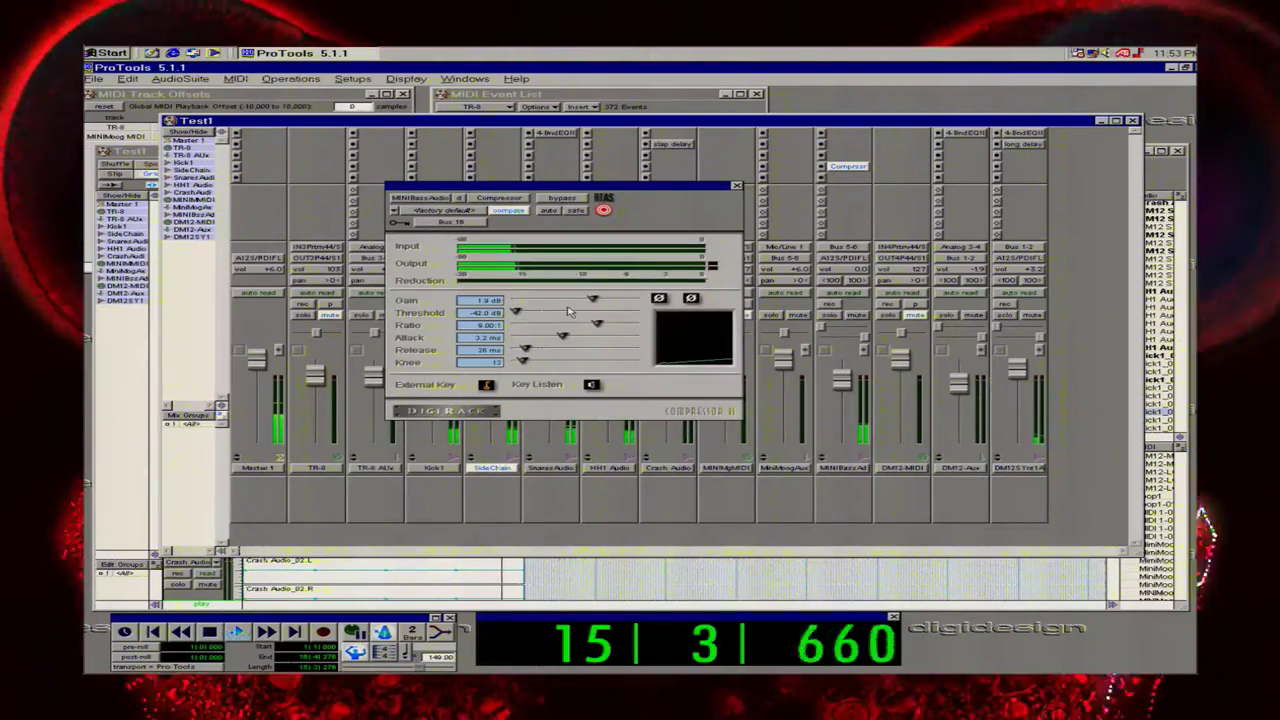
{"action": "left_click", "coordinate": [662, 306]}
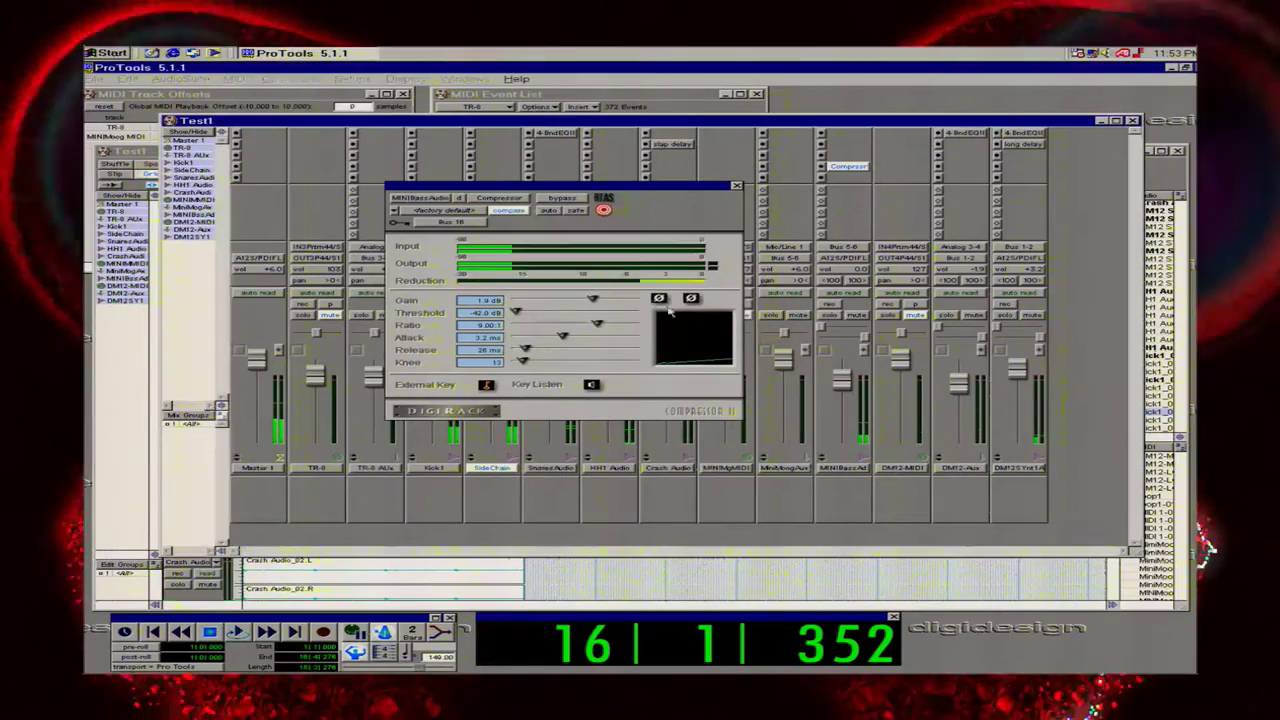
{"action": "key", "text": "space"}
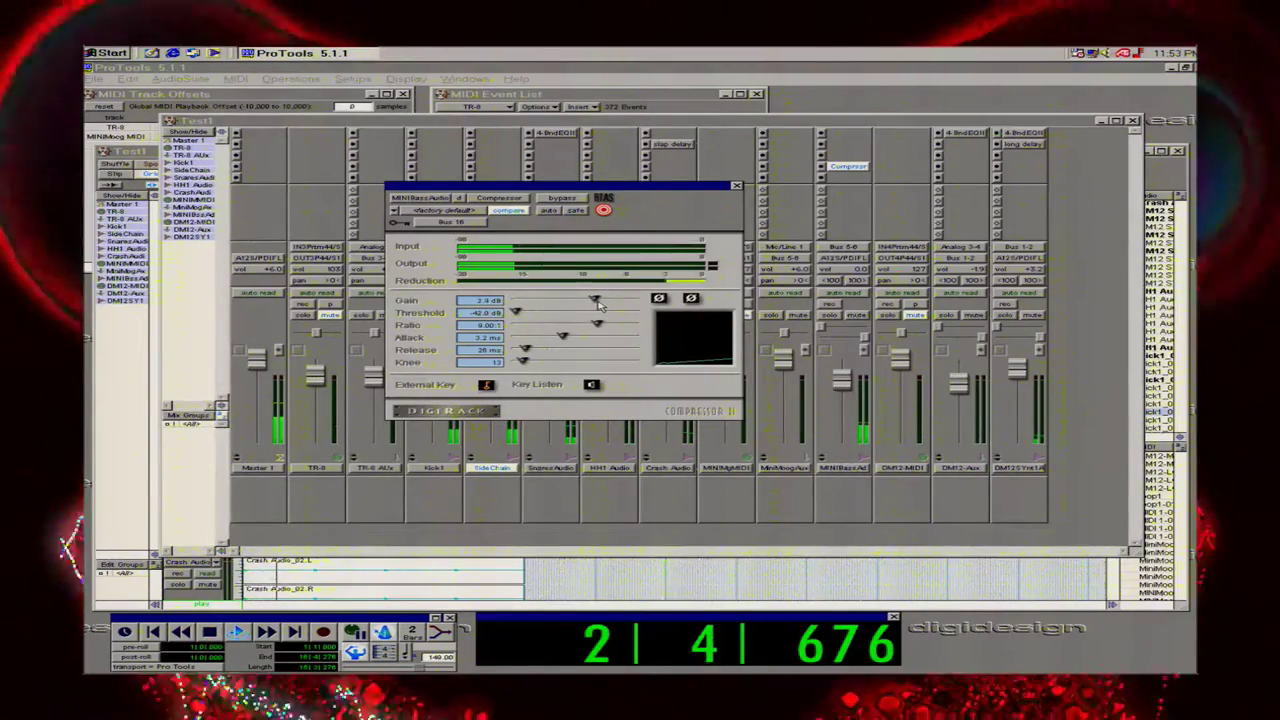
{"action": "left_click_drag", "start_coordinate": [597, 300], "coordinate": [655, 337]}
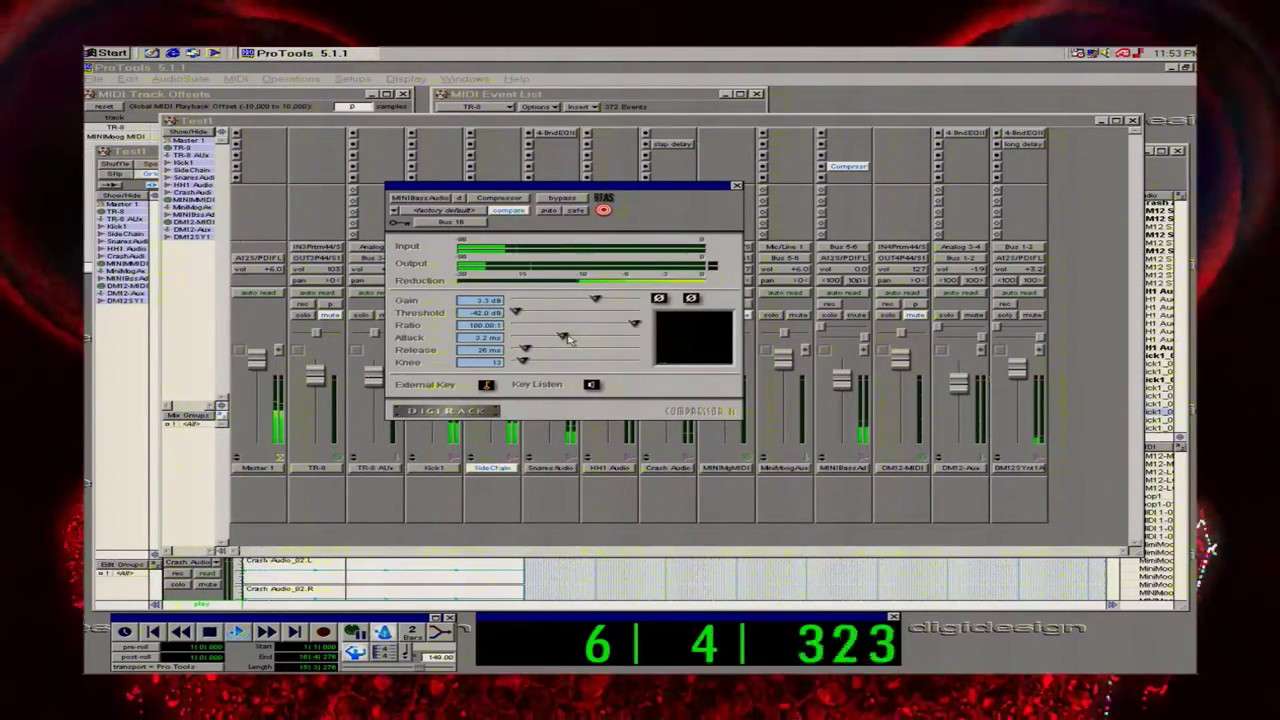
{"action": "left_click_drag", "start_coordinate": [567, 340], "coordinate": [536, 339]}
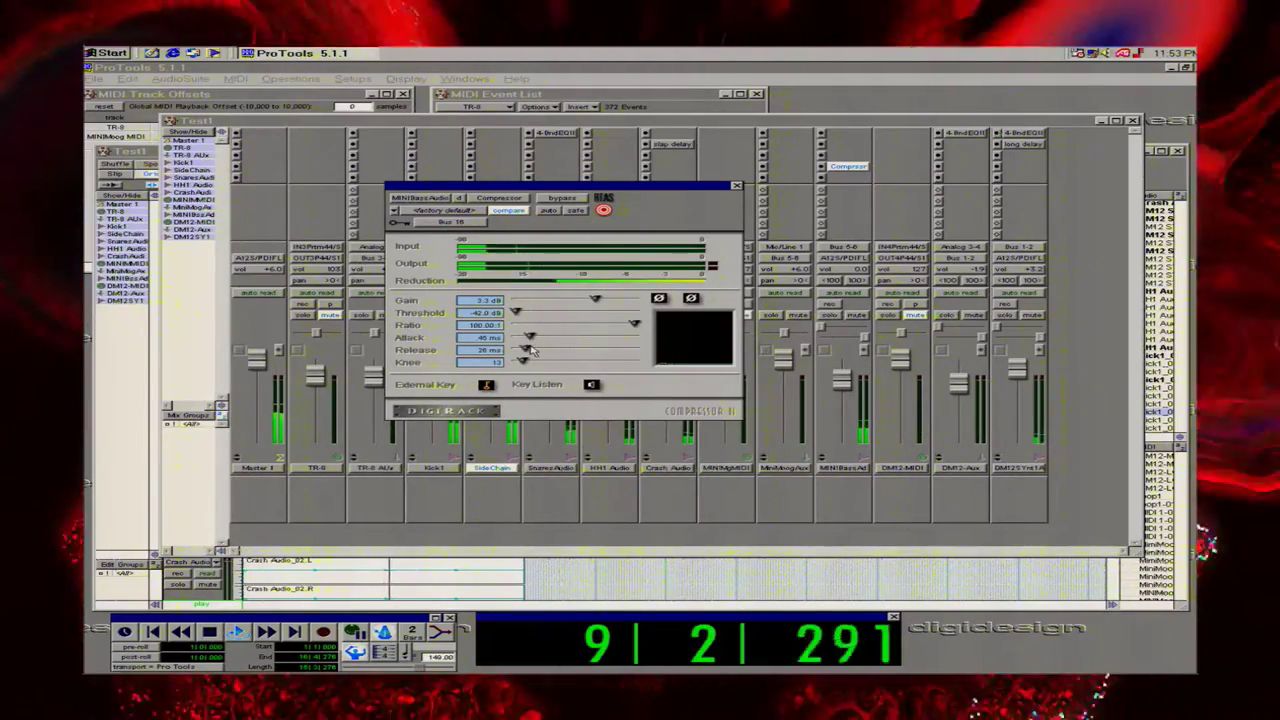
{"action": "left_click_drag", "start_coordinate": [528, 348], "coordinate": [522, 348]}
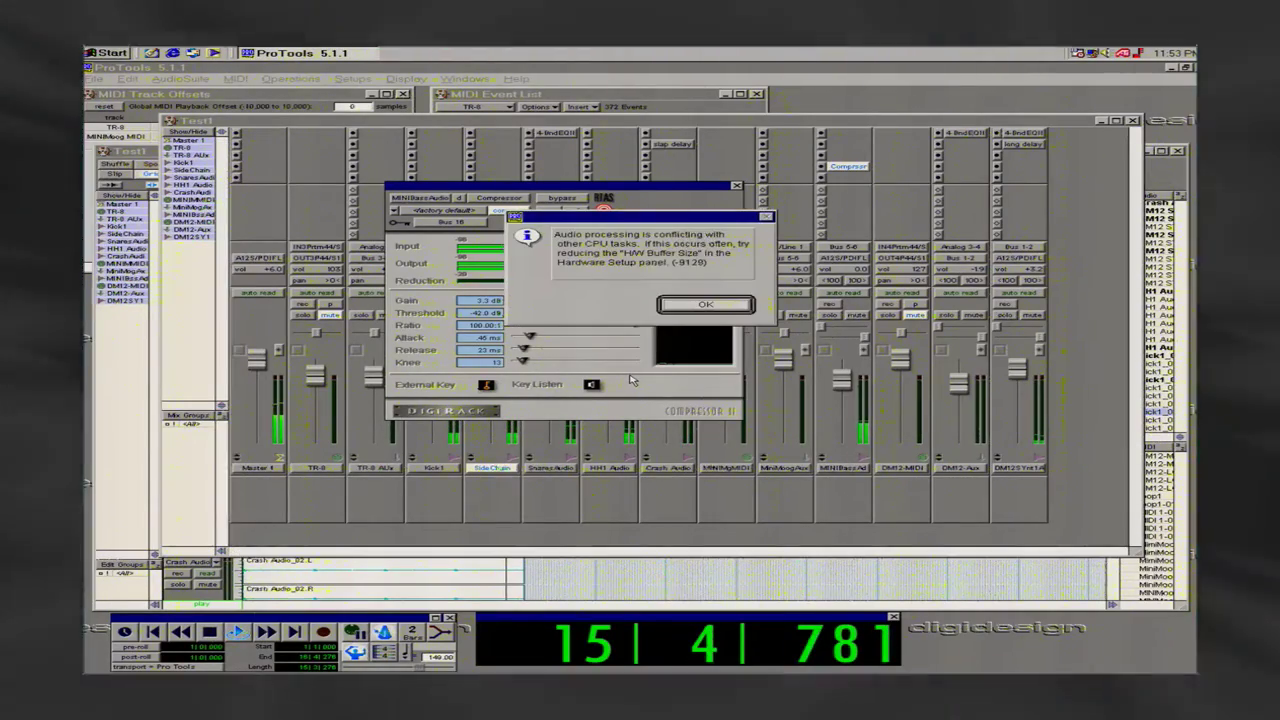
{"action": "left_click", "coordinate": [706, 305]}
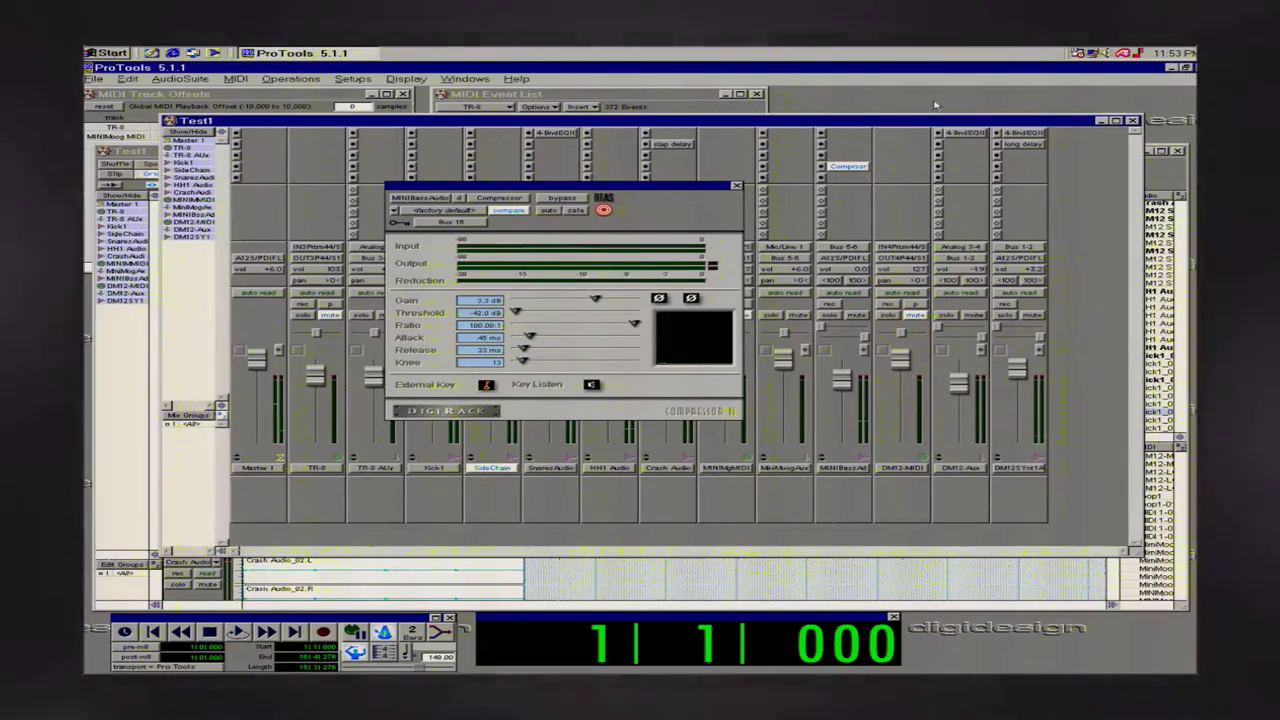
Insert a multi-channel stereo Compressor below the long delay on the DM12 synth audio track, with external key enabled and Bus 15 as key input.
{"action": "left_click", "coordinate": [996, 158]}
{"action": "mouse_move", "coordinate": [1050, 175]}
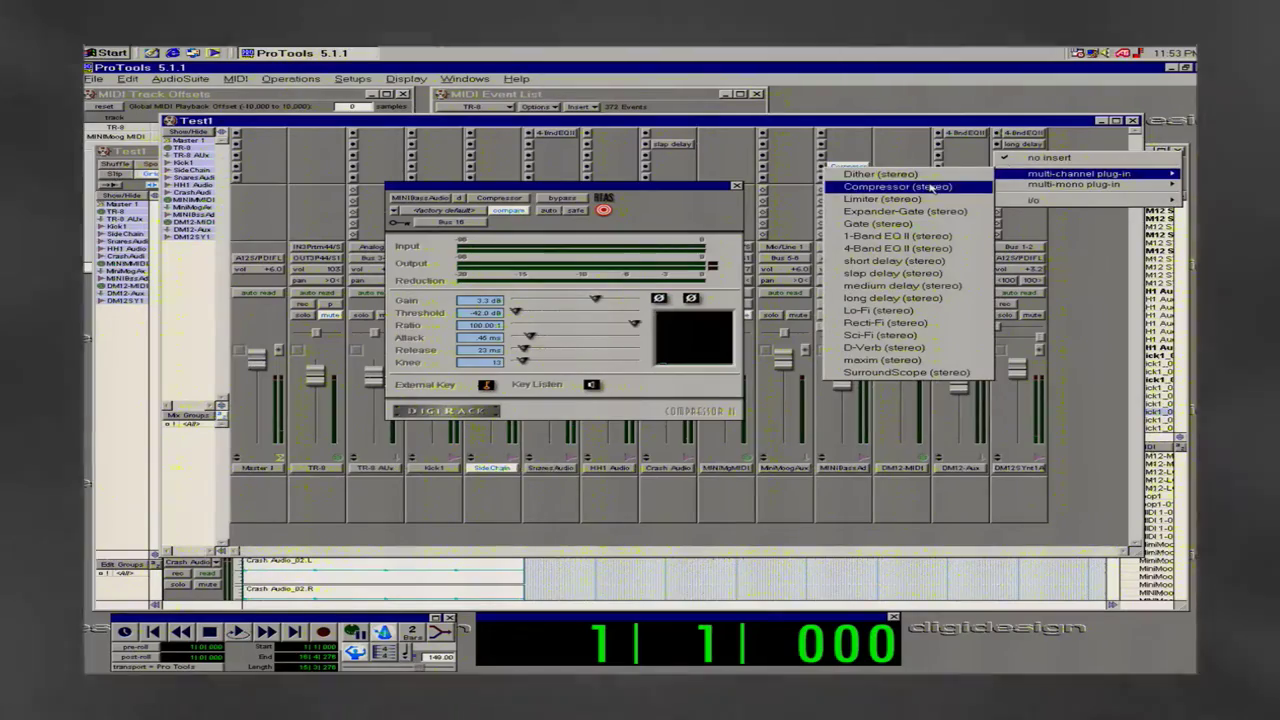
{"action": "left_click", "coordinate": [912, 188]}
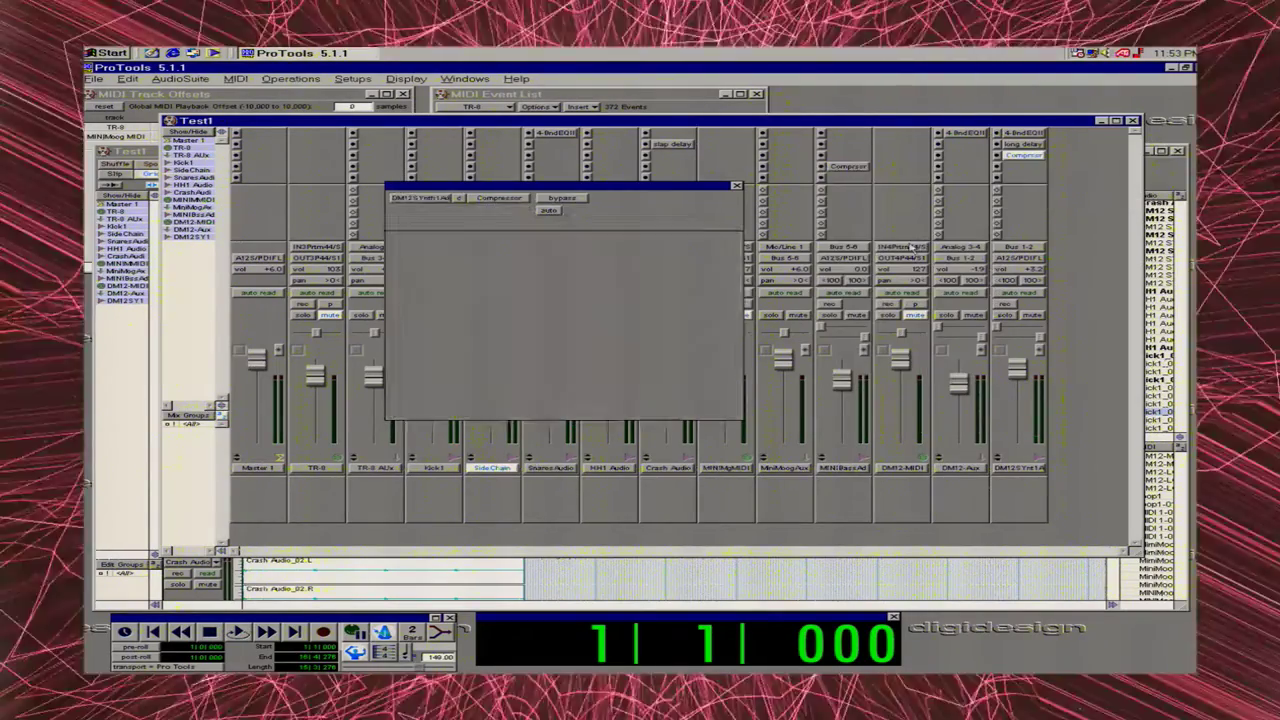
{"action": "left_click", "coordinate": [487, 385]}
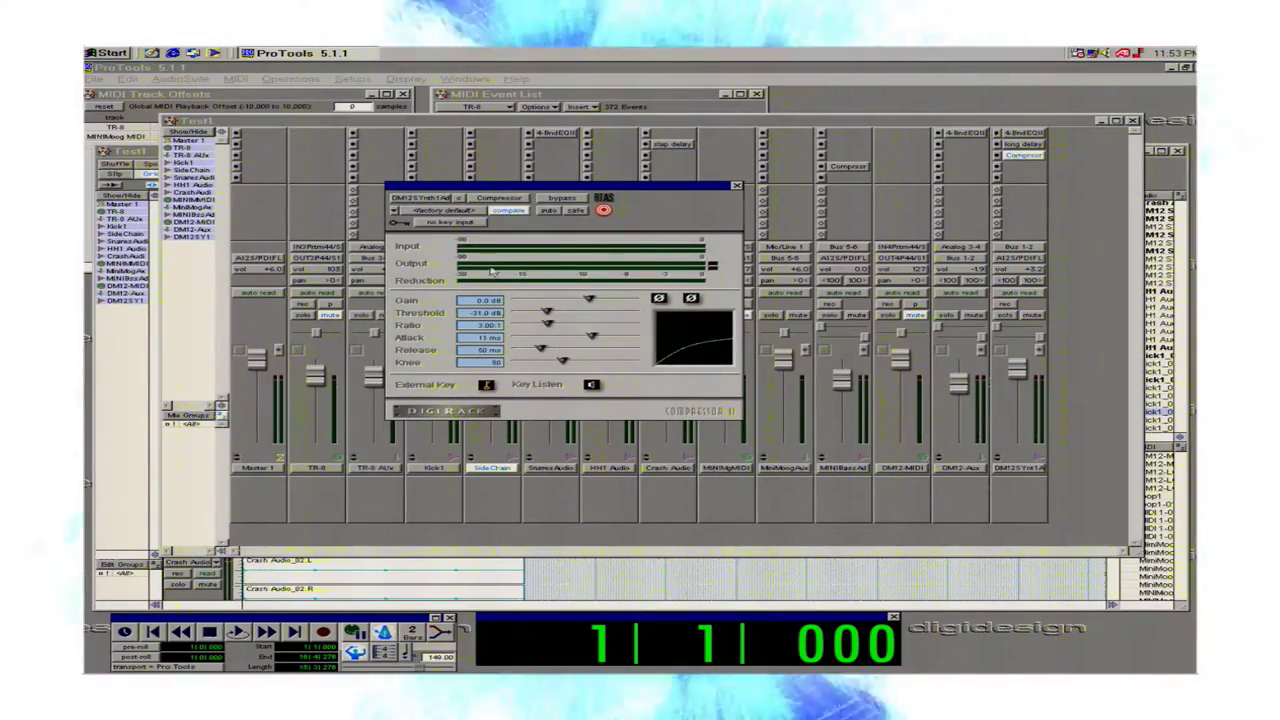
{"action": "left_click", "coordinate": [467, 222]}
{"action": "mouse_move", "coordinate": [512, 242]}
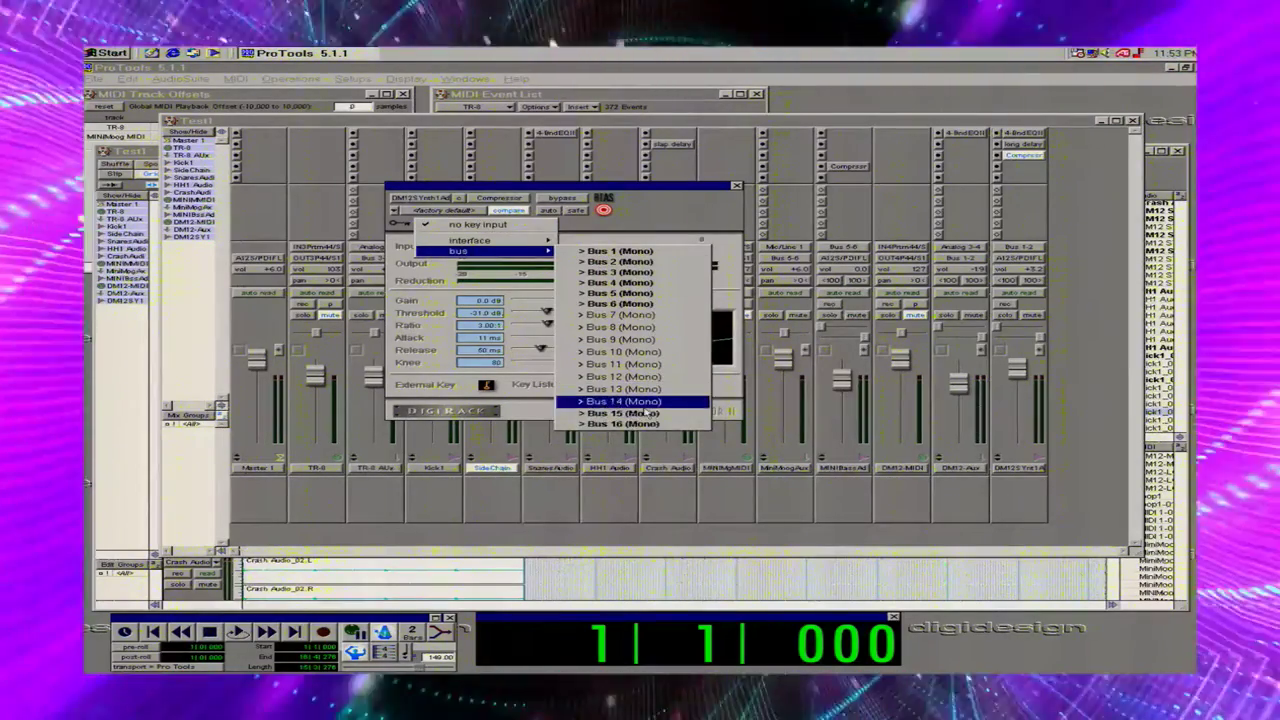
{"action": "left_click", "coordinate": [640, 413]}
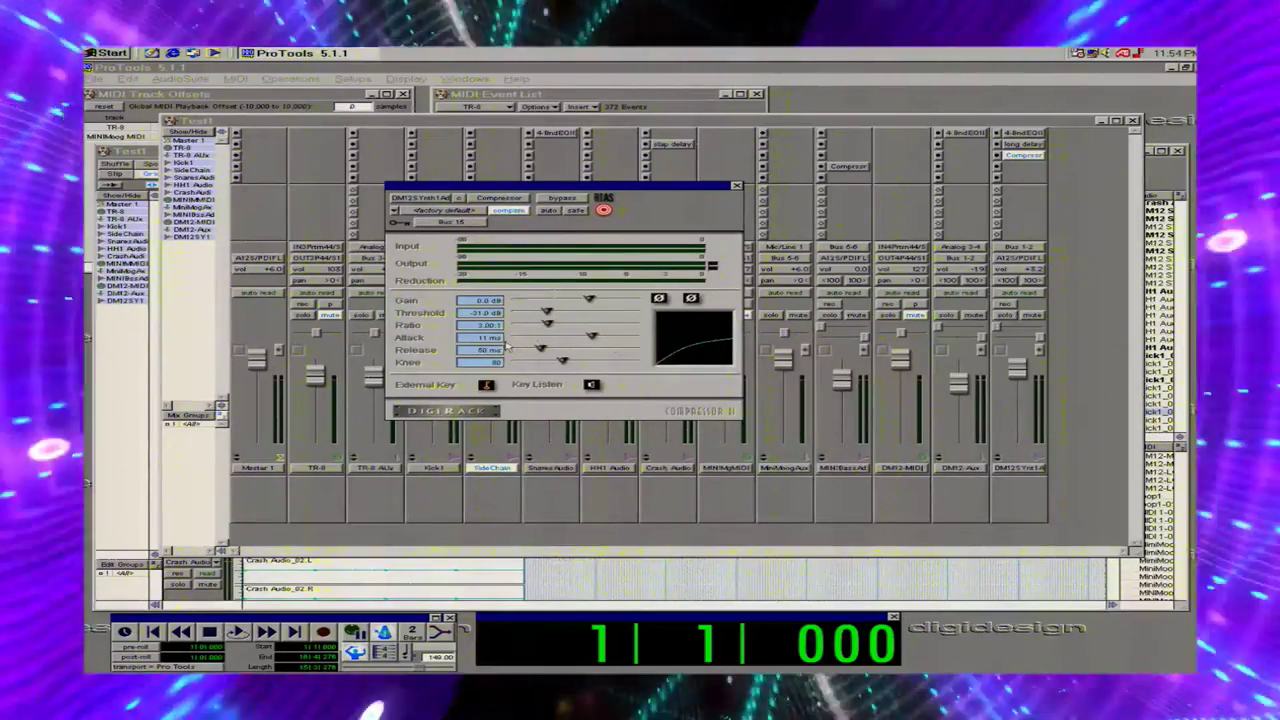
Set the DM12 synth compressor to 7.2 dB gain, -39.5 dB threshold, 100:1 ratio and about 0.53 ms attack while playing the session.
{"action": "key", "text": "space"}
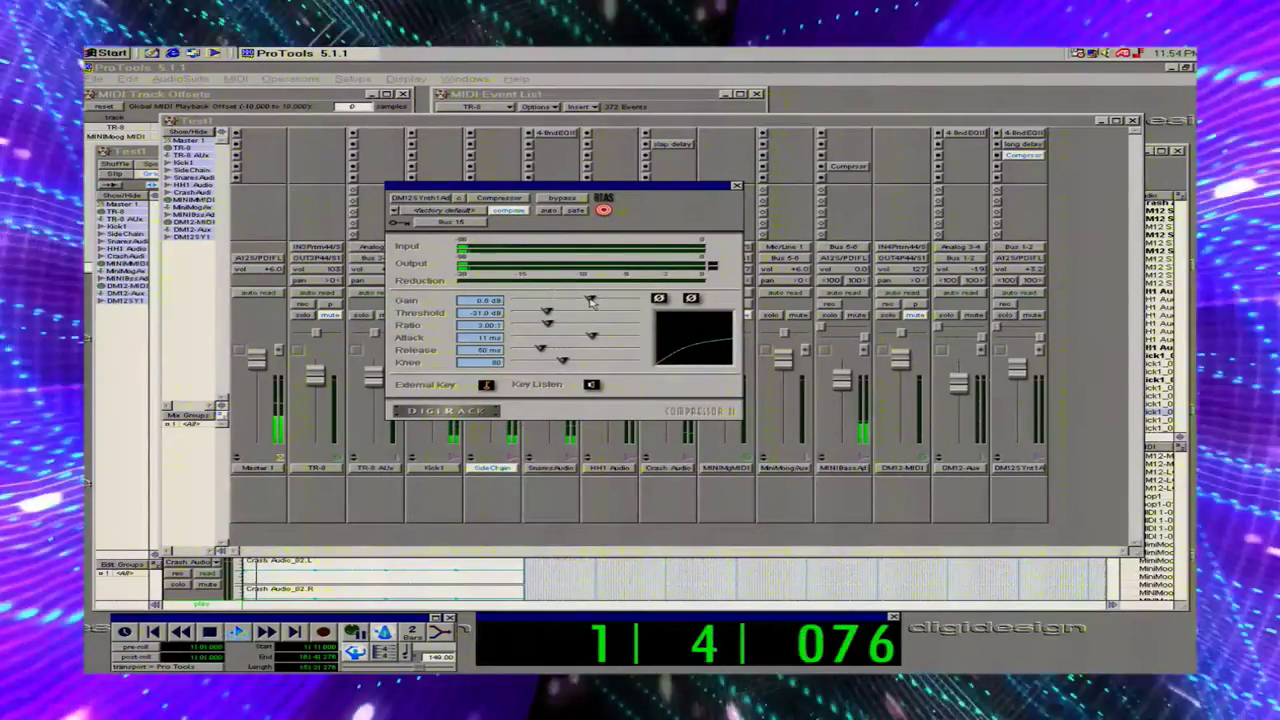
{"action": "left_click_drag", "start_coordinate": [547, 312], "coordinate": [650, 330]}
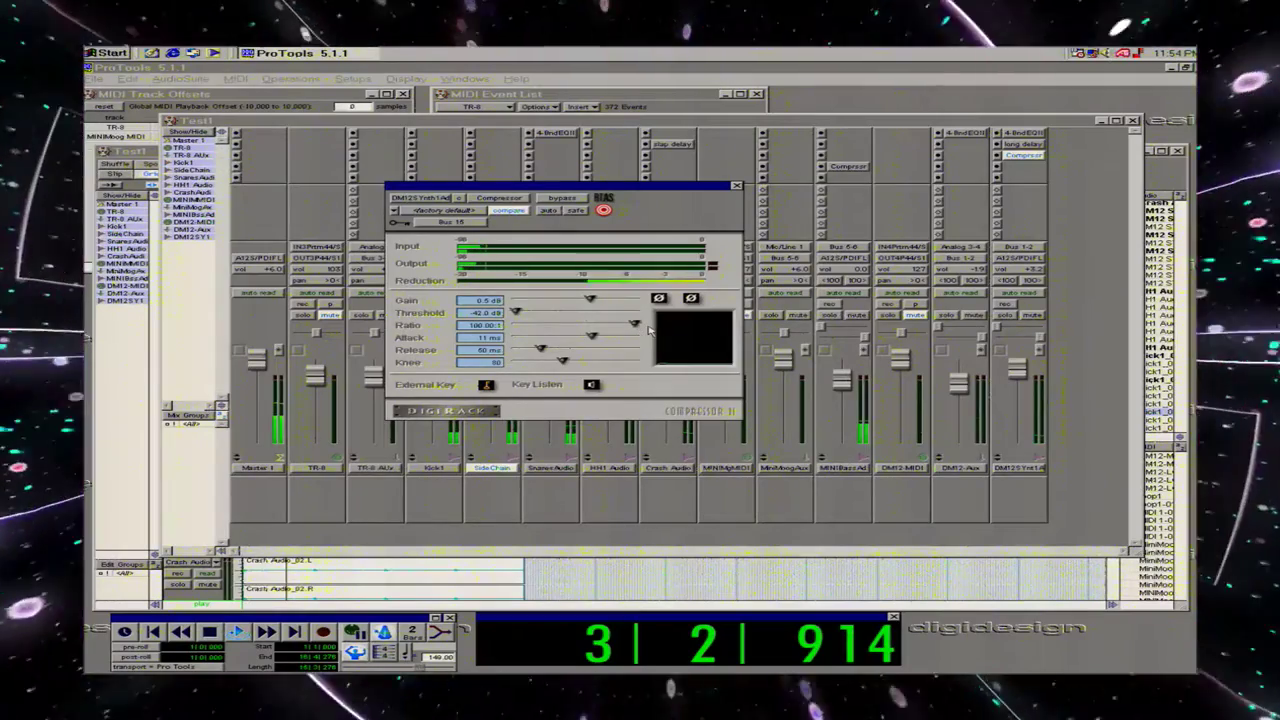
{"action": "left_click_drag", "start_coordinate": [591, 336], "coordinate": [538, 340]}
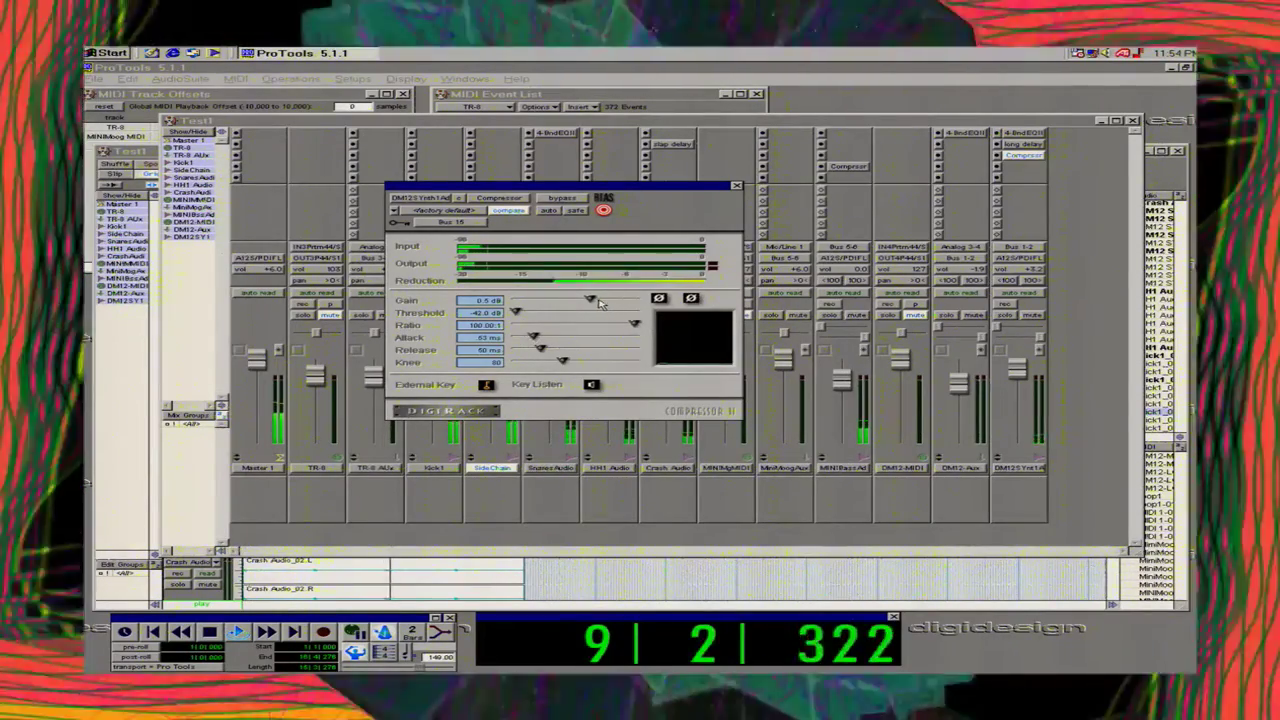
{"action": "left_click_drag", "start_coordinate": [590, 300], "coordinate": [602, 302]}
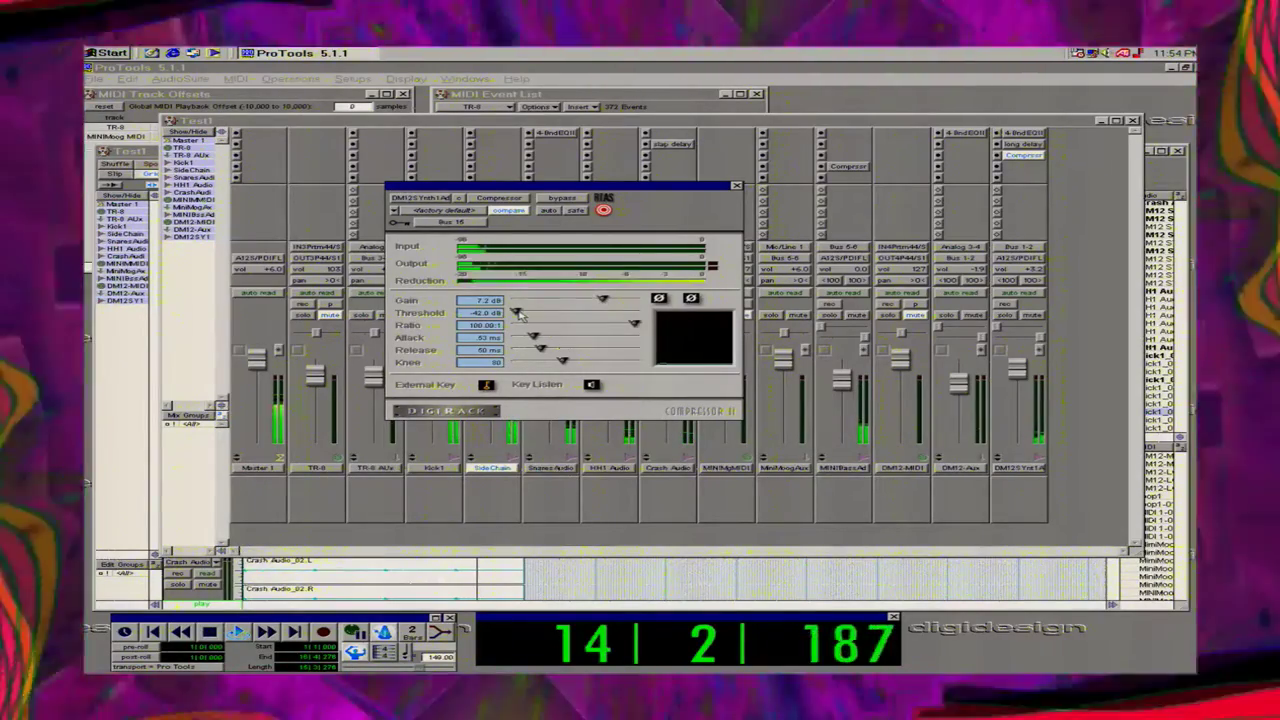
{"action": "left_click_drag", "start_coordinate": [518, 314], "coordinate": [528, 315]}
Dismiss the audio processing alert and save the session.
{"action": "left_click", "coordinate": [704, 305]}
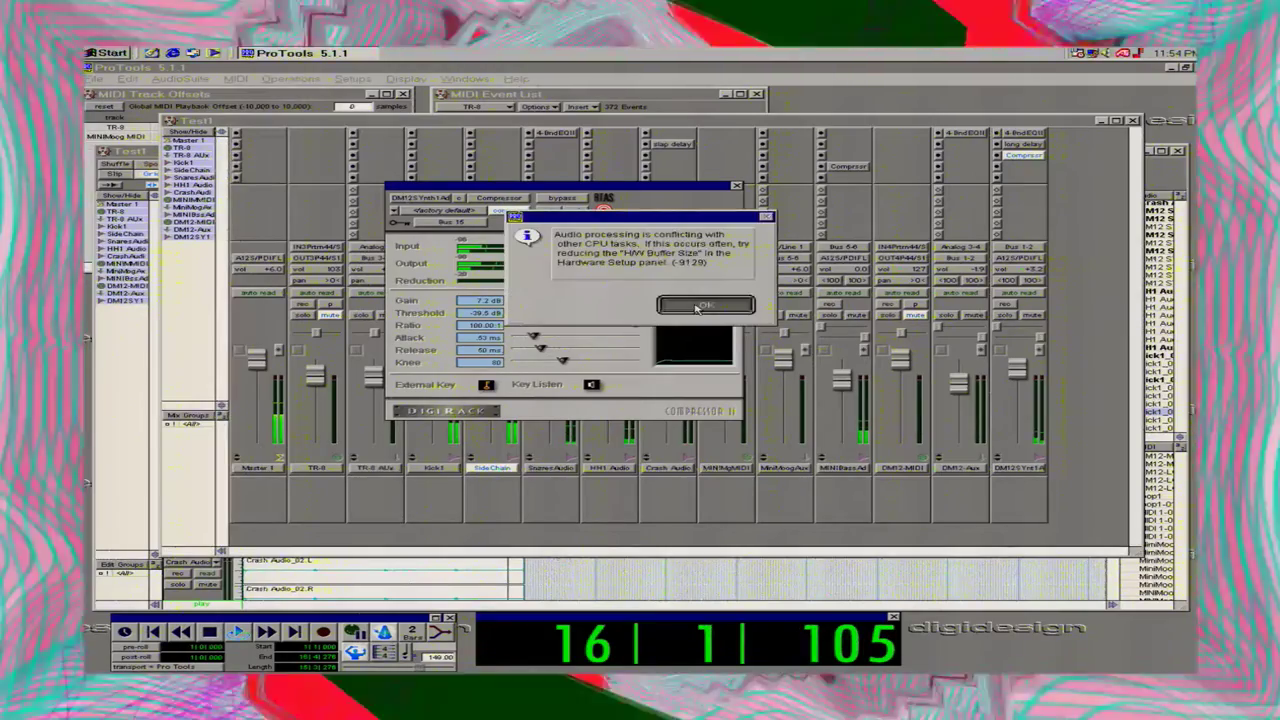
{"action": "key", "text": "space"}
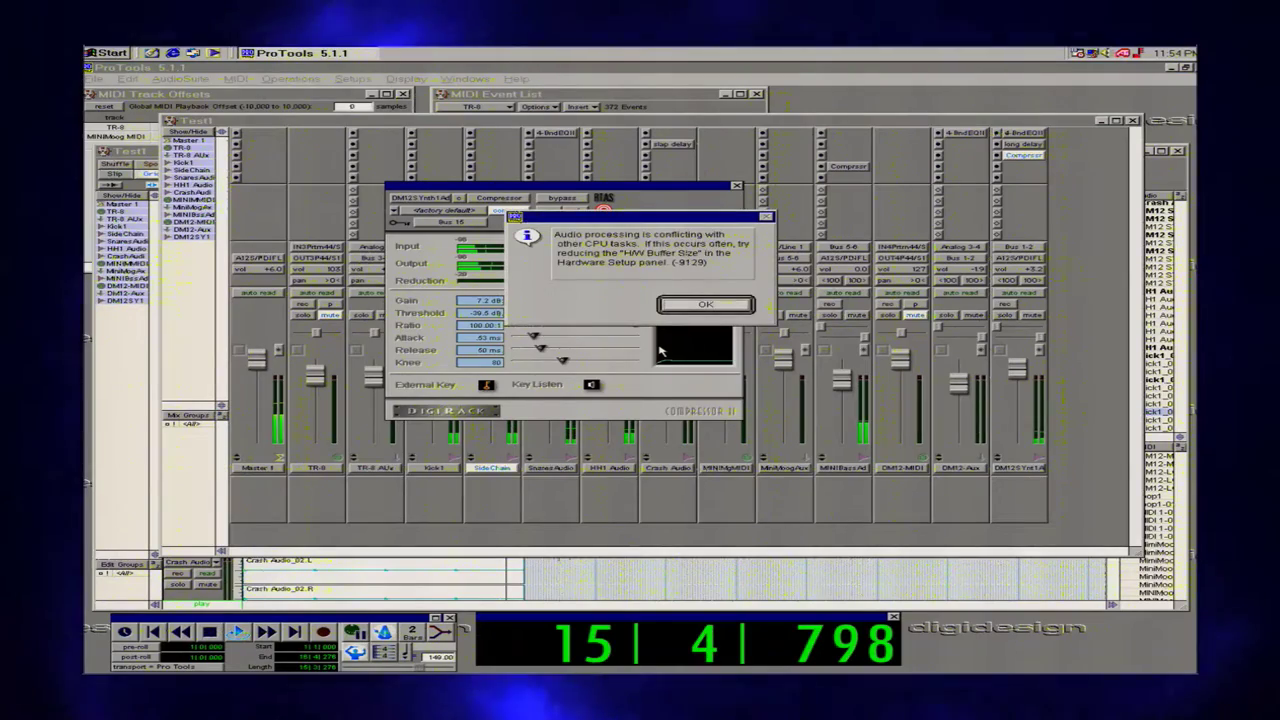
{"action": "key", "text": "Return"}
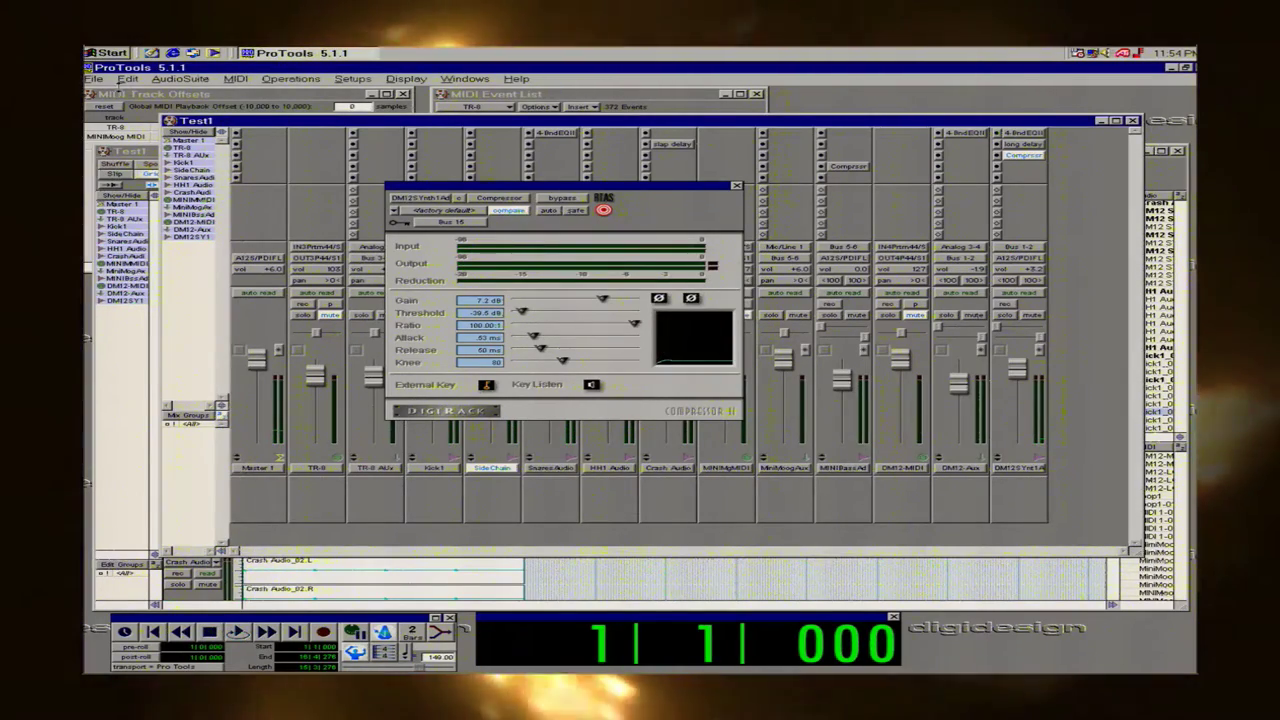
{"action": "left_click", "coordinate": [94, 78]}
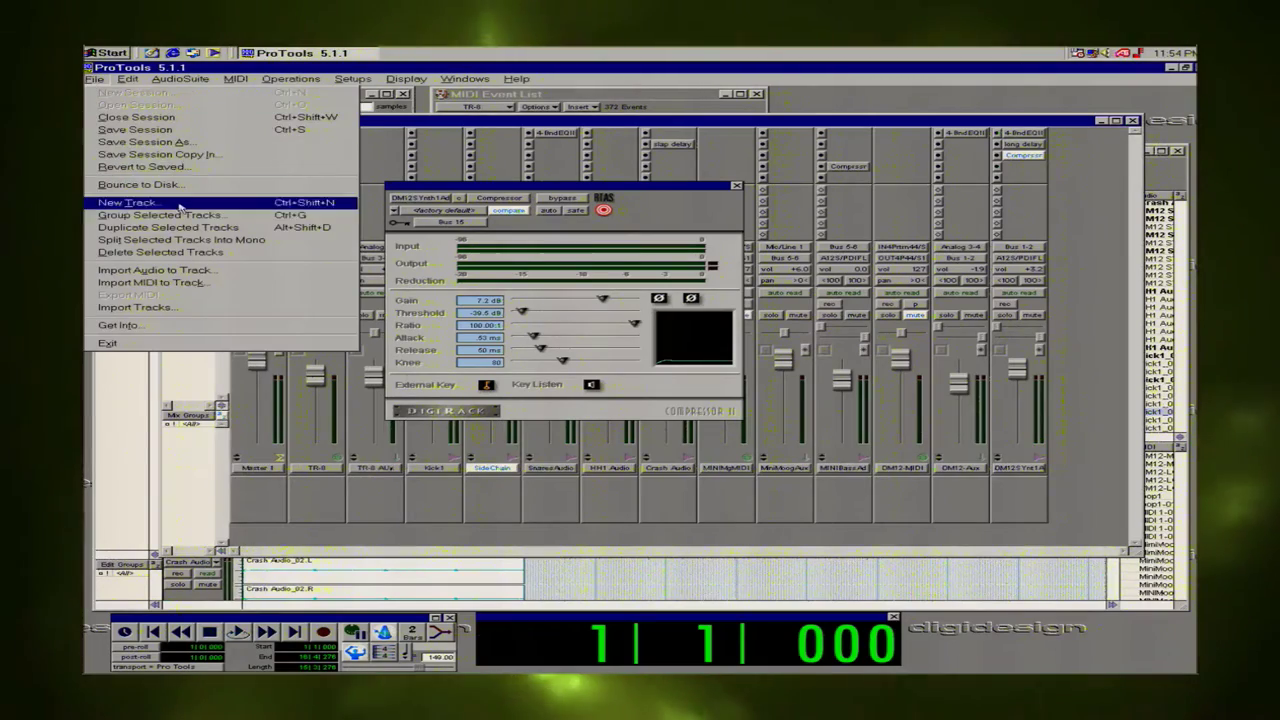
{"action": "left_click", "coordinate": [170, 129]}
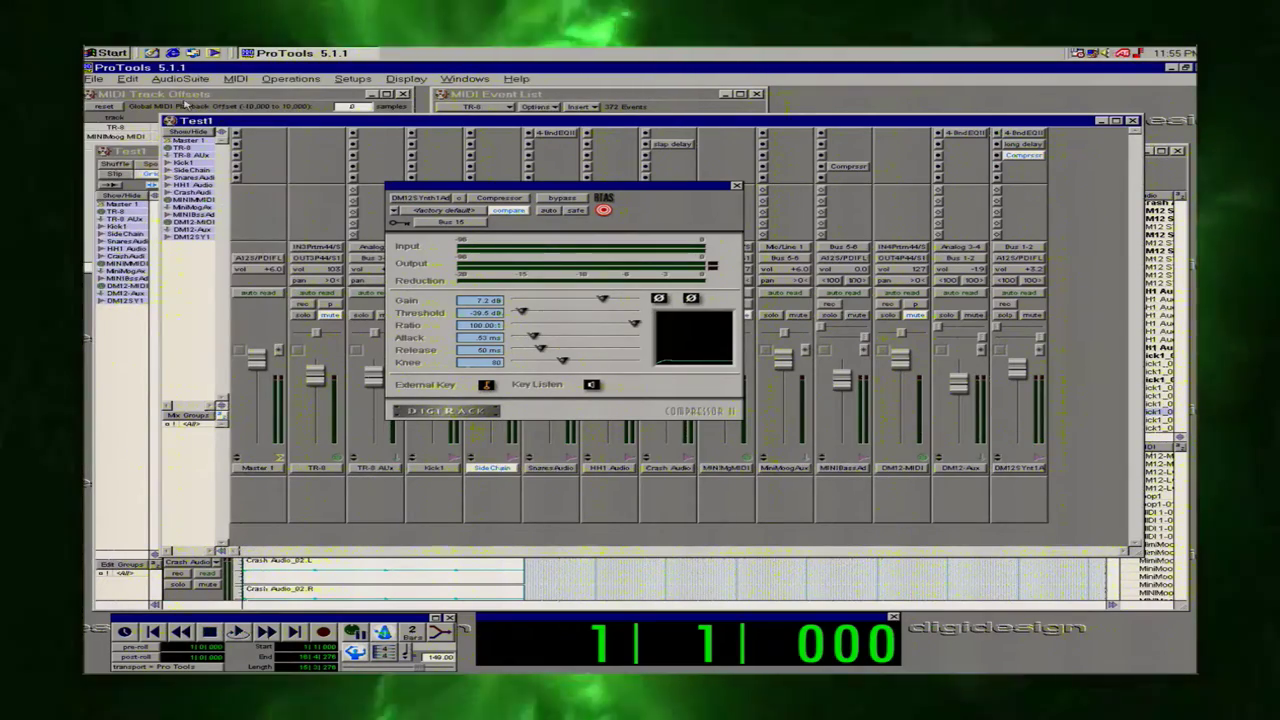